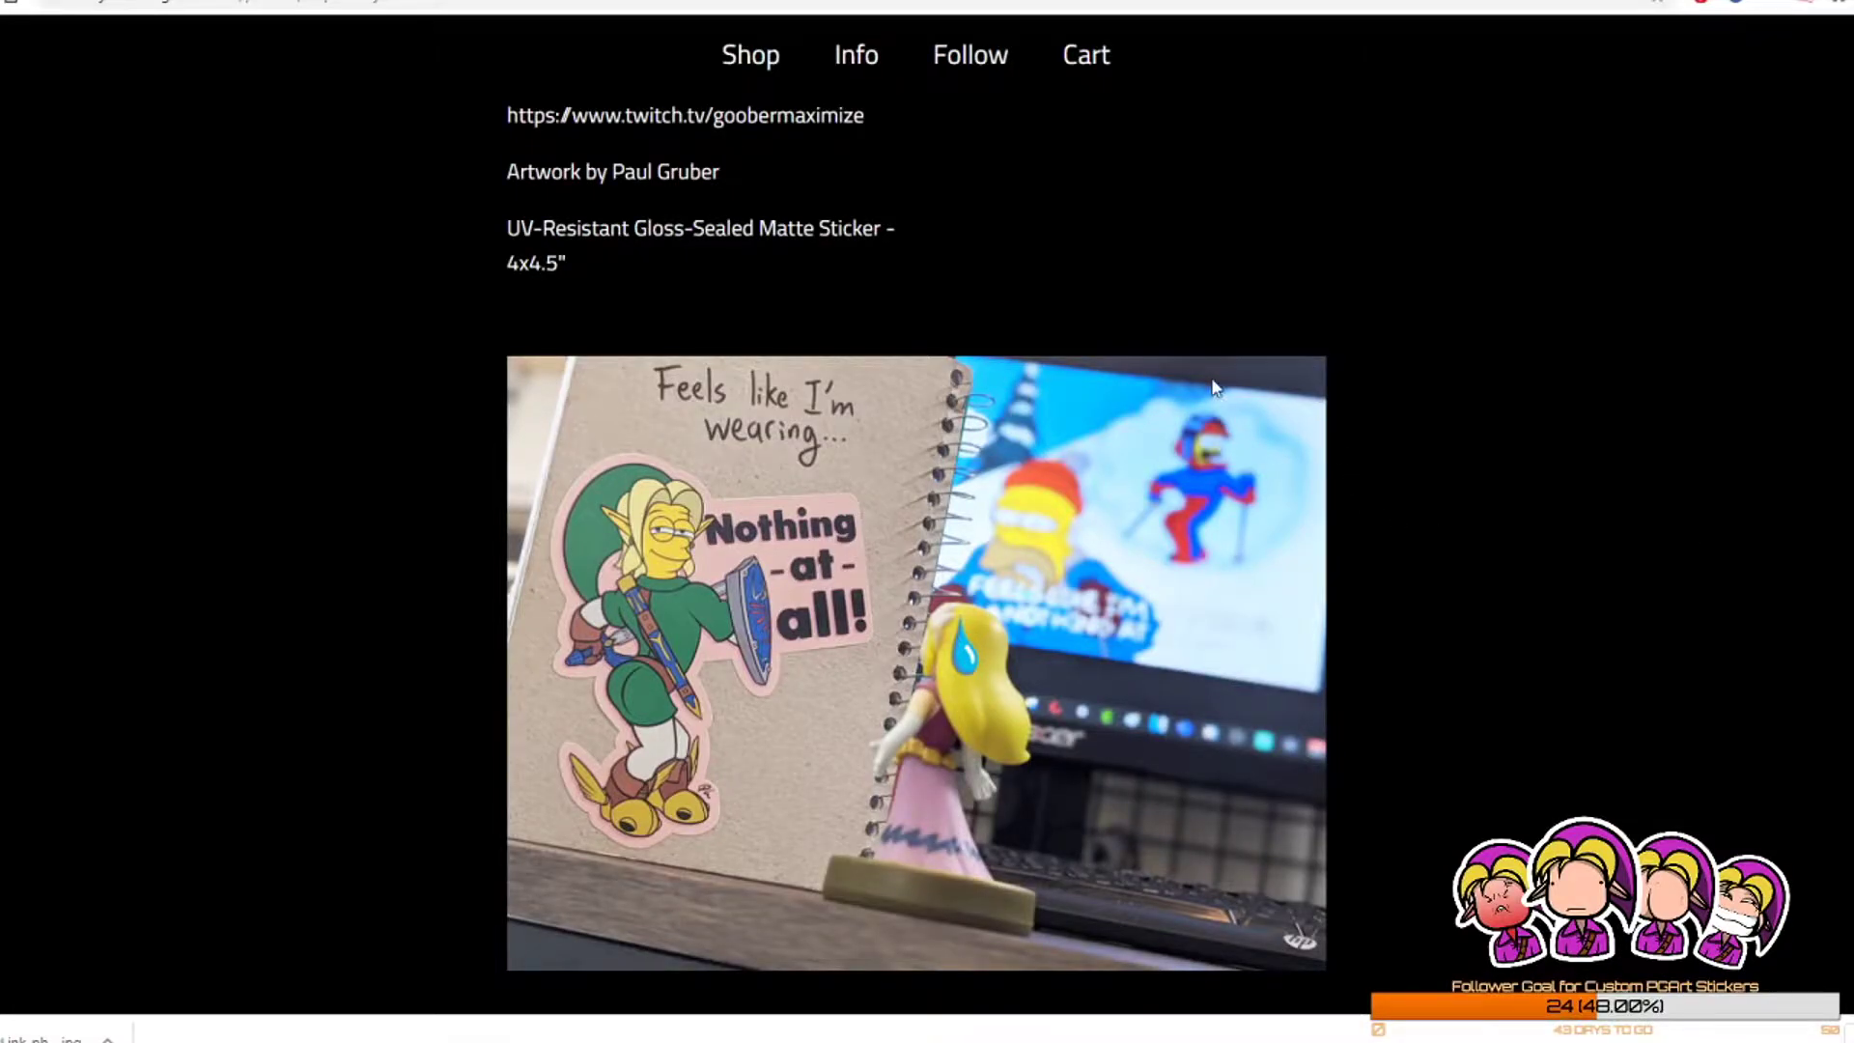
Step: Examine the Stupid Sexy Link sticker's product page, including its title, description, notebook photo and purple-tunic variant
scroll(1213, 381, "up", 15)
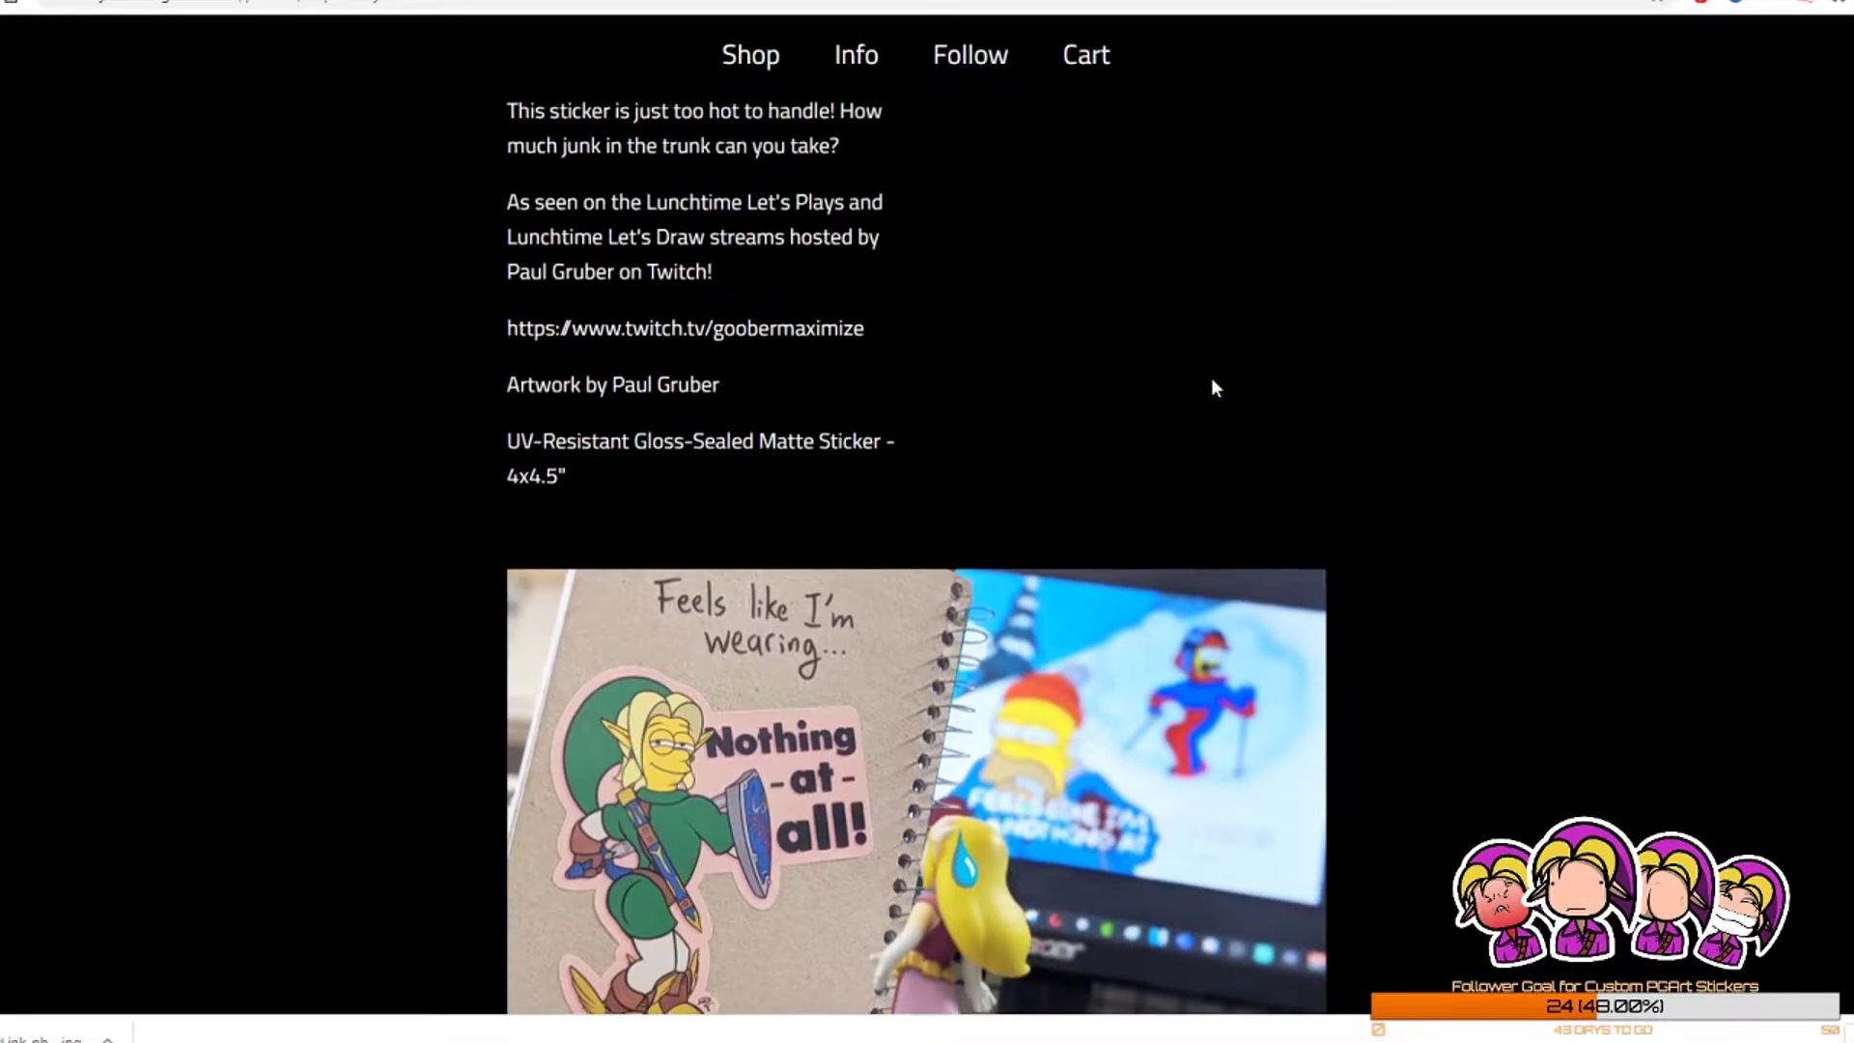
scroll(1213, 380, "down", 15)
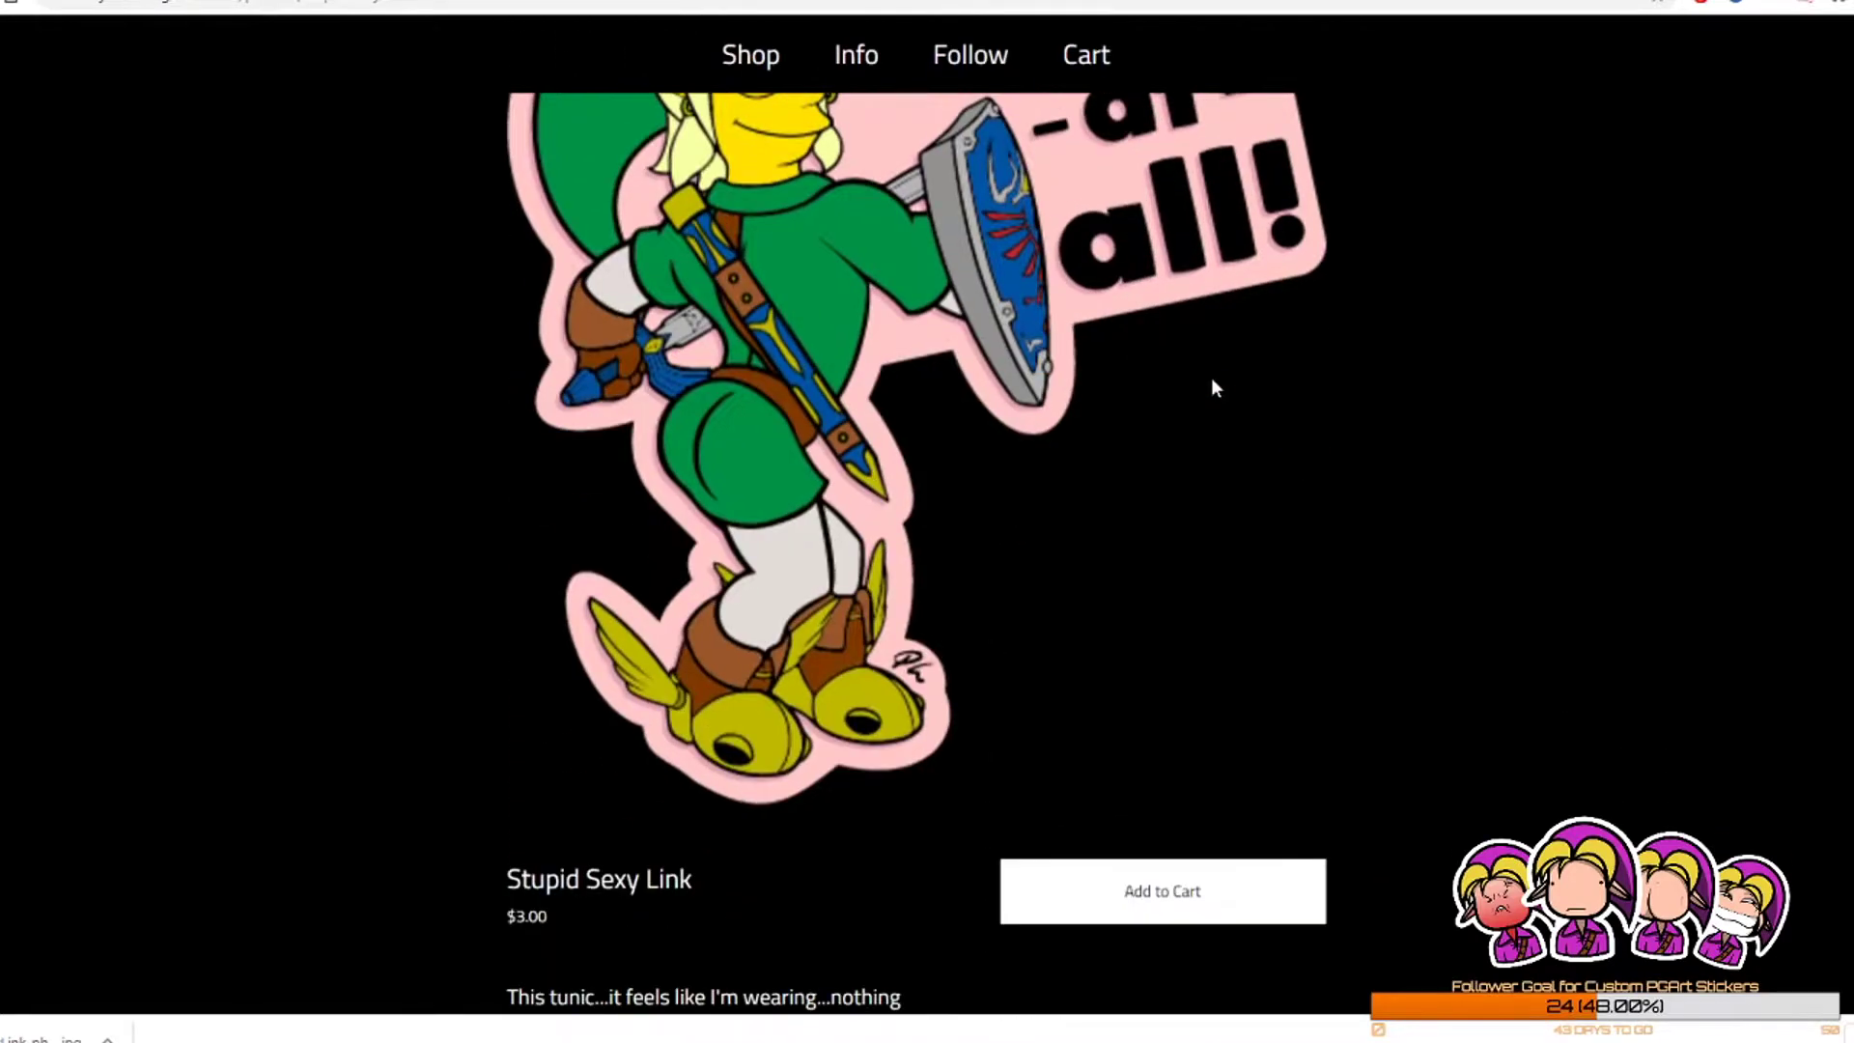
scroll(1213, 381, "up", 10)
scroll(1211, 378, "up", 5)
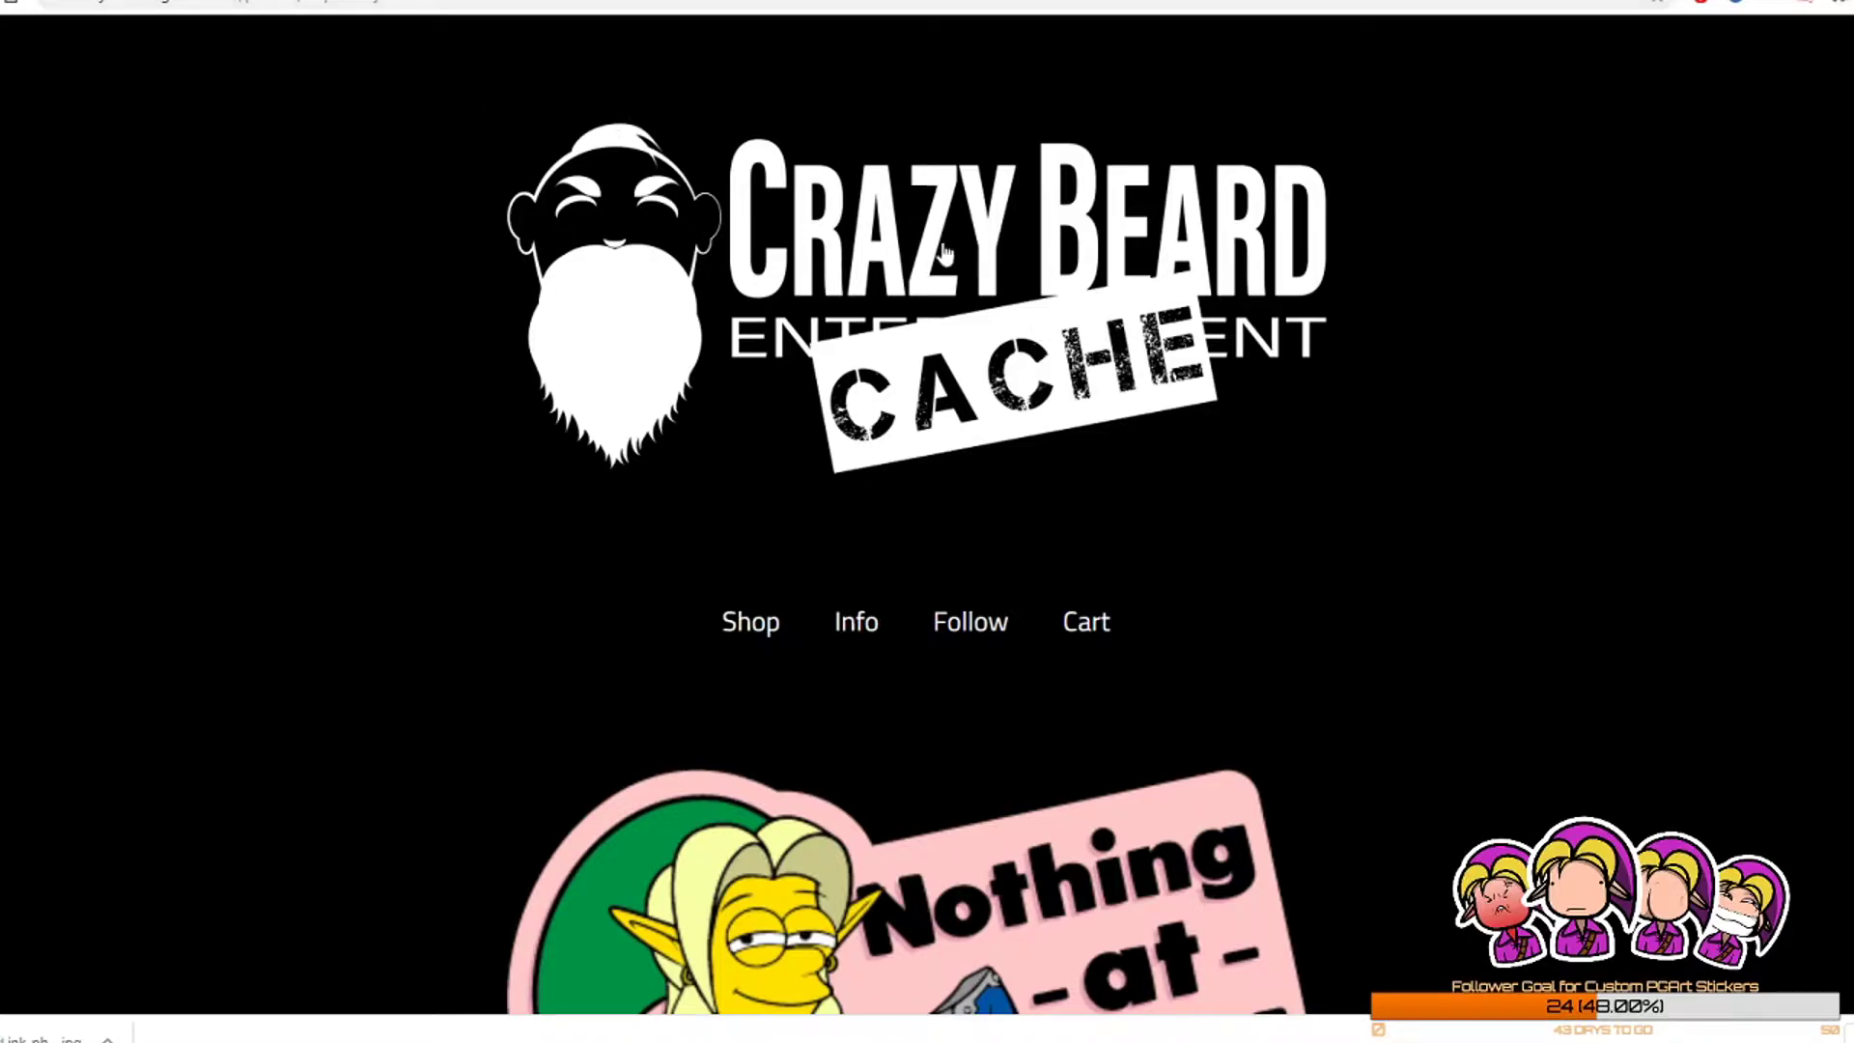
scroll(1246, 427, "down", 12)
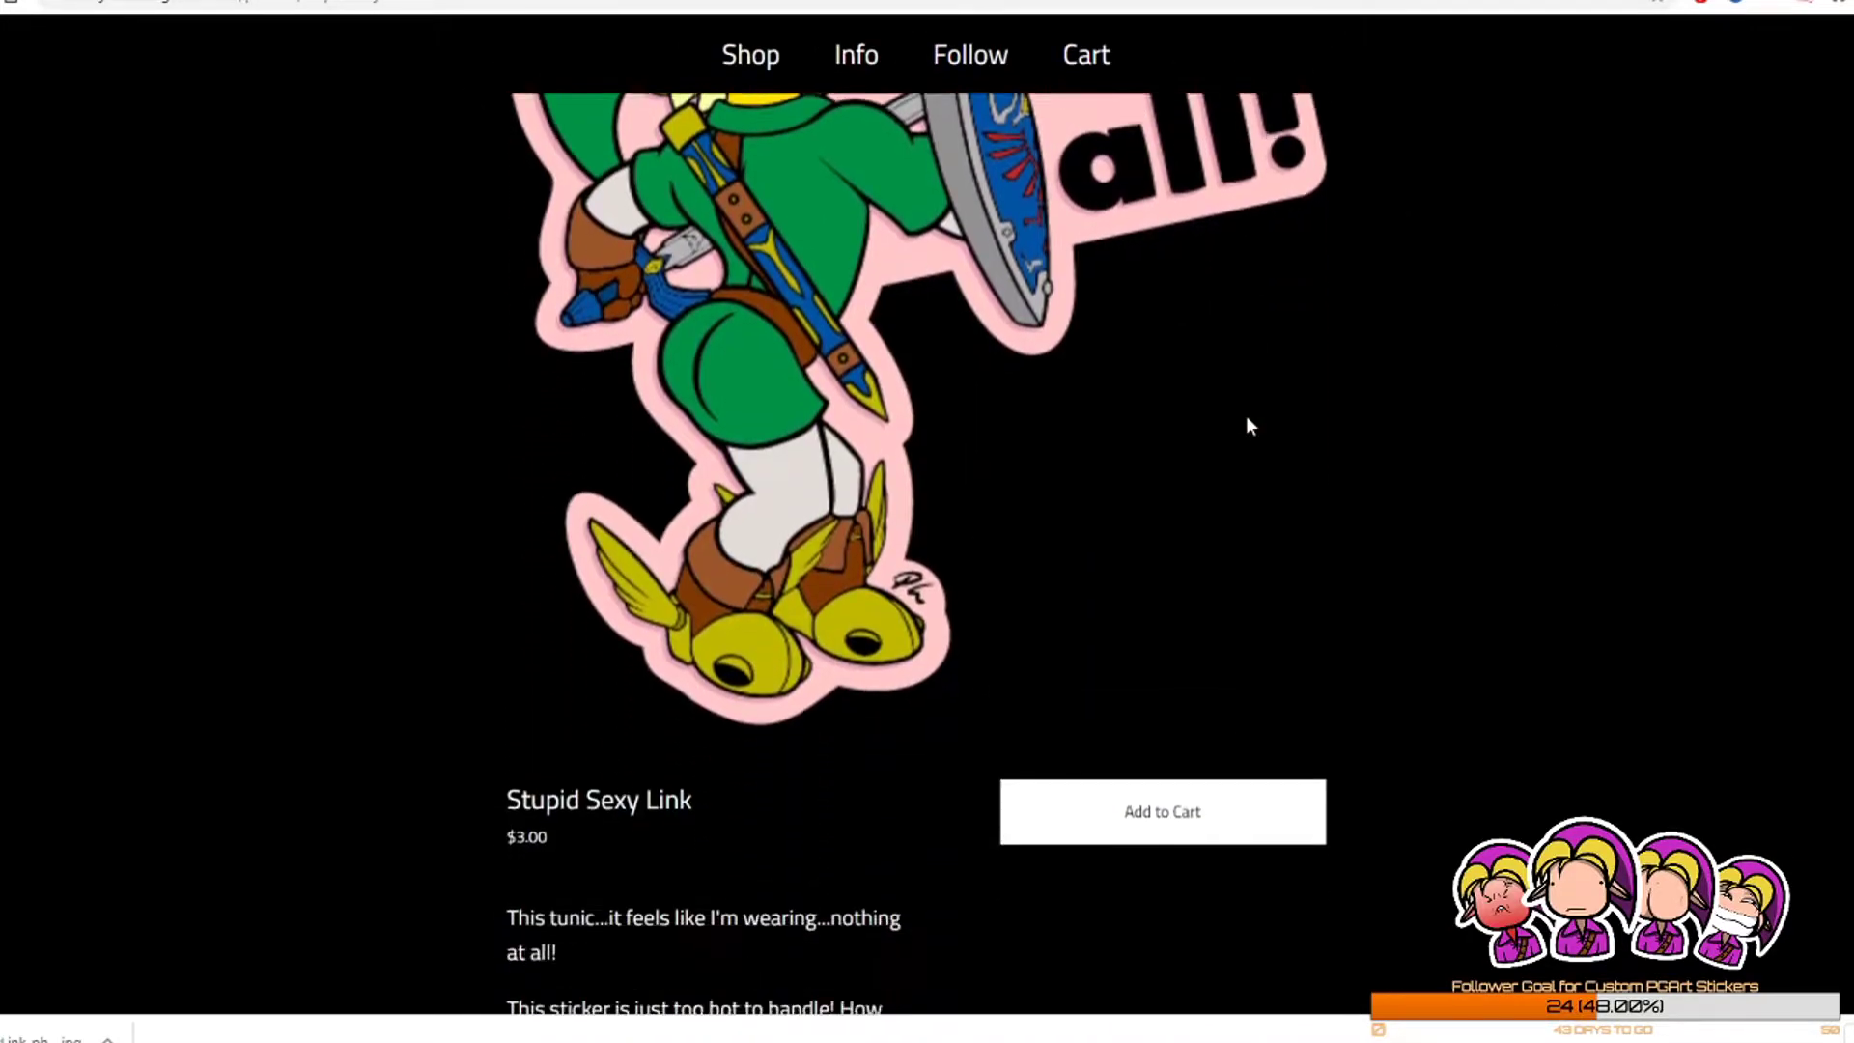
left_click_drag(542, 436, 638, 444)
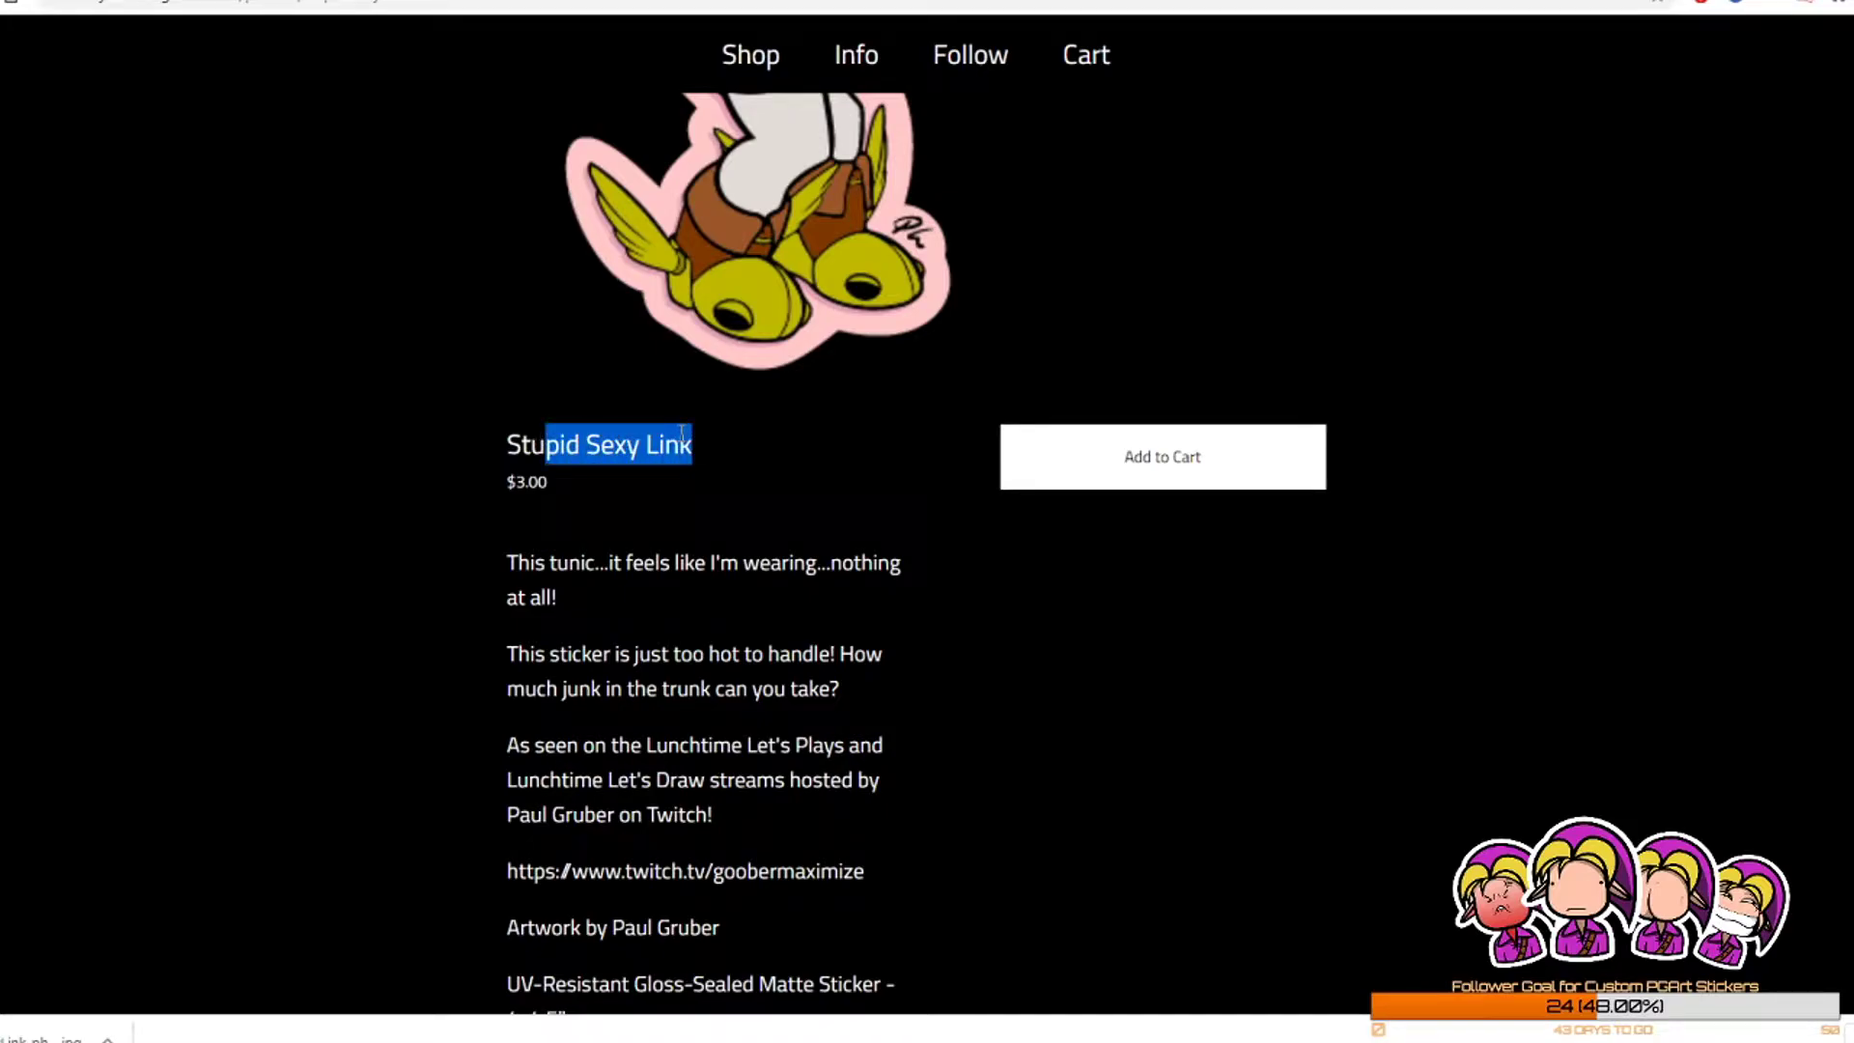
scroll(756, 420, "down", 9)
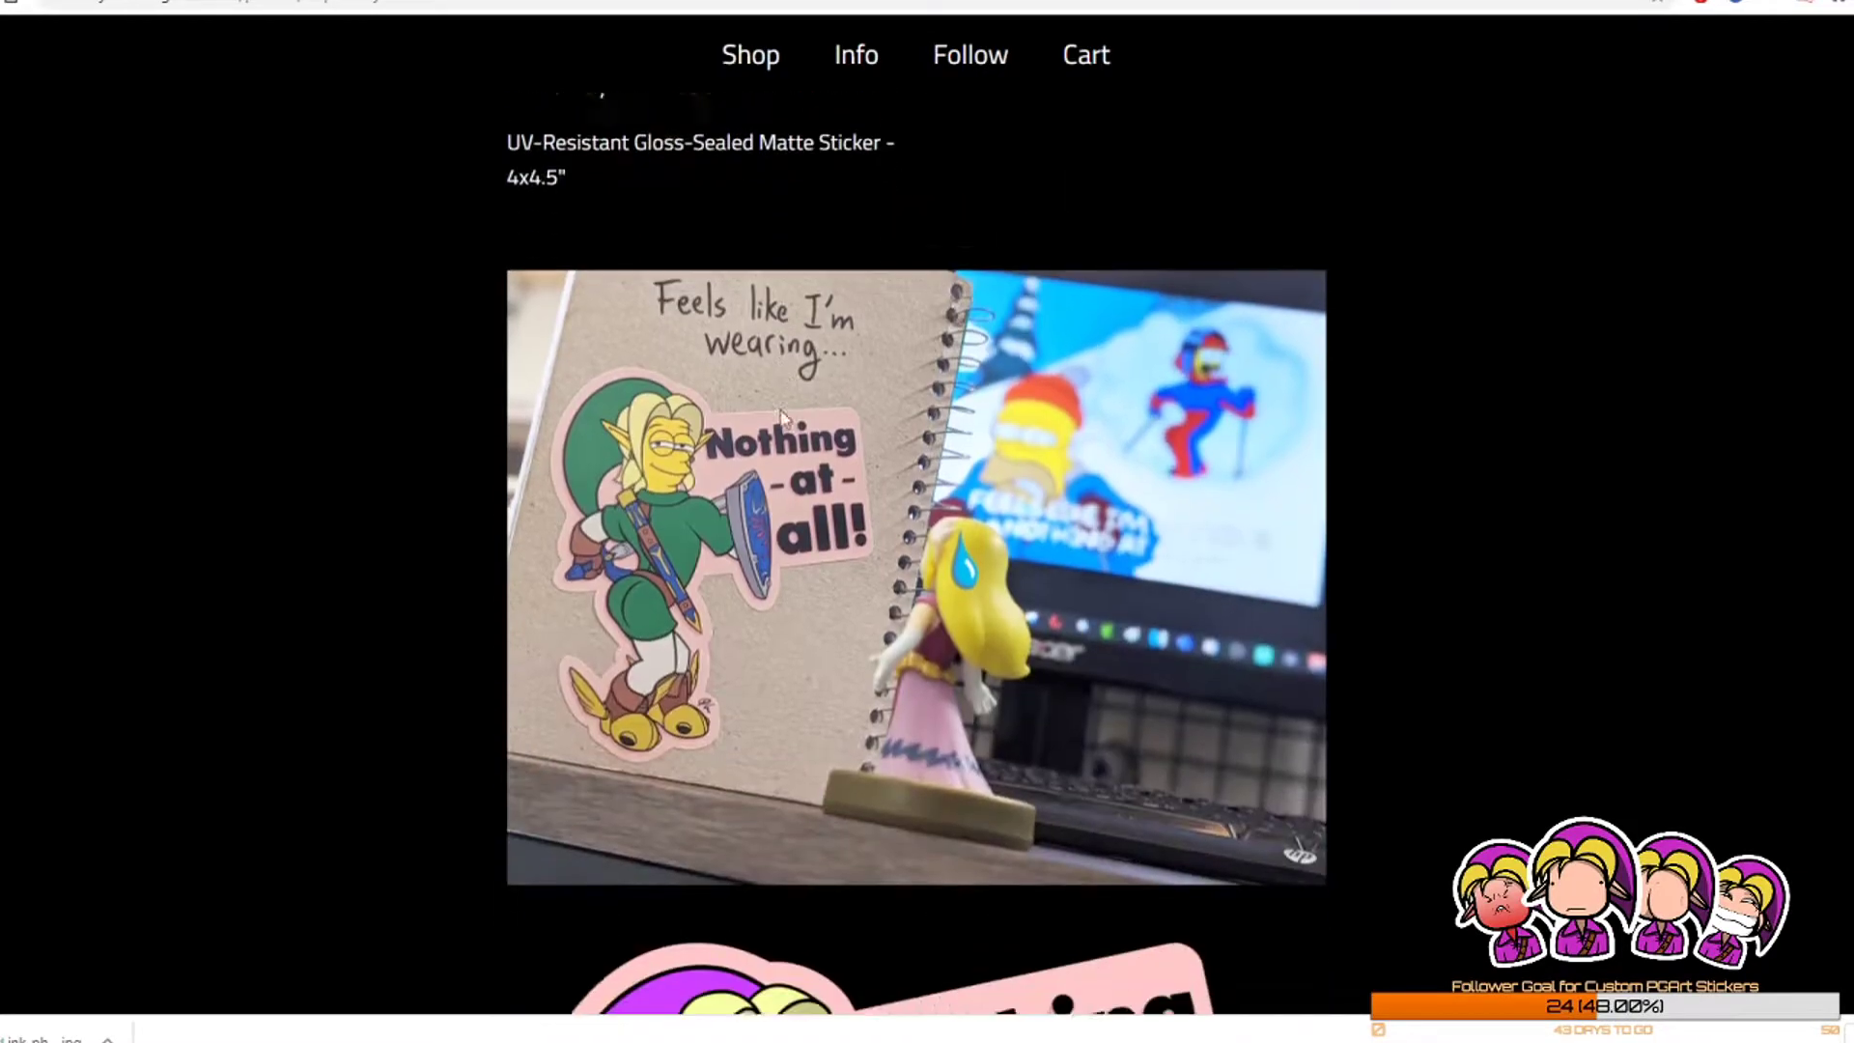
scroll(783, 417, "down", 1)
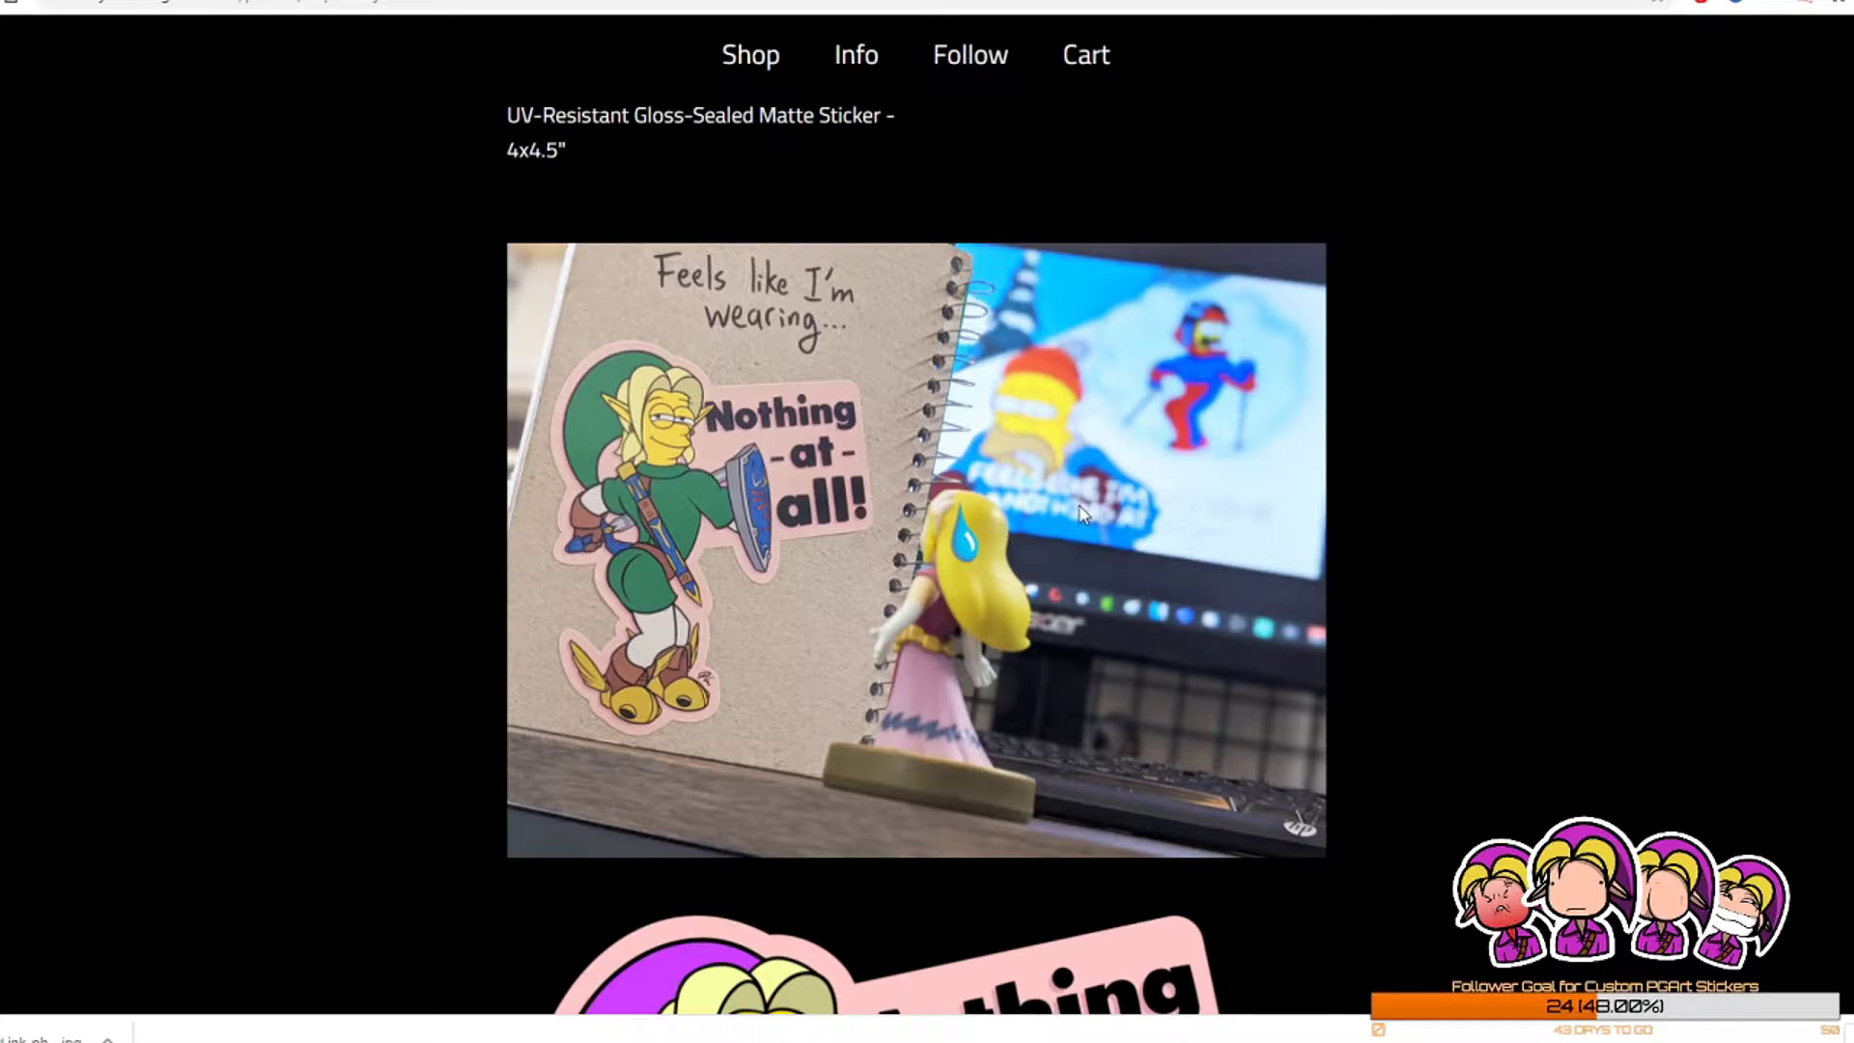
scroll(1216, 502, "down", 8)
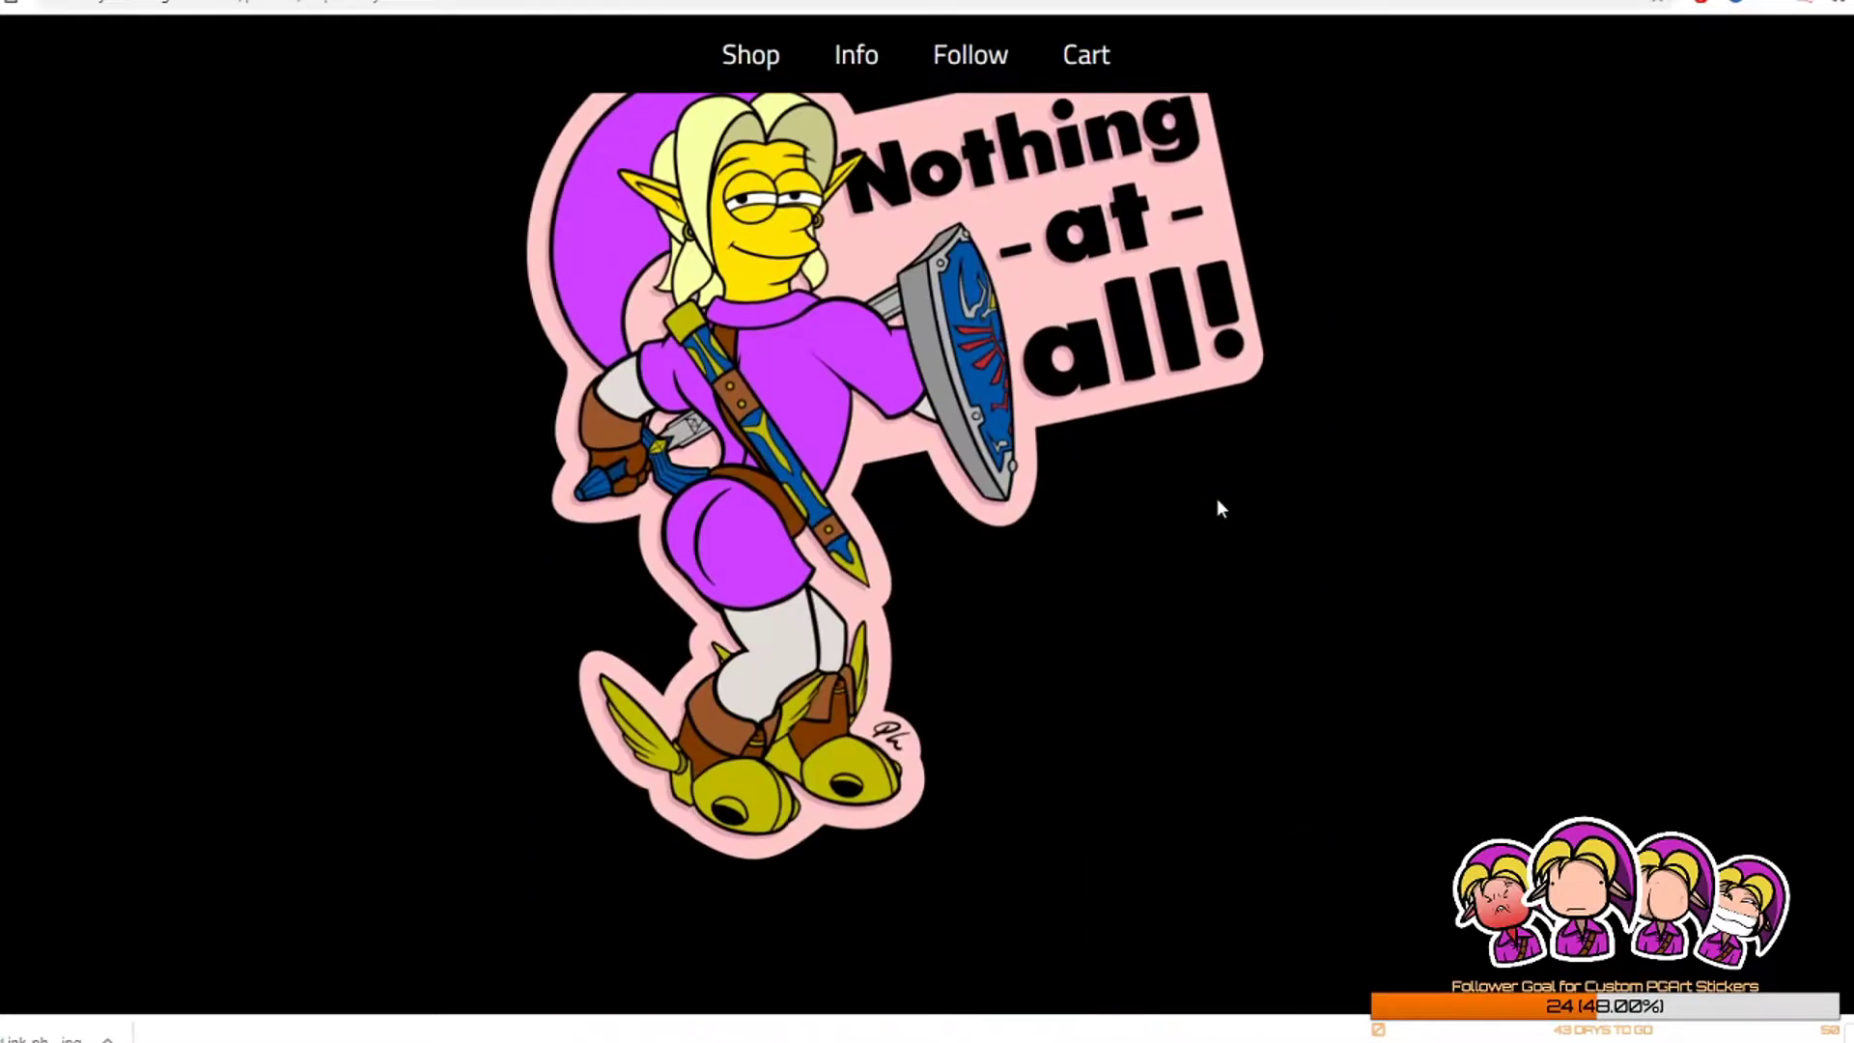
scroll(843, 459, "up", 8)
scroll(847, 464, "down", 7)
scroll(968, 483, "up", 12)
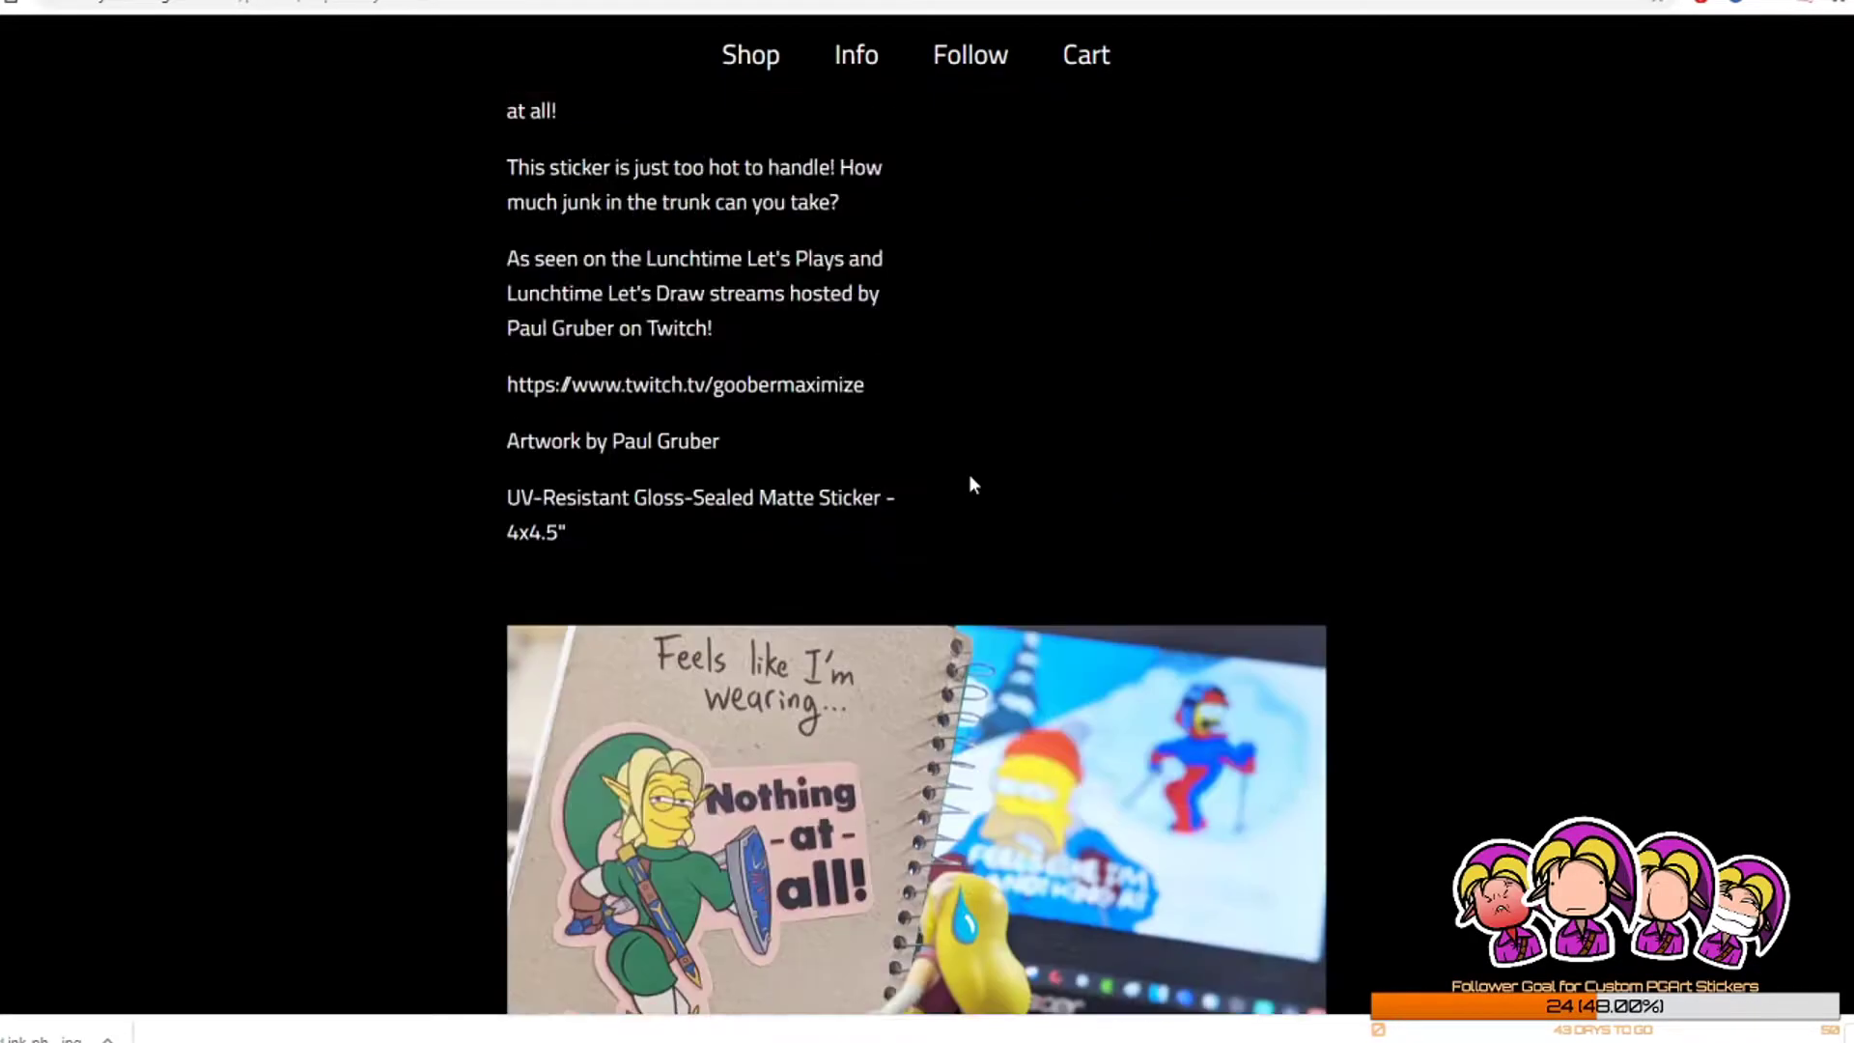
scroll(969, 473, "down", 7)
scroll(990, 444, "up", 2)
scroll(995, 419, "down", 6)
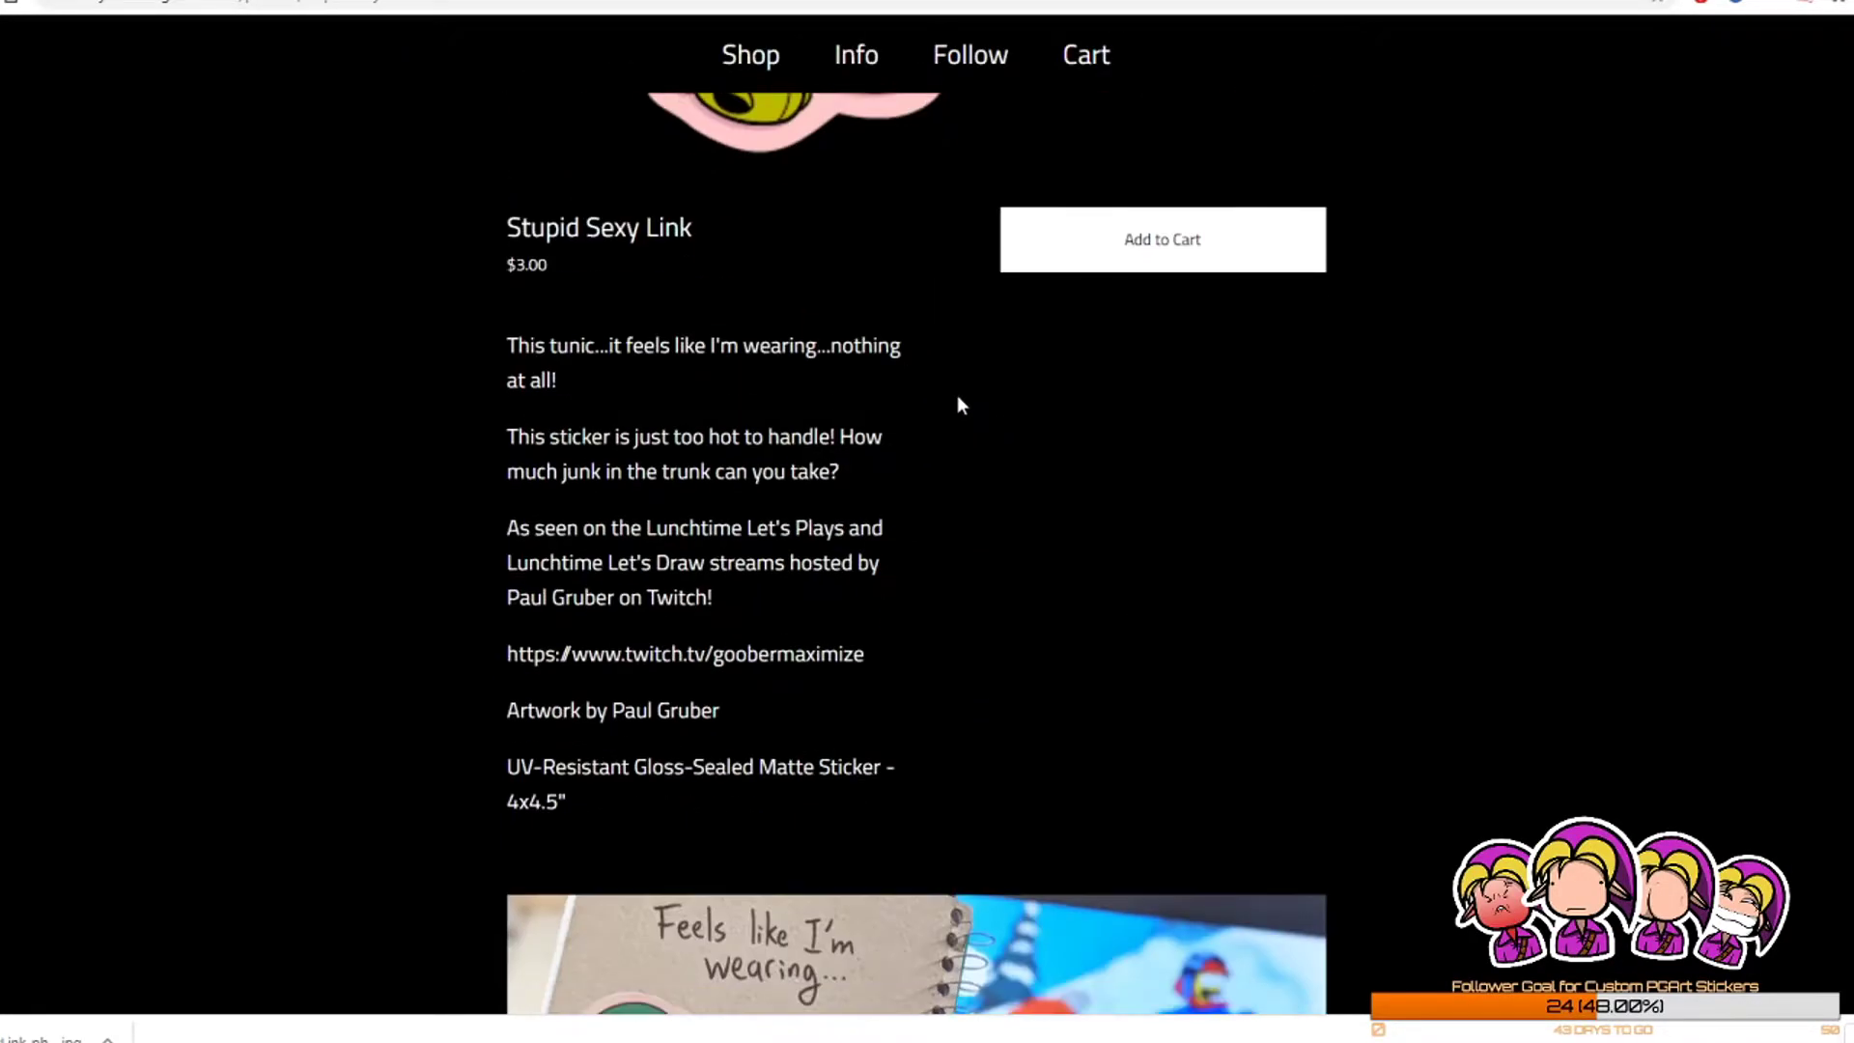
scroll(965, 398, "up", 15)
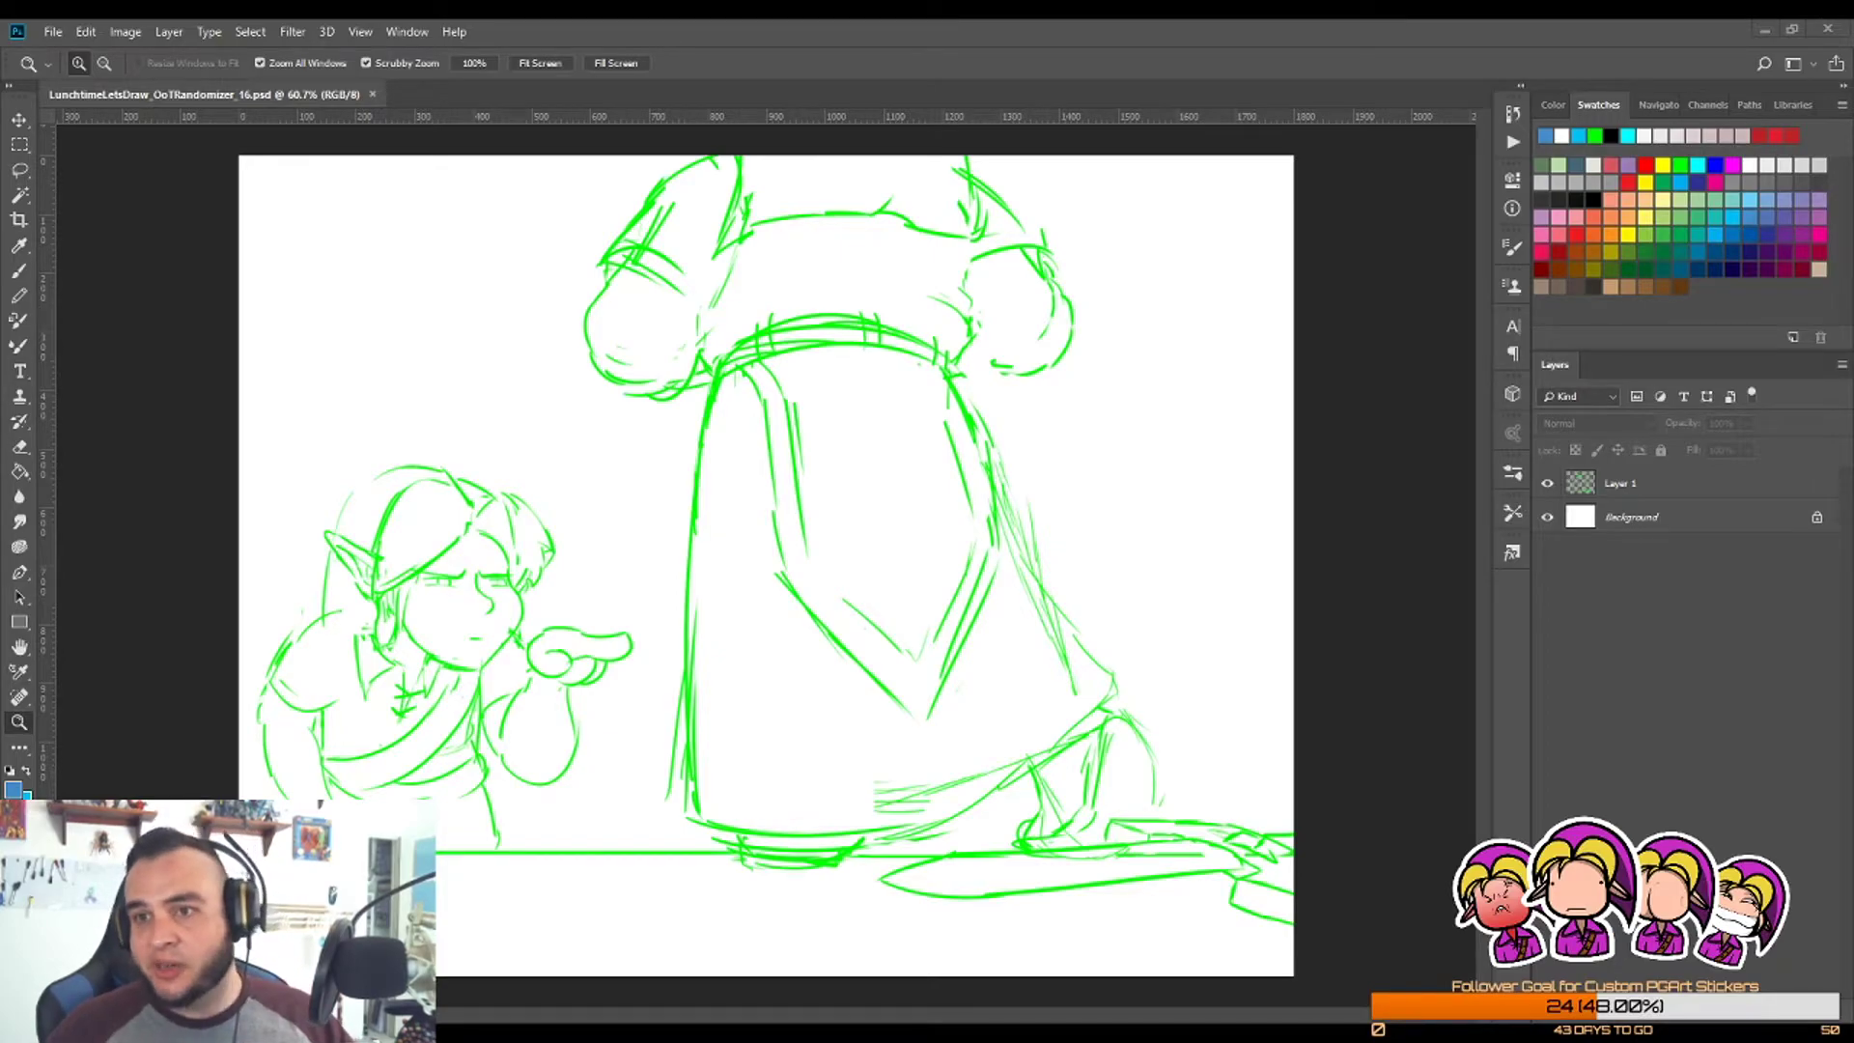
Step: Switch to the browser's Pokemon adventure book image results and preview the yellow Pathways to Adventure cover from Bulbapedia
key("alt+Tab")
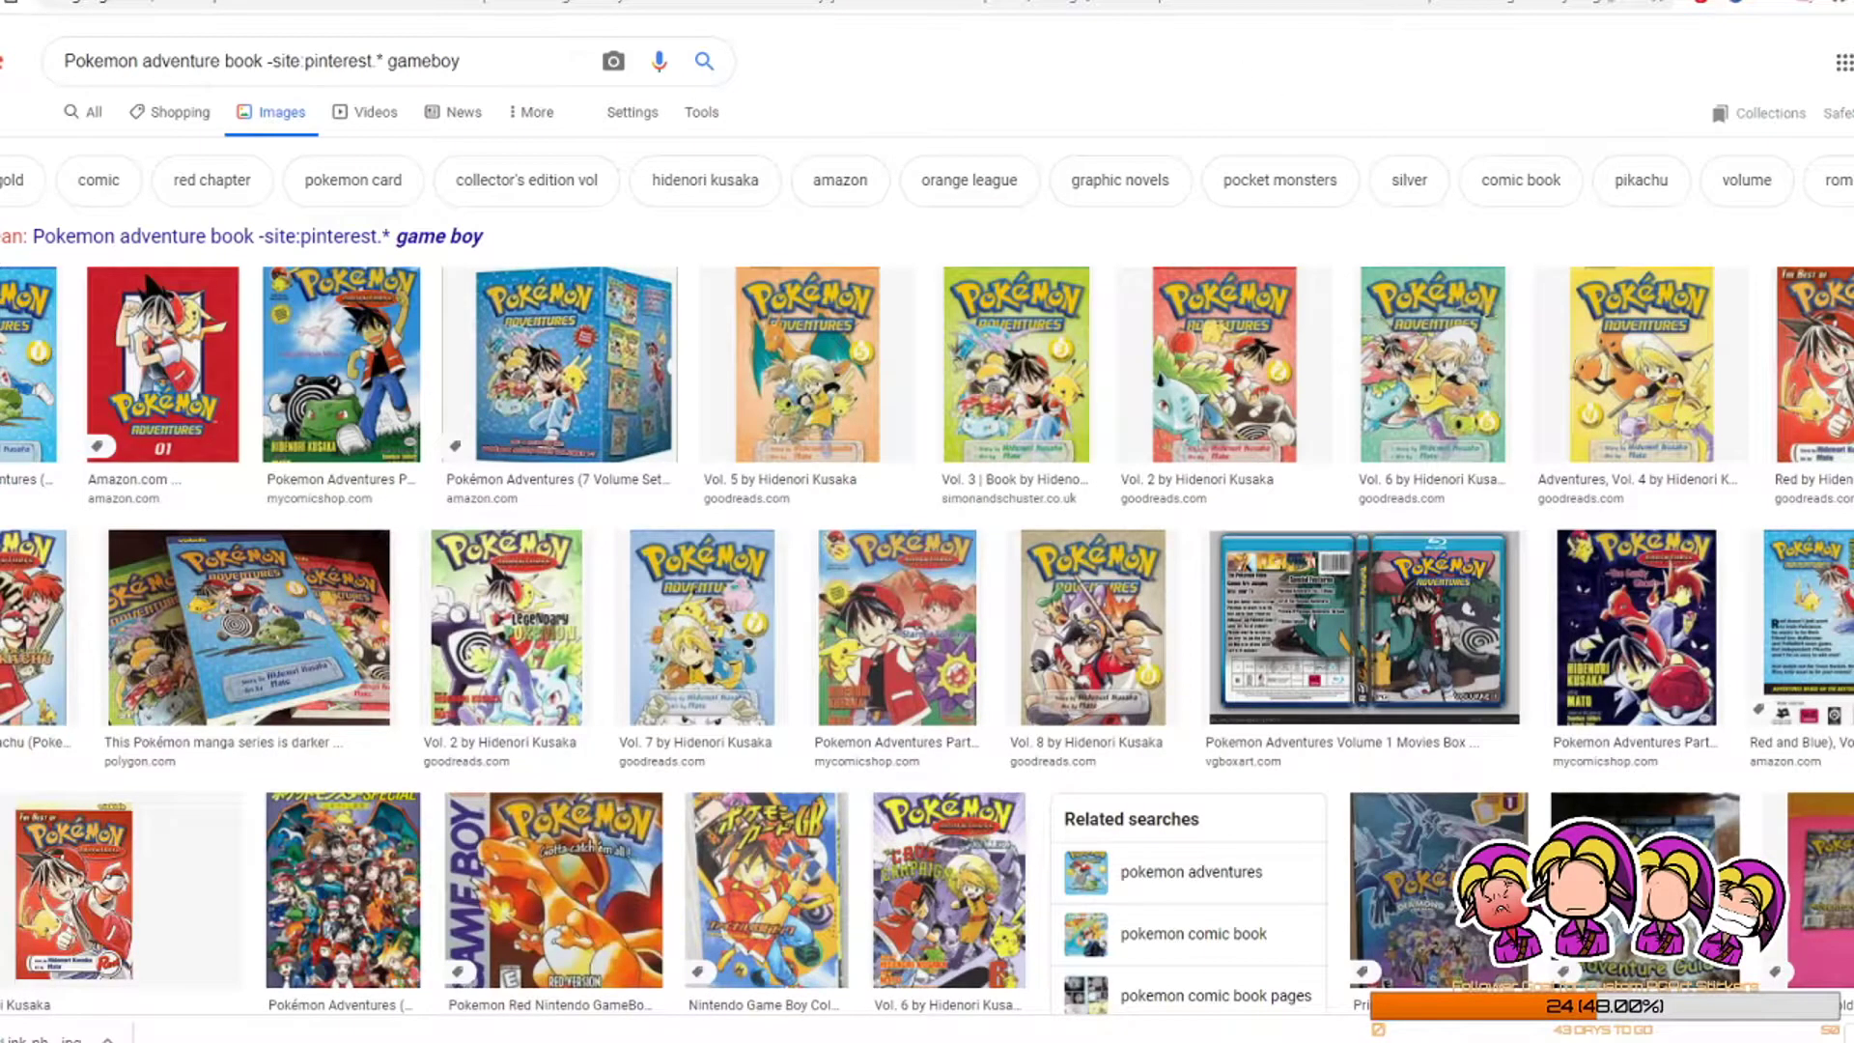
scroll(583, 193, "down", 6)
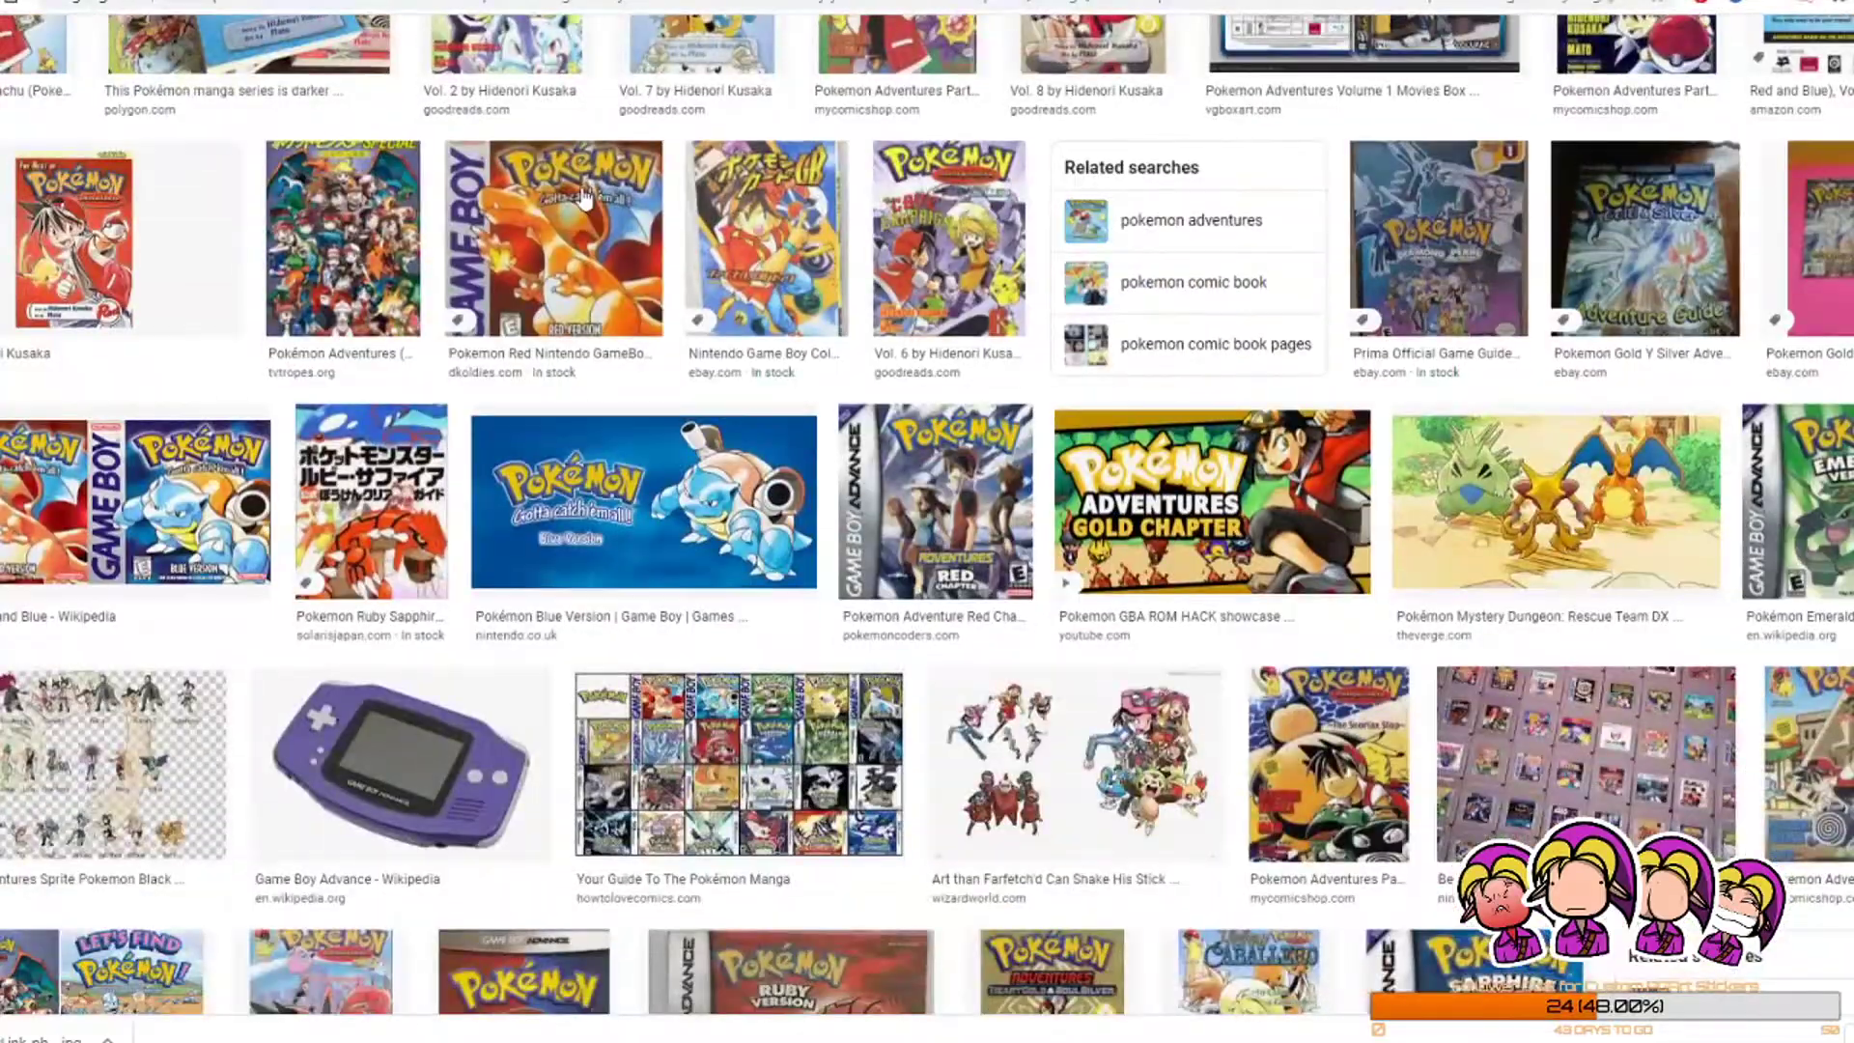
scroll(580, 283, "down", 15)
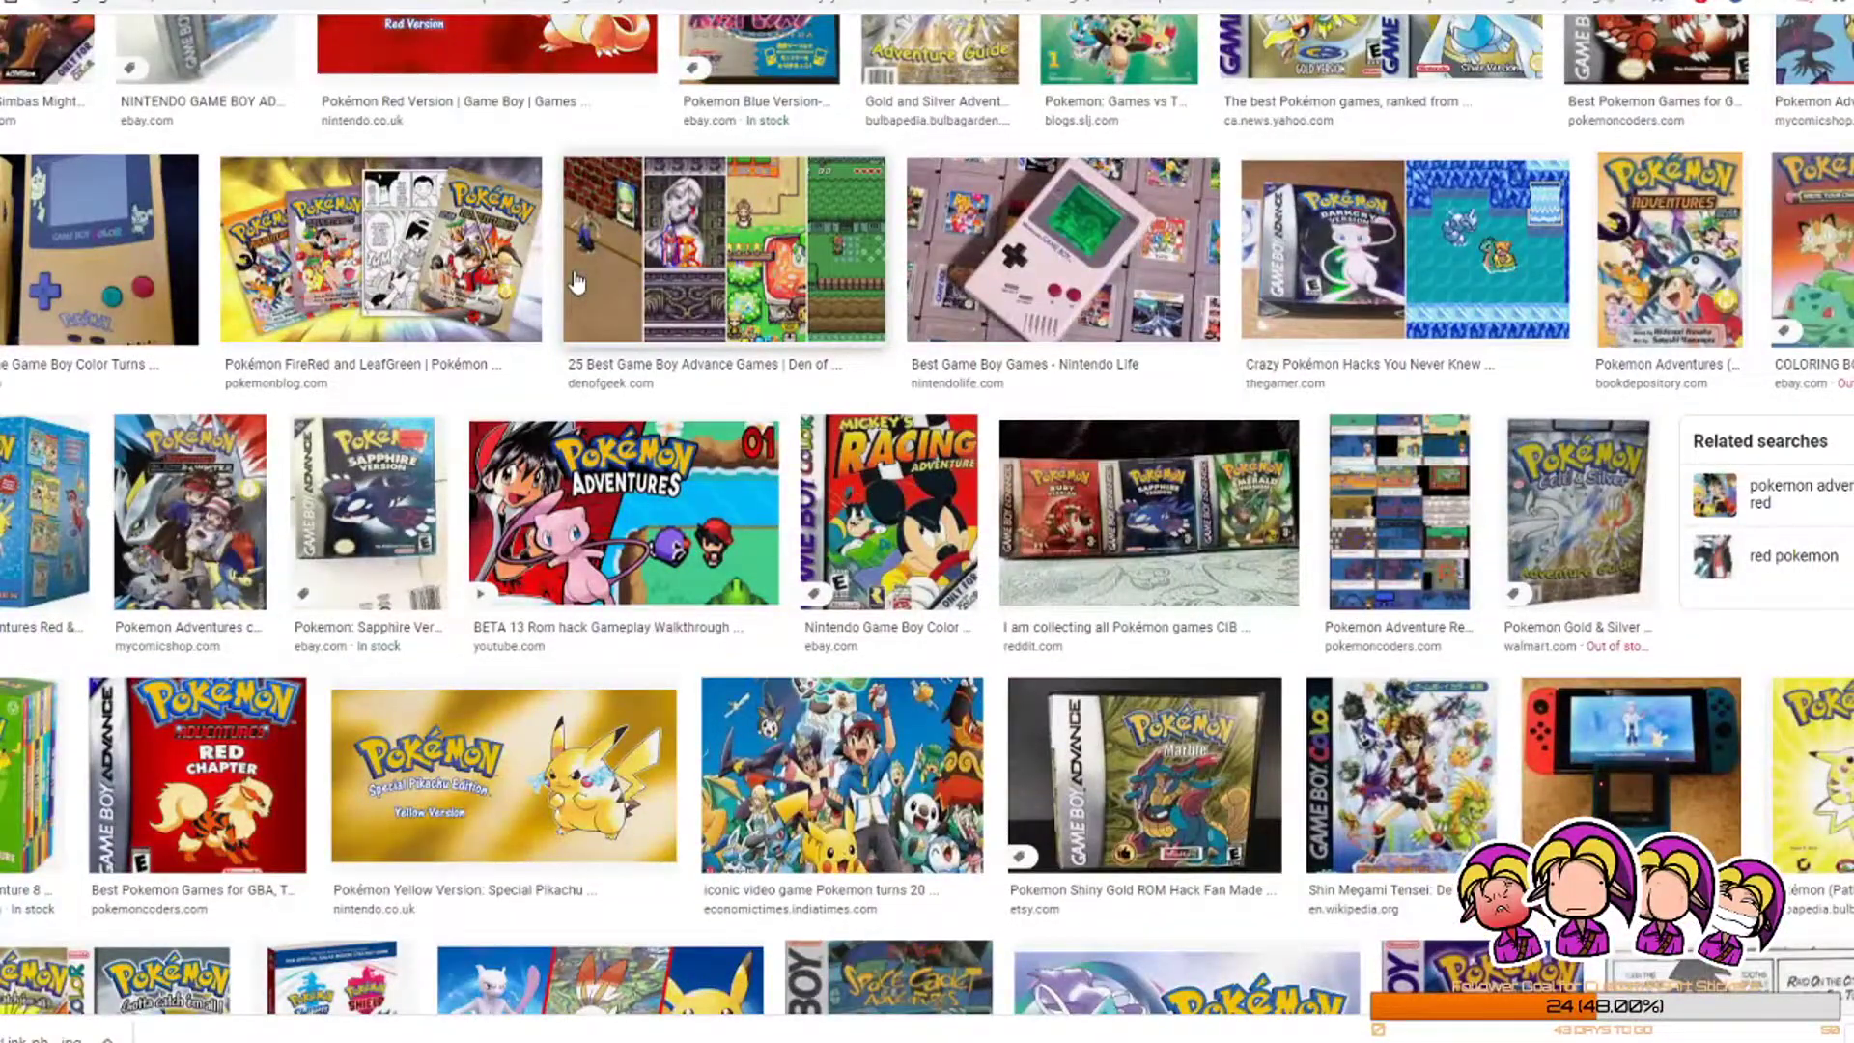
scroll(577, 283, "down", 2)
scroll(577, 283, "up", 20)
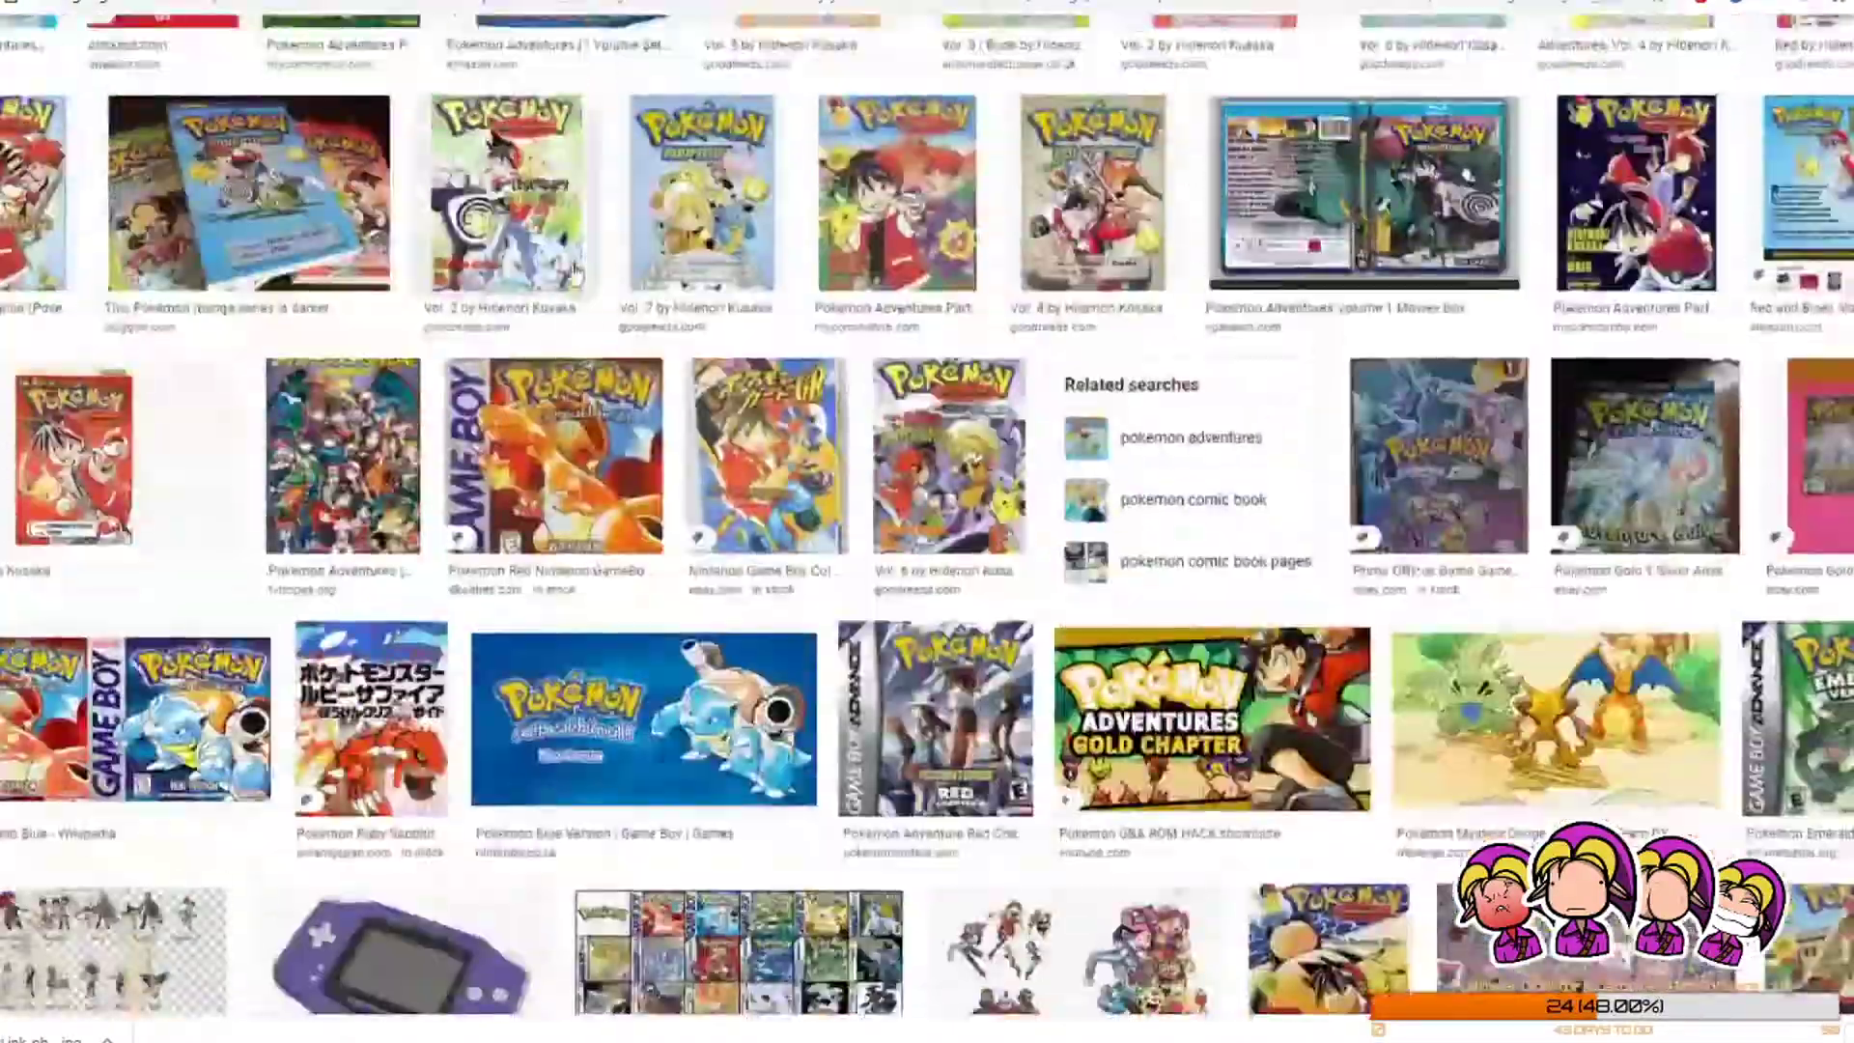
scroll(578, 283, "down", 14)
scroll(927, 521, "down", 10)
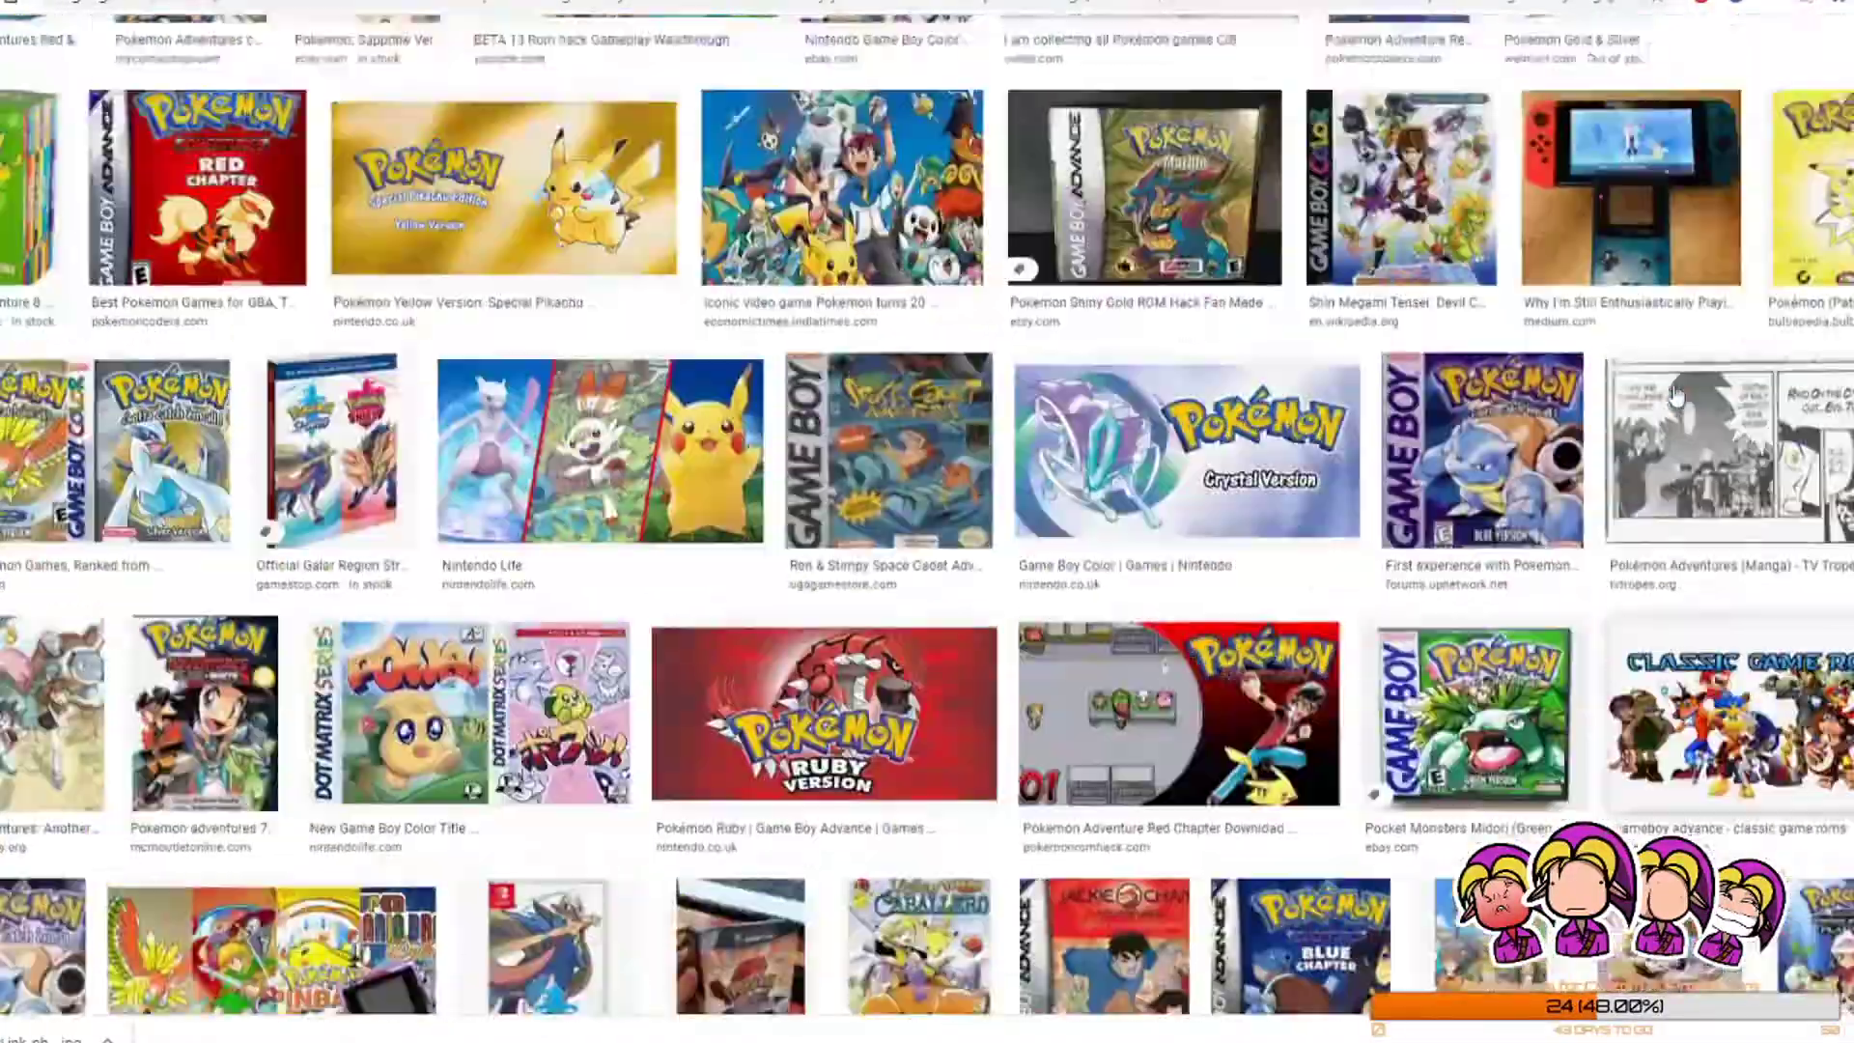
scroll(927, 522, "up", 4)
left_click(1827, 533)
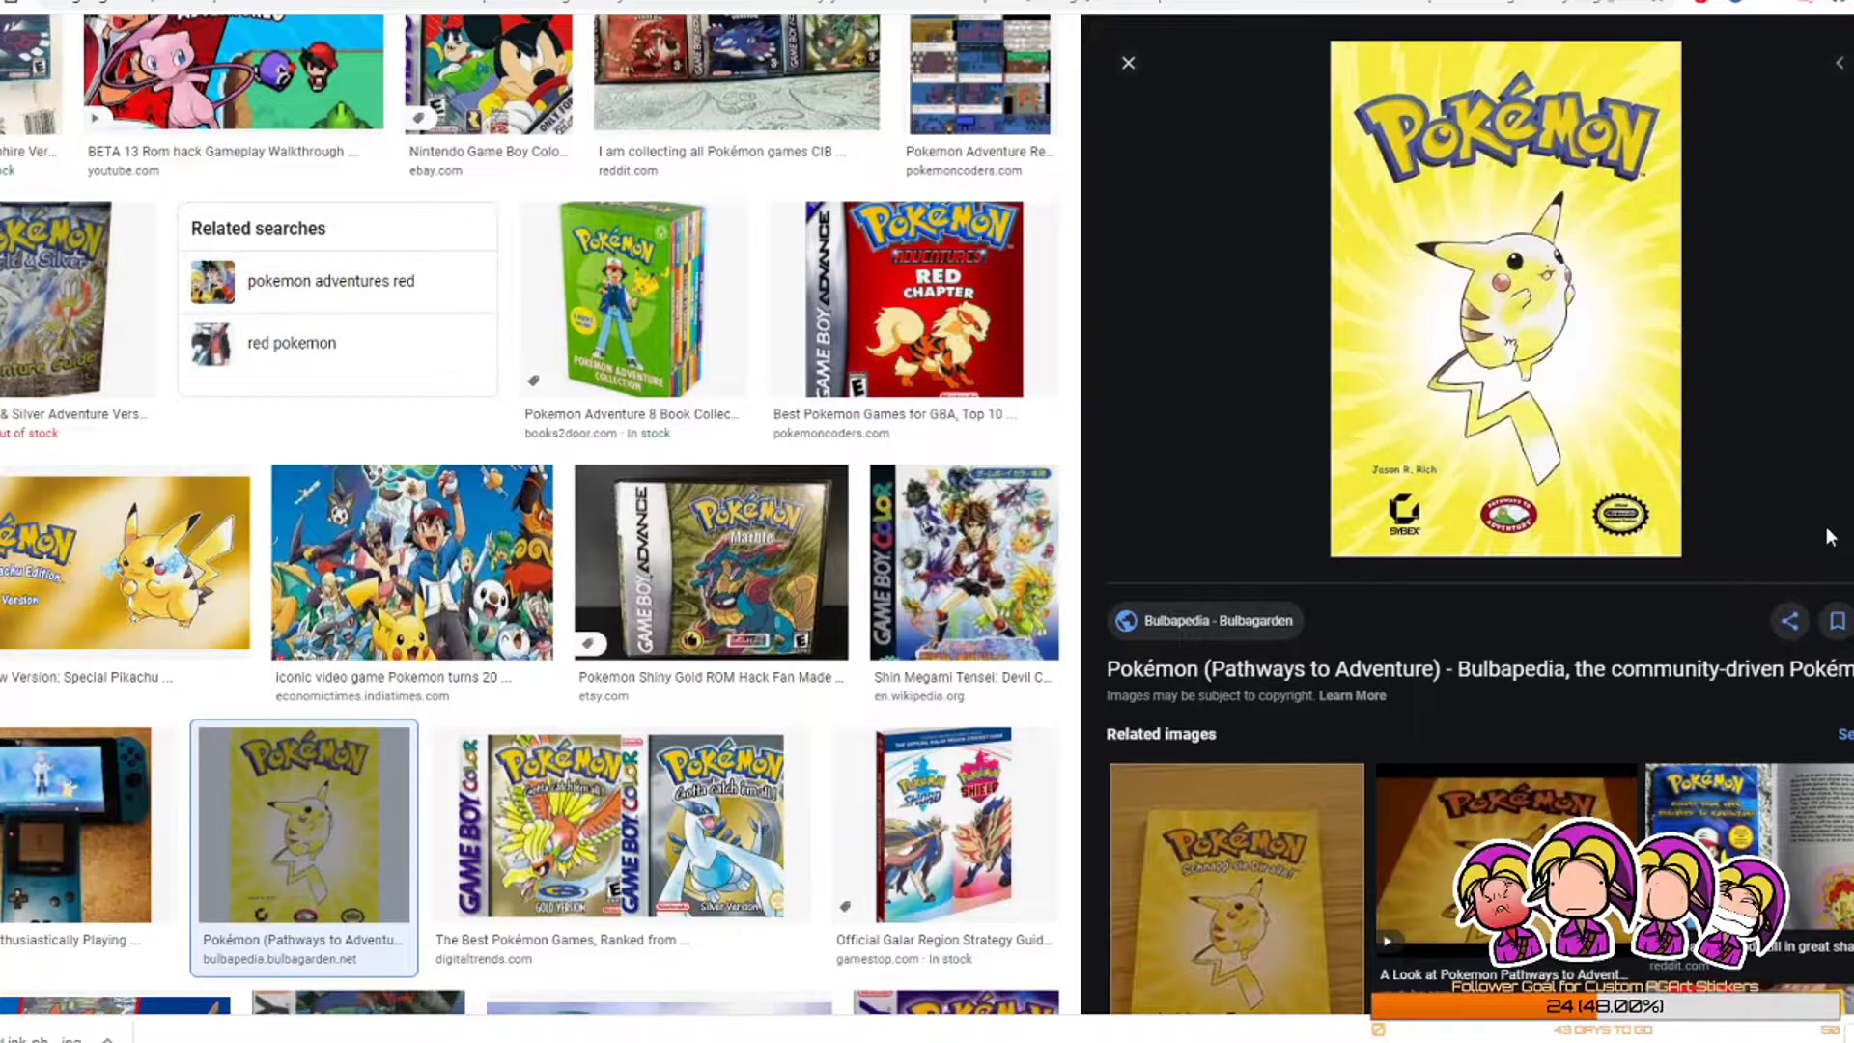
Step: Replace the image search query with "pokemon pathways to adventure" and run the search
scroll(1477, 681, "up", 15)
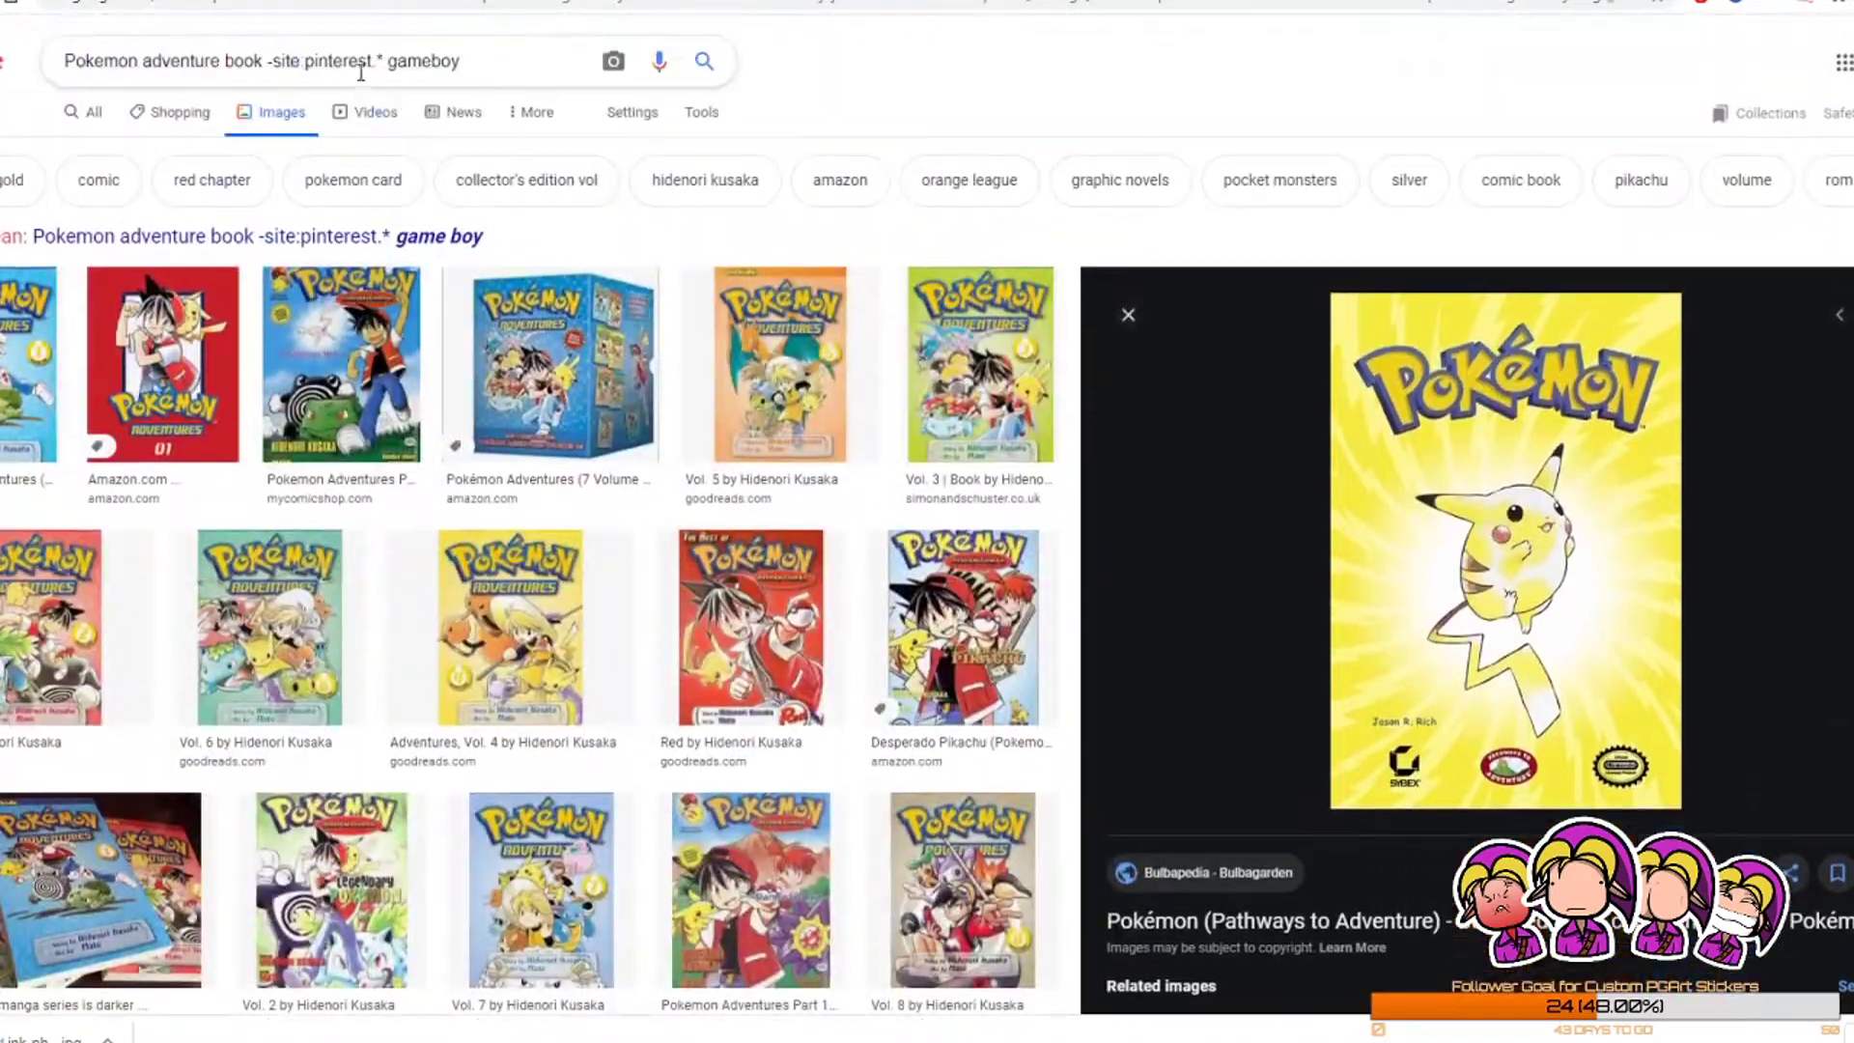
left_click(487, 61)
key("ctrl+a")
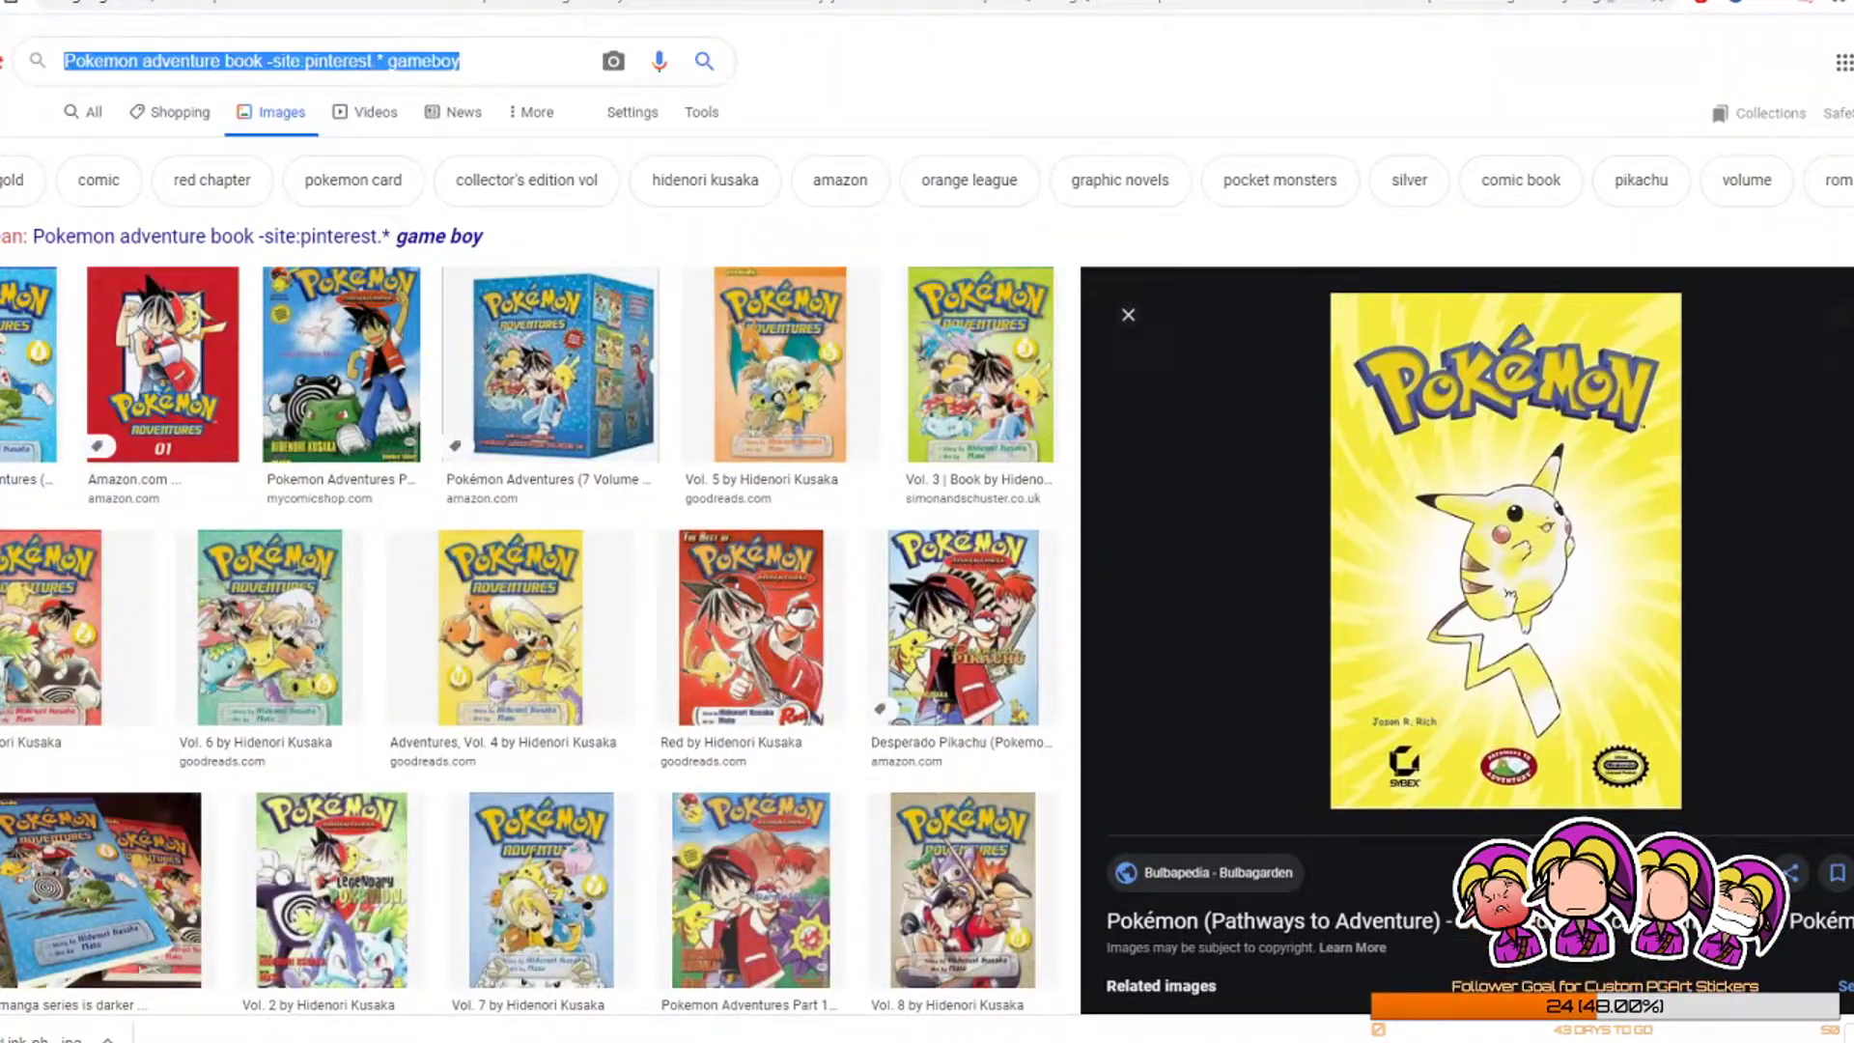
type("poke")
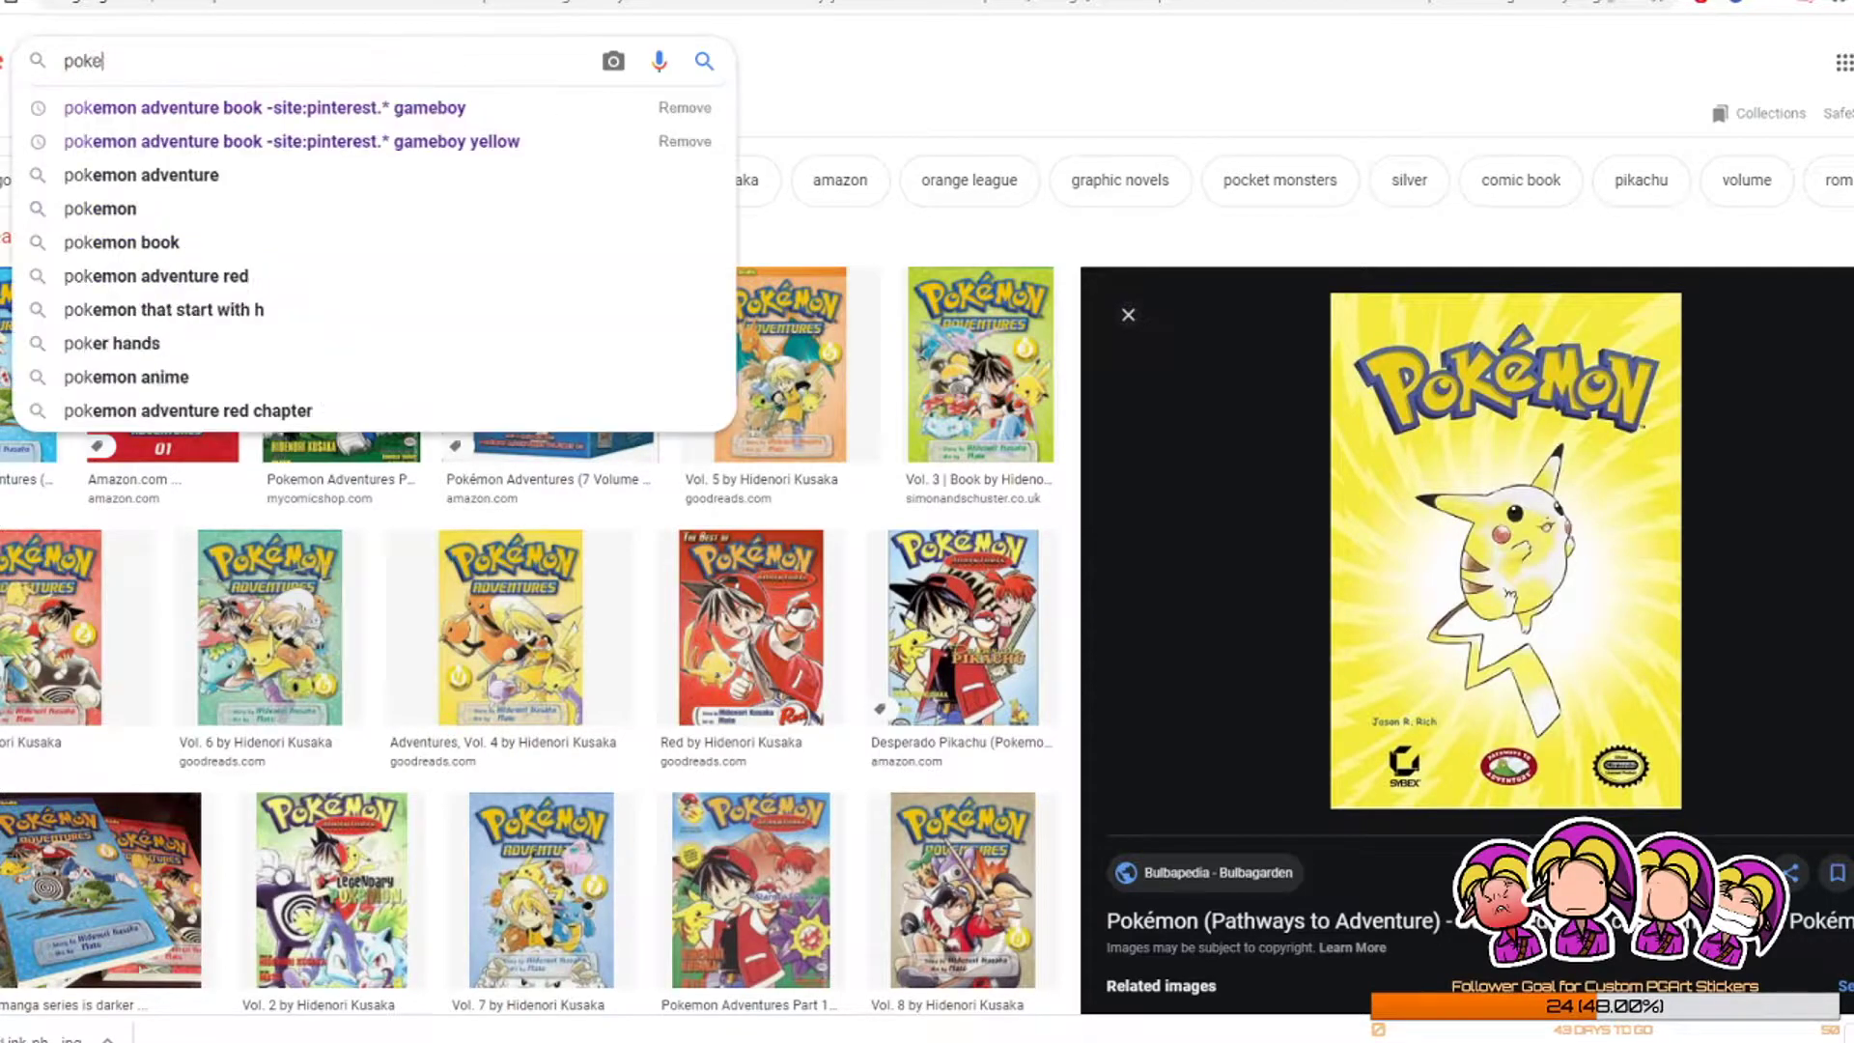
type("mon pathways to adventure")
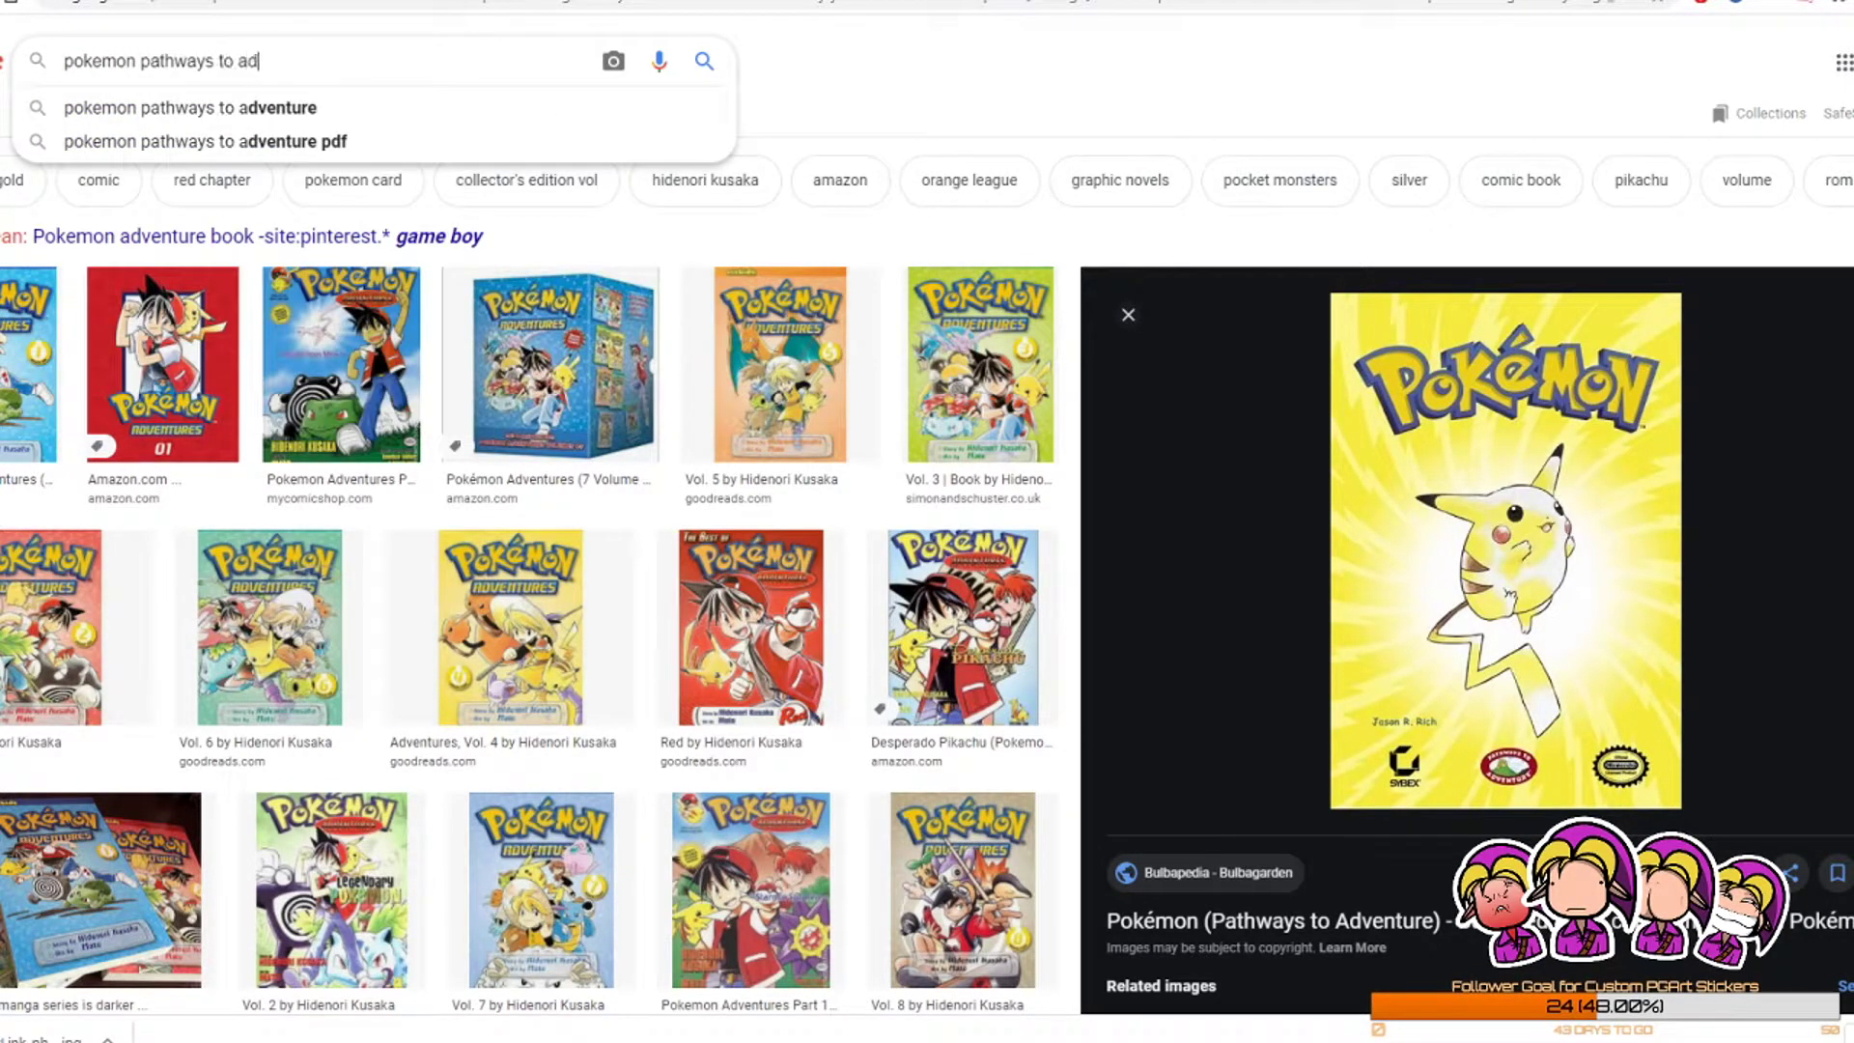
key("Return")
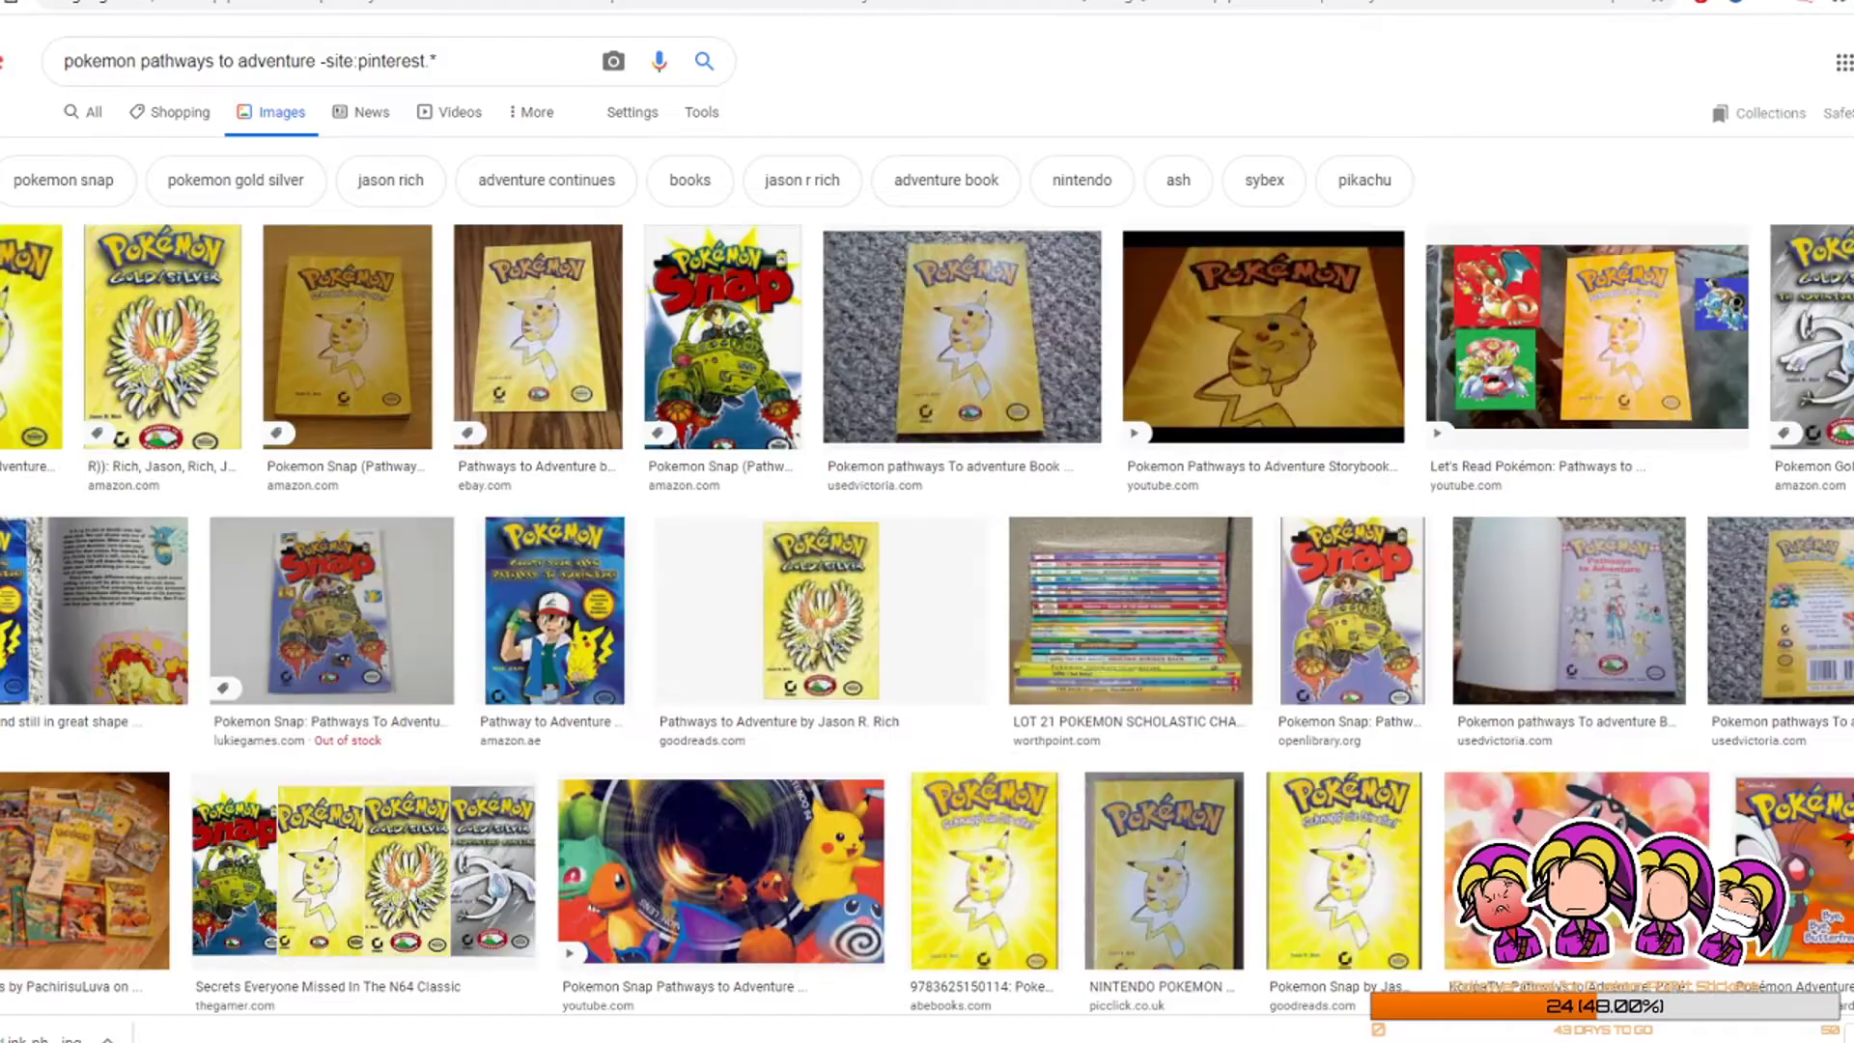
Step: Compare previews of the yellow Pikachu covers from eBay, Goodreads and UsedVictoria, ending on the UsedVictoria carpet photo
left_click(977, 317)
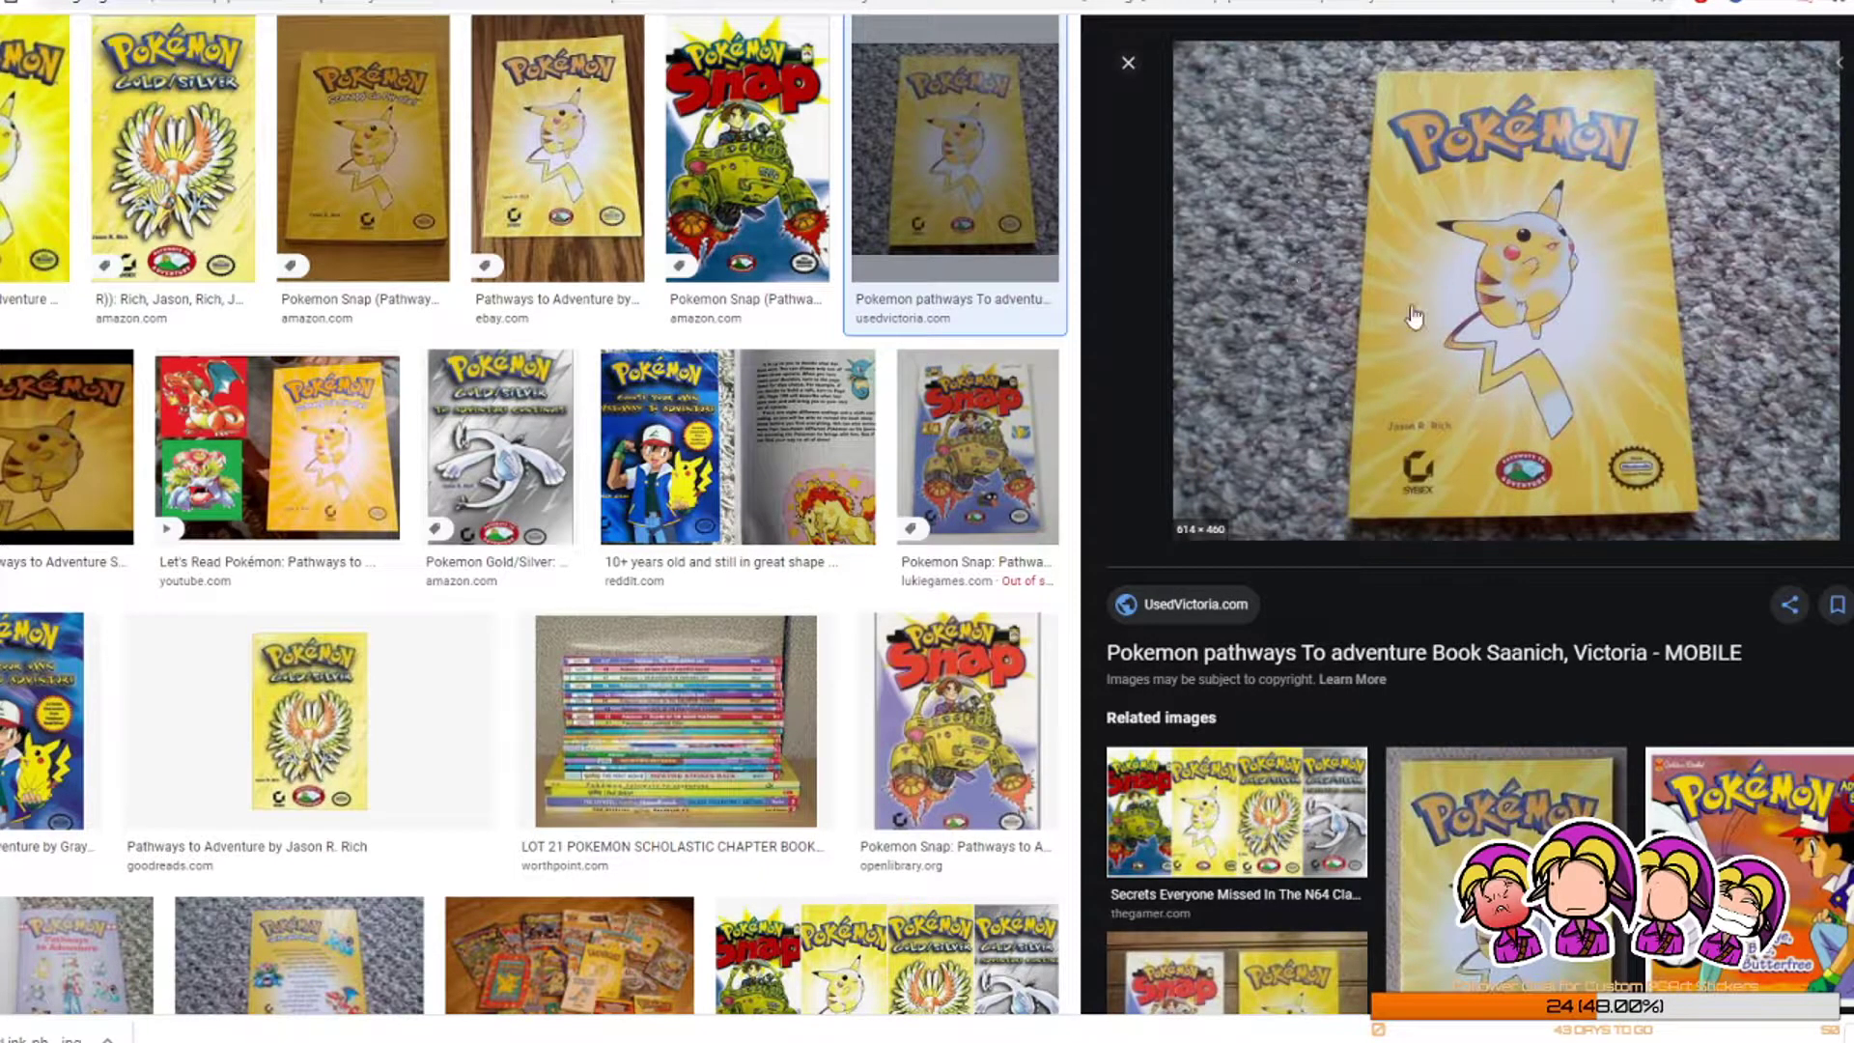
scroll(724, 394, "up", 2)
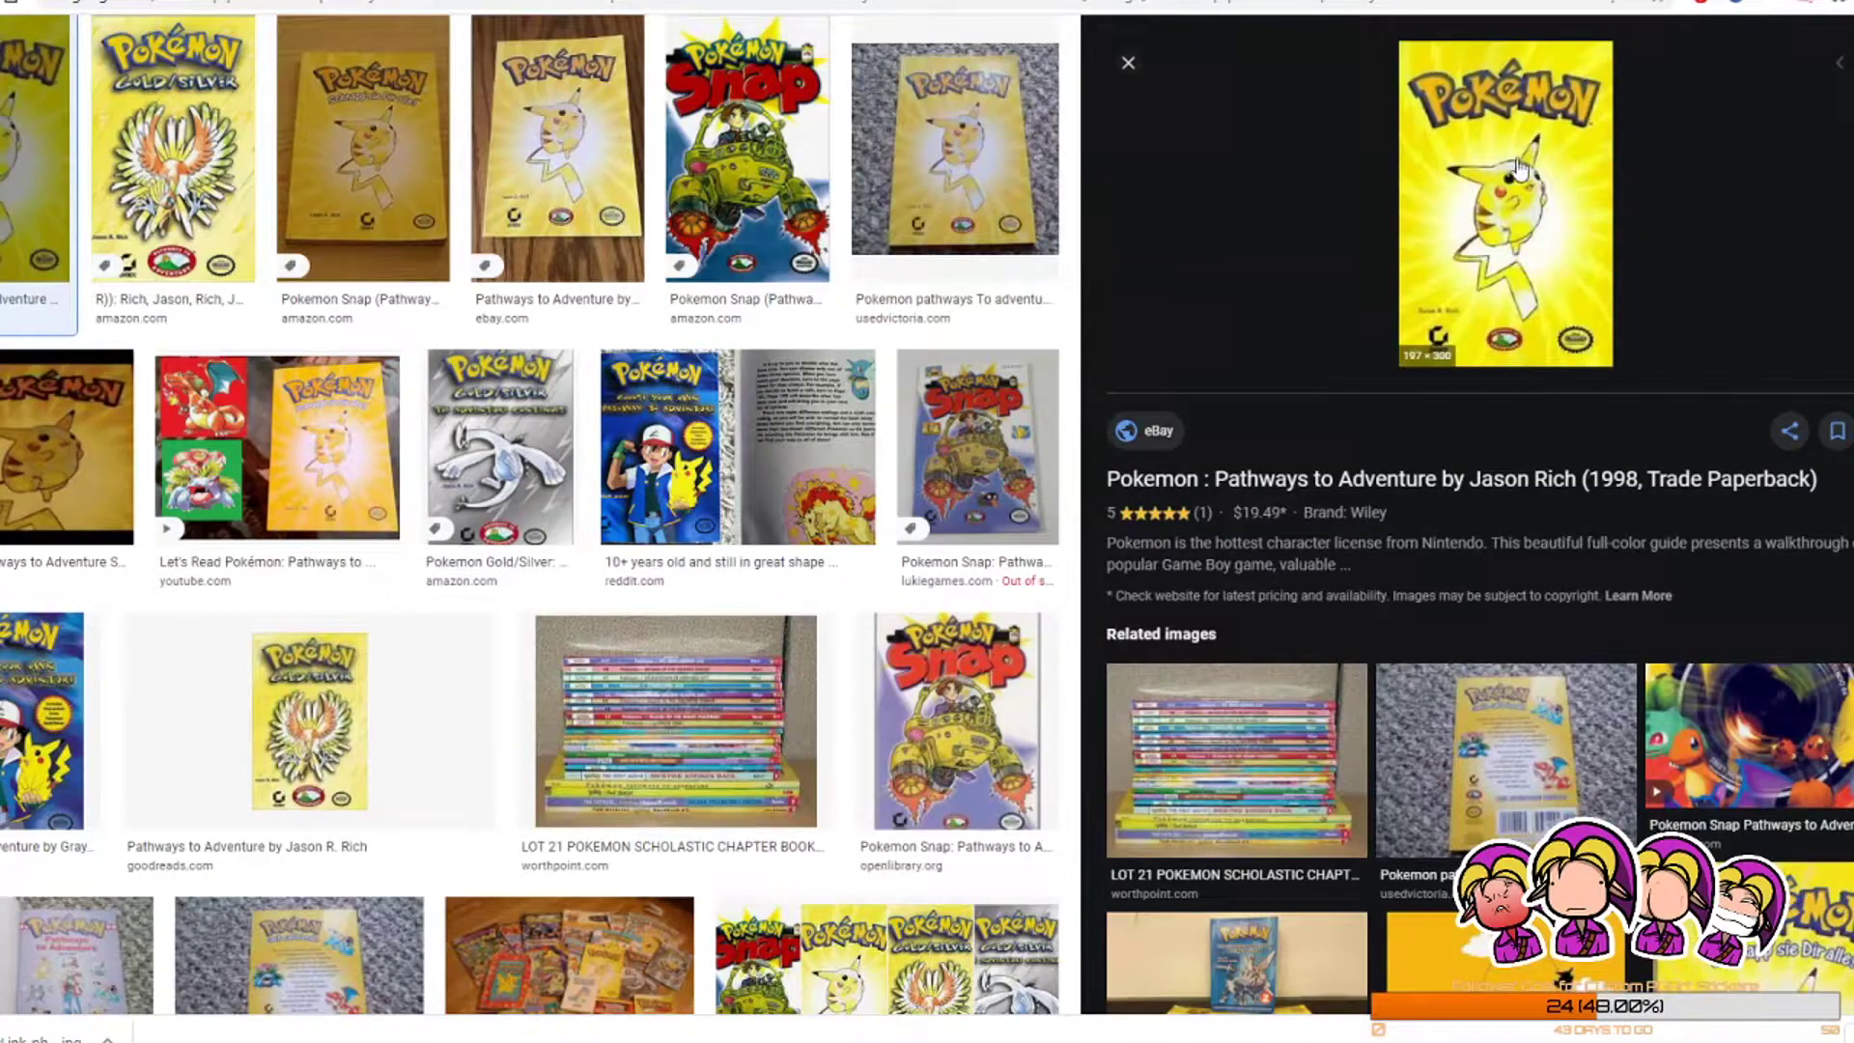
left_click(547, 130)
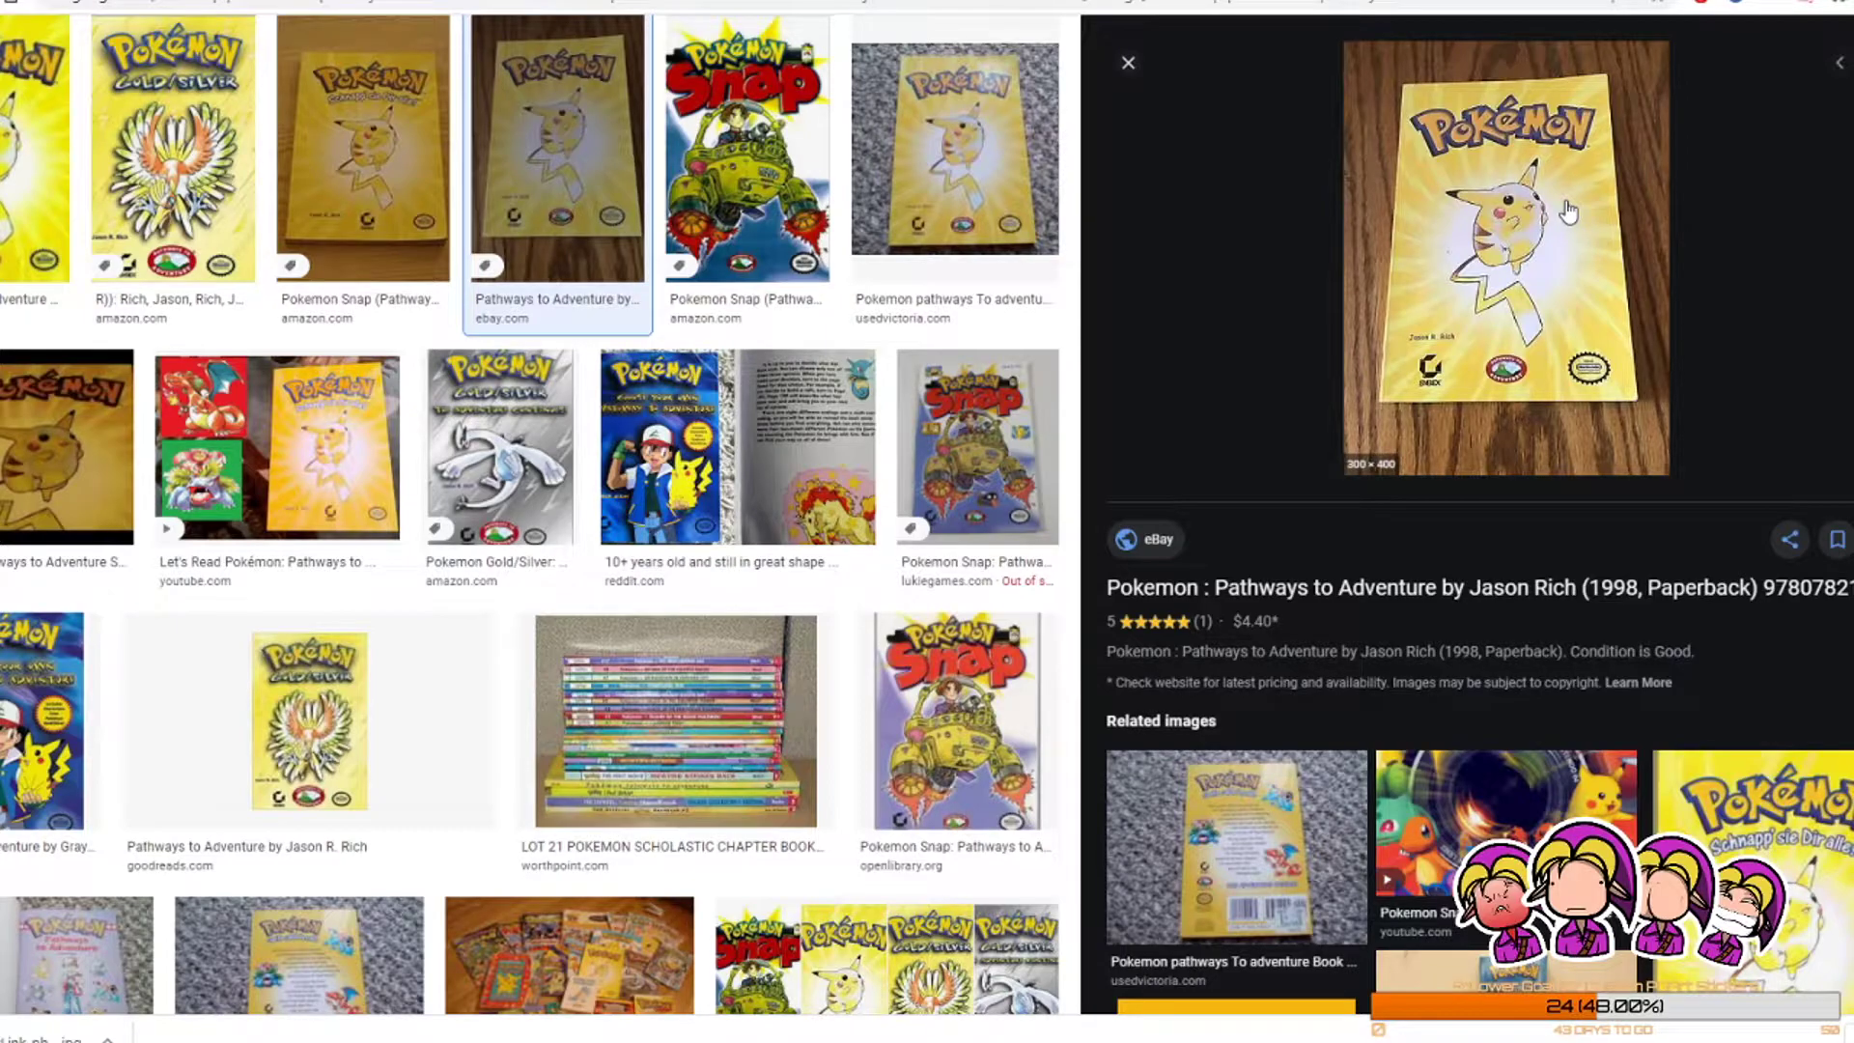
left_click(1719, 802)
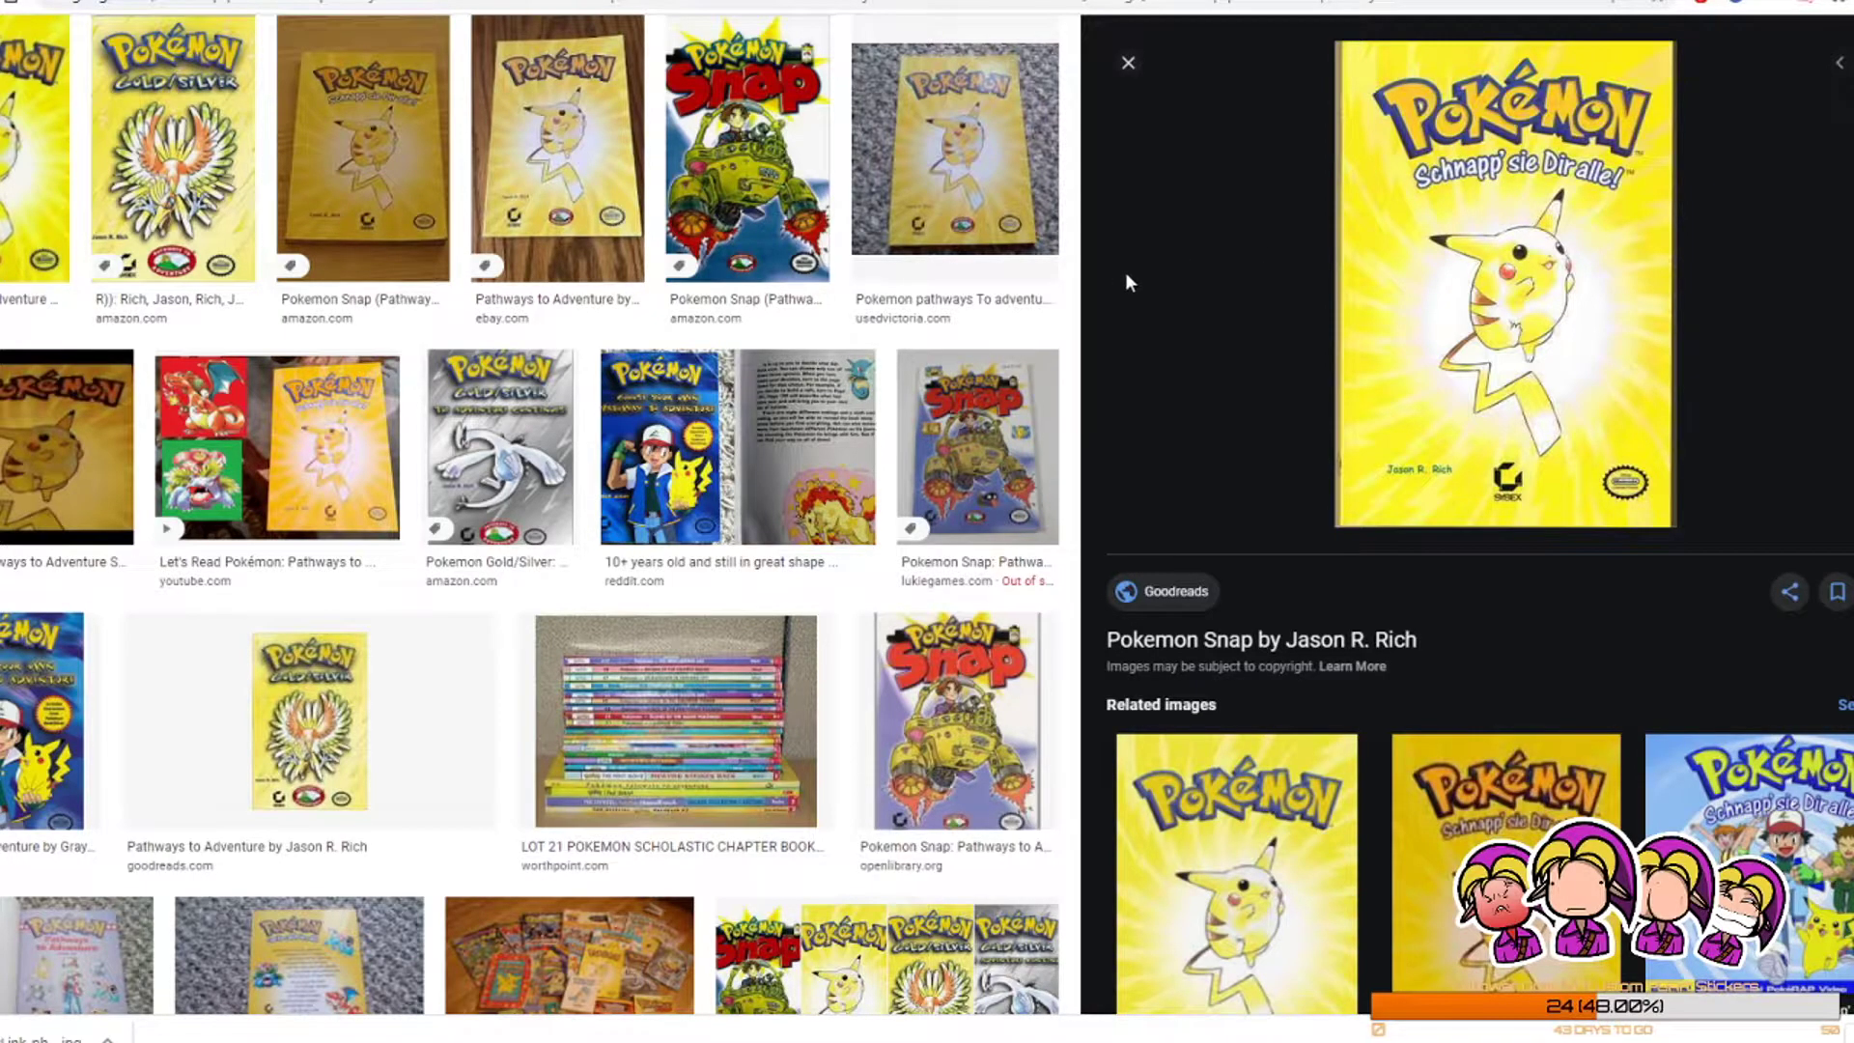
scroll(1126, 281, "up", 2)
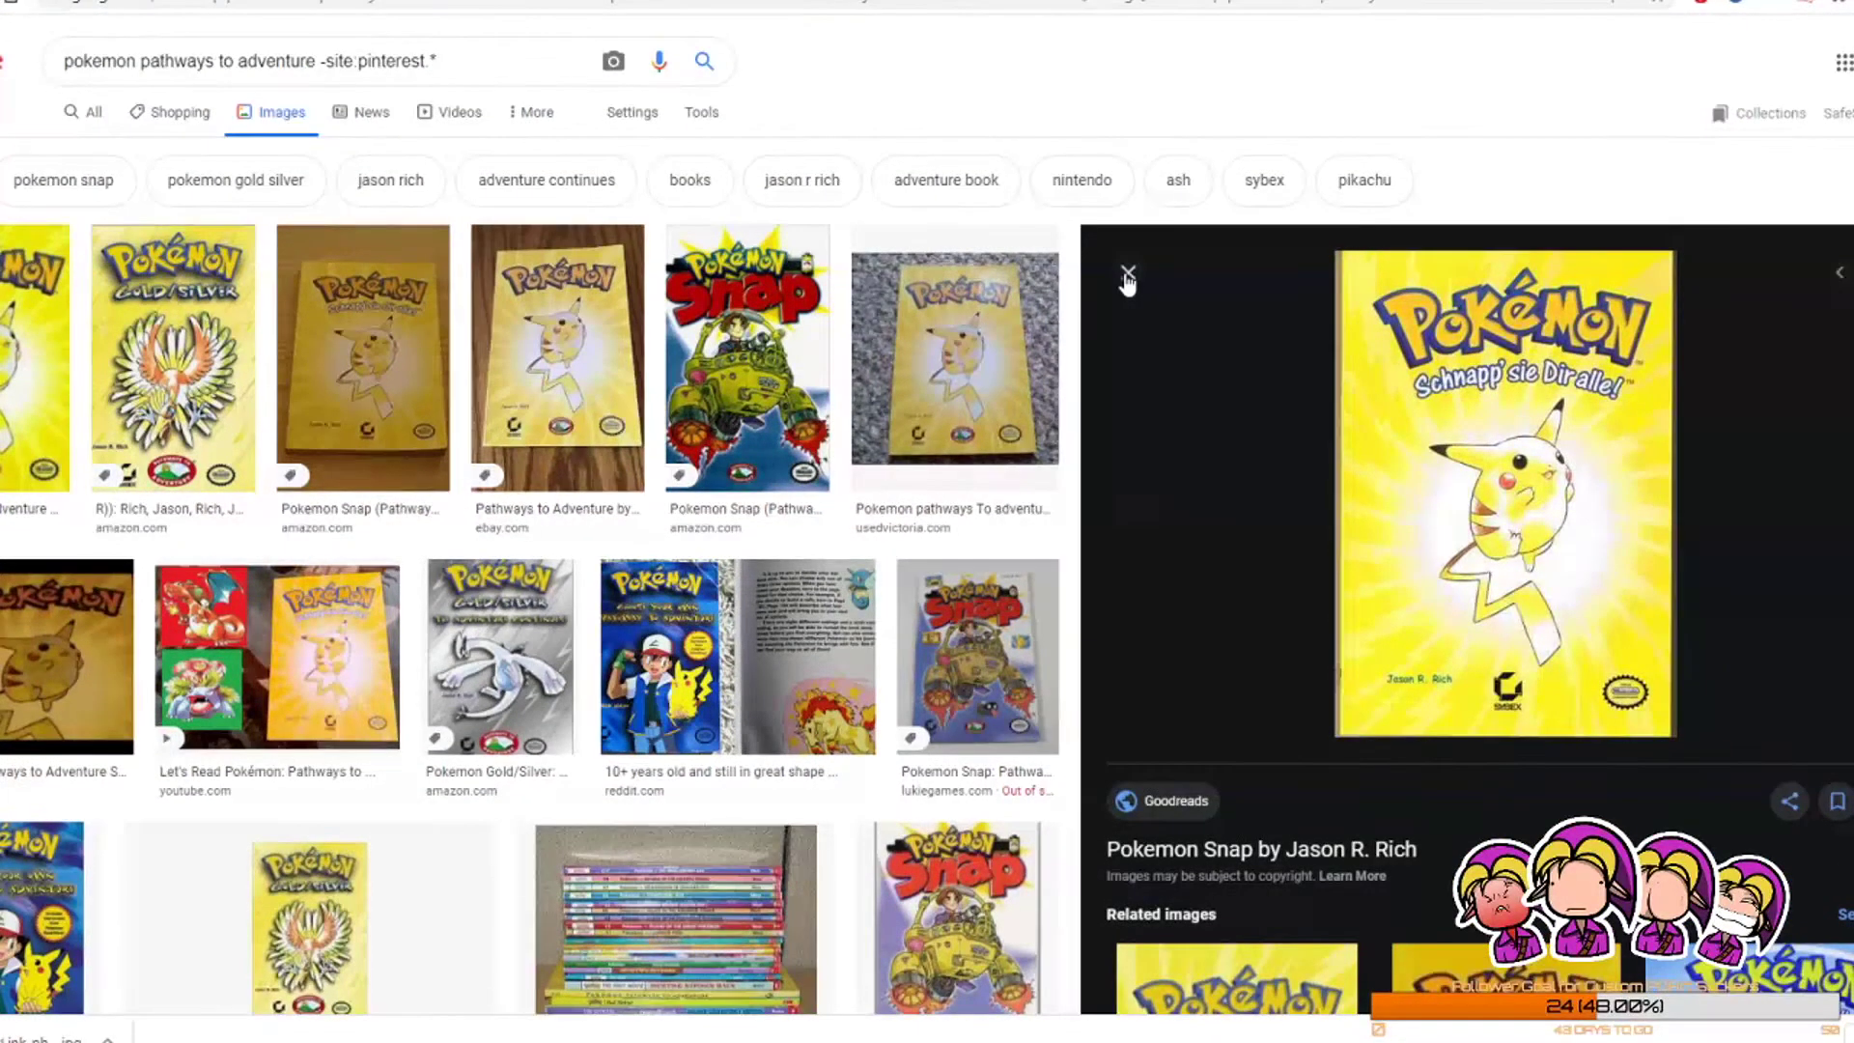
left_click(957, 343)
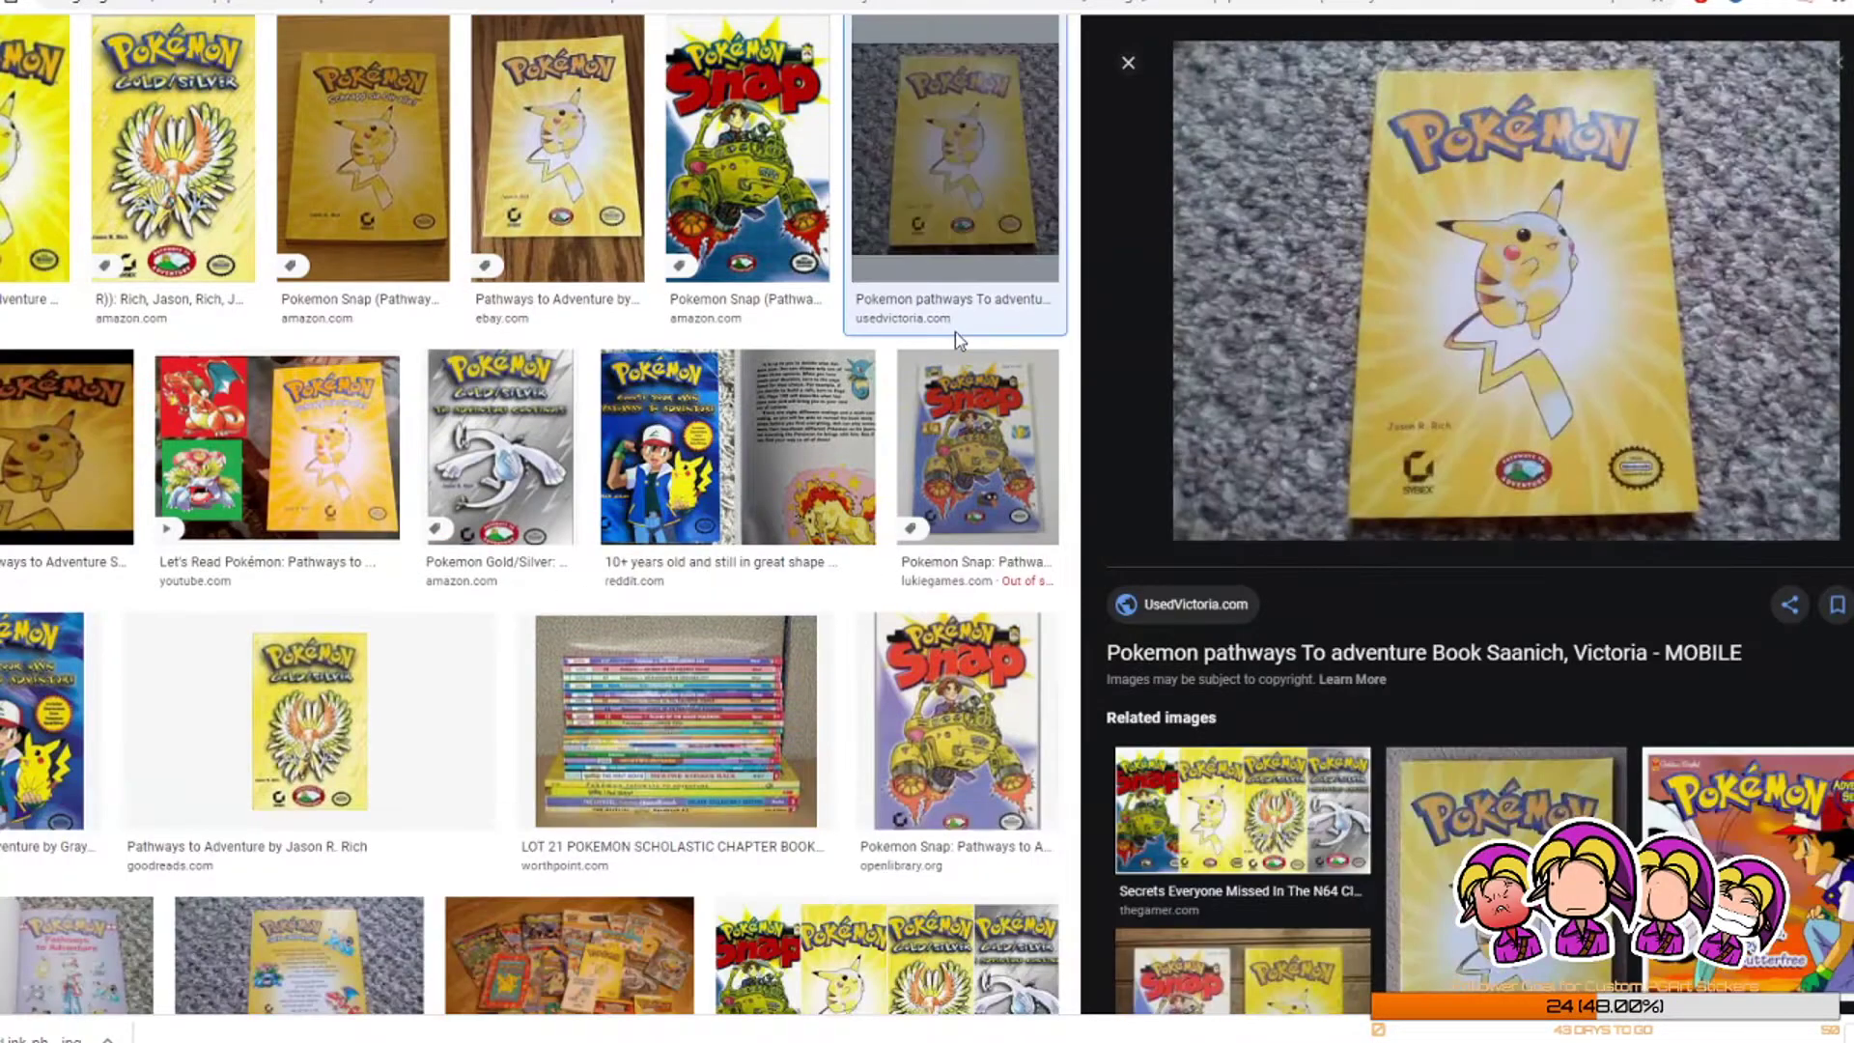
Step: Open the UsedVictoria book photo in a new browser tab and switch to that tab
scroll(1324, 315, "up", 2)
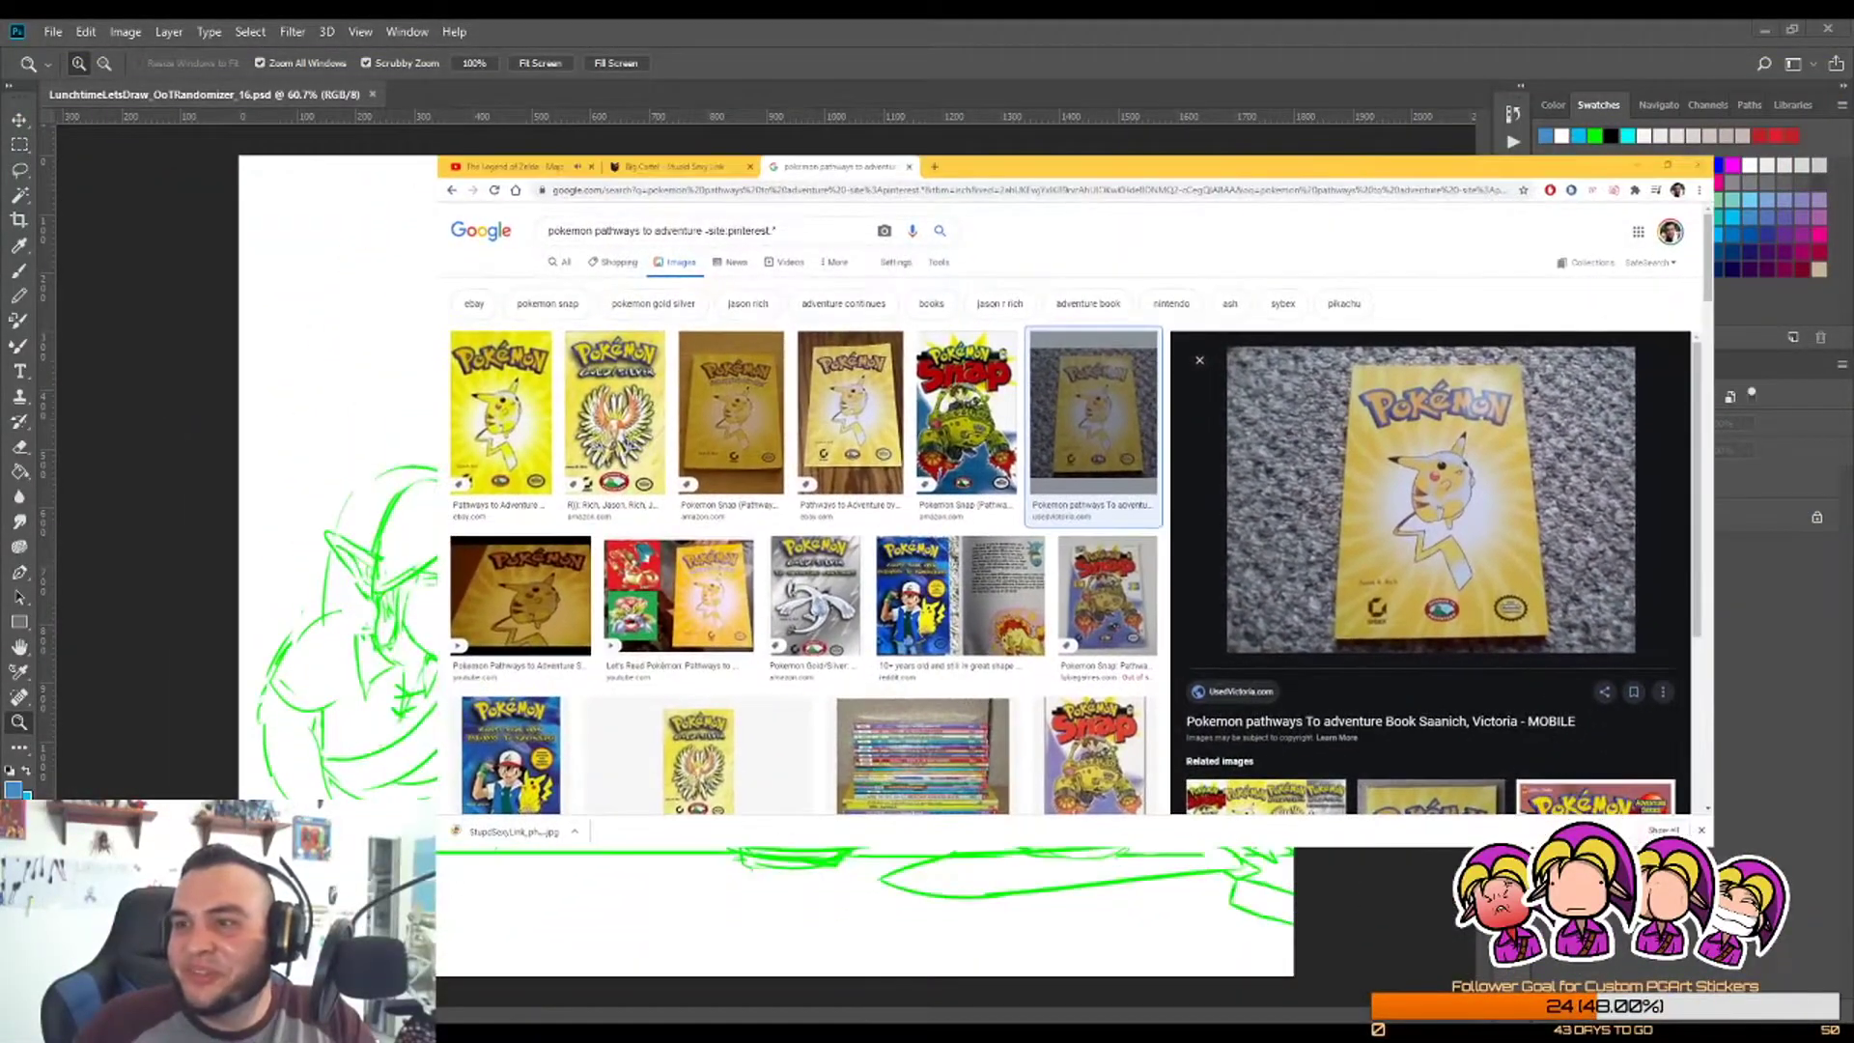
right_click(1412, 472)
left_click(1478, 586)
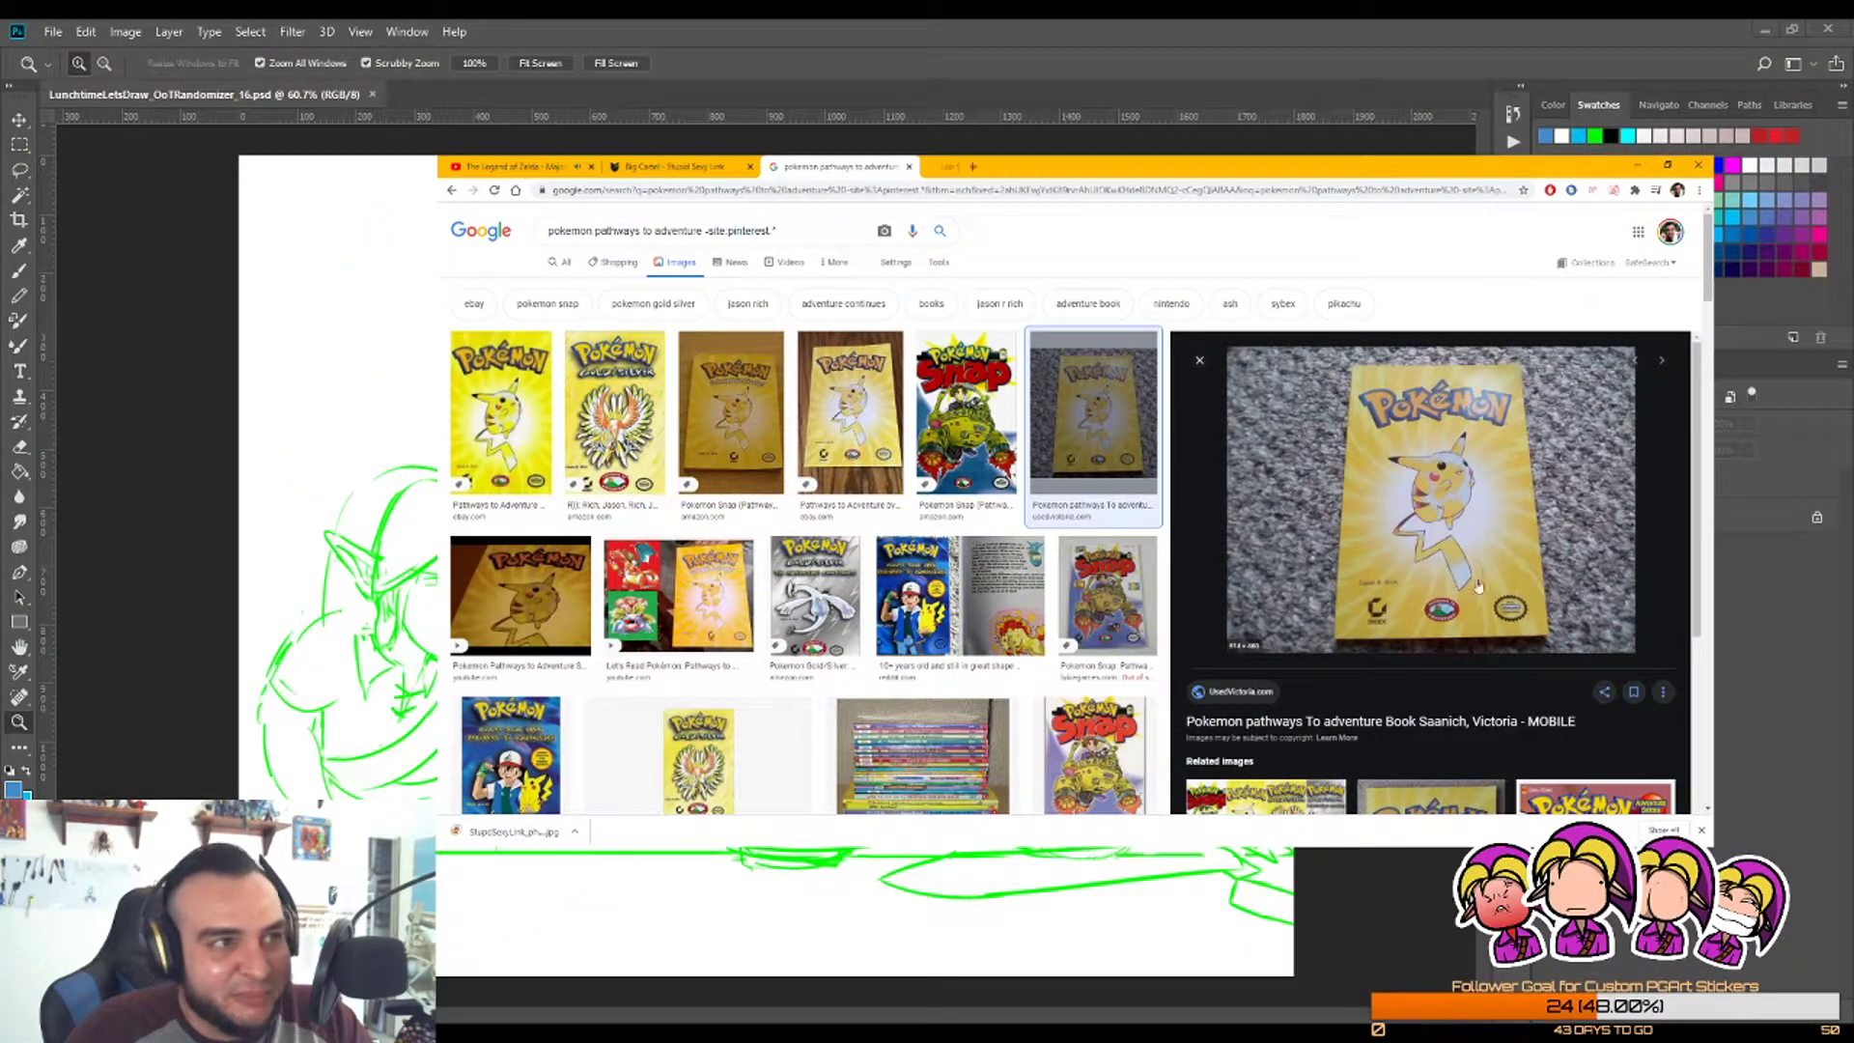
key("ctrl+Tab")
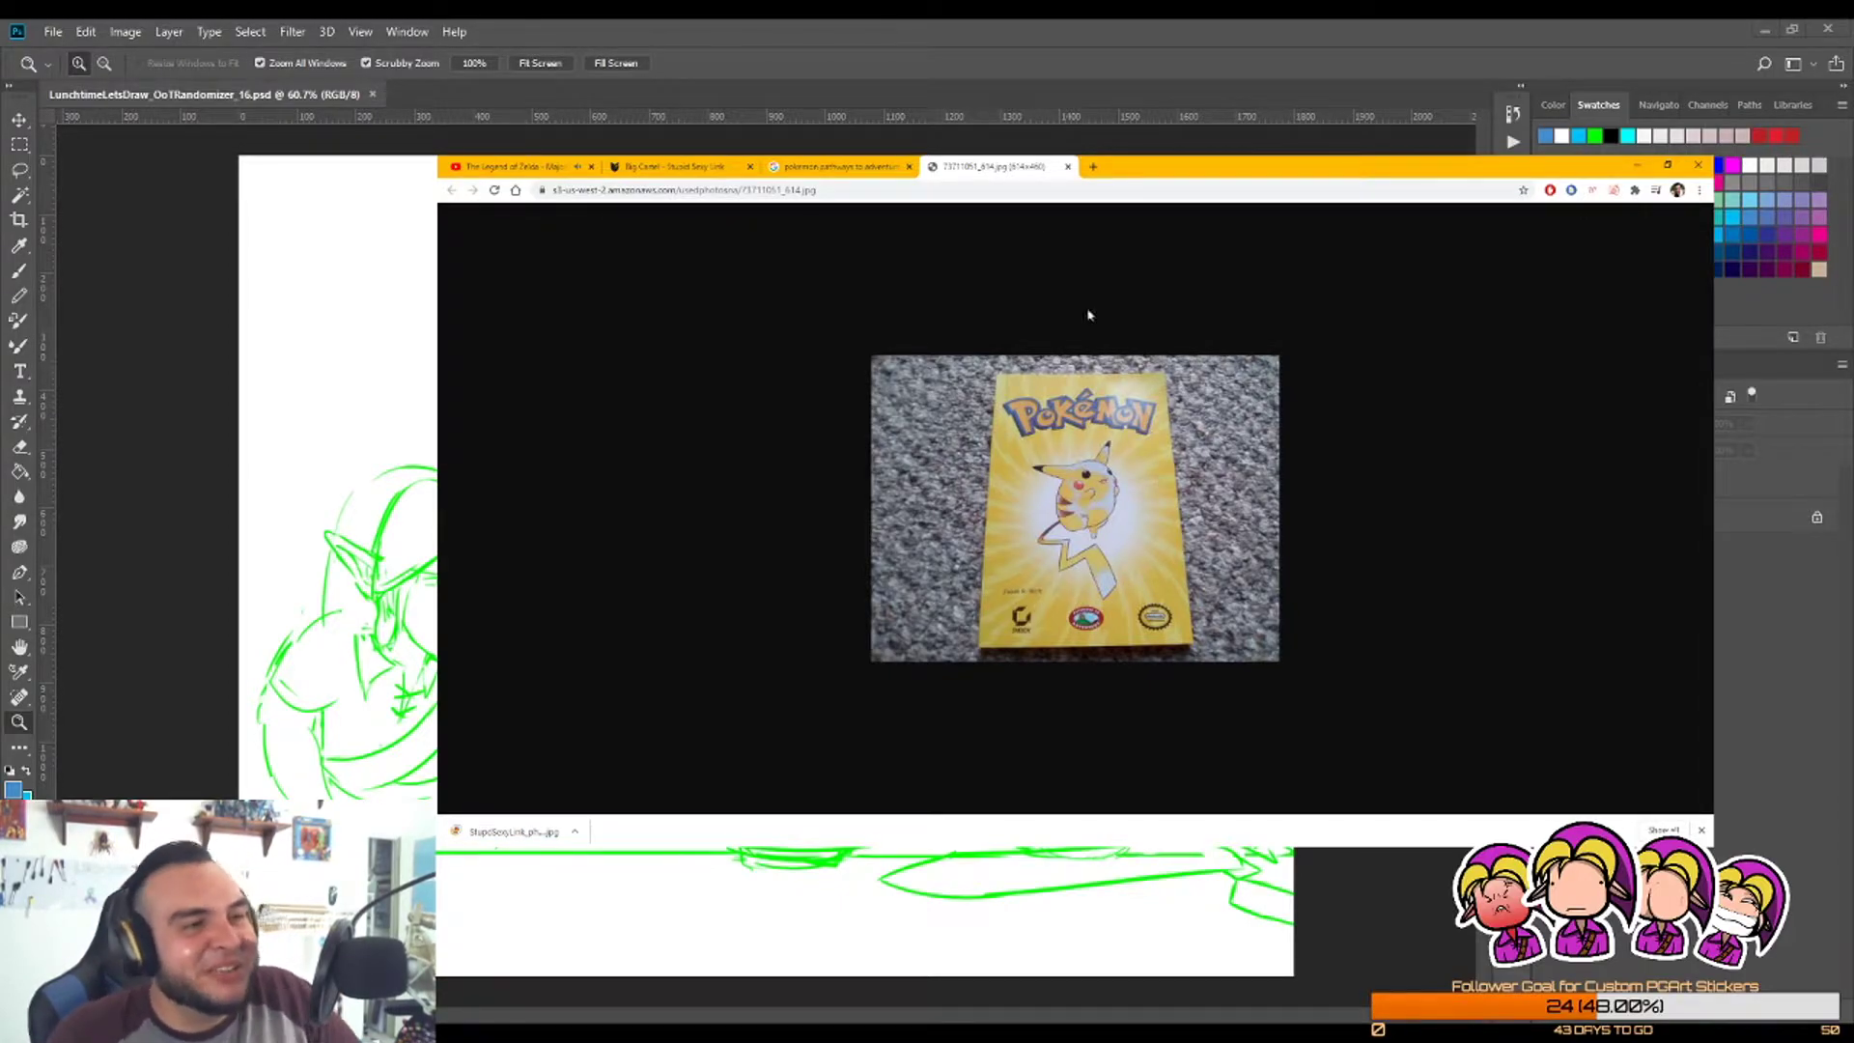
Step: Replace the photo's web address with a Google search for "pokemon pathways to adventure -site:pinterest.*"
left_click(1028, 191)
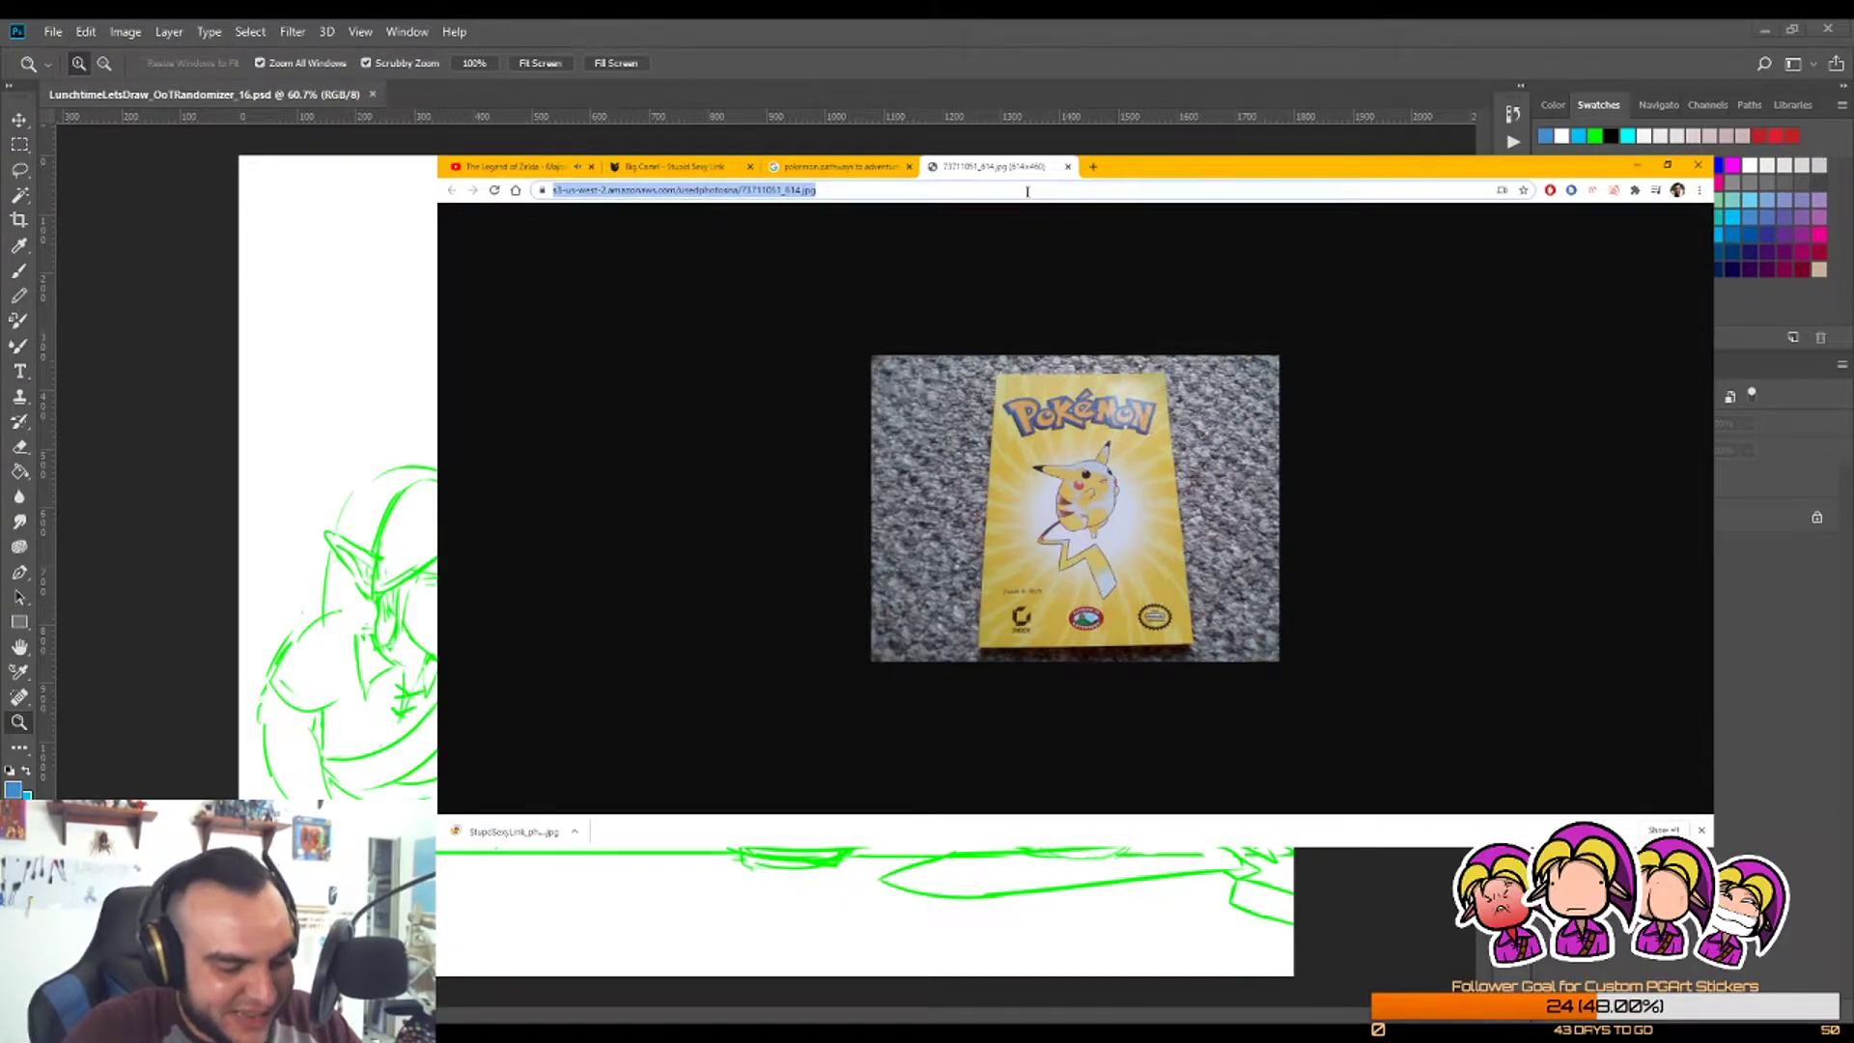
type("po")
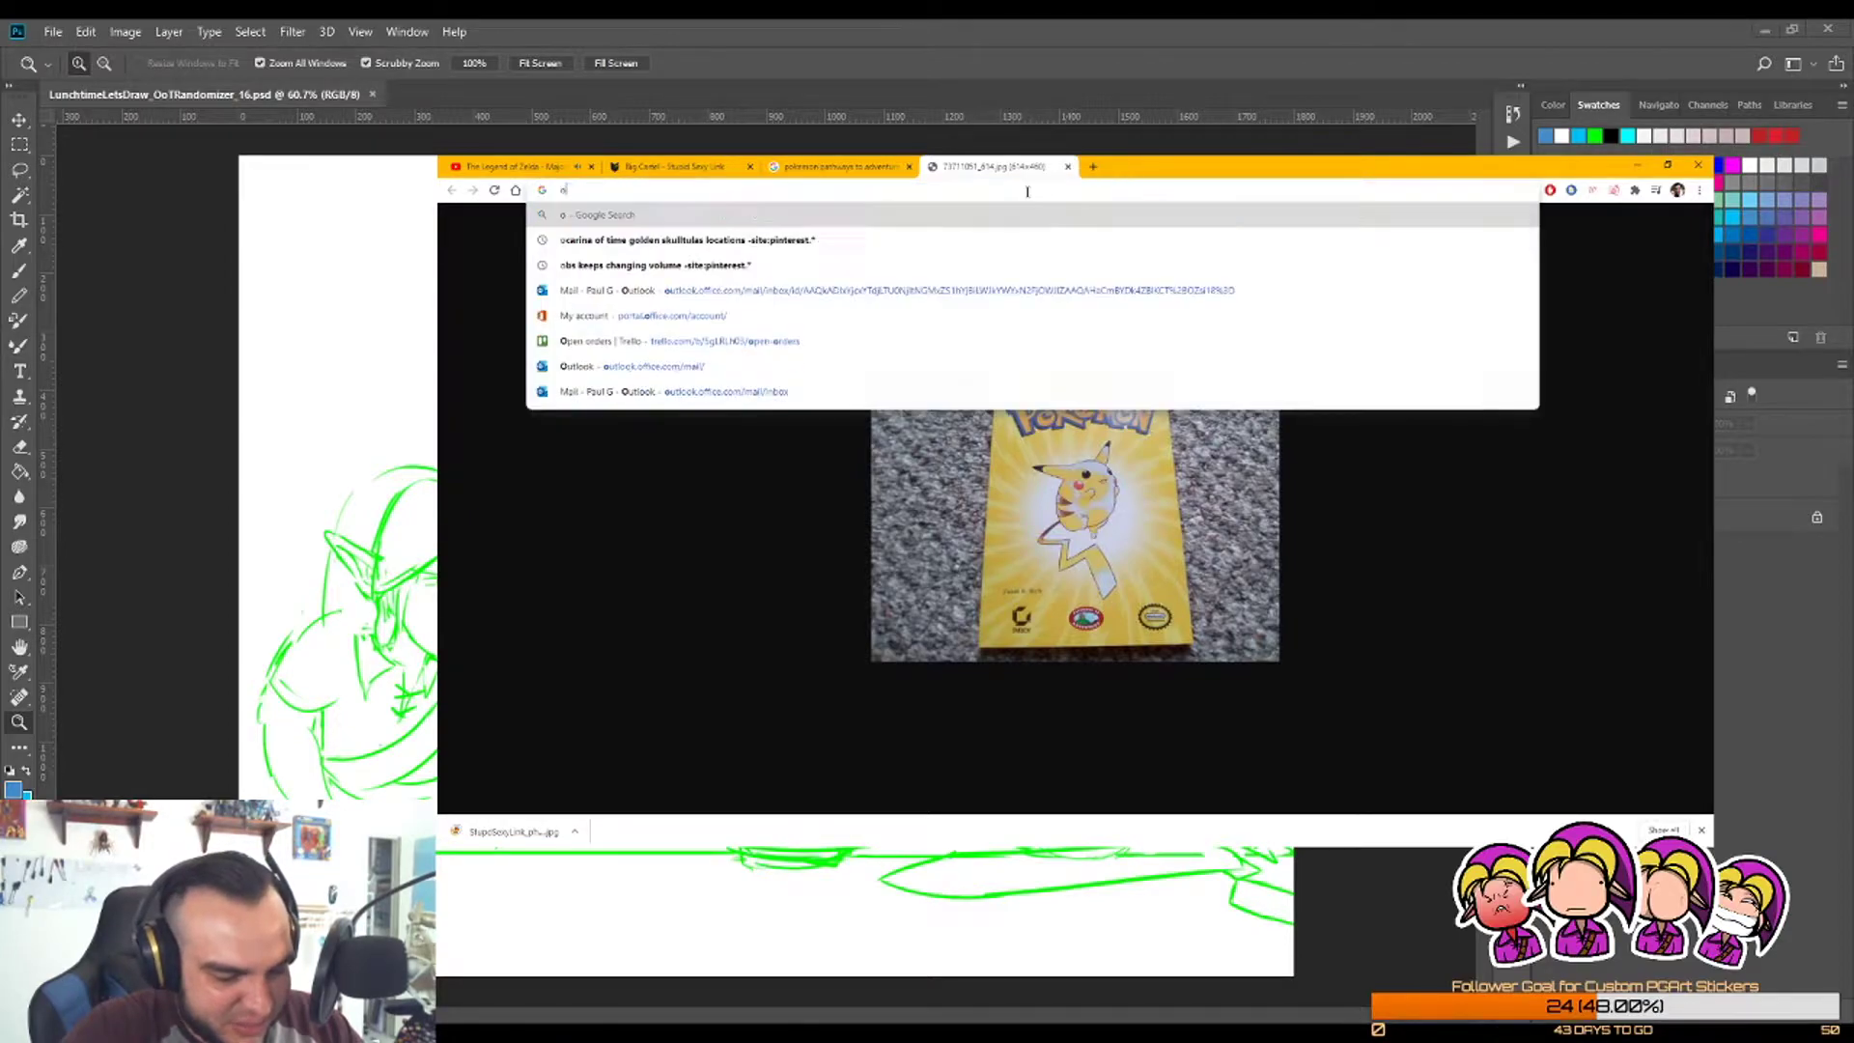
type("k")
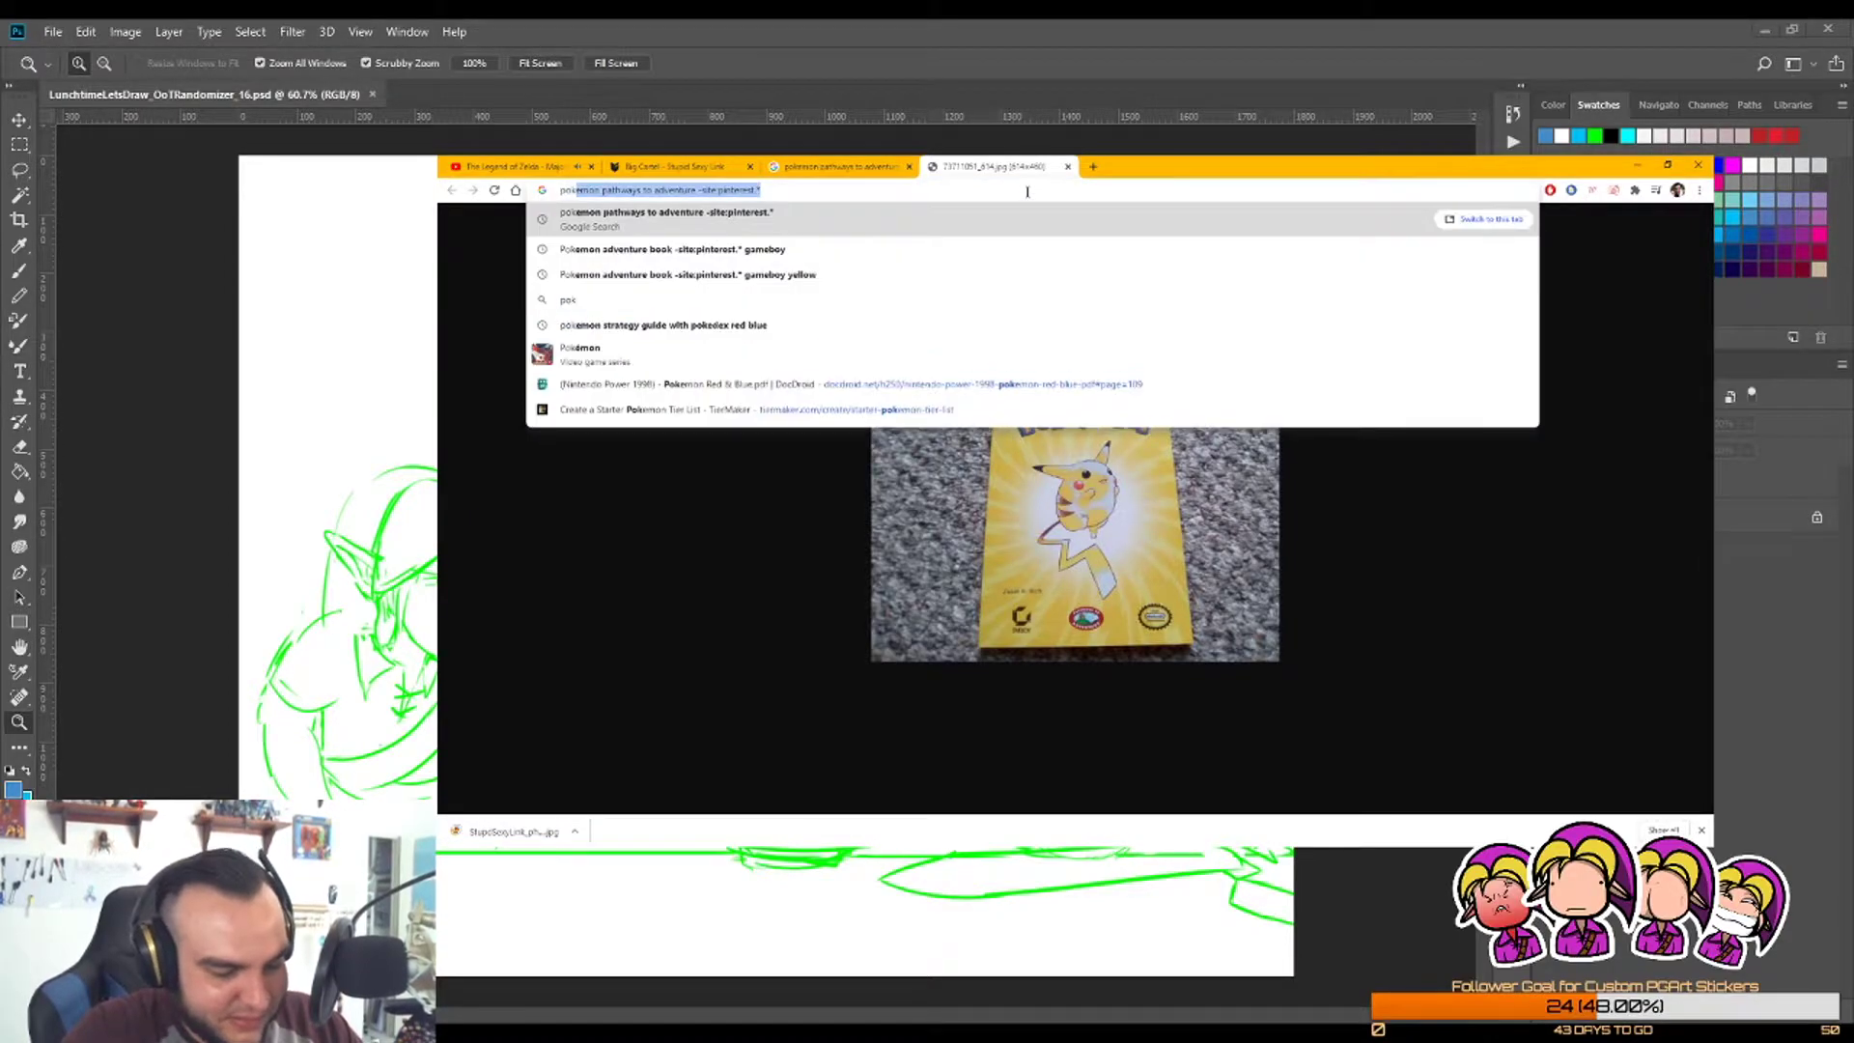
type("emon pathayw")
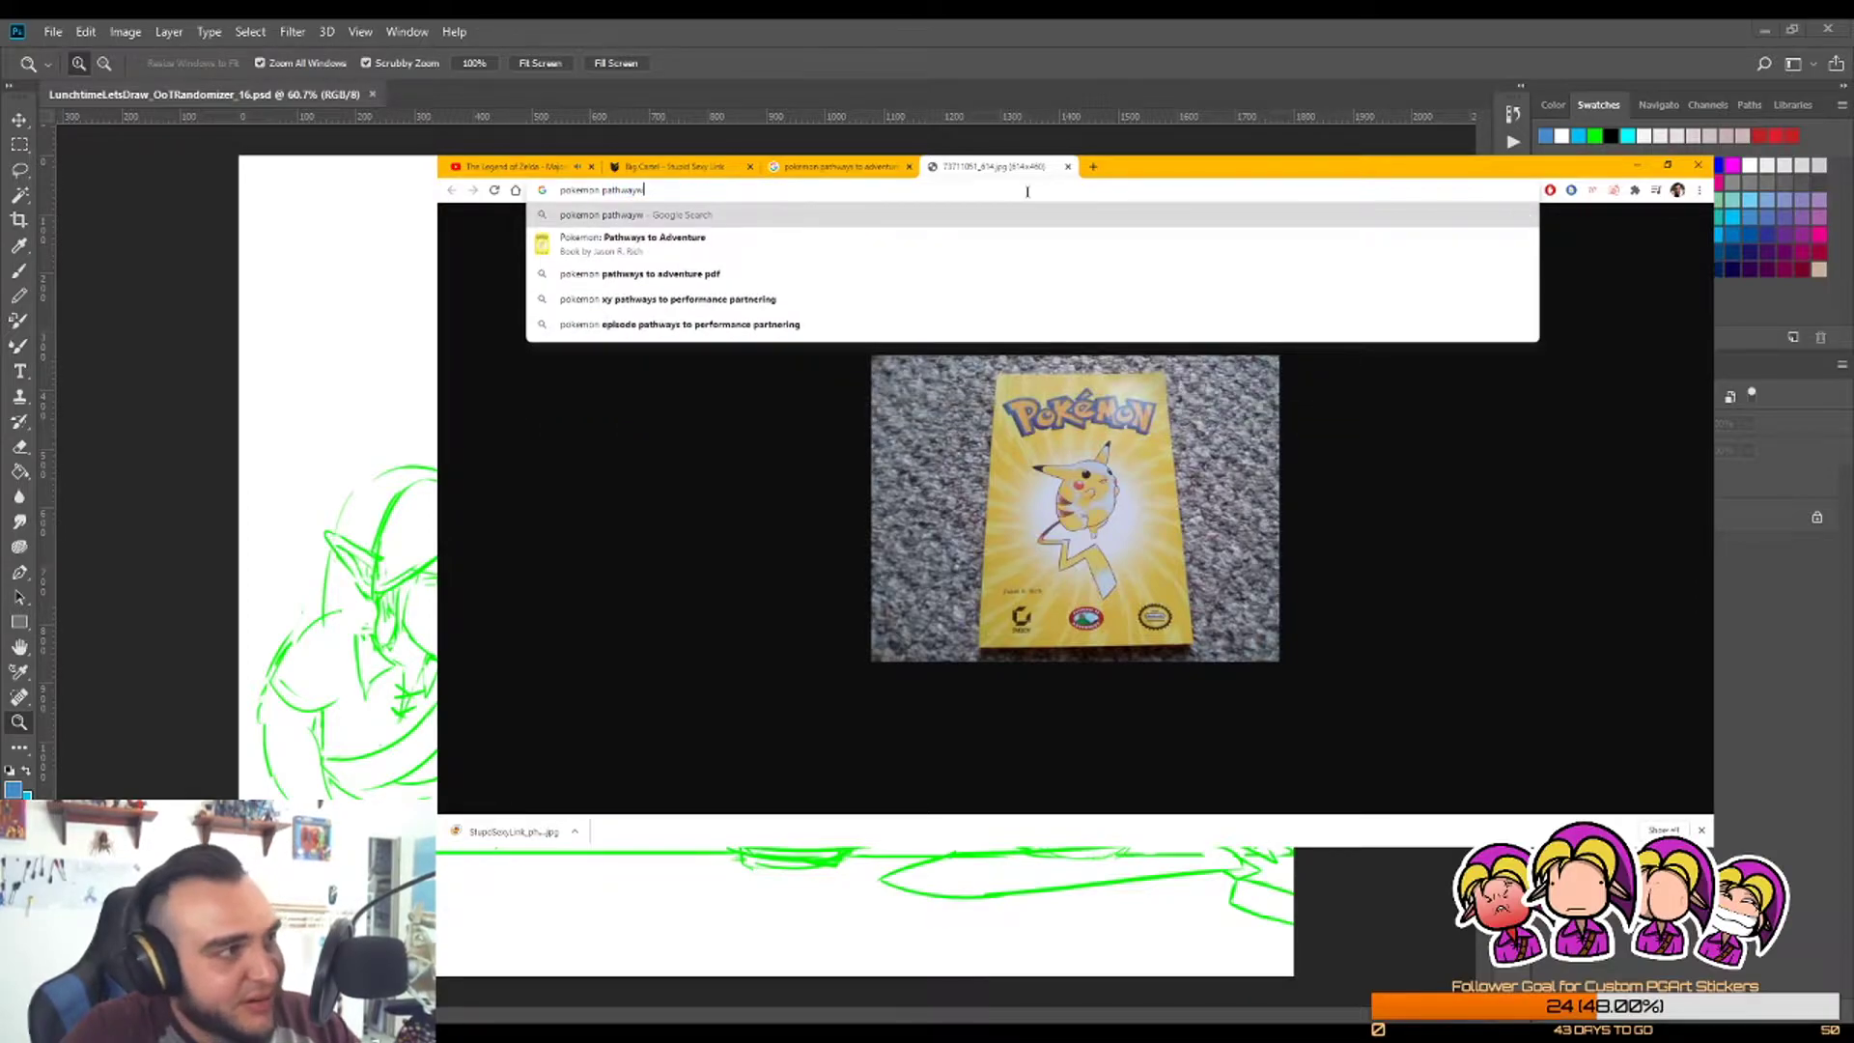
key("BackSpace")
type("s to adventure -site:pinterest.*")
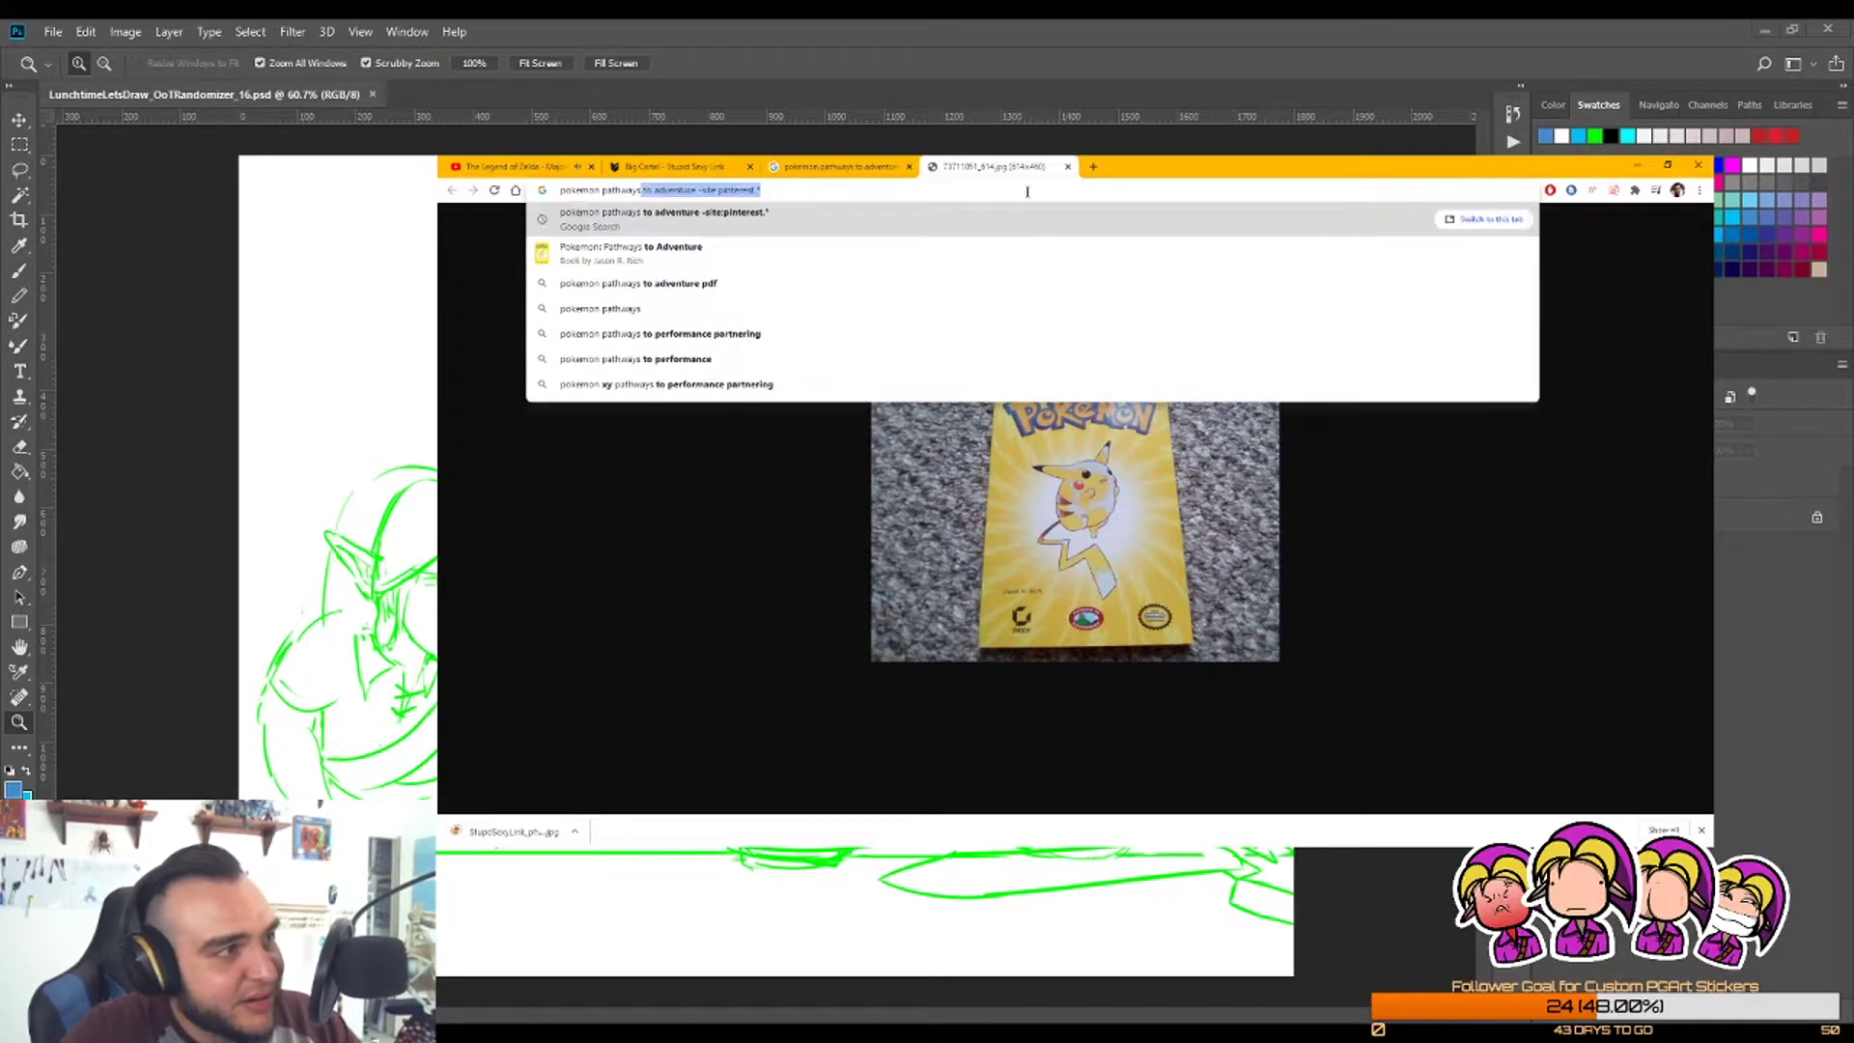
key("Return")
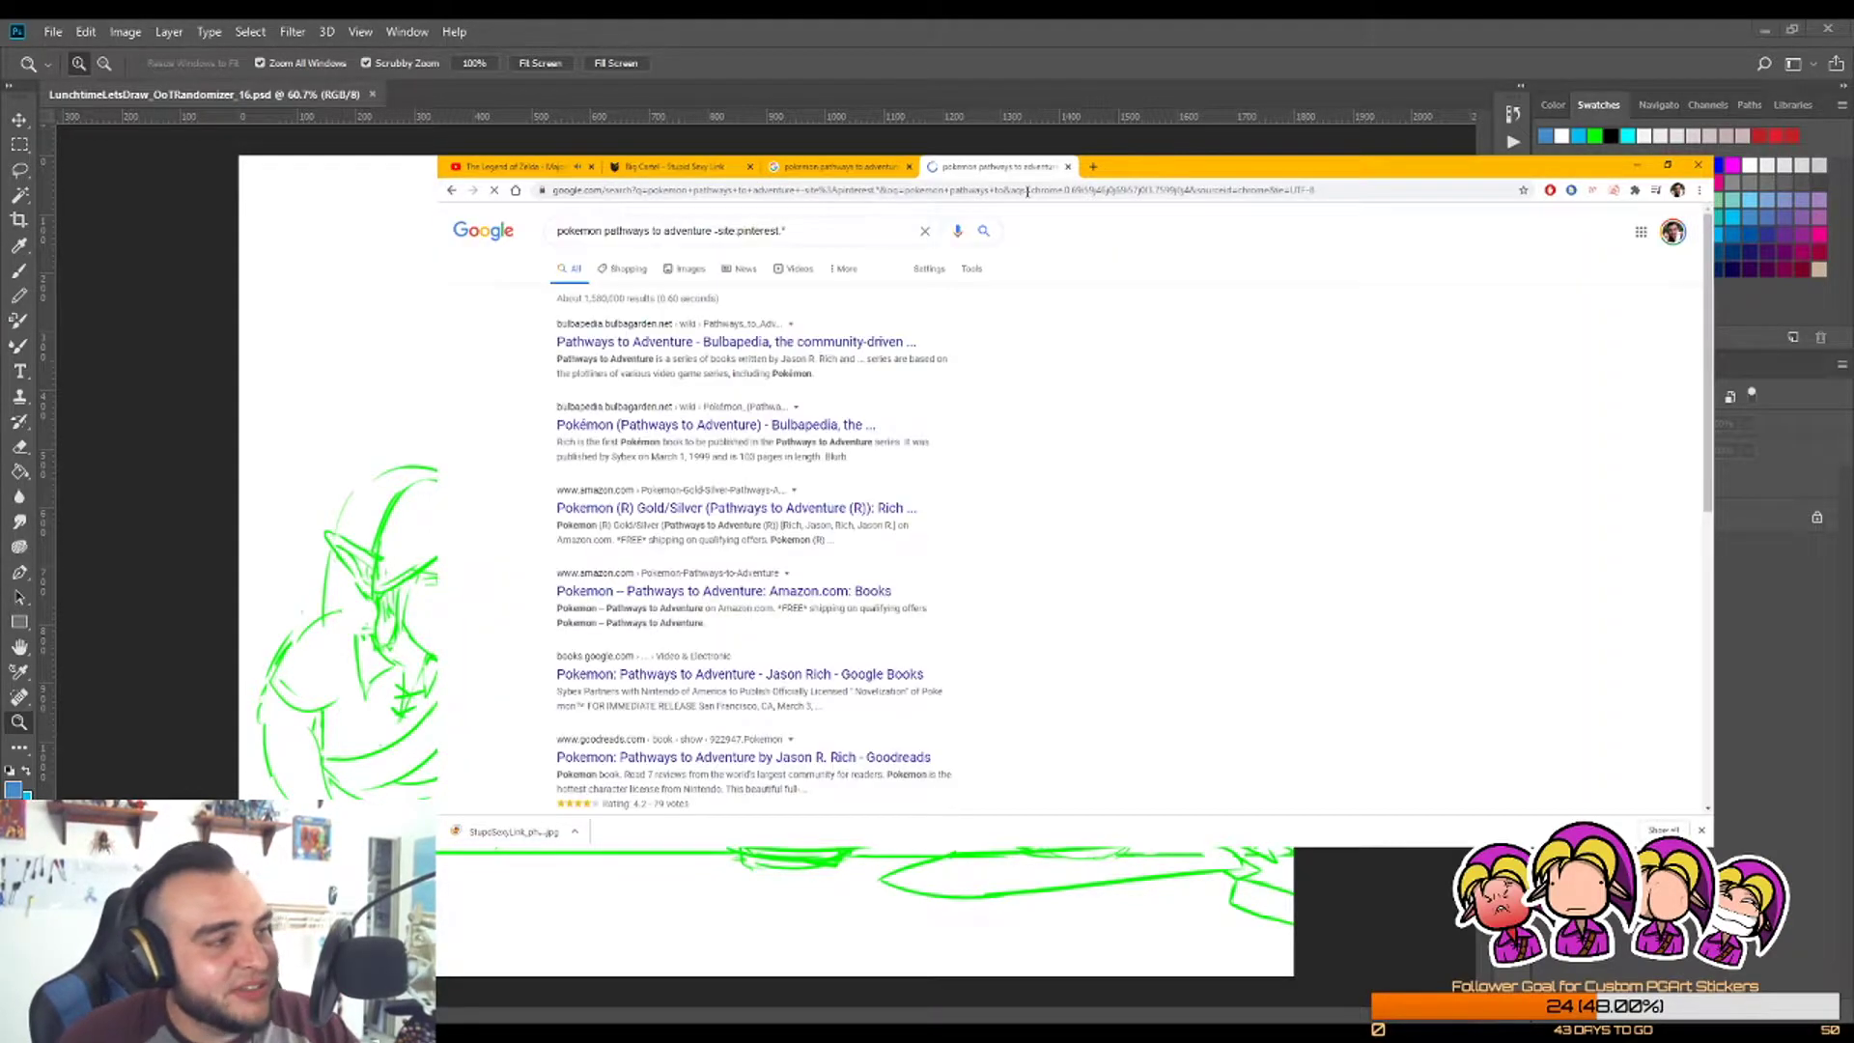
Step: Open Bulbapedia's Pathways to Adventure article and read the series description and its lists of Pokémon and non-Pokémon books
left_click(682, 344)
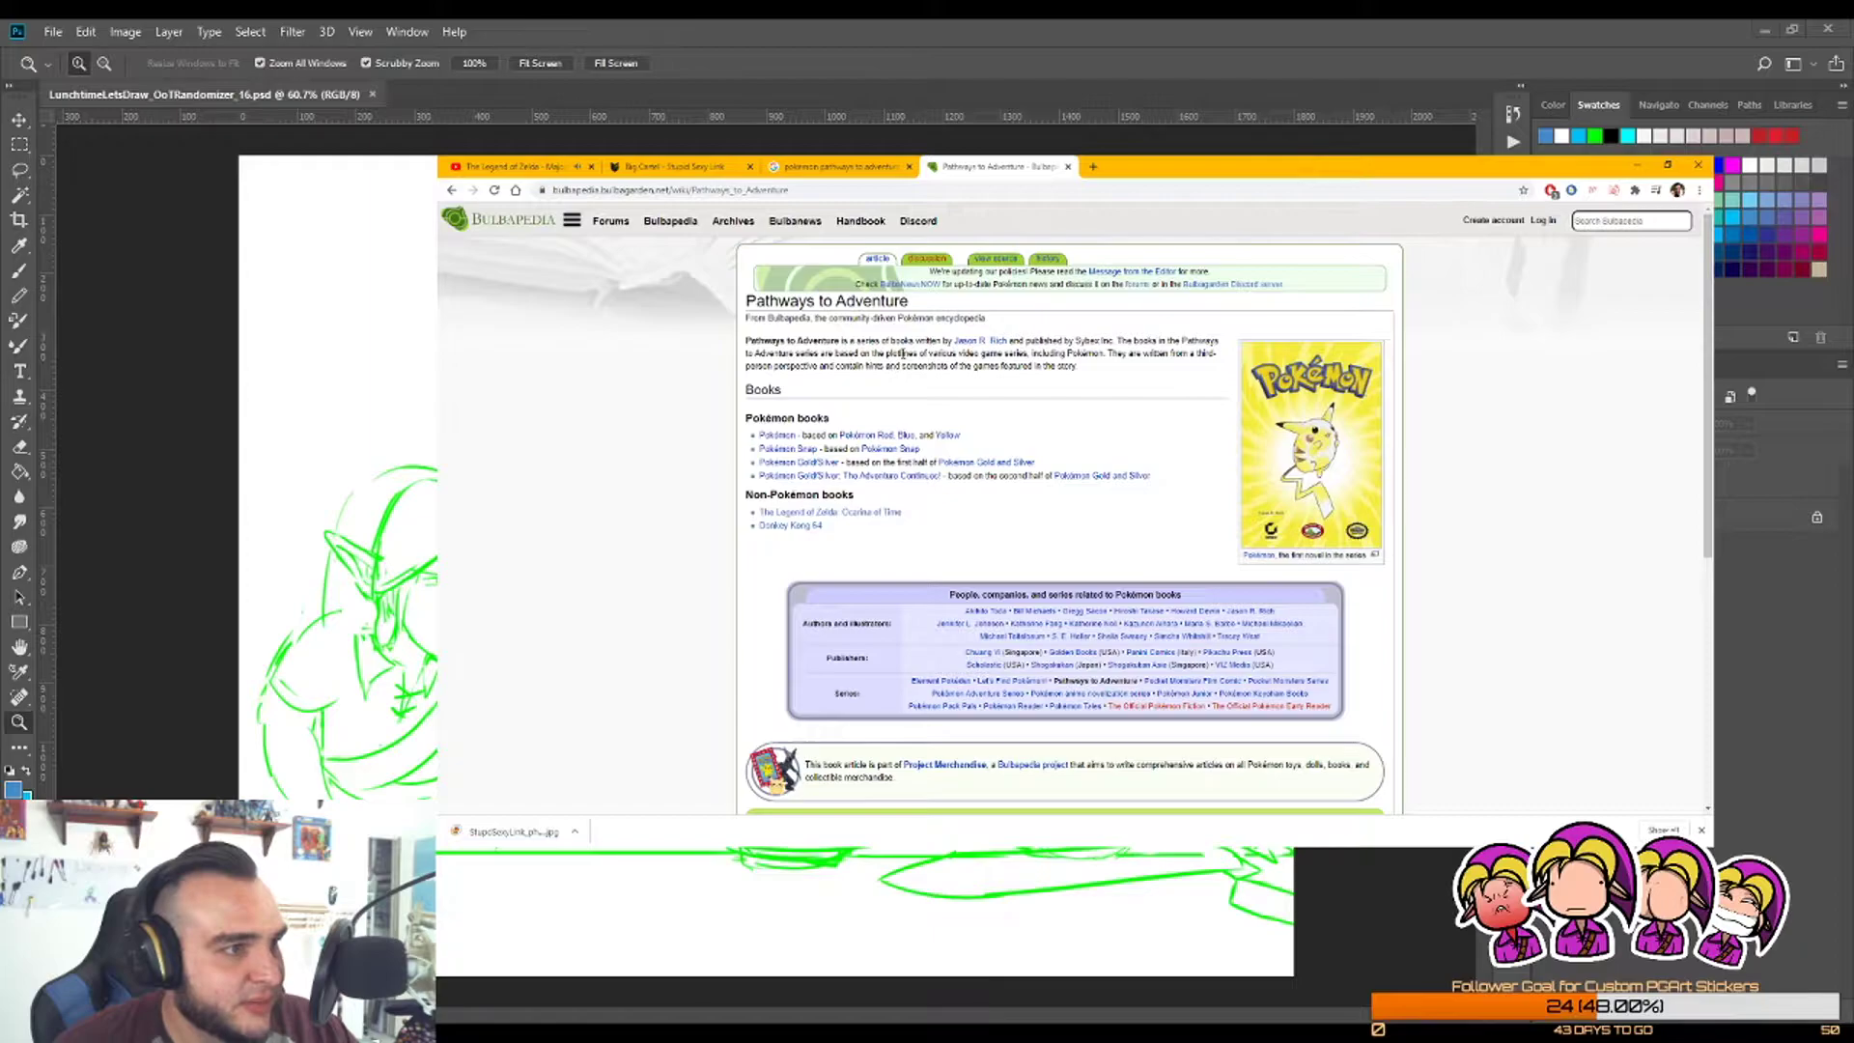
left_click_drag(1130, 341, 1026, 355)
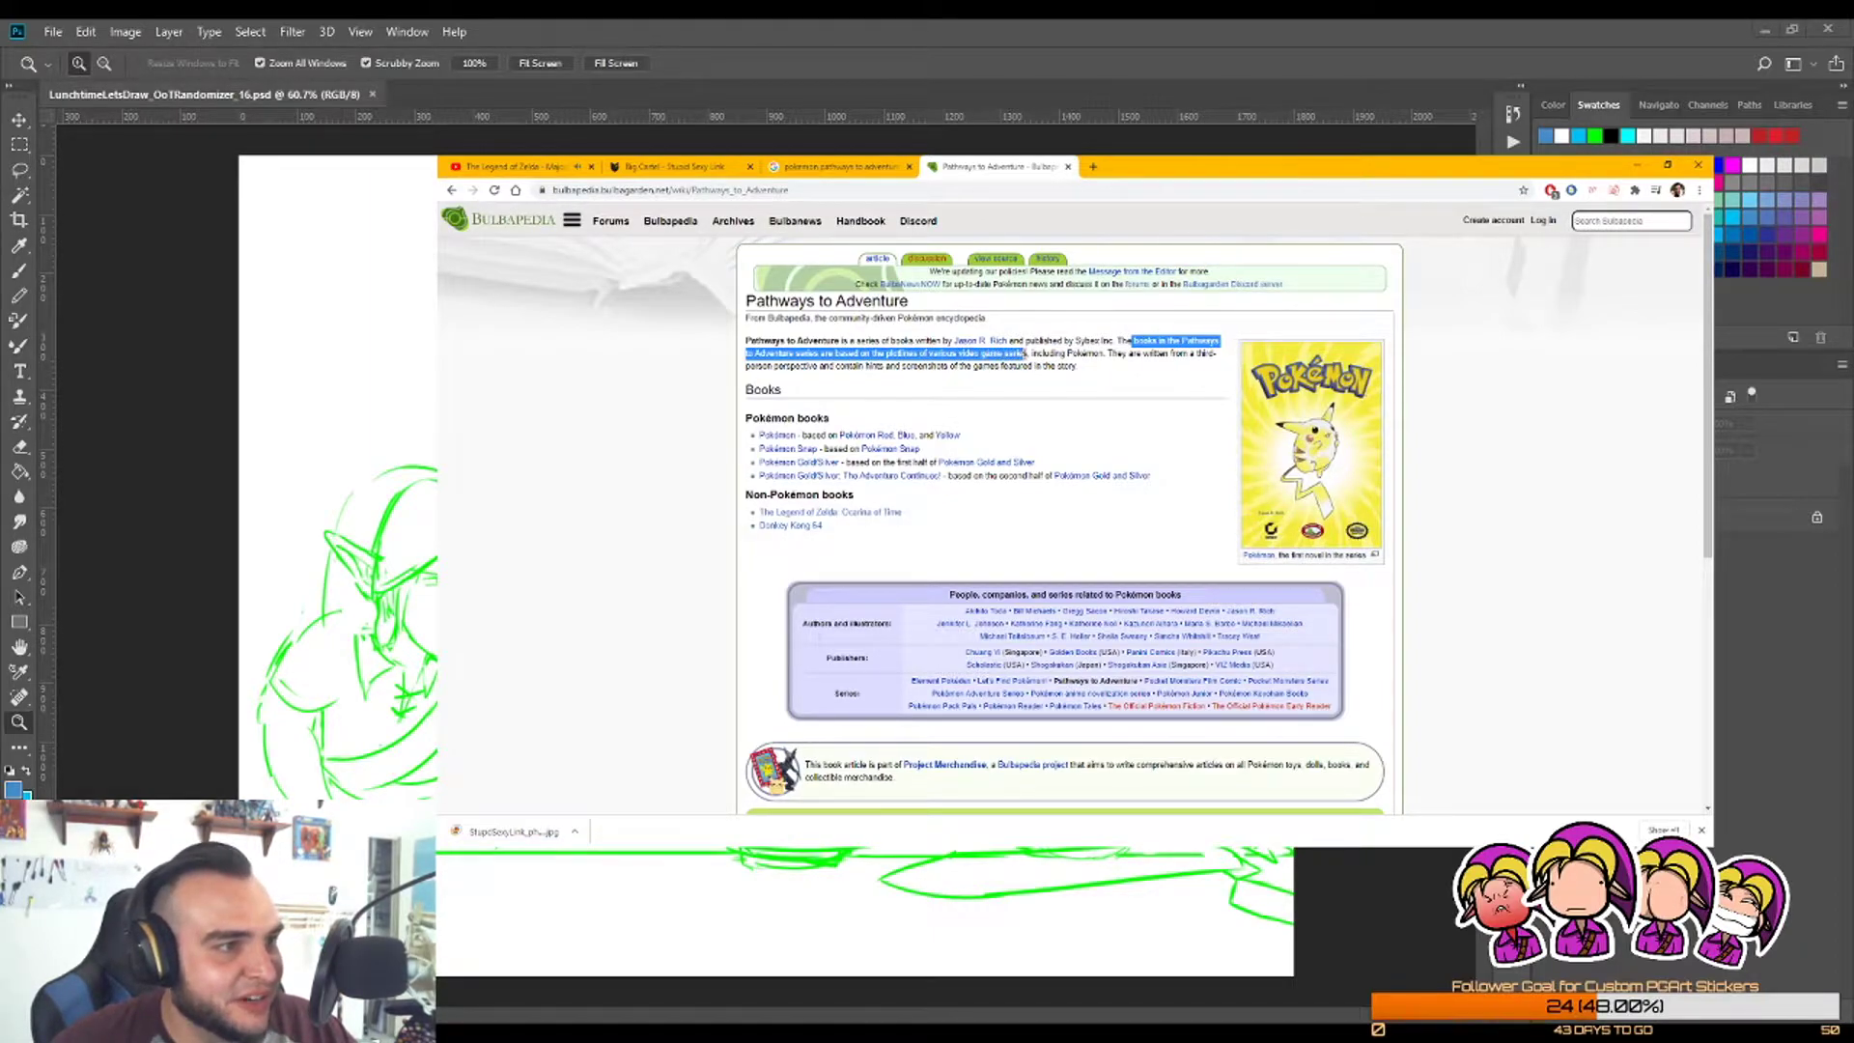
left_click(1129, 353)
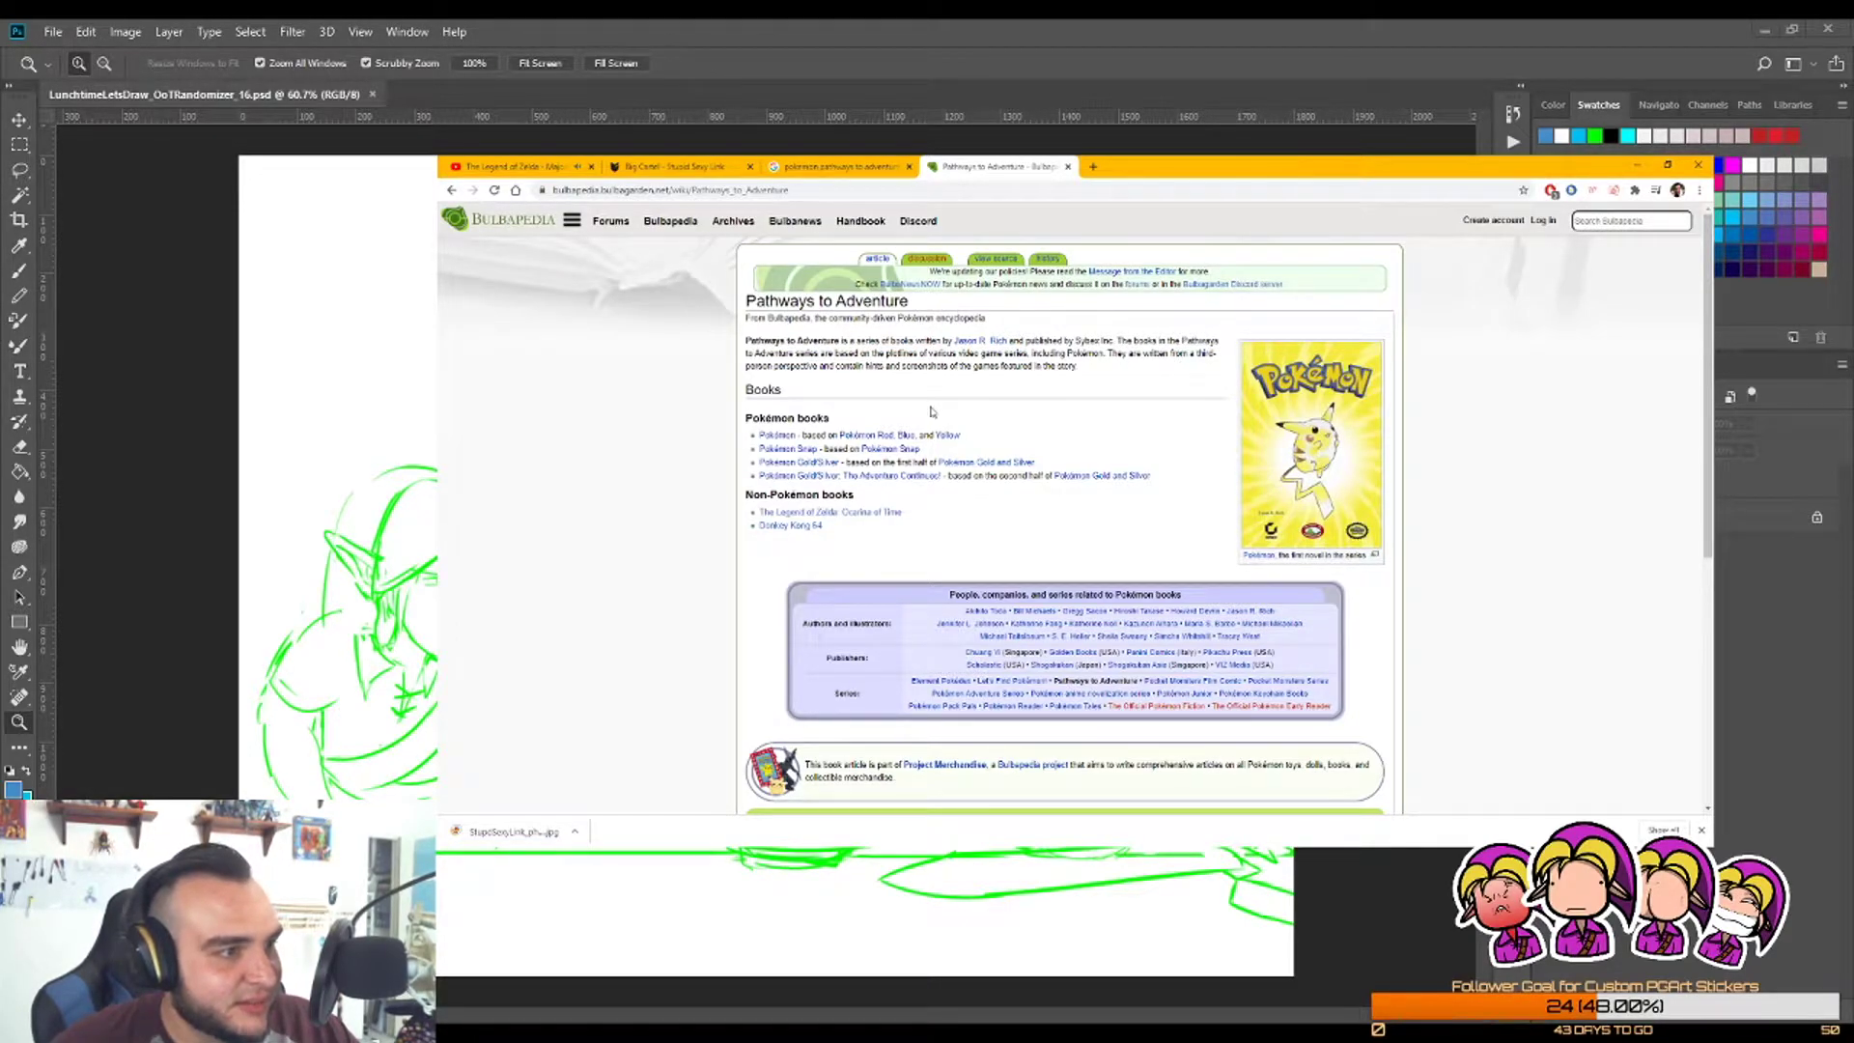
scroll(932, 413, "down", 2)
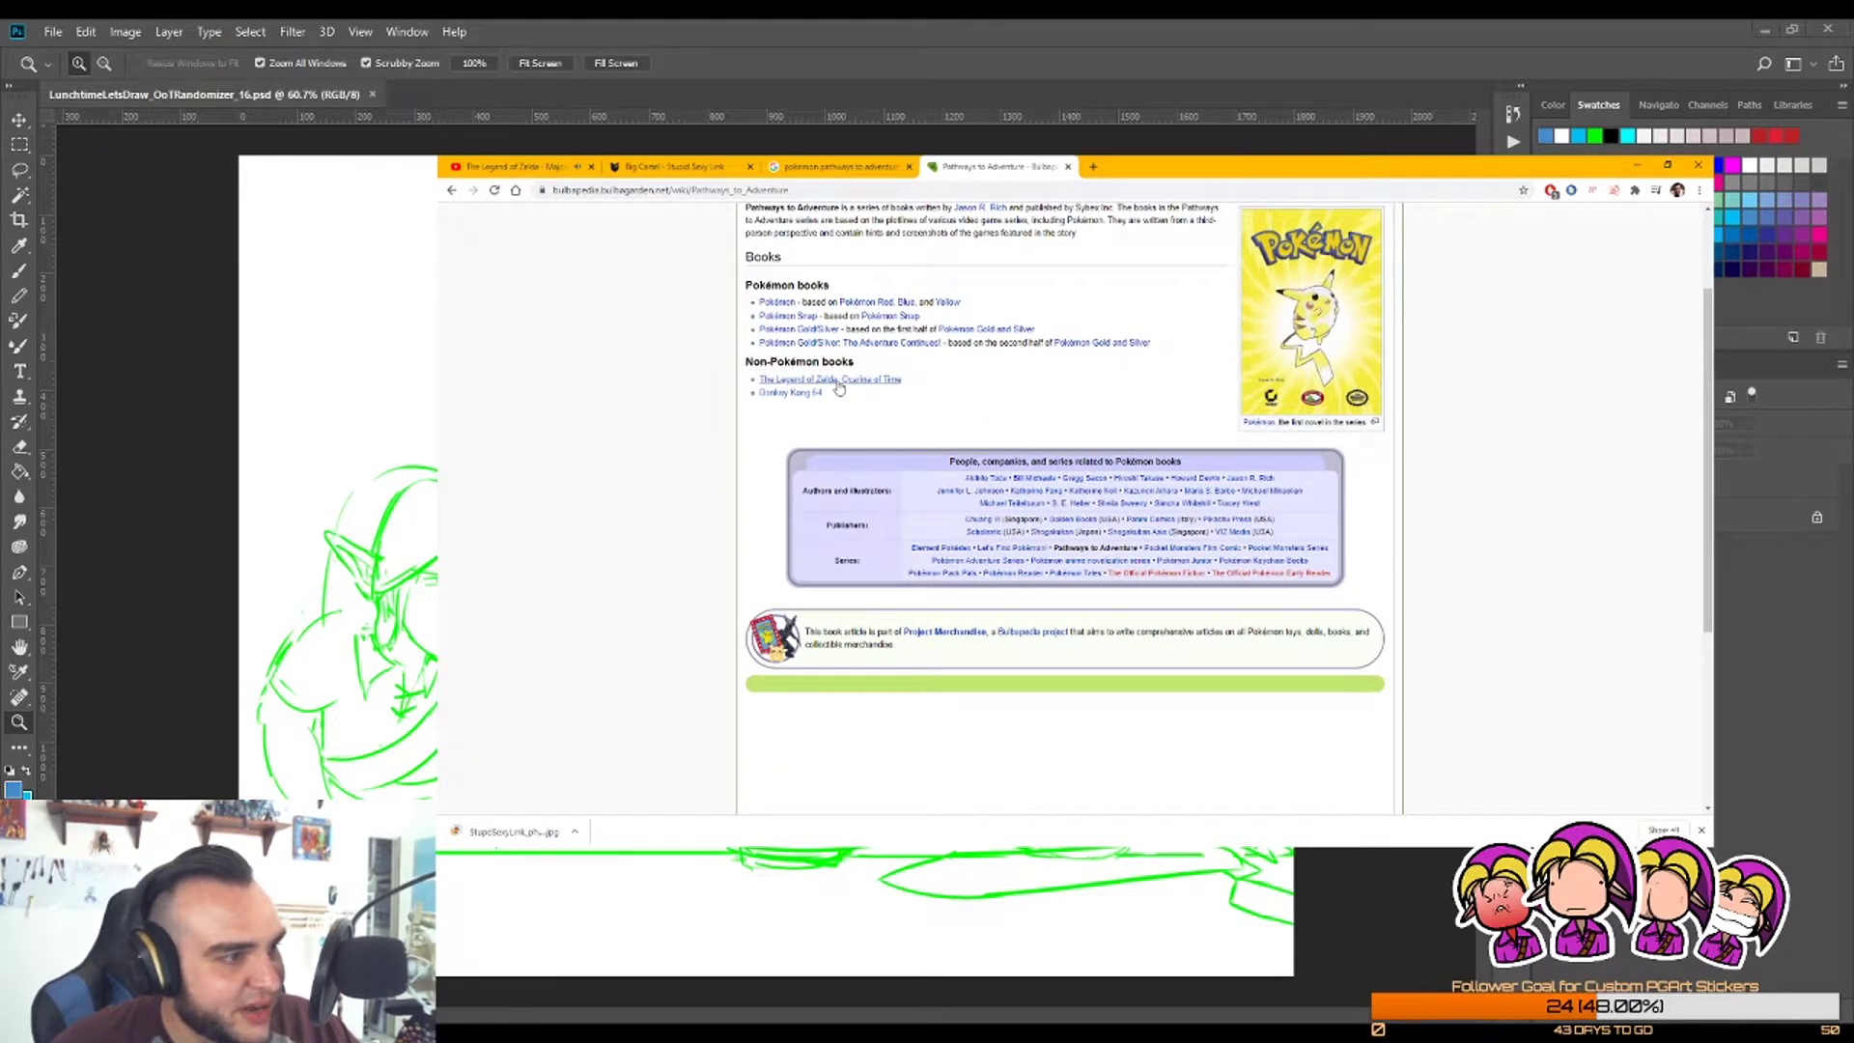
scroll(820, 443, "down", 1)
scroll(816, 442, "down", 3)
scroll(816, 443, "up", 6)
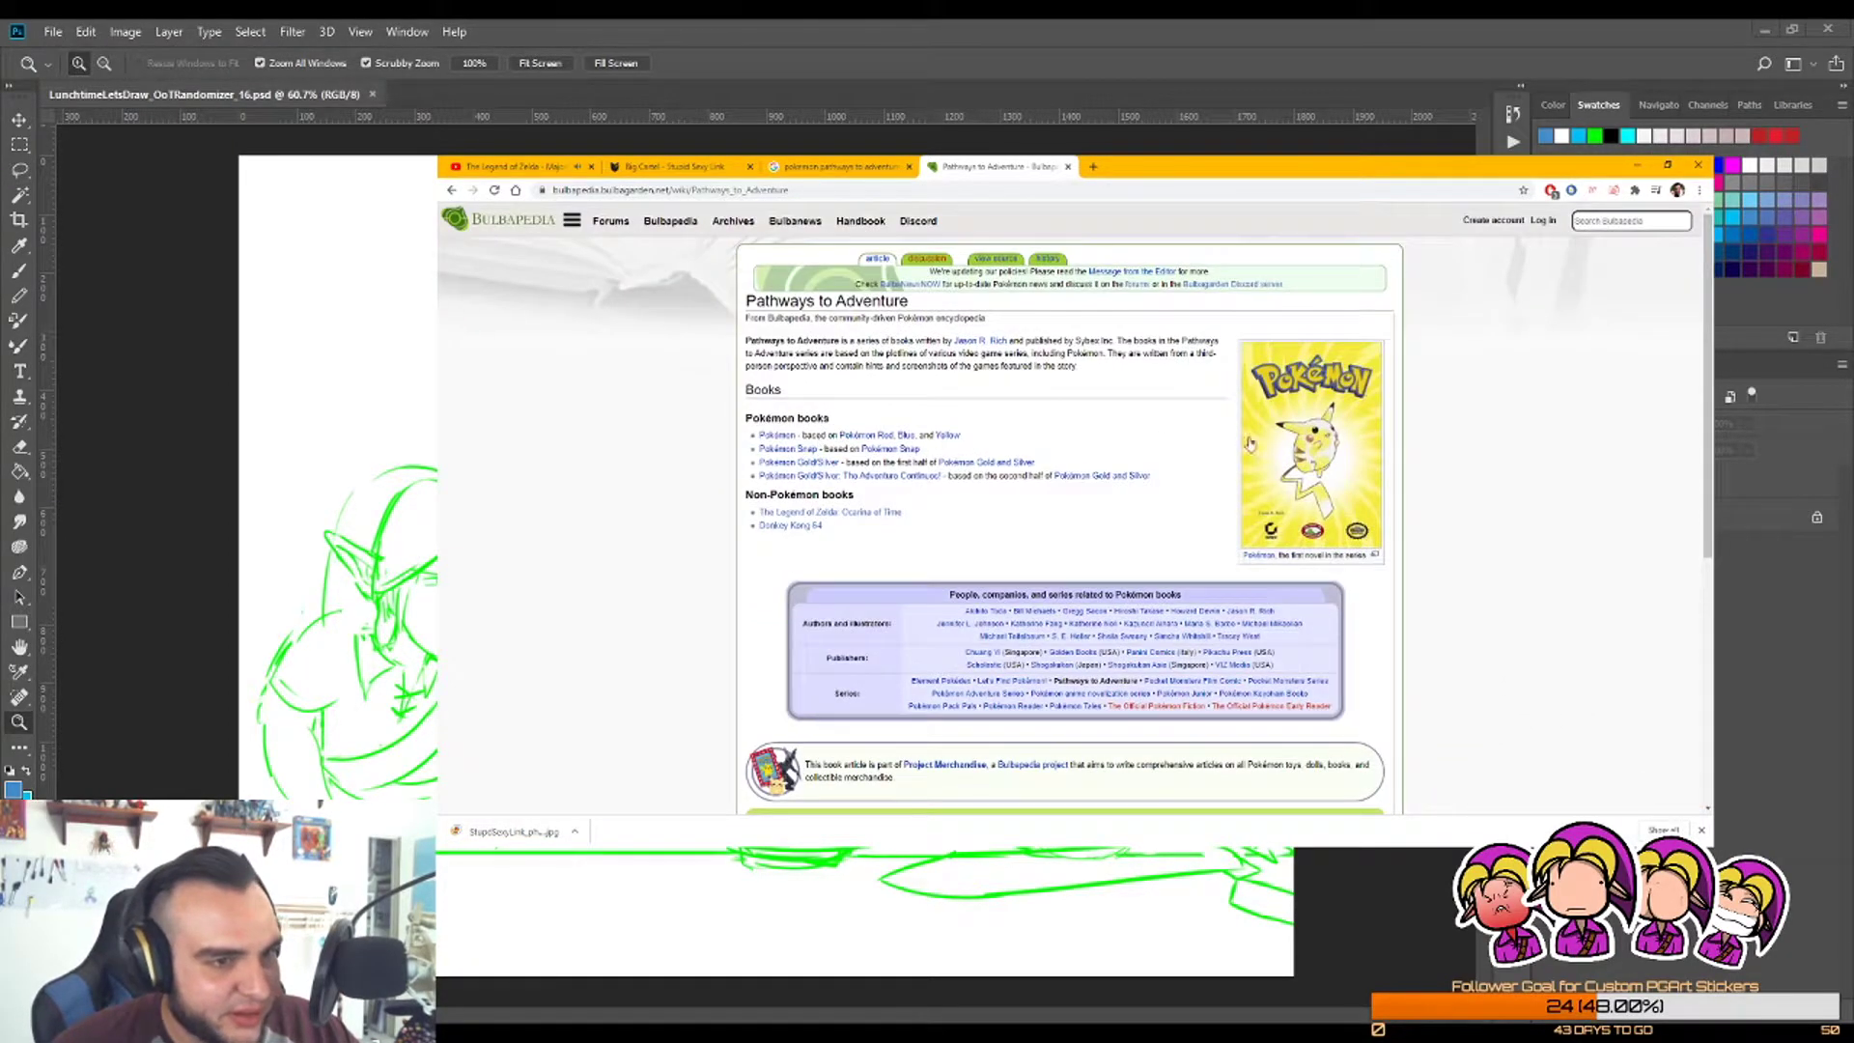
Step: Return to the search results and open the Google Books entry for Pokemon: Pathways to Adventure
left_click(451, 190)
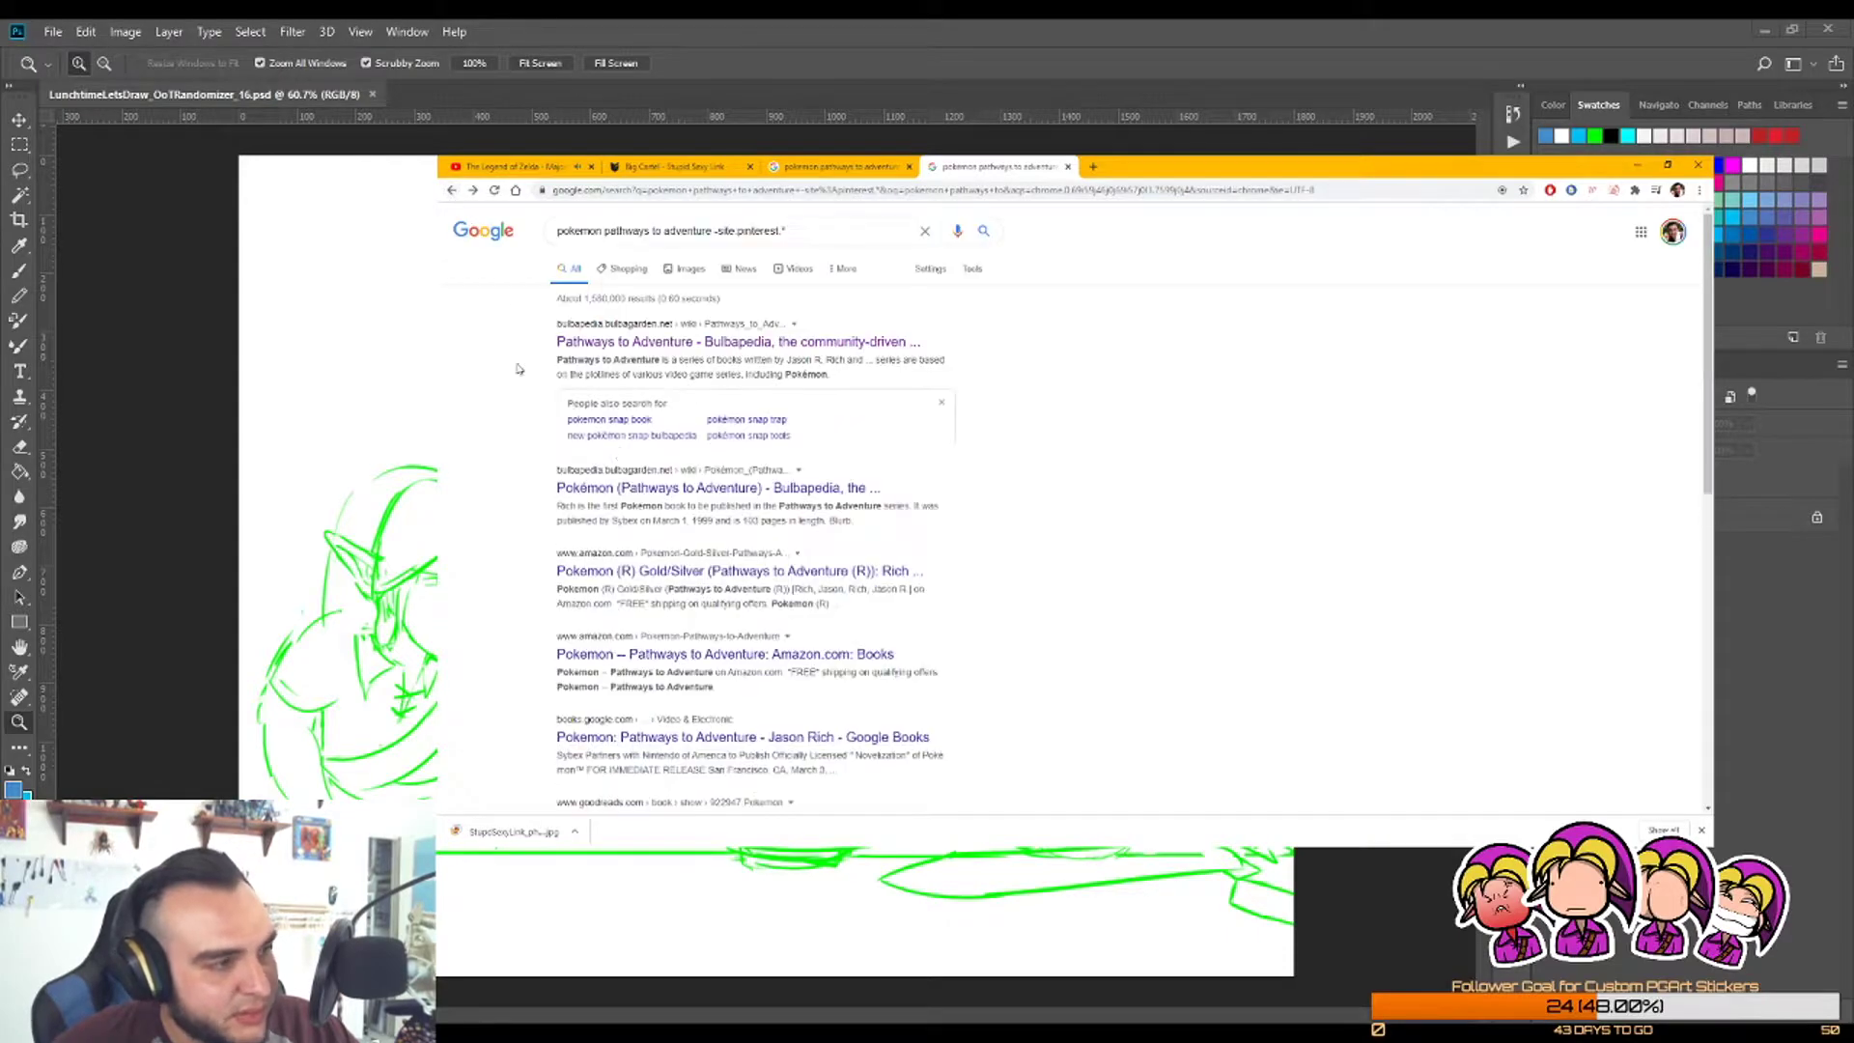
scroll(756, 570, "down", 3)
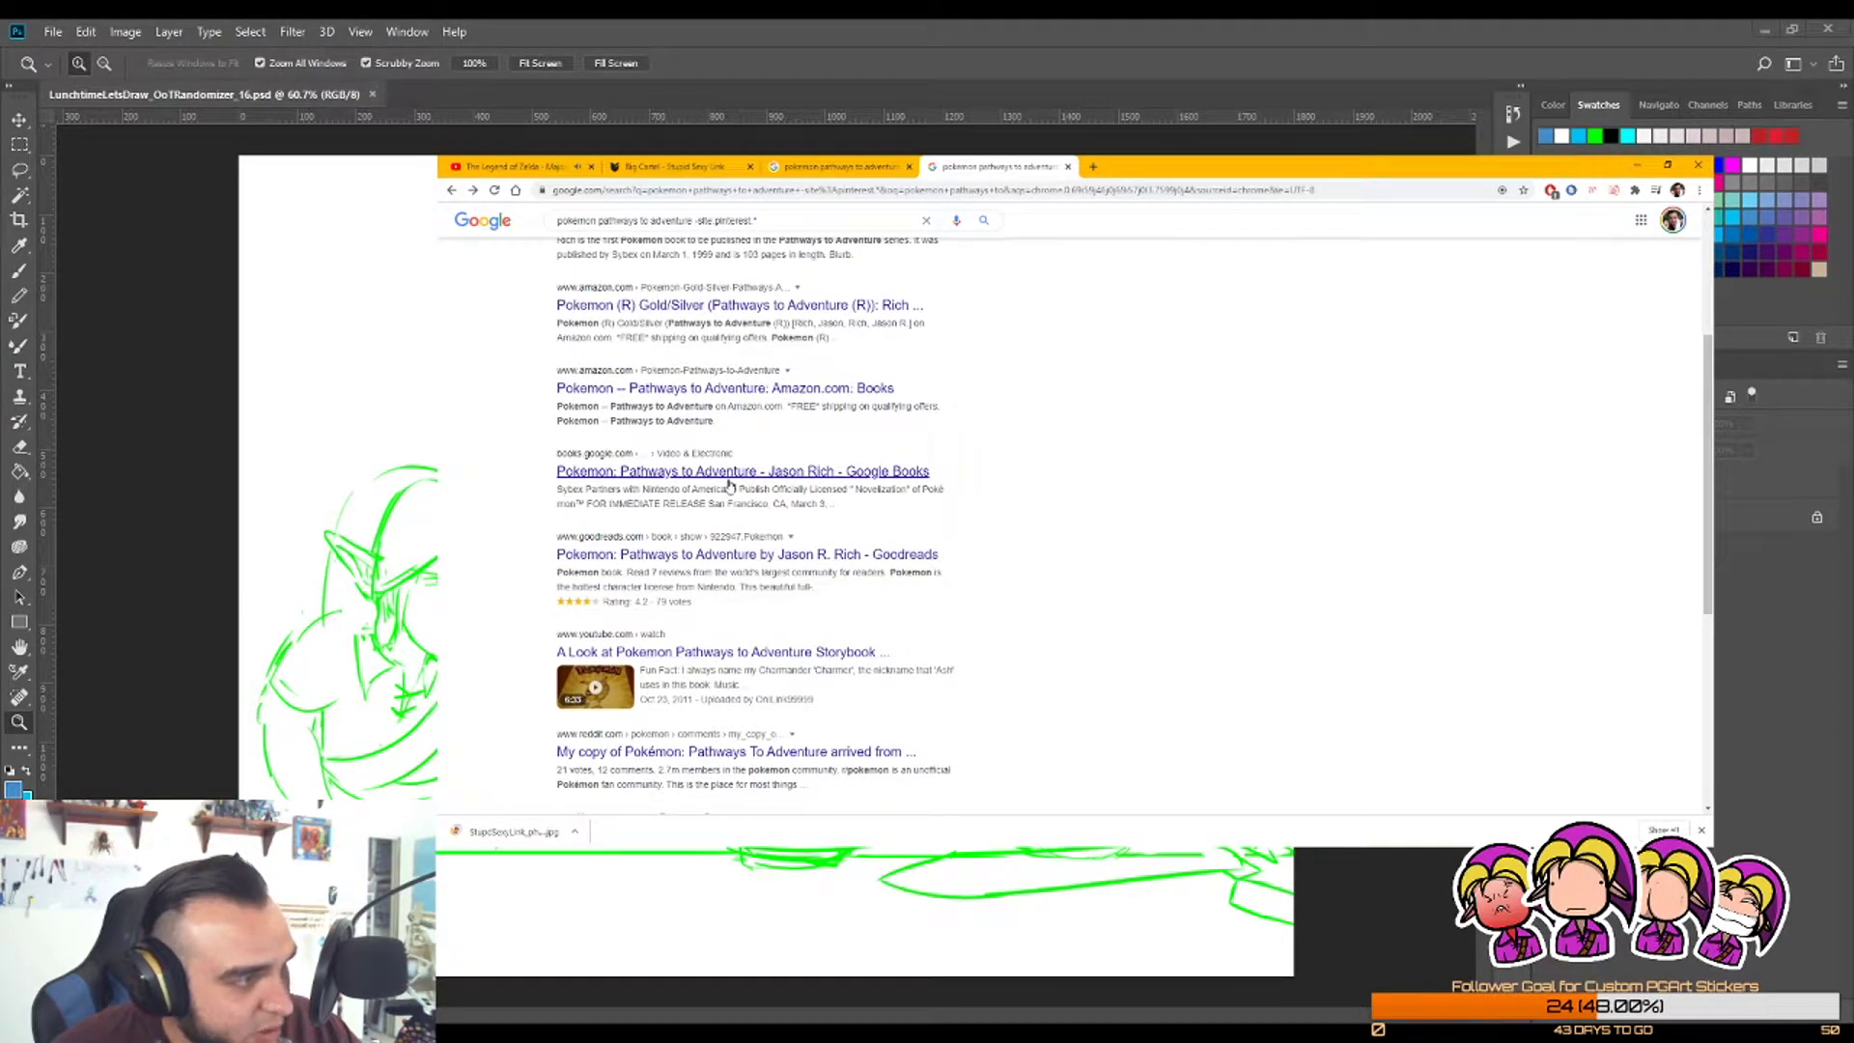
left_click(724, 477)
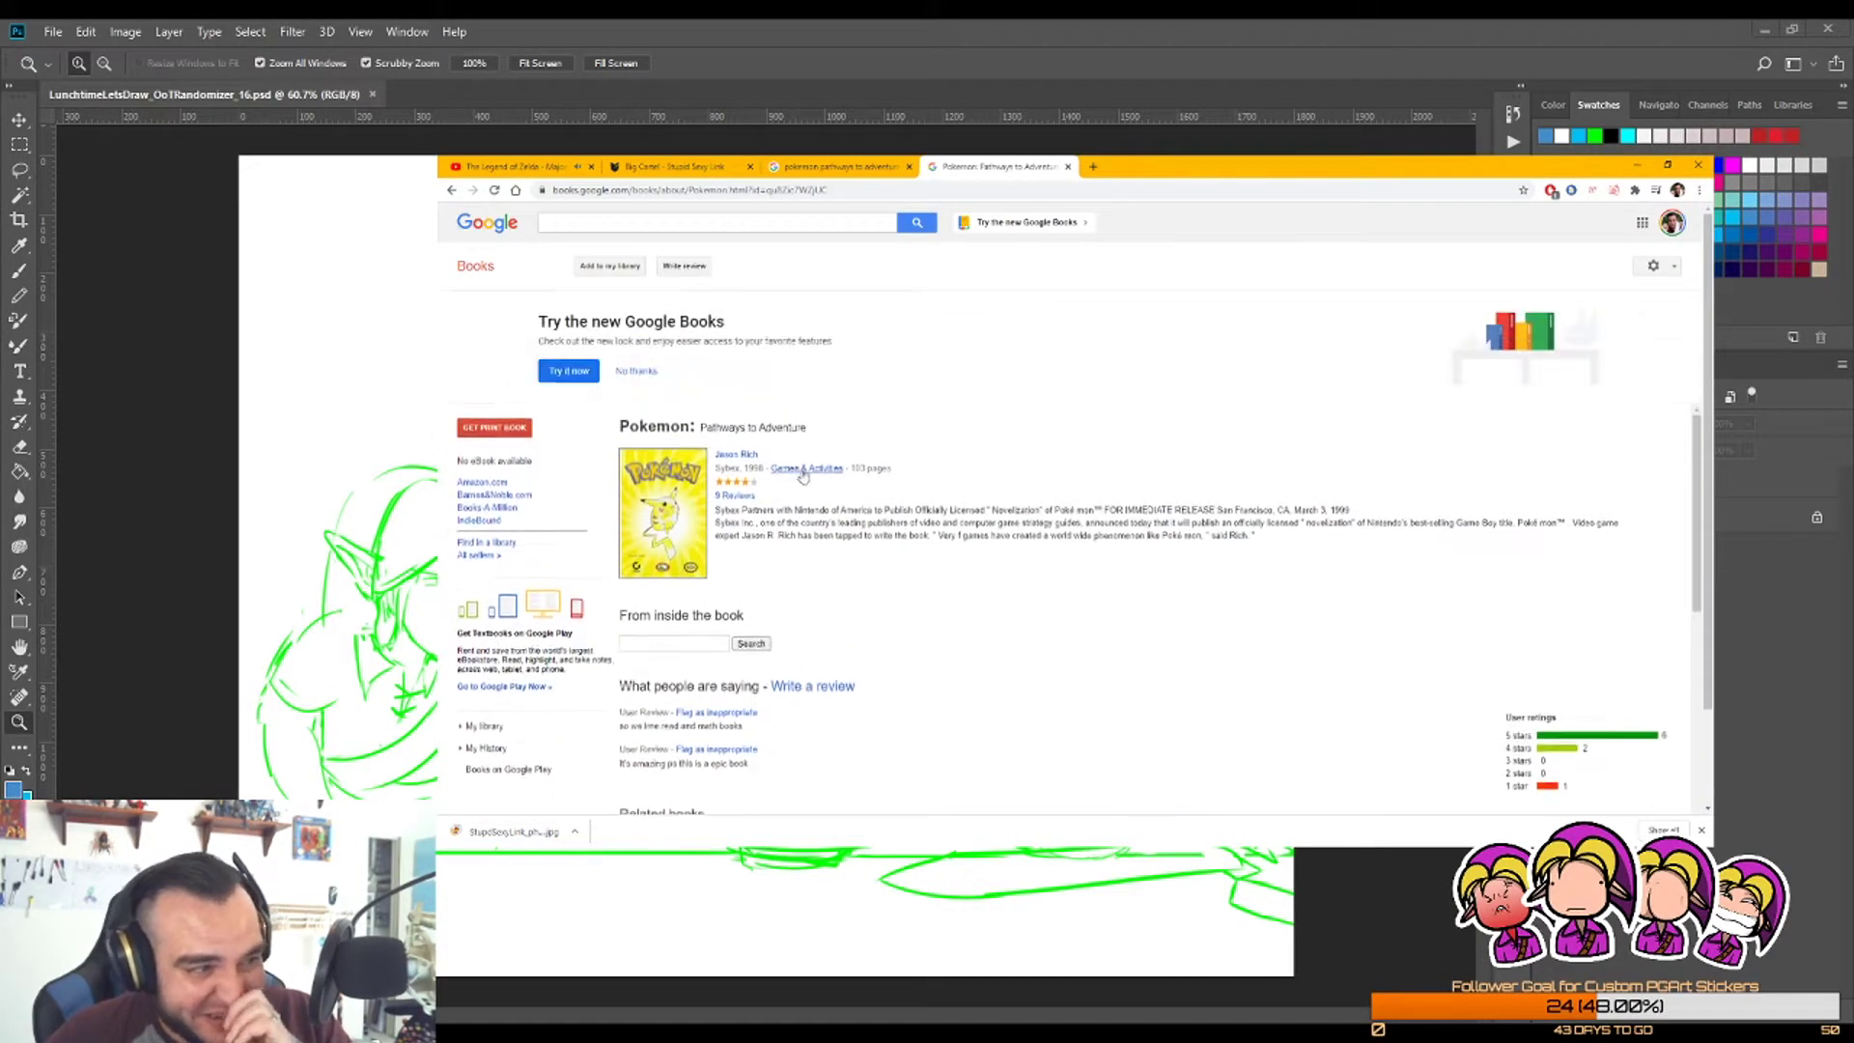
Step: Examine the Google Books page's description, related books, contents, common terms and bibliographic information
scroll(1013, 526, "down", 4)
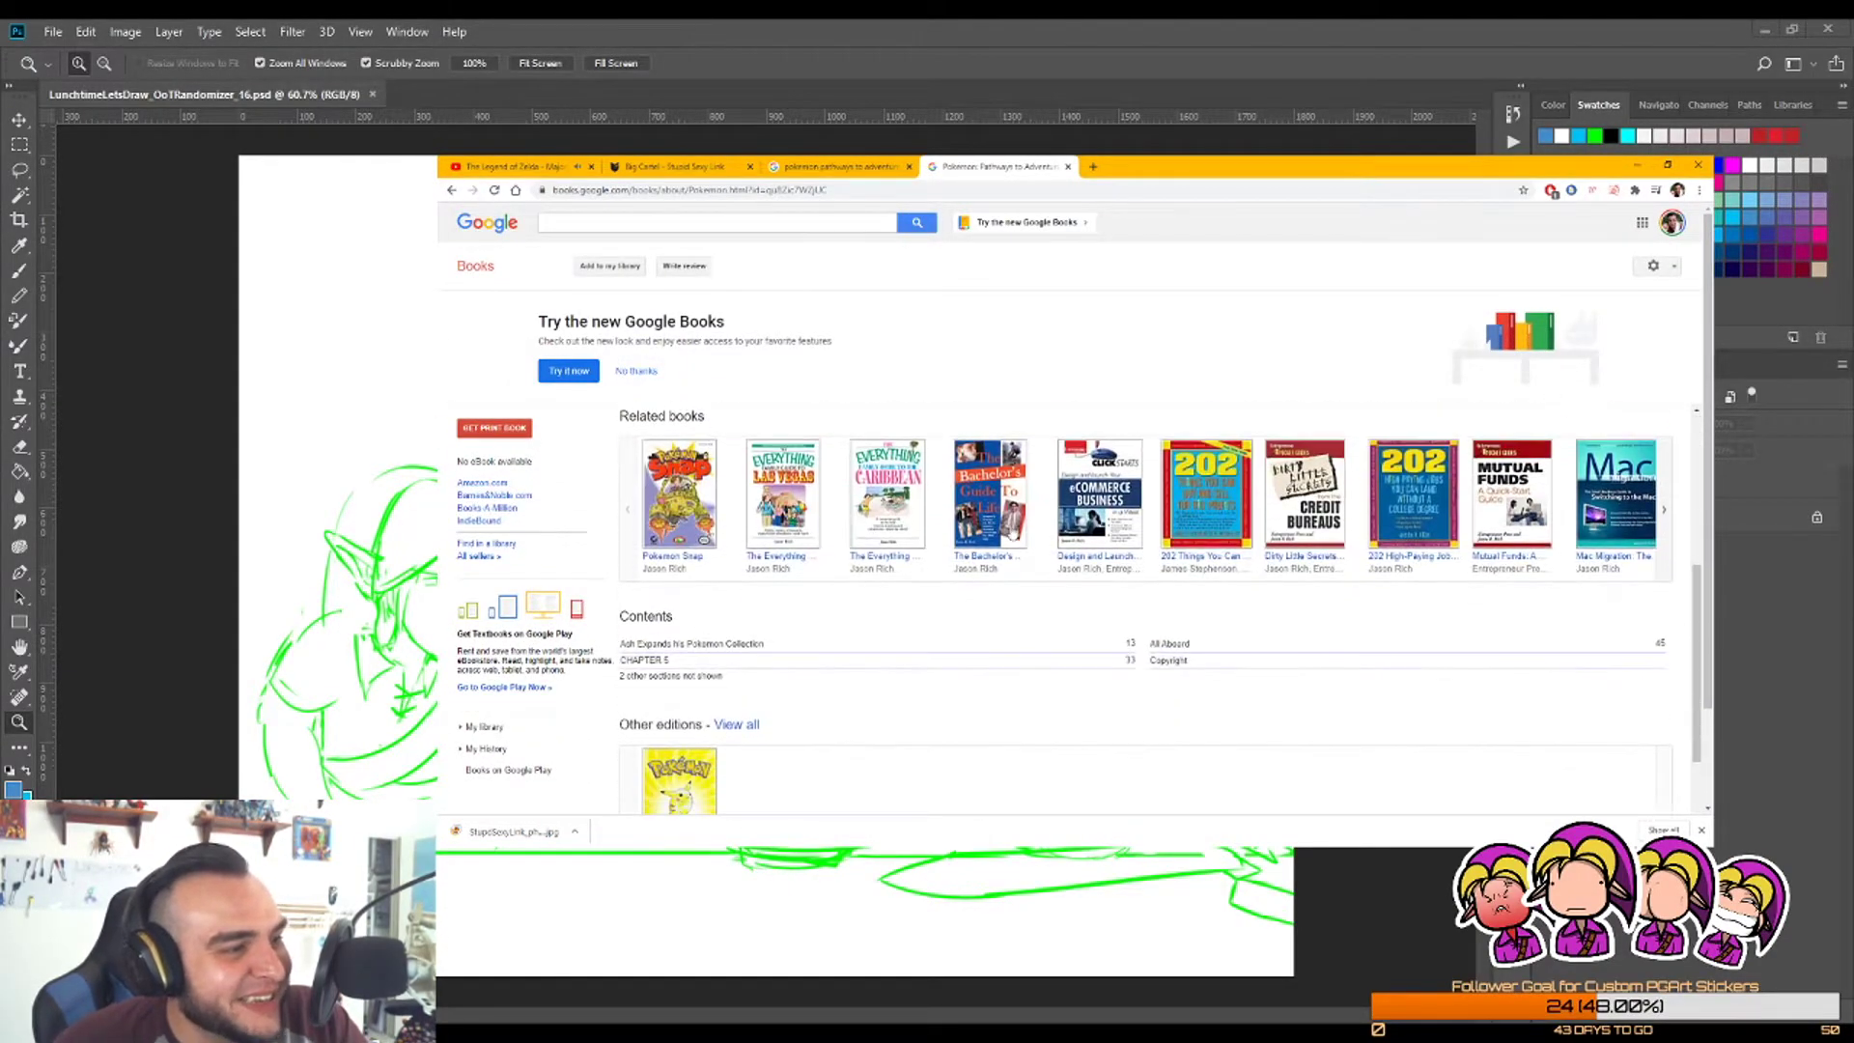
scroll(1013, 526, "up", 4)
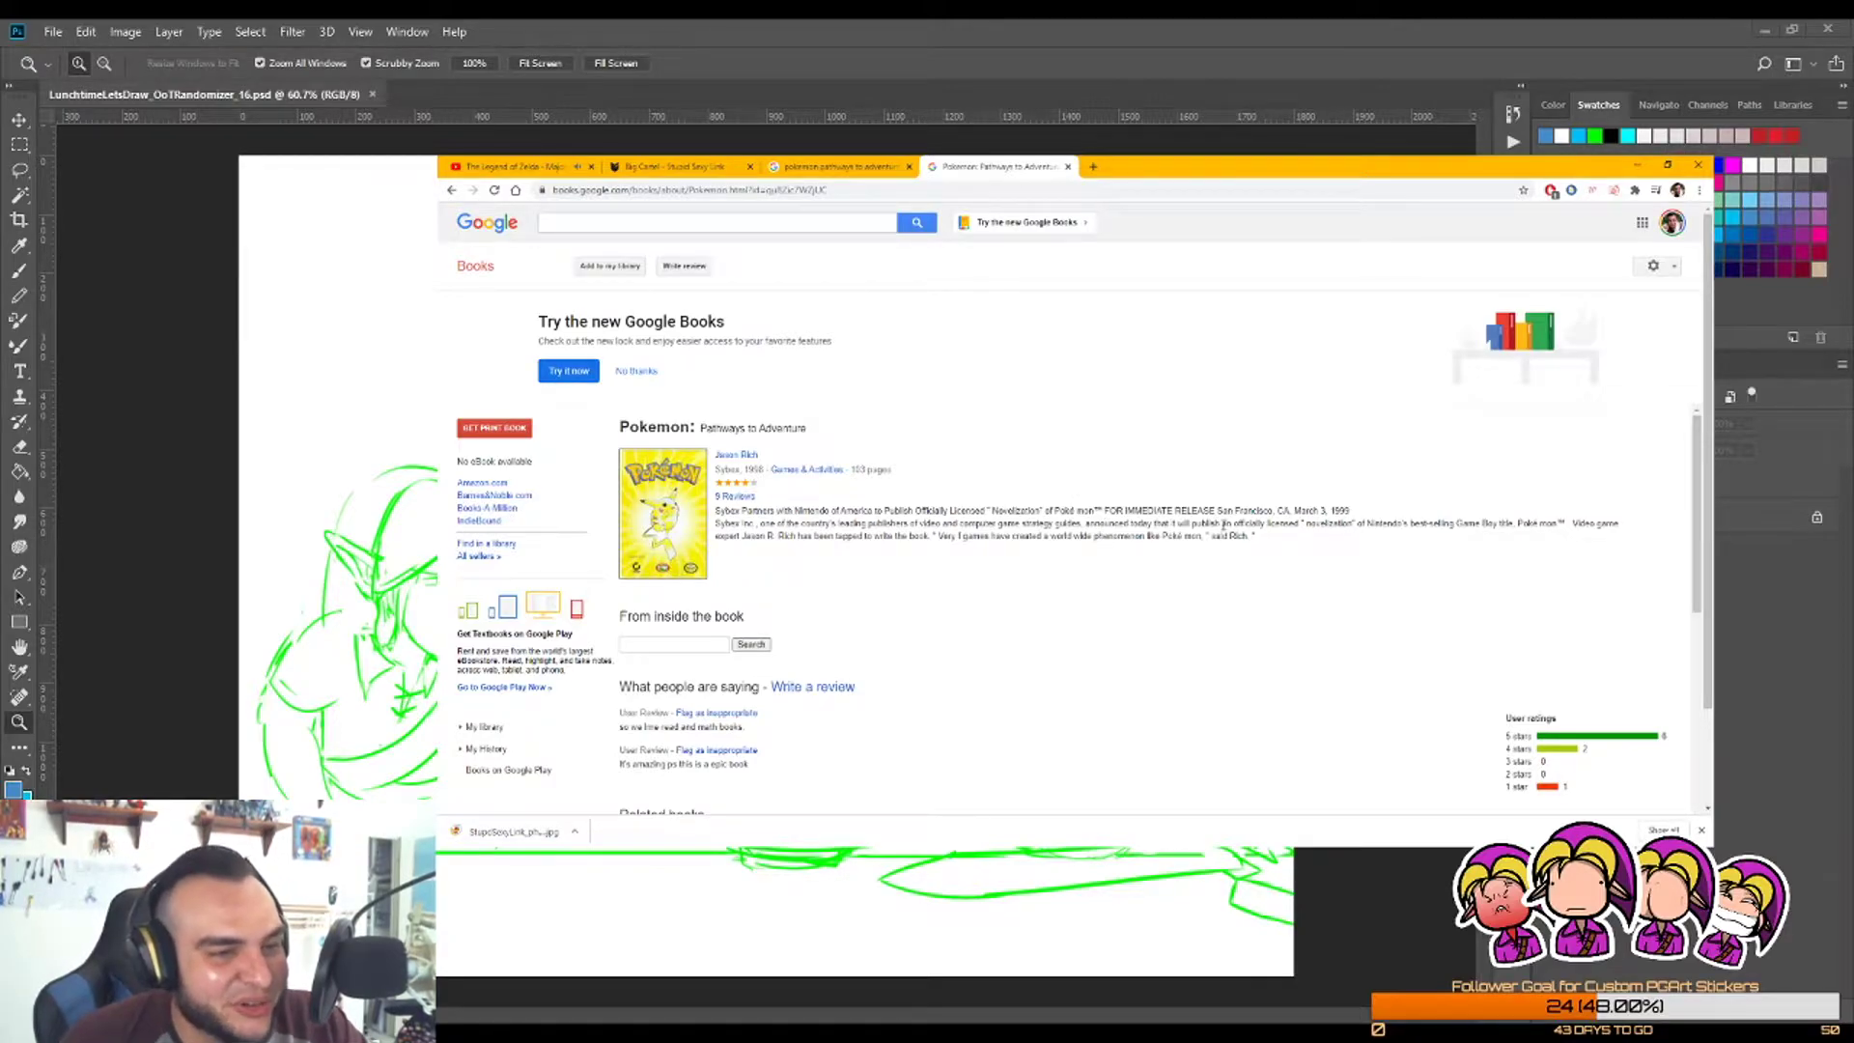
scroll(1224, 525, "down", 3)
scroll(1062, 512, "down", 3)
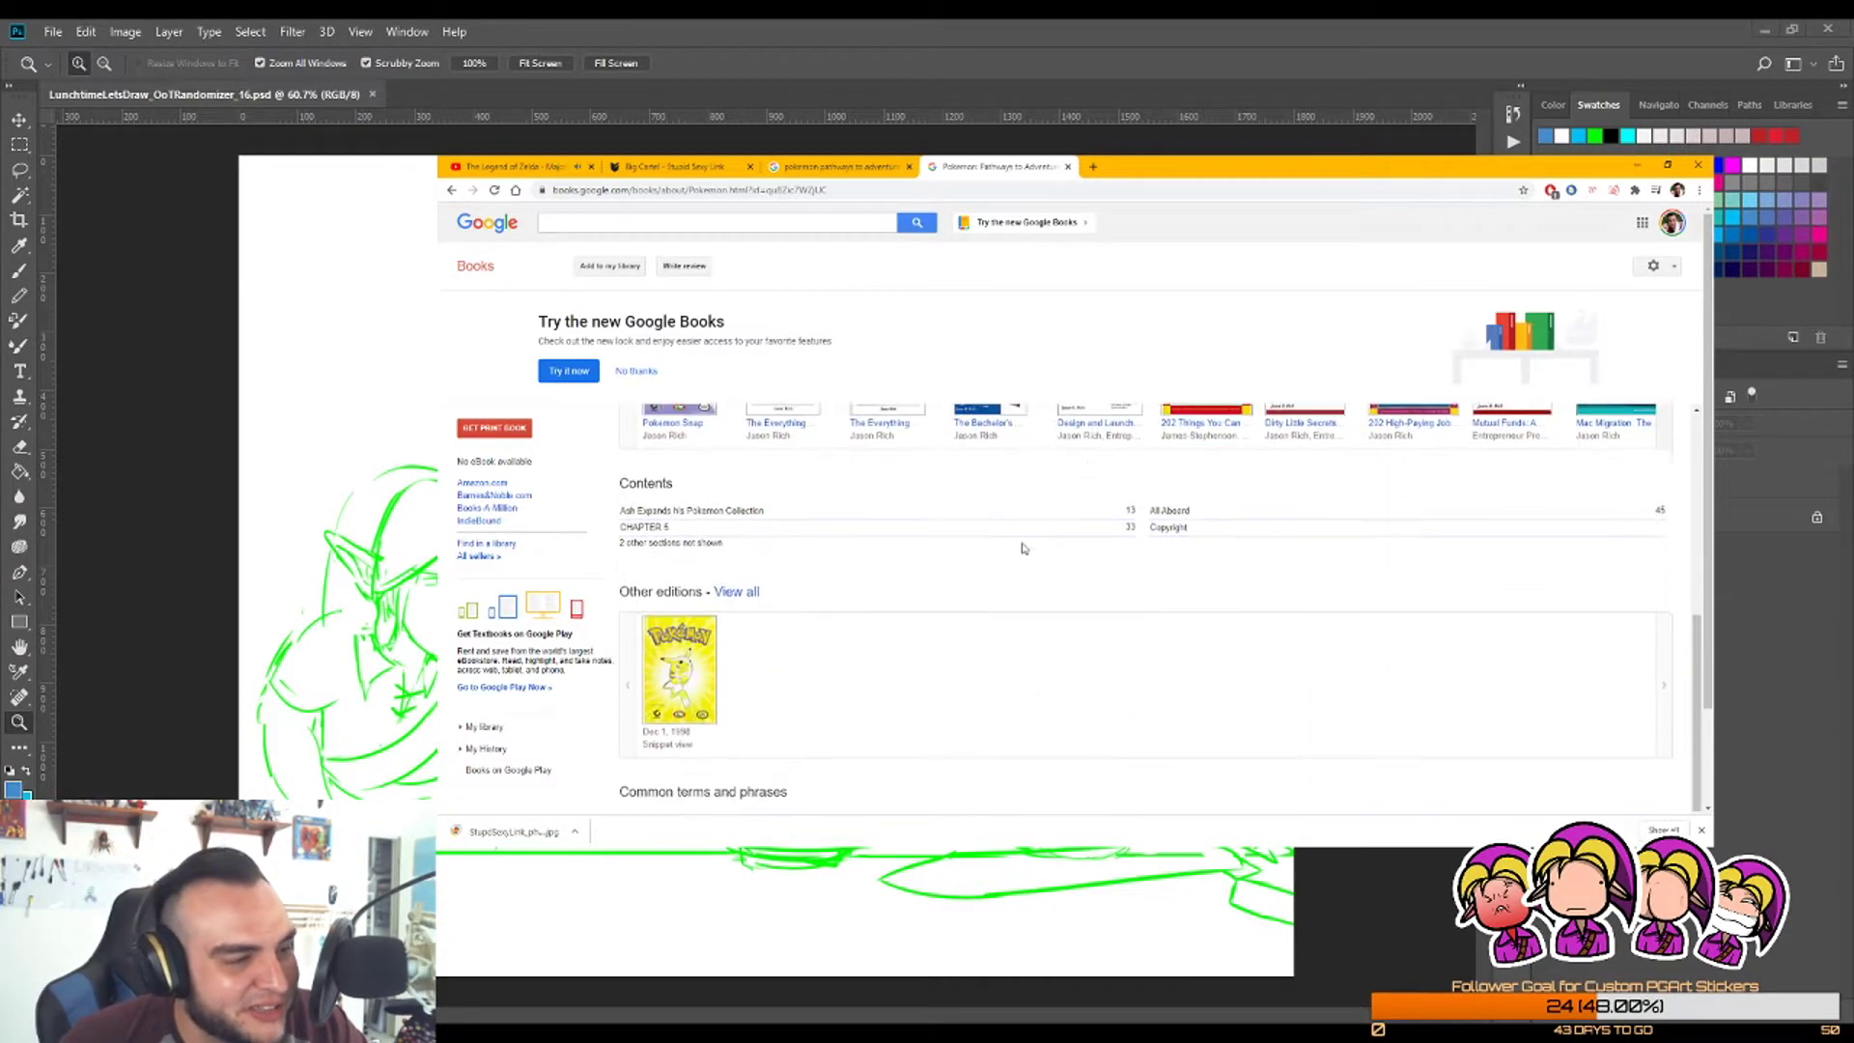
scroll(1038, 560, "down", 1)
scroll(1043, 589, "up", 1)
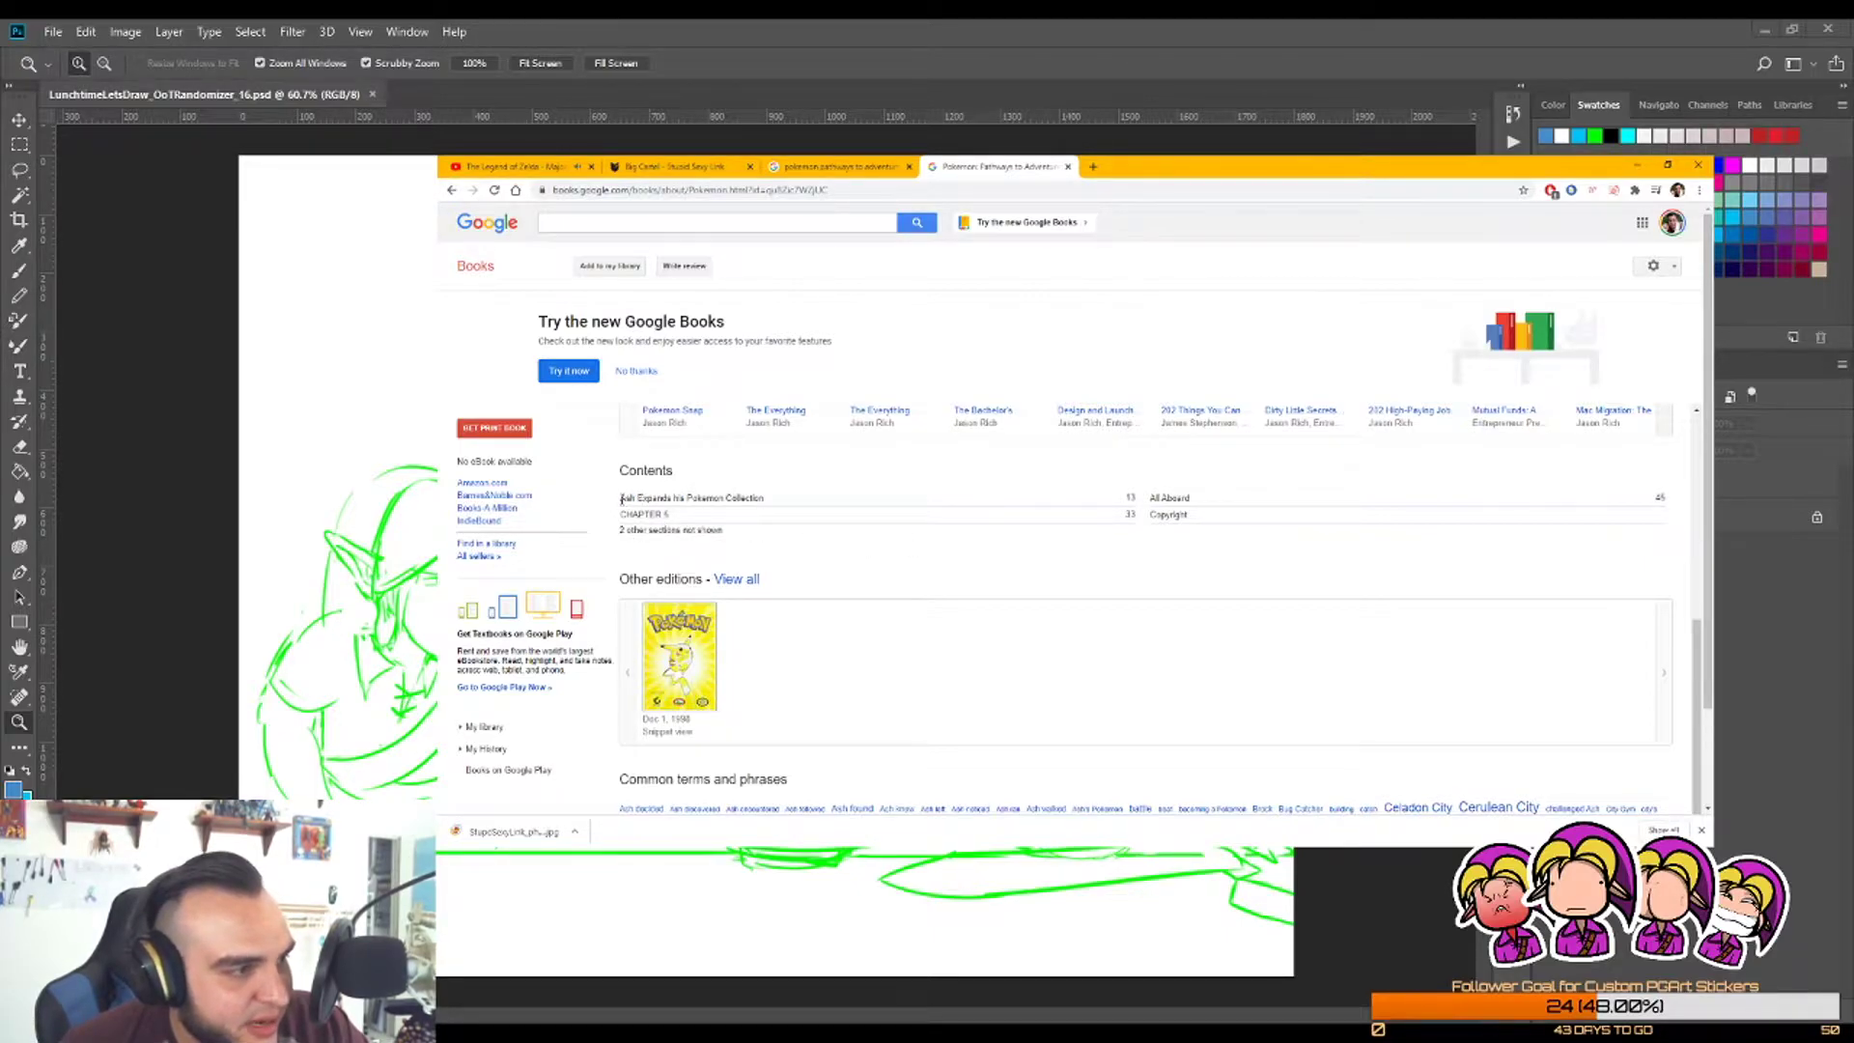
scroll(811, 539, "down", 3)
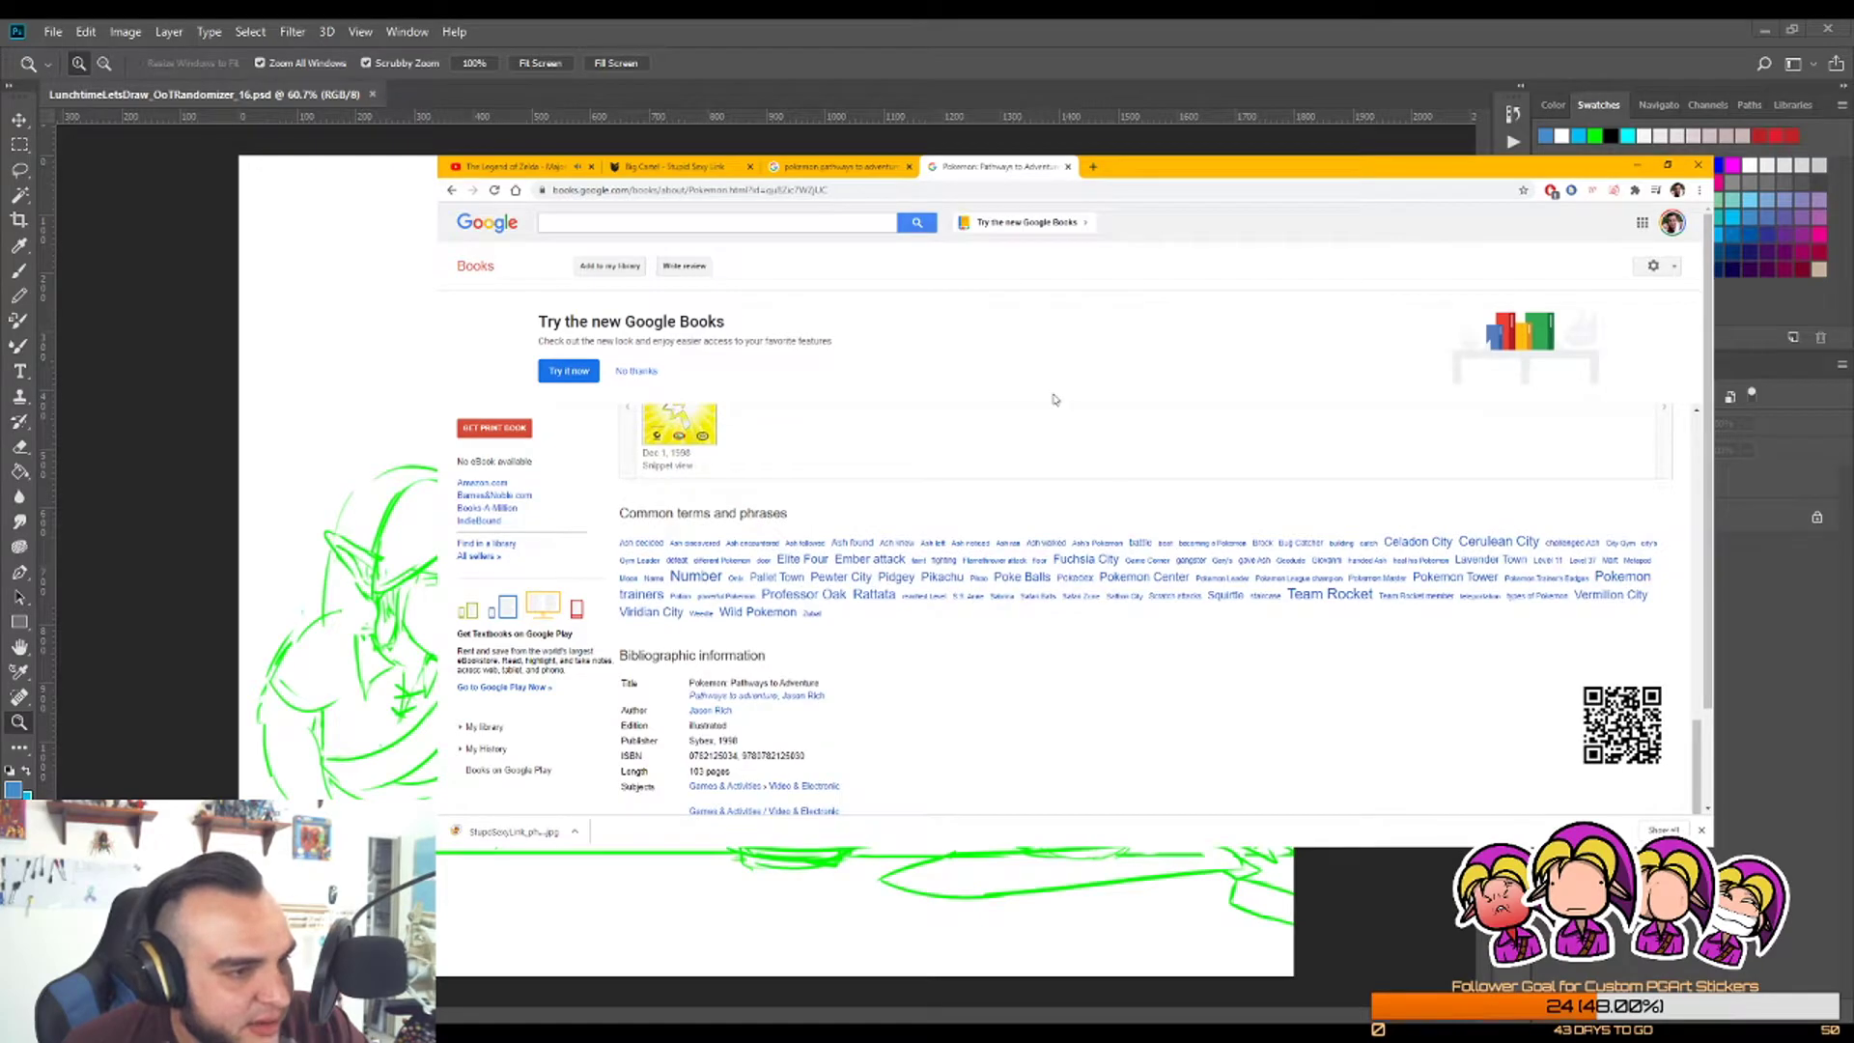
scroll(913, 550, "down", 1)
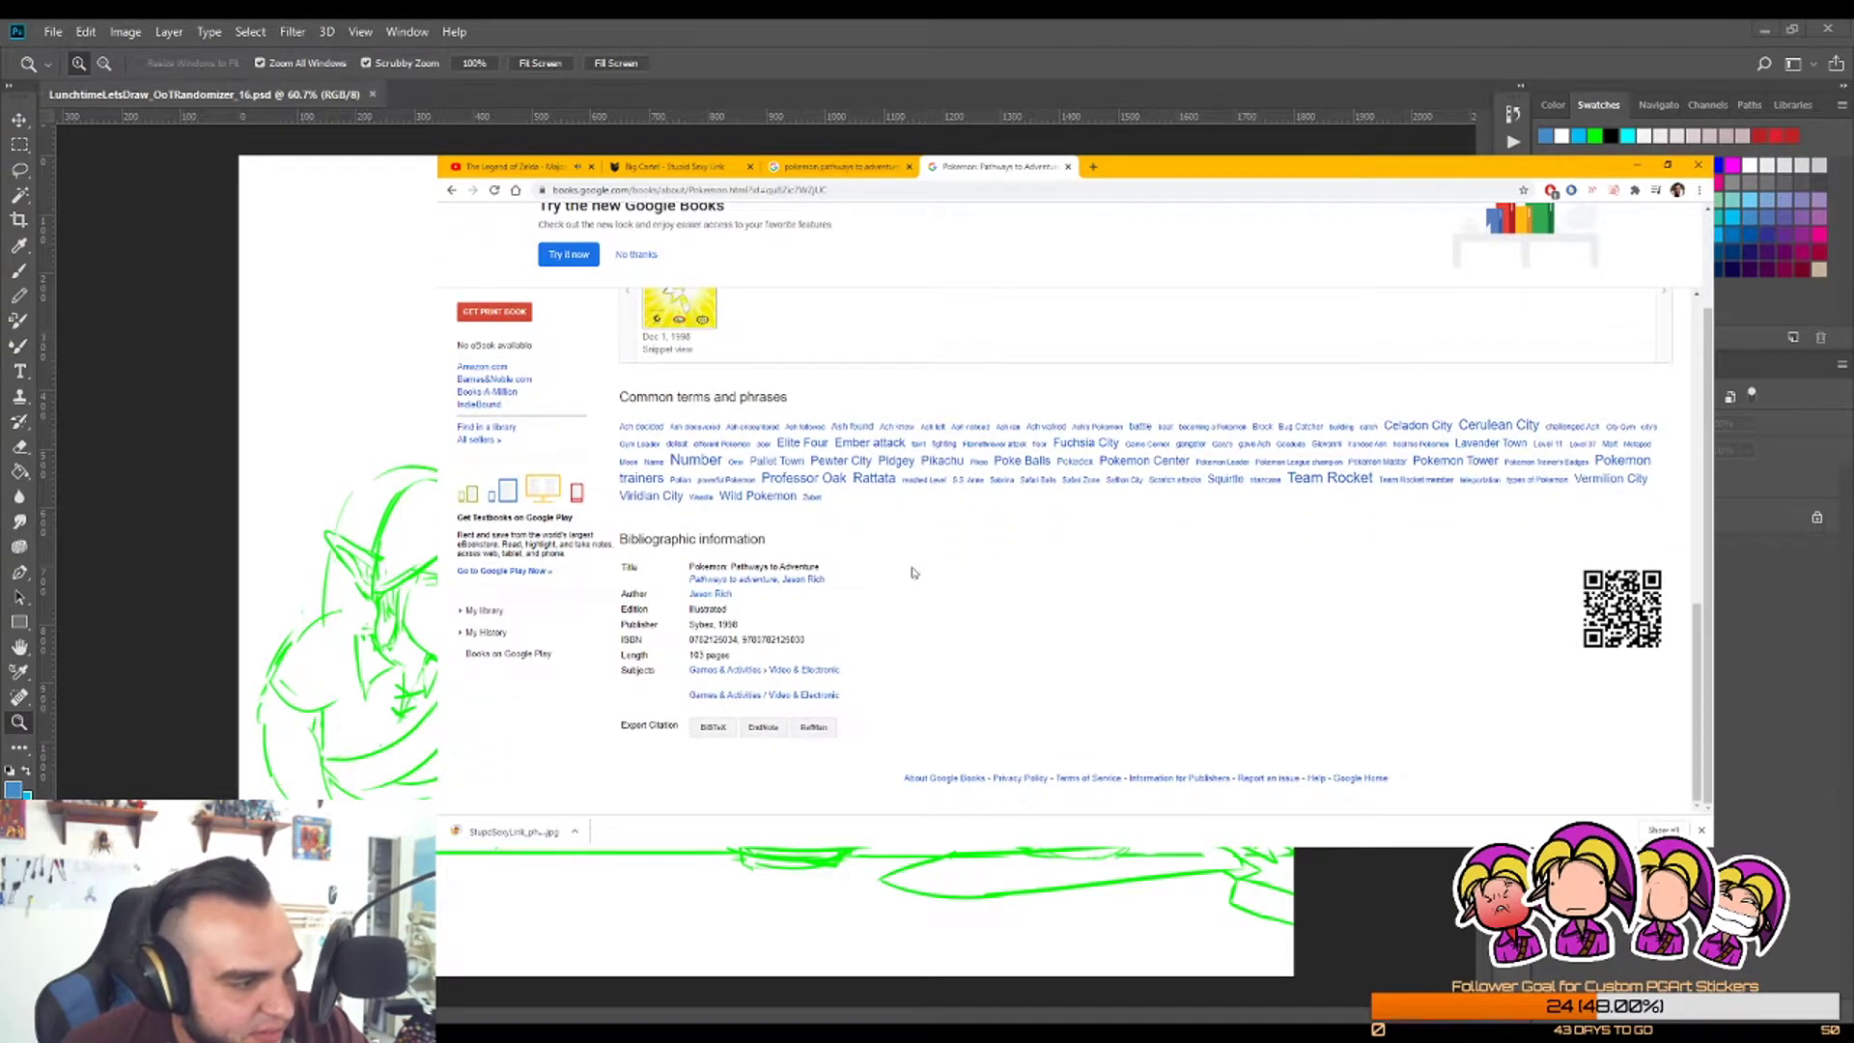
scroll(913, 573, "up", 5)
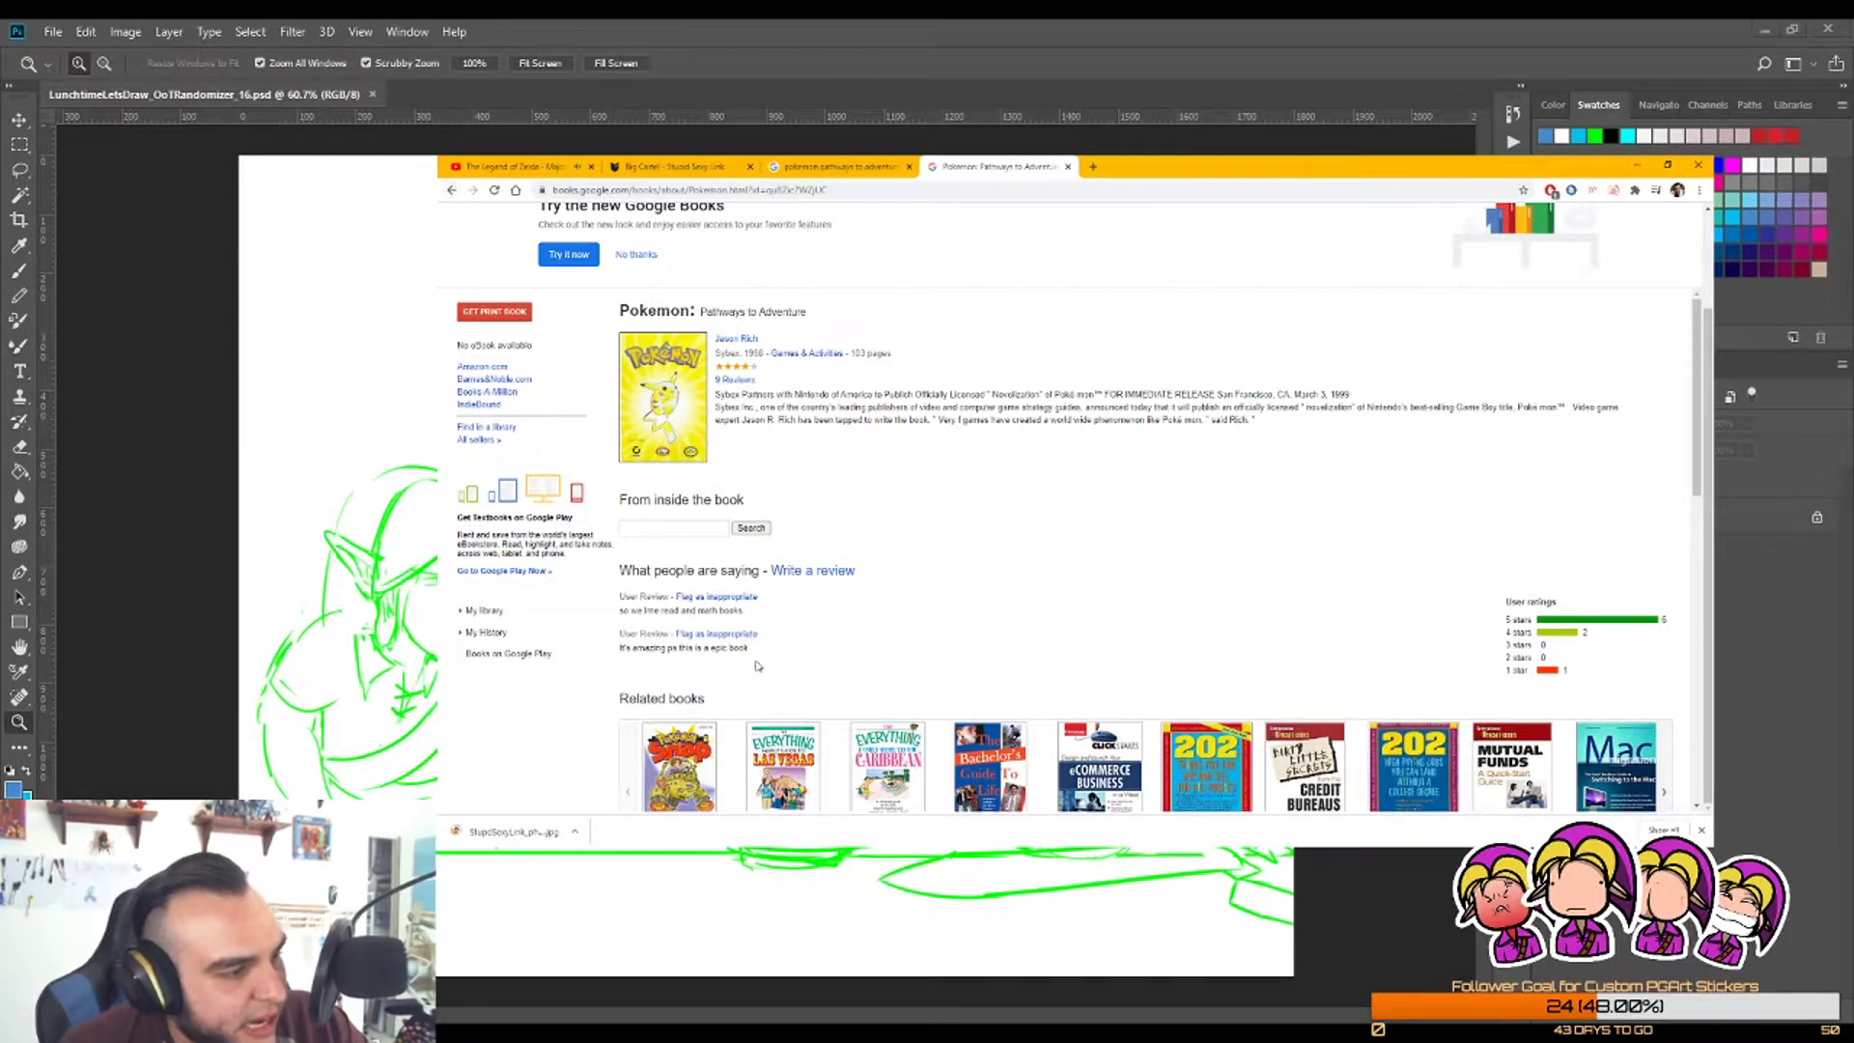
Step: Read the book's user reviews, open the full review list, and open the inappropriate-content report form for a review
left_click_drag(751, 653, 639, 652)
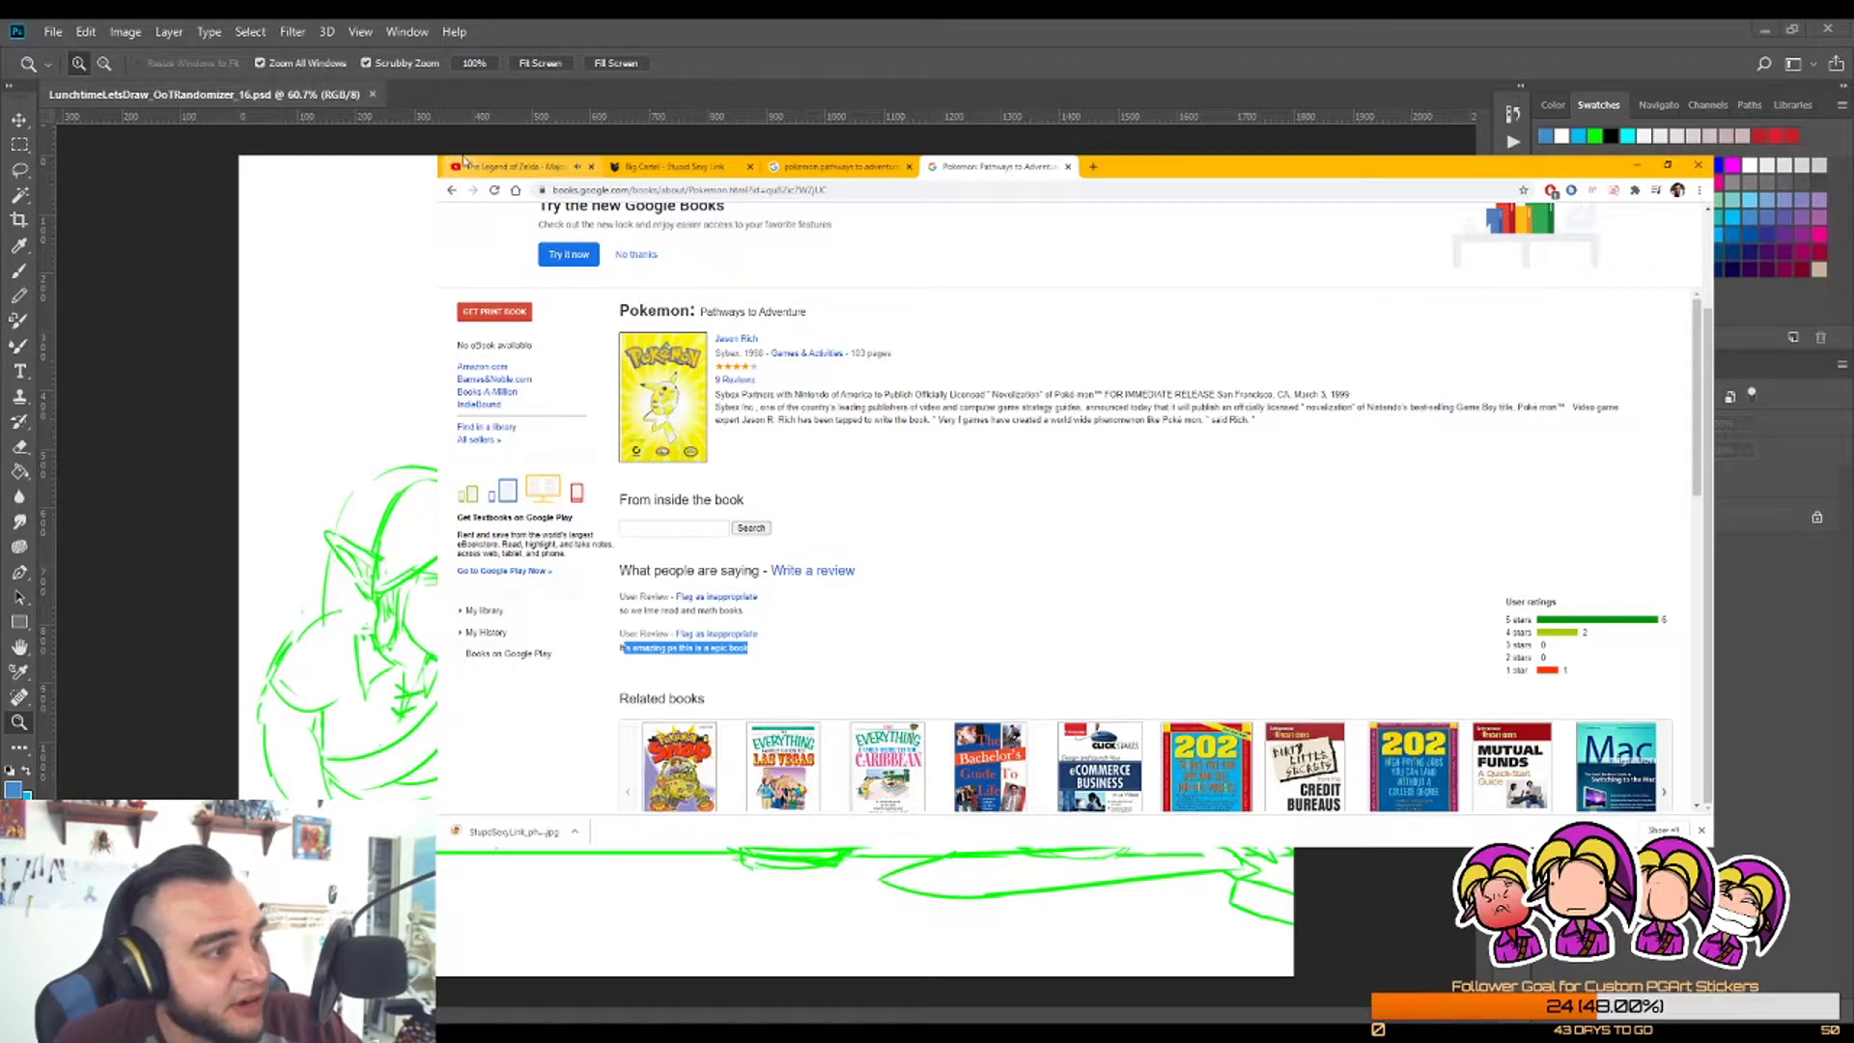
left_click(735, 380)
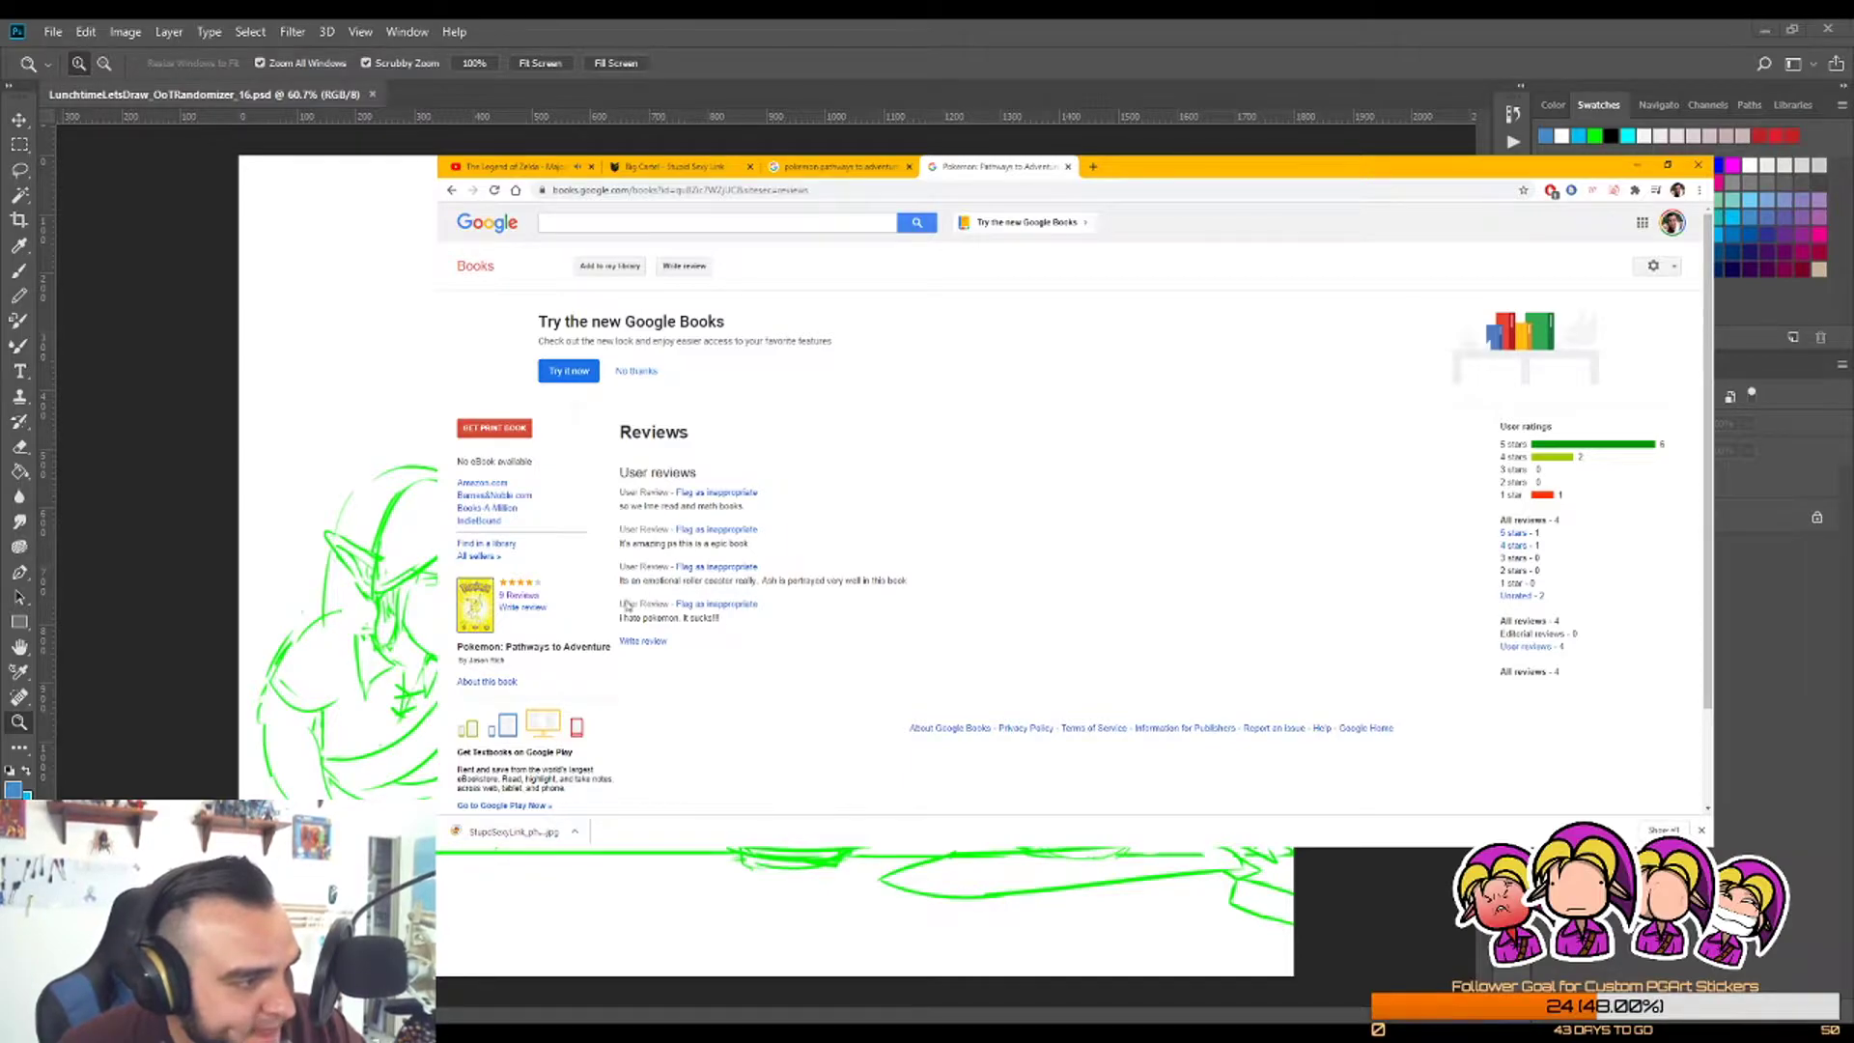
left_click_drag(621, 618, 681, 621)
left_click(695, 621)
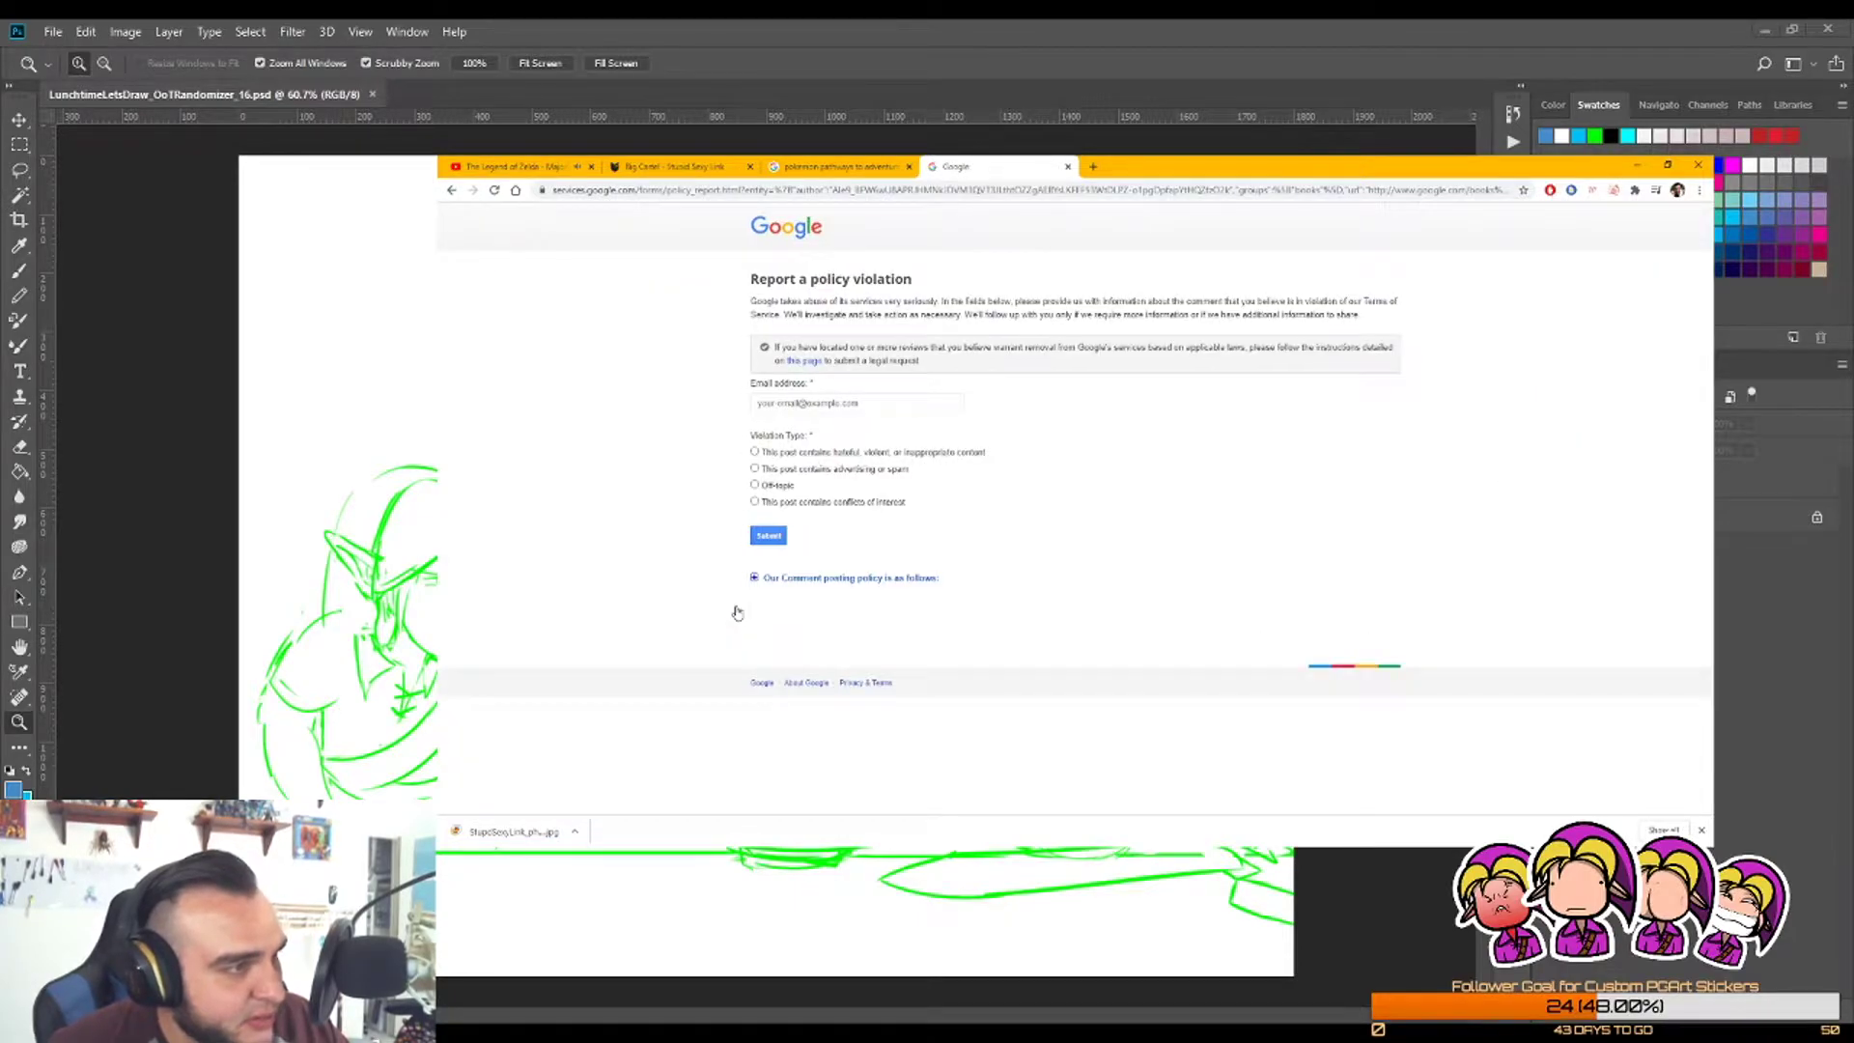
Step: Close the report form's browser tab and switch back to the Photoshop sketch
left_click(1068, 167)
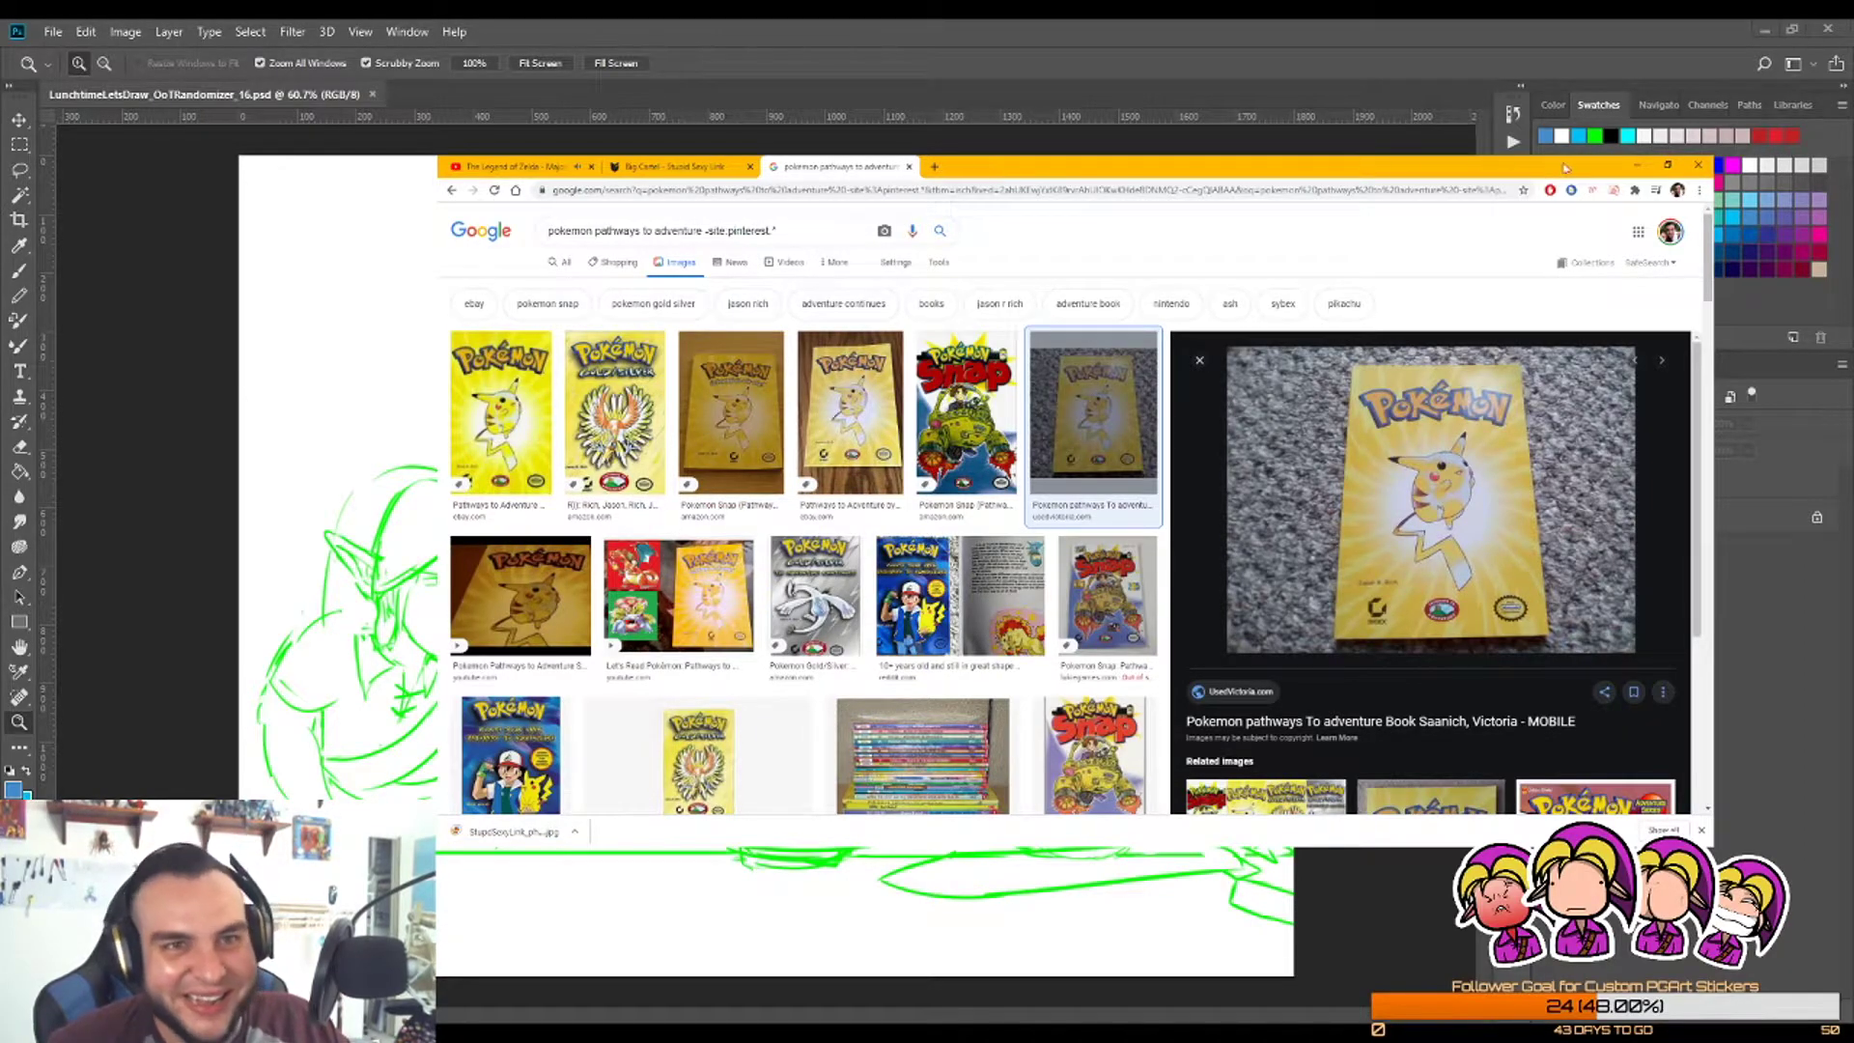
left_click(1634, 166)
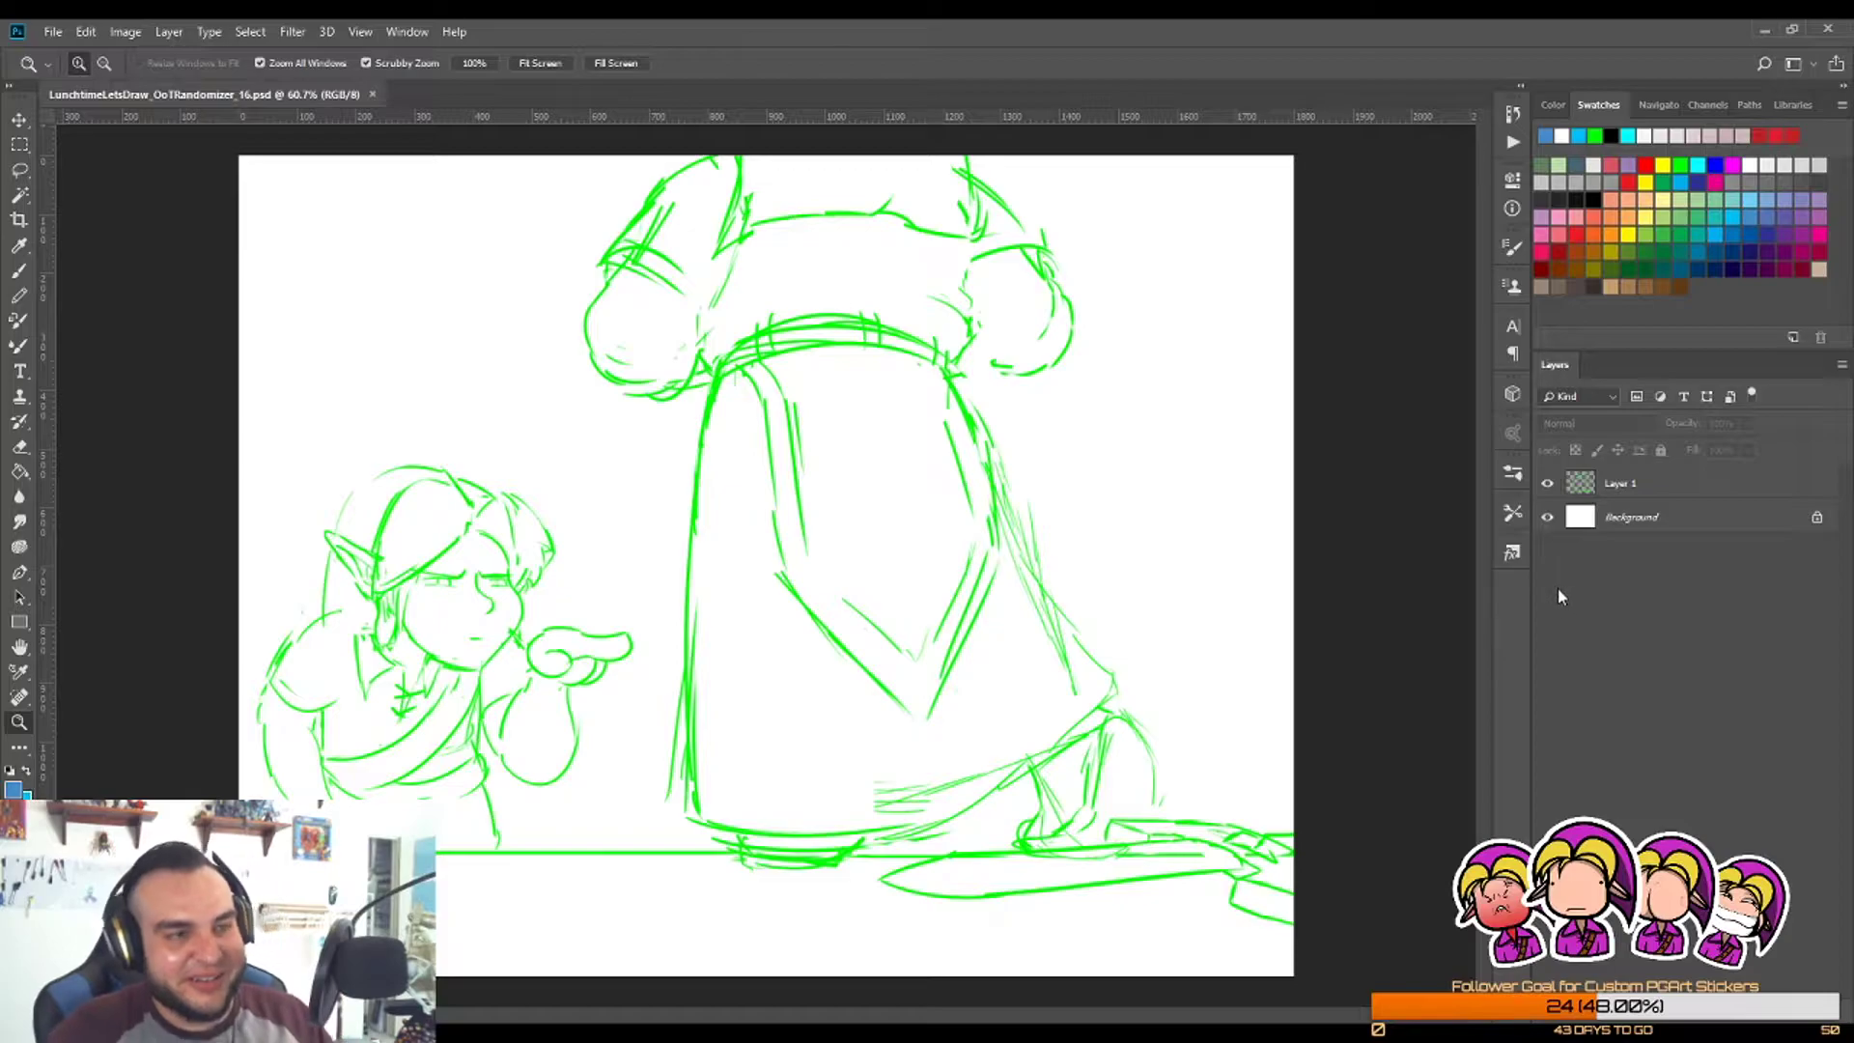
left_click_drag(1006, 590, 965, 604)
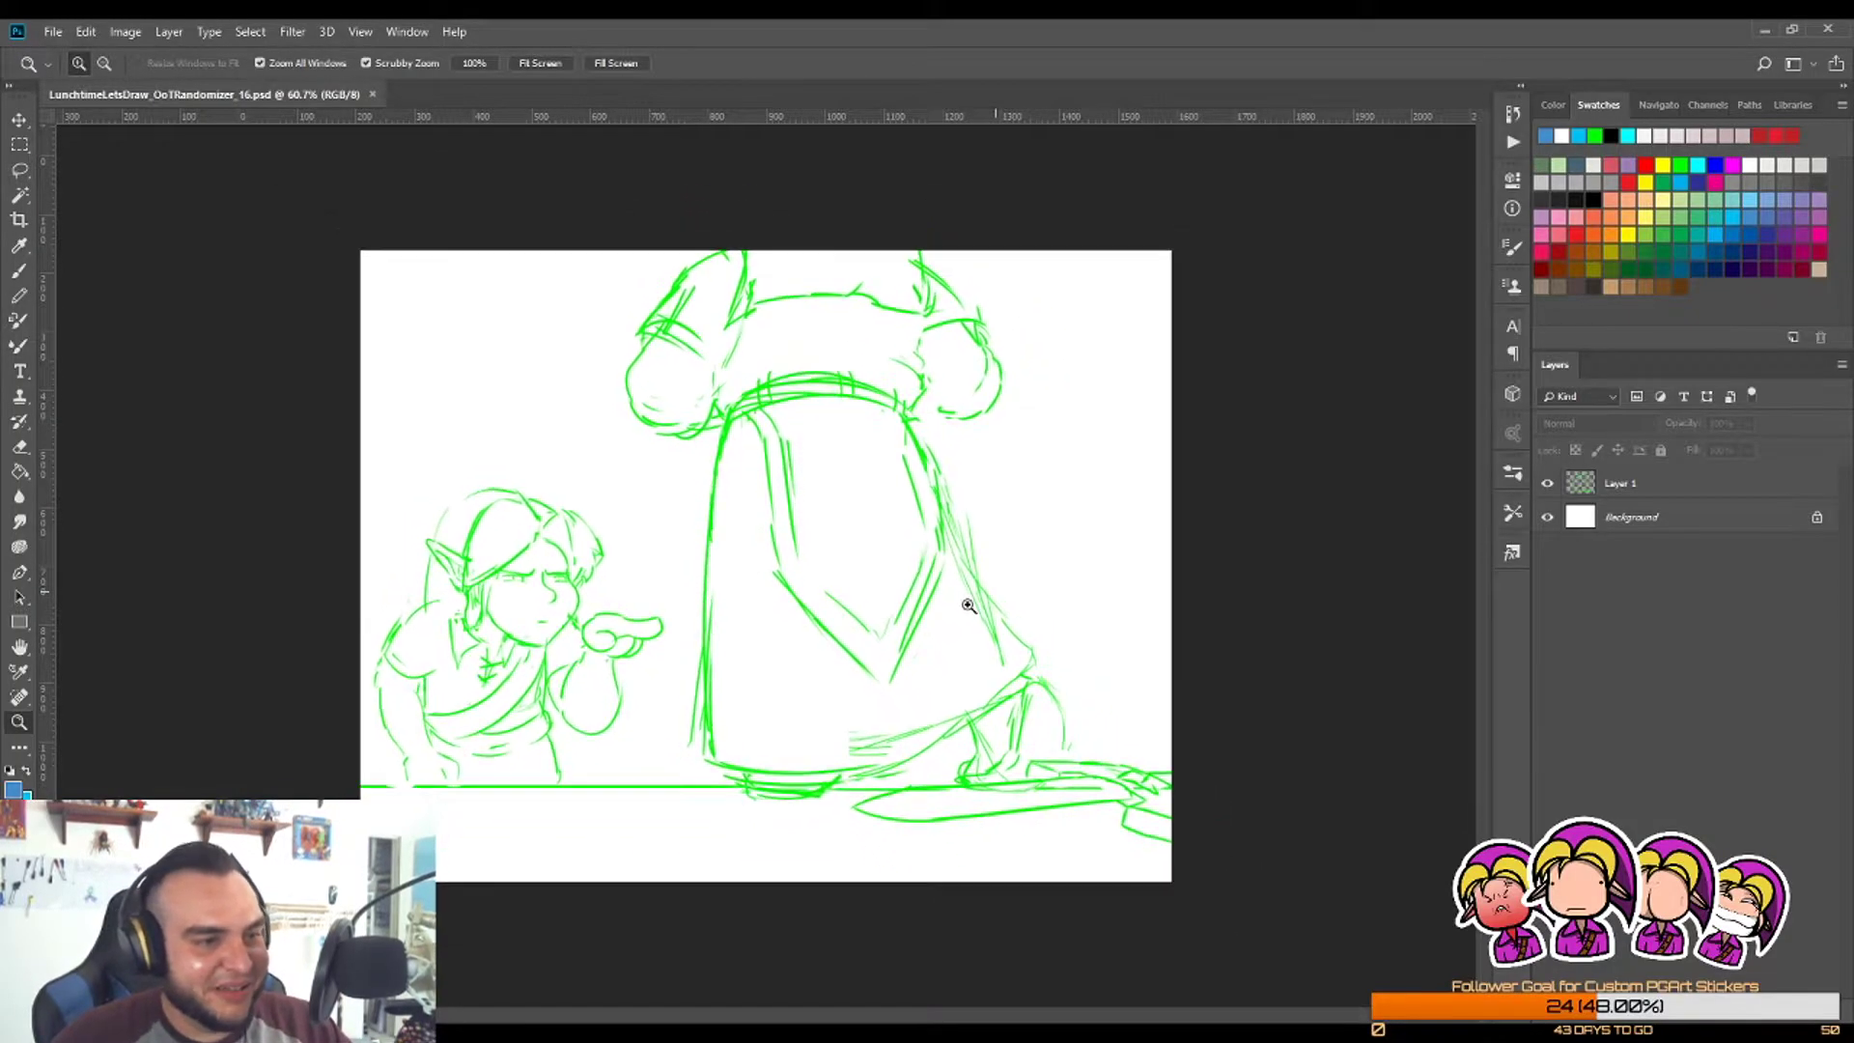
Step: Lower the opacity of the green sketch on Layer 1 to 40% and add a new layer above it
left_click(1676, 486)
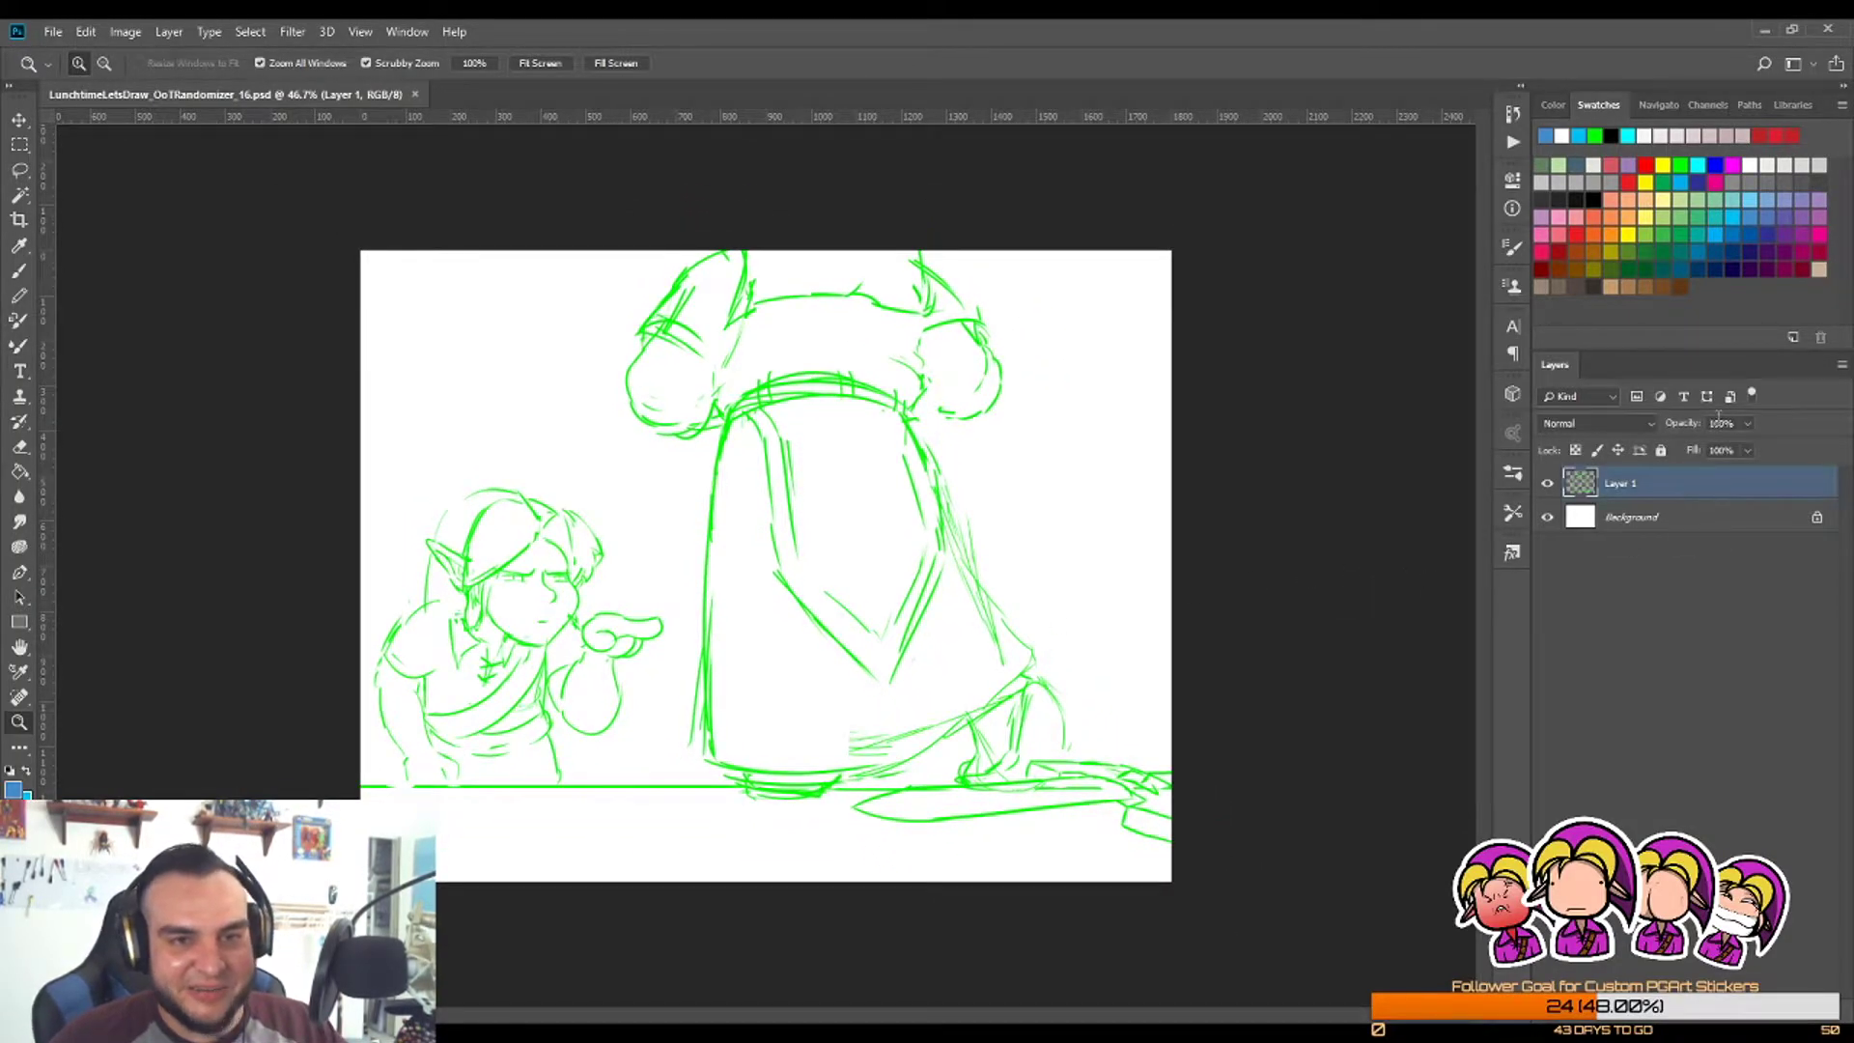
key("2")
key("7")
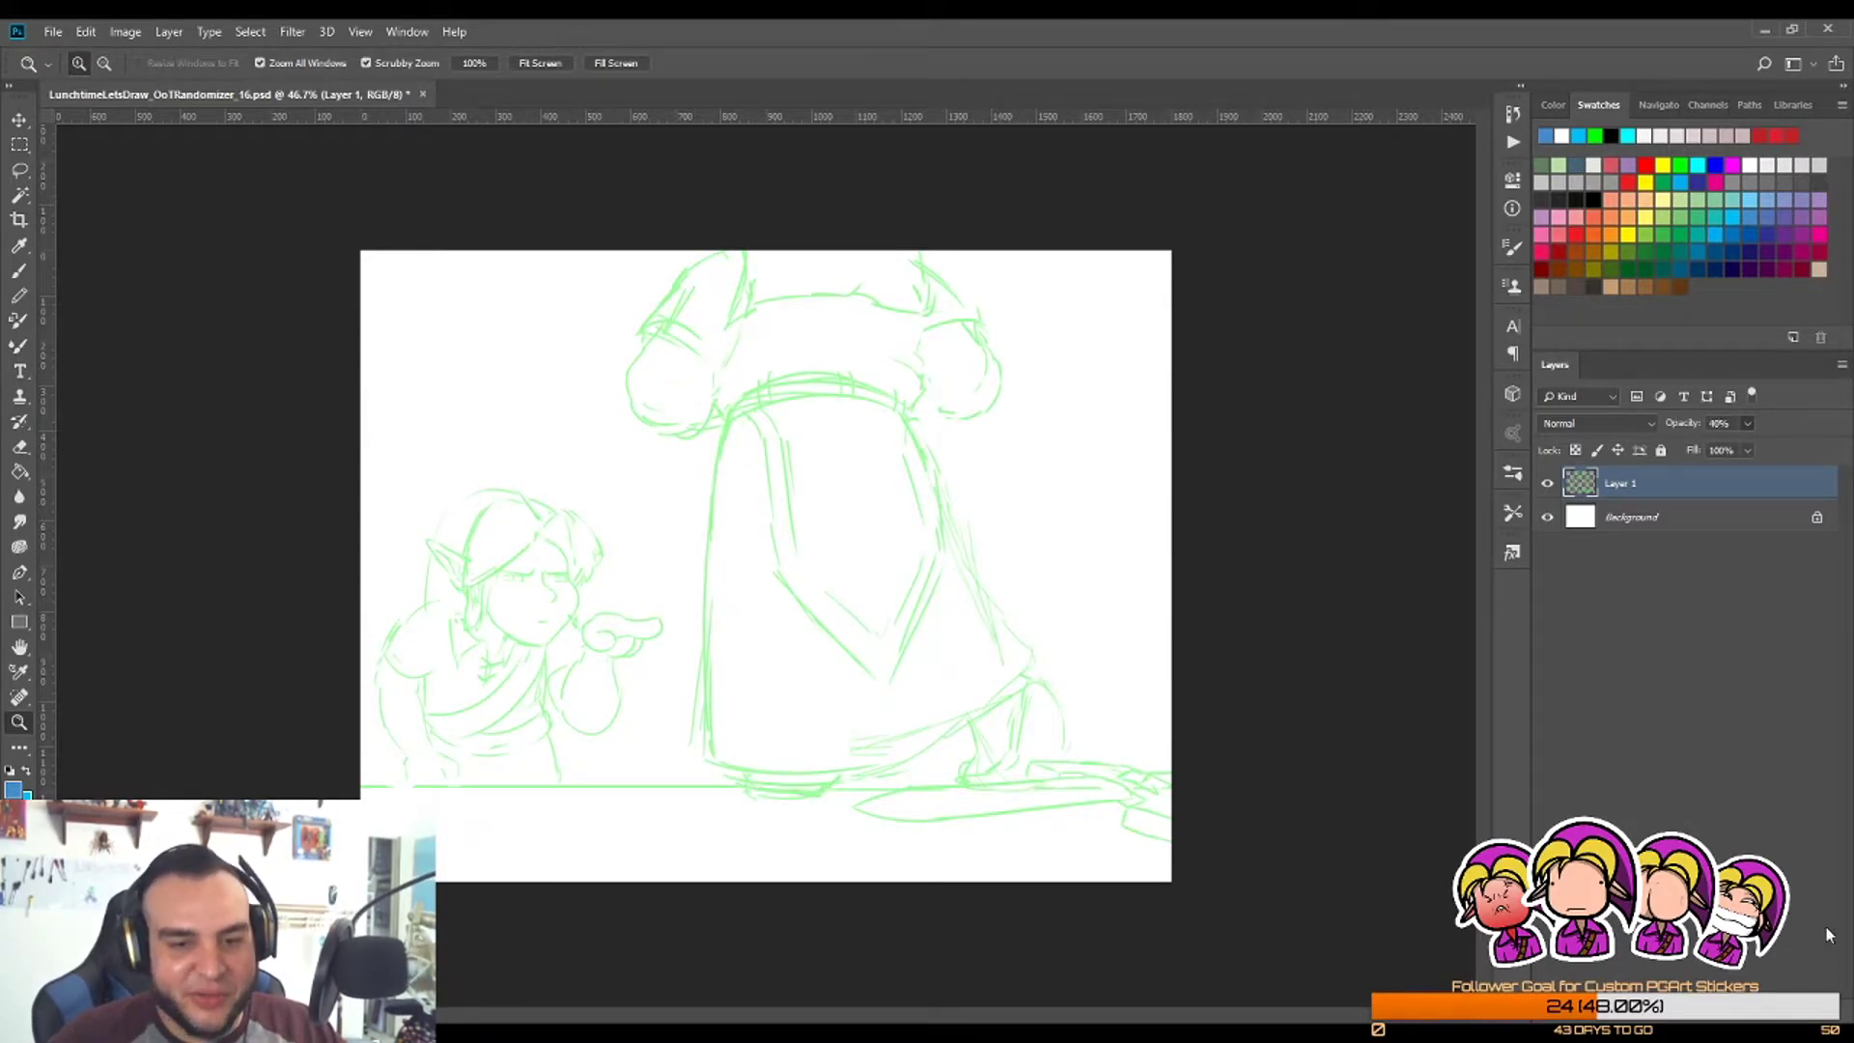
key("ctrl+shift+alt+n")
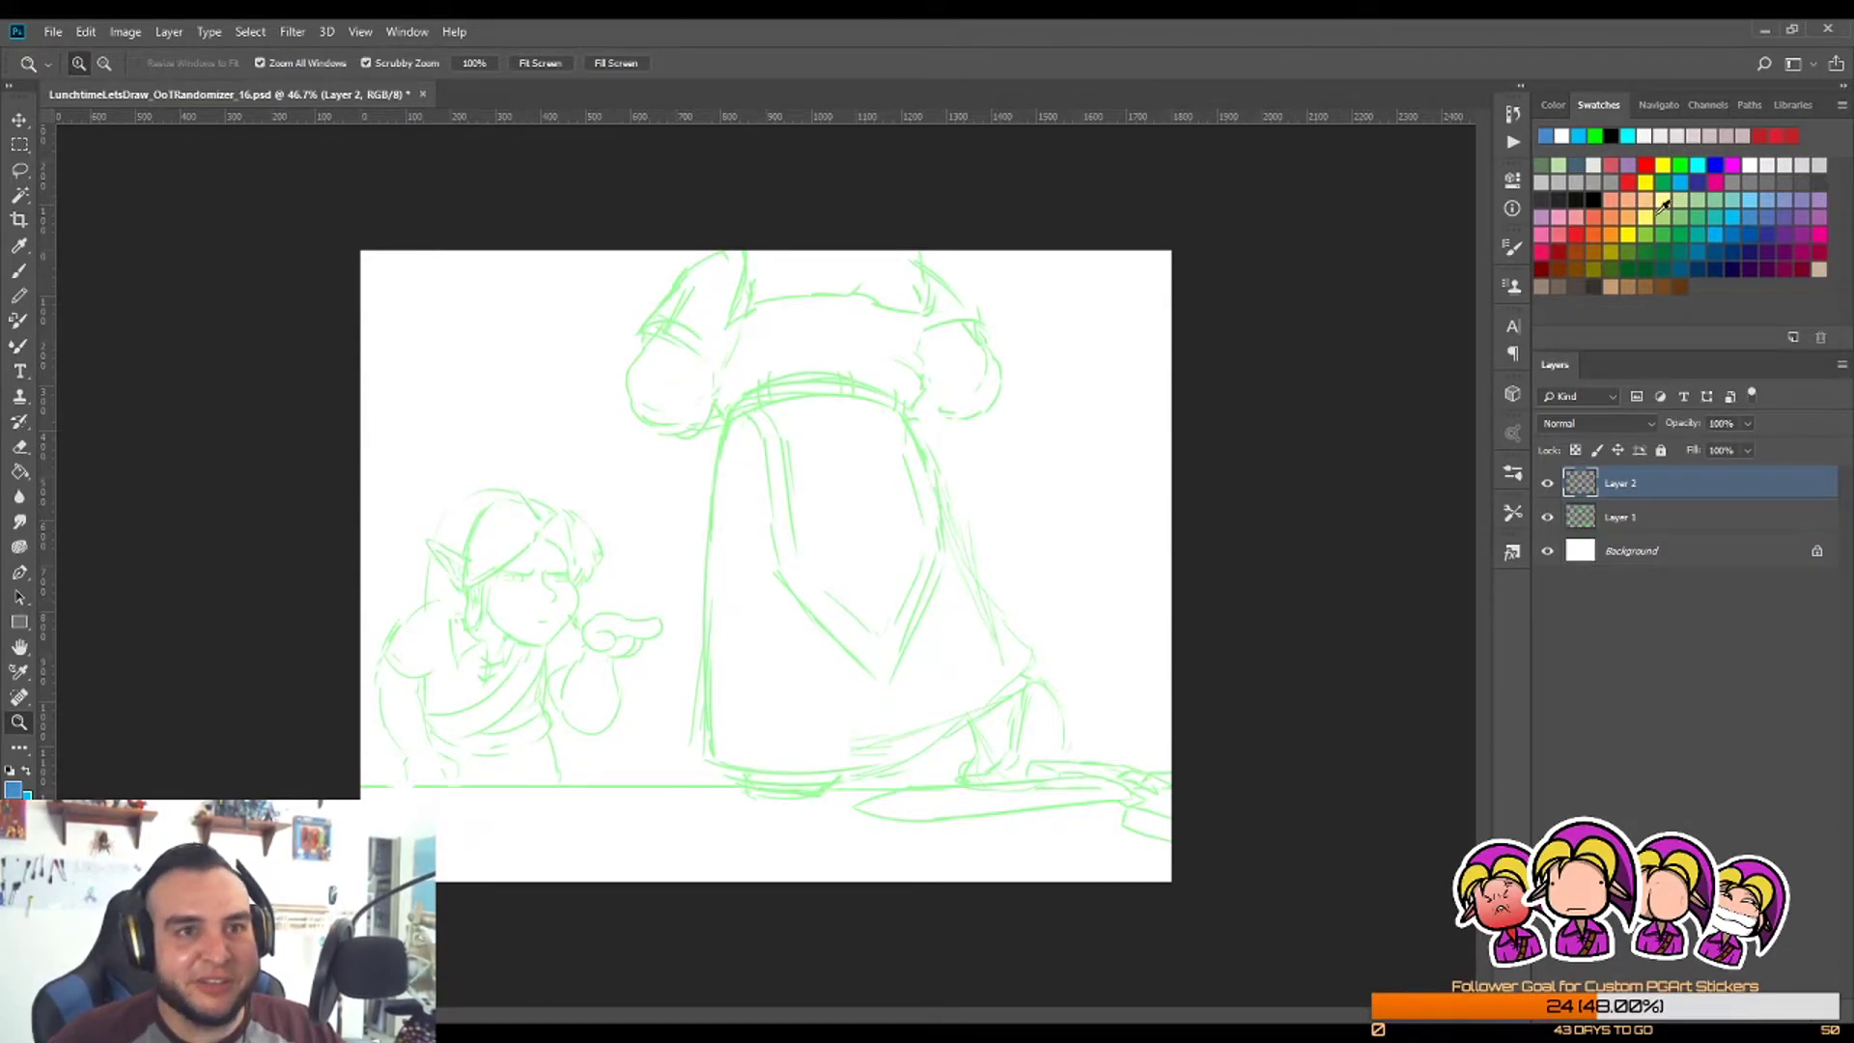
Step: Set the foreground colour to black and ready a 15 px Brush at the large figure's raised sleeve
left_click(1612, 136)
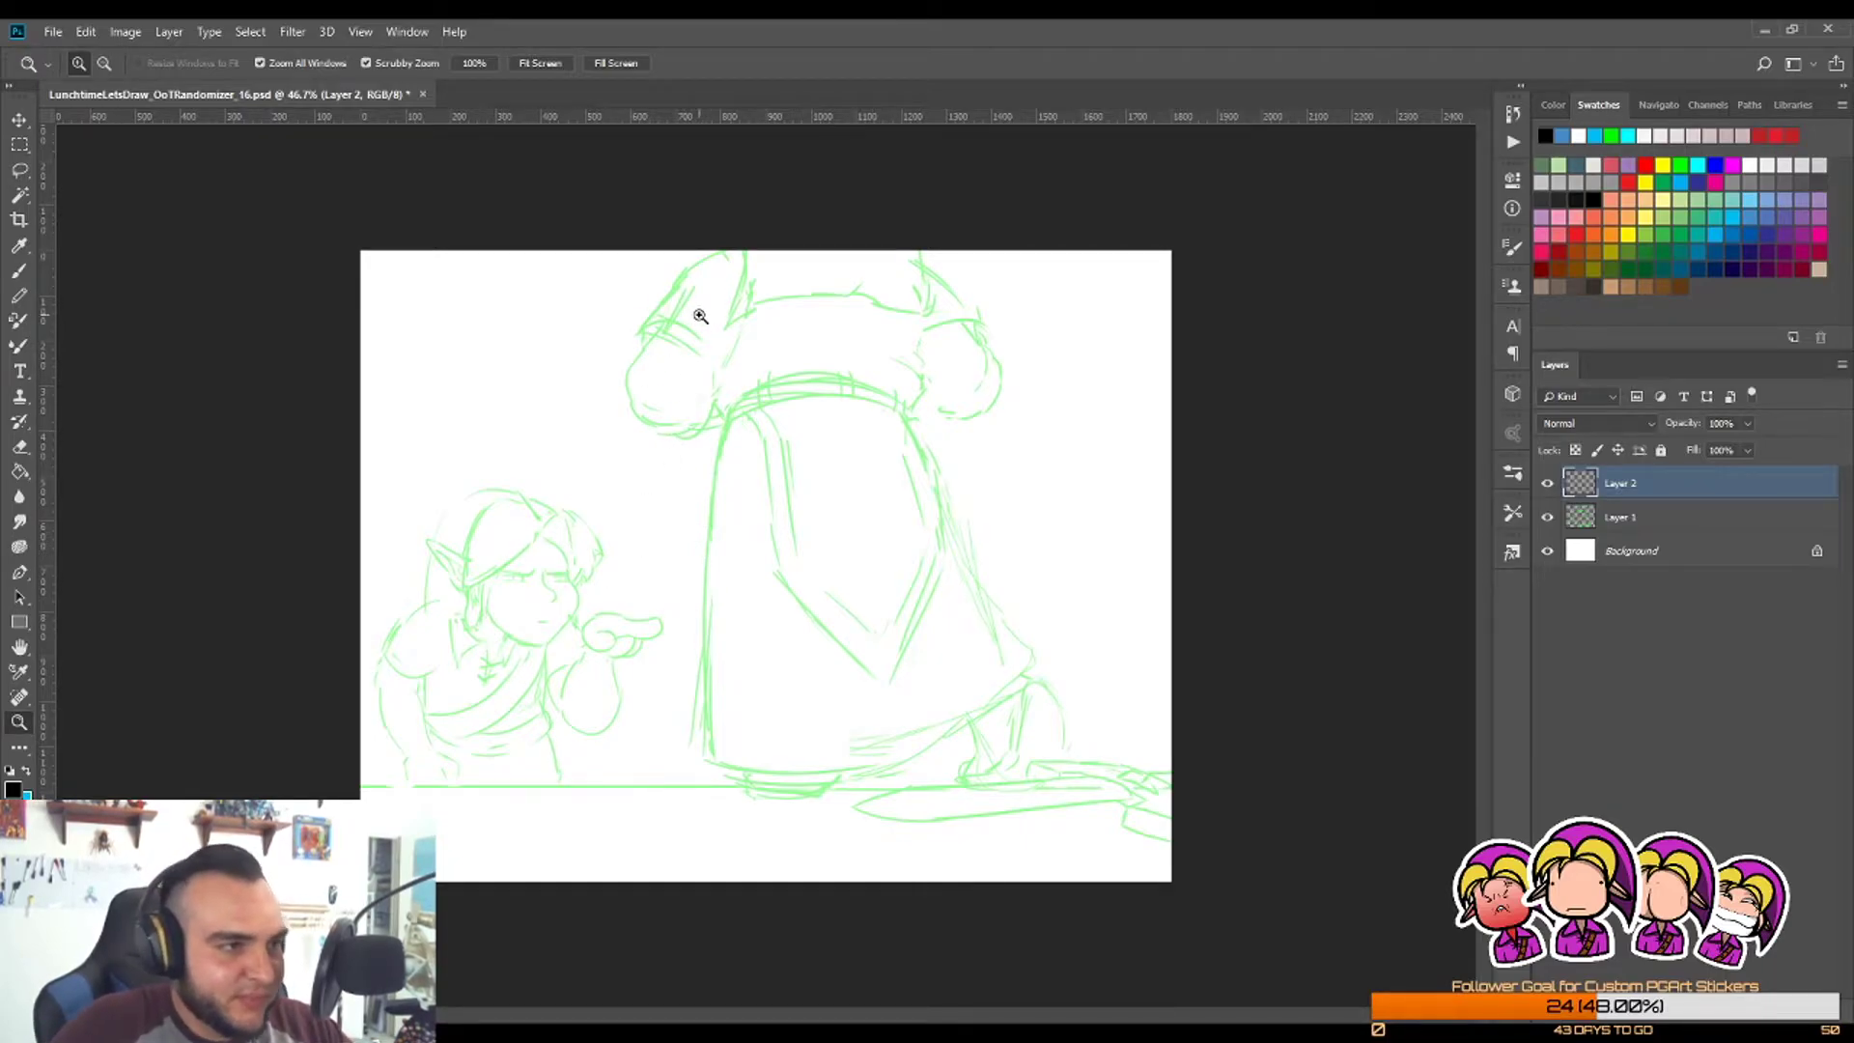
mouse_move(699, 290)
left_mouse_down()
mouse_move(737, 289)
mouse_move(827, 187)
mouse_move(770, 298)
left_mouse_up()
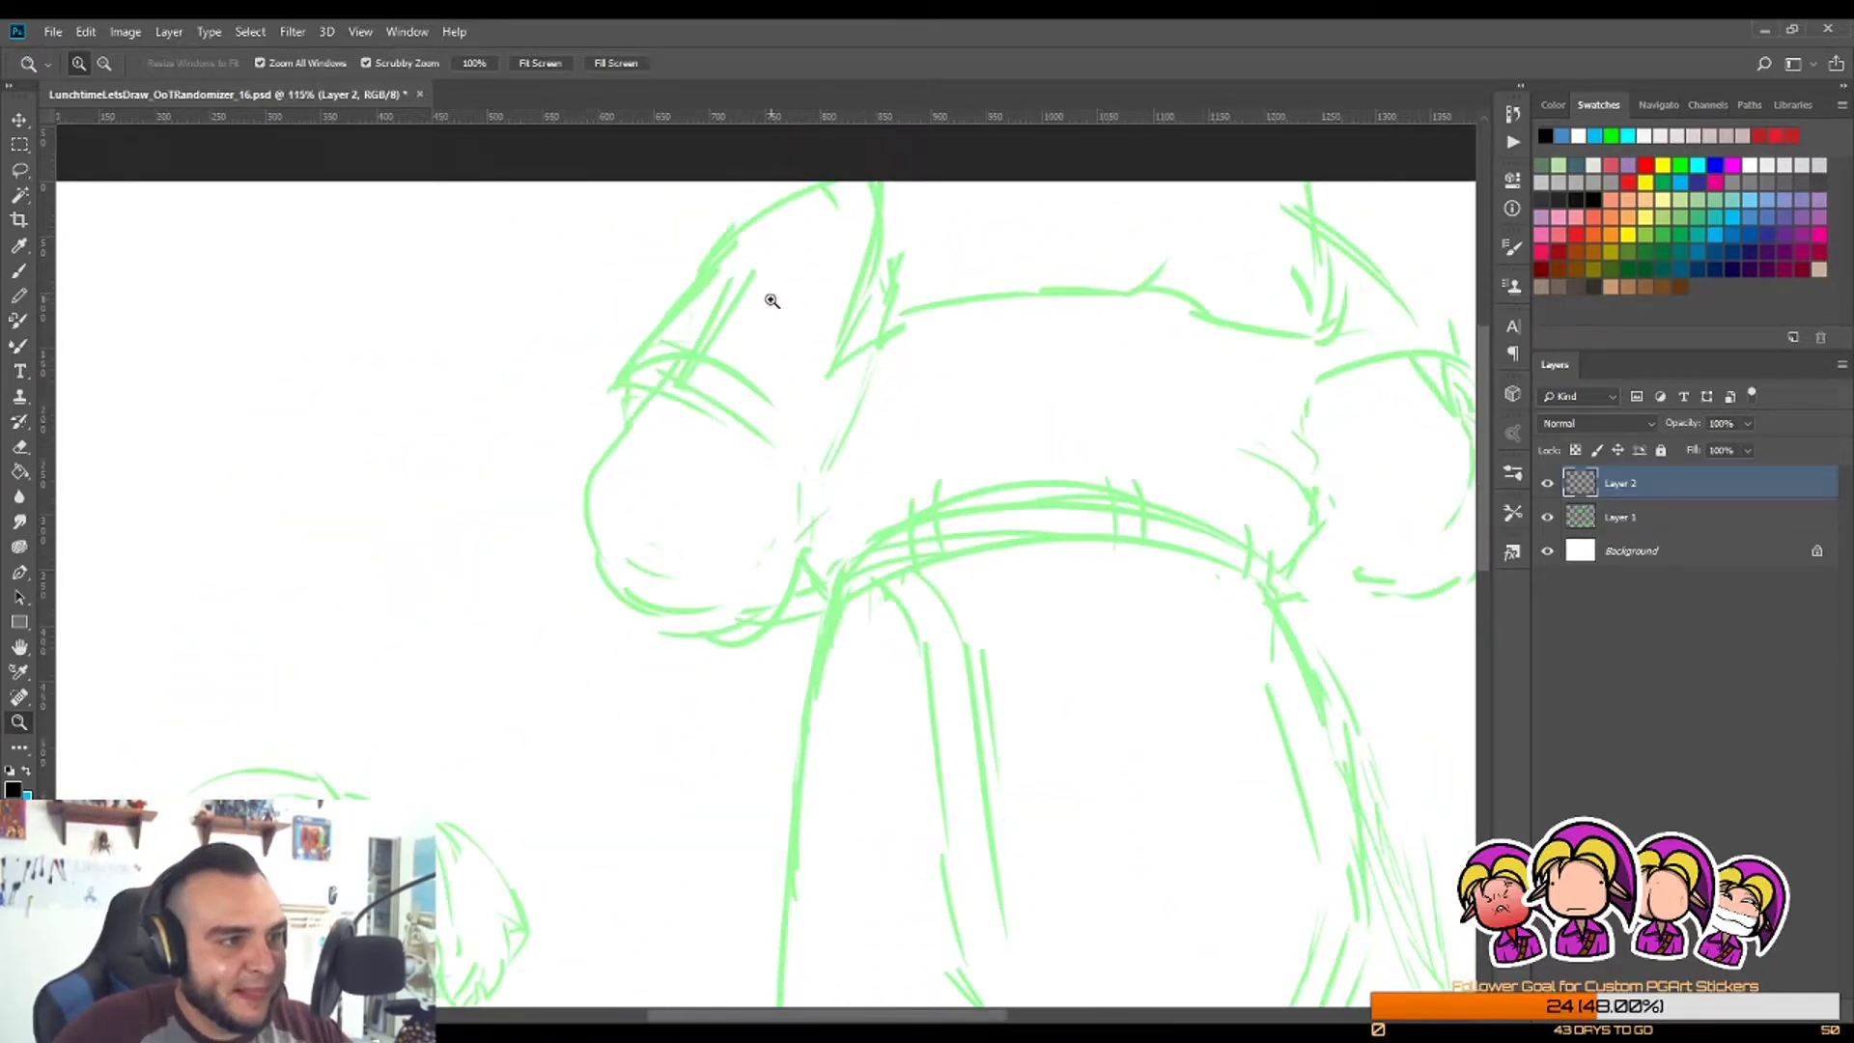
key("b")
key("bracketleft")
key("bracketleft")
key("bracketleft")
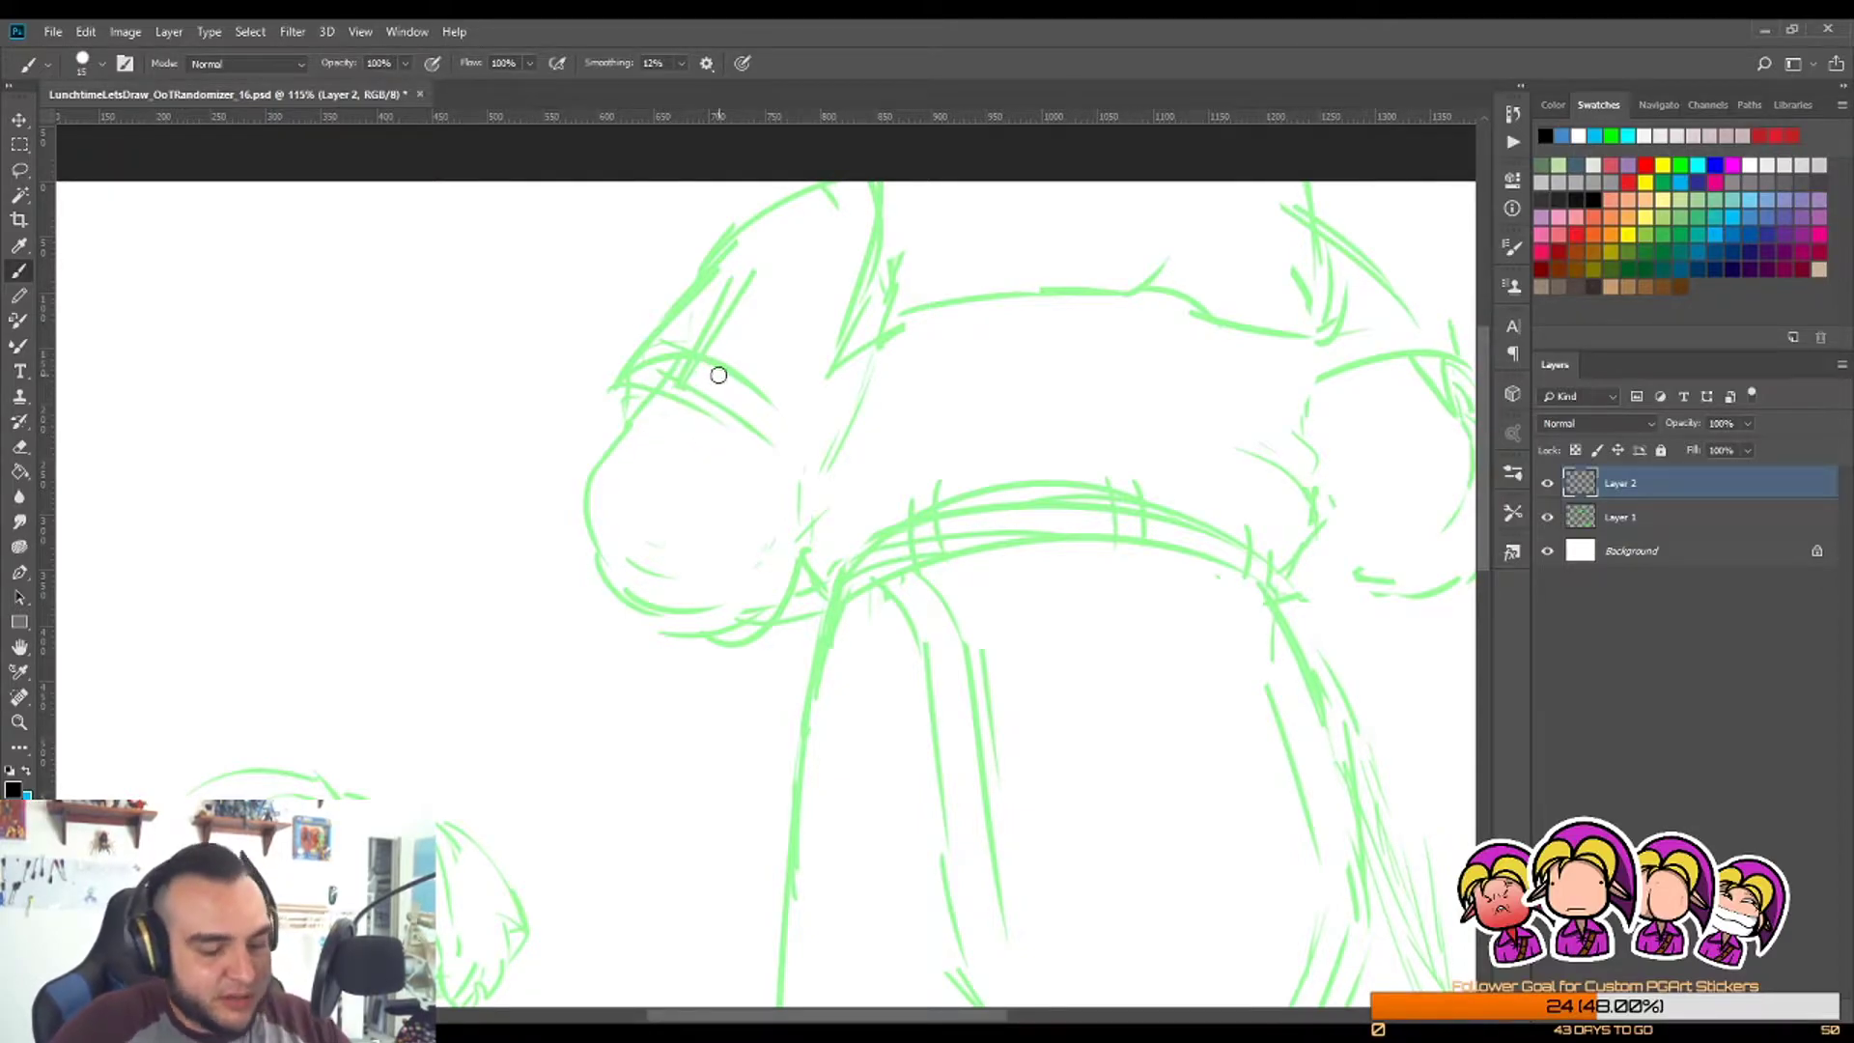
key("bracketleft")
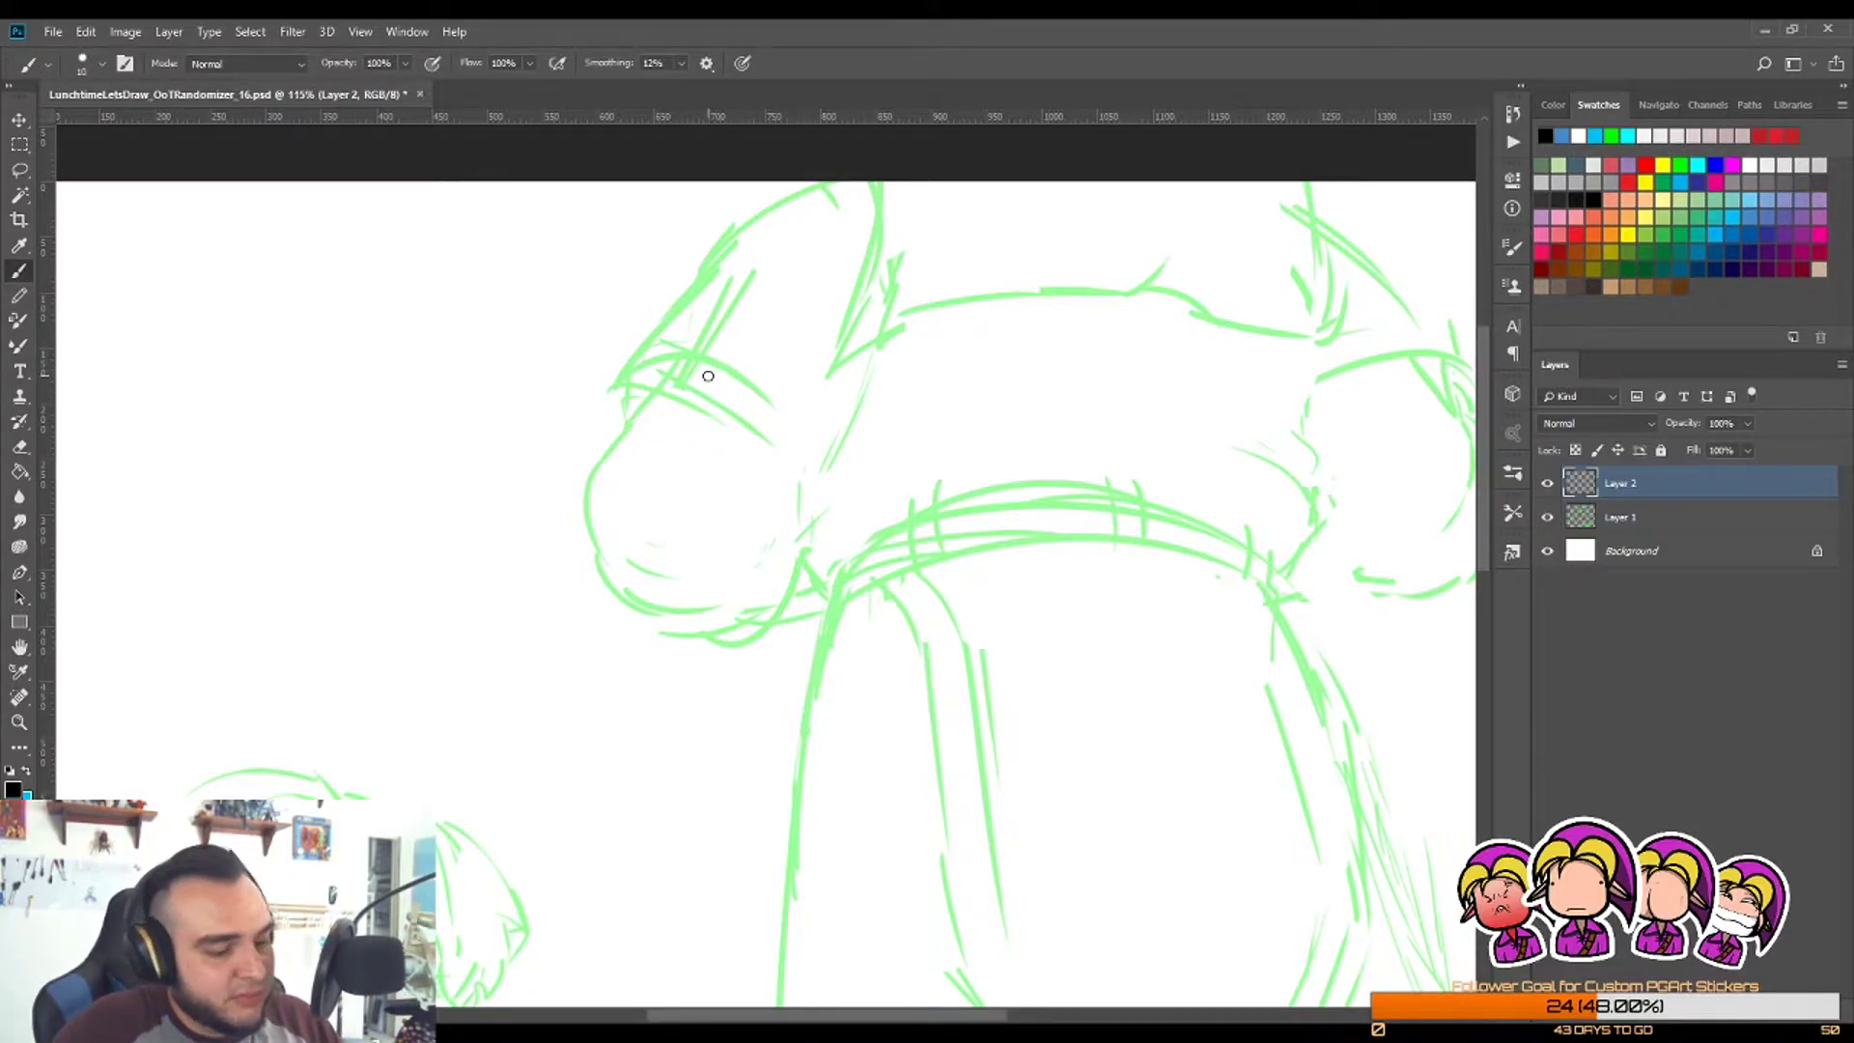
key("bracketright")
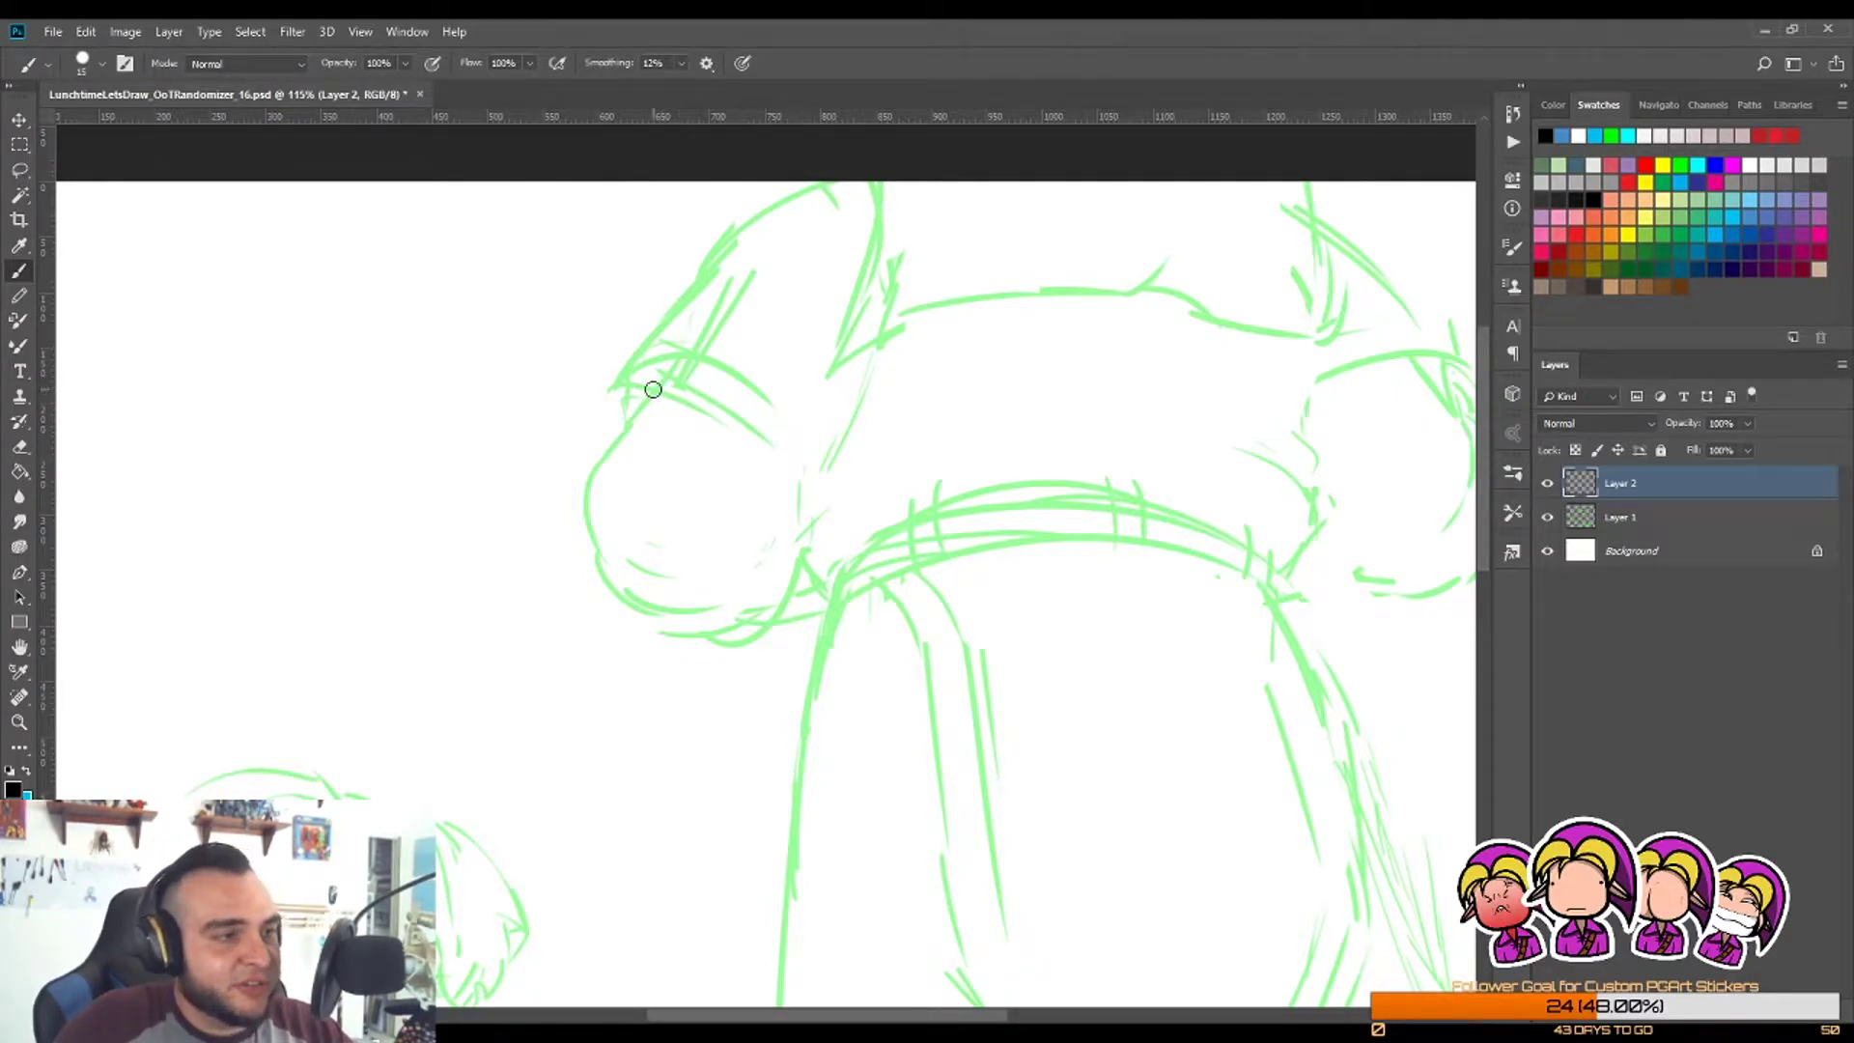
Step: Ink the outer curve of the large figure's left sleeve in black, from the cuff corner up to the canvas edge
left_click_drag(608, 393, 768, 182)
key("ctrl+z")
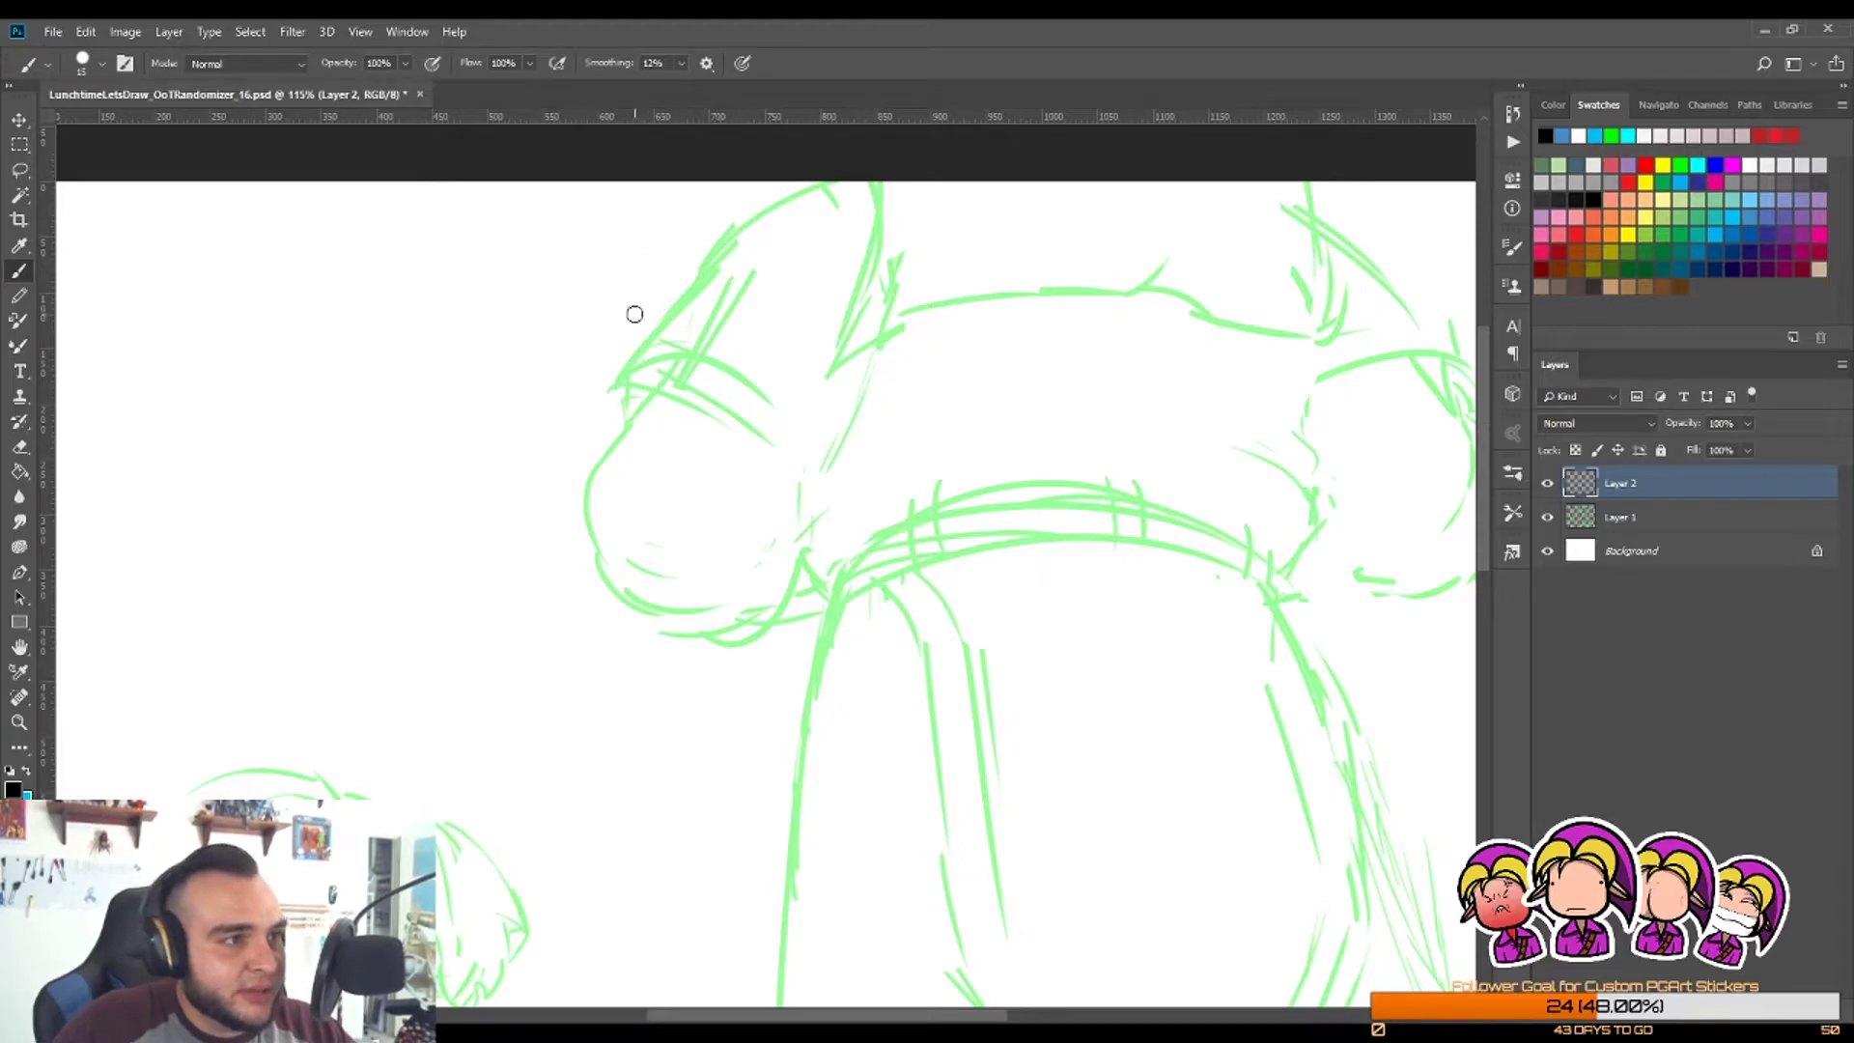
left_click_drag(605, 396, 811, 181)
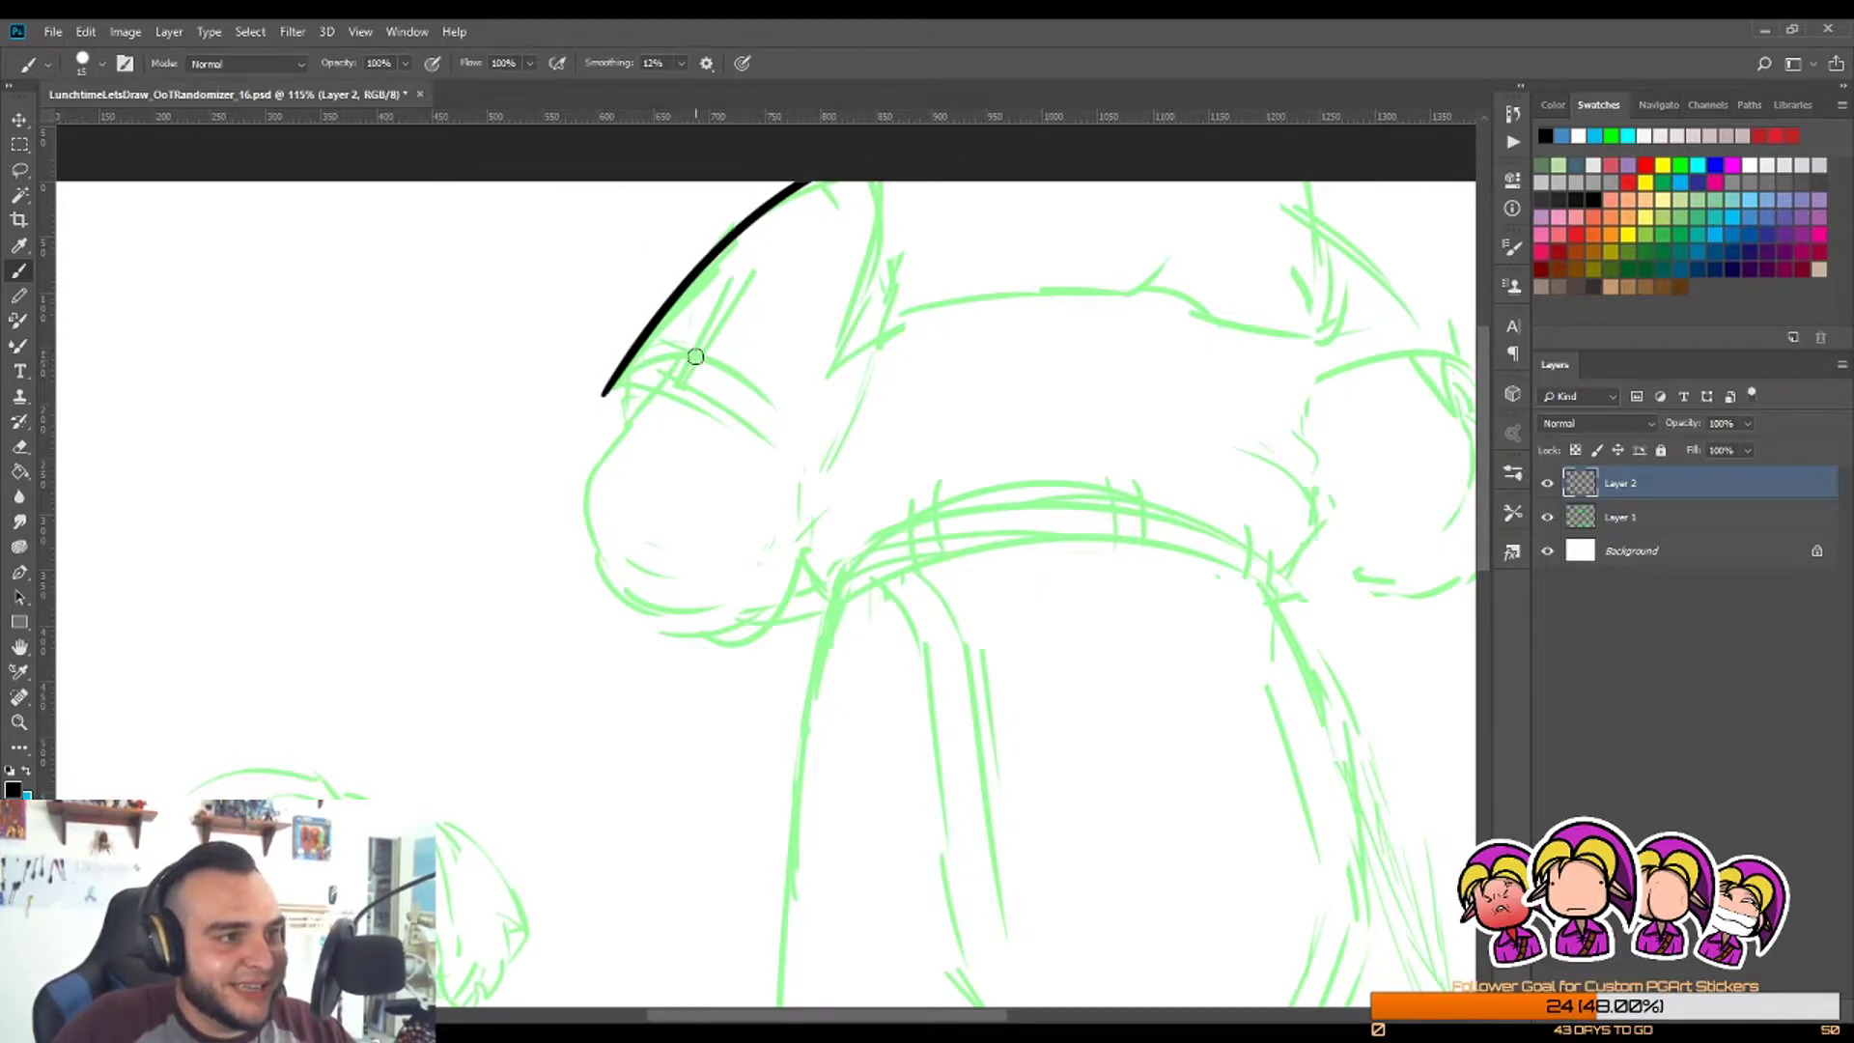
key("ctrl+z")
left_click_drag(599, 399, 845, 177)
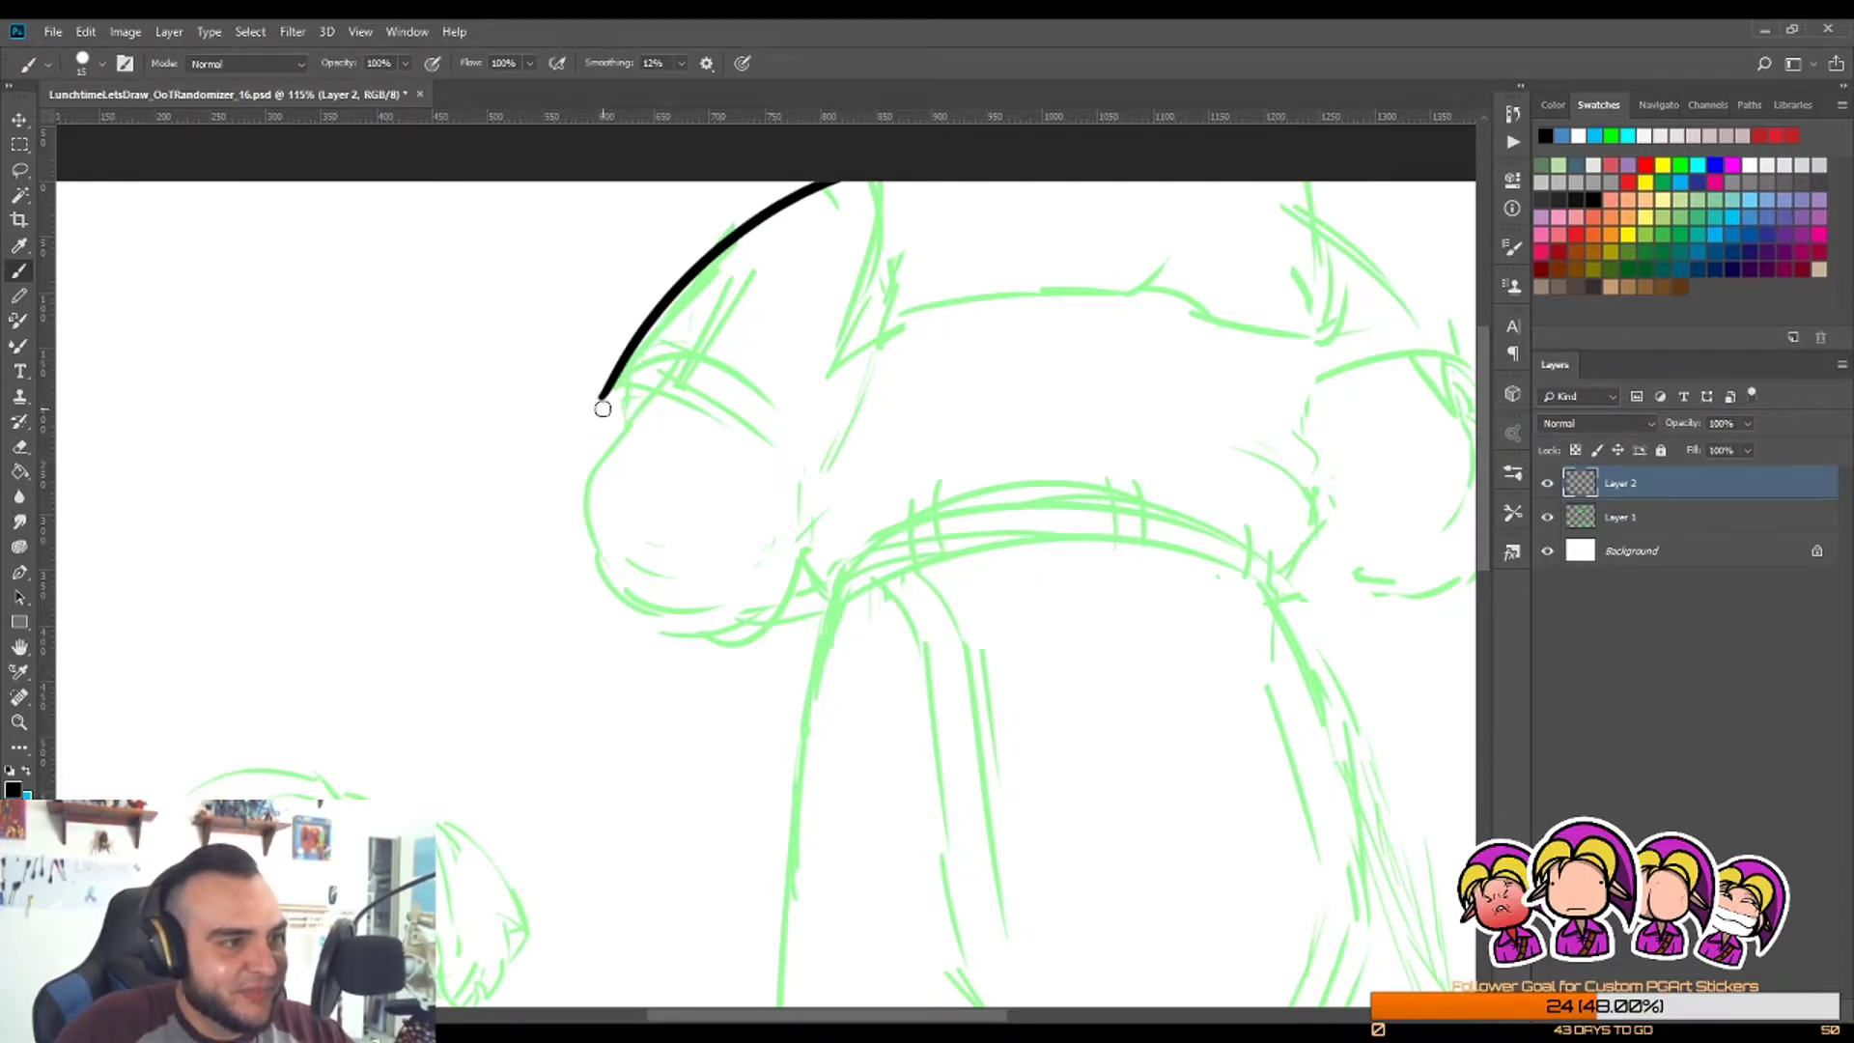
Step: Ink the short cuff edge and the outer and lower contour of the rounded puff below the left sleeve
mouse_move(601, 396)
left_mouse_down()
mouse_move(622, 439)
mouse_move(605, 541)
mouse_move(620, 558)
mouse_move(593, 584)
mouse_move(756, 606)
left_mouse_up()
key("ctrl+z")
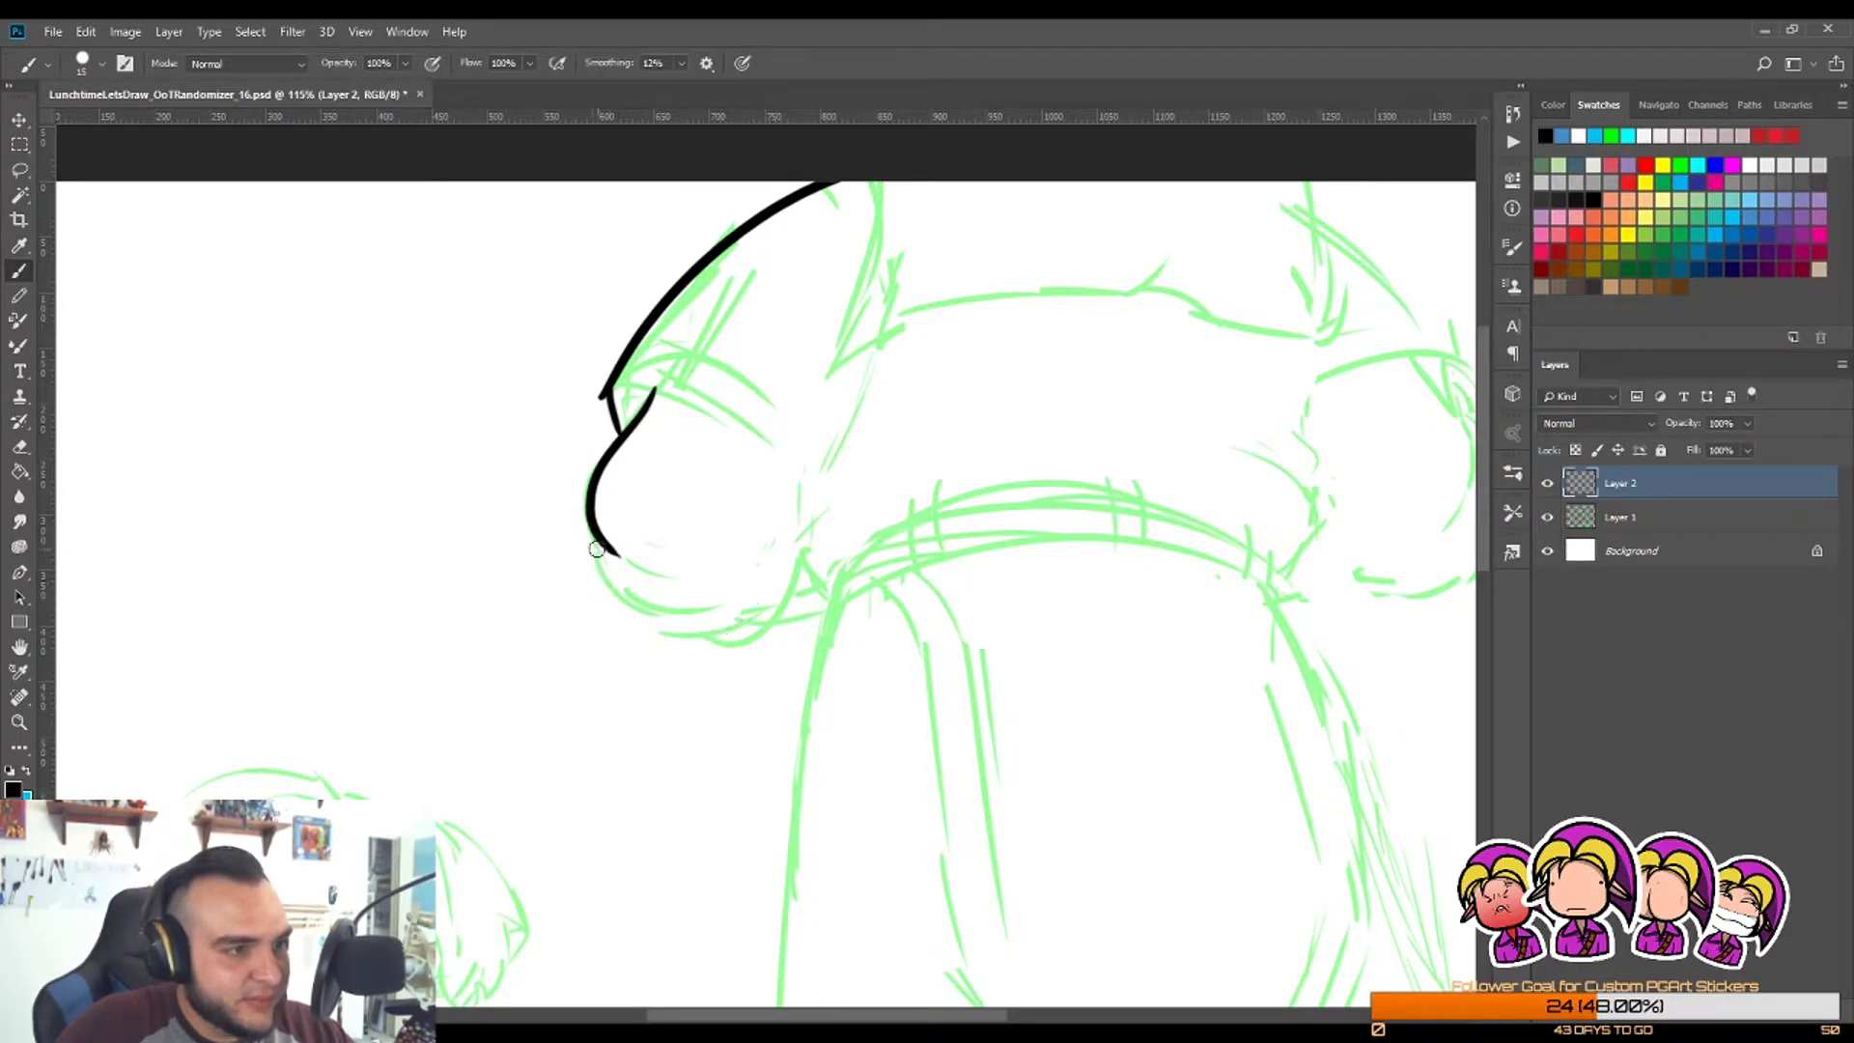
key("ctrl+z")
mouse_move(597, 528)
left_mouse_down()
mouse_move(591, 572)
mouse_move(763, 635)
left_mouse_up()
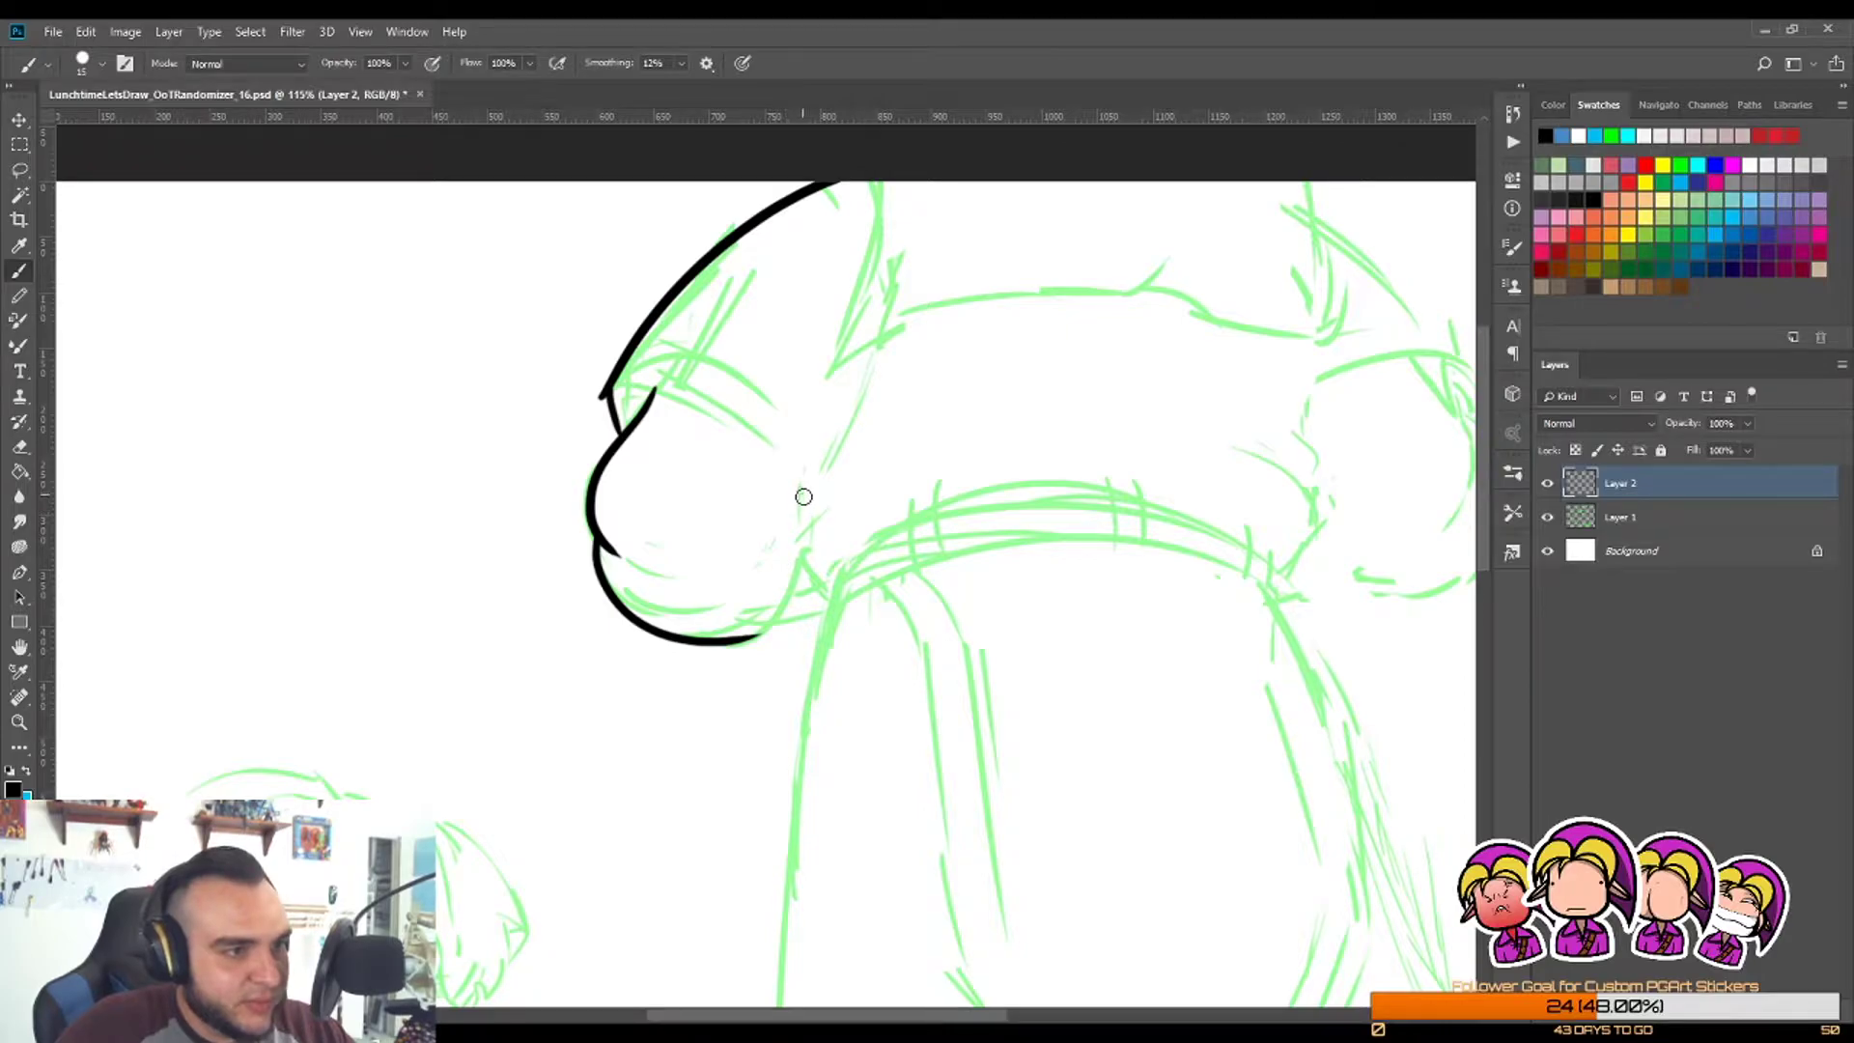
Step: Ink the left sleeve's inner edge and the first section of the bodice hem, ending in an upright fold line
mouse_move(875, 185)
left_mouse_down()
mouse_move(863, 384)
mouse_move(939, 276)
left_mouse_up()
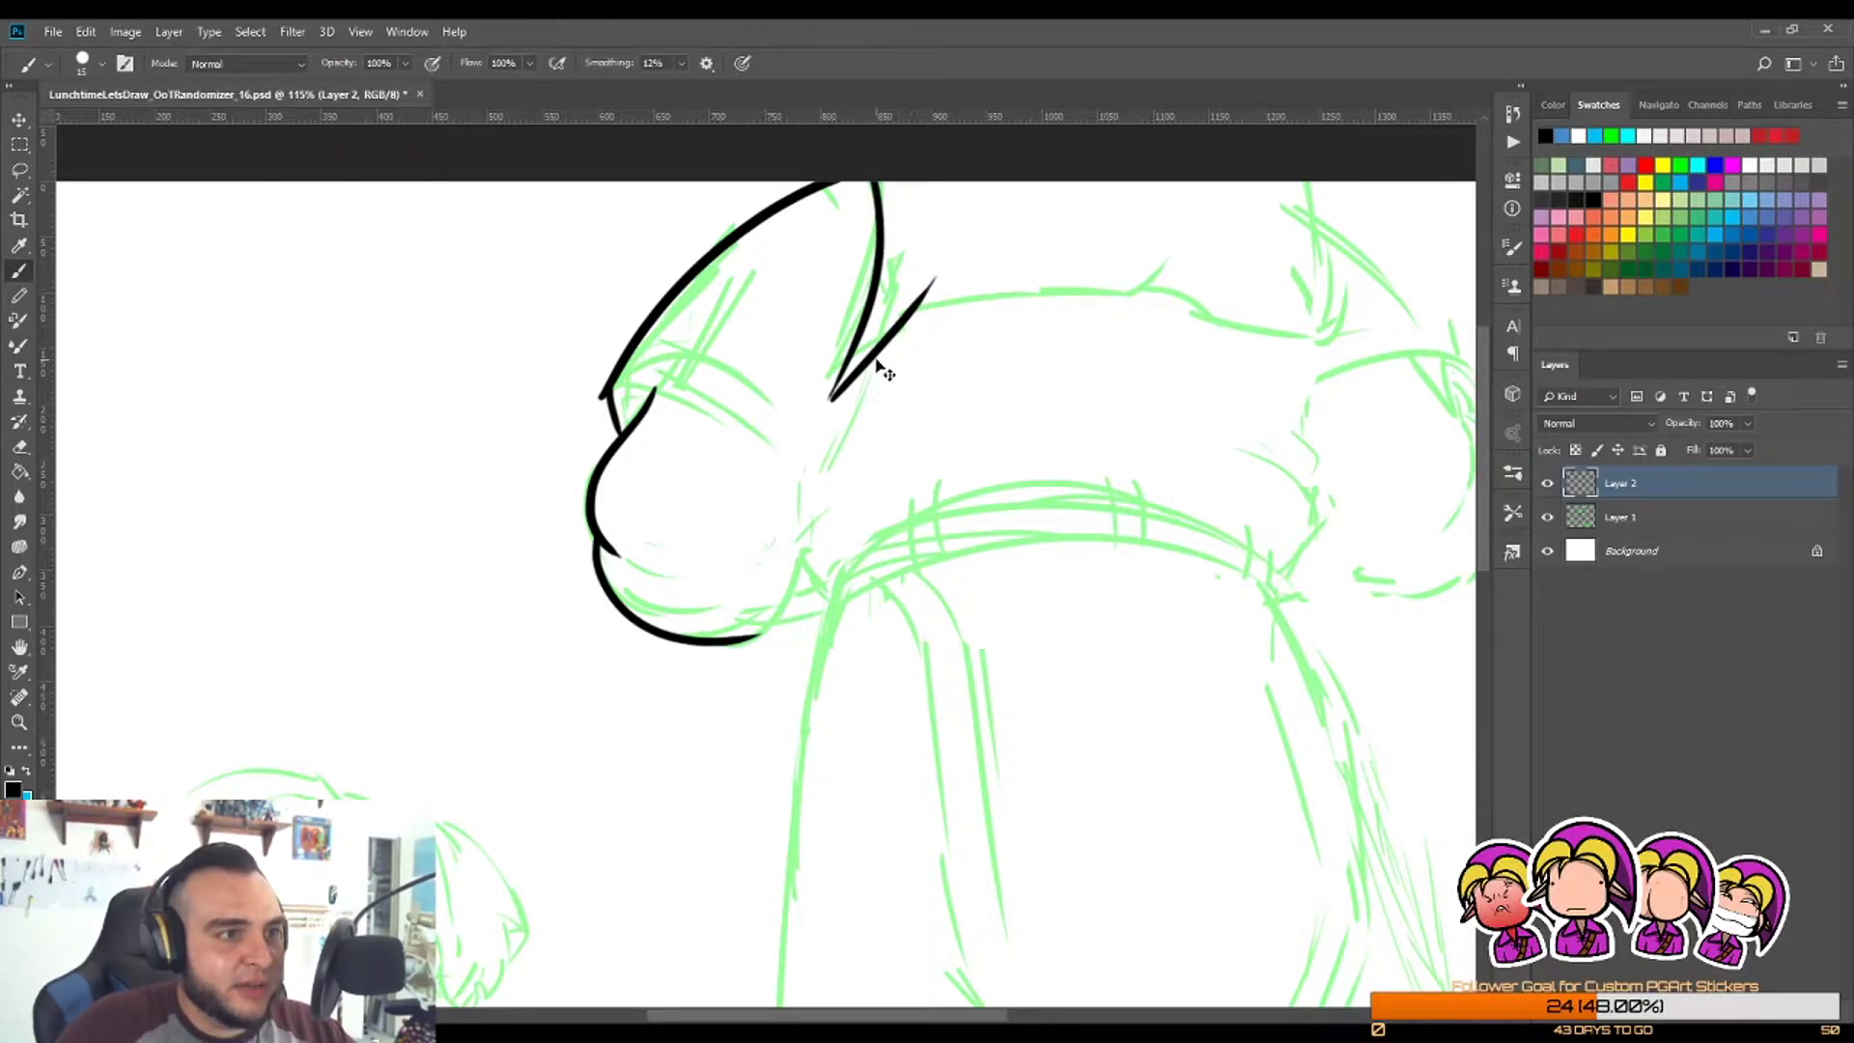
key("ctrl+z")
left_click_drag(829, 400, 987, 270)
key("ctrl+z")
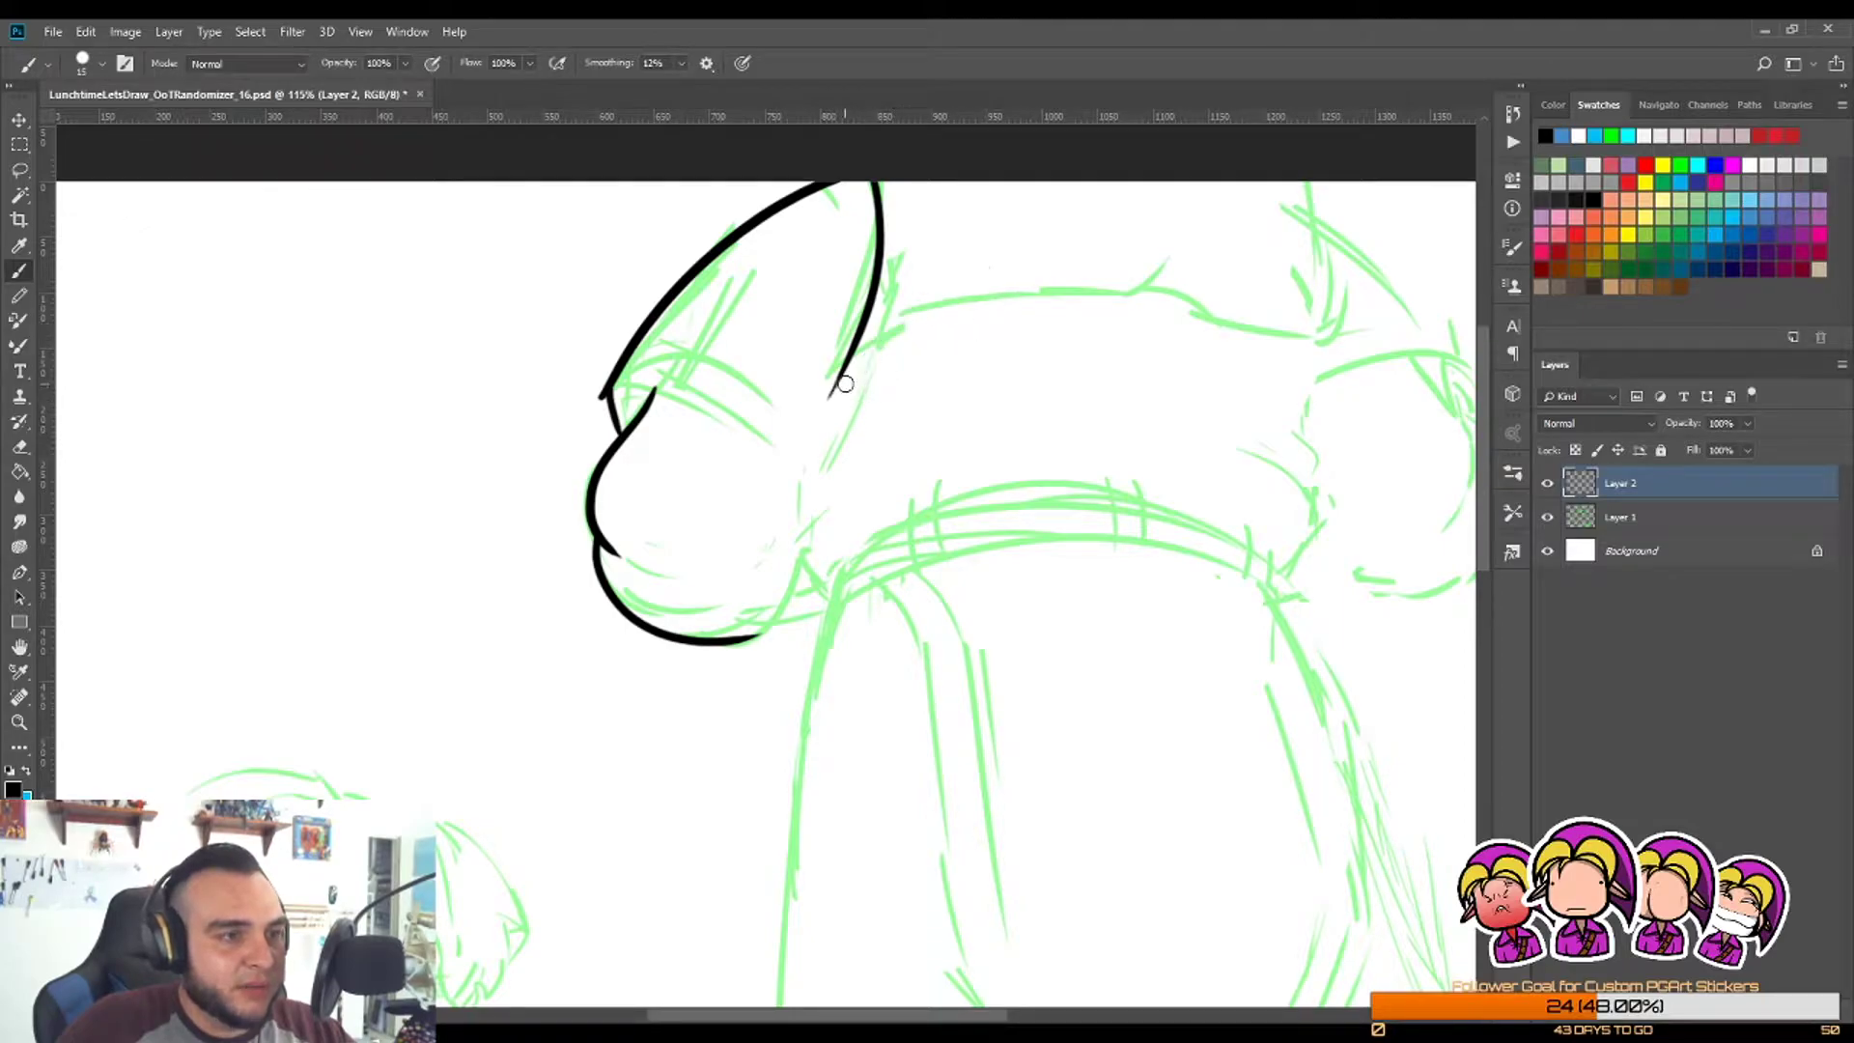
mouse_move(834, 394)
left_mouse_down()
mouse_move(1014, 274)
mouse_move(1130, 287)
left_mouse_up()
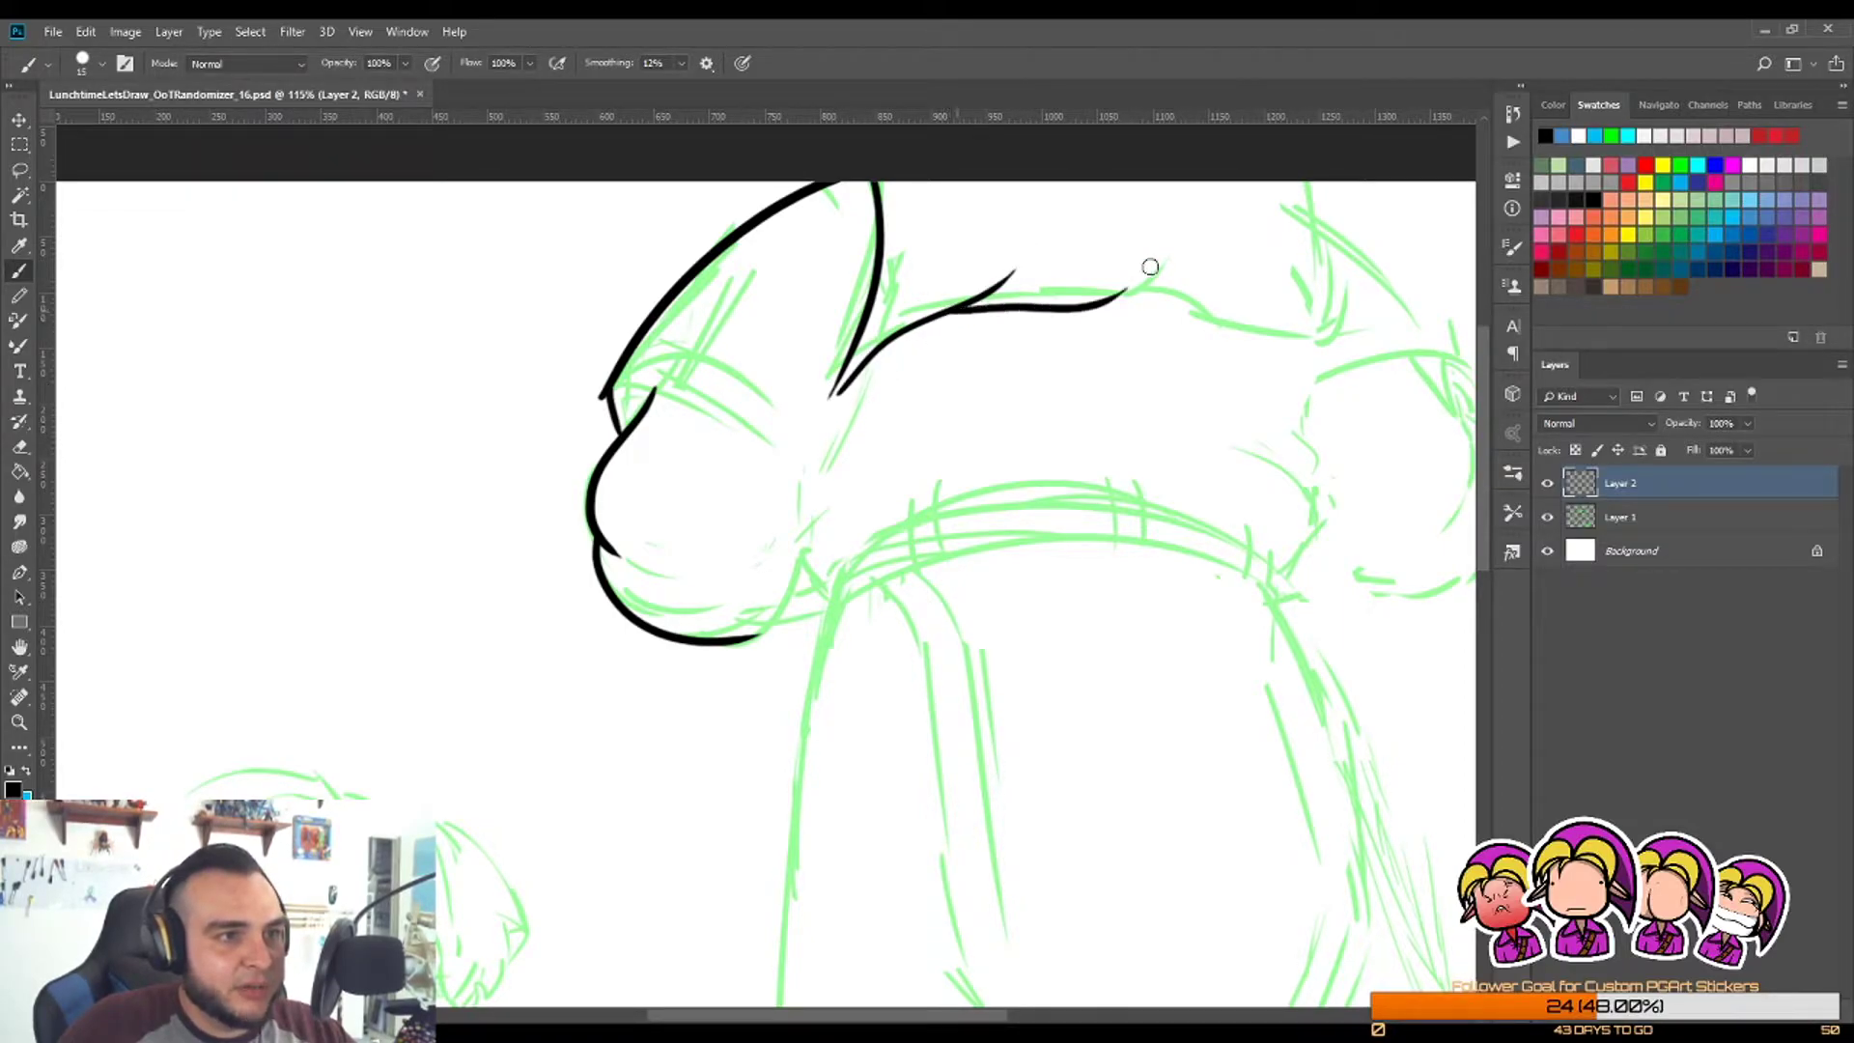
key("ctrl+z")
key("ctrl+z")
mouse_move(829, 399)
left_mouse_down()
mouse_move(1068, 315)
mouse_move(1047, 326)
mouse_move(1043, 262)
mouse_move(1067, 347)
mouse_move(1260, 359)
left_mouse_up()
key("ctrl+z")
left_click_drag(1037, 335, 1279, 351)
key("ctrl+z")
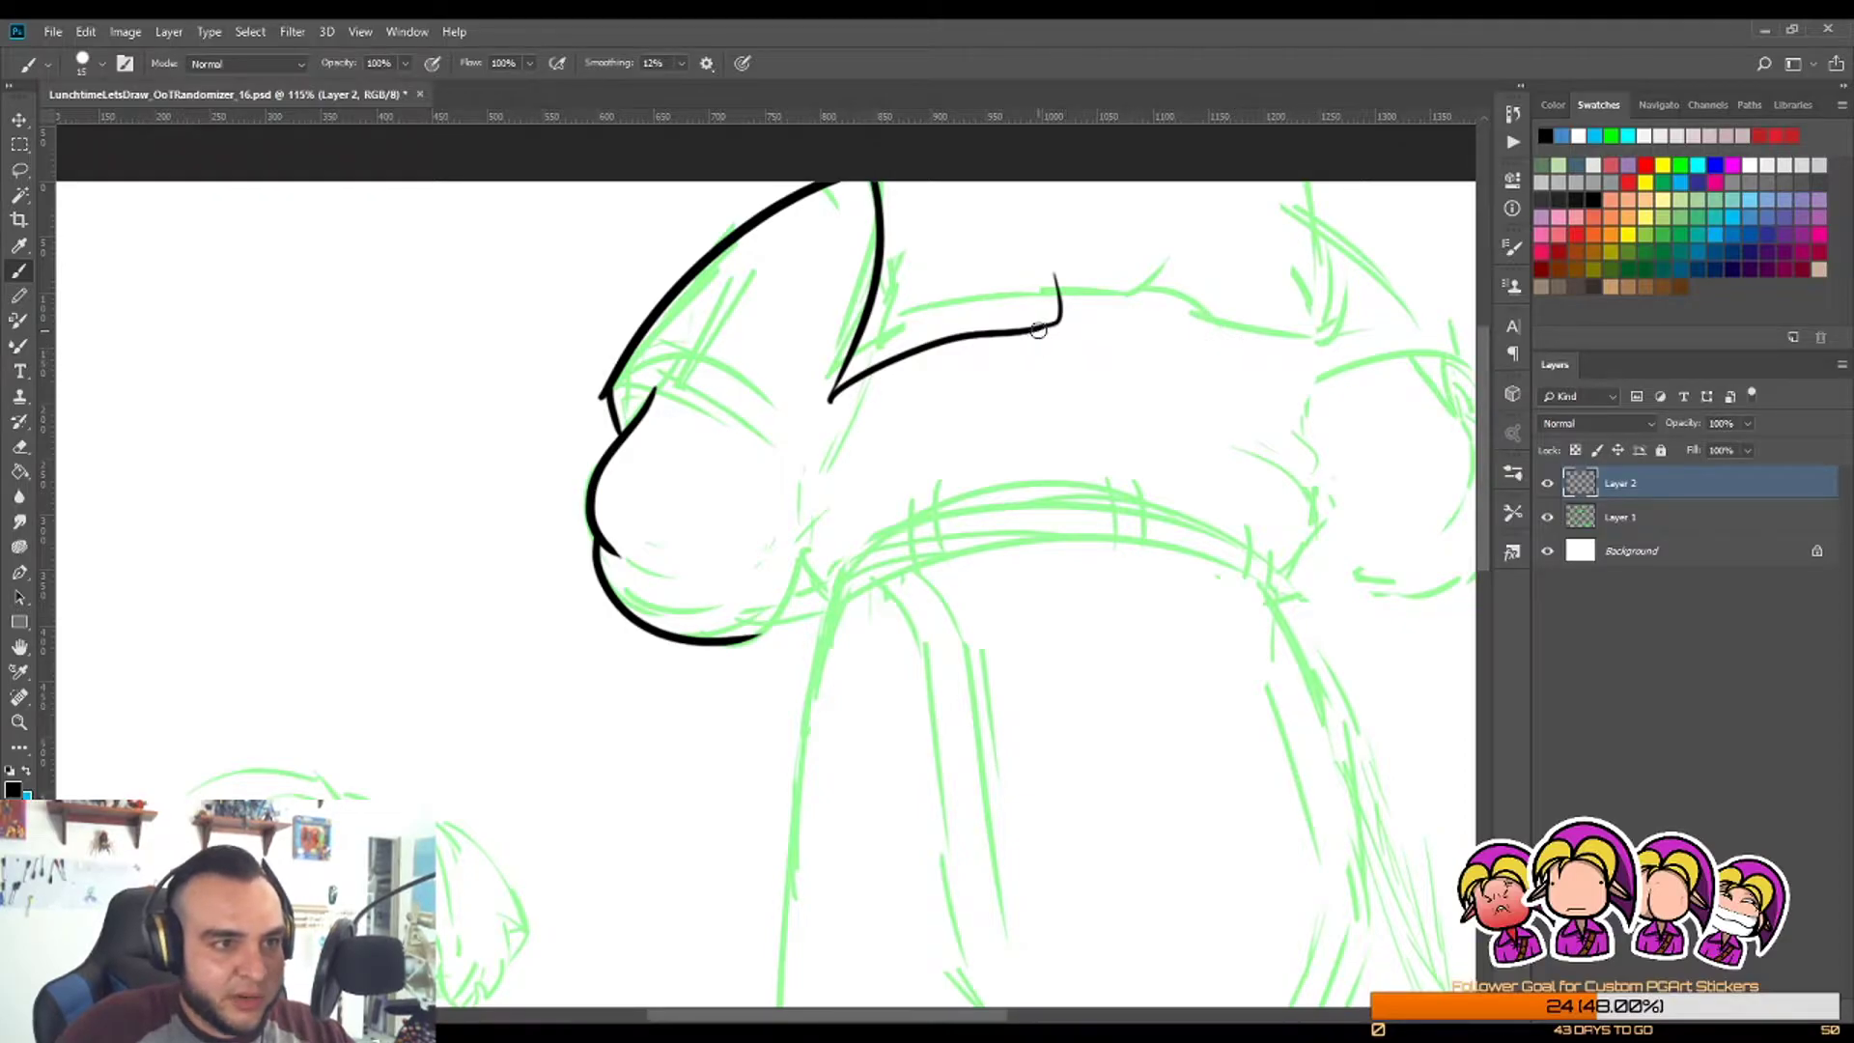
Step: Continue inking the bodice hem with a second overlapping section and fold, and close it with the right side edge
left_click_drag(1039, 332, 1270, 398)
key("ctrl+z")
mouse_move(1036, 330)
left_mouse_down()
mouse_move(1252, 376)
mouse_move(1257, 299)
left_mouse_up()
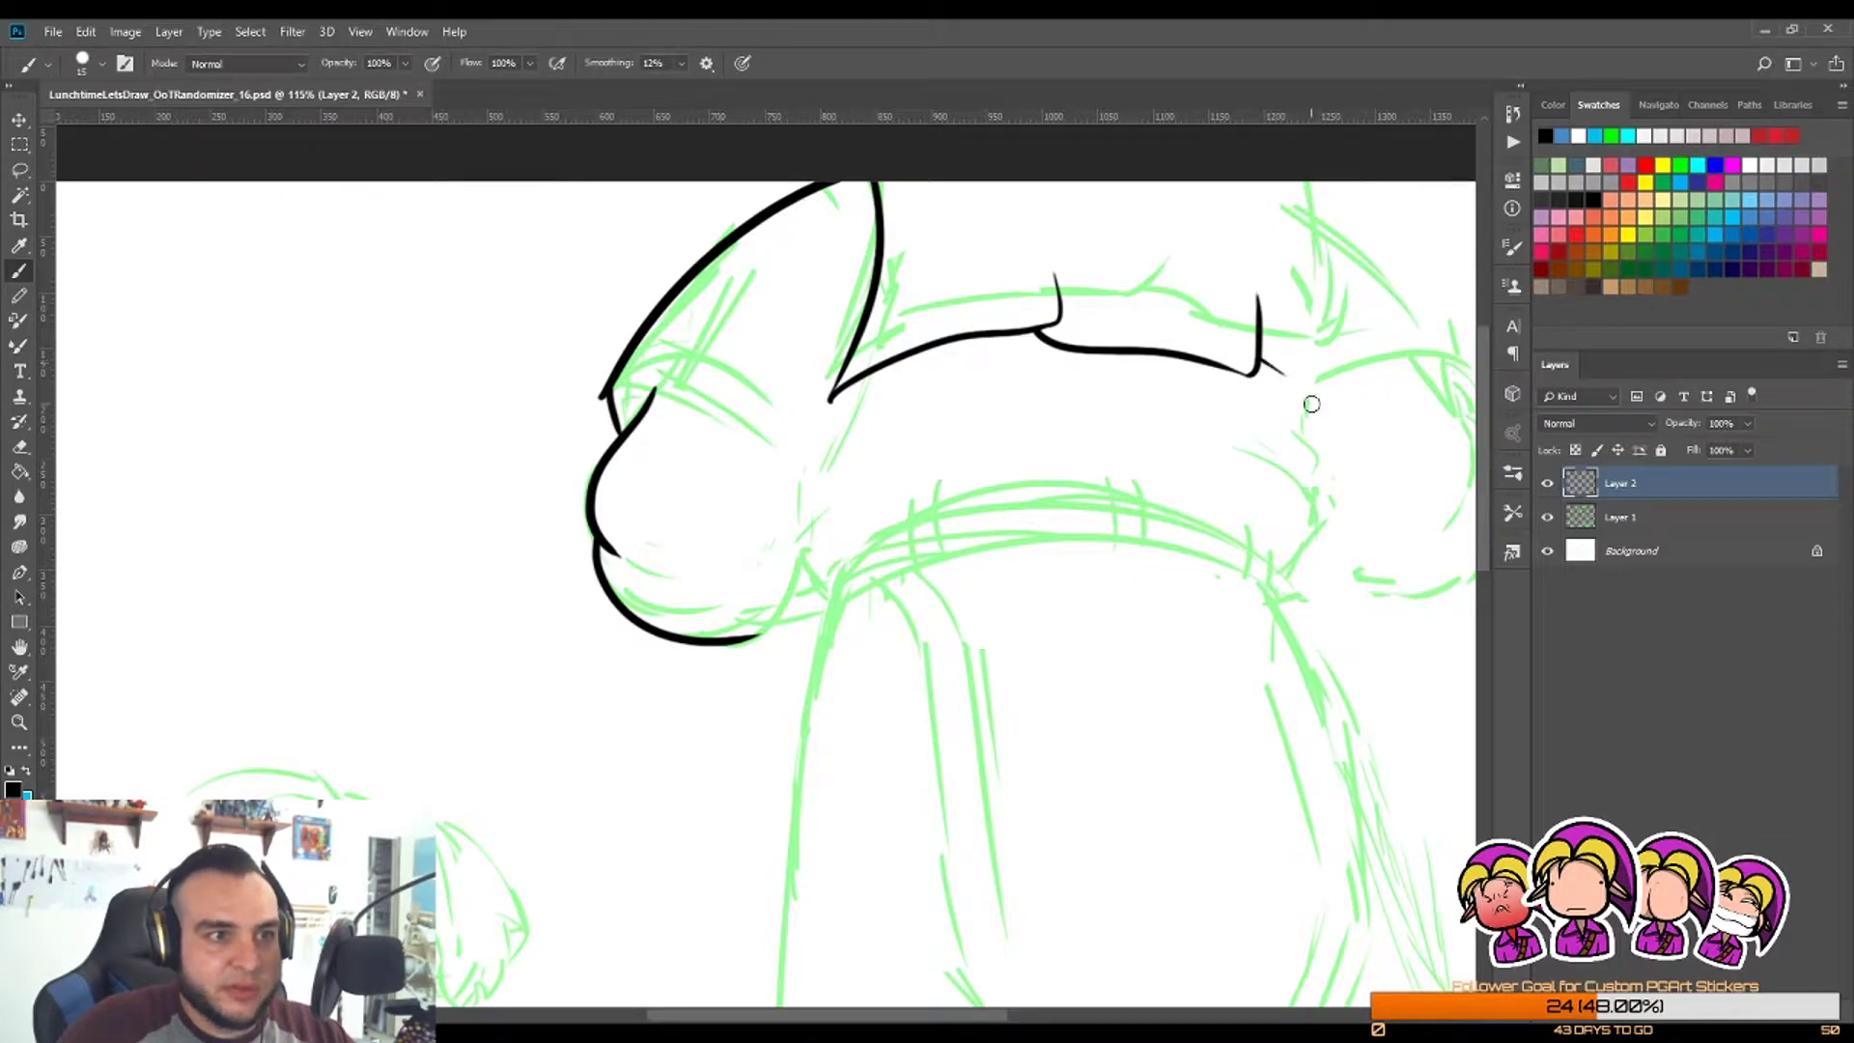
mouse_move(1252, 375)
left_mouse_down()
mouse_move(1319, 414)
mouse_move(1305, 228)
mouse_move(1292, 184)
left_mouse_up()
key("ctrl+z")
key("ctrl+z")
key("ctrl+z")
key("ctrl+z")
Step: Trim the bodice hem's middle fold line and set the Eraser's smoothing to 12%, returning to the Brush
key("z")
mouse_move(1318, 321)
left_mouse_down()
mouse_move(1232, 358)
mouse_move(1270, 322)
left_mouse_up()
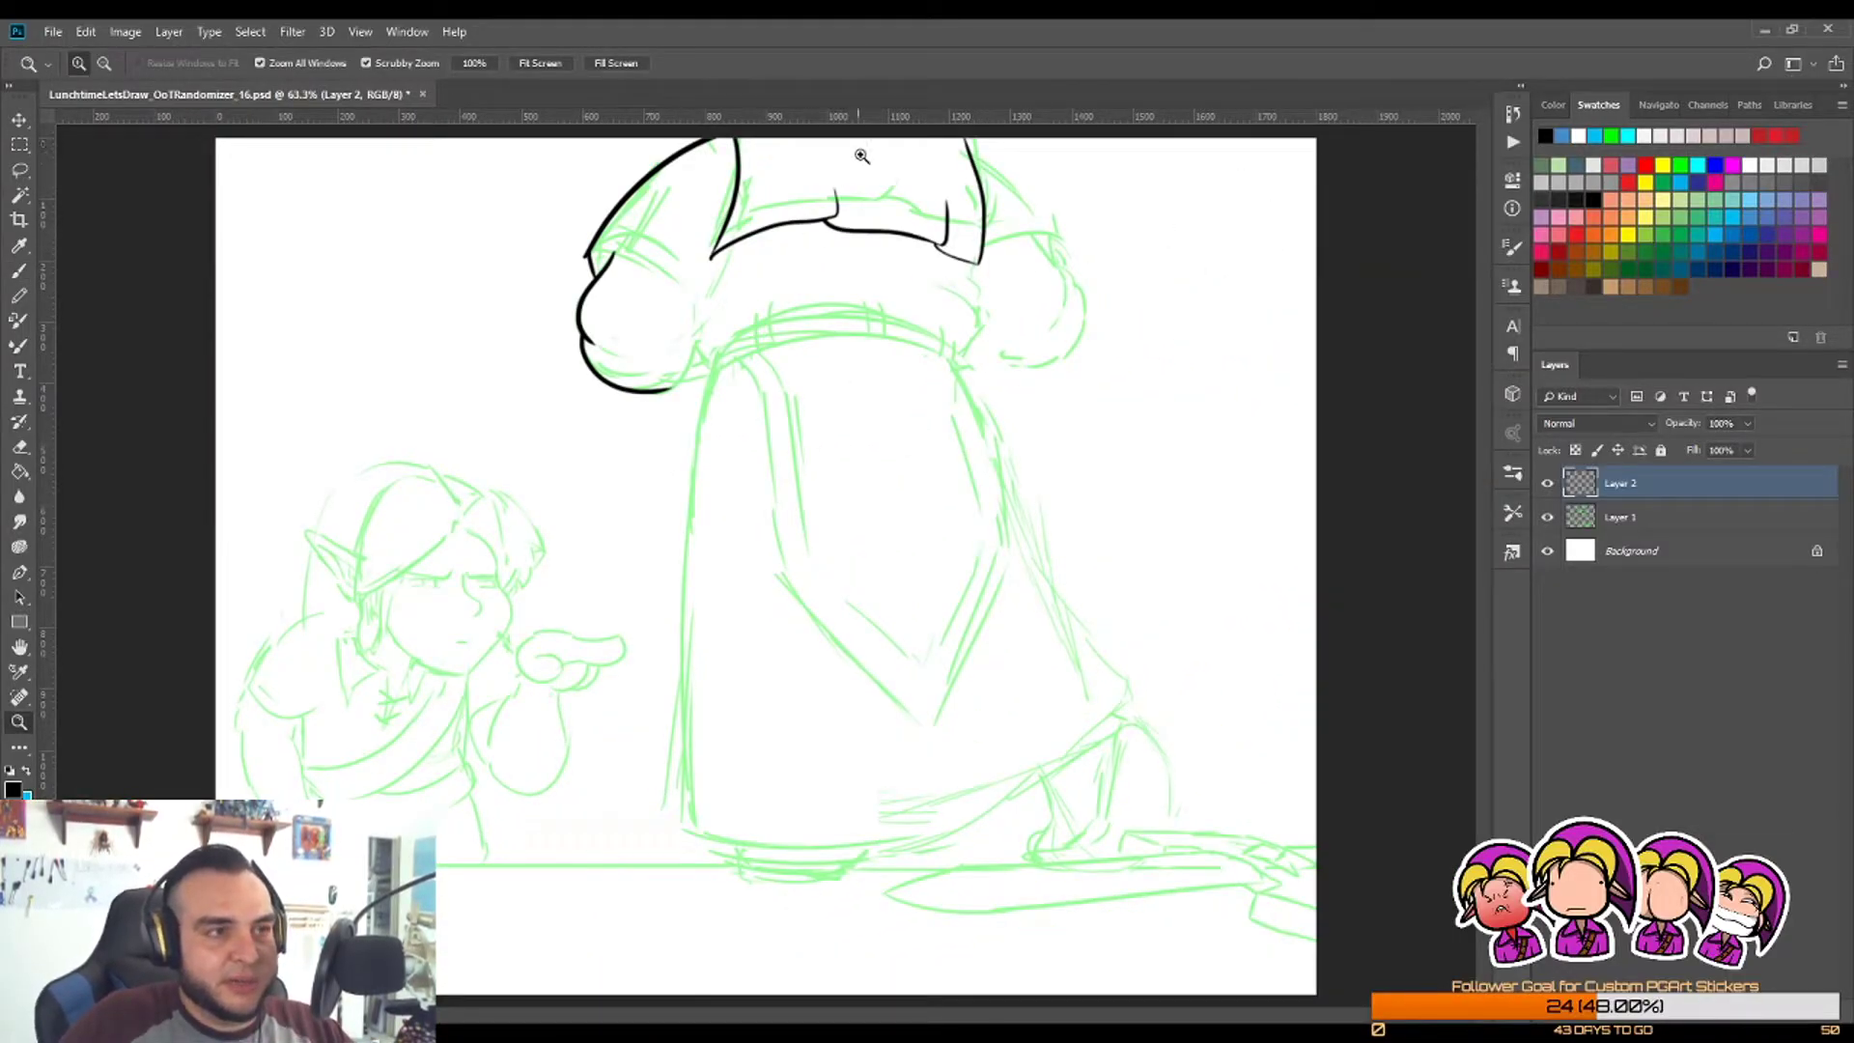
mouse_move(817, 189)
left_mouse_down()
mouse_move(948, 248)
mouse_move(920, 298)
mouse_move(922, 357)
left_mouse_up()
key("e")
left_click_drag(583, 64, 553, 125)
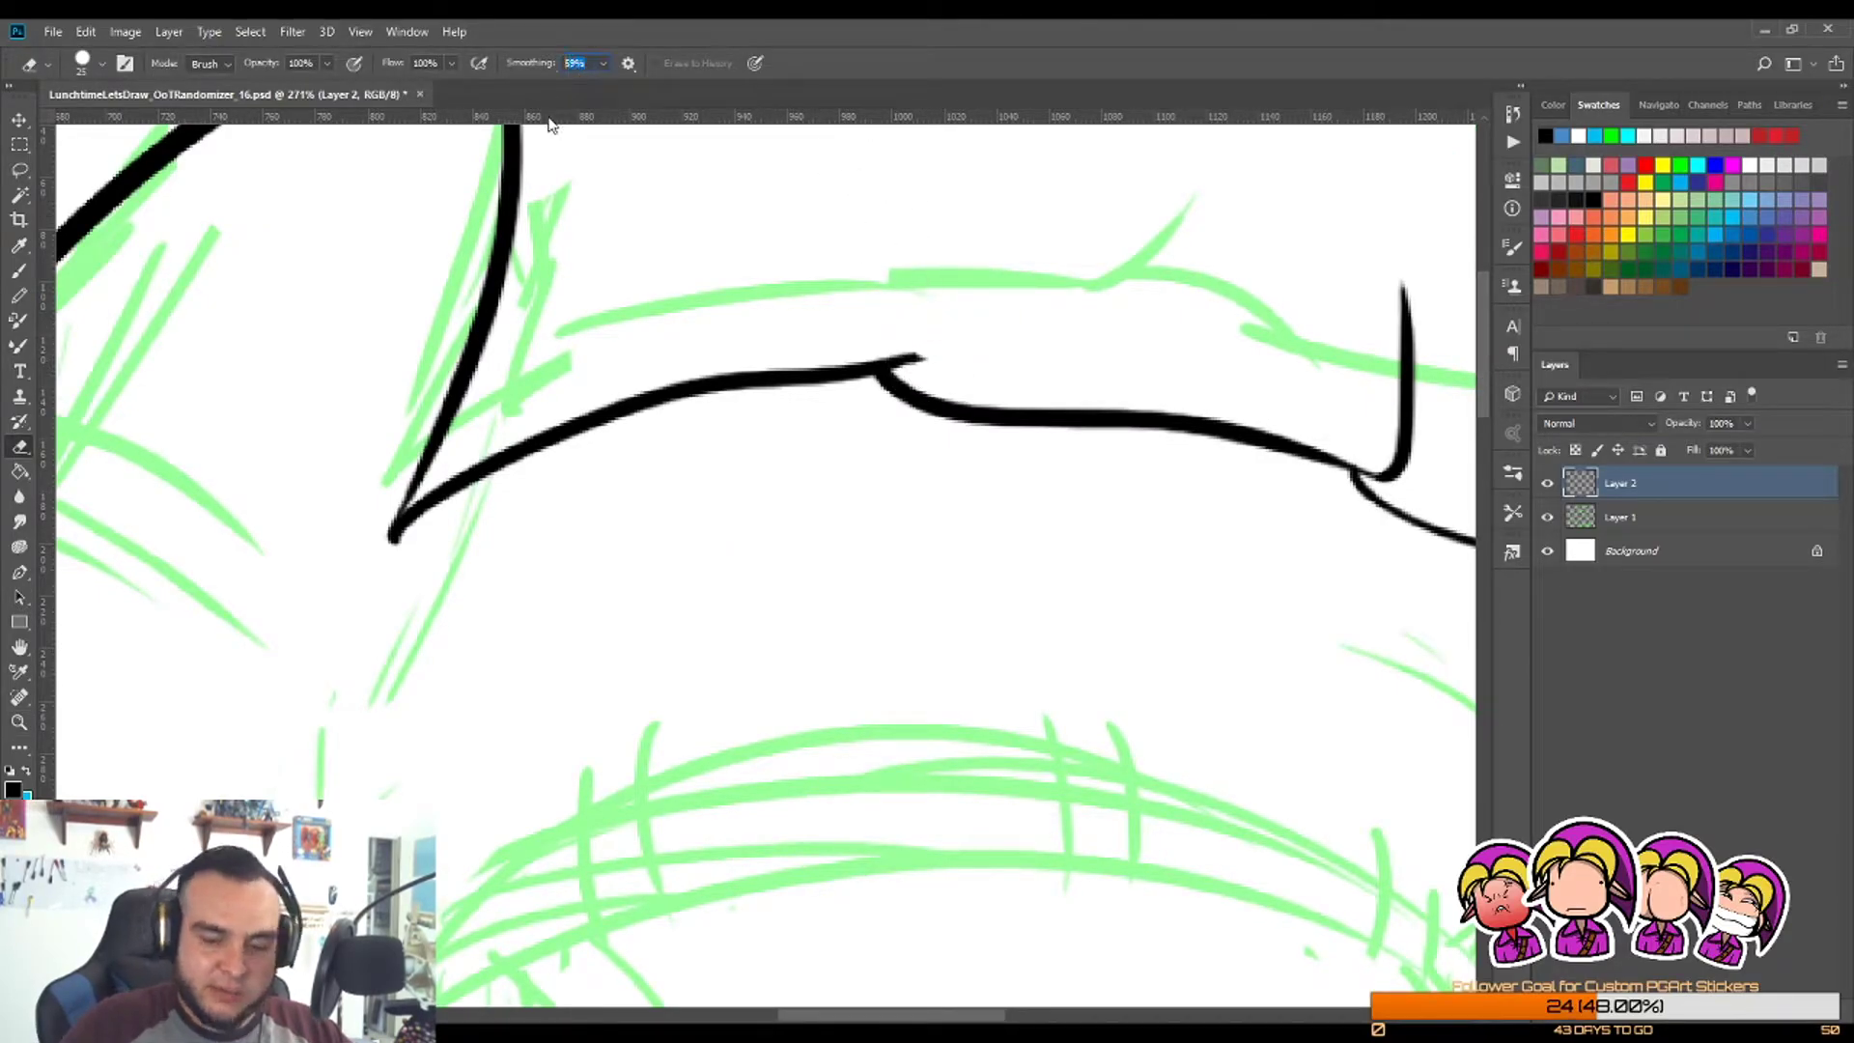
type("12")
type("b")
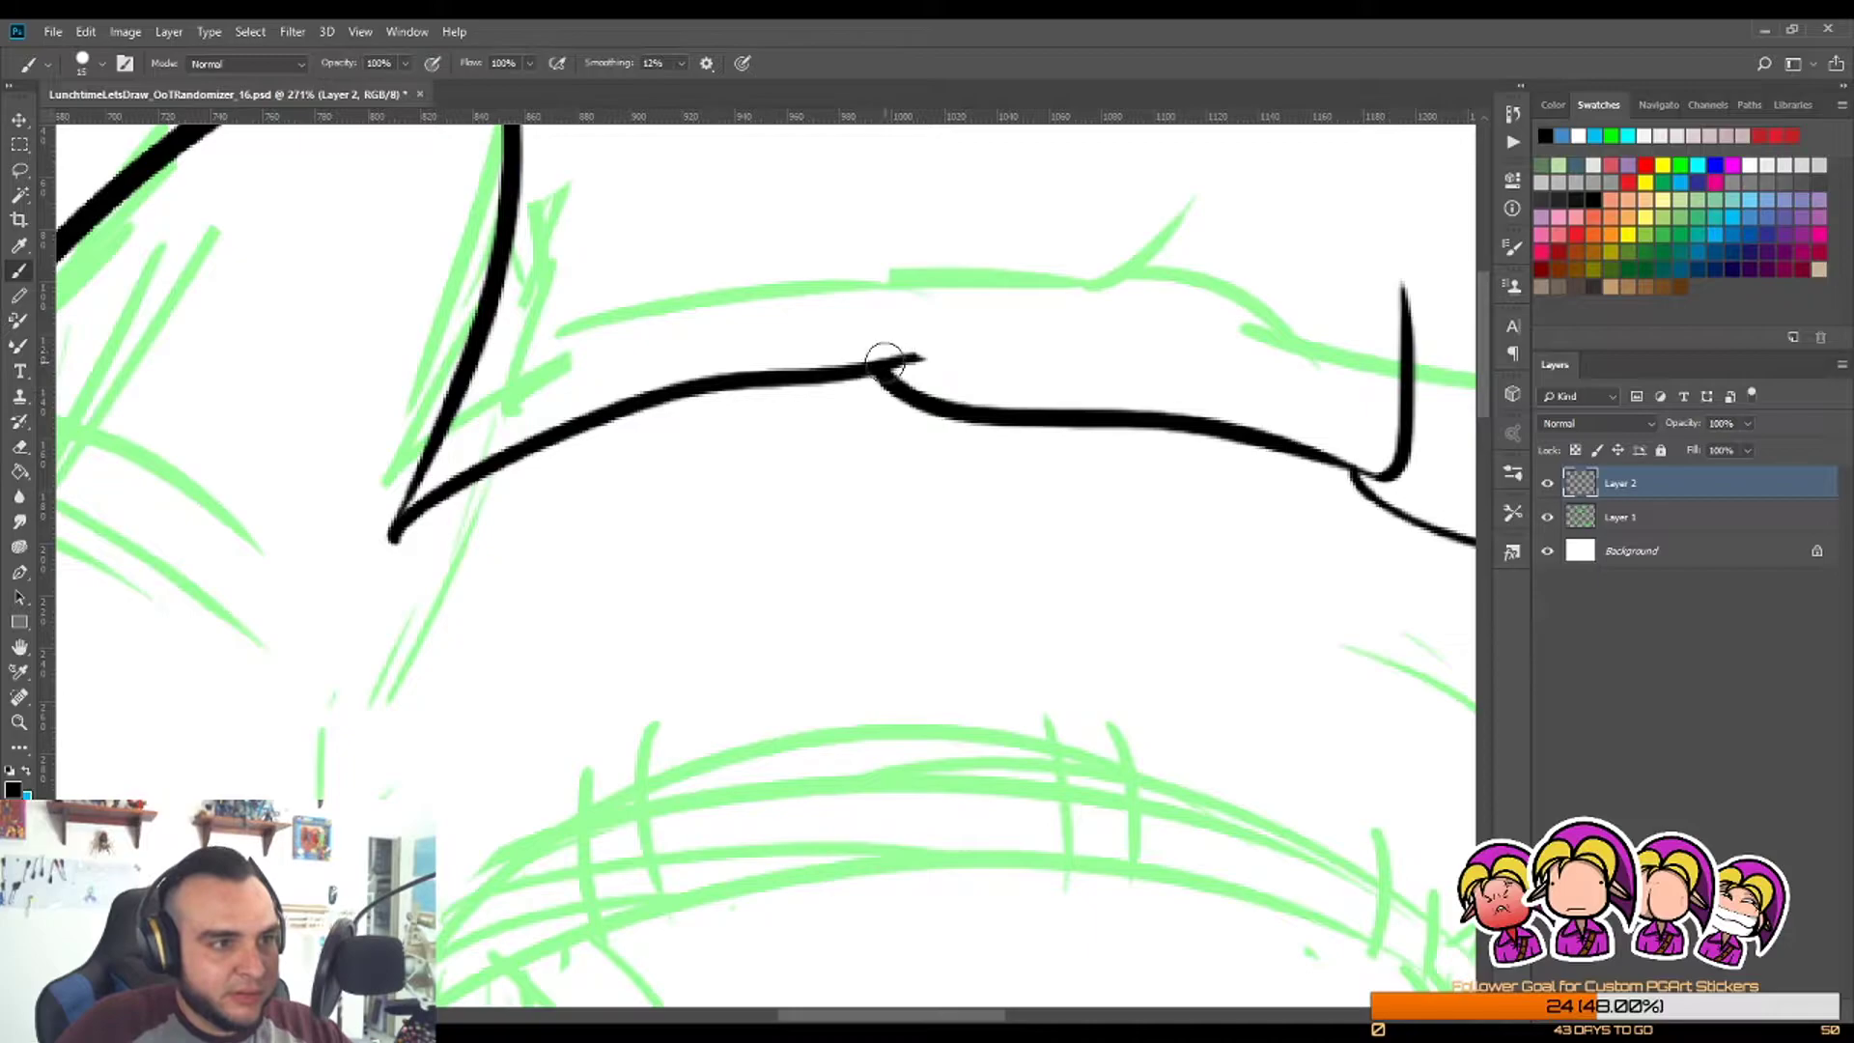
Step: Redraw the bodice hem's middle fold as a curved line rising from the overlap
left_click_drag(882, 362, 963, 188)
key("ctrl+z")
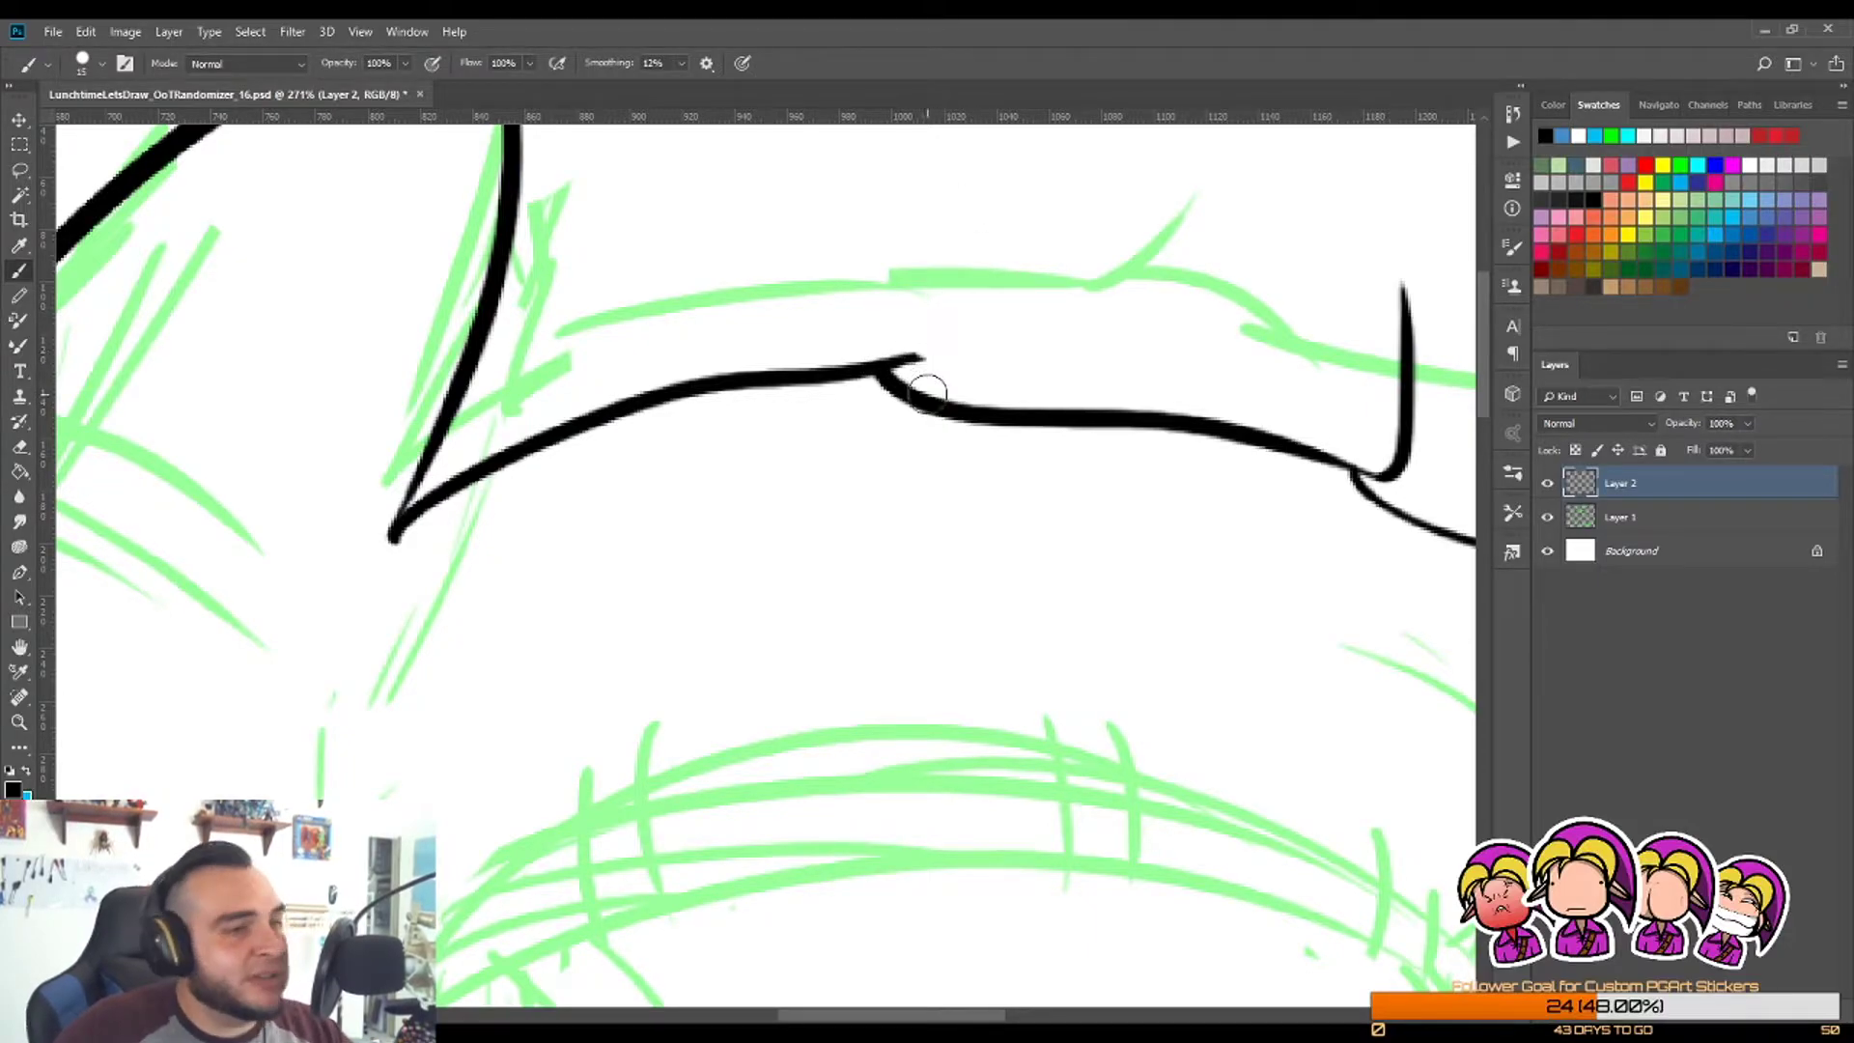
mouse_move(886, 364)
left_mouse_down()
mouse_move(932, 277)
mouse_move(946, 153)
left_mouse_up()
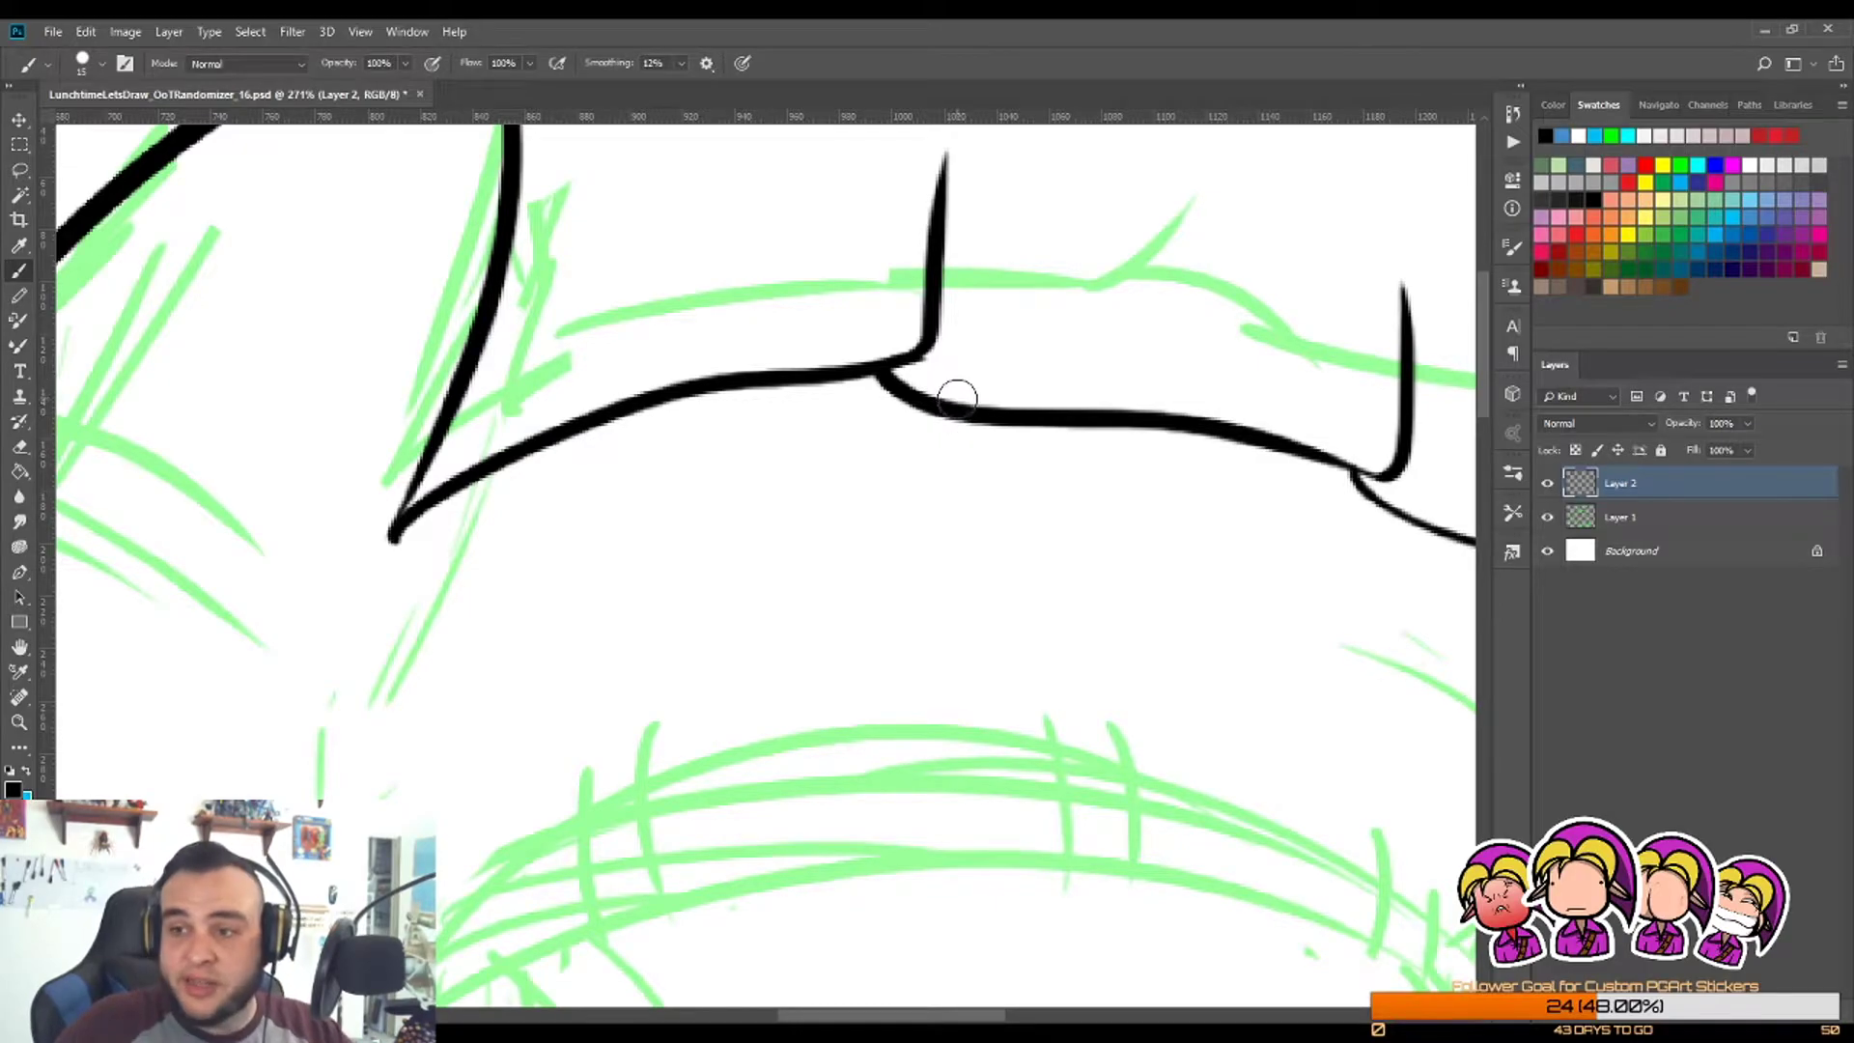
Step: Ink the right sleeve's slanted outer edge and the short curved corner at its cuff
key("z")
left_click_drag(1006, 347, 920, 413)
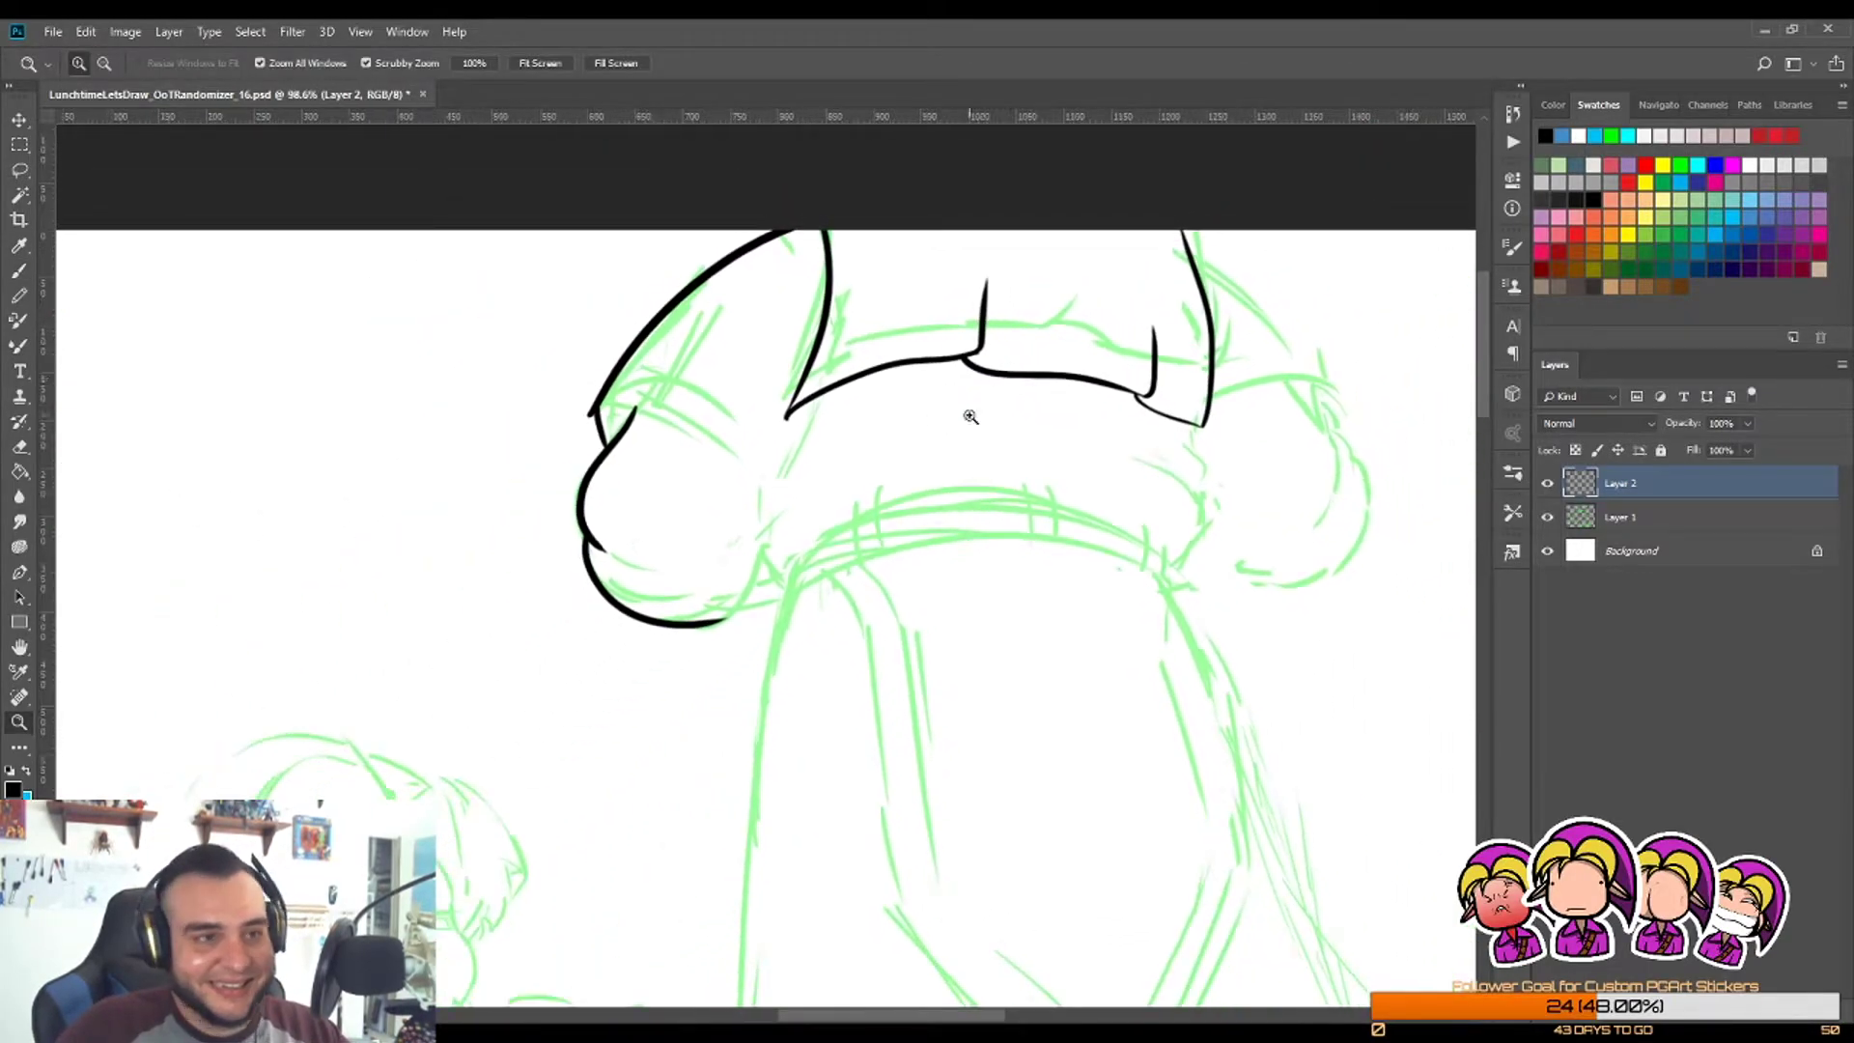
left_click_drag(1305, 314, 1327, 303)
key("b")
mouse_move(1132, 207)
left_mouse_down()
mouse_move(1288, 350)
mouse_move(1281, 394)
left_mouse_up()
key("ctrl+z")
mouse_move(1147, 236)
left_mouse_down()
mouse_move(1308, 405)
mouse_move(1316, 447)
mouse_move(1390, 494)
left_mouse_up()
key("z")
scroll(1336, 502, "down", 2)
key("b")
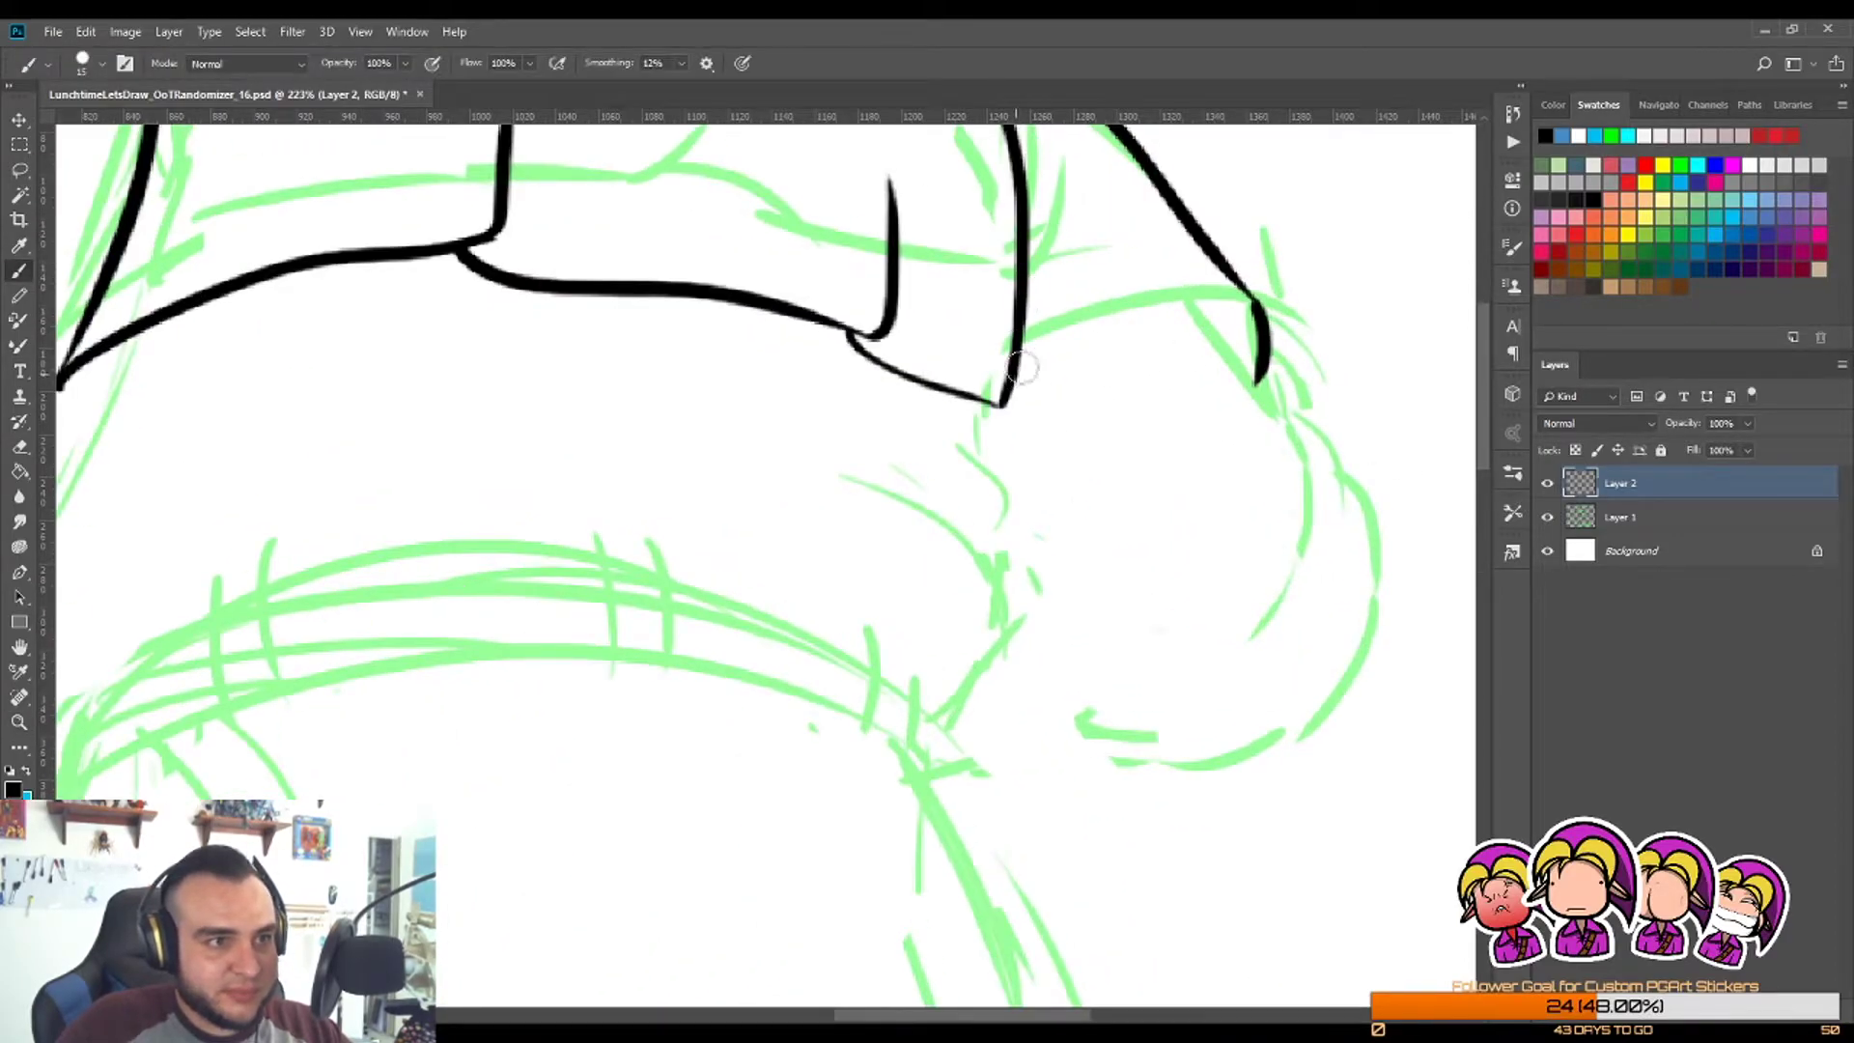
Step: Ink the right sleeve's curved cuff line from the bodice edge to the sleeve's outer corner
left_click_drag(1006, 384, 1215, 284)
key("ctrl+z")
left_click_drag(1011, 379, 1265, 333)
key("ctrl+z")
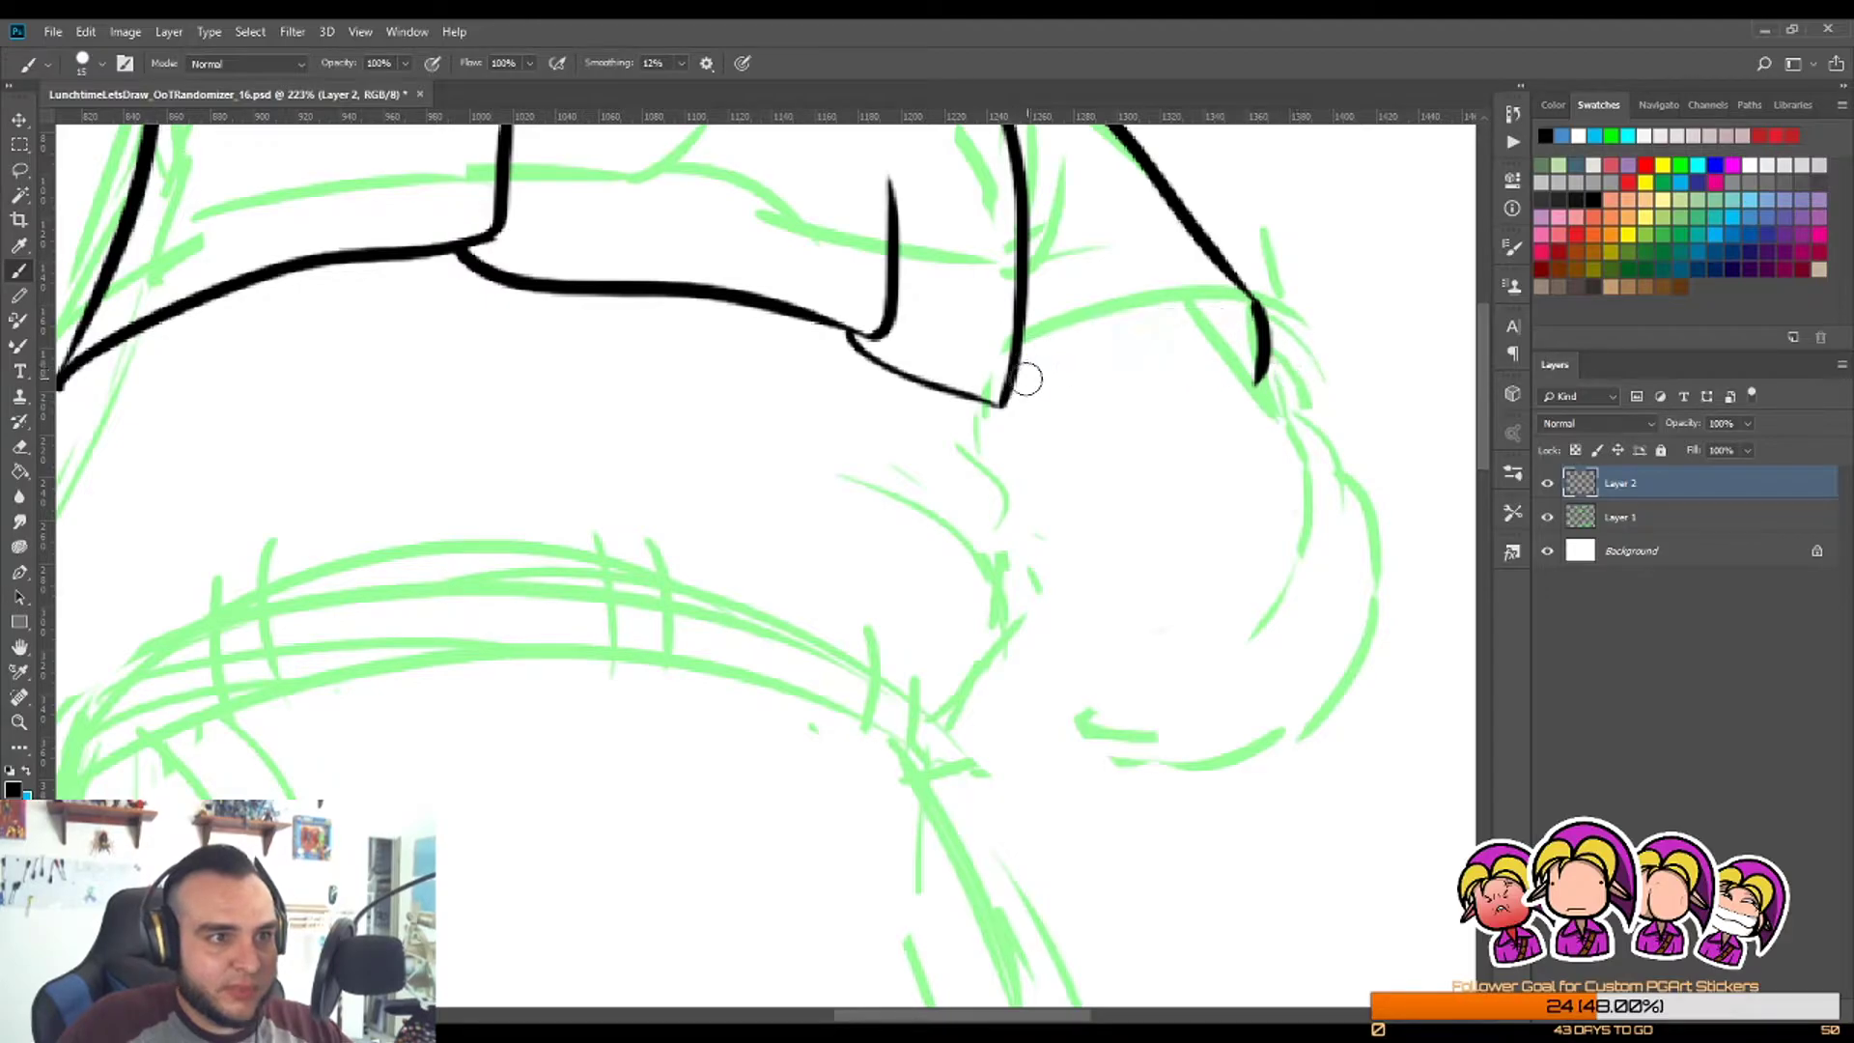
mouse_move(1009, 386)
left_mouse_down()
mouse_move(1283, 306)
mouse_move(1260, 381)
mouse_move(1119, 432)
left_mouse_up()
Step: Ink the left sleeve's curved cuff line across the top of the rounded puff
key("z")
key("b")
mouse_move(571, 410)
left_mouse_down()
mouse_move(889, 287)
mouse_move(1210, 529)
mouse_move(1014, 512)
left_mouse_up()
Step: Ink the left side of the torso from beneath the bodice hem down to the waist, with a short hook onto the belt
key("z")
left_click_drag(1238, 492, 1309, 509)
left_click_drag(1104, 626, 1135, 626)
key("b")
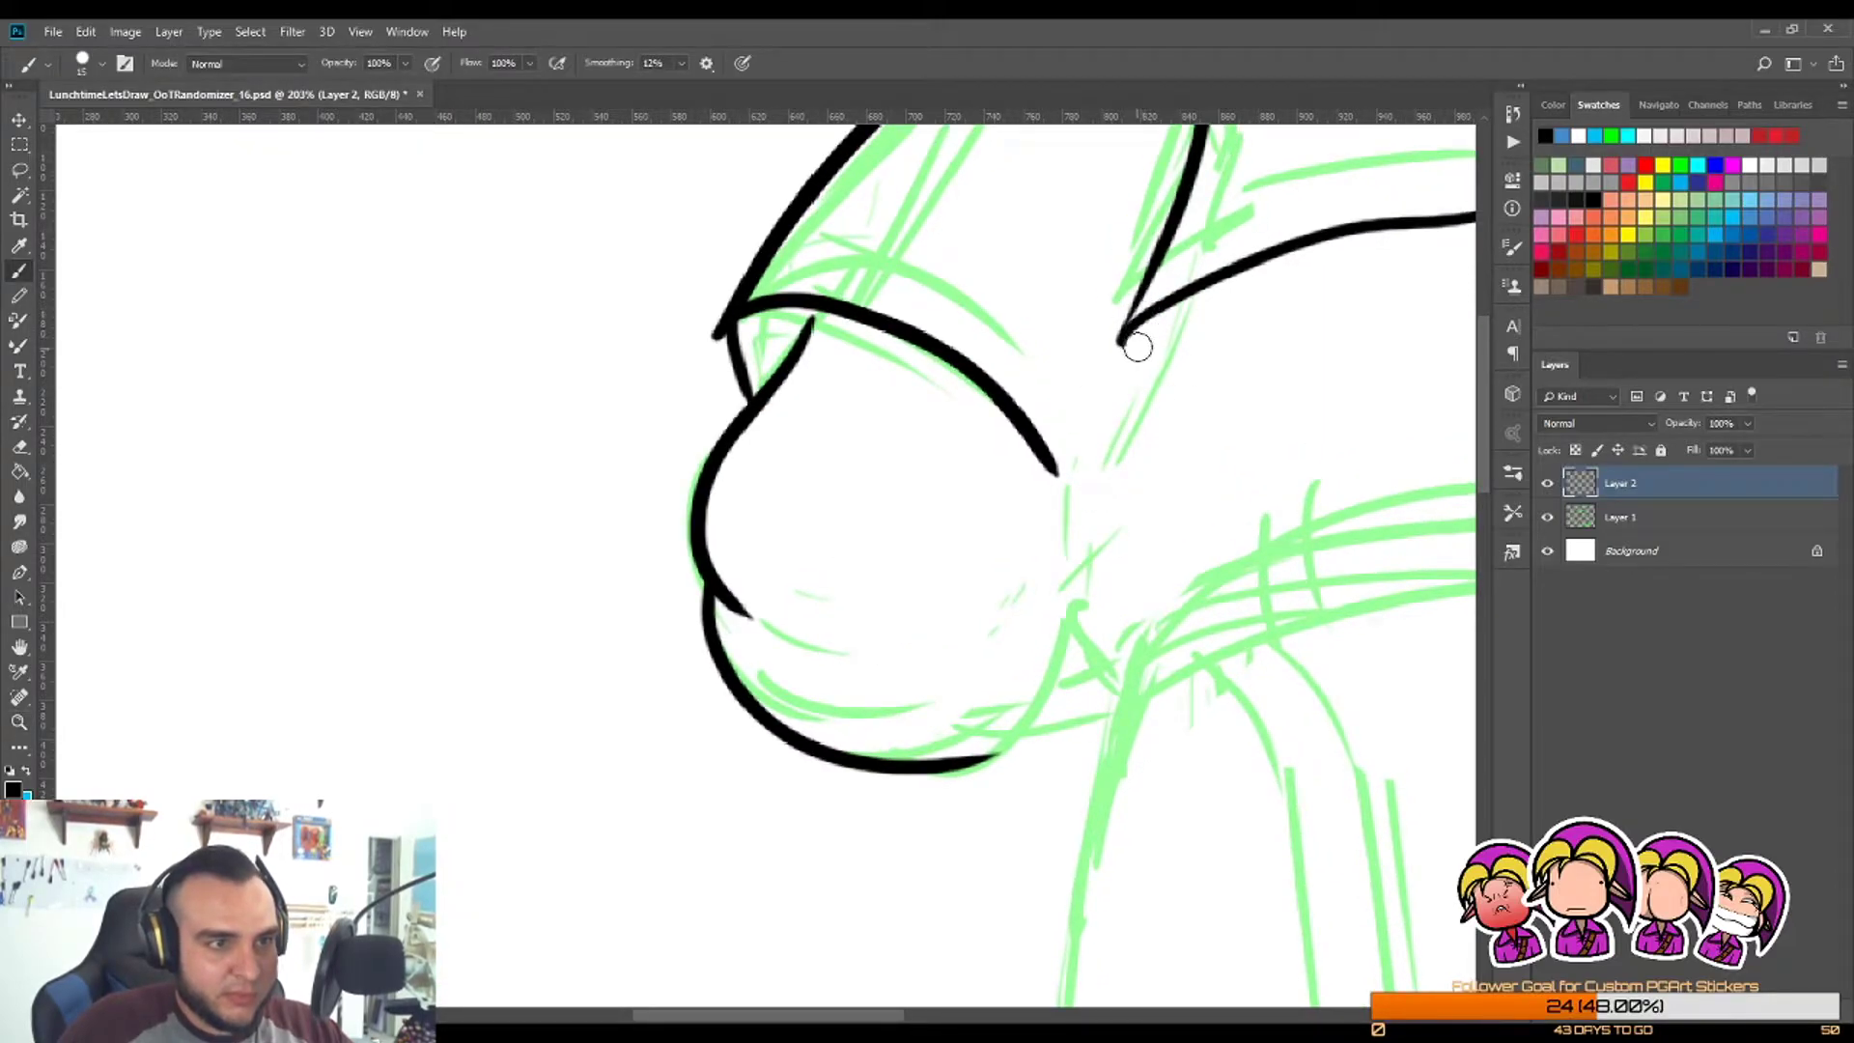
mouse_move(1136, 352)
left_mouse_down()
mouse_move(1073, 614)
mouse_move(1144, 699)
left_mouse_up()
key("z")
mouse_move(1132, 579)
left_mouse_down()
mouse_move(1052, 637)
mouse_move(1004, 632)
left_mouse_up()
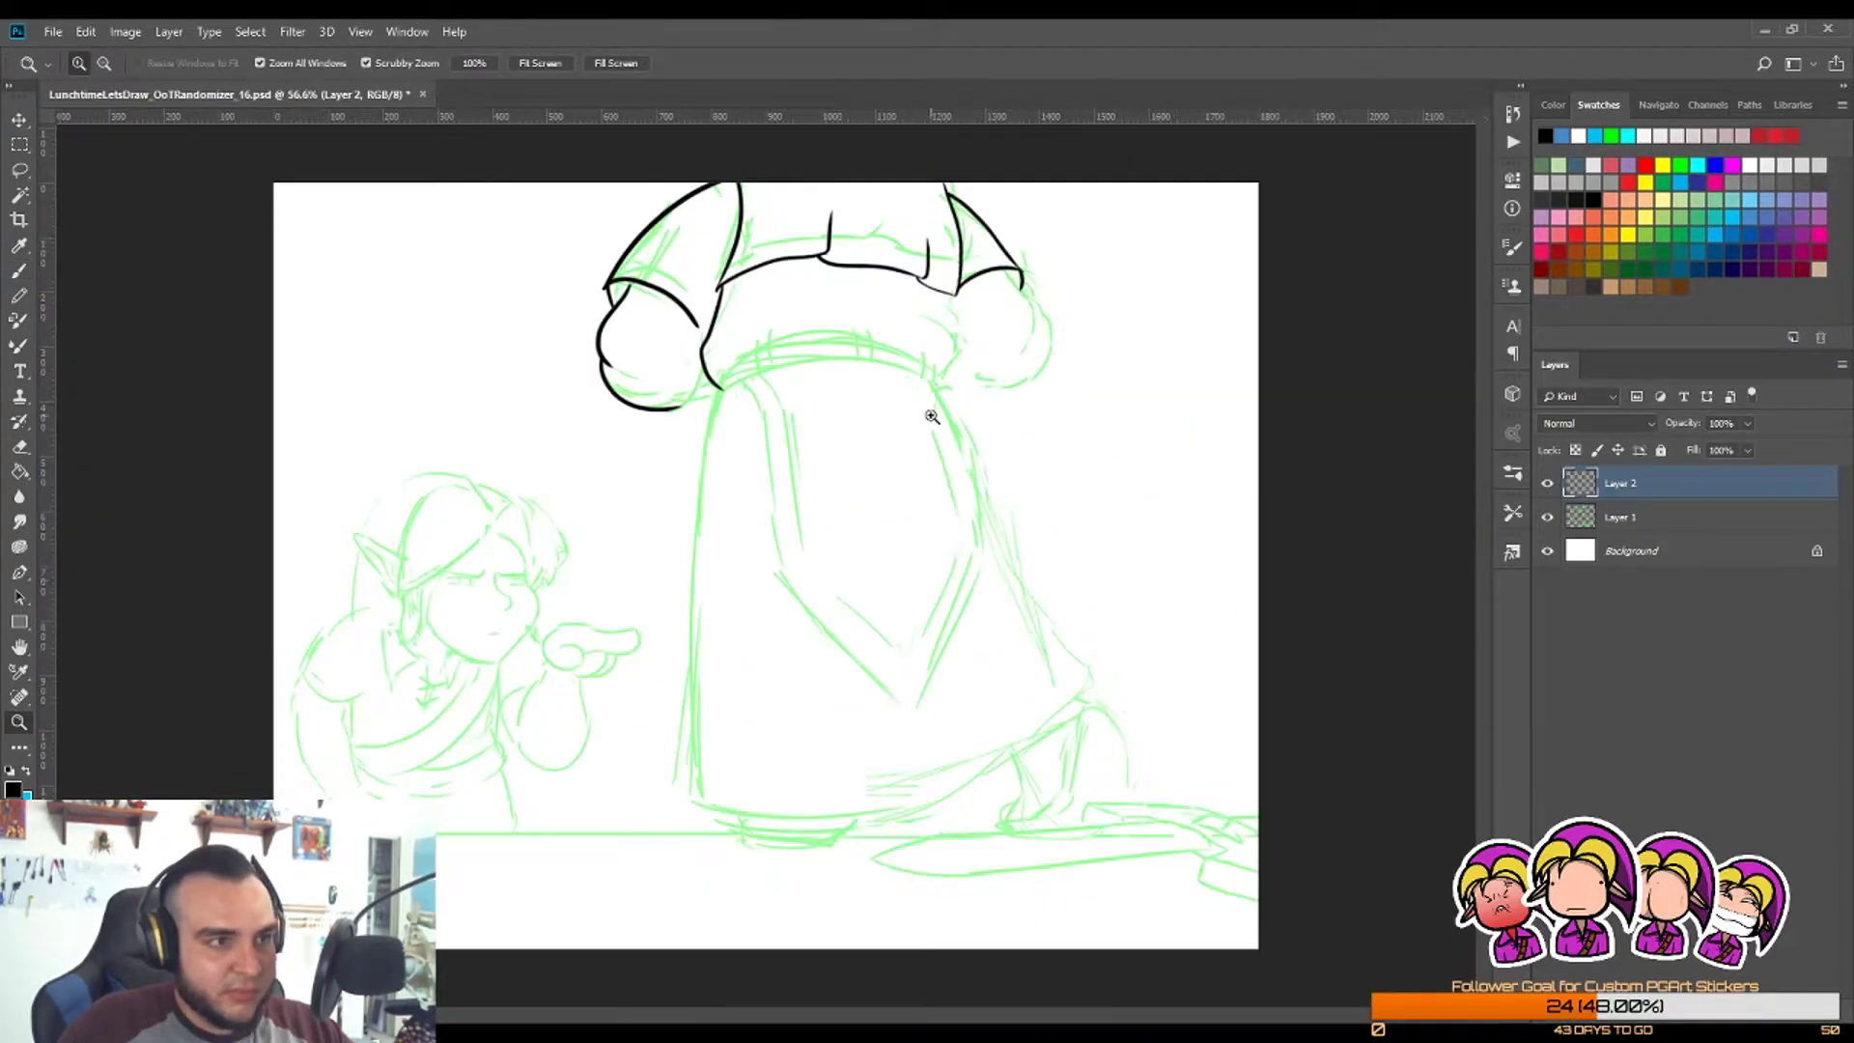
left_click_drag(695, 228, 761, 259)
key("ctrl+z")
key("b")
mouse_move(811, 405)
left_mouse_down()
mouse_move(731, 655)
mouse_move(792, 743)
left_mouse_up()
mouse_move(846, 602)
left_mouse_down()
mouse_move(786, 674)
mouse_move(850, 666)
left_mouse_up()
key("b")
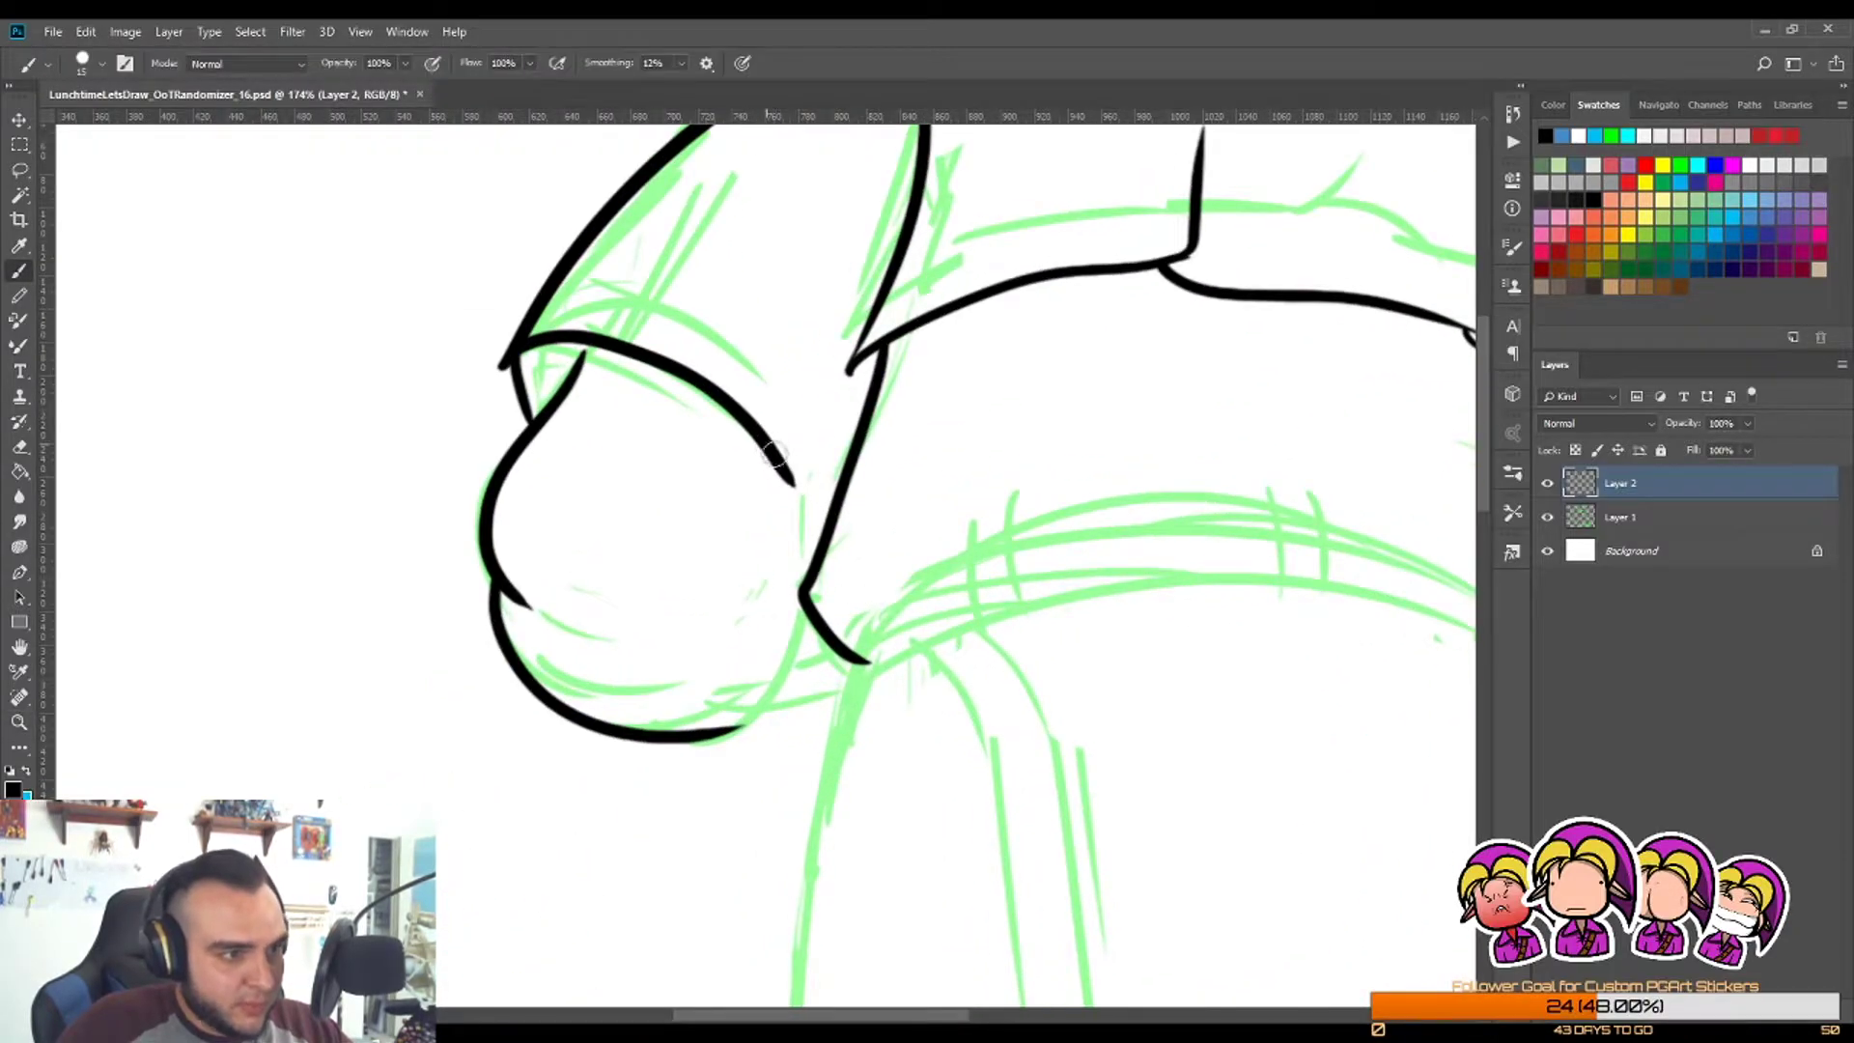
Step: Extend the left cuff's curve down to meet the torso's side line, redrawing the stroke until it joins smoothly
left_click_drag(776, 456, 801, 577)
key("ctrl+z")
left_click_drag(778, 468, 813, 562)
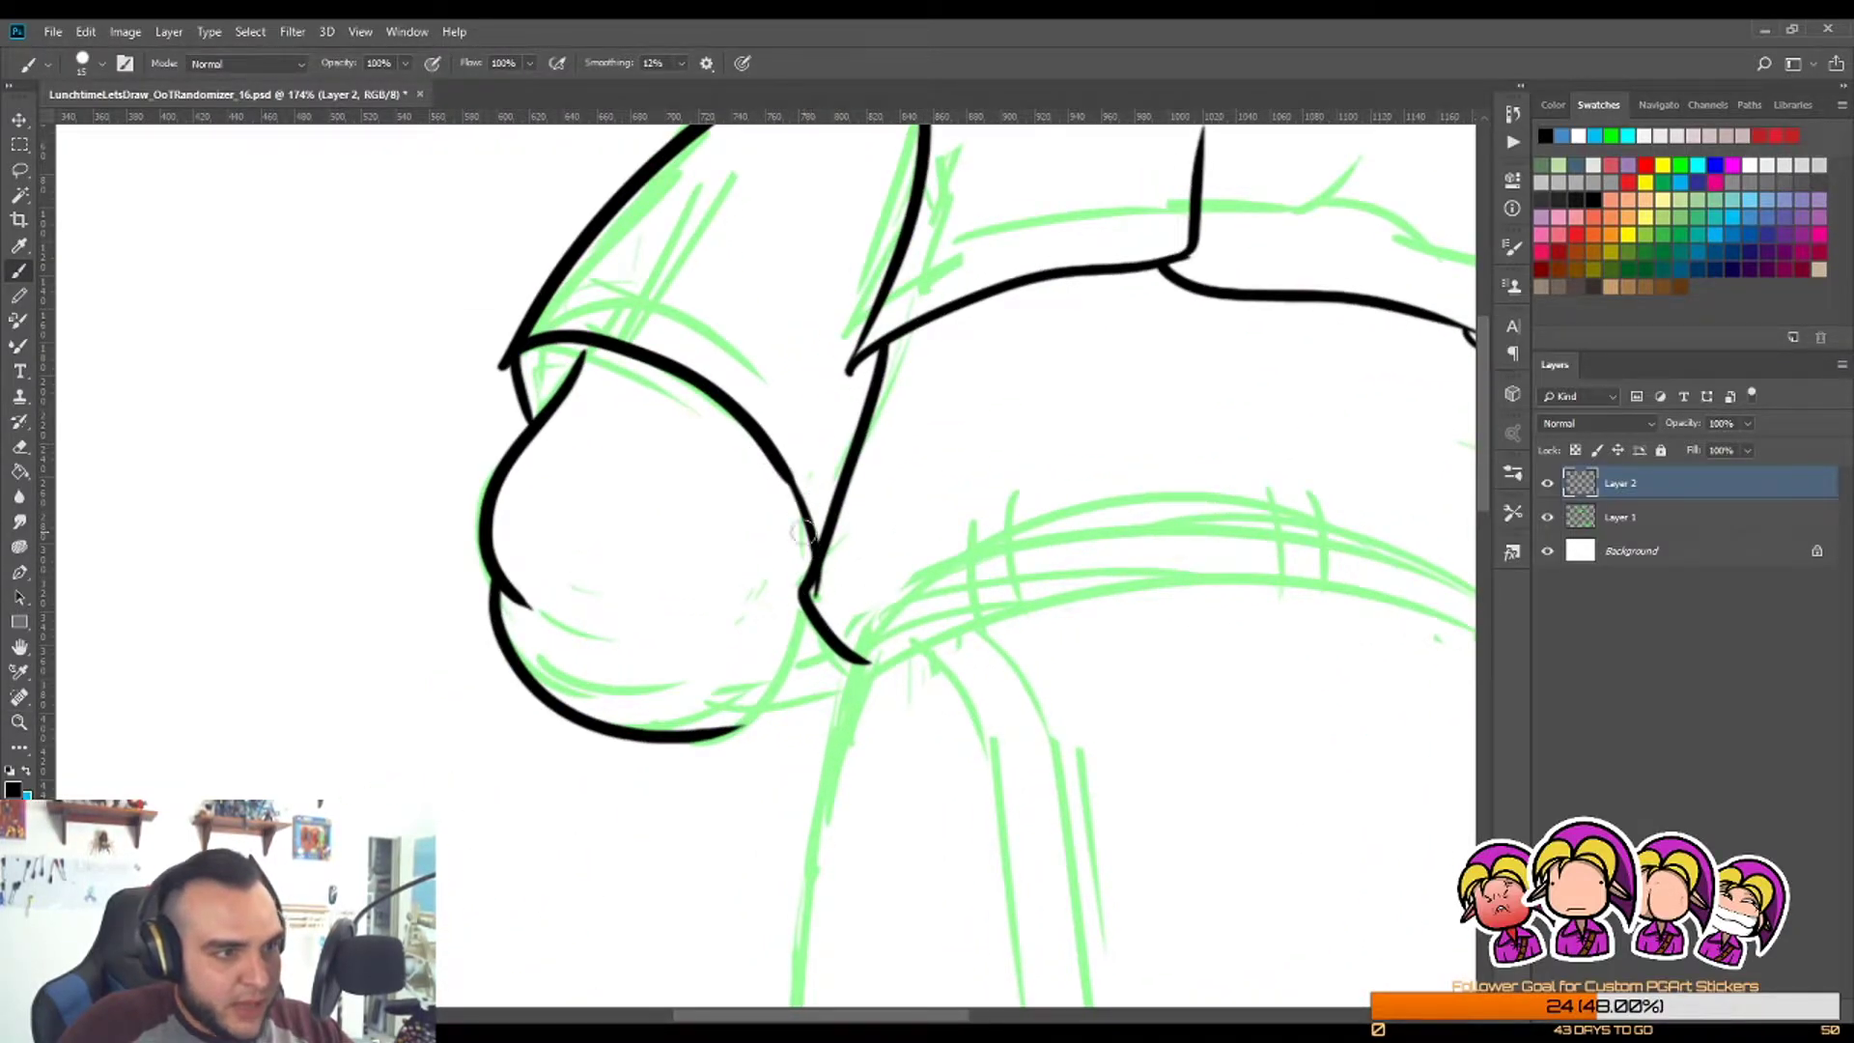
key("ctrl+z")
left_click_drag(772, 454, 816, 557)
key("ctrl+z")
left_click_drag(763, 446, 811, 574)
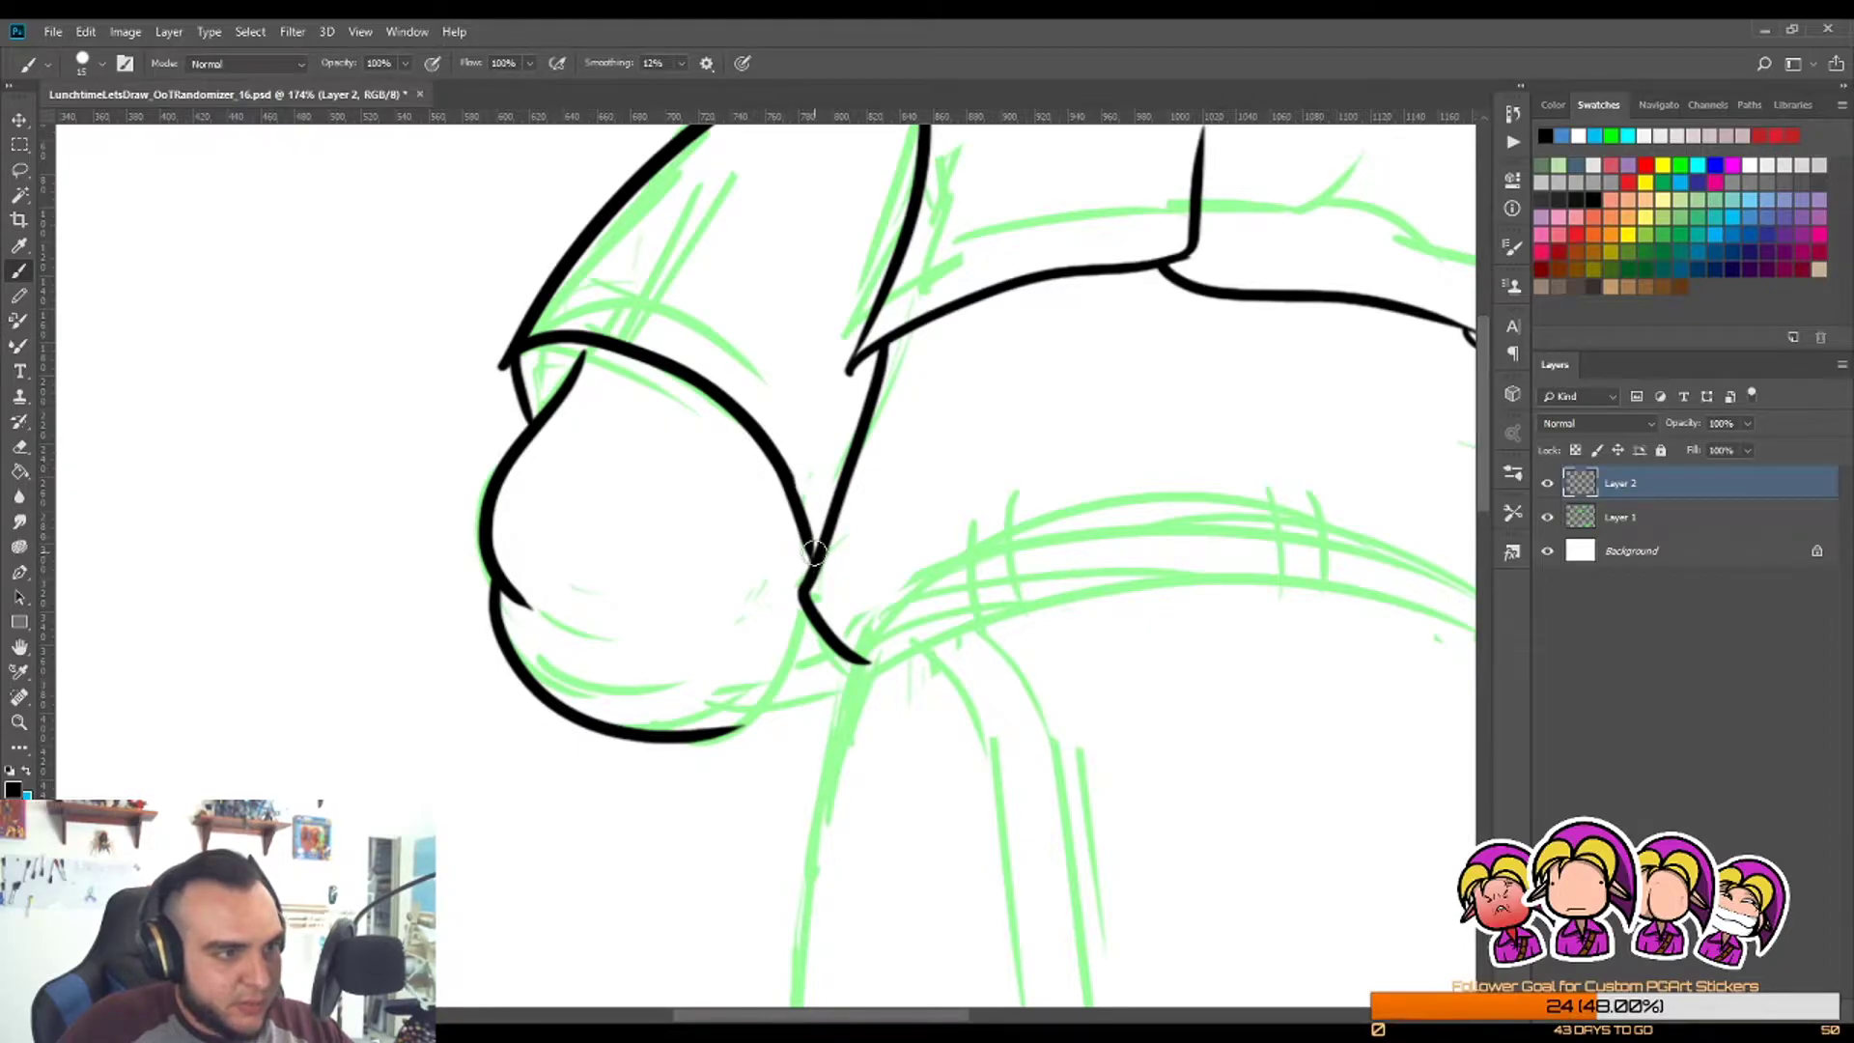
key("ctrl+z")
left_click_drag(763, 446, 816, 570)
key("ctrl+z")
left_click_drag(763, 446, 816, 569)
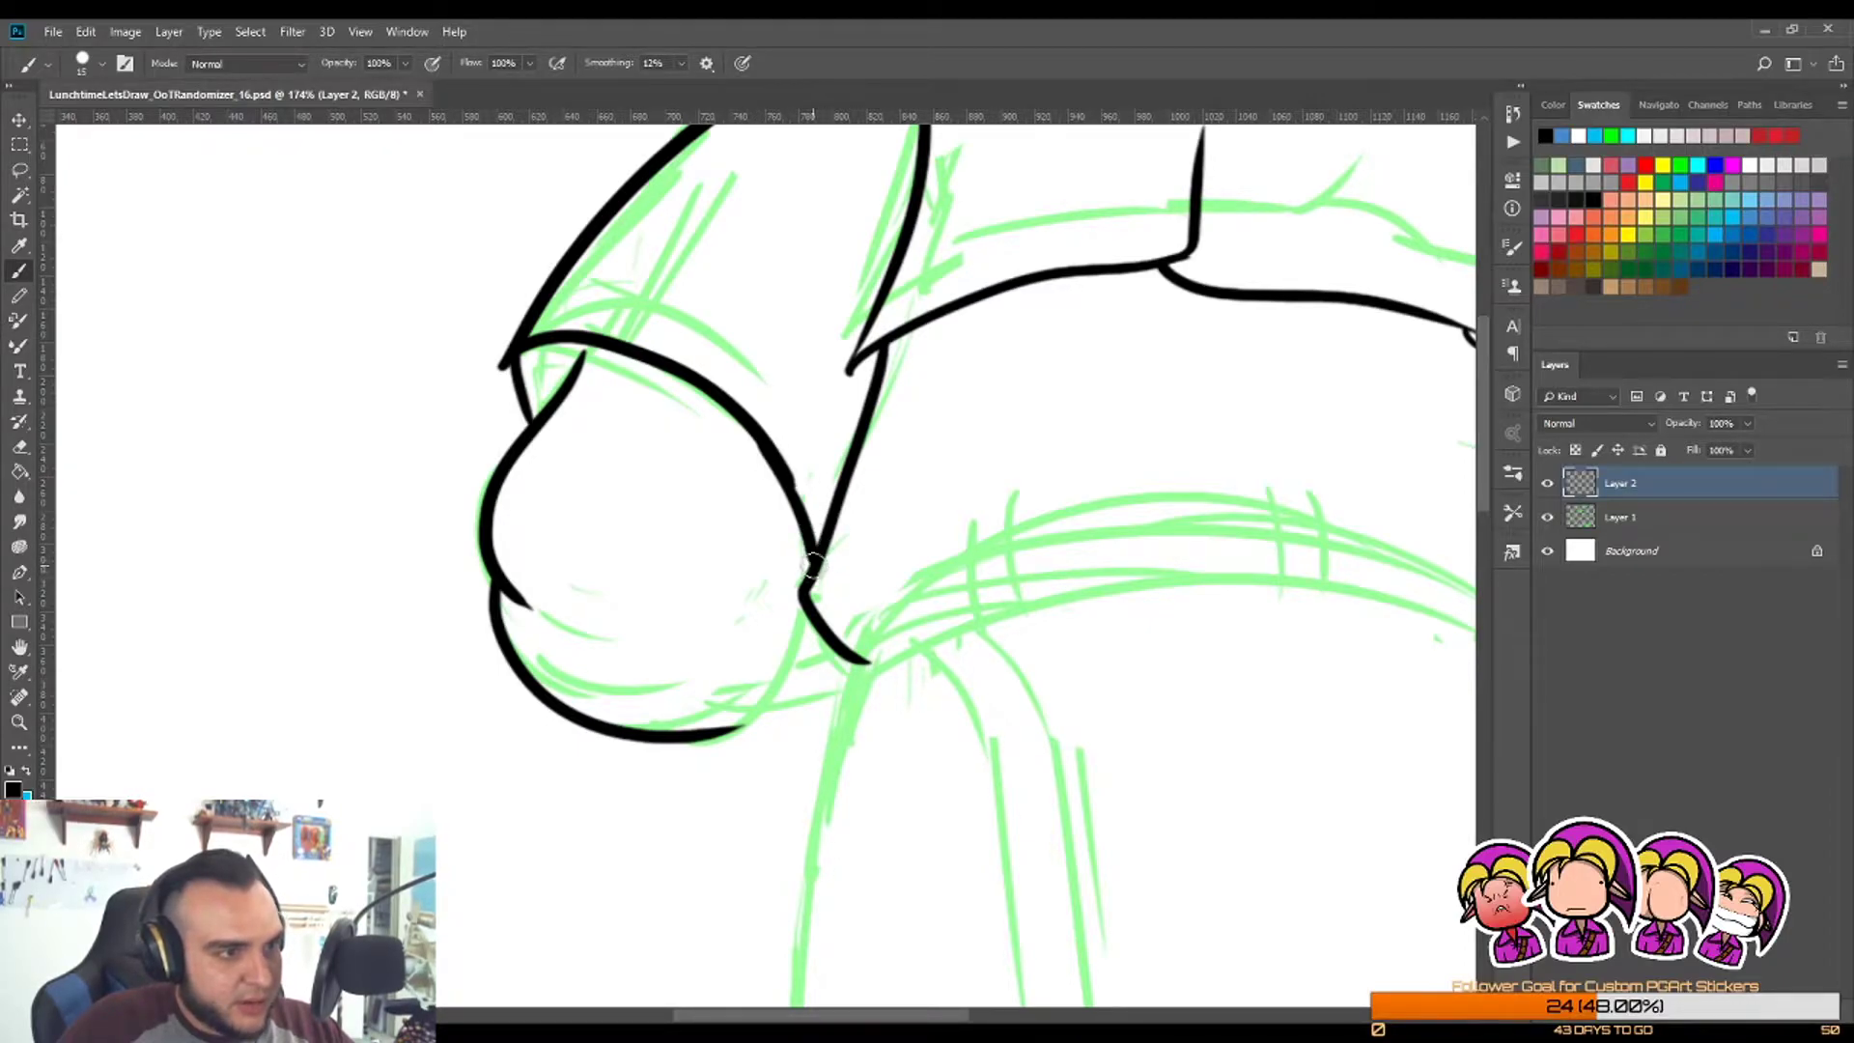
key("ctrl+z")
left_click_drag(759, 440, 816, 570)
Step: Close the left rounded puff's inner side and add a small curve from its underside to the waist
key("z")
left_click_drag(807, 505, 748, 507)
left_click_drag(820, 579, 874, 588)
key("b")
left_click_drag(734, 619, 832, 468)
left_click_drag(778, 601, 888, 538)
Step: Ink the belt's first curved edge at the left of the waist and the pair of short upright band lines beside it
key("z")
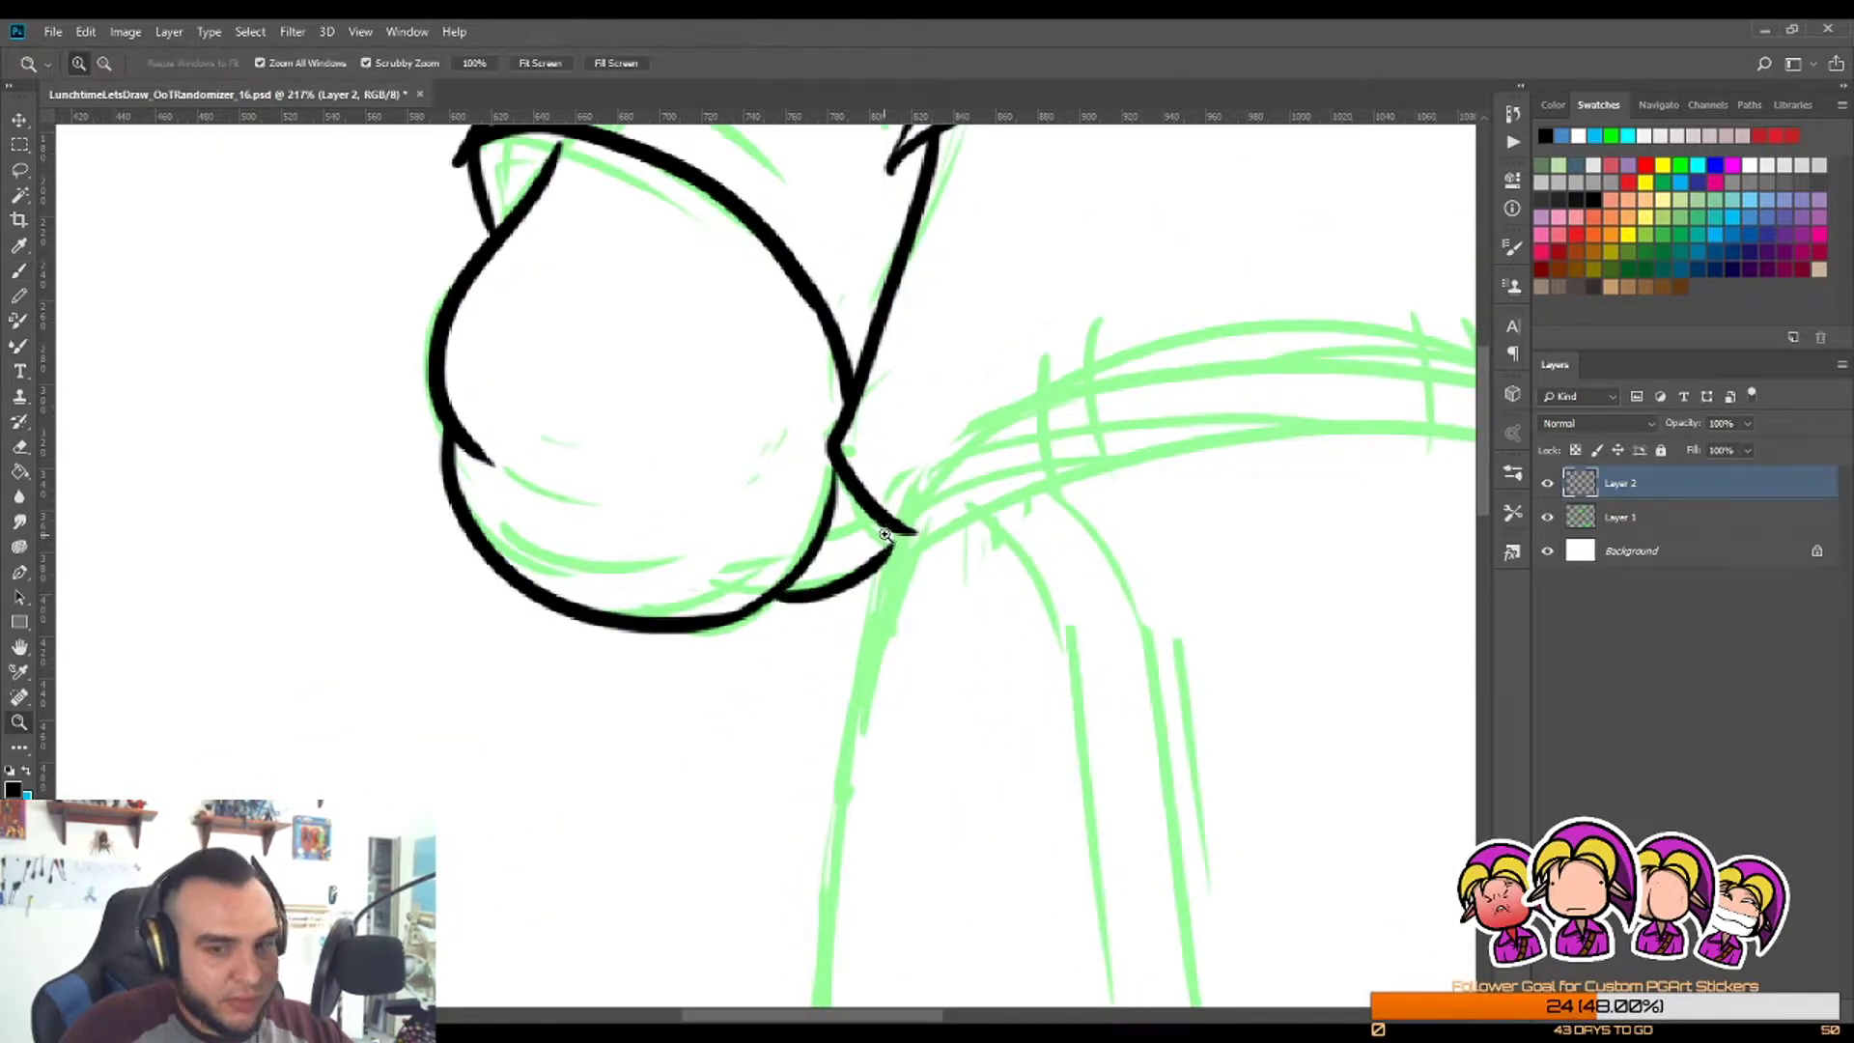
left_click_drag(836, 448, 781, 488)
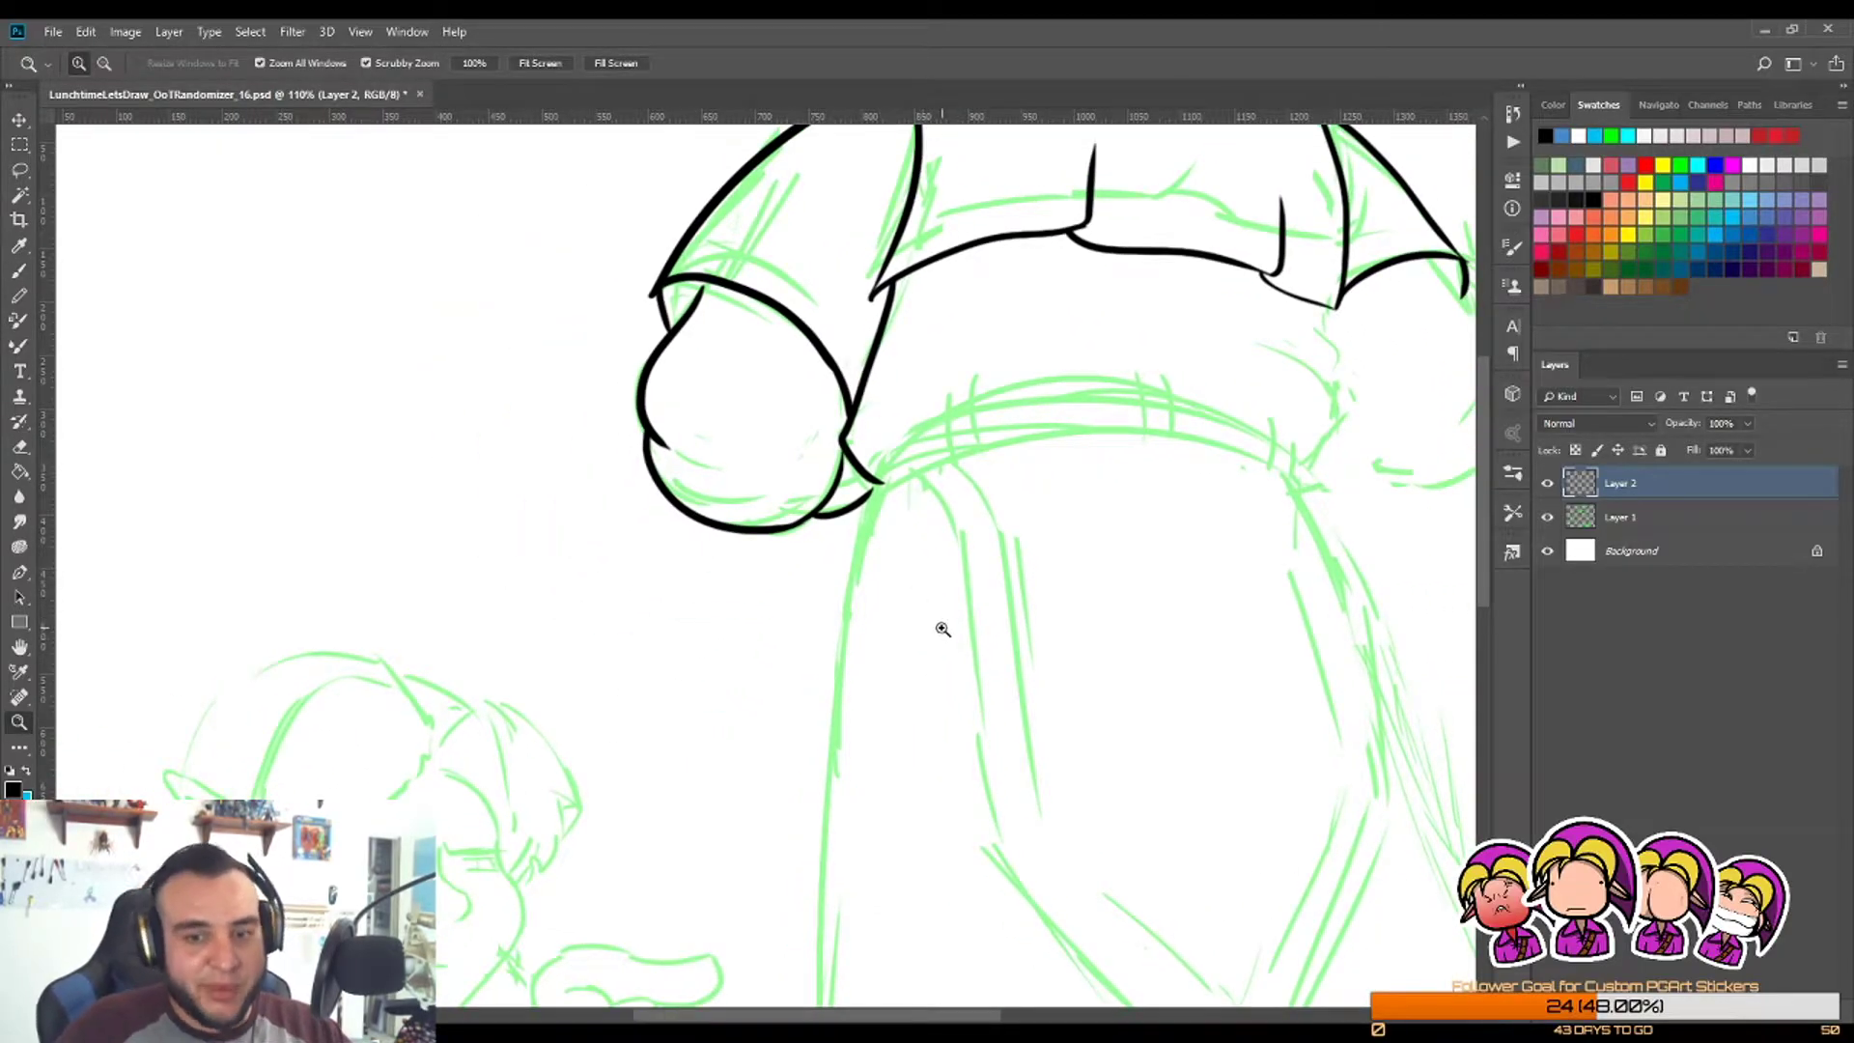
left_click_drag(1068, 392, 1096, 393)
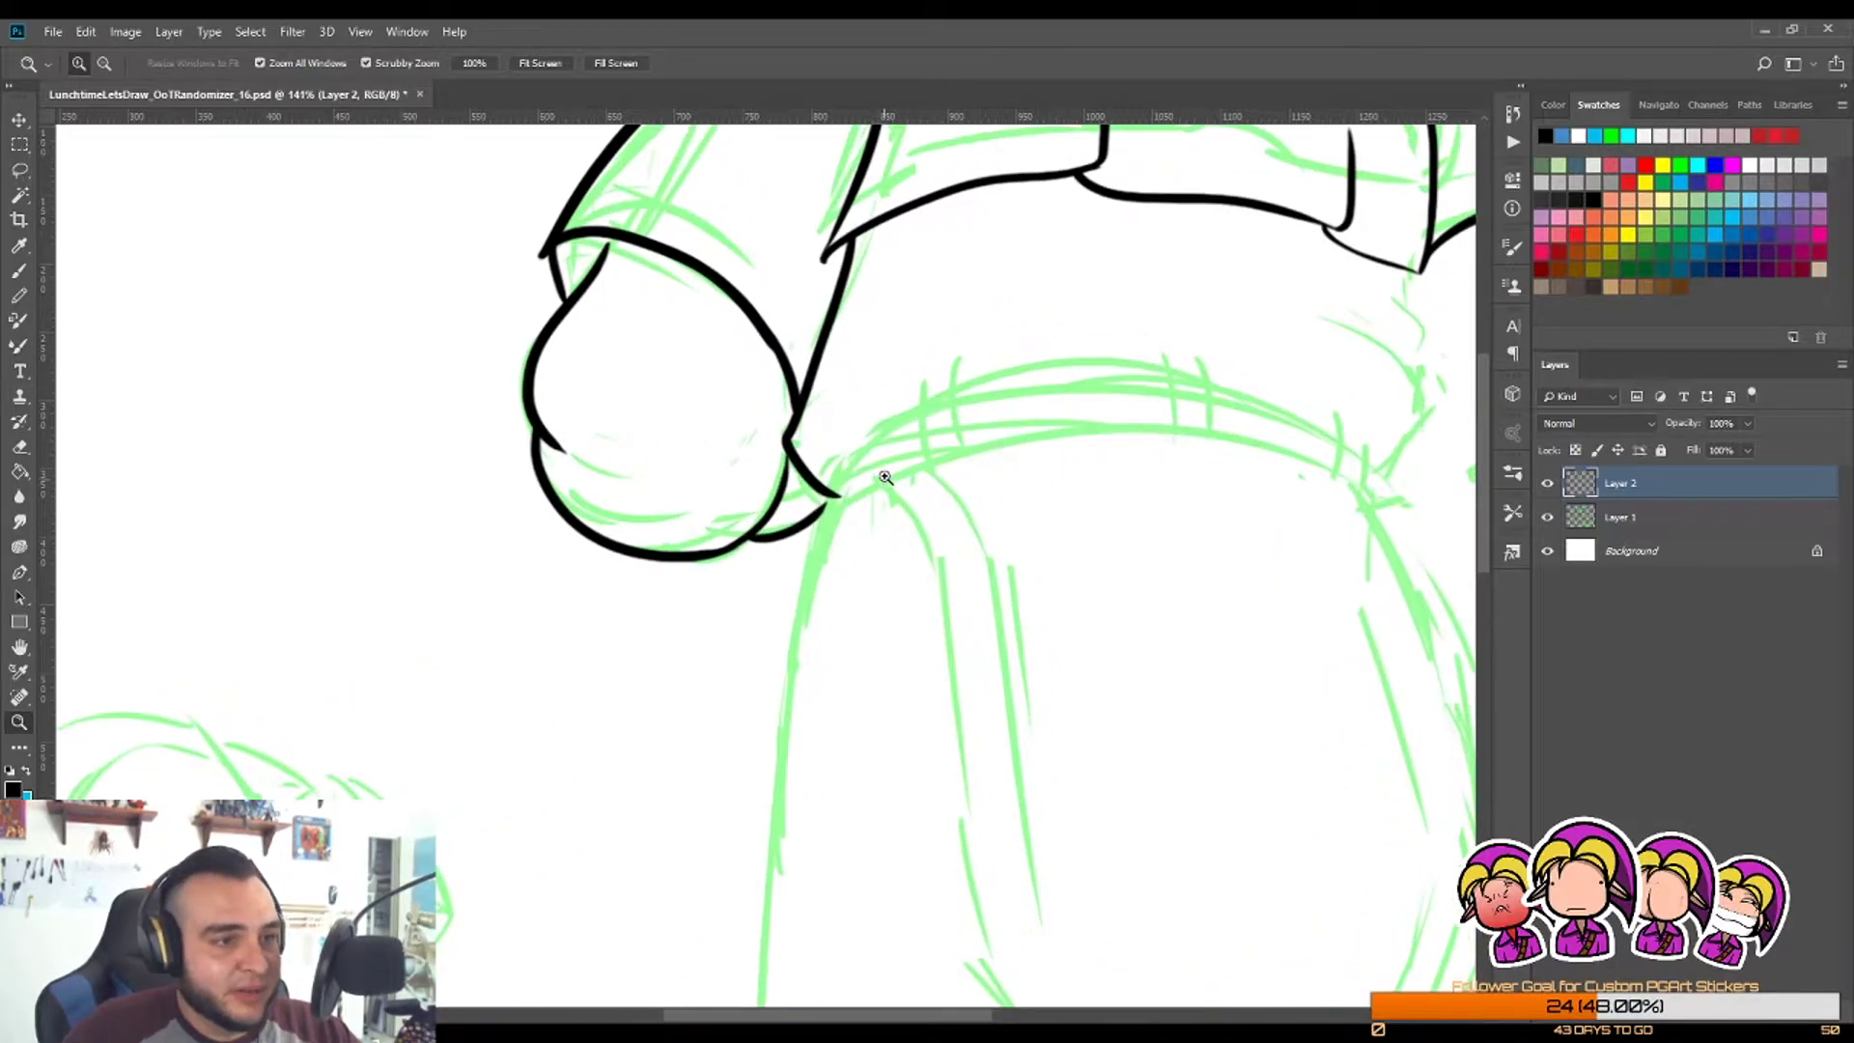
key("b")
mouse_move(836, 498)
left_mouse_down()
mouse_move(956, 417)
mouse_move(955, 472)
left_mouse_up()
key("ctrl+z")
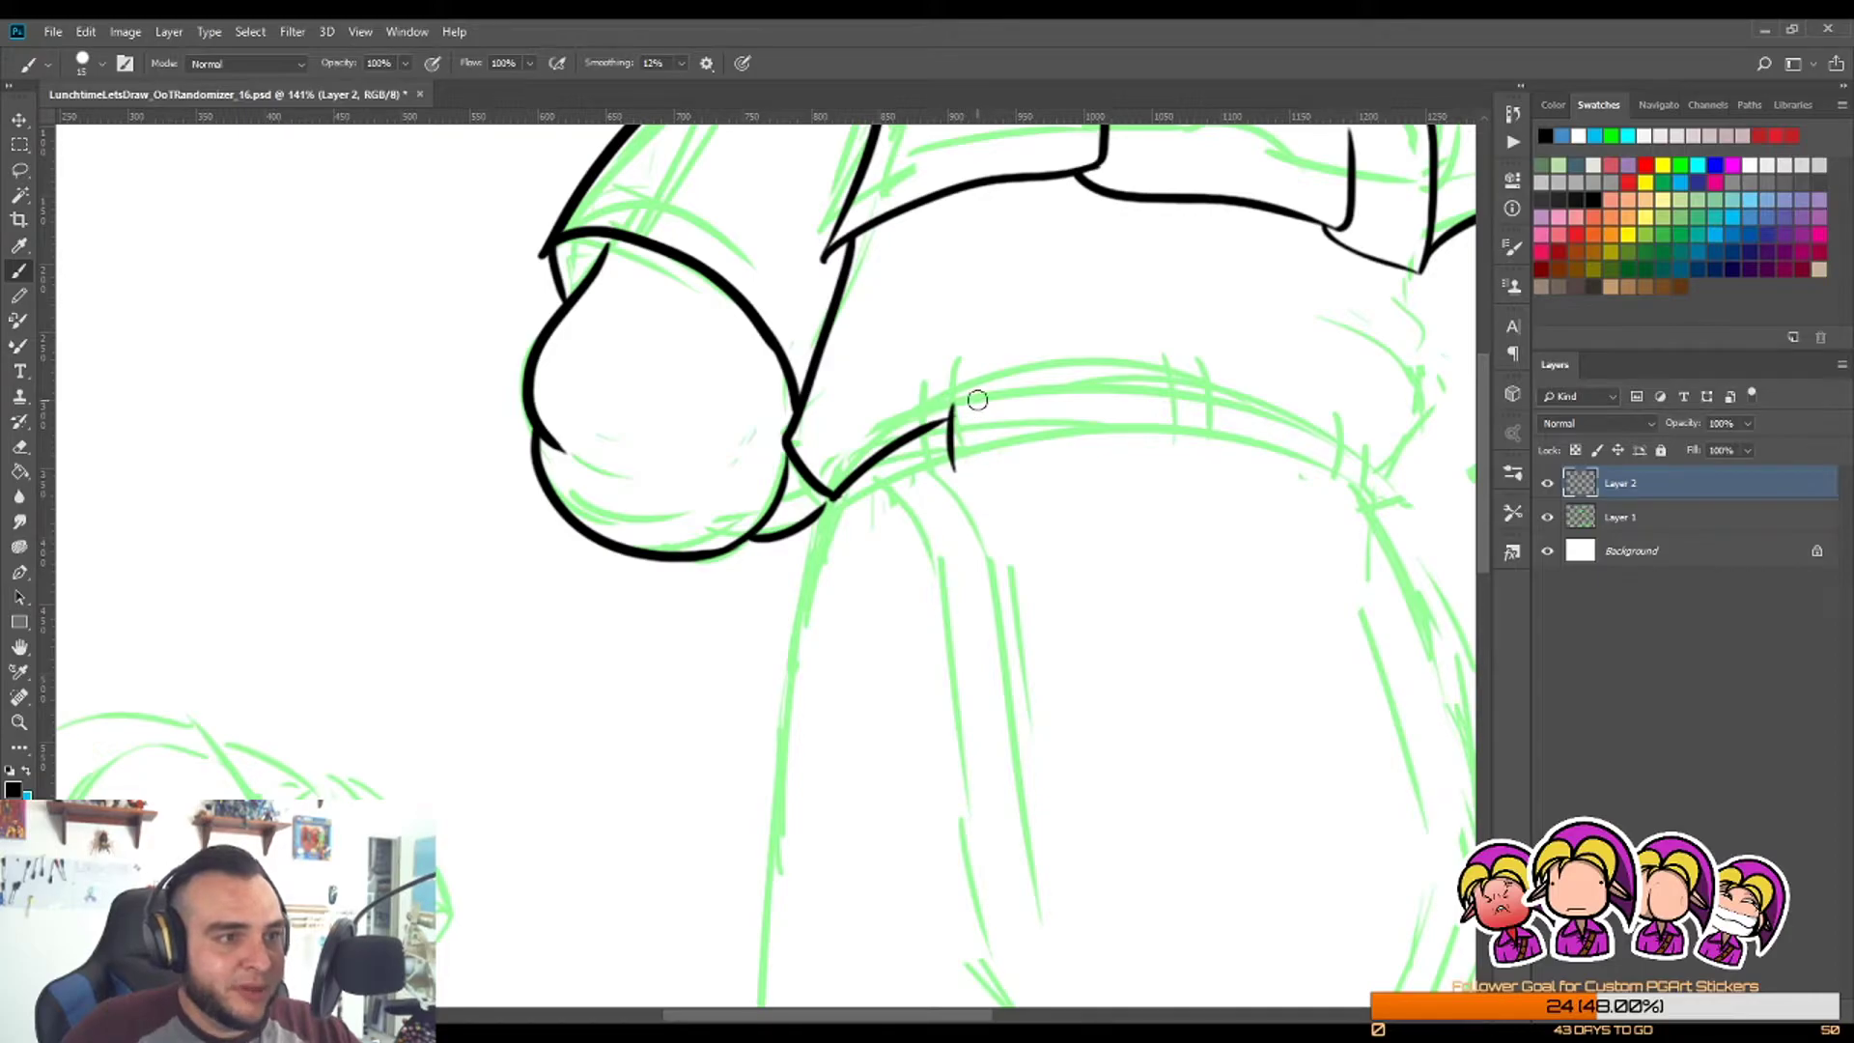
left_click_drag(978, 398, 987, 475)
key("ctrl+z")
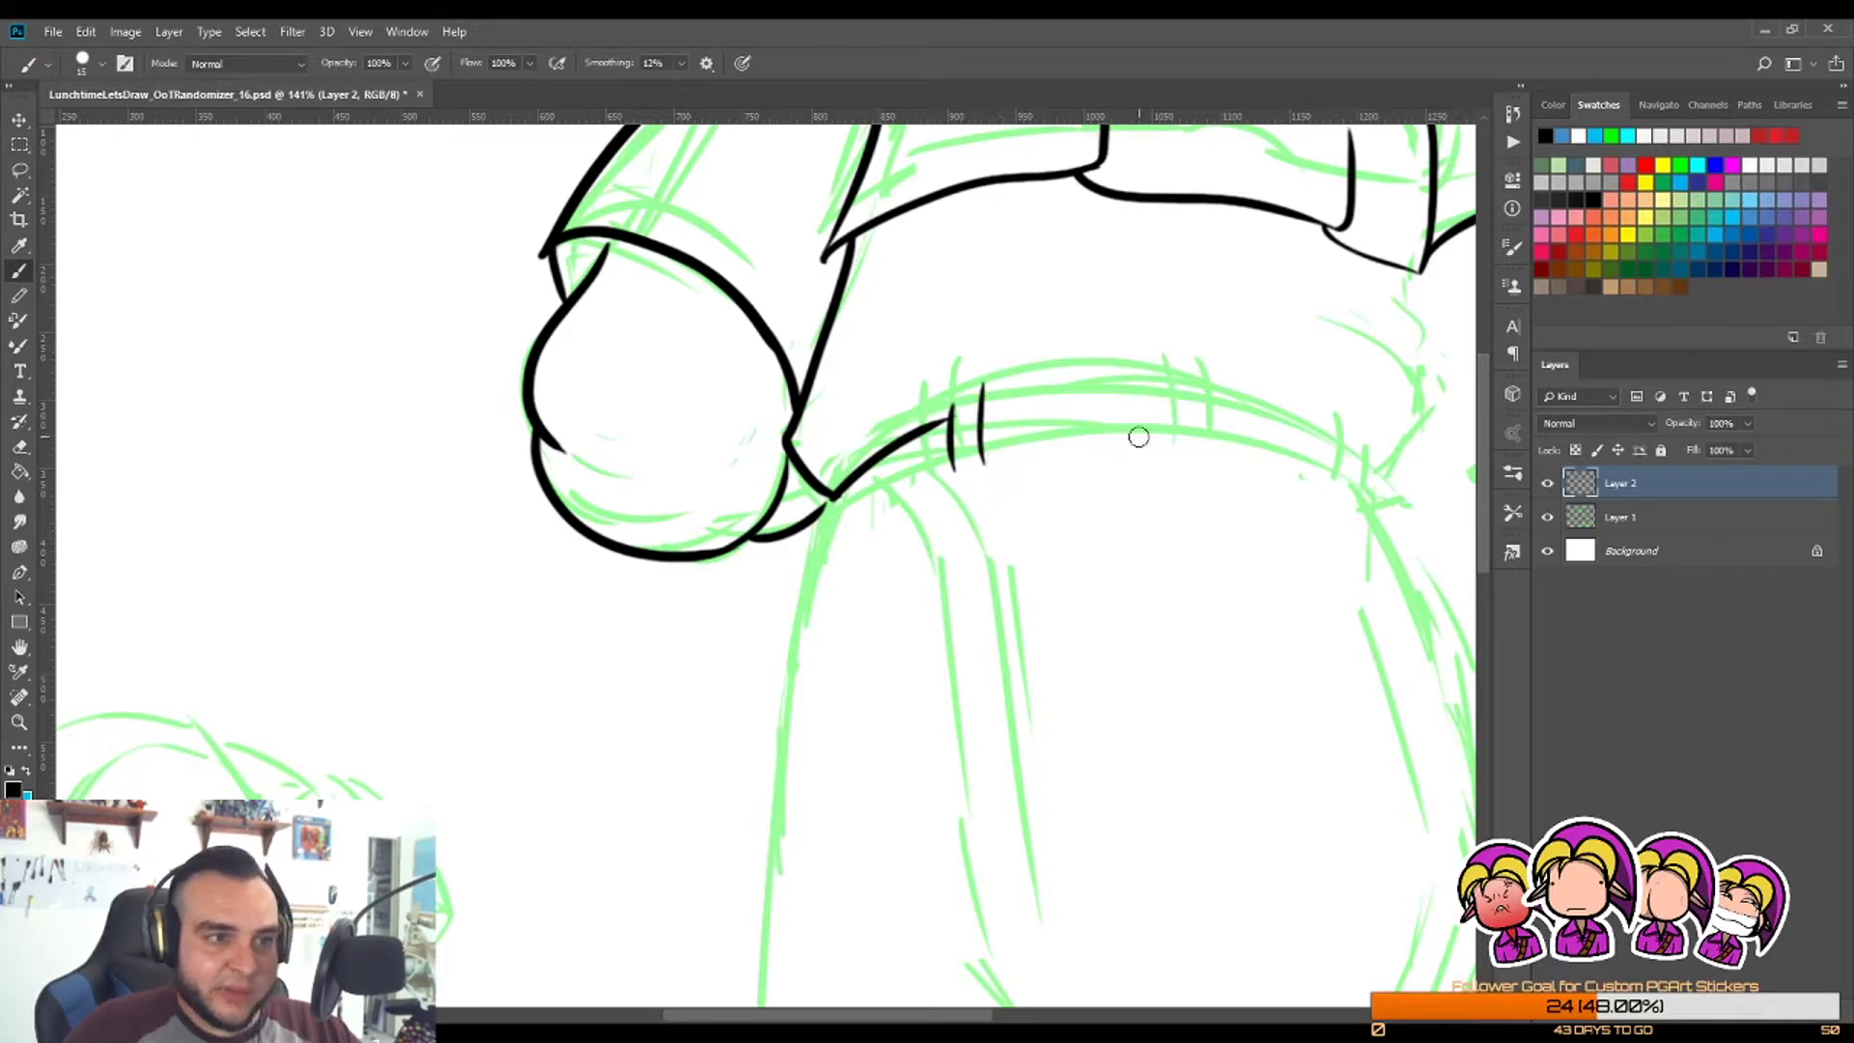
Step: Ink the pairs of short band lines at the belt's middle and right end
left_click_drag(1172, 372, 1180, 463)
key("ctrl+z")
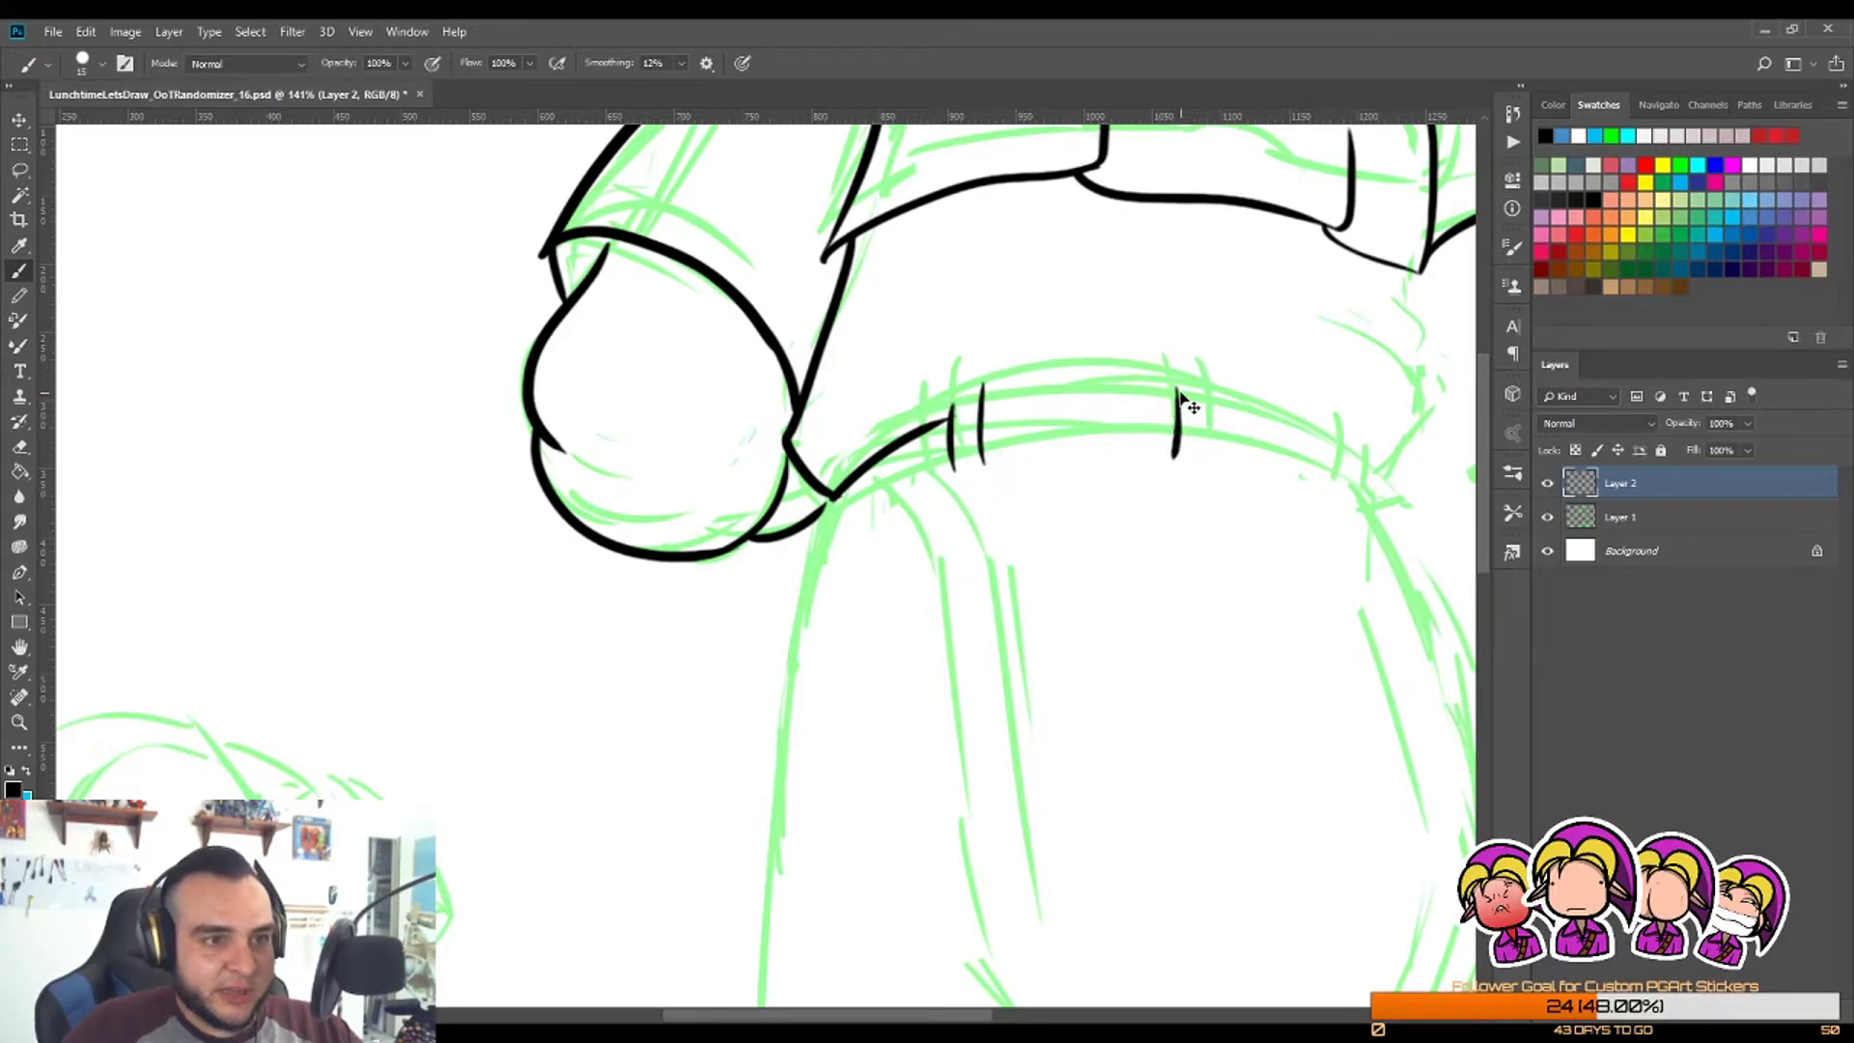
key("ctrl+z")
left_click_drag(1168, 363, 1169, 446)
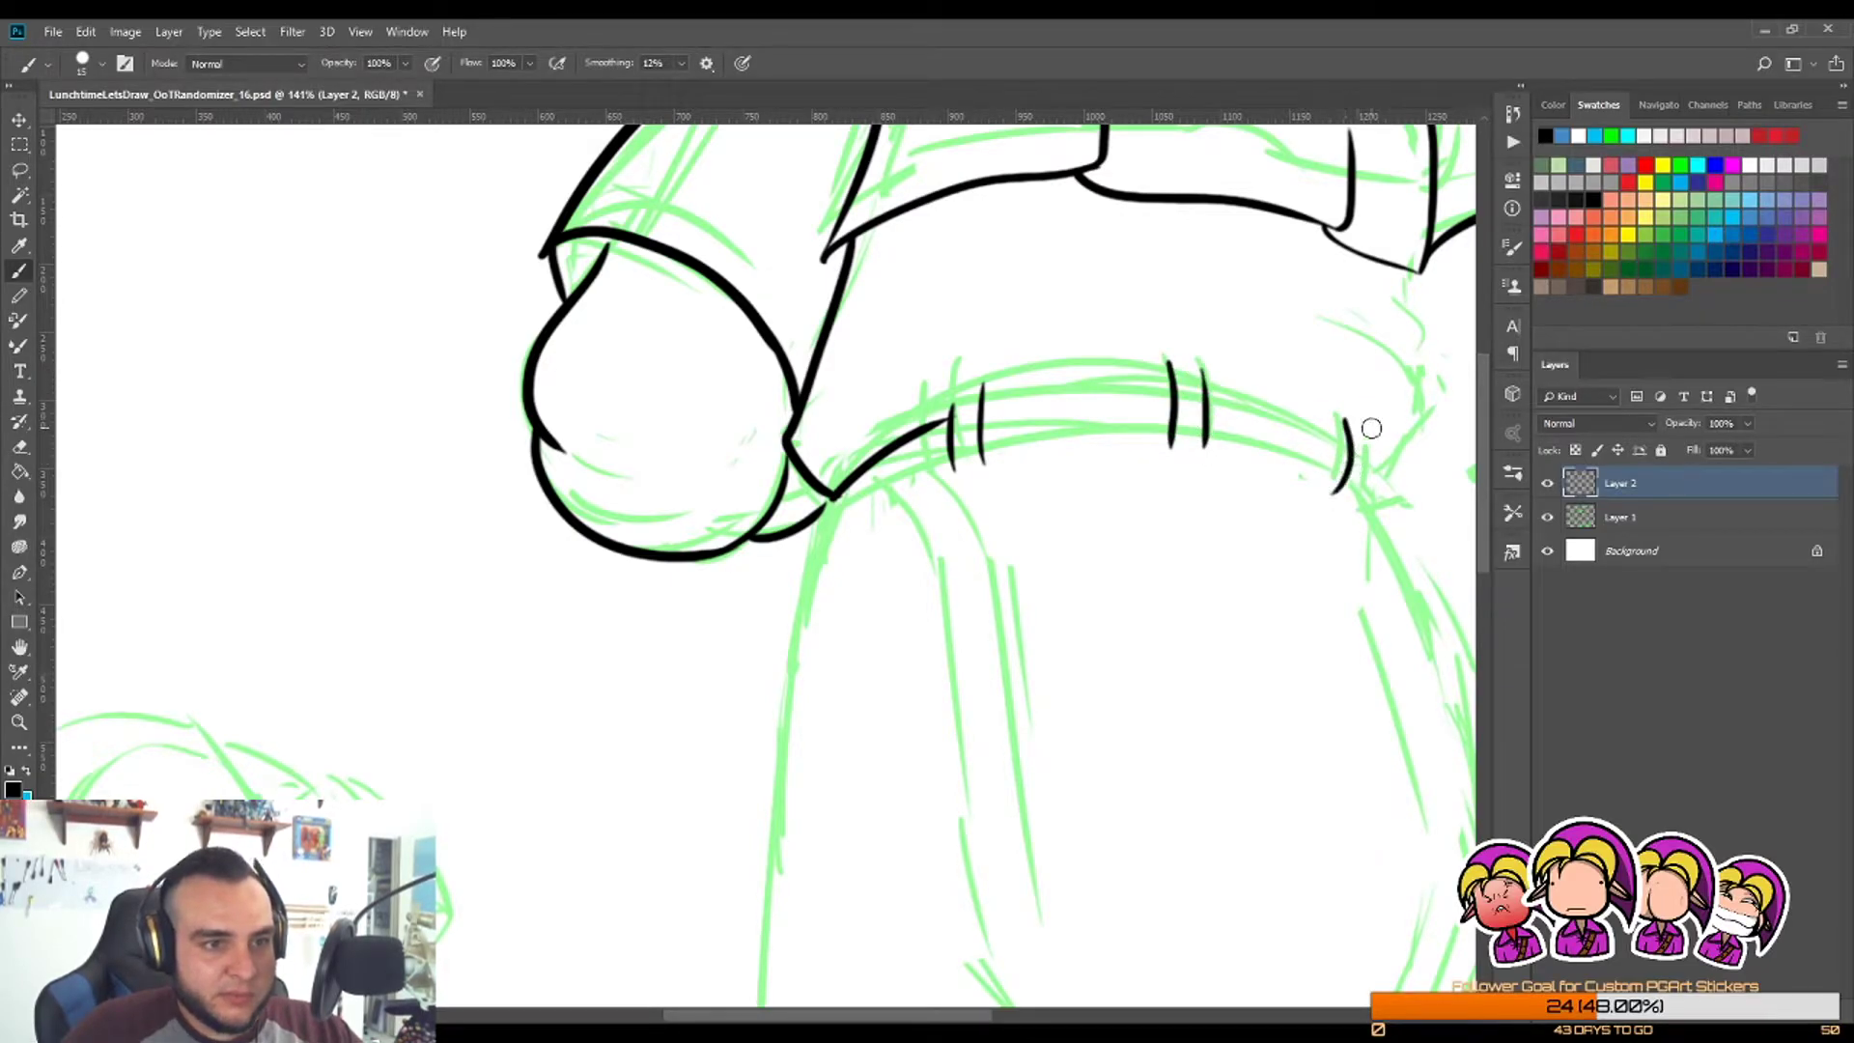
key("ctrl+z")
left_click_drag(1368, 437, 1352, 512)
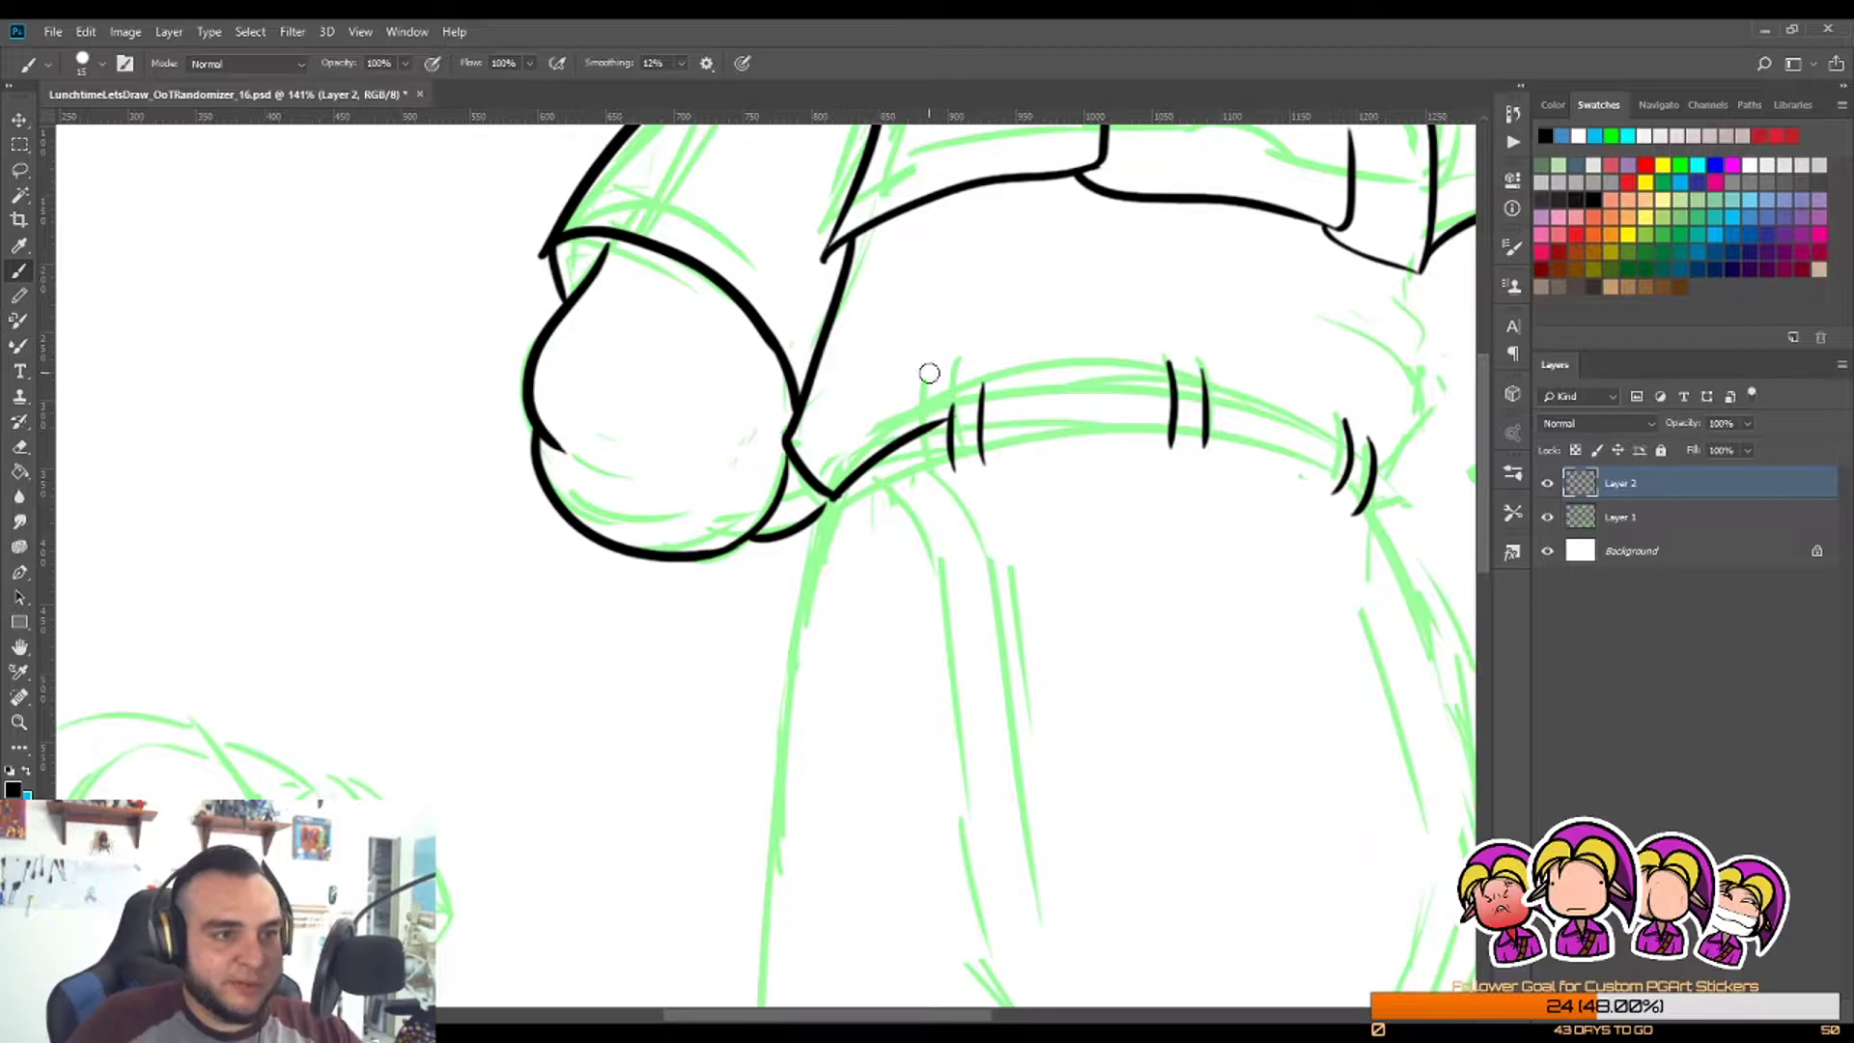
Step: Ink the skirt's left side as one long, slightly bowed line from the waist to the hem, redrawing until it follows the sketch
key("z")
mouse_move(951, 504)
left_mouse_down()
mouse_move(911, 530)
mouse_move(939, 525)
mouse_move(958, 863)
mouse_move(923, 839)
left_mouse_up()
left_click_drag(736, 580, 759, 608)
left_click_drag(649, 650, 663, 650)
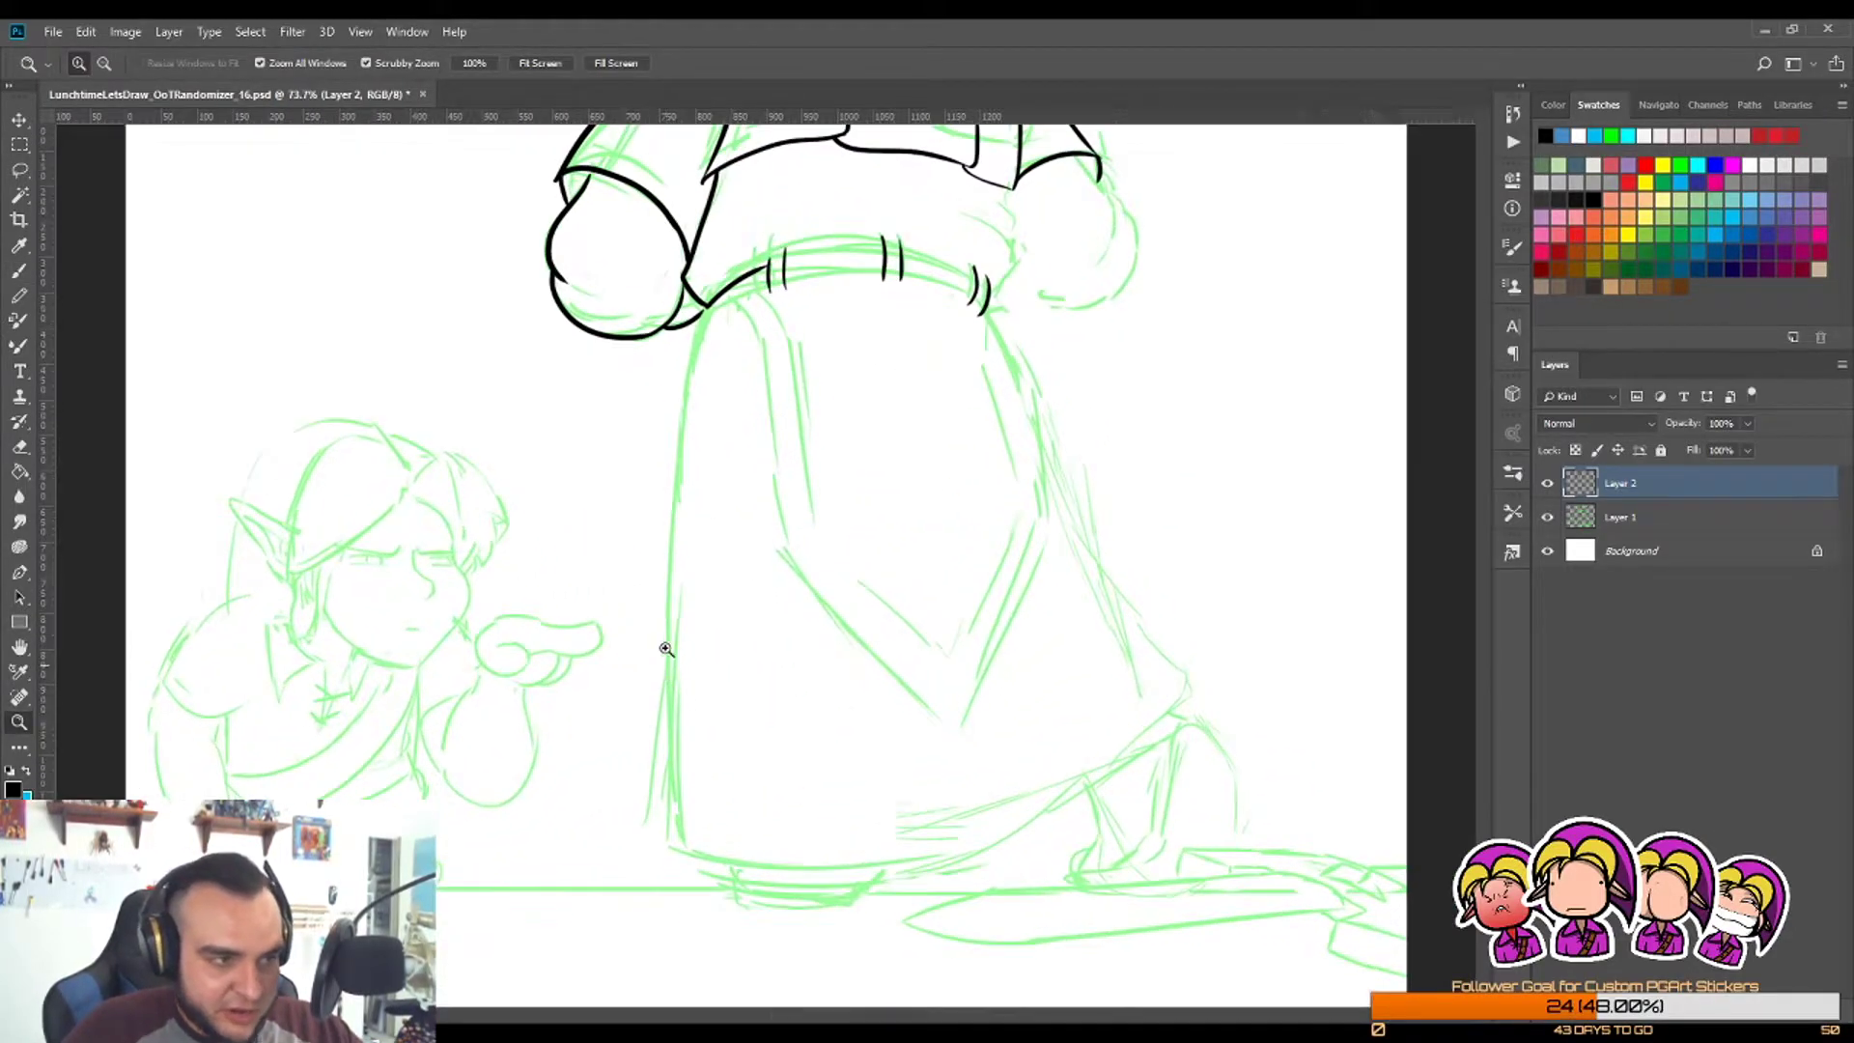
left_click_drag(654, 531, 670, 529)
key("b")
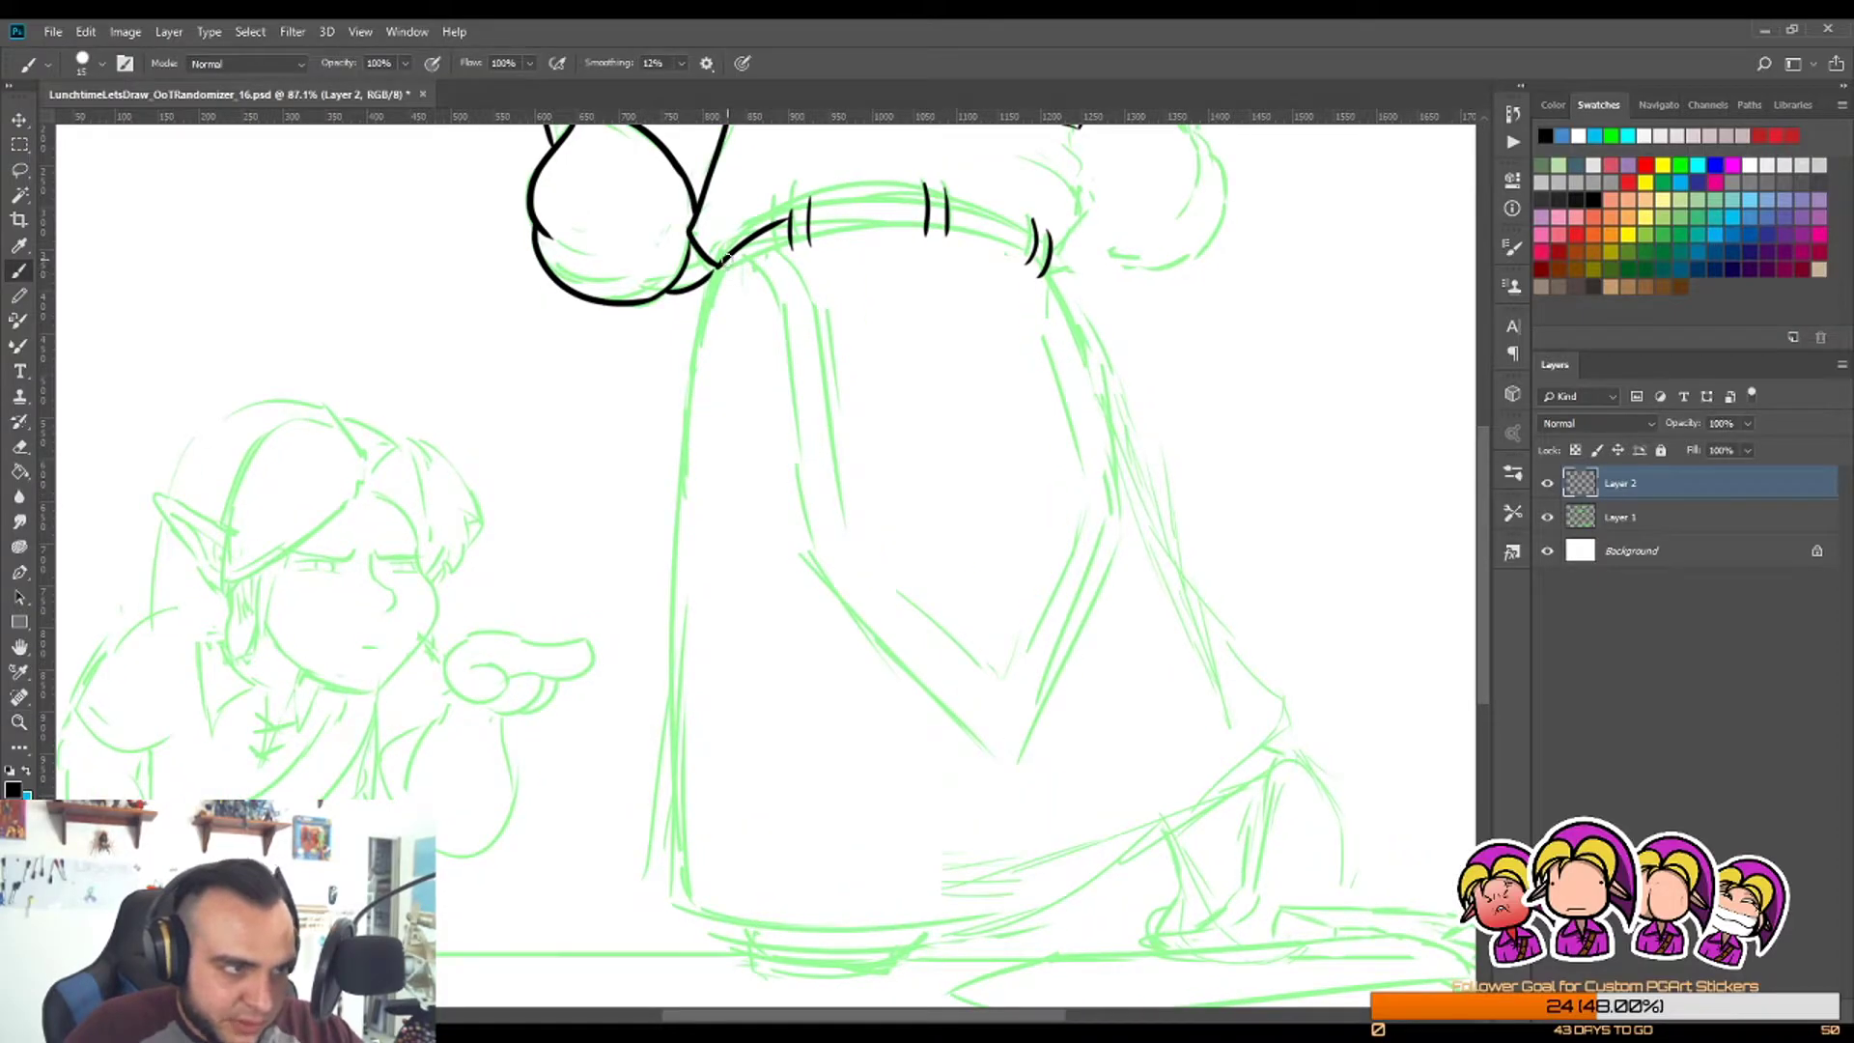
mouse_move(727, 258)
left_mouse_down()
mouse_move(664, 443)
mouse_move(675, 868)
left_mouse_up()
key("ctrl+z")
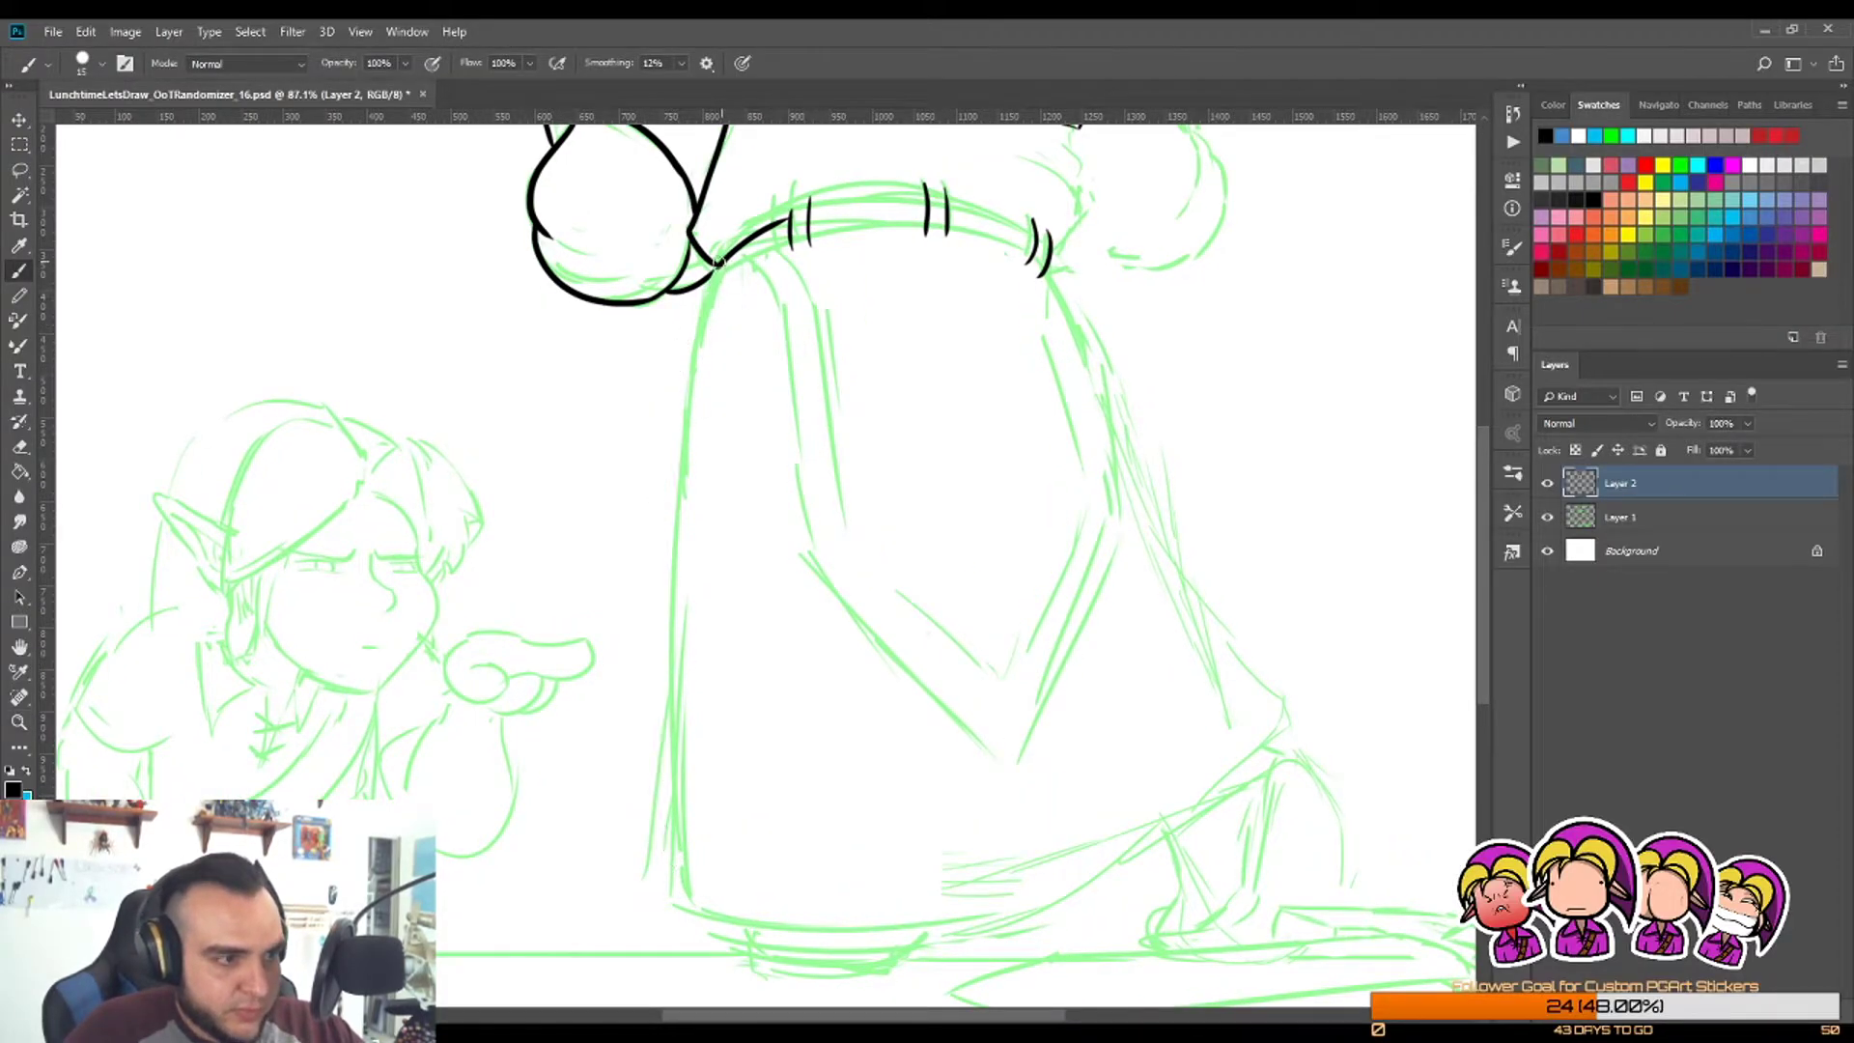
mouse_move(724, 258)
left_mouse_down()
mouse_move(648, 539)
mouse_move(688, 932)
left_mouse_up()
key("ctrl+z")
mouse_move(725, 257)
left_mouse_down()
mouse_move(679, 389)
mouse_move(716, 869)
left_mouse_up()
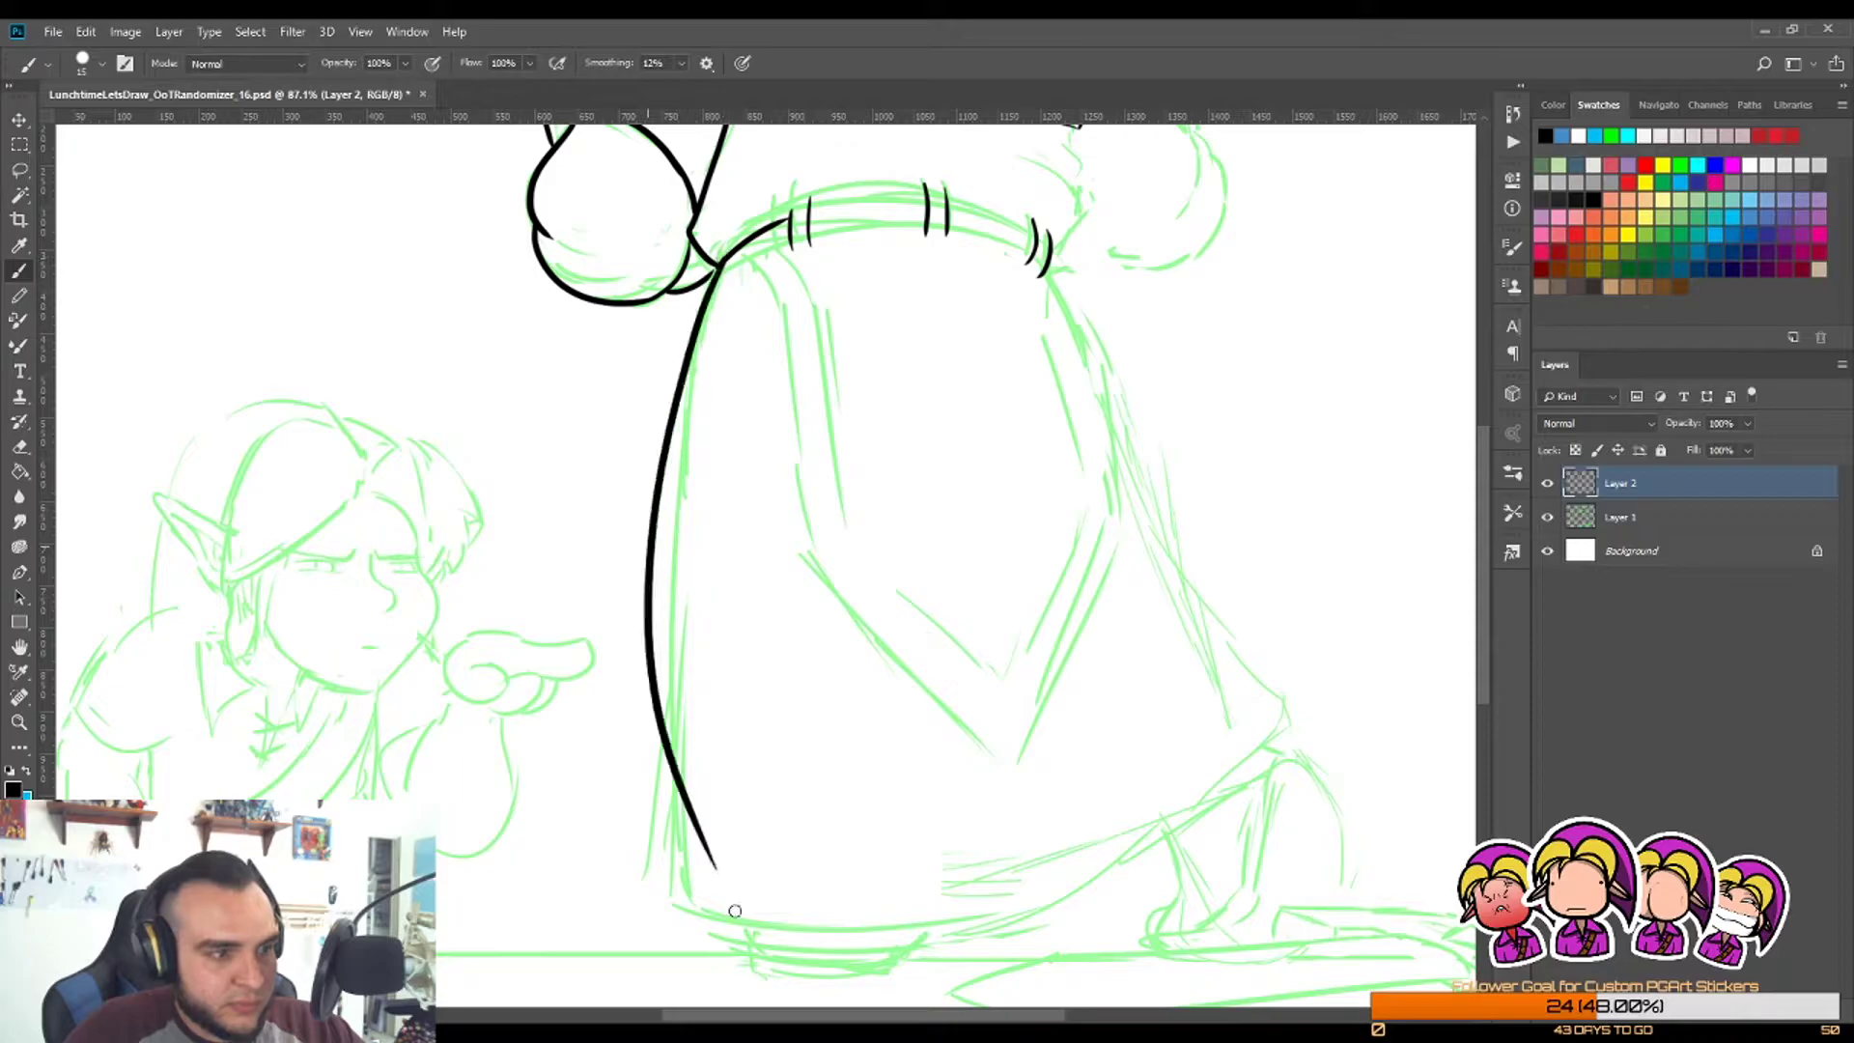
key("ctrl+z")
mouse_move(725, 257)
left_mouse_down()
mouse_move(681, 615)
mouse_move(734, 932)
left_mouse_up()
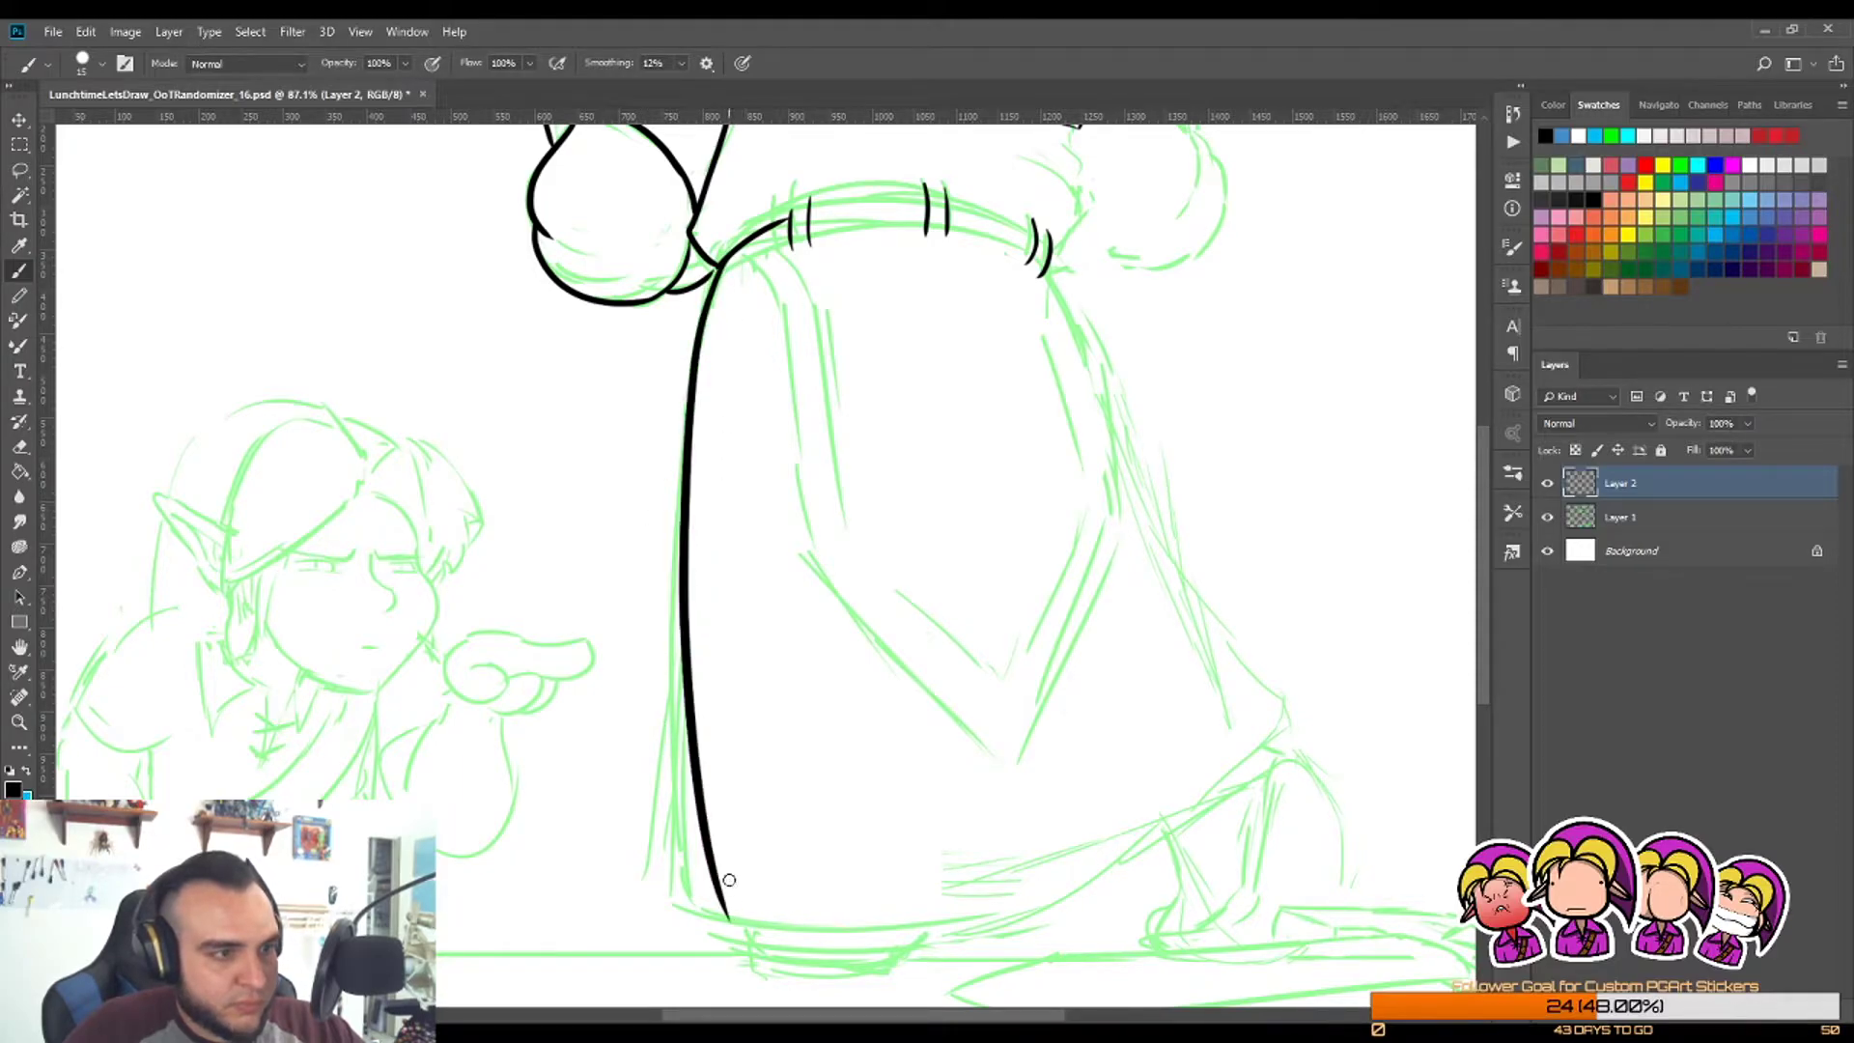
Step: Ink the skirt's hem as a flowing curve from the left side's lower end up to the flared right tip, redrawing until it is smooth
key("z")
scroll(773, 568, "down", 3)
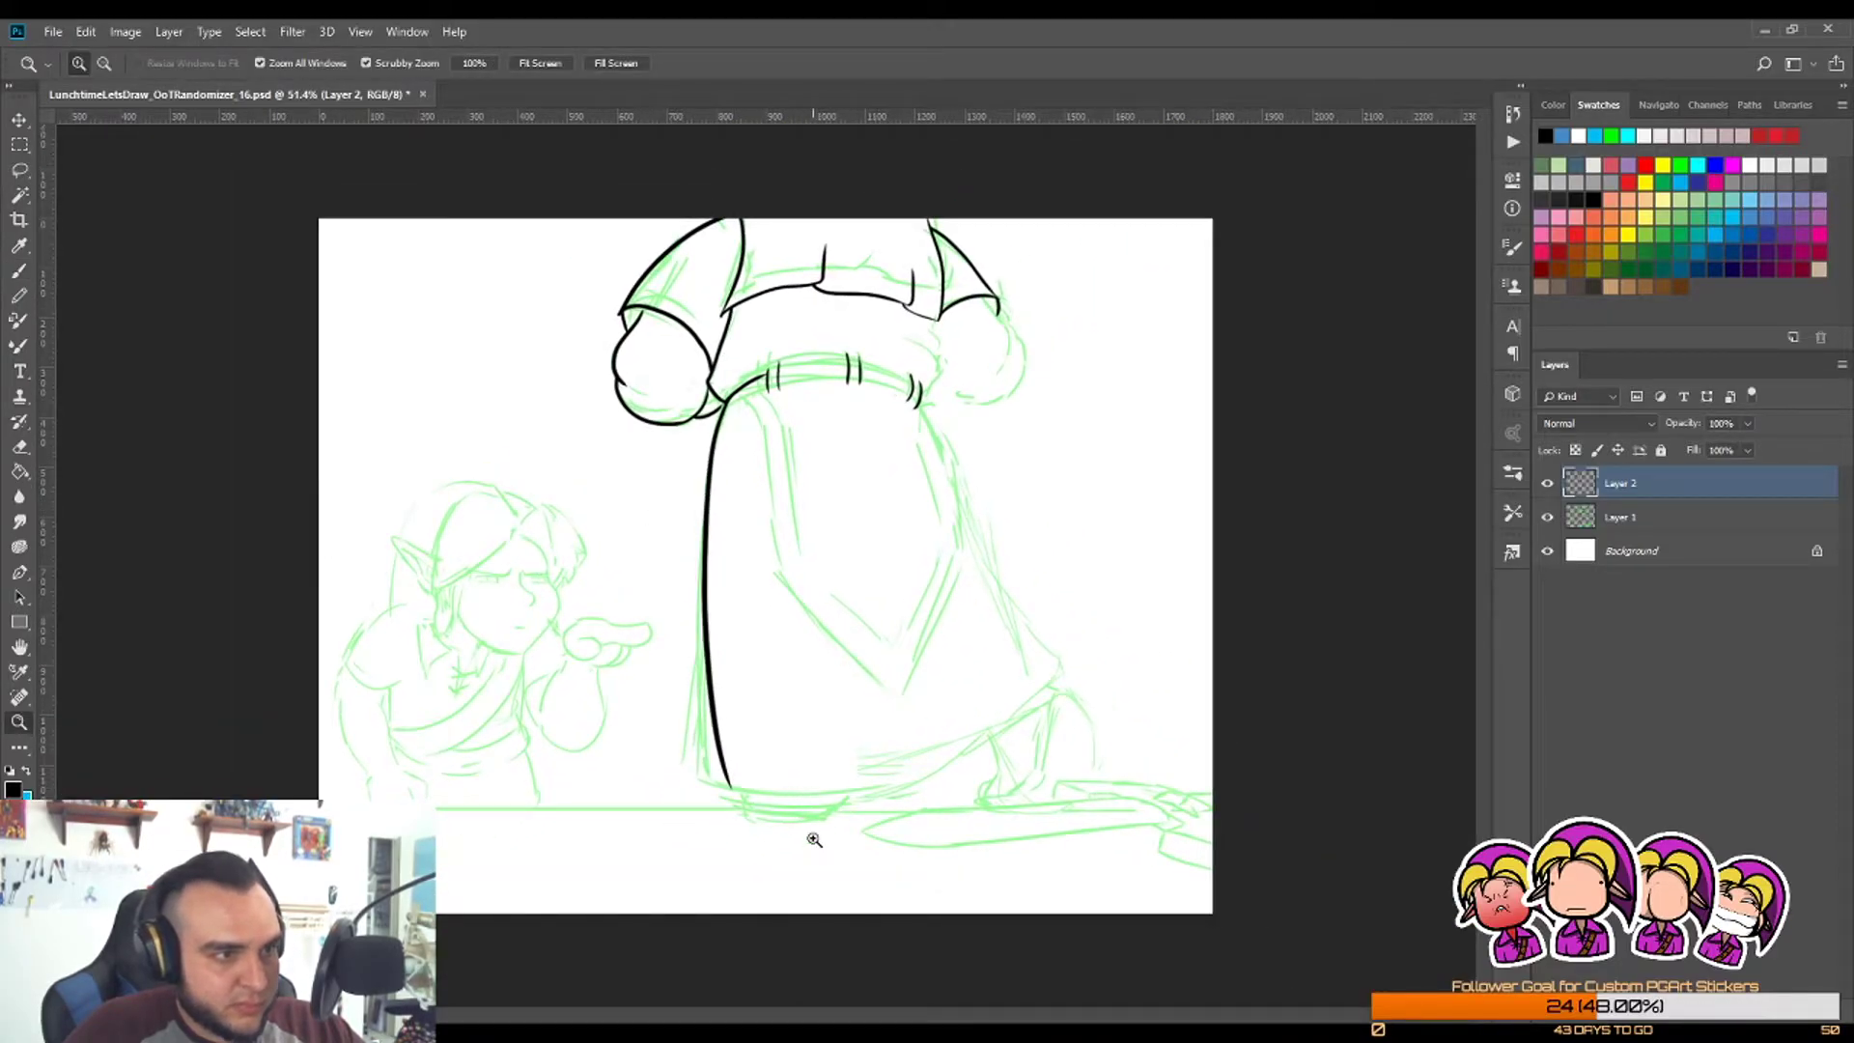
scroll(779, 809, "up", 3)
key("b")
left_click_drag(687, 768, 1285, 581)
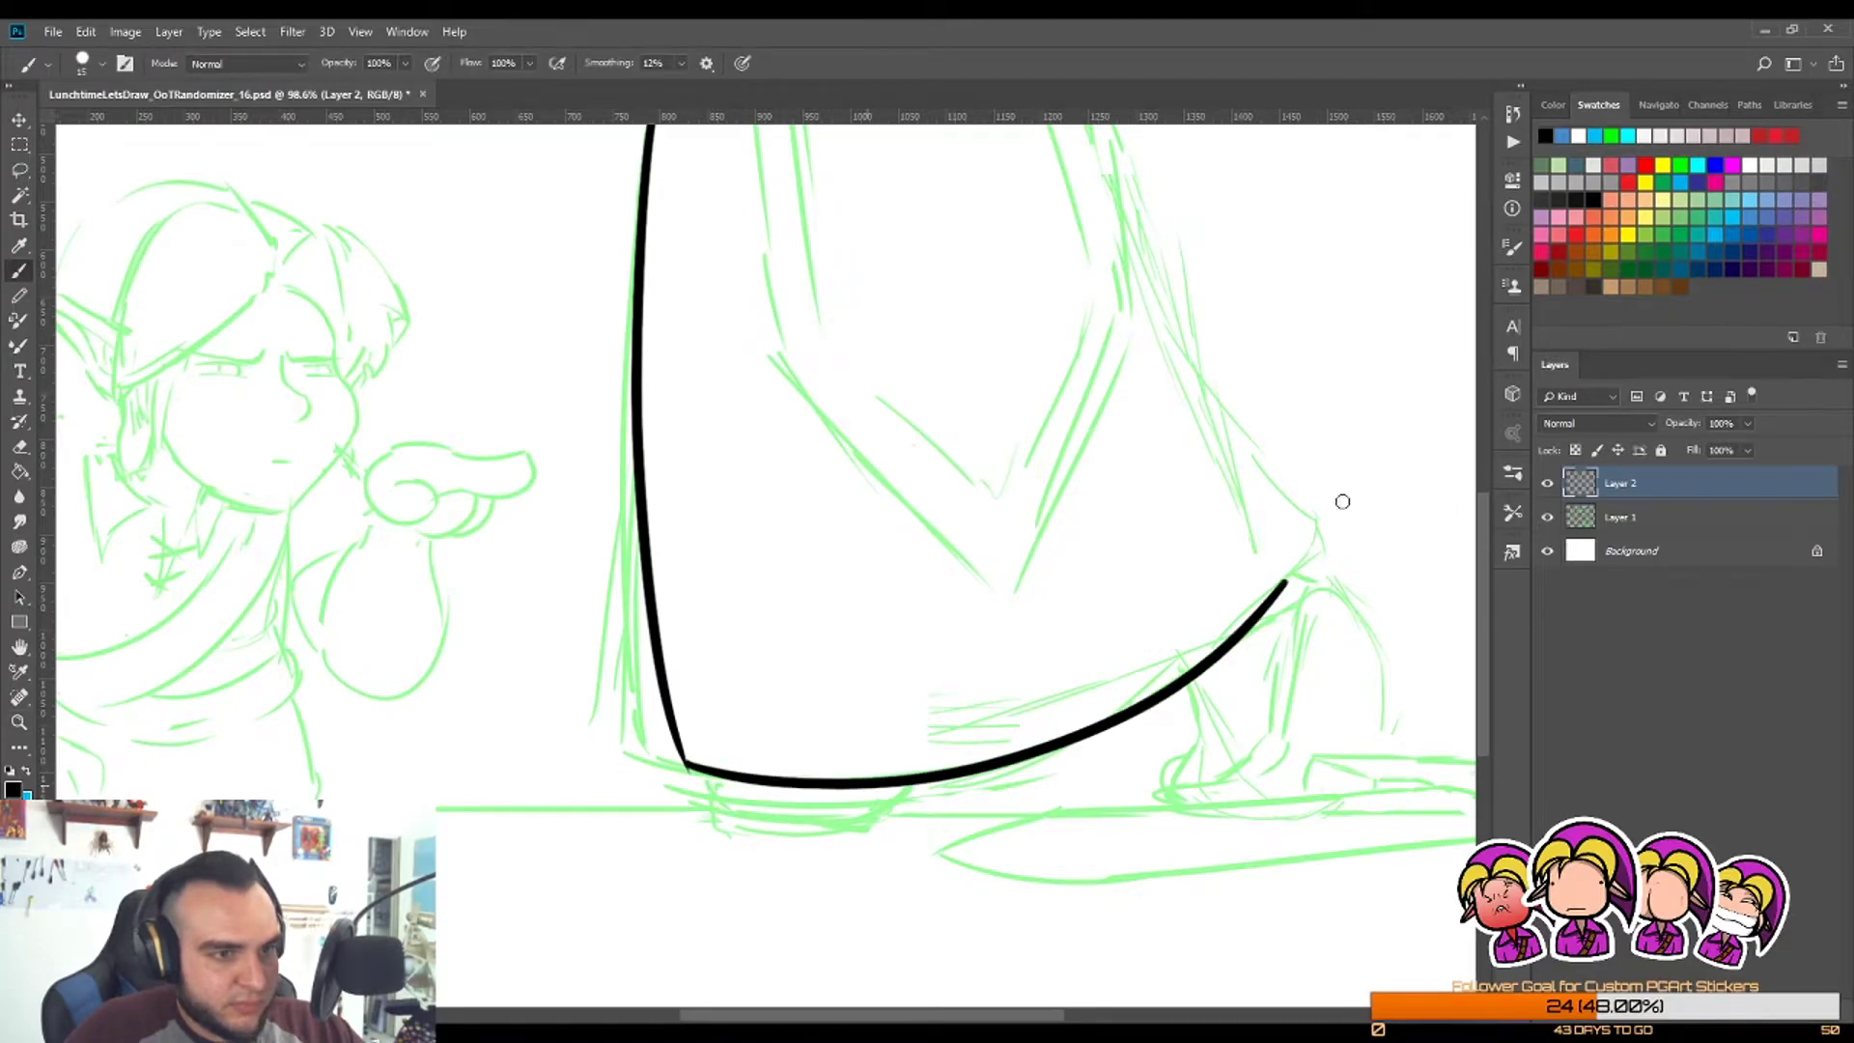
key("ctrl+z")
mouse_move(684, 766)
left_mouse_down()
mouse_move(799, 787)
mouse_move(1029, 714)
mouse_move(1265, 560)
left_mouse_up()
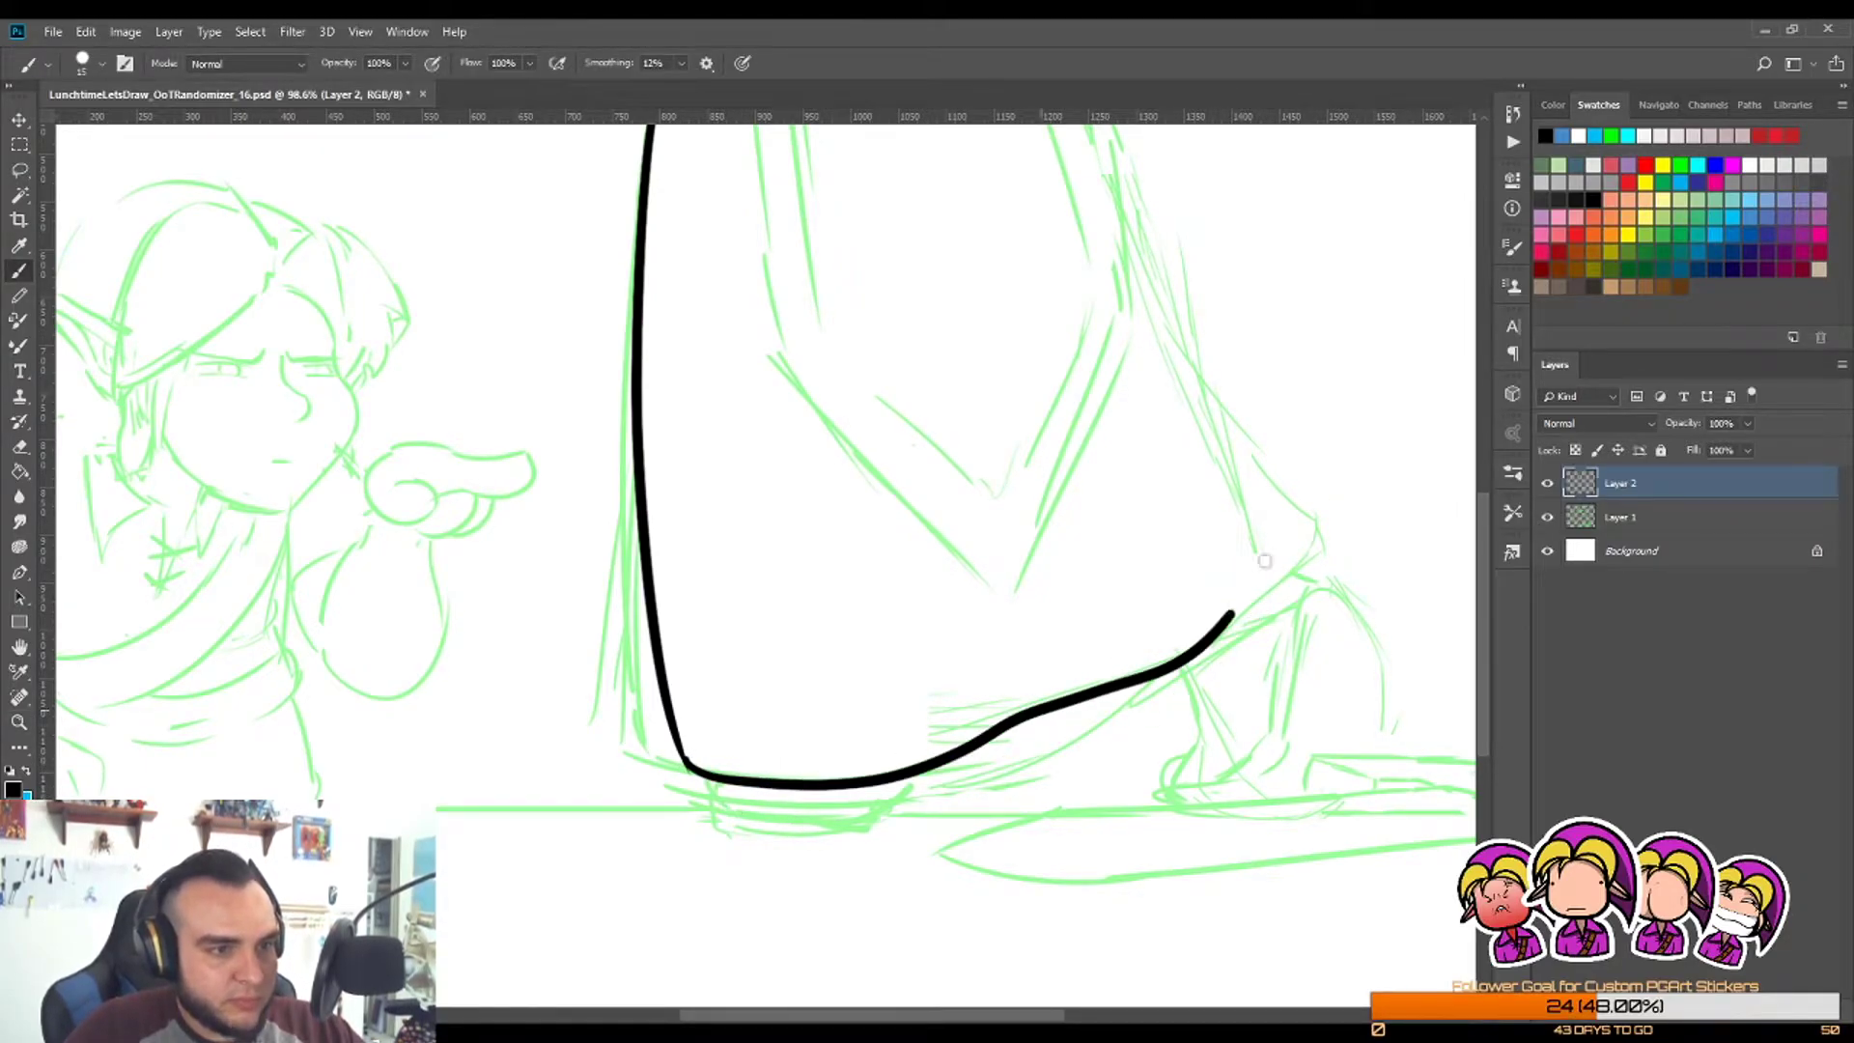
key("ctrl+z")
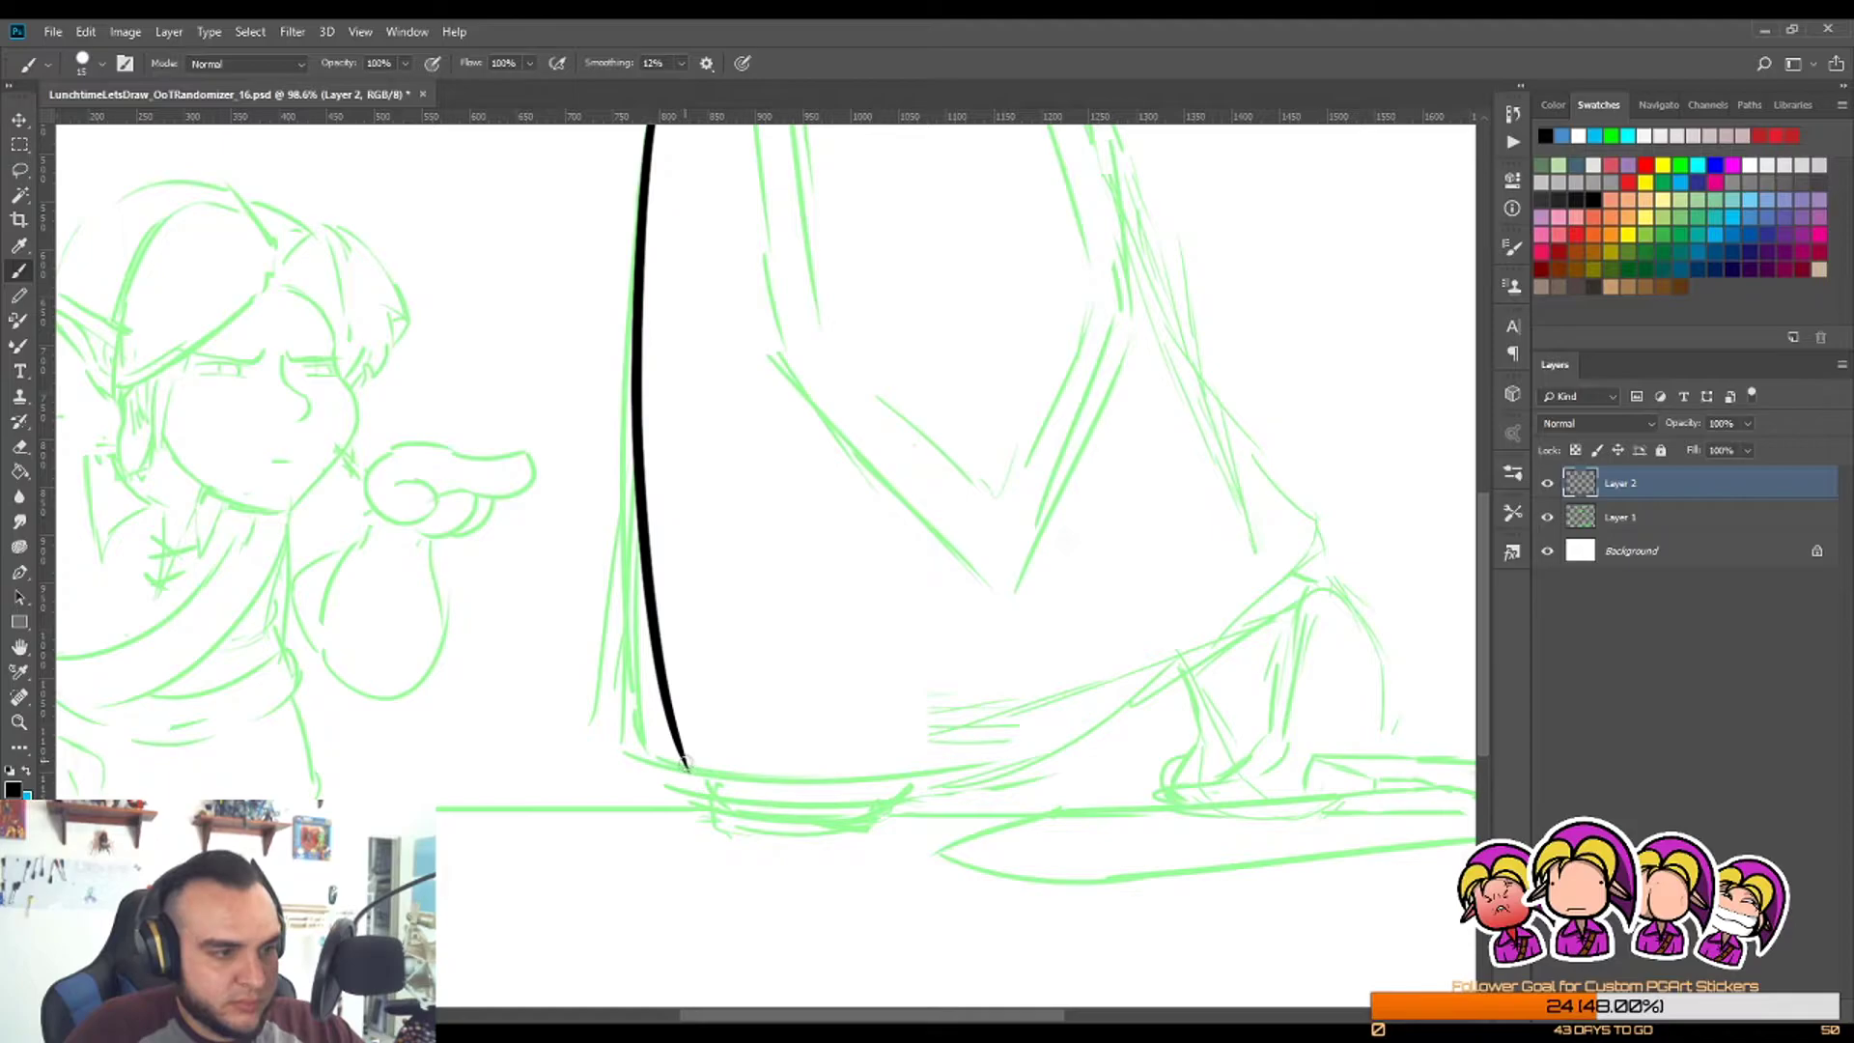
mouse_move(684, 764)
left_mouse_down()
mouse_move(784, 781)
mouse_move(962, 759)
mouse_move(1283, 571)
left_mouse_up()
key("ctrl+z")
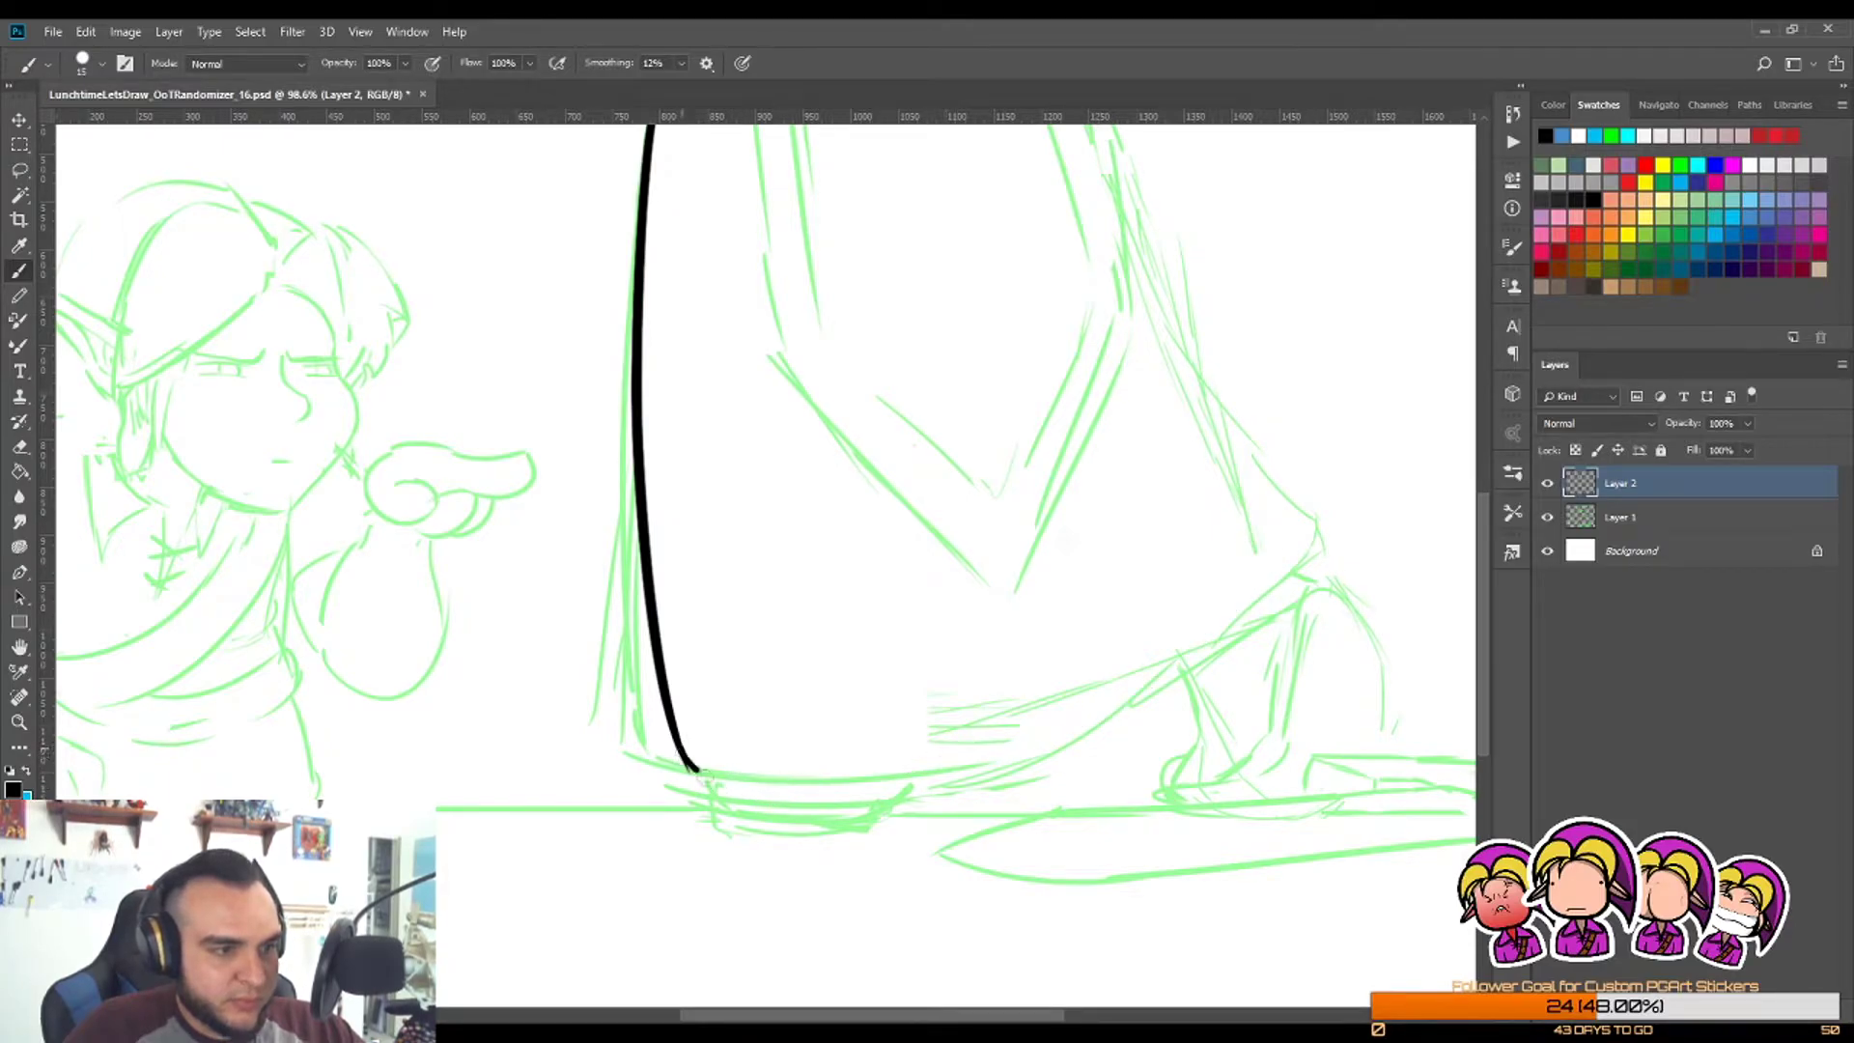
mouse_move(693, 769)
left_mouse_down()
mouse_move(1062, 764)
mouse_move(1249, 571)
left_mouse_up()
key("ctrl+z")
mouse_move(681, 761)
left_mouse_down()
mouse_move(851, 798)
mouse_move(1397, 499)
left_mouse_up()
key("ctrl+z")
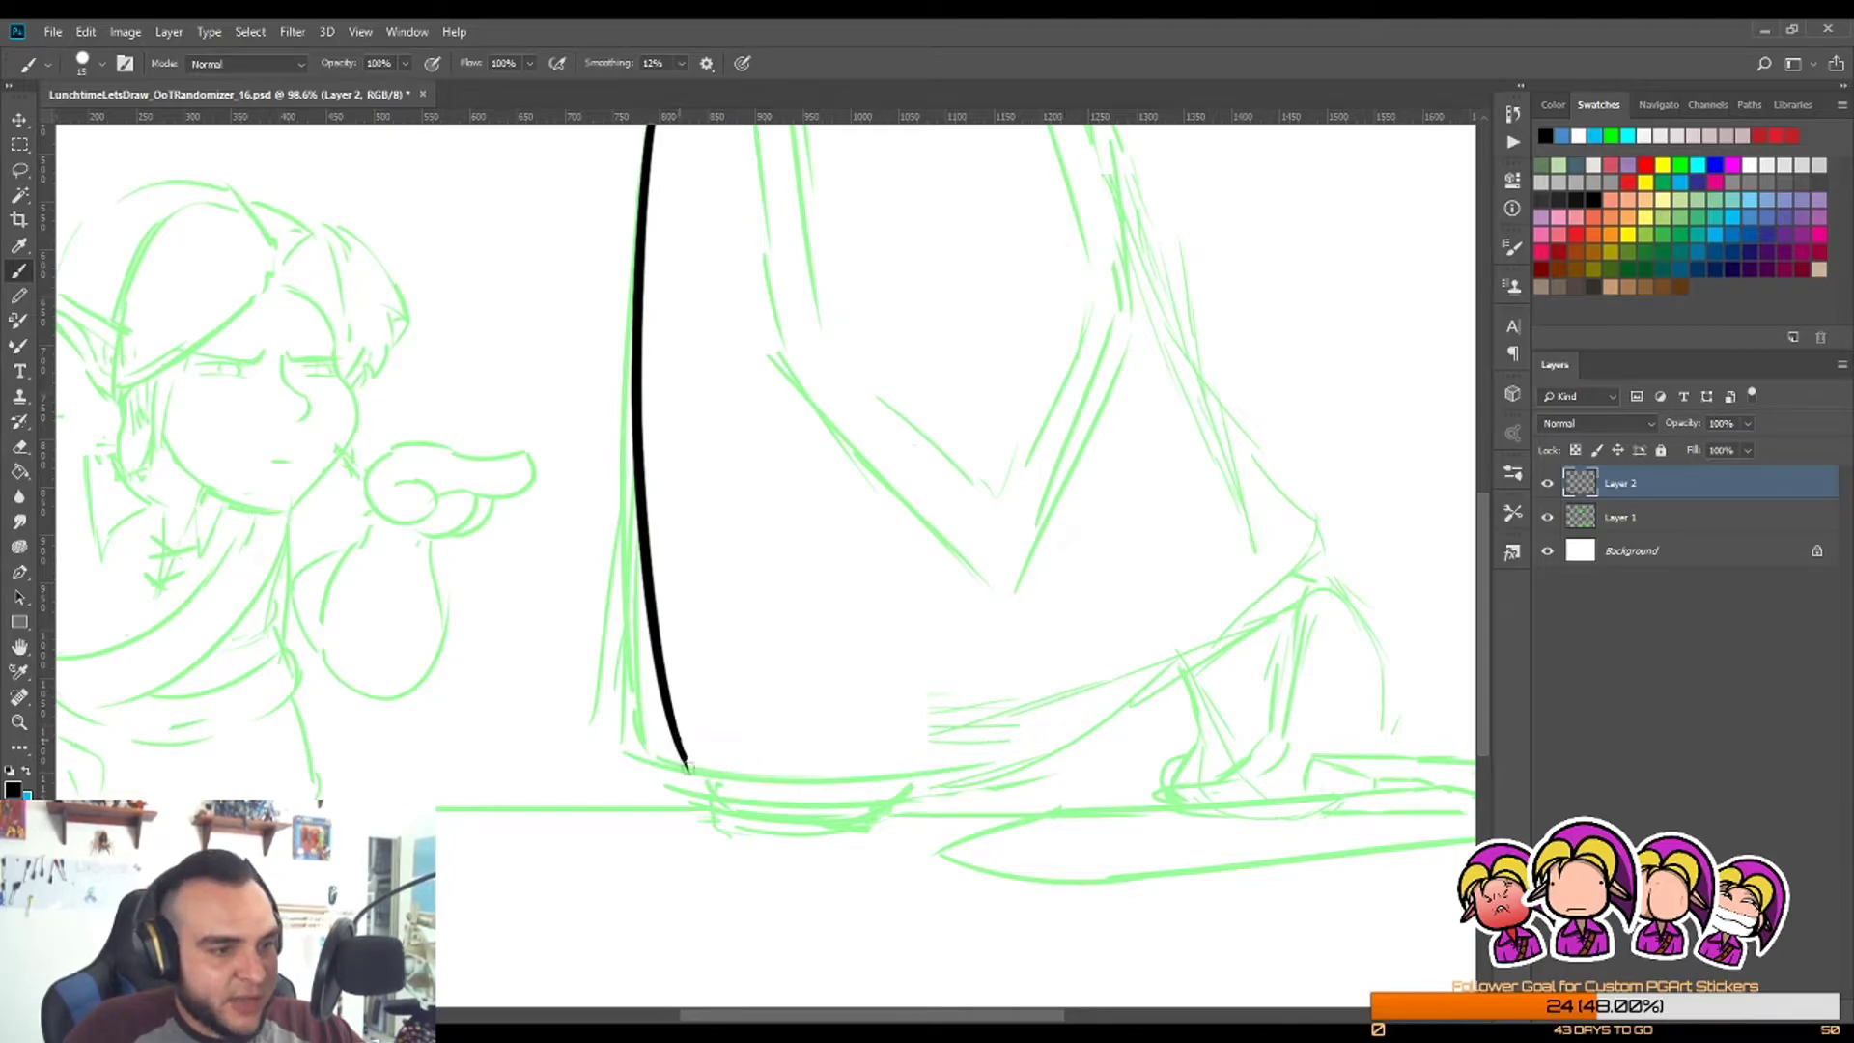
mouse_move(687, 767)
left_mouse_down()
mouse_move(924, 786)
mouse_move(1012, 740)
left_mouse_up()
key("ctrl+z")
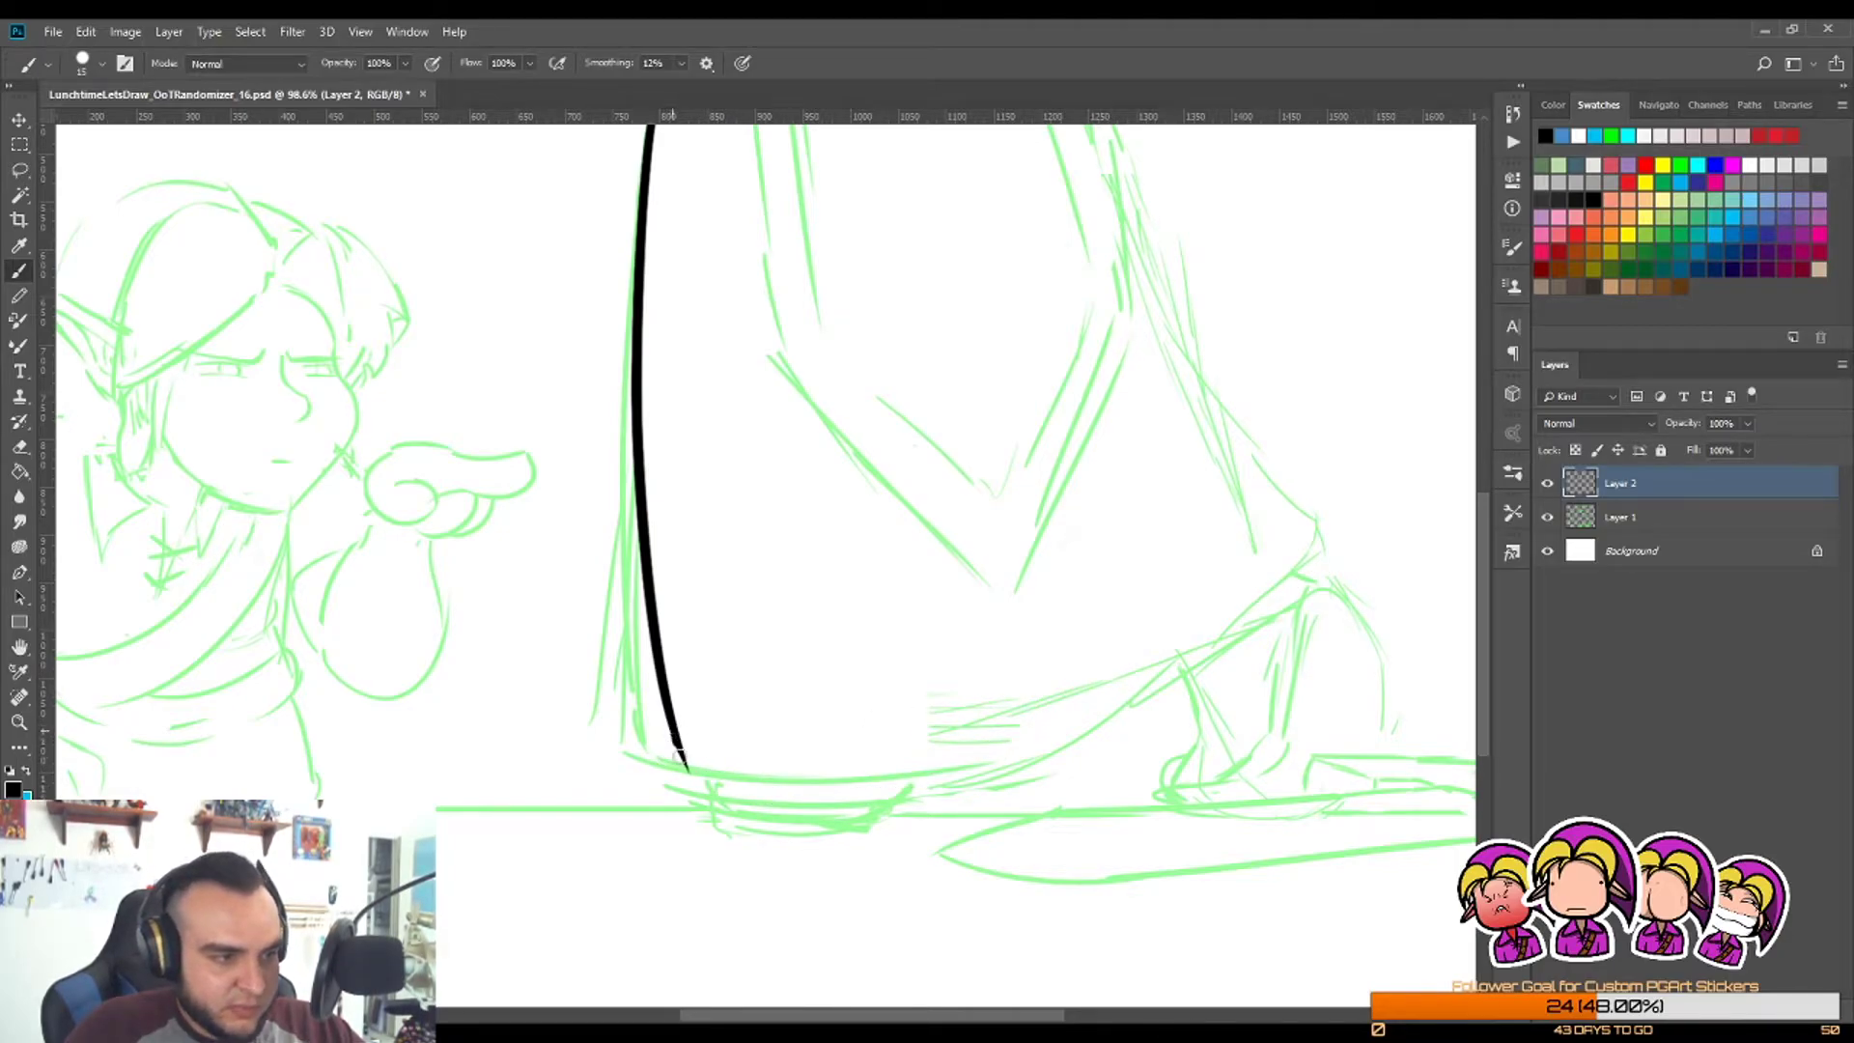
mouse_move(686, 768)
left_mouse_down()
mouse_move(977, 757)
mouse_move(946, 723)
mouse_move(1304, 557)
left_mouse_up()
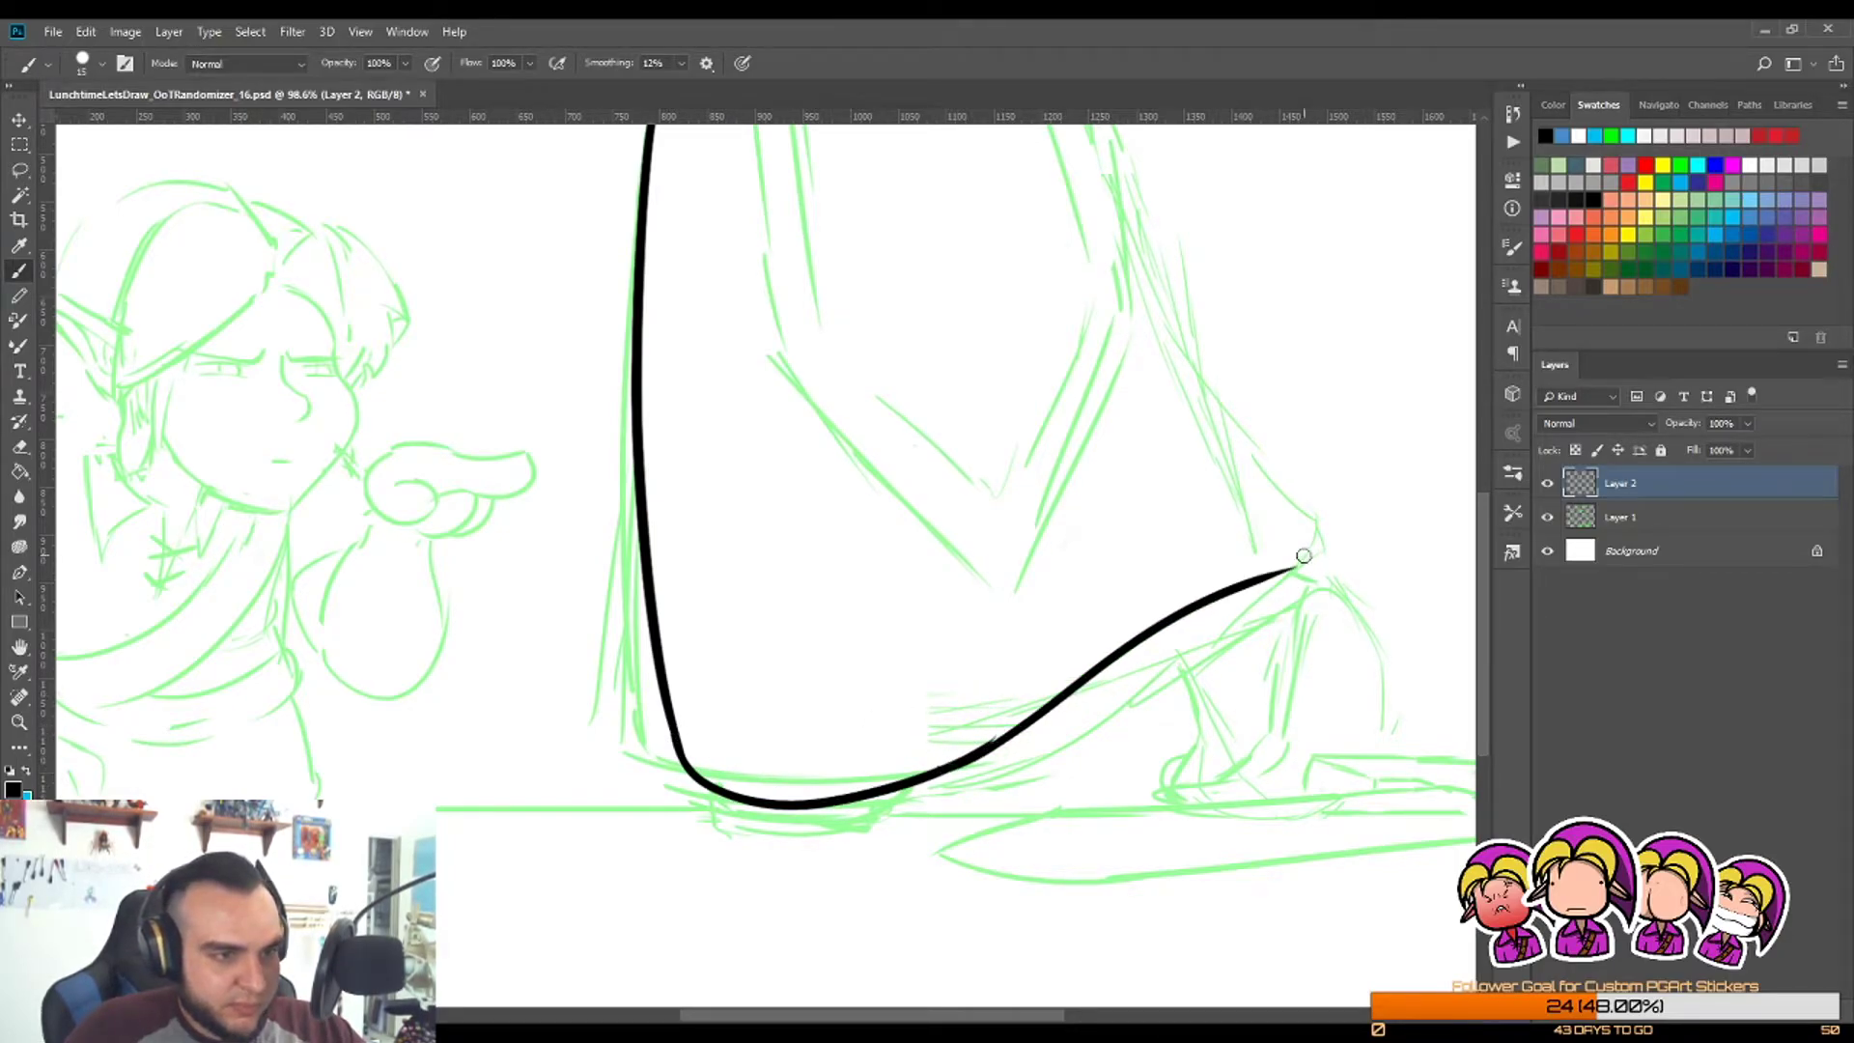
key("ctrl+z")
left_click_drag(956, 765, 1360, 597)
Step: Ink the skirt's right side from the belt's end down to the hem's flared tip, redrawing the stroke until it flows smoothly
key("z")
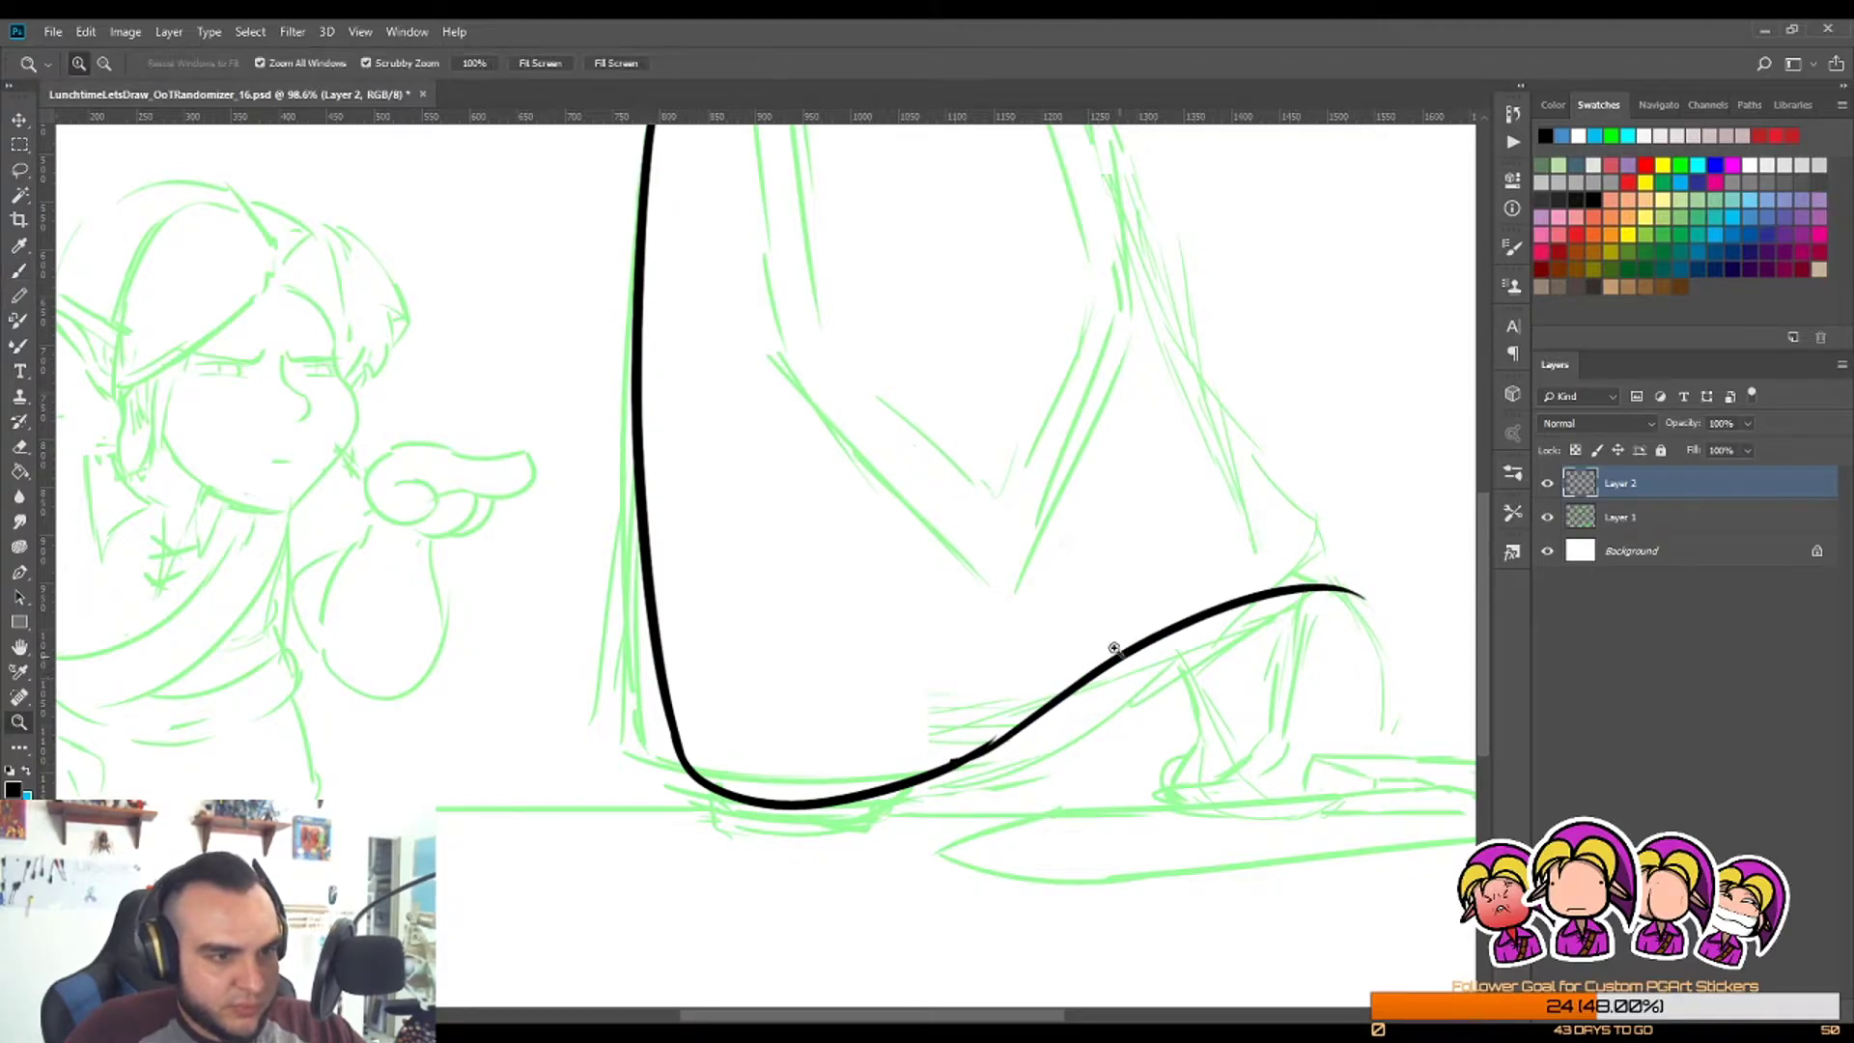
left_click_drag(1114, 646, 1099, 372)
left_click_drag(1004, 442, 1036, 439)
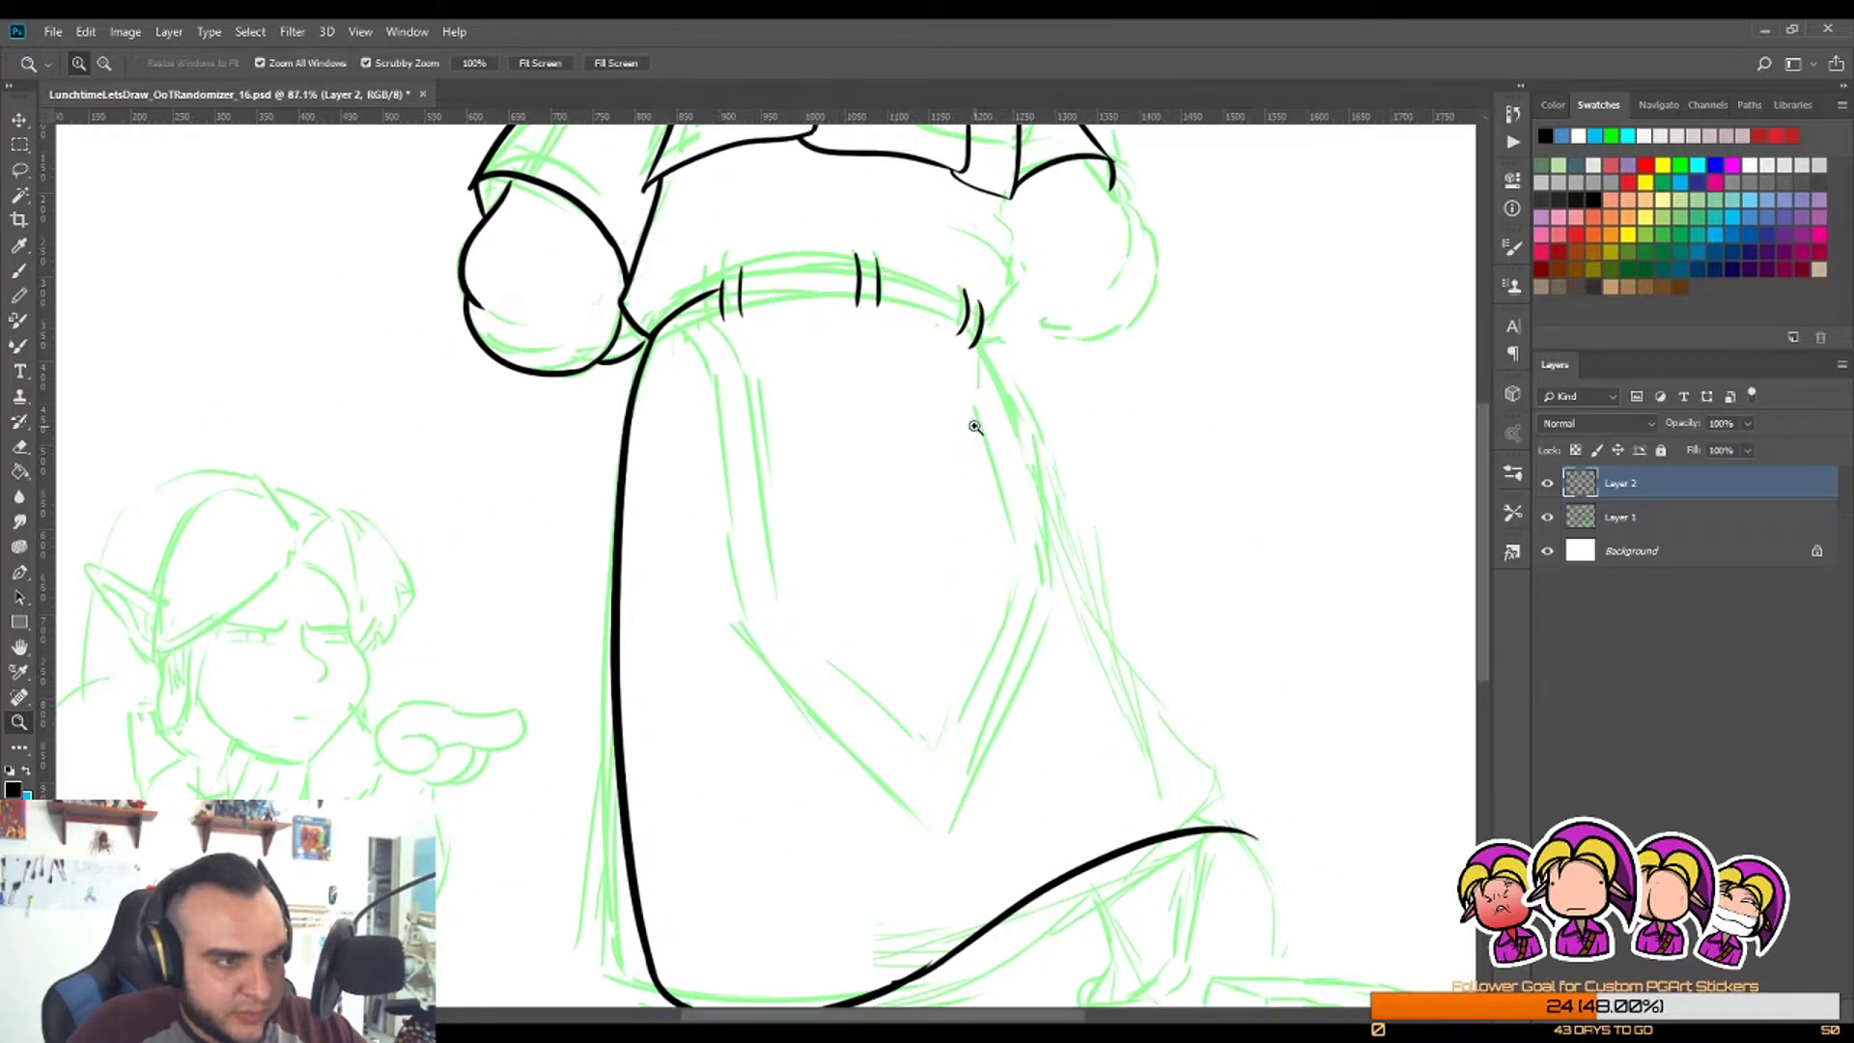
key("b")
left_click_drag(976, 350, 1052, 507)
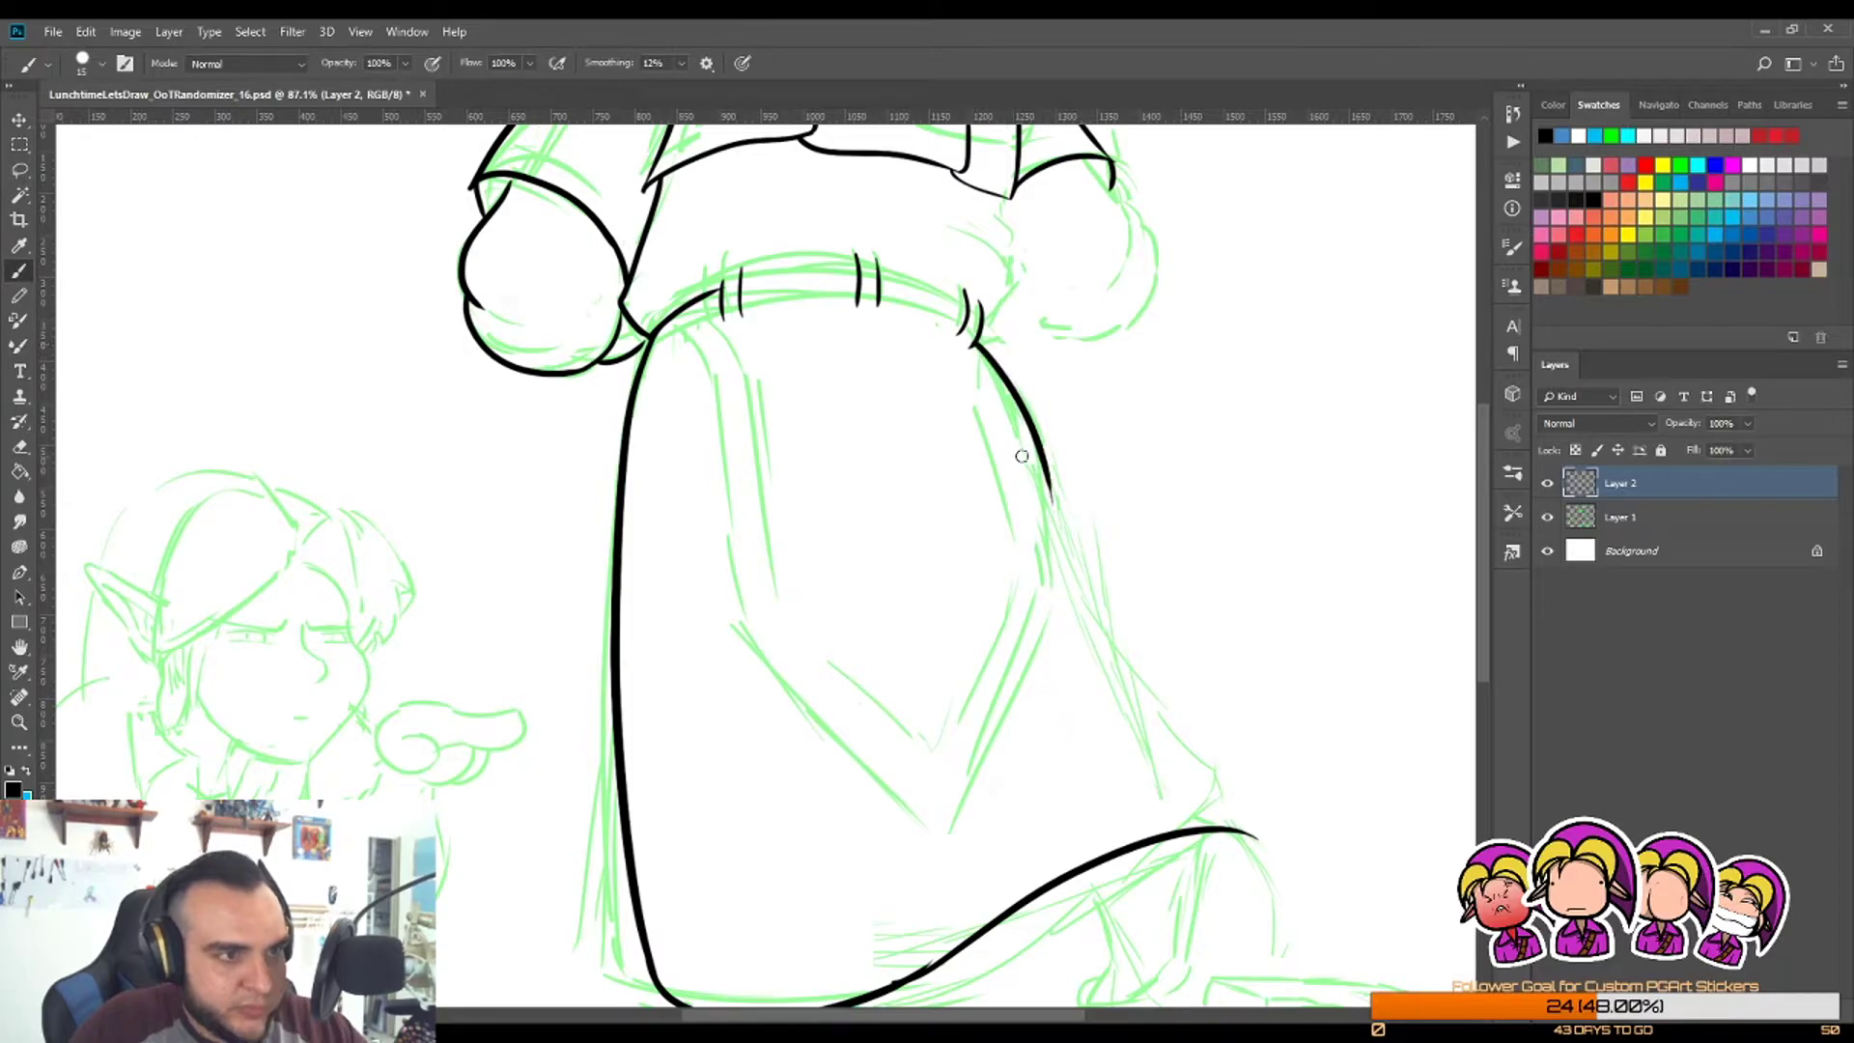
key("ctrl+z")
left_click_drag(975, 348, 1262, 868)
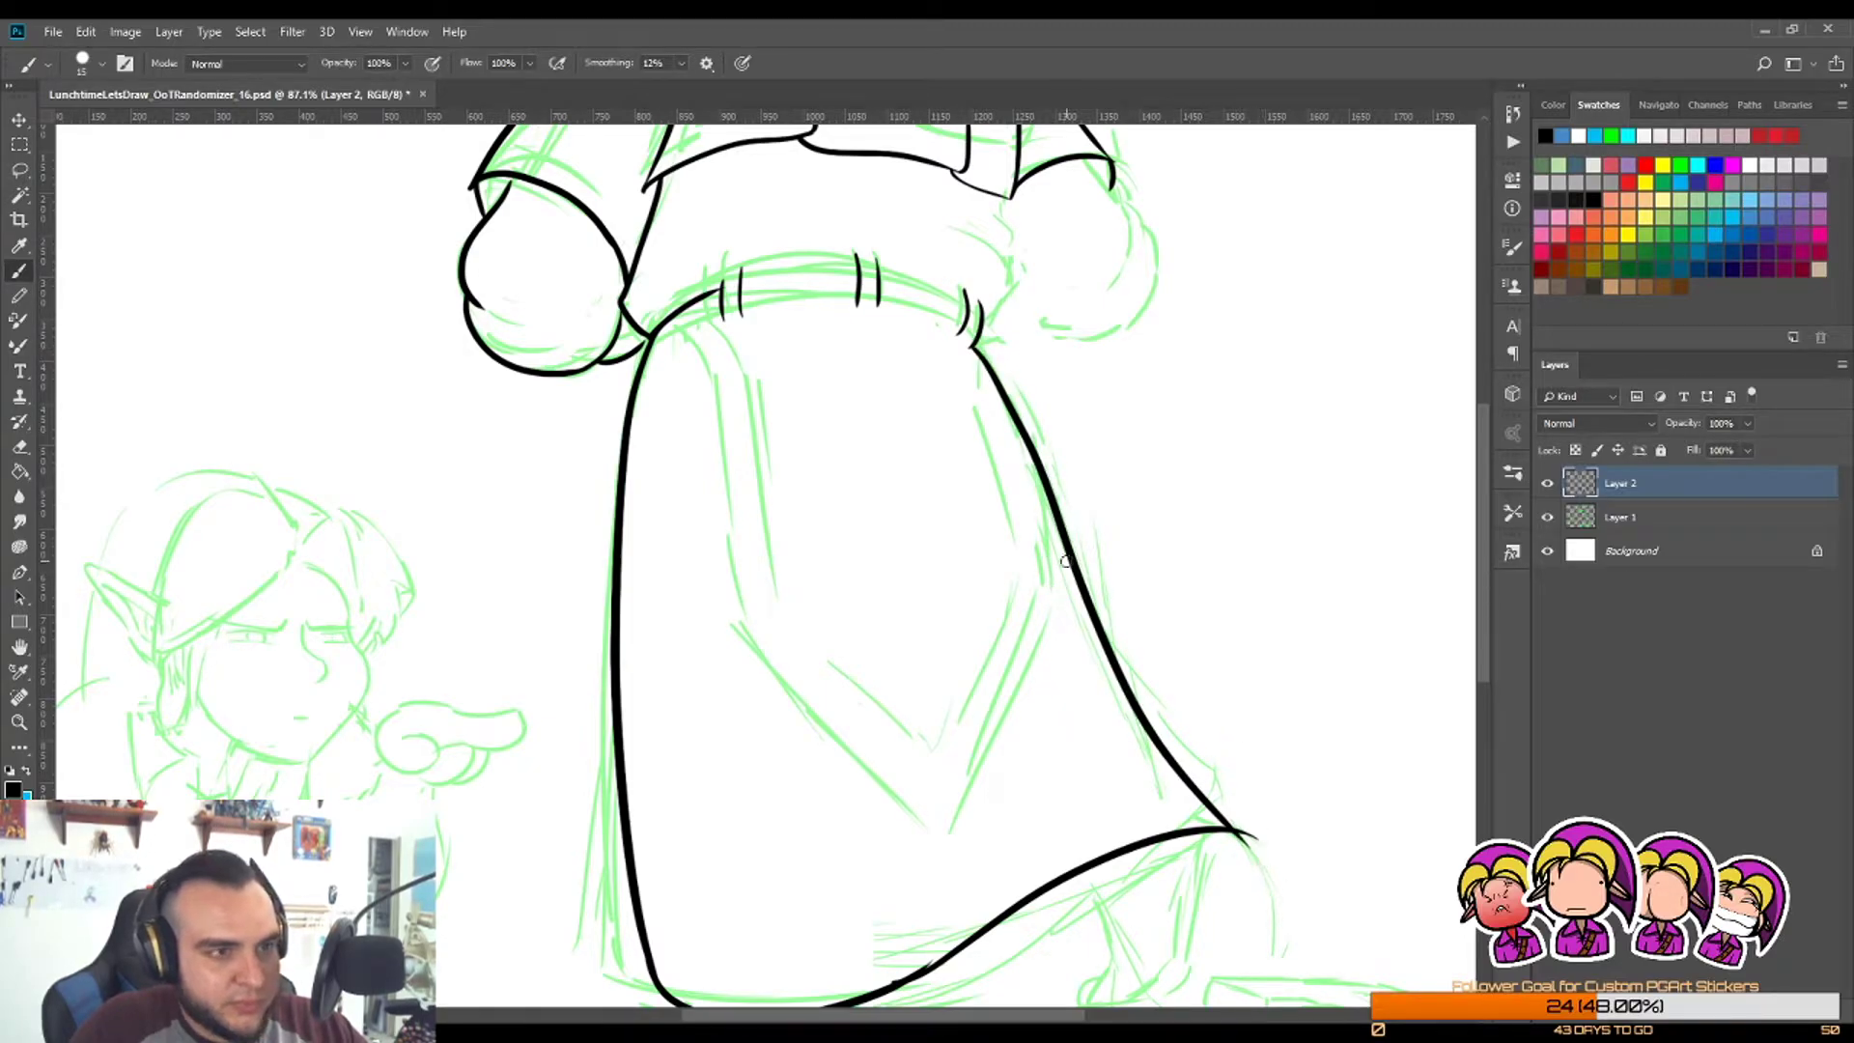
key("ctrl+z")
mouse_move(973, 346)
left_mouse_down()
mouse_move(1089, 610)
mouse_move(1271, 840)
left_mouse_up()
Step: Try to ink the torso's right side as two curves running from the bodice hem down to the belt's end
key("z")
mouse_move(1128, 600)
left_mouse_down()
mouse_move(1044, 678)
mouse_move(1103, 462)
left_mouse_up()
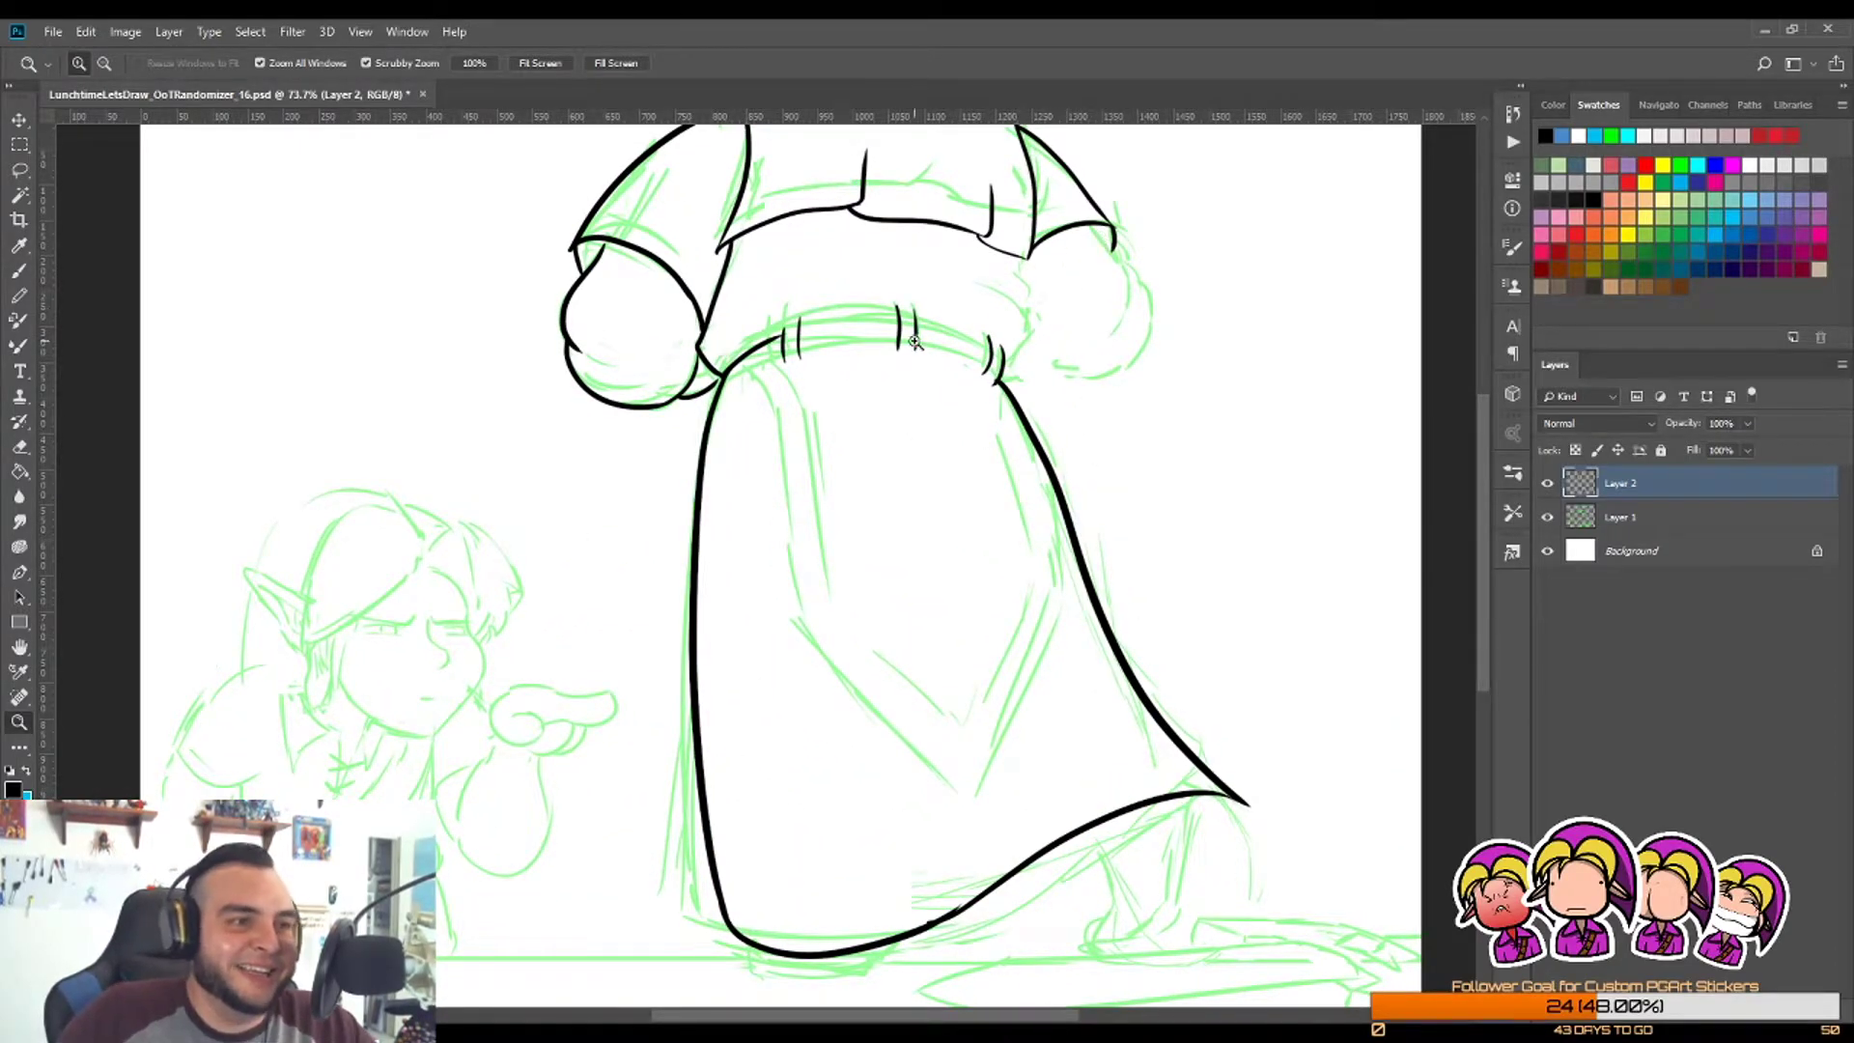
mouse_move(1120, 280)
left_mouse_down()
mouse_move(1200, 228)
mouse_move(1275, 231)
left_mouse_up()
key("b")
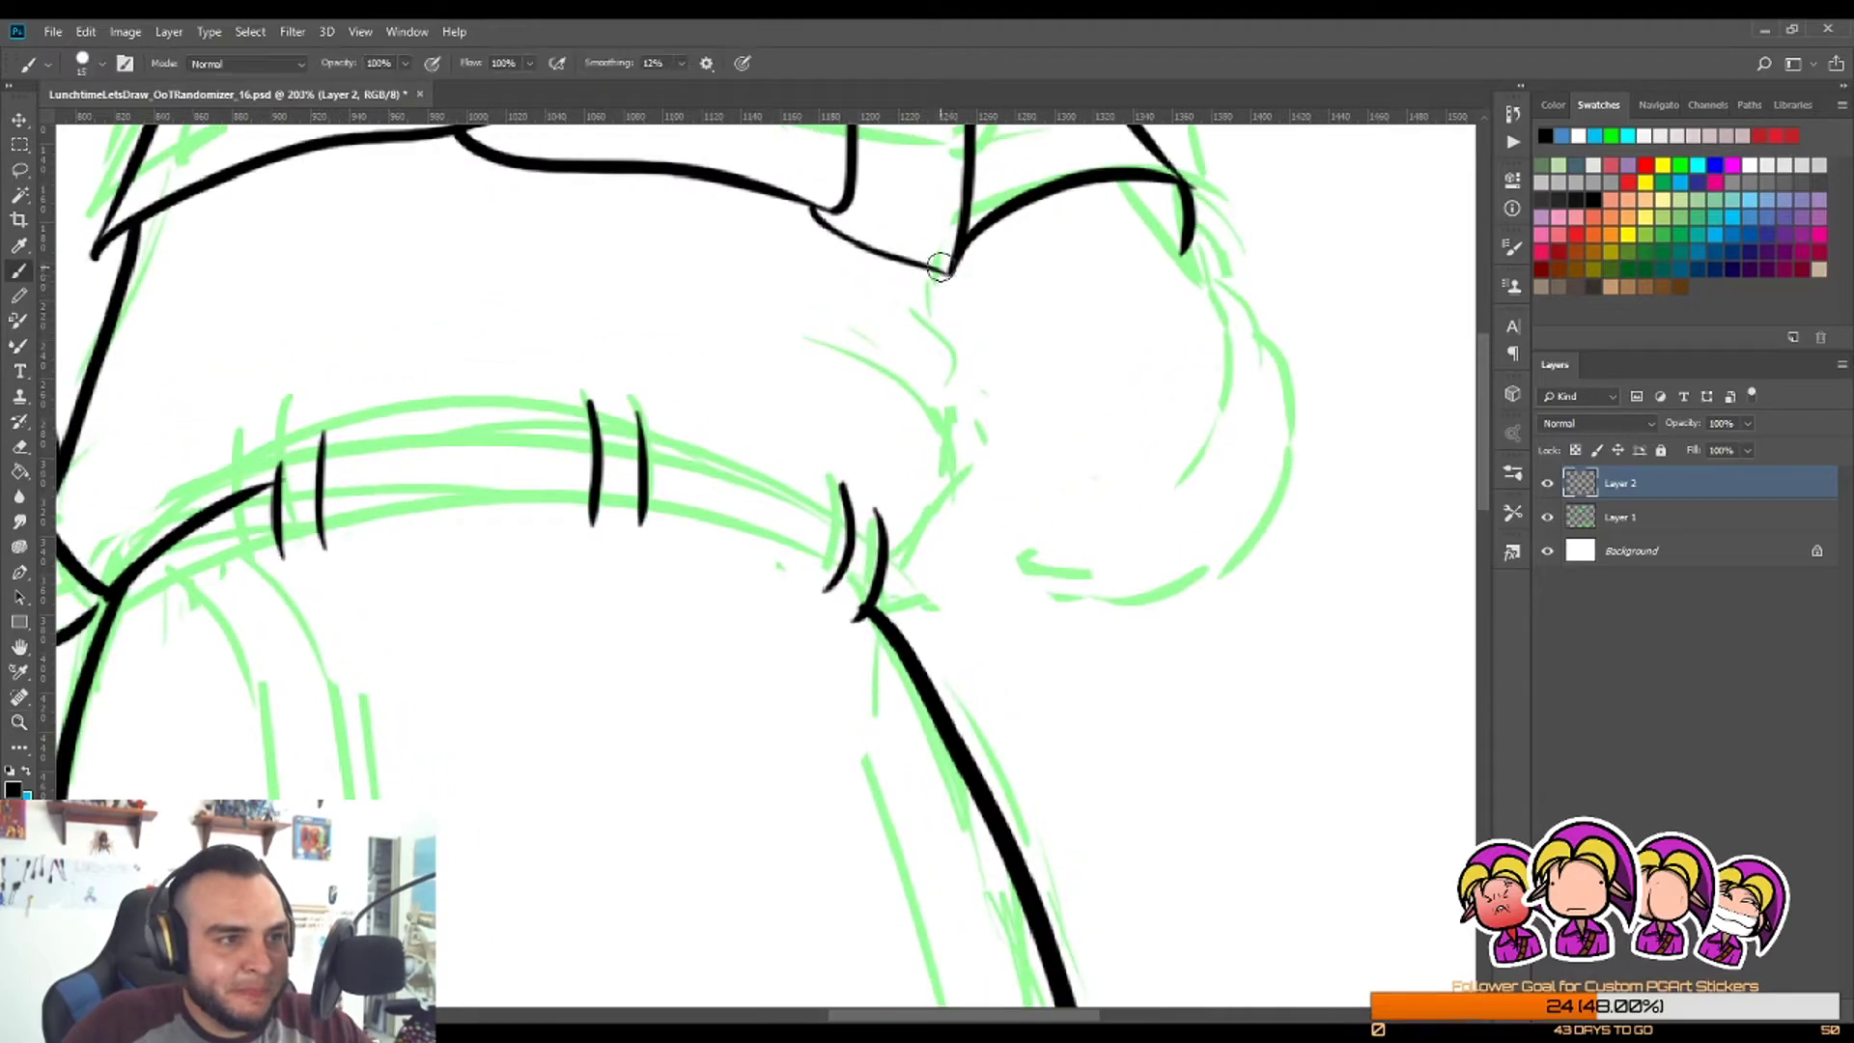
left_click_drag(925, 268, 971, 415)
key("ctrl+z")
mouse_move(922, 274)
left_mouse_down()
mouse_move(923, 479)
mouse_move(961, 435)
mouse_move(882, 558)
left_mouse_up()
key("ctrl+z")
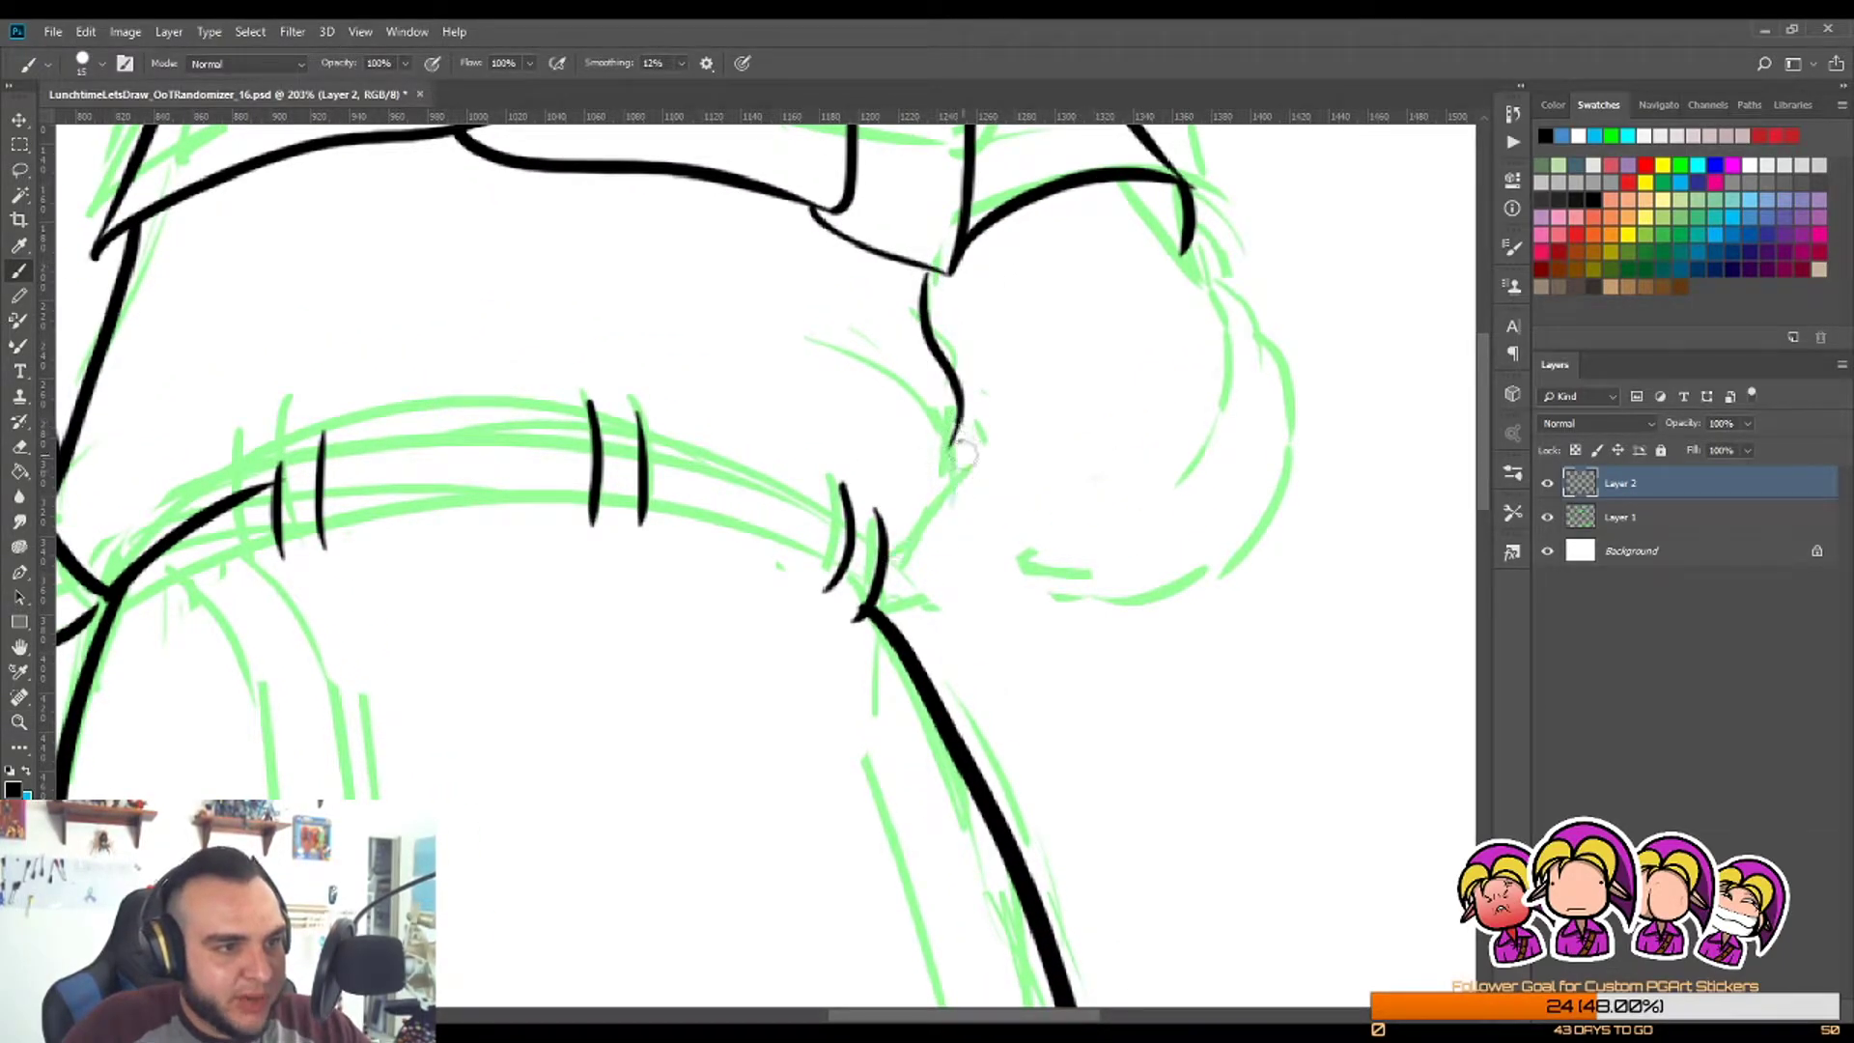
left_click_drag(963, 447, 887, 600)
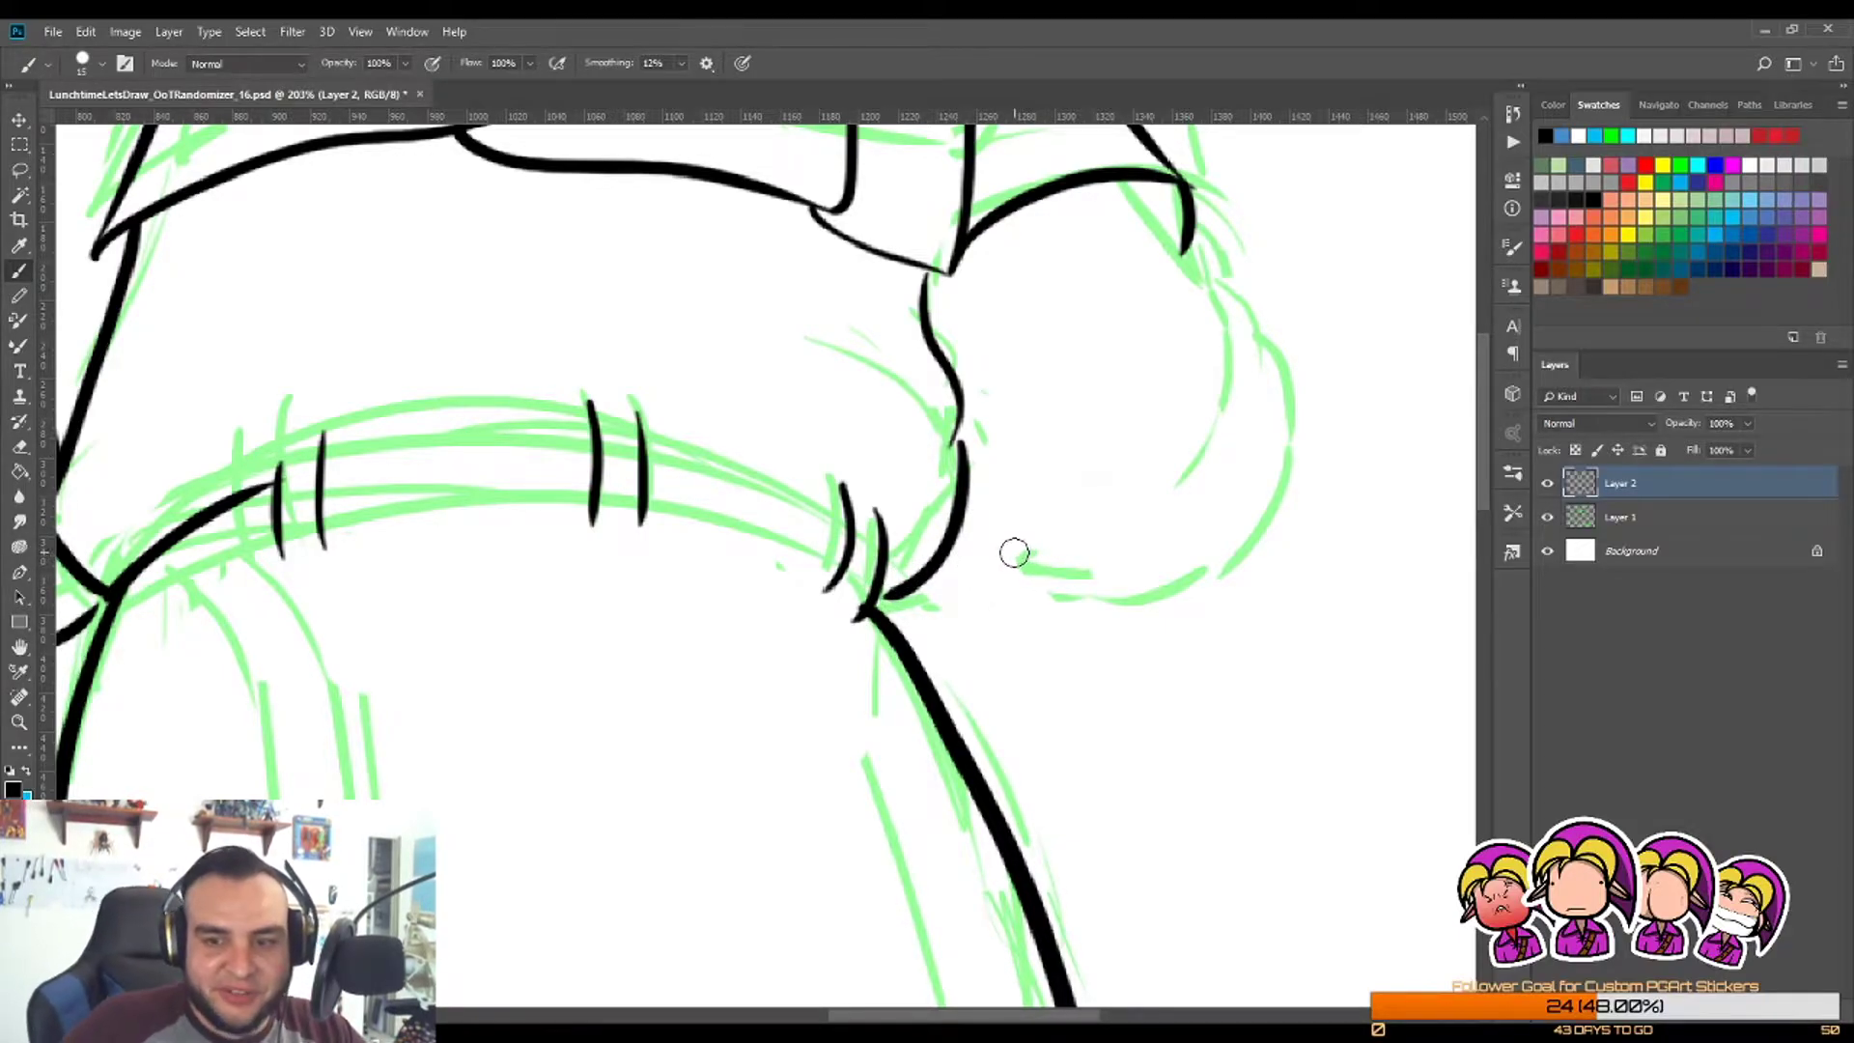
Step: Undo the two curves on the torso's right side
key("z")
left_click_drag(923, 435, 859, 436)
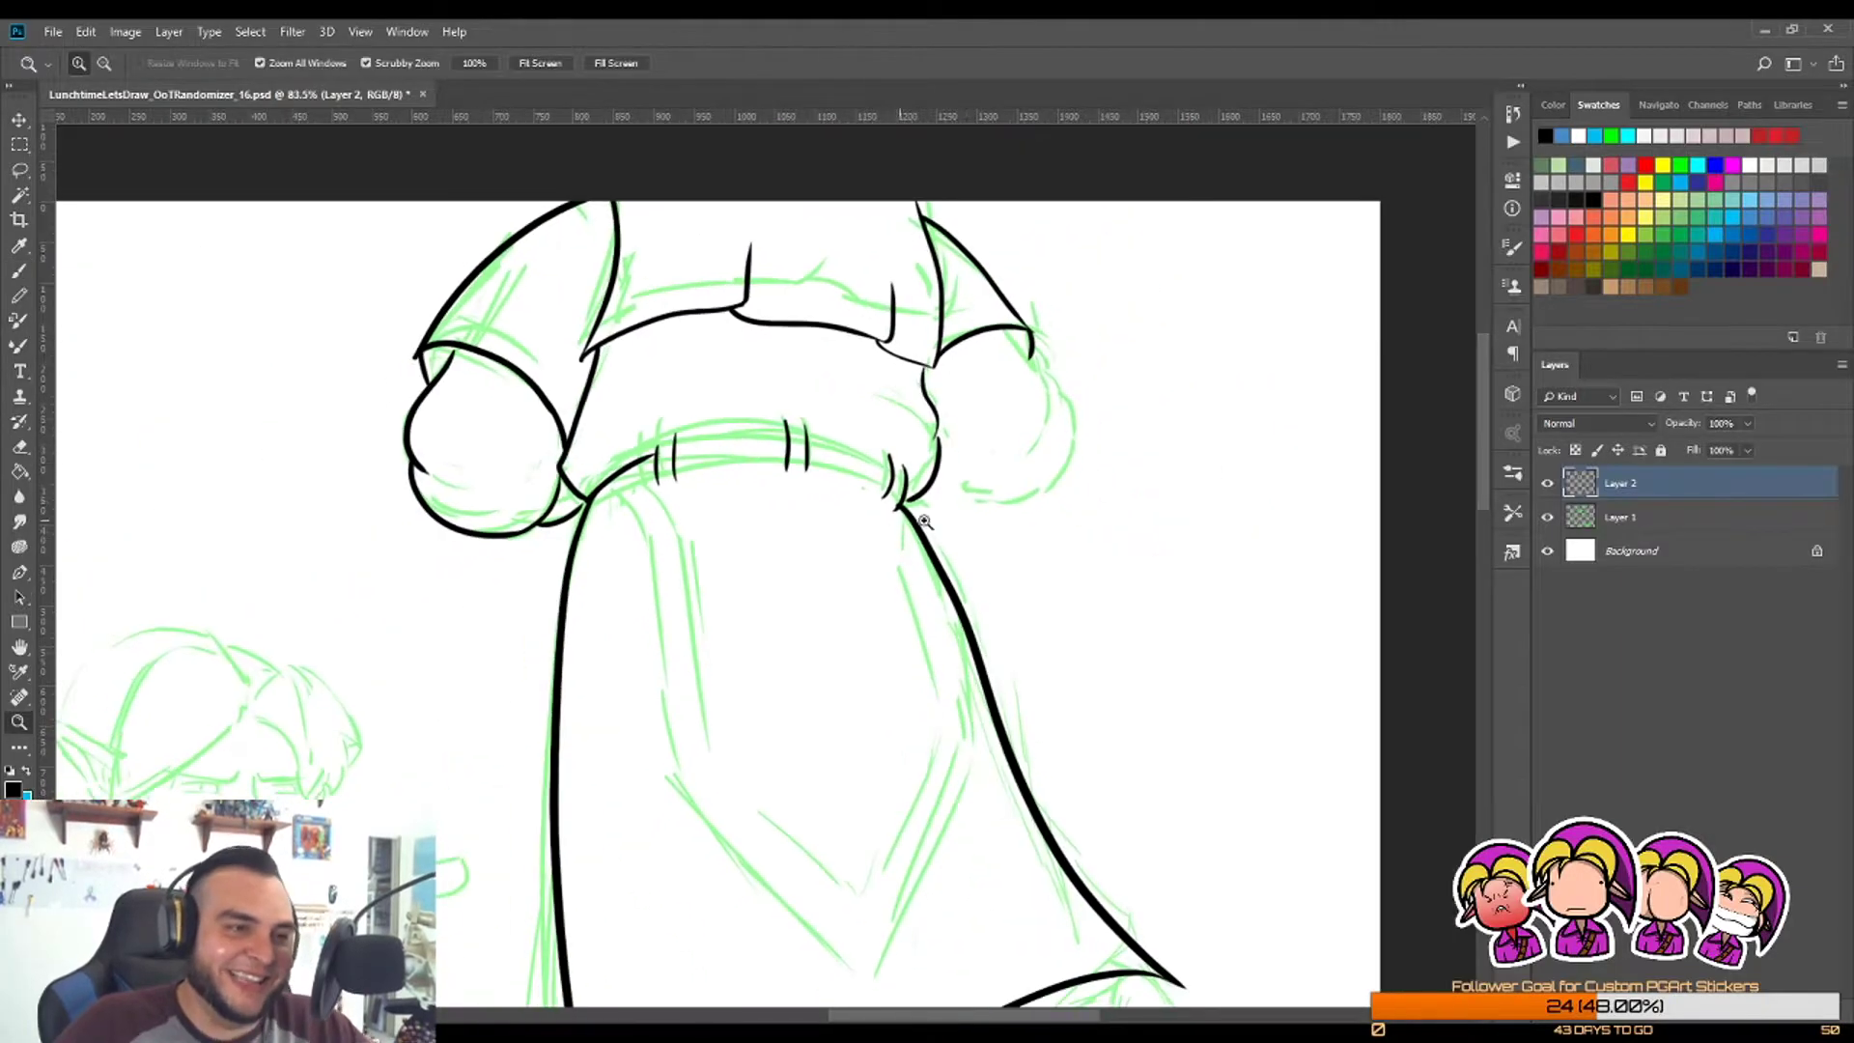
left_click_drag(960, 470, 1018, 472)
key("ctrl+z")
left_click_drag(886, 444, 944, 414)
key("ctrl+z")
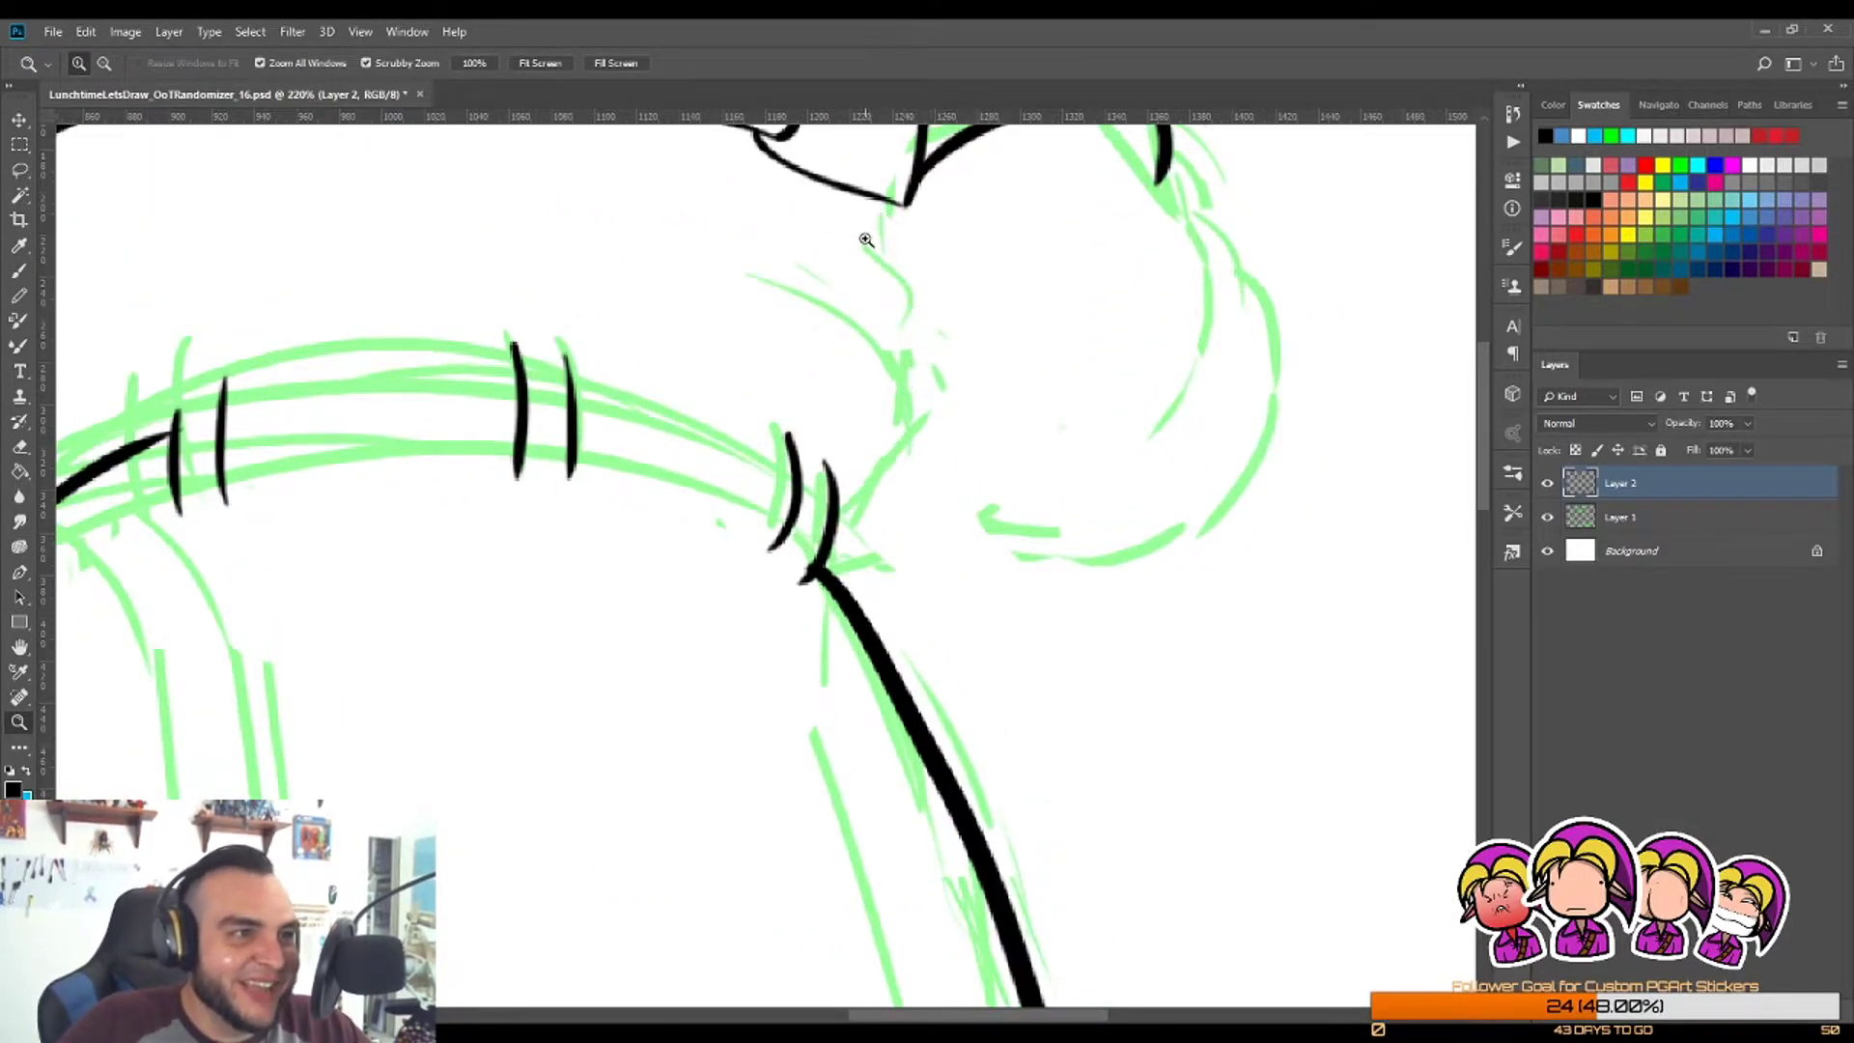
Step: Try a wavy line with a rounded bulge below it for the torso's right side, and undo both strokes
key("b")
mouse_move(874, 199)
left_mouse_down()
mouse_move(890, 469)
mouse_move(857, 566)
mouse_move(829, 564)
left_mouse_up()
key("ctrl+z")
left_click_drag(900, 468, 833, 589)
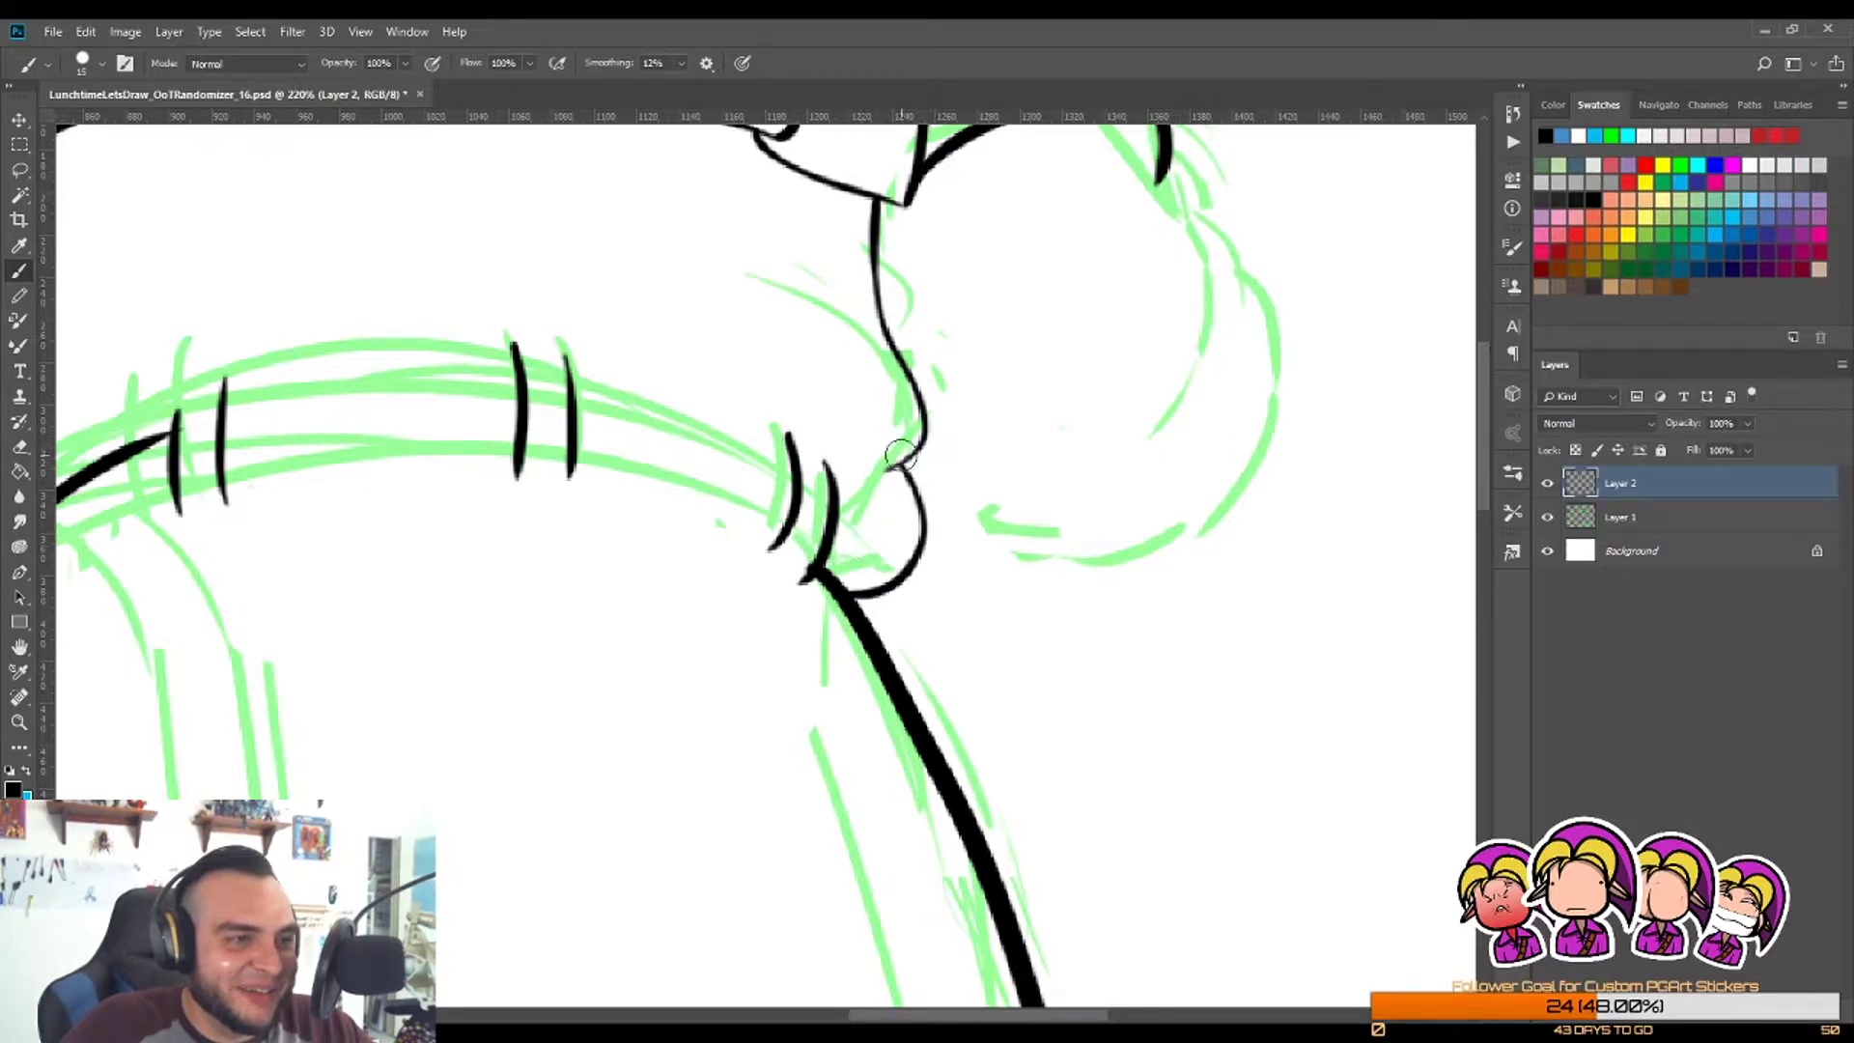
key("z")
mouse_move(917, 391)
left_mouse_down()
mouse_move(786, 522)
mouse_move(896, 469)
left_mouse_up()
key("ctrl+alt+z")
key("ctrl+alt+z")
Step: Ink the torso's right side with a short wavy upper line and an overlapping lower curve that meets the belt's end
mouse_move(884, 367)
left_mouse_down()
mouse_move(895, 272)
mouse_move(888, 499)
left_mouse_up()
key("b")
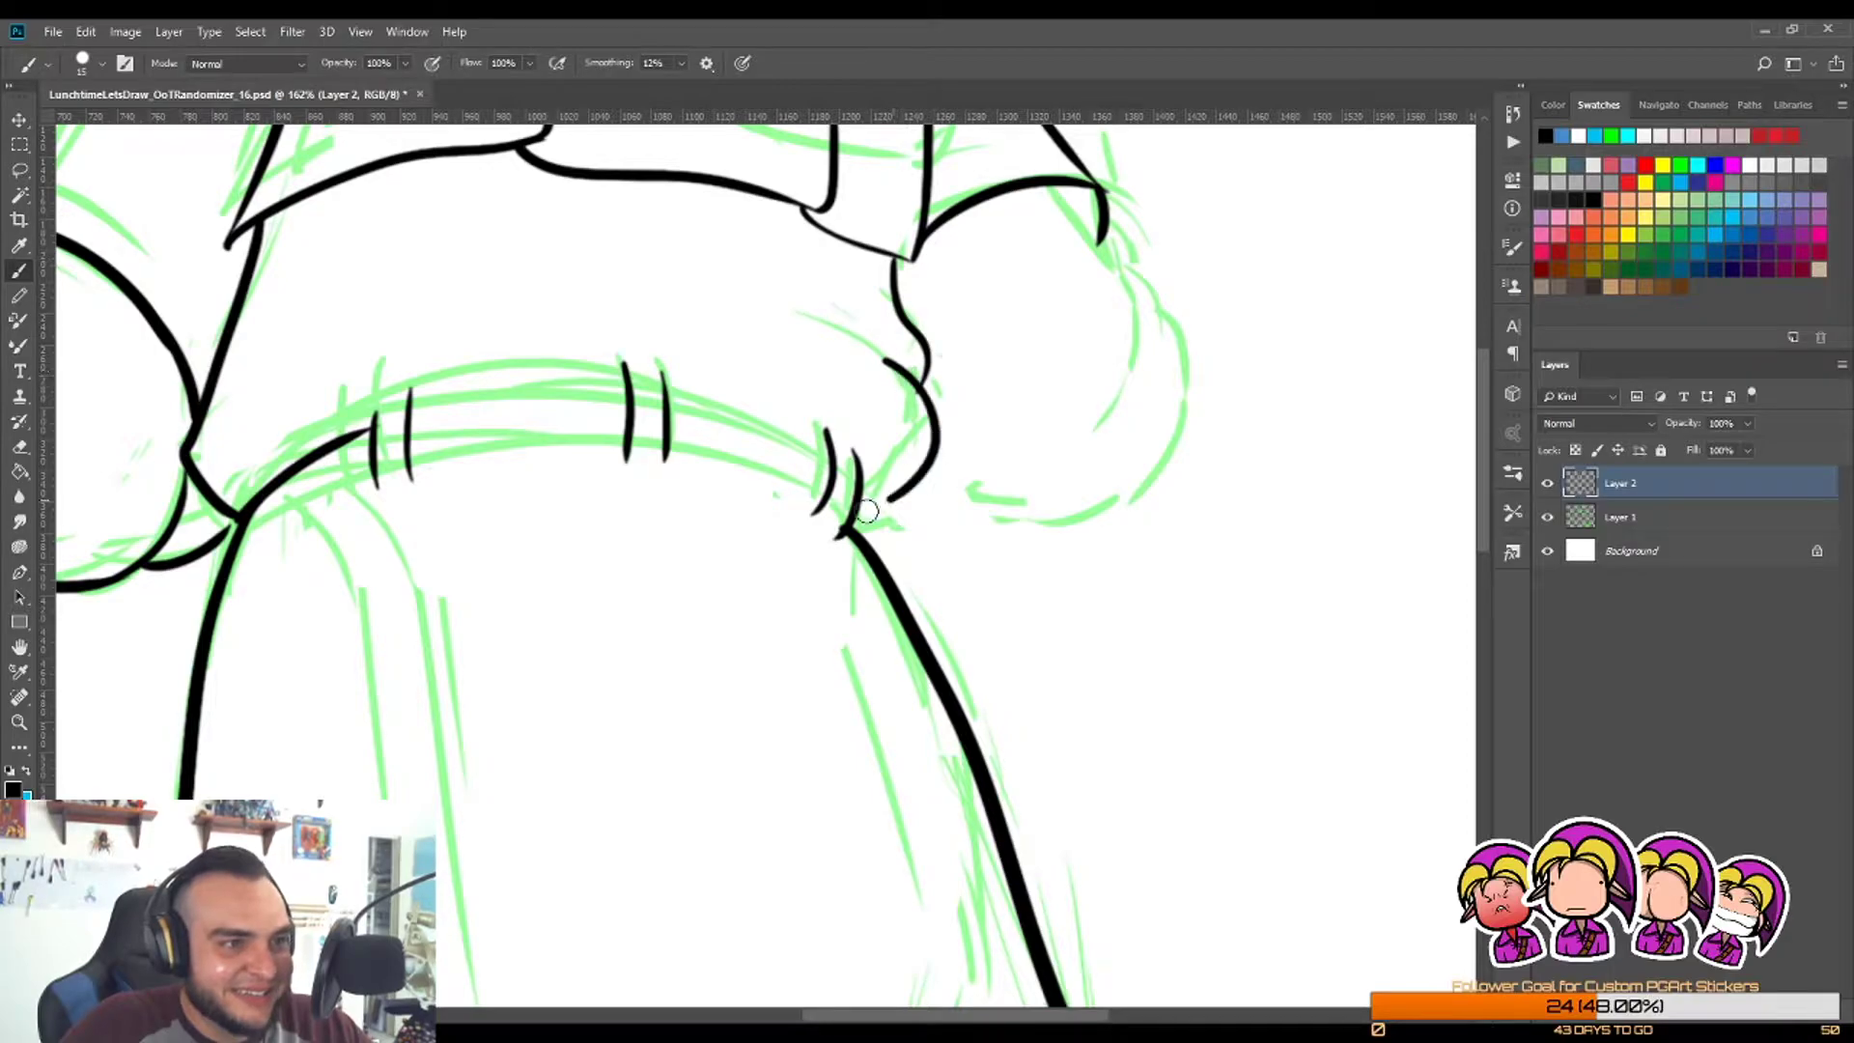
key("ctrl+z")
mouse_move(881, 355)
left_mouse_down()
mouse_move(927, 418)
mouse_move(904, 495)
mouse_move(812, 559)
mouse_move(940, 426)
left_mouse_up()
key("z")
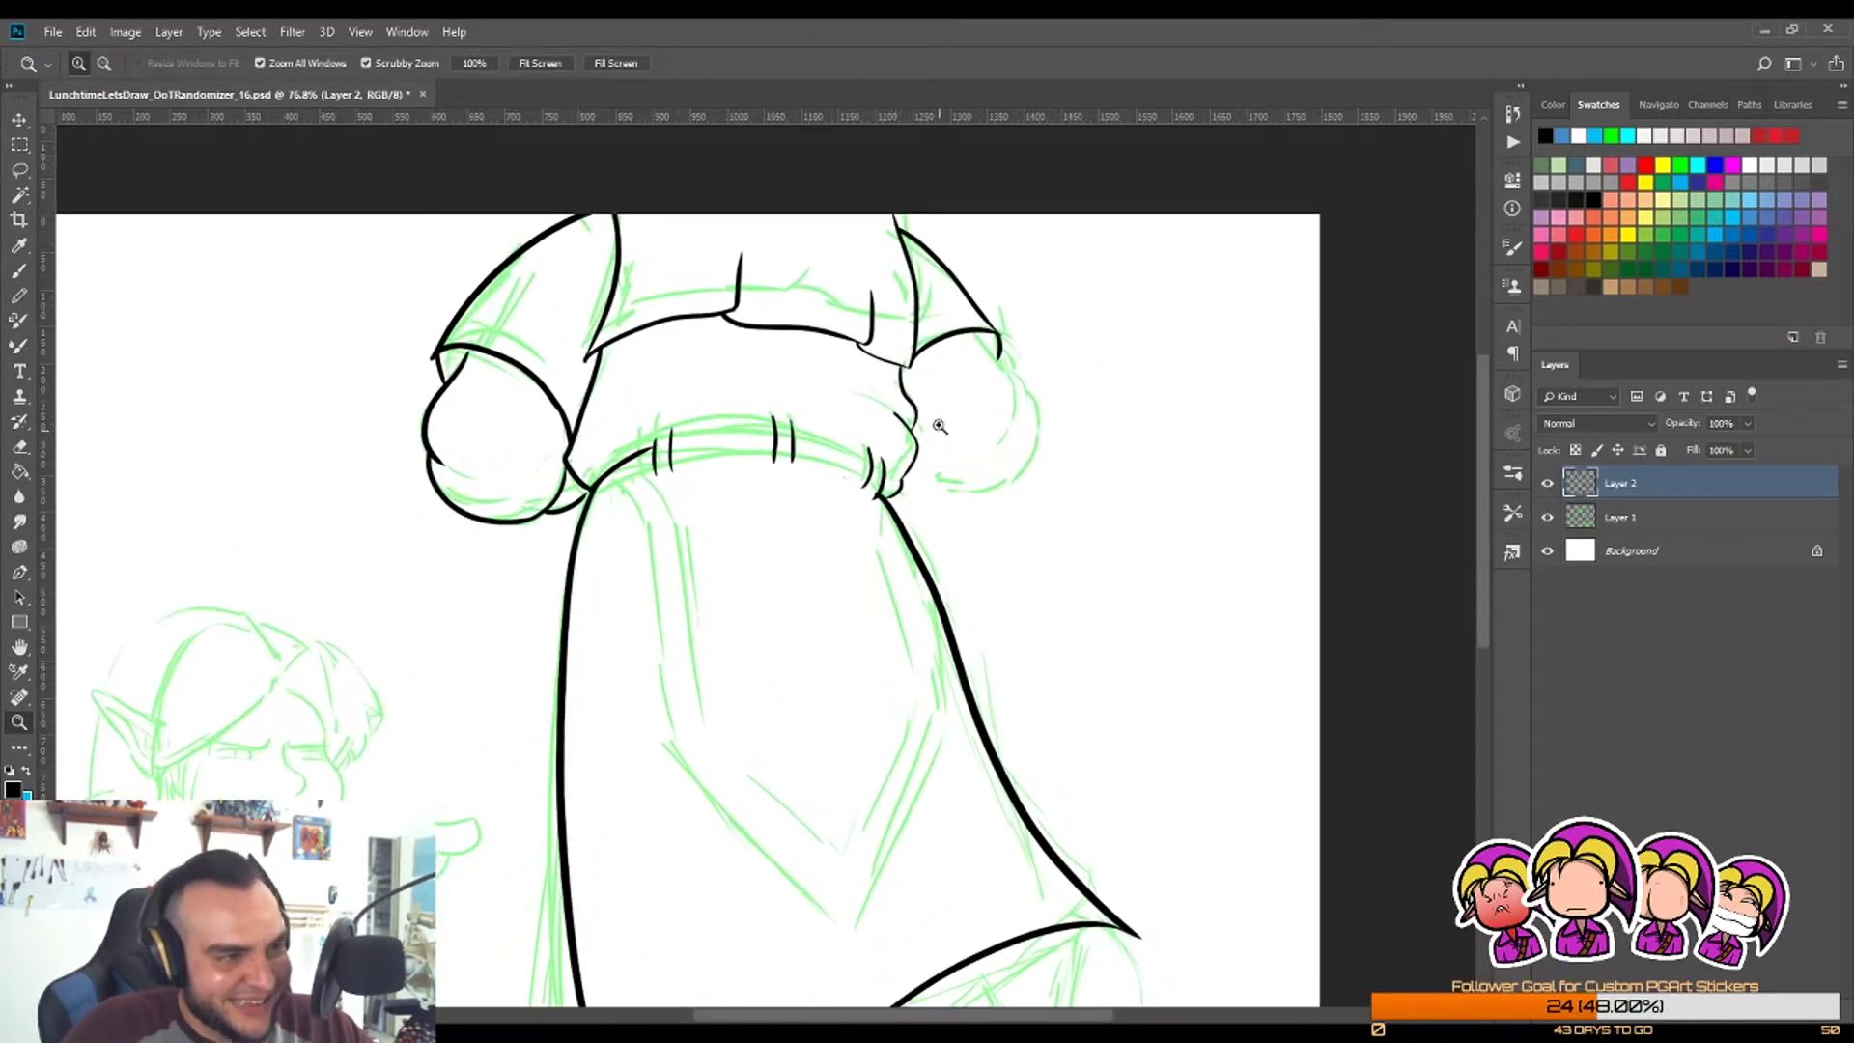
left_click_drag(881, 491, 977, 464)
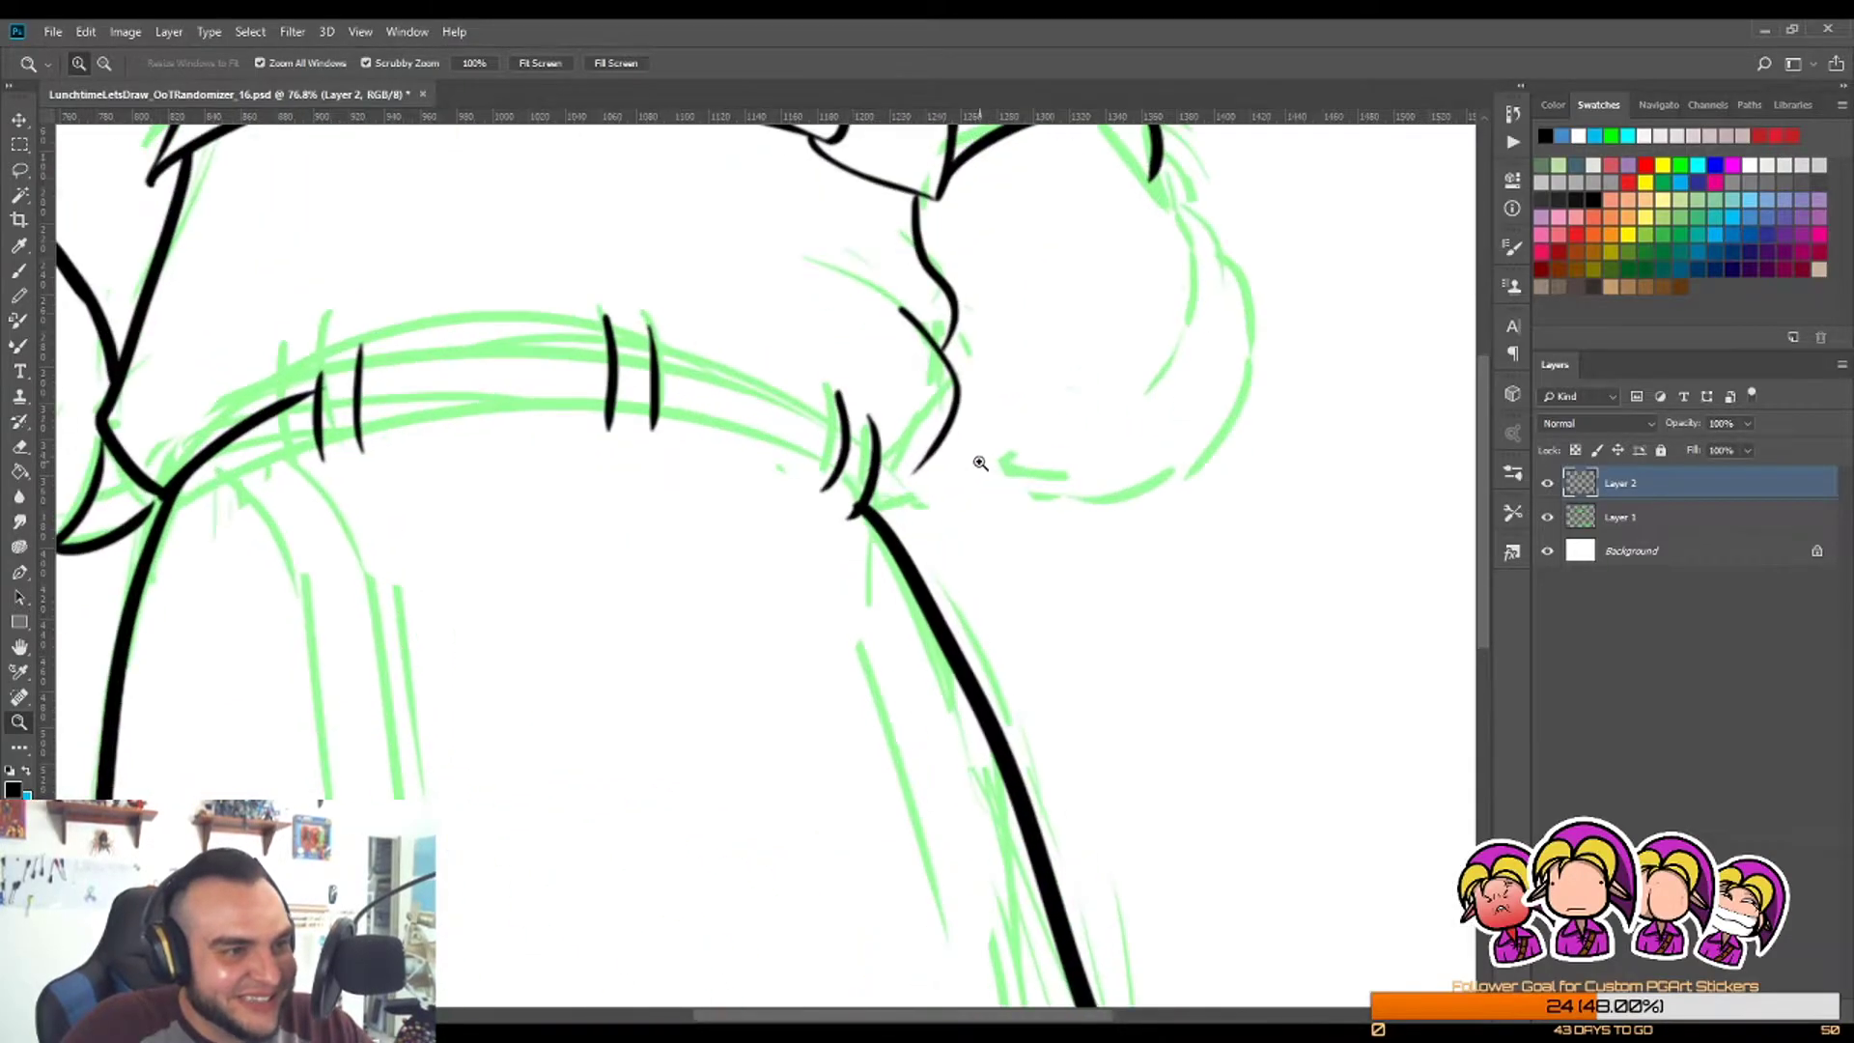
key("b")
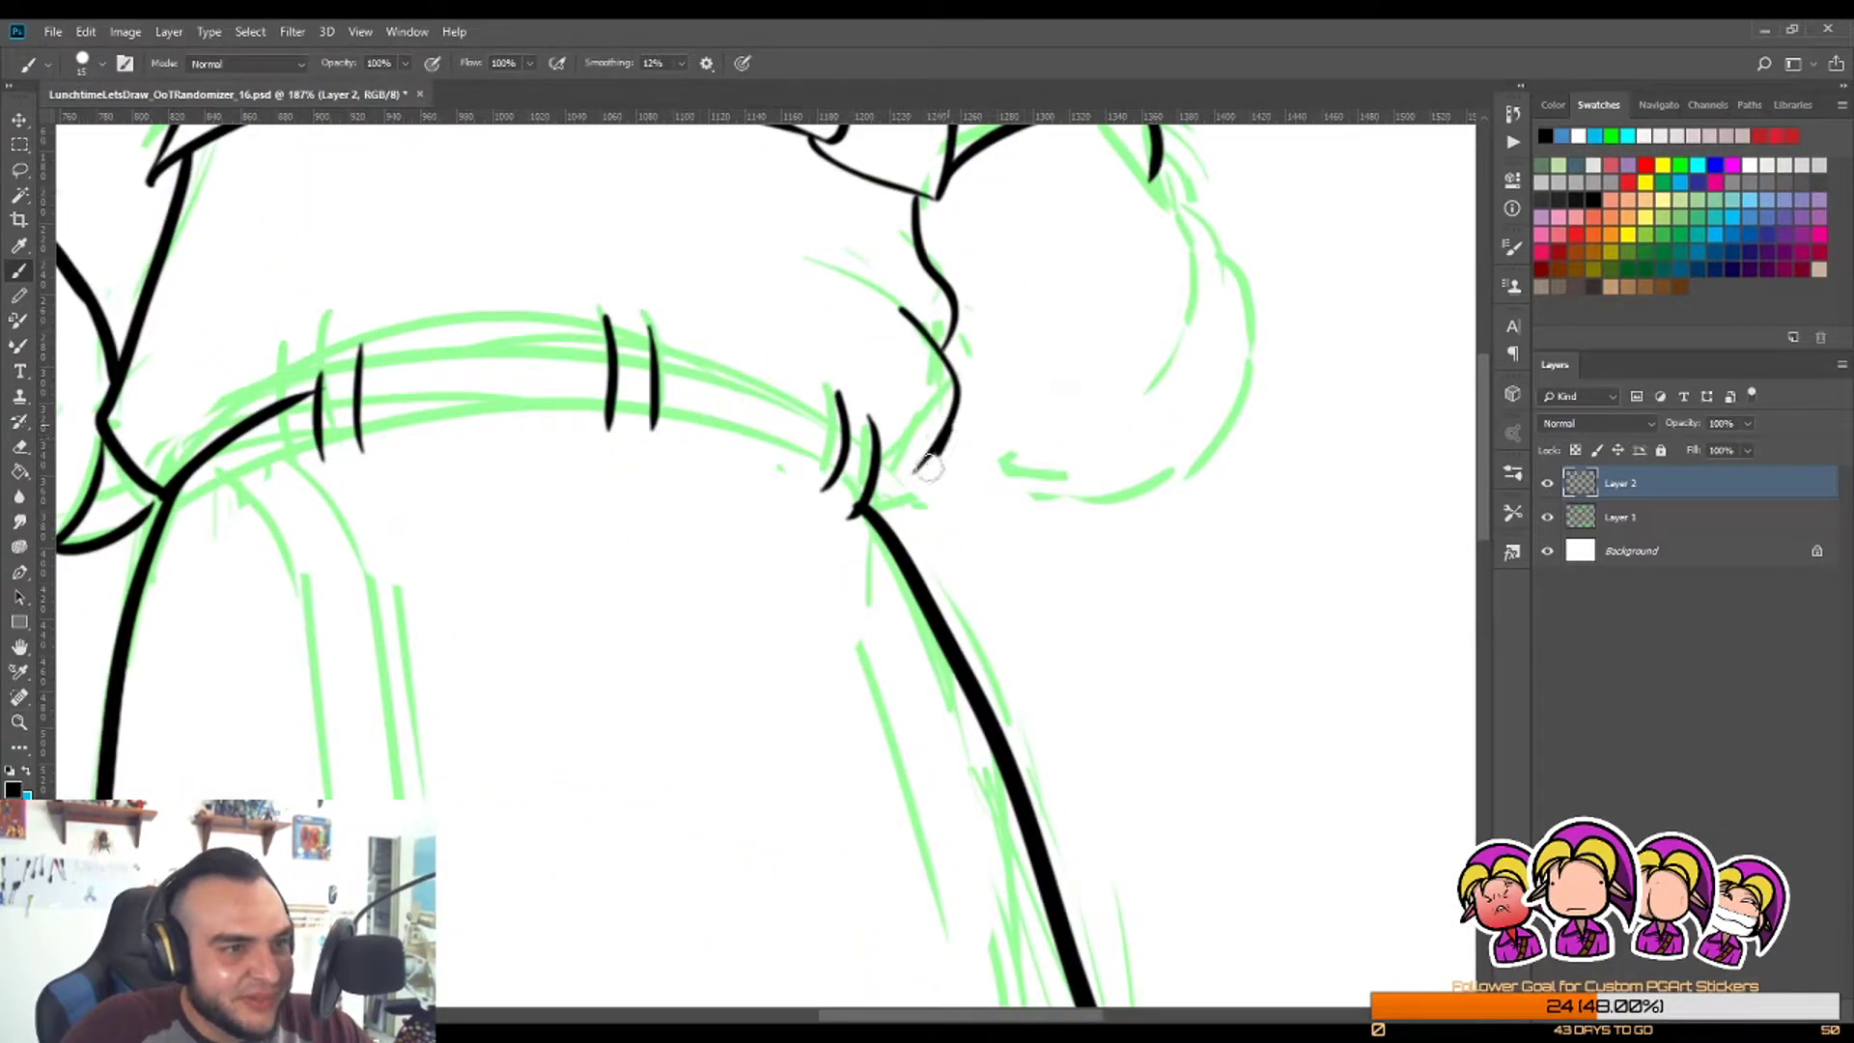
key("ctrl+z")
key("z")
left_click_drag(954, 440, 913, 370)
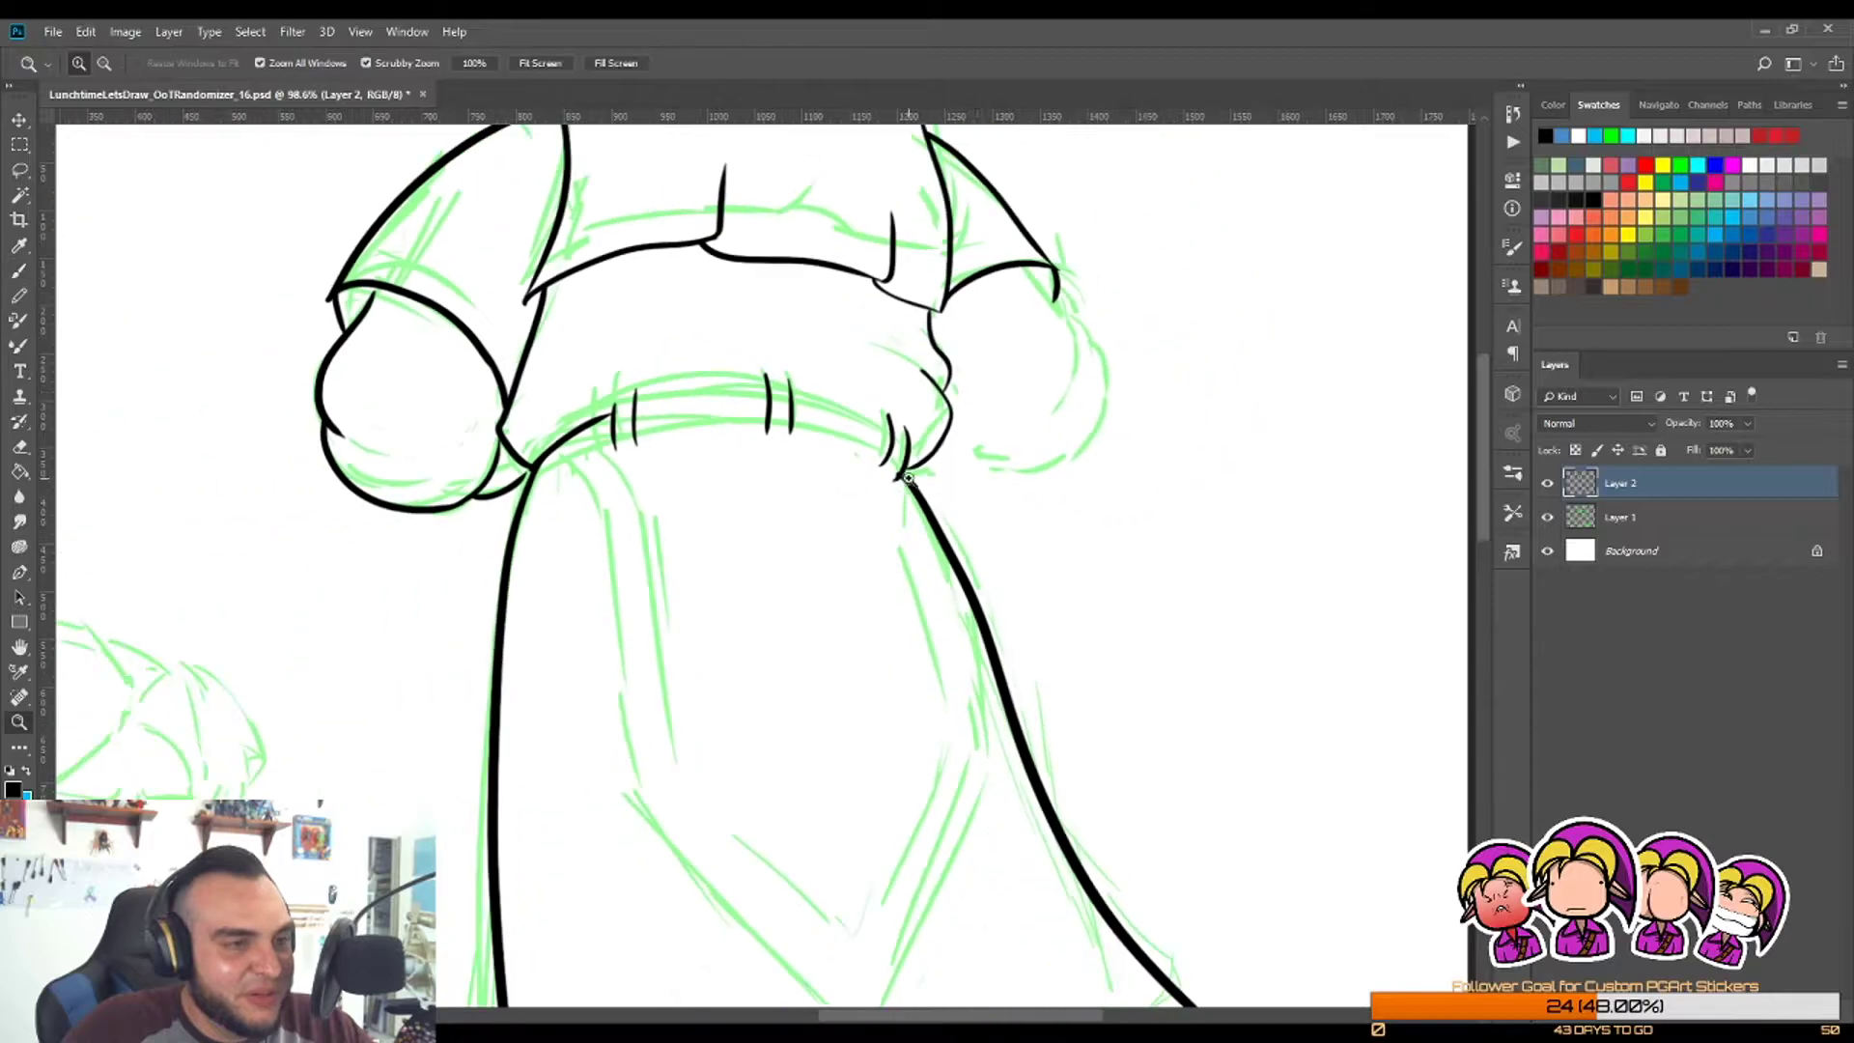
Step: Ink the right rounded puff's inner fold line and its outer side curving down from the cuff, redrawing the outer curve until it fits
mouse_move(1004, 330)
left_mouse_down()
mouse_move(1089, 290)
mouse_move(1068, 406)
left_mouse_up()
key("b")
mouse_move(1079, 335)
left_mouse_down()
mouse_move(1139, 473)
mouse_move(1053, 550)
left_mouse_up()
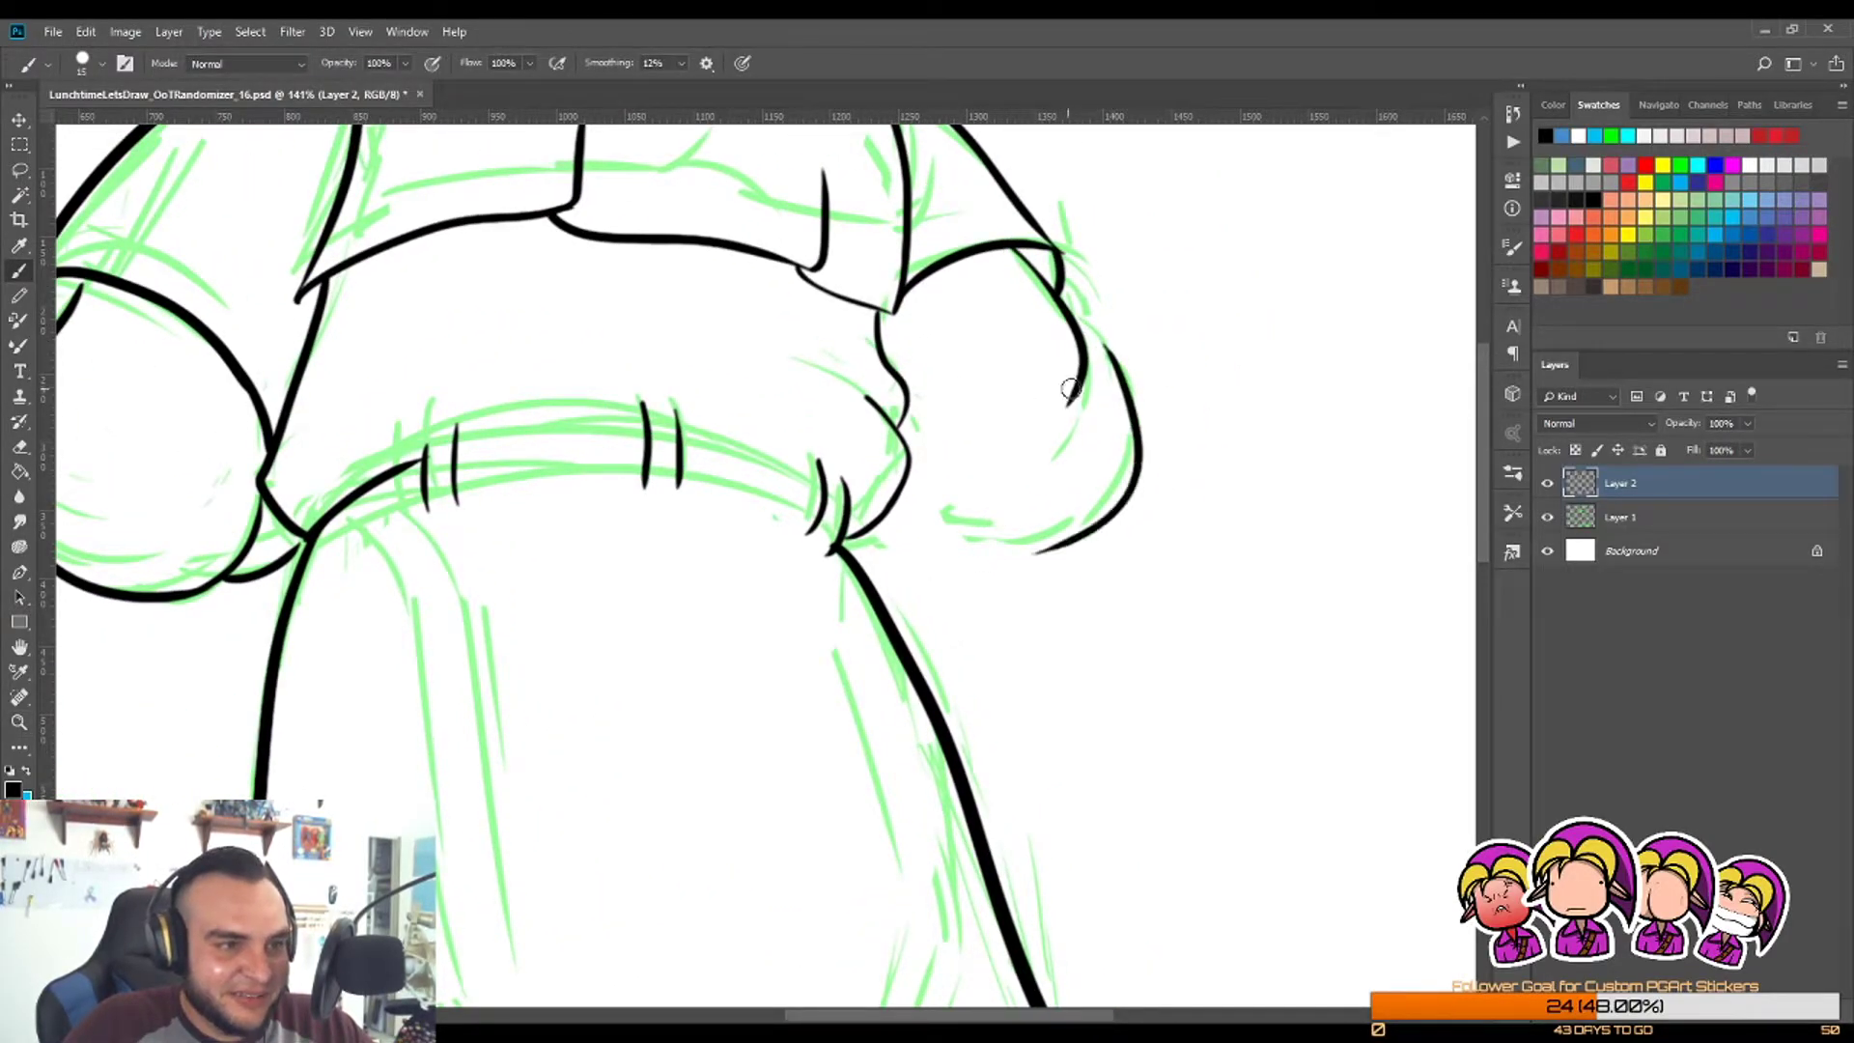
key("ctrl+z")
left_click_drag(1079, 340, 1052, 550)
key("ctrl+z")
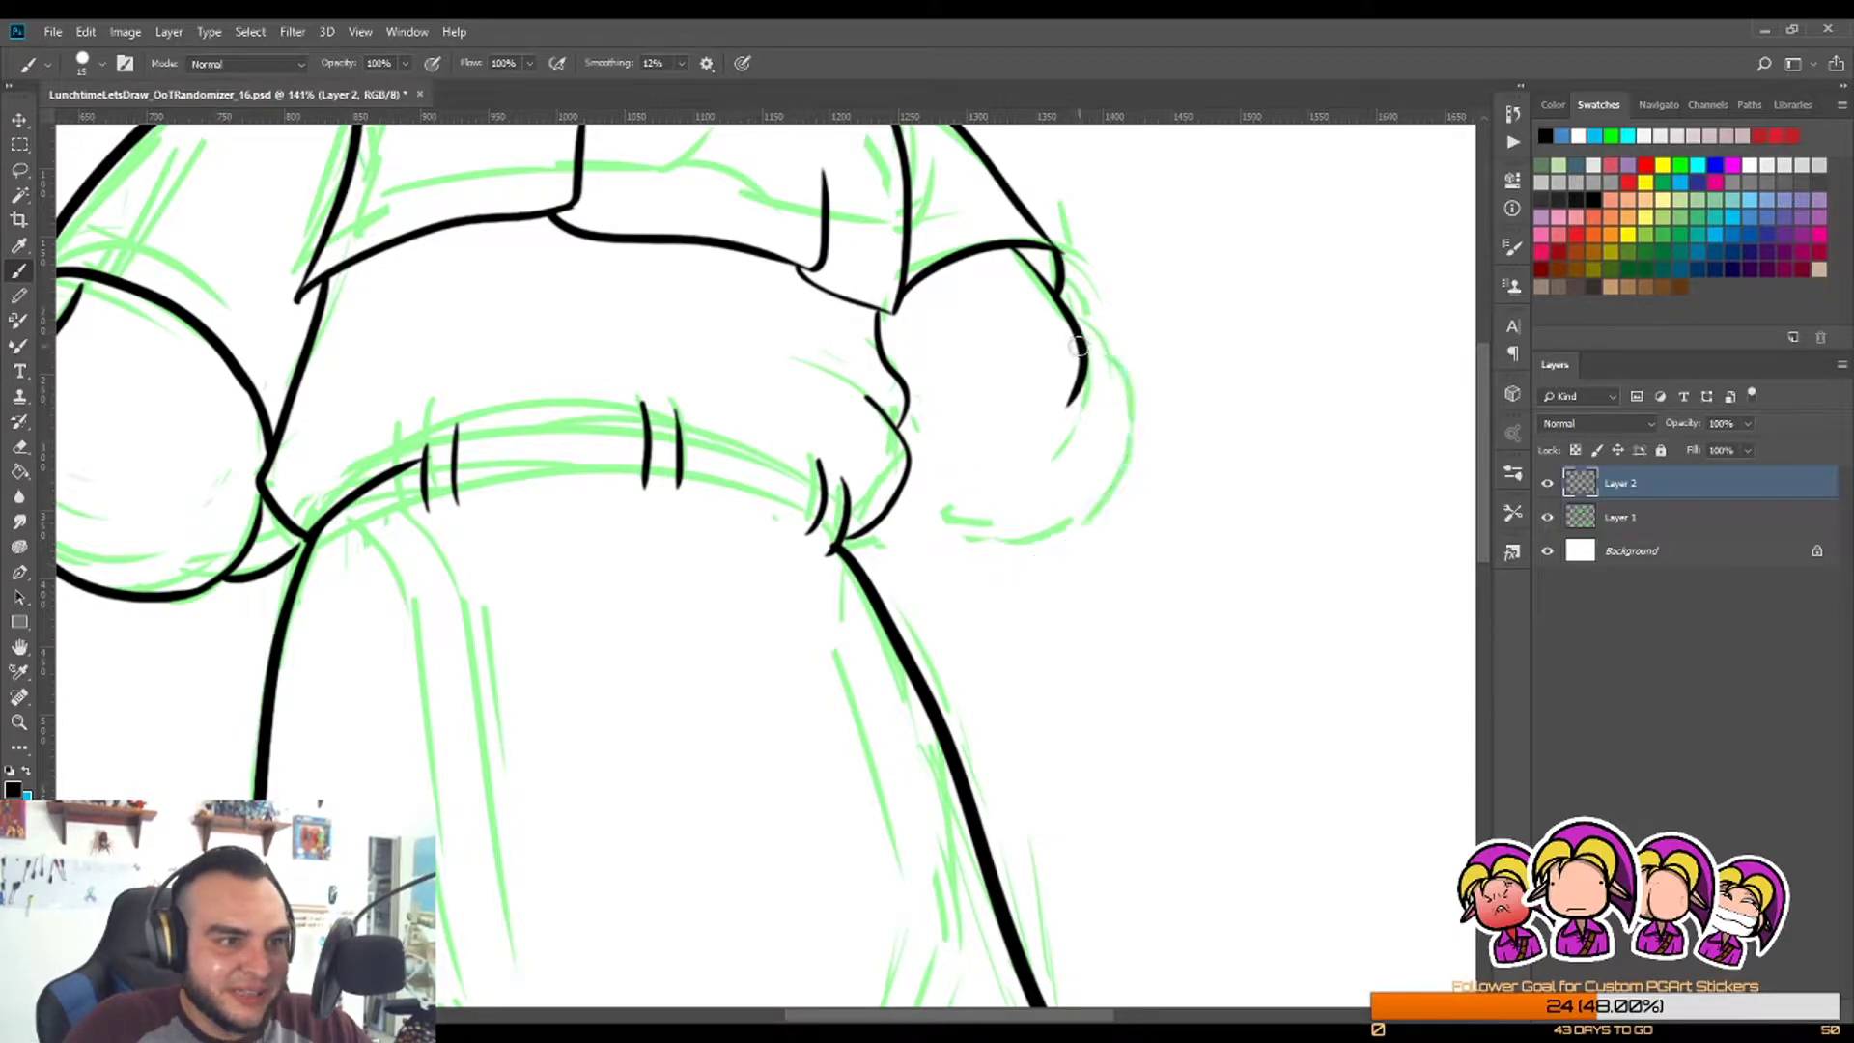
left_click_drag(1078, 340, 1038, 539)
Step: Close the right puff's underside with a curve from the waist to its outer side, redrawing until the strokes join
left_click_drag(910, 454, 1019, 541)
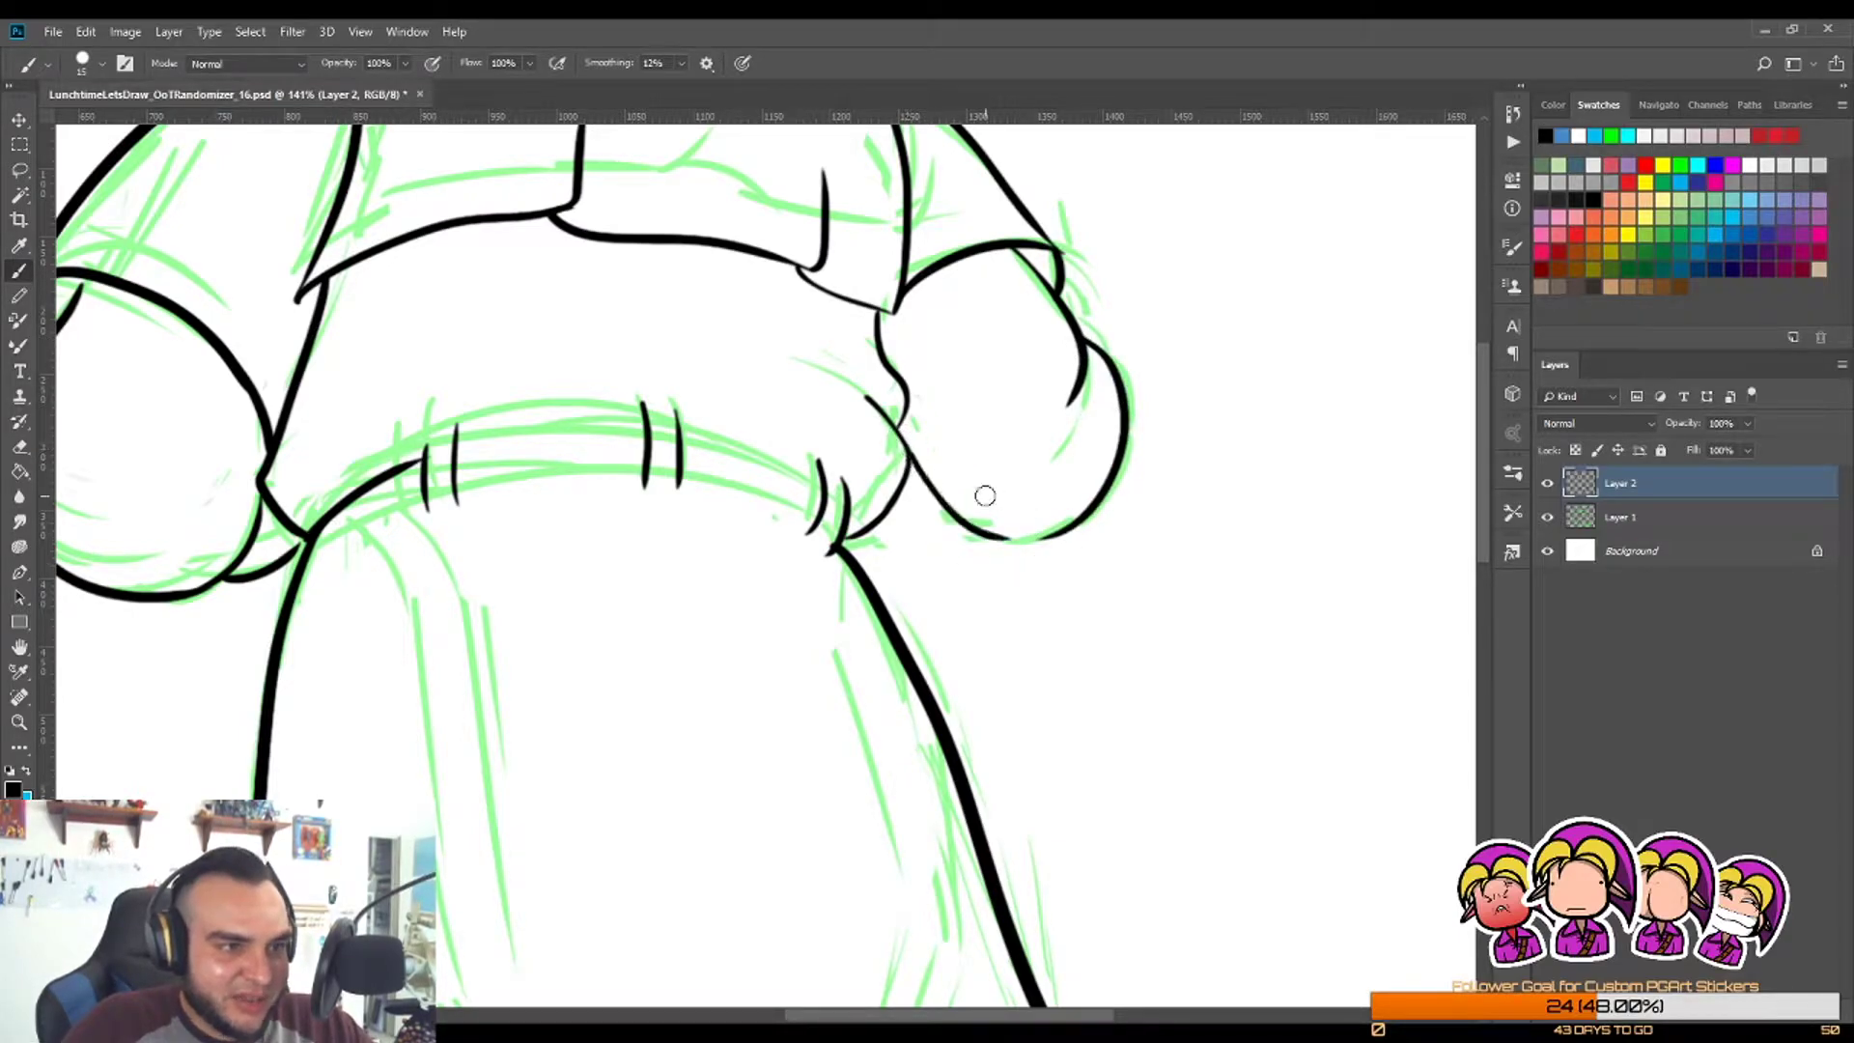
key("ctrl+z")
left_click_drag(900, 425, 1053, 541)
key("ctrl+z")
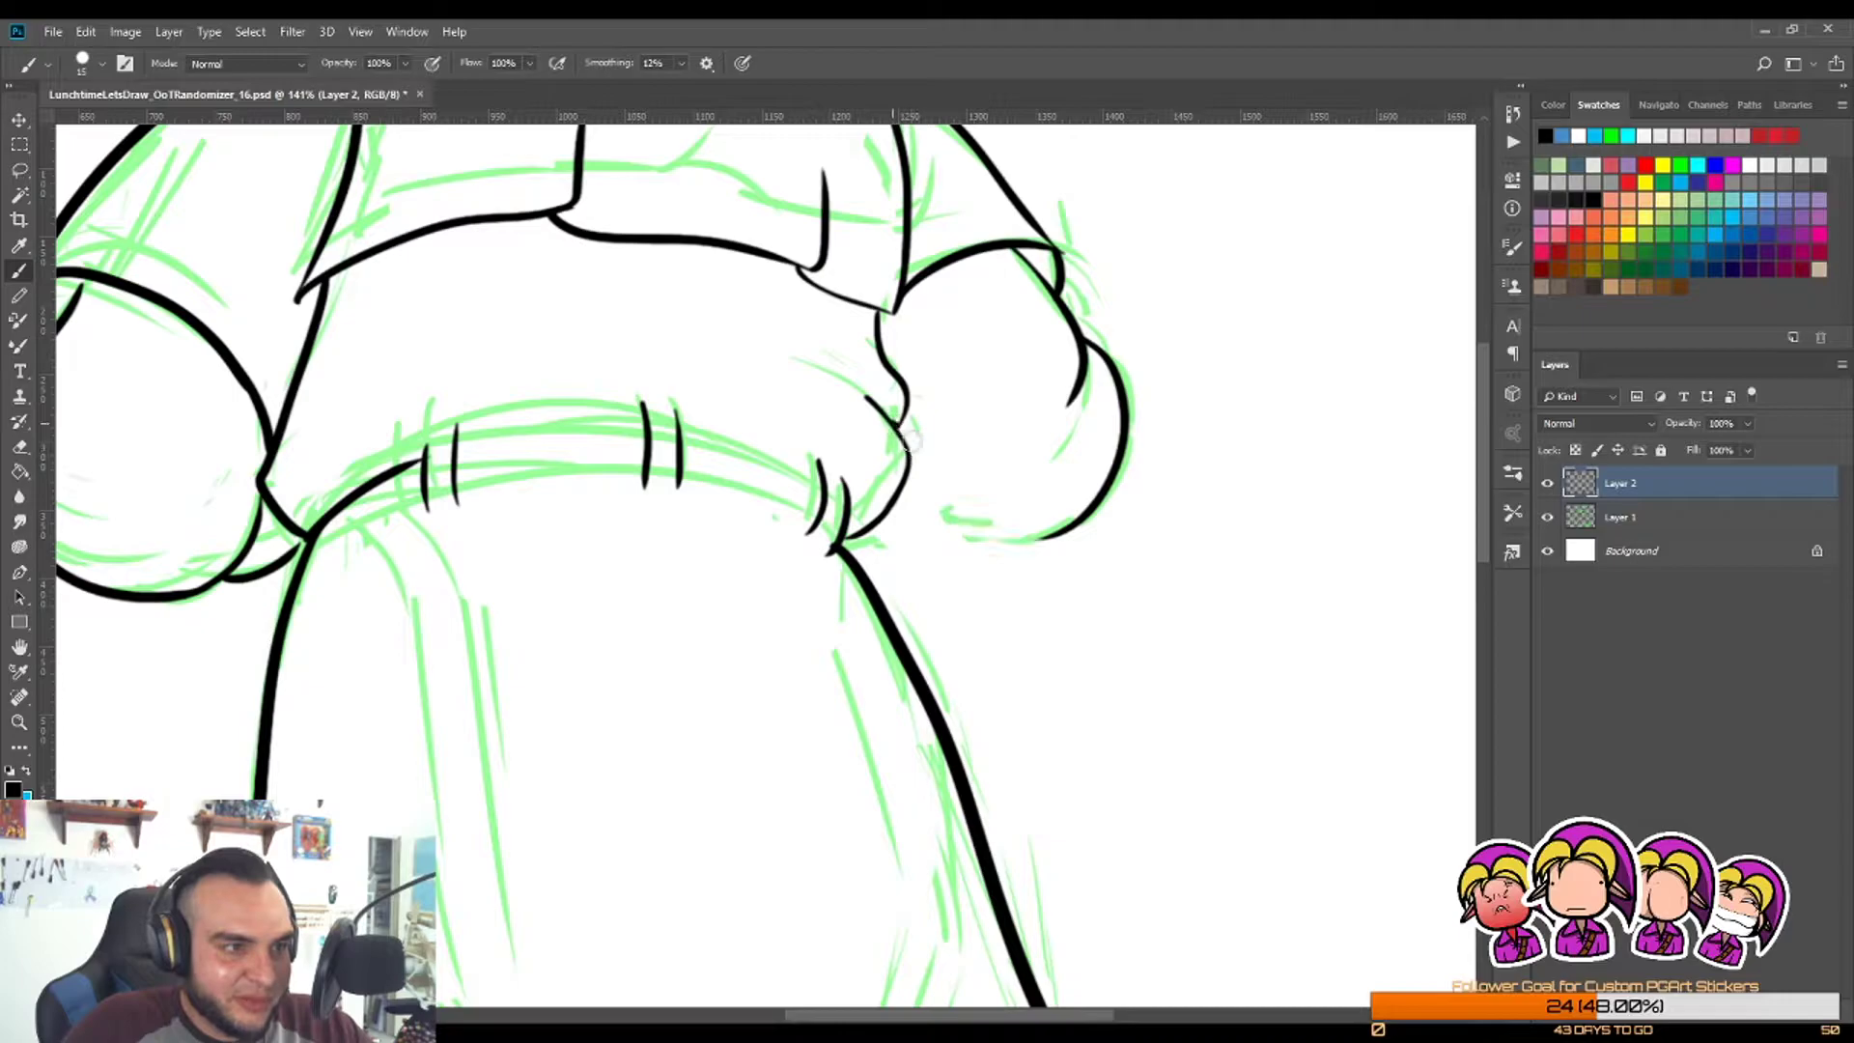
left_click_drag(900, 424, 1053, 546)
key("ctrl+z")
mouse_move(900, 425)
left_mouse_down()
mouse_move(1015, 533)
mouse_move(1074, 522)
left_mouse_up()
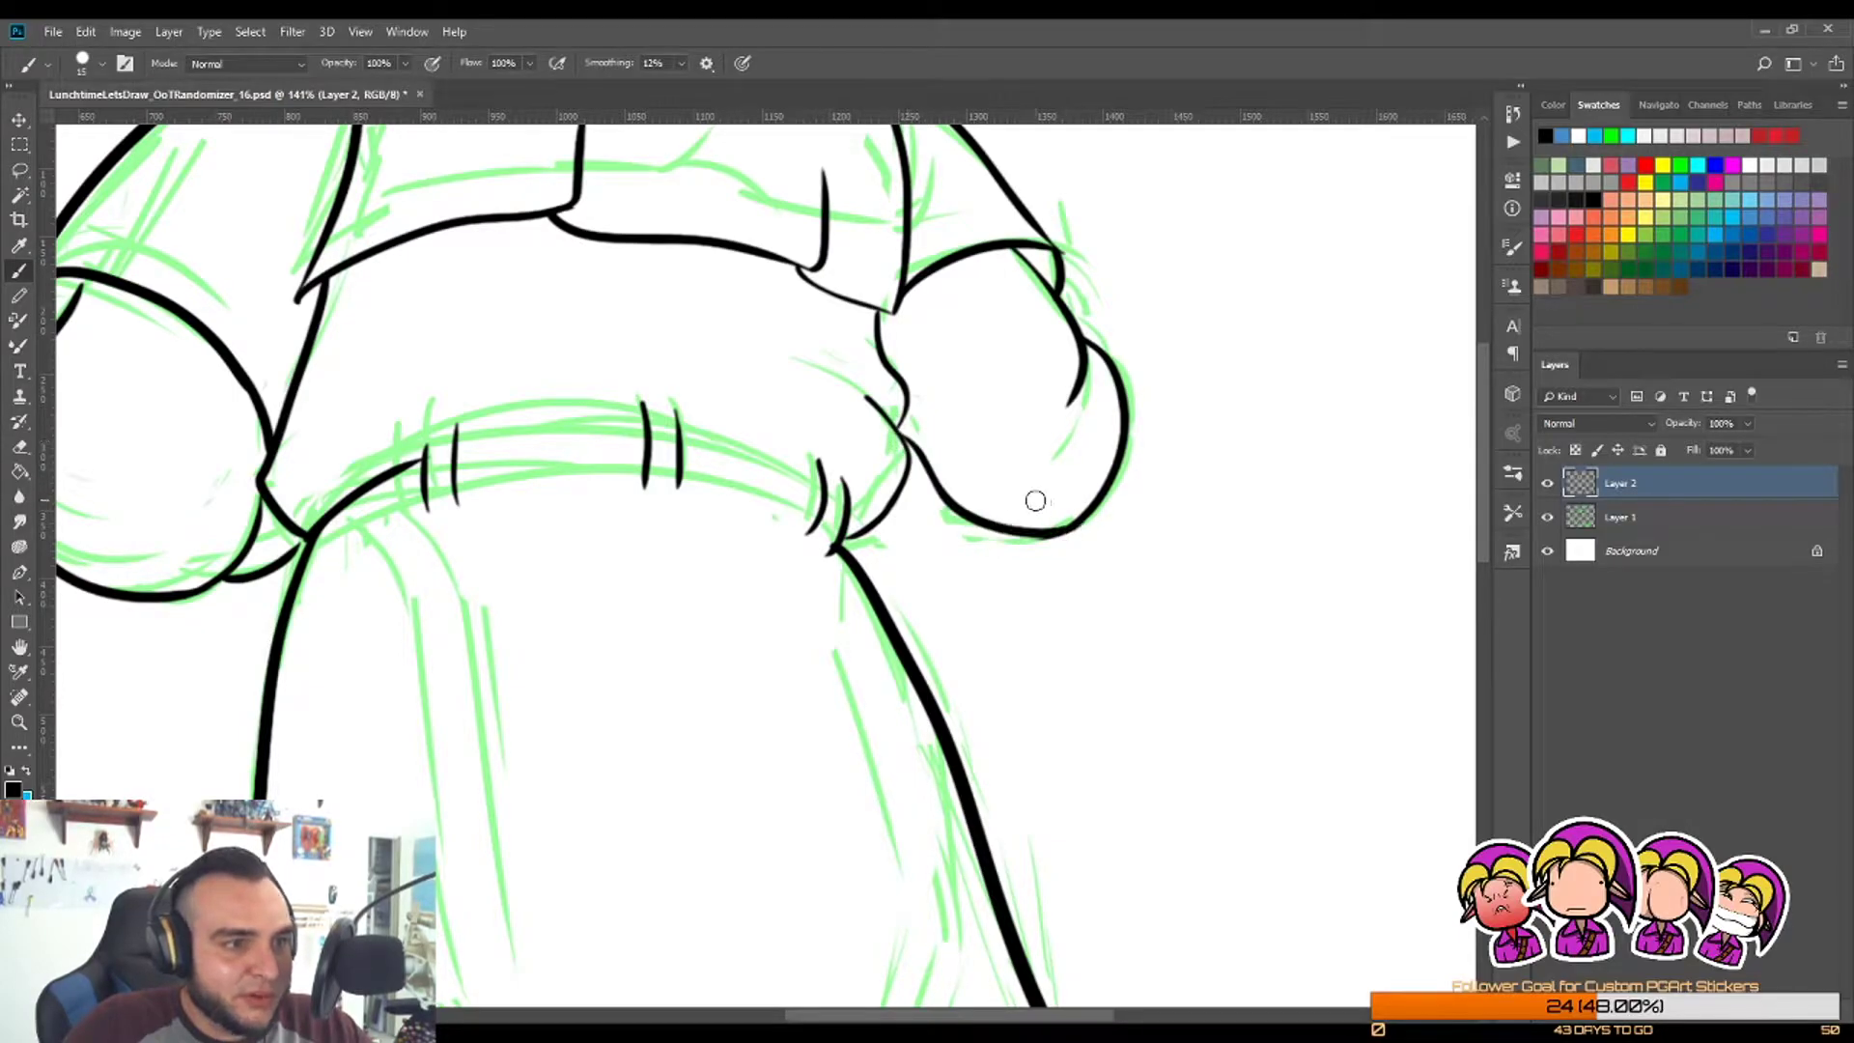
Step: Try a long closing stroke between the belt's end and the underside of the right puff, and undo every attempt
key("z")
left_click_drag(929, 501, 975, 501)
left_click_drag(886, 548, 1070, 530)
key("ctrl+z")
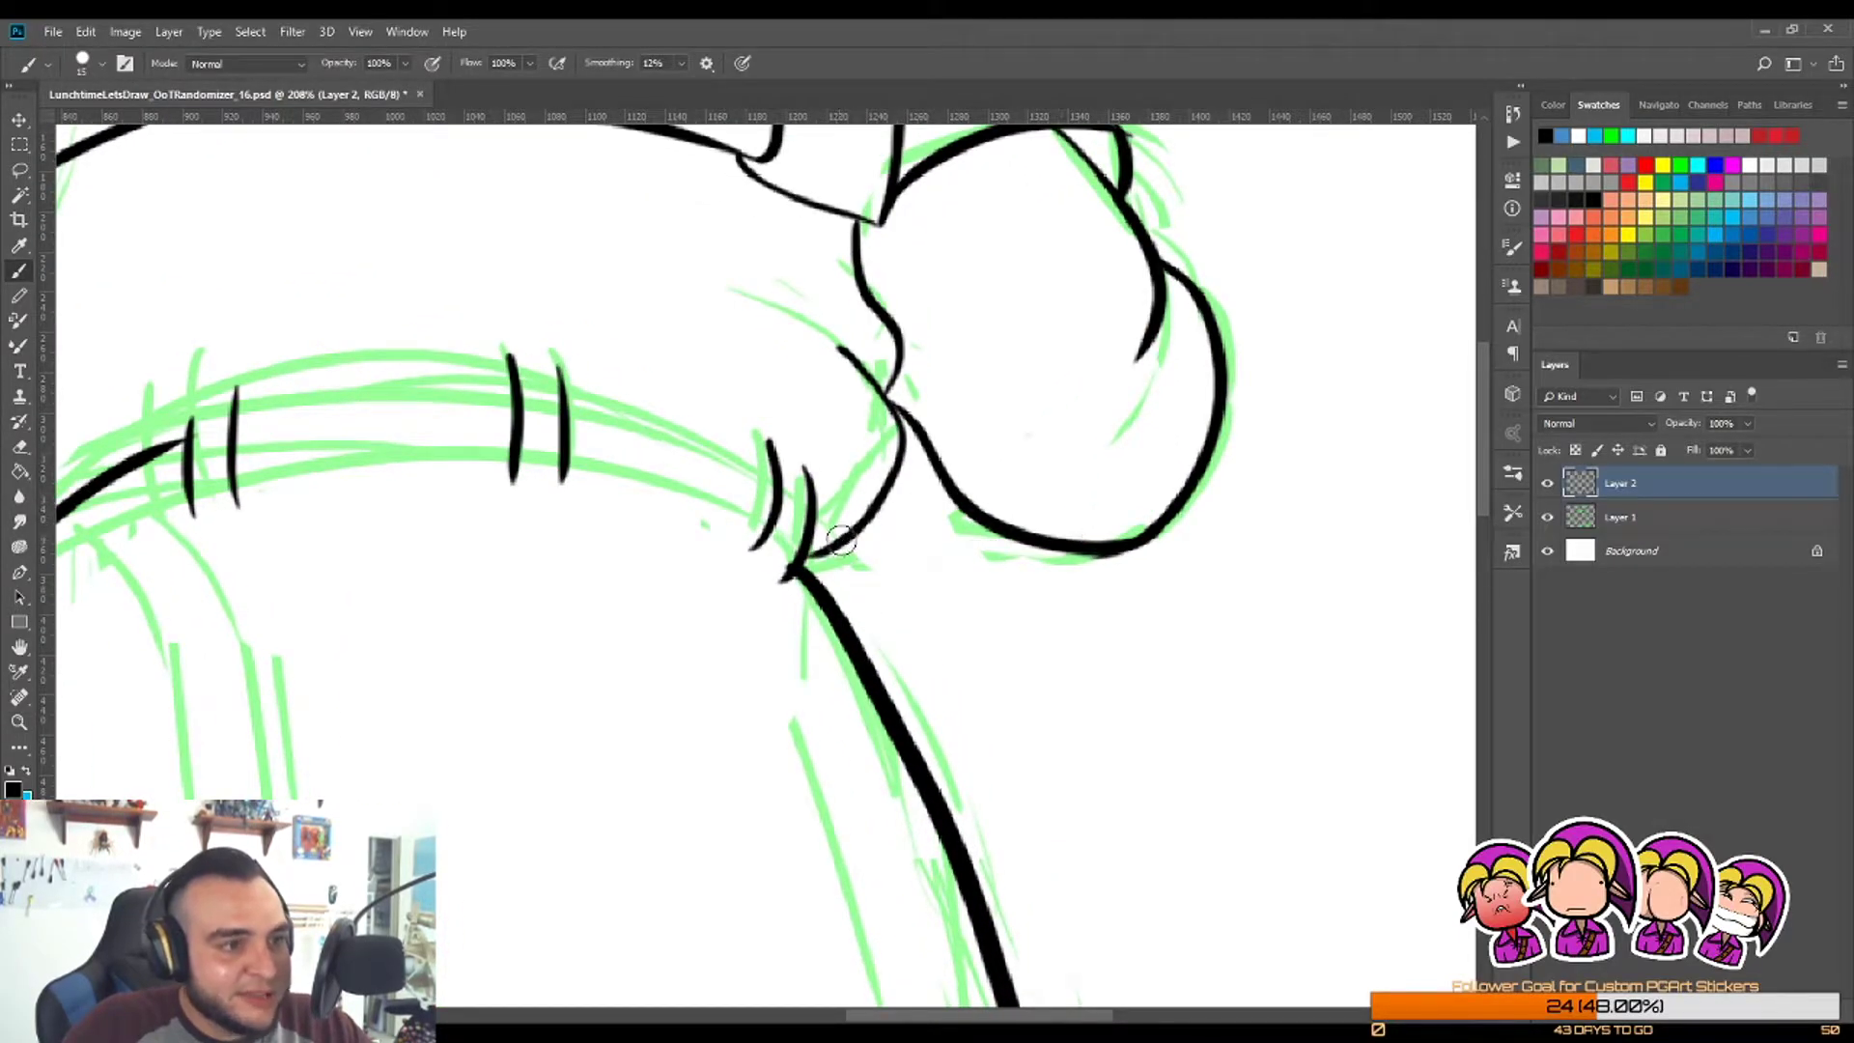
left_click_drag(832, 556, 1093, 538)
key("ctrl+z")
left_click_drag(854, 542, 1095, 544)
key("z")
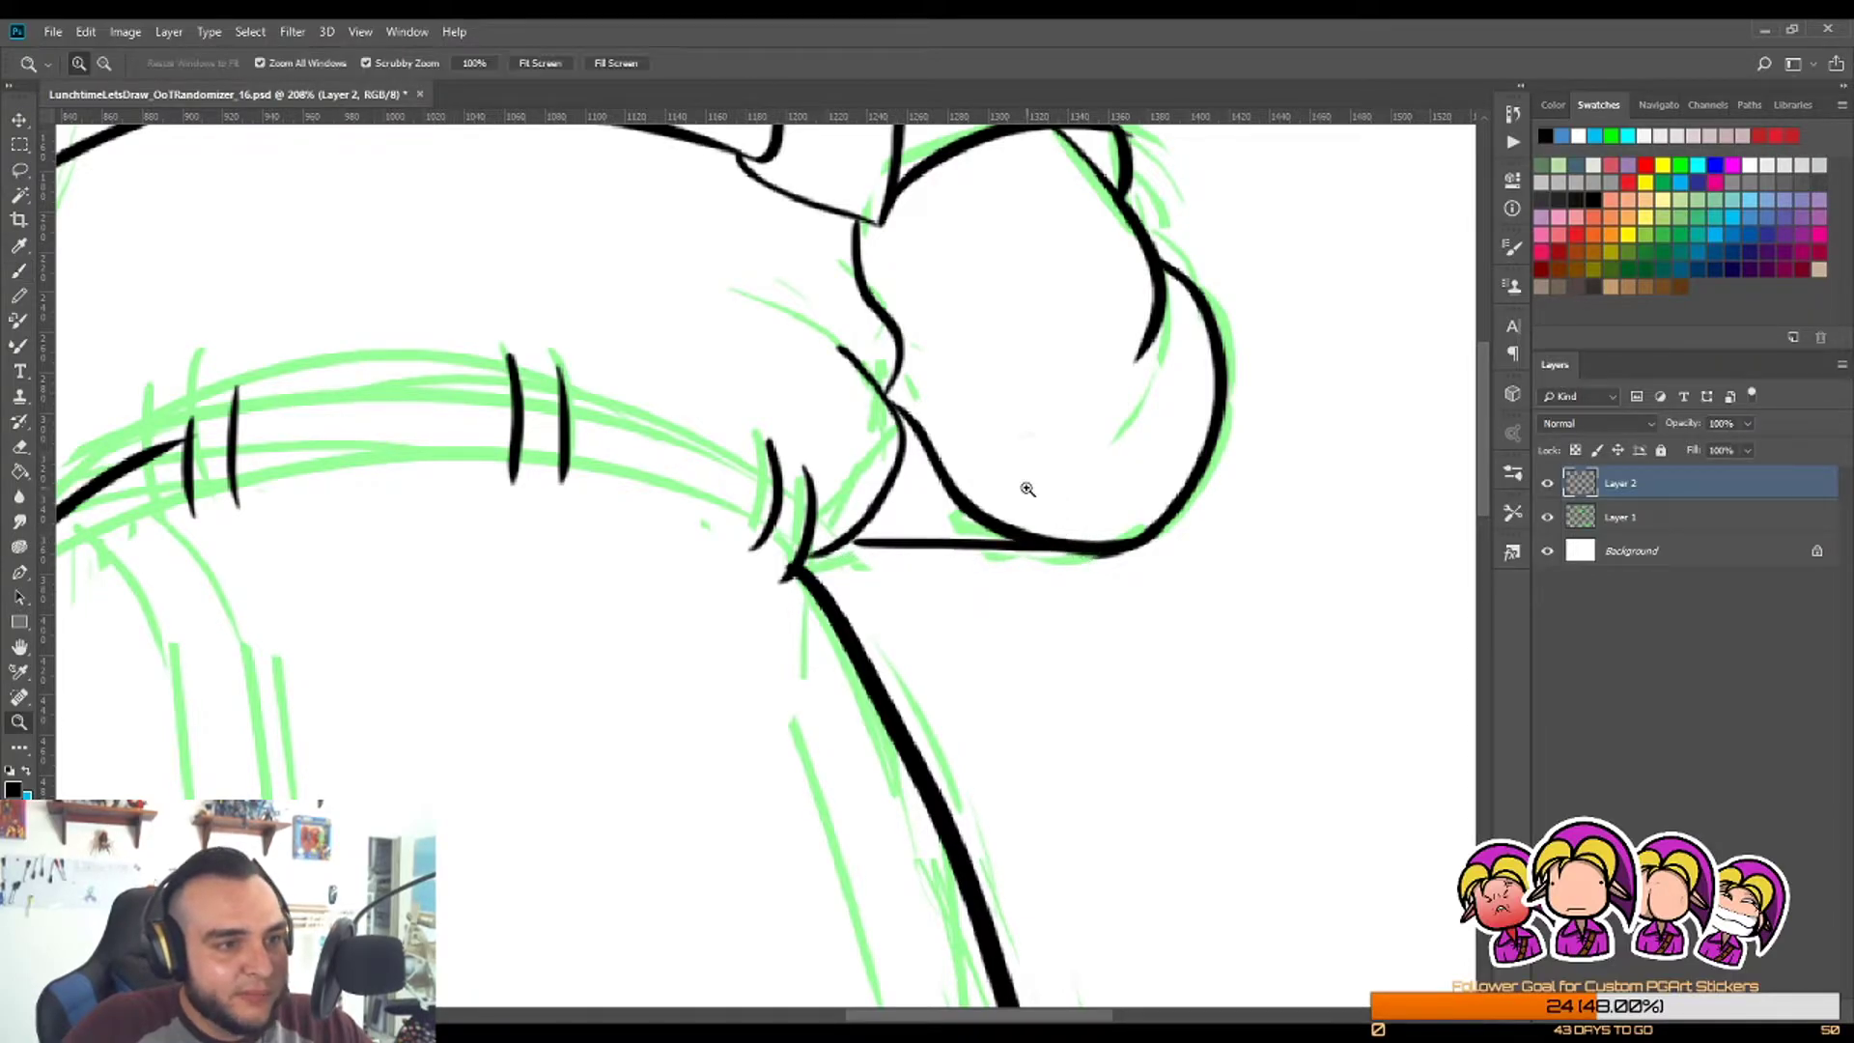
mouse_move(1027, 488)
left_mouse_down()
mouse_move(898, 600)
mouse_move(989, 525)
mouse_move(1079, 548)
mouse_move(777, 560)
left_mouse_up()
key("ctrl+z")
key("ctrl+z")
left_click_drag(1120, 533, 749, 556)
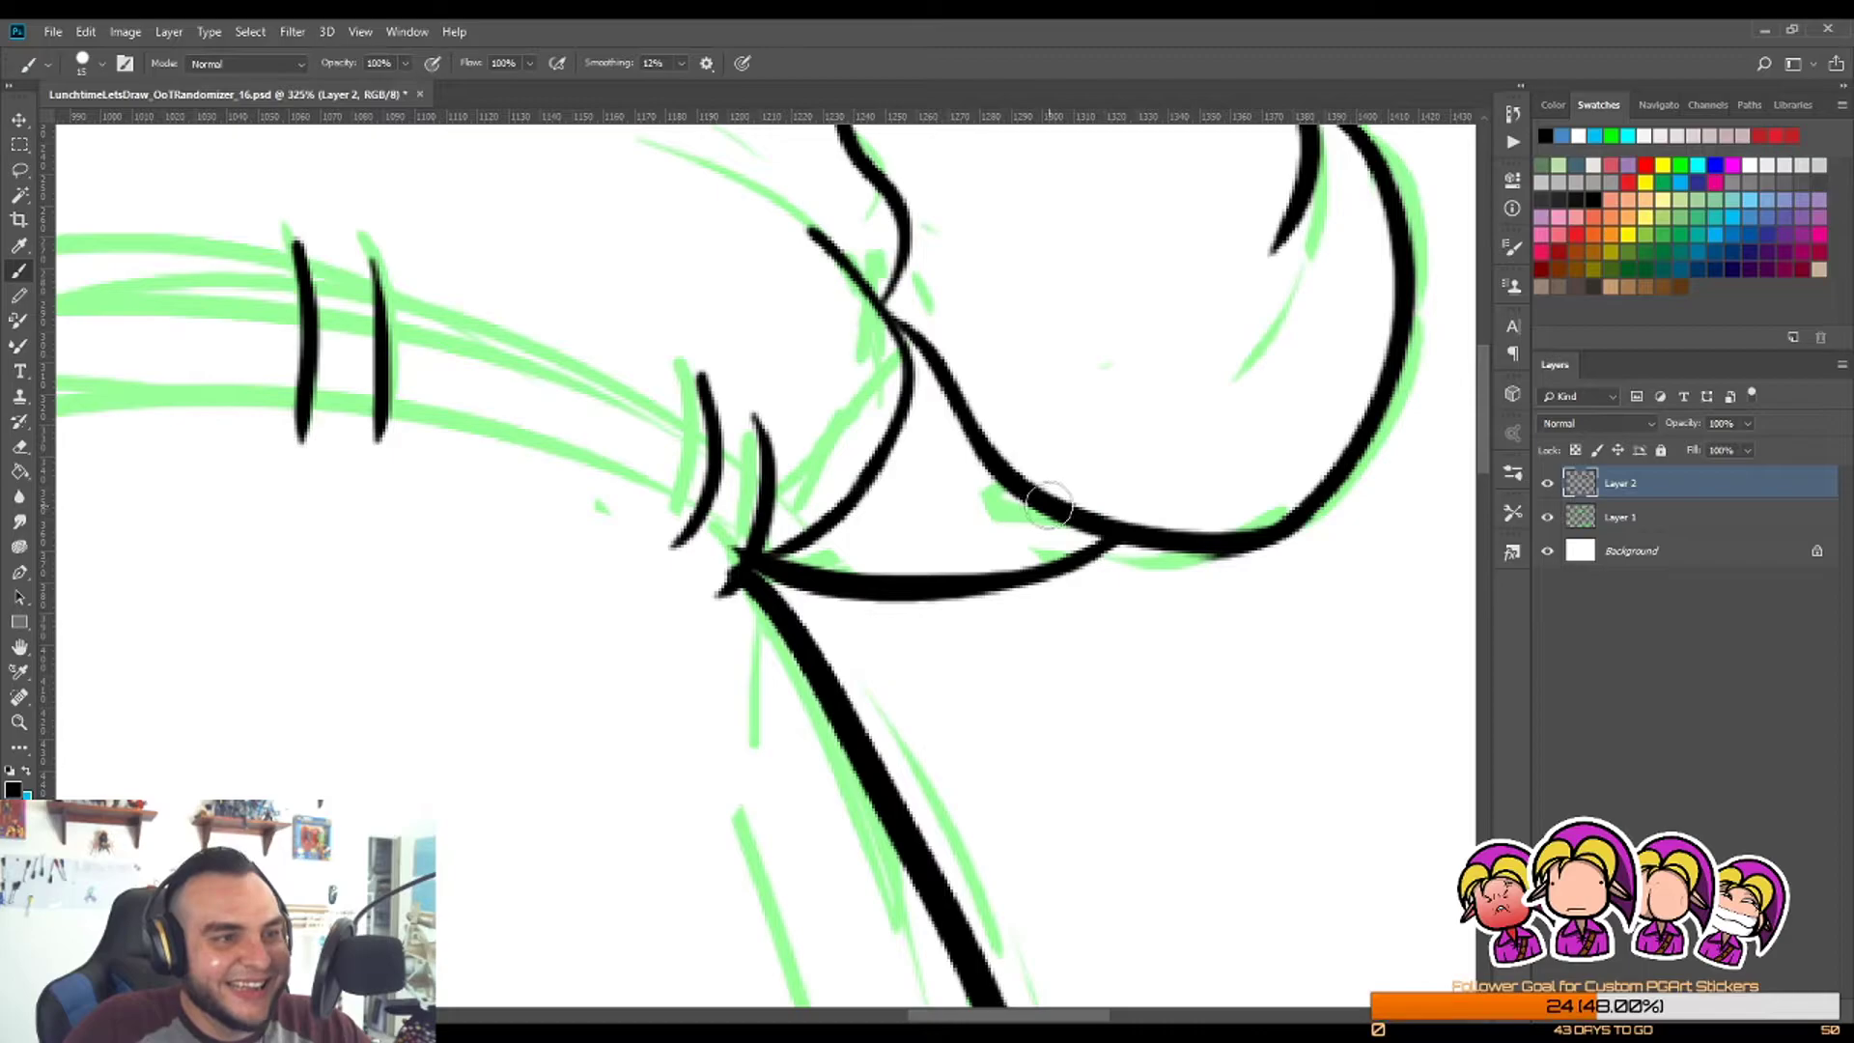
key("z")
mouse_move(1066, 495)
left_mouse_down()
mouse_move(882, 604)
mouse_move(1005, 551)
left_mouse_up()
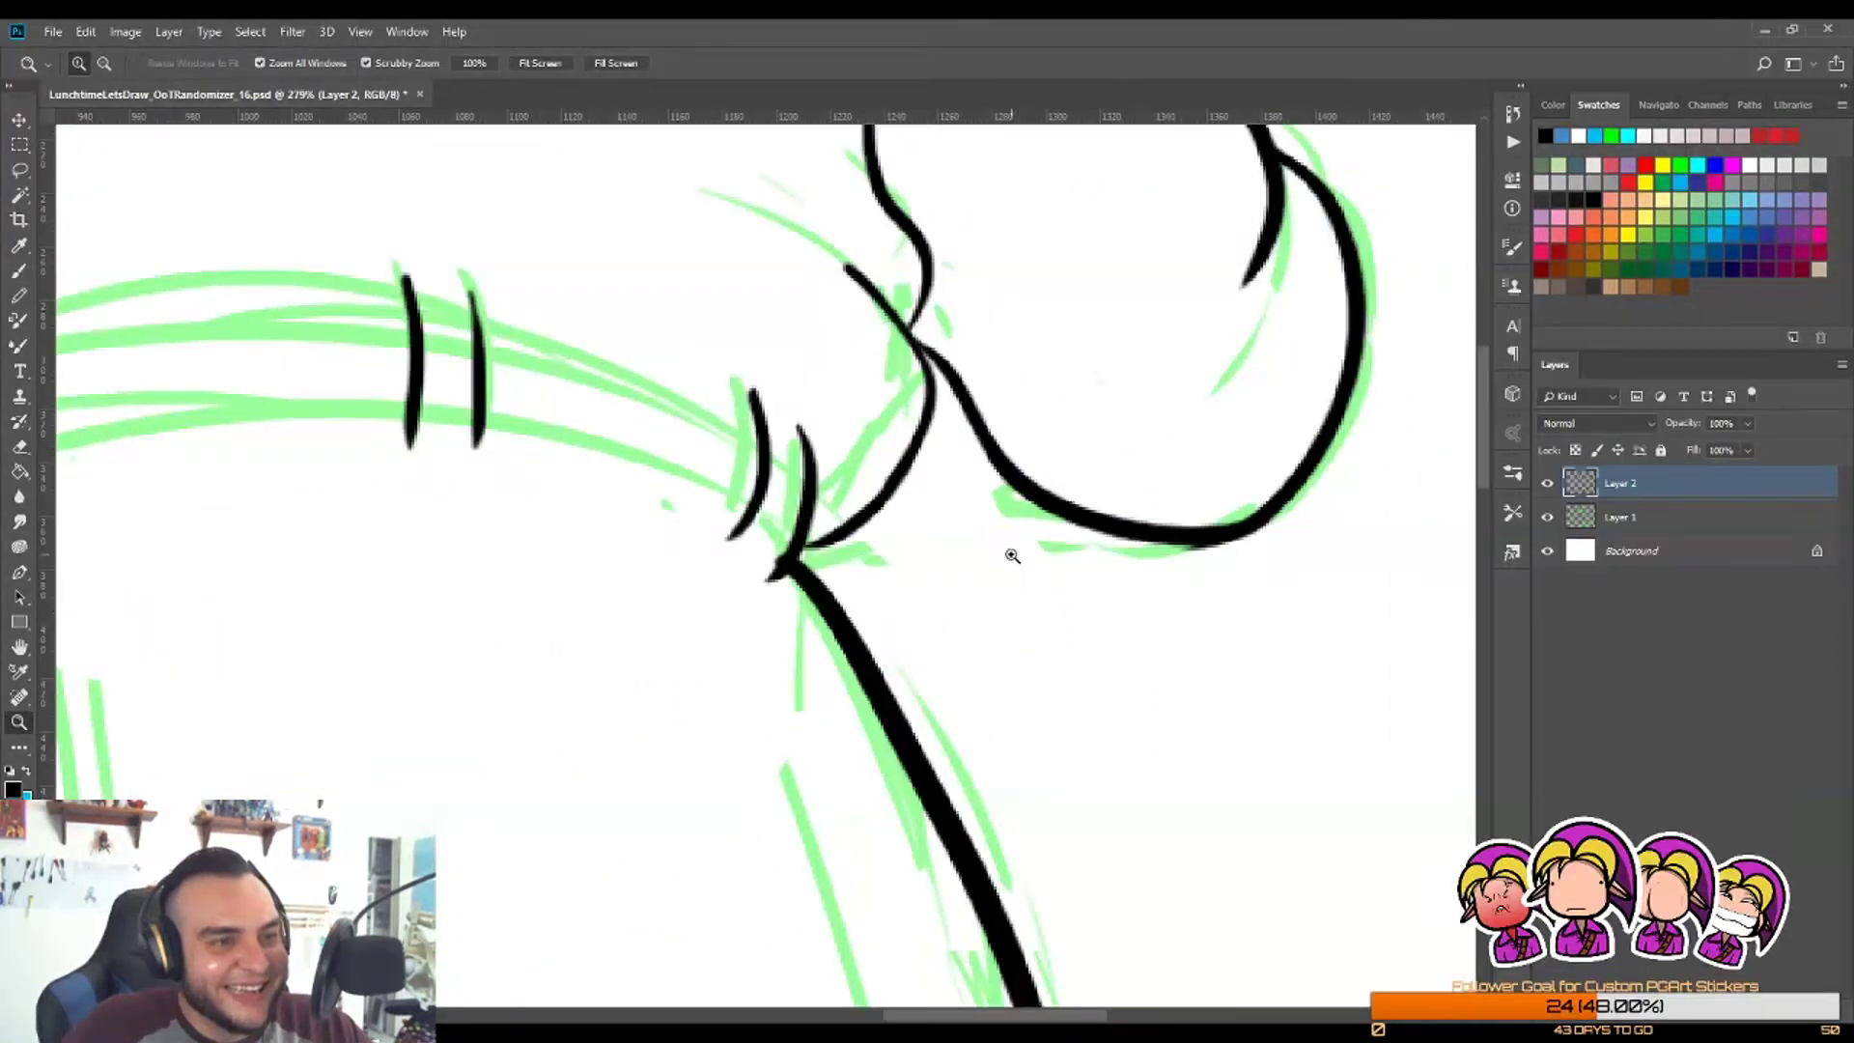
Step: Ink a short curve from the right puff's underside to the torso's right side just above the belt, redrawing until it fits
left_click_drag(1117, 525, 903, 480)
key("ctrl+z")
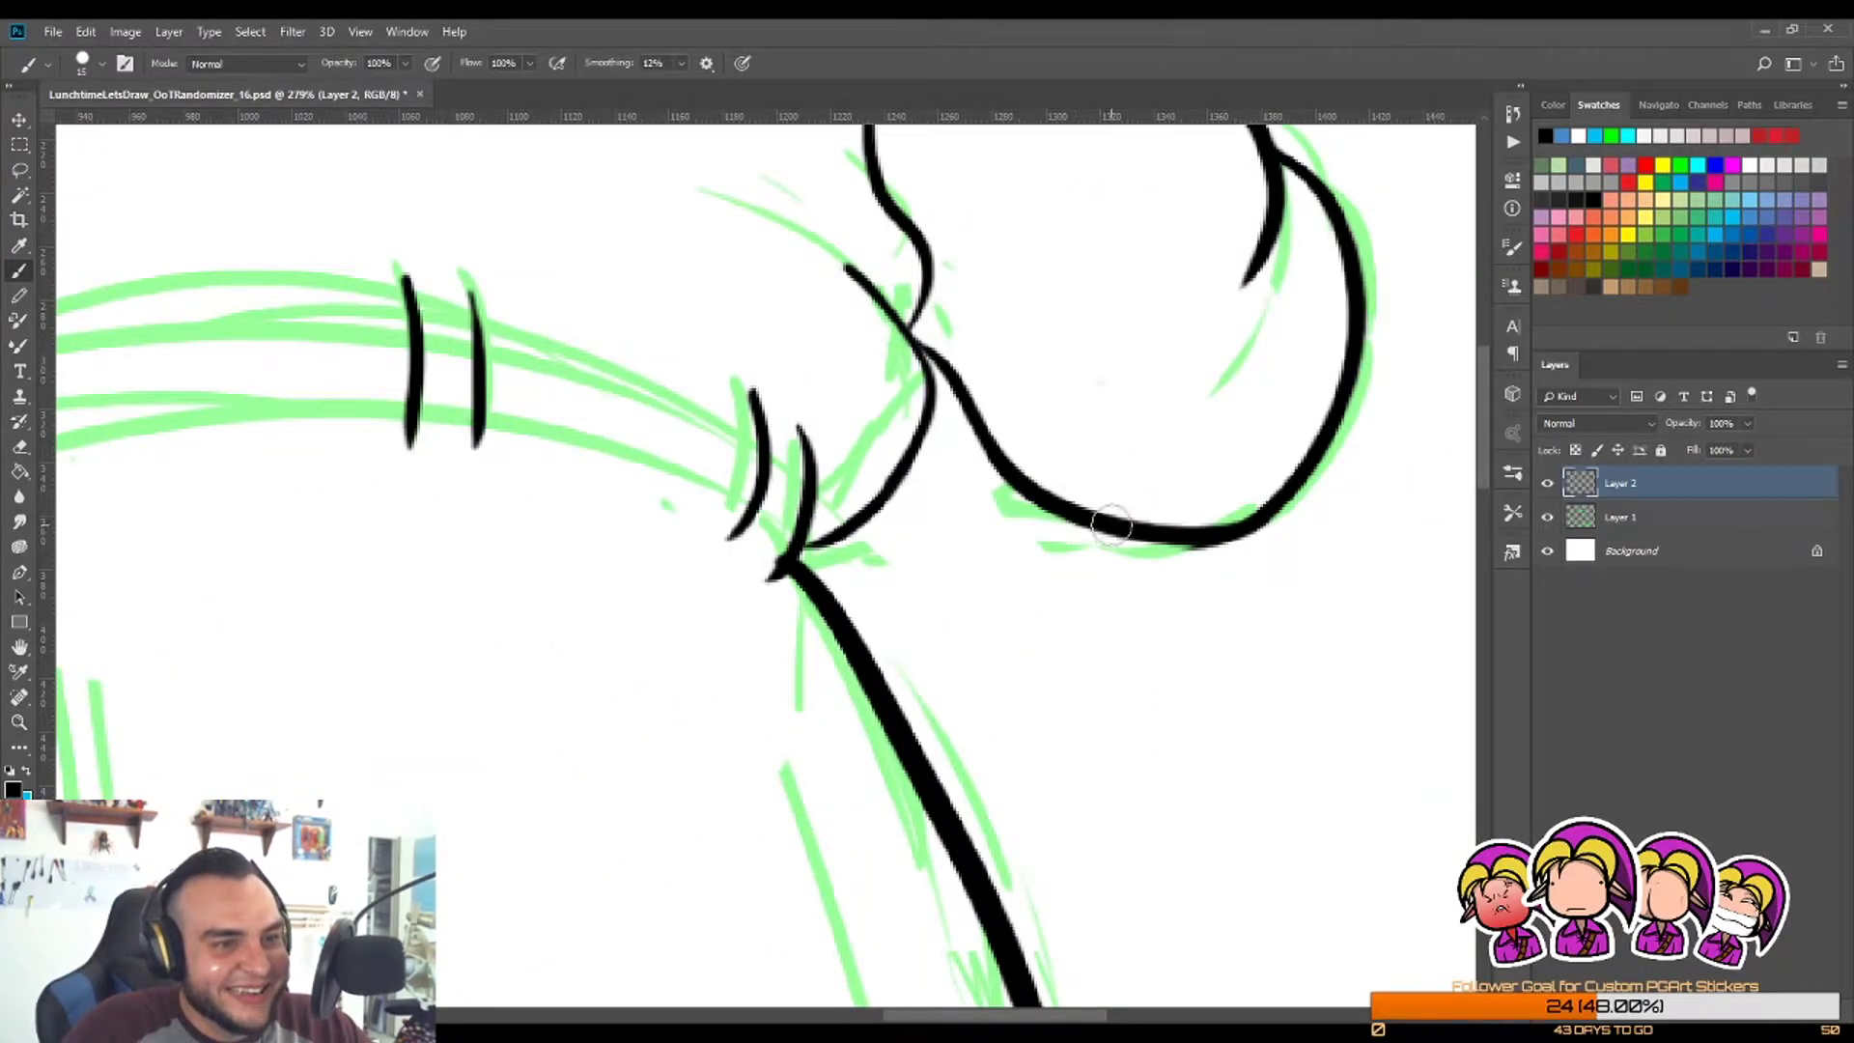
left_click_drag(1115, 526, 896, 474)
key("ctrl+z")
mouse_move(1094, 524)
left_mouse_down()
mouse_move(901, 478)
mouse_move(1019, 508)
left_mouse_up()
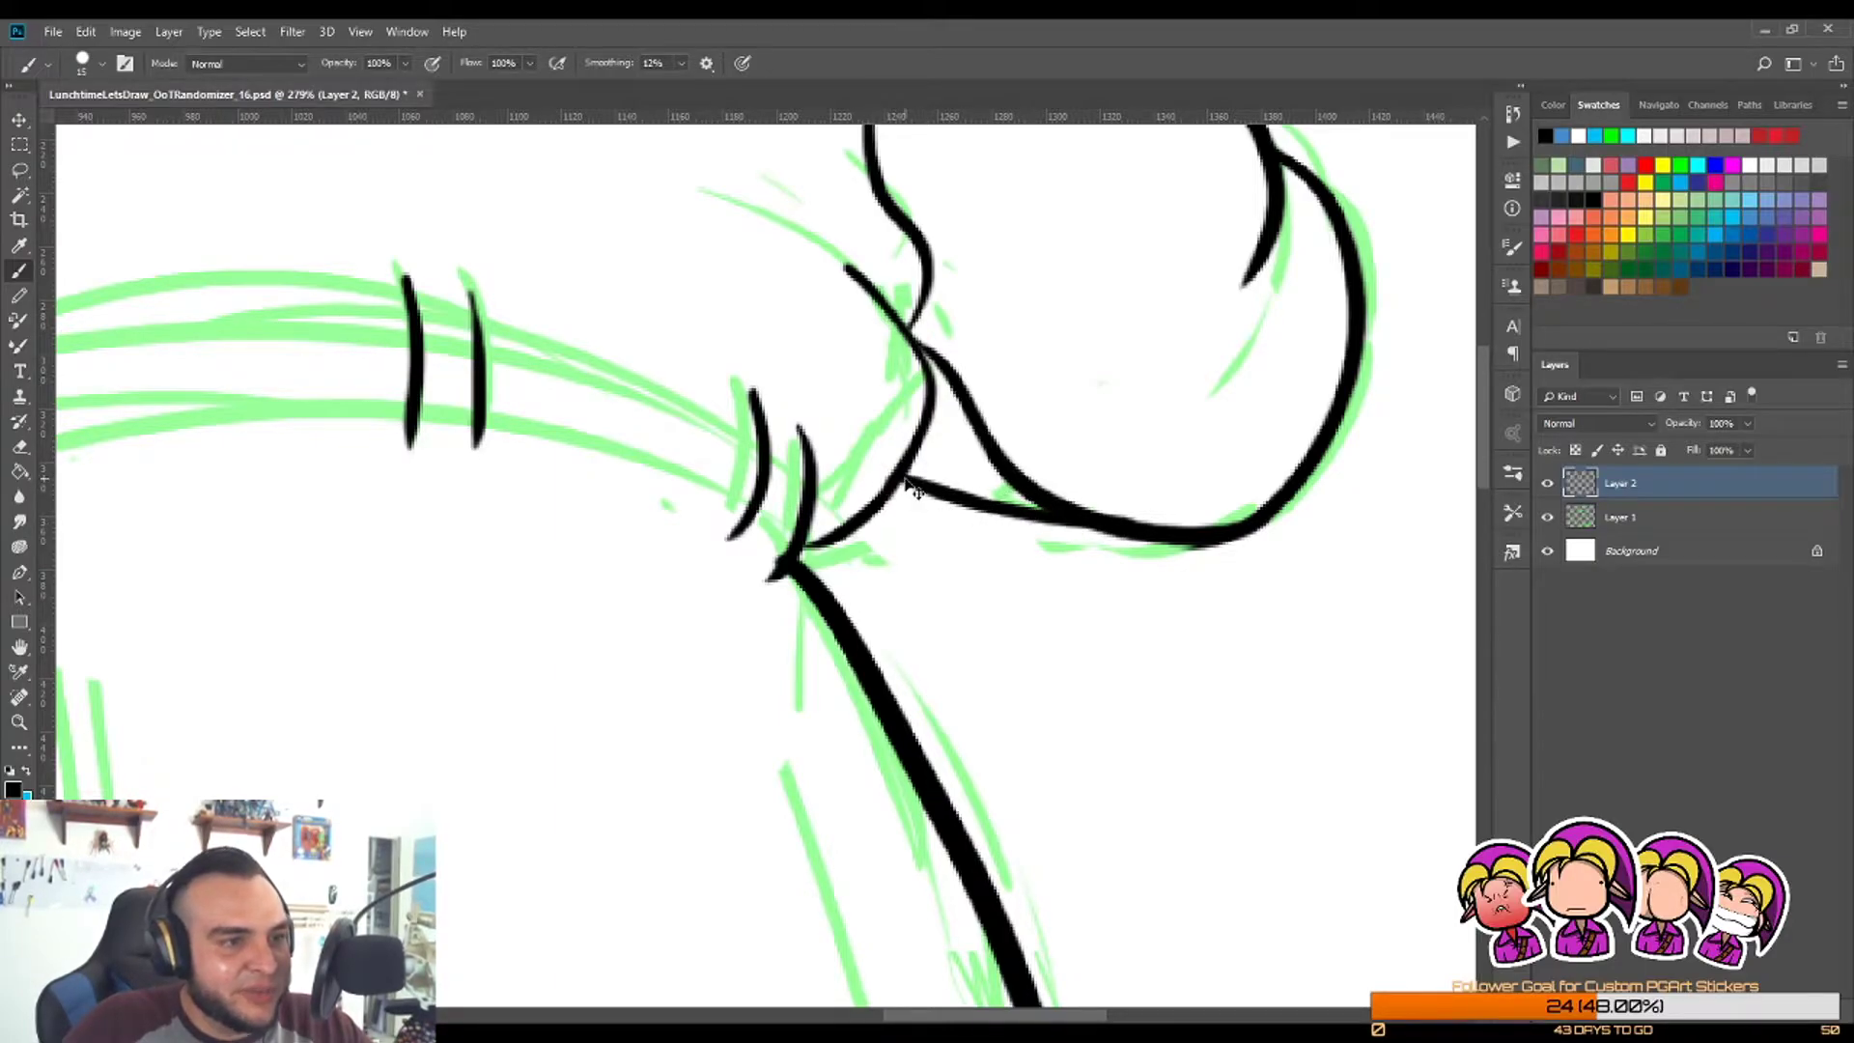
key("ctrl+z")
mouse_move(903, 476)
left_mouse_down()
mouse_move(1007, 518)
mouse_move(1002, 480)
left_mouse_up()
key("z")
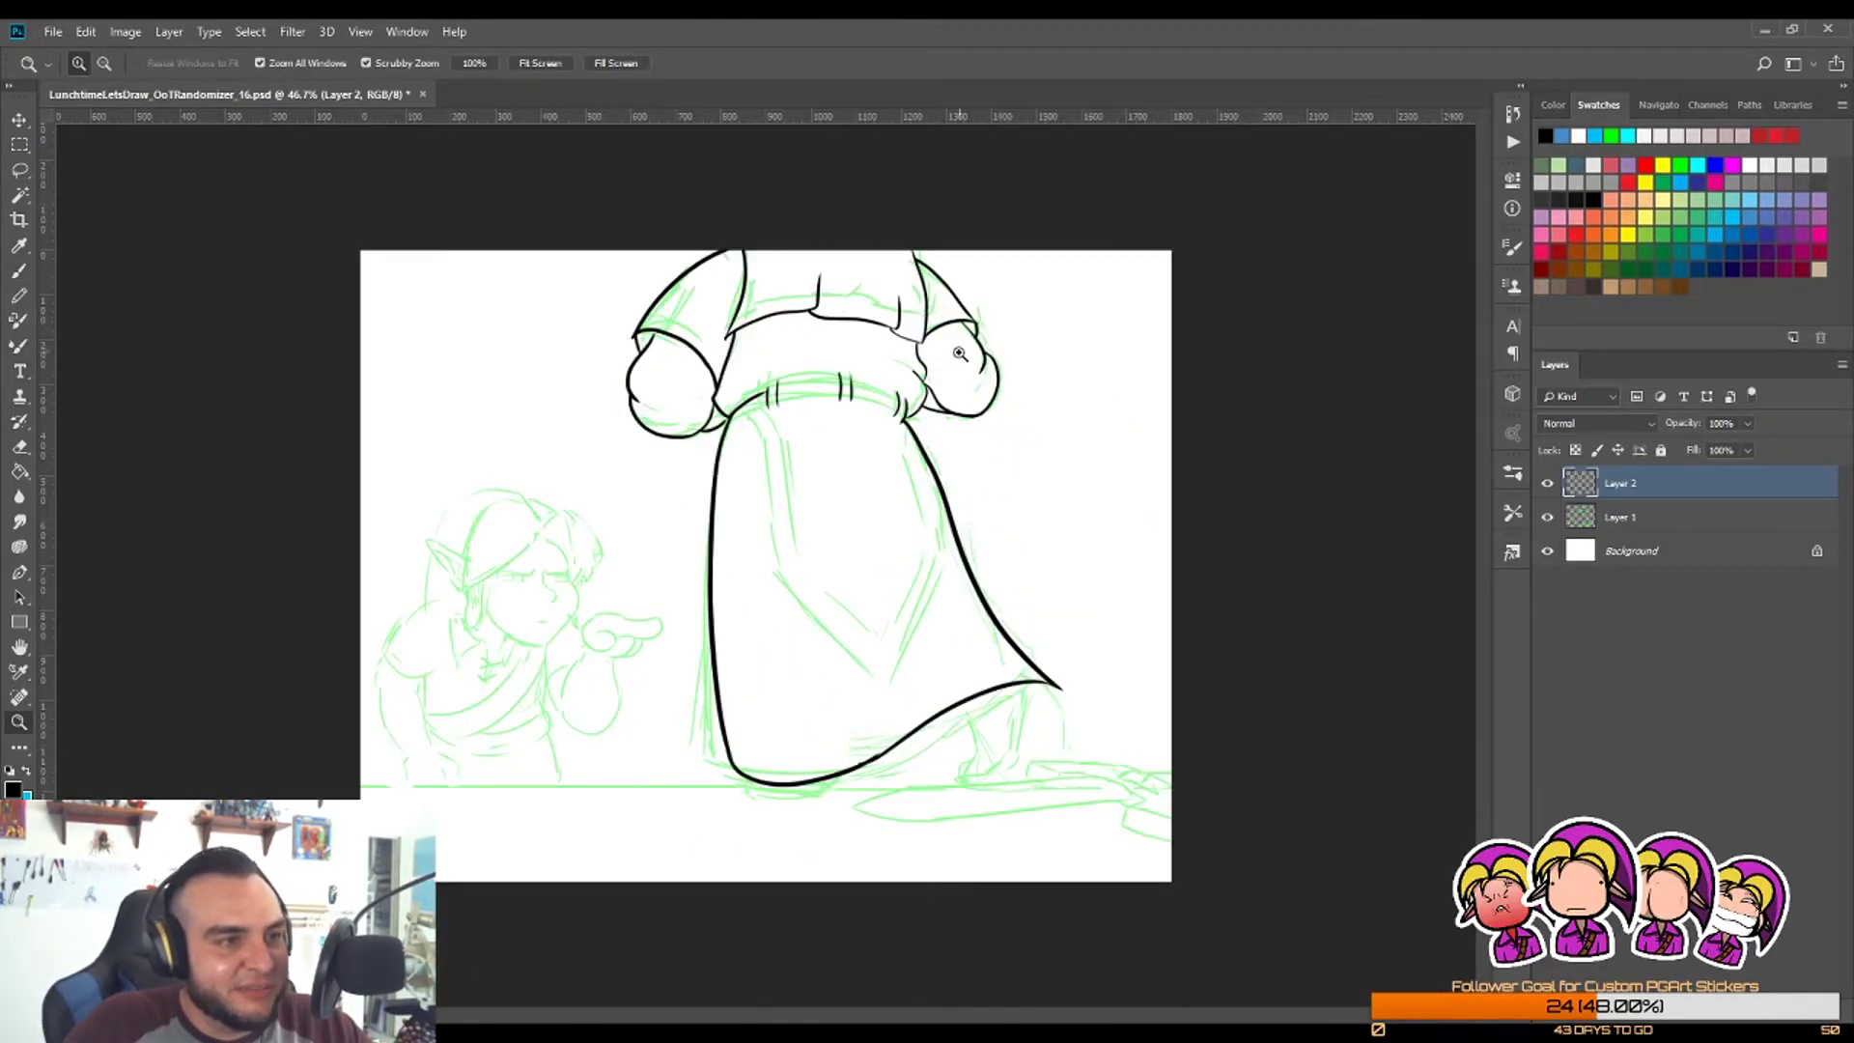
Step: Erase the right puff's lower inner curve and redraw it from the waist into the puff's underside
left_click_drag(943, 380, 985, 380)
left_click_drag(942, 442, 966, 443)
key("e")
mouse_move(879, 327)
left_mouse_down()
mouse_move(878, 357)
mouse_move(951, 463)
mouse_move(1043, 491)
left_mouse_up()
key("b")
left_click_drag(851, 354, 1014, 506)
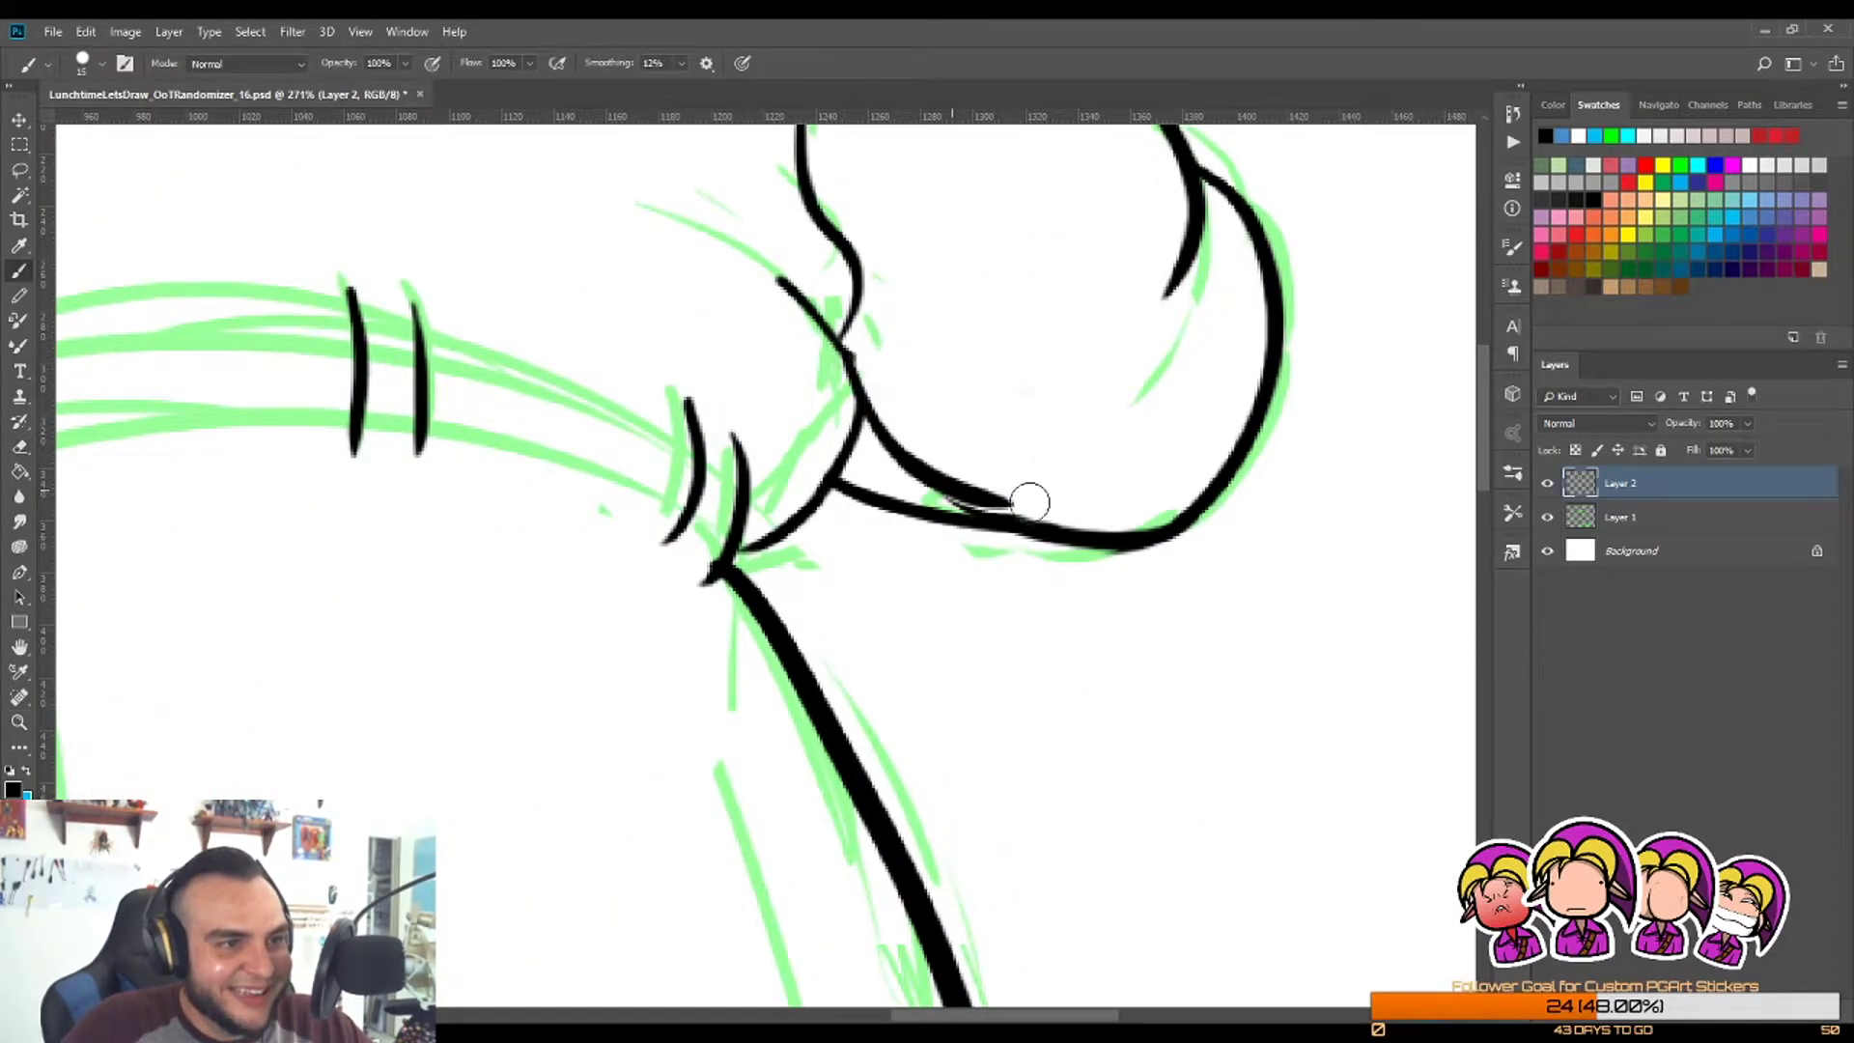
key("ctrl+z")
mouse_move(850, 372)
left_mouse_down()
mouse_move(974, 522)
mouse_move(1109, 501)
mouse_move(1147, 522)
mouse_move(1118, 526)
mouse_move(1120, 547)
mouse_move(1219, 493)
mouse_move(1205, 526)
left_mouse_up()
key("e")
key("b")
key("ctrl+z")
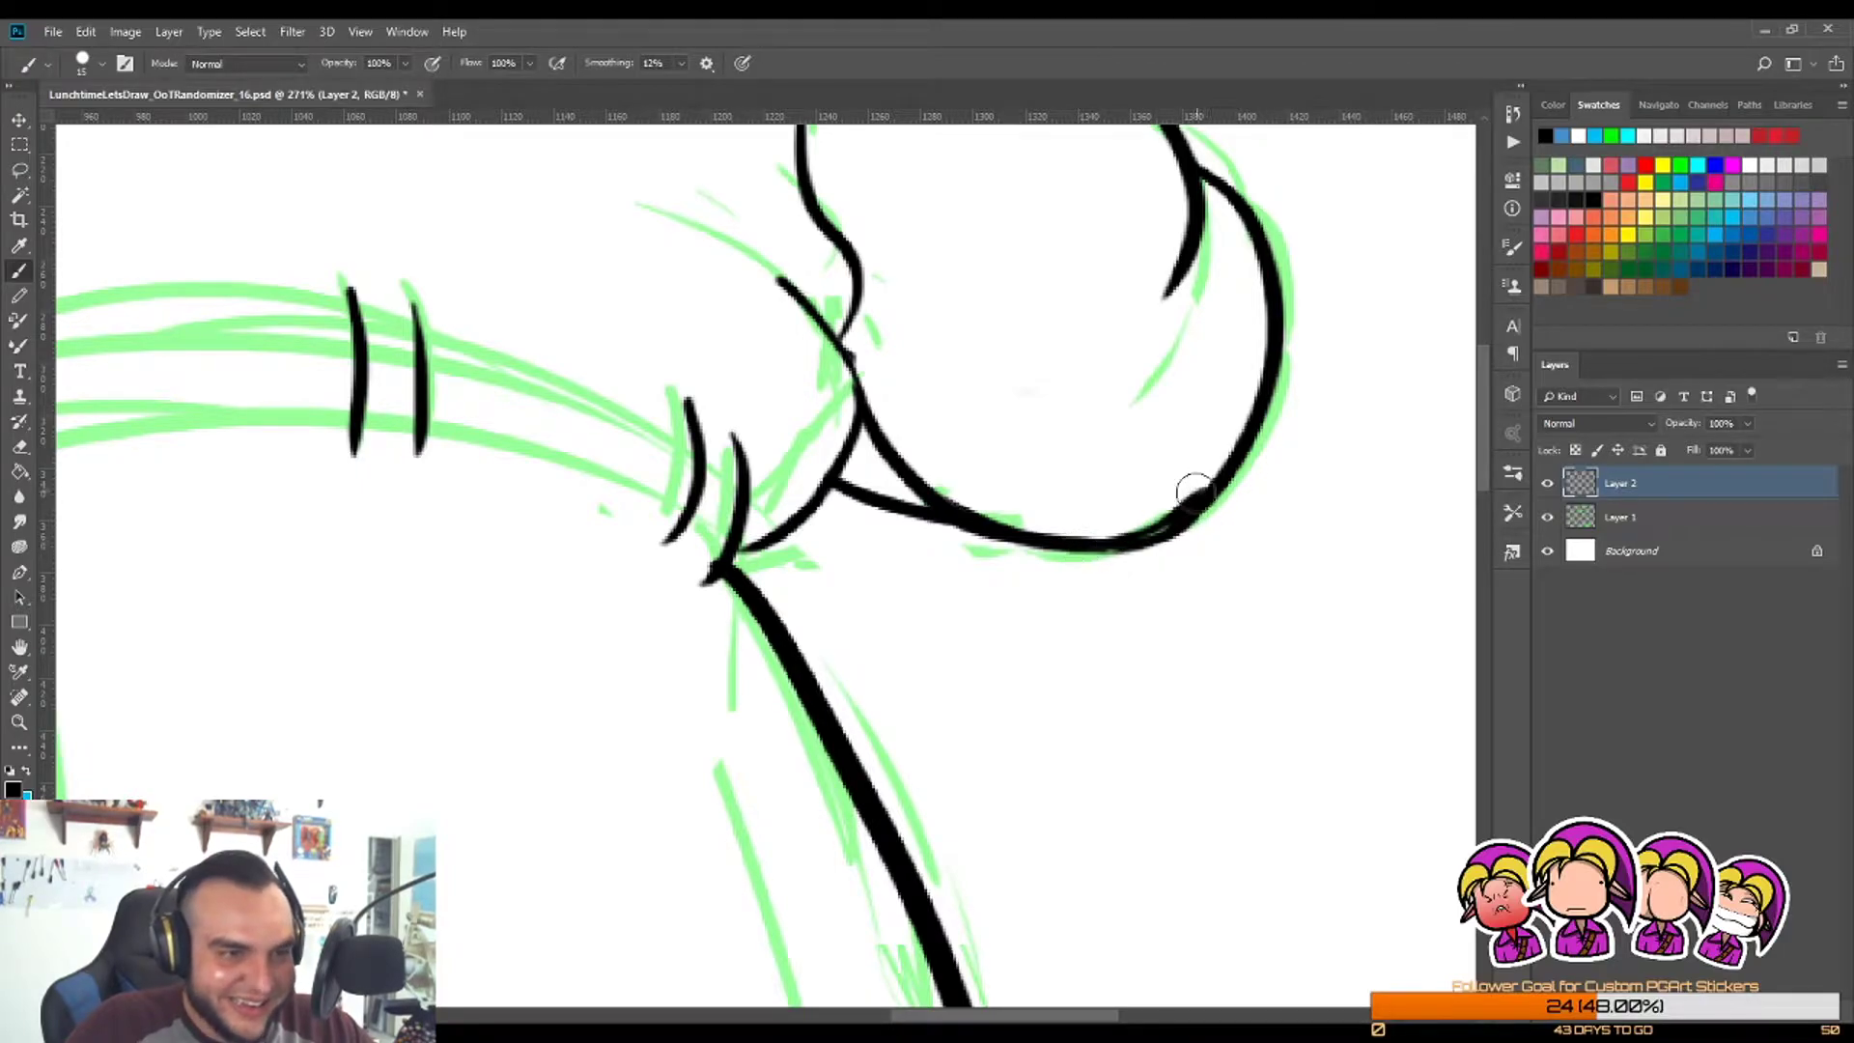
Step: Erase the overhanging stroke end where the torso's right side meets the right puff
key("z")
mouse_move(1212, 500)
left_mouse_down()
mouse_move(1098, 537)
mouse_move(1043, 531)
left_mouse_up()
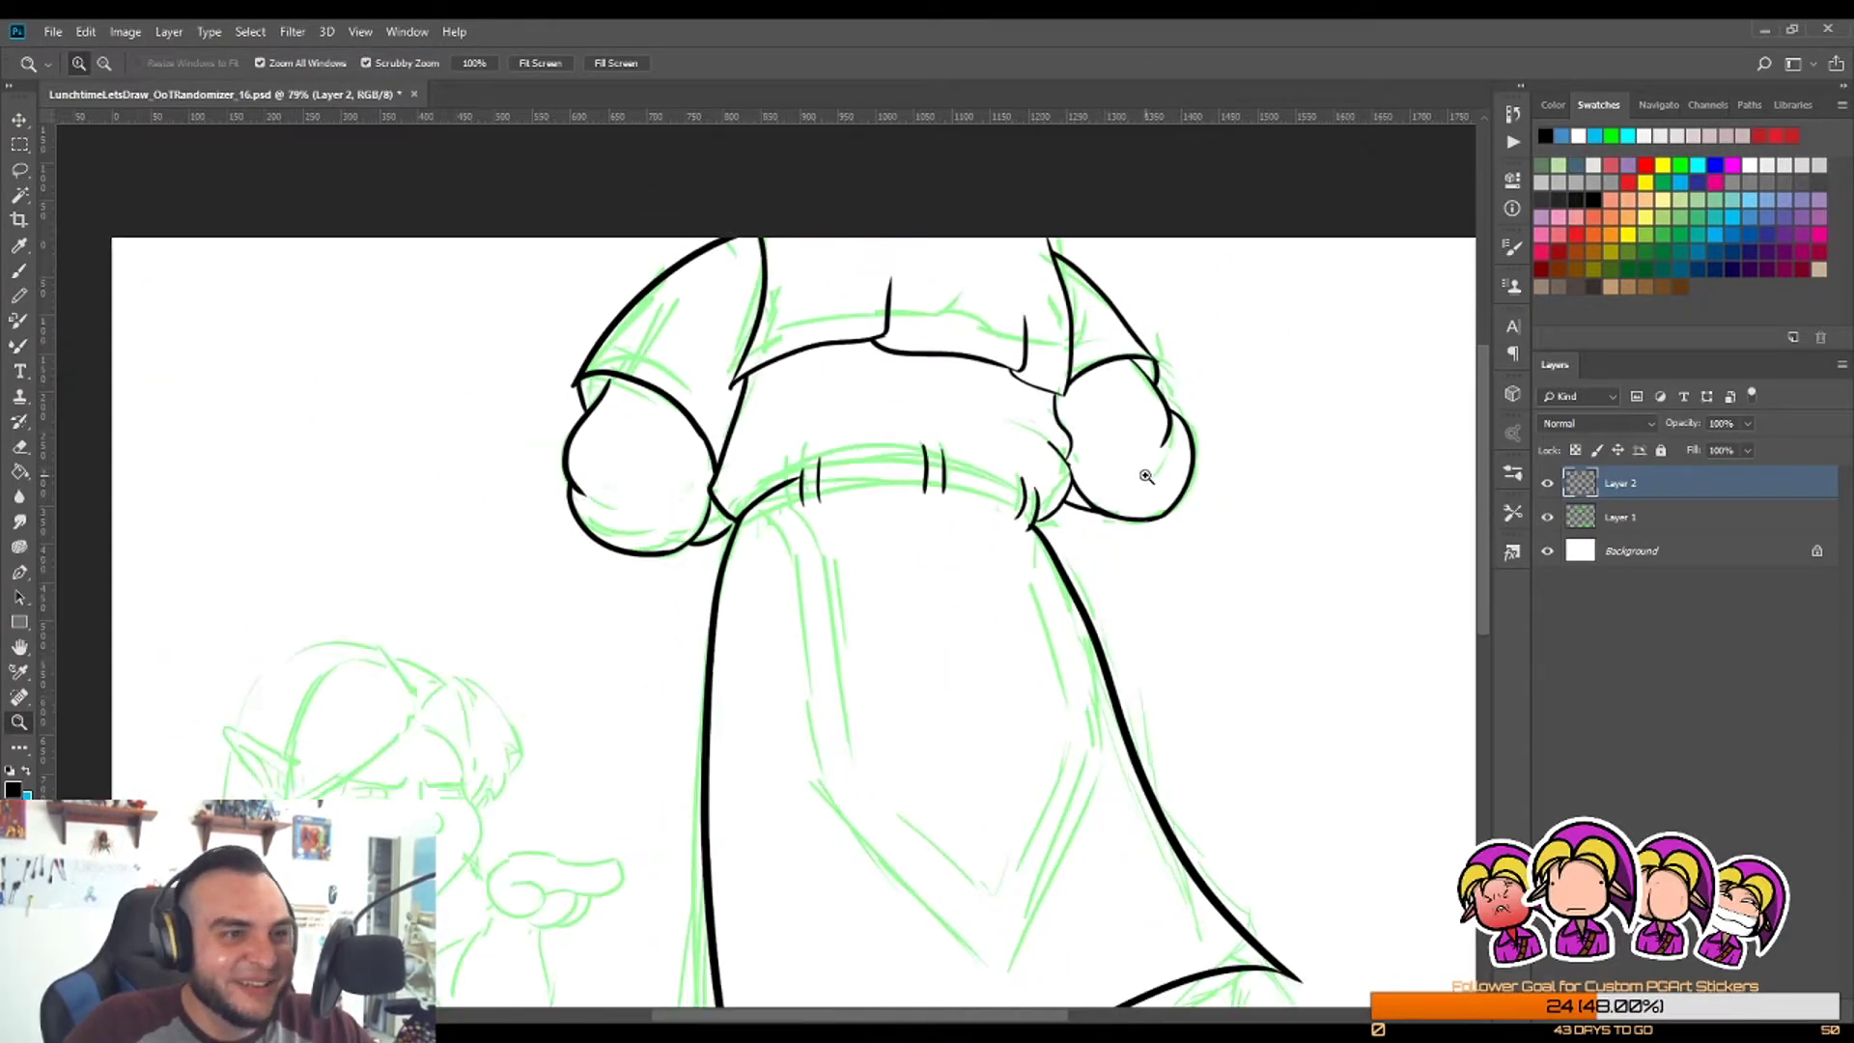
left_click_drag(1113, 468, 1207, 471)
key("e")
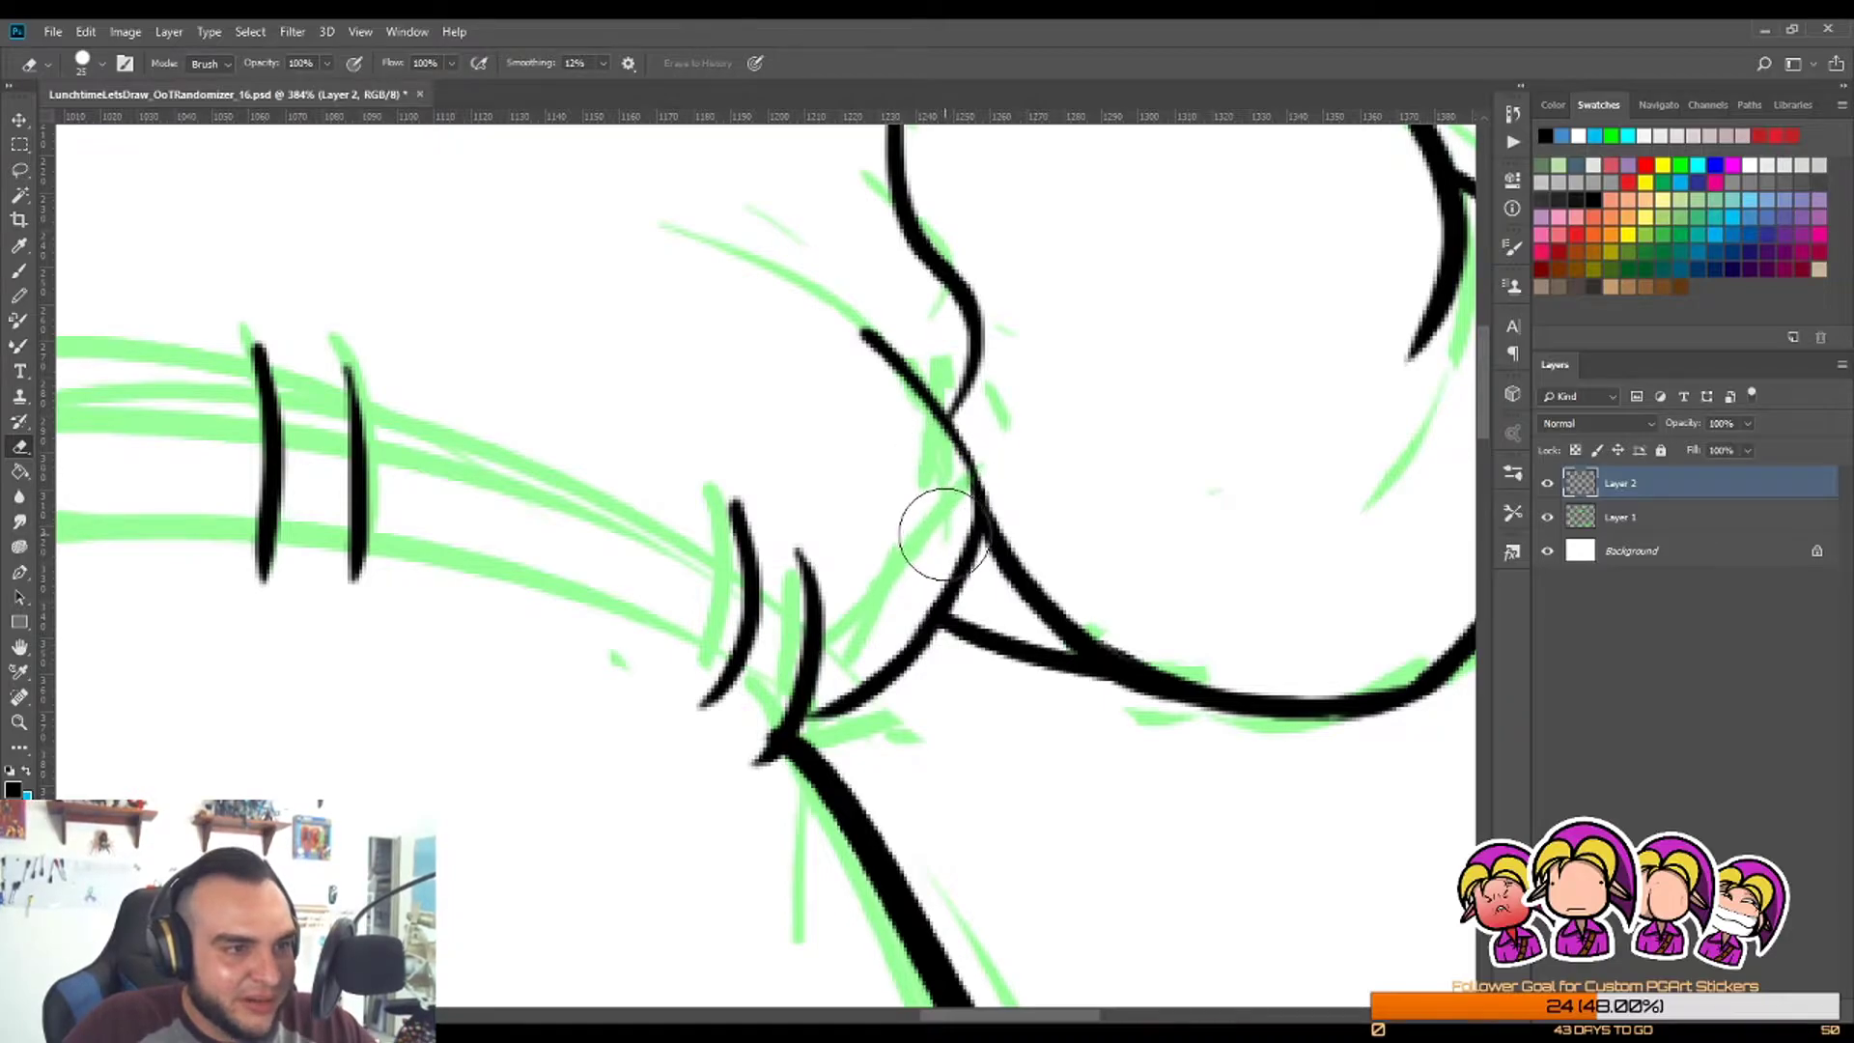
key("z")
left_click(921, 498, "alt")
left_click_drag(920, 498, 870, 497)
left_click_drag(970, 449, 1082, 449)
key("e")
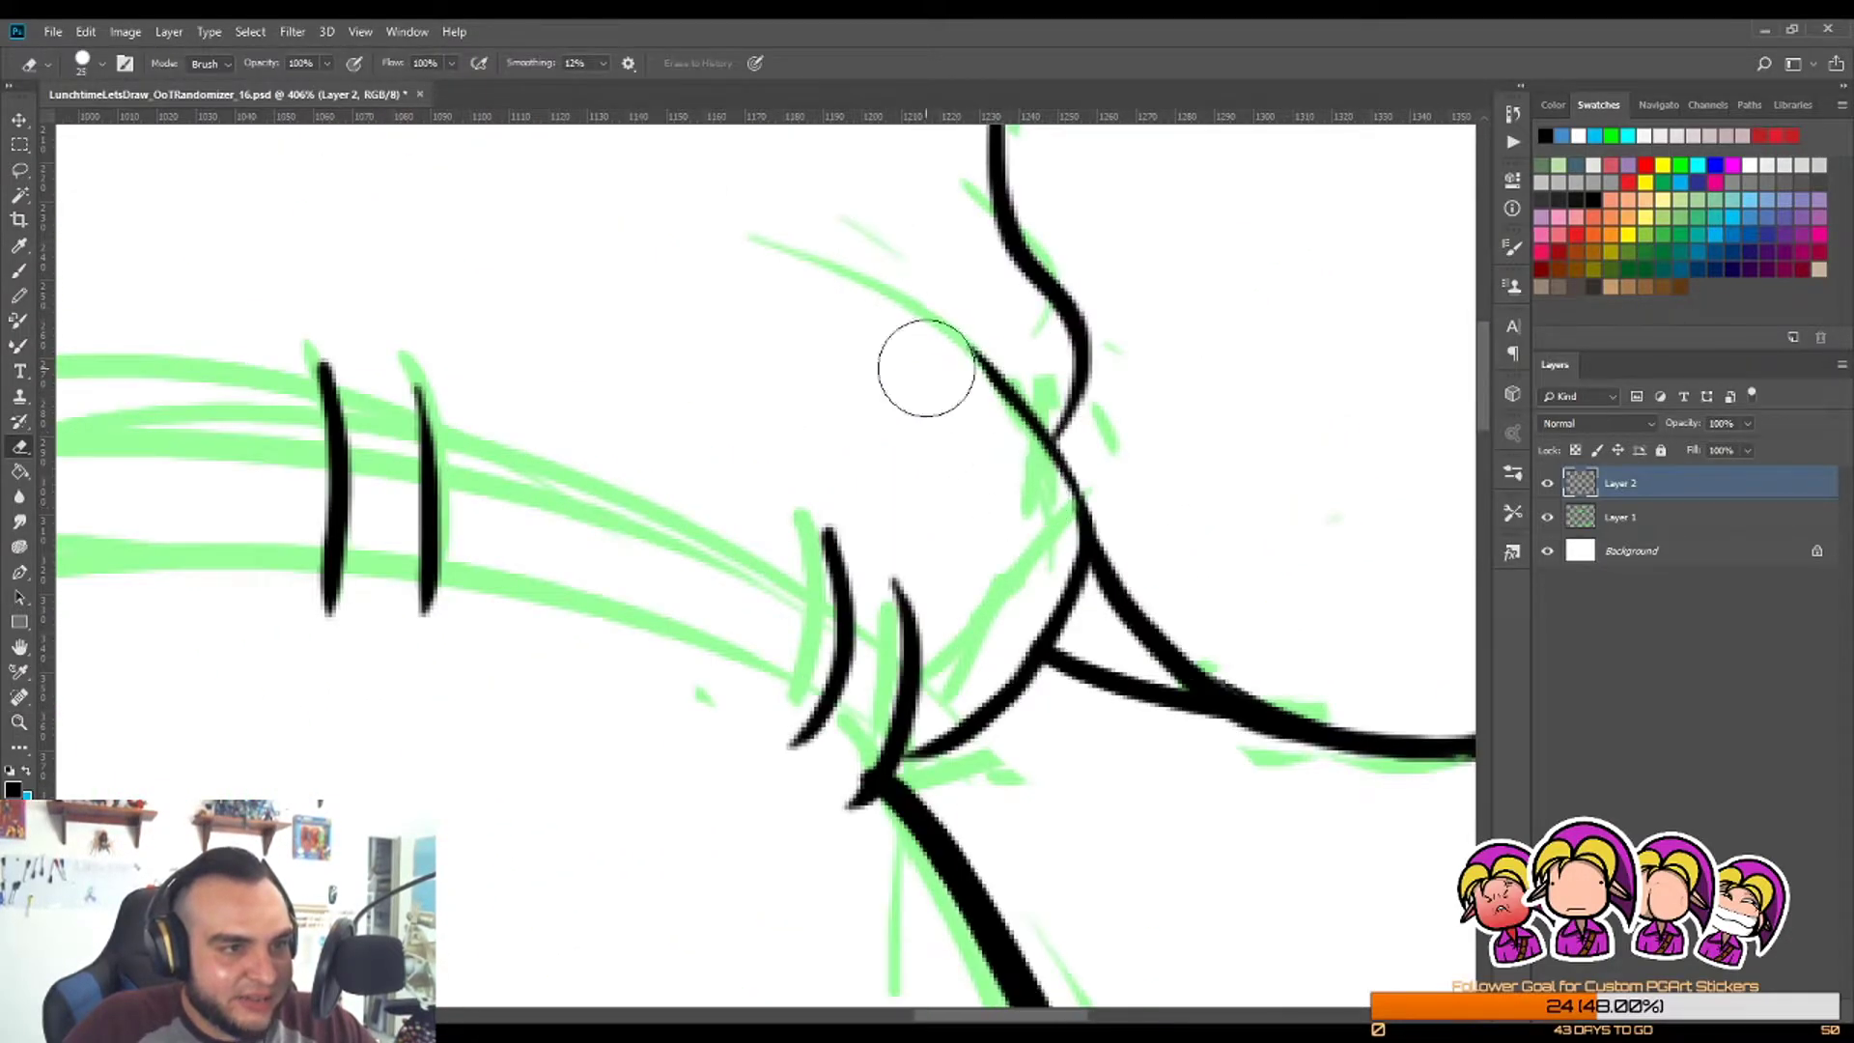
left_click_drag(1030, 522, 913, 285)
Step: Ink a shoe below the skirt's lowest hem with a shallow curved sole and a rounded toe, redrawing the sole until it fits
key("z")
left_click(1021, 490, "alt")
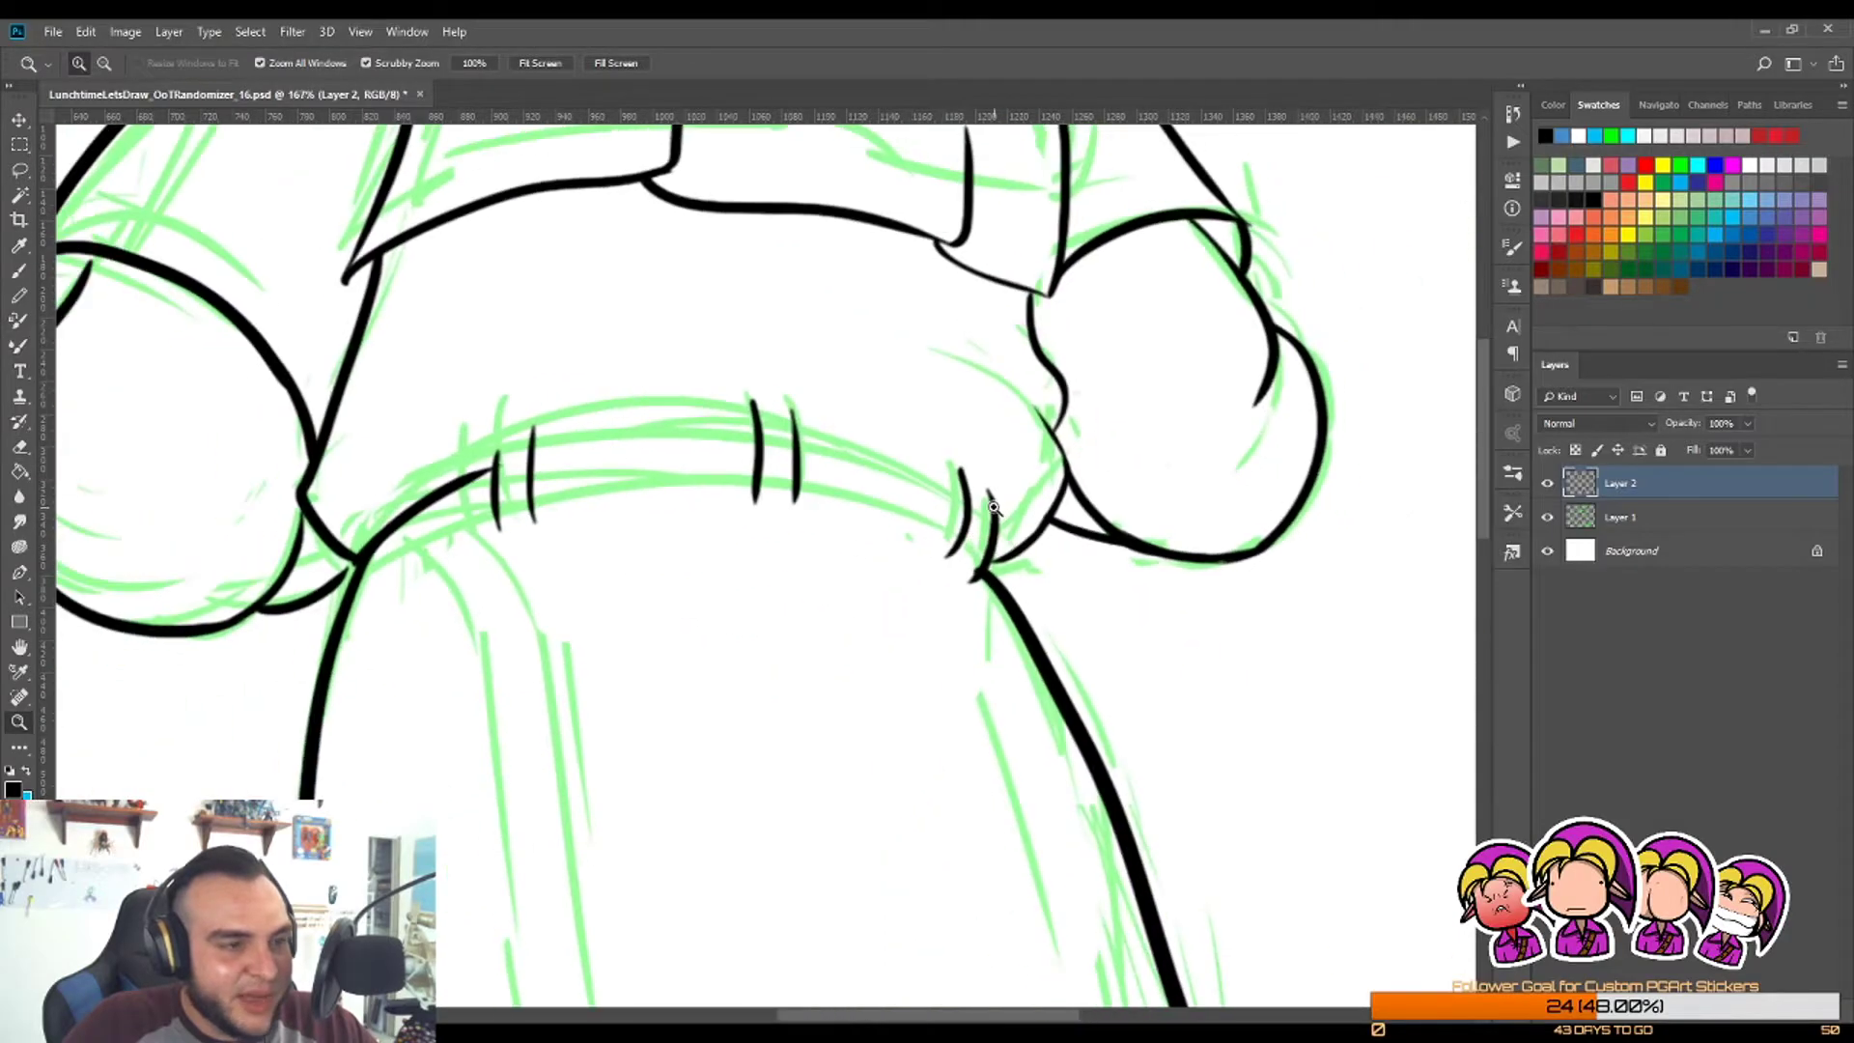
left_click(1022, 491, "alt")
left_click(948, 506, "alt")
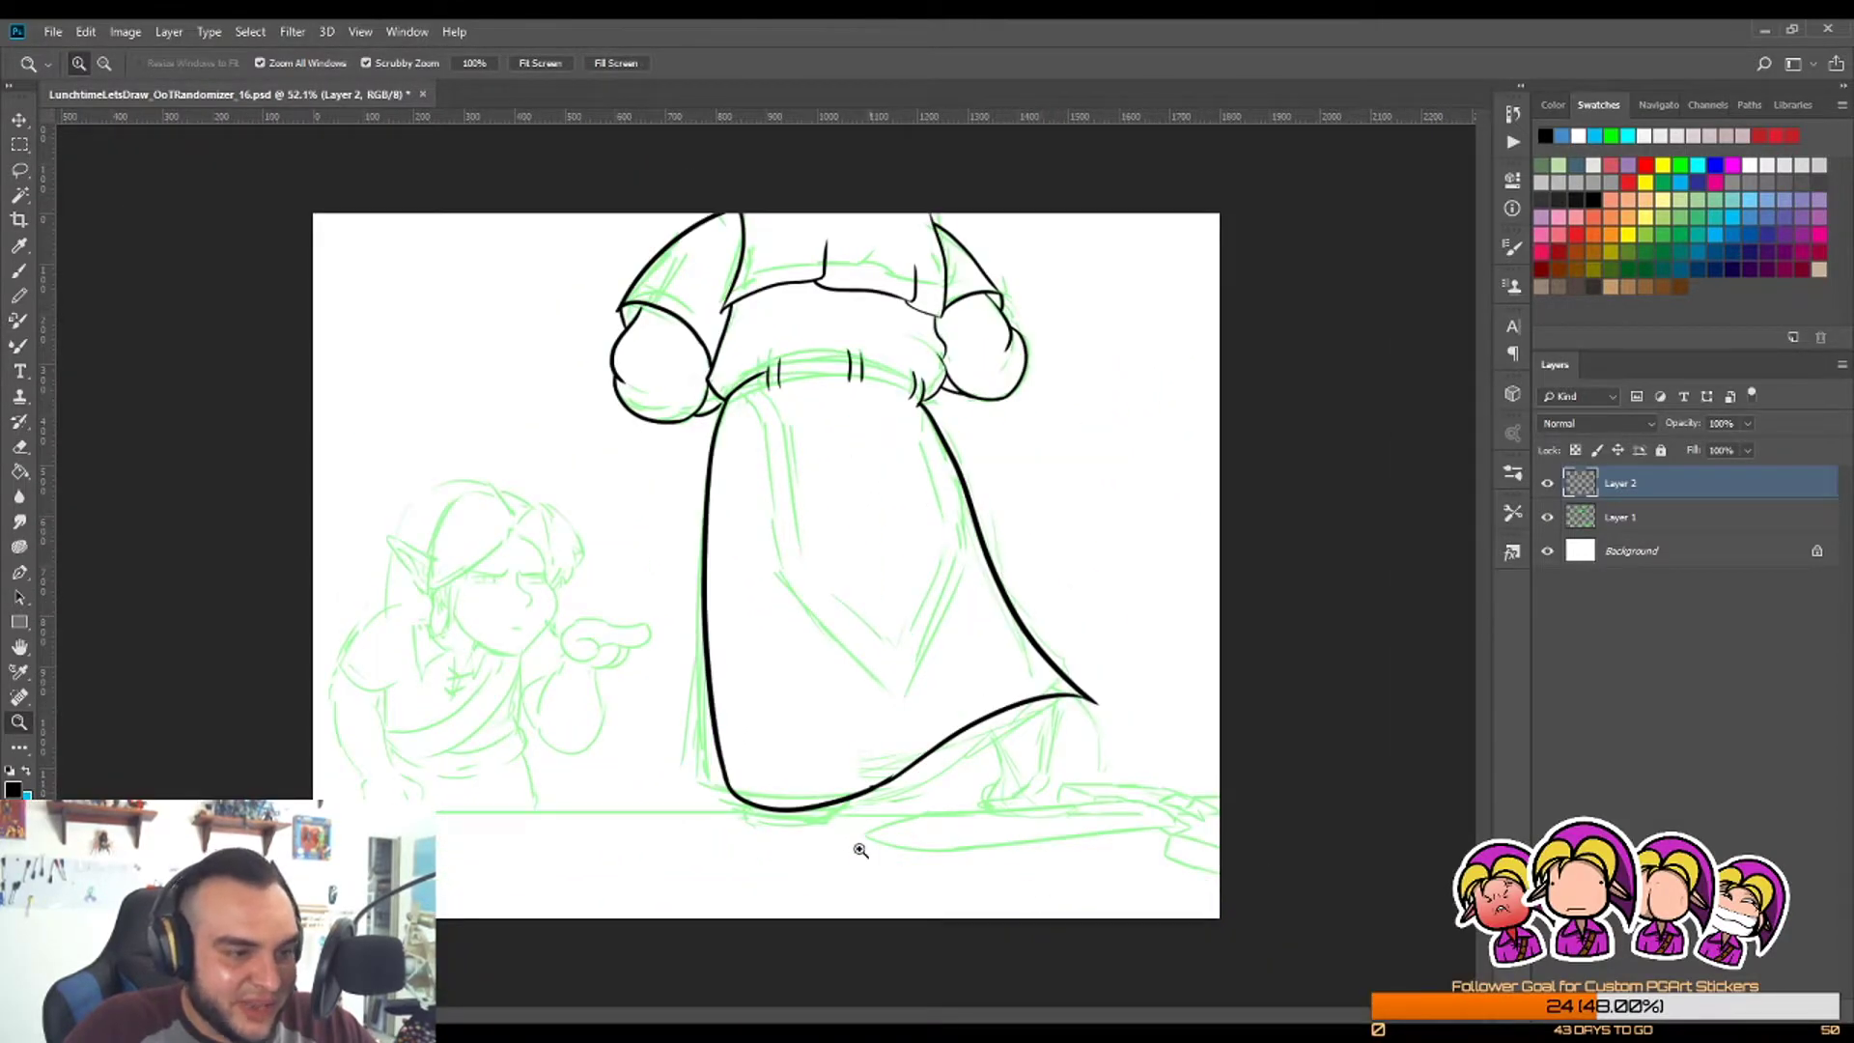
left_click_drag(786, 850, 869, 850)
key("b")
left_click_drag(680, 719, 975, 741)
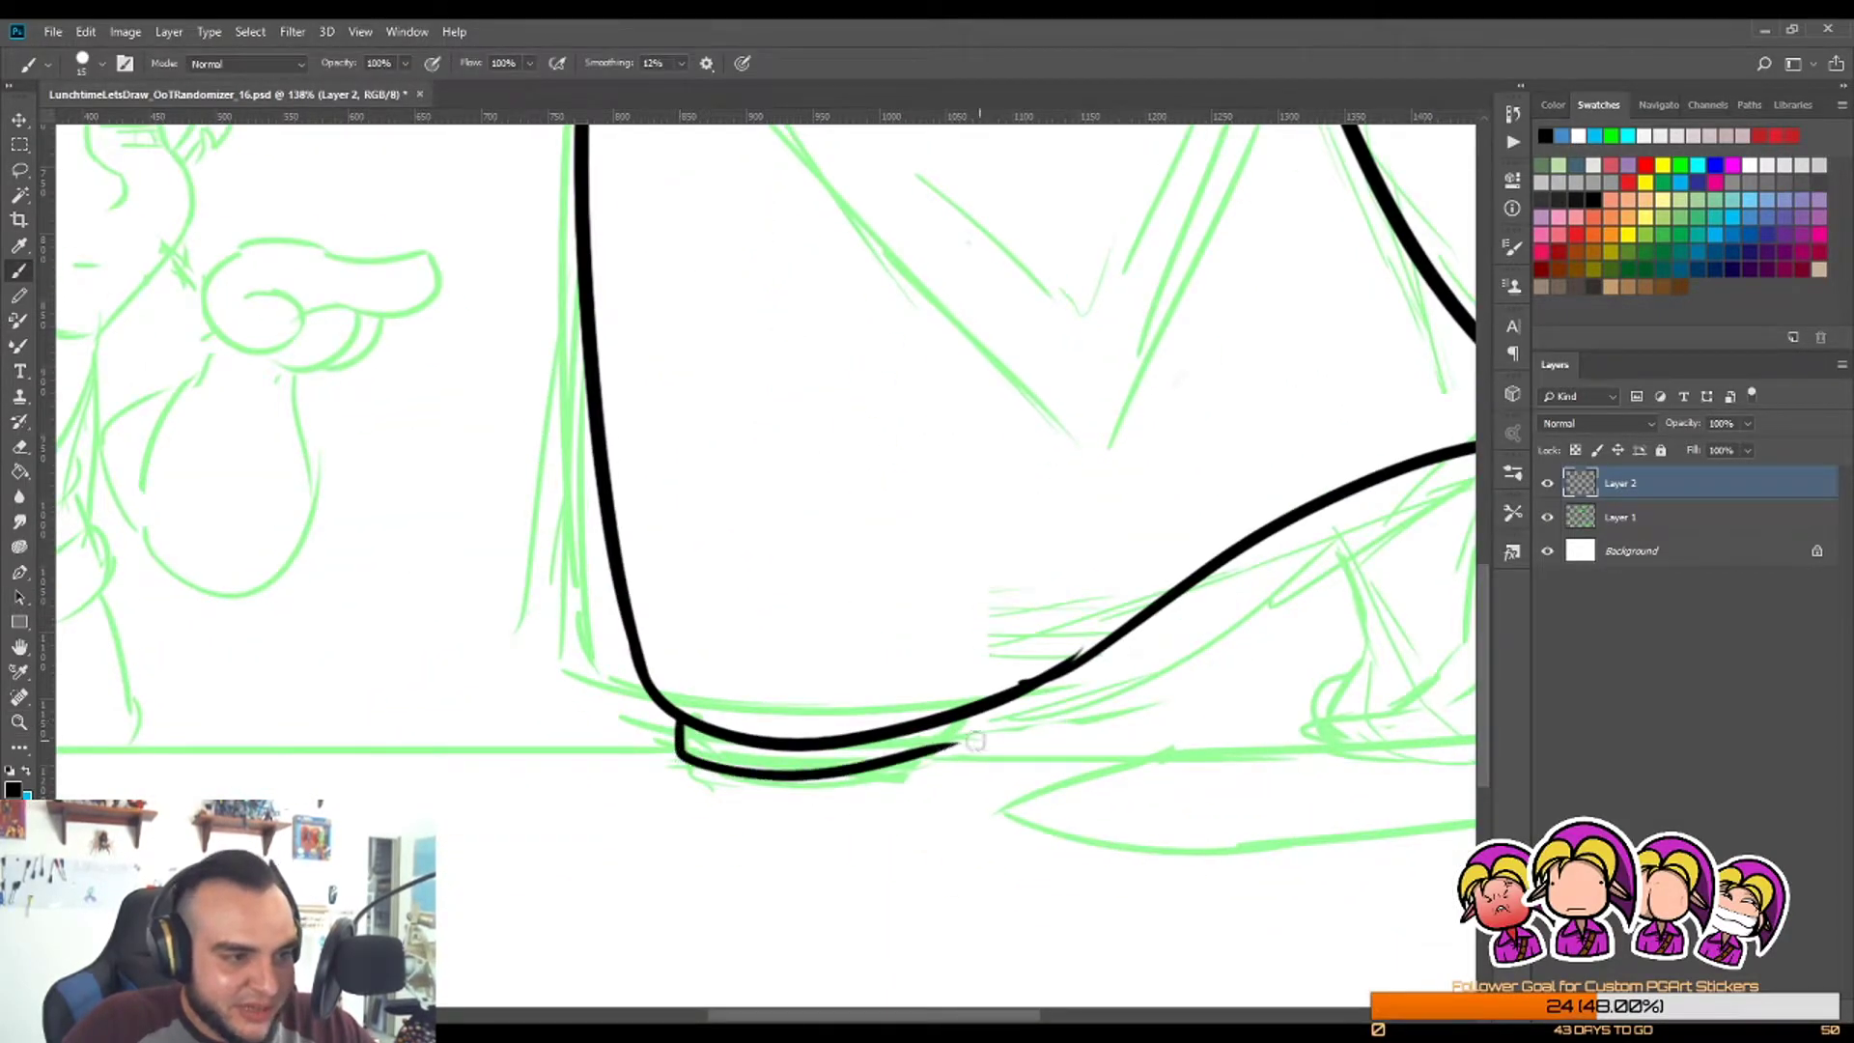
key("ctrl+z")
left_click_drag(678, 720, 1015, 732)
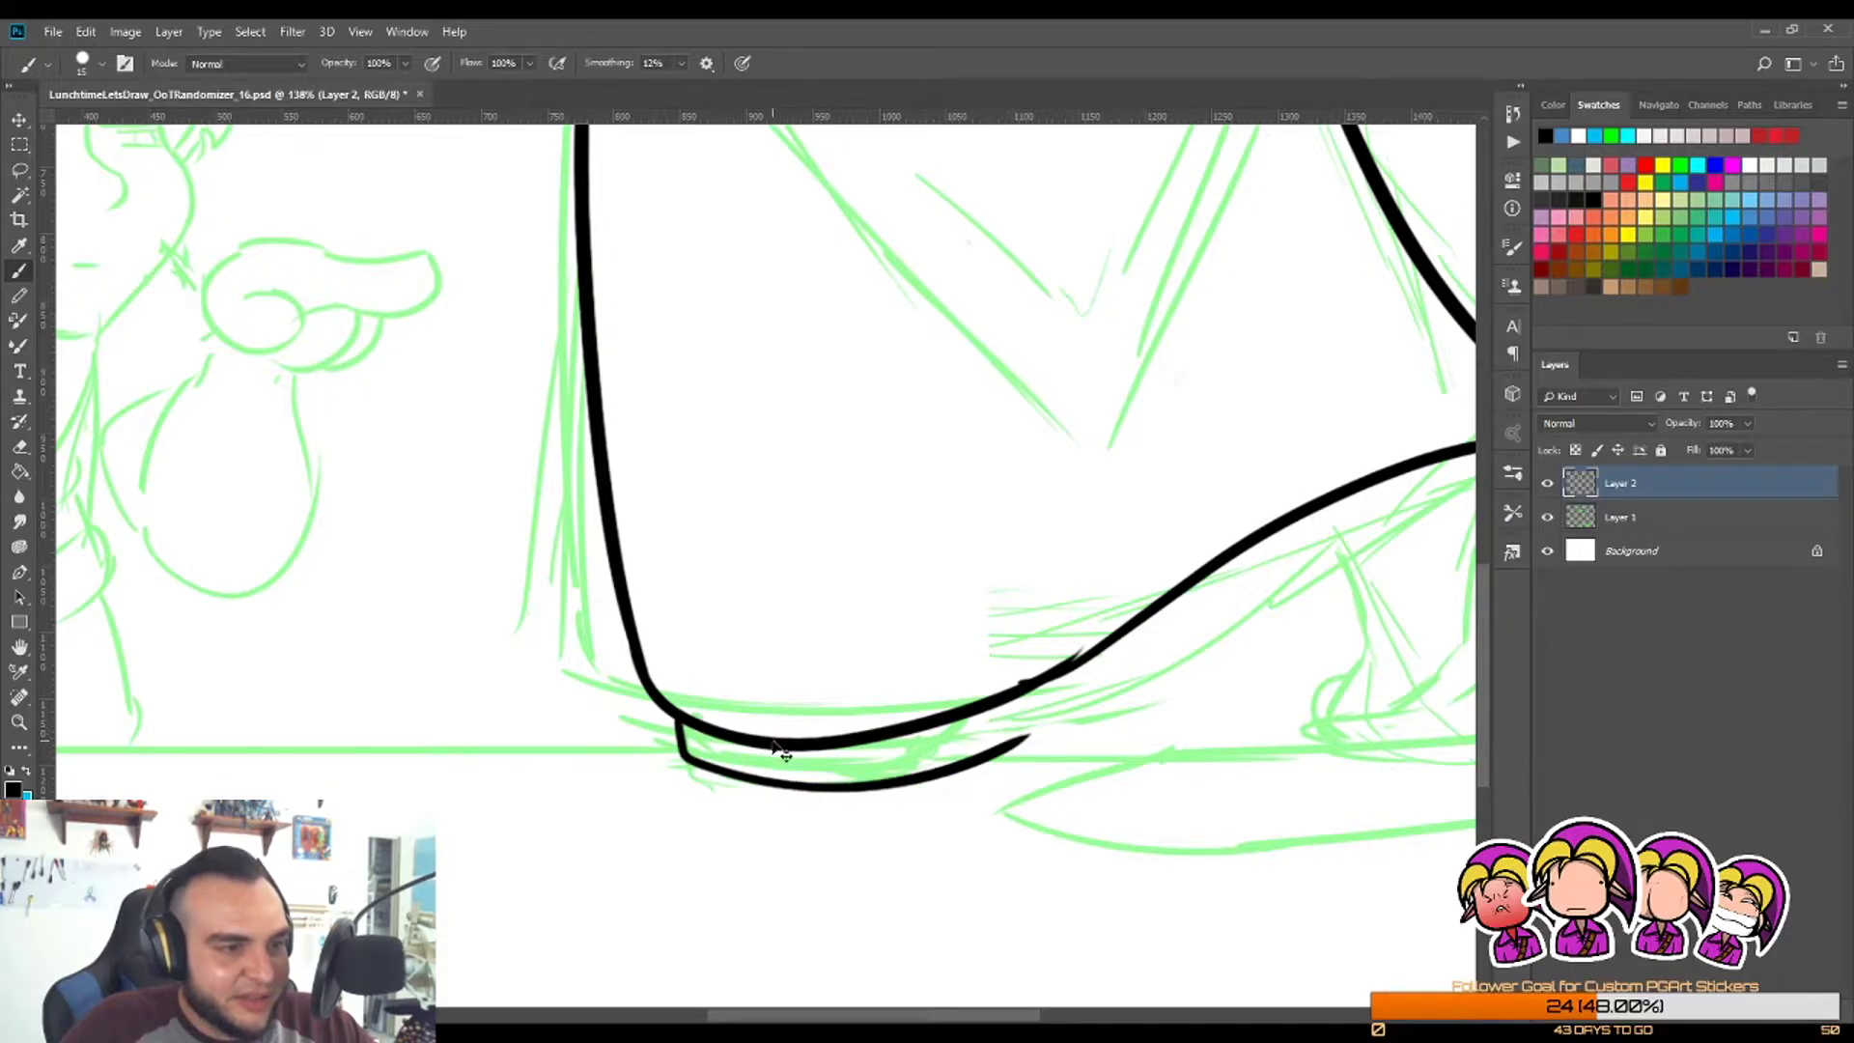
key("ctrl+z")
left_click_drag(683, 719, 978, 749)
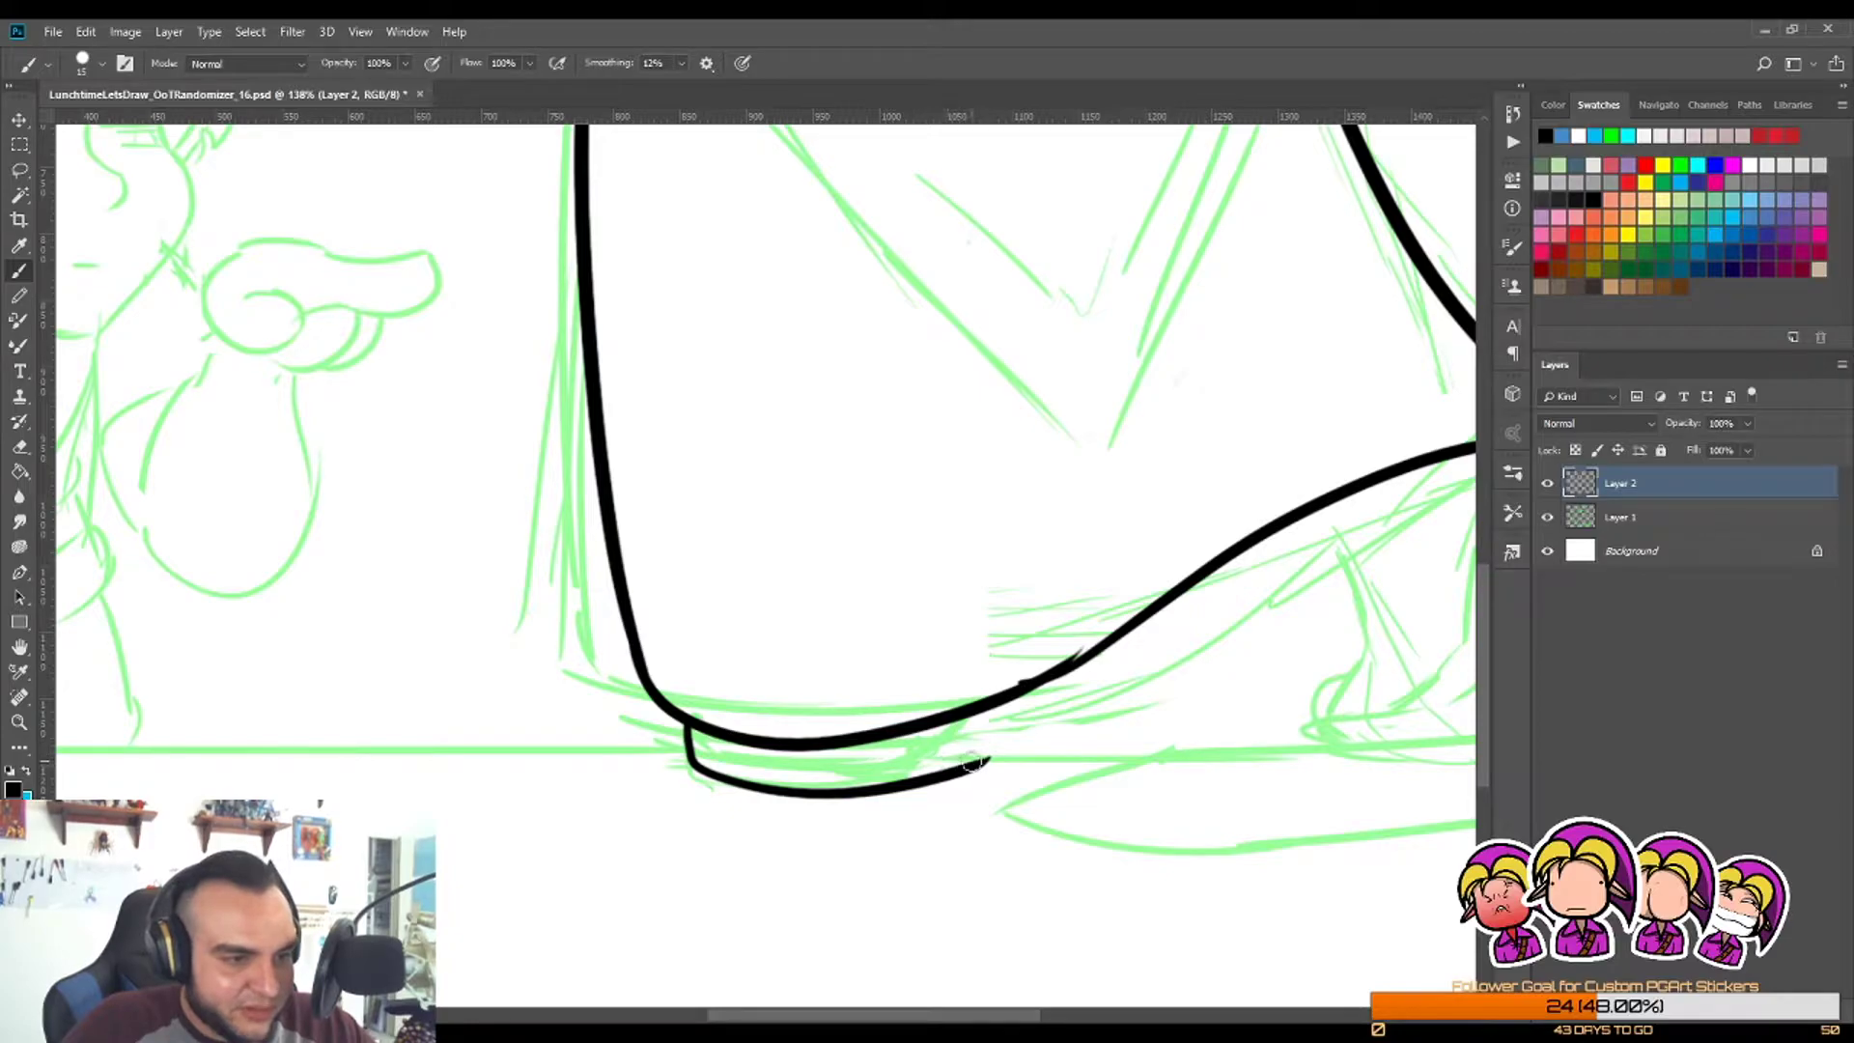
left_click_drag(972, 719, 959, 781)
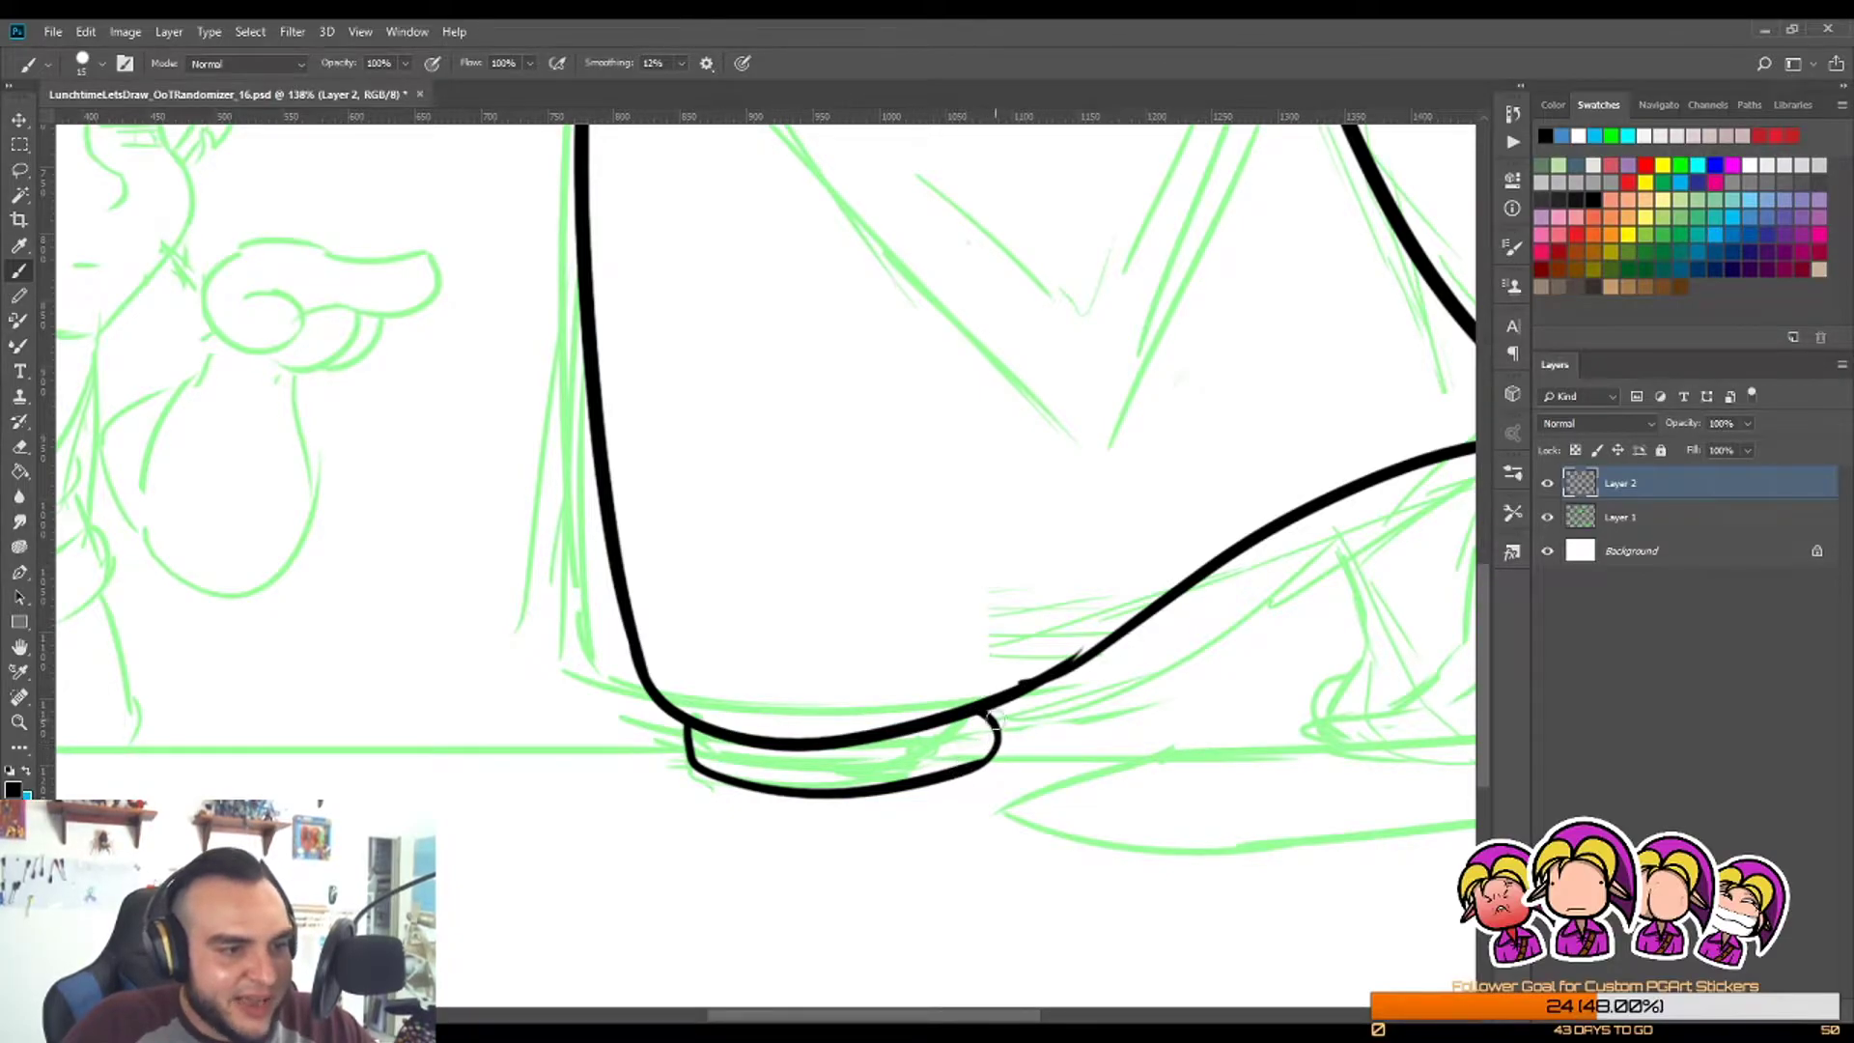
Step: Erase the front part of the shoe's sole and its lower toe corner
key("z")
mouse_move(994, 720)
left_mouse_down()
mouse_move(855, 761)
mouse_move(966, 733)
mouse_move(975, 750)
left_mouse_up()
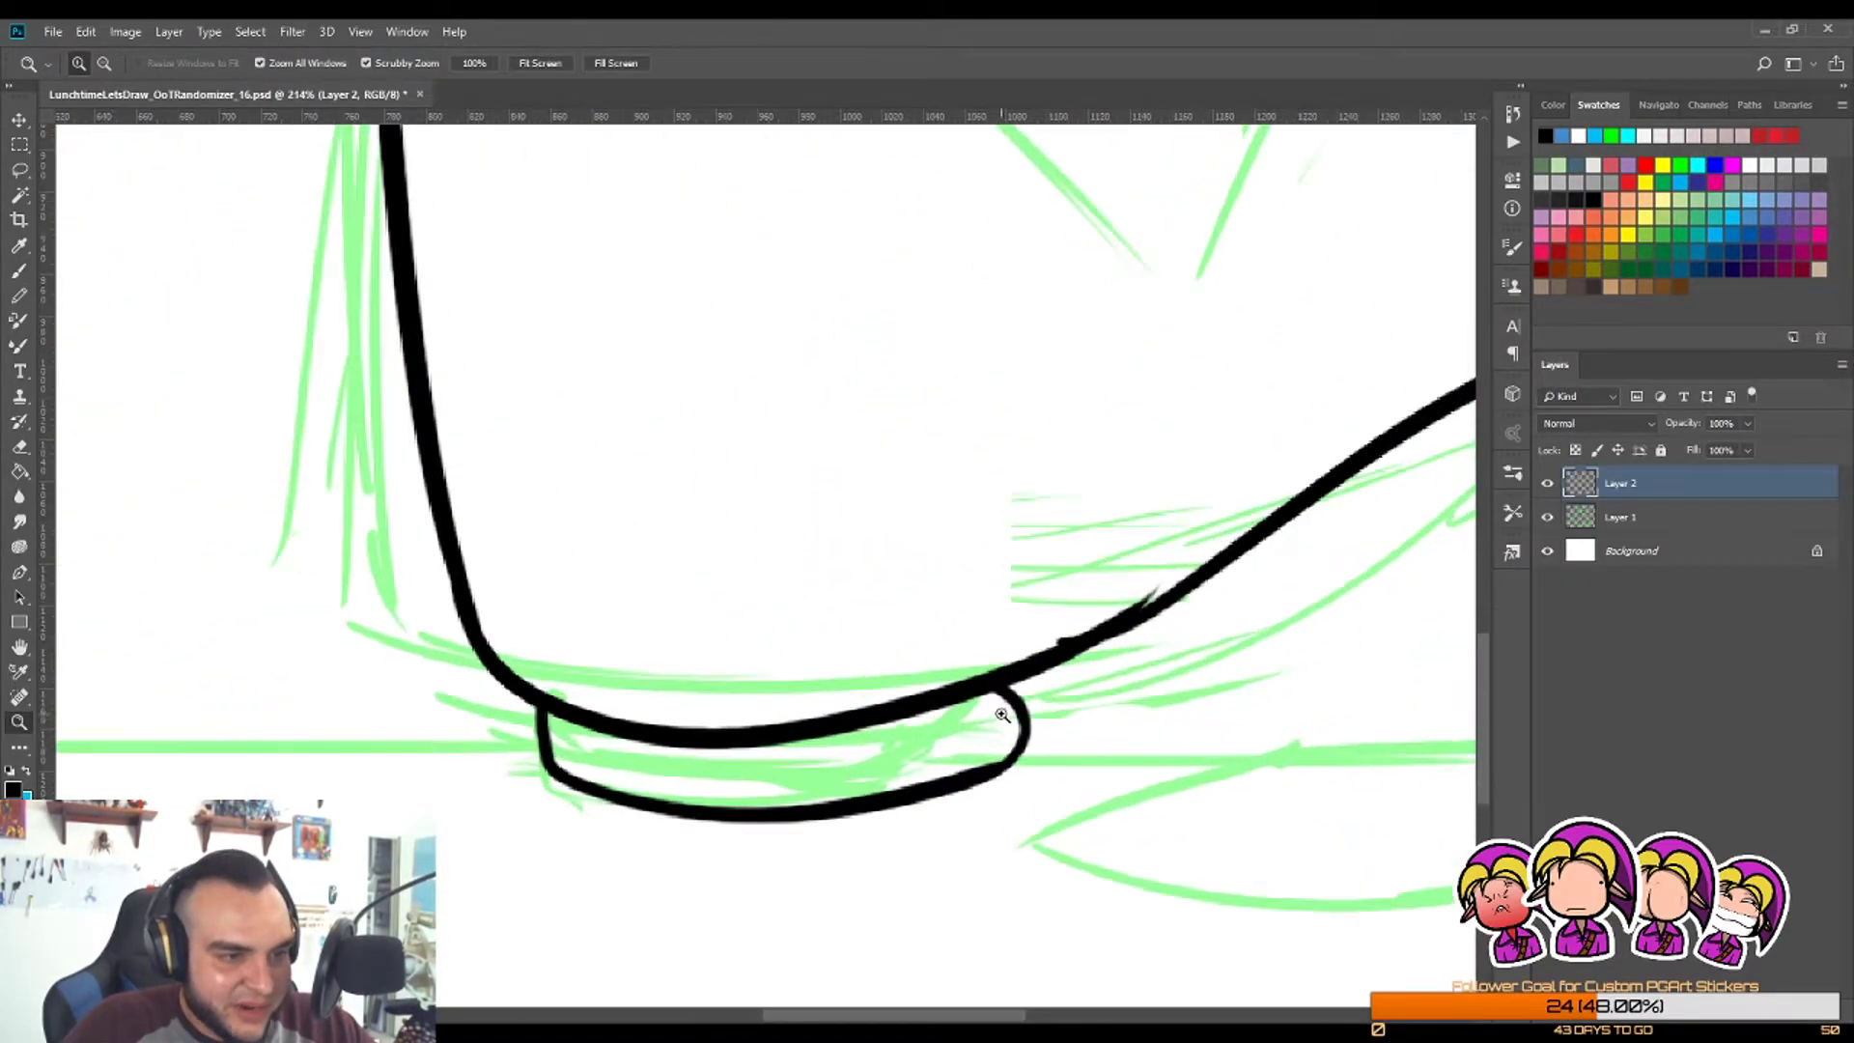
key("b")
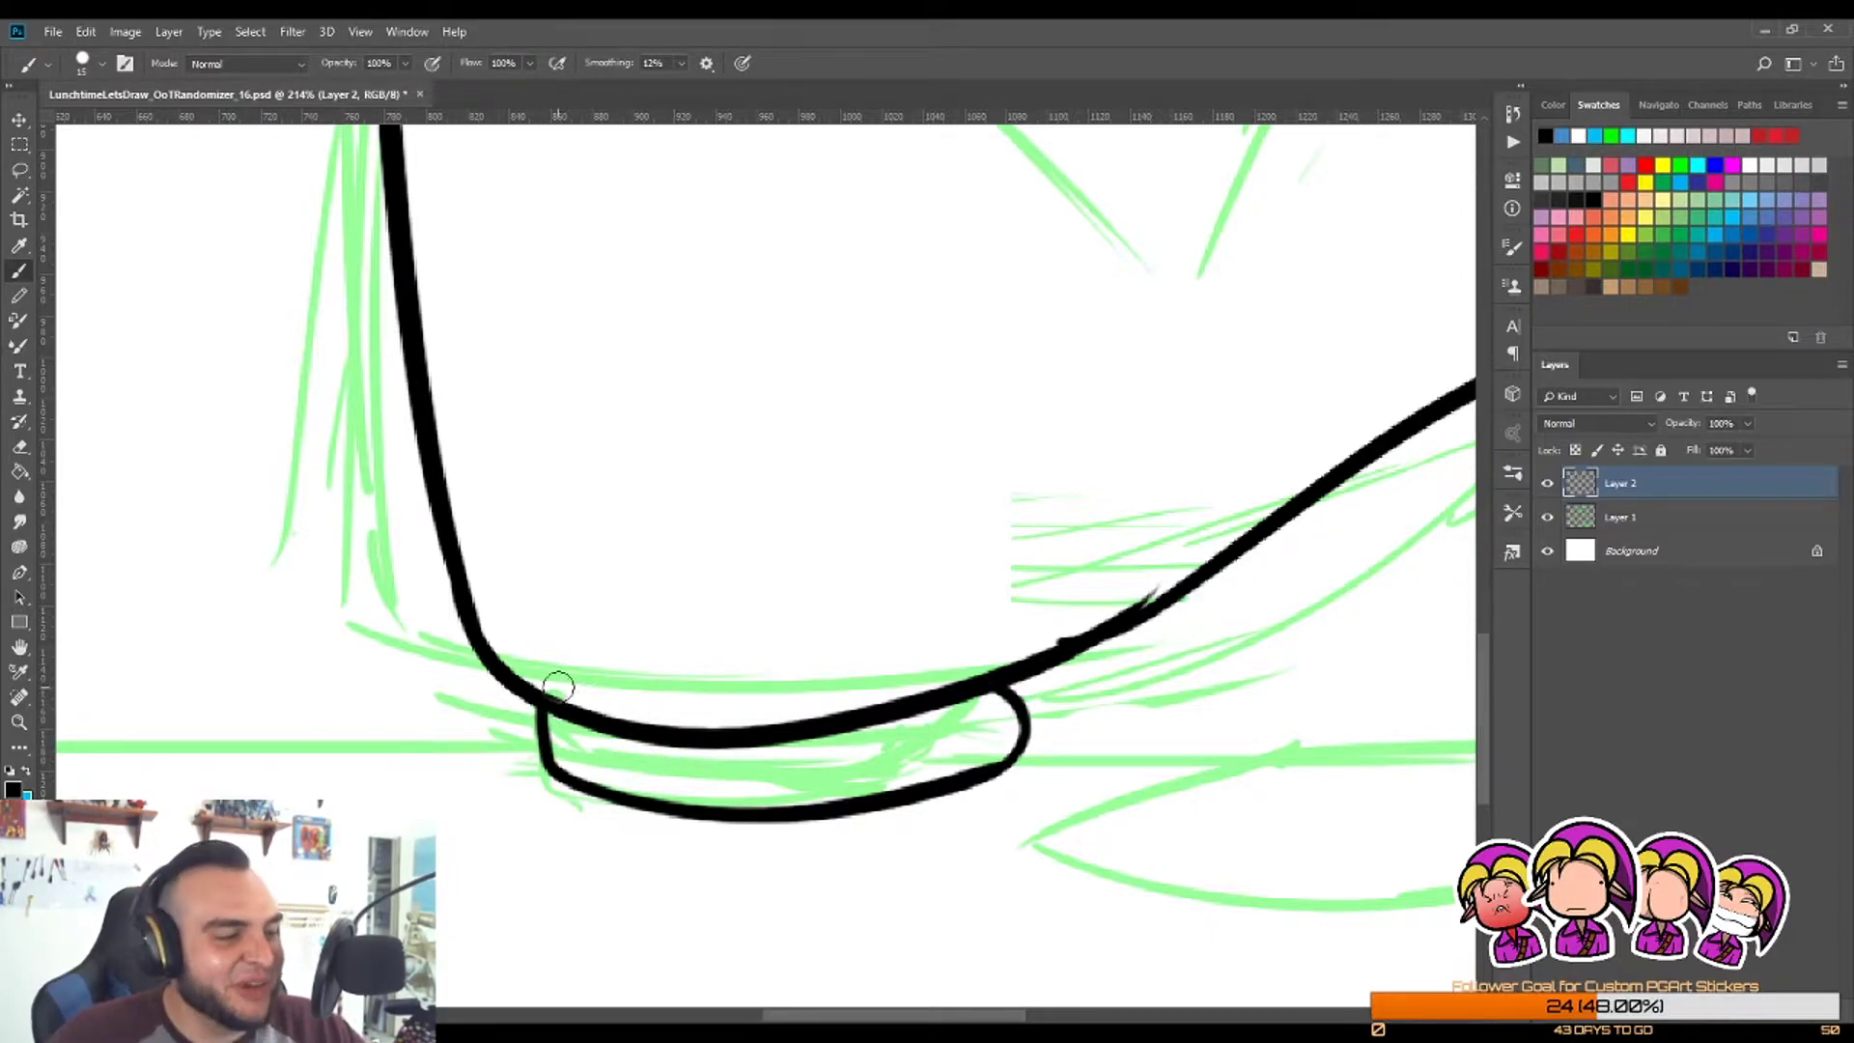
key("z")
mouse_move(957, 739)
left_mouse_down()
mouse_move(808, 765)
mouse_move(984, 728)
mouse_move(860, 750)
mouse_move(827, 779)
mouse_move(898, 712)
mouse_move(828, 865)
mouse_move(890, 857)
mouse_move(757, 795)
mouse_move(894, 786)
left_mouse_up()
key("e")
key("b")
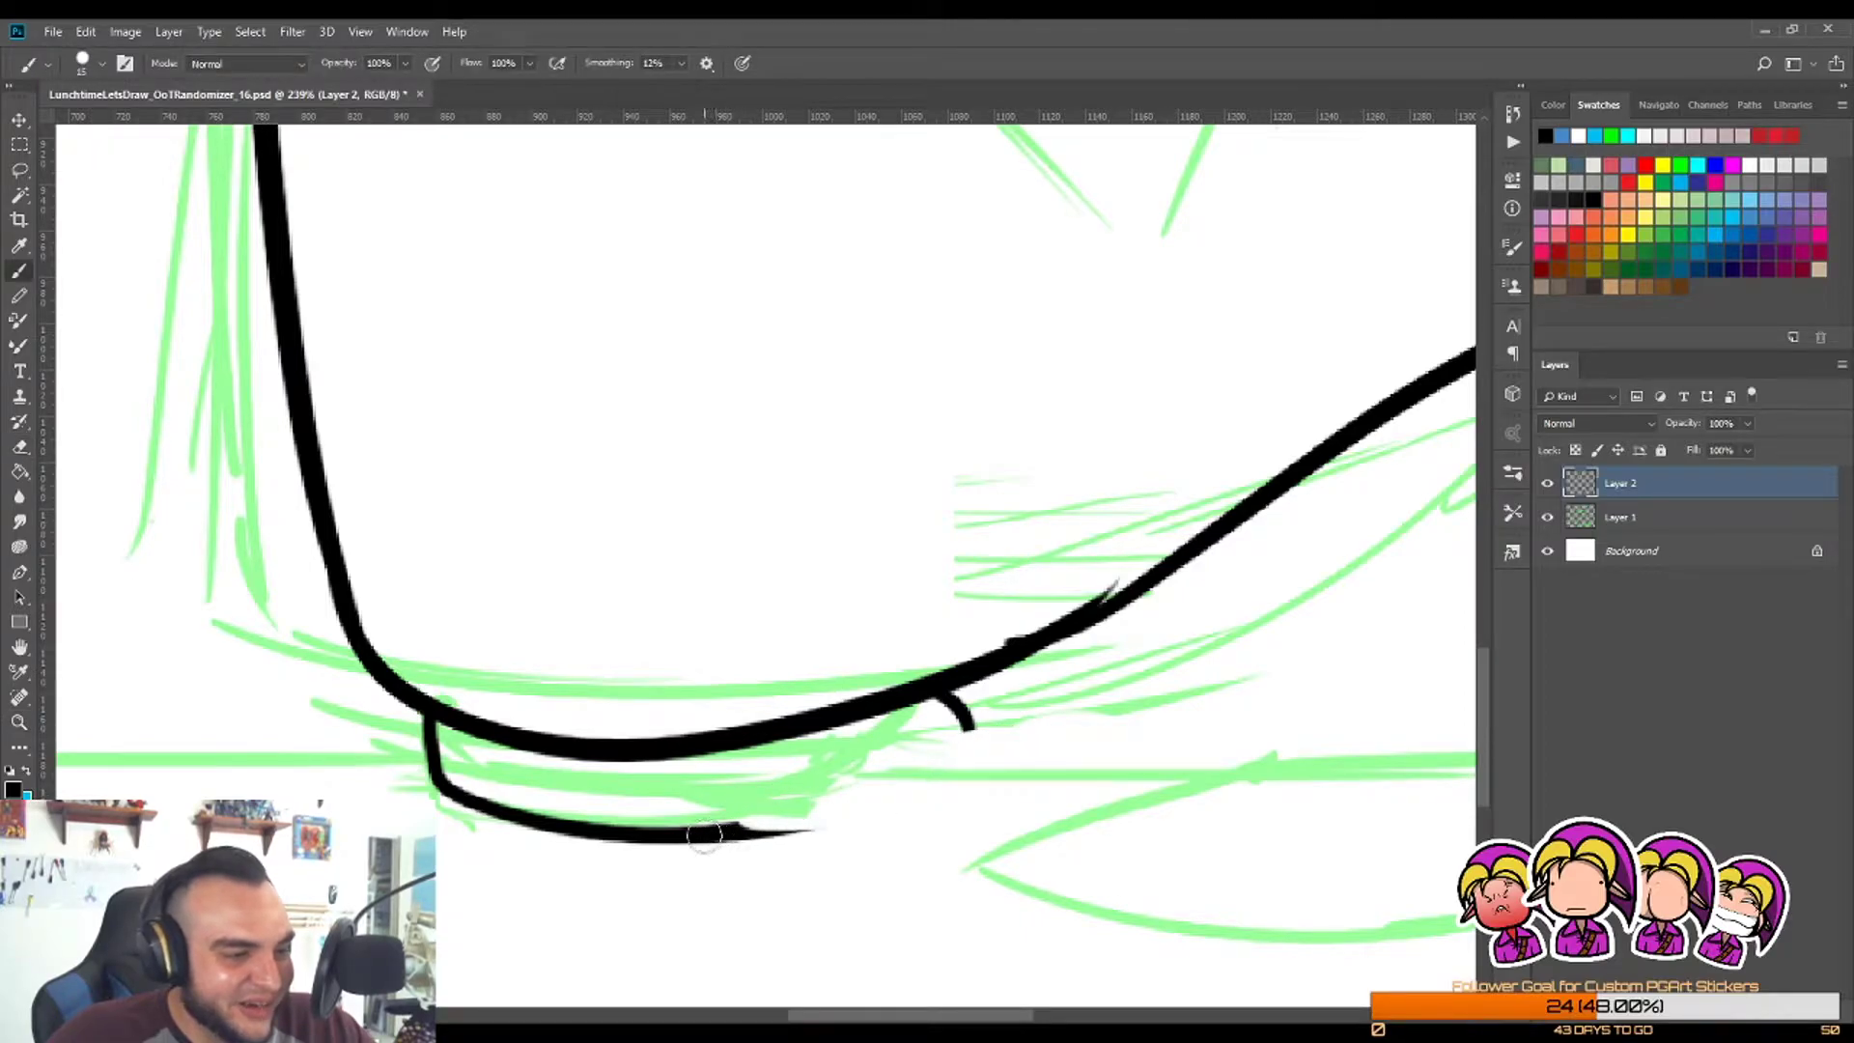
Step: Redraw the front of the shoe's sole as a line rising gently toward the toe, repeating the stroke until it fits
left_click_drag(791, 826, 943, 773)
key("ctrl+z")
left_click_drag(830, 795, 917, 778)
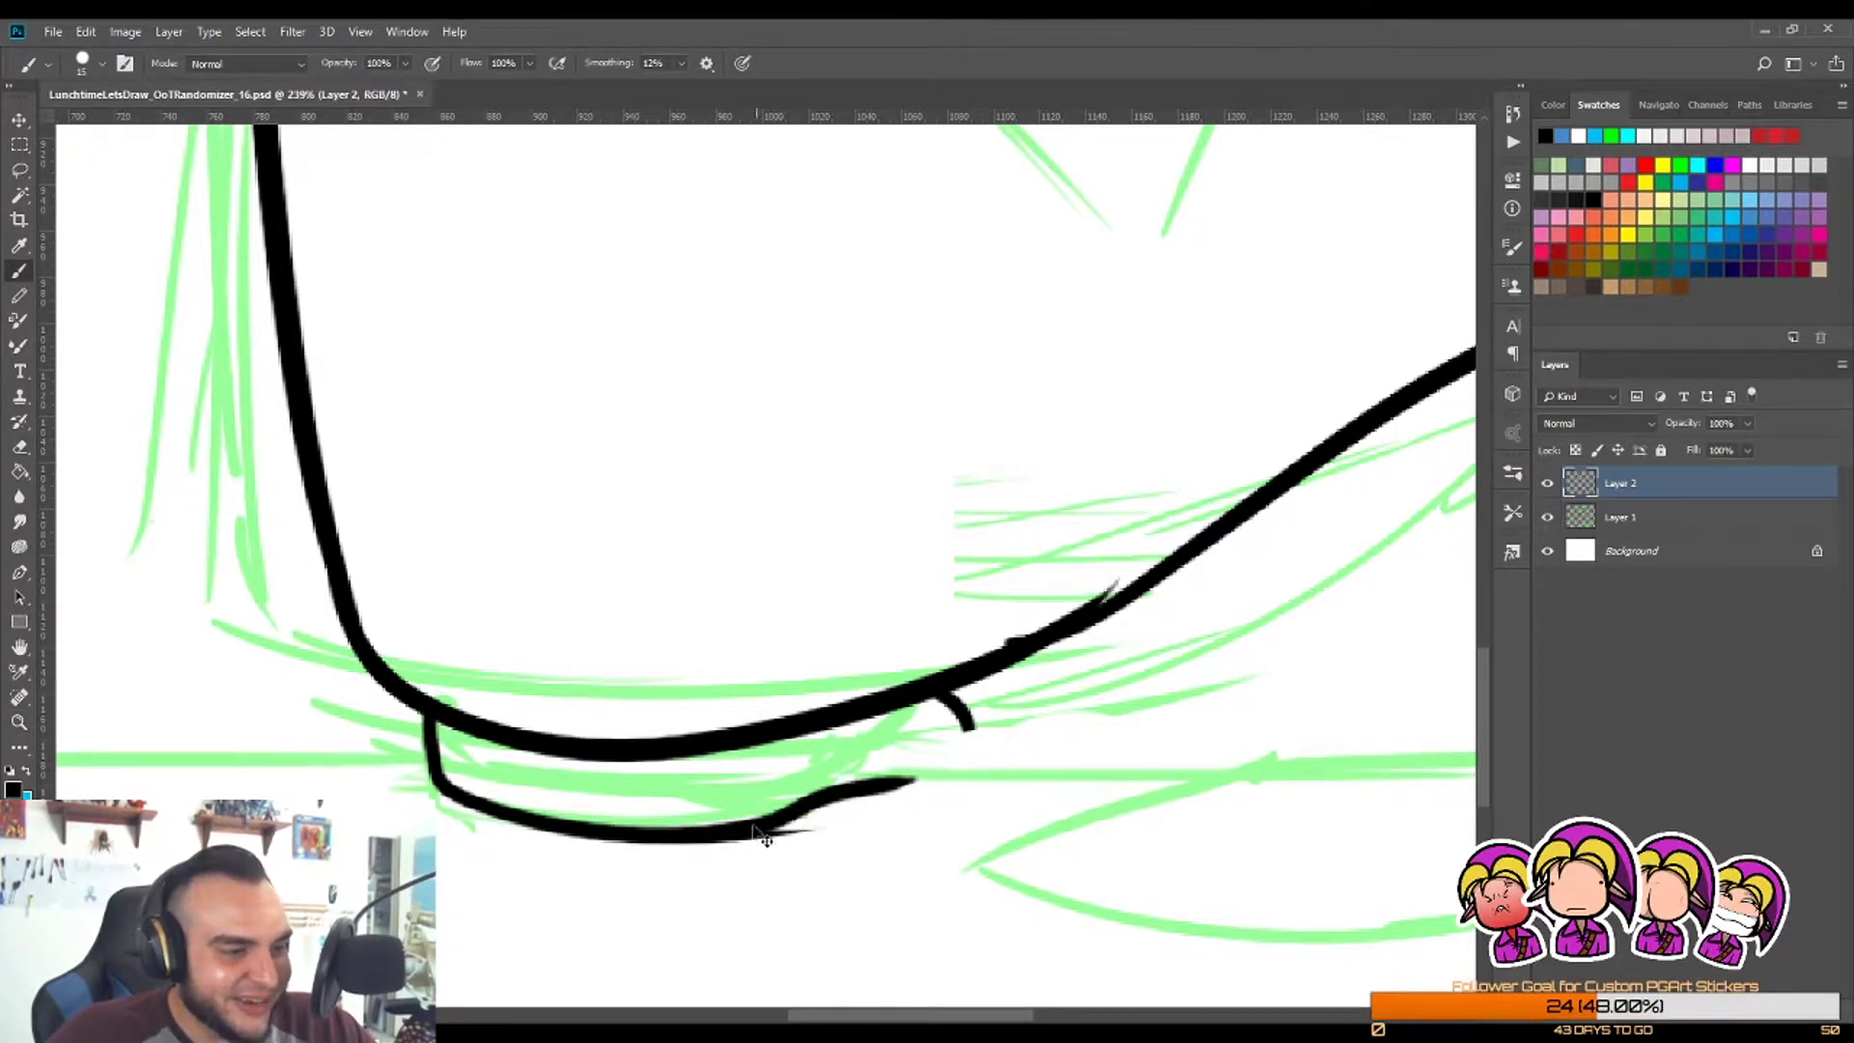
key("ctrl+z")
left_click_drag(723, 835, 922, 775)
key("ctrl+z")
left_click_drag(724, 834, 942, 793)
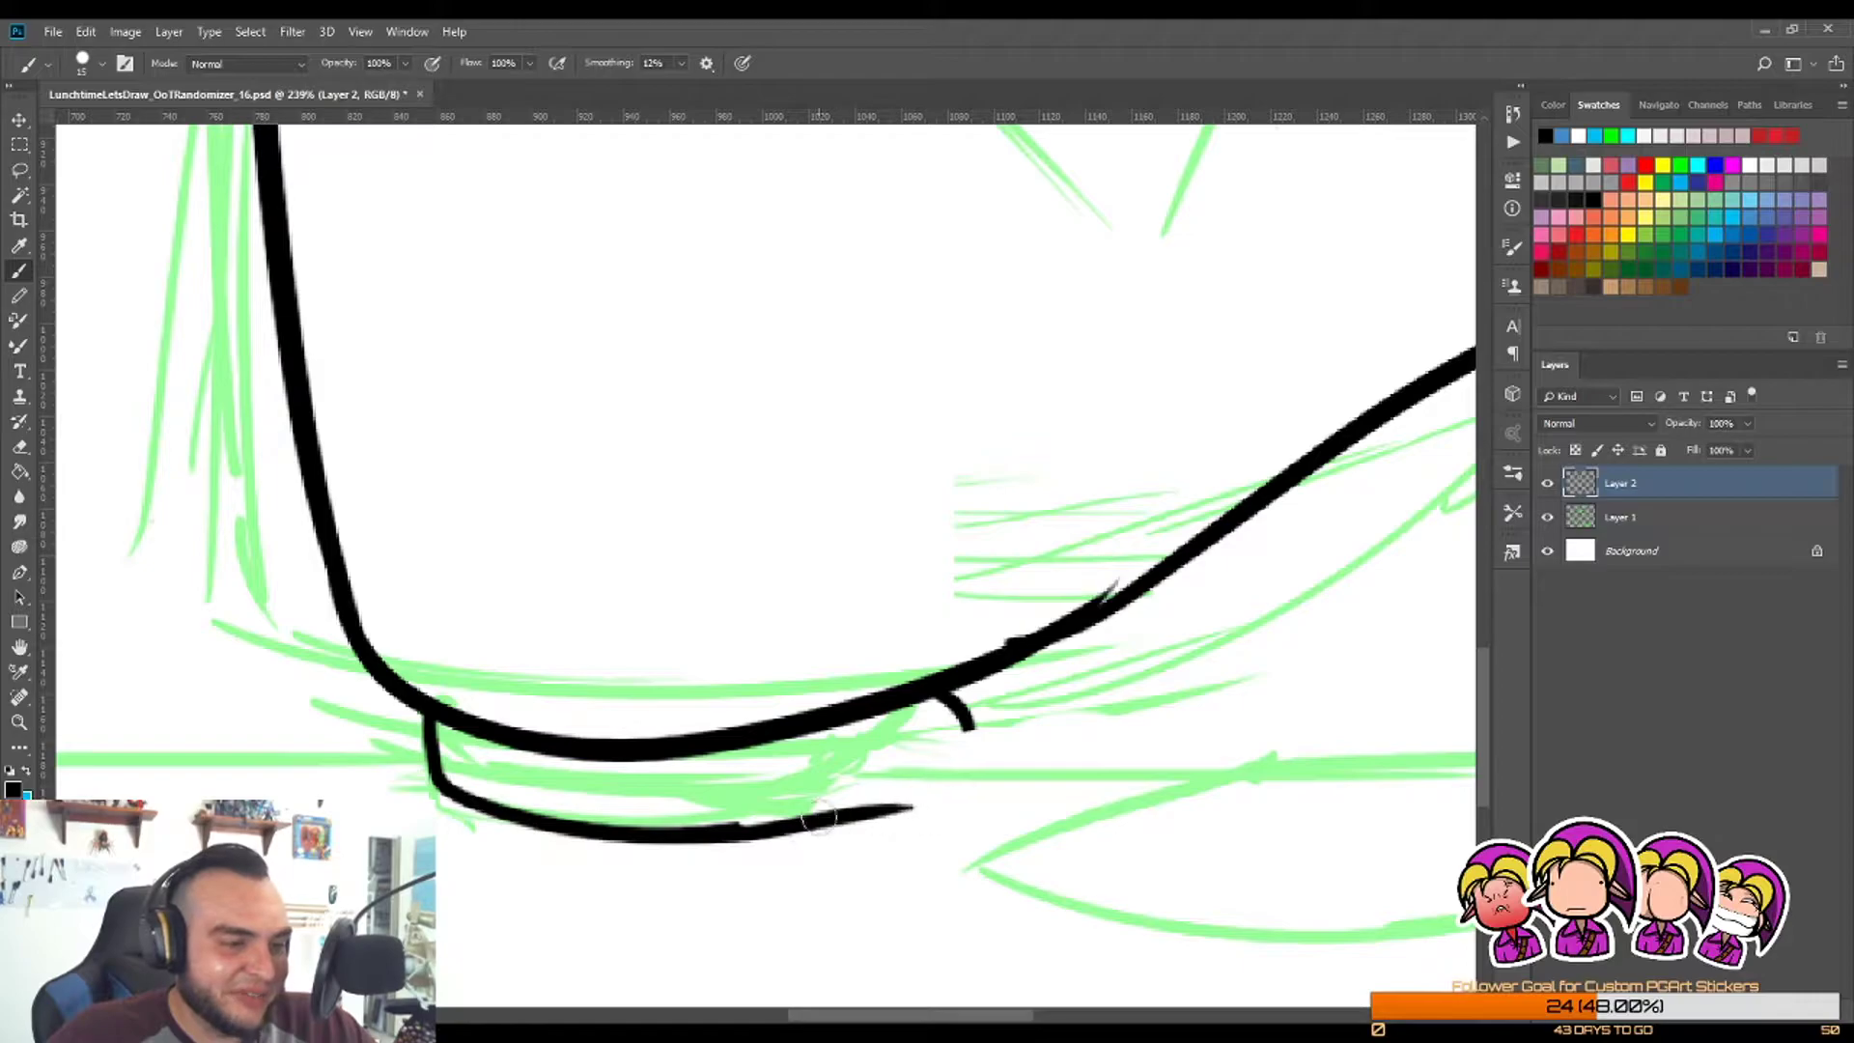
key("ctrl+z")
left_click_drag(773, 830, 994, 765)
key("ctrl+z")
left_click_drag(767, 828, 939, 805)
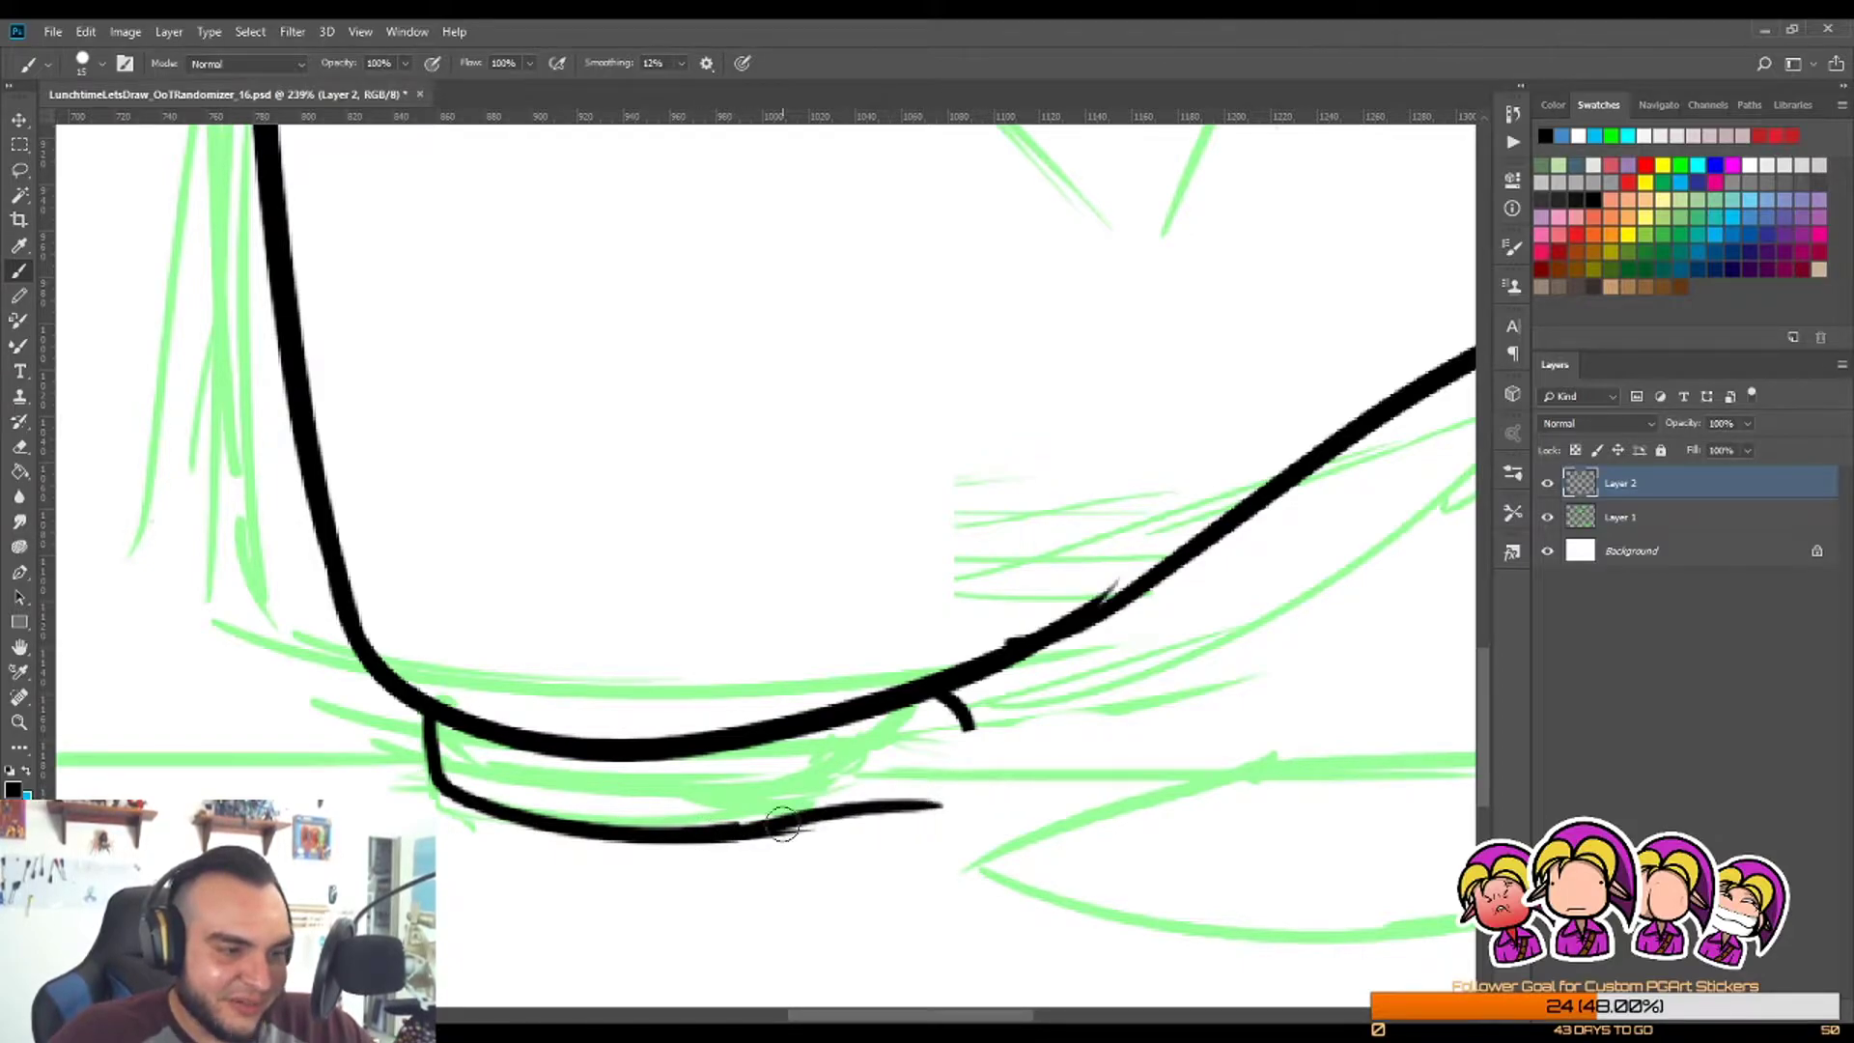
key("ctrl+z")
left_click_drag(742, 832, 925, 798)
Step: Close the shoe's toe with a rounded curve from the sole up to the hem and reinforce its outer edge
left_click_drag(922, 797, 965, 734)
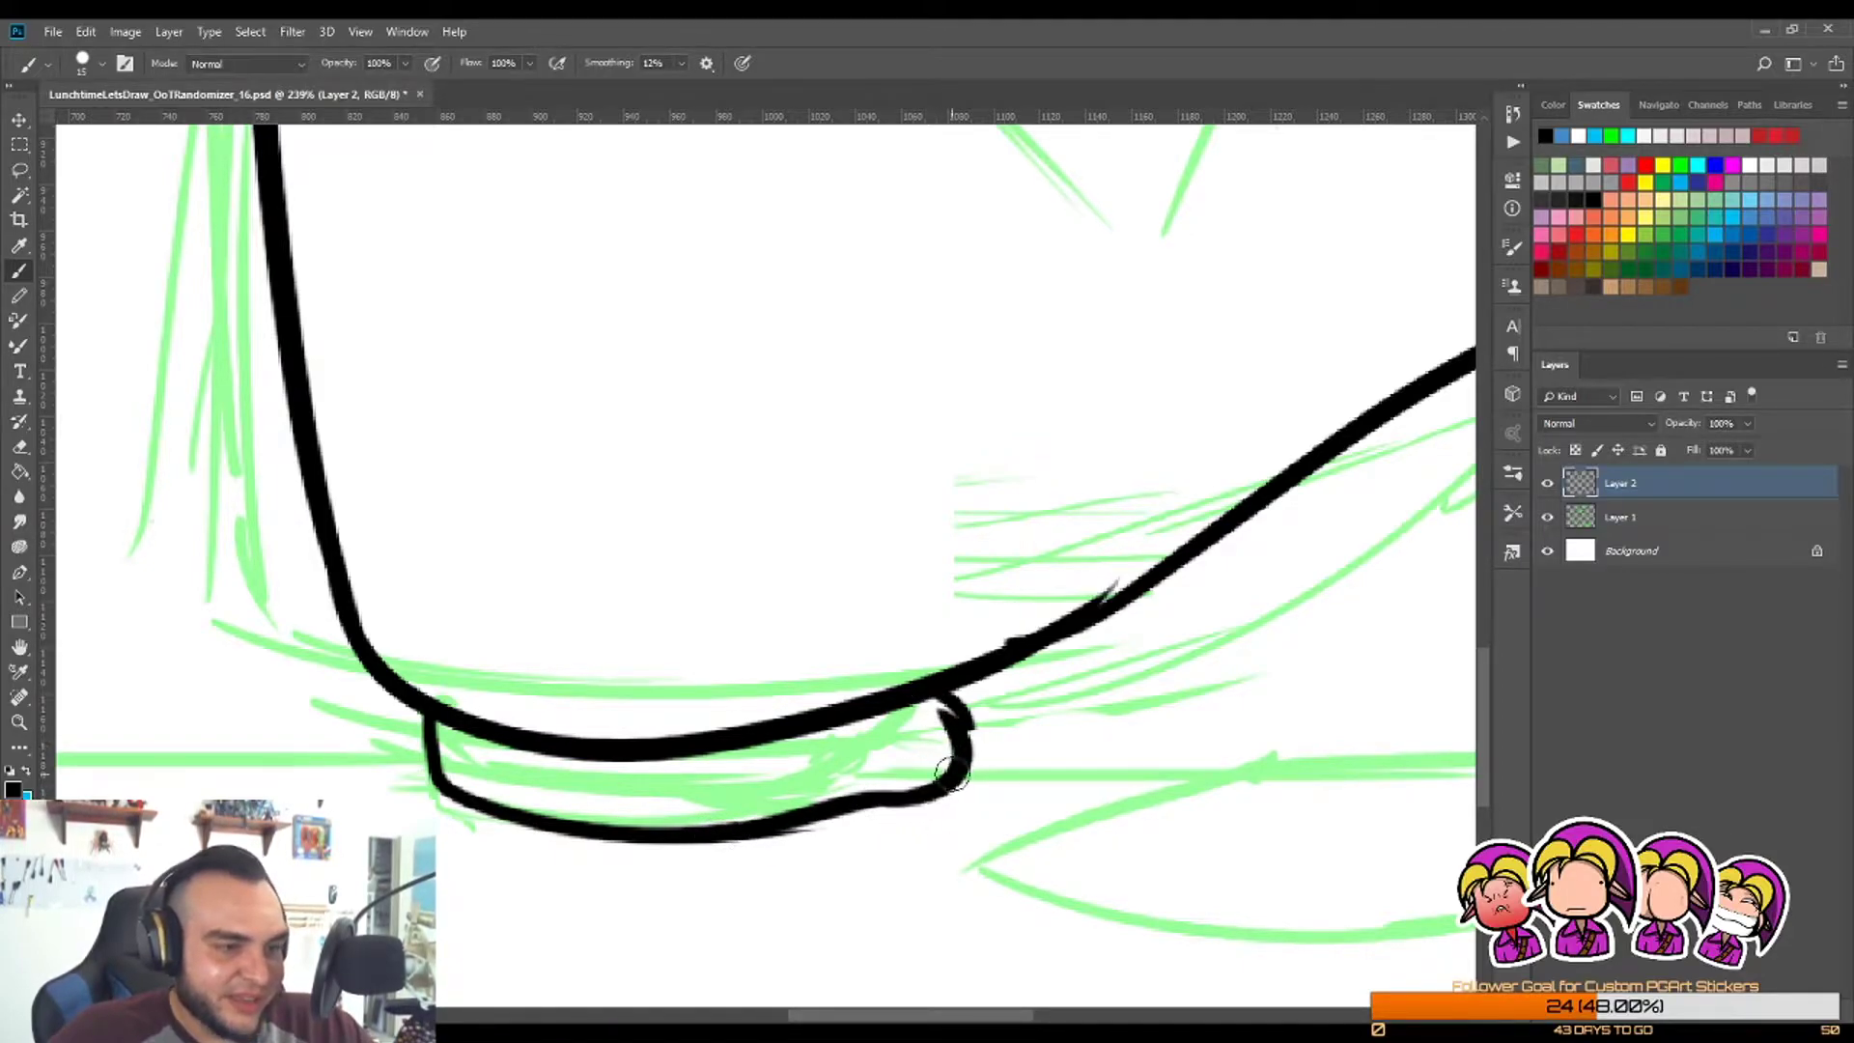
key("ctrl+z")
left_click_drag(874, 797, 980, 733)
key("ctrl+z")
mouse_move(879, 797)
left_mouse_down()
mouse_move(959, 783)
mouse_move(951, 703)
left_mouse_up()
key("e")
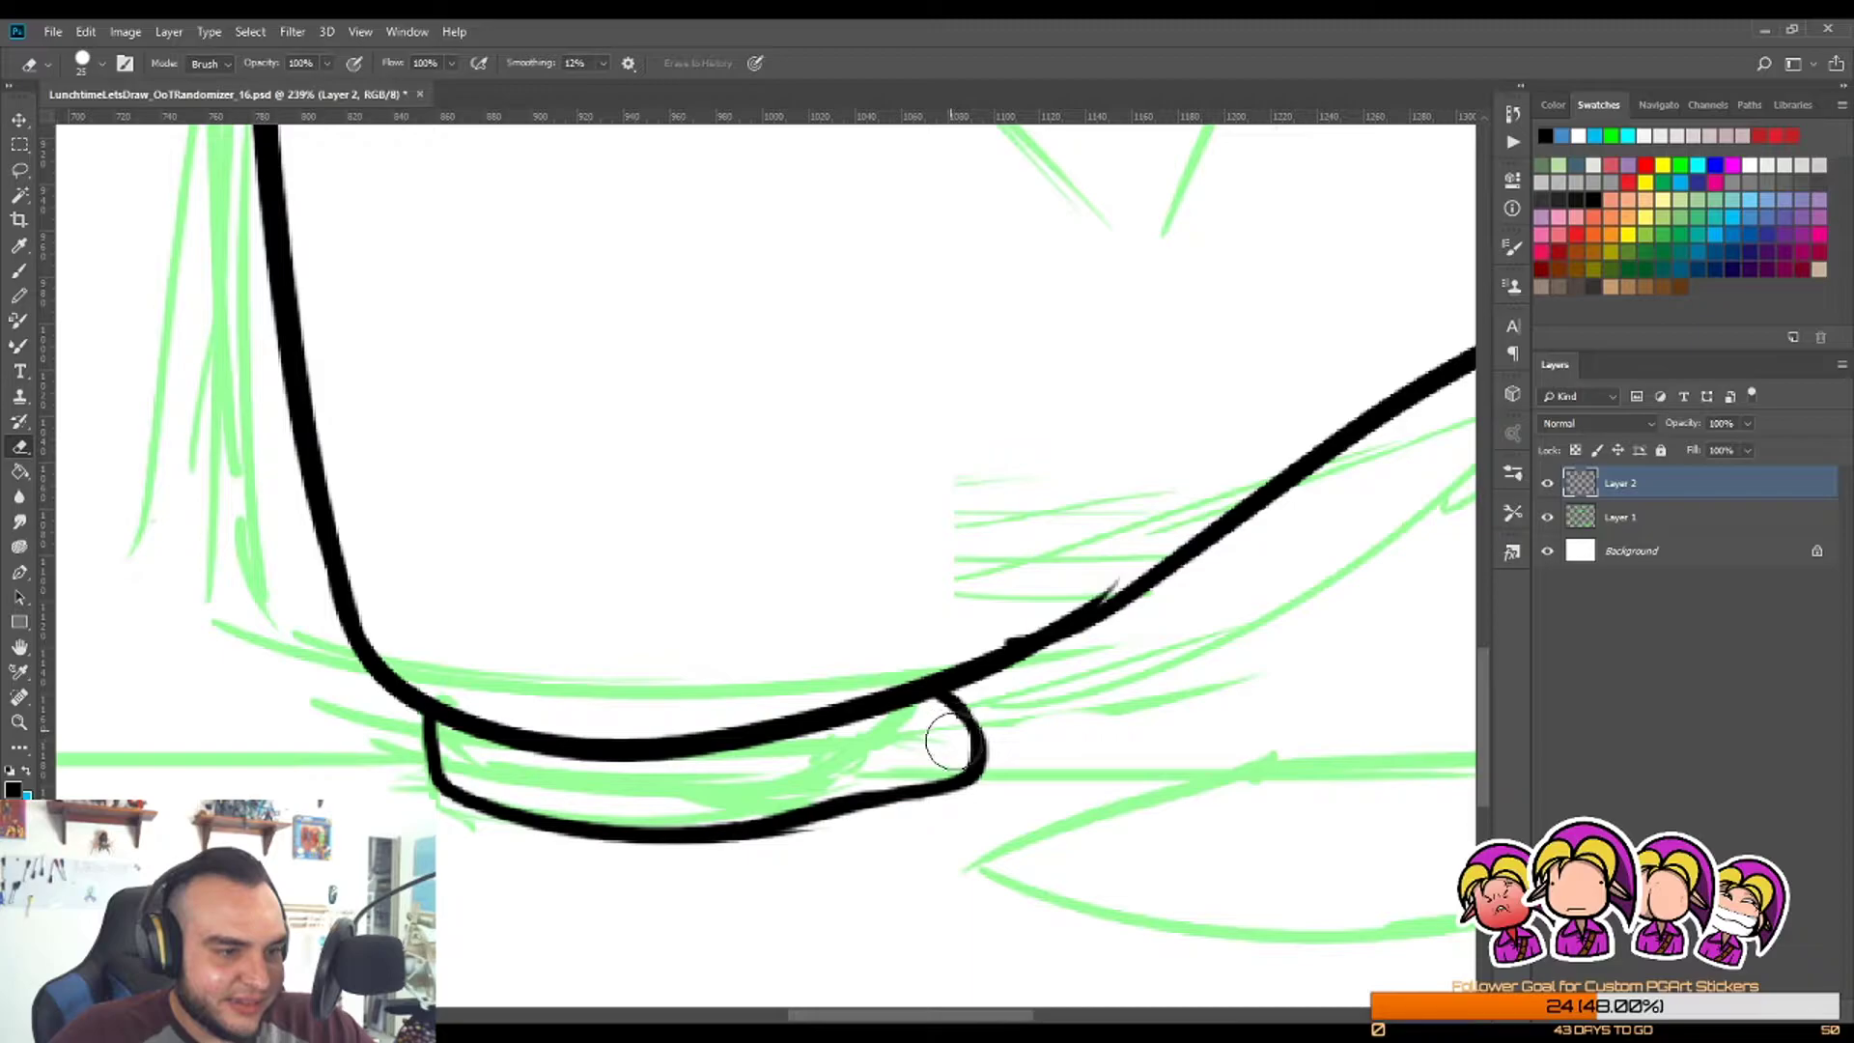
key("b")
left_click_drag(940, 702, 973, 771)
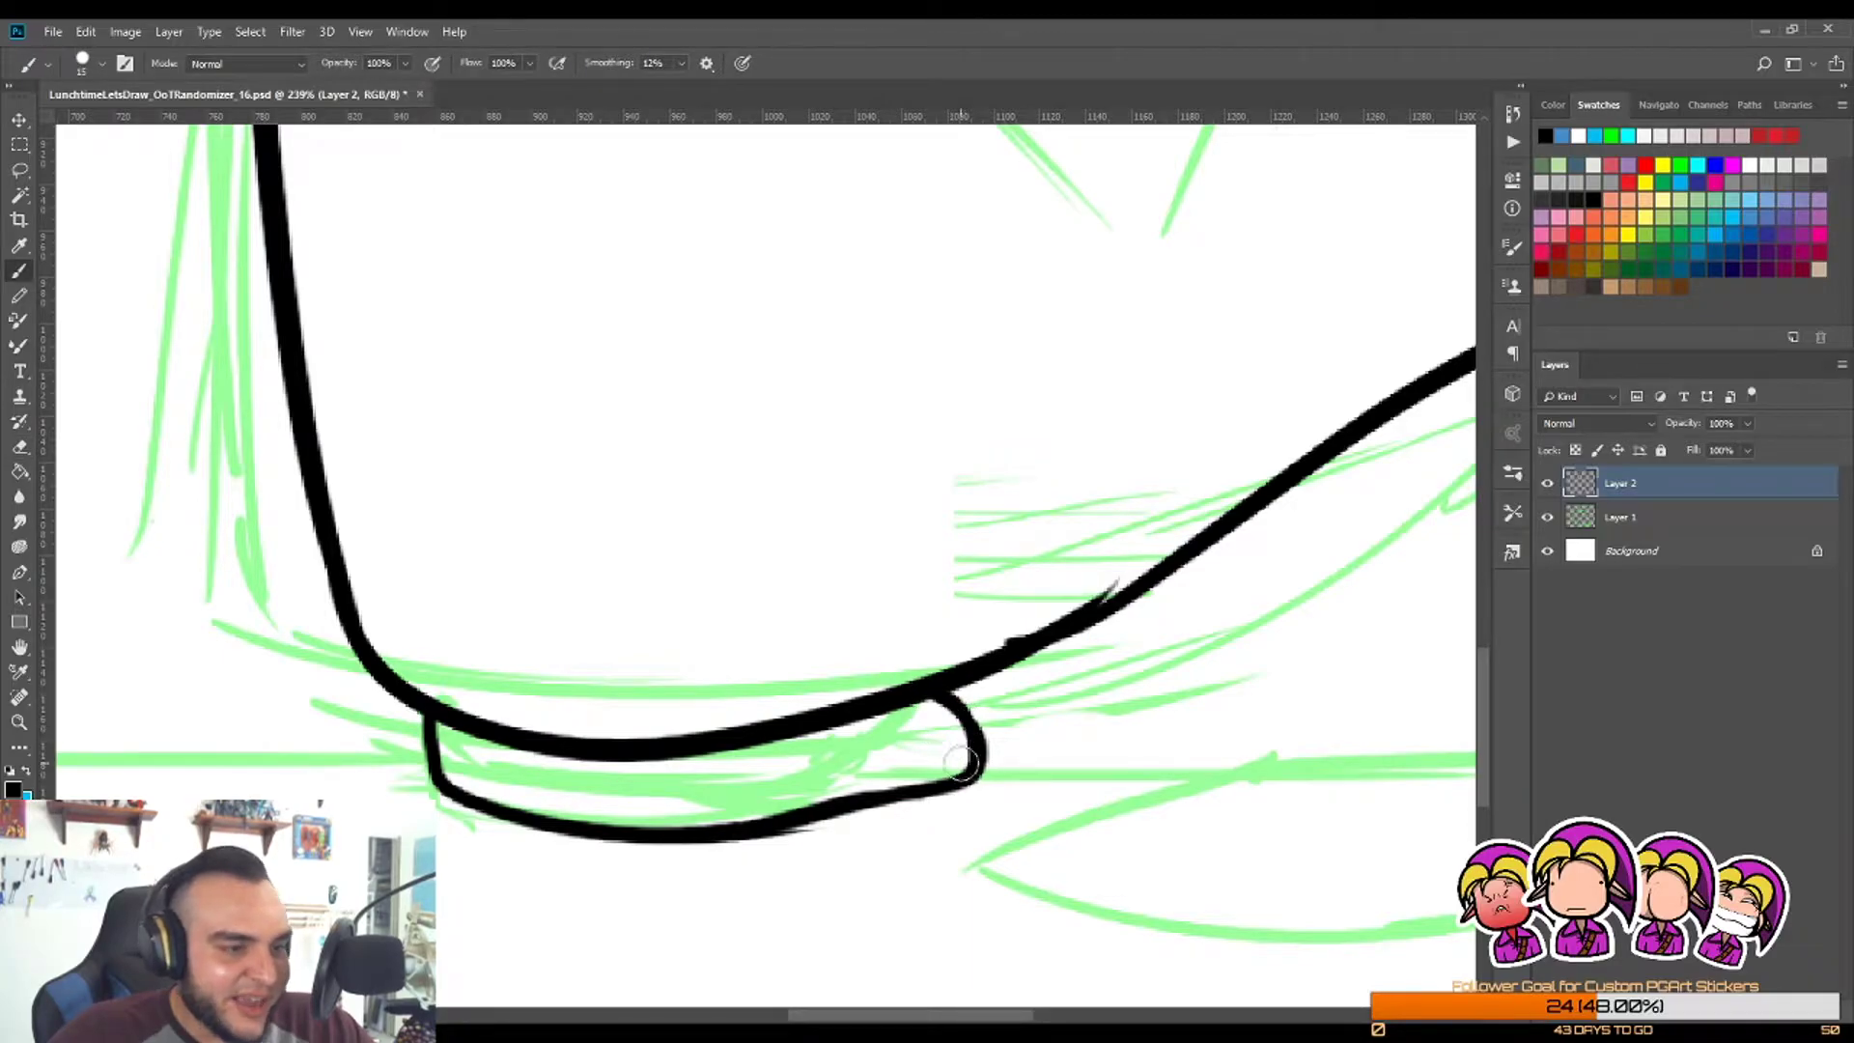
Step: Reshape the shoe's toe into a tighter, rounder end that joins the sole, discarding the extra strokes
key("e")
key("z")
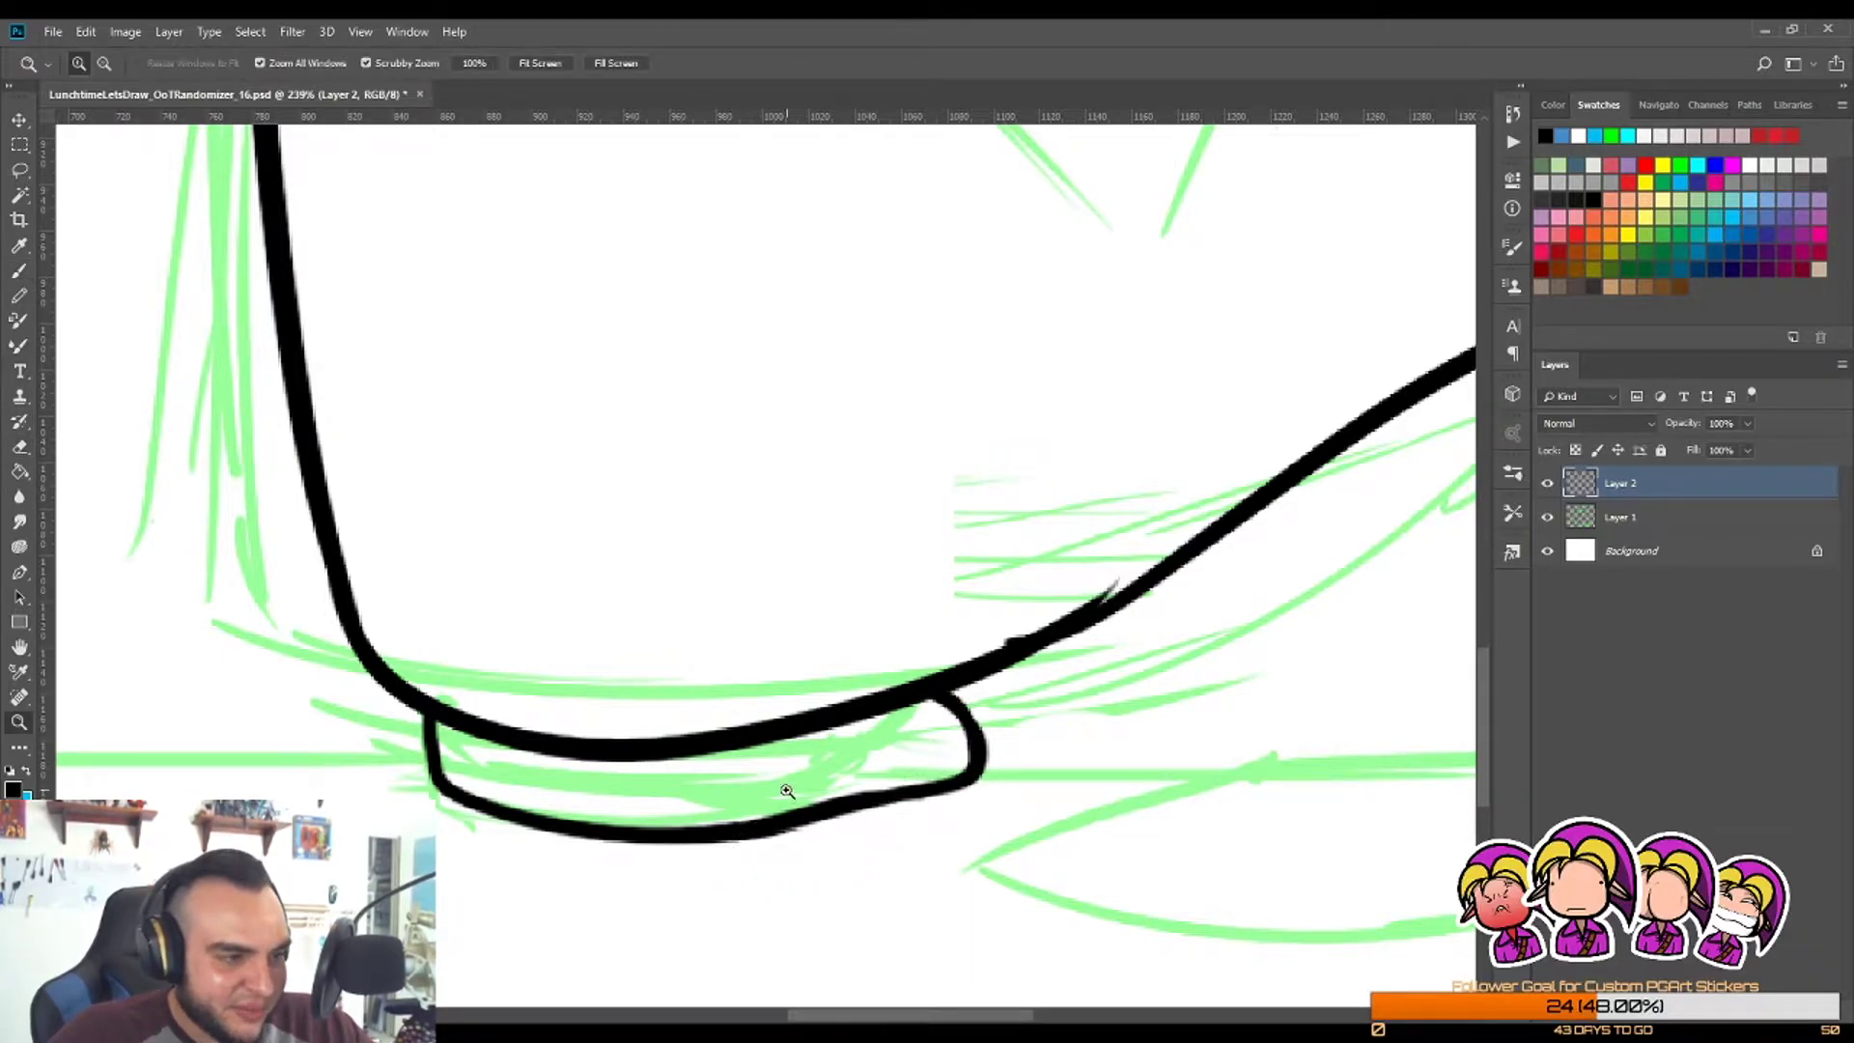
left_click_drag(787, 791, 741, 762)
mouse_move(865, 773)
left_mouse_down()
mouse_move(815, 795)
mouse_move(922, 763)
left_mouse_up()
key("e")
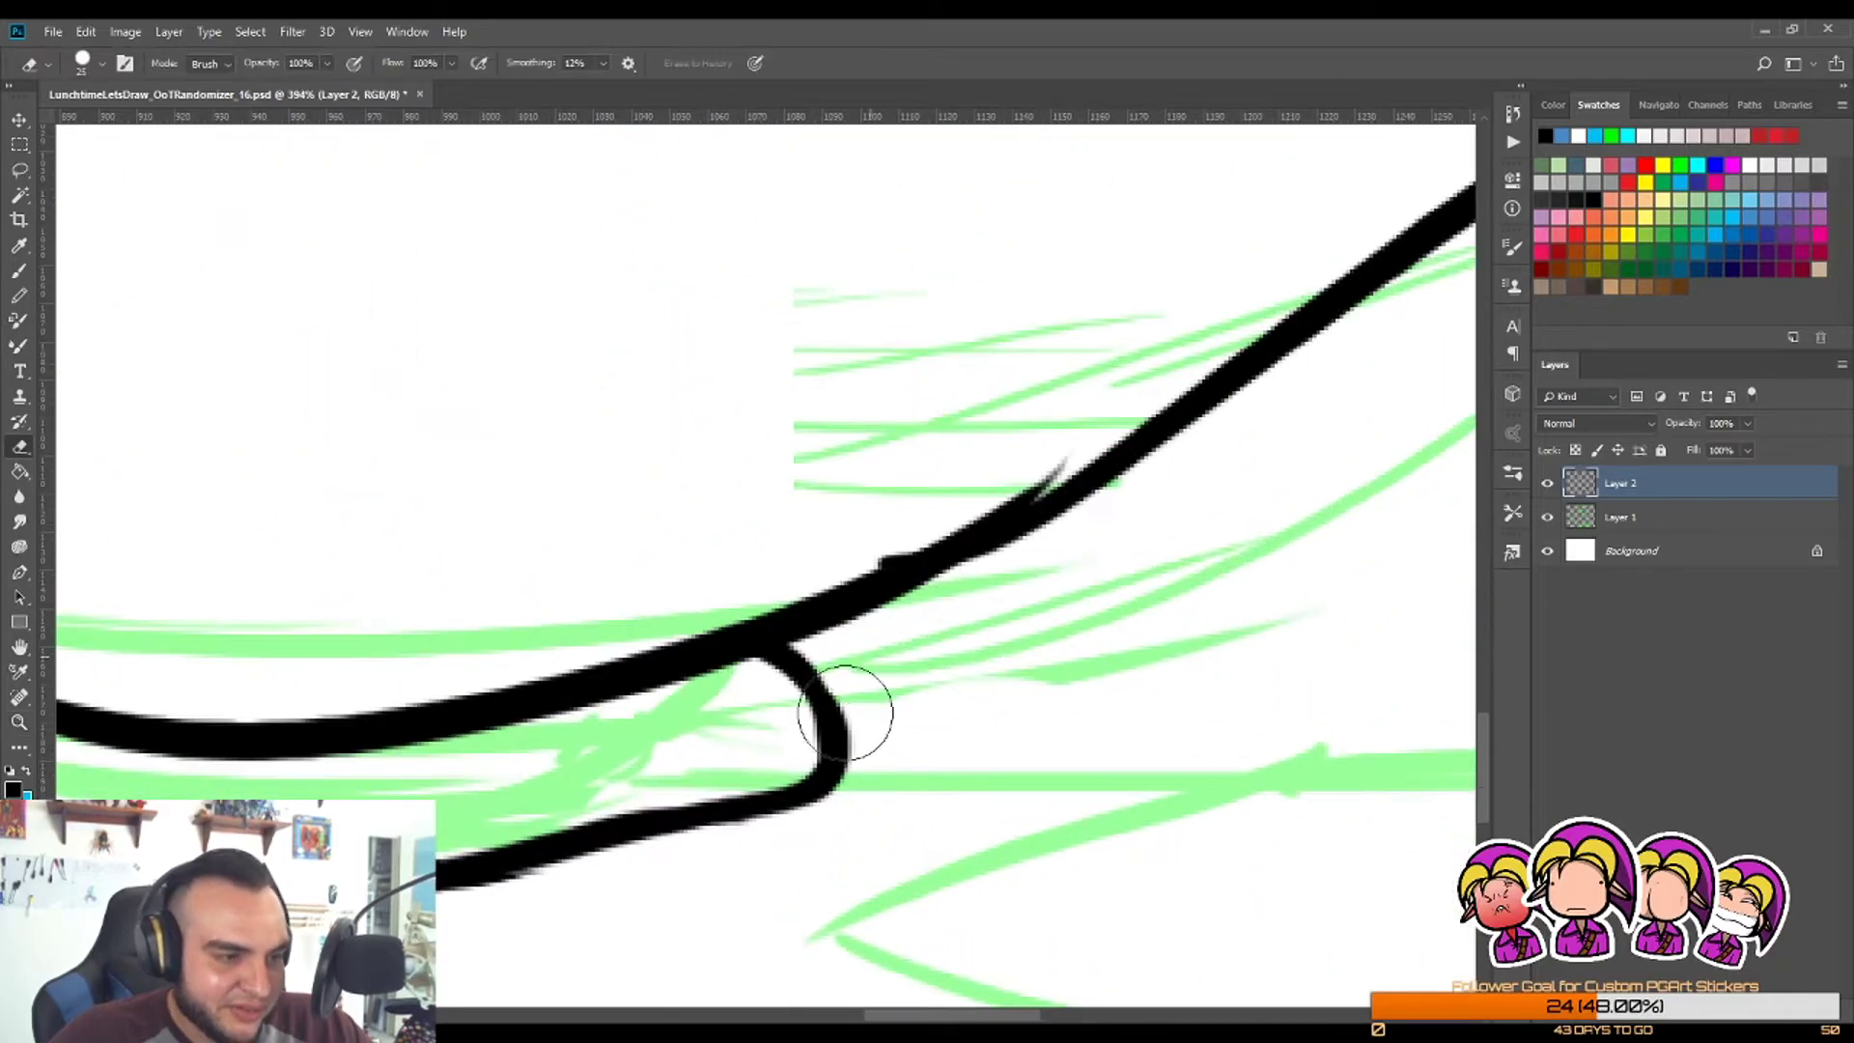
key("b")
mouse_move(845, 713)
left_mouse_down()
mouse_move(720, 803)
mouse_move(818, 720)
mouse_move(771, 651)
left_mouse_up()
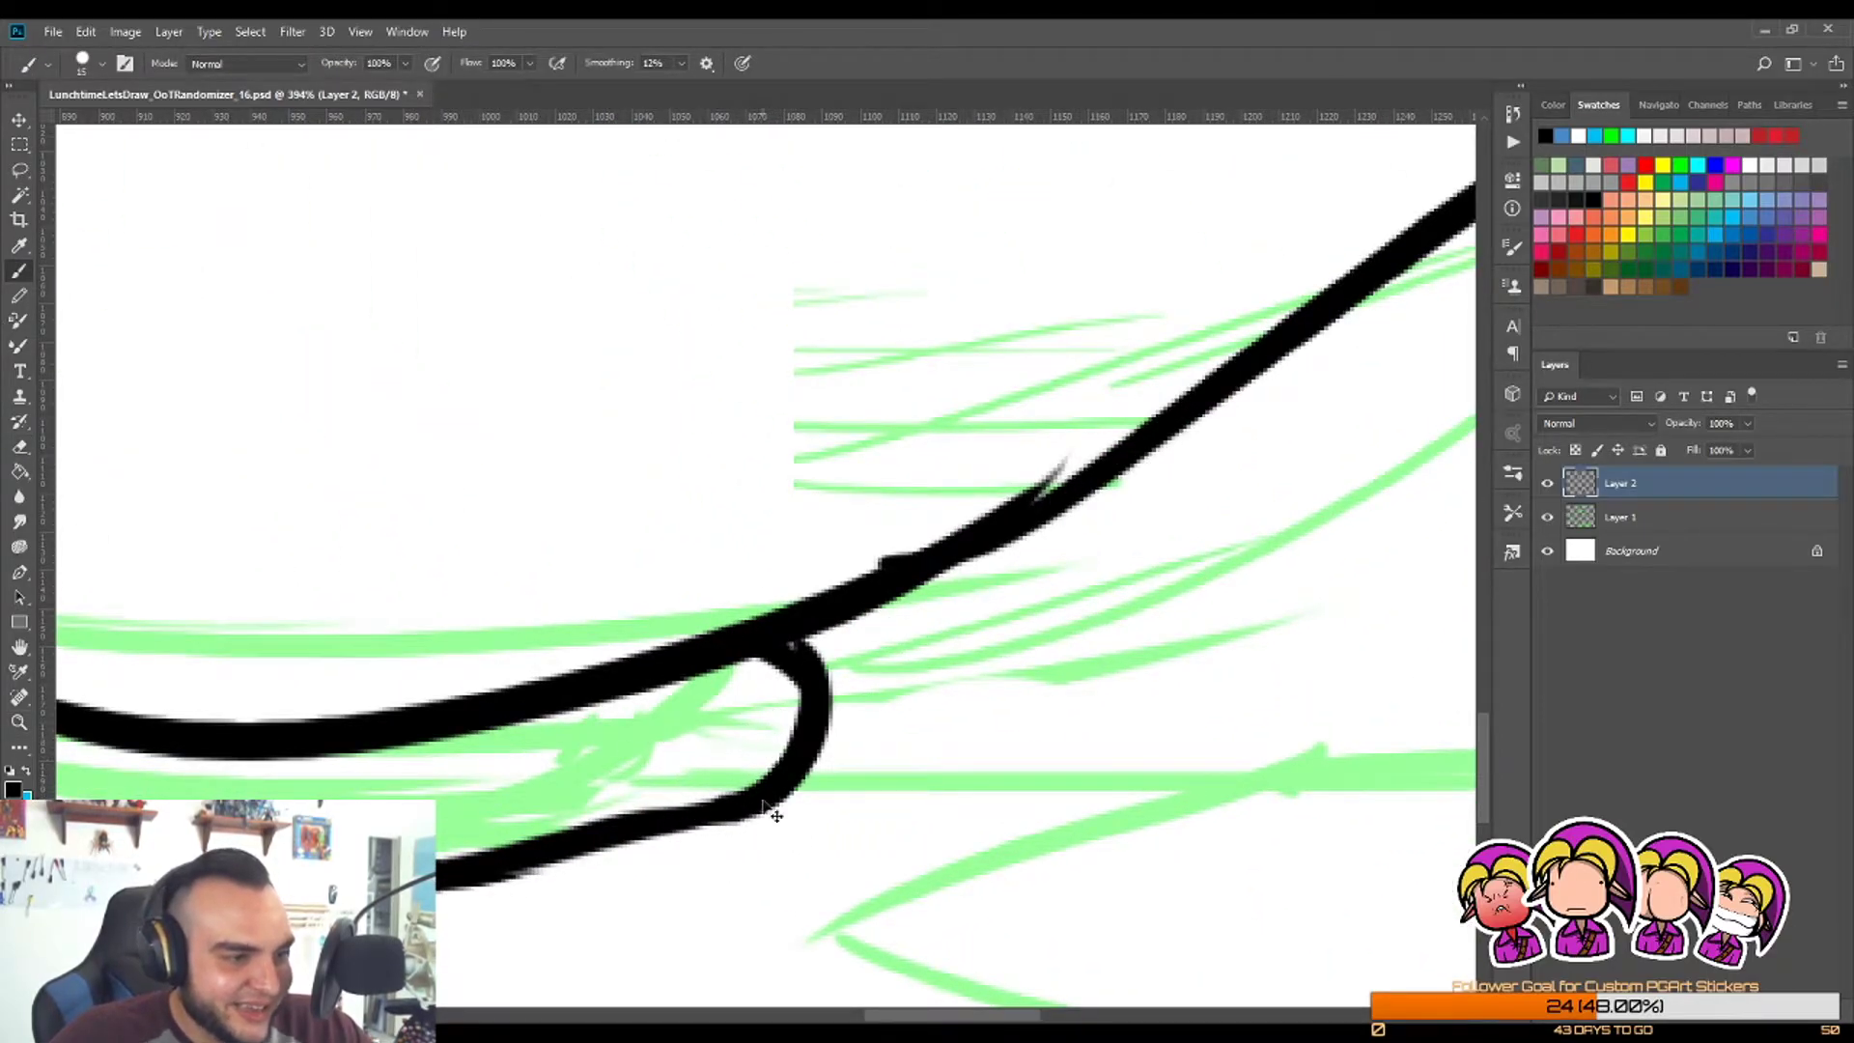
key("ctrl+z")
mouse_move(716, 768)
left_mouse_down()
mouse_move(828, 675)
mouse_move(769, 668)
mouse_move(791, 709)
mouse_move(724, 819)
left_mouse_up()
key("ctrl+z")
key("ctrl+z")
key("z")
mouse_move(814, 676)
left_mouse_down()
mouse_move(675, 860)
mouse_move(882, 882)
mouse_move(956, 840)
left_mouse_up()
key("b")
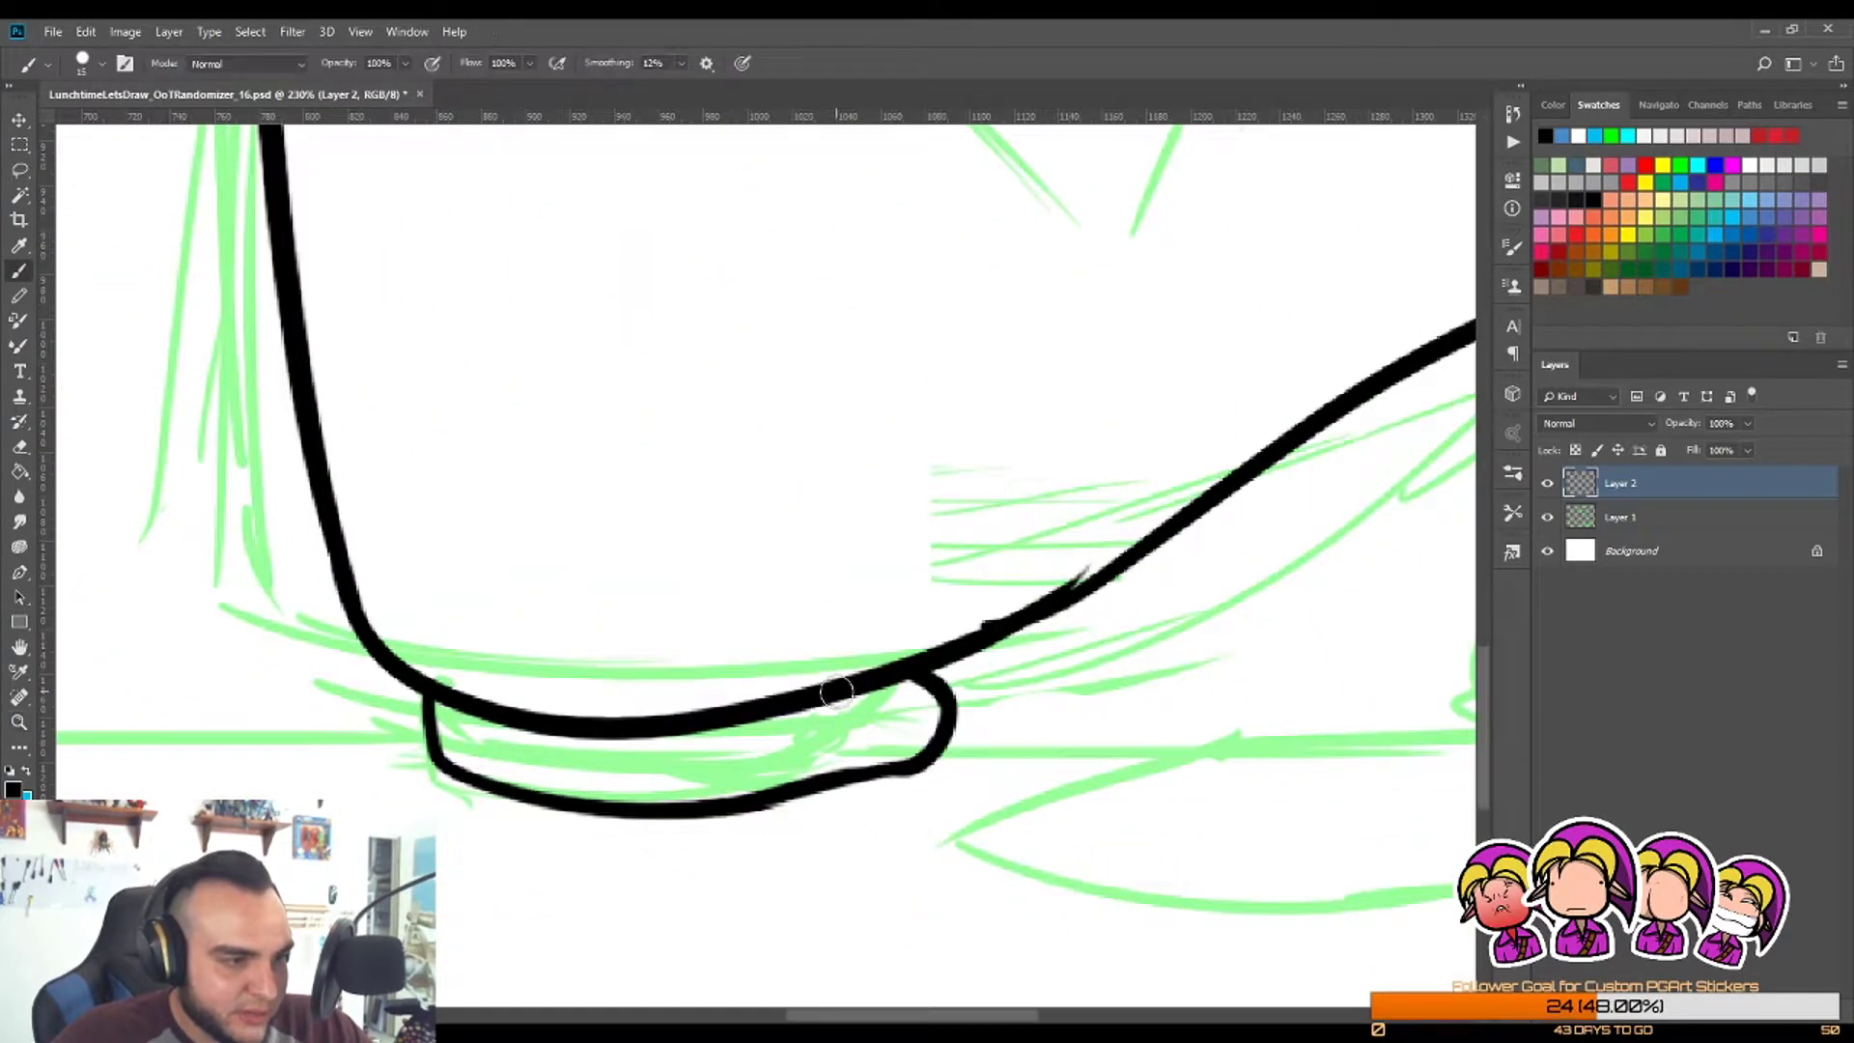
left_click_drag(877, 692, 836, 782)
mouse_move(751, 705)
left_mouse_down()
mouse_move(736, 796)
mouse_move(641, 848)
mouse_move(642, 878)
mouse_move(749, 857)
left_mouse_up()
key("z")
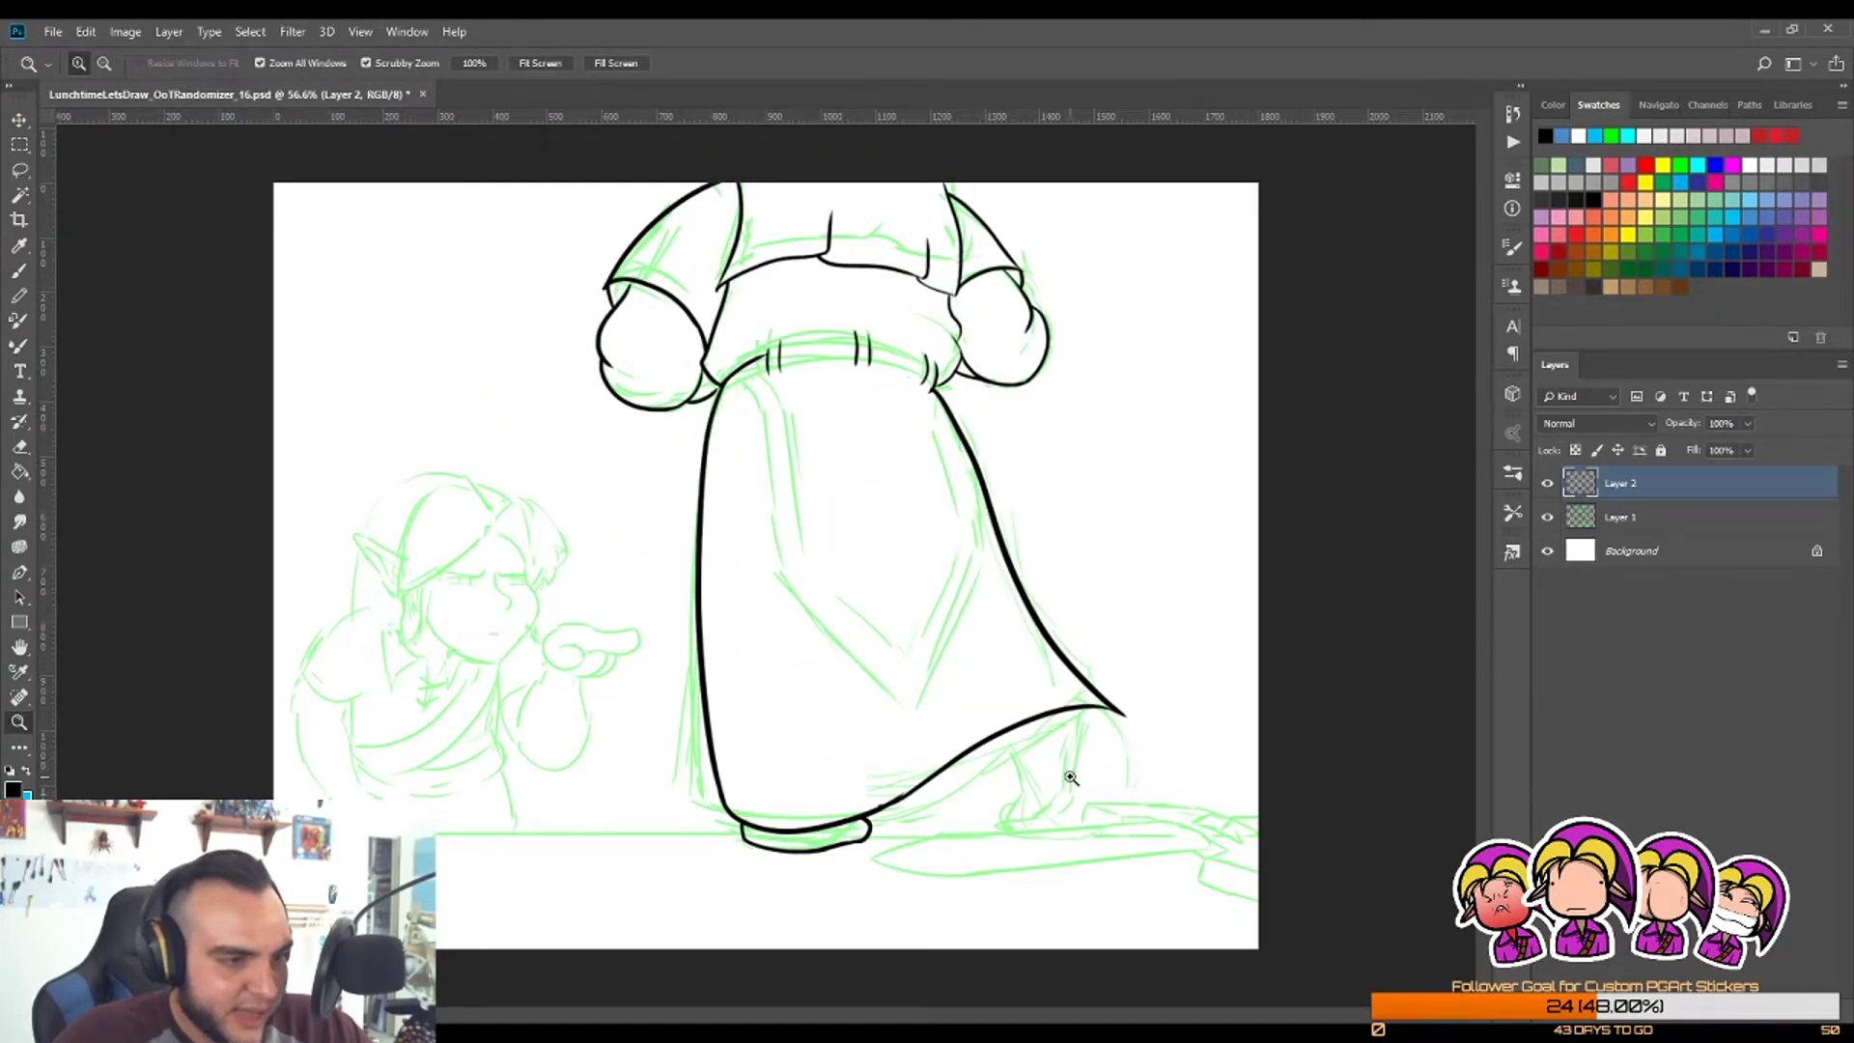
left_click_drag(1070, 777, 1262, 801)
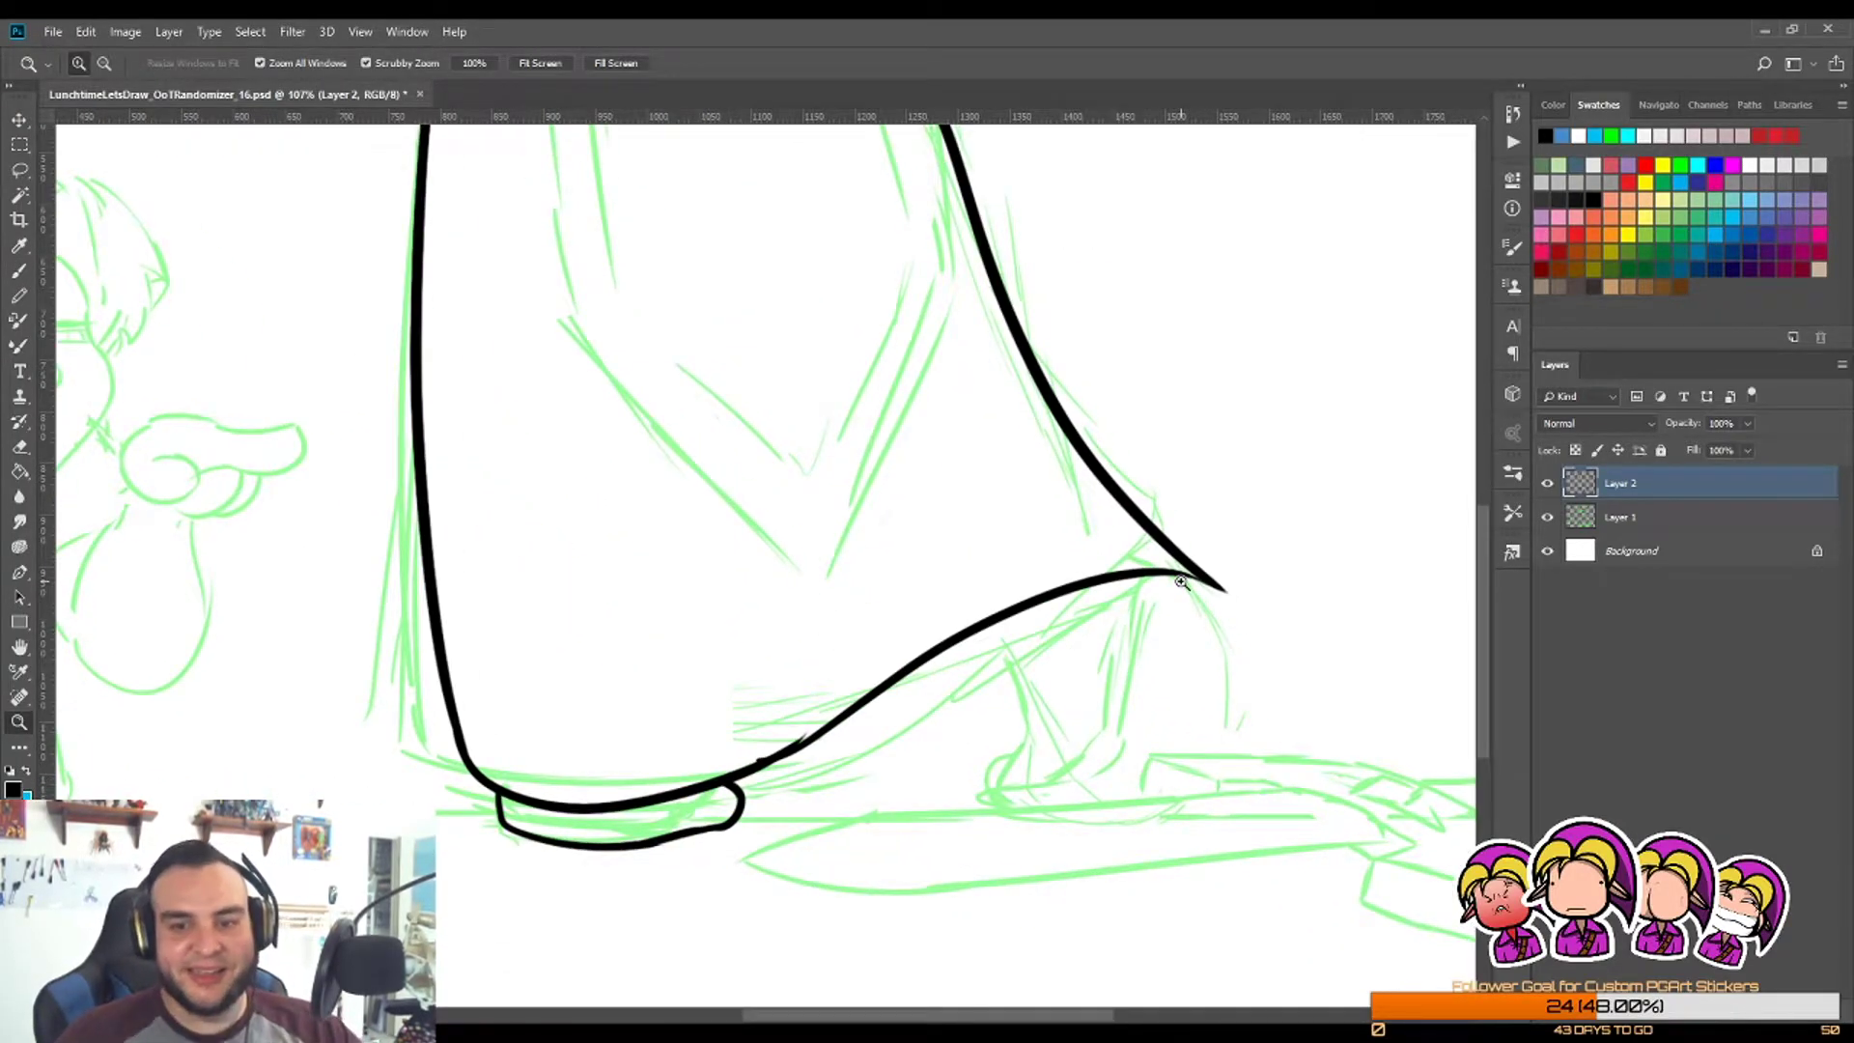
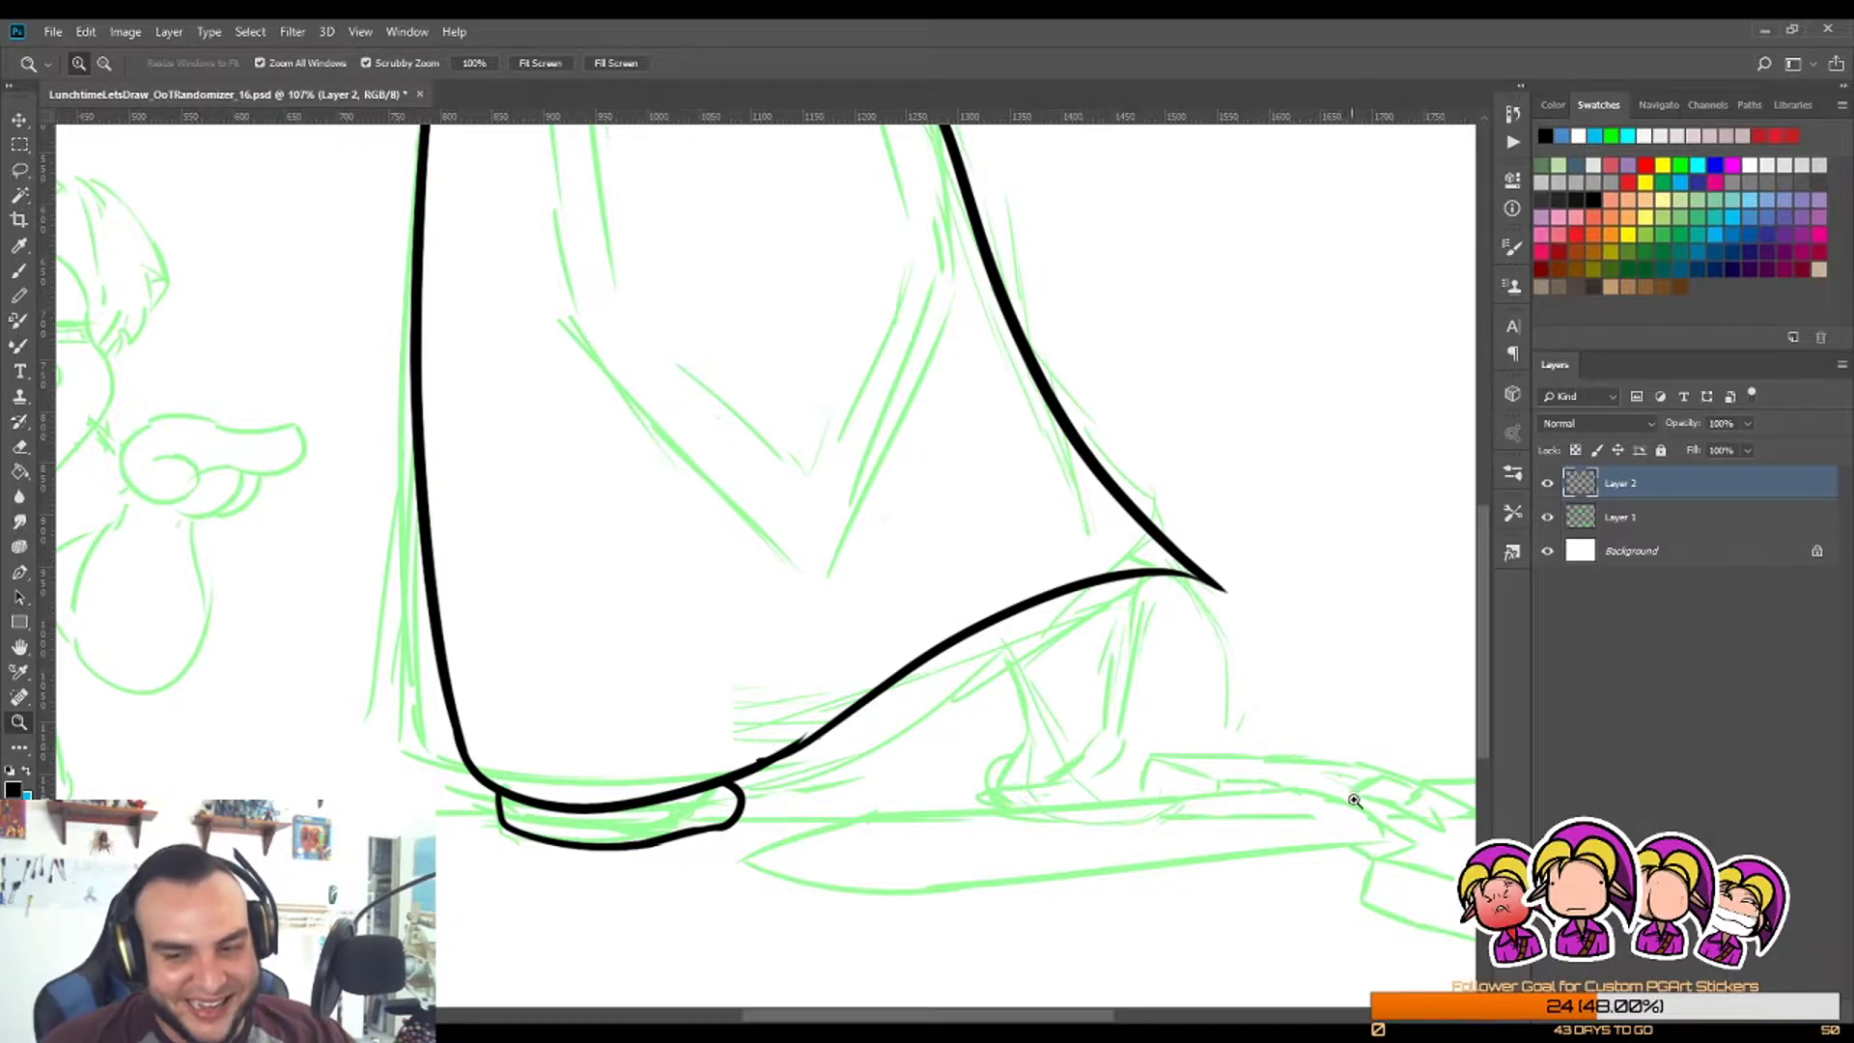
scroll(1288, 781, "up", 4)
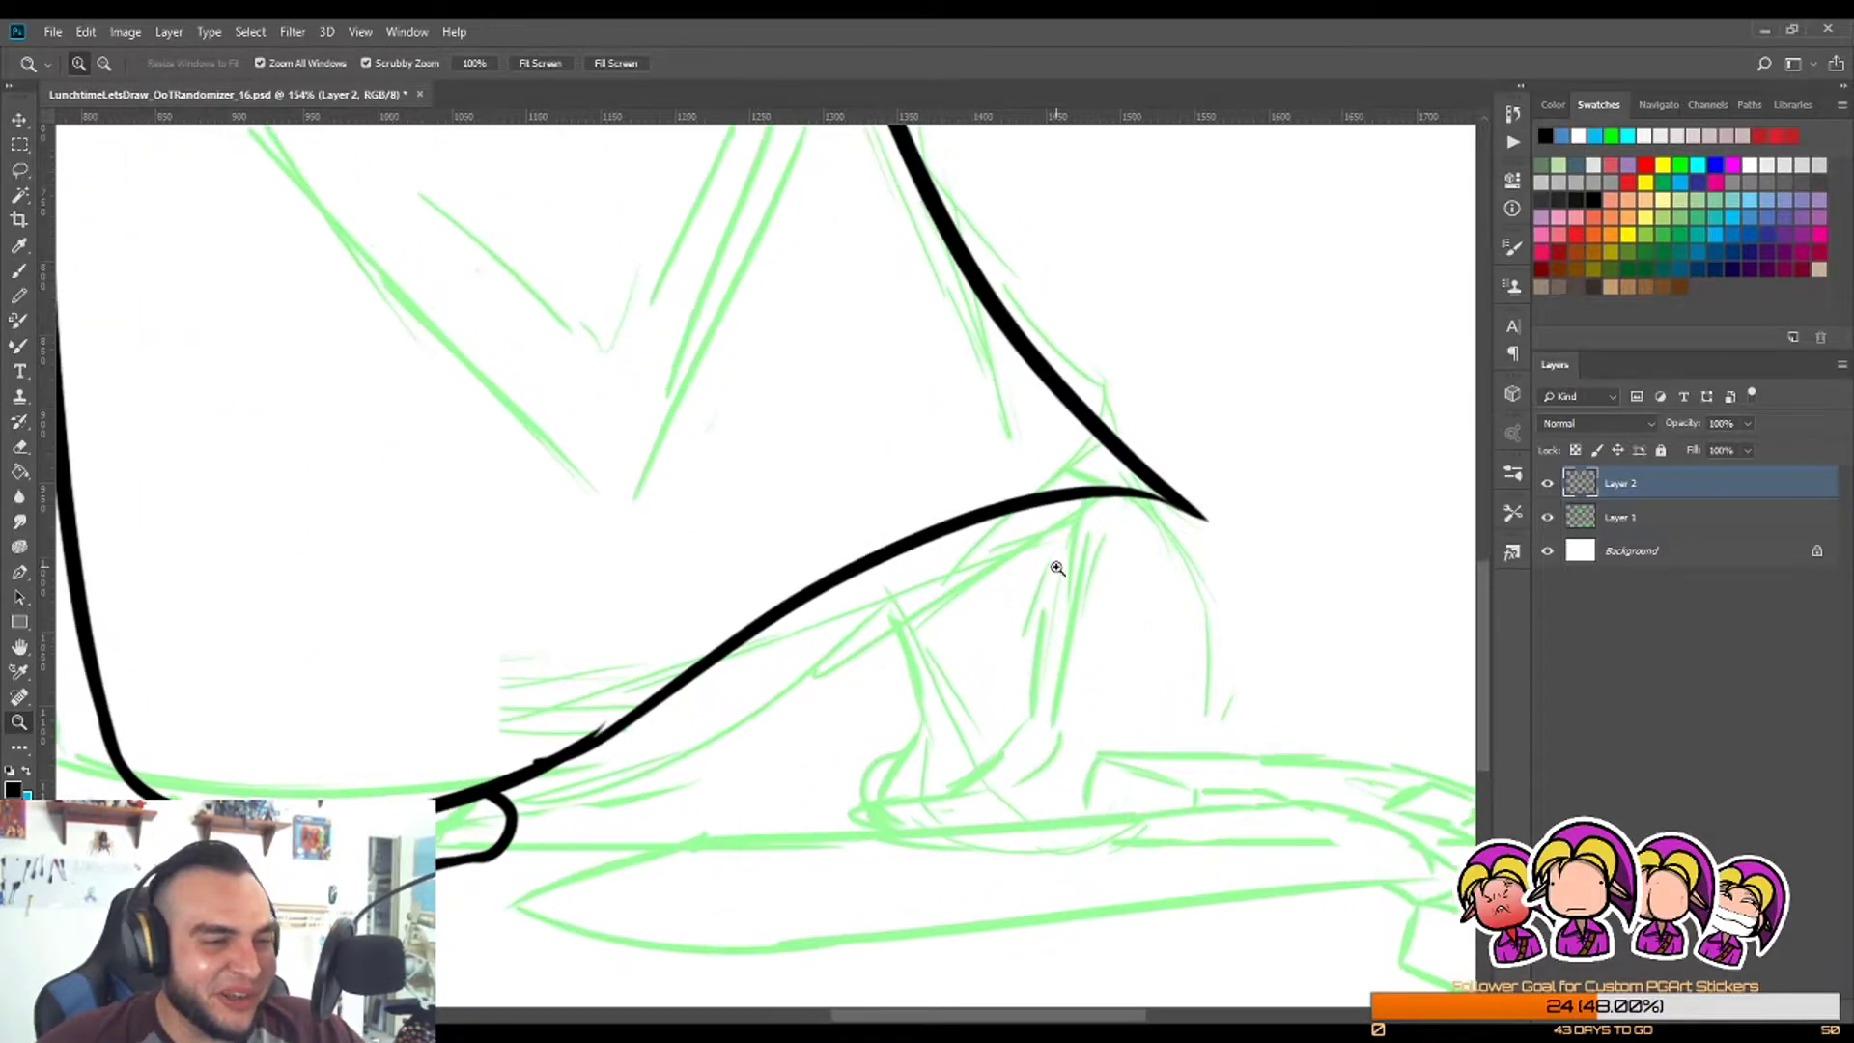
Step: Ink the outer heel curve of the shoe under the raised hem, from the skirt's corner to the ground, redoing the stroke until it fits
scroll(1104, 593, "down", 3)
scroll(881, 639, "up", 1)
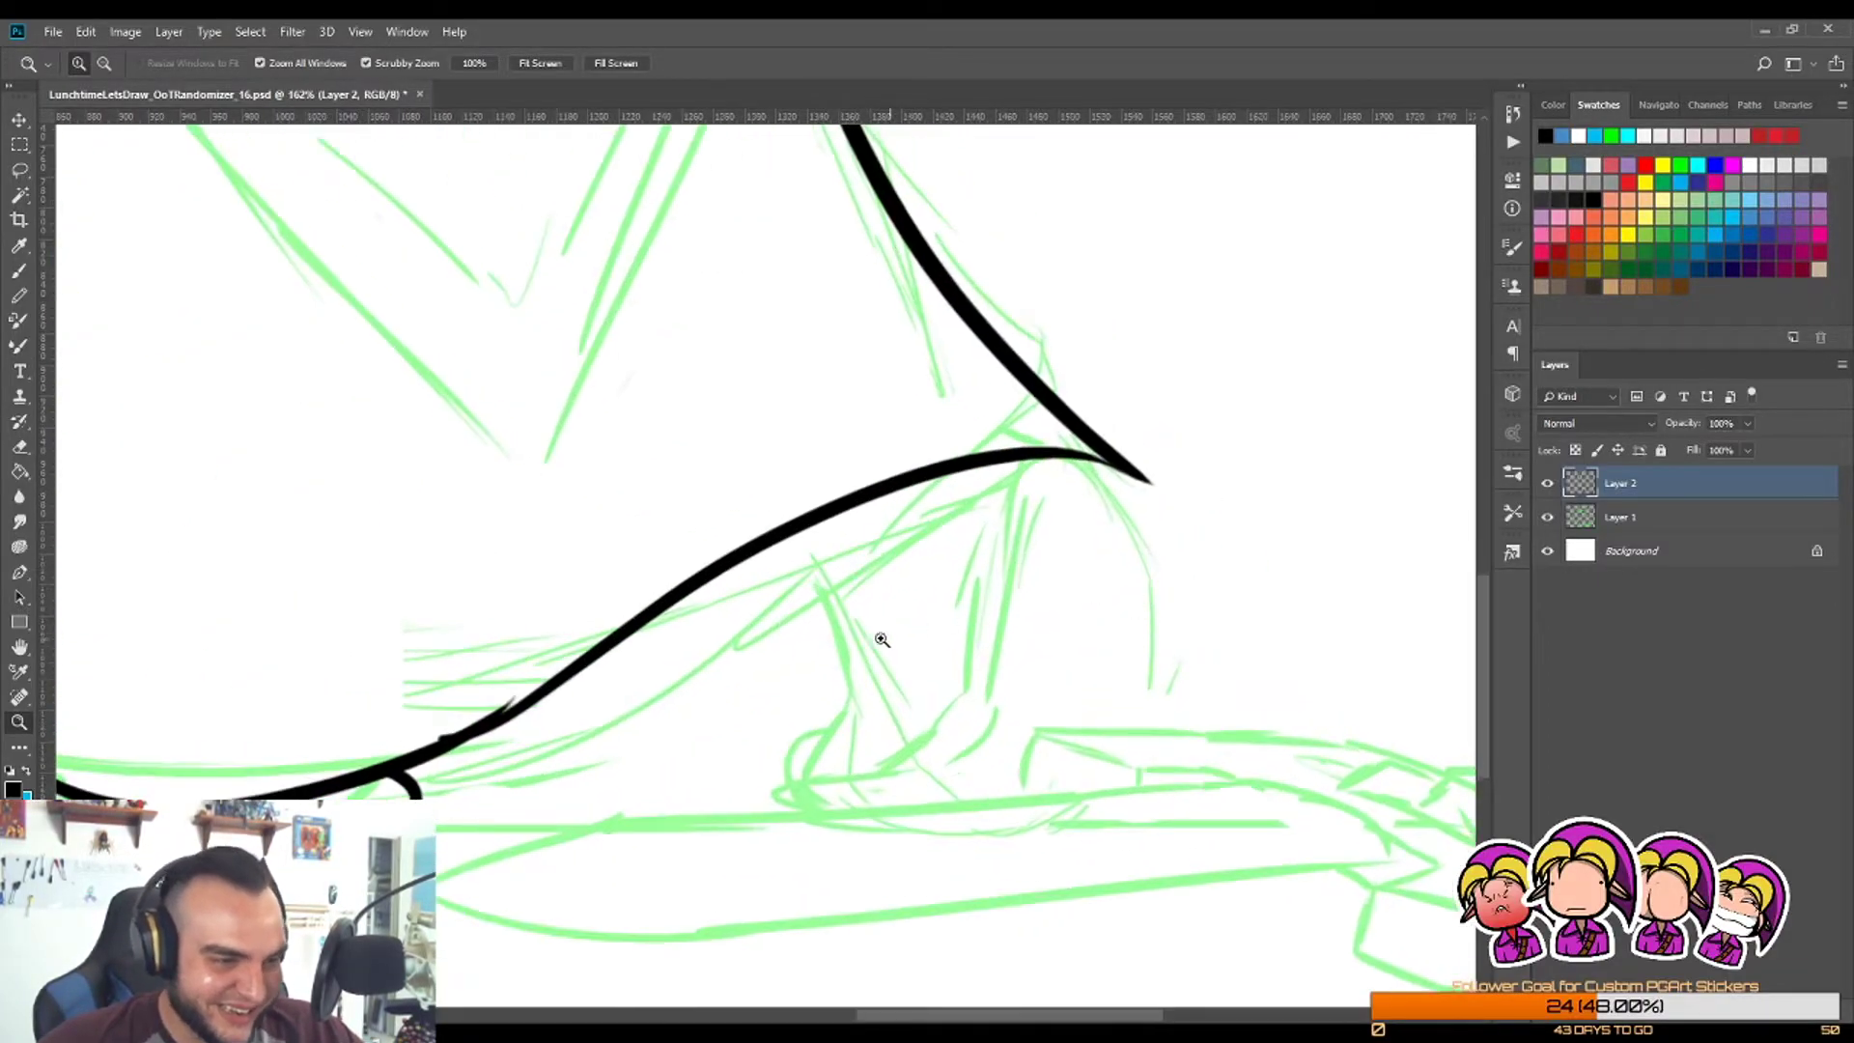
key("b")
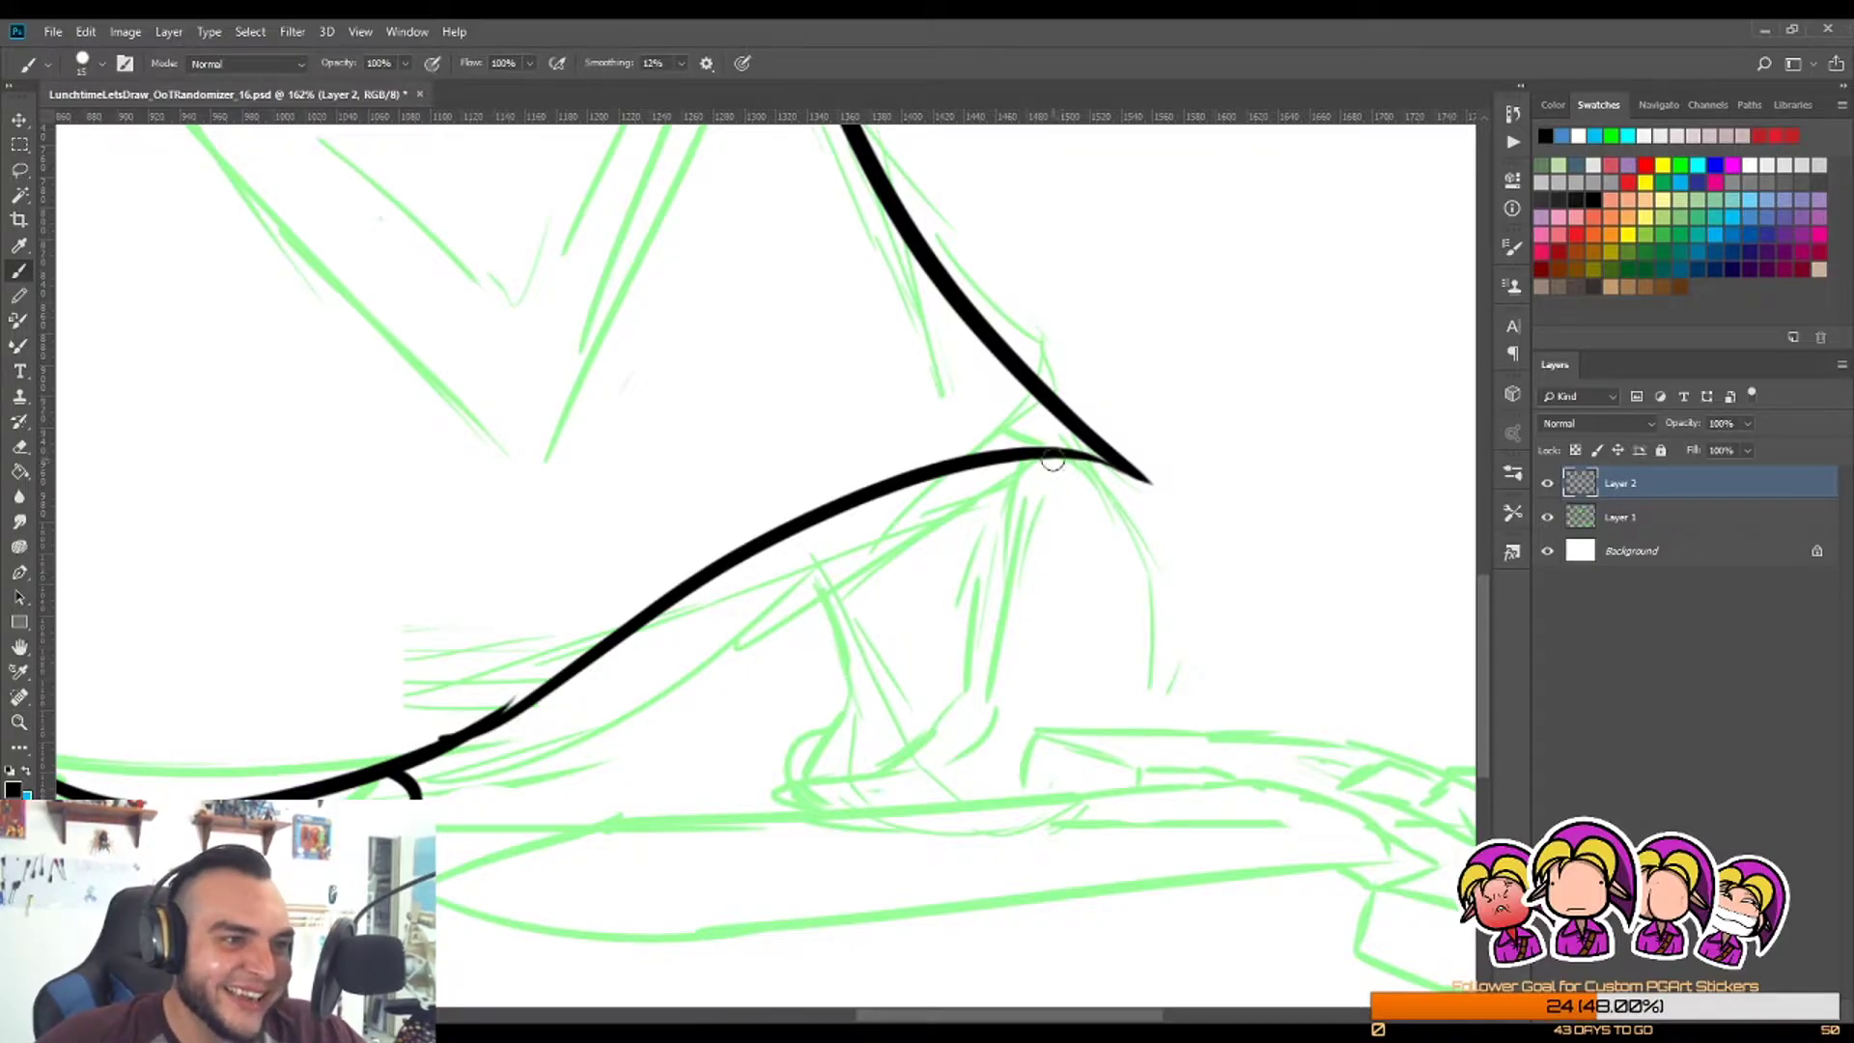
scroll(1057, 482, "down", 2)
scroll(1058, 483, "up", 3)
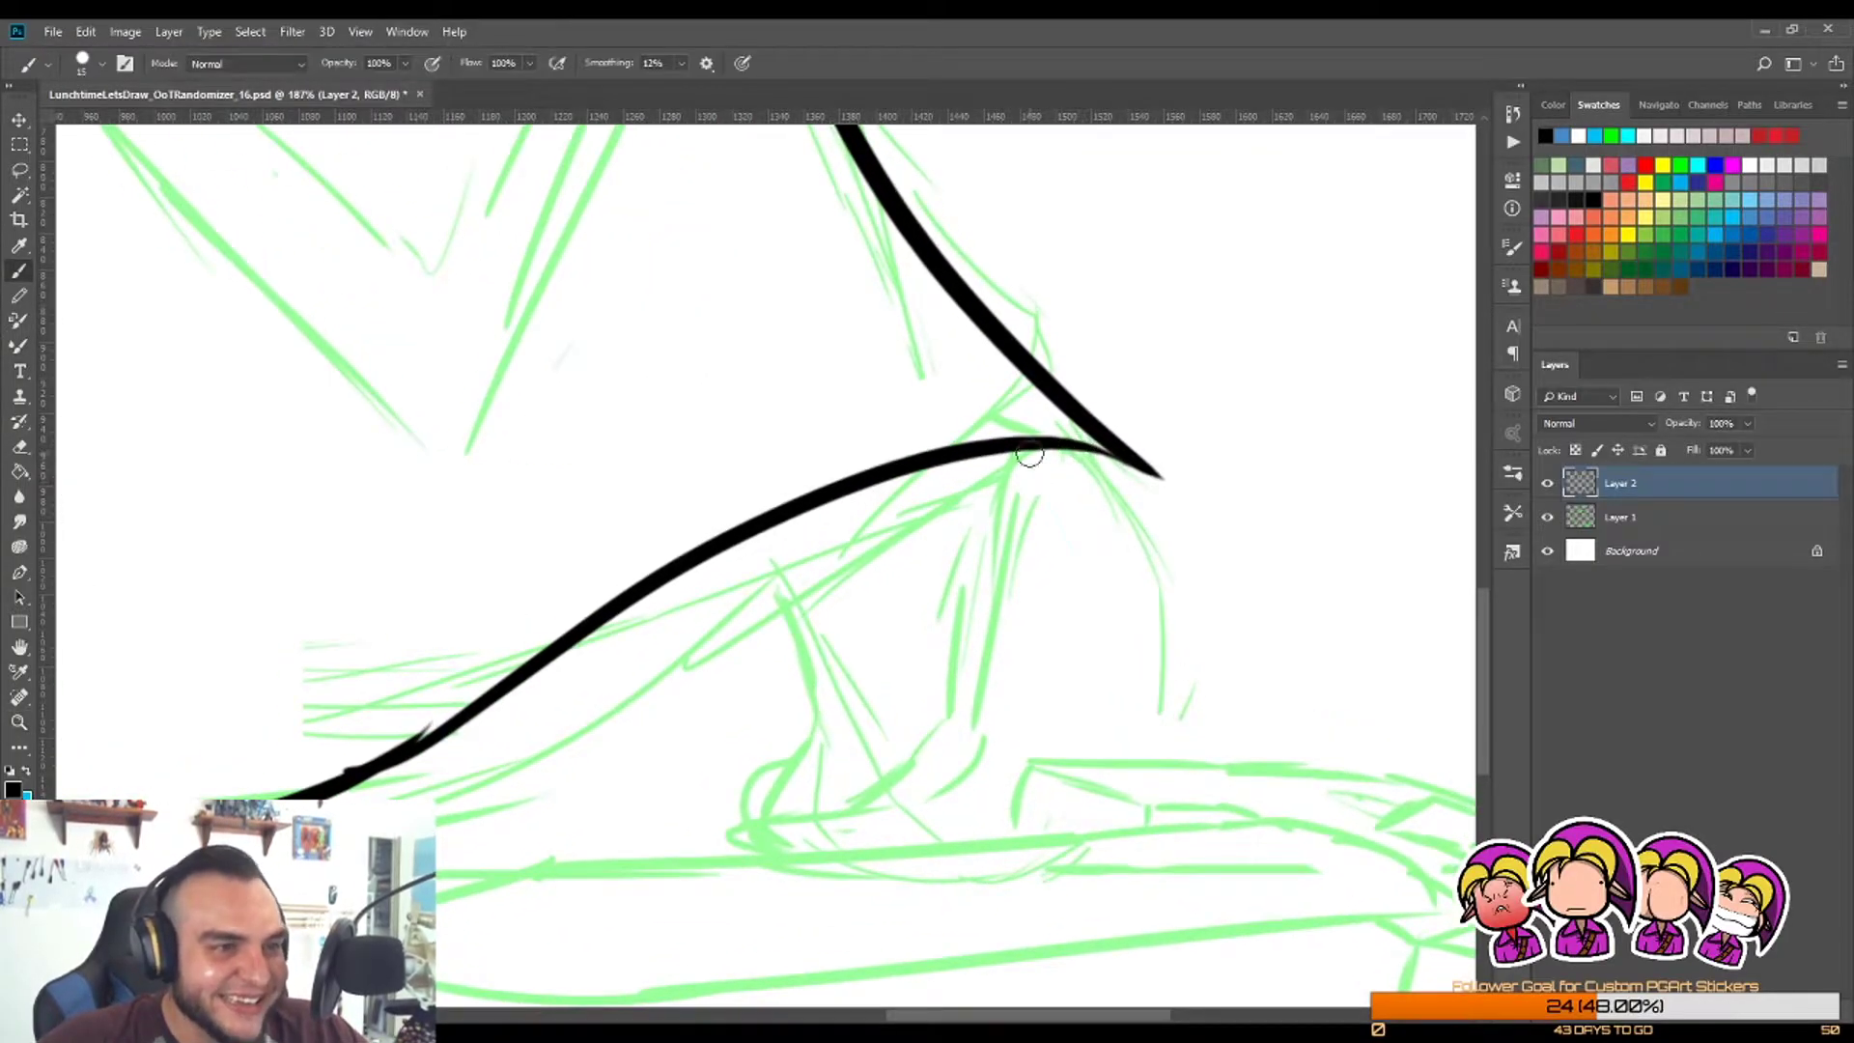
mouse_move(1103, 456)
left_mouse_down()
mouse_move(1152, 558)
mouse_move(1072, 780)
left_mouse_up()
key("ctrl+z")
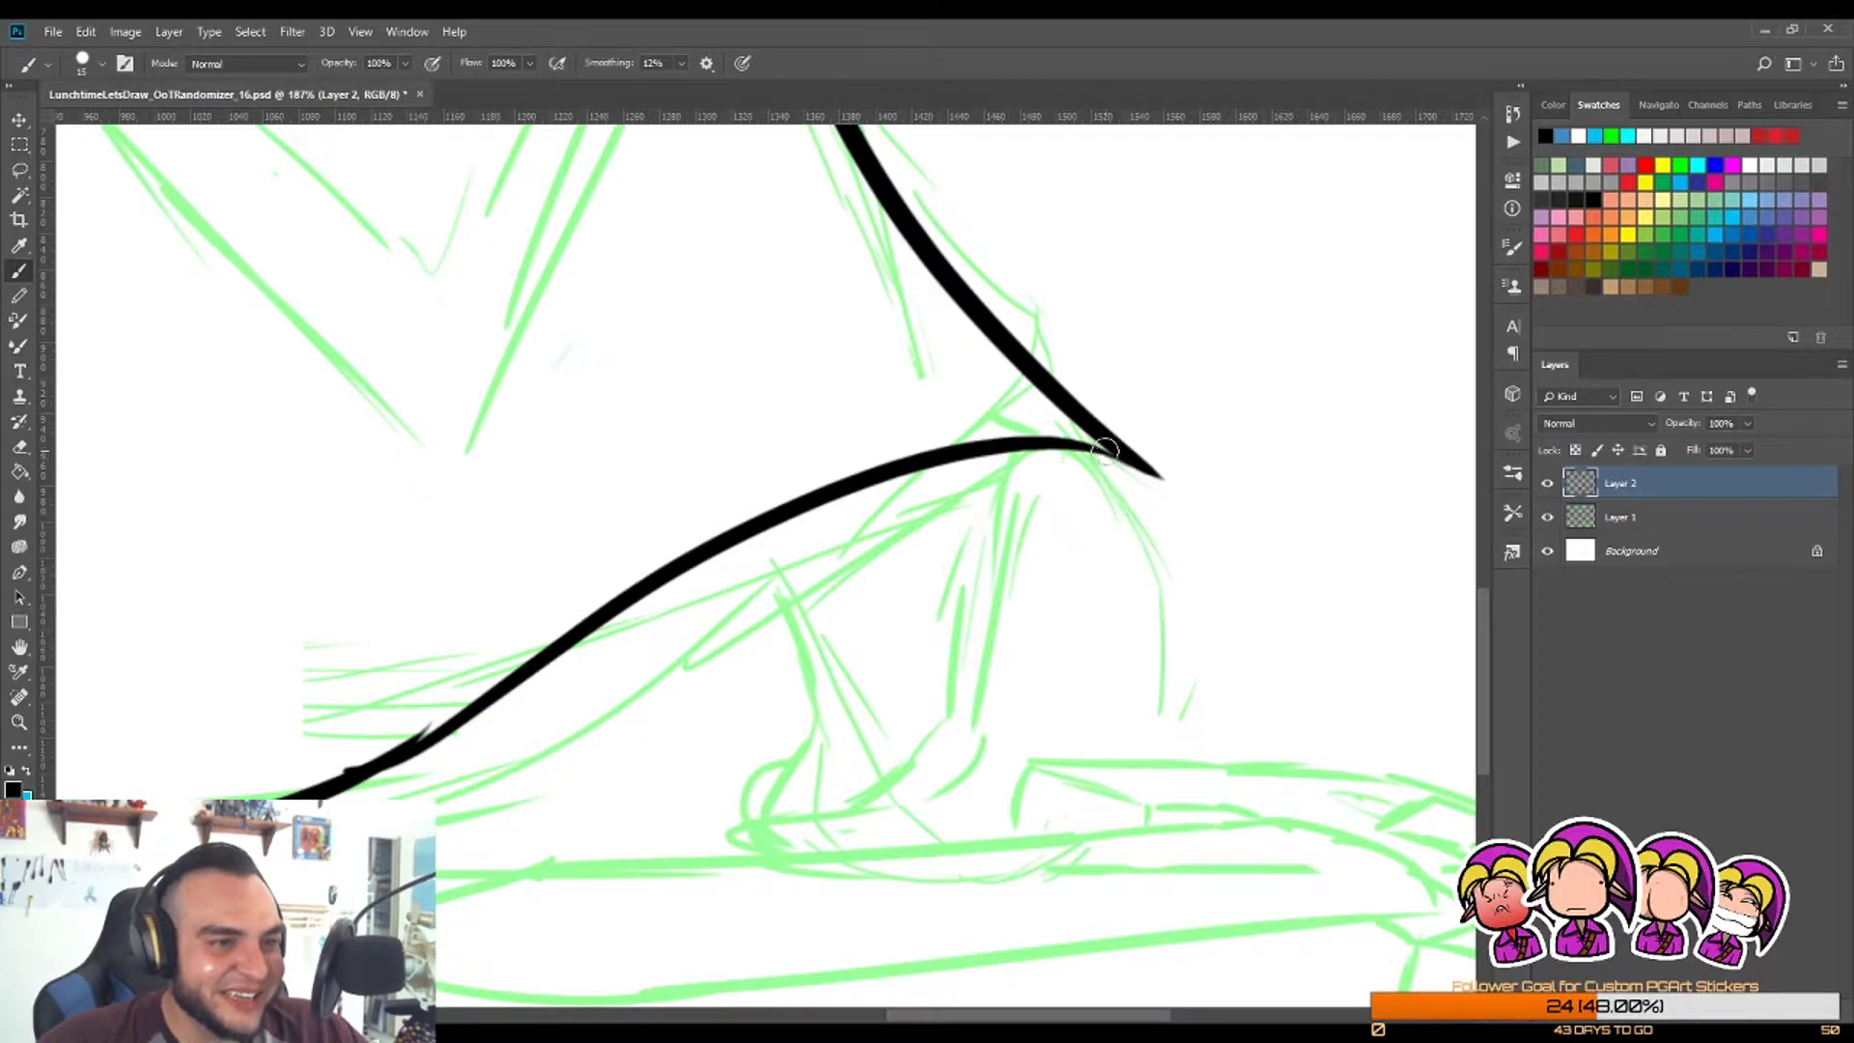
mouse_move(1103, 454)
left_mouse_down()
mouse_move(1160, 693)
mouse_move(1123, 785)
left_mouse_up()
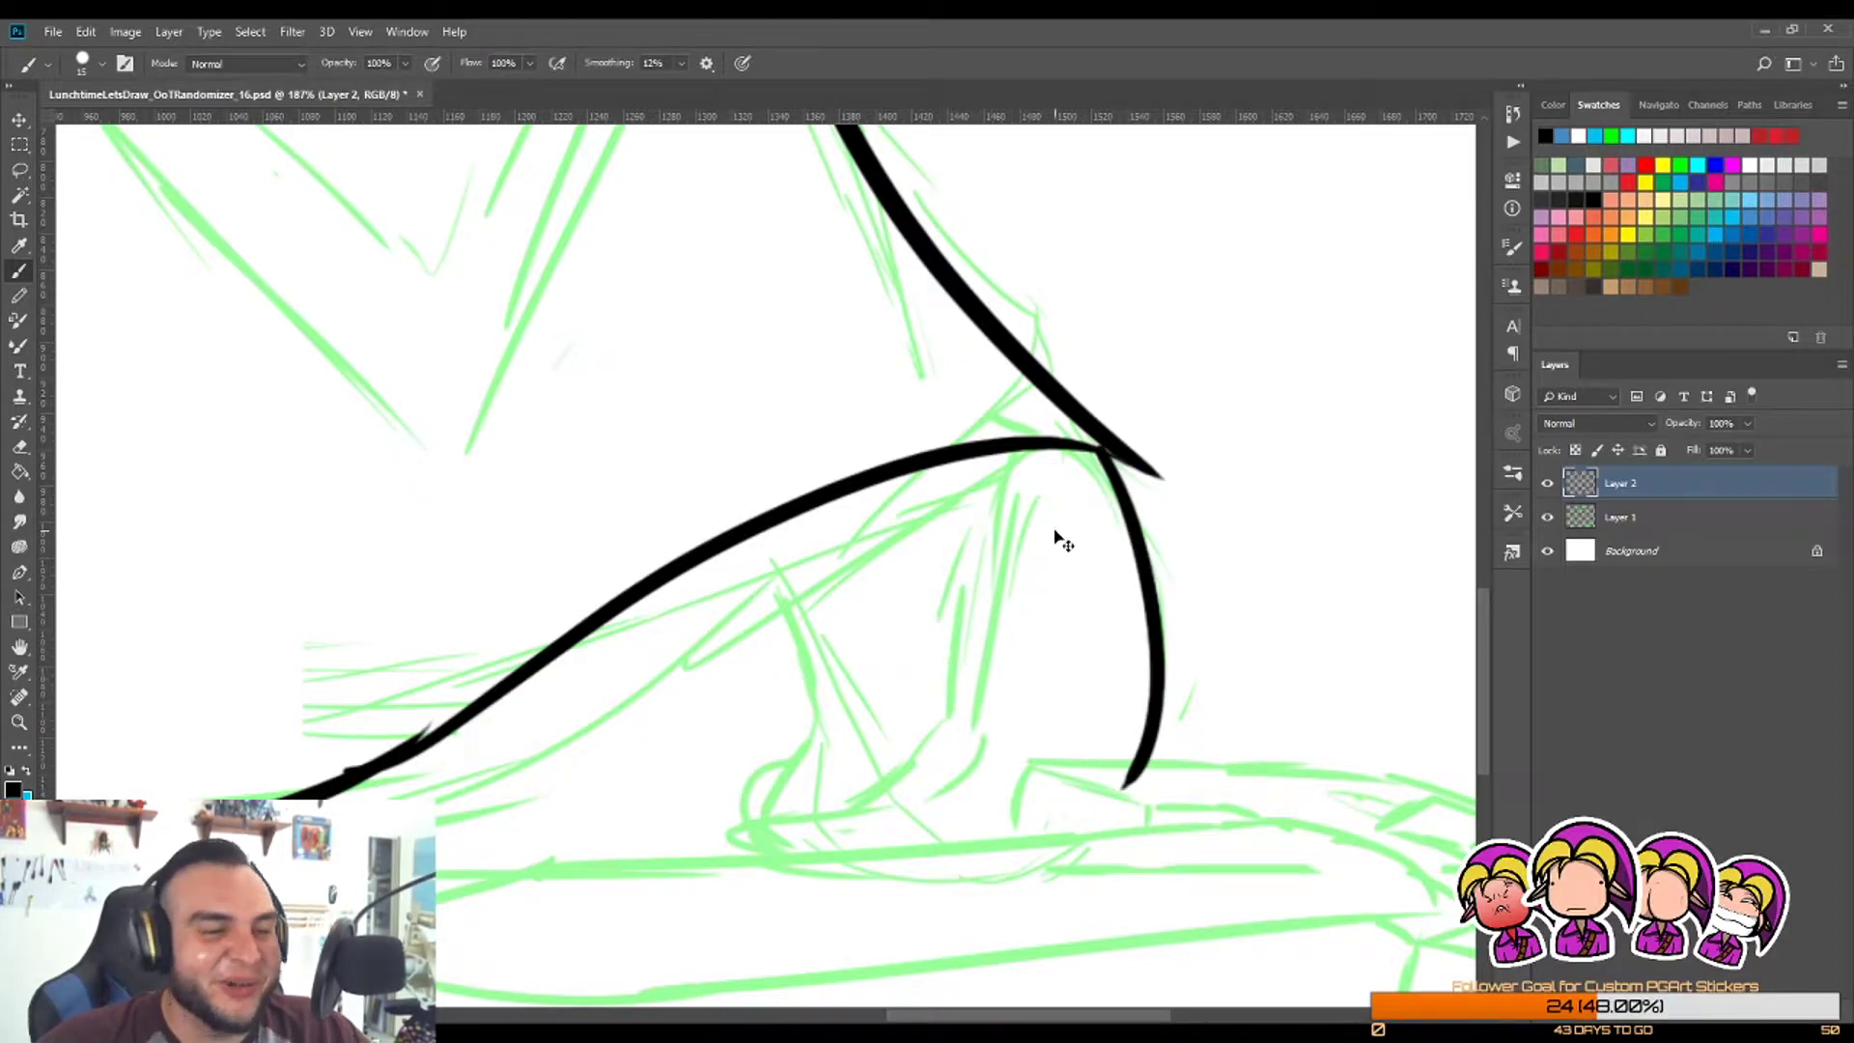
key("ctrl+z")
left_click_drag(1101, 456, 1109, 788)
key("ctrl+z")
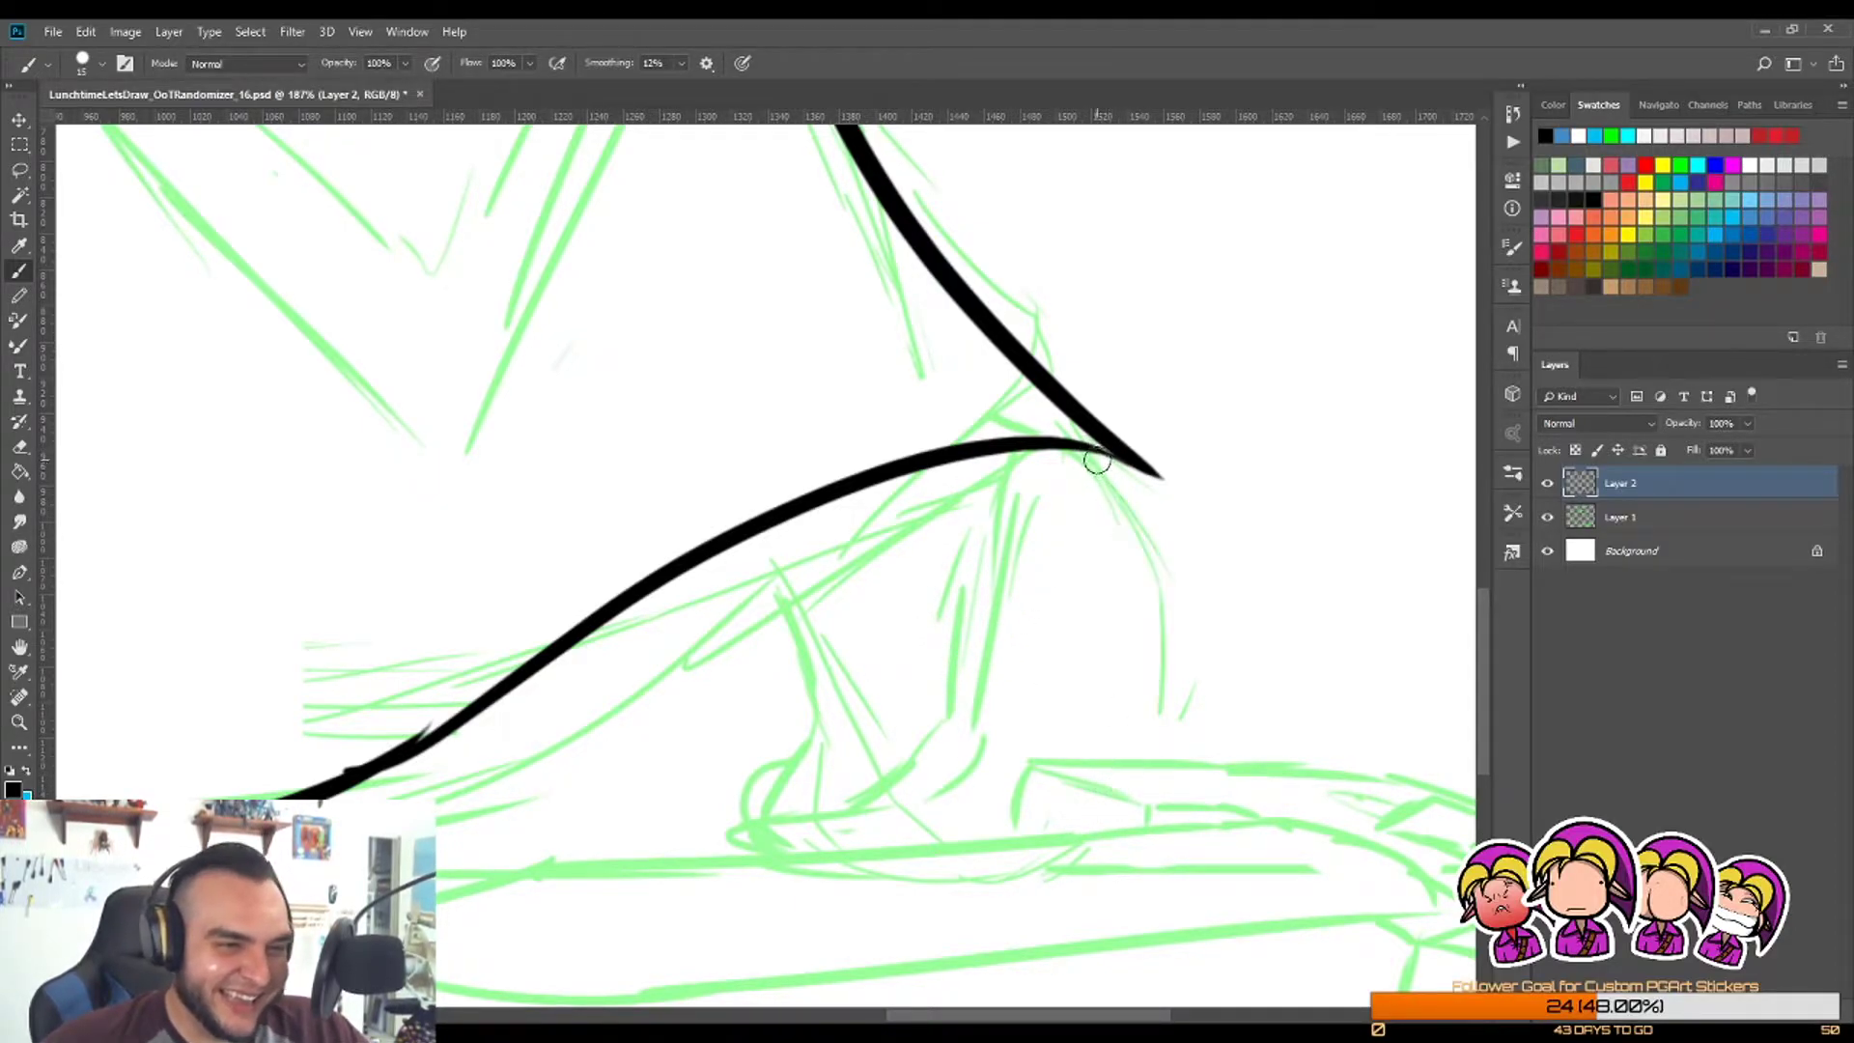
left_click_drag(1103, 452, 1140, 852)
Step: Ink the inner leg line from the raised hem down toward the foot, discarding the unsuitable strokes
left_click_drag(1007, 446, 984, 763)
key("ctrl+z")
mouse_move(1004, 454)
left_mouse_down()
mouse_move(960, 789)
mouse_move(960, 763)
mouse_move(840, 833)
left_mouse_up()
key("ctrl+z")
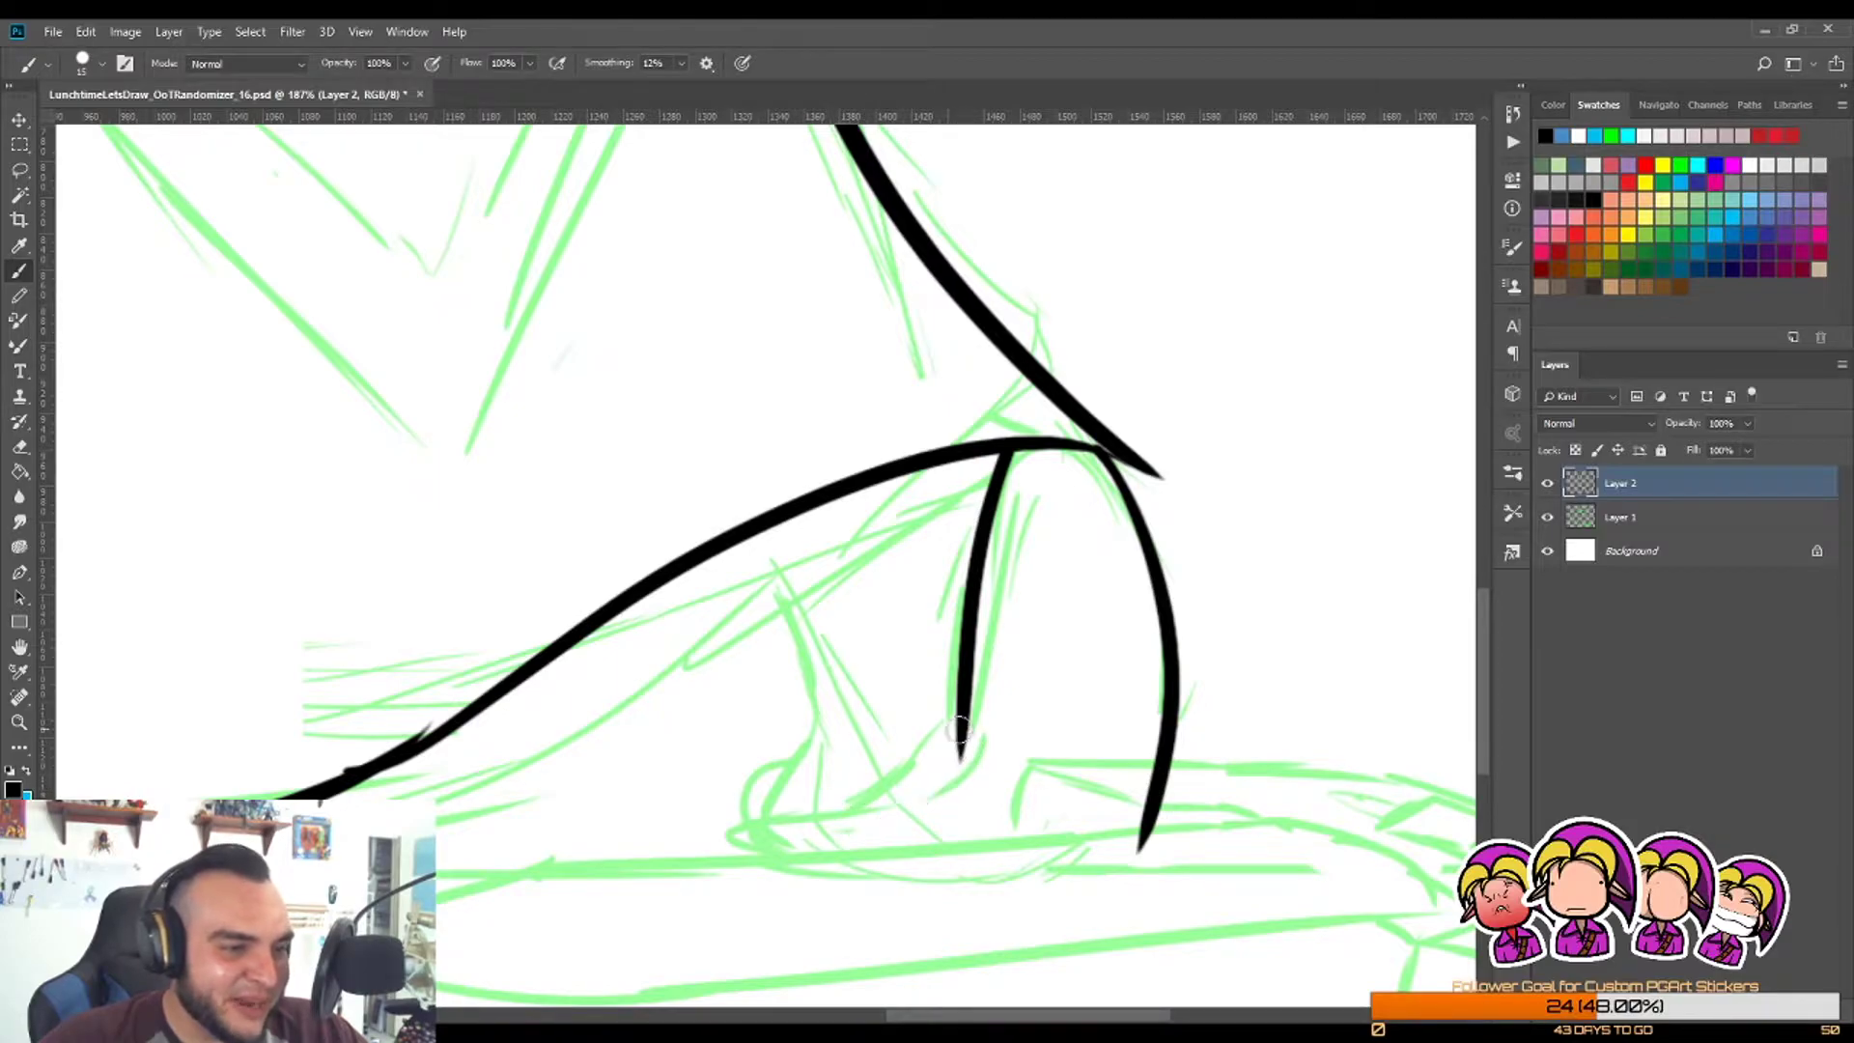
Step: Ink the foot's instep curve down to the toe and a curved sole back to the heel, repeating strokes until they fit
left_click_drag(965, 688, 794, 848)
key("ctrl+z")
left_click_drag(966, 715, 780, 854)
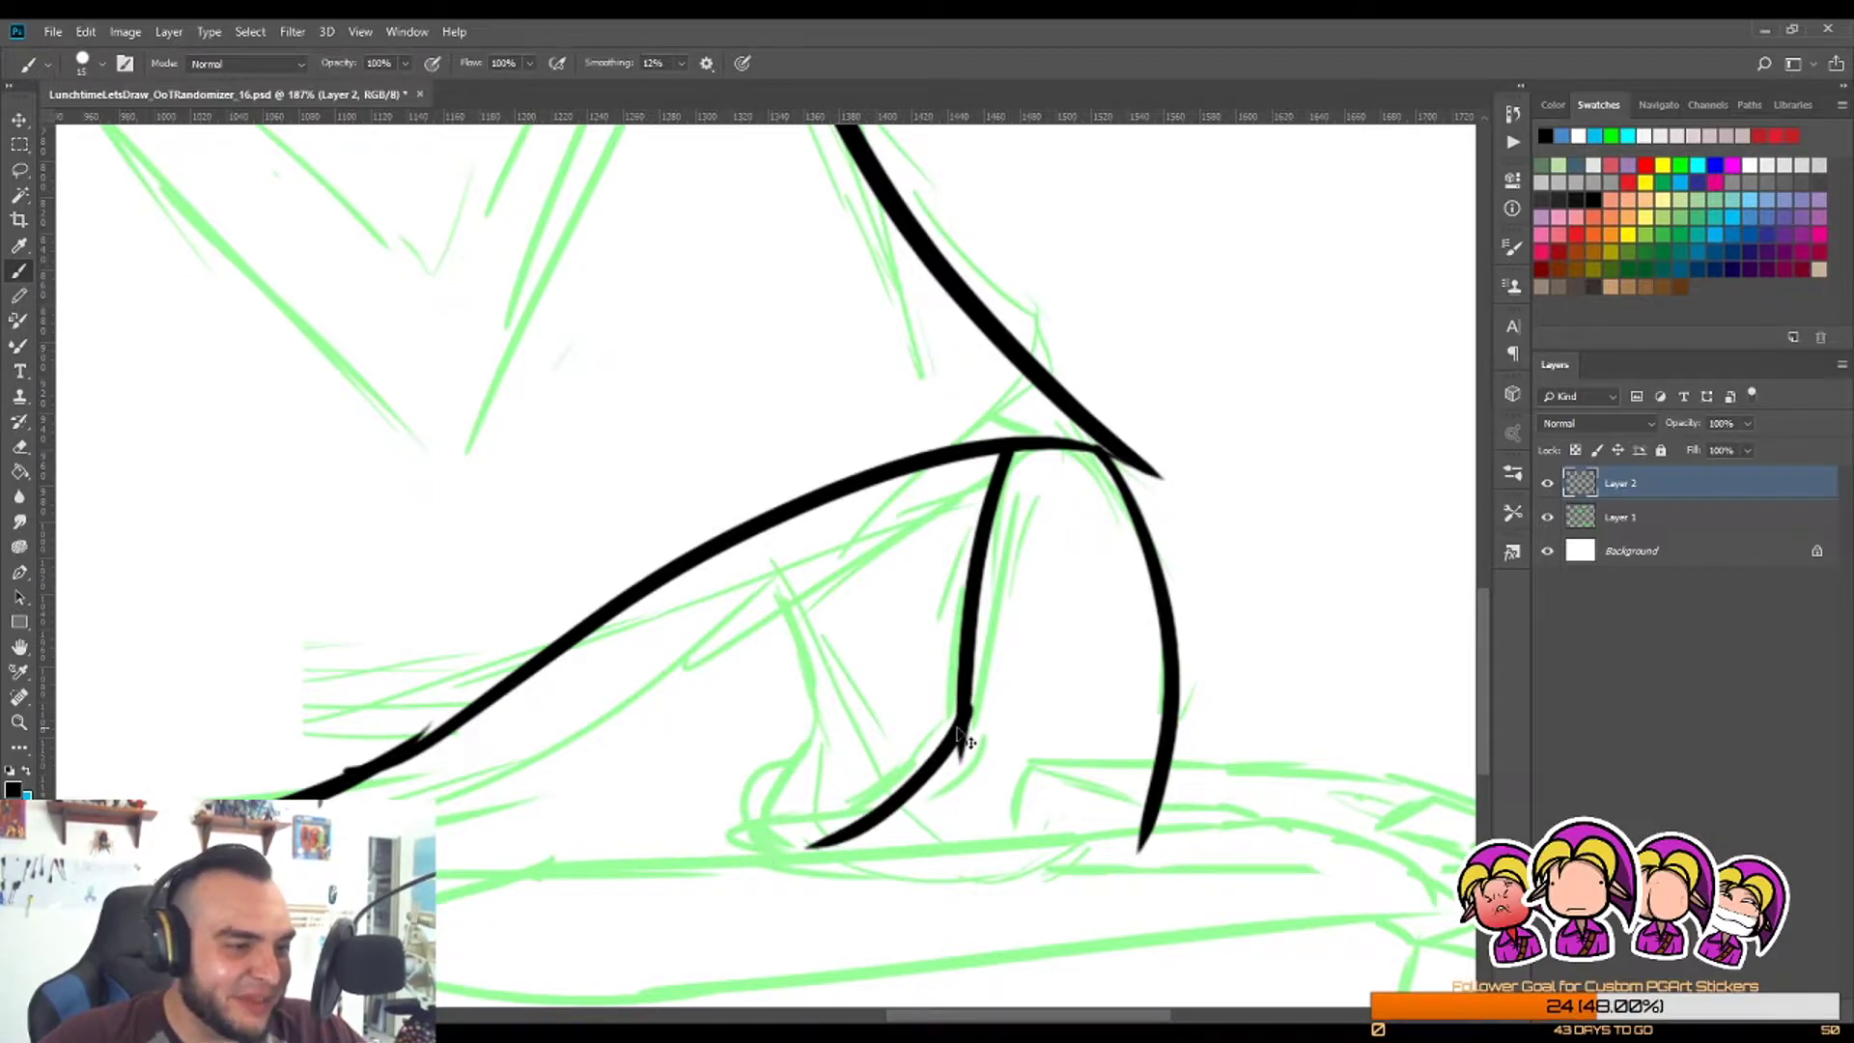
key("ctrl+z")
mouse_move(961, 717)
left_mouse_down()
mouse_move(869, 787)
mouse_move(766, 815)
mouse_move(772, 869)
mouse_move(737, 858)
mouse_move(1097, 862)
mouse_move(1173, 823)
left_mouse_up()
key("ctrl+z")
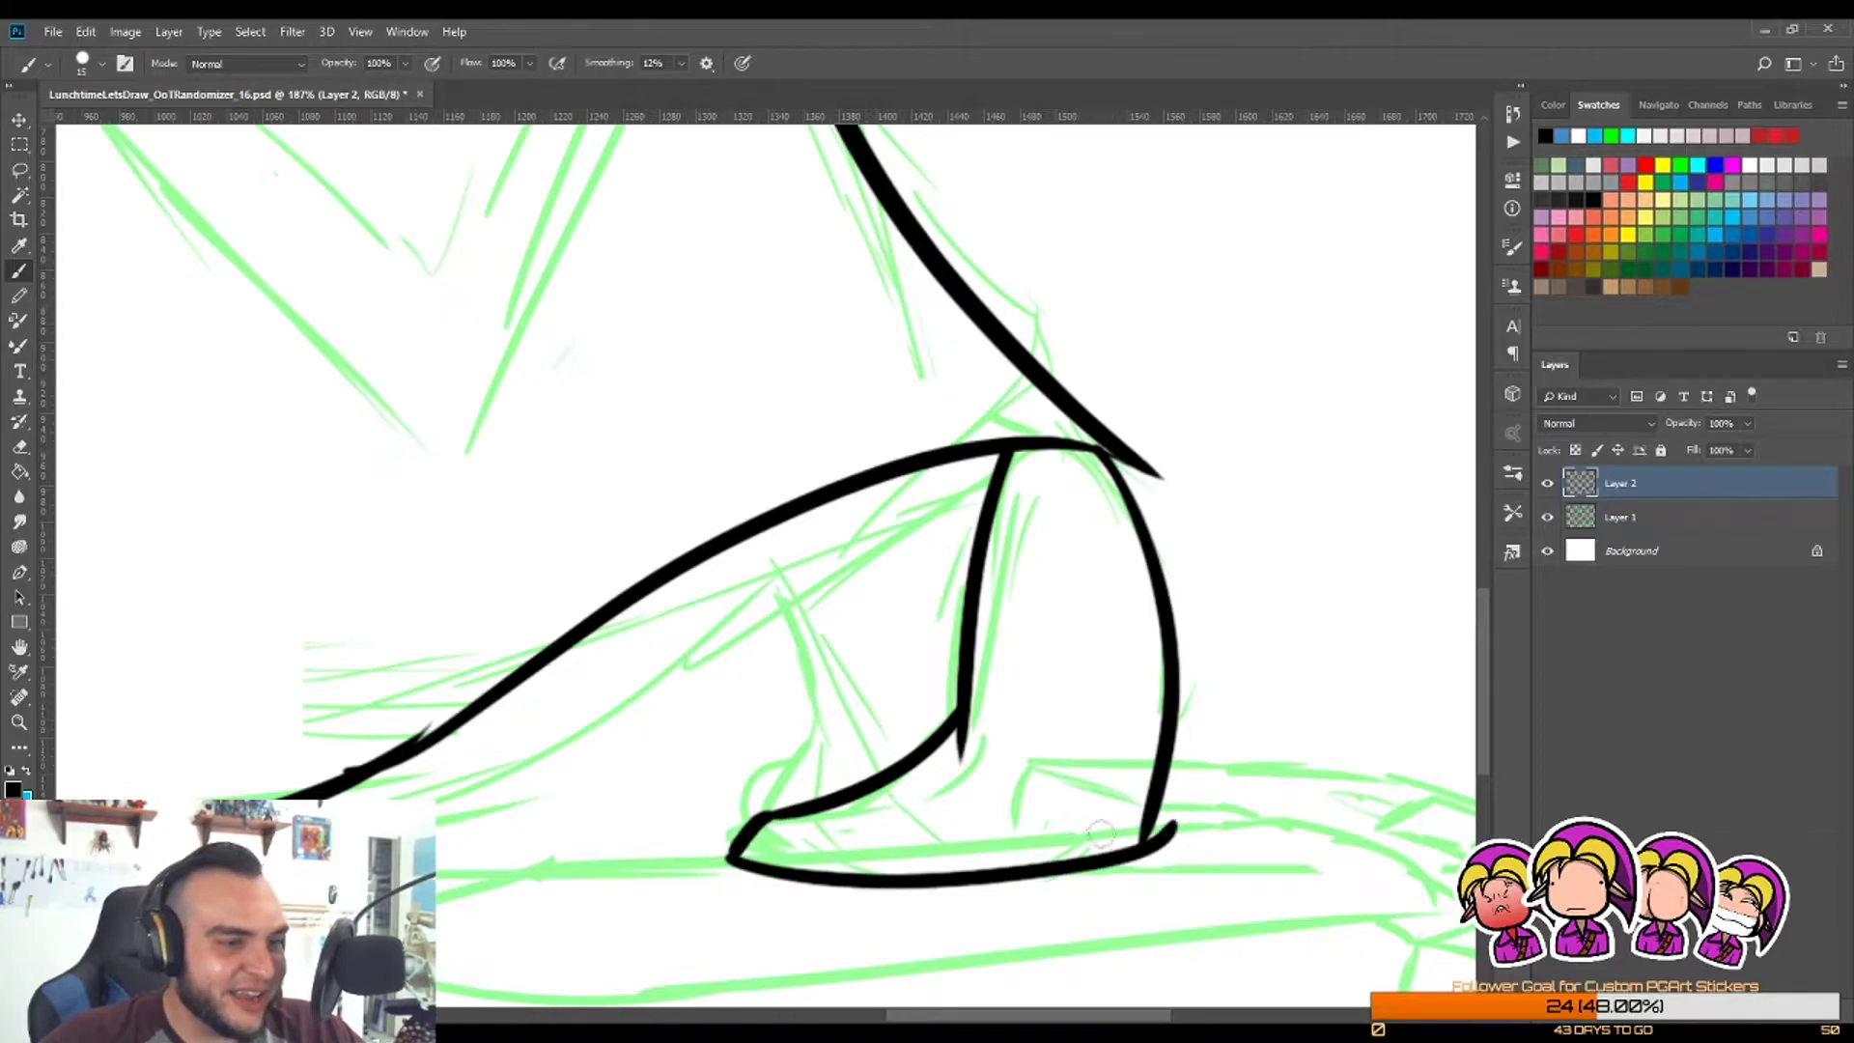
key("ctrl+z")
left_click_drag(763, 819, 1163, 816)
Step: Ink a rounded toe cap above the tip of the sole, discarding the extra strokes at its end
key("z")
mouse_move(1031, 737)
left_mouse_down()
mouse_move(777, 814)
mouse_move(927, 813)
left_mouse_up()
key("b")
mouse_move(848, 734)
left_mouse_down()
mouse_move(801, 785)
mouse_move(912, 787)
left_mouse_up()
key("ctrl+z")
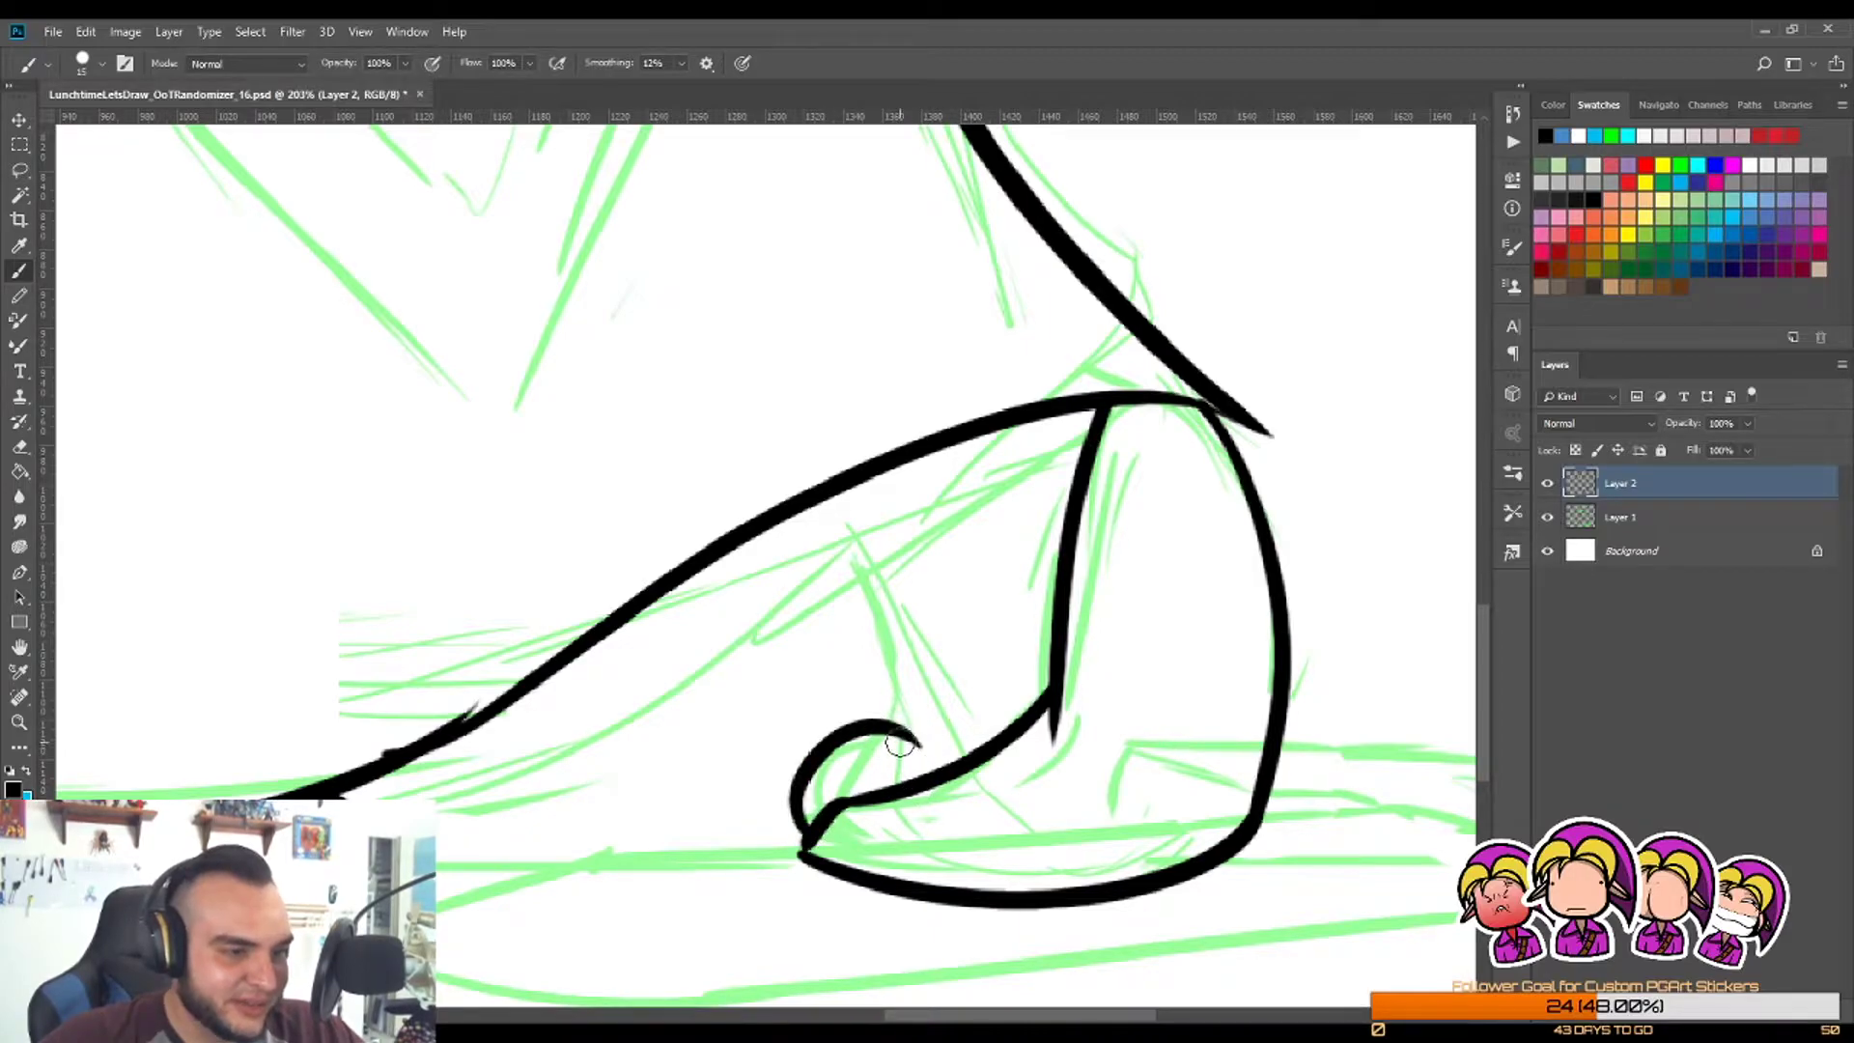
mouse_move(884, 724)
left_mouse_down()
mouse_move(848, 502)
mouse_move(898, 748)
left_mouse_up()
key("ctrl+z")
key("ctrl+z")
Step: Ink the front ankle line from the hem down to the toe cap, replacing the first attempt with a better curve
mouse_move(836, 473)
left_mouse_down()
mouse_move(906, 653)
mouse_move(890, 728)
left_mouse_up()
key("z")
mouse_move(930, 557)
left_mouse_down()
mouse_move(807, 773)
mouse_move(924, 666)
left_mouse_up()
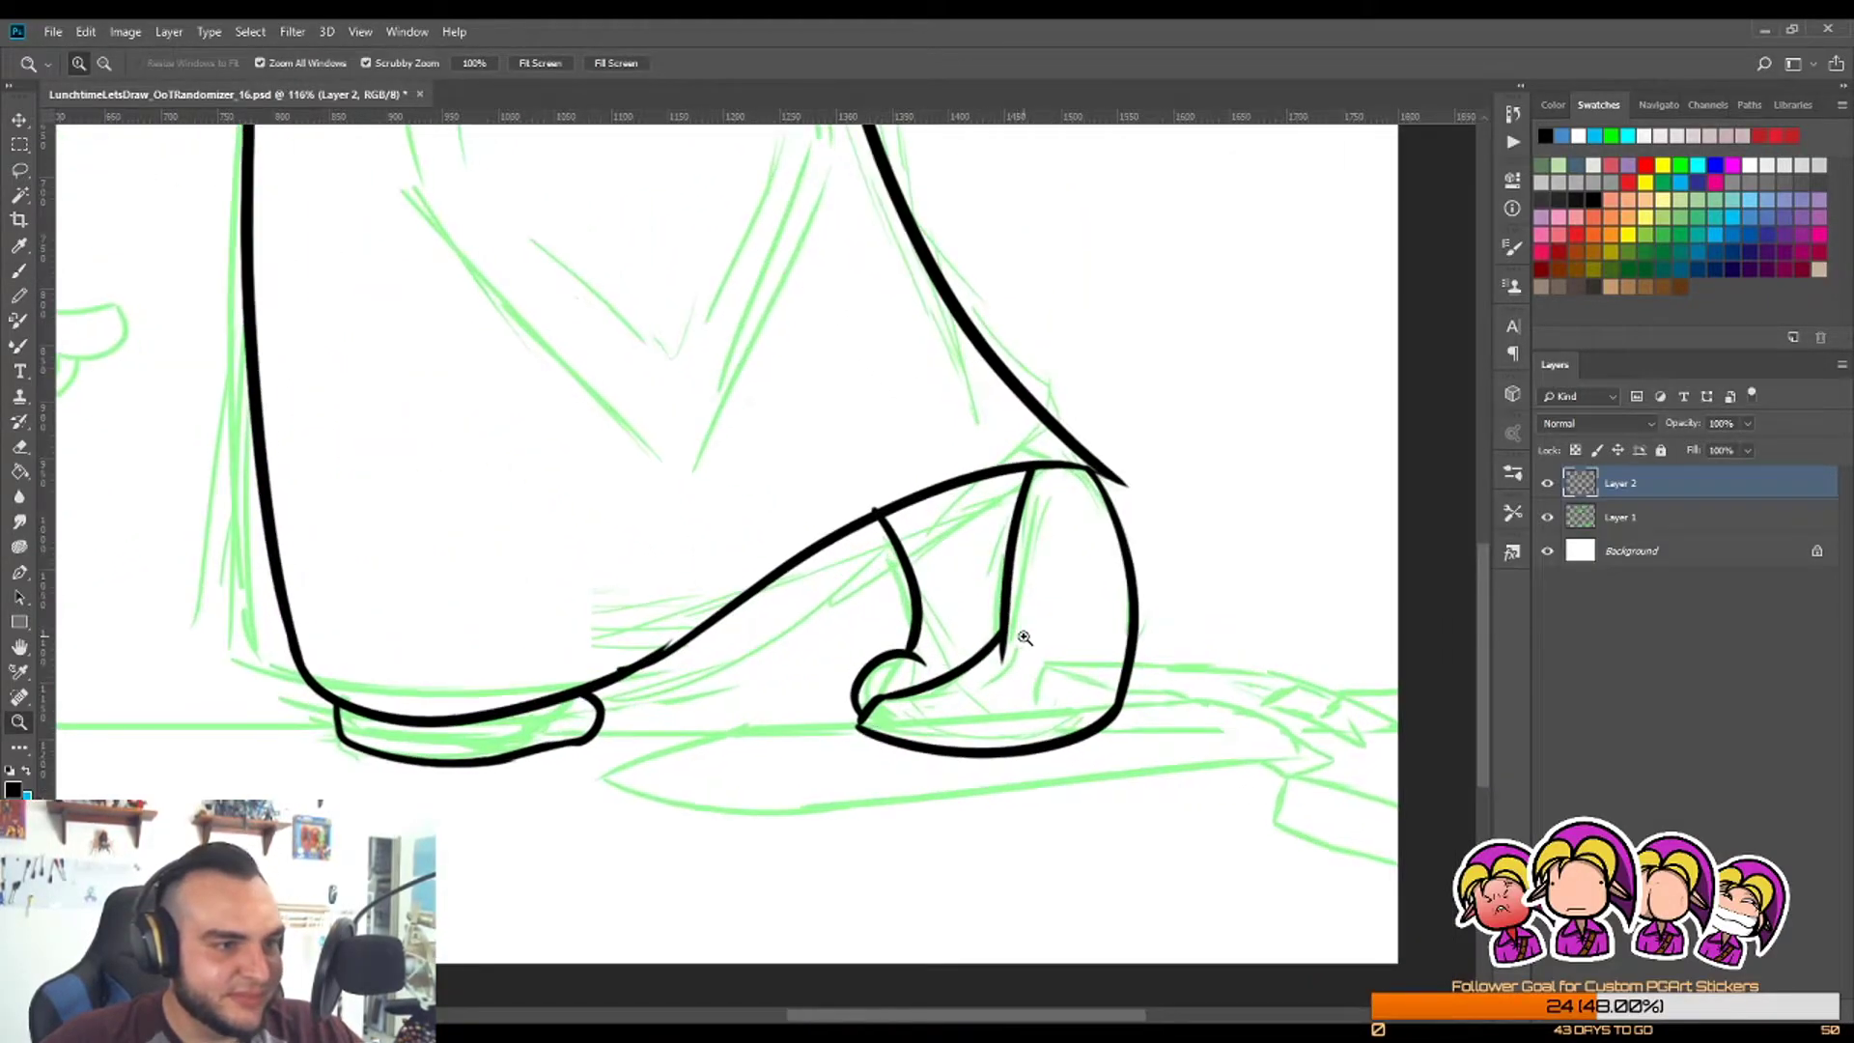
left_click_drag(1025, 638, 976, 608)
key("ctrl+z")
key("b")
left_click_drag(834, 445, 874, 676)
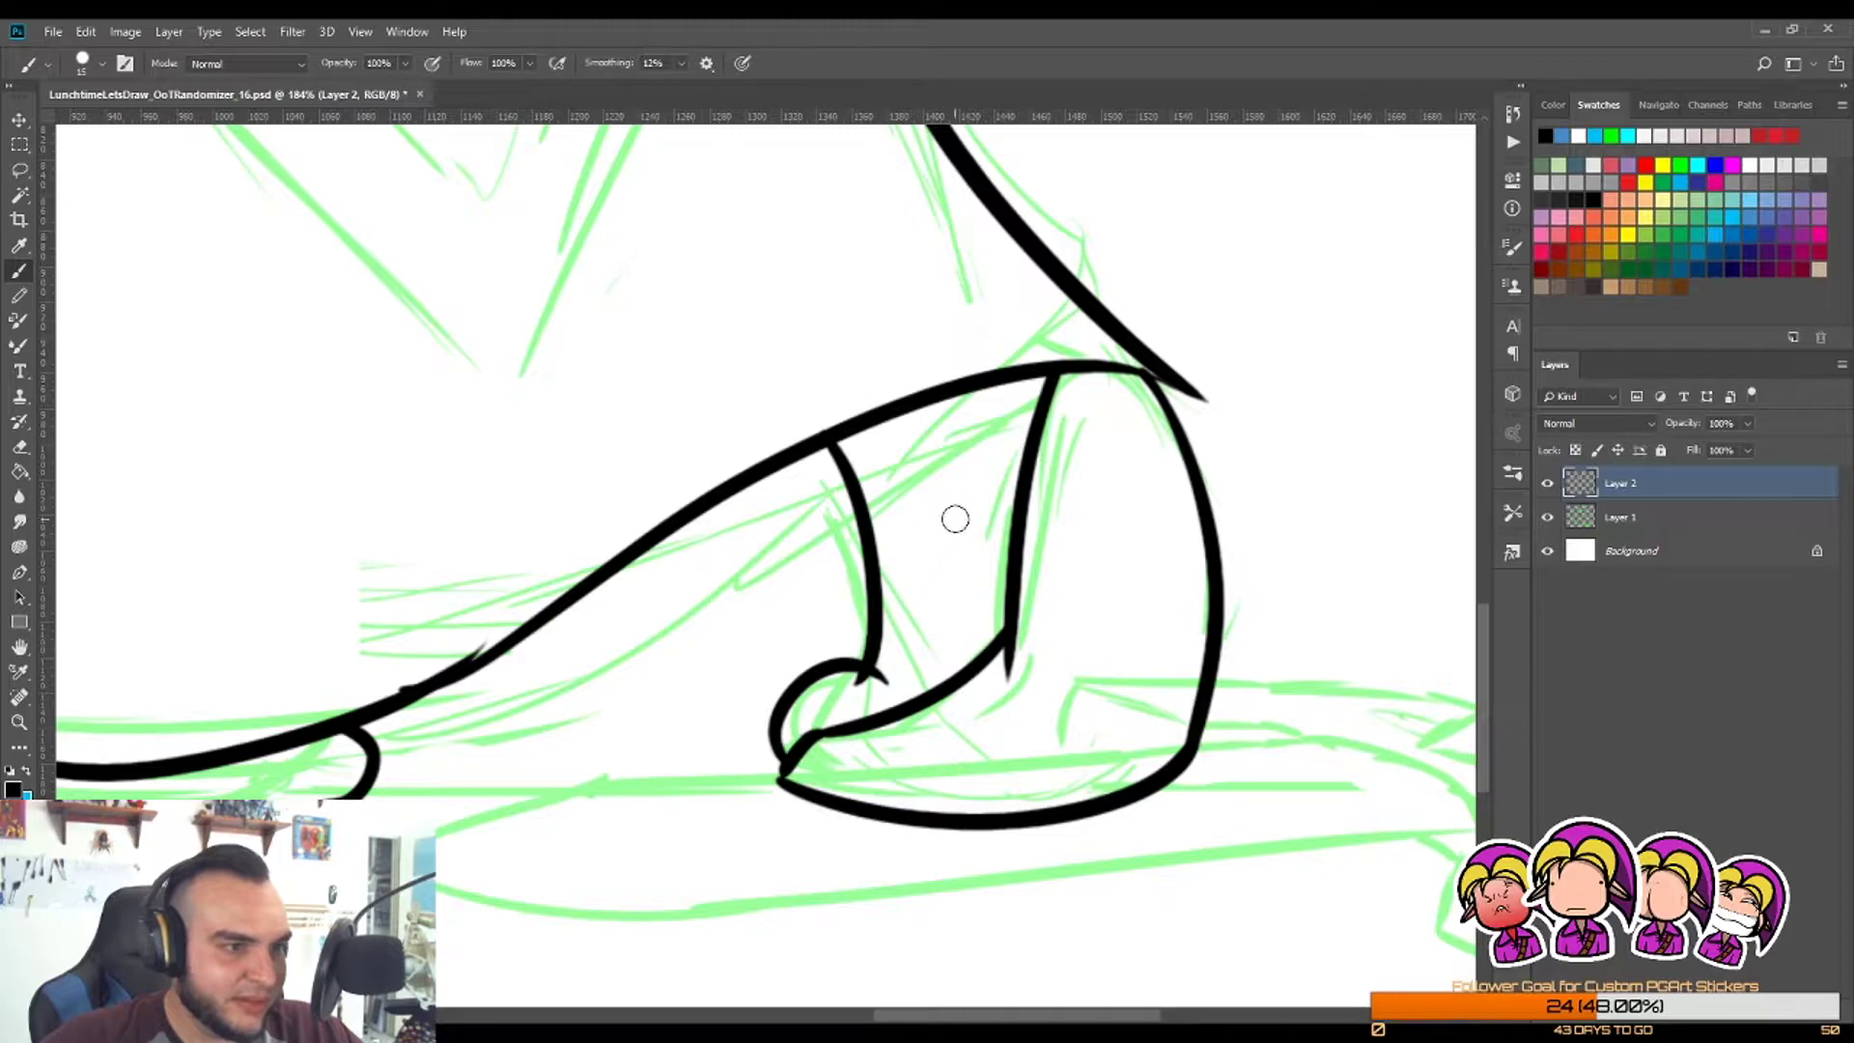
Step: Draw a second line parallel to the inner leg line, running from the hem down to the toe
left_click_drag(999, 382, 961, 657)
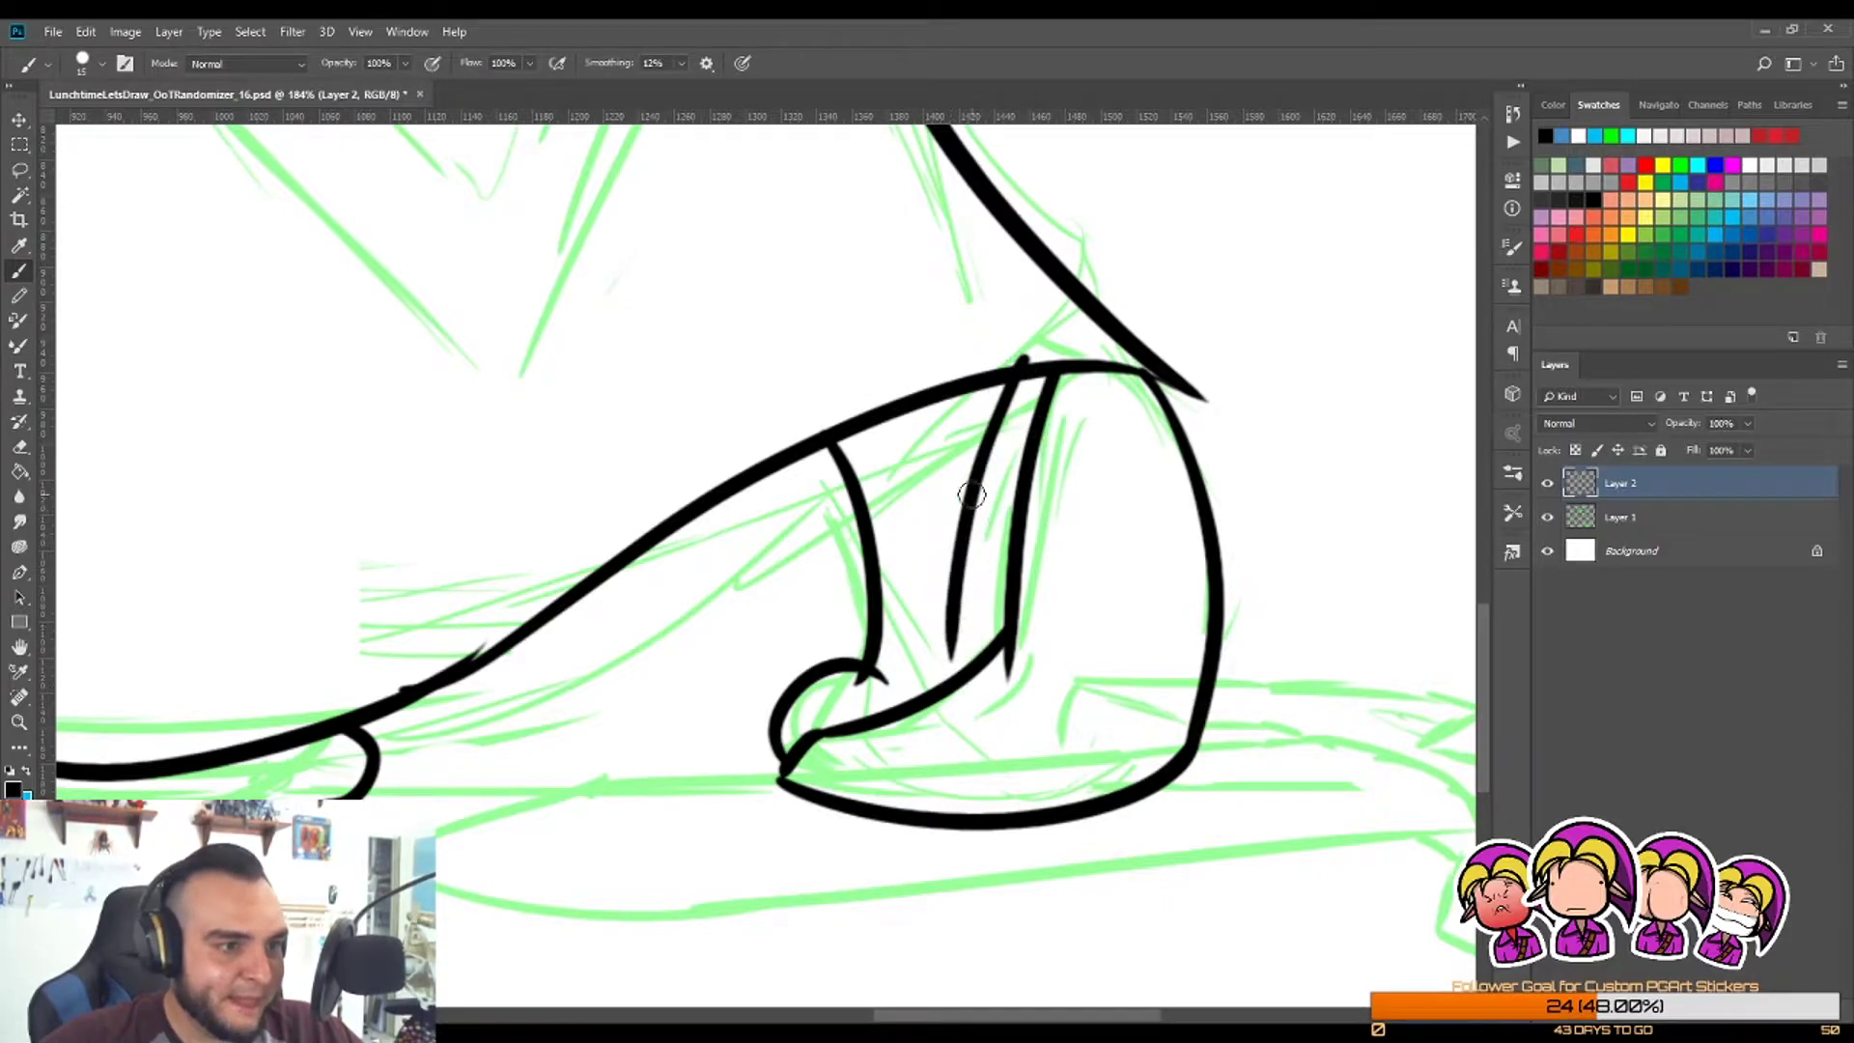
key("ctrl+z")
mouse_move(990, 381)
left_mouse_down()
mouse_move(963, 629)
mouse_move(787, 739)
left_mouse_up()
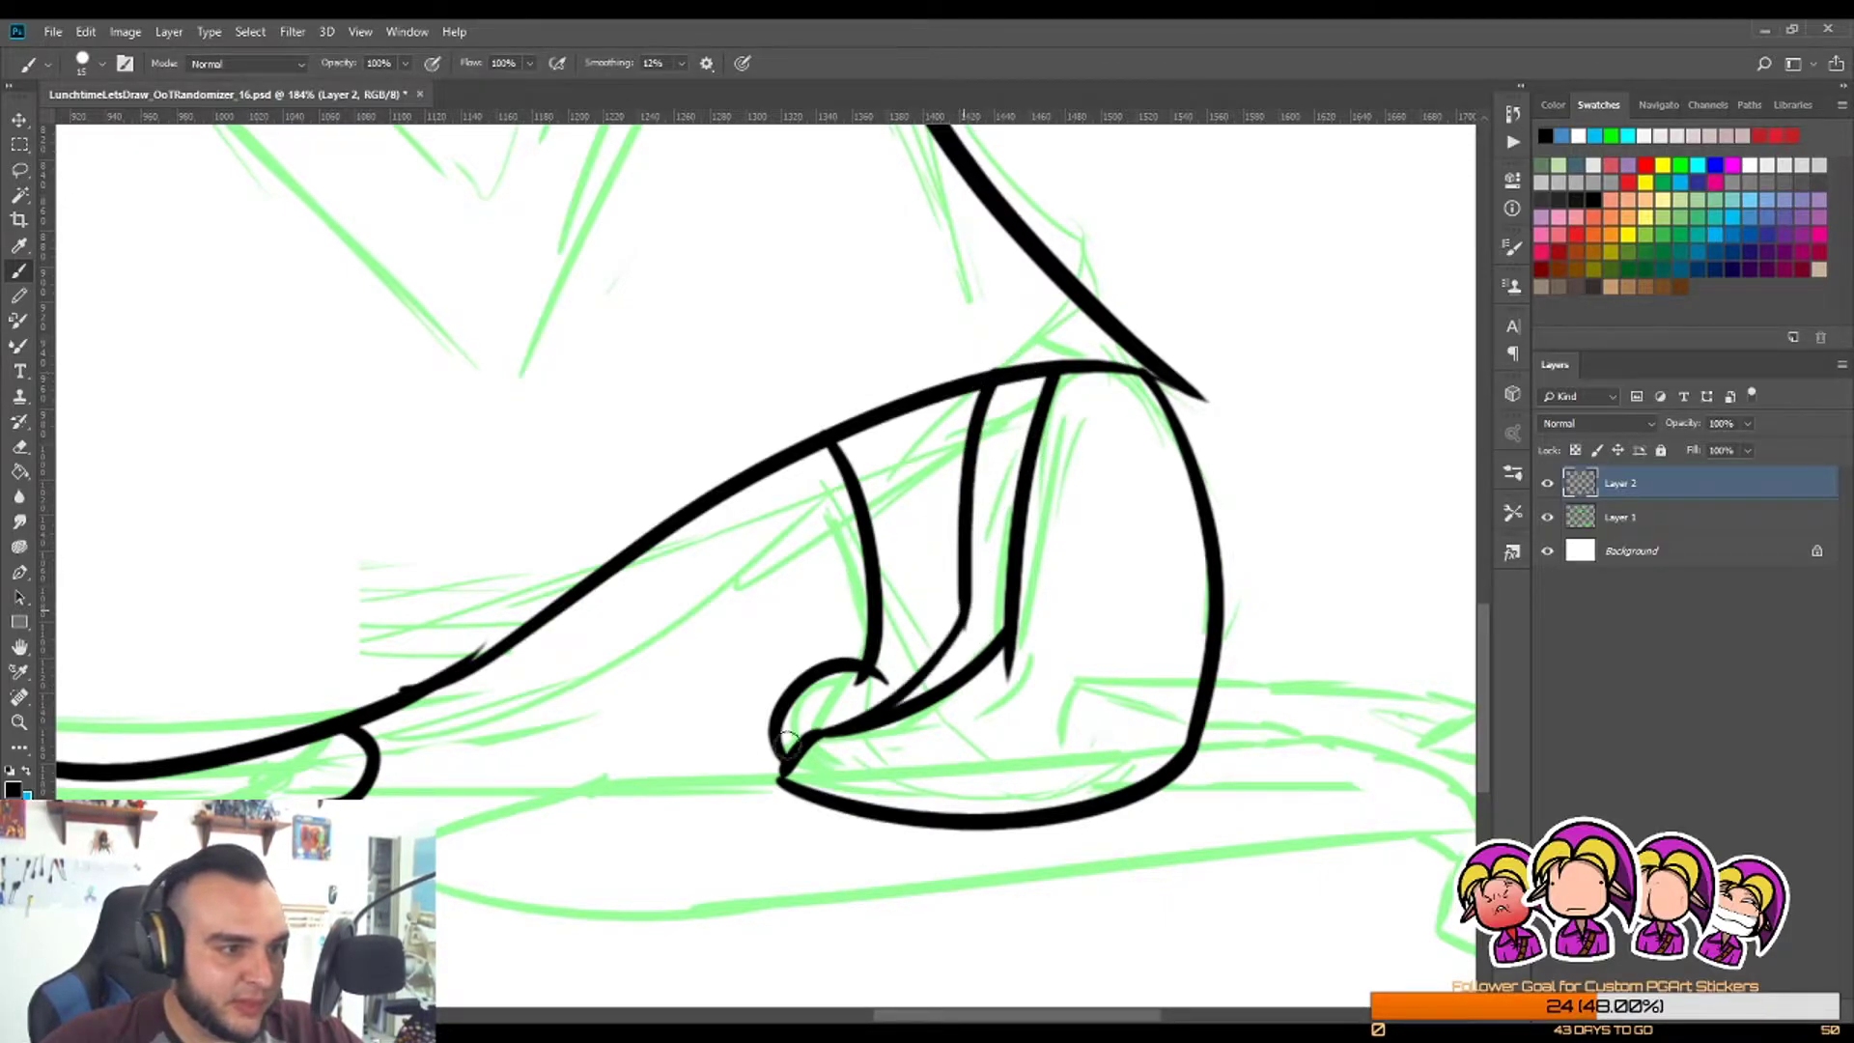
key("z")
left_click_drag(933, 679, 981, 734)
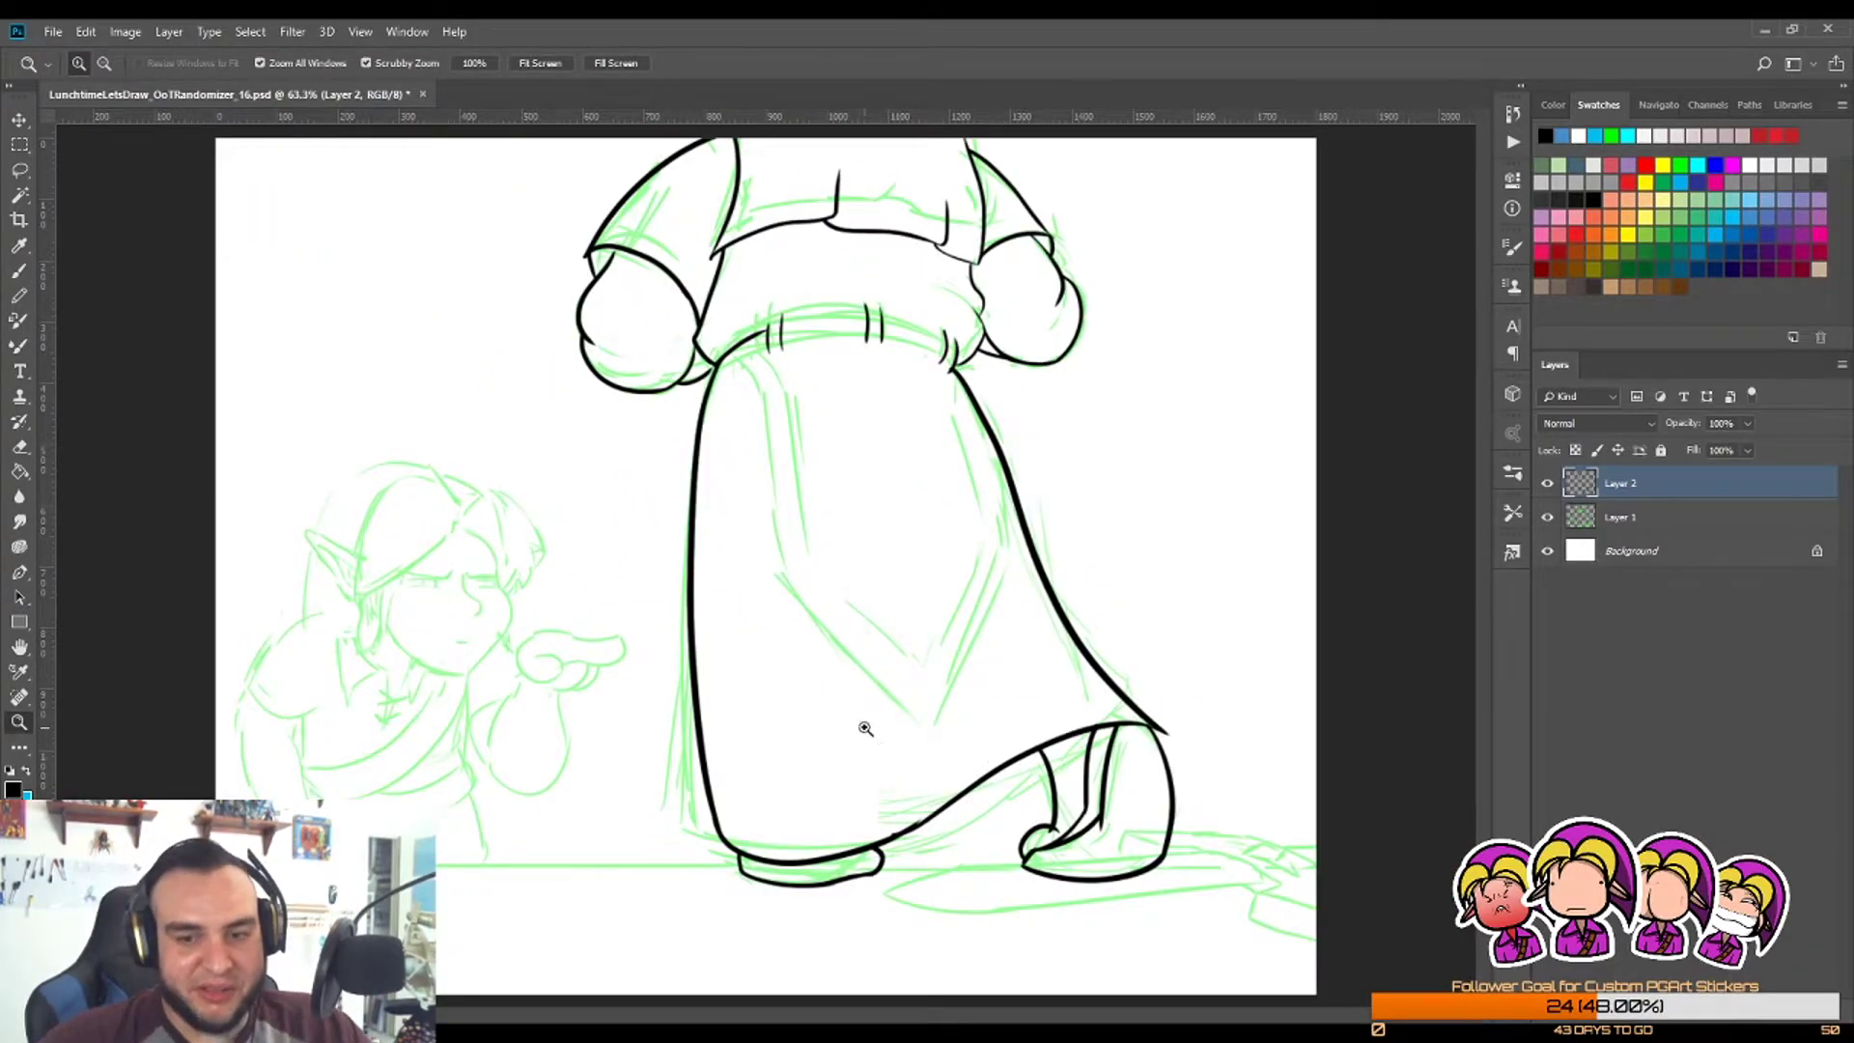
Step: Erase the rounded toe of the flat shoe under the skirt's left side and try extending its sole line forward
left_click_drag(816, 905, 913, 905)
left_click_drag(774, 798, 724, 798)
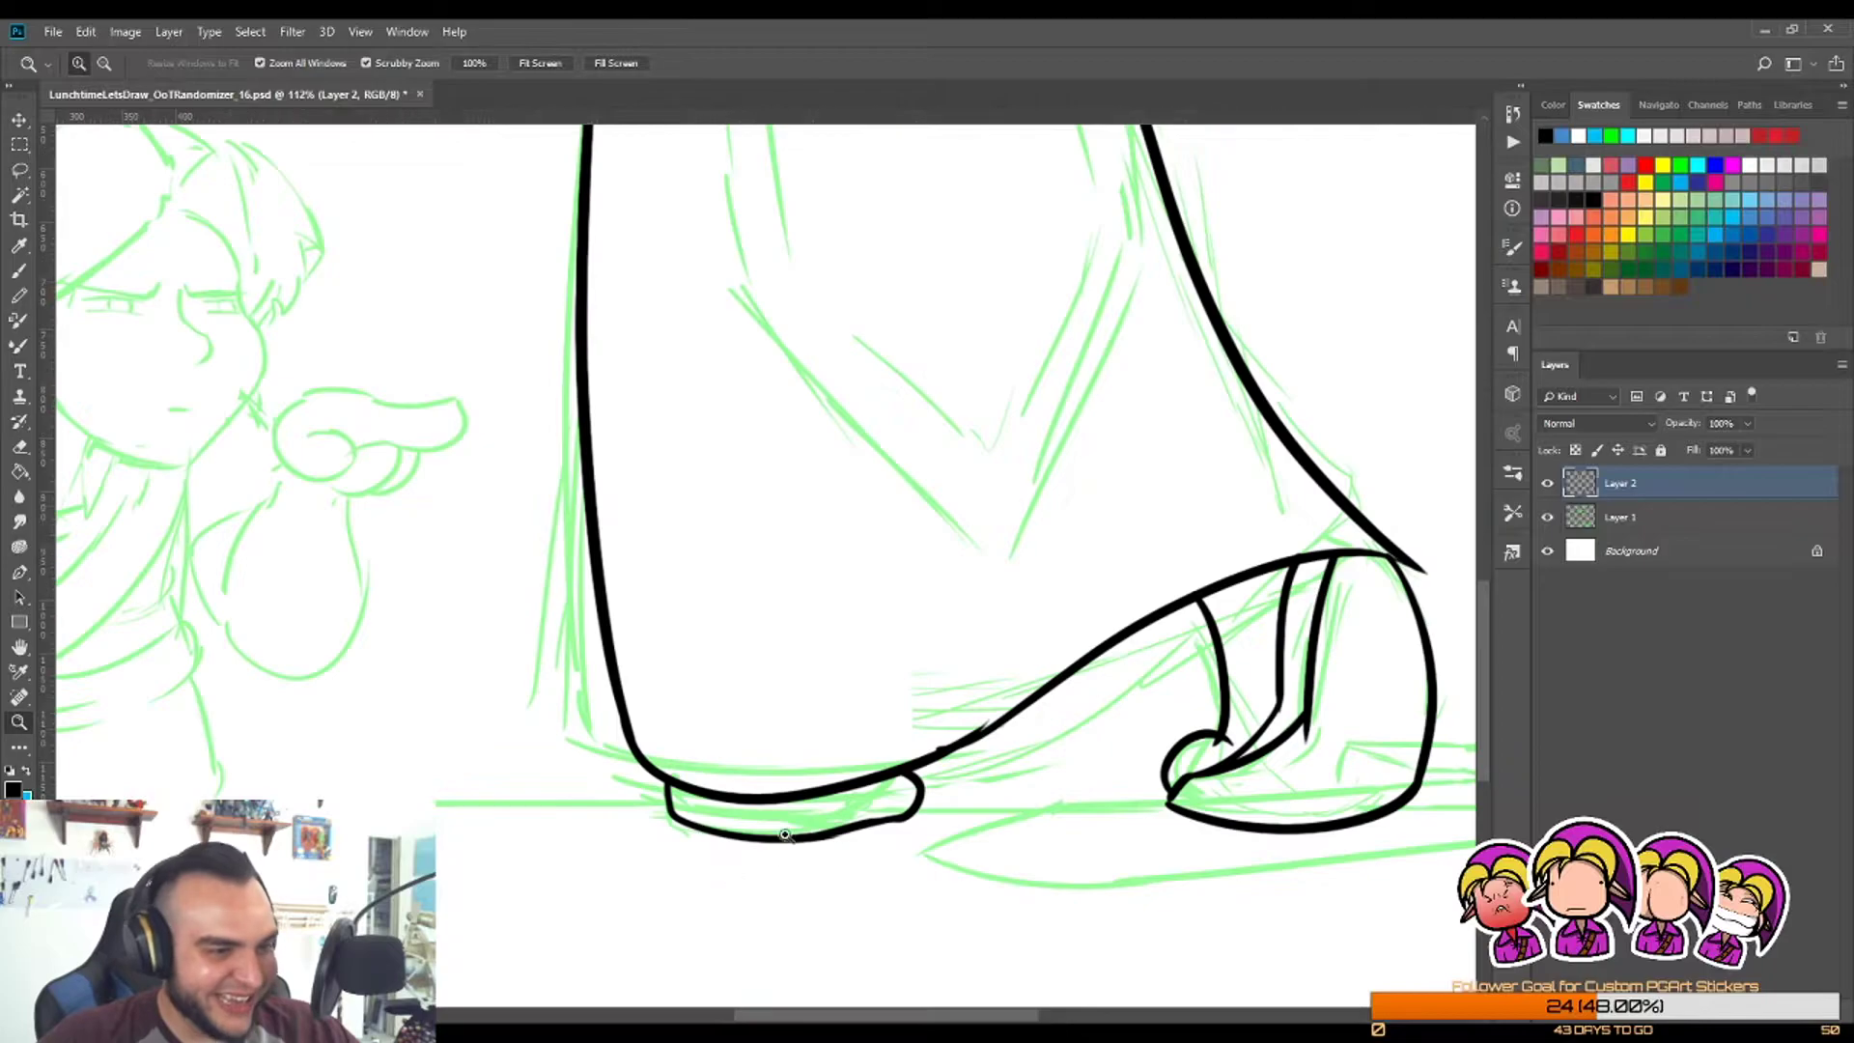
key("e")
mouse_move(878, 815)
left_mouse_down()
mouse_move(951, 807)
mouse_move(943, 757)
mouse_move(961, 763)
left_mouse_up()
key("b")
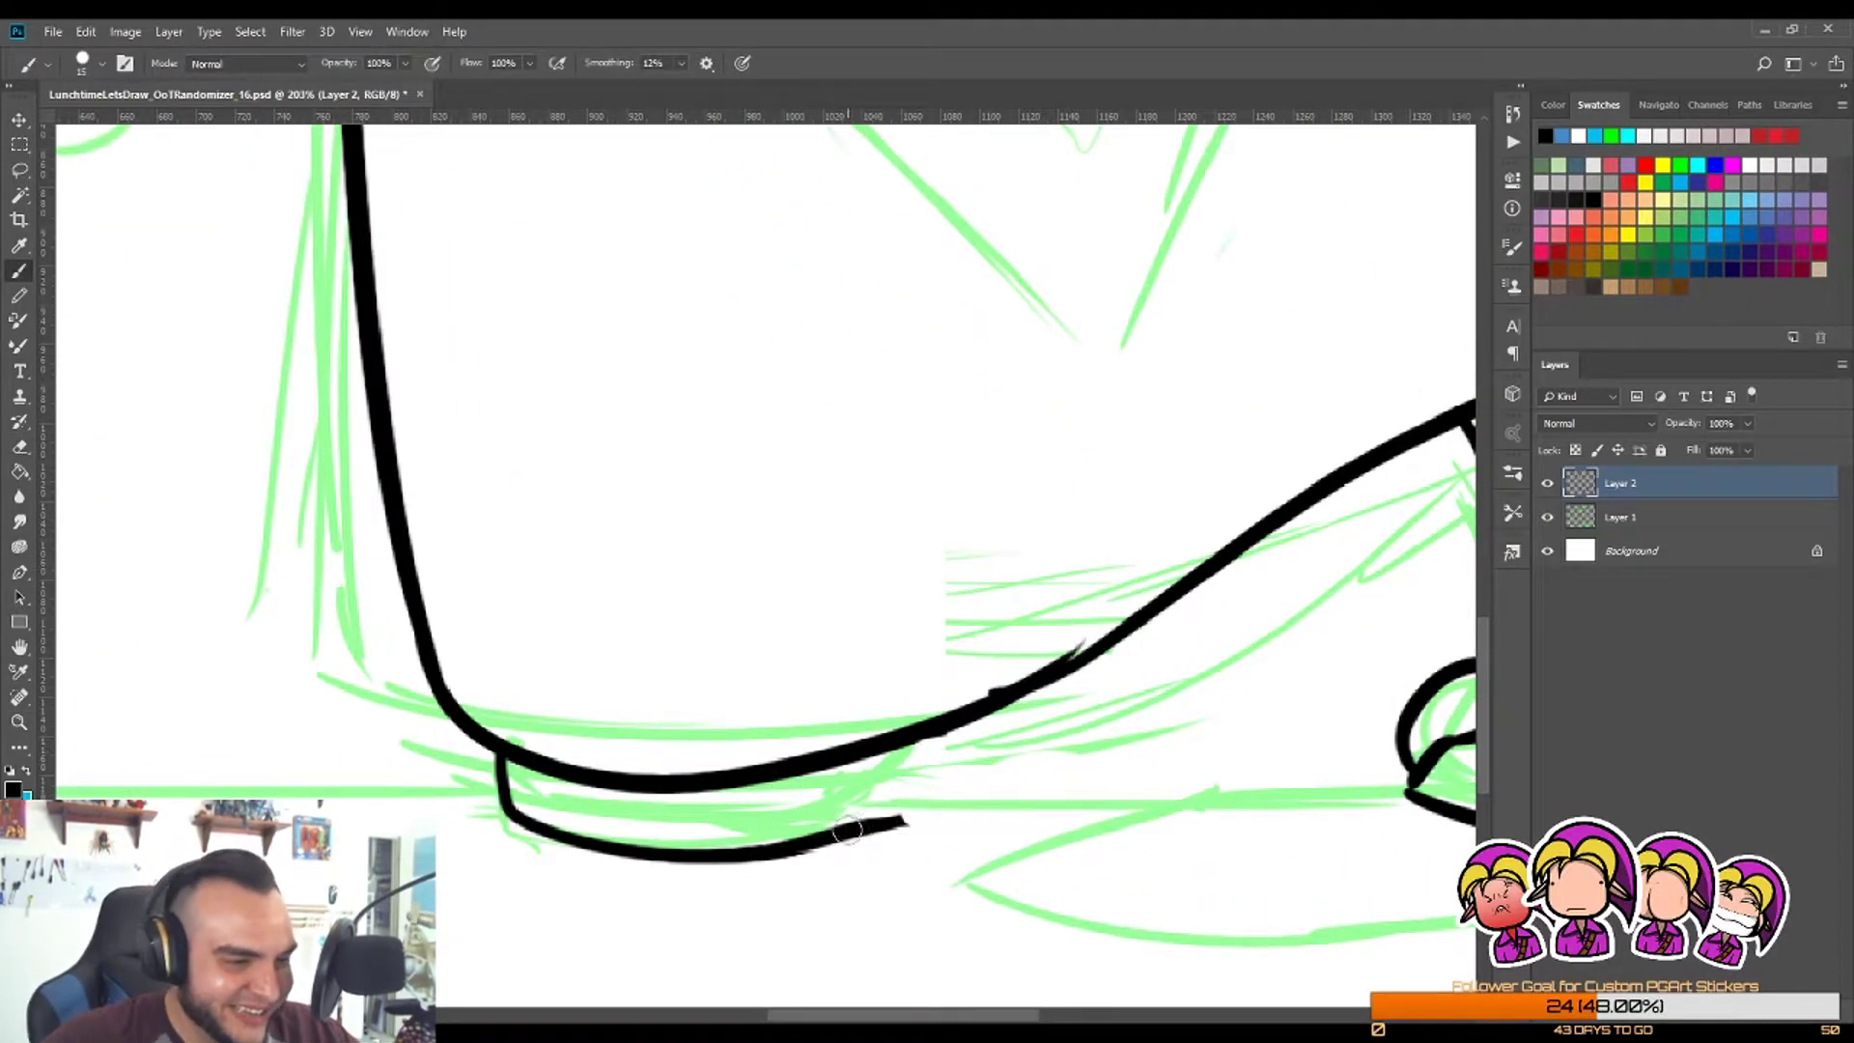
mouse_move(846, 828)
left_mouse_down()
mouse_move(1019, 774)
mouse_move(869, 829)
mouse_move(942, 795)
left_mouse_up()
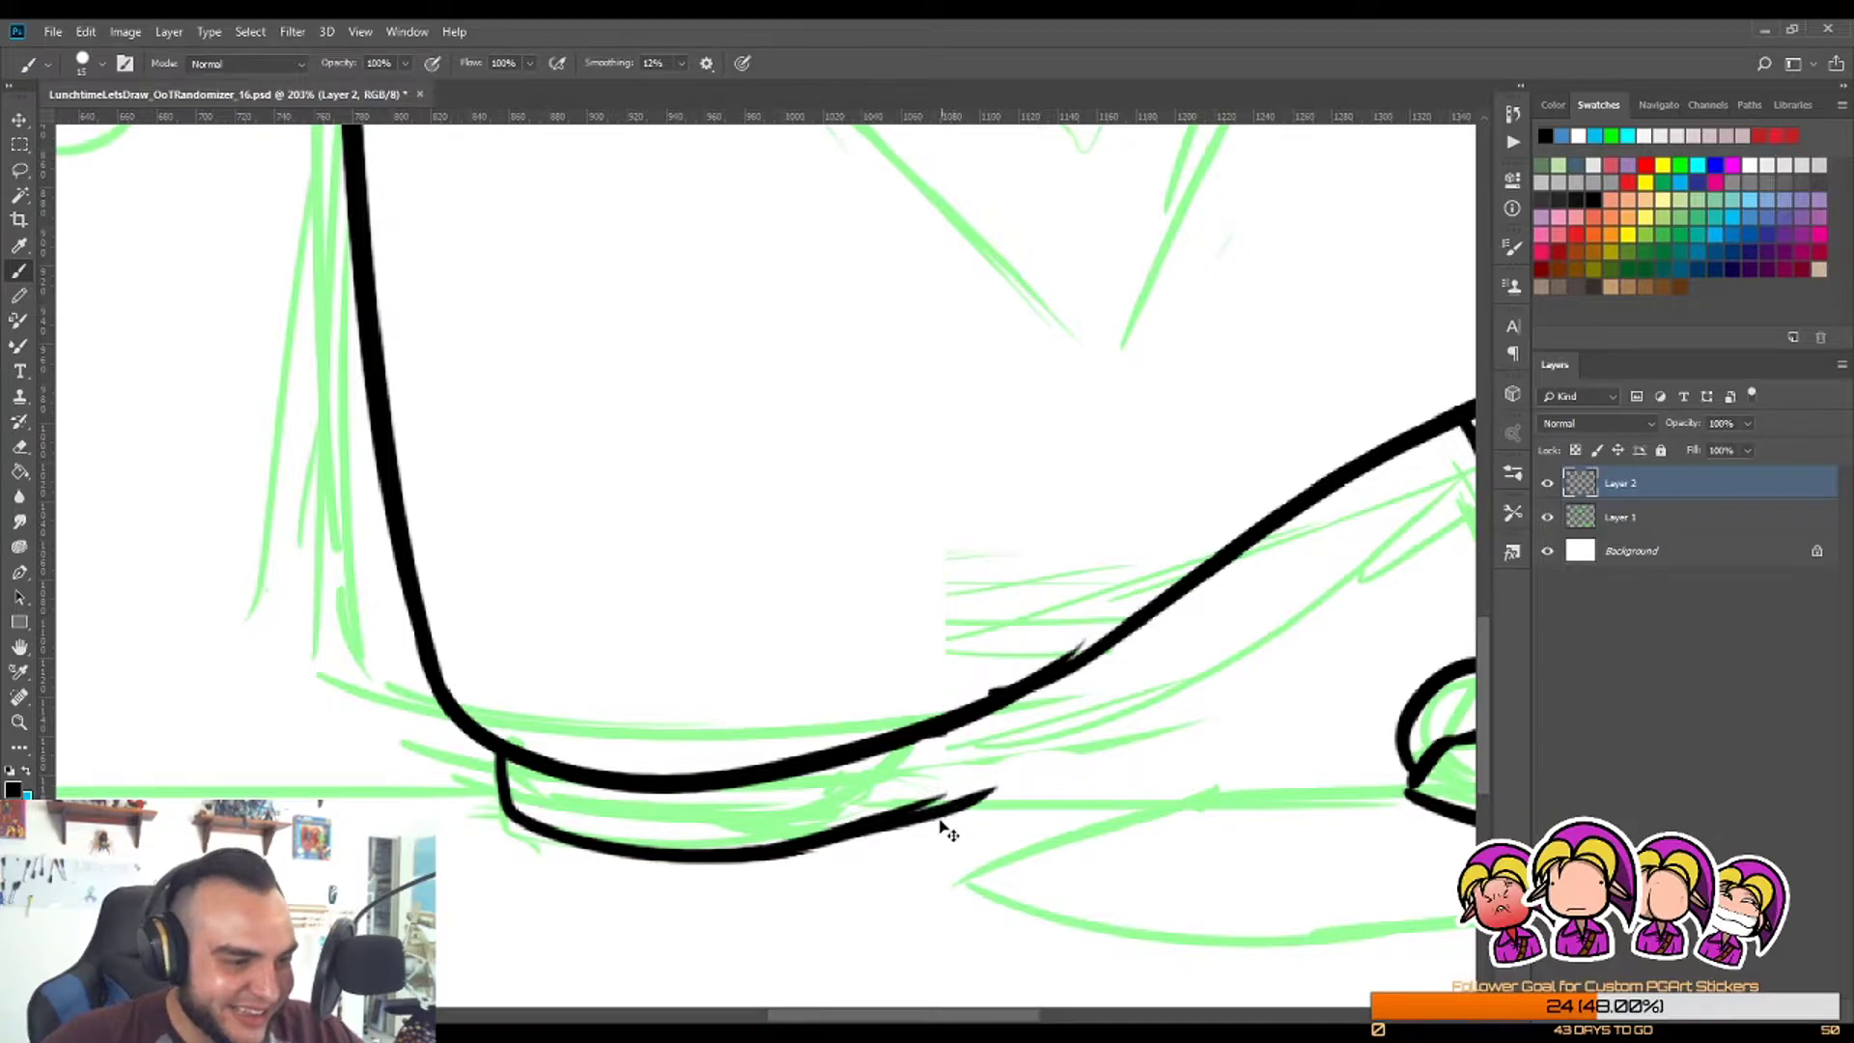
key("ctrl+z")
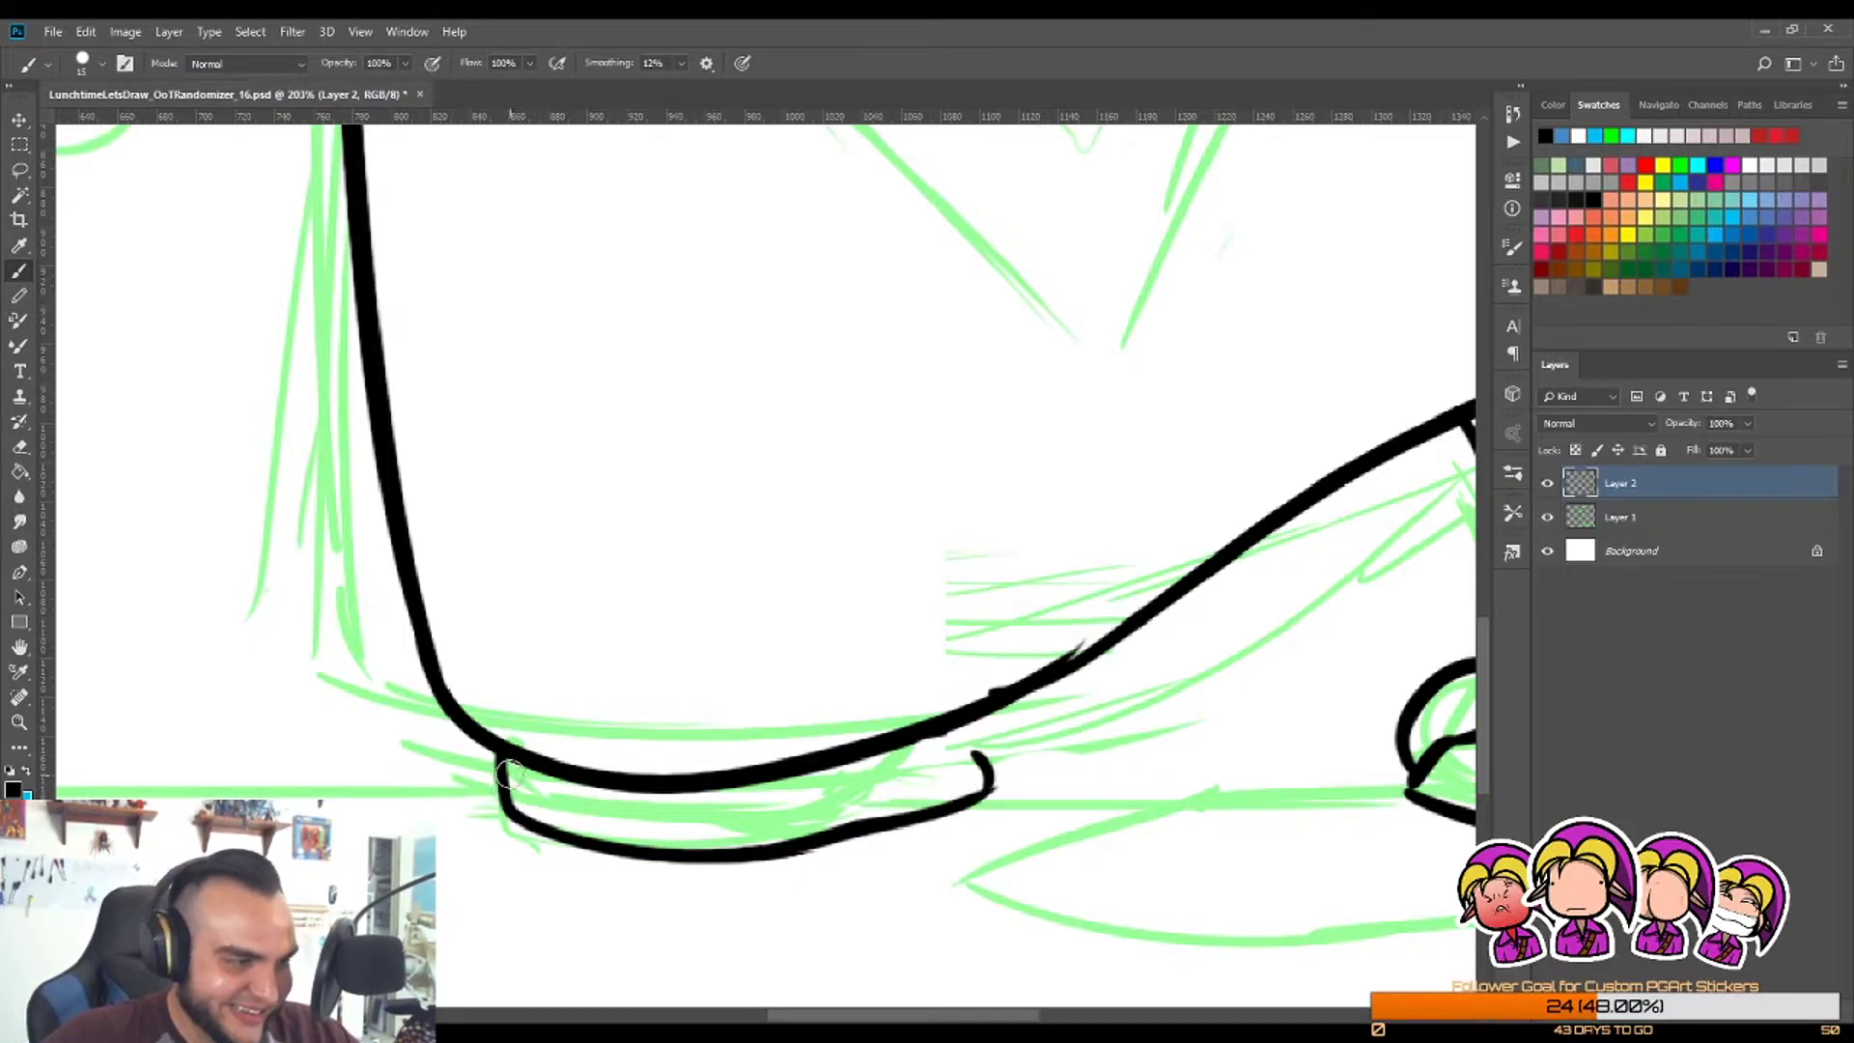
Step: Divide the flat shoe into upper and sole with a line below the hem, and round off the toe above the sole
mouse_move(526, 771)
left_mouse_down()
mouse_move(681, 785)
mouse_move(1007, 698)
mouse_move(671, 807)
mouse_move(1030, 750)
mouse_move(562, 782)
mouse_move(972, 731)
mouse_move(1002, 764)
mouse_move(966, 742)
mouse_move(963, 765)
mouse_move(915, 778)
mouse_move(1008, 761)
left_mouse_up()
key("ctrl+z")
key("ctrl+z")
key("ctrl+z")
key("ctrl+z")
key("e")
key("b")
key("ctrl+z")
key("ctrl+z")
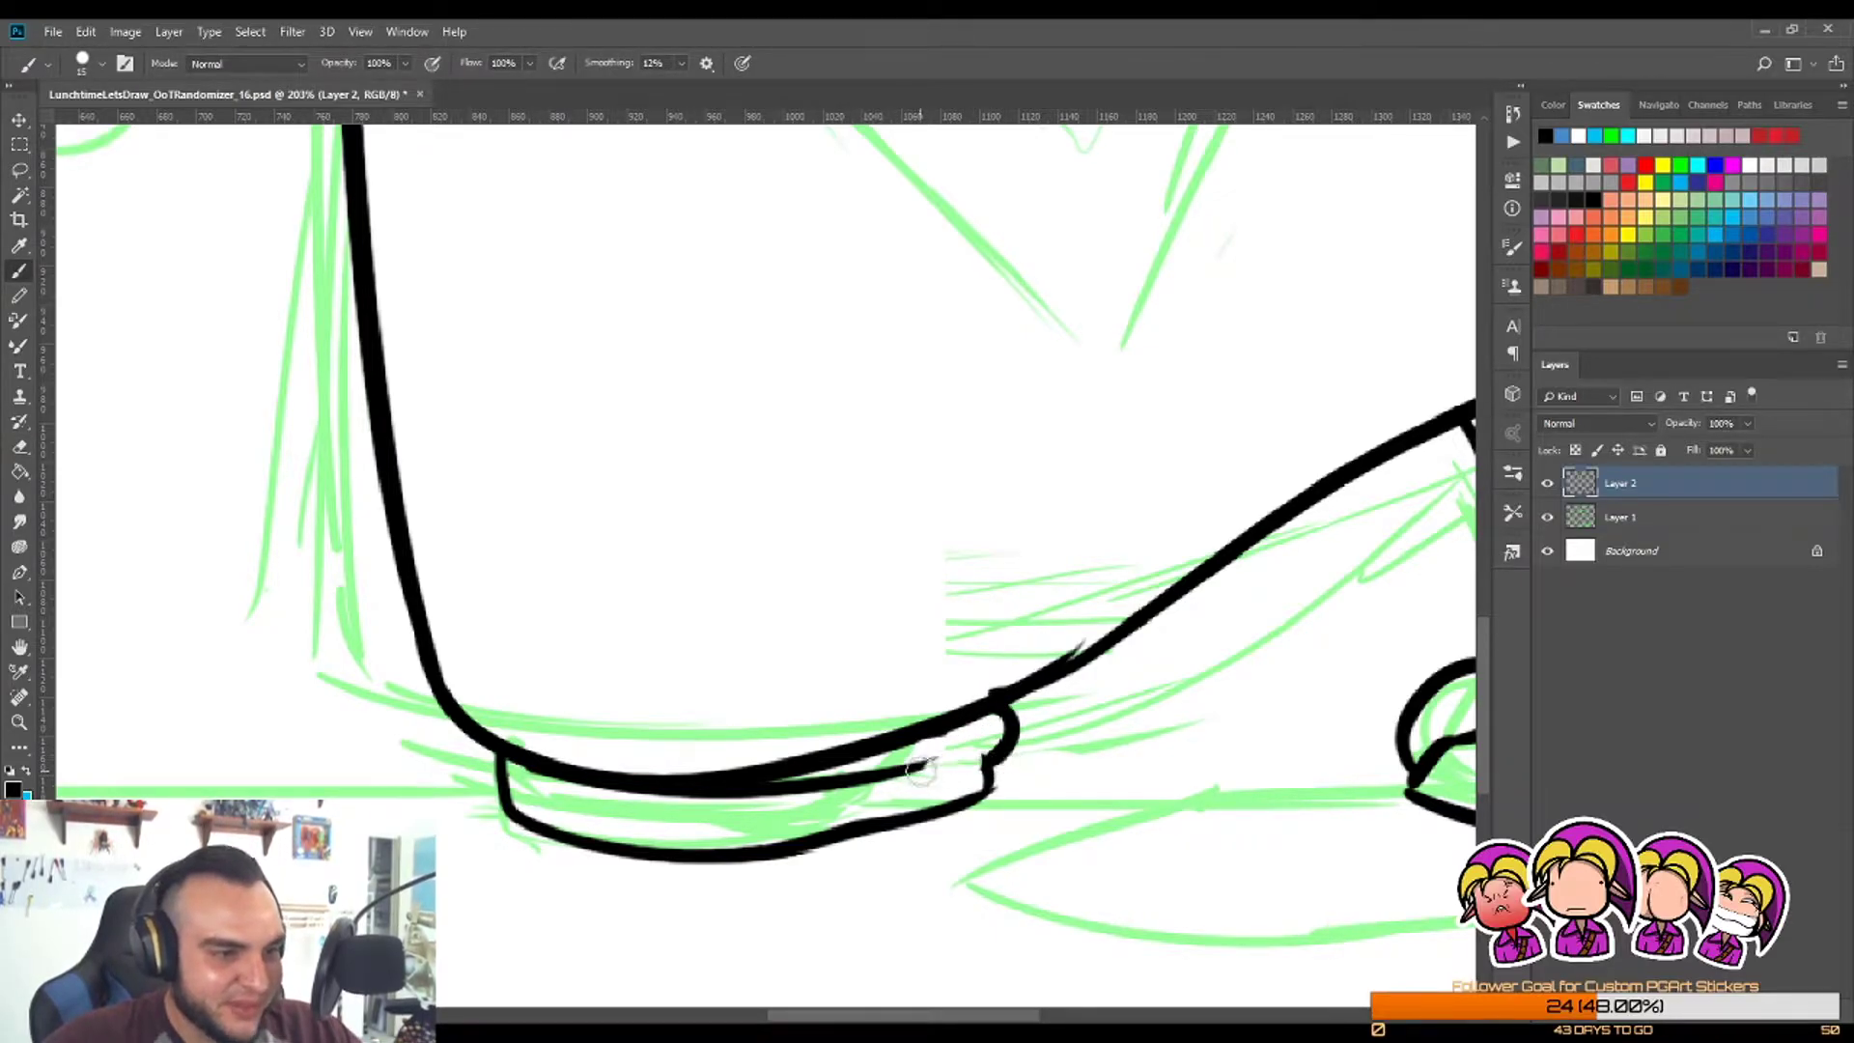
mouse_move(893, 772)
left_mouse_down()
mouse_move(1021, 778)
mouse_move(960, 799)
mouse_move(1002, 759)
left_mouse_up()
key("e")
key("b")
key("z")
left_click_drag(917, 717, 803, 842)
key("ctrl+0")
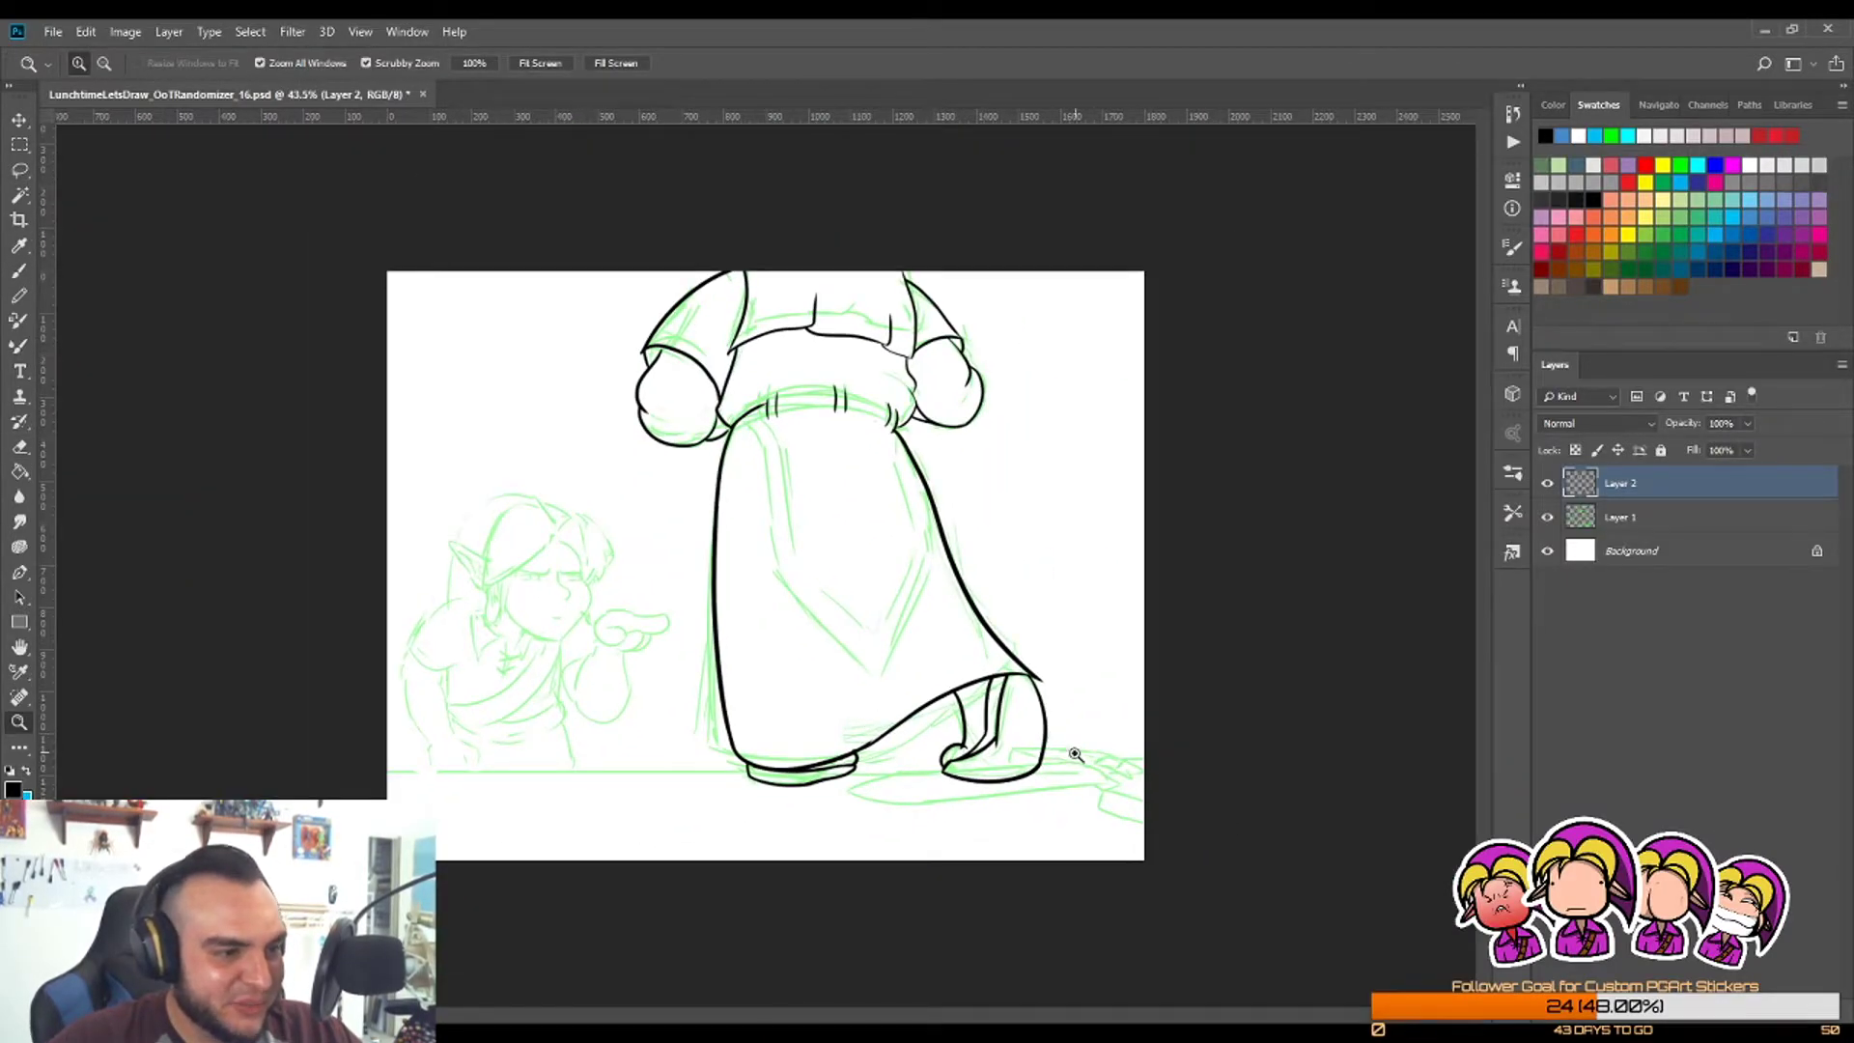
Step: Erase the lower instep stroke between the toe and the inner leg line of the shoe under the raised hem
left_click_drag(987, 776, 1088, 713)
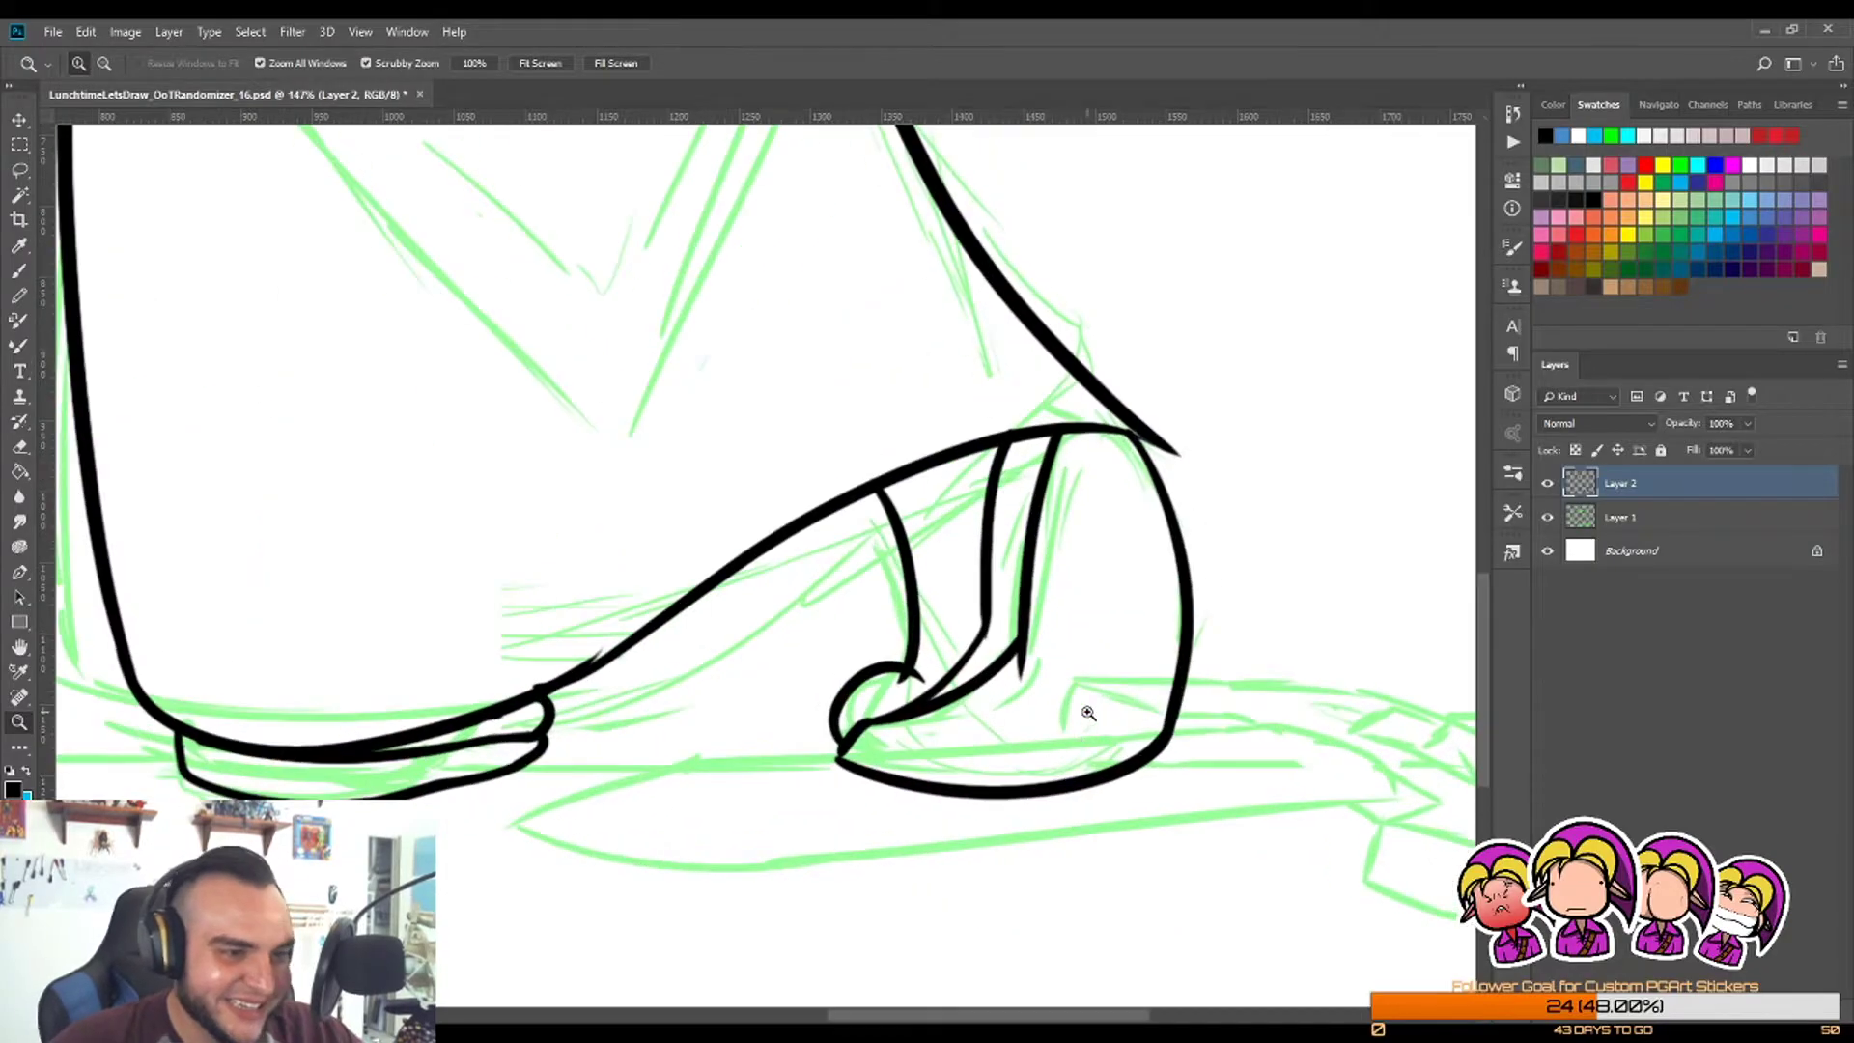
left_click_drag(915, 752, 962, 705)
key("e")
left_click_drag(1045, 579, 1009, 649)
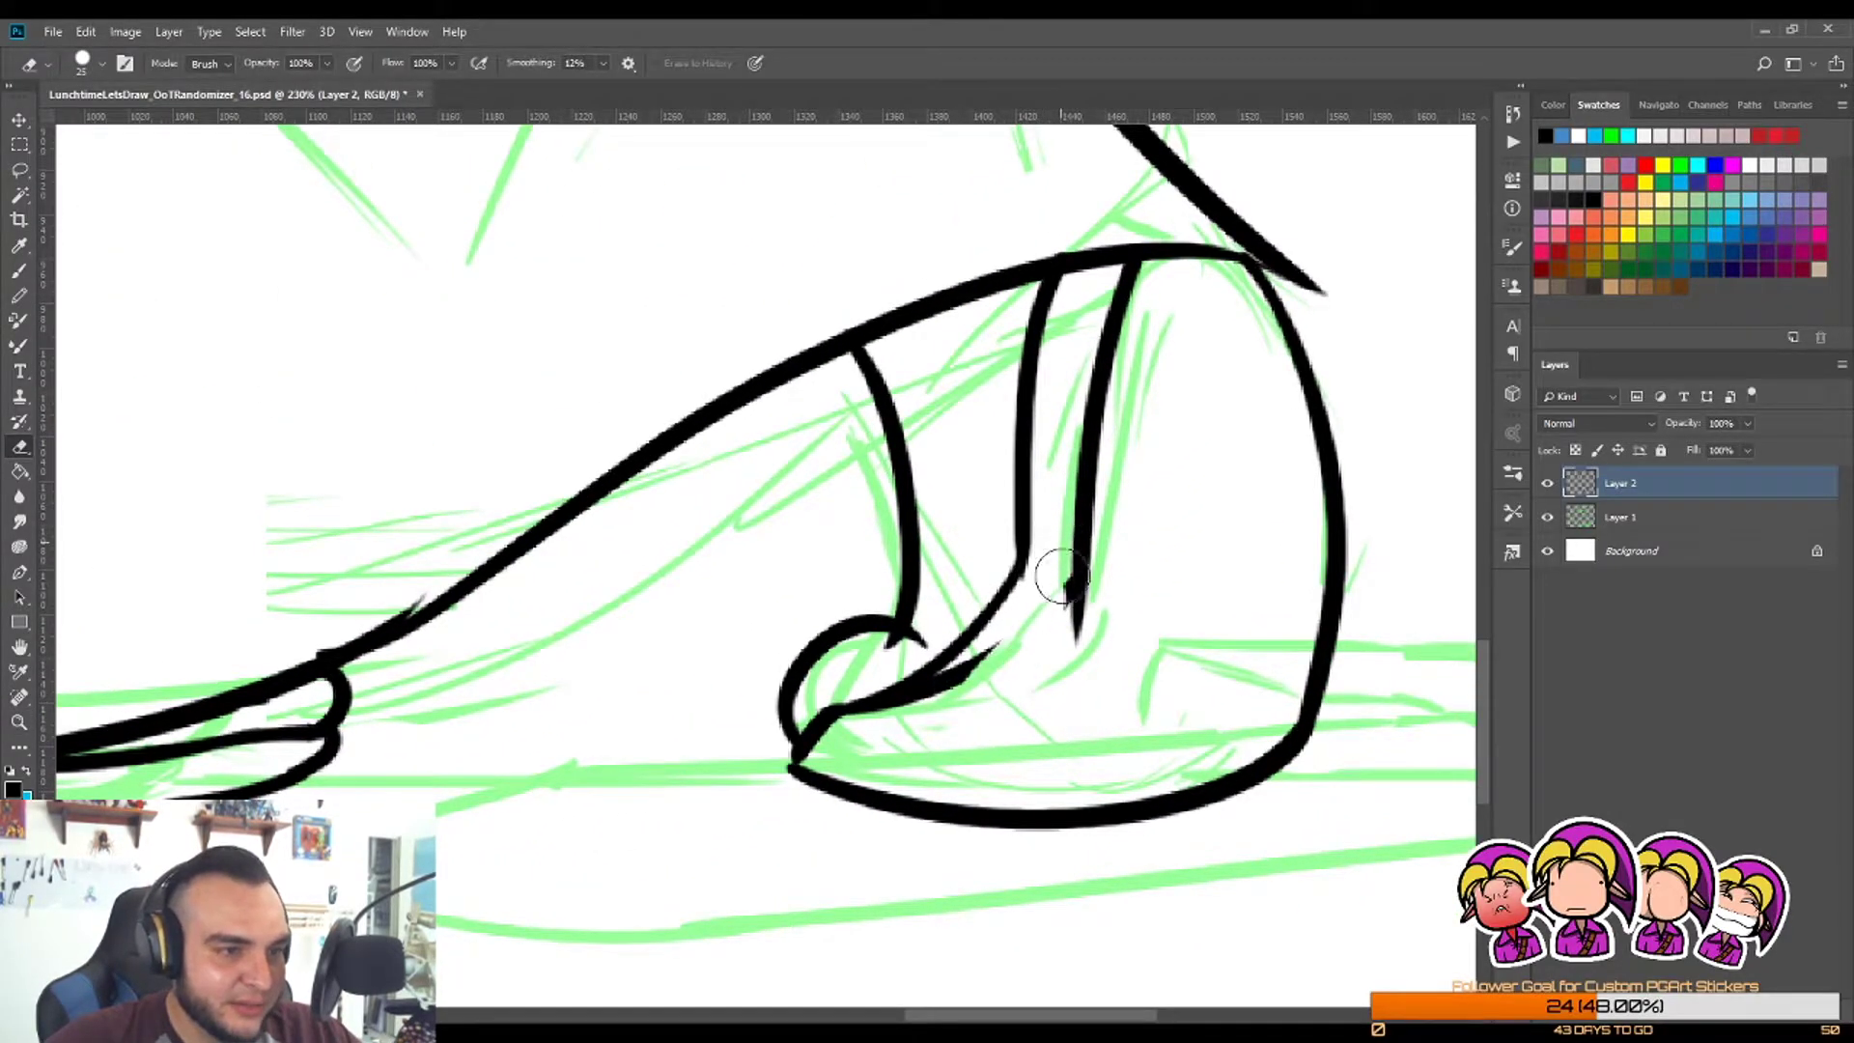
left_click_drag(1058, 573, 1039, 653)
key("ctrl+z")
left_click_drag(1060, 538, 1064, 639)
key("ctrl+z")
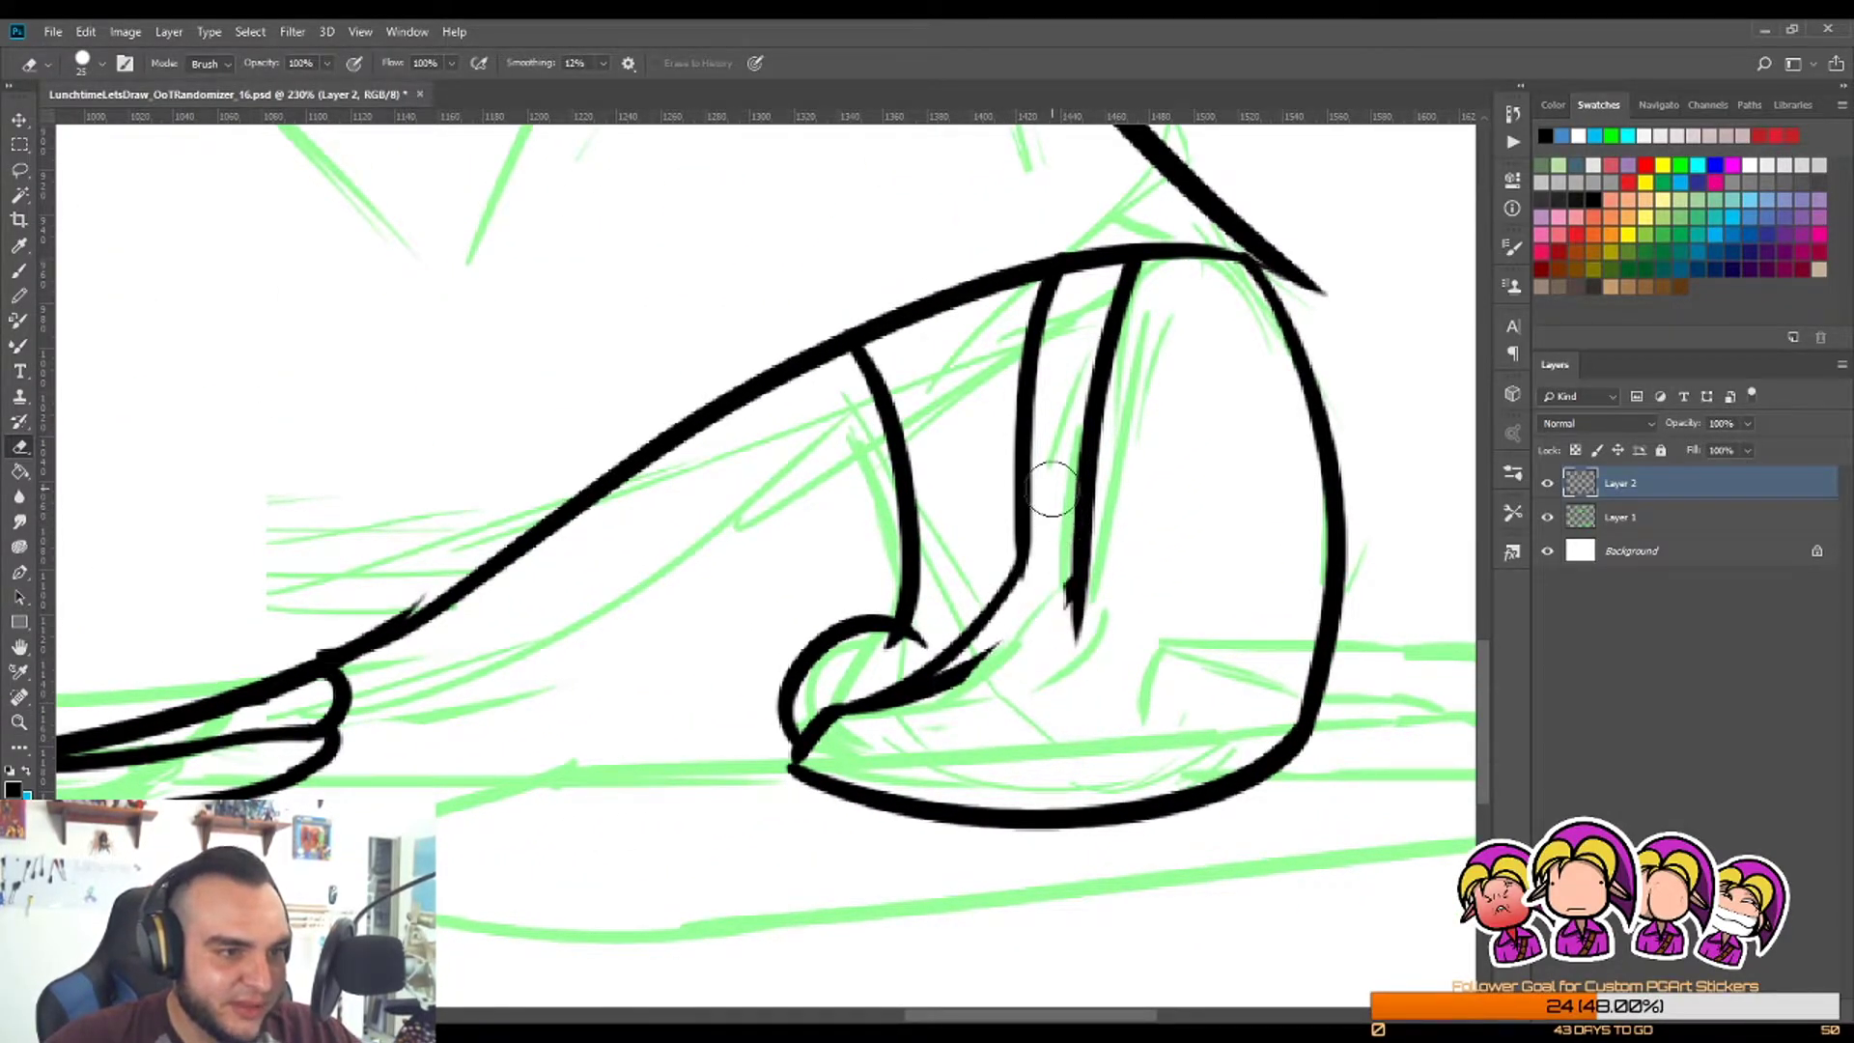
left_click_drag(1050, 489, 1053, 681)
left_click_drag(850, 739, 1012, 666)
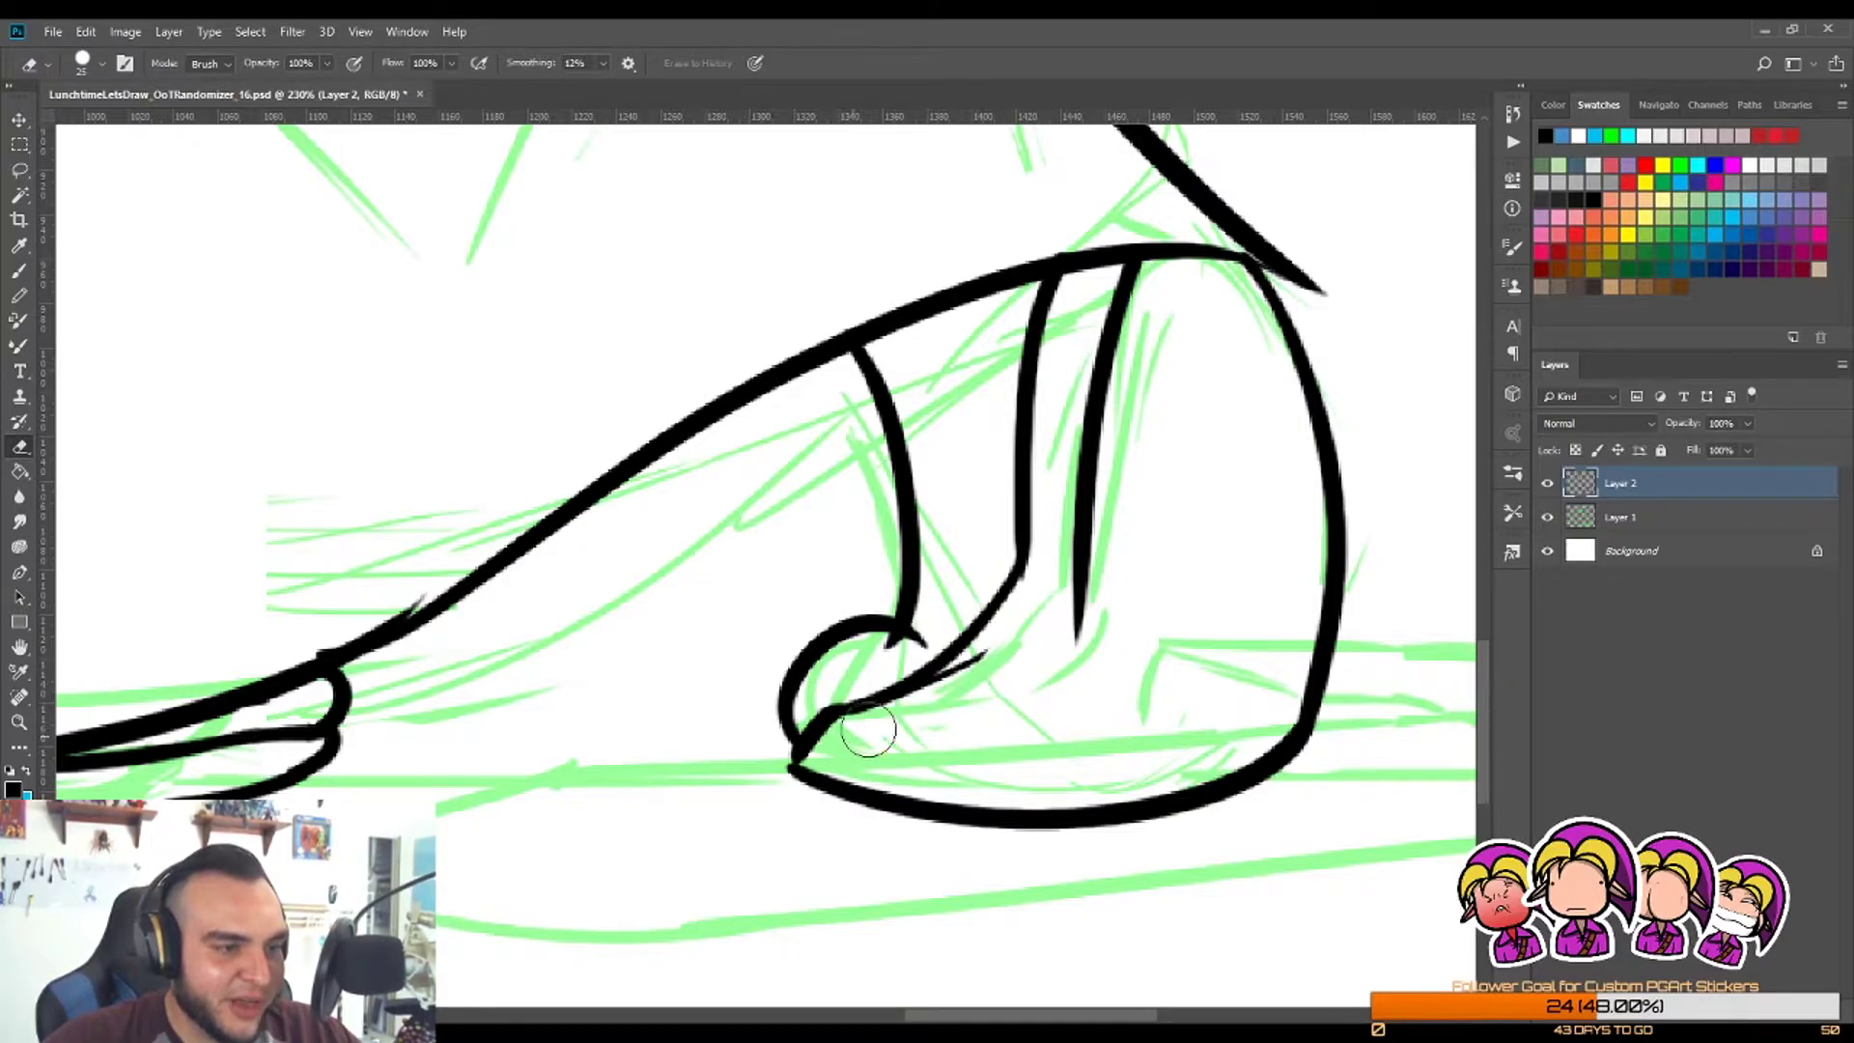
left_click_drag(869, 730, 987, 646)
Step: Redraw the instep as a lower curve joining the toe to the inner leg line, and remove the extra parallel line
key("b")
left_click_drag(823, 721, 1086, 663)
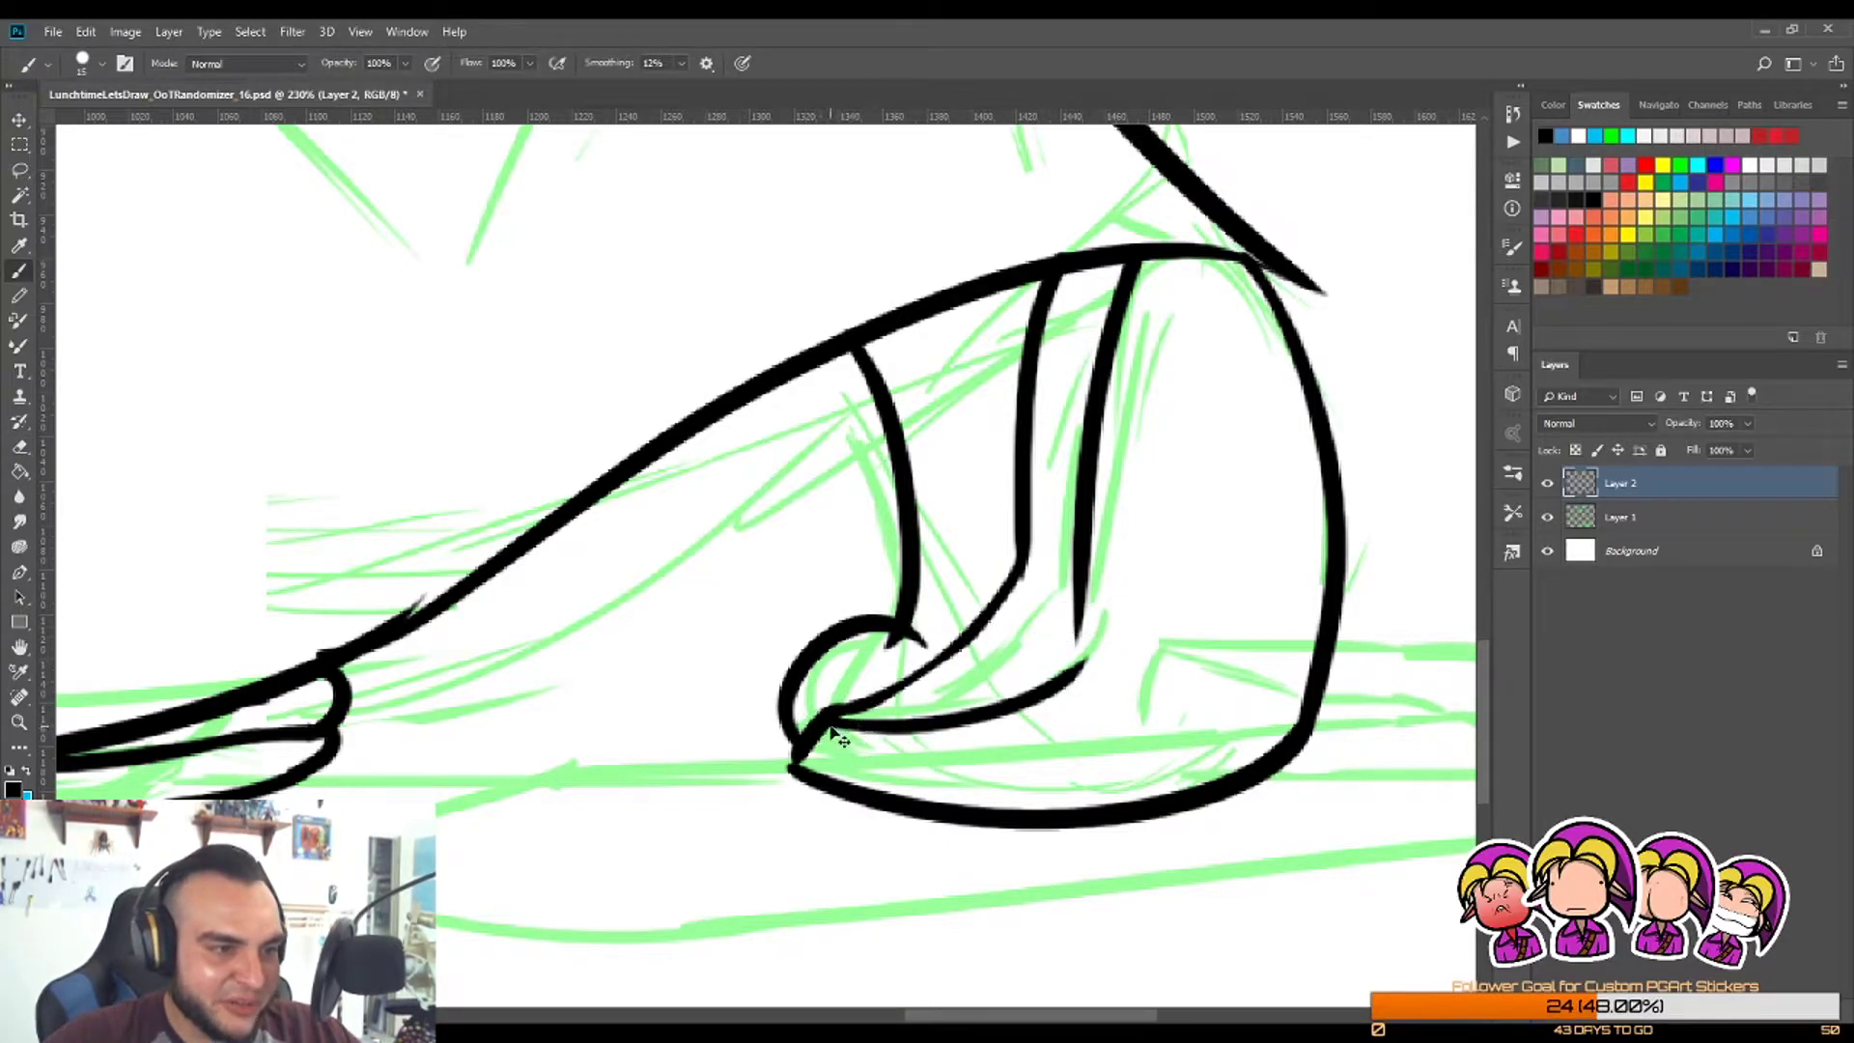
key("ctrl+z")
mouse_move(829, 720)
left_mouse_down()
mouse_move(1052, 670)
mouse_move(1070, 636)
left_mouse_up()
key("ctrl+z")
left_click_drag(829, 718, 985, 707)
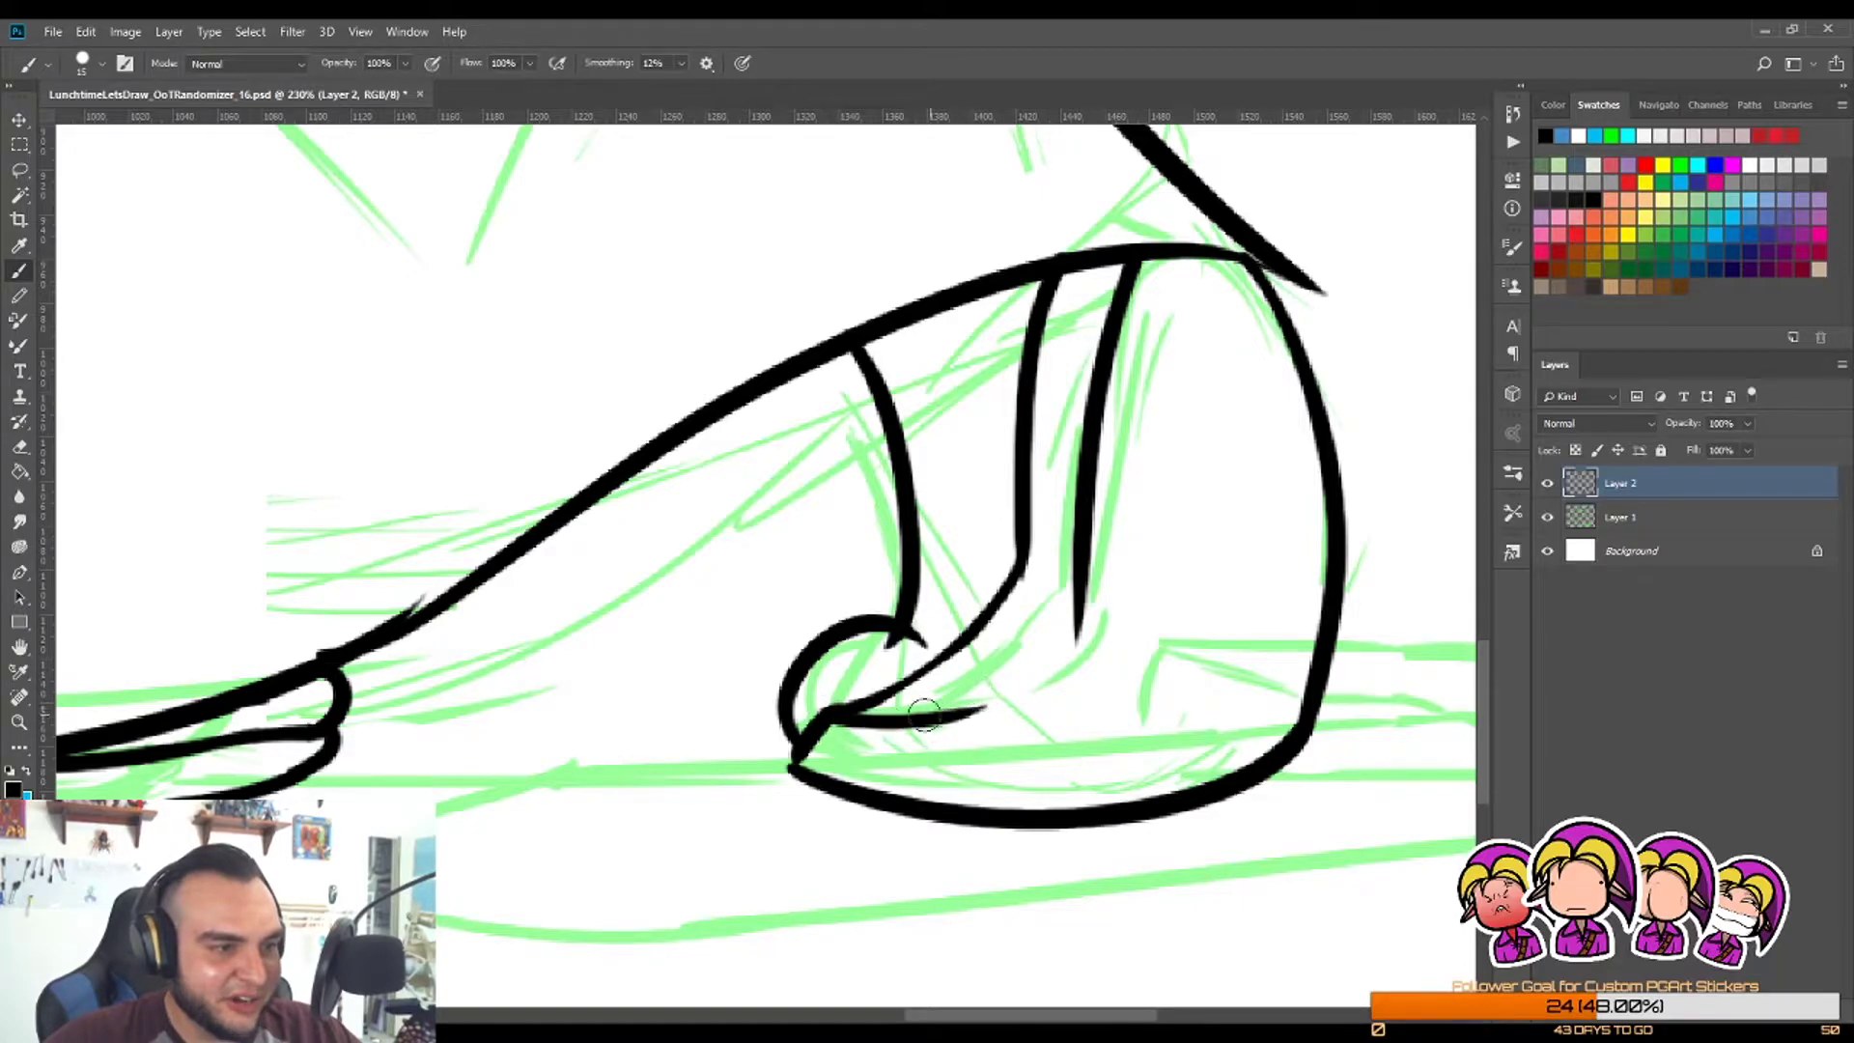
key("ctrl+z")
mouse_move(823, 720)
left_mouse_down()
mouse_move(1048, 676)
mouse_move(1076, 547)
mouse_move(906, 633)
mouse_move(1063, 538)
mouse_move(1009, 562)
mouse_move(1053, 473)
mouse_move(1088, 207)
left_mouse_up()
Step: Erase the overlapping stroke end where the front ankle line meets the toe cap
key("z")
key("e")
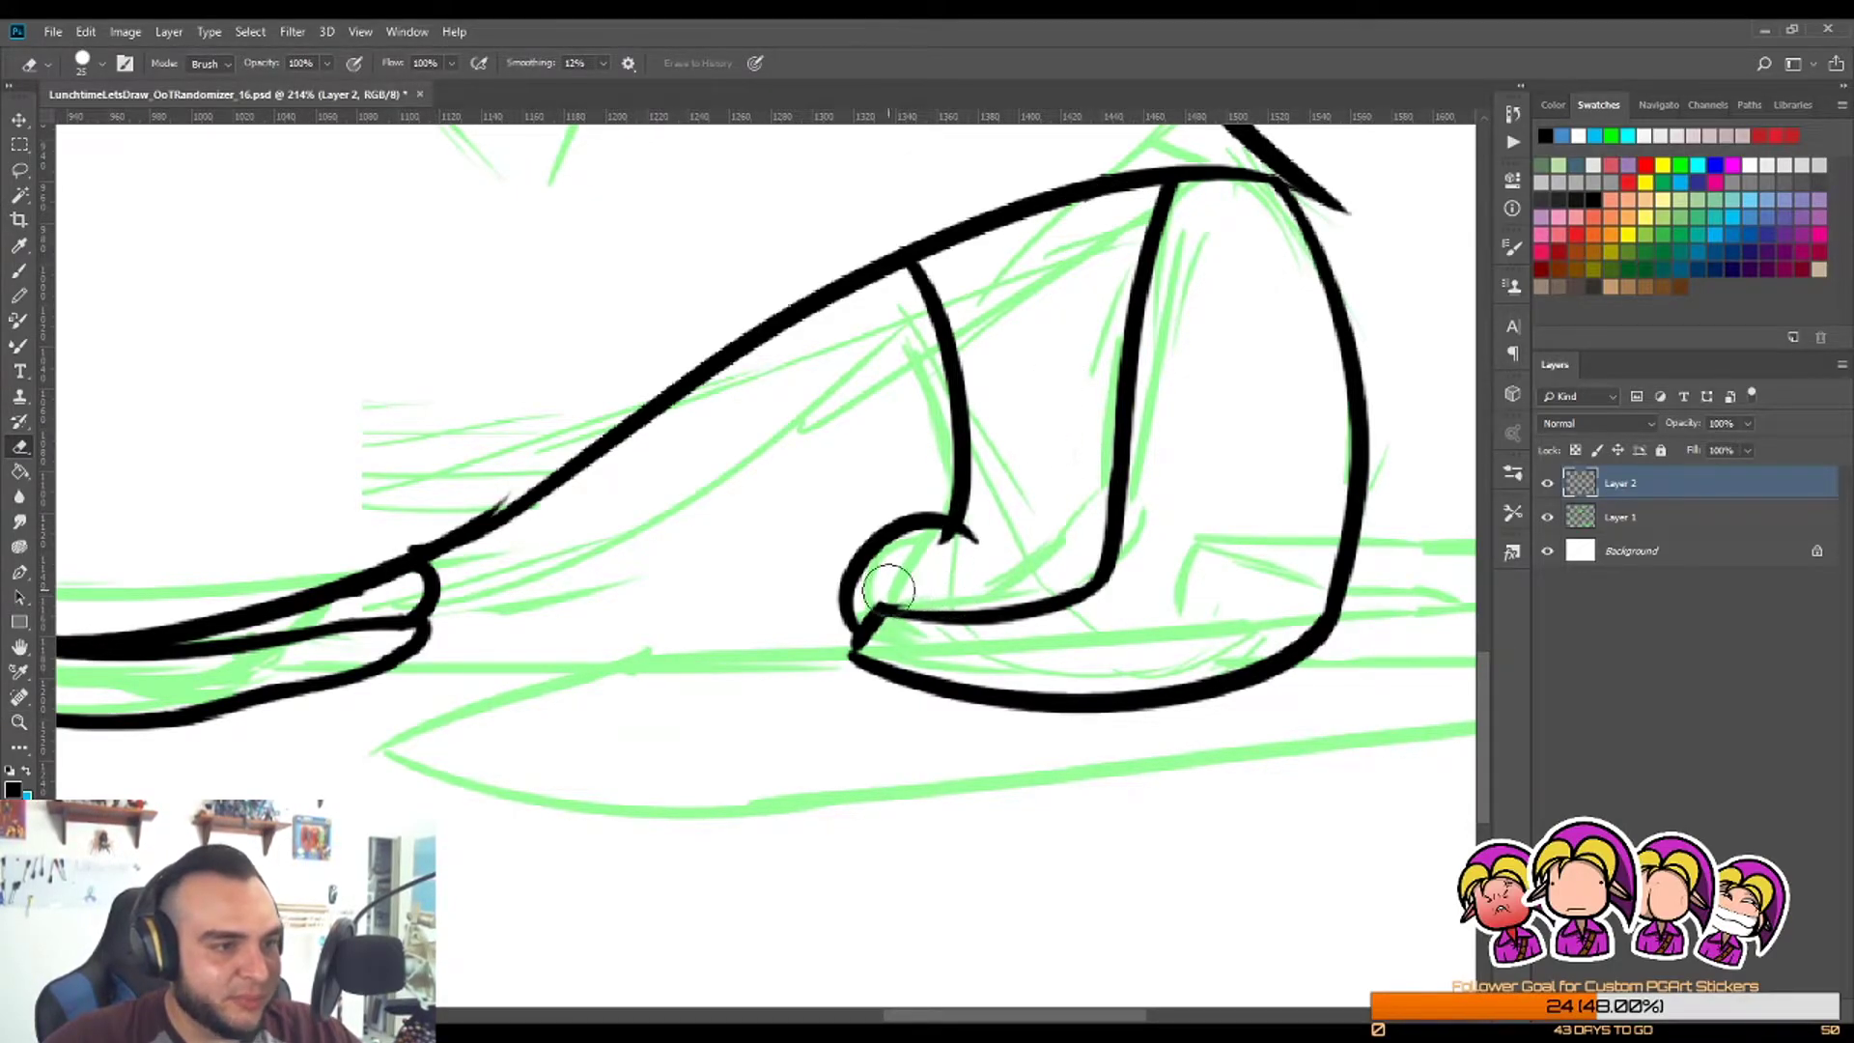
left_click_drag(934, 558, 961, 553)
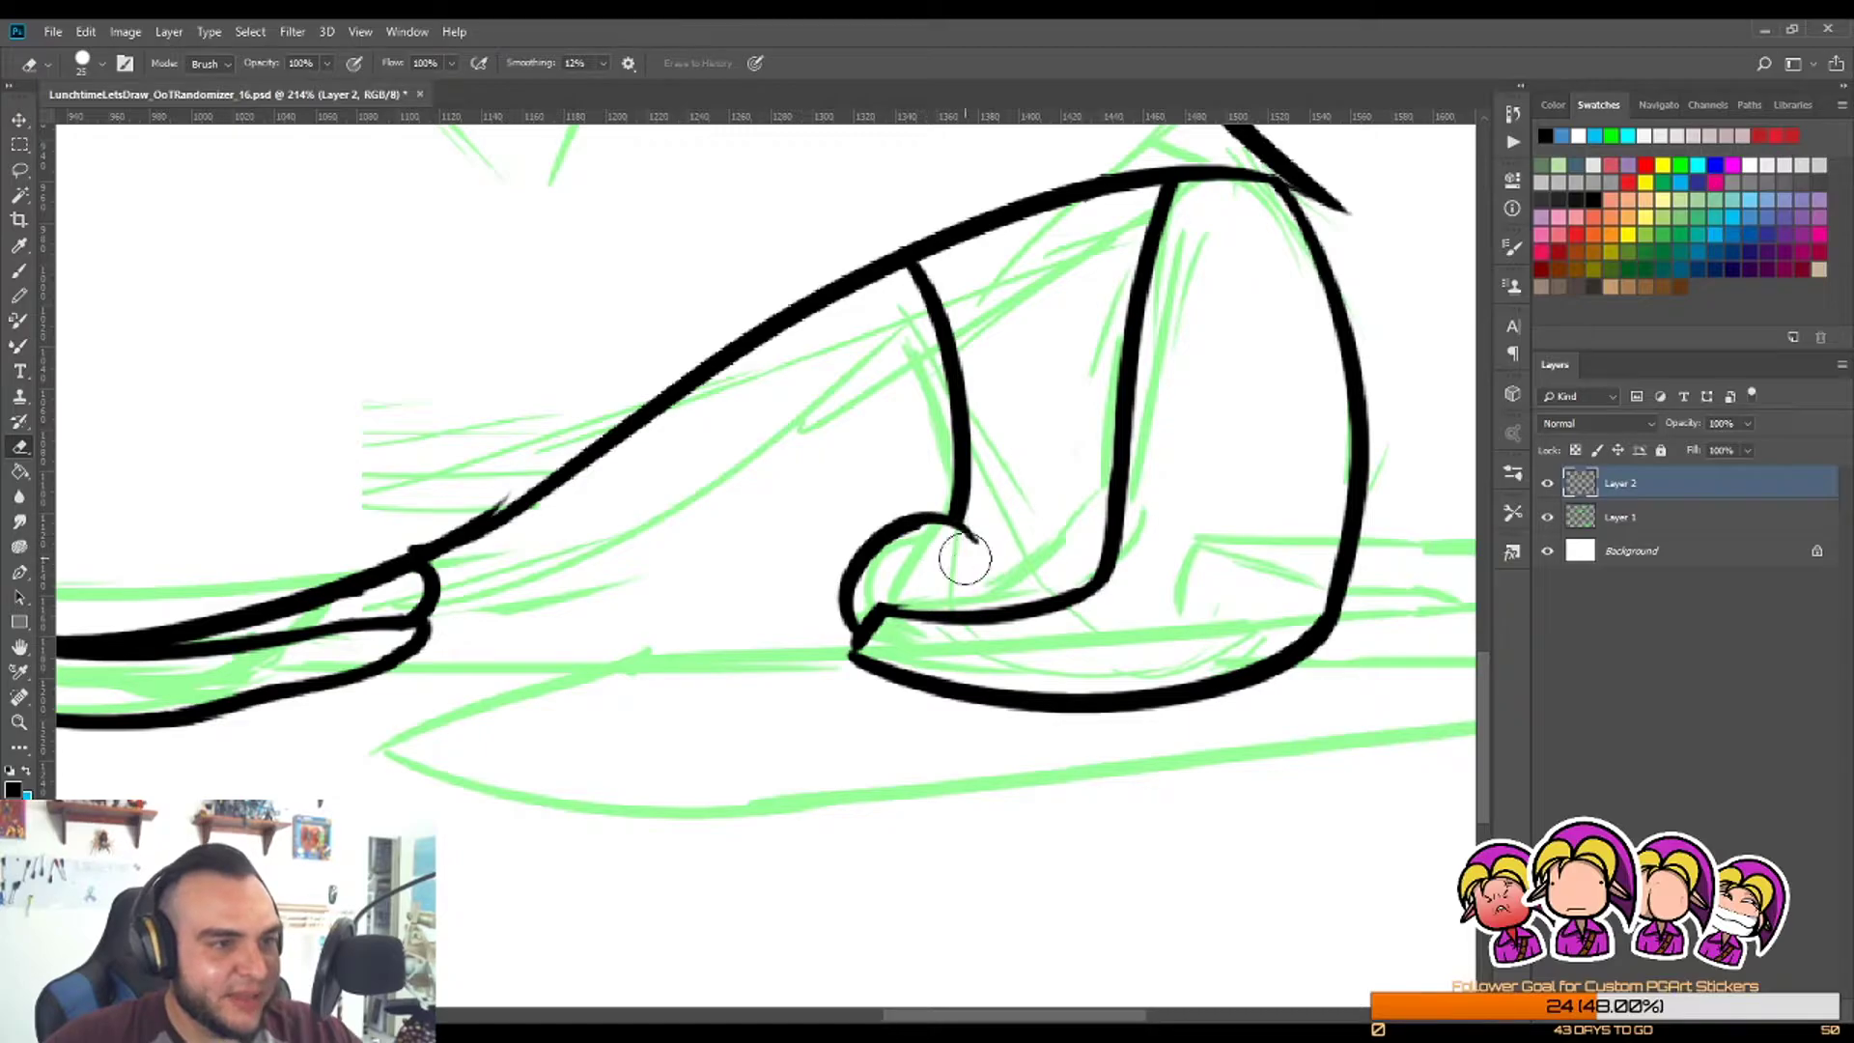
key("z")
left_click_drag(1011, 497, 927, 538)
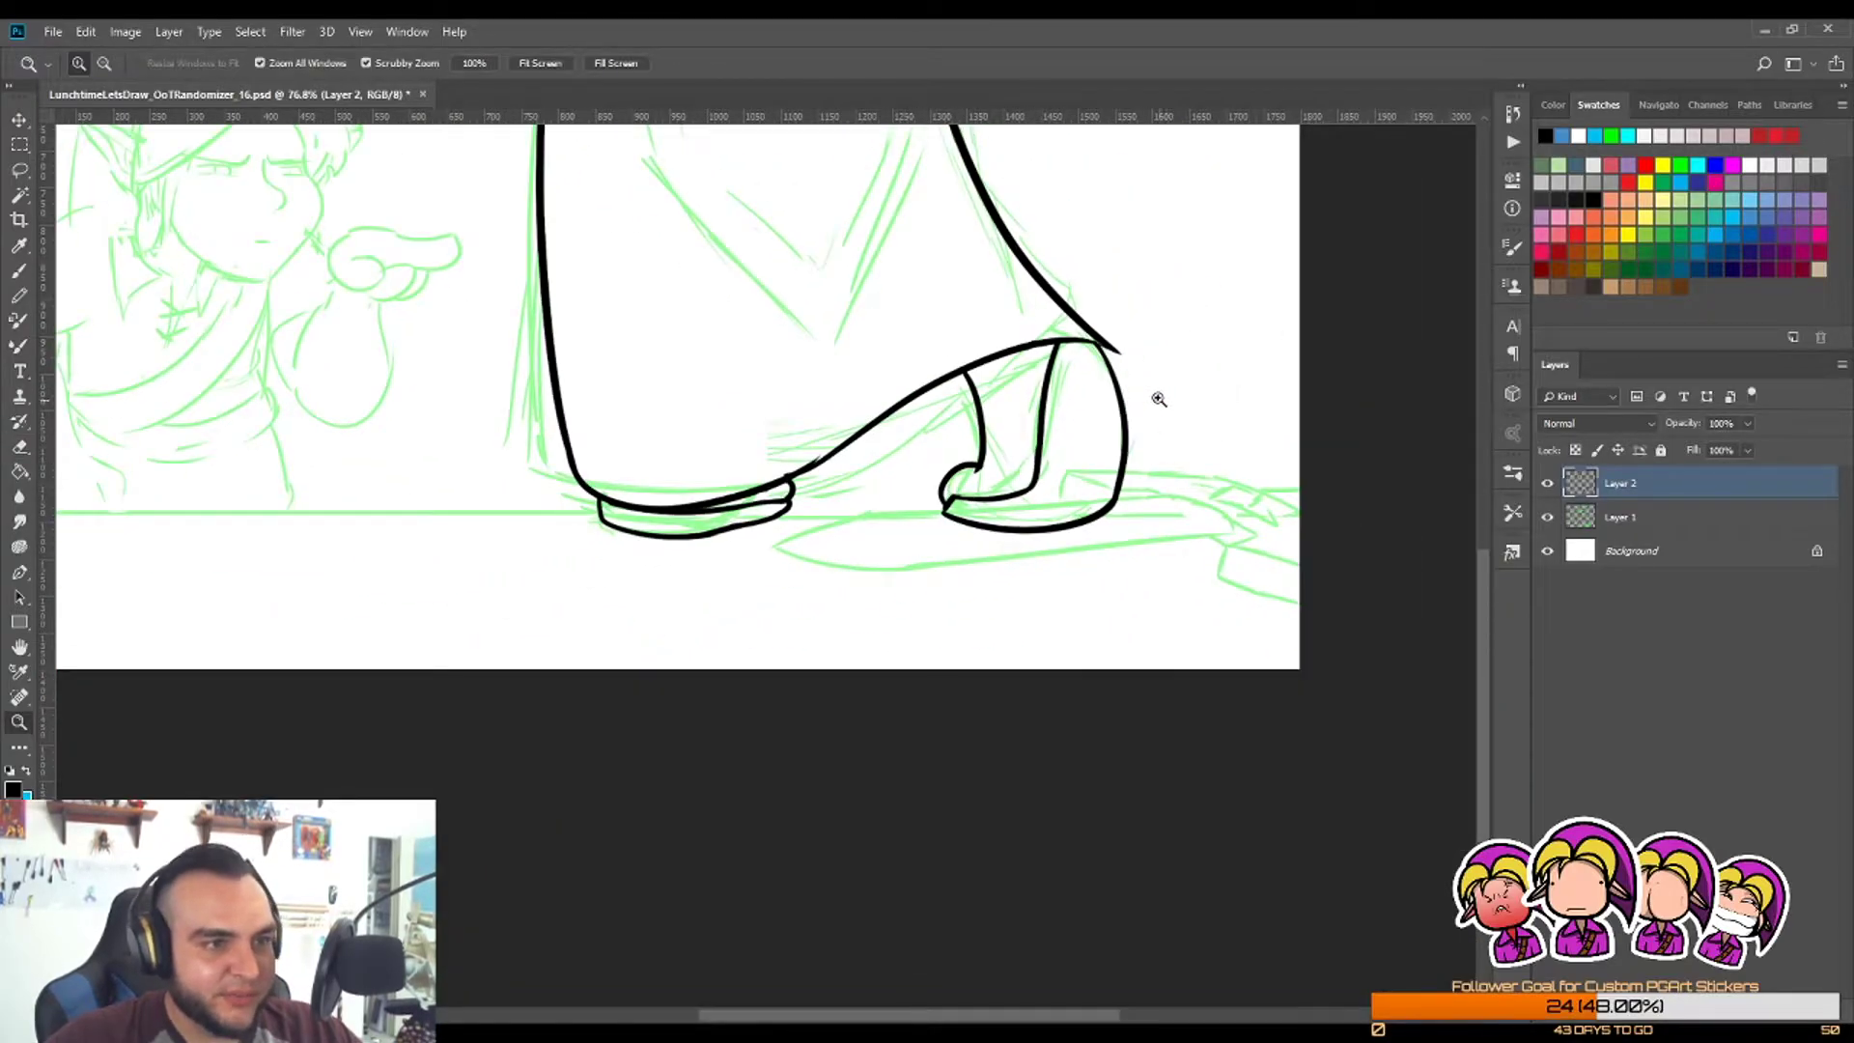
Step: Erase the bulging outer heel line between the skirt's corner and the sole
left_click_drag(1159, 399, 1163, 382)
mouse_move(1172, 477)
left_mouse_down()
mouse_move(1043, 657)
mouse_move(1150, 525)
left_mouse_up()
left_click_drag(1053, 394, 1068, 381)
key("e")
left_click_drag(1088, 242, 1152, 728)
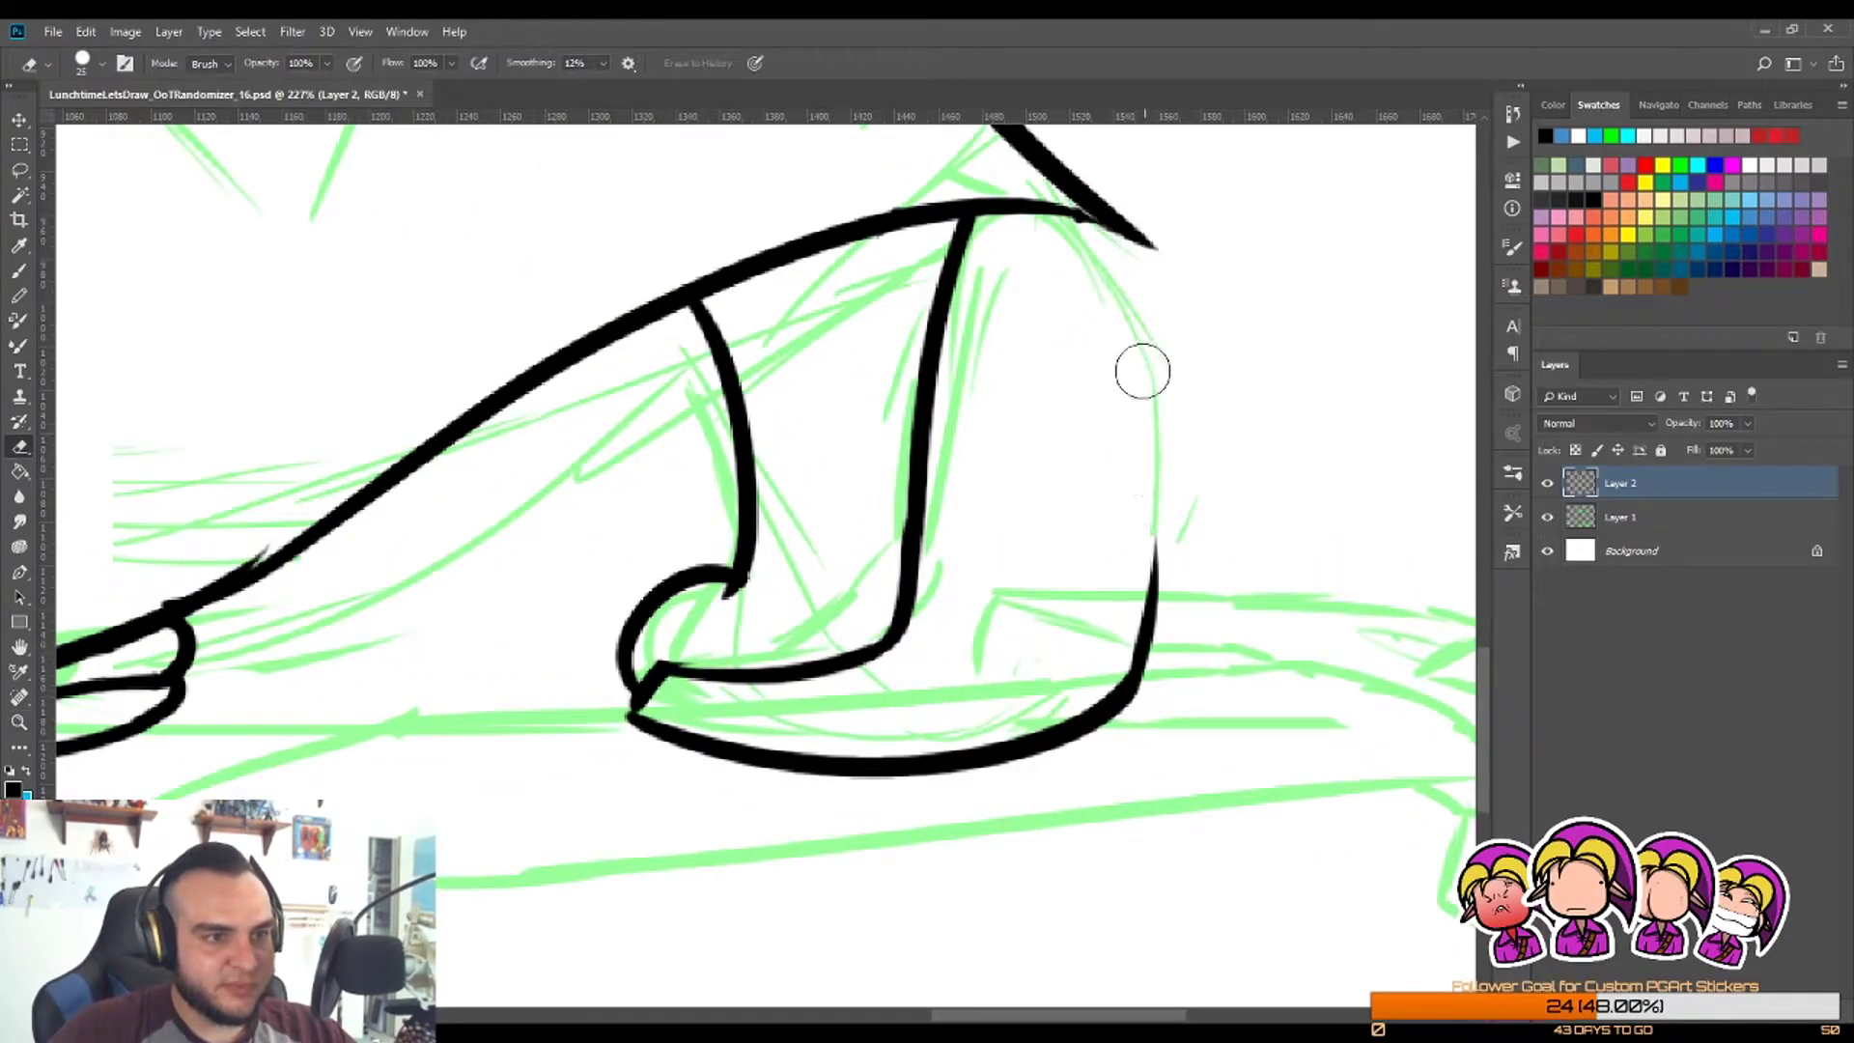
left_click_drag(1143, 372, 1130, 684)
Step: Redraw the outer heel line straighter from the skirt's corner down to the end of the sole, replacing the first attempt
key("b")
left_click_drag(1089, 221, 1095, 745)
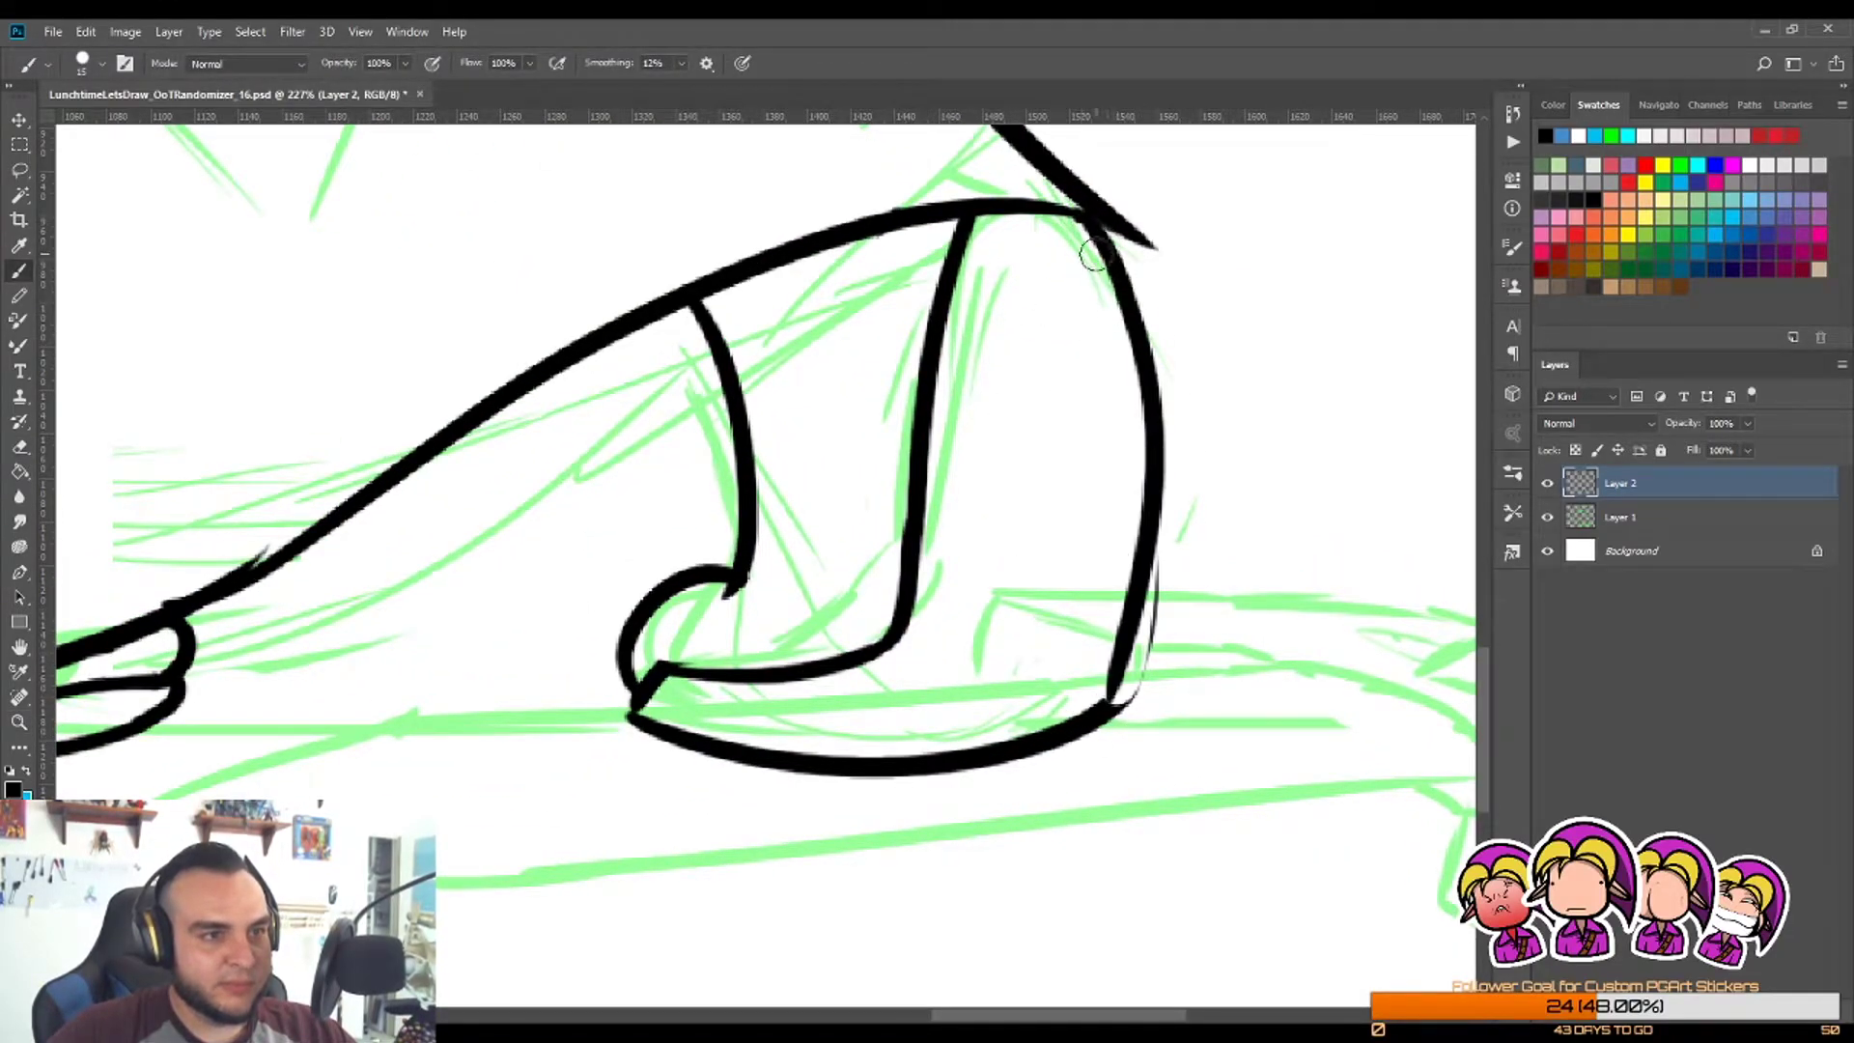
key("ctrl+z")
left_click_drag(1088, 214, 1111, 707)
key("z")
left_click_drag(1163, 545, 994, 714)
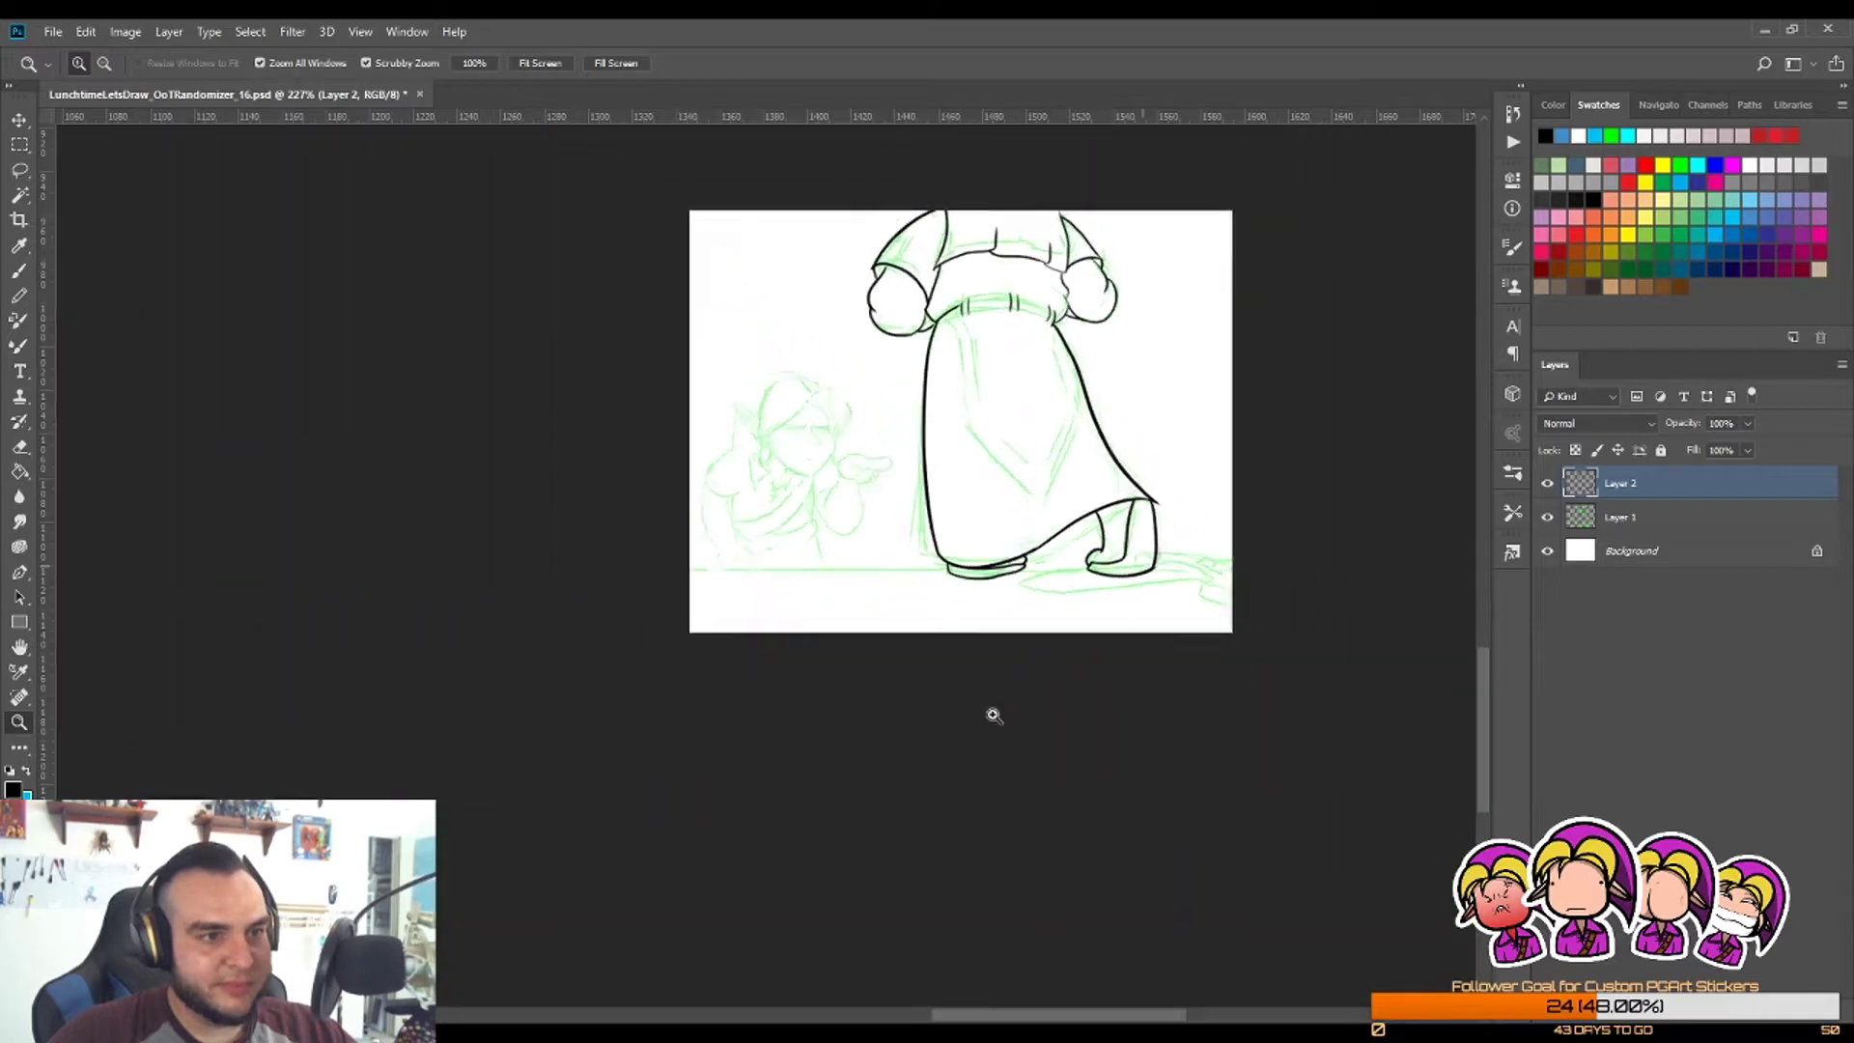
Step: Erase the leftover thin outline beside the heel and trim the corner where the heel meets the sole
left_click_drag(1159, 541, 1221, 585)
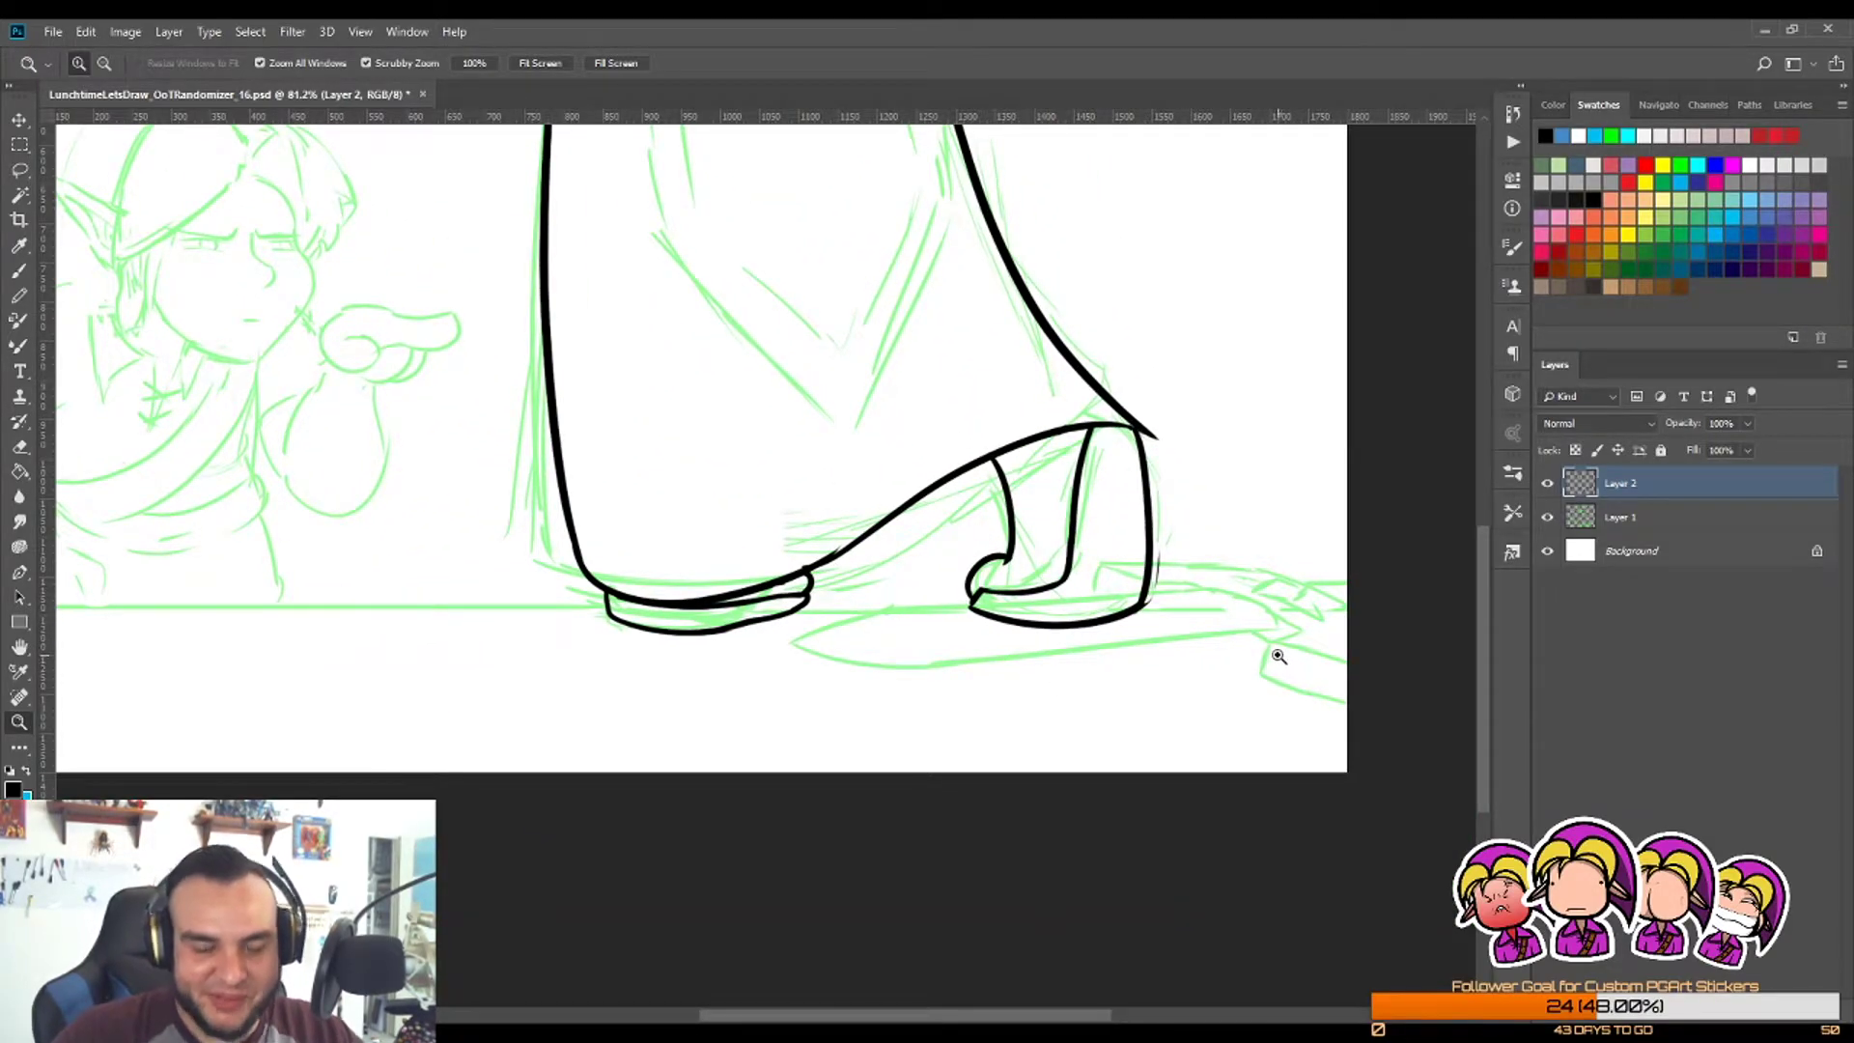
mouse_move(1180, 609)
left_mouse_down()
mouse_move(1191, 497)
mouse_move(1219, 493)
left_mouse_up()
key("e")
left_click_drag(1130, 303, 1047, 712)
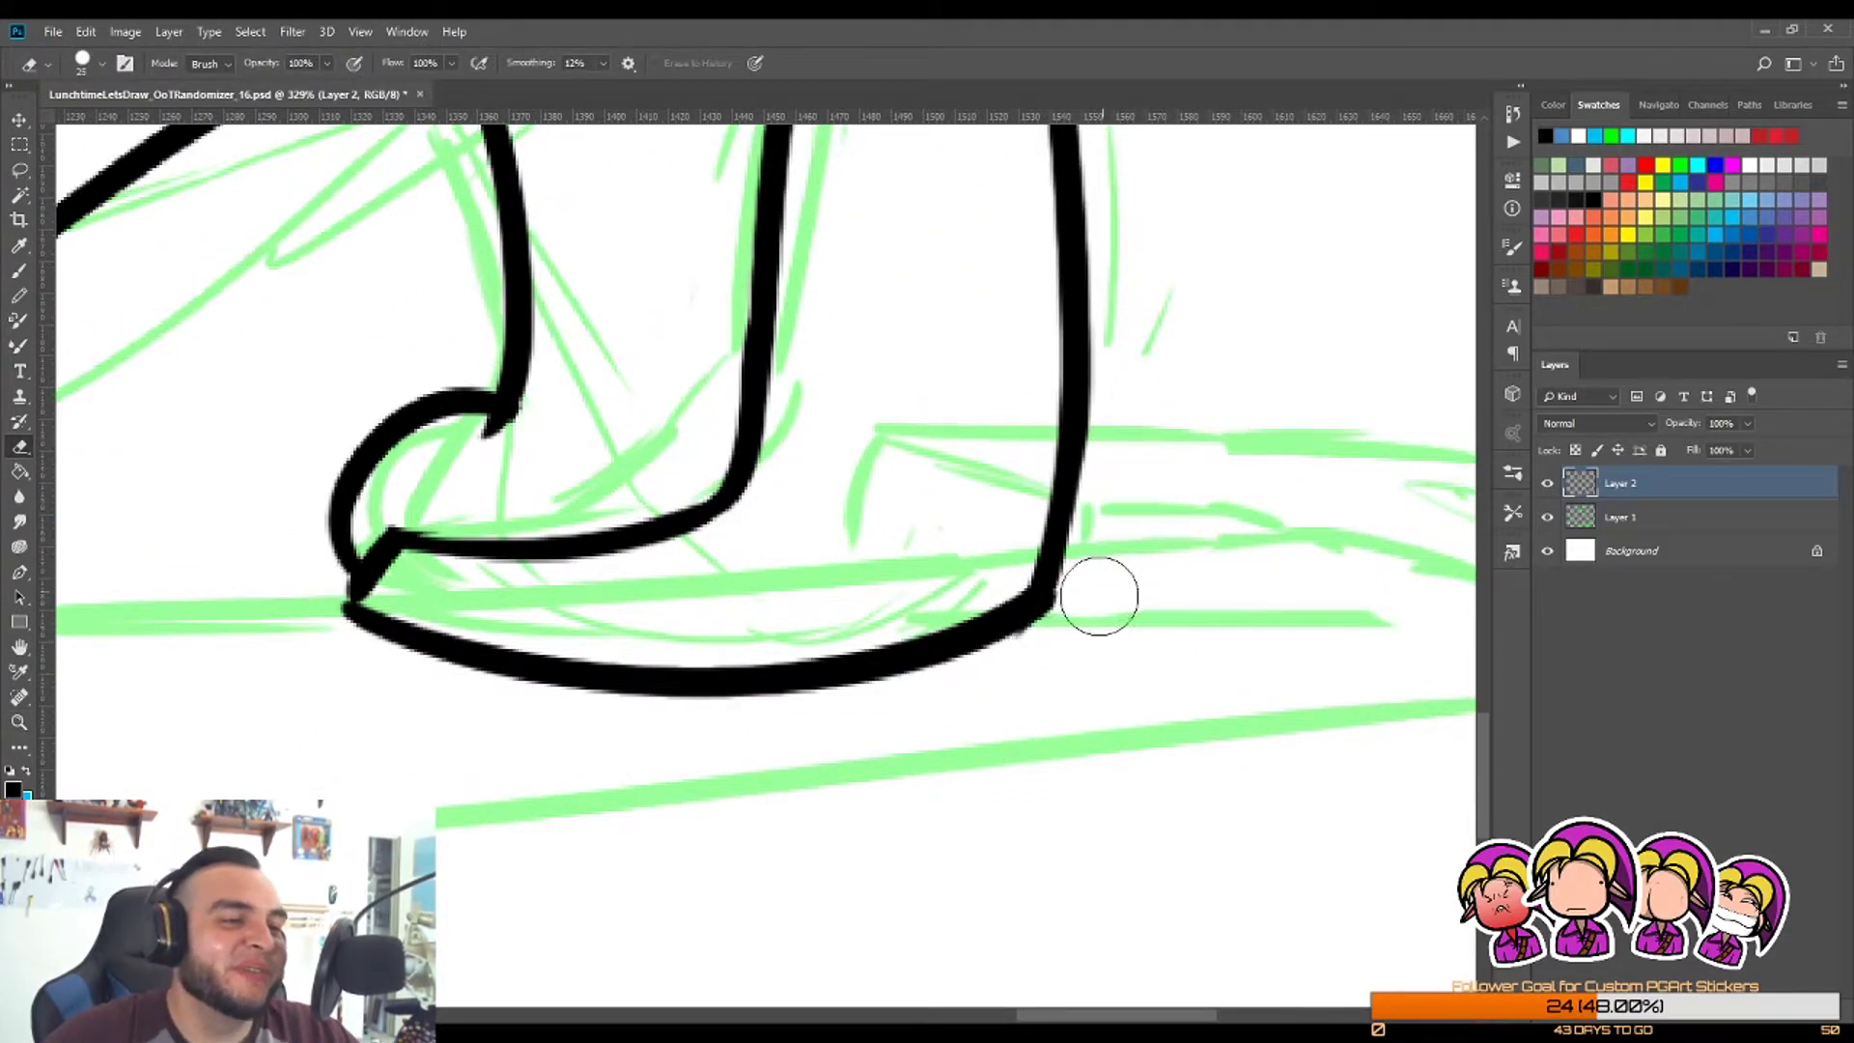
Step: Draw the curved inner edge of the right shoe's toe cap and a strap line from the ankle to the sole
key("z")
scroll(1118, 608, "down", 4)
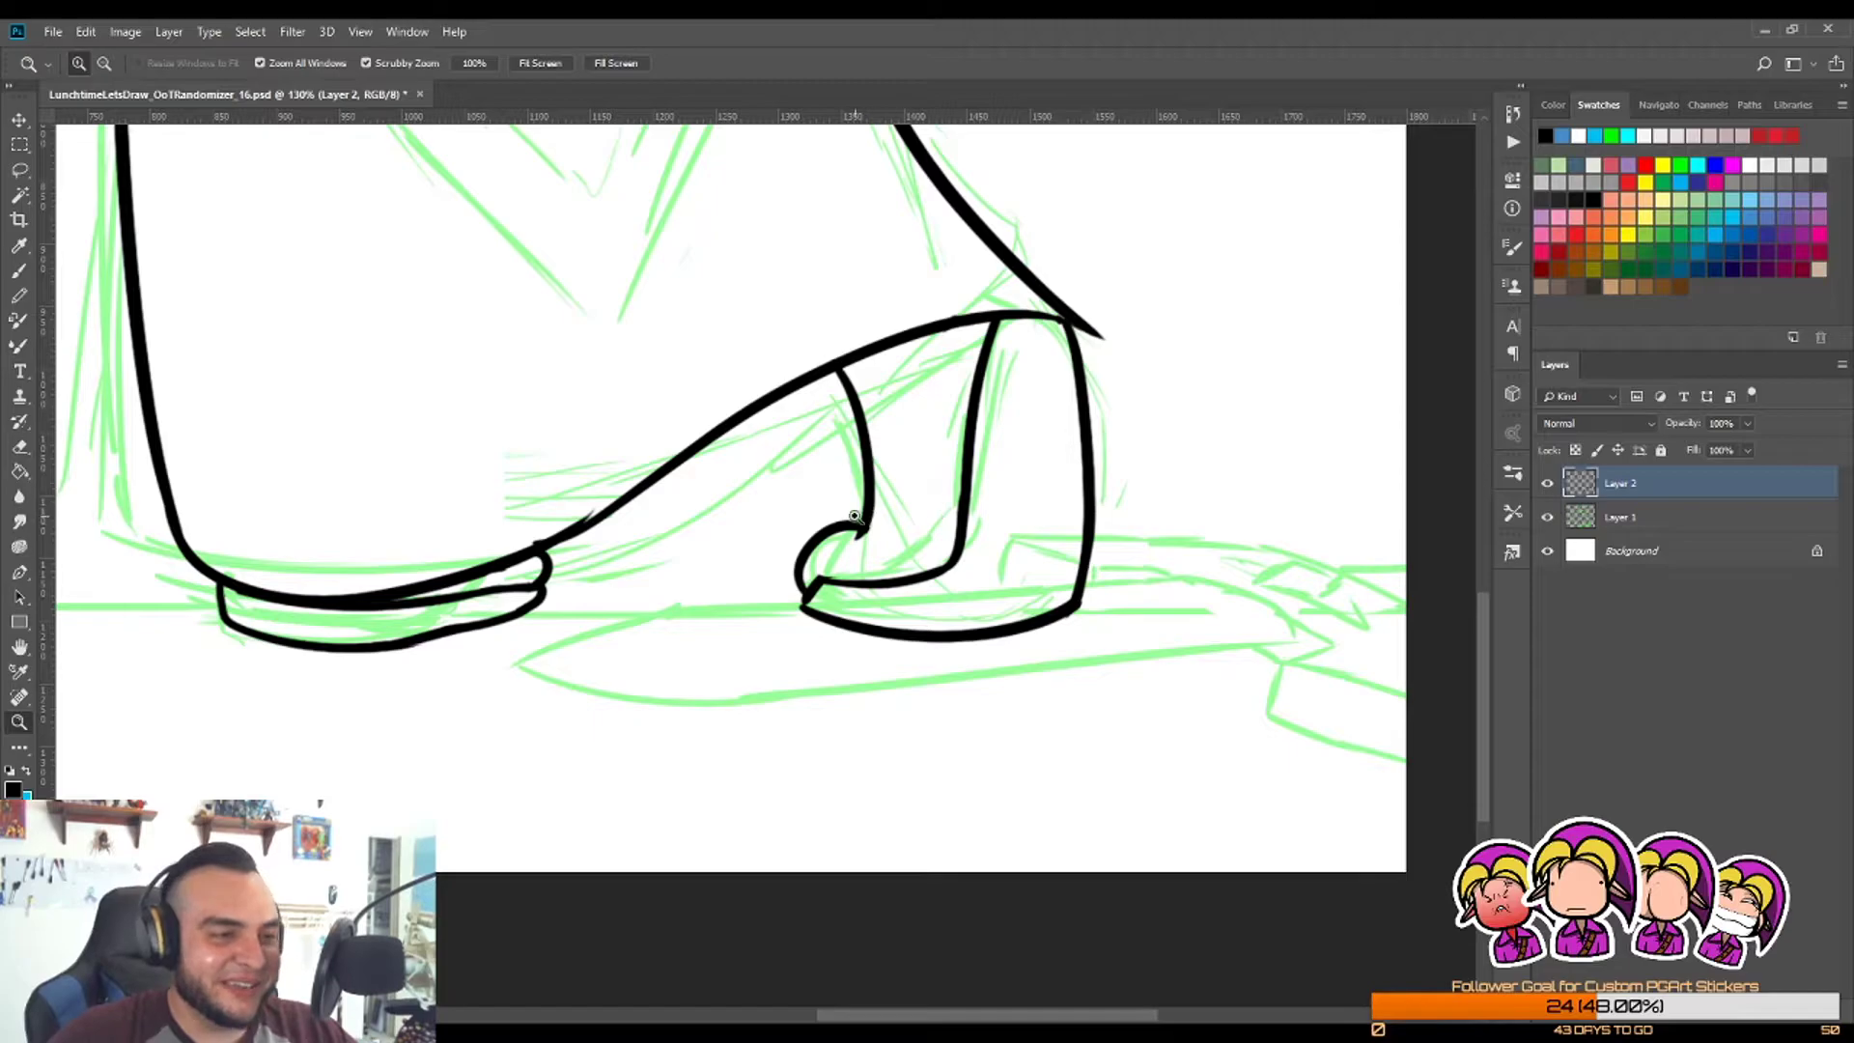
scroll(854, 517, "up", 3)
key("b")
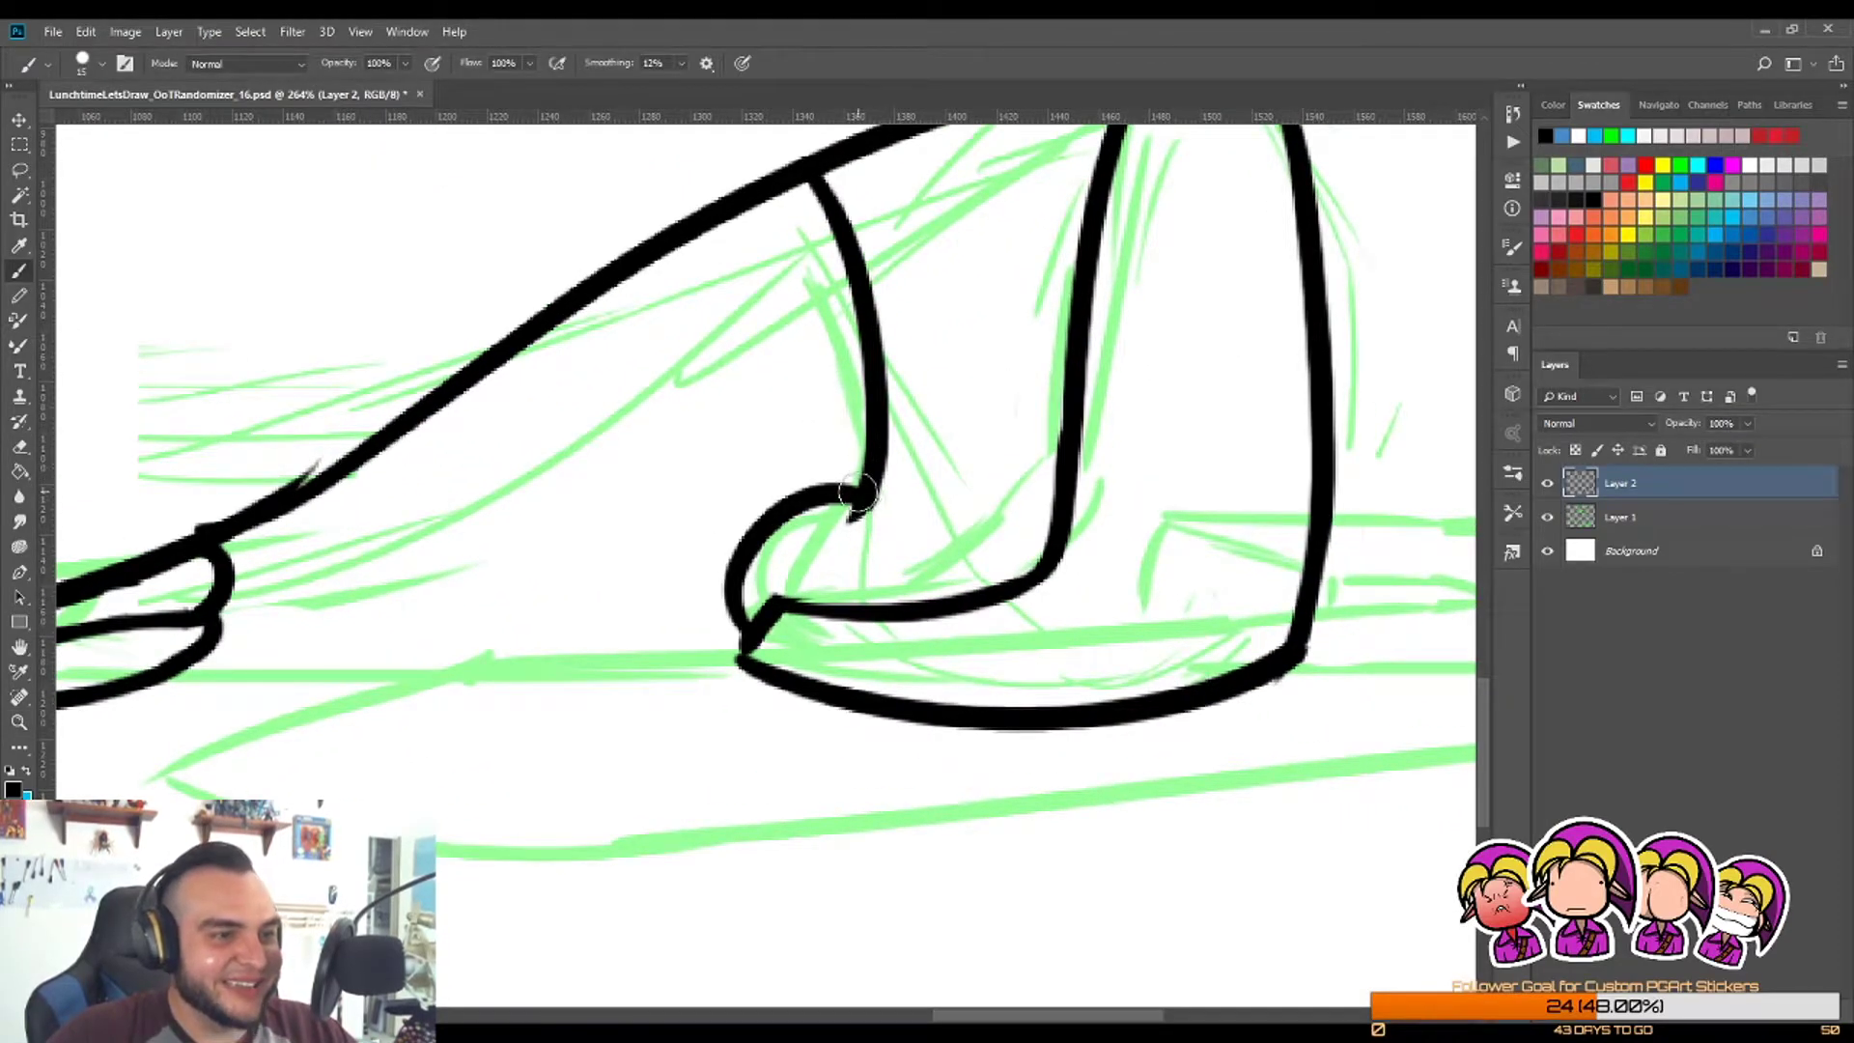
left_click_drag(862, 494, 883, 607)
key("ctrl+z")
left_click_drag(861, 494, 906, 607)
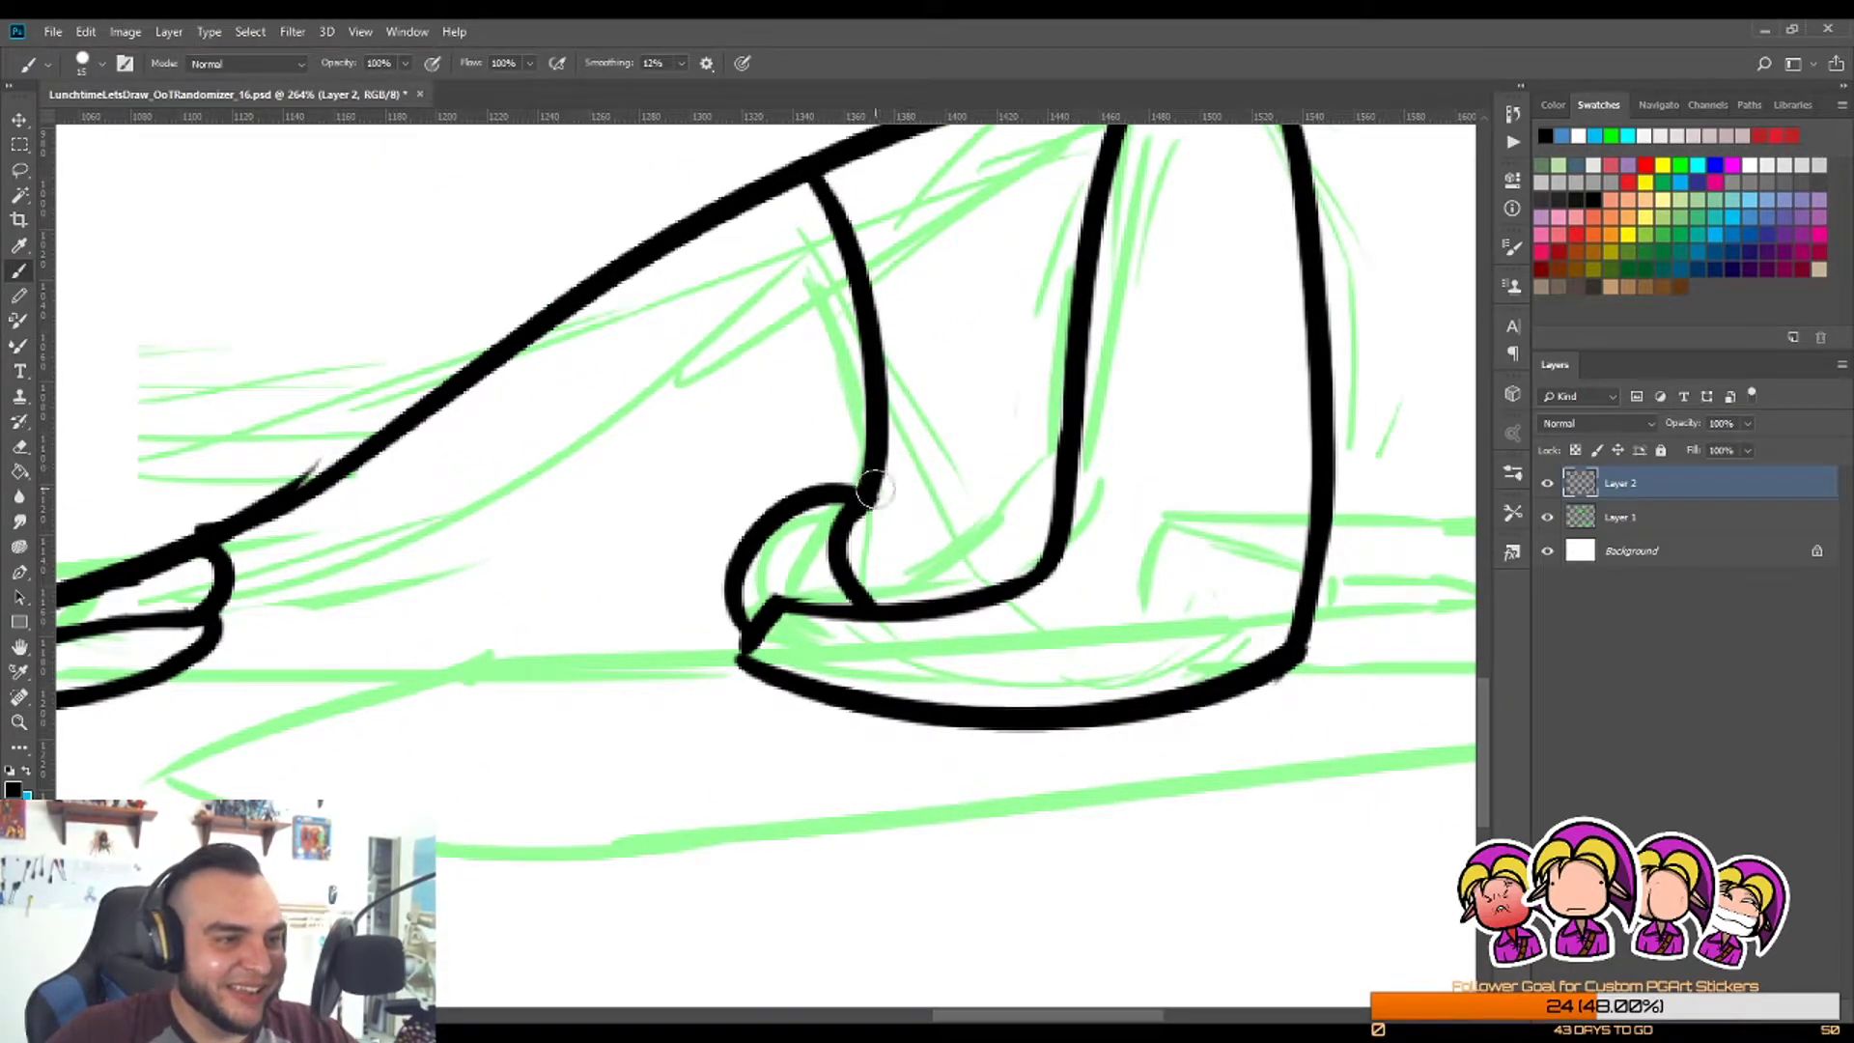
left_click_drag(874, 491, 1035, 579)
key("z")
mouse_move(1042, 507)
left_mouse_down()
mouse_move(931, 629)
mouse_move(965, 604)
left_mouse_up()
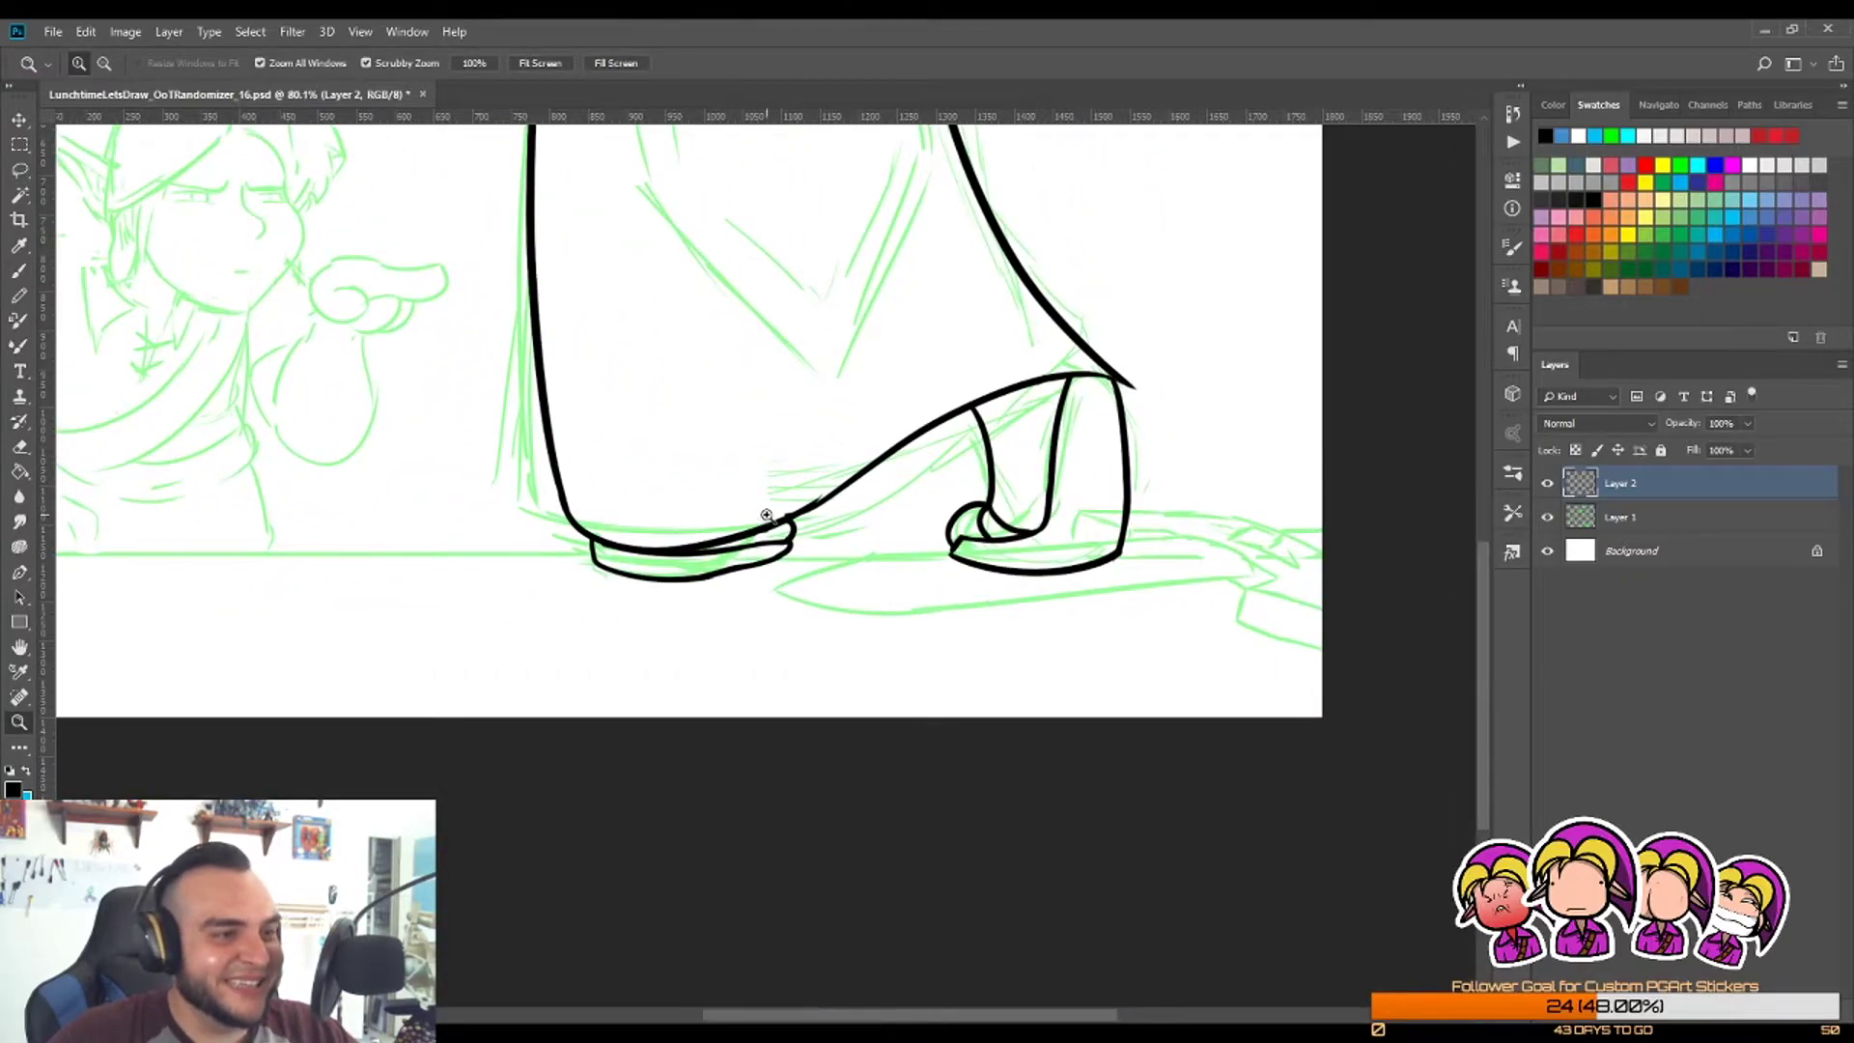
Step: Draw two short curved divider lines between the hem and the sole at the toe end of the left shoe
scroll(766, 515, "up", 2)
key("b")
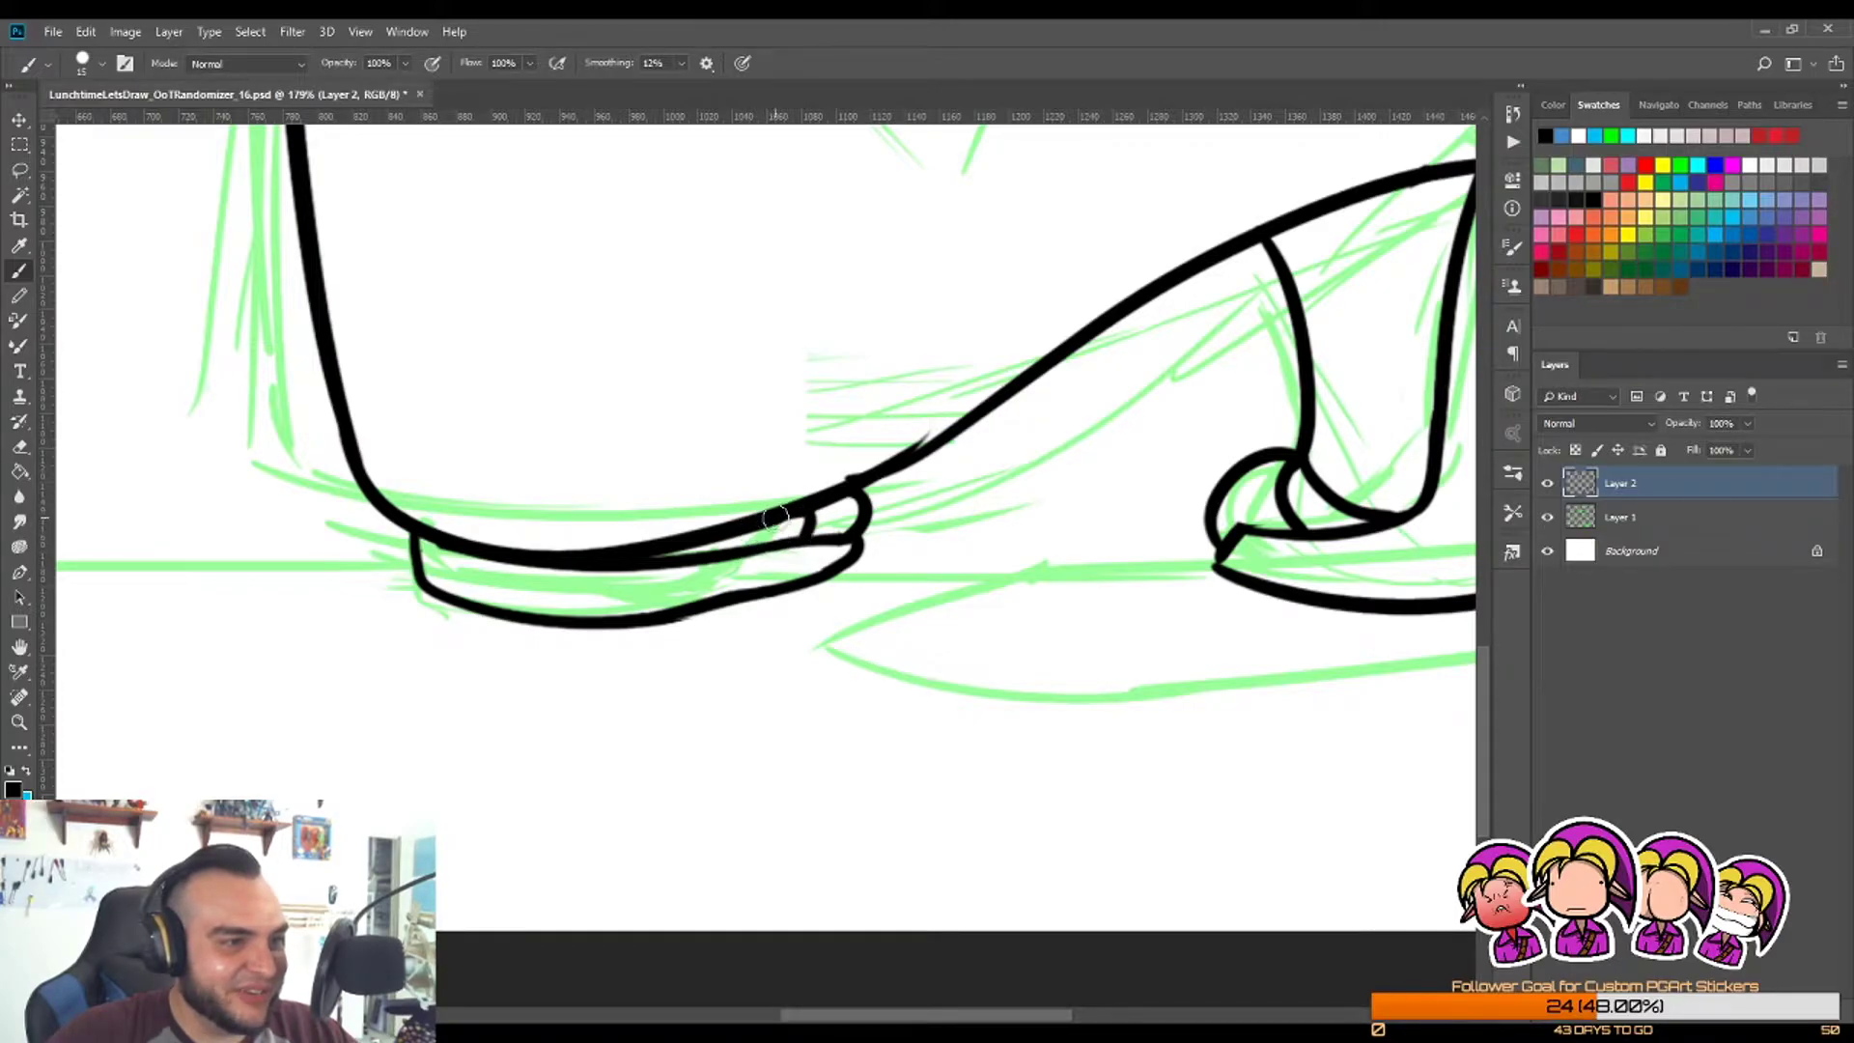
key("z")
scroll(869, 505, "down", 3)
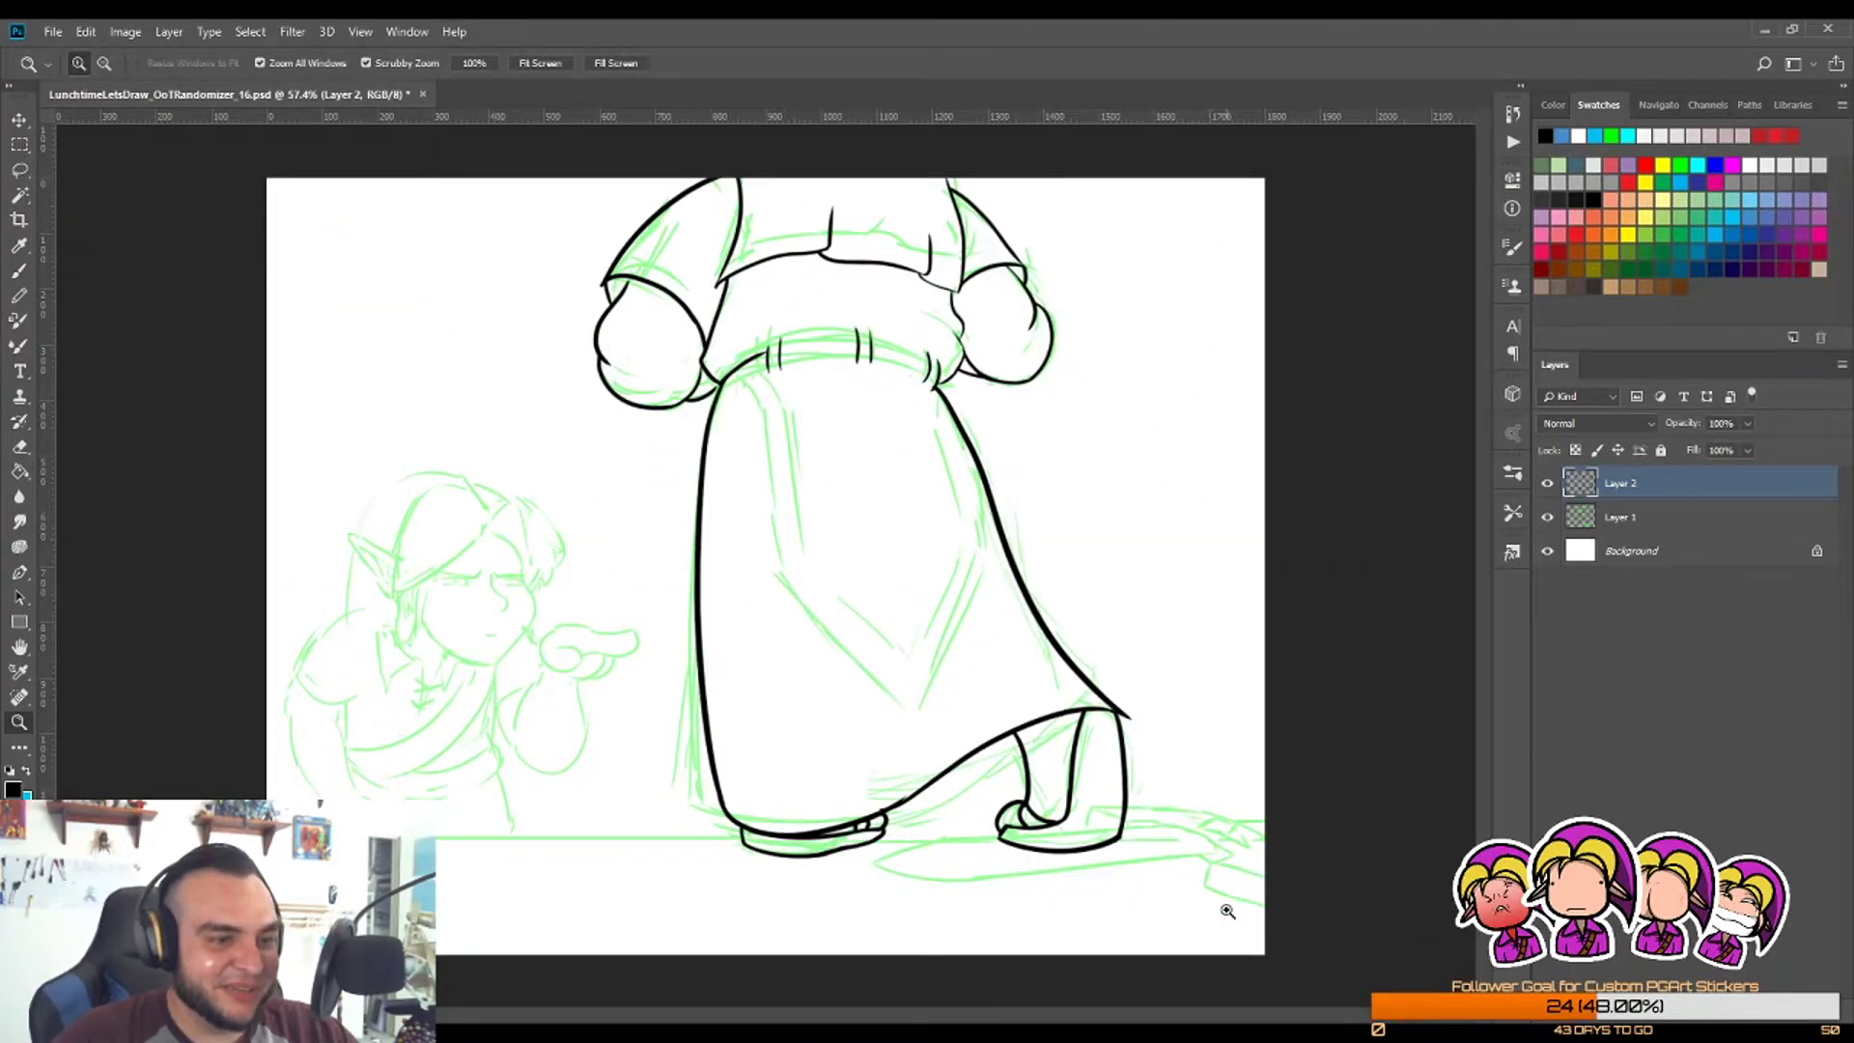
scroll(911, 800, "up", 5)
key("b")
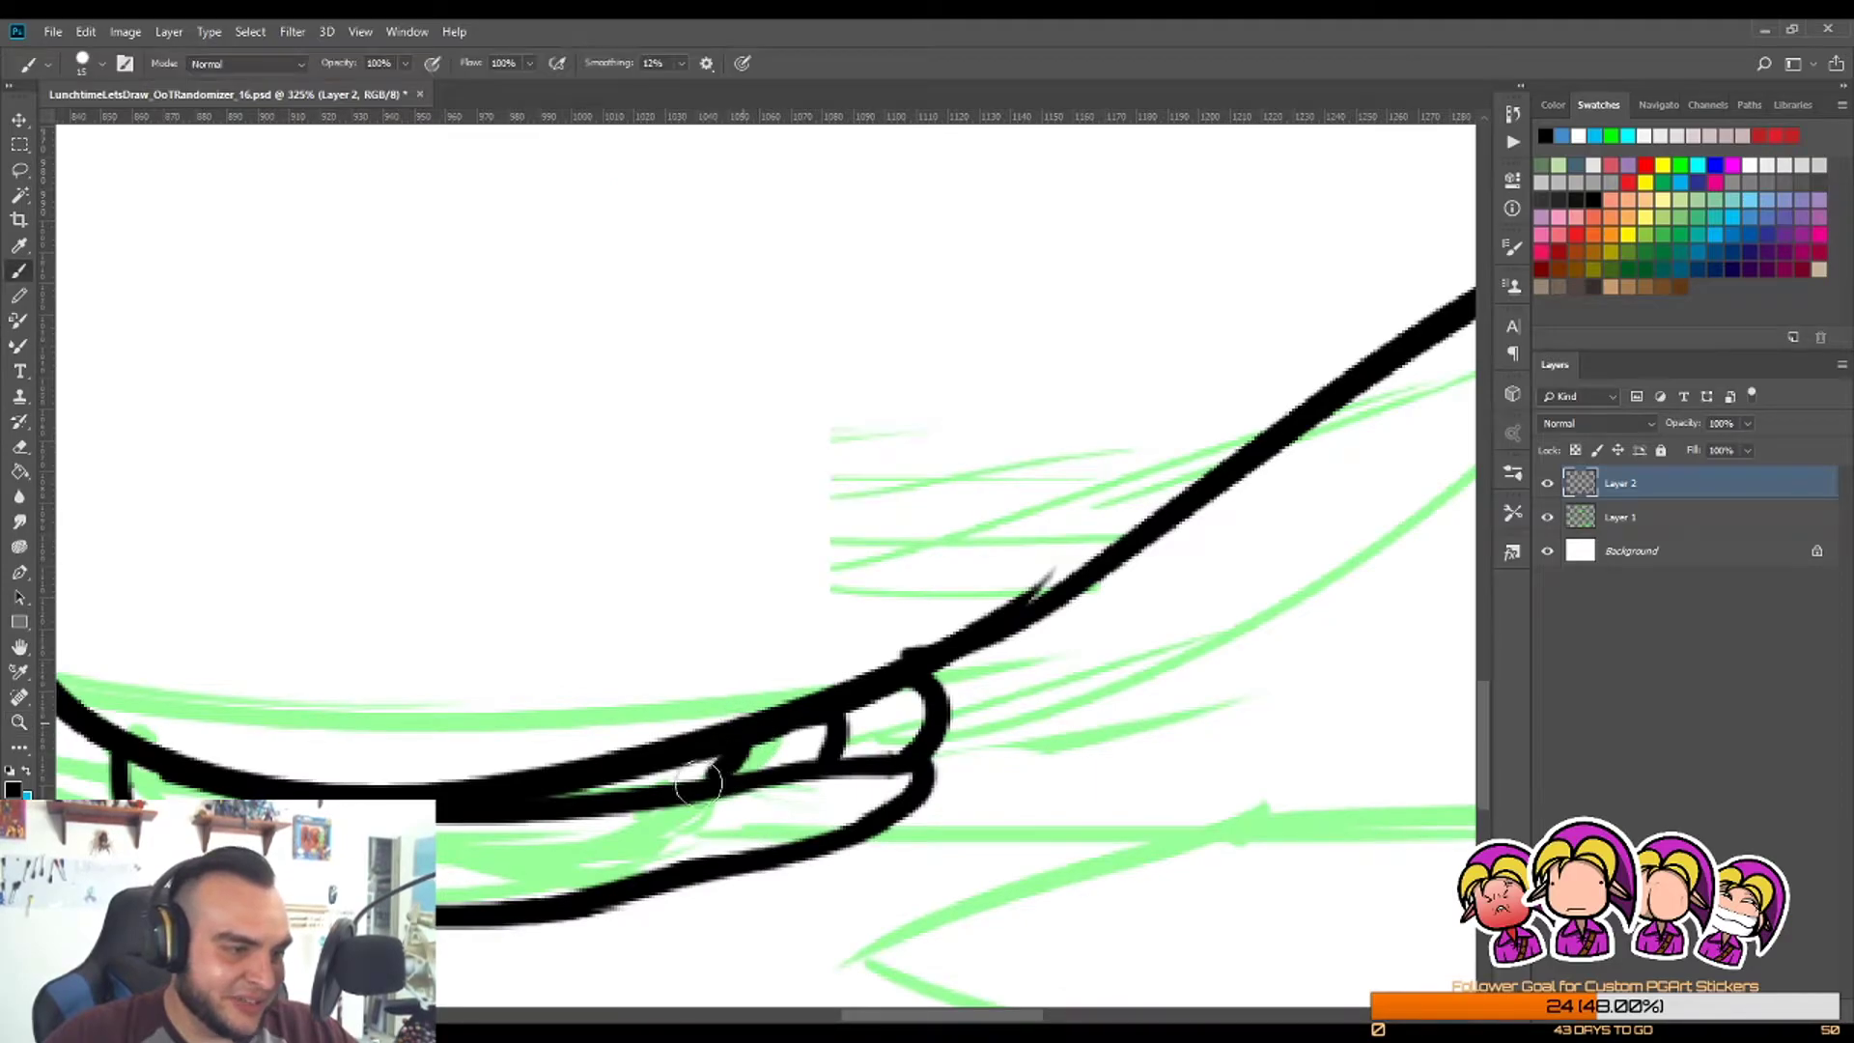
left_click_drag(742, 753, 739, 773)
Step: Erase the stray spurs along the skirt's hem line just above the left shoe's toe
key("e")
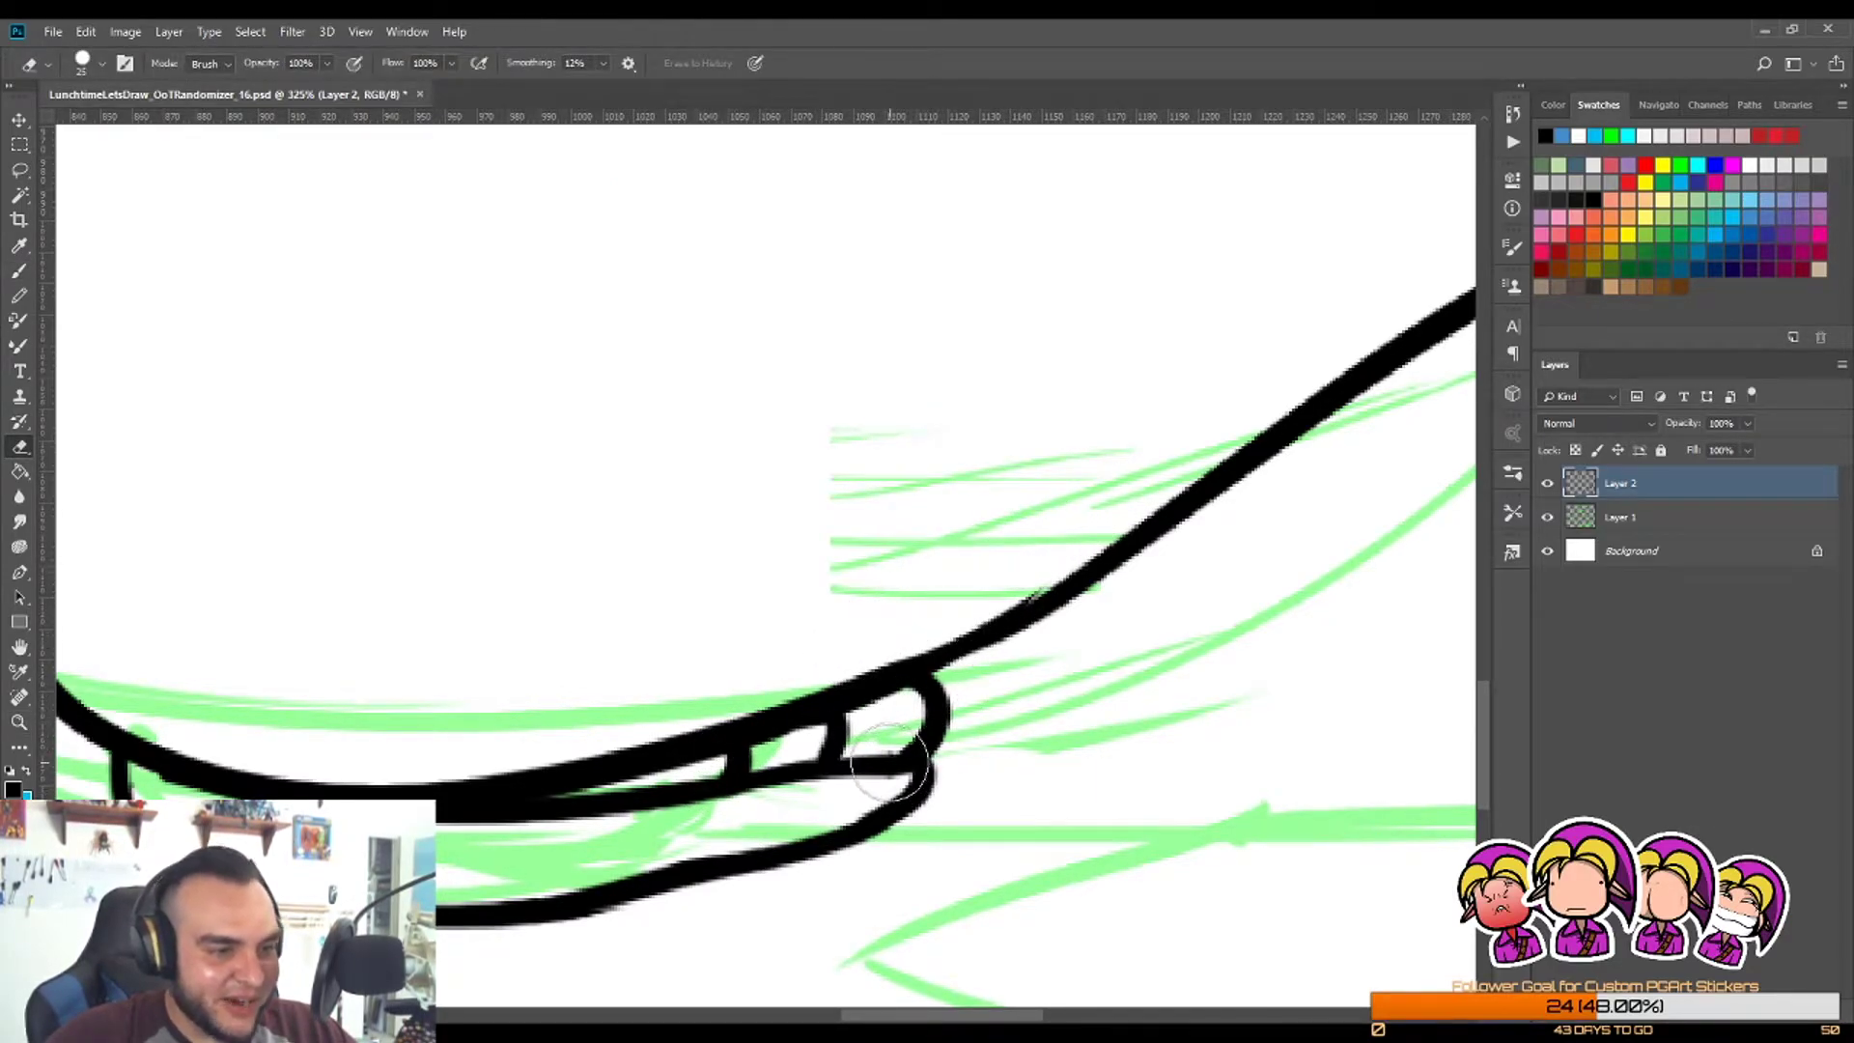
key("z")
scroll(888, 787, "down", 4)
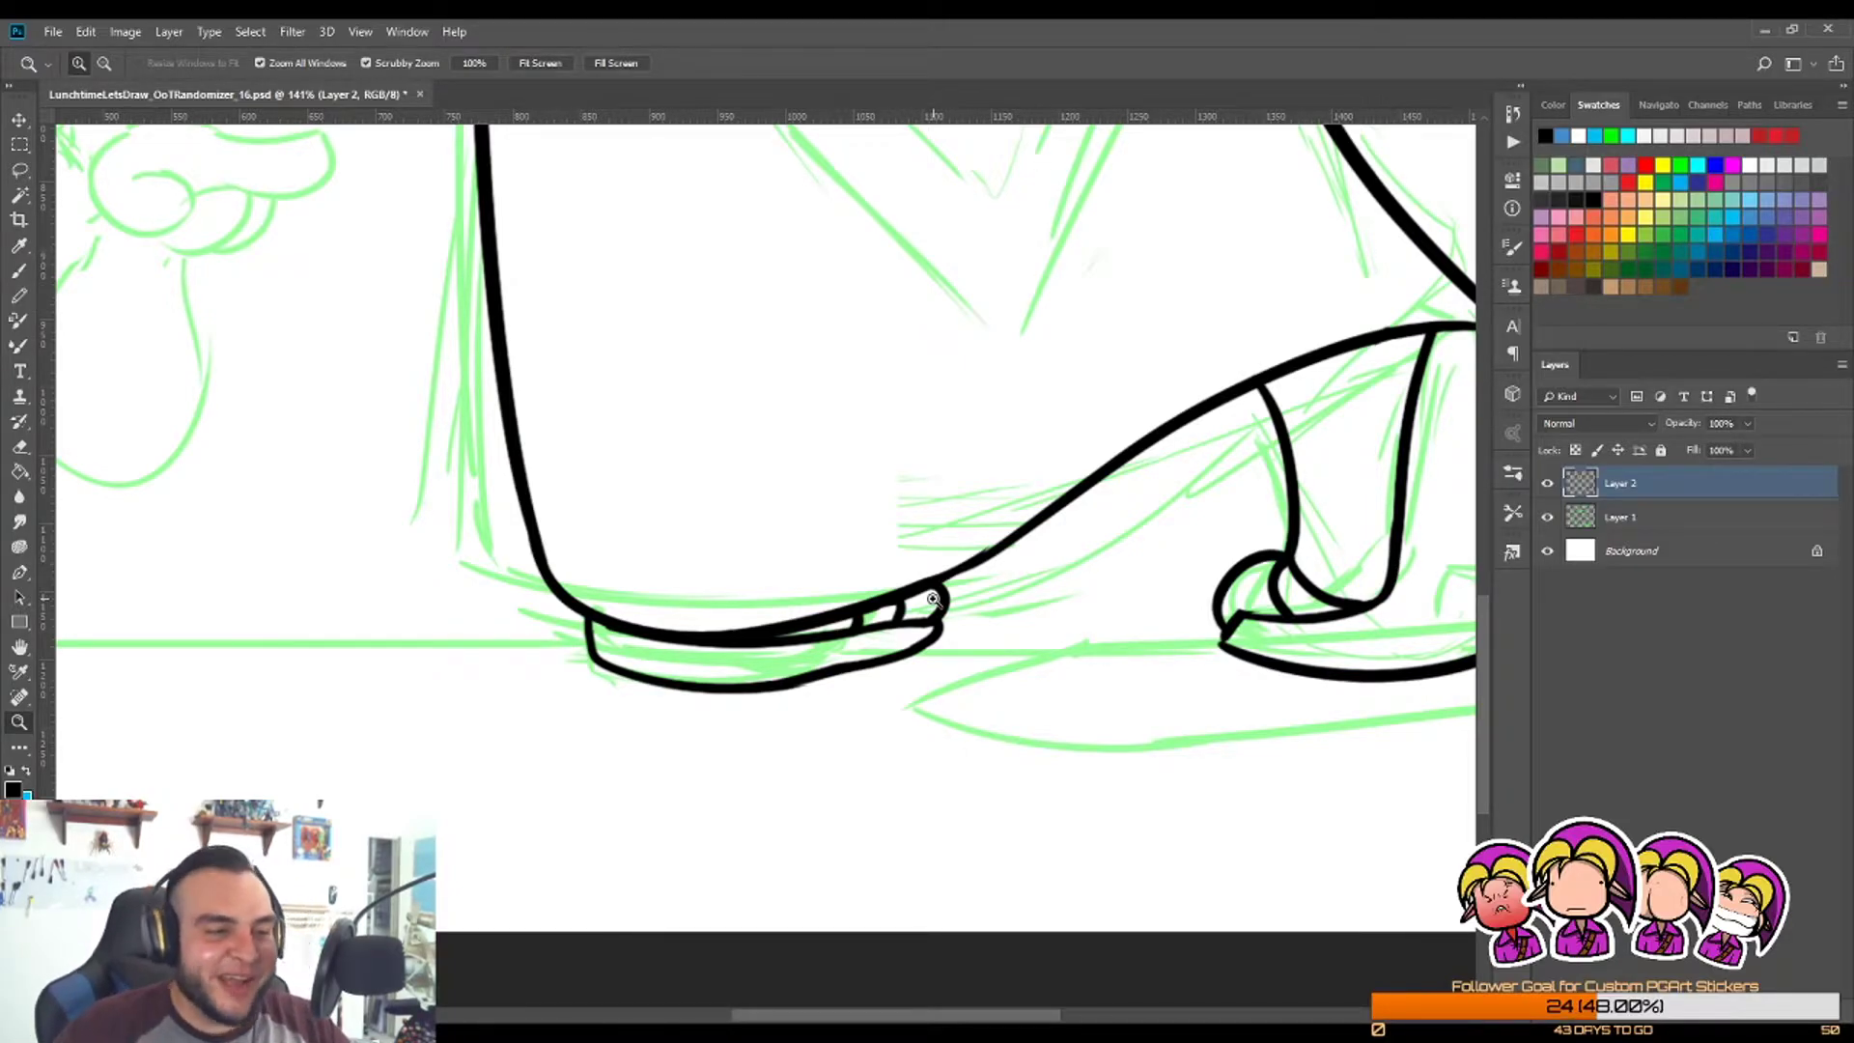
left_click_drag(906, 639, 813, 705)
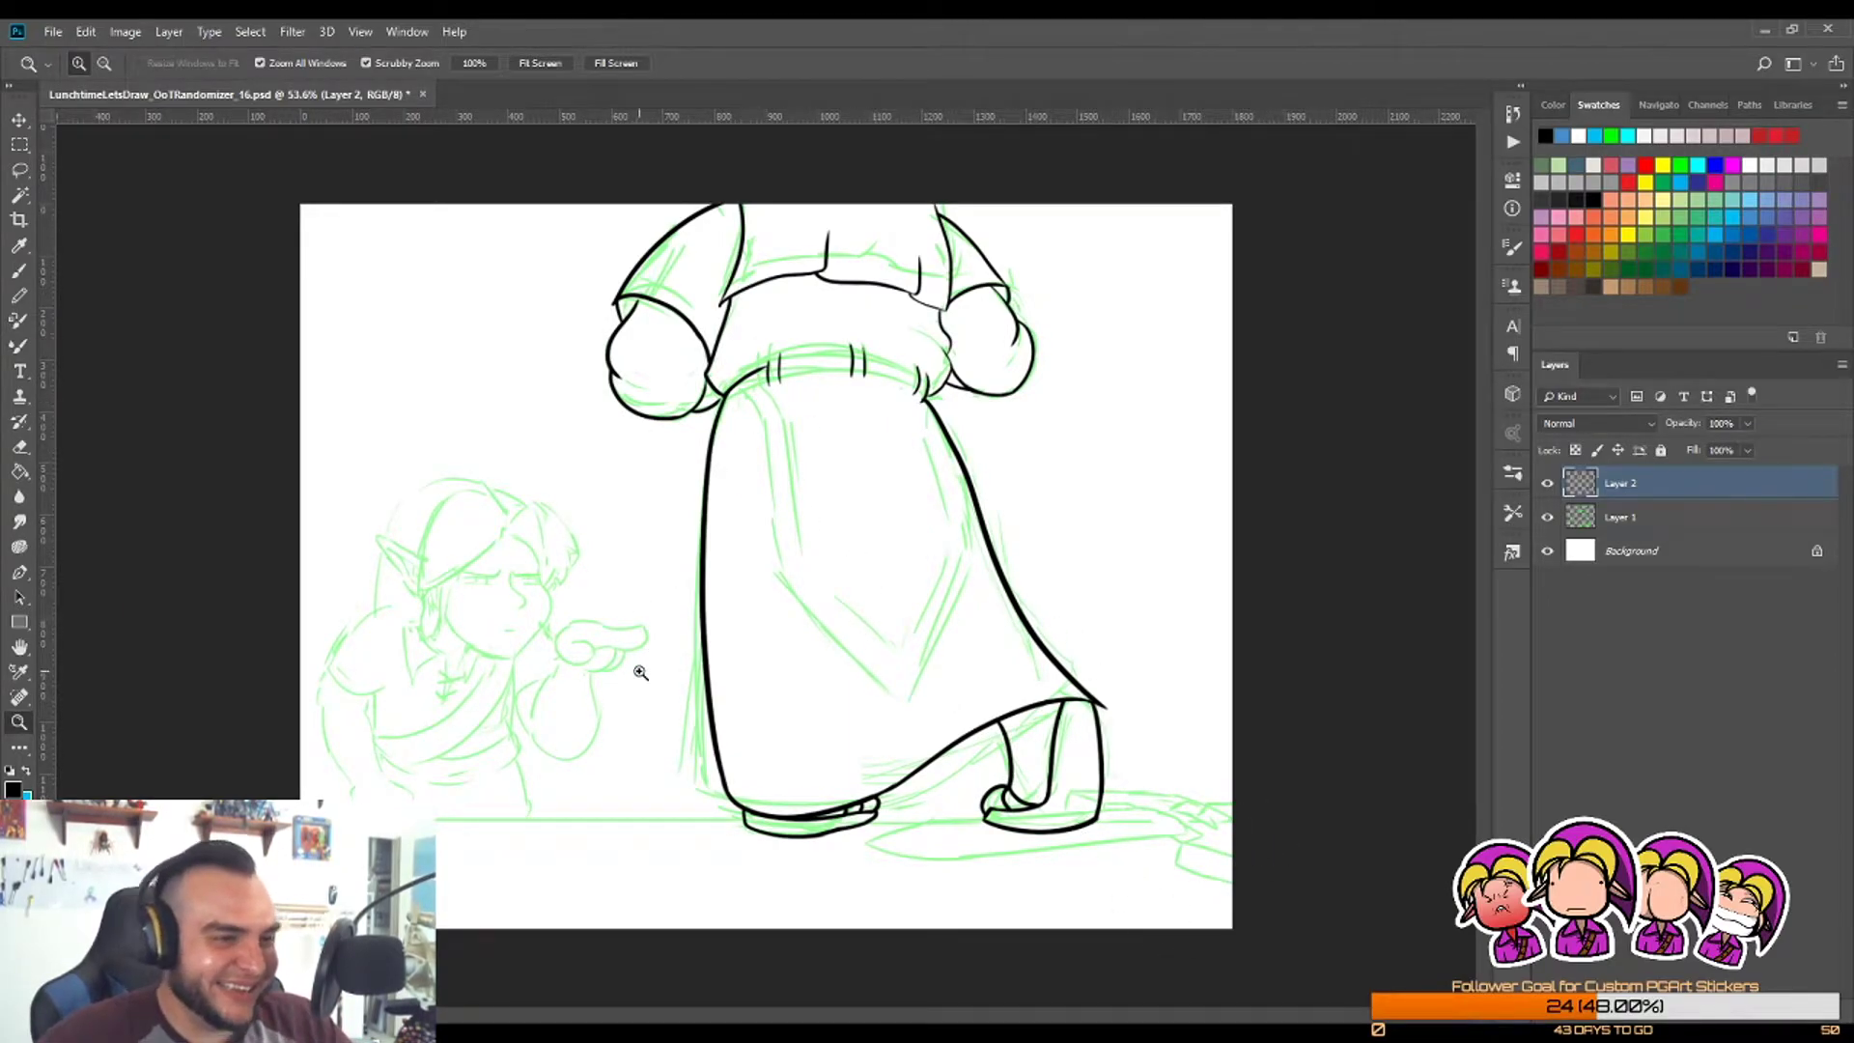
Step: Draw the skirt's inner hem as a gentle curve from the lower hem line across to the right leg's front line, redoing the stroke as needed
scroll(959, 831, "up", 3)
scroll(959, 831, "up", 2)
key("b")
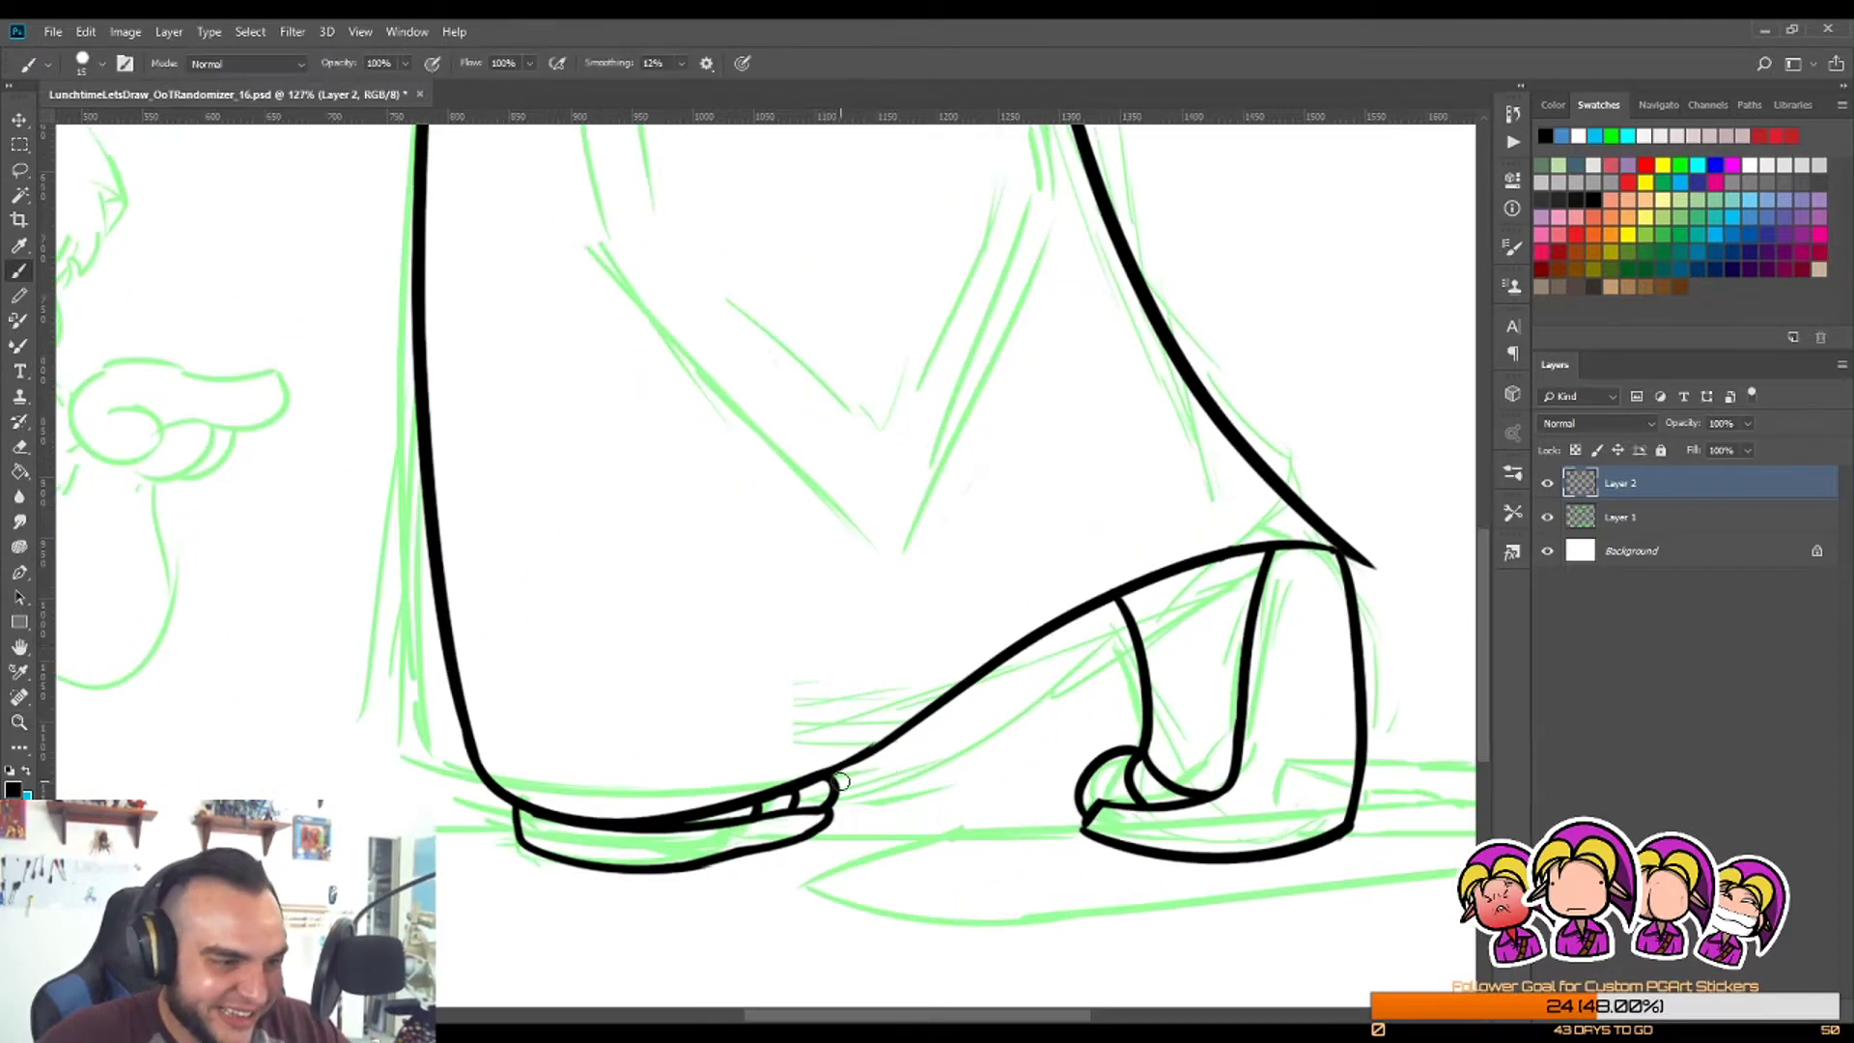
left_click_drag(841, 777, 1228, 639)
key("ctrl+z")
left_click_drag(888, 739, 1176, 674)
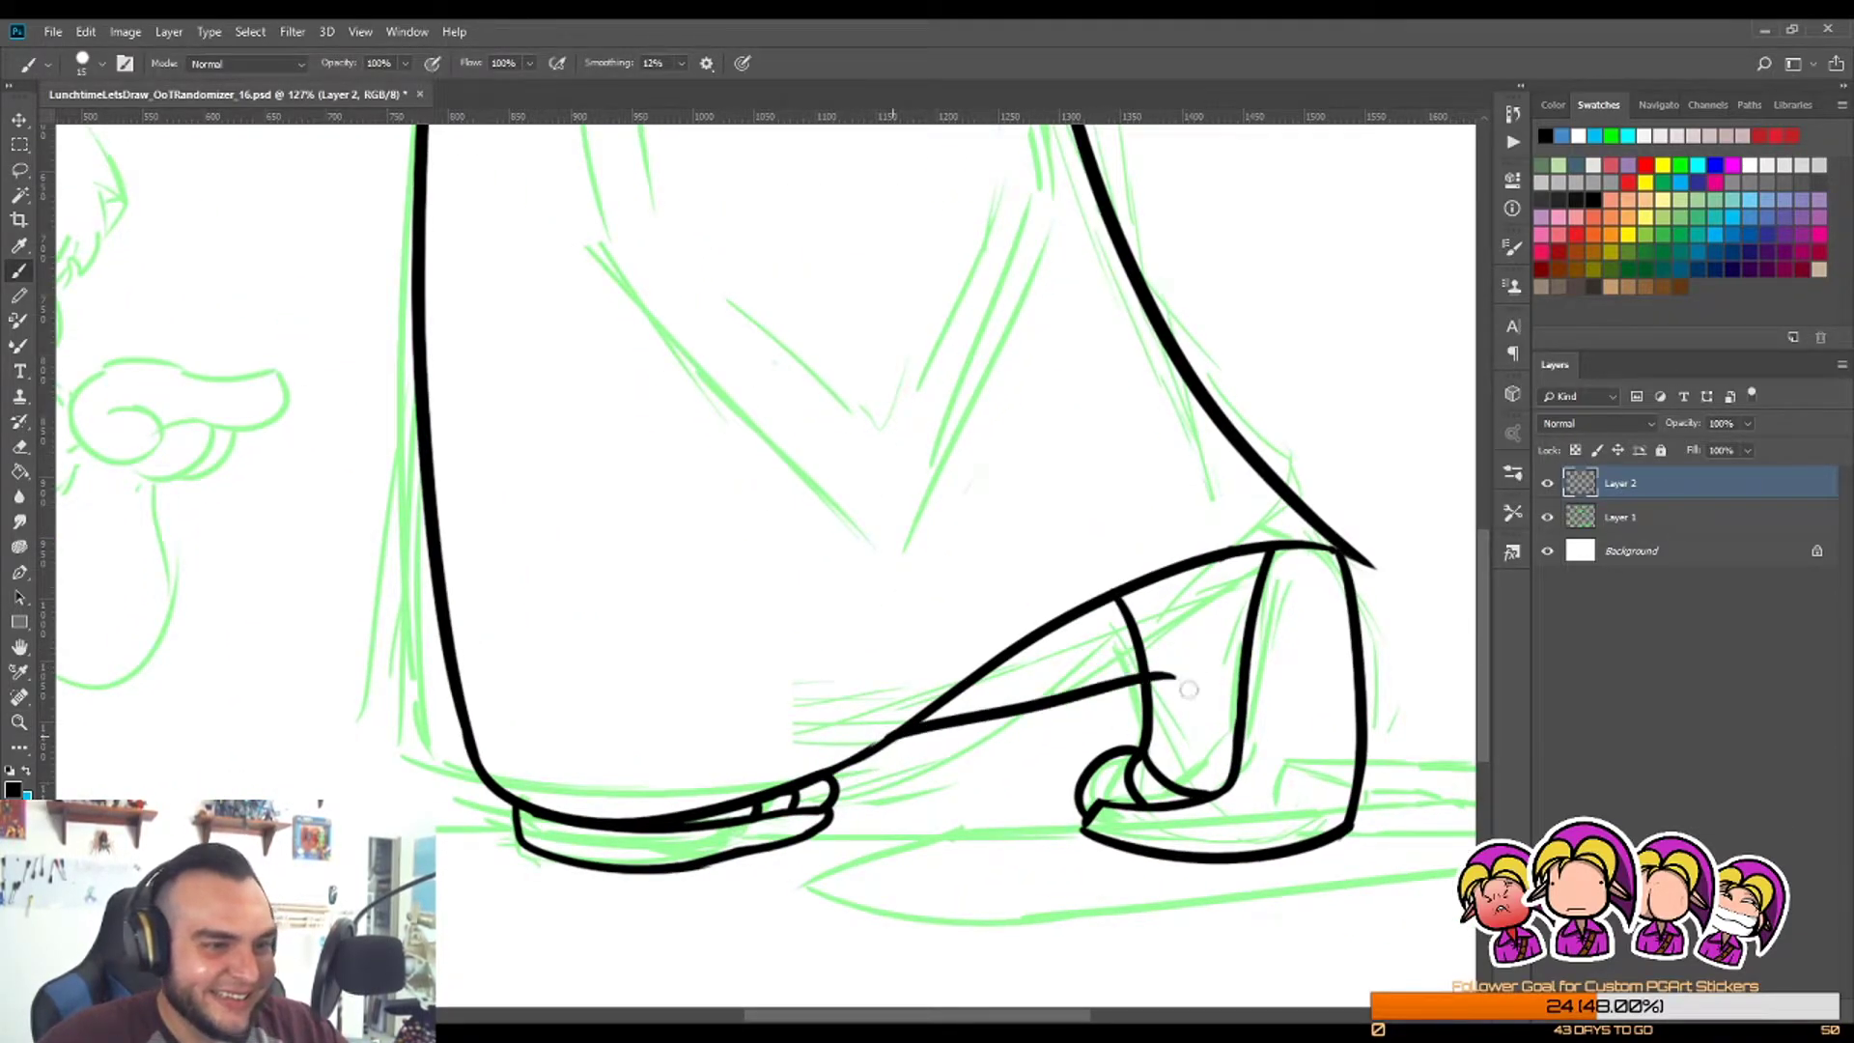
key("ctrl+z")
left_click_drag(912, 727, 1163, 657)
key("ctrl+z")
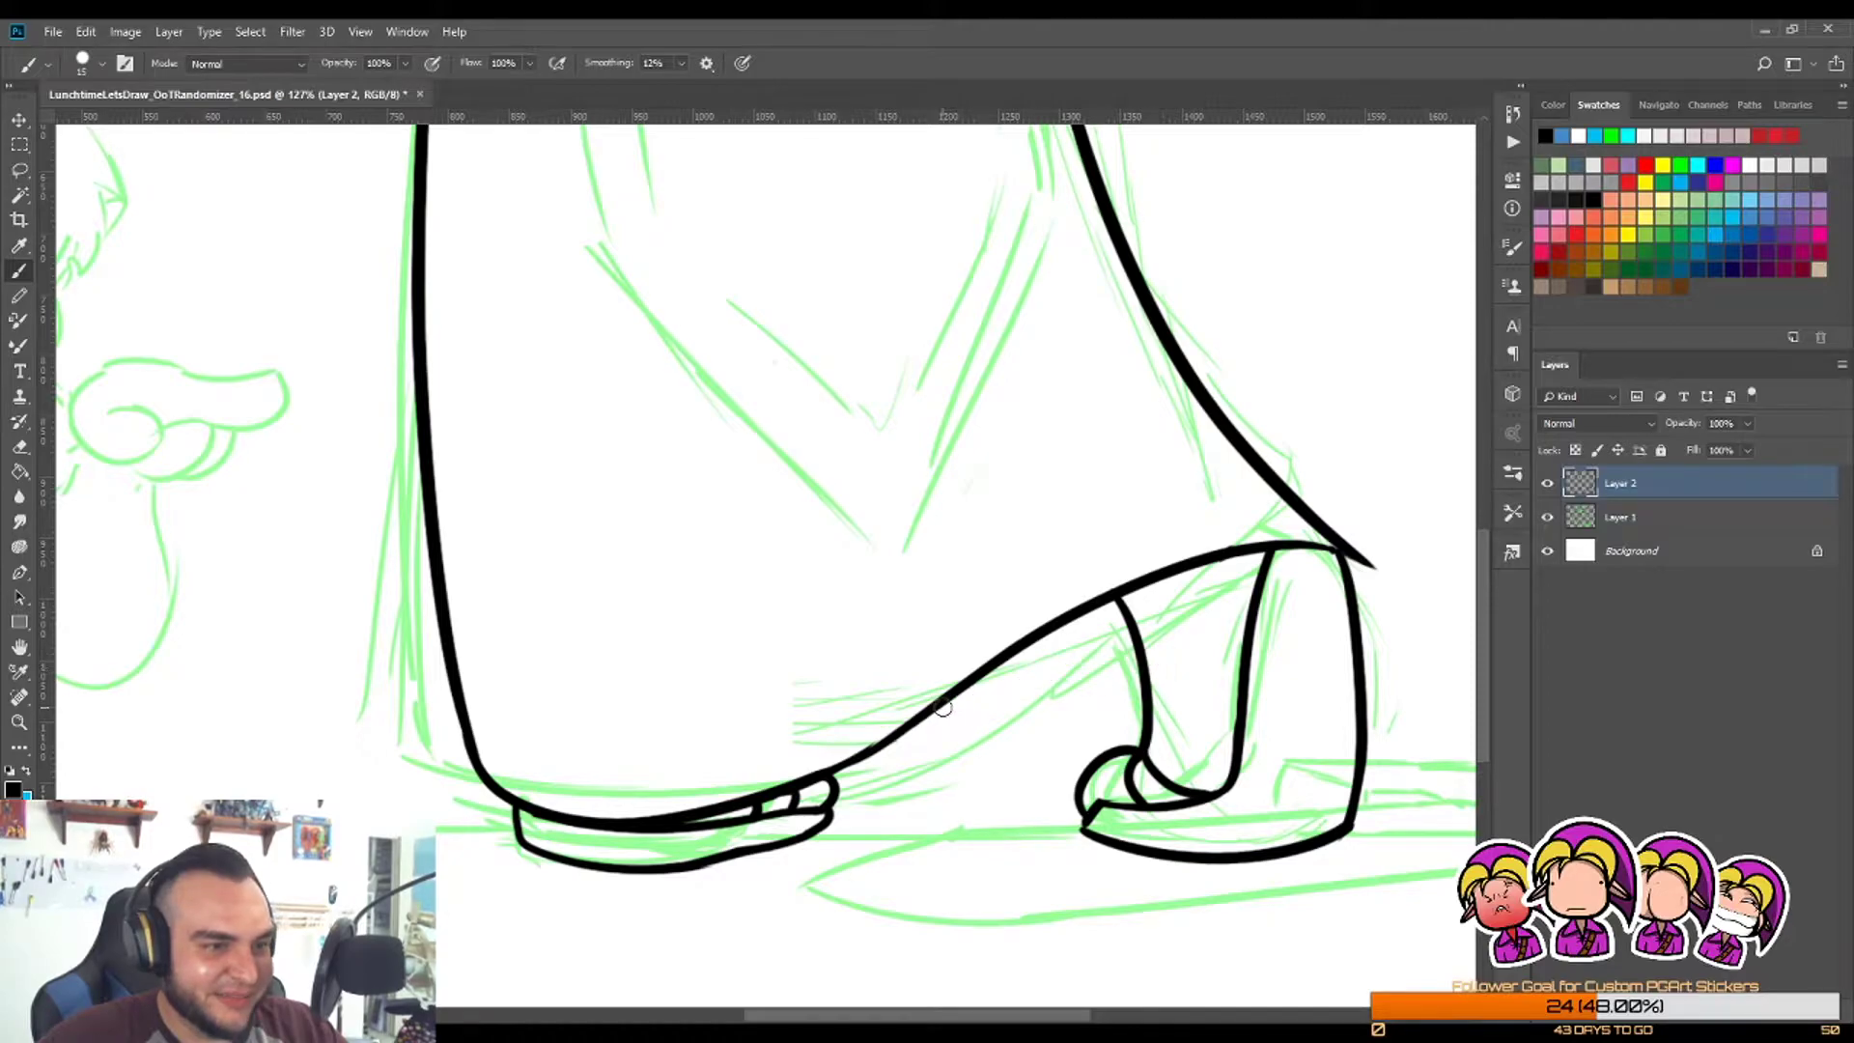
left_click_drag(922, 717, 1167, 663)
Step: Erase the thin end of the inner hem line that overshoots the right leg's front line
key("z")
scroll(1294, 694, "up", 3)
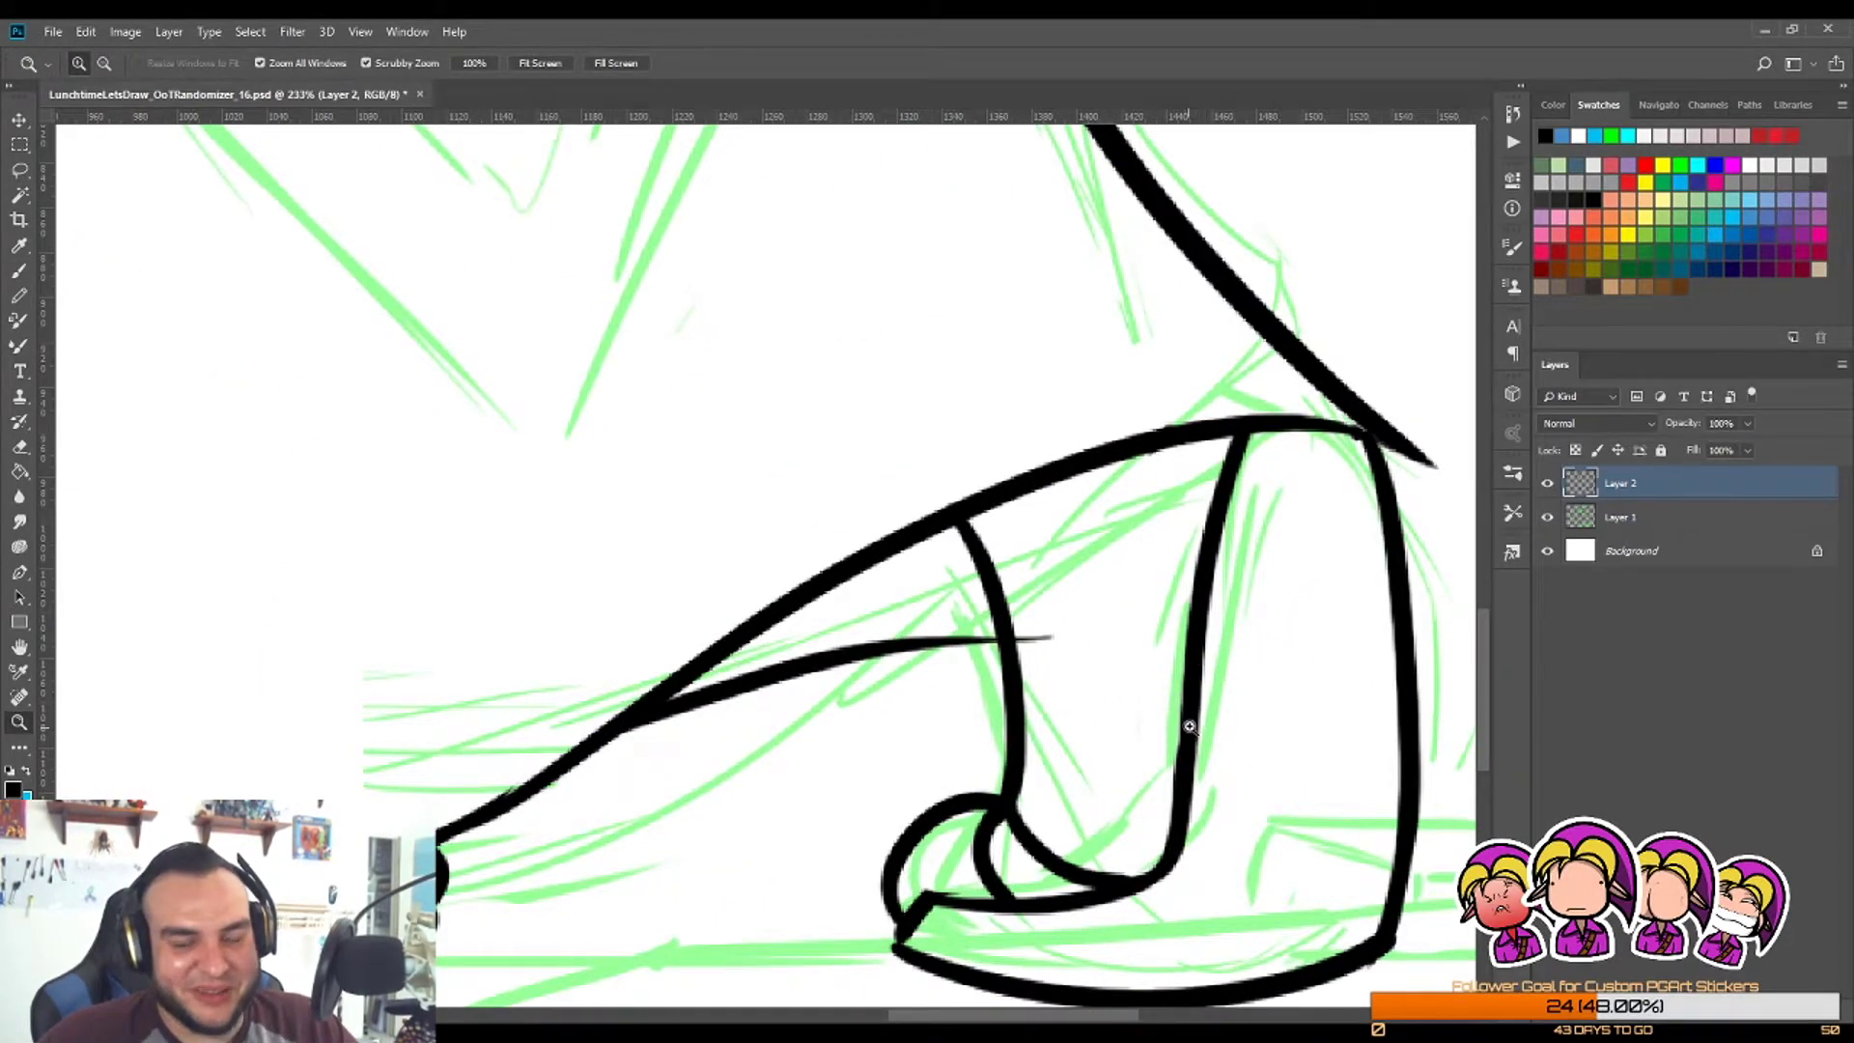
scroll(1189, 726, "up", 2)
key("e")
mouse_move(985, 580)
left_mouse_down()
mouse_move(939, 505)
mouse_move(927, 579)
mouse_move(910, 550)
left_mouse_up()
Step: Thicken the tapered end of the inner hem line up to the right leg's front line without crossing it
key("b")
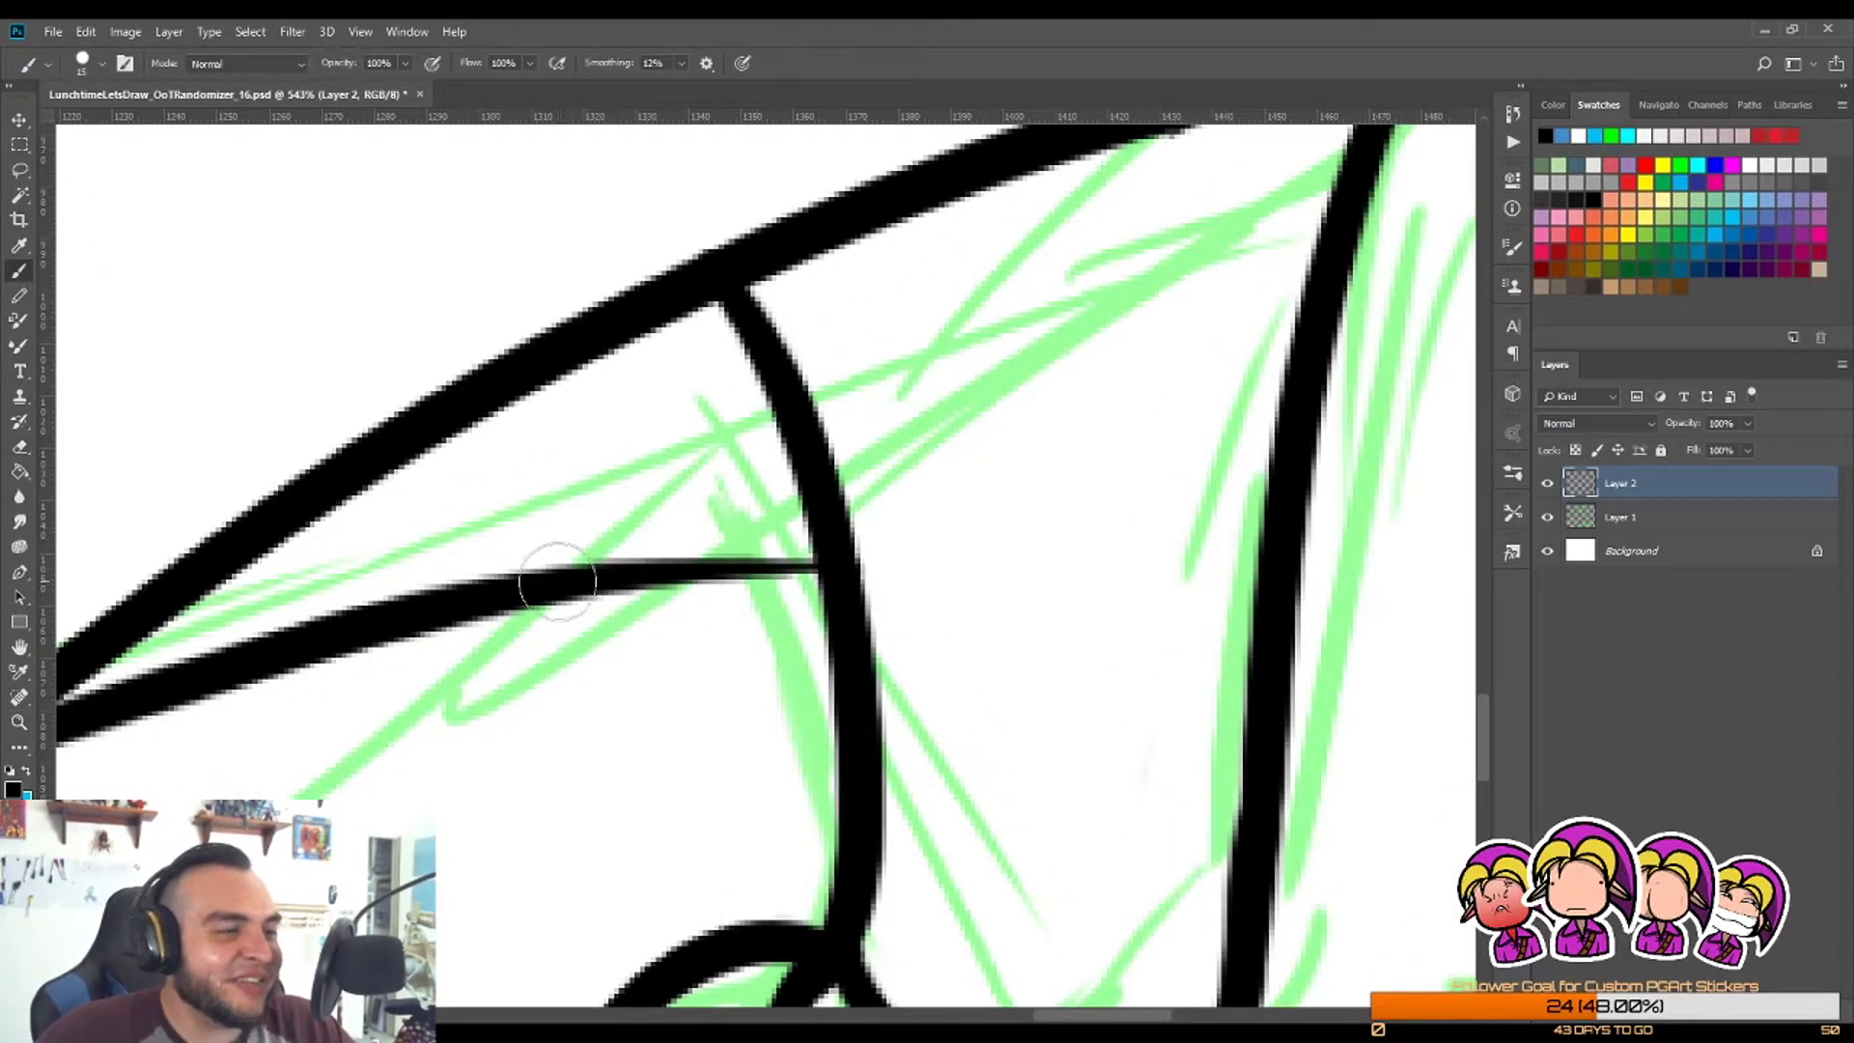
left_click_drag(559, 579, 836, 563)
key("ctrl+z")
left_click_drag(563, 582, 832, 565)
key("z")
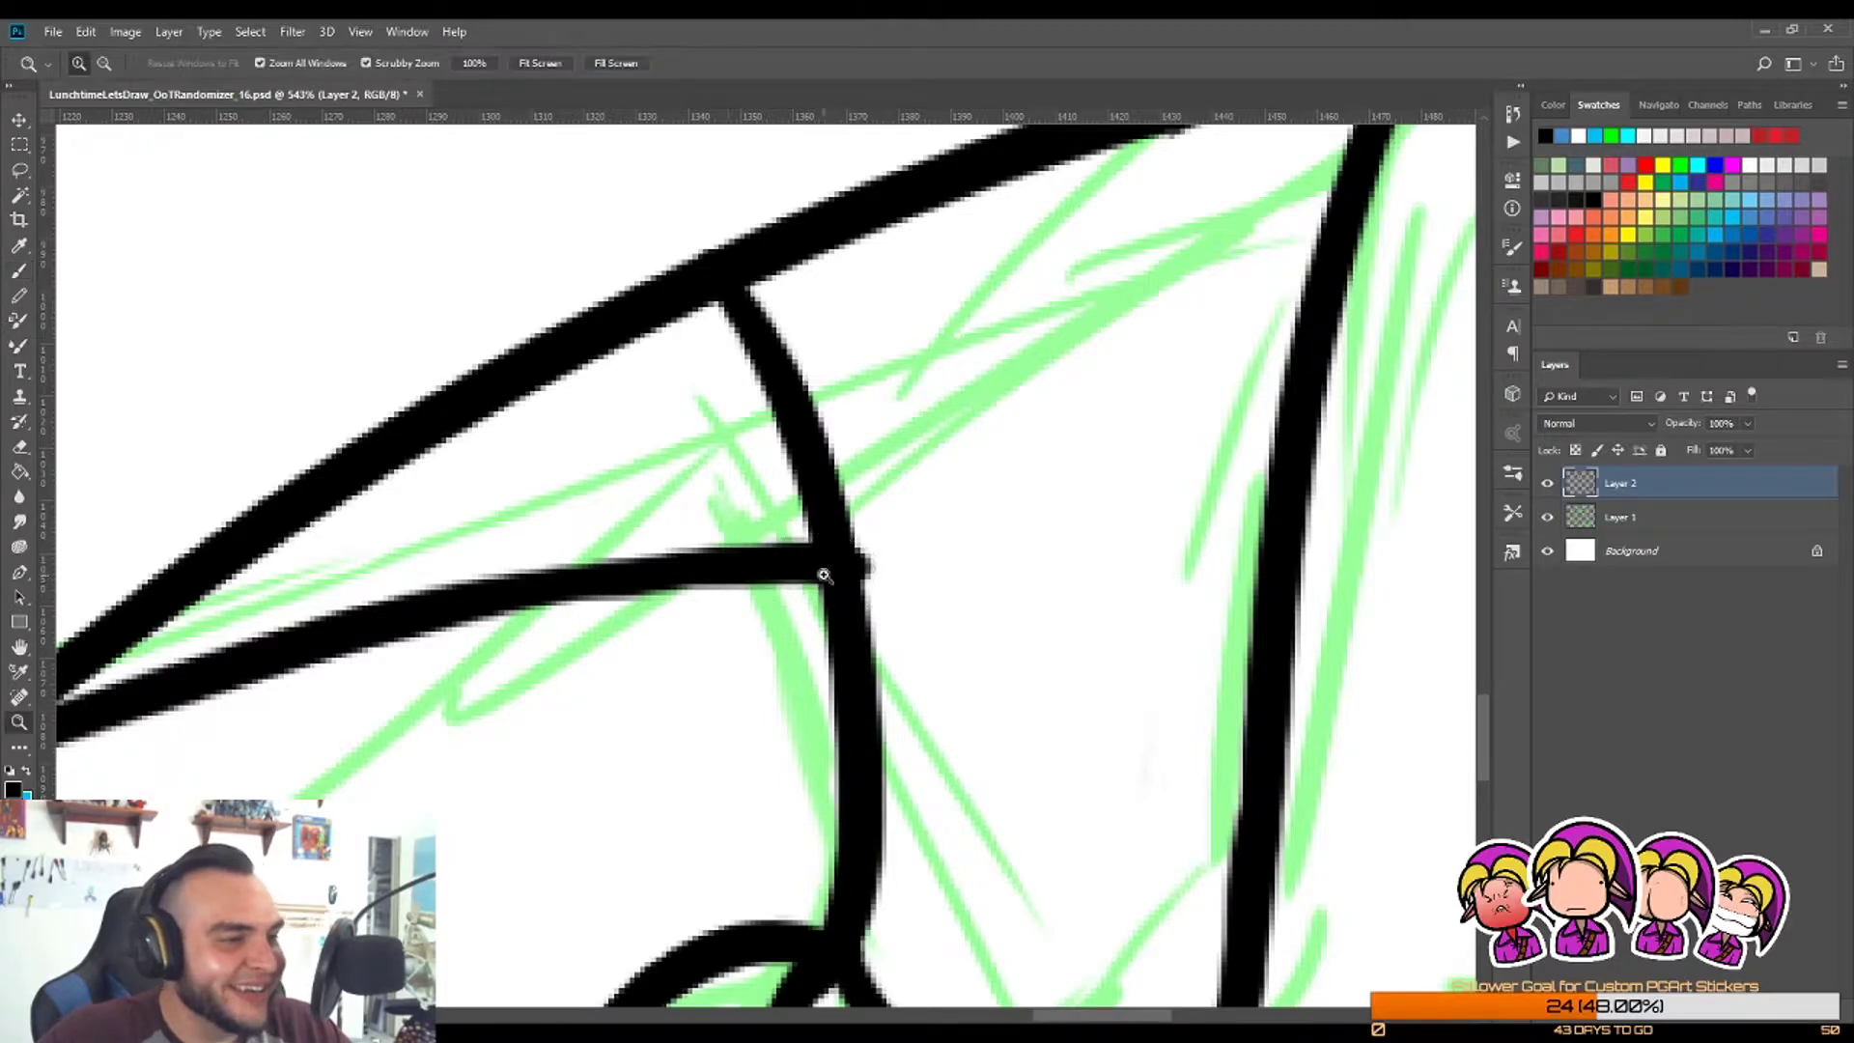
key("ctrl+z")
mouse_move(546, 596)
left_mouse_down()
mouse_move(848, 549)
mouse_move(987, 549)
left_mouse_up()
key("b")
key("ctrl+z")
mouse_move(639, 576)
left_mouse_down()
mouse_move(766, 553)
mouse_move(977, 561)
left_mouse_up()
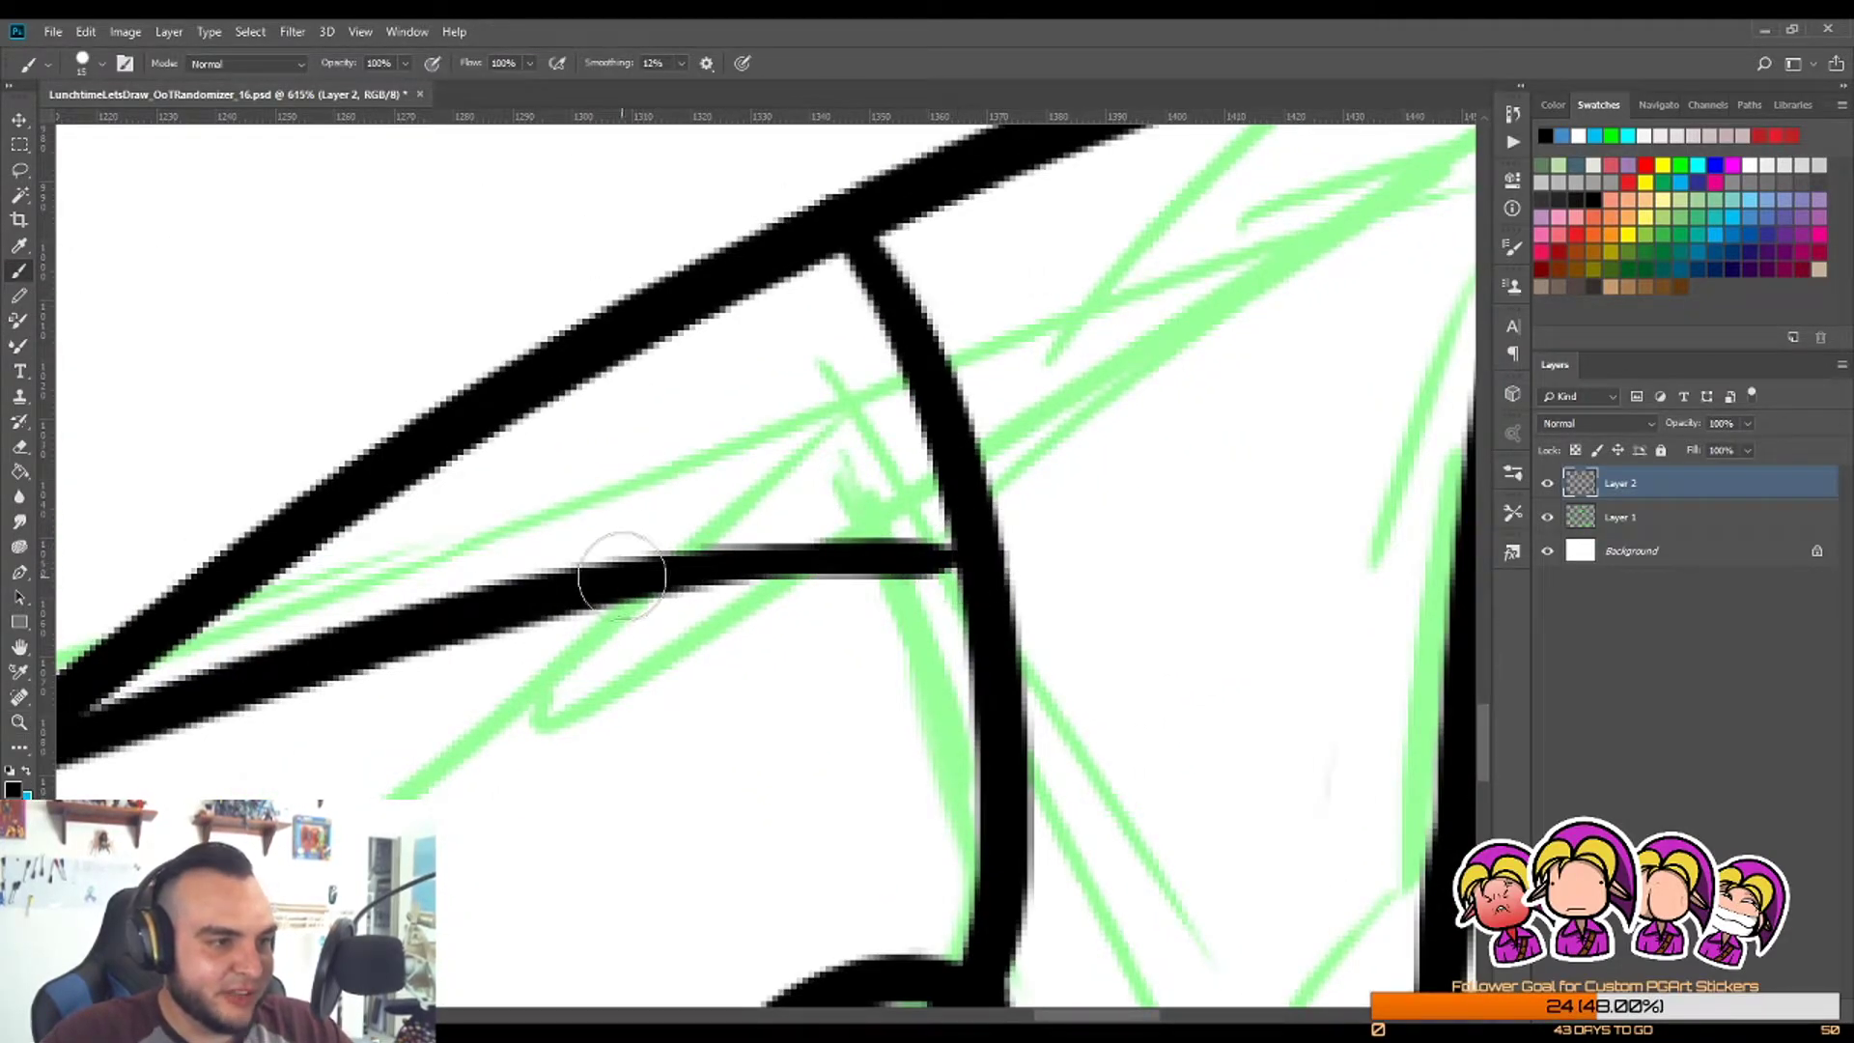
key("ctrl+z")
mouse_move(641, 567)
left_mouse_down()
mouse_move(968, 558)
mouse_move(931, 600)
left_mouse_up()
key("z")
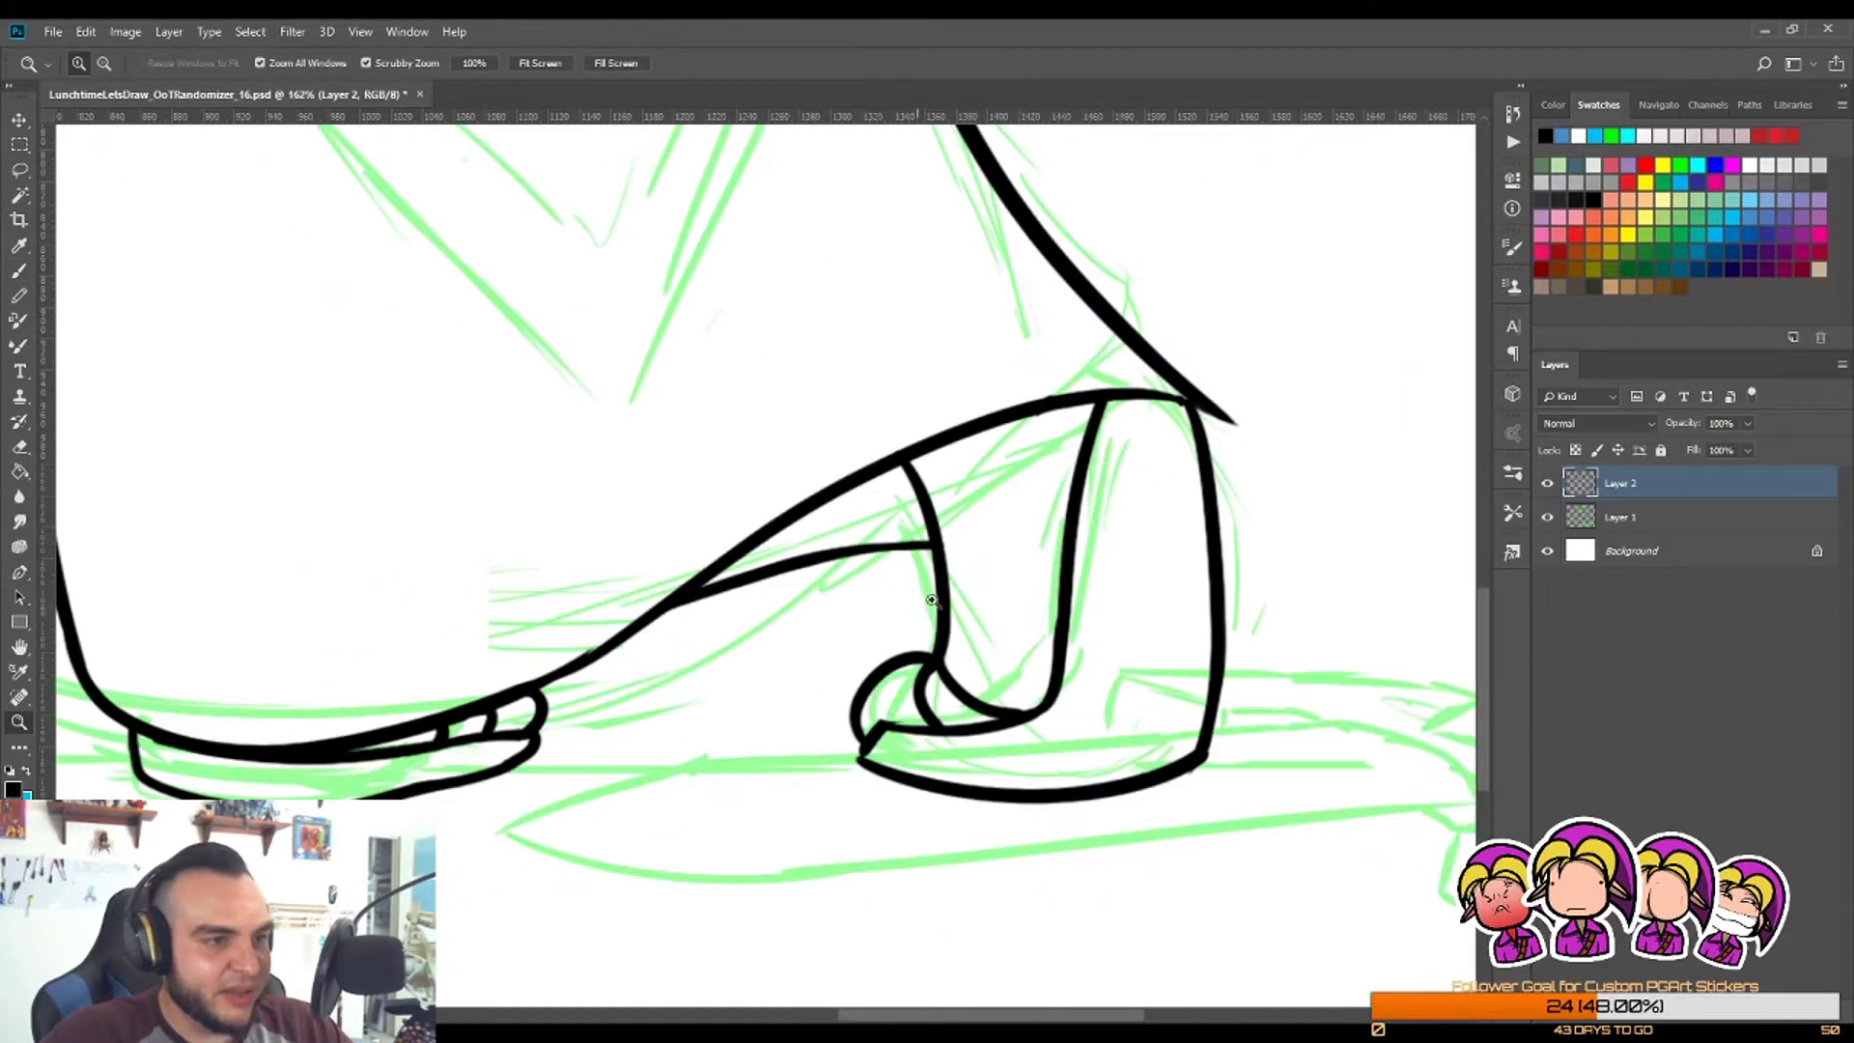
Step: Draw a rounded fold from the skirt's right corner curling down and back into the outer heel line
left_click_drag(1265, 551, 1299, 549)
key("b")
left_click_drag(1155, 325, 1132, 507)
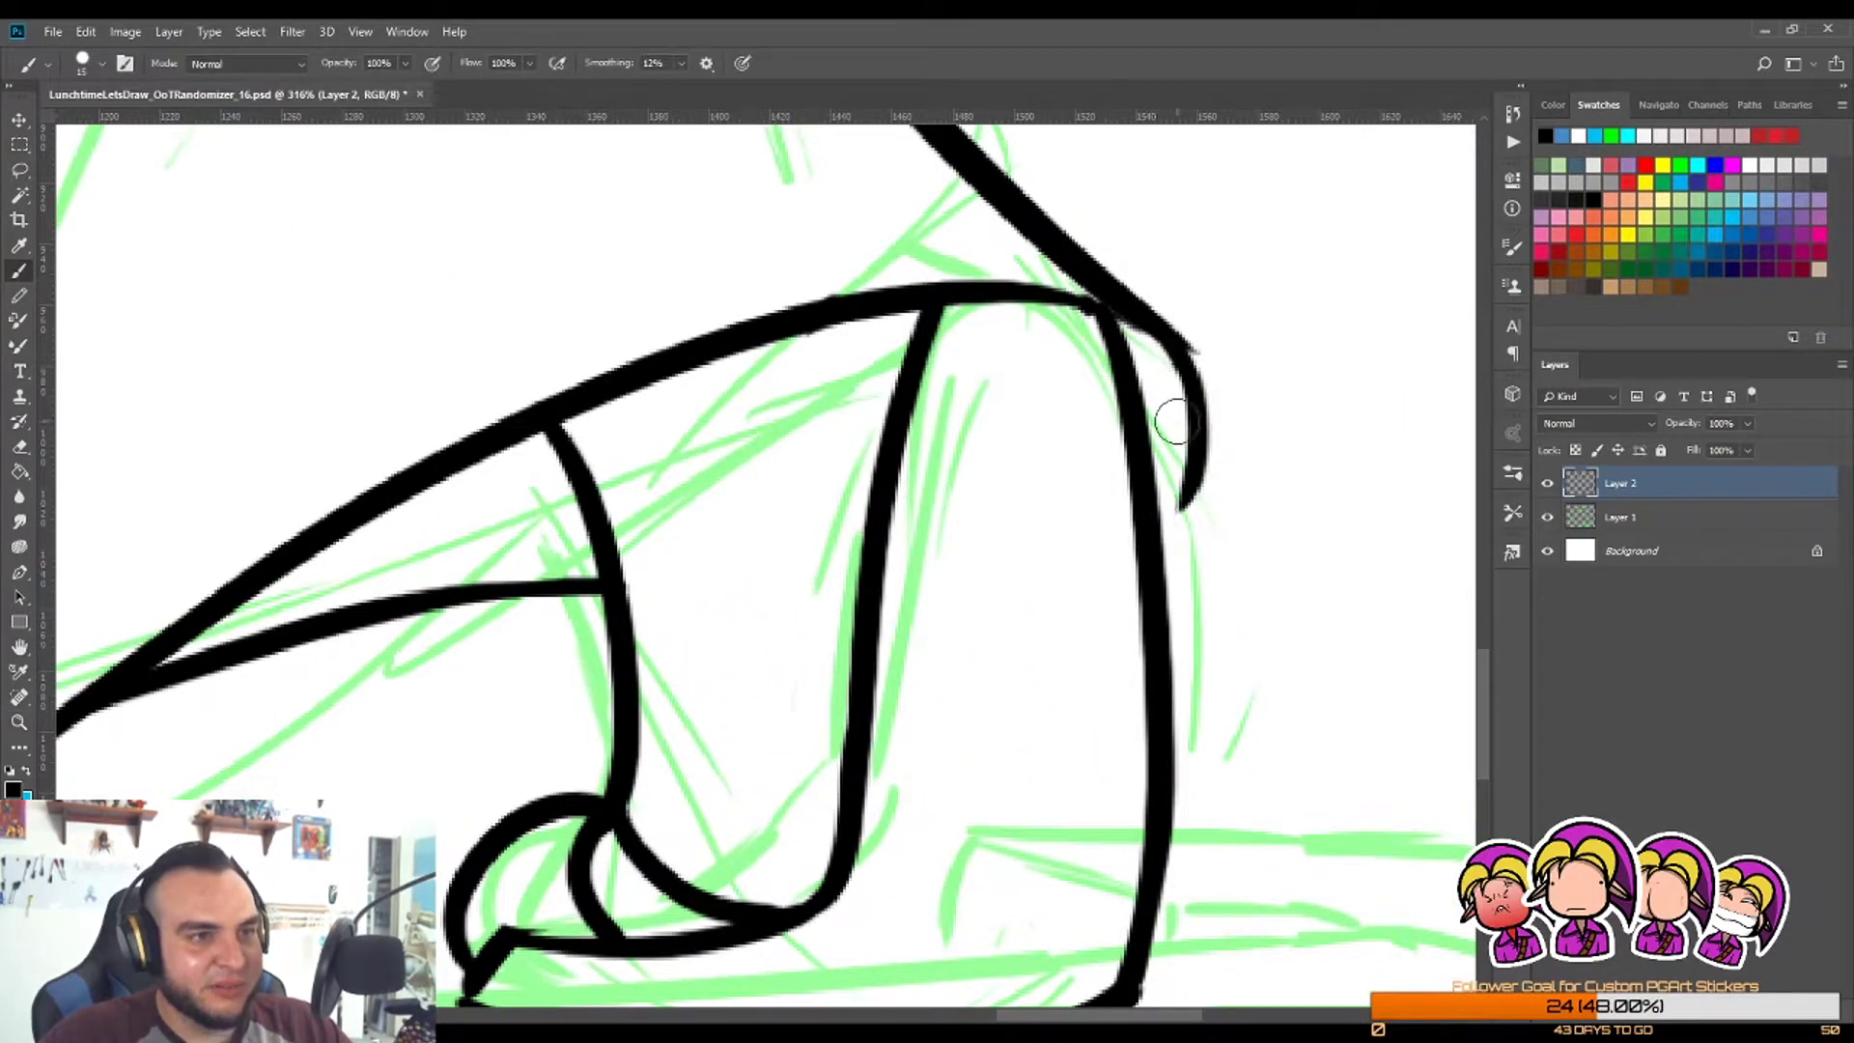
key("ctrl+z")
mouse_move(1144, 334)
left_mouse_down()
mouse_move(1180, 416)
mouse_move(1131, 504)
left_mouse_up()
key("ctrl+z")
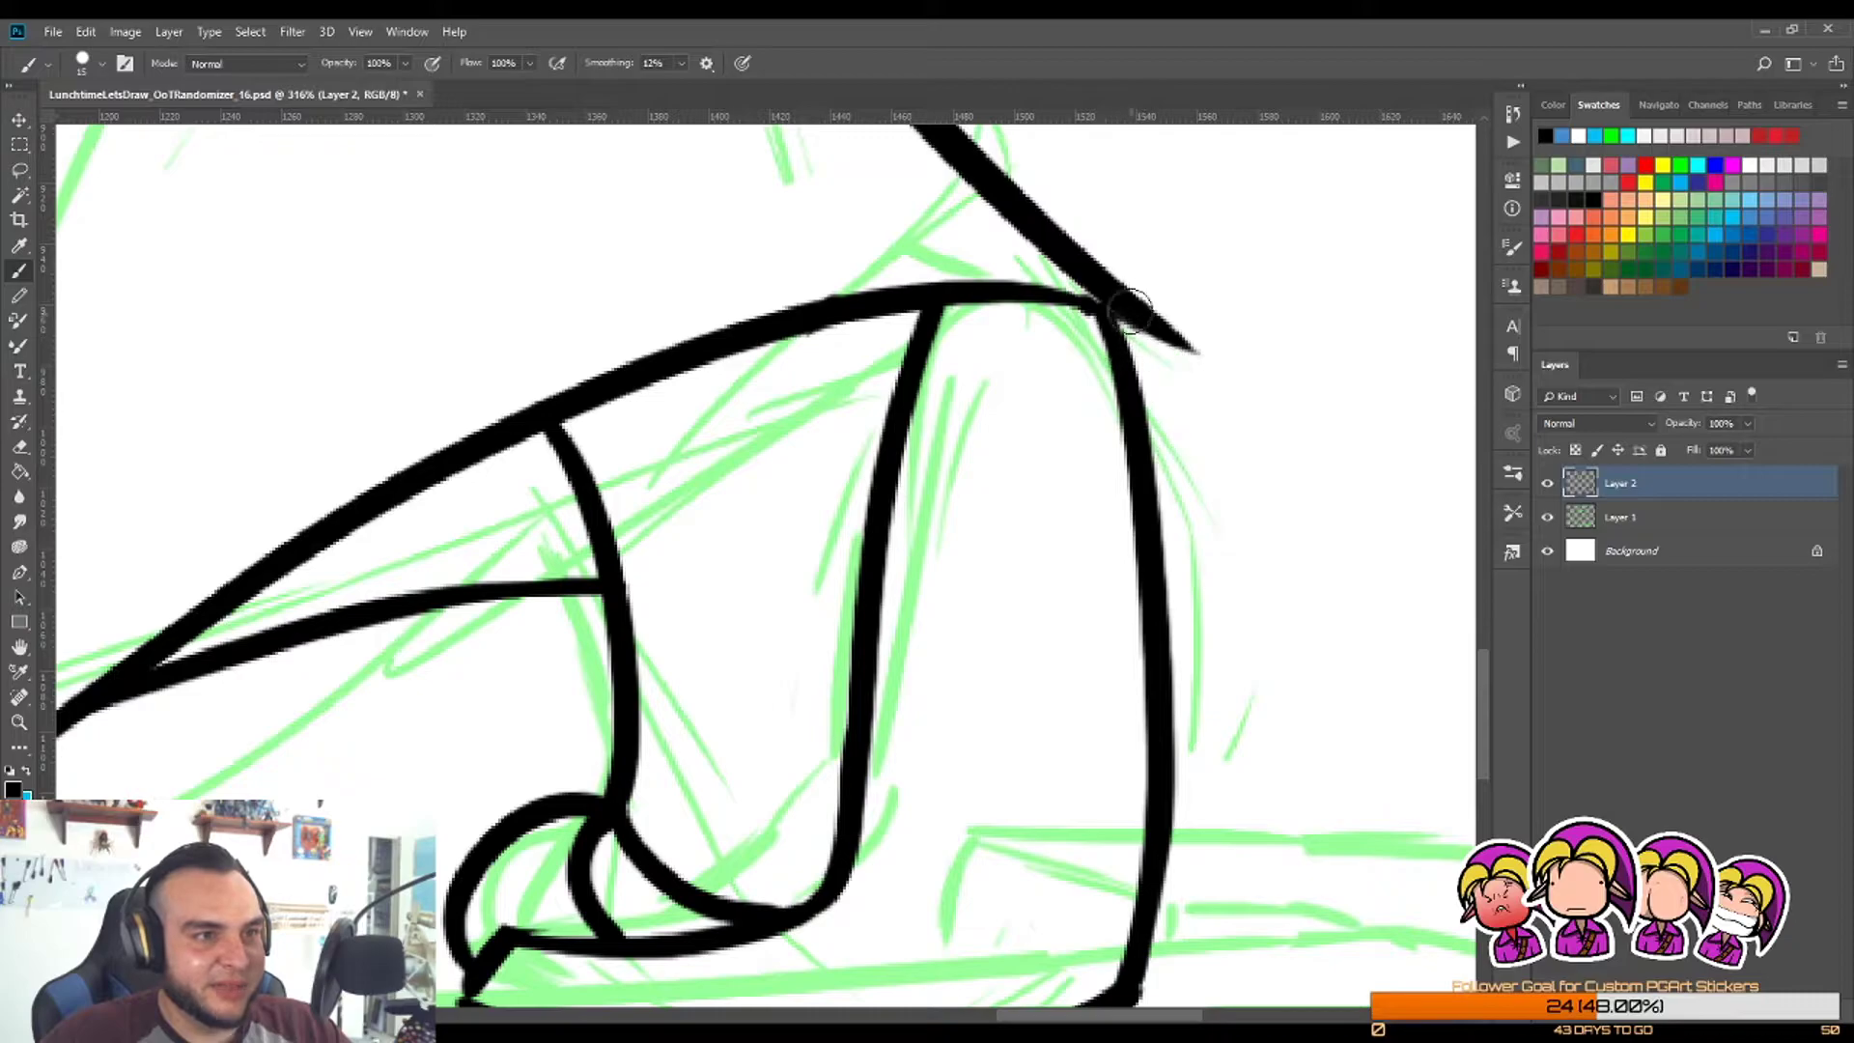
left_click_drag(1149, 340, 1162, 443)
key("ctrl+z")
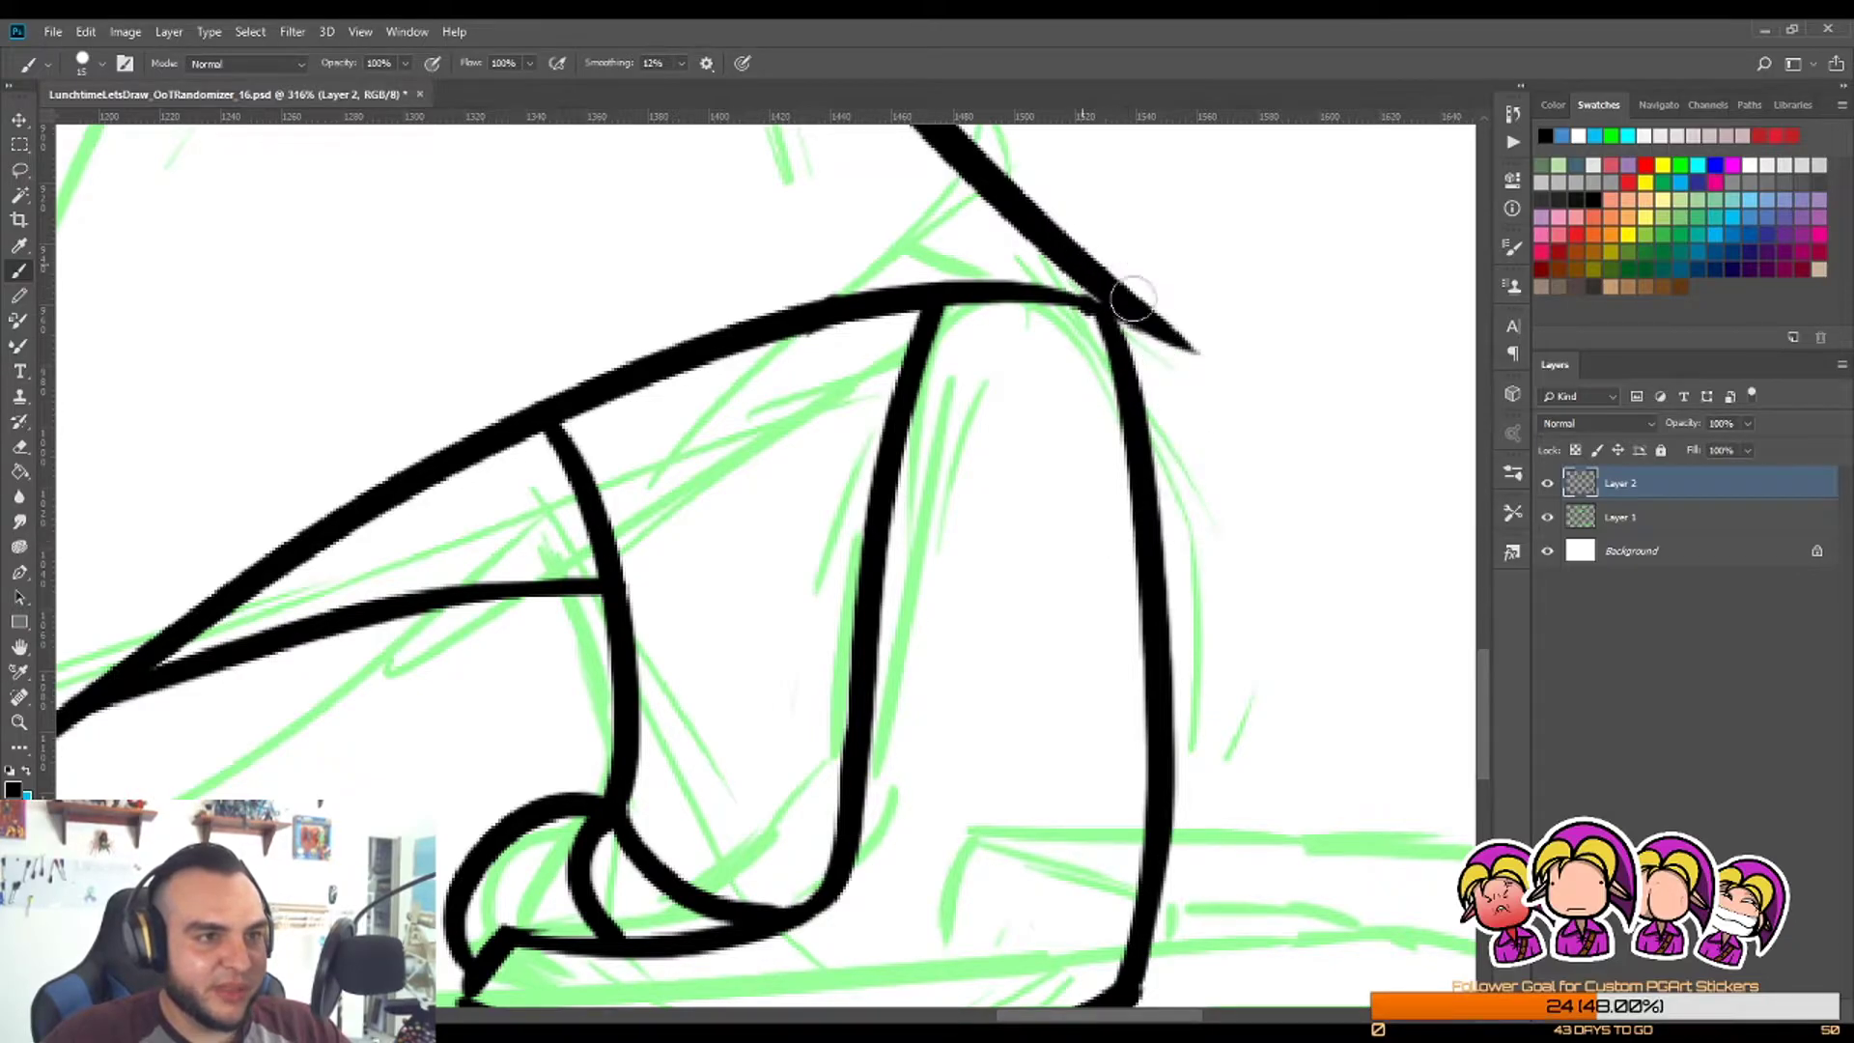
left_click_drag(1108, 284, 1157, 501)
scroll(1110, 261, "up", 3)
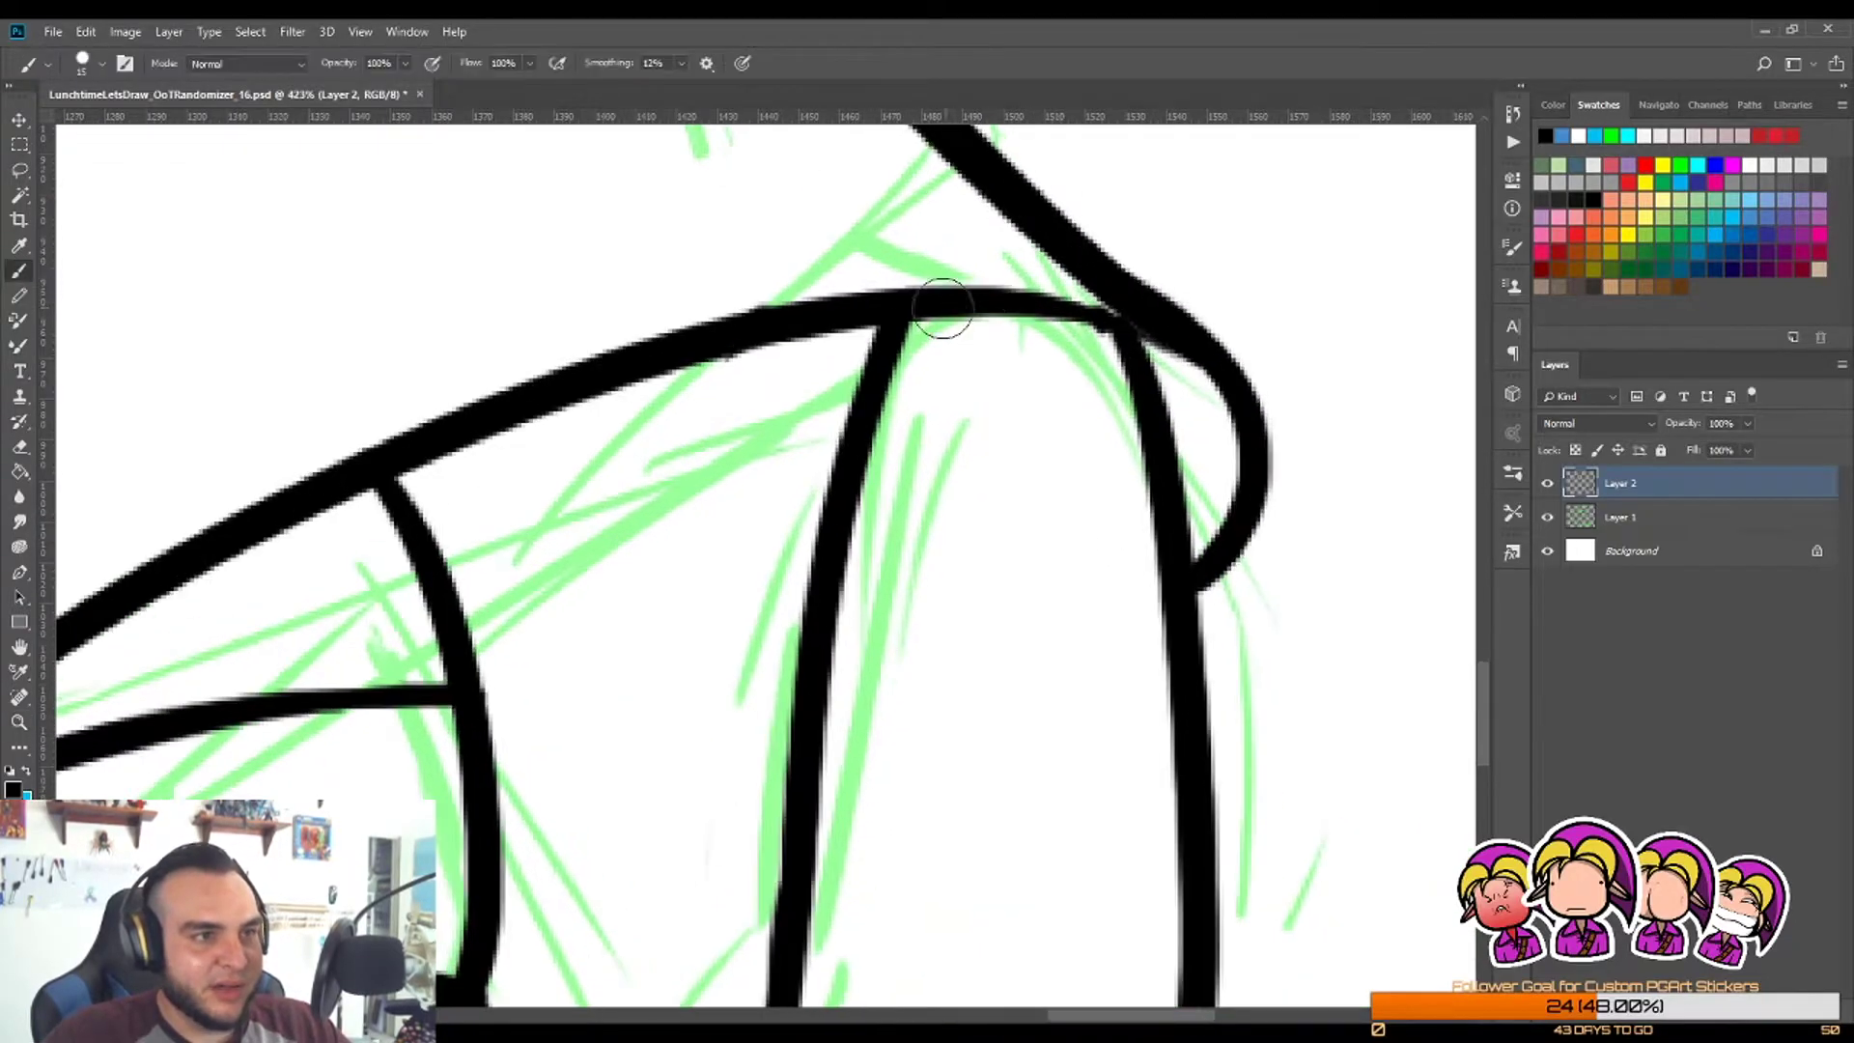
mouse_move(1070, 305)
left_mouse_down()
mouse_move(1108, 318)
mouse_move(1107, 426)
left_mouse_up()
key("z")
scroll(1180, 384, "down", 4)
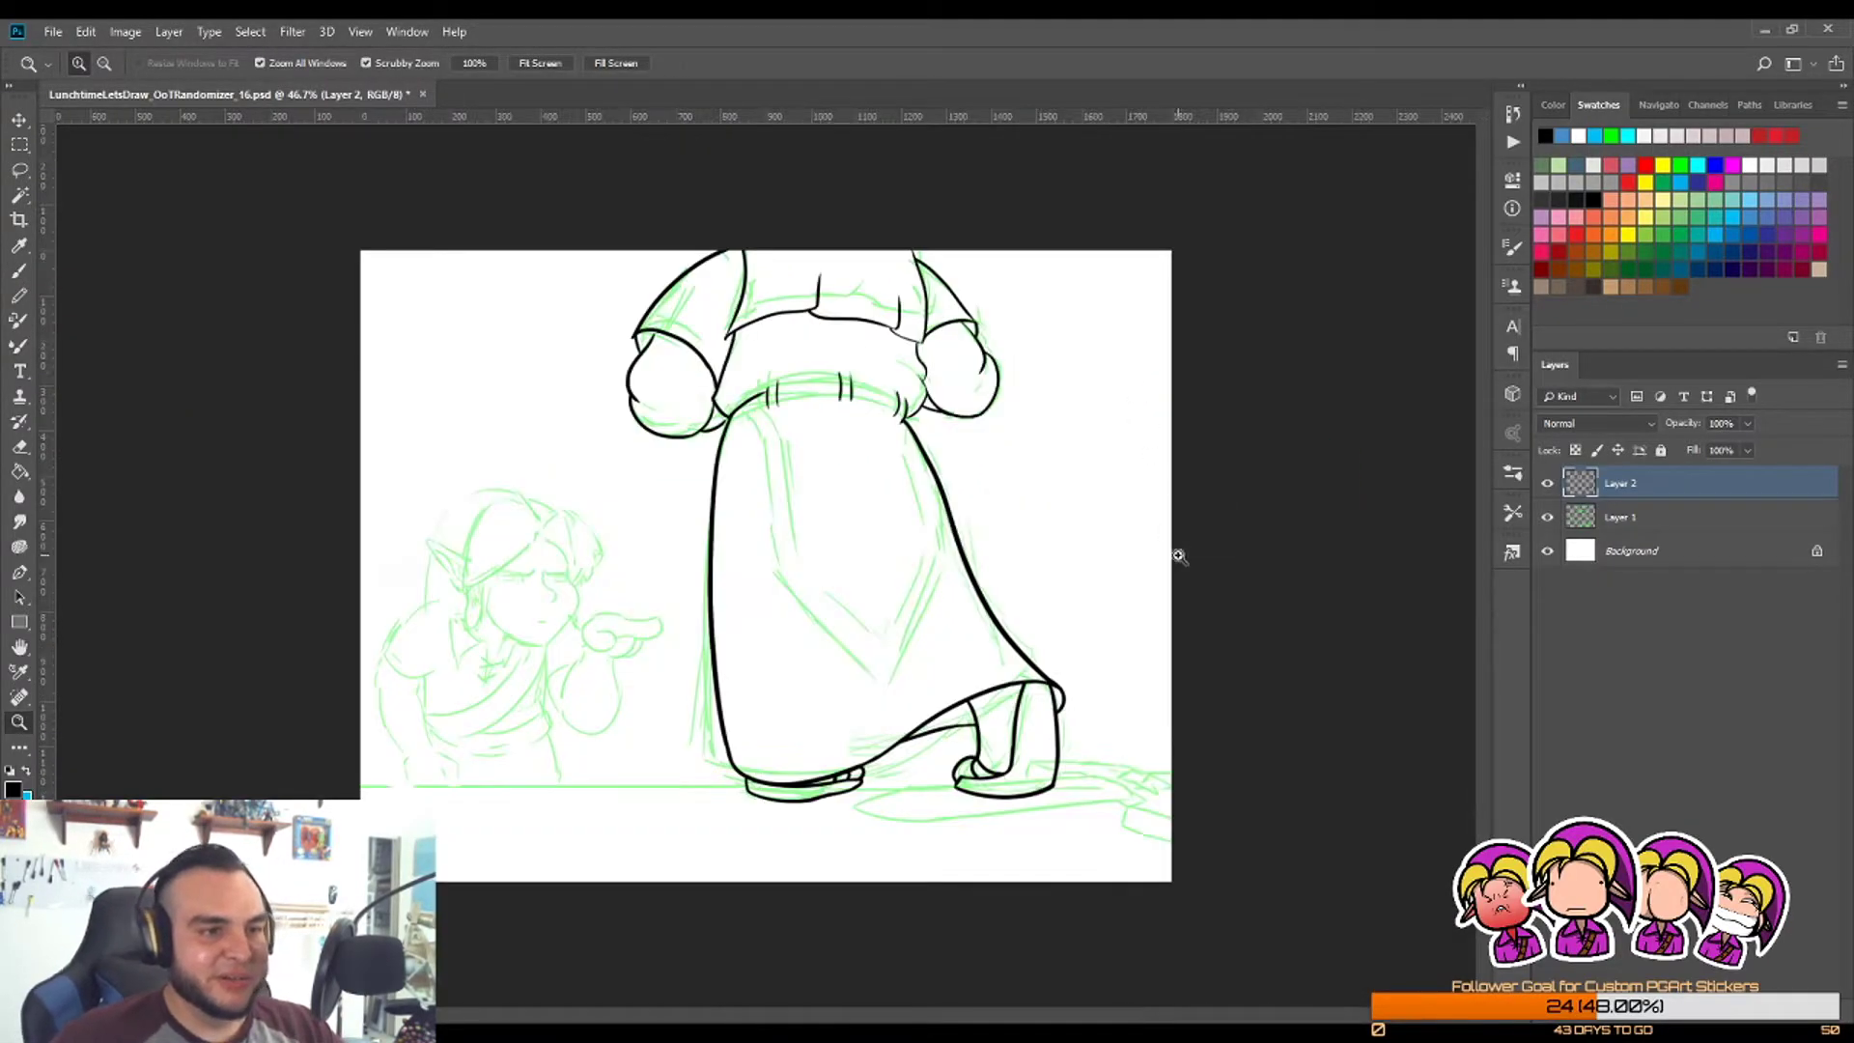
Step: Erase the lower end of the skirt's right edge and redraw it as an outward curve running into the rounded fold
scroll(1110, 695, "up", 8)
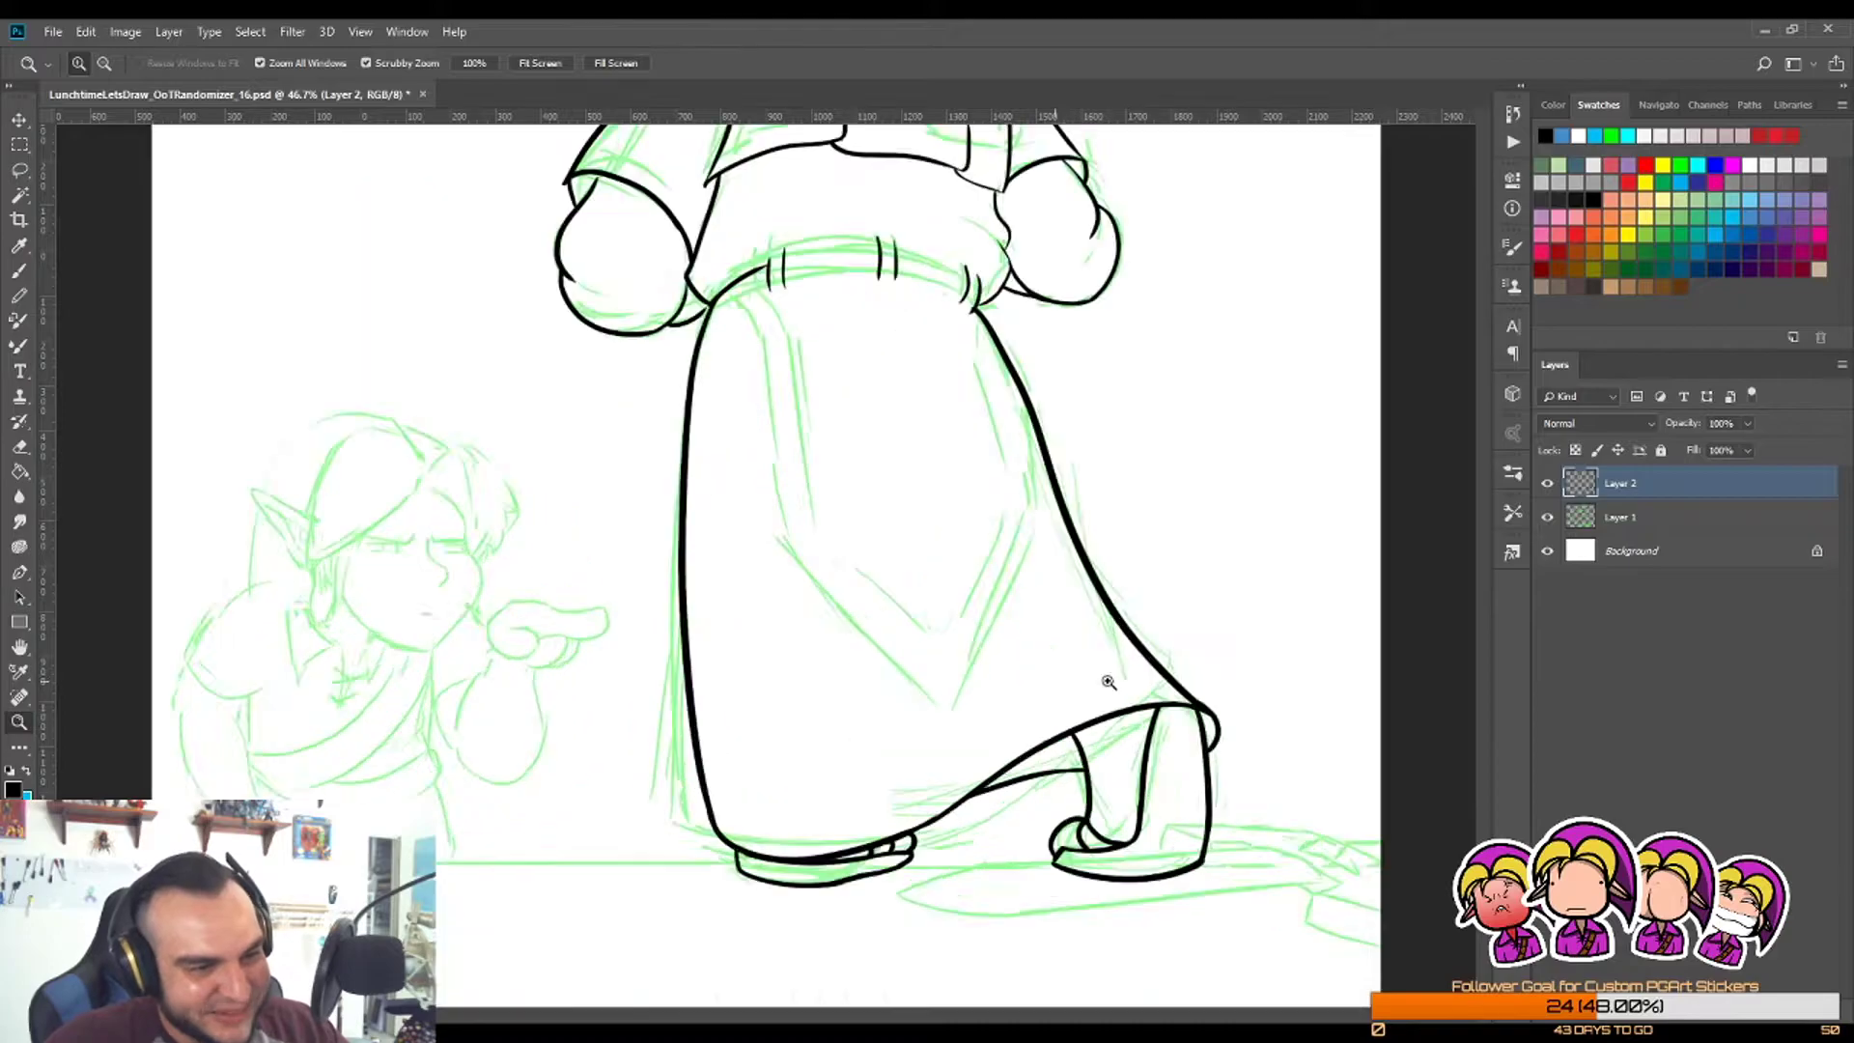
key("e")
left_click_drag(1213, 678, 1087, 647)
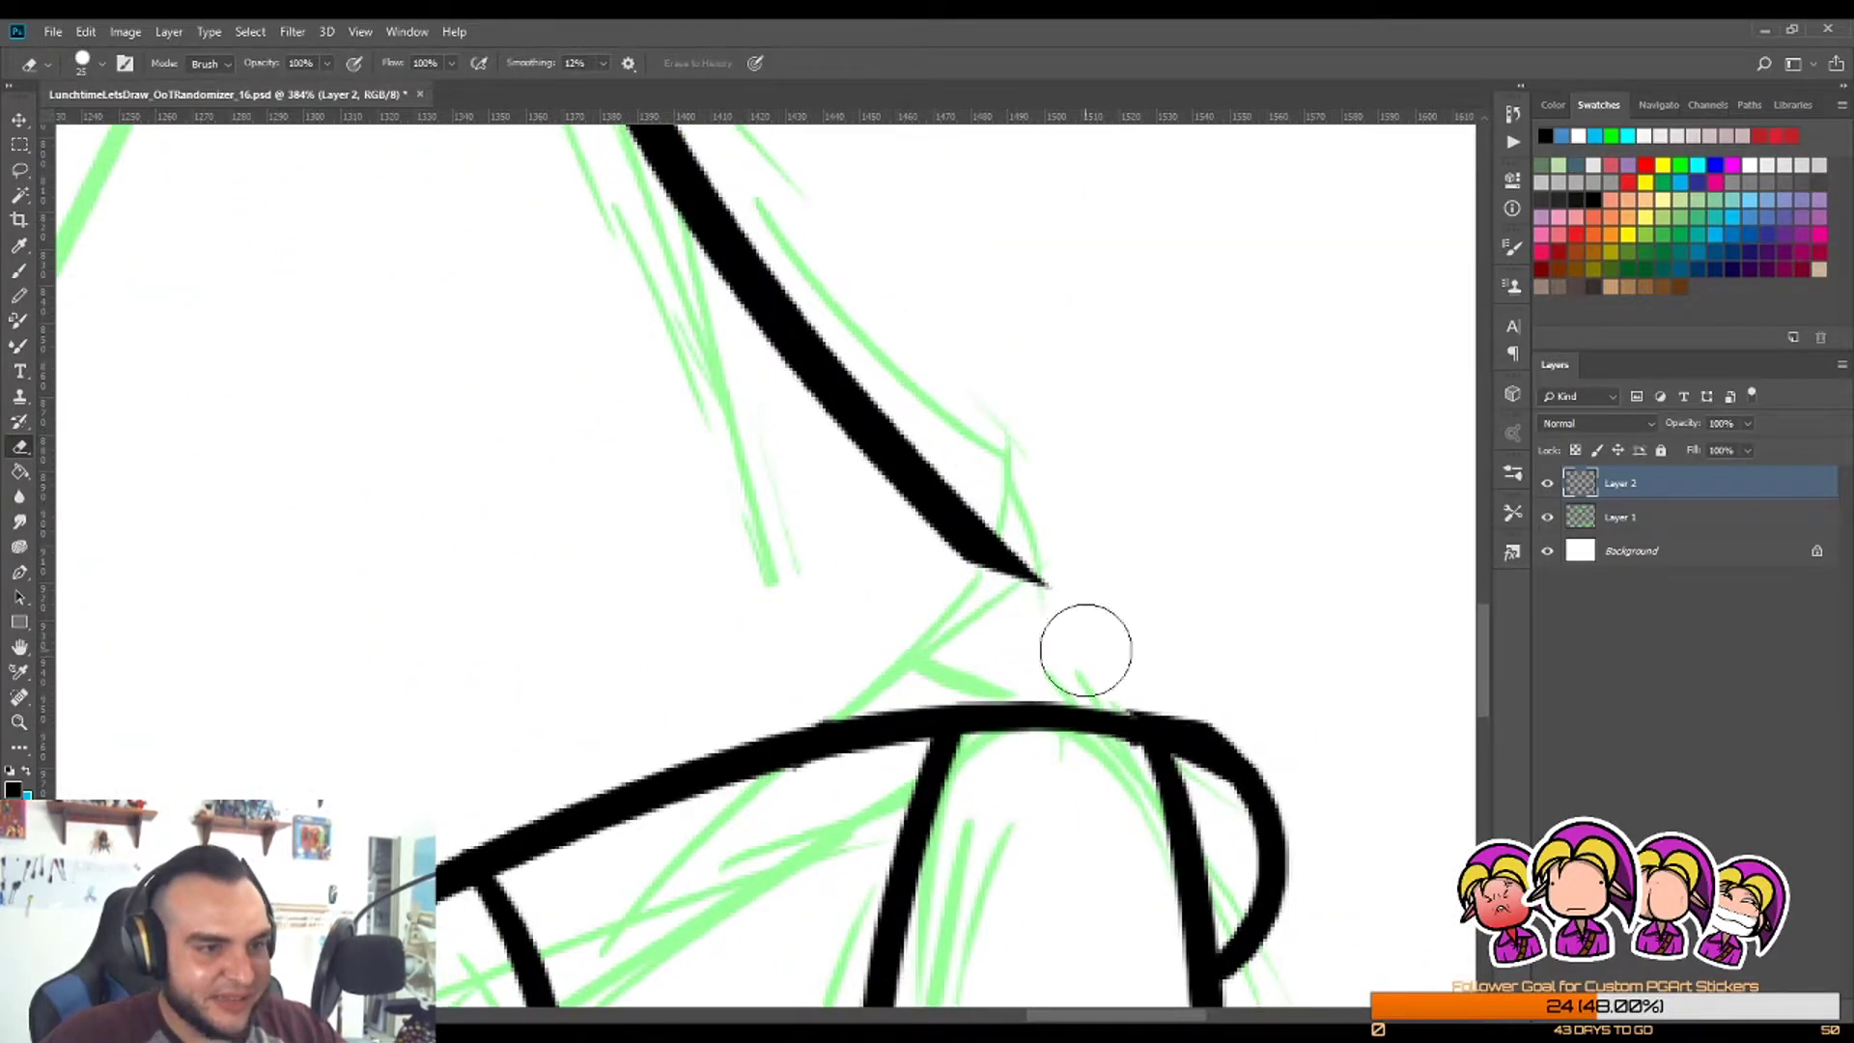
key("b")
mouse_move(881, 436)
left_mouse_down()
mouse_move(1106, 553)
mouse_move(1238, 751)
left_mouse_up()
key("z")
scroll(980, 840, "down", 5)
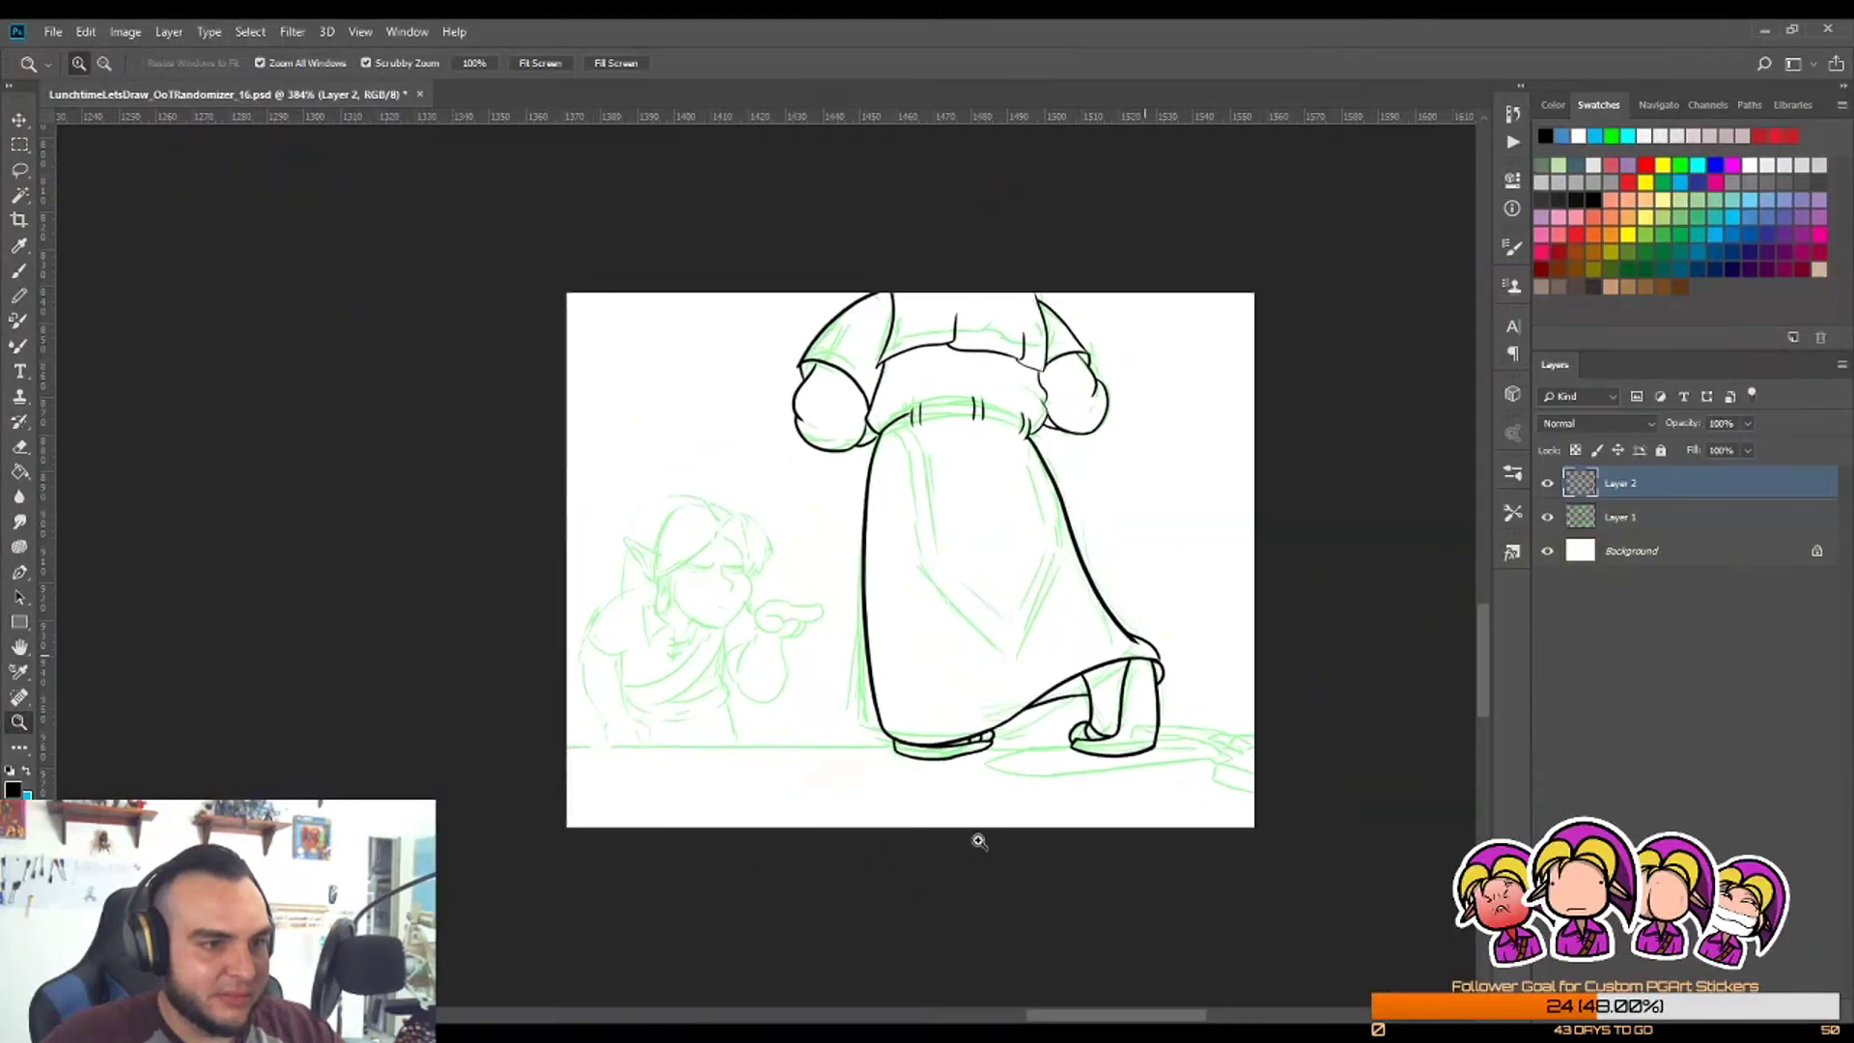
Step: Erase the leftover pointed tip of the old skirt edge beneath the new outward curve
scroll(1196, 686, "up", 8)
key("e")
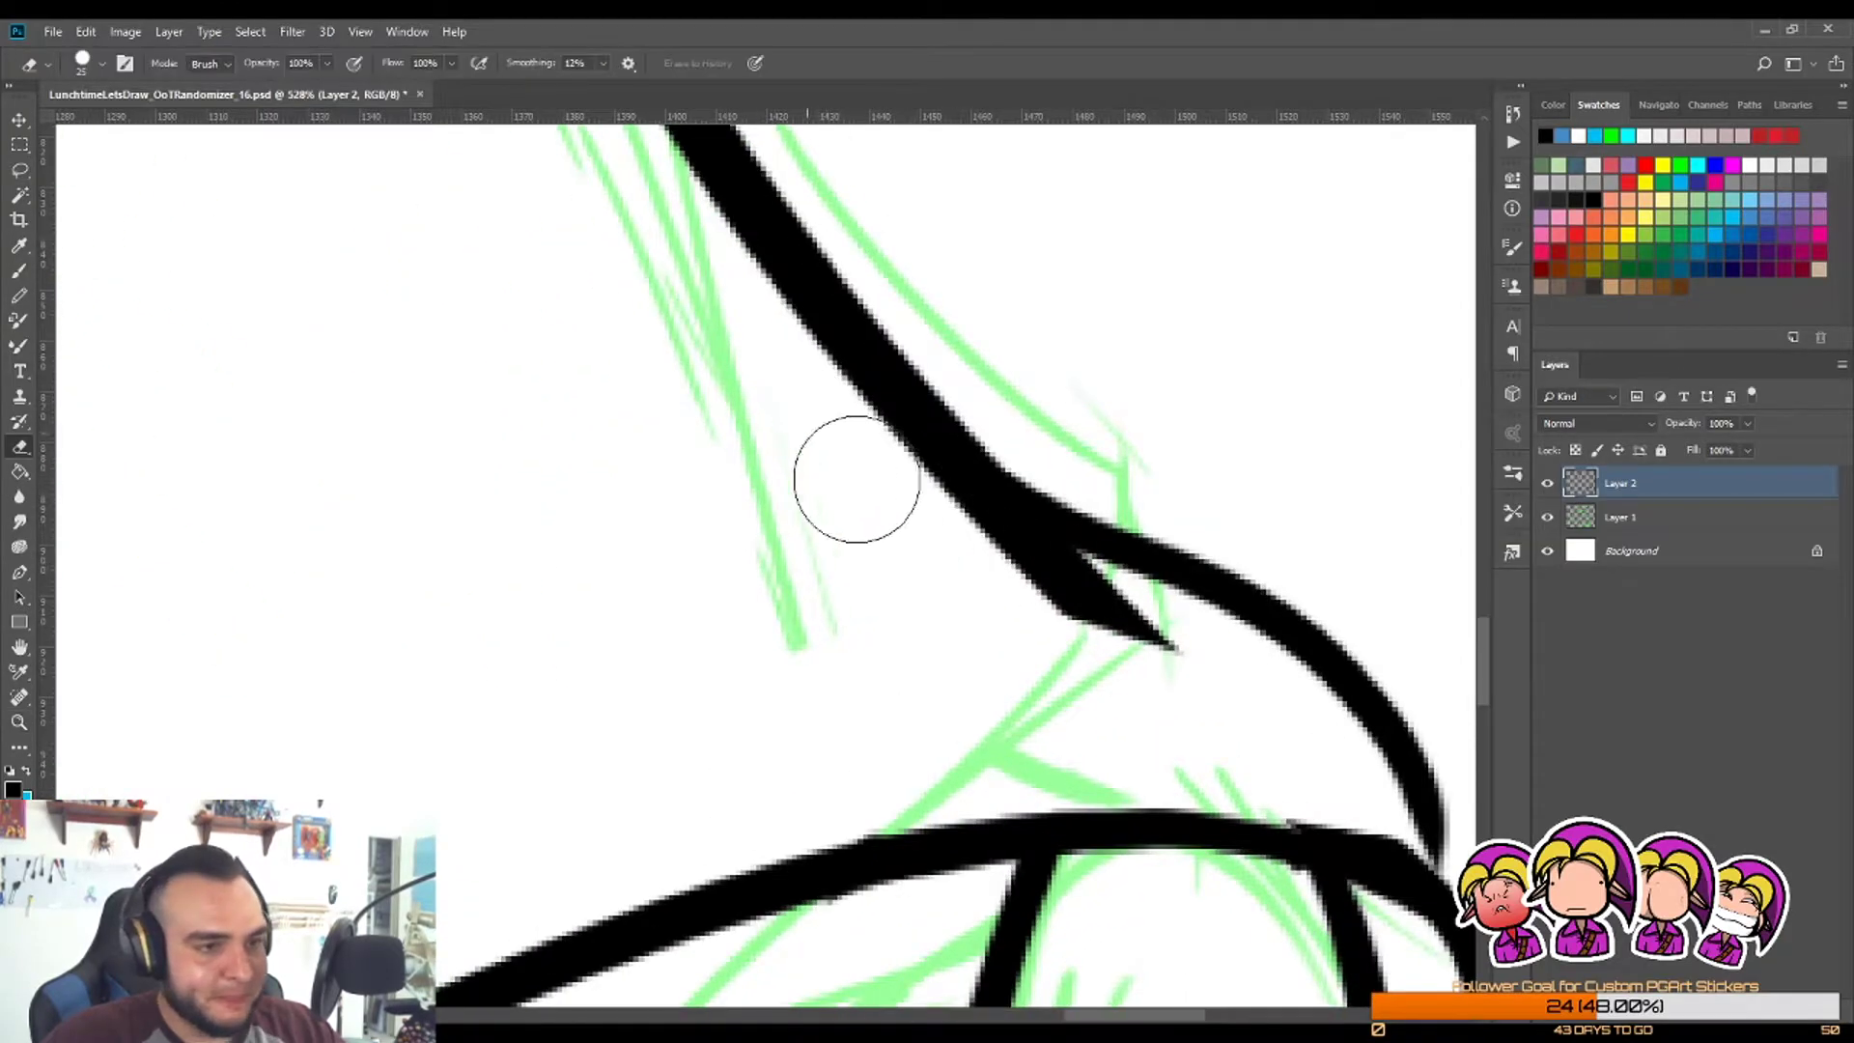
mouse_move(898, 526)
left_mouse_down()
mouse_move(1193, 659)
mouse_move(1182, 647)
left_mouse_up()
key("b")
mouse_move(932, 436)
left_mouse_down()
mouse_move(1260, 610)
mouse_move(1013, 499)
mouse_move(900, 413)
mouse_move(988, 498)
mouse_move(1295, 606)
mouse_move(905, 420)
mouse_move(1057, 530)
mouse_move(1280, 611)
left_mouse_up()
key("ctrl+z")
key("ctrl+z")
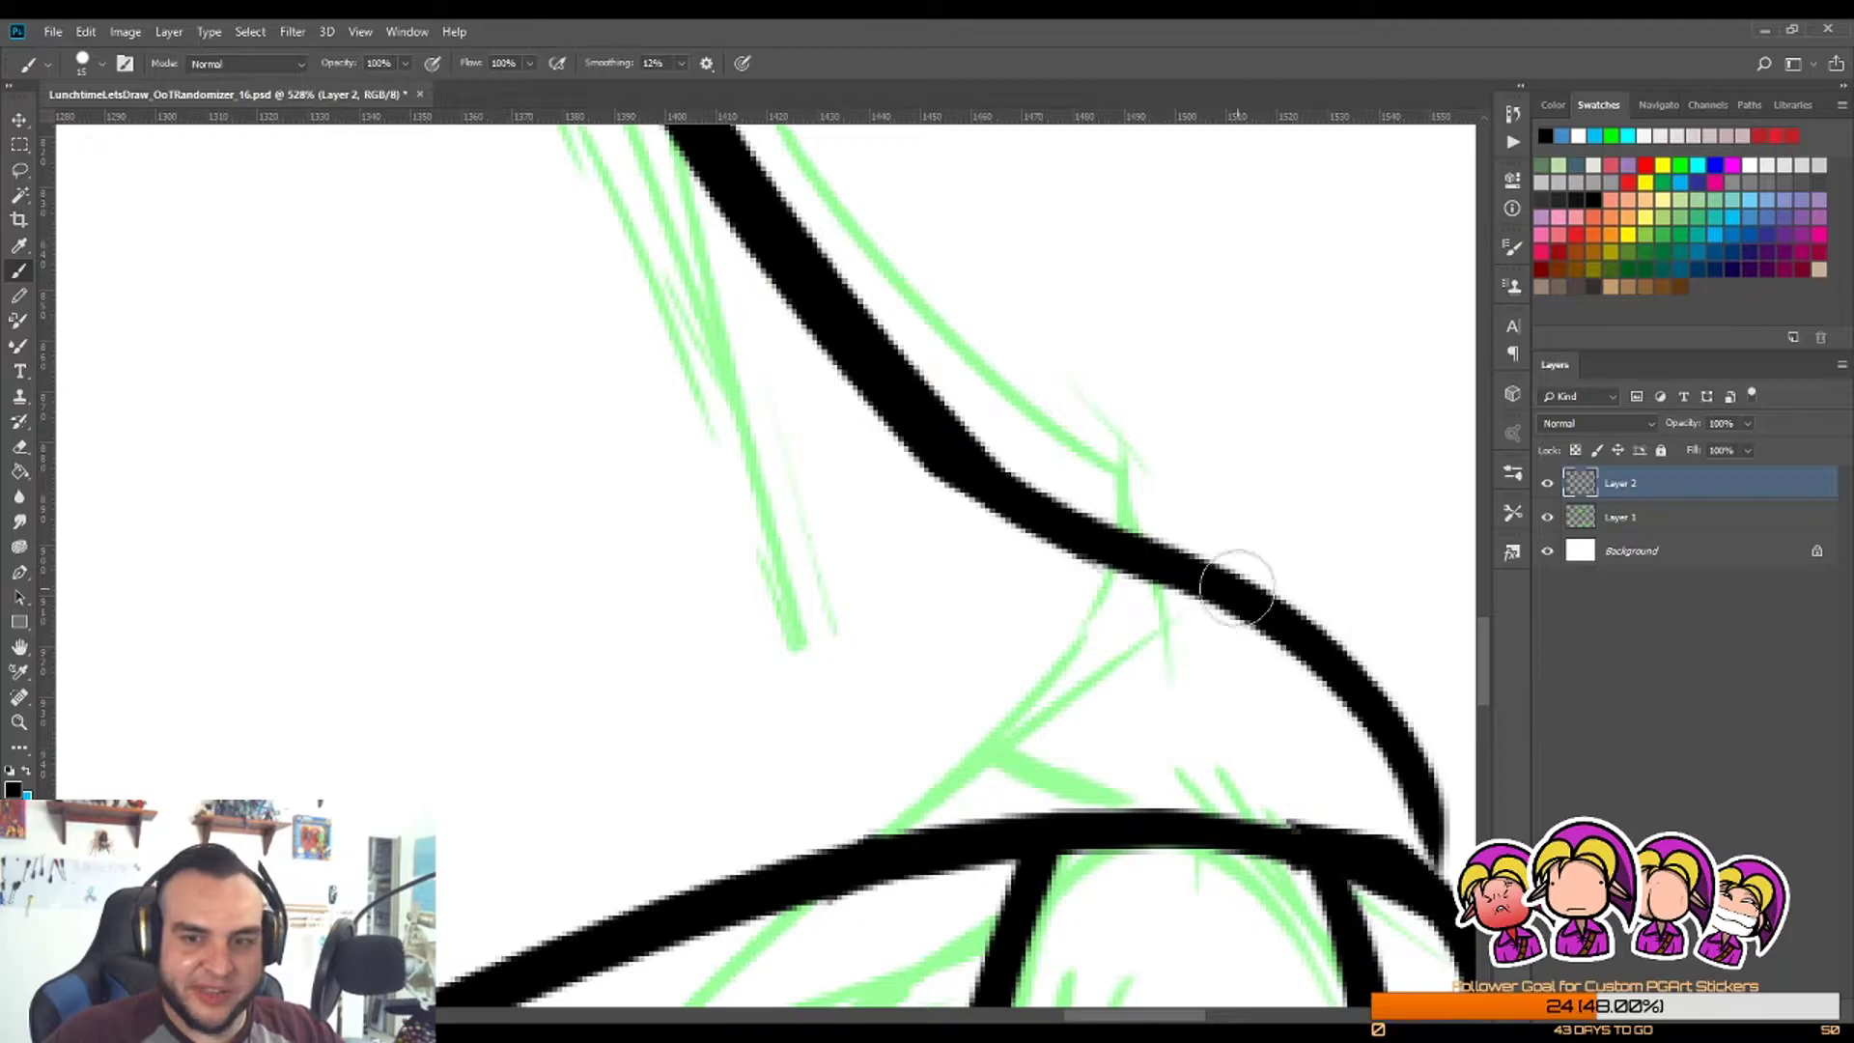
Step: Trim the underside of the bend in the skirt's right edge and thicken the curve down to the rounded fold
key("z")
left_click_drag(1140, 529, 1072, 529)
left_click_drag(1168, 579, 1241, 579)
key("e")
left_click_drag(750, 301, 1206, 559)
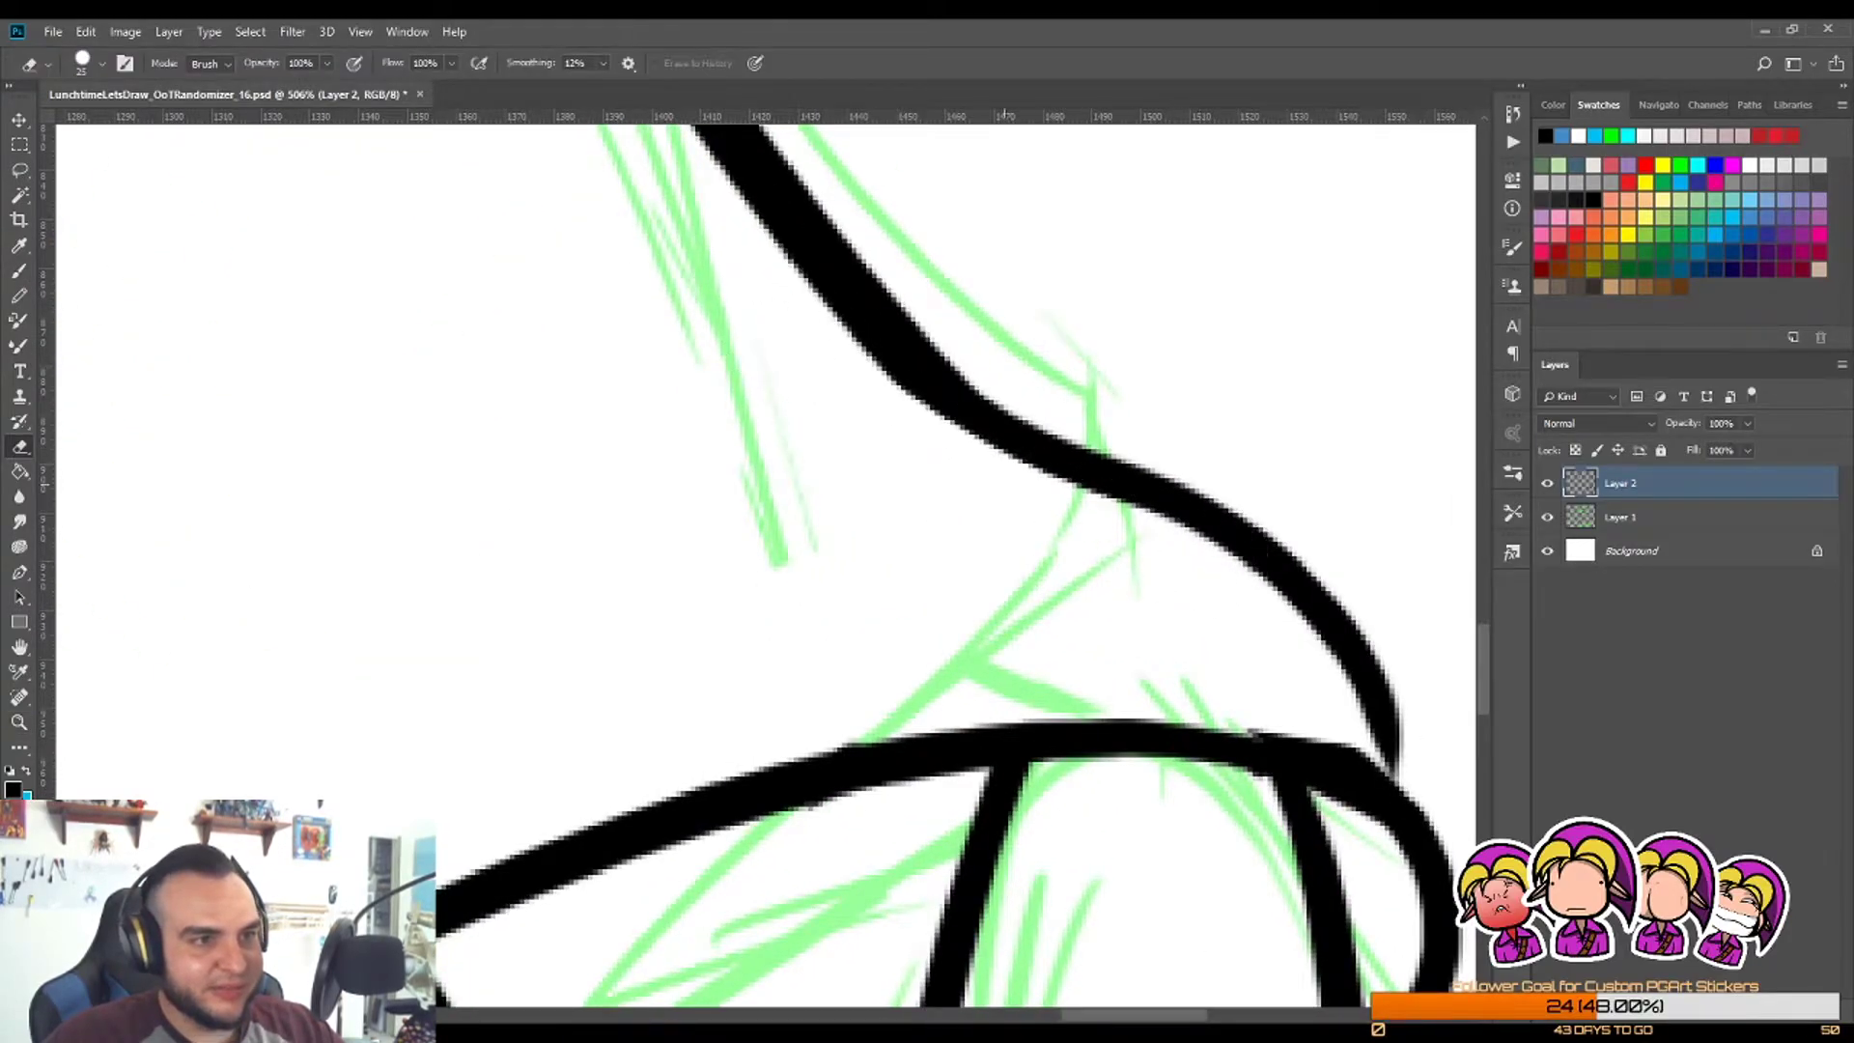
key("b")
mouse_move(910, 364)
left_mouse_down()
mouse_move(1326, 604)
mouse_move(1412, 753)
left_mouse_up()
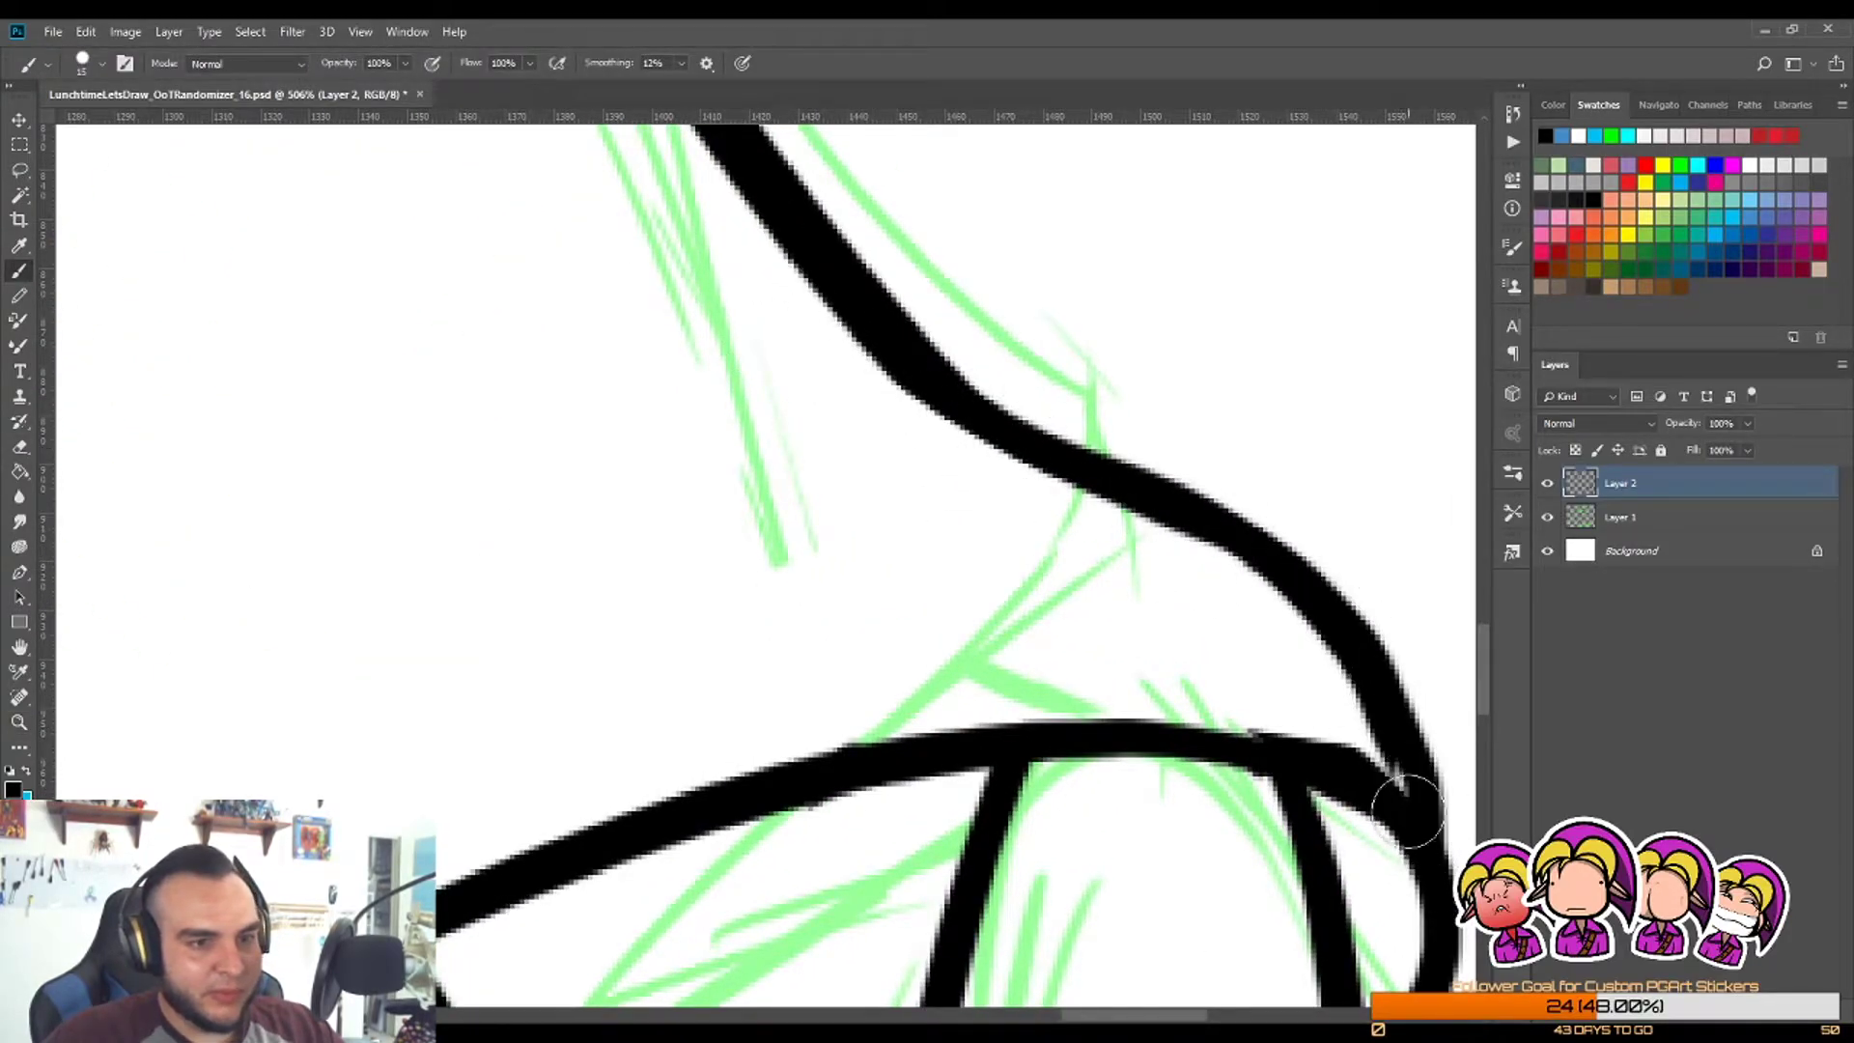
Step: Clean up the narrow corner where the thickened skirt edge meets the hem line with the eraser
key("e")
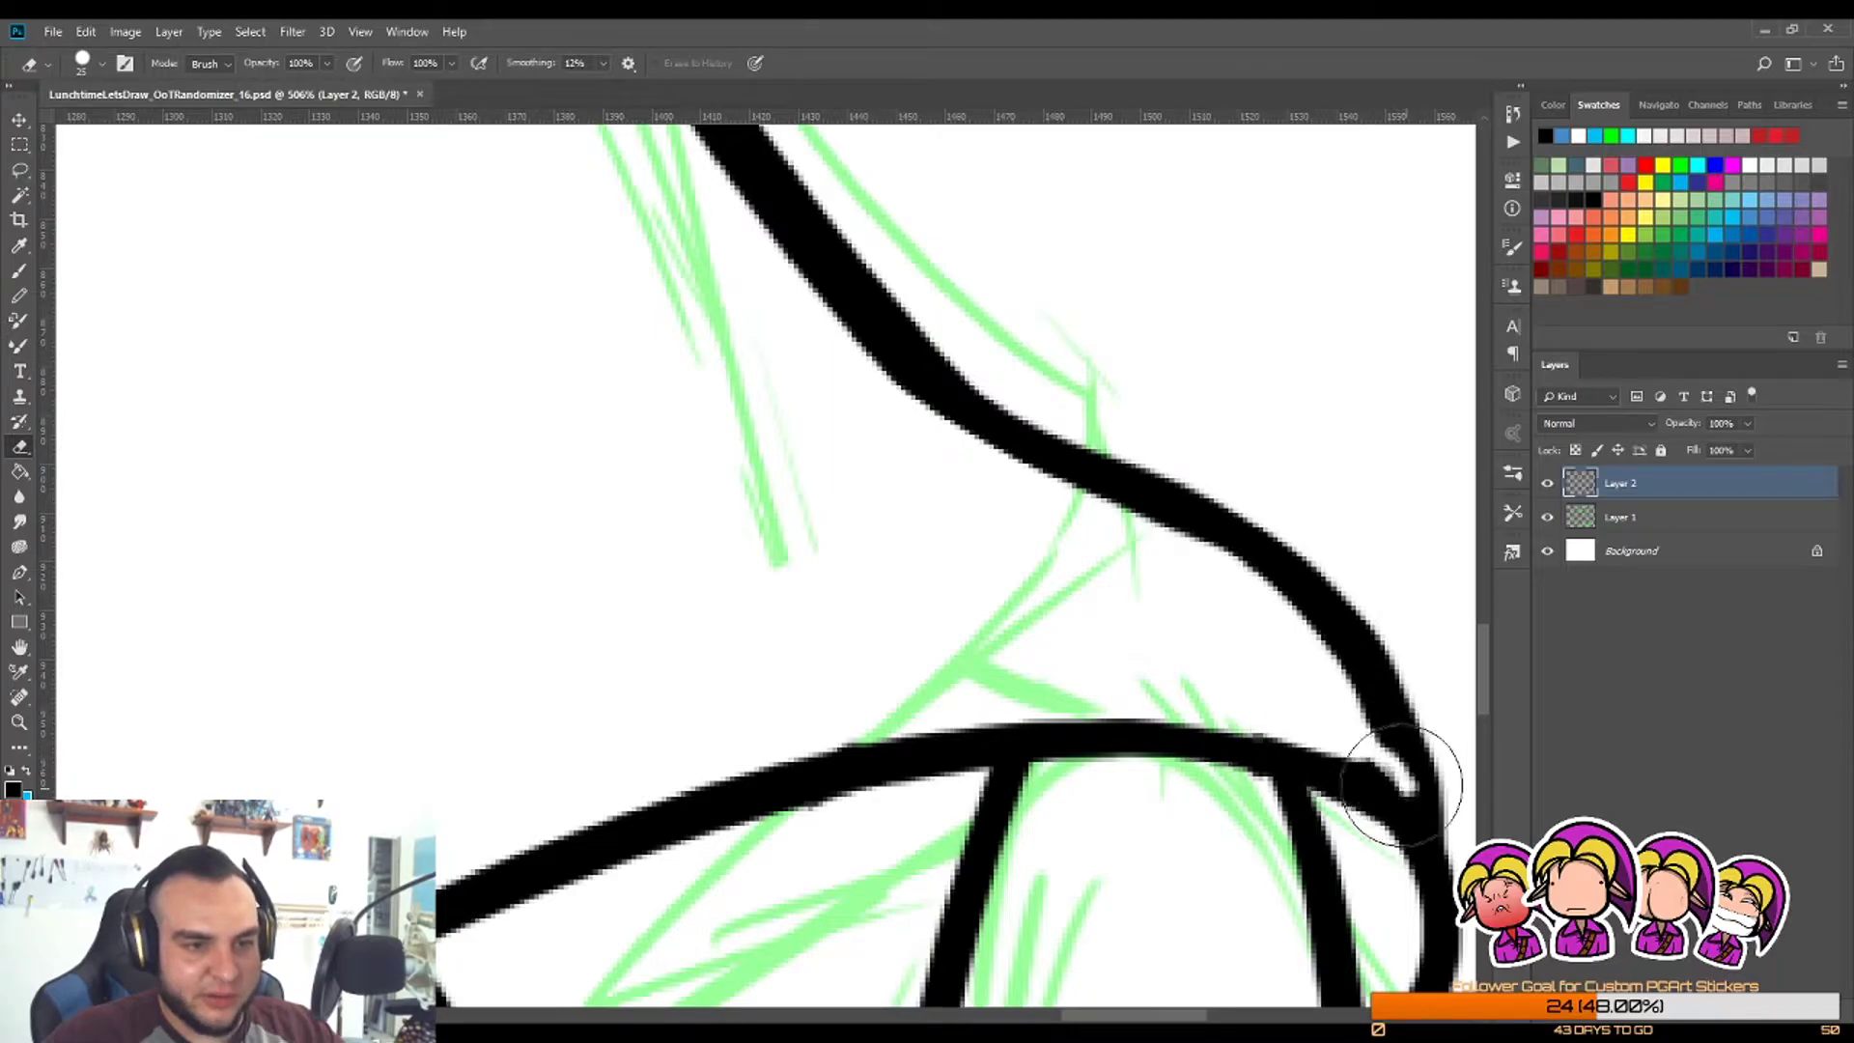
key("z")
left_click_drag(1226, 663, 1457, 770)
key("e")
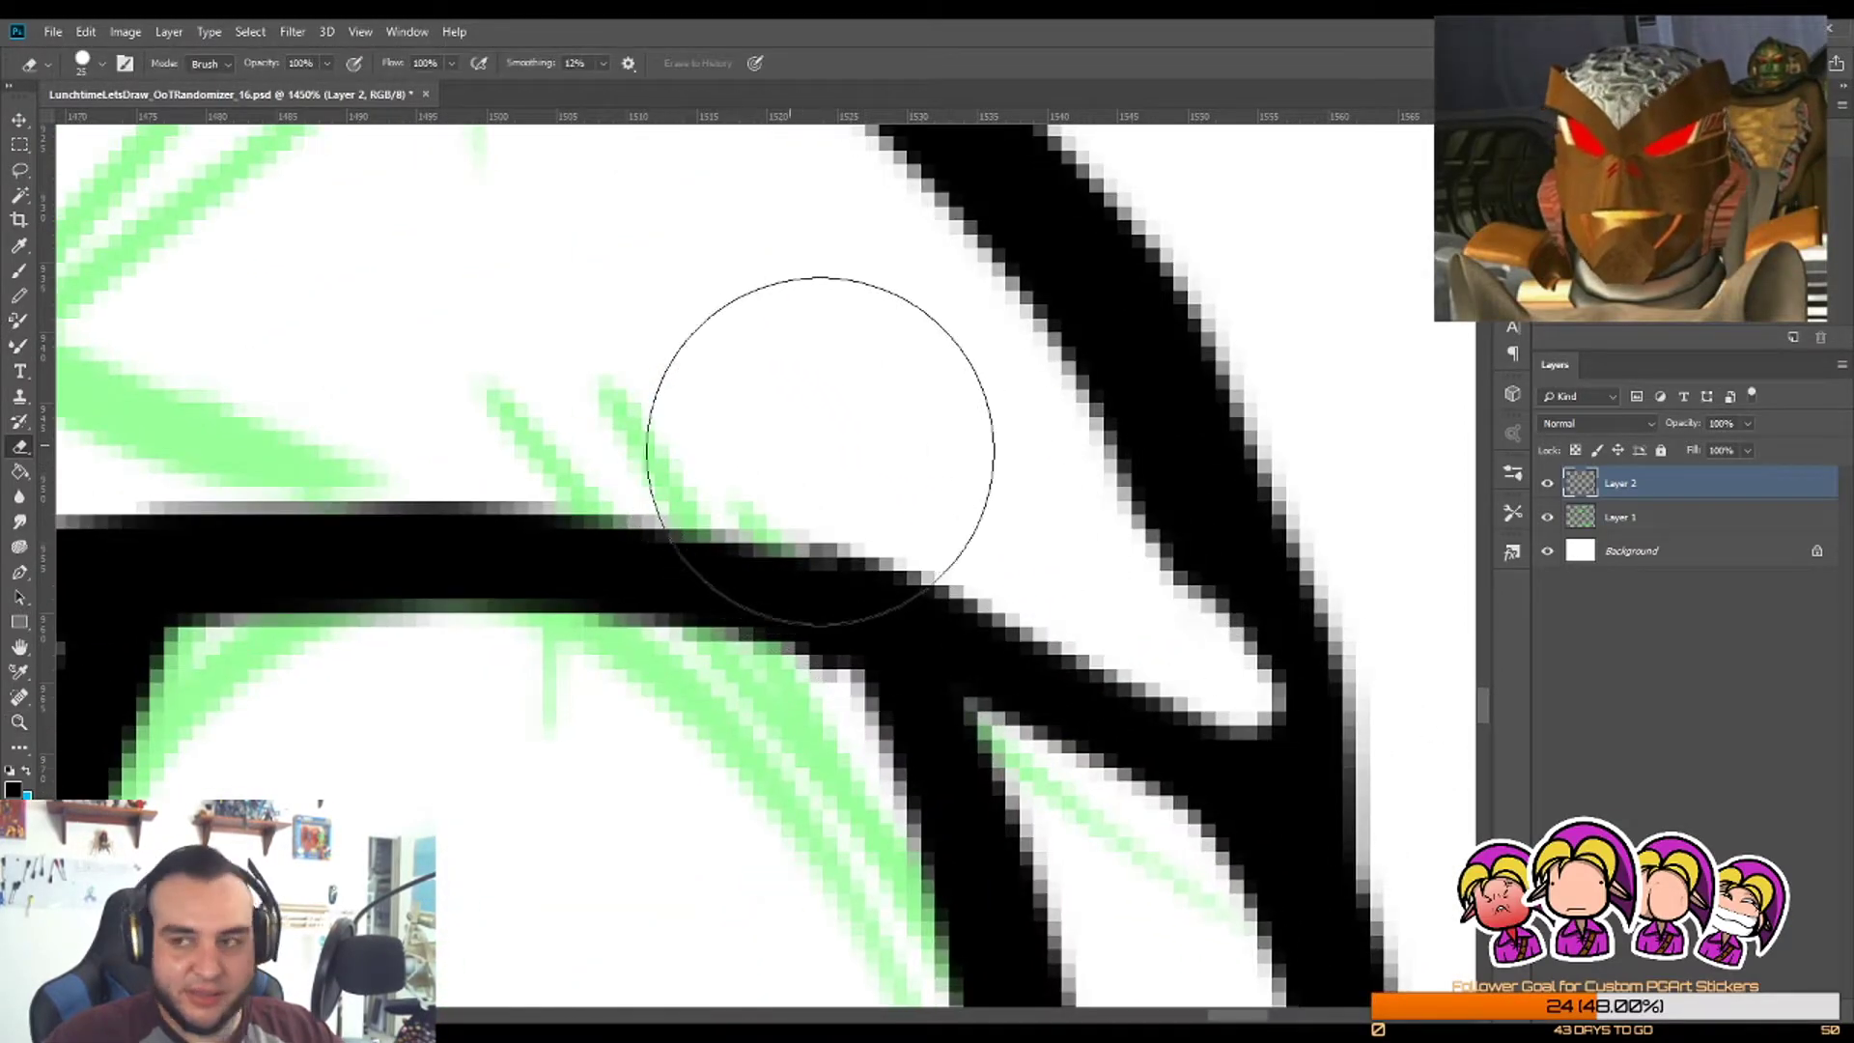
Step: Try to fill the narrow gap between the skirt edge and the hem line with a thick stroke
key("z")
left_click_drag(859, 451, 845, 451)
left_click_drag(936, 531, 944, 530)
key("b")
left_click_drag(1107, 395, 1250, 836)
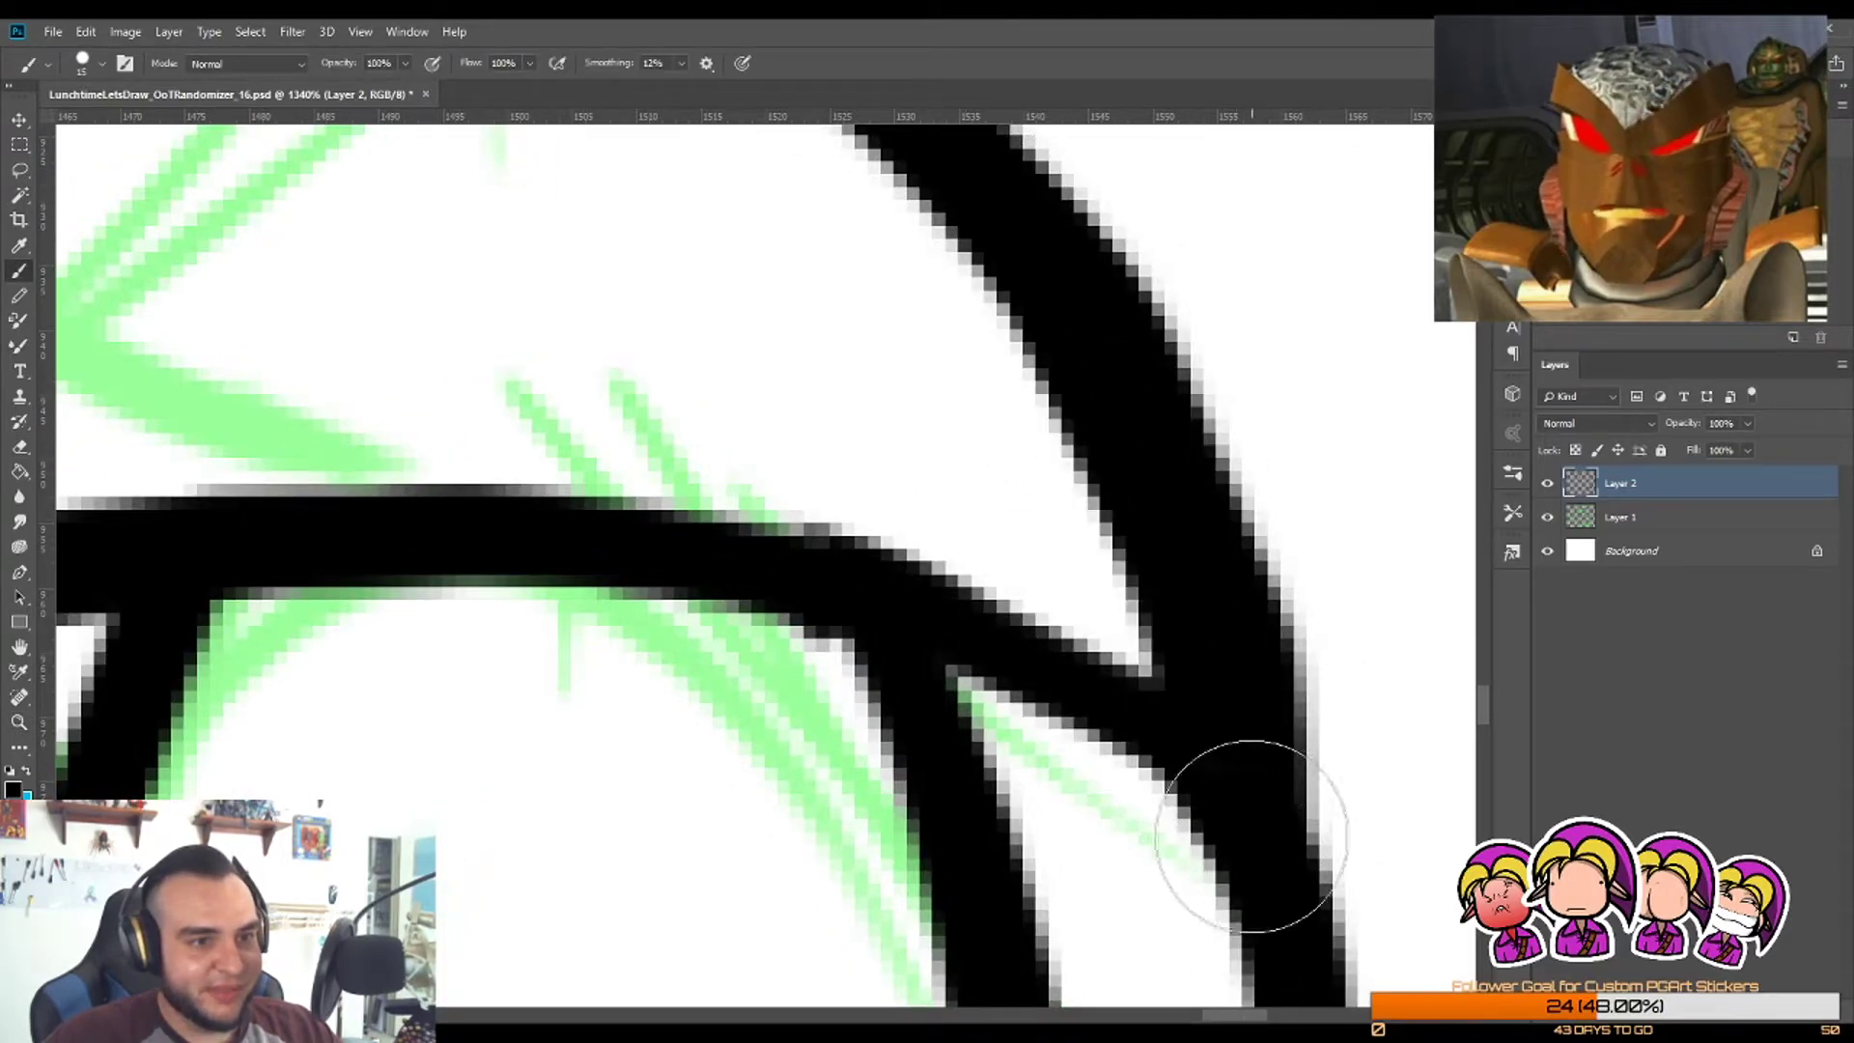
key("z")
left_click_drag(1124, 526, 1014, 670)
left_click_drag(1122, 500, 1156, 496)
key("ctrl+z")
Step: Redraw over the skirt's right curve from below the bend into the rounded fold, closing the narrow gap at the hem
key("b")
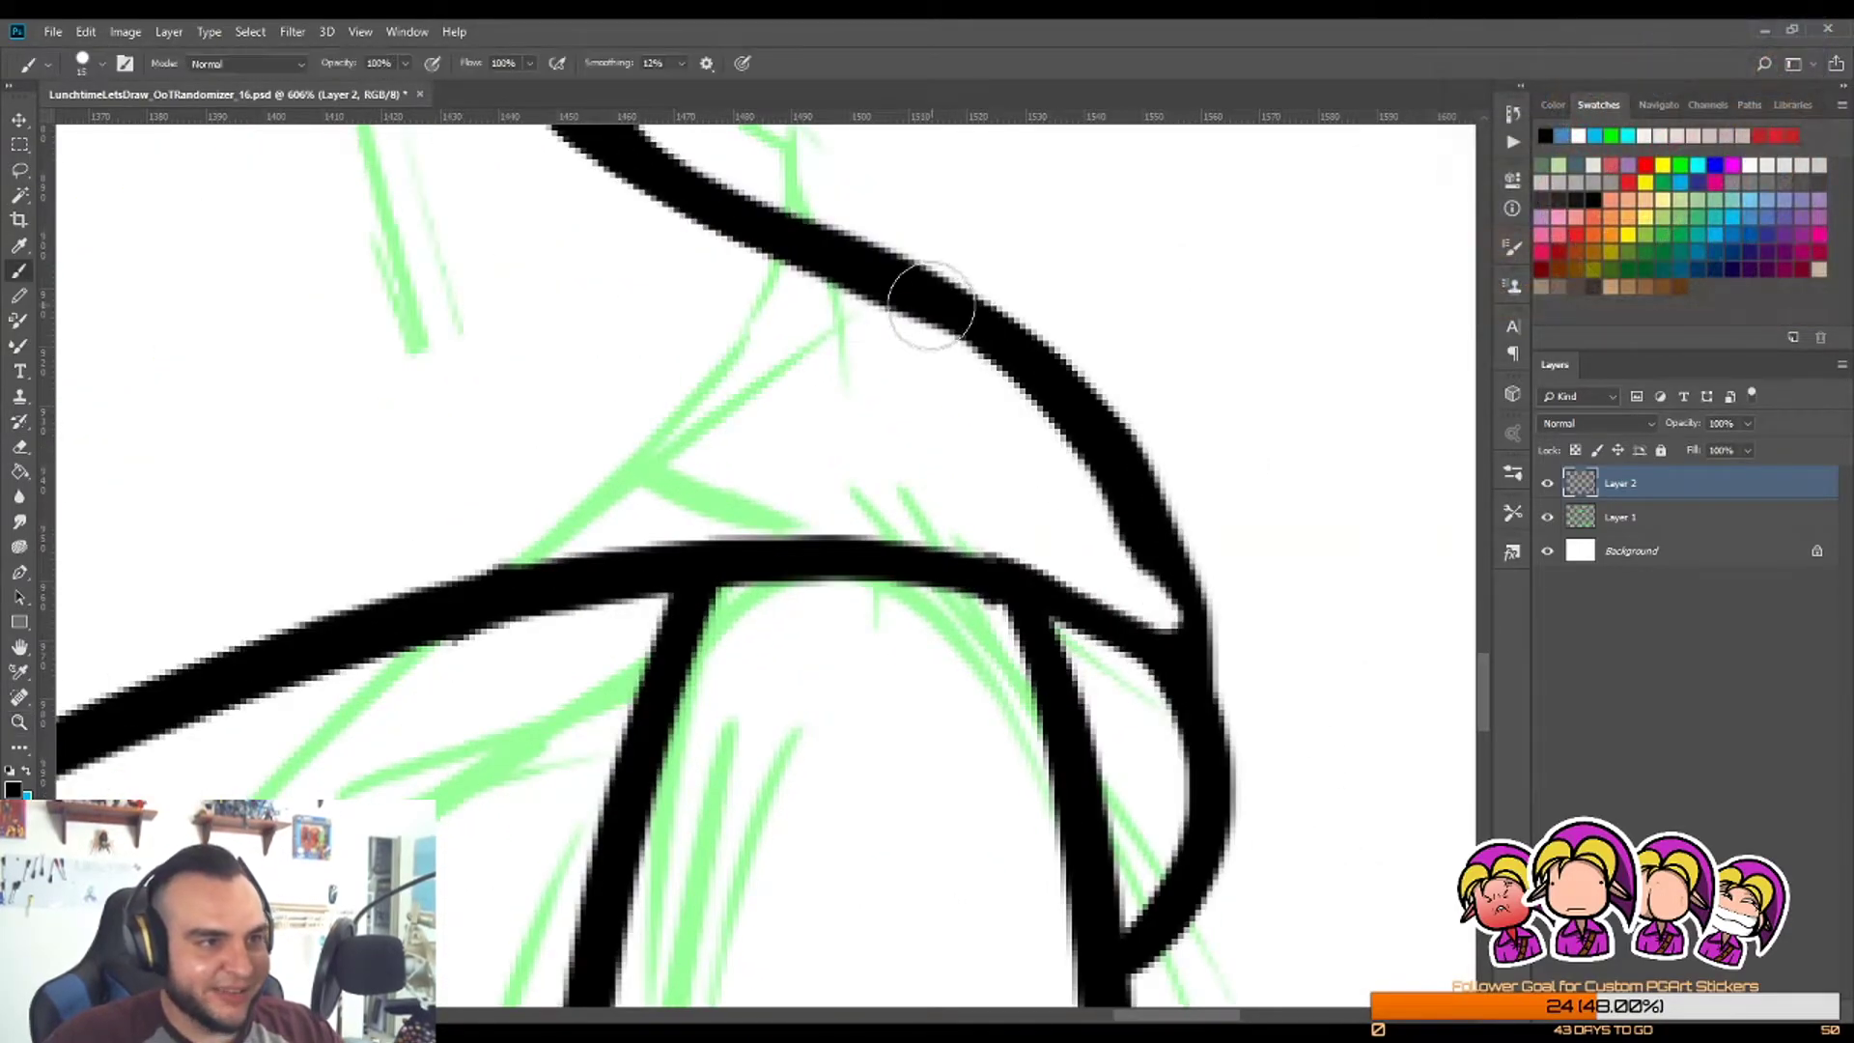
mouse_move(911, 296)
left_mouse_down()
mouse_move(1184, 628)
mouse_move(1221, 854)
left_mouse_up()
key("z")
scroll(1018, 513, "down", 3)
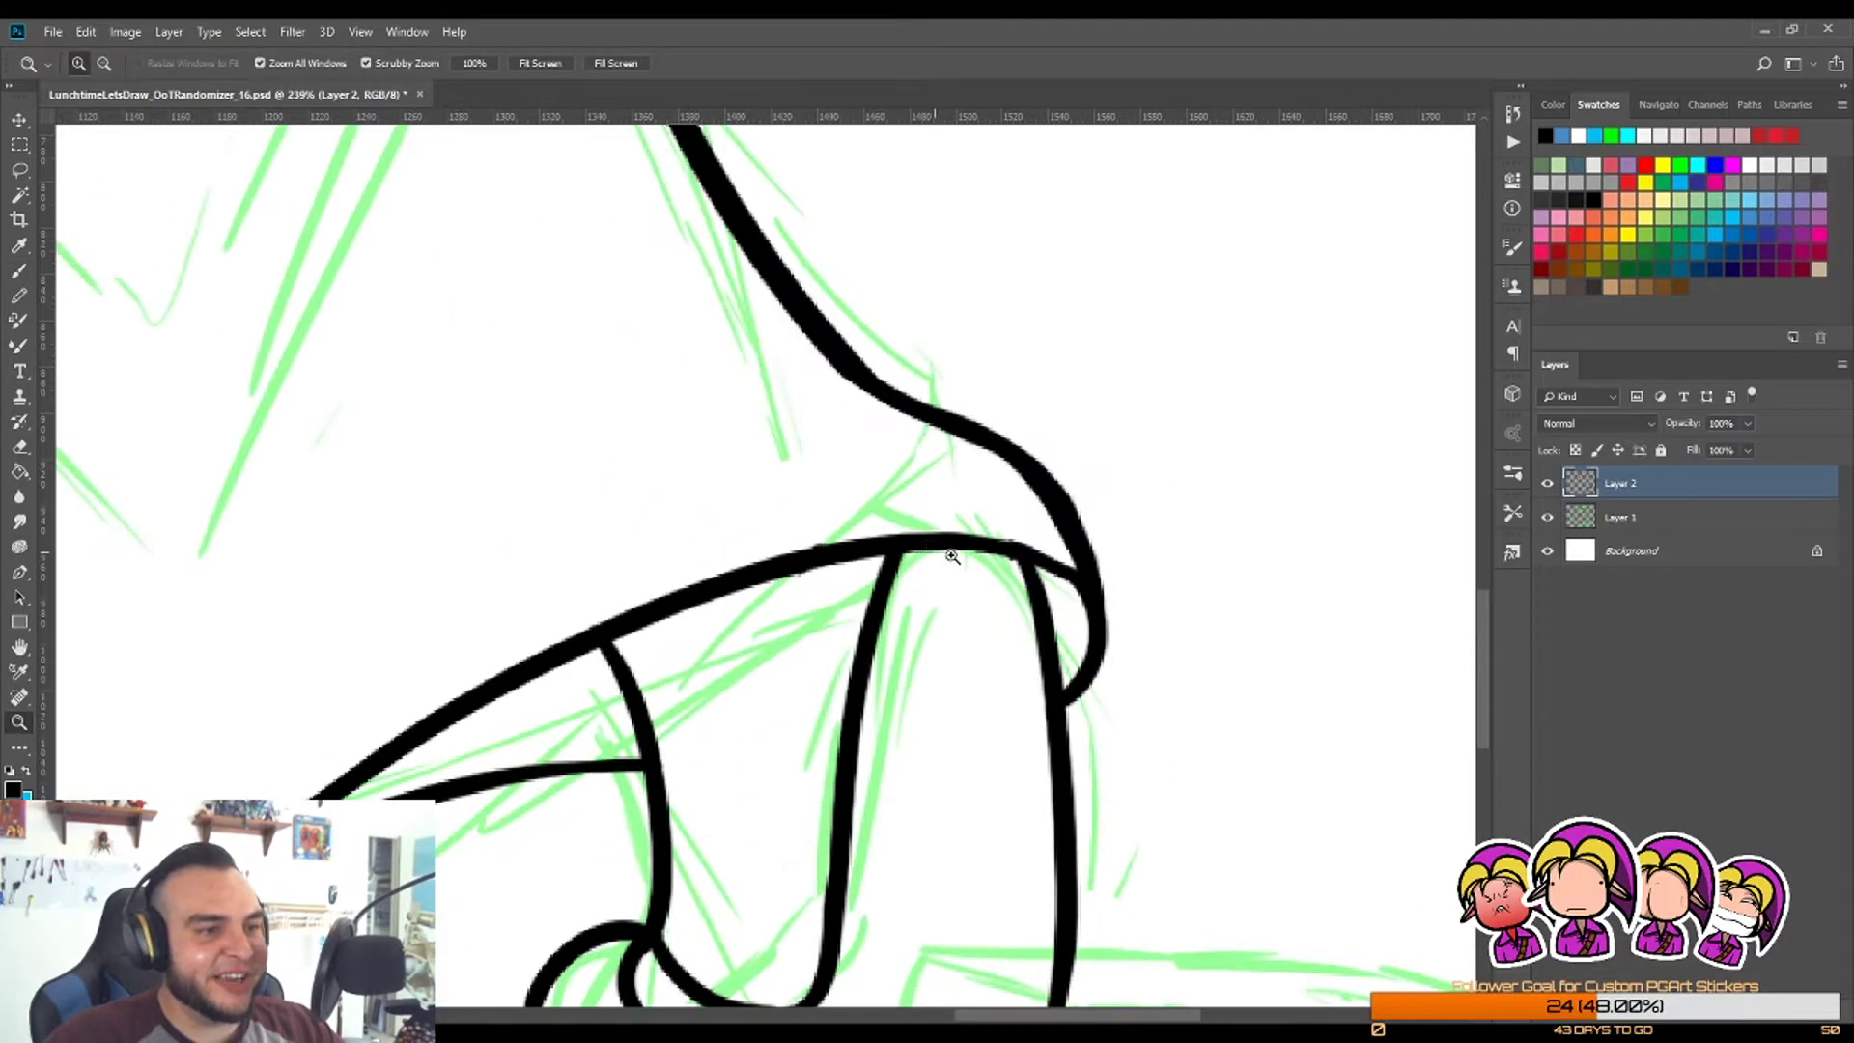
key("b")
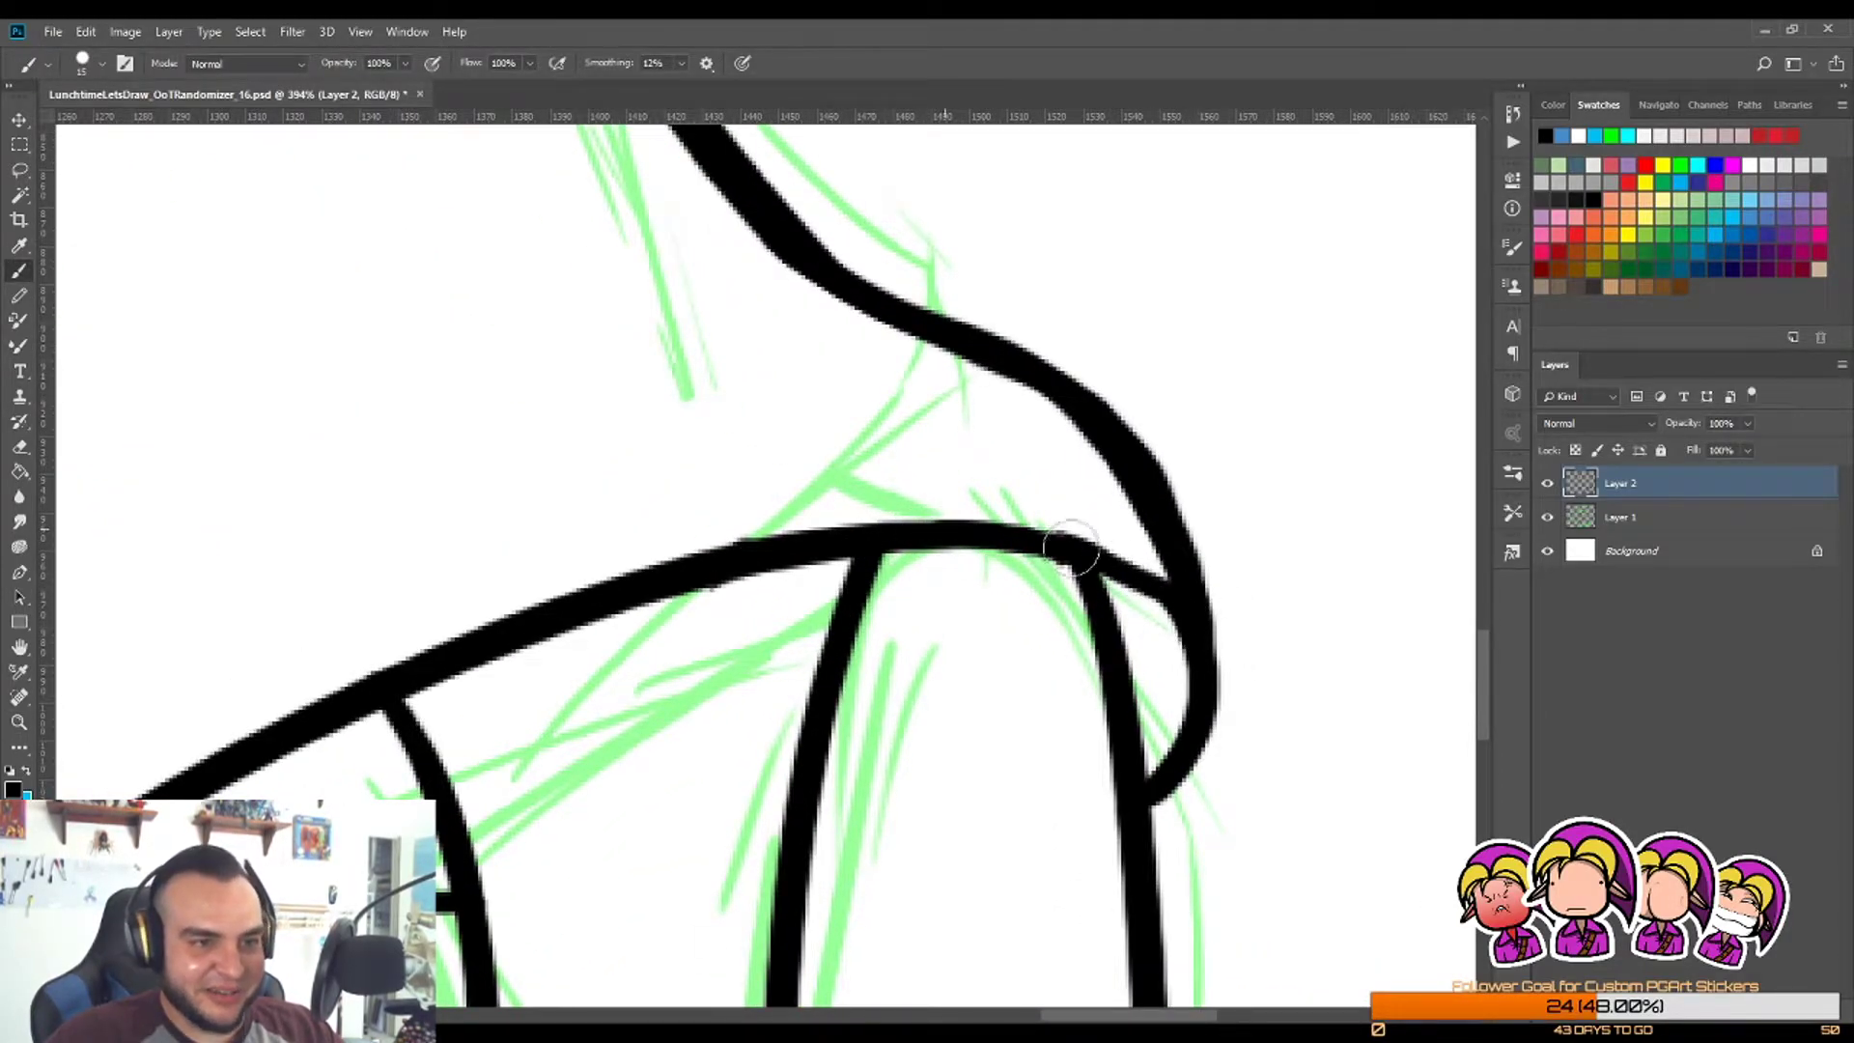
key("z")
scroll(992, 564, "down", 5)
scroll(1109, 520, "up", 5)
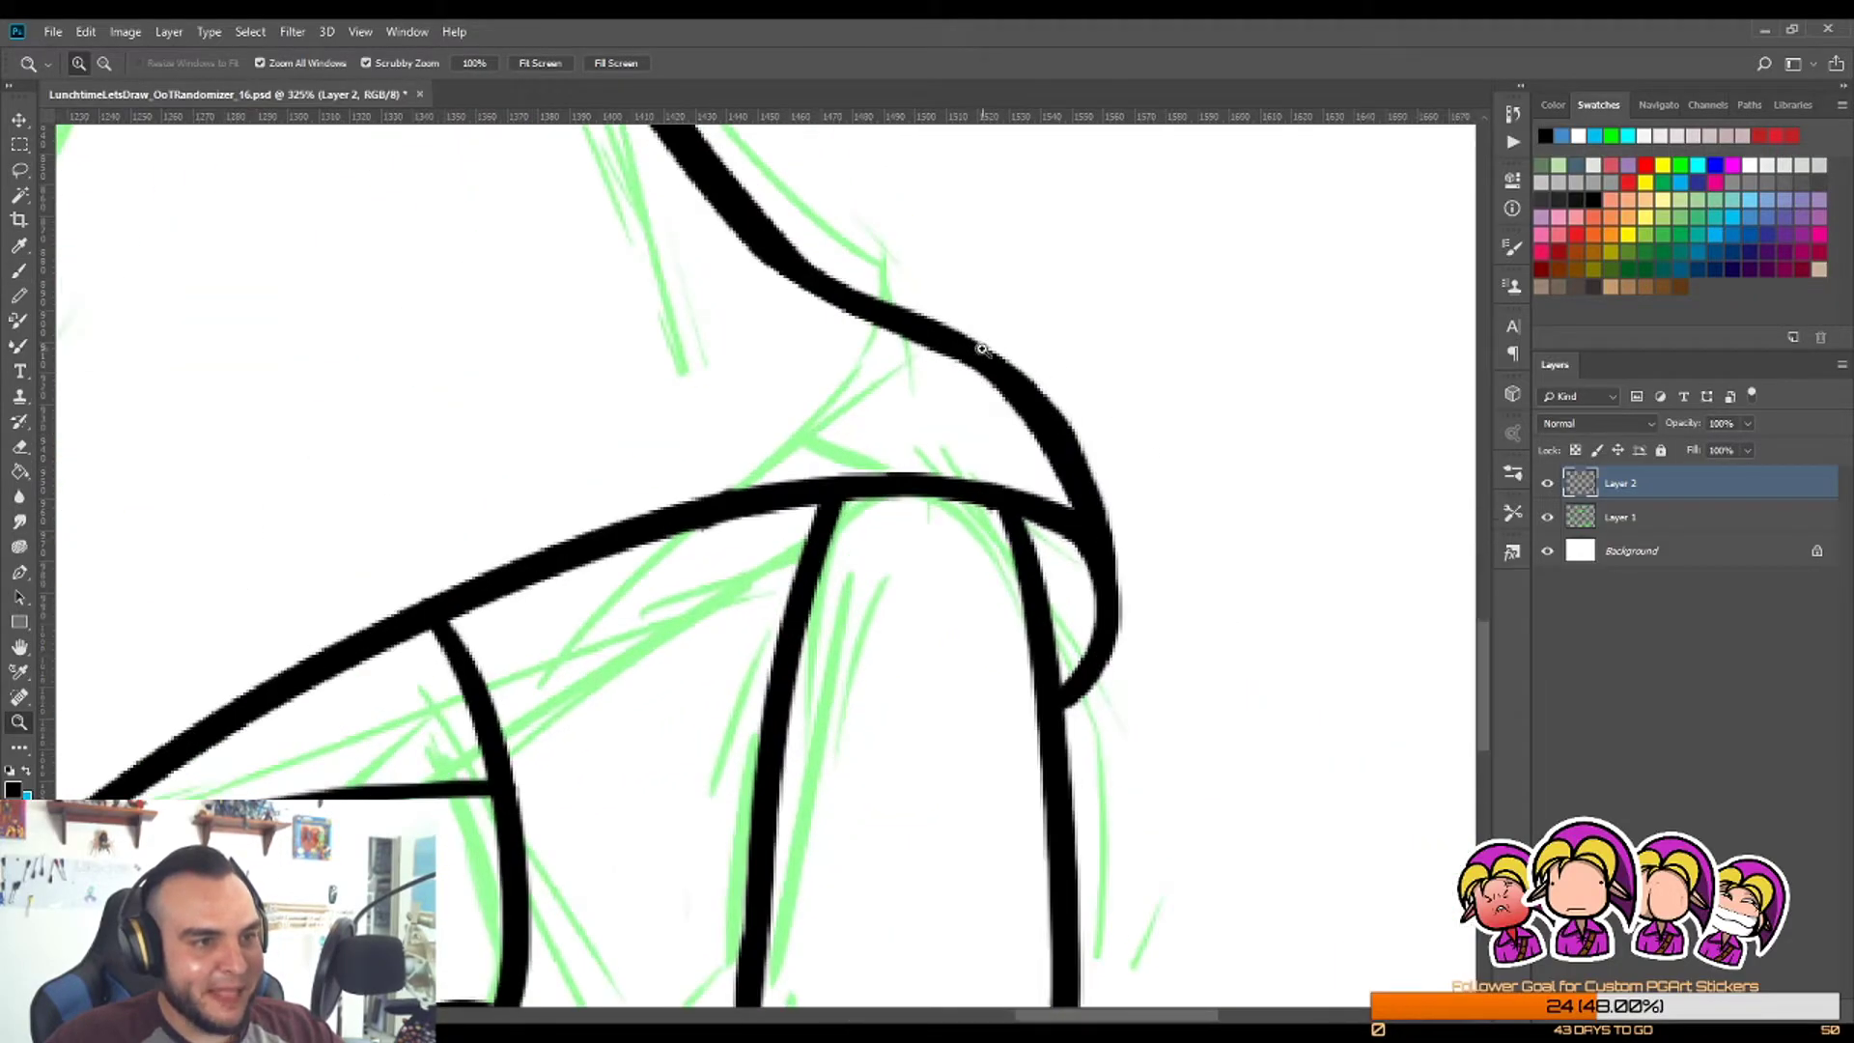
key("e")
key("z")
scroll(1111, 502, "down", 5)
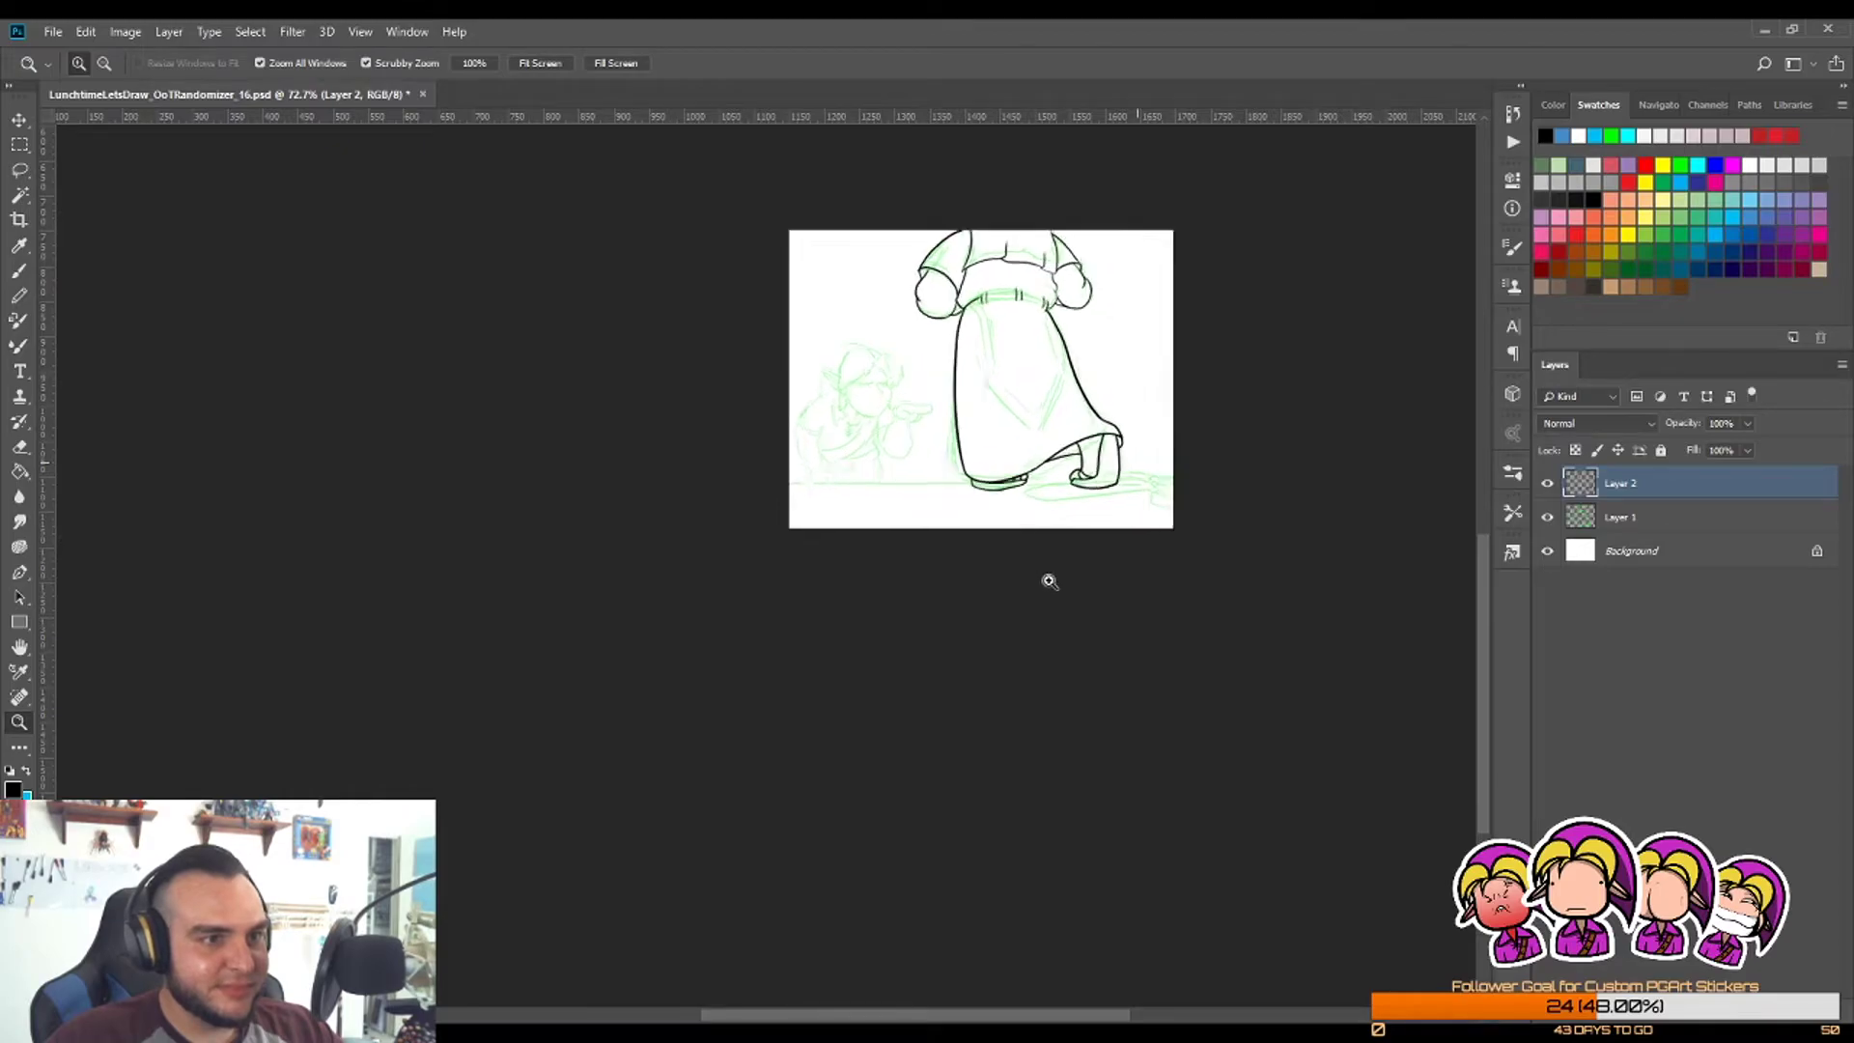
Step: Rotate the canvas about a quarter turn so the sketched blade on the ground stands nearly upright for inking
scroll(1052, 454, "up", 4)
scroll(1051, 530, "up", 2)
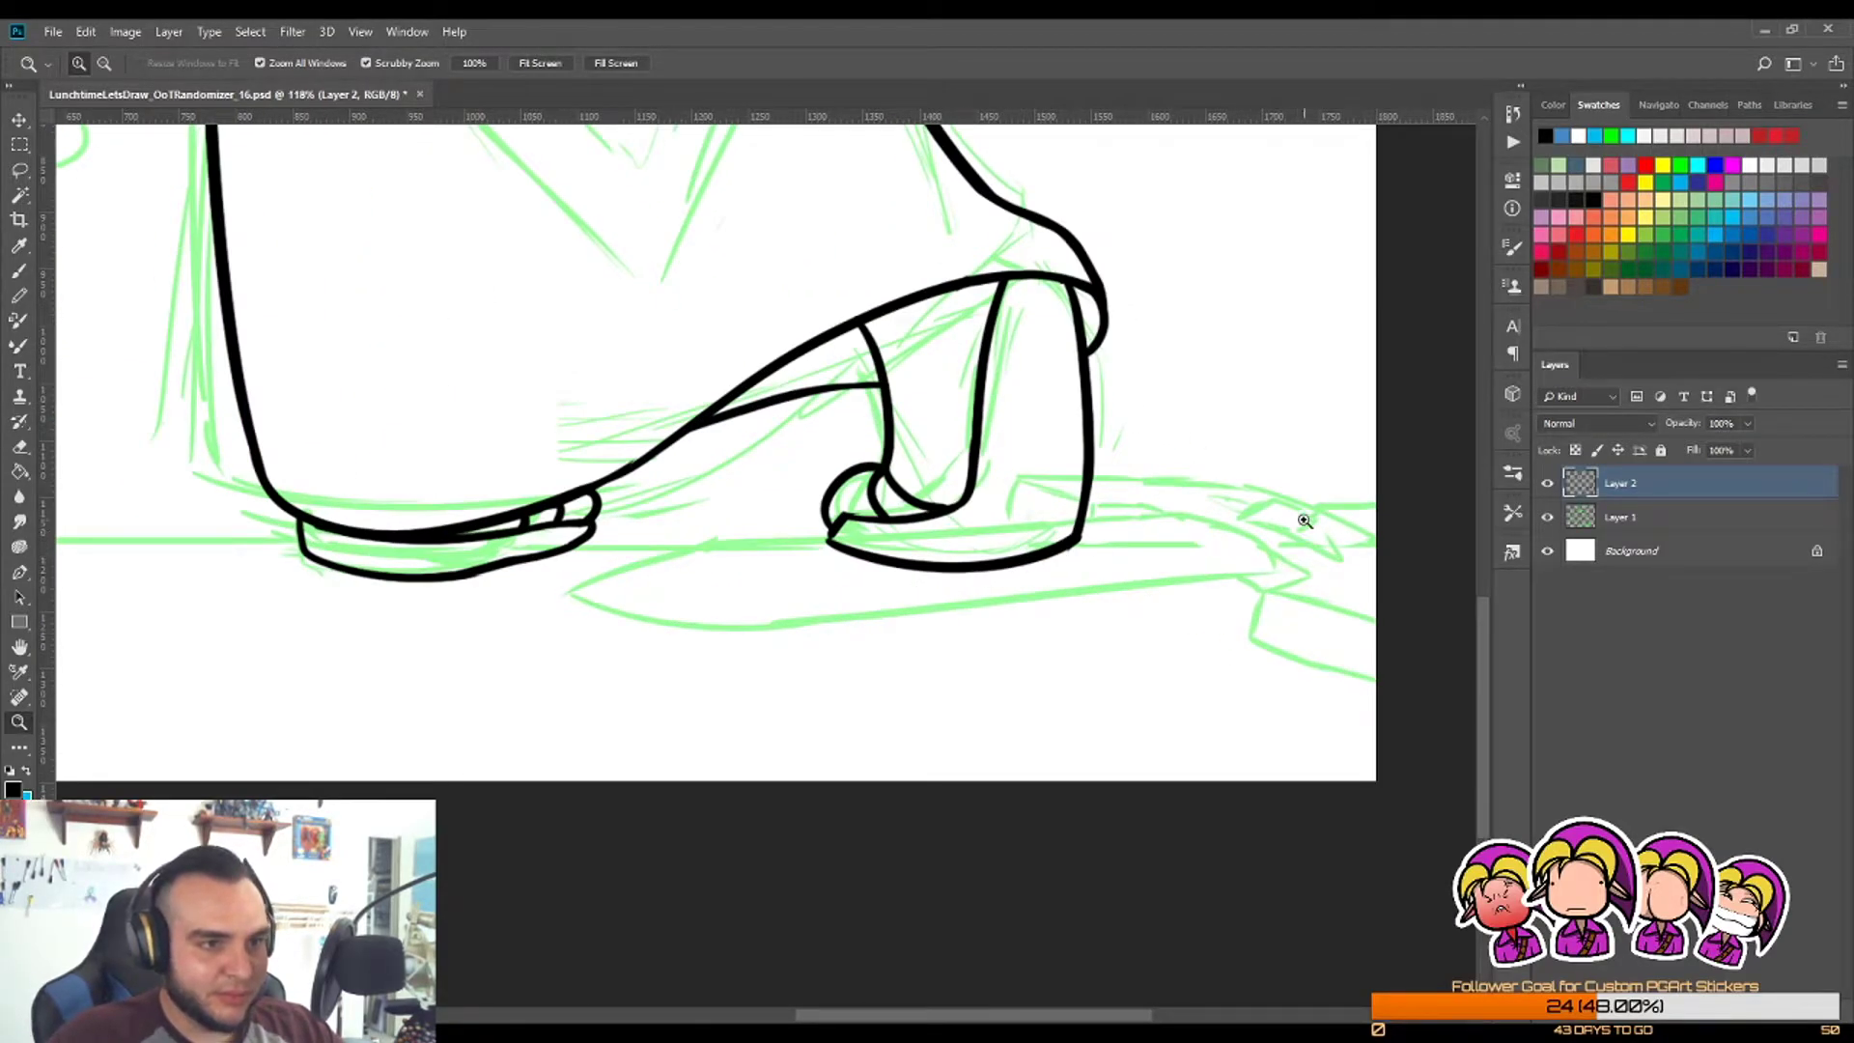
key("r")
left_click_drag(1298, 454, 811, 896)
key("z")
left_click_drag(864, 606, 645, 716)
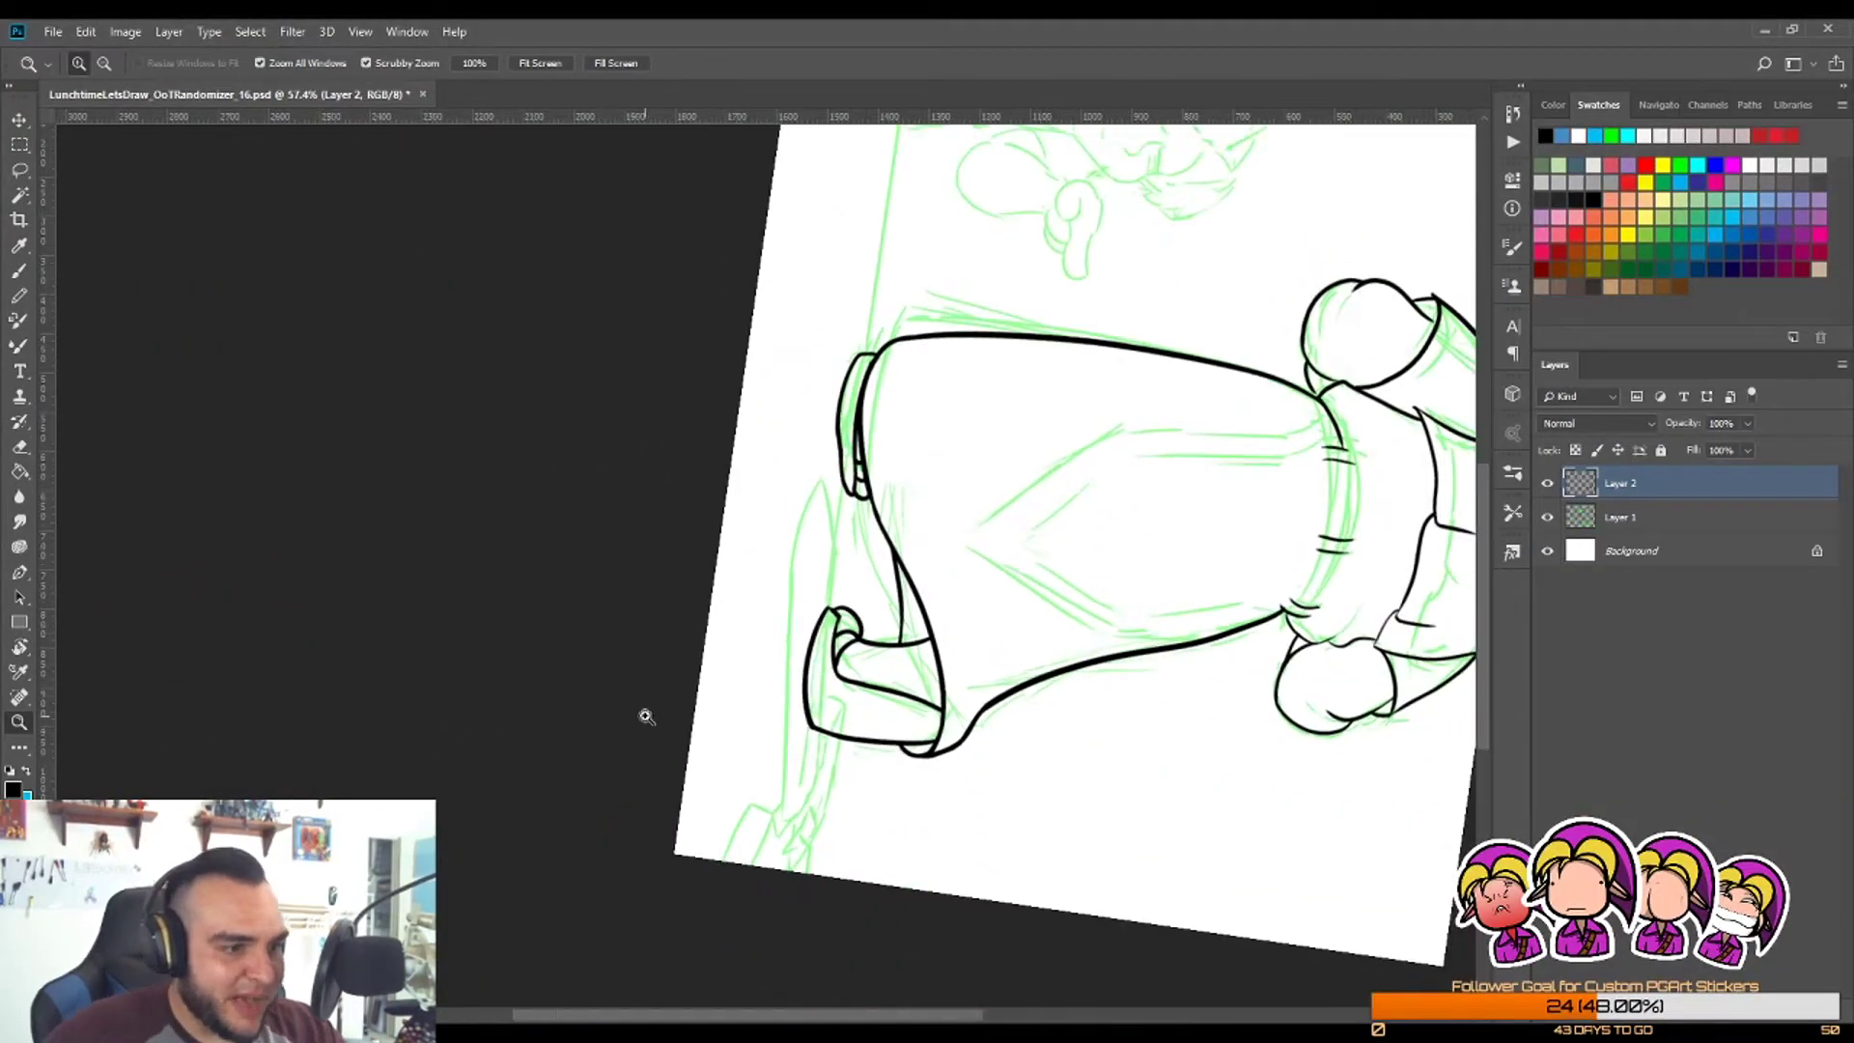
scroll(812, 807, "up", 2)
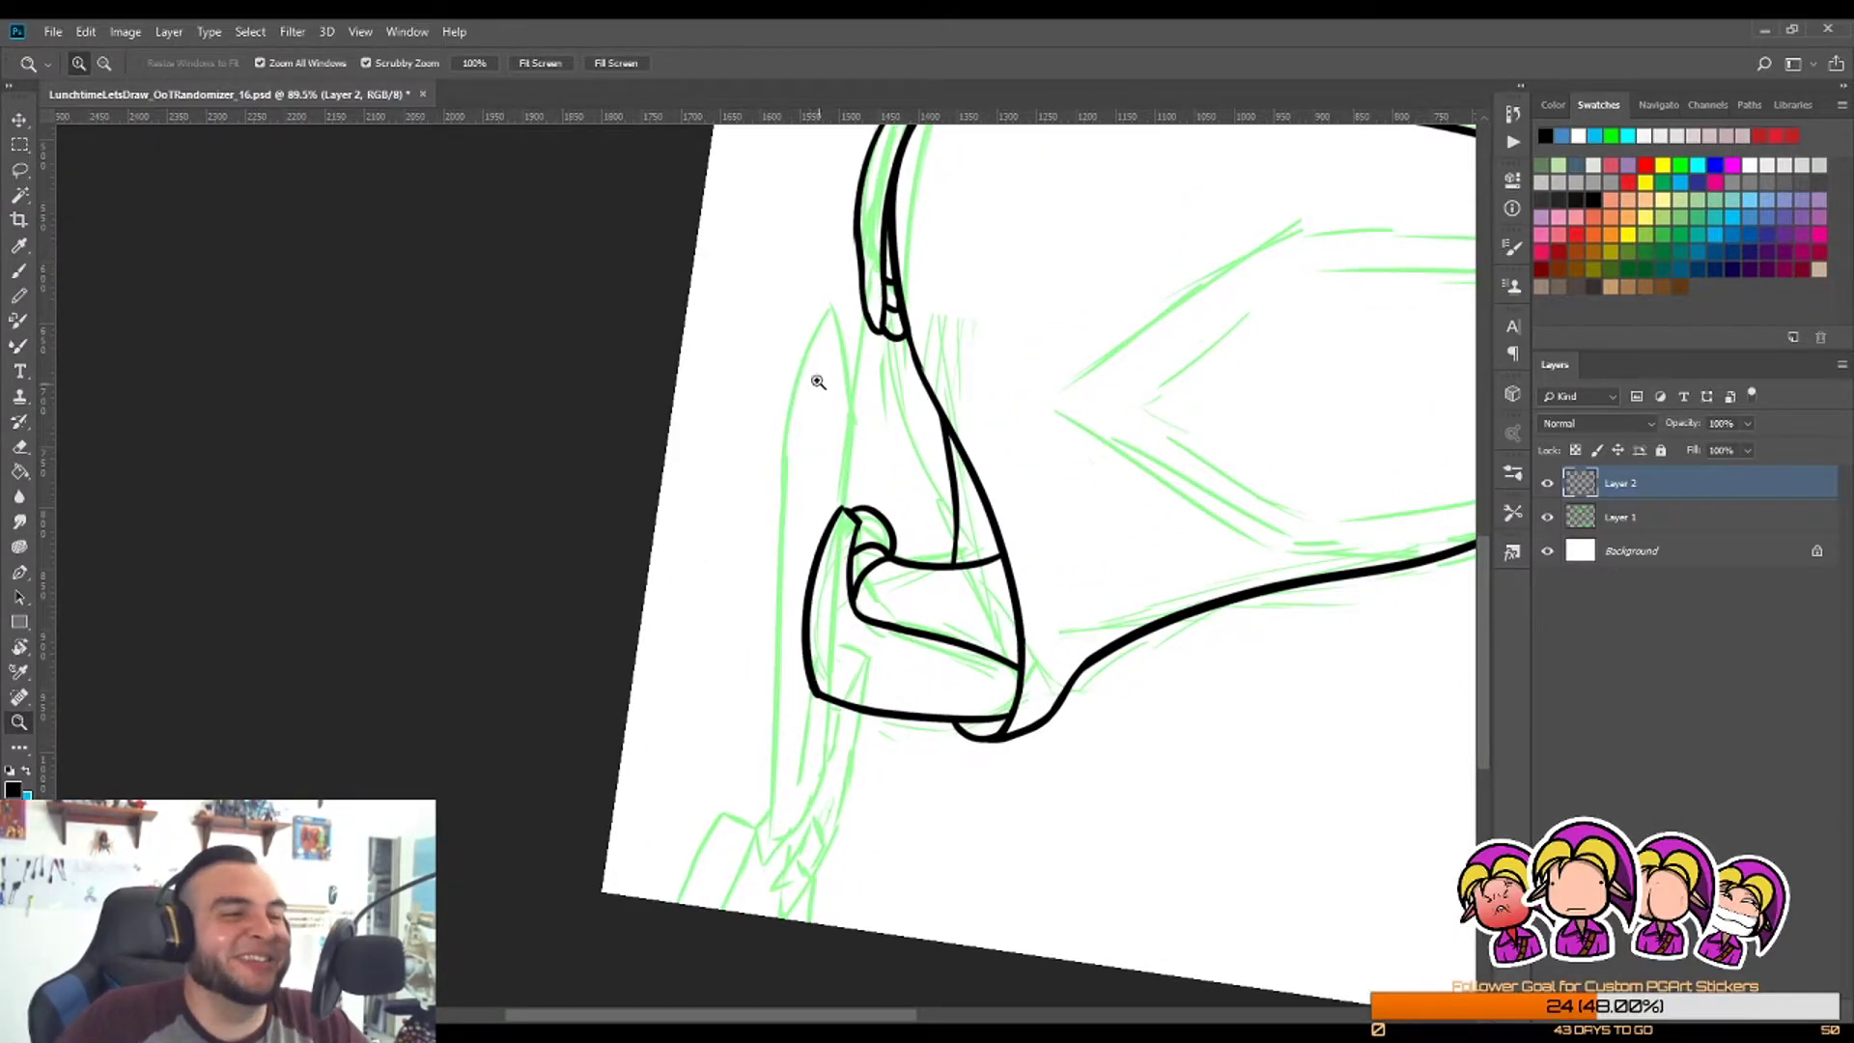
scroll(818, 406, "up", 2)
Step: Try inking the curved outer edge near the blade's pointed tip on Layer 2
key("b")
left_click_drag(773, 486, 874, 208)
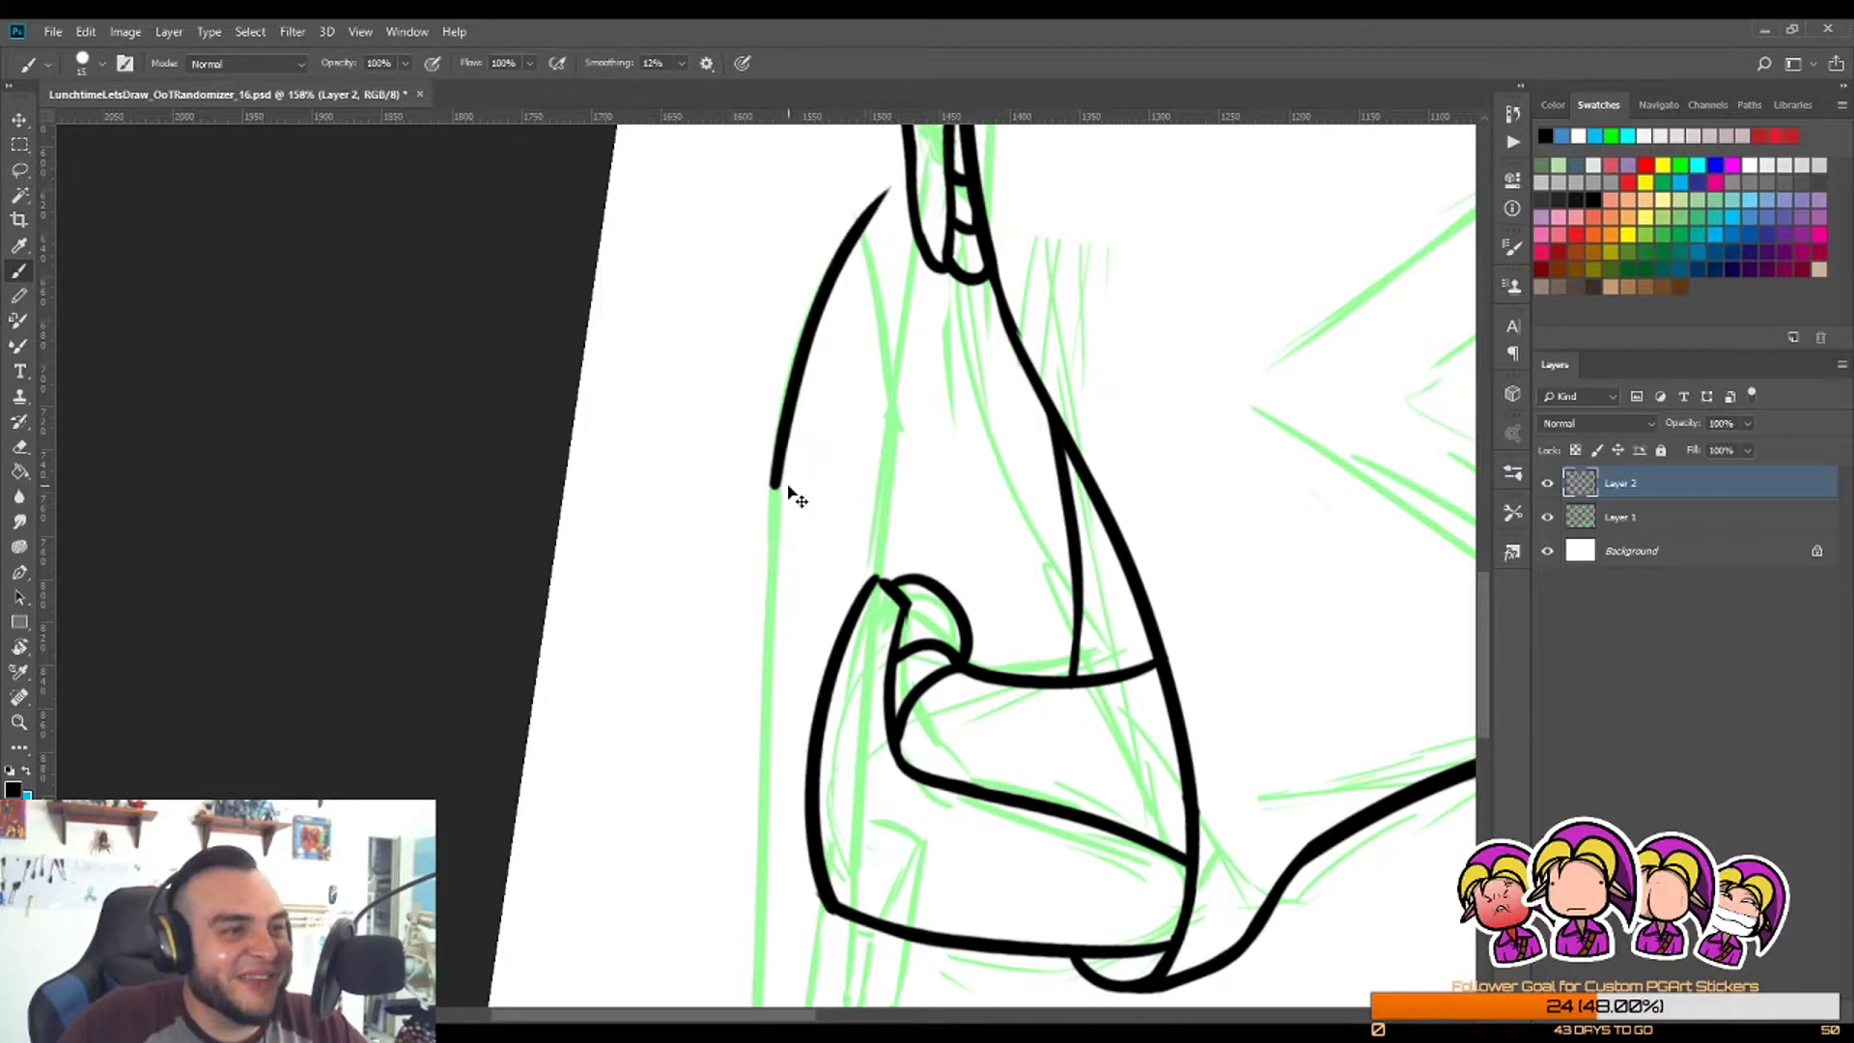
key("ctrl+z")
left_click_drag(772, 480, 873, 198)
key("ctrl+z")
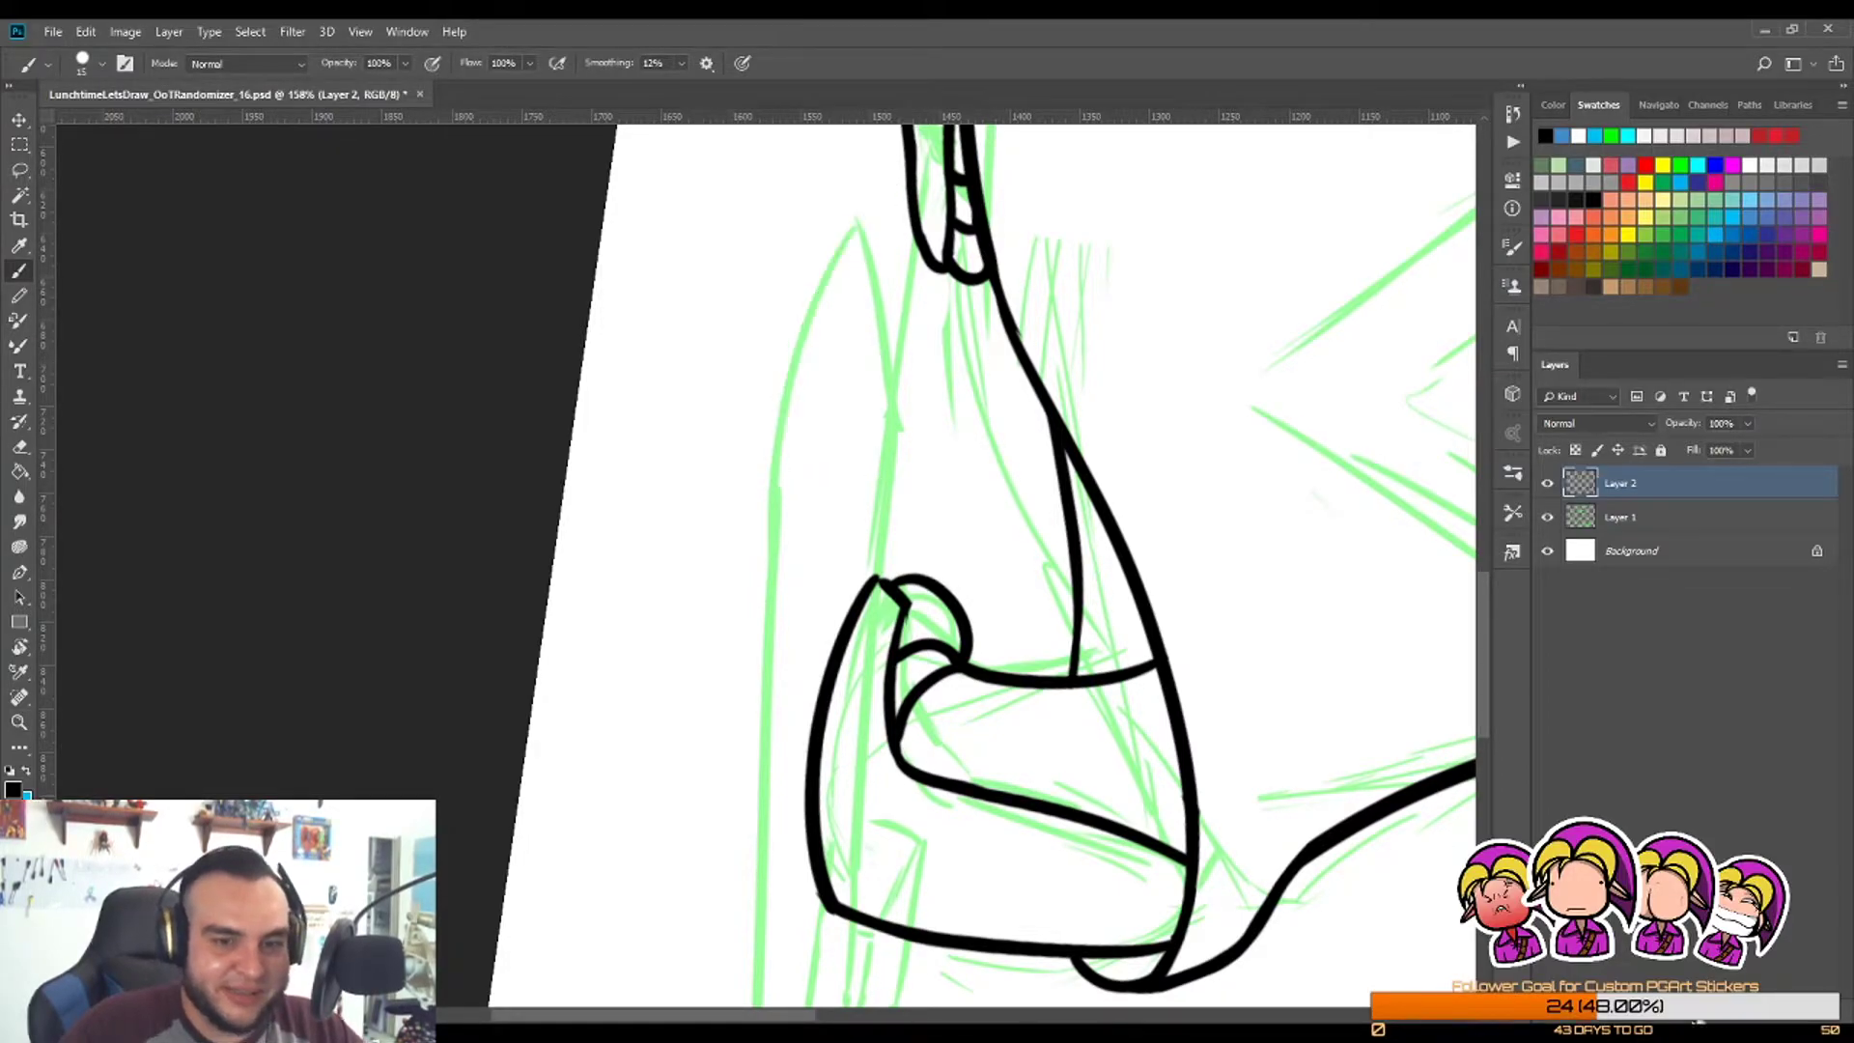
Step: Add a new layer and ink the blade's outer edge on it, from the curved tip along its full length
key("ctrl+shift+alt+n")
mouse_move(773, 499)
left_mouse_down()
mouse_move(853, 199)
mouse_move(872, 189)
left_mouse_up()
scroll(828, 499, "down", 3)
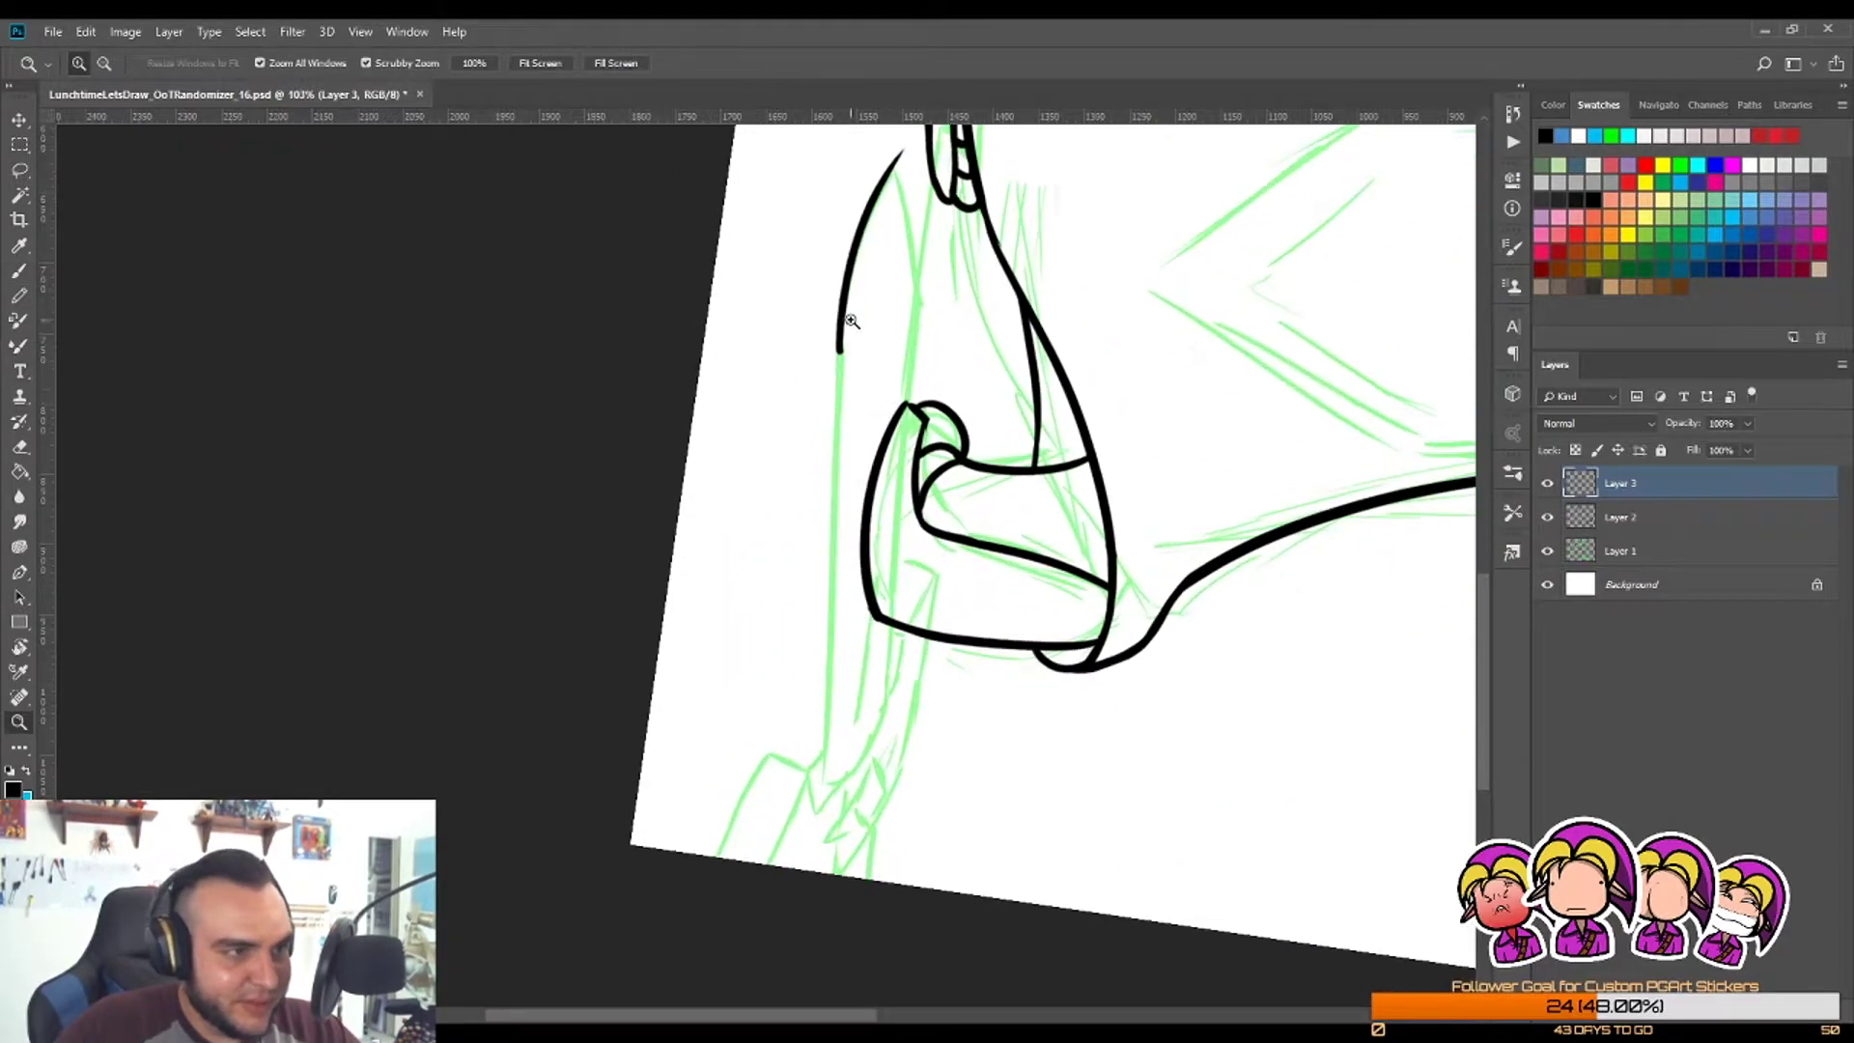
left_click_drag(840, 323, 793, 821)
key("ctrl+z")
left_click_drag(841, 327, 794, 820)
key("ctrl+z")
left_click_drag(838, 338, 816, 831)
key("ctrl+z")
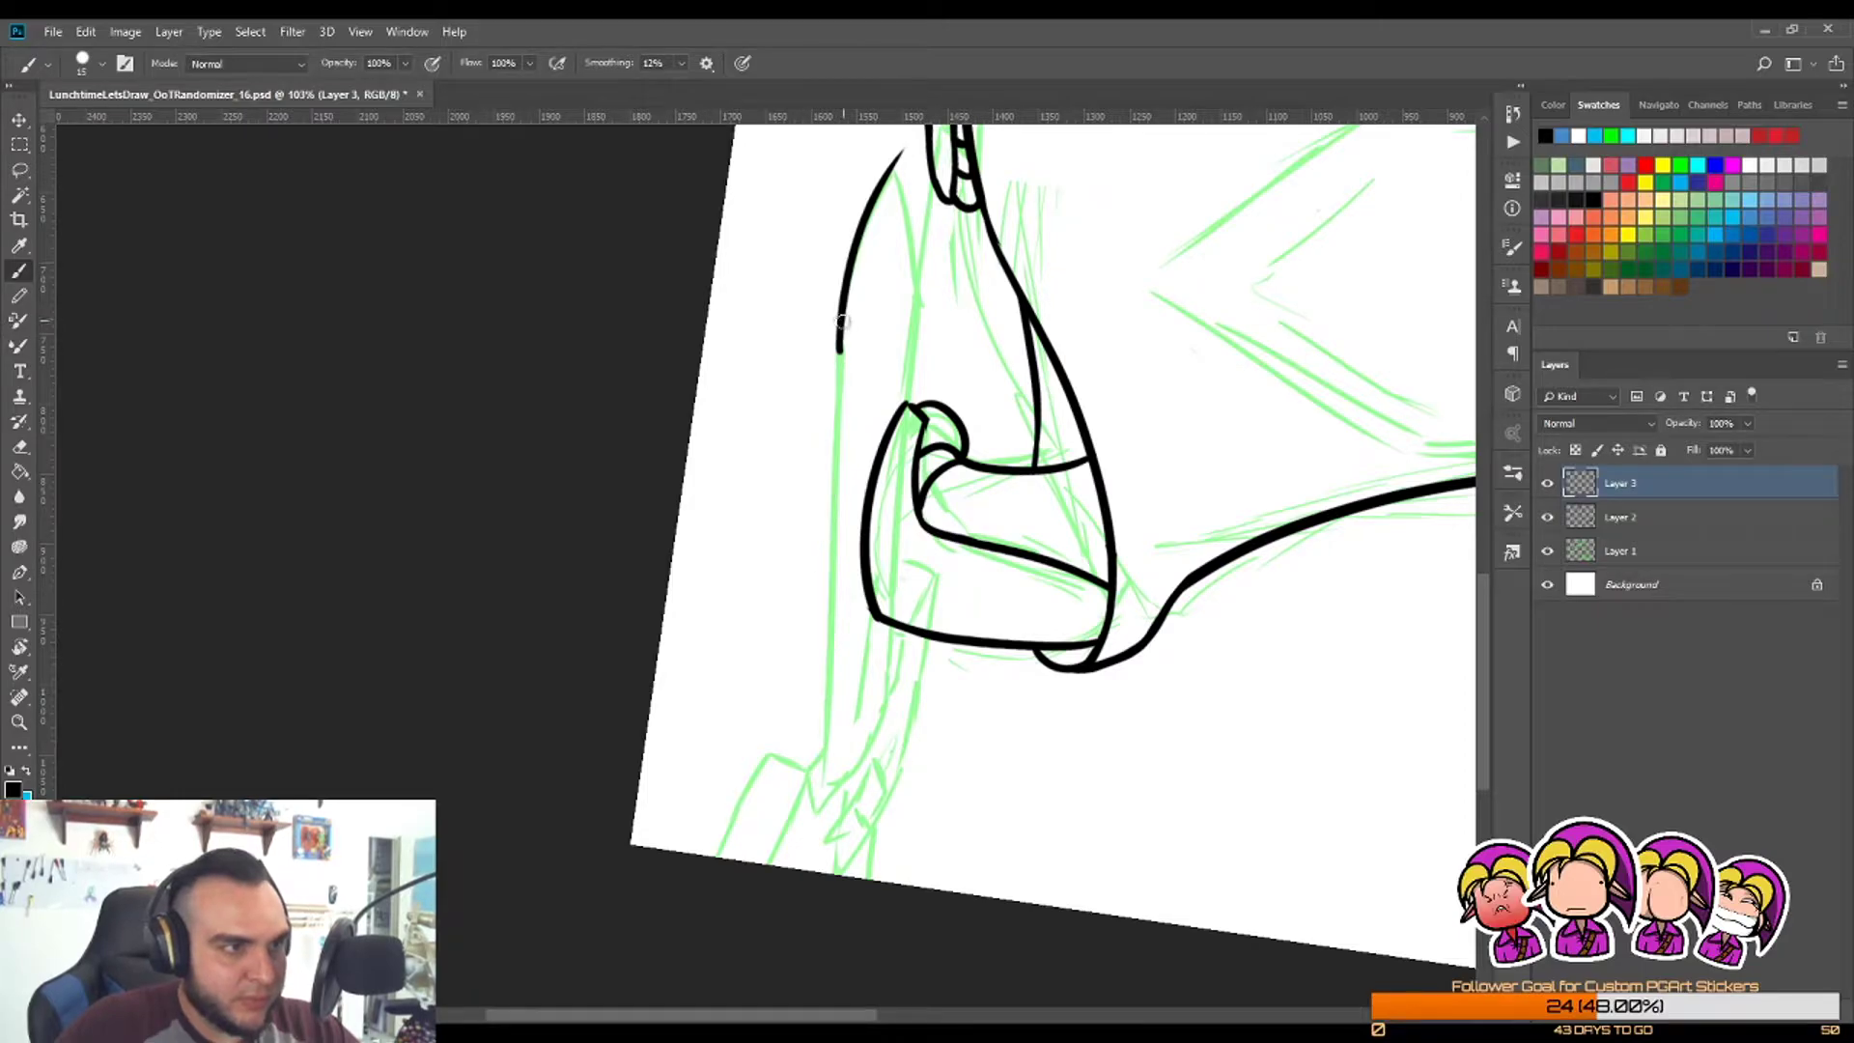
left_click_drag(838, 348, 809, 840)
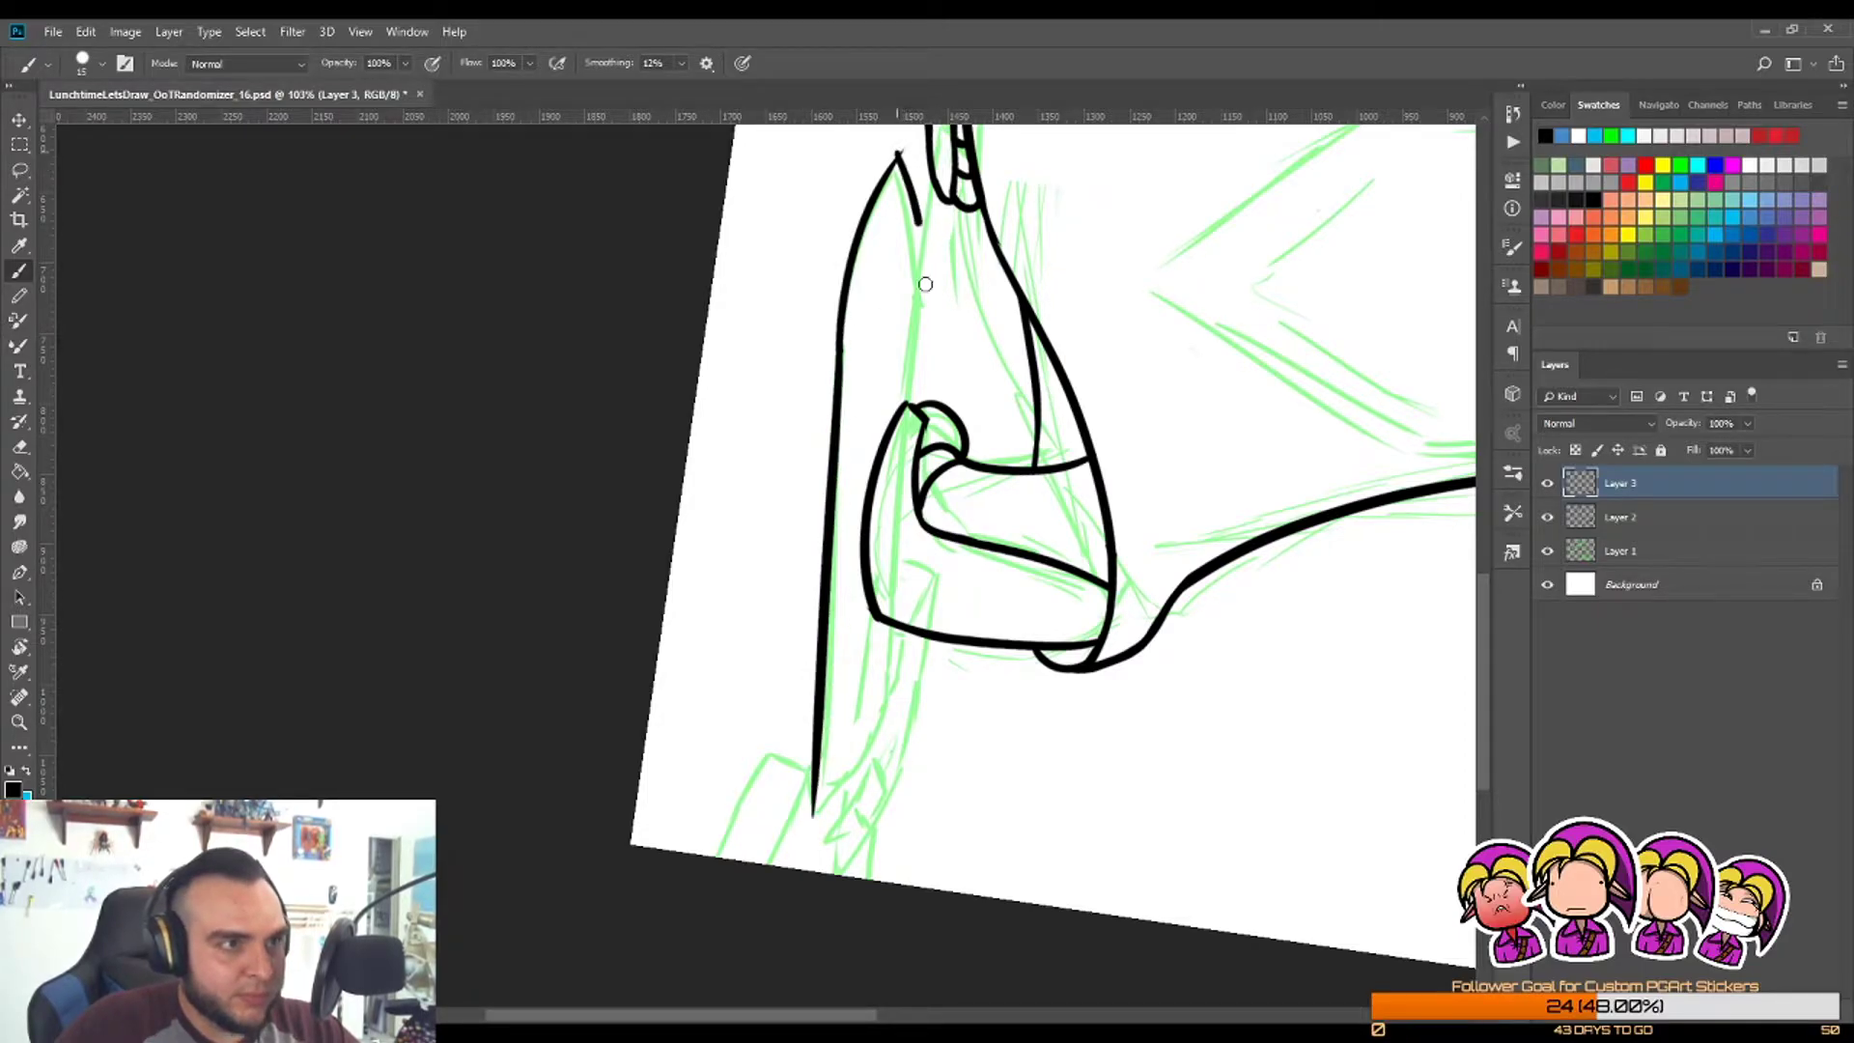
Step: Ink the blade's second long edge, the rectangular block beside its base and the blade's rounded end
mouse_move(925, 282)
left_mouse_down()
mouse_move(855, 834)
mouse_move(877, 787)
left_mouse_up()
key("z")
key("b")
mouse_move(714, 626)
left_mouse_down()
mouse_move(654, 731)
mouse_move(698, 733)
mouse_move(737, 621)
mouse_move(700, 625)
mouse_move(790, 678)
left_mouse_up()
mouse_move(715, 858)
left_mouse_down()
mouse_move(803, 690)
mouse_move(811, 766)
mouse_move(954, 654)
left_mouse_up()
key("ctrl+z")
left_click_drag(794, 768, 925, 662)
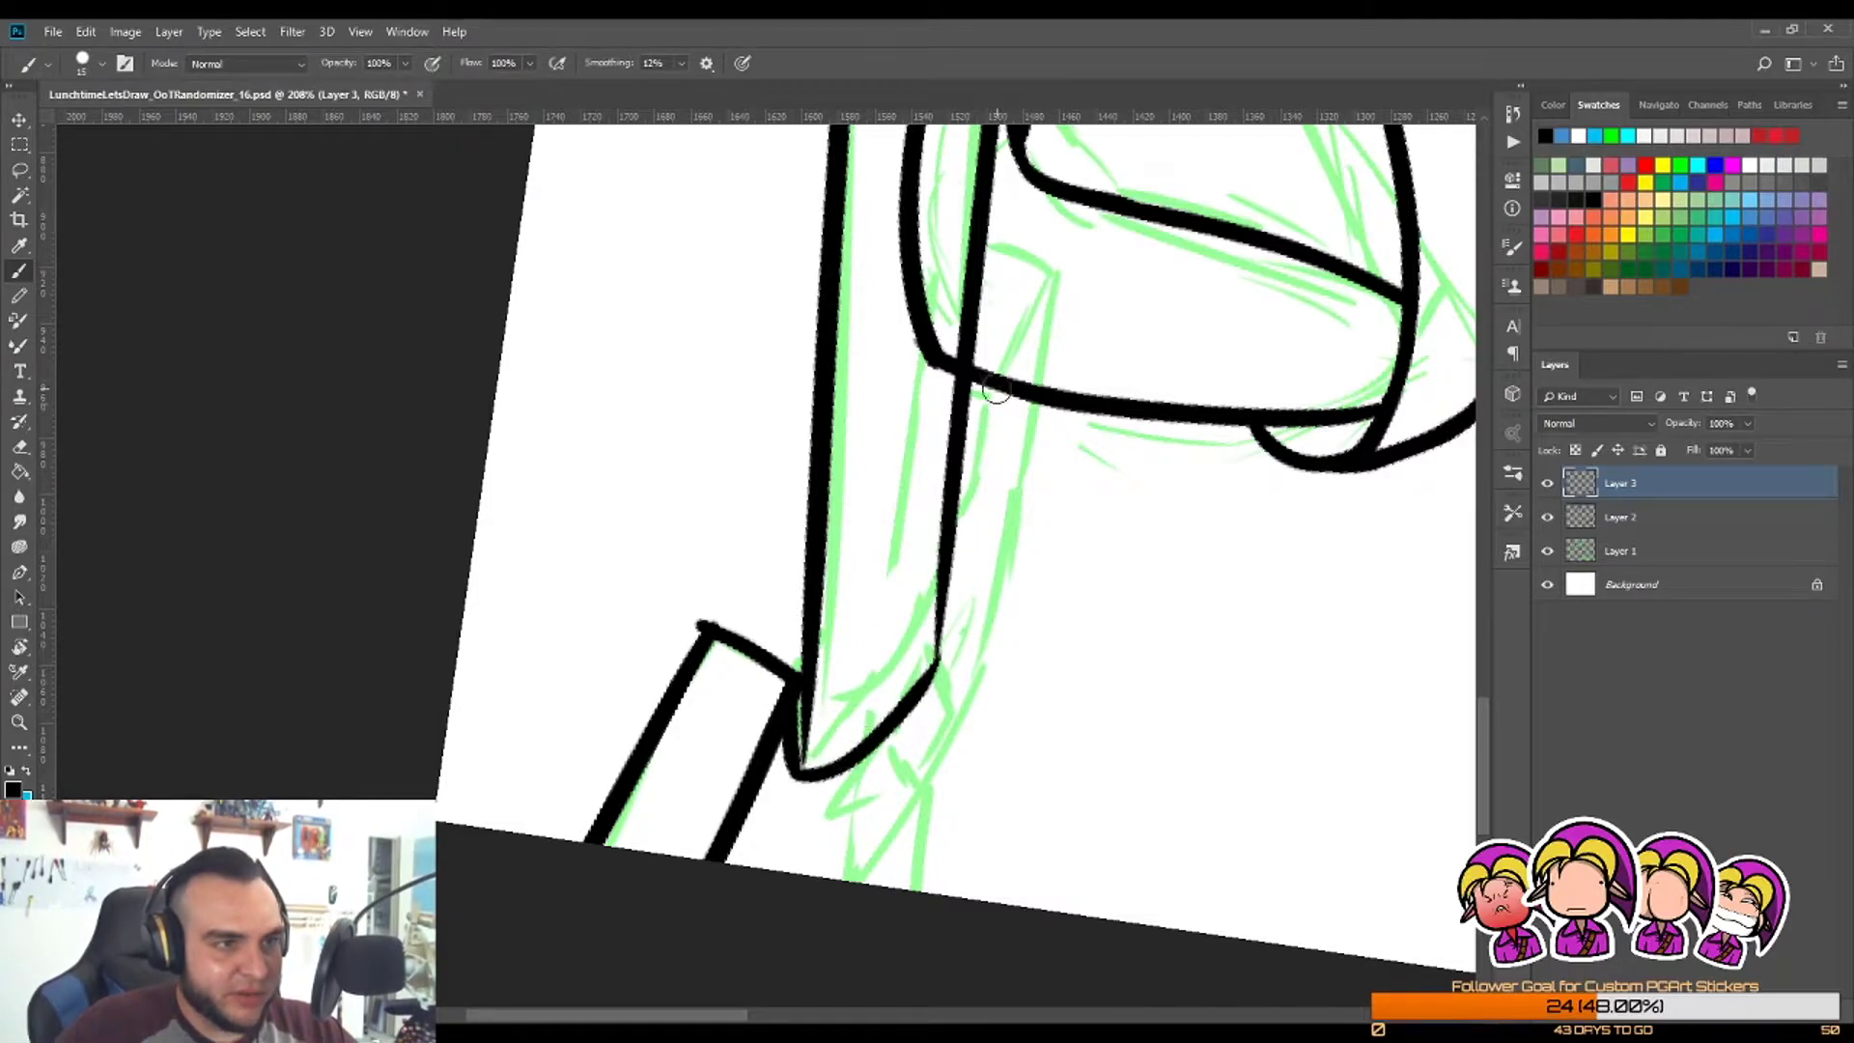
Step: Ink the short end of the second piece behind the blade, with its inner diagonal and the start of its outer edge
mouse_move(1004, 364)
left_mouse_down()
mouse_move(1051, 260)
mouse_move(1058, 303)
left_mouse_up()
key("ctrl+z")
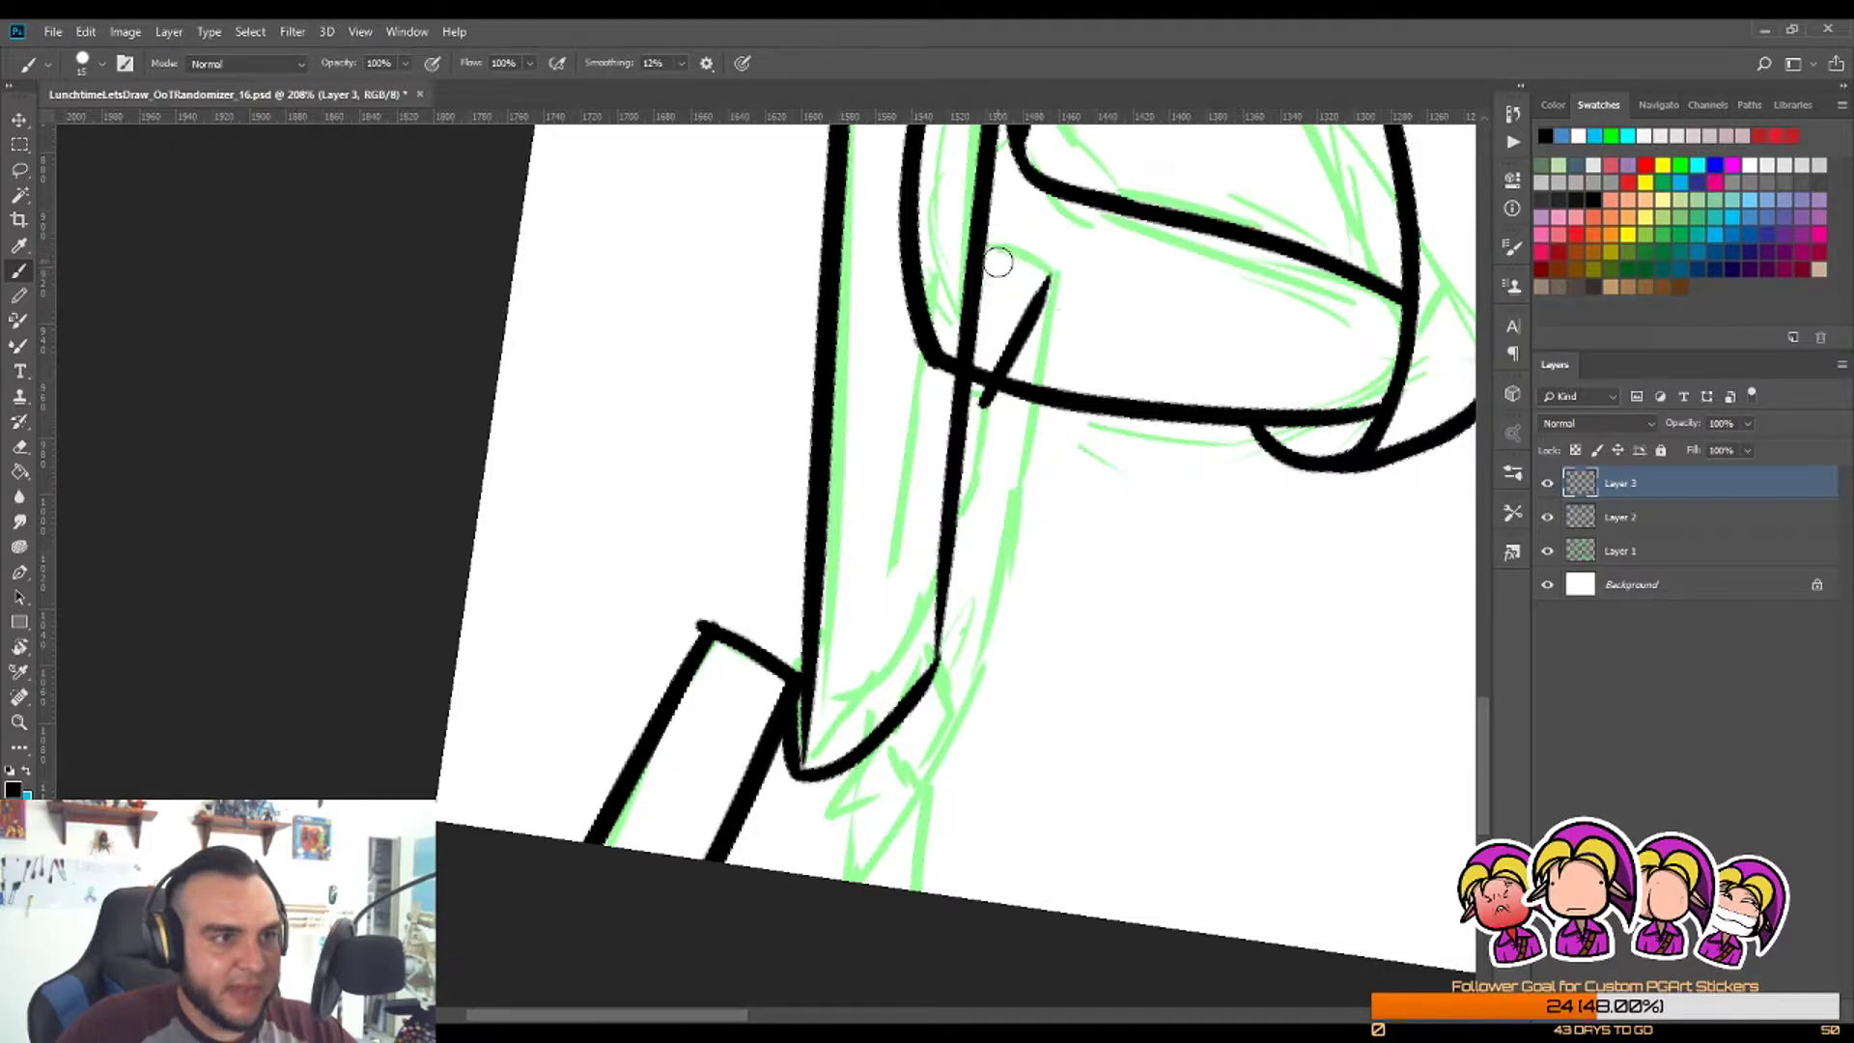
mouse_move(985, 249)
left_mouse_down()
mouse_move(1066, 305)
mouse_move(995, 697)
left_mouse_up()
key("ctrl+z")
left_click_drag(1063, 295, 986, 637)
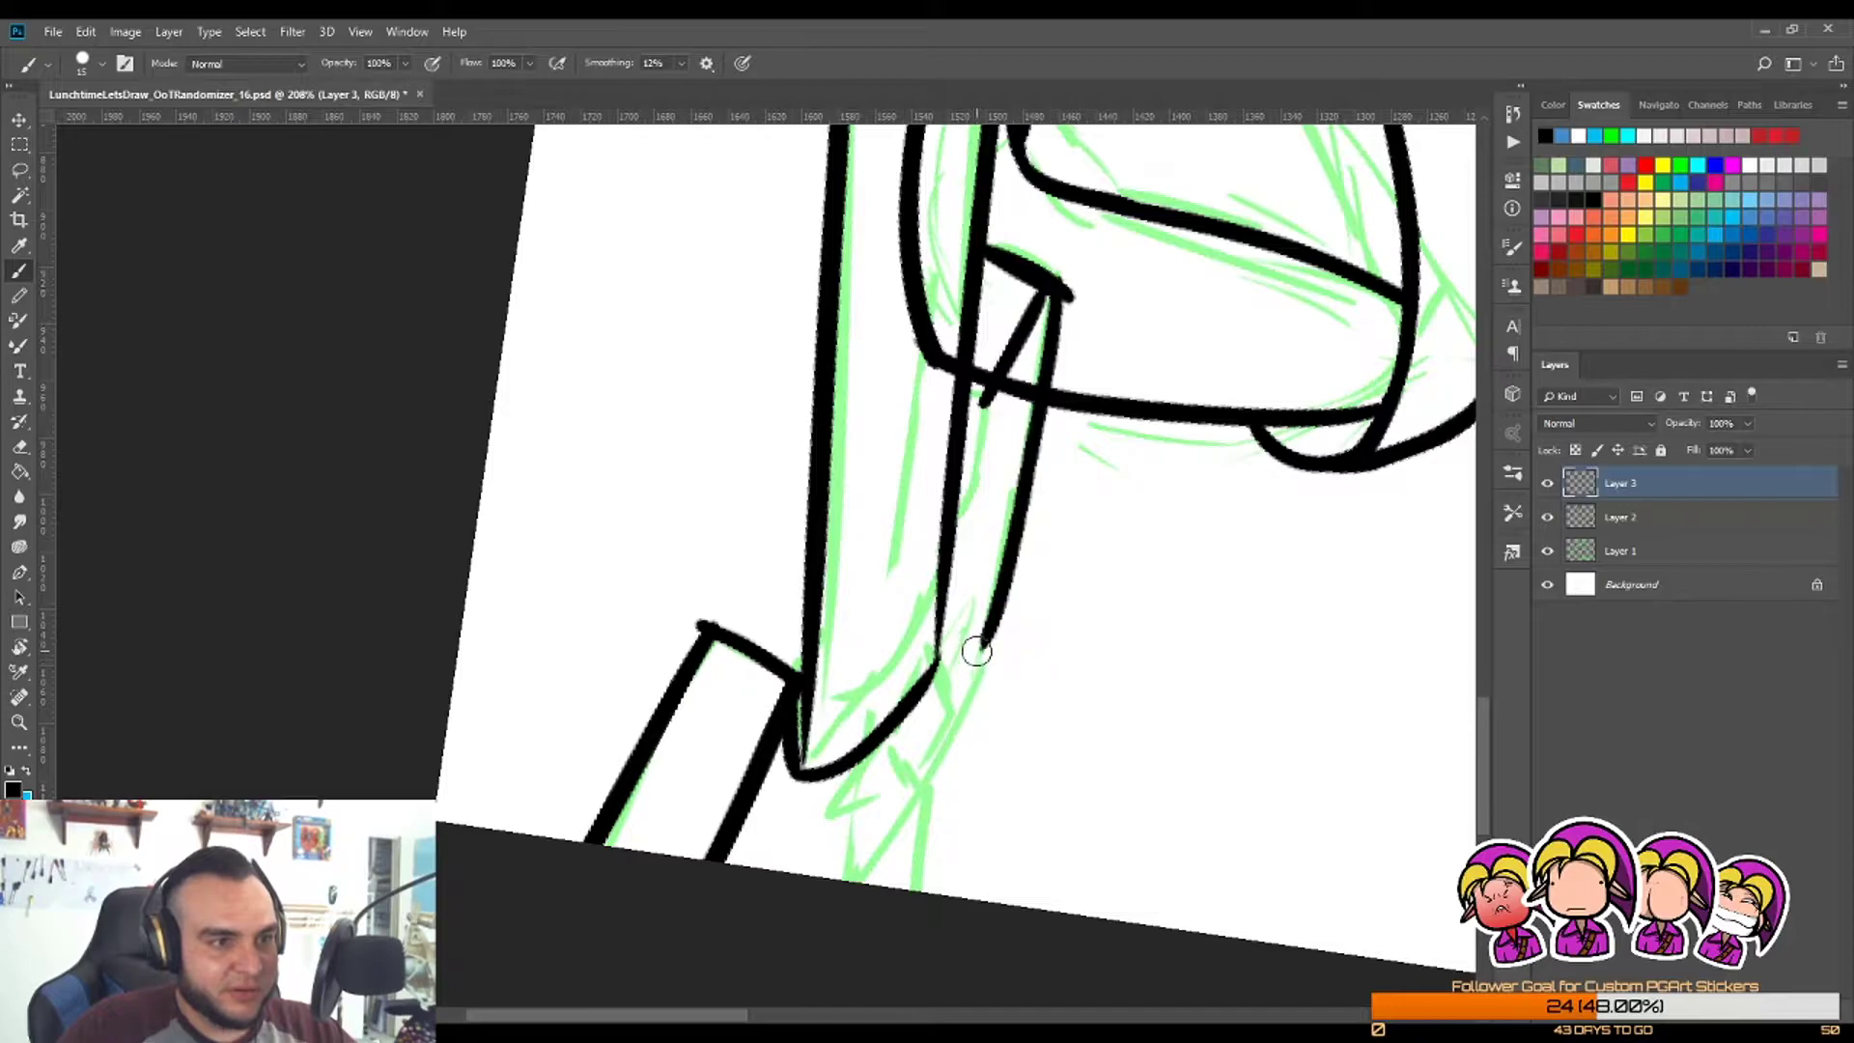
Step: Try to continue the second piece's outer edge in a bend down to the canvas border
left_click_drag(854, 883, 1005, 665)
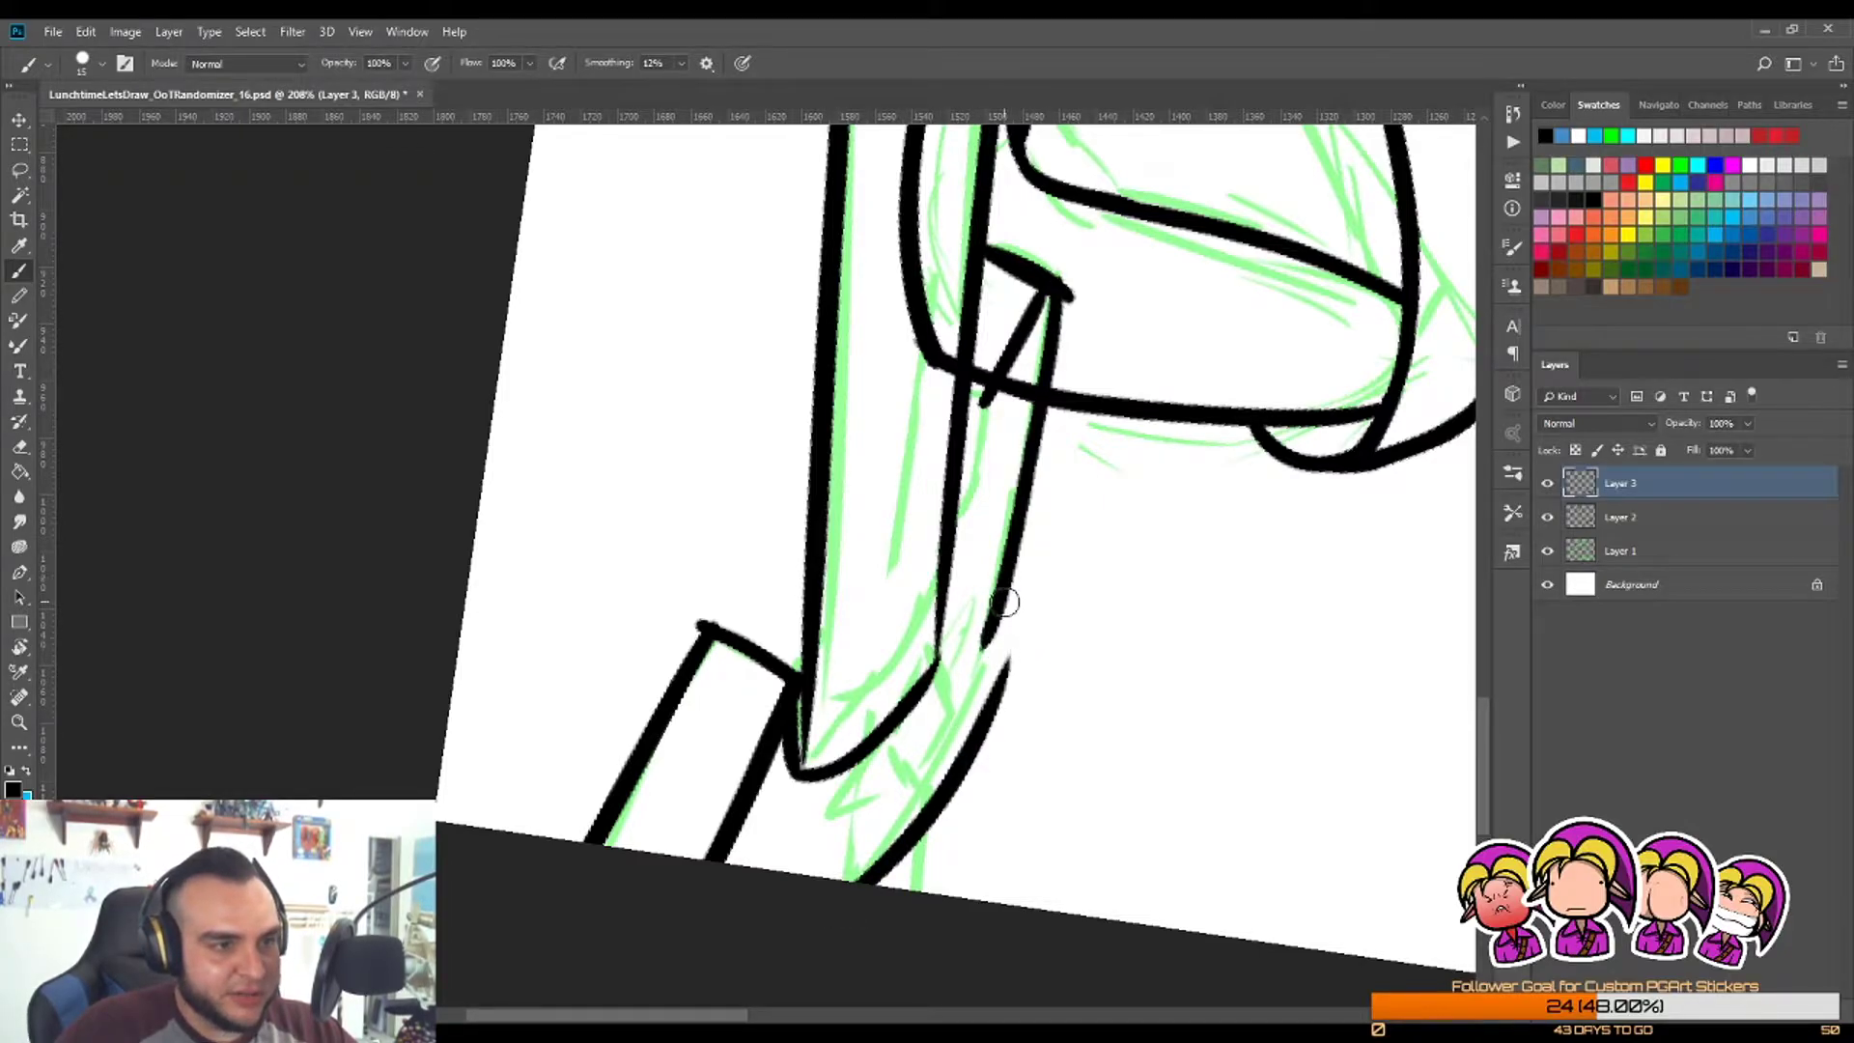
key("ctrl+z")
left_click_drag(1060, 301, 987, 676)
key("ctrl+z")
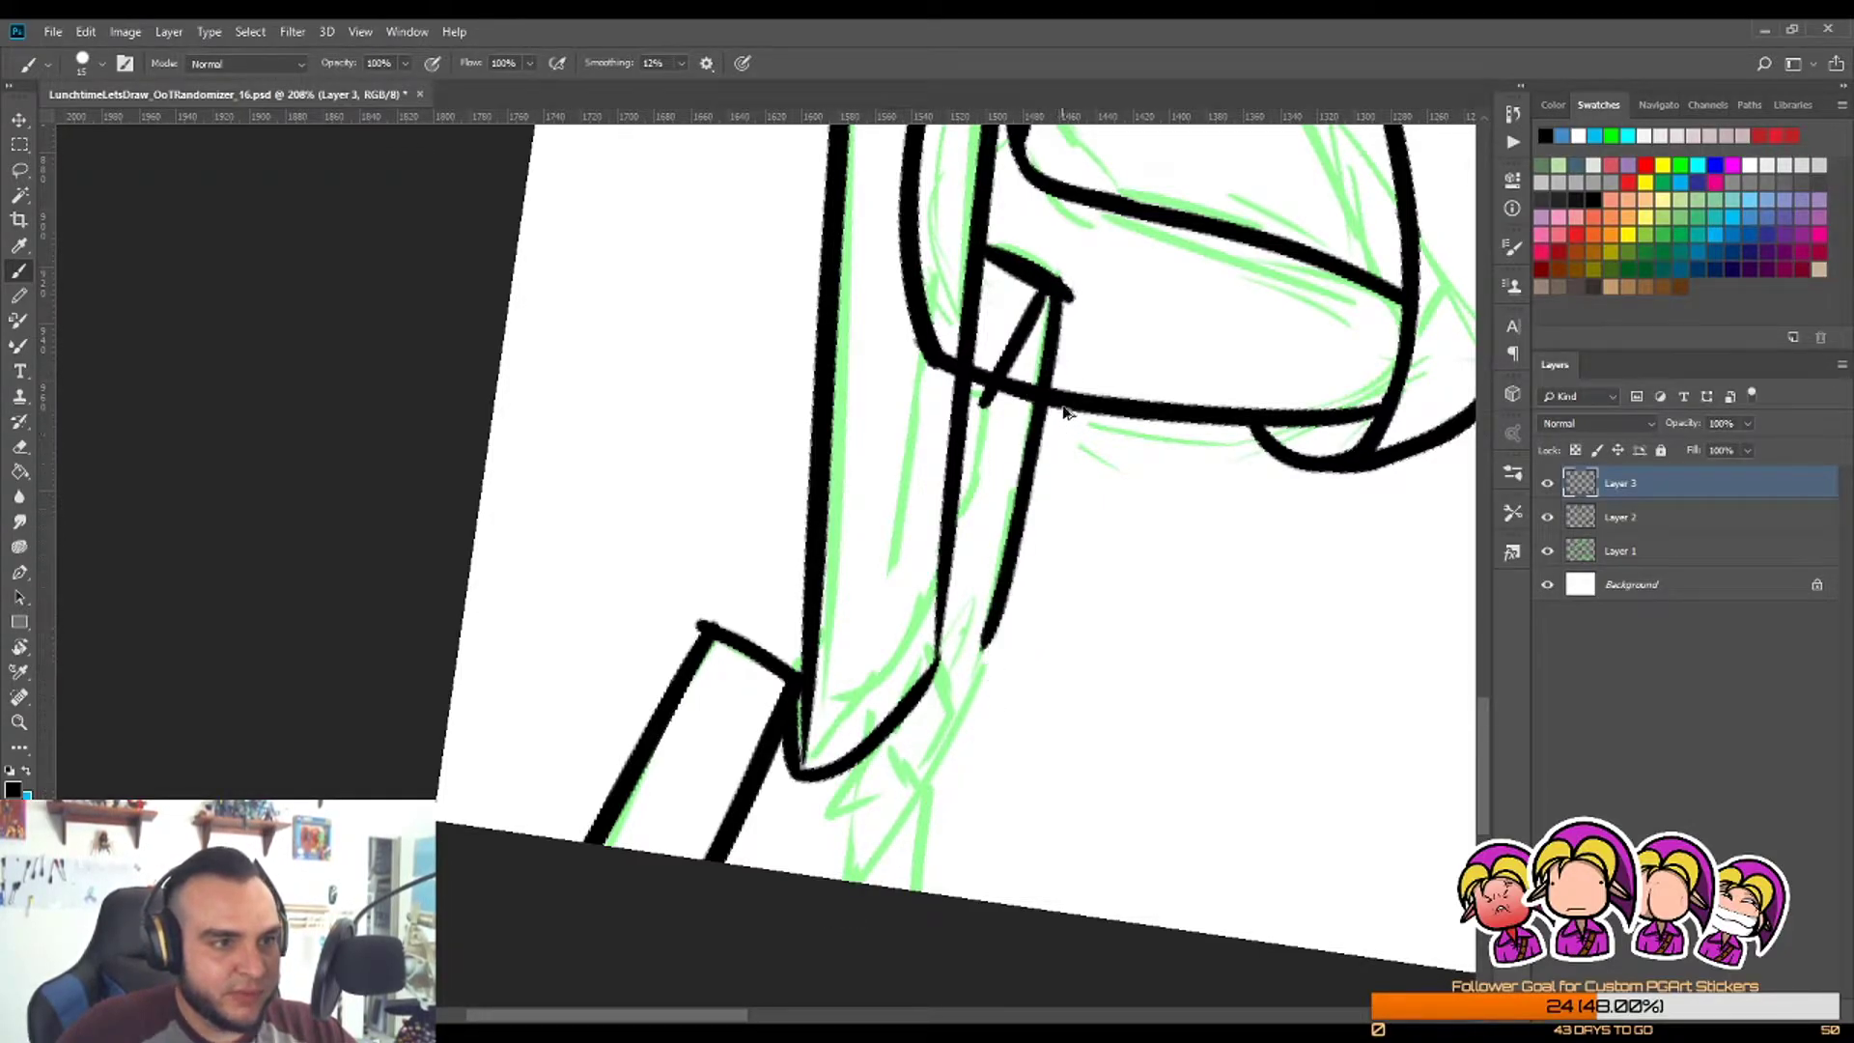
left_click_drag(929, 782, 983, 693)
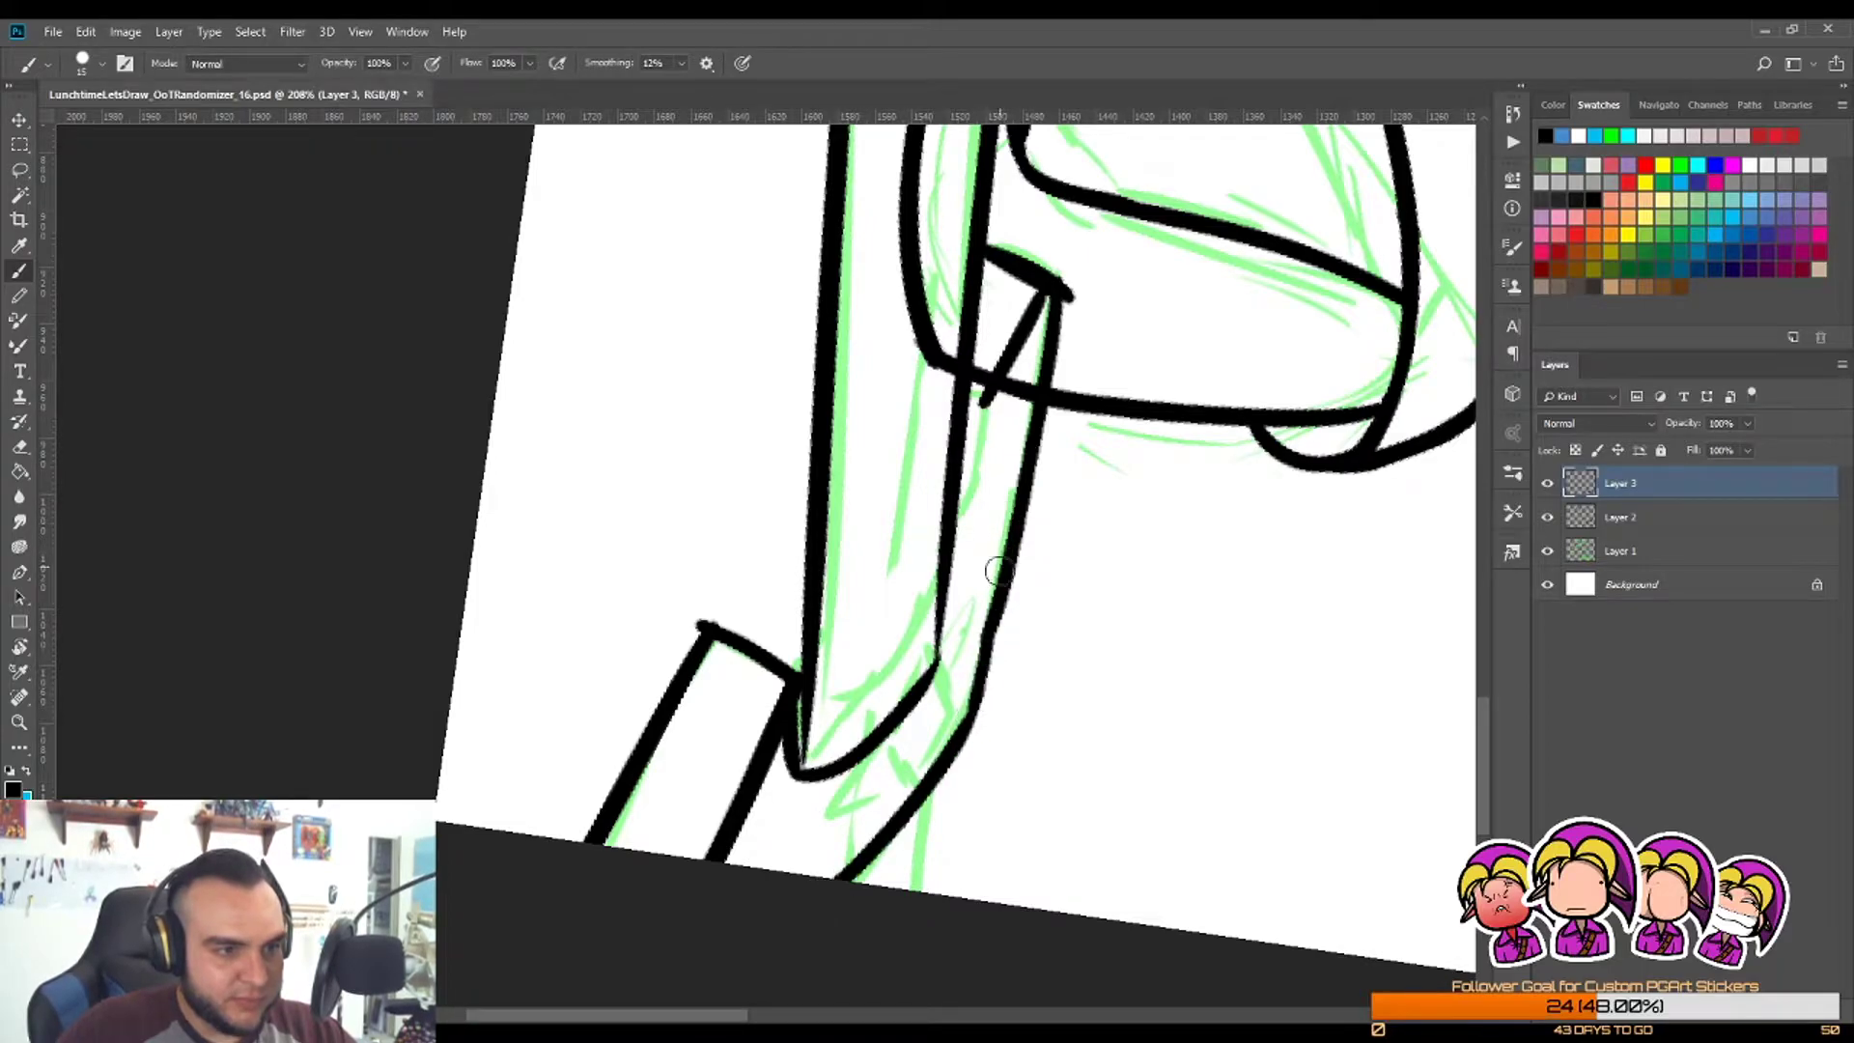
key("ctrl+z")
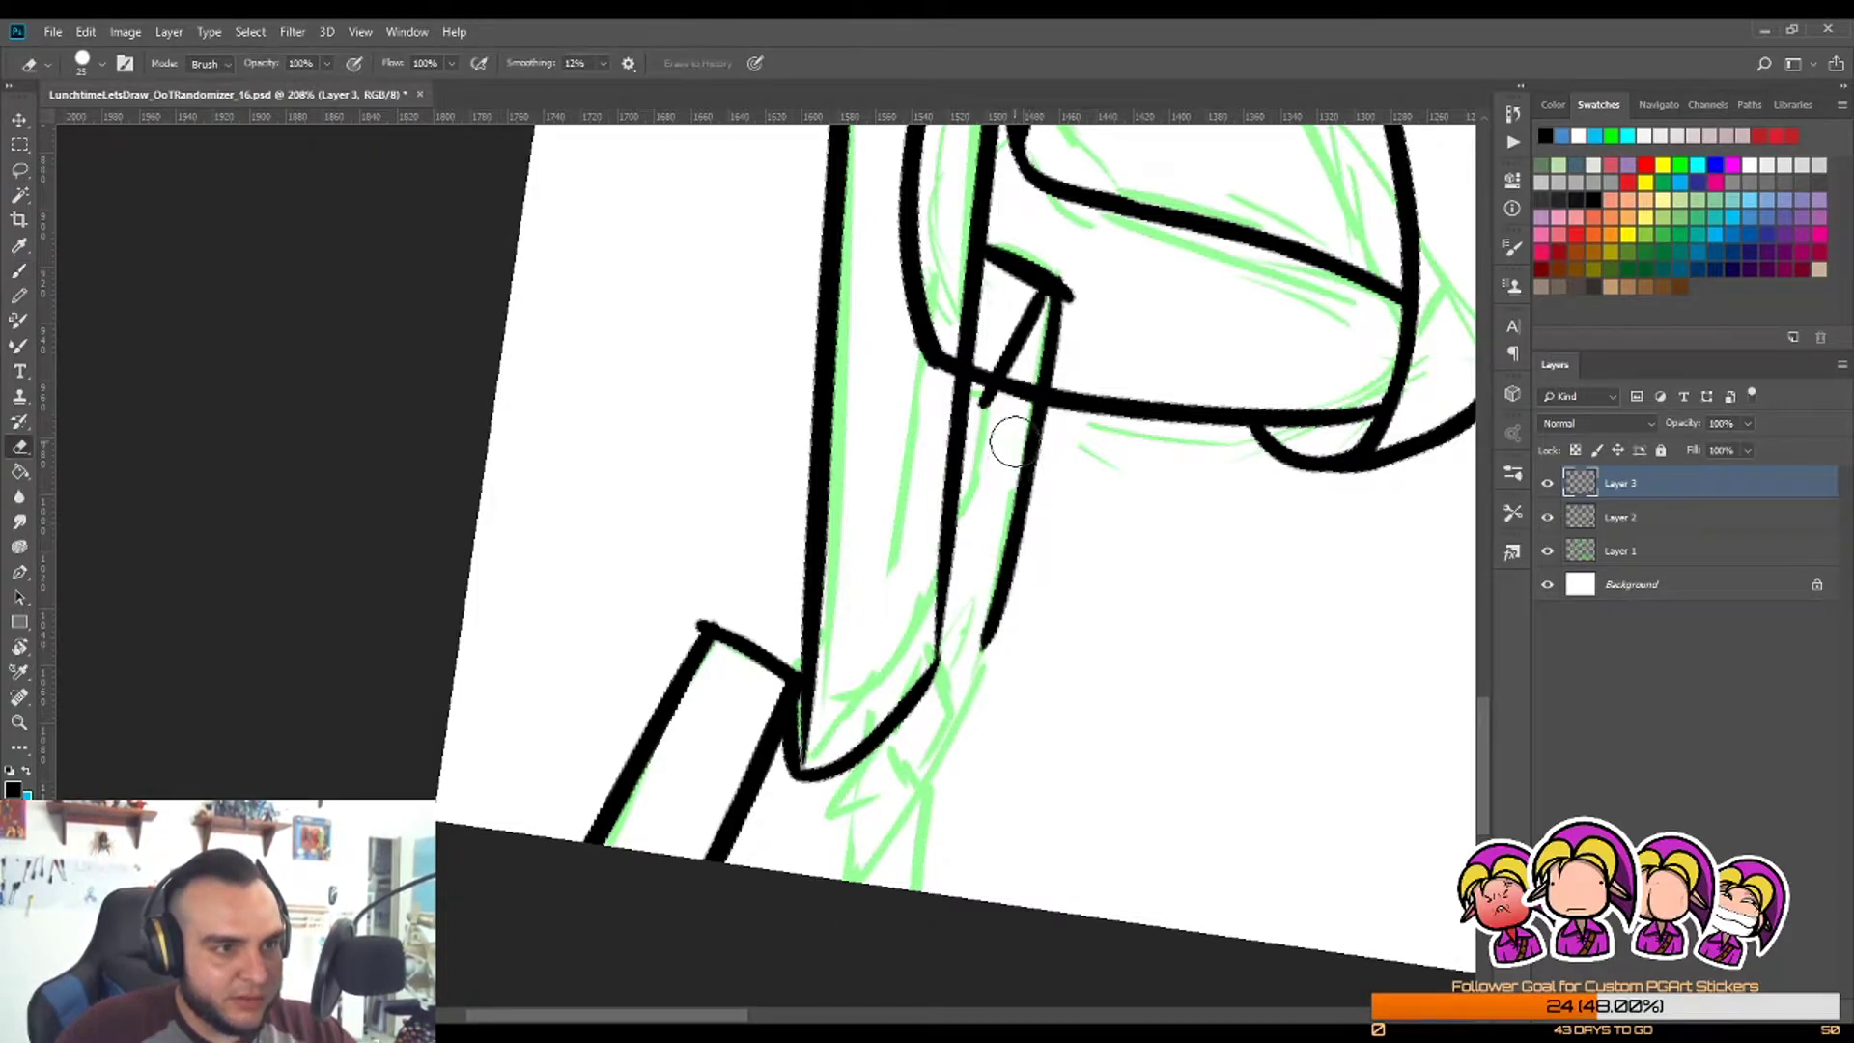
key("ctrl+z")
Step: Redraw the second piece's outer edge from its corner and curve it down to the canvas border
left_click_drag(1063, 290, 1026, 442)
left_click_drag(1011, 525, 971, 694)
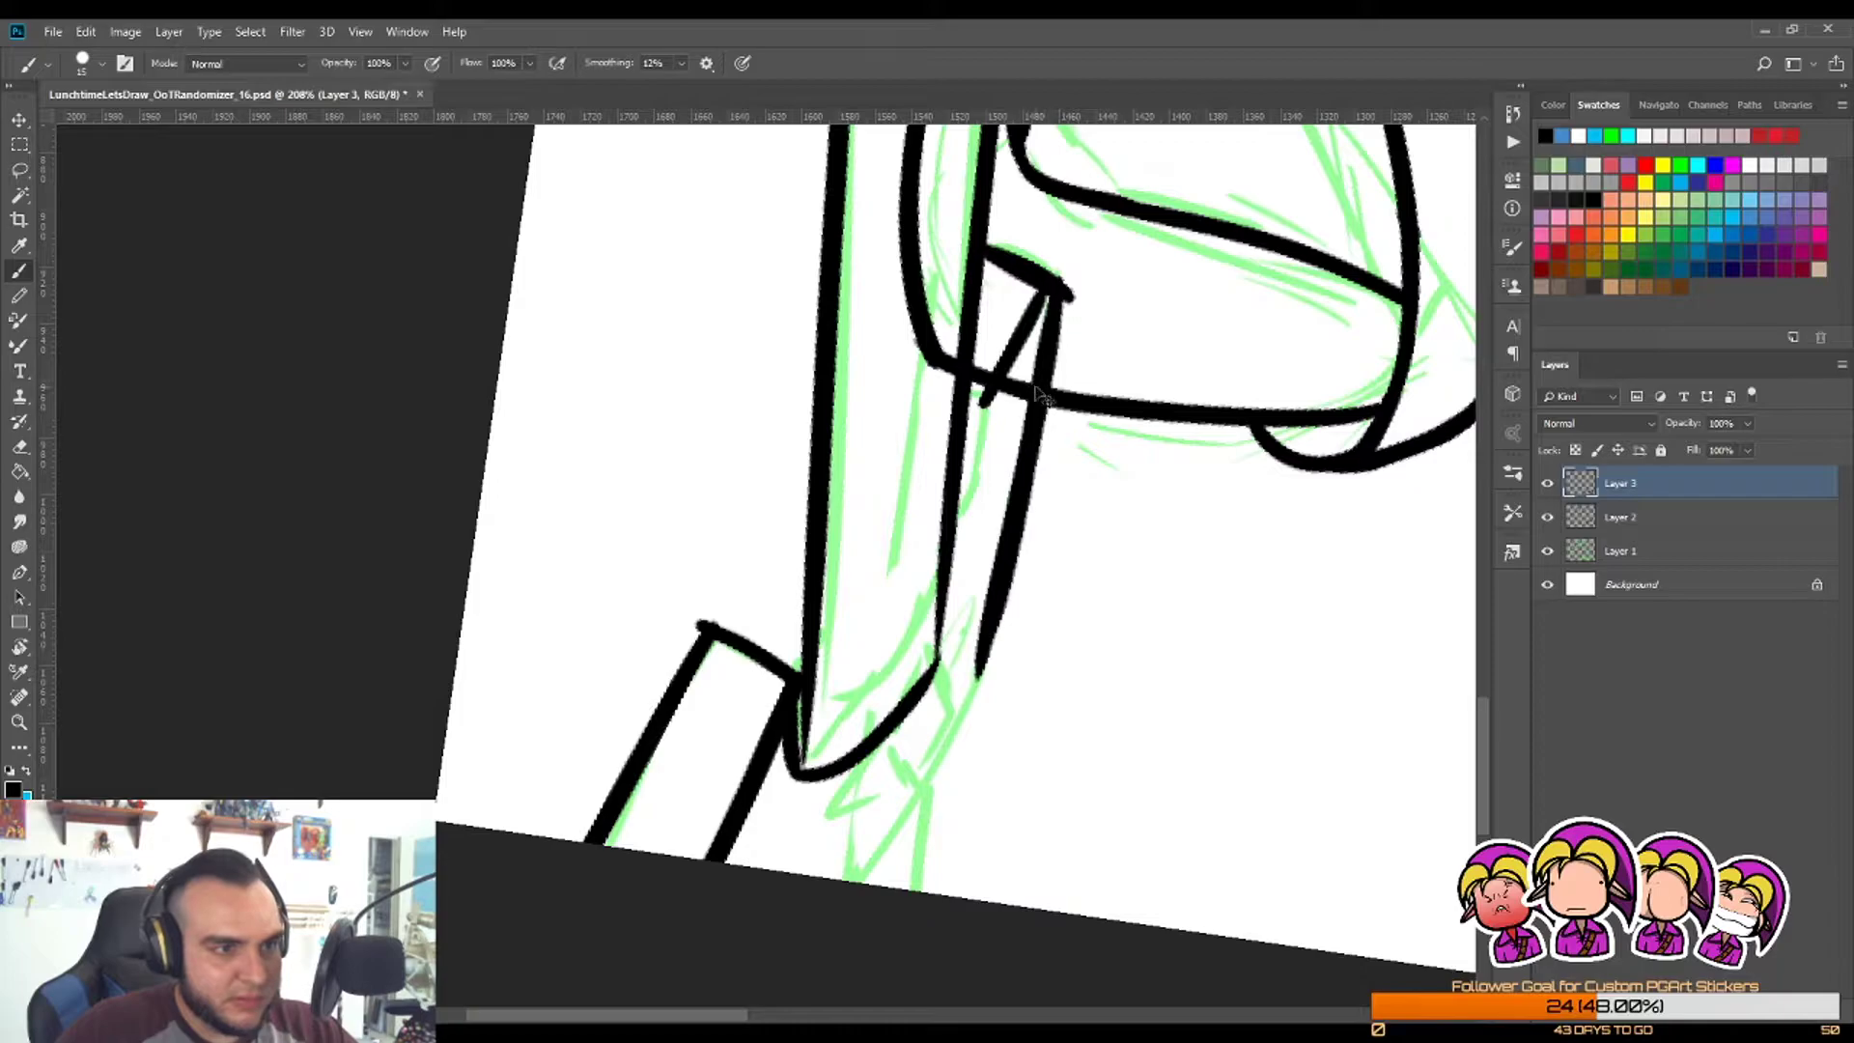
key("ctrl+z")
left_click_drag(1047, 406, 991, 713)
key("ctrl+z")
mouse_move(1062, 295)
left_mouse_down()
mouse_move(993, 663)
mouse_move(731, 896)
left_mouse_up()
key("ctrl+z")
mouse_move(1024, 618)
left_mouse_down()
mouse_move(982, 721)
mouse_move(739, 916)
left_mouse_up()
key("ctrl+z")
left_click_drag(1018, 613, 801, 918)
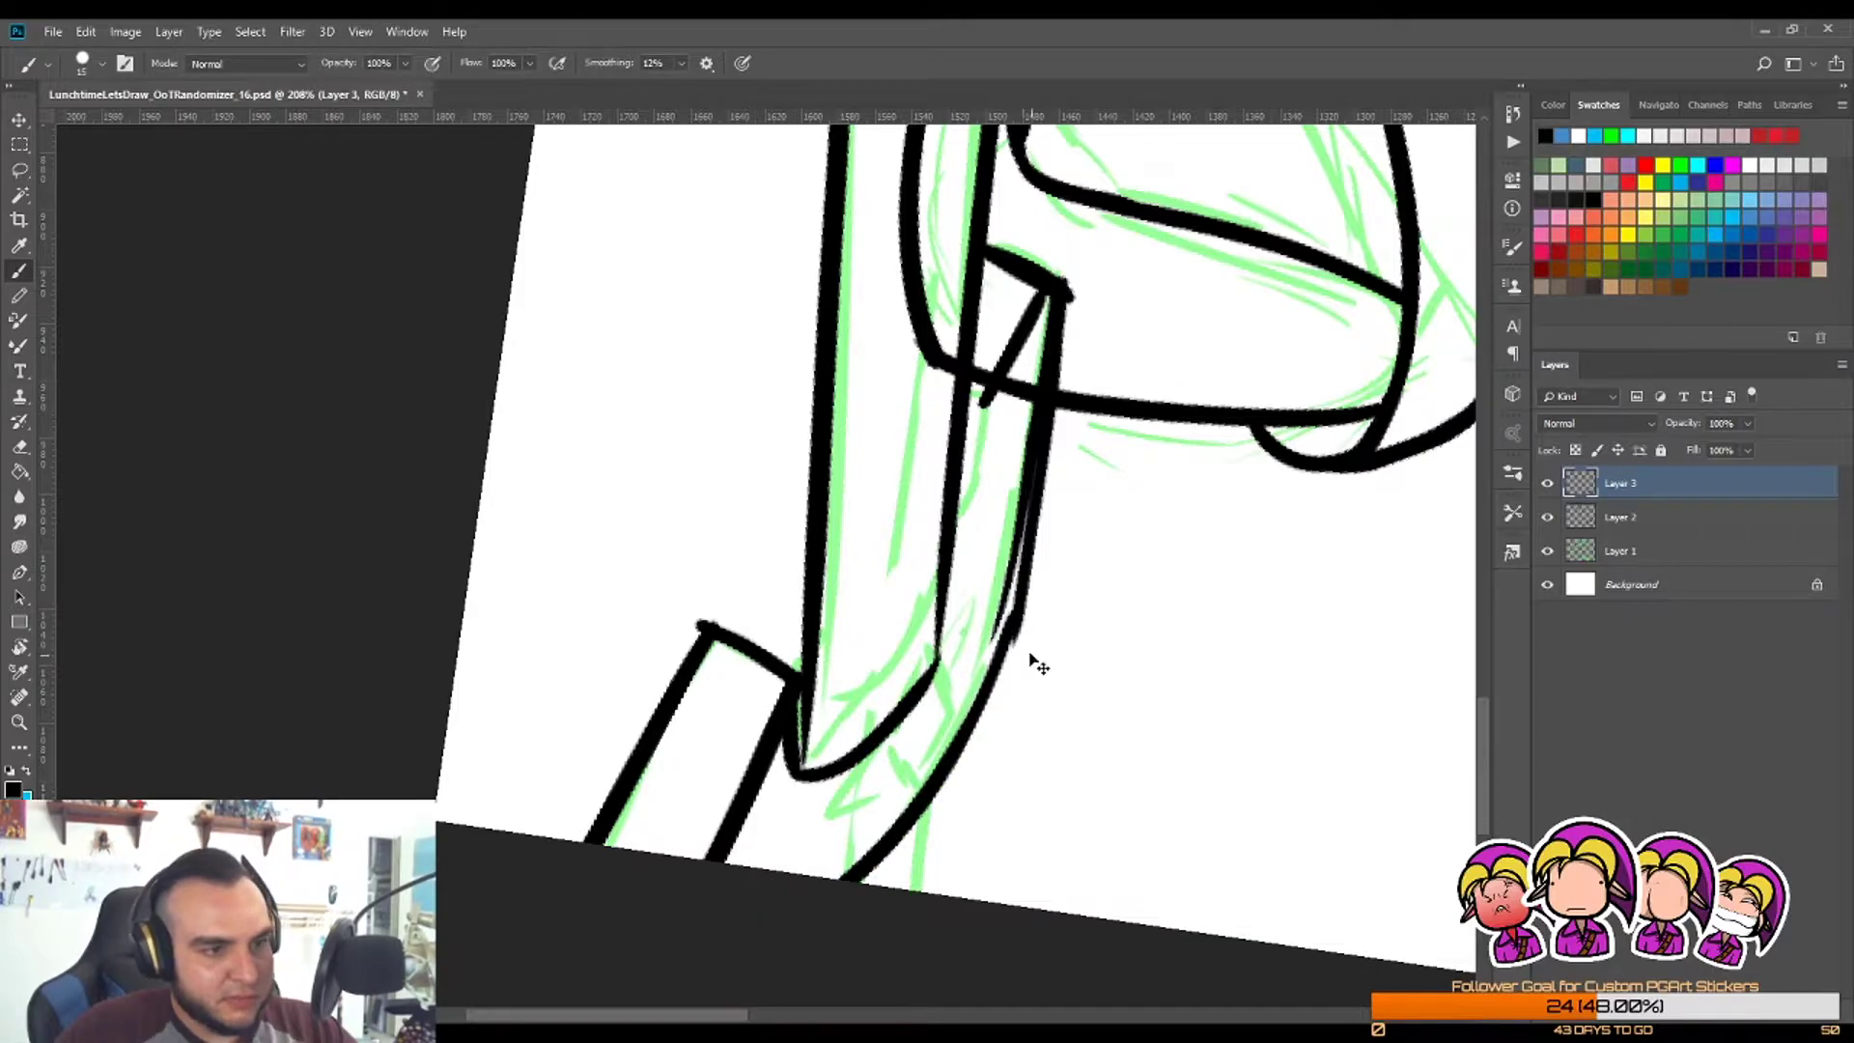
key("ctrl+z")
left_click_drag(1019, 609, 864, 883)
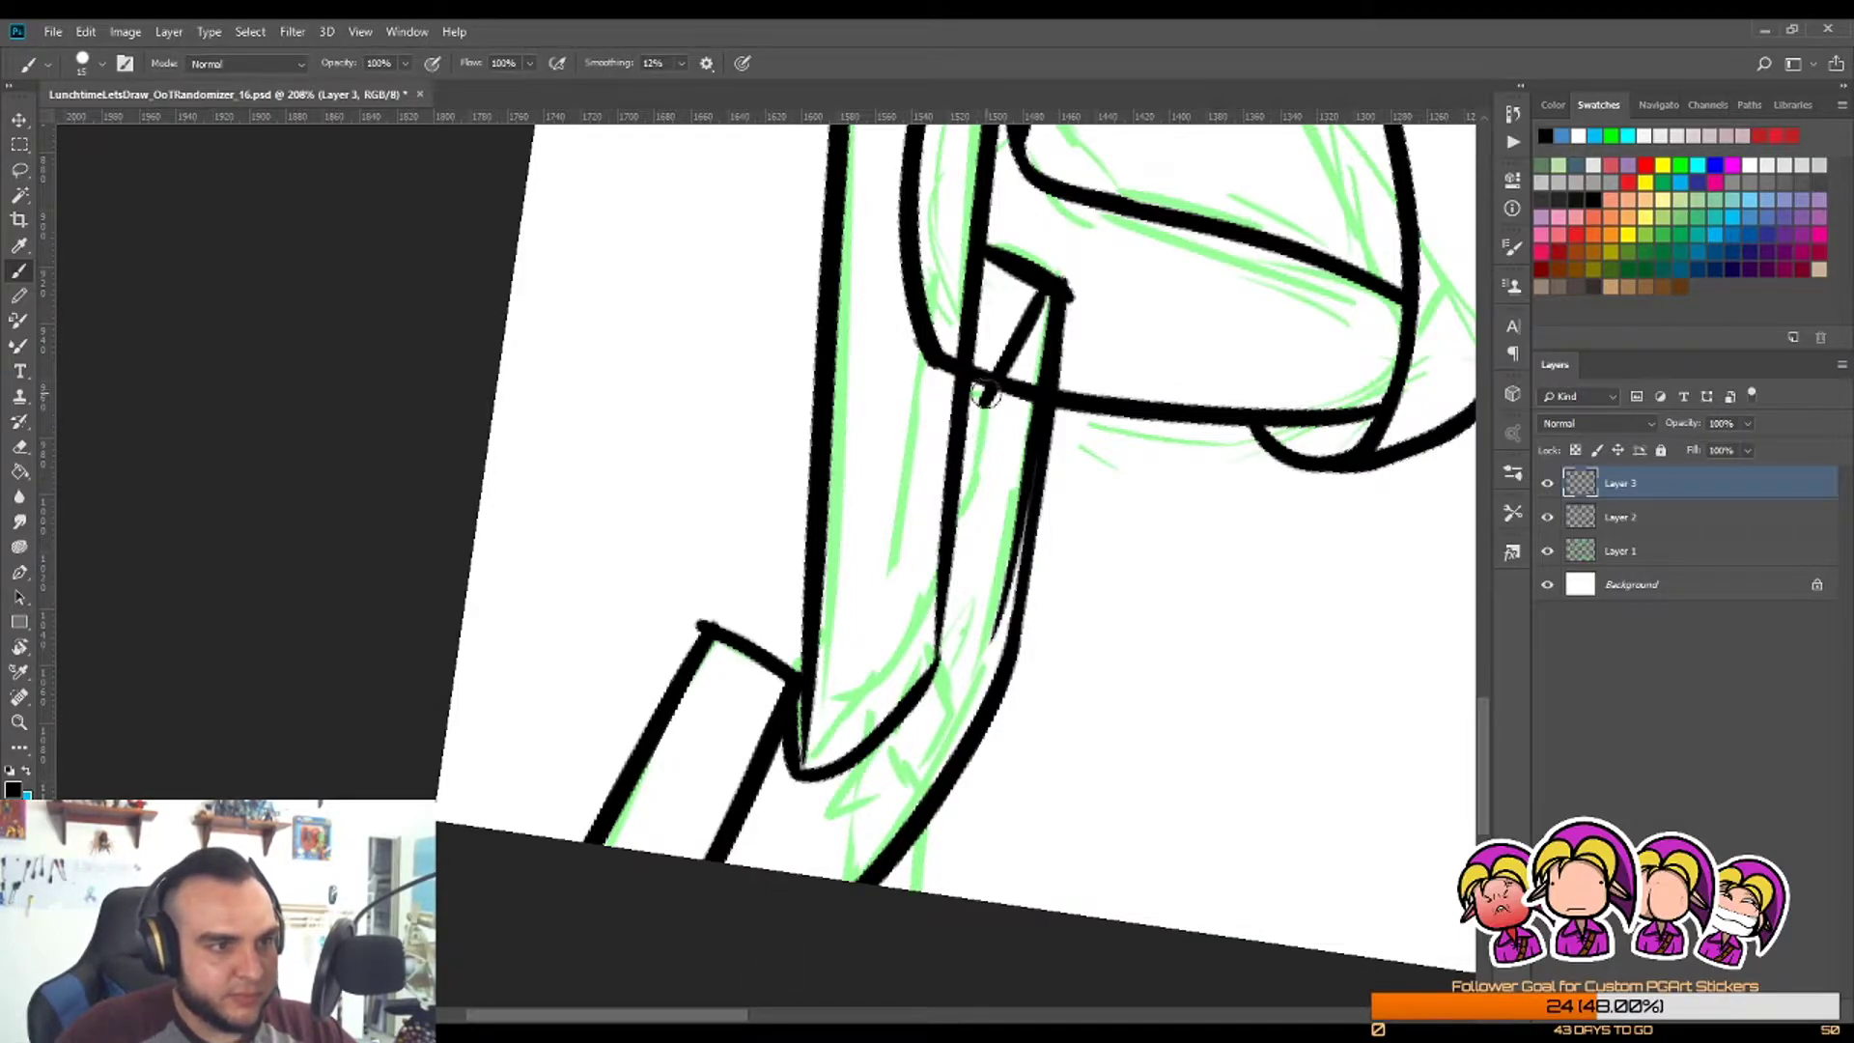
Step: Turn the canvas back towards level and ink the second piece's inner edge from the short diagonal to the blade
mouse_move(985, 395)
left_mouse_down()
mouse_move(929, 566)
mouse_move(796, 617)
left_mouse_up()
key("z")
key("r")
left_click_drag(1026, 792, 875, 397)
key("z")
left_click_drag(688, 390, 773, 390)
key("b")
key("ctrl+z")
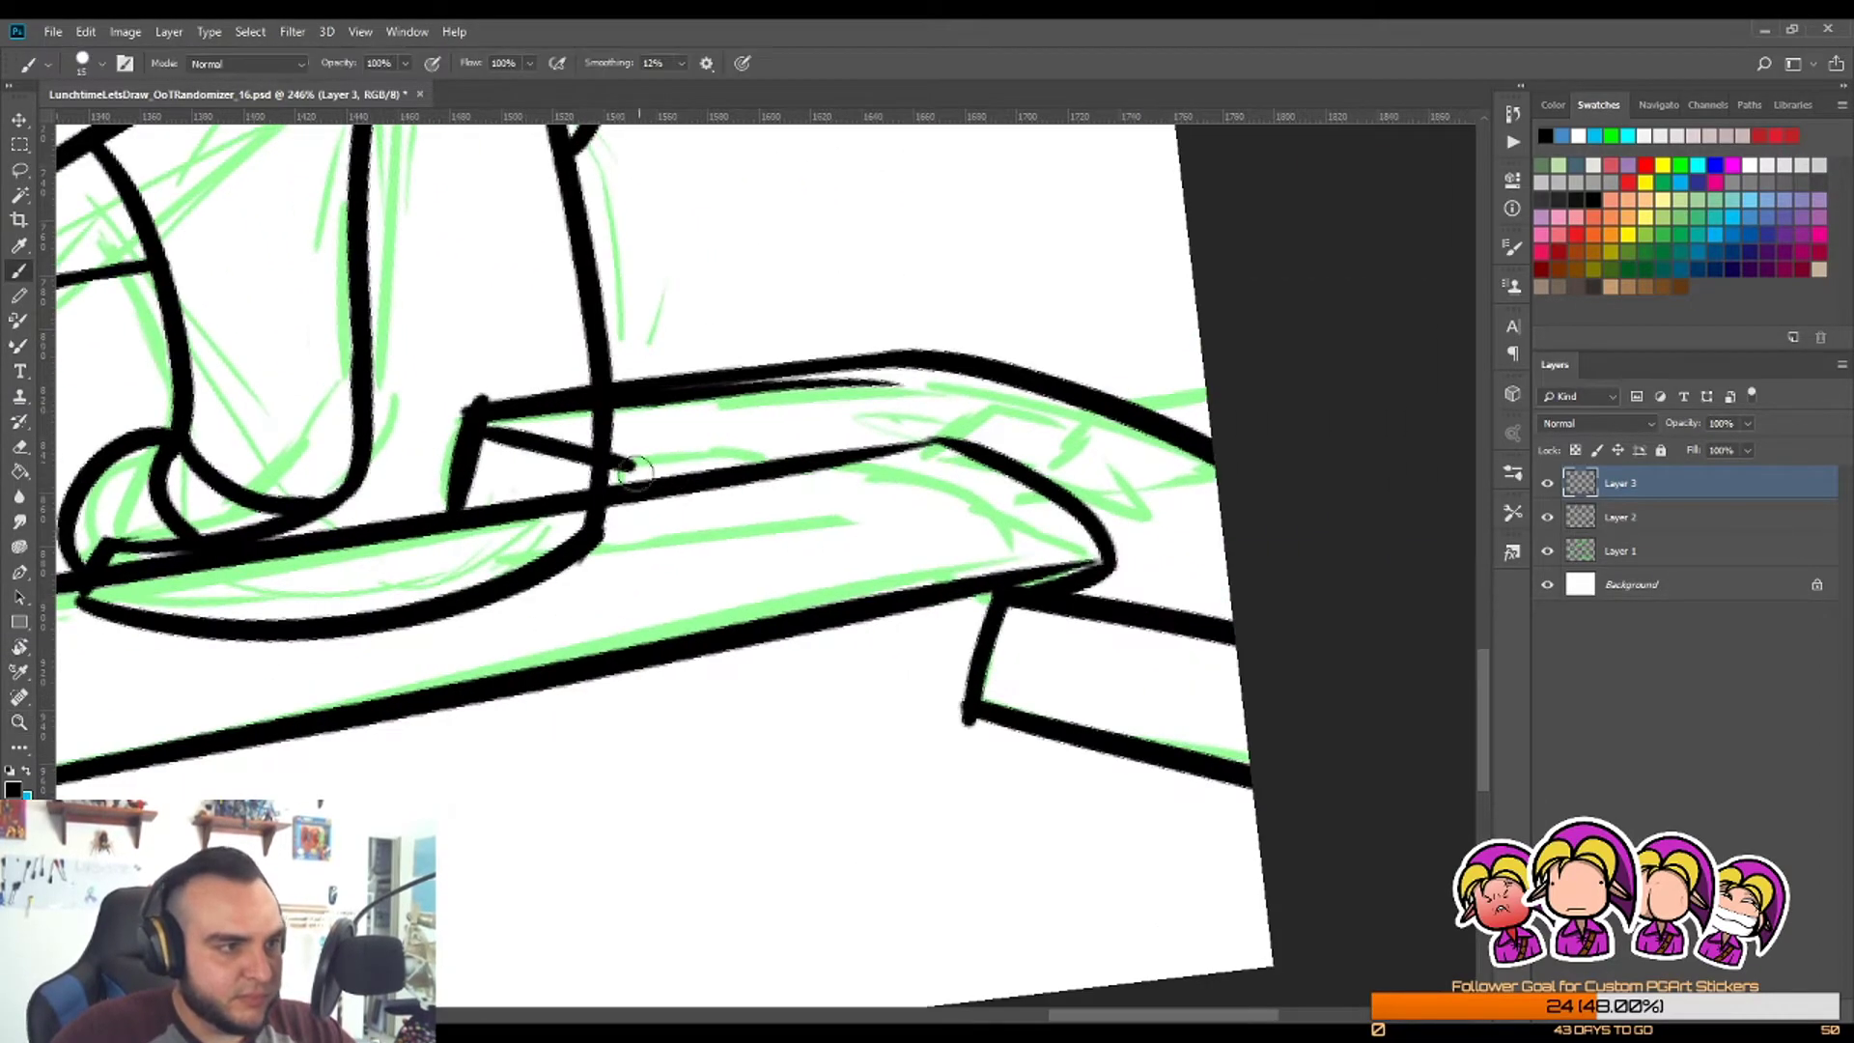
left_click_drag(614, 463, 848, 467)
key("ctrl+z")
left_click_drag(626, 466, 808, 445)
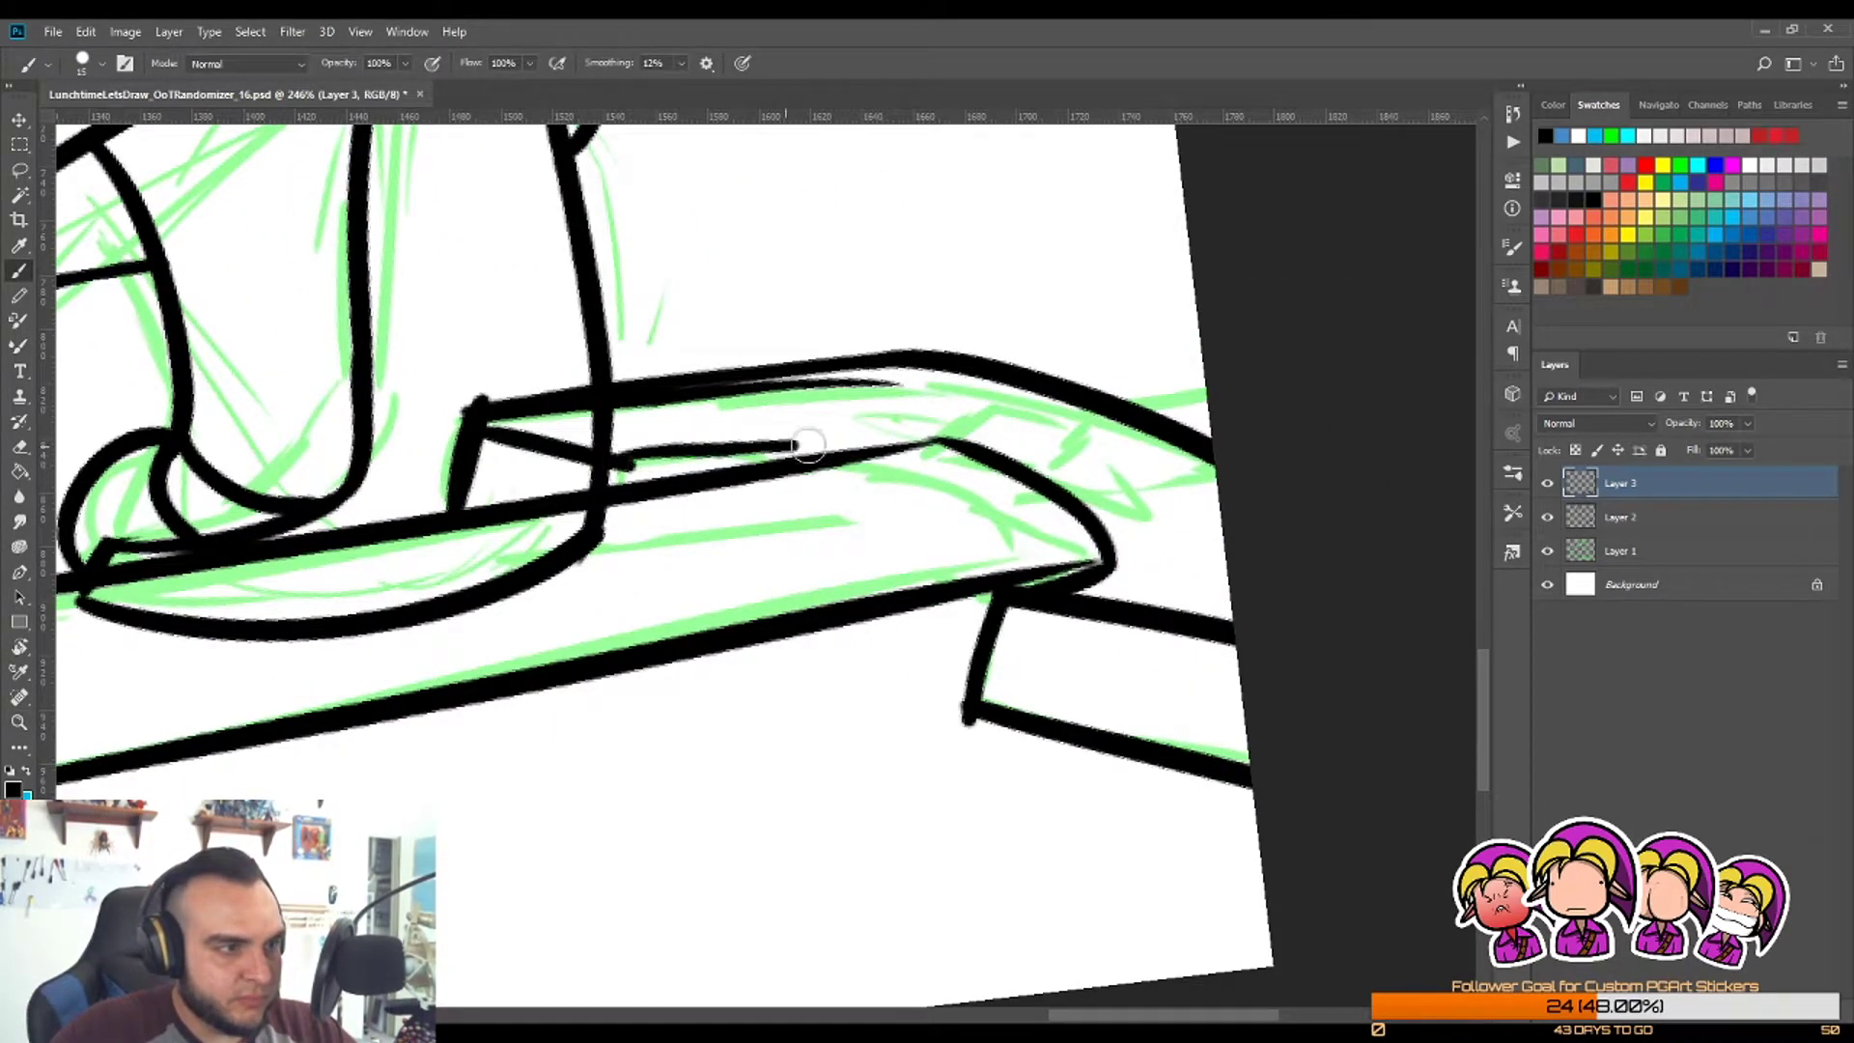
key("ctrl+z")
mouse_move(616, 470)
left_mouse_down()
mouse_move(845, 458)
mouse_move(803, 534)
left_mouse_up()
Step: Return the canvas rotation to 0° so the drawing is level again
key("z")
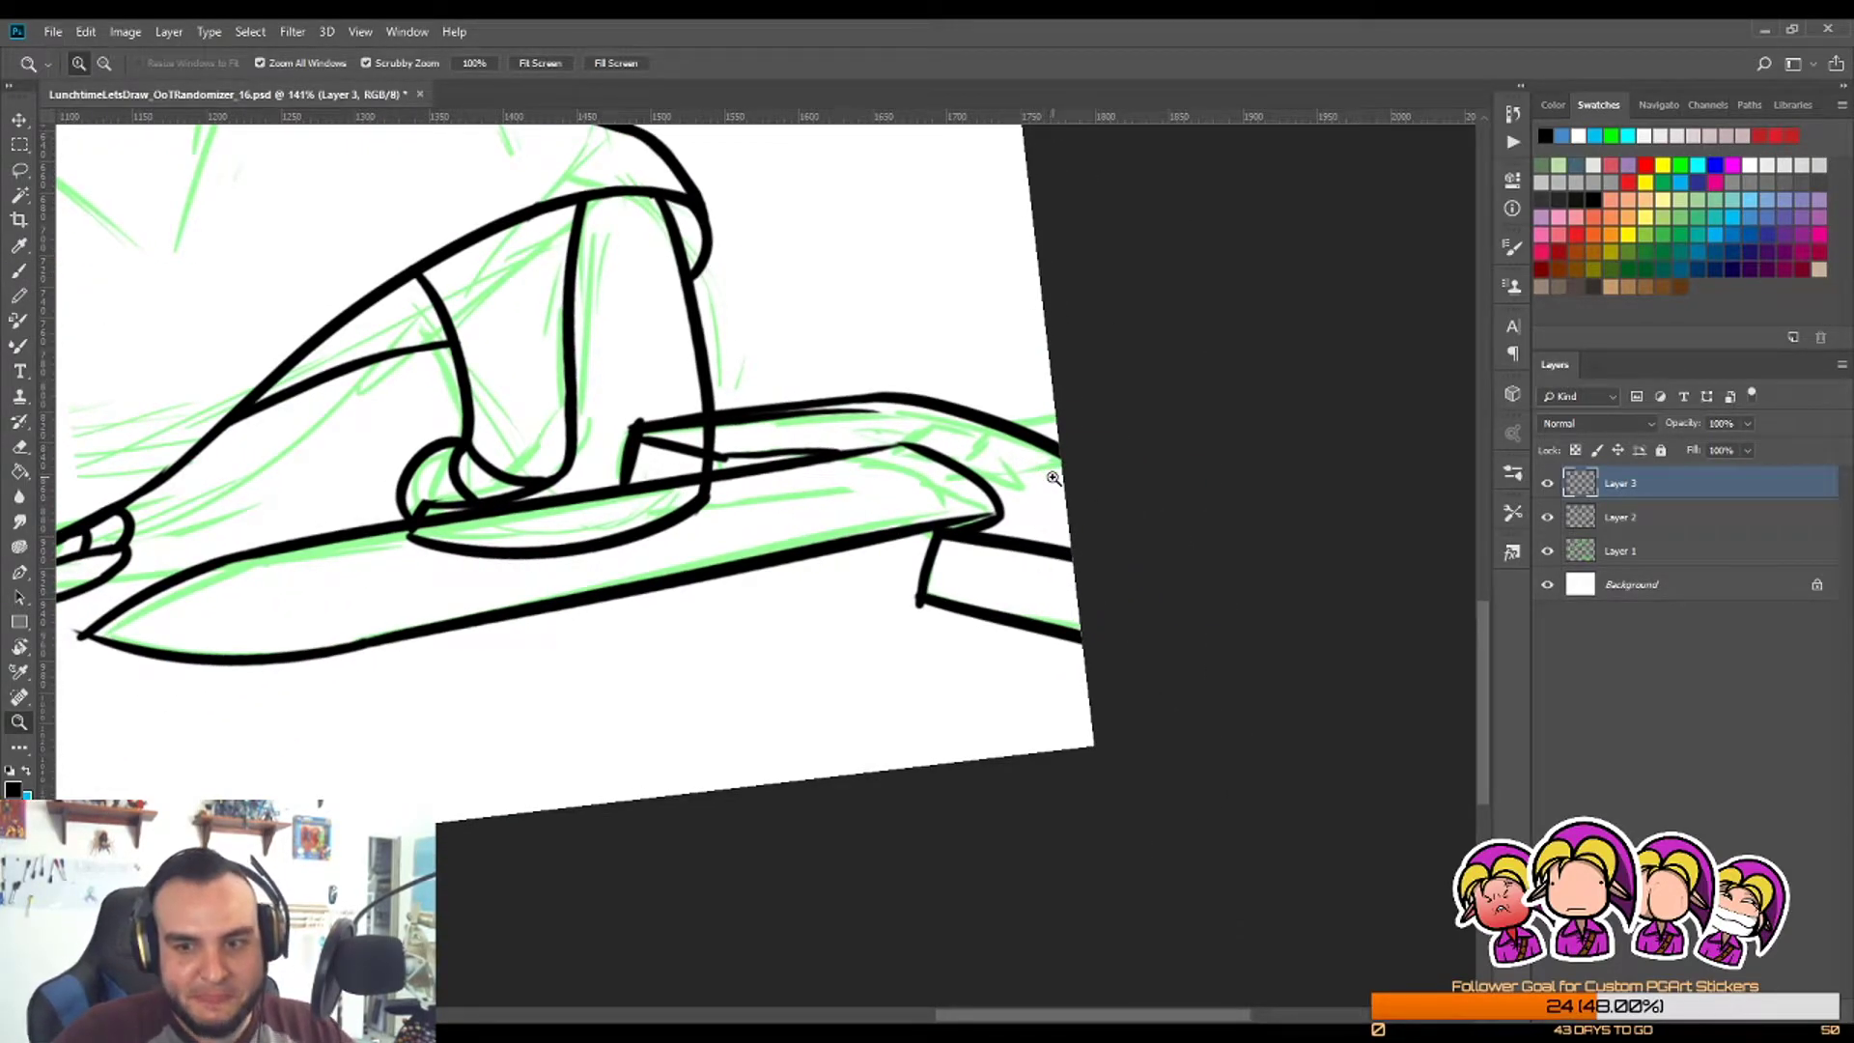
key("r")
left_click_drag(951, 300, 981, 327)
key("z")
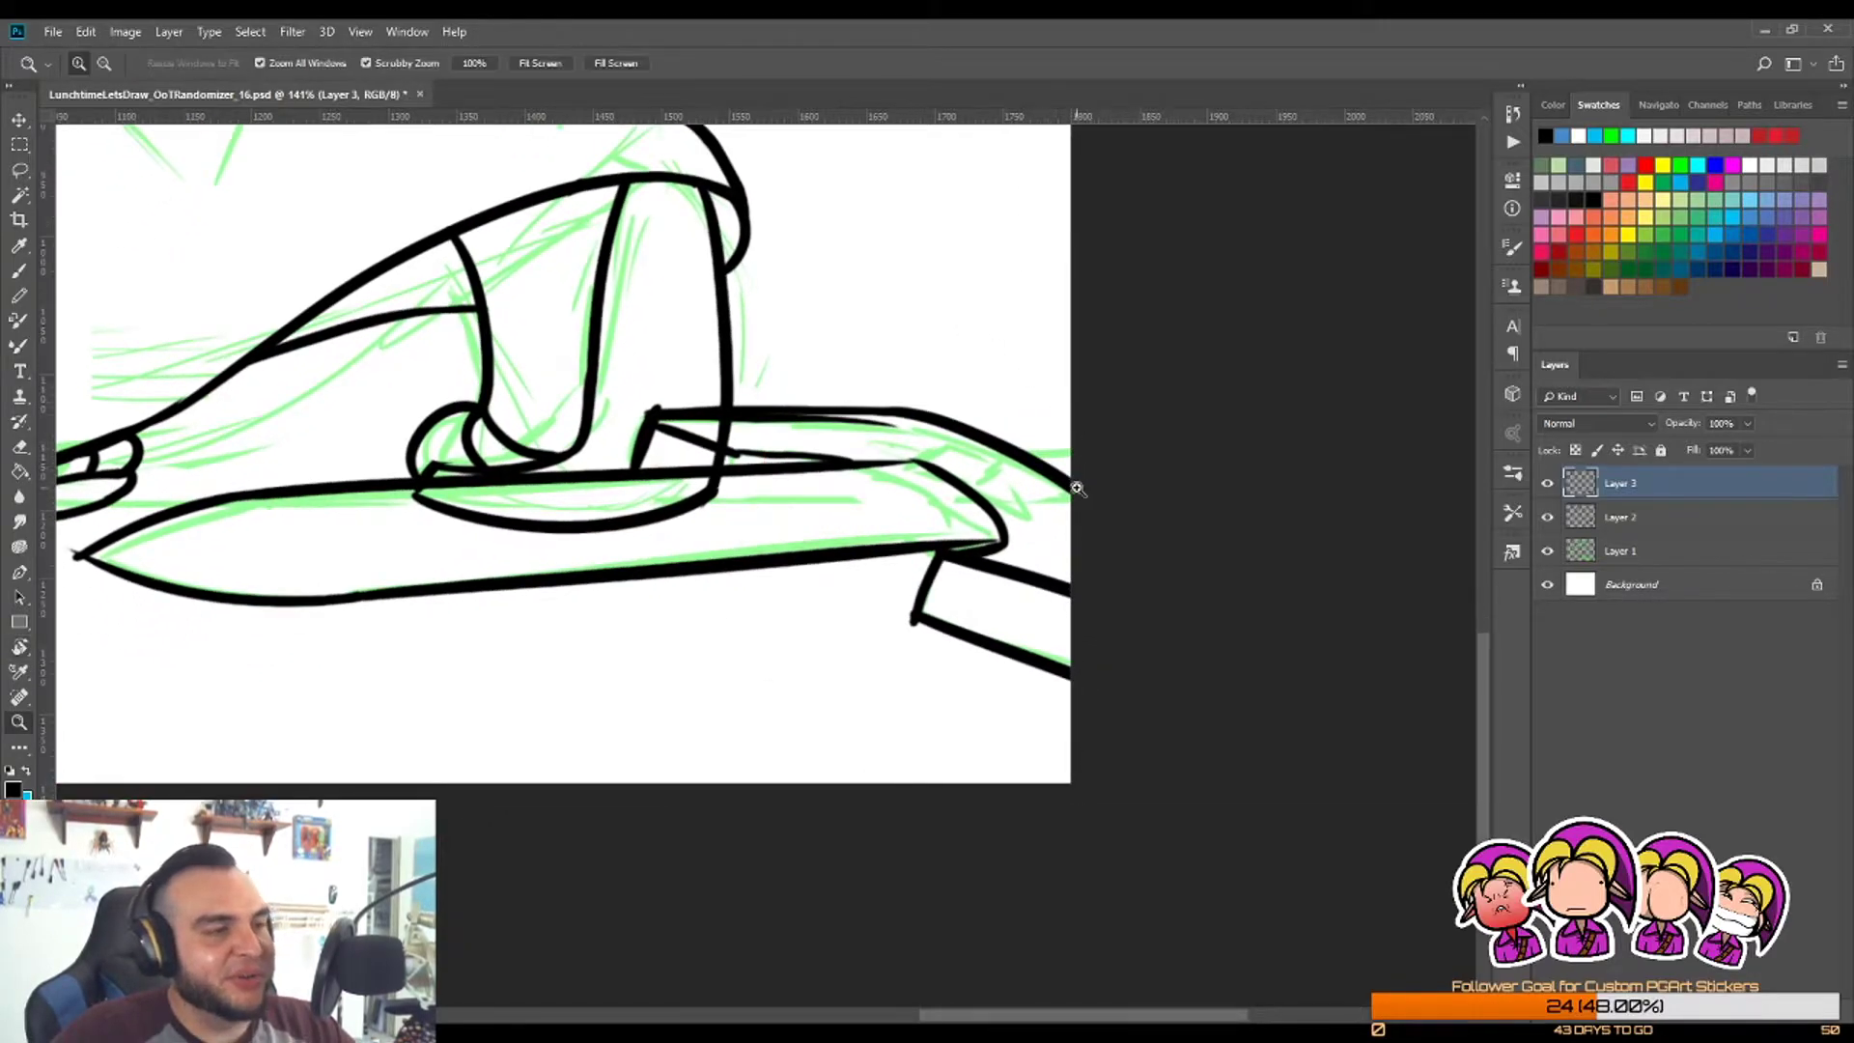
left_click_drag(1075, 484, 897, 429)
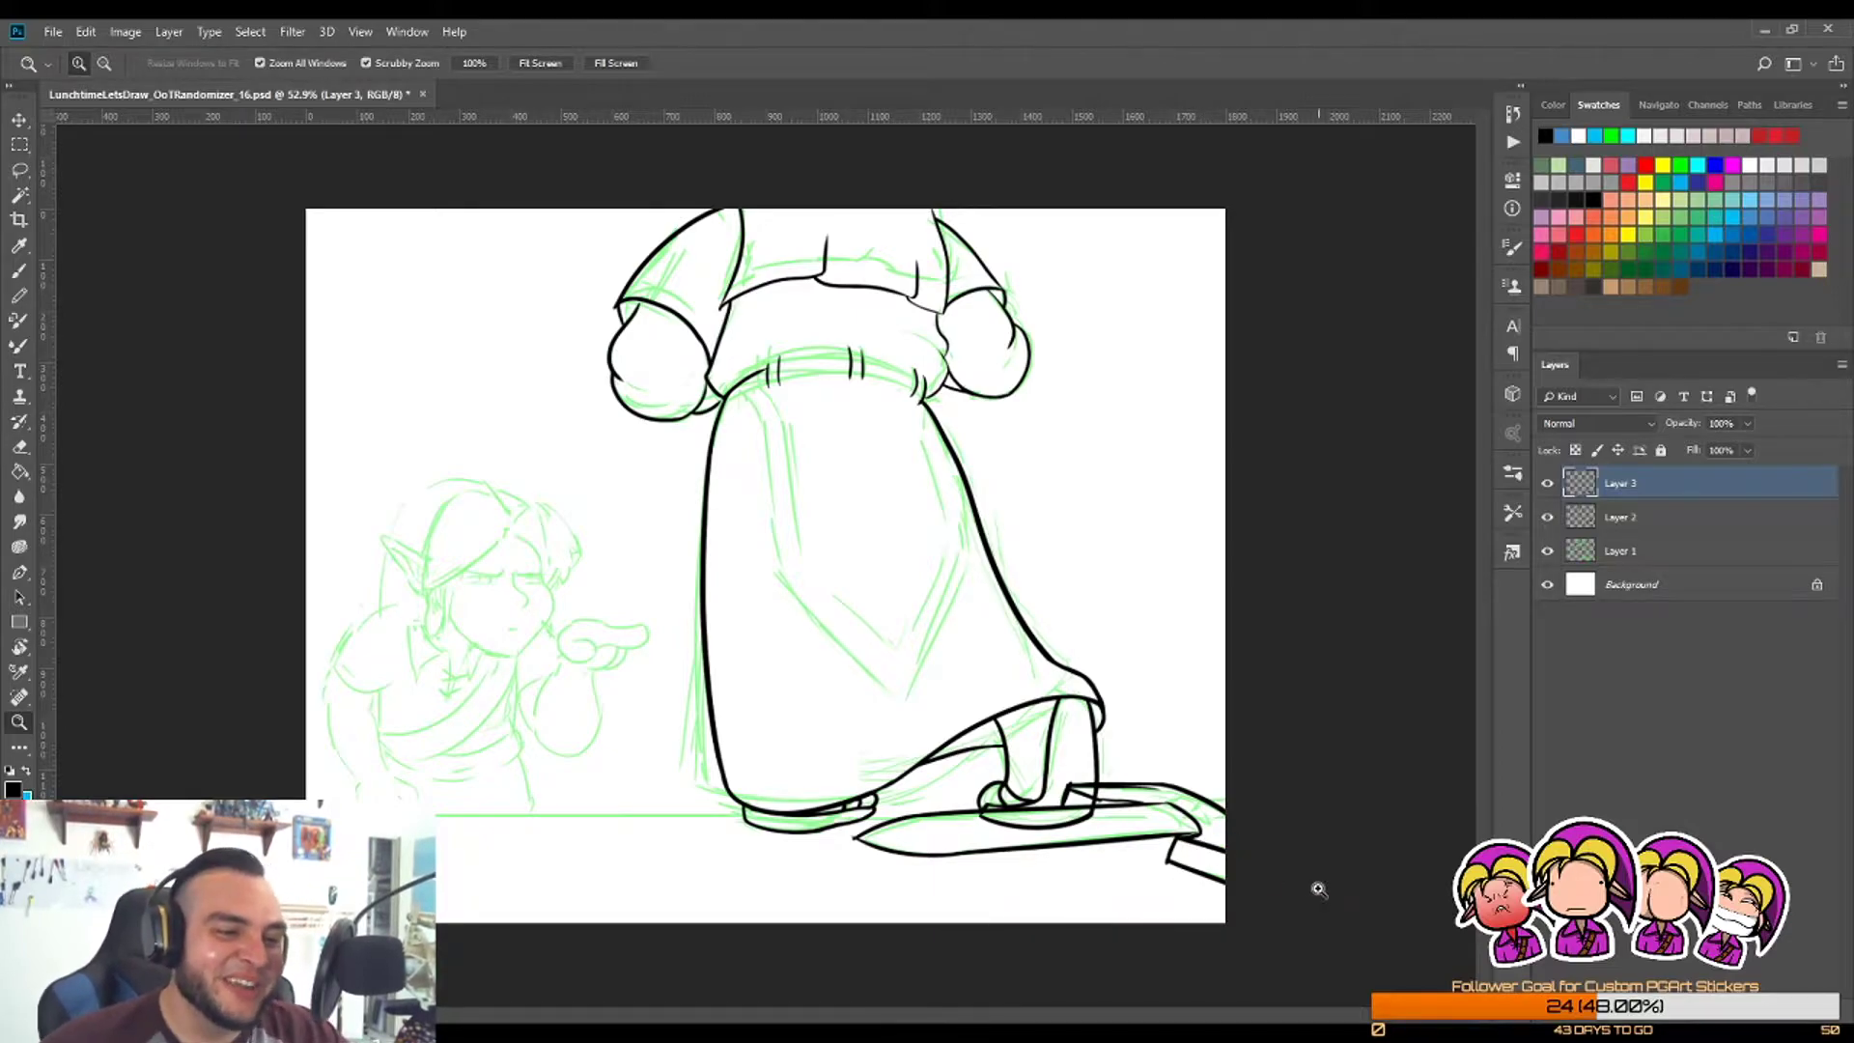
Step: Erase most of the curved outline at the blade's blunt end, beside the rectangular block
left_click_drag(1318, 888, 1424, 890)
left_click_drag(1092, 564, 1031, 674)
left_click_drag(1402, 513, 1464, 512)
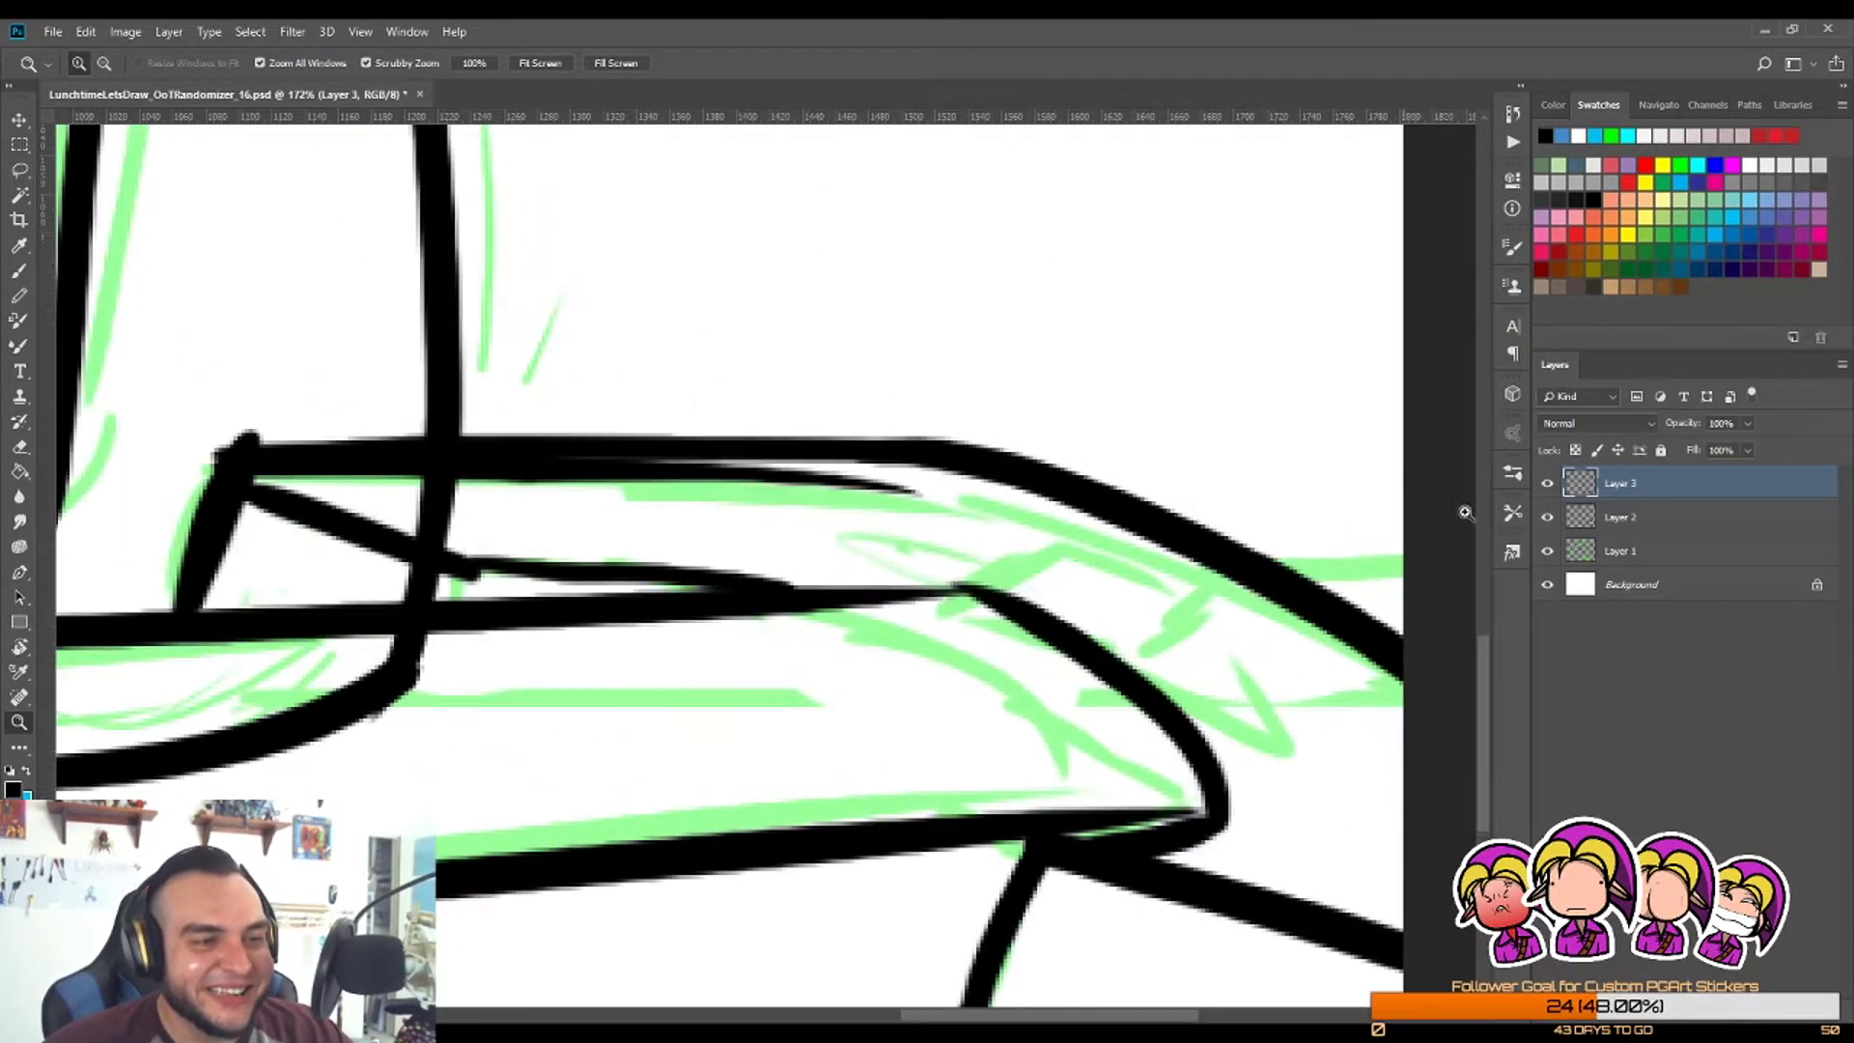
left_click_drag(1116, 631, 1130, 596)
key("r")
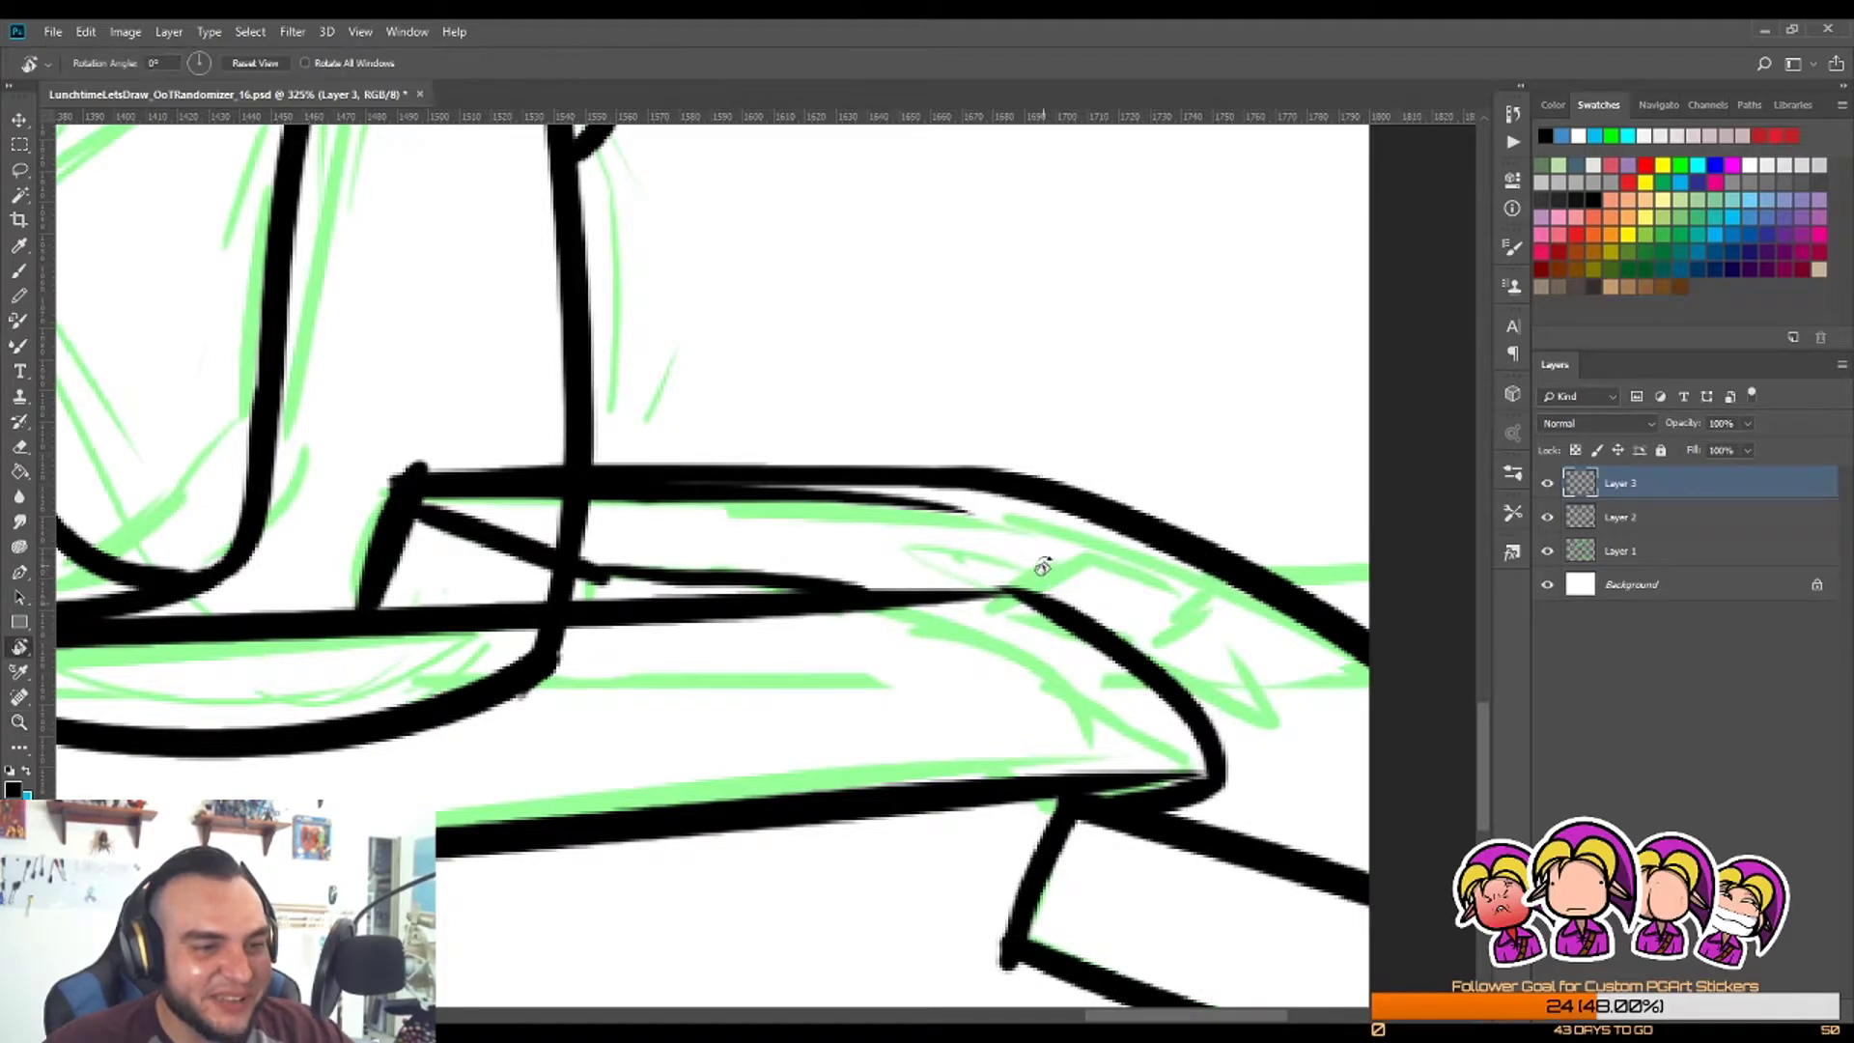
key("e")
left_click_drag(994, 591, 1254, 757)
Step: Redraw the blade's blunt end as a smoother curve from its upper edge down to the lower corner
key("b")
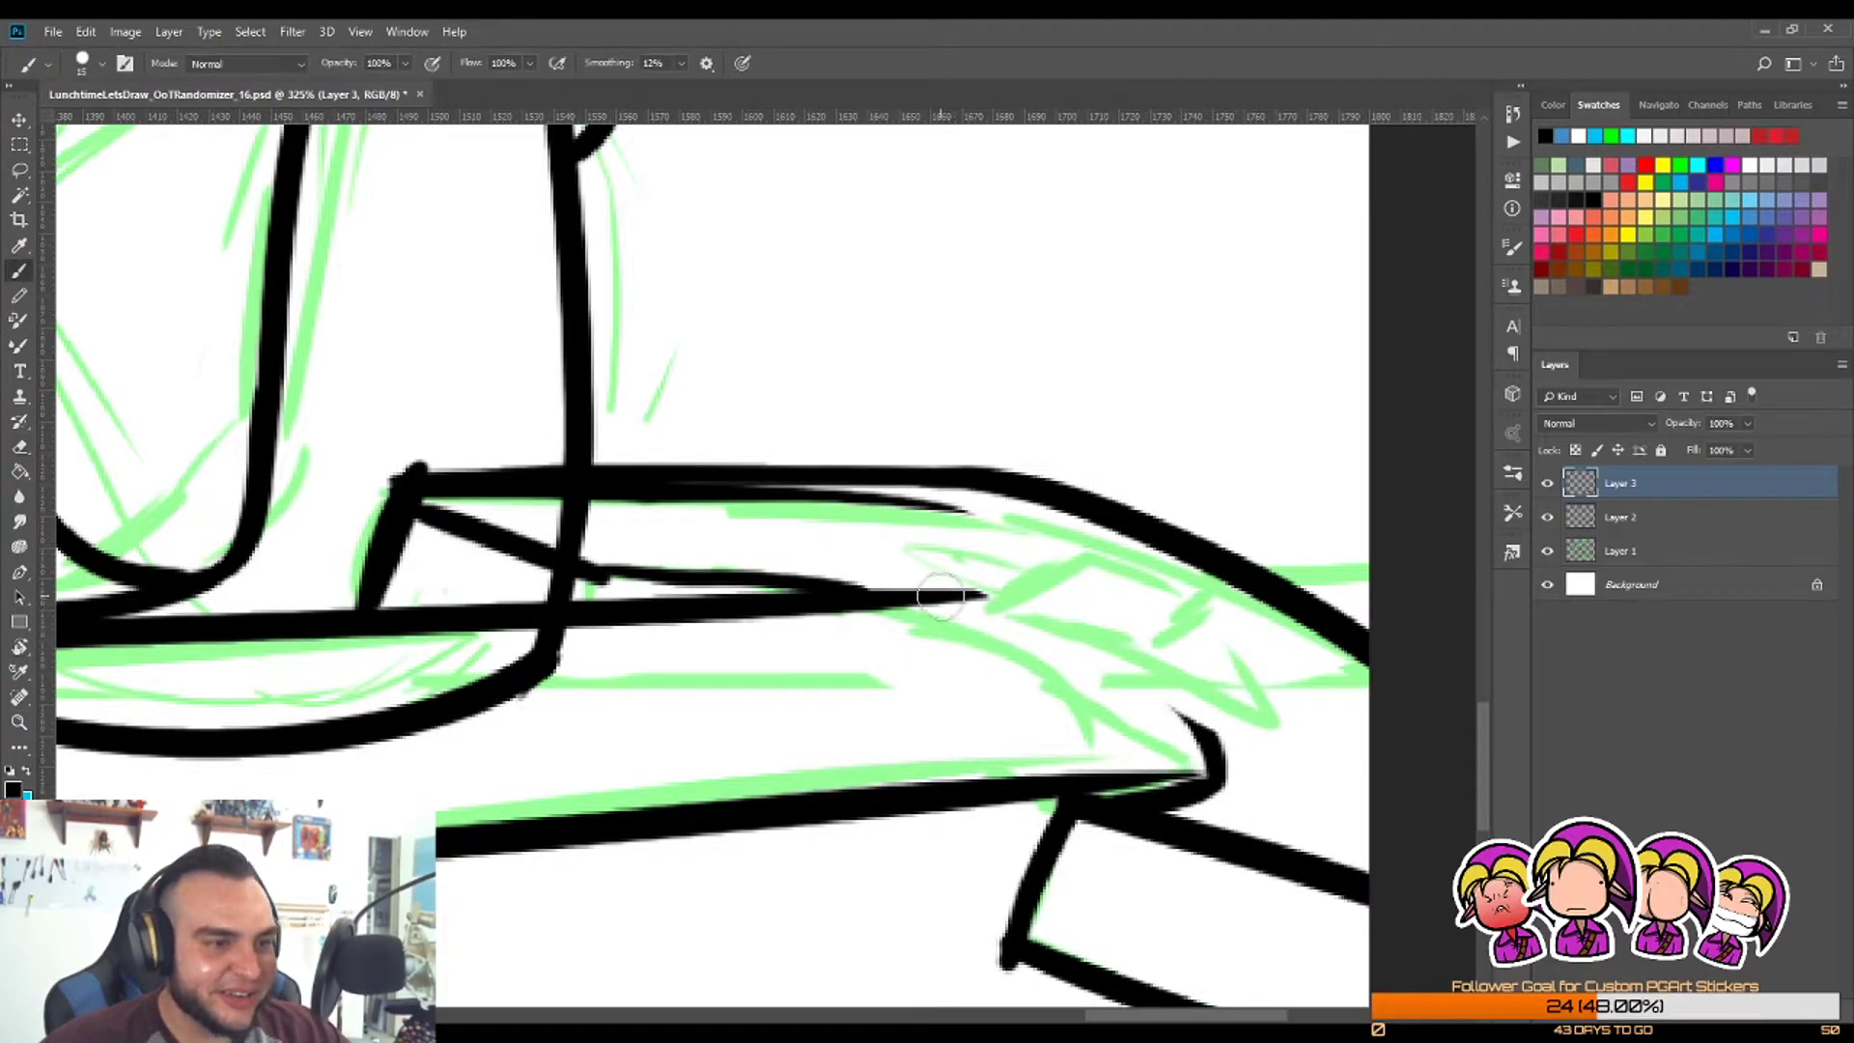
left_click_drag(929, 591, 1203, 775)
key("ctrl+z")
mouse_move(922, 593)
left_mouse_down()
mouse_move(1054, 635)
mouse_move(1218, 763)
mouse_move(1001, 603)
mouse_move(1207, 747)
left_mouse_up()
key("ctrl+z")
key("ctrl+z")
left_click_drag(928, 602, 1219, 755)
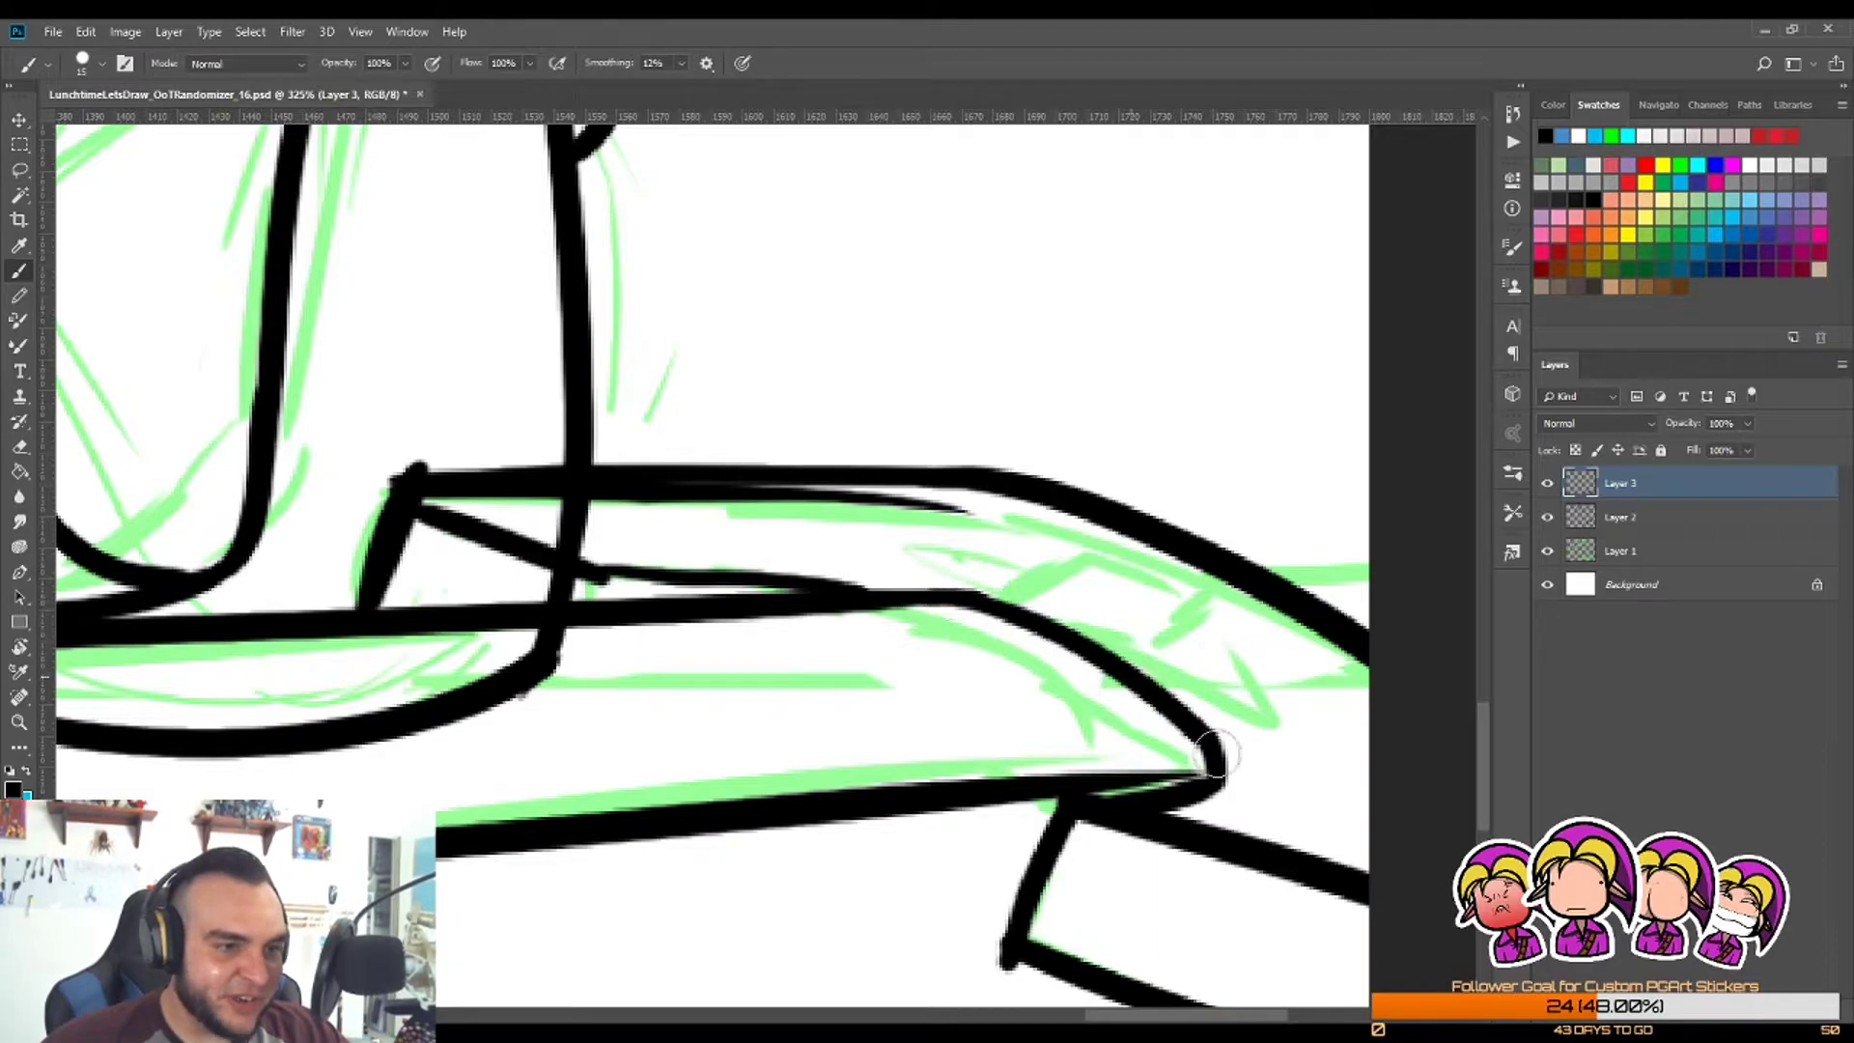
key("z")
mouse_move(1088, 628)
left_mouse_down()
mouse_move(1056, 646)
mouse_move(1102, 707)
mouse_move(1030, 628)
mouse_move(874, 657)
left_mouse_up()
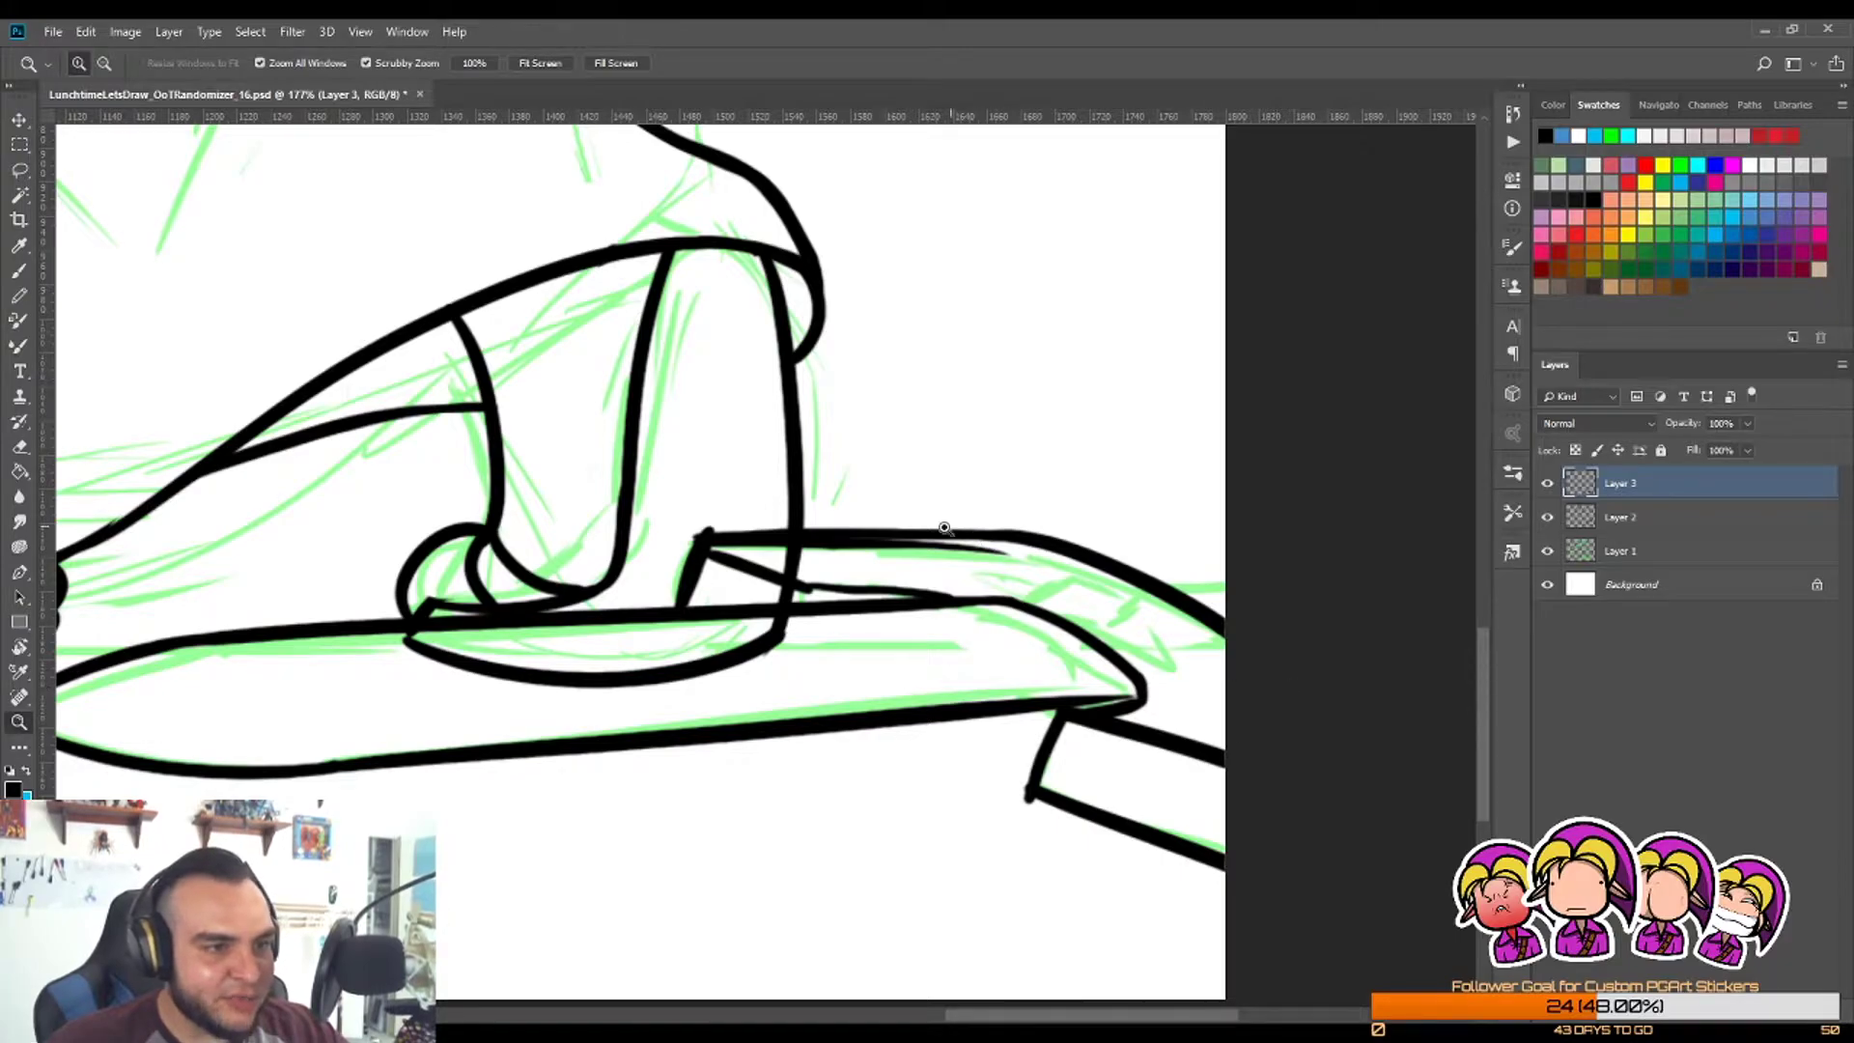
Step: Try to ink a short black line joining the sword blade's lower edge to the corner of the rectangular piece beside it
mouse_move(801, 627)
left_mouse_down()
mouse_move(849, 628)
mouse_move(787, 670)
left_mouse_up()
key("b")
key("z")
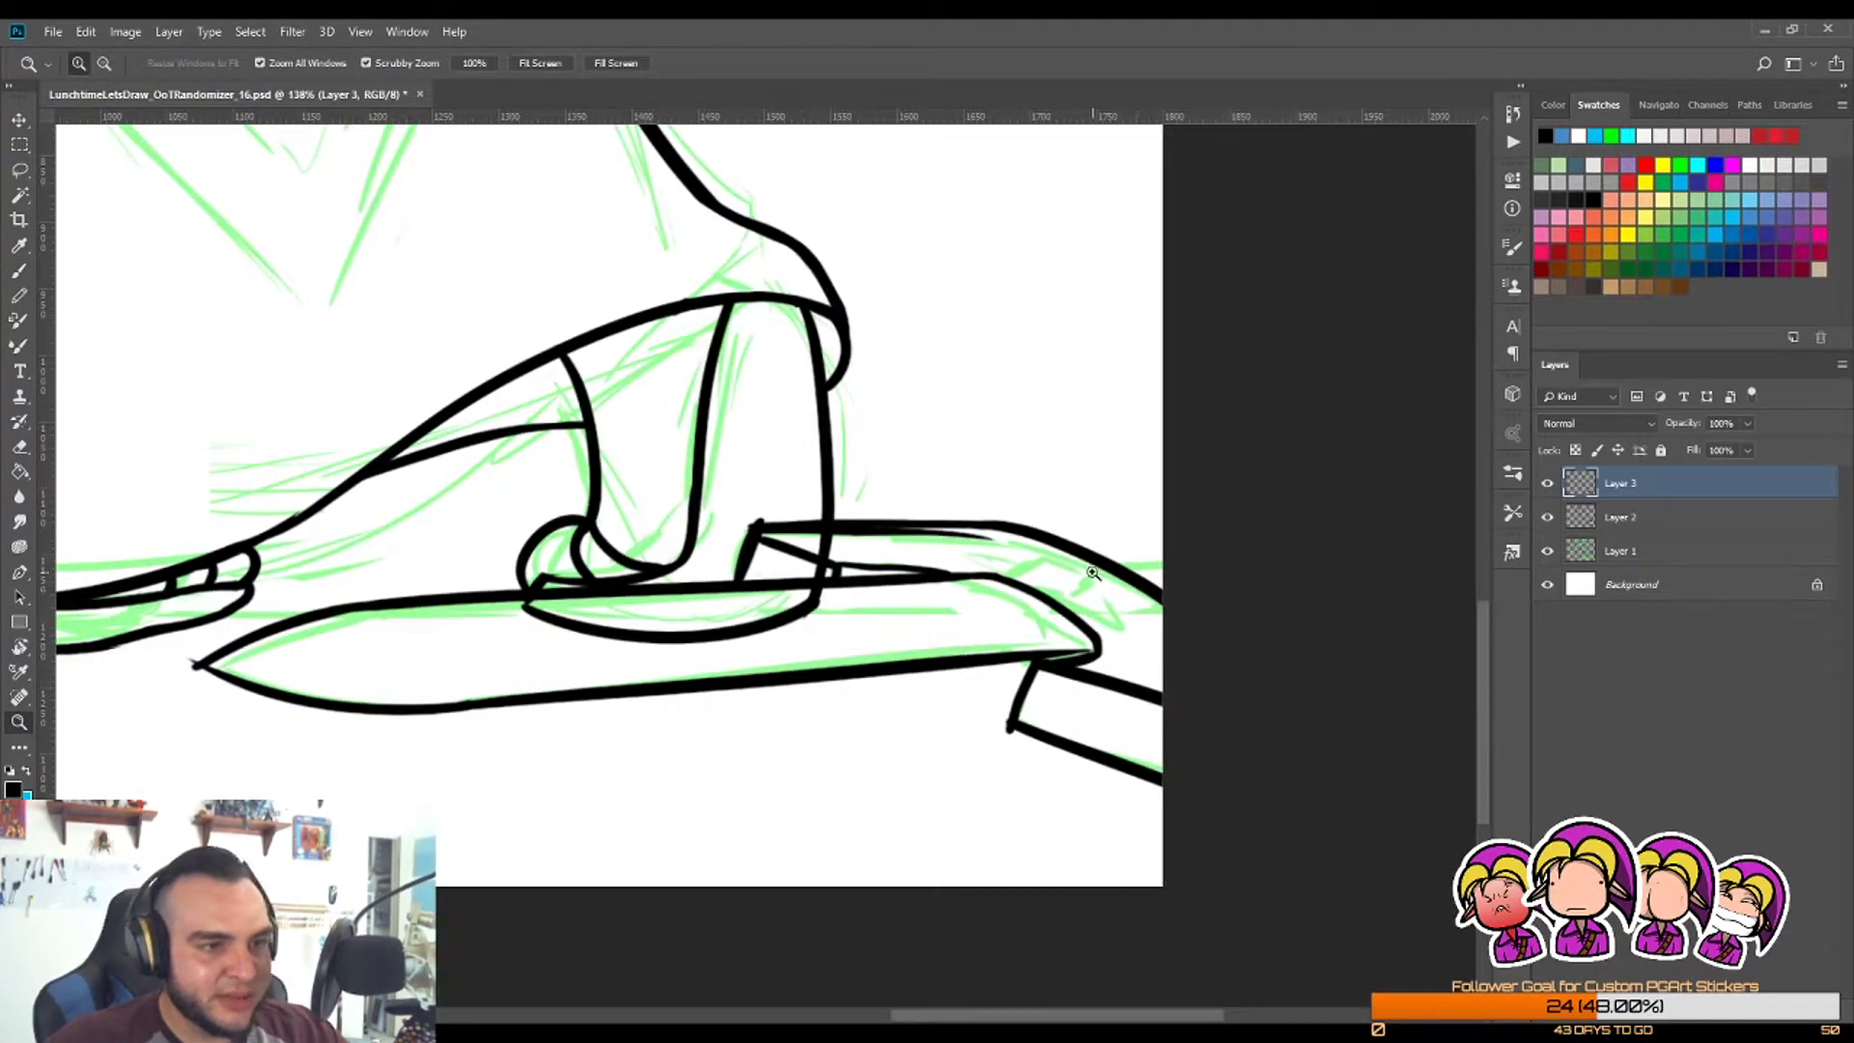
key("r")
left_click_drag(1279, 588, 866, 981)
key("z")
left_click_drag(714, 789, 762, 789)
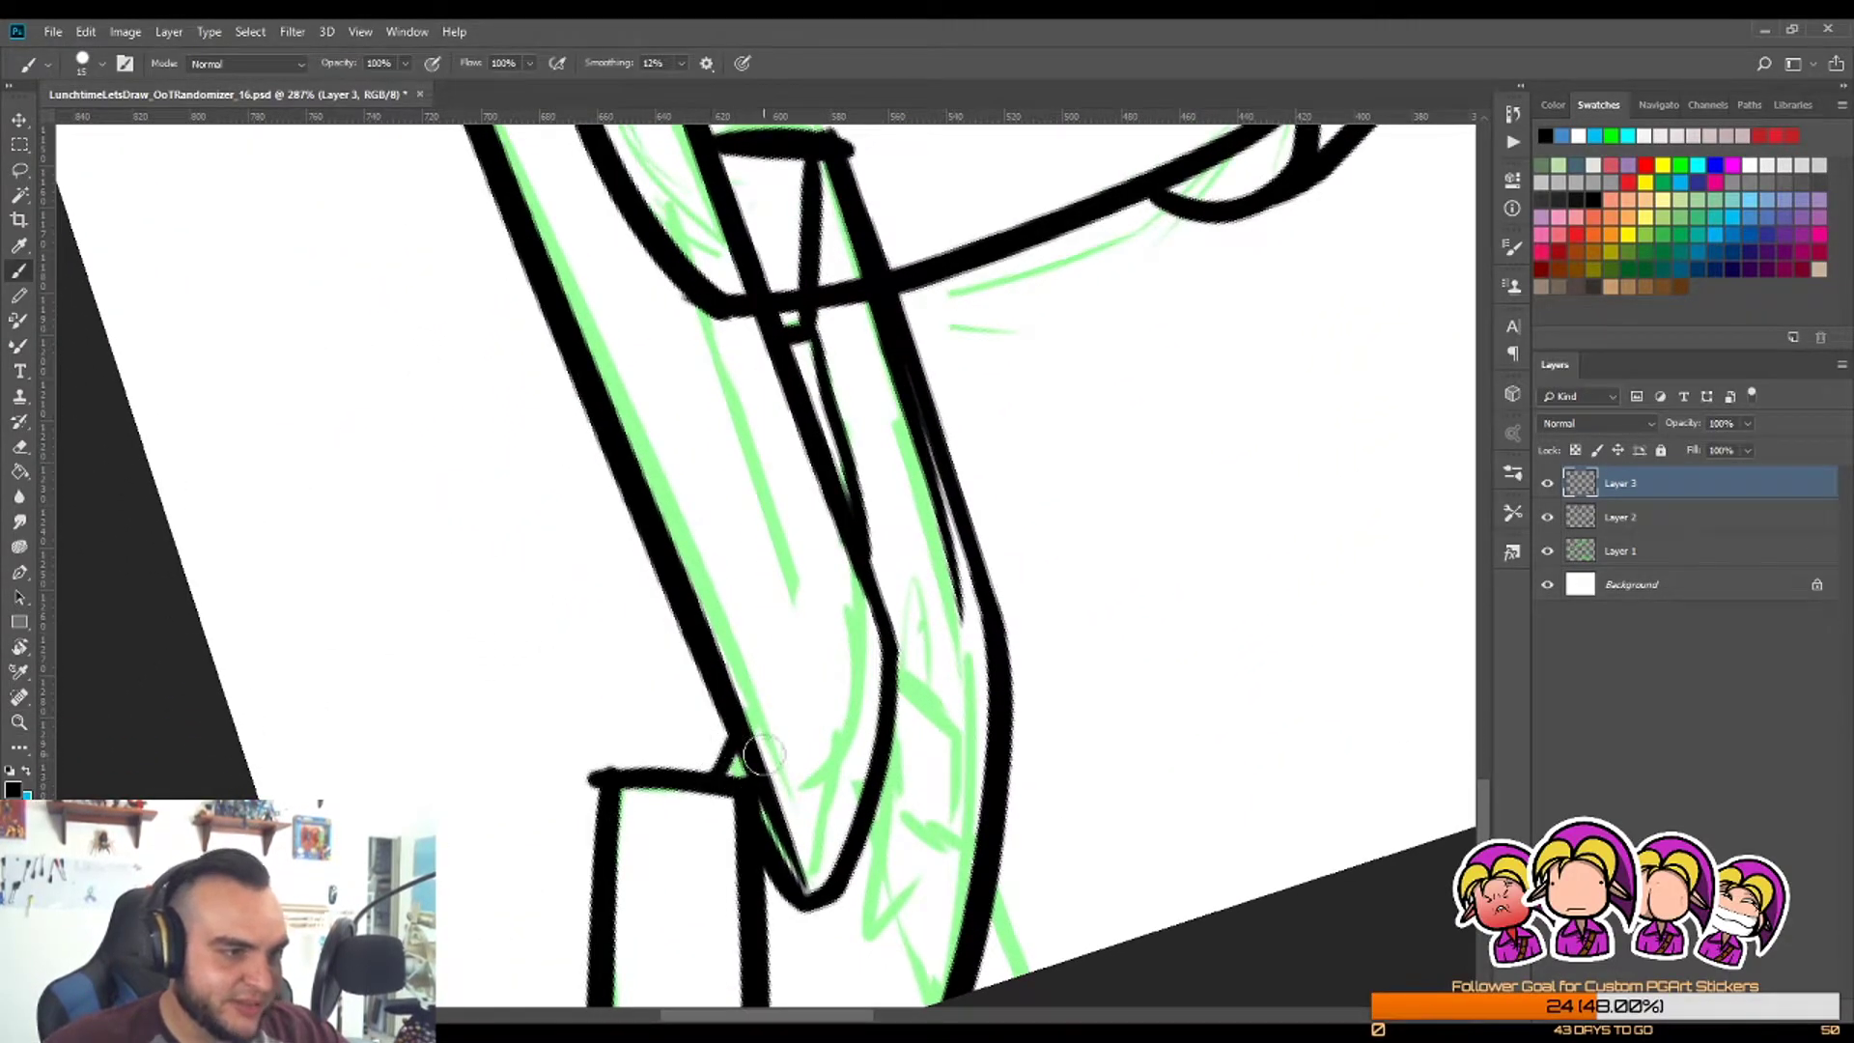
left_click(739, 736)
left_click_drag(738, 736, 726, 736)
left_click_drag(821, 834, 869, 782)
left_click_drag(748, 602, 782, 622)
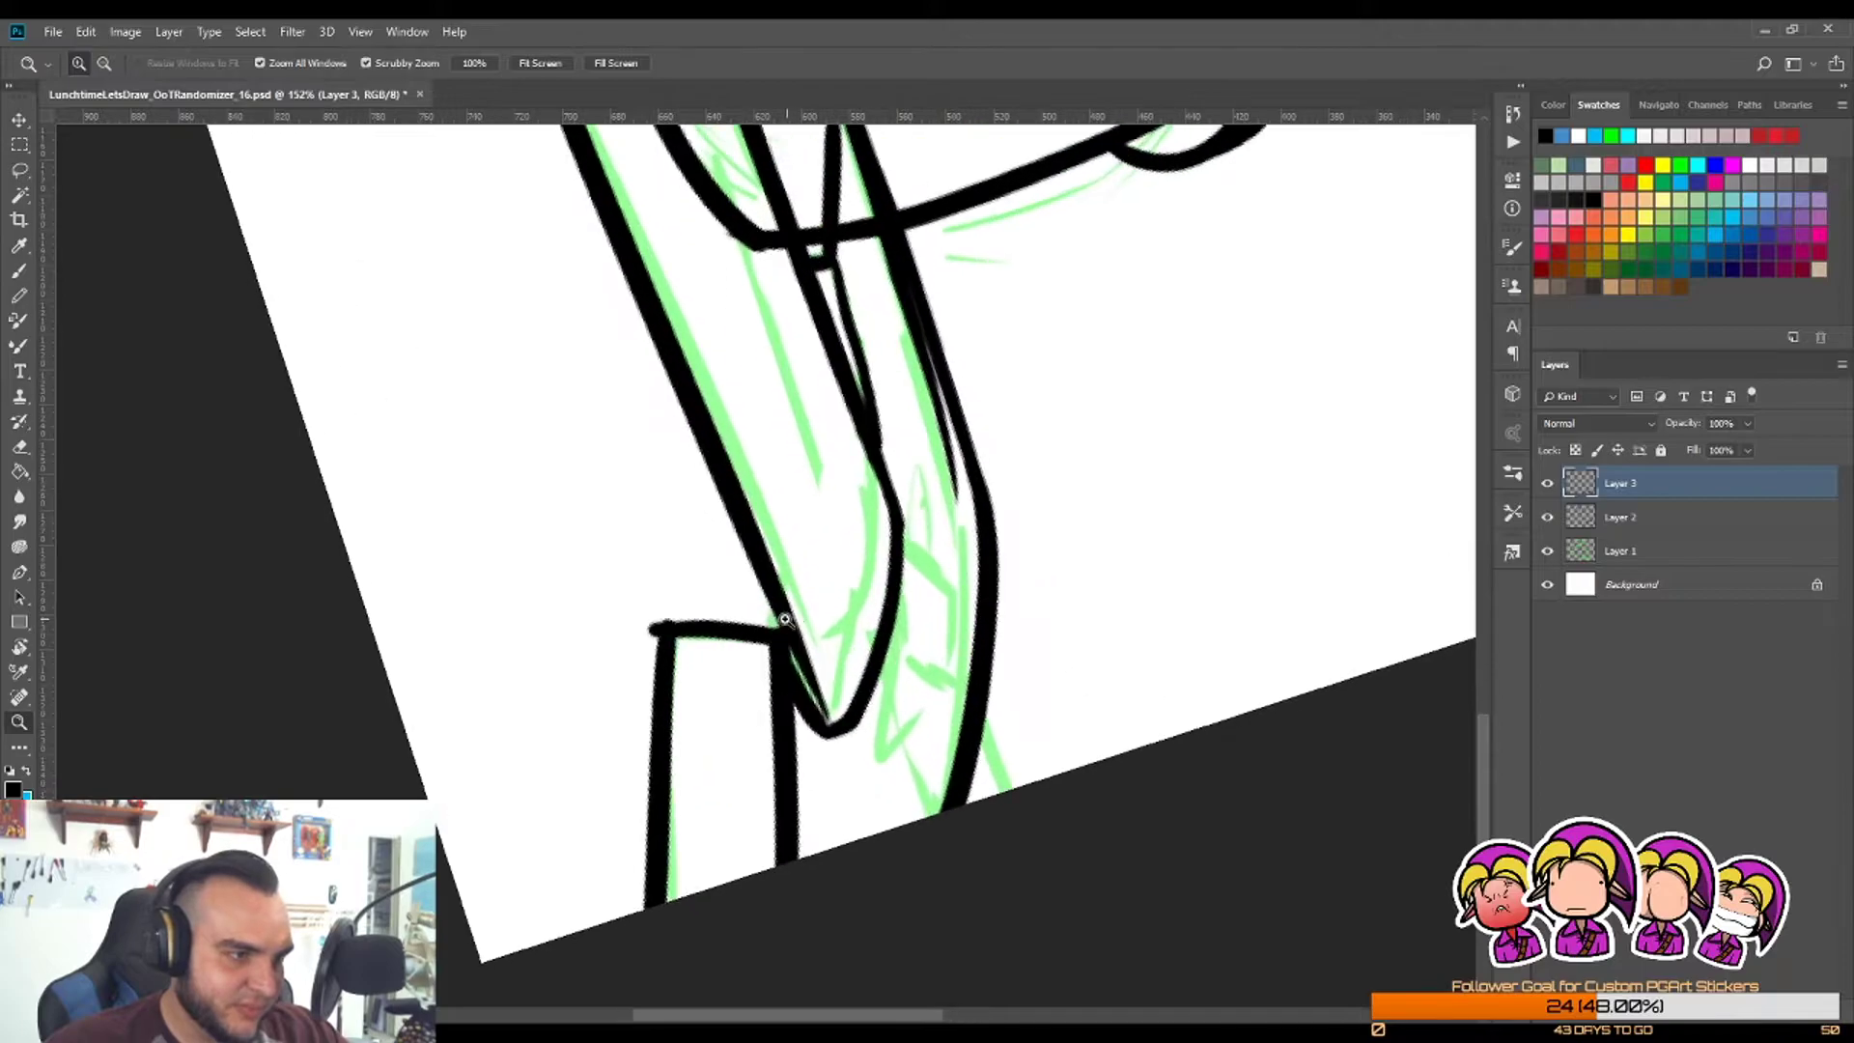
key("b")
key("ctrl+z")
Step: Ink a diamond-shaped ornament with a pointed spike on each end on the curved strip behind the sword blade
key("r")
left_click_drag(997, 600, 994, 766)
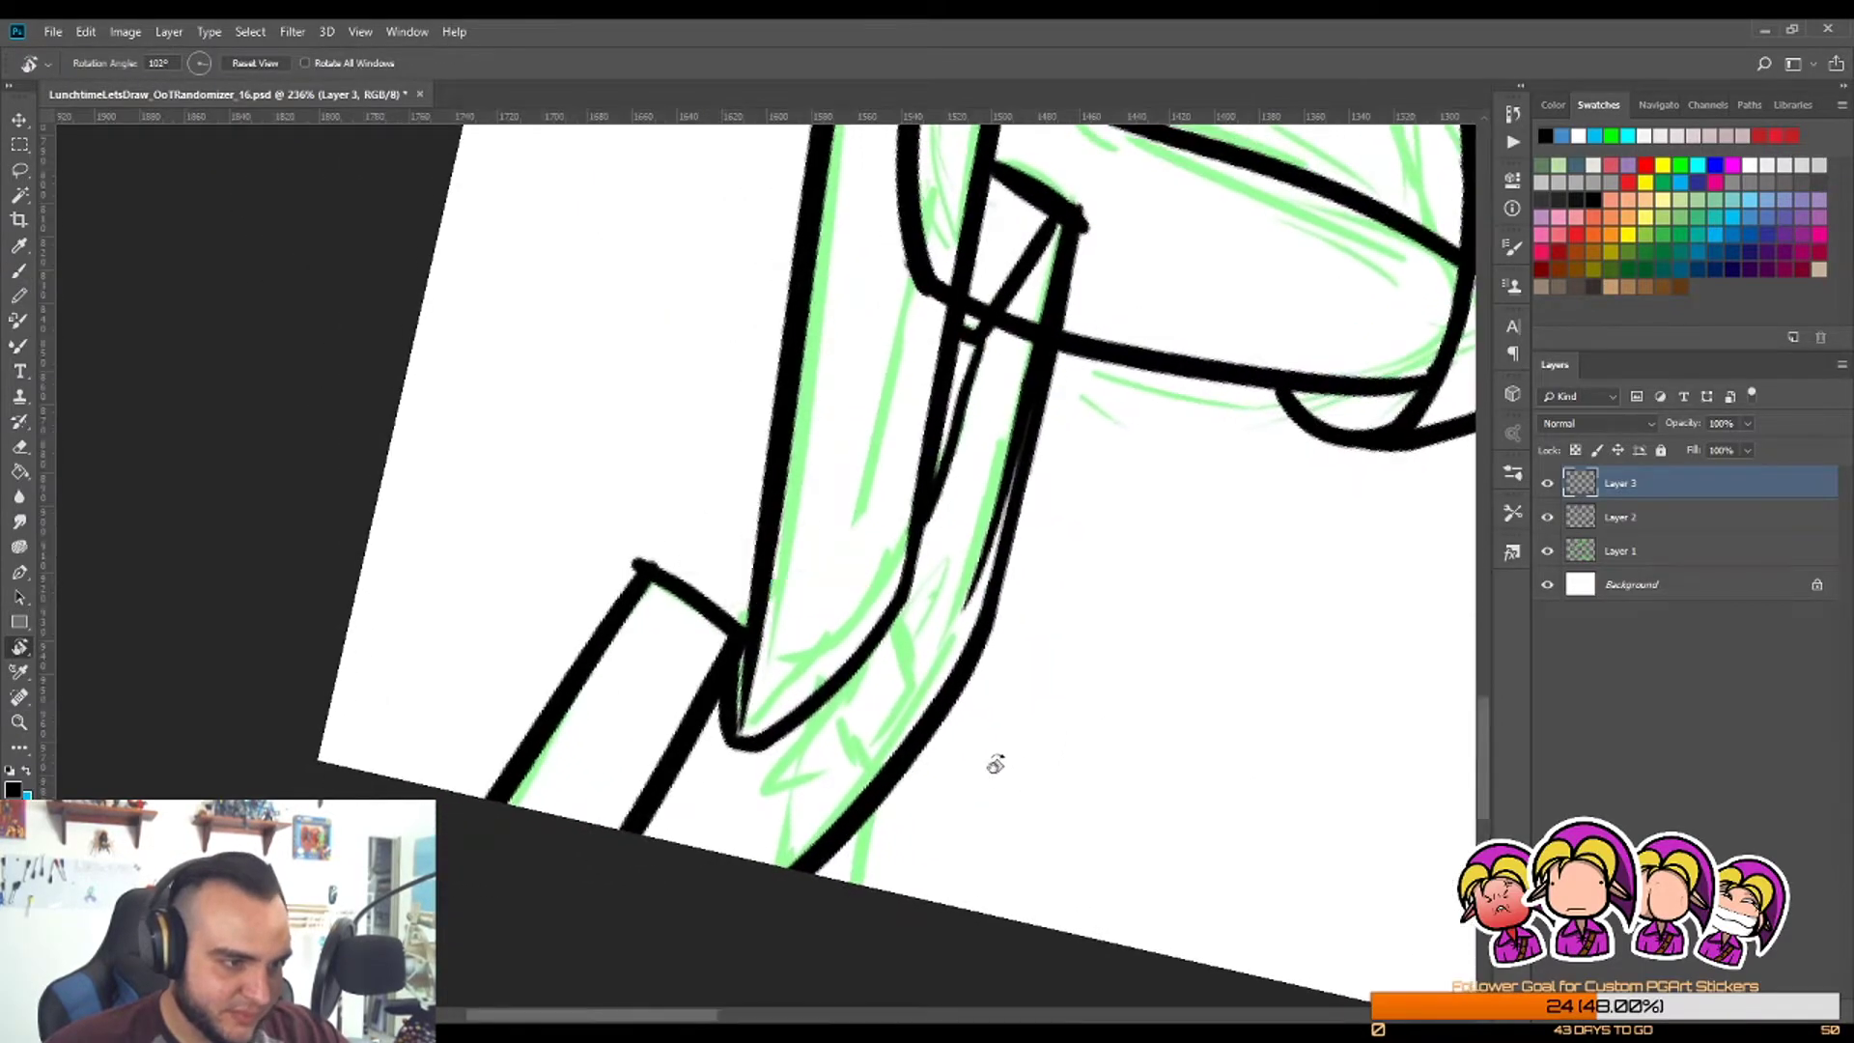
key("z")
left_click_drag(836, 859, 867, 858)
key("b")
mouse_move(904, 534)
left_mouse_down()
mouse_move(953, 618)
mouse_move(884, 746)
left_mouse_up()
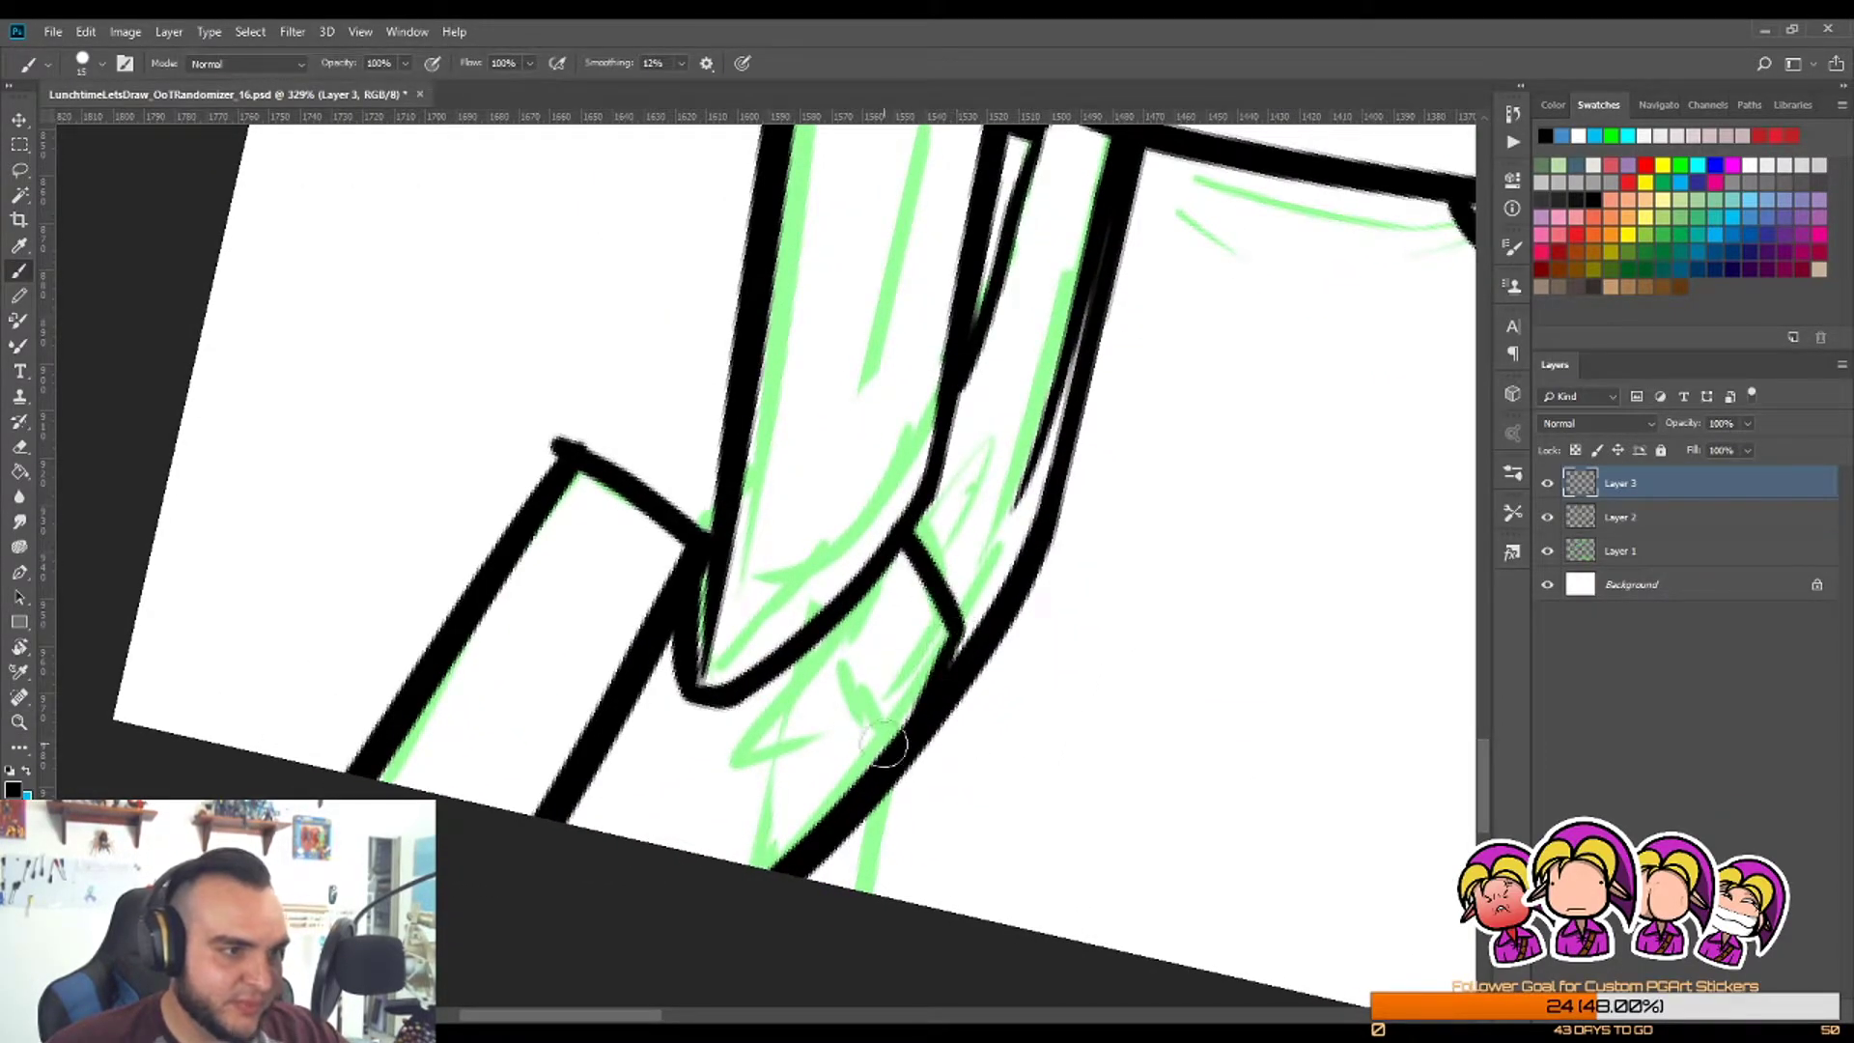
key("ctrl+z")
left_click_drag(909, 553, 899, 748)
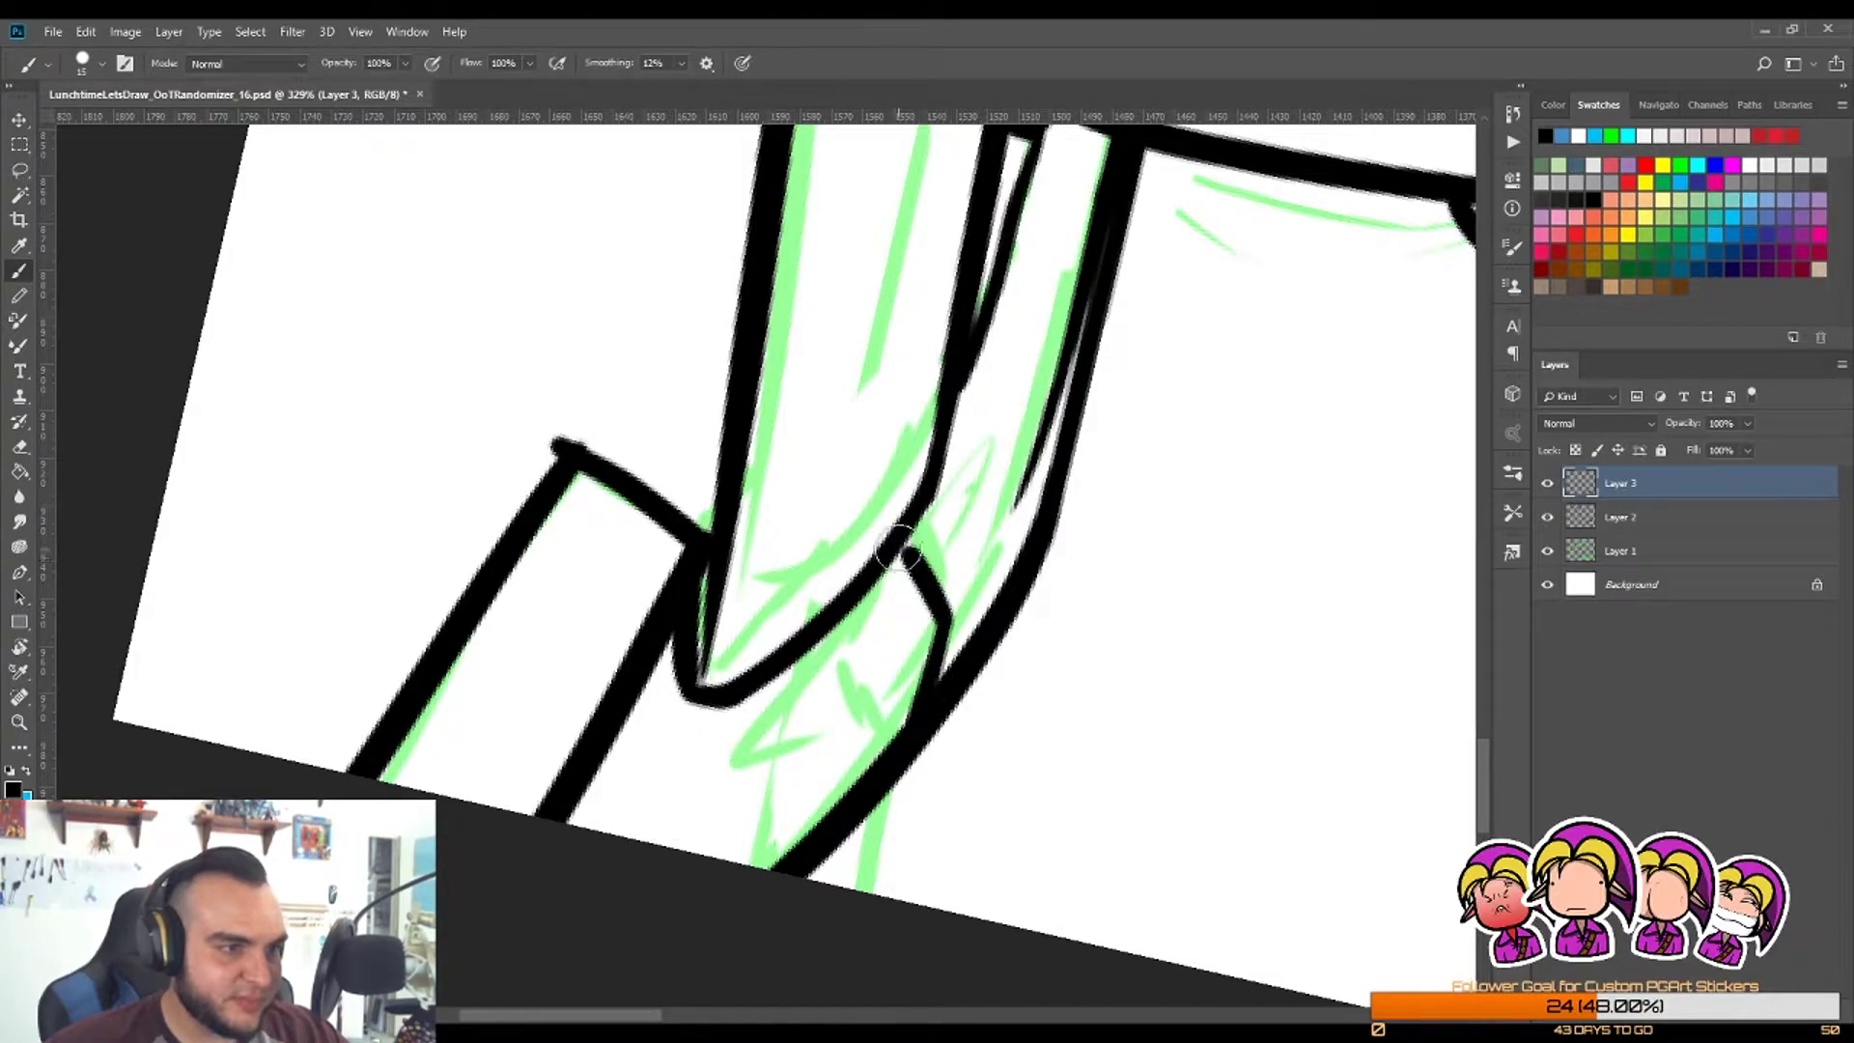
mouse_move(898, 551)
left_mouse_down()
mouse_move(866, 650)
mouse_move(918, 717)
left_mouse_up()
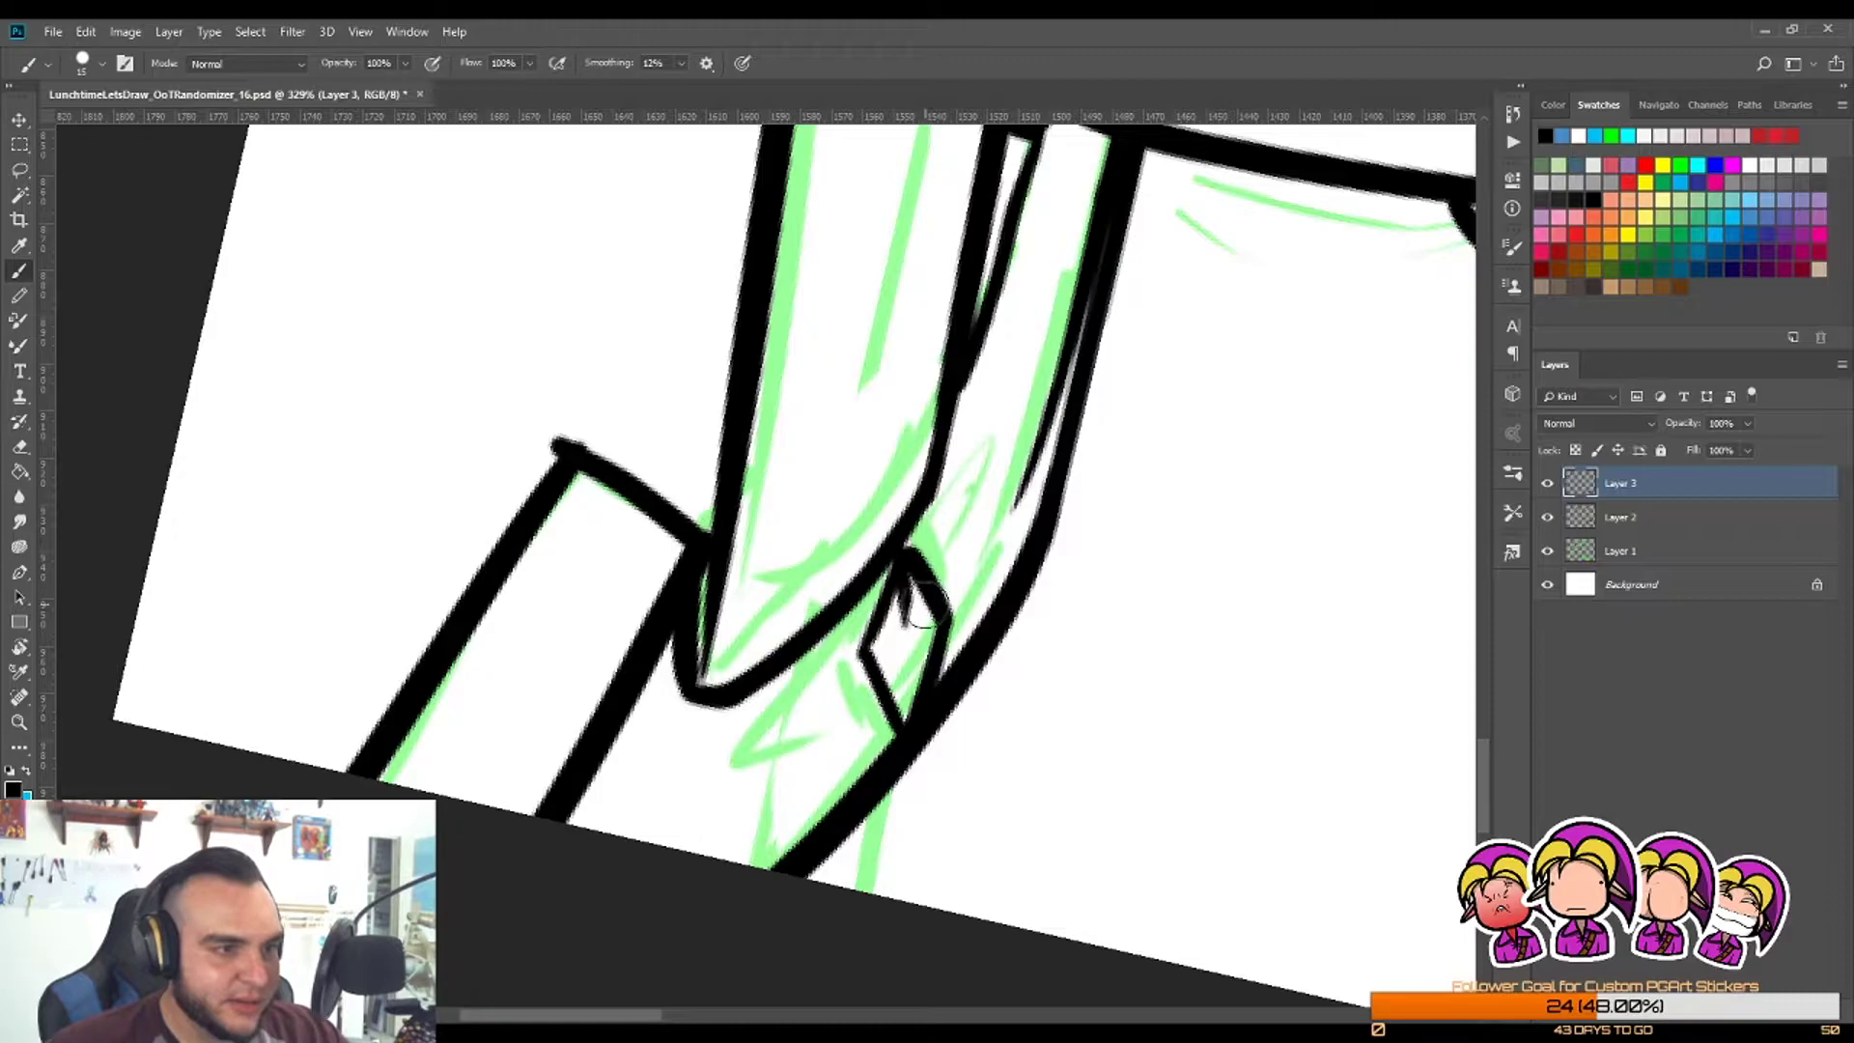
key("ctrl+z")
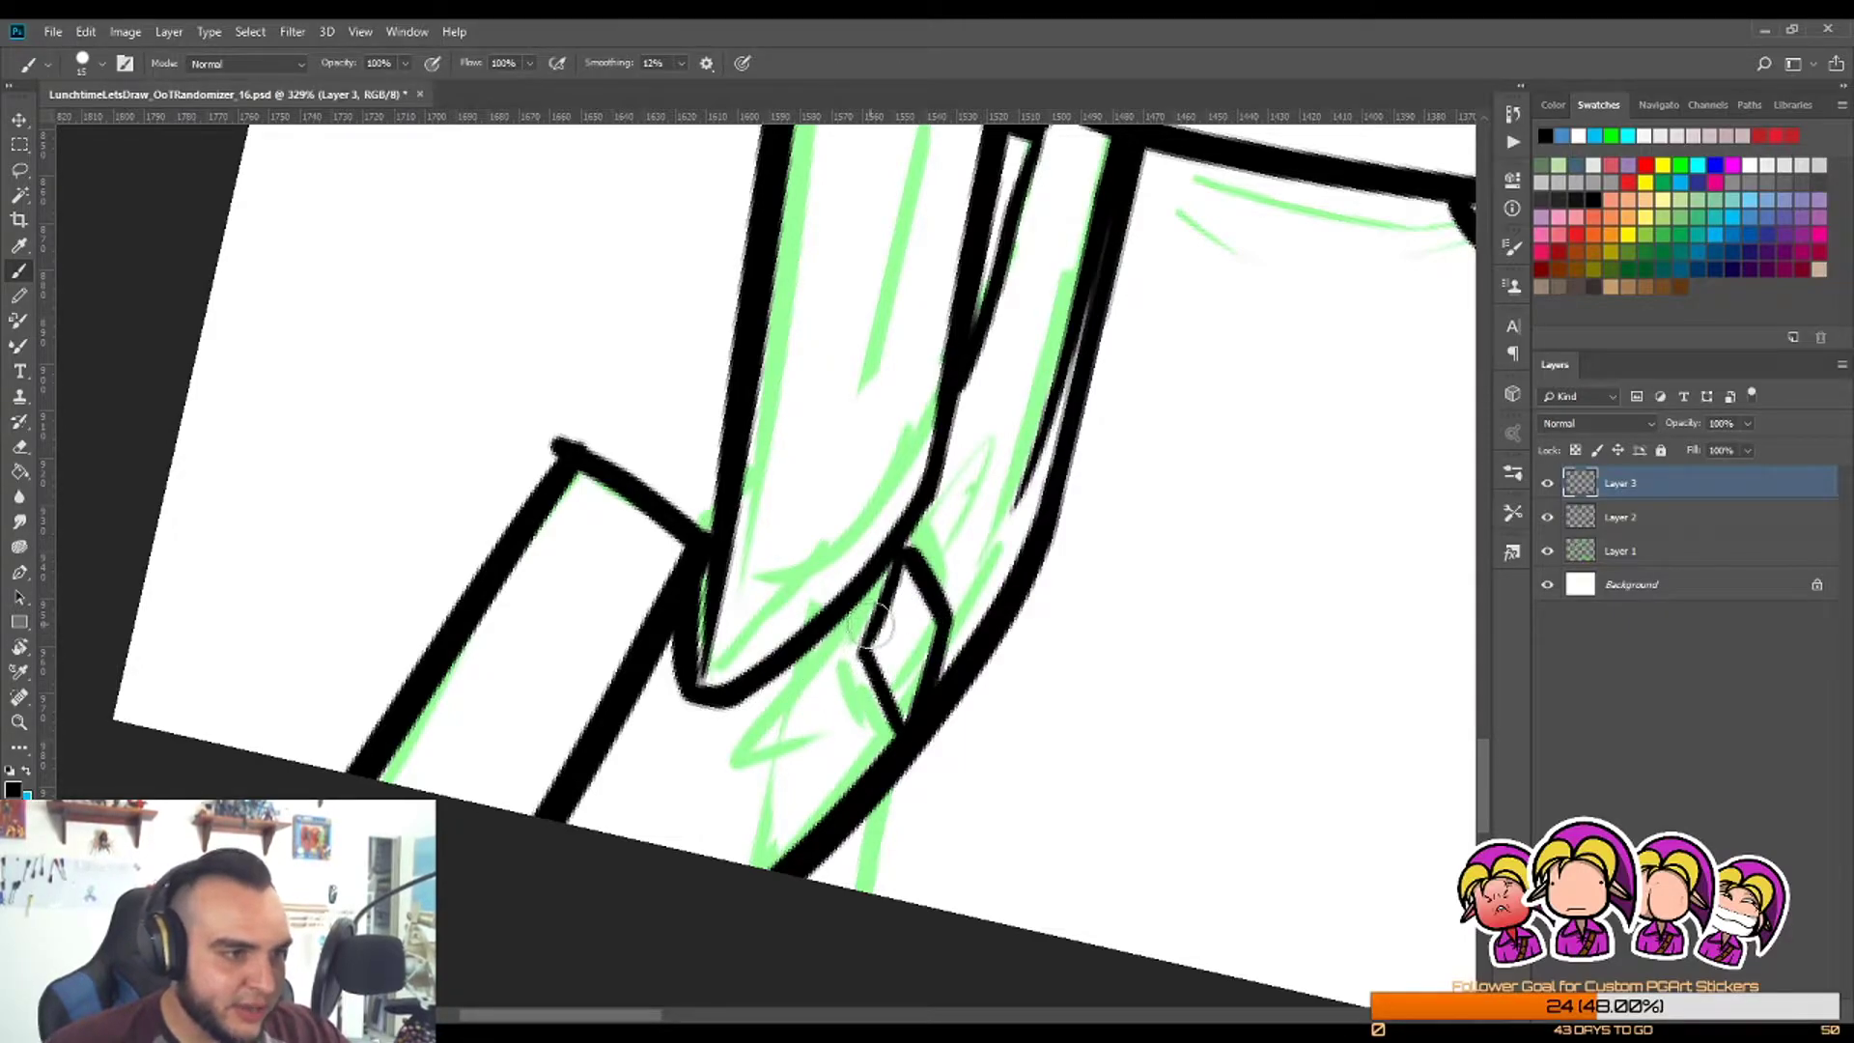
mouse_move(872, 626)
left_mouse_down()
mouse_move(821, 739)
mouse_move(883, 697)
left_mouse_up()
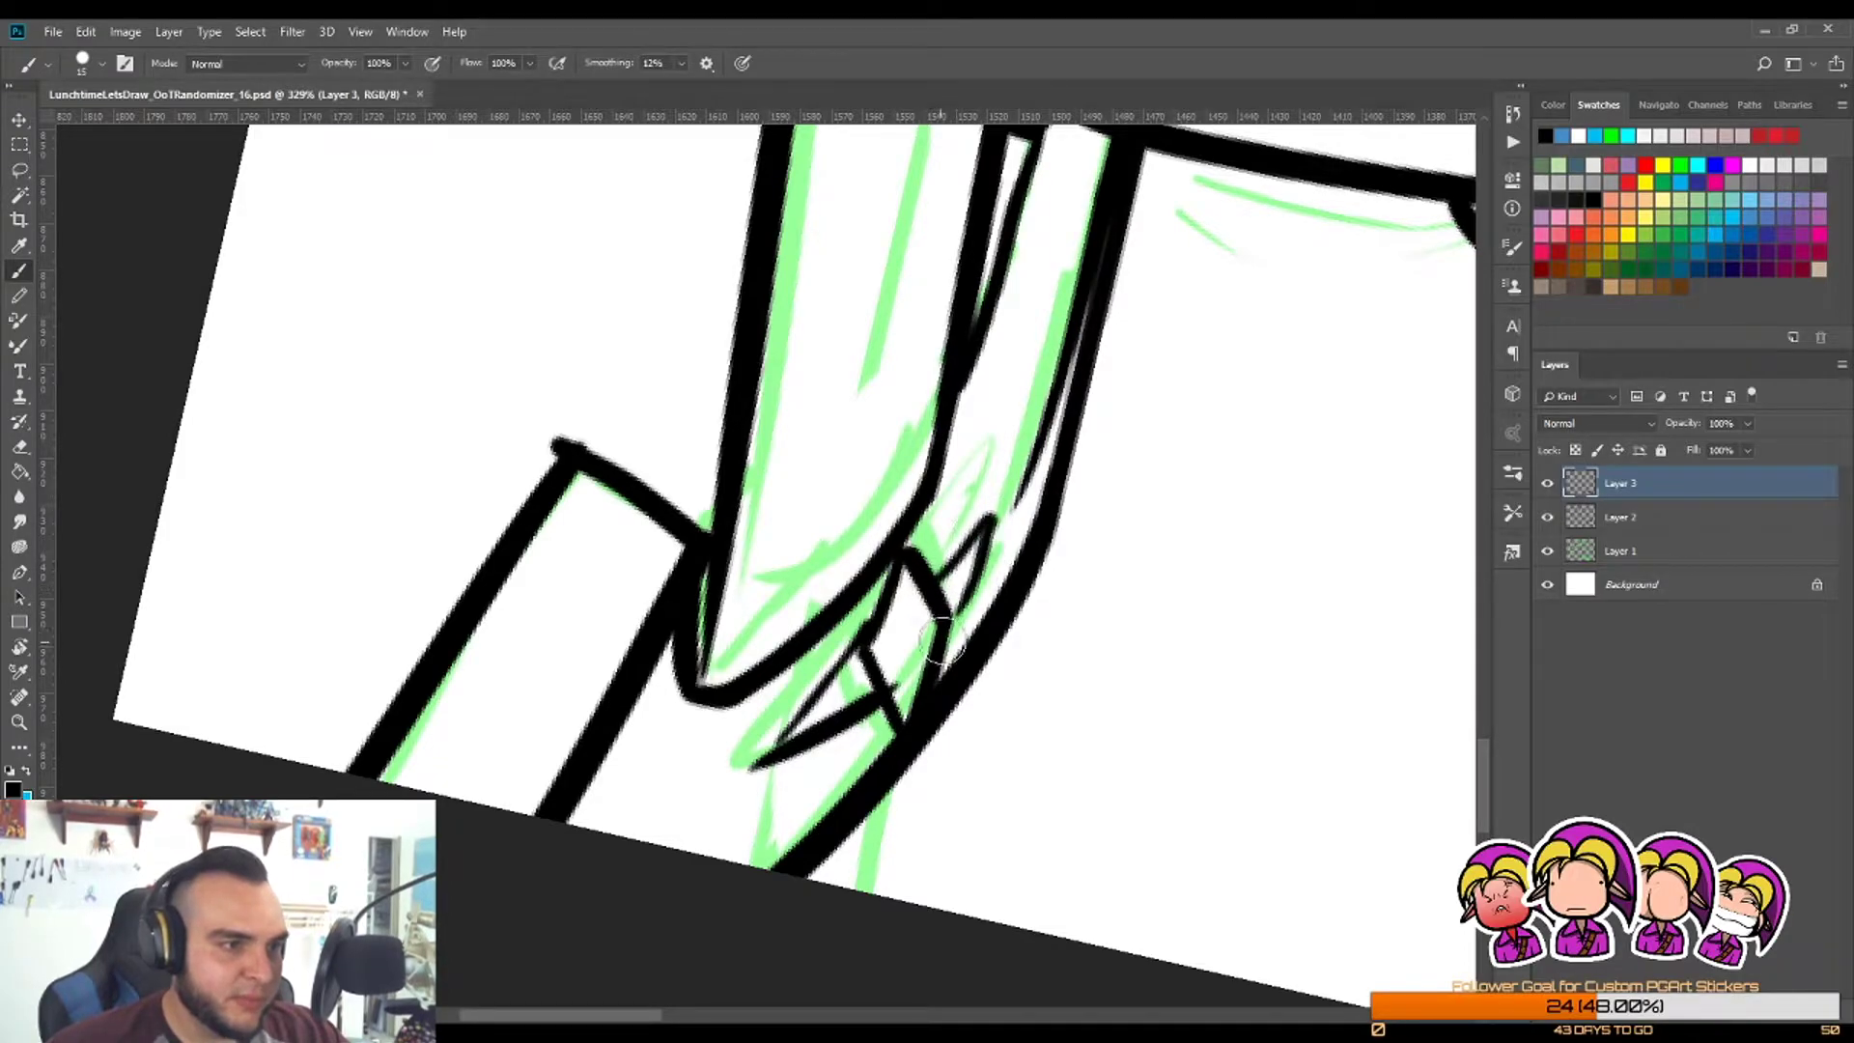
mouse_move(945, 574)
left_mouse_down()
mouse_move(984, 532)
mouse_move(943, 633)
left_mouse_up()
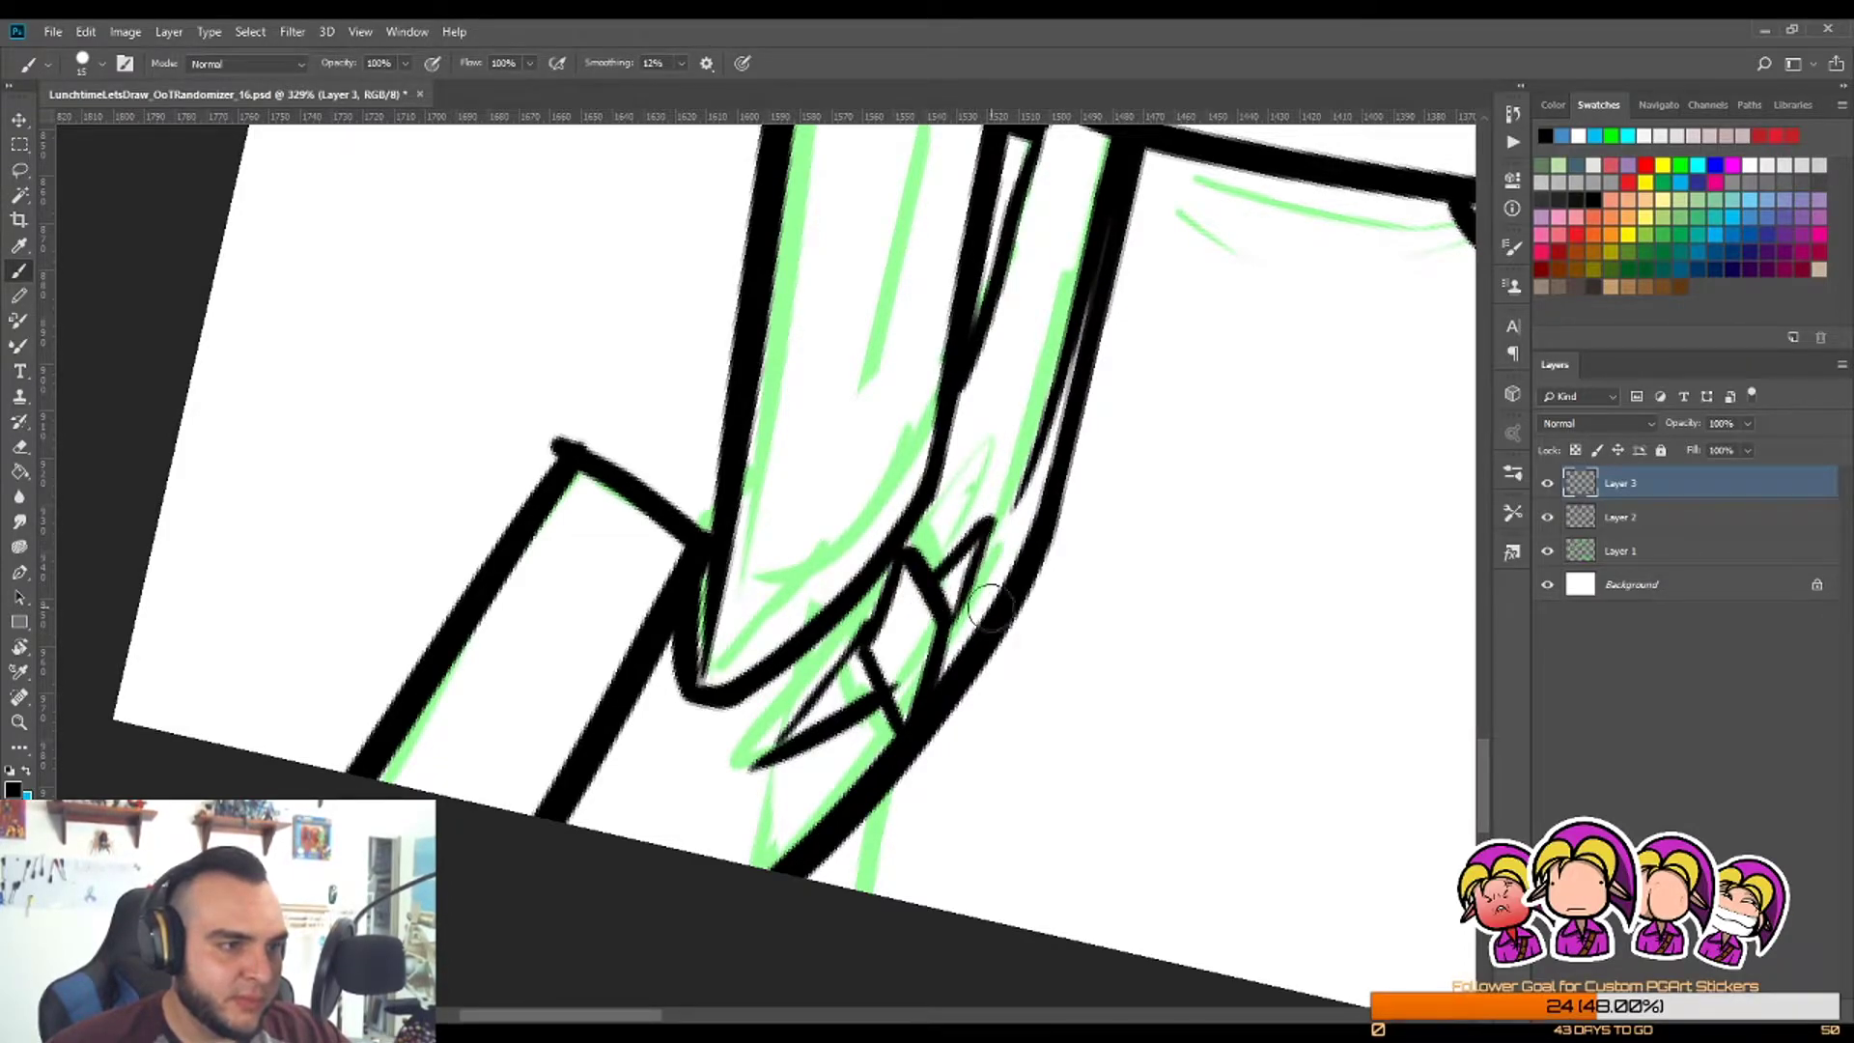
Step: Ink a short horizontal line from the curved strip's upper edge to the right edge of the canvas
scroll(1048, 676, "down", 5)
key("r")
mouse_move(1155, 745)
left_mouse_down()
mouse_move(936, 257)
mouse_move(827, 269)
left_mouse_up()
key("z")
left_click_drag(1091, 618, 956, 618)
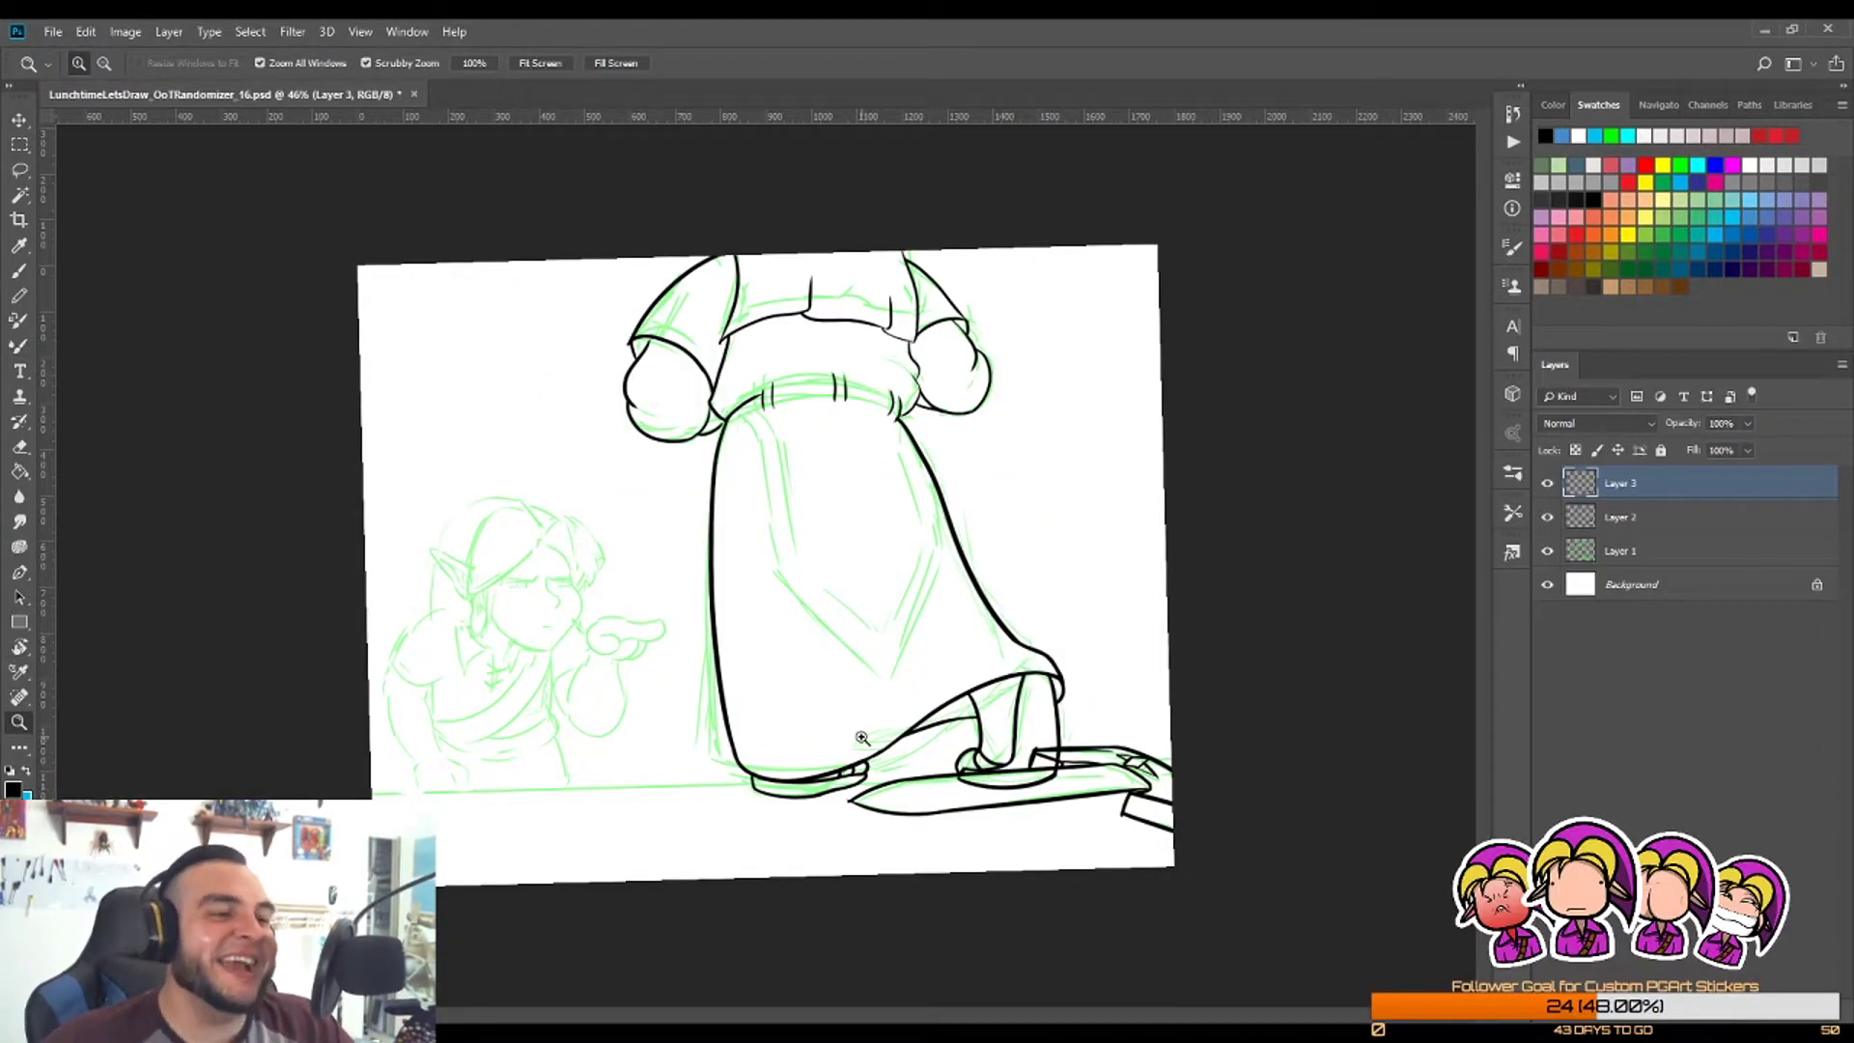
key("r")
left_click_drag(846, 592, 890, 600)
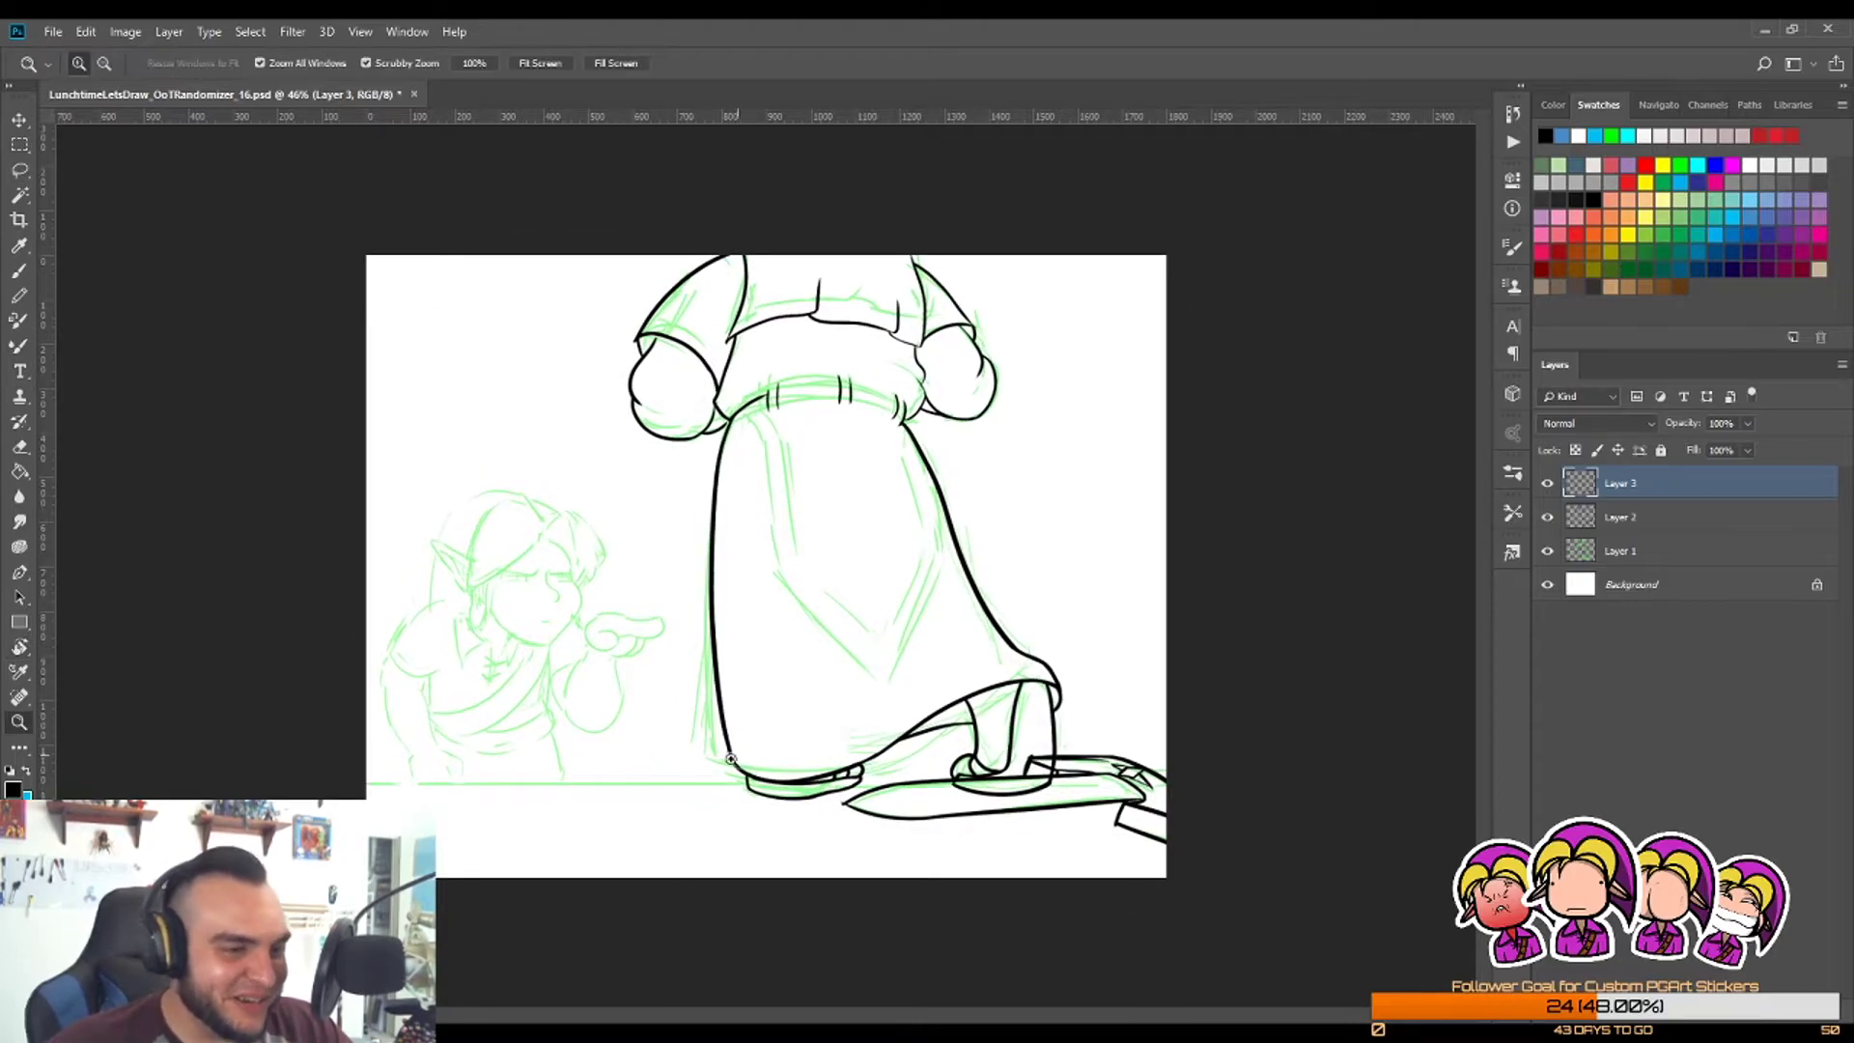
scroll(1231, 797, "up", 5)
scroll(1352, 801, "down", 3)
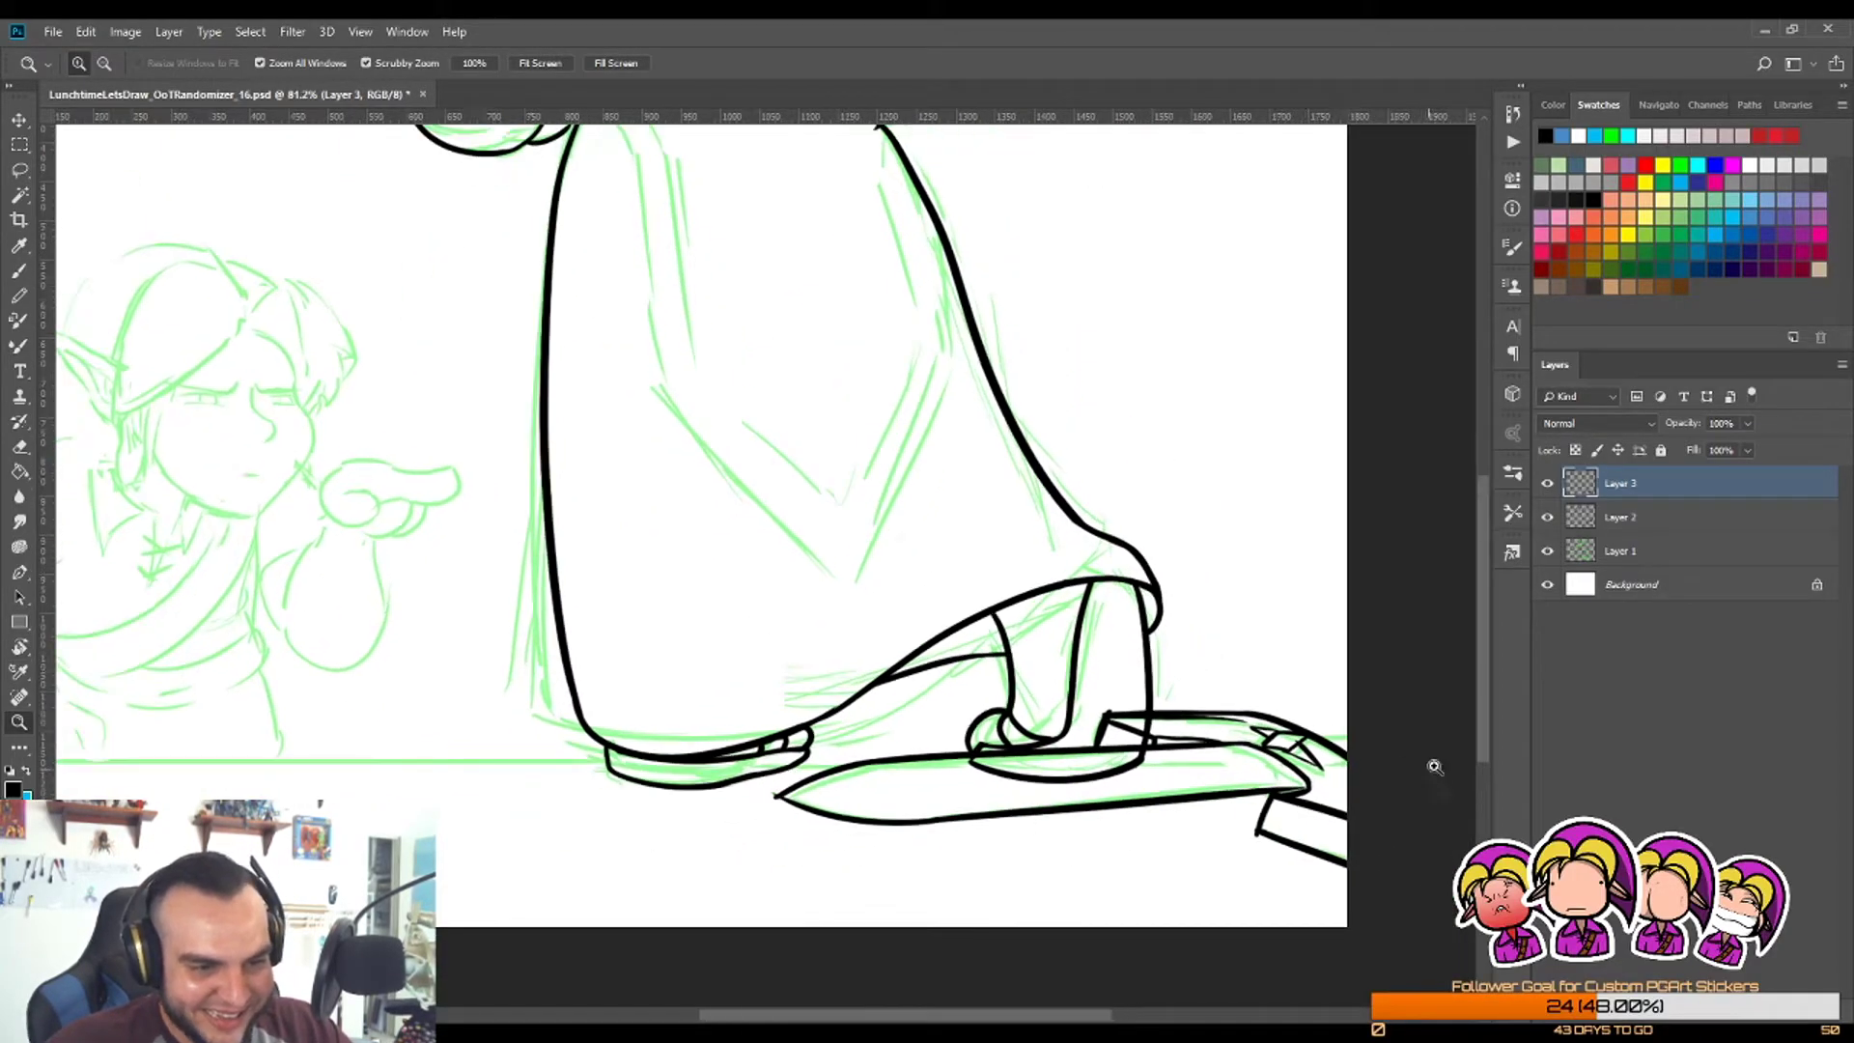
scroll(1390, 768, "up", 6)
key("b")
left_click_drag(1109, 664, 1239, 686)
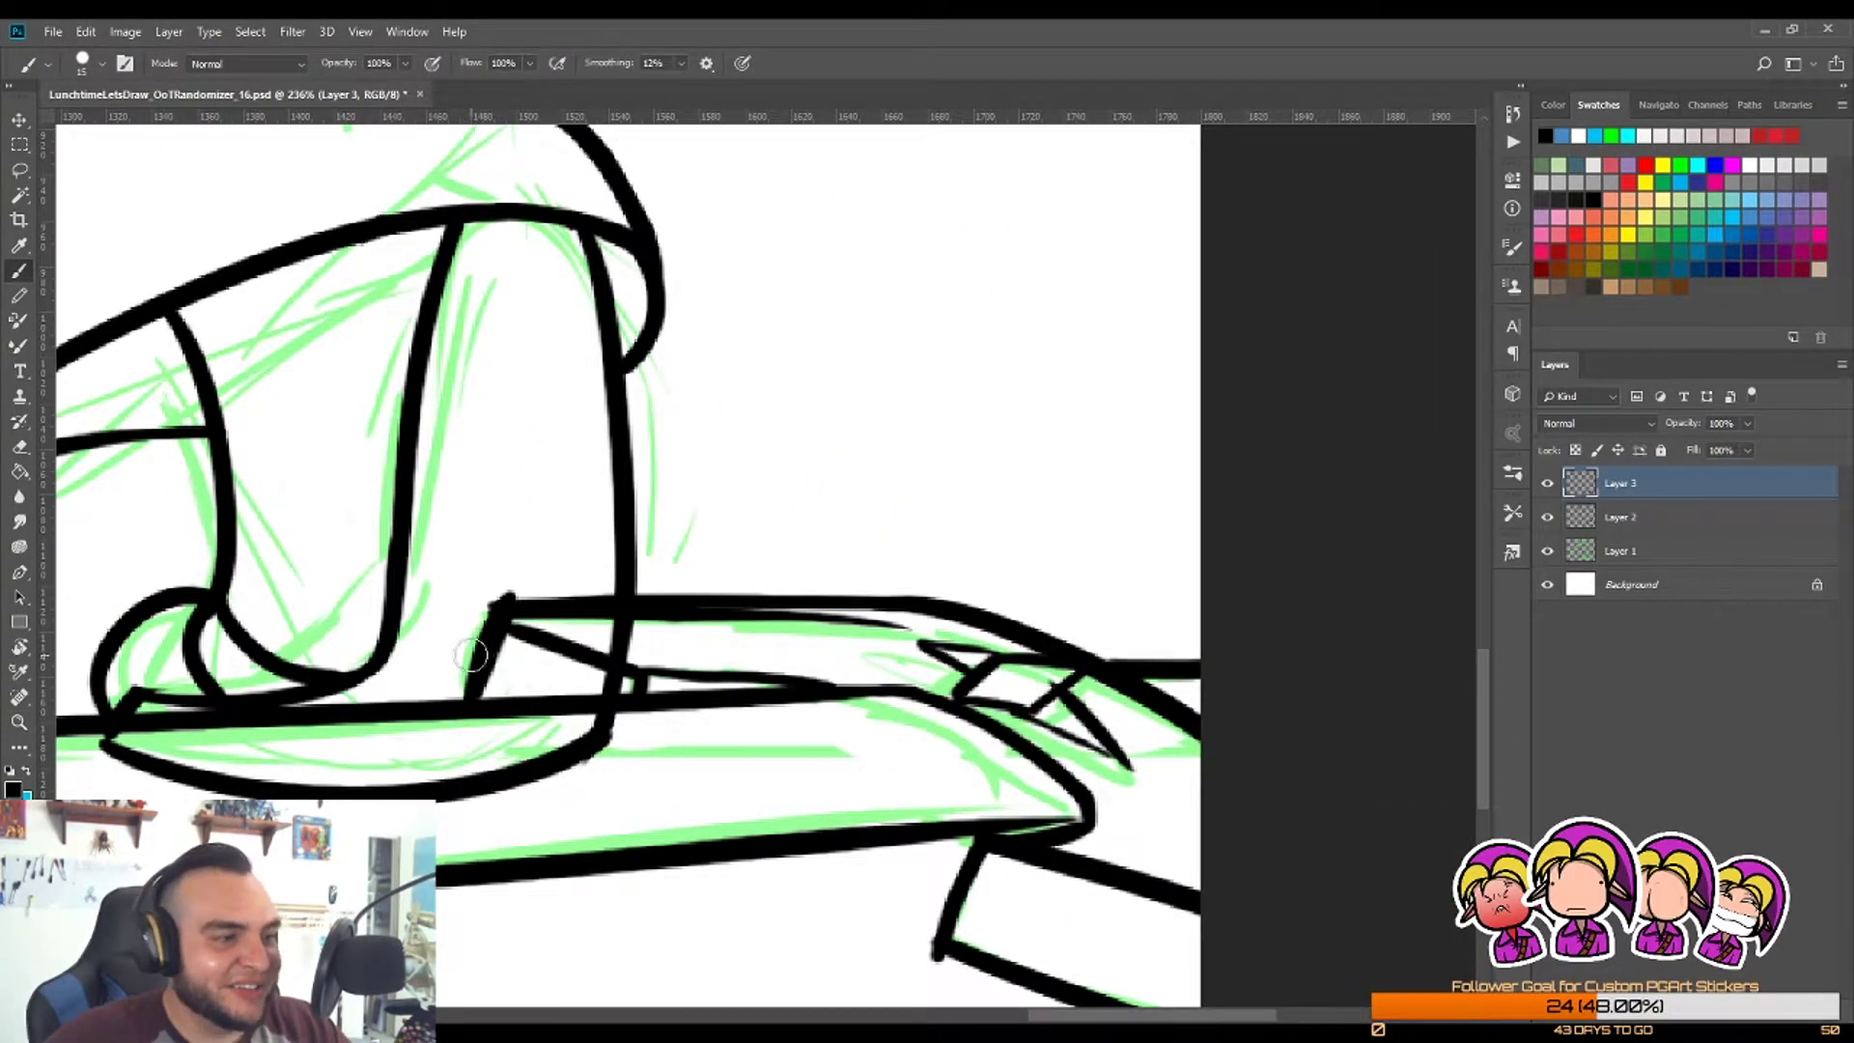
Step: Erase the slanted end edge of the strip behind the leg and re-ink it slightly further left, down to the blade
key("e")
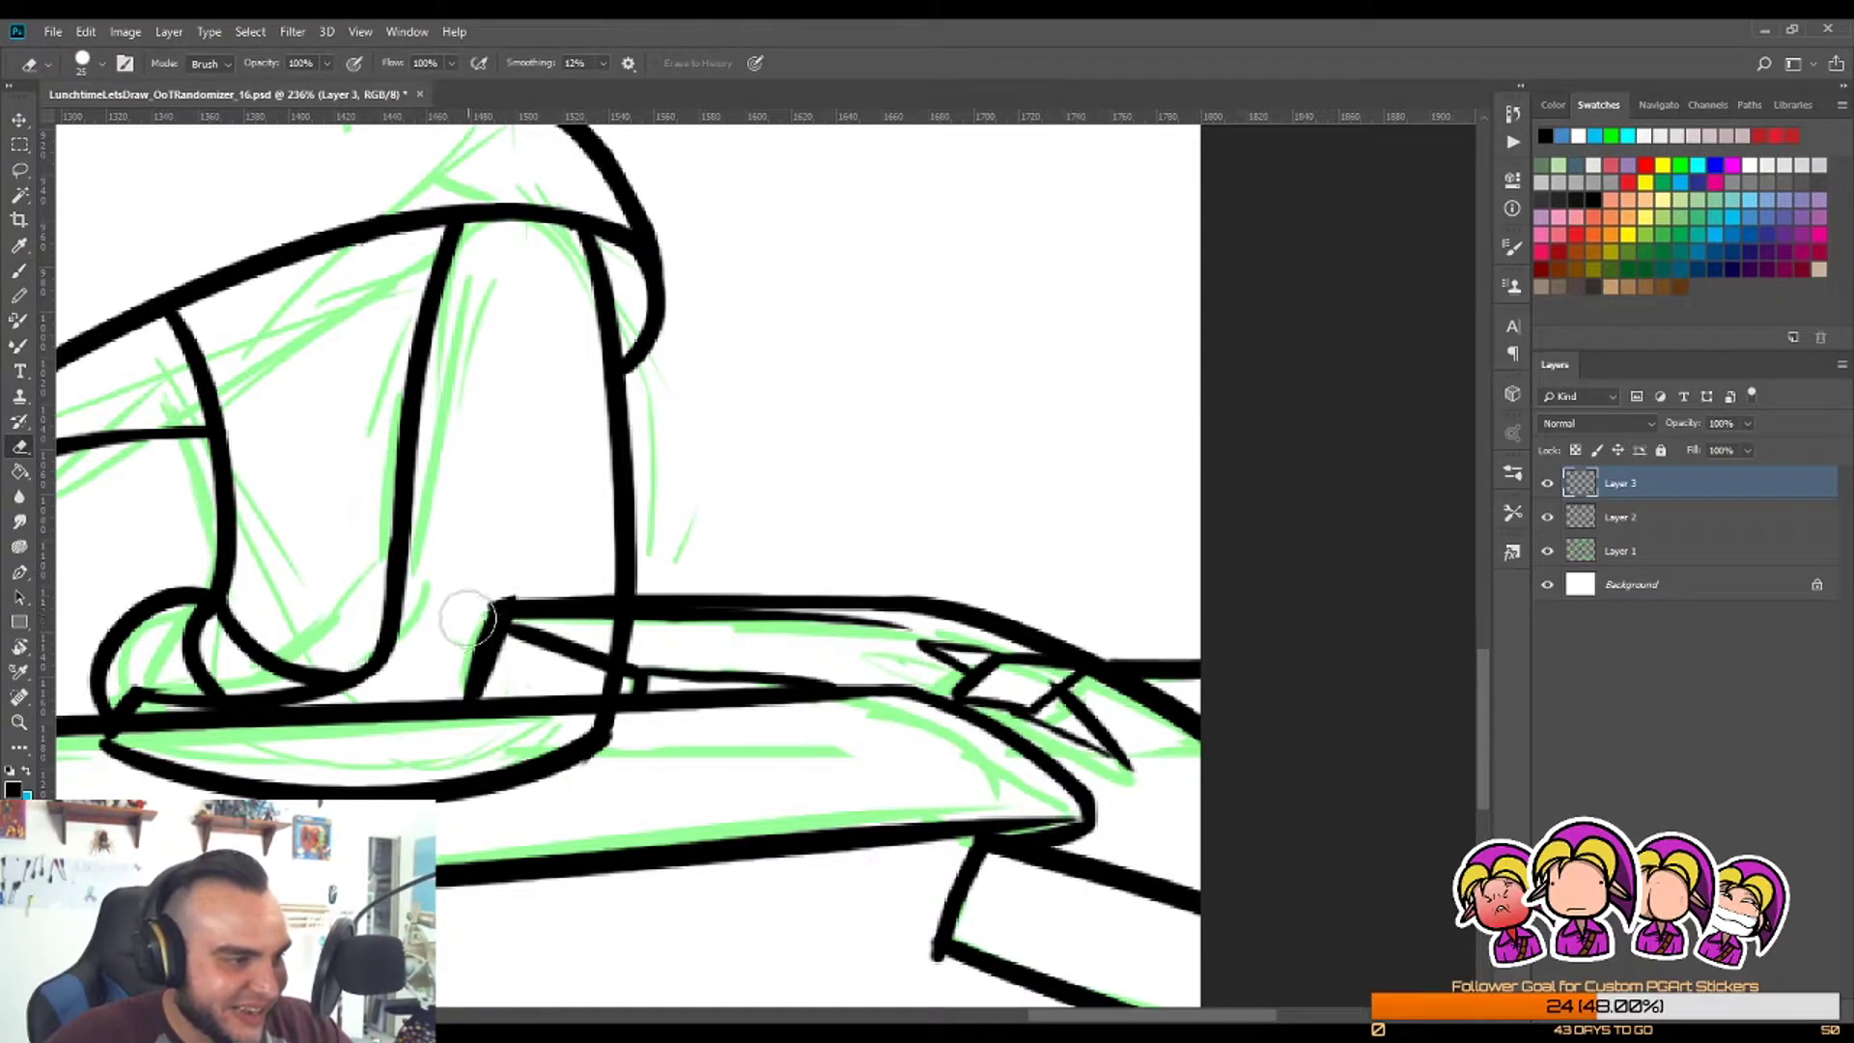
left_click_drag(468, 618, 491, 688)
left_click_drag(495, 681, 431, 681)
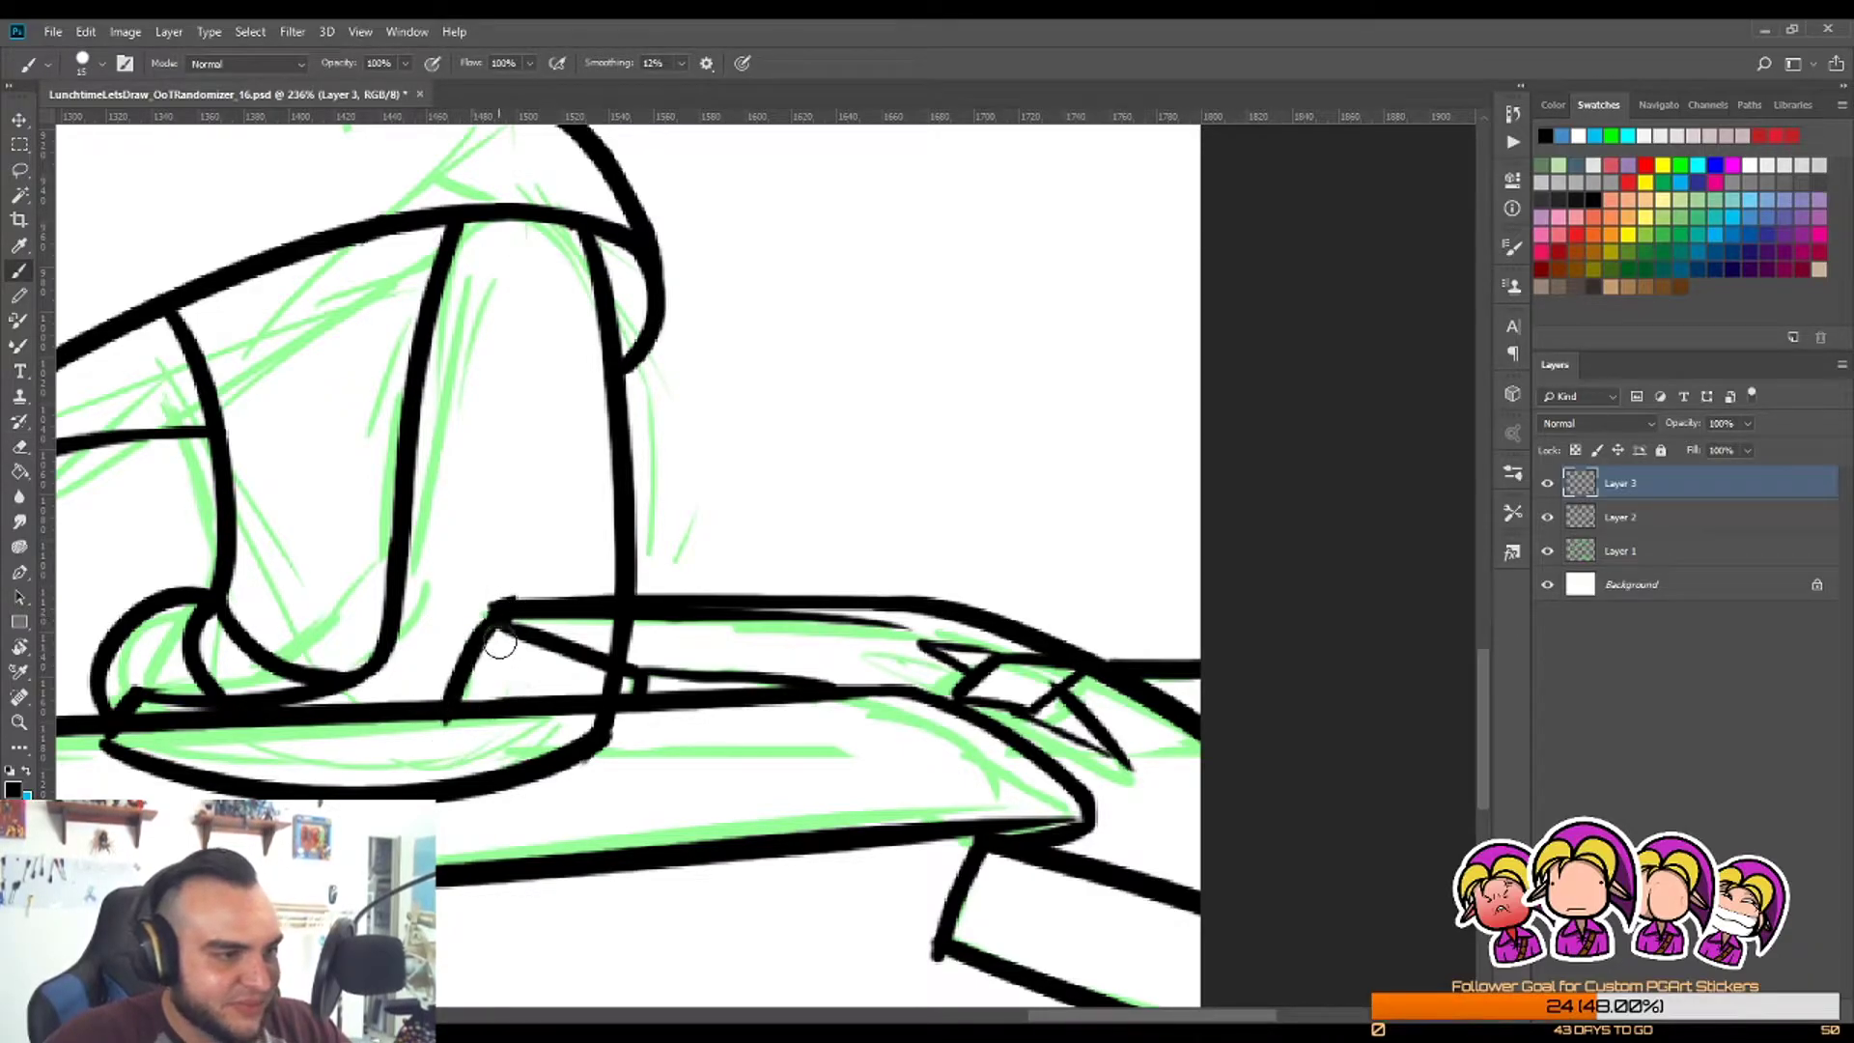
key("b")
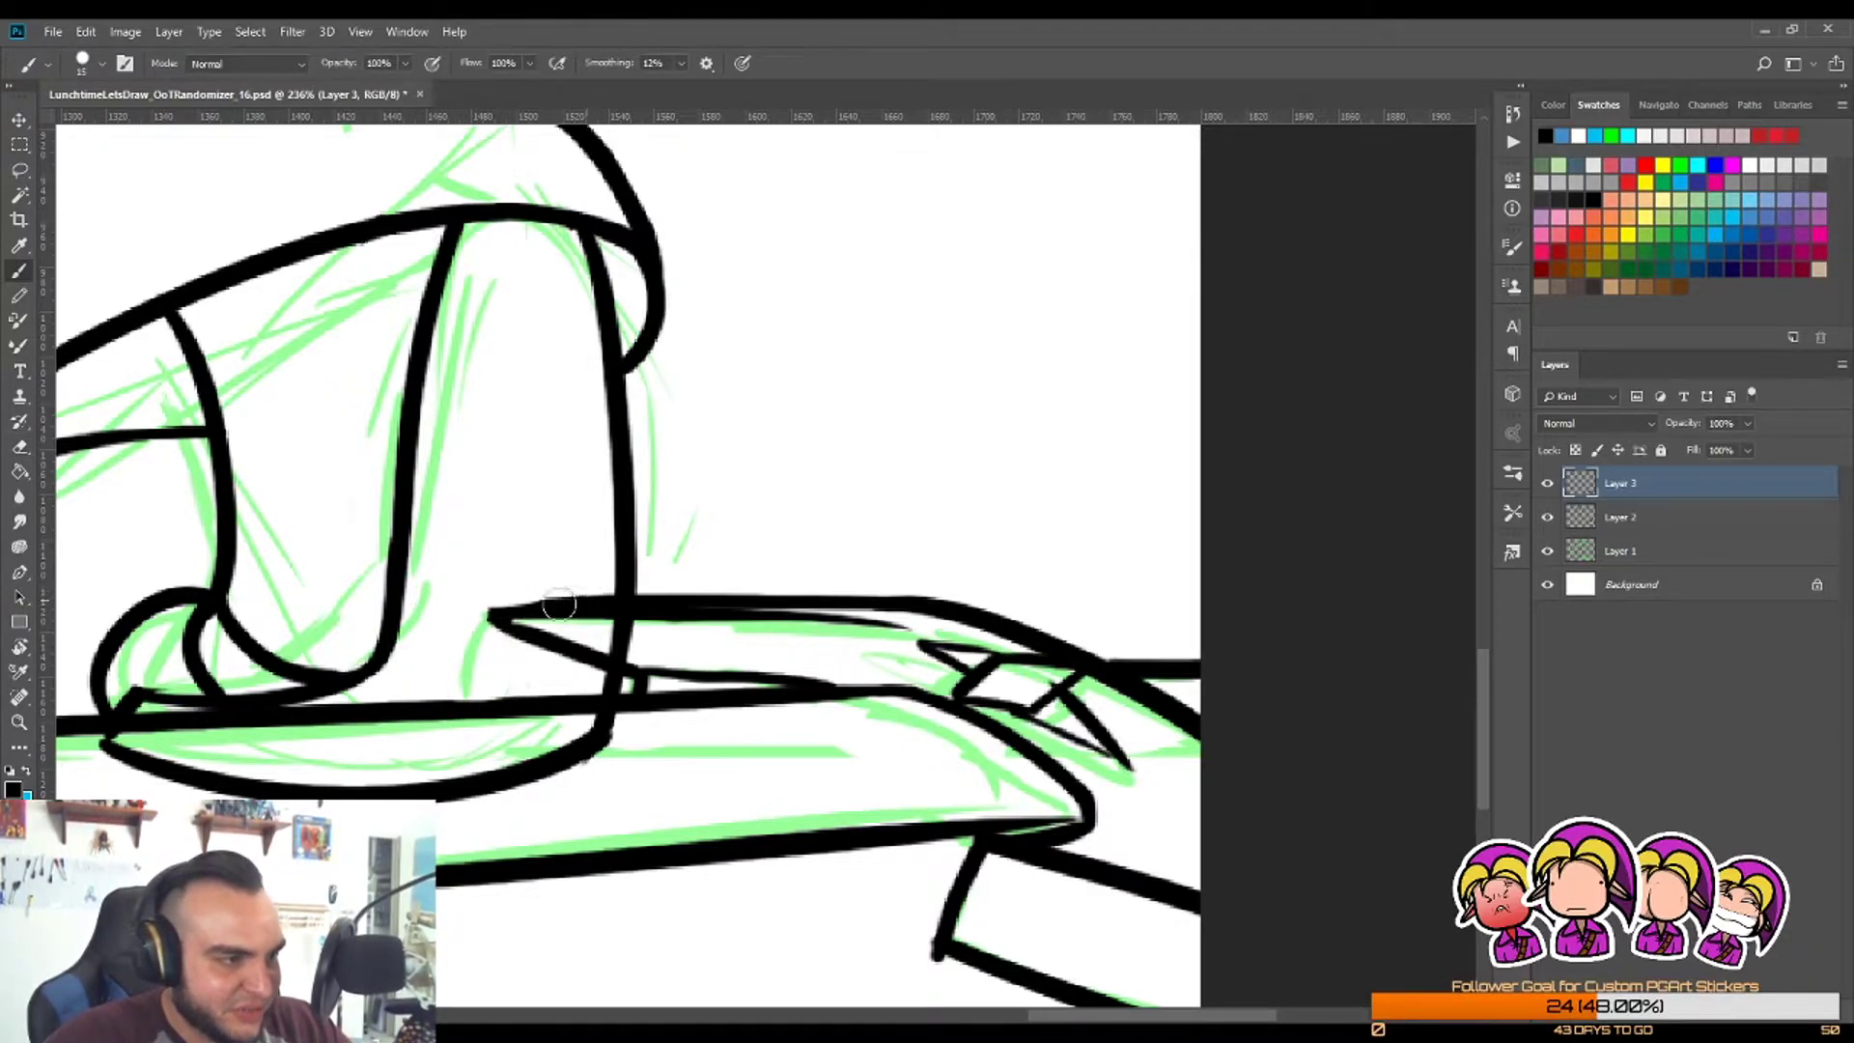
mouse_move(570, 604)
left_mouse_down()
mouse_move(448, 616)
mouse_move(525, 617)
mouse_move(485, 616)
mouse_move(458, 701)
left_mouse_up()
key("ctrl+z")
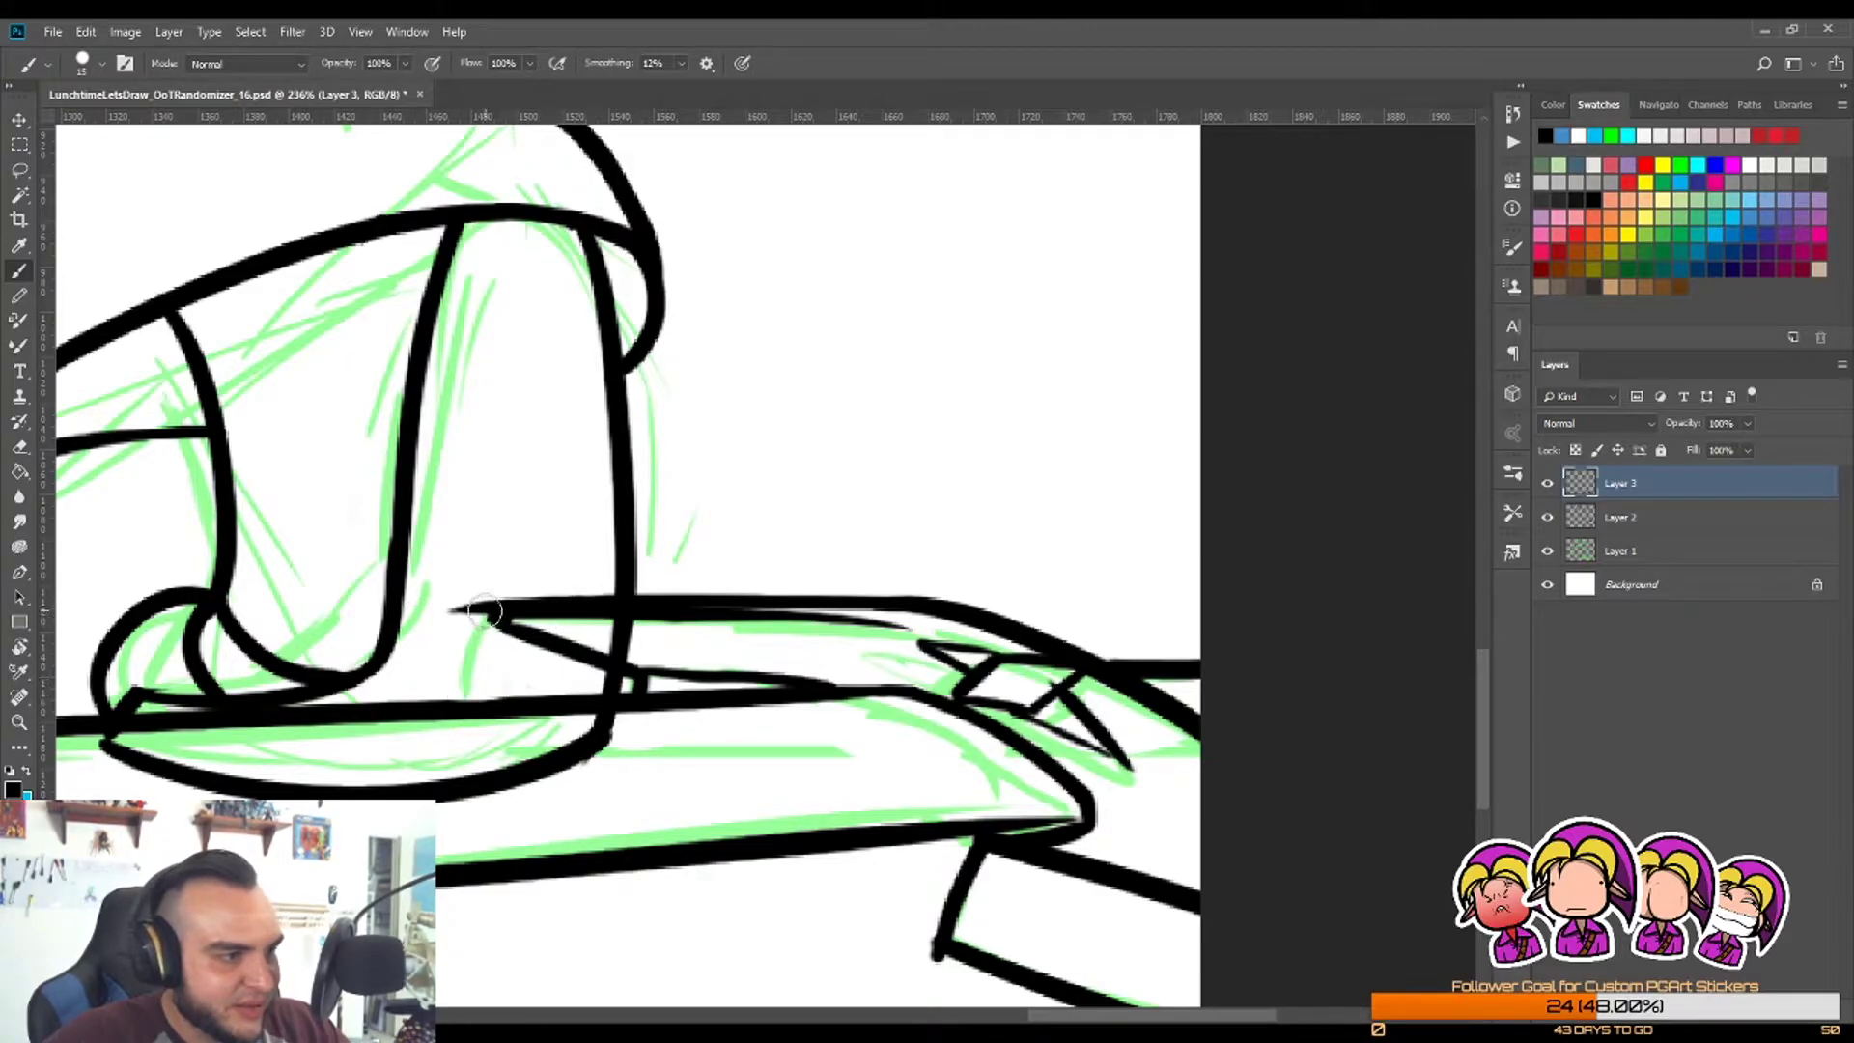
left_click_drag(487, 609, 461, 699)
Step: Erase the diagonal line inside the strip's left end, re-ink it from the new corner, and clean up the corner's outer edge
key("e")
left_click_drag(506, 640, 634, 664)
key("b")
left_click_drag(482, 620, 647, 673)
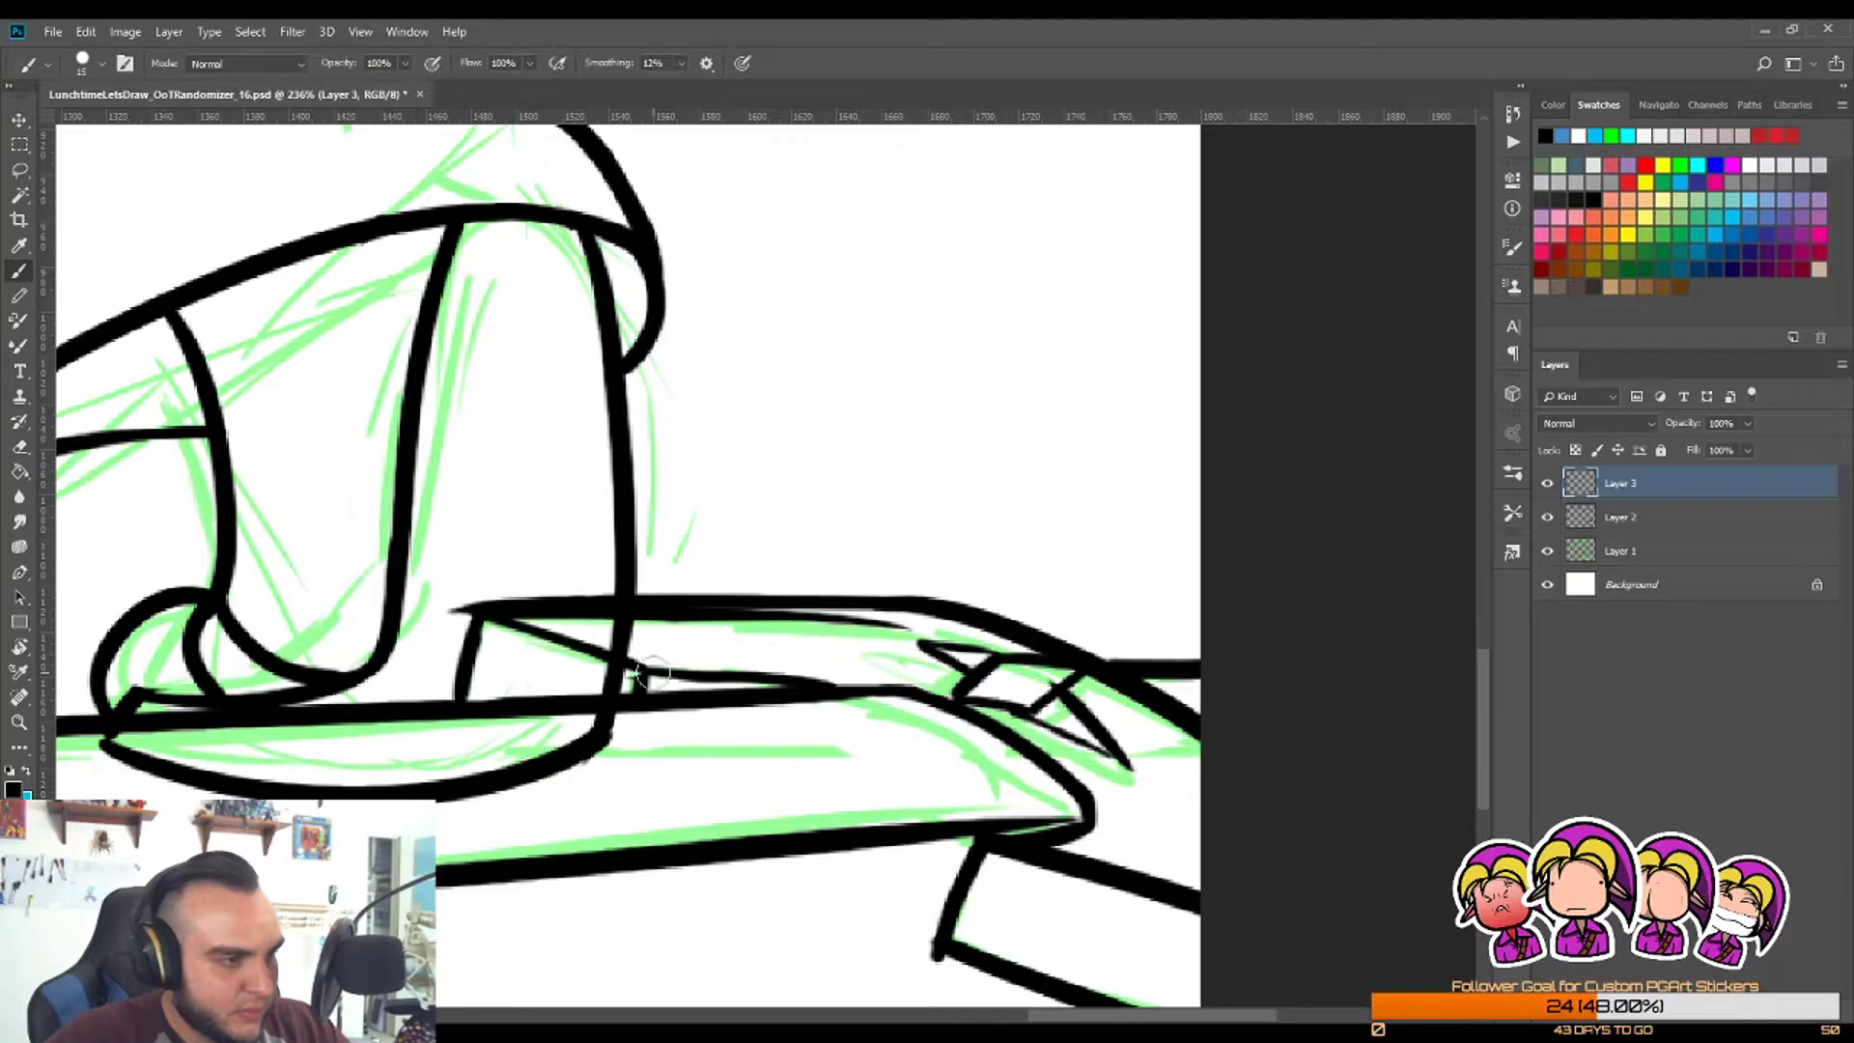
key("e")
left_click_drag(434, 641, 468, 570)
Step: Ink a short line joining the blade's lower edge to the upper corner of the rectangular piece
key("z")
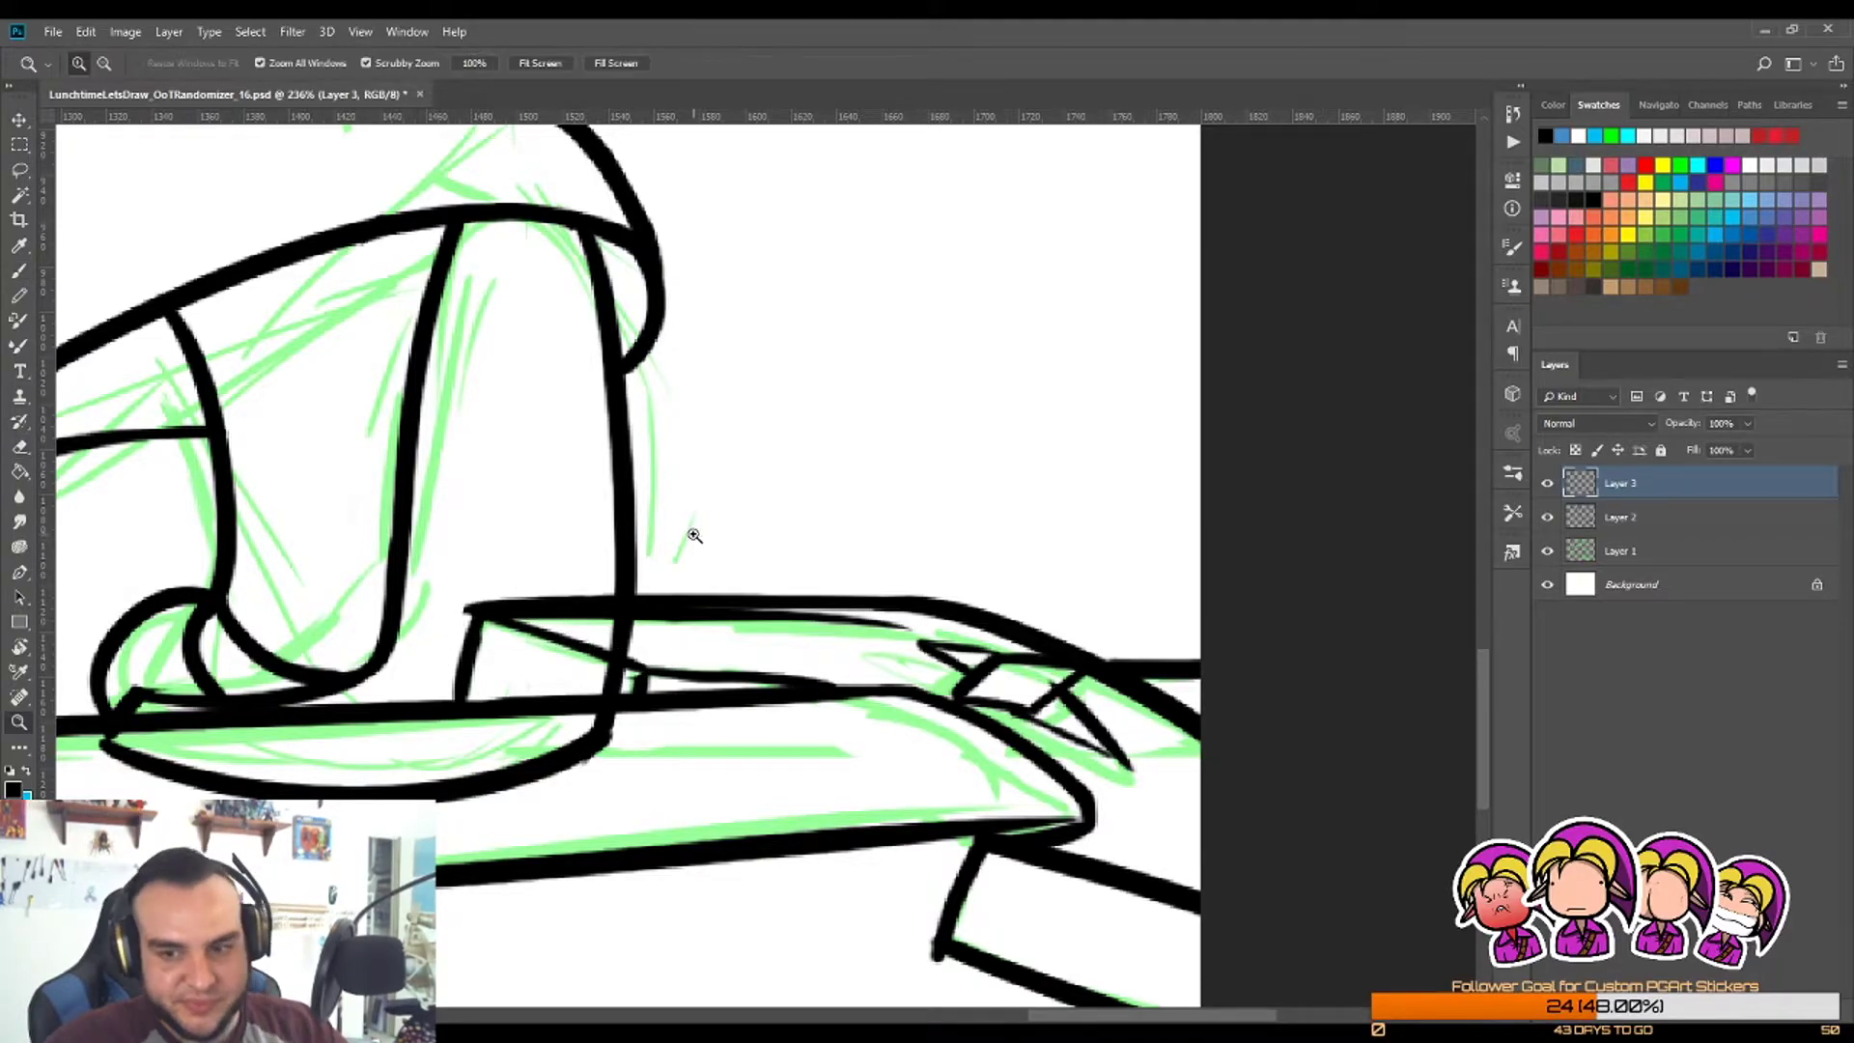
left_click_drag(694, 535, 642, 607)
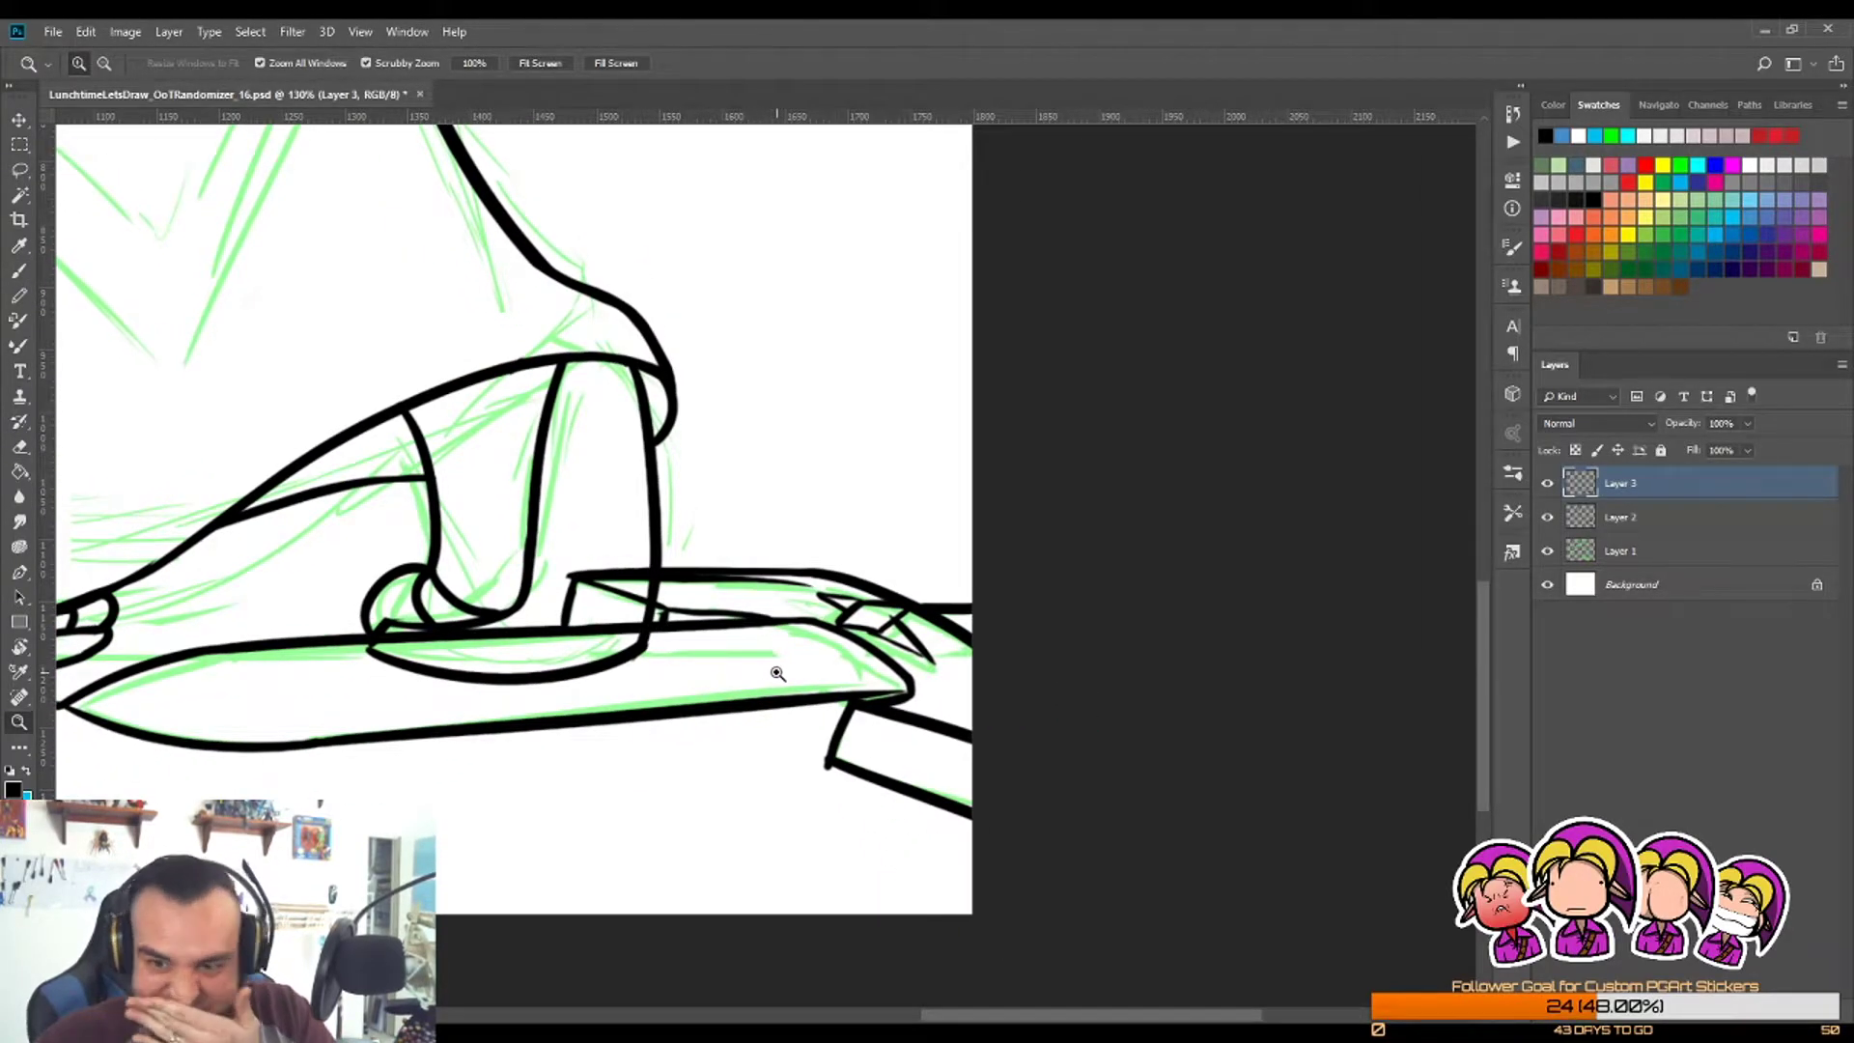
left_click_drag(711, 541, 683, 551)
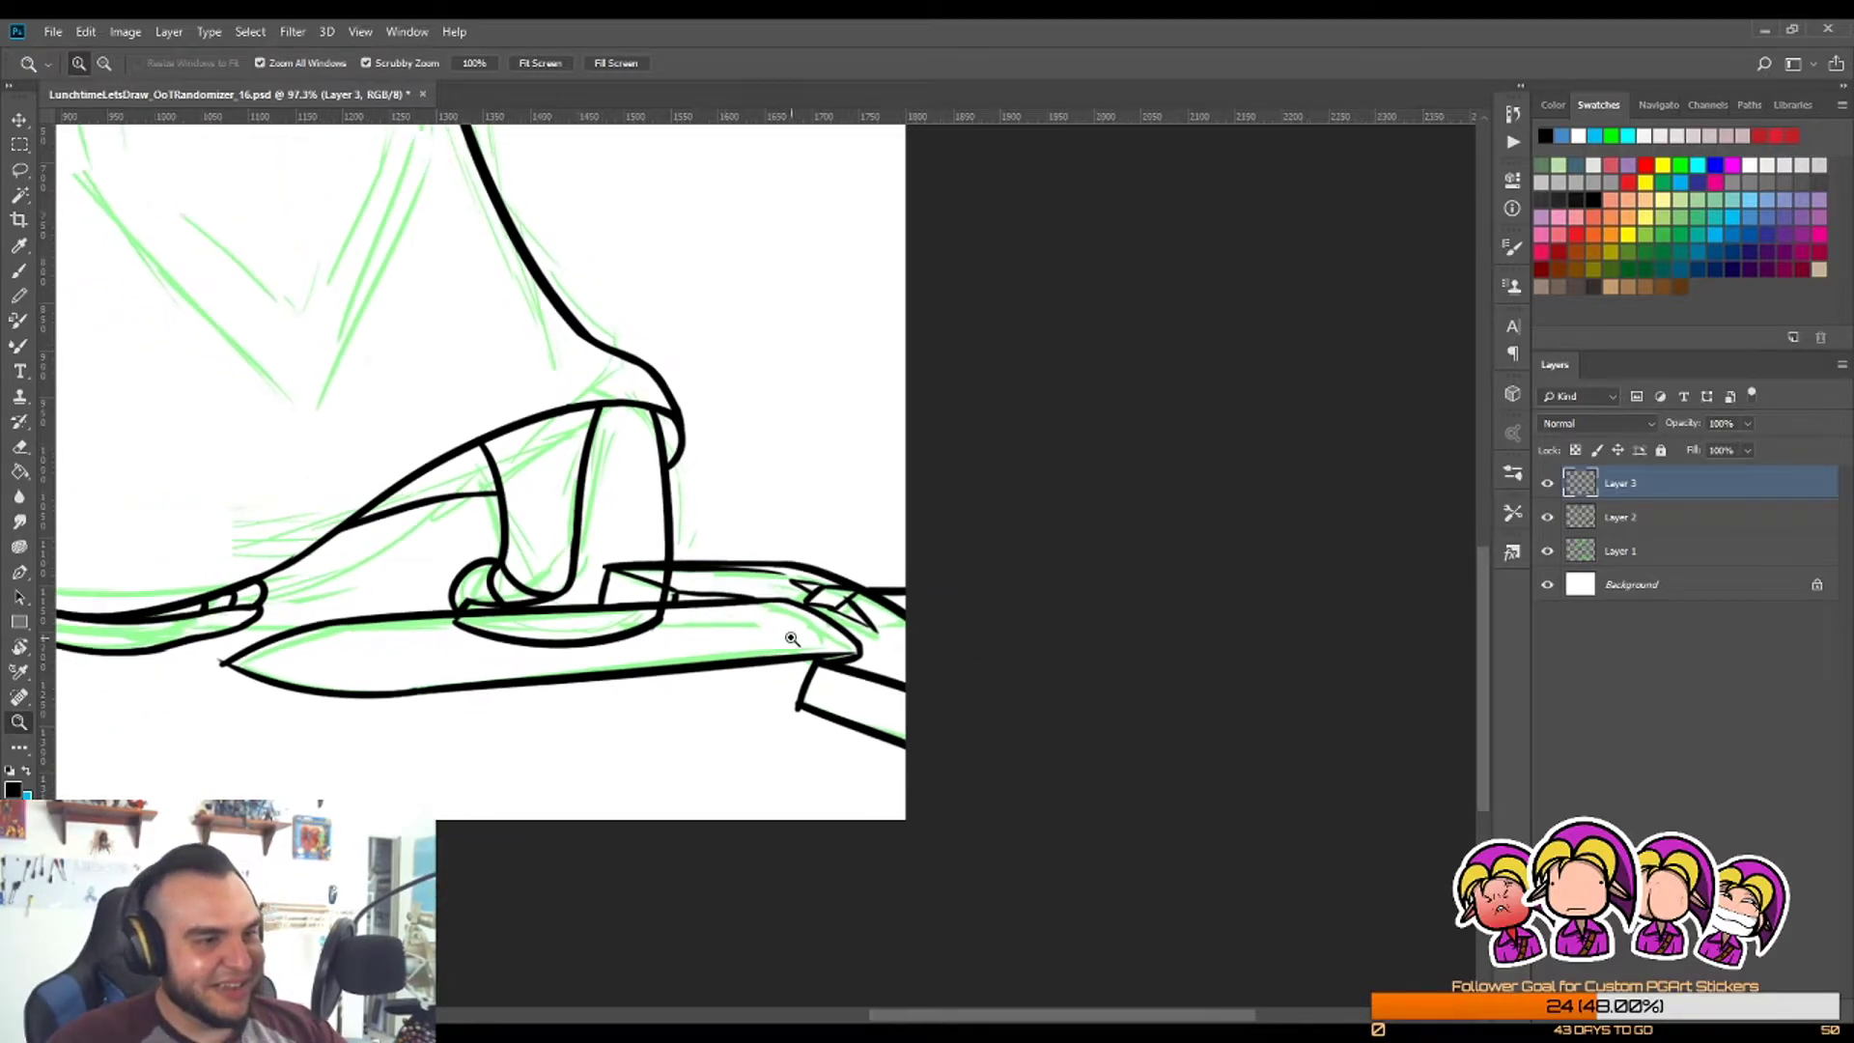
scroll(803, 682, "up", 5)
key("b")
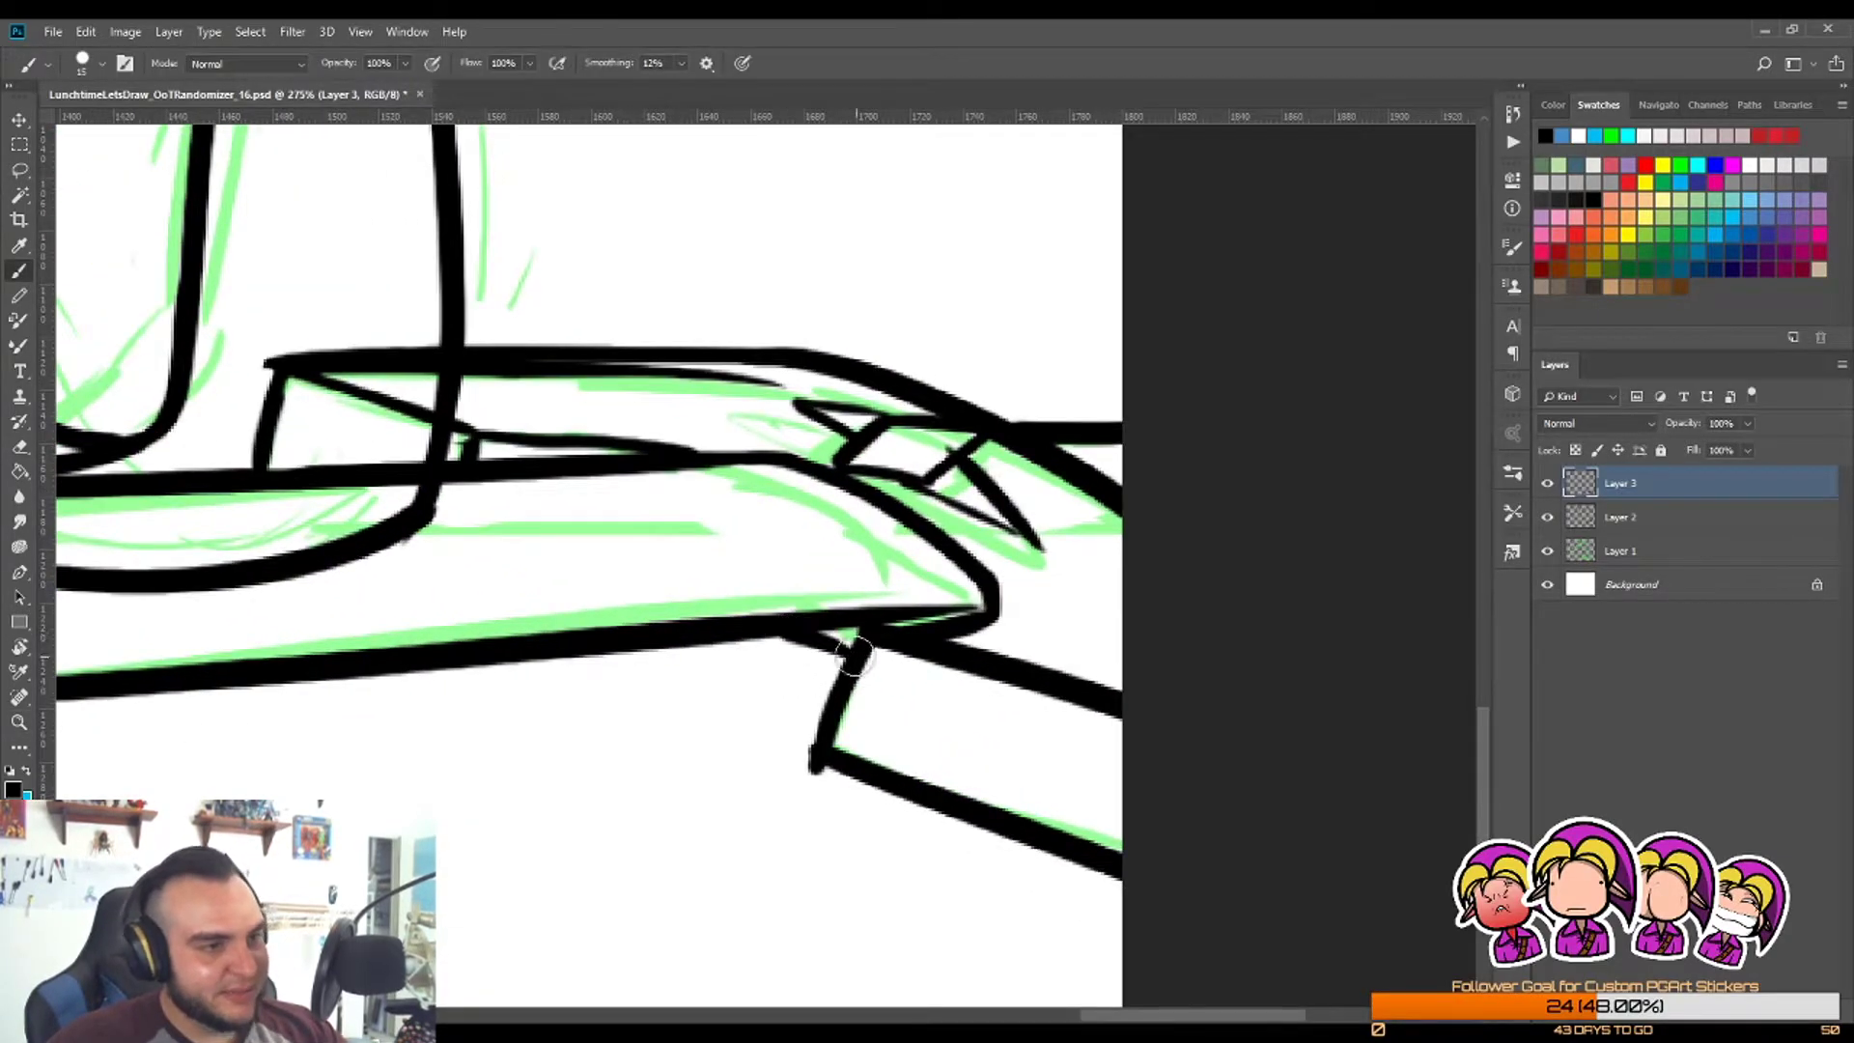
Step: Erase the diamond ornament and its spikes from the curved strip
key("z")
scroll(766, 663, "down", 3)
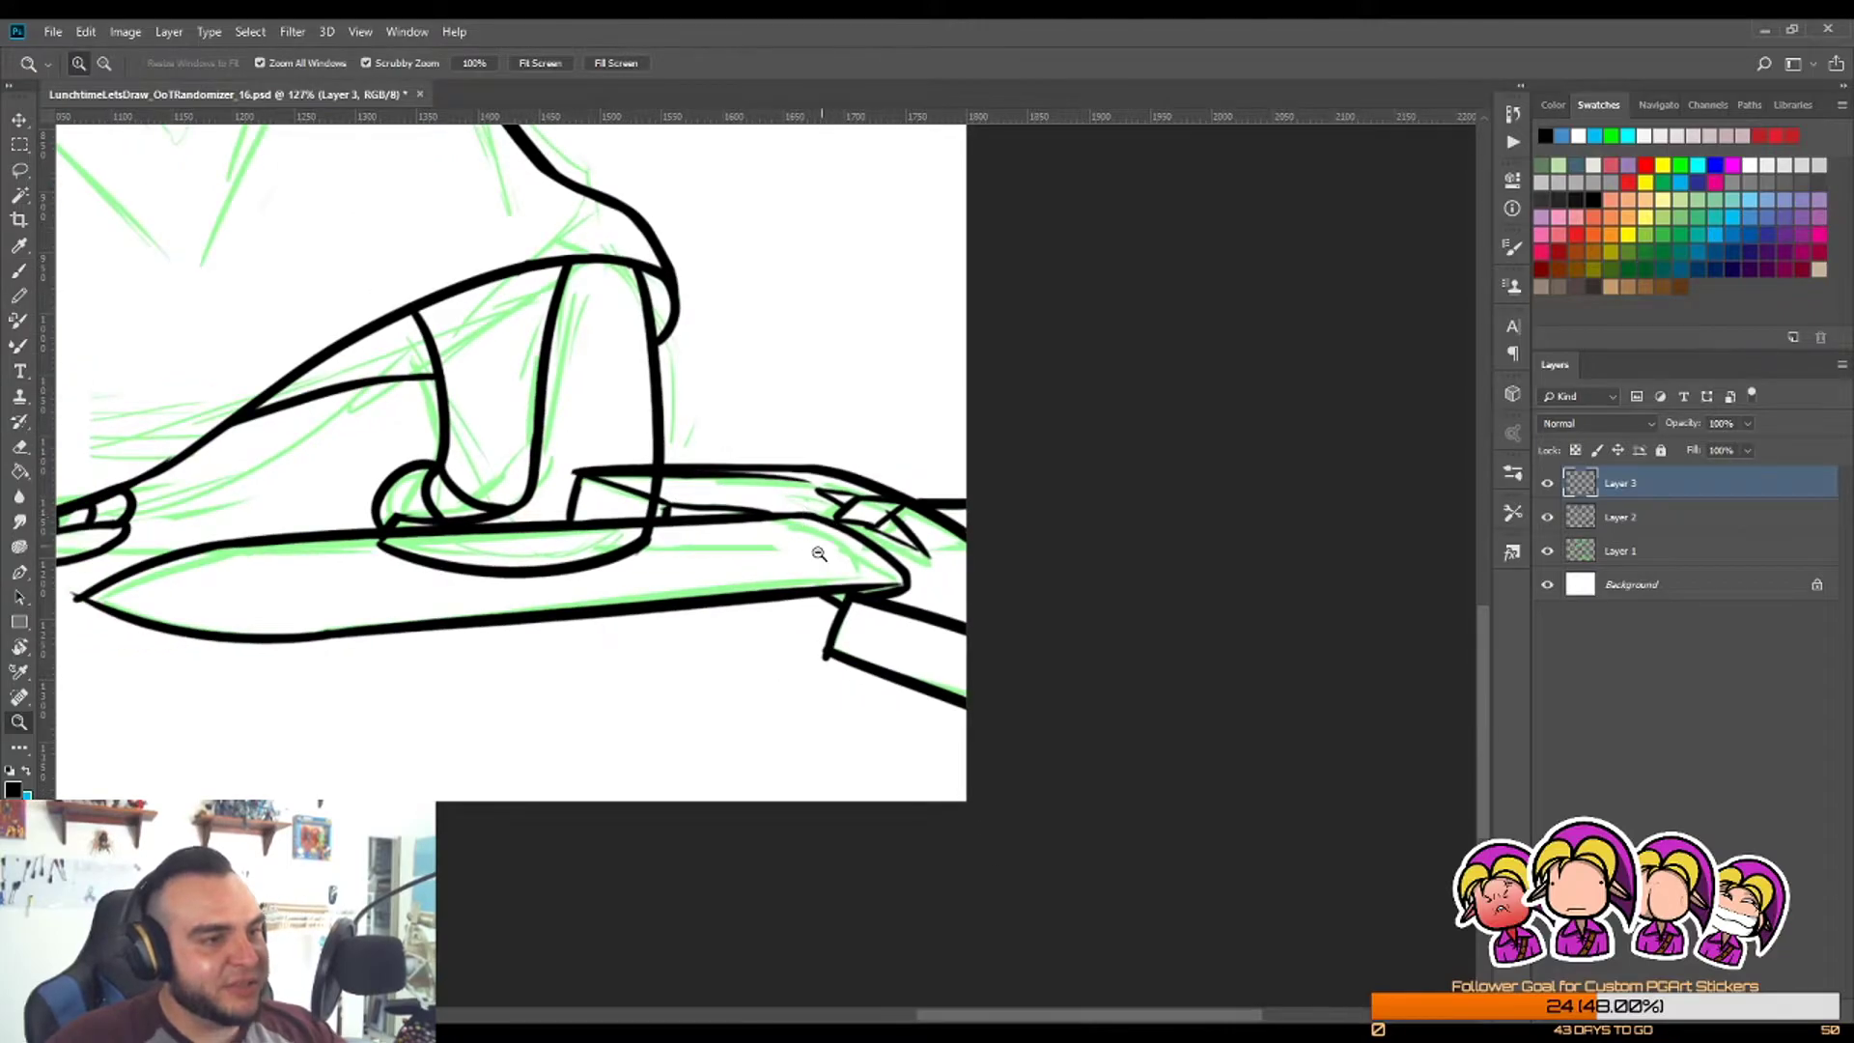
scroll(796, 524, "down", 1)
scroll(898, 548, "down", 1)
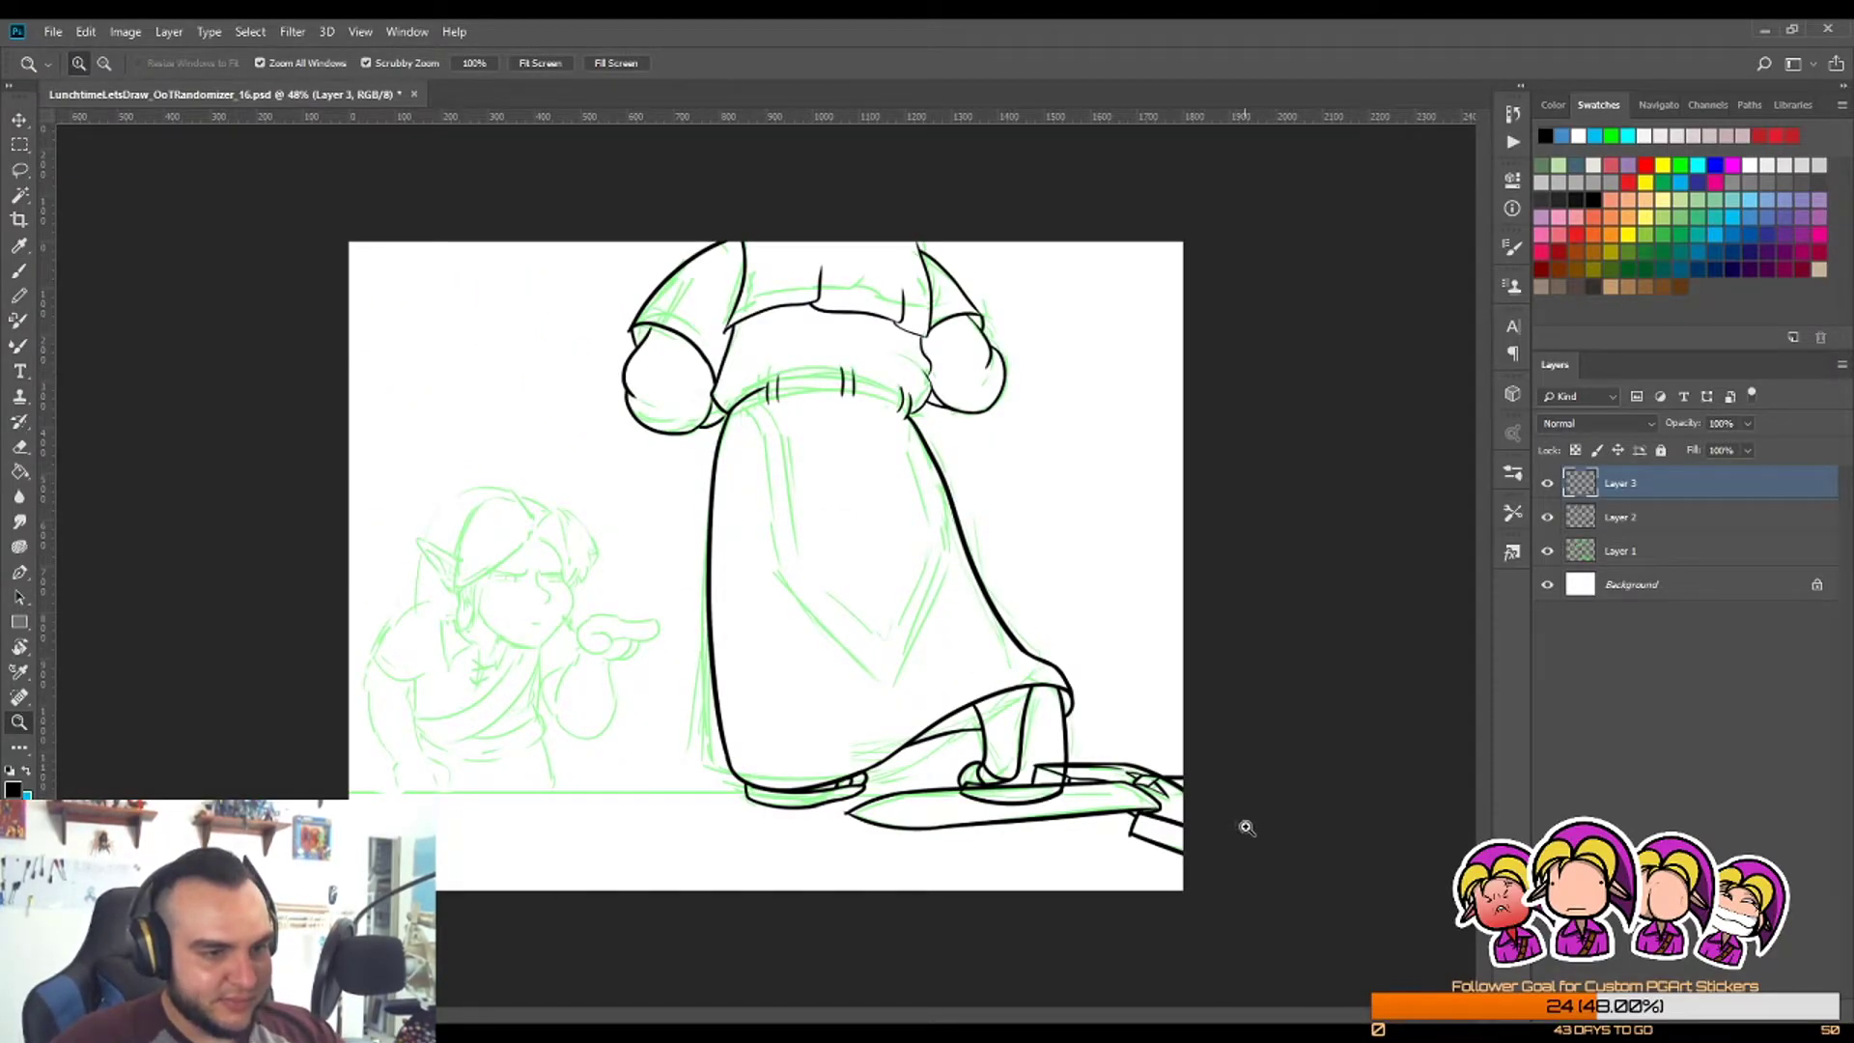
left_click_drag(1275, 850, 1371, 850)
left_click_drag(1056, 612, 1005, 613)
left_click_drag(1394, 698, 1459, 697)
key("e")
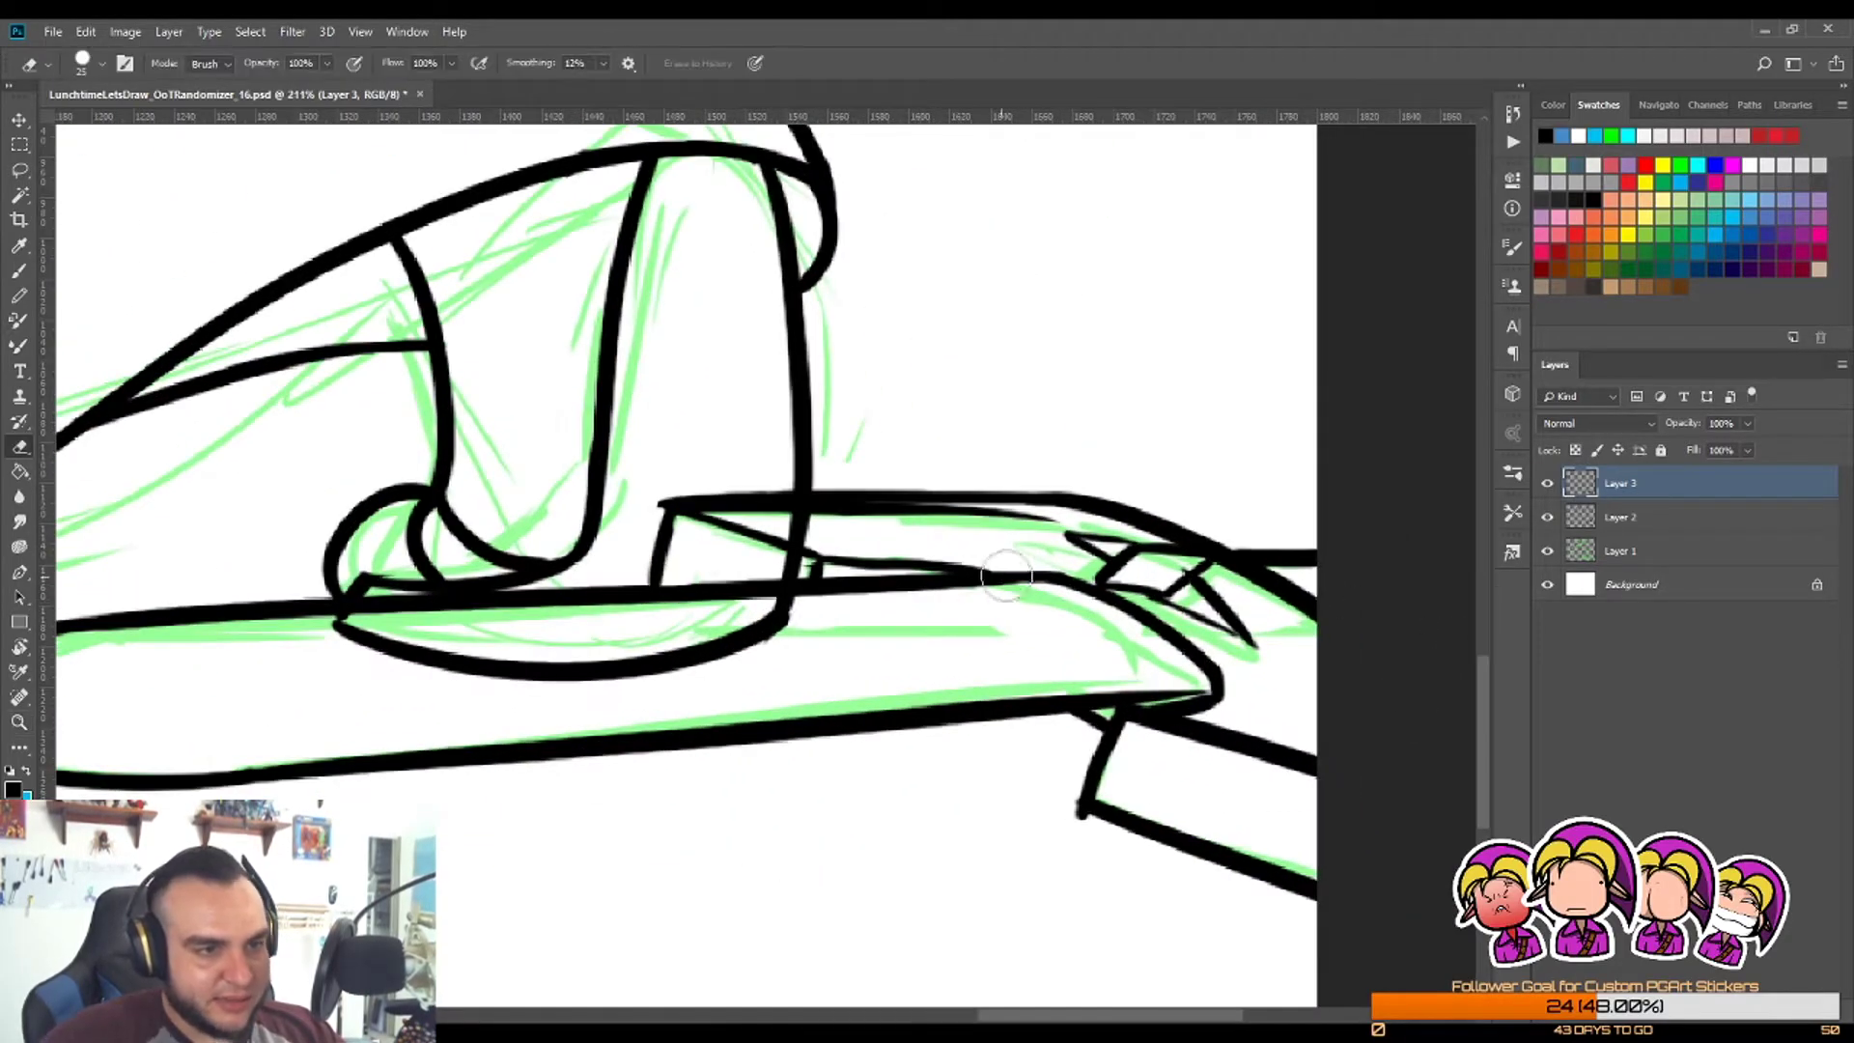
mouse_move(1063, 541)
left_mouse_down()
mouse_move(1157, 575)
mouse_move(1137, 587)
mouse_move(1202, 619)
mouse_move(1104, 560)
mouse_move(1259, 627)
mouse_move(1079, 526)
mouse_move(1247, 609)
left_mouse_up()
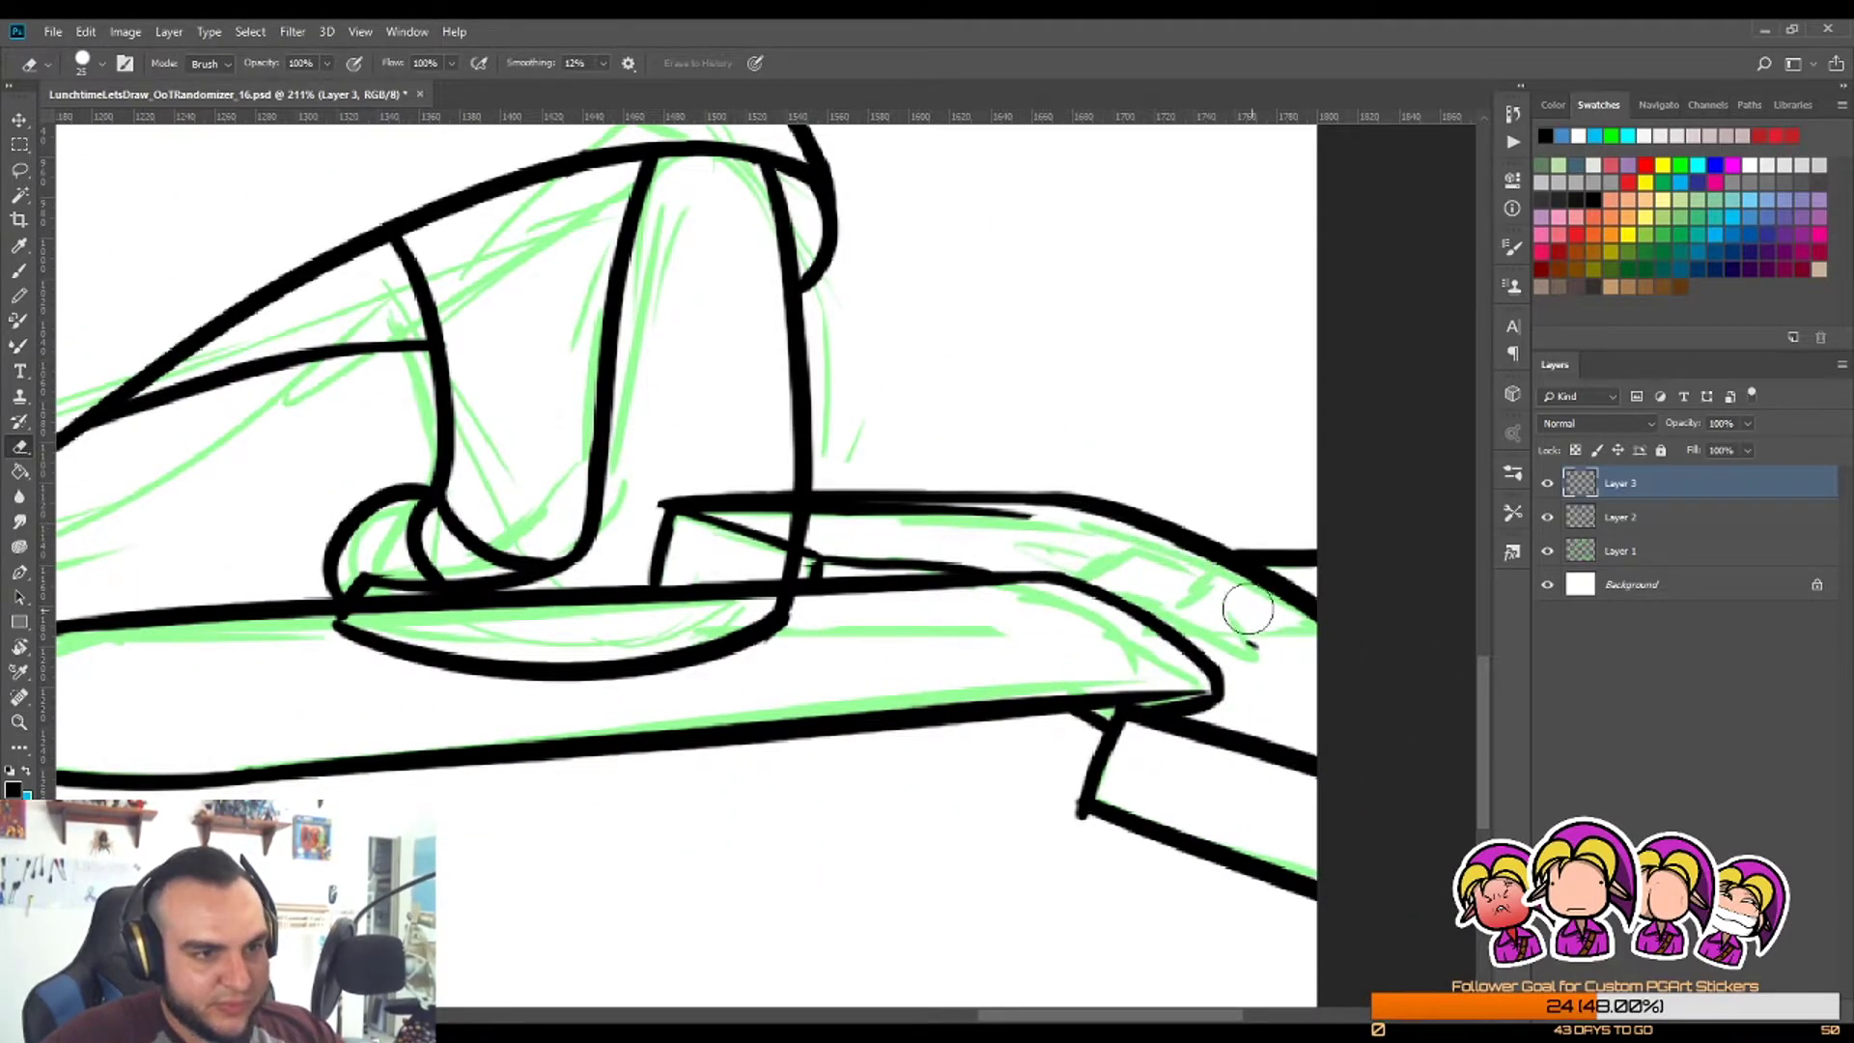
Step: Ink a small tilted rectangle on the curved strip, just above the blade's rounded end
key("b")
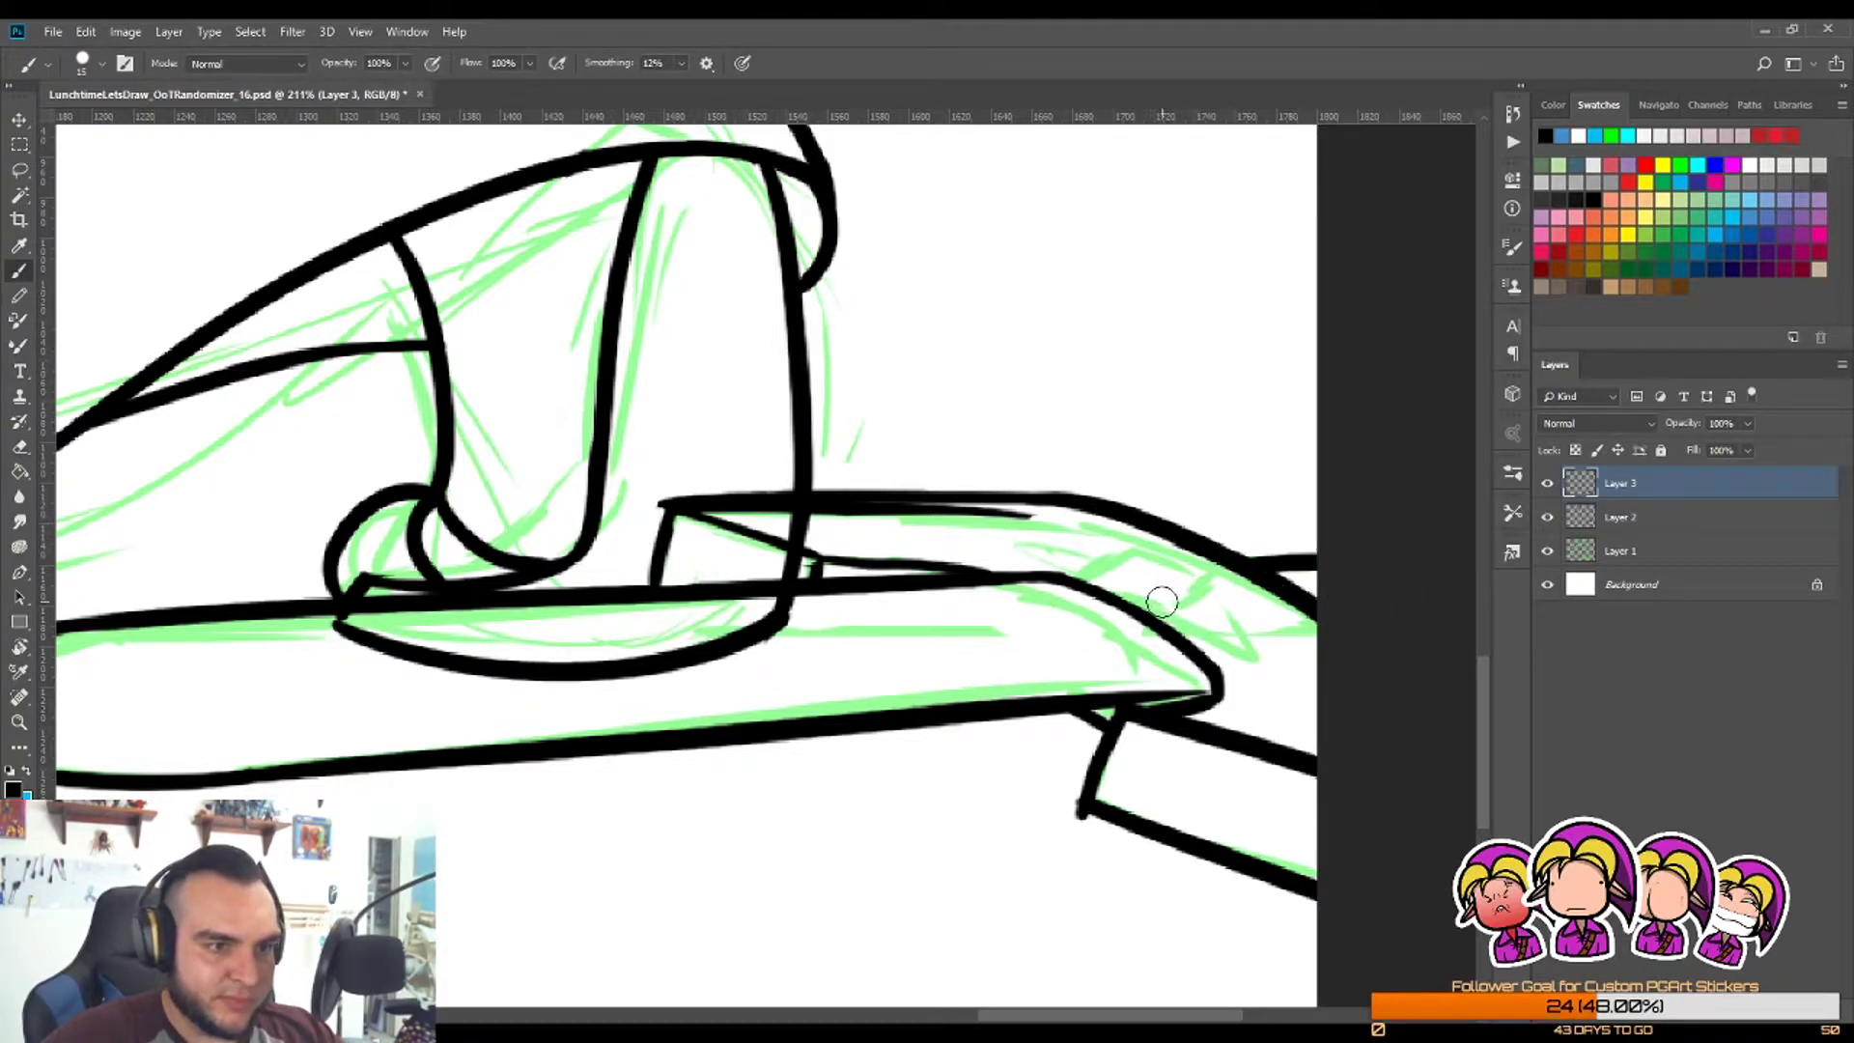
mouse_move(1125, 596)
left_mouse_down()
mouse_move(1220, 572)
mouse_move(1211, 552)
mouse_move(1190, 570)
mouse_move(1255, 592)
left_mouse_up()
key("ctrl+z")
mouse_move(1140, 598)
left_mouse_down()
mouse_move(1230, 625)
mouse_move(1177, 609)
mouse_move(1226, 623)
mouse_move(1278, 583)
mouse_move(1234, 637)
mouse_move(1194, 625)
mouse_move(1298, 672)
left_mouse_up()
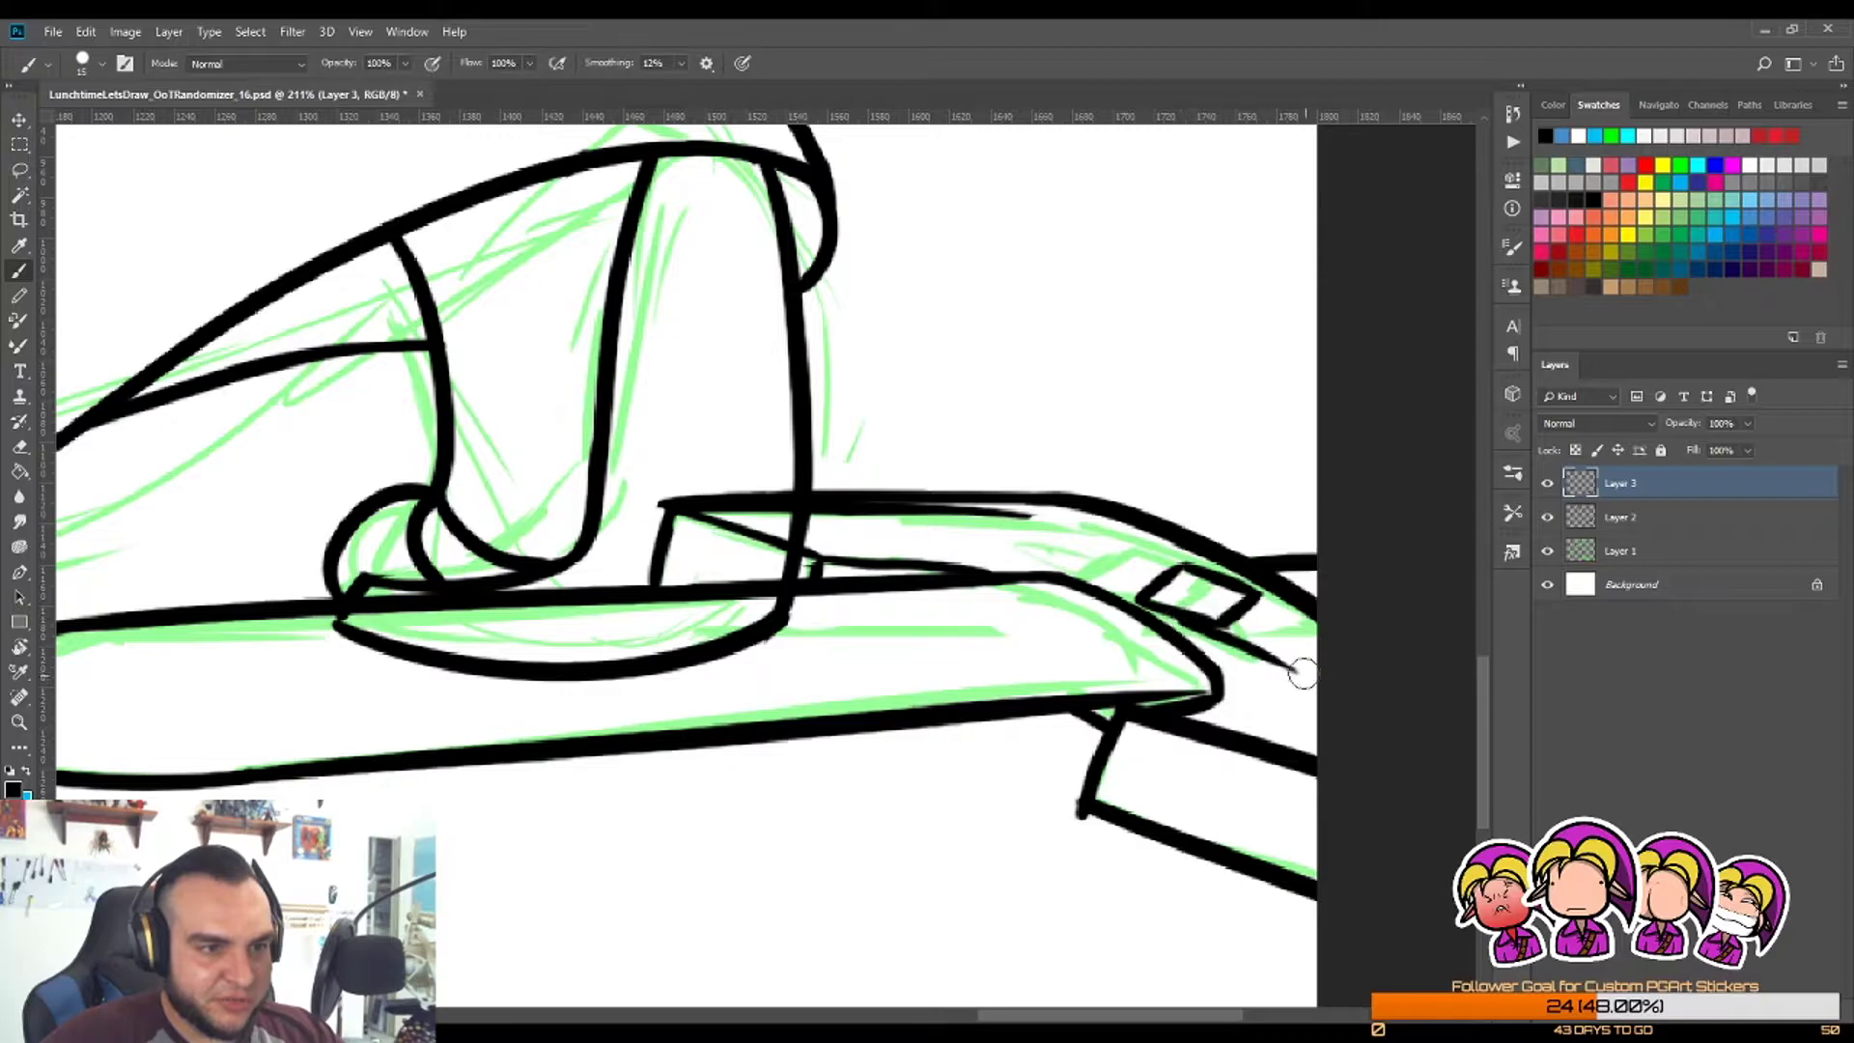
Step: Try to ink two converging lines as a spike off the small rectangle's lower-right end
key("ctrl+z")
mouse_move(1211, 627)
left_mouse_down()
mouse_move(1315, 684)
mouse_move(1296, 668)
left_mouse_up()
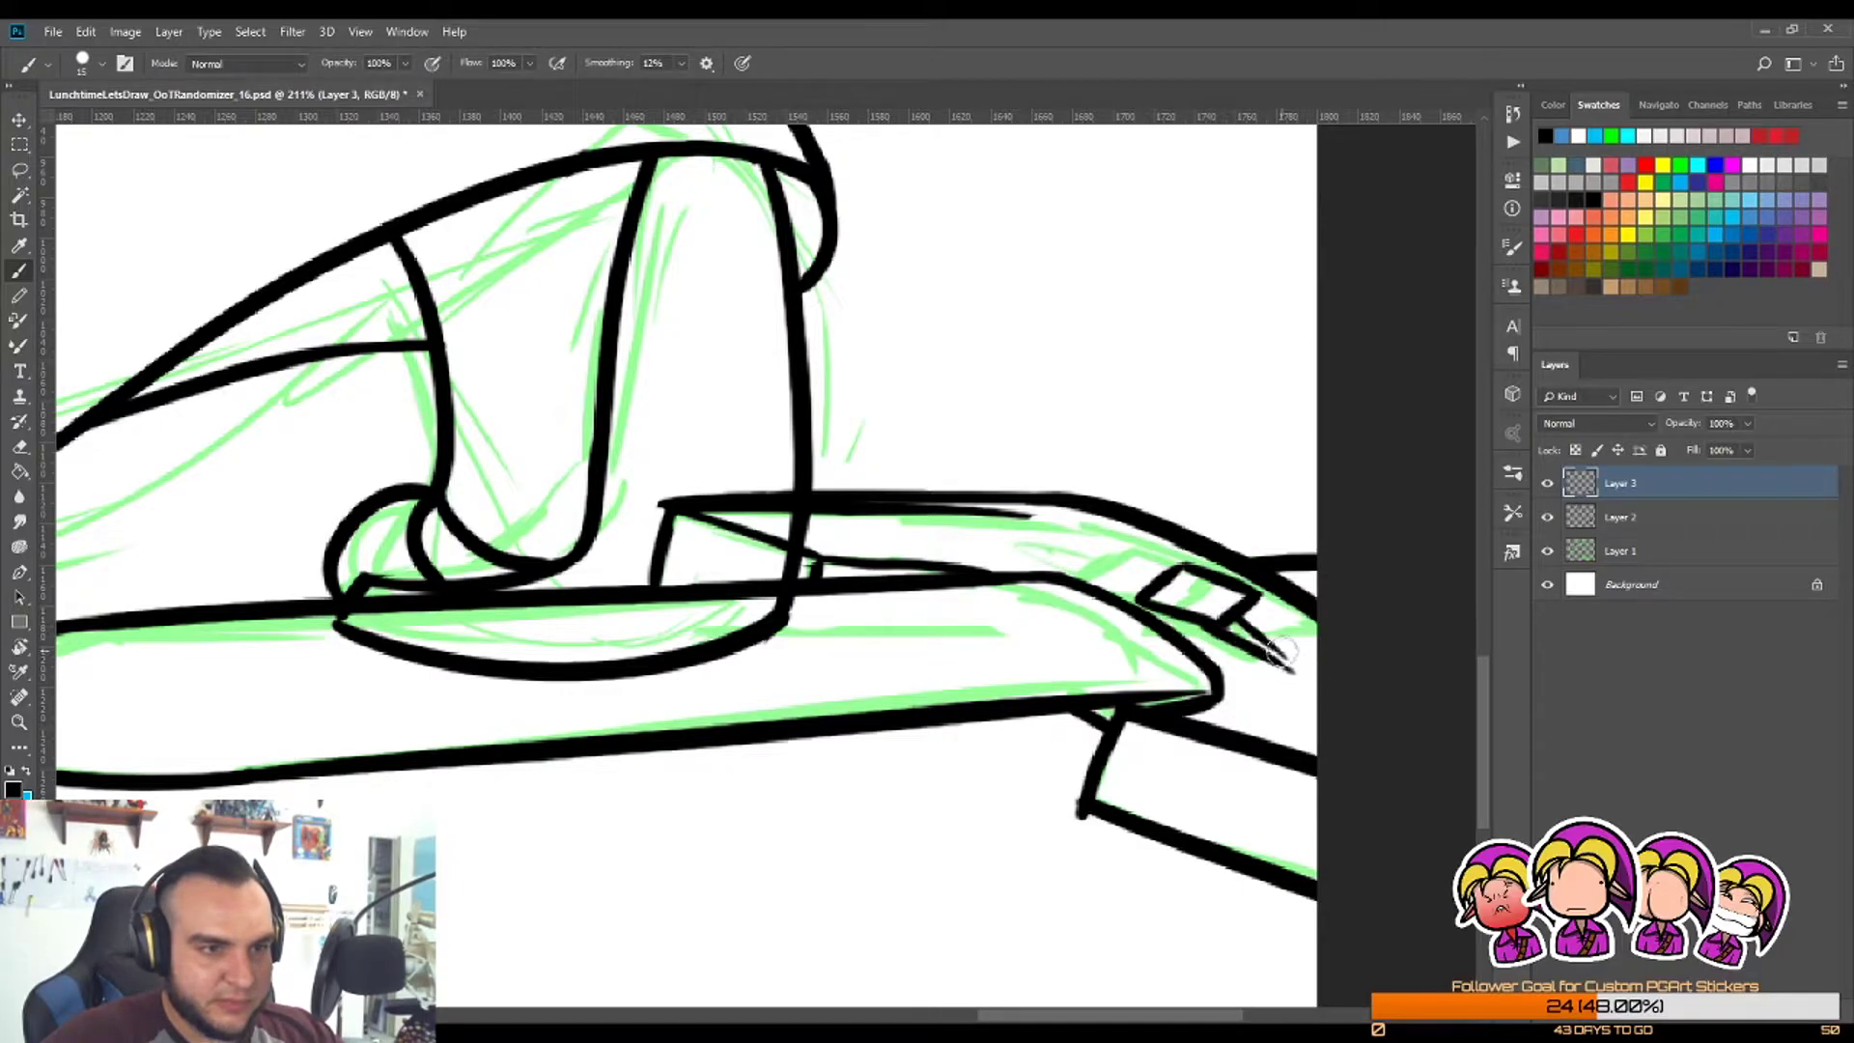
key("ctrl+z")
key("ctrl+z")
left_click_drag(1186, 623, 1296, 686)
left_click_drag(1253, 610, 1309, 691)
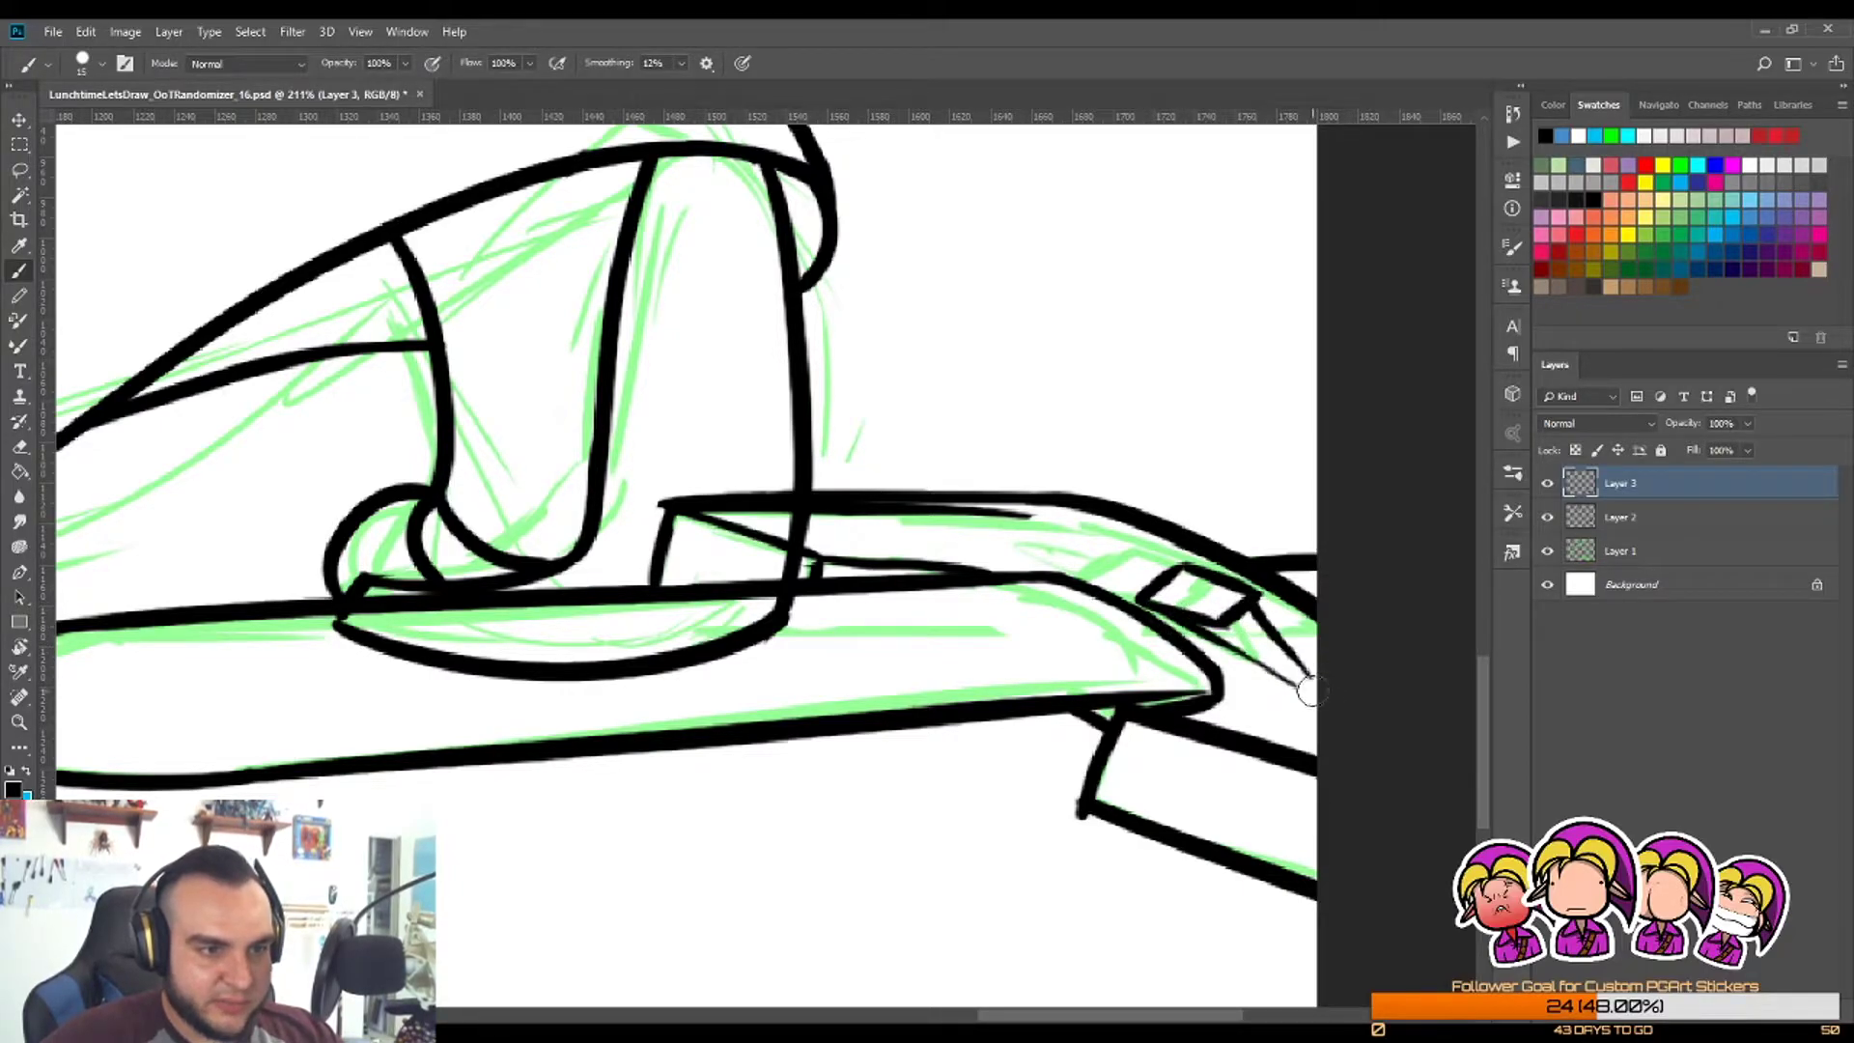
key("ctrl+z")
left_click_drag(1252, 609, 1317, 703)
key("ctrl+z")
left_click_drag(1253, 604, 1294, 682)
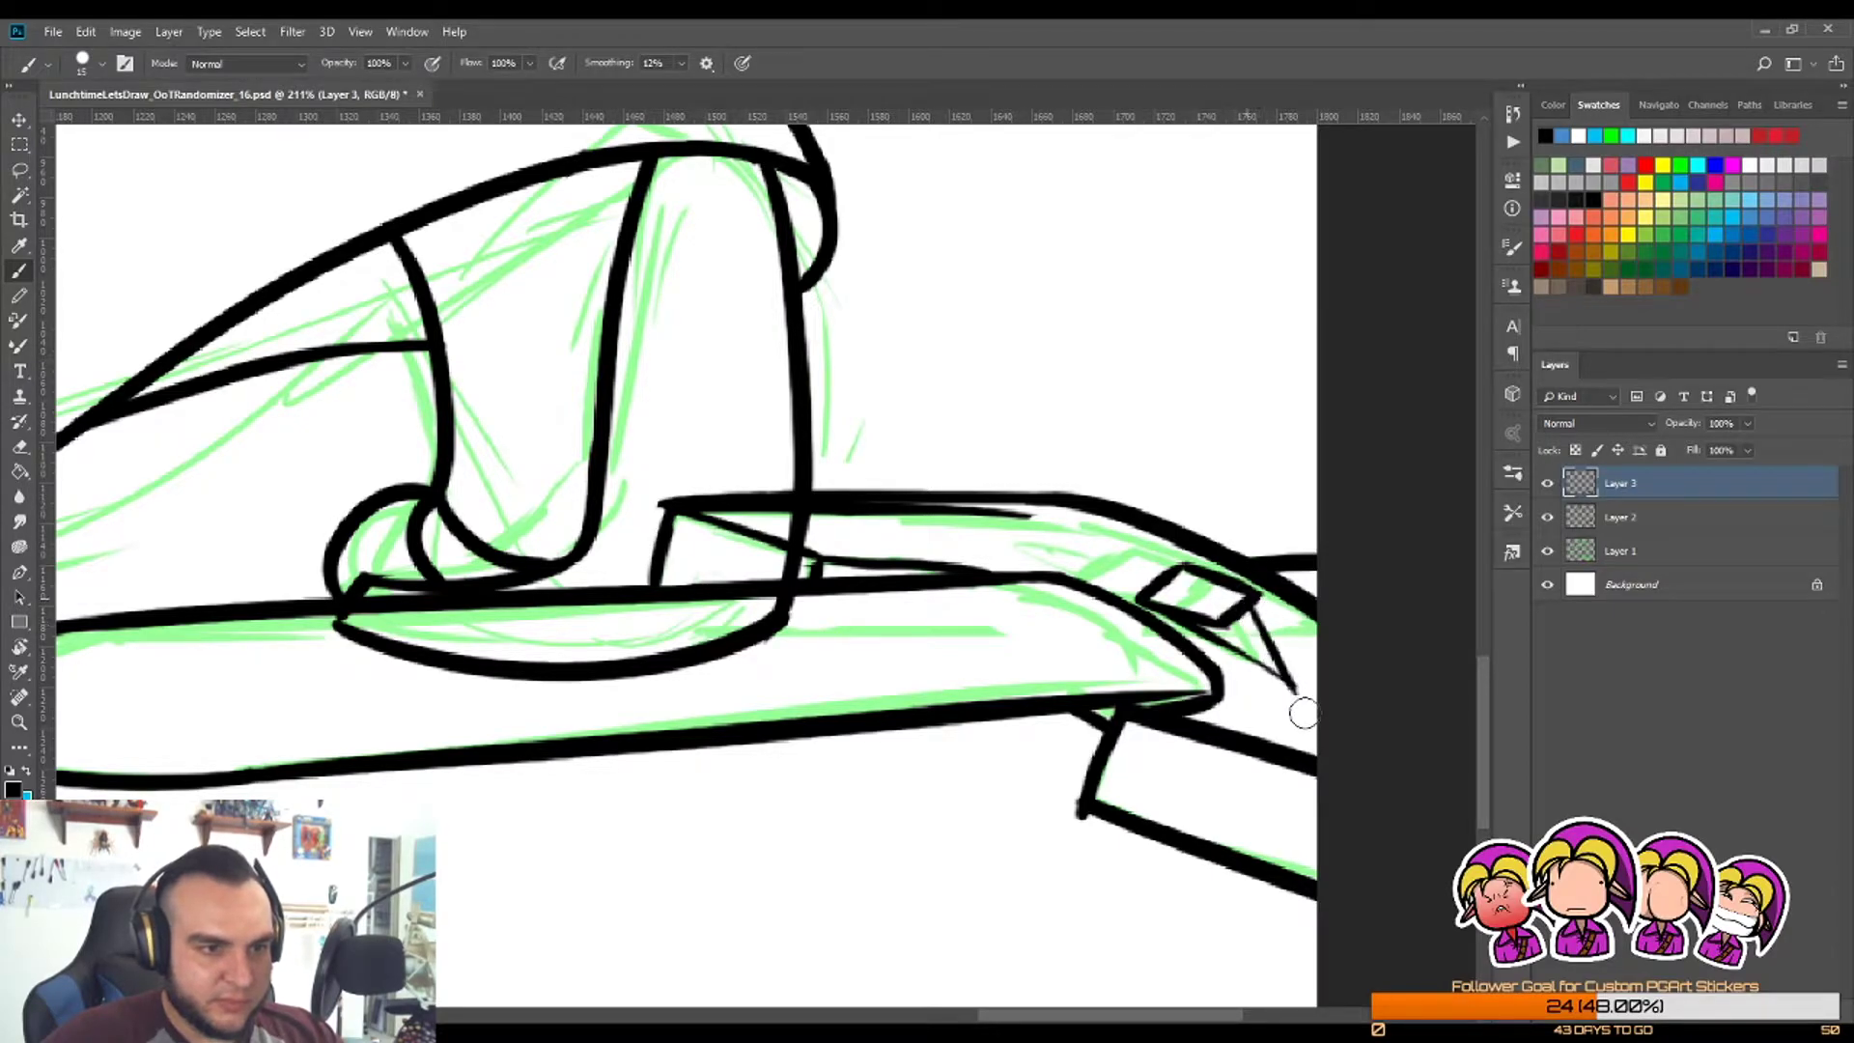
Step: Try a matching spike on the small rectangle's left end, and undo the spike strokes around the rectangle
left_click_drag(1155, 590, 1100, 568)
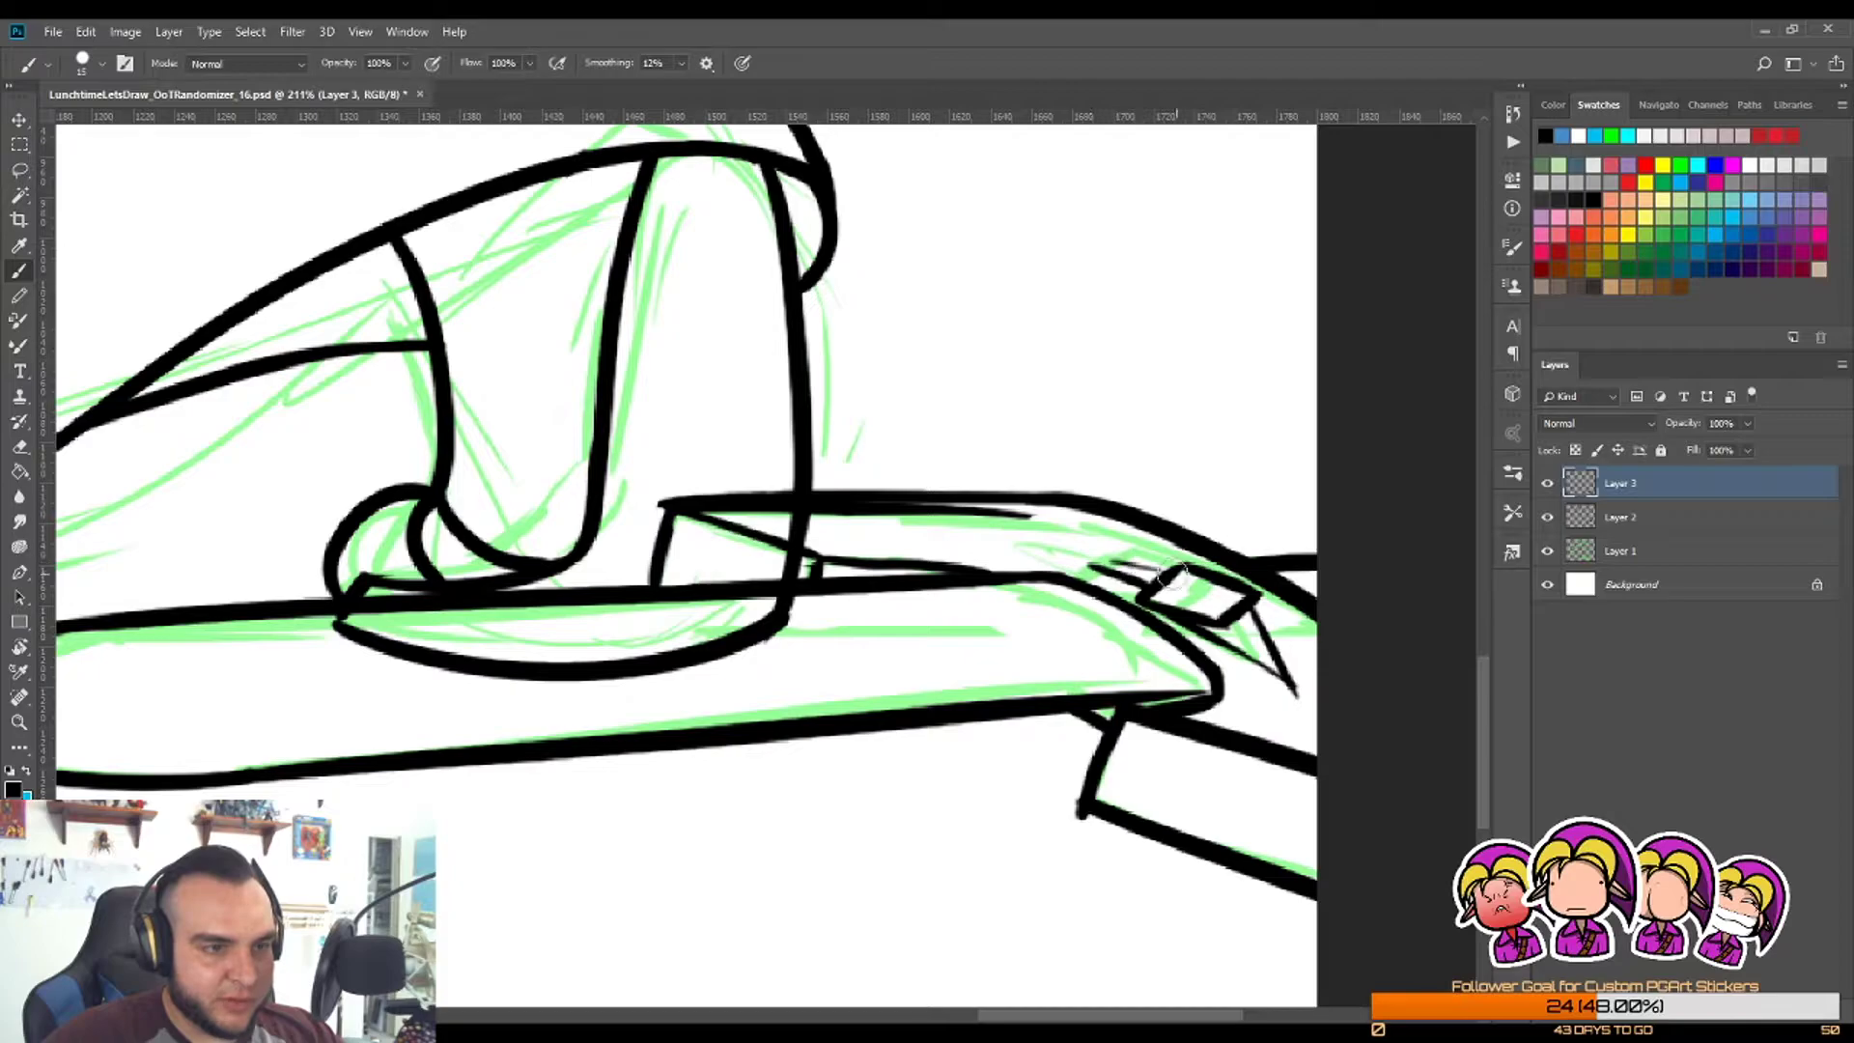
key("z")
mouse_move(1156, 543)
left_mouse_down()
mouse_move(1010, 646)
mouse_move(1130, 562)
left_mouse_up()
key("ctrl+z")
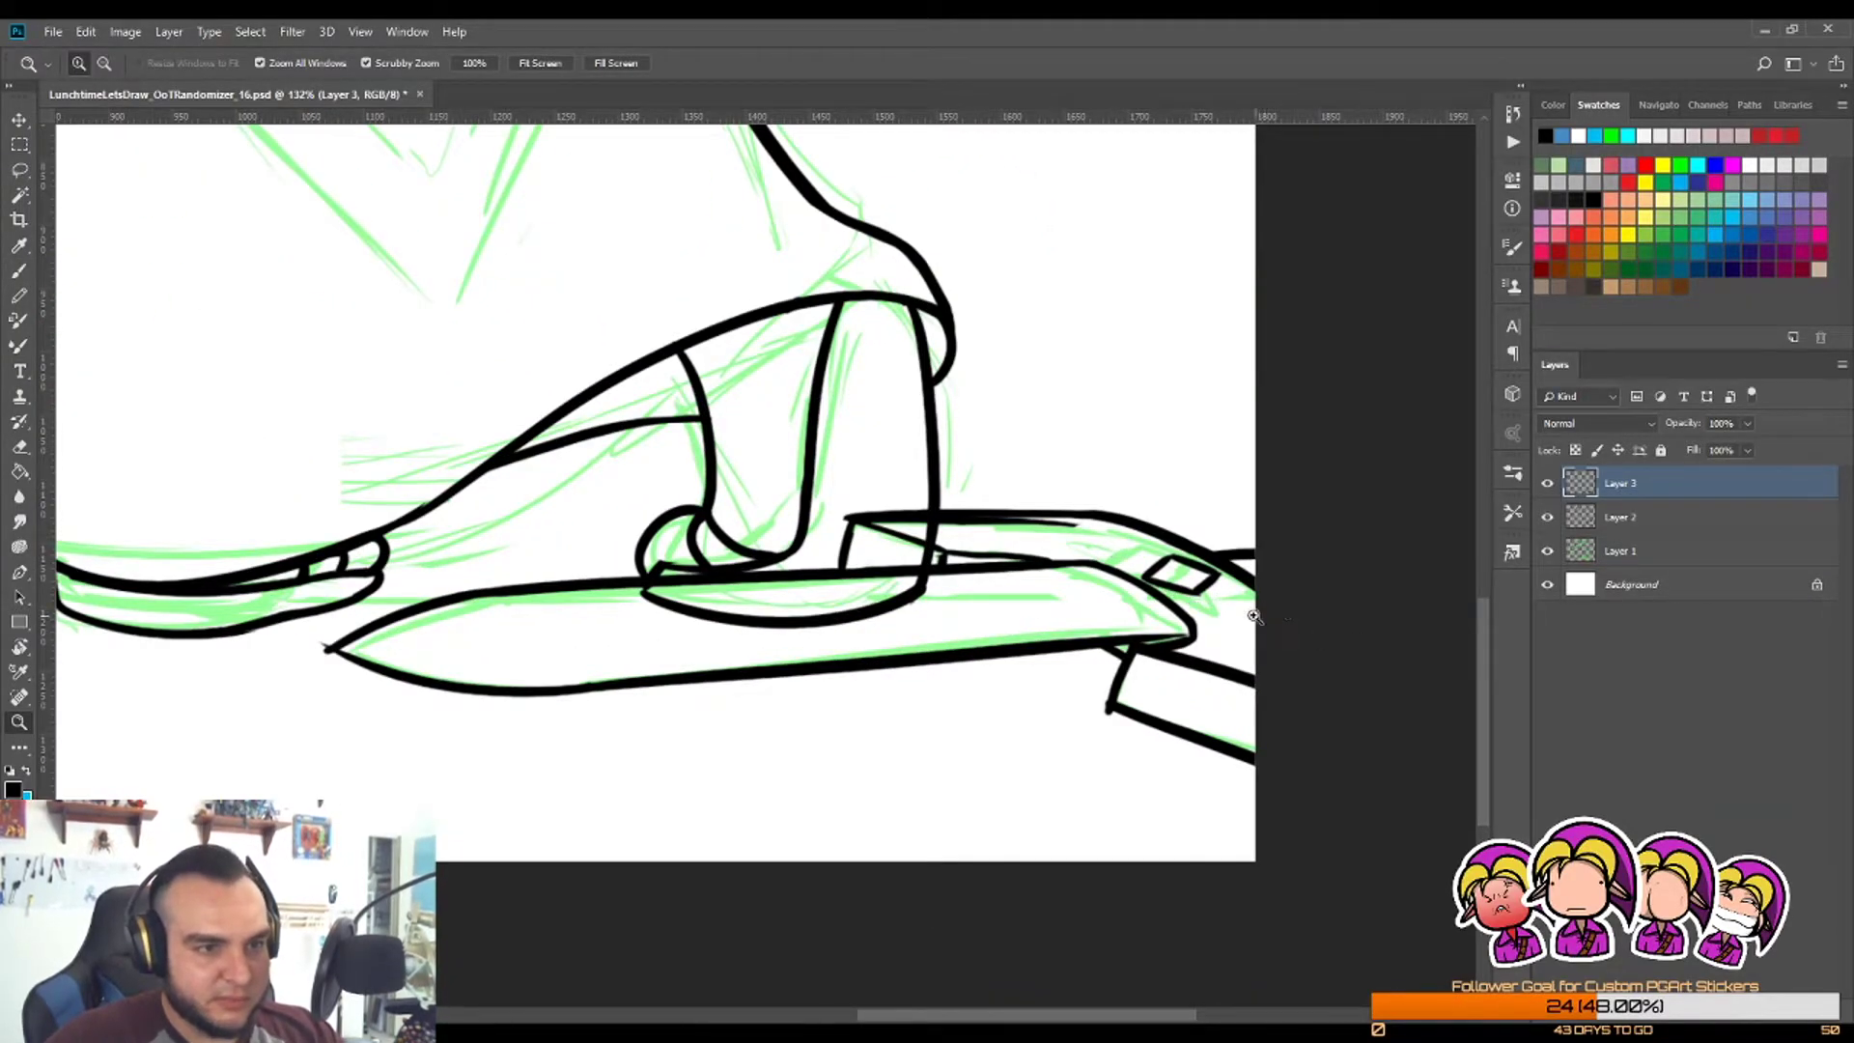
Step: Ink a narrow spike from two converging strokes extending down and right from the small rectangle's lower-right end
left_click_drag(1254, 616, 1391, 616)
key("b")
left_click_drag(1007, 545, 1168, 656)
left_click_drag(1111, 531, 1200, 666)
mouse_move(803, 394)
left_mouse_down()
mouse_move(1004, 463)
mouse_move(881, 559)
mouse_move(892, 593)
left_mouse_up()
key("z")
left_click_drag(1062, 436, 1246, 439)
key("b")
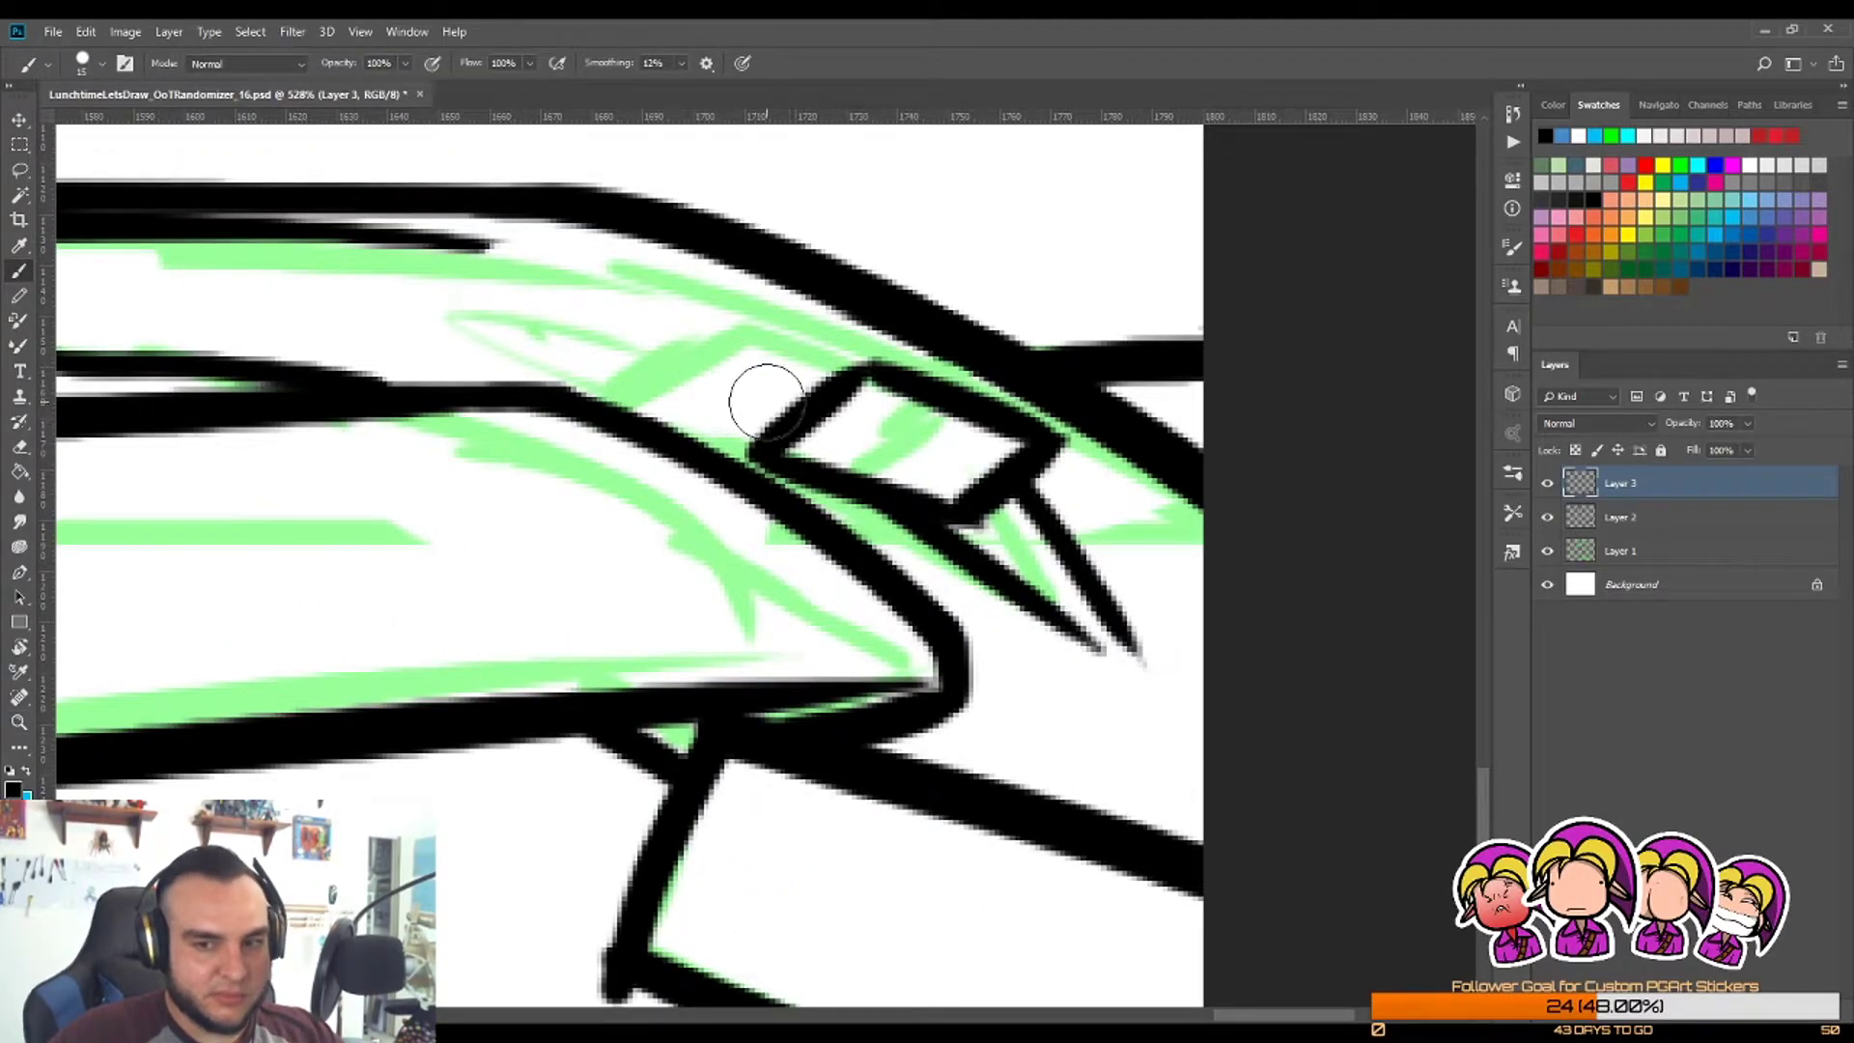
Step: Ink a narrow, thin-lined spike off the small rectangle's upper-left end on the curved strip
key("z")
left_click_drag(907, 422, 835, 422)
left_click_drag(874, 372, 946, 372)
key("b")
mouse_move(828, 479)
left_mouse_down()
mouse_move(749, 409)
mouse_move(869, 436)
mouse_move(841, 522)
left_mouse_up()
key("z")
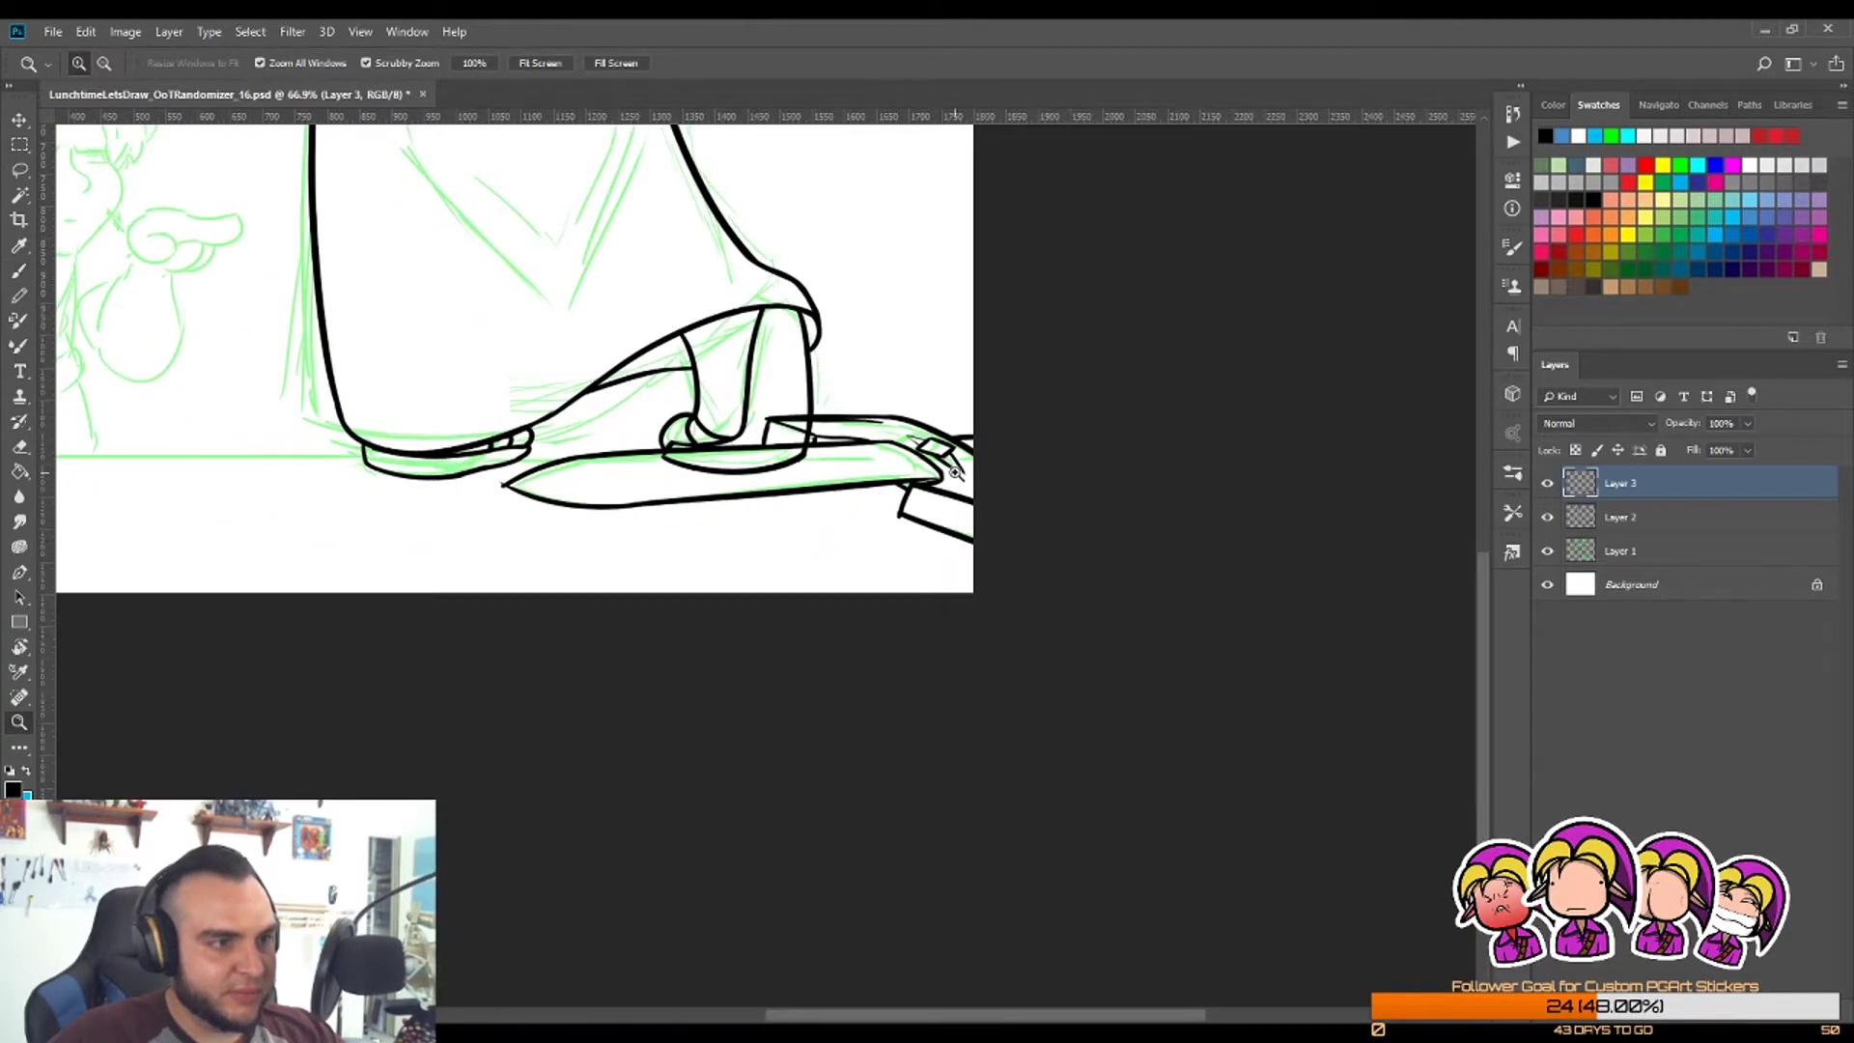
left_click_drag(971, 471, 1052, 473)
key("e")
key("b")
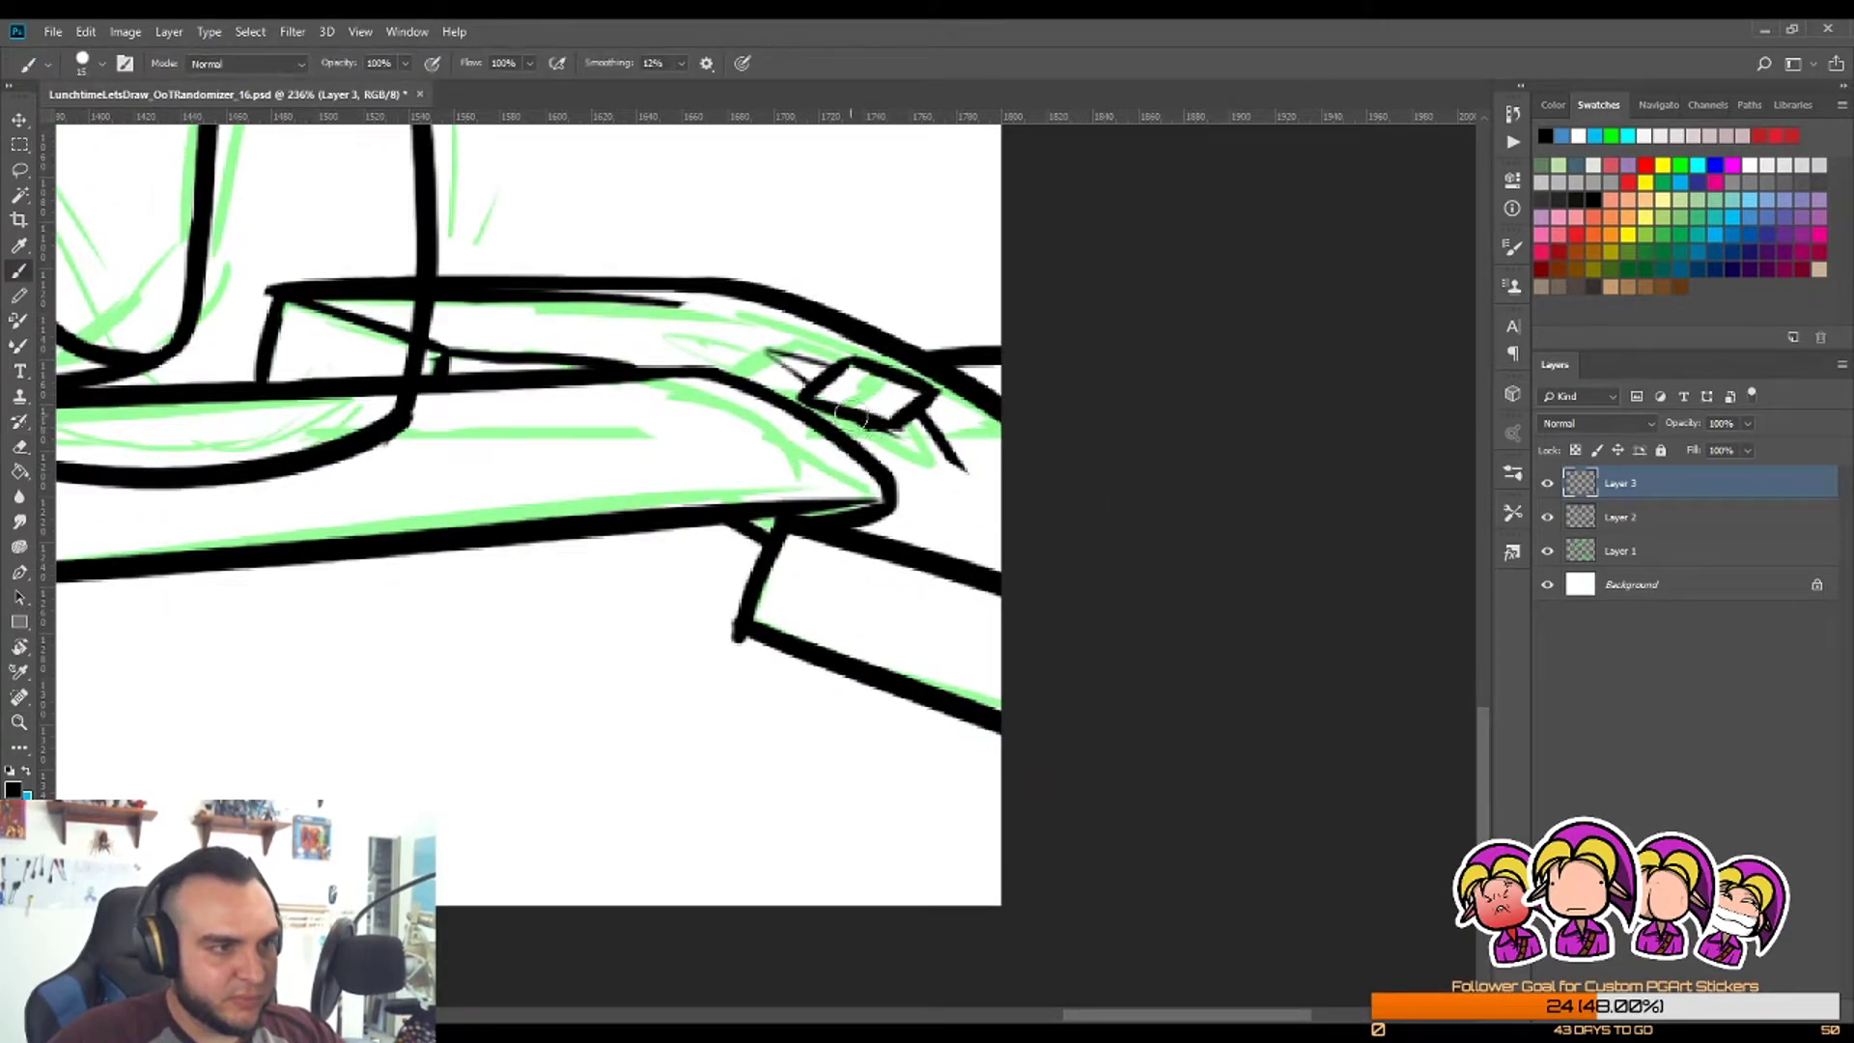
Step: Redraw the lower line of the spike at the small rectangle's lower-right end so it tapers to a point
mouse_move(875, 426)
left_mouse_down()
mouse_move(962, 474)
mouse_move(927, 460)
mouse_move(956, 421)
mouse_move(932, 416)
mouse_move(980, 469)
mouse_move(936, 409)
mouse_move(960, 471)
left_mouse_up()
key("e")
key("b")
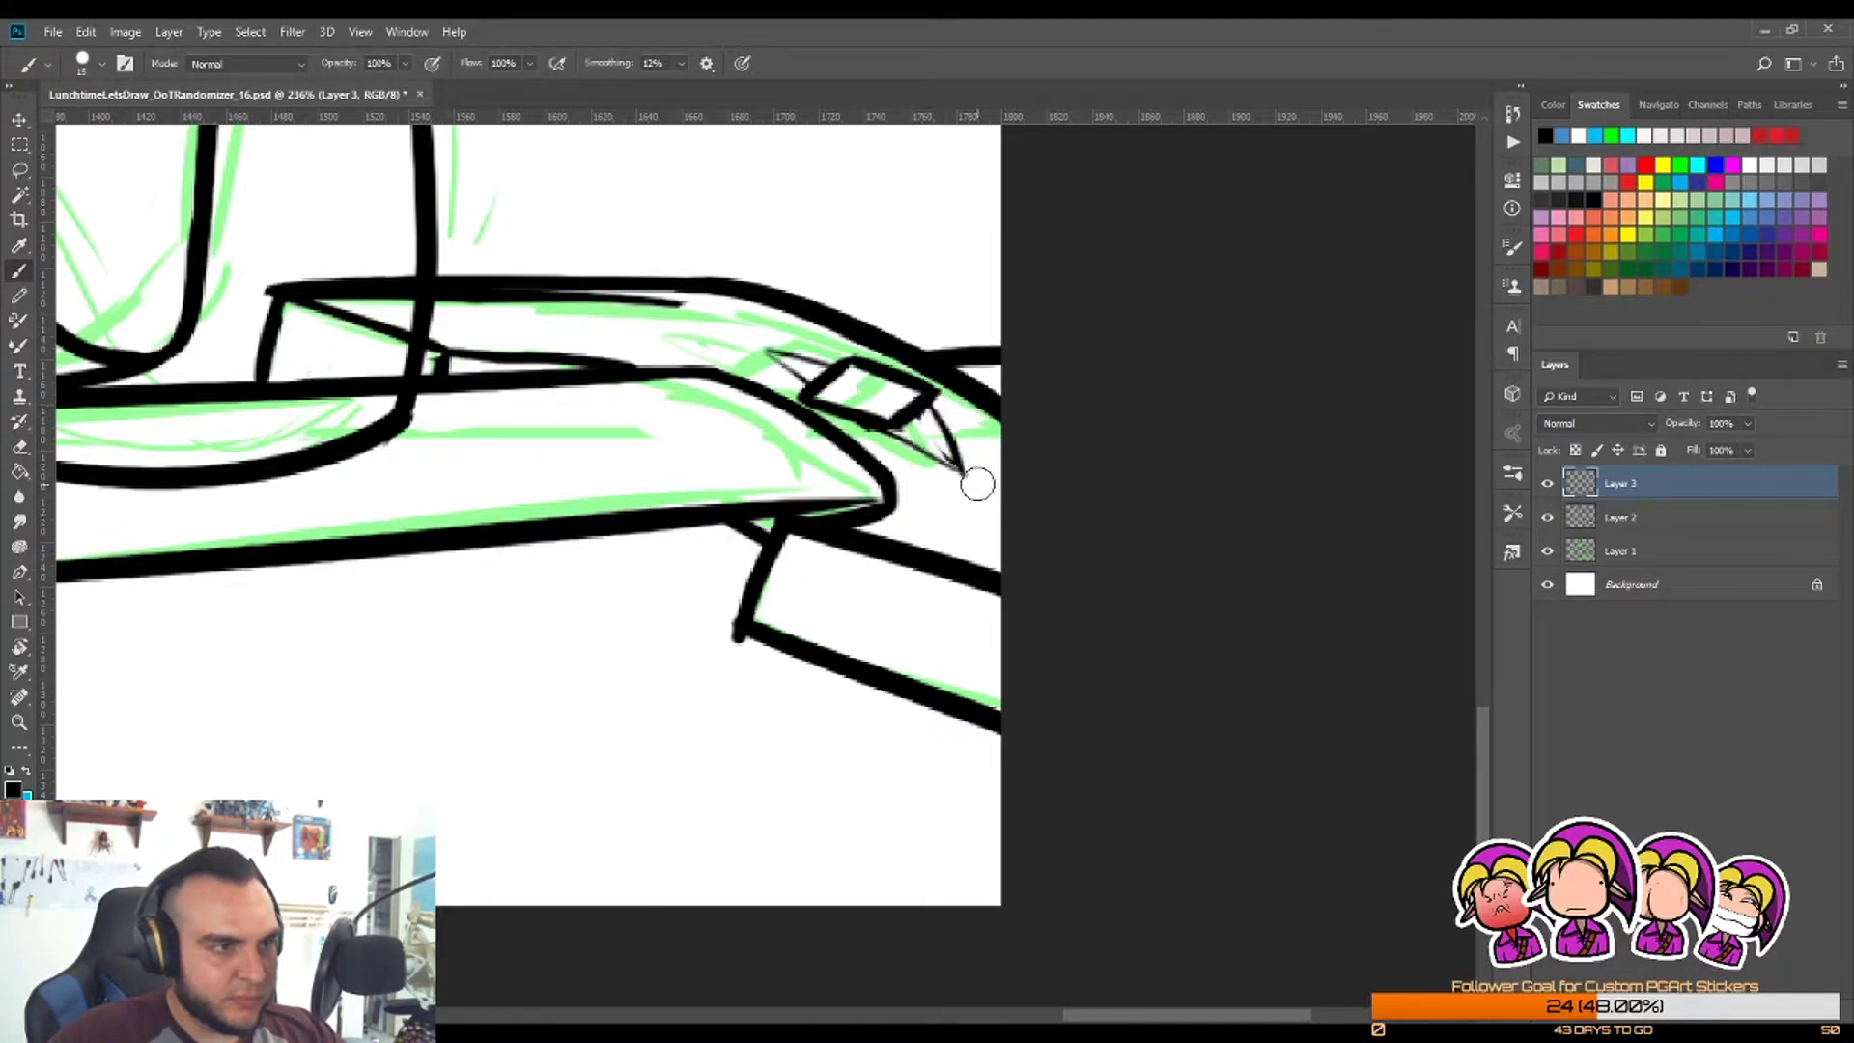
key("ctrl+z")
mouse_move(917, 411)
left_mouse_down()
mouse_move(974, 478)
mouse_move(945, 561)
left_mouse_up()
Step: Select Layer 2 and ink the lower edge of the belt's left end, from the waist corner to the first loop
key("z")
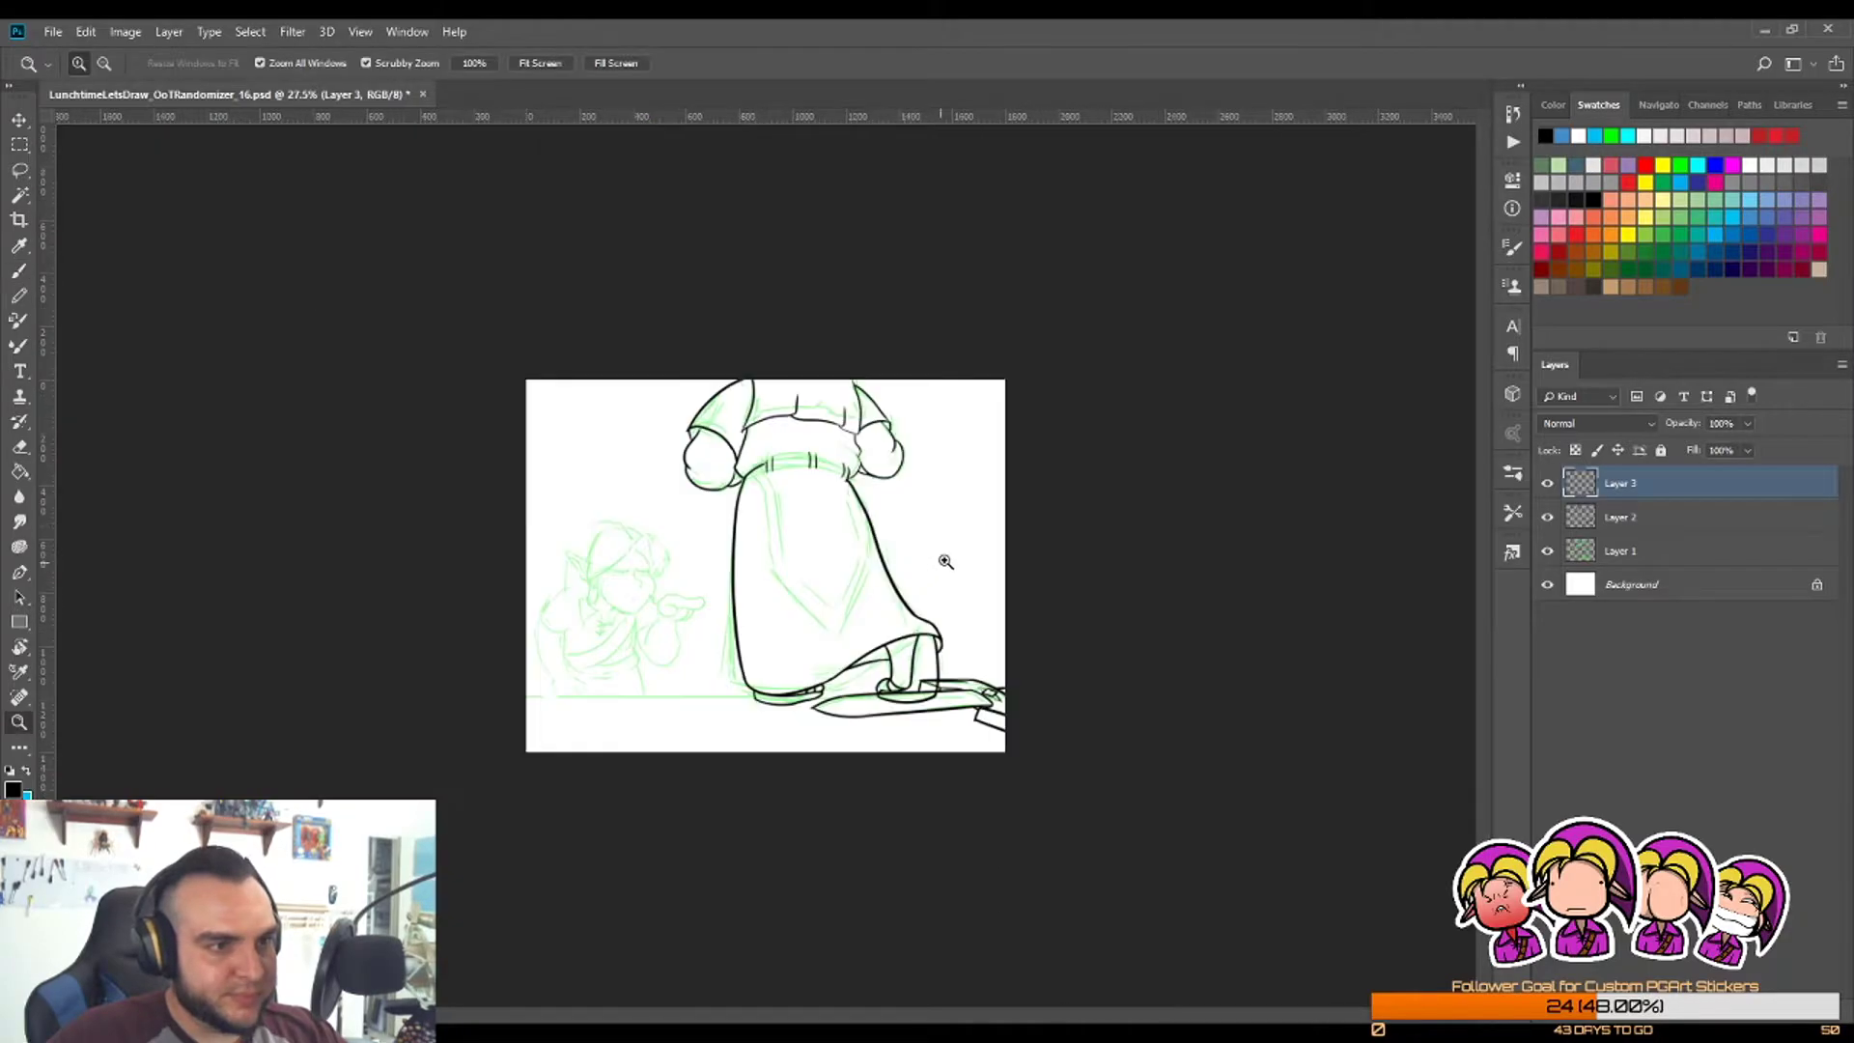
left_click_drag(678, 719, 818, 714)
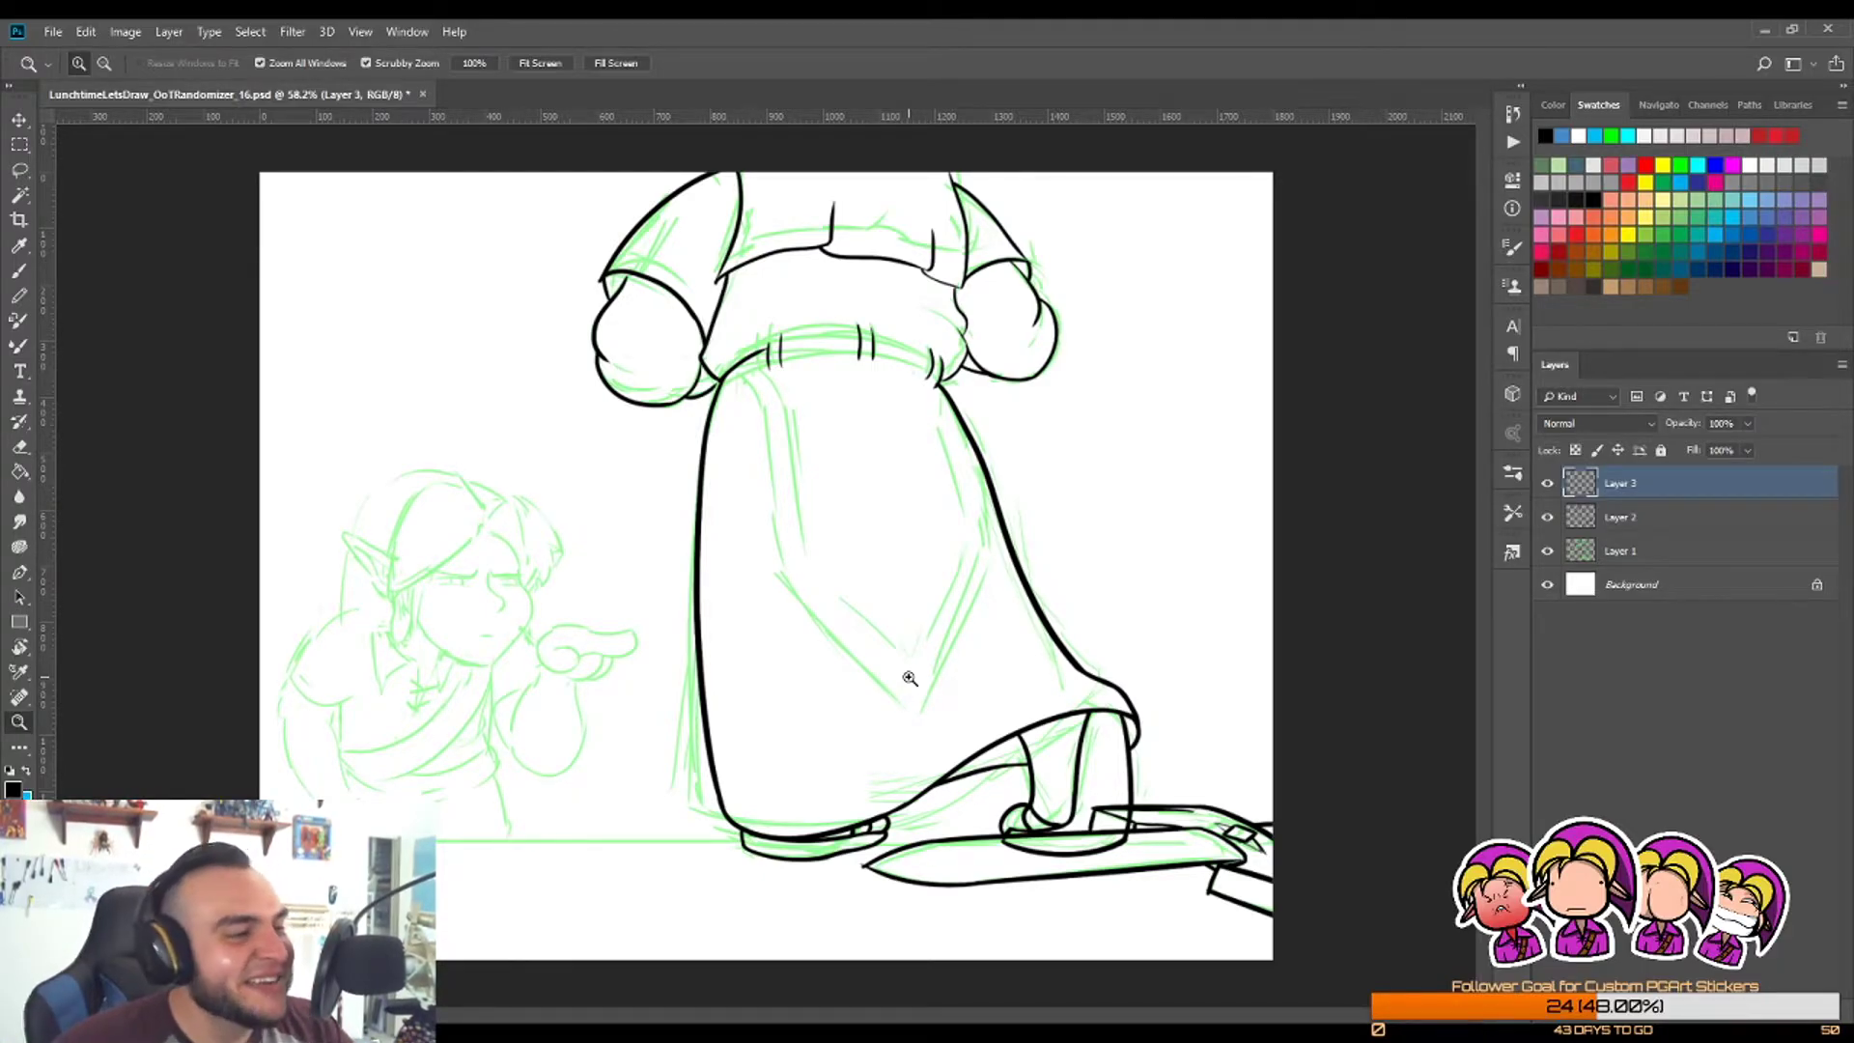
mouse_move(432, 642)
left_mouse_down()
mouse_move(512, 608)
mouse_move(540, 628)
left_mouse_up()
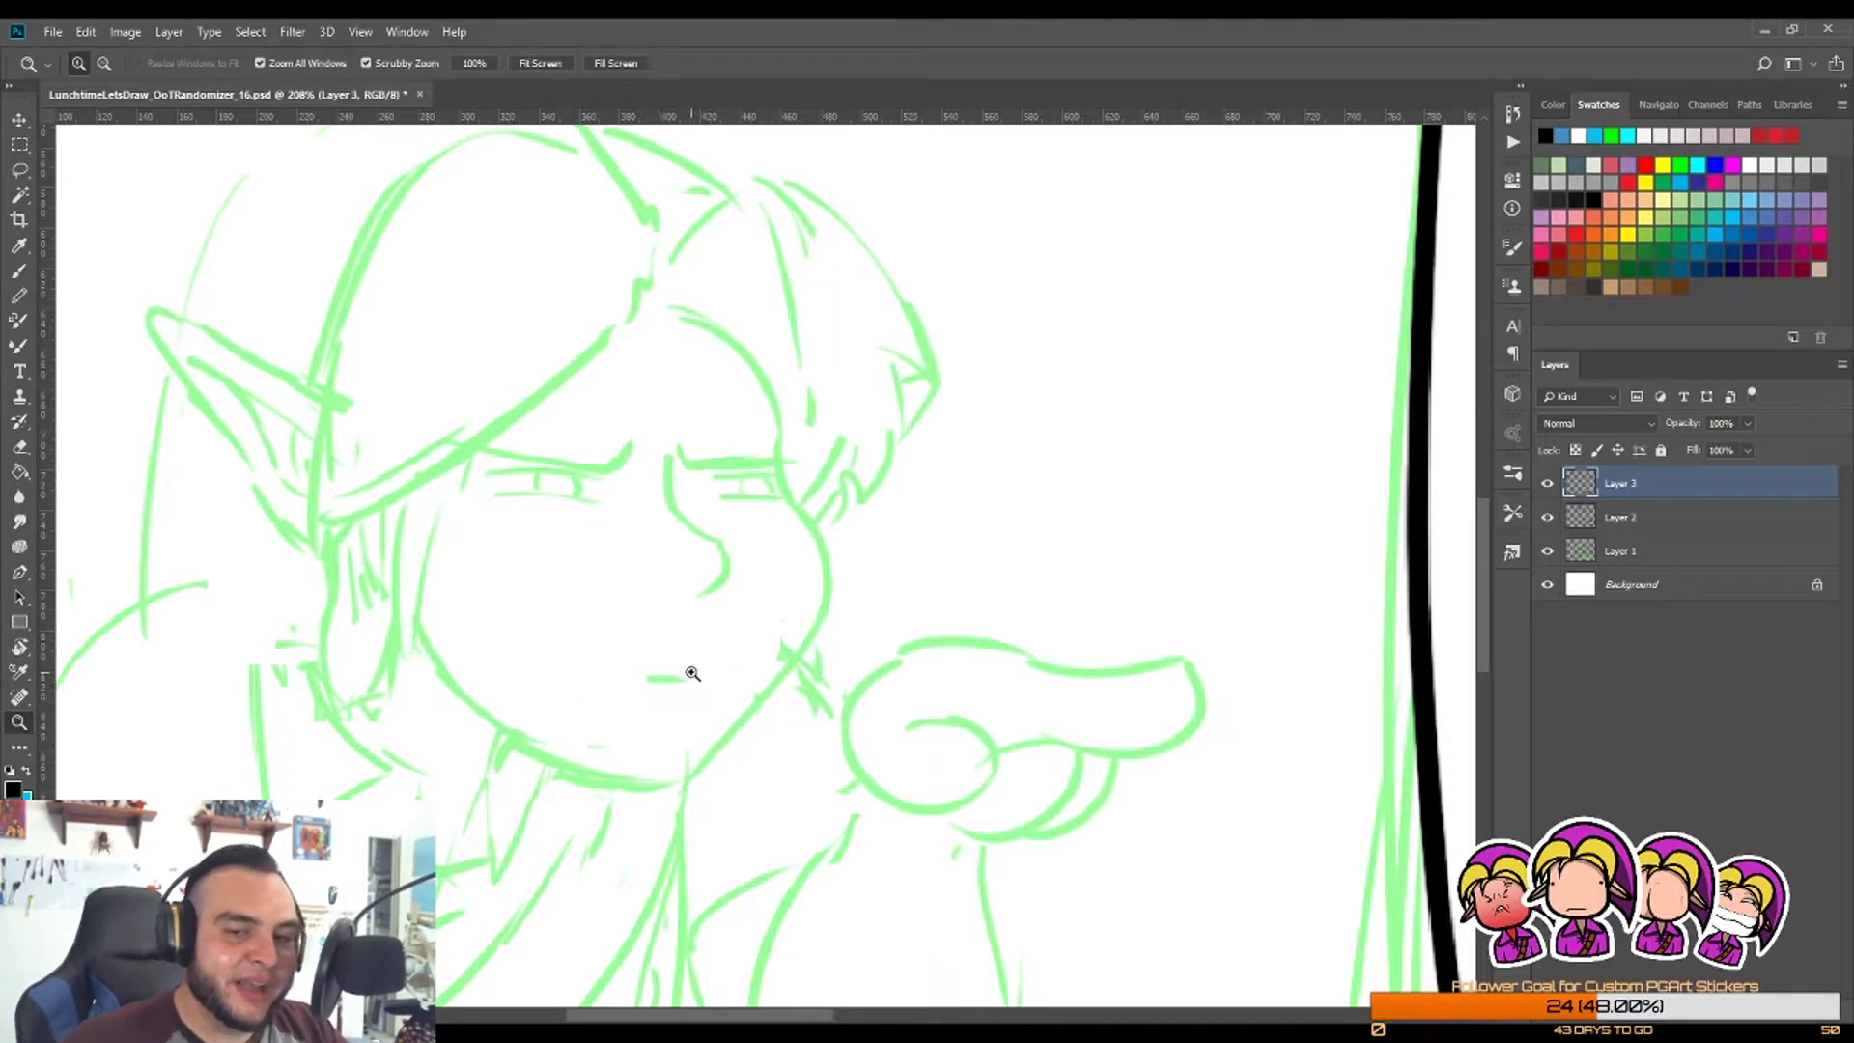
left_click_drag(664, 670, 631, 695)
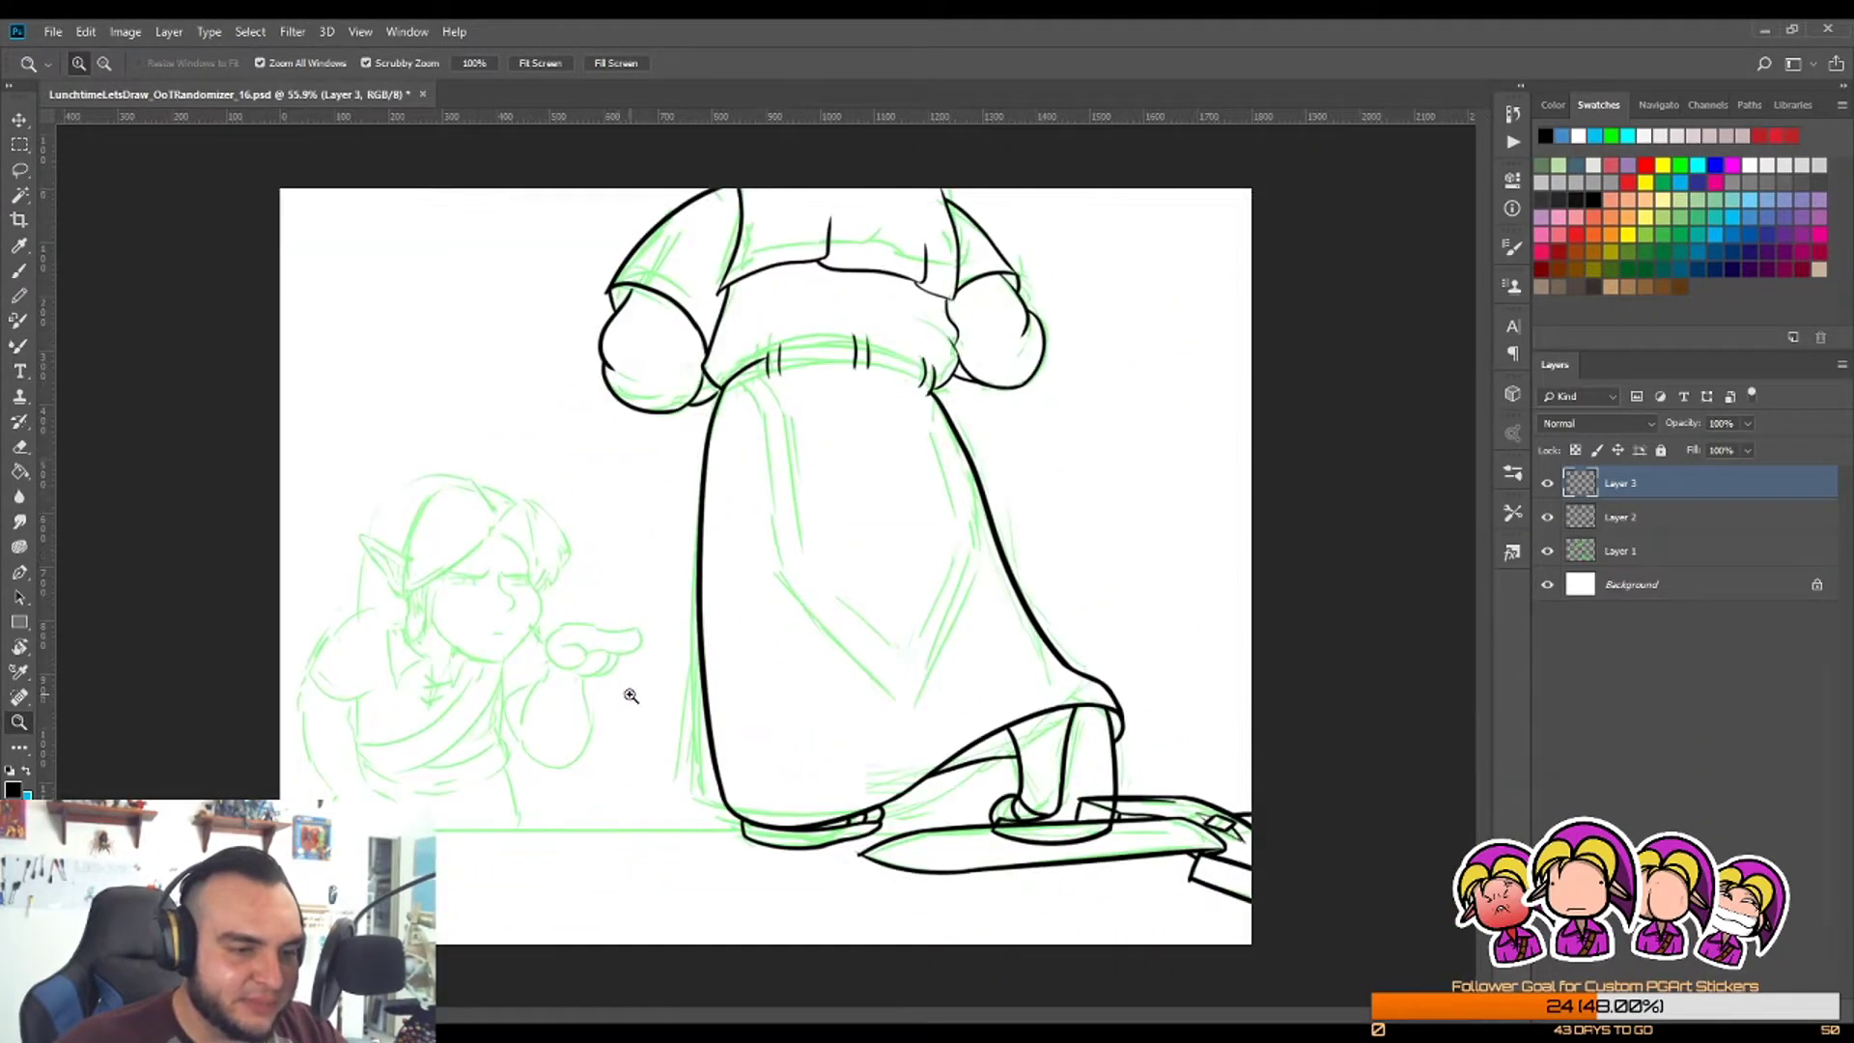
left_click(1677, 527)
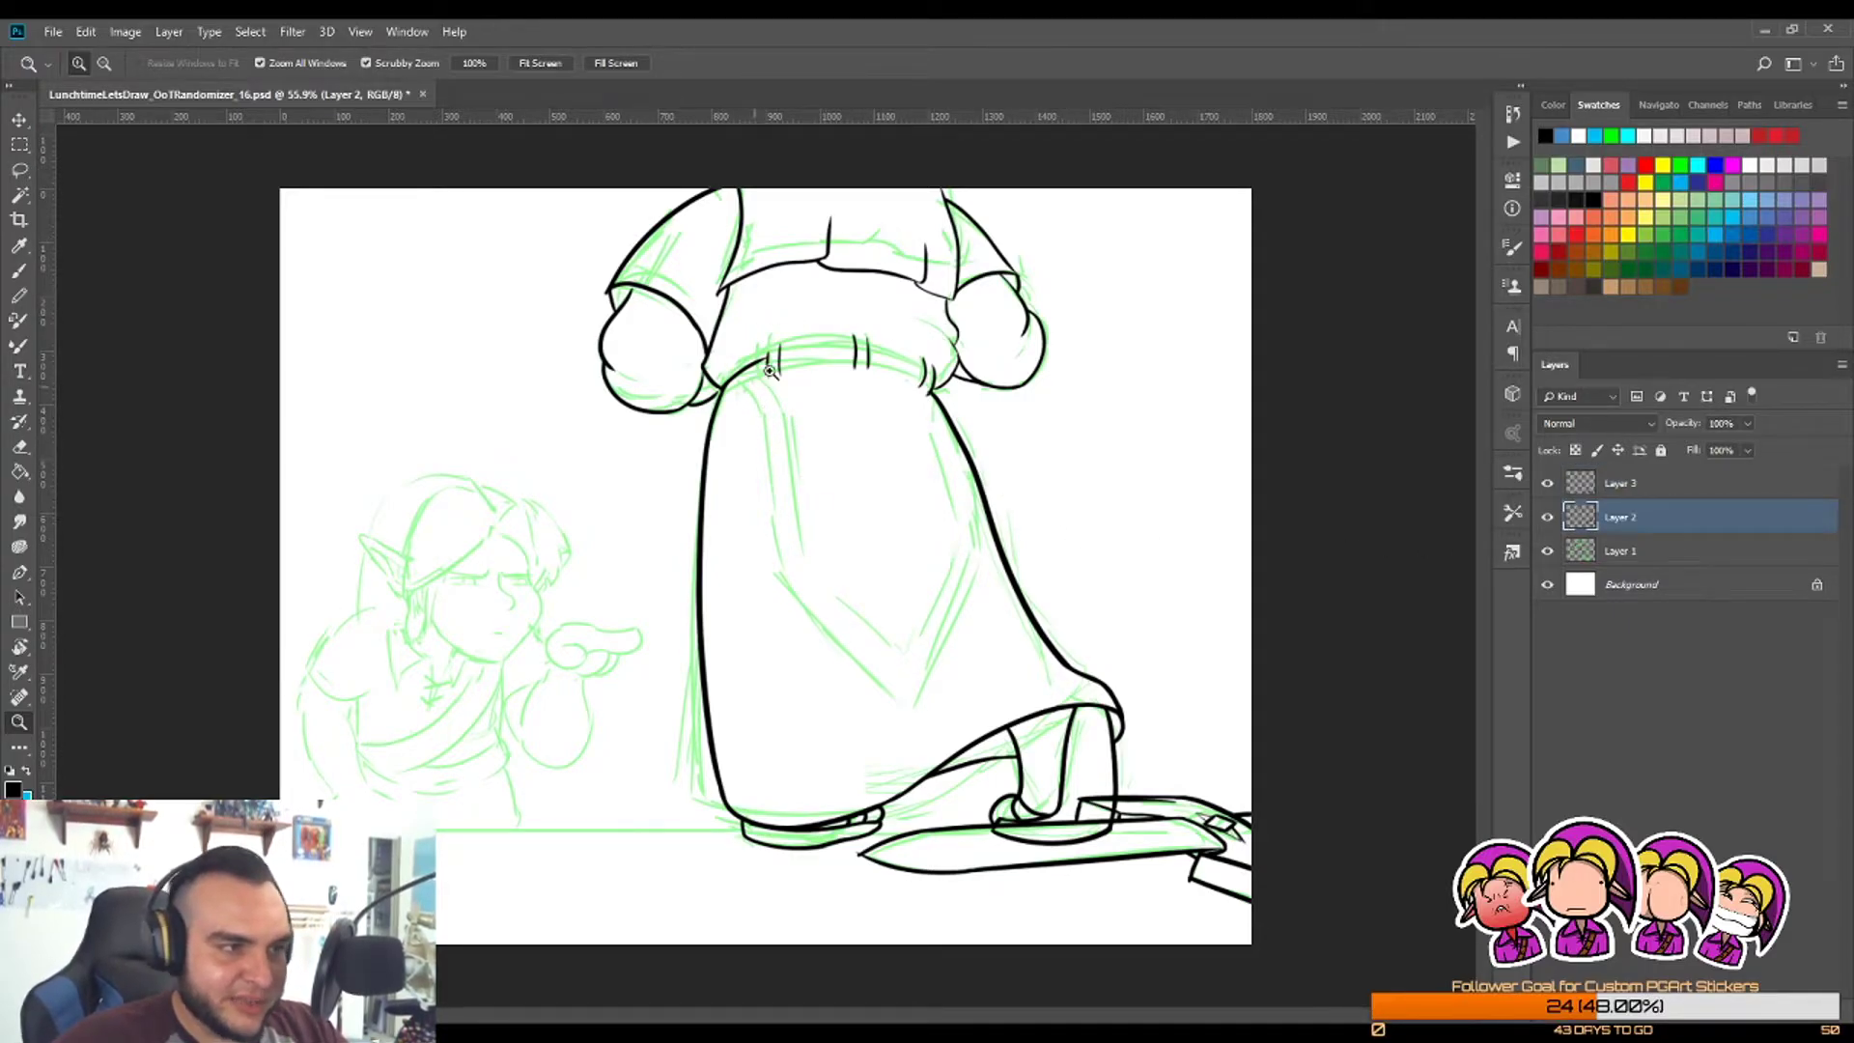
left_click_drag(769, 371, 821, 367)
key("b")
left_click_drag(676, 396, 801, 309)
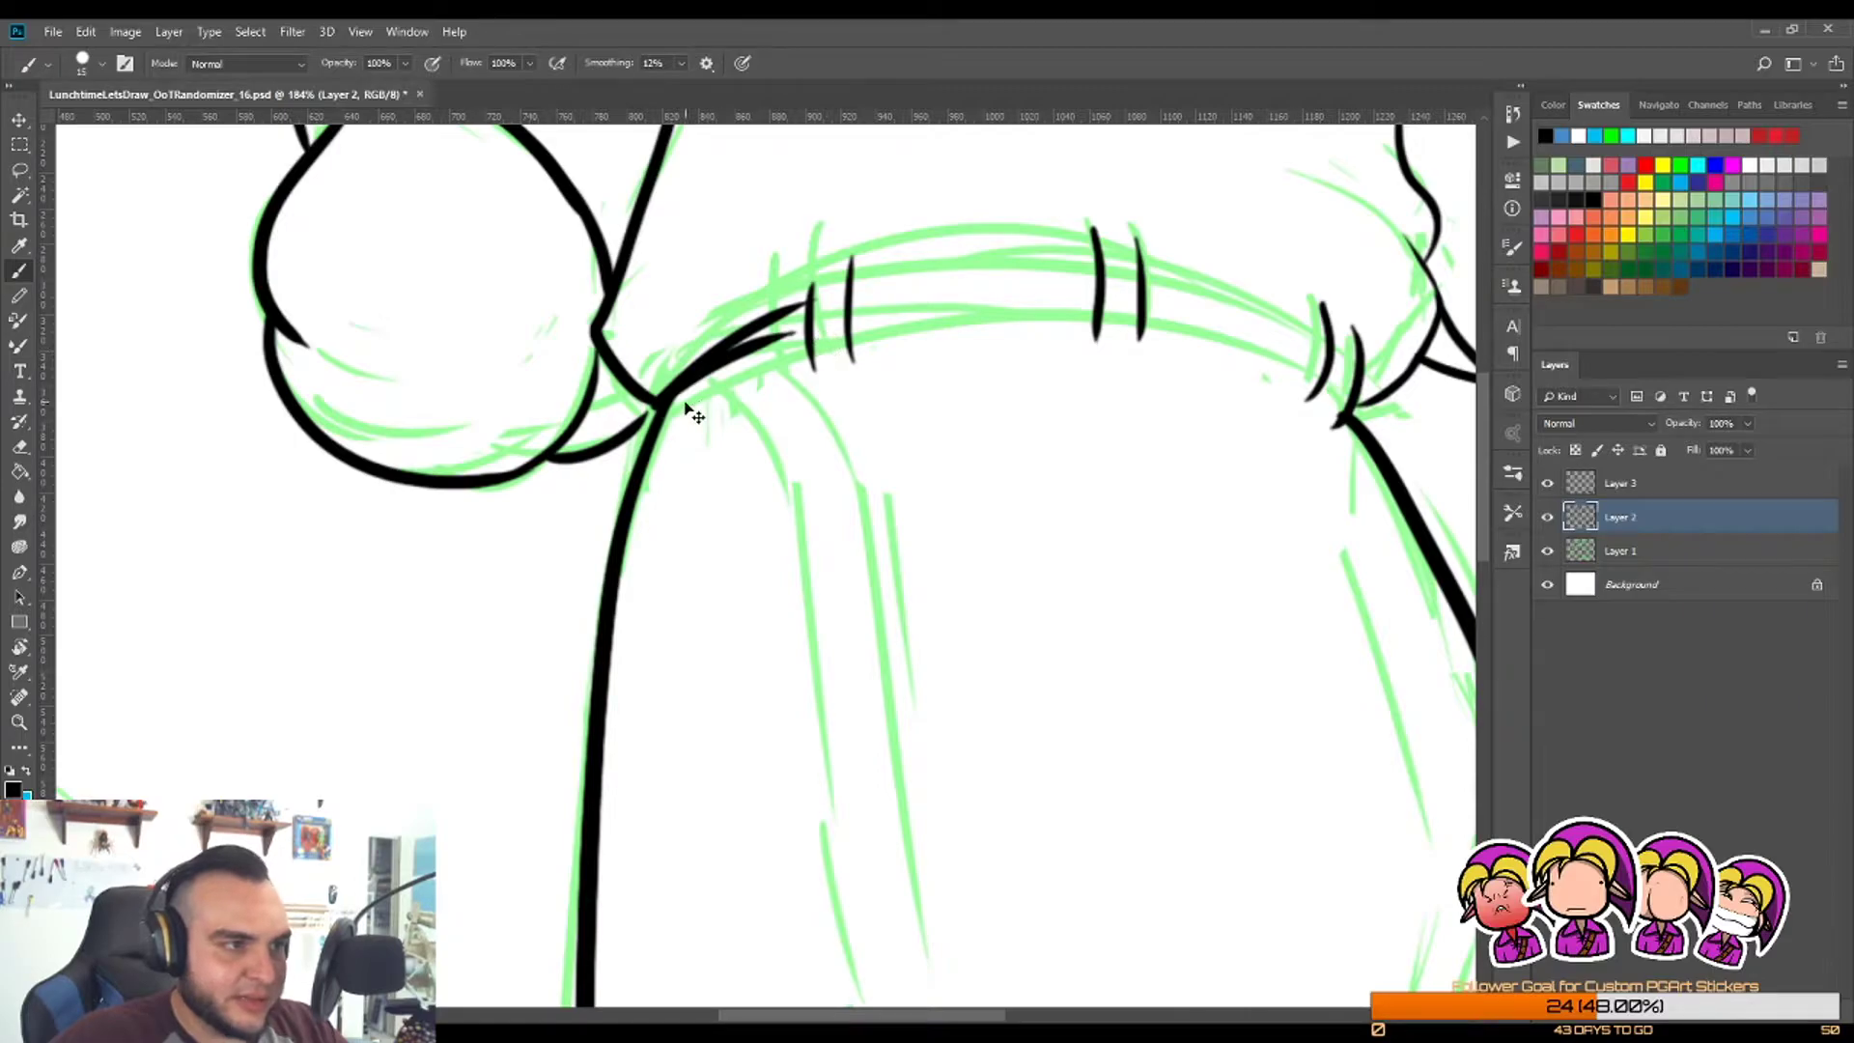
key("ctrl+z")
left_click_drag(676, 396, 816, 345)
key("ctrl+z")
left_click_drag(676, 396, 804, 340)
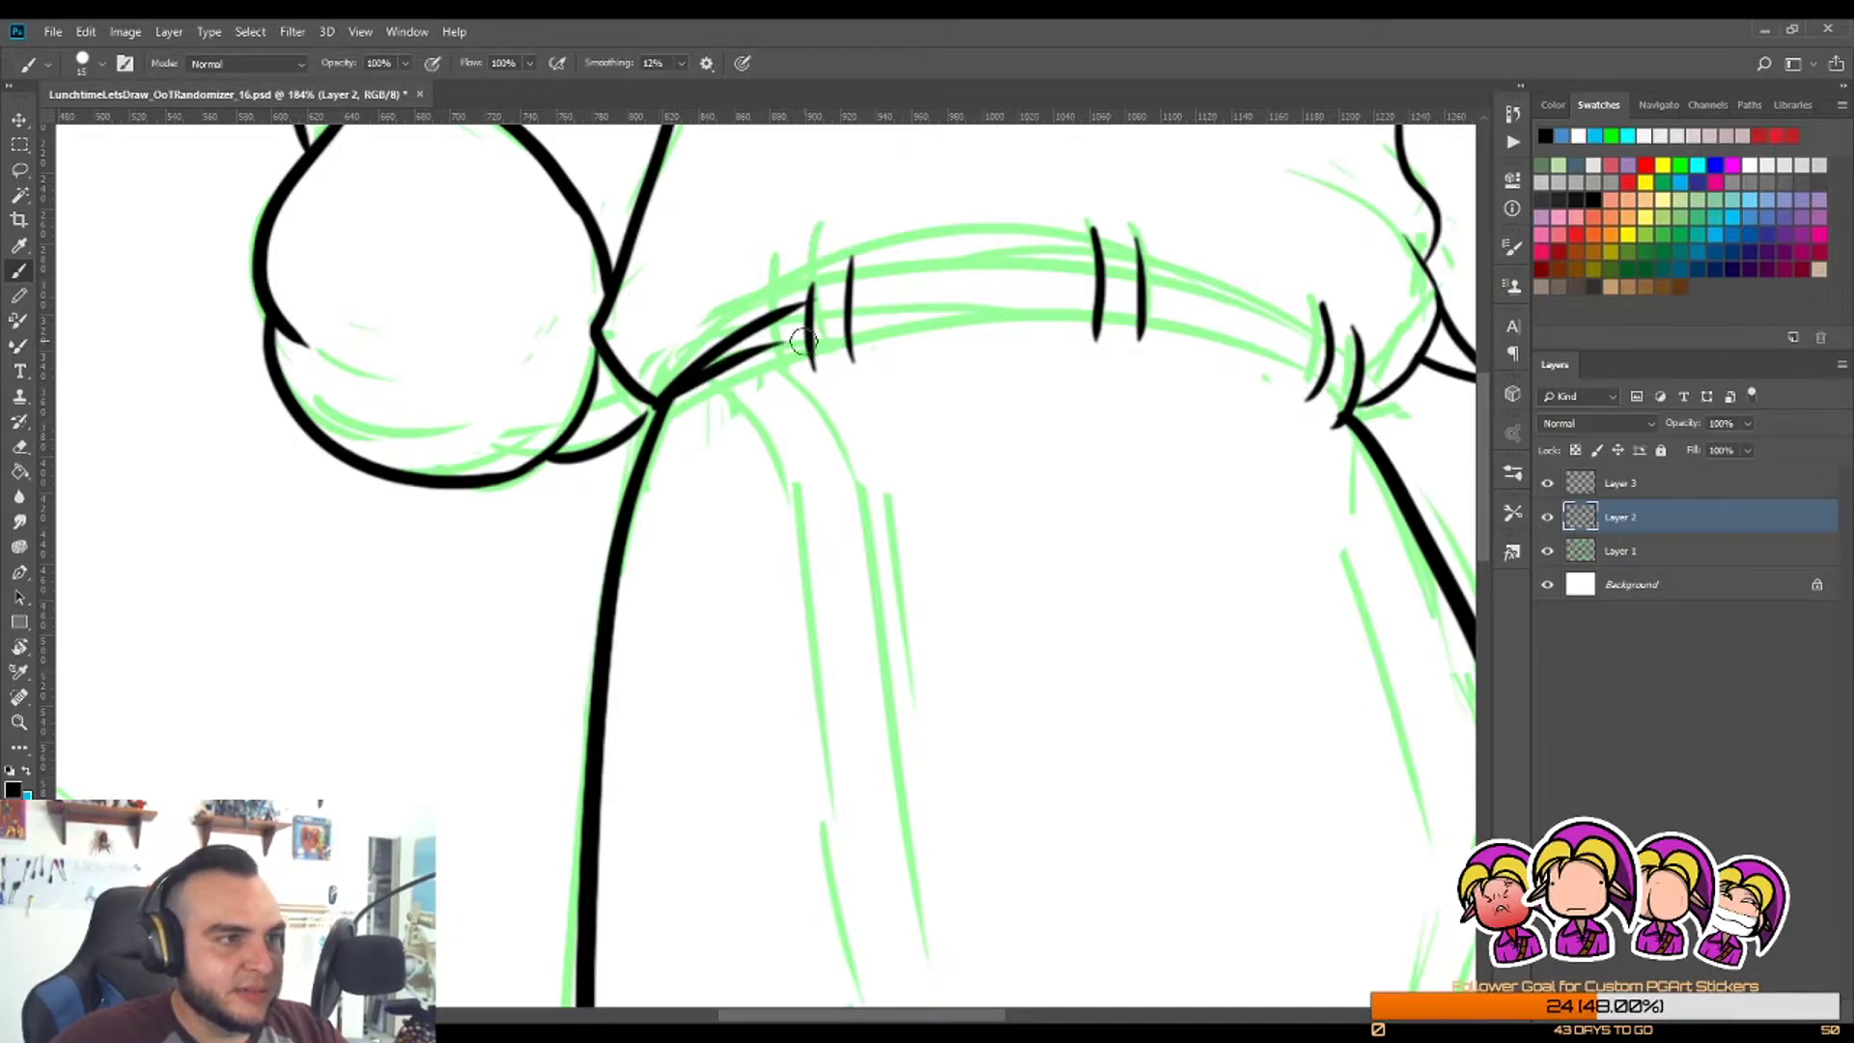
Step: On a new layer, ink the belt's upper and lower edges as two long parallel curves running across the loops
key("r")
left_click_drag(1226, 489, 728, 310)
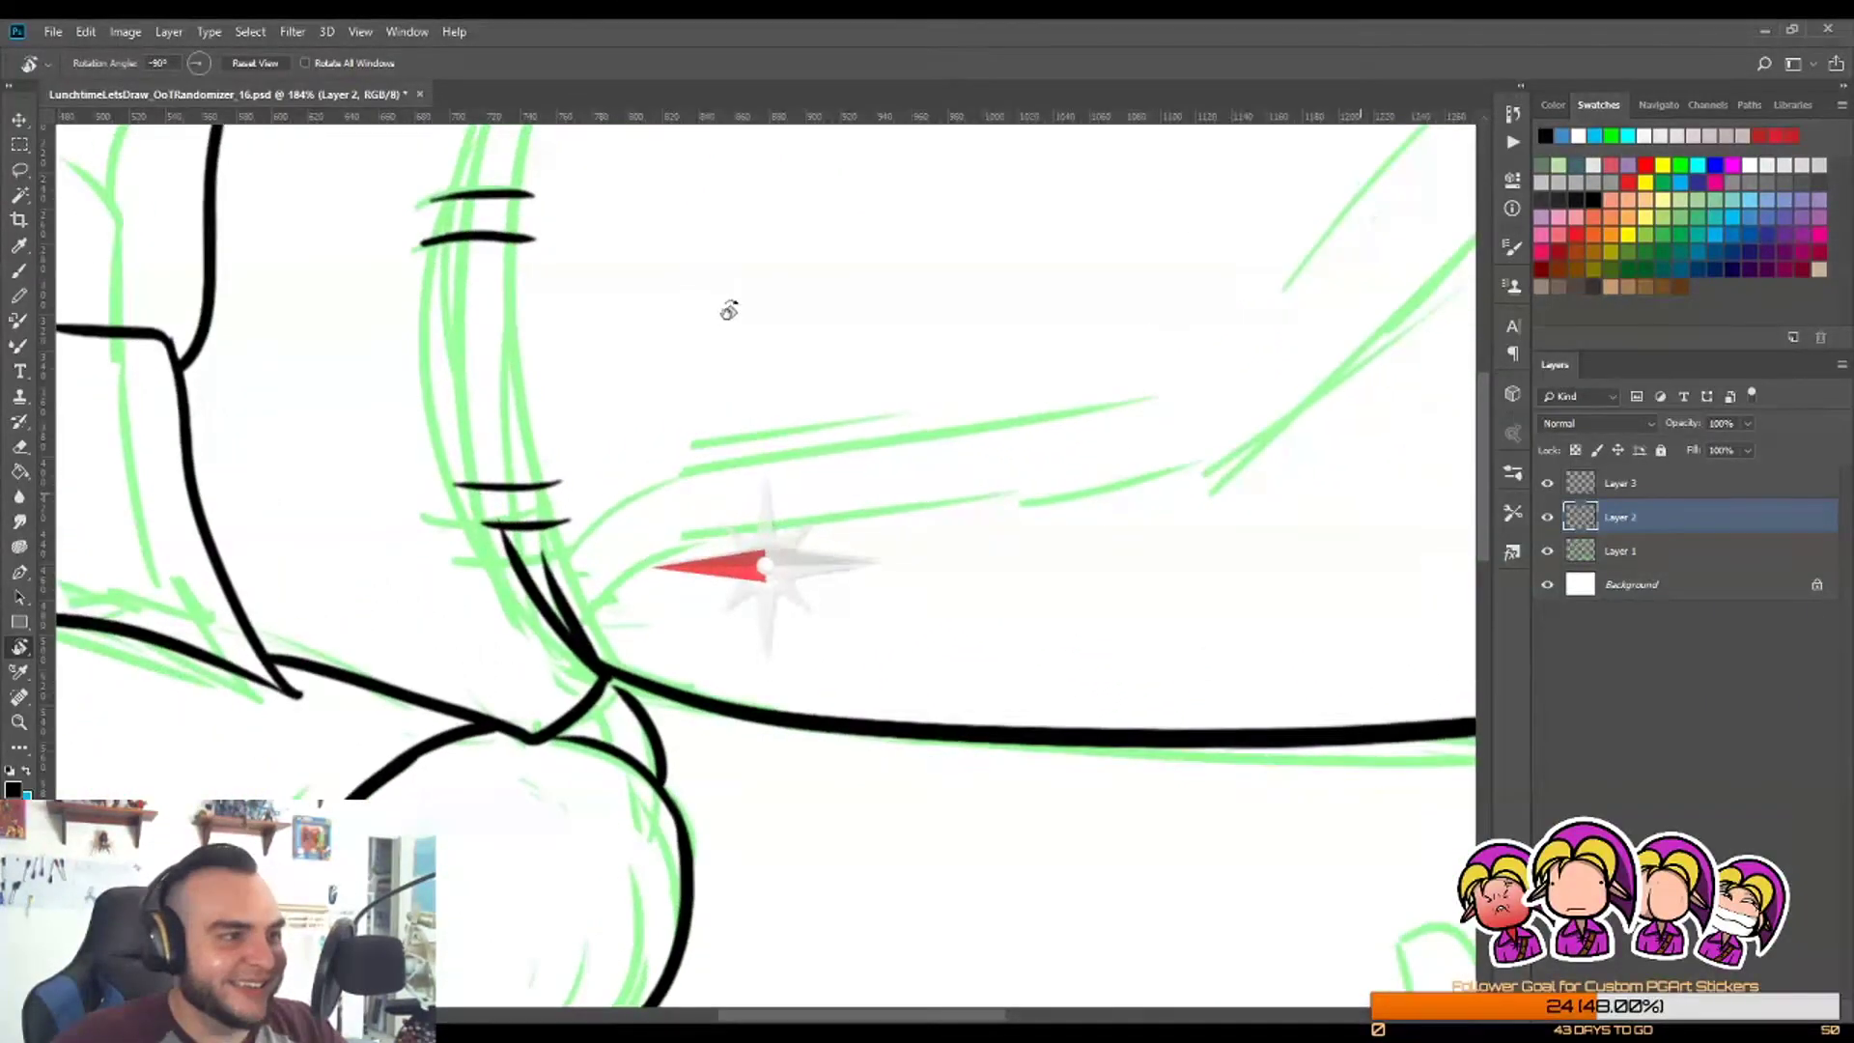
key("z")
left_click_drag(896, 492, 774, 393)
left_click_drag(591, 360, 753, 244)
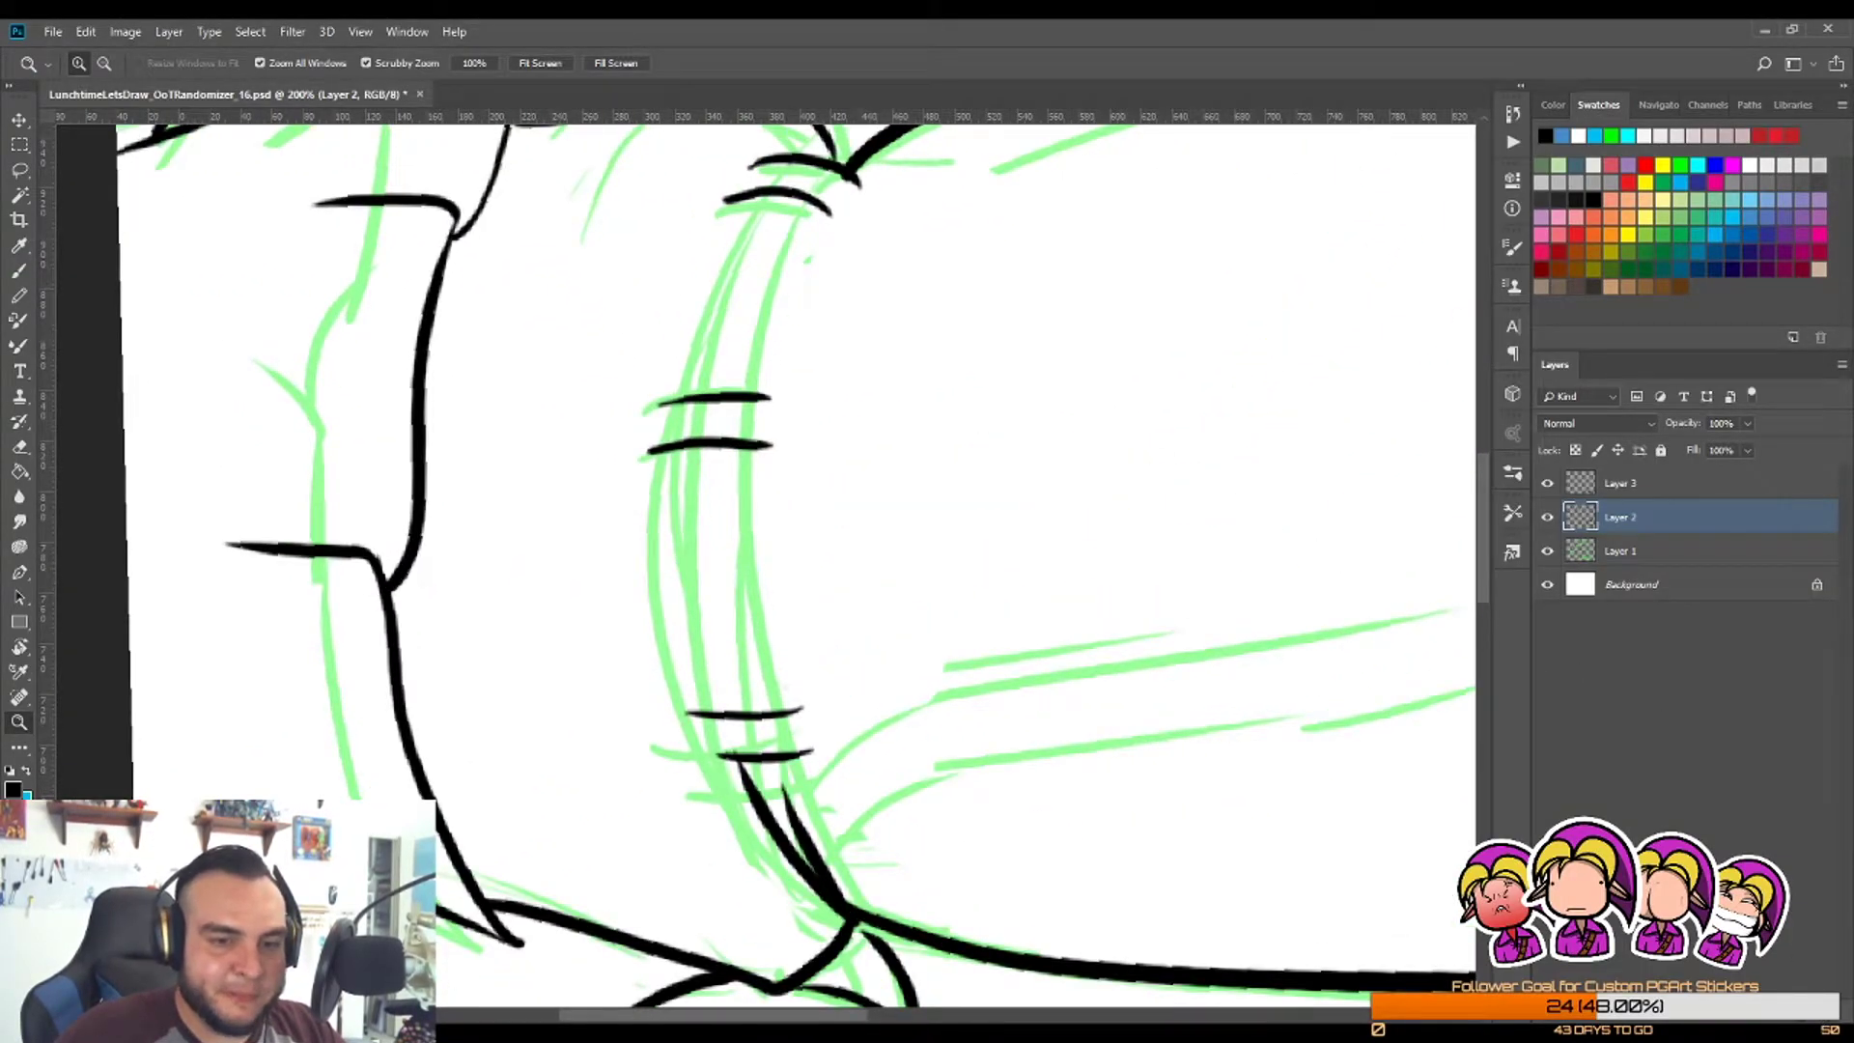
key("ctrl+shift+alt+n")
key("b")
mouse_move(758, 193)
left_mouse_down()
mouse_move(674, 588)
mouse_move(777, 820)
left_mouse_up()
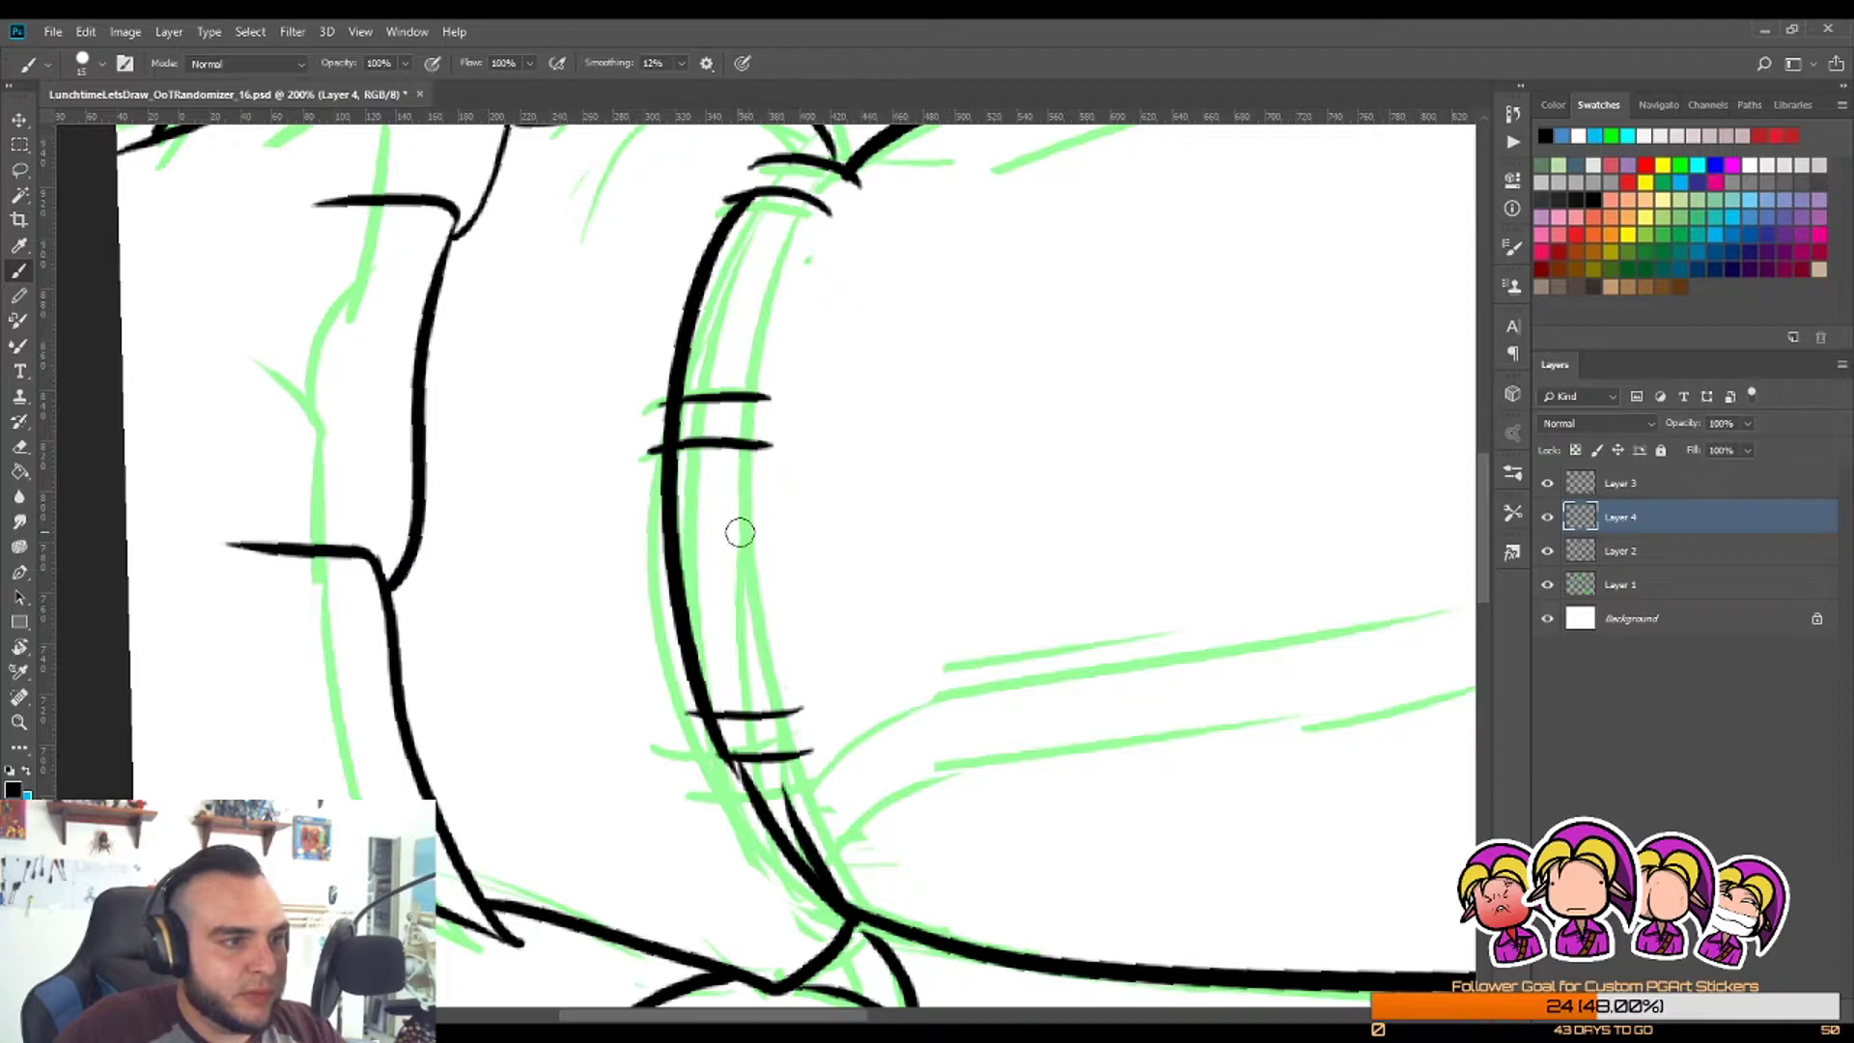
mouse_move(781, 208)
left_mouse_down()
mouse_move(749, 644)
mouse_move(873, 881)
left_mouse_up()
key("ctrl+z")
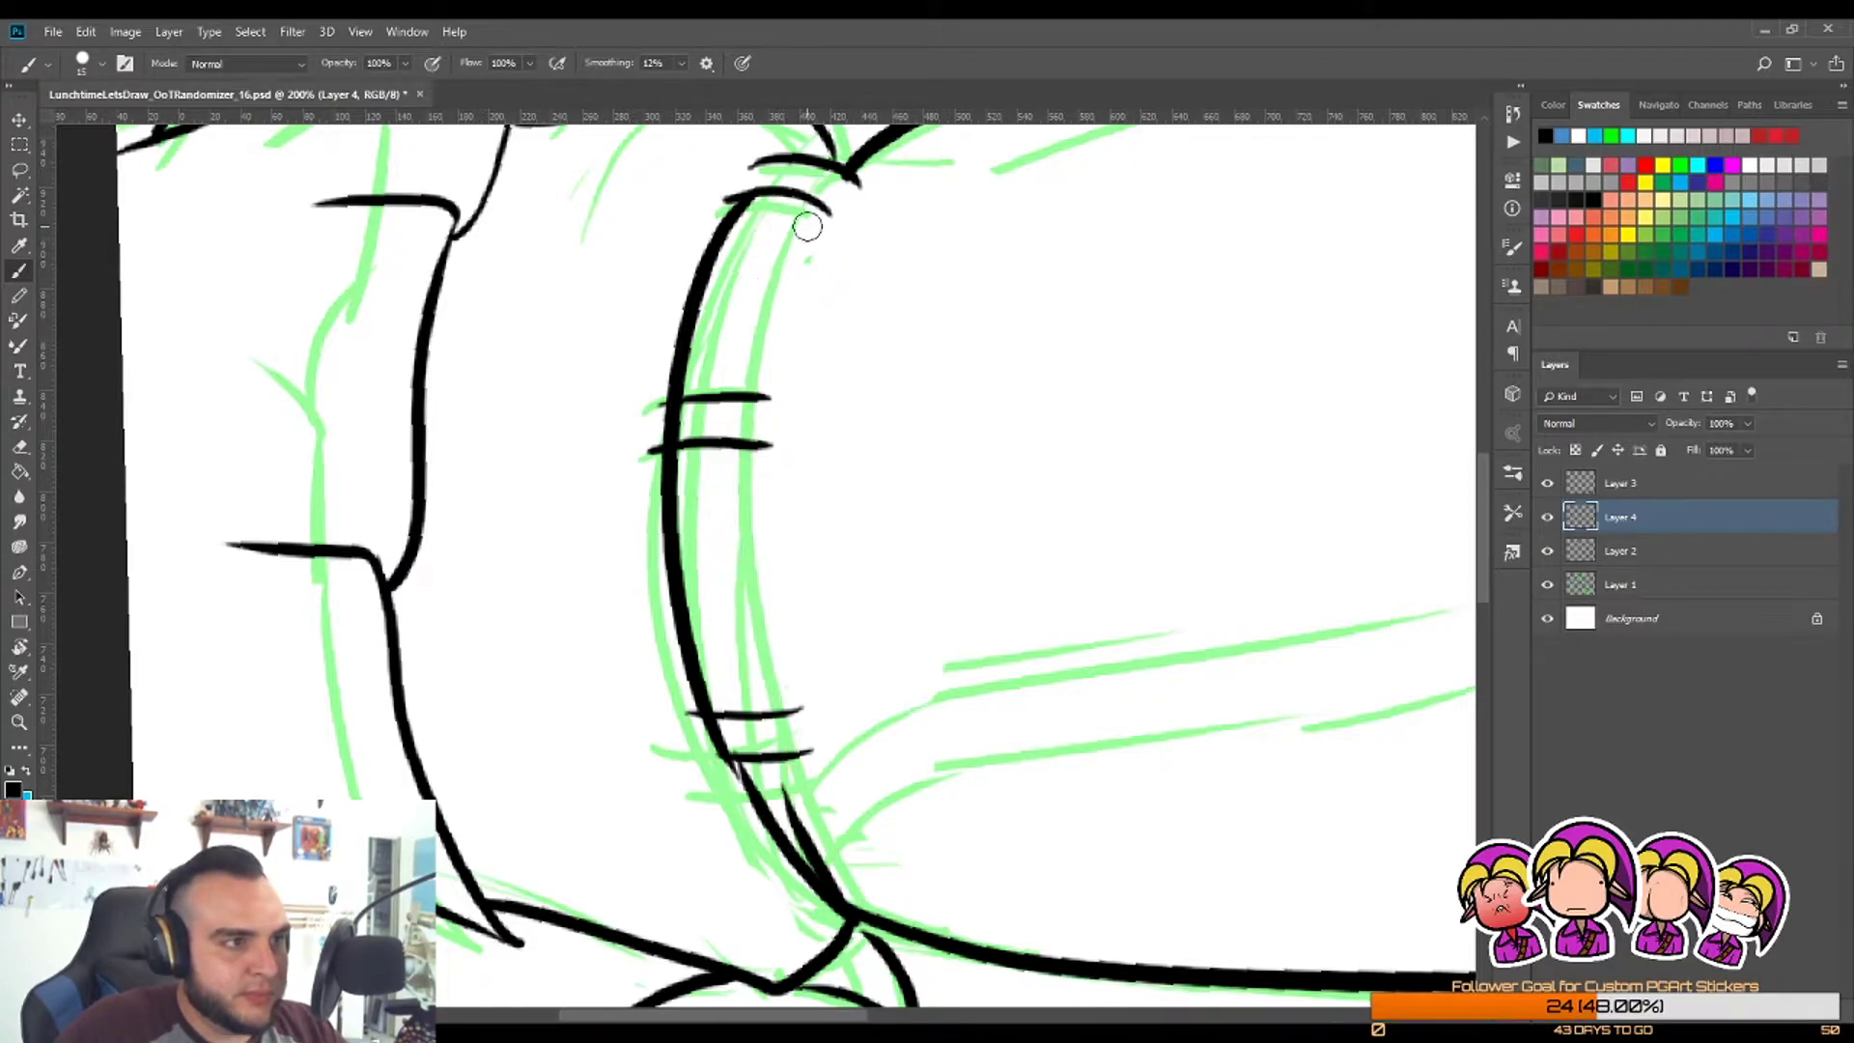
mouse_move(790, 196)
left_mouse_down()
mouse_move(744, 648)
mouse_move(882, 889)
left_mouse_up()
key("ctrl+z")
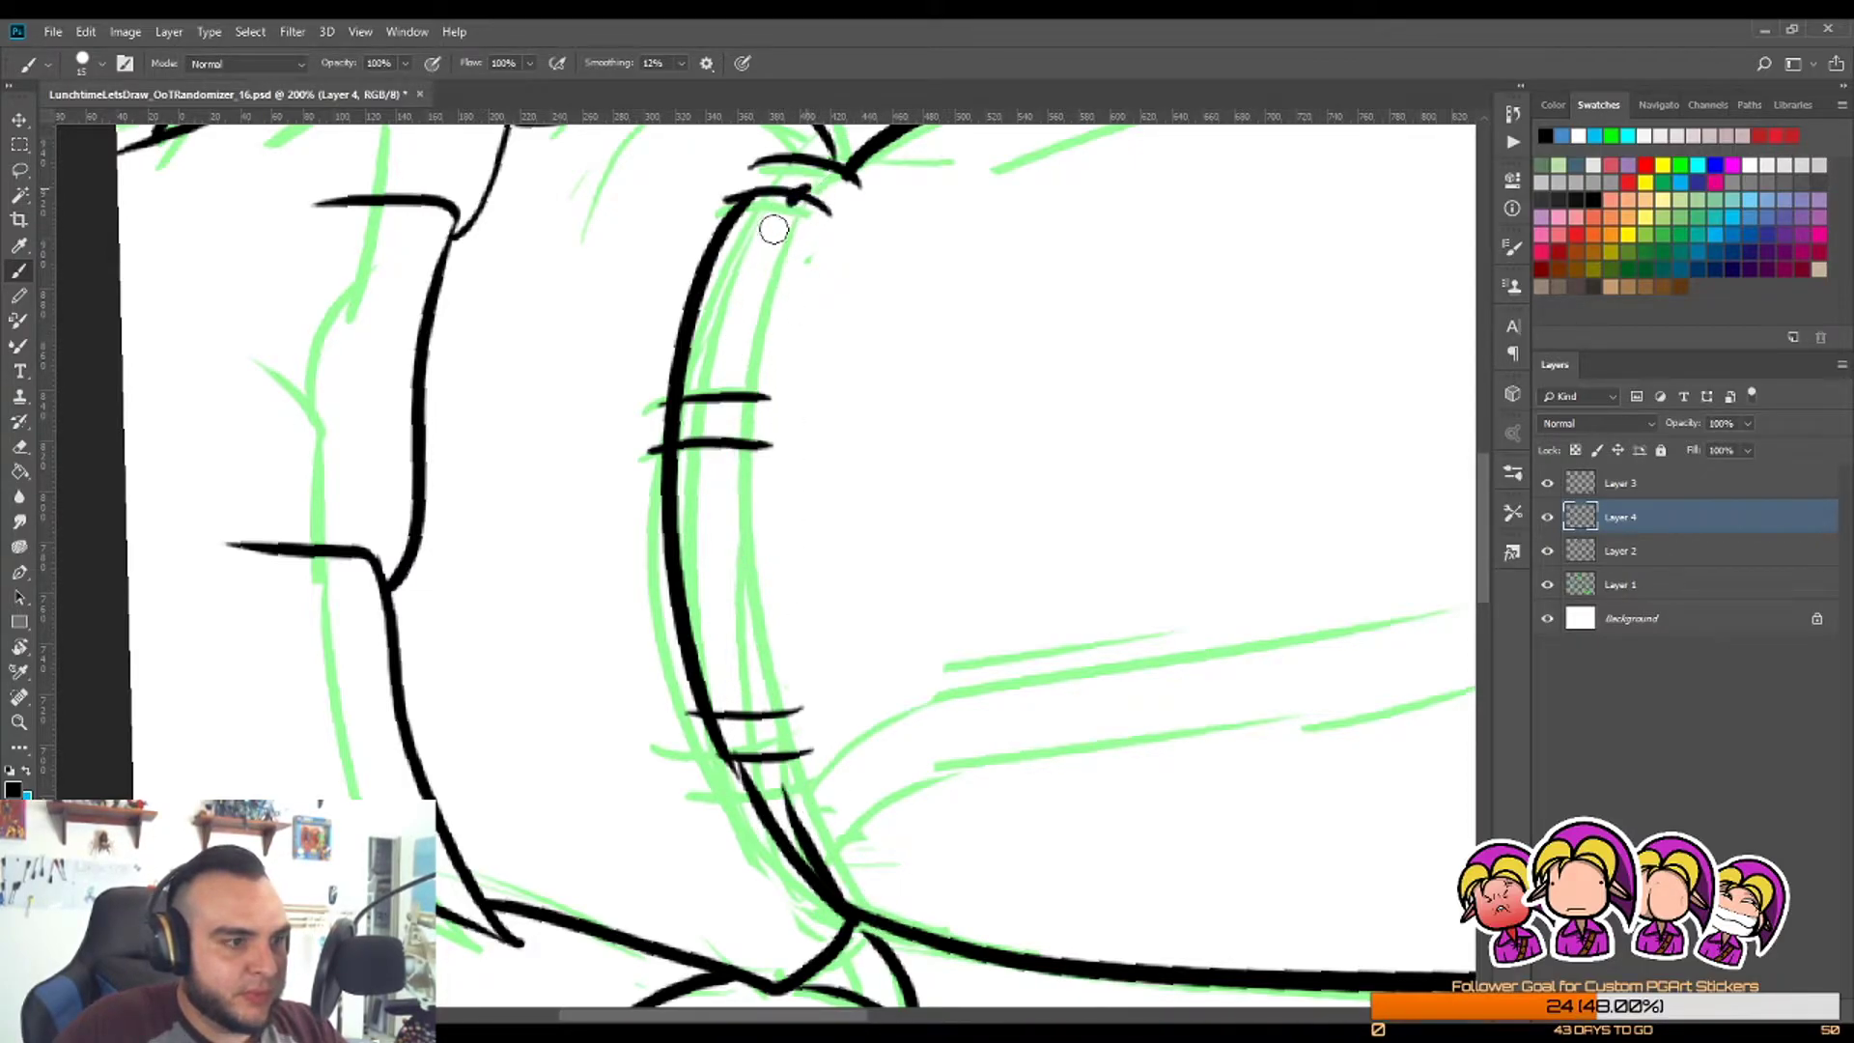
left_click_drag(798, 199, 852, 900)
Step: Erase the belt lines inside the middle loop and the line end overshooting the right loop
key("z")
left_click_drag(823, 607, 762, 626)
key("r")
mouse_move(858, 248)
left_mouse_down()
mouse_move(956, 459)
mouse_move(911, 653)
mouse_move(929, 626)
left_mouse_up()
key("z")
mouse_move(947, 542)
left_mouse_down()
mouse_move(861, 624)
mouse_move(1048, 652)
mouse_move(1178, 639)
mouse_move(974, 655)
mouse_move(979, 674)
left_mouse_up()
key("b")
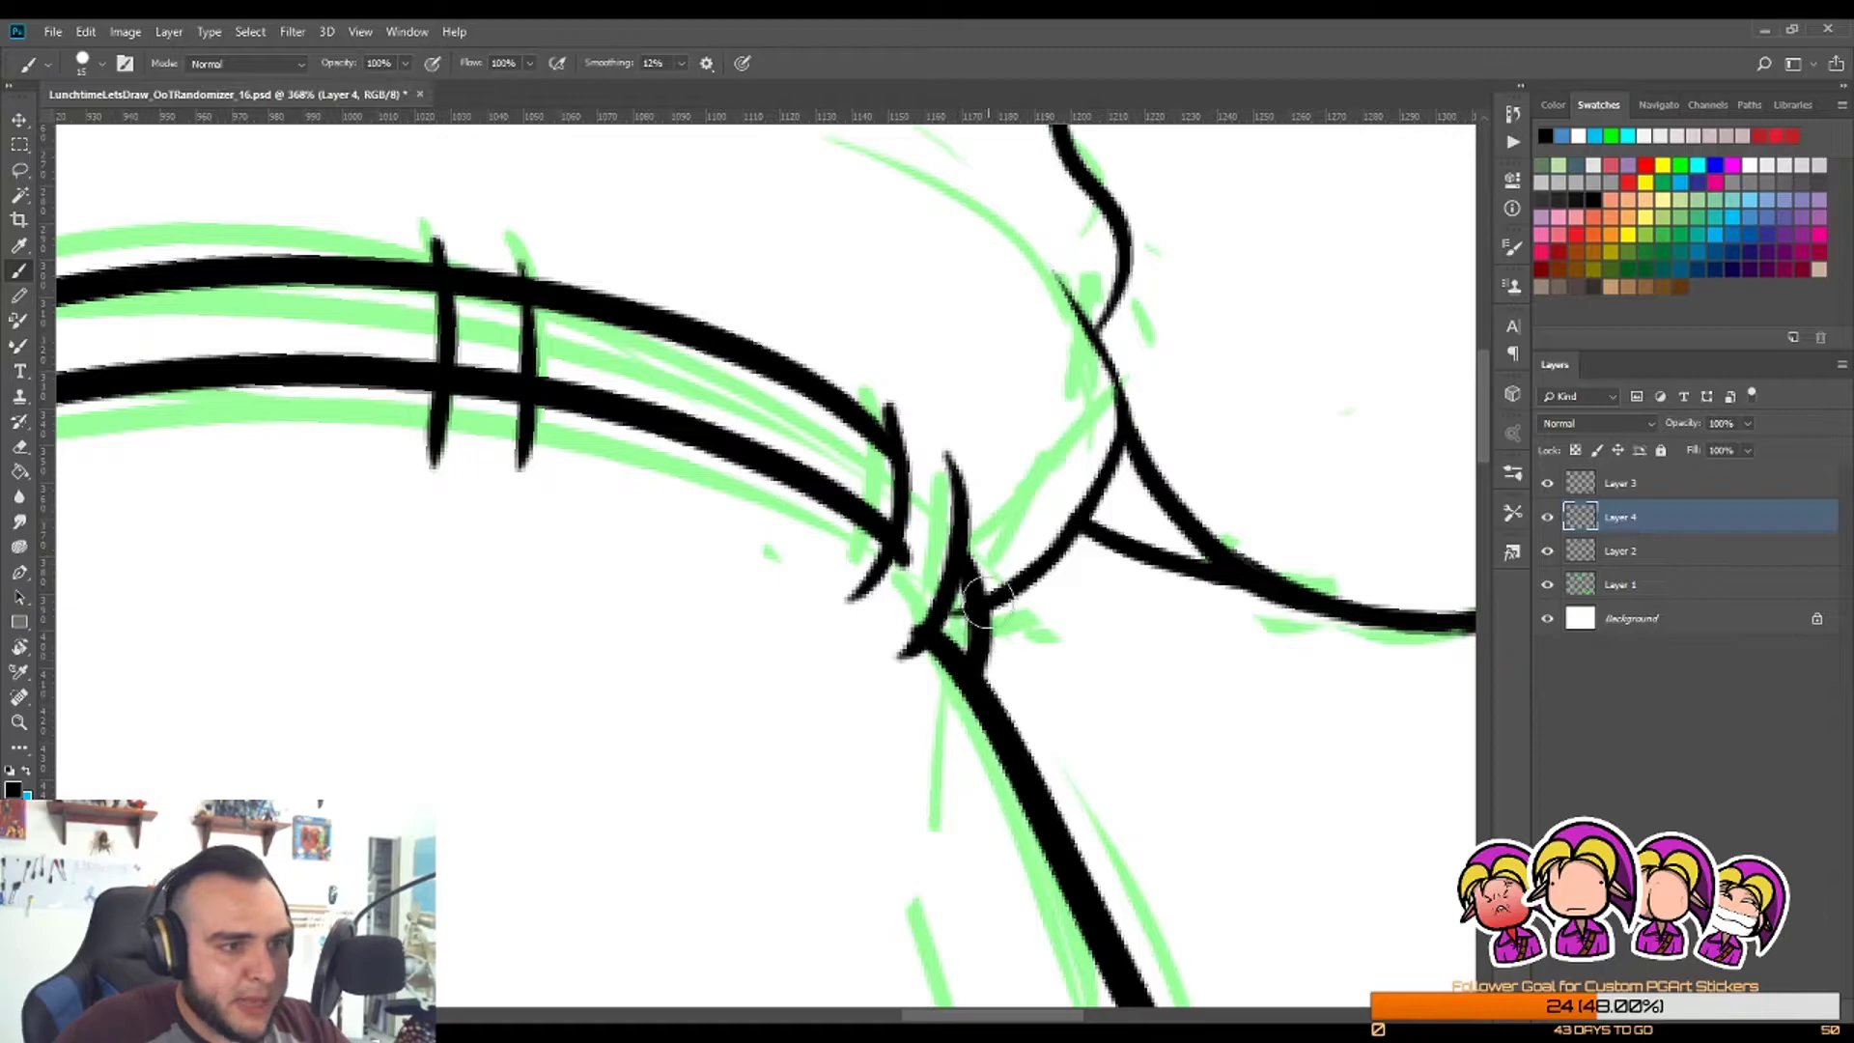
key("z")
mouse_move(1023, 570)
left_mouse_down()
mouse_move(885, 646)
mouse_move(933, 573)
mouse_move(1041, 558)
left_mouse_up()
key("e")
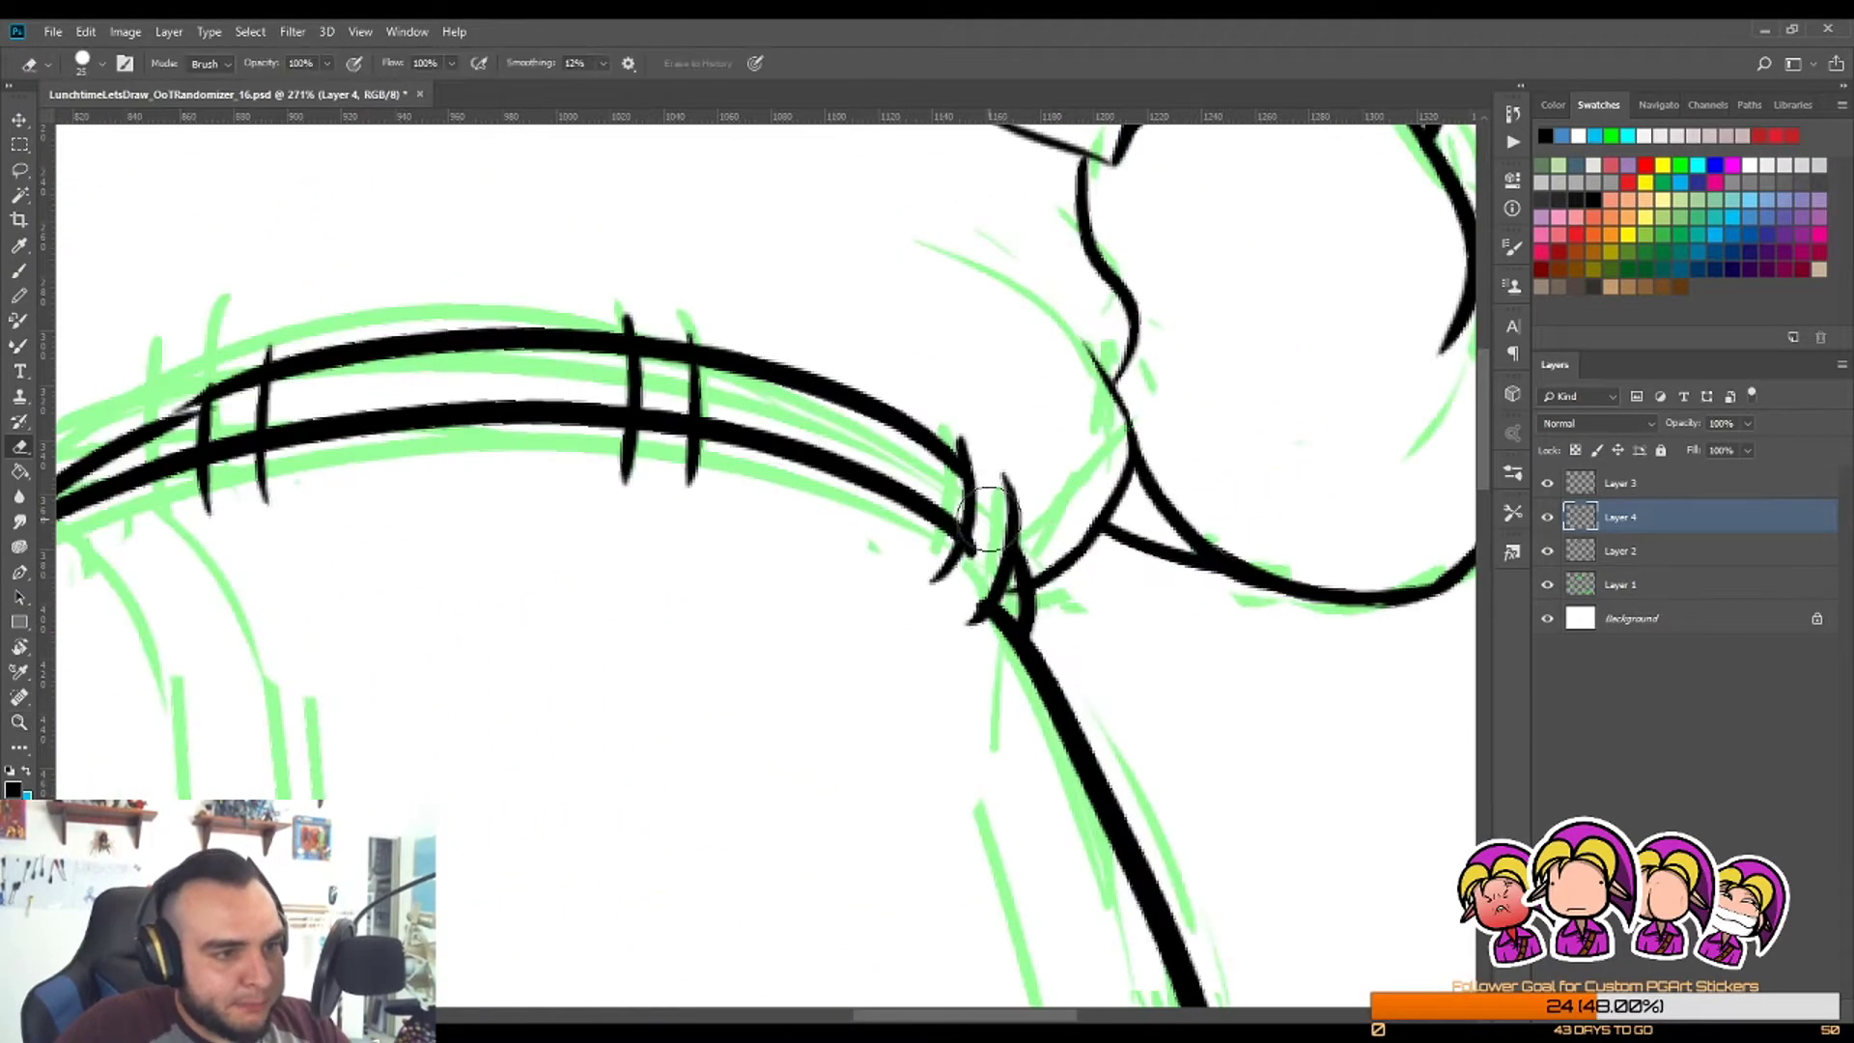
left_click_drag(662, 301, 657, 456)
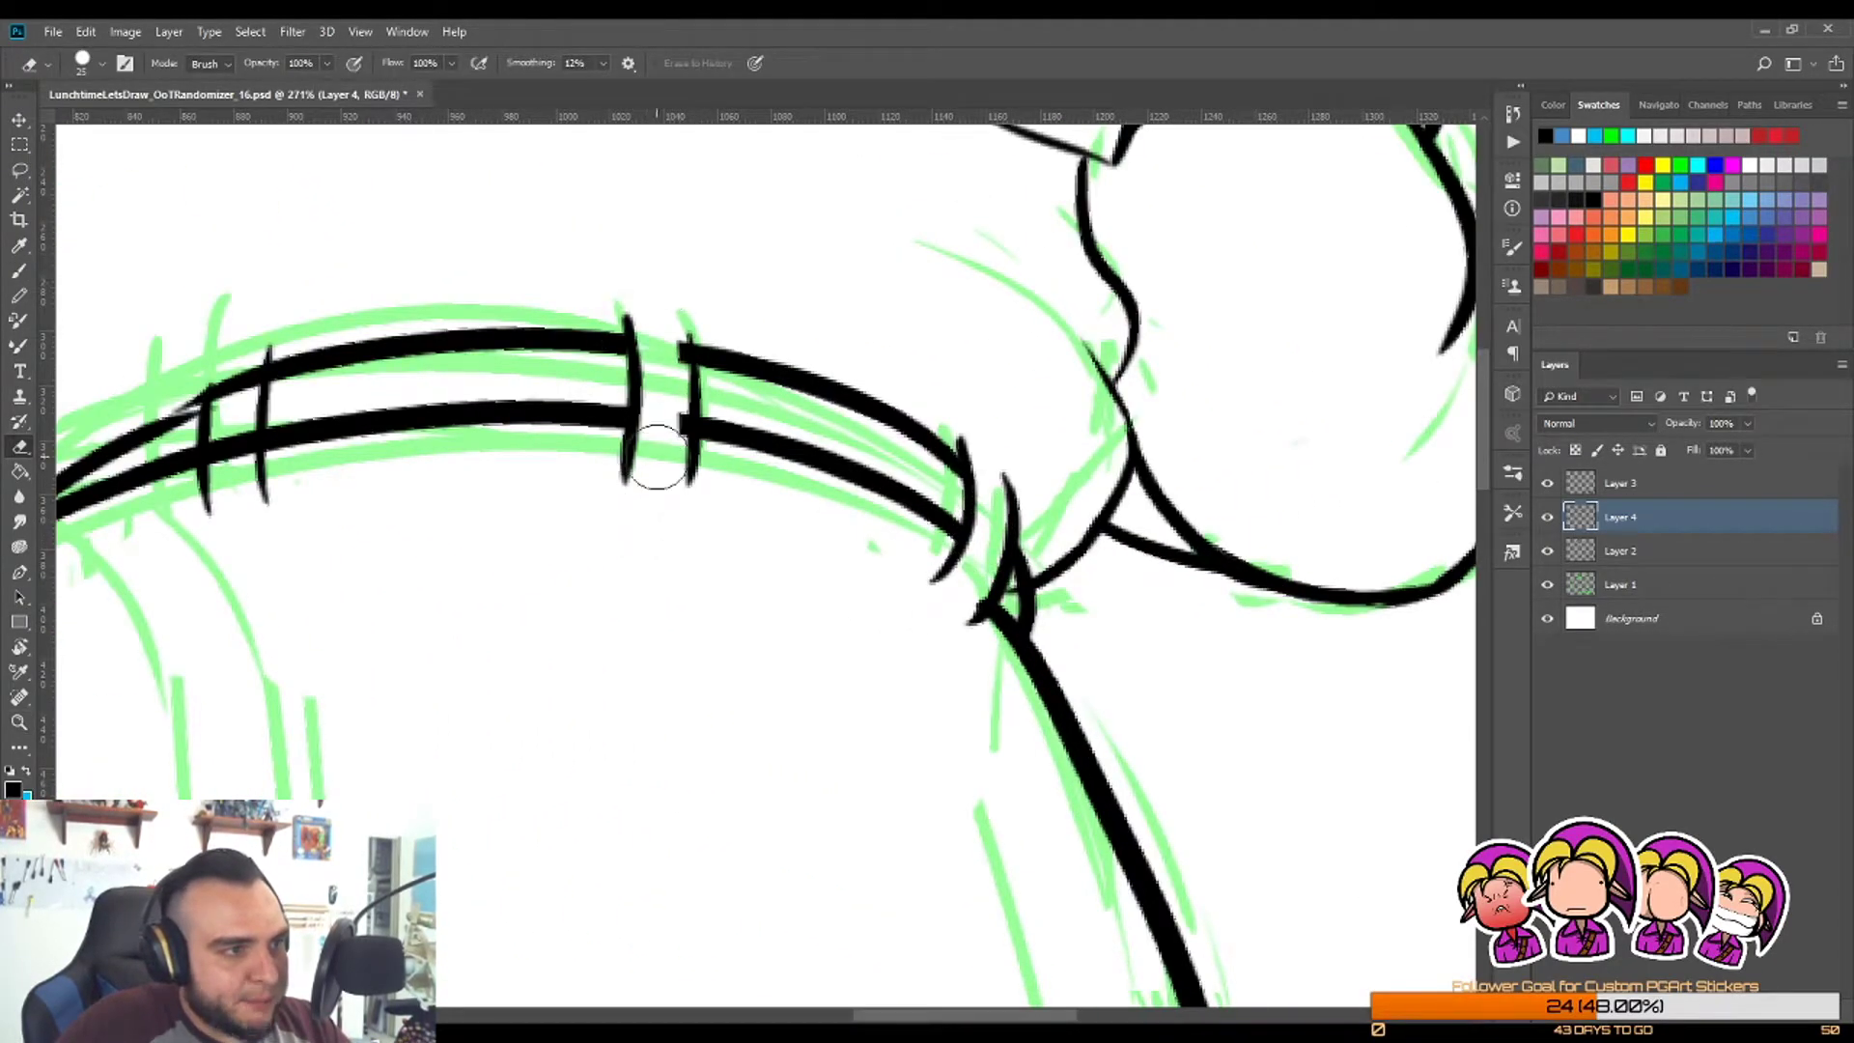
Step: Erase both belt lines where they cross the inside of the left loop
key("z")
left_click_drag(364, 376, 234, 365)
left_click_drag(234, 365, 318, 367)
key("e")
left_click_drag(505, 241, 501, 431)
left_click_drag(525, 345, 514, 460)
left_click_drag(514, 289, 523, 421)
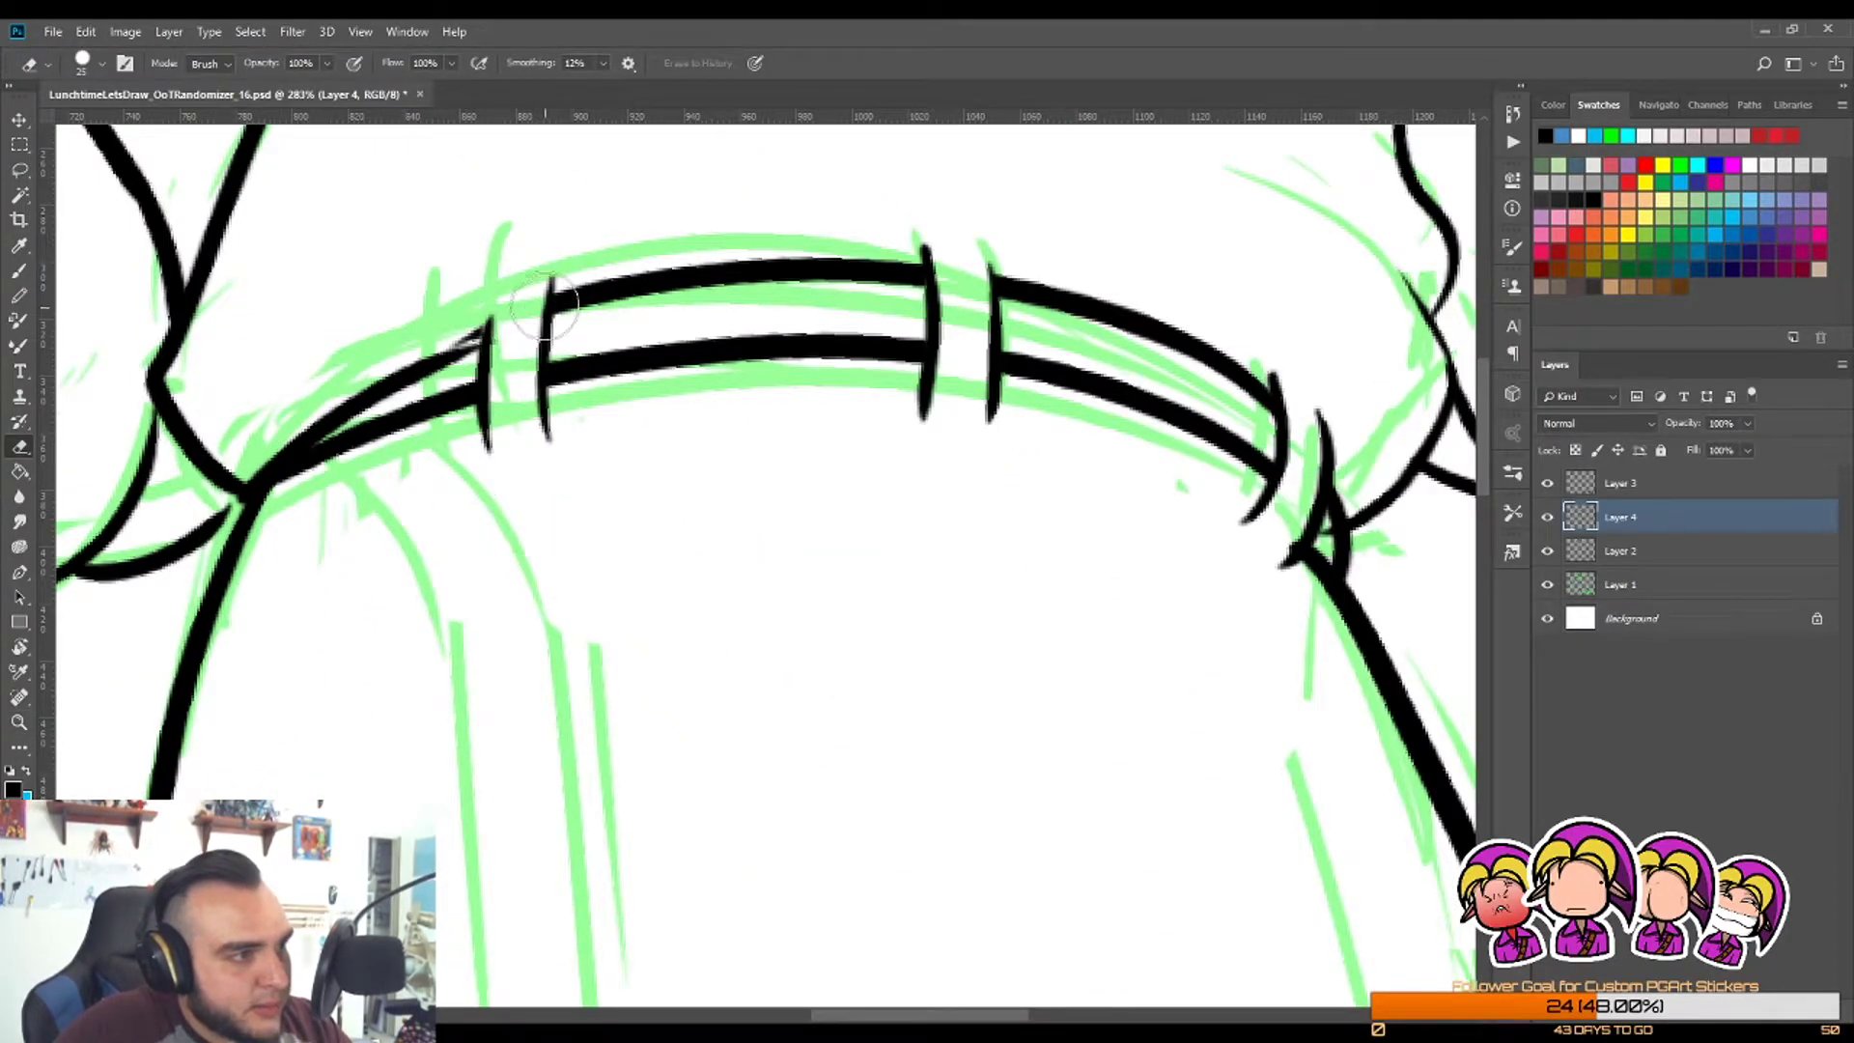
Step: Re-ink the upper edge of the belt's left end as a thicker tapering line from the loop toward the waist corner
key("z")
left_click_drag(649, 477, 578, 562)
key("r")
mouse_move(711, 691)
left_mouse_down()
mouse_move(692, 443)
mouse_move(668, 659)
mouse_move(889, 744)
left_mouse_up()
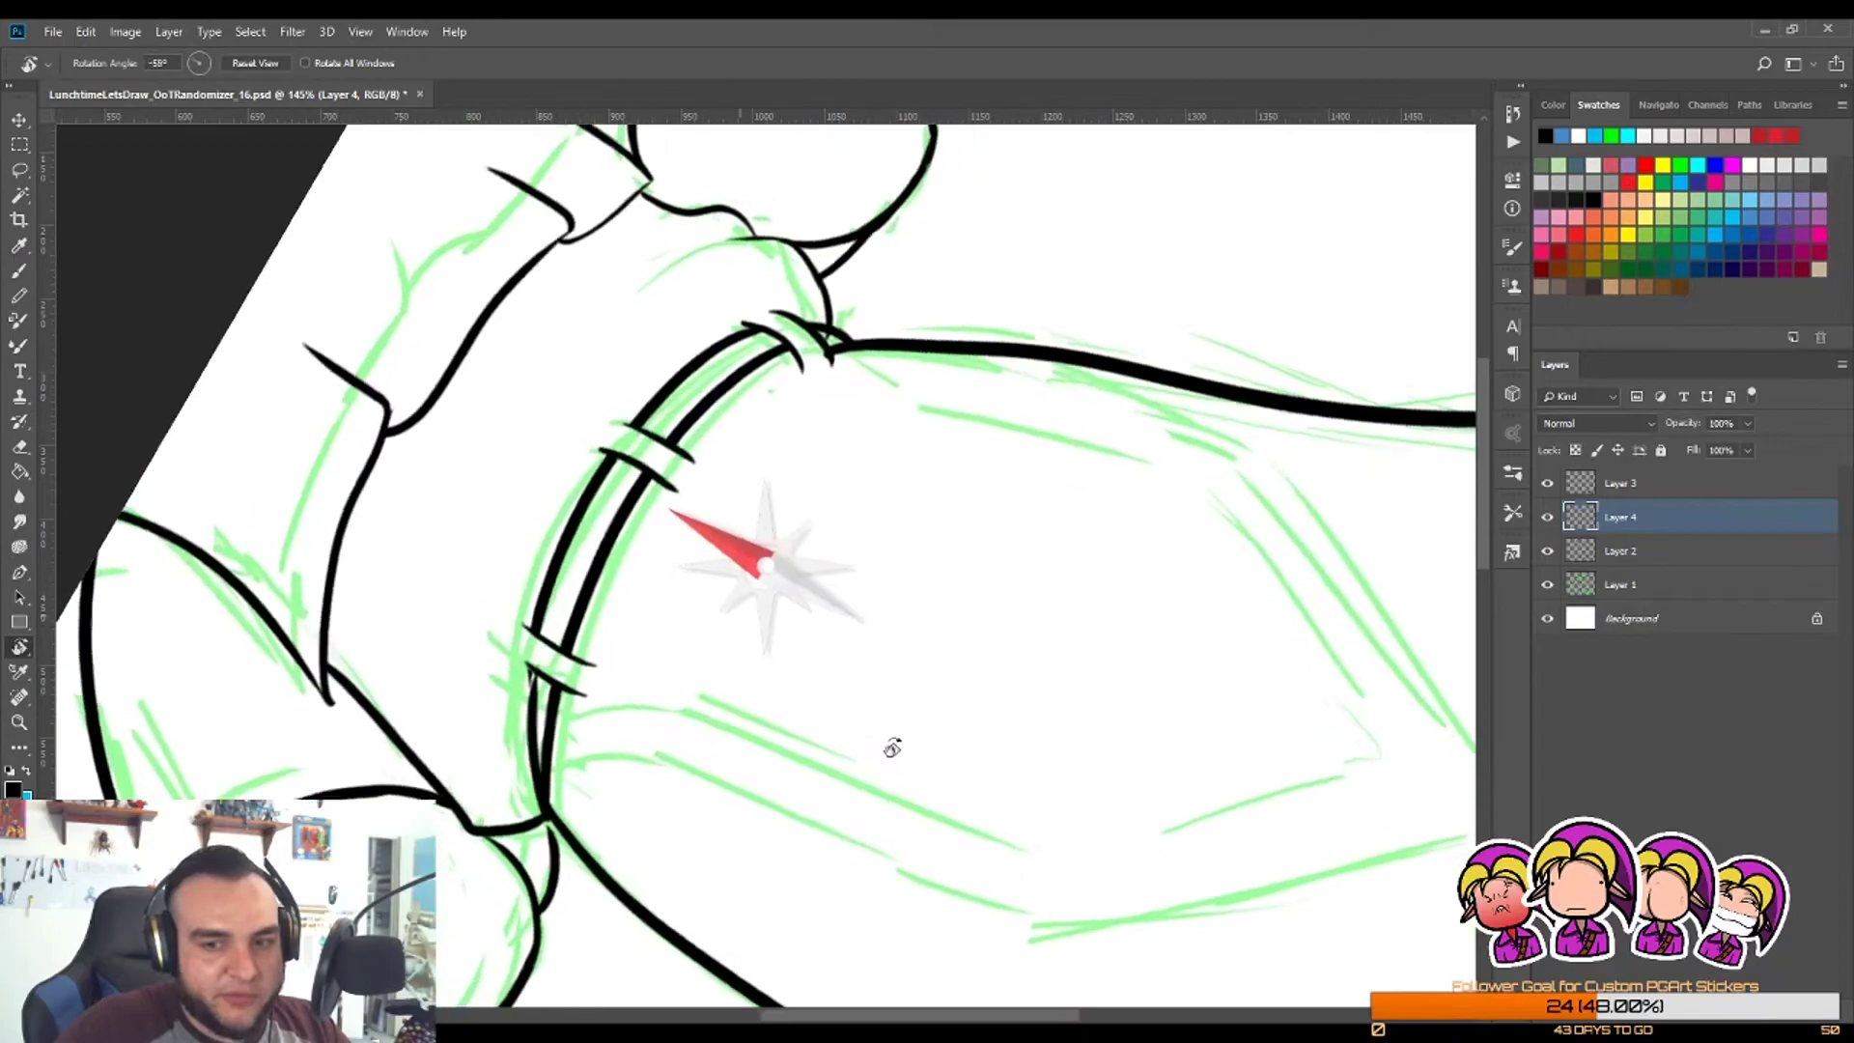
key("b")
scroll(559, 662, "up", 5)
left_click_drag(636, 497, 676, 690)
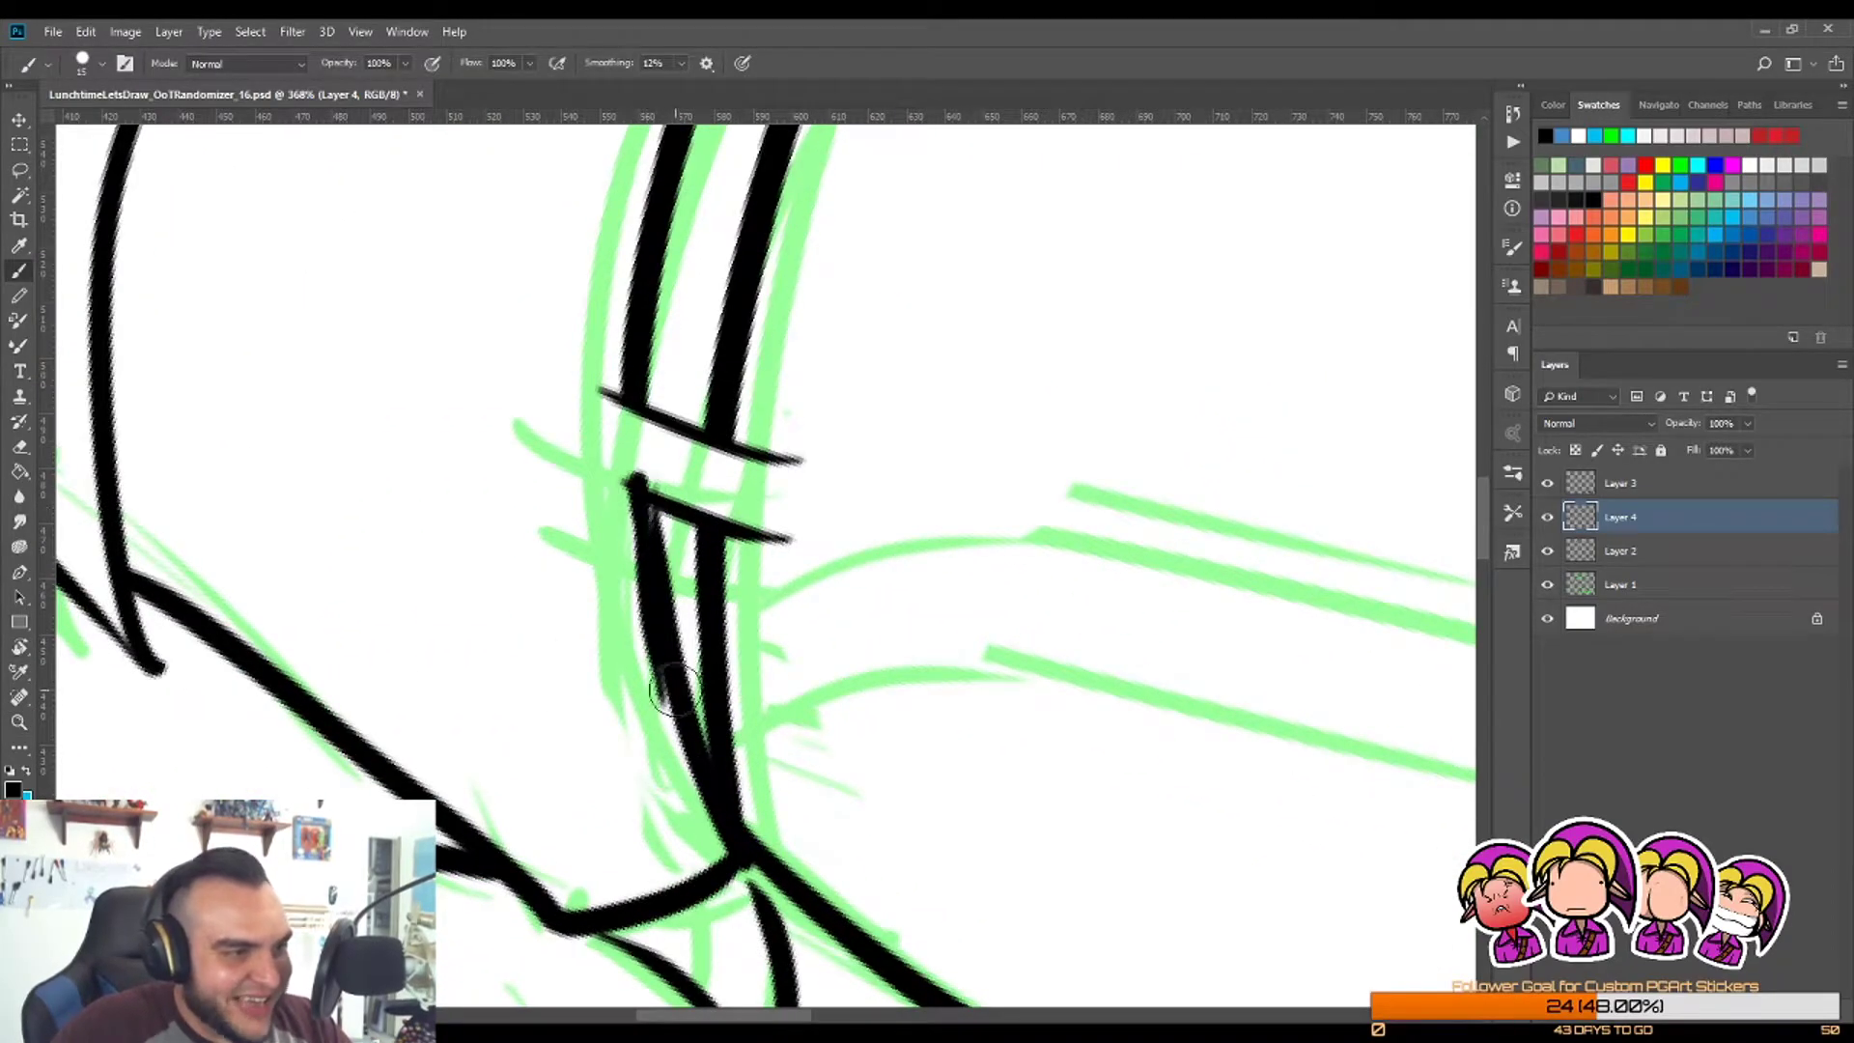
key("ctrl+z")
left_click_drag(637, 502, 695, 797)
key("ctrl+z")
left_click_drag(638, 499, 705, 792)
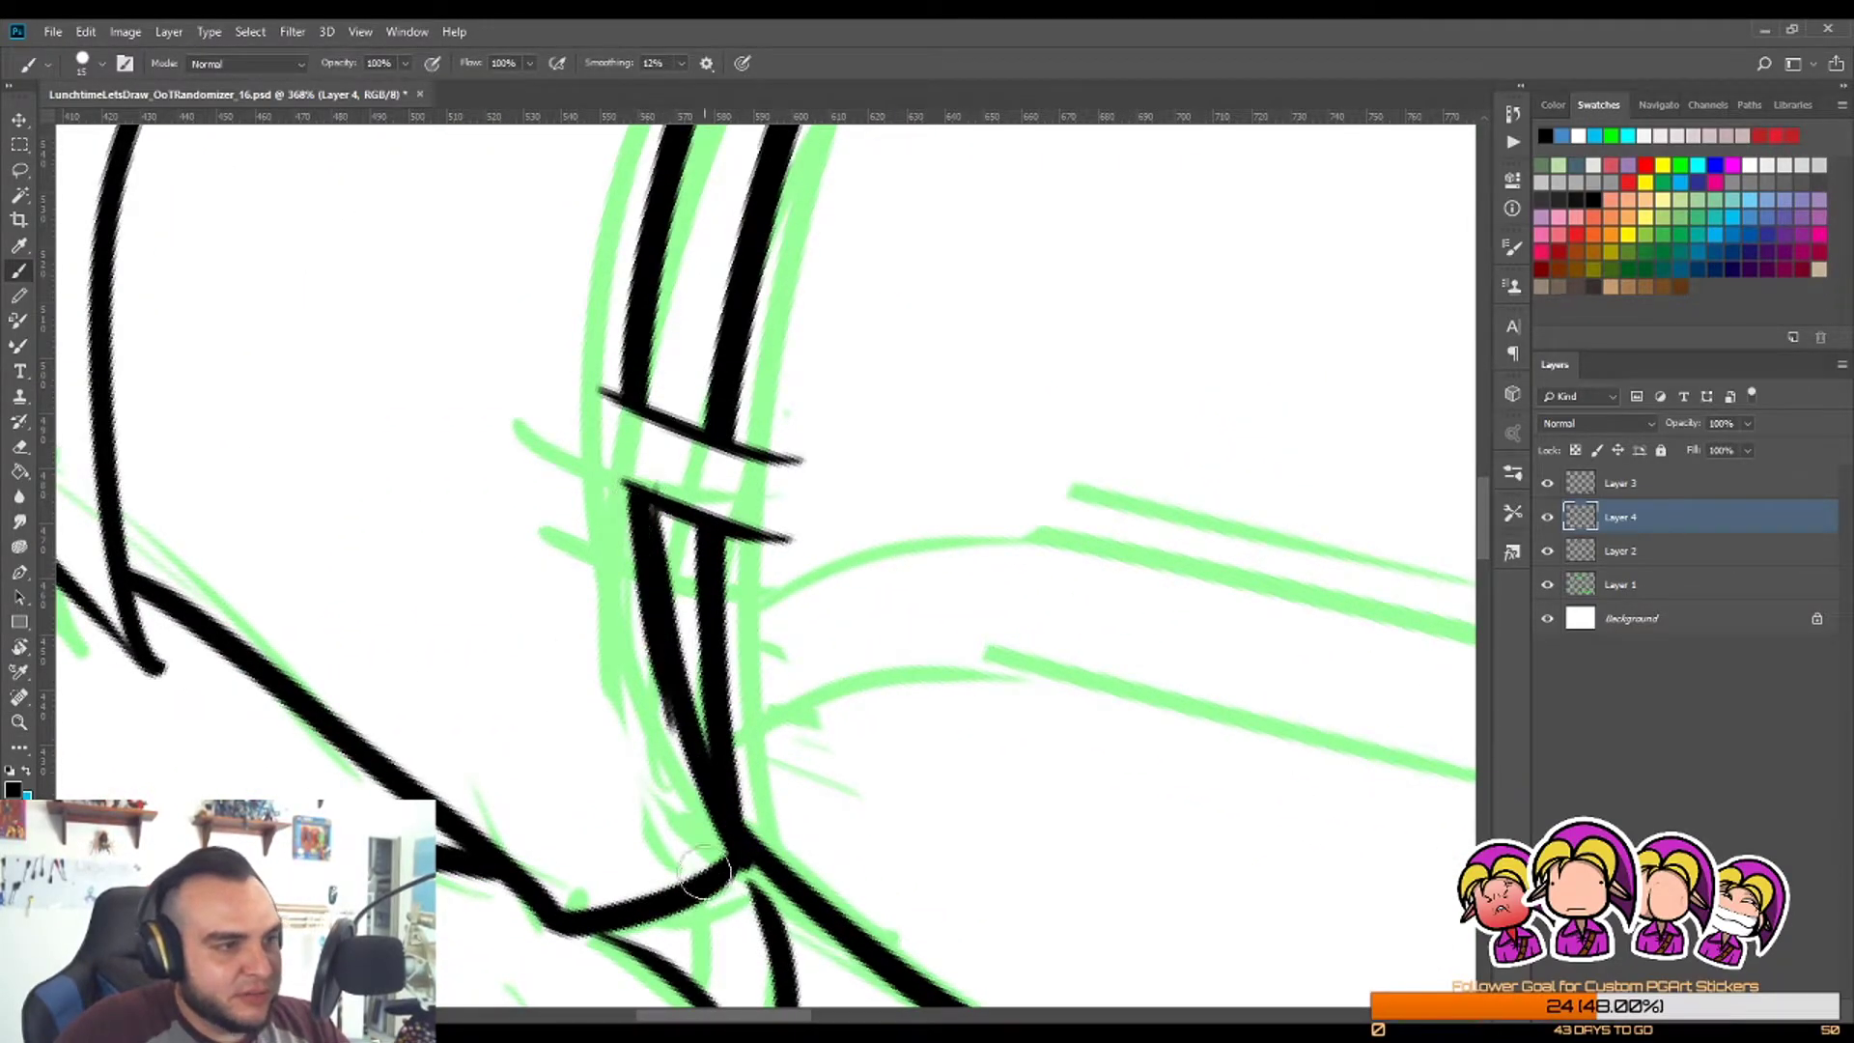
key("ctrl+z")
left_click_drag(638, 500, 701, 788)
key("e")
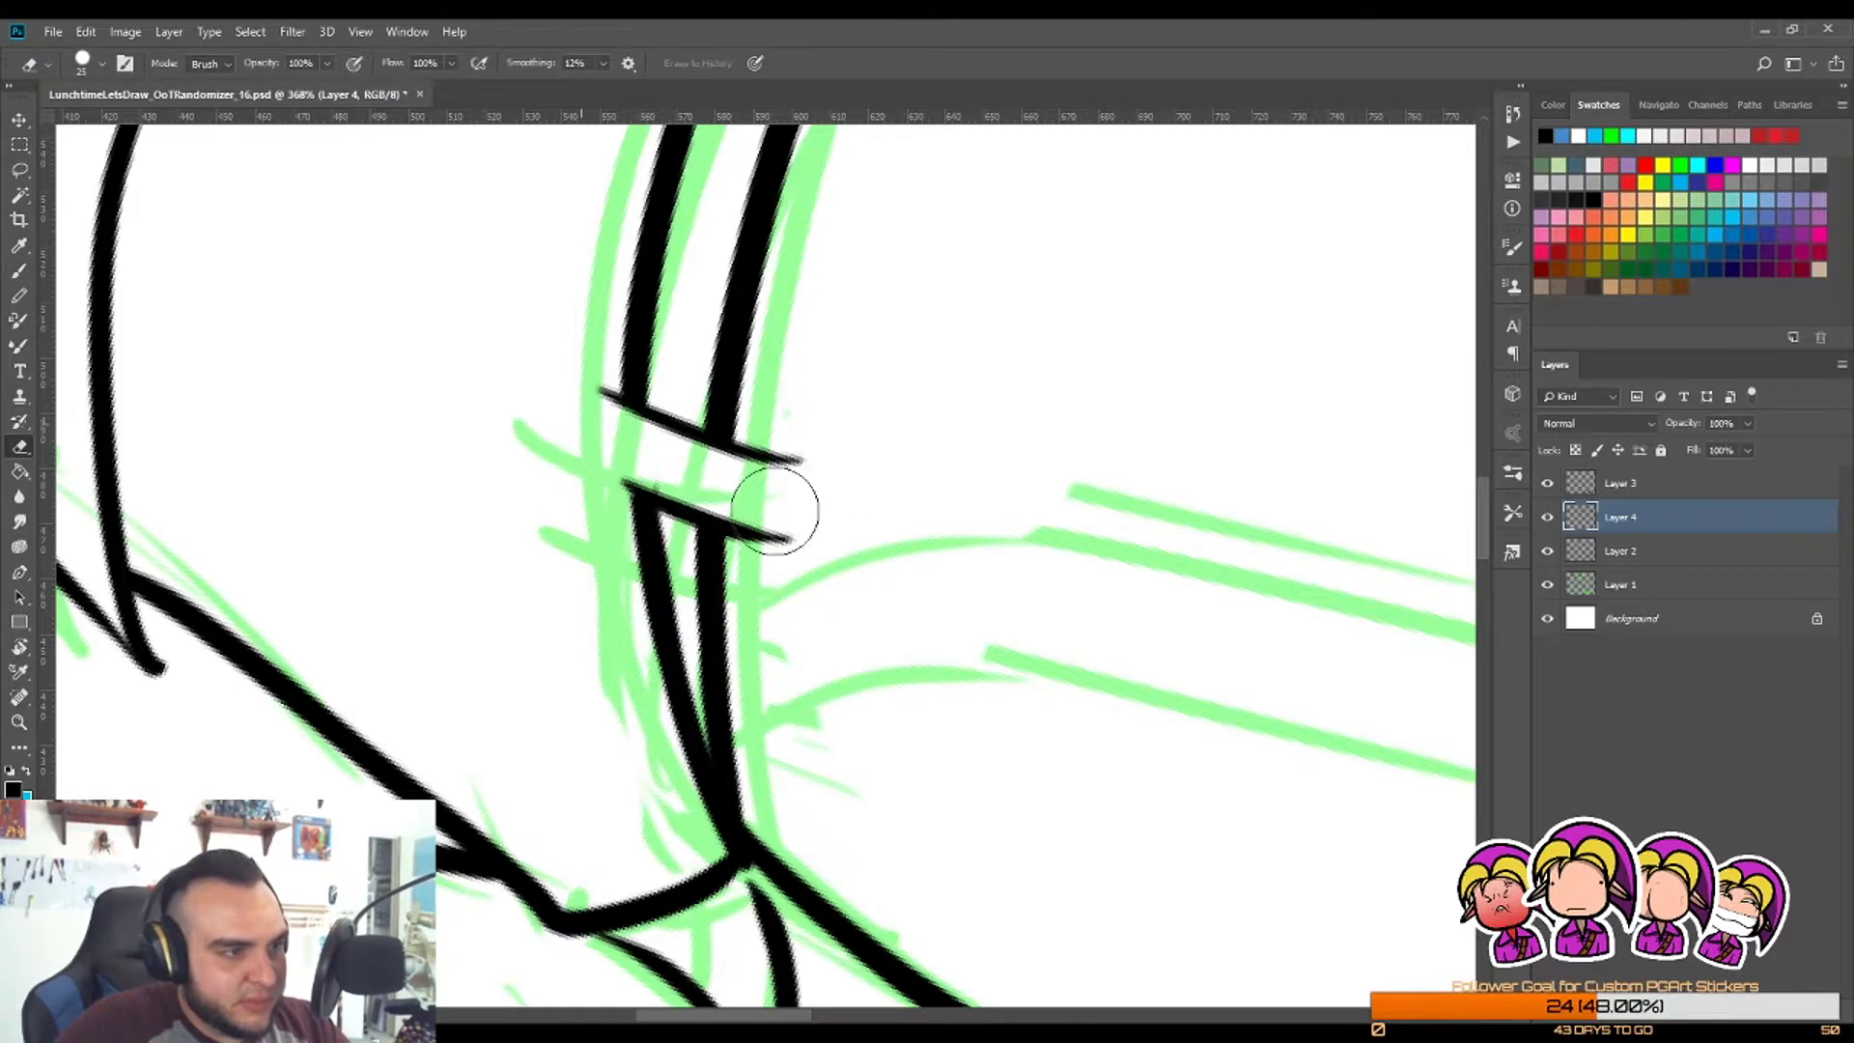
Step: Ink the robe's pointed front panel, from the belt's left end down to the tip and up to its right corner
key("z")
mouse_move(849, 566)
left_mouse_down()
mouse_move(759, 642)
mouse_move(724, 645)
left_mouse_up()
key("r")
mouse_move(1091, 400)
left_mouse_down()
mouse_move(1114, 447)
mouse_move(986, 774)
left_mouse_up()
scroll(989, 715, "down", 4)
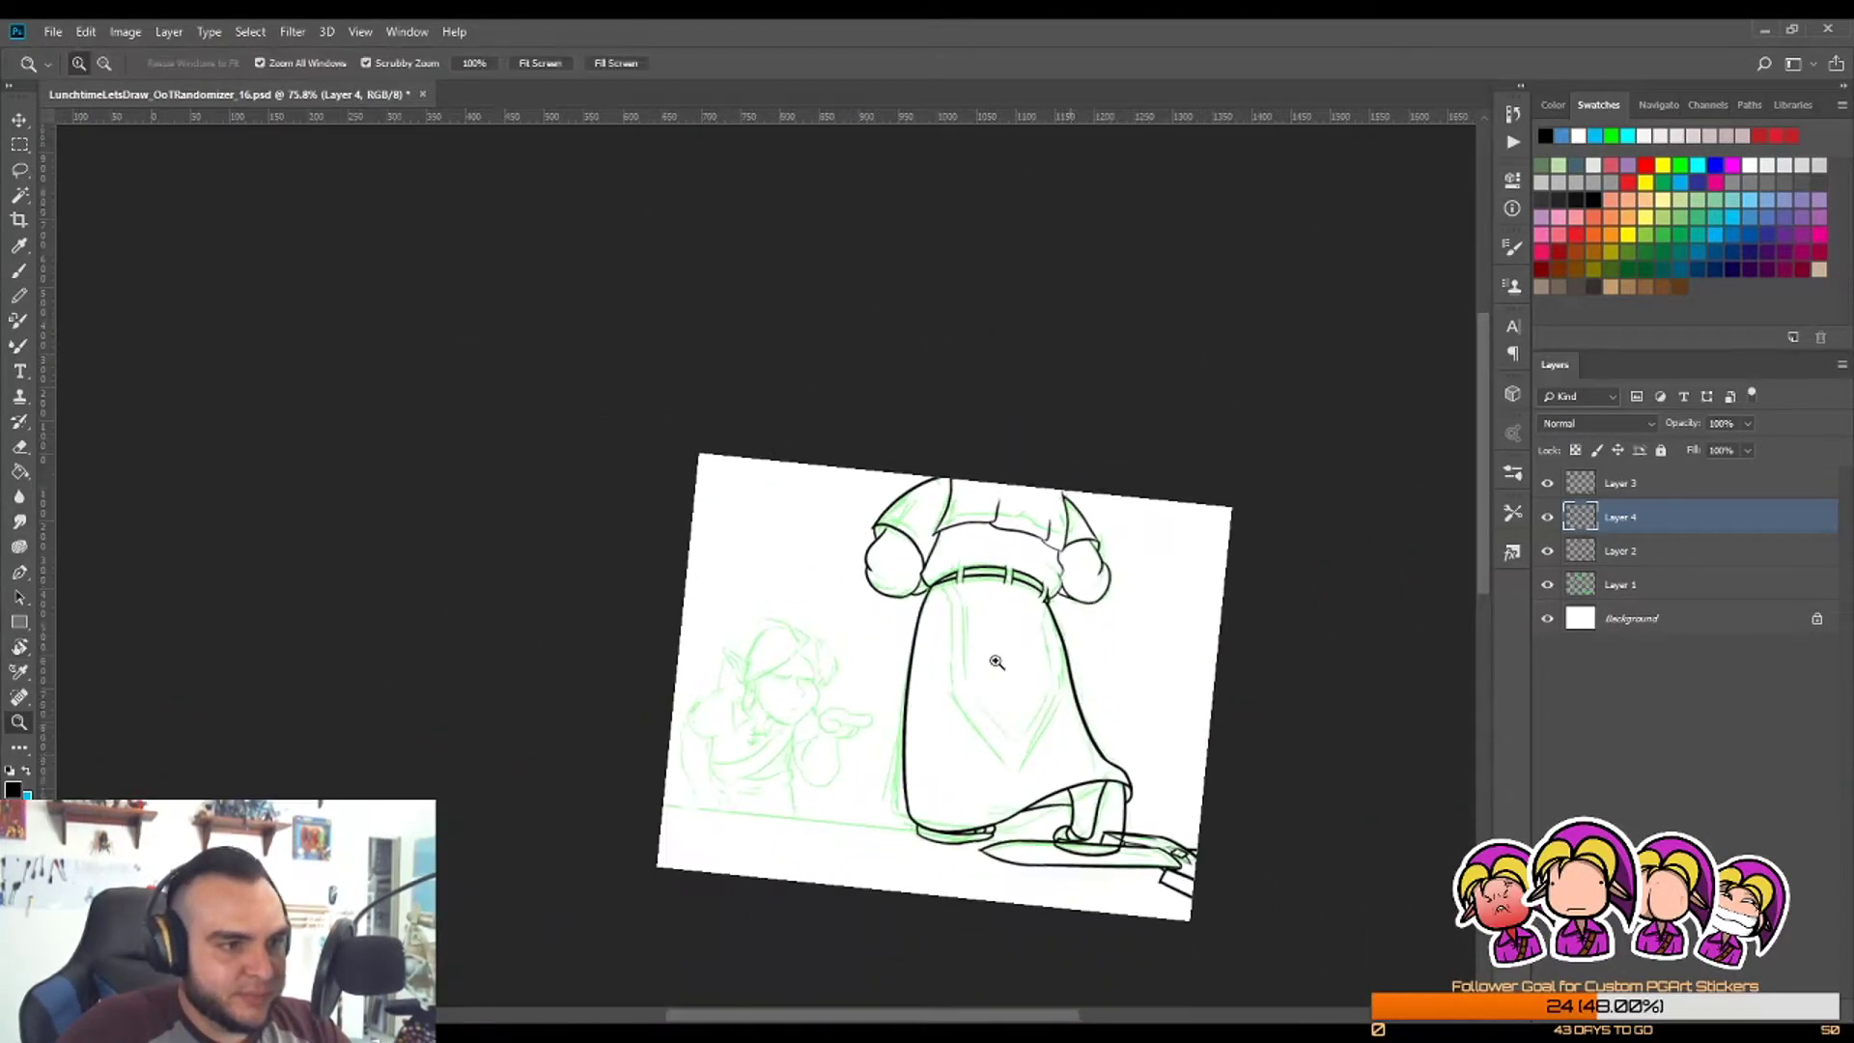
left_click_drag(995, 657, 1021, 607)
key("z")
scroll(733, 575, "up", 3)
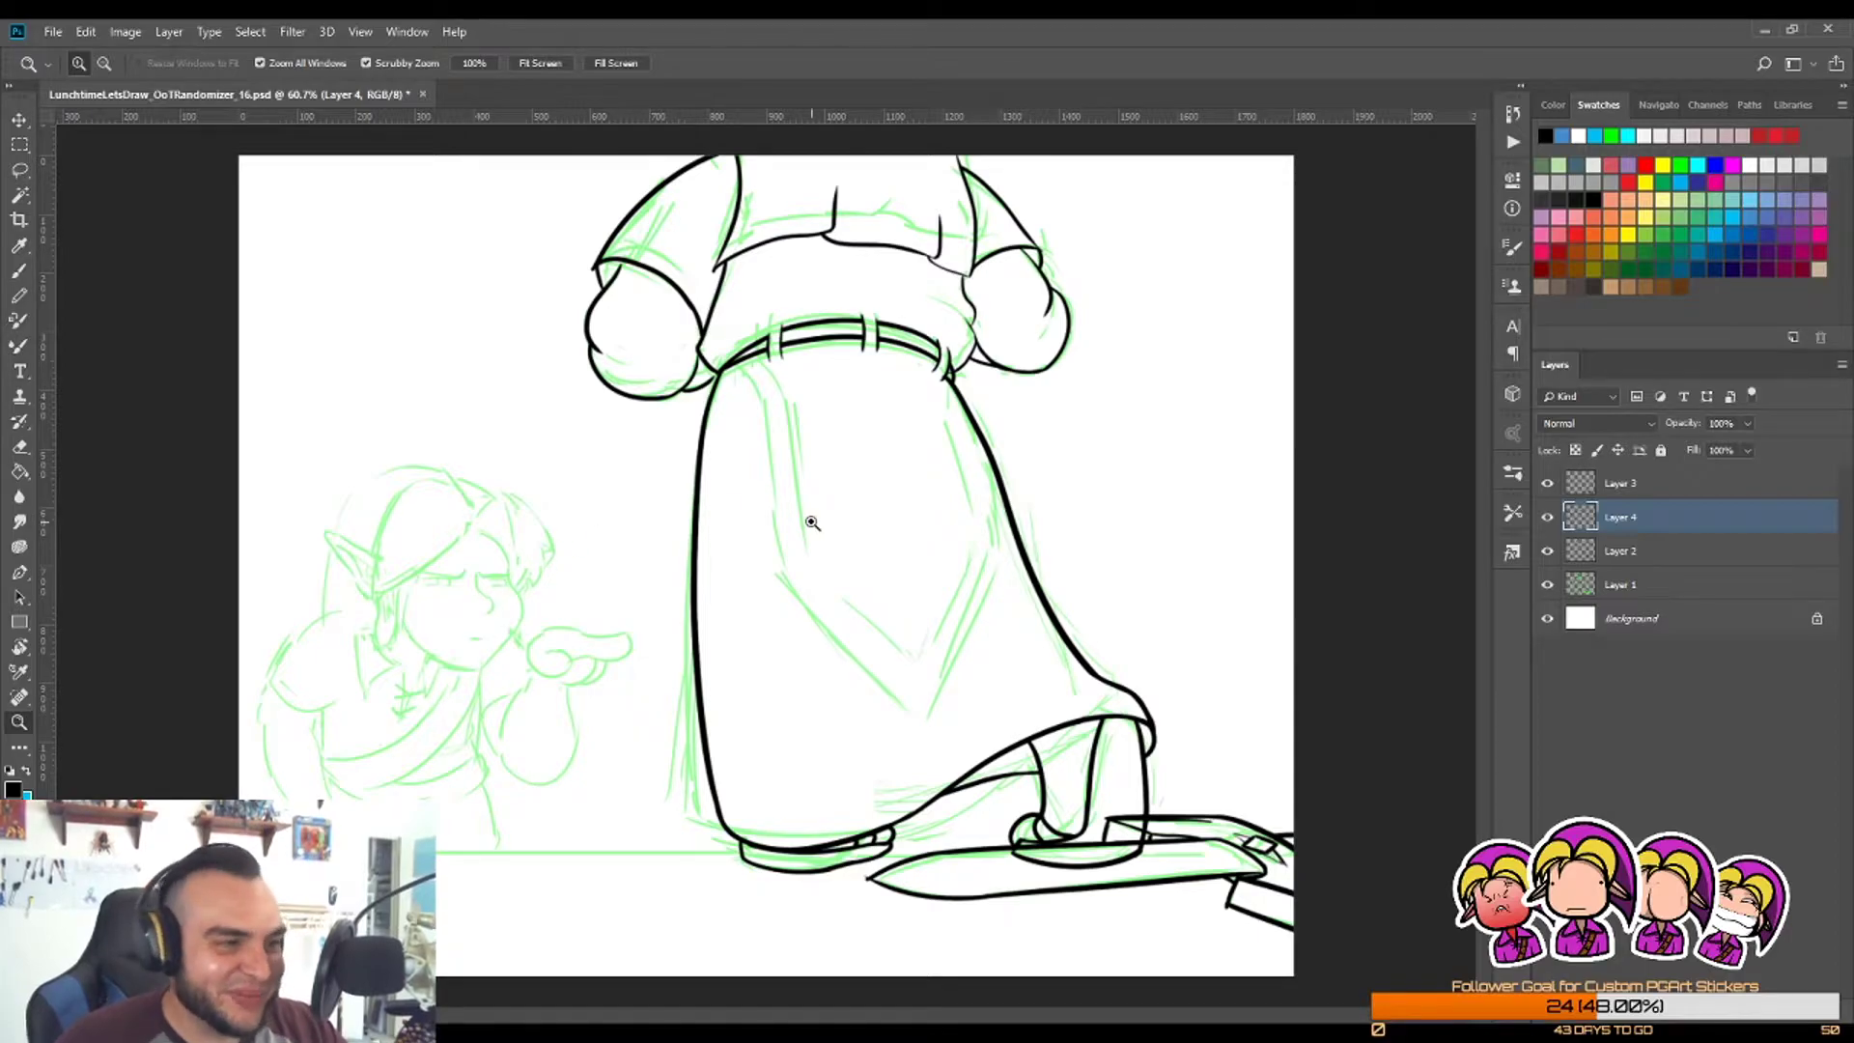
scroll(802, 521, "up", 3)
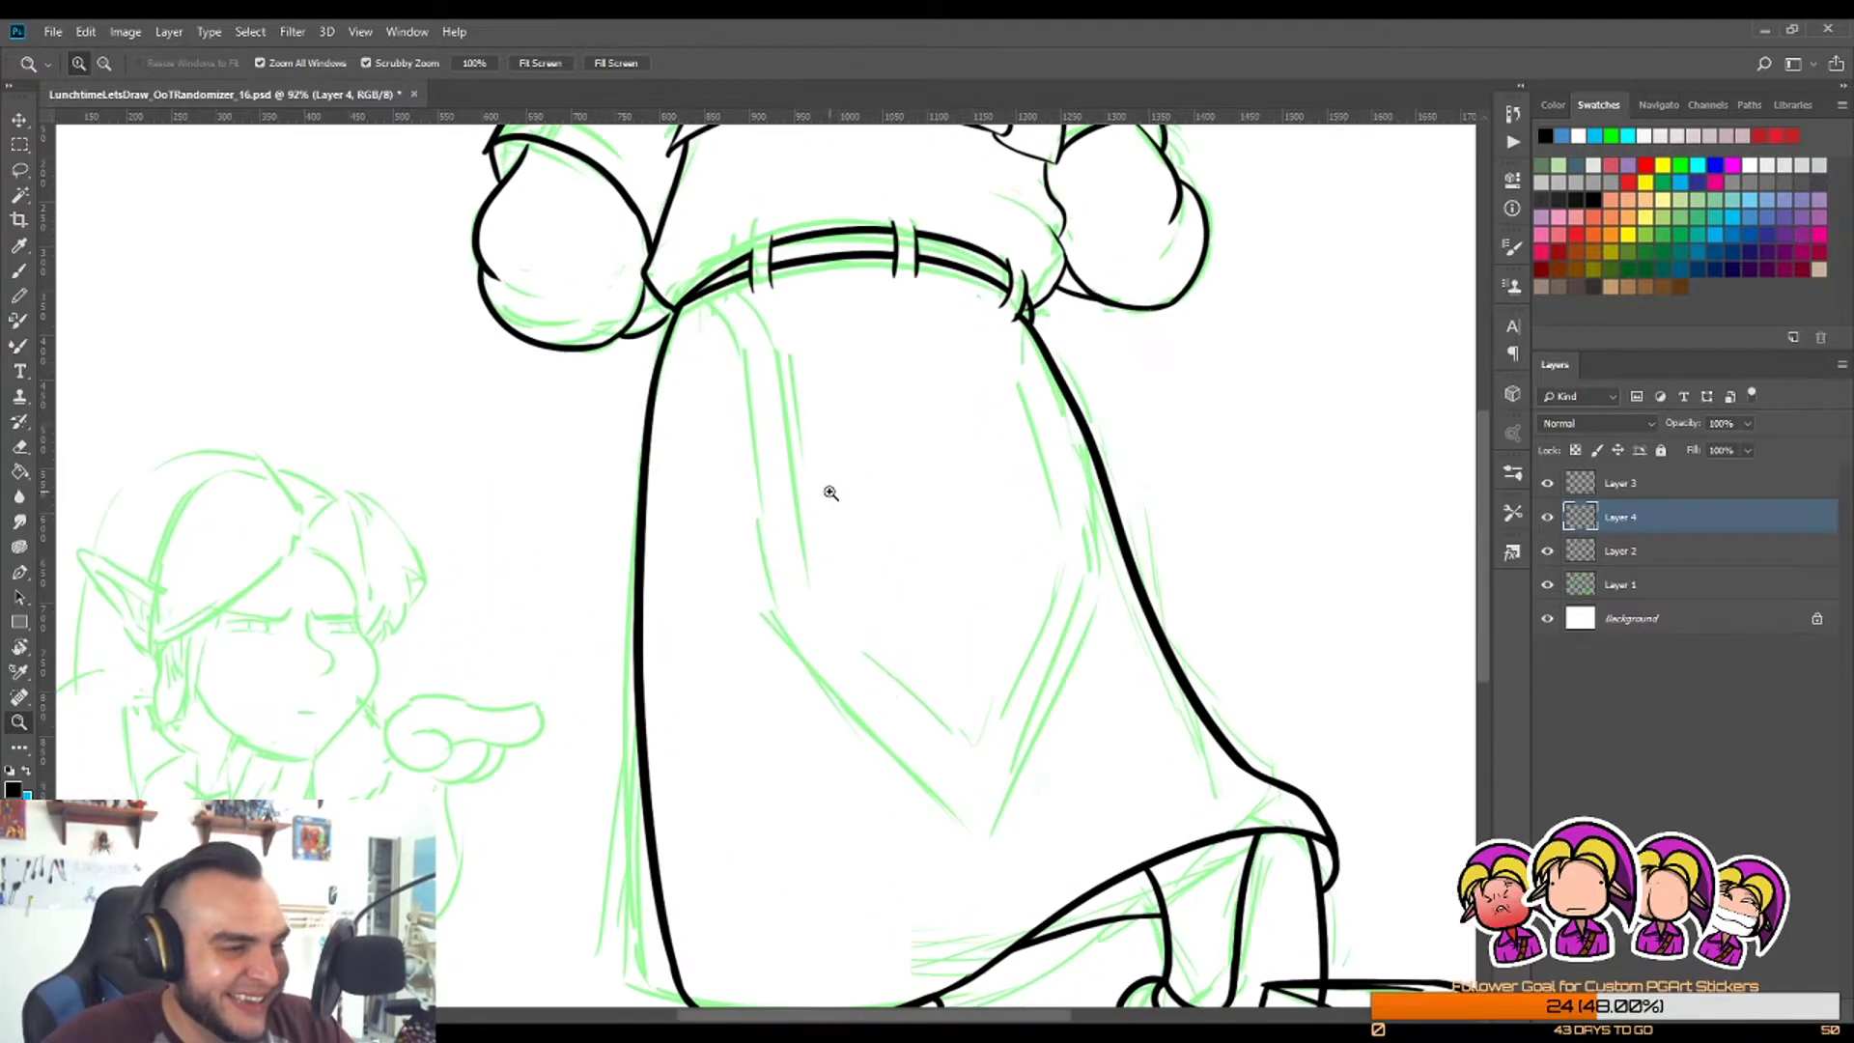
scroll(685, 338, "up", 1)
key("b")
left_click_drag(679, 269, 801, 645)
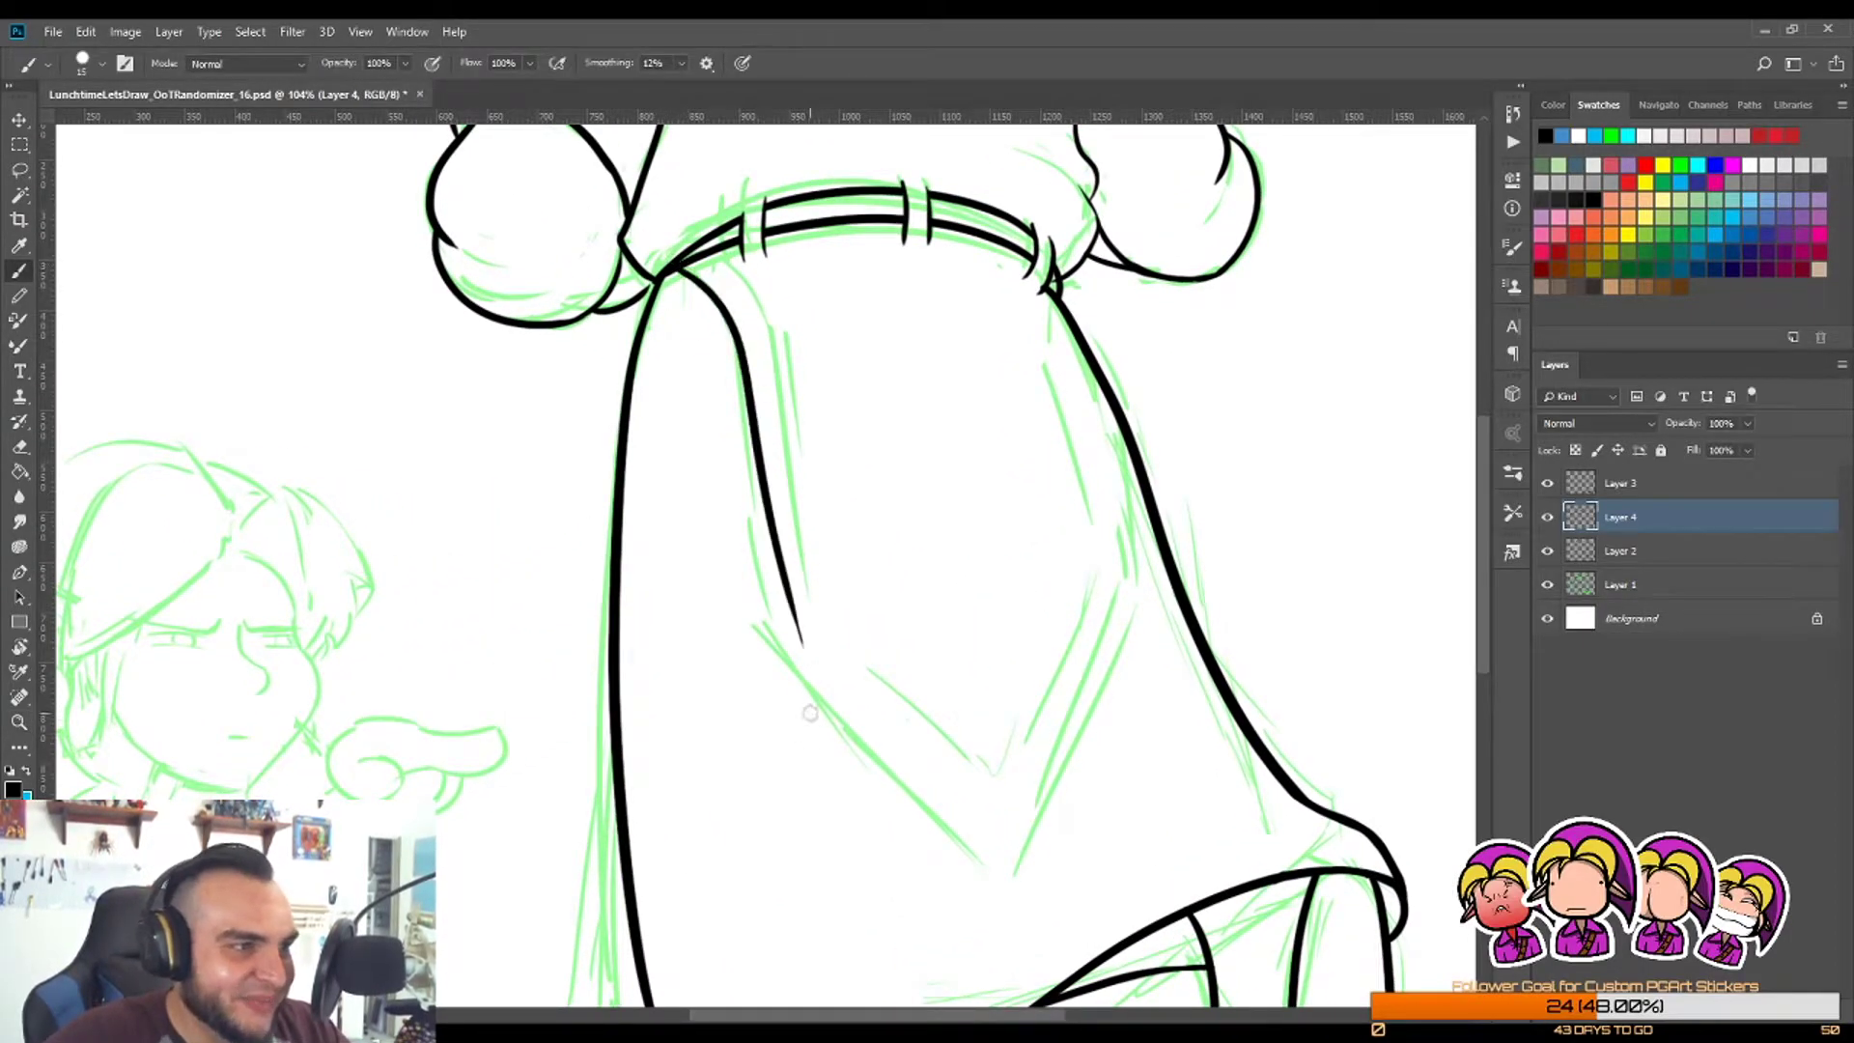
key("ctrl+z")
mouse_move(676, 270)
left_mouse_down()
mouse_move(787, 689)
mouse_move(1019, 902)
mouse_move(1156, 609)
left_mouse_up()
Step: Ink the front panel's right edge, branching from the robe's outline below the belt down to the panel's right corner
key("z")
left_click_drag(1245, 545, 1163, 570)
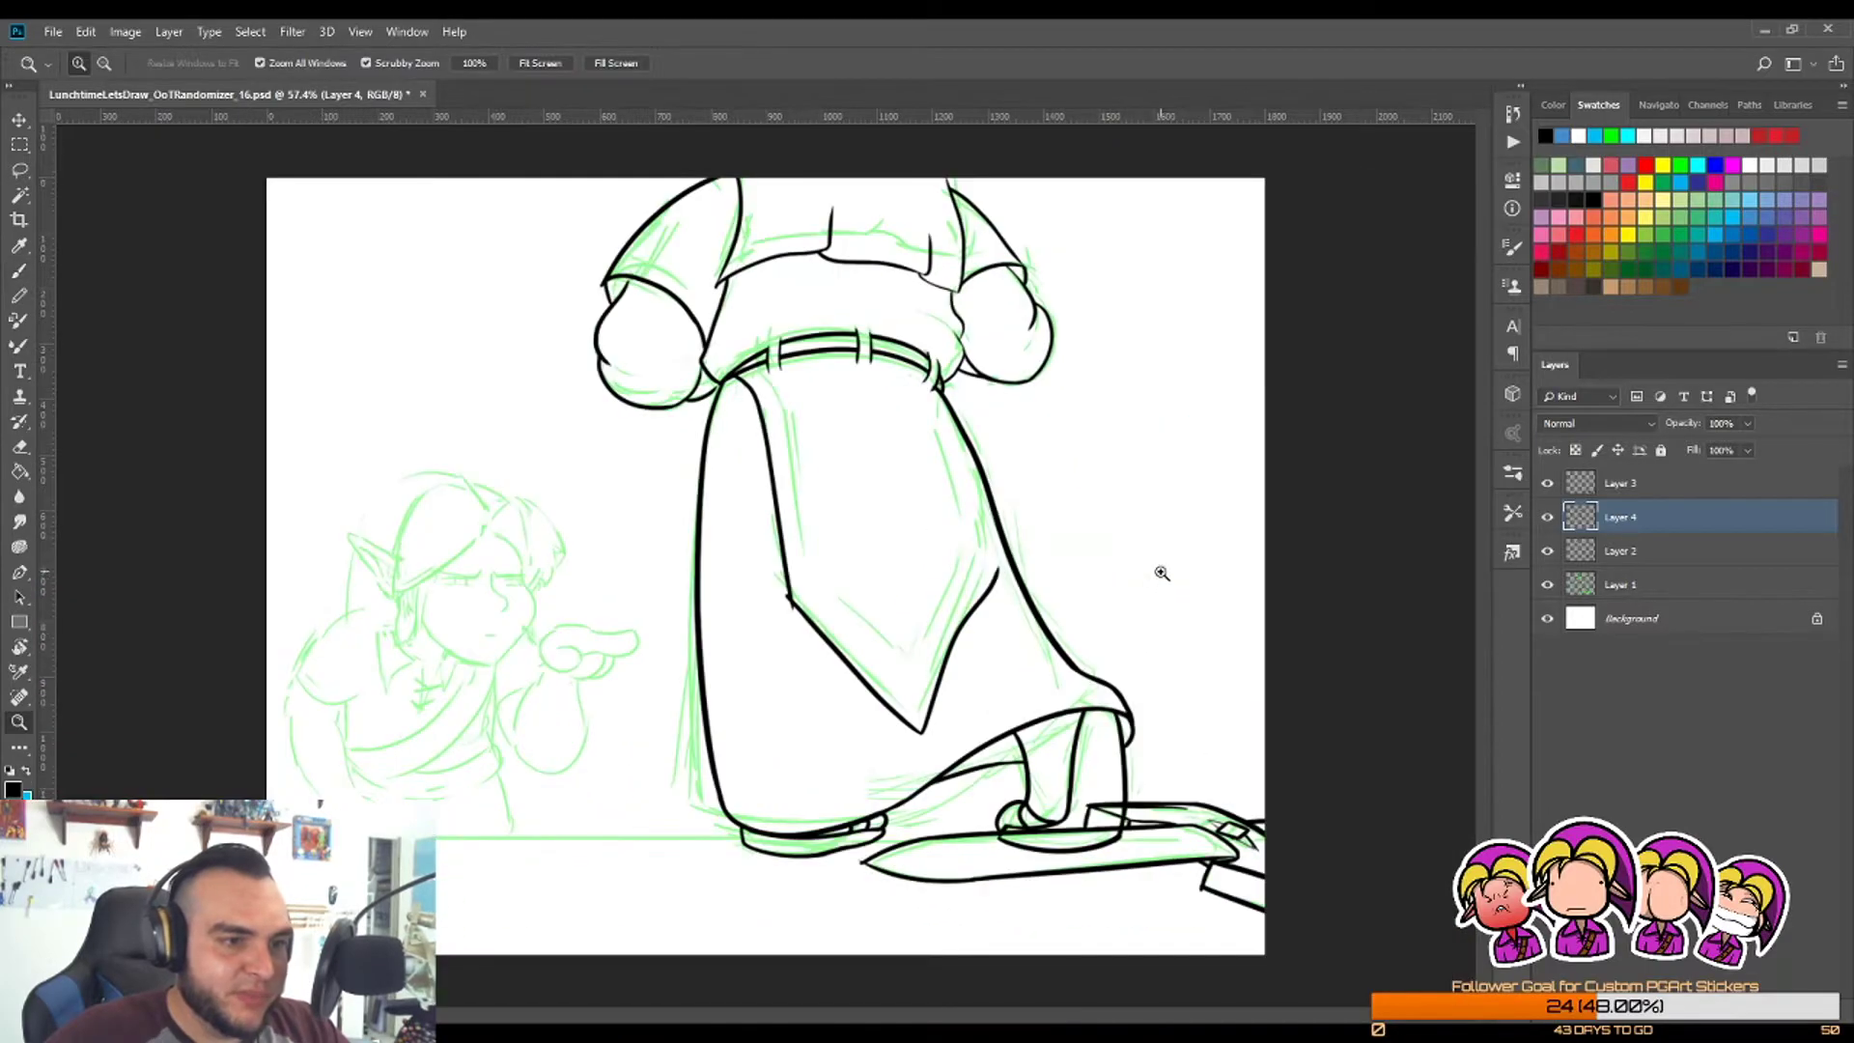
left_click_drag(918, 482, 1005, 470)
key("b")
left_click_drag(973, 376, 1036, 641)
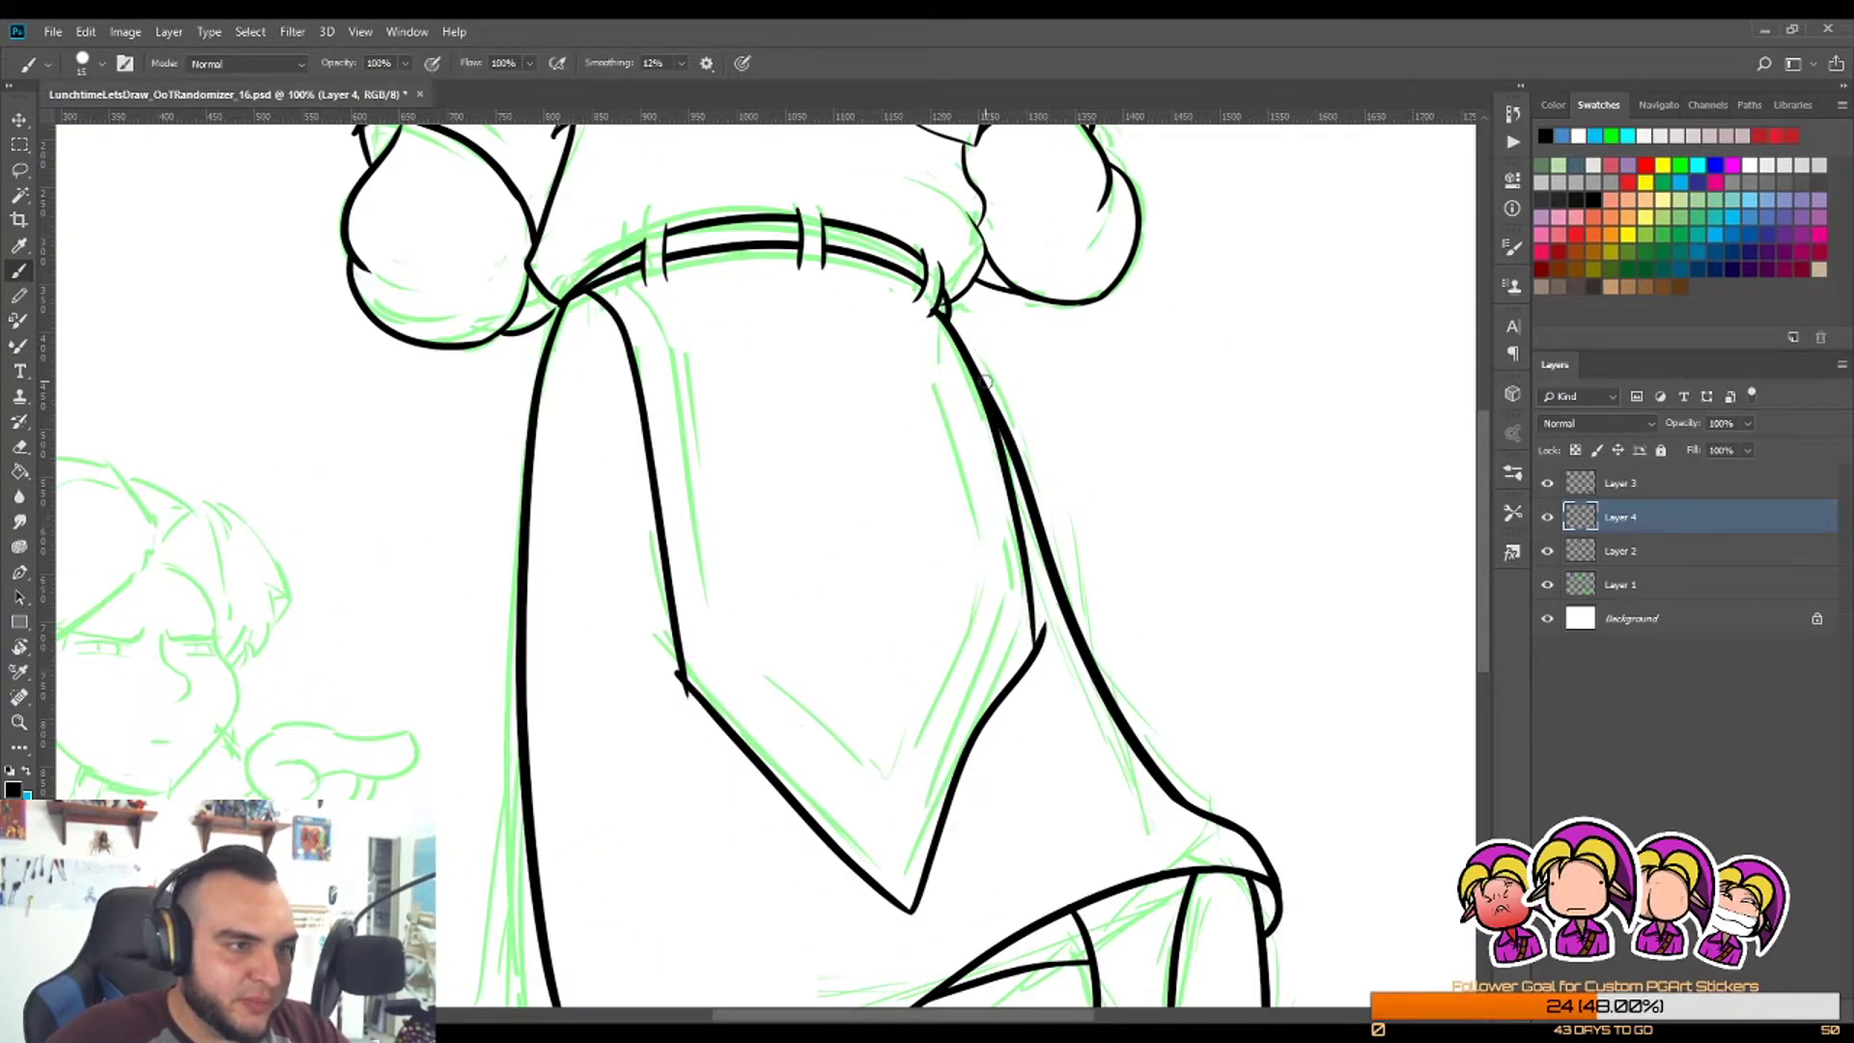
key("ctrl+z")
left_click_drag(959, 338, 1041, 678)
key("ctrl+z")
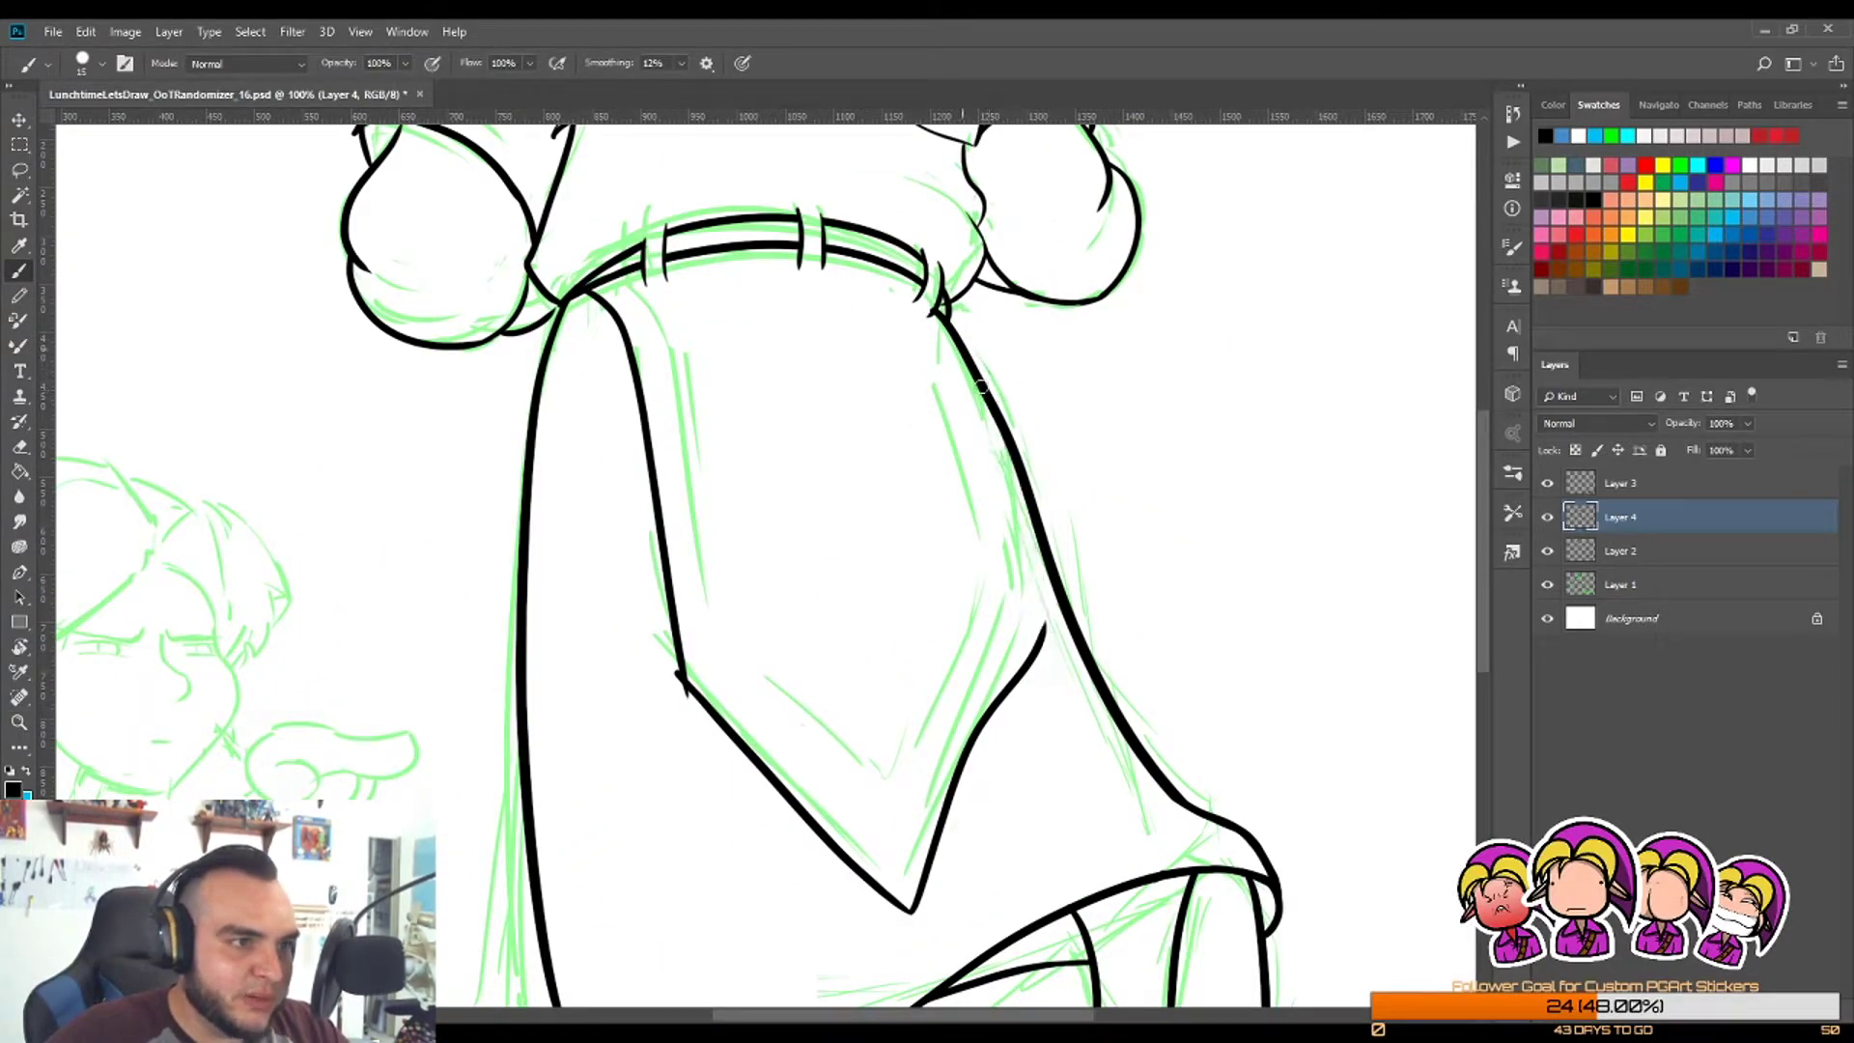
left_click_drag(981, 390, 1043, 689)
Step: Erase the overshooting line ends at the front panel's right corner to leave a clean point
key("z")
mouse_move(972, 463)
left_mouse_down()
mouse_move(936, 522)
mouse_move(977, 522)
left_mouse_up()
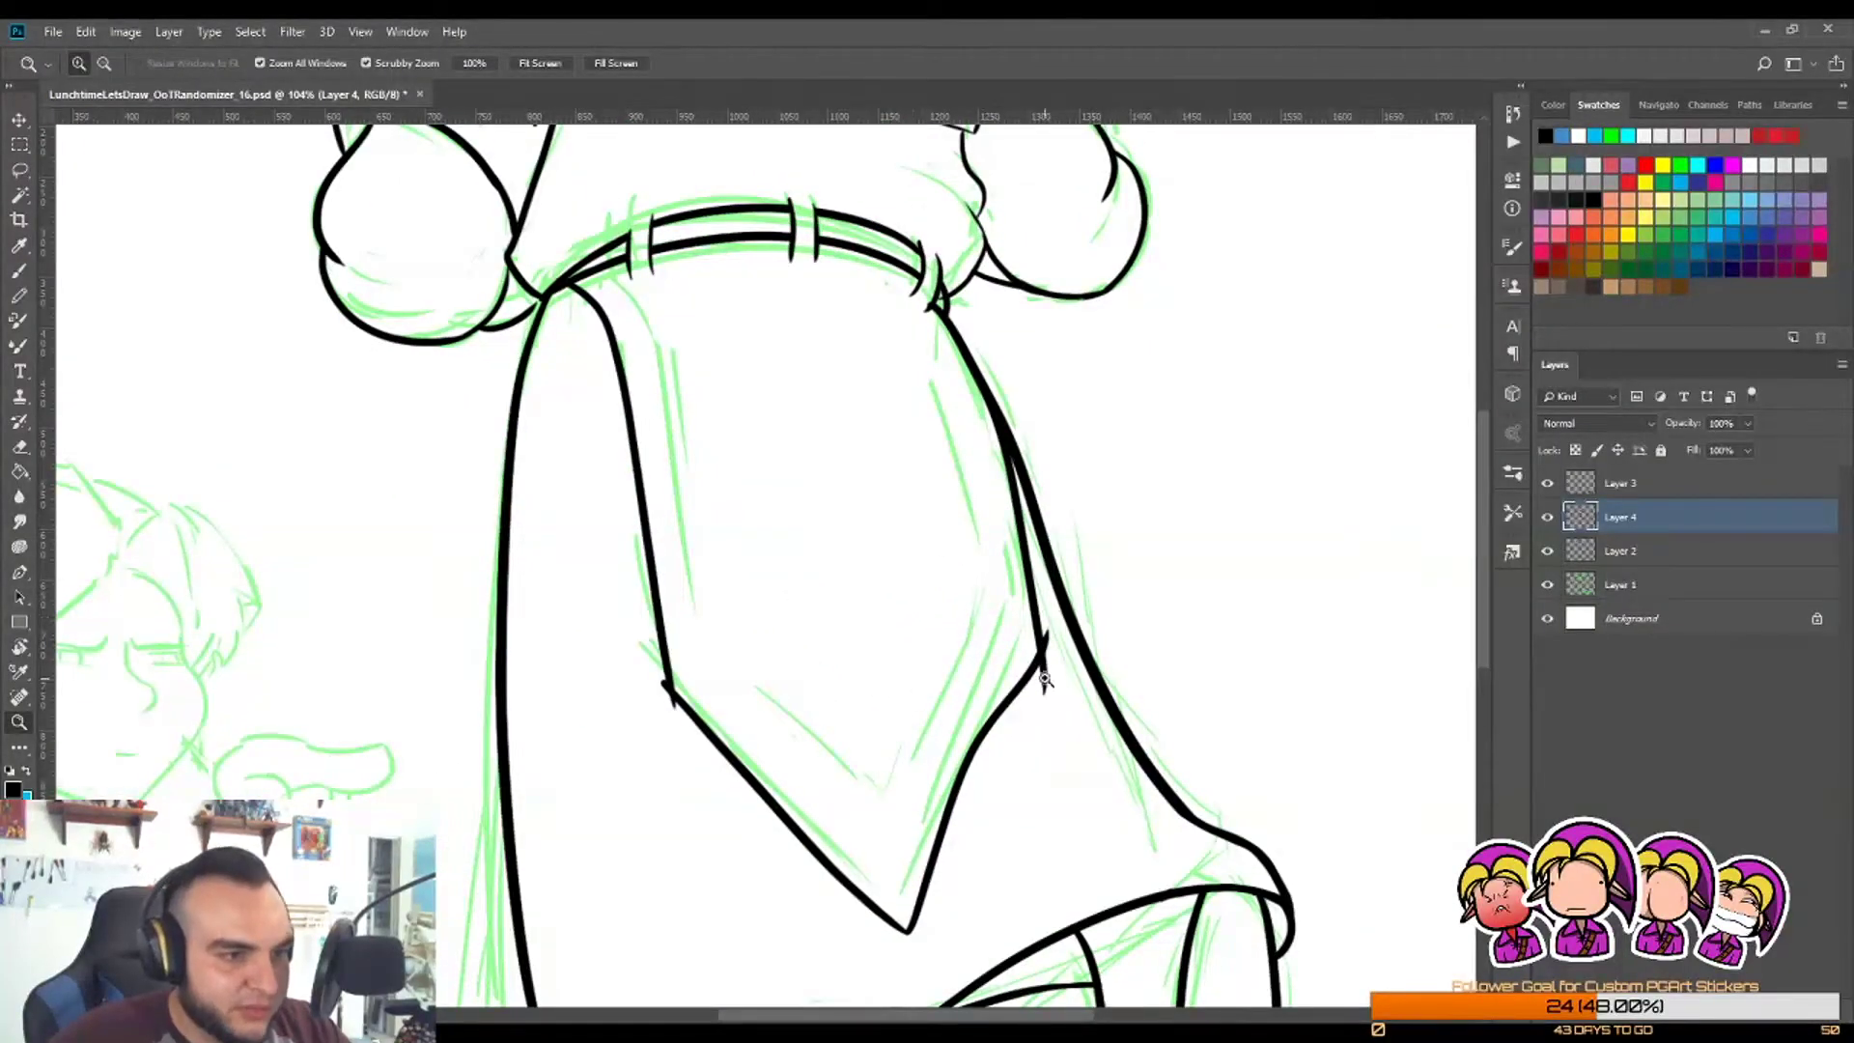
left_click_drag(1065, 725, 1145, 724)
key("e")
mouse_move(1035, 493)
left_mouse_down()
mouse_move(973, 684)
mouse_move(1023, 518)
left_mouse_up()
left_click_drag(1018, 400, 1027, 535)
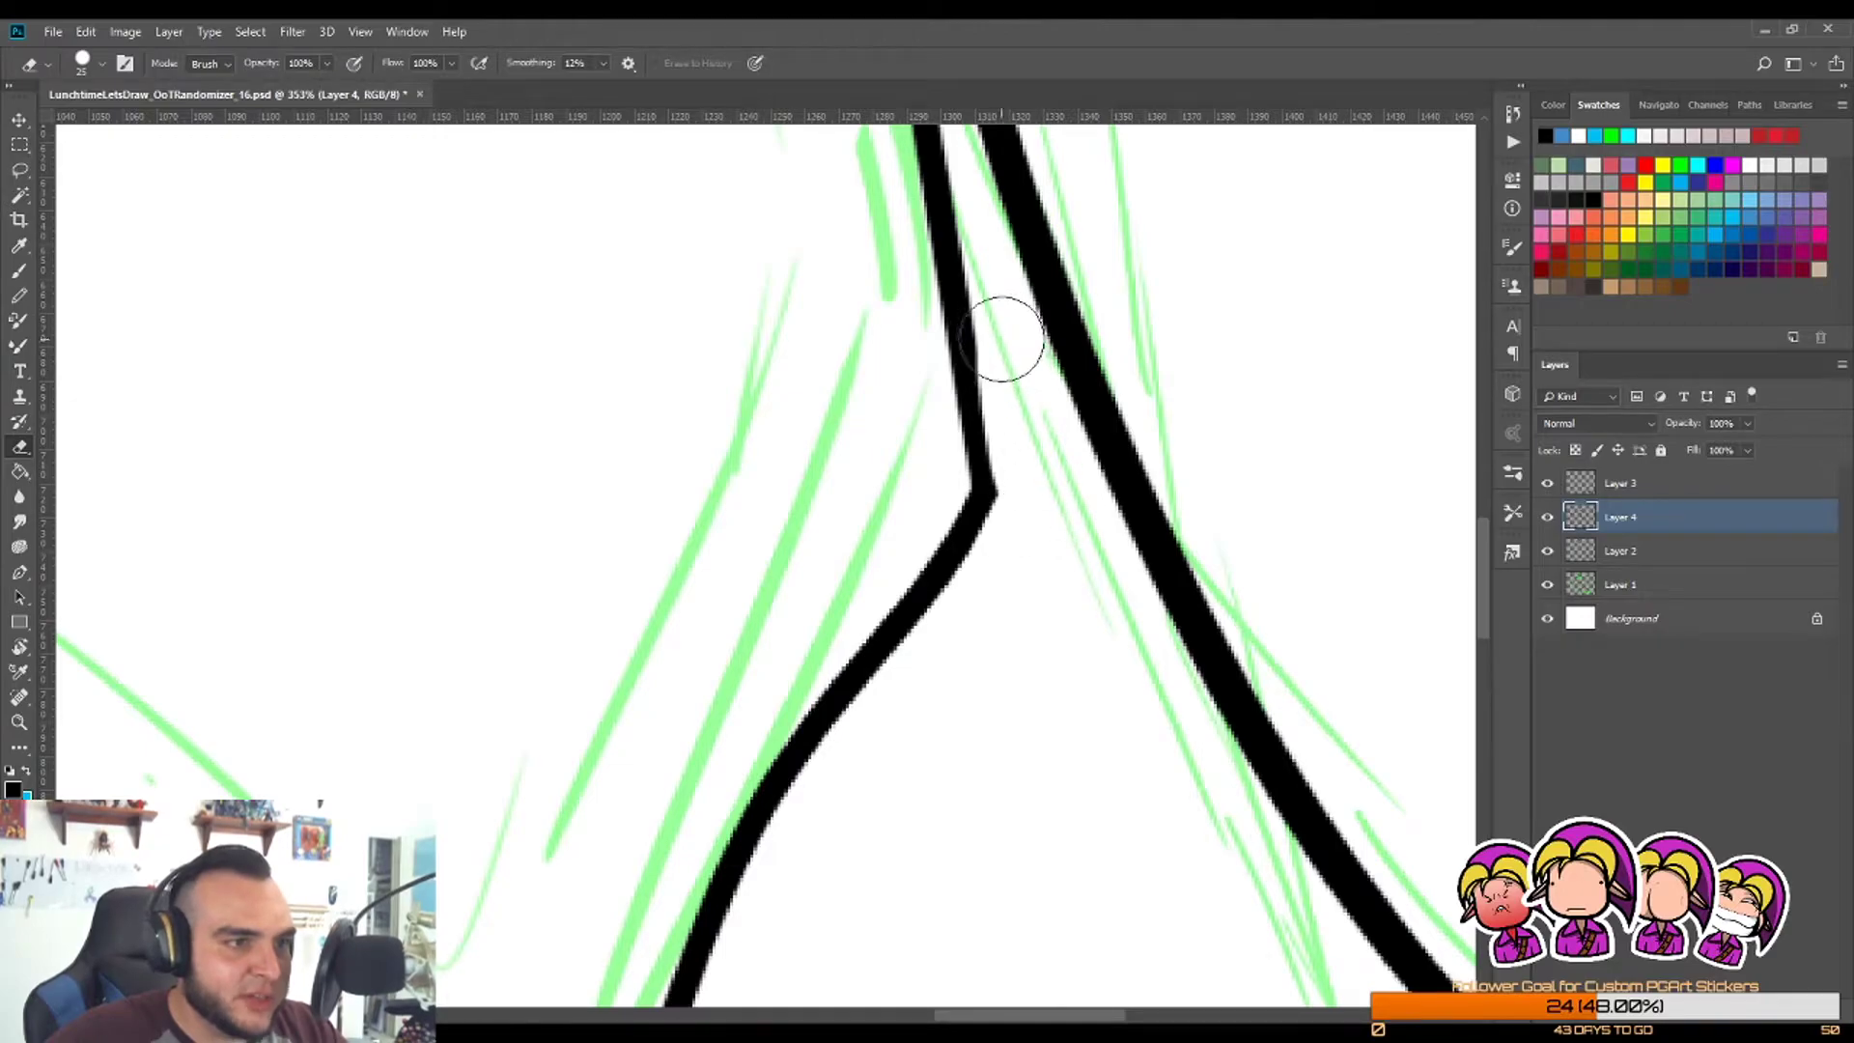
Step: Erase the overshooting line end at the front panel's left corner
key("z")
left_click_drag(1026, 454, 931, 567)
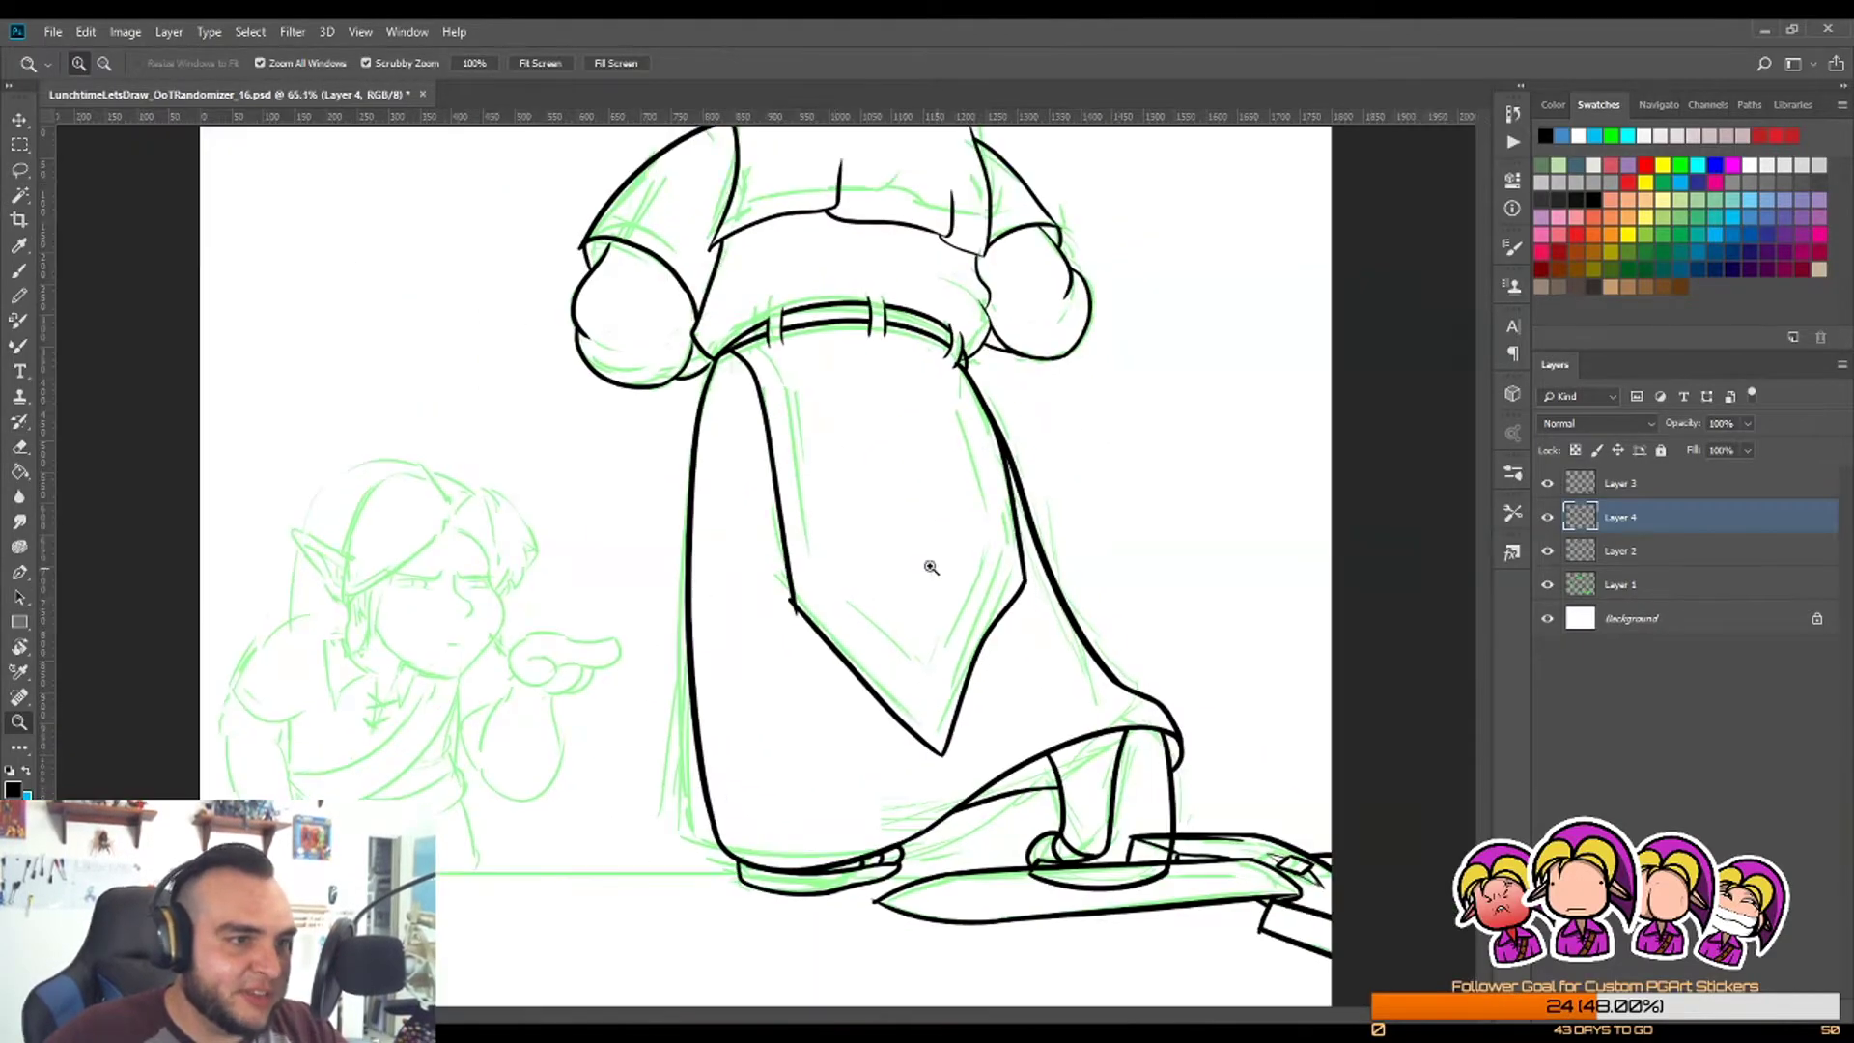
left_click_drag(779, 594, 882, 599)
key("e")
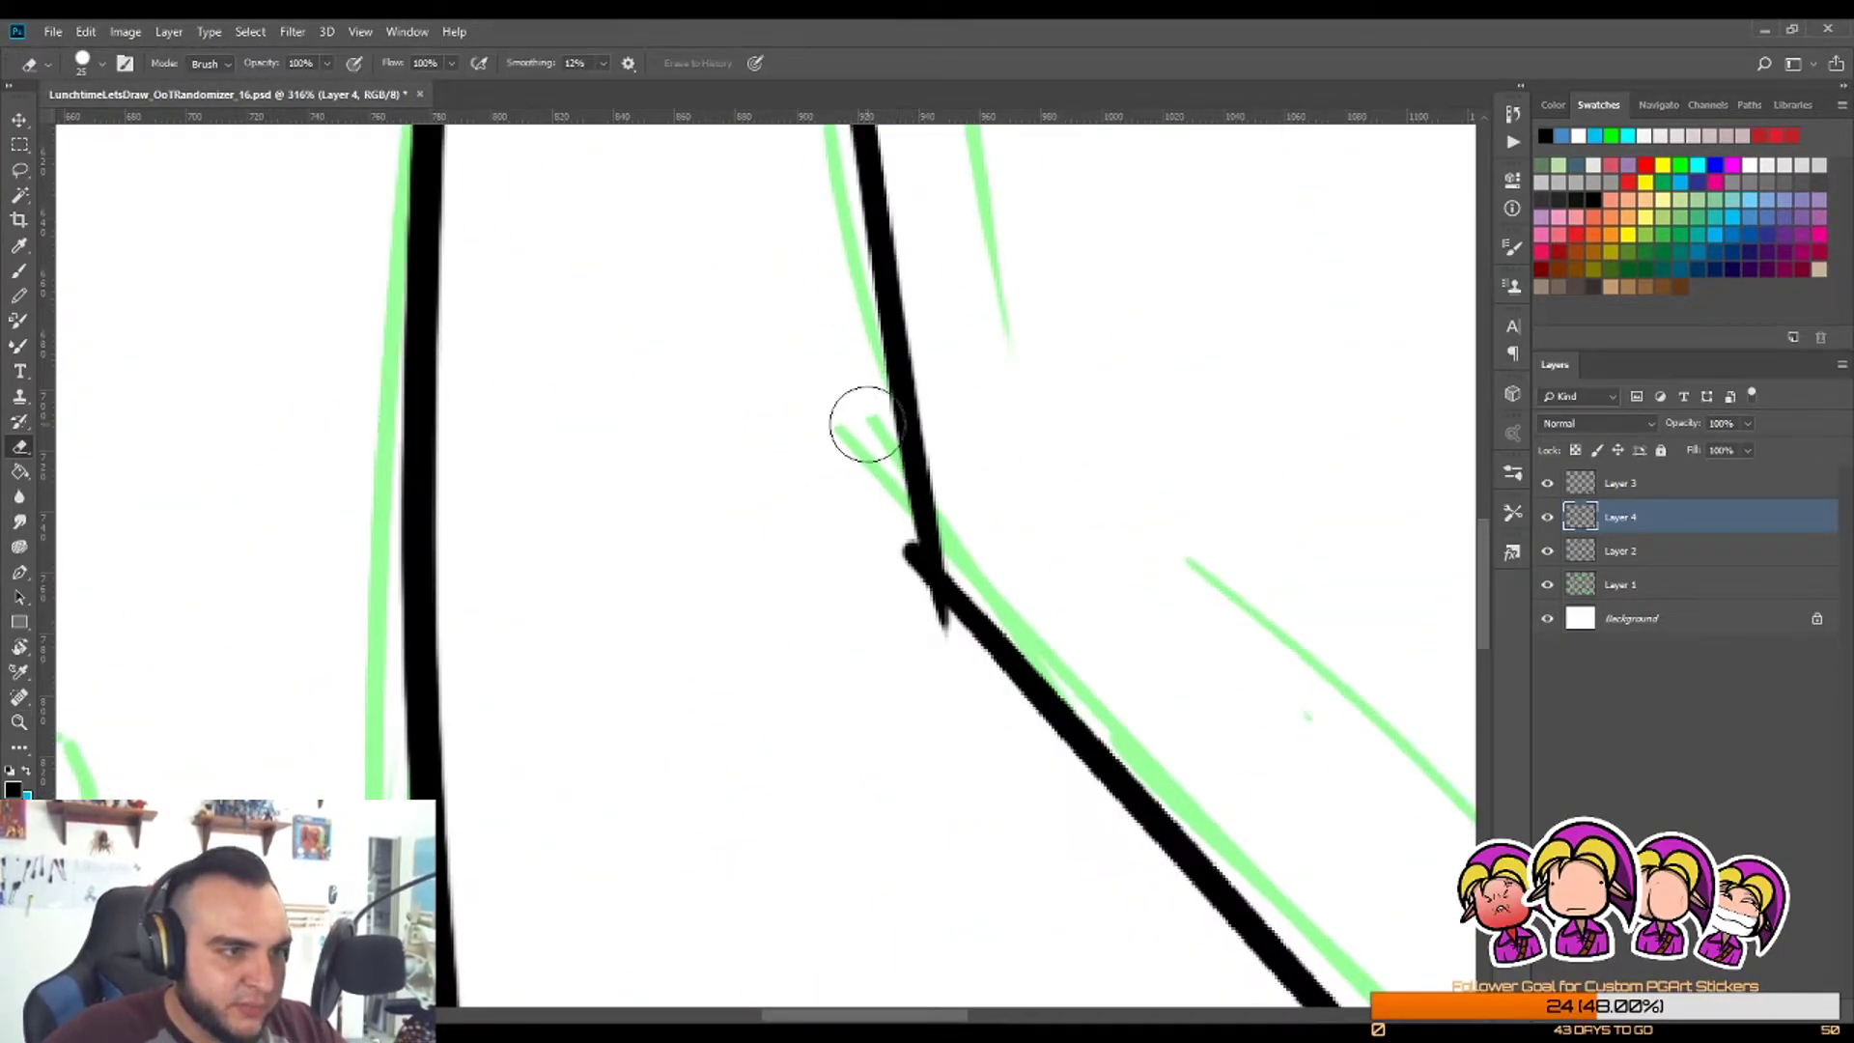
left_click_drag(895, 592, 910, 625)
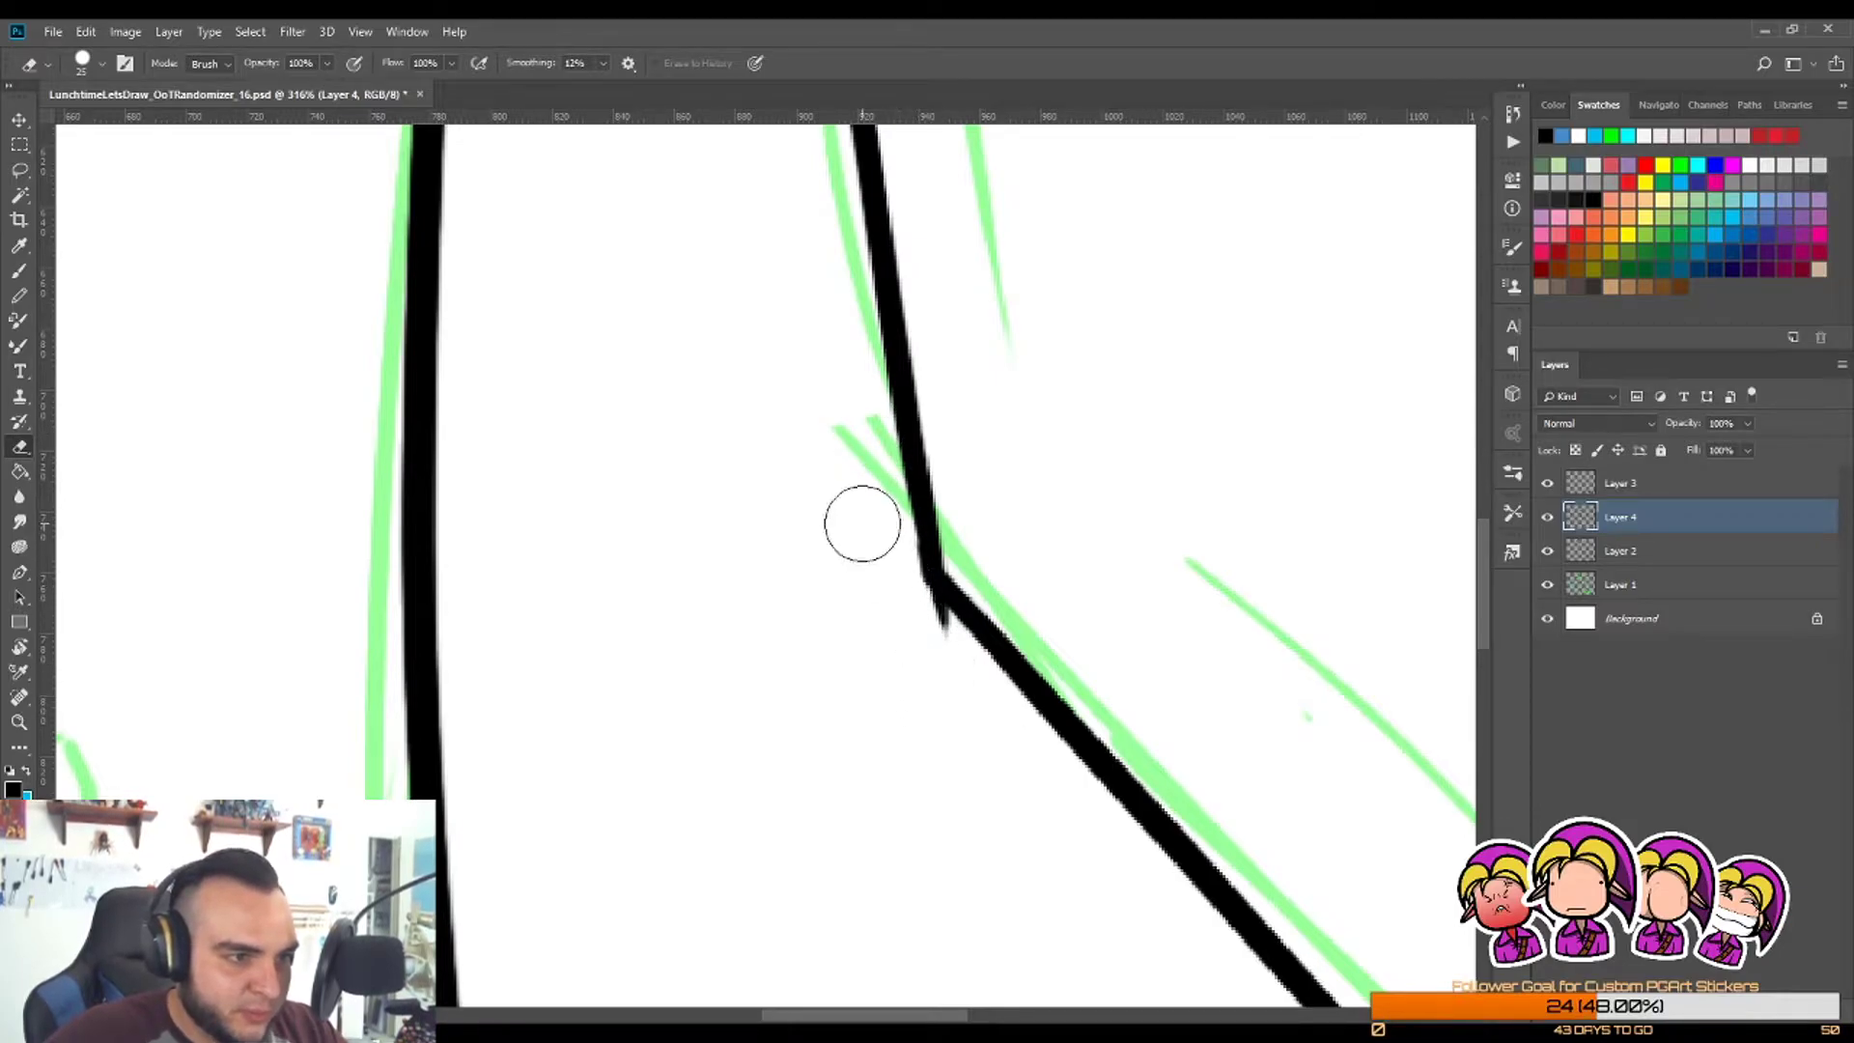
Step: Ink an inner border line parallel to the front panel's left edge, from the belt down to near the left corner
key("z")
mouse_move(903, 540)
left_mouse_down()
mouse_move(861, 567)
mouse_move(825, 658)
left_mouse_up()
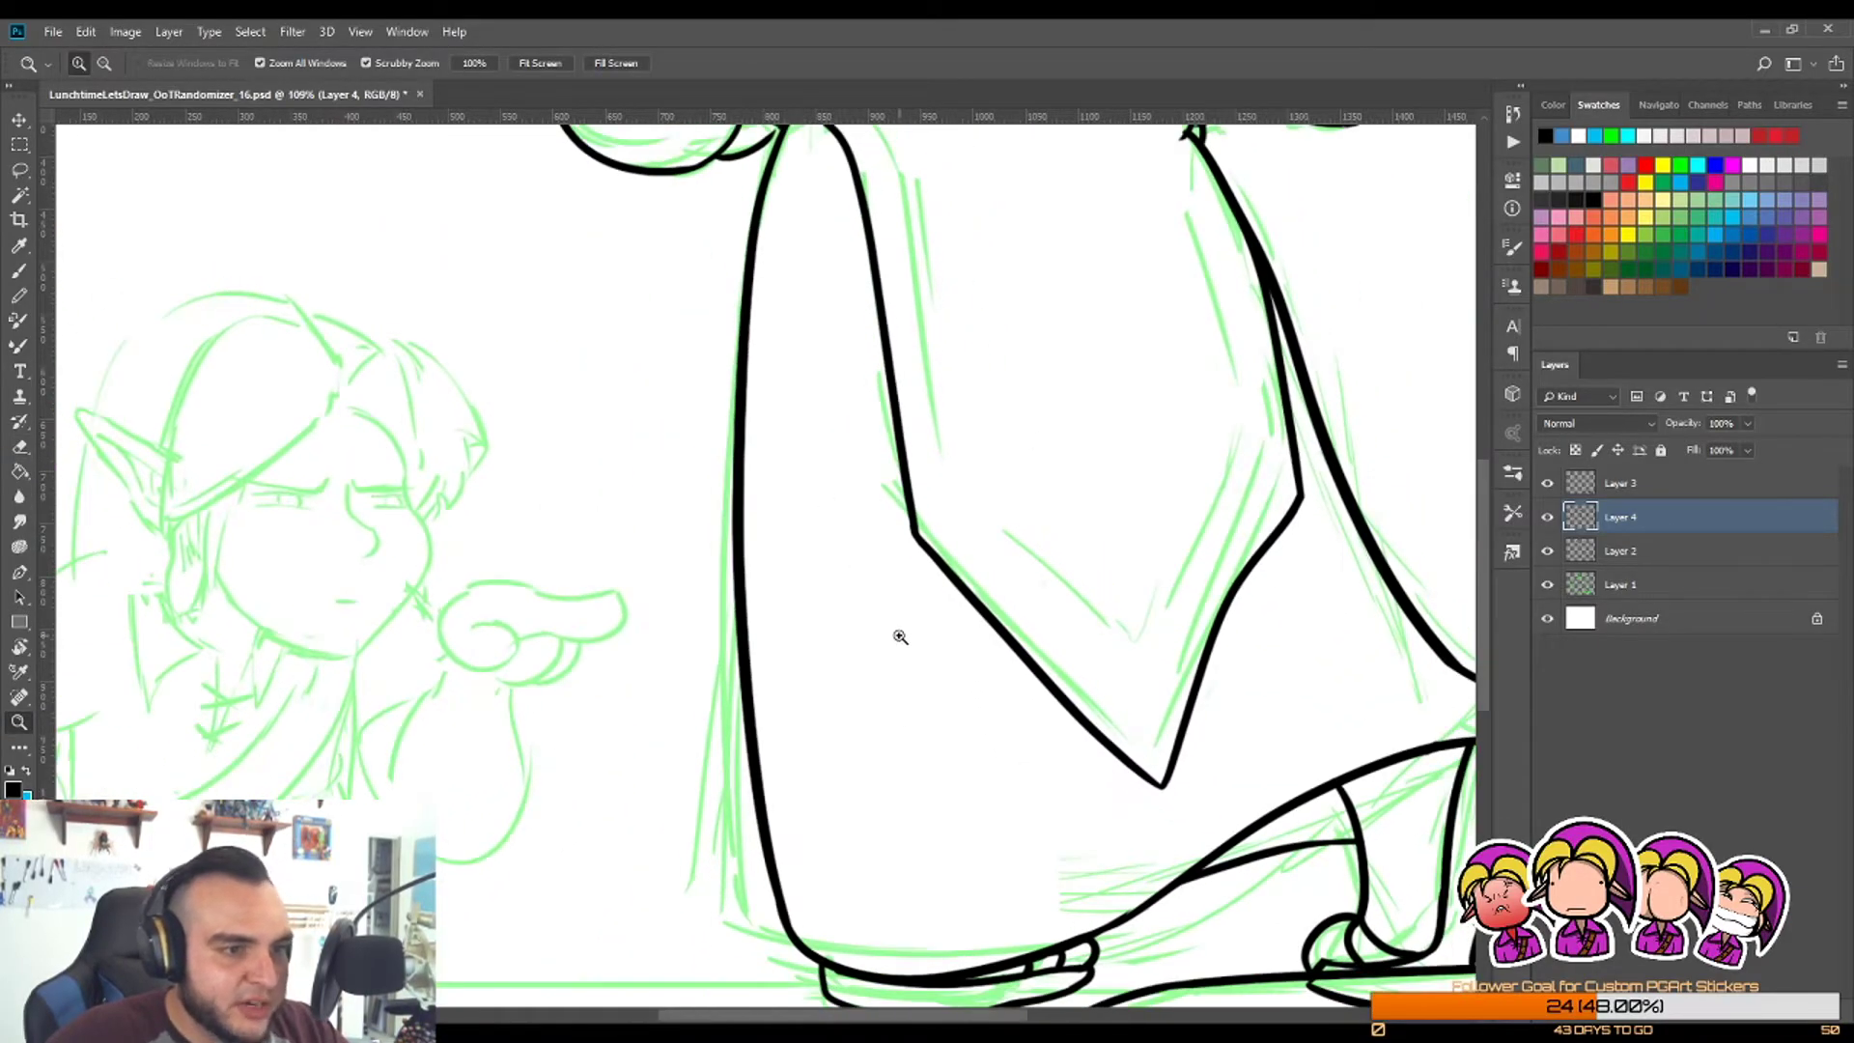
left_click_drag(1063, 570, 1014, 592)
left_click_drag(1061, 275, 1077, 277)
left_click_drag(1018, 431, 1082, 431)
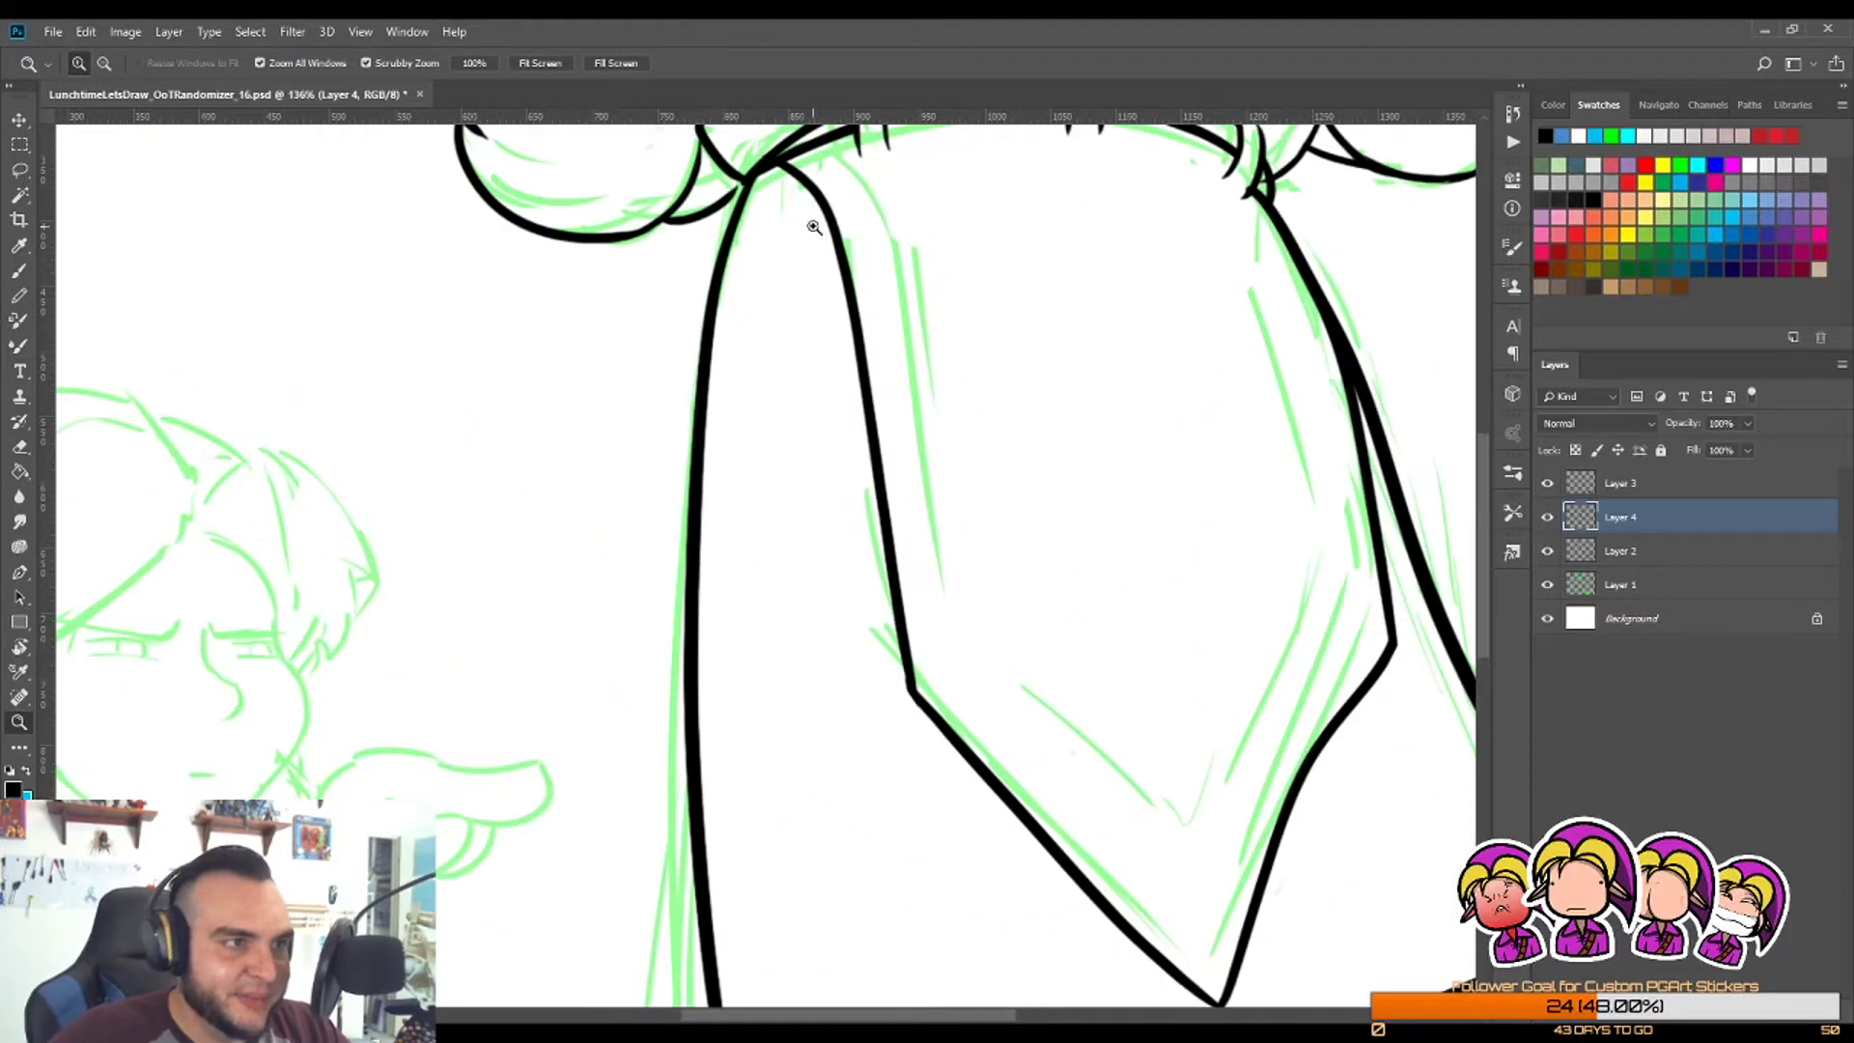
key("b")
mouse_move(817, 148)
left_mouse_down()
mouse_move(899, 333)
mouse_move(966, 714)
left_mouse_up()
key("ctrl+z")
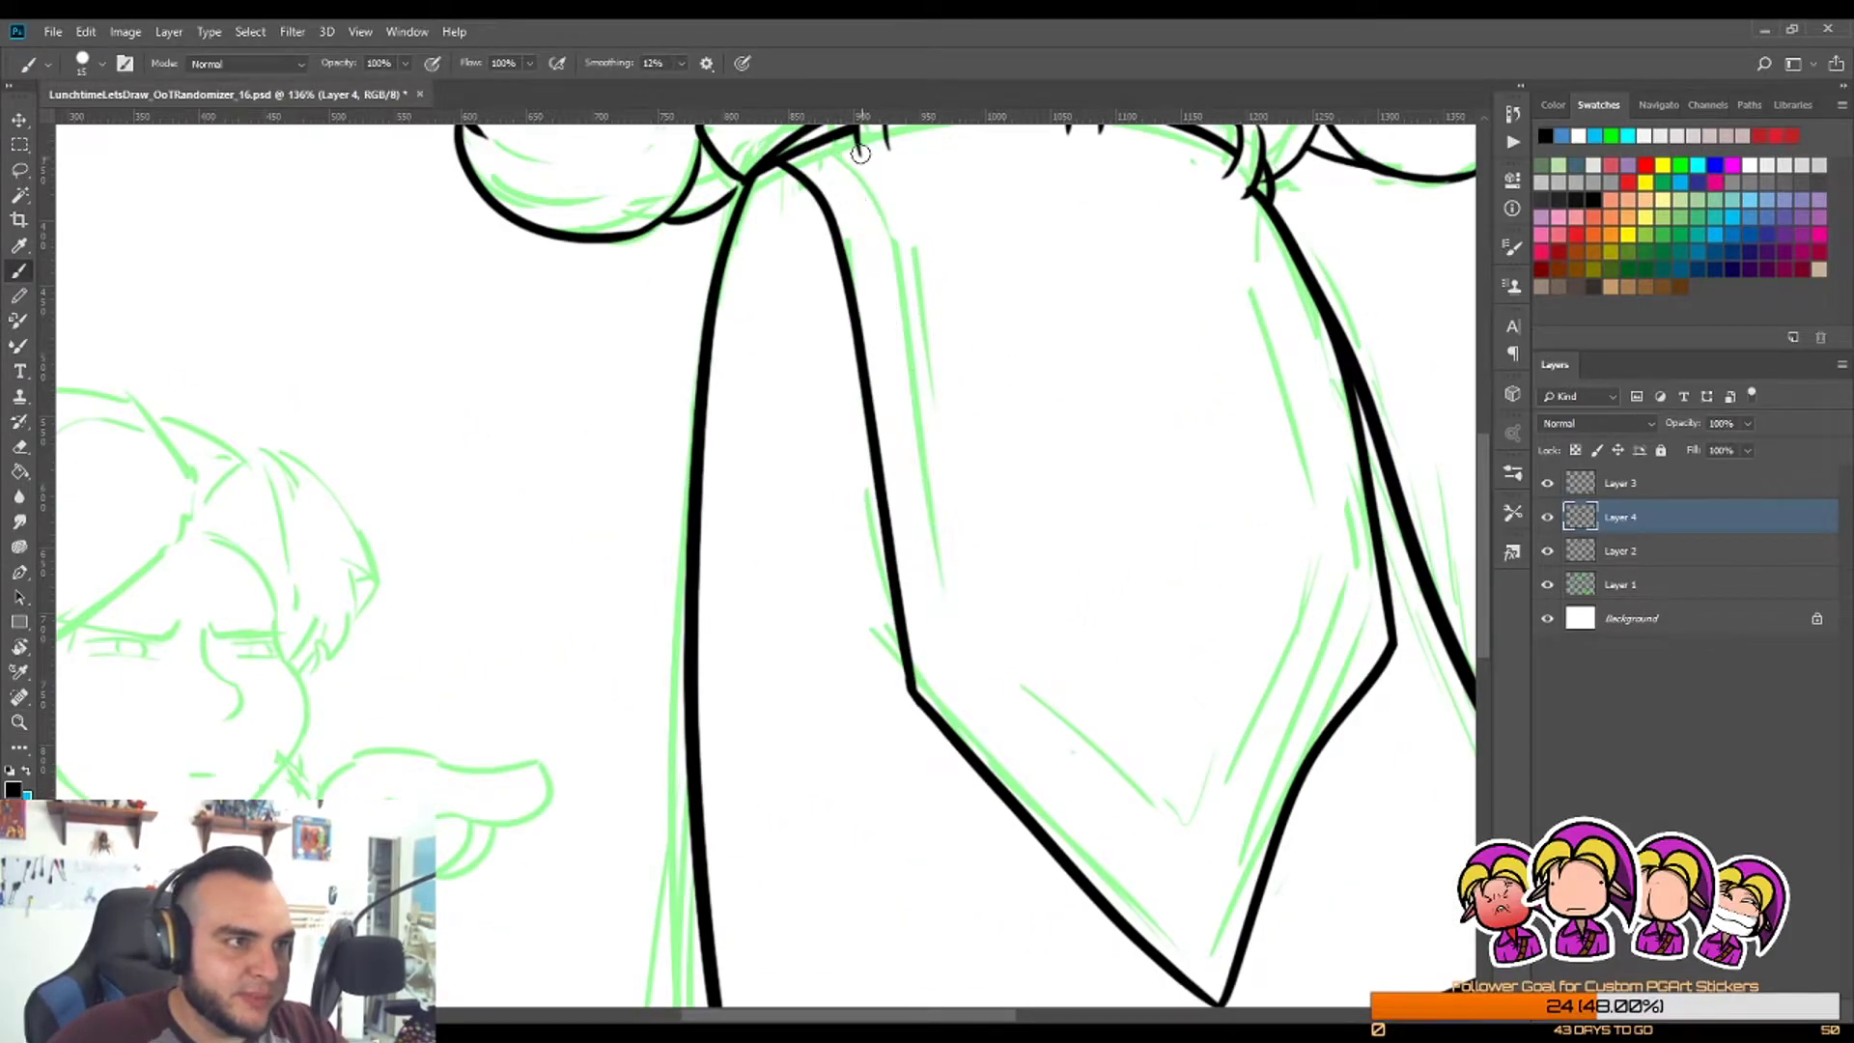
mouse_move(810, 142)
left_mouse_down()
mouse_move(945, 672)
mouse_move(1172, 938)
left_mouse_up()
key("ctrl+z")
left_click_drag(941, 661, 1168, 919)
key("ctrl+z")
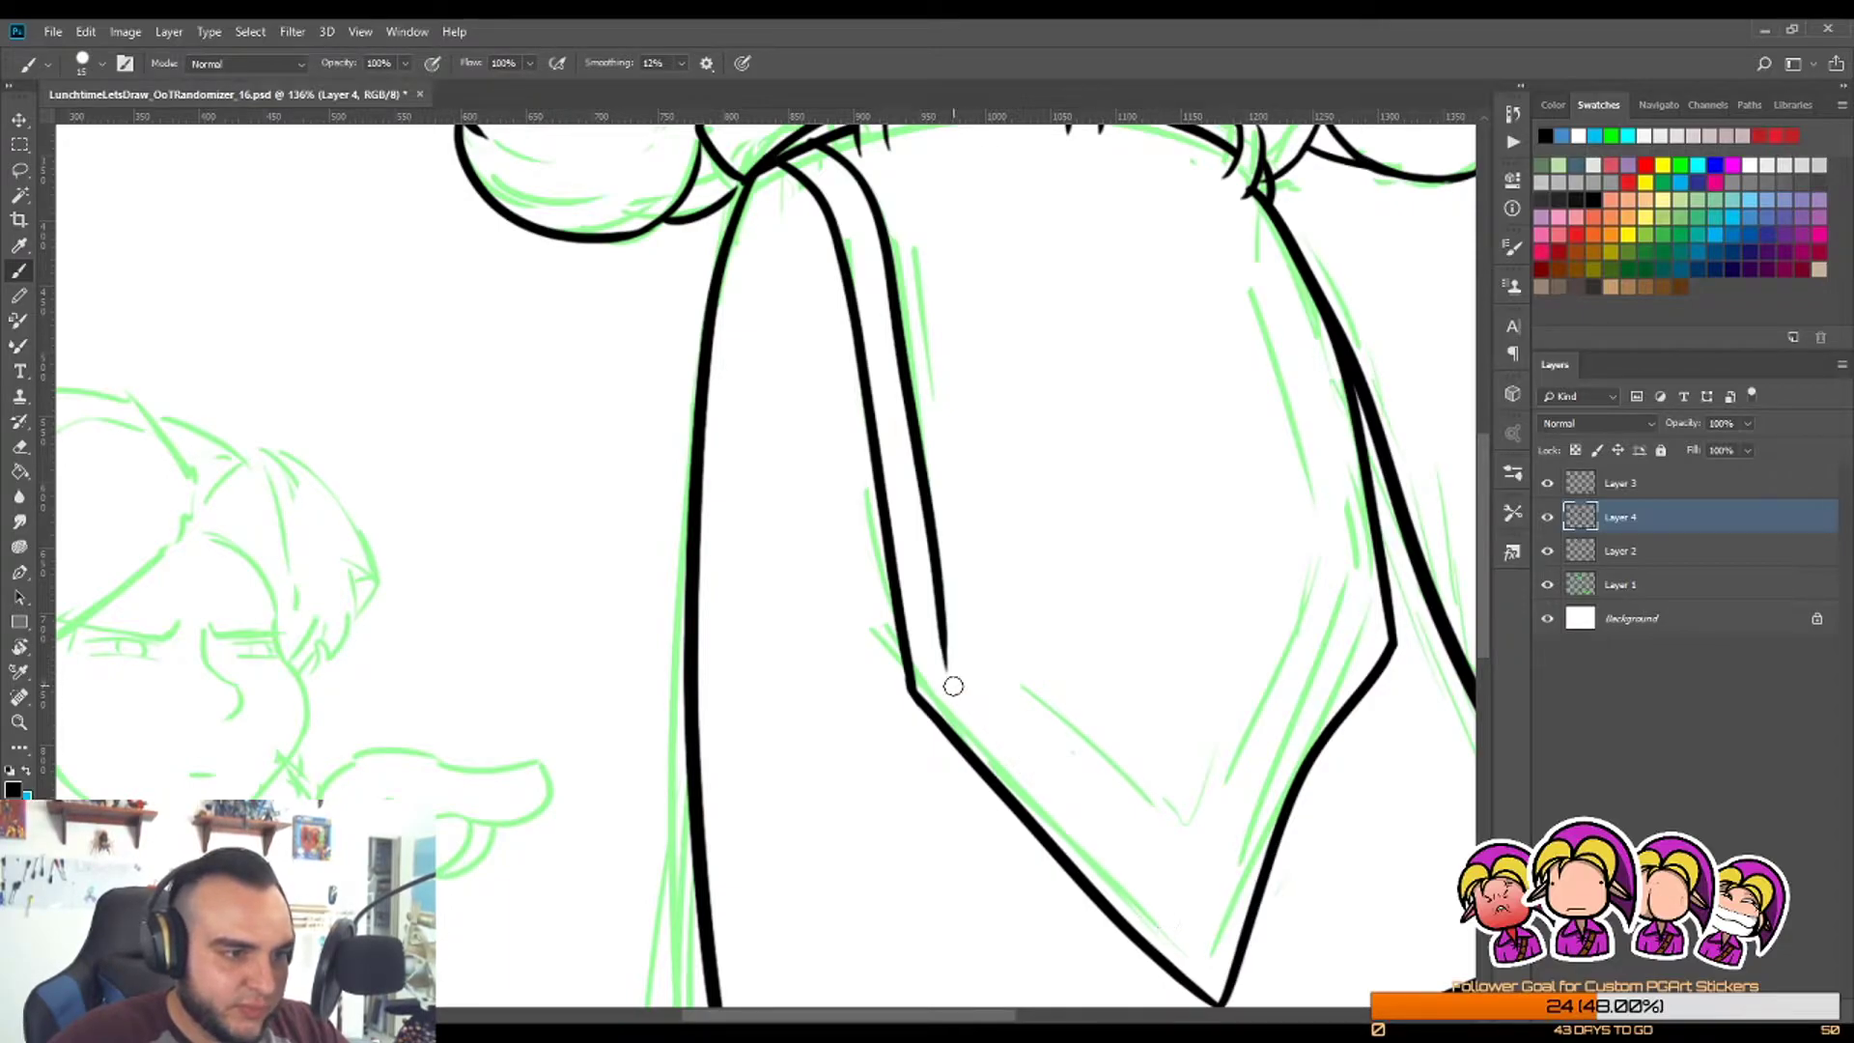
mouse_move(944, 667)
left_mouse_down()
mouse_move(1168, 900)
mouse_move(1004, 763)
mouse_move(1130, 753)
left_mouse_up()
key("z")
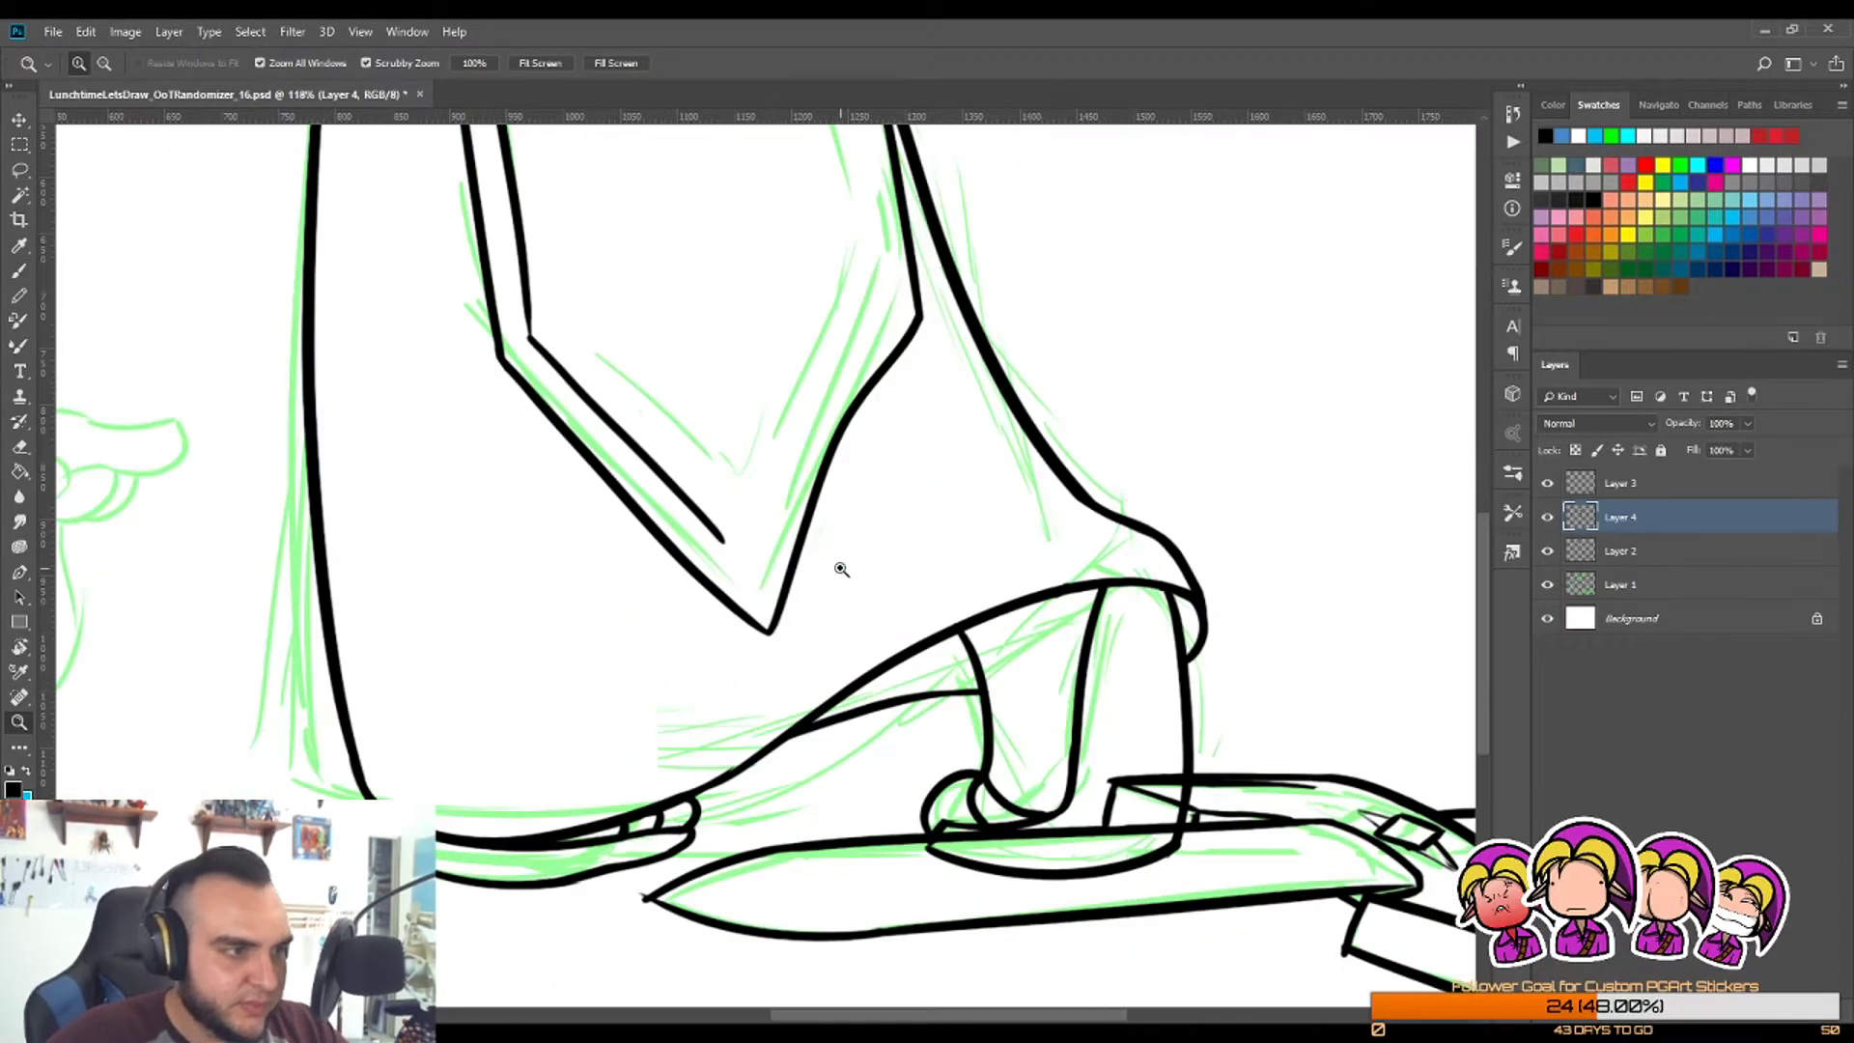
left_click_drag(840, 567, 676, 454)
left_click_drag(637, 362, 780, 539)
left_click_drag(995, 633, 874, 633)
left_click_drag(1159, 787, 1279, 890)
key("b")
key("ctrl+z")
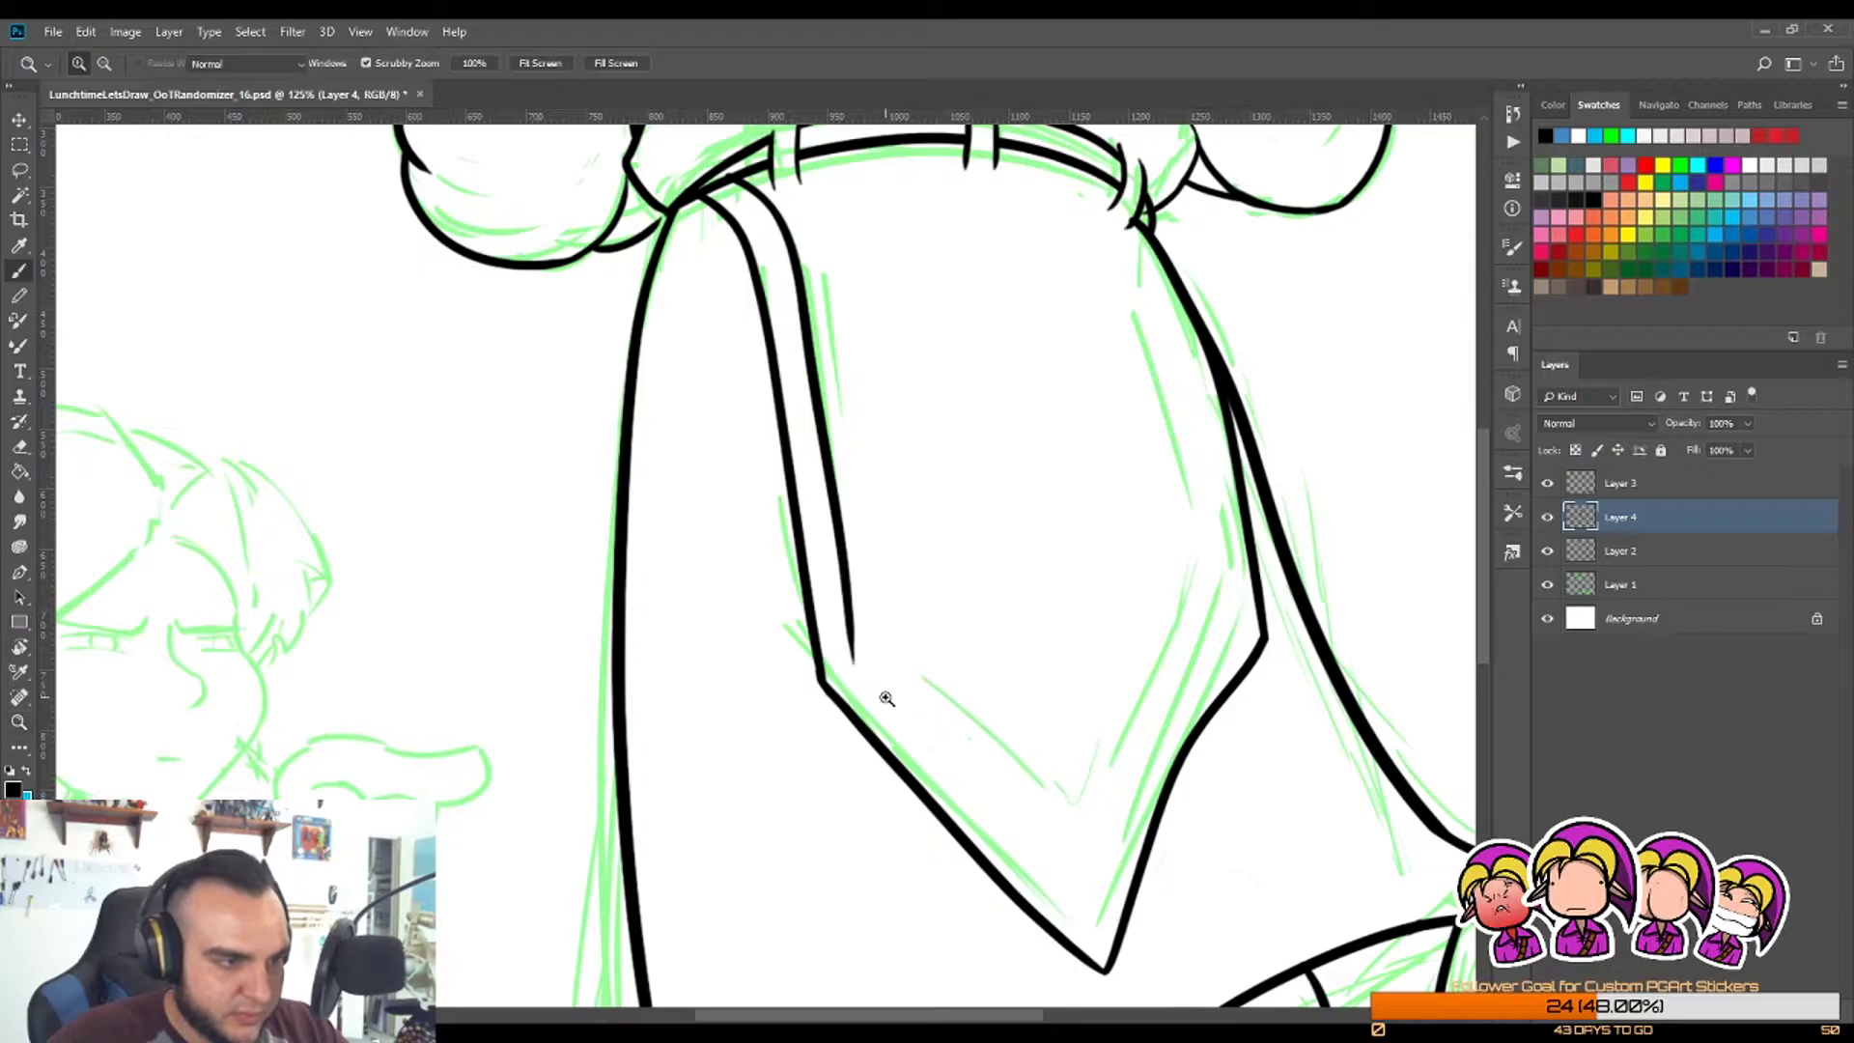
left_click_drag(850, 637, 1101, 932)
key("ctrl+z")
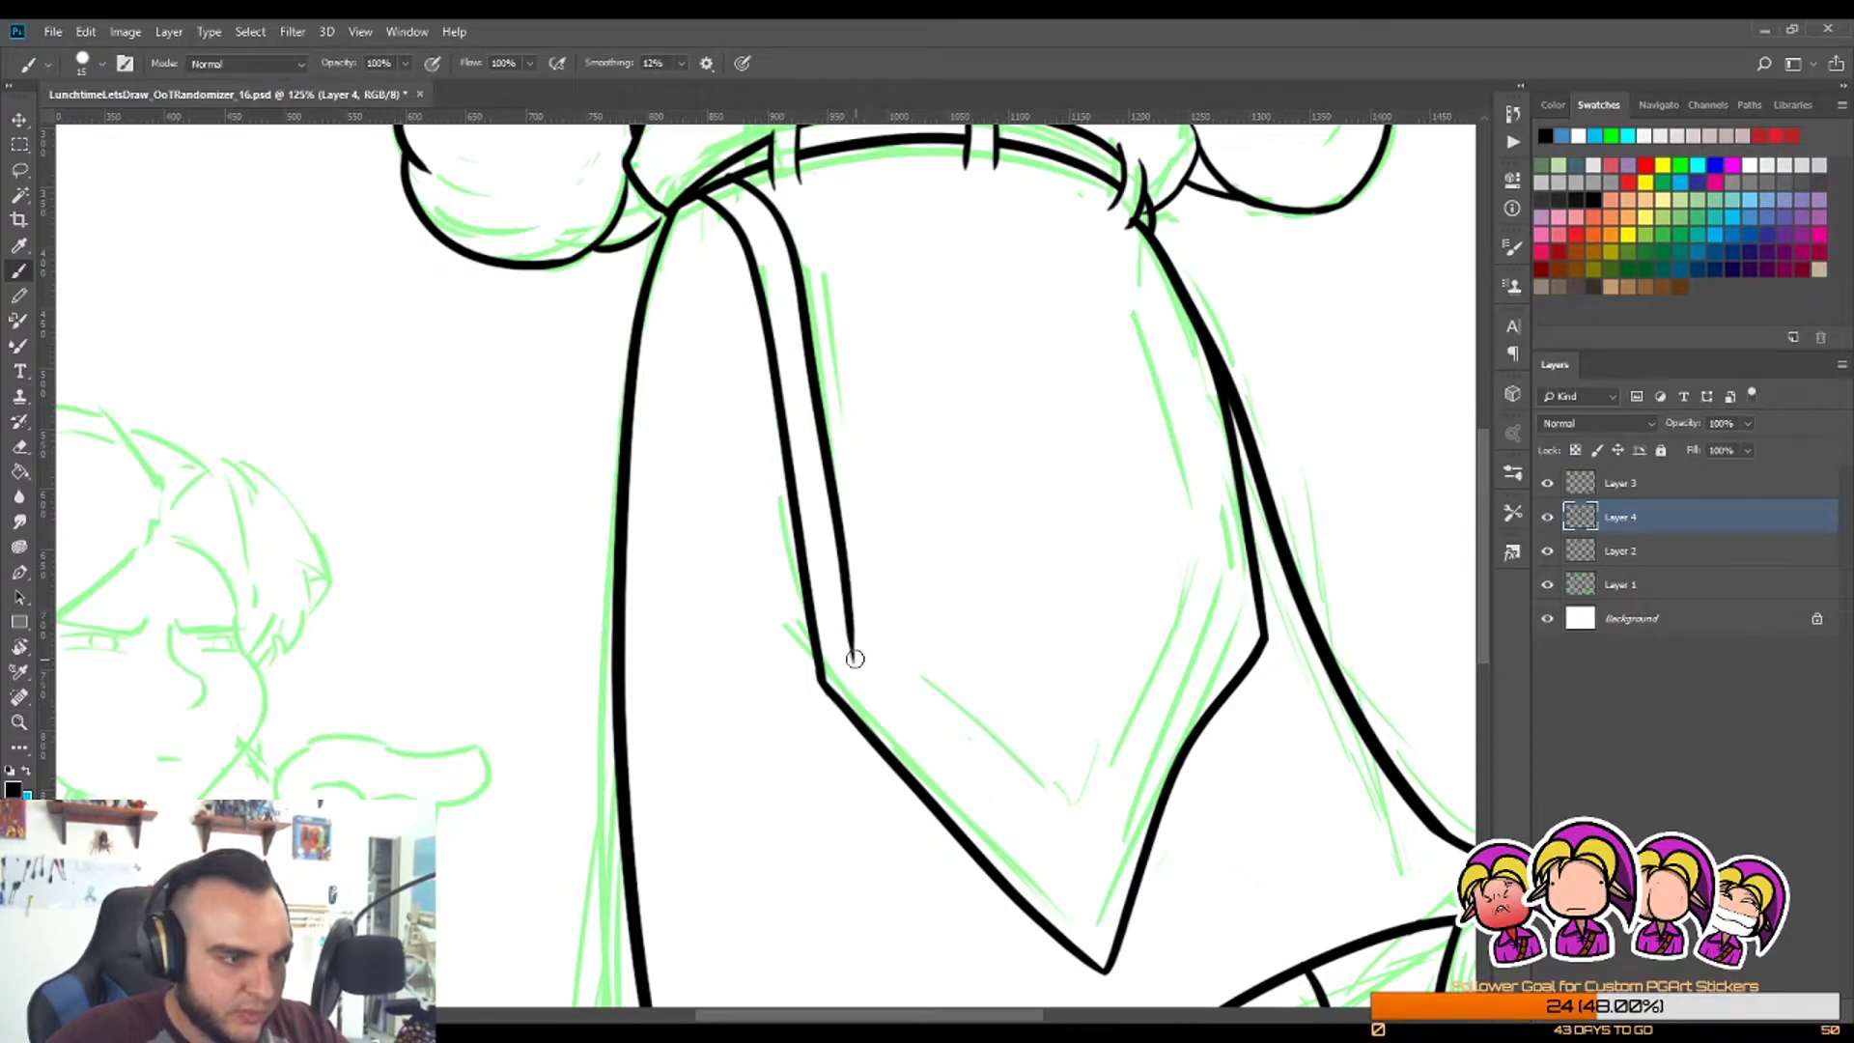
left_click_drag(850, 655, 1109, 929)
key("ctrl+z")
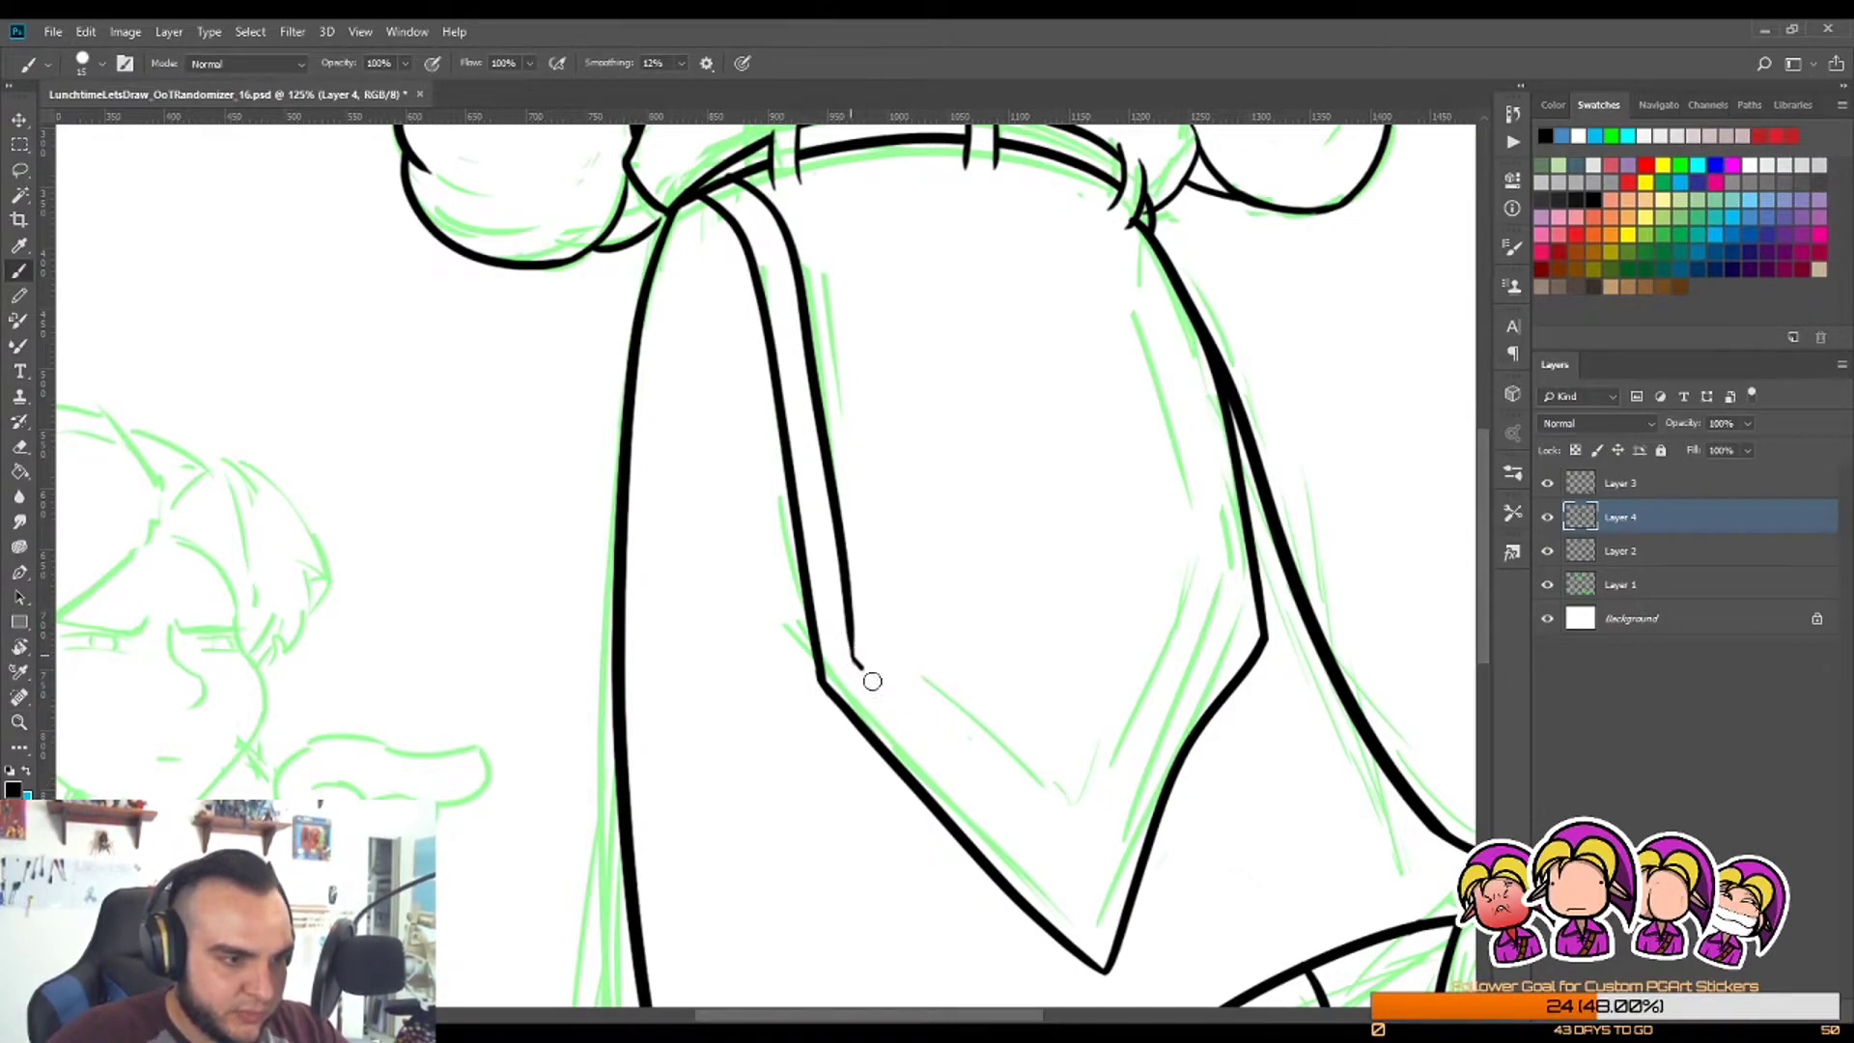
Step: Ink the inner border's lower edges, from its left corner down to the tip and curving up to the right corner
left_click_drag(855, 662, 1093, 915)
left_click_drag(1094, 826, 1203, 604)
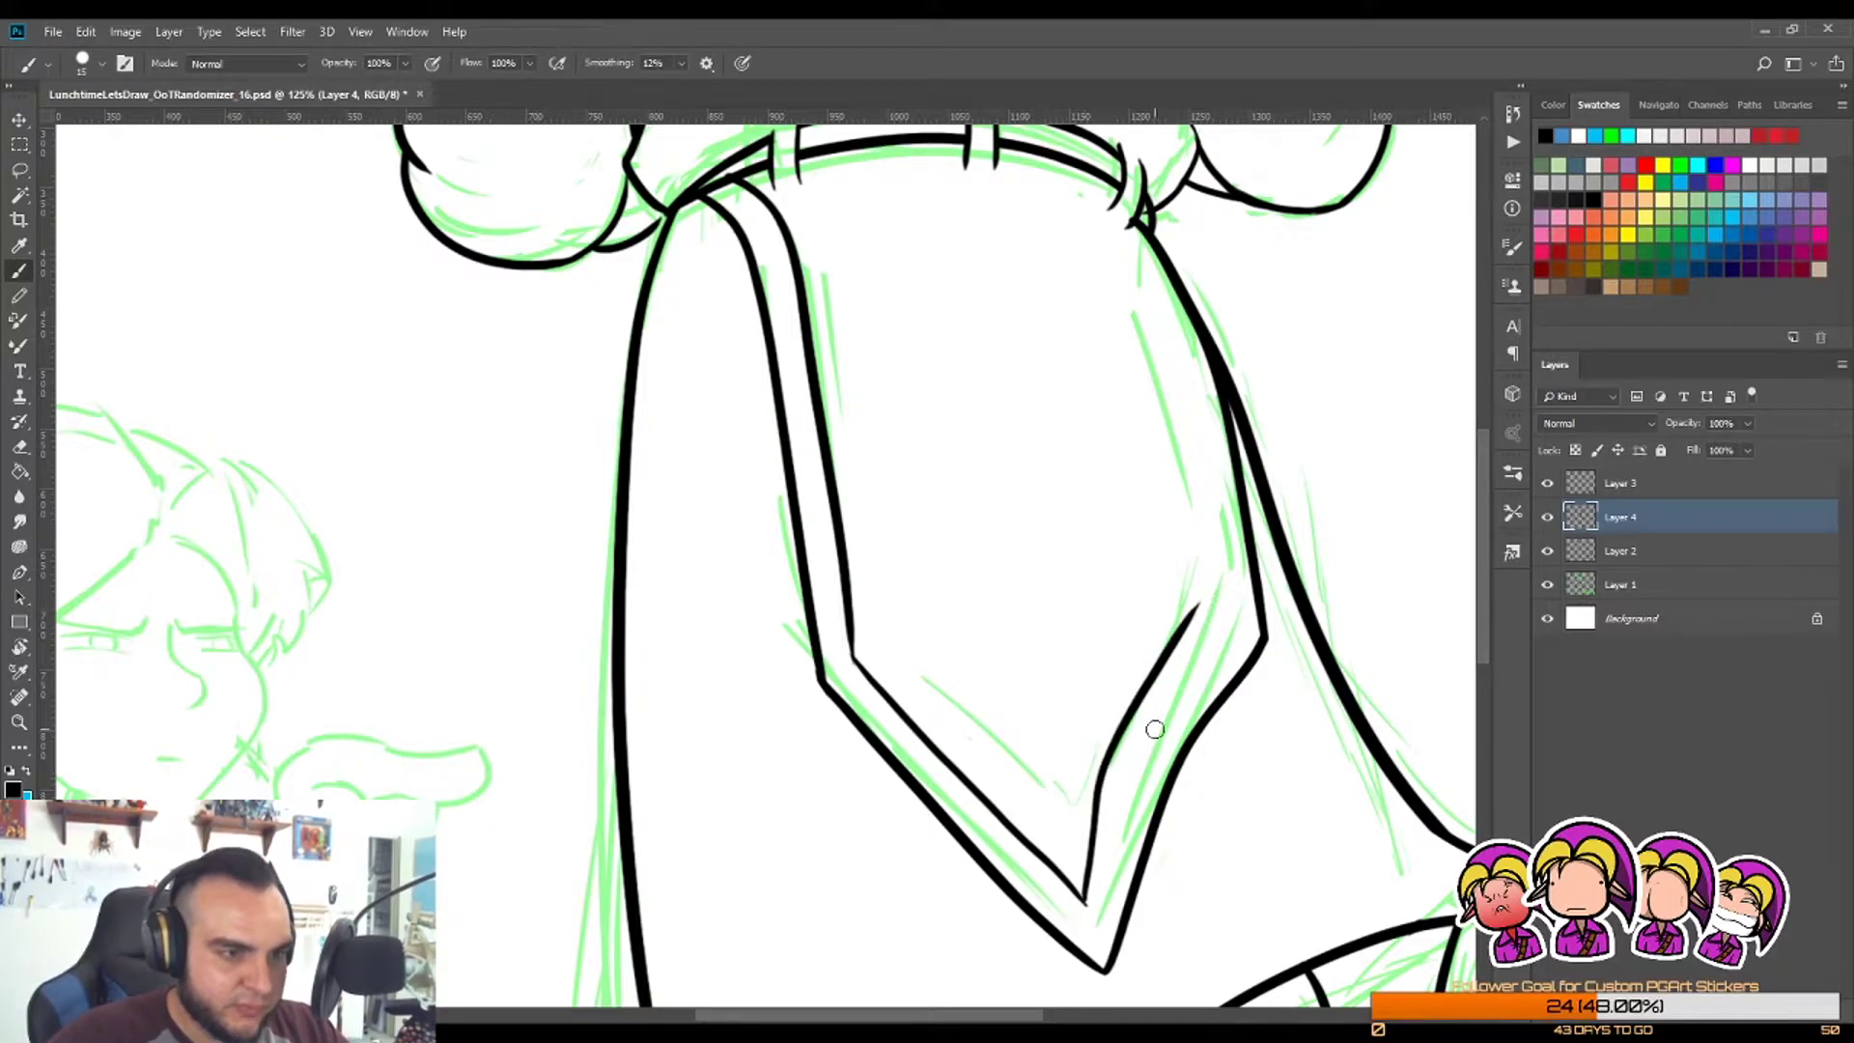
key("ctrl+z")
left_click_drag(1089, 896, 1233, 639)
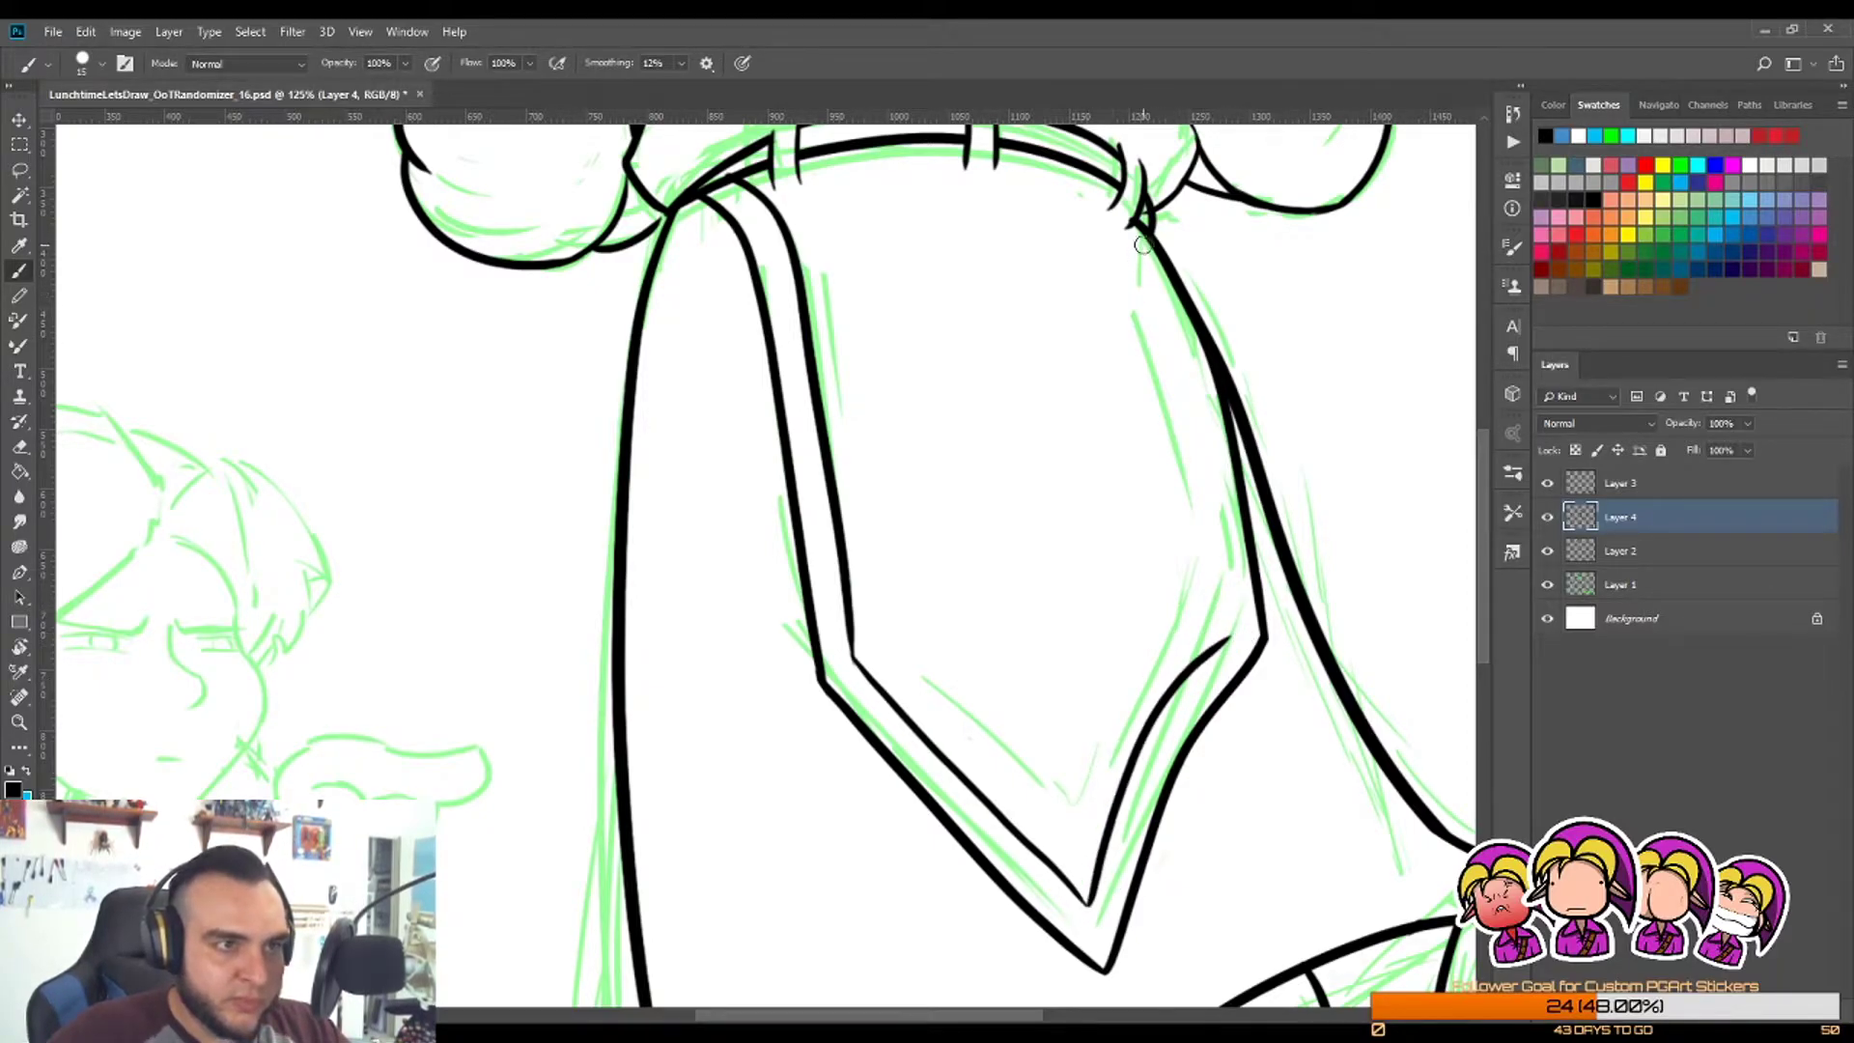
Step: Ink the inner border's right edge, branching from the robe's outline below the belt down to the border's right corner
left_click_drag(1165, 284, 1241, 632)
key("ctrl+z")
left_click_drag(1159, 253, 1238, 642)
key("ctrl+z")
mouse_move(1151, 239)
left_mouse_down()
mouse_move(1207, 423)
mouse_move(1224, 642)
left_mouse_up()
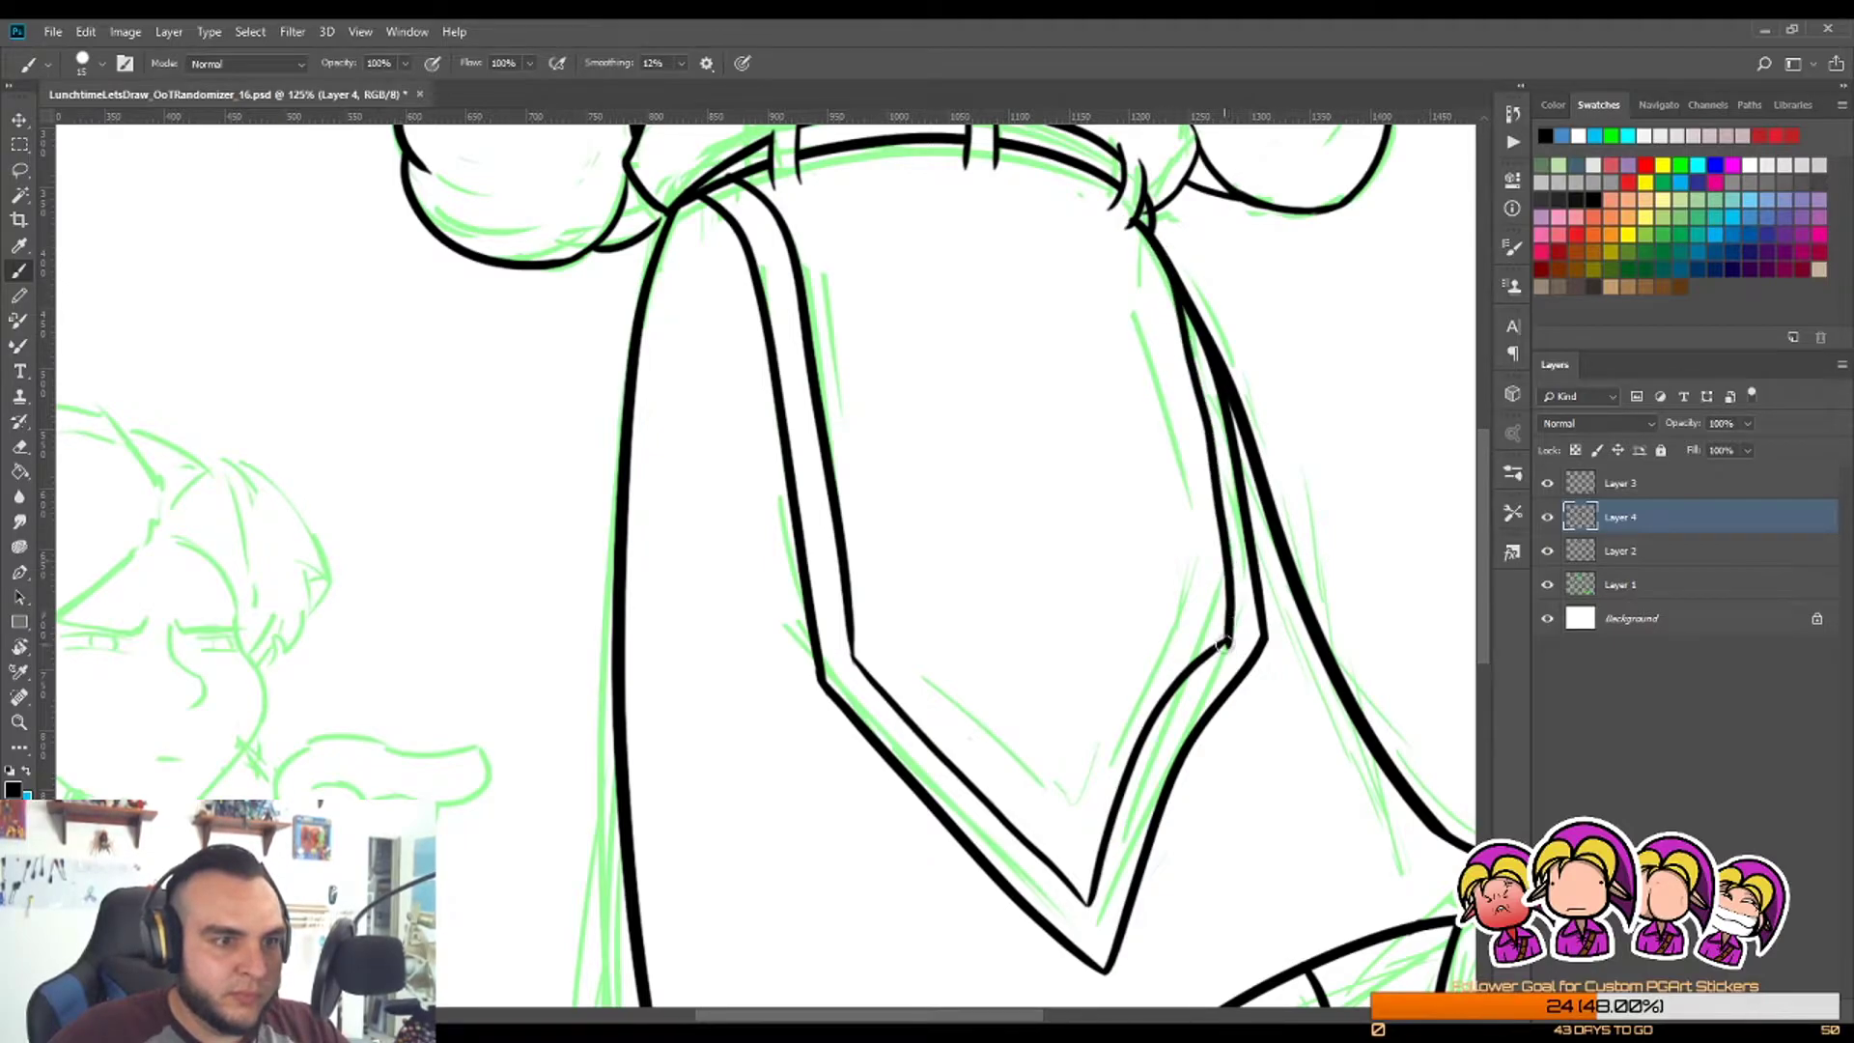
key("ctrl+z")
left_click_drag(1174, 282, 1229, 645)
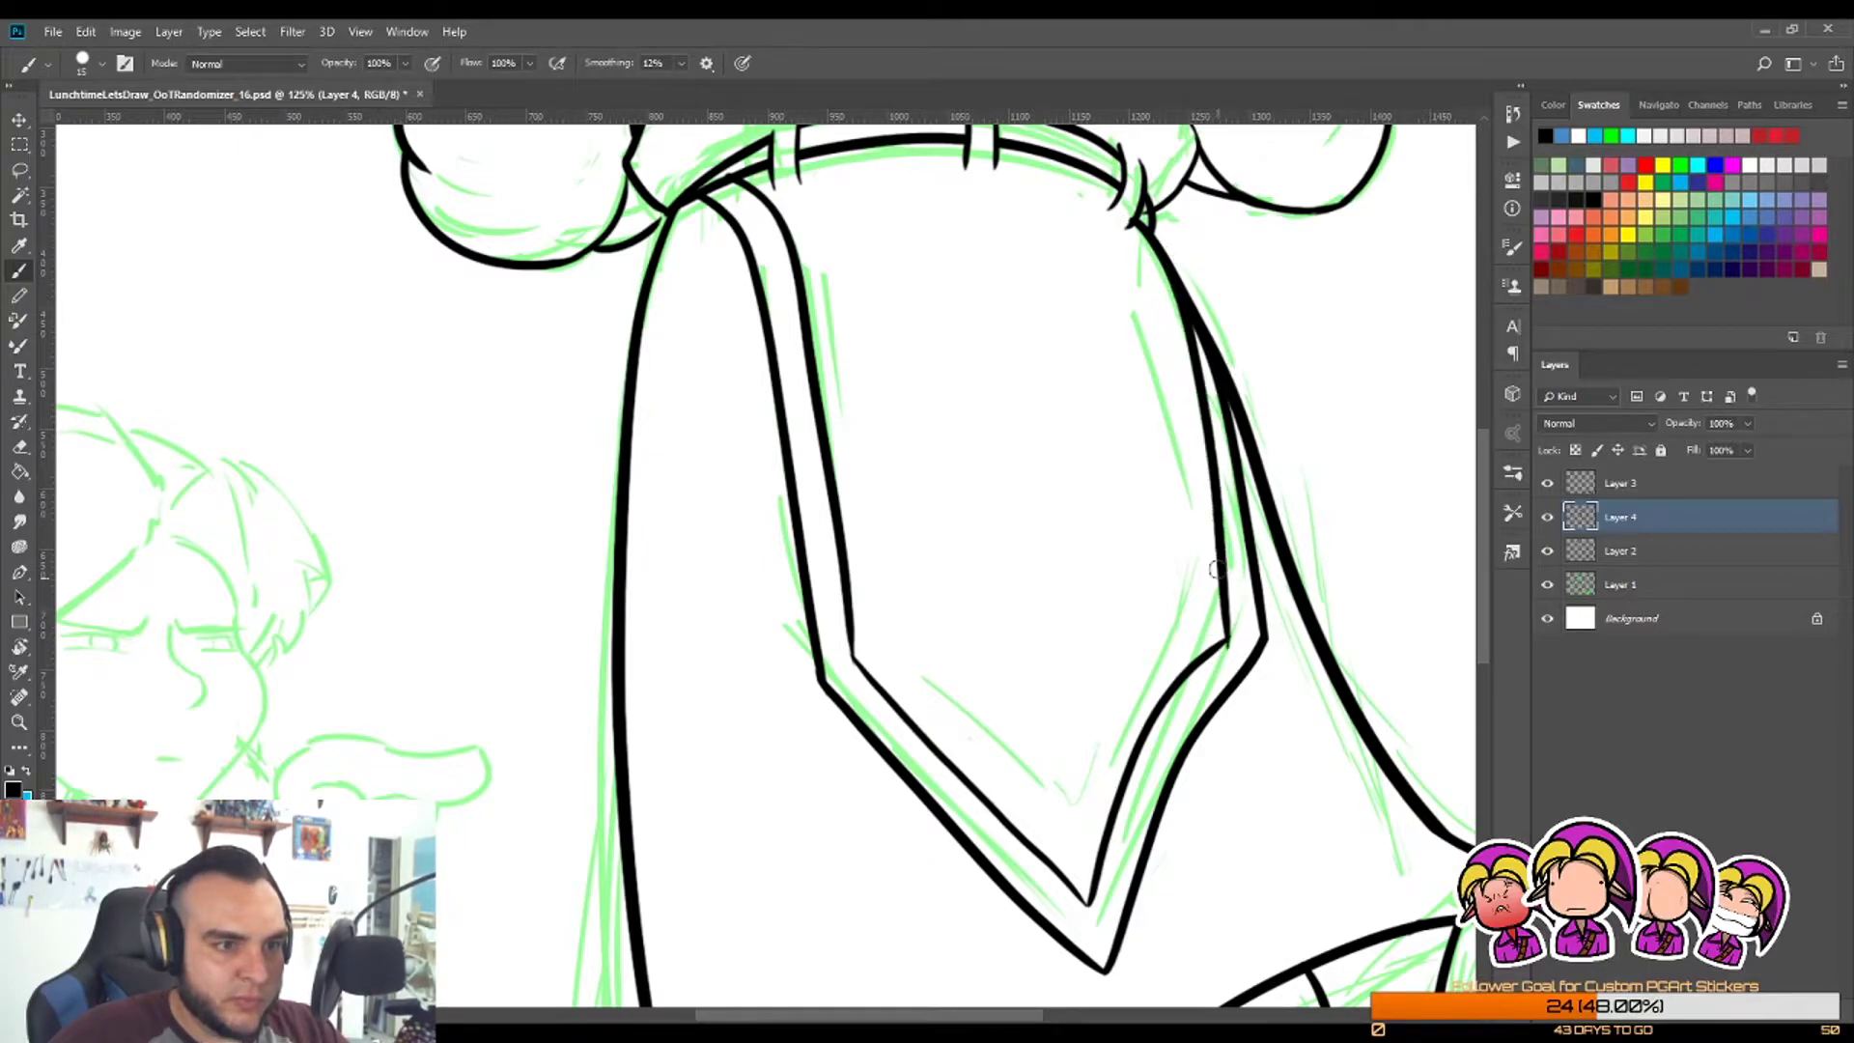
Step: Thicken the tapering line end at the inner border's right corner and erase the overshoot beyond the corner
key("z")
left_click(1245, 740)
key("b")
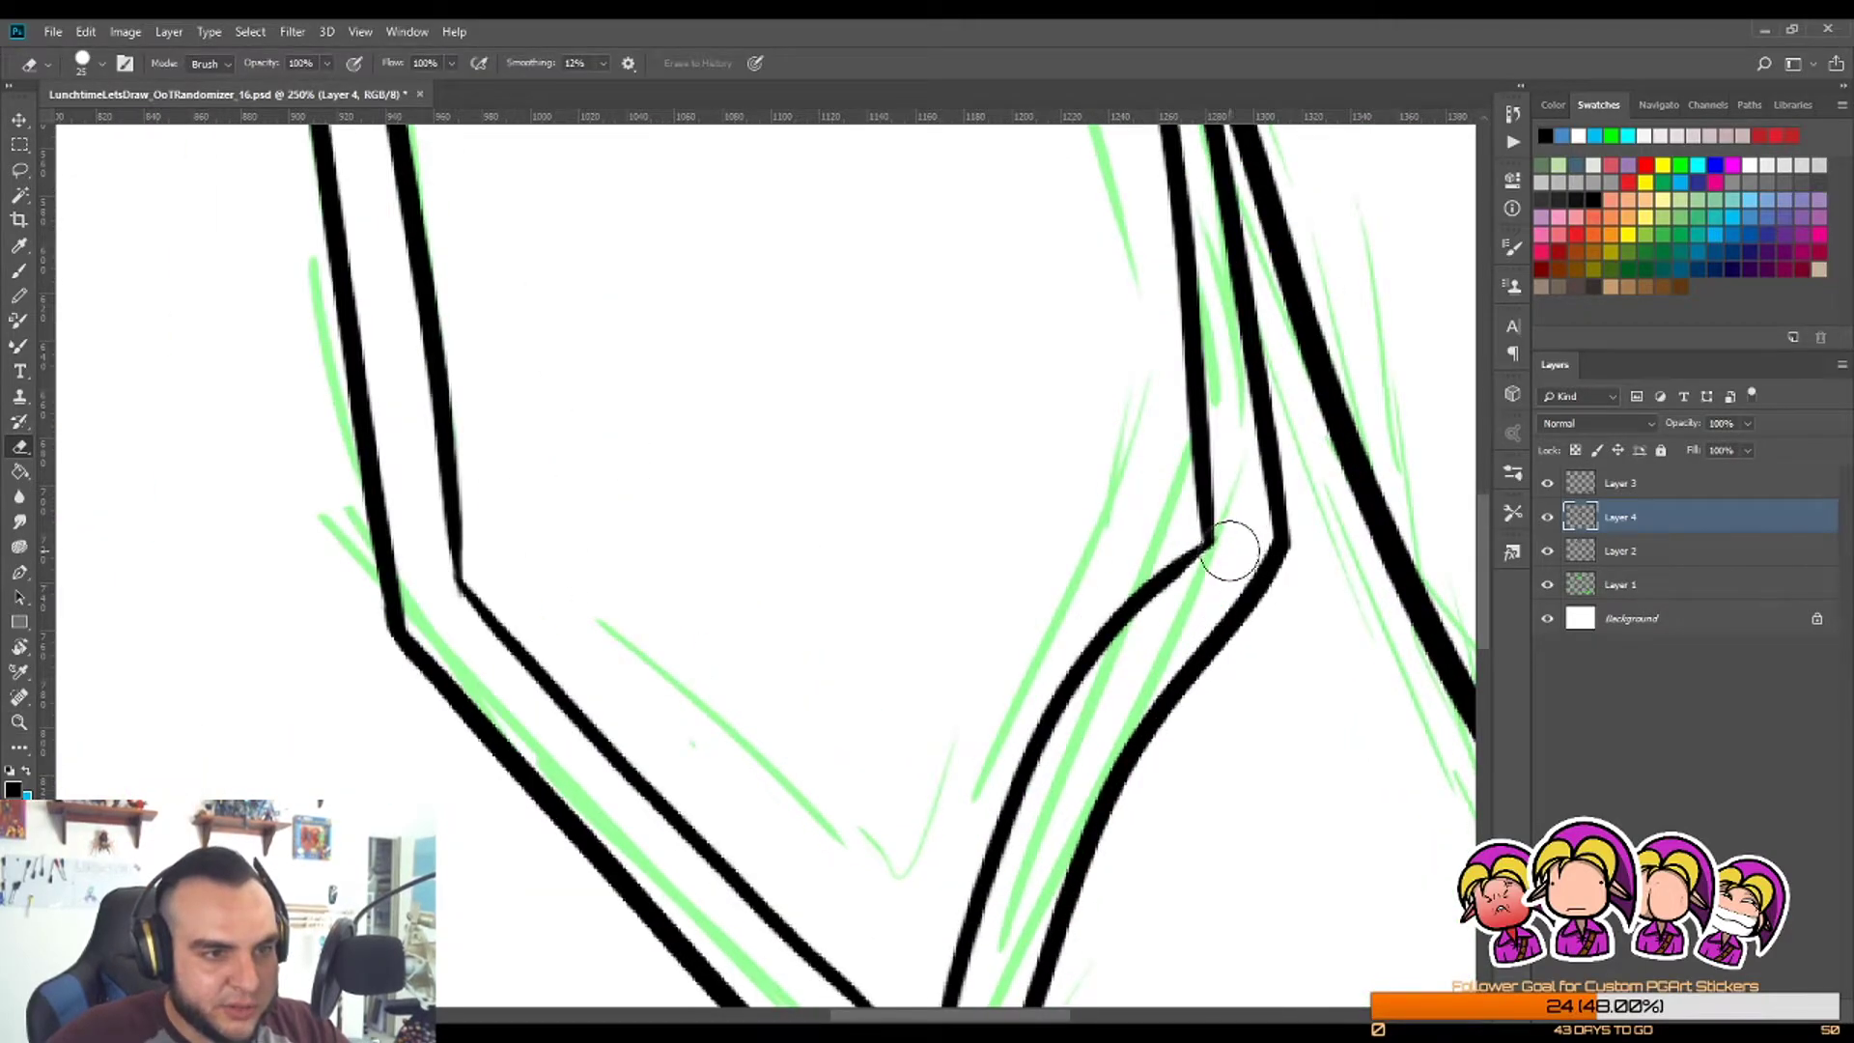
scroll(1227, 541, "up", 3)
left_click_drag(1109, 560, 1200, 497)
key("ctrl+z")
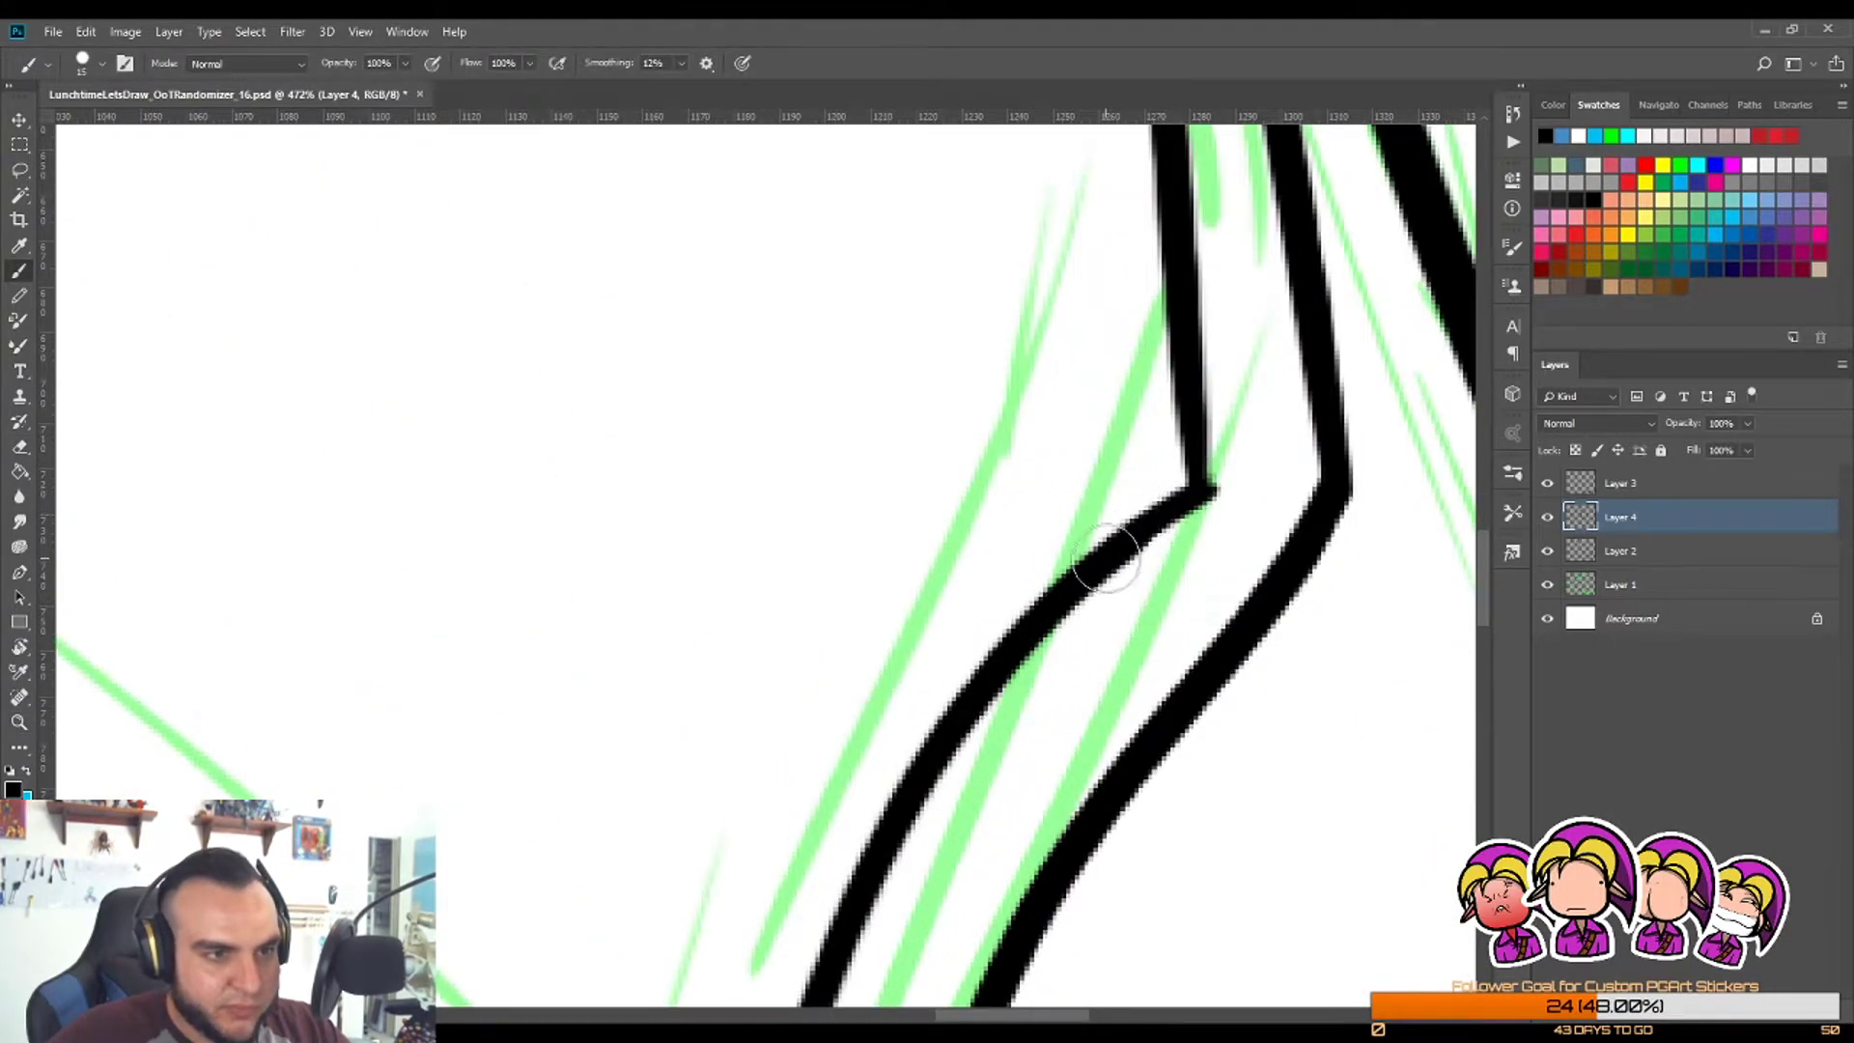
left_click_drag(1126, 551, 1208, 496)
key("e")
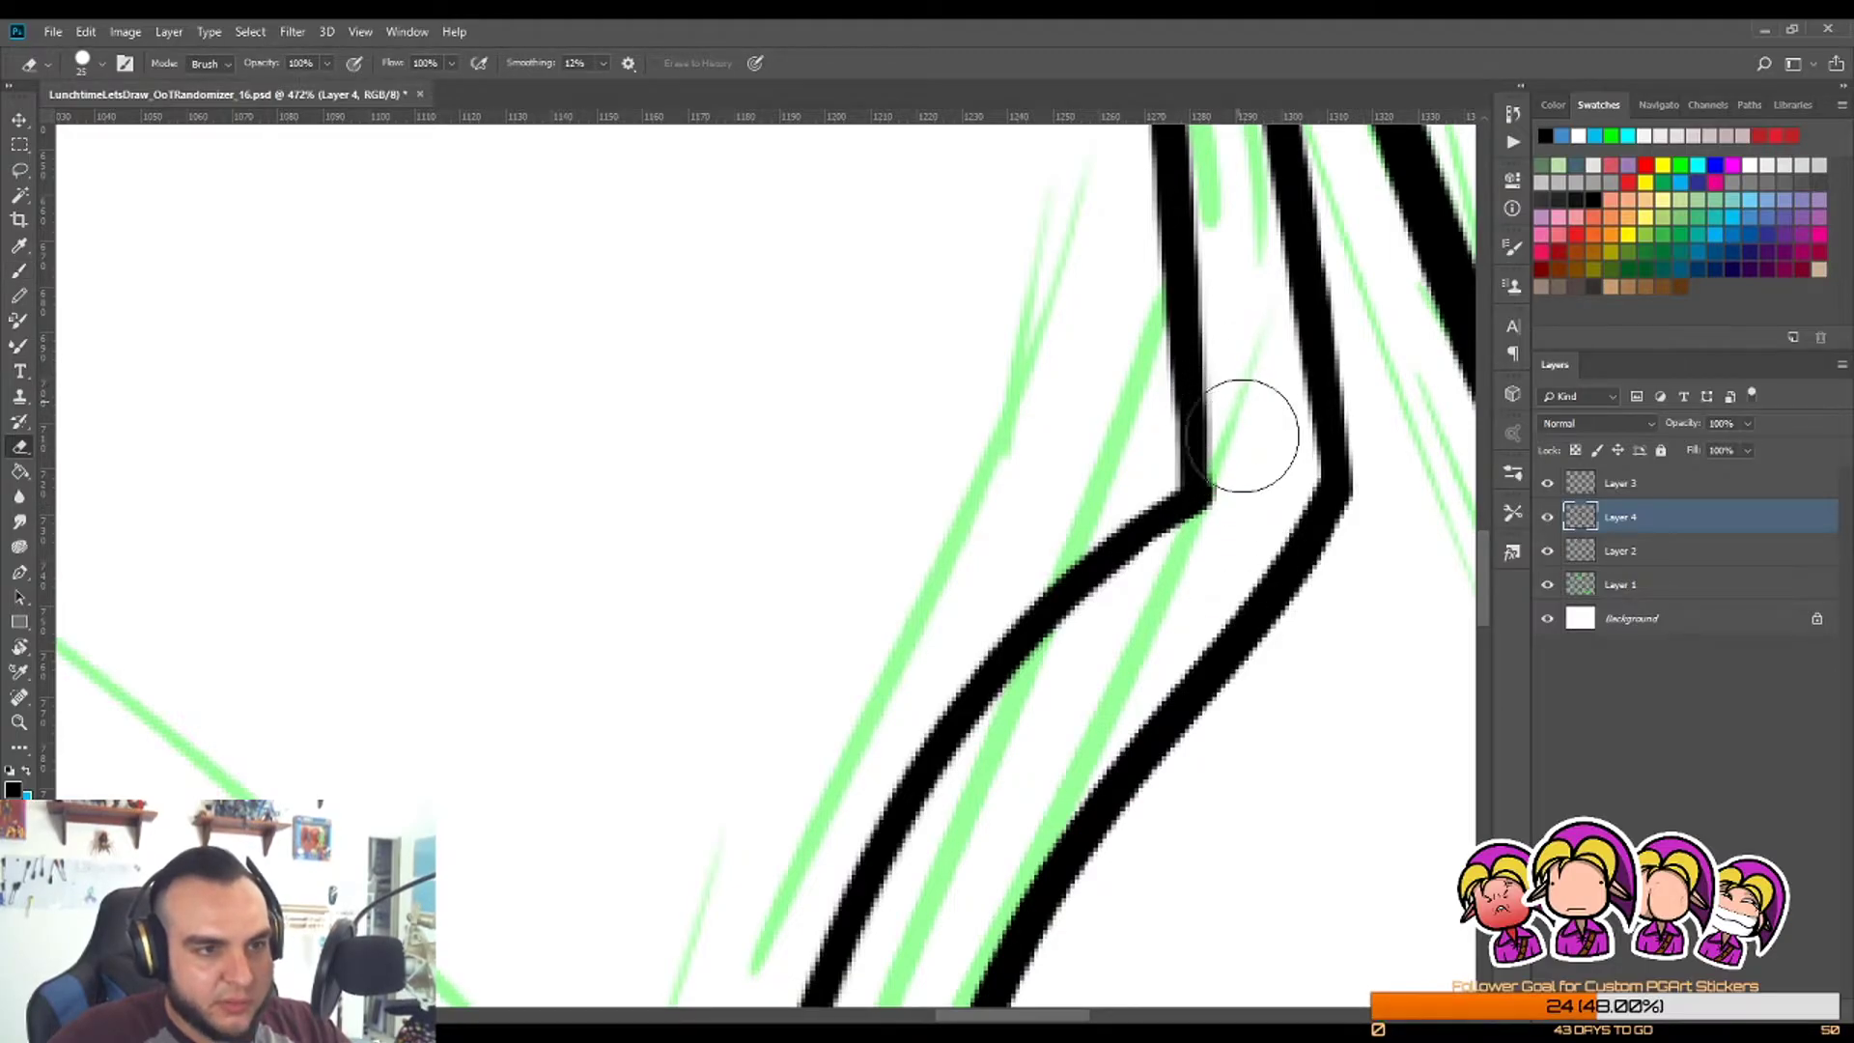
key("z")
left_click_drag(1225, 410, 1146, 566)
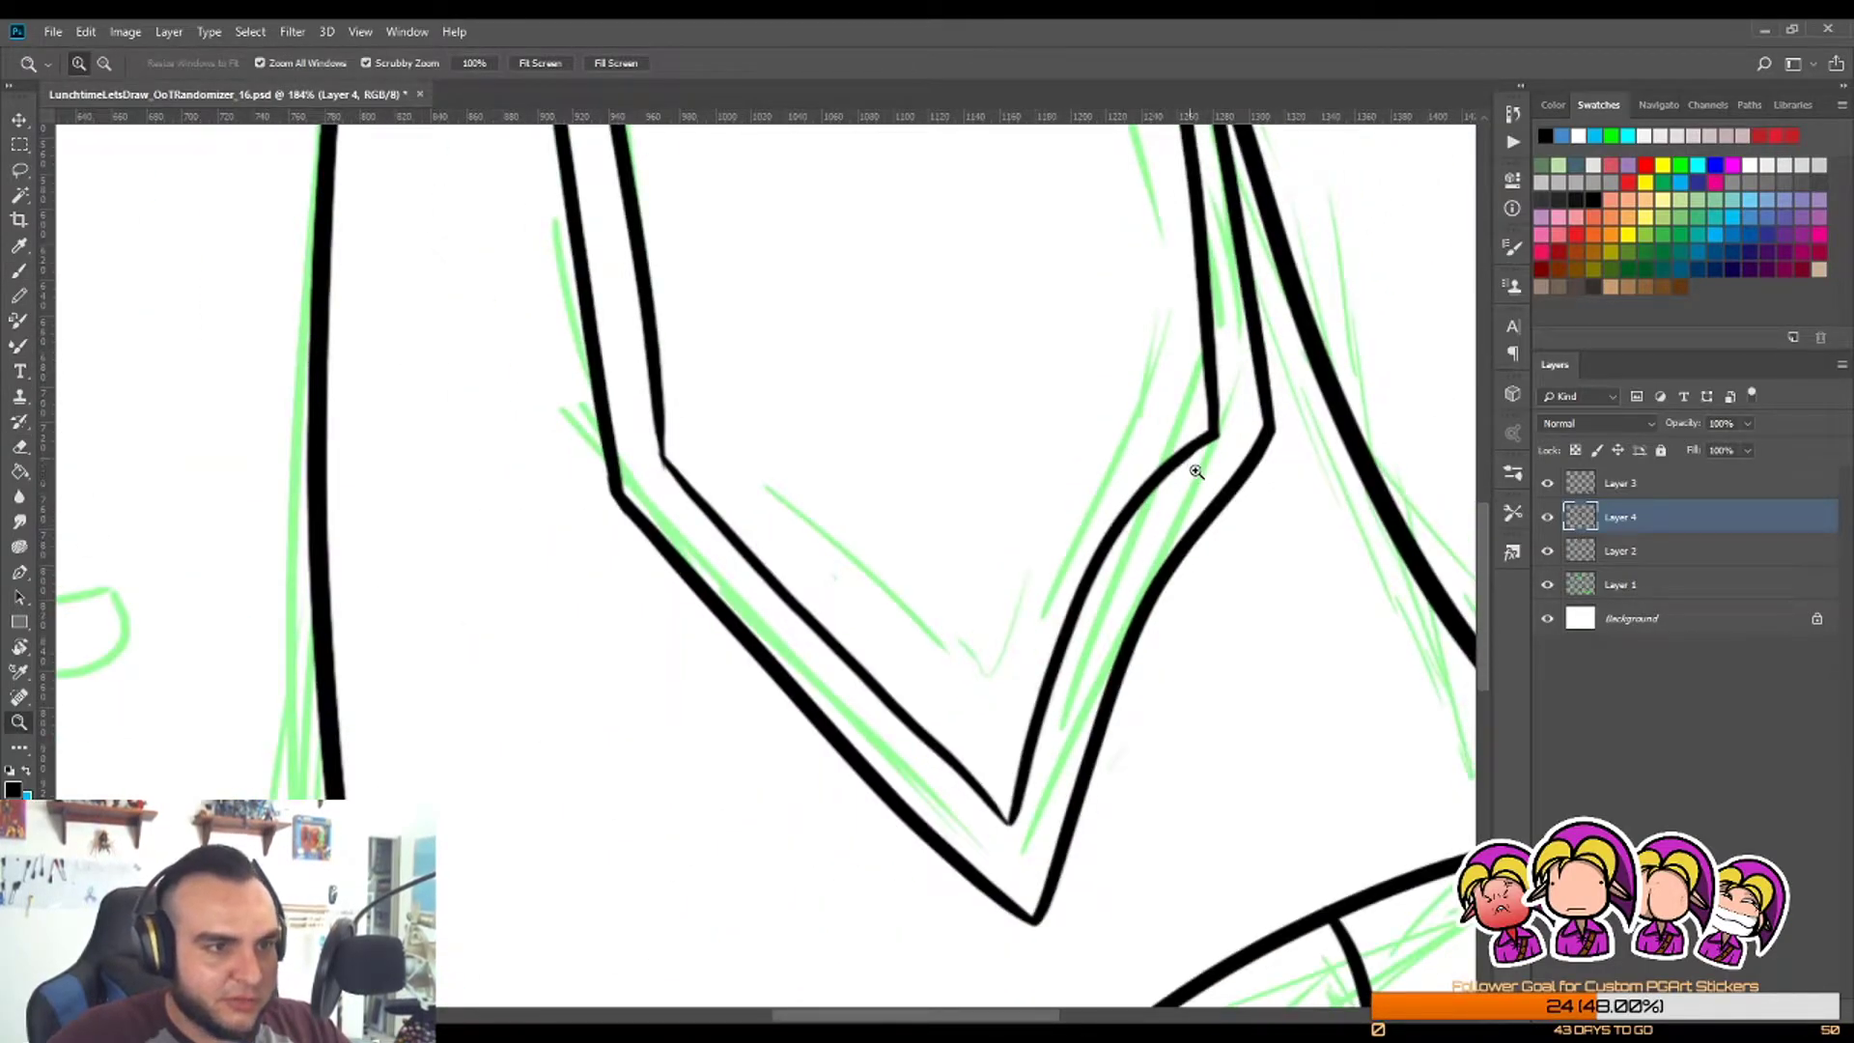
Step: Erase the underside of the inner border's curve just below its right corner and re-ink that stretch as a straighter line
mouse_move(1211, 469)
left_mouse_down()
mouse_move(1147, 470)
mouse_move(1341, 465)
left_mouse_up()
key("e")
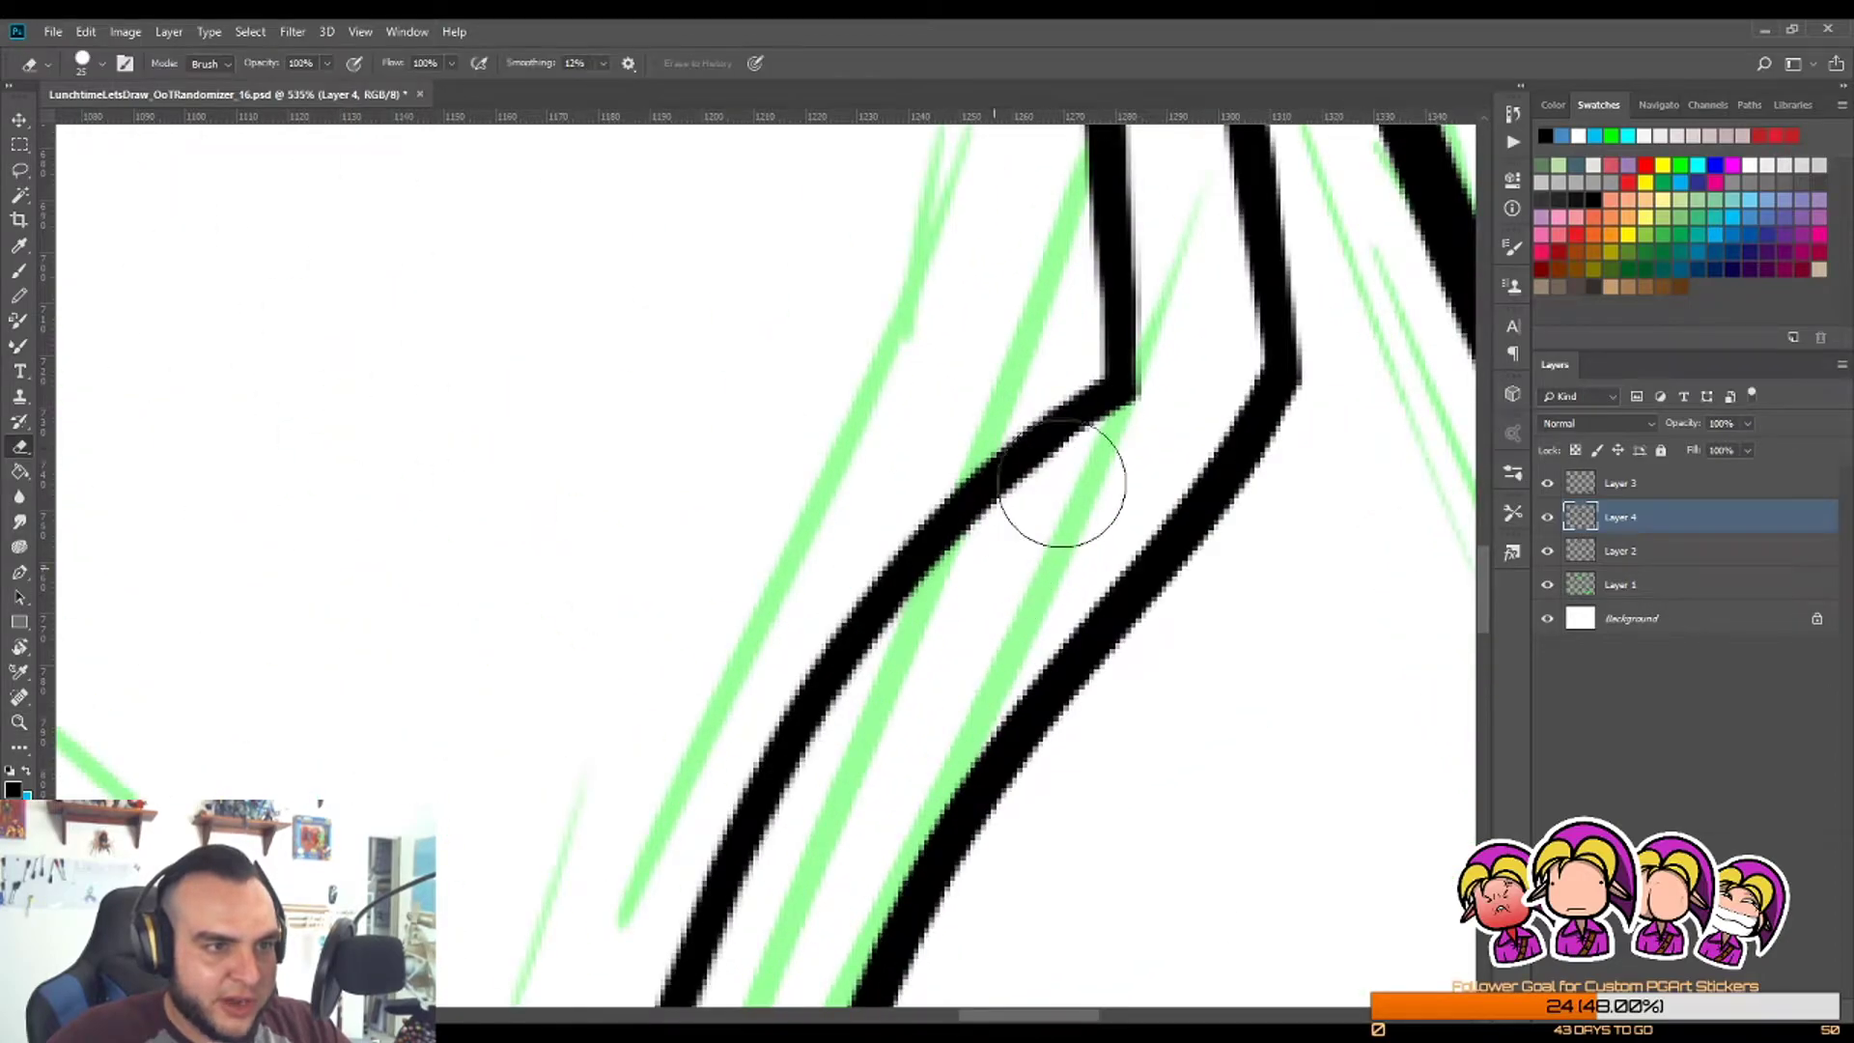
left_click_drag(1060, 489, 1132, 422)
key("b")
left_click_drag(961, 516, 1109, 364)
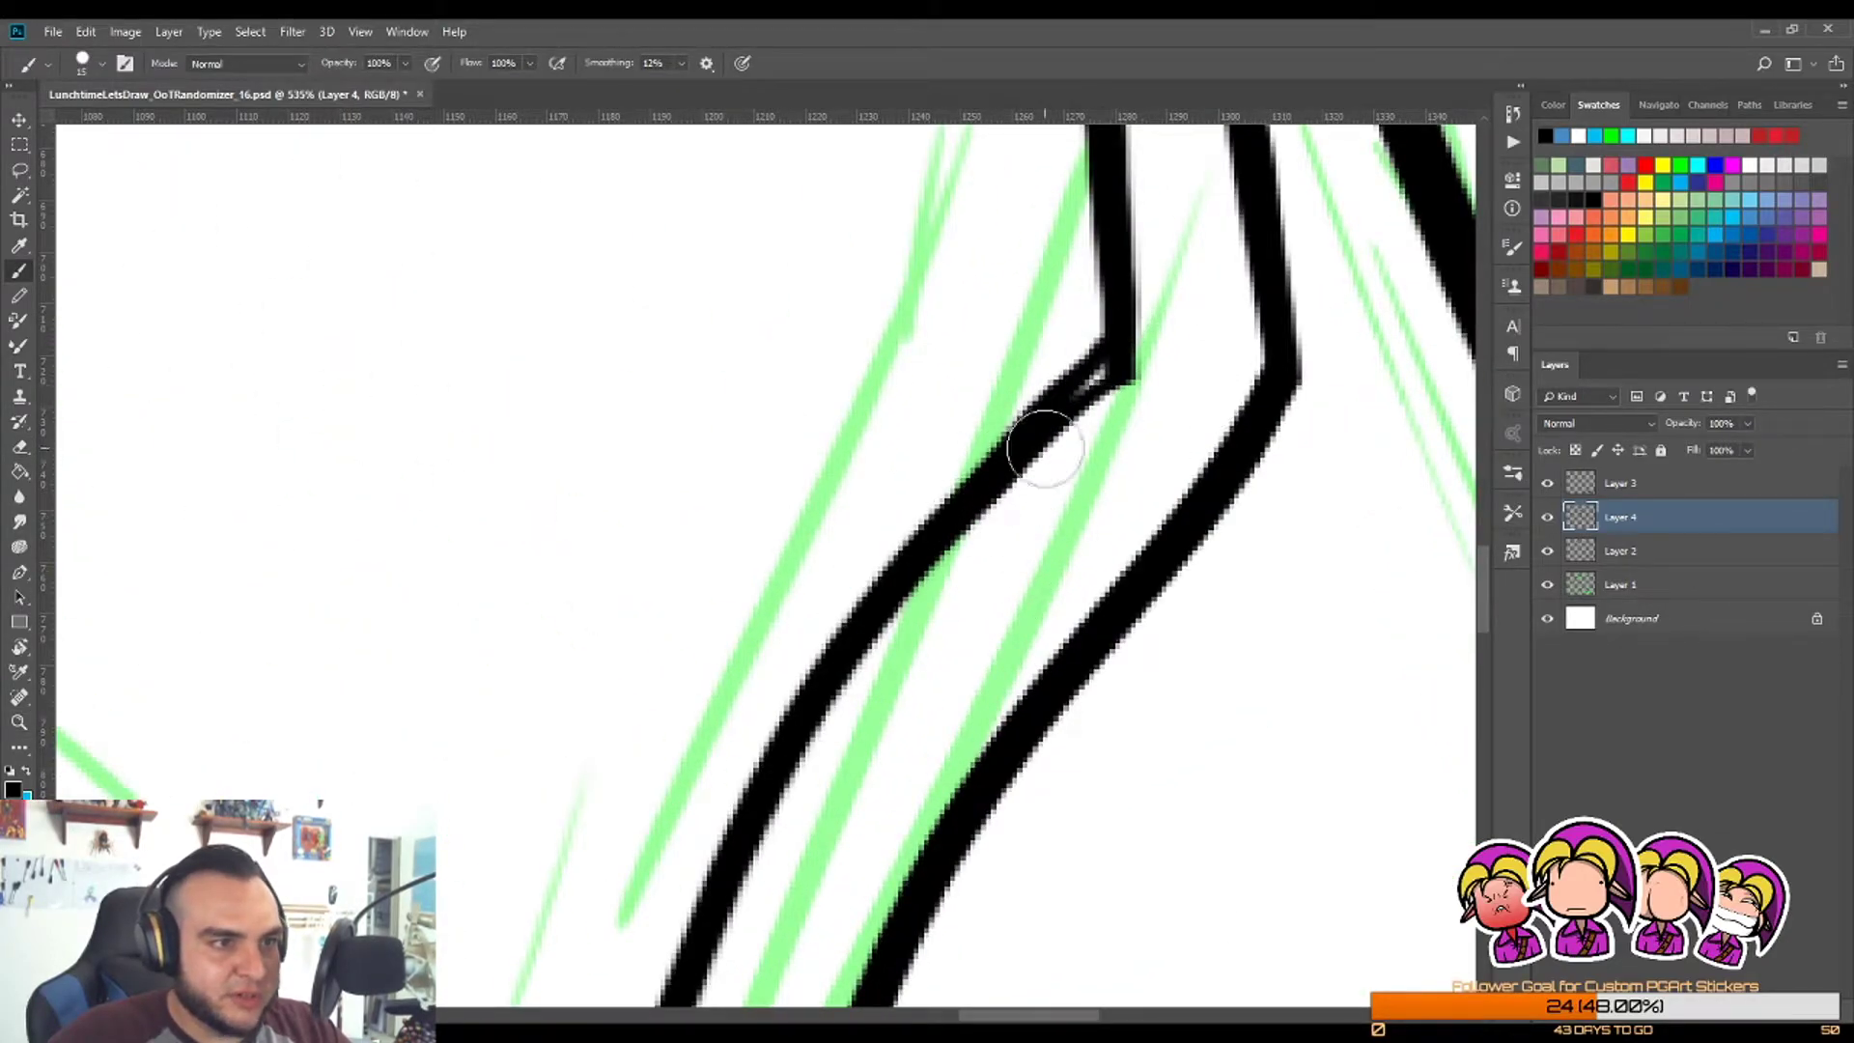
key("ctrl+z")
left_click_drag(952, 530, 1096, 374)
key("ctrl+z")
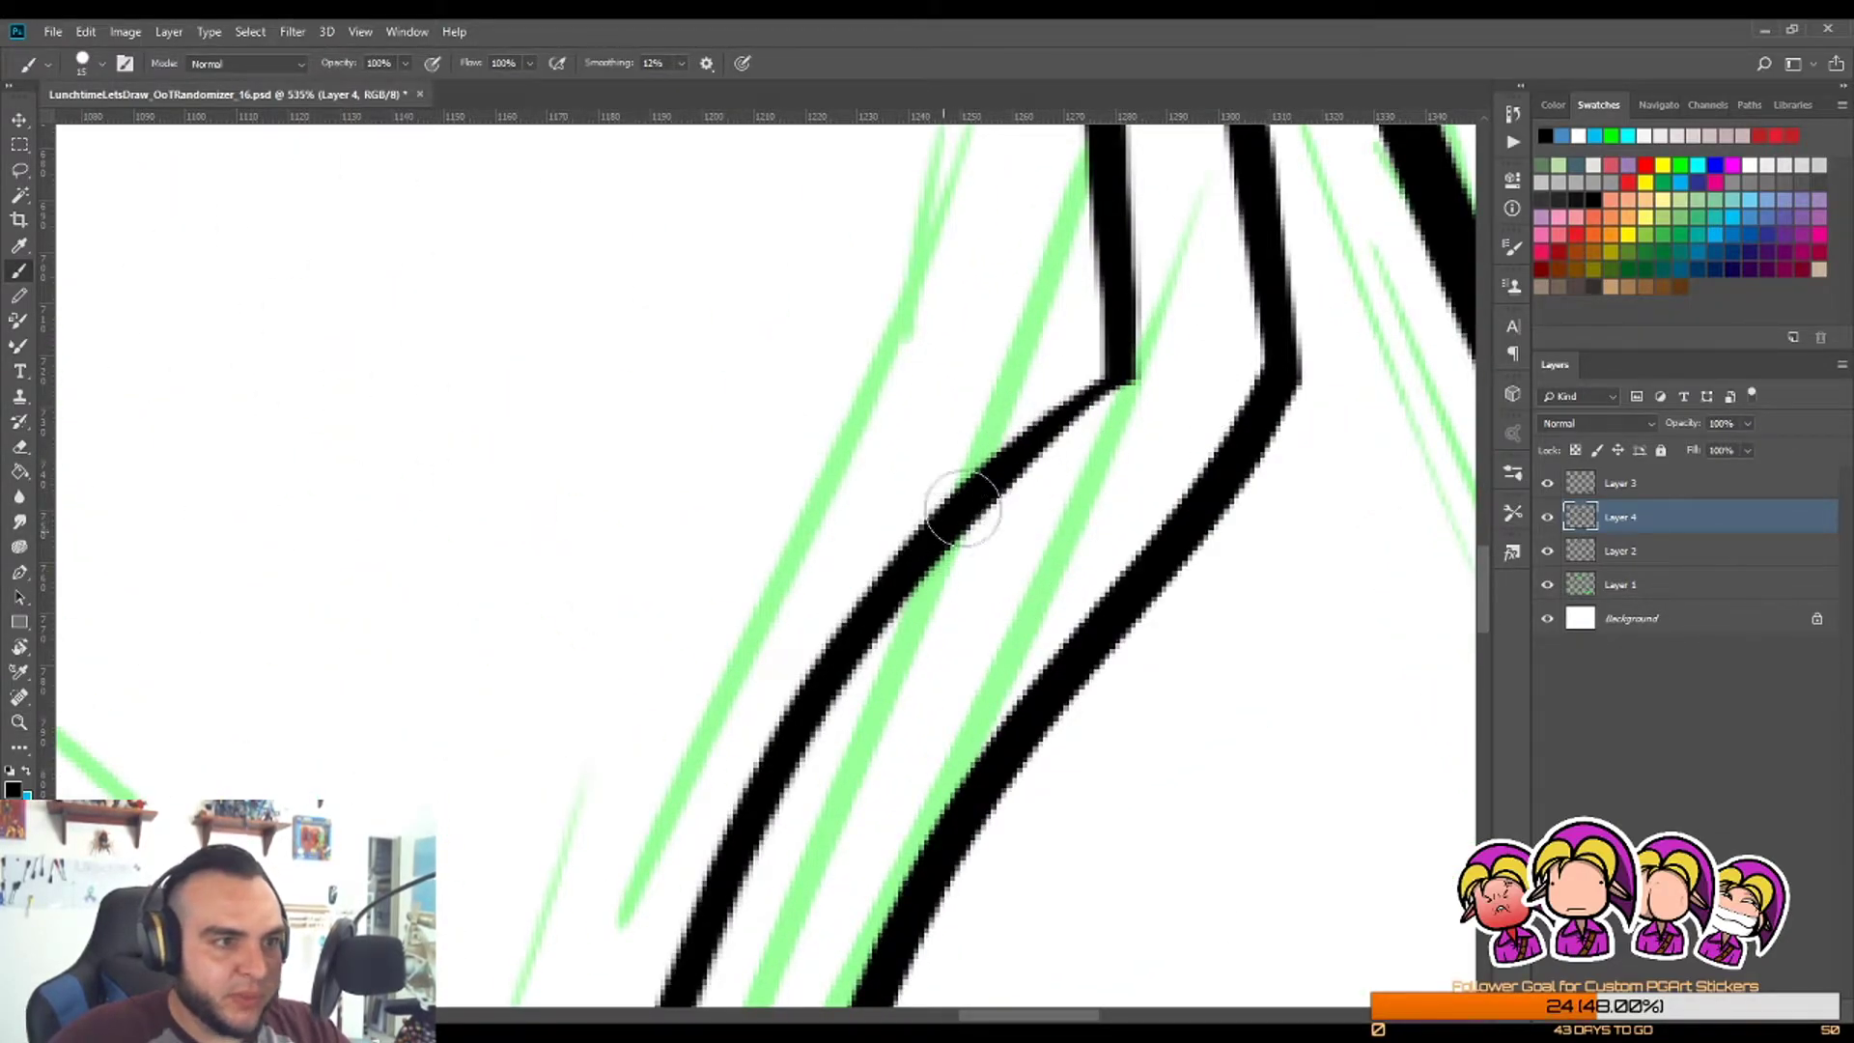
mouse_move(960, 505)
left_mouse_down()
mouse_move(1113, 348)
mouse_move(1064, 488)
mouse_move(1035, 488)
left_mouse_up()
Step: Reduce the eraser size and trim the inner side of the border line at its right corner
key("z")
left_click_drag(1123, 343, 1212, 345)
key("e")
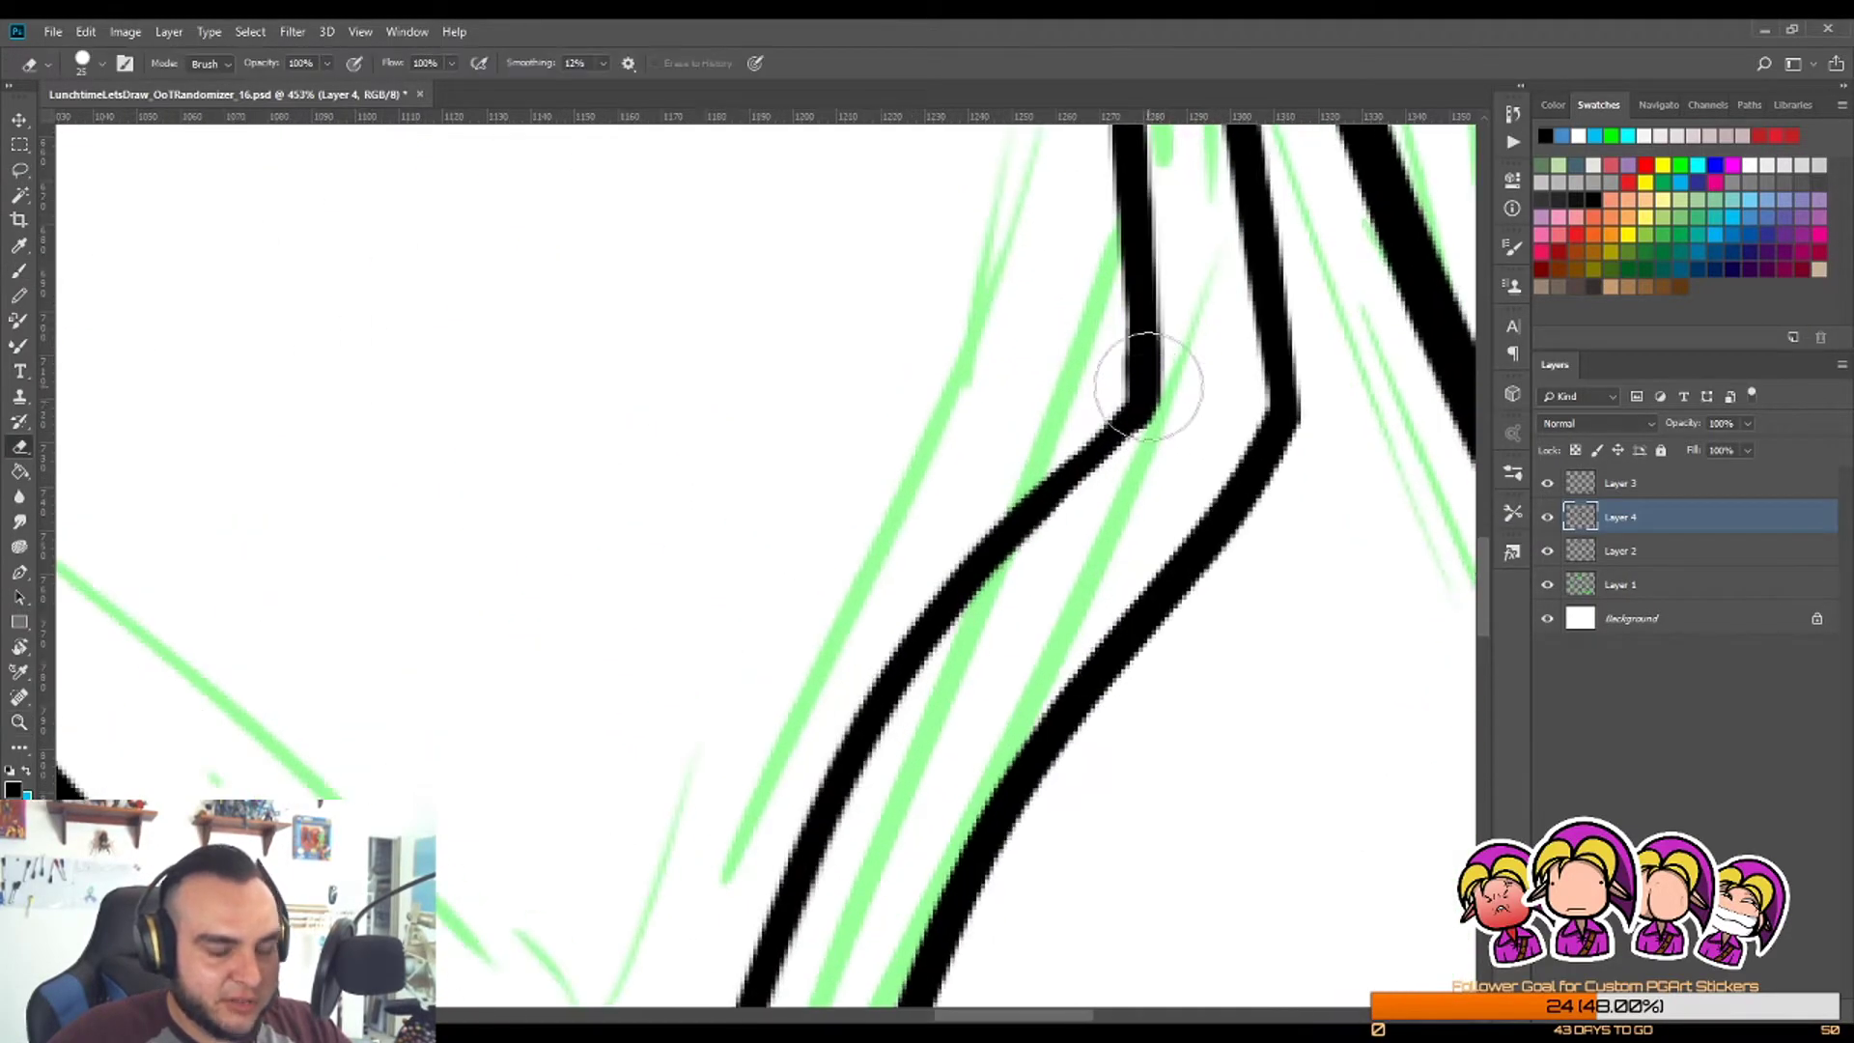
key("bracketleft")
key("bracketleft")
key("bracketleft")
key("bracketleft")
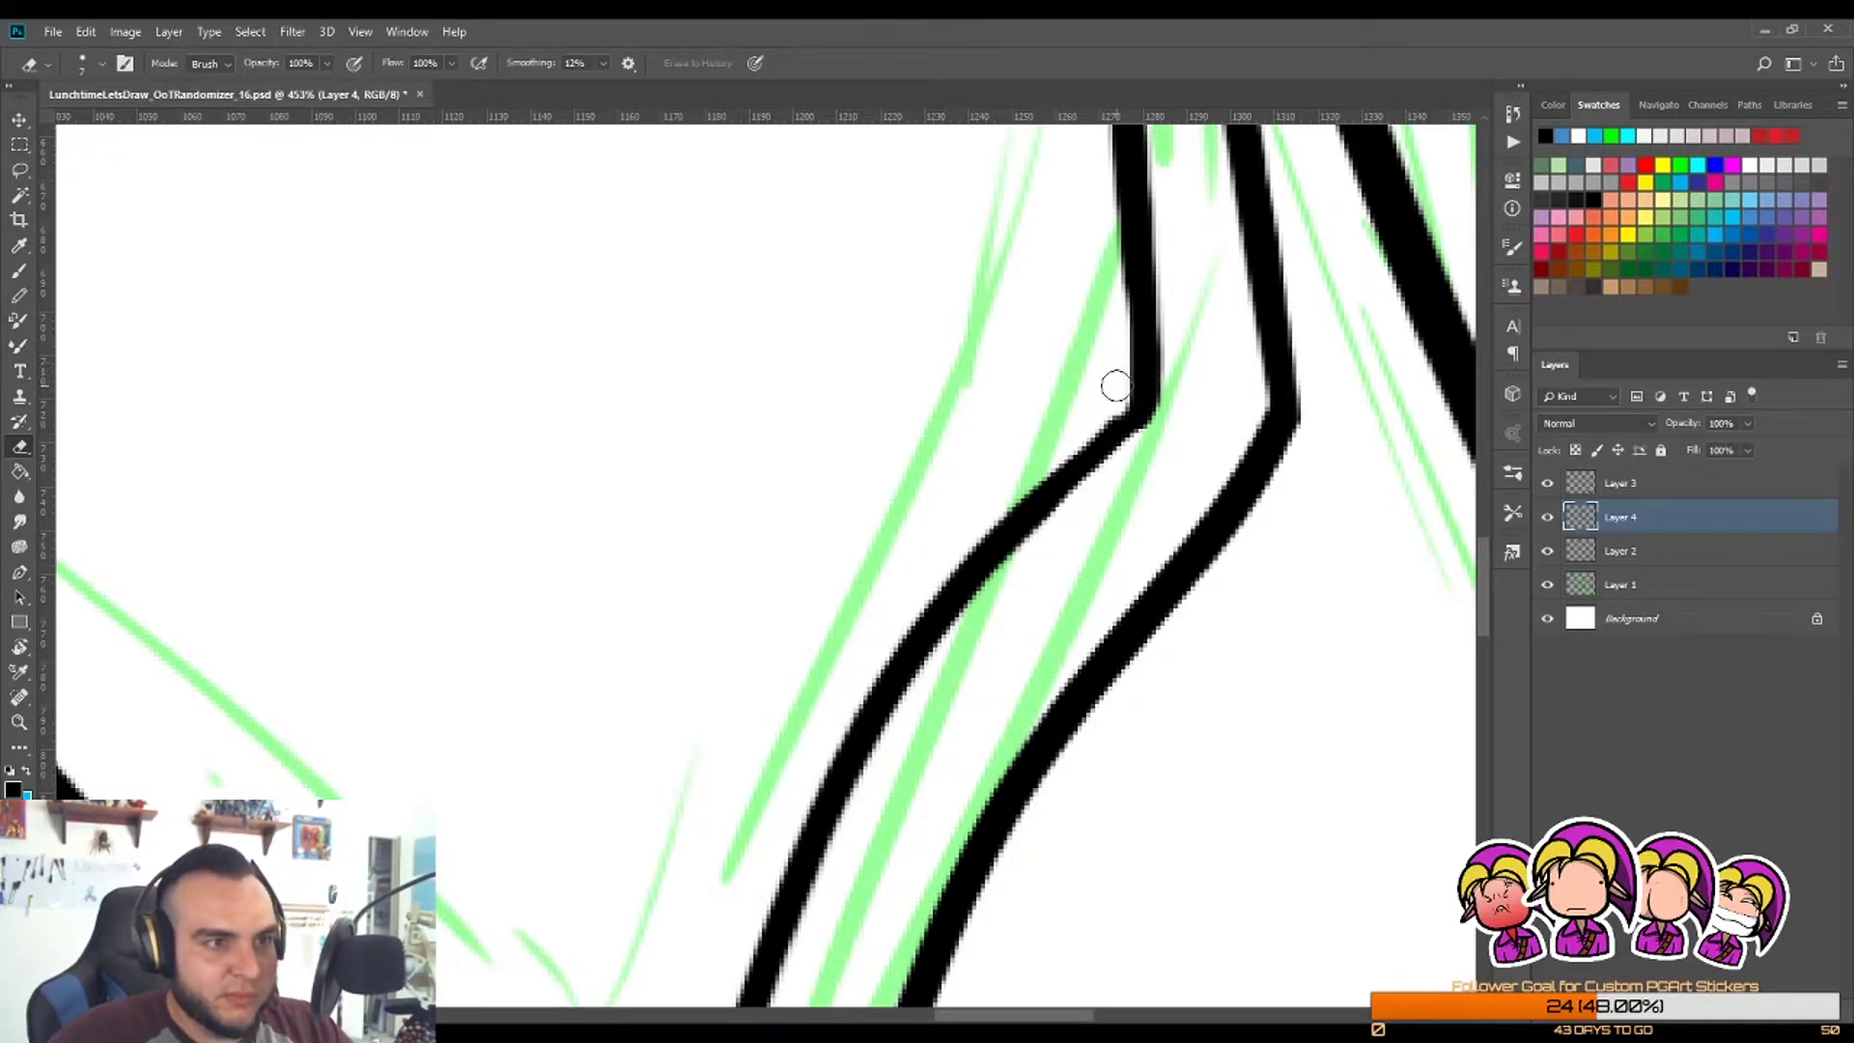
left_click_drag(1115, 400, 1109, 262)
key("z")
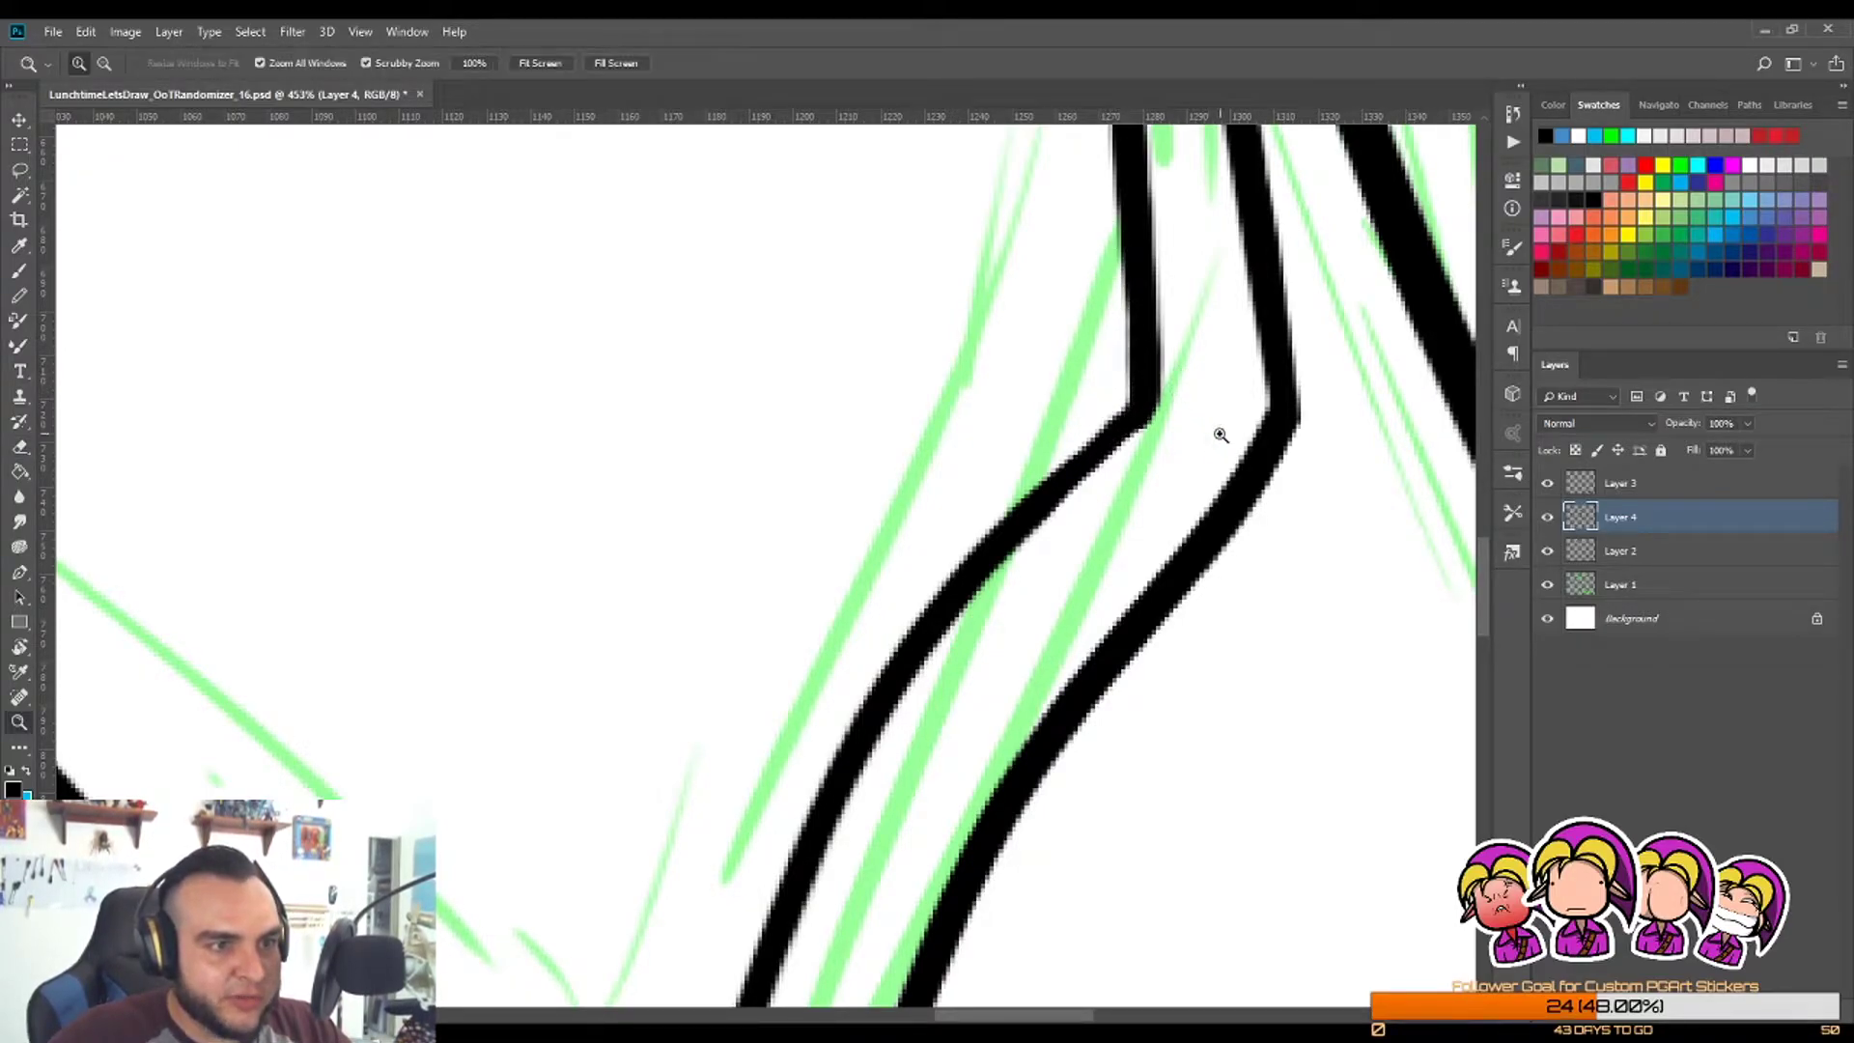
left_click_drag(1156, 452, 1190, 450)
Step: Thin the inner border's curve below its right corner, then re-ink it with an even stroke up to the corner
key("e")
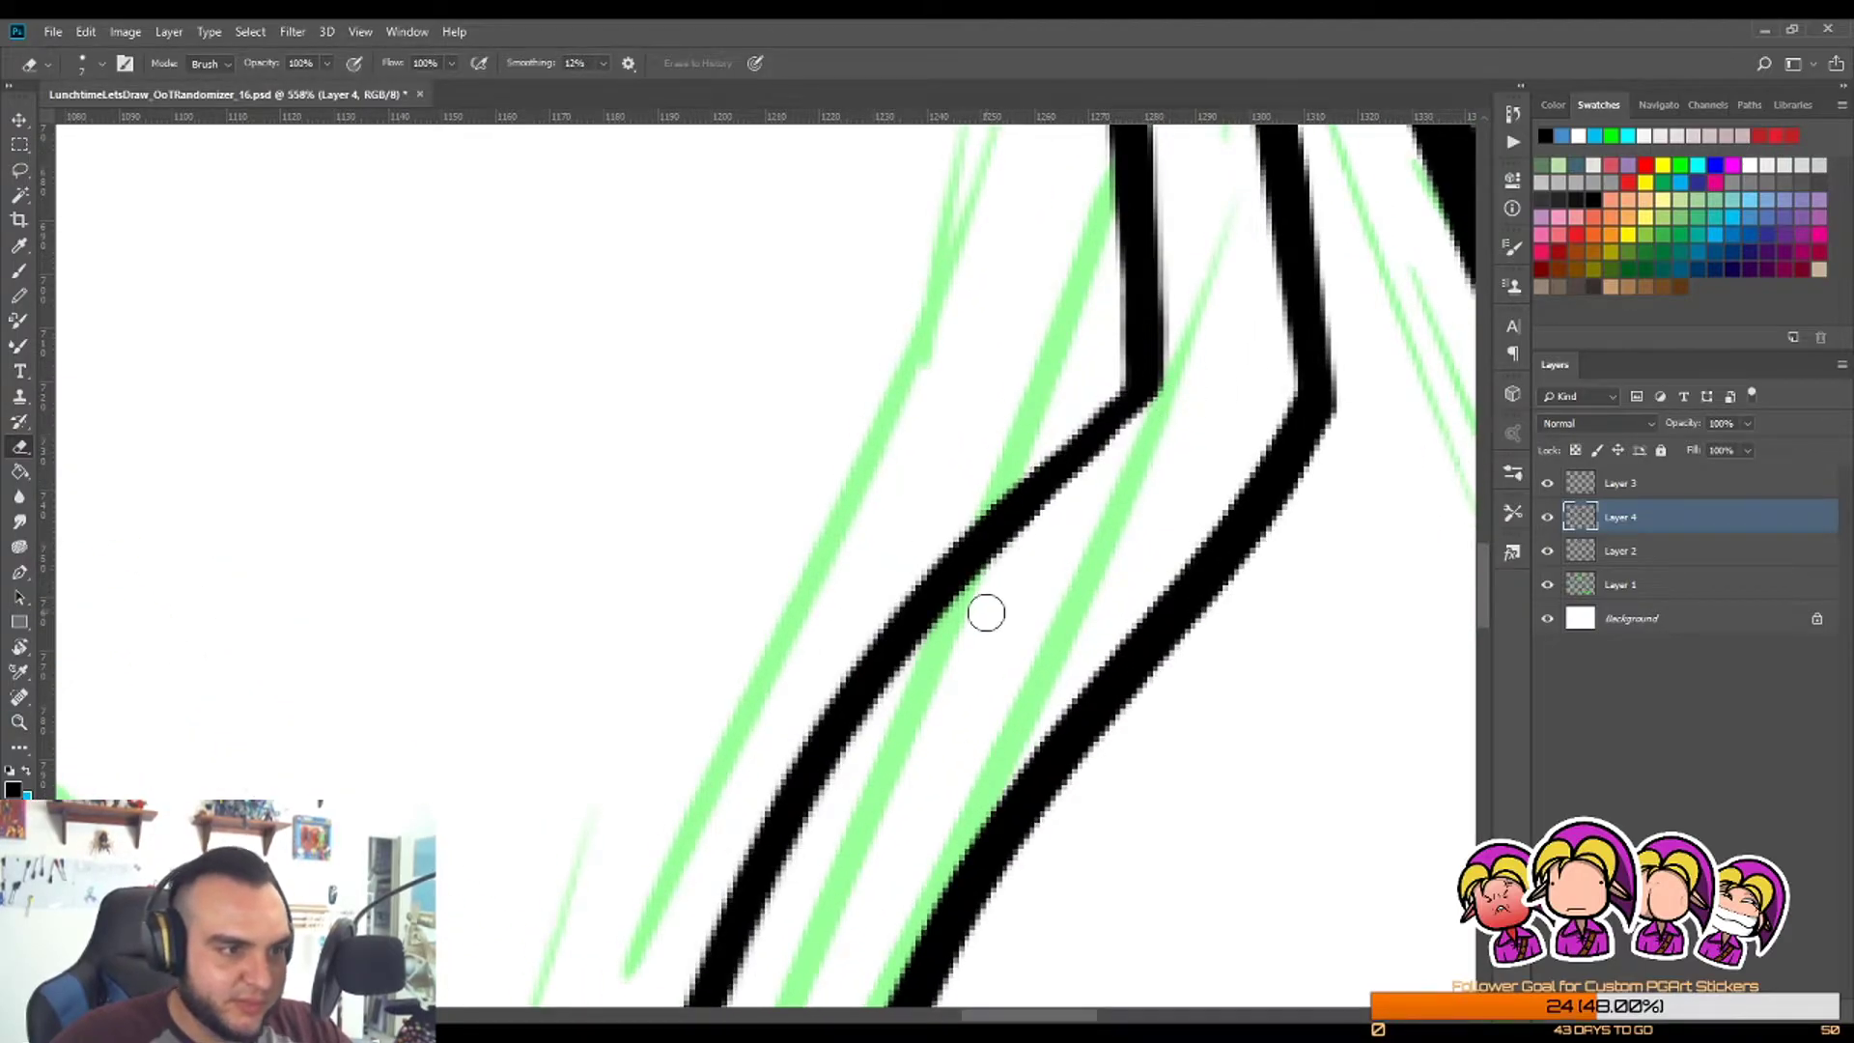
key("b")
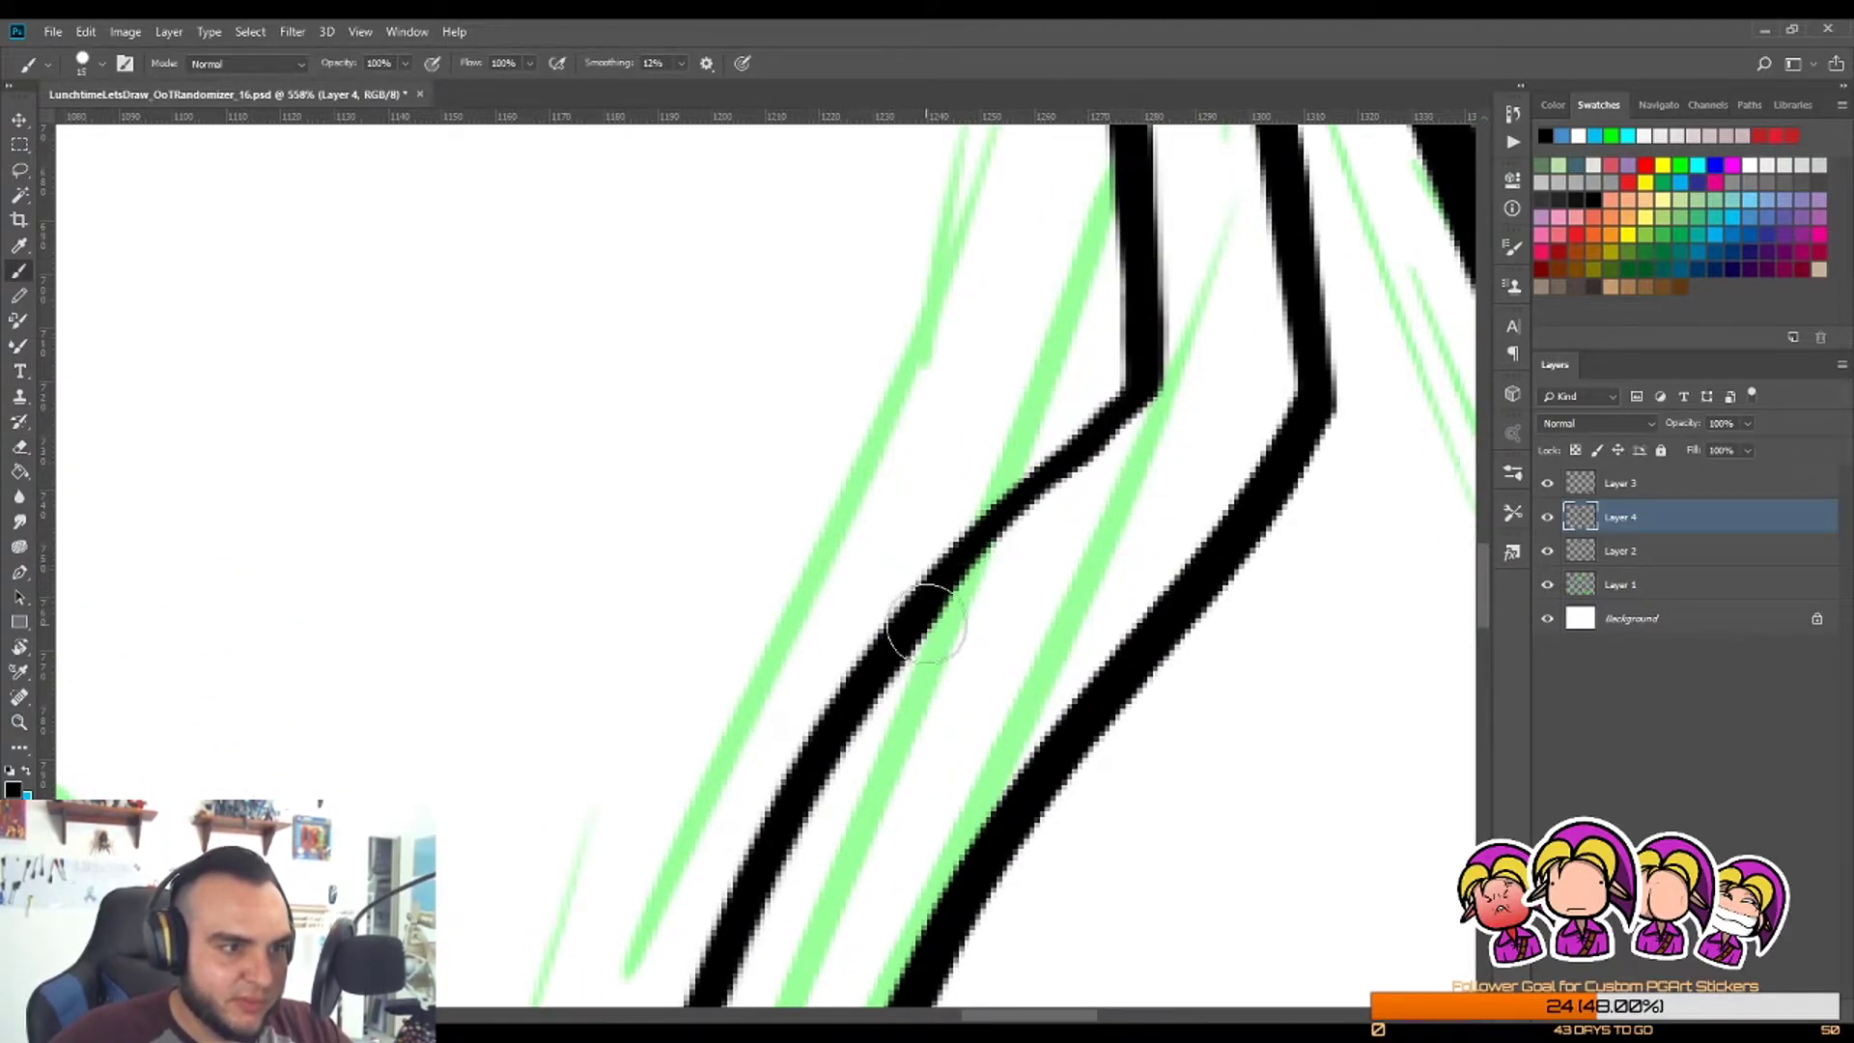
left_click_drag(1157, 382, 1179, 366)
key("ctrl+z")
left_click_drag(890, 670, 1147, 386)
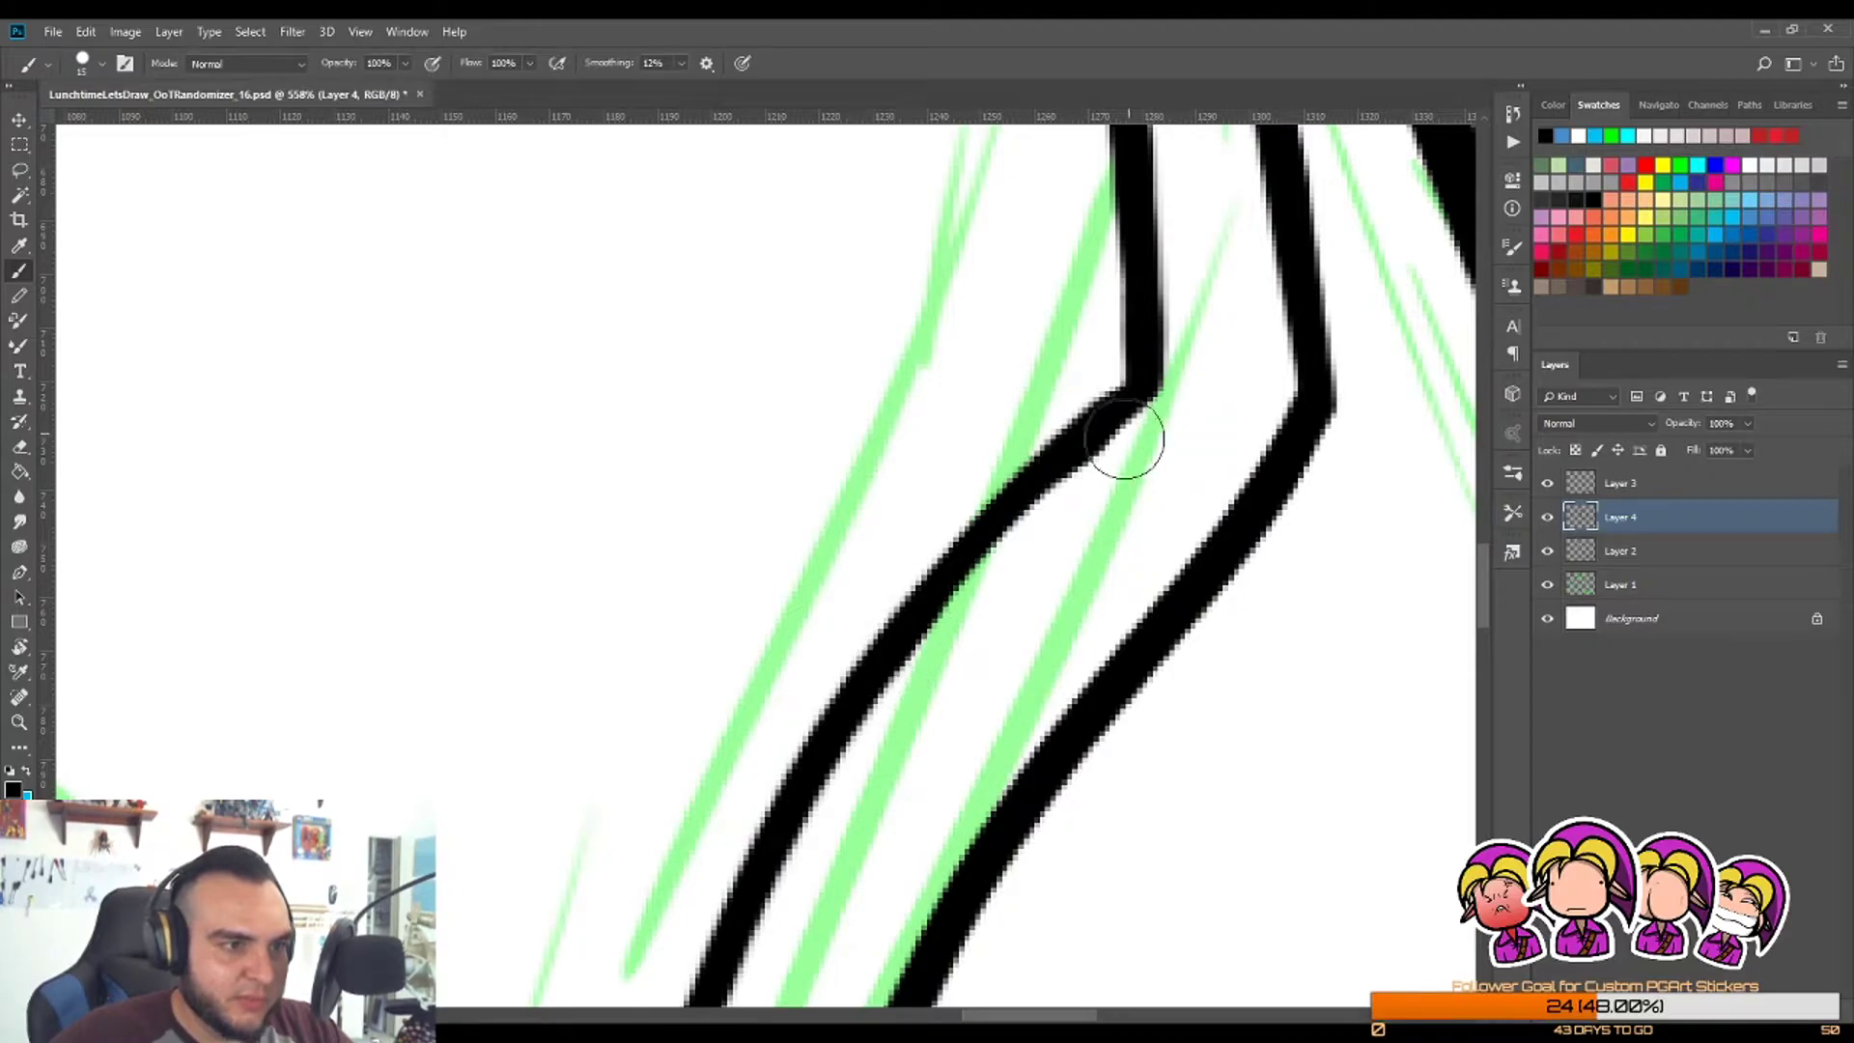
key("ctrl+z")
mouse_move(884, 673)
left_mouse_down()
mouse_move(956, 573)
mouse_move(1168, 370)
left_mouse_up()
Step: Erase the uneven bulges along the underside of the re-inked curve to smooth its thickness
key("e")
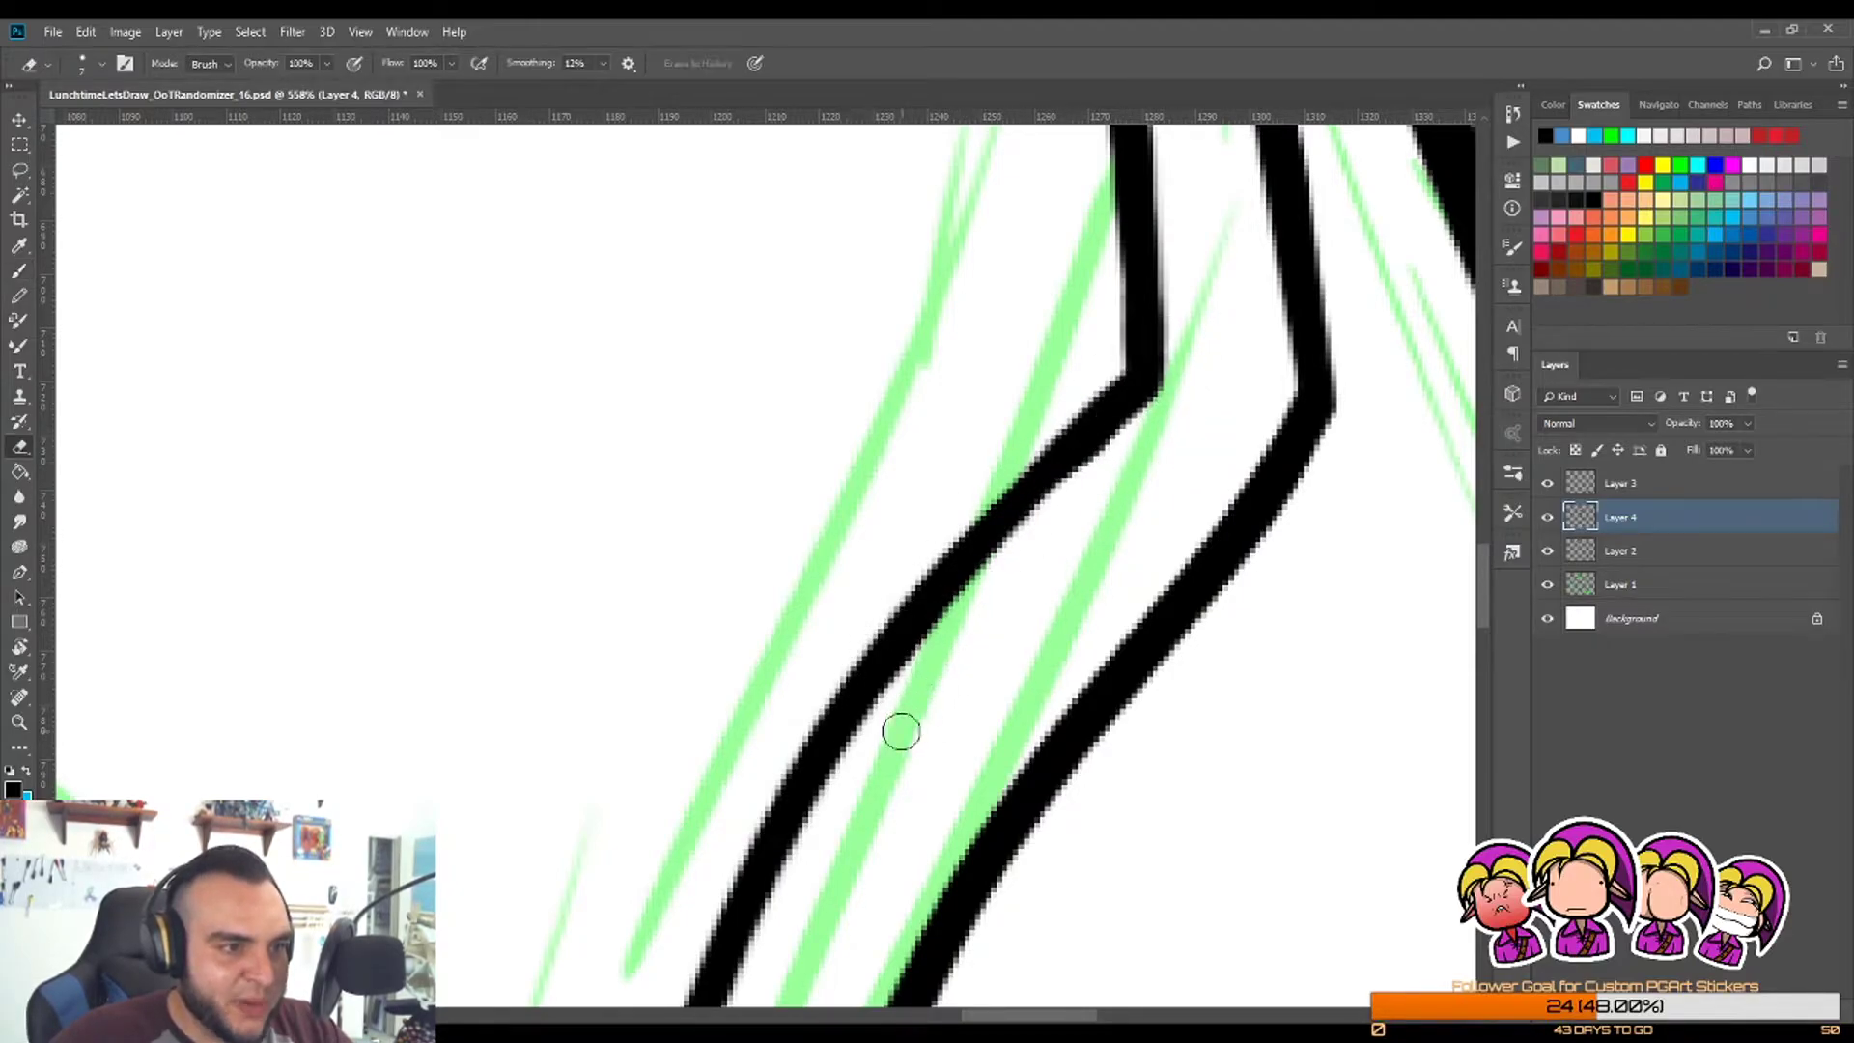
left_click_drag(878, 704, 1001, 587)
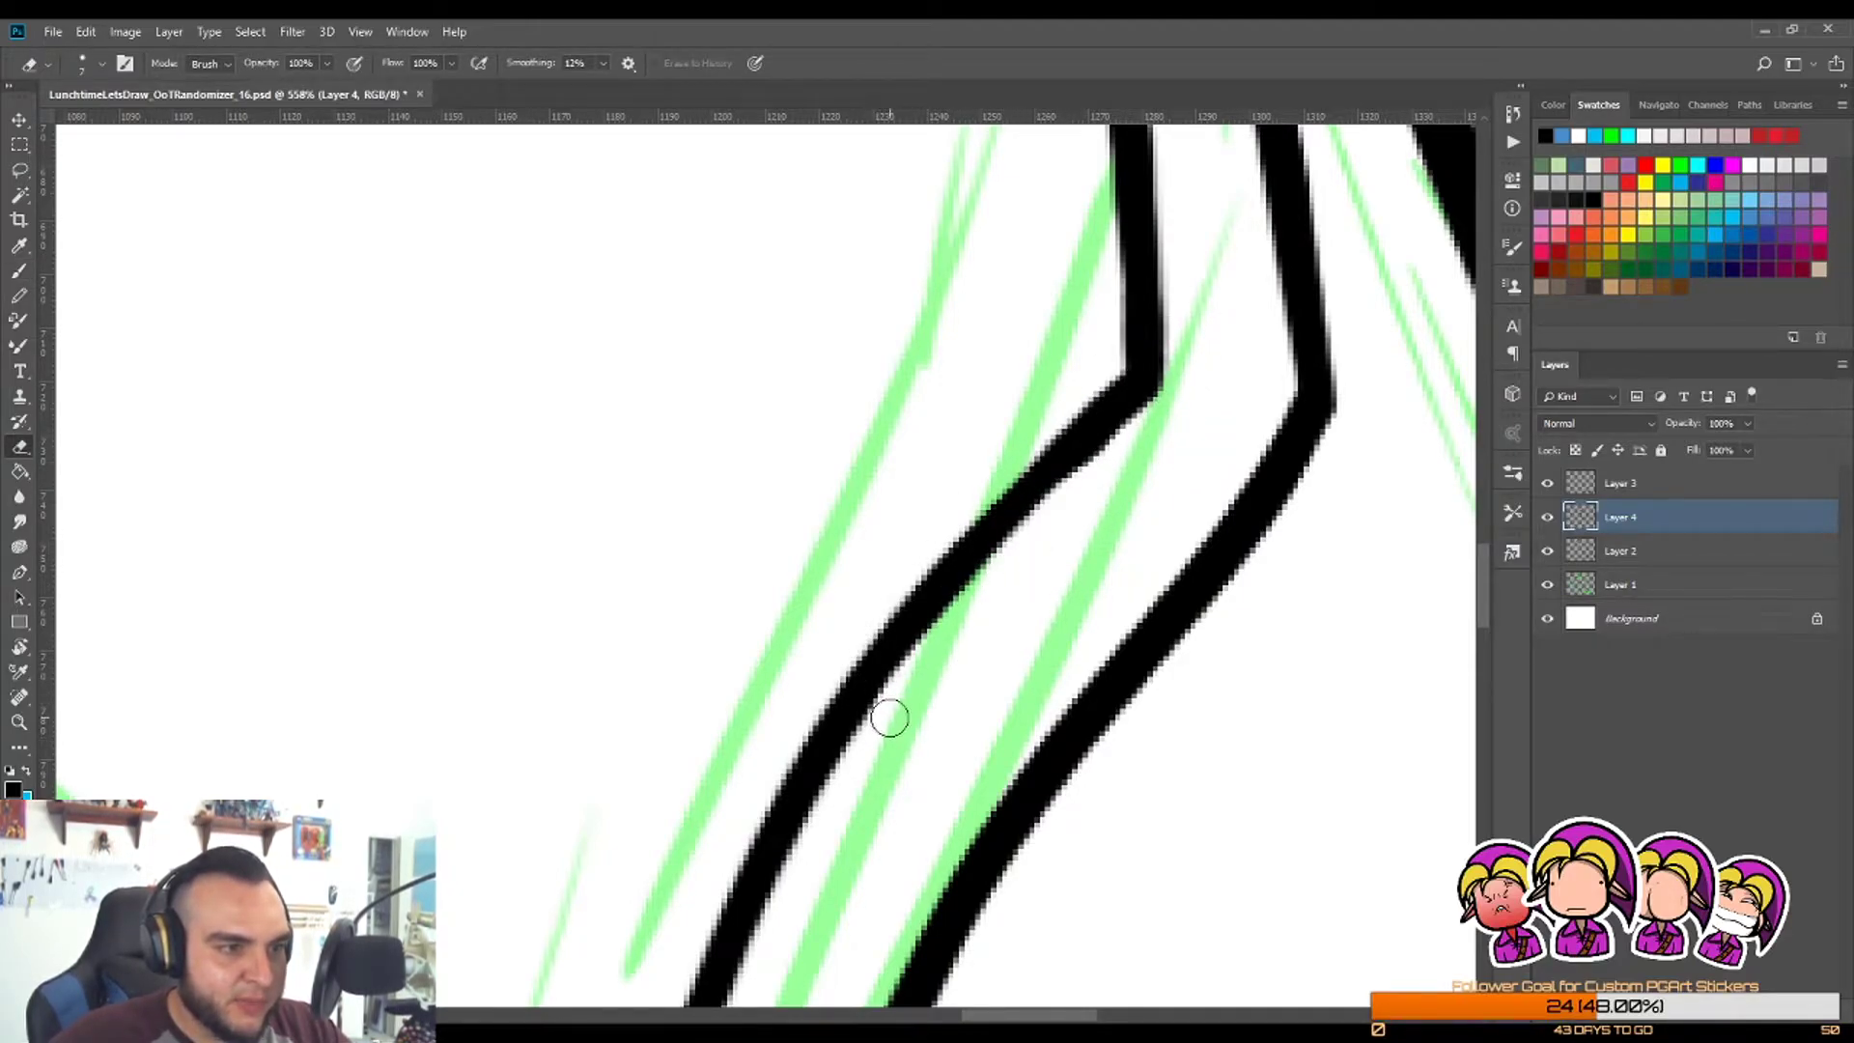
key("z")
key("e")
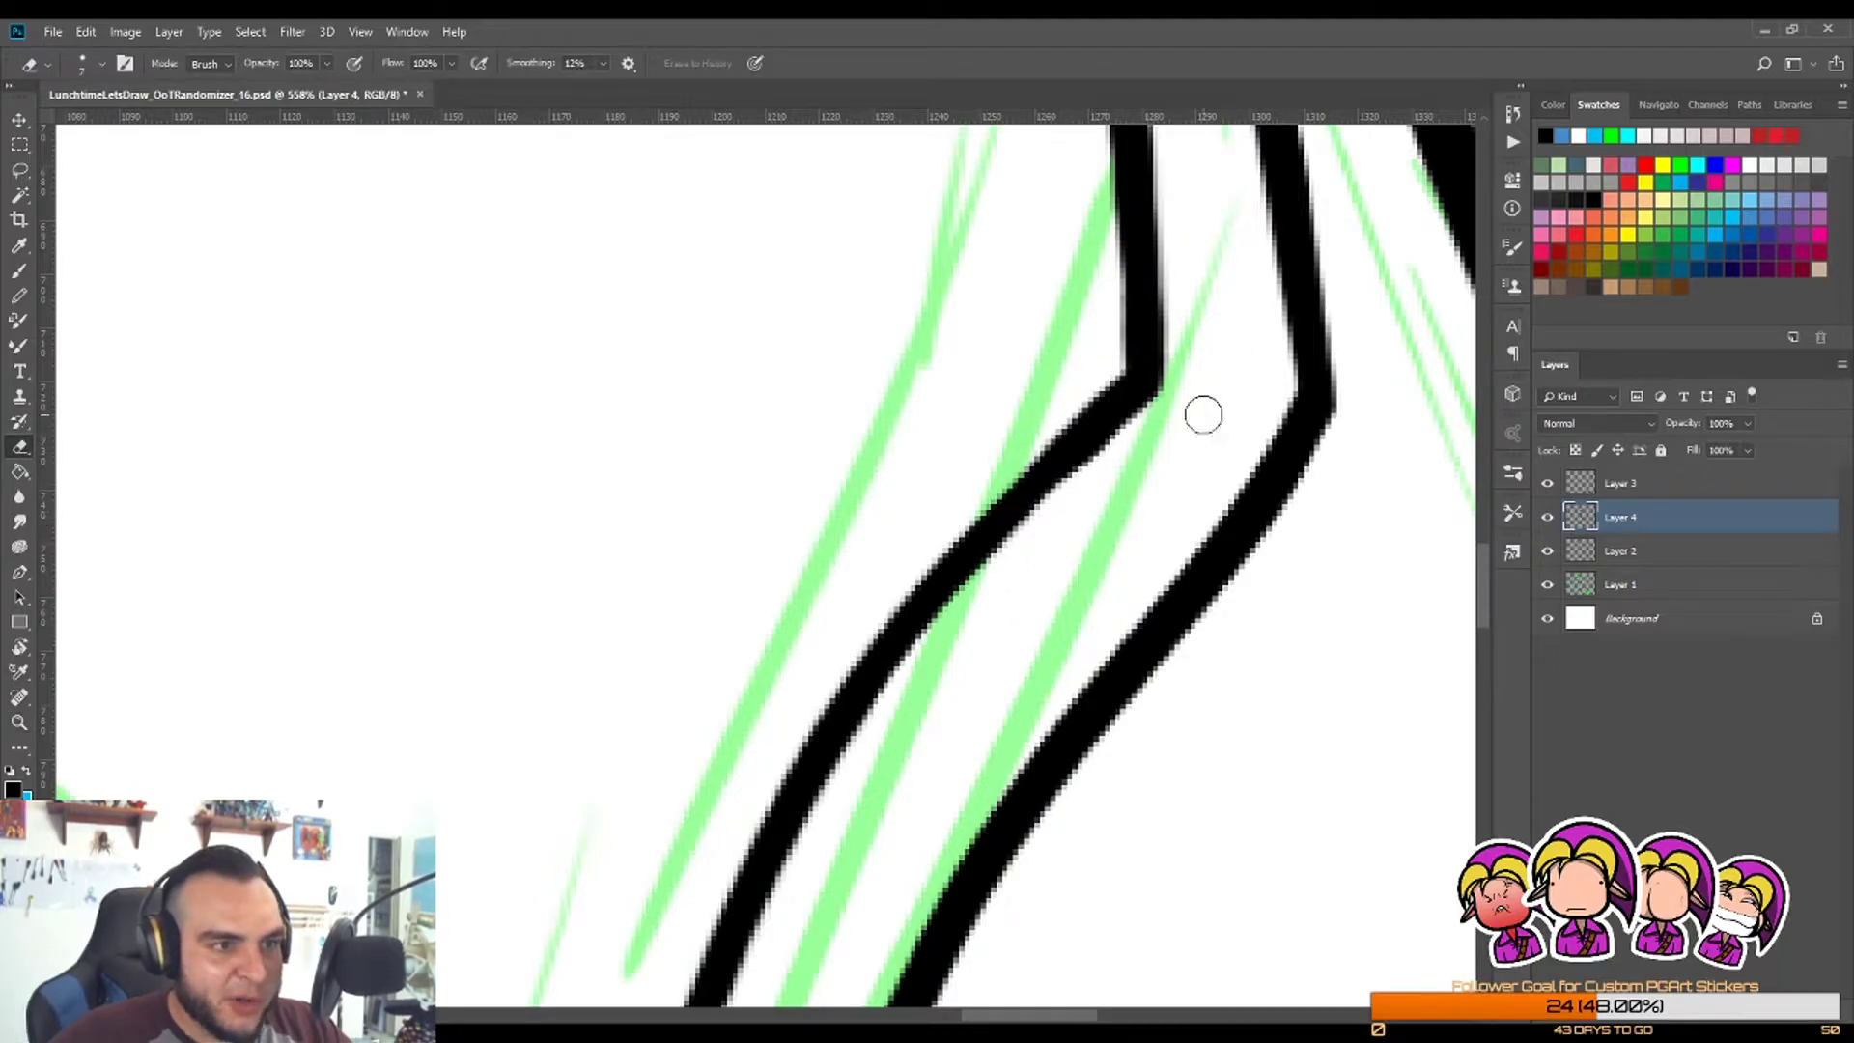
mouse_move(1052, 530)
left_mouse_down()
mouse_move(1155, 431)
mouse_move(993, 570)
mouse_move(1177, 413)
mouse_move(1047, 484)
left_mouse_up()
Step: Fill in and clean up the inner border's pointed bottom tip where its two lower lines meet
key("z")
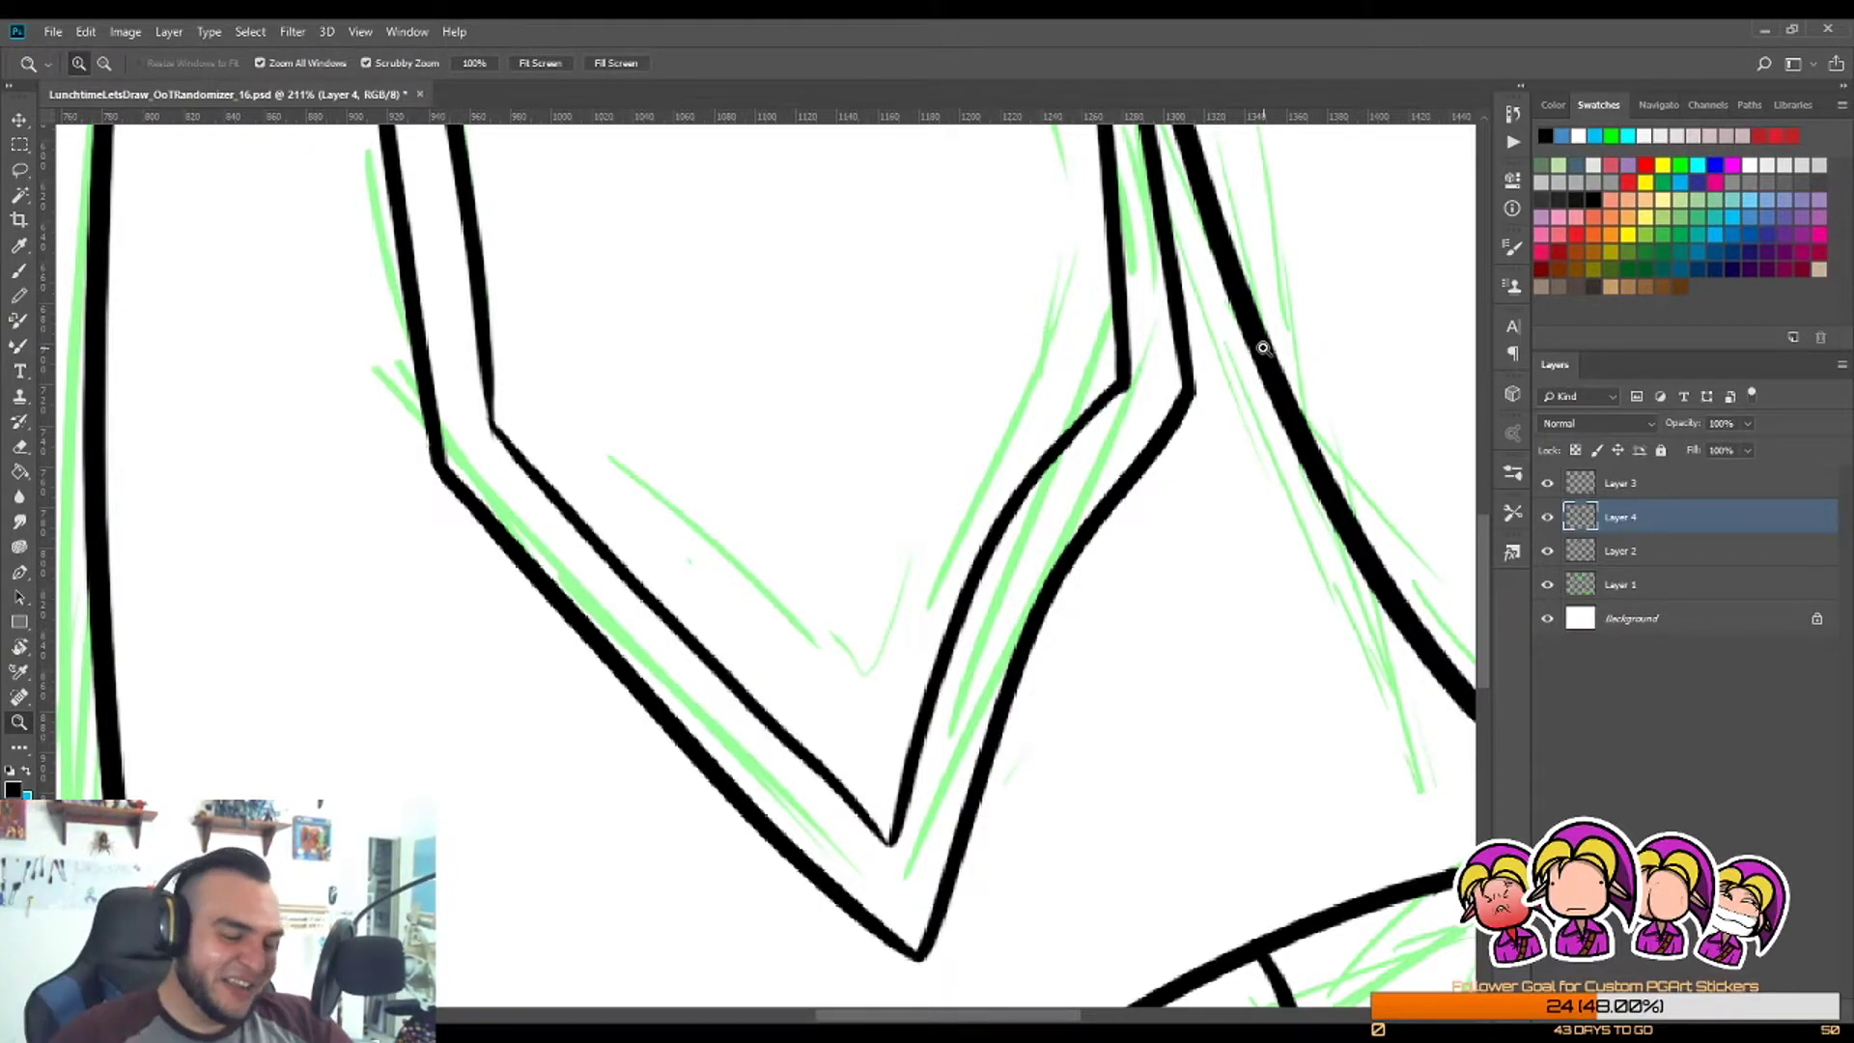
mouse_move(1014, 673)
left_mouse_down()
mouse_move(972, 663)
mouse_move(1023, 695)
left_mouse_up()
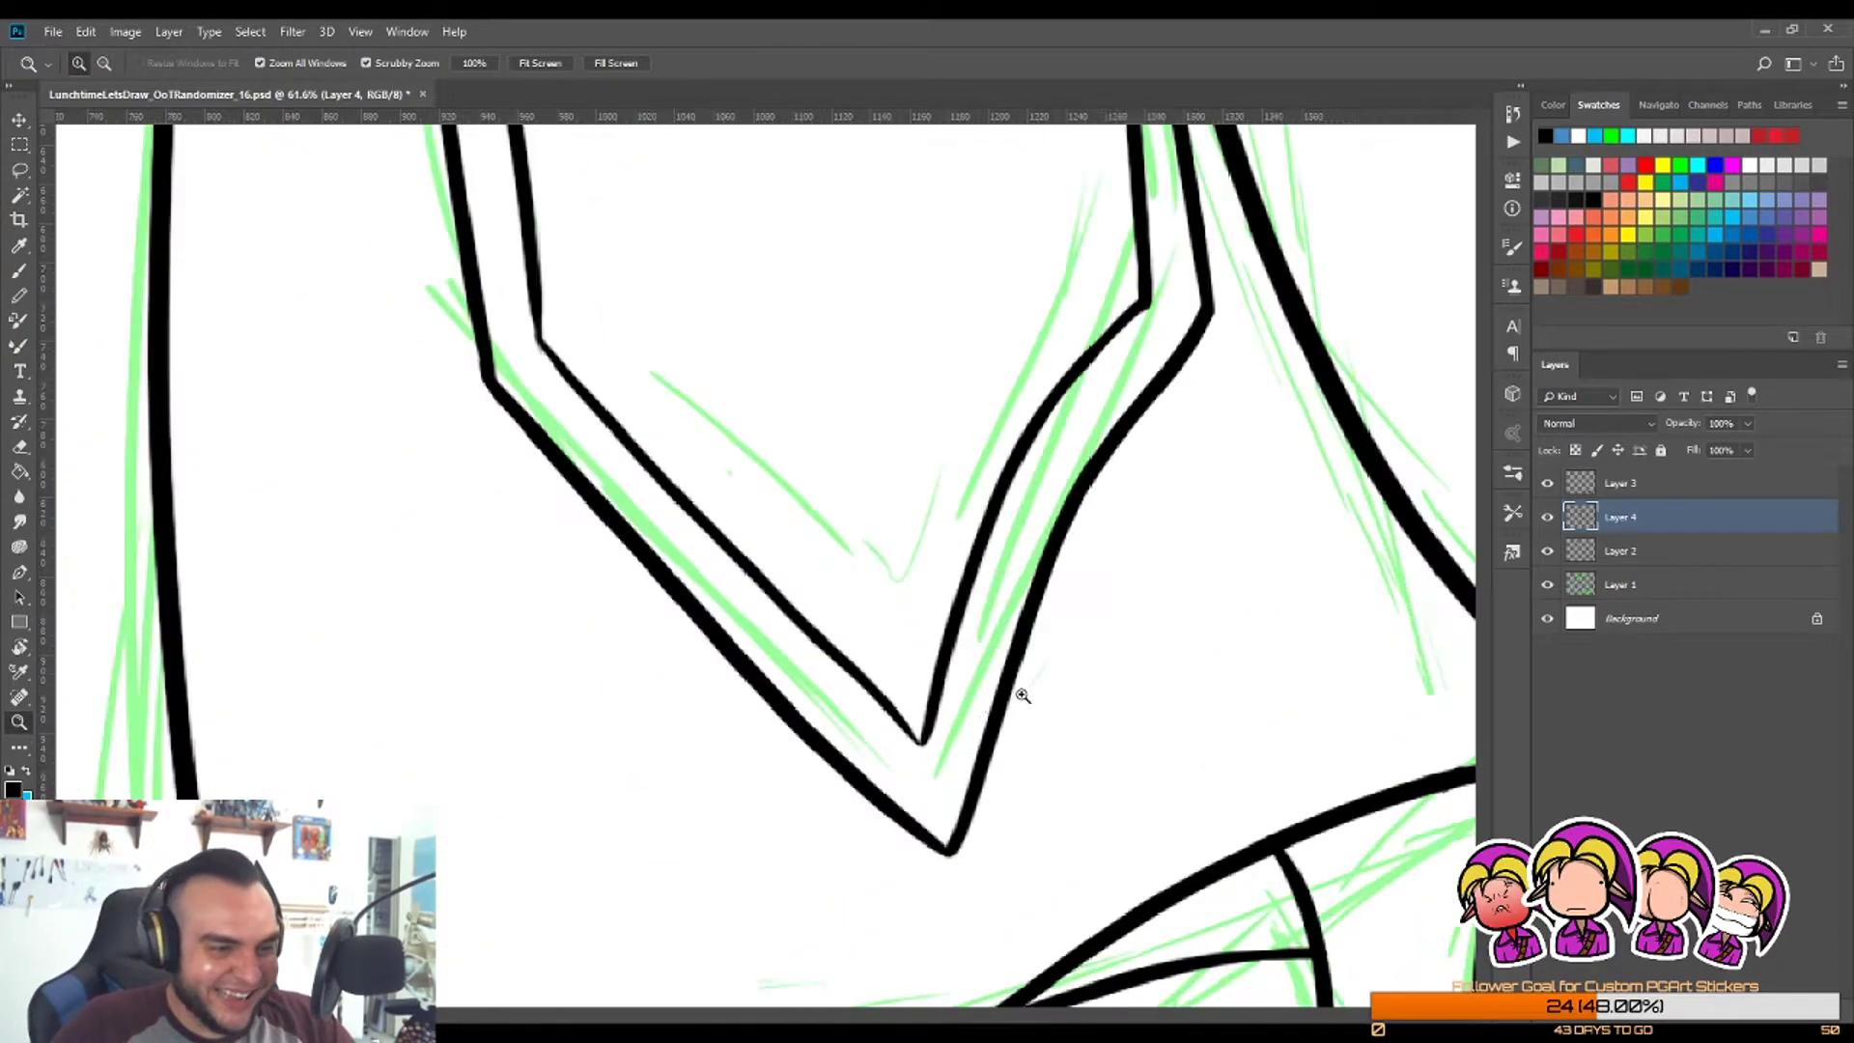
left_click_drag(906, 778, 933, 690)
key("b")
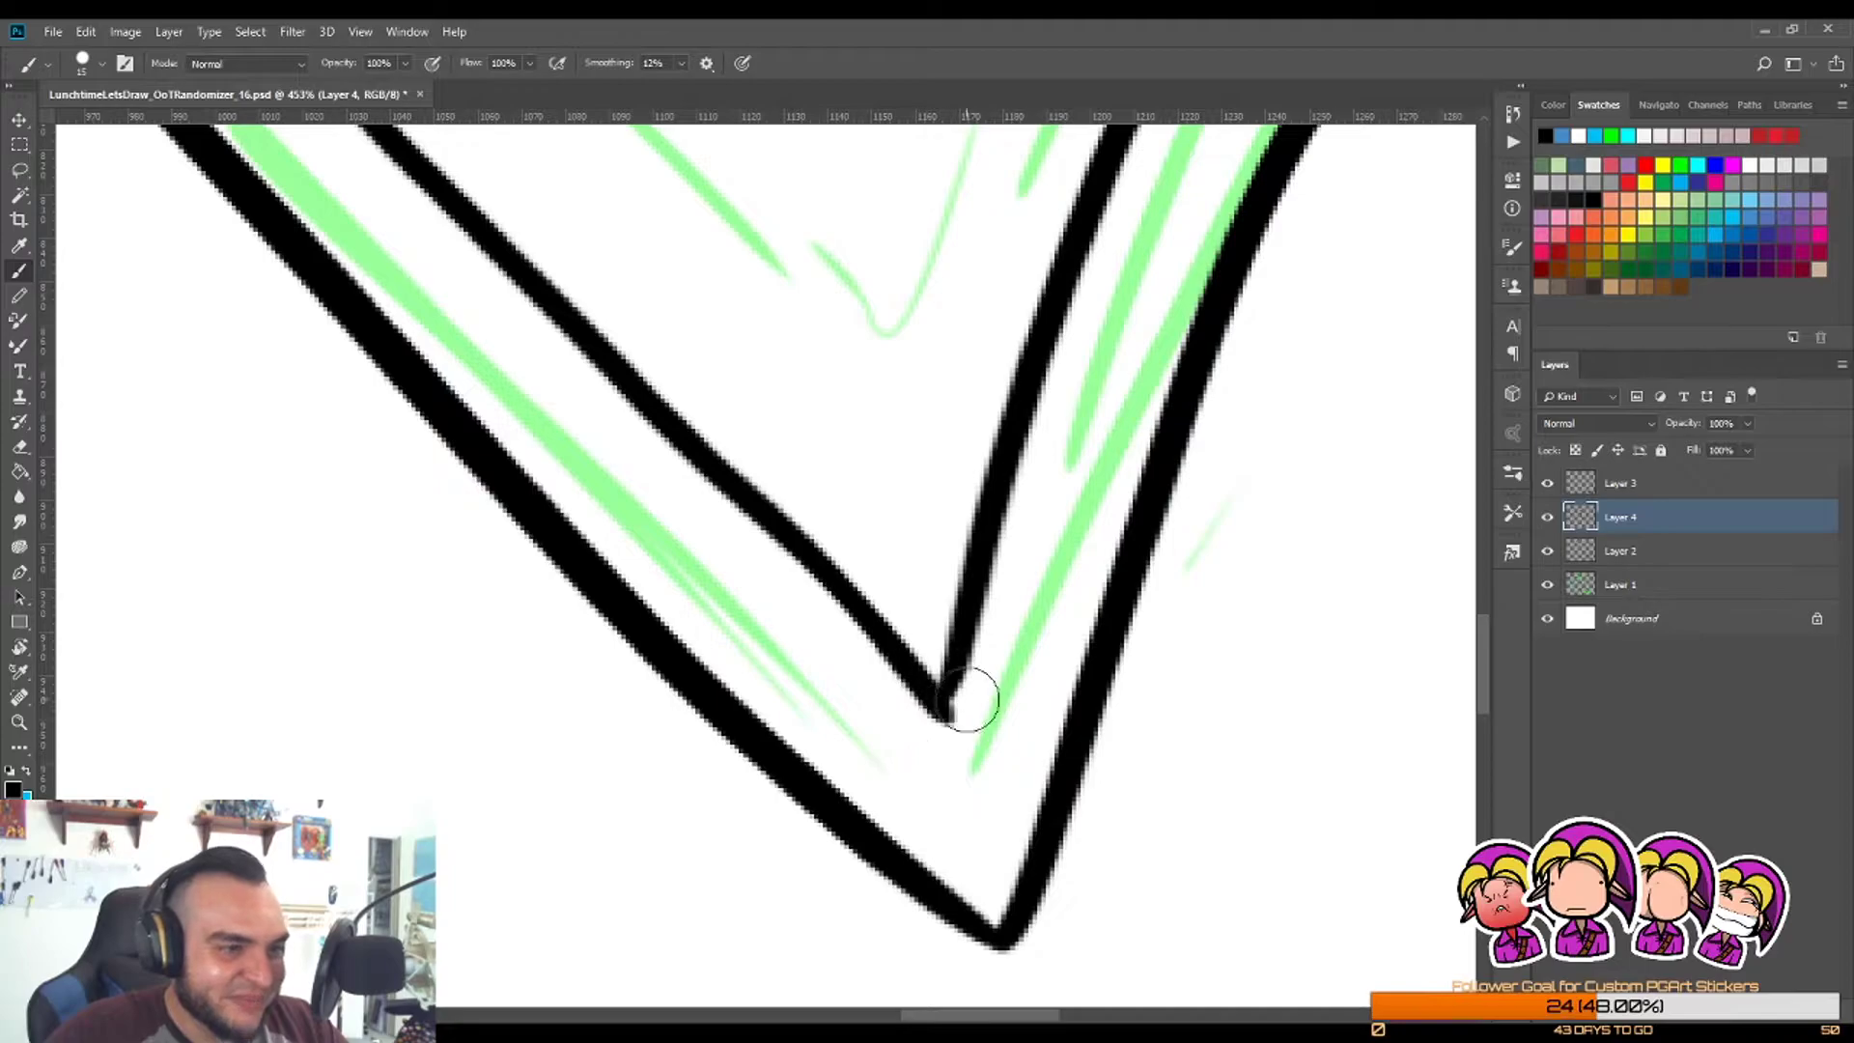
key("e")
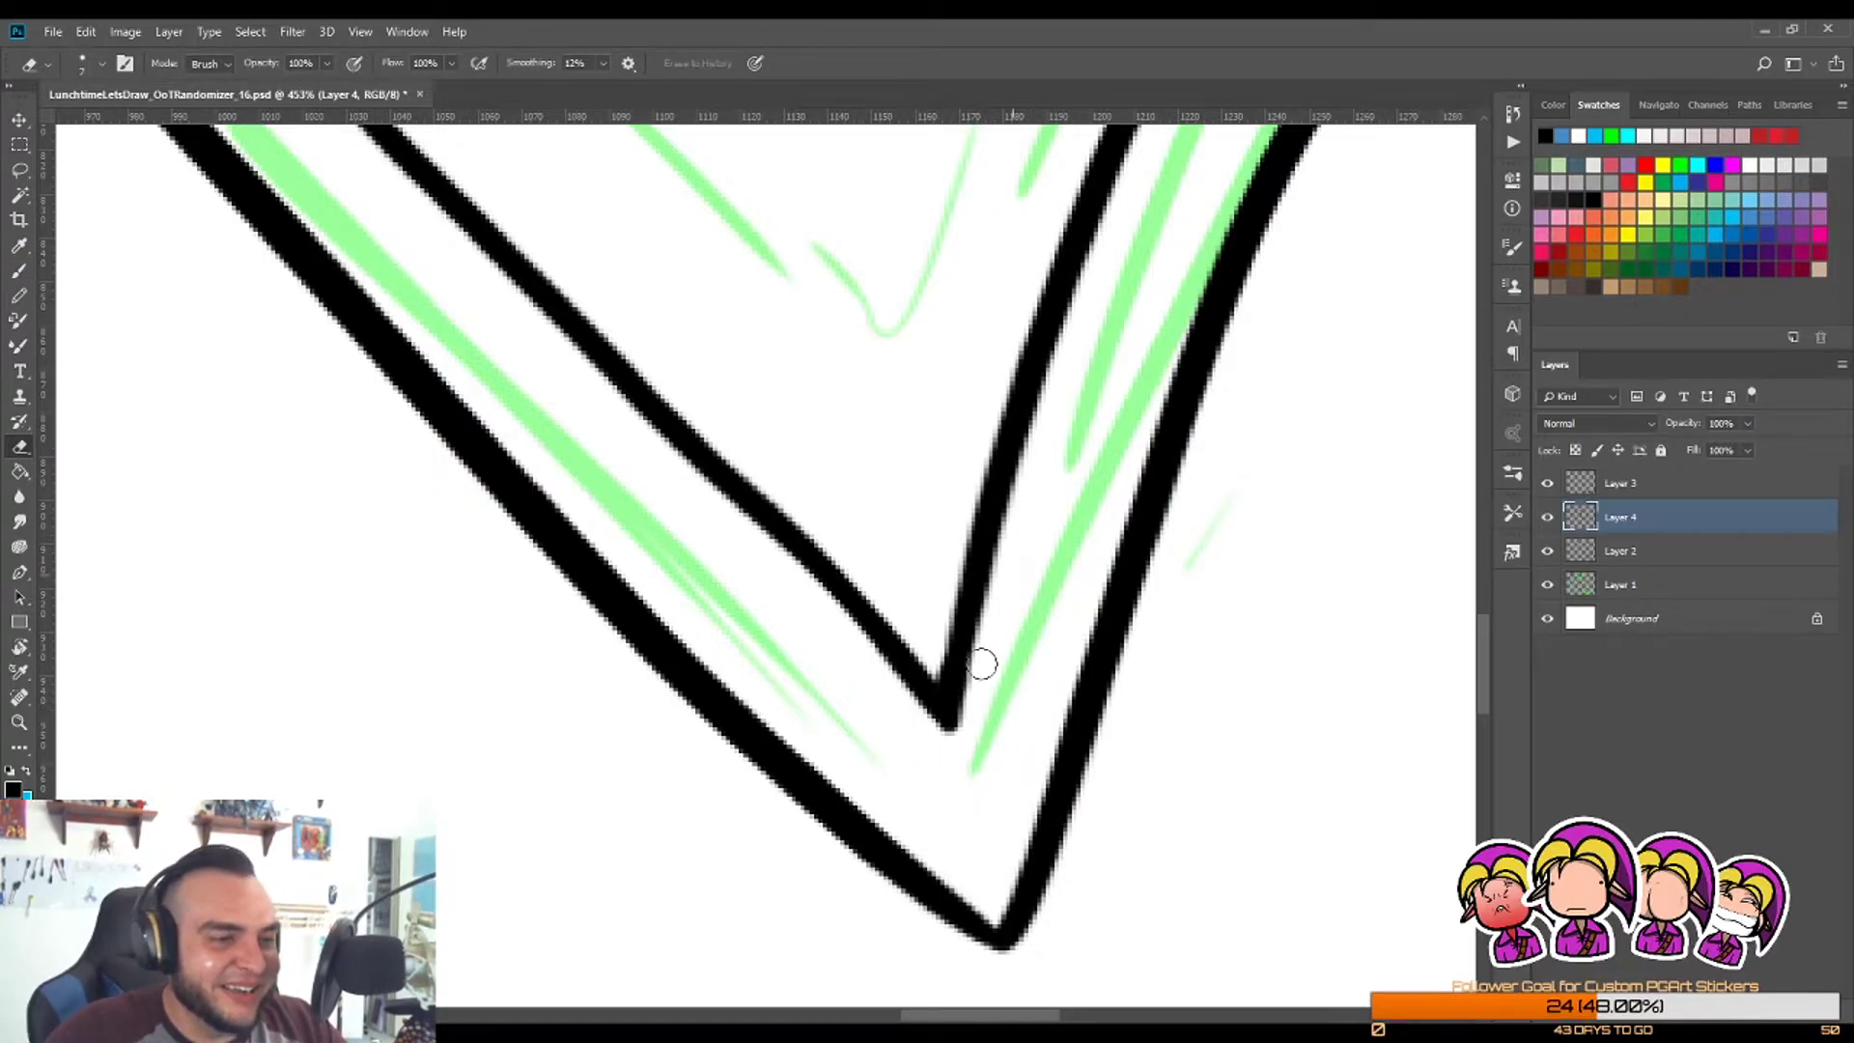
key("z")
mouse_move(1010, 613)
left_mouse_down()
mouse_move(978, 645)
mouse_move(748, 667)
left_mouse_up()
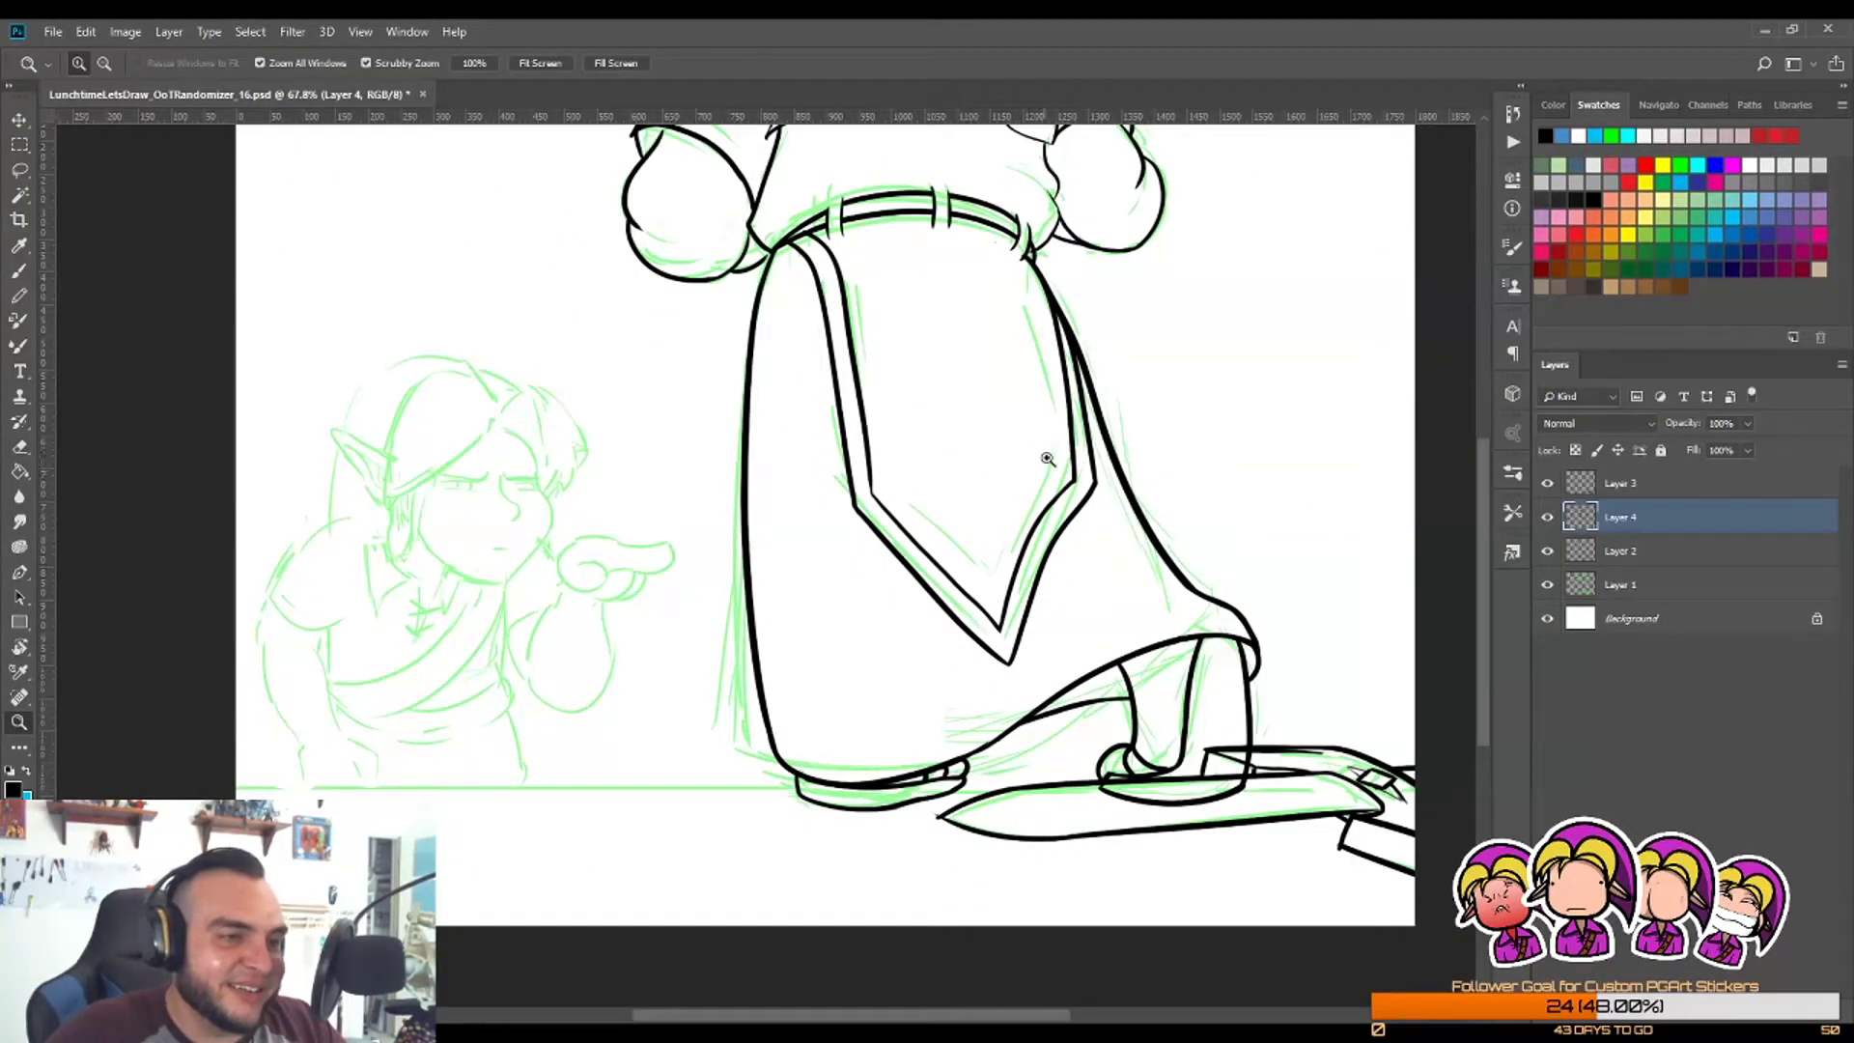
left_click_drag(1102, 466, 1149, 445)
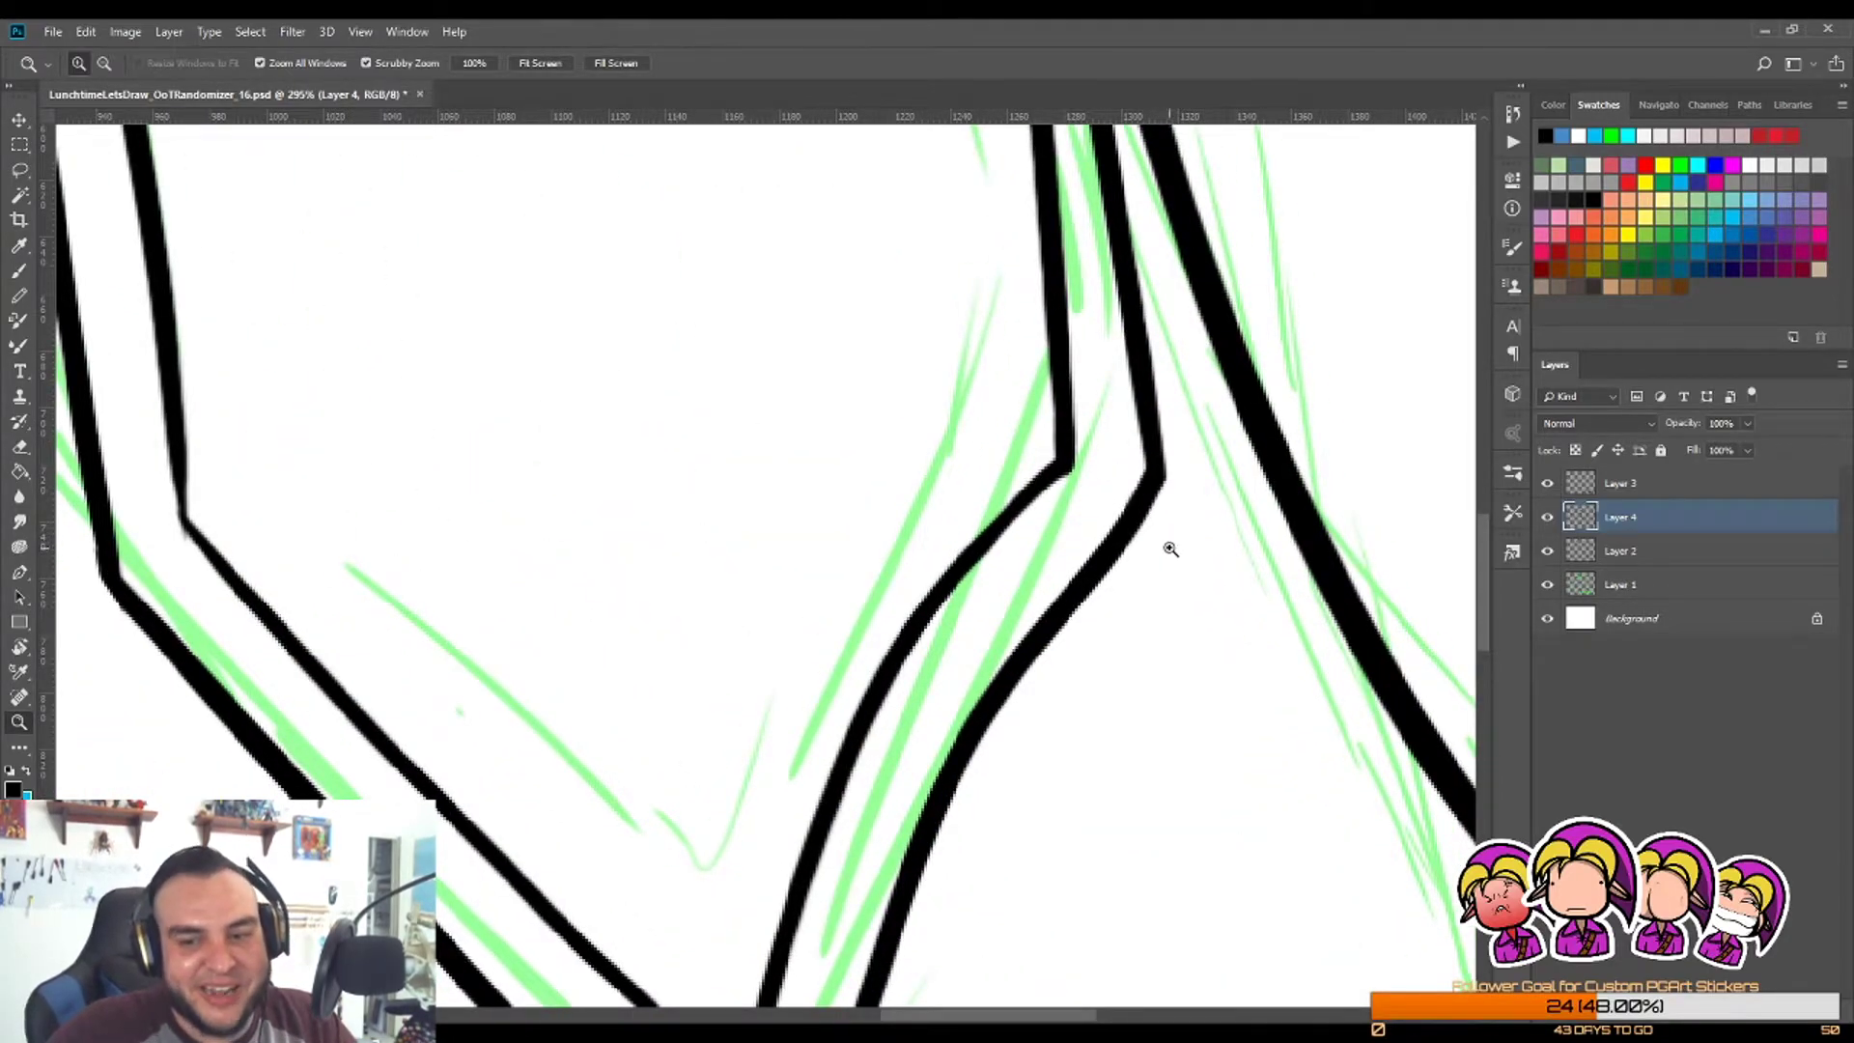
scroll(1164, 501, "down", 6)
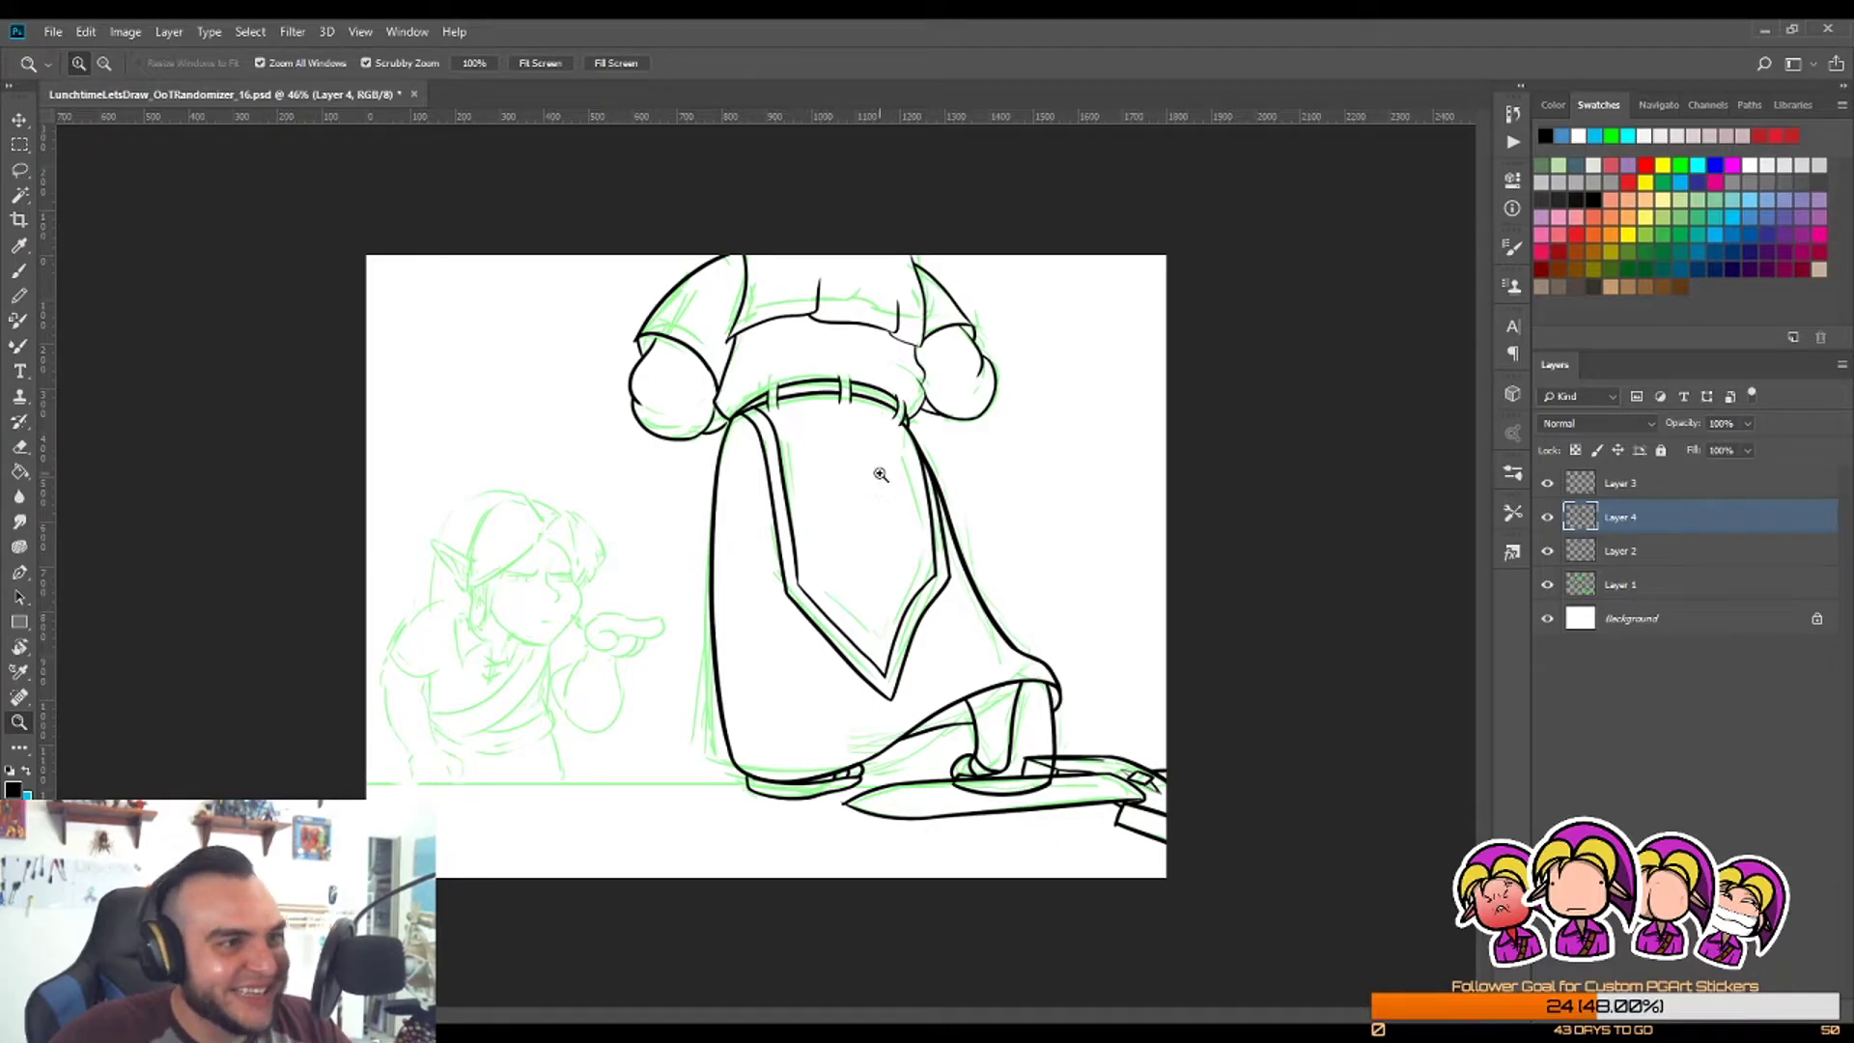
scroll(911, 620, "up", 6)
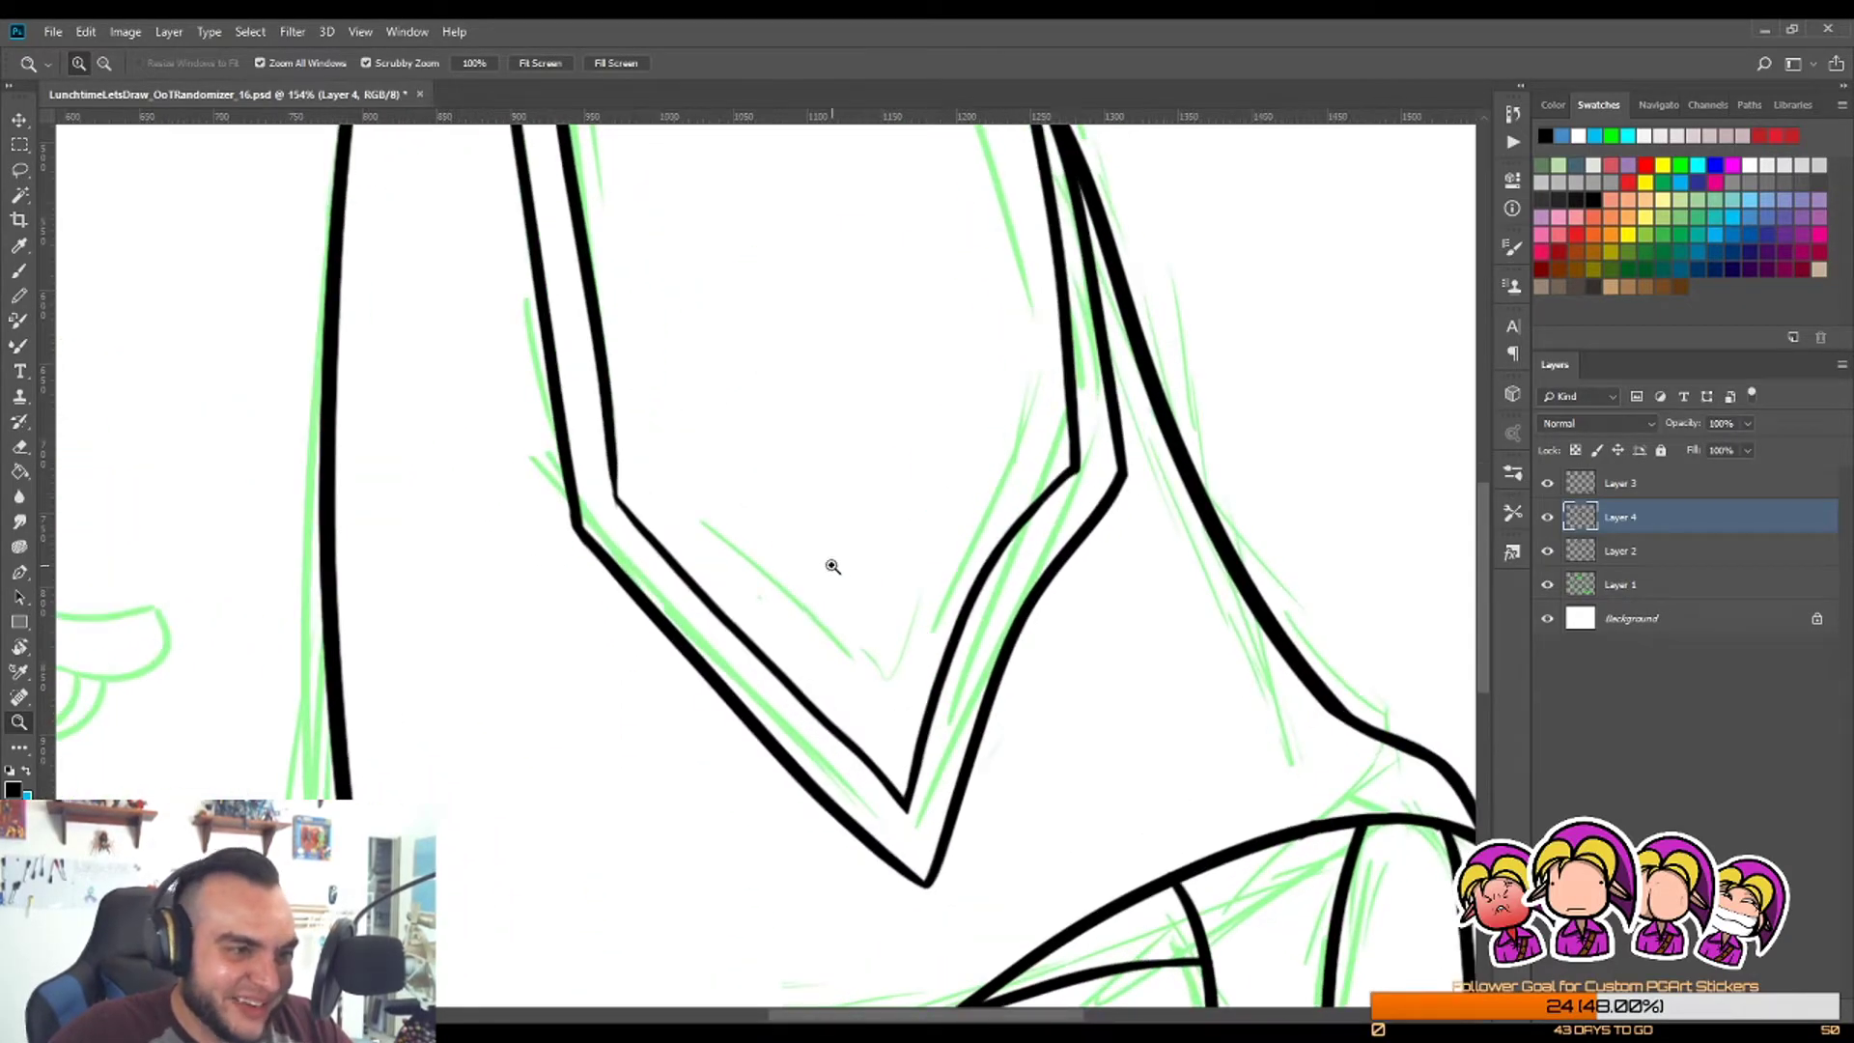
scroll(863, 642, "down", 5)
scroll(863, 642, "up", 4)
key("b")
left_click_drag(867, 388, 827, 619)
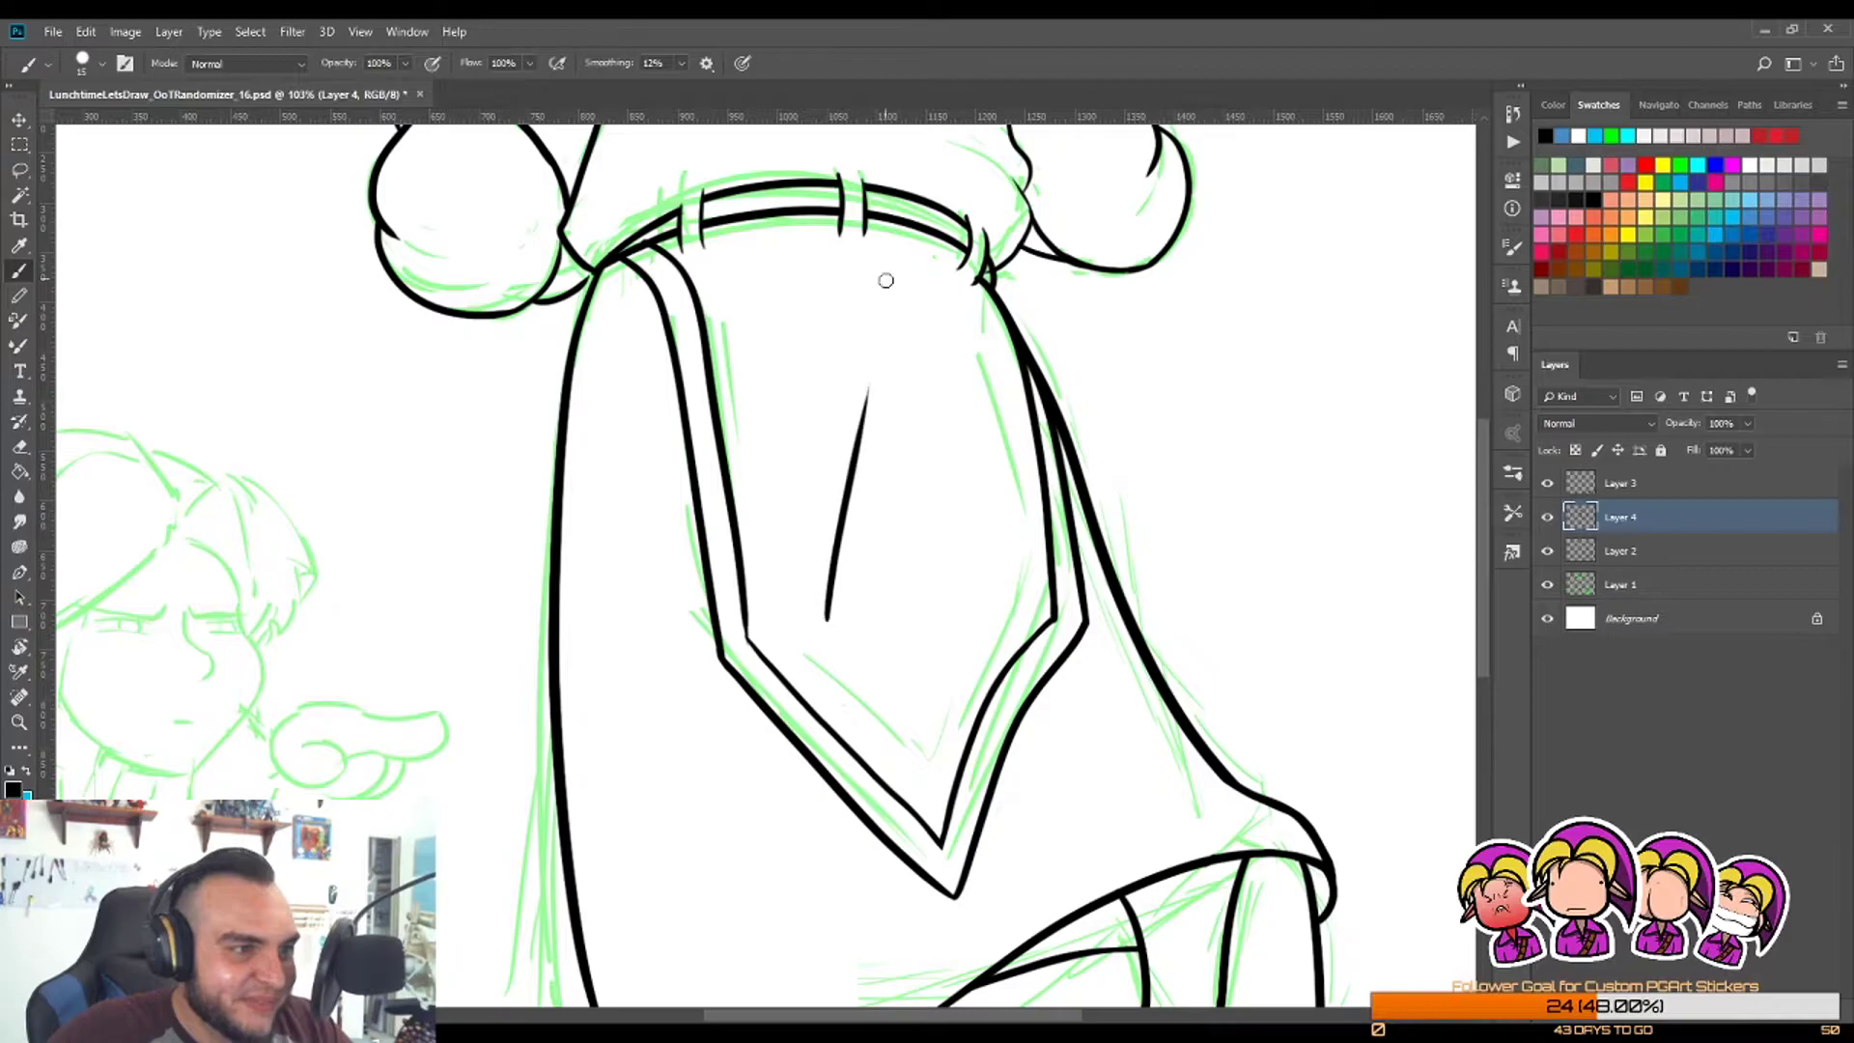
left_click_drag(867, 387, 968, 626)
key("ctrl+z")
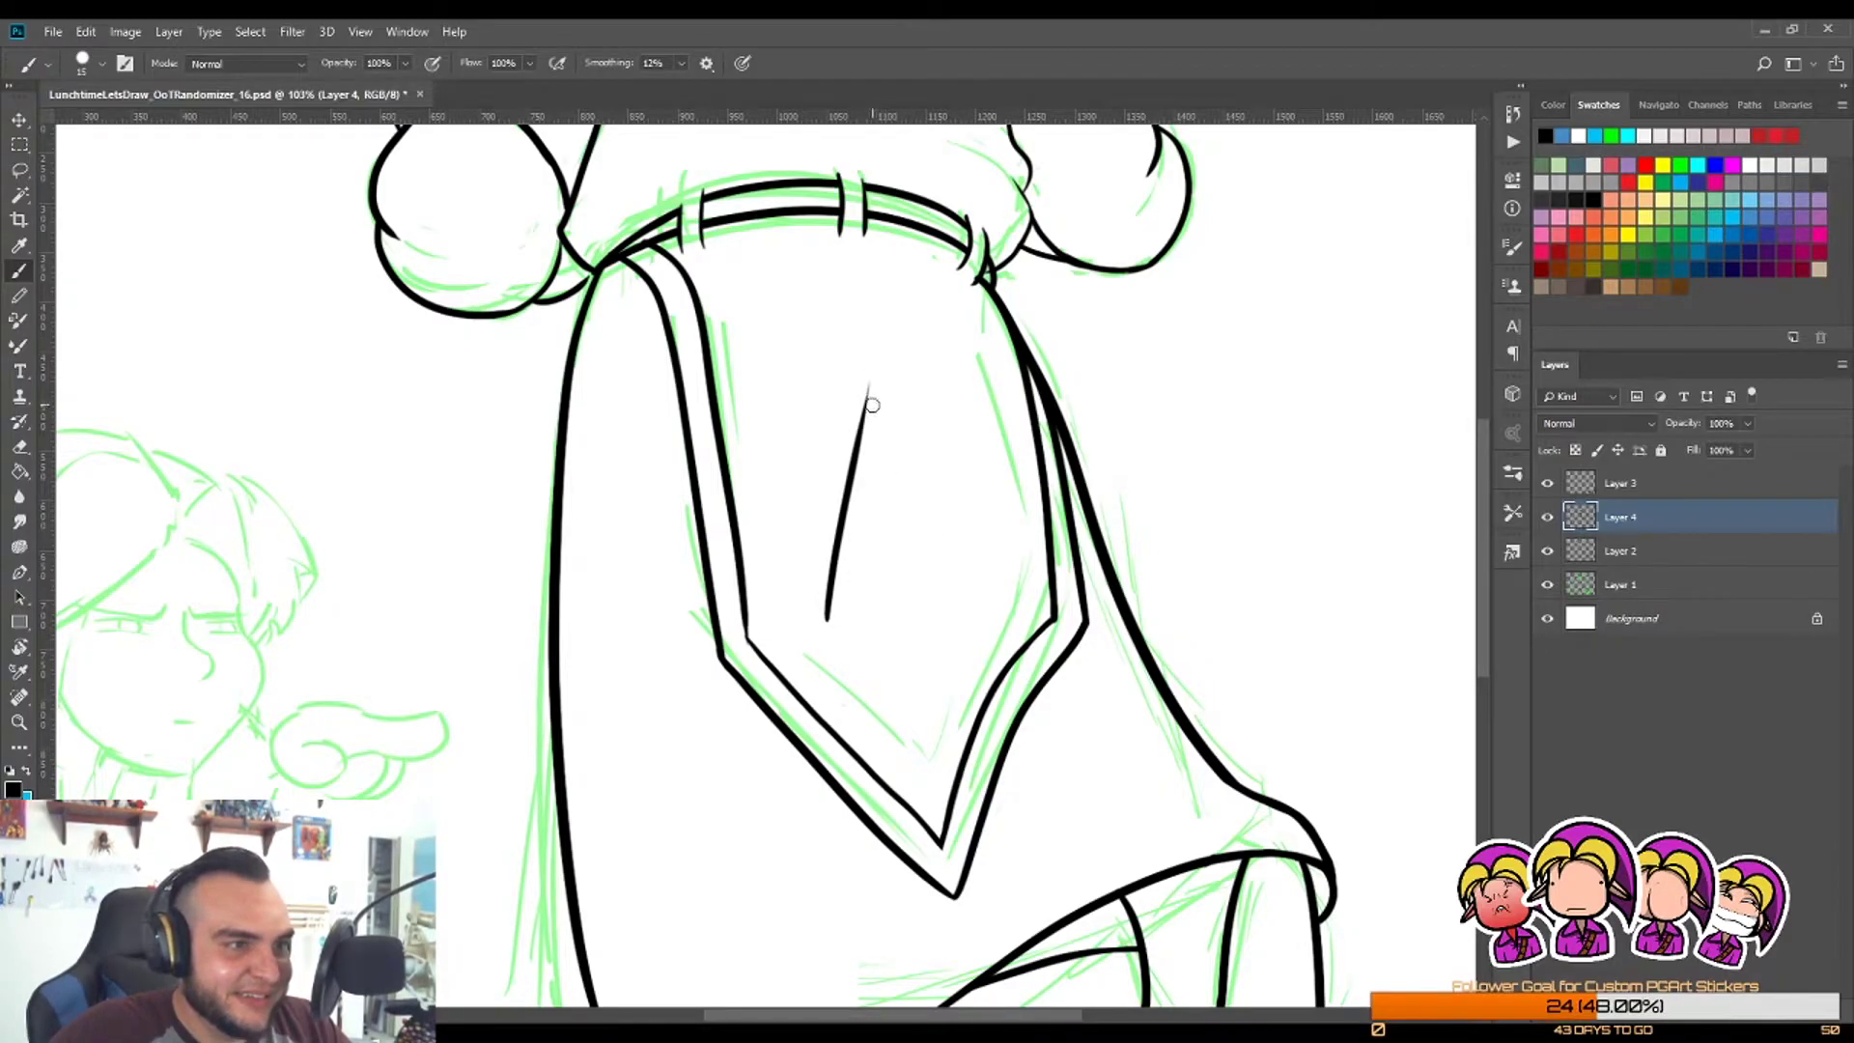
left_click_drag(869, 396, 997, 591)
key("ctrl+z")
key("ctrl+z")
Step: Ink the two slanted sides of a triangle meeting at an apex in the middle of the front panel
mouse_move(802, 626)
left_mouse_down()
mouse_move(898, 407)
mouse_move(832, 551)
mouse_move(896, 414)
mouse_move(1016, 607)
left_mouse_up()
key("ctrl+z")
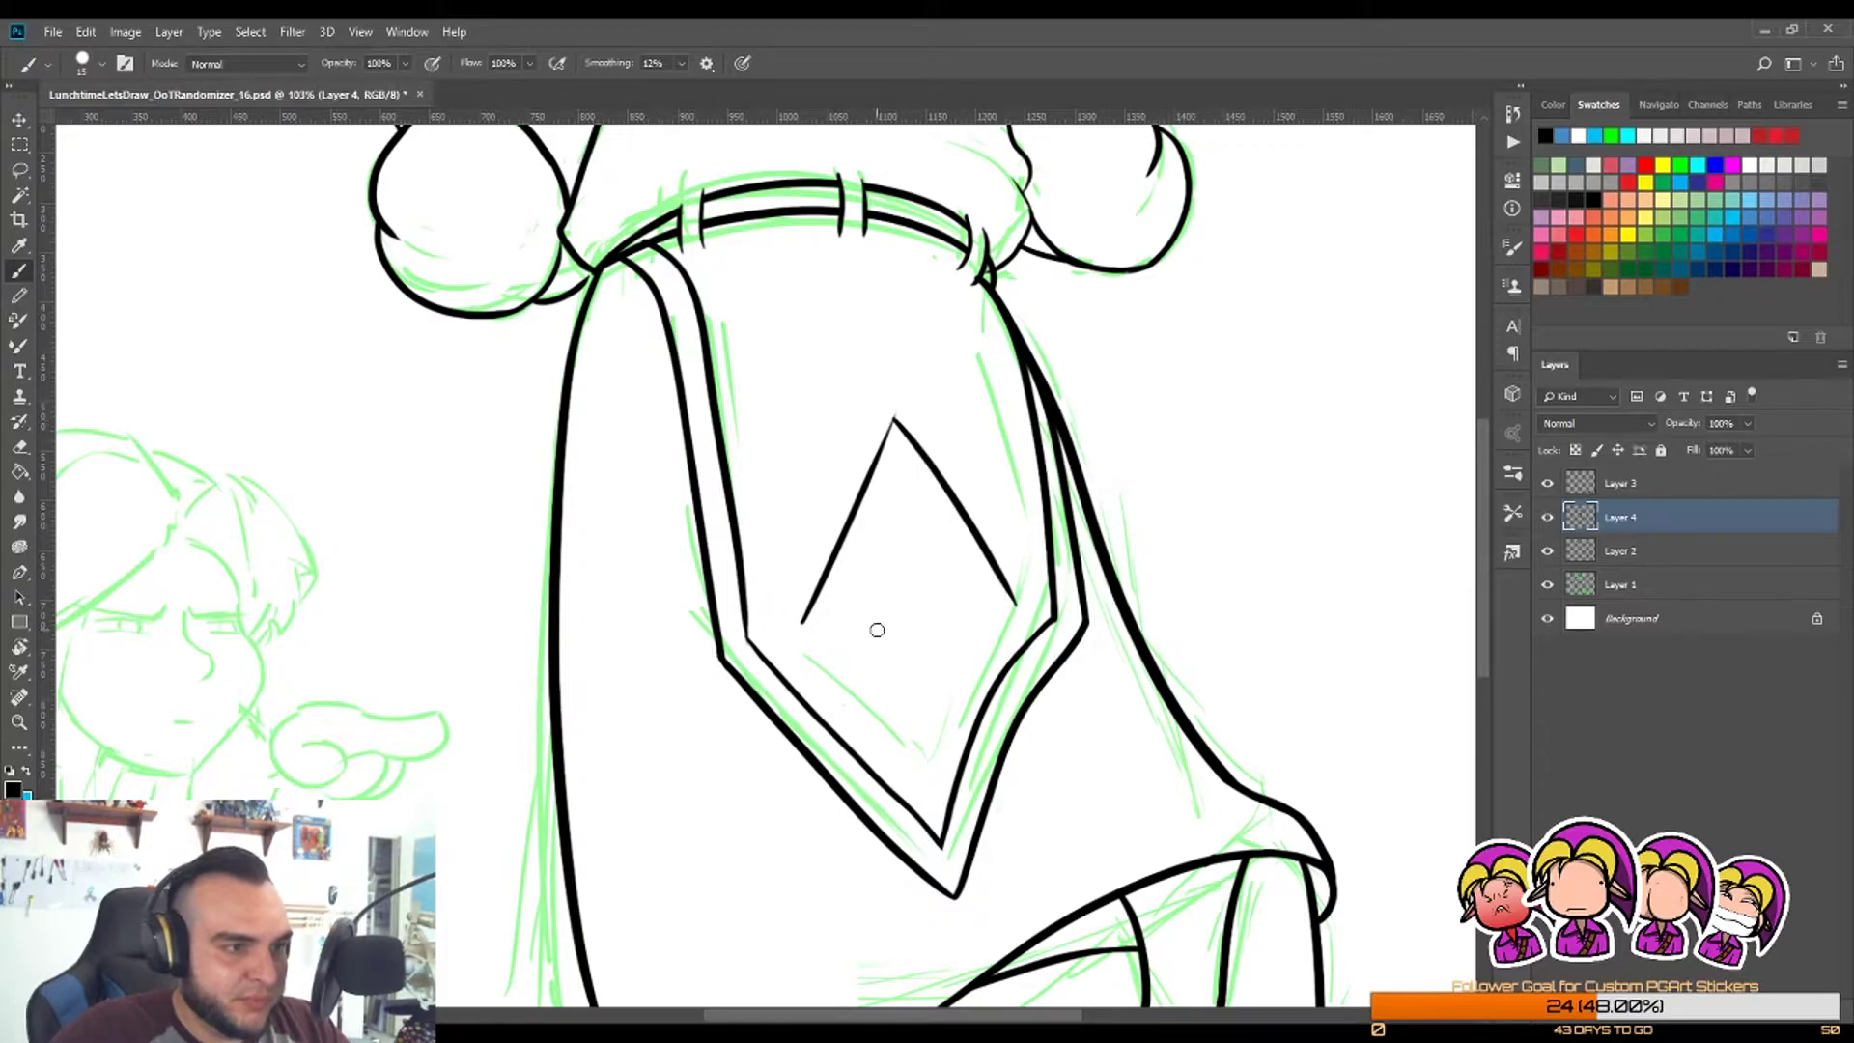
mouse_move(803, 626)
left_mouse_down()
mouse_move(966, 613)
mouse_move(1014, 584)
mouse_move(1059, 454)
mouse_move(1072, 552)
mouse_move(1004, 386)
mouse_move(949, 566)
mouse_move(825, 592)
mouse_move(939, 542)
left_mouse_up()
key("ctrl+z")
key("z")
key("e")
mouse_move(1003, 460)
left_mouse_down()
mouse_move(963, 235)
mouse_move(982, 435)
left_mouse_up()
key("b")
left_click_drag(835, 565, 1043, 425)
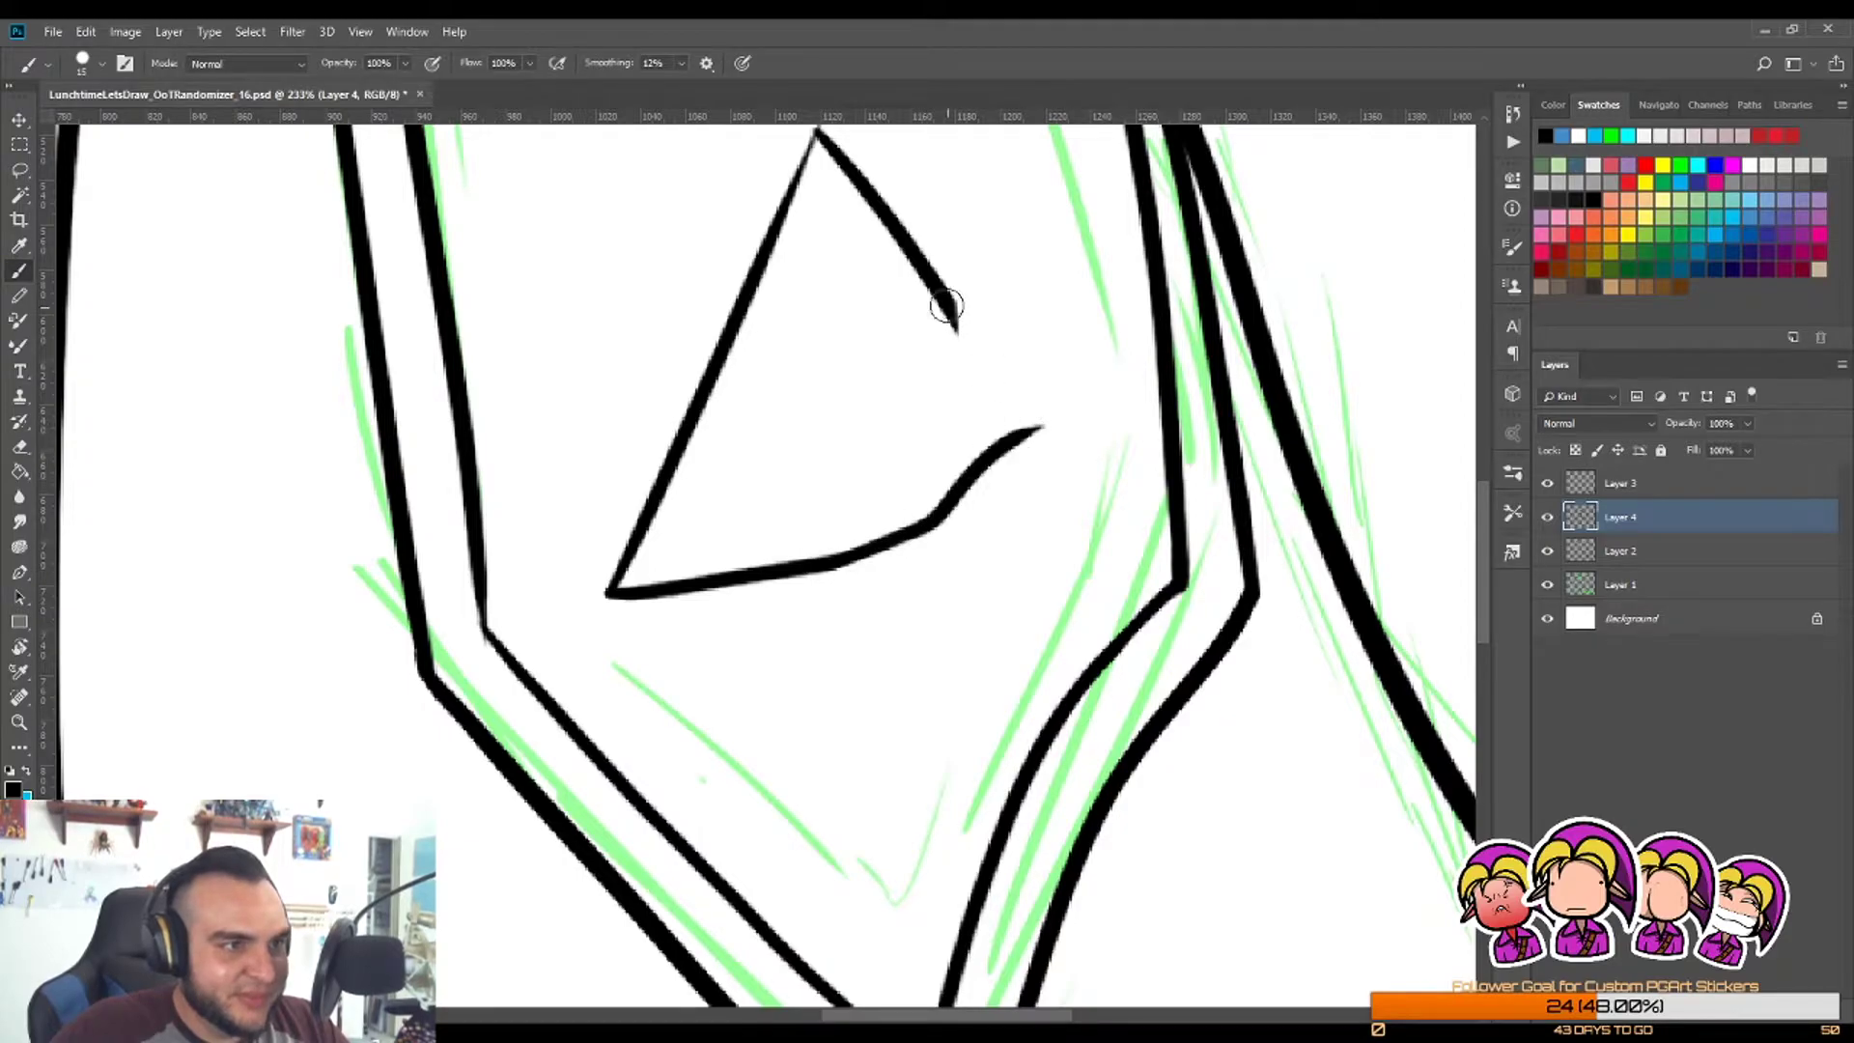
left_click_drag(946, 290, 1041, 447)
key("ctrl+alt+z")
key("ctrl+alt+z")
mouse_move(941, 288)
left_mouse_down()
mouse_move(1045, 450)
mouse_move(905, 578)
mouse_move(1045, 456)
mouse_move(1022, 478)
left_mouse_up()
key("z")
key("ctrl+alt+z")
key("ctrl+alt+z")
key("ctrl+alt+z")
key("ctrl+alt+z")
key("ctrl+alt+z")
key("ctrl+alt+z")
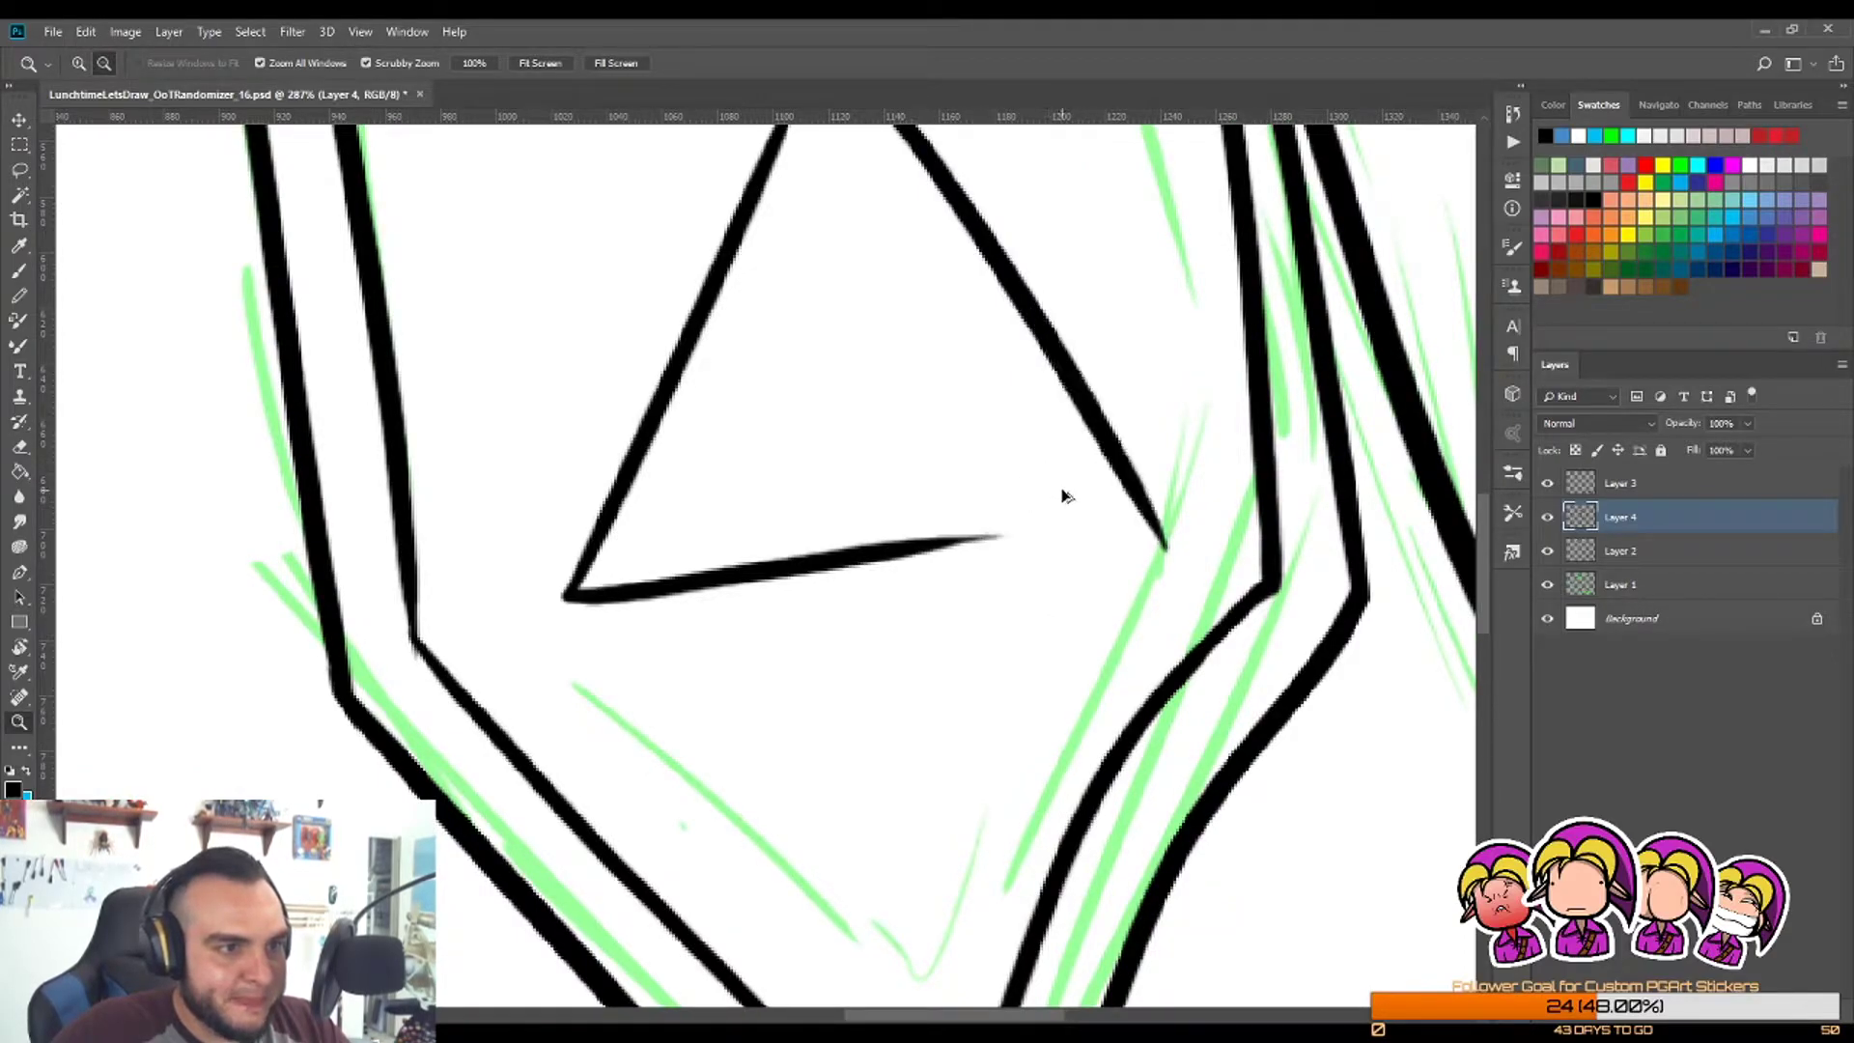
key("ctrl+alt+z")
Step: Ink the triangle's base as one straight stroke from its left corner to past its right corner
key("b")
left_click_drag(570, 593, 1163, 555)
key("ctrl+z")
left_click_drag(570, 593, 1255, 532)
Step: Erase the base line's overshoot and sharpen the triangle's lower right corner to a clean point
key("e")
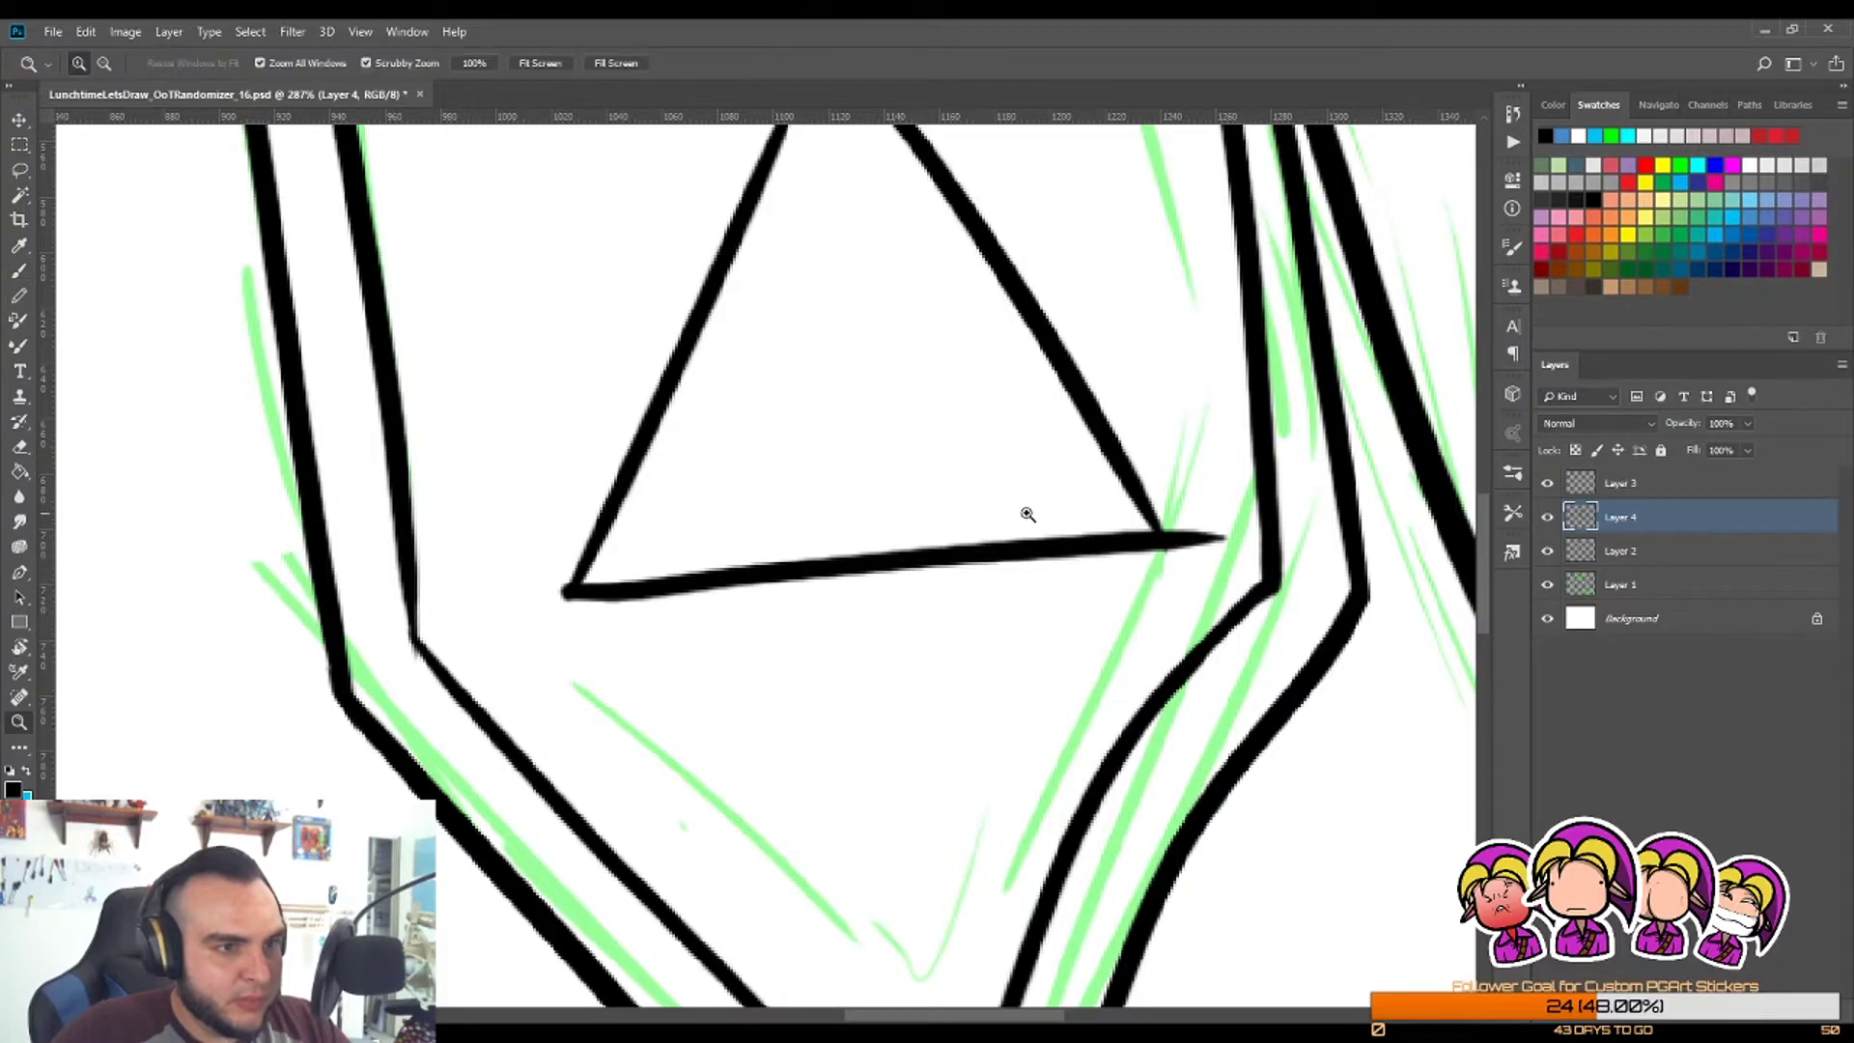
scroll(1027, 518, "down", 10)
scroll(994, 449, "up", 10)
mouse_move(995, 449)
left_mouse_down()
mouse_move(993, 476)
mouse_move(966, 483)
left_mouse_up()
key("b")
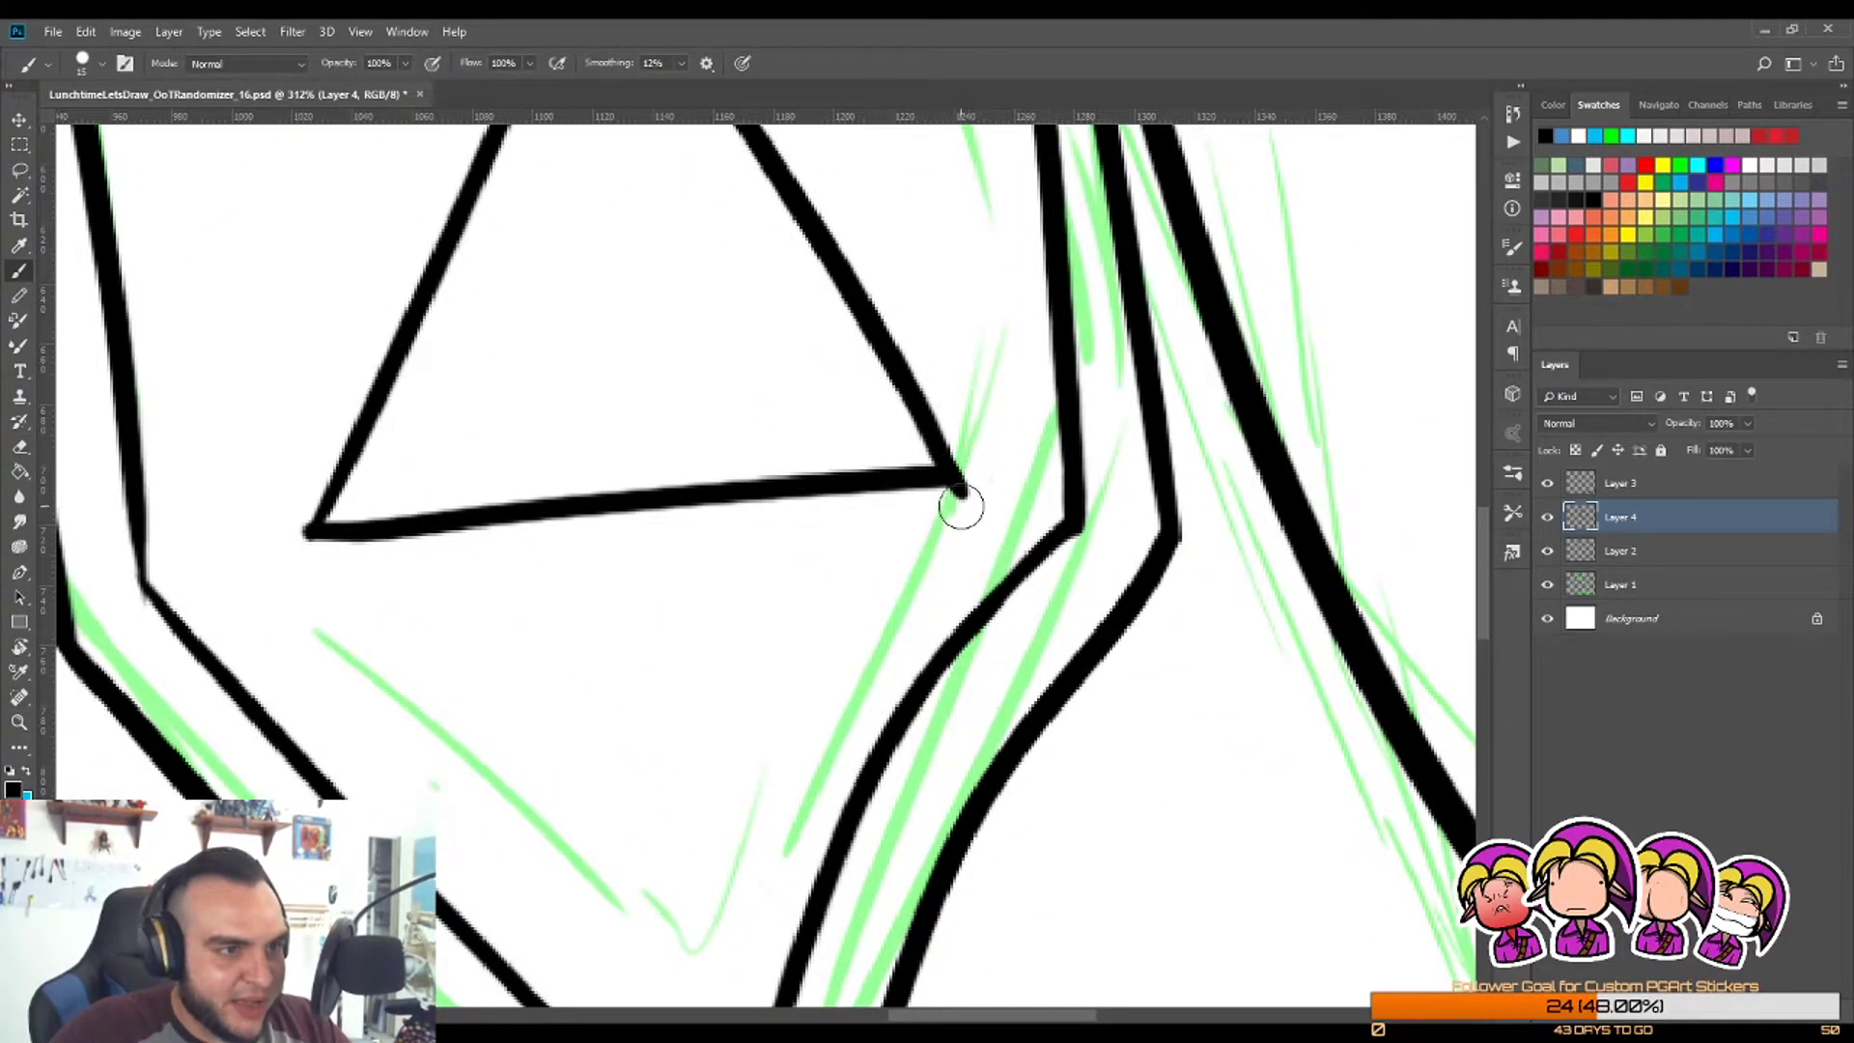
key("e")
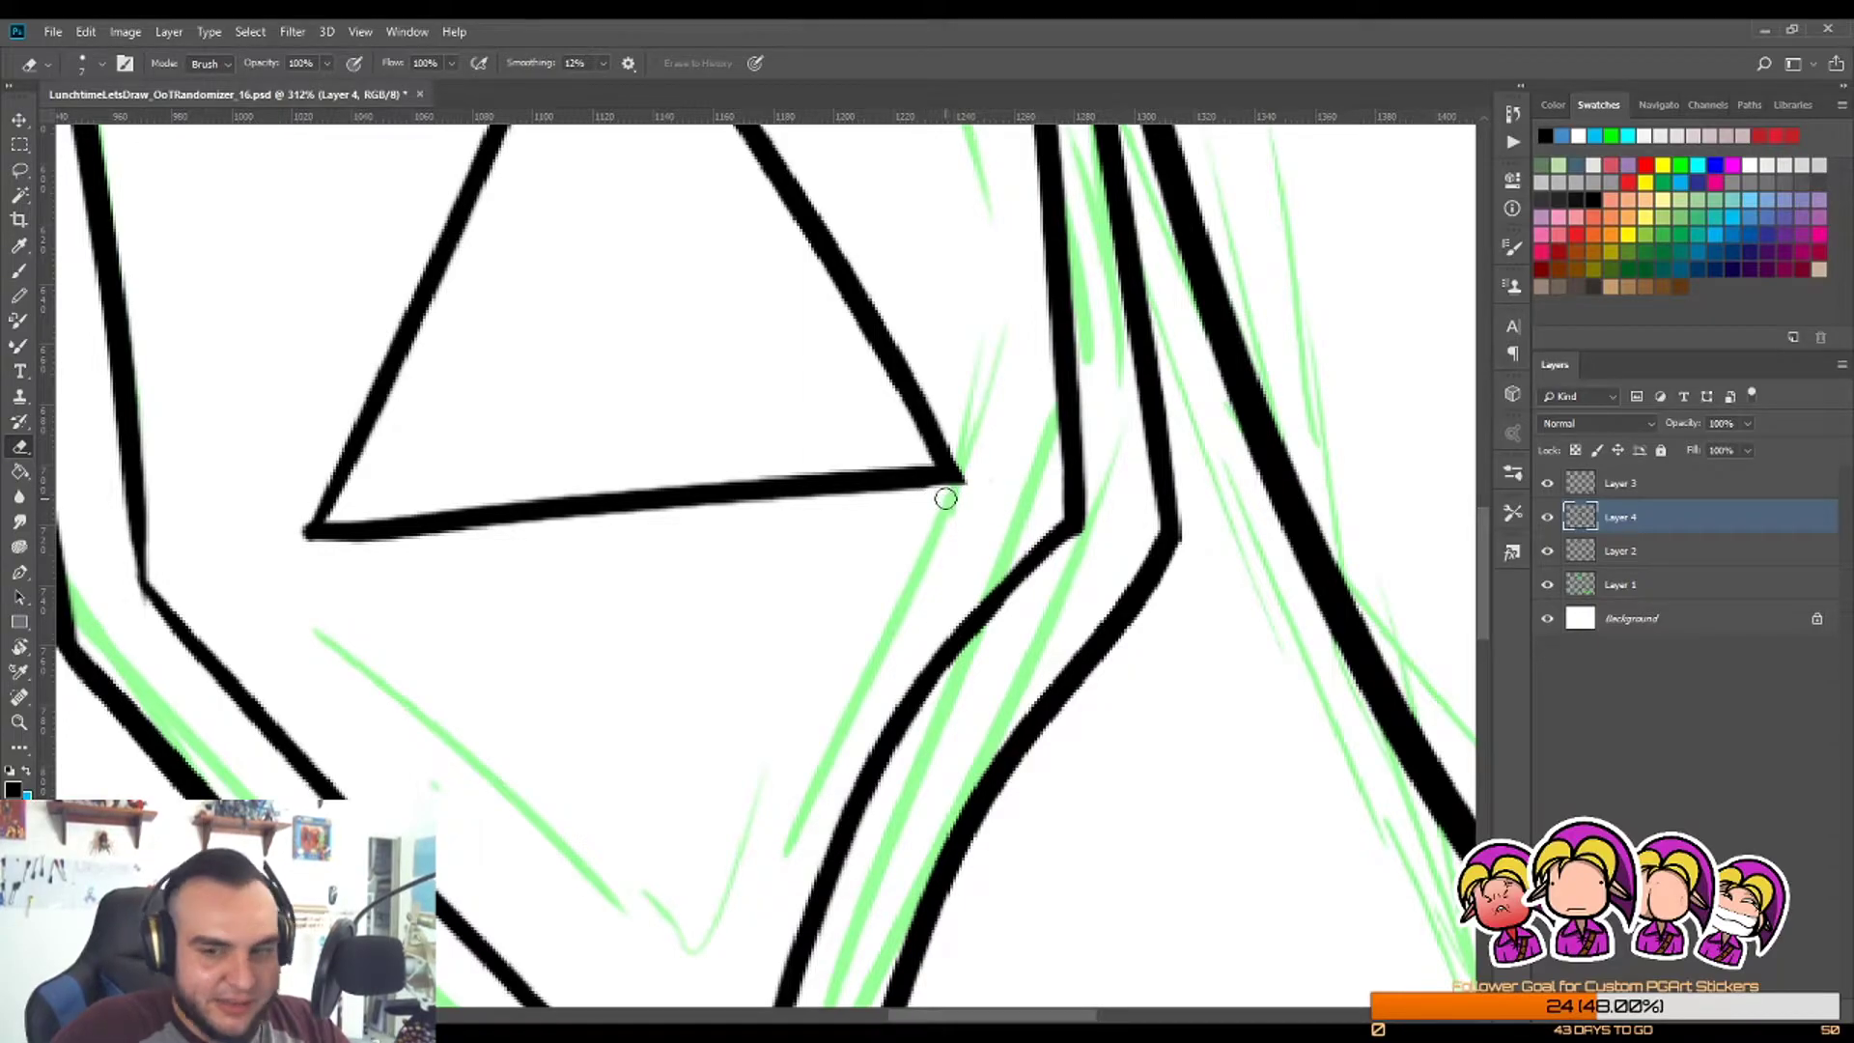
key("z")
scroll(971, 463, "up", 2)
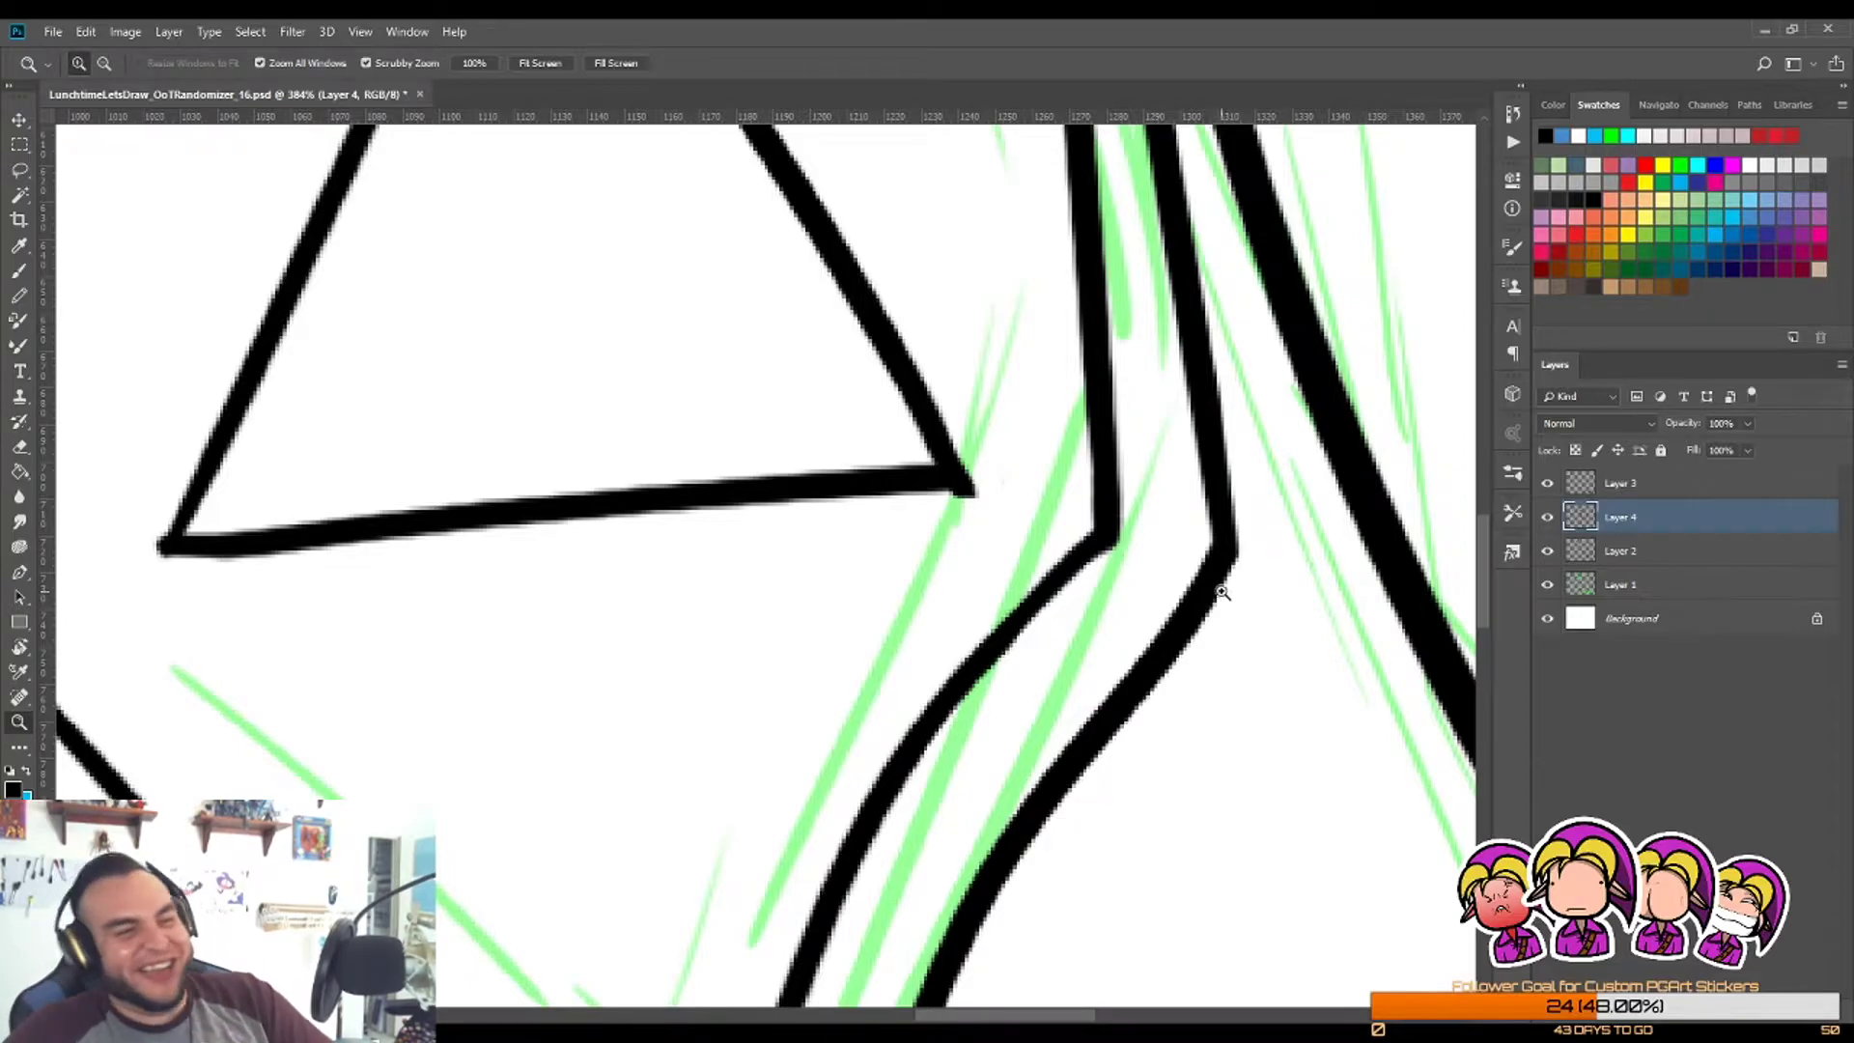
key("e")
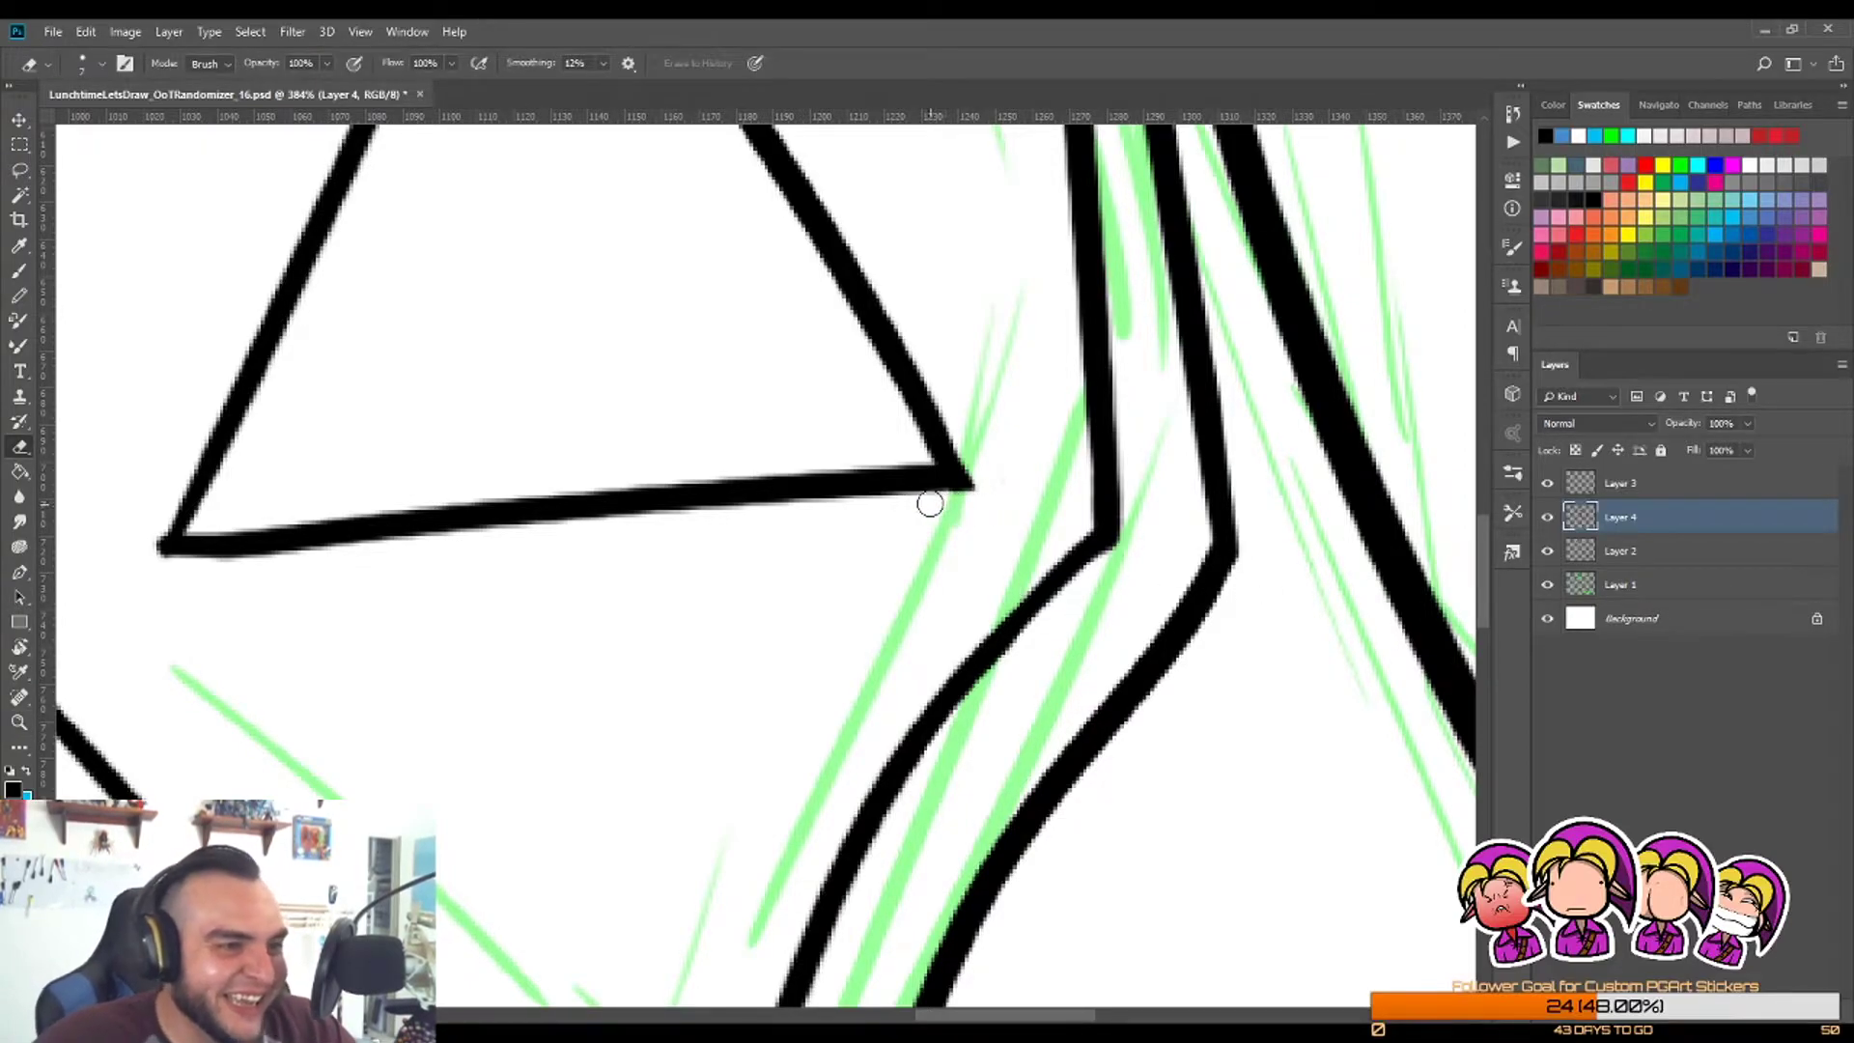
key("z")
scroll(927, 541, "down", 2)
scroll(488, 546, "up", 2)
Step: Touch up the triangle's lower left corner and trim its outer edge to a clean point
key("b")
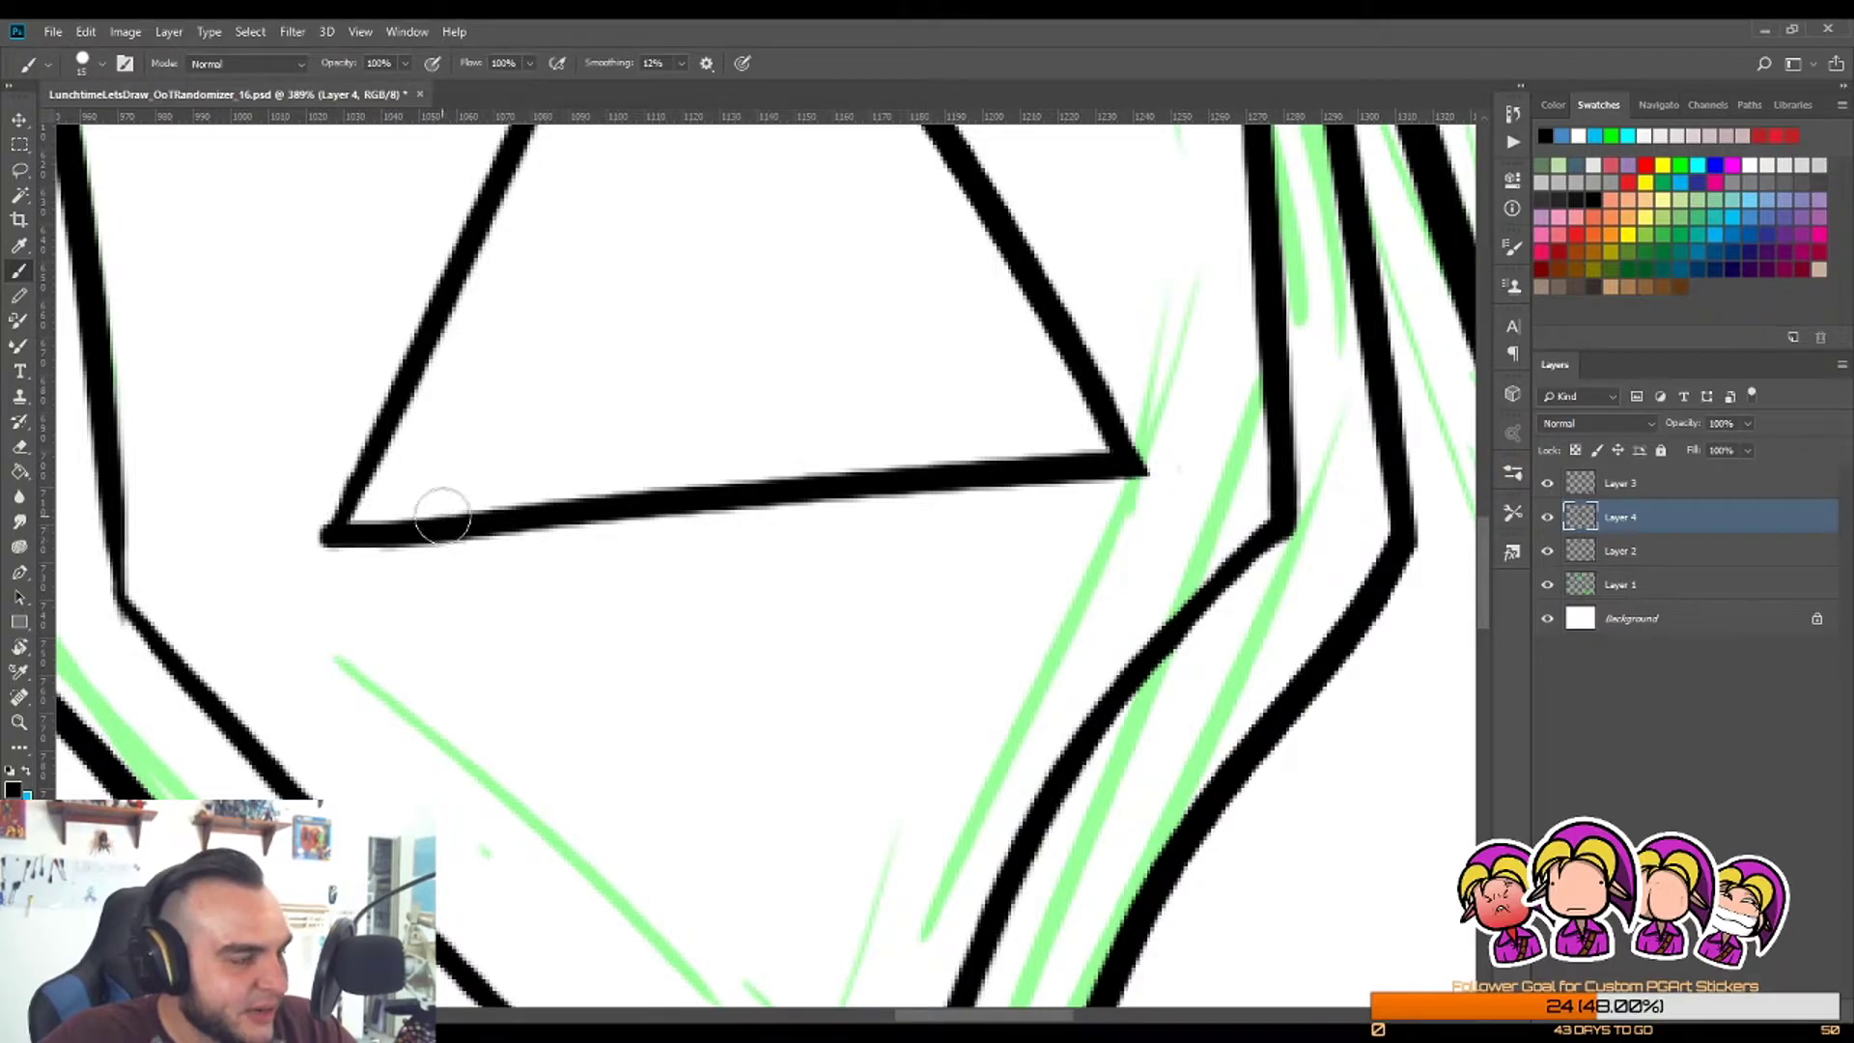
scroll(405, 505, "down", 2)
scroll(385, 435, "up", 3)
key("e")
key("z")
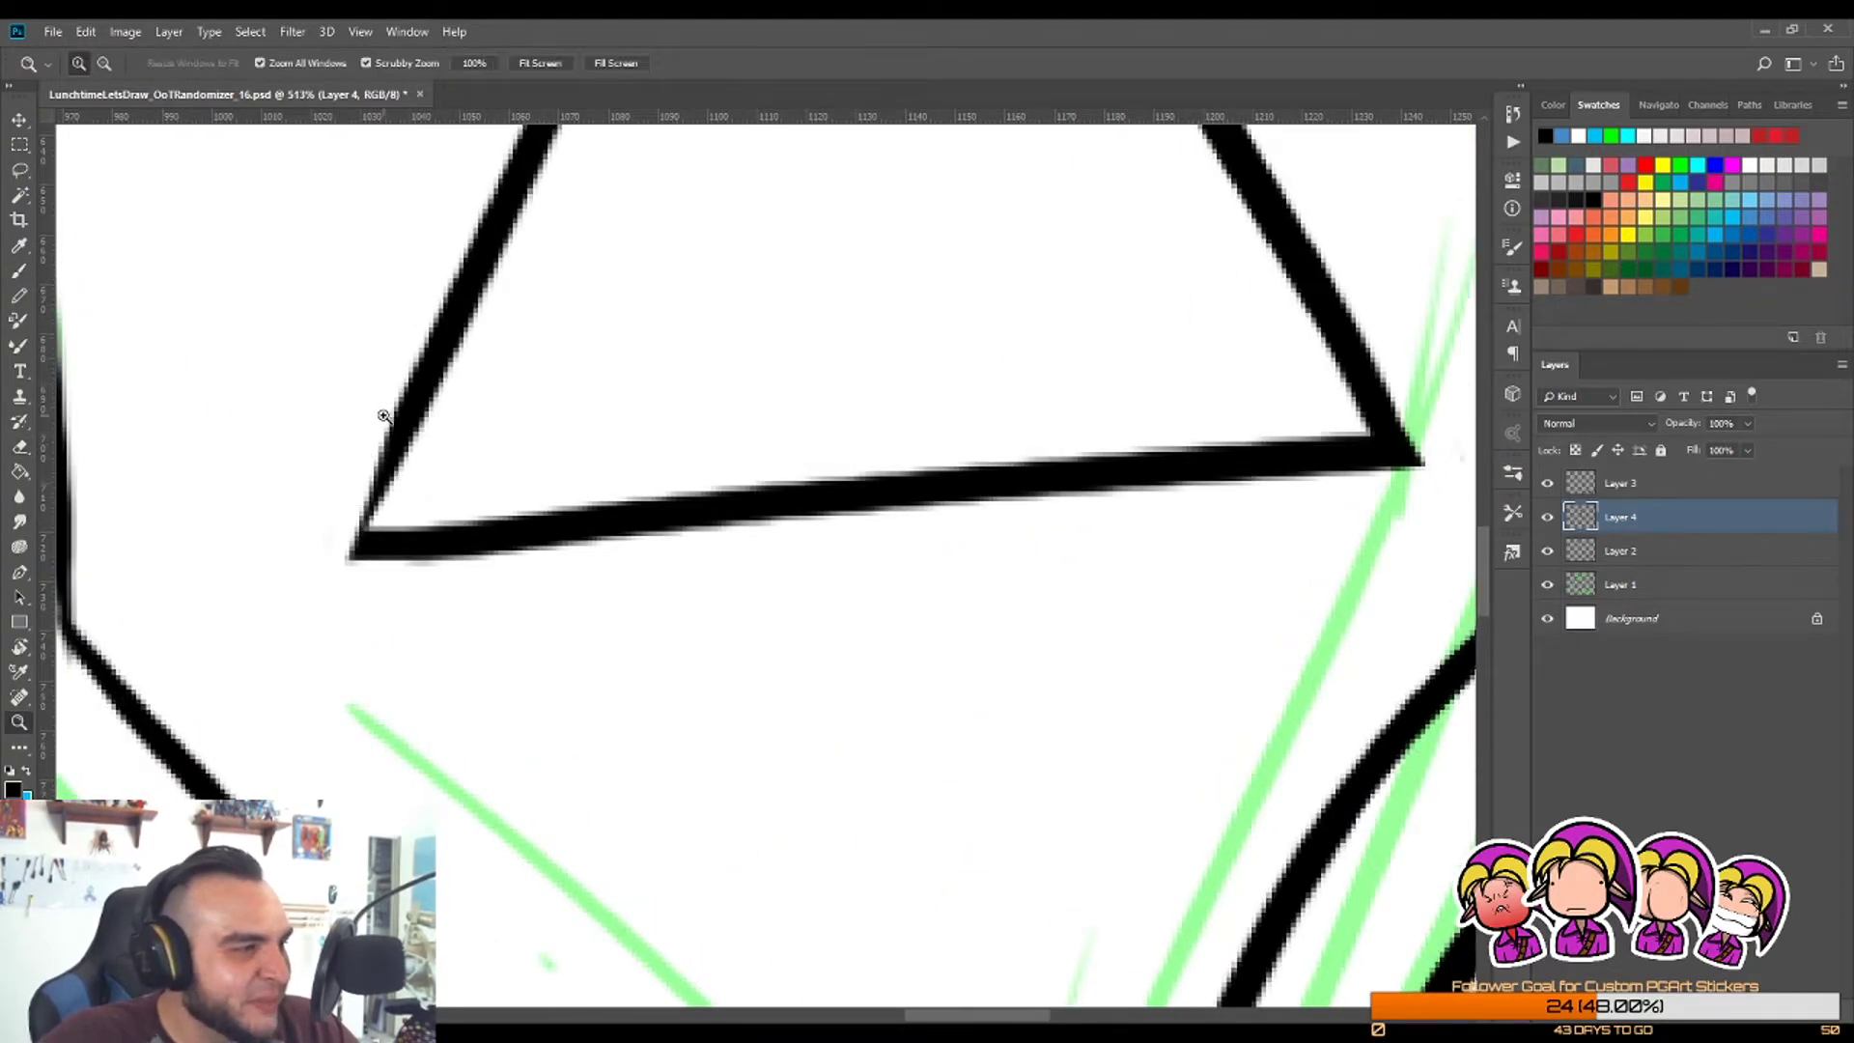
key("ctrl+z")
key("e")
left_click_drag(311, 570, 342, 498)
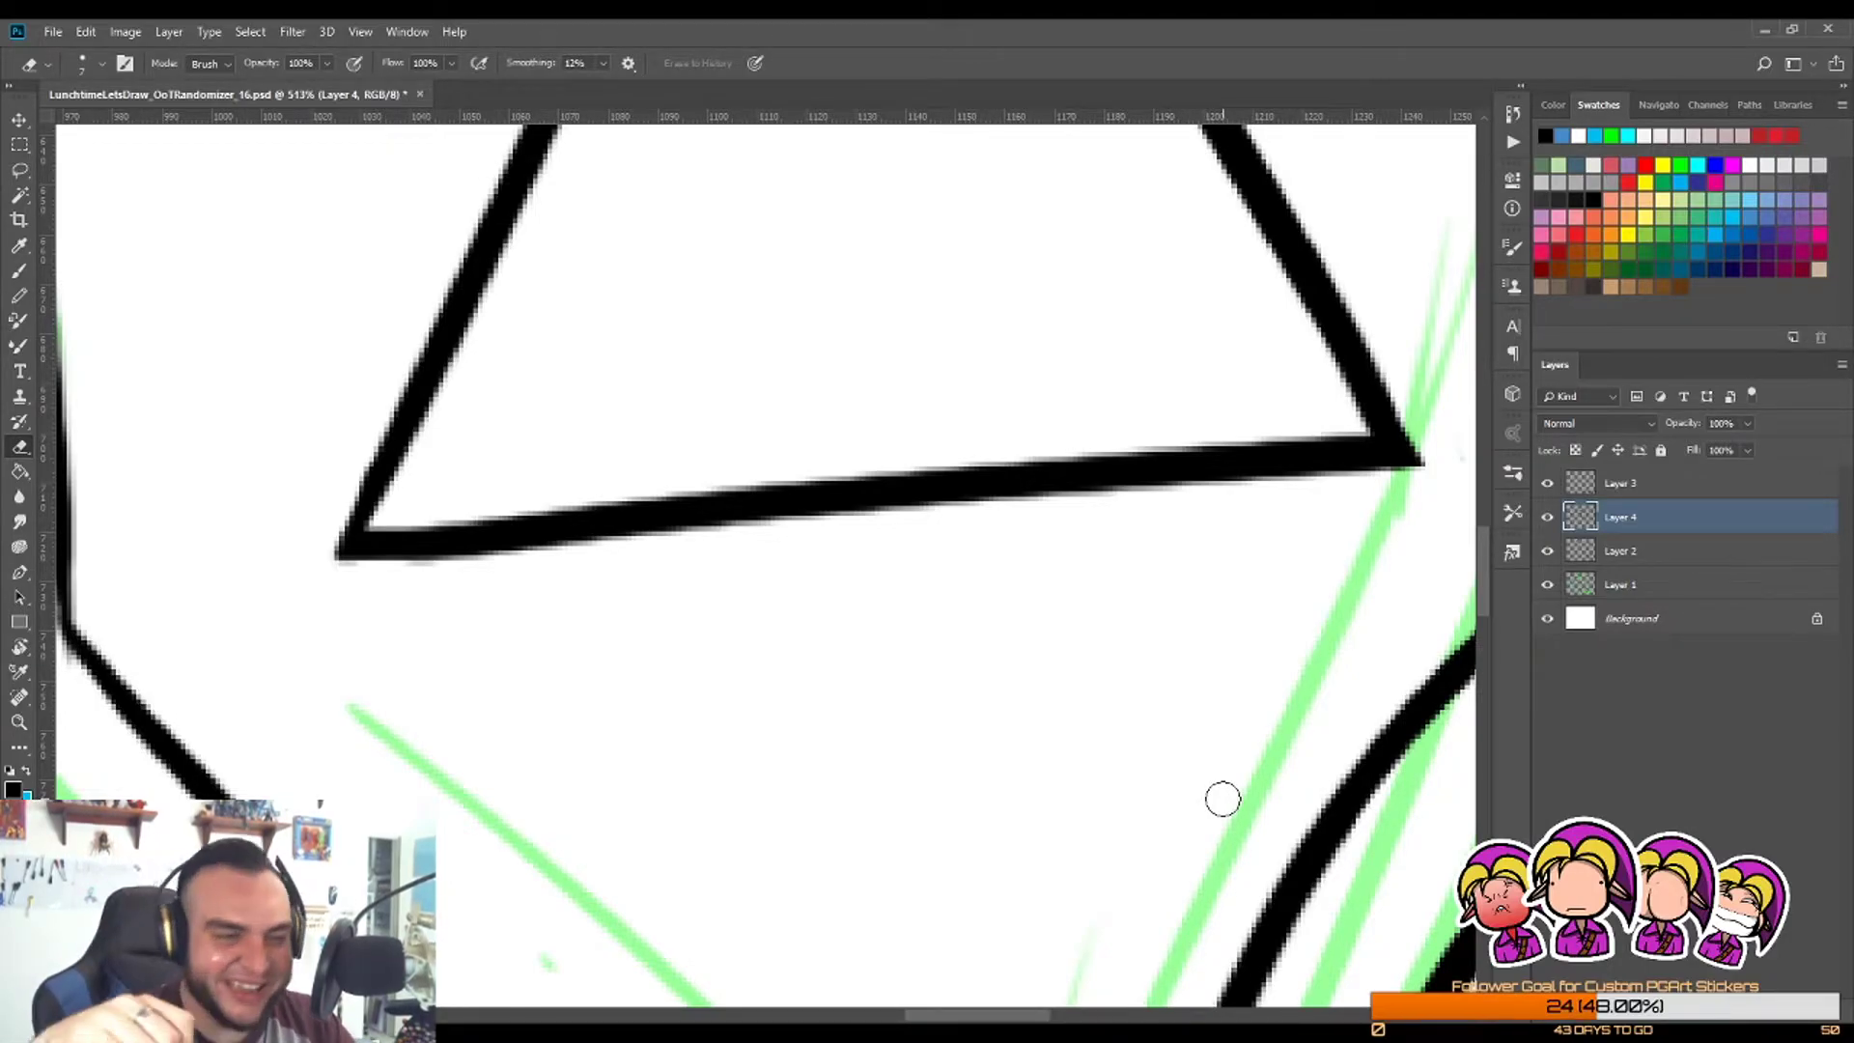
Step: Reduce the brush size and thicken the thin upper part of the triangle's left side up to the apex
key("z")
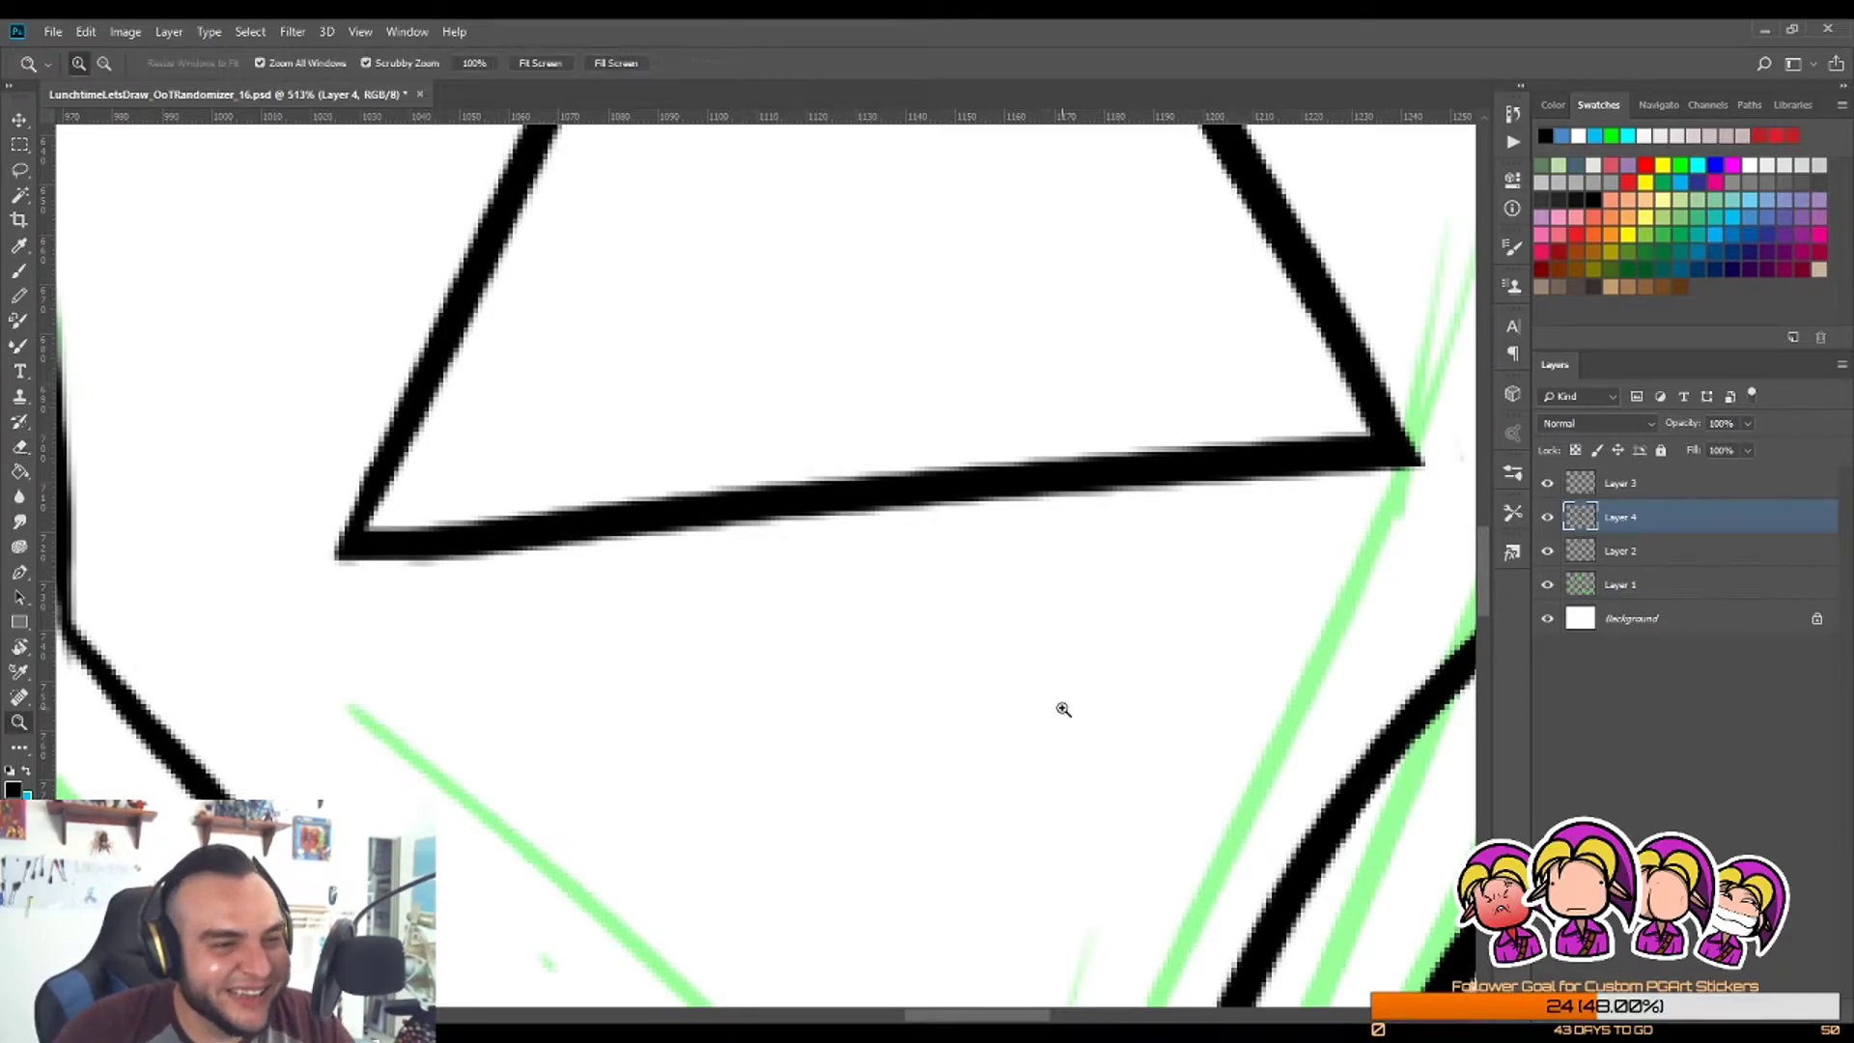
mouse_move(1059, 707)
left_mouse_down()
mouse_move(952, 724)
mouse_move(1034, 489)
mouse_move(1058, 332)
mouse_move(883, 353)
mouse_move(970, 288)
mouse_move(758, 707)
left_mouse_up()
key("b")
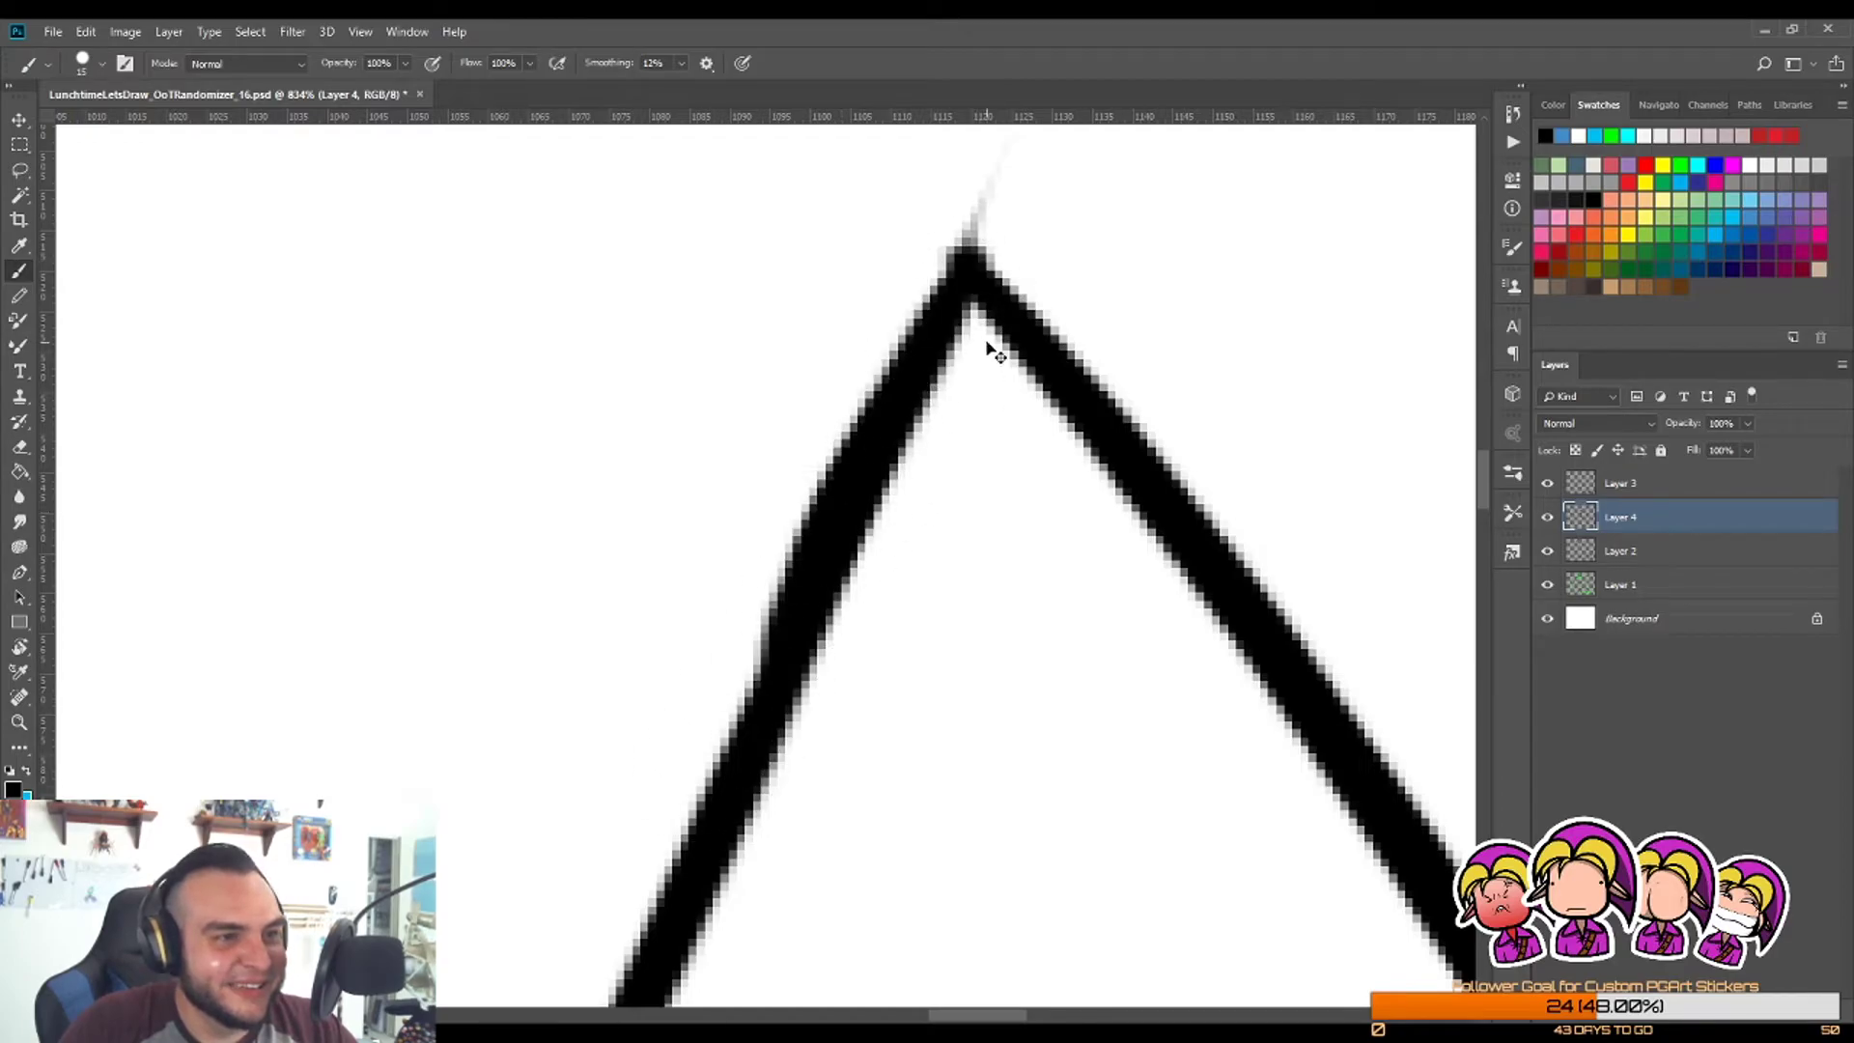
key("ctrl+z")
key("bracketleft")
key("bracketleft")
key("bracketleft")
key("bracketleft")
key("bracketleft")
key("bracketleft")
key("bracketleft")
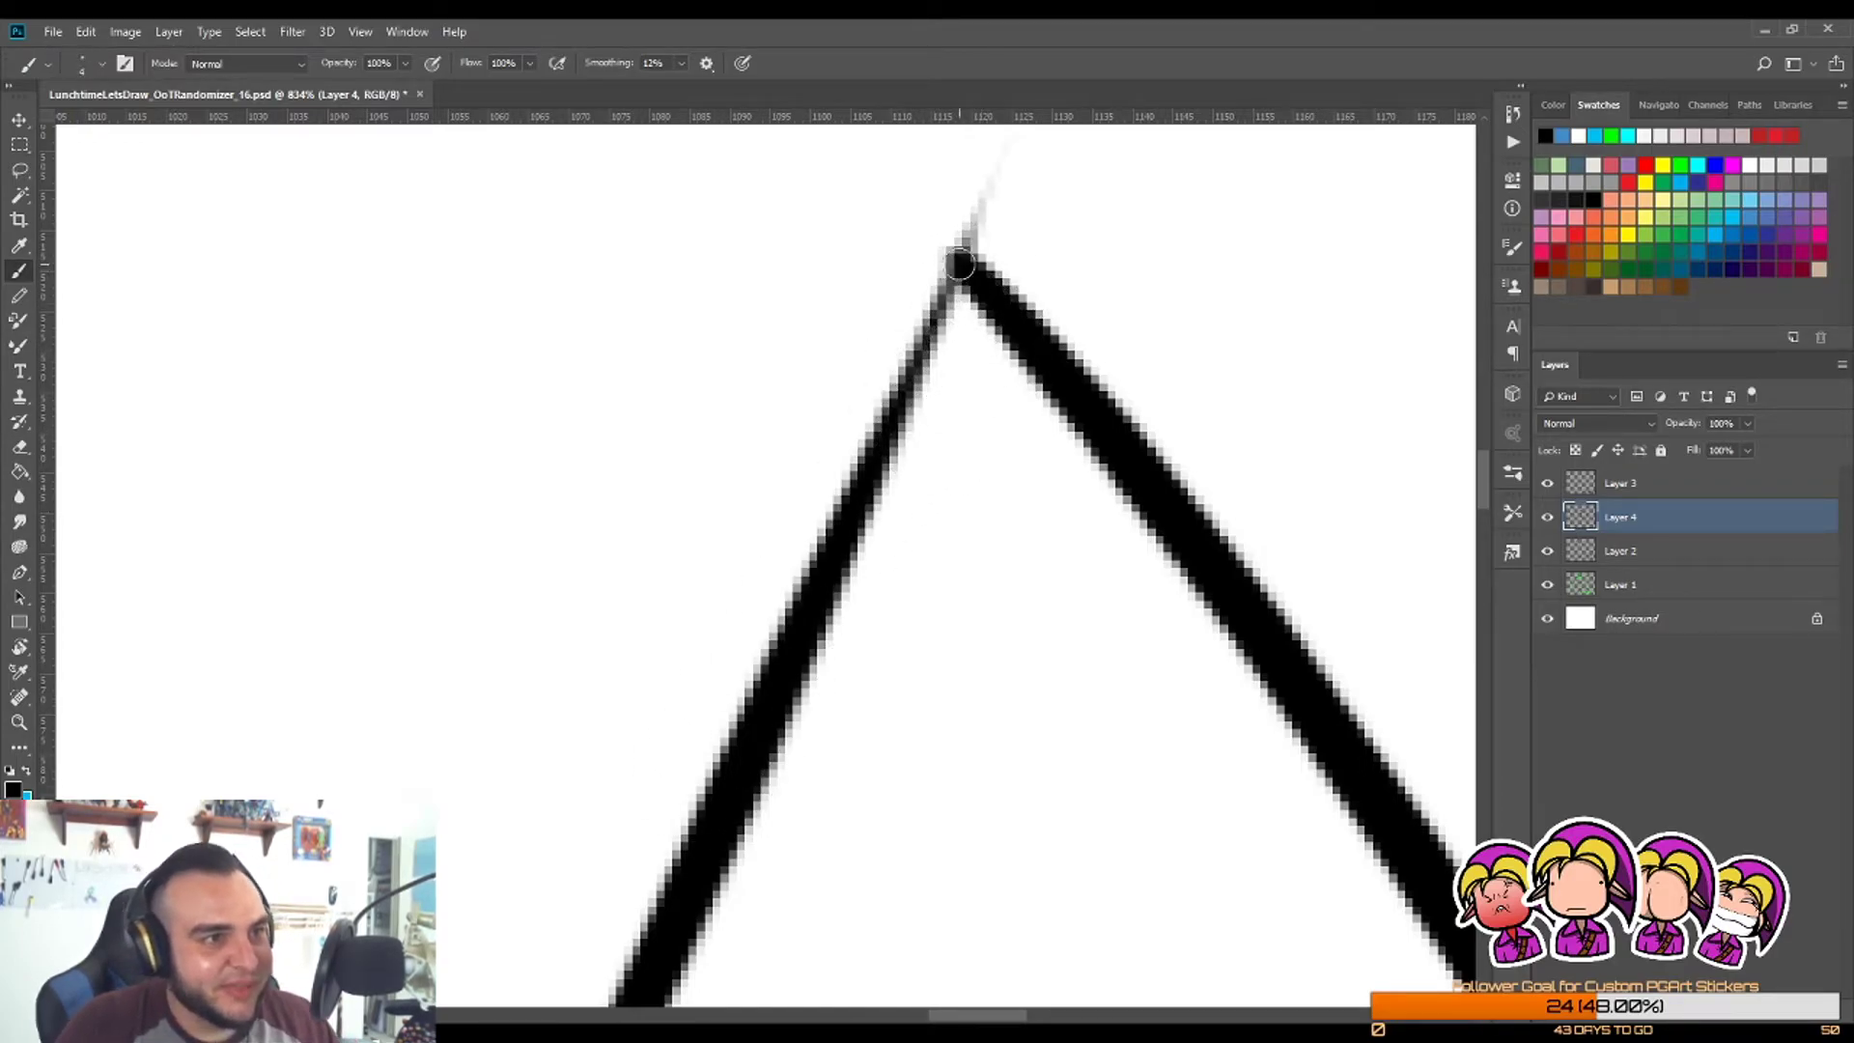
left_click_drag(958, 259, 766, 694)
left_click_drag(973, 256, 814, 574)
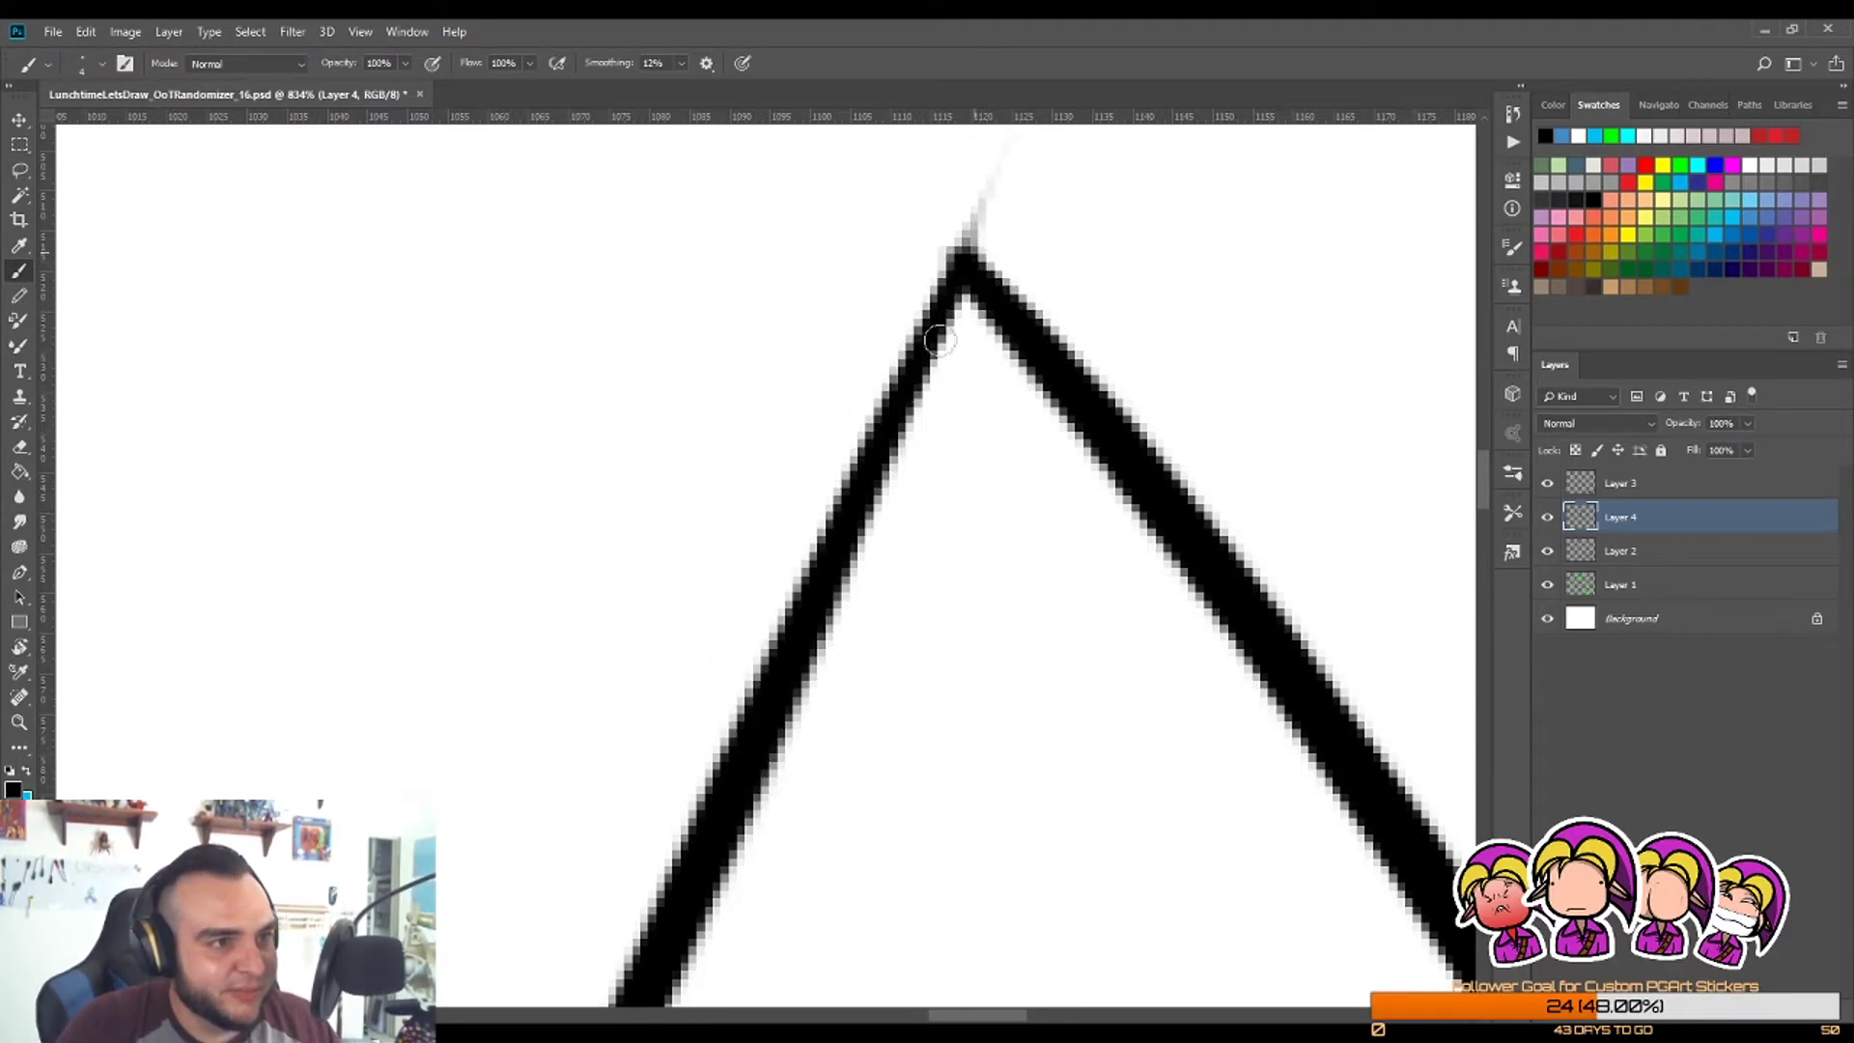
left_click_drag(972, 258, 773, 744)
Step: Erase the faint stray tail extending above the triangle's apex
key("e")
mouse_move(1000, 198)
left_mouse_down()
mouse_move(1038, 231)
mouse_move(995, 232)
left_mouse_up()
key("z")
left_click_drag(1027, 420, 885, 546)
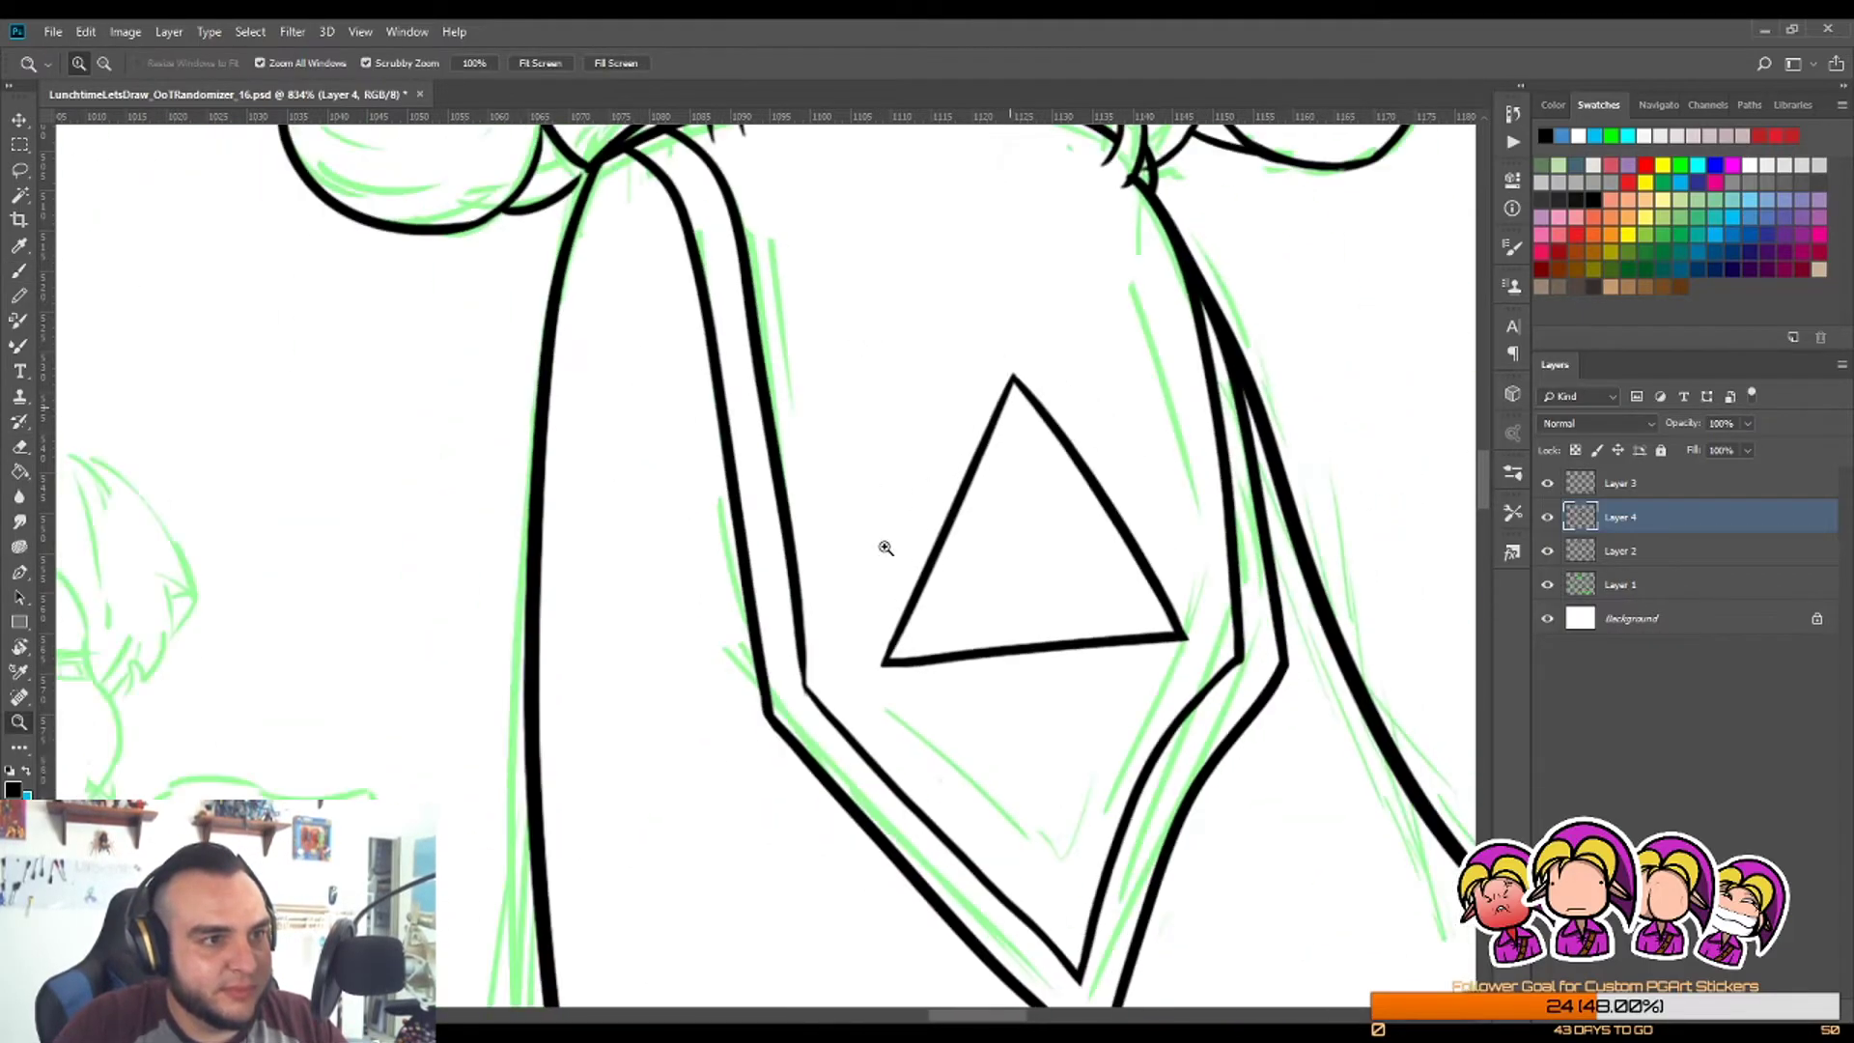
mouse_move(1113, 413)
left_mouse_down()
mouse_move(947, 621)
mouse_move(889, 634)
left_mouse_up()
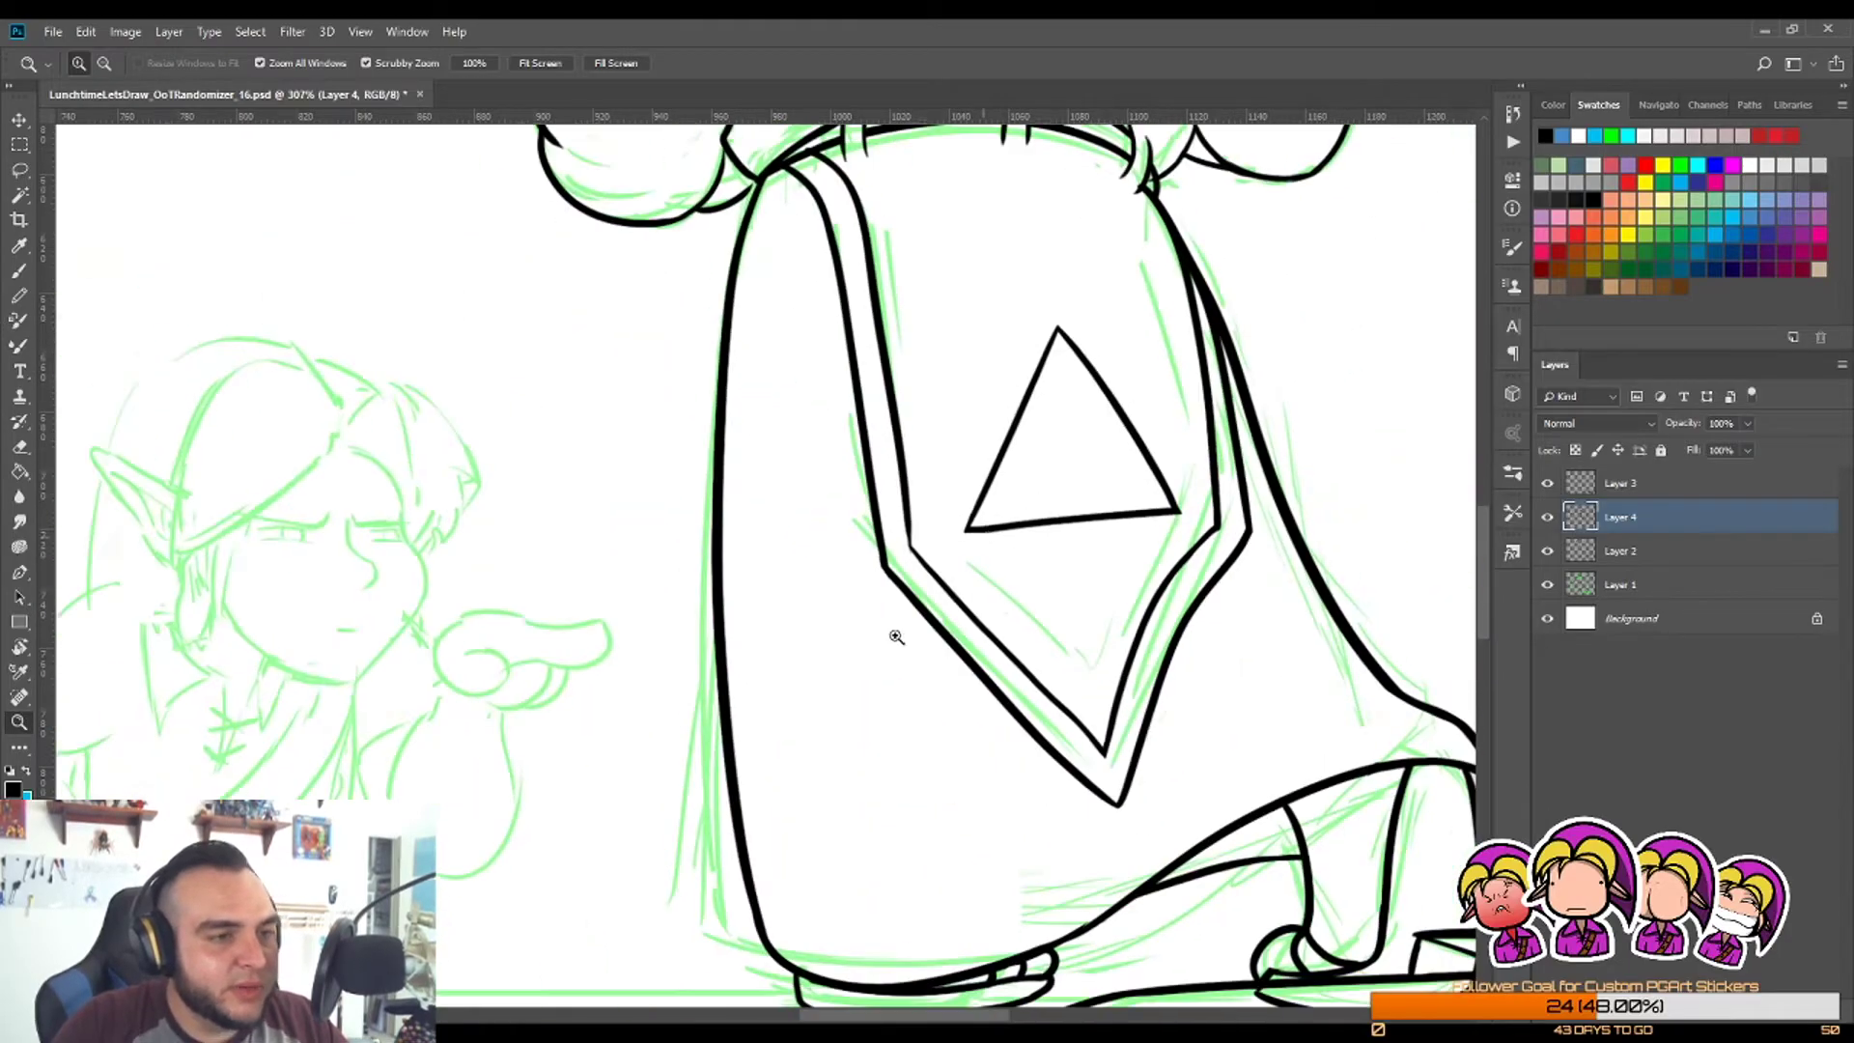
key("r")
mouse_move(1108, 381)
left_mouse_down()
mouse_move(1134, 678)
mouse_move(918, 878)
mouse_move(1068, 721)
left_mouse_up()
key("z")
left_click(900, 862, "alt")
left_click_drag(917, 809, 1014, 787)
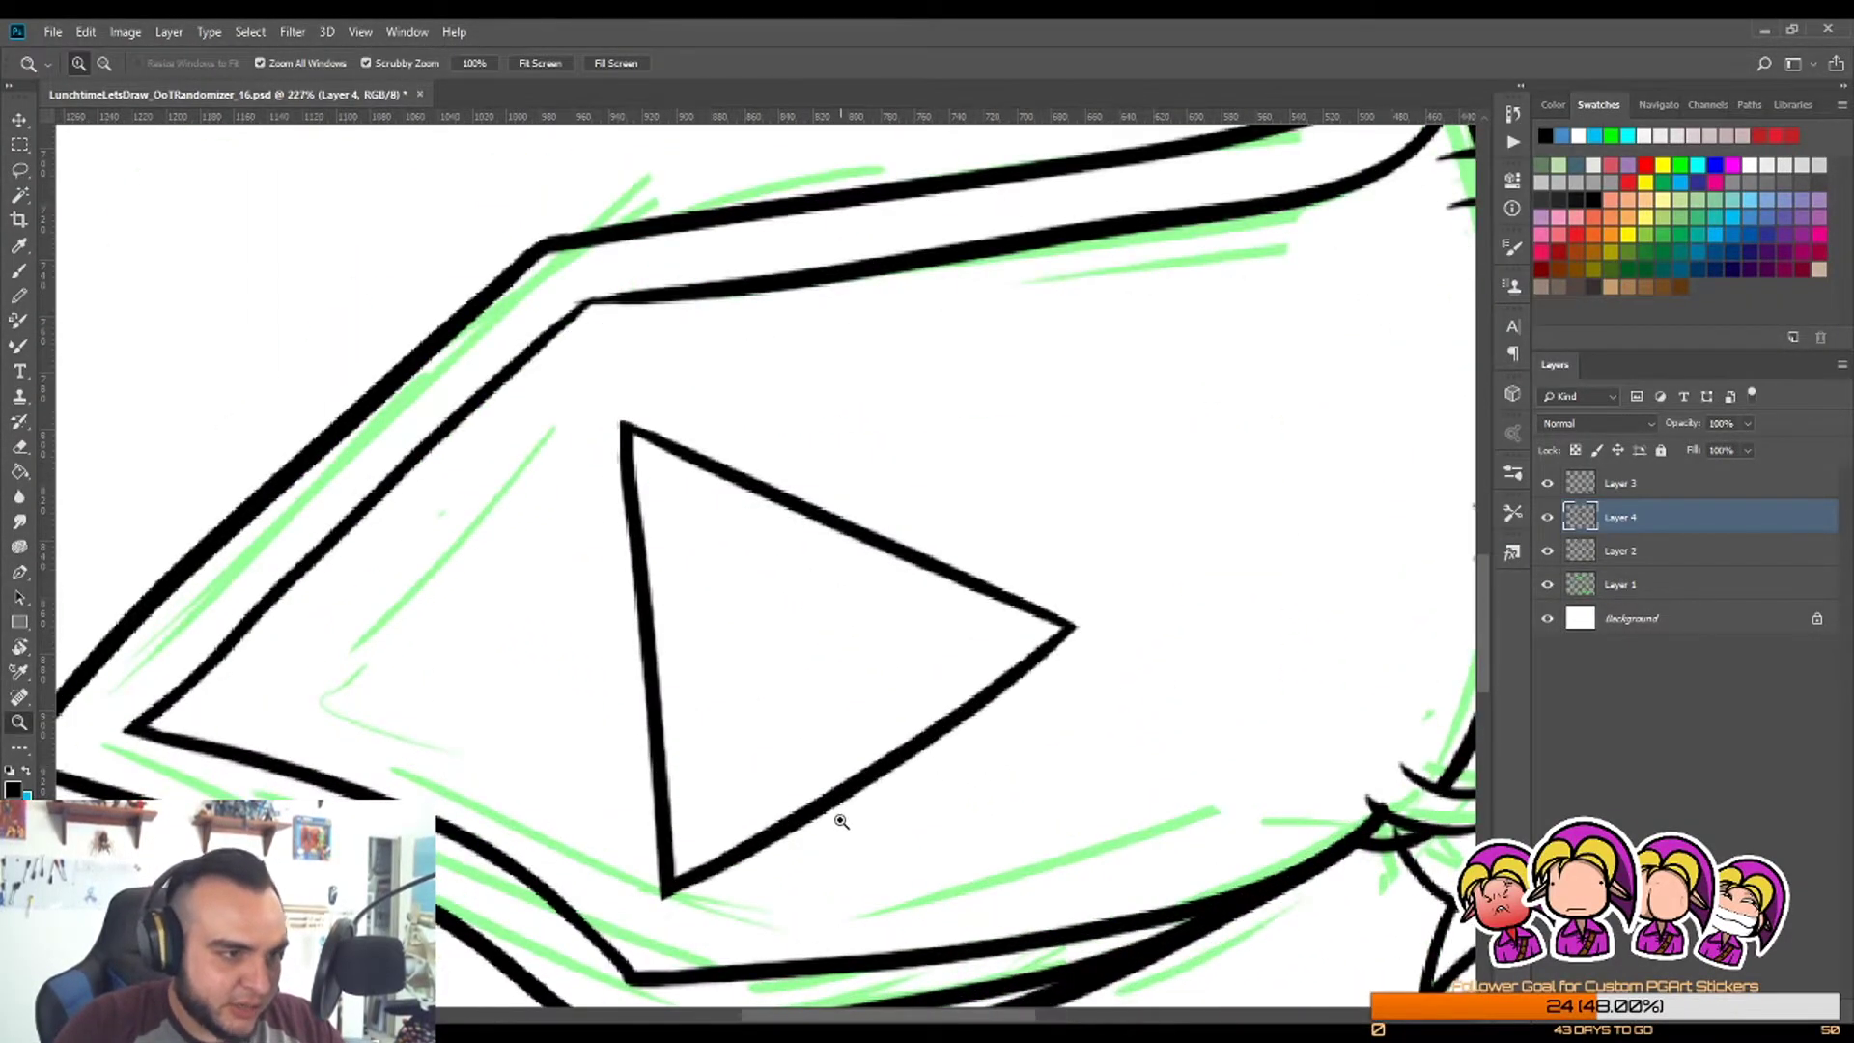
left_click_drag(846, 761, 893, 744)
key("b")
left_click_drag(791, 423, 840, 782)
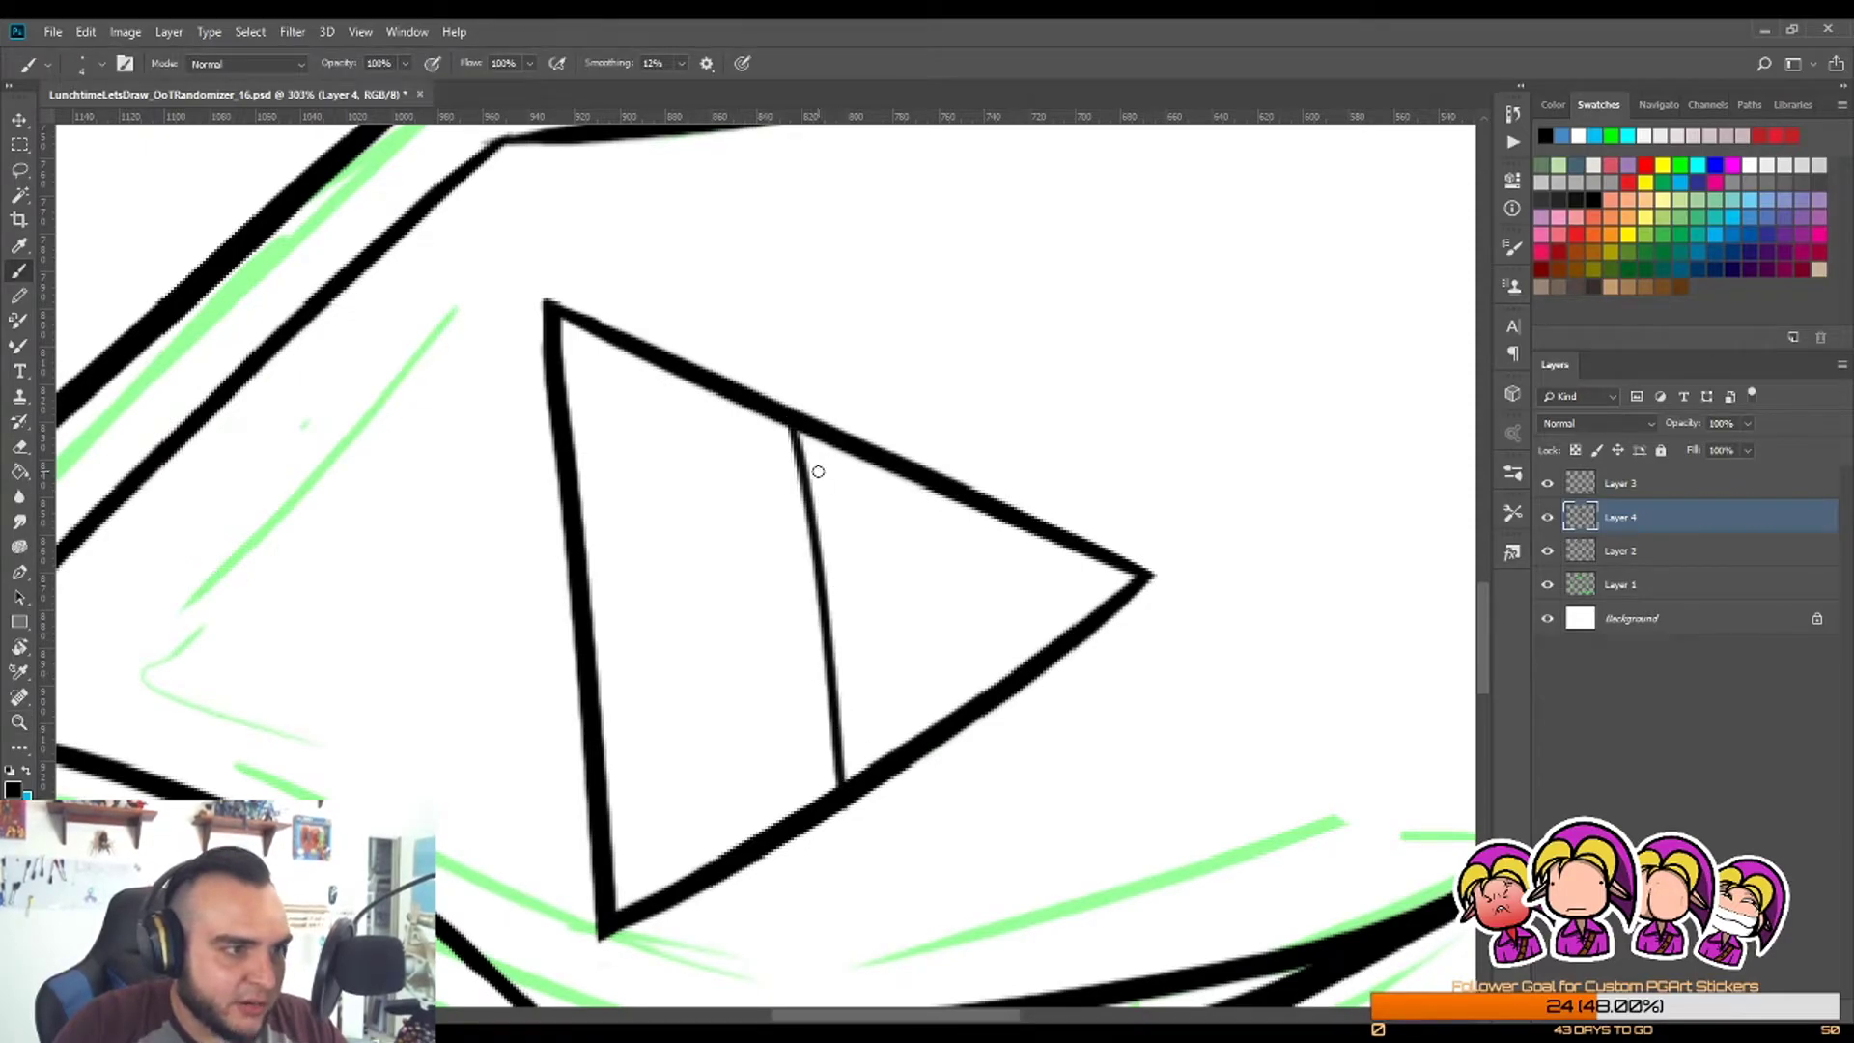
left_click_drag(811, 435, 844, 780)
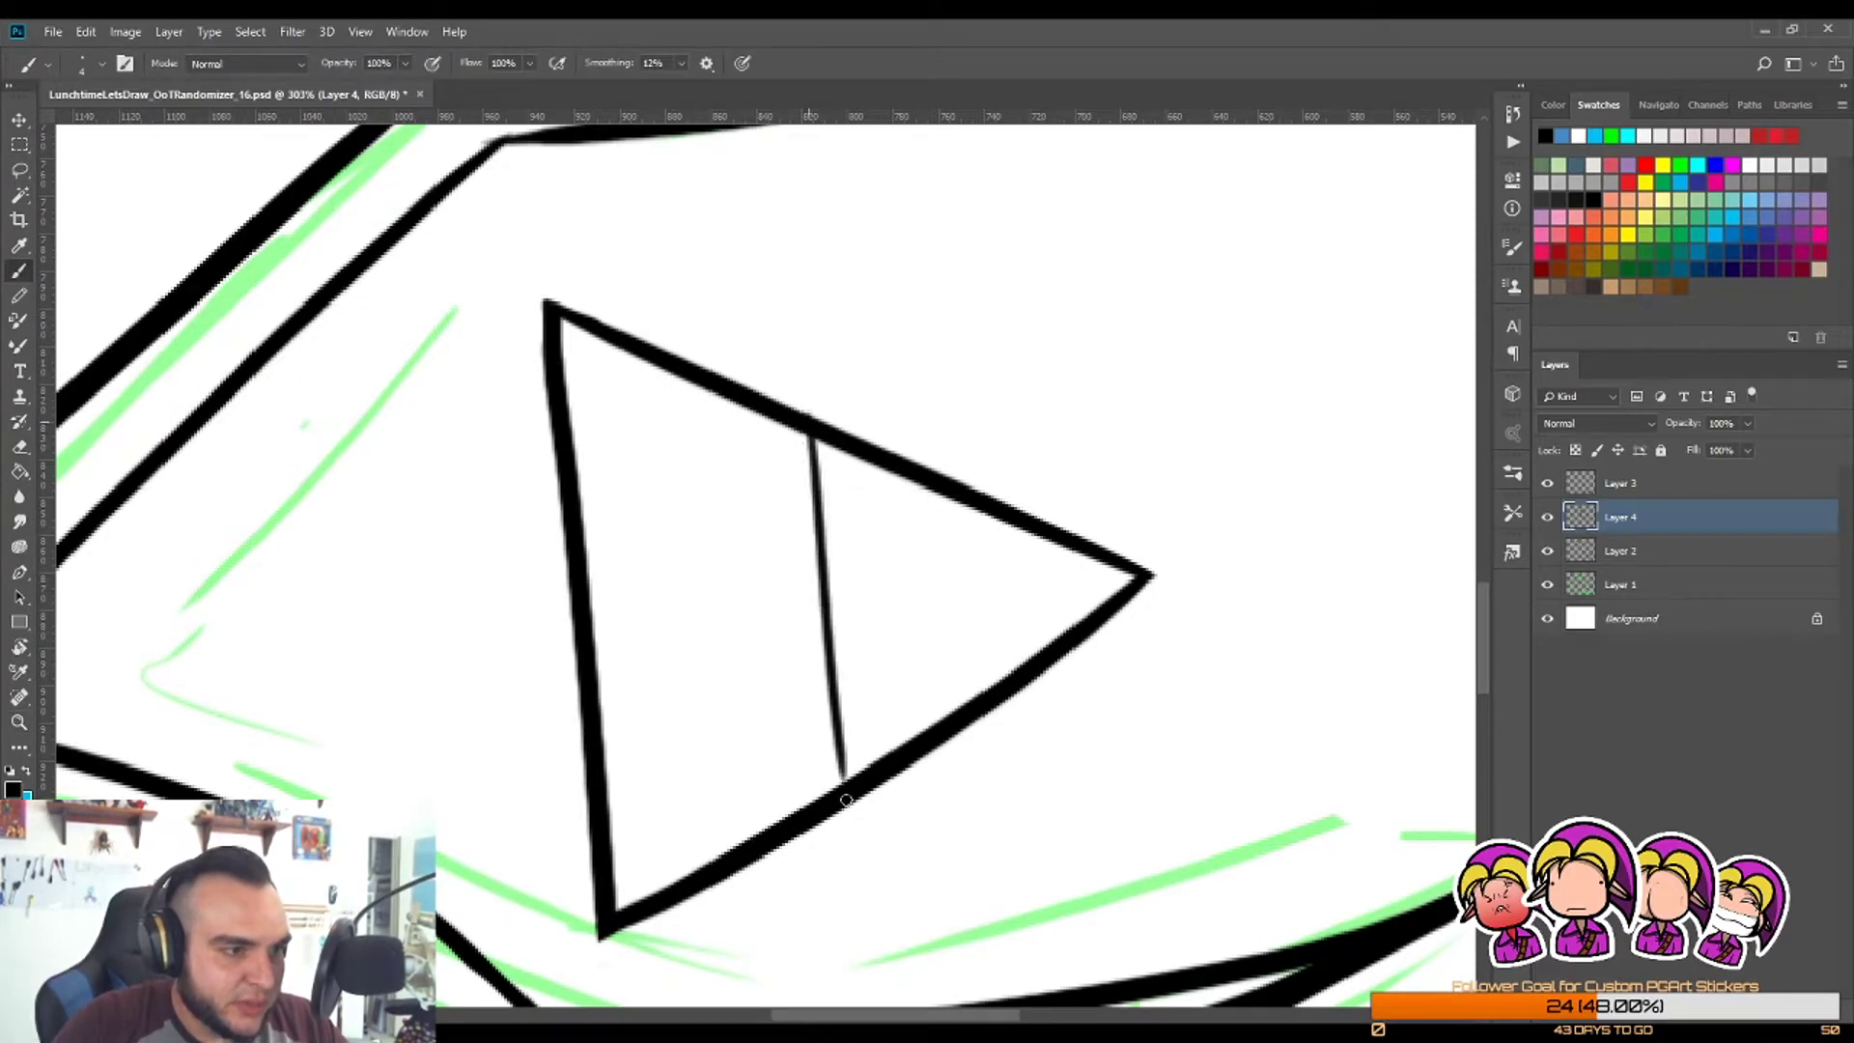
key("z")
left_click_drag(914, 606, 850, 609)
key("r")
left_click_drag(985, 849, 910, 444)
key("z")
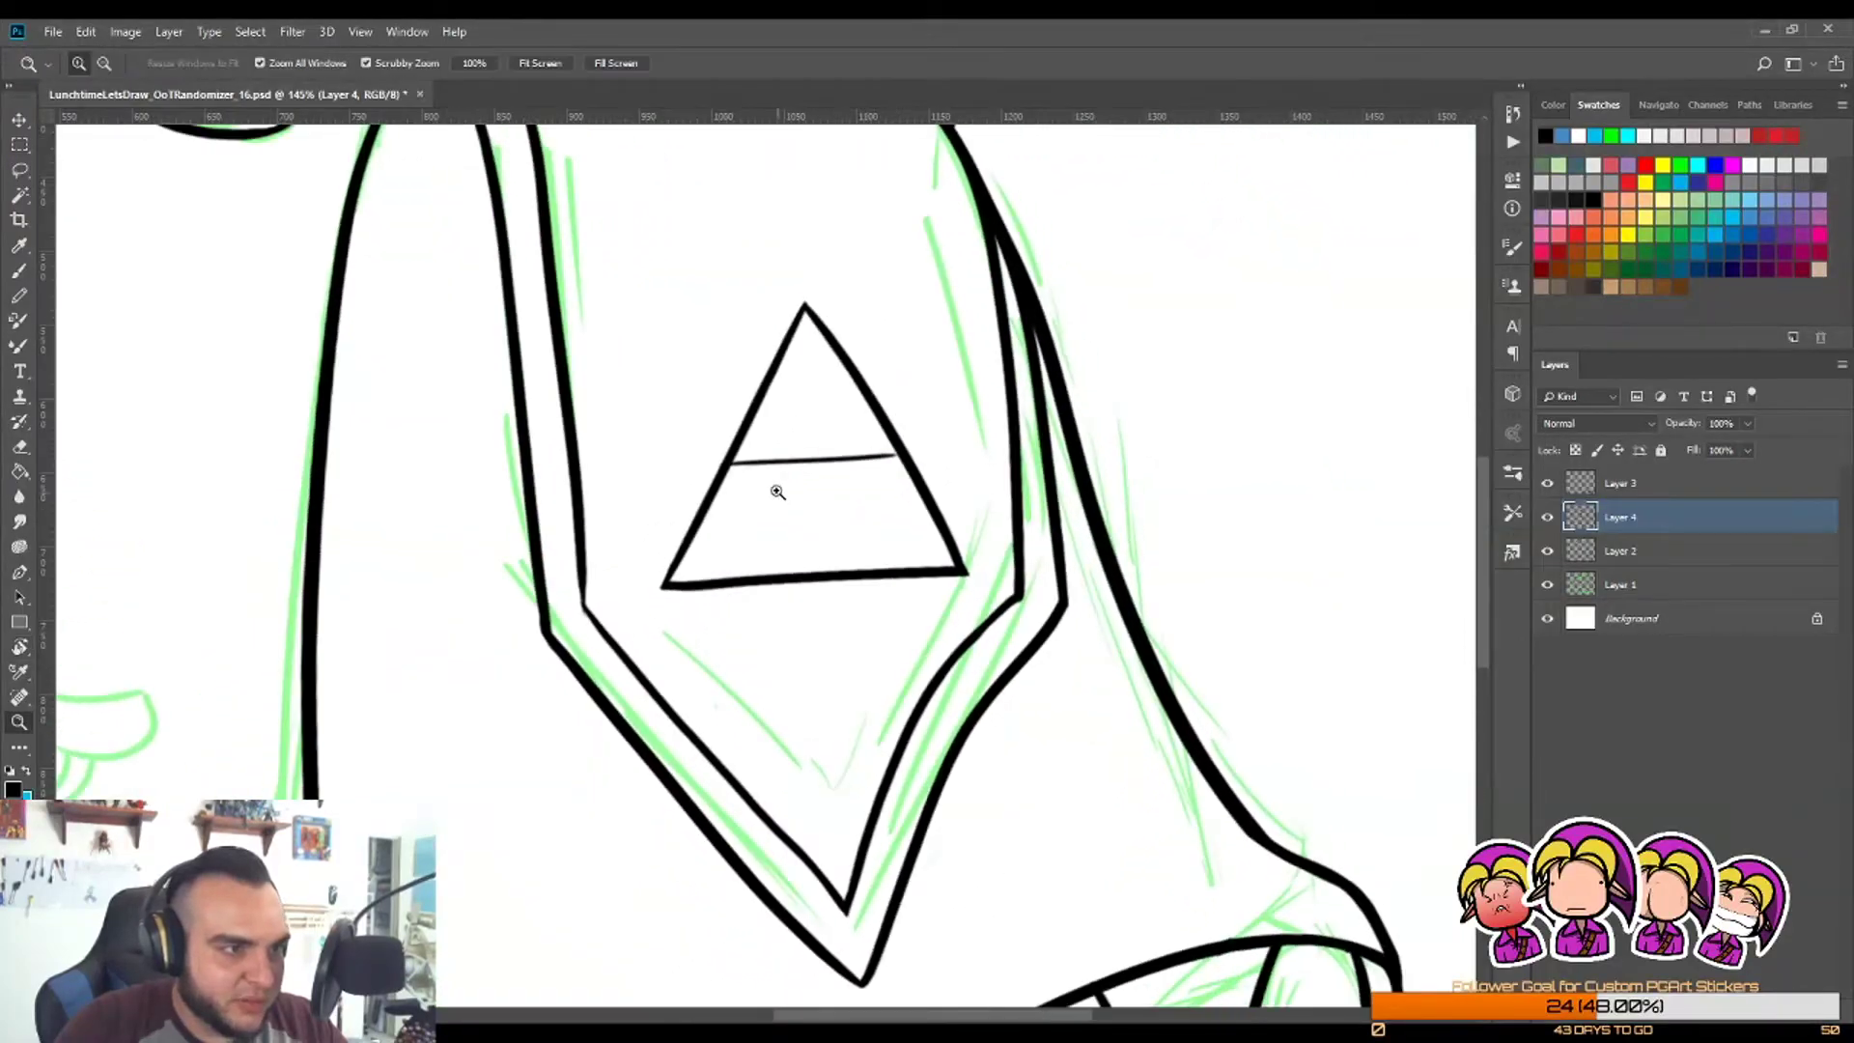
left_click_drag(780, 489, 799, 453)
key("ctrl+z")
Step: Rotate the canvas and ink a thin dividing line across the triangle, about halfway between its apex and base
key("r")
mouse_move(1189, 646)
left_mouse_down()
mouse_move(957, 373)
mouse_move(613, 495)
mouse_move(617, 339)
mouse_move(571, 393)
mouse_move(550, 612)
left_mouse_up()
key("z")
key("b")
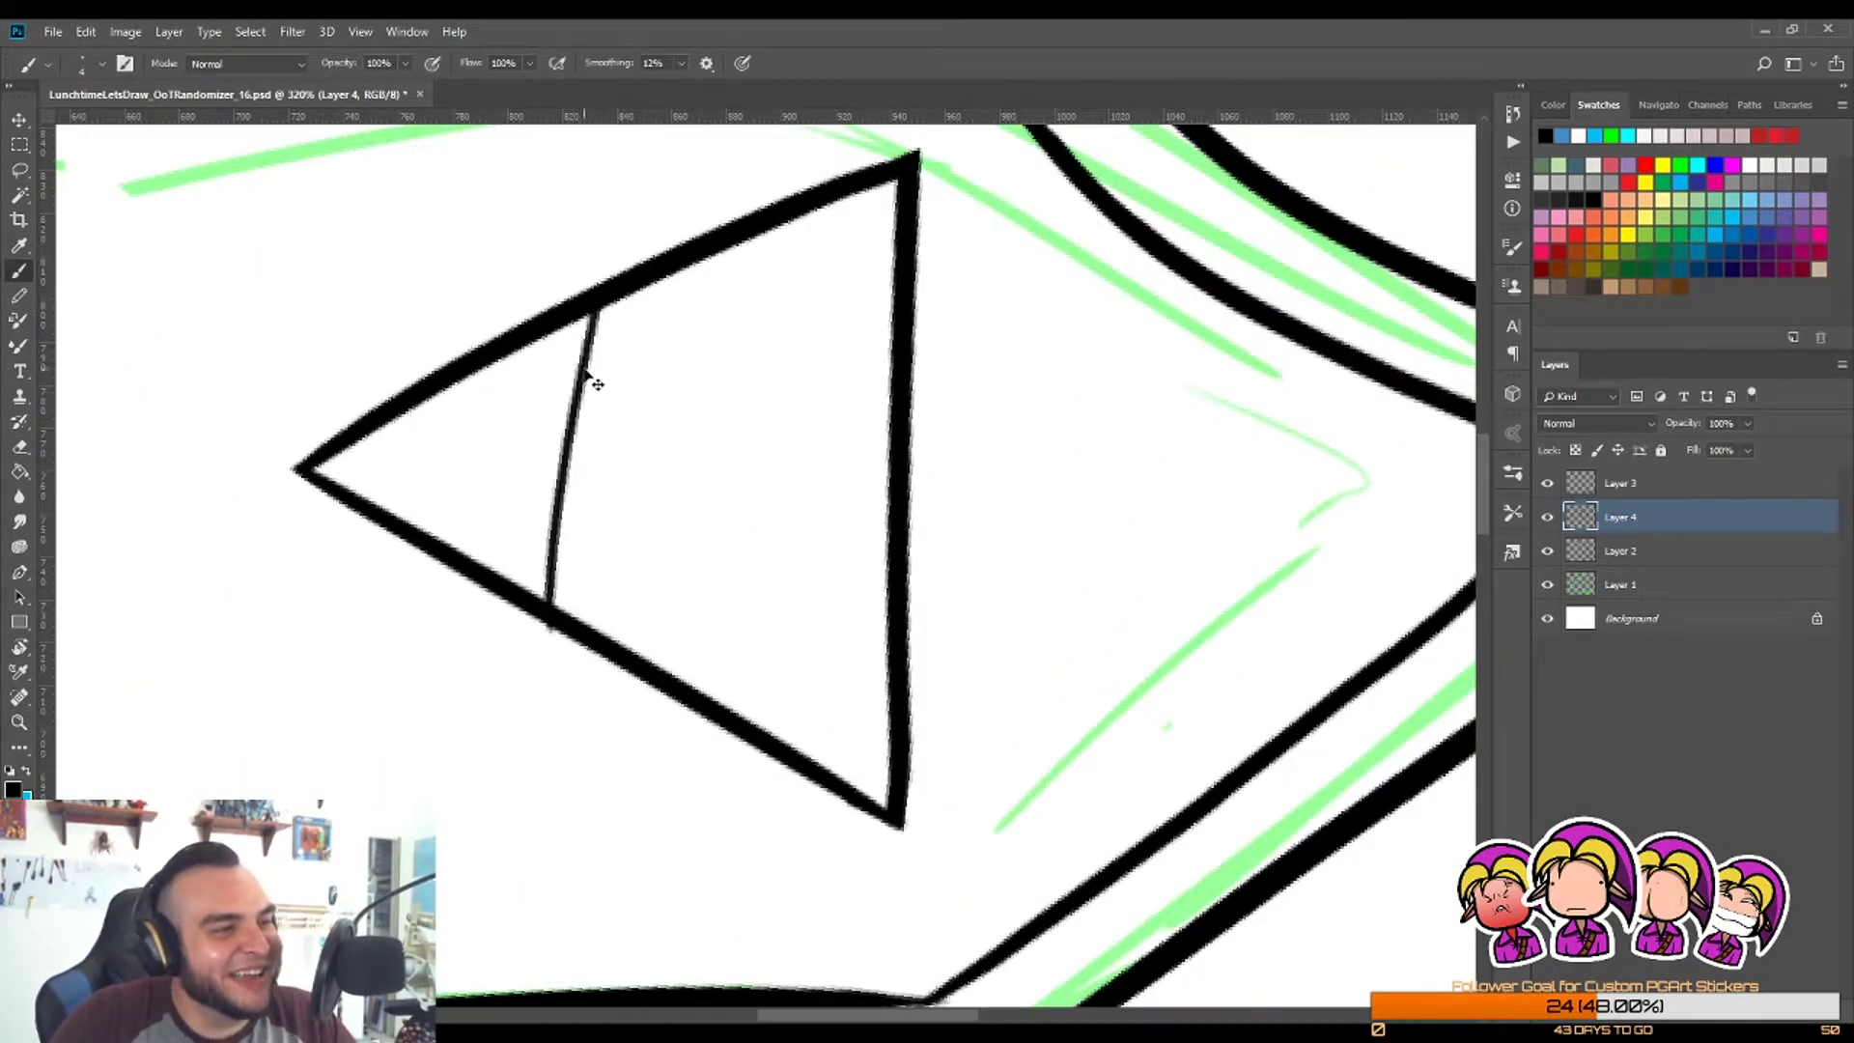
key("ctrl+z")
left_click_drag(604, 284, 579, 628)
key("ctrl+z")
left_click_drag(639, 288, 618, 642)
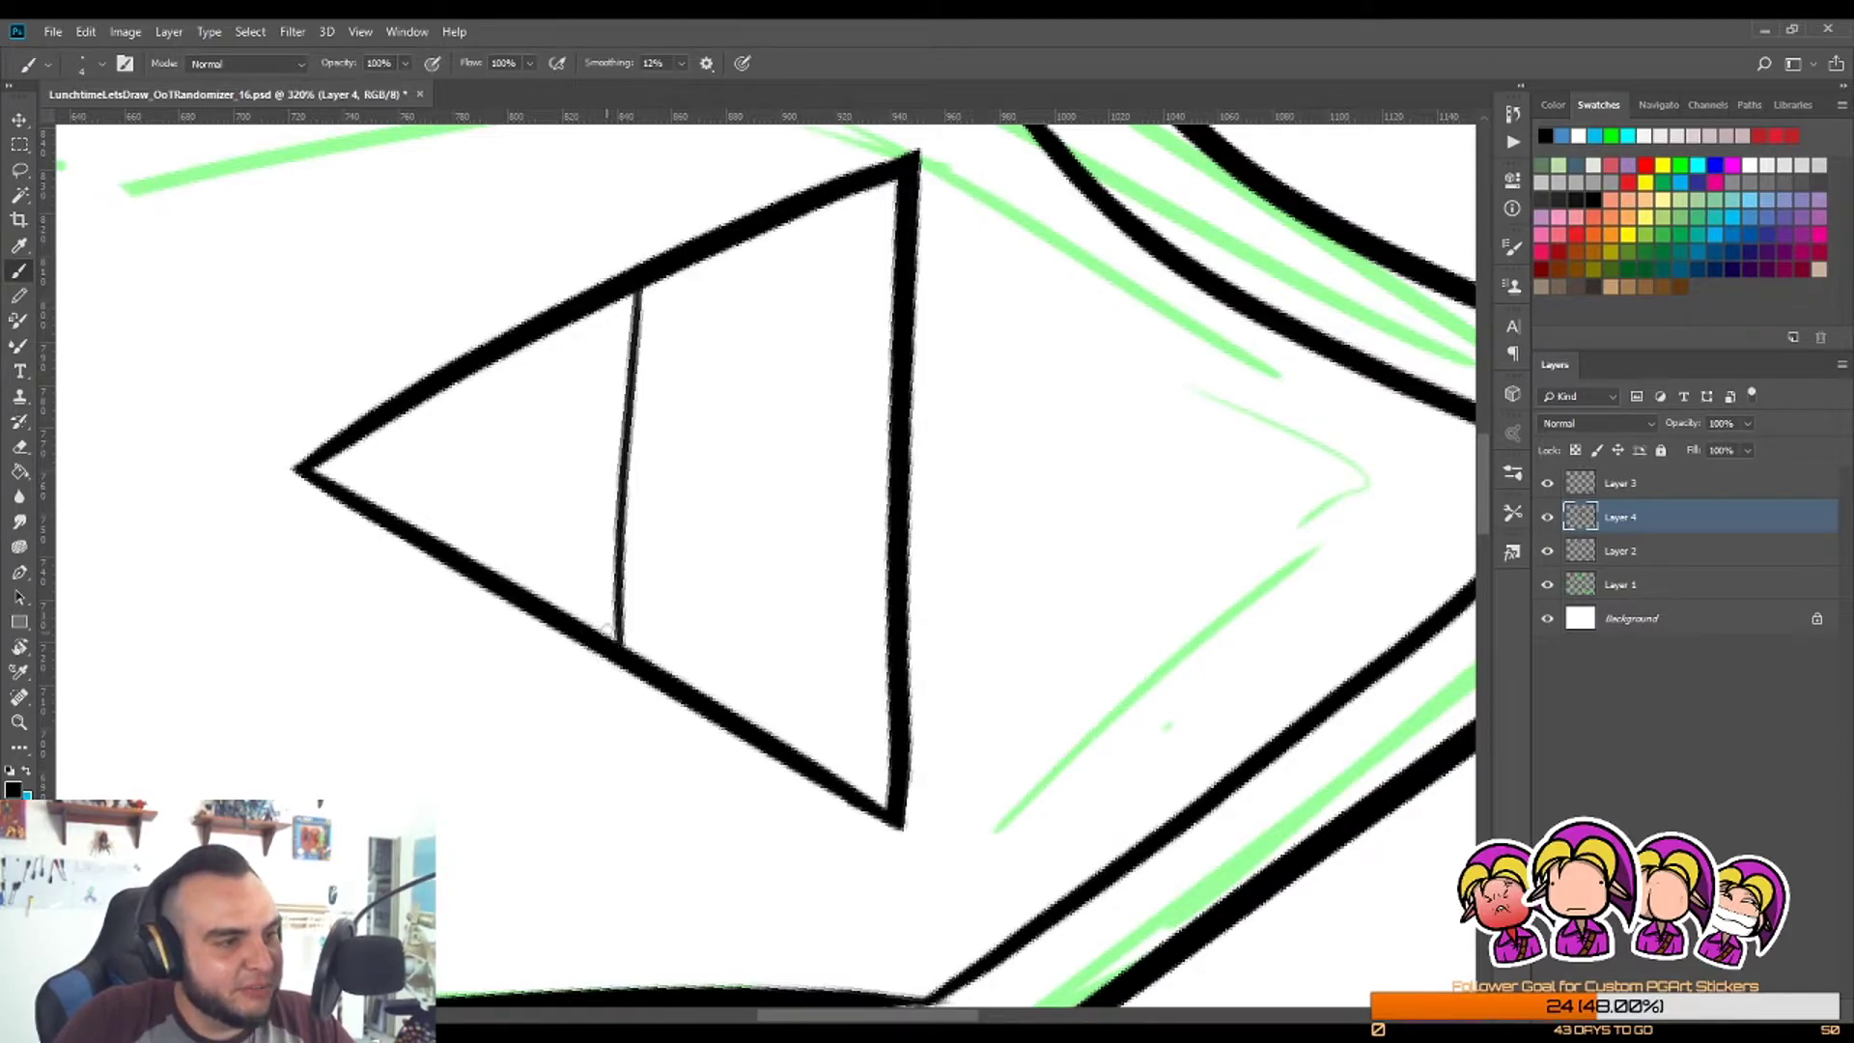
Step: Turn the canvas back upright and ink a thin diagonal from the dividing line's left end to the middle of the base
key("r")
mouse_move(831, 468)
left_mouse_down()
mouse_move(831, 704)
mouse_move(792, 681)
left_mouse_up()
scroll(792, 682, "up", 1)
key("b")
left_click_drag(663, 382, 896, 730)
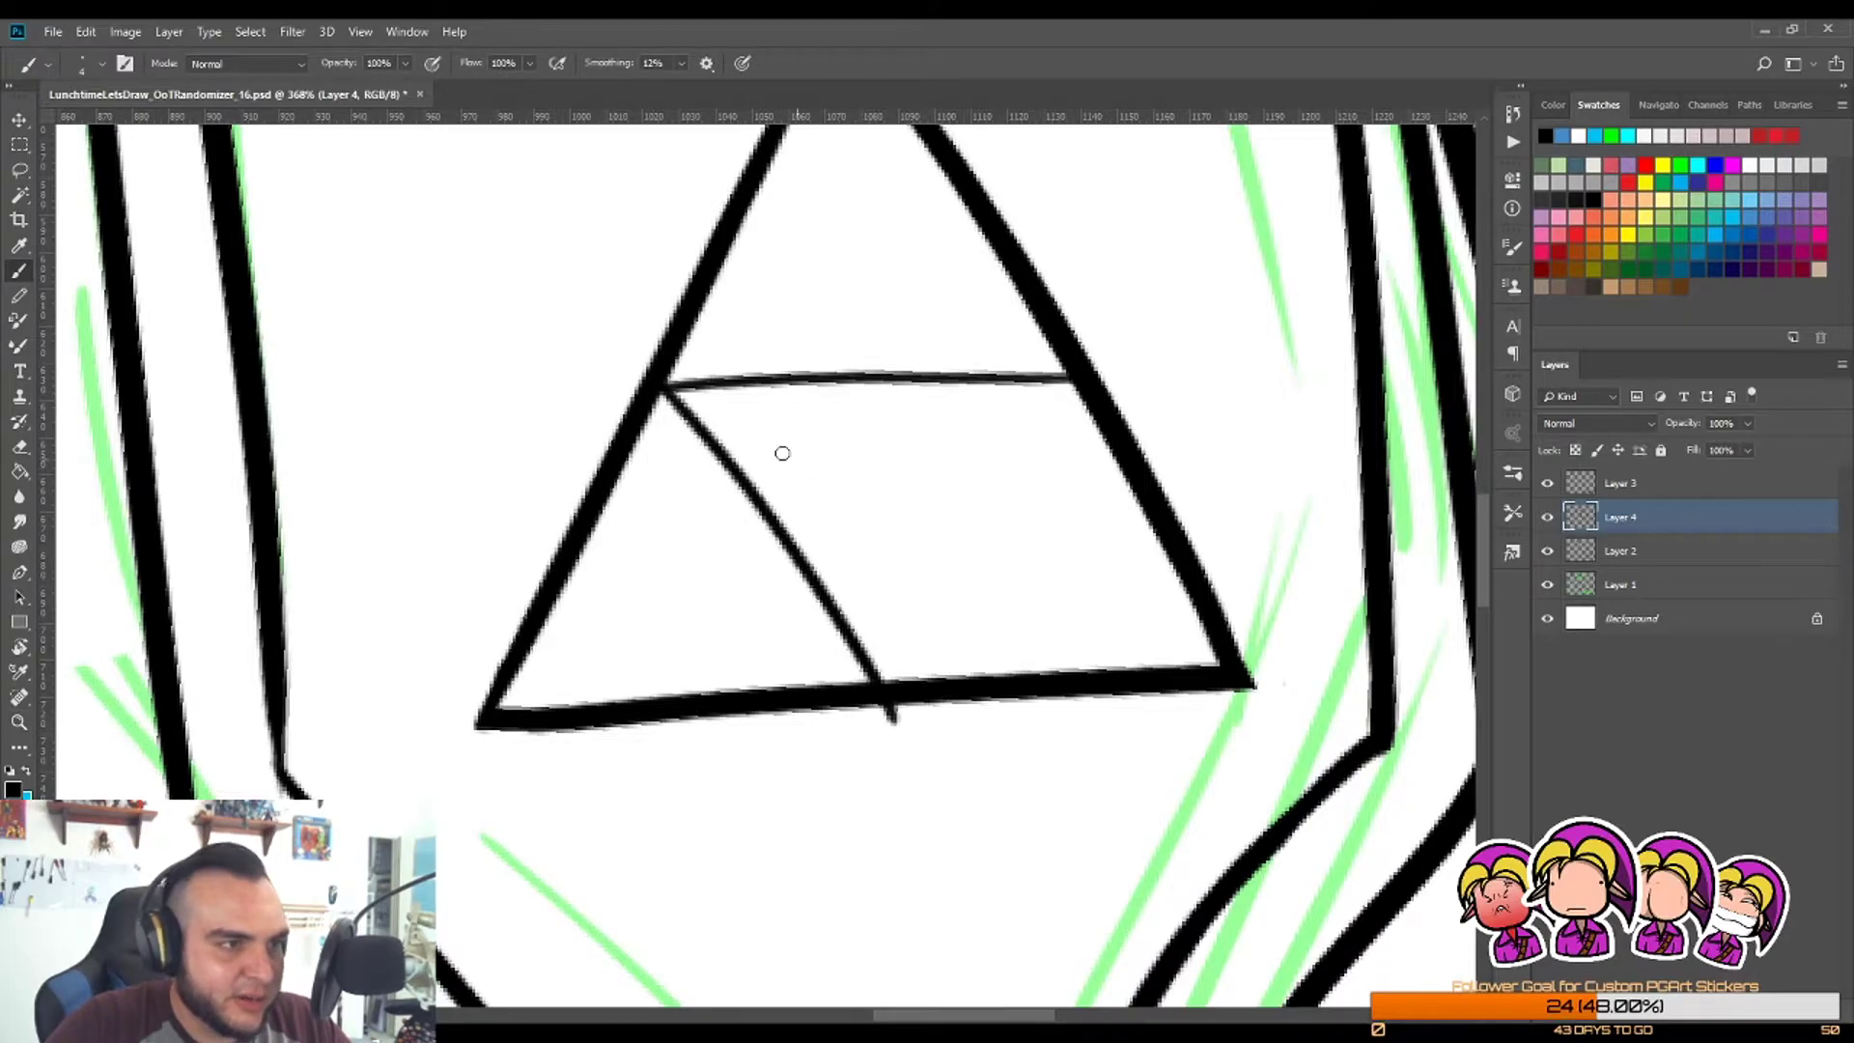
key("ctrl+z")
left_click_drag(663, 376, 904, 697)
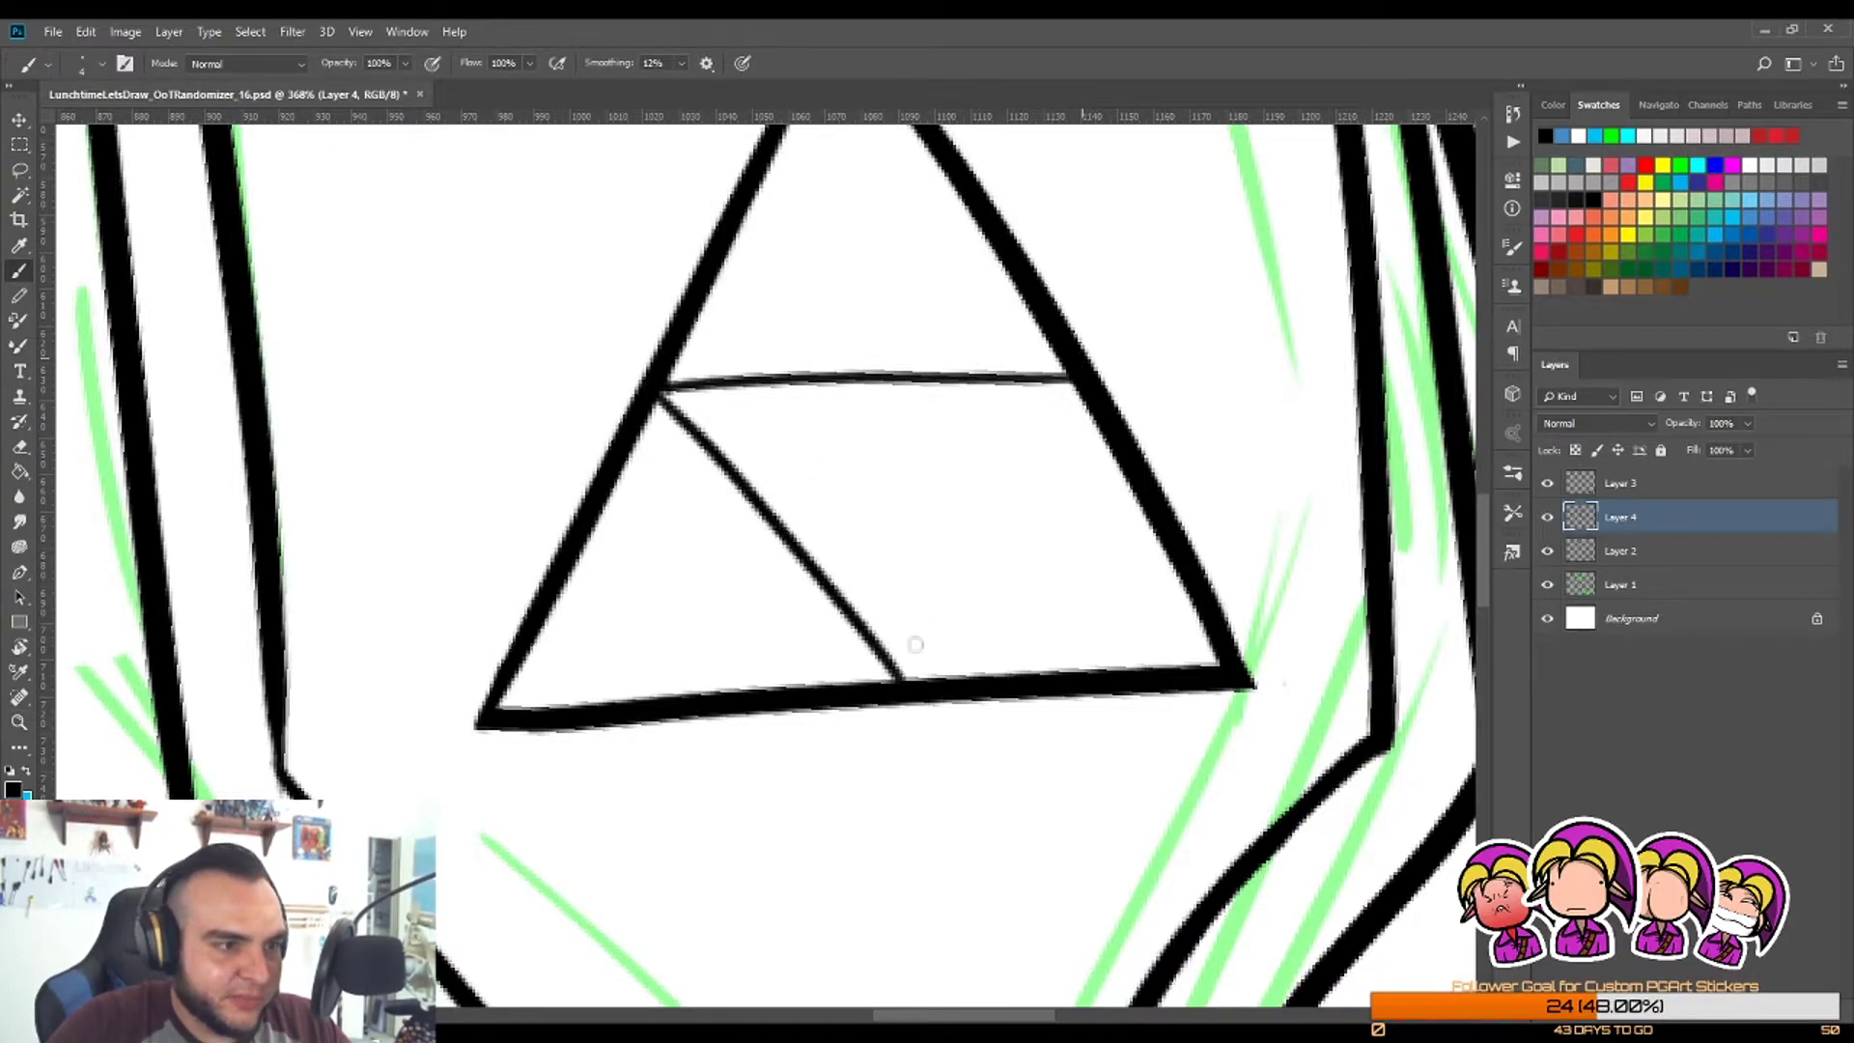
Step: Ink a thin diagonal from the dividing line's right end to the middle of the base, completing the Triforce
left_click_drag(1066, 381, 900, 679)
key("ctrl+z")
left_click_drag(1070, 376, 925, 660)
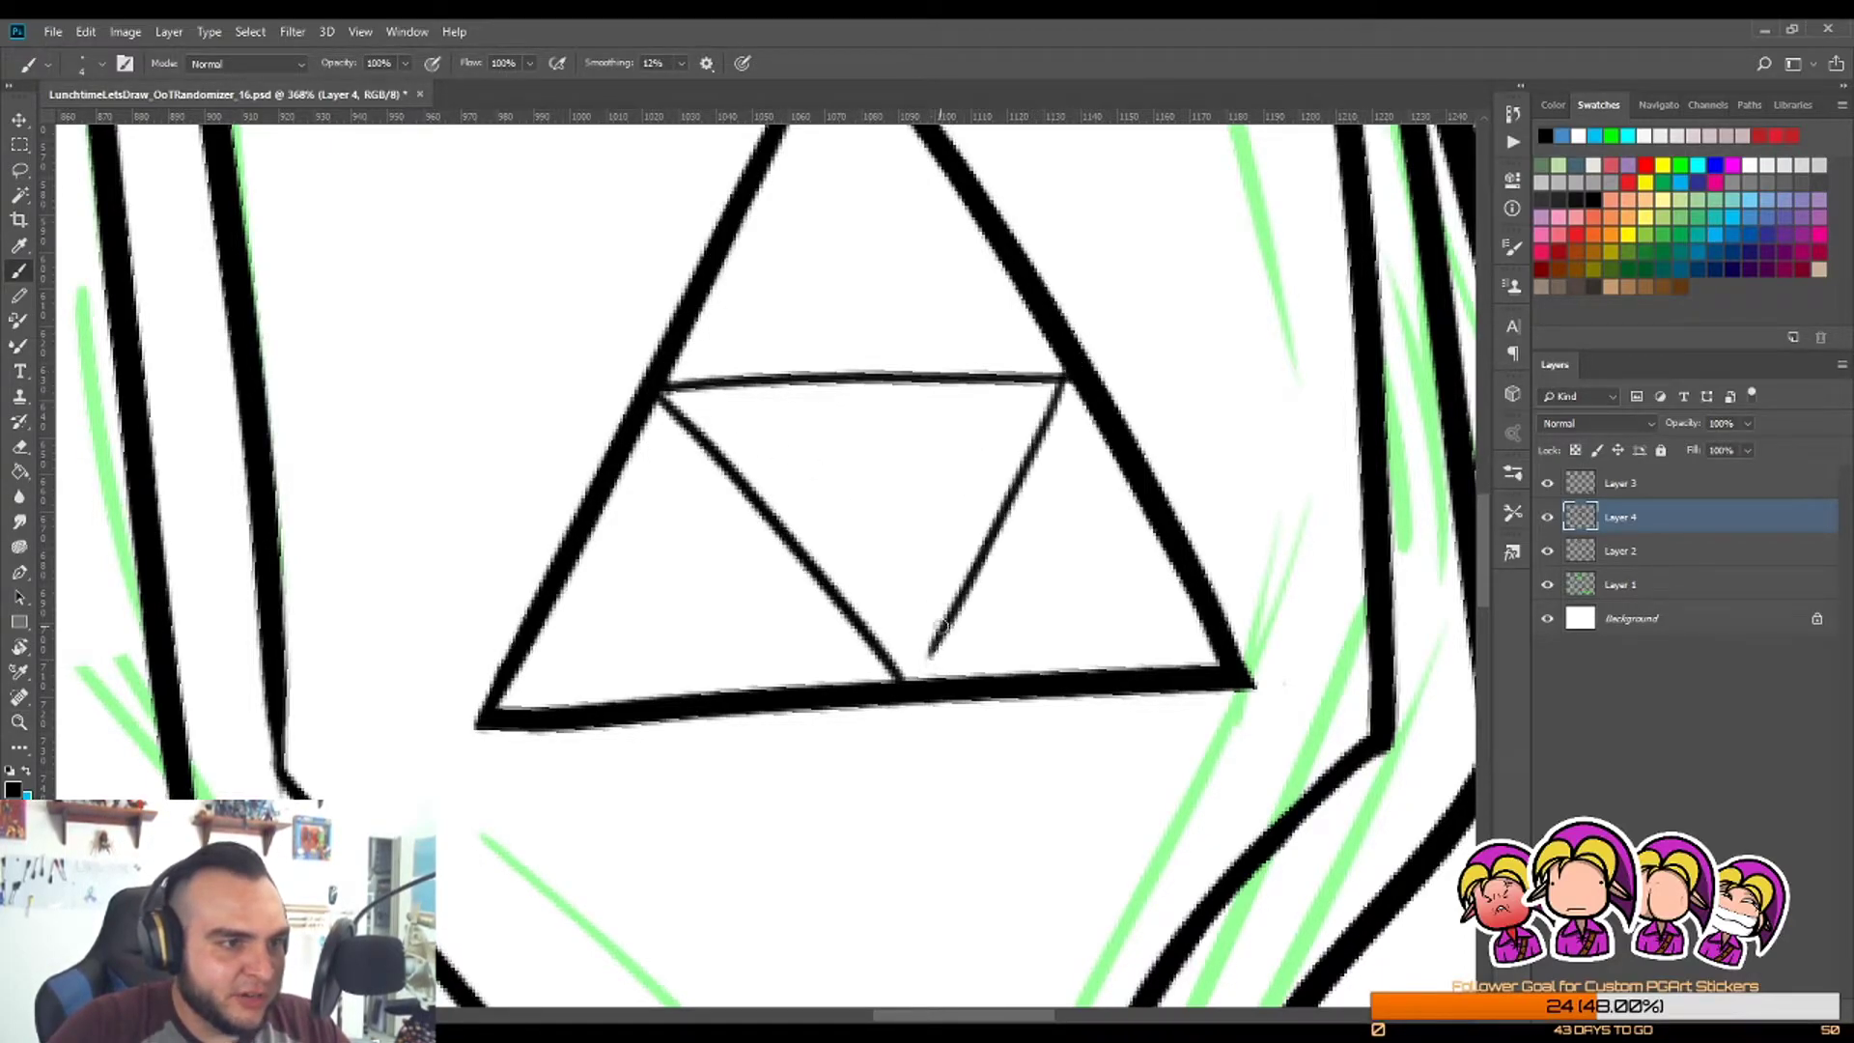
key("ctrl+z")
mouse_move(1068, 380)
left_mouse_down()
mouse_move(919, 668)
mouse_move(939, 705)
left_mouse_up()
key("z")
key("b")
mouse_move(967, 541)
left_mouse_down()
mouse_move(912, 667)
mouse_move(917, 611)
left_mouse_up()
key("z")
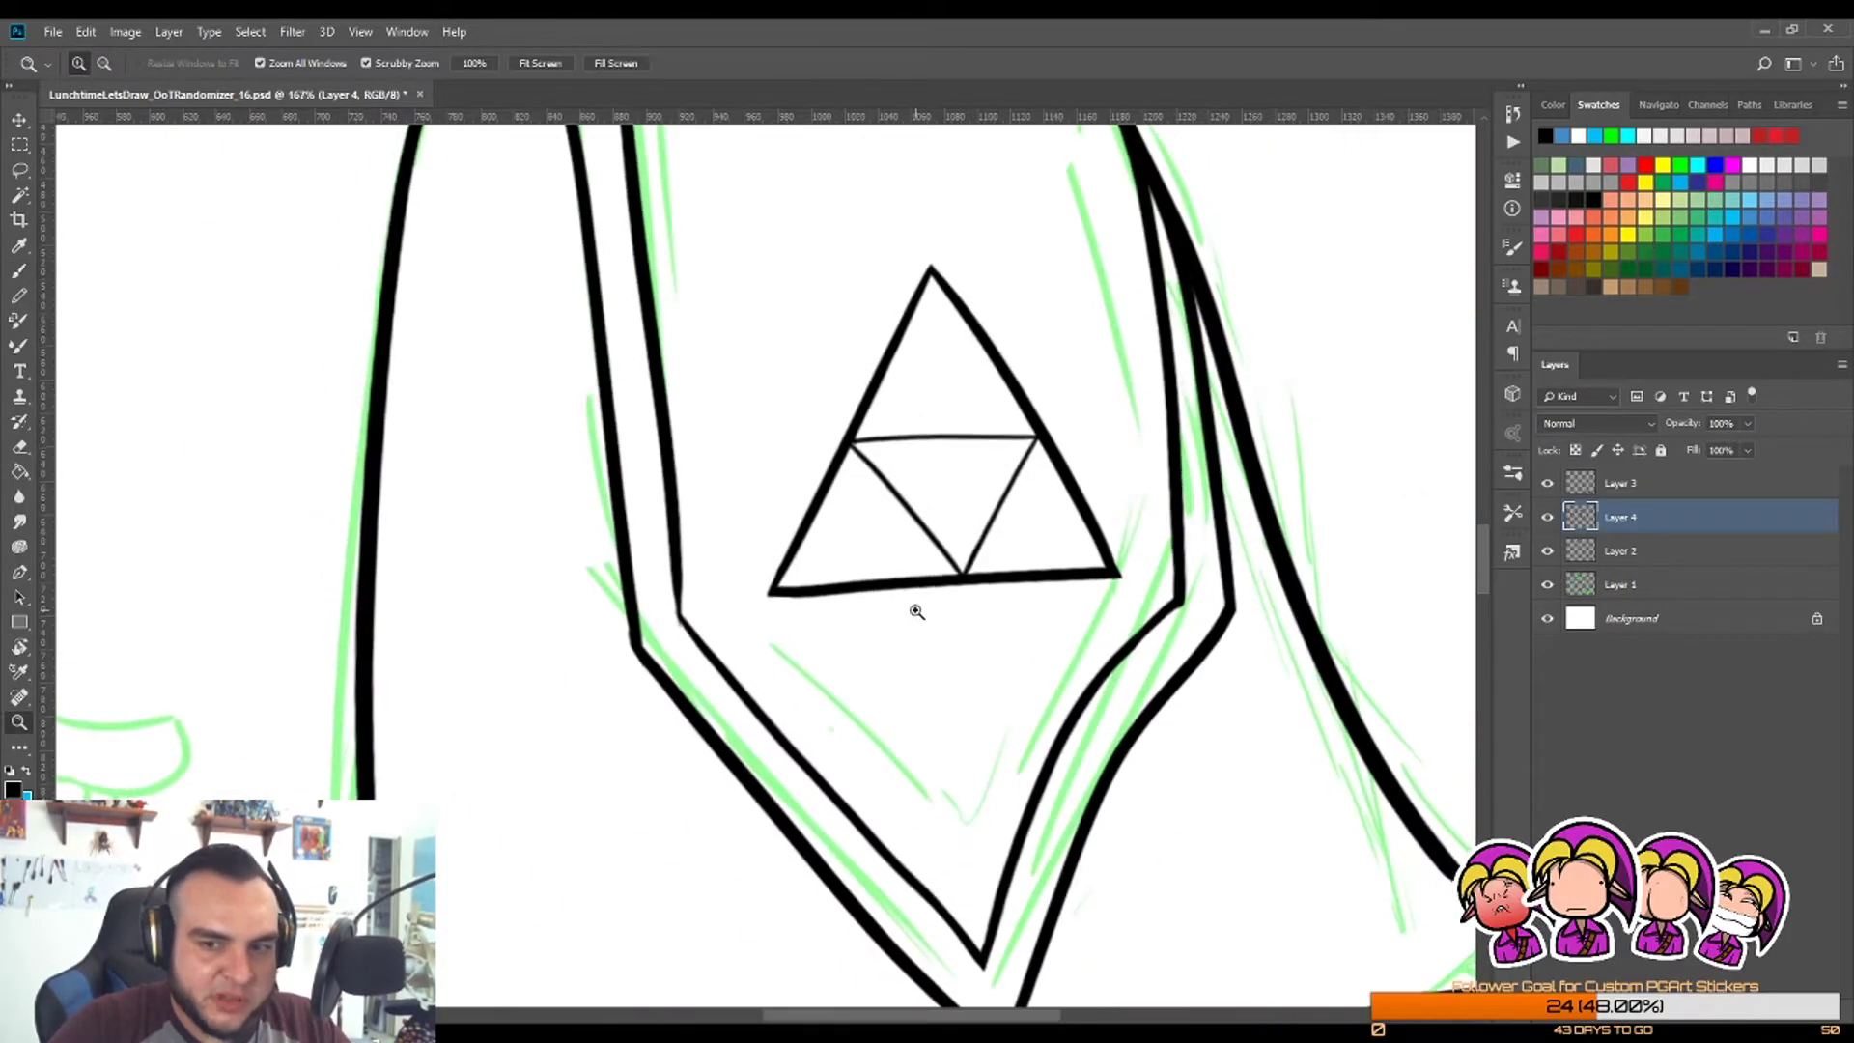
Step: Check the finished Triforce within the whole drawing and examine the sketched pointed-ear character beside the robed figure
key("r")
left_click_drag(956, 406, 969, 422)
key("z")
left_click_drag(1074, 534, 918, 596)
key("r")
key("z")
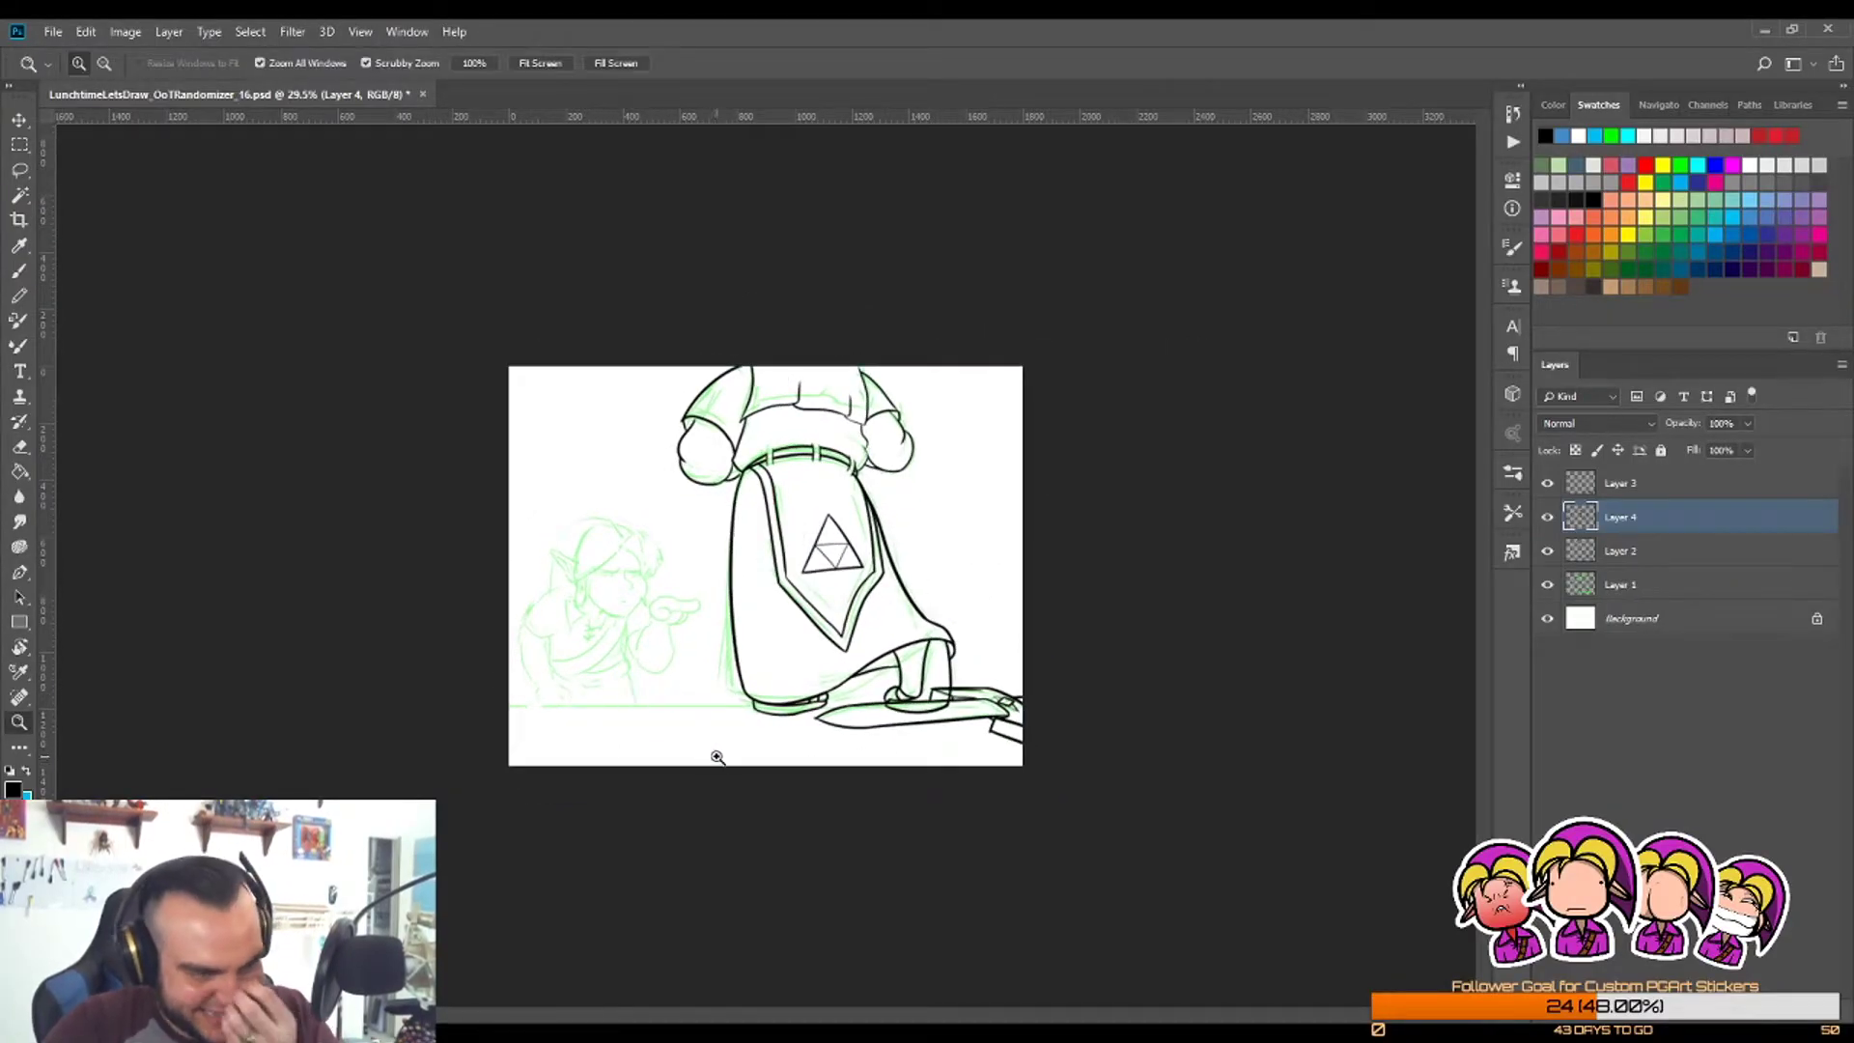
mouse_move(555, 696)
left_mouse_down()
mouse_move(654, 662)
mouse_move(802, 650)
mouse_move(691, 489)
mouse_move(778, 596)
mouse_move(724, 400)
left_mouse_up()
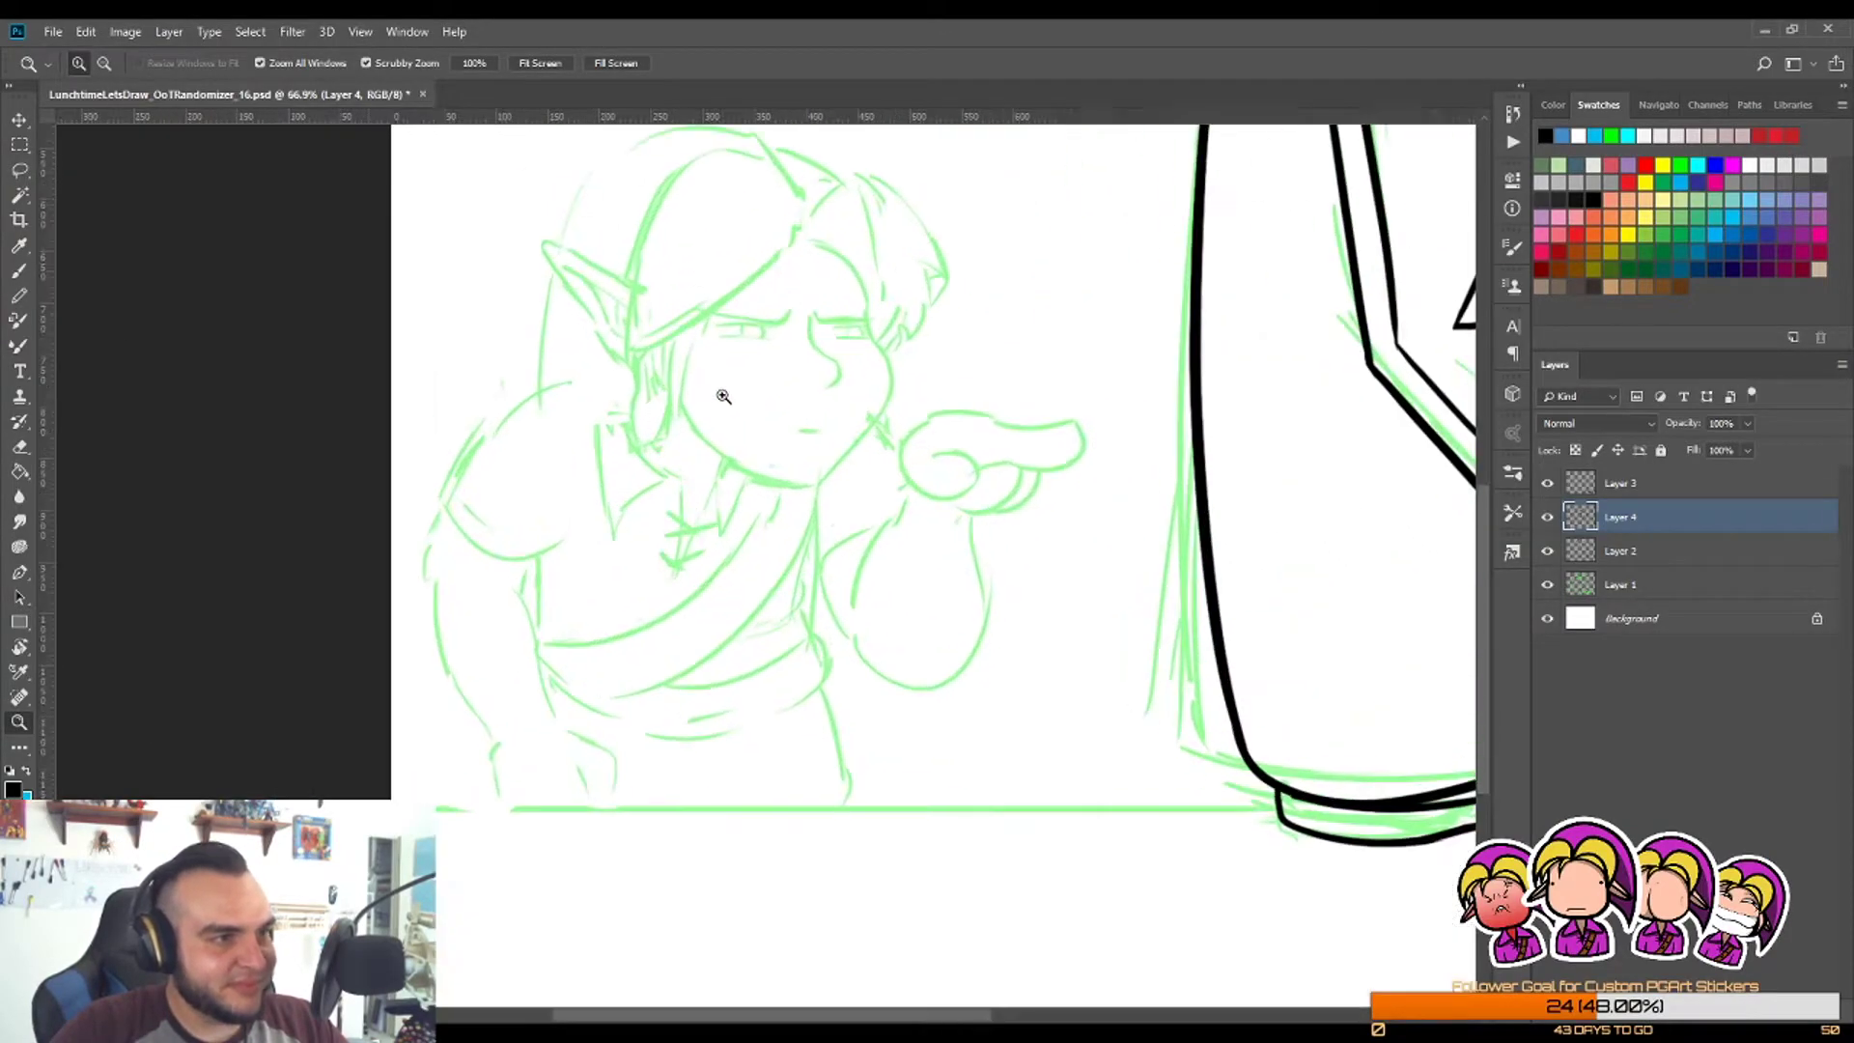
key("b")
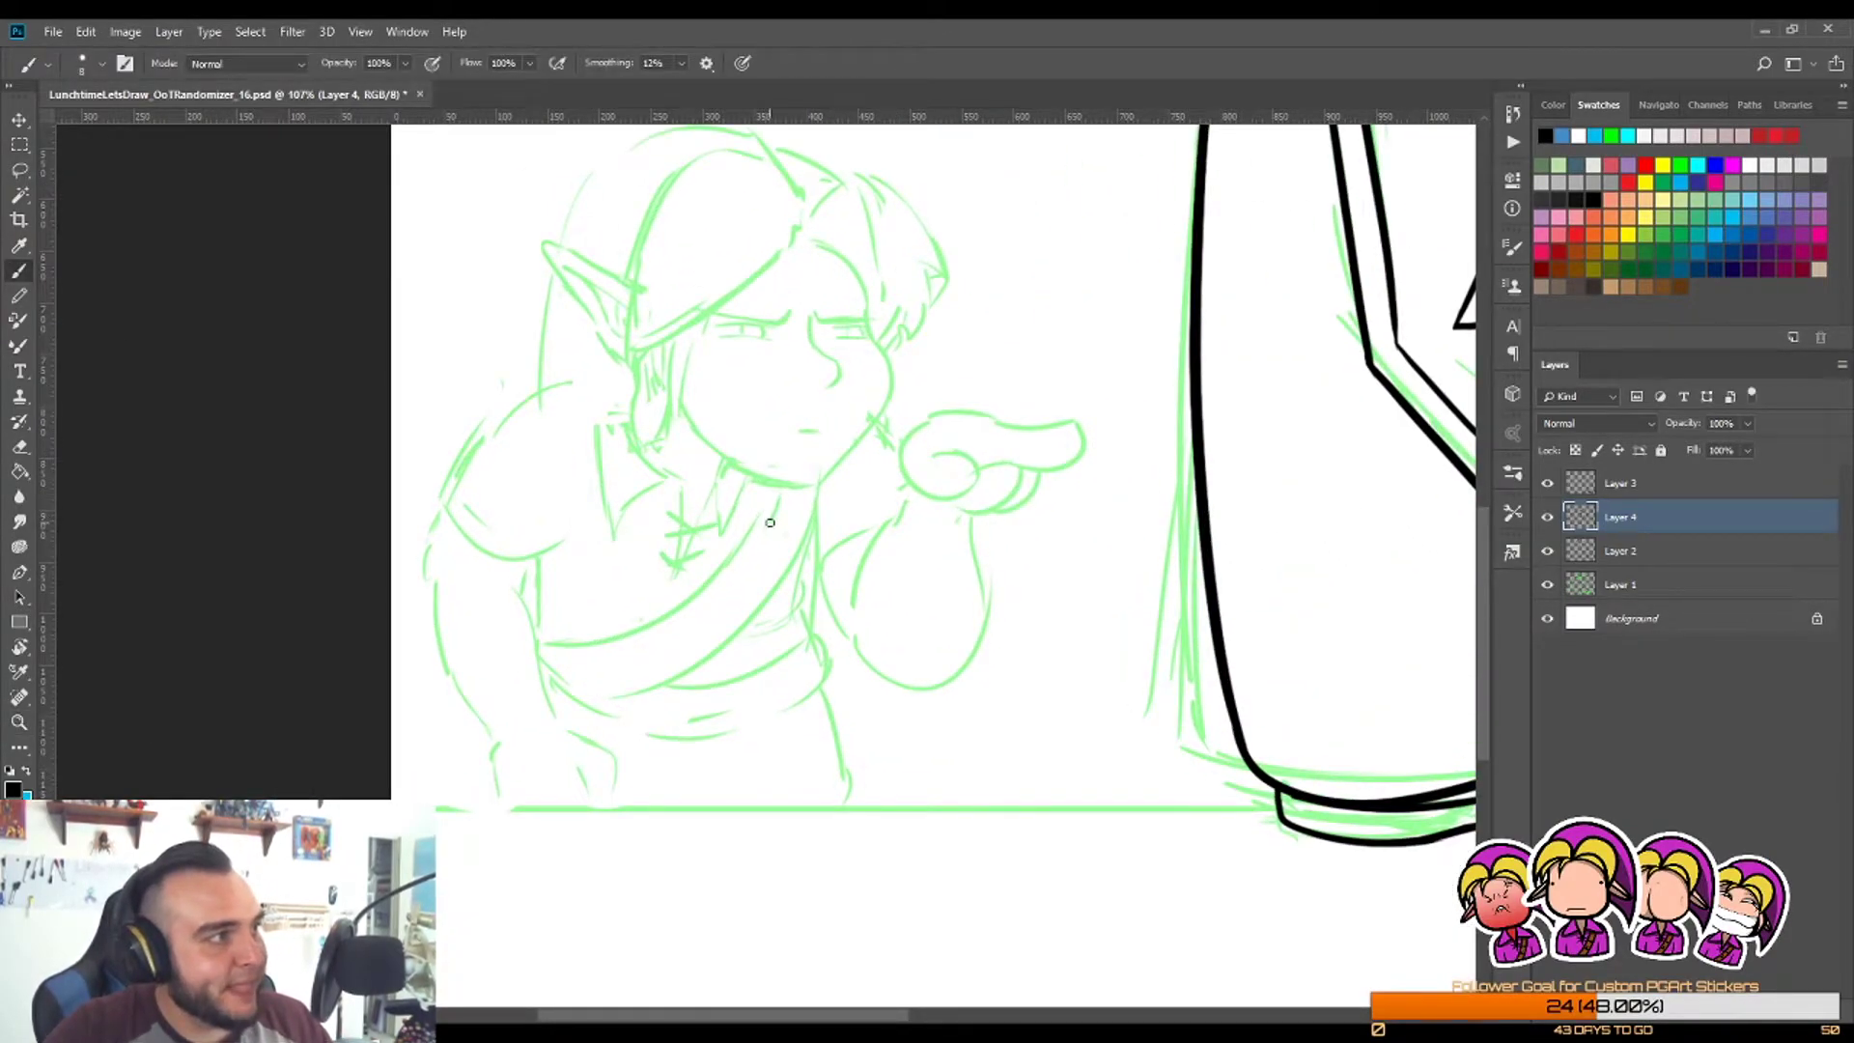
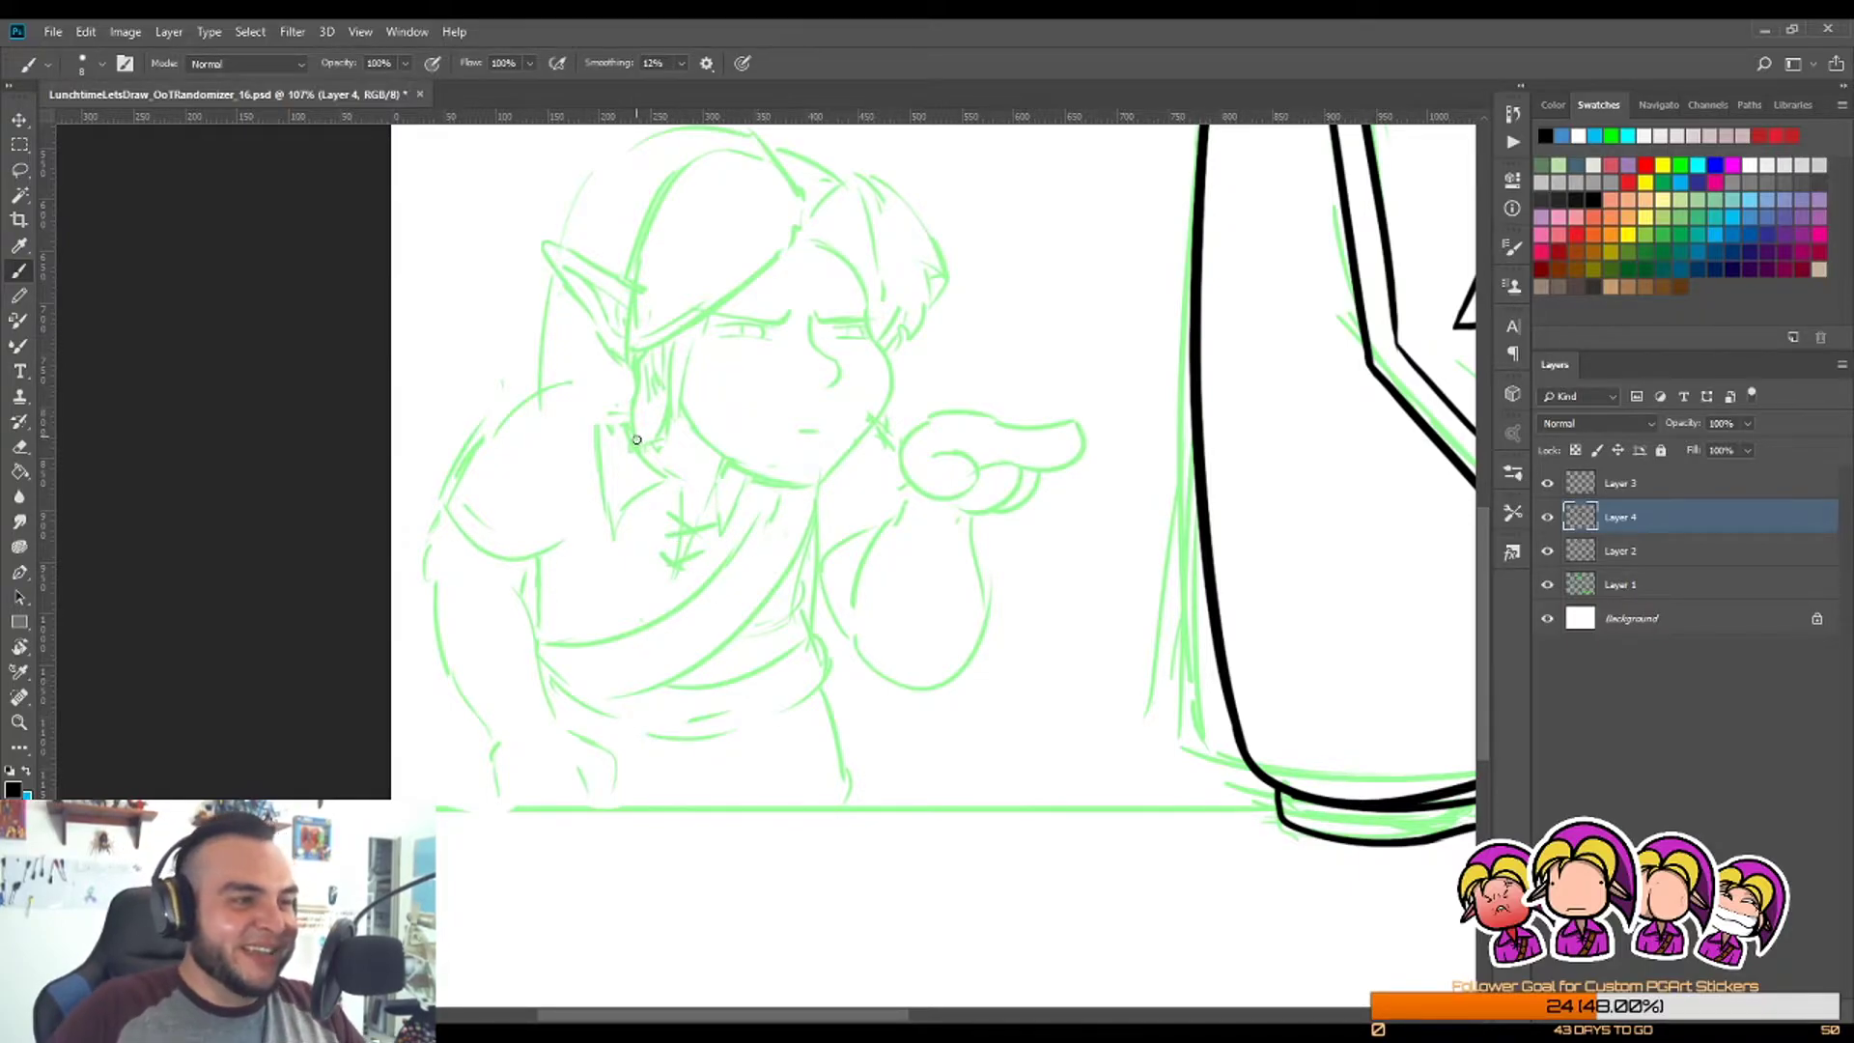
Step: Ink the sketched character's large left hair lock, arching from the parting to a point below the ear and back
key("z")
left_click_drag(749, 223, 840, 205)
mouse_move(852, 271)
left_mouse_down()
mouse_move(809, 270)
mouse_move(800, 216)
mouse_move(857, 248)
mouse_move(828, 219)
mouse_move(634, 567)
left_mouse_up()
key("b")
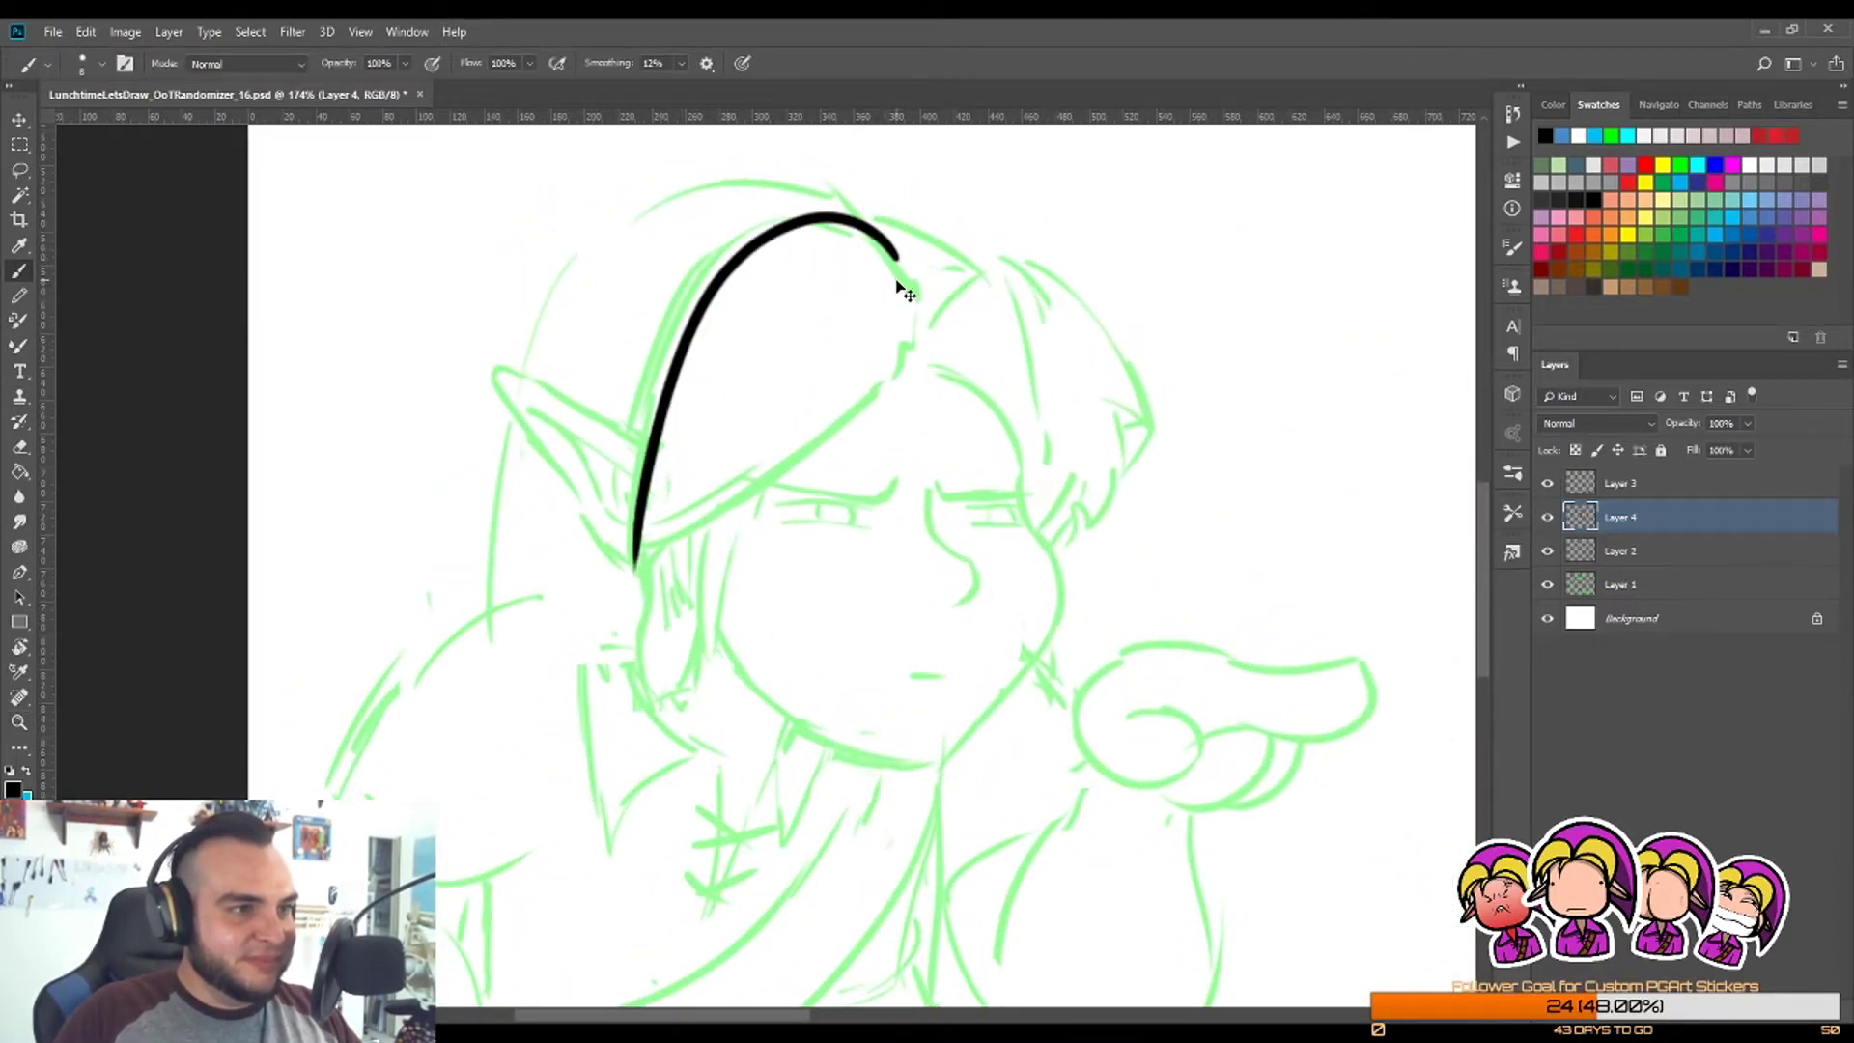
key("ctrl+z")
mouse_move(918, 302)
left_mouse_down()
mouse_move(576, 559)
mouse_move(582, 600)
mouse_move(912, 372)
left_mouse_up()
key("ctrl+z")
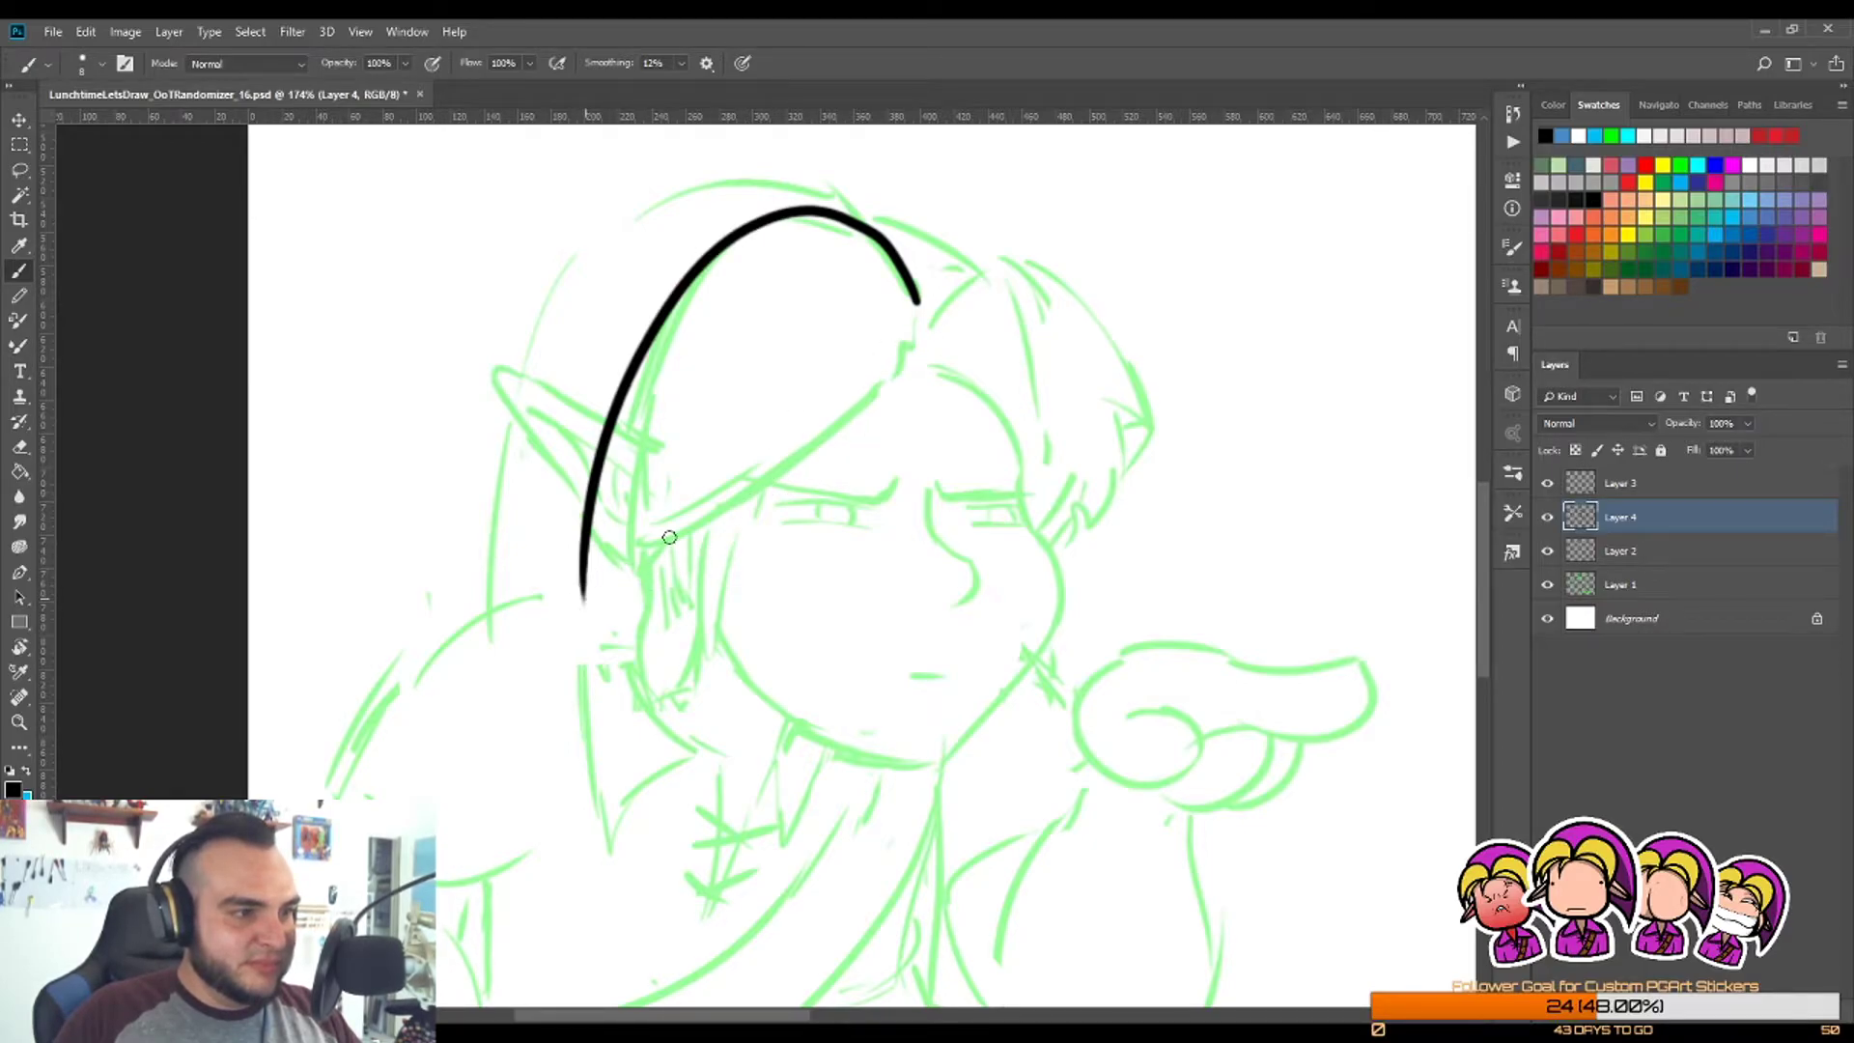
left_click(932, 285, "shift")
key("ctrl+z")
left_click_drag(916, 305, 583, 607)
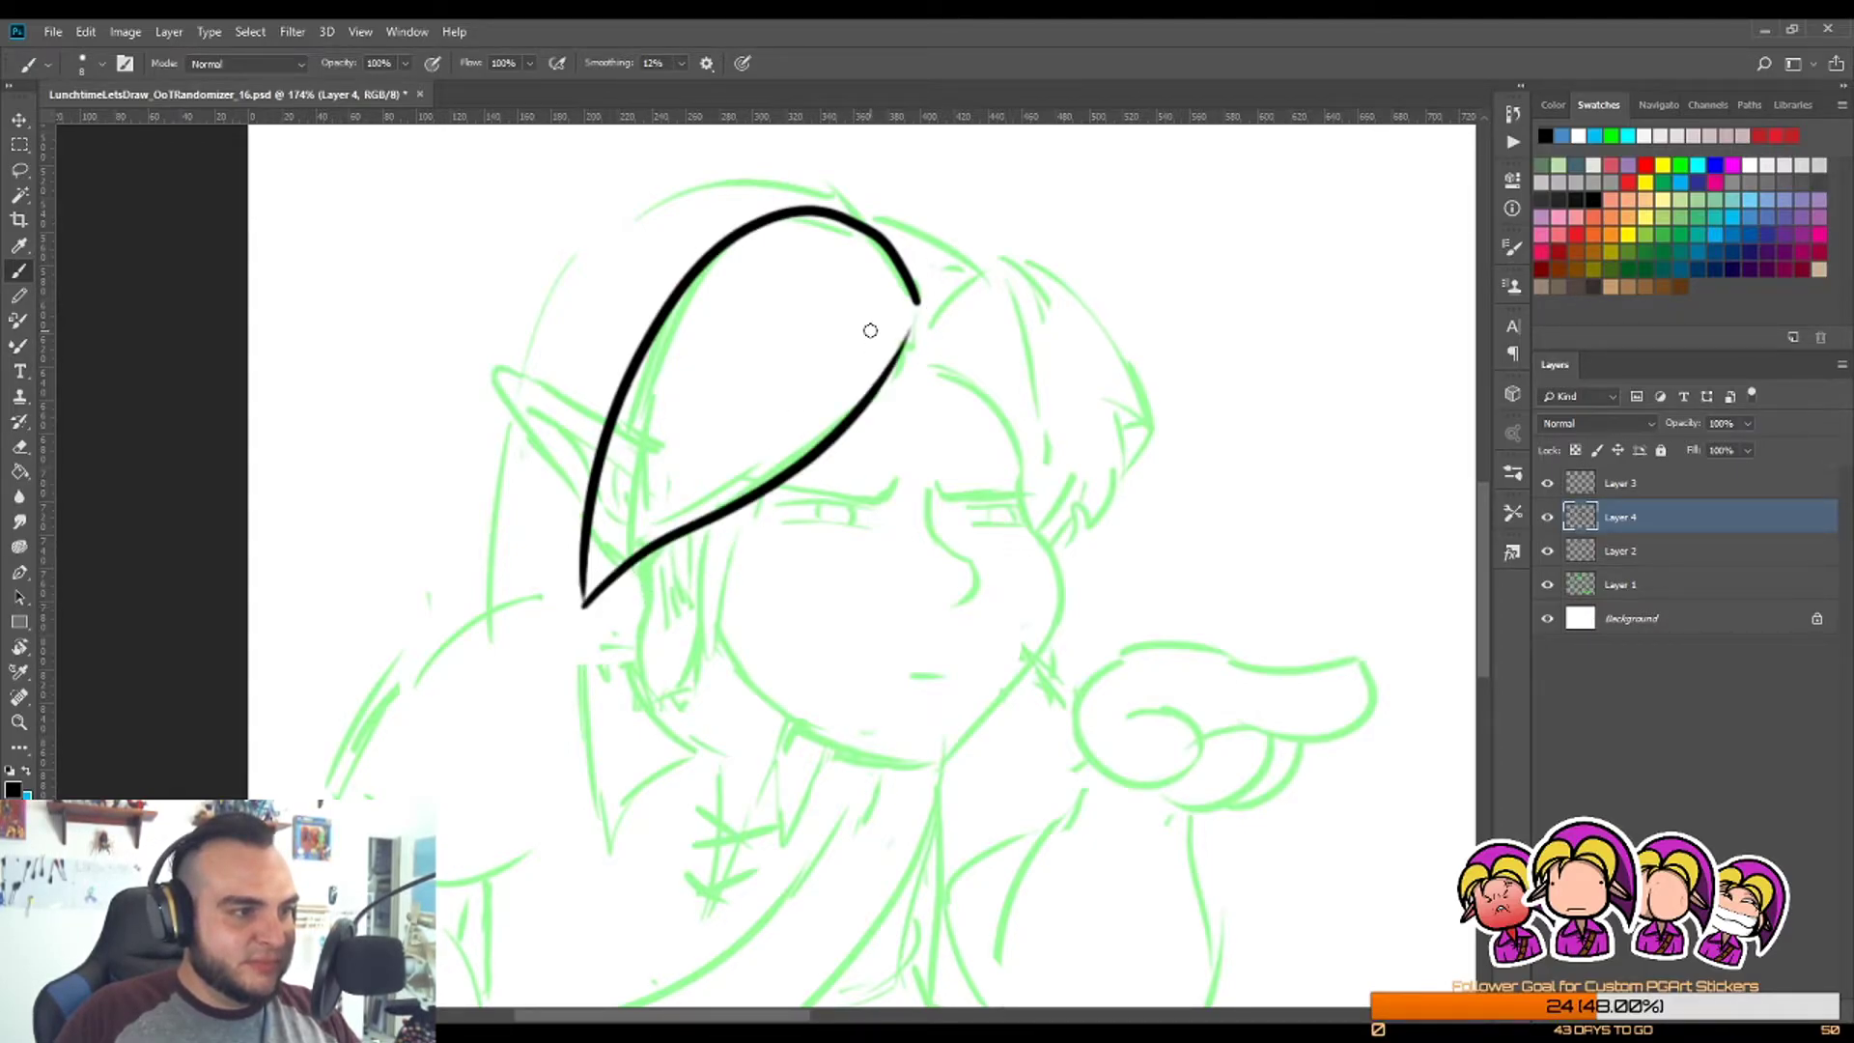
Step: Ink the right hair lock, arching from the parting down to jagged pointed tips beside the right eye
mouse_move(930, 316)
left_mouse_down()
mouse_move(1127, 504)
mouse_move(1101, 536)
left_mouse_up()
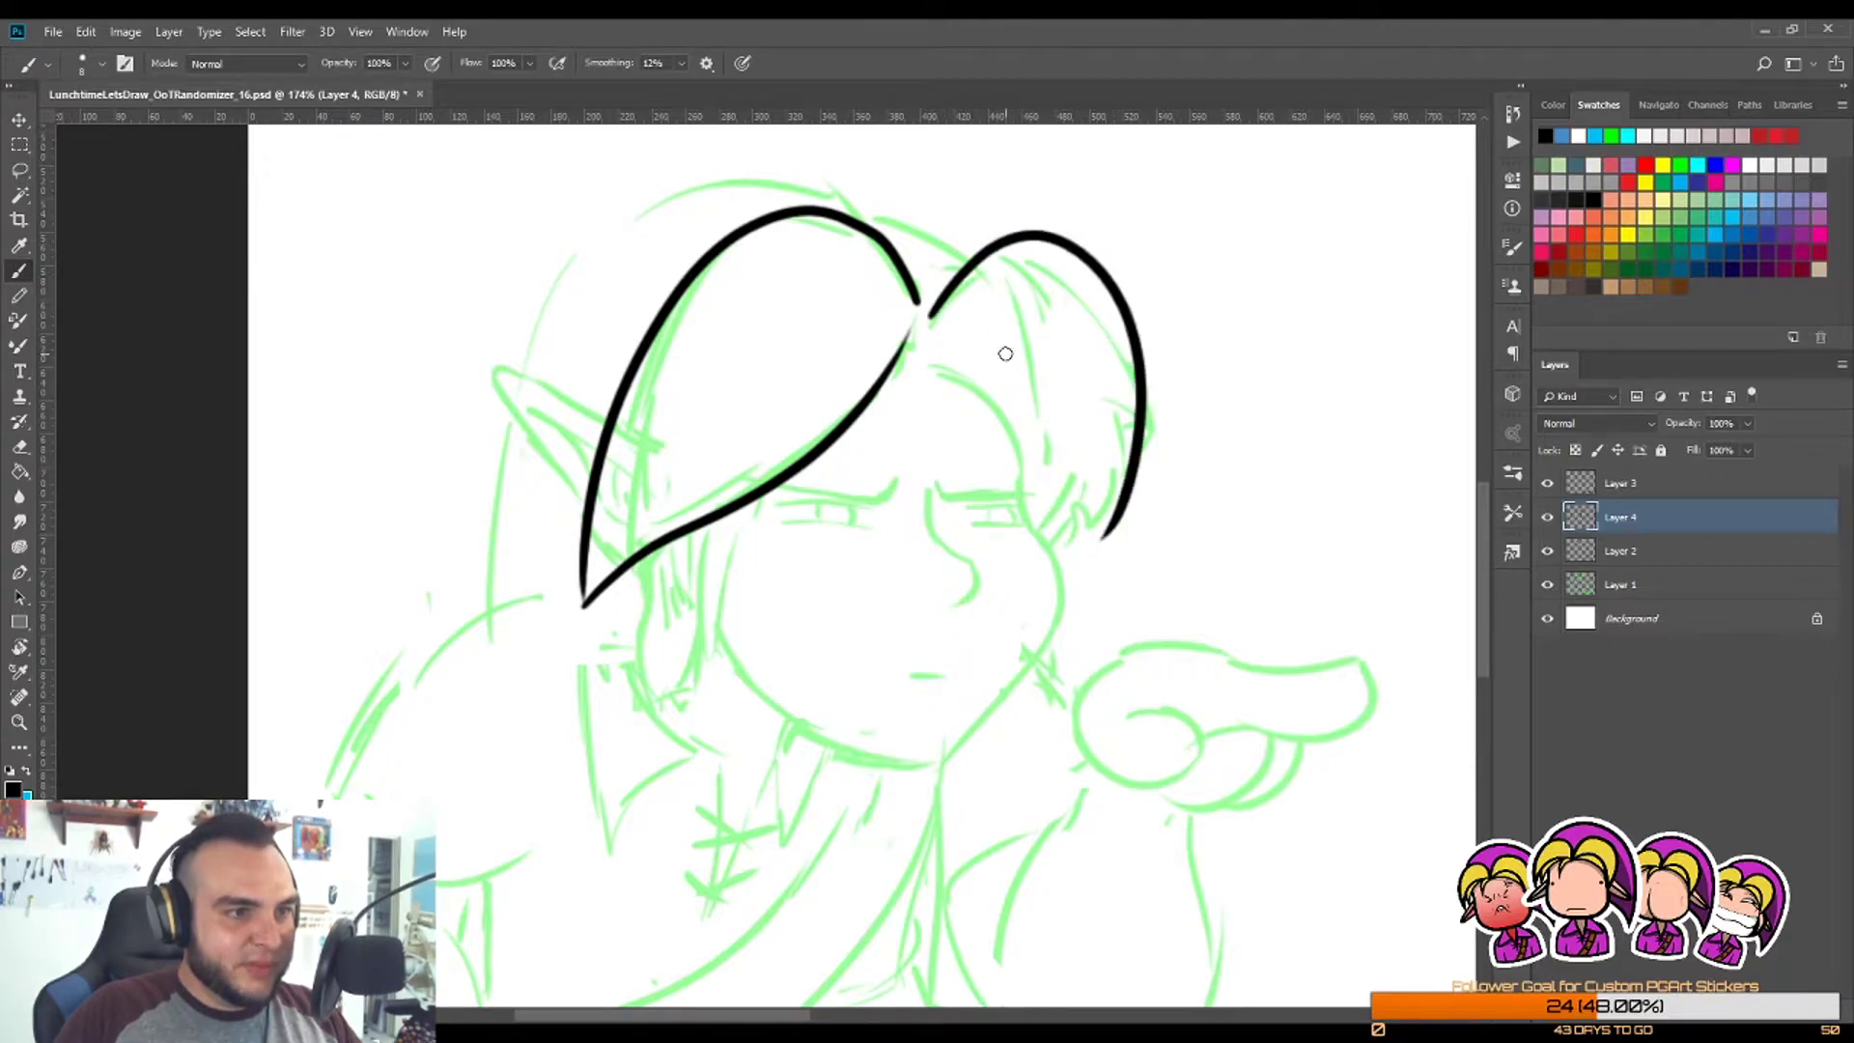
key("ctrl+z")
mouse_move(922, 317)
left_mouse_down()
mouse_move(987, 247)
mouse_move(1135, 454)
left_mouse_up()
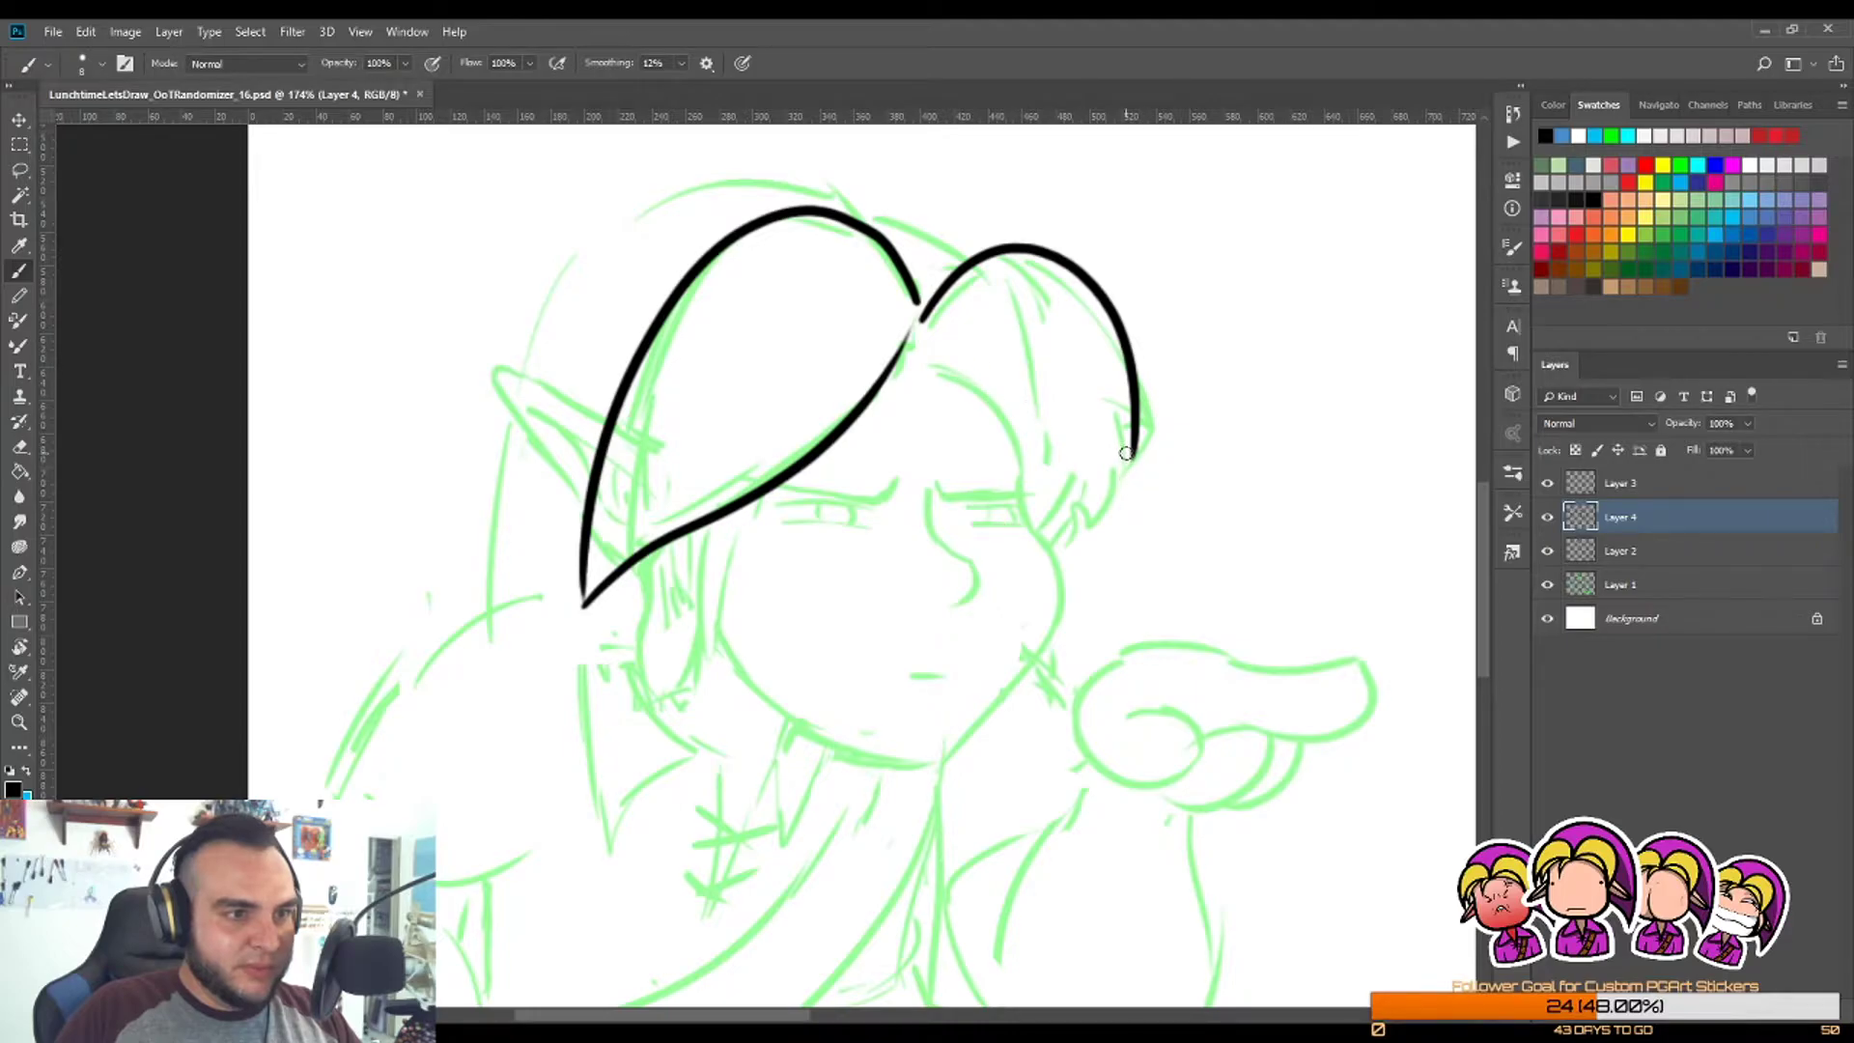
mouse_move(1126, 453)
left_mouse_down()
mouse_move(1101, 420)
mouse_move(1076, 537)
left_mouse_up()
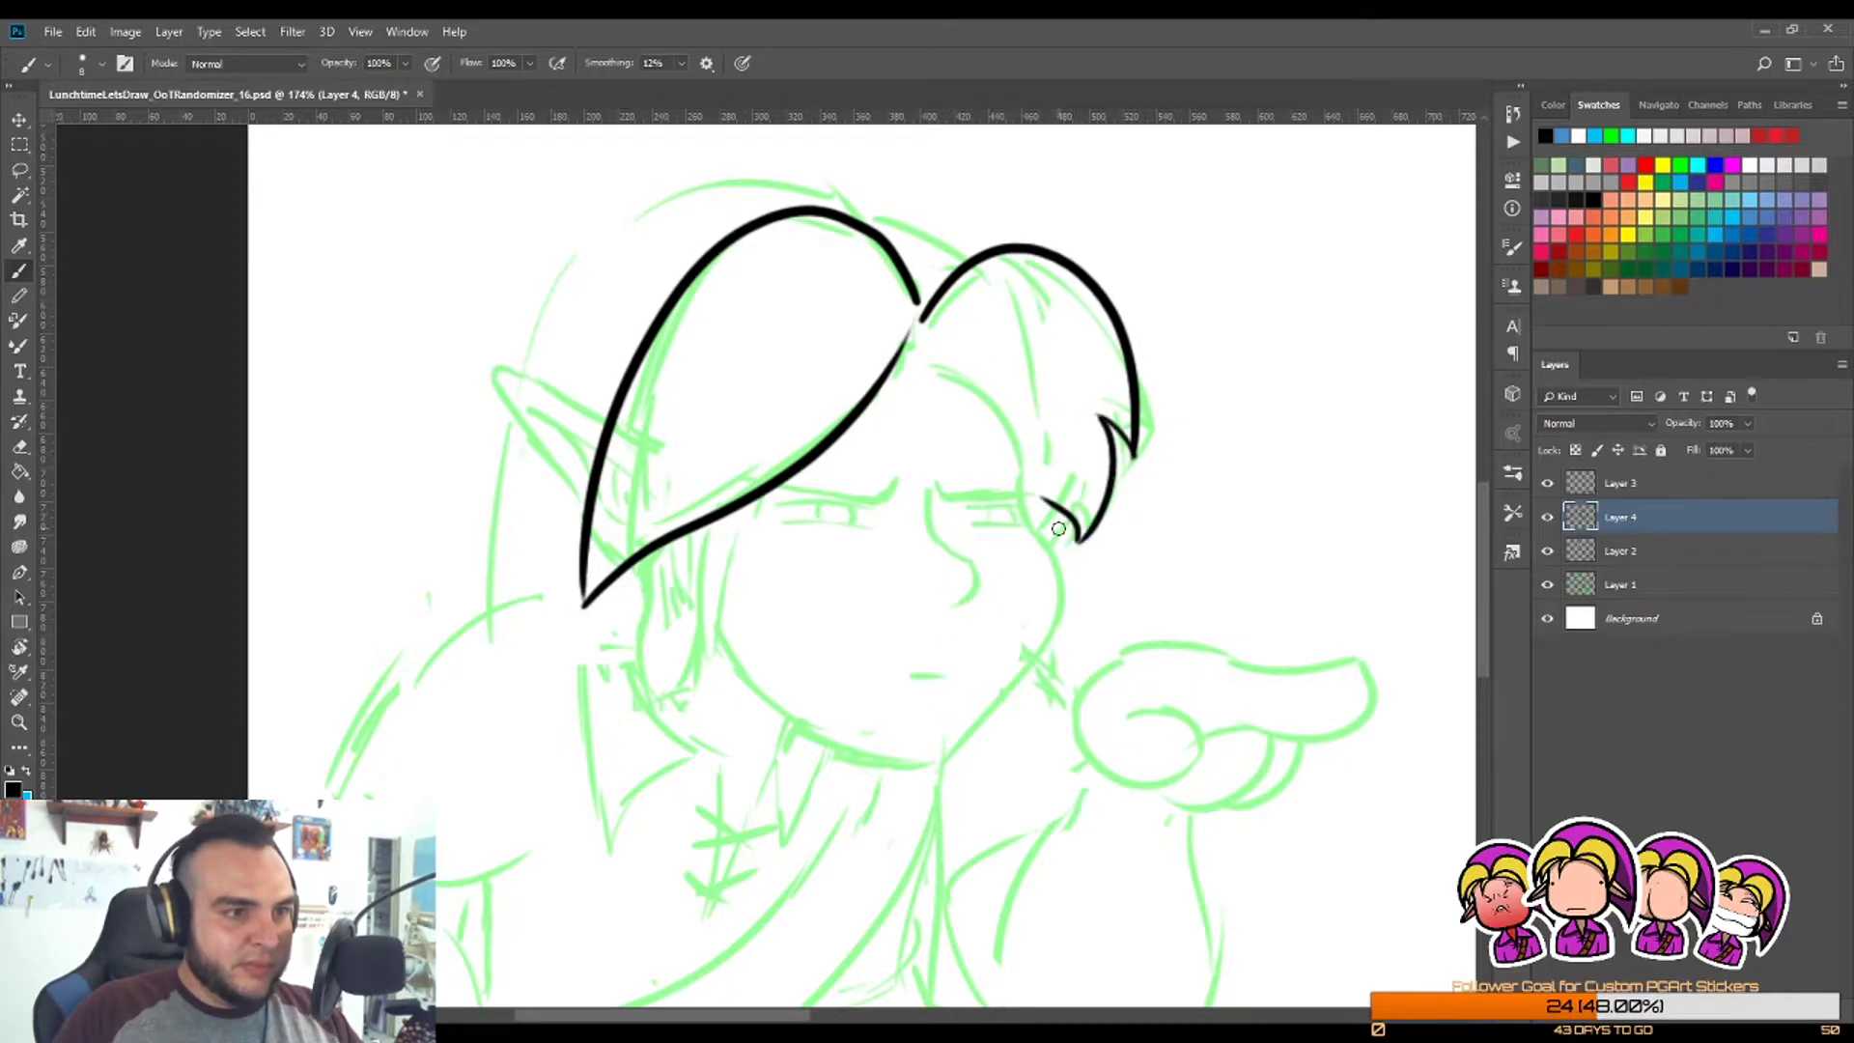
key("ctrl+z")
left_click_drag(1019, 483, 1076, 555)
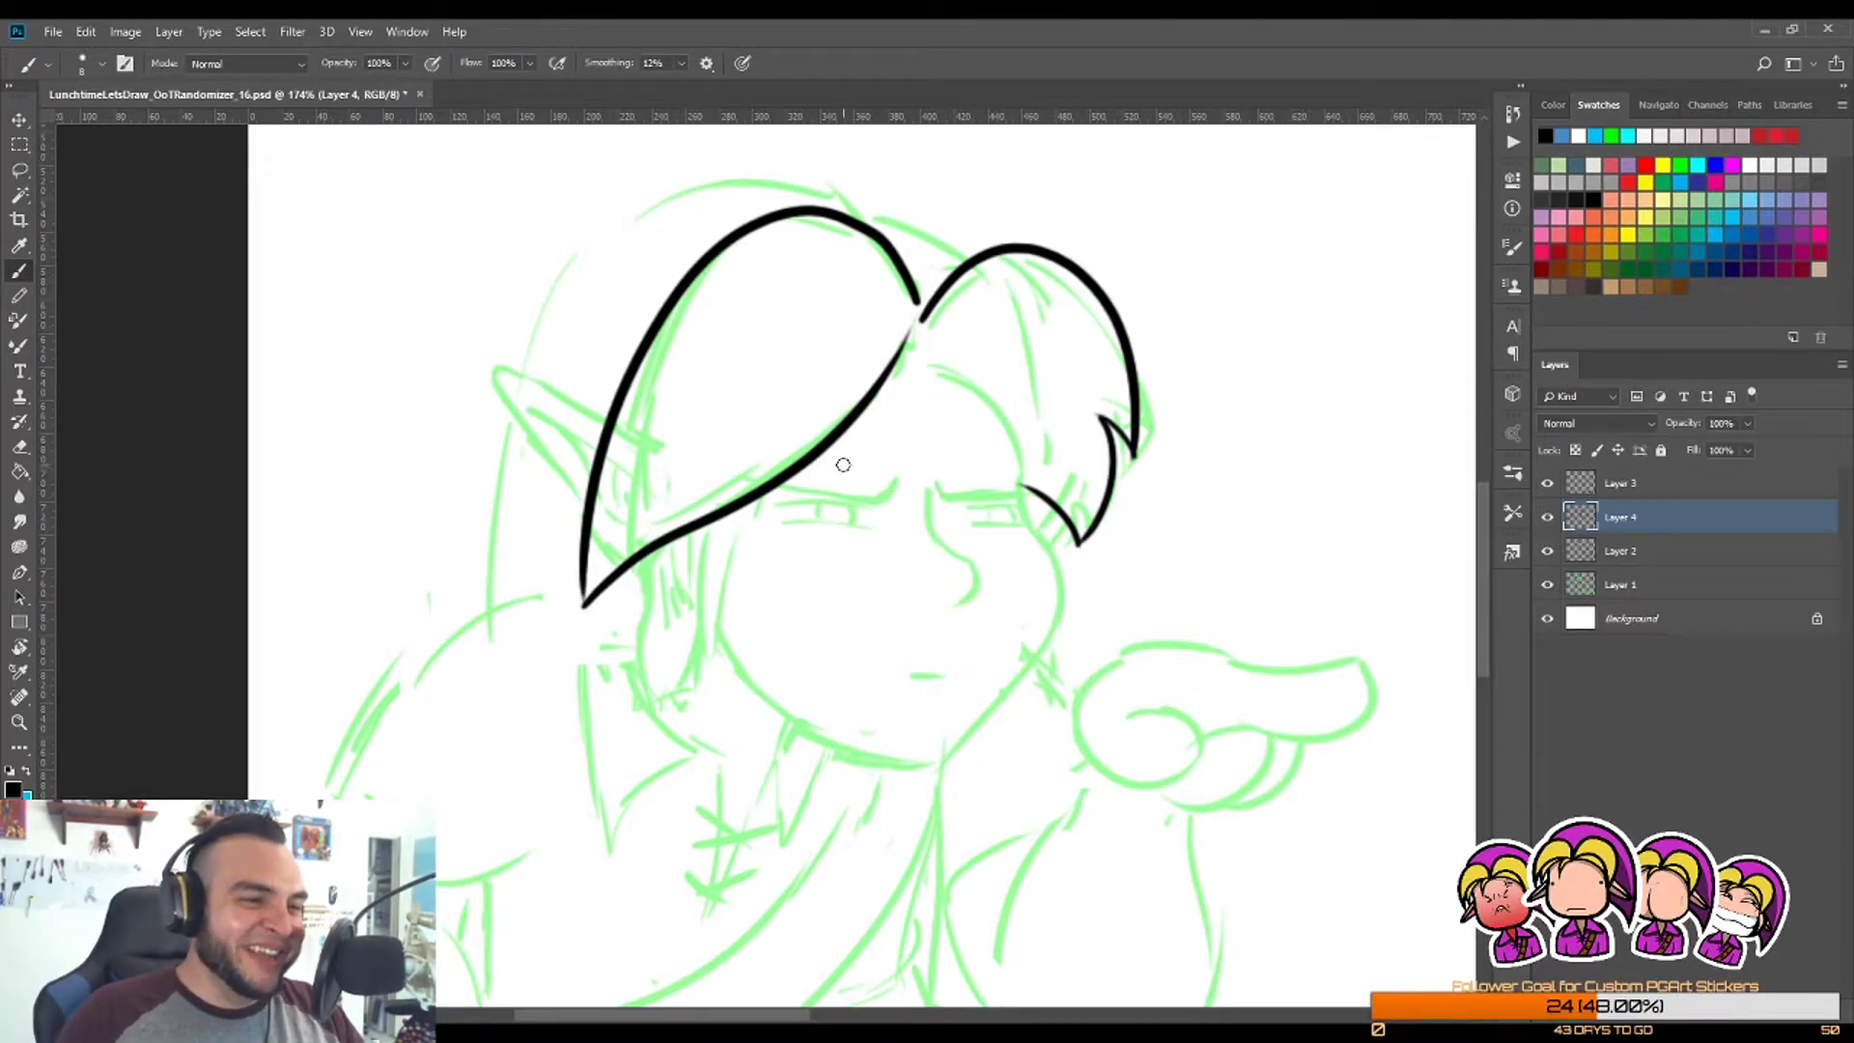
Step: Refine the pointed lower tip of the left hair lock, thickening its thin outer line
key("e")
scroll(585, 609, "up", 3)
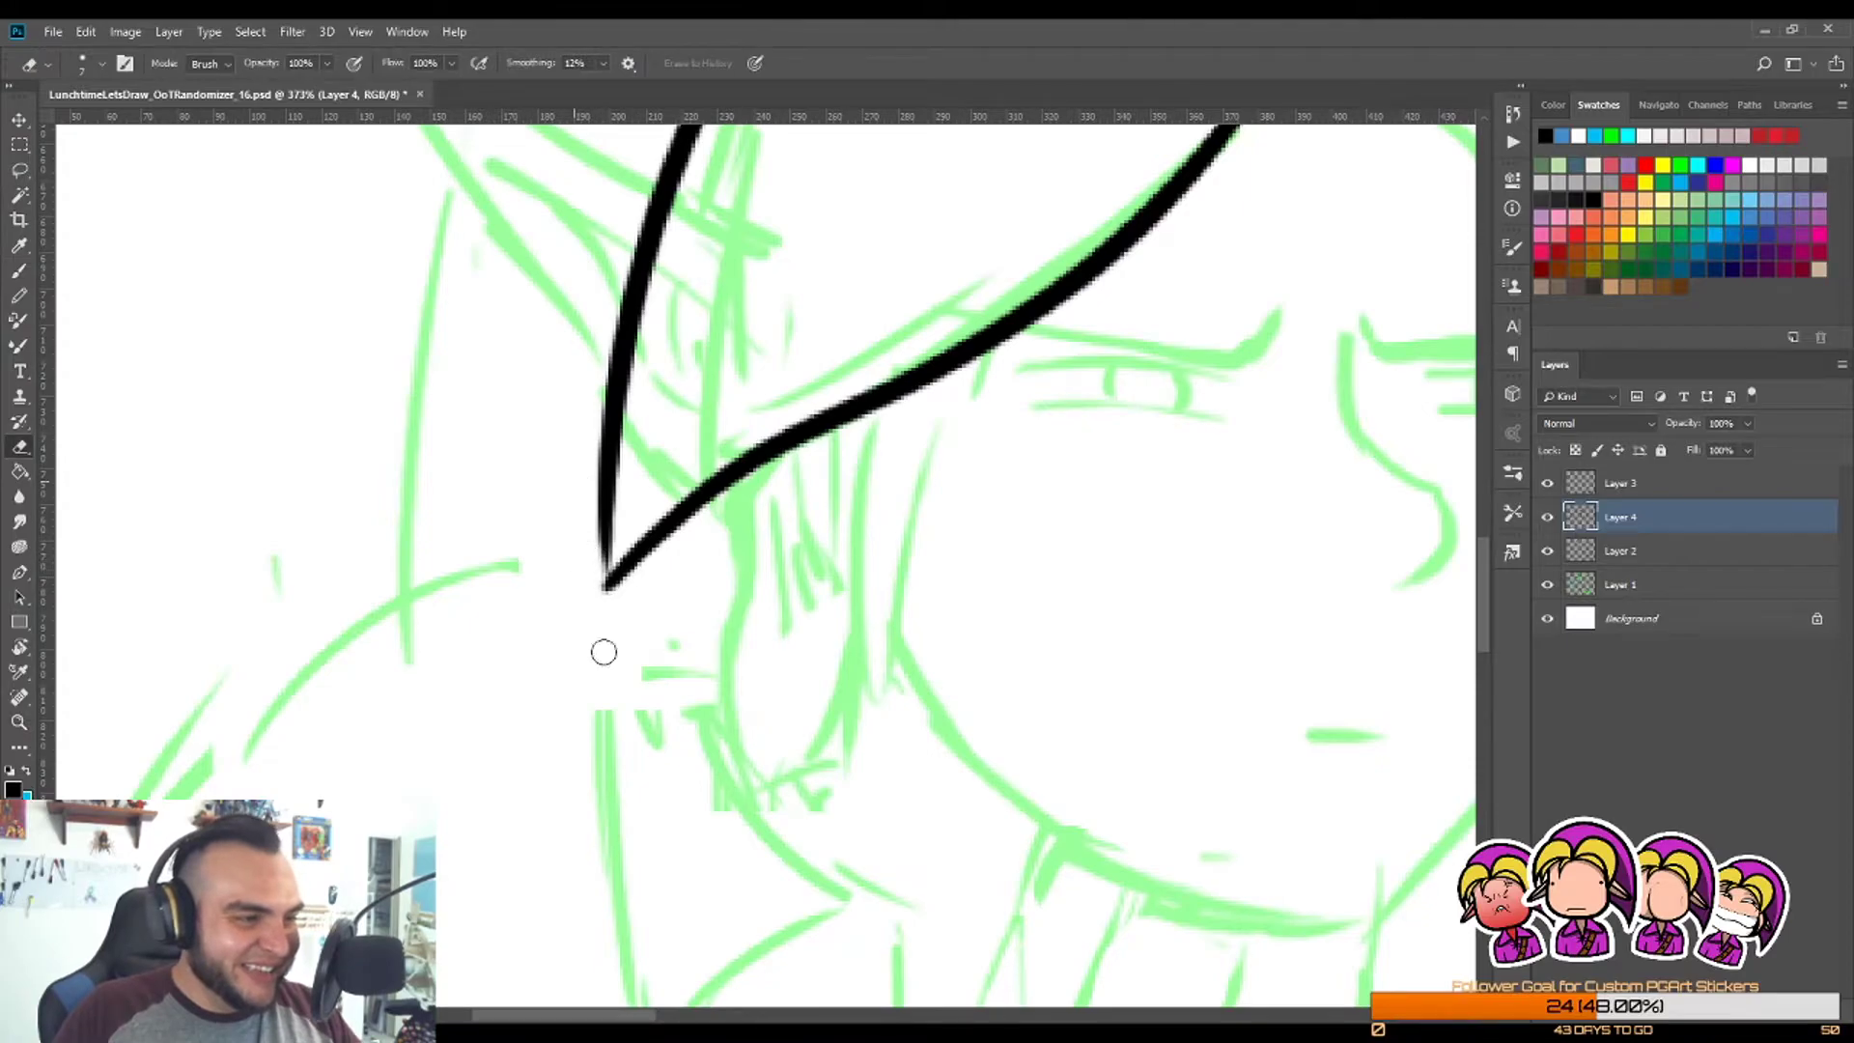
key("b")
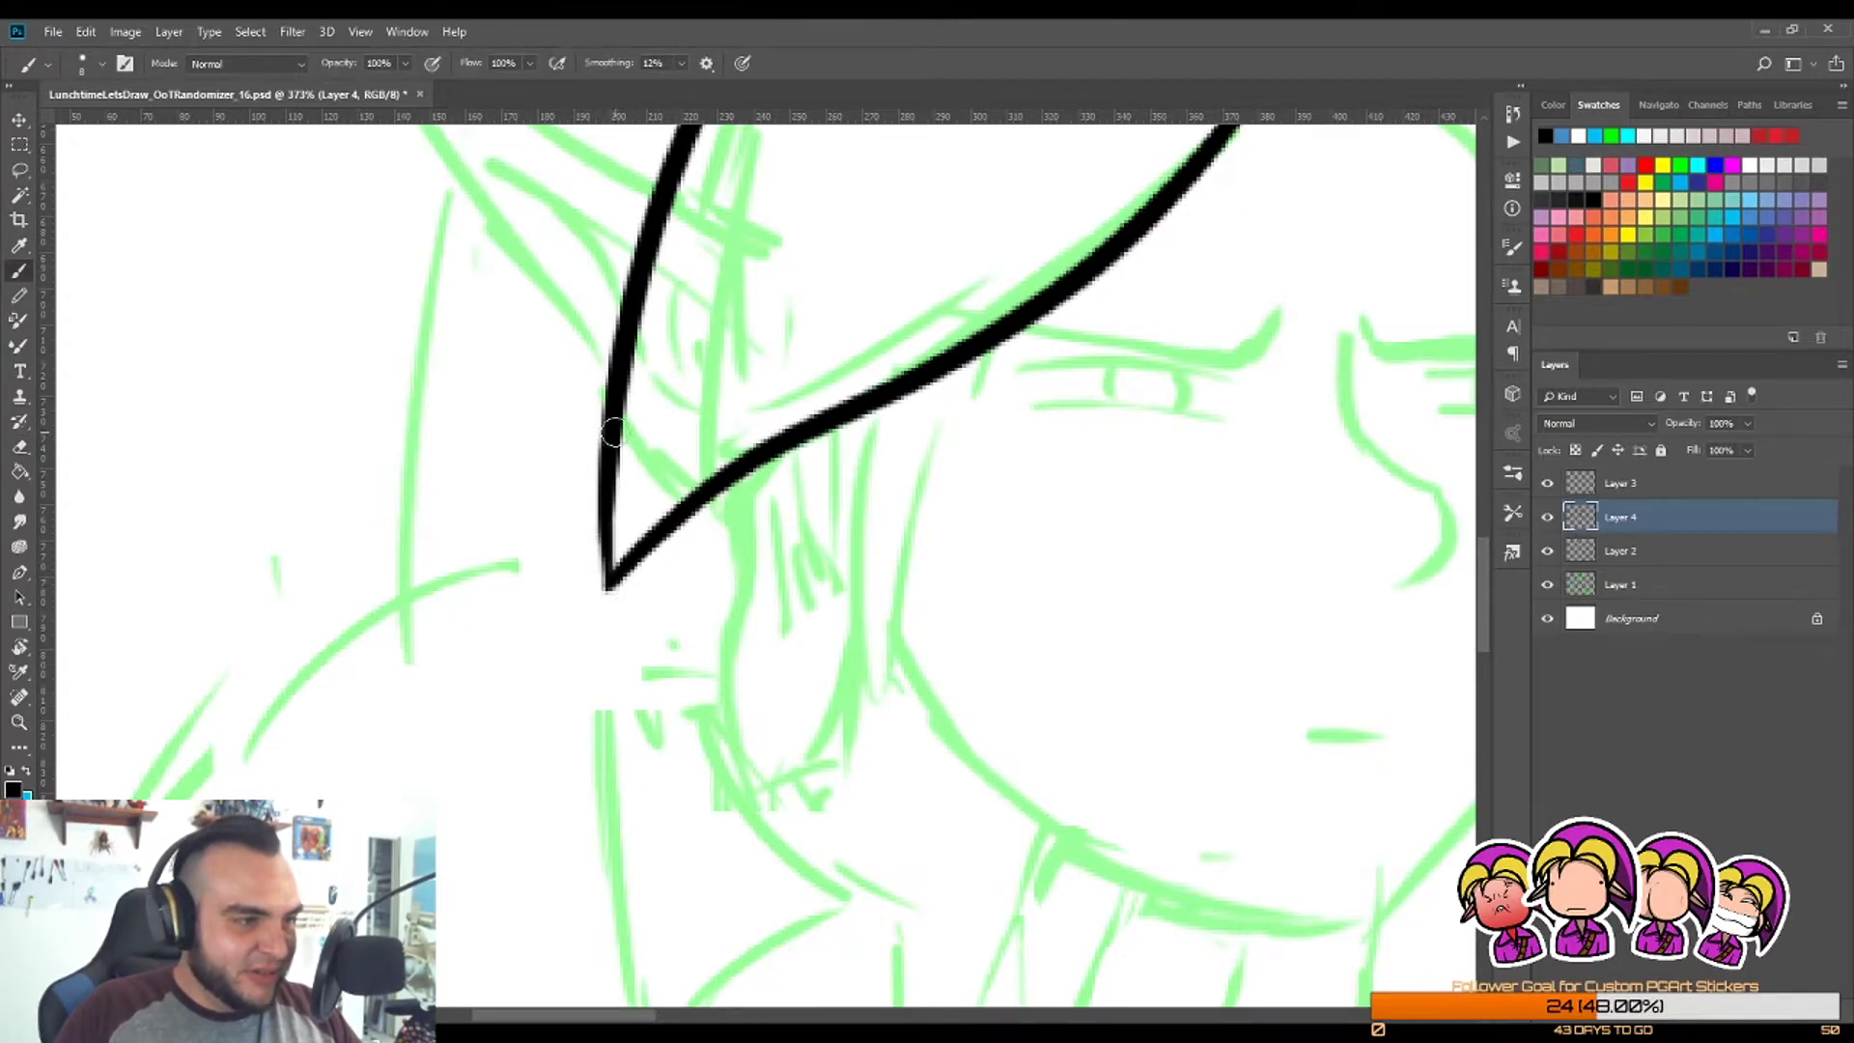
key("z")
left_click_drag(649, 616, 559, 703)
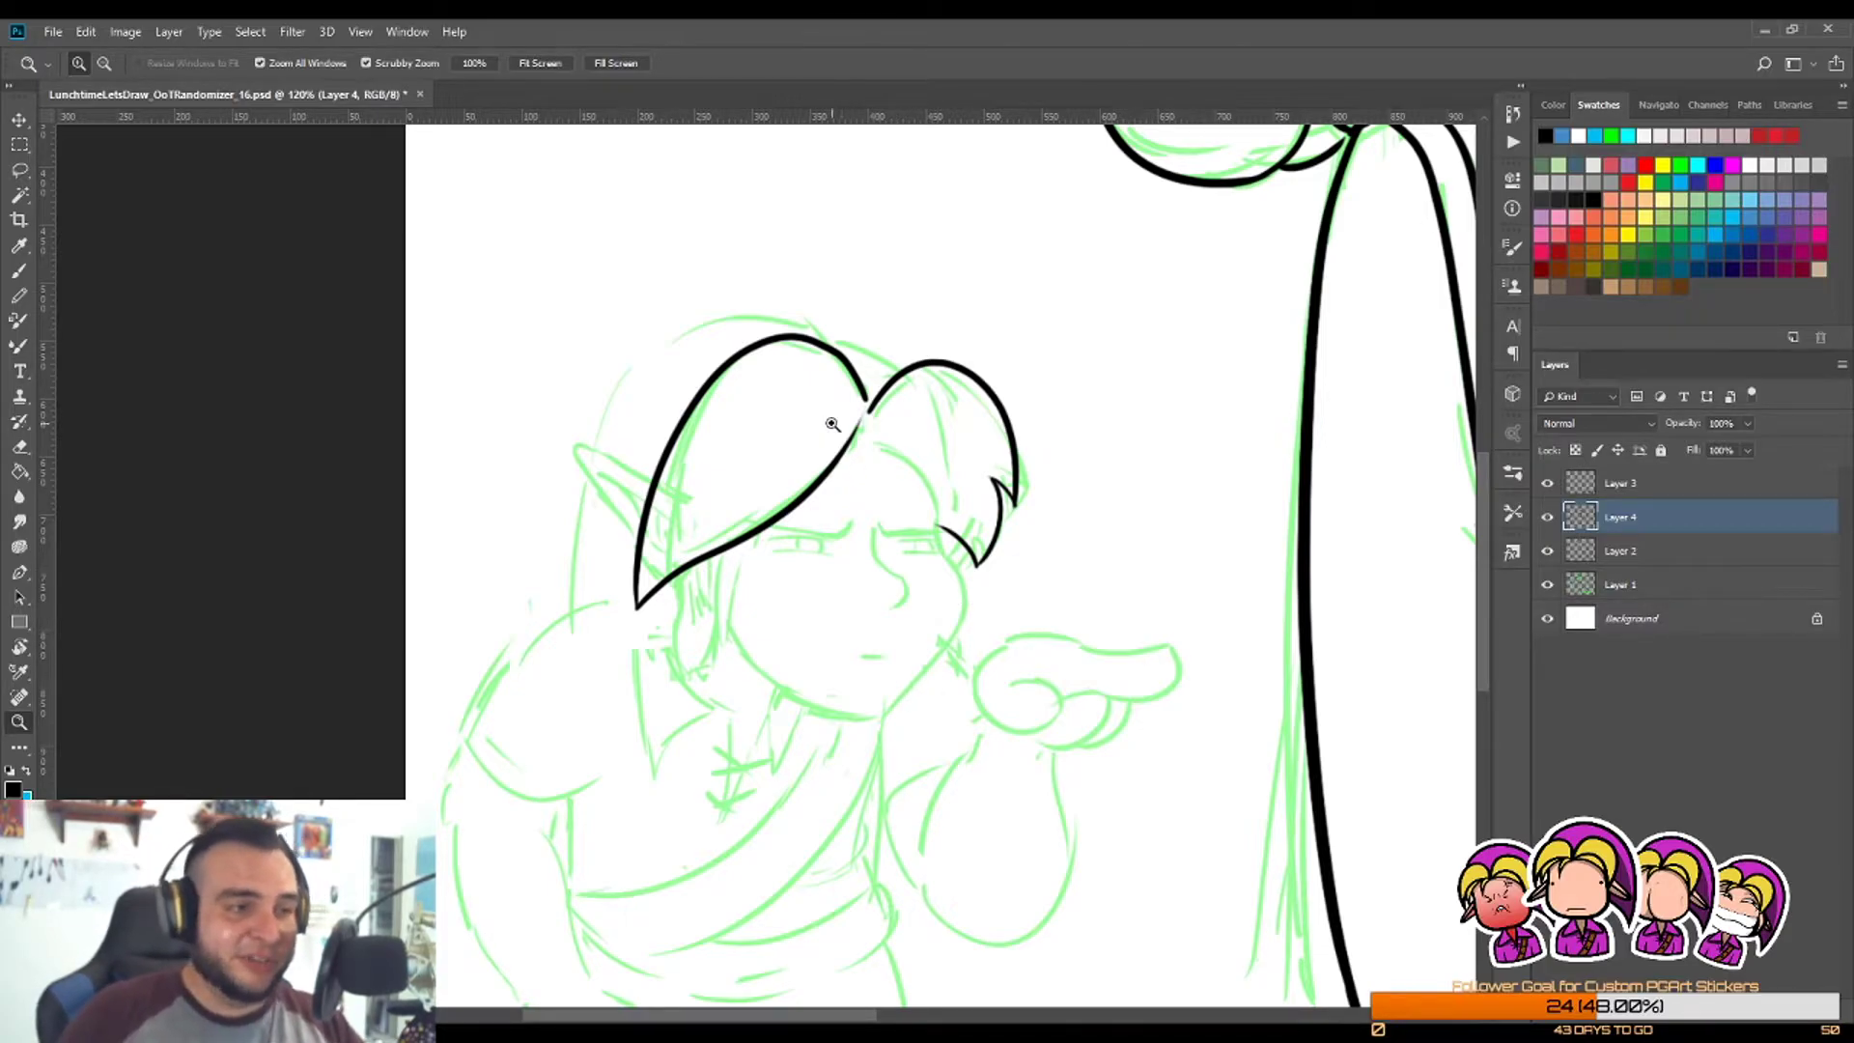
Step: Ink the outline of the pointed ear sticking out from behind the left hair lock
mouse_move(568, 462)
left_mouse_down()
mouse_move(810, 520)
mouse_move(778, 676)
left_mouse_up()
key("b")
key("z")
mouse_move(787, 536)
left_mouse_down()
mouse_move(675, 572)
mouse_move(655, 603)
mouse_move(803, 521)
mouse_move(669, 448)
mouse_move(736, 615)
left_mouse_up()
key("ctrl+z")
key("b")
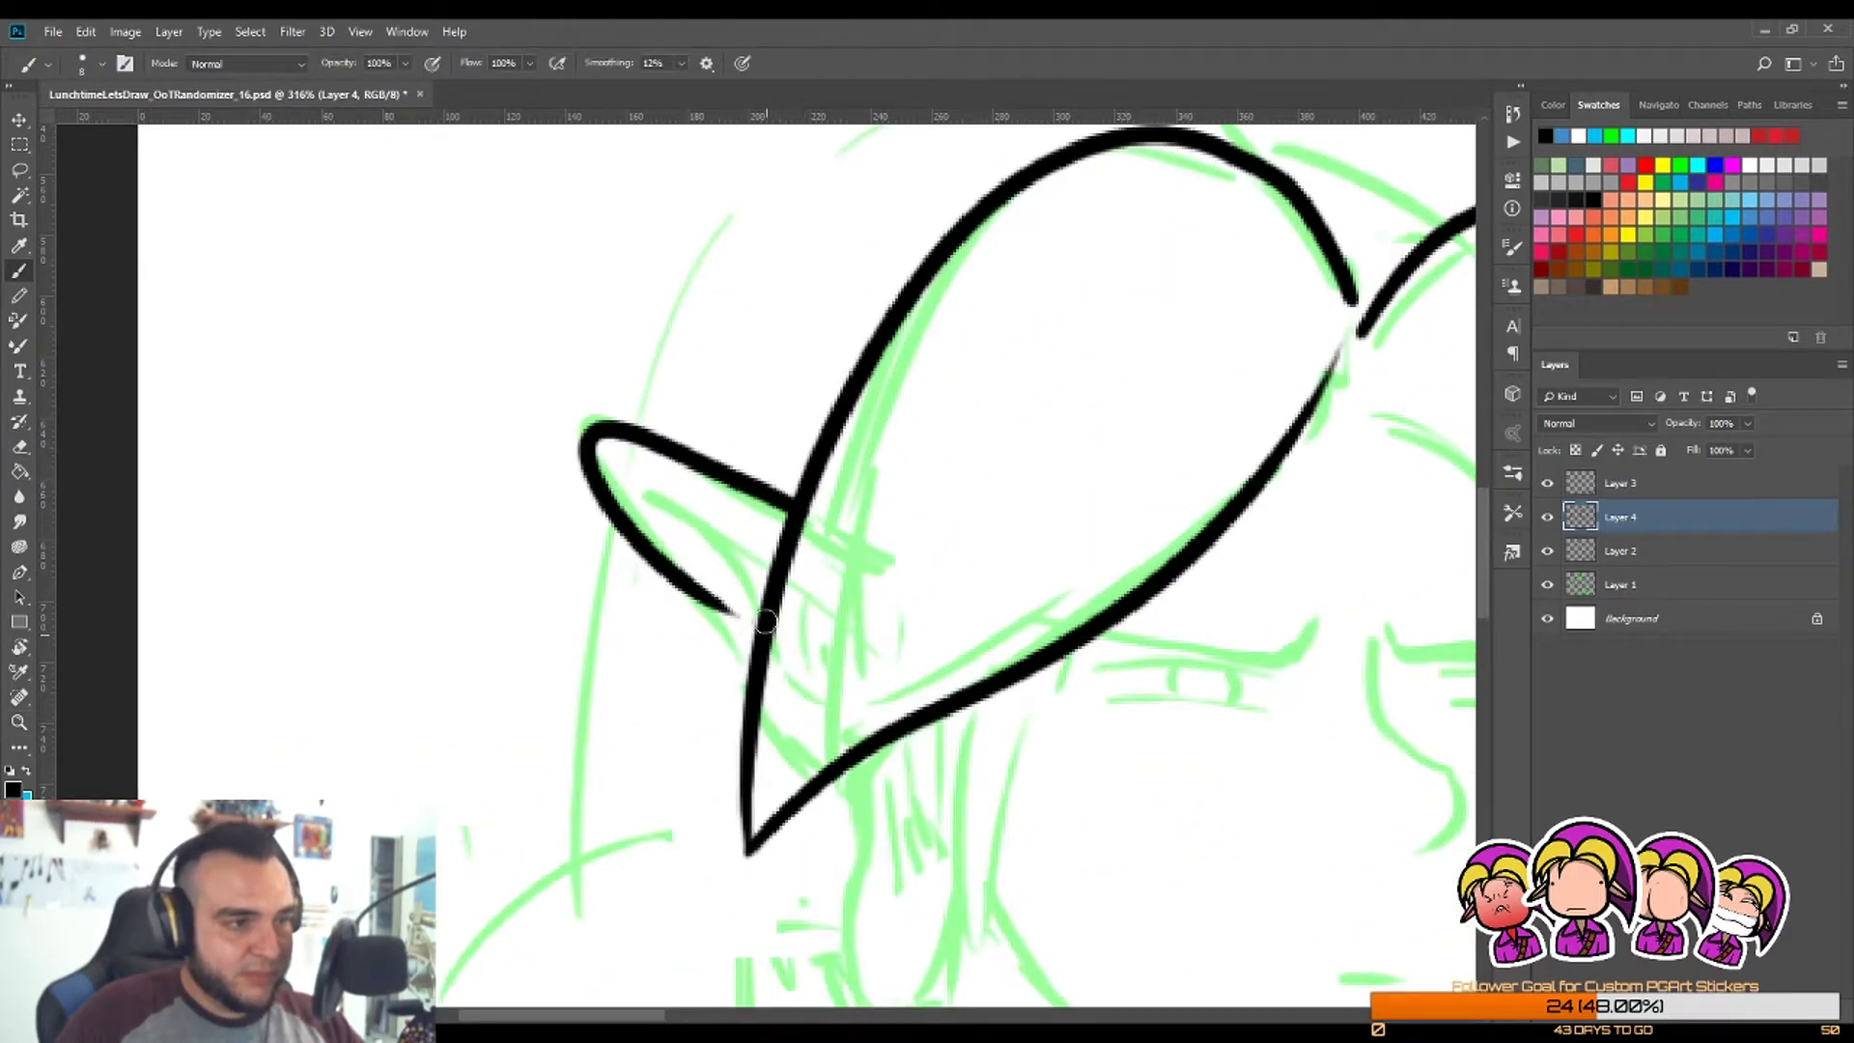
key("ctrl+z")
mouse_move(797, 519)
left_mouse_down()
mouse_move(570, 415)
mouse_move(777, 698)
mouse_move(781, 653)
left_mouse_up()
key("e")
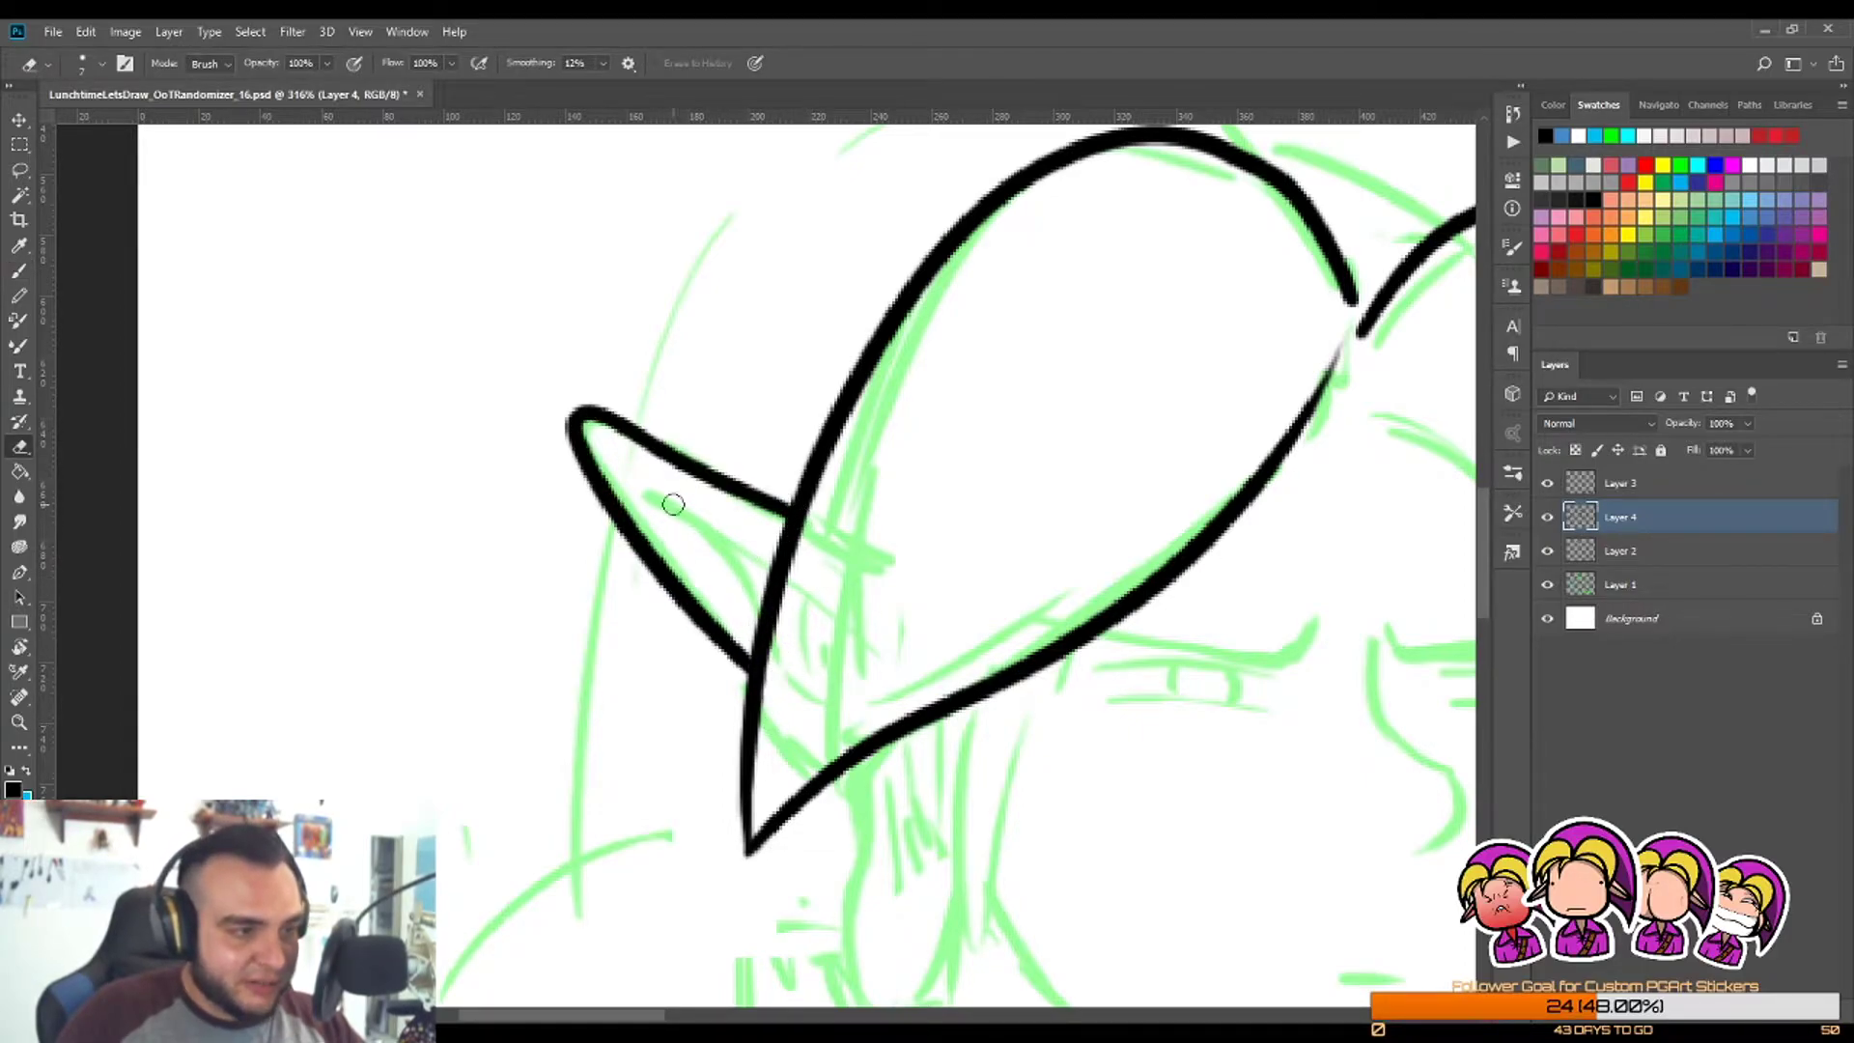
Step: Ink two thin inner fold lines inside the pointed ear and clean up their ends with the Eraser
key("b")
left_click_drag(613, 458, 773, 568)
left_click_drag(660, 500, 763, 628)
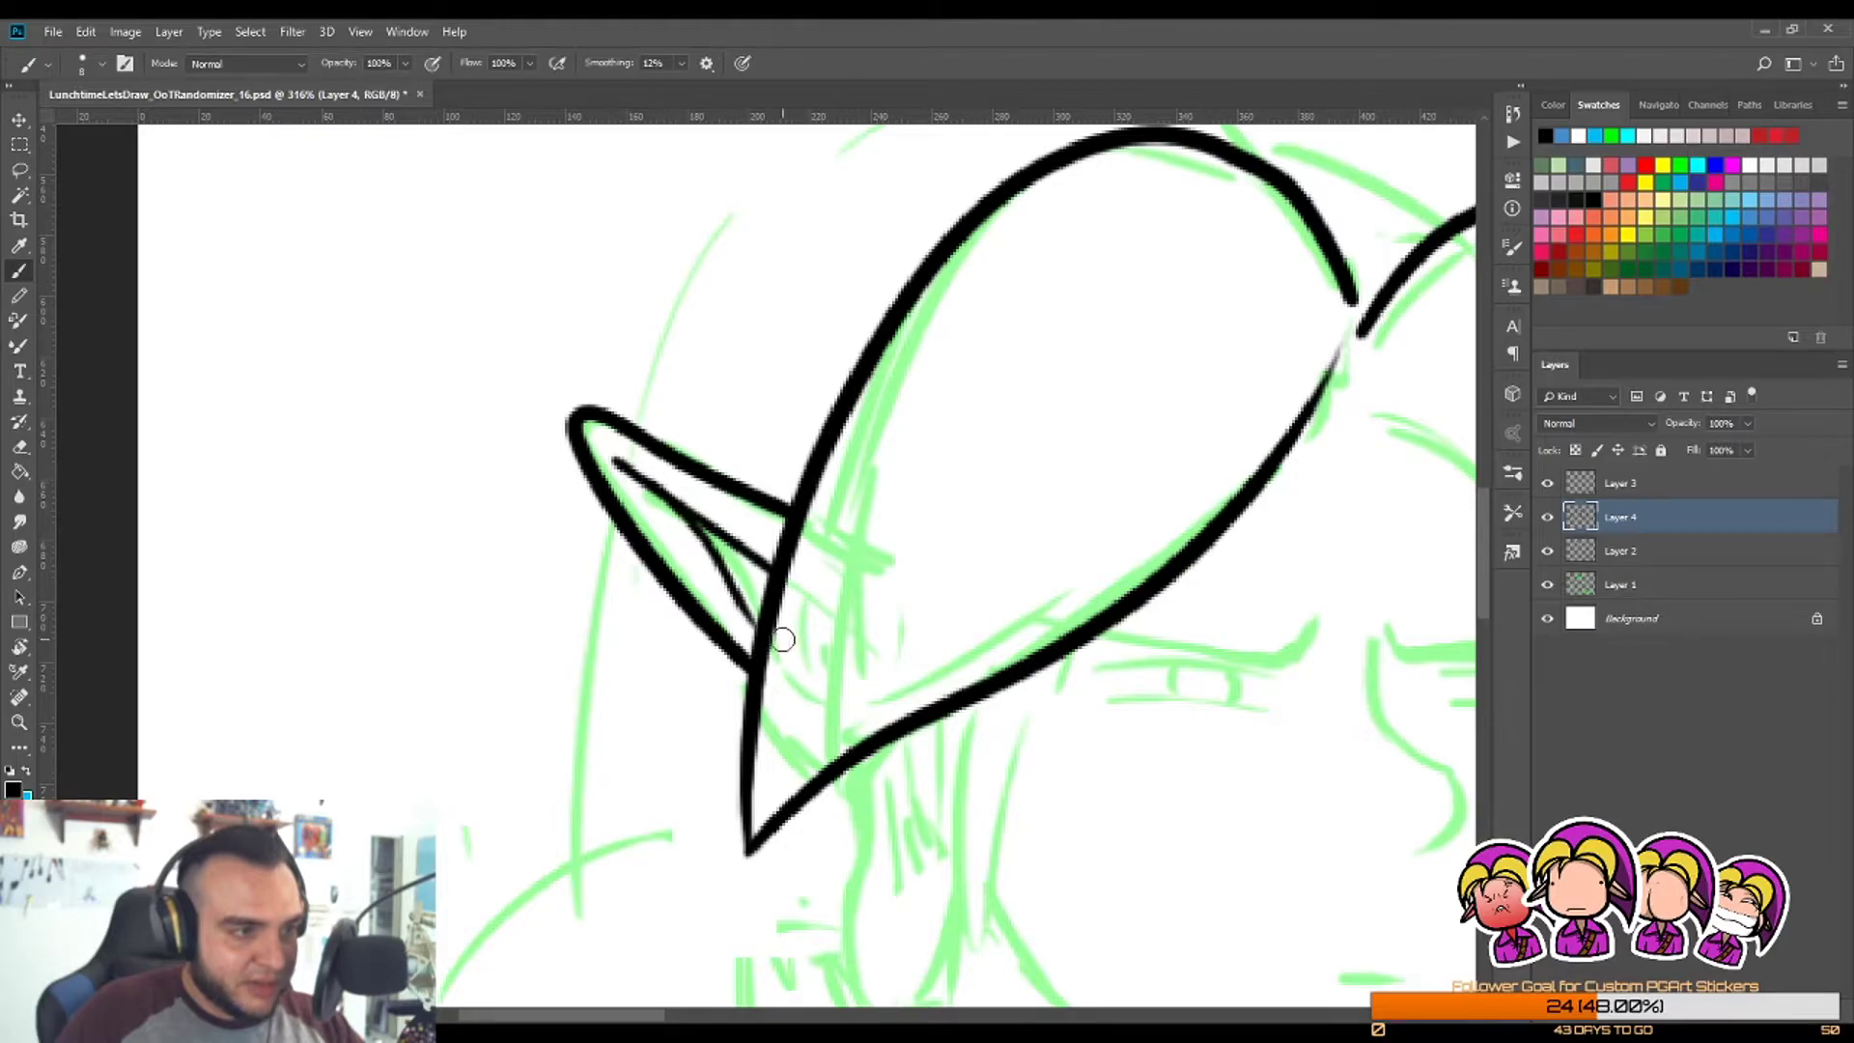
key("e")
mouse_move(610, 458)
left_mouse_down()
mouse_move(685, 529)
mouse_move(599, 534)
mouse_move(798, 506)
mouse_move(704, 637)
left_mouse_up()
key("z")
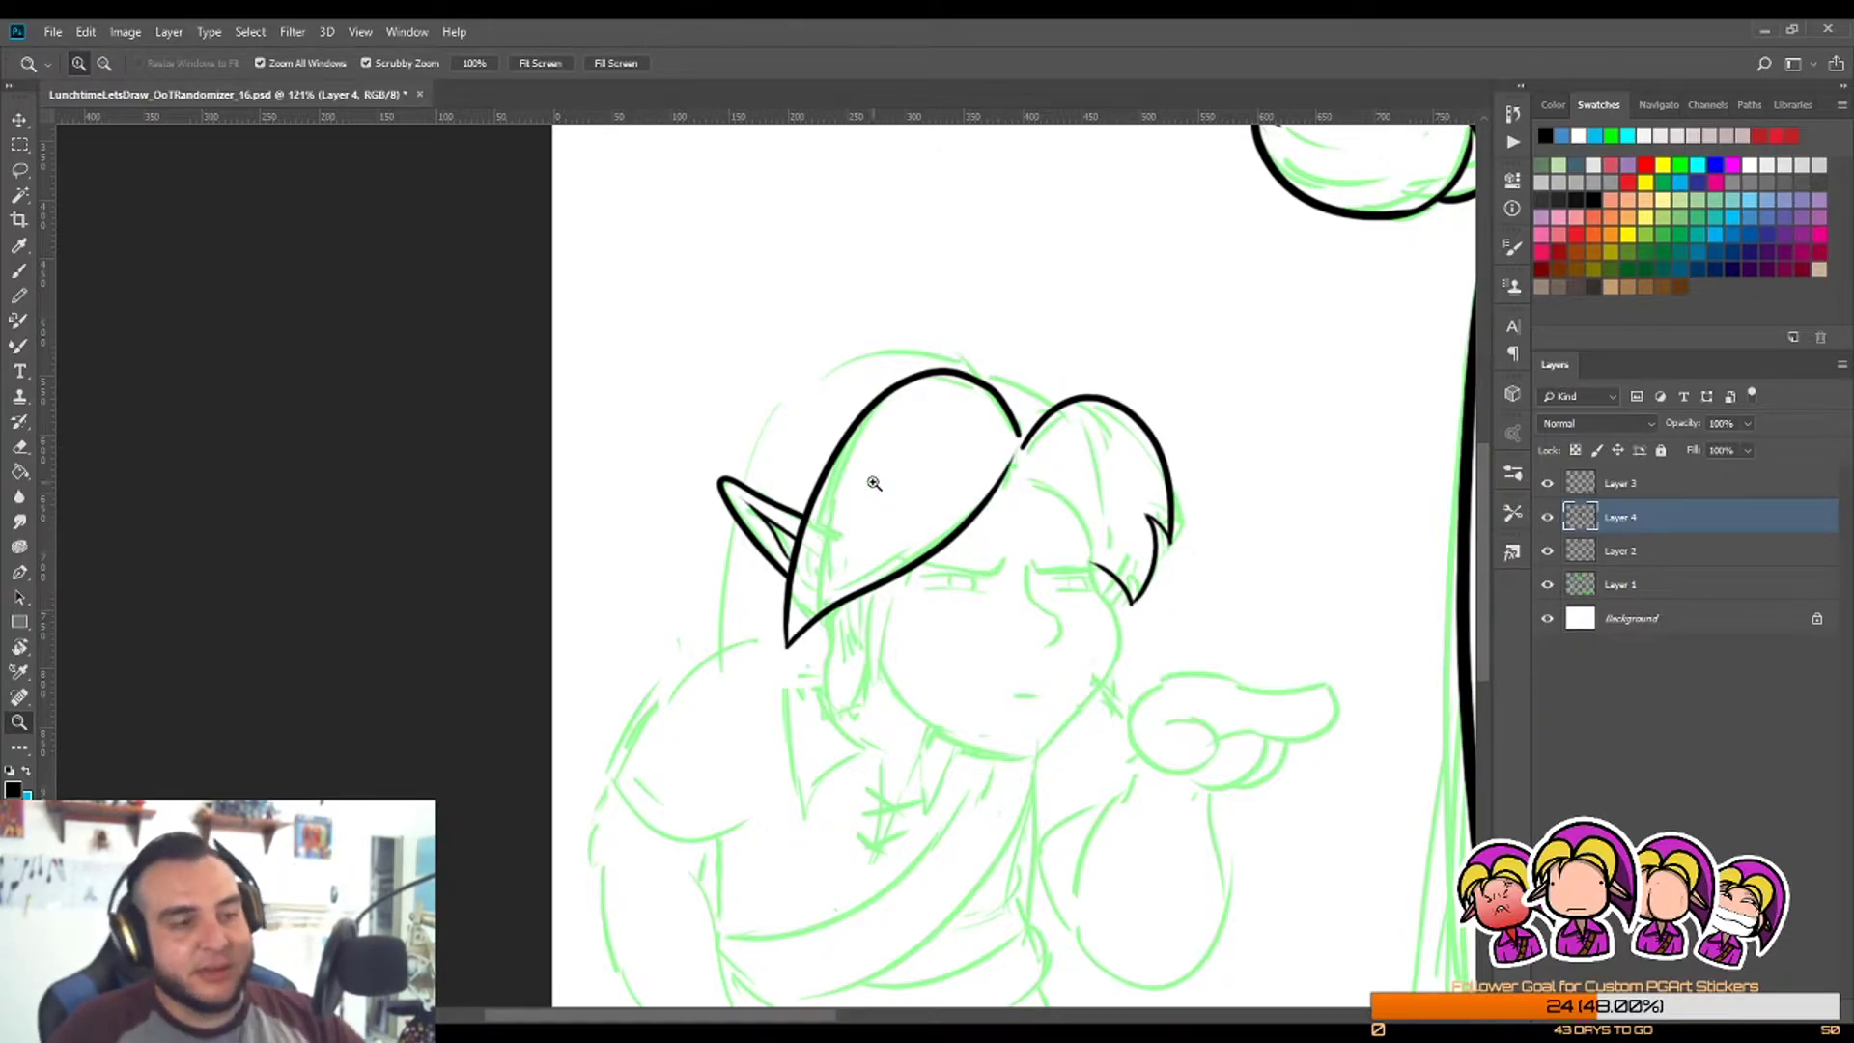
Step: Ink the narrow pointed strand of hair hanging beneath the left lock along the side of the face
left_click_drag(1024, 424, 1065, 424)
mouse_move(852, 432)
left_mouse_down()
mouse_move(799, 493)
mouse_move(889, 628)
mouse_move(715, 537)
left_mouse_up()
key("b")
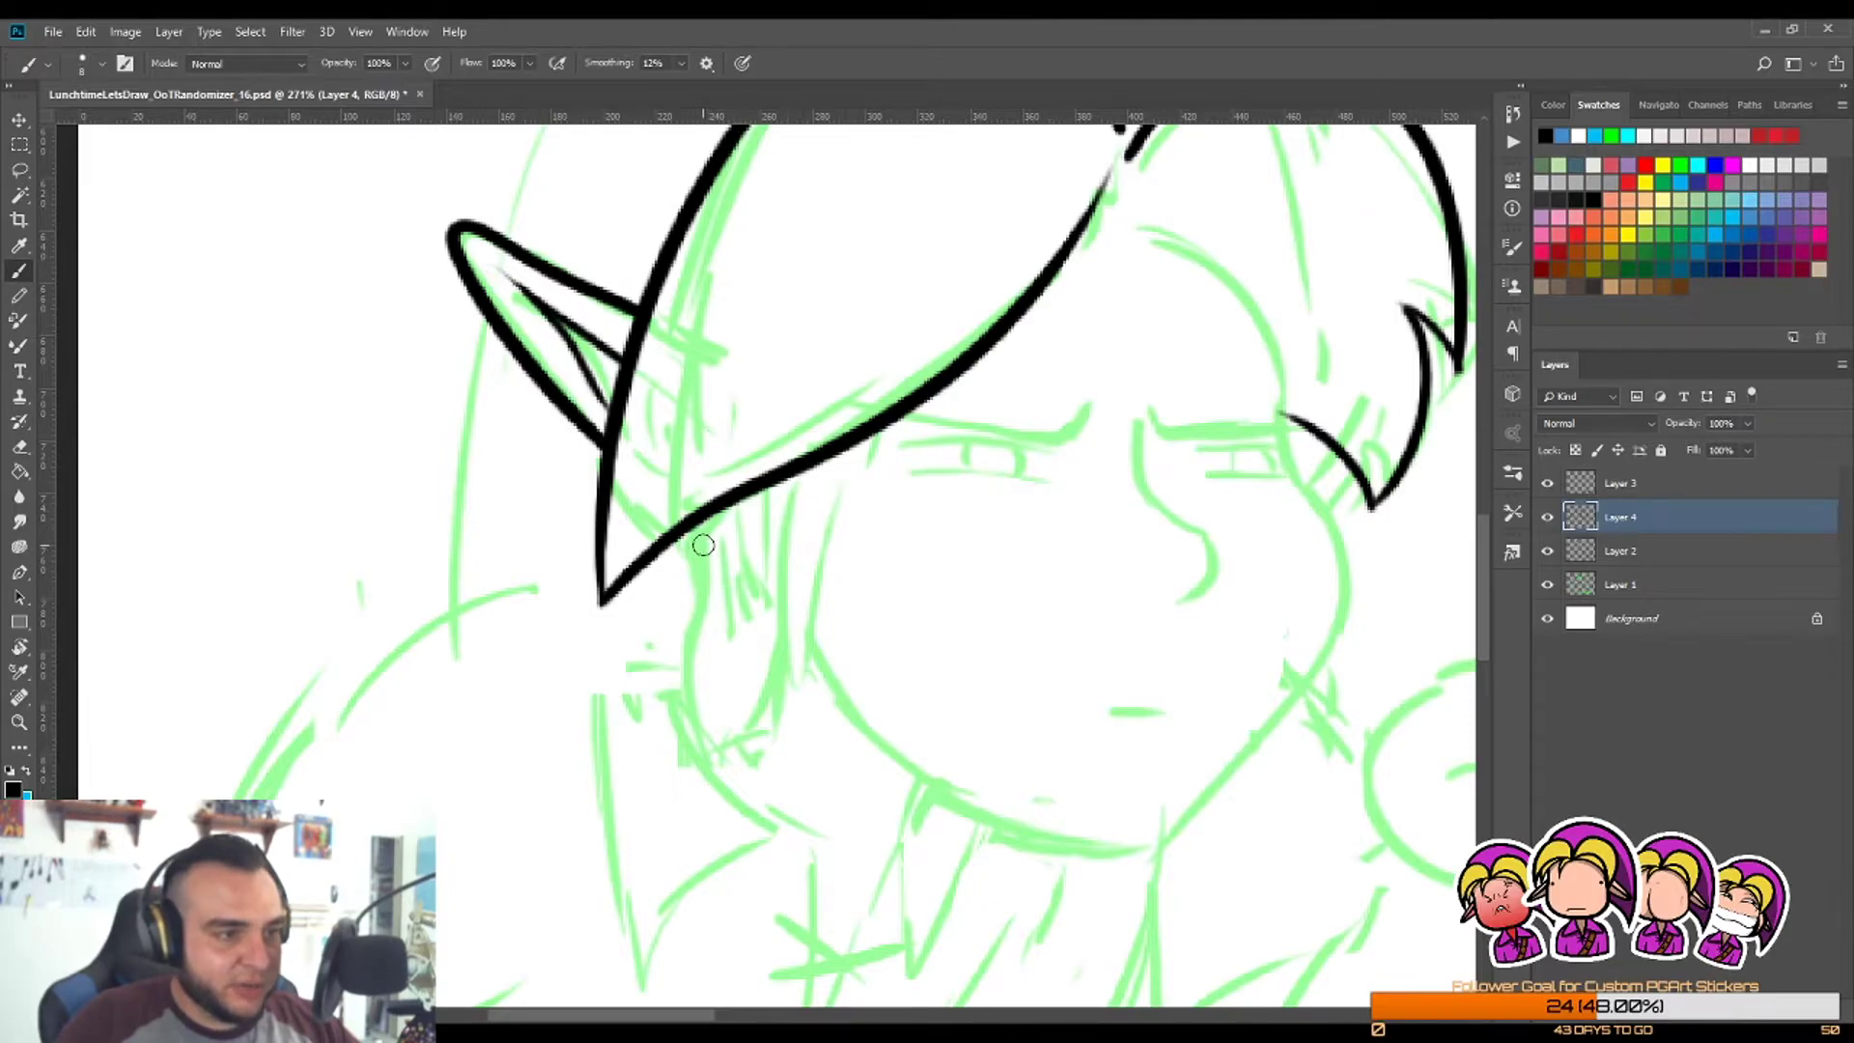
left_click_drag(784, 482, 799, 725)
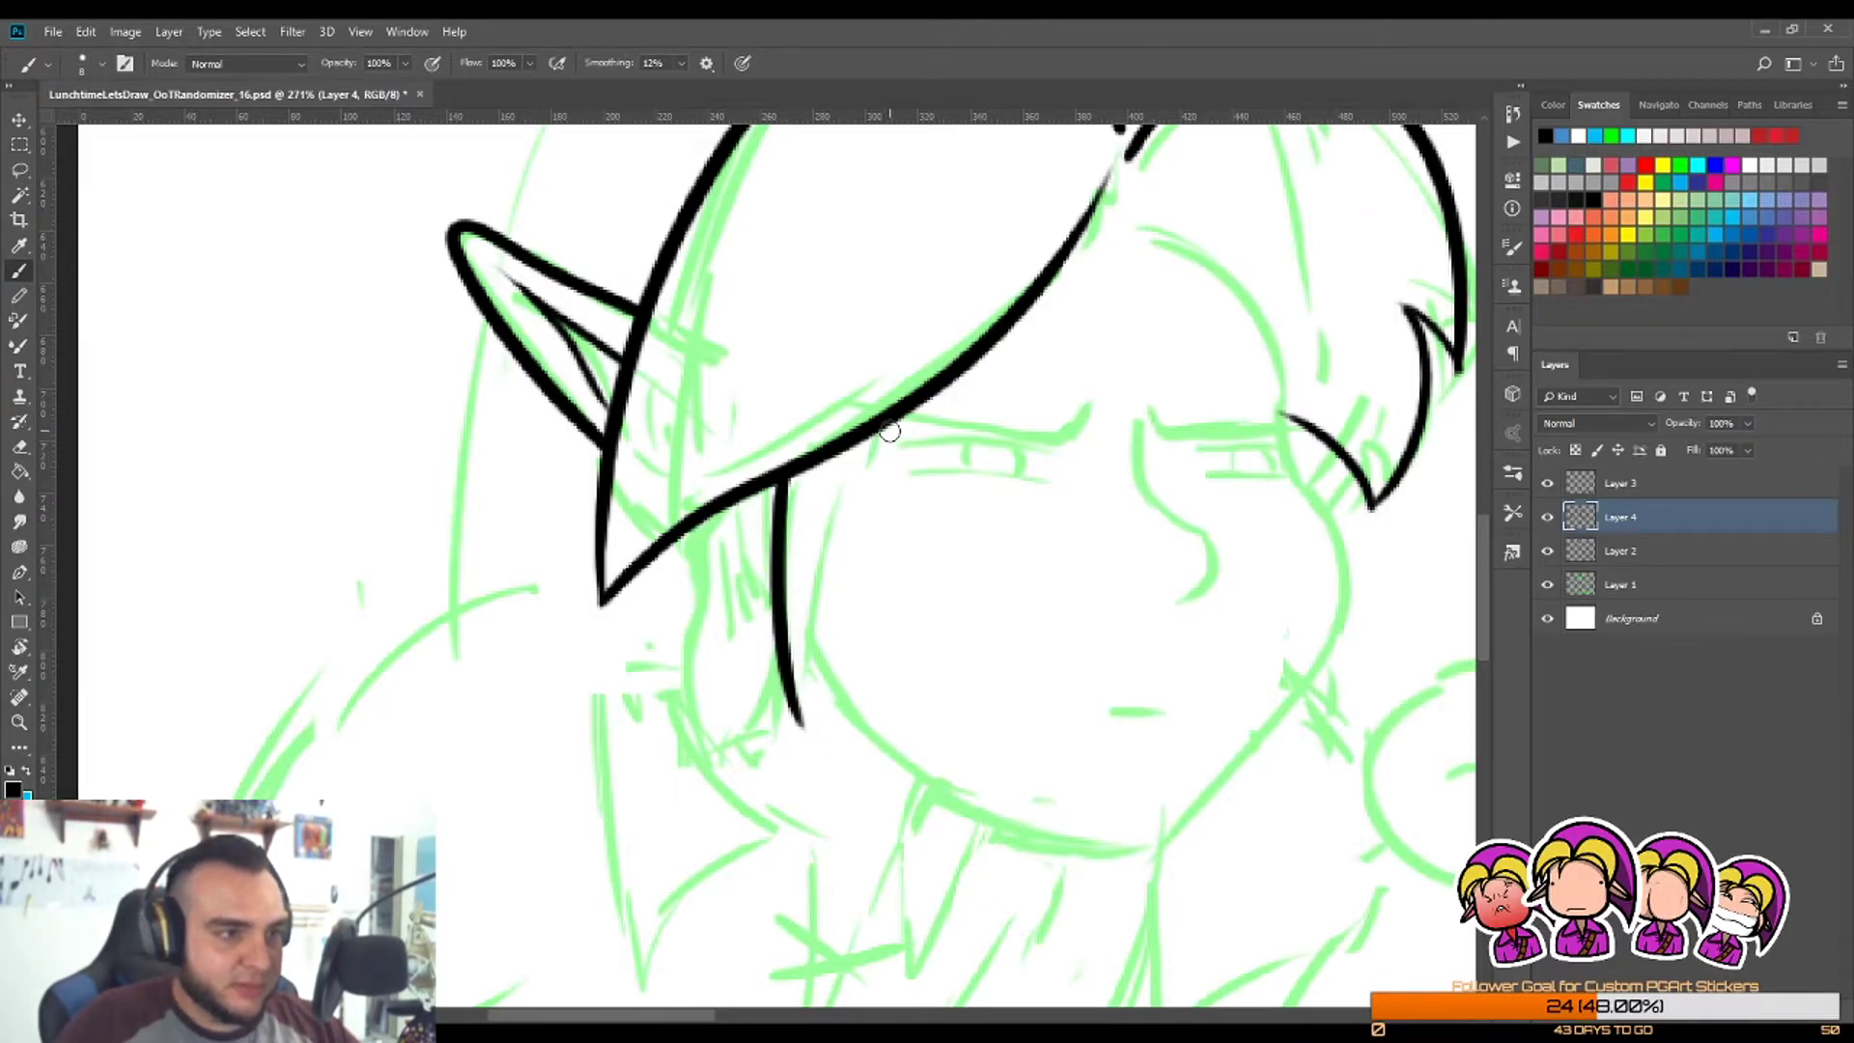
left_click_drag(889, 428, 803, 726)
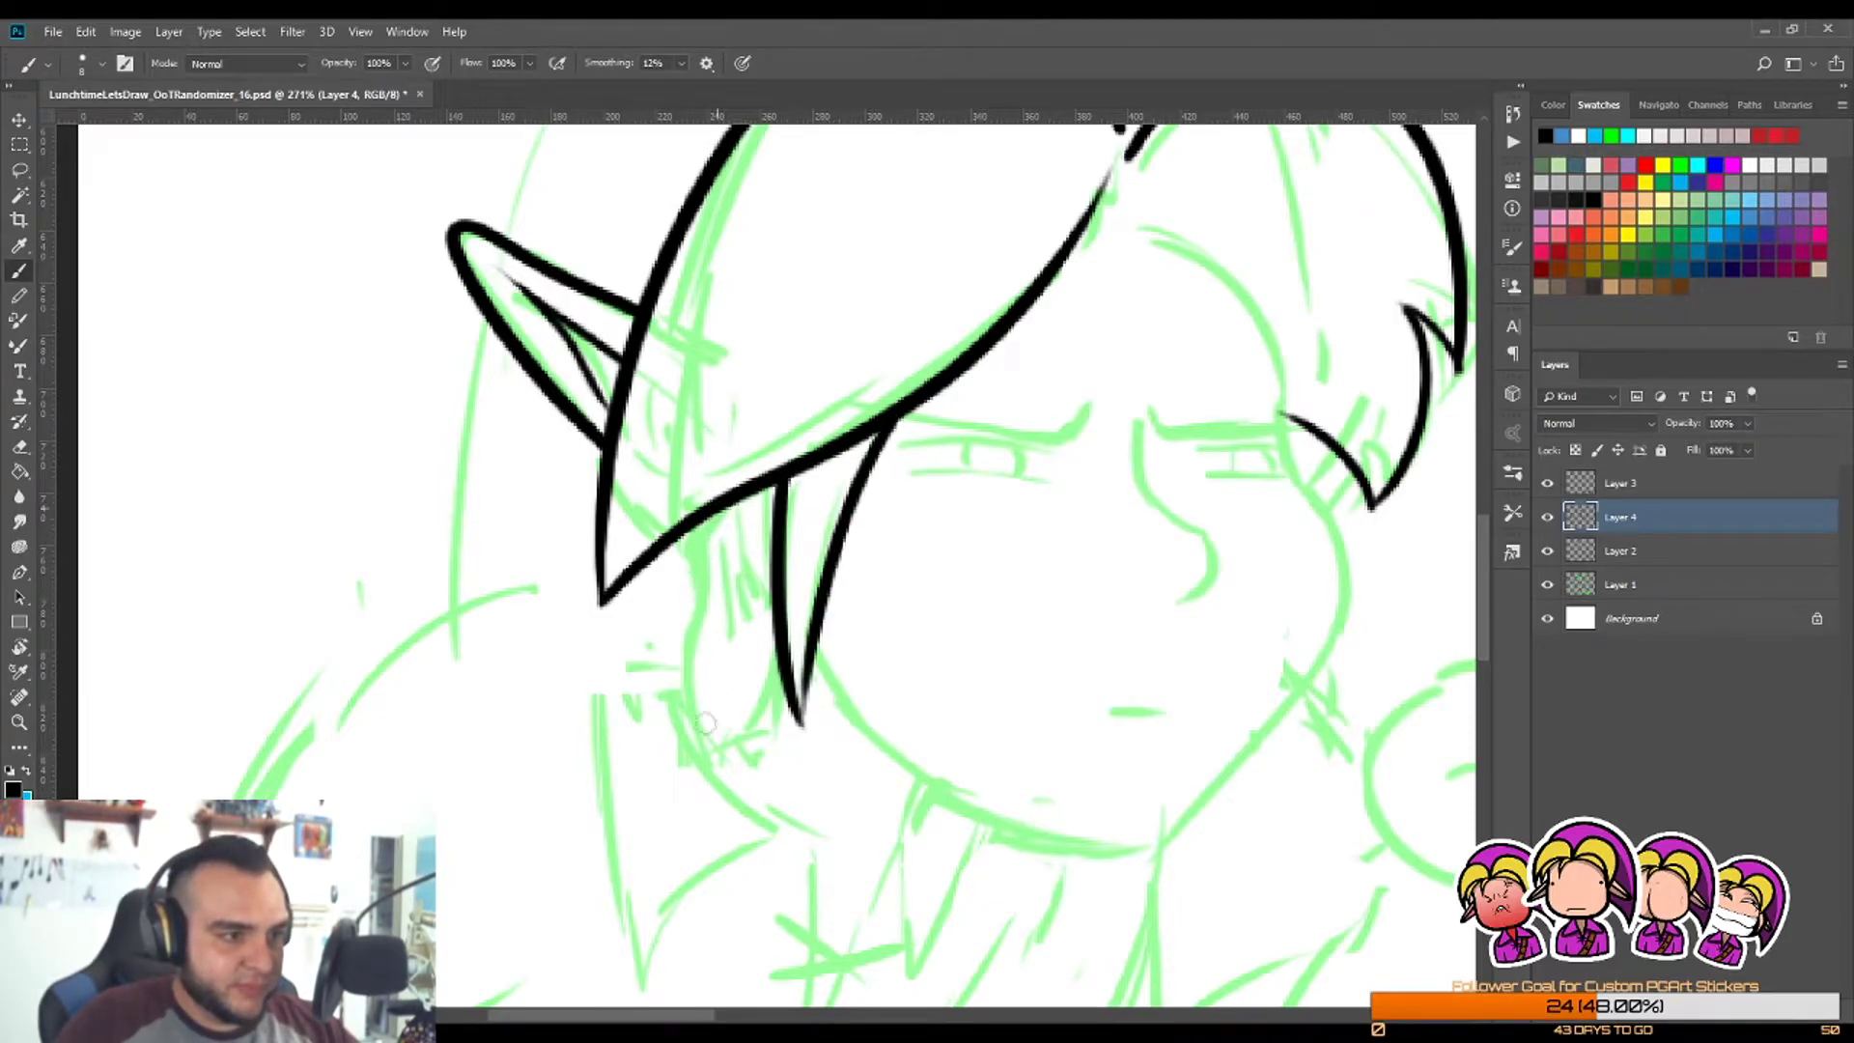
Step: Ink the rounded sideburn lock behind the narrow strand and redo its upper right line to meet the strand
left_click_drag(736, 510, 698, 820)
key("ctrl+z")
mouse_move(726, 502)
left_mouse_down()
mouse_move(681, 666)
mouse_move(704, 773)
mouse_move(802, 541)
left_mouse_up()
key("ctrl+z")
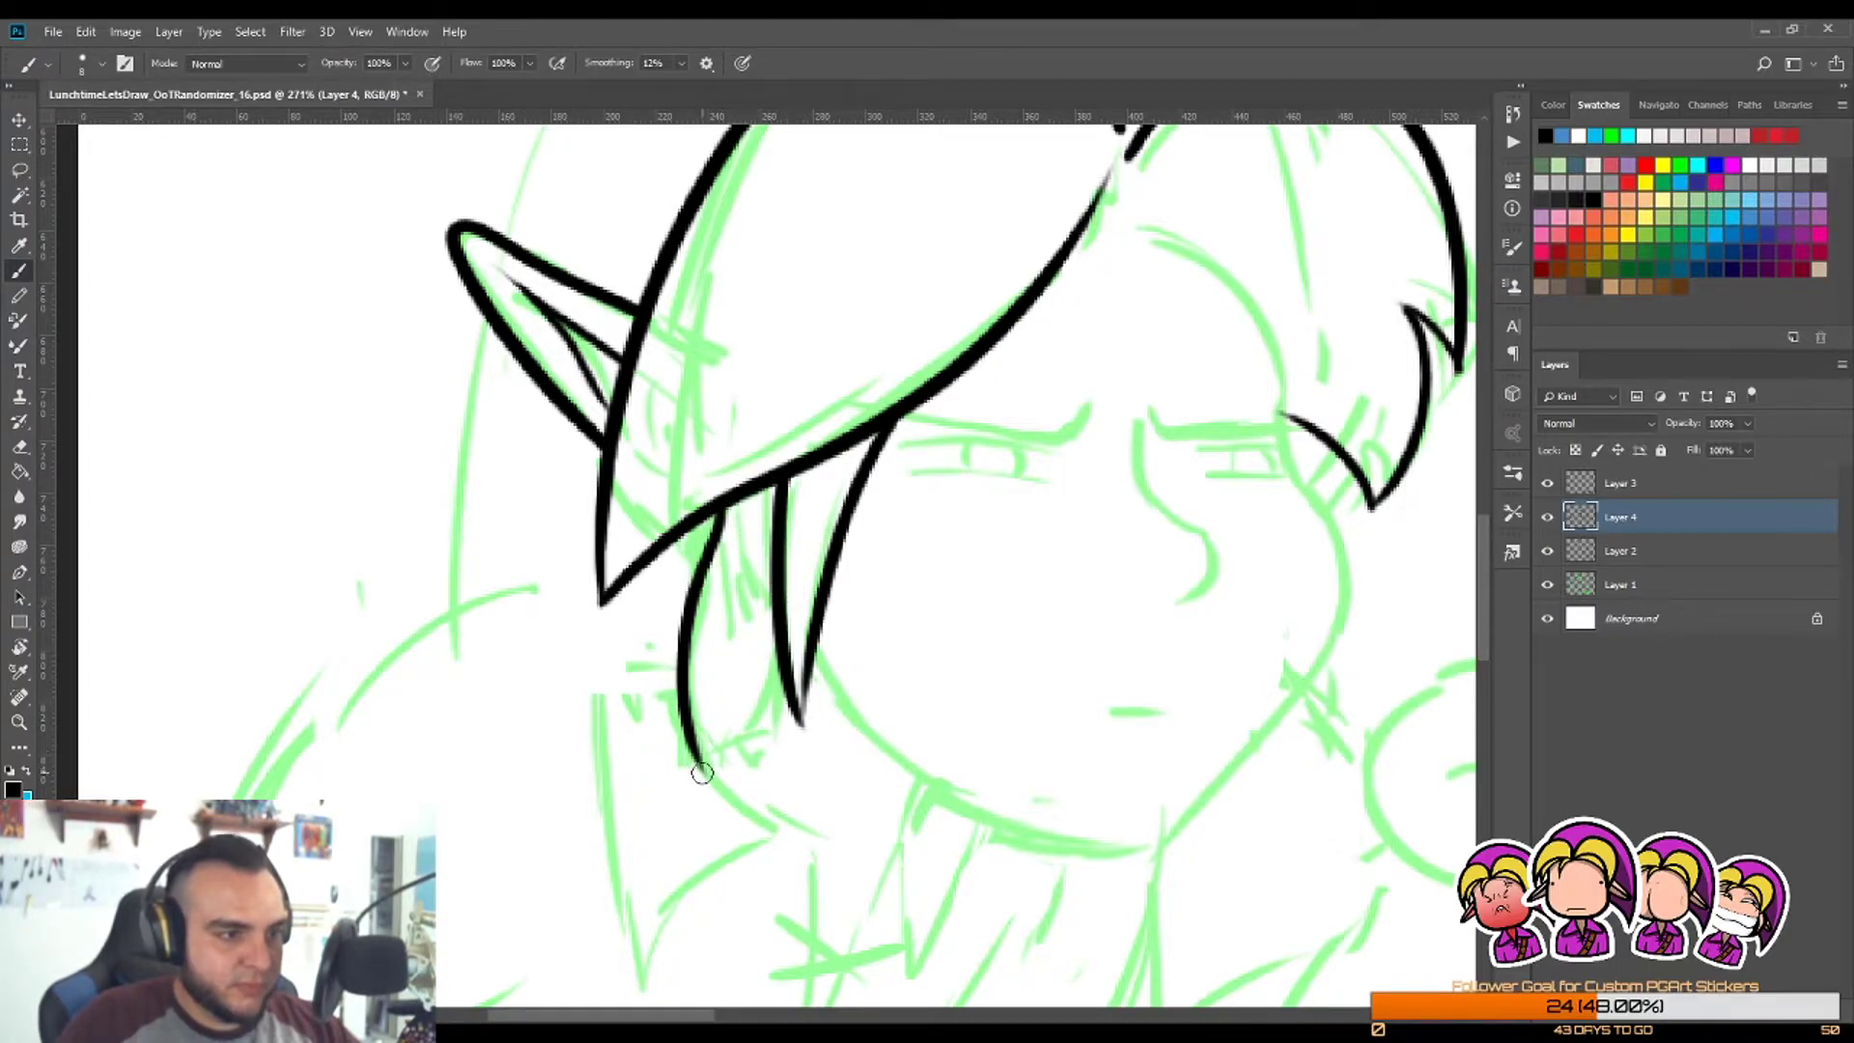
mouse_move(702, 772)
left_mouse_down()
mouse_move(744, 686)
mouse_move(729, 529)
left_mouse_up()
key("ctrl+z")
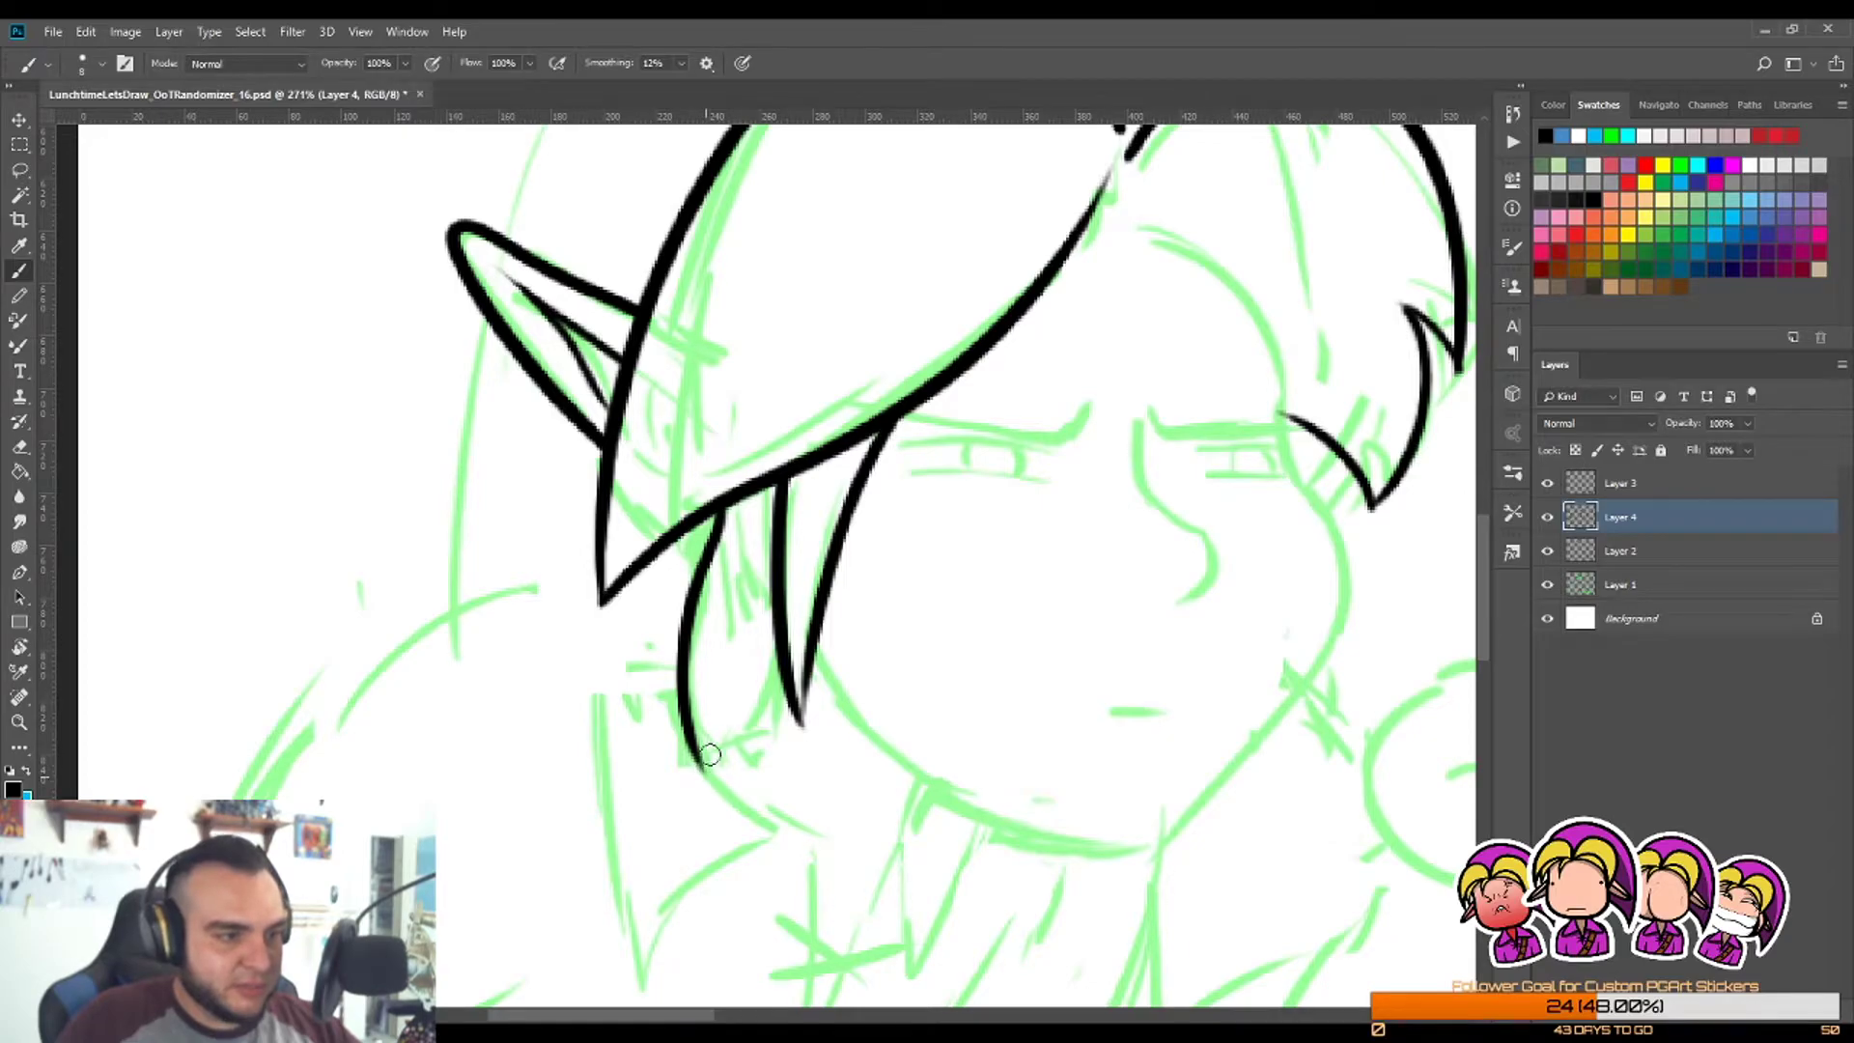
mouse_move(710, 754)
left_mouse_down()
mouse_move(714, 585)
mouse_move(777, 494)
left_mouse_up()
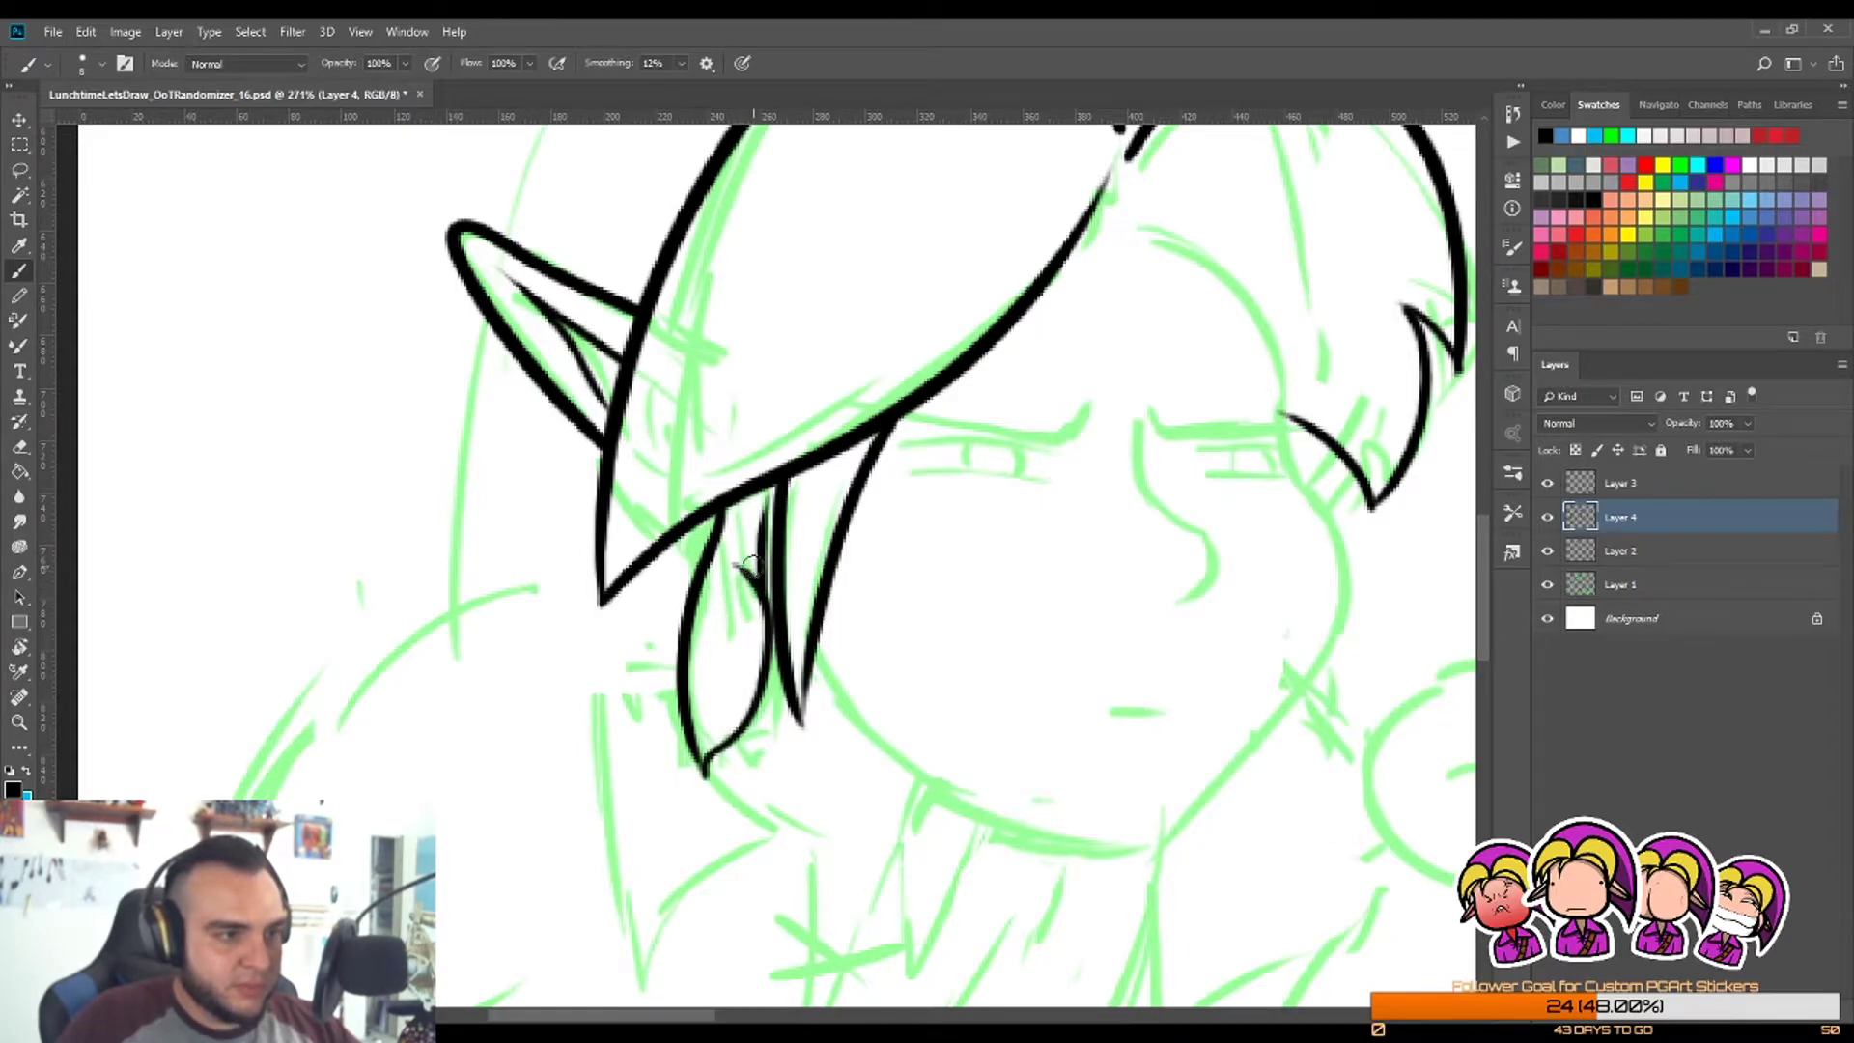
key("e")
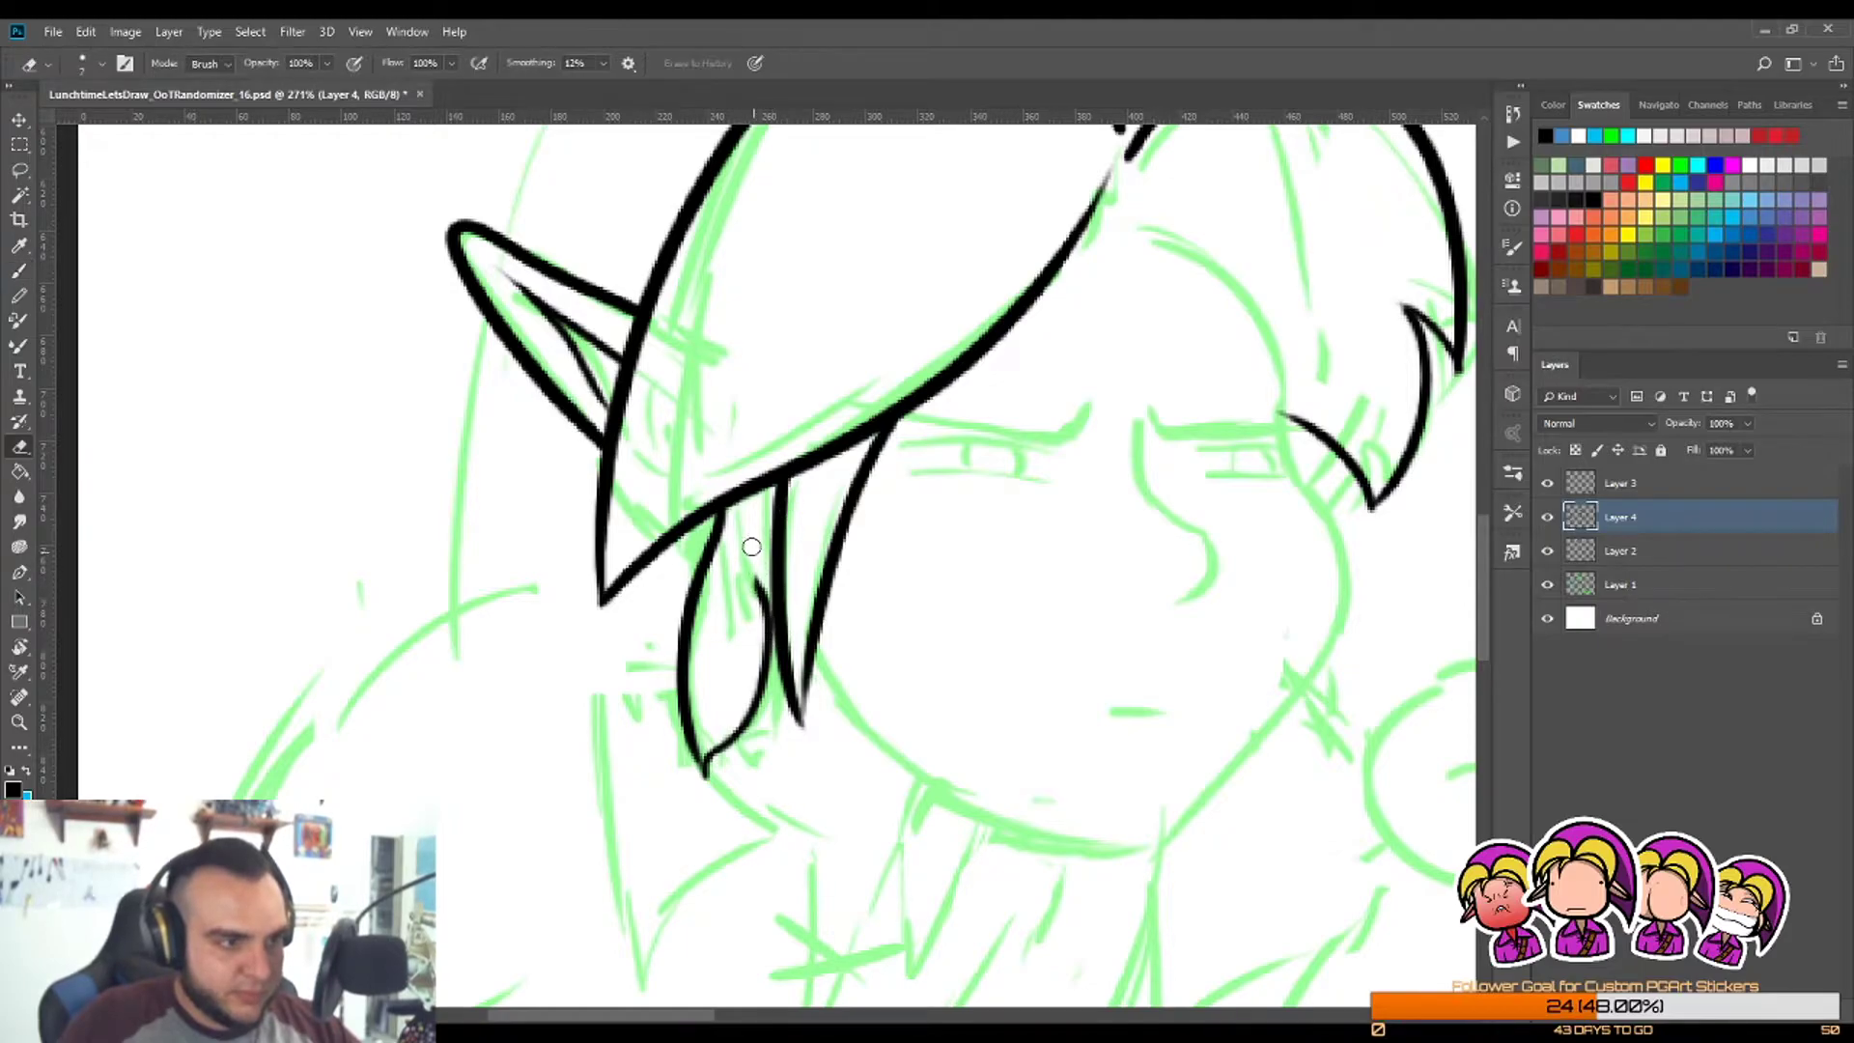
key("b")
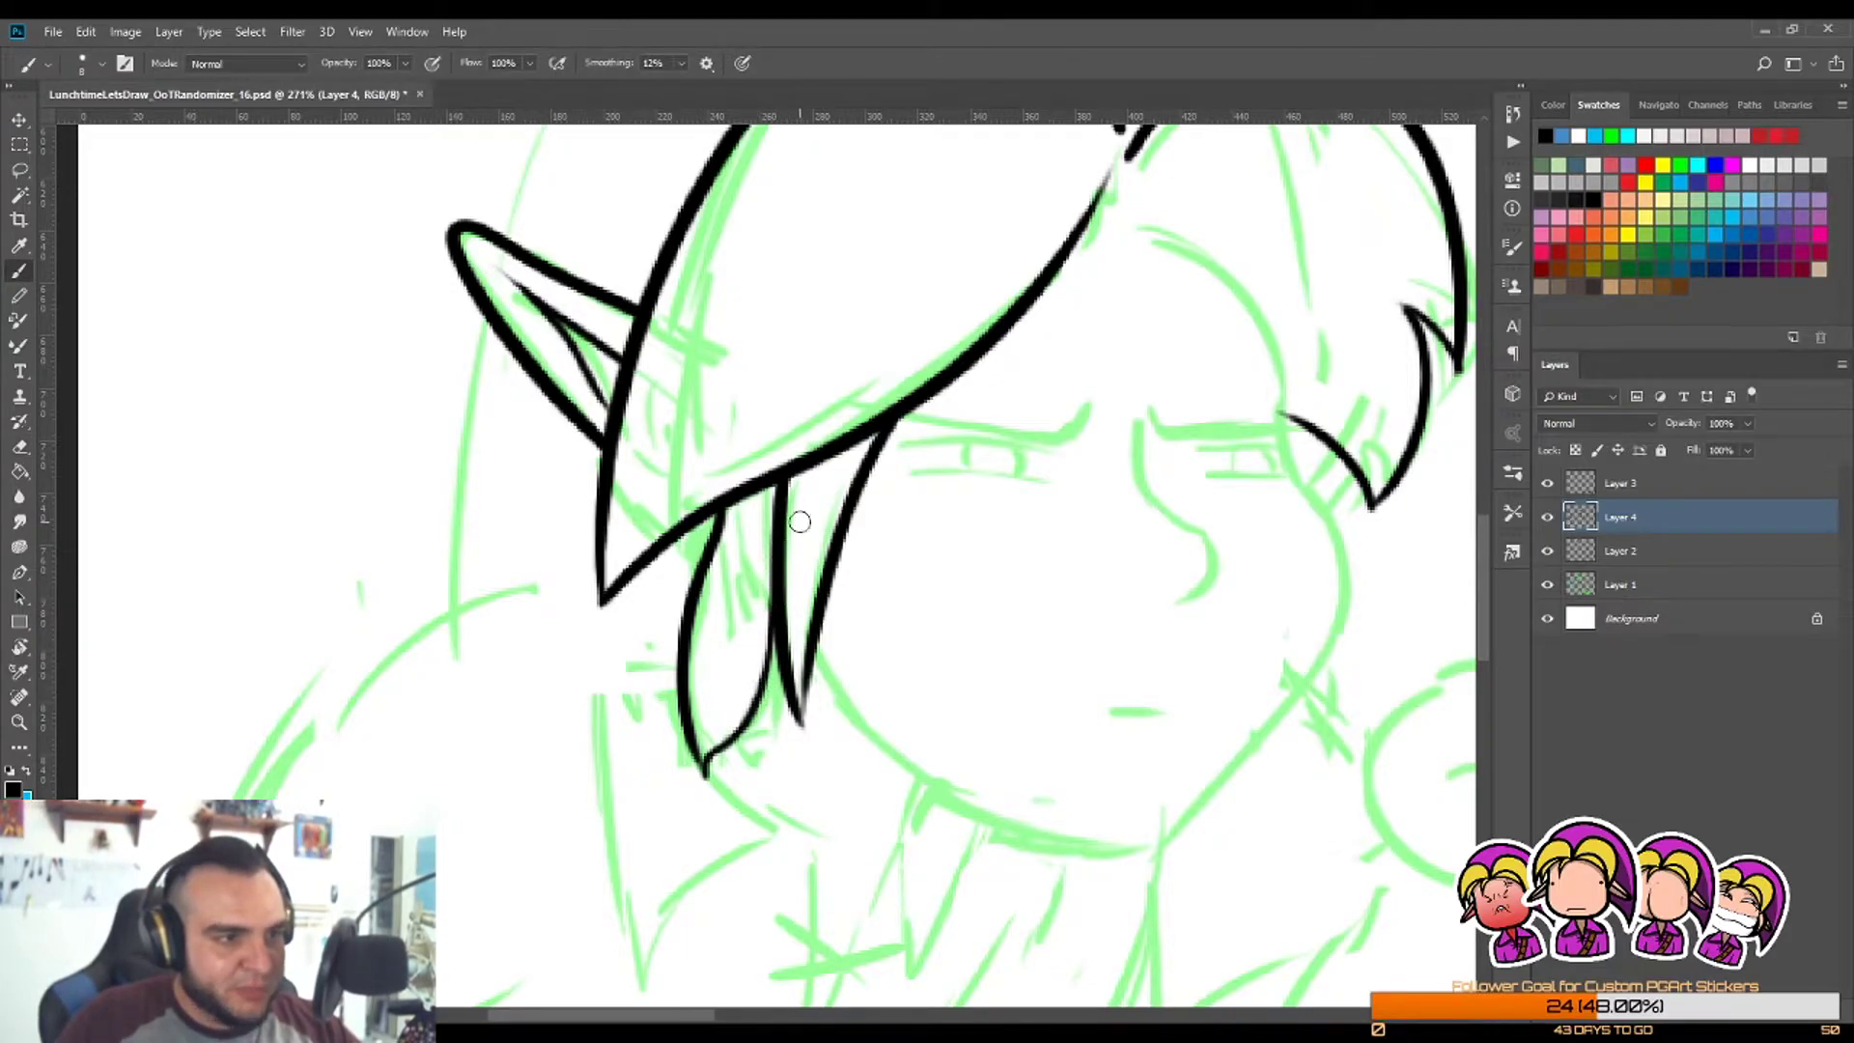
Step: Ink the upper and lower lid lines of the left half-closed eye
key("z")
left_click_drag(799, 522, 884, 523)
mouse_move(762, 554)
left_mouse_down()
mouse_move(790, 508)
mouse_move(684, 541)
left_mouse_up()
left_click_drag(925, 501, 1025, 502)
left_click_drag(819, 512, 881, 512)
key("b")
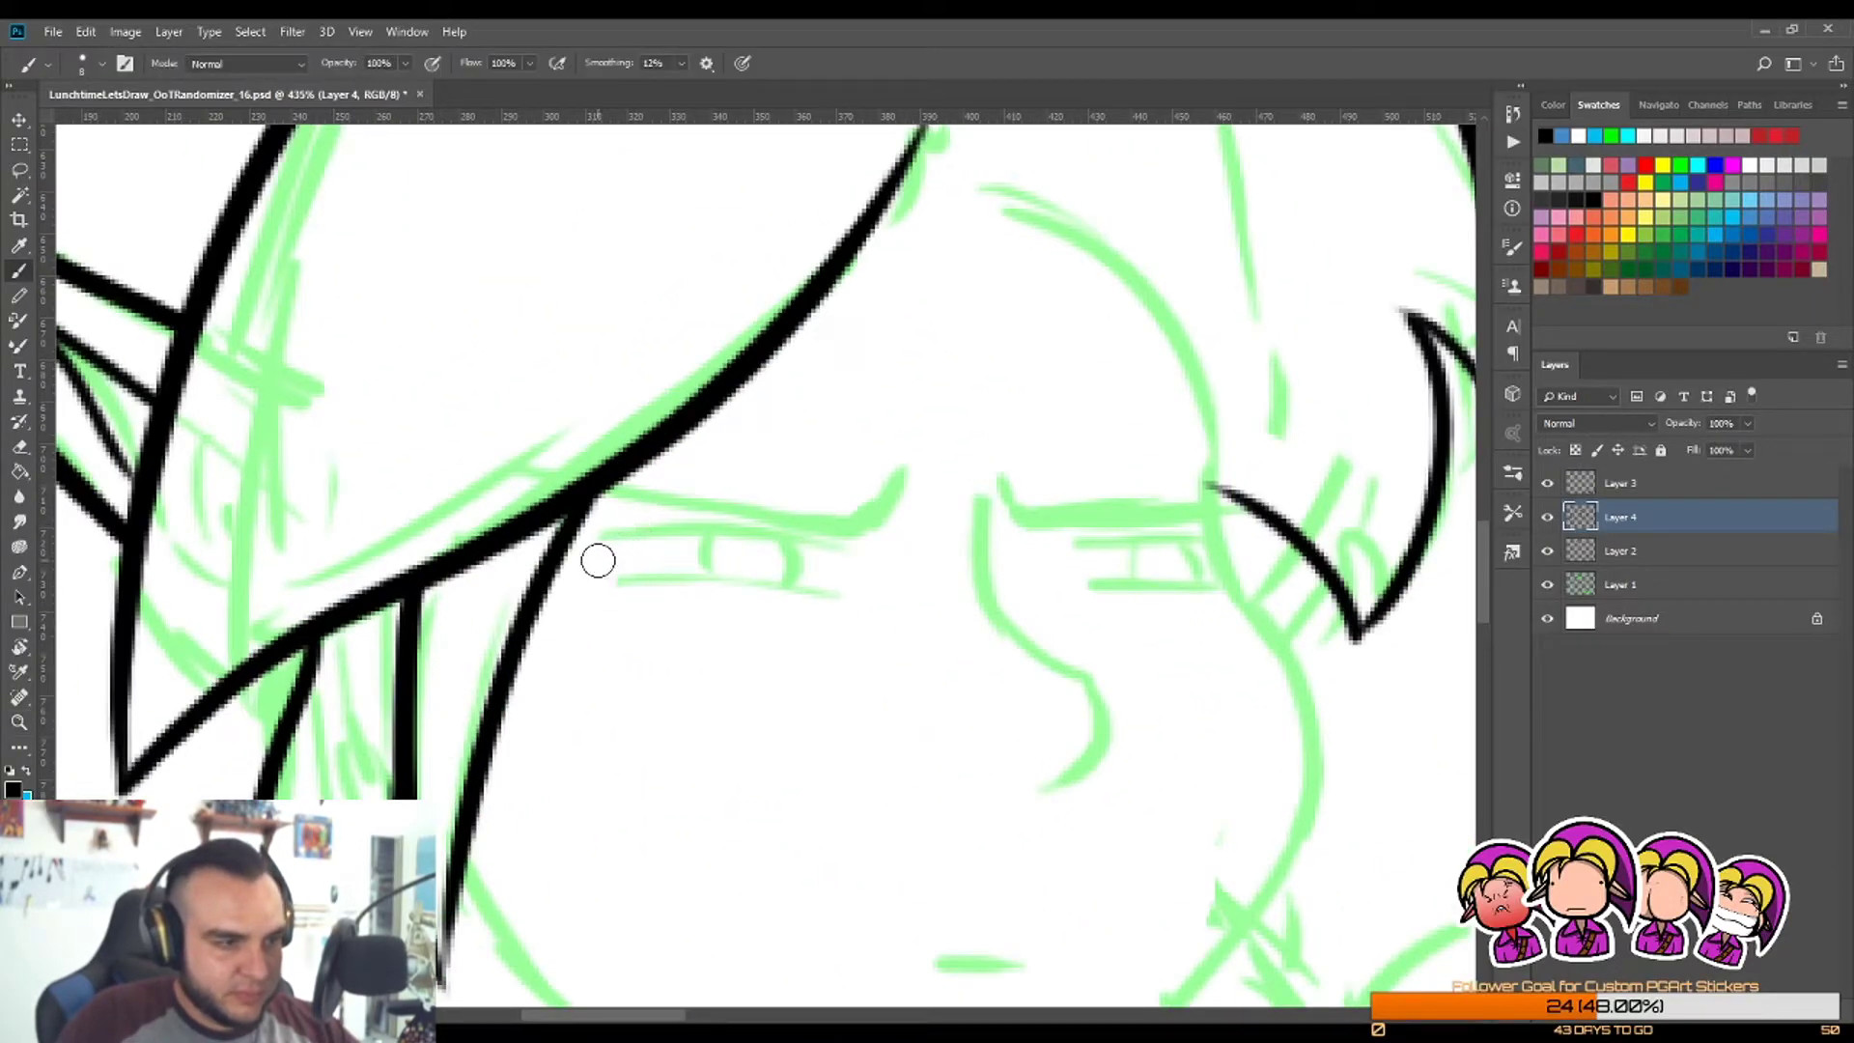
mouse_move(598, 560)
left_mouse_down()
mouse_move(693, 533)
mouse_move(858, 583)
left_mouse_up()
key("ctrl+z")
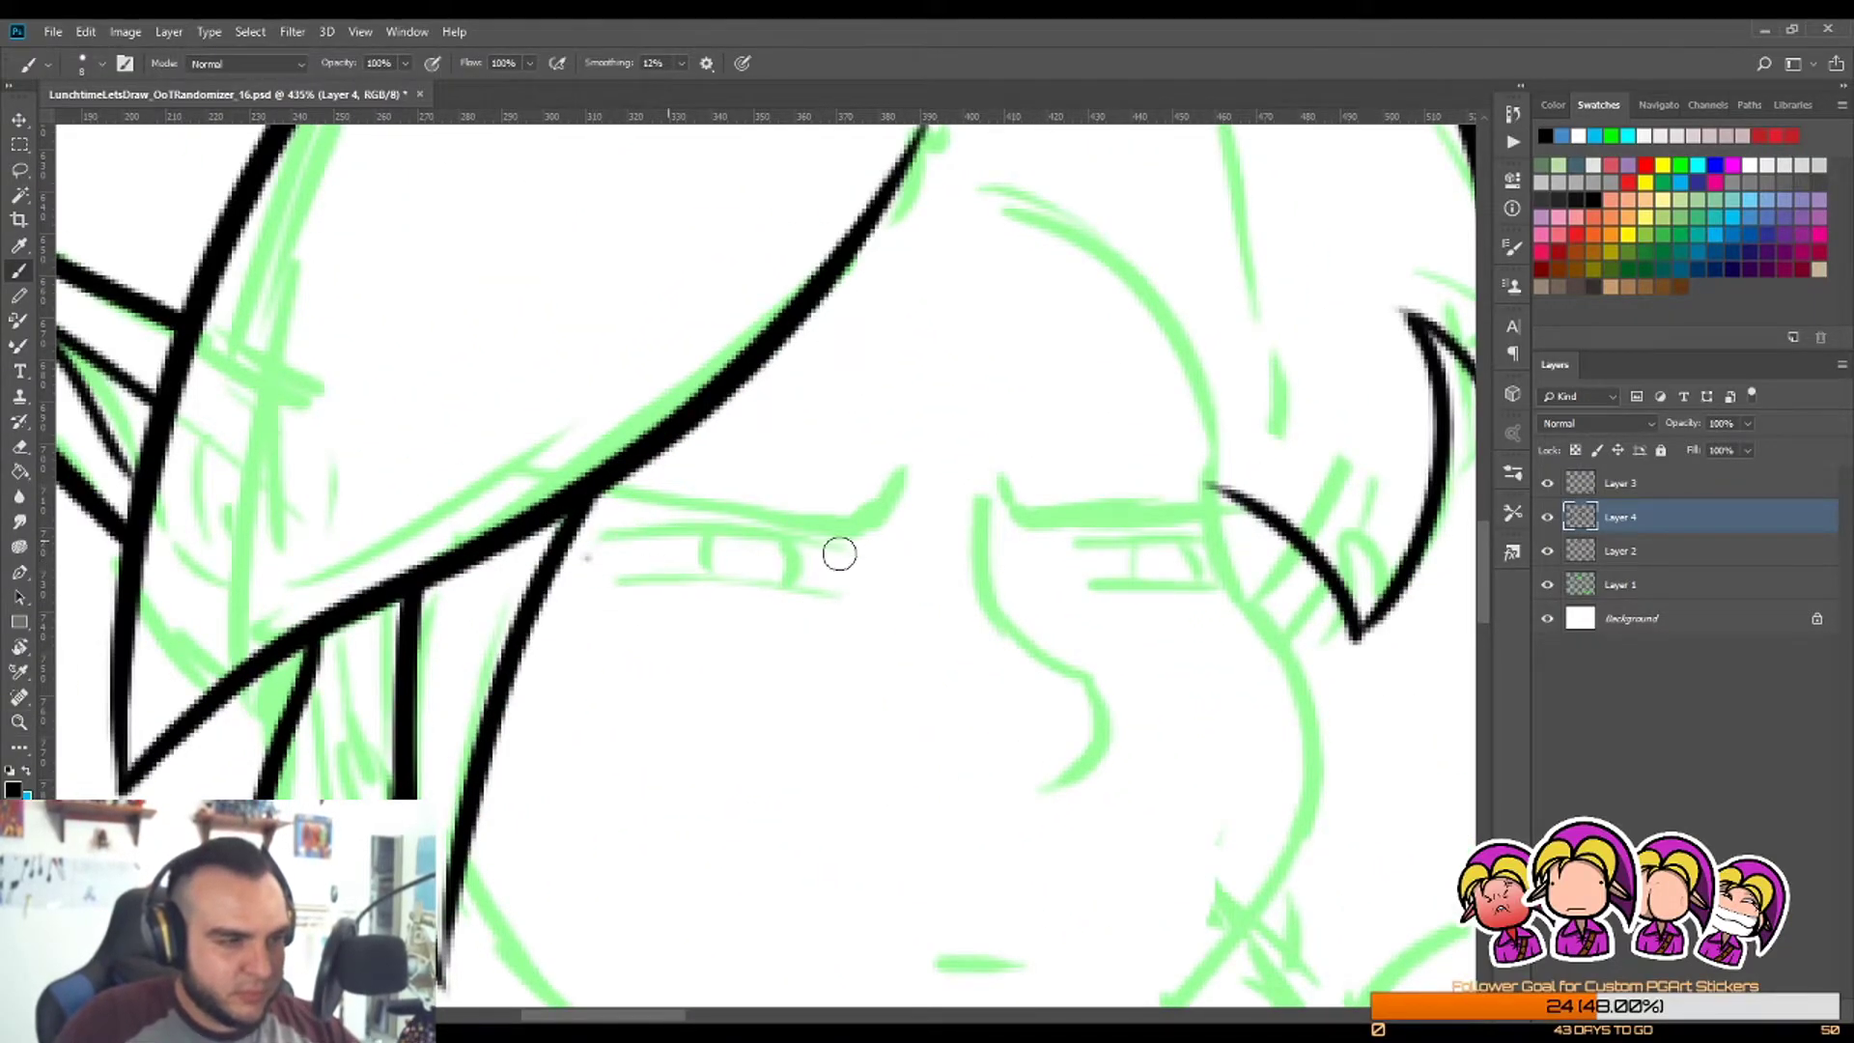
left_click_drag(588, 557, 879, 566)
left_click_drag(601, 586, 874, 597)
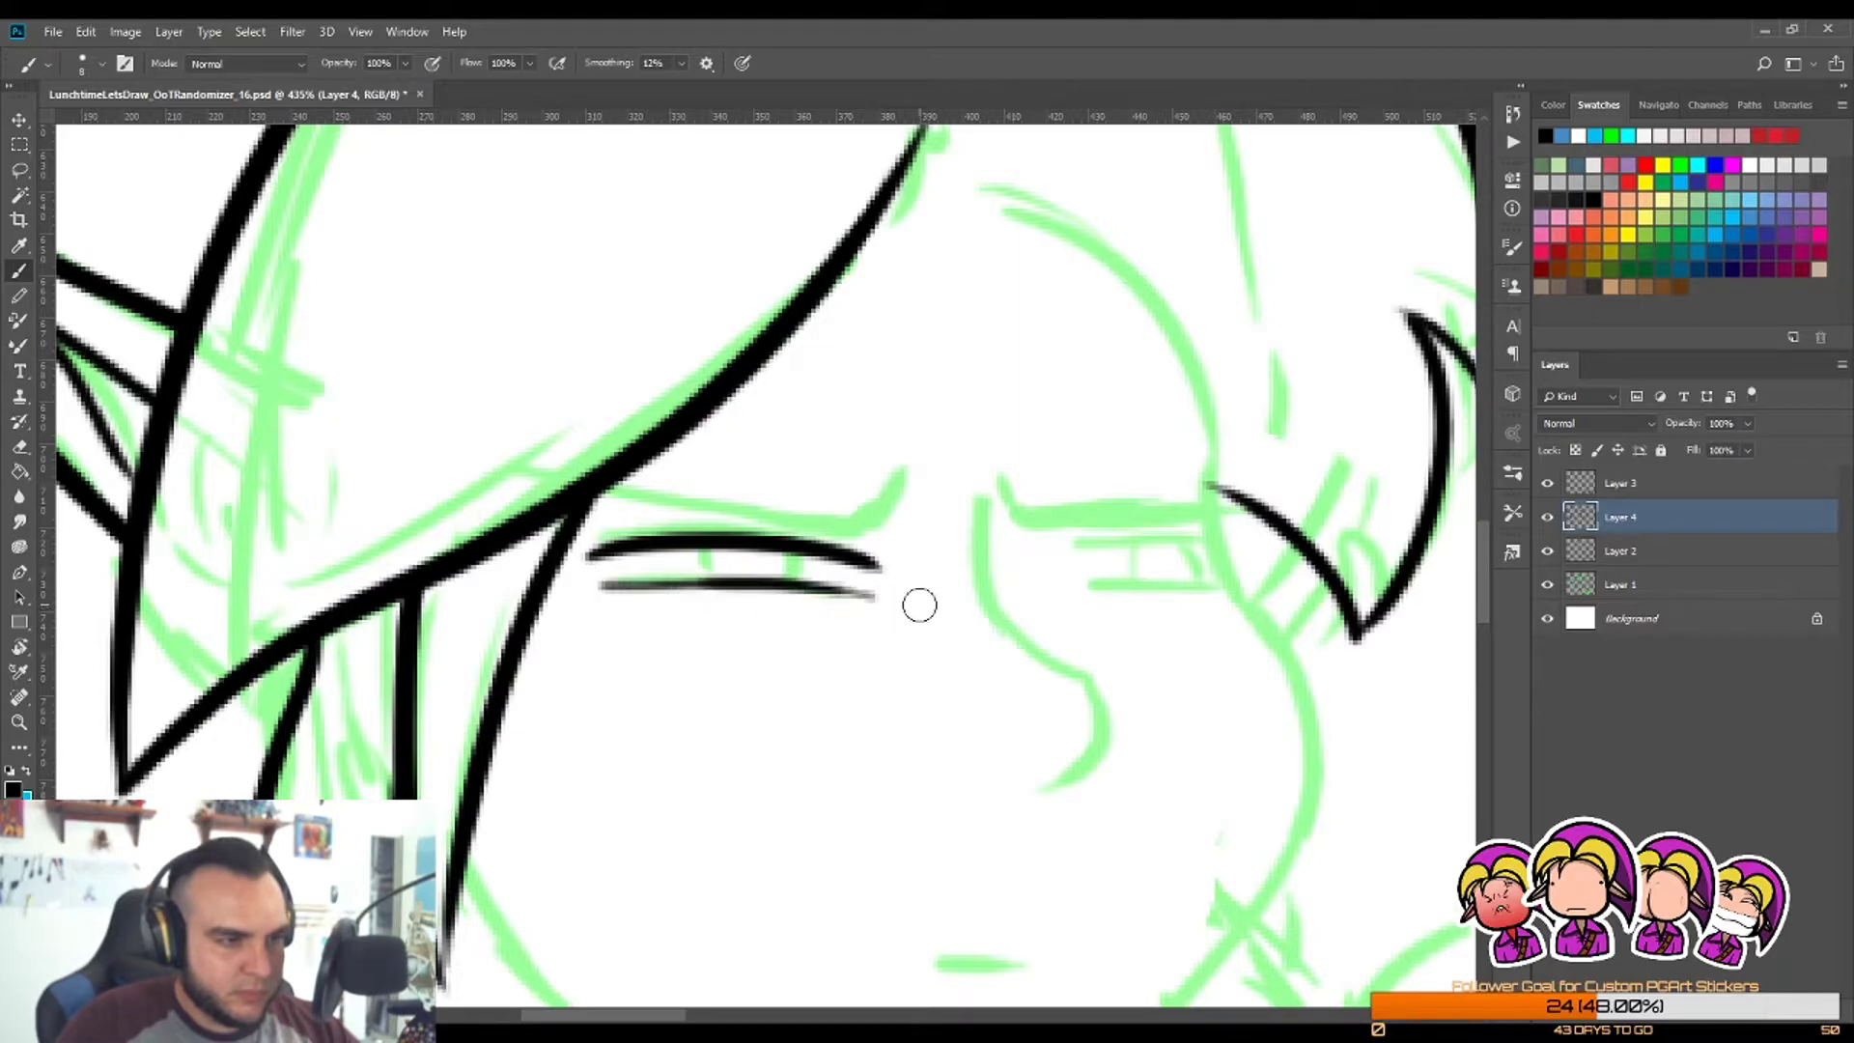
Step: Ink the upper and lower lid lines of the right eye and both thick frowning eyebrows
left_click_drag(1034, 550, 1200, 564)
key("ctrl+z")
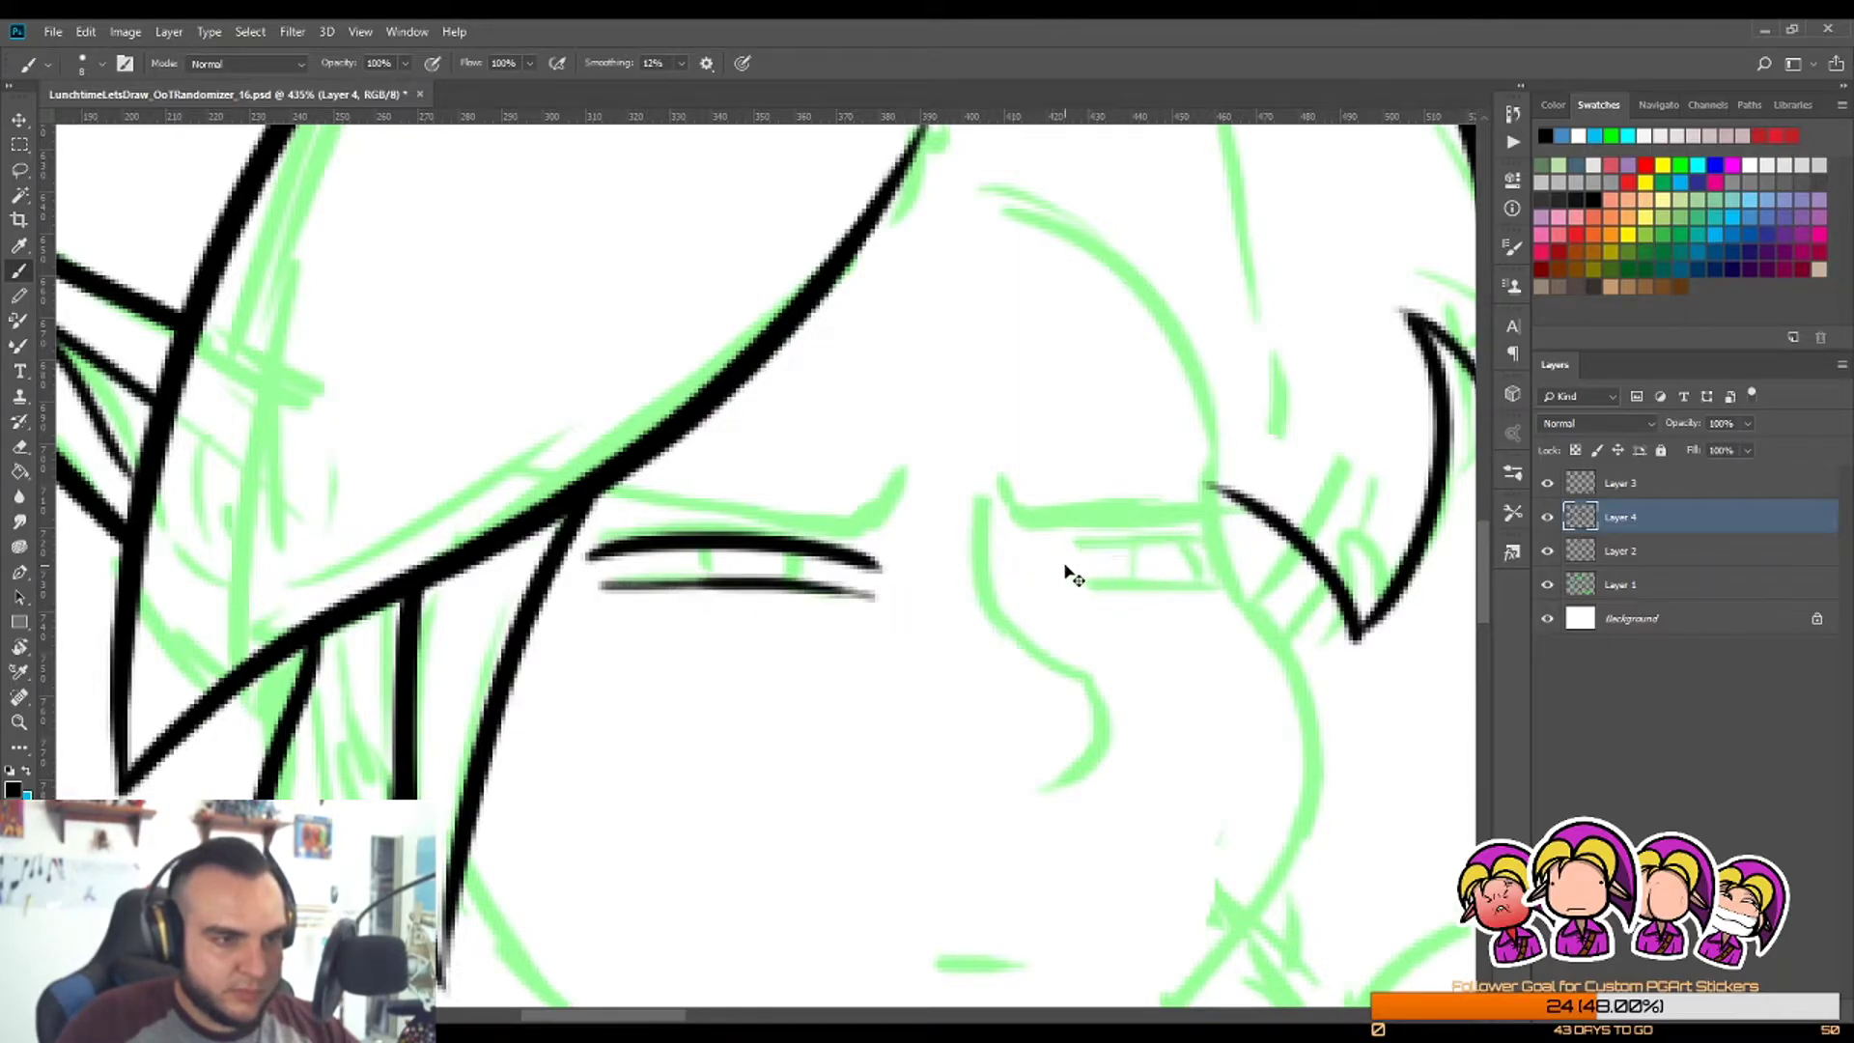
left_click_drag(1033, 553, 1222, 541)
left_click_drag(1051, 591, 1255, 583)
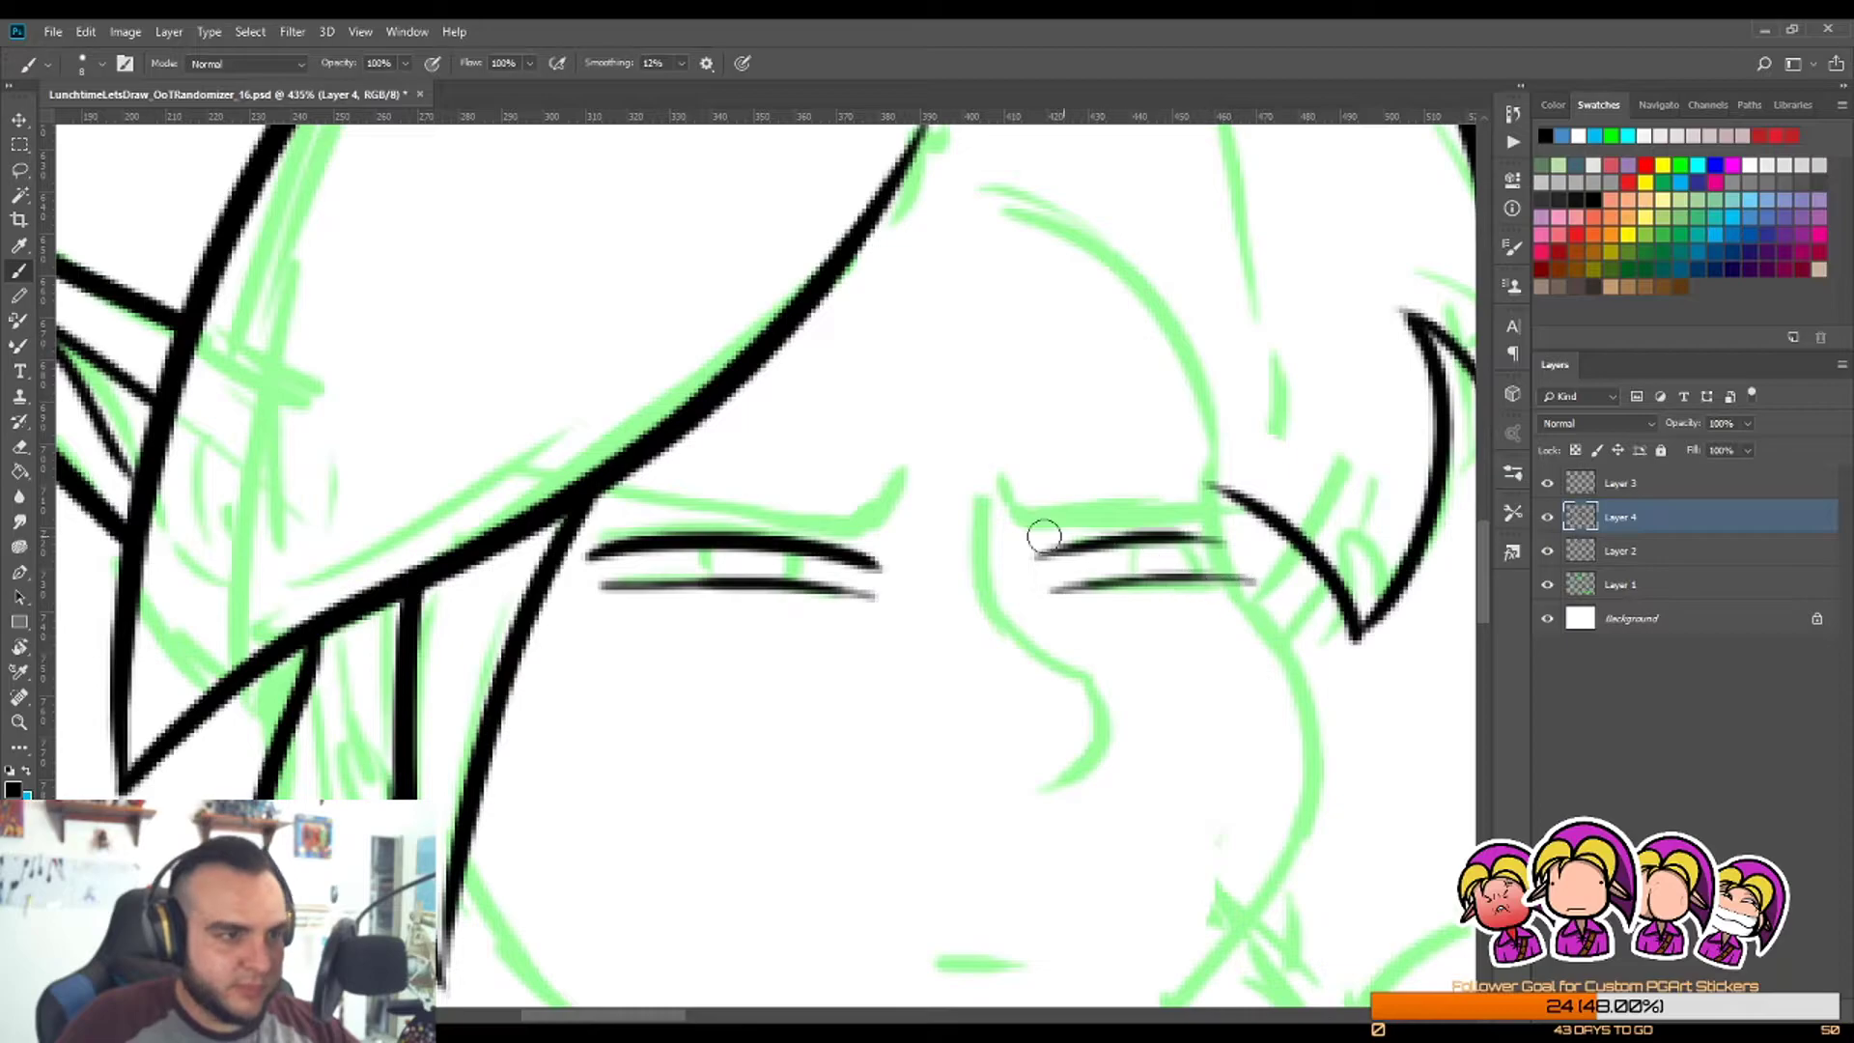
mouse_move(591, 502)
left_mouse_down()
mouse_move(754, 514)
mouse_move(906, 475)
mouse_move(1016, 504)
mouse_move(1221, 511)
mouse_move(1215, 560)
mouse_move(1275, 558)
left_mouse_up()
Step: Ink the curved nose line running down from between the eyebrows to the nose tip
key("z")
key("b")
mouse_move(961, 446)
left_mouse_down()
mouse_move(965, 509)
mouse_move(1047, 662)
mouse_move(1005, 592)
left_mouse_up()
key("ctrl+z")
mouse_move(963, 449)
left_mouse_down()
mouse_move(1016, 585)
mouse_move(996, 683)
left_mouse_up()
key("z")
mouse_move(1004, 589)
left_mouse_down()
mouse_move(956, 594)
mouse_move(1060, 582)
mouse_move(1101, 609)
left_mouse_up()
Step: Erase along the inner end of the left eyebrow to taper it
key("e")
left_click_drag(873, 498, 909, 417)
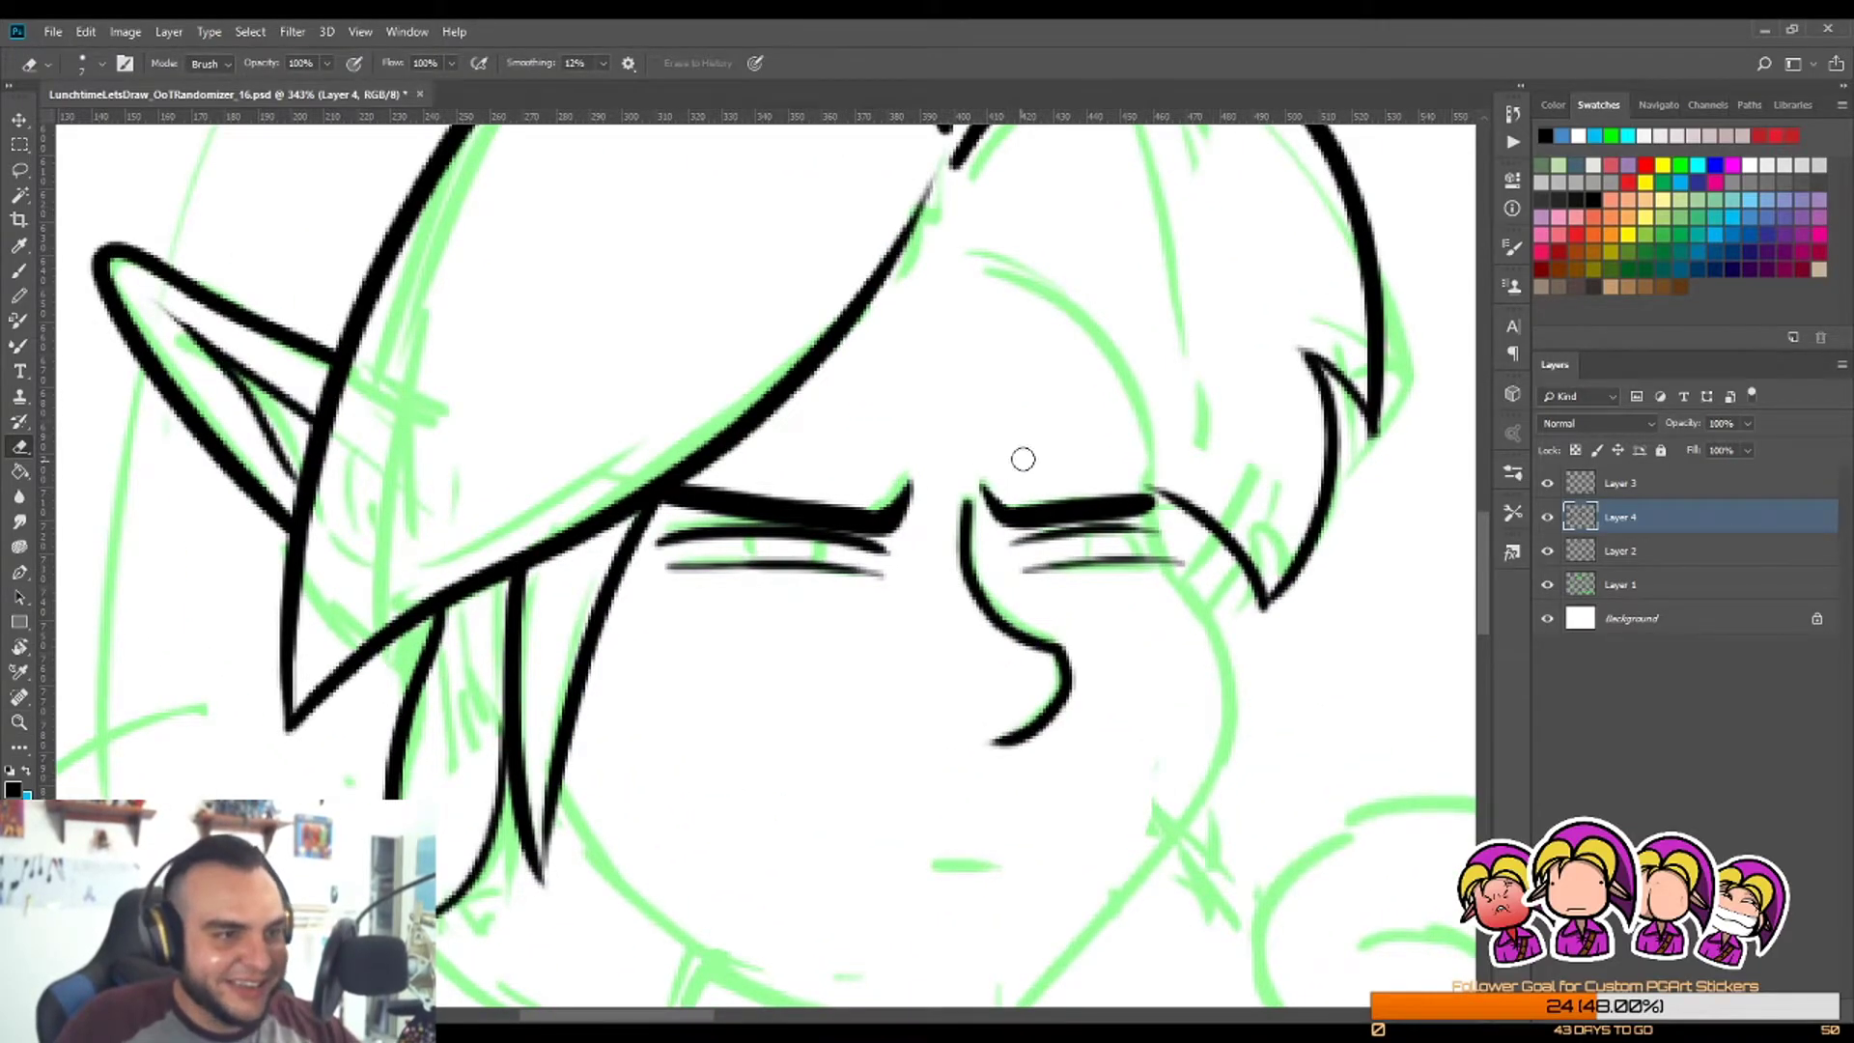
key("z")
mouse_move(1023, 455)
left_mouse_down()
mouse_move(917, 483)
mouse_move(1028, 493)
left_mouse_up()
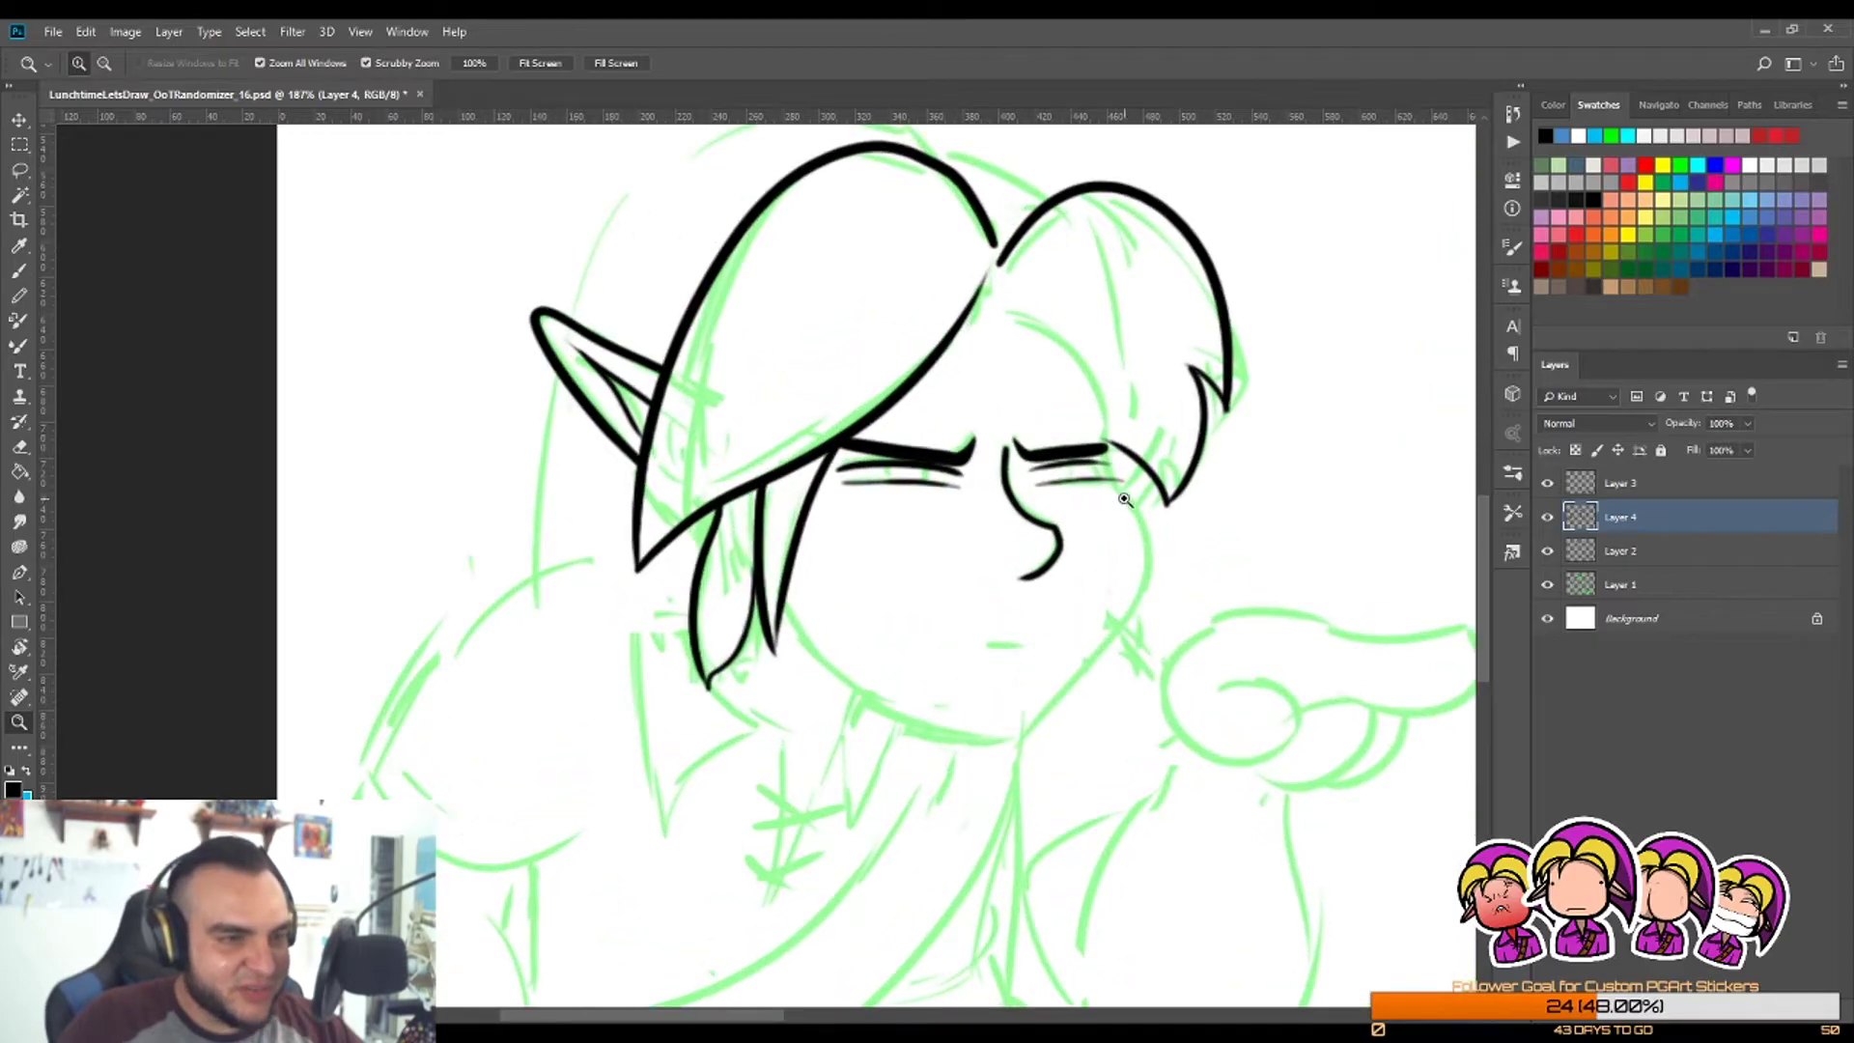
Step: Ink the hairline from the notch at the fringe's parting, curving over the forehead down to the right eyebrow's outer end
left_click(1066, 356)
key("b")
mouse_move(907, 307)
left_mouse_down()
mouse_move(1026, 307)
mouse_move(1120, 483)
left_mouse_up()
key("ctrl+z")
key("ctrl+z")
mouse_move(908, 280)
left_mouse_down()
mouse_move(964, 274)
mouse_move(1114, 515)
mouse_move(955, 317)
mouse_move(1005, 301)
mouse_move(976, 296)
mouse_move(1108, 412)
mouse_move(1117, 477)
left_mouse_up()
key("ctrl+z")
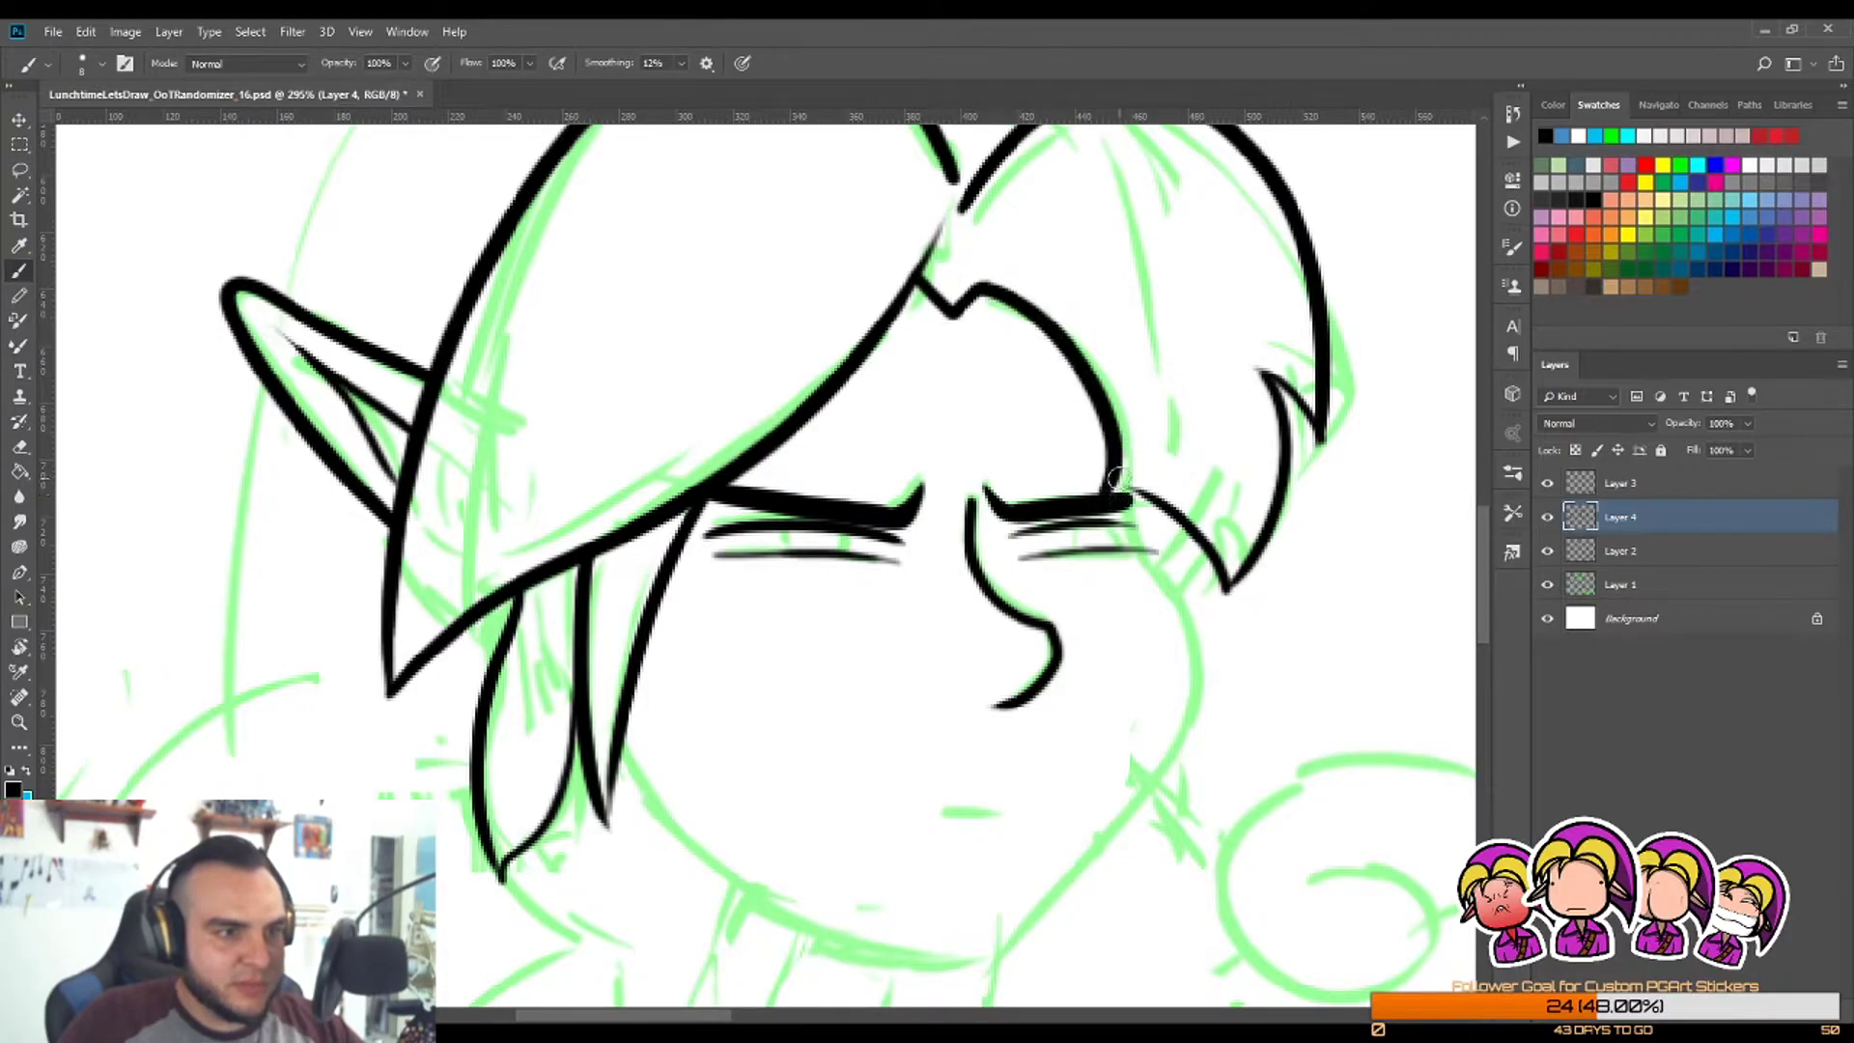
key("ctrl+z")
mouse_move(985, 288)
left_mouse_down()
mouse_move(1139, 431)
mouse_move(1149, 532)
left_mouse_up()
key("ctrl+z")
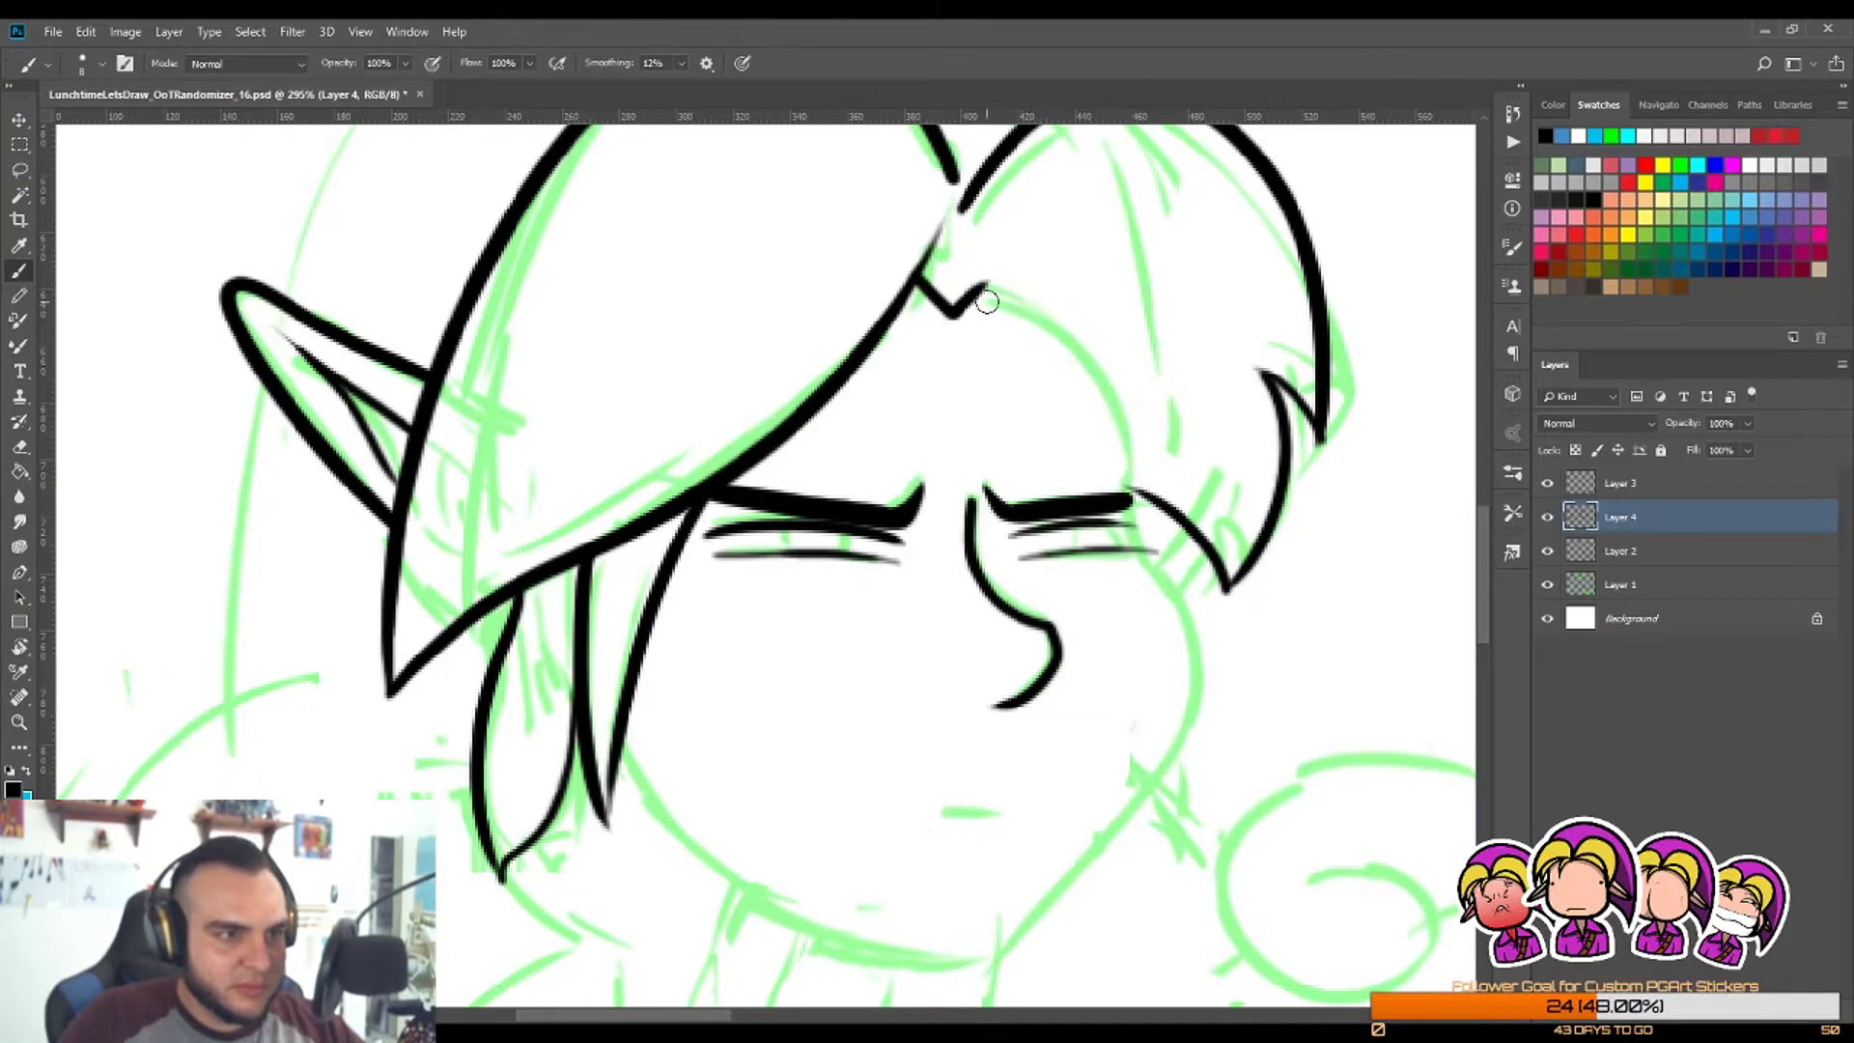
mouse_move(986, 302)
left_mouse_down()
mouse_move(1066, 324)
mouse_move(1114, 522)
left_mouse_up()
scroll(1116, 579, "down", 5)
scroll(1213, 621, "up", 5)
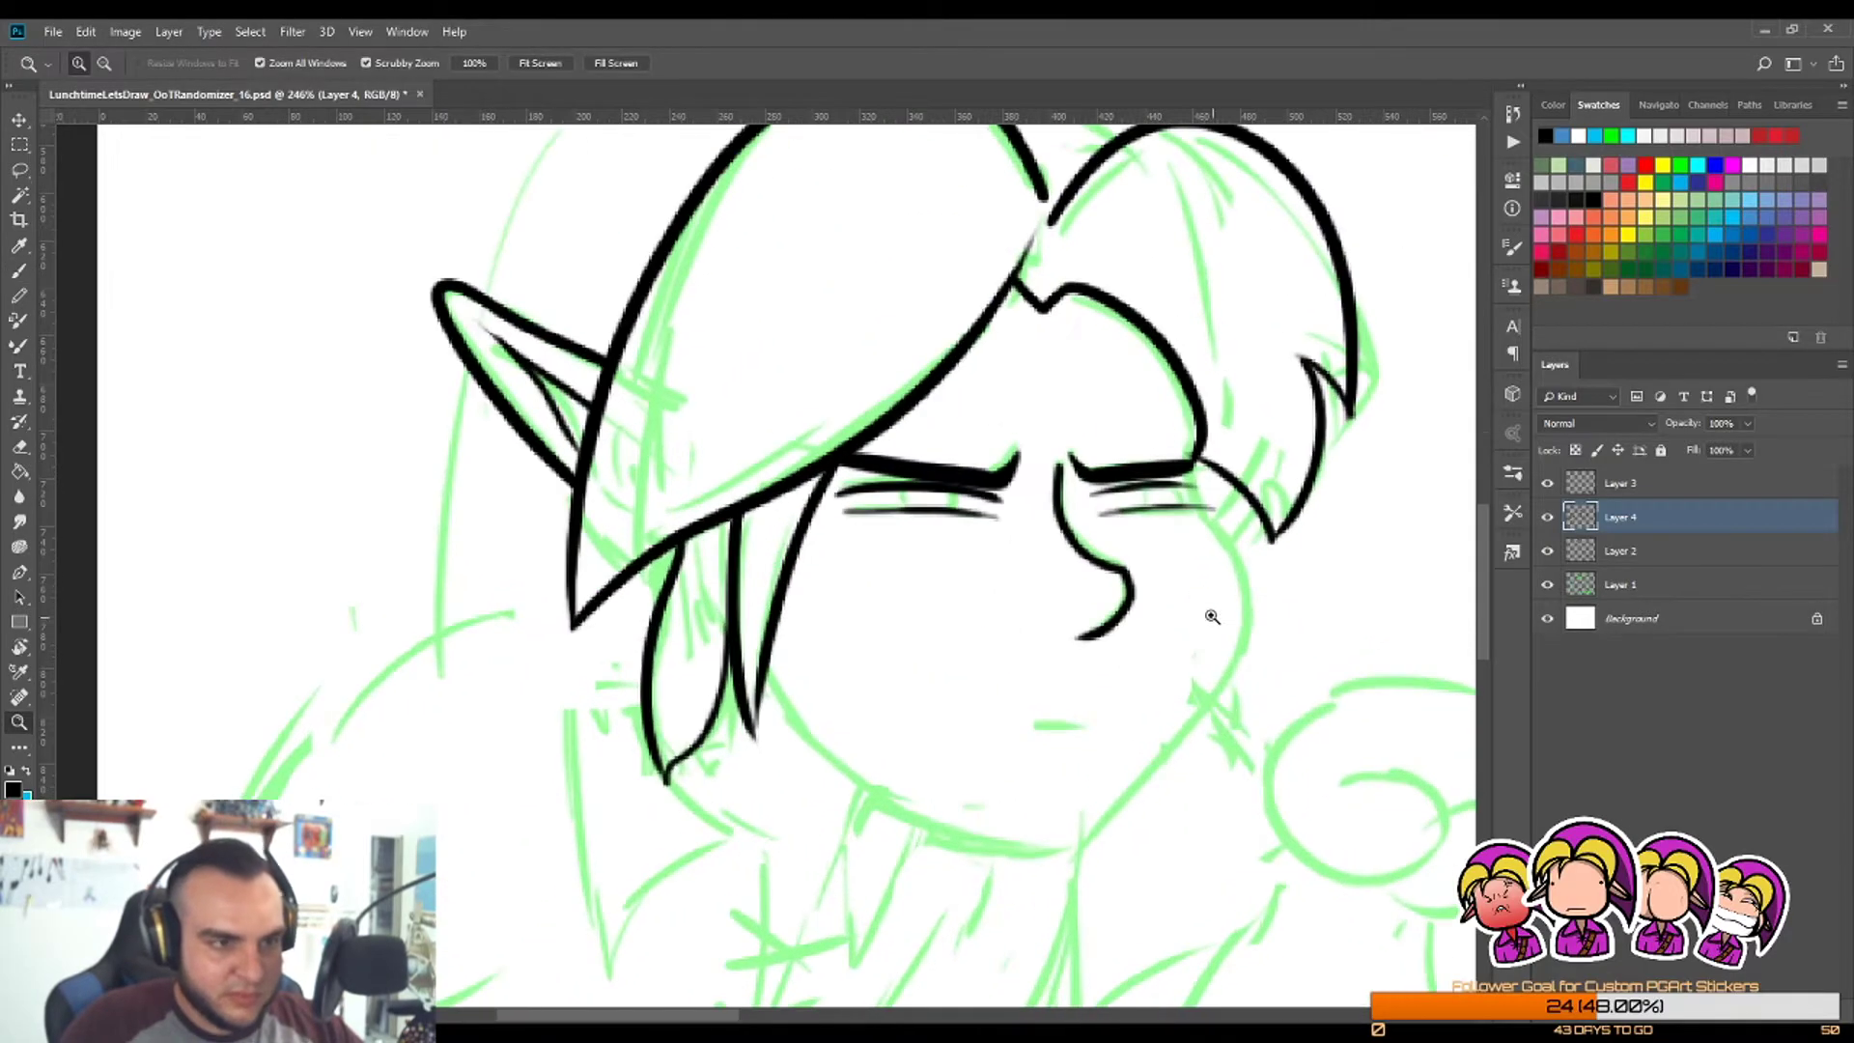
Step: Ink the right side of the face from the eyebrow's outer end around the cheek to the chin
mouse_move(1183, 434)
left_mouse_down()
mouse_move(1265, 747)
mouse_move(1019, 917)
left_mouse_up()
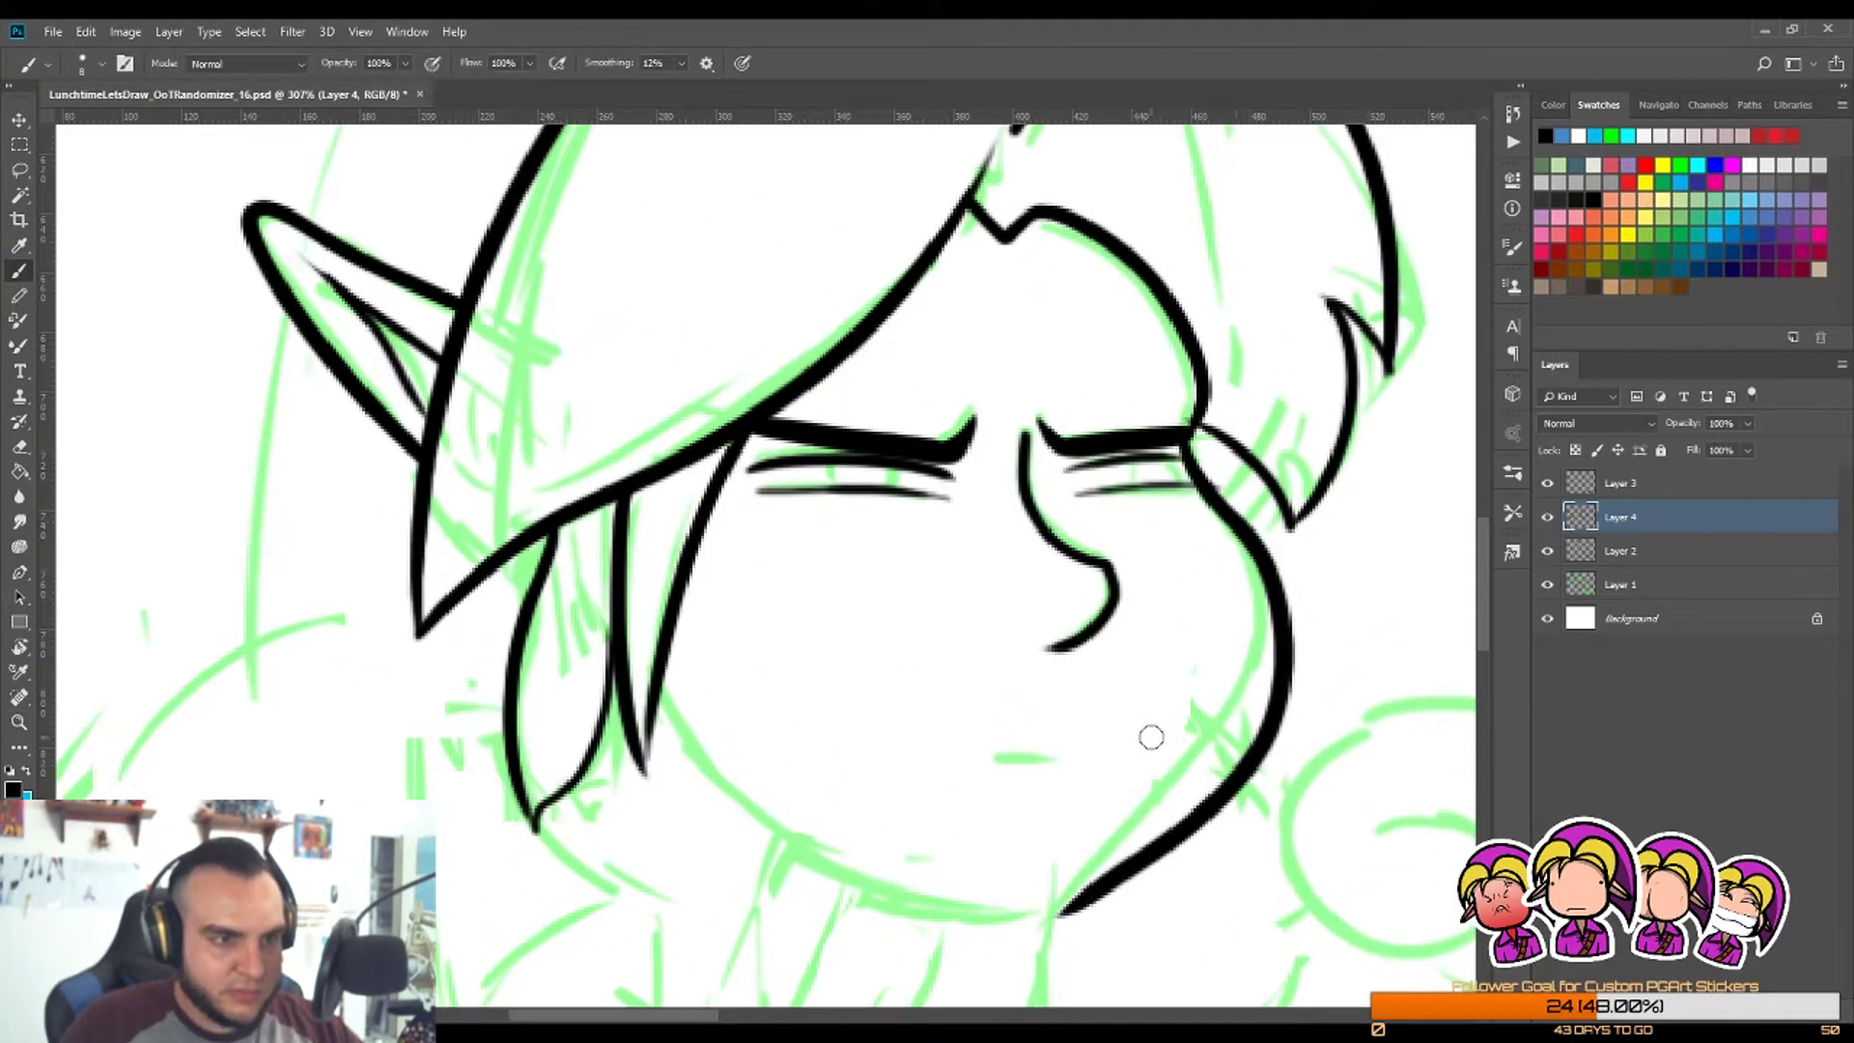
key("ctrl+z")
mouse_move(1185, 435)
left_mouse_down()
mouse_move(1194, 481)
mouse_move(1009, 925)
left_mouse_up()
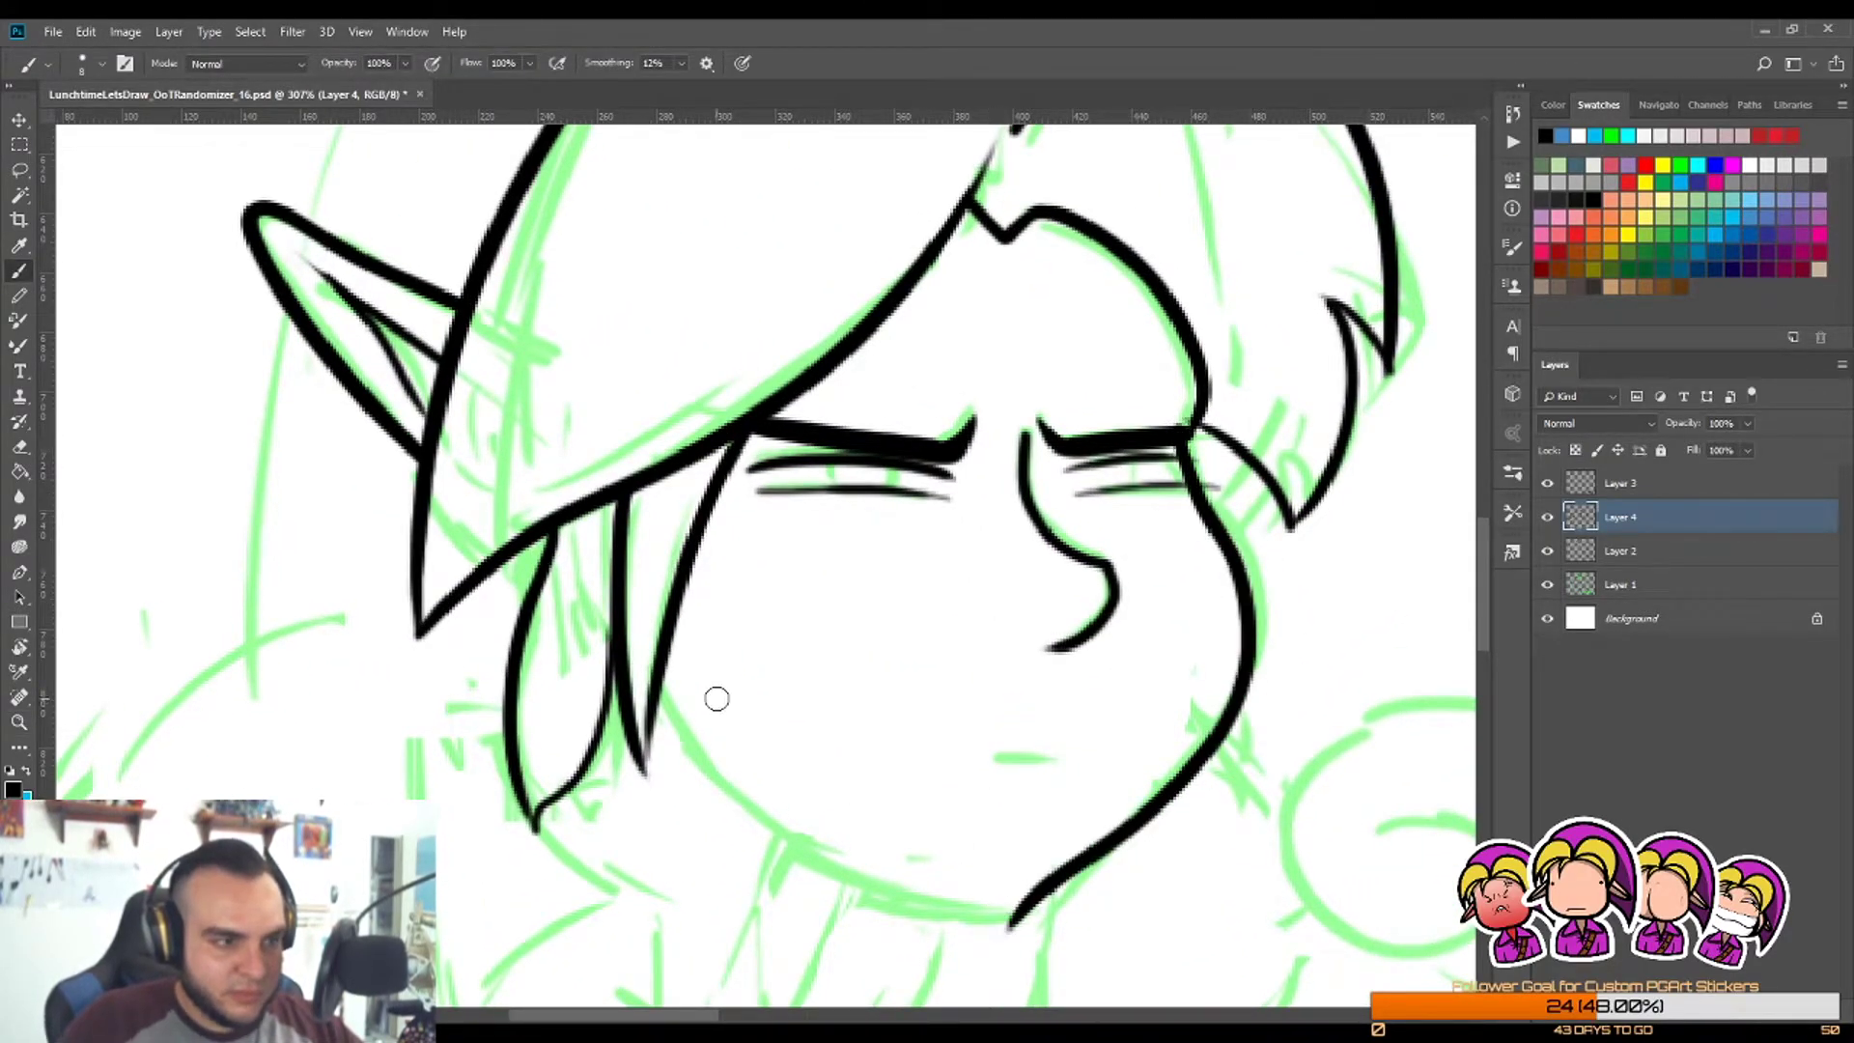
Step: Ink the left jaw line from the side hair strand down to meet the right contour at the chin
mouse_move(663, 679)
left_mouse_down()
mouse_move(740, 785)
mouse_move(1026, 896)
left_mouse_up()
key("ctrl+z")
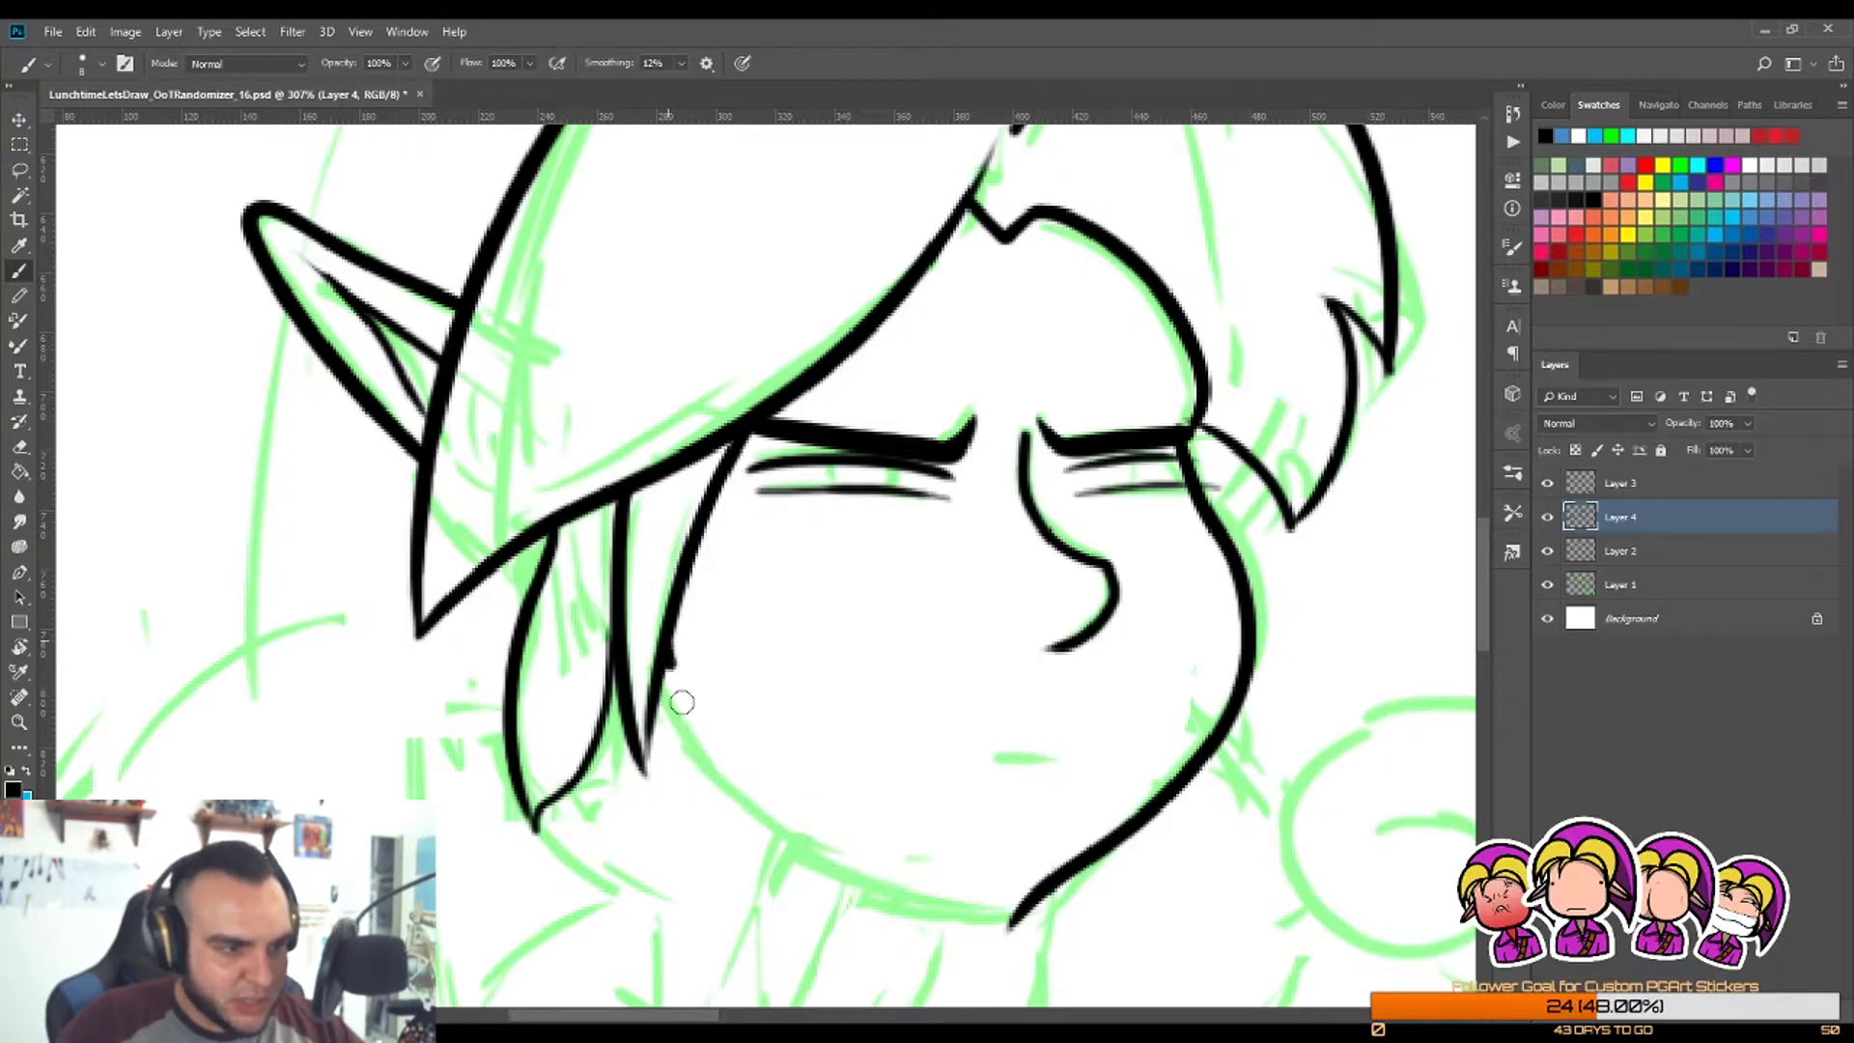
left_click_drag(662, 679, 1006, 882)
key("ctrl+z")
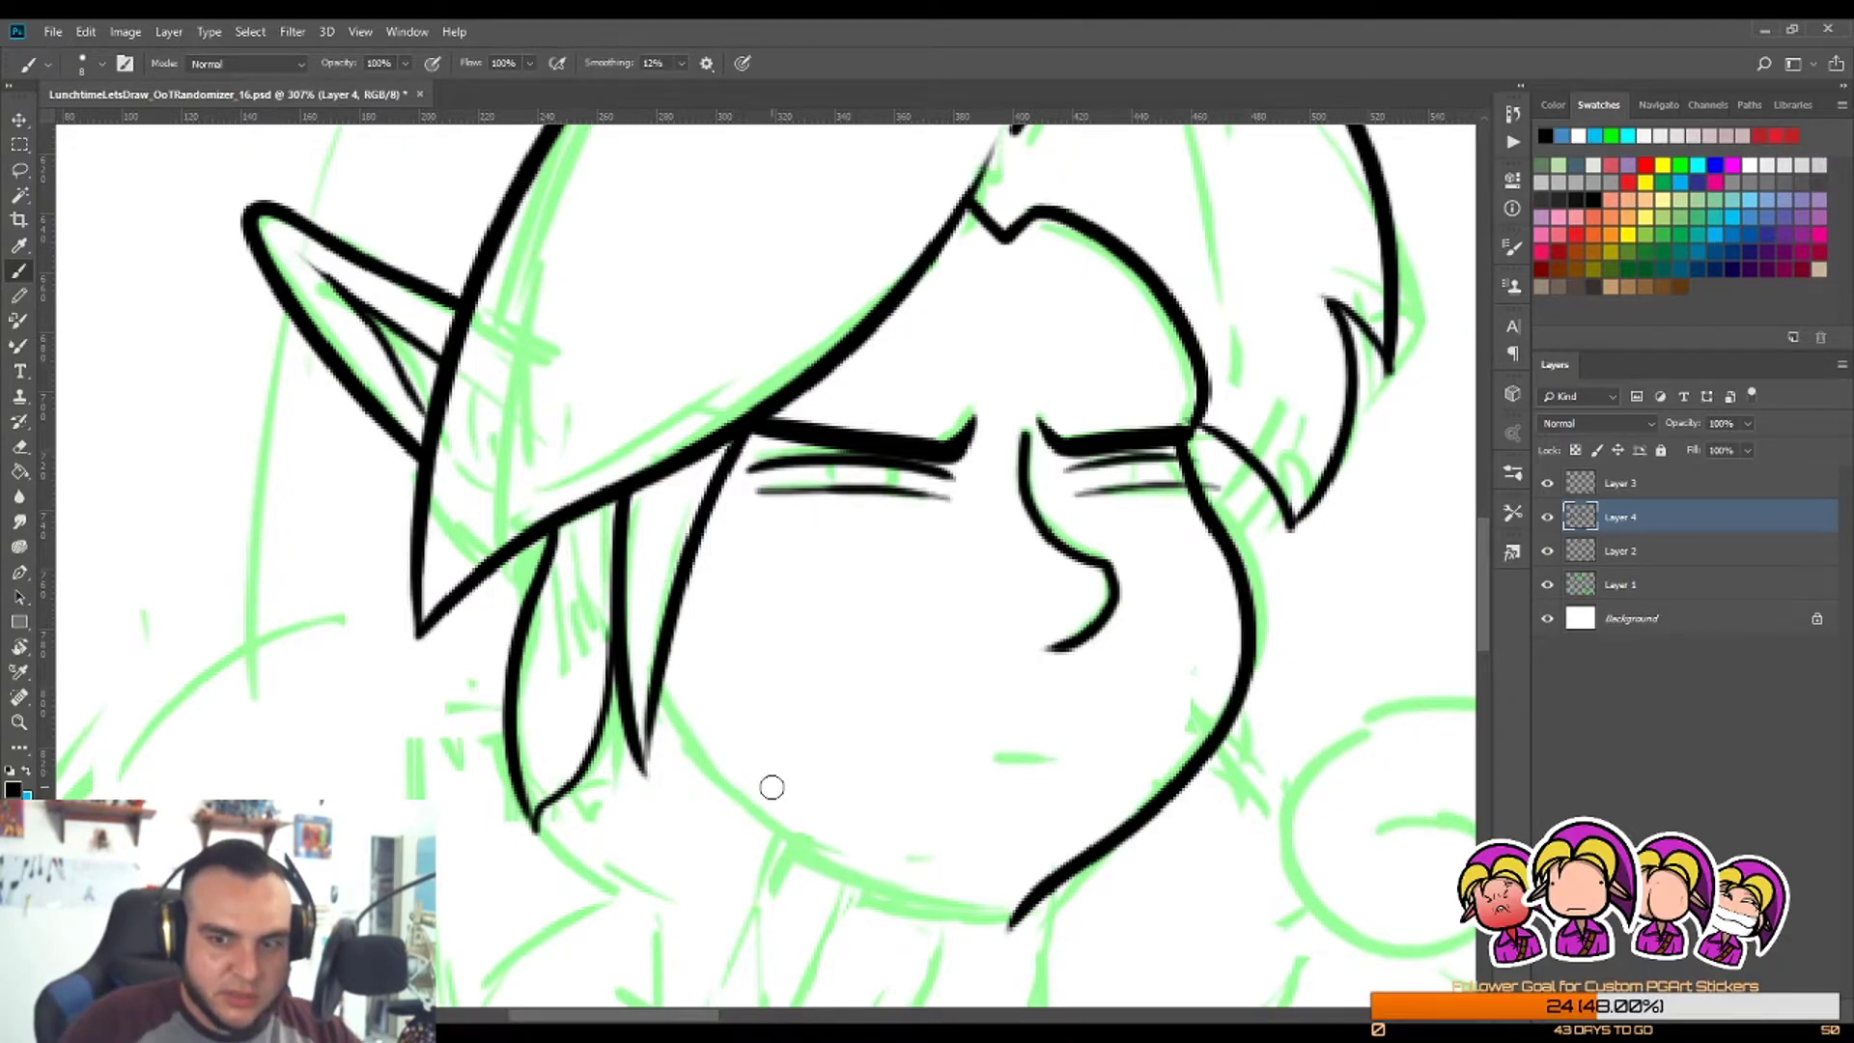
left_click_drag(664, 655, 1008, 912)
key("z")
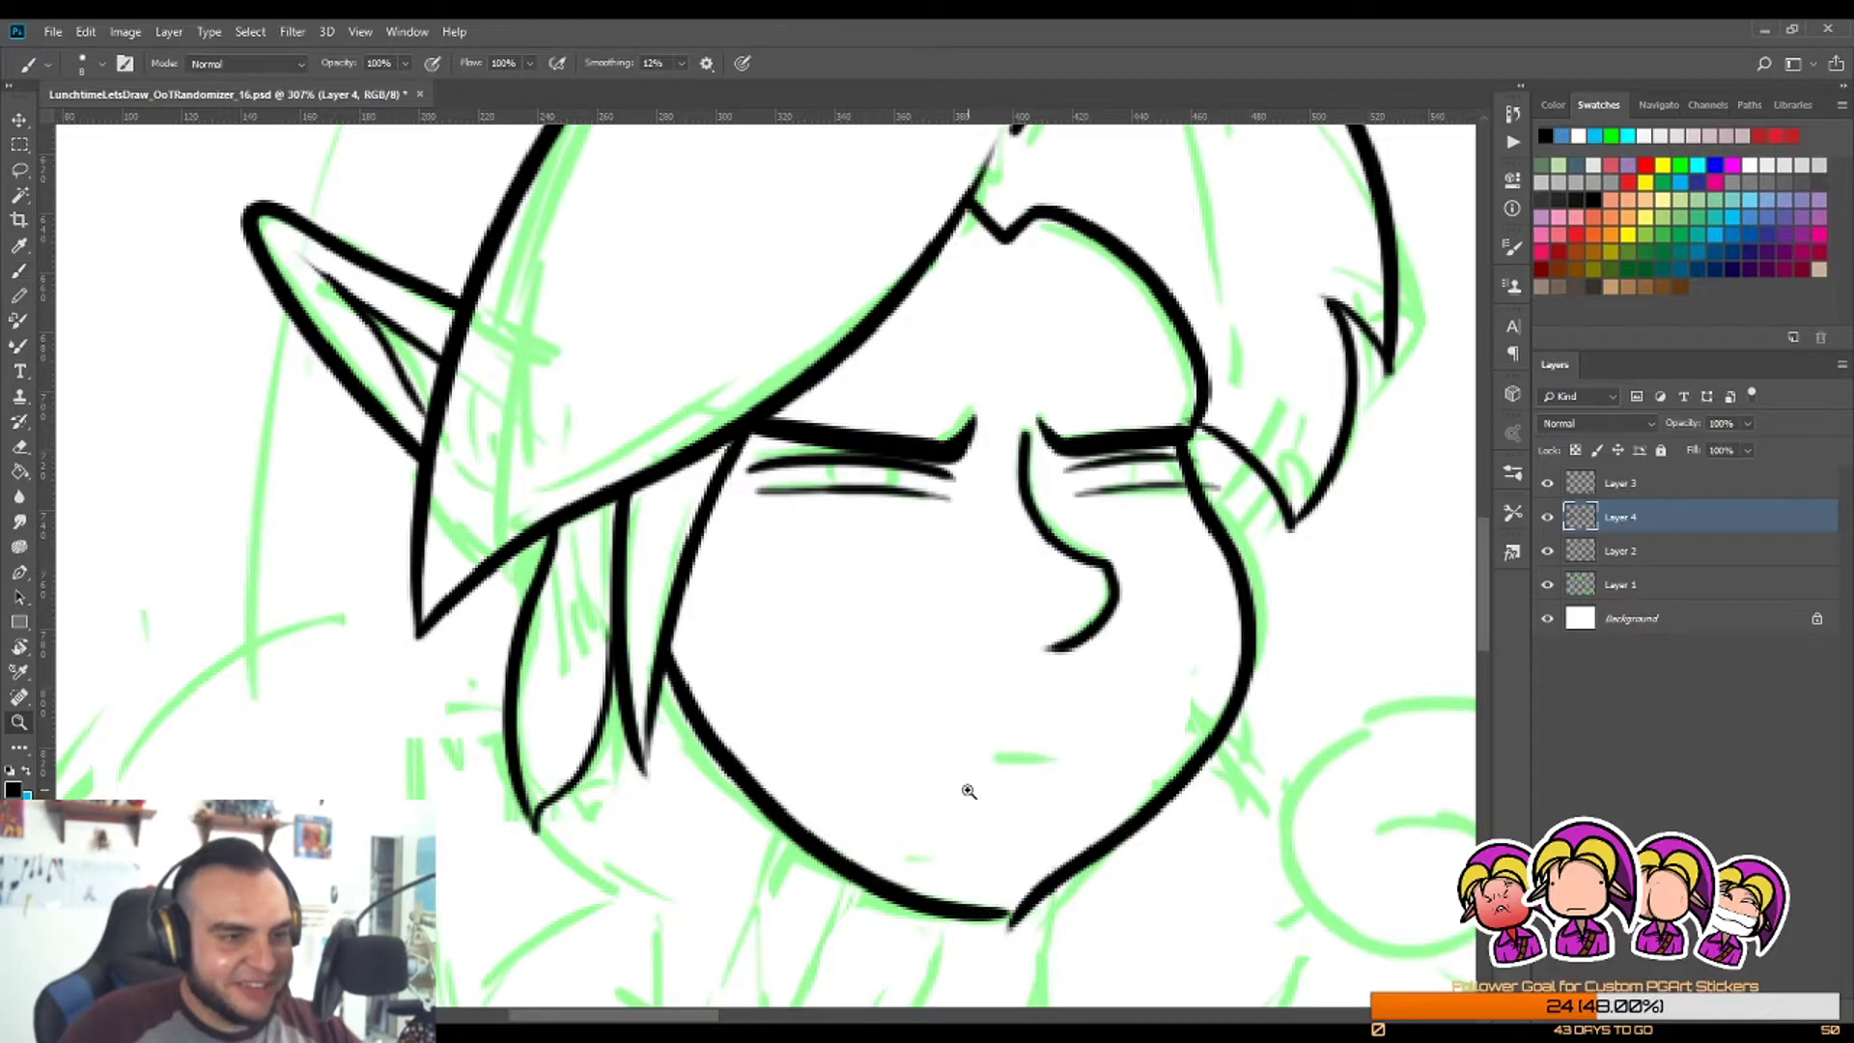
Step: Erase the pointed corner at the chin and re-ink it as a rounded curve flowing into the right jaw line
left_click_drag(966, 789, 869, 791)
left_click_drag(969, 859, 1101, 860)
key("e")
left_click_drag(999, 773, 1139, 665)
key("b")
key("e")
left_click_drag(993, 734, 1118, 649)
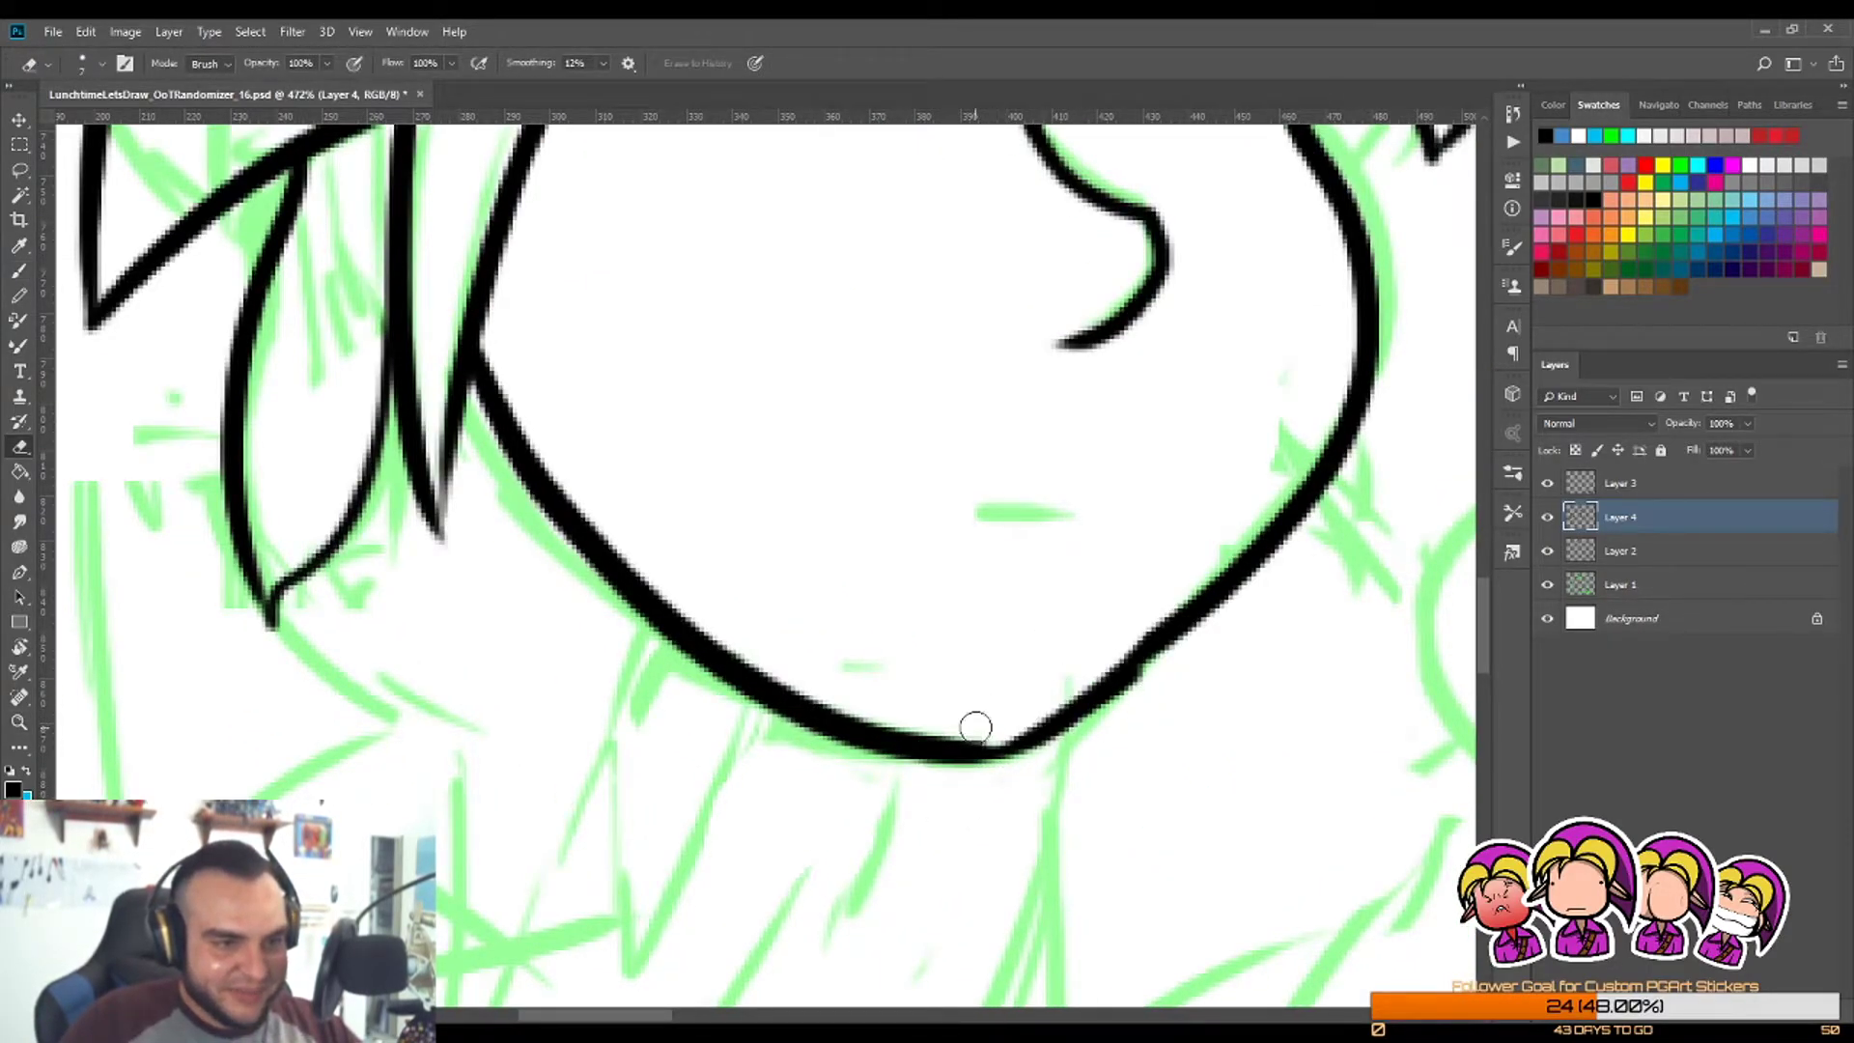
key("b")
left_click_drag(936, 749, 1199, 653)
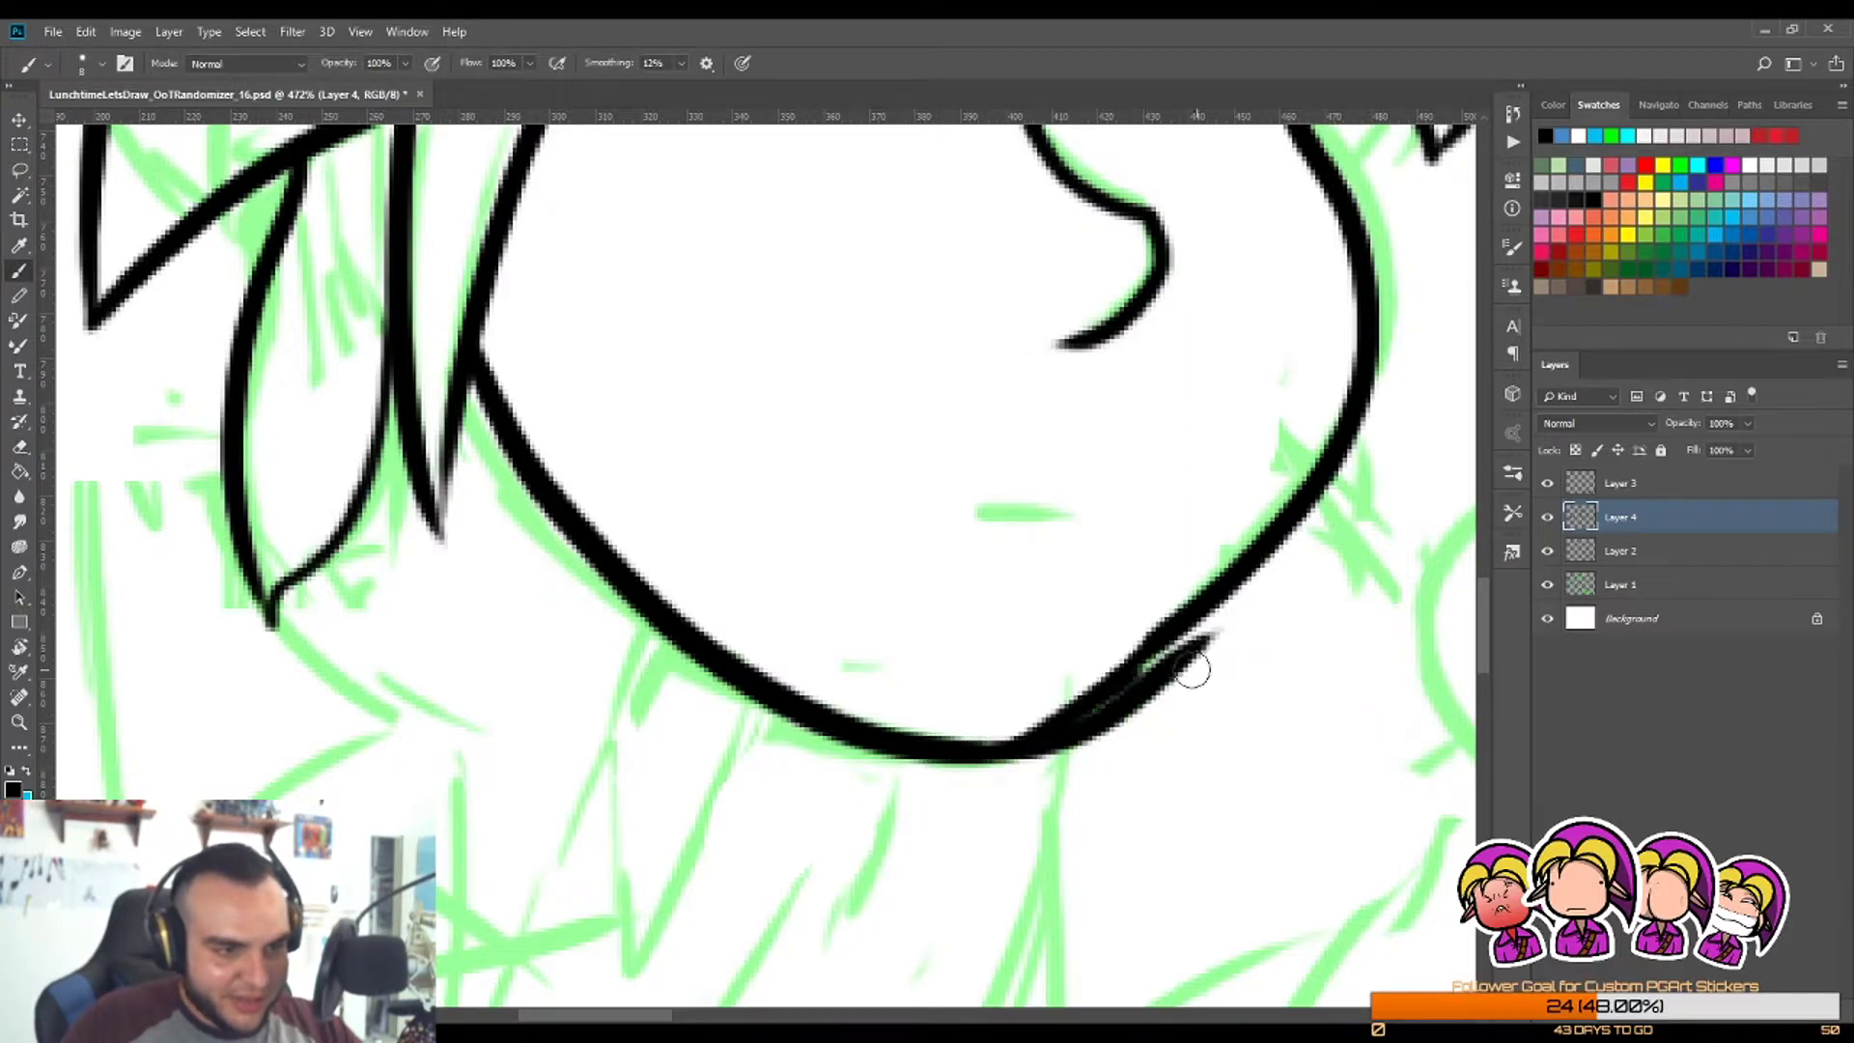
key("ctrl+z")
mouse_move(956, 751)
left_mouse_down()
mouse_move(1045, 737)
mouse_move(1213, 600)
left_mouse_up()
Step: Erase along the inner edge of the right jaw line near the chin to even out its thickness
key("e")
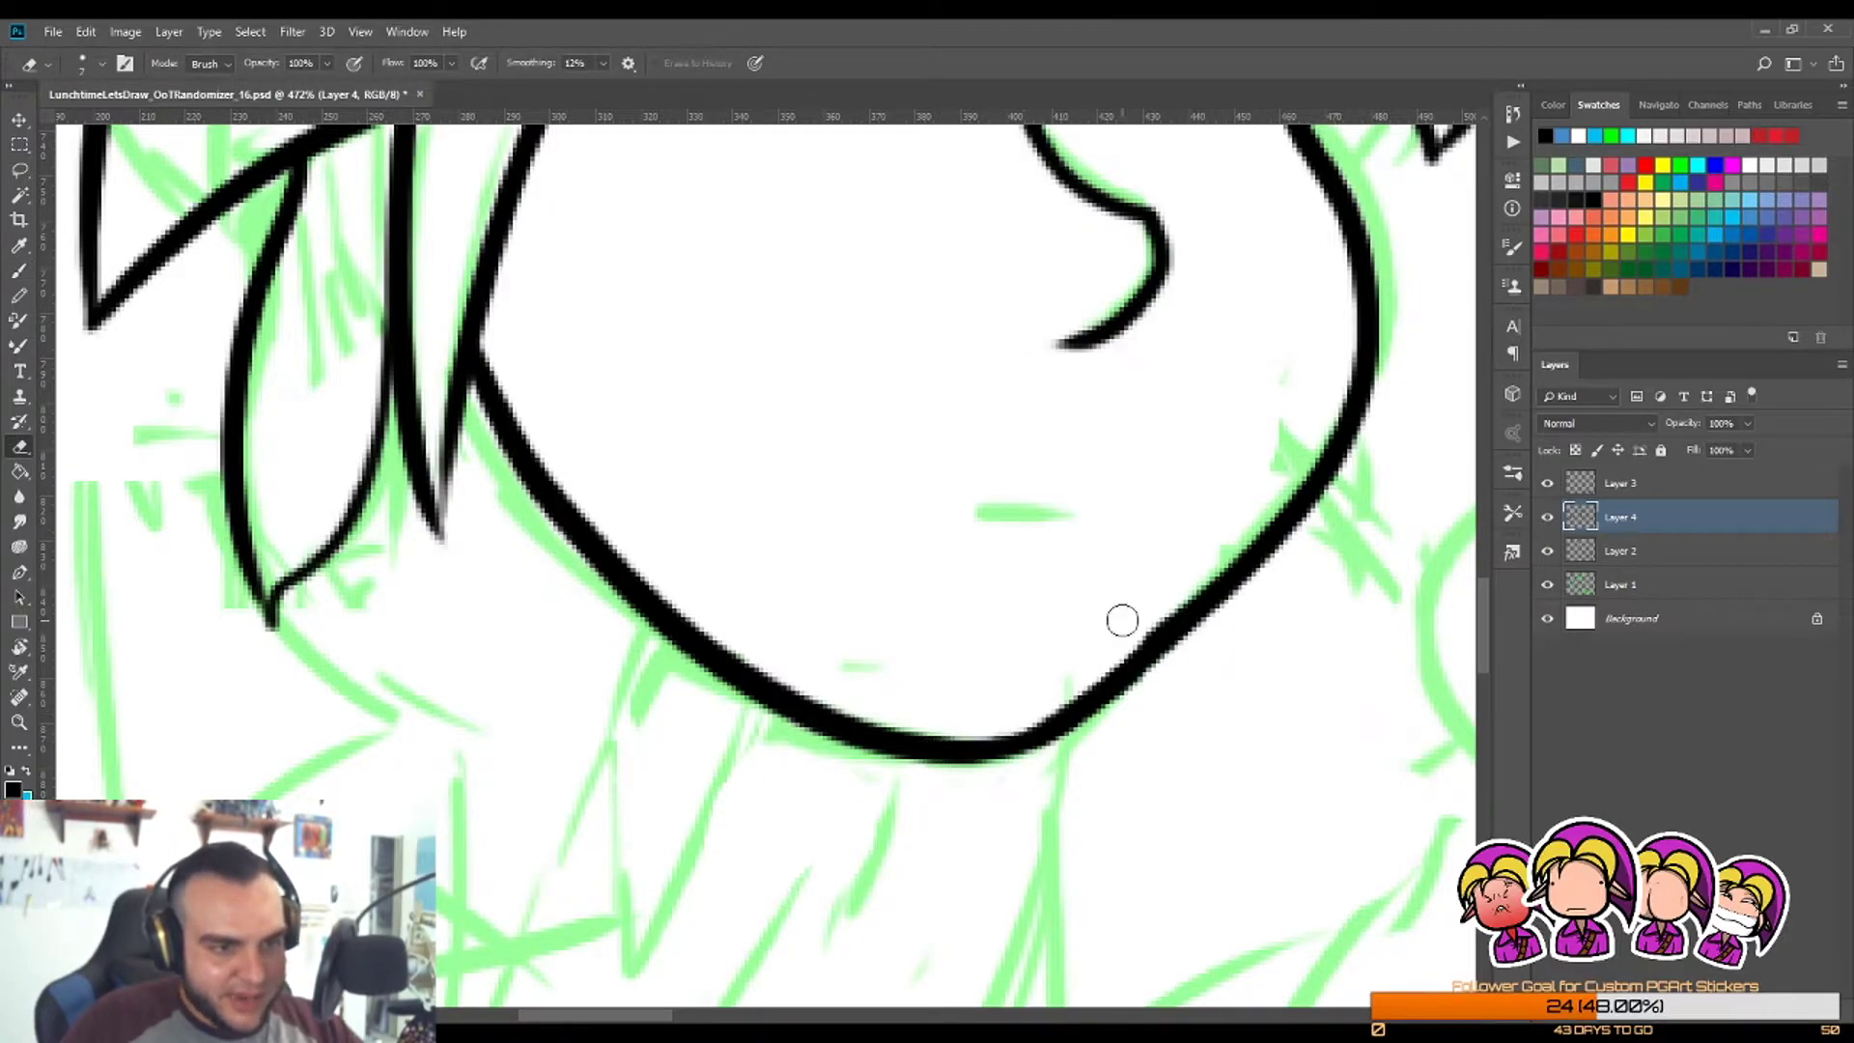
left_click_drag(1072, 679, 1187, 591)
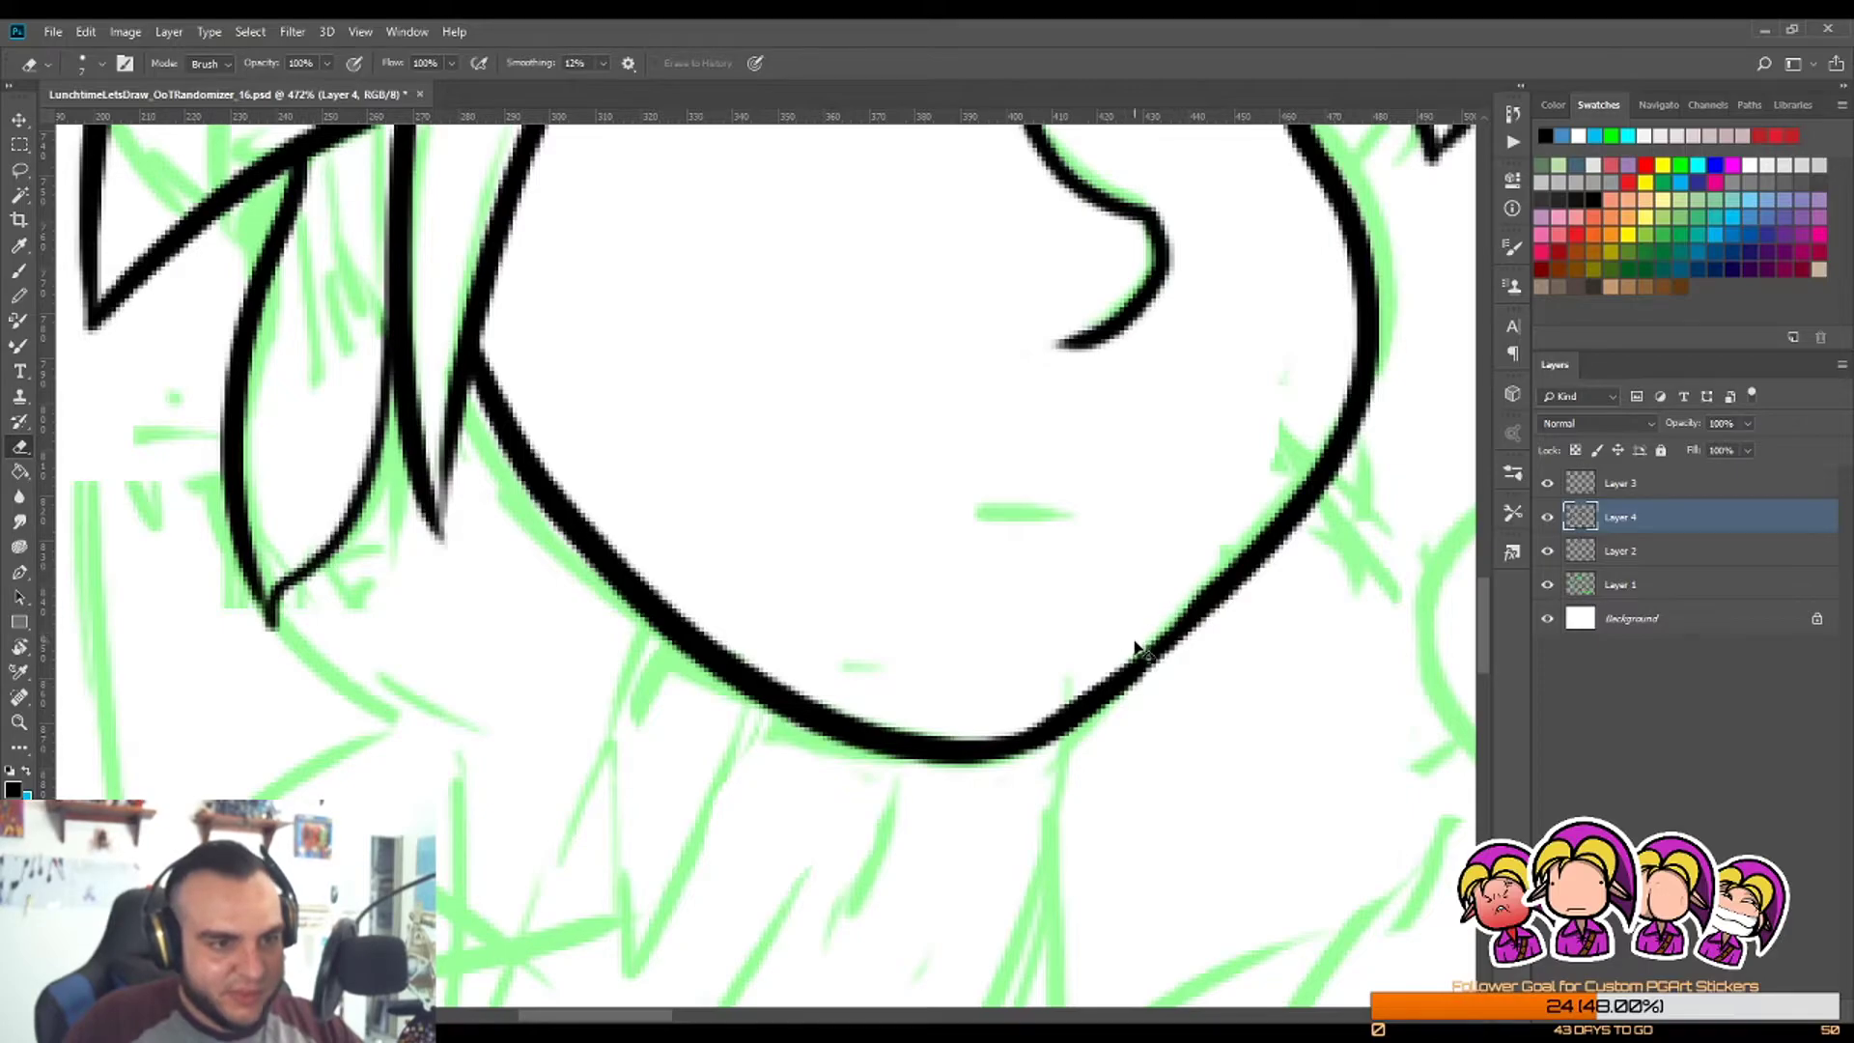
key("ctrl+z")
left_click_drag(1111, 664, 1203, 589)
key("z")
left_click_drag(1178, 523, 1063, 523)
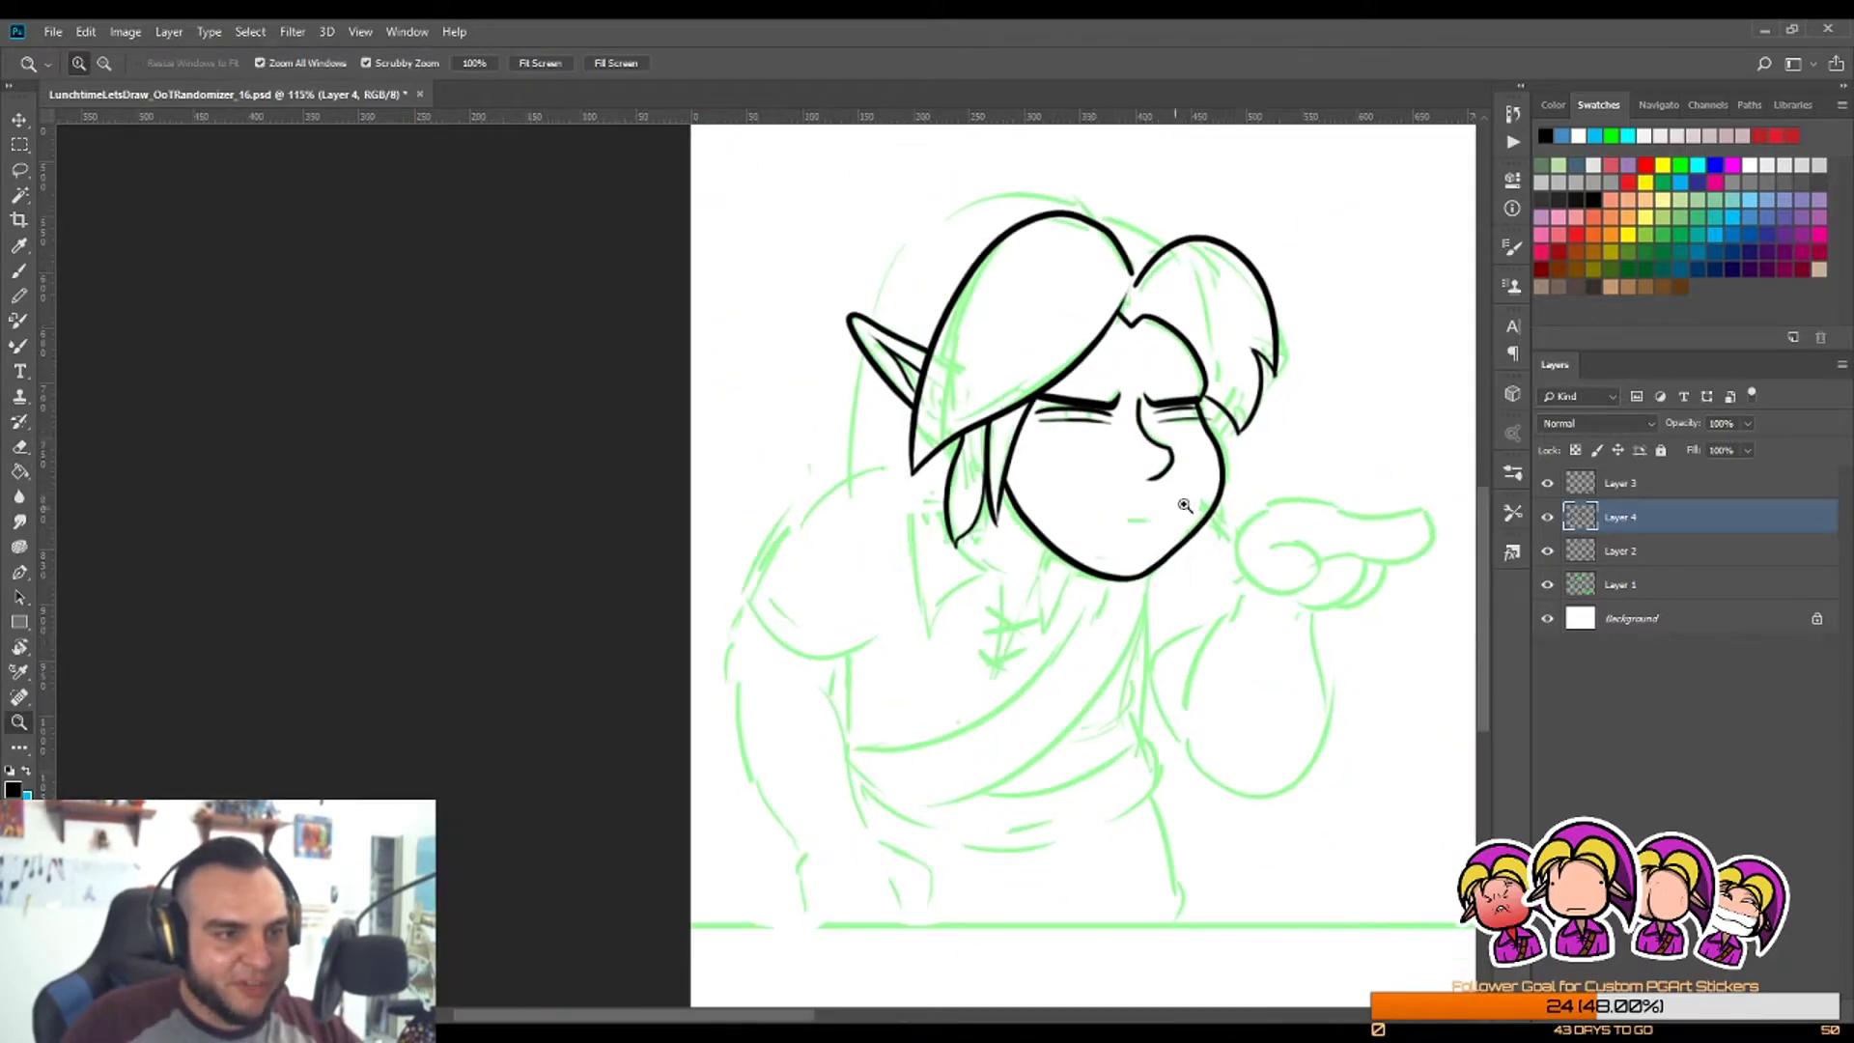
Step: Ink the two short iris edges between the lid lines of the left eye
scroll(1221, 500, "up", 3)
scroll(1014, 376, "up", 6)
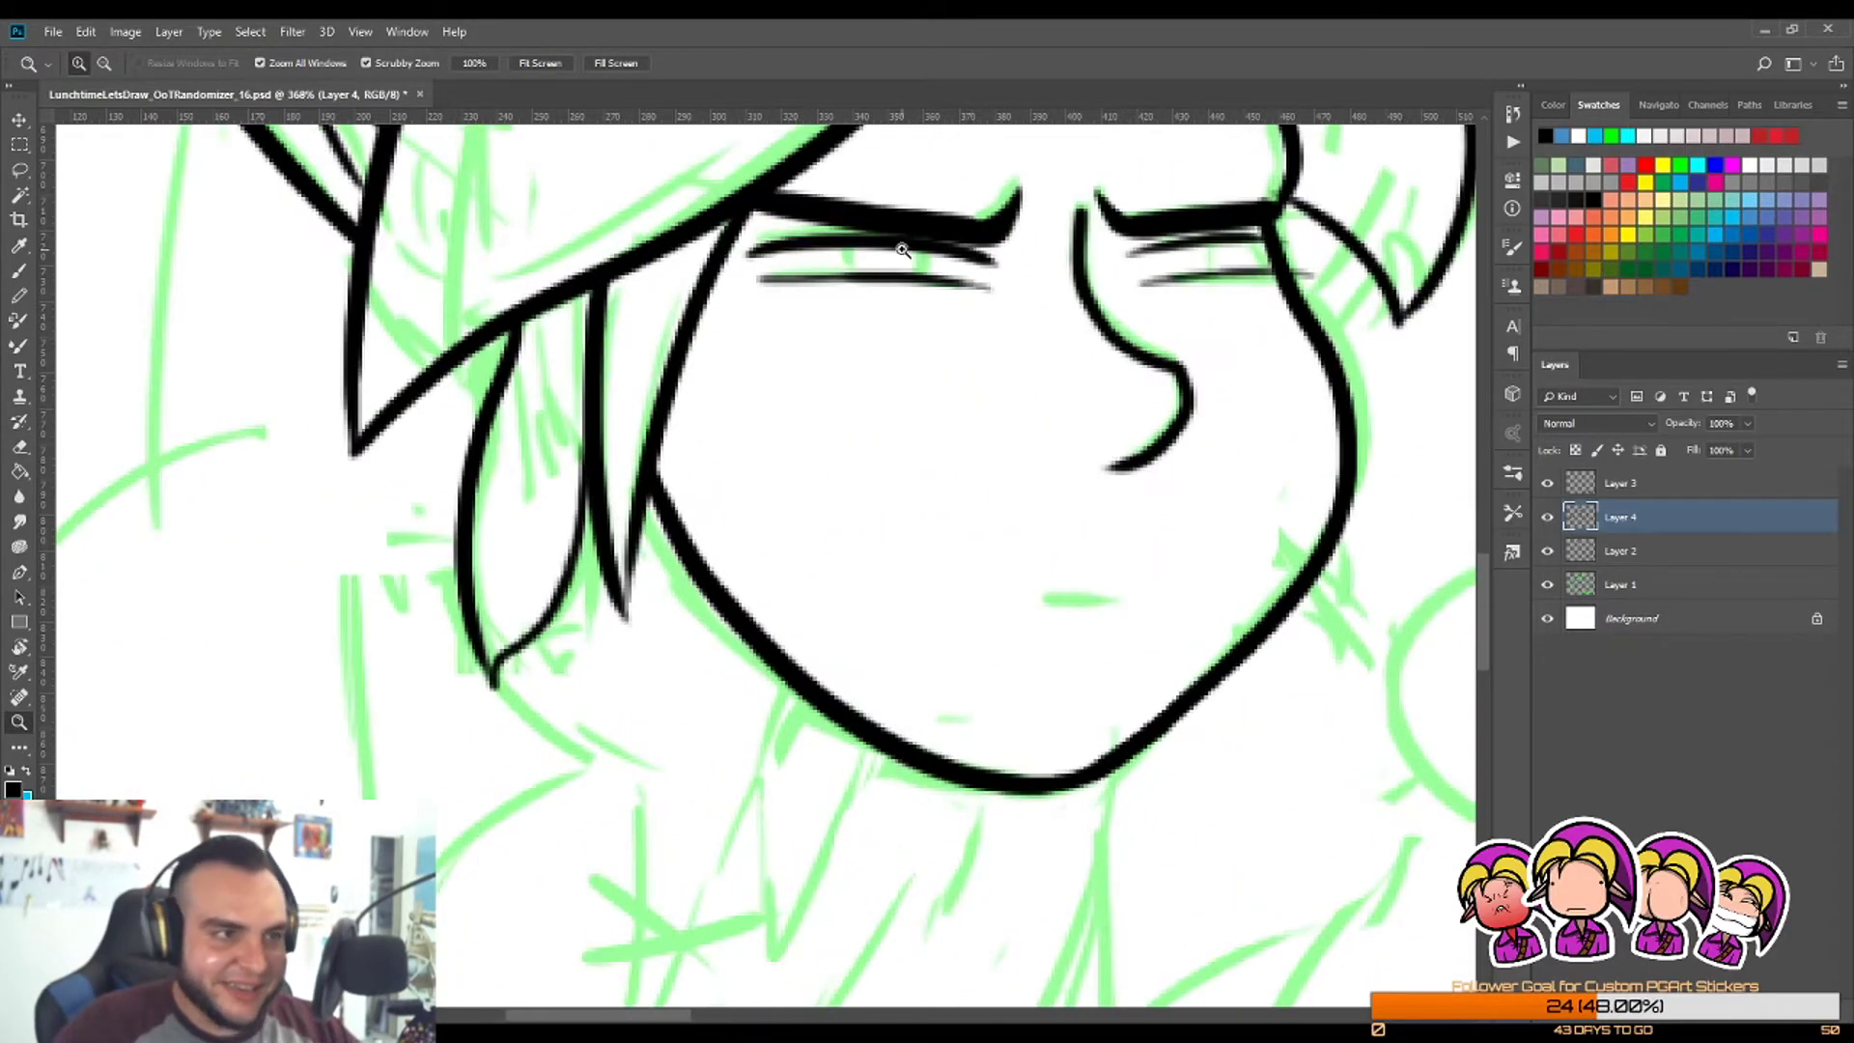
key("b")
left_click_drag(814, 263, 814, 333)
mouse_move(978, 272)
left_mouse_down()
mouse_move(960, 346)
mouse_move(899, 406)
left_mouse_up()
Step: Ink the two short iris edges between the lid lines of the right eye
key("z")
mouse_move(1276, 314)
left_mouse_down()
mouse_move(1337, 295)
mouse_move(1219, 359)
left_mouse_up()
key("b")
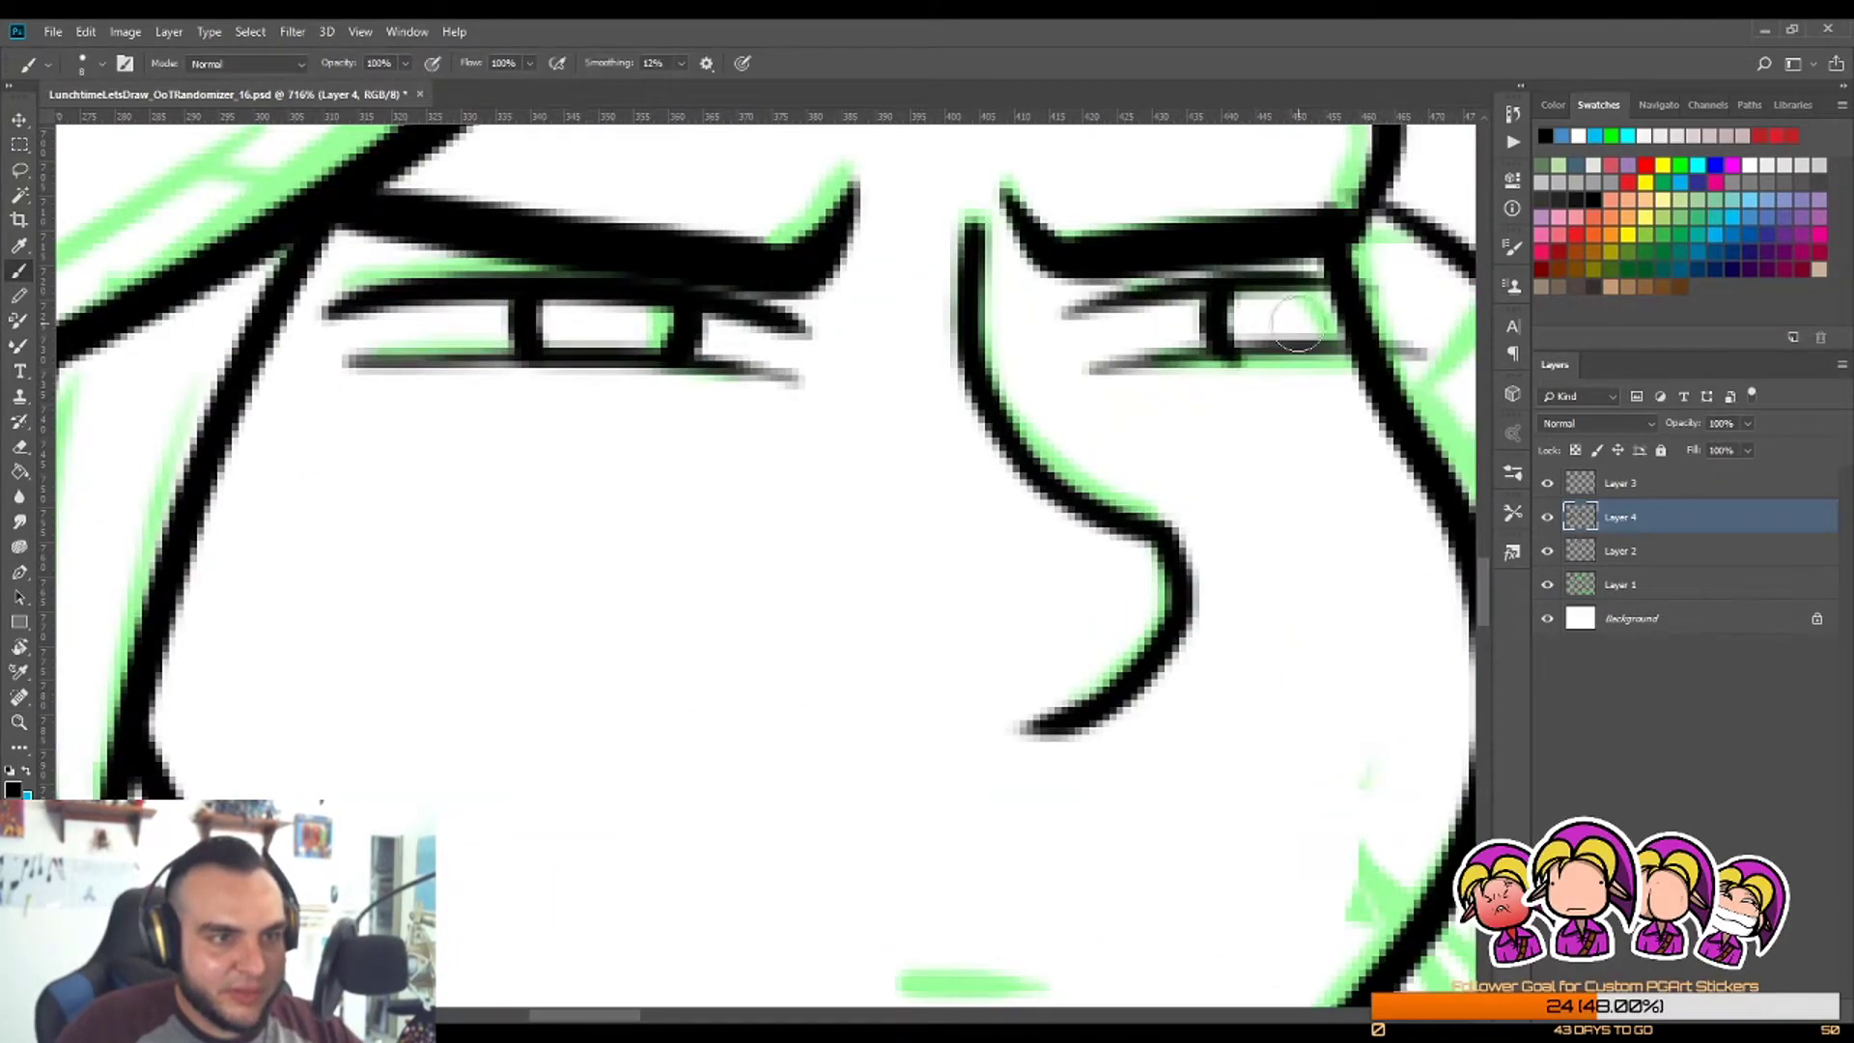
key("ctrl+z")
left_click_drag(1215, 287, 1227, 340)
left_click_drag(1327, 288, 1315, 342)
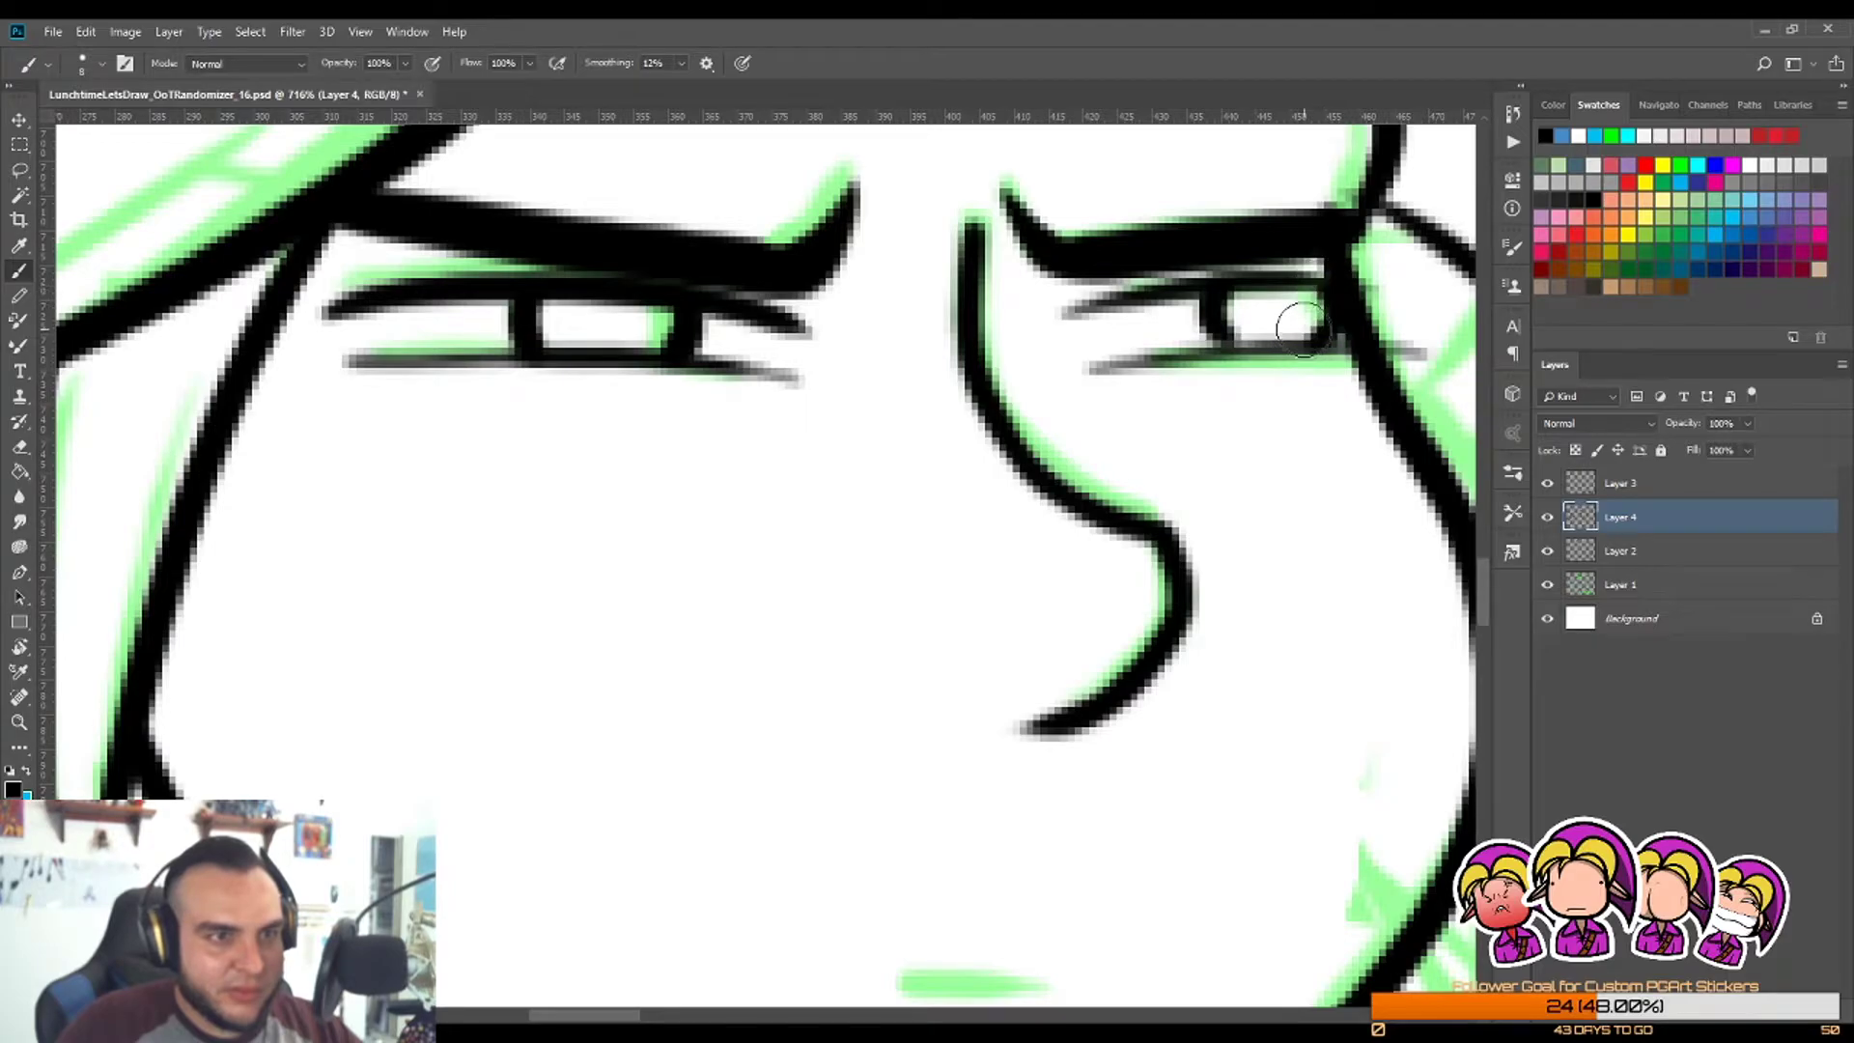
key("z")
scroll(1229, 349, "down", 4)
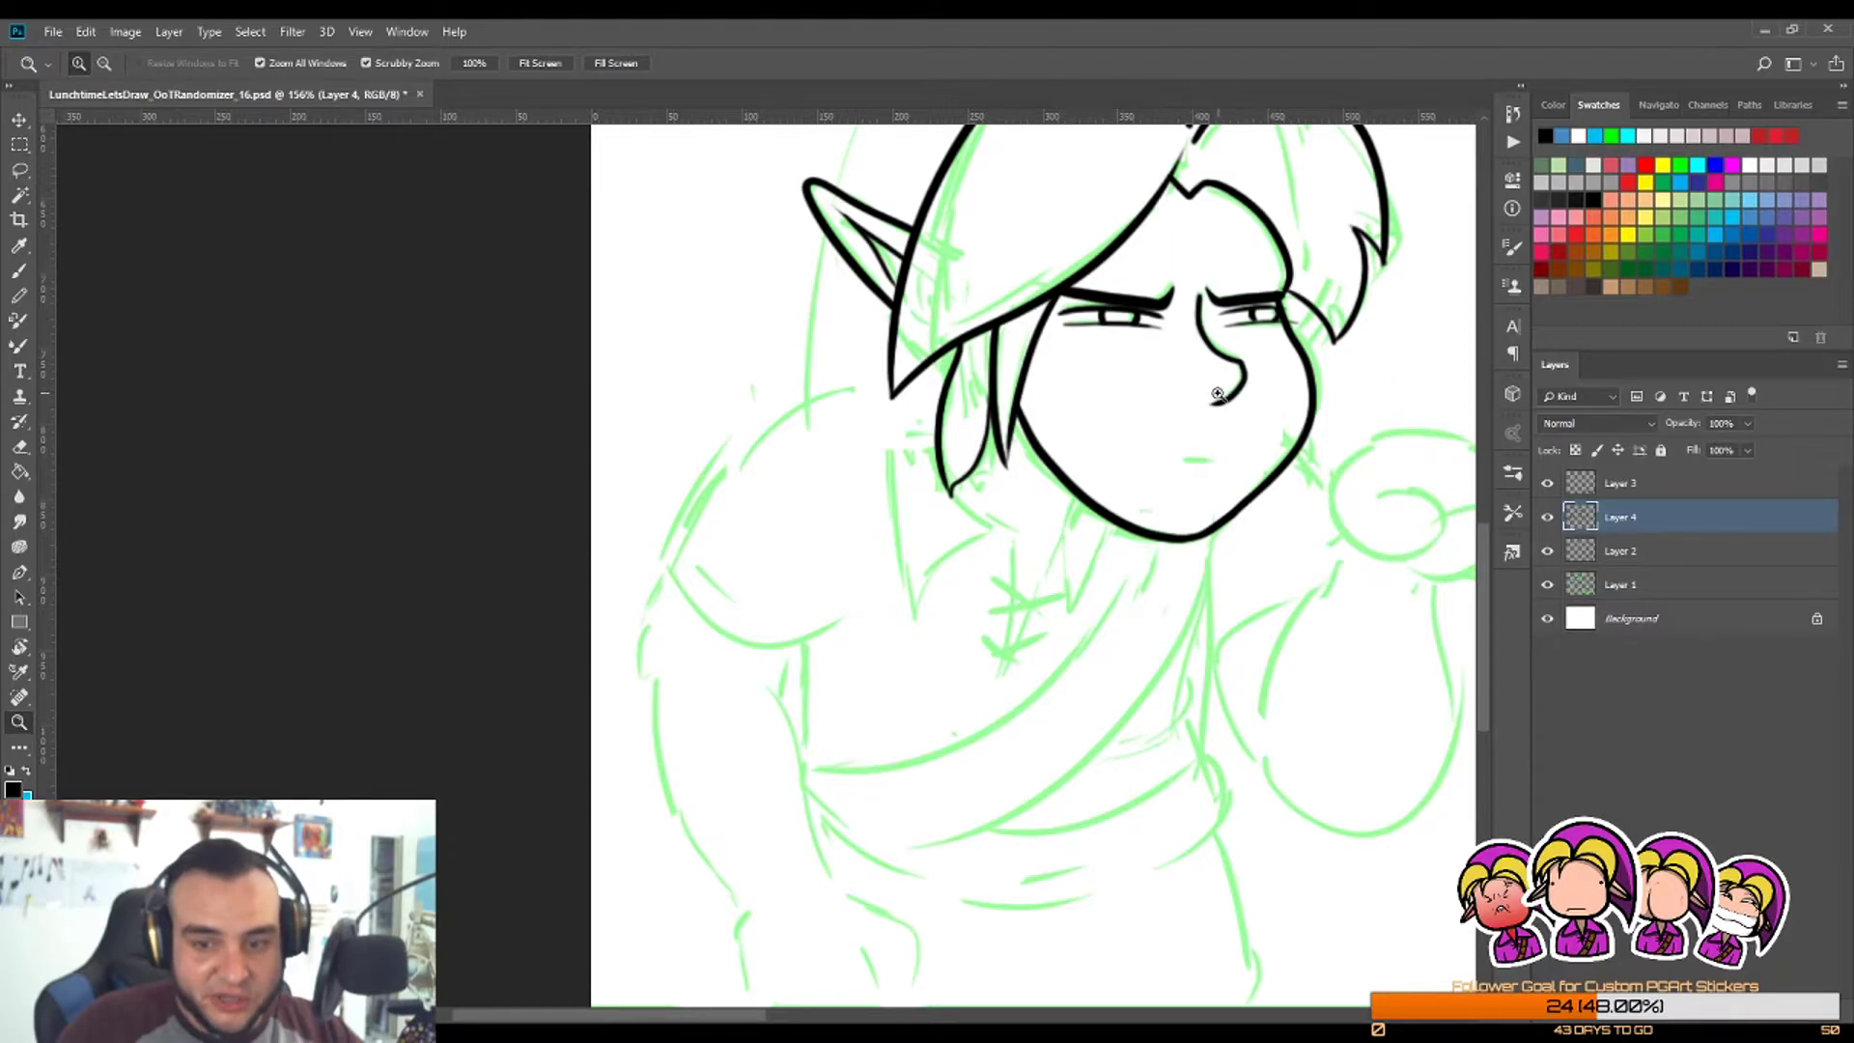
Step: Examine the inked eyes and face both up close and against the whole figure sketch
scroll(1218, 394, "down", 2)
scroll(1176, 379, "up", 5)
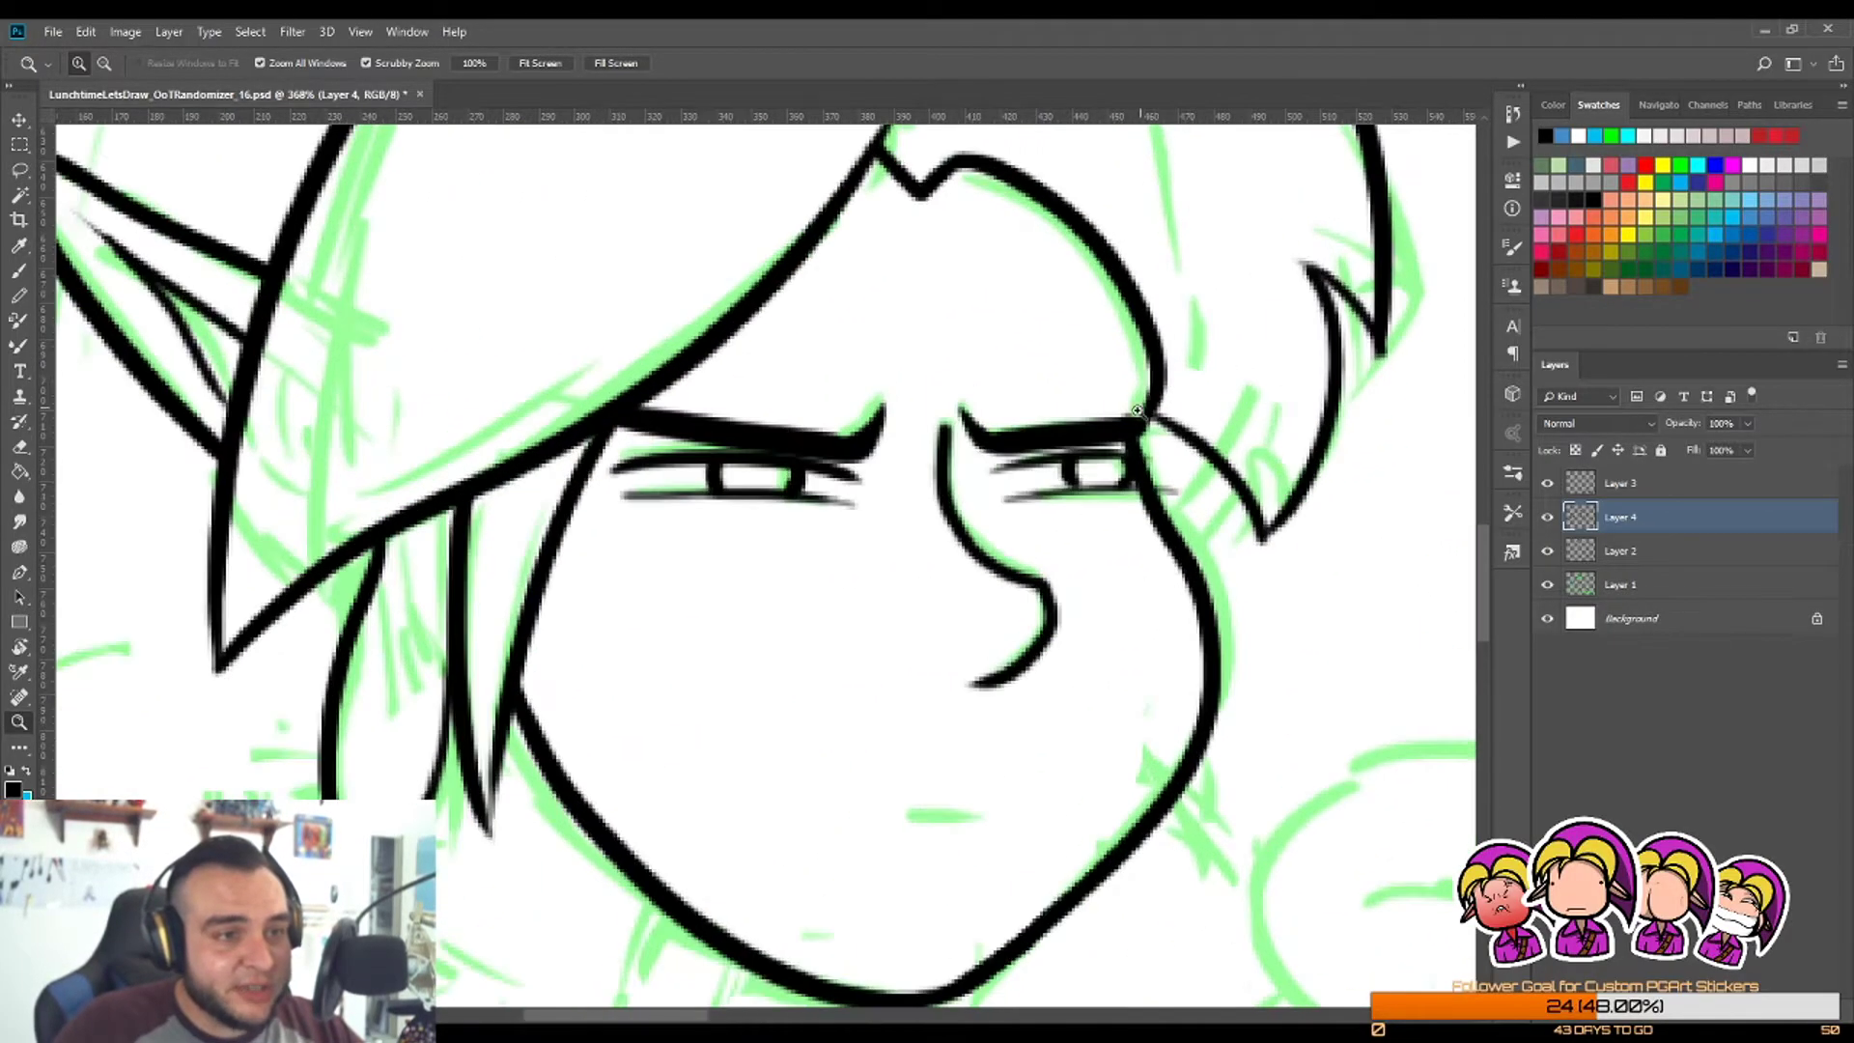
scroll(1172, 391, "down", 4)
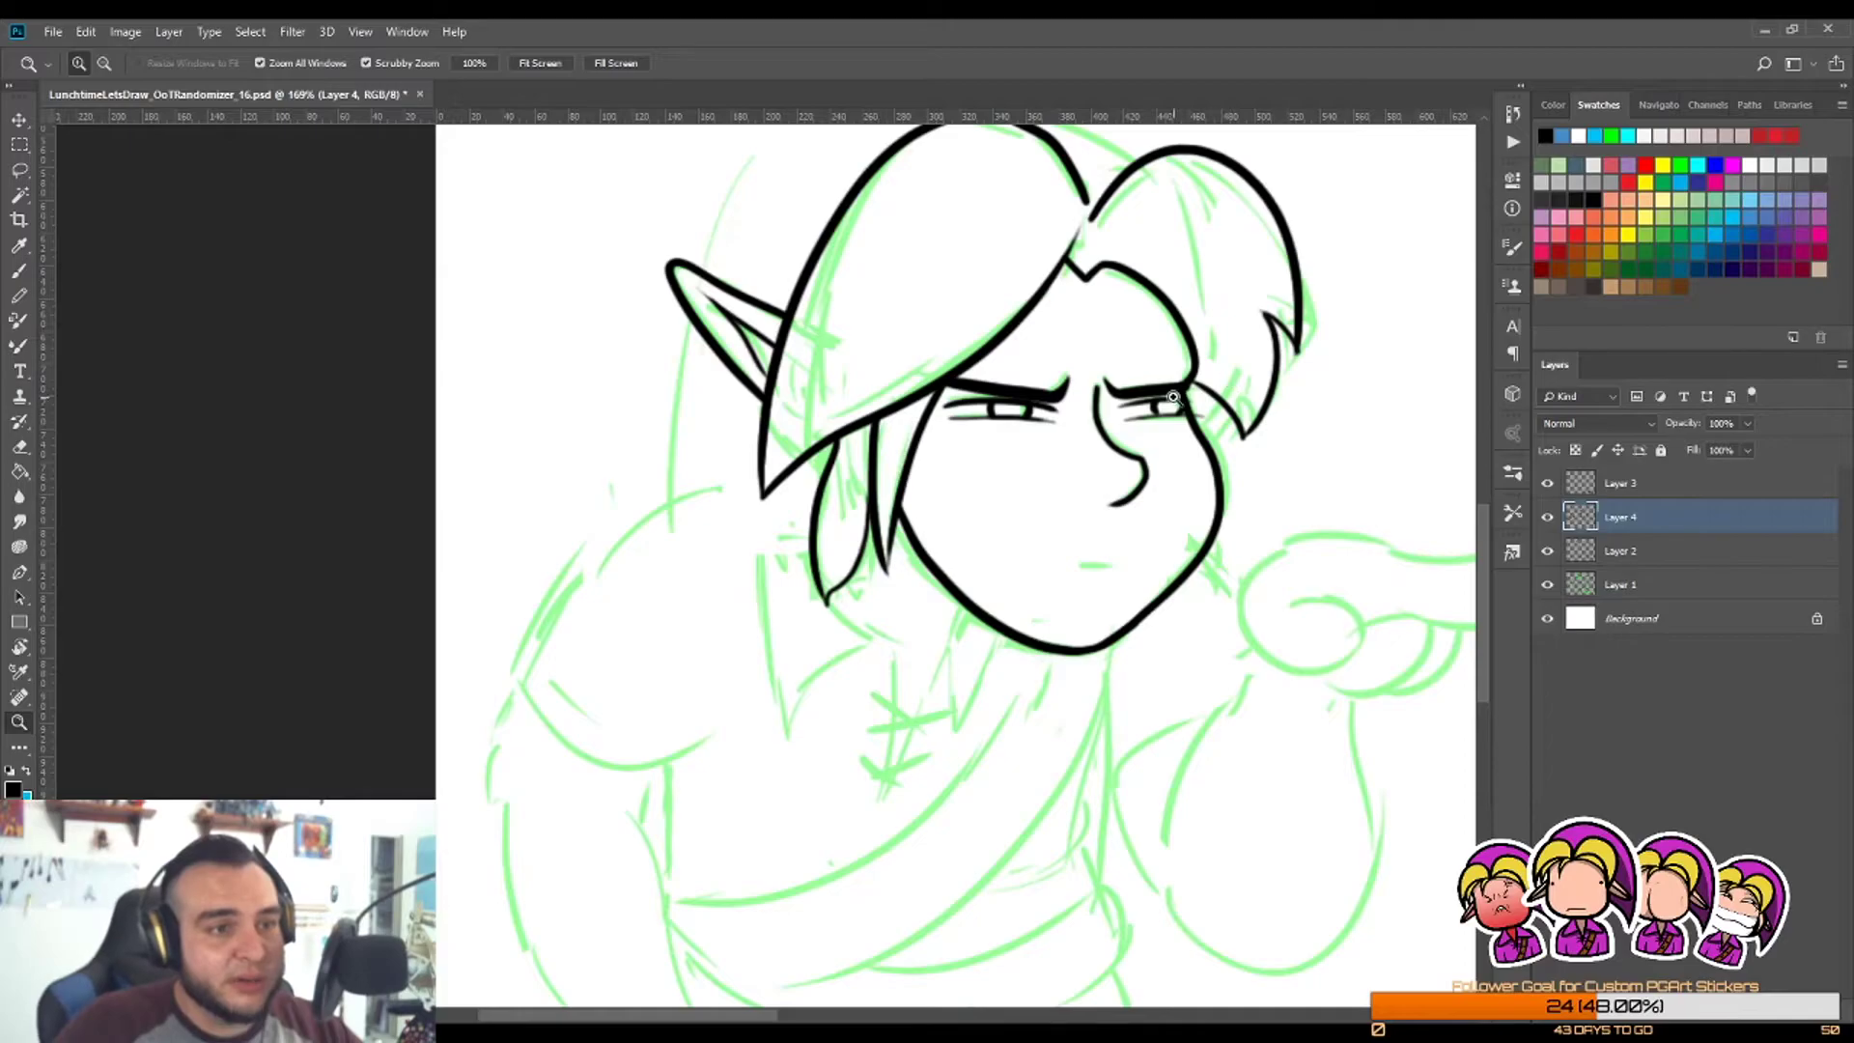
scroll(1172, 396, "up", 4)
key("b")
key("z")
scroll(1222, 406, "down", 4)
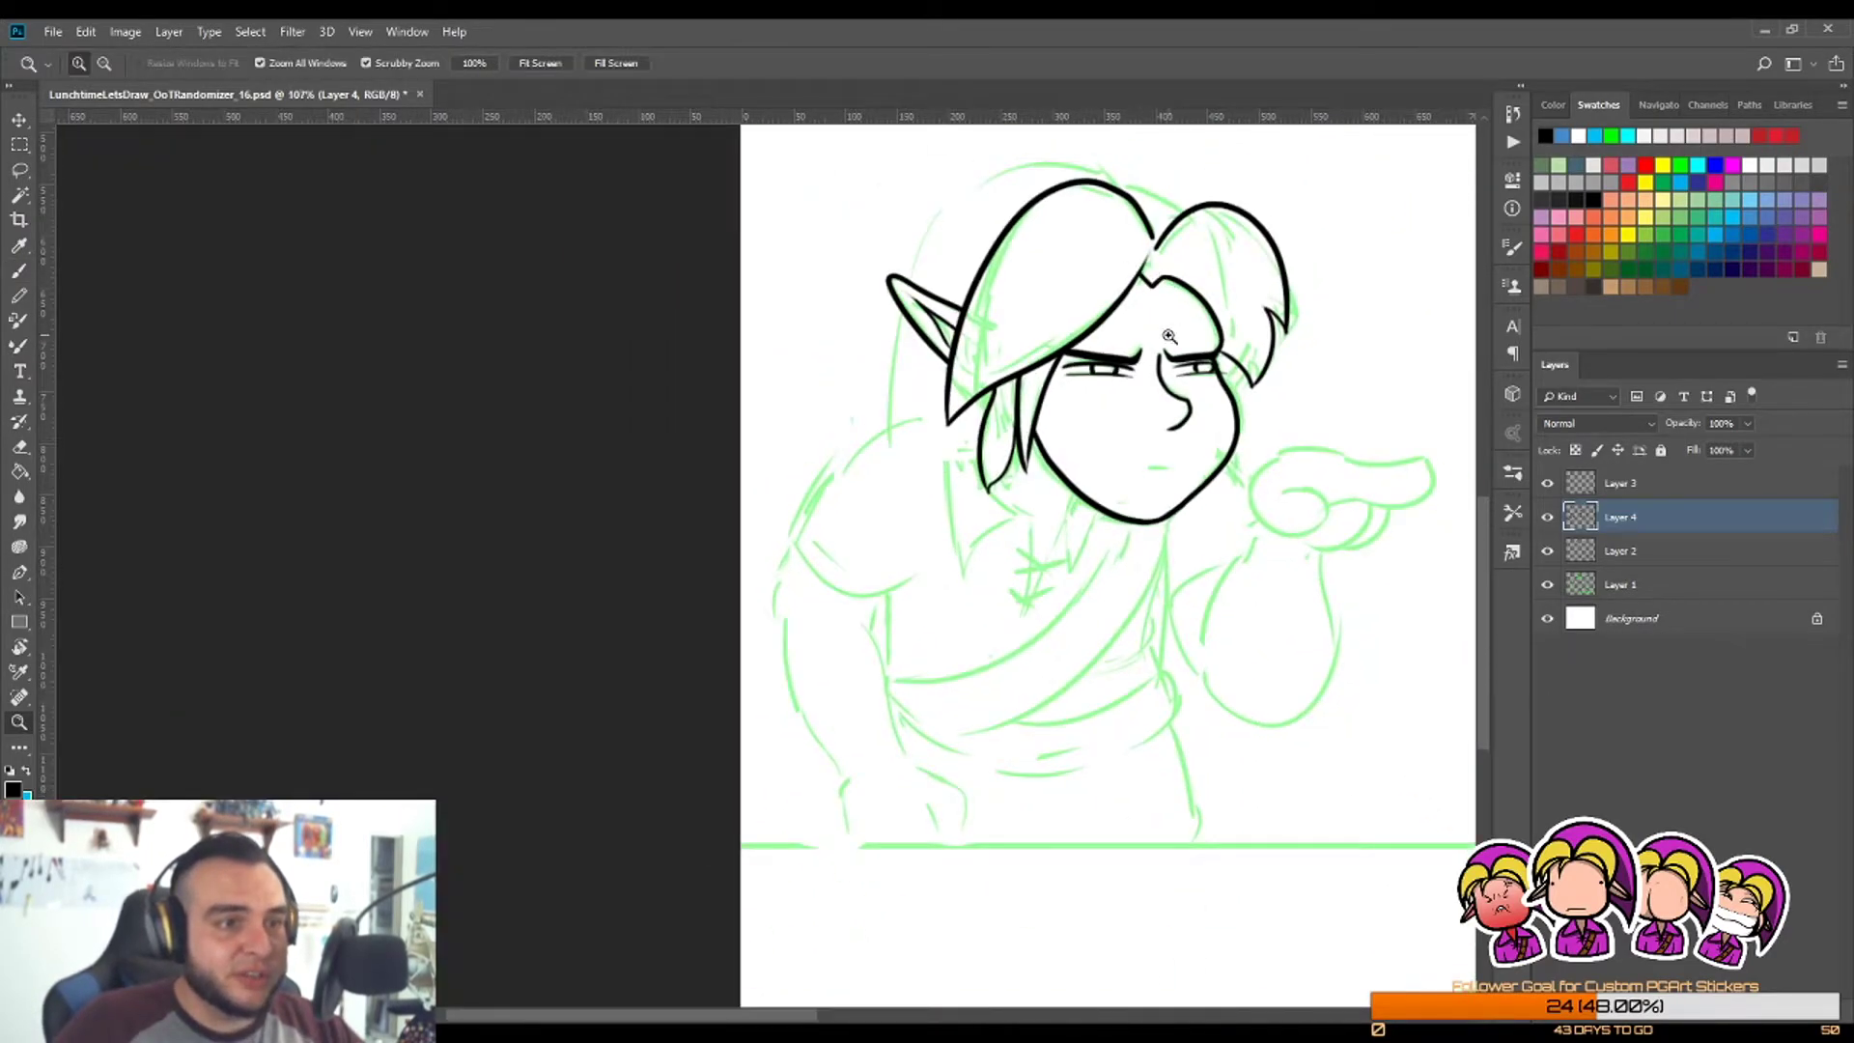
scroll(1128, 319, "up", 3)
scroll(1128, 319, "down", 4)
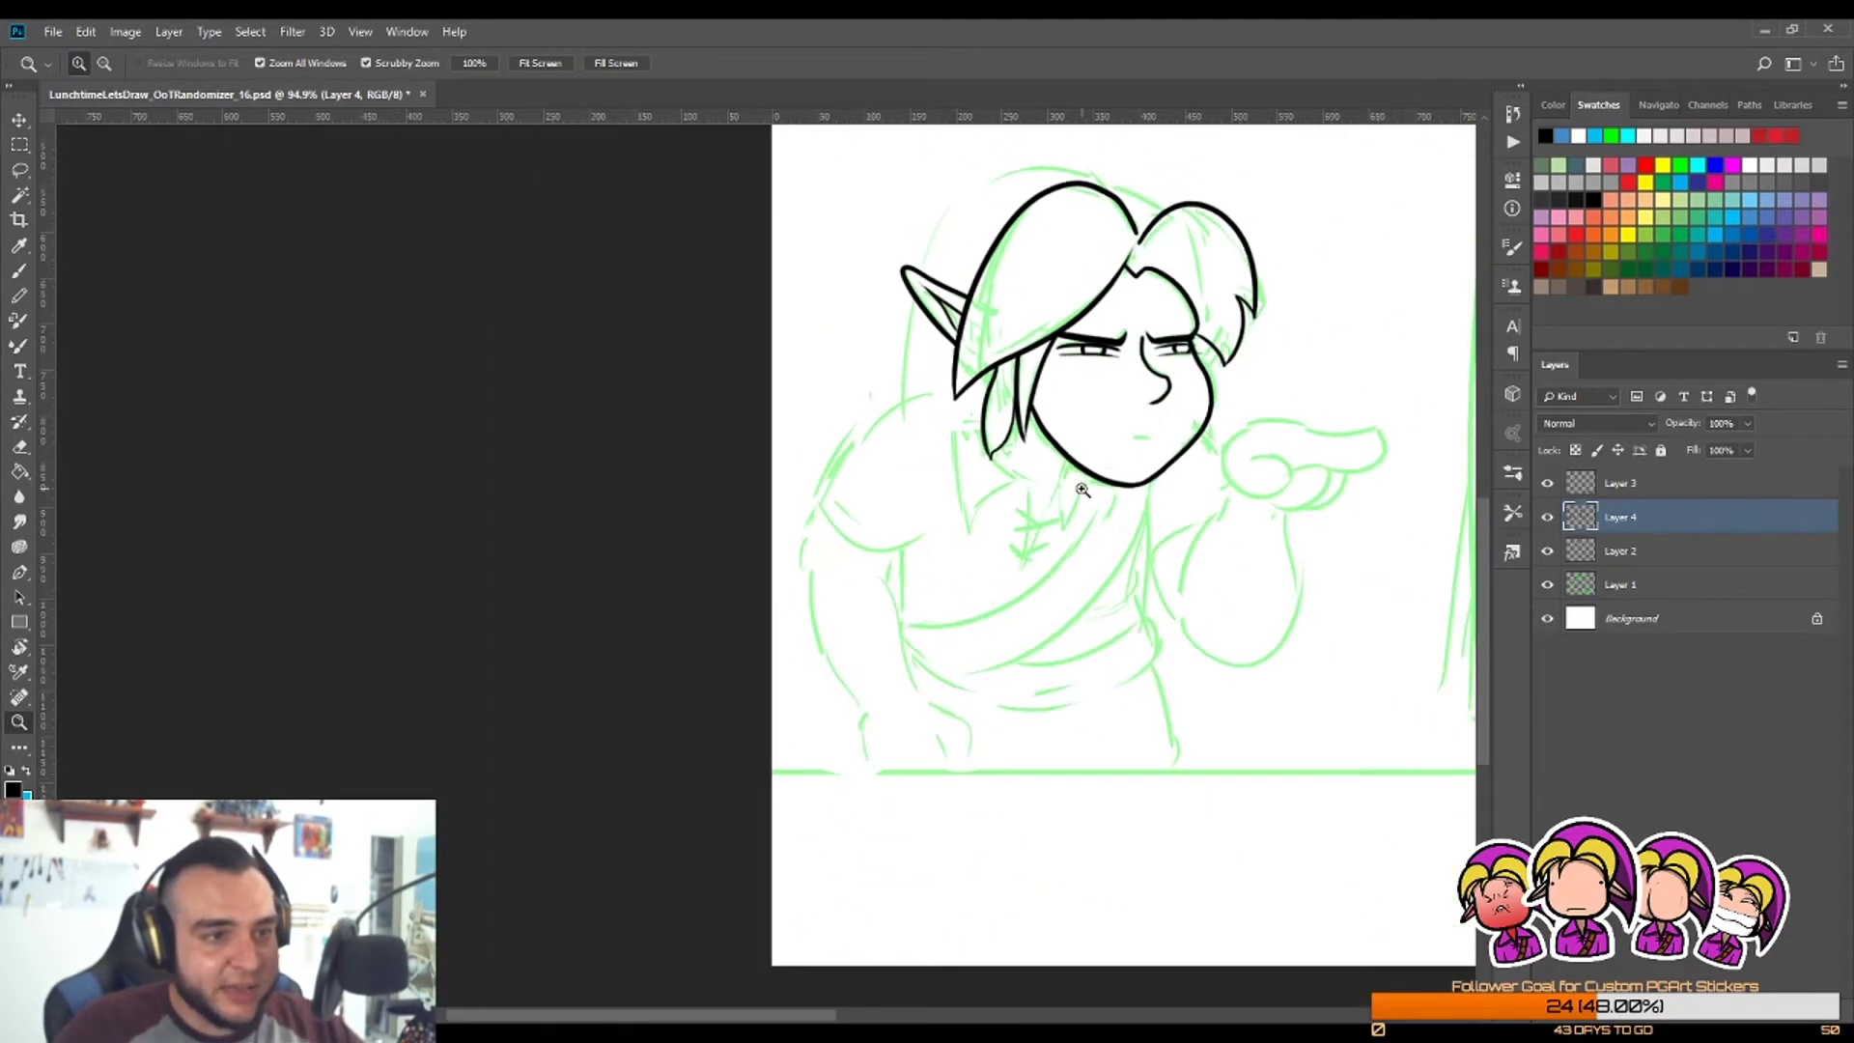
Step: Ink a short, slightly arched mouth line over the green mouth mark
scroll(1120, 449, "up", 4)
key("b")
mouse_move(1110, 451)
left_mouse_down()
mouse_move(1175, 448)
mouse_move(1067, 459)
mouse_move(1219, 449)
left_mouse_up()
key("ctrl+z")
key("ctrl+z")
key("z")
key("e")
key("z")
key("e")
Step: Try to thin the underside of the mouth line with the eraser
mouse_move(1095, 464)
left_mouse_down()
mouse_move(1196, 460)
mouse_move(1151, 460)
mouse_move(1178, 467)
mouse_move(1044, 529)
mouse_move(1116, 506)
left_mouse_up()
key("b")
key("ctrl+z")
key("z")
scroll(1116, 506, "up", 2)
key("e")
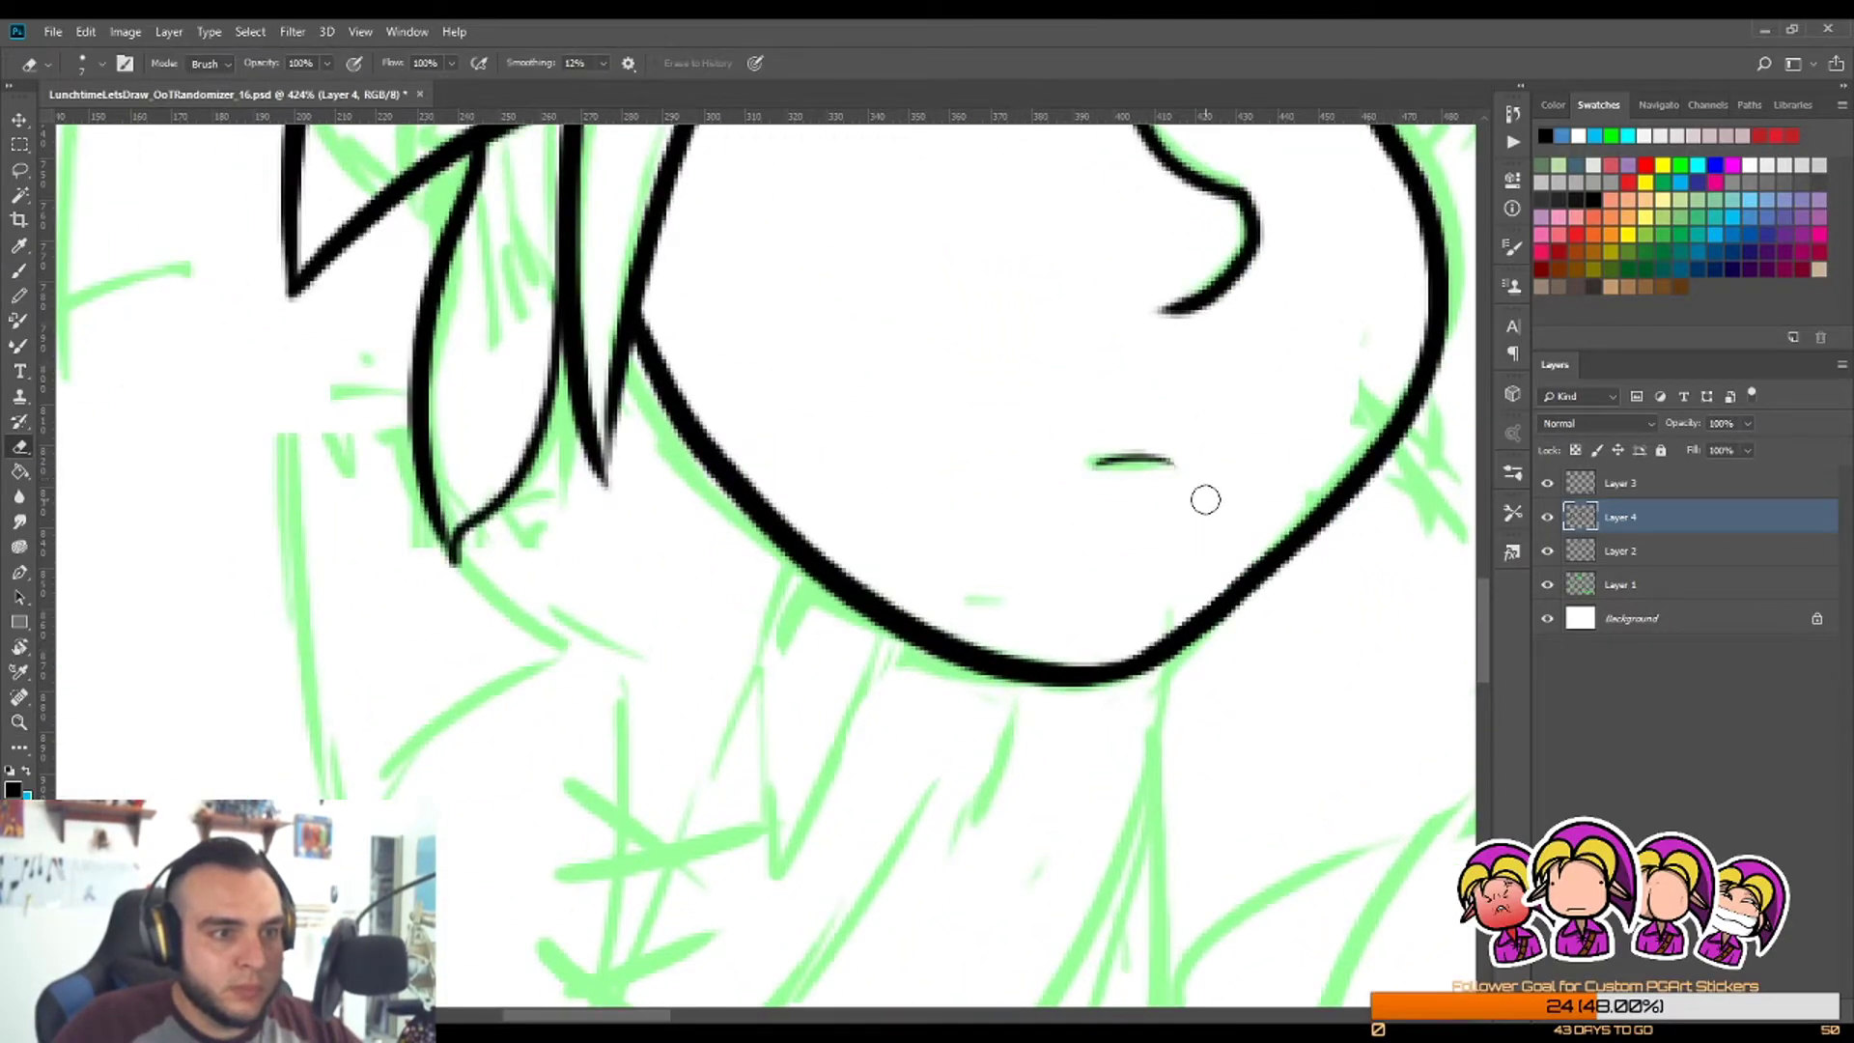
key("z")
key("ctrl+z")
Step: Ink a tiny lower-lip mark just beneath the mouth line
key("e")
key("b")
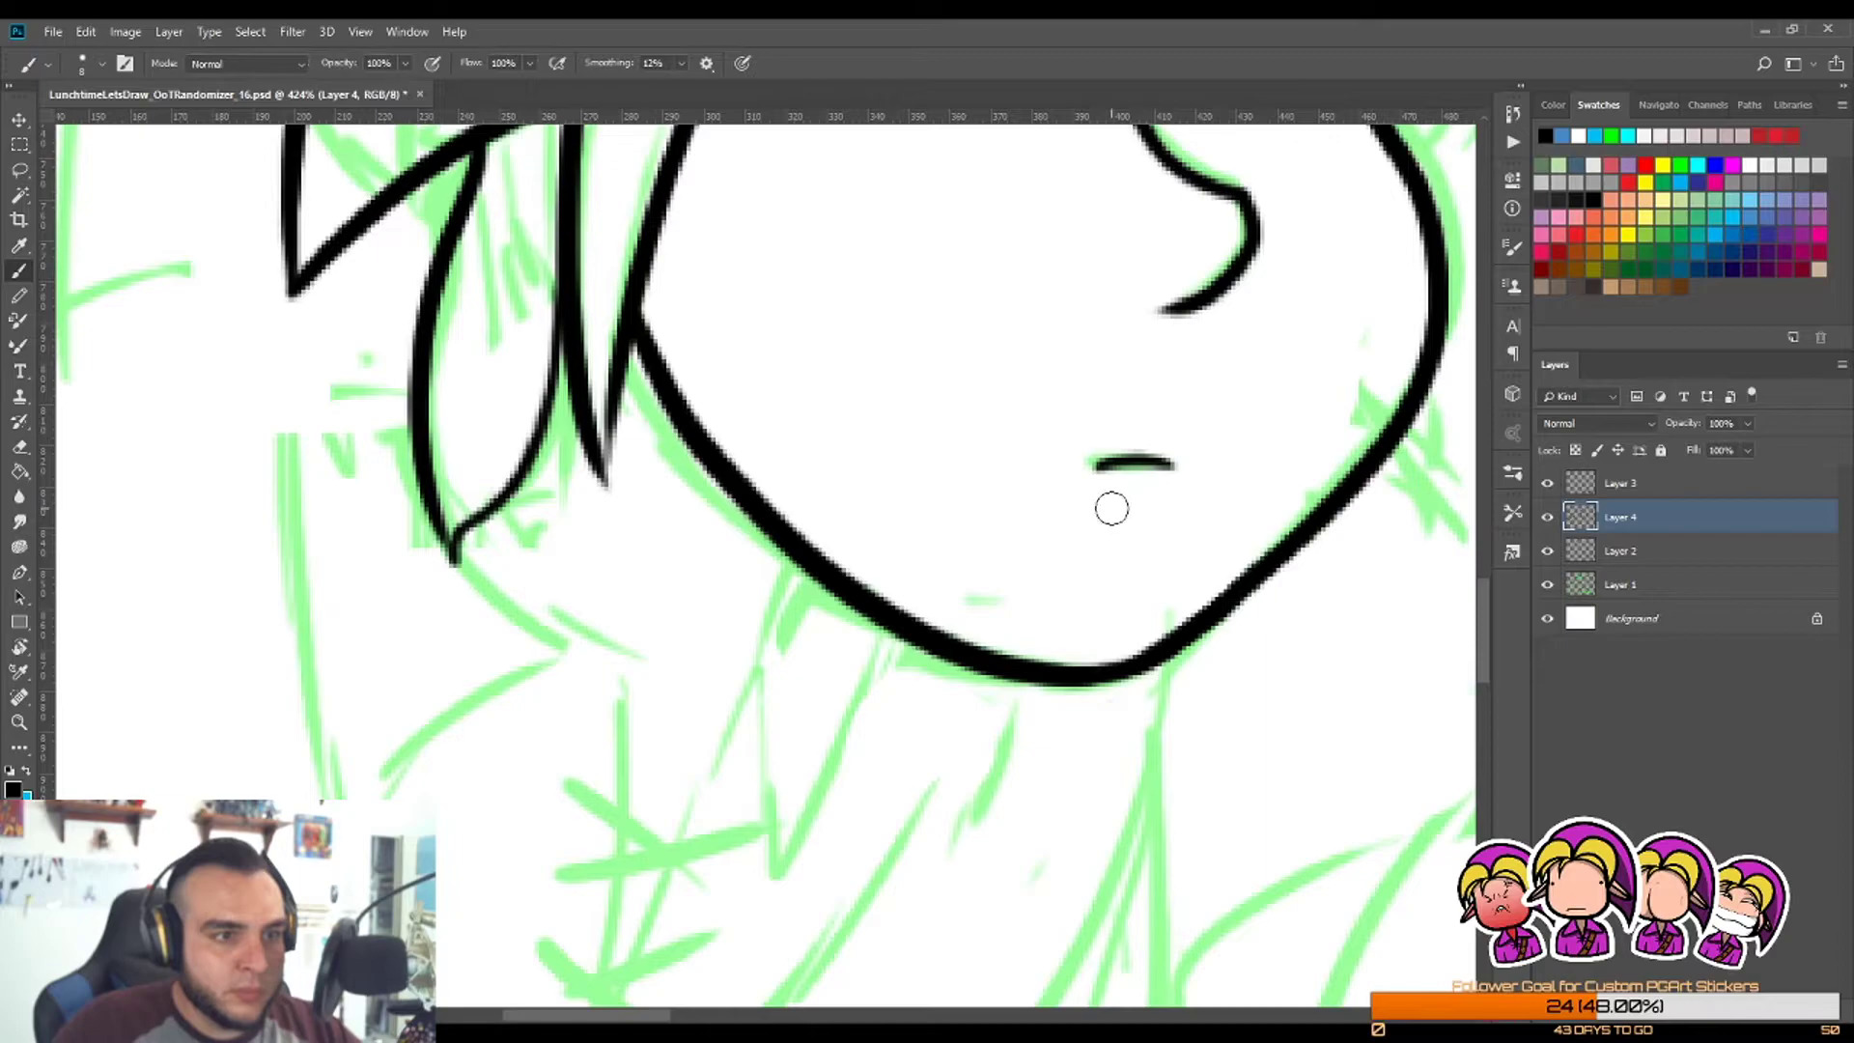
key("z")
scroll(1147, 514, "down", 6)
scroll(1154, 439, "up", 2)
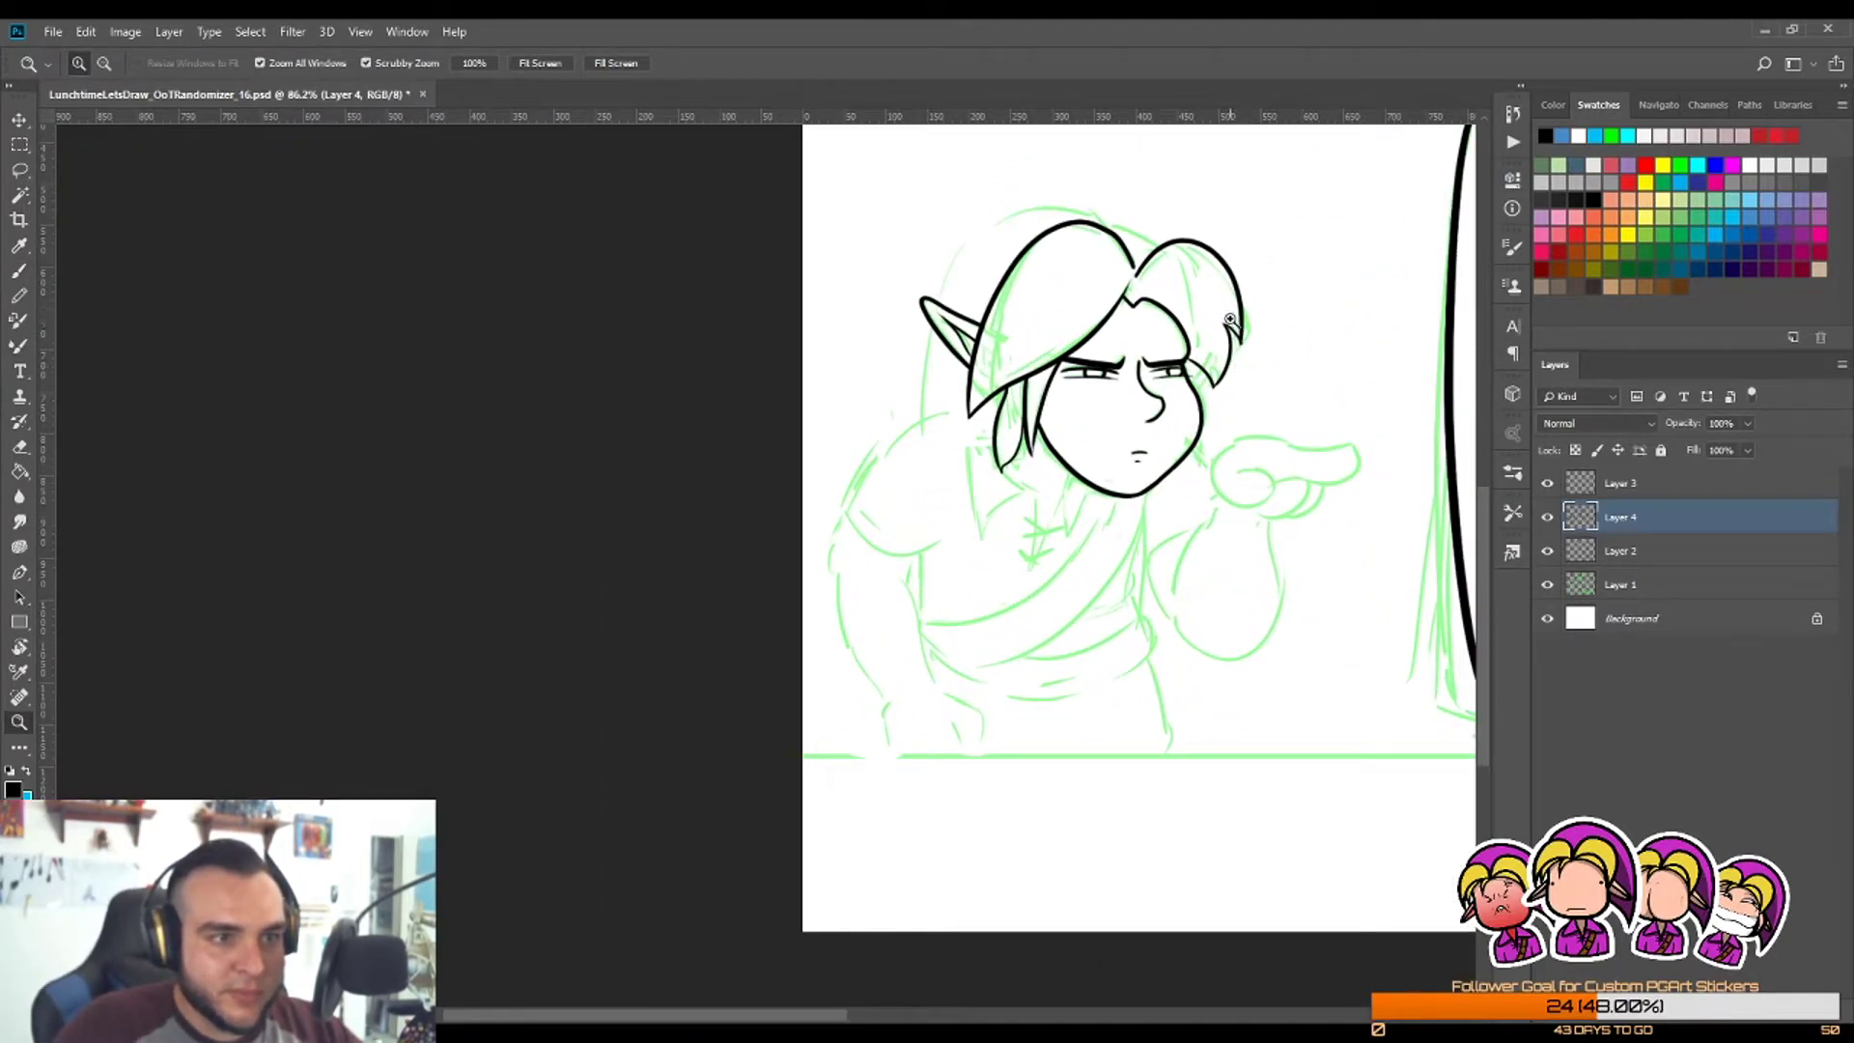
Step: Ink a small curved line beside the right eye, joining the hair tip to the cheek contour
scroll(1230, 319, "up", 4)
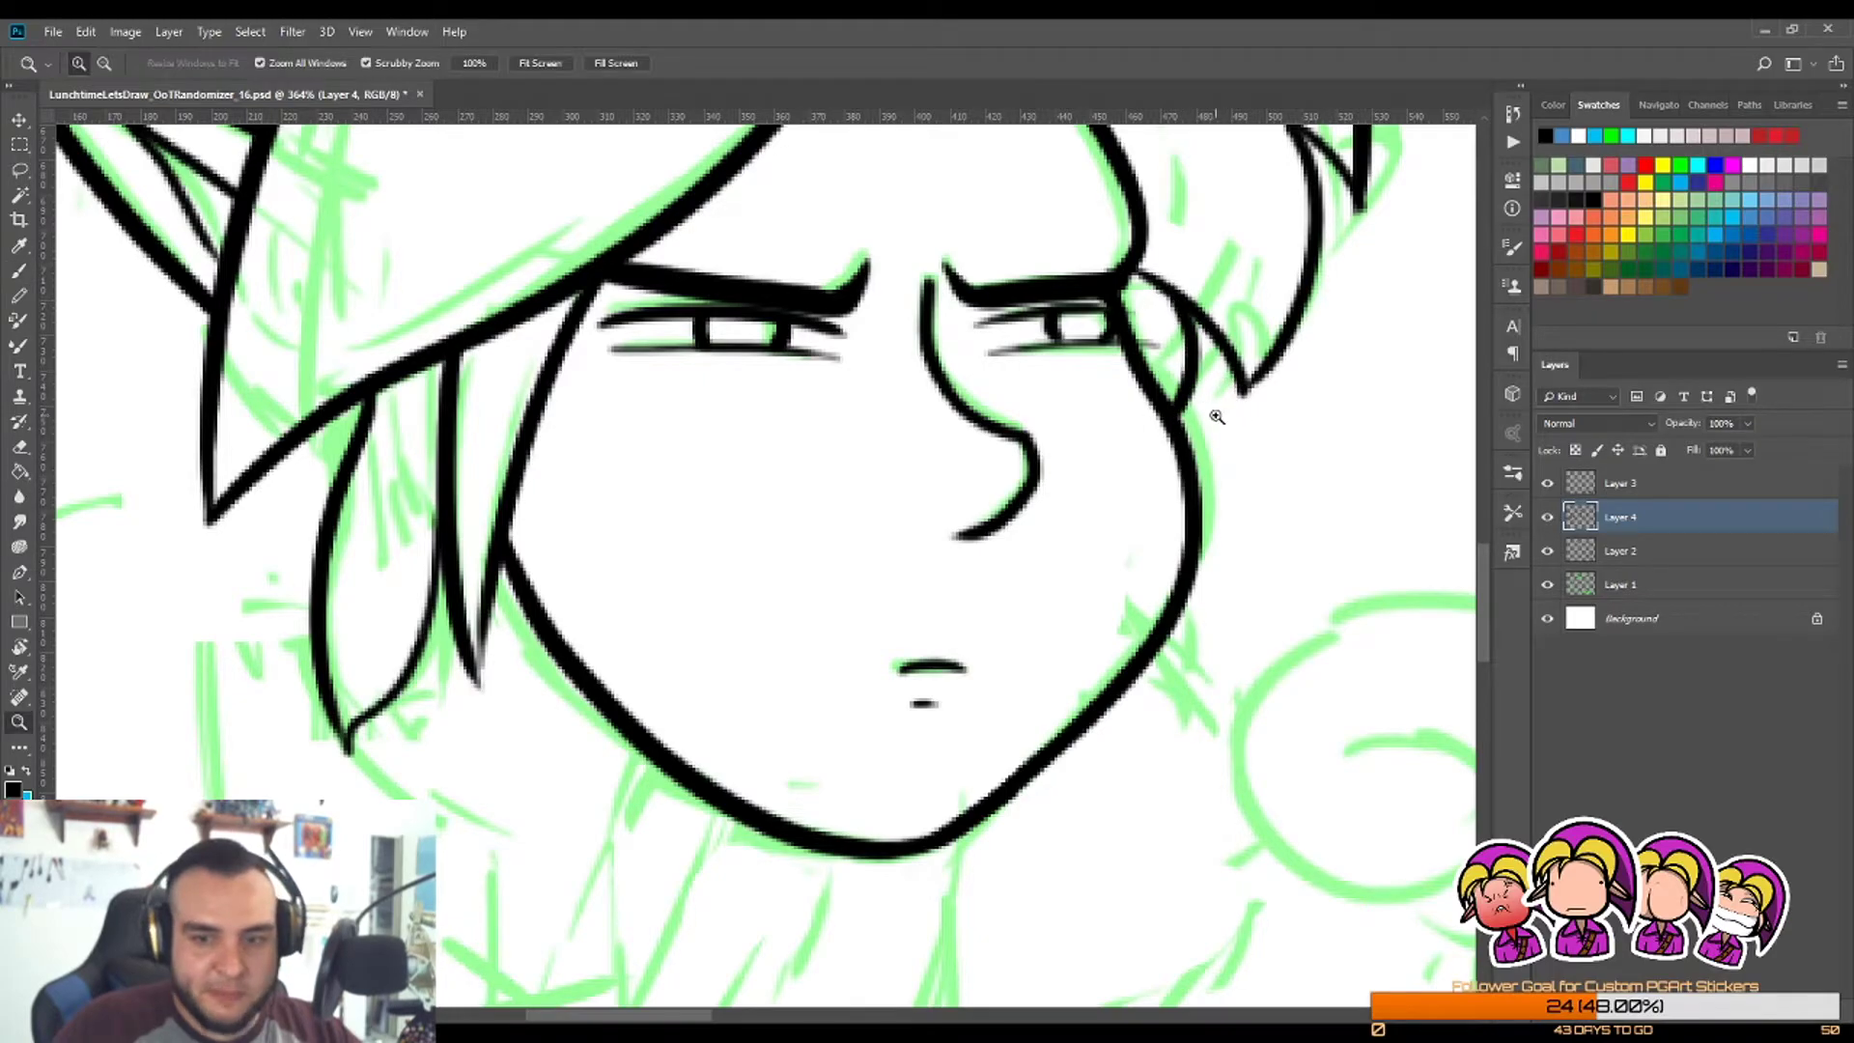
scroll(1217, 416, "down", 3)
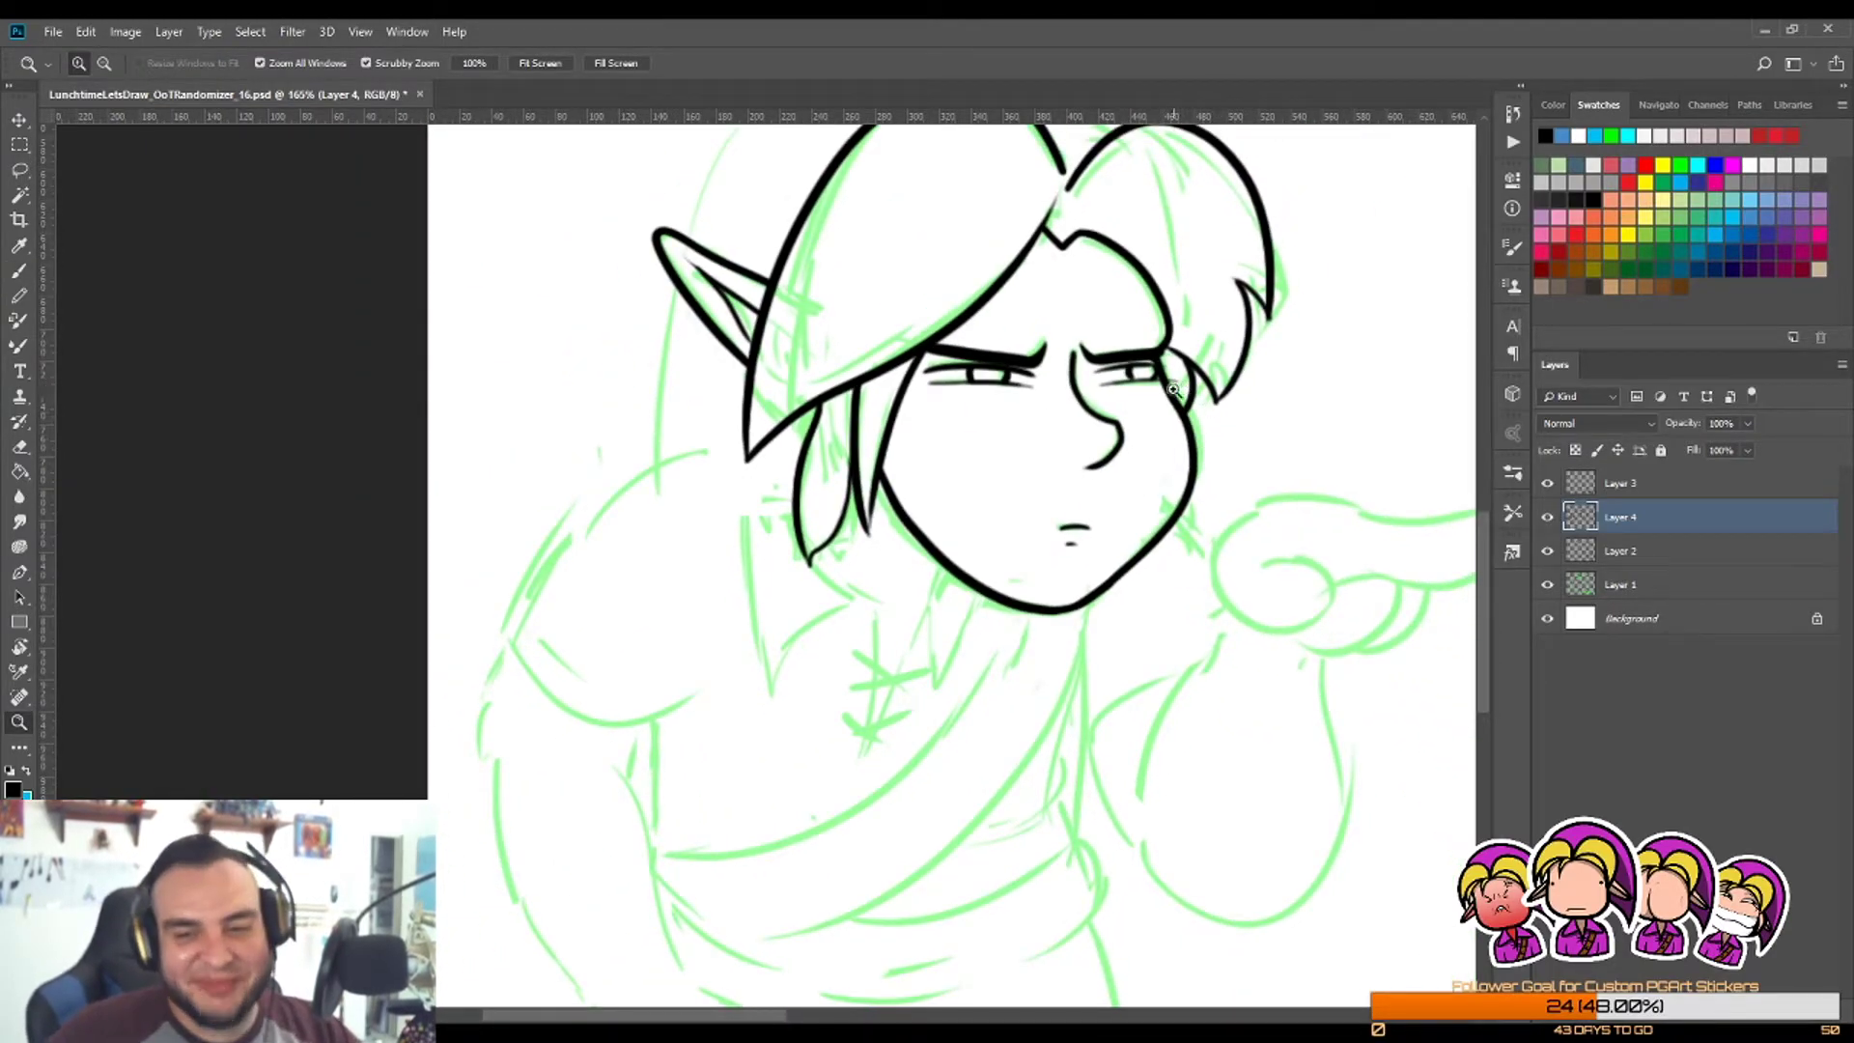
scroll(1091, 459, "down", 1)
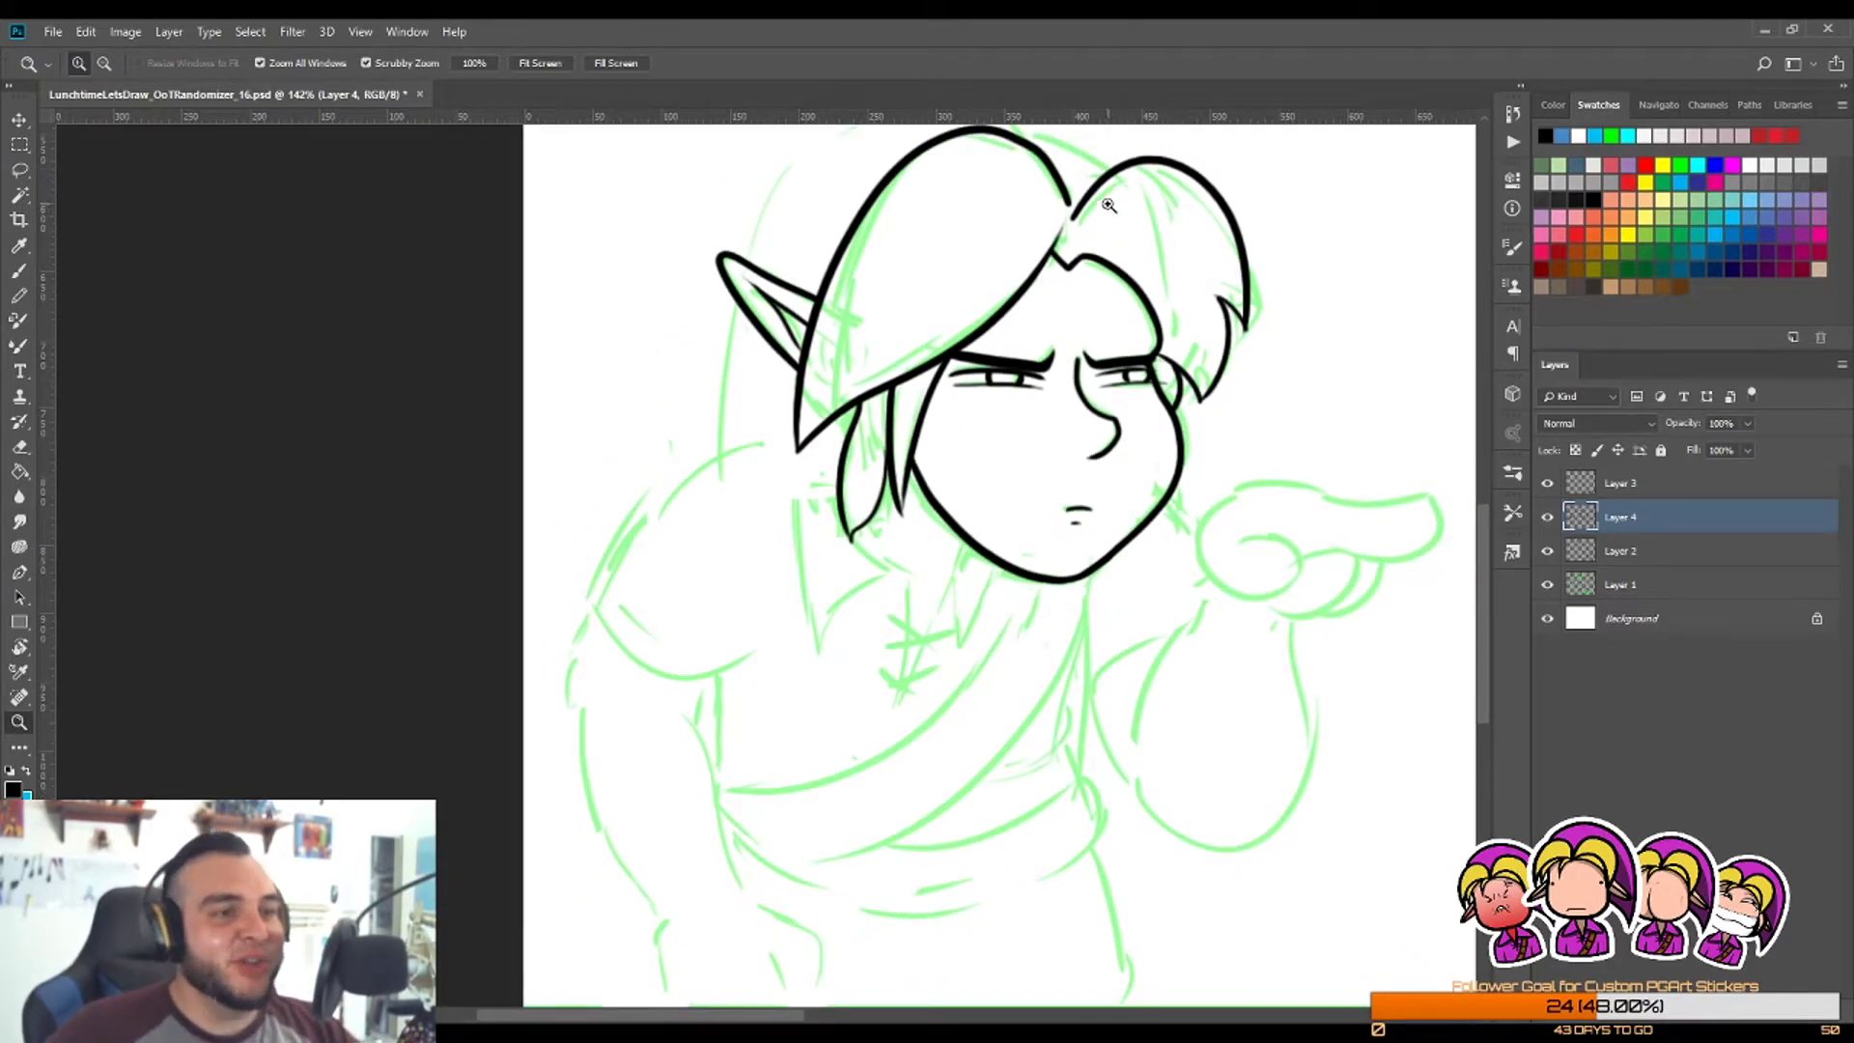
Step: Thin the fringe notch with the eraser and ink the parting line from the left hair lock down to it
scroll(1108, 205, "up", 3)
key("e")
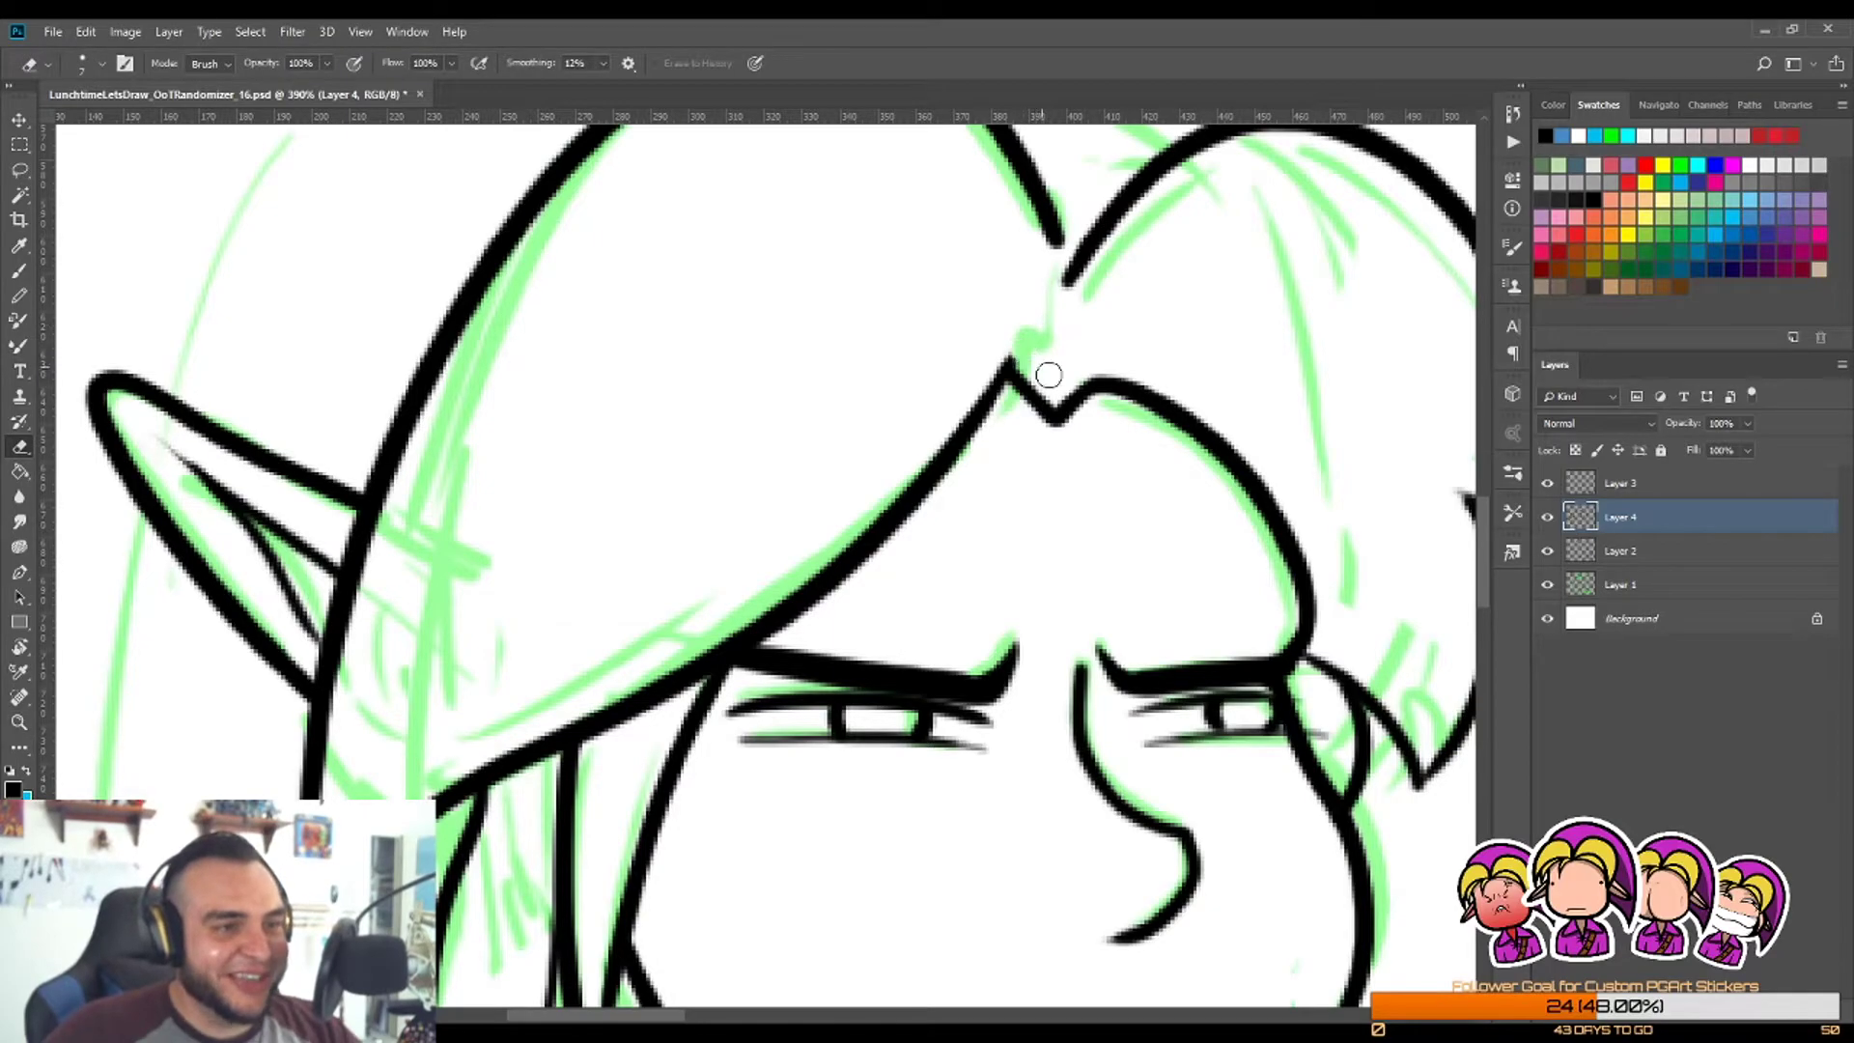
mouse_move(1038, 411)
left_mouse_down()
mouse_move(1068, 455)
mouse_move(1057, 441)
left_mouse_up()
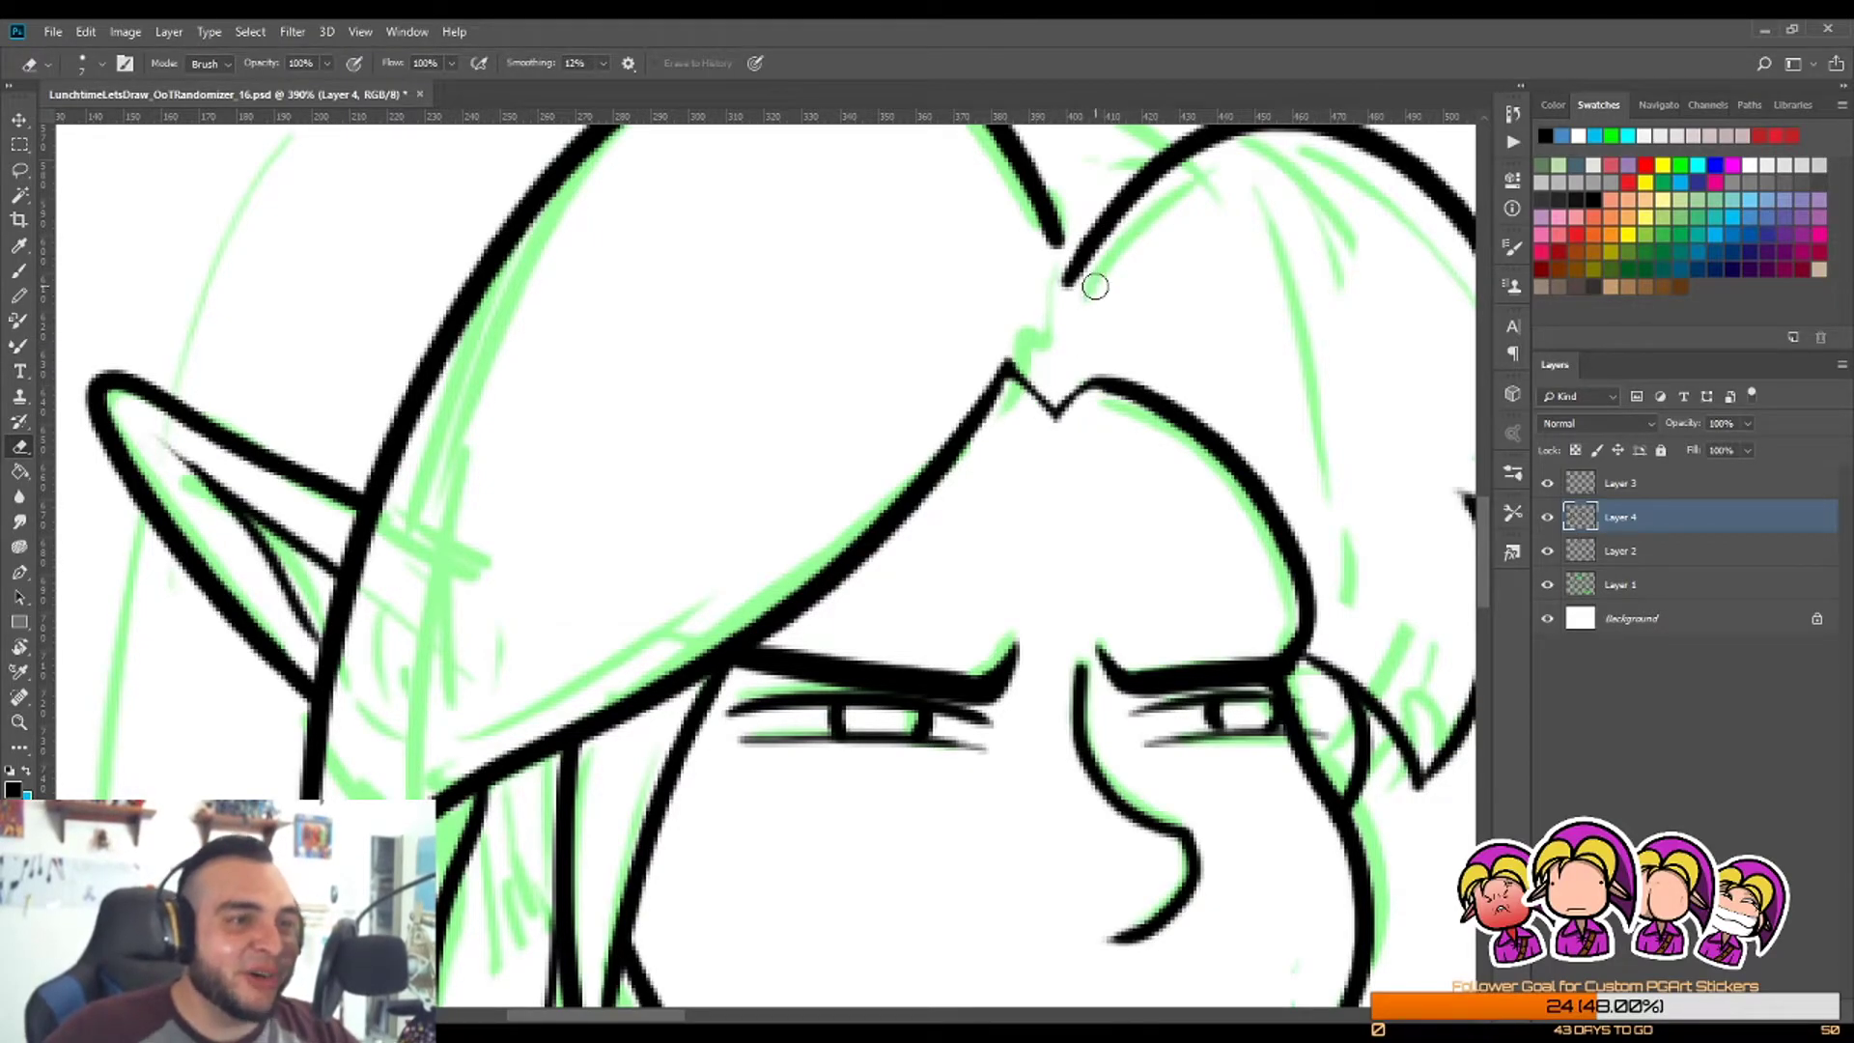
key("b")
left_click_drag(1044, 206, 1054, 423)
key("z")
mouse_move(1138, 355)
left_mouse_down()
mouse_move(1043, 348)
mouse_move(1172, 302)
left_mouse_up()
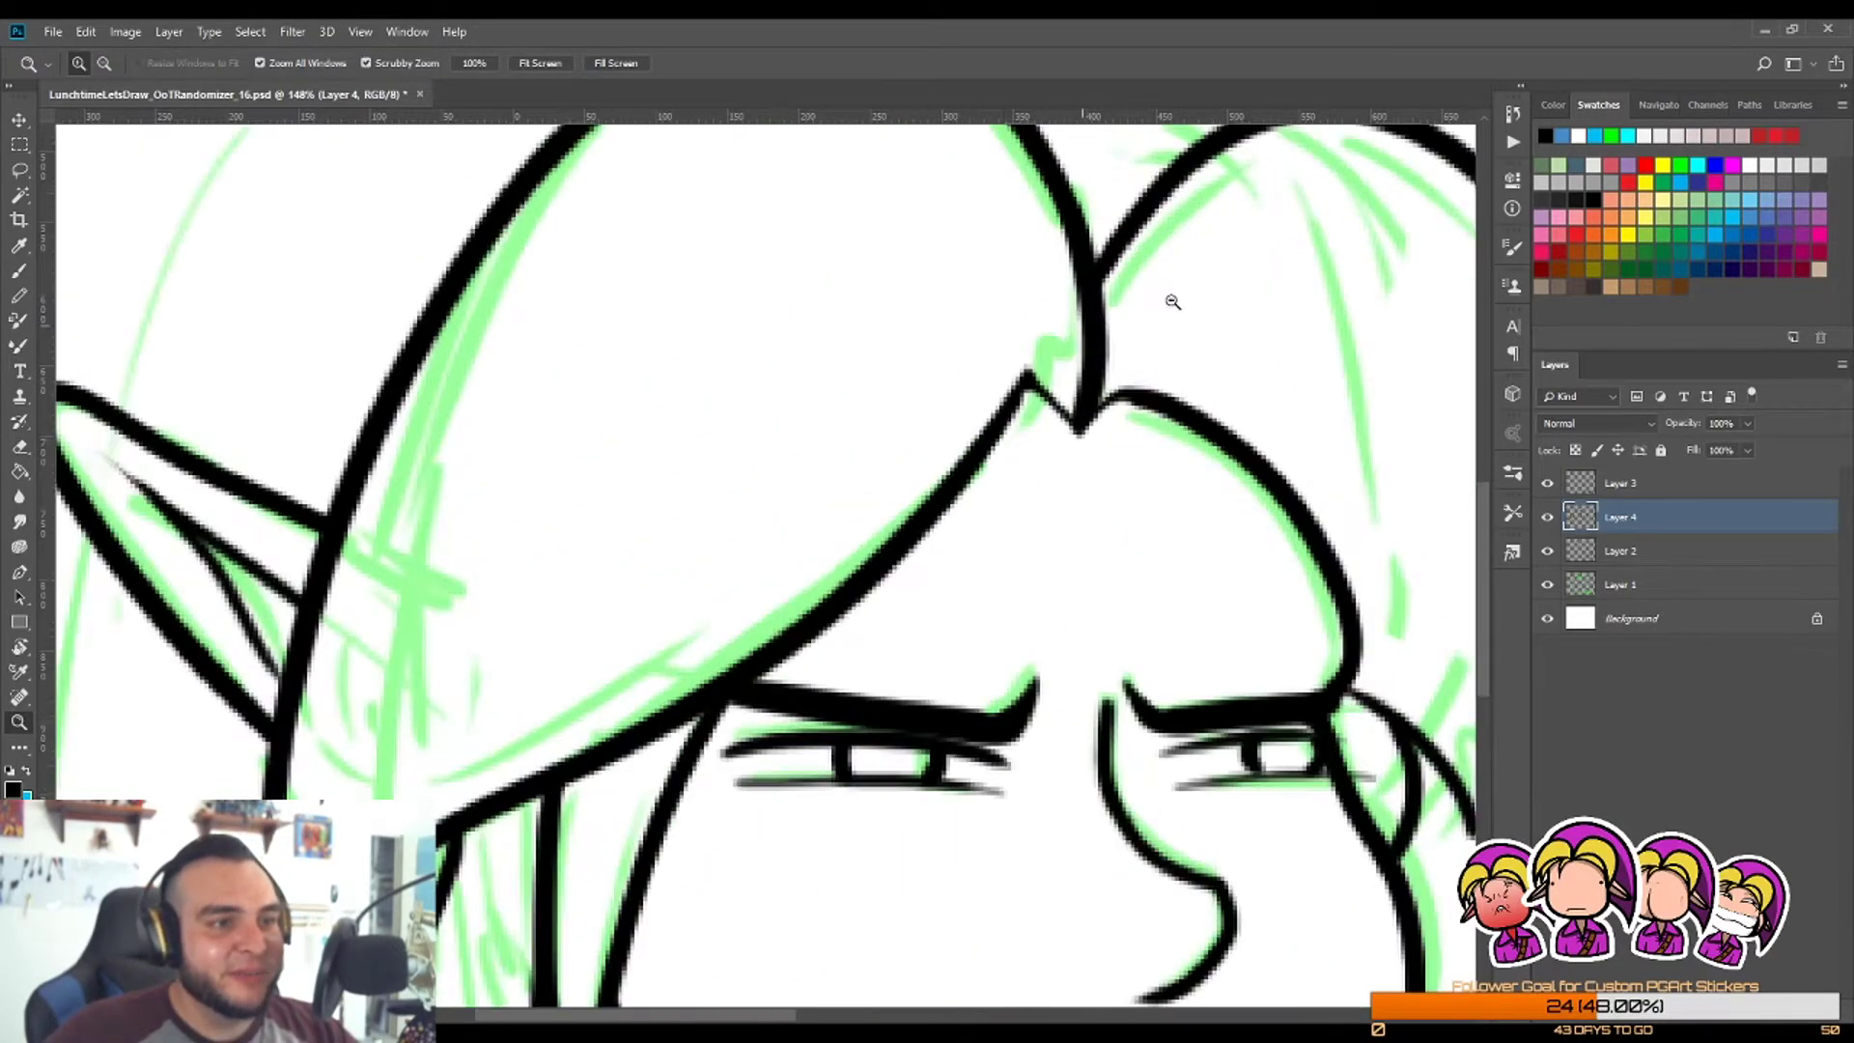
Step: Try to smooth the left peak of the fringe notch by erasing it and inking a curve into the parting line
key("e")
mouse_move(999, 394)
left_mouse_down()
mouse_move(1058, 362)
mouse_move(1069, 422)
mouse_move(1070, 405)
left_mouse_up()
key("z")
key("b")
key("ctrl+z")
left_click_drag(961, 452, 1077, 399)
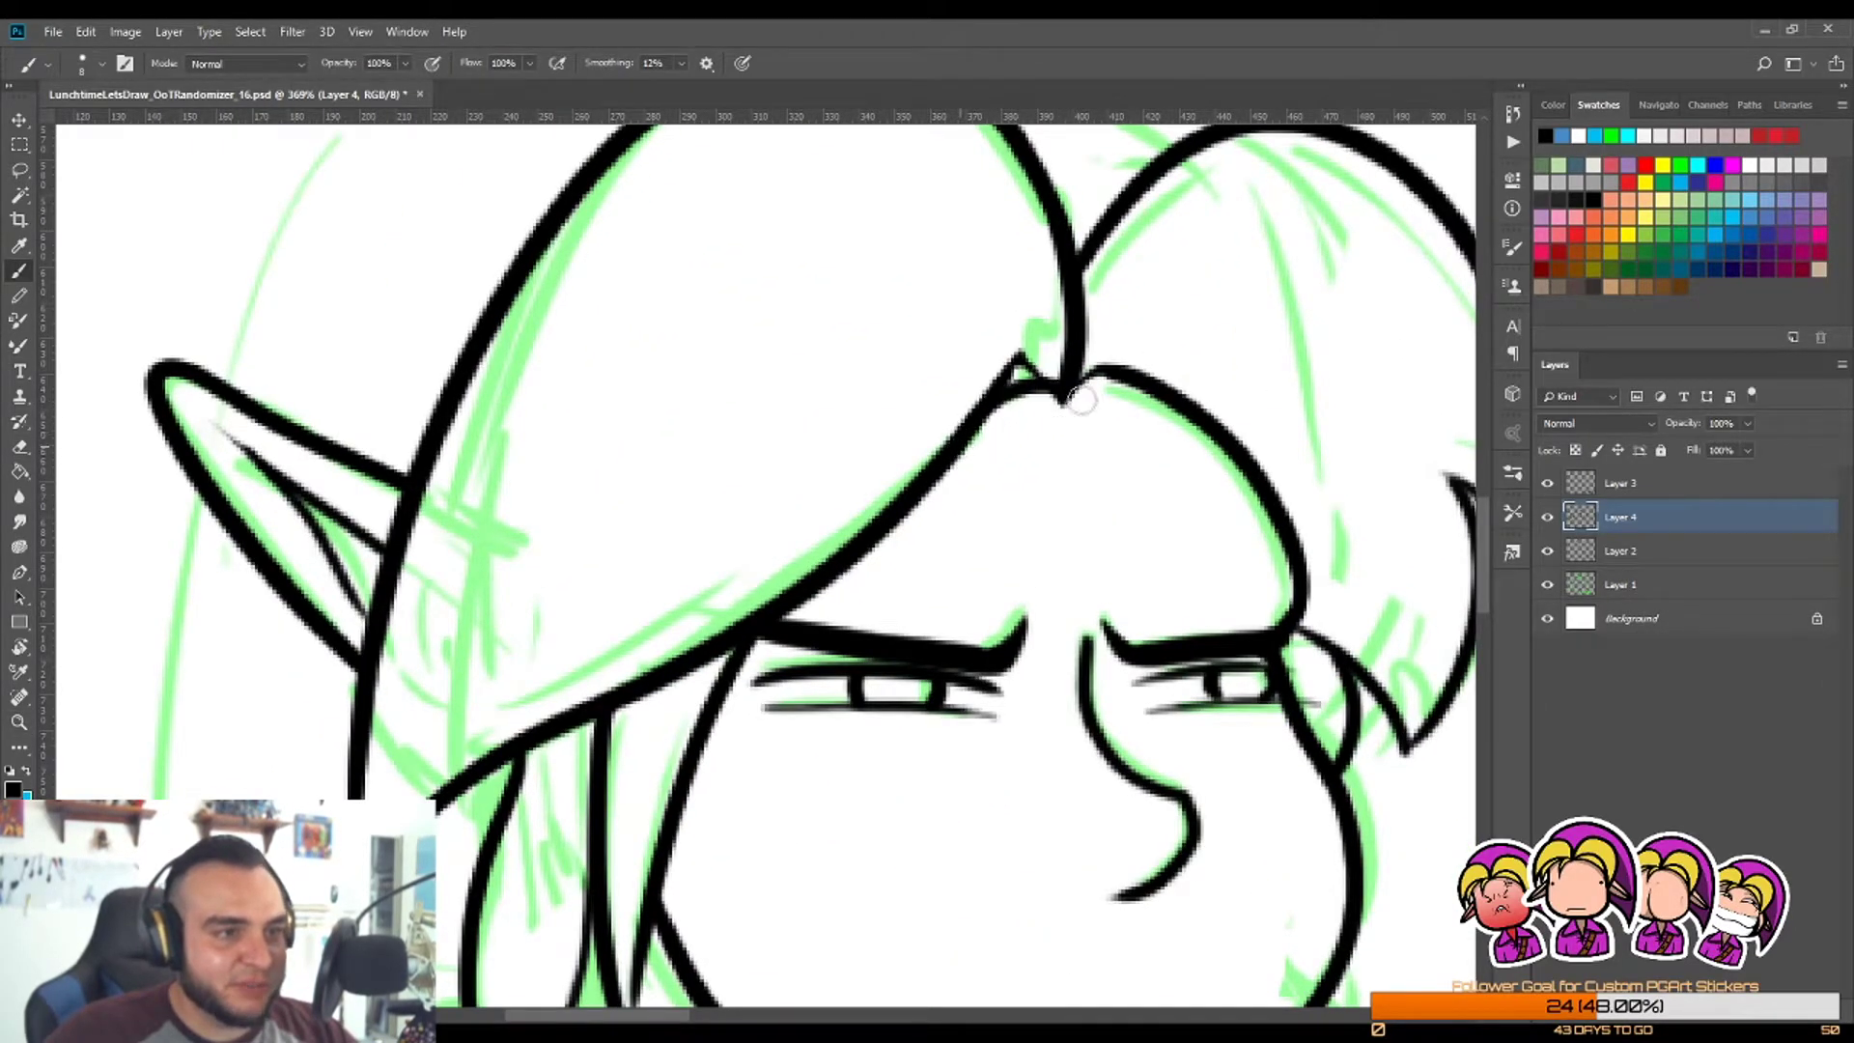
key("ctrl+z")
left_click_drag(960, 440, 1067, 402)
key("ctrl+z")
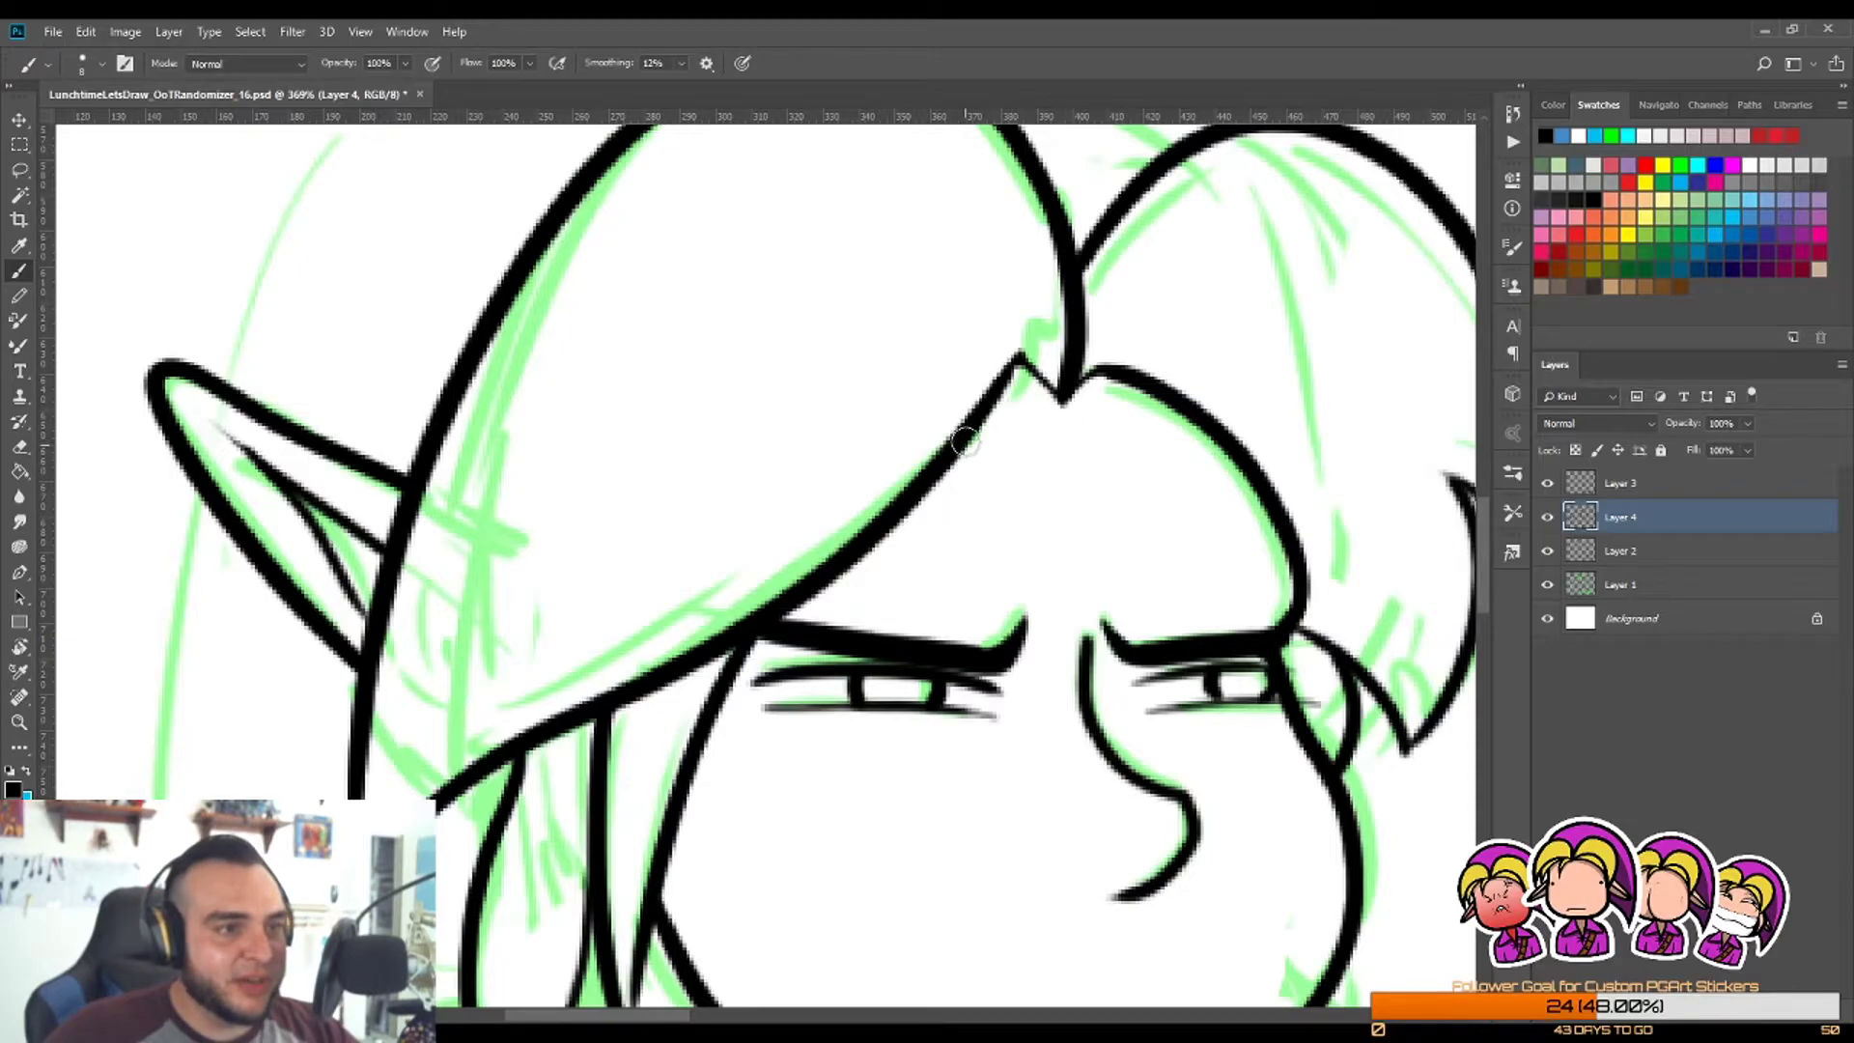
mouse_move(964, 435)
left_mouse_down()
mouse_move(1058, 405)
mouse_move(975, 396)
mouse_move(1147, 392)
left_mouse_up()
key("ctrl+z")
key("z")
key("e")
scroll(1067, 341, "down", 5)
scroll(1086, 366, "up", 4)
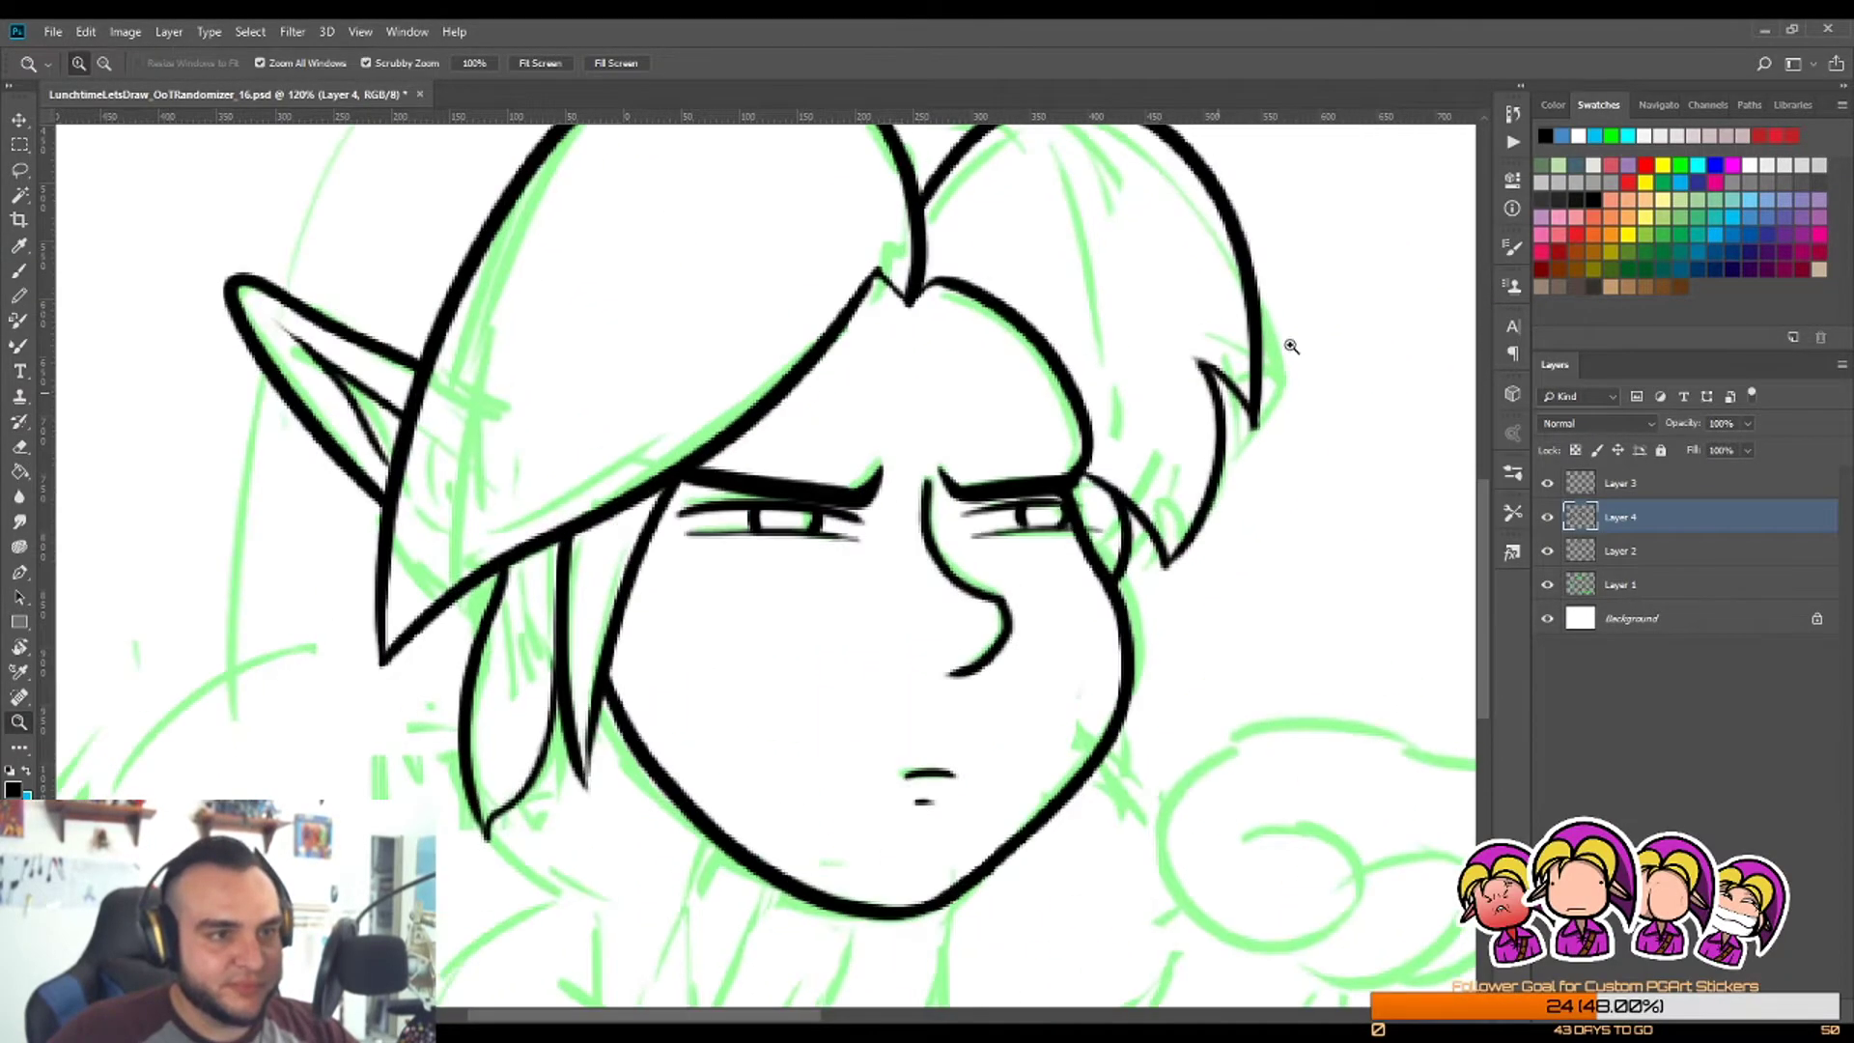
Step: Ink a curved line across the right hair lock from the forehead hairline to the lock's outer tip
key("b")
key("z")
mouse_move(1047, 340)
left_mouse_down()
mouse_move(1222, 384)
mouse_move(1067, 432)
mouse_move(1154, 403)
left_mouse_up()
left_click_drag(923, 435, 898, 488)
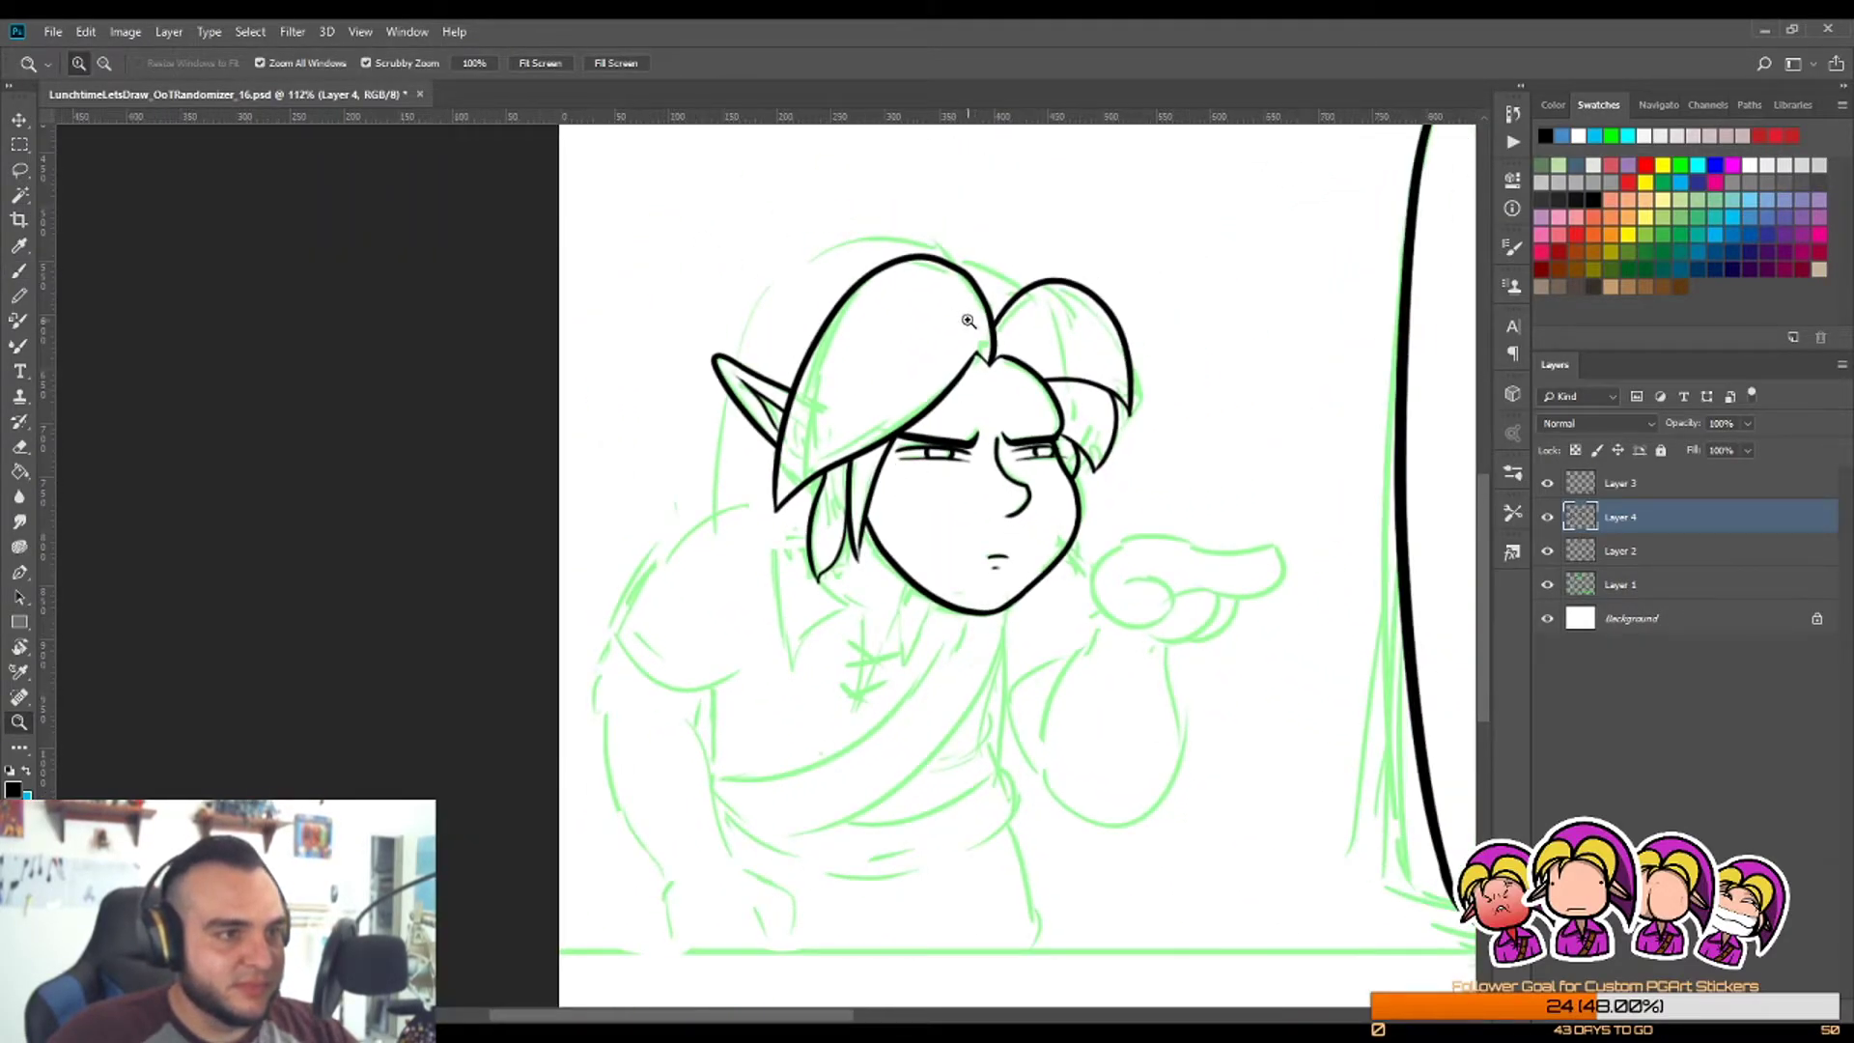
Step: Redraw the short ink line rising from the left peak of the fringe notch beside the parting line
mouse_move(937, 341)
left_mouse_down()
mouse_move(1002, 360)
mouse_move(988, 297)
left_mouse_up()
key("b")
key("ctrl+z")
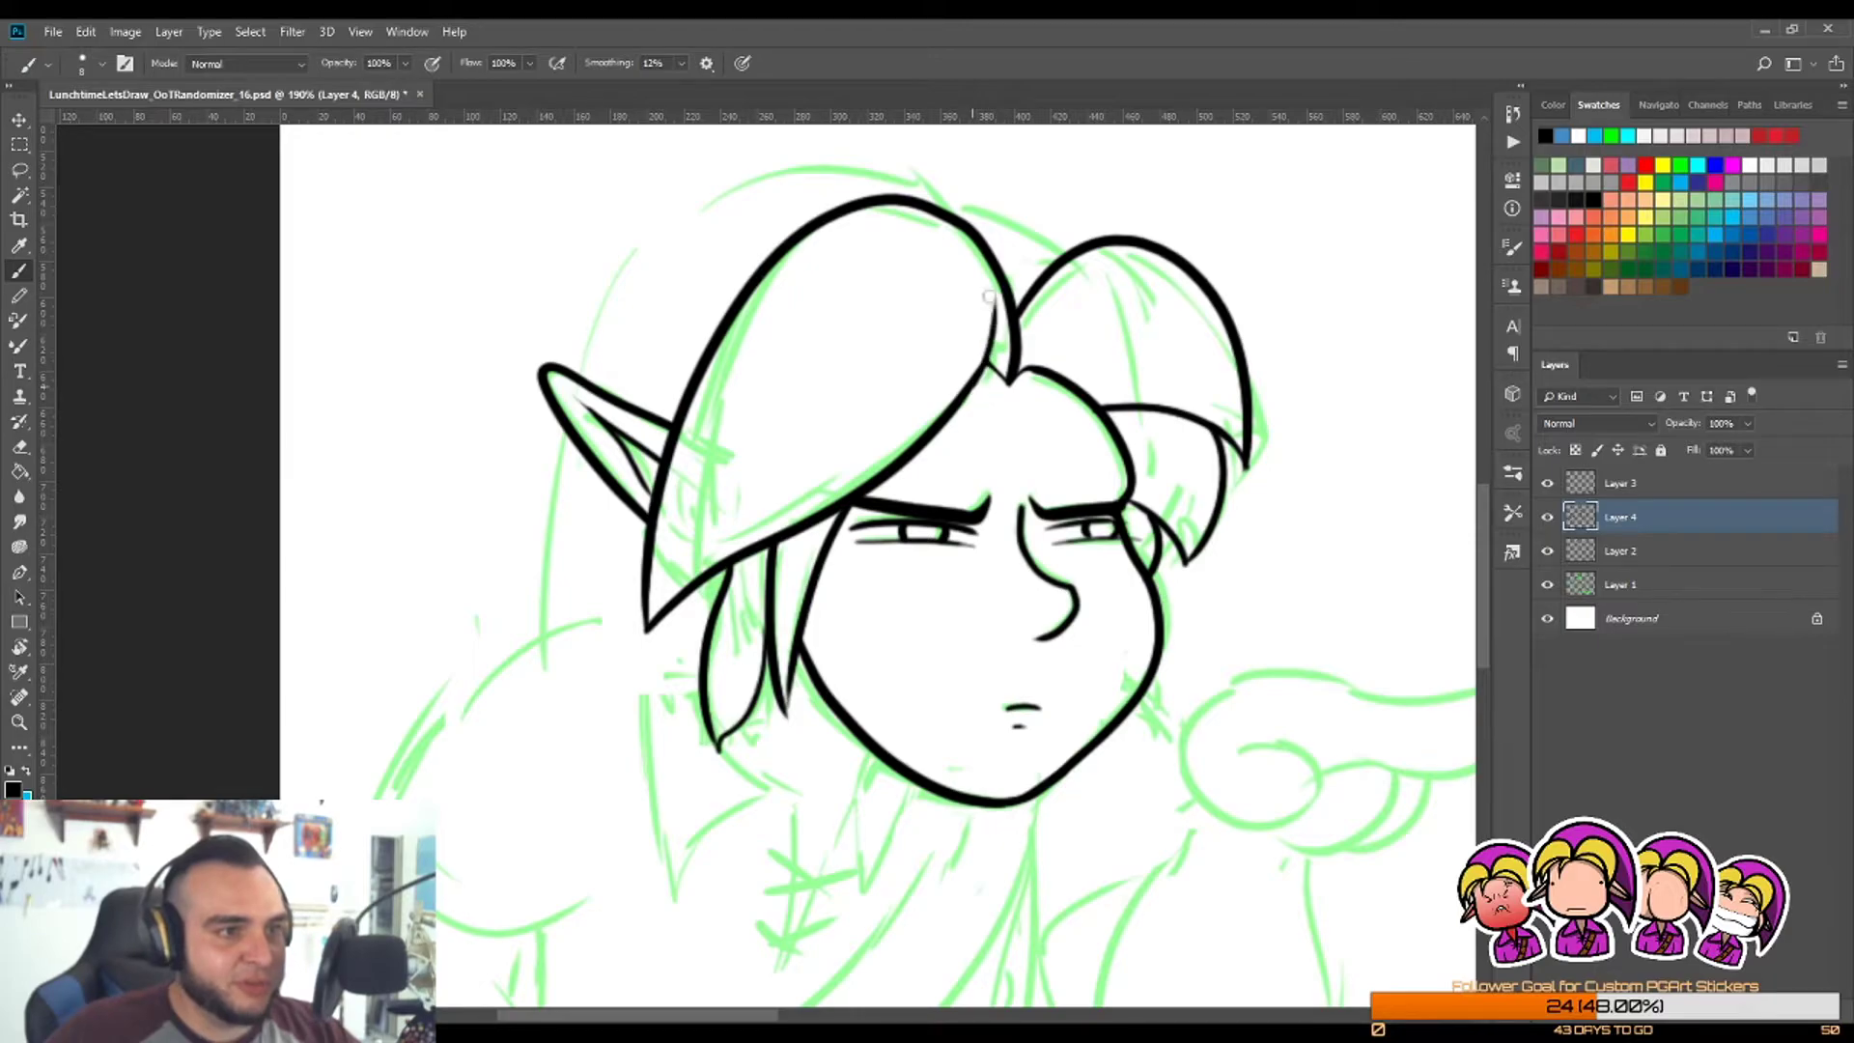
key("ctrl+z")
mouse_move(971, 384)
left_mouse_down()
mouse_move(1002, 322)
mouse_move(941, 359)
mouse_move(1031, 350)
mouse_move(1039, 295)
mouse_move(1049, 318)
mouse_move(988, 294)
left_mouse_up()
key("z")
key("e")
key("z")
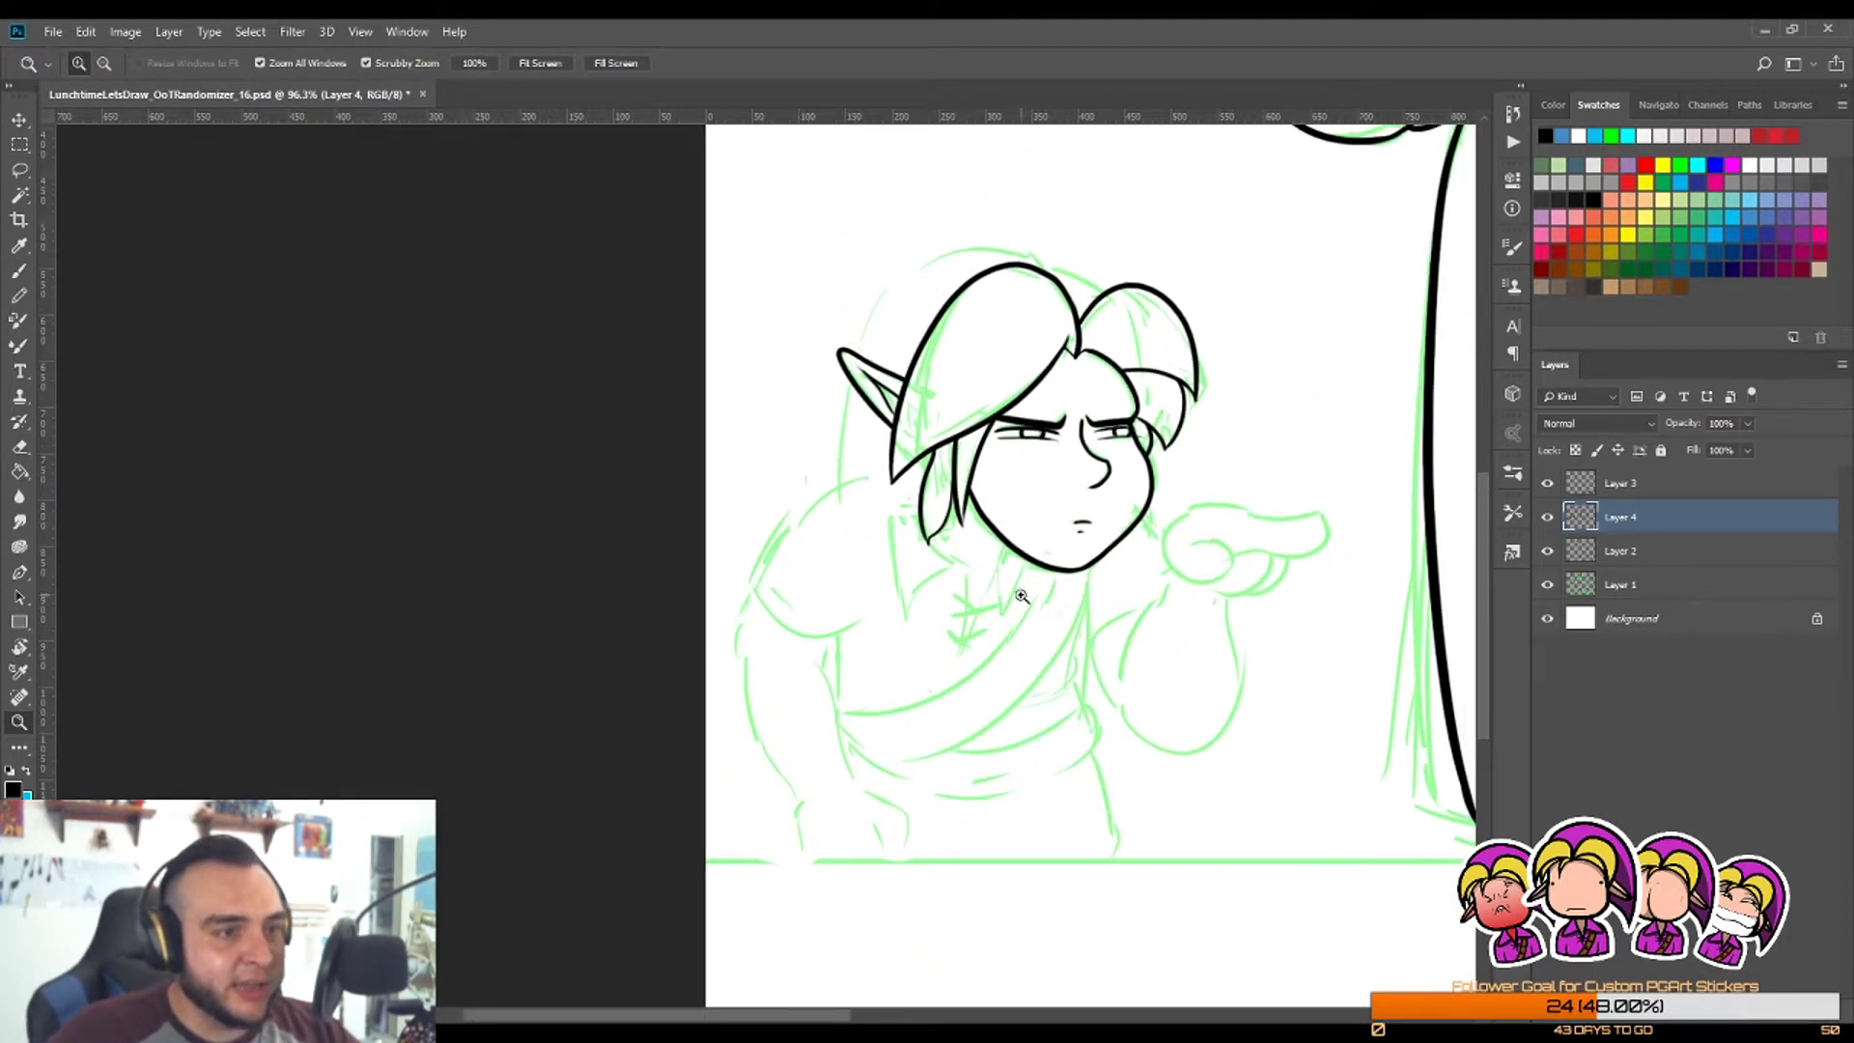
Step: Erase the ink overshoot below the pointed tip of the side lock under the ear
left_click_drag(935, 555, 960, 579)
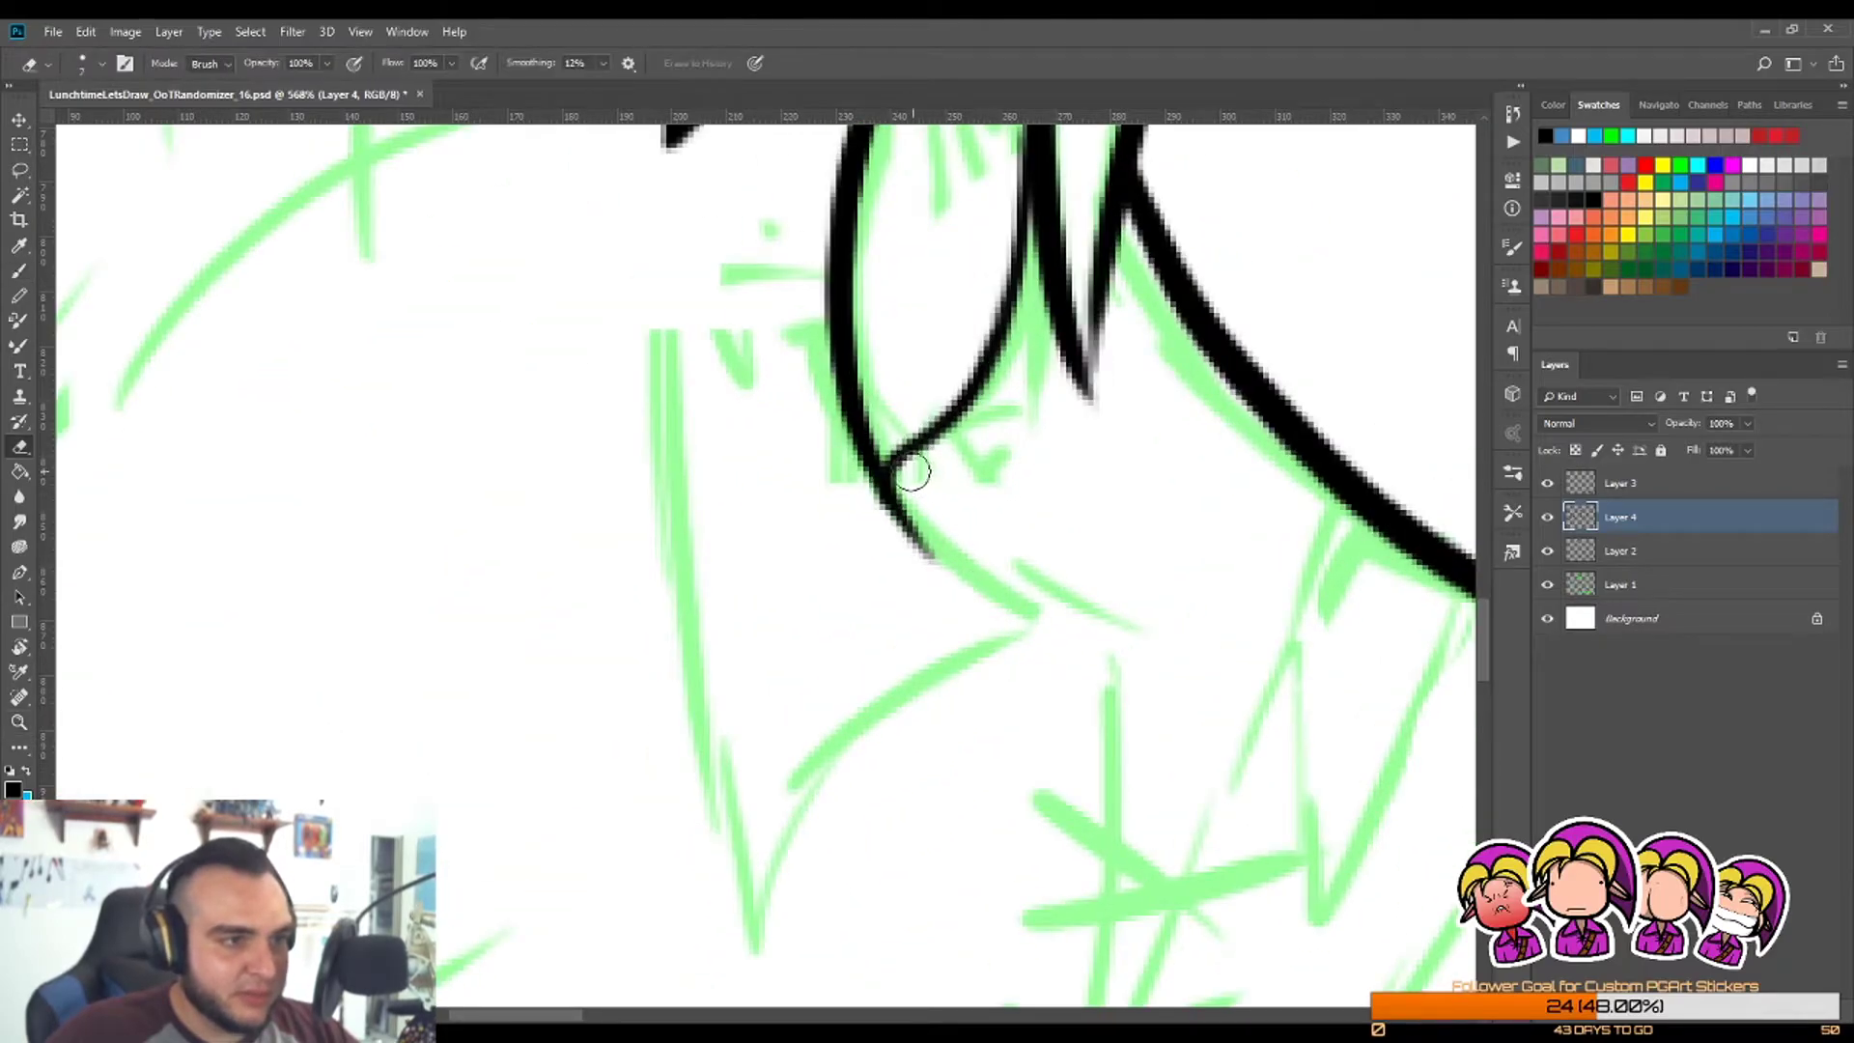
mouse_move(1004, 502)
left_mouse_down()
mouse_move(942, 502)
mouse_move(1033, 507)
mouse_move(985, 522)
mouse_move(994, 483)
mouse_move(985, 530)
left_mouse_up()
key("e")
key("z")
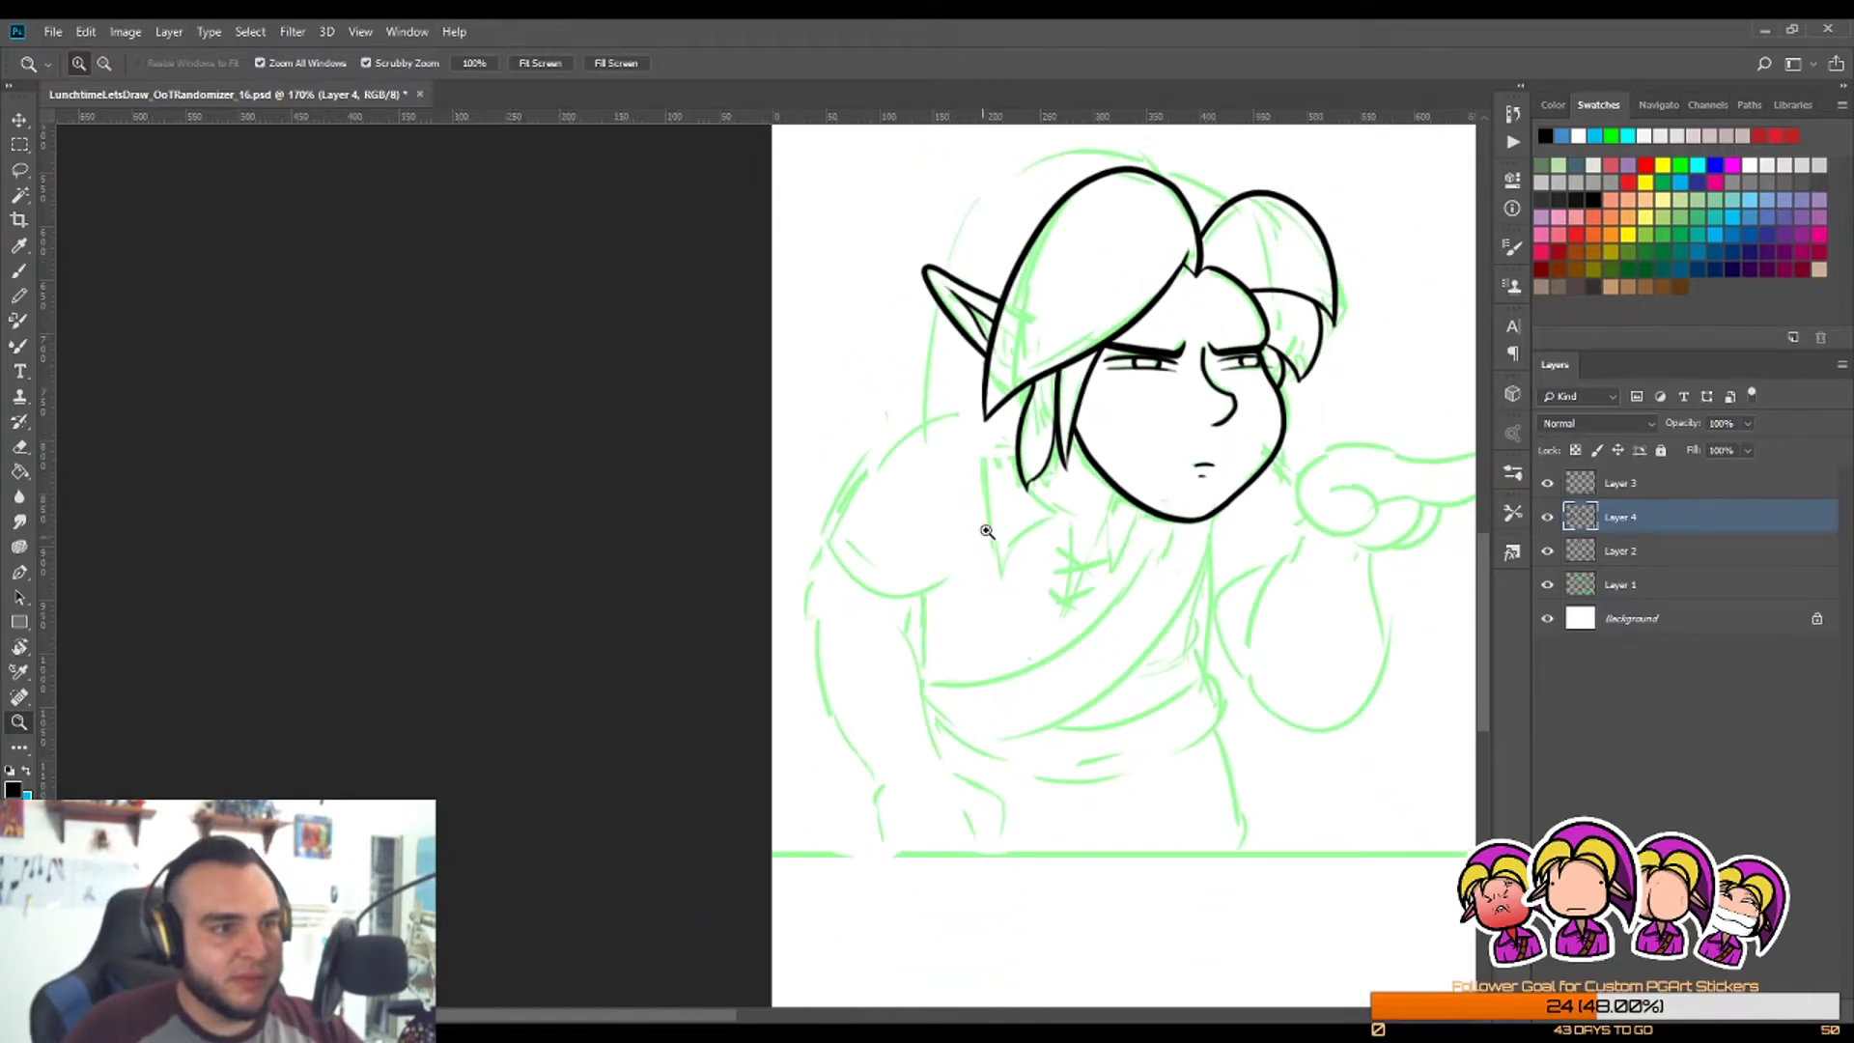
Step: Ink the shoulder contour as one curve from the large hair lock's tip down to the sleeve's outer corner
left_click_drag(985, 441, 1048, 441)
key("b")
left_click_drag(993, 387, 731, 589)
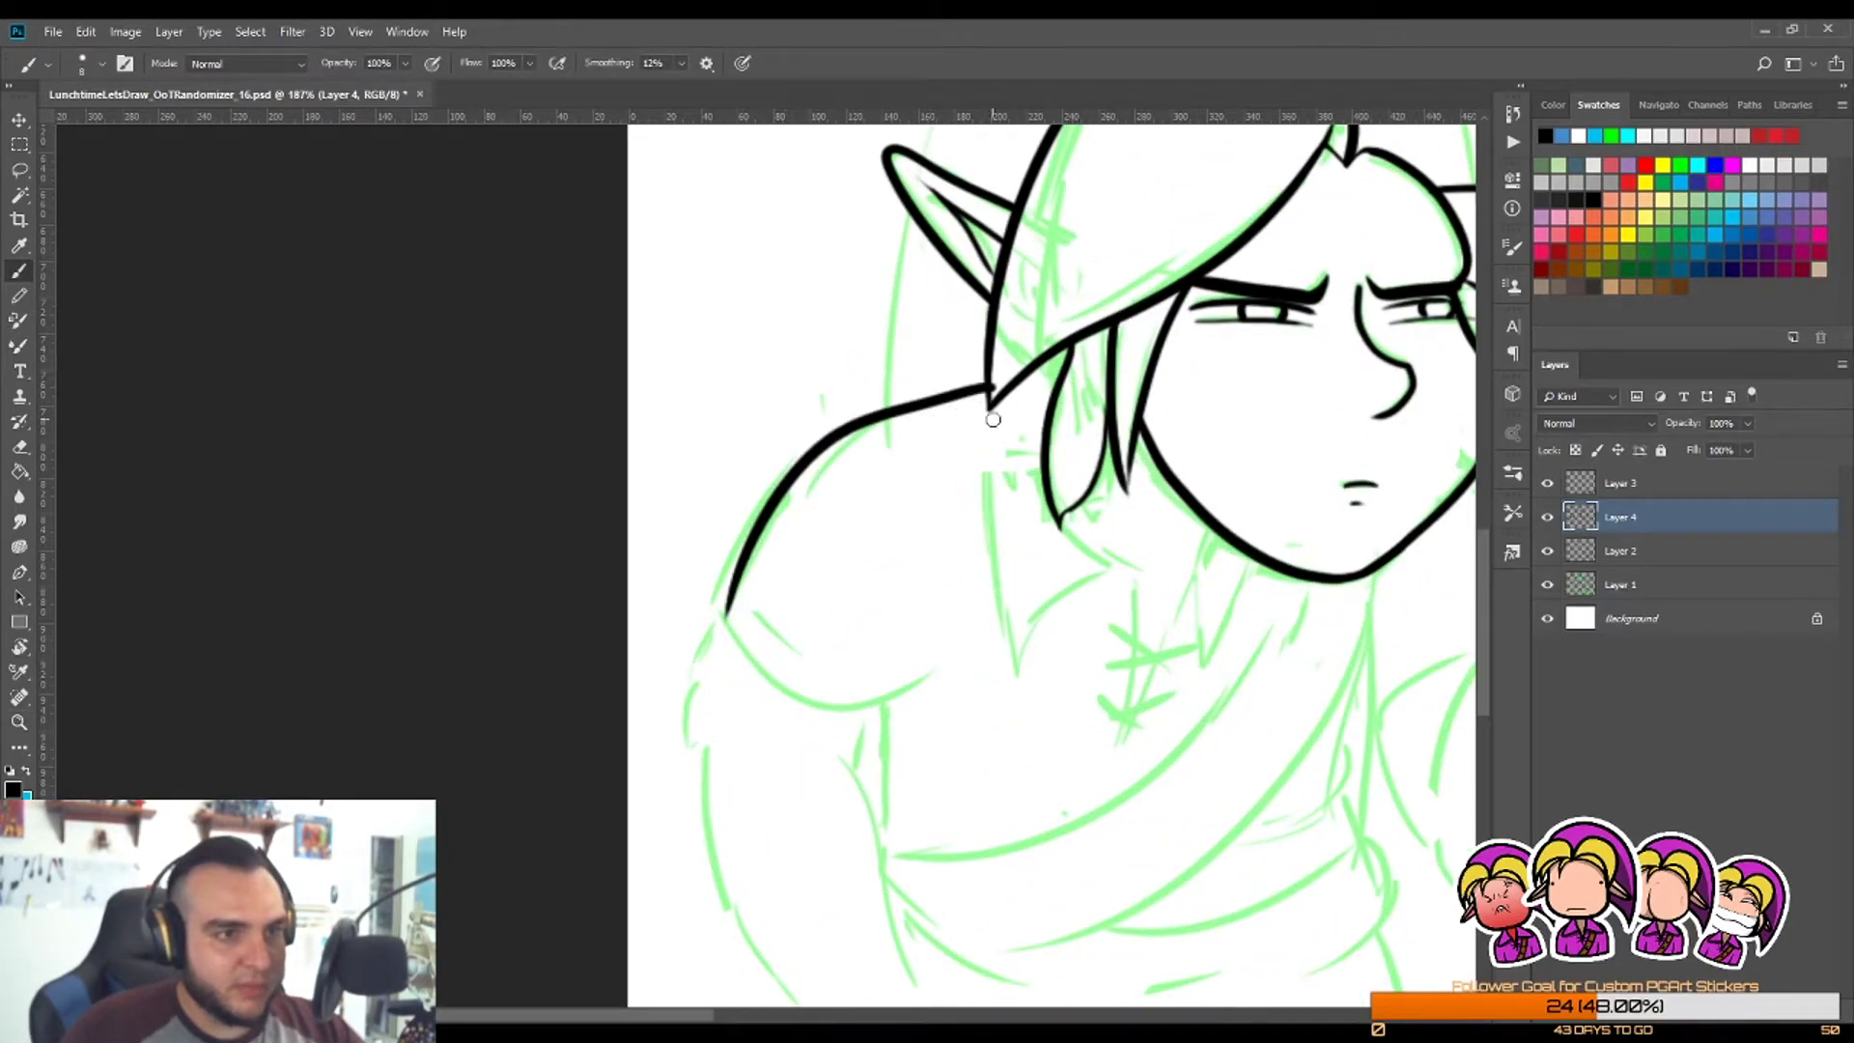
key("ctrl+z")
mouse_move(990, 389)
left_mouse_down()
mouse_move(803, 505)
mouse_move(731, 620)
left_mouse_up()
key("ctrl+z")
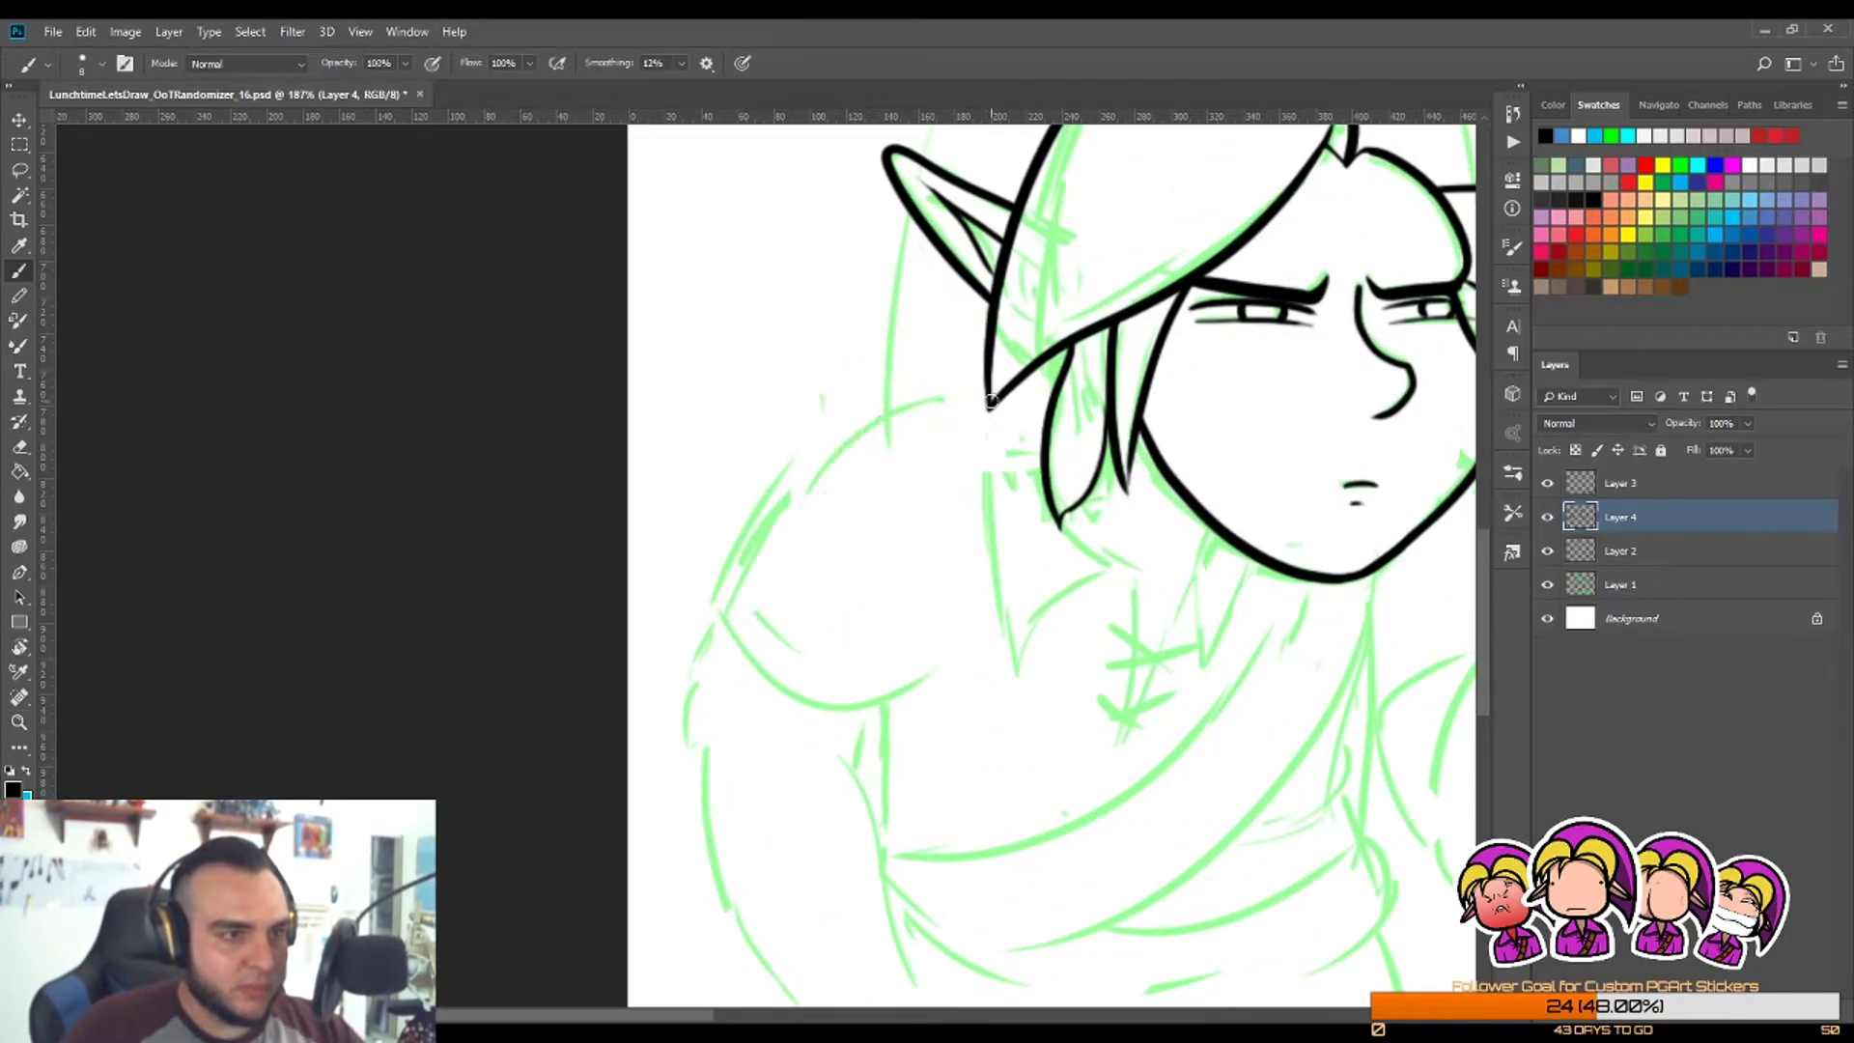
mouse_move(990, 400)
left_mouse_down()
mouse_move(726, 583)
mouse_move(719, 606)
left_mouse_up()
key("ctrl+z")
mouse_move(992, 396)
left_mouse_down()
mouse_move(715, 606)
mouse_move(716, 640)
left_mouse_up()
key("z")
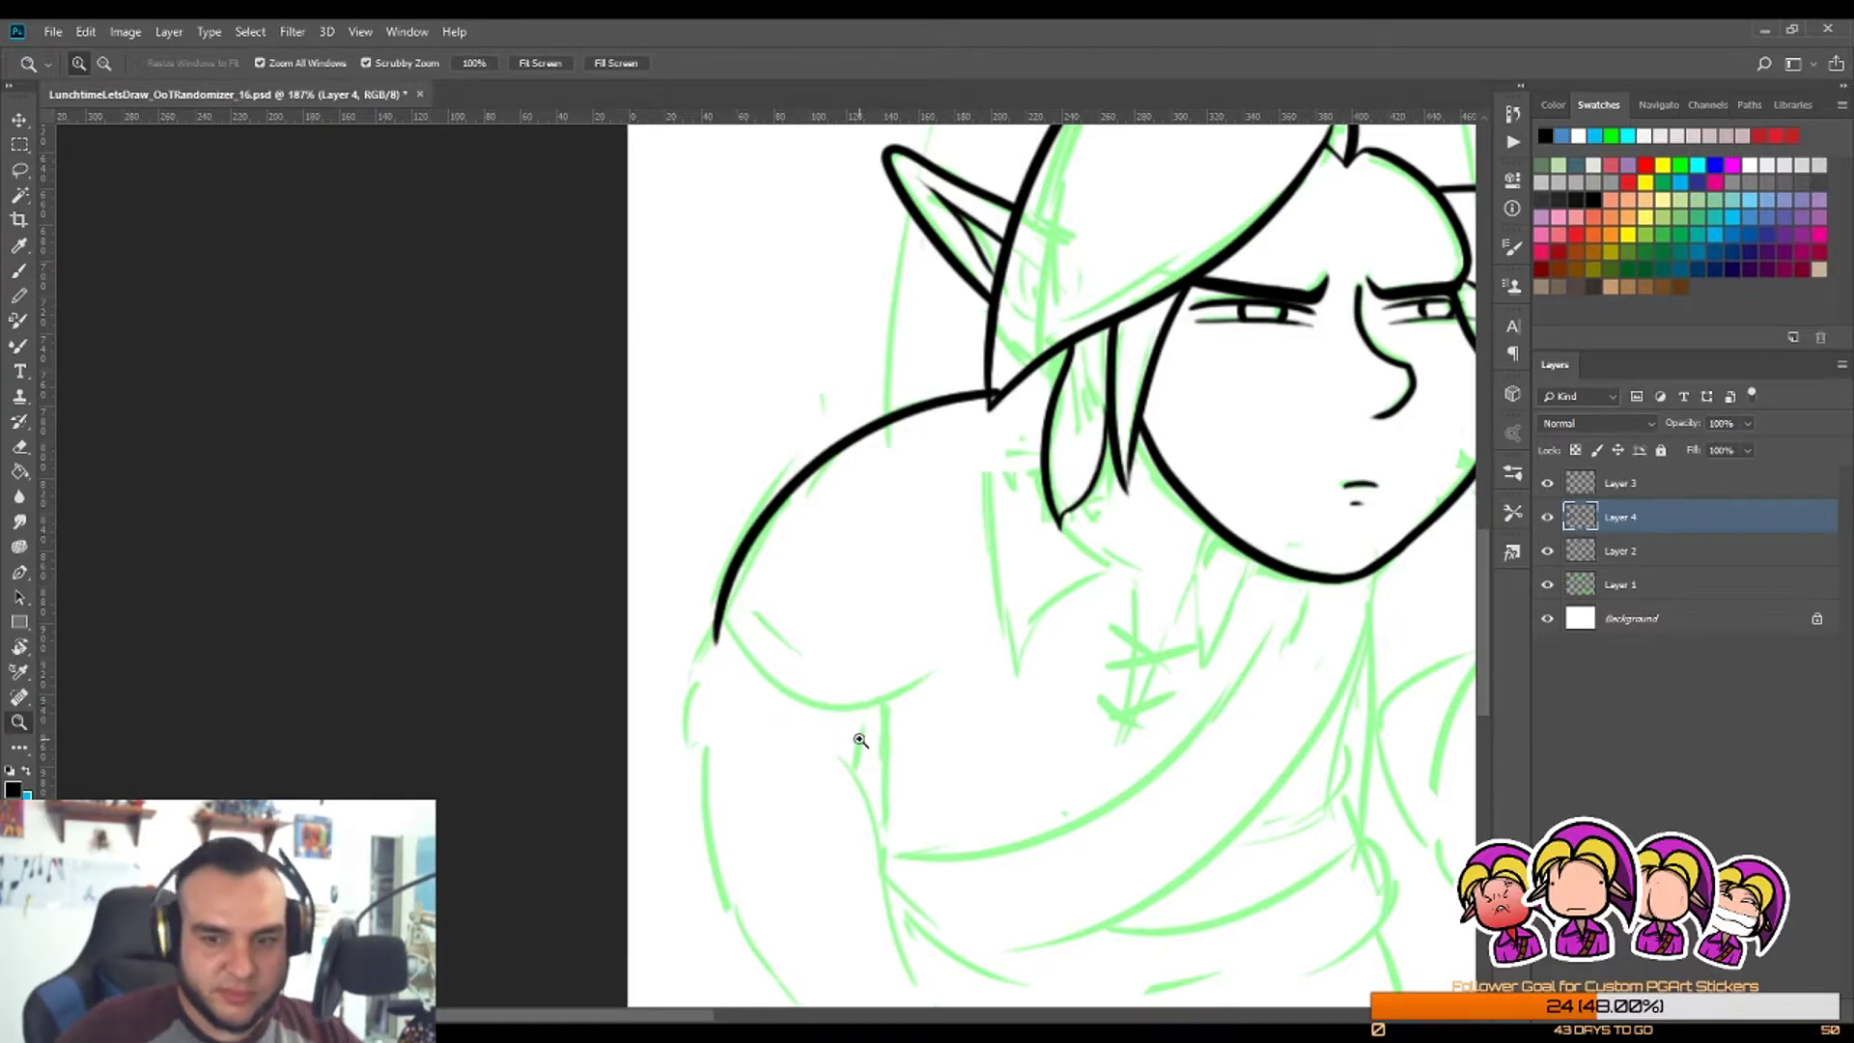
Step: Ink the curved sleeve hem from the shoulder line's lower end across the upper arm
left_click_drag(847, 699, 885, 724)
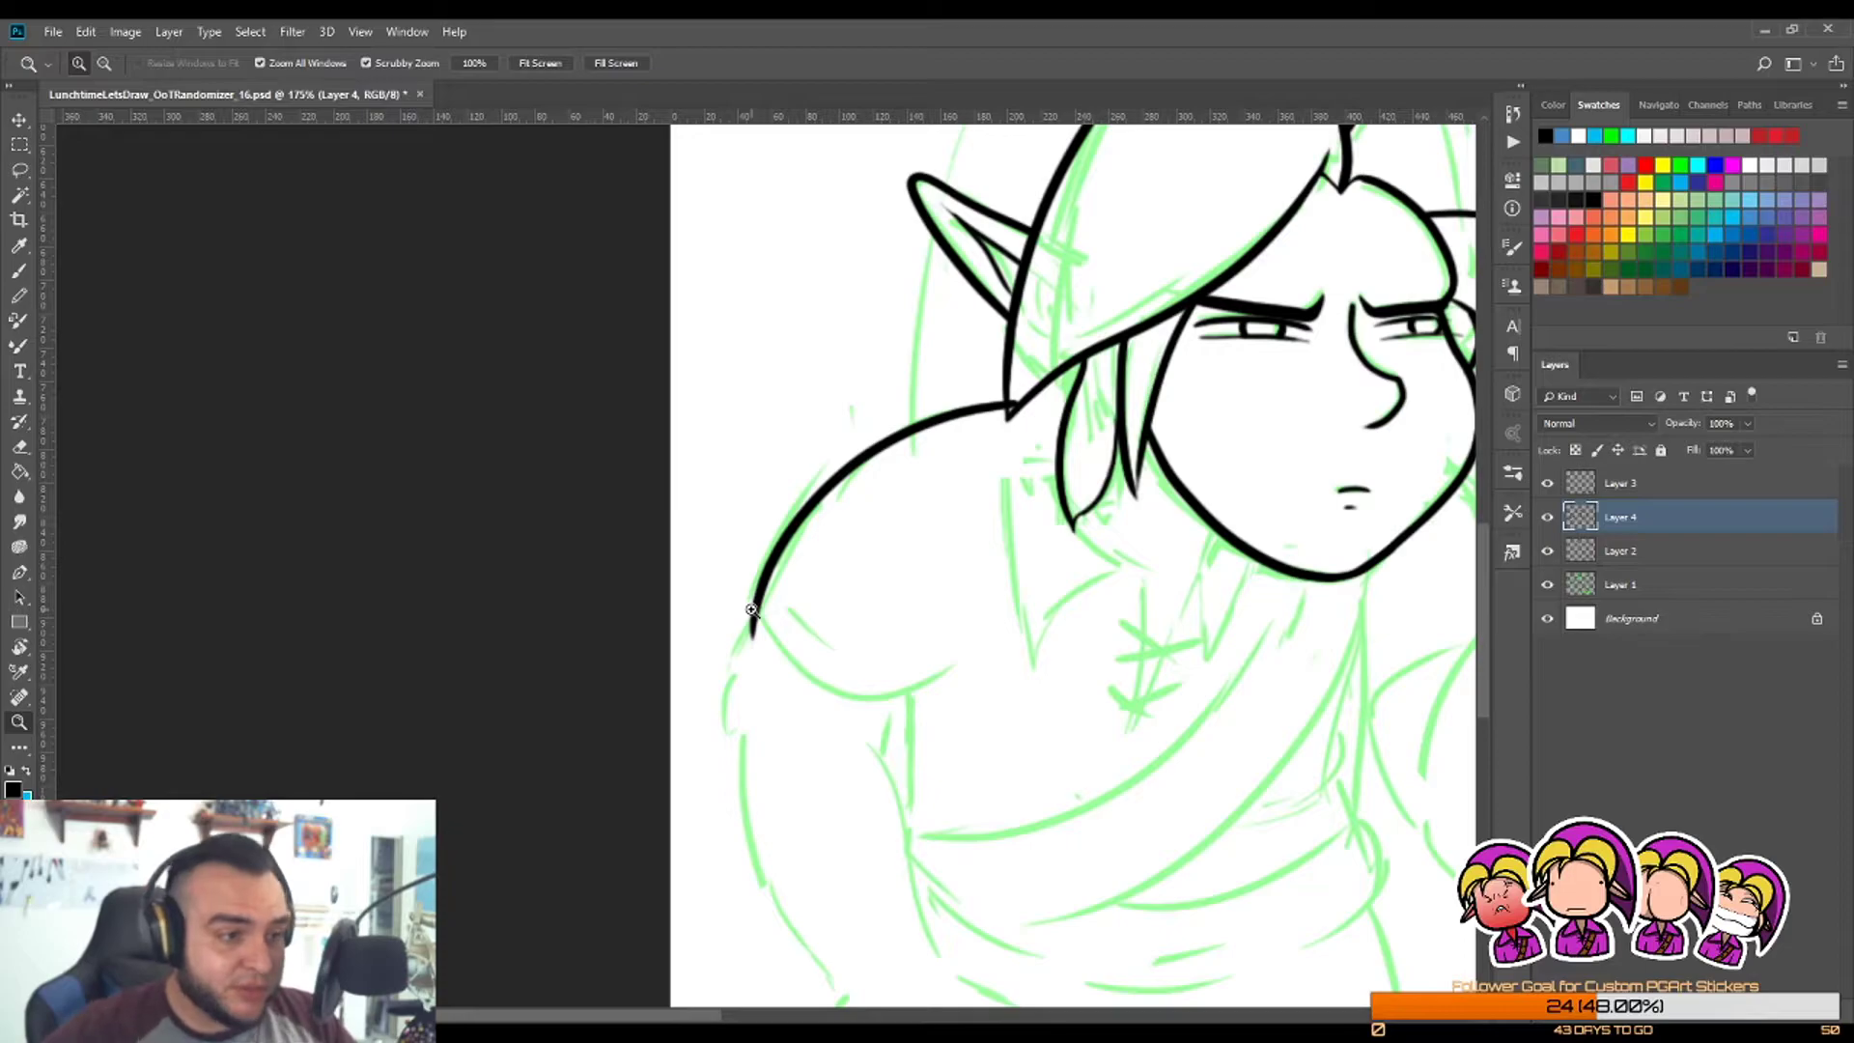
left_click_drag(798, 796, 849, 796)
key("b")
left_click_drag(734, 497, 1024, 633)
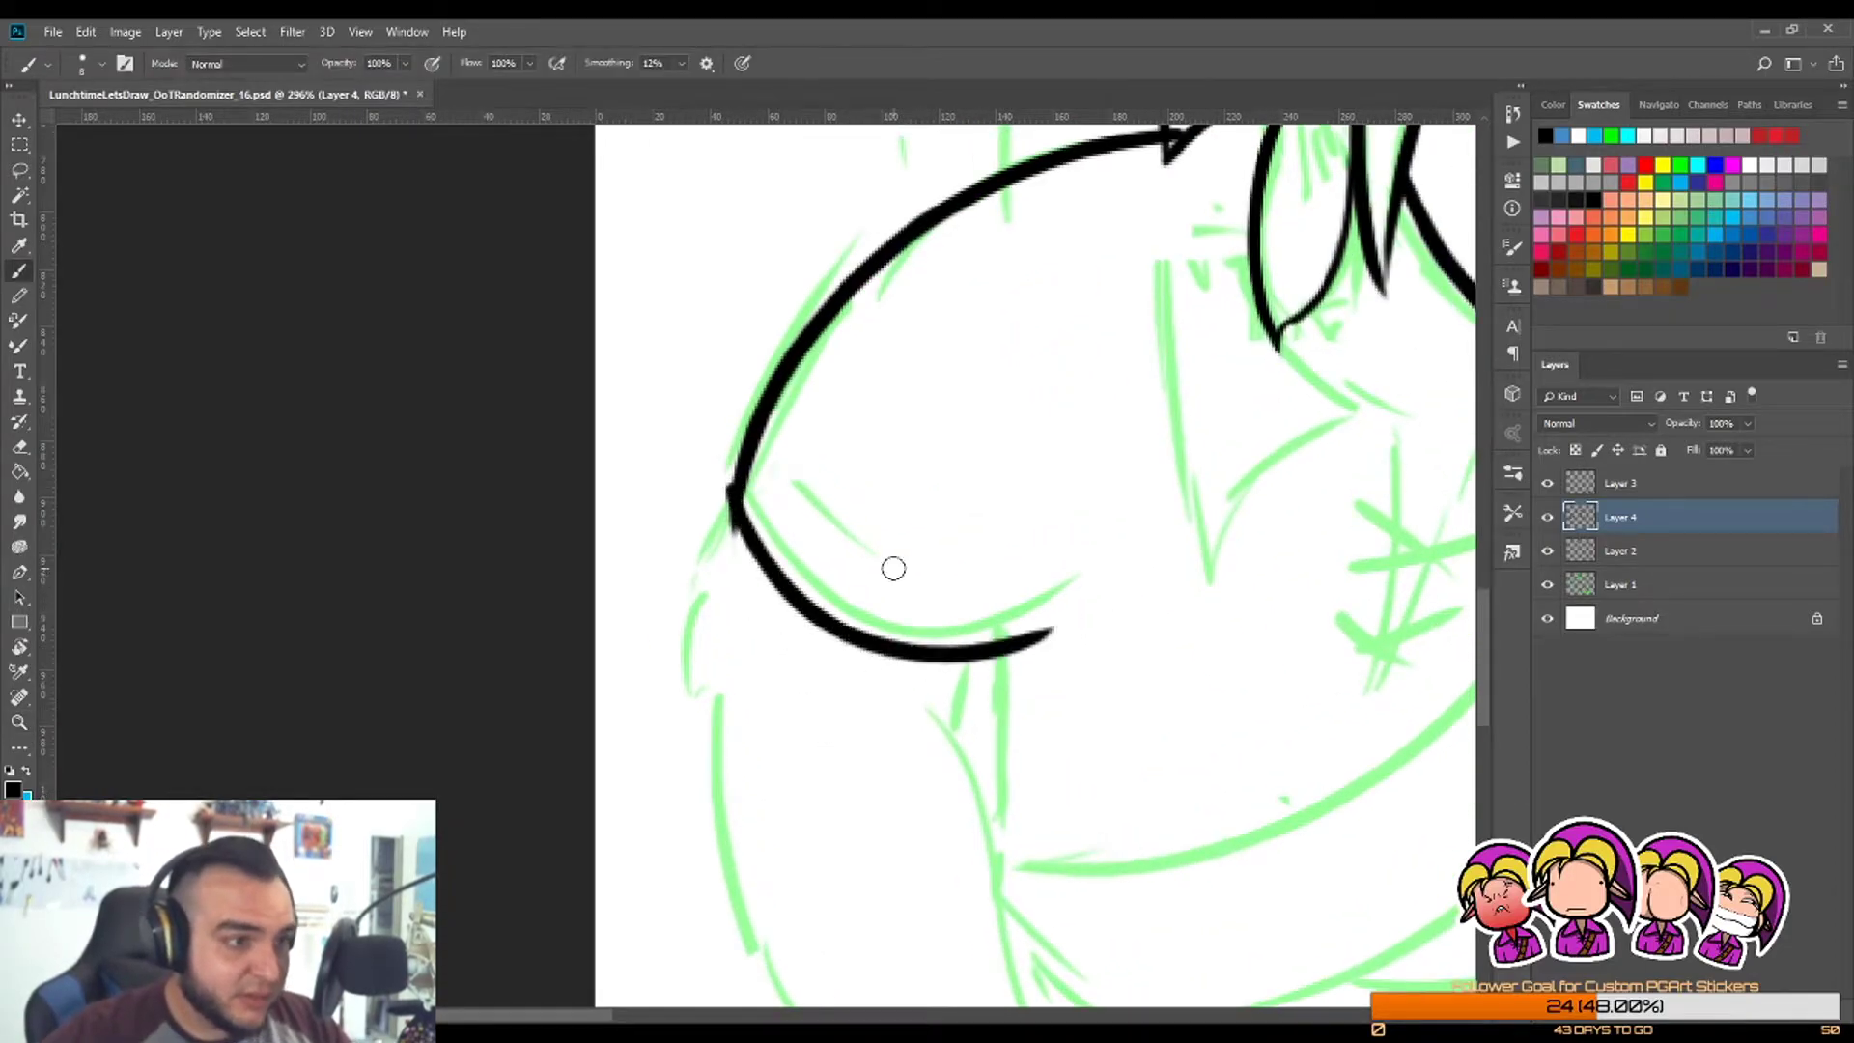
key("ctrl+z")
mouse_move(739, 483)
left_mouse_down()
mouse_move(918, 653)
mouse_move(1101, 666)
mouse_move(798, 583)
mouse_move(1074, 580)
left_mouse_up()
key("ctrl+z")
key("z")
left_click_drag(1004, 529, 908, 531)
left_click_drag(935, 638, 989, 637)
Step: Ink the arm's outer contour below the sleeve, with a small elbow bump and a long forearm curve to the wrist
key("b")
mouse_move(854, 480)
left_mouse_down()
mouse_move(874, 480)
mouse_move(871, 570)
left_mouse_up()
key("z")
mouse_move(939, 575)
left_mouse_down()
mouse_move(873, 650)
mouse_move(1003, 556)
mouse_move(1071, 556)
left_mouse_up()
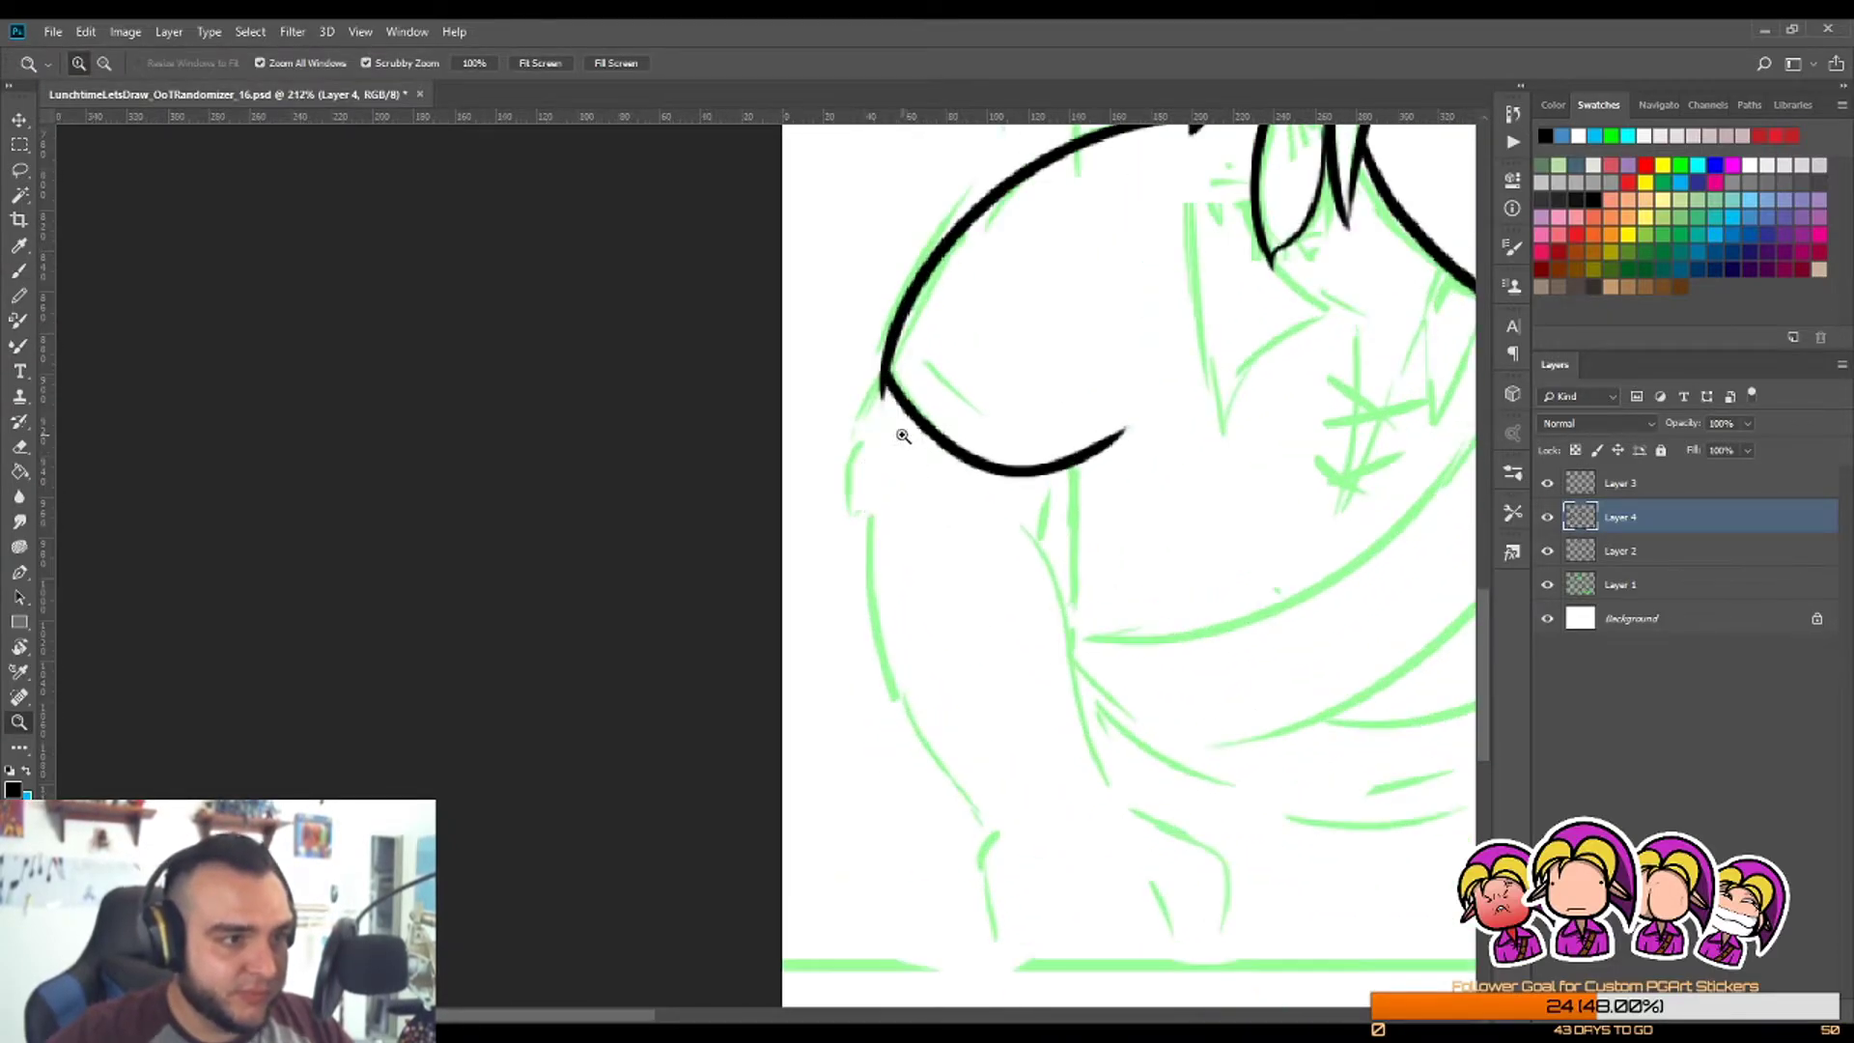
key("b")
mouse_move(875, 460)
left_mouse_down()
mouse_move(863, 512)
mouse_move(893, 633)
mouse_move(1038, 830)
left_mouse_up()
key("ctrl+z")
key("ctrl+shift+z")
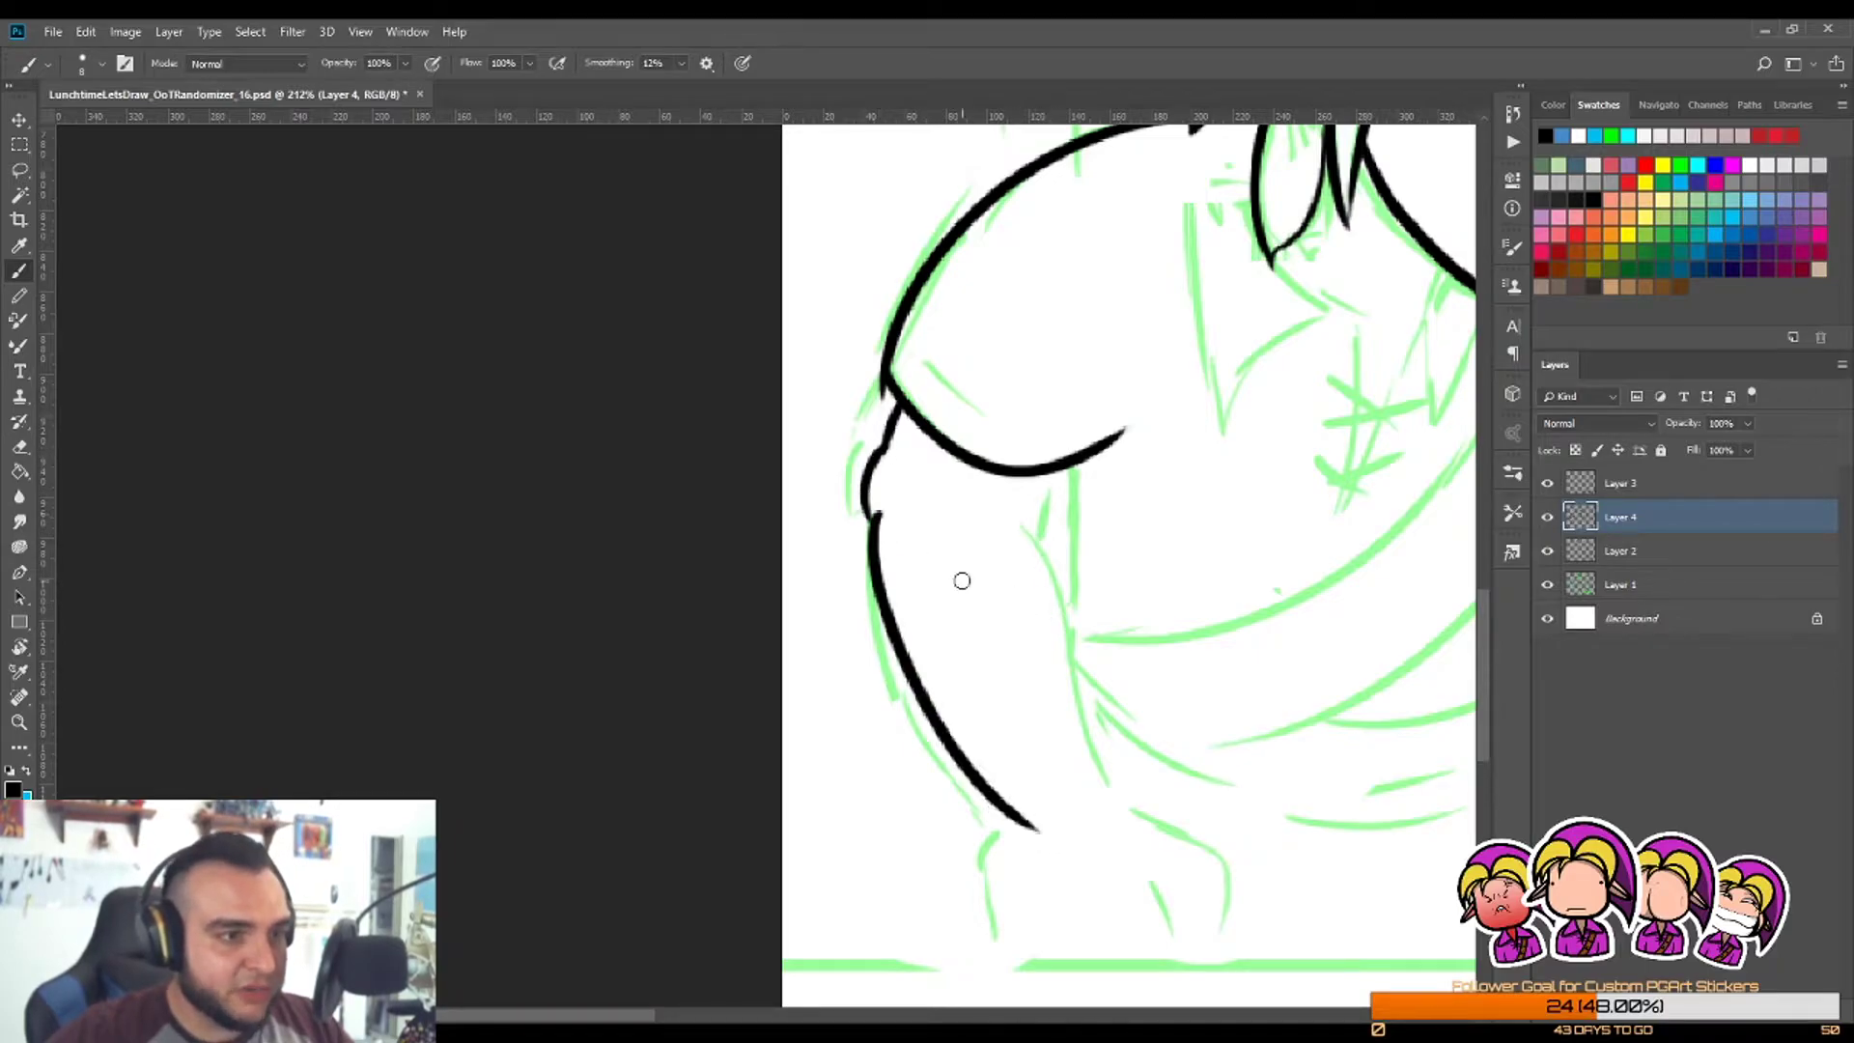
Step: Ink the inner forearm contour down to the wrist and the hand's outer edge down to the ground line
left_click_drag(996, 507, 1093, 768)
key("ctrl+z")
left_click_drag(981, 502, 1138, 814)
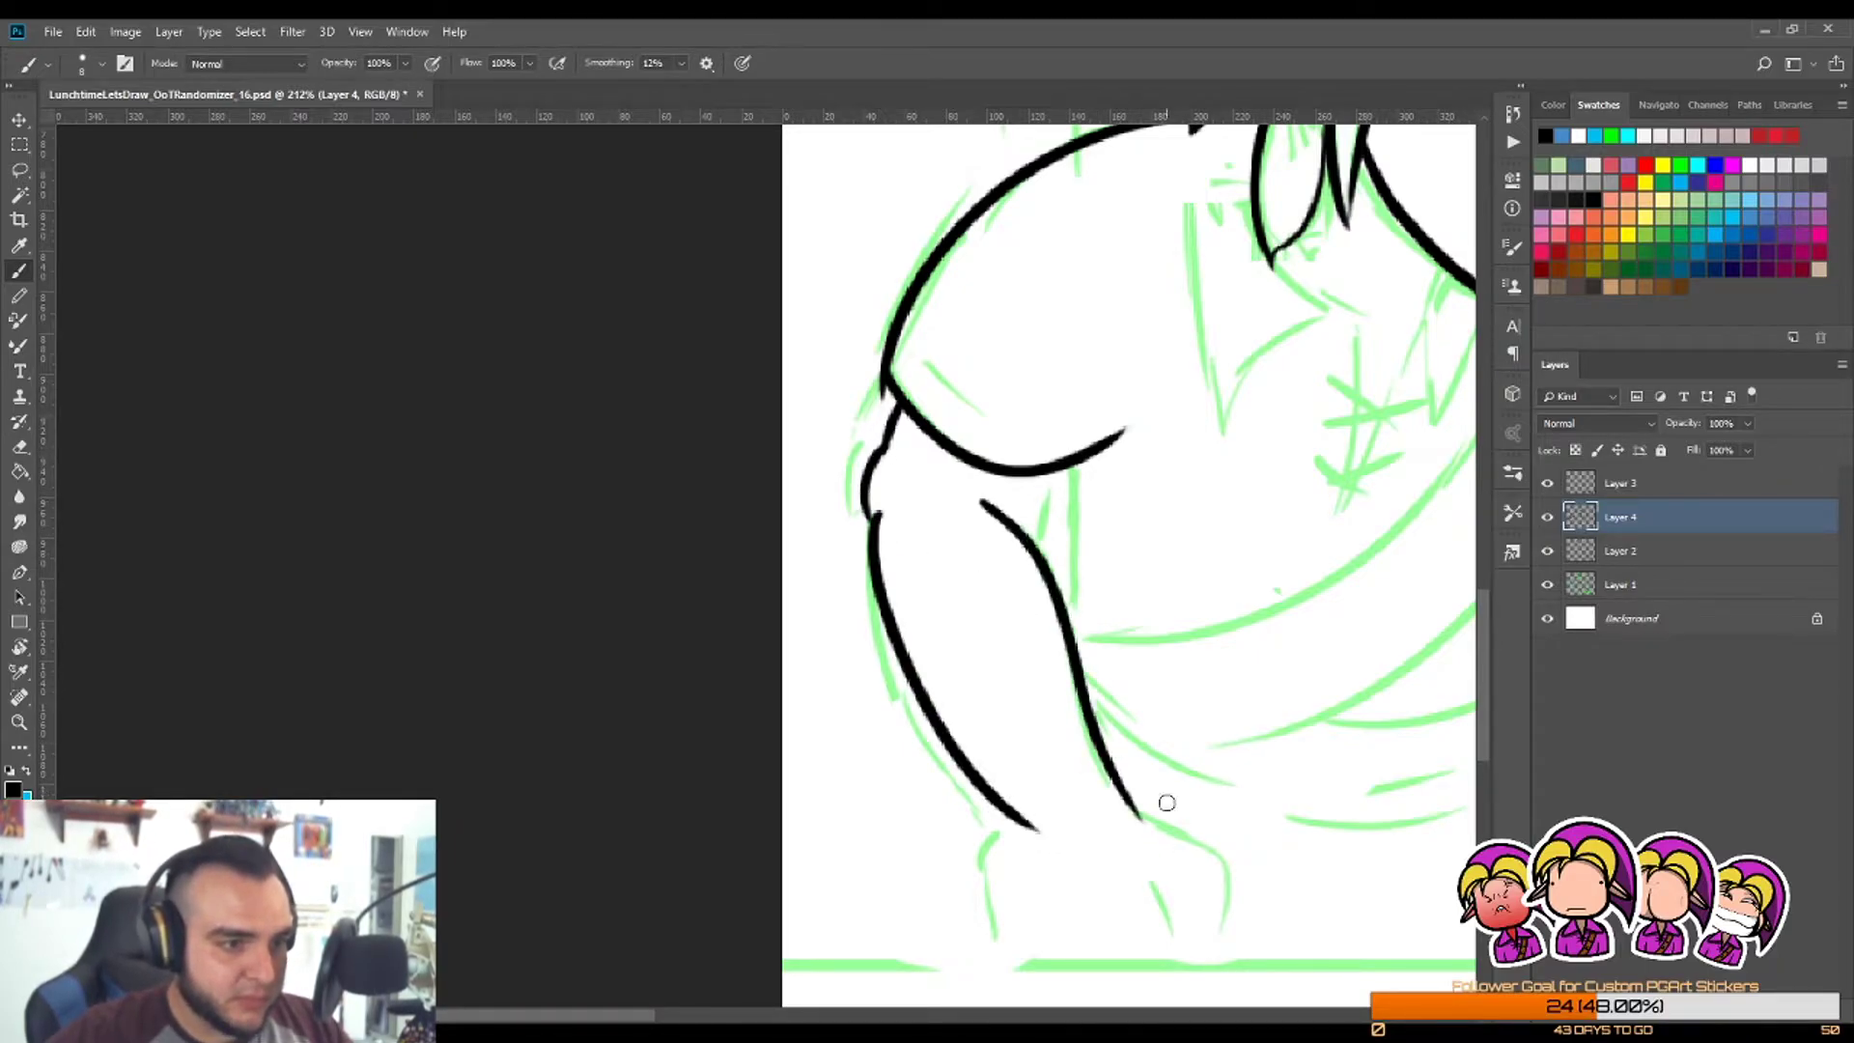
key("z")
left_click_drag(1118, 675, 1036, 675)
left_click_drag(1176, 871, 1254, 871)
key("b")
left_click_drag(969, 656, 985, 799)
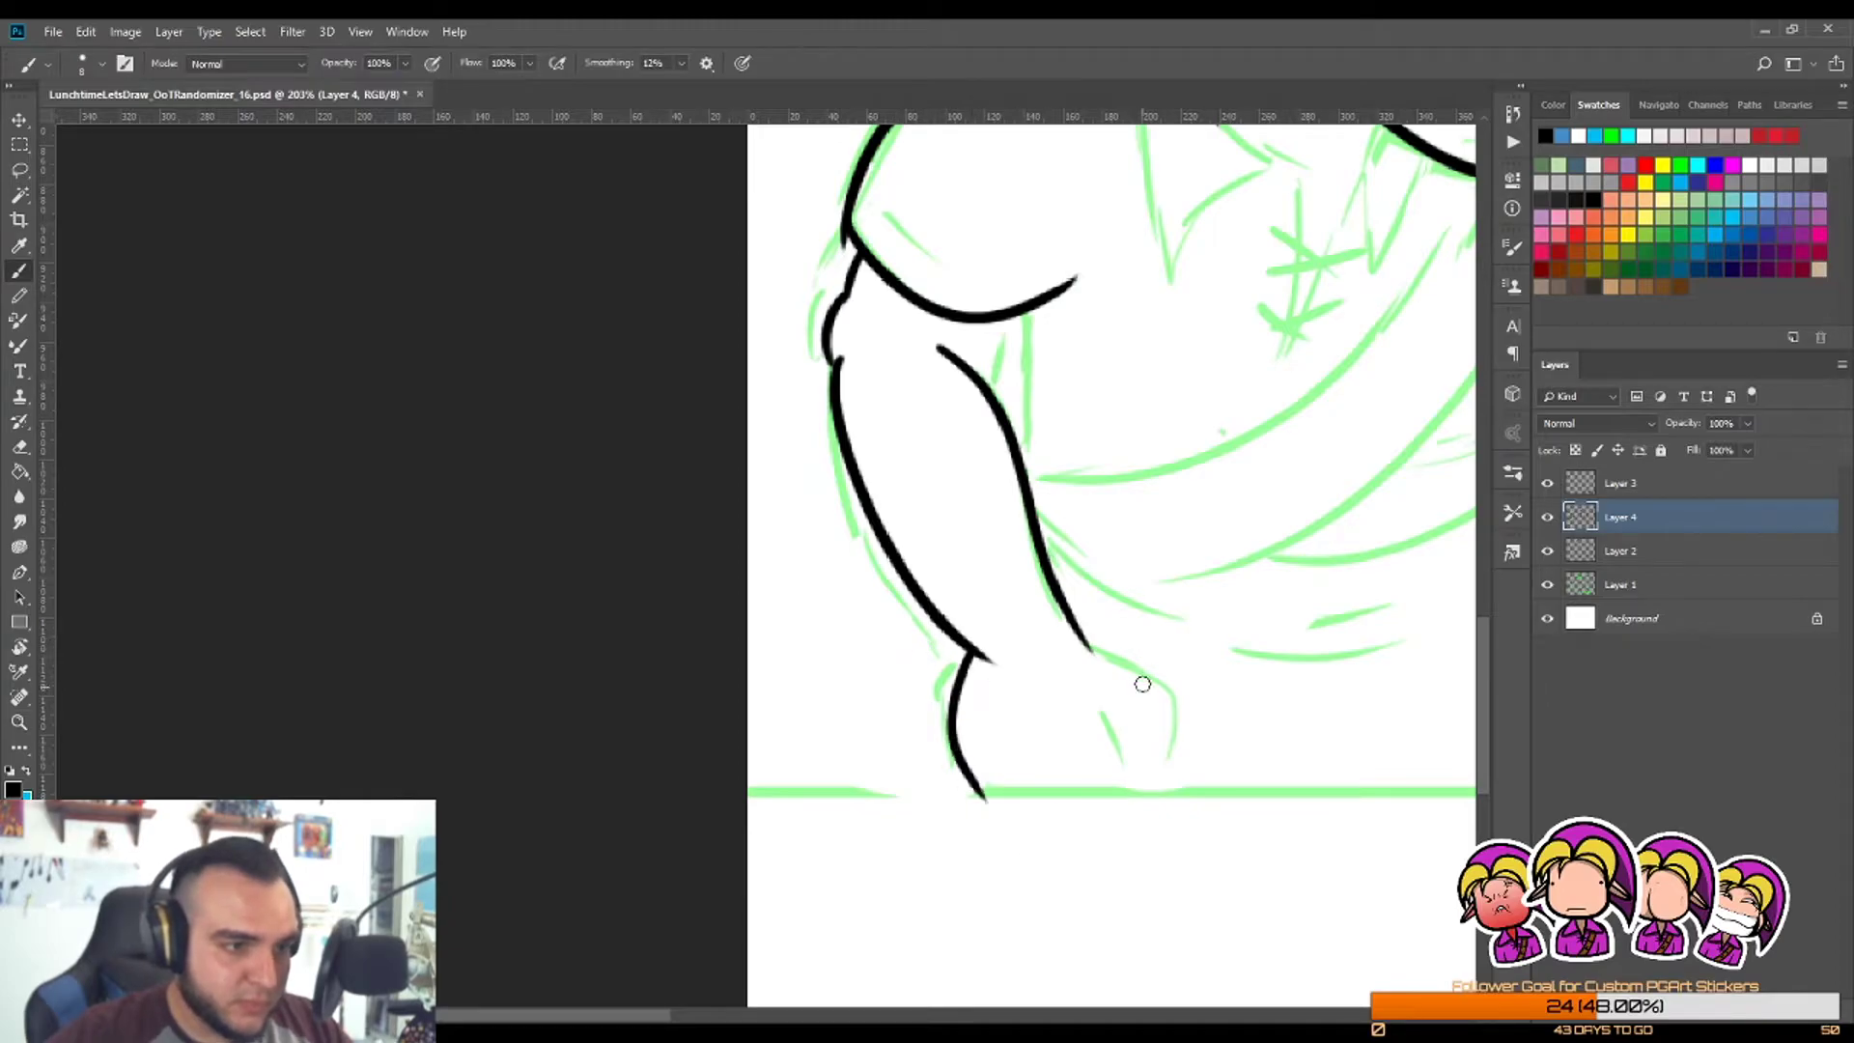
Step: Ink the back of the hand with an angular knuckle edge and extend the finger line to the ground
left_click_drag(1095, 649, 1180, 785)
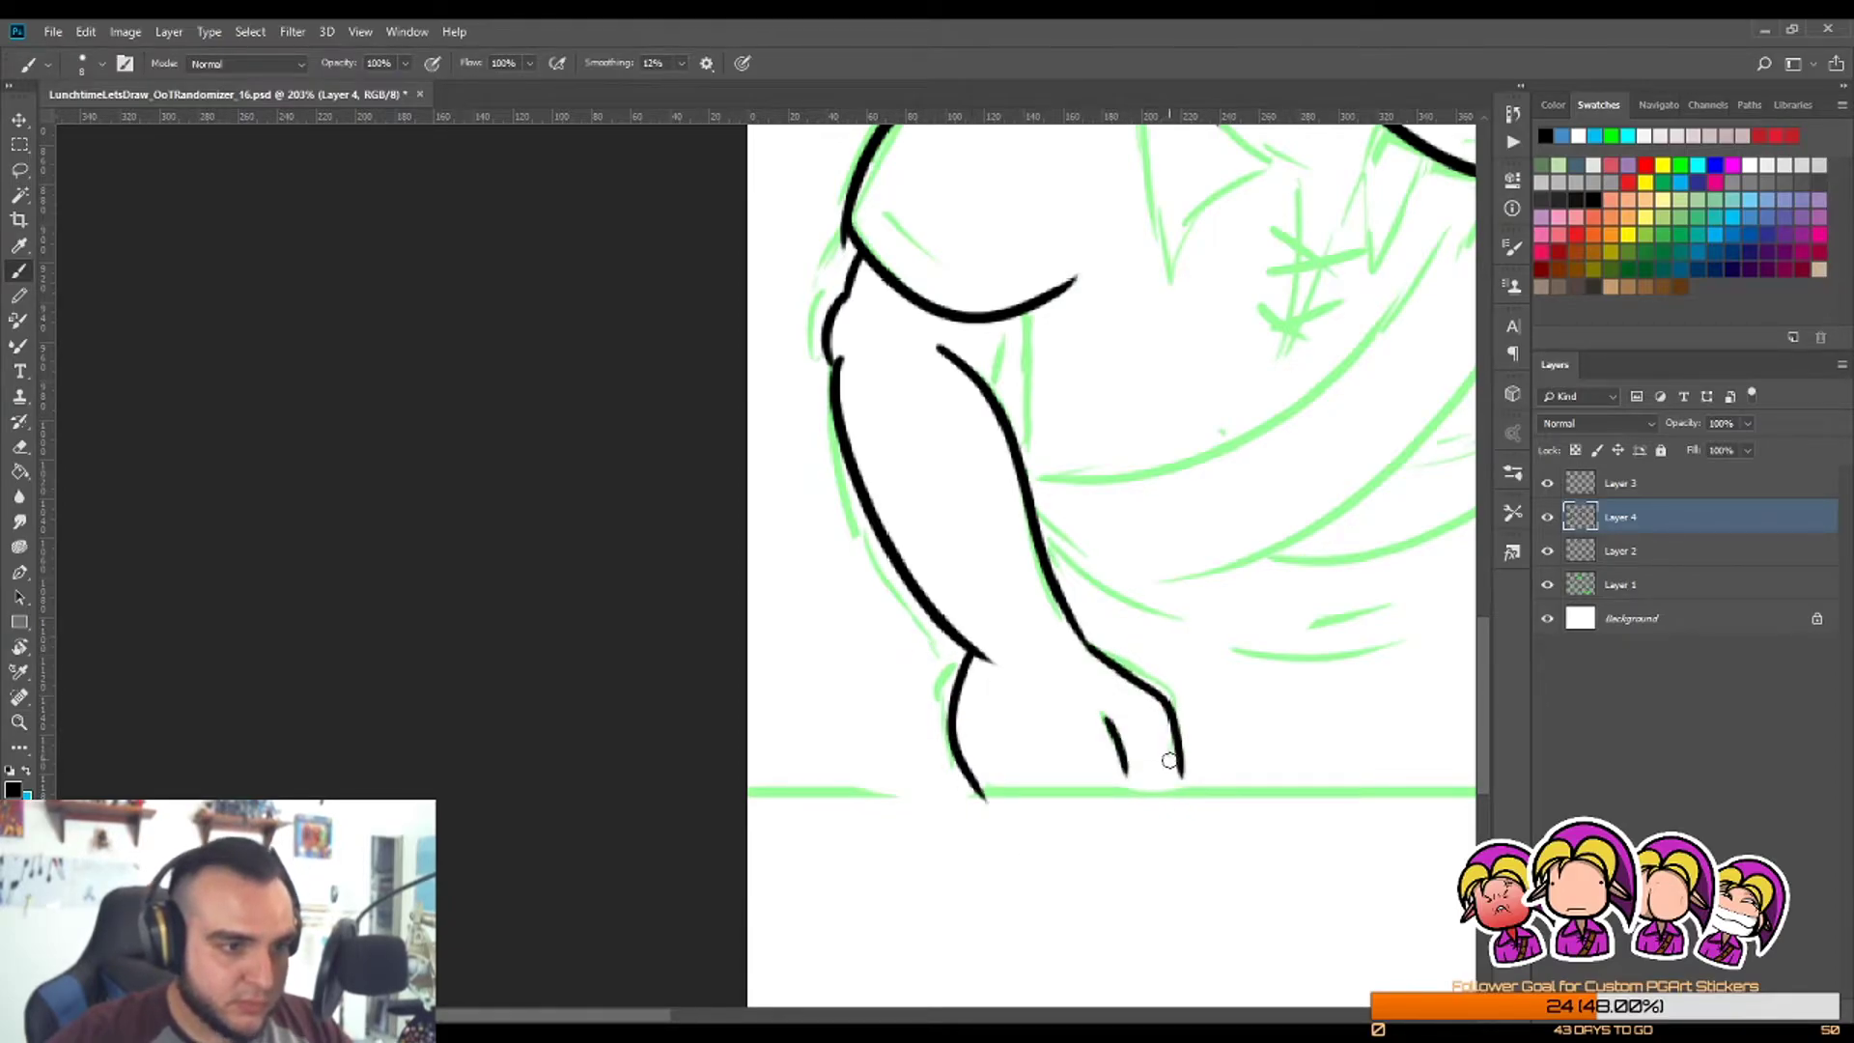
key("ctrl+z")
left_click_drag(1093, 647, 1153, 787)
key("ctrl+z")
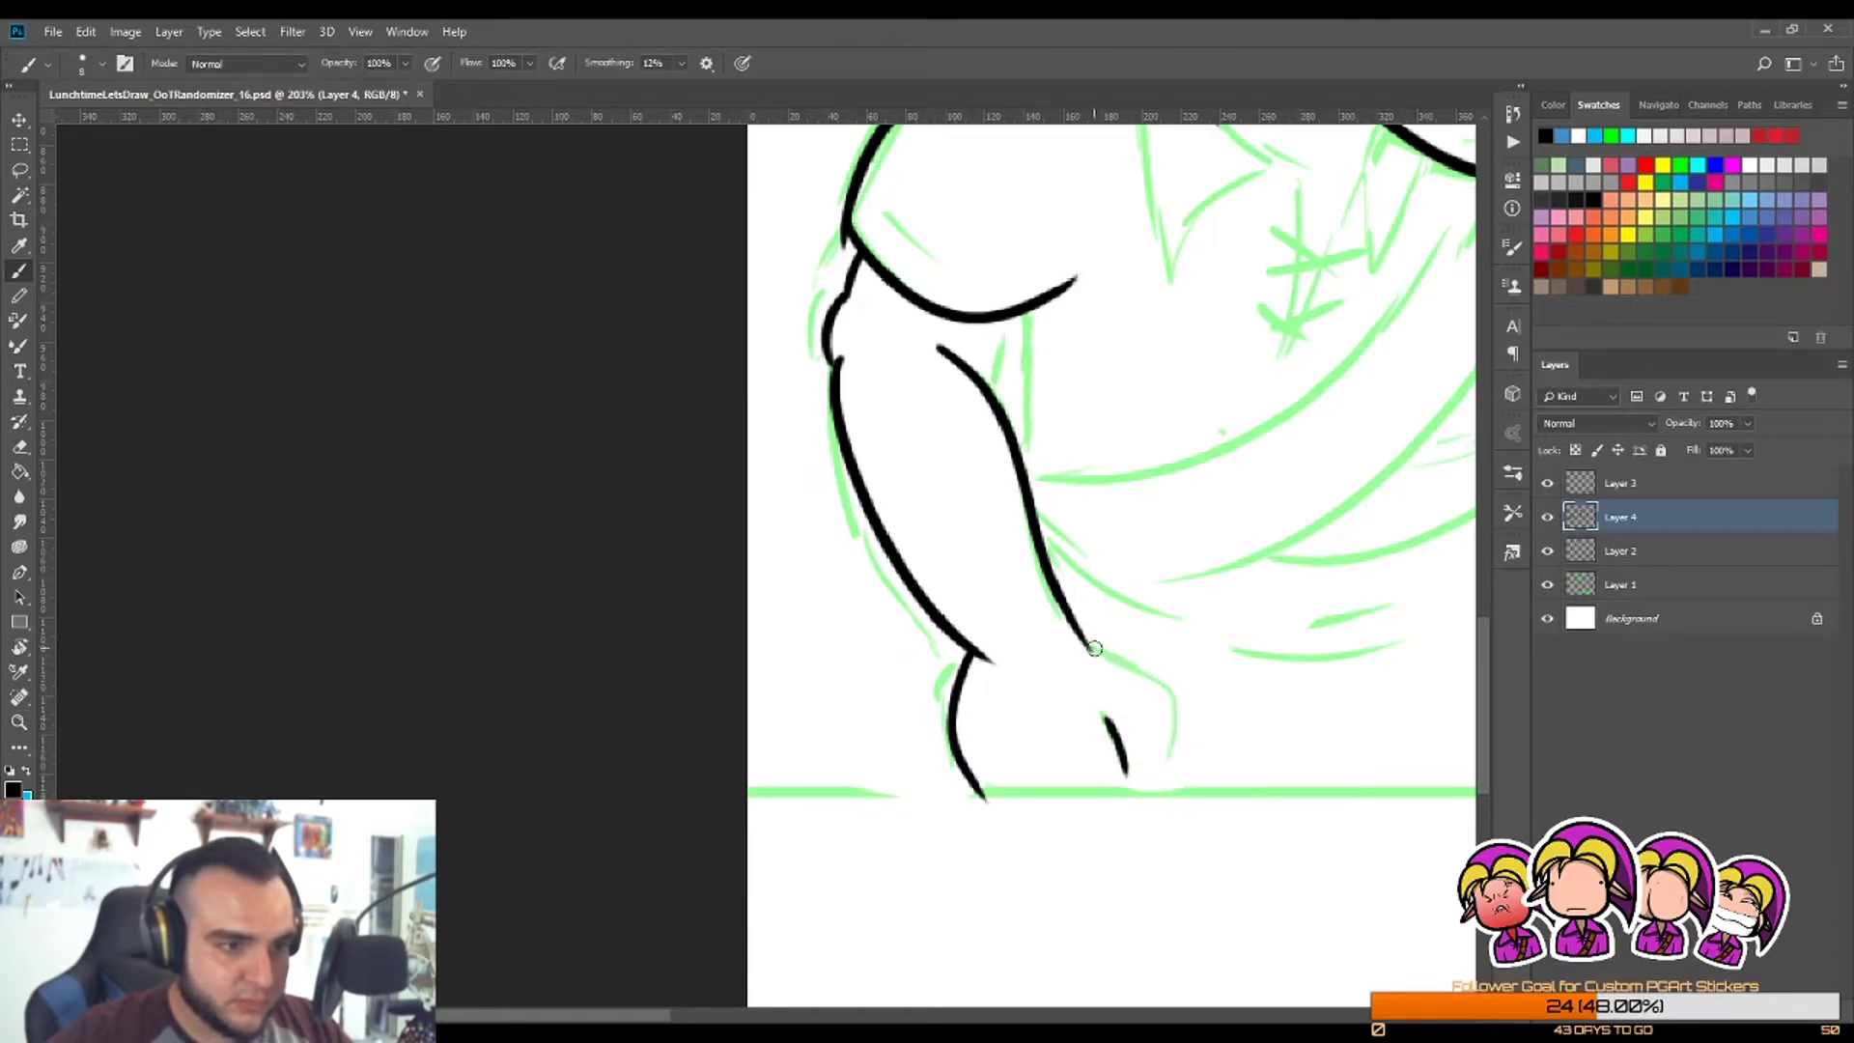
left_click_drag(1093, 647, 1159, 771)
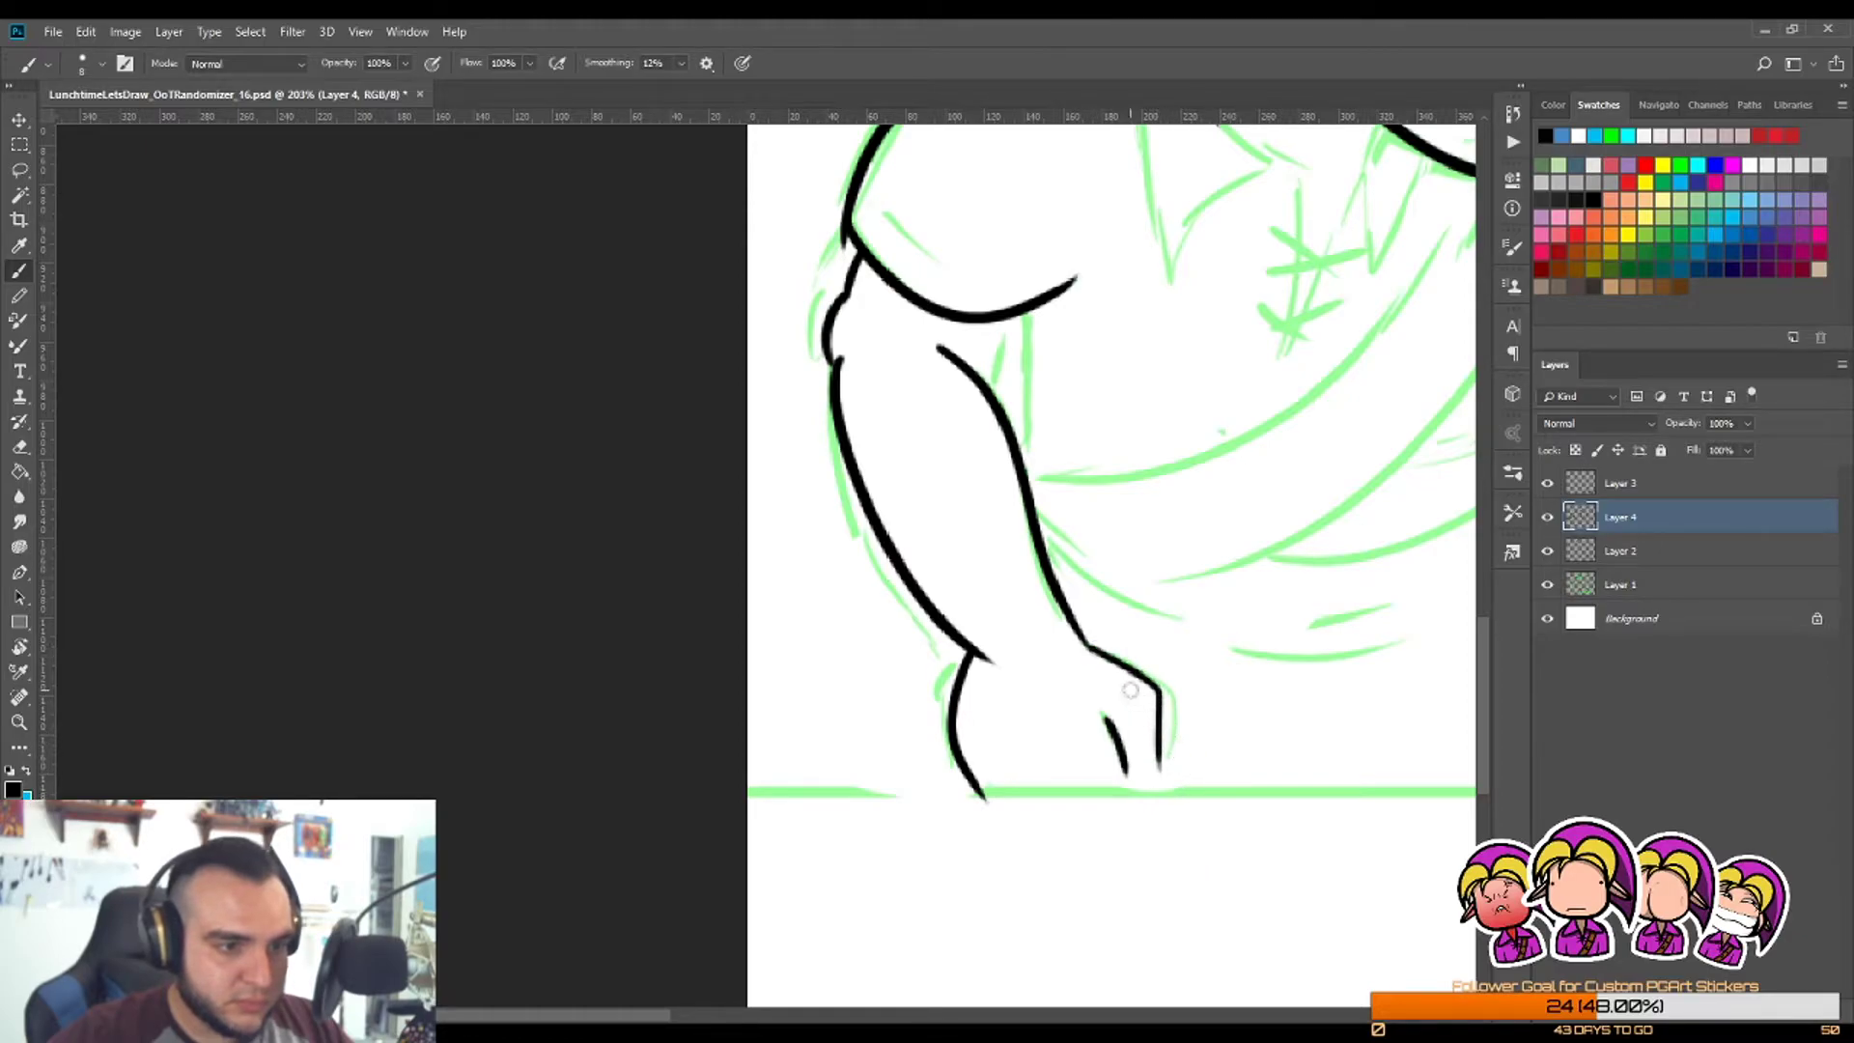
left_click_drag(1124, 759, 1134, 796)
Step: Ink the short inner upper-arm line connecting the sleeve hem to the inner forearm contour
key("z")
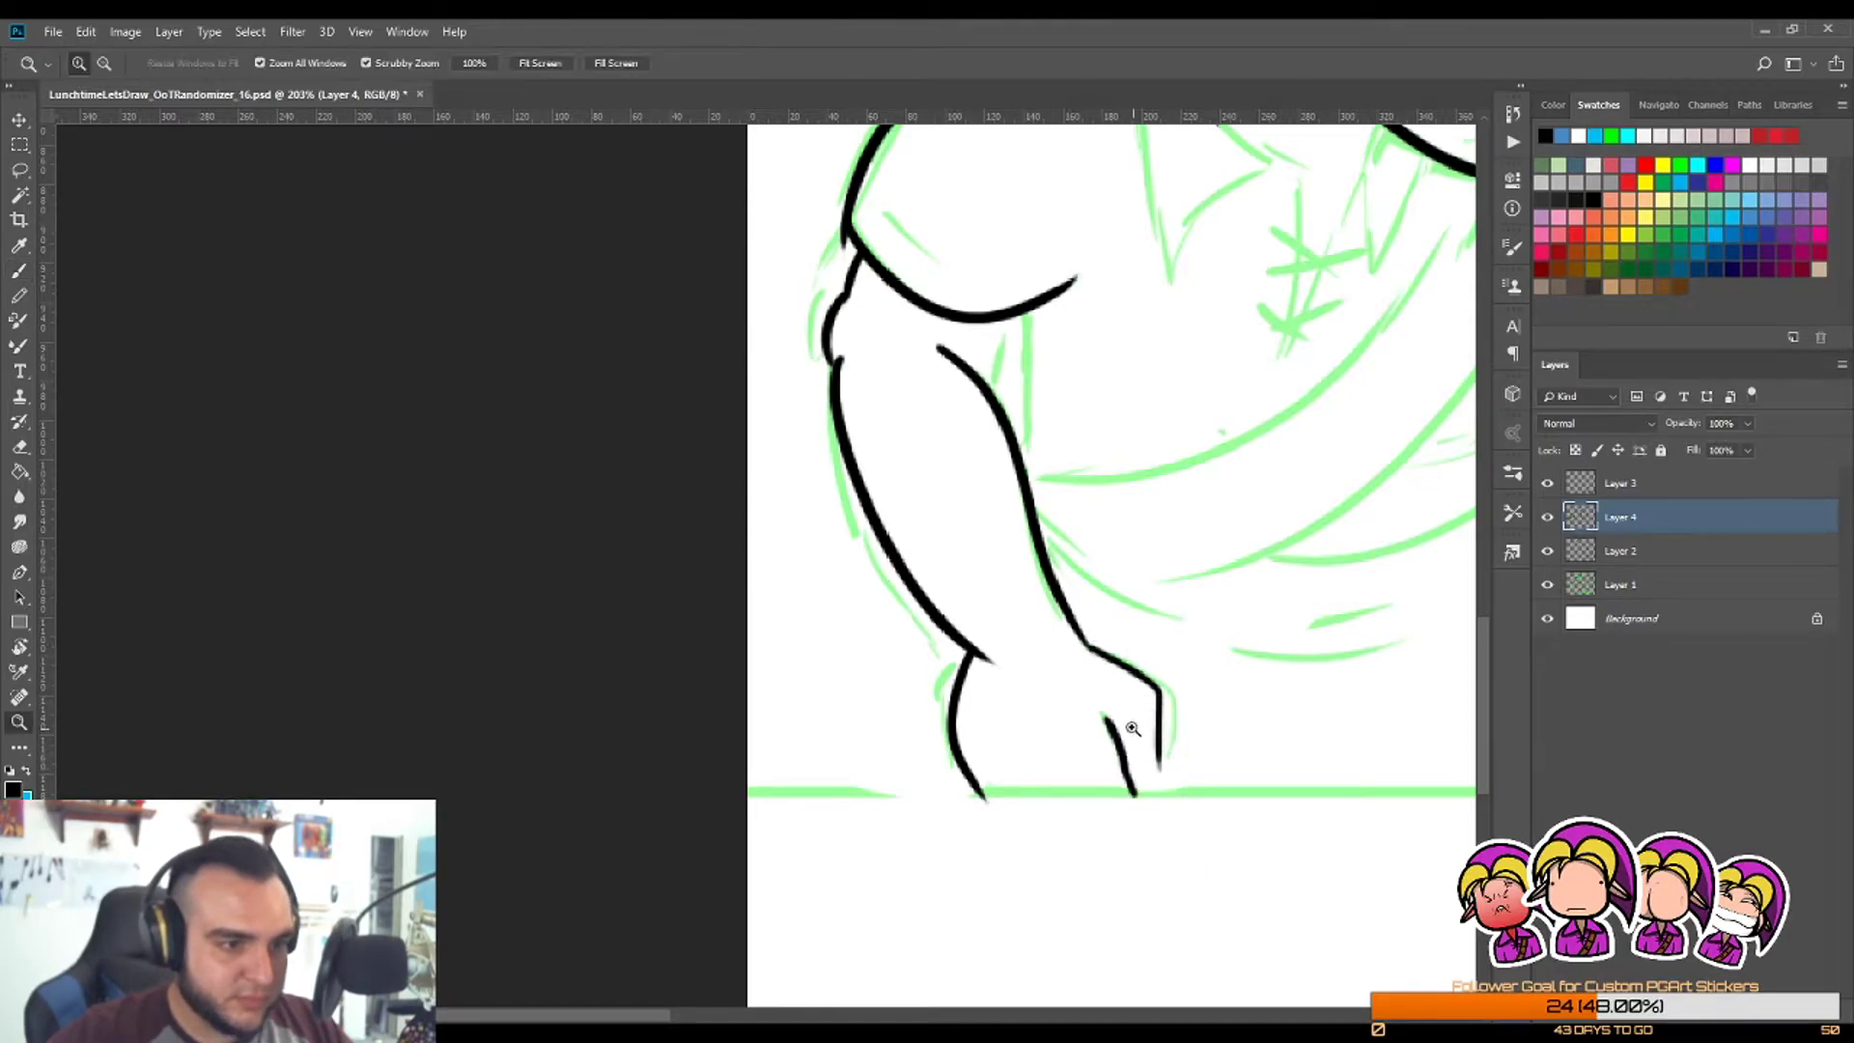
left_click_drag(1111, 724, 1043, 724)
left_click_drag(1194, 783, 1238, 783)
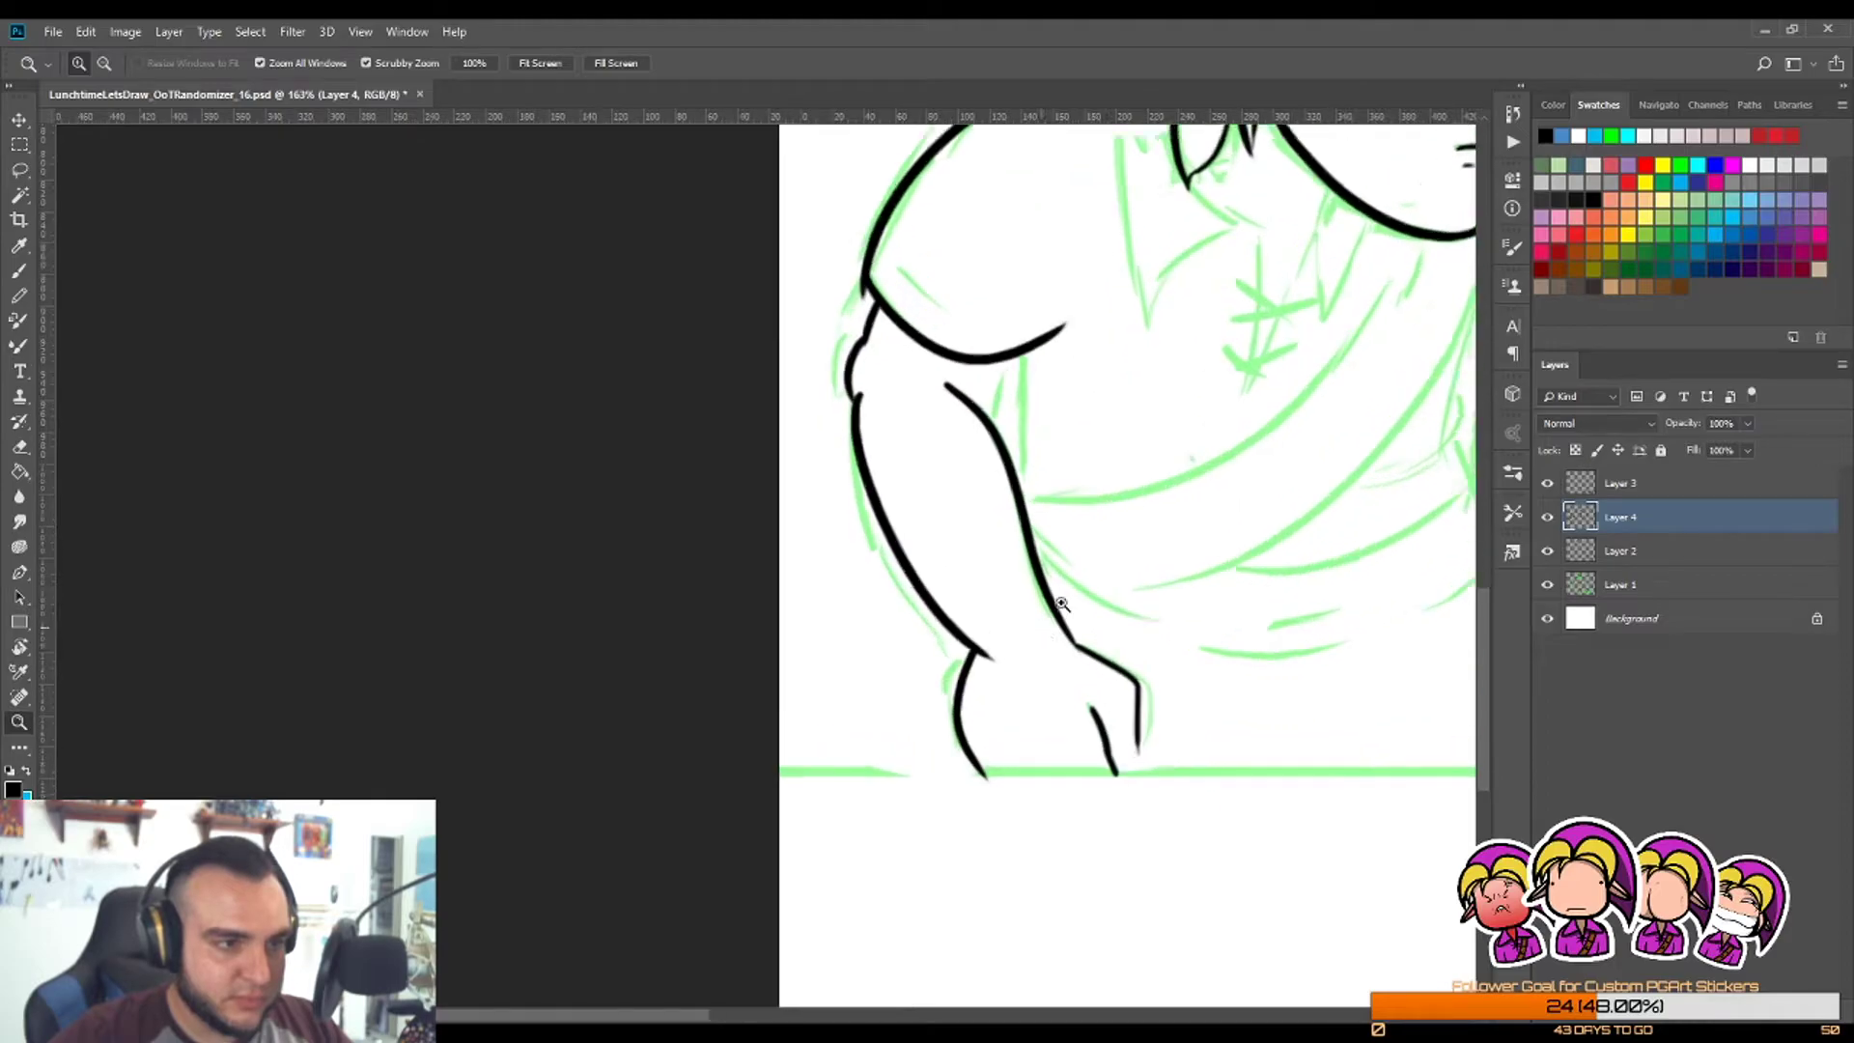
left_click_drag(1052, 610, 1061, 612)
left_click_drag(953, 577, 876, 580)
scroll(984, 477, "up", 2)
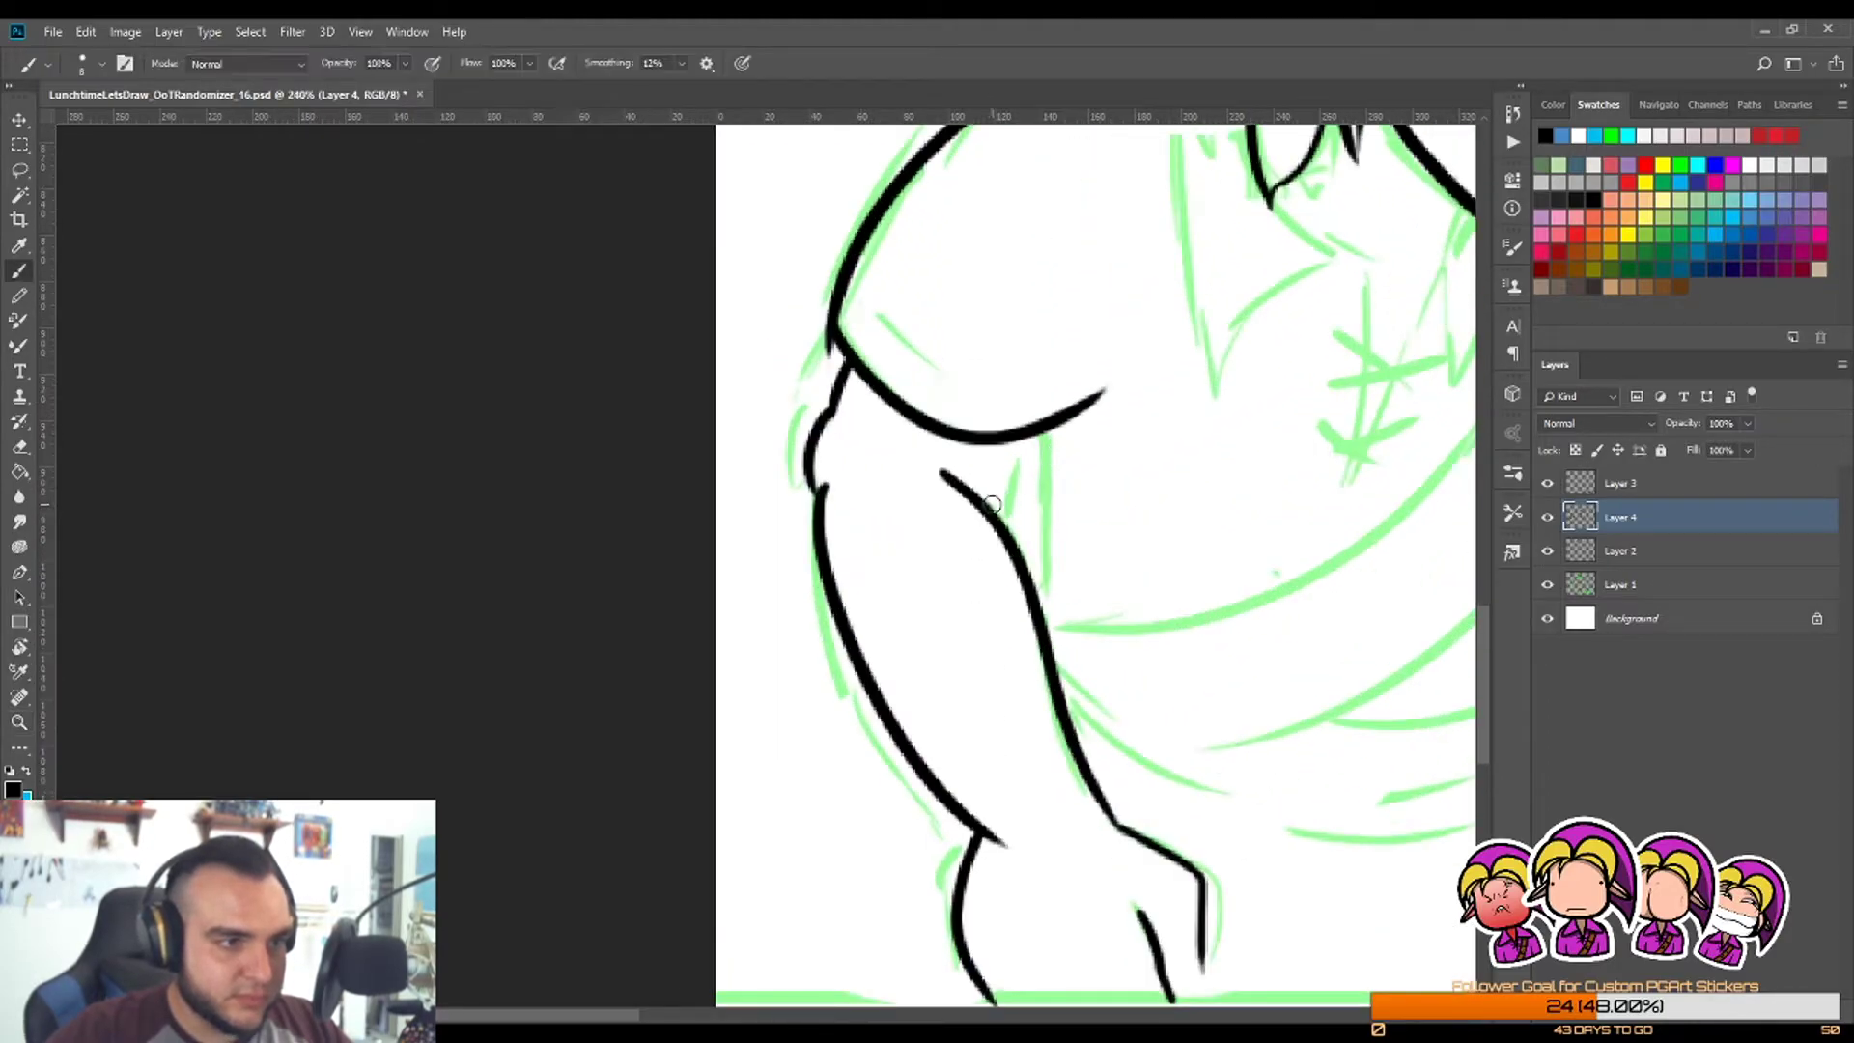
scroll(918, 579, "down", 4)
scroll(806, 538, "up", 2)
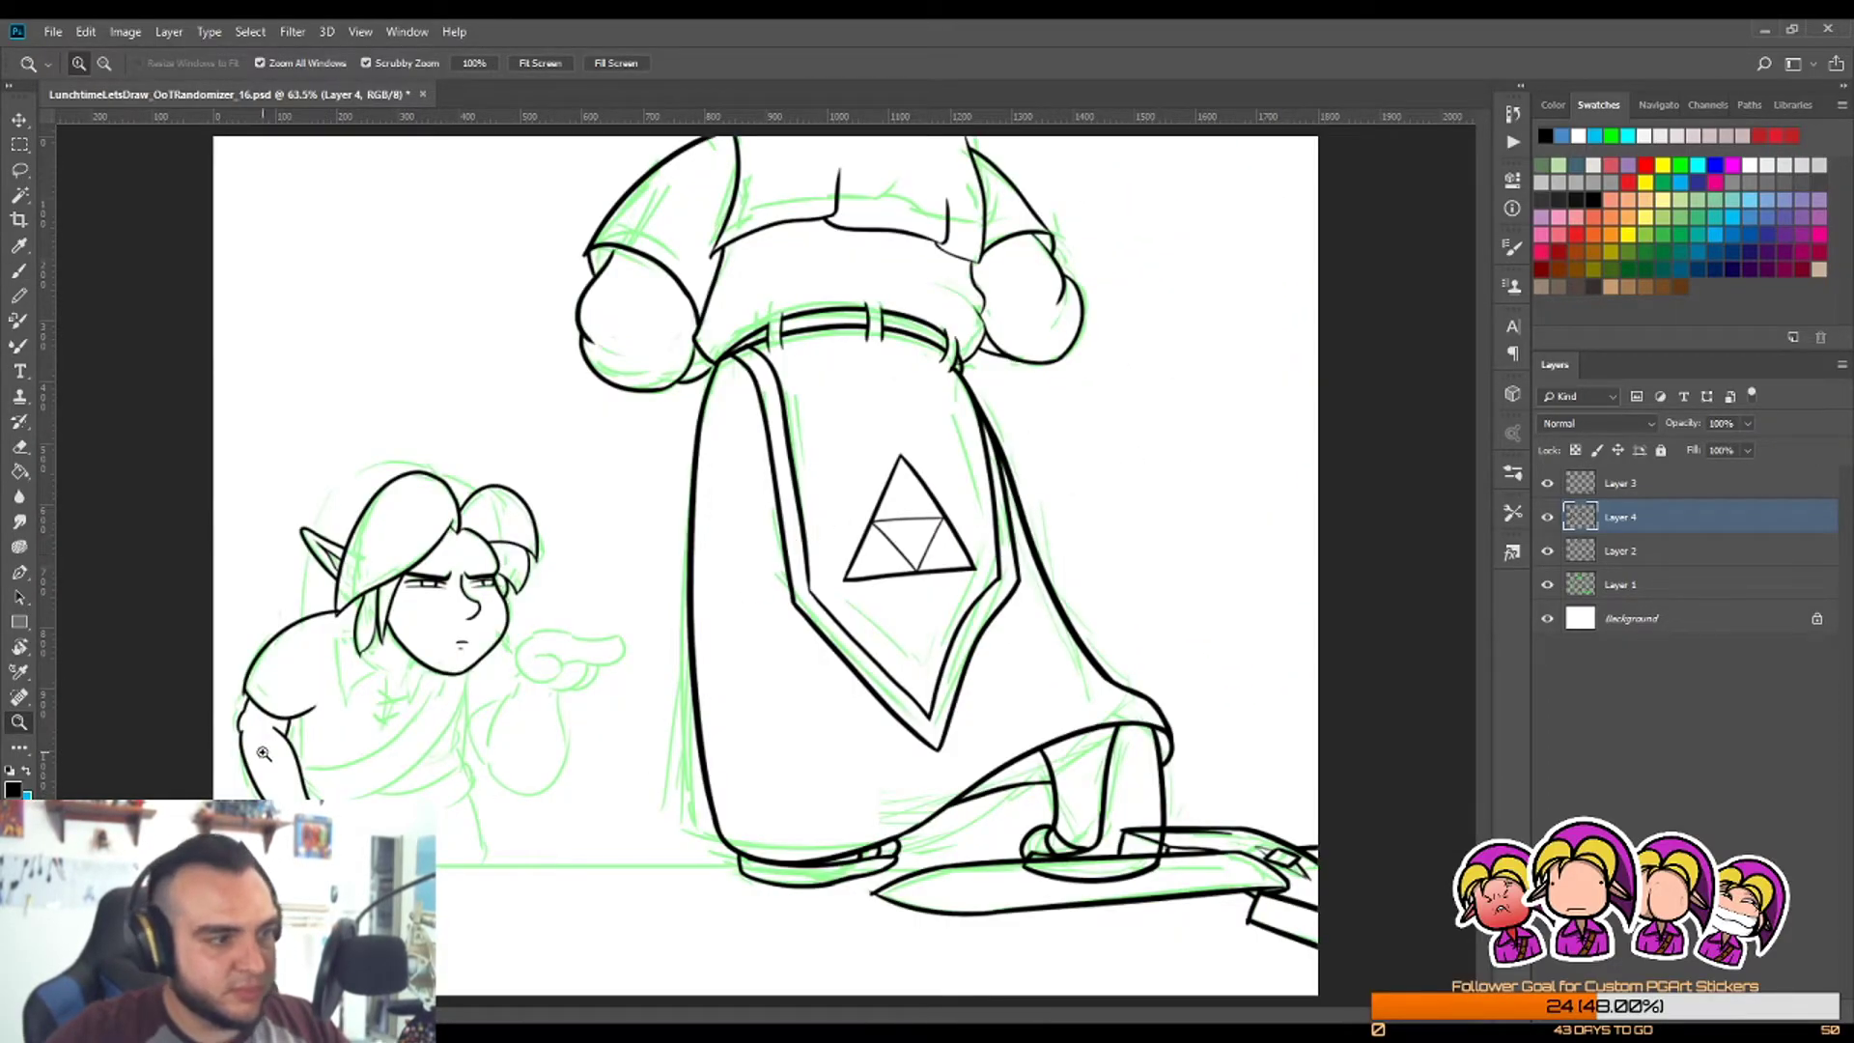
Step: Erase the upper tip of the inner forearm line and ink a short elbow crease in its place
left_click_drag(263, 752, 373, 744)
key("e")
left_click_drag(354, 493, 426, 583)
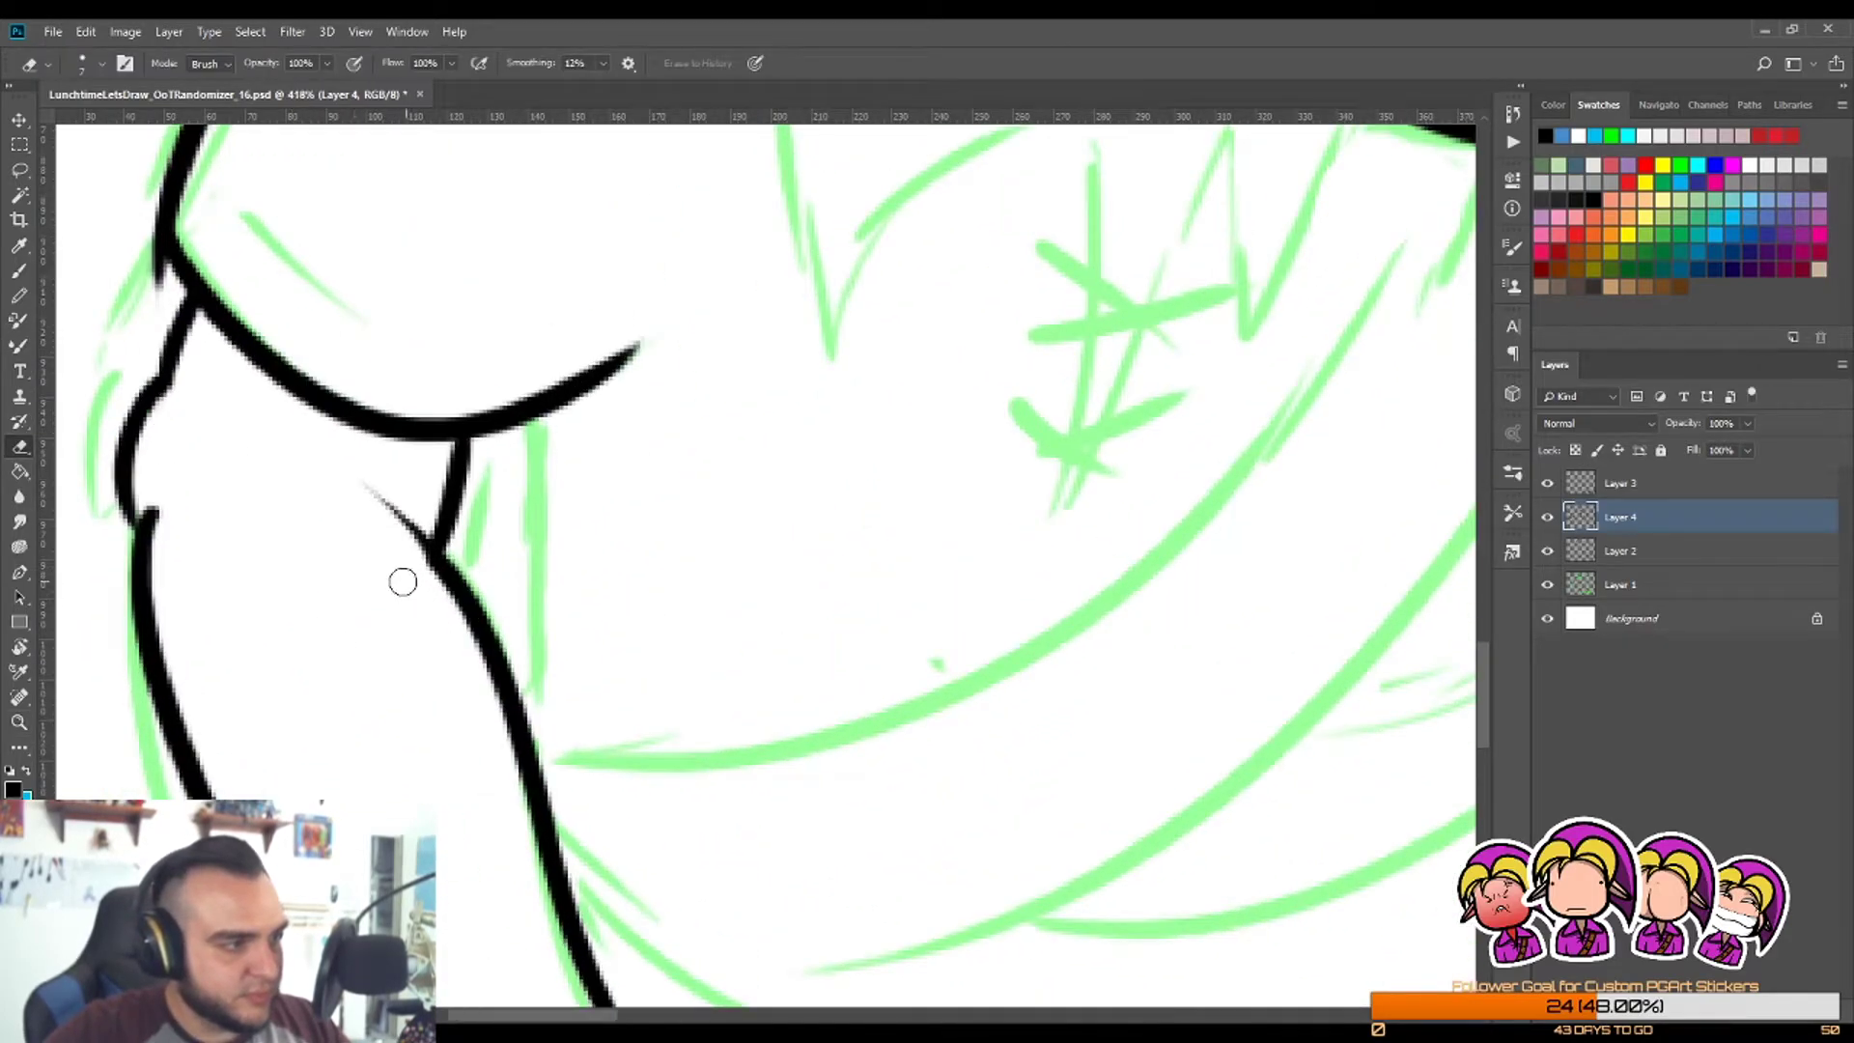
left_click_drag(368, 491, 443, 613)
key("z")
mouse_move(509, 554)
left_mouse_down()
mouse_move(435, 534)
mouse_move(463, 516)
mouse_move(501, 567)
mouse_move(446, 568)
left_mouse_up()
key("e")
key("b")
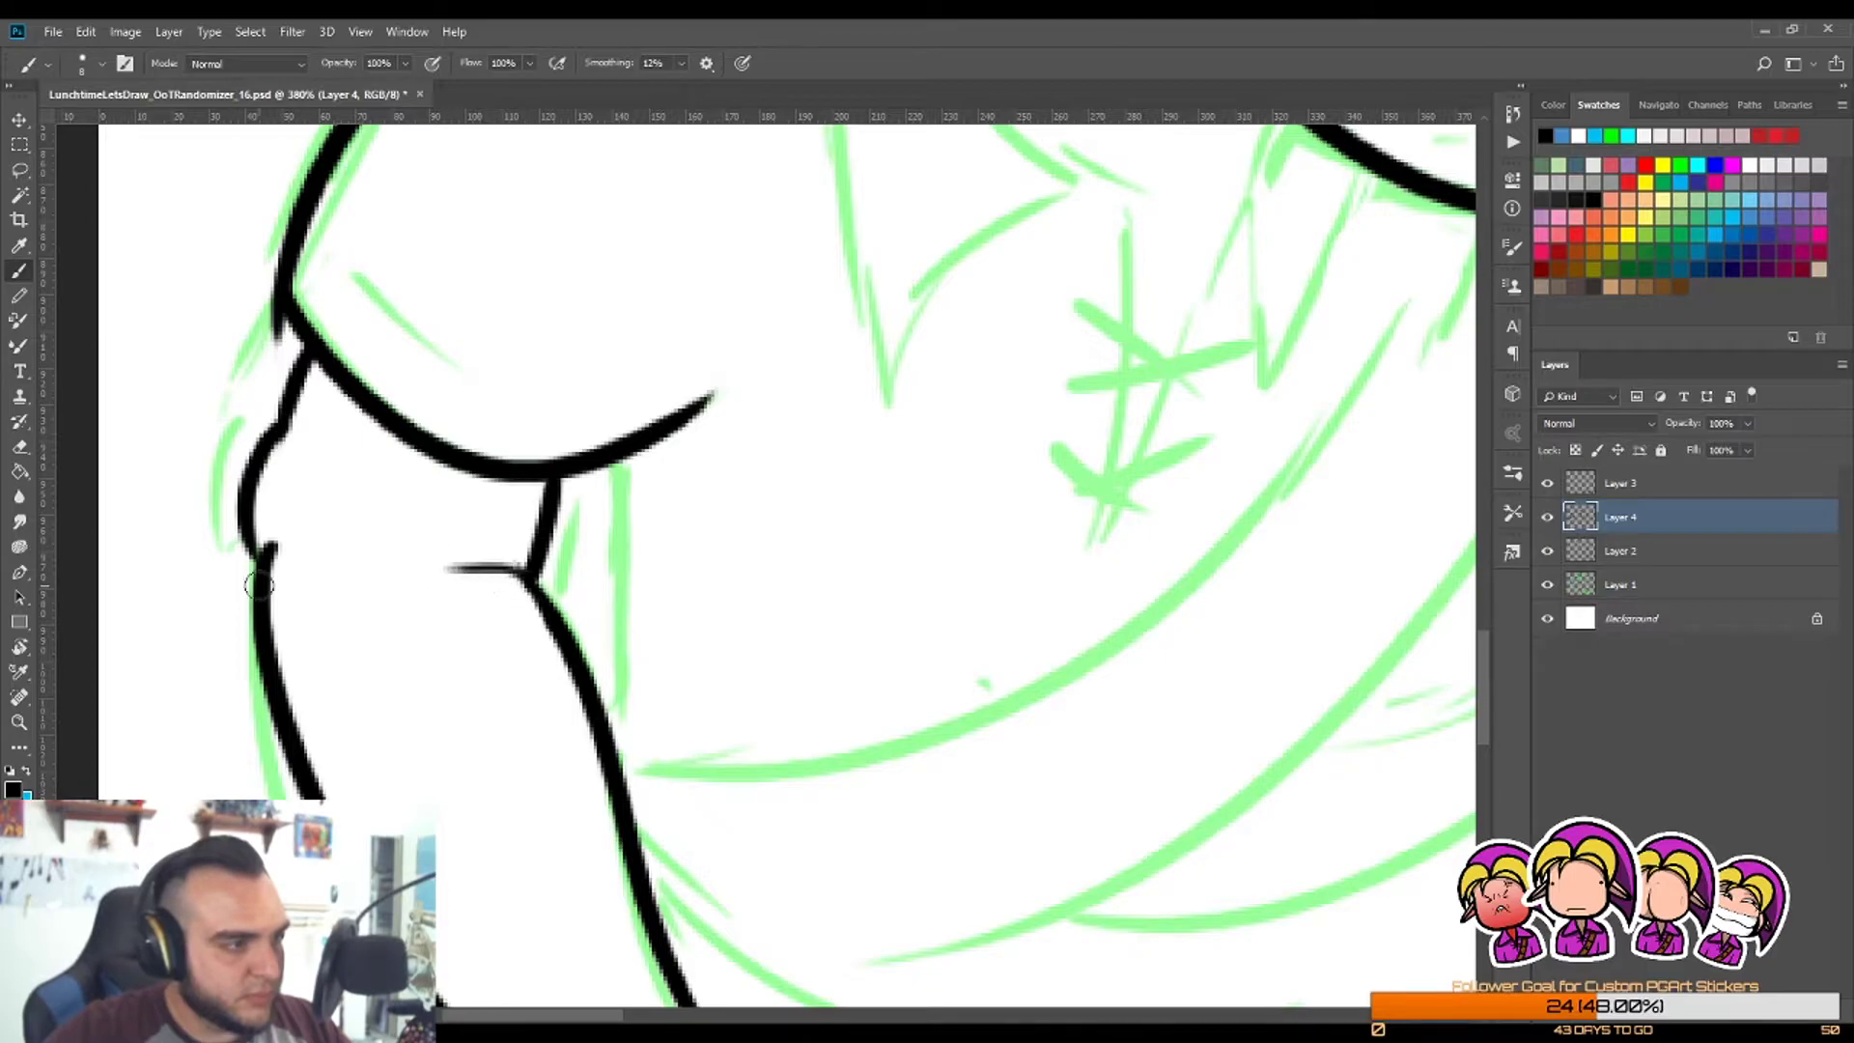
Step: Clean up the outer elbow joint by erasing the forearm line's overshoot where it meets the elbow bump
key("e")
mouse_move(269, 536)
left_mouse_down()
mouse_move(310, 567)
mouse_move(265, 570)
mouse_move(294, 600)
mouse_move(275, 584)
left_mouse_up()
key("b")
key("ctrl+z")
key("e")
key("b")
key("e")
key("ctrl+z")
key("z")
mouse_move(304, 512)
left_mouse_down()
mouse_move(332, 483)
mouse_move(310, 517)
mouse_move(218, 541)
left_mouse_up()
key("b")
key("z")
Step: Erase the inner elbow crease and redraw it as a smooth curve running into the inner forearm line
key("e")
mouse_move(382, 496)
left_mouse_down()
mouse_move(512, 550)
mouse_move(460, 555)
mouse_move(534, 737)
left_mouse_up()
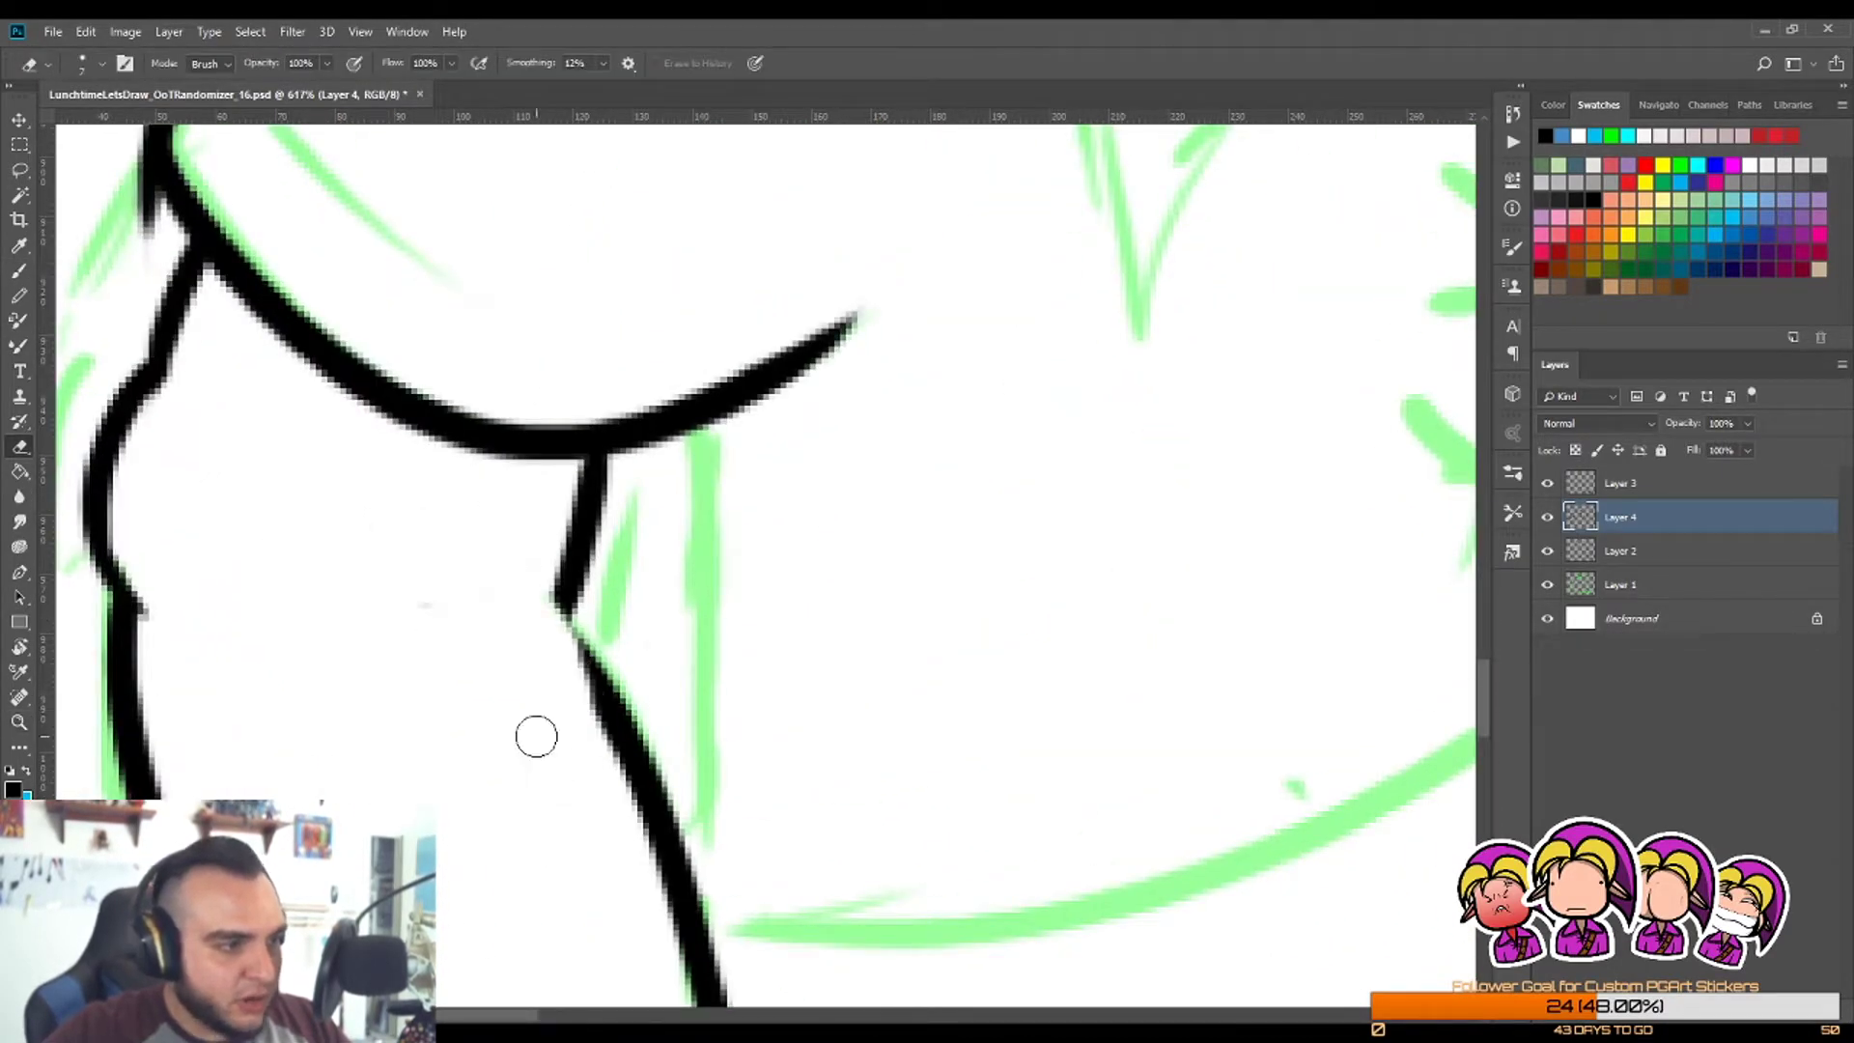
key("b")
left_click_drag(443, 615, 604, 736)
key("ctrl+z")
left_click_drag(455, 621, 580, 714)
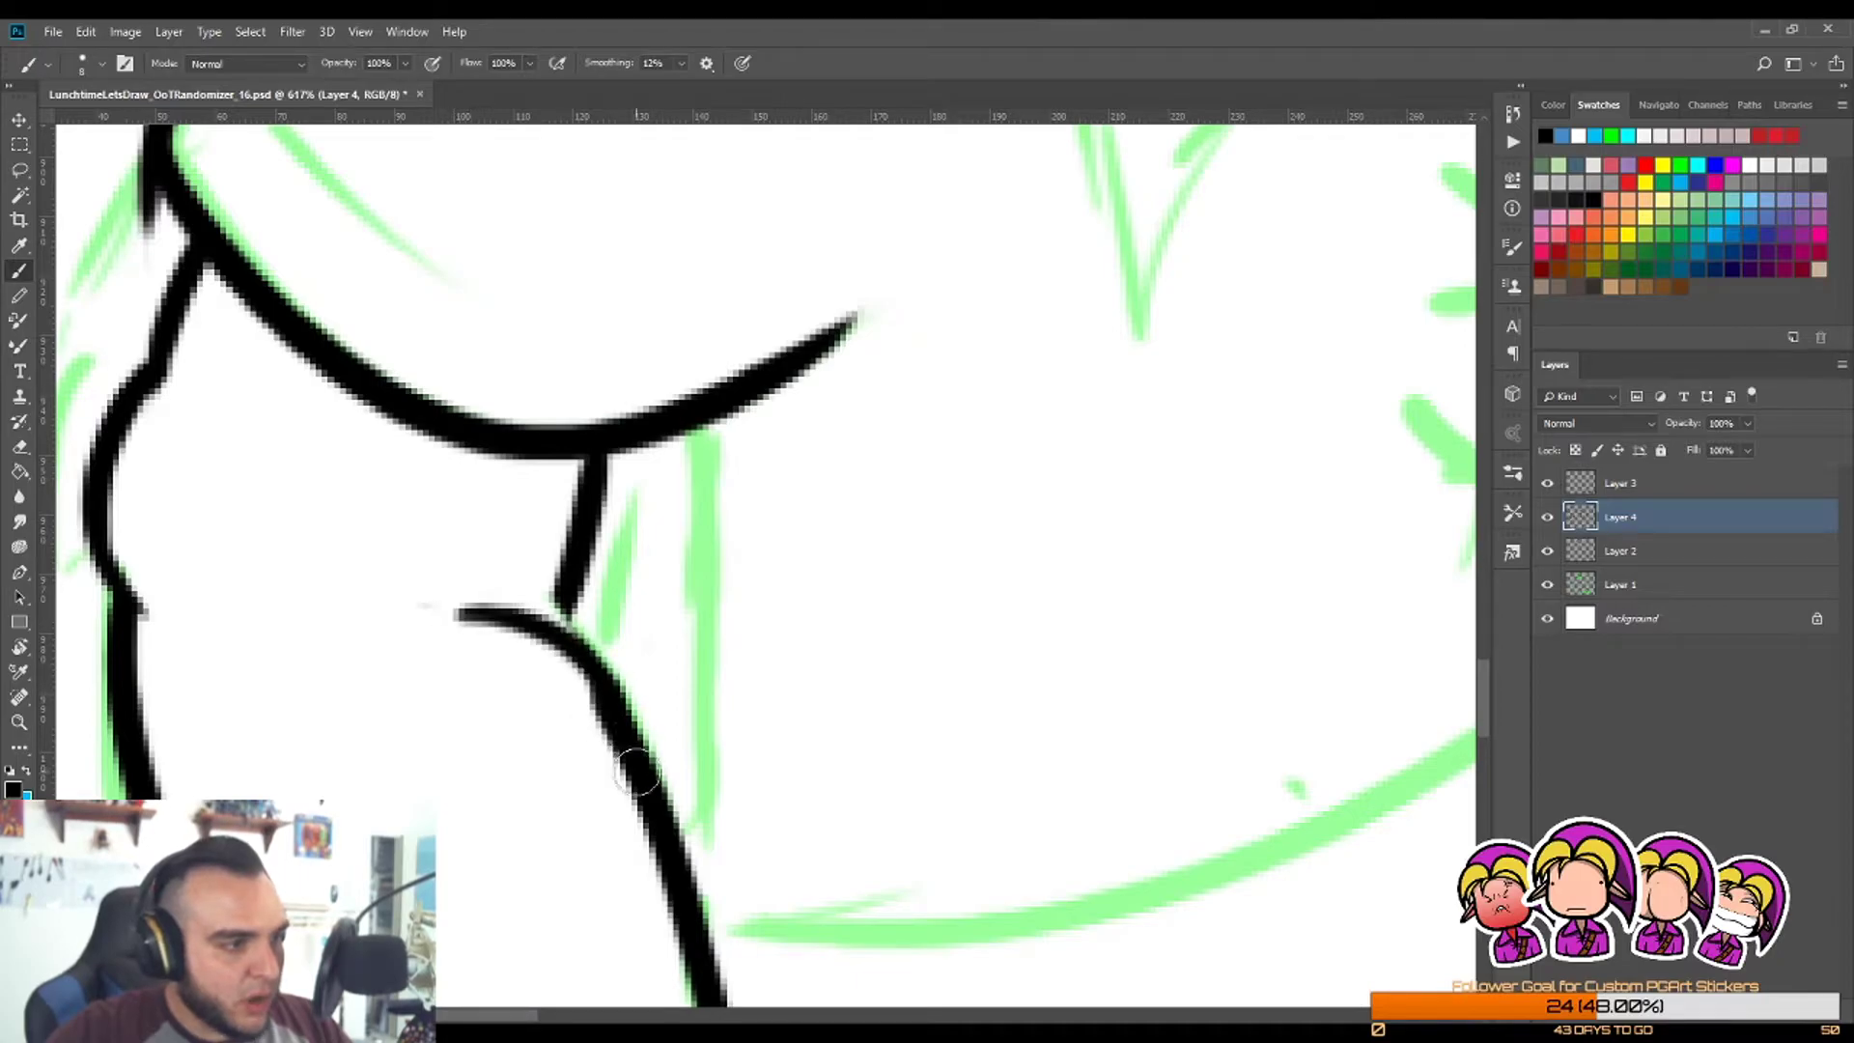
key("ctrl+z")
mouse_move(449, 618)
left_mouse_down()
mouse_move(506, 622)
mouse_move(628, 750)
left_mouse_up()
key("e")
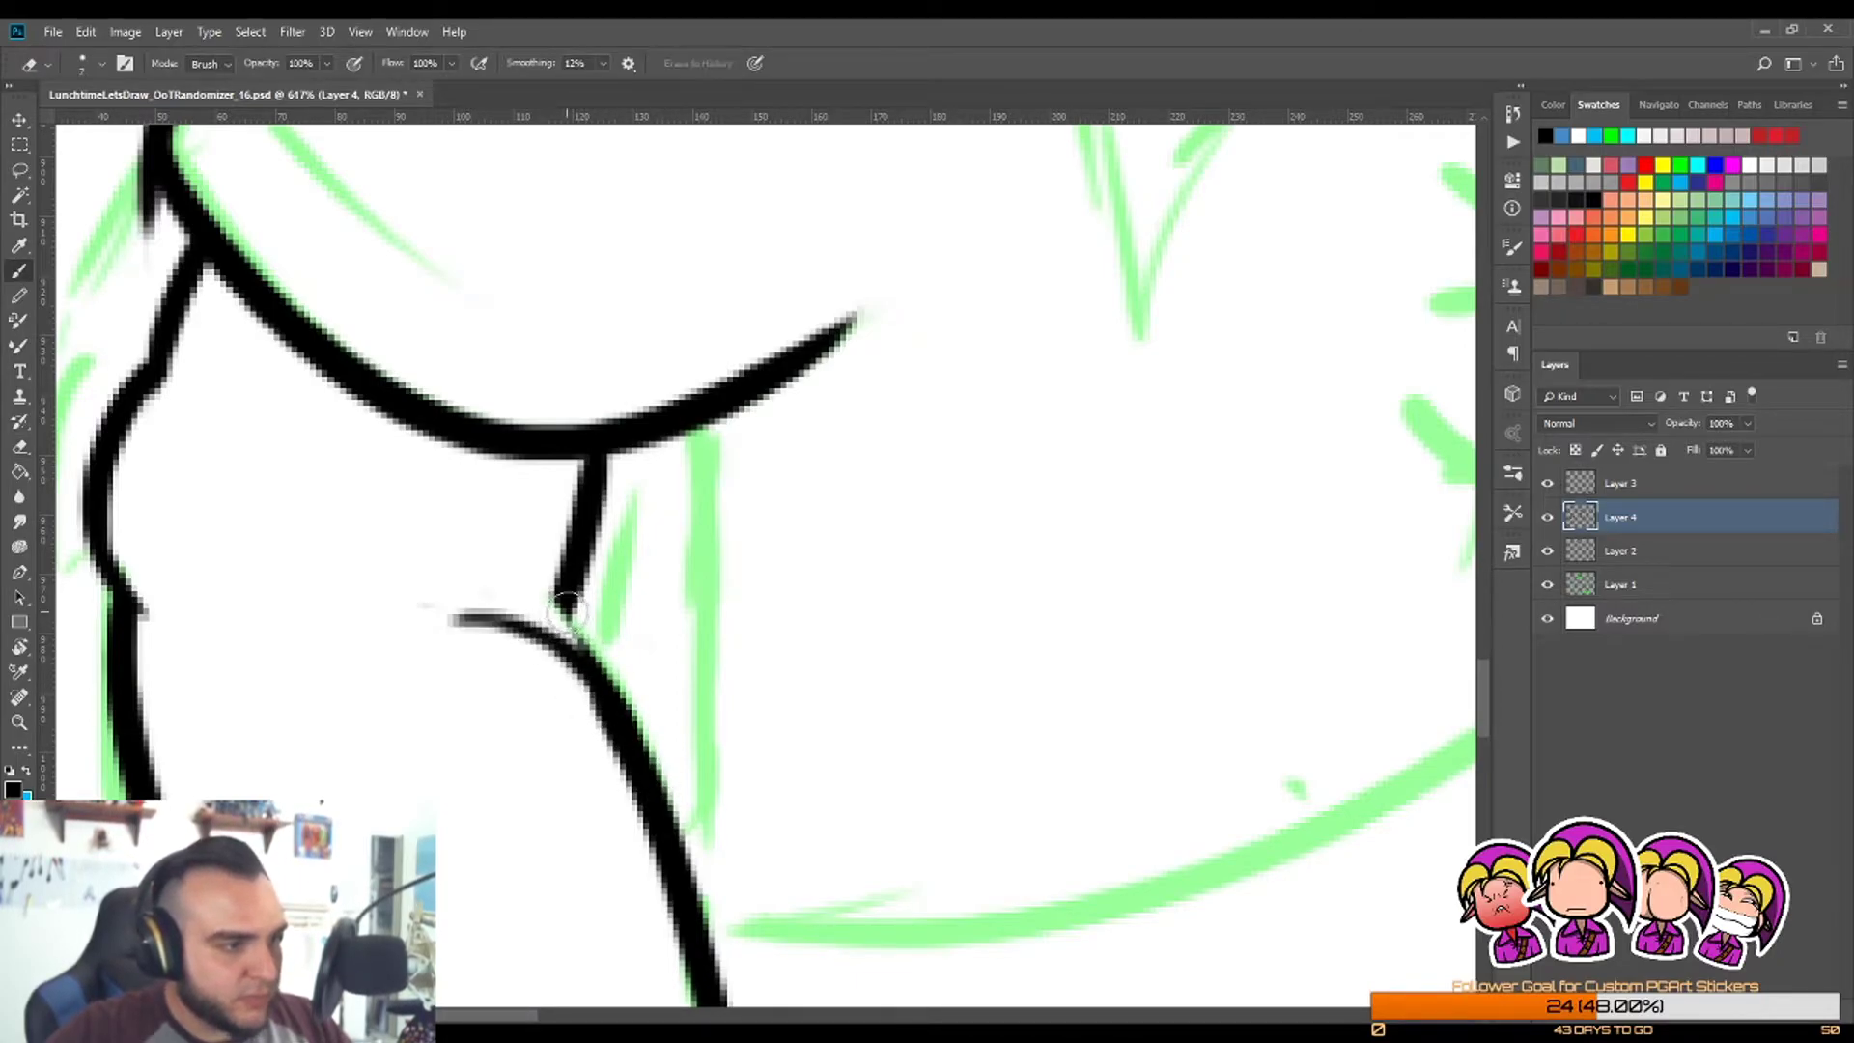
Step: Refine the inner elbow curve with brush and eraser where it meets the upper-arm line
key("b")
mouse_move(571, 594)
left_mouse_down()
mouse_move(563, 623)
mouse_move(599, 676)
mouse_move(443, 609)
left_mouse_up()
key("e")
key("b")
key("ctrl+z")
mouse_move(628, 744)
left_mouse_down()
mouse_move(468, 629)
mouse_move(567, 609)
left_mouse_up()
key("e")
key("z")
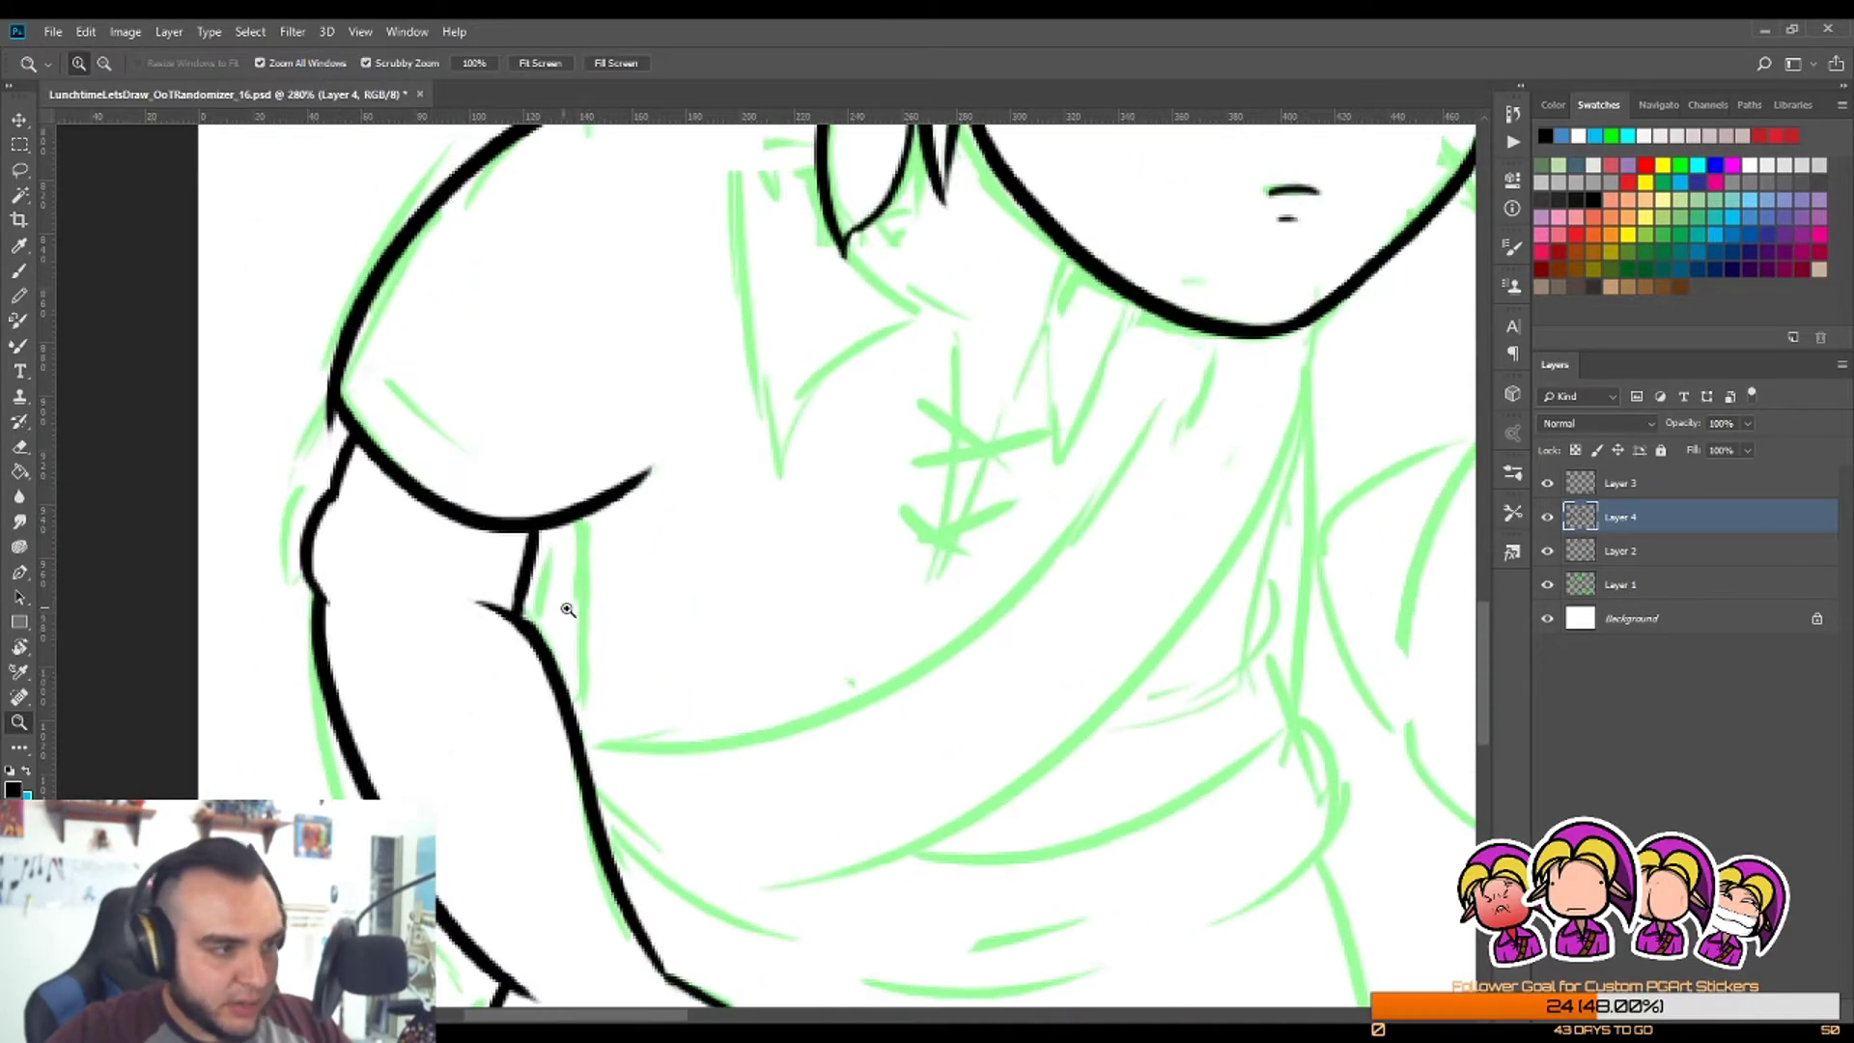
Step: Replace the inner upper-arm line with a more slanted one and ink the armhole line rising from the sleeve hem's inner end
left_click_drag(624, 524, 629, 593)
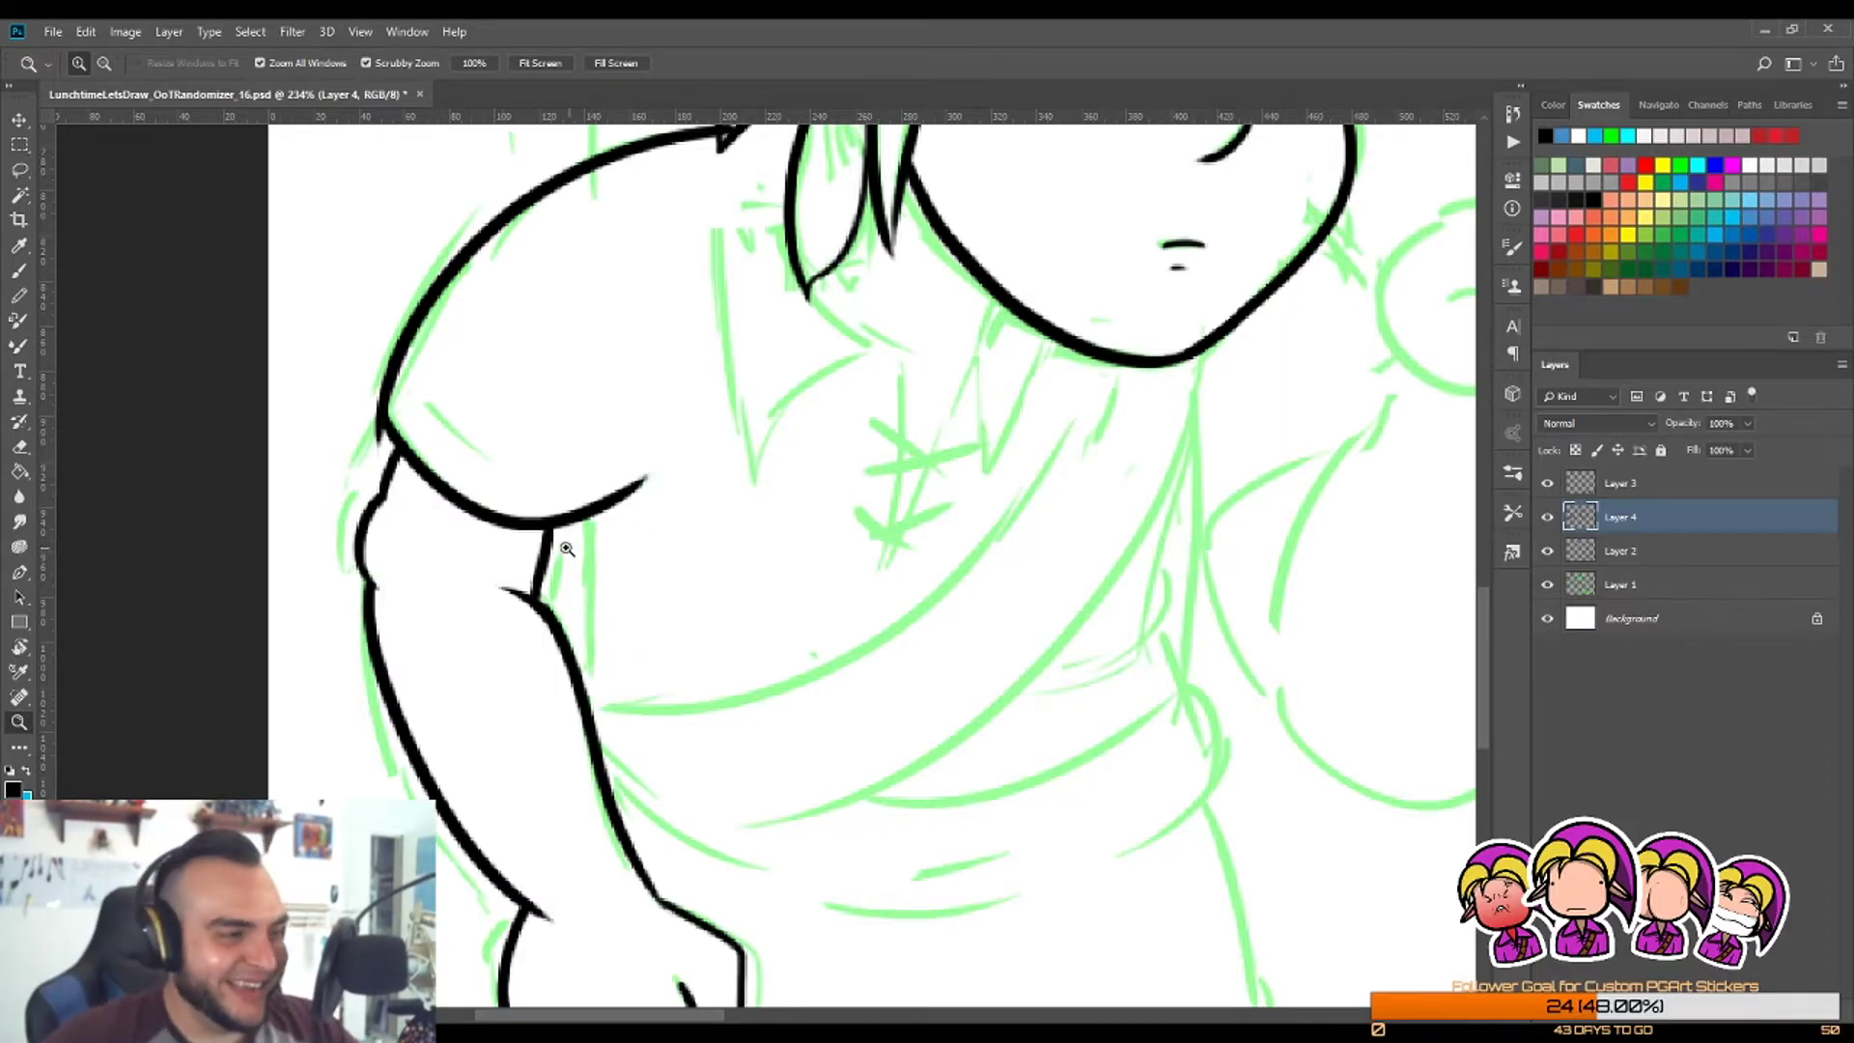
left_click(502, 559)
key("e")
mouse_move(548, 565)
left_mouse_down()
mouse_move(535, 601)
mouse_move(559, 518)
mouse_move(592, 571)
left_mouse_up()
key("b")
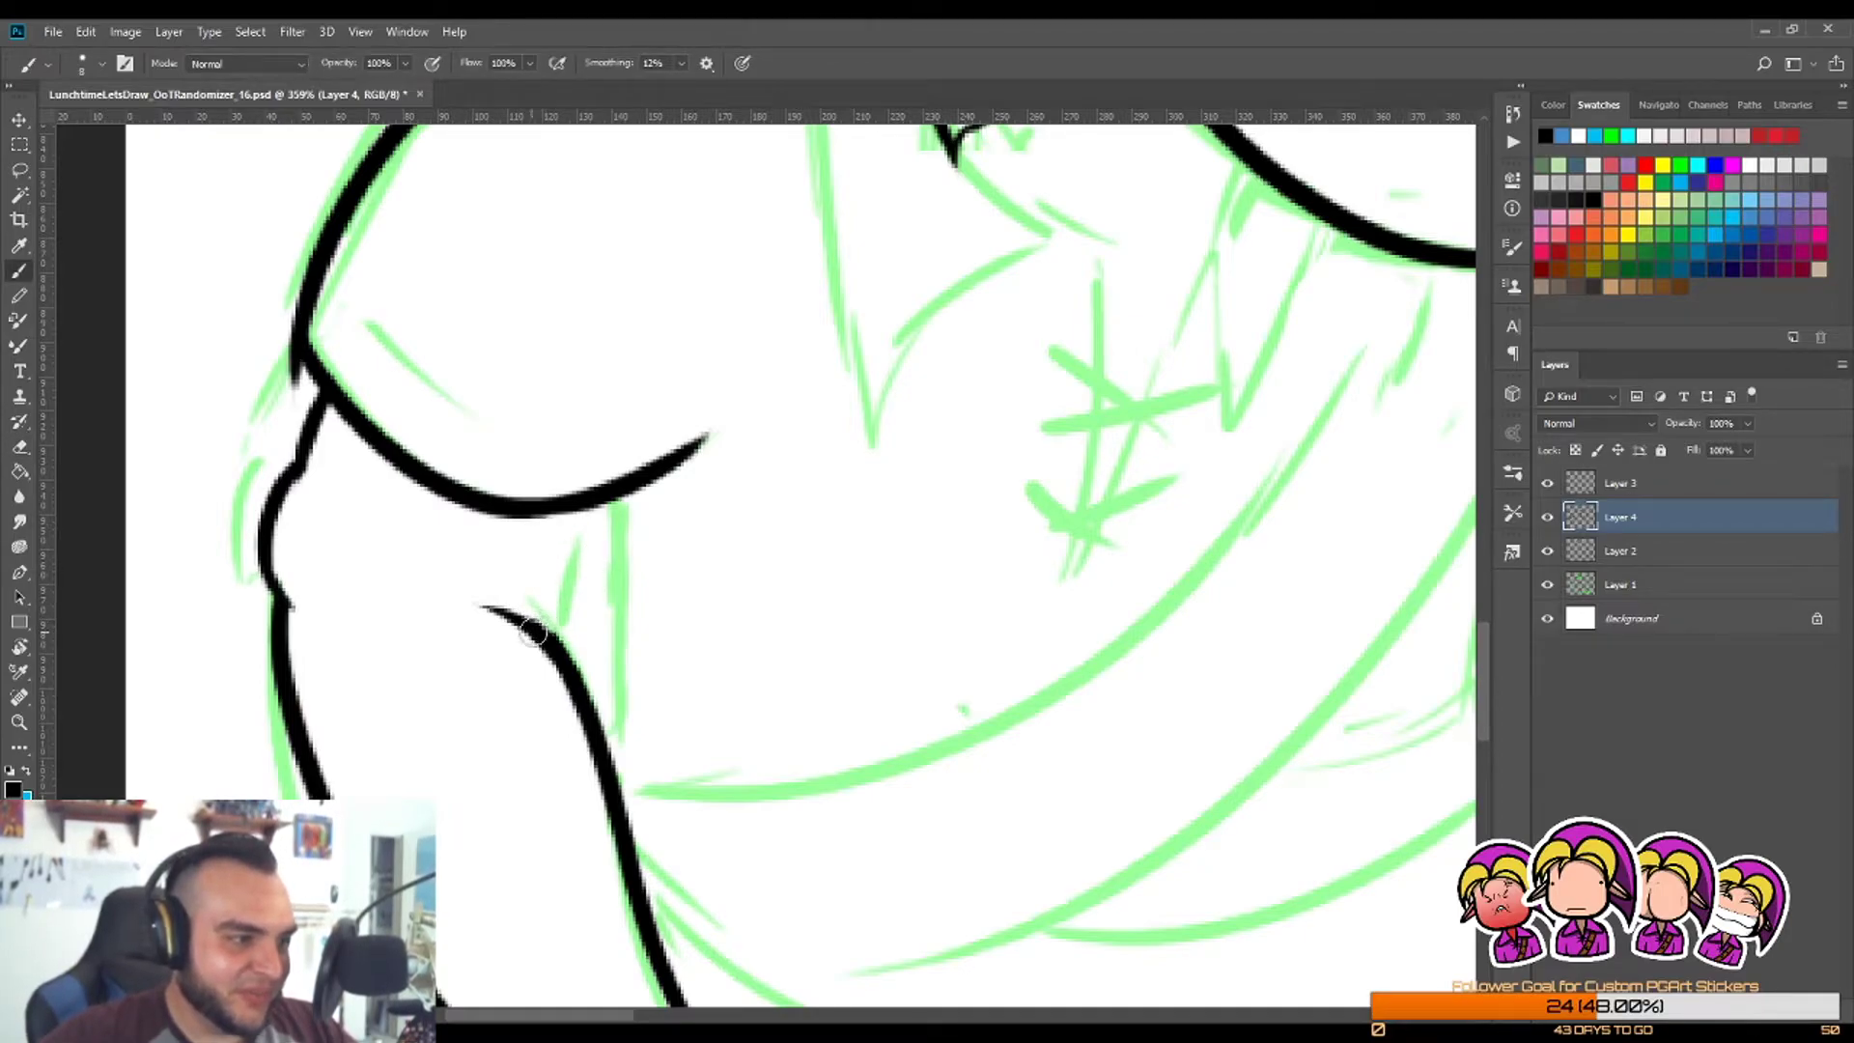
mouse_move(599, 504)
left_mouse_down()
mouse_move(541, 626)
mouse_move(599, 469)
left_mouse_up()
key("ctrl+z")
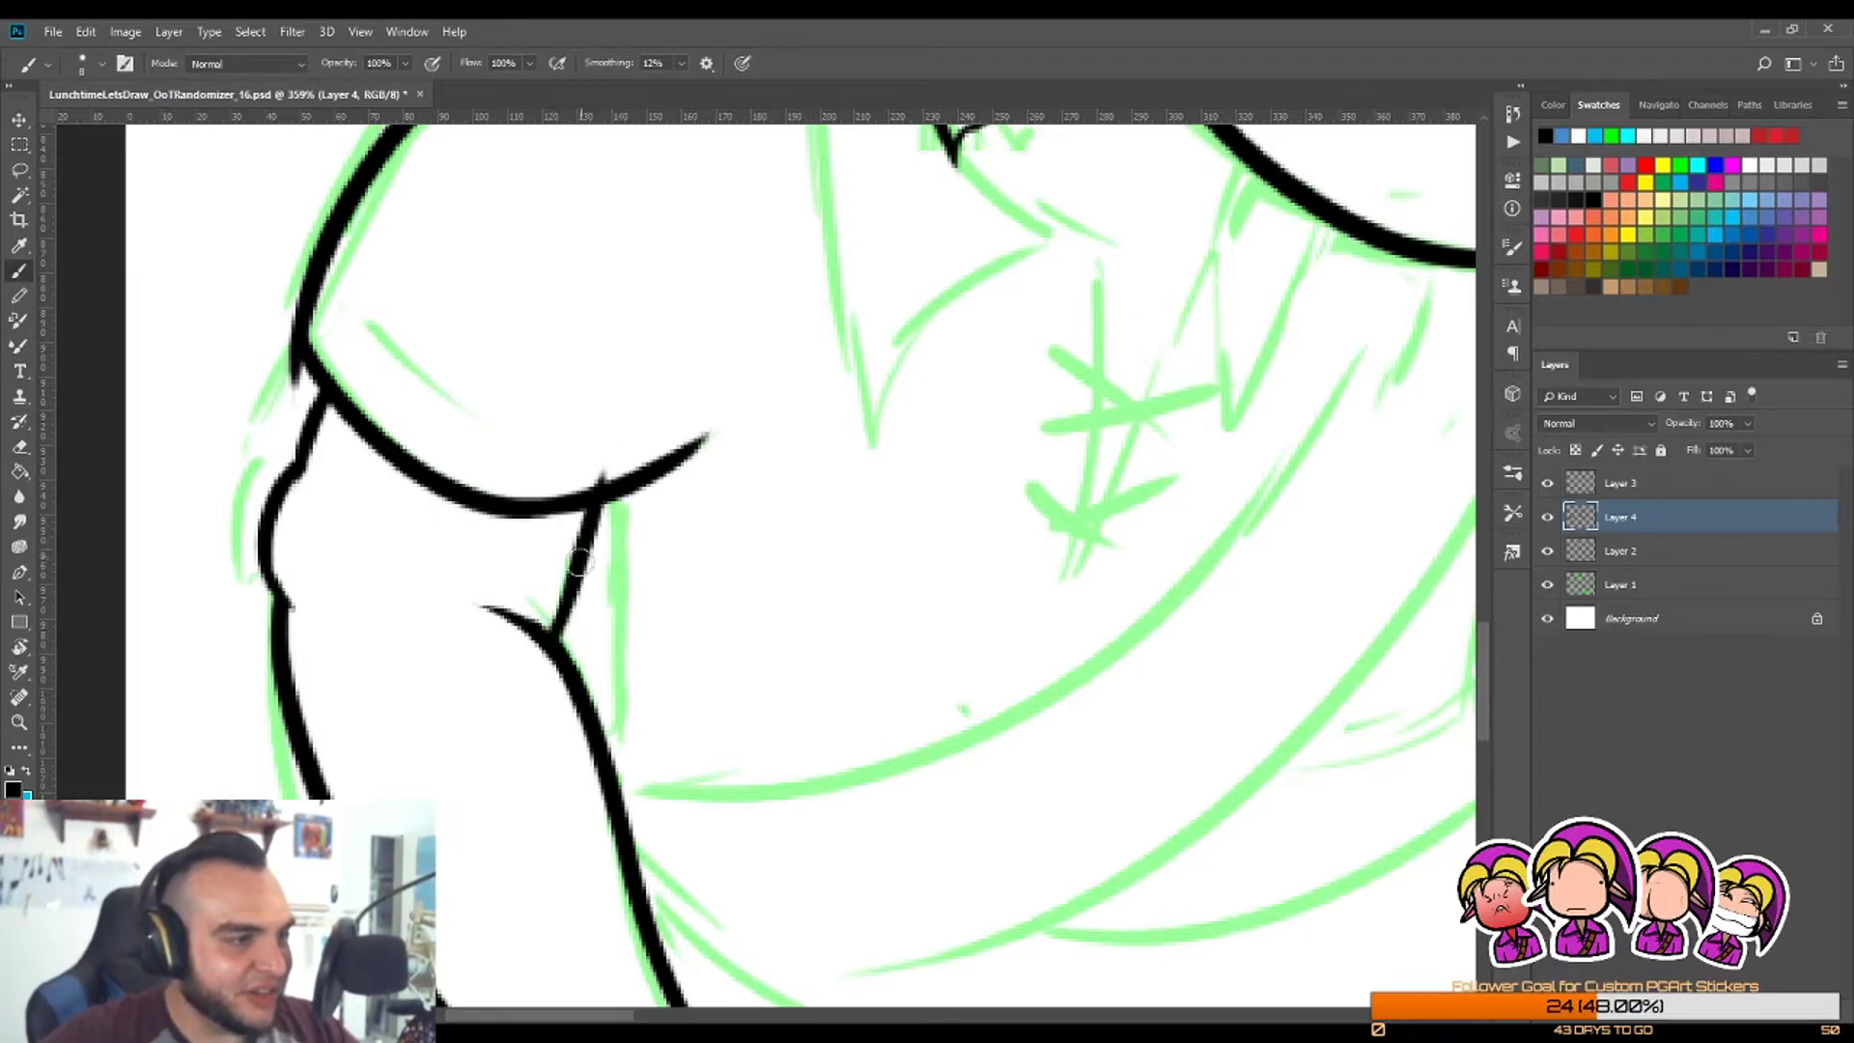
key("ctrl+z")
mouse_move(548, 630)
left_mouse_down()
mouse_move(604, 498)
mouse_move(492, 463)
mouse_move(679, 438)
mouse_move(737, 276)
left_mouse_up()
key("z")
key("b")
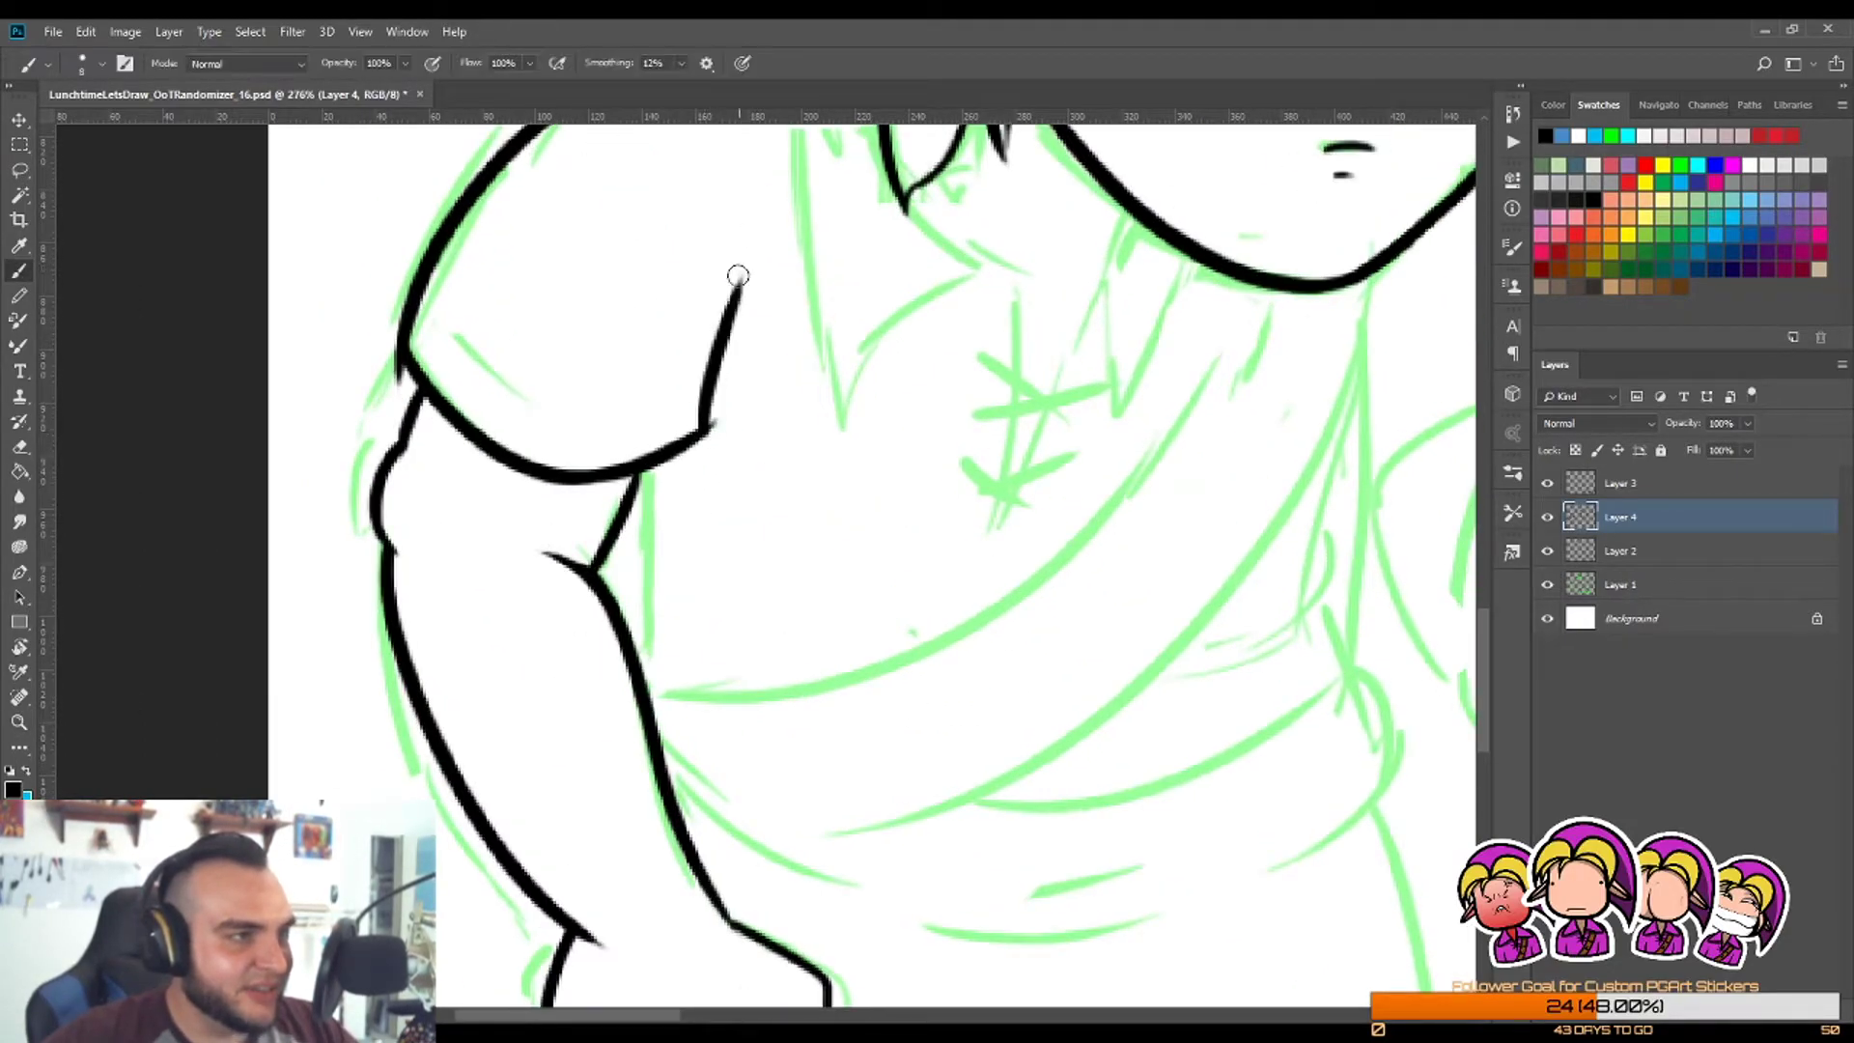
Step: Try to ink the collar flap from the shoulder down to its point and across to the neck opening
key("z")
left_click_drag(762, 345, 667, 359)
mouse_move(809, 322)
left_mouse_down()
mouse_move(889, 323)
mouse_move(755, 350)
left_mouse_up()
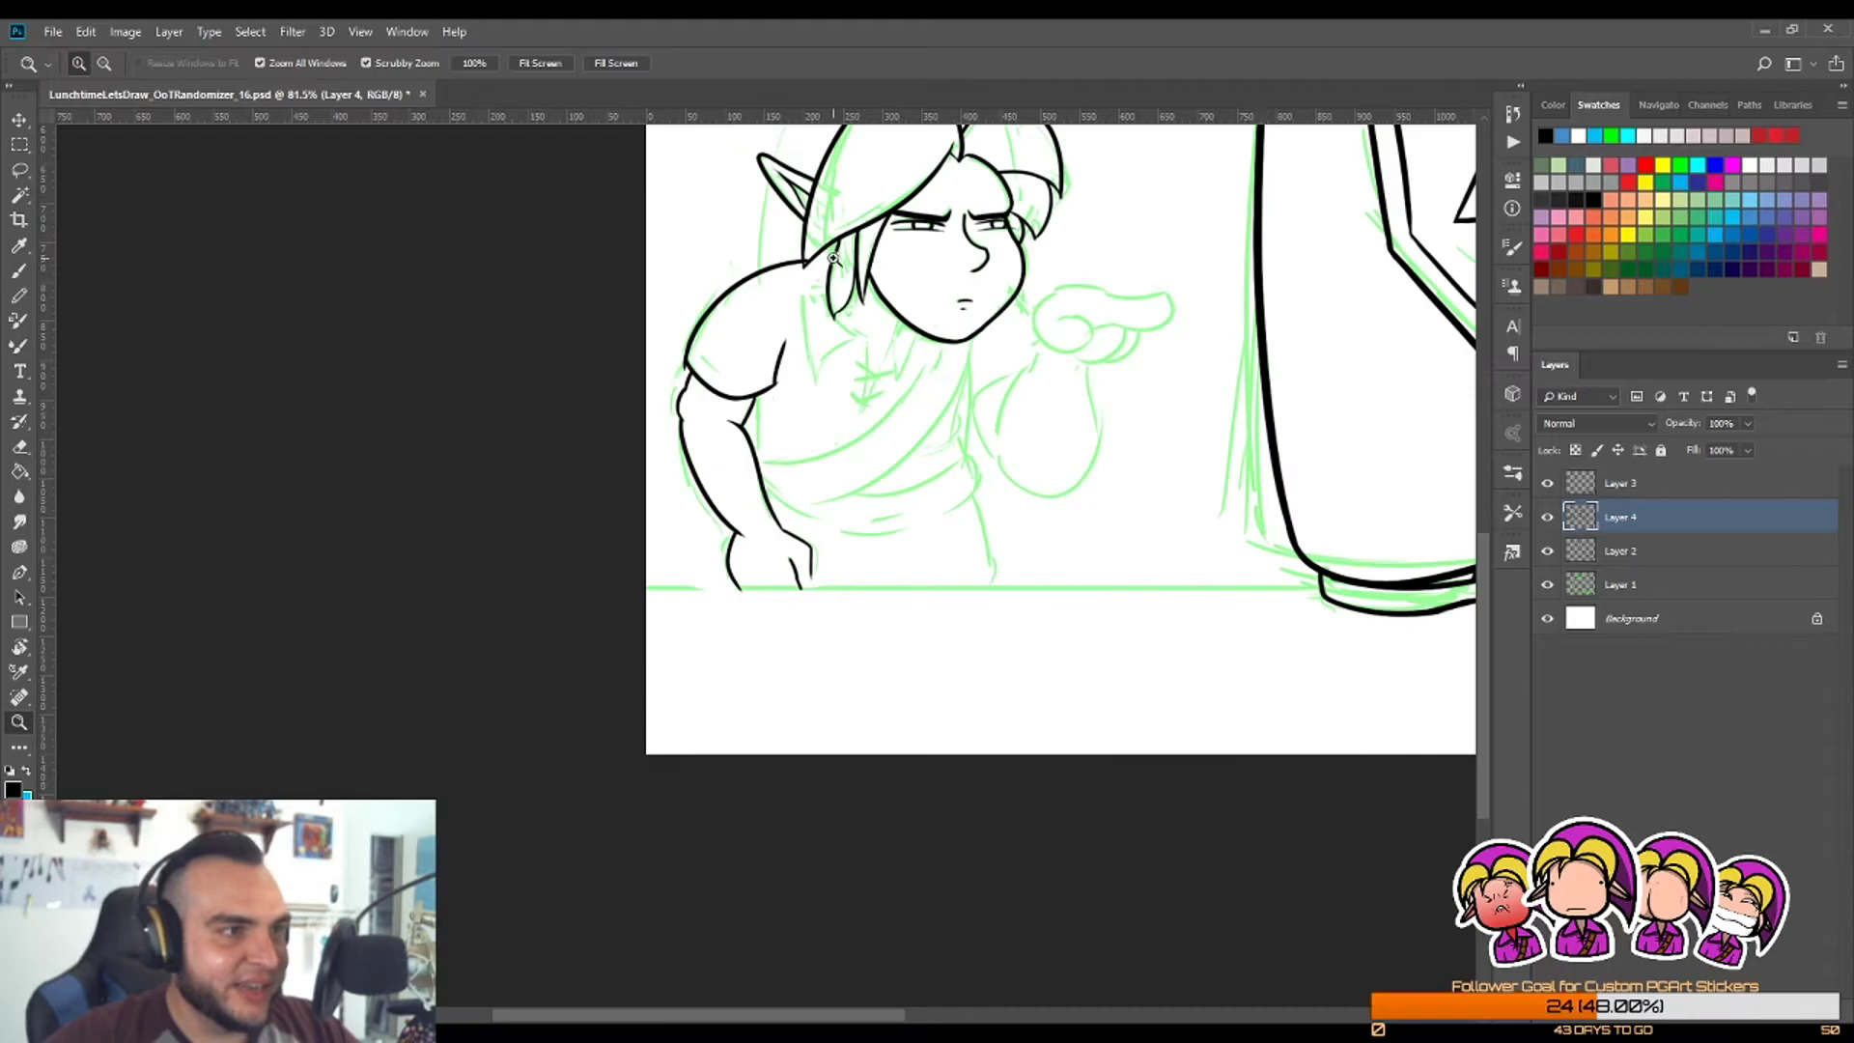
left_click_drag(828, 265, 906, 266)
key("b")
key("z")
key("b")
mouse_move(767, 282)
left_mouse_down()
mouse_move(816, 282)
mouse_move(901, 614)
left_mouse_up()
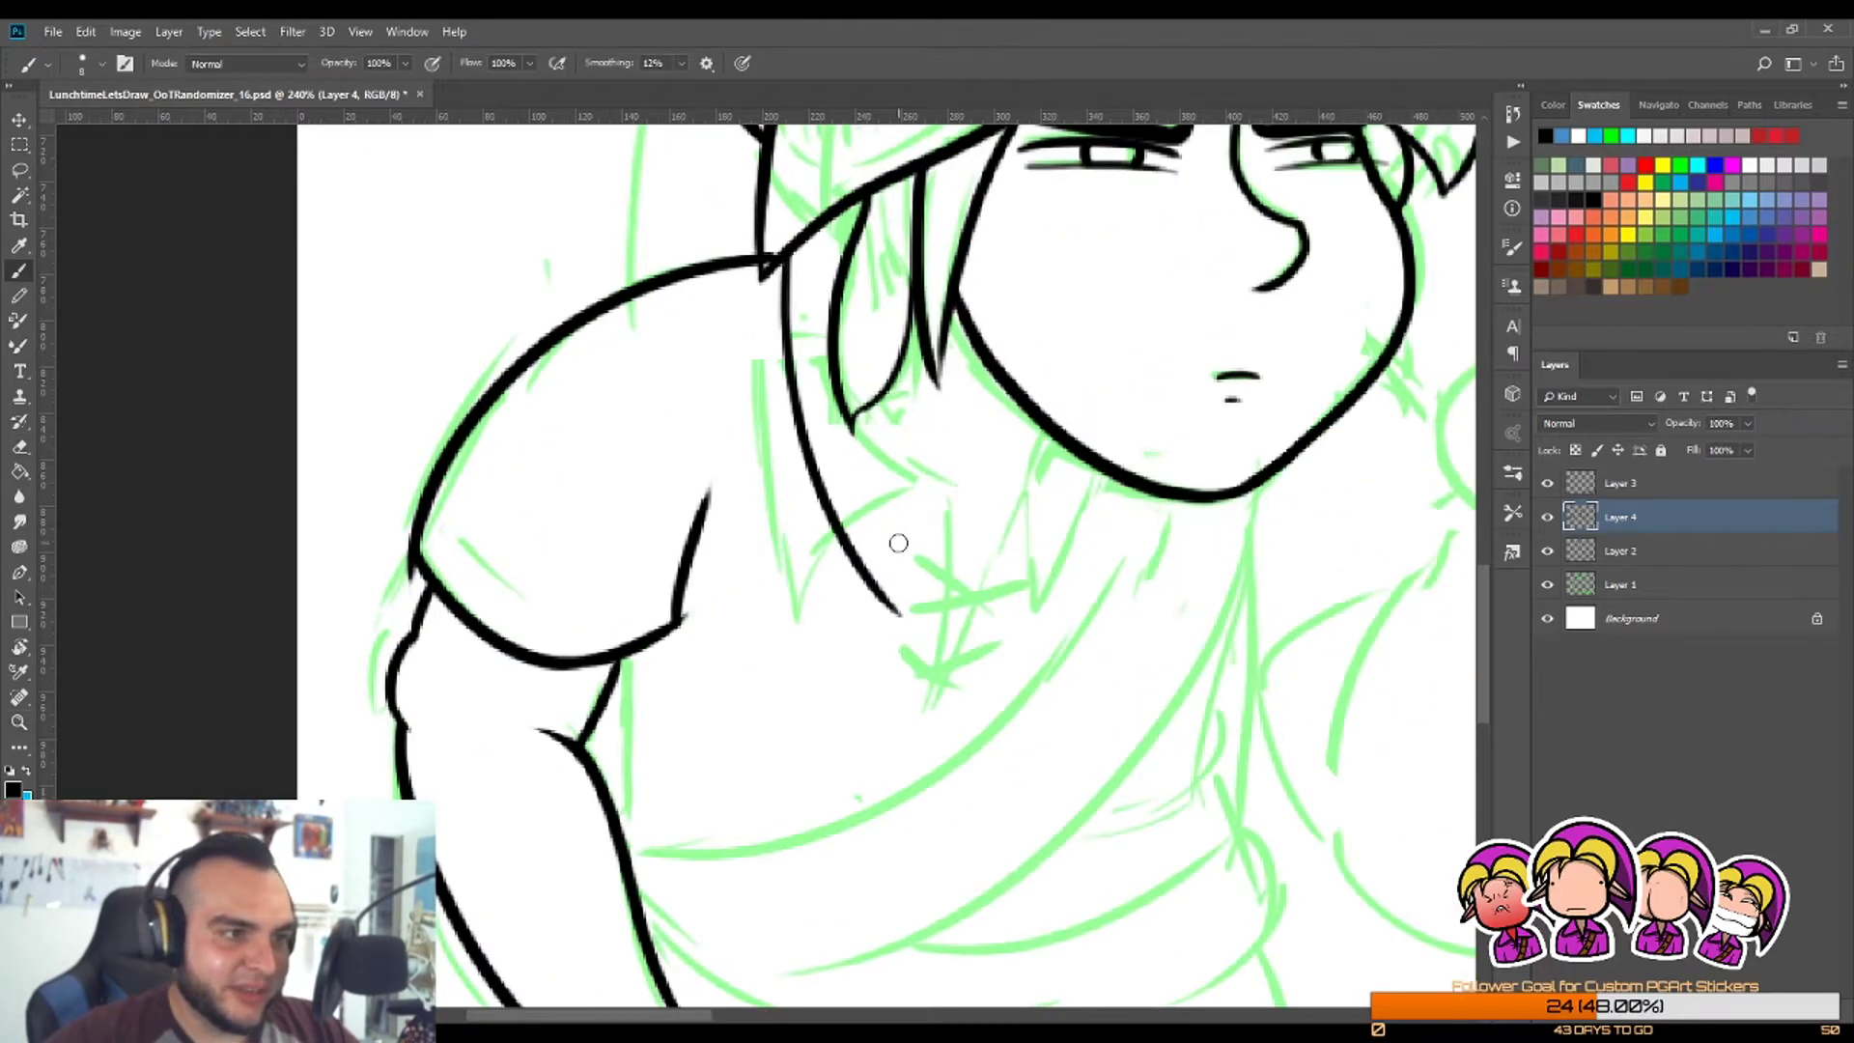
key("ctrl+z")
mouse_move(780, 253)
left_mouse_down()
mouse_move(775, 347)
mouse_move(852, 556)
mouse_move(985, 498)
left_mouse_up()
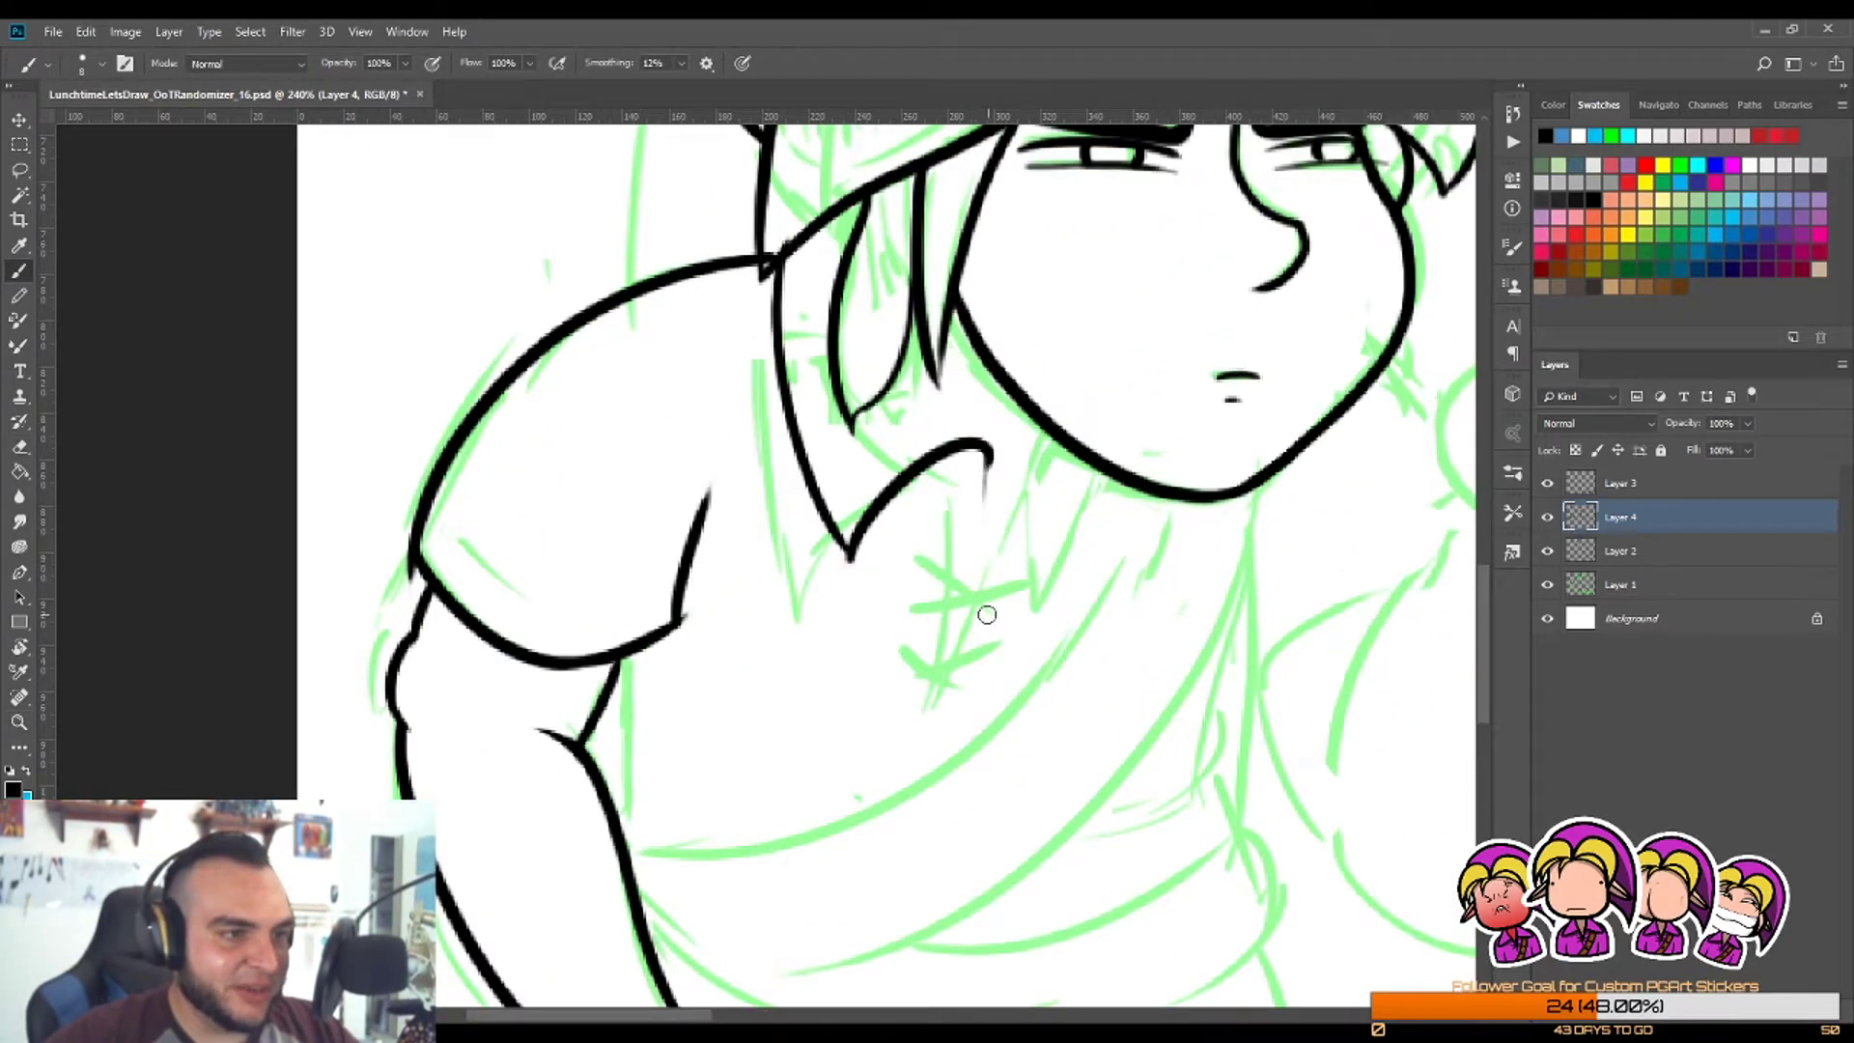
key("ctrl+z")
Step: Try to ink the near collar flap's lower edge from its point up to the neck opening and down the opening's edge
mouse_move(848, 562)
left_mouse_down()
mouse_move(942, 489)
mouse_move(909, 763)
left_mouse_up()
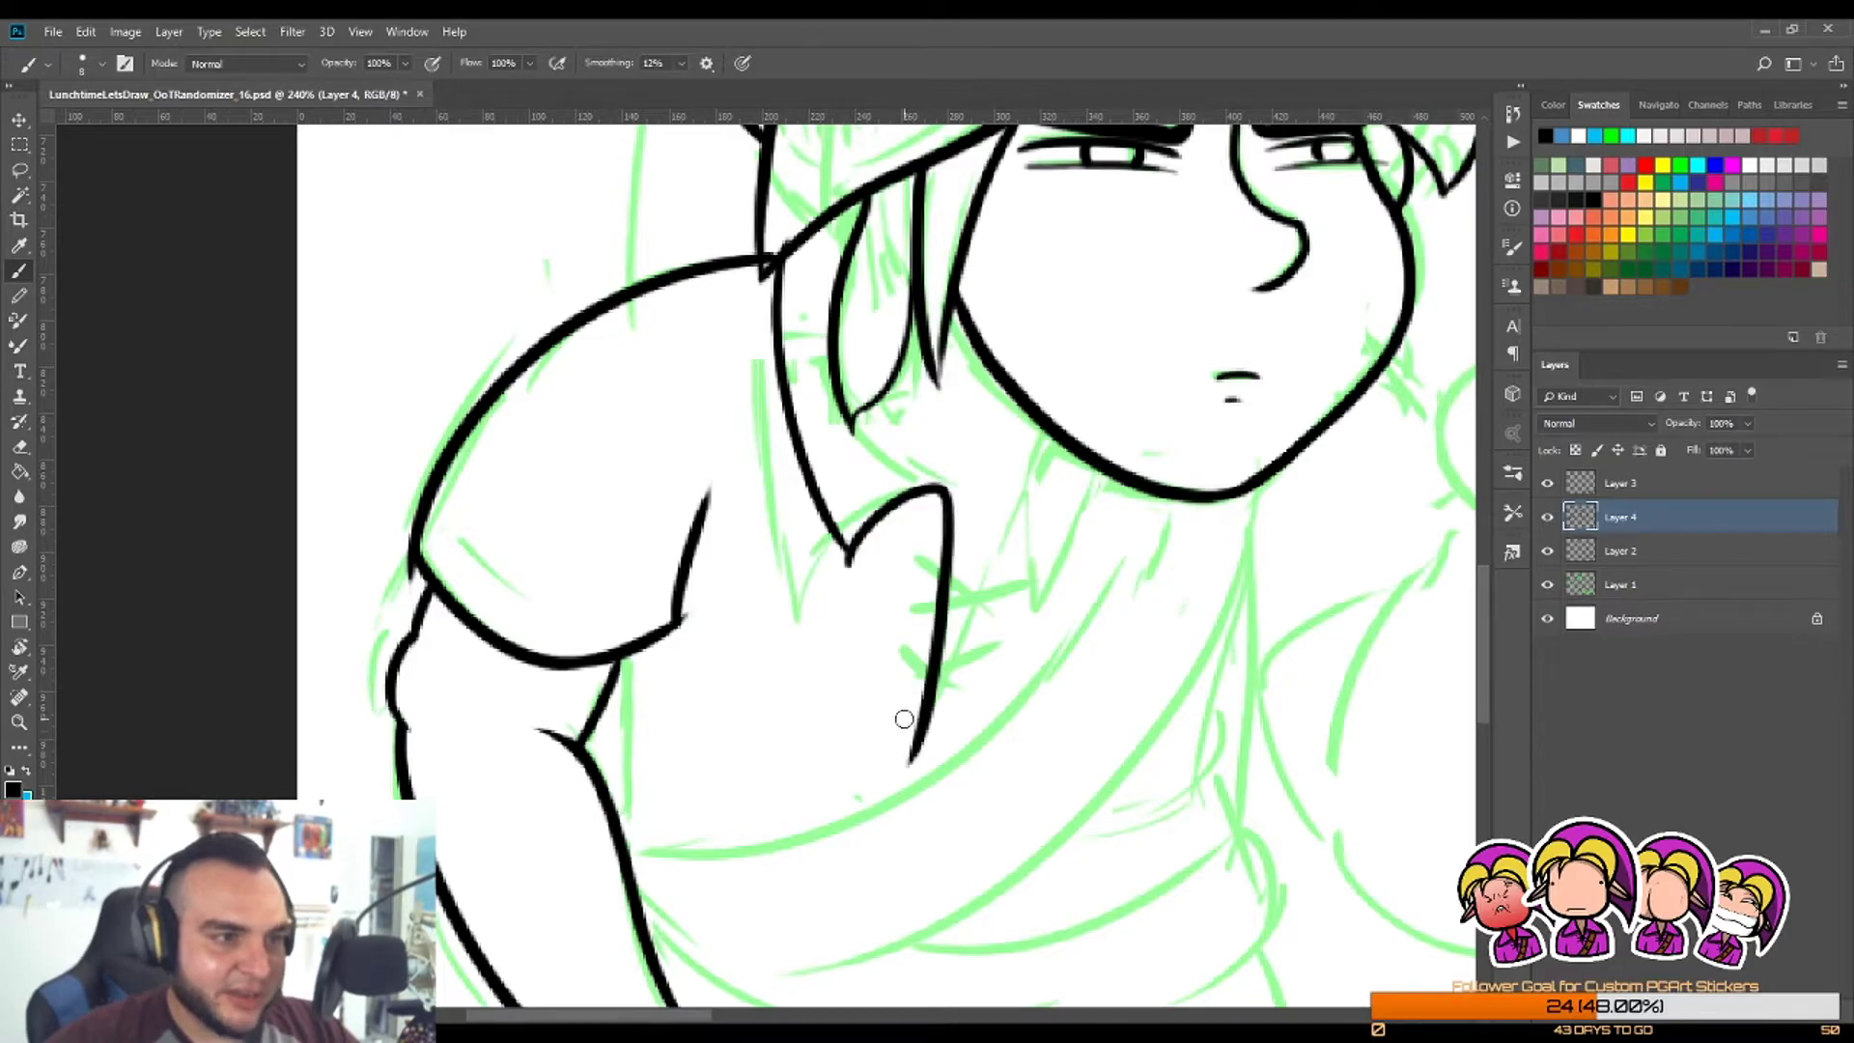
key("ctrl+z")
left_click_drag(847, 556, 912, 676)
key("z")
mouse_move(983, 563)
left_mouse_down()
mouse_move(961, 552)
mouse_move(993, 533)
left_mouse_up()
key("ctrl+z")
key("b")
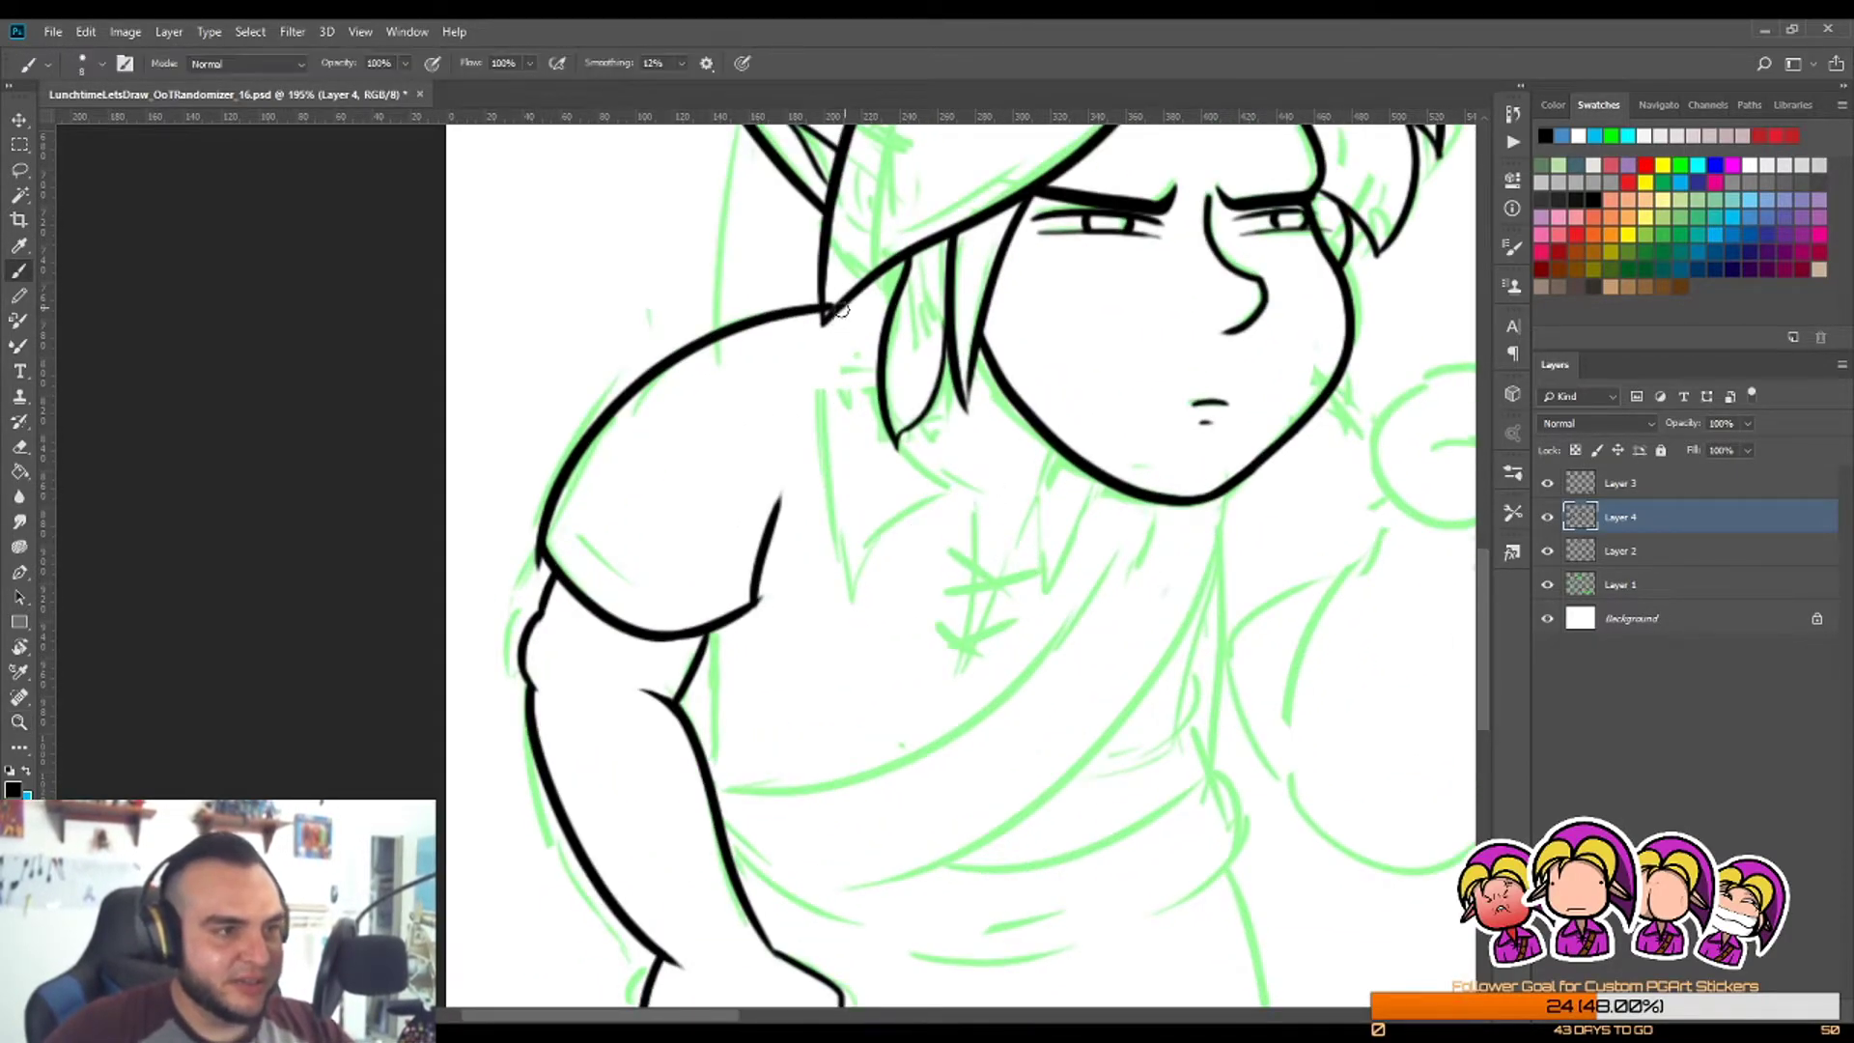
Step: Ink the near collar flap from the shoulder to its point, the V-shaped neck opening and the far pointed flap under the chin
mouse_move(830, 307)
left_mouse_down()
mouse_move(869, 599)
mouse_move(987, 603)
left_mouse_up()
key("ctrl+z")
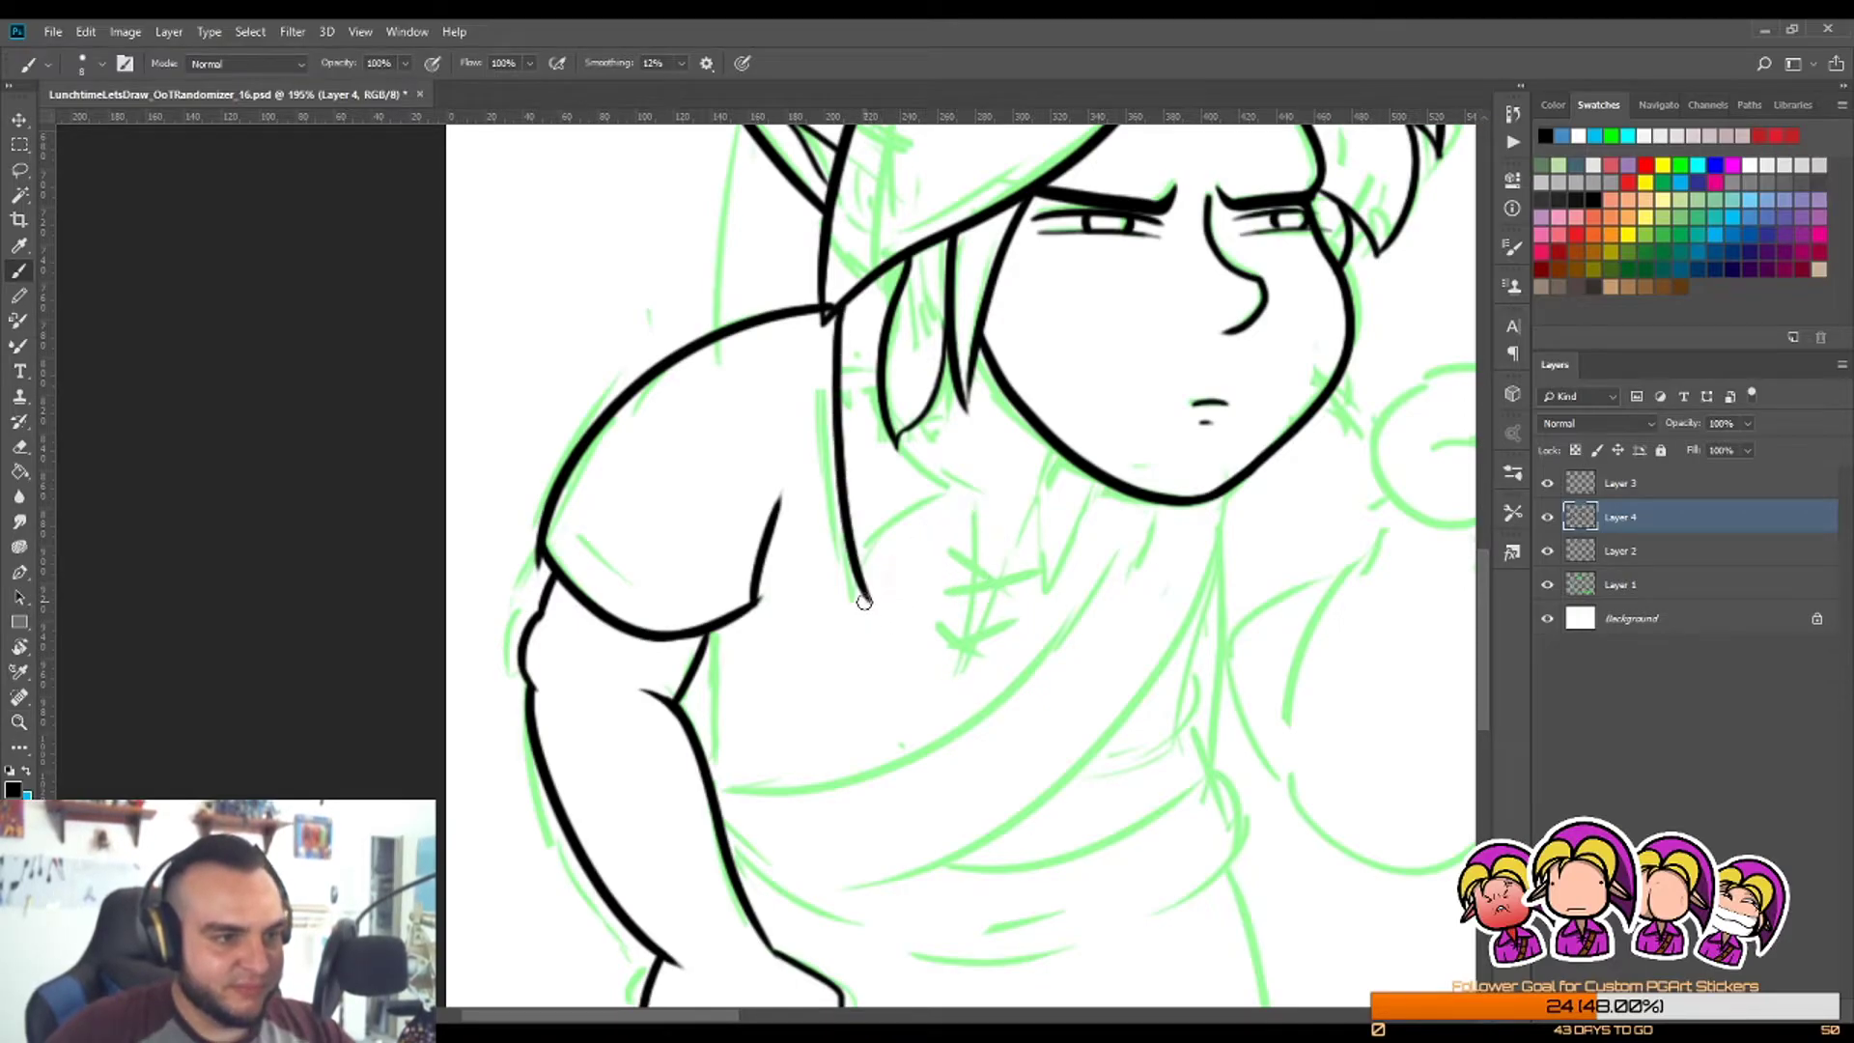
mouse_move(871, 597)
left_mouse_down()
mouse_move(944, 680)
mouse_move(1029, 545)
mouse_move(1045, 618)
mouse_move(1091, 493)
mouse_move(952, 554)
mouse_move(1068, 522)
mouse_move(1012, 534)
left_mouse_up()
key("z")
key("b")
key("ctrl+z")
key("ctrl+z")
Step: Ink the neck line from beside the side hair lock's tip down to the inner corner of the near collar flap
mouse_move(831, 437)
left_mouse_down()
mouse_move(946, 546)
mouse_move(1010, 546)
left_mouse_up()
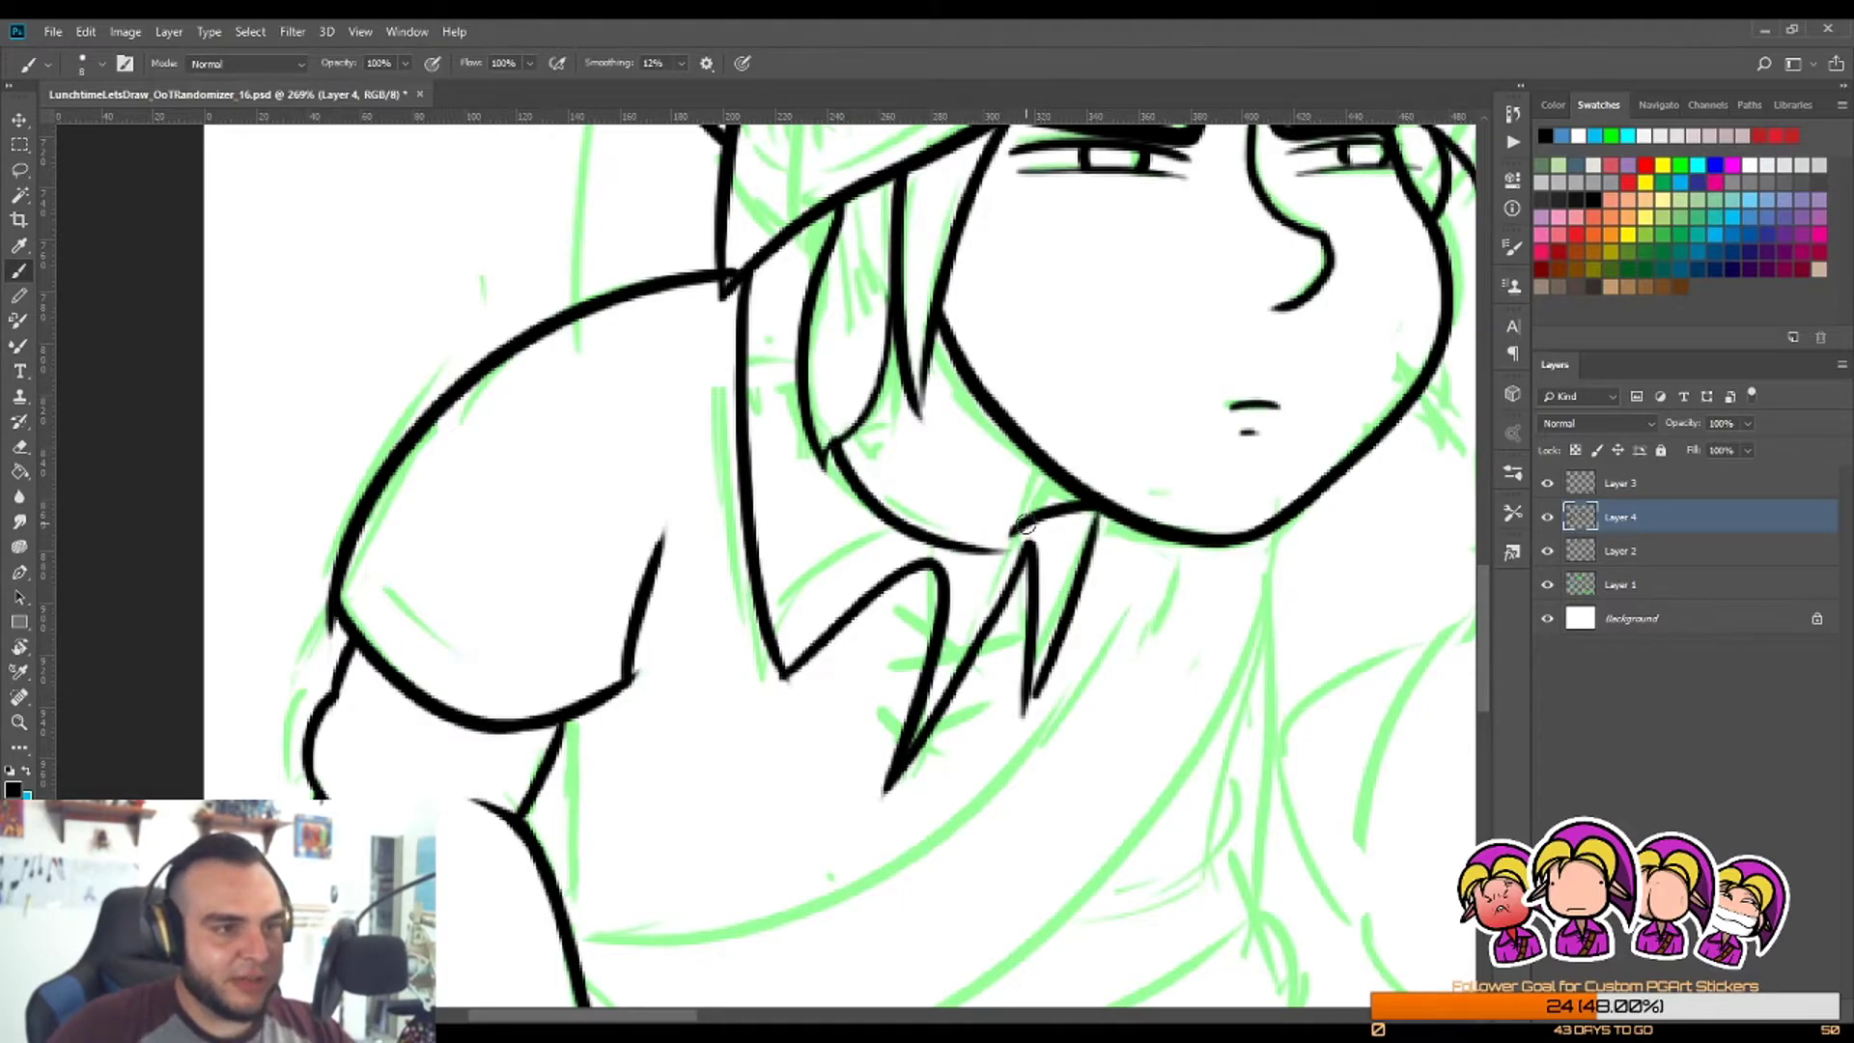
key("ctrl+z")
left_click_drag(832, 437, 960, 552)
key("ctrl+z")
left_click_drag(856, 430, 946, 574)
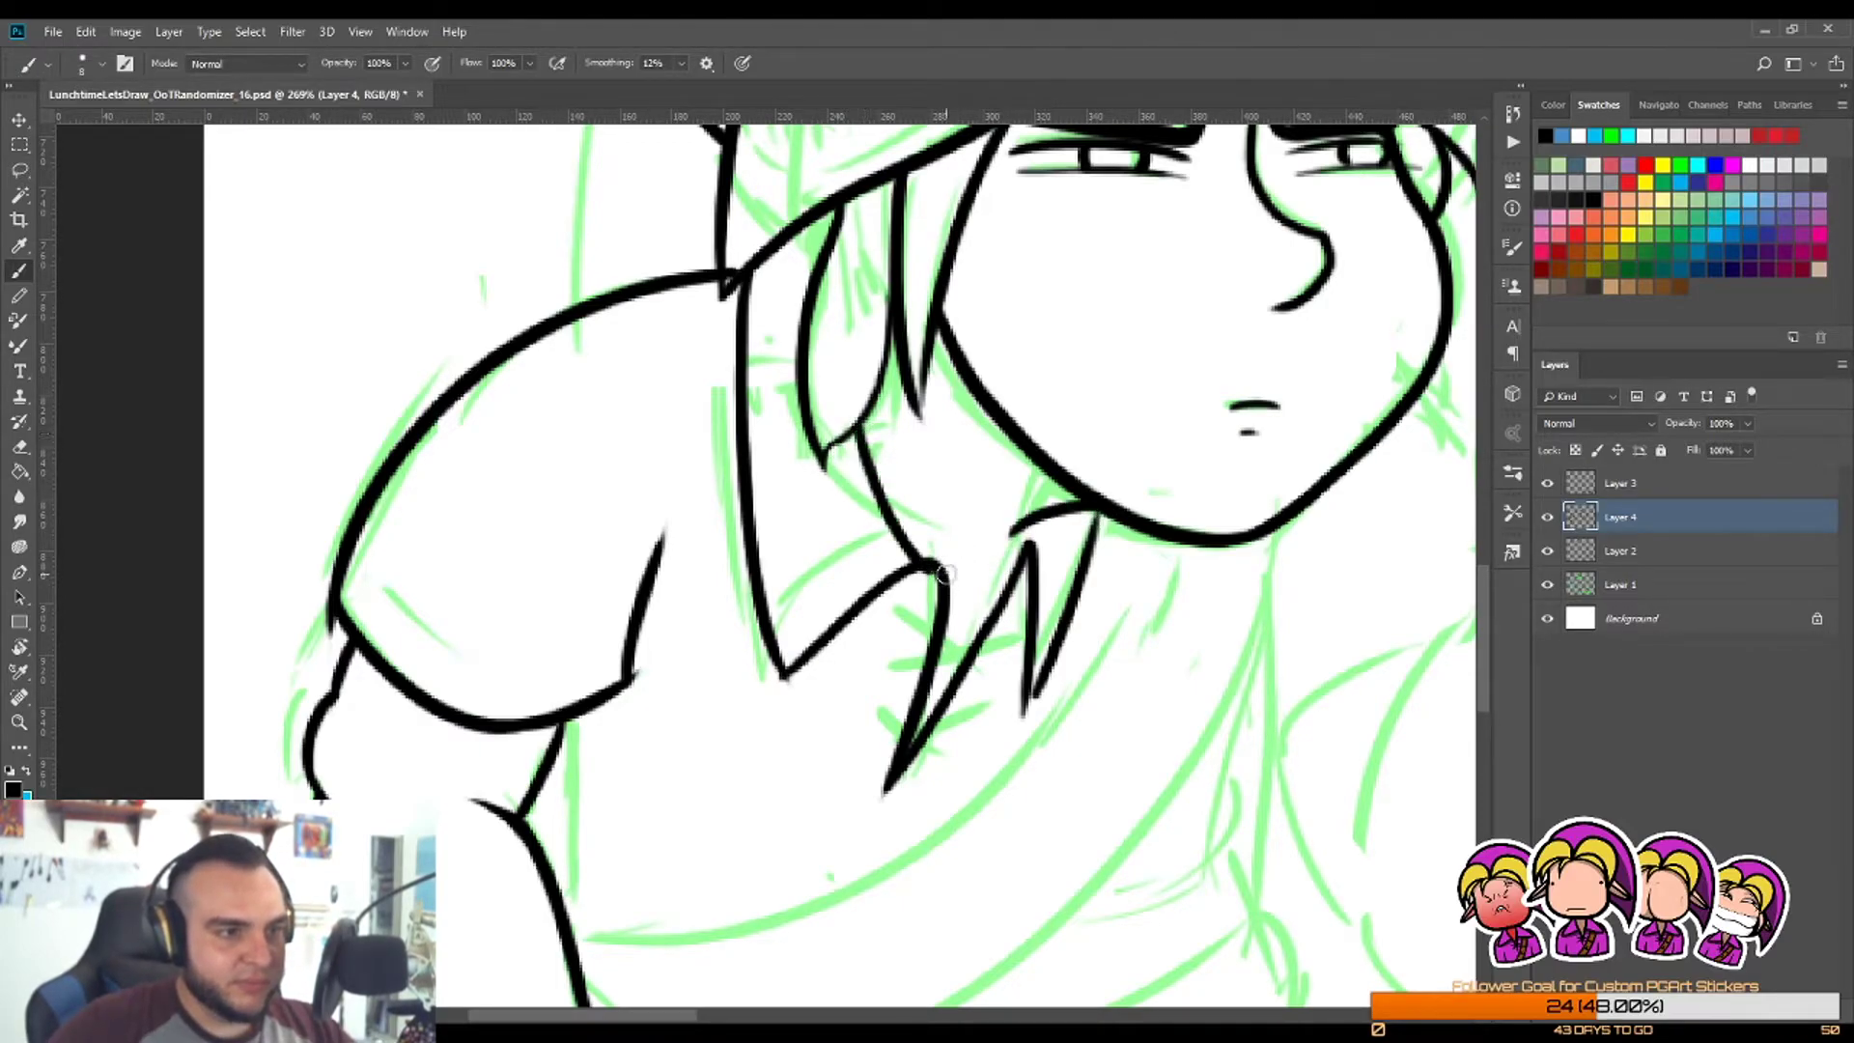
key("ctrl+z")
left_click_drag(856, 428, 941, 568)
Step: Trim the loose end of the short collar line under the chin and connect it to the far flap's peak
key("e")
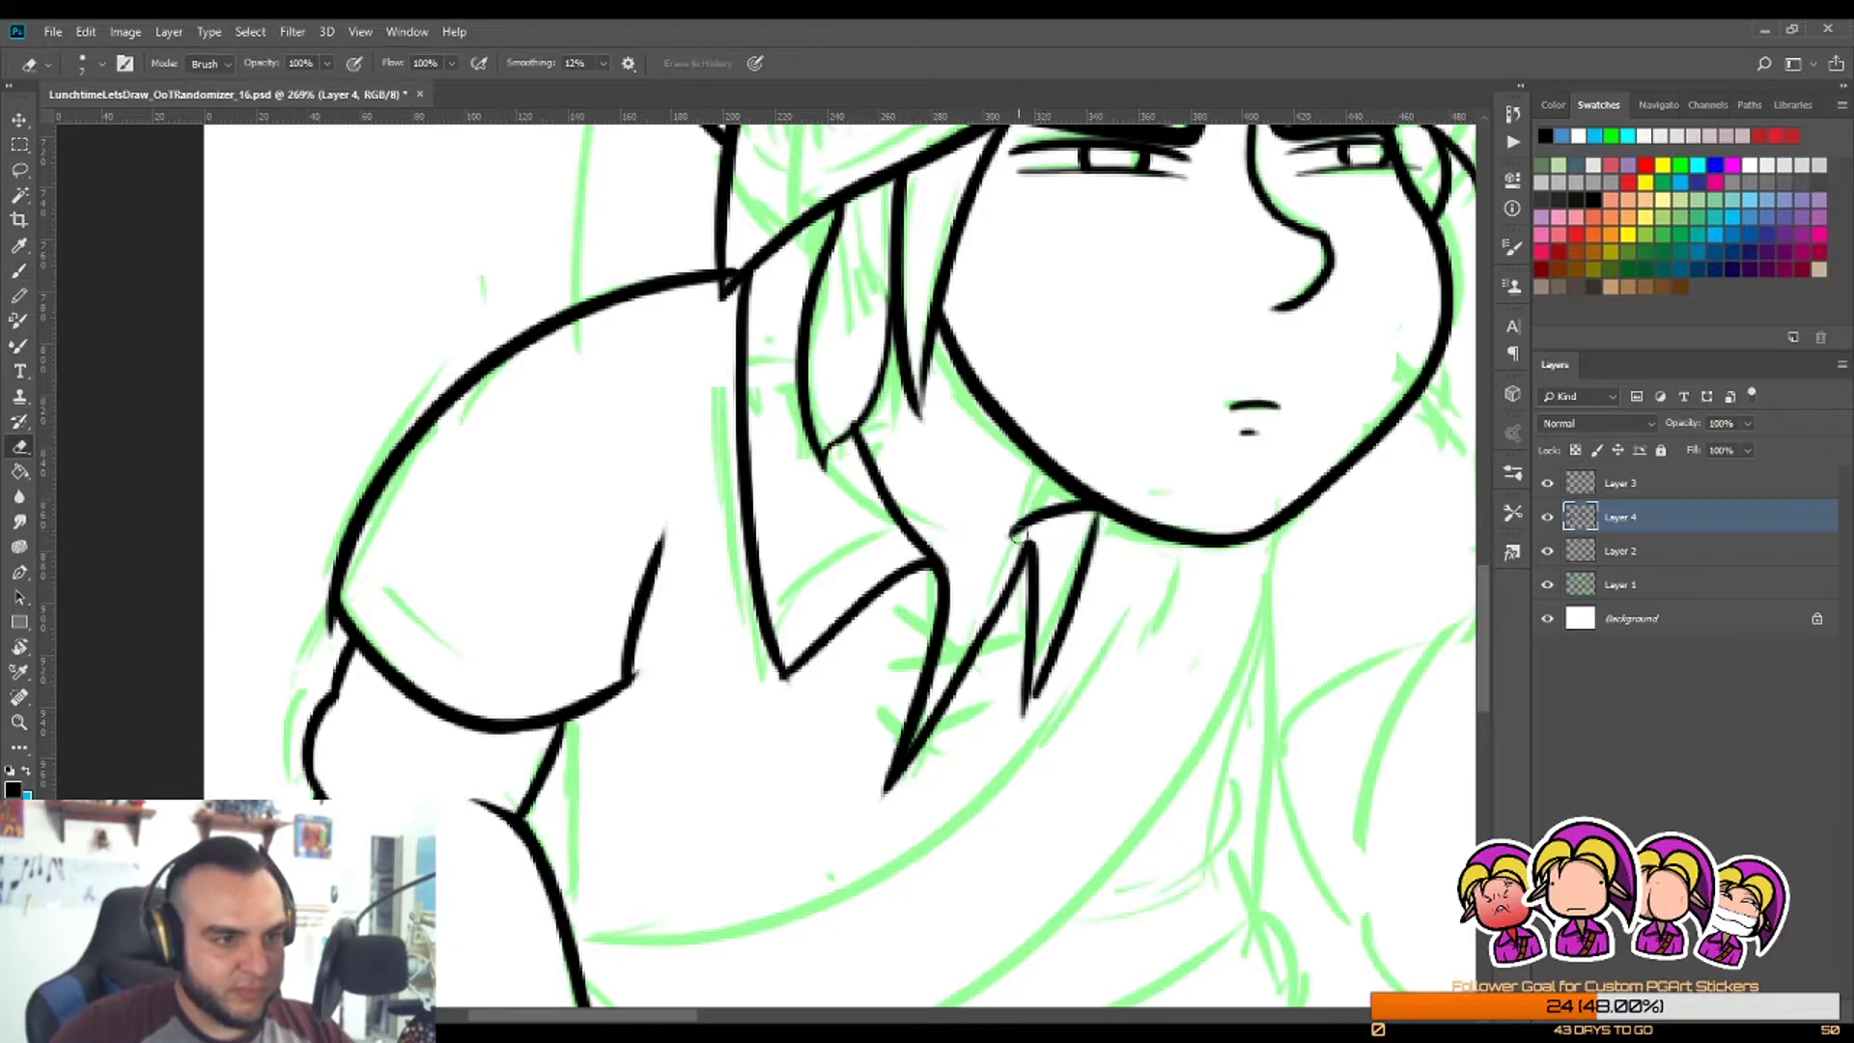
key("b")
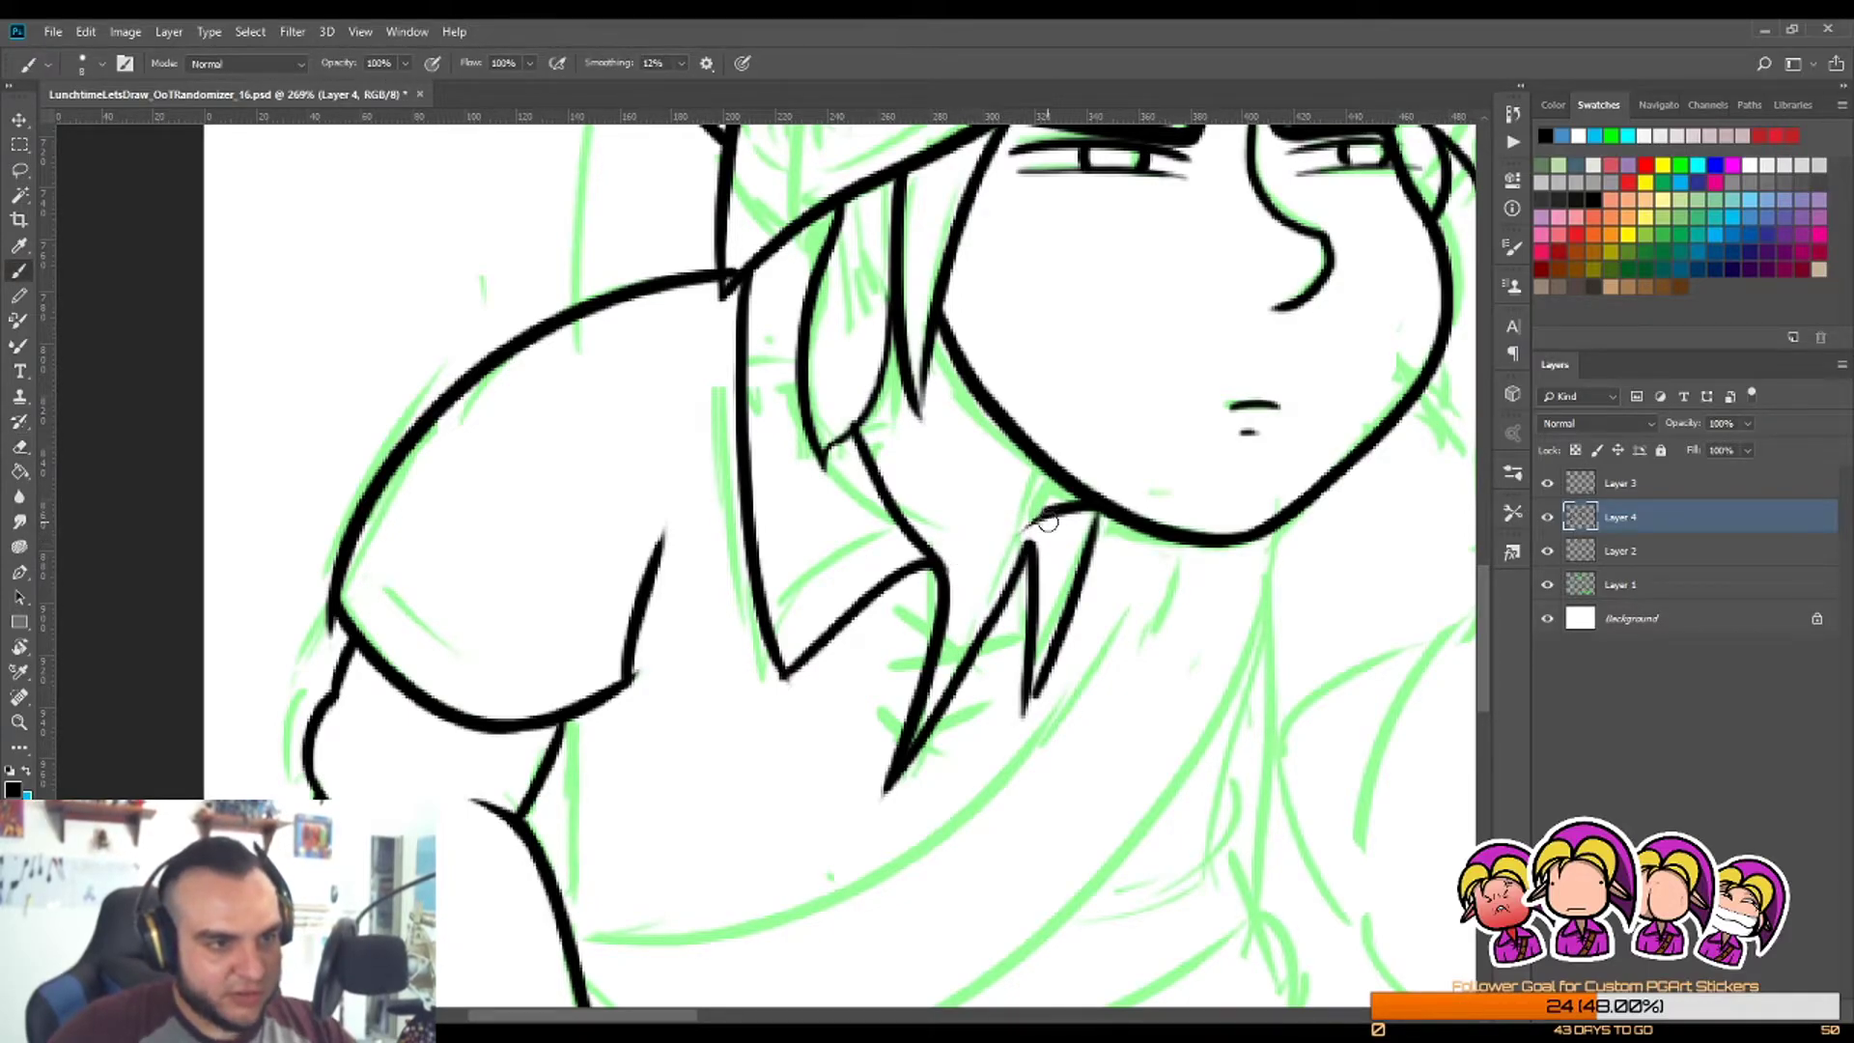
mouse_move(1043, 520)
left_mouse_down()
mouse_move(1010, 587)
mouse_move(1017, 542)
mouse_move(1027, 553)
left_mouse_up()
key("e")
key("b")
key("z")
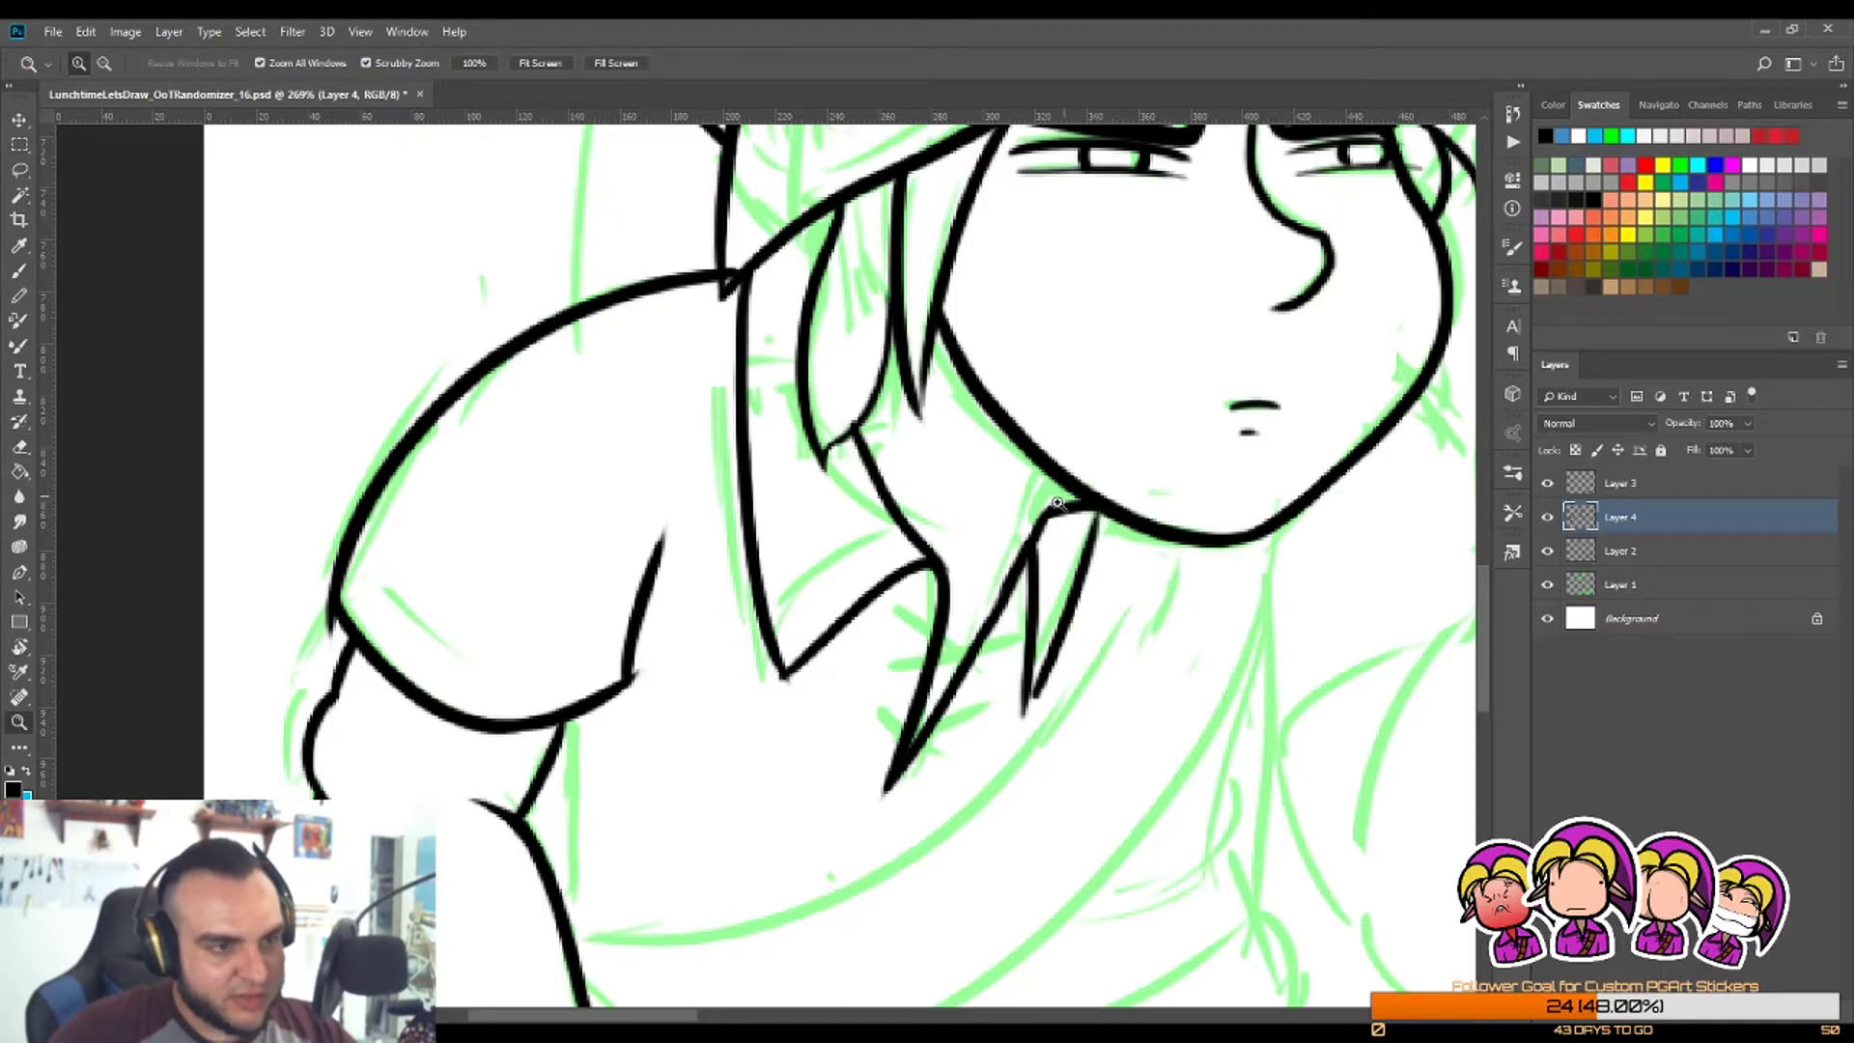
Step: Rework the short collar line under the chin where it meets the far flap
key("ctrl+0")
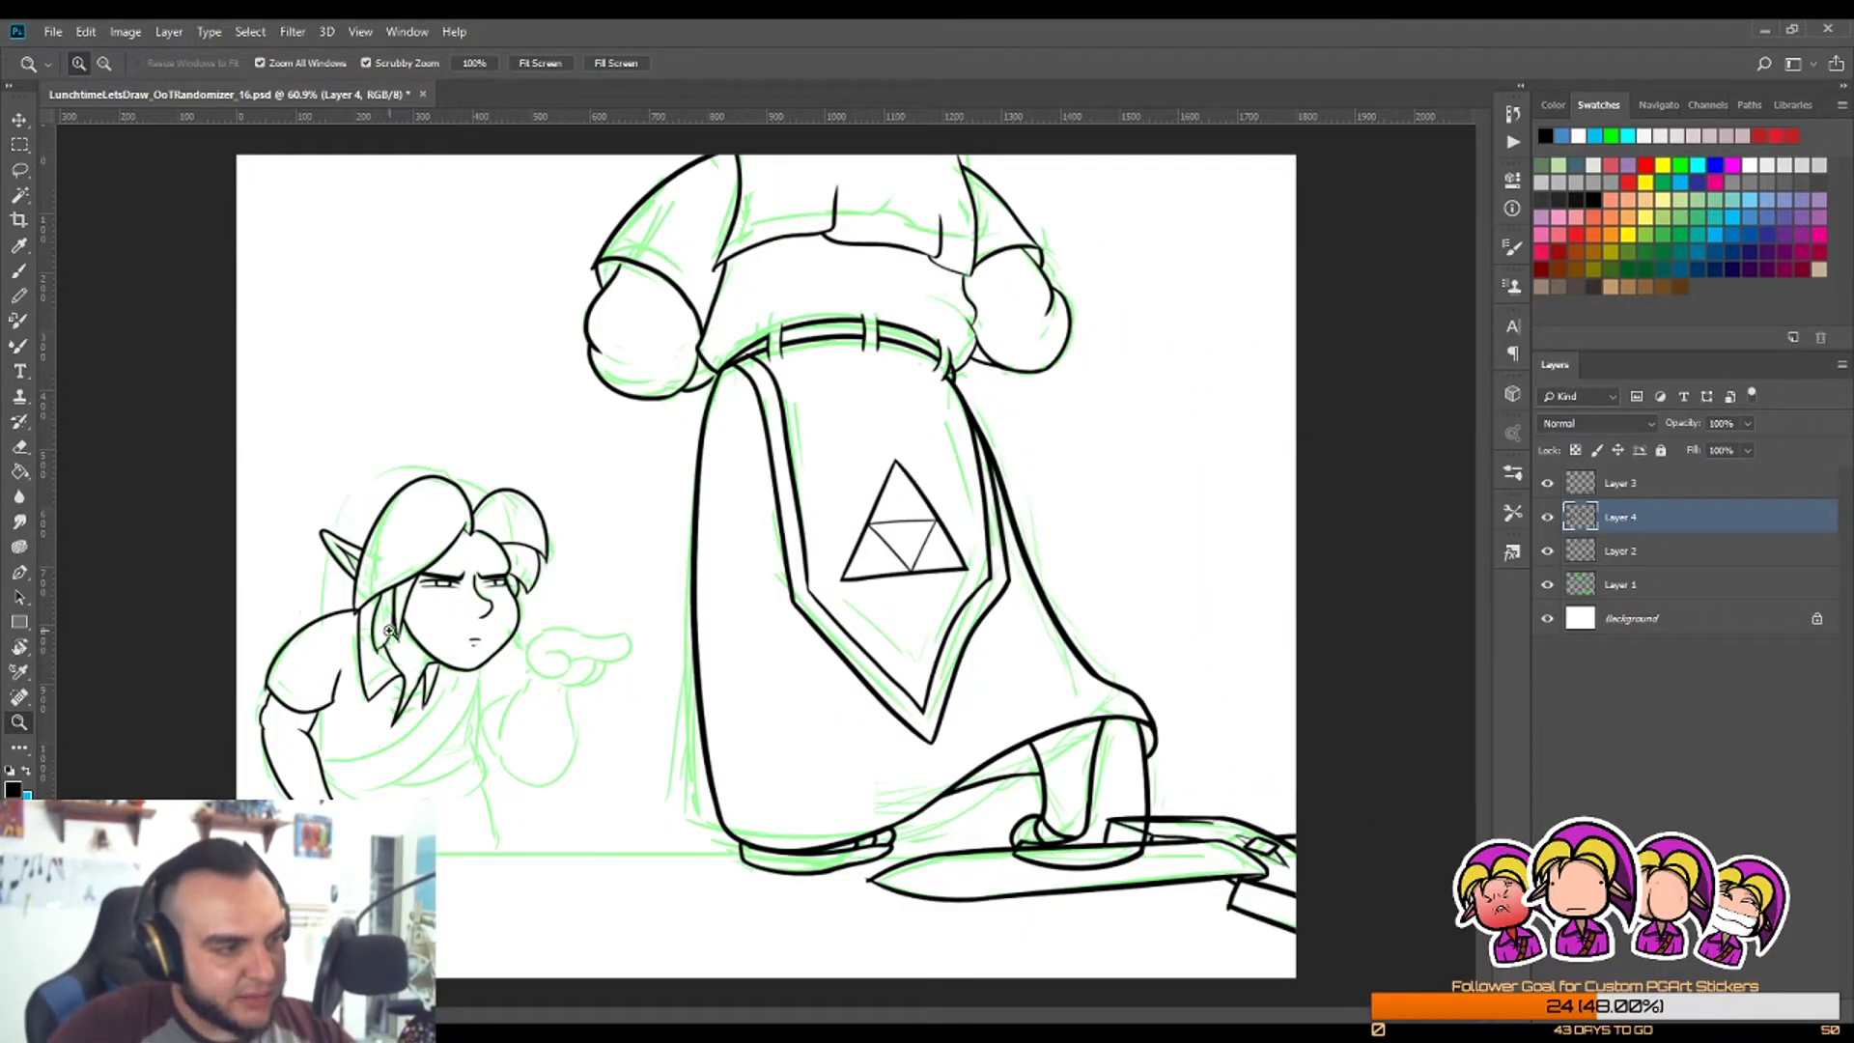
mouse_move(392, 632)
left_mouse_down()
mouse_move(507, 663)
mouse_move(467, 681)
left_mouse_up()
key("b")
key("z")
mouse_move(579, 676)
left_mouse_down()
mouse_move(483, 700)
mouse_move(608, 647)
left_mouse_up()
key("b")
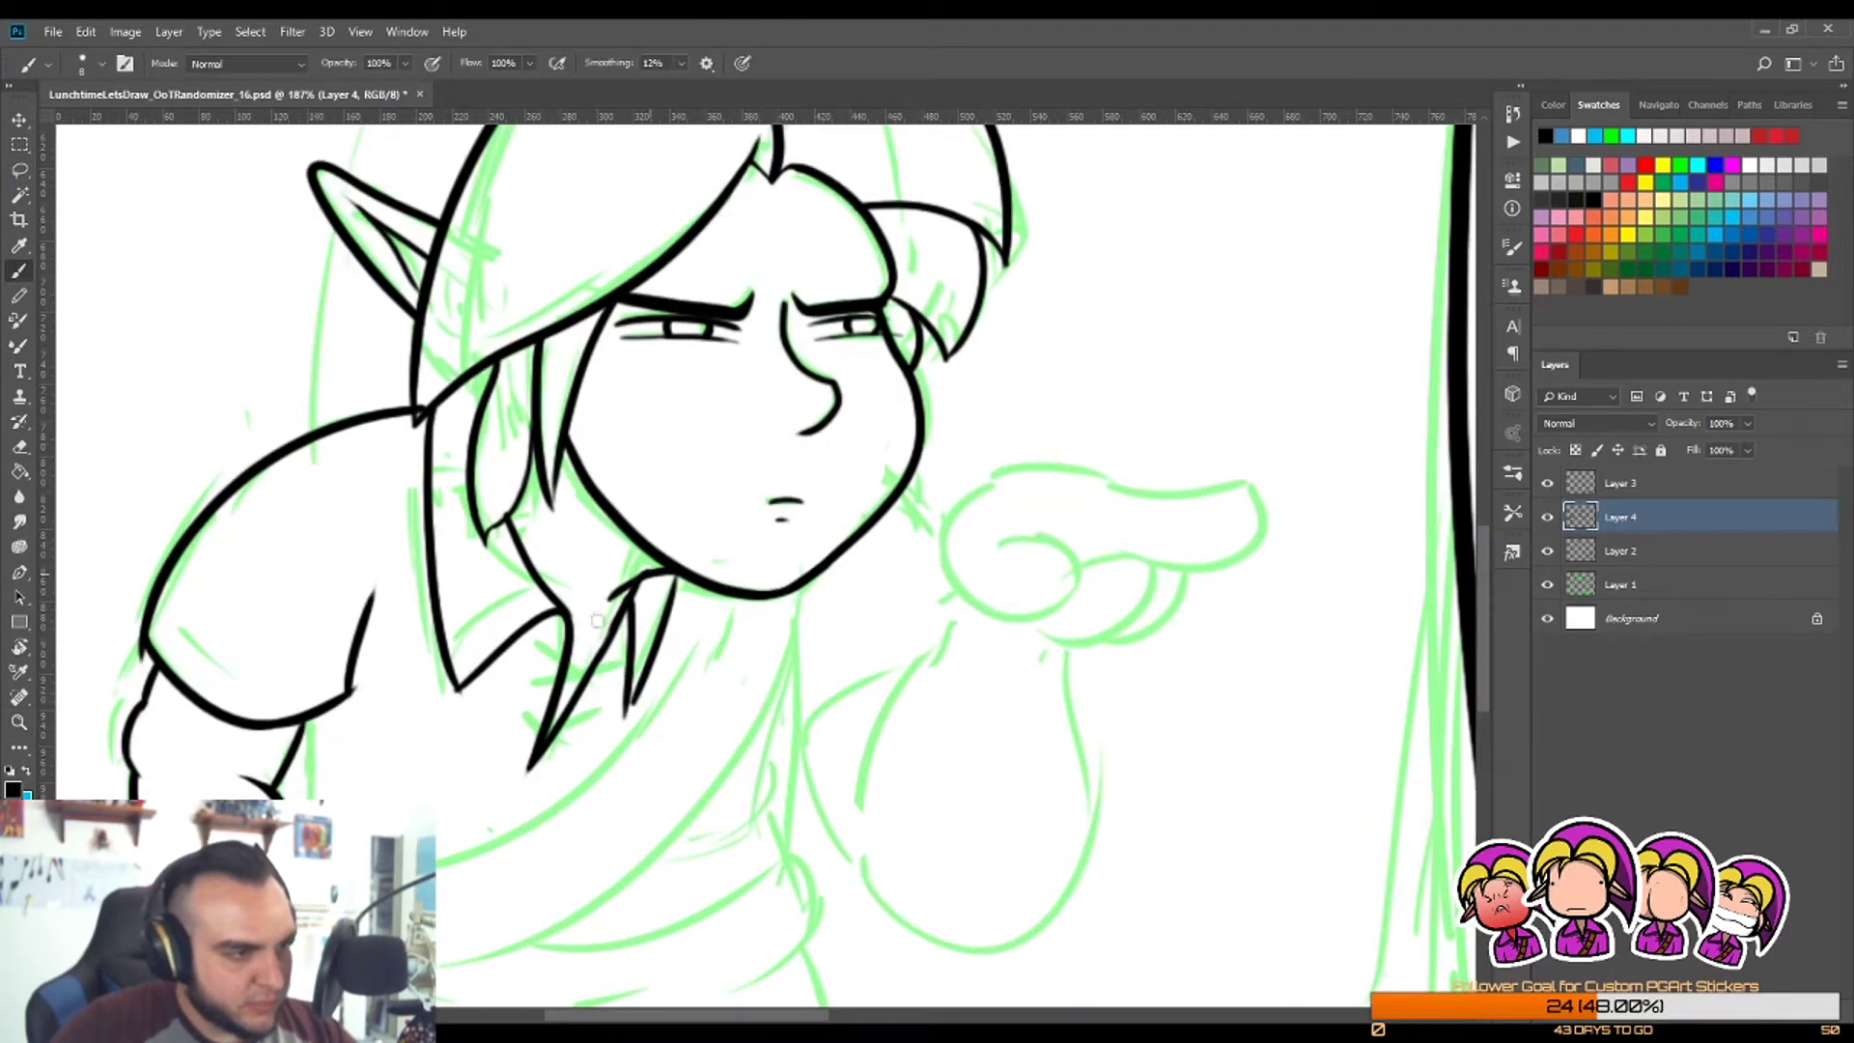
key("ctrl+z")
mouse_move(673, 571)
left_mouse_down()
mouse_move(601, 598)
mouse_move(615, 617)
mouse_move(668, 572)
mouse_move(645, 573)
mouse_move(595, 614)
mouse_move(677, 582)
mouse_move(652, 573)
mouse_move(631, 639)
left_mouse_up()
key("ctrl+z")
key("ctrl+z")
key("e")
key("z")
left_click(633, 640, "alt")
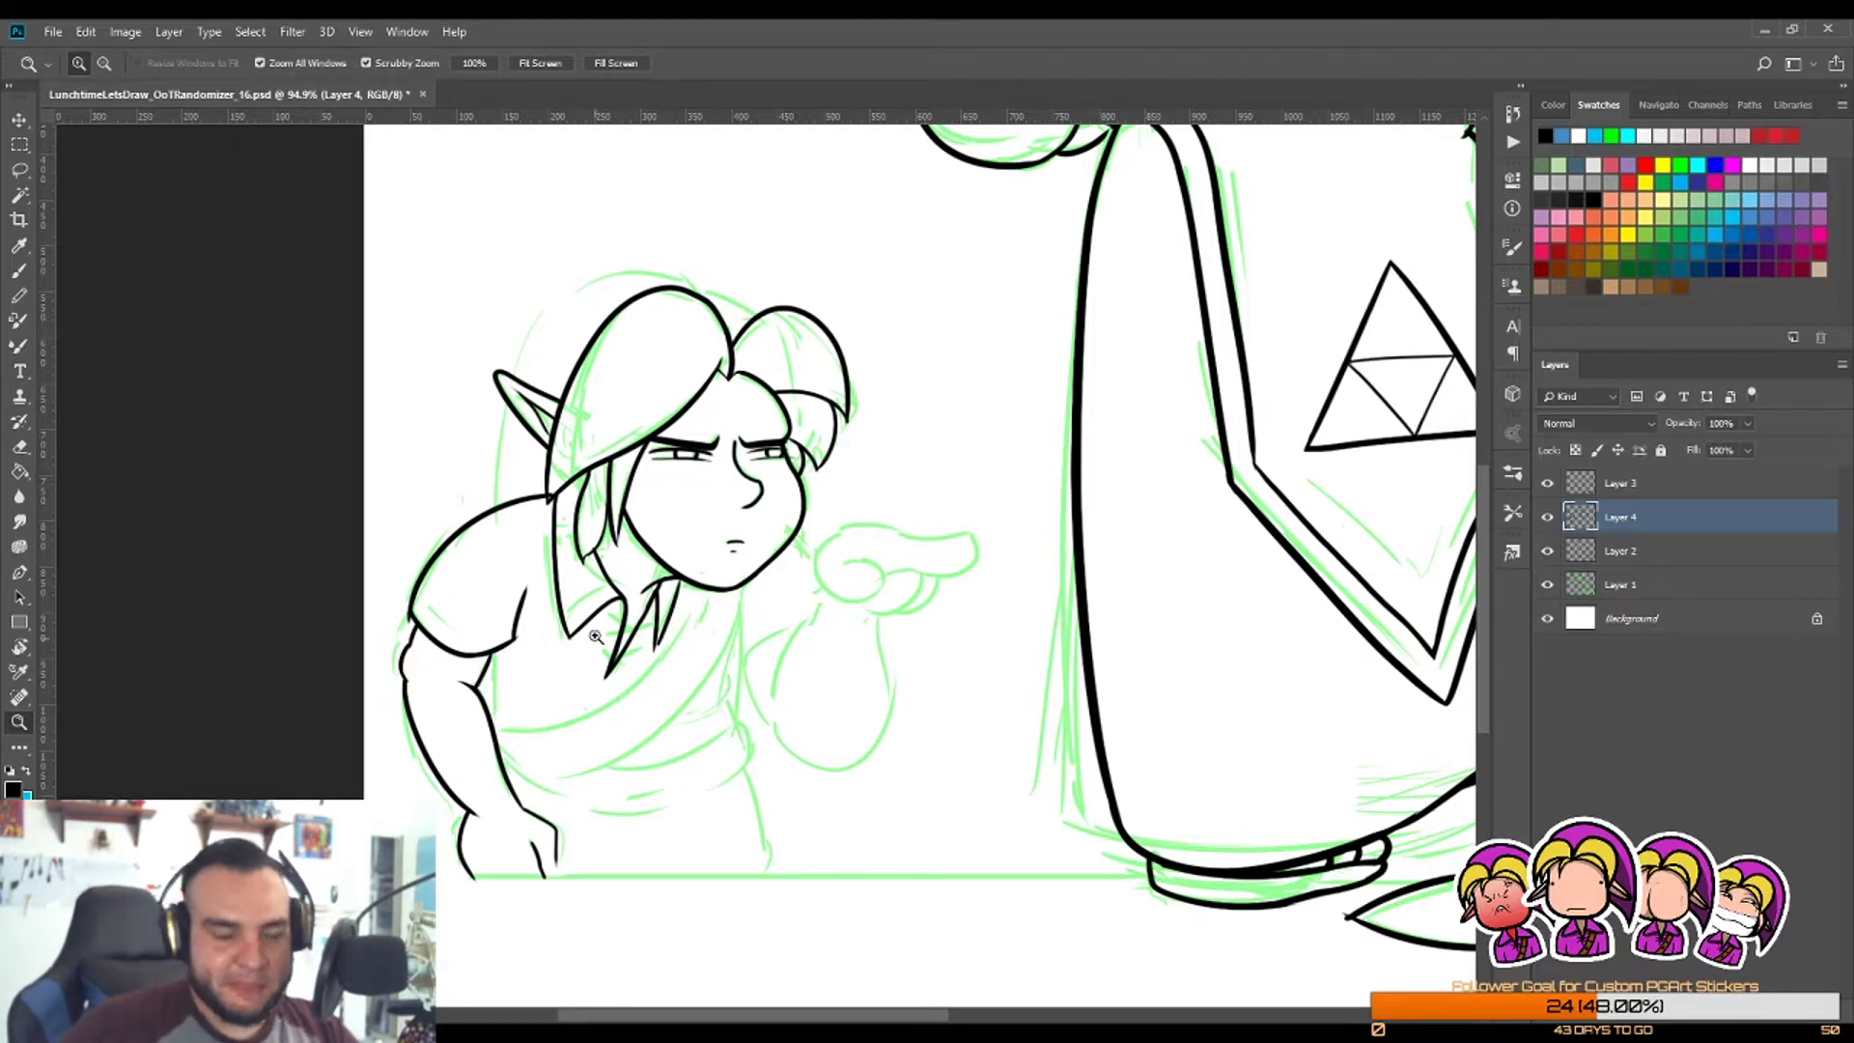
Step: Ink the torso's side line from under the sleeve hem down to the inner forearm
left_click_drag(635, 639, 603, 639)
left_click_drag(646, 739, 714, 739)
left_click_drag(490, 659, 517, 659)
key("b")
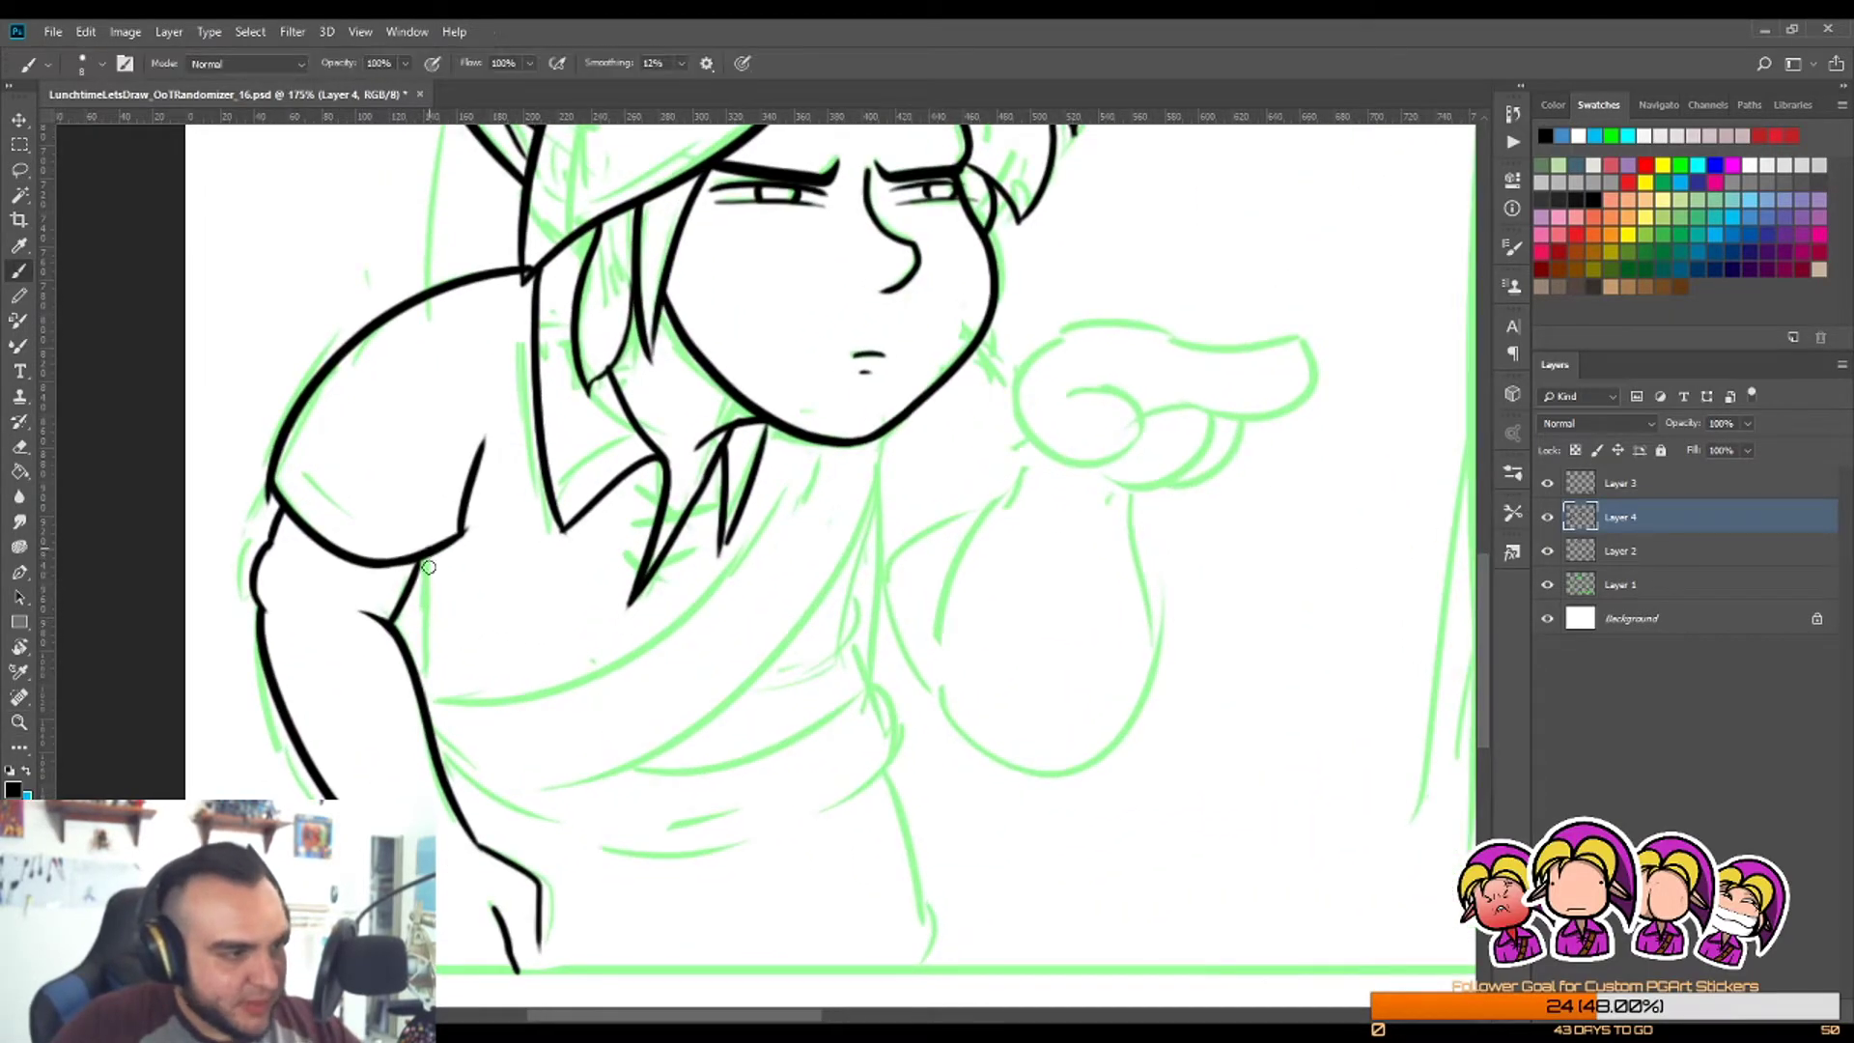
left_click_drag(429, 558, 408, 655)
key("ctrl+z")
mouse_move(430, 550)
left_mouse_down()
mouse_move(414, 662)
mouse_move(787, 464)
left_mouse_up()
key("ctrl+z")
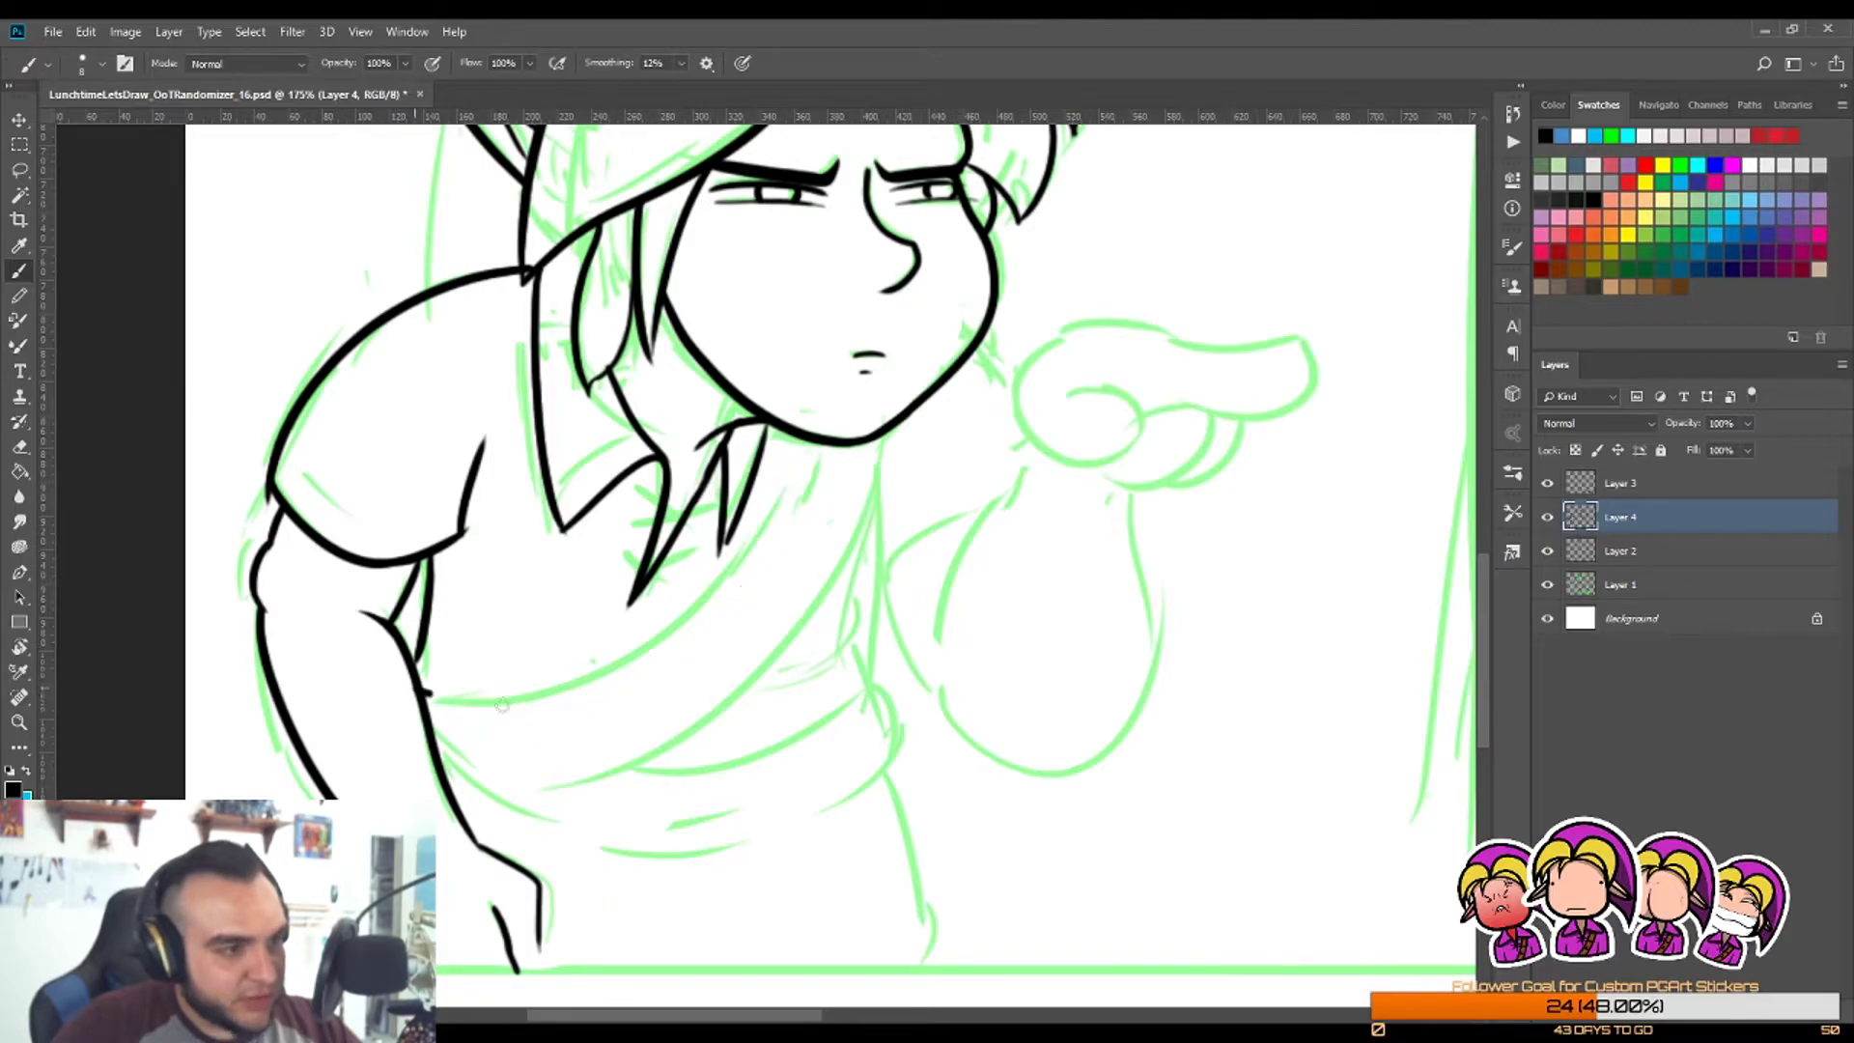
Step: Try to ink the chest strap's upper and lower edges curving between the forearm and the chin
mouse_move(422, 691)
left_mouse_down()
mouse_move(786, 463)
mouse_move(629, 766)
left_mouse_up()
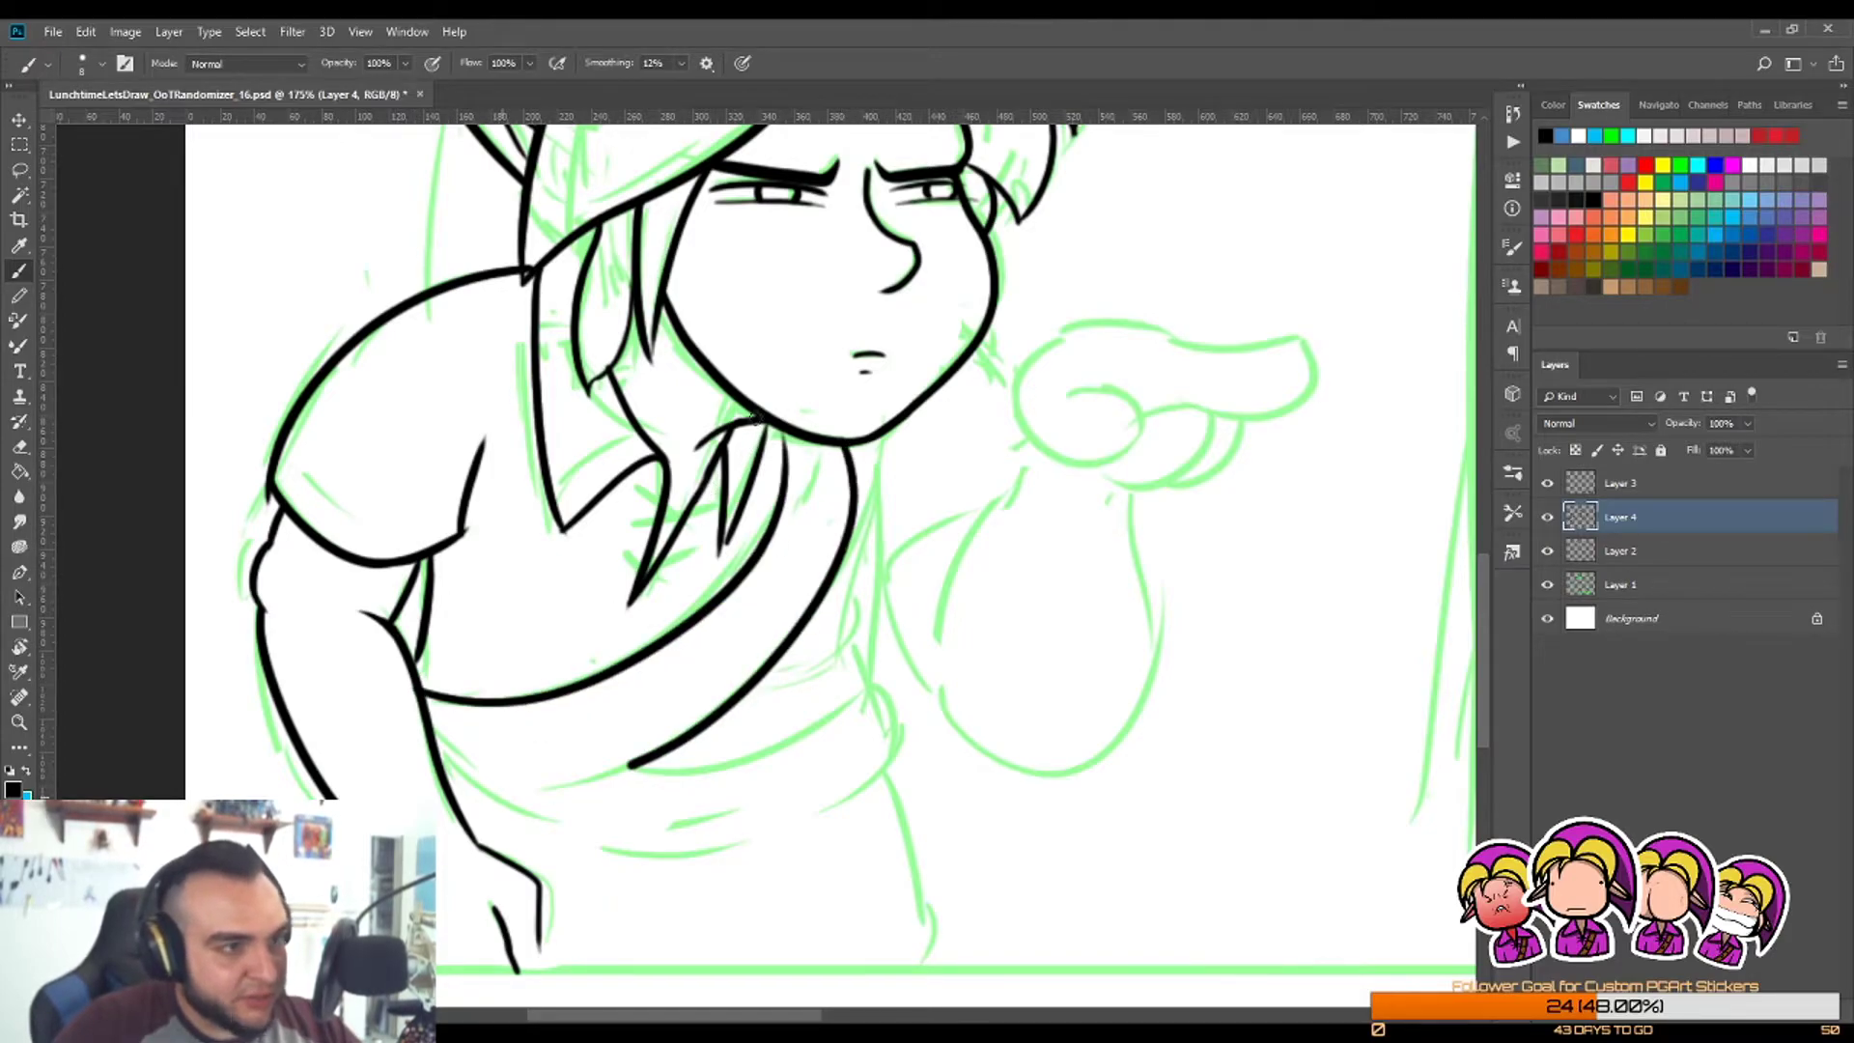
key("z")
left_click_drag(870, 358, 797, 460)
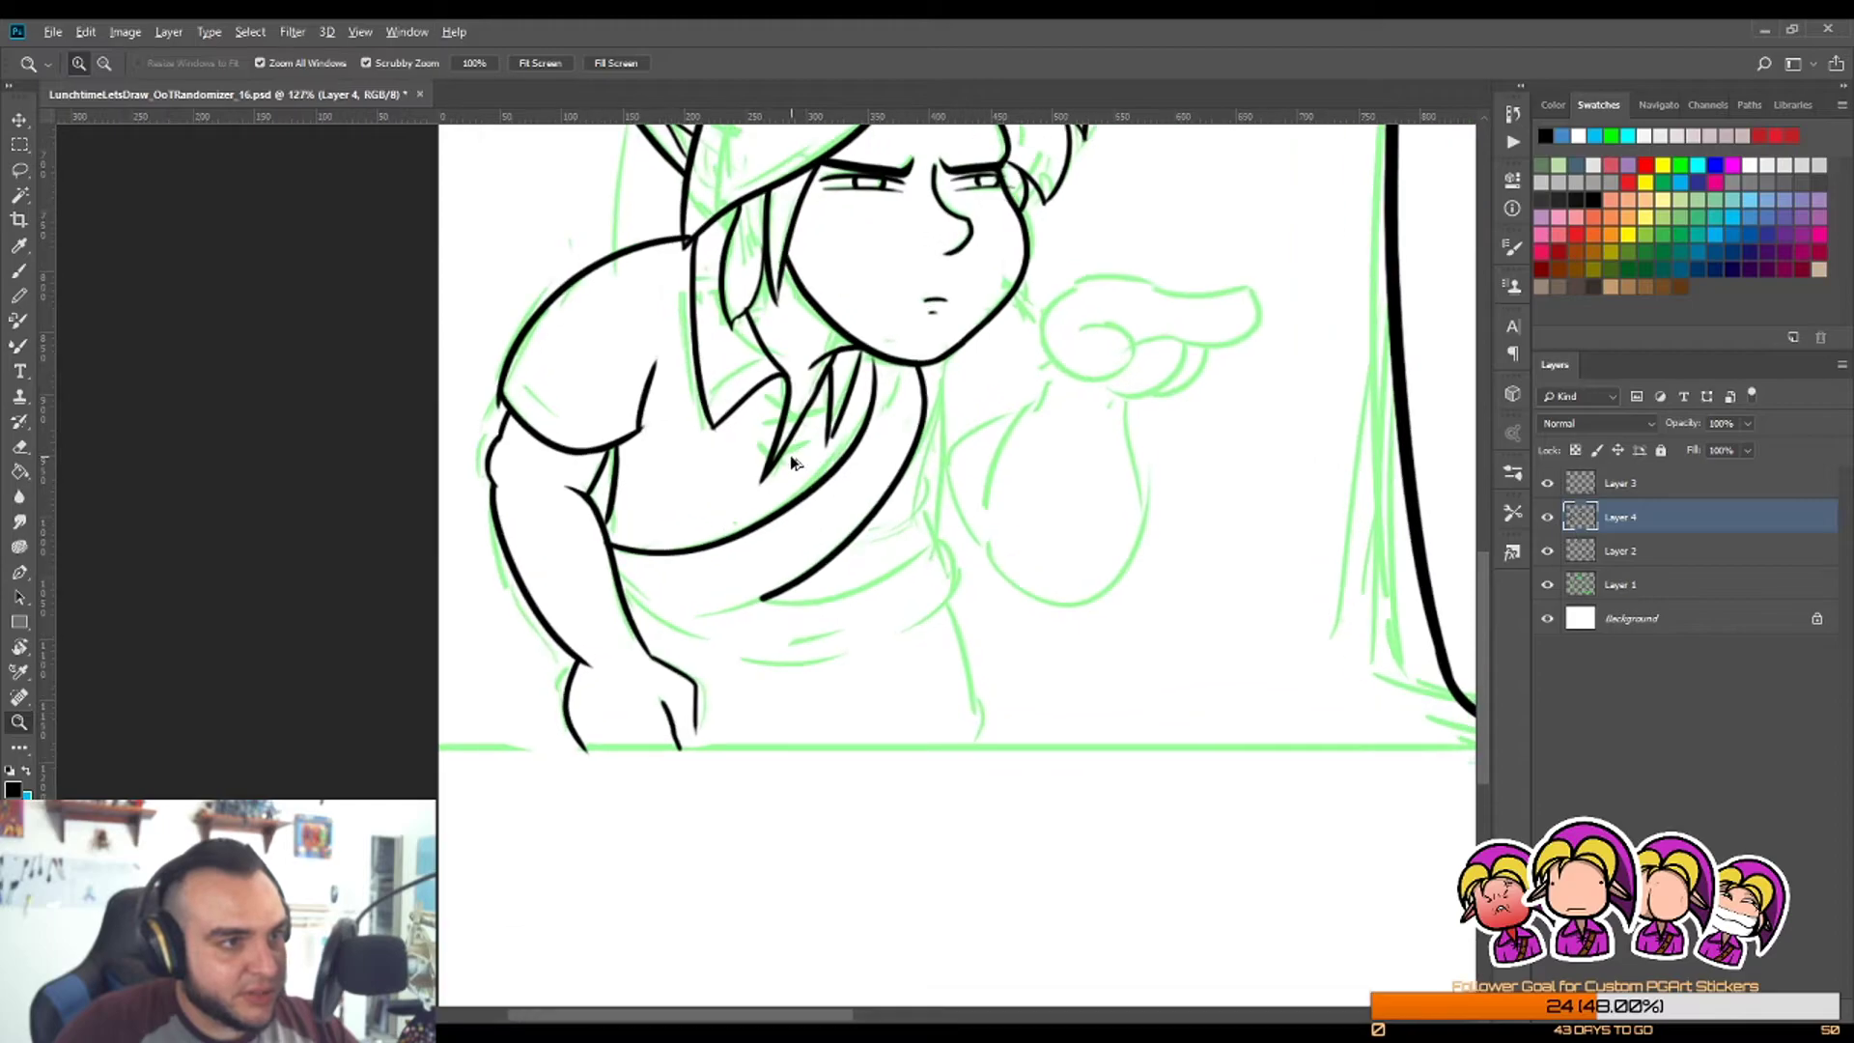
key("ctrl+alt+z")
key("ctrl+alt+z")
key("b")
mouse_move(611, 547)
left_mouse_down()
mouse_move(910, 303)
mouse_move(809, 474)
mouse_move(623, 563)
left_mouse_up()
key("ctrl+z")
key("ctrl+z")
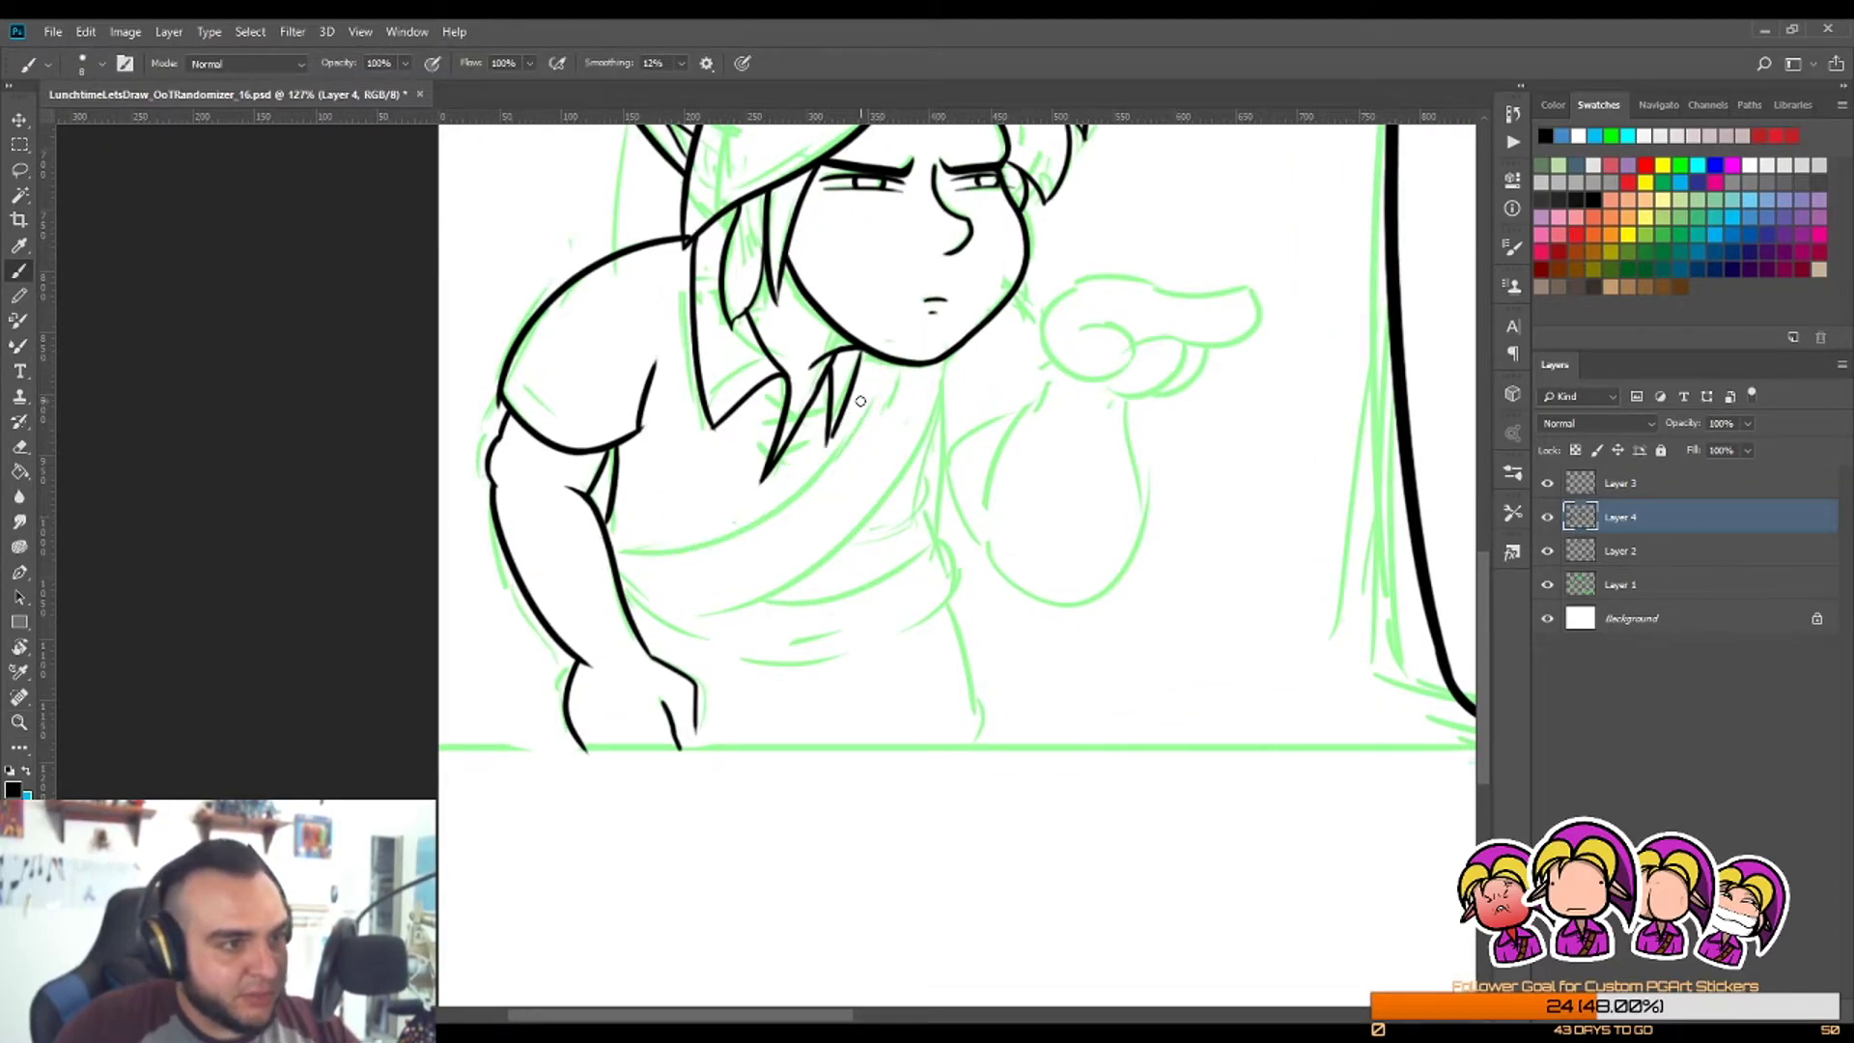
Step: Ink the diagonal chest strap's upper edge from the collar and its lower edge from the chin, both sweeping down toward the forearm
left_click_drag(833, 401, 619, 549)
left_click_drag(908, 373, 632, 620)
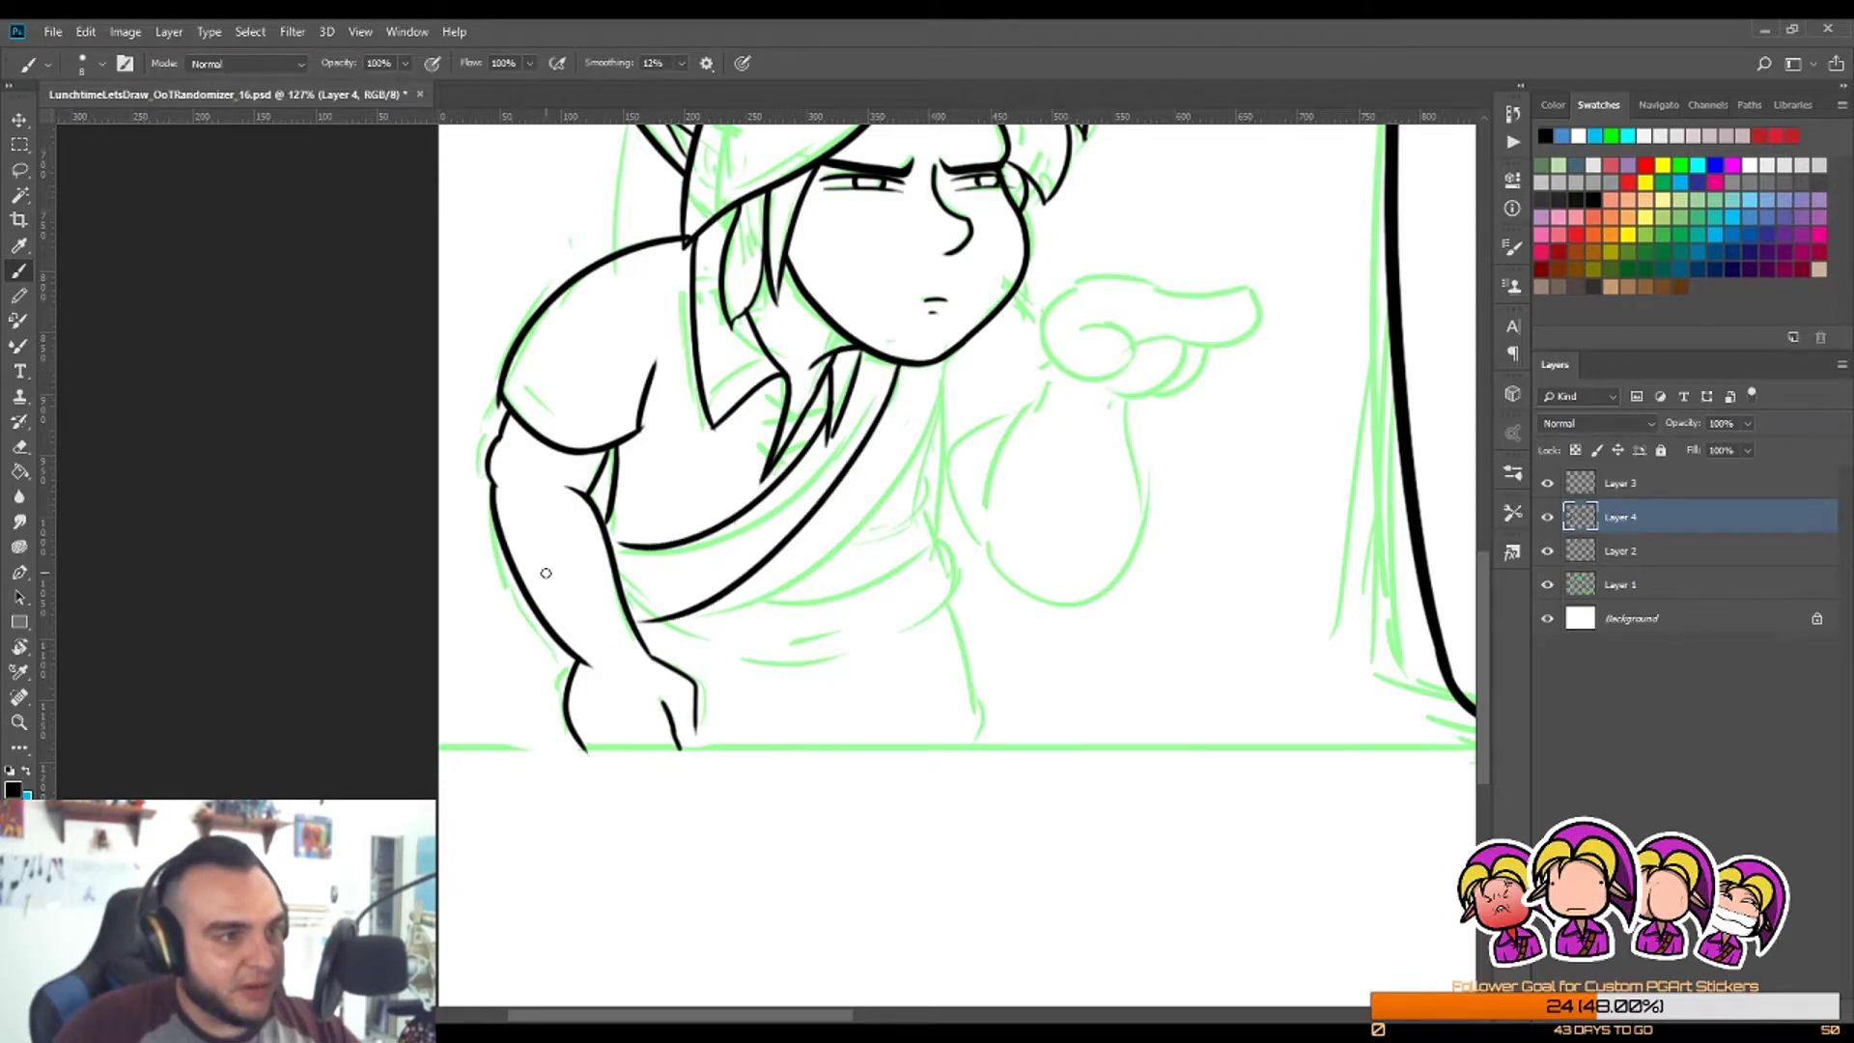
key("ctrl+z")
left_click_drag(908, 372, 606, 584)
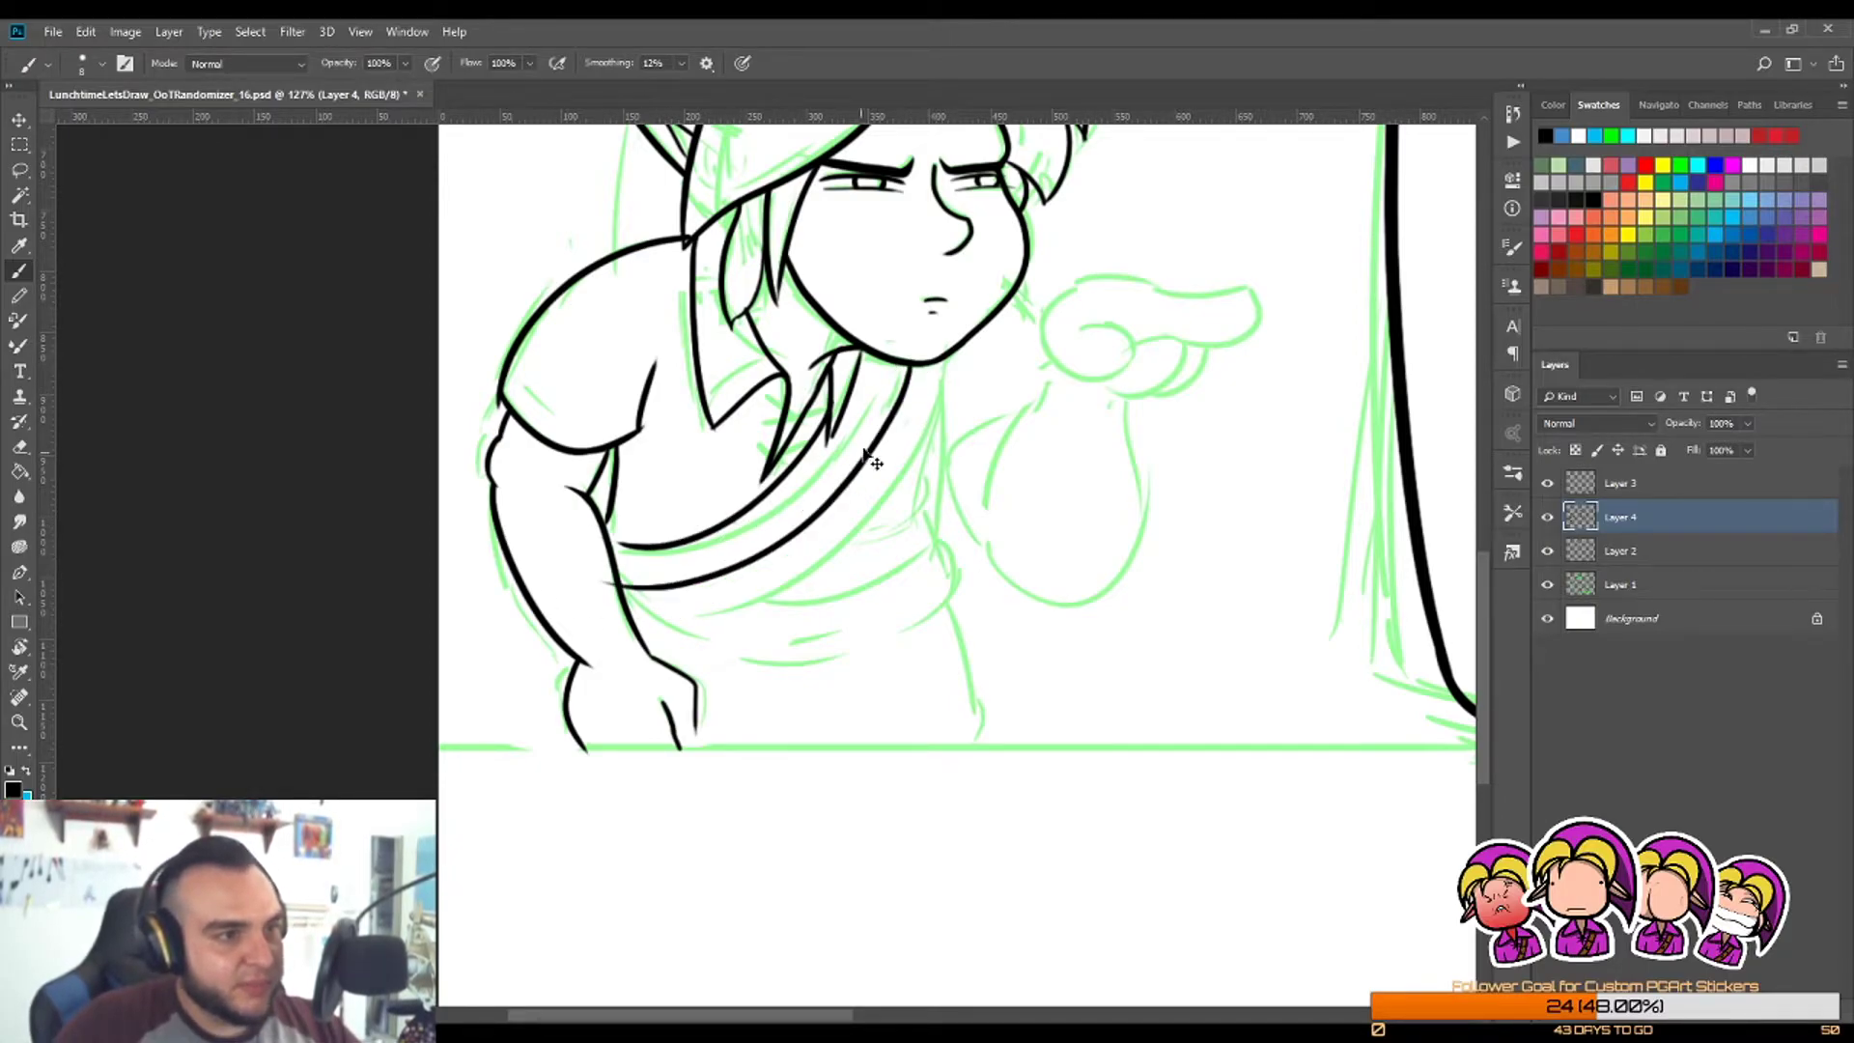
key("ctrl+z")
left_click_drag(906, 365, 588, 567)
key("ctrl+z")
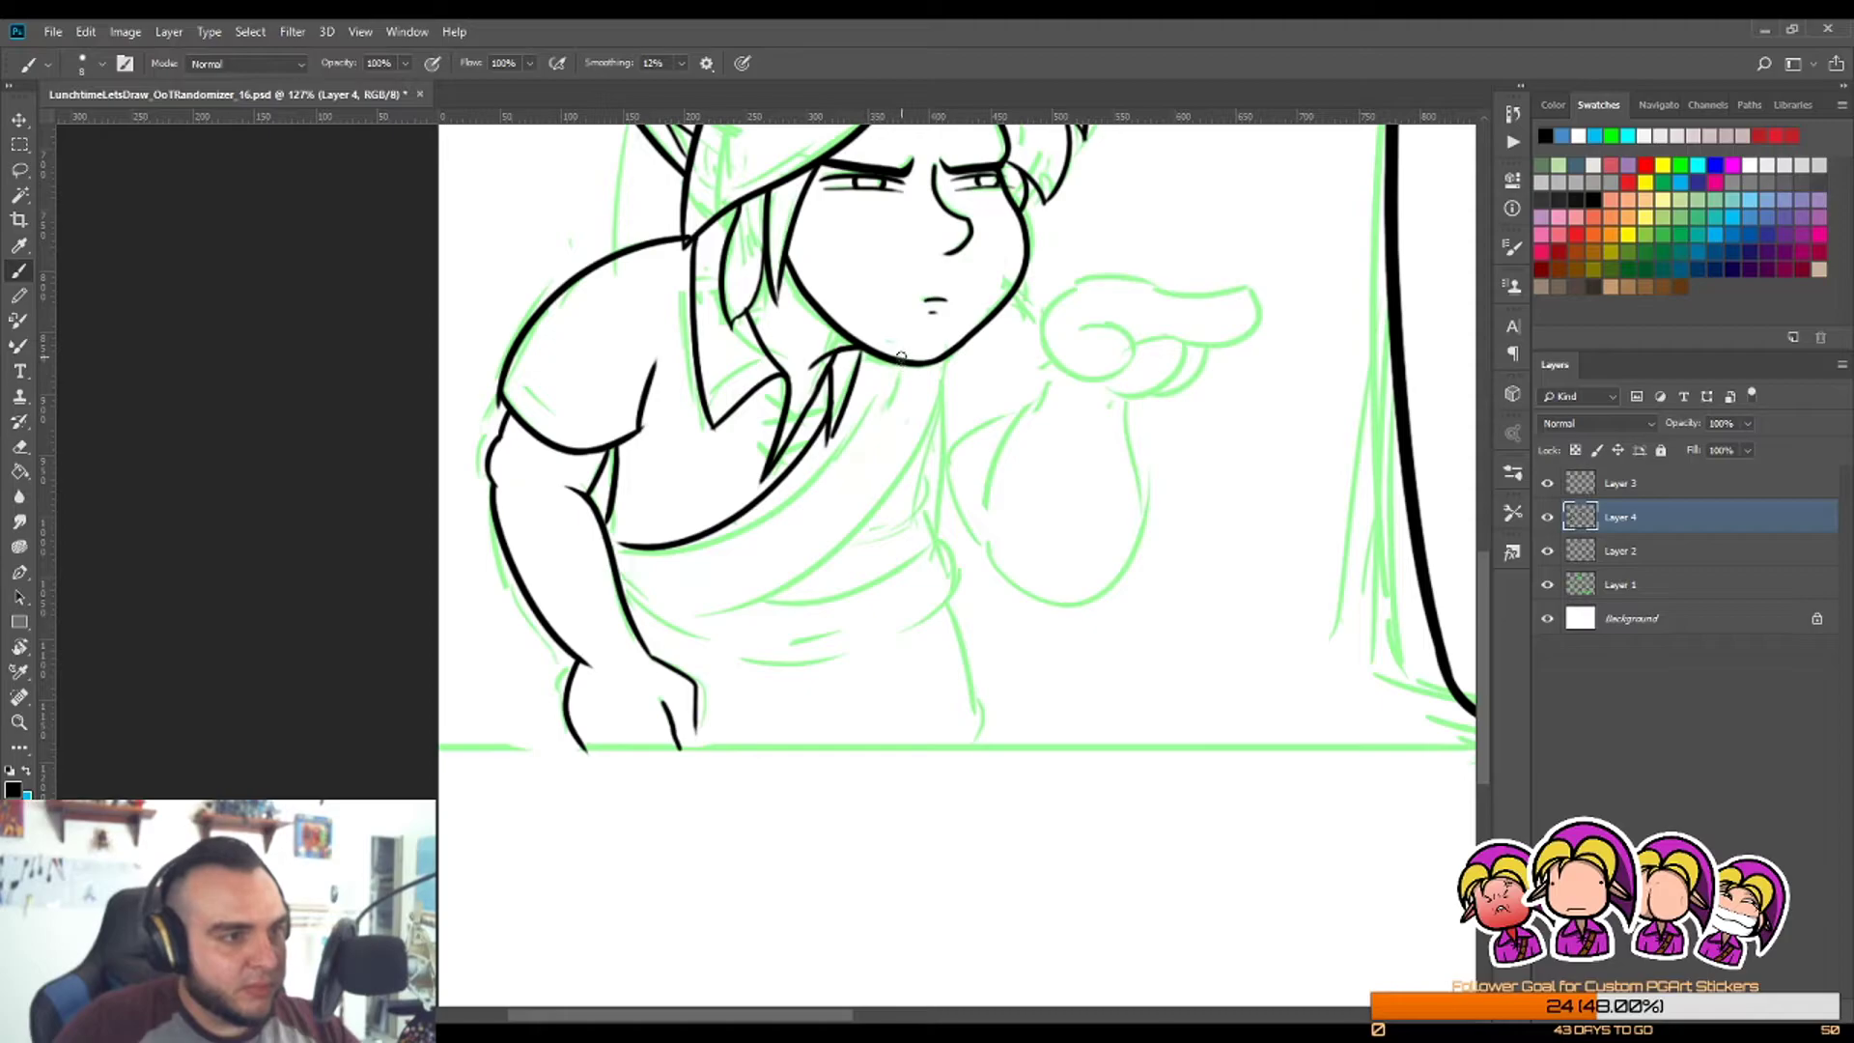
left_click_drag(906, 357, 635, 582)
Step: Extend the forearm ends of both chest strap edges so they meet the arm outline
scroll(621, 571, "up", 3)
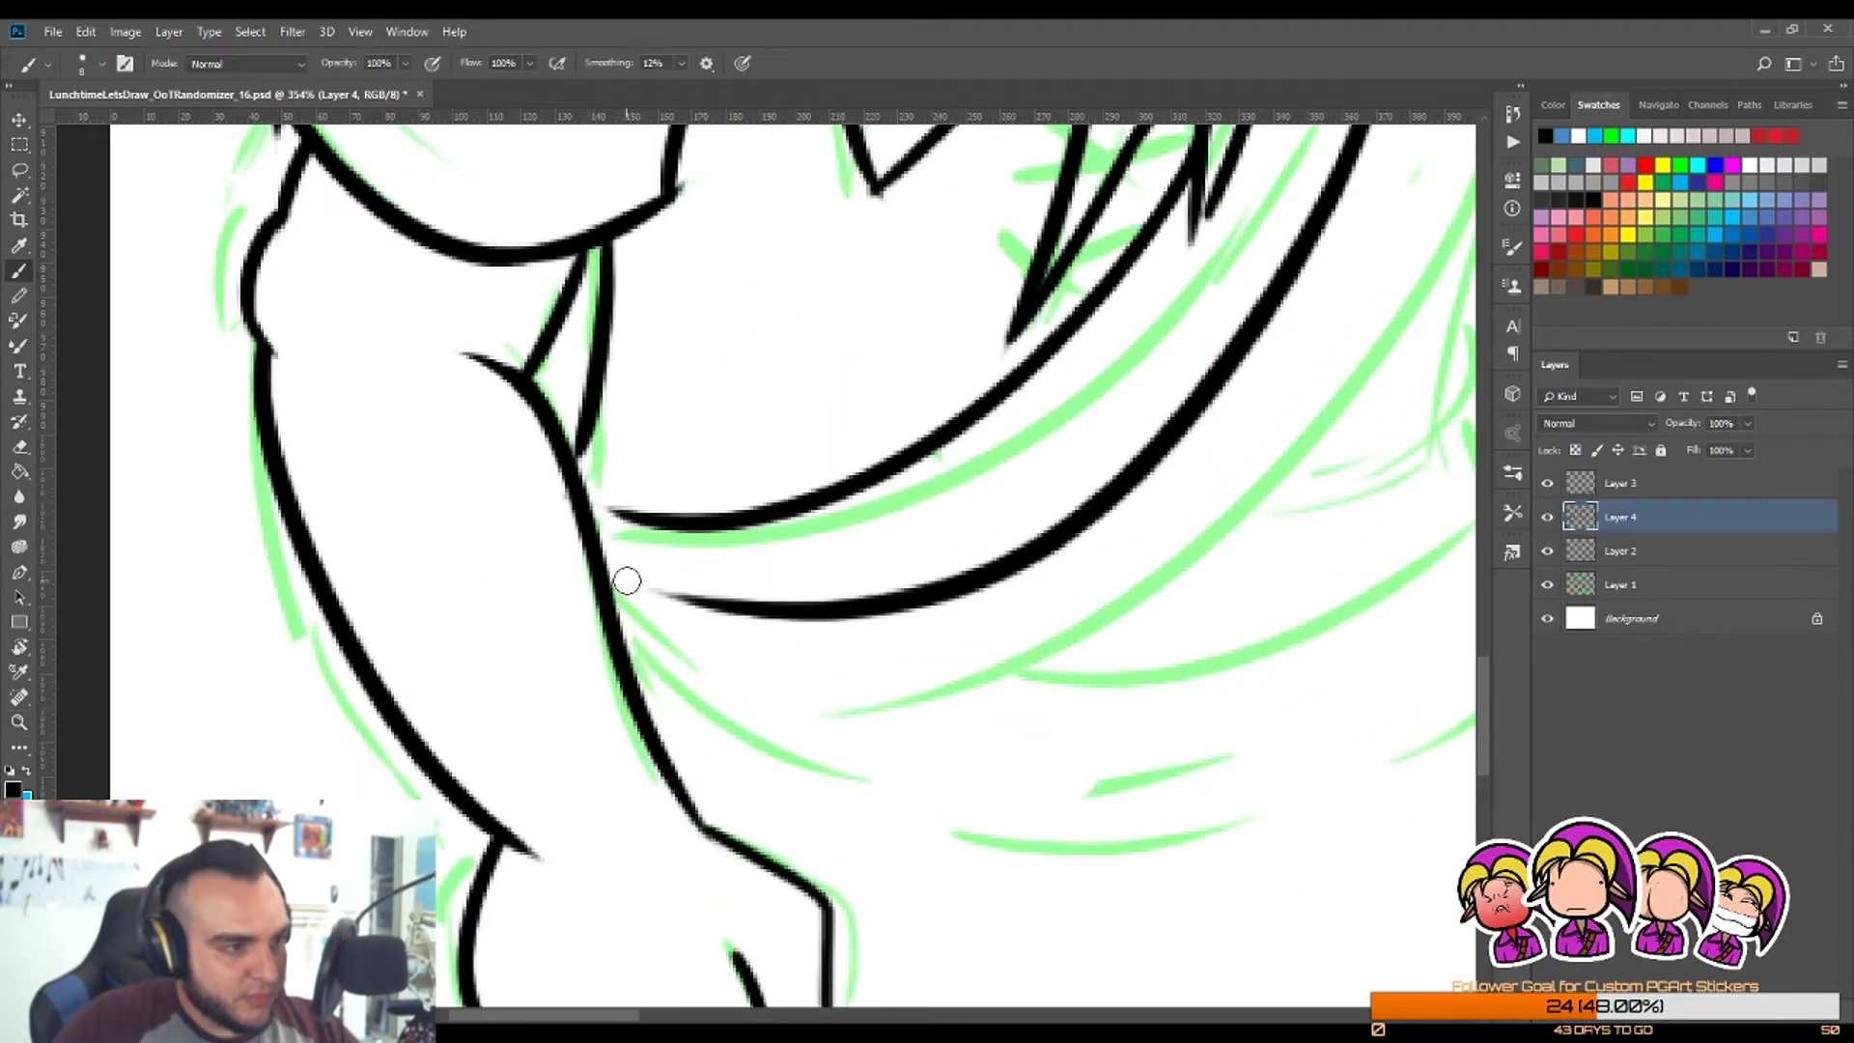
mouse_move(576, 470)
left_mouse_down()
mouse_move(697, 517)
mouse_move(543, 571)
mouse_move(592, 560)
mouse_move(777, 596)
left_mouse_up()
key("z")
key("b")
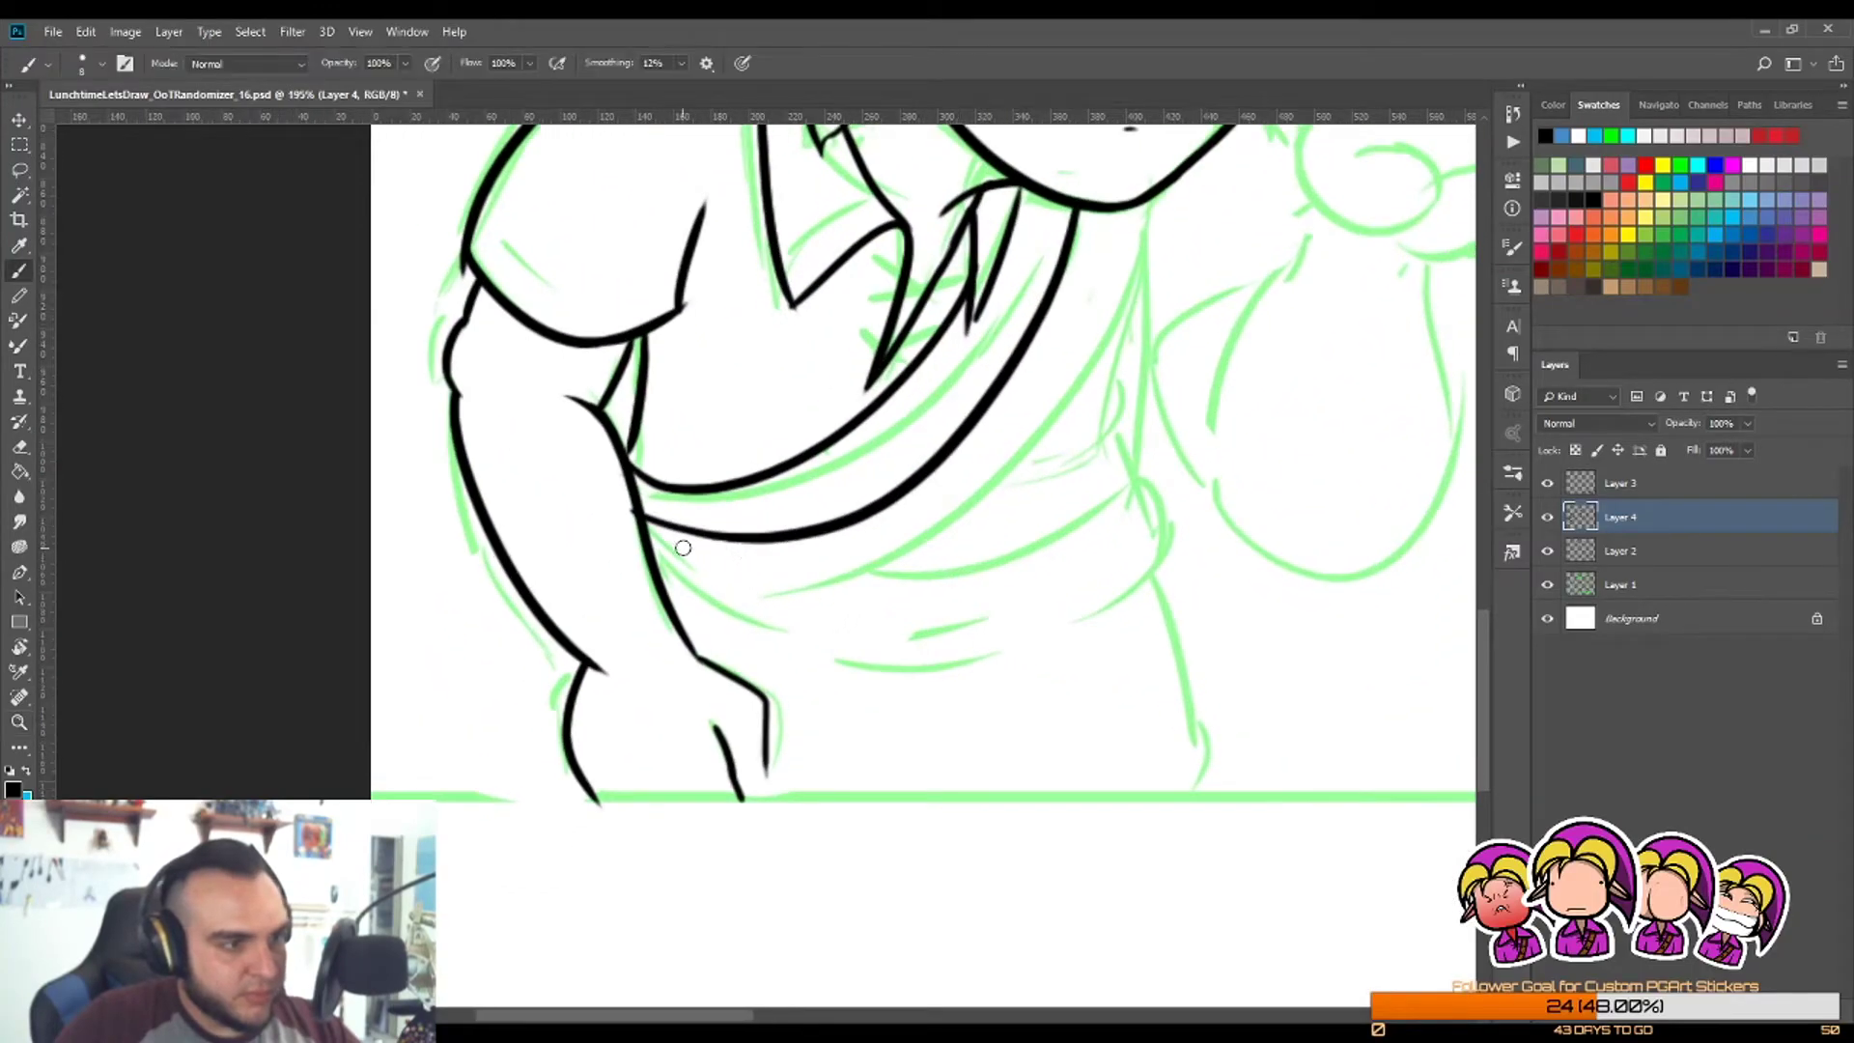
Step: Ink the belt's upper and lower edges curving from the forearm across the waist, with its rounded far end
mouse_move(671, 528)
left_mouse_down()
mouse_move(940, 600)
mouse_move(1086, 528)
left_mouse_up()
key("ctrl+z")
mouse_move(639, 512)
left_mouse_down()
mouse_move(946, 580)
mouse_move(1112, 515)
mouse_move(1154, 537)
mouse_move(1147, 593)
left_mouse_up()
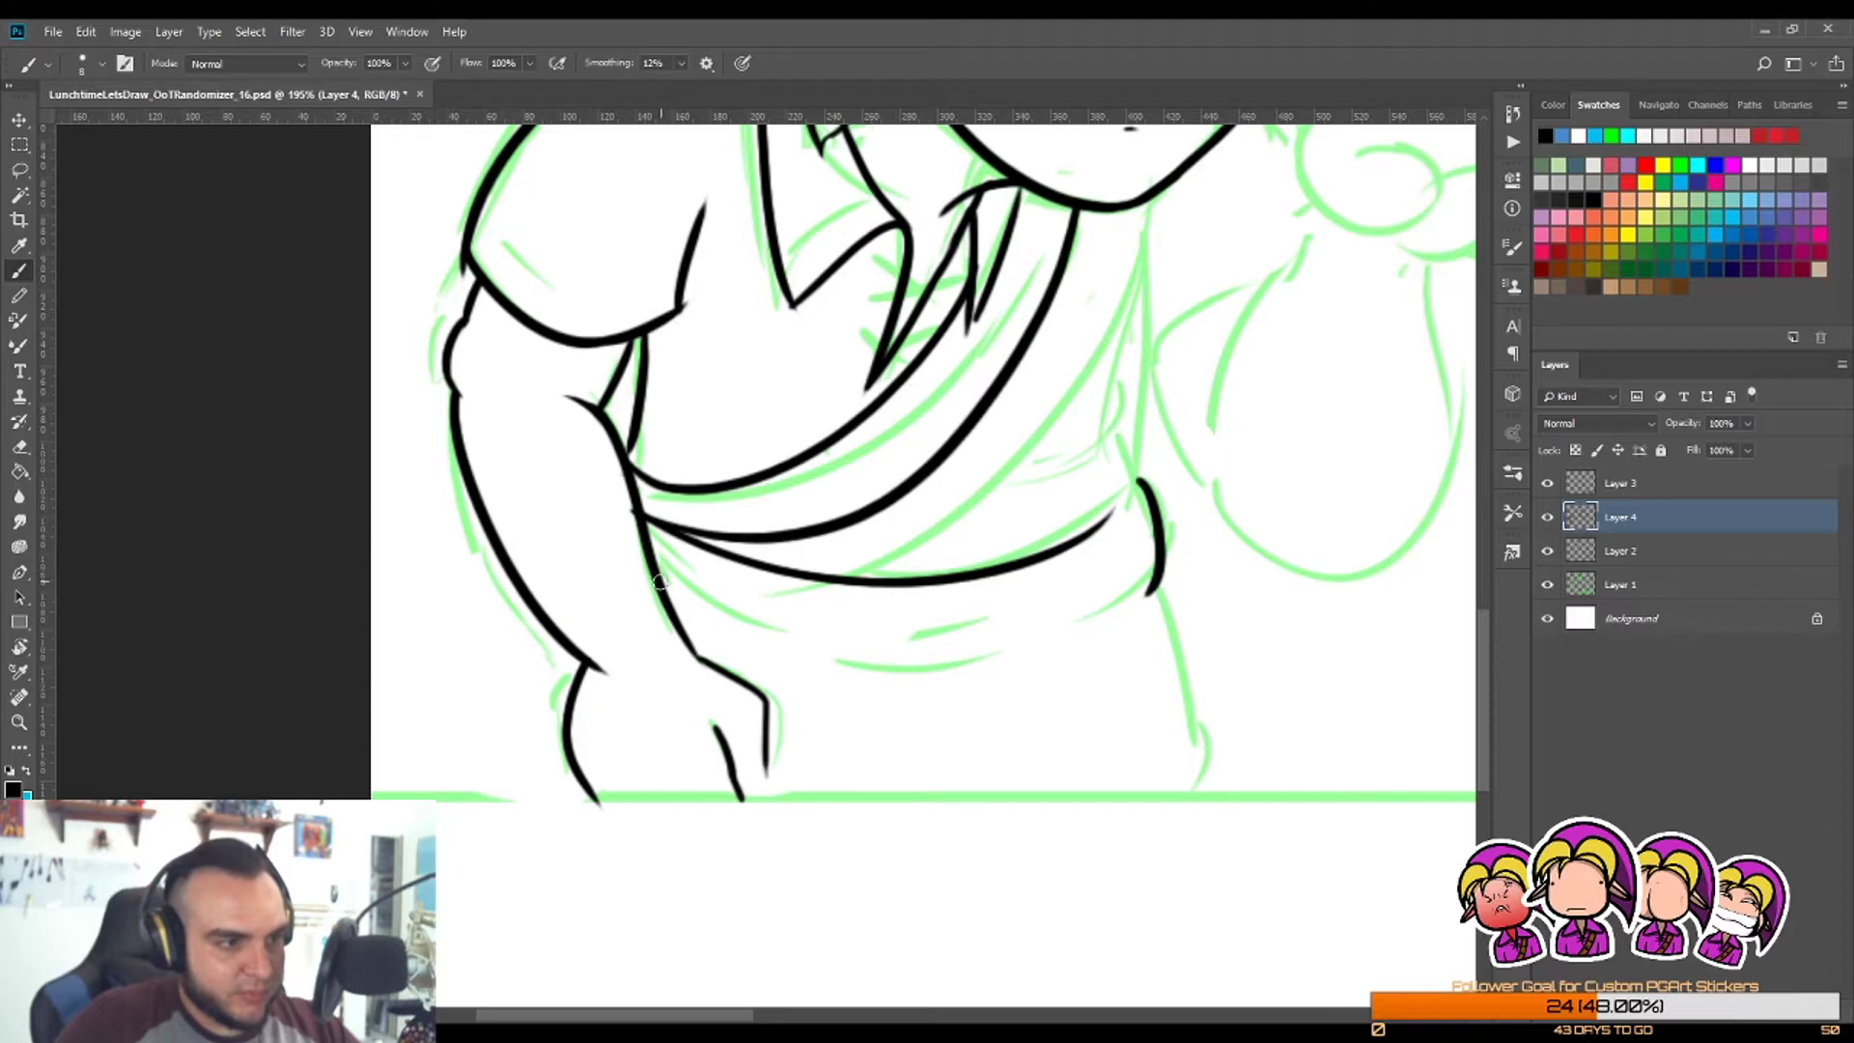
mouse_move(667, 591)
left_mouse_down()
mouse_move(1087, 624)
mouse_move(1149, 583)
left_mouse_up()
Step: Ink the tunic's far side line from the belt's lower corner down to the ground line
key("z")
left_click_drag(836, 539, 690, 543)
left_click_drag(1024, 644, 1048, 644)
key("b")
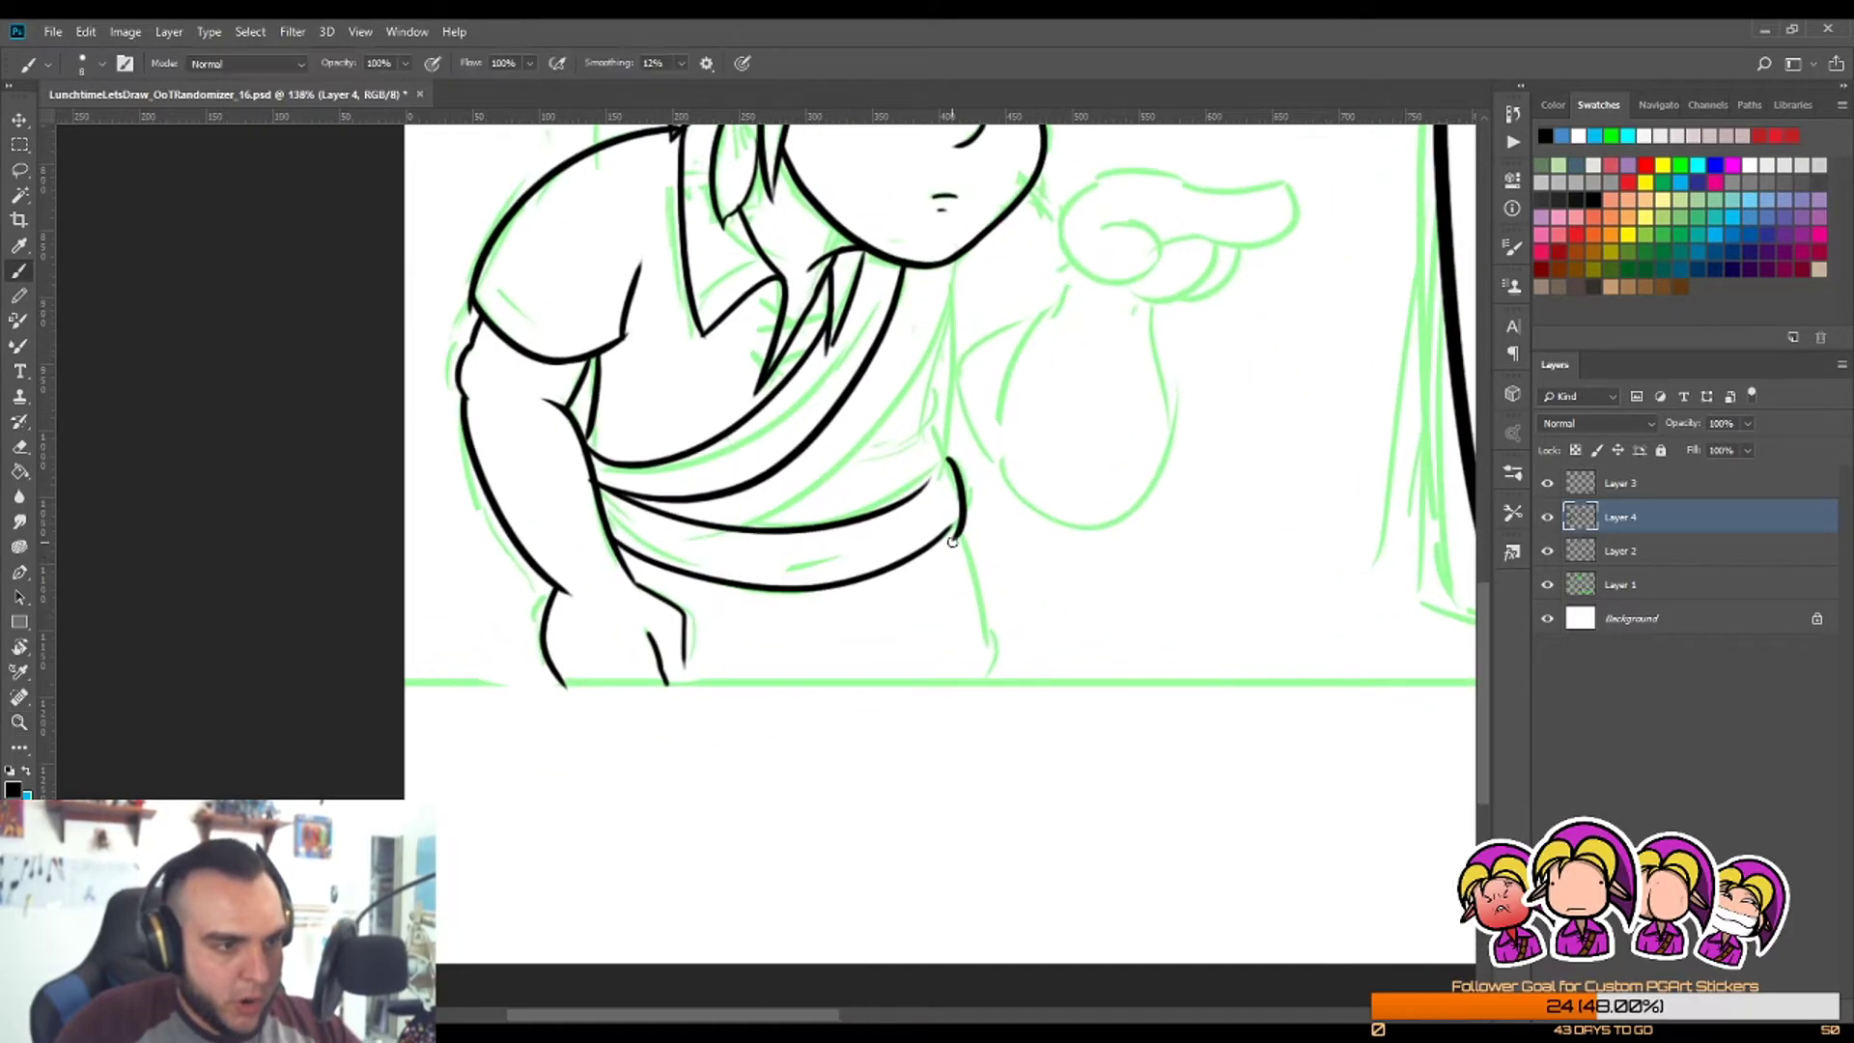
left_click_drag(951, 529, 990, 670)
key("ctrl+z")
left_click_drag(952, 530, 991, 672)
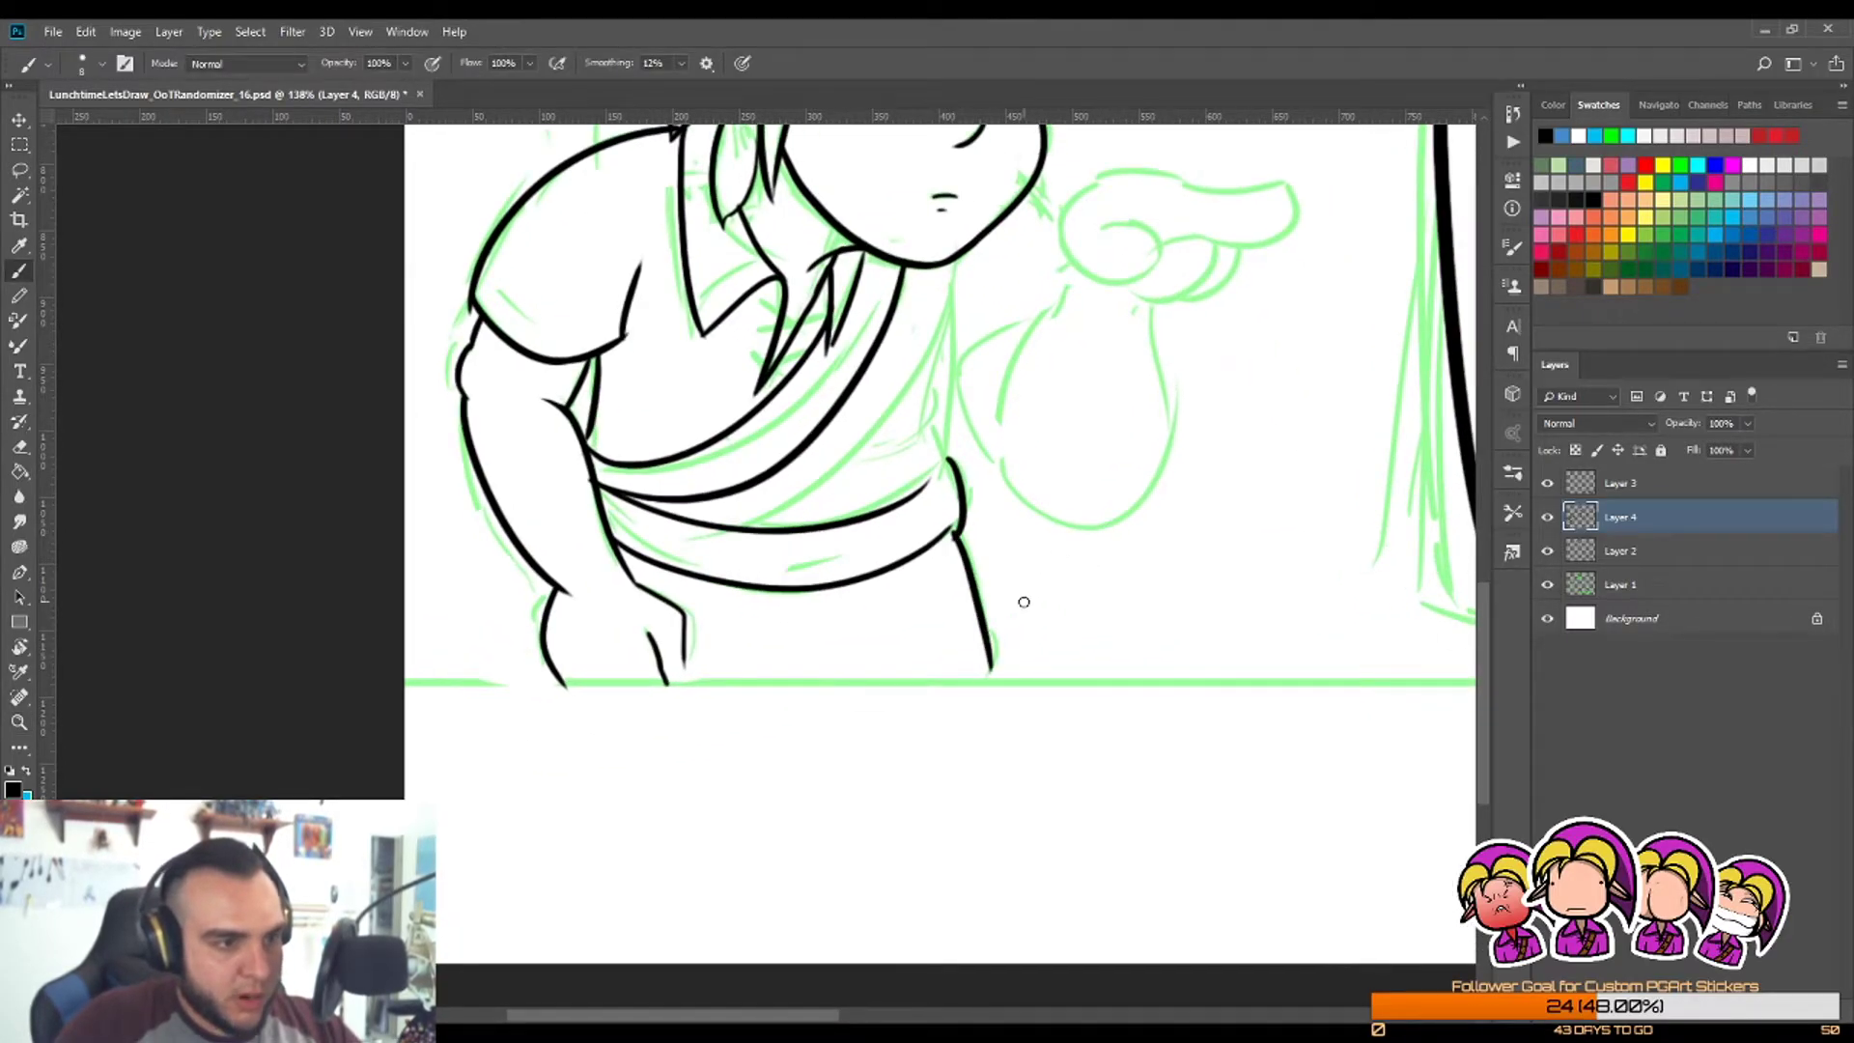
Step: Try to ink the torso's front line from the chin down to the belt, with a short fold at the waist
key("z")
left_click_drag(1120, 550, 1031, 545)
mouse_move(523, 749)
left_mouse_down()
mouse_move(569, 637)
mouse_move(550, 530)
left_mouse_up()
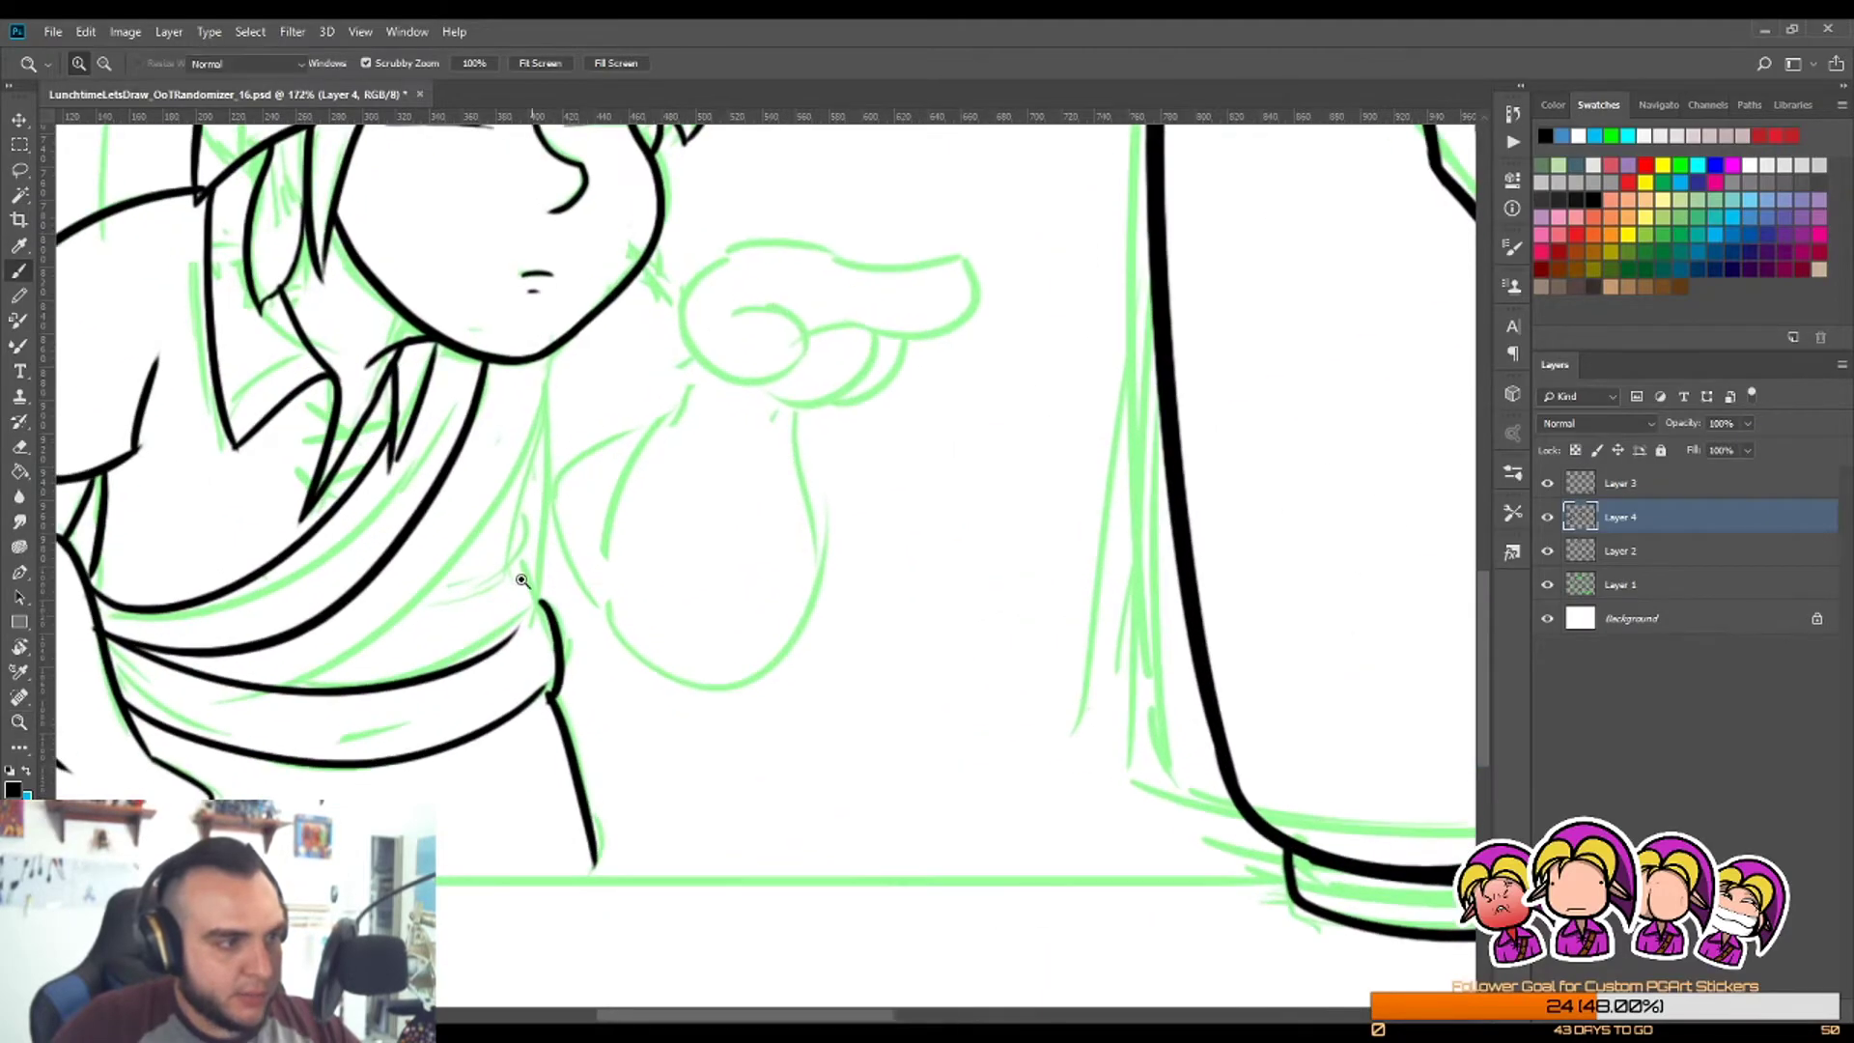
key("b")
key("ctrl+z")
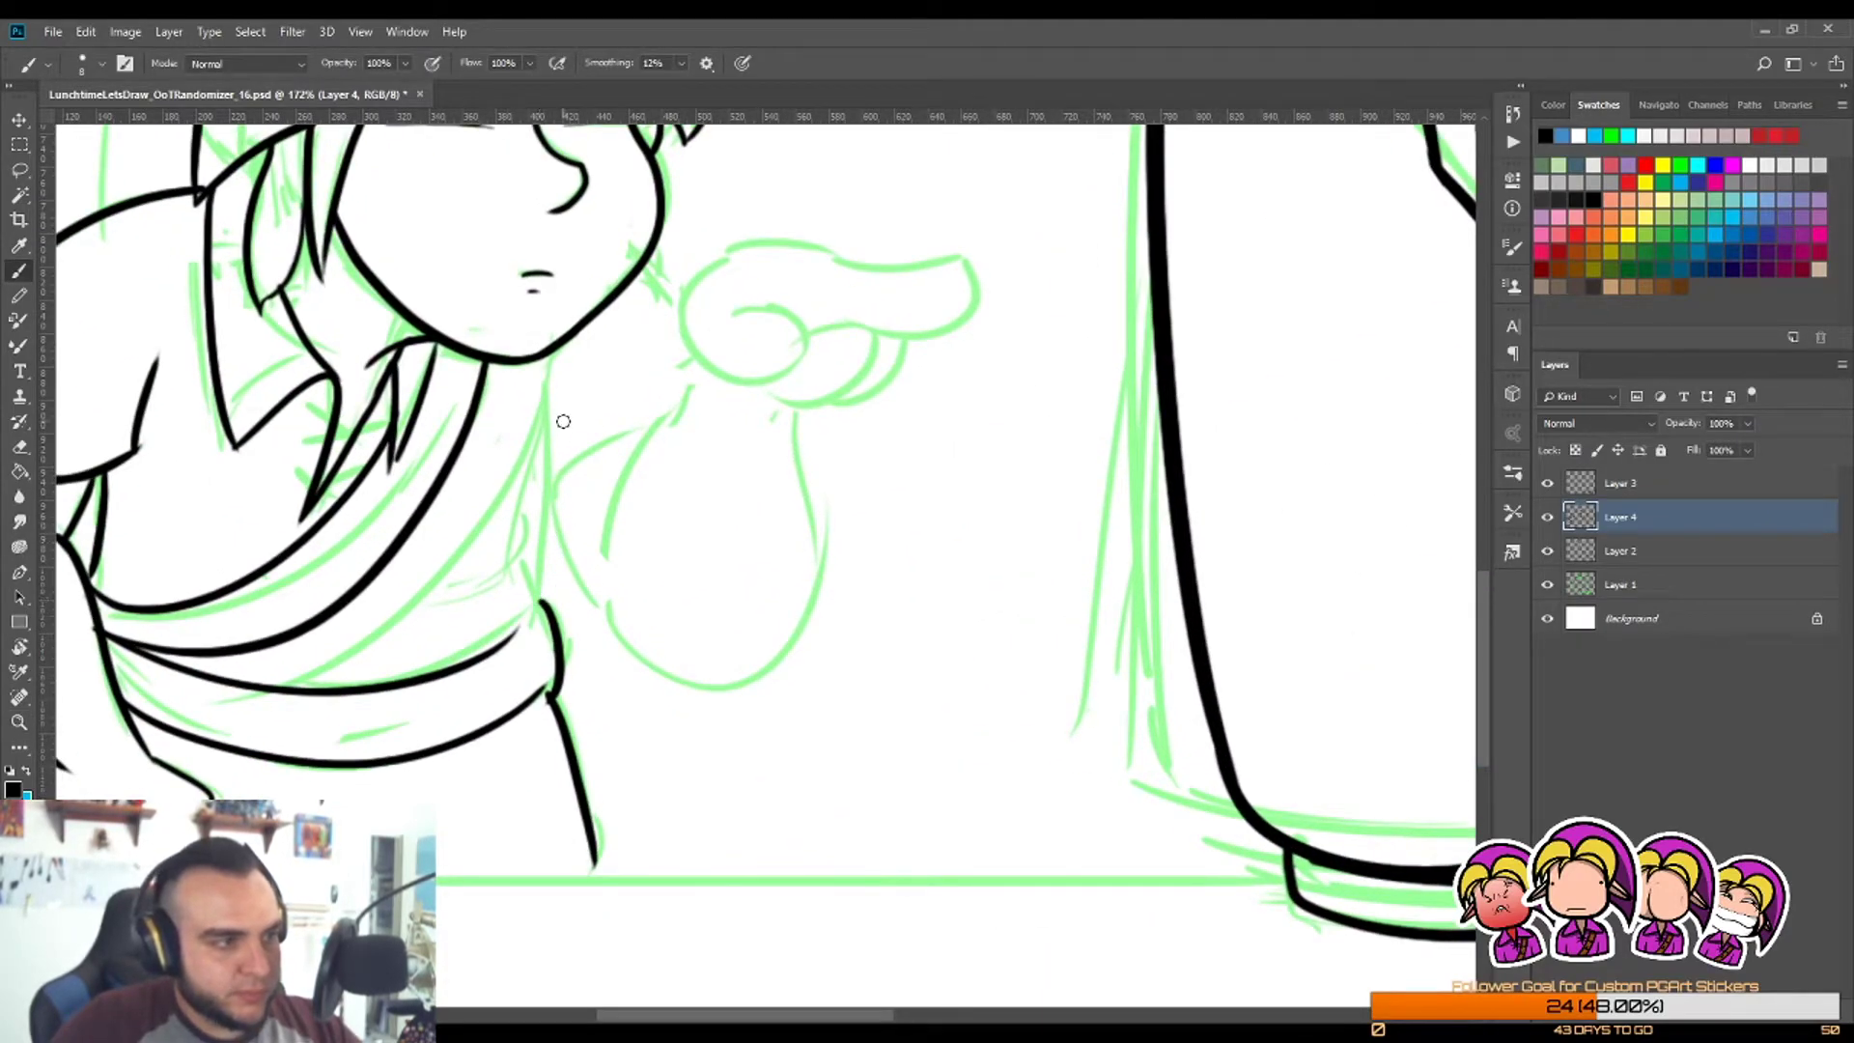
mouse_move(557, 343)
left_mouse_down()
mouse_move(452, 568)
mouse_move(532, 643)
left_mouse_up()
key("z")
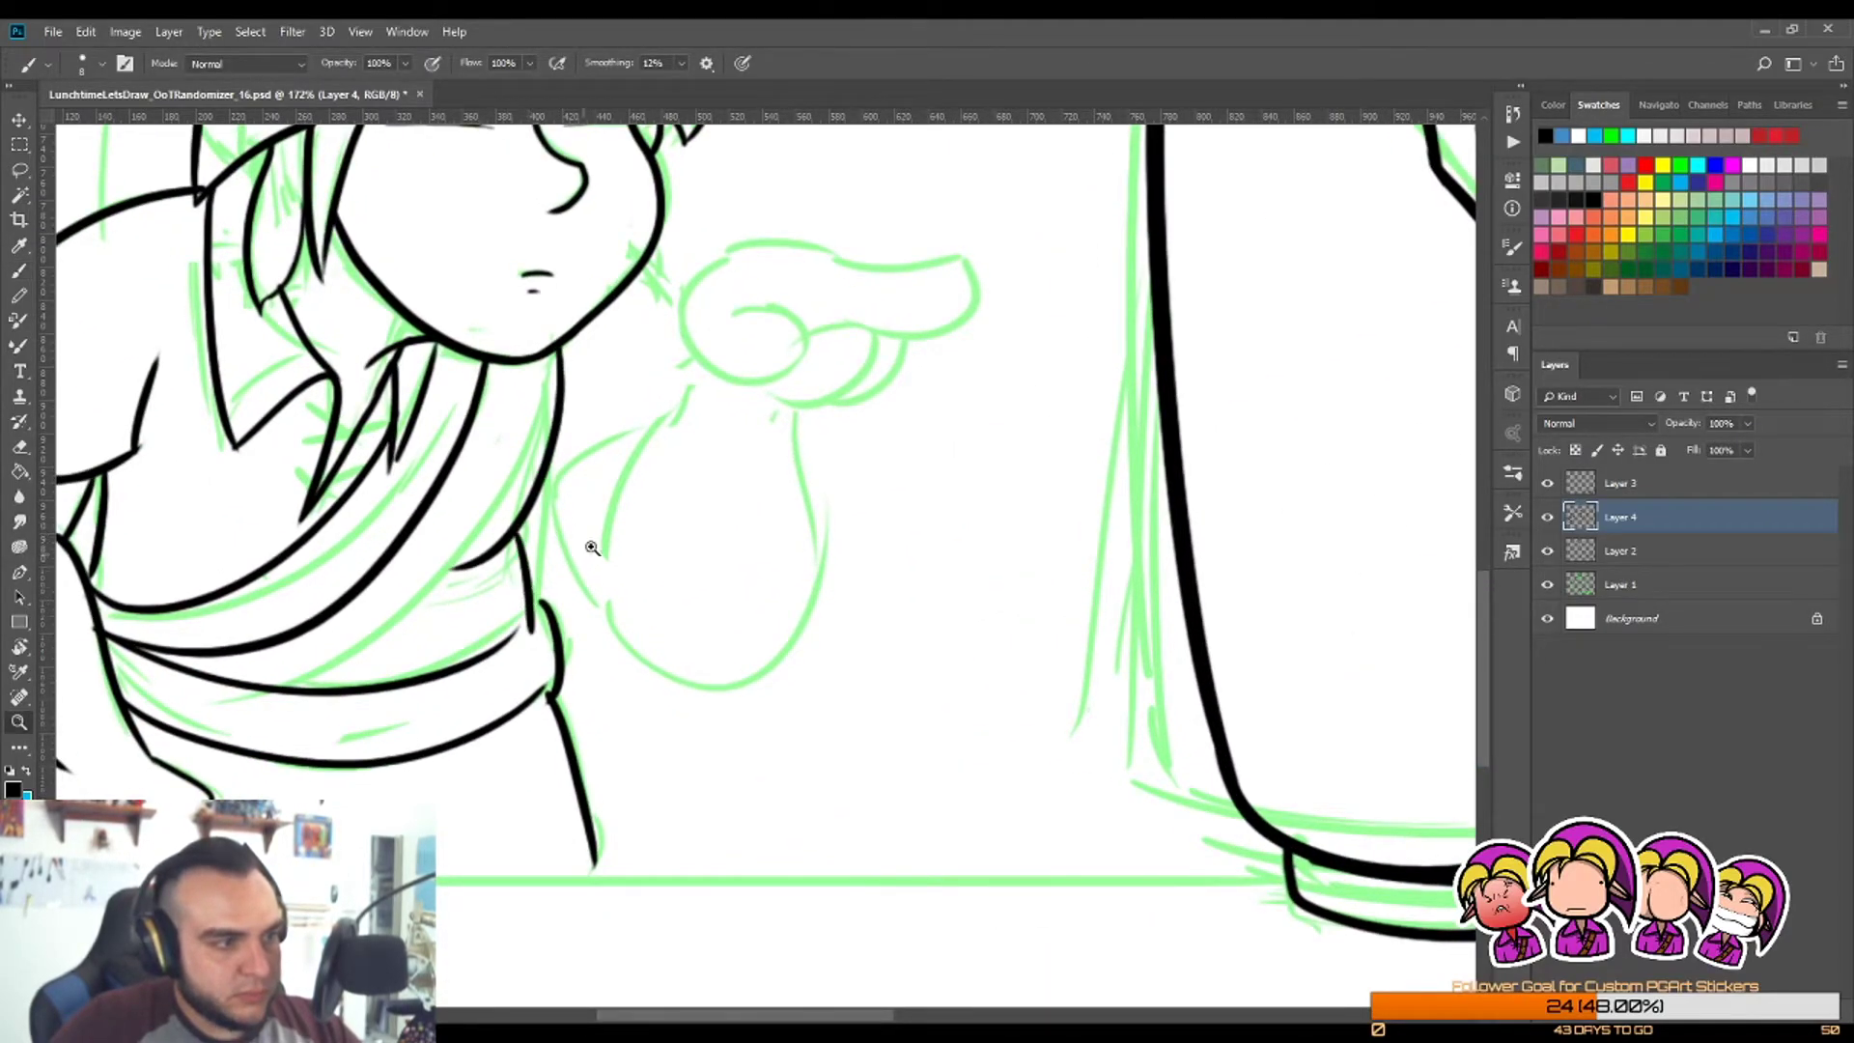
Step: Replace the torso's front line with a new one from the chin to the belt, including a short waist fold
mouse_move(588, 541)
left_mouse_down()
mouse_move(513, 645)
mouse_move(577, 488)
left_mouse_up()
key("ctrl+z")
key("ctrl+z")
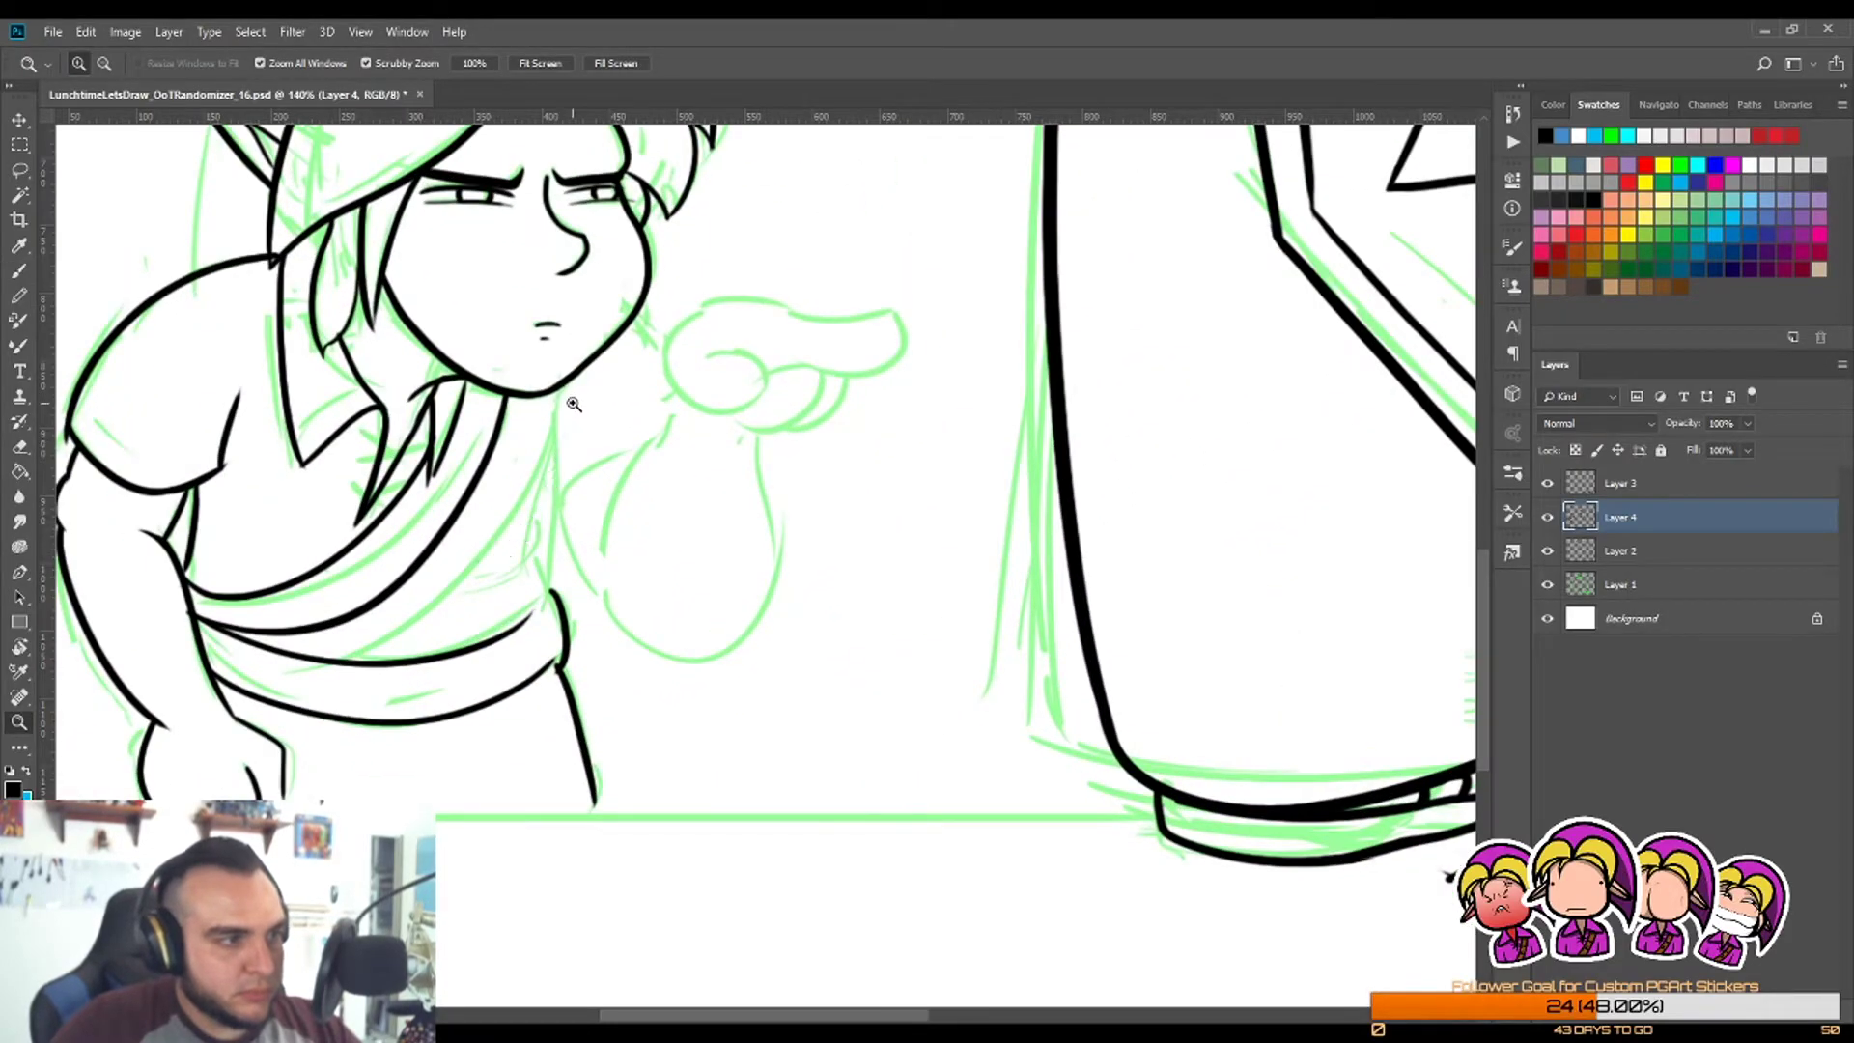
key("b")
mouse_move(565, 388)
left_mouse_down()
mouse_move(484, 570)
mouse_move(556, 594)
mouse_move(419, 510)
left_mouse_up()
Step: Ink the pointing hand's curled thumb, rounded back and the upper edge of the extended finger
key("z")
left_click_drag(293, 777, 386, 778)
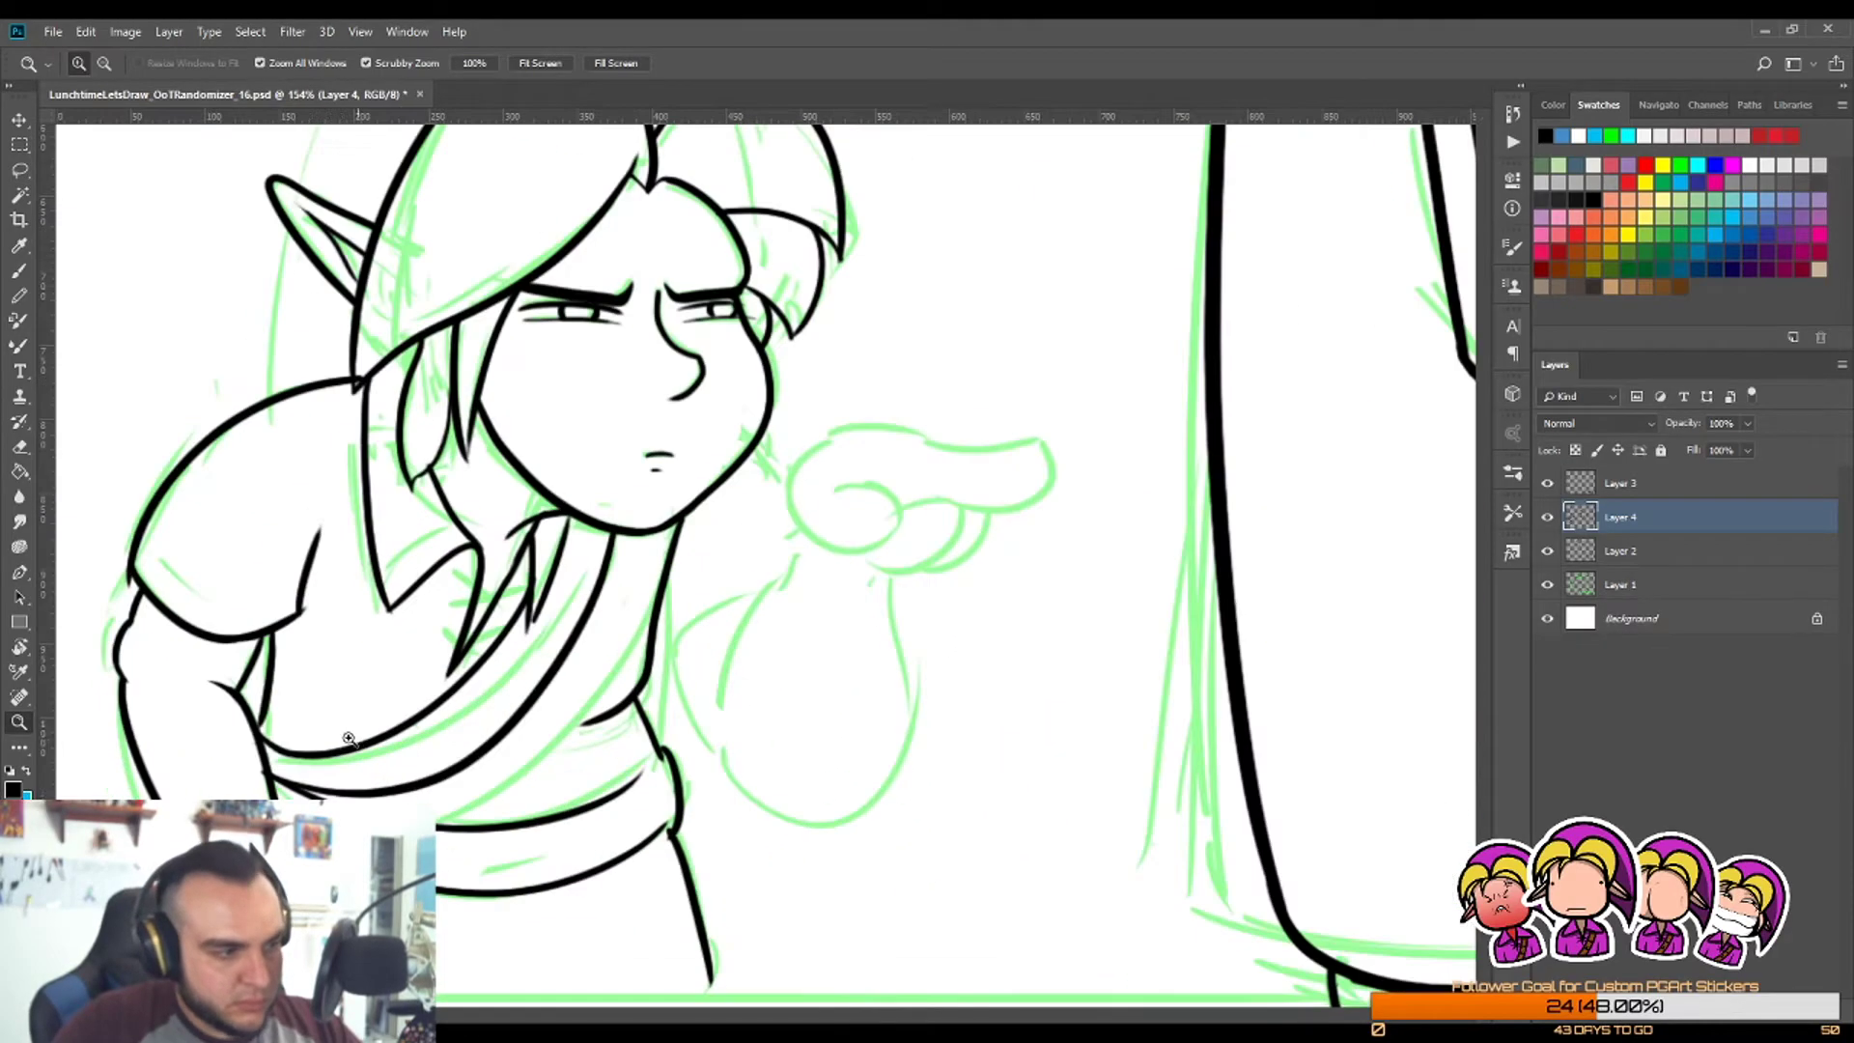
key("b")
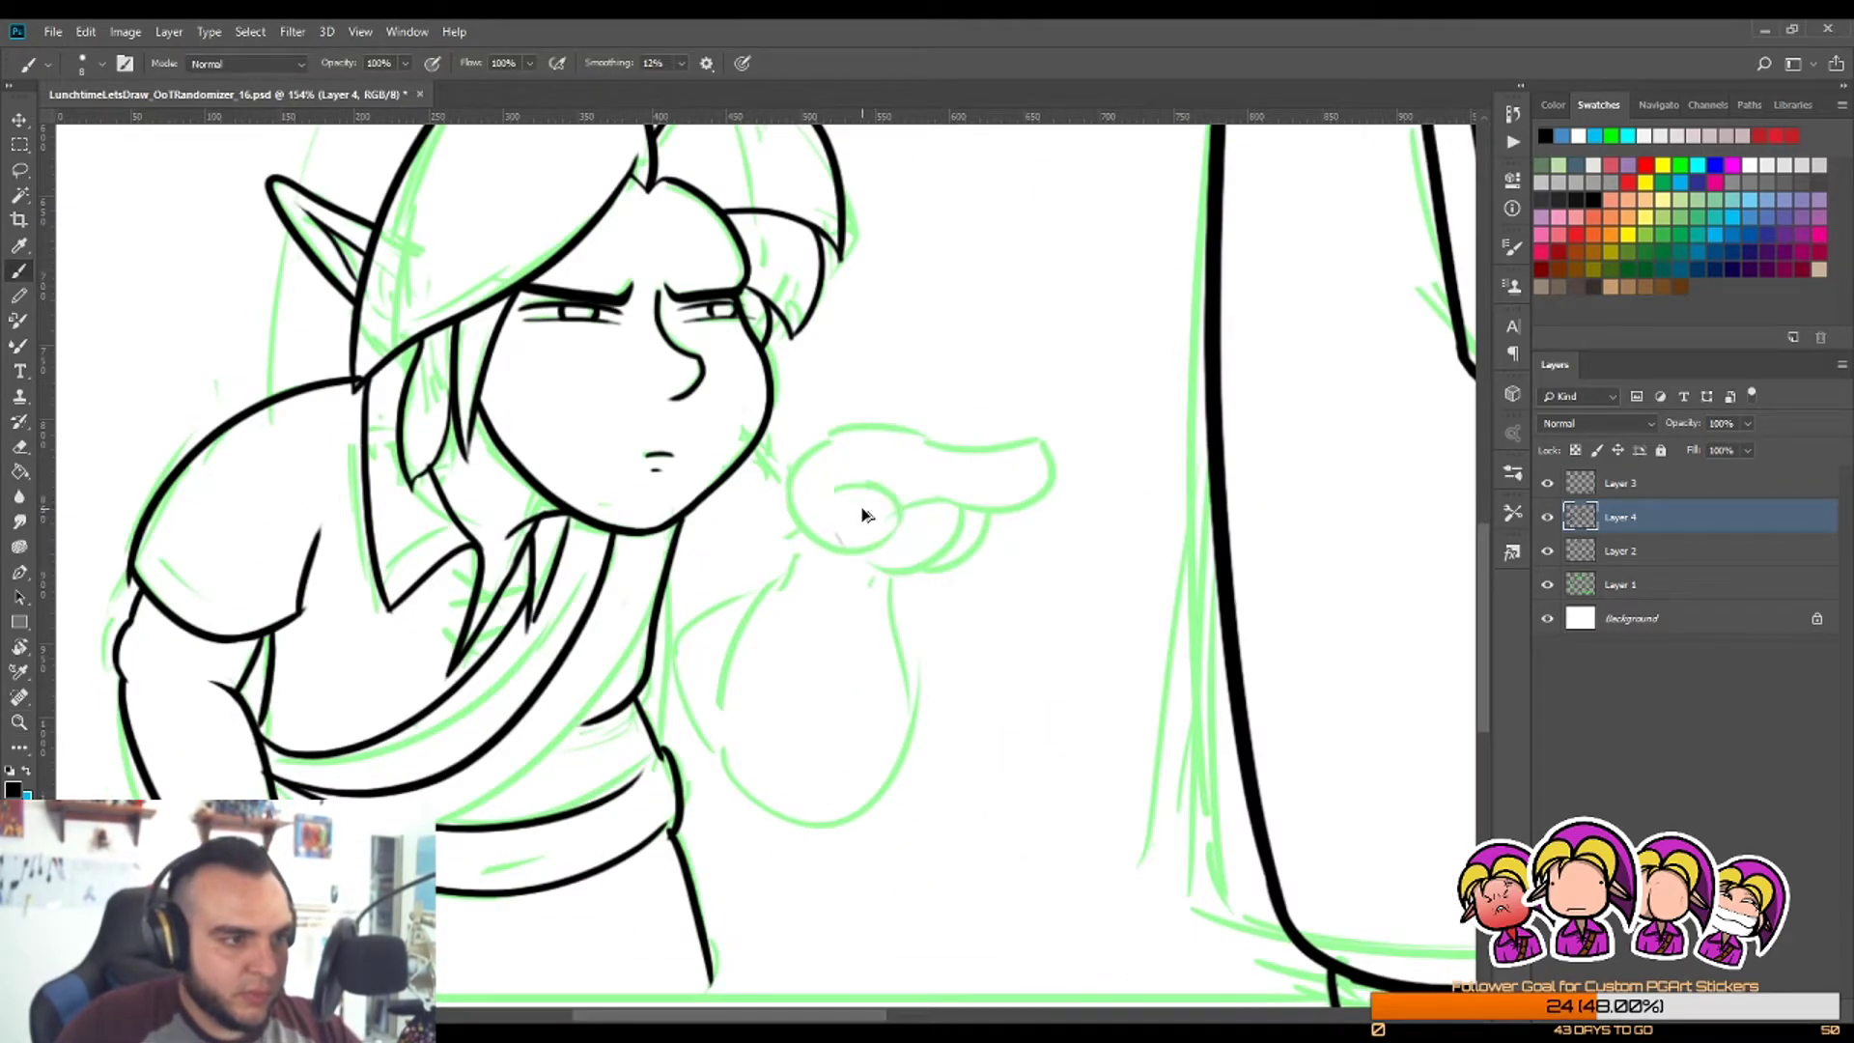
mouse_move(841, 490)
left_mouse_down()
mouse_move(832, 529)
mouse_move(879, 542)
mouse_move(829, 532)
mouse_move(893, 406)
left_mouse_up()
key("ctrl+z")
key("ctrl+z")
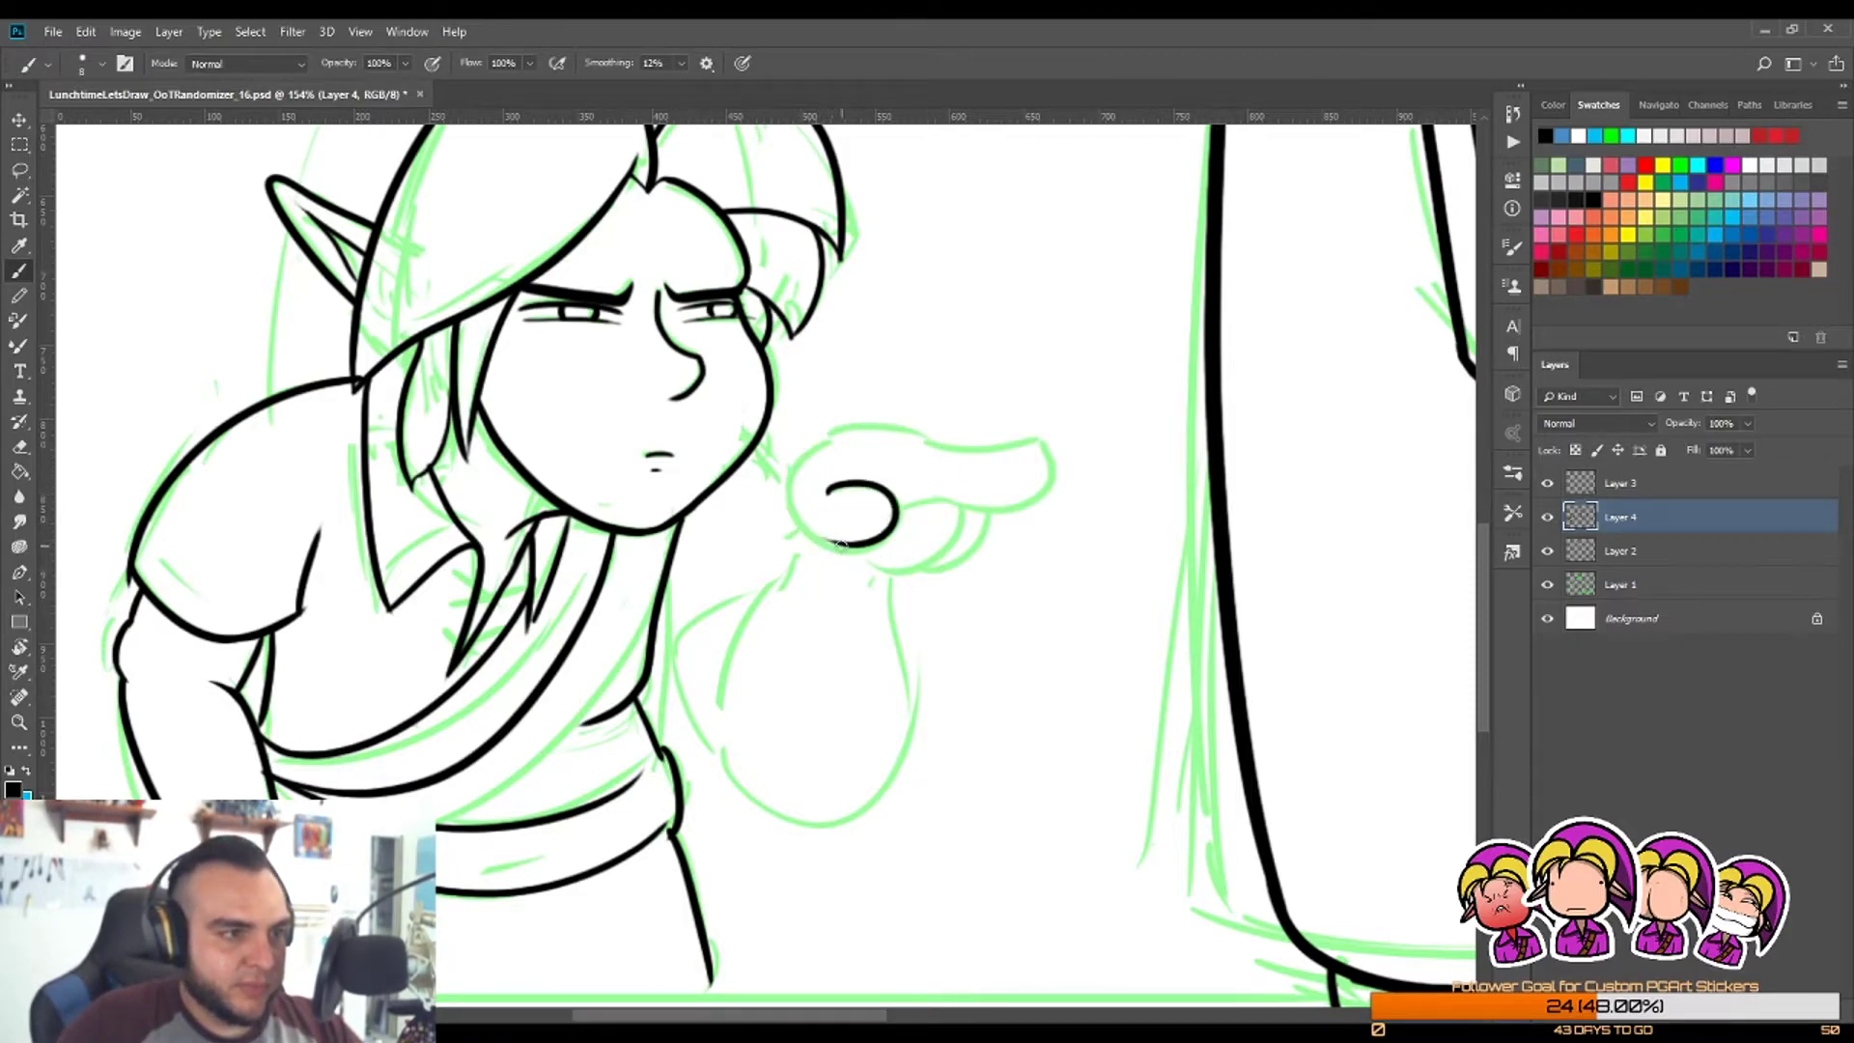
mouse_move(836, 541)
left_mouse_down()
mouse_move(827, 442)
mouse_move(1055, 470)
left_mouse_up()
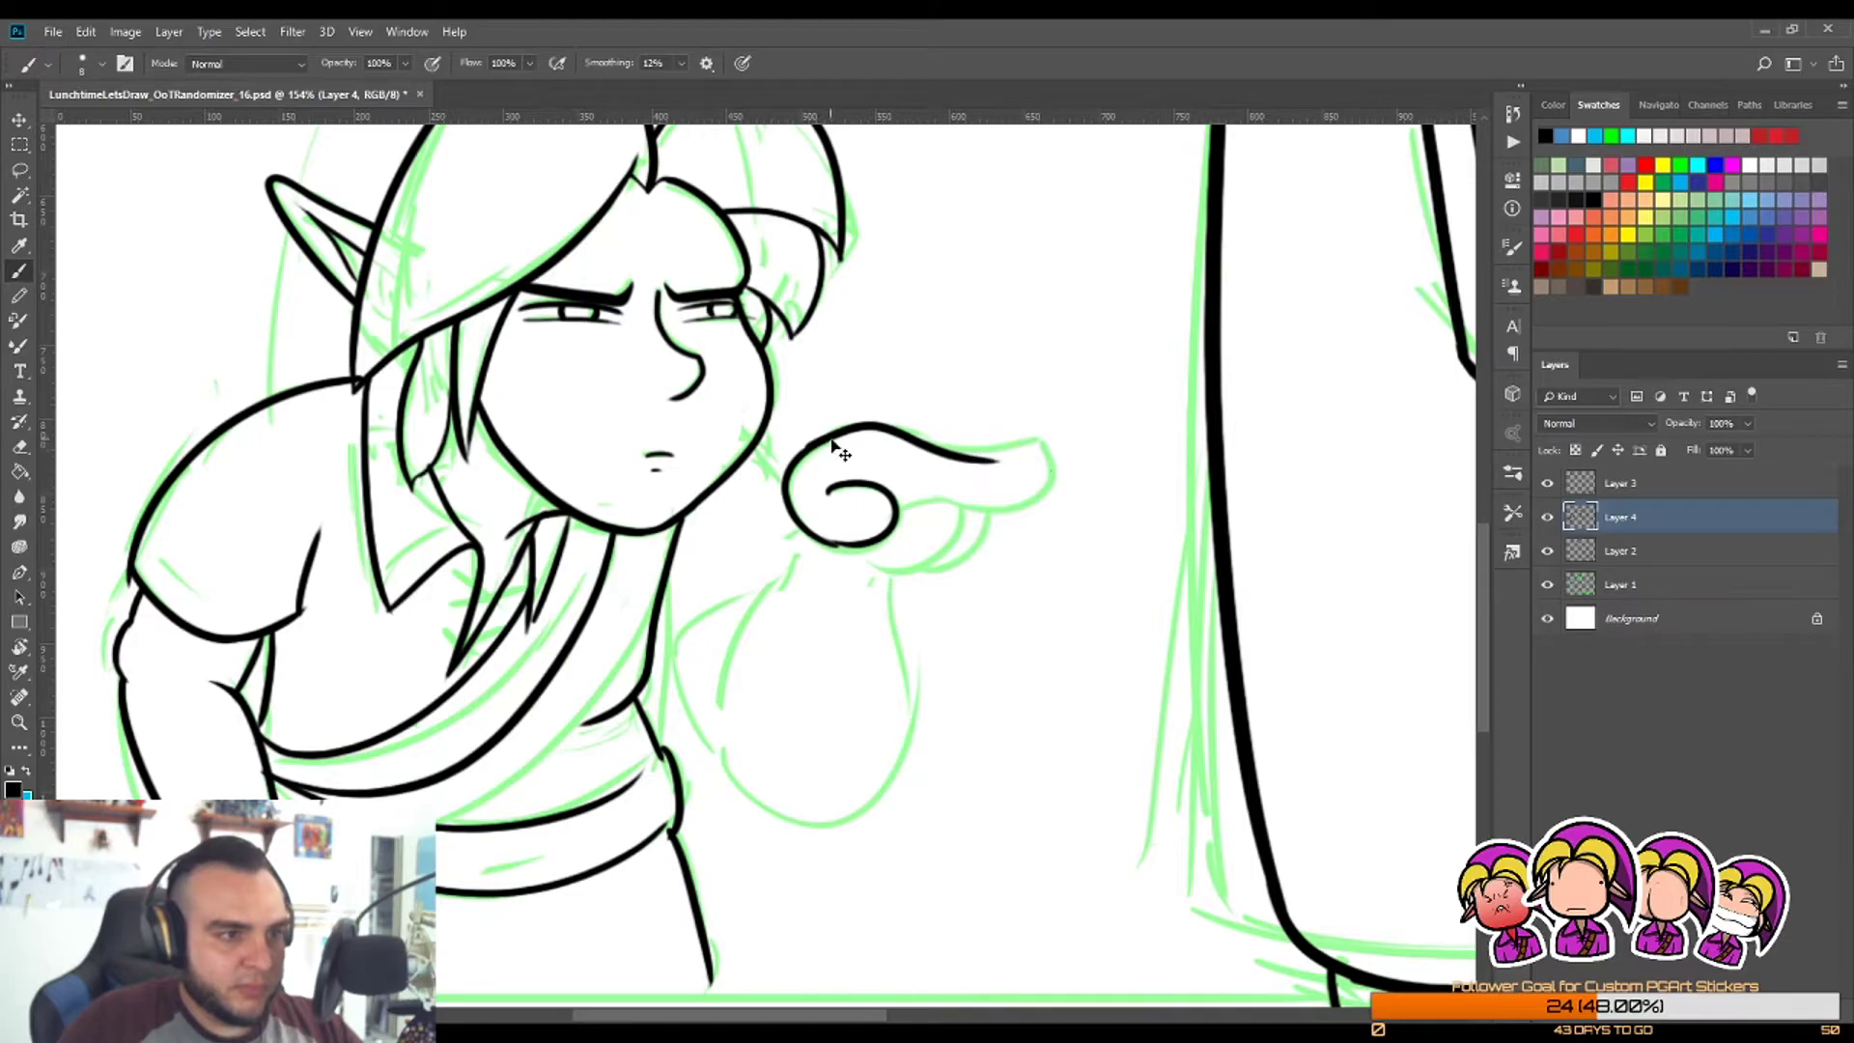
Step: Ink the top edge and rounded tip of the pointing index finger on Layer 4, following the green sketch
key("ctrl+z")
mouse_move(807, 441)
left_mouse_down()
mouse_move(1035, 444)
mouse_move(985, 517)
left_mouse_up()
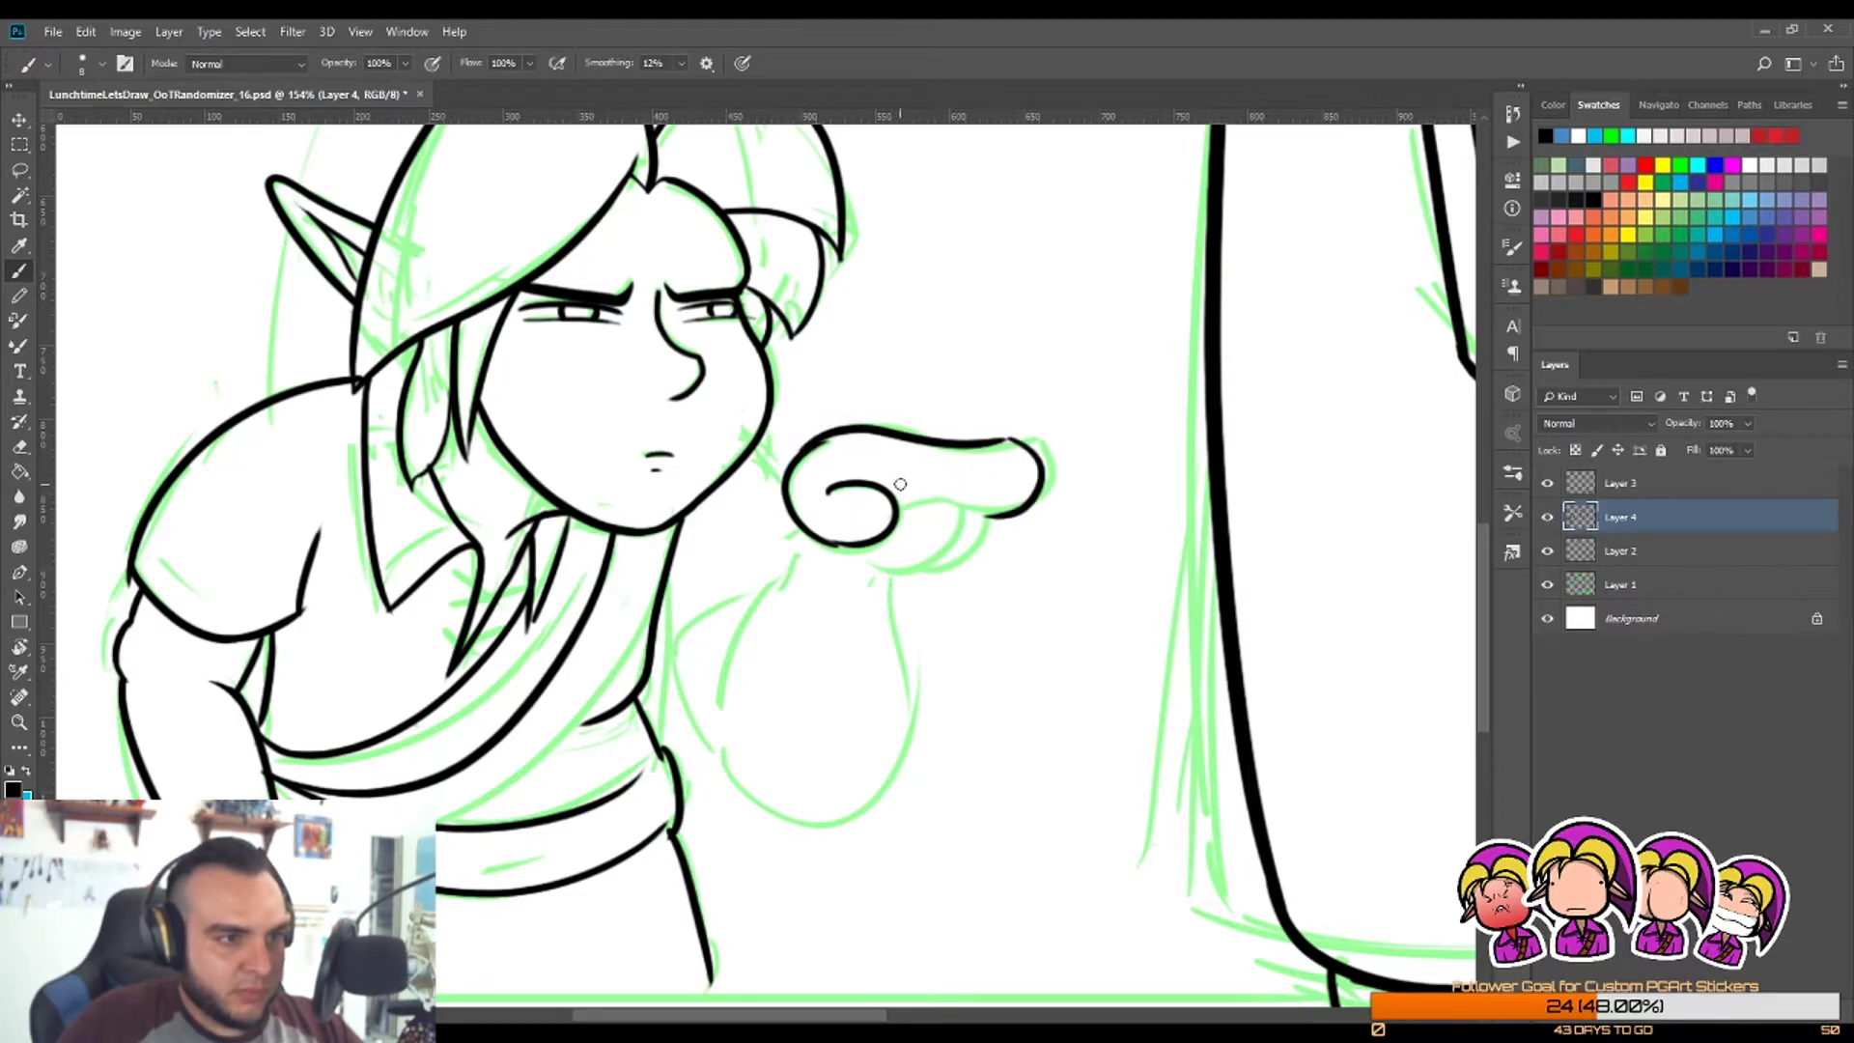
key("ctrl+z")
mouse_move(1001, 442)
left_mouse_down()
mouse_move(1039, 500)
mouse_move(951, 517)
left_mouse_up()
key("ctrl+z")
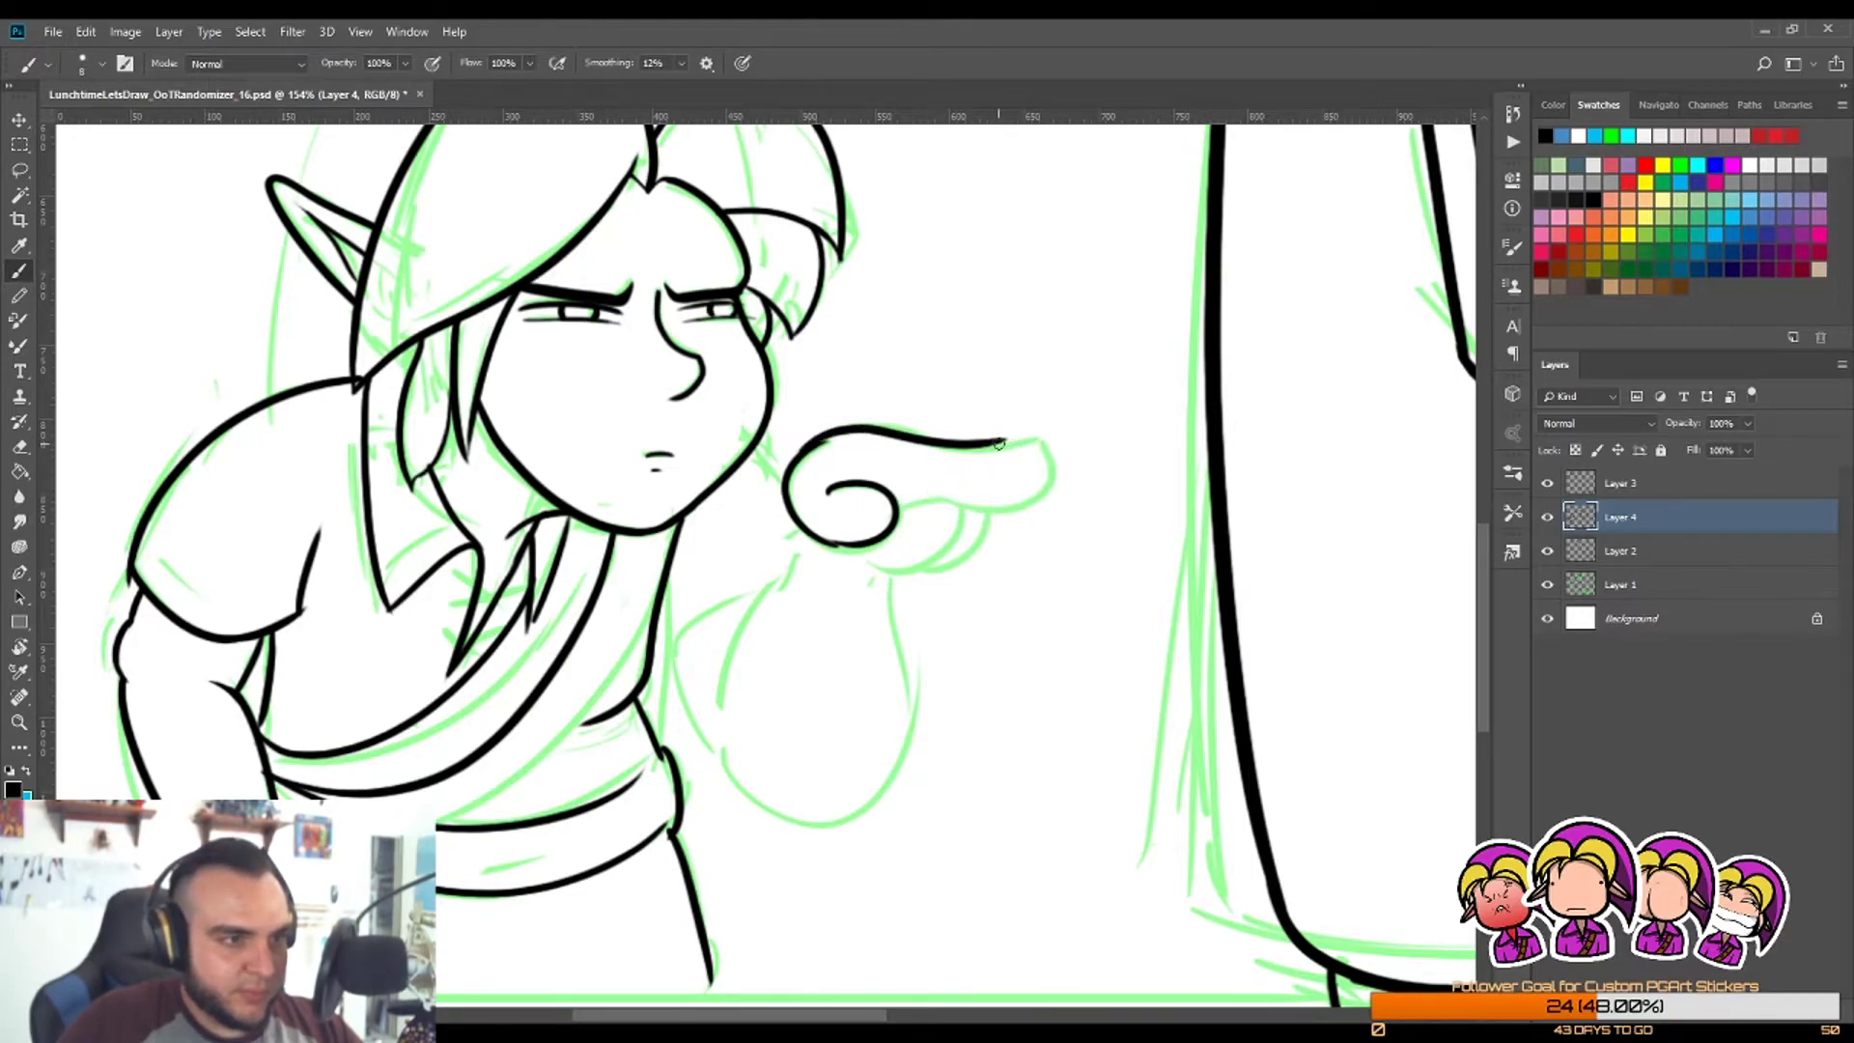
left_click_drag(996, 442, 967, 521)
key("ctrl+z")
left_click_drag(1019, 437, 995, 519)
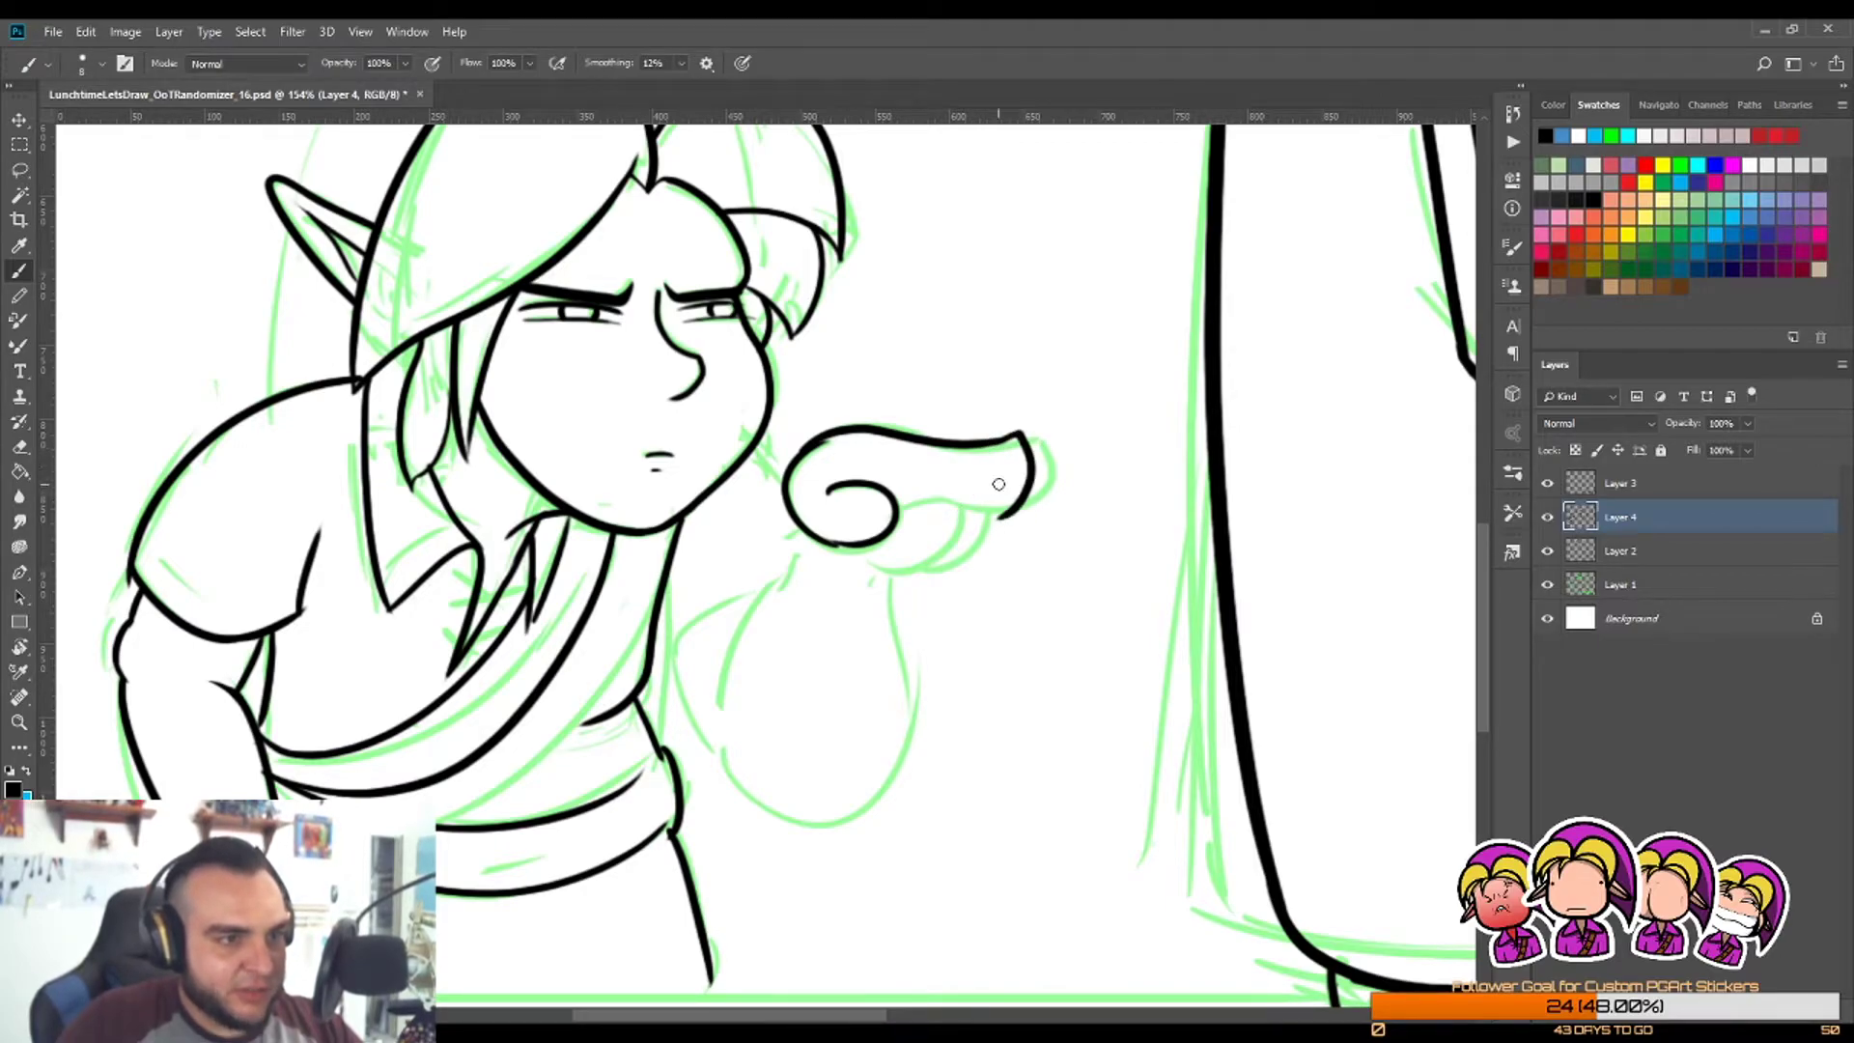
key("ctrl+z")
left_click_drag(1014, 440, 1004, 508)
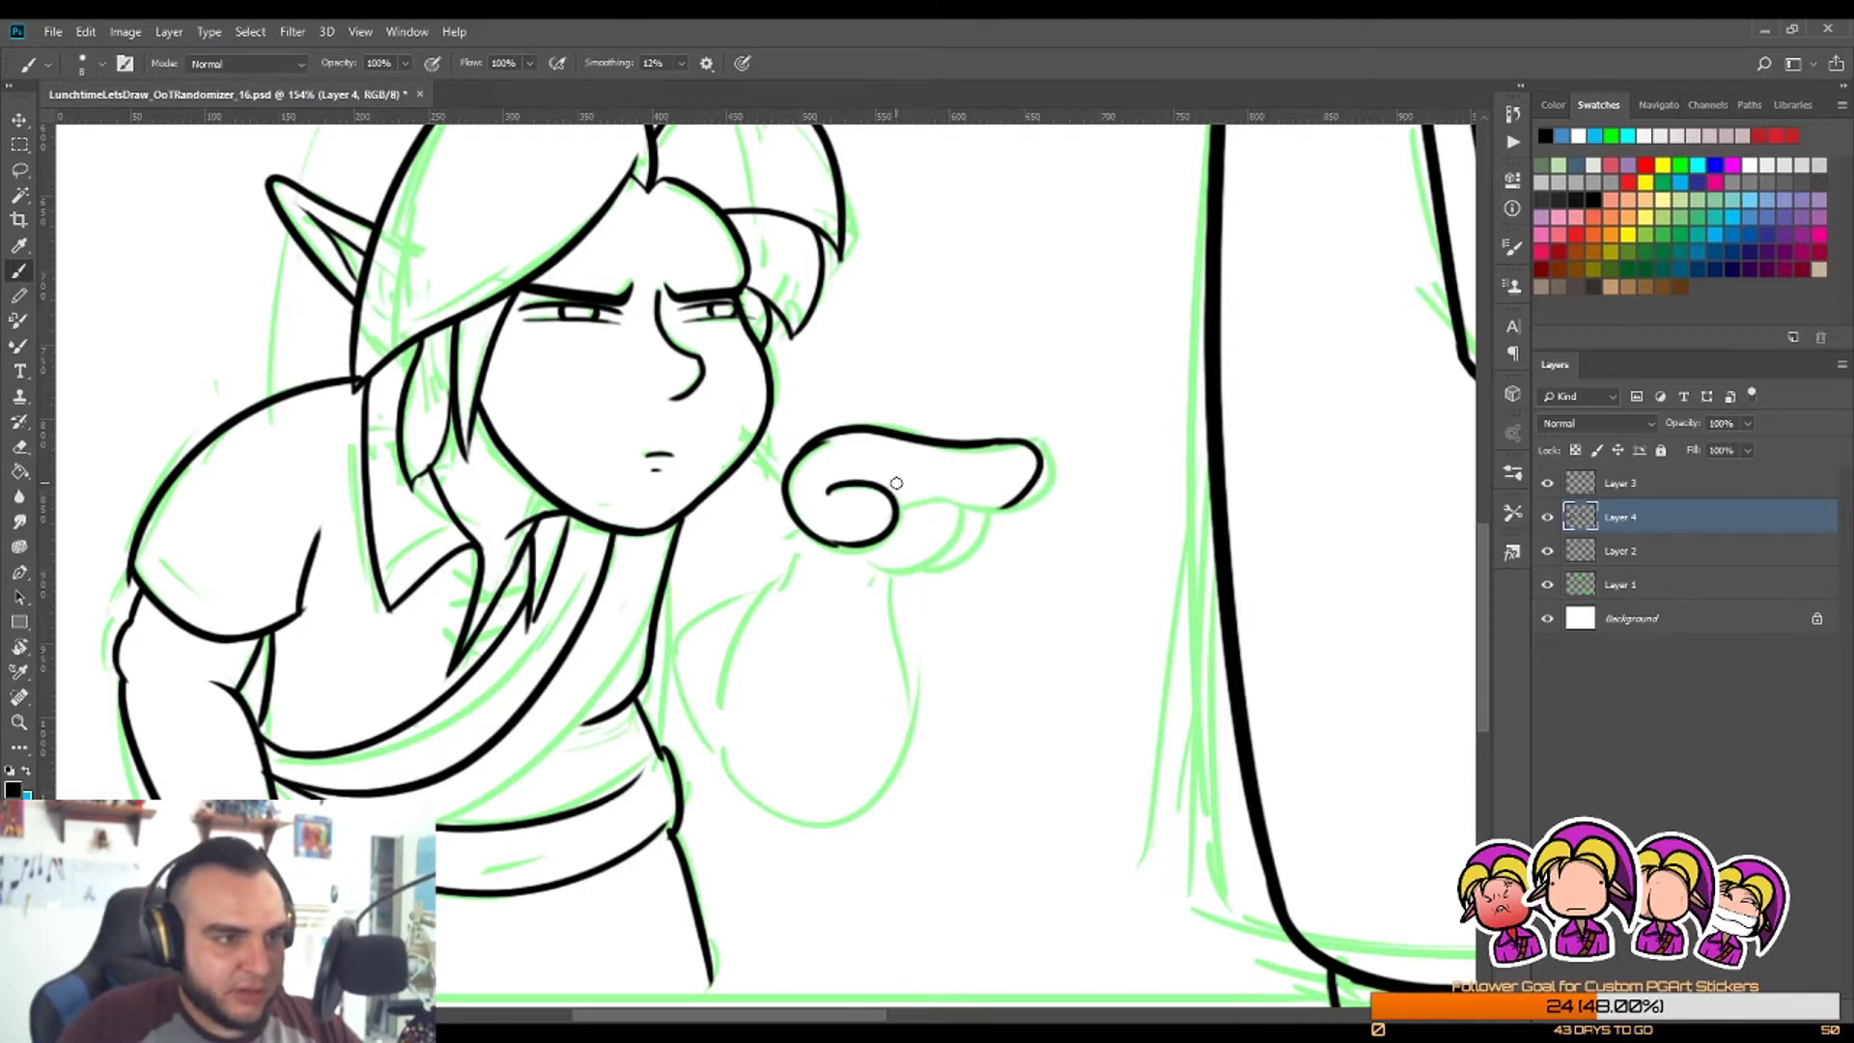
Step: Ink the underside of the index finger and the small curled fingers beneath it
left_click_drag(896, 482, 1024, 491)
key("ctrl+z")
mouse_move(898, 486)
left_mouse_down()
mouse_move(1018, 483)
mouse_move(865, 534)
left_mouse_up()
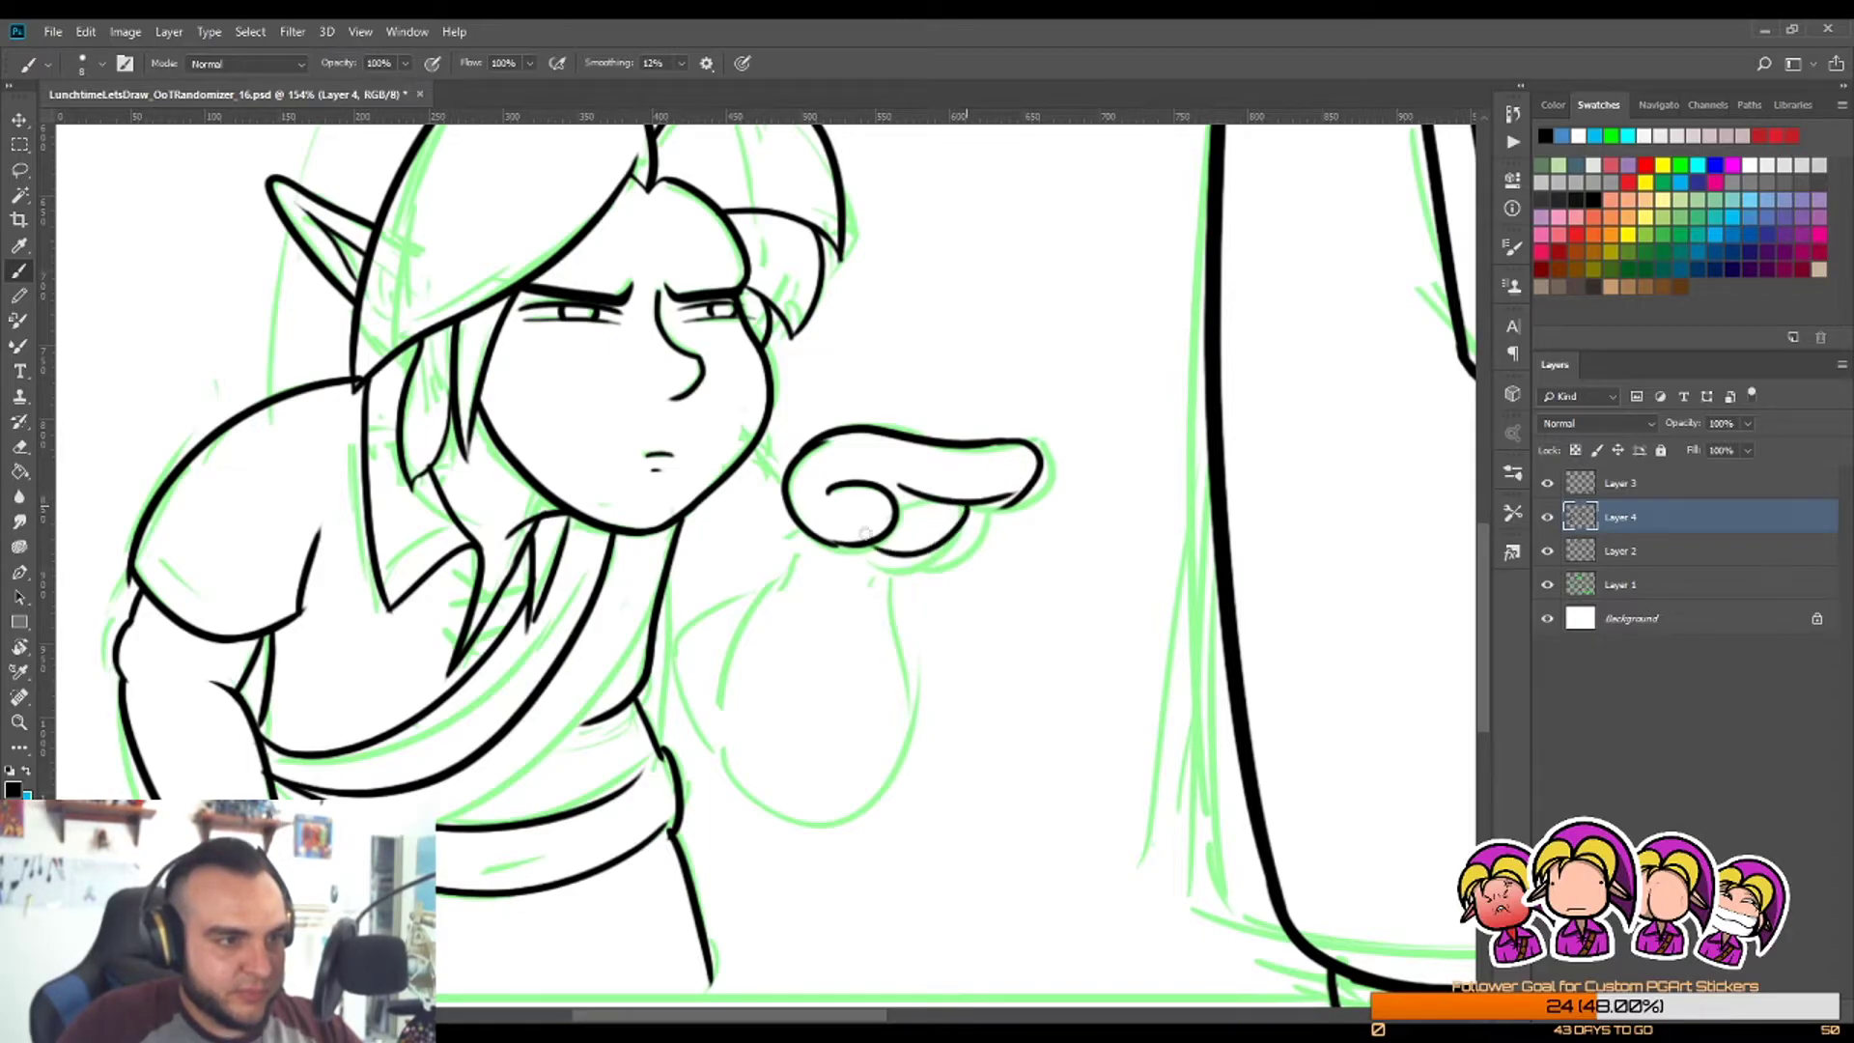
left_click_drag(993, 500, 914, 534)
key("ctrl+z")
key("ctrl+z")
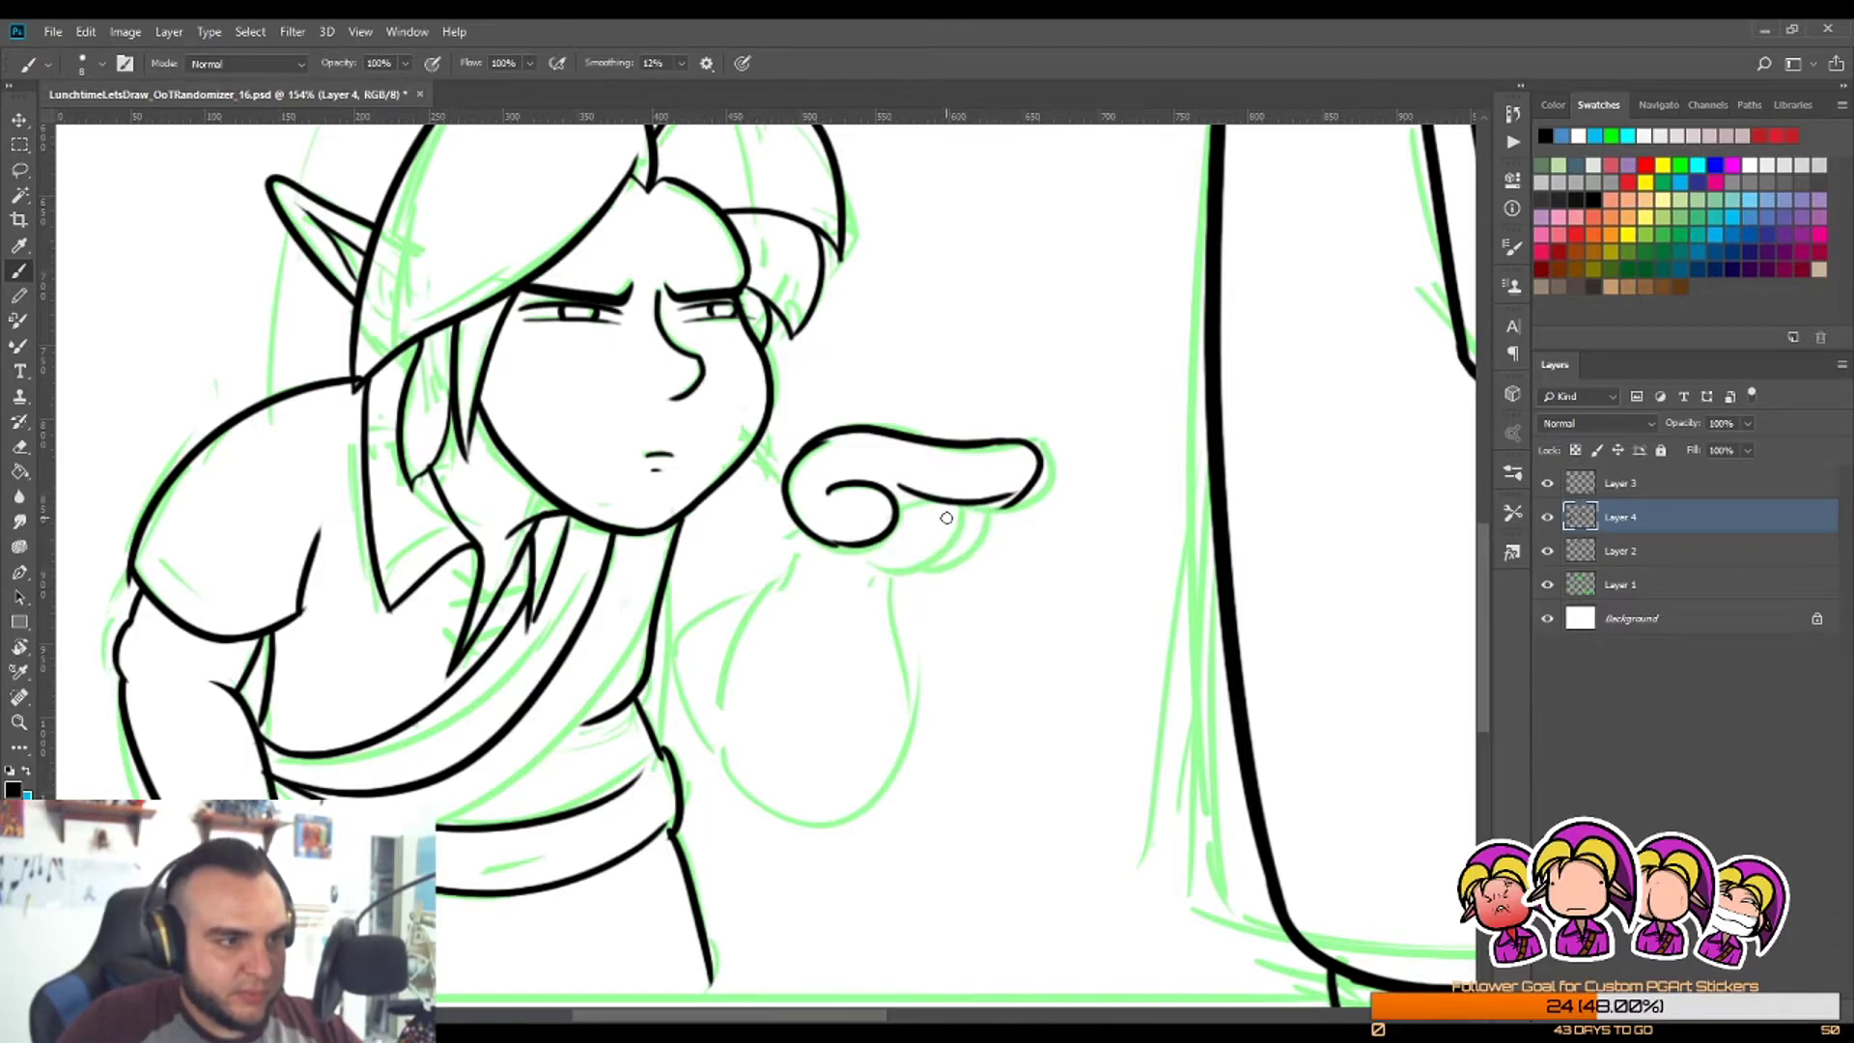
mouse_move(953, 509)
left_mouse_down()
mouse_move(935, 534)
mouse_move(864, 531)
mouse_move(985, 560)
left_mouse_up()
Step: Ink both sides of the raised forearm from the wrist down towards the elbow
key("z")
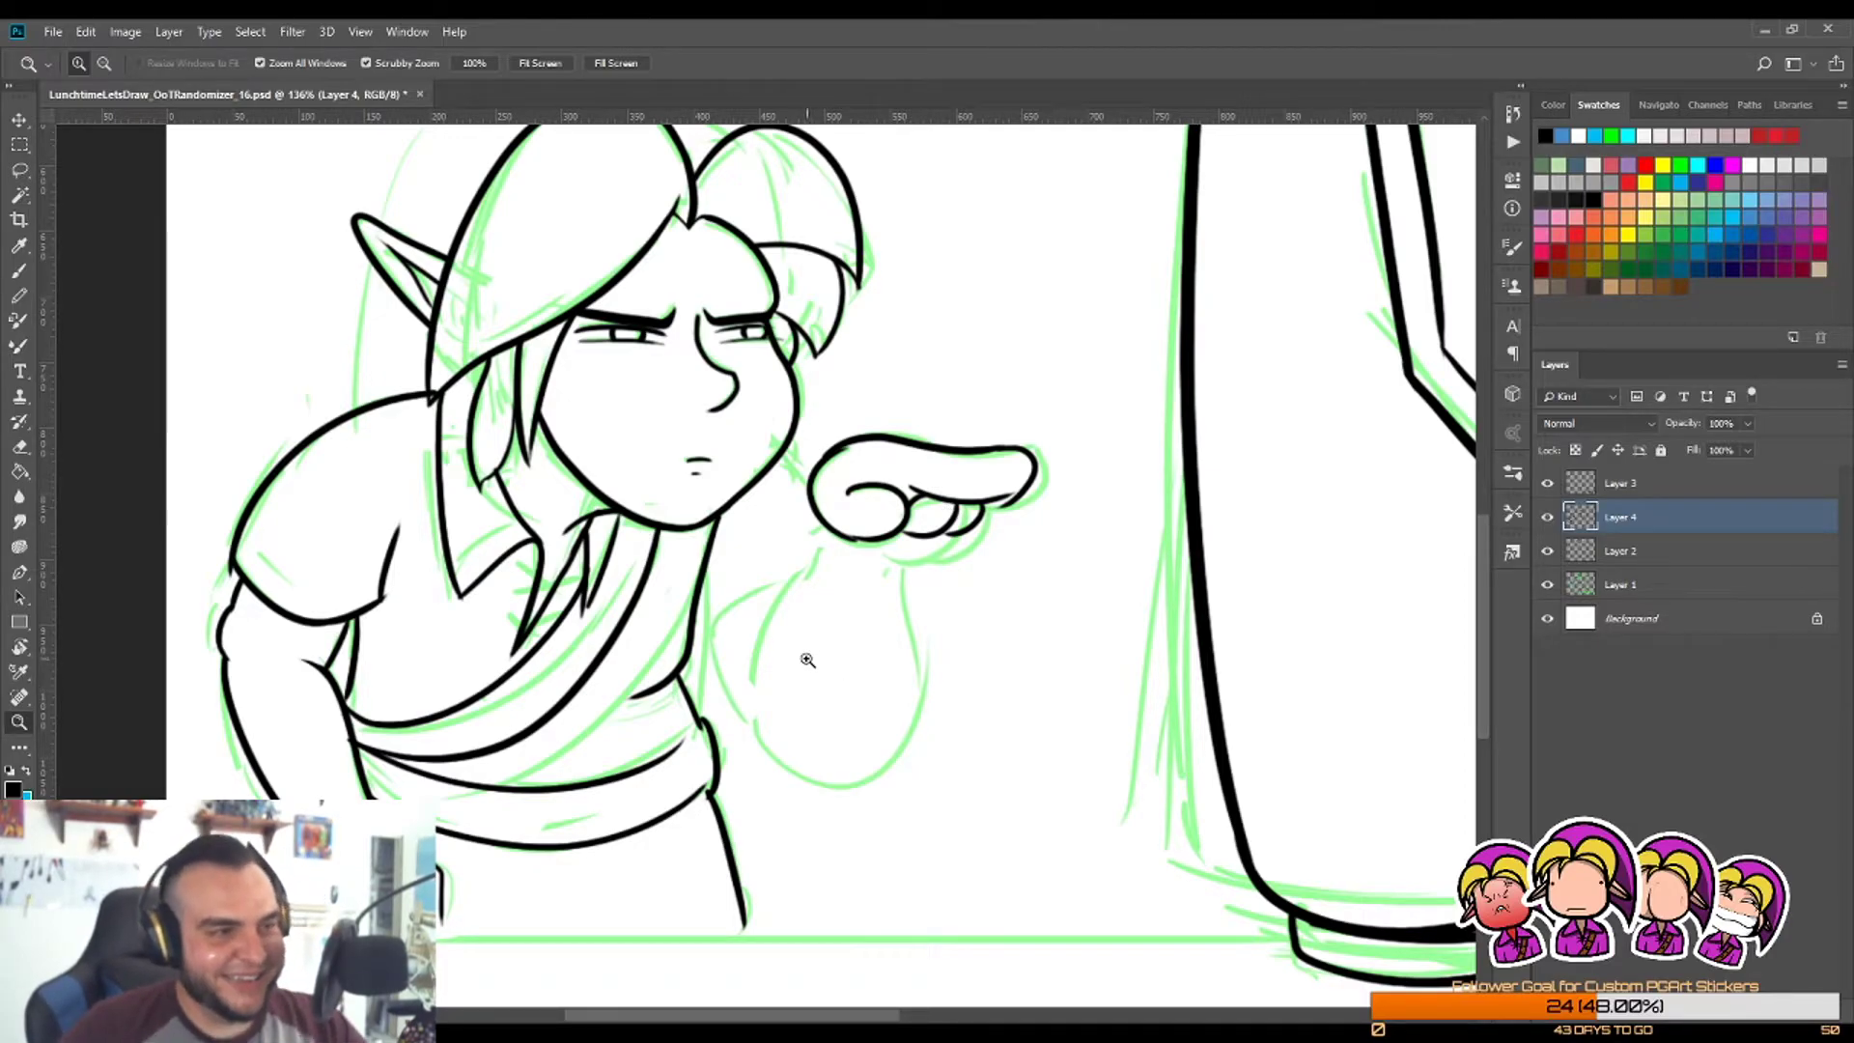
left_click_drag(852, 683, 873, 621)
key("b")
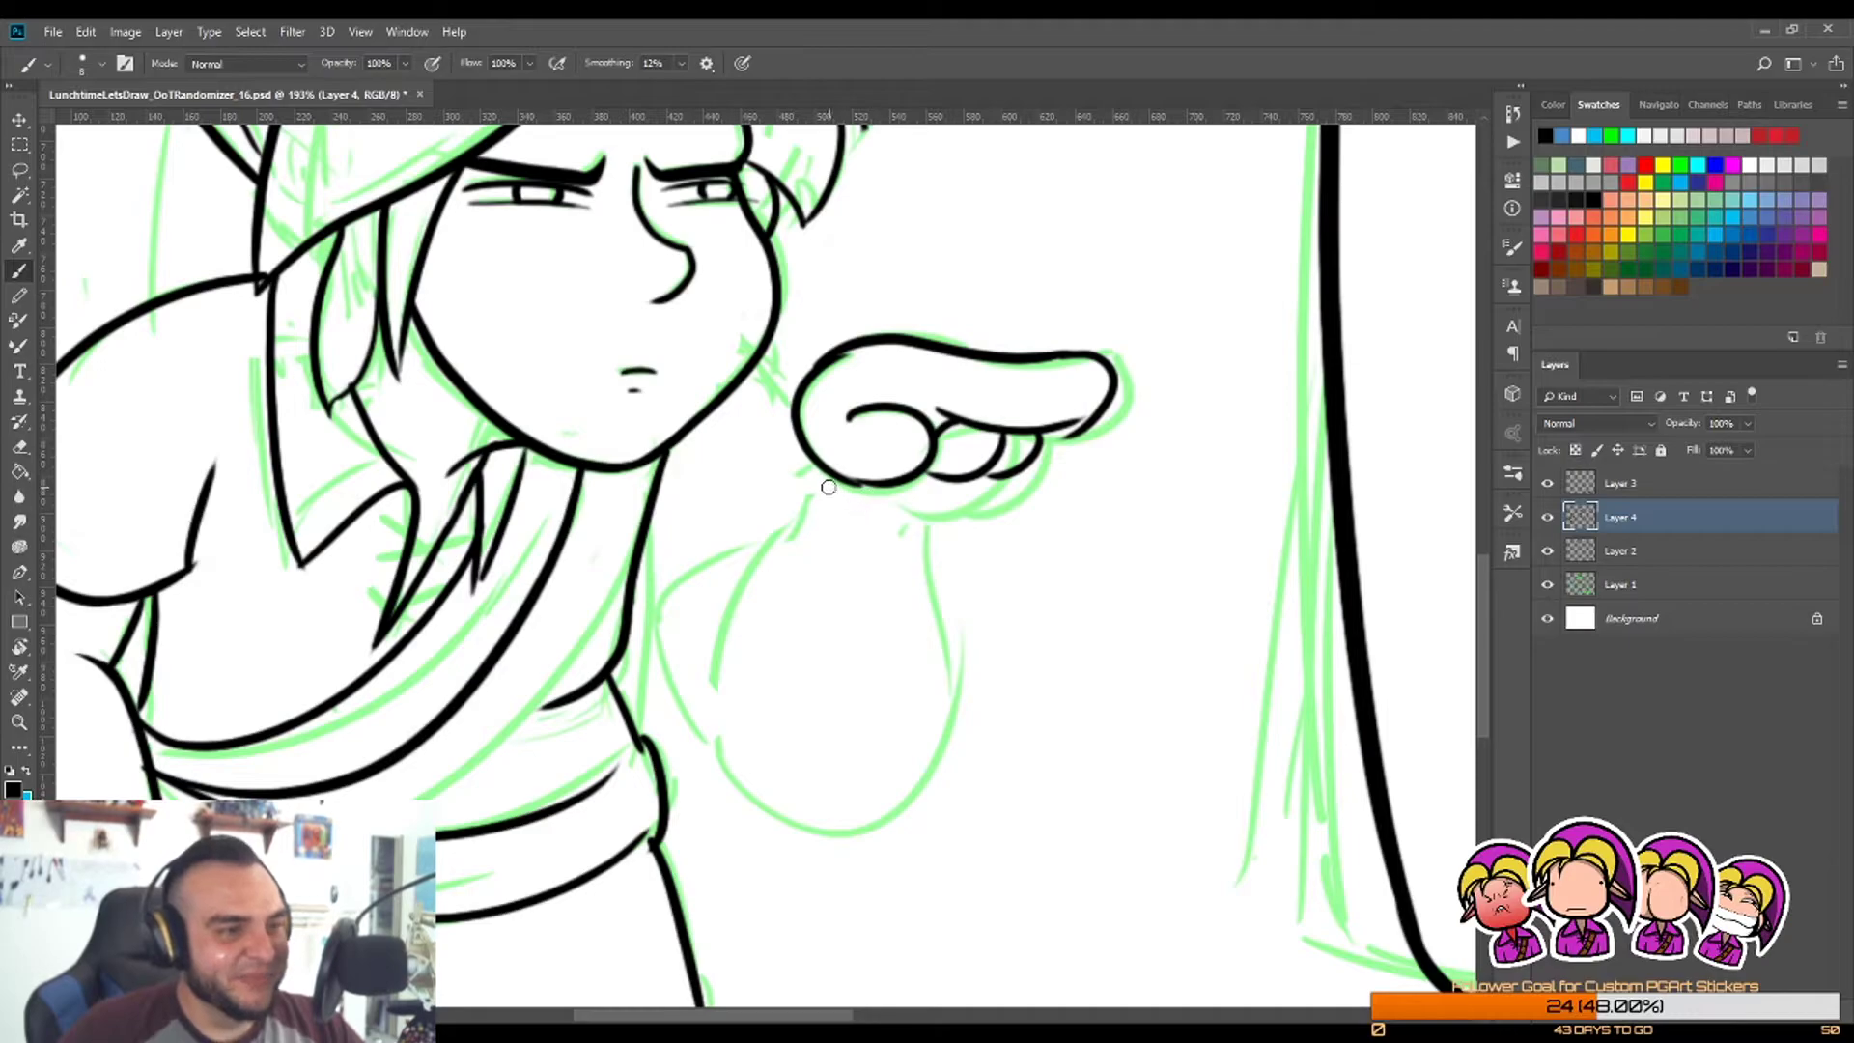
mouse_move(831, 466)
left_mouse_down()
mouse_move(778, 537)
mouse_move(705, 753)
left_mouse_up()
key("ctrl+z")
left_click_drag(827, 461, 710, 714)
left_click_drag(957, 472, 797, 827)
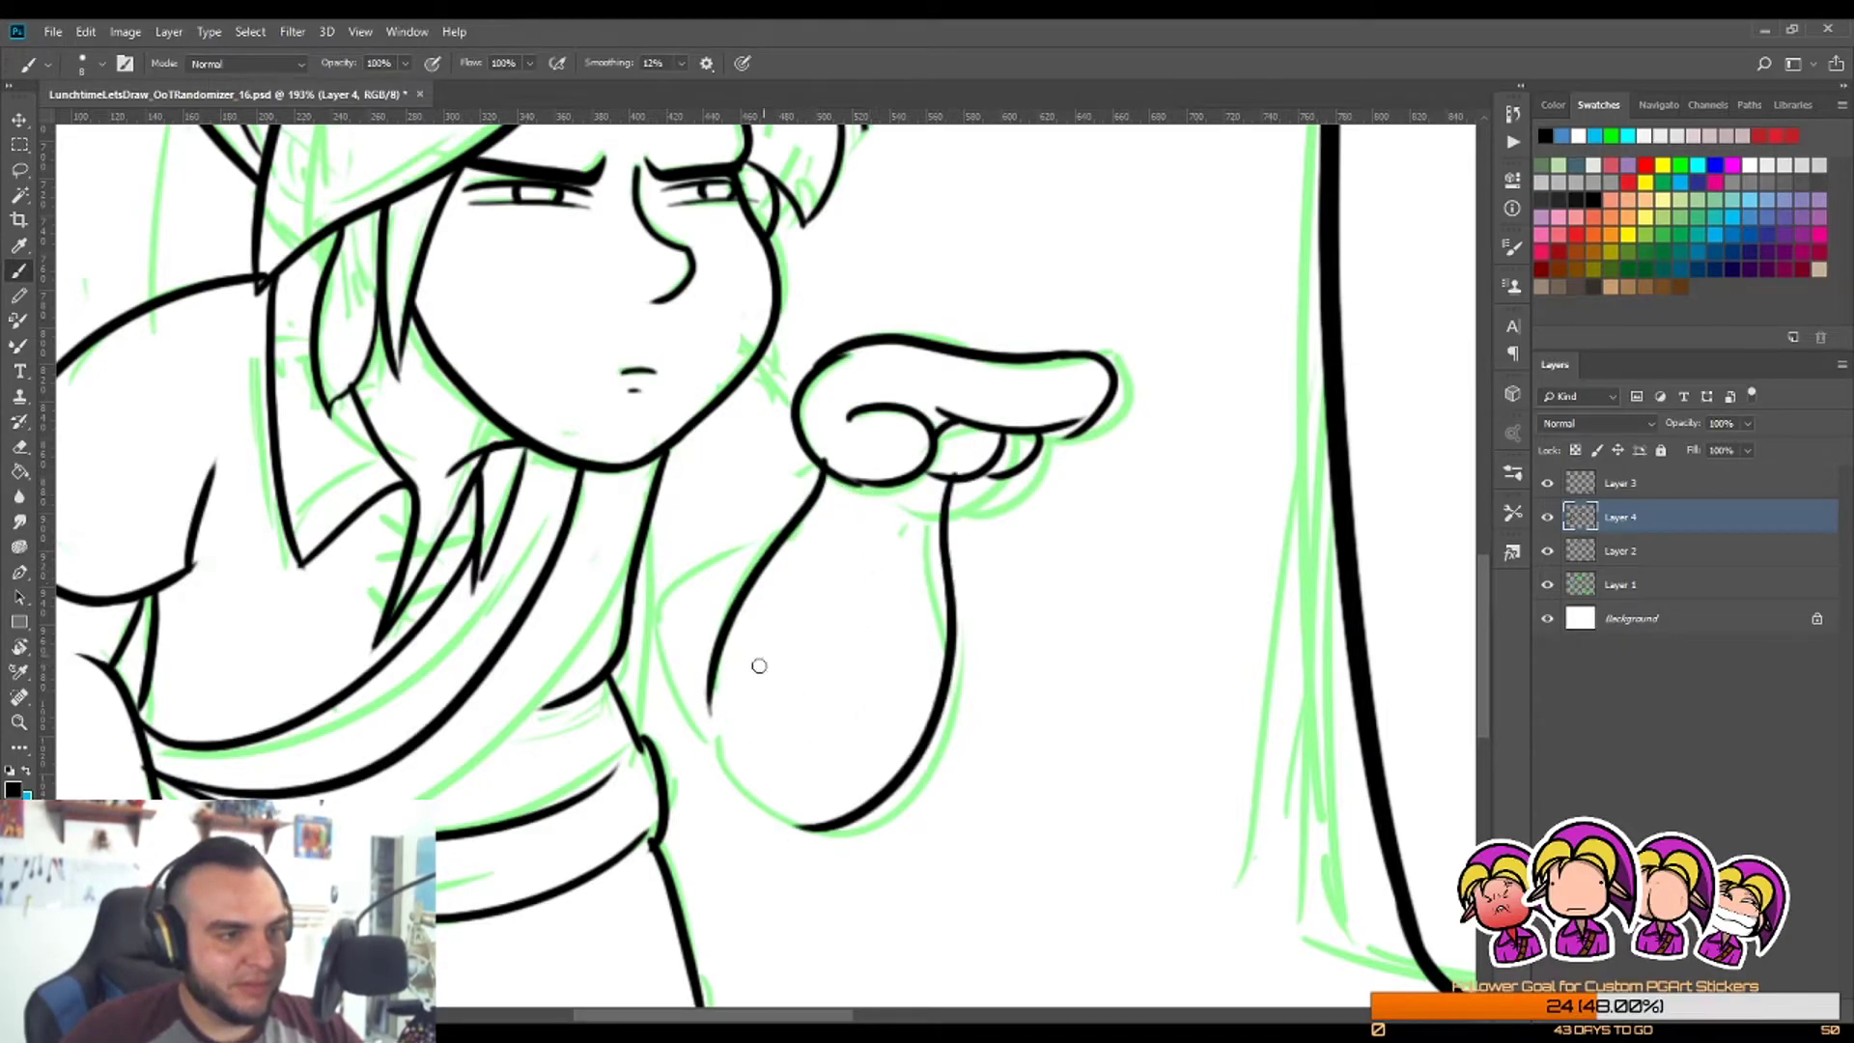
key("ctrl+z")
mouse_move(933, 483)
left_mouse_down()
mouse_move(947, 663)
mouse_move(802, 828)
mouse_move(820, 829)
left_mouse_up()
left_click_drag(761, 365, 797, 402)
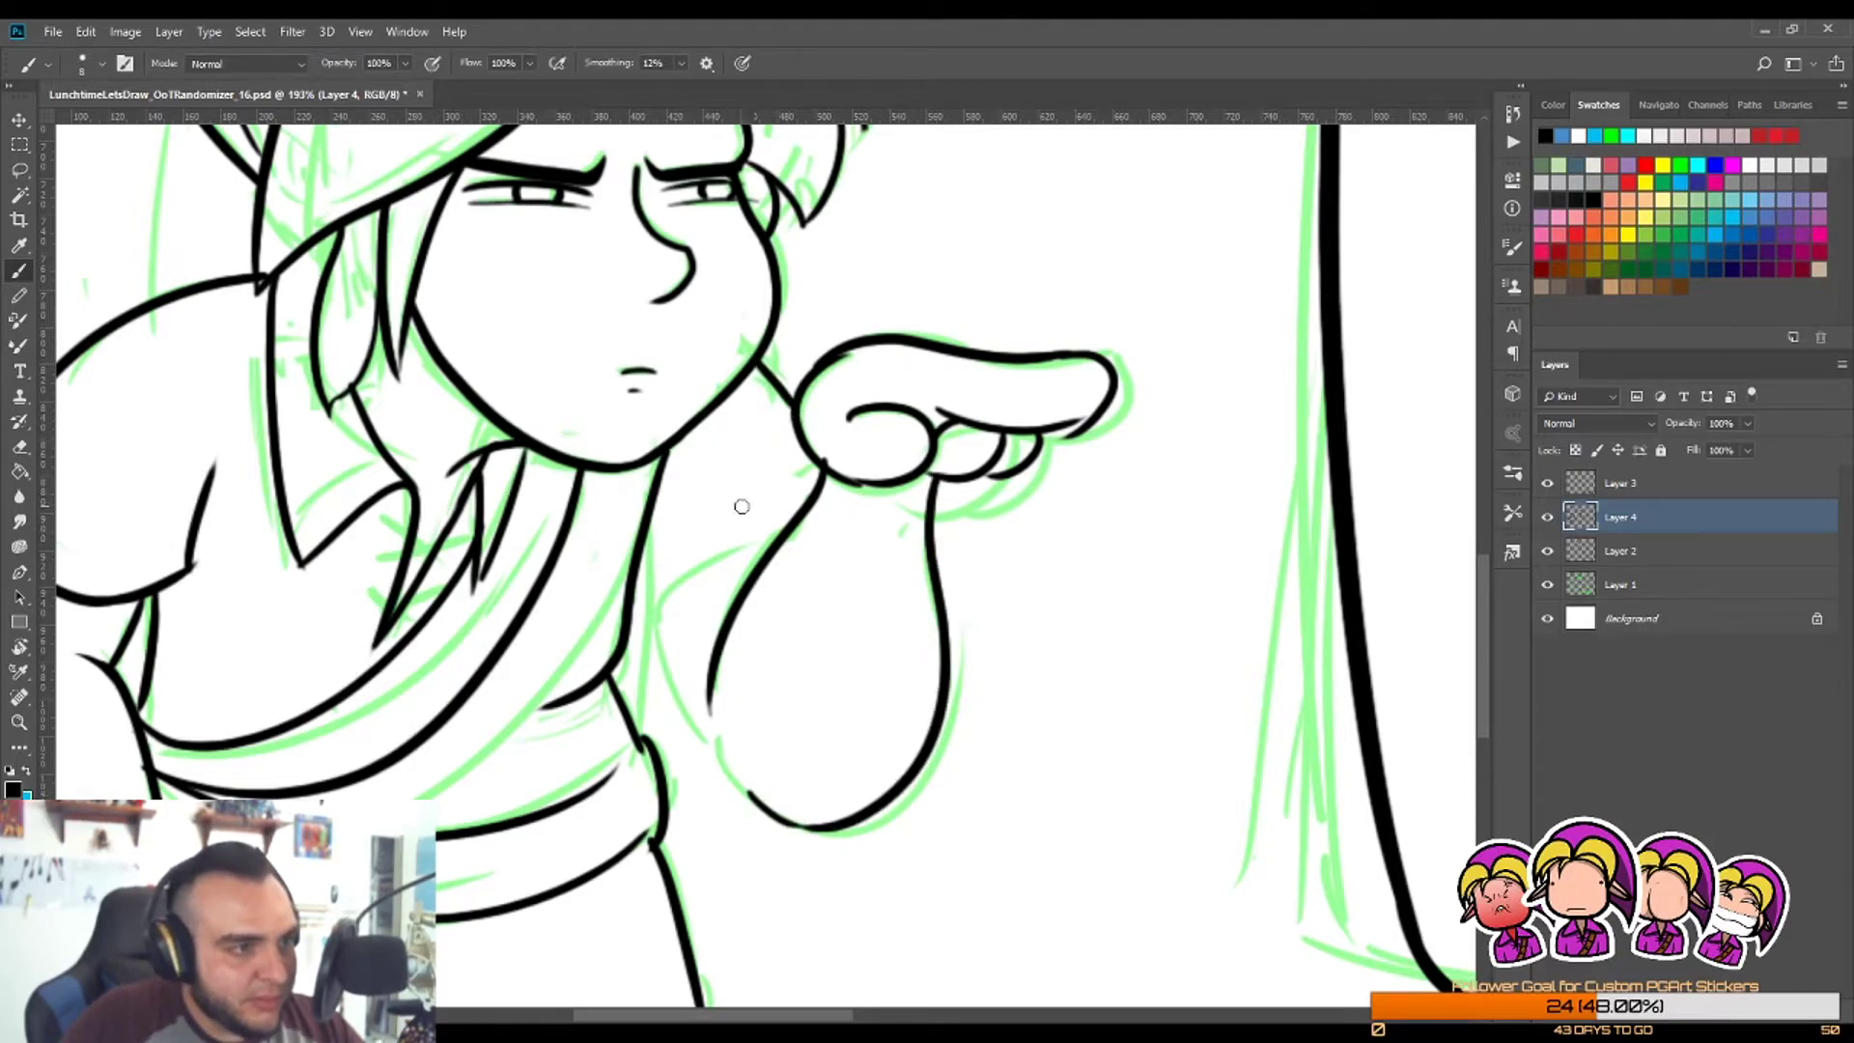
mouse_move(638, 568)
left_mouse_down()
mouse_move(659, 689)
mouse_move(768, 558)
left_mouse_up()
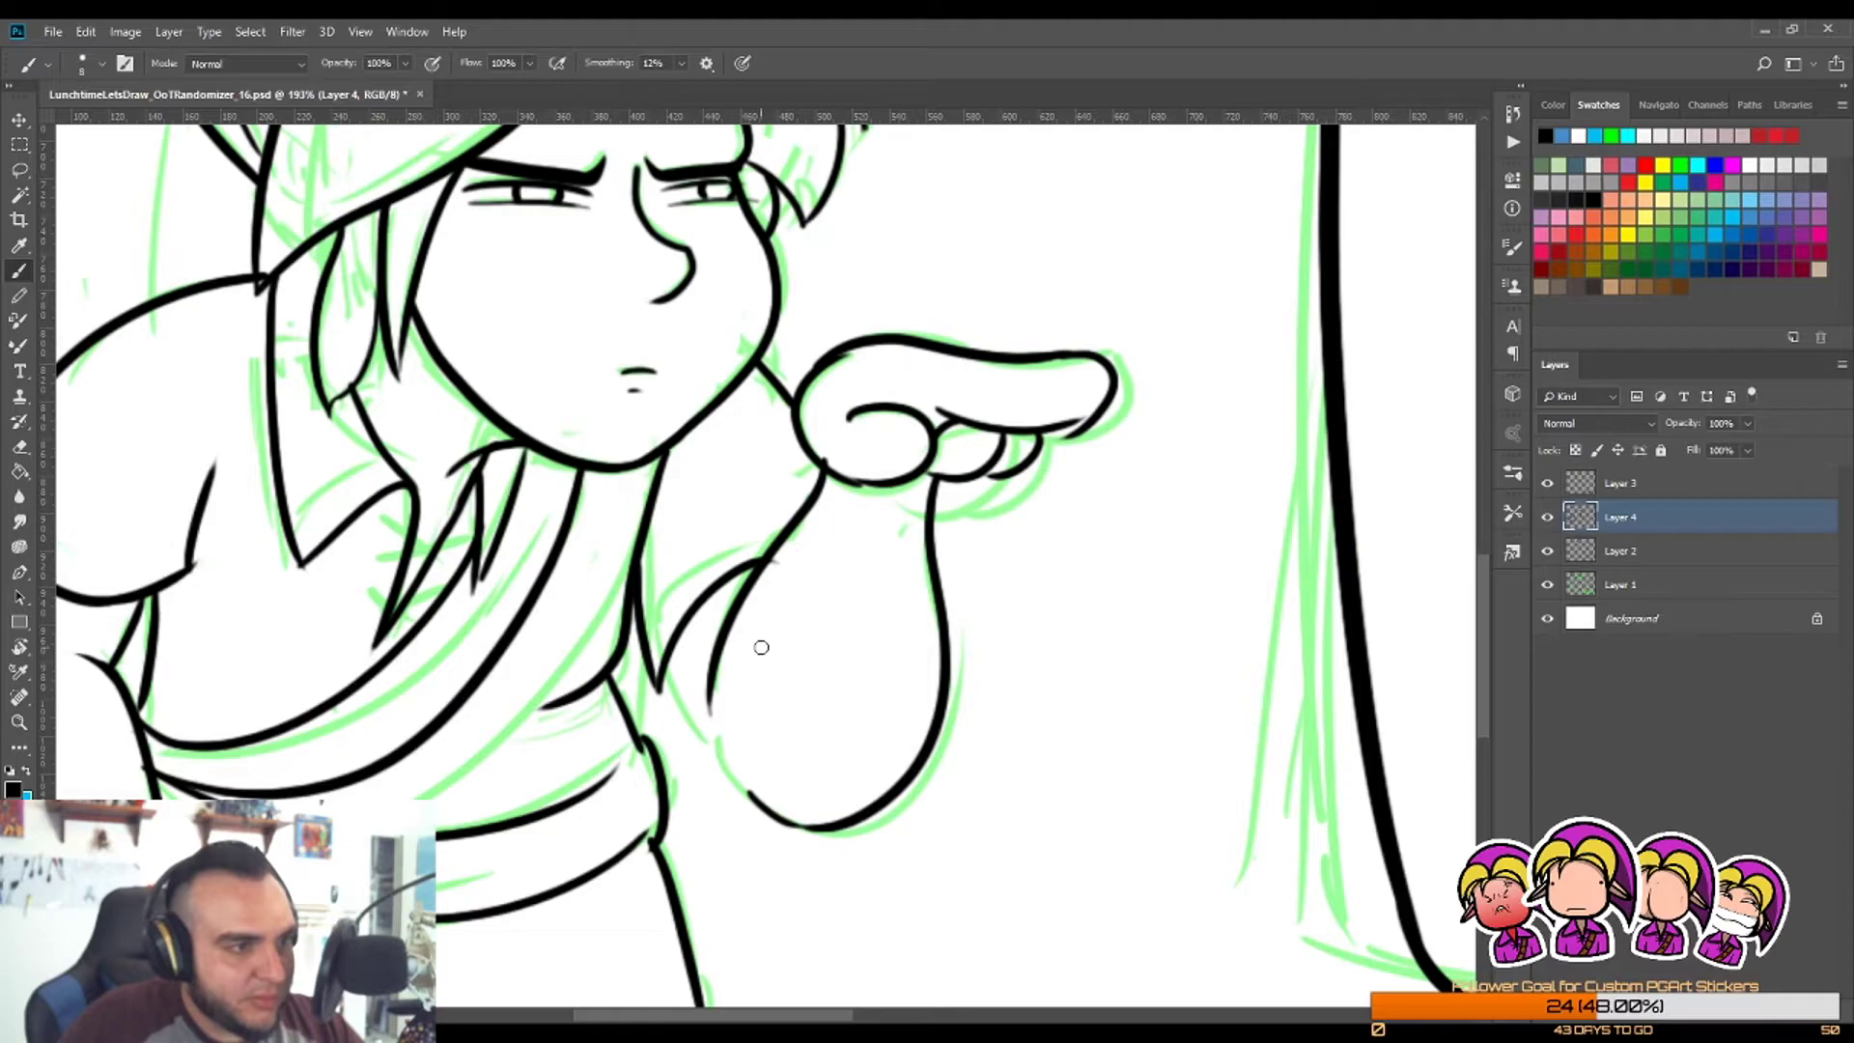
left_click_drag(664, 676, 760, 792)
key("ctrl+z")
left_click_drag(664, 669, 751, 796)
key("z")
mouse_move(785, 616)
left_mouse_down()
mouse_move(672, 750)
mouse_move(766, 725)
left_mouse_up()
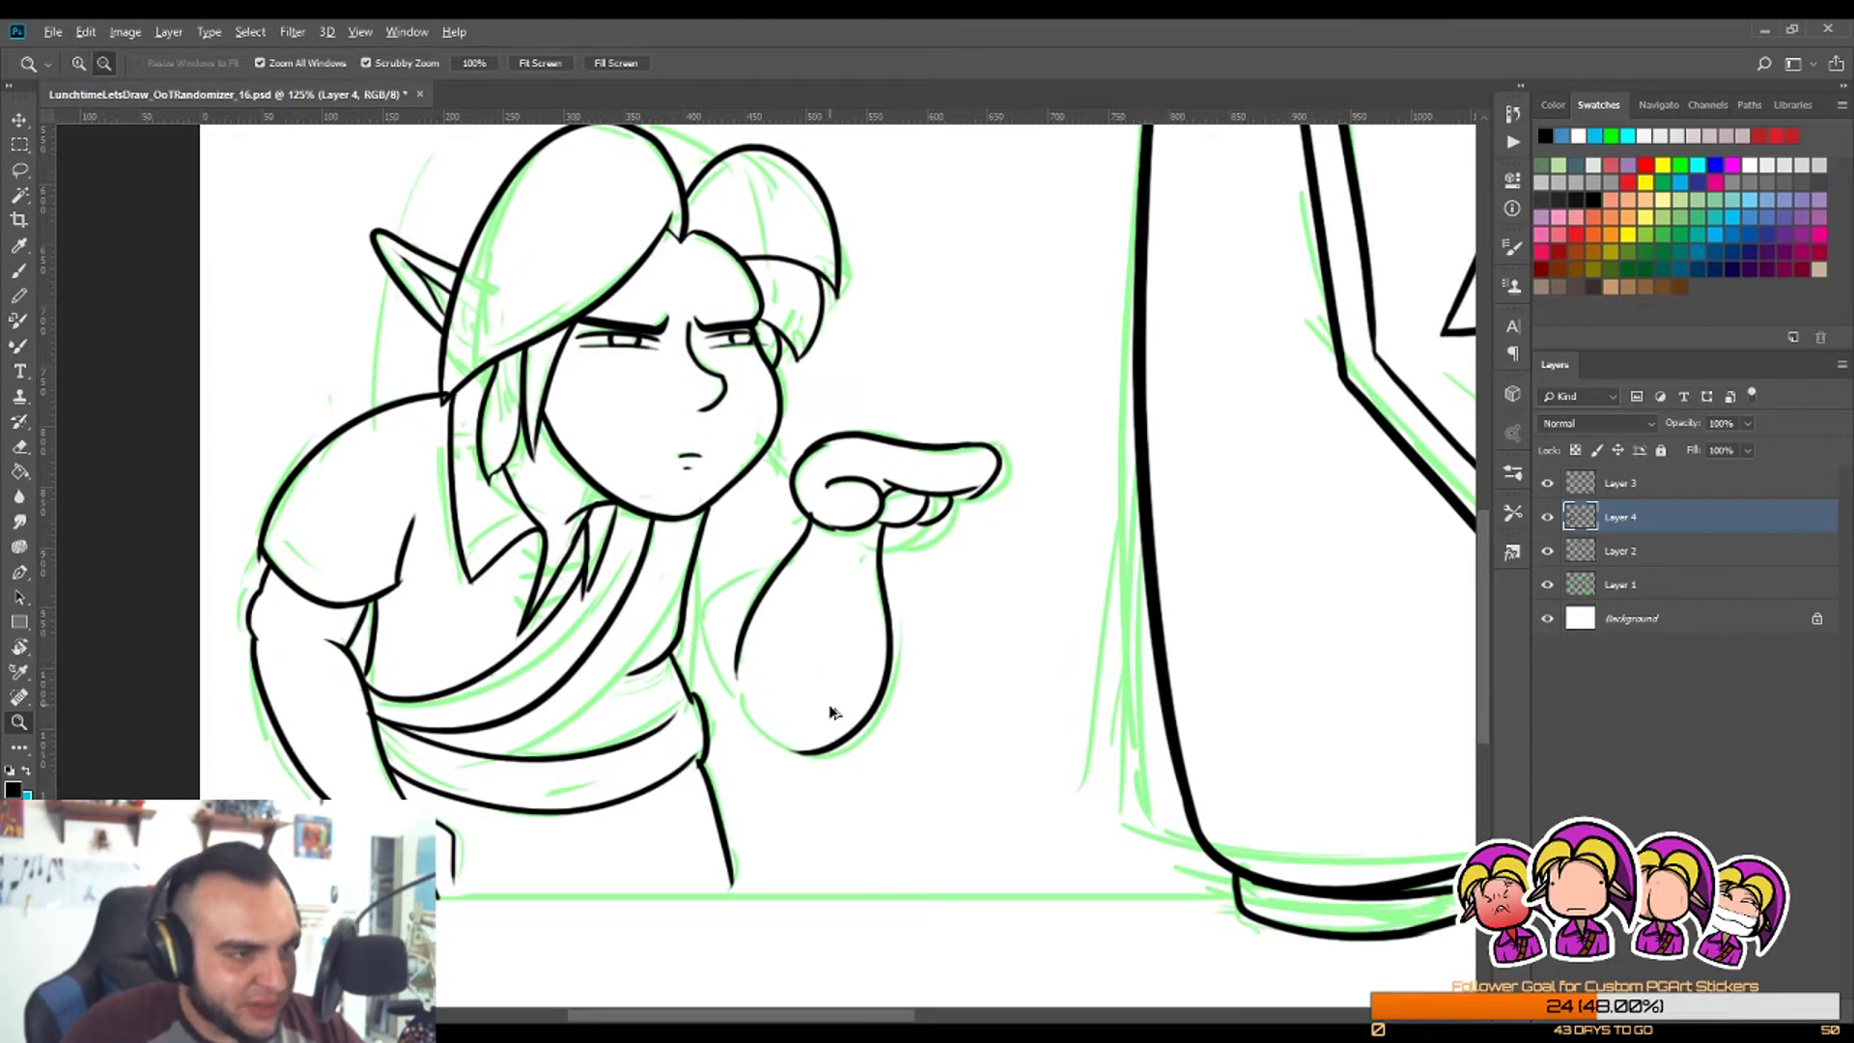
key("ctrl+alt+z")
Step: Ink the forearm's outer edge as a slimmer curve inside the green sketch, from the wrist to the elbow
left_click_drag(772, 705, 831, 701)
key("b")
left_click_drag(963, 396, 746, 782)
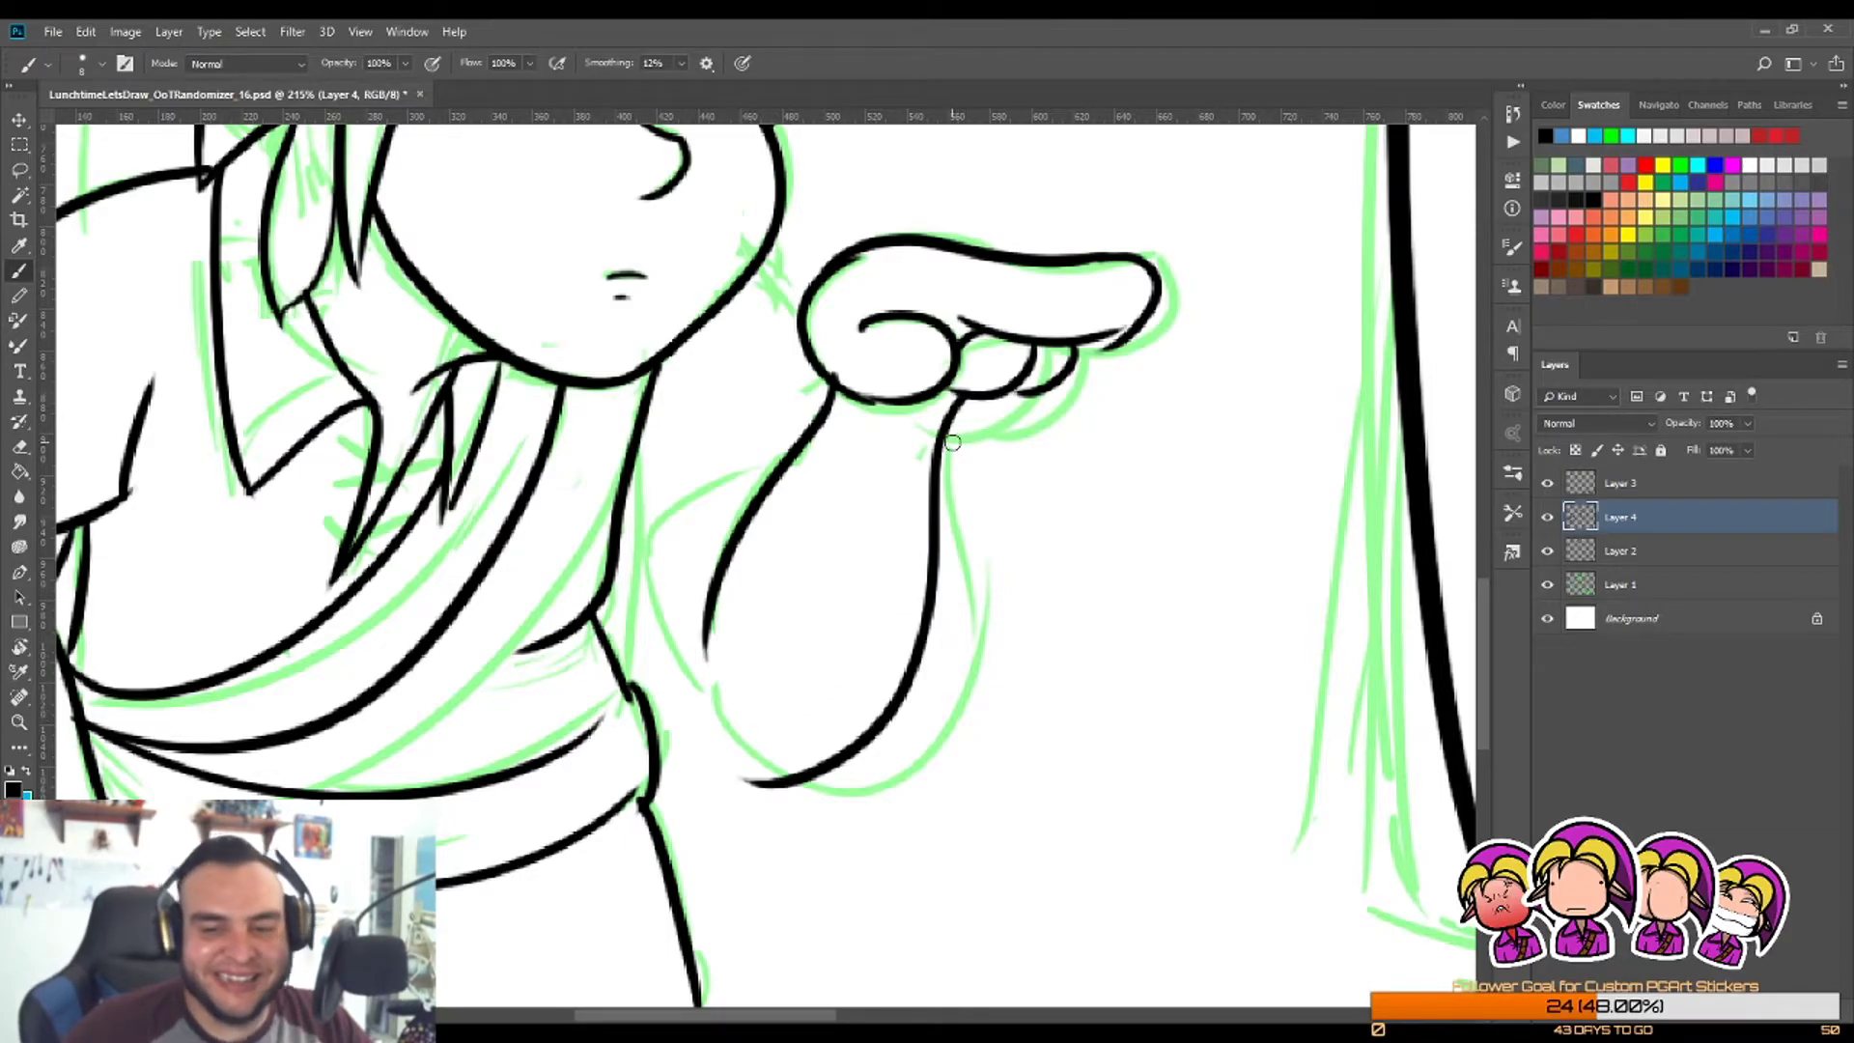
key("z")
left_click_drag(803, 643, 765, 638)
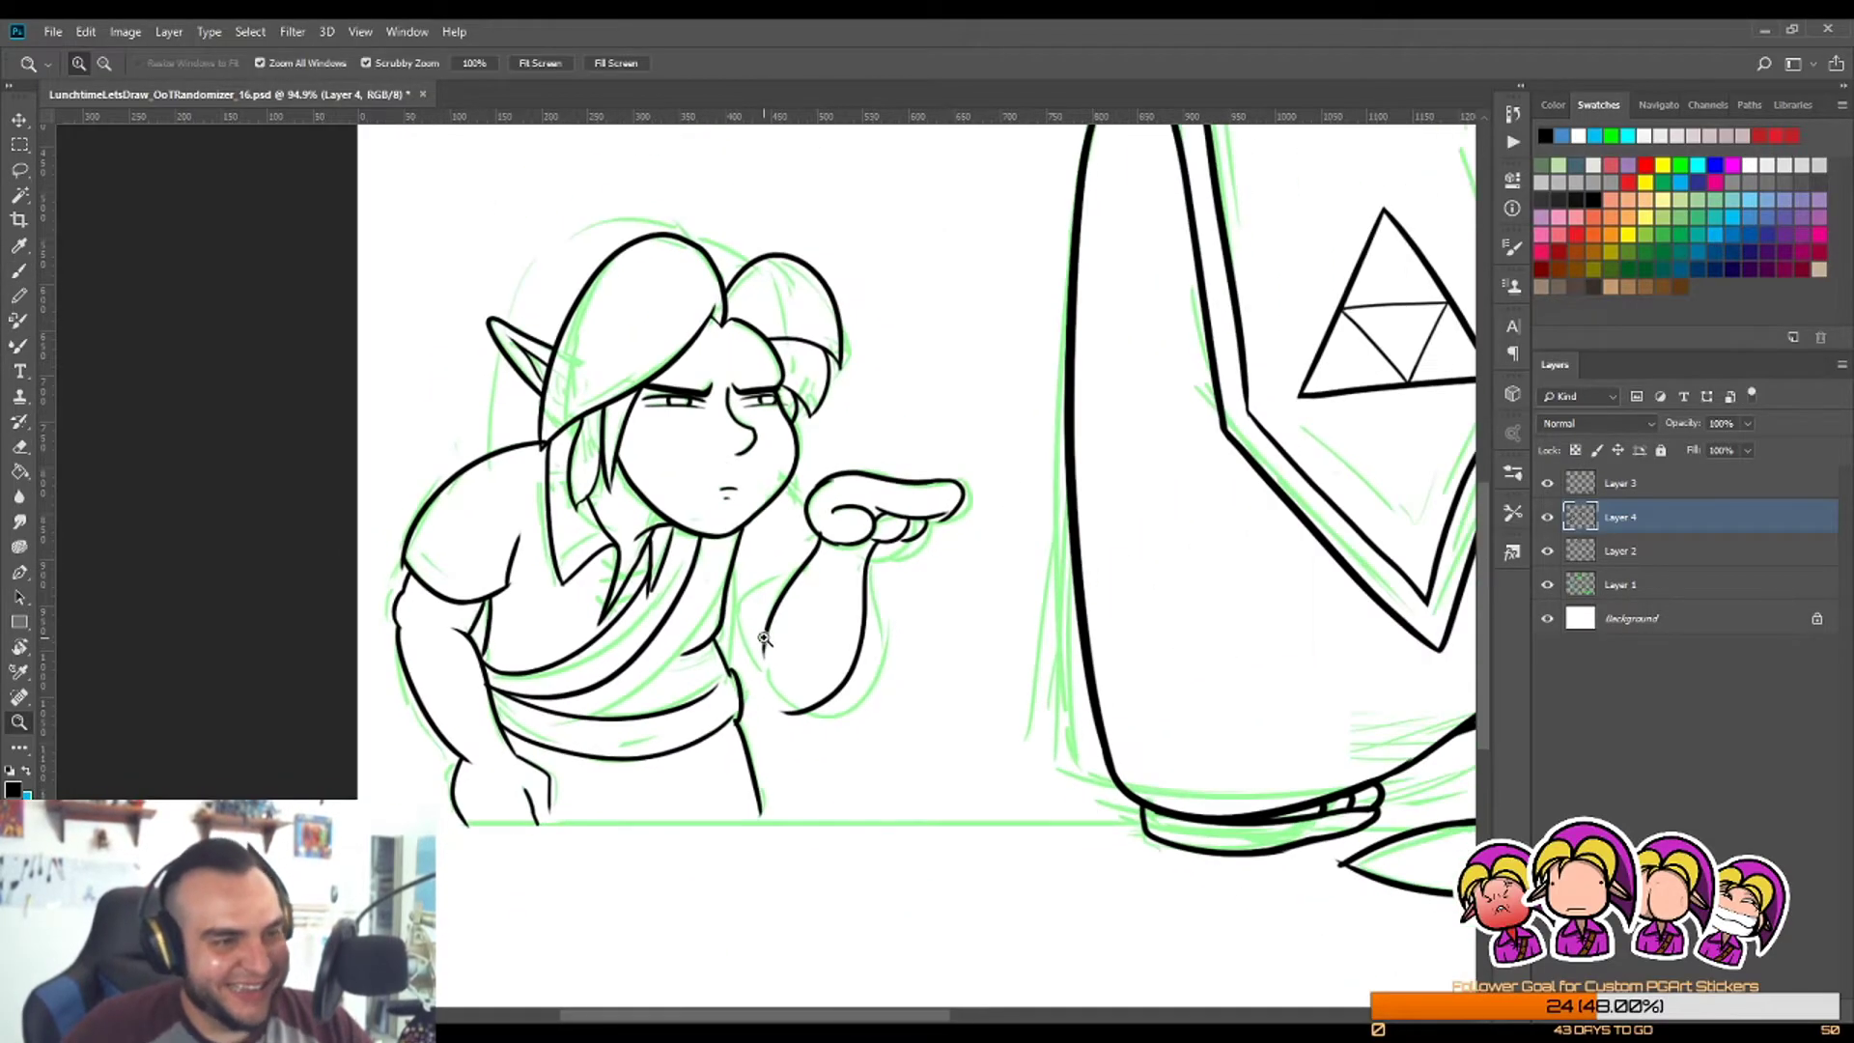
left_click_drag(820, 551, 808, 489)
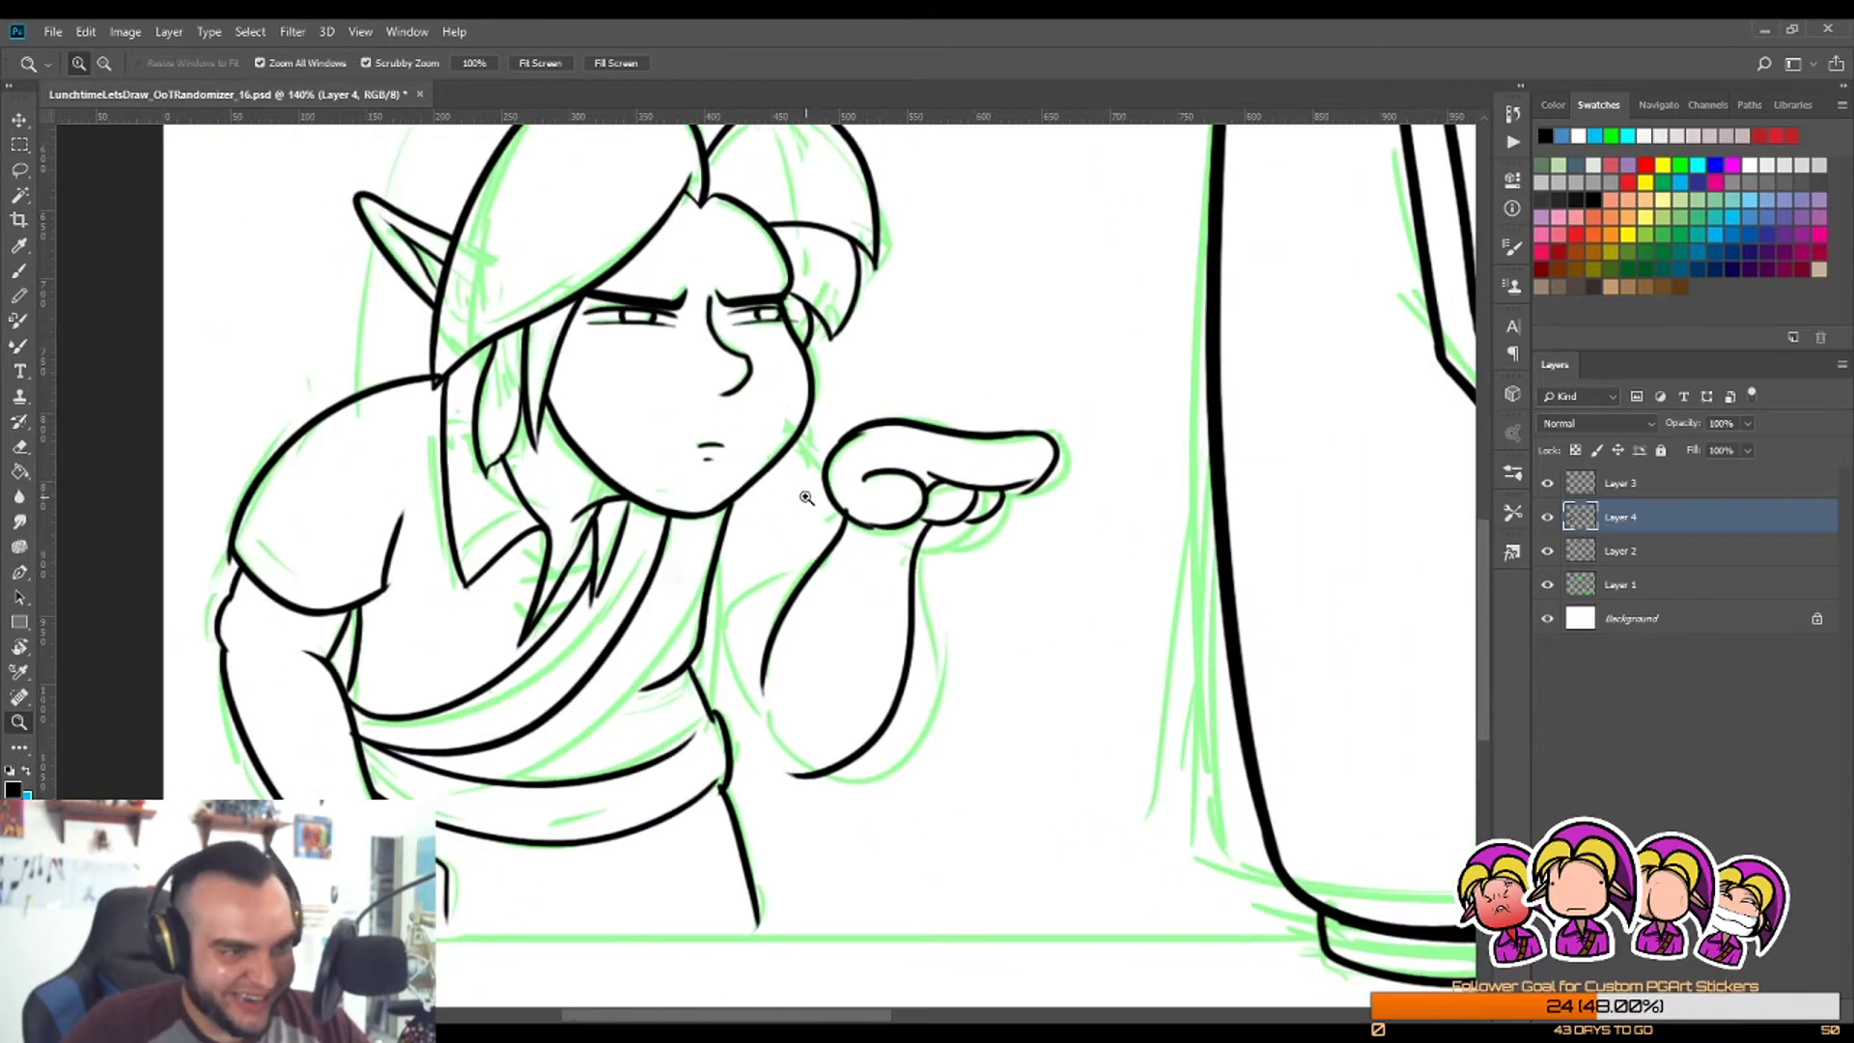
left_click_drag(742, 631, 763, 632)
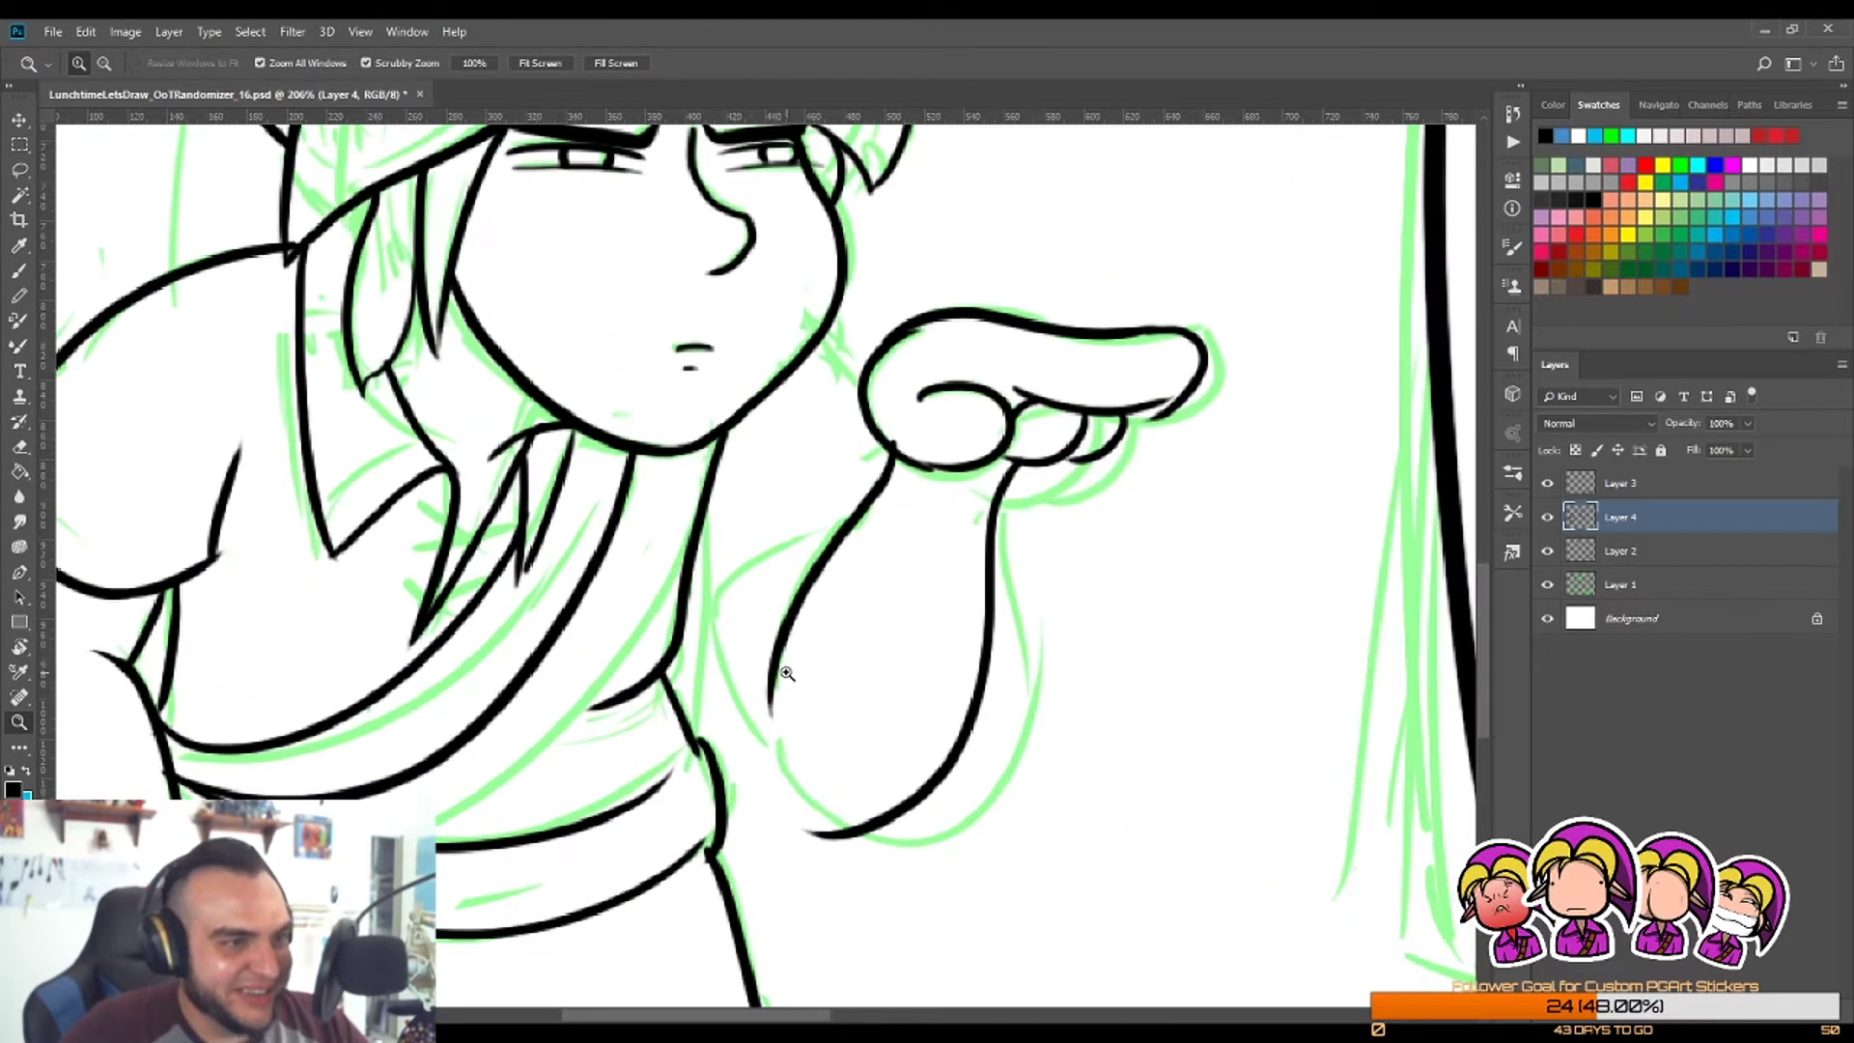
Step: Ink the shoulder line below the chin and the upper-arm and sleeve lines behind the raised forearm
key("b")
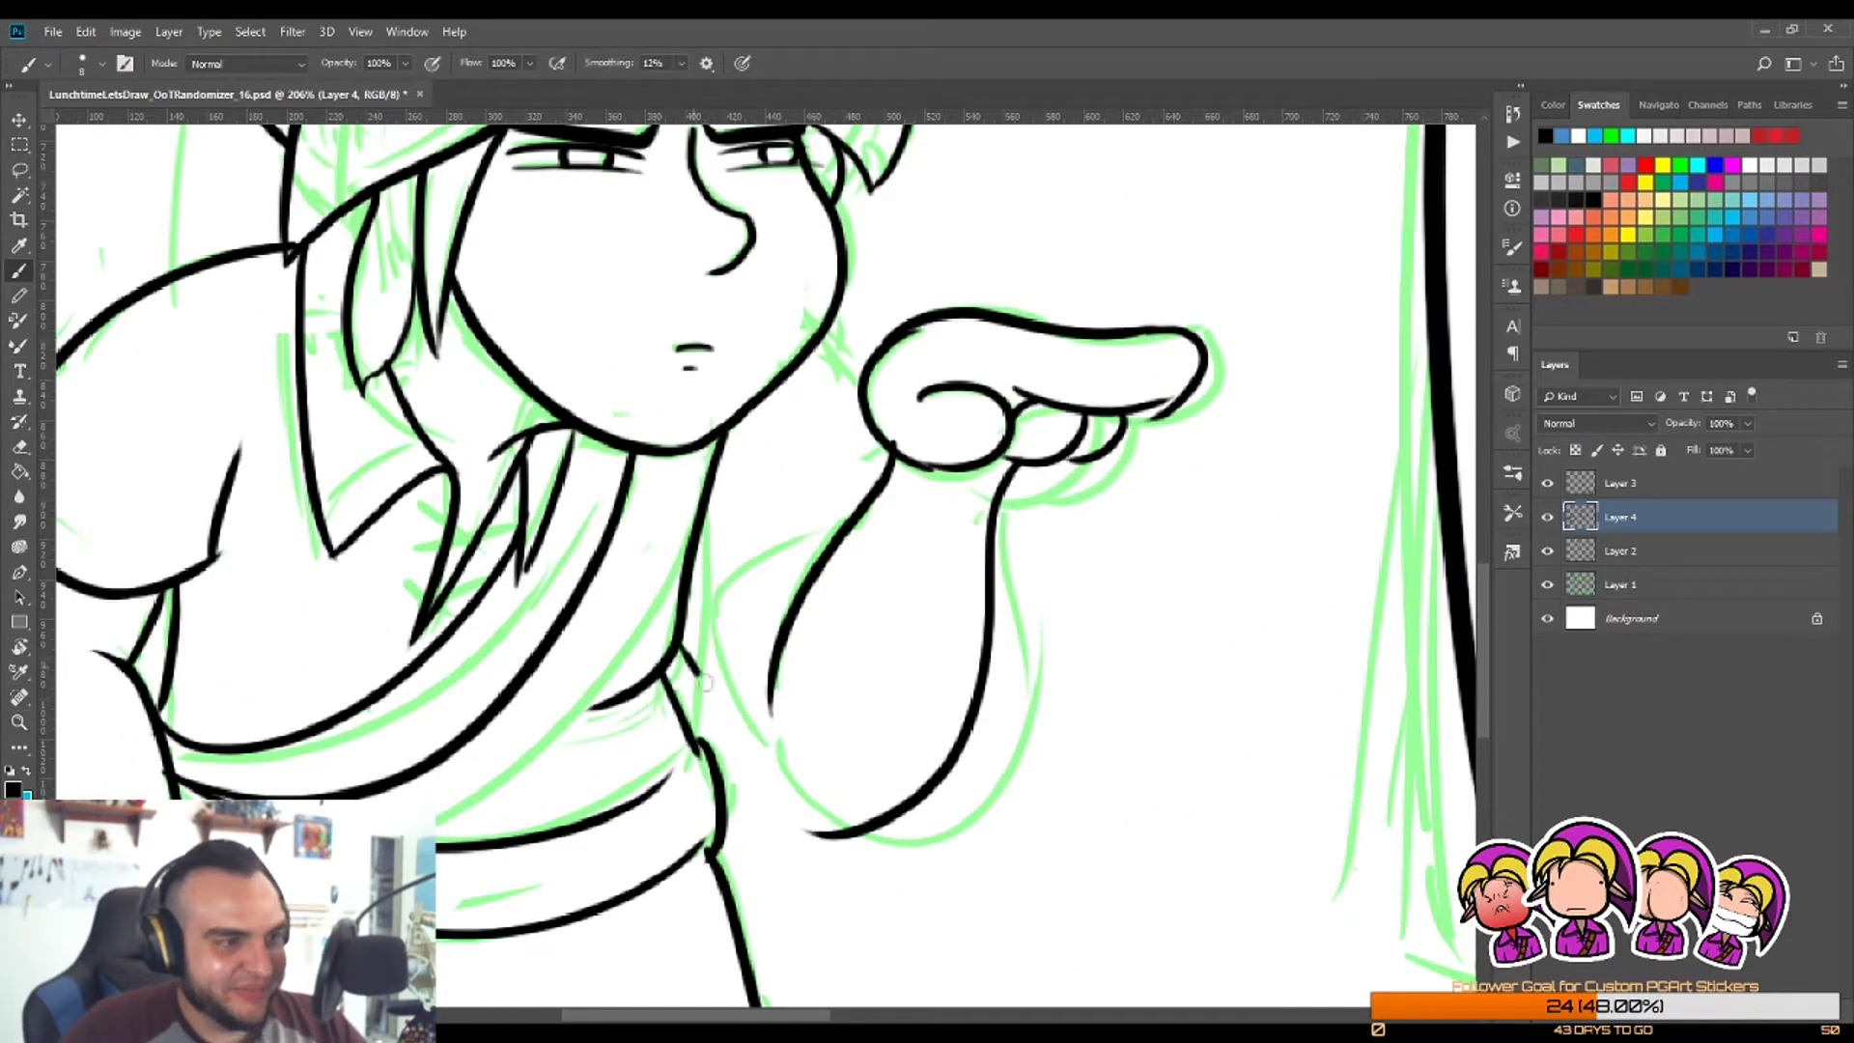
key("z")
mouse_move(869, 592)
left_mouse_down()
mouse_move(746, 584)
mouse_move(831, 585)
left_mouse_up()
key("b")
left_click_drag(778, 441, 850, 522)
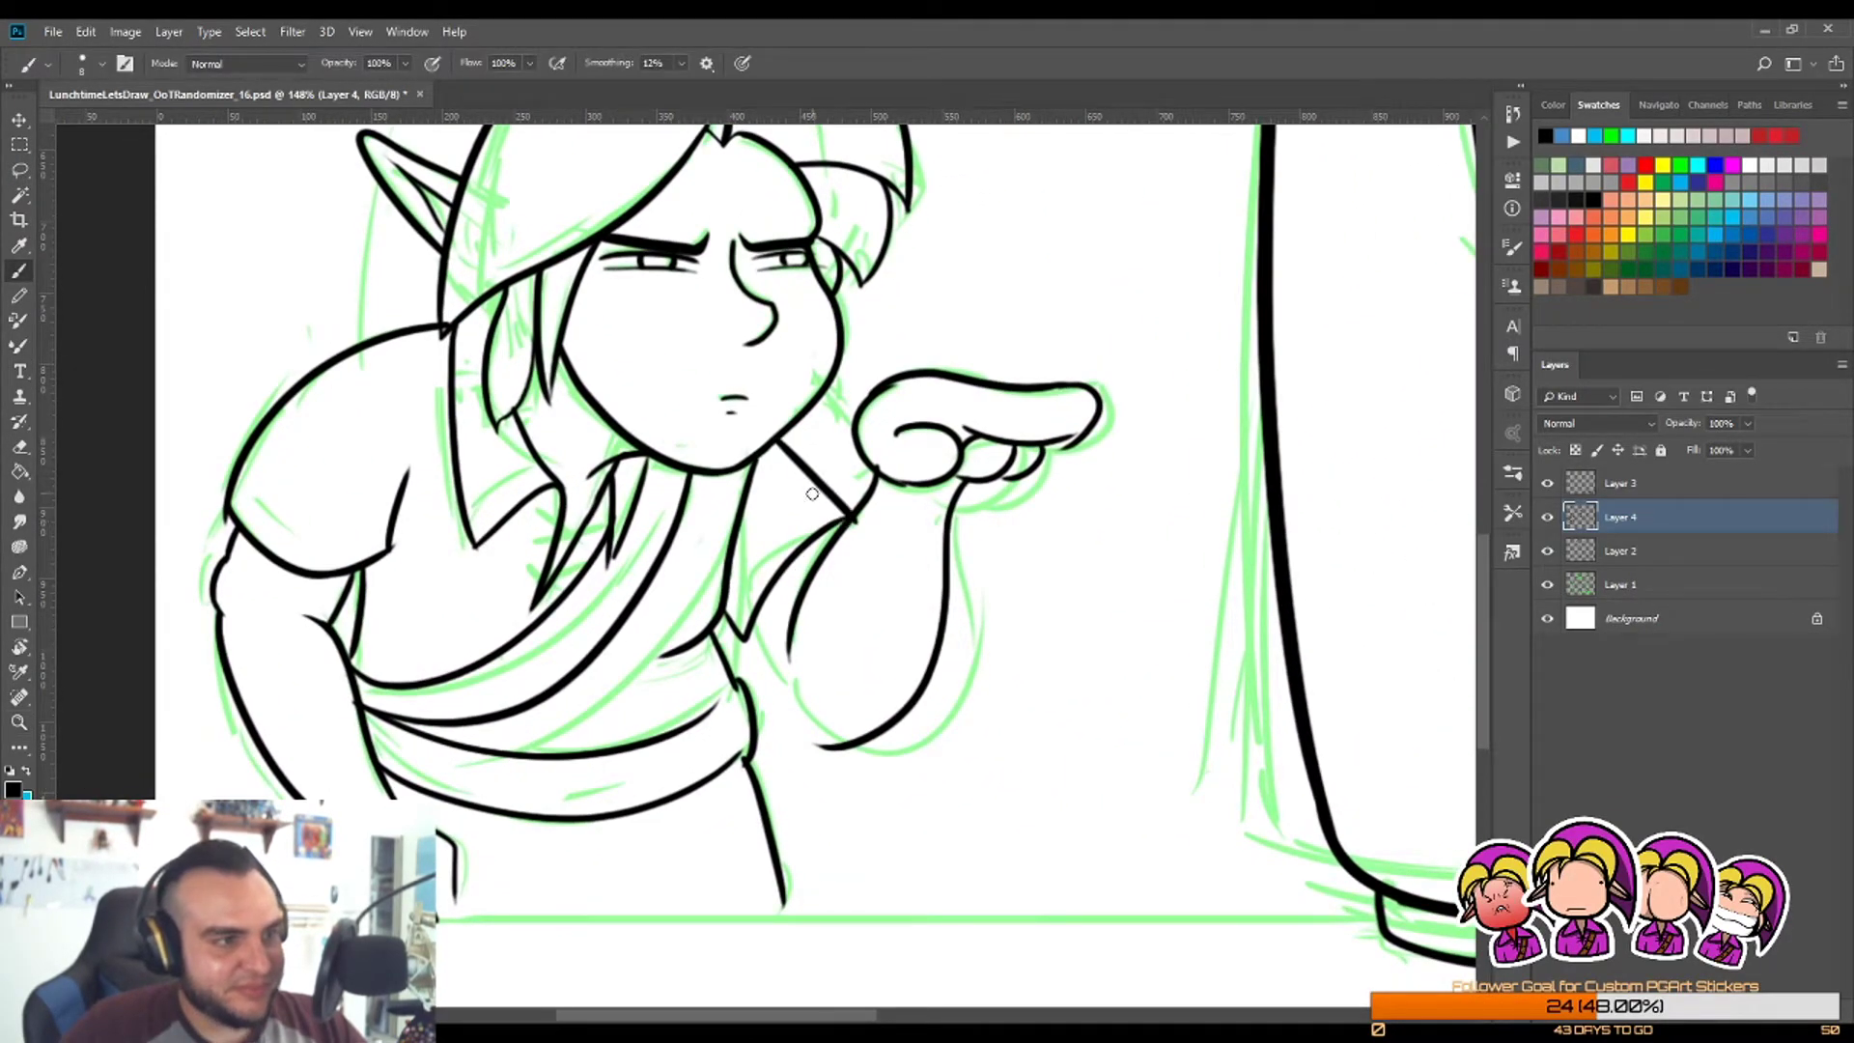
key("ctrl+z")
mouse_move(773, 443)
left_mouse_down()
mouse_move(842, 522)
mouse_move(744, 551)
mouse_move(805, 579)
mouse_move(872, 655)
left_mouse_up()
Step: Erase the lower end of the forearm's outer line near the elbow
key("z")
key("b")
mouse_move(789, 562)
left_mouse_down()
mouse_move(894, 650)
mouse_move(860, 663)
mouse_move(945, 652)
mouse_move(973, 607)
left_mouse_up()
key("ctrl+z")
key("e")
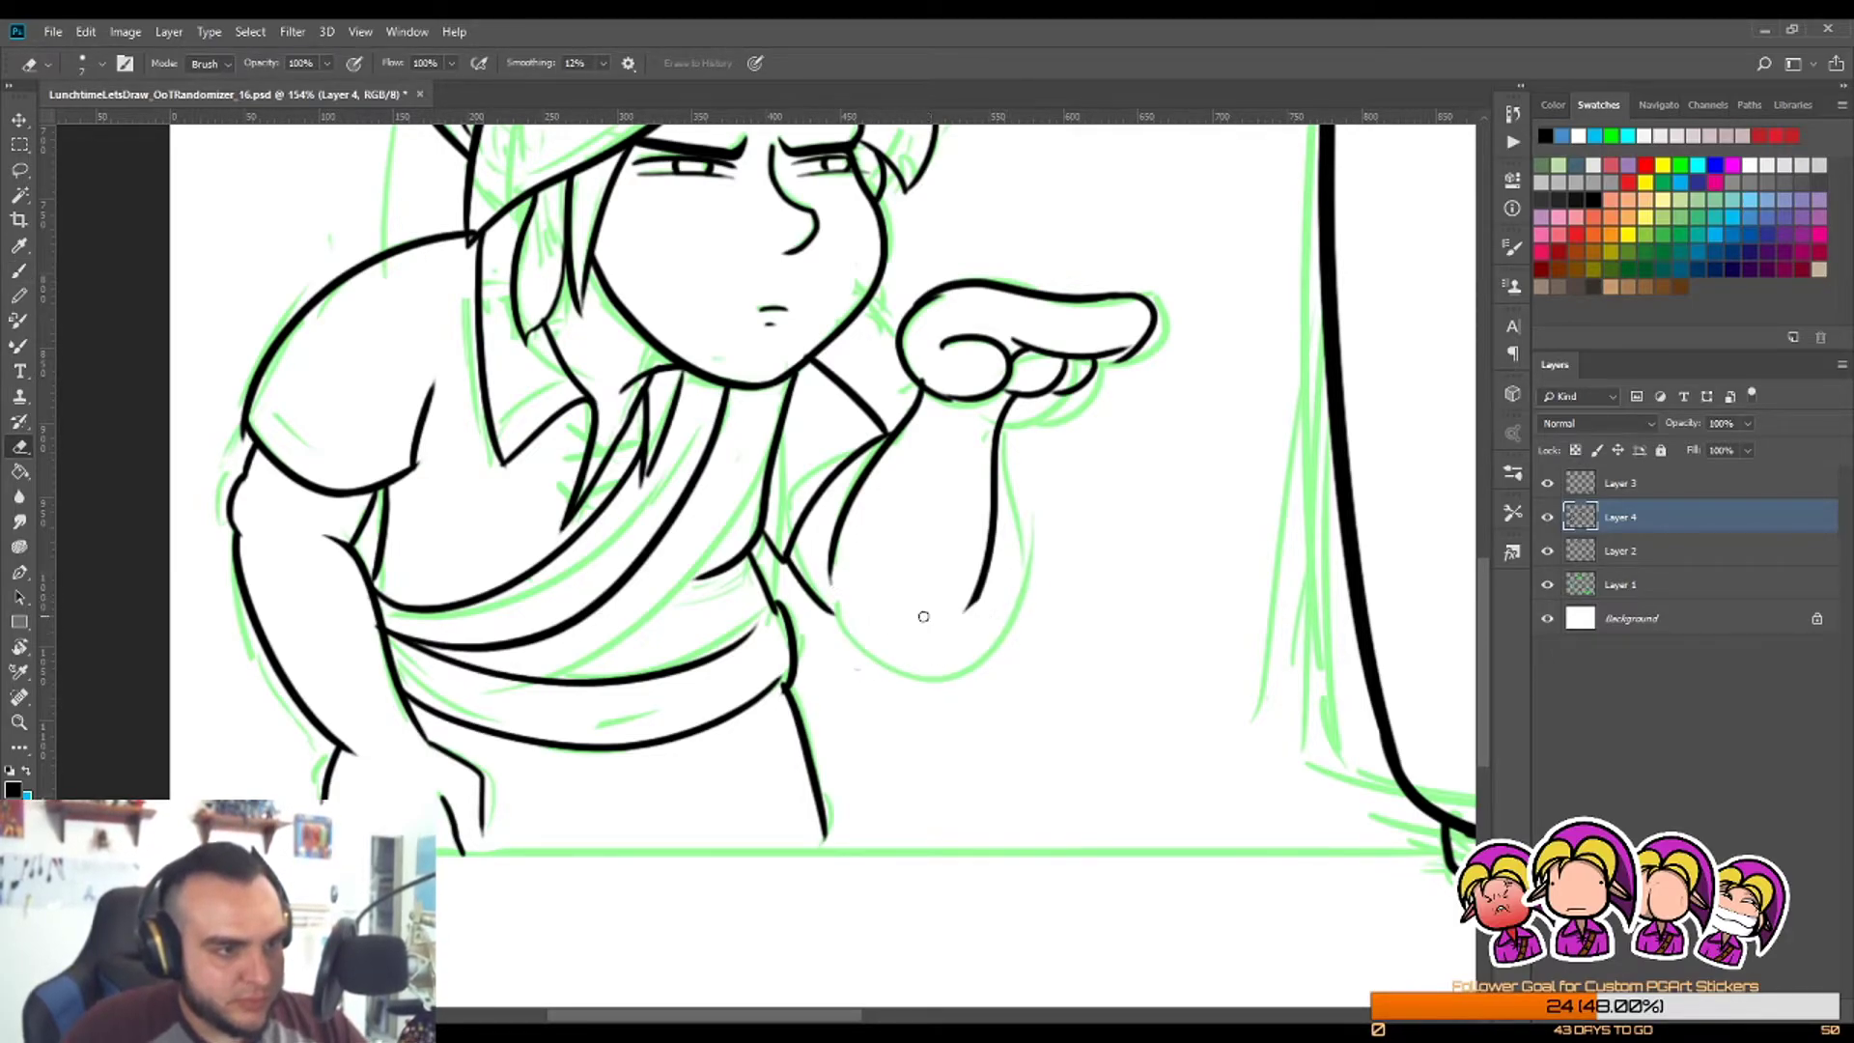
Step: Ink a short curved elbow at the bottom of the raised arm, continuing from the upper-arm line
key("b")
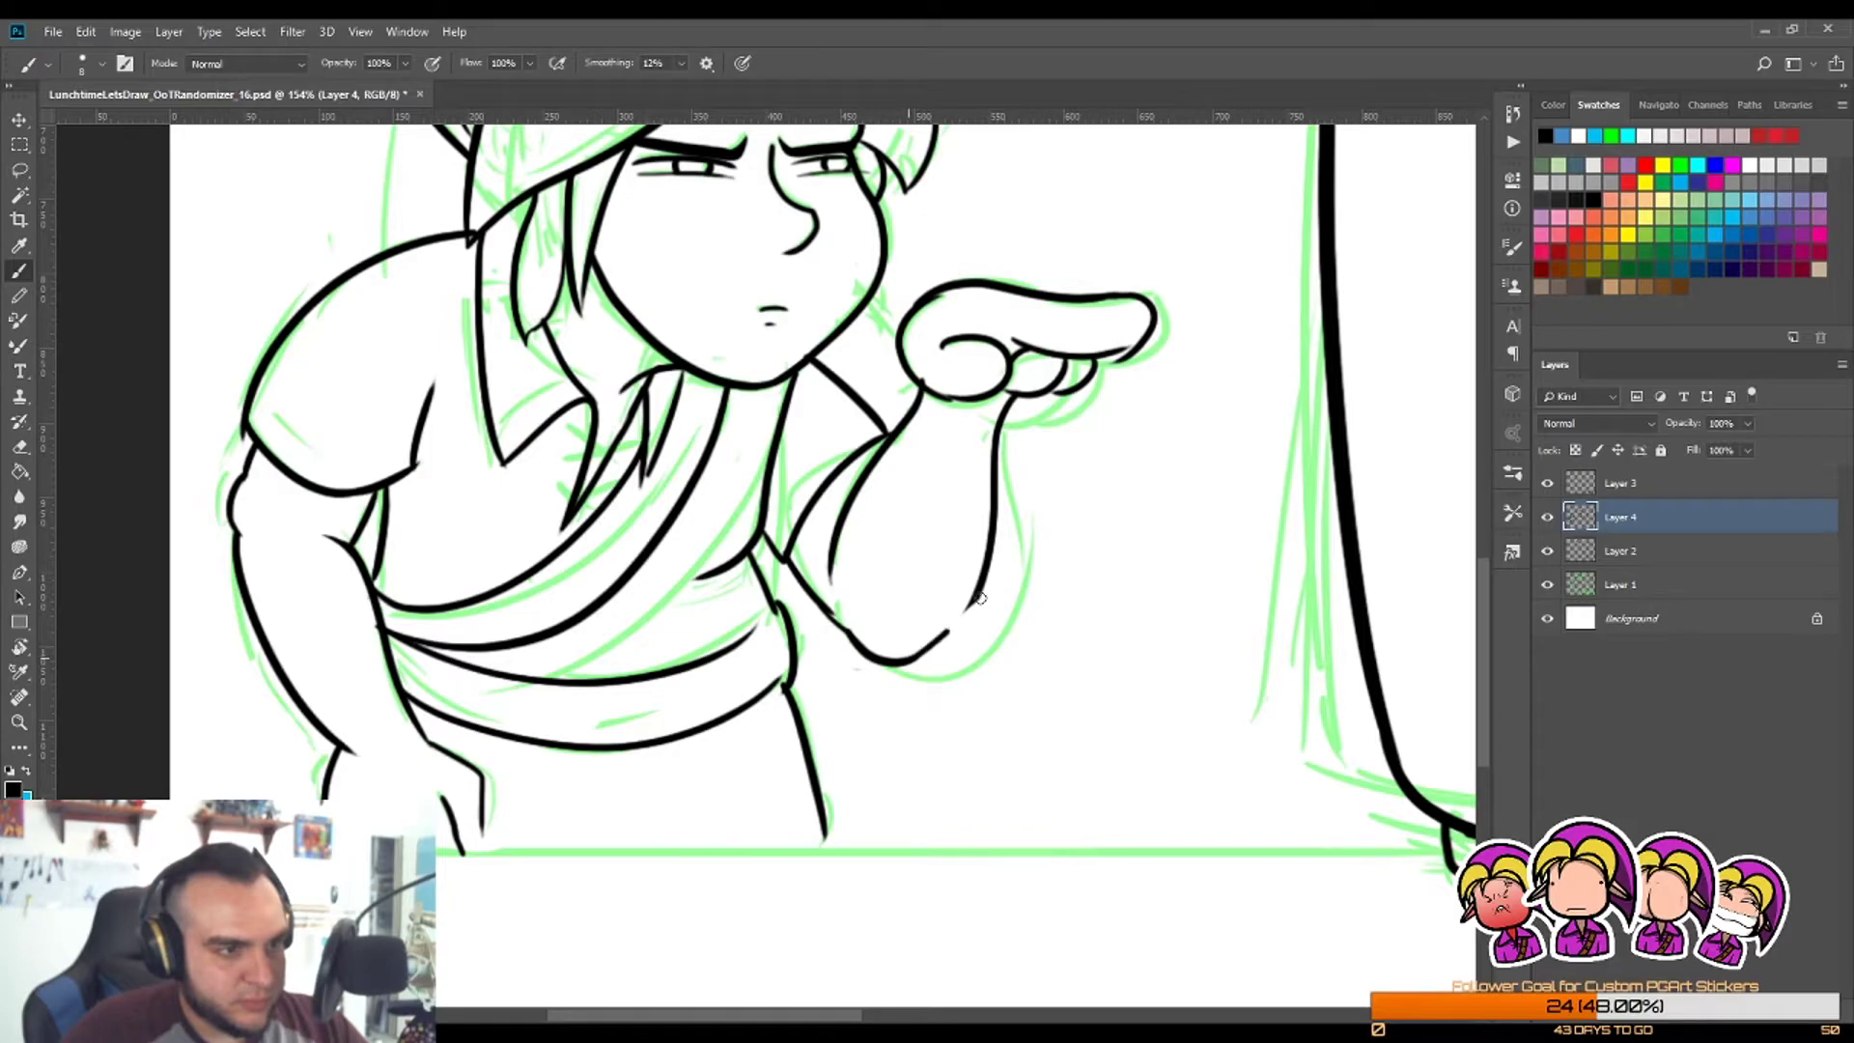
key("ctrl+z")
key("e")
mouse_move(869, 651)
left_mouse_down()
mouse_move(939, 650)
mouse_move(867, 645)
mouse_move(917, 649)
mouse_move(986, 597)
left_mouse_up()
key("b")
key("ctrl+z")
mouse_move(869, 658)
left_mouse_down()
mouse_move(900, 665)
mouse_move(988, 572)
left_mouse_up()
key("ctrl+z")
mouse_move(871, 659)
left_mouse_down()
mouse_move(980, 587)
mouse_move(957, 577)
mouse_move(935, 654)
left_mouse_up()
Step: Erase the remaining outer line of the forearm between the wrist and the elbow
key("e")
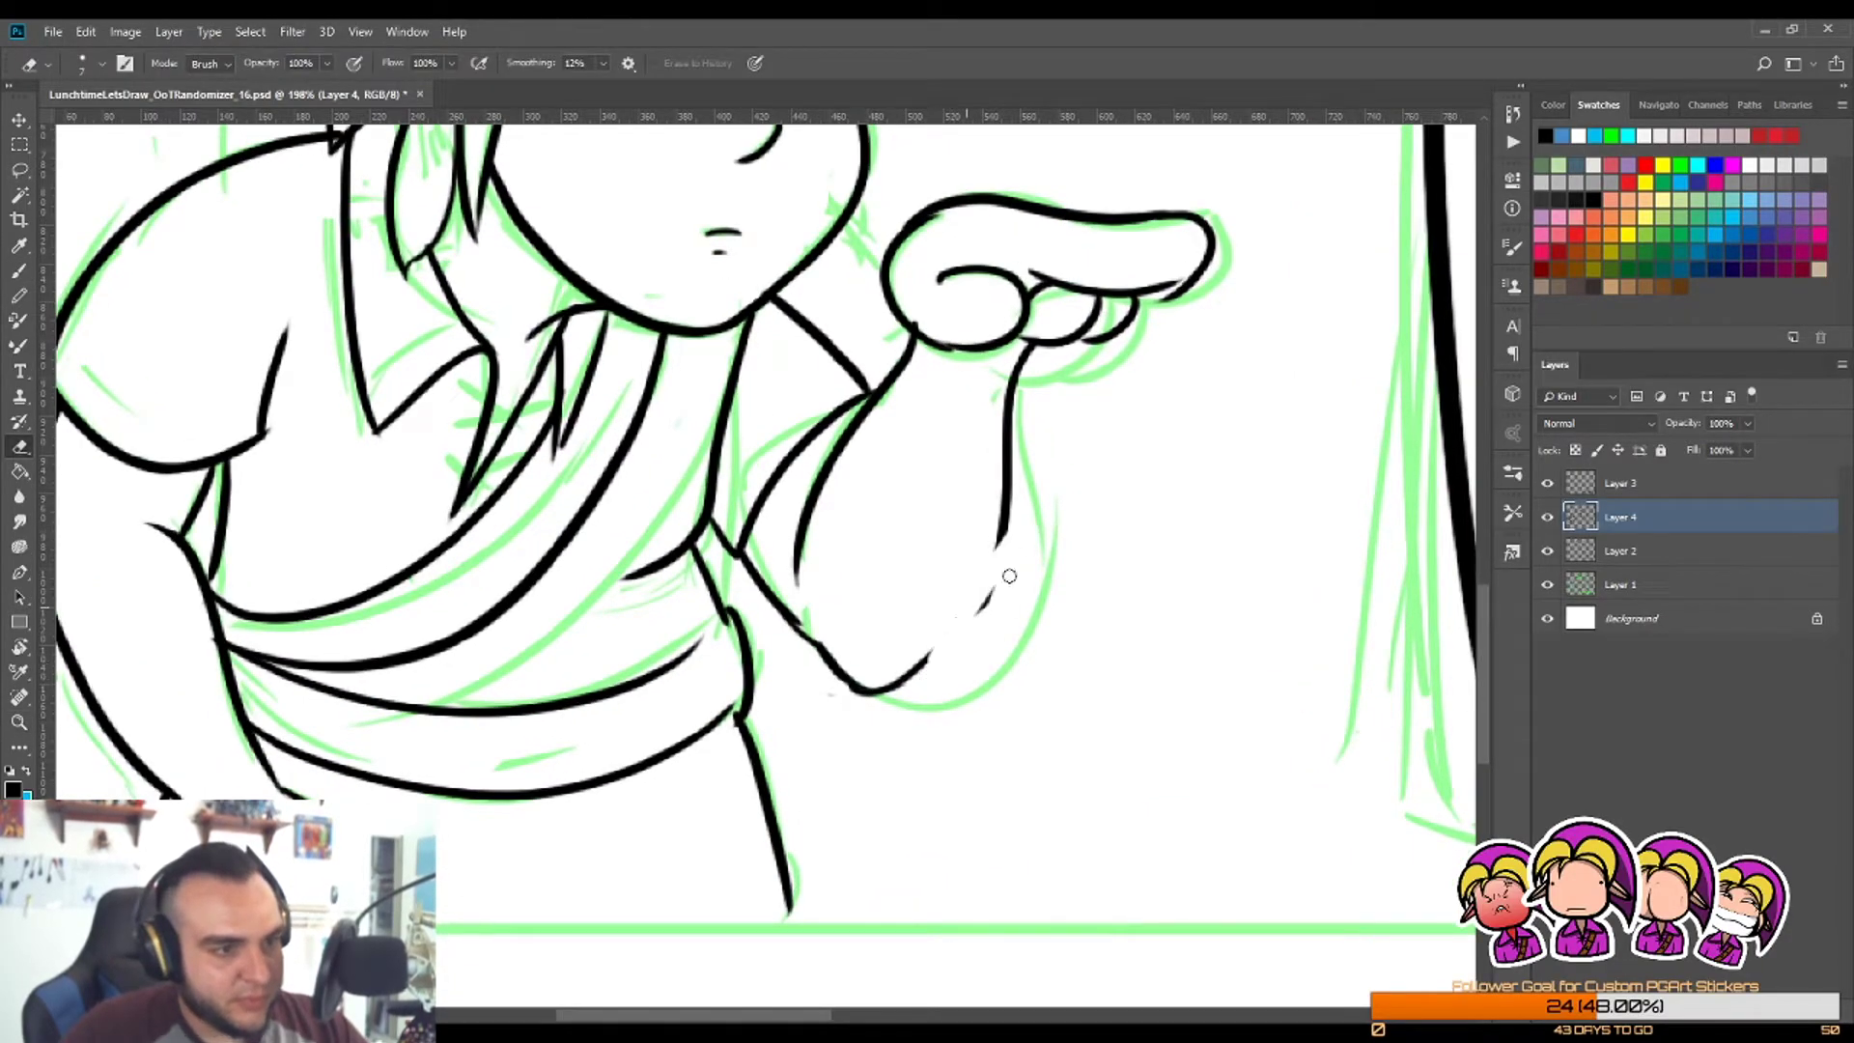
mouse_move(1010, 575)
left_mouse_down()
mouse_move(927, 680)
mouse_move(1034, 413)
mouse_move(1001, 382)
mouse_move(918, 664)
left_mouse_up()
key("b")
key("ctrl+z")
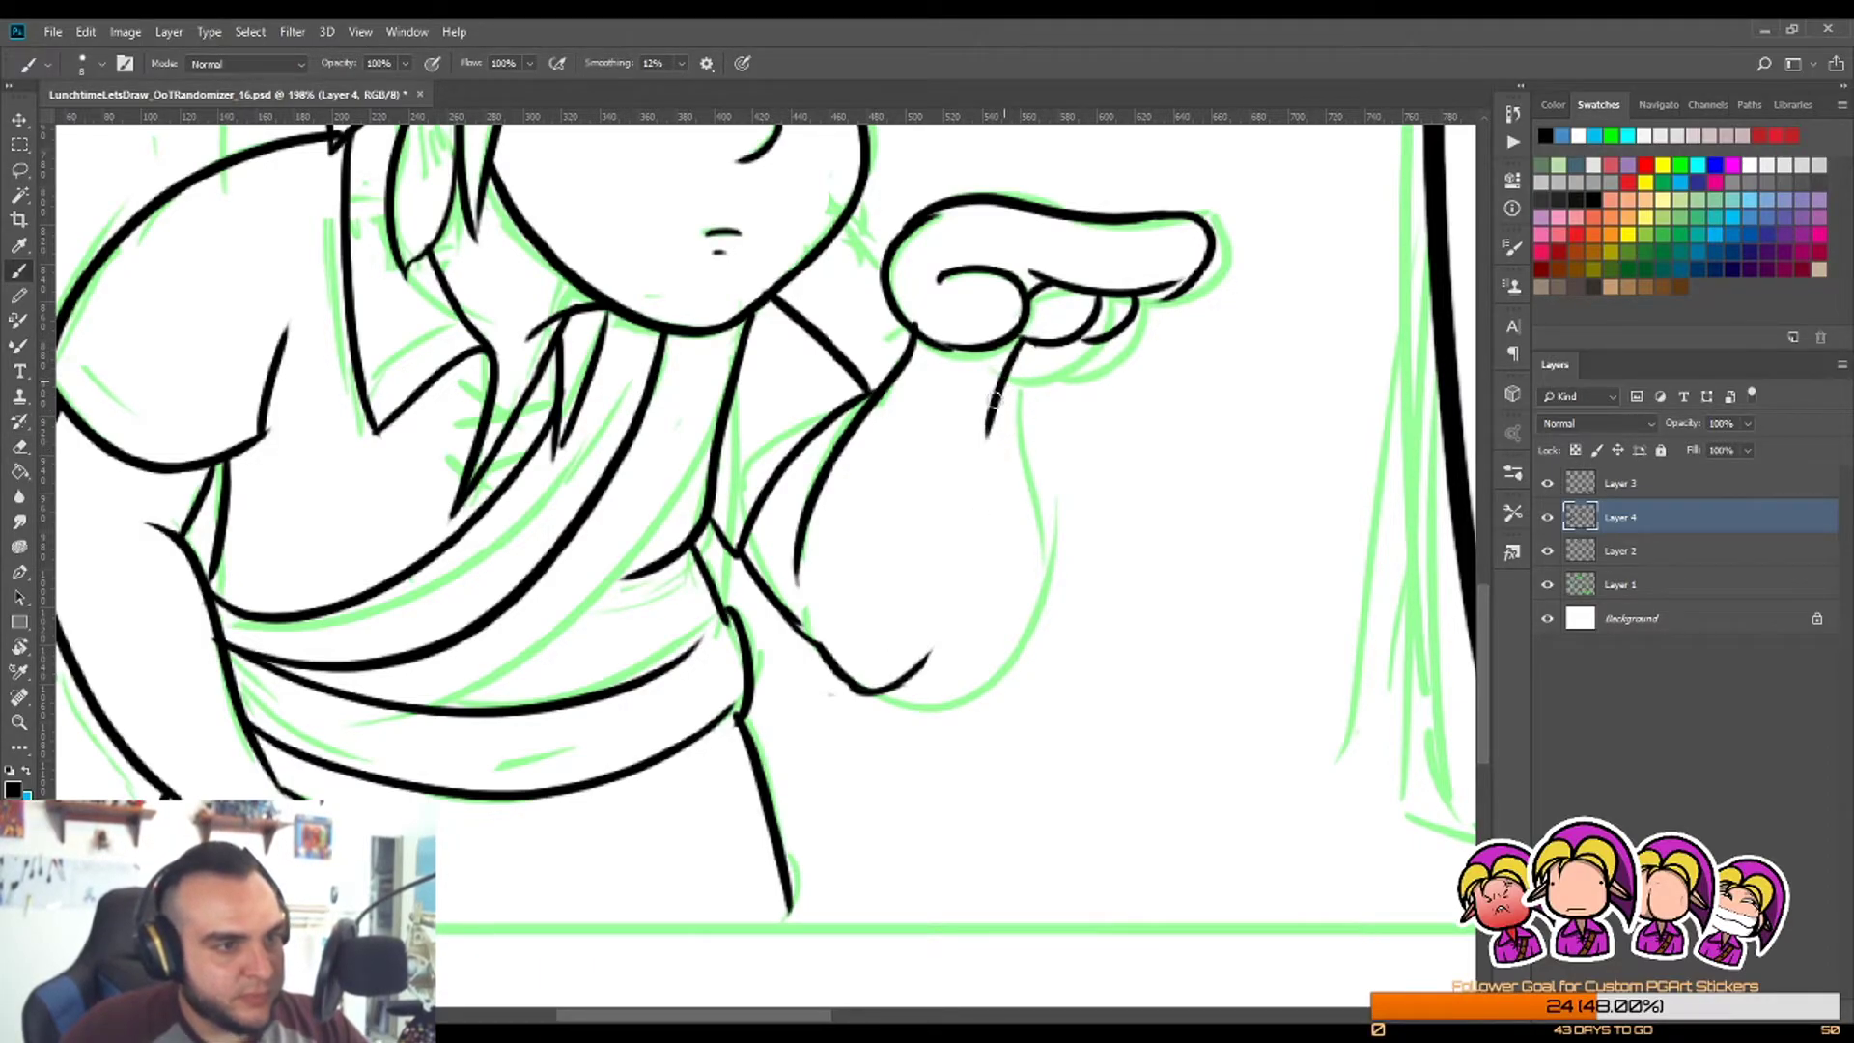
mouse_move(1005, 384)
left_mouse_down()
mouse_move(948, 611)
mouse_move(878, 669)
left_mouse_up()
key("ctrl+z")
mouse_move(1006, 382)
left_mouse_down()
mouse_move(985, 516)
mouse_move(906, 670)
left_mouse_up()
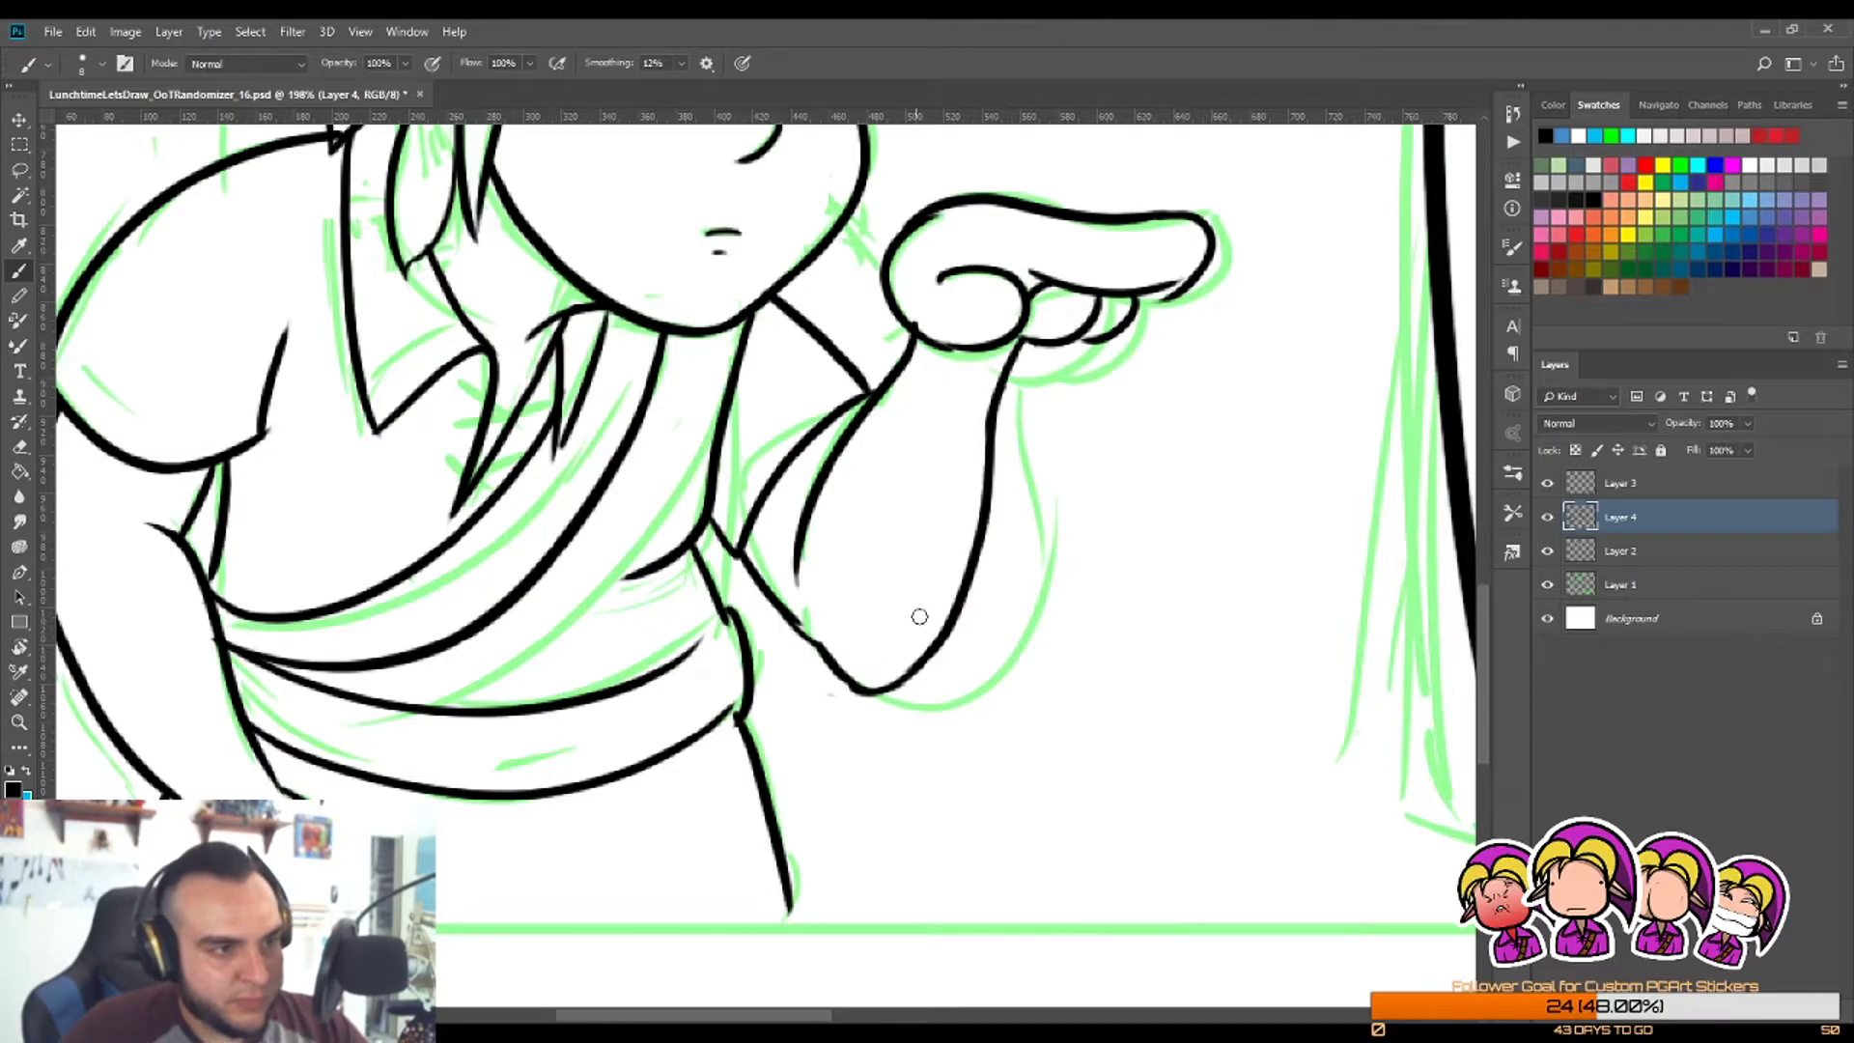
key("z")
mouse_move(1005, 542)
left_mouse_down()
mouse_move(857, 621)
mouse_move(1008, 542)
left_mouse_up()
key("ctrl+alt+z")
key("ctrl+alt+z")
Step: Ink a new outer edge for the forearm in one curve from beneath the curled fingers to the elbow
key("b")
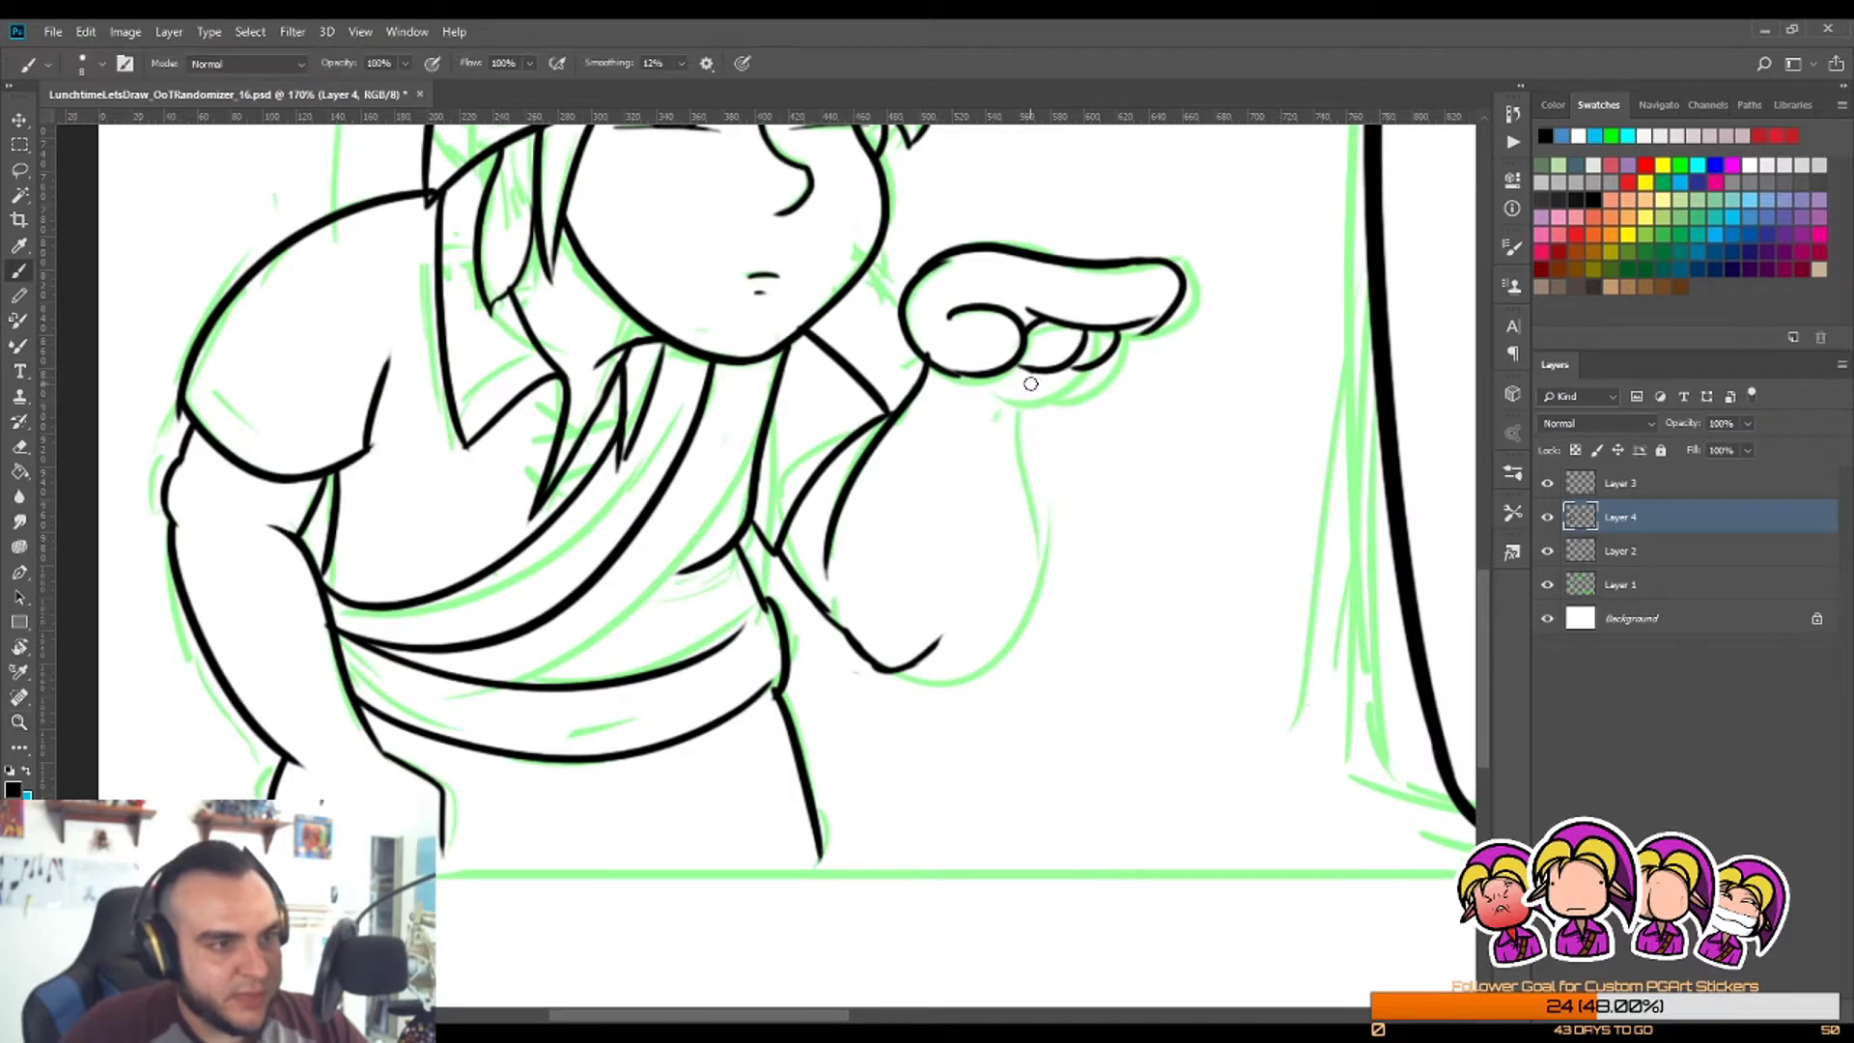
left_click_drag(1027, 369, 913, 664)
key("ctrl+z")
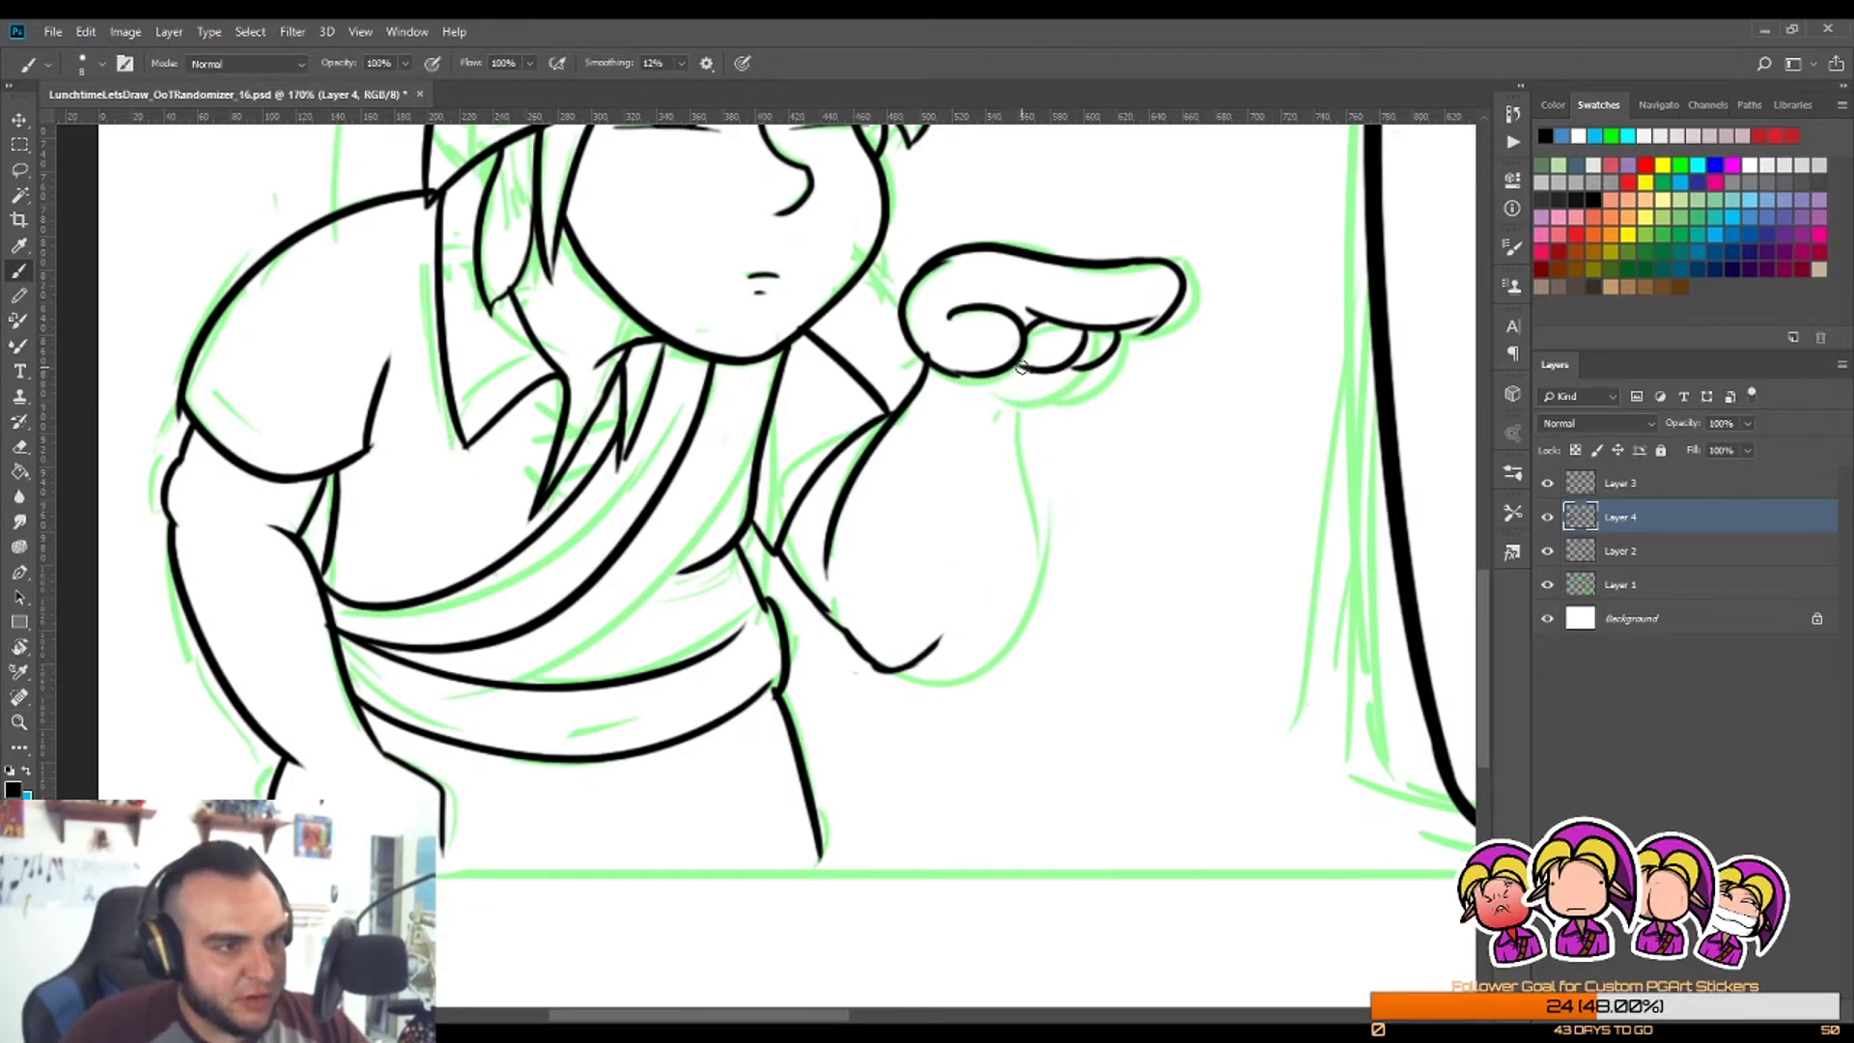
mouse_move(1024, 369)
left_mouse_down()
mouse_move(989, 599)
mouse_move(937, 645)
left_mouse_up()
key("ctrl+z")
mouse_move(1017, 365)
left_mouse_down()
mouse_move(1001, 558)
mouse_move(910, 634)
left_mouse_up()
Step: Erase the rough elbow lines and ink a smooth rounded elbow joining the upper arm to the forearm's outer edge
scroll(909, 652, "up", 4)
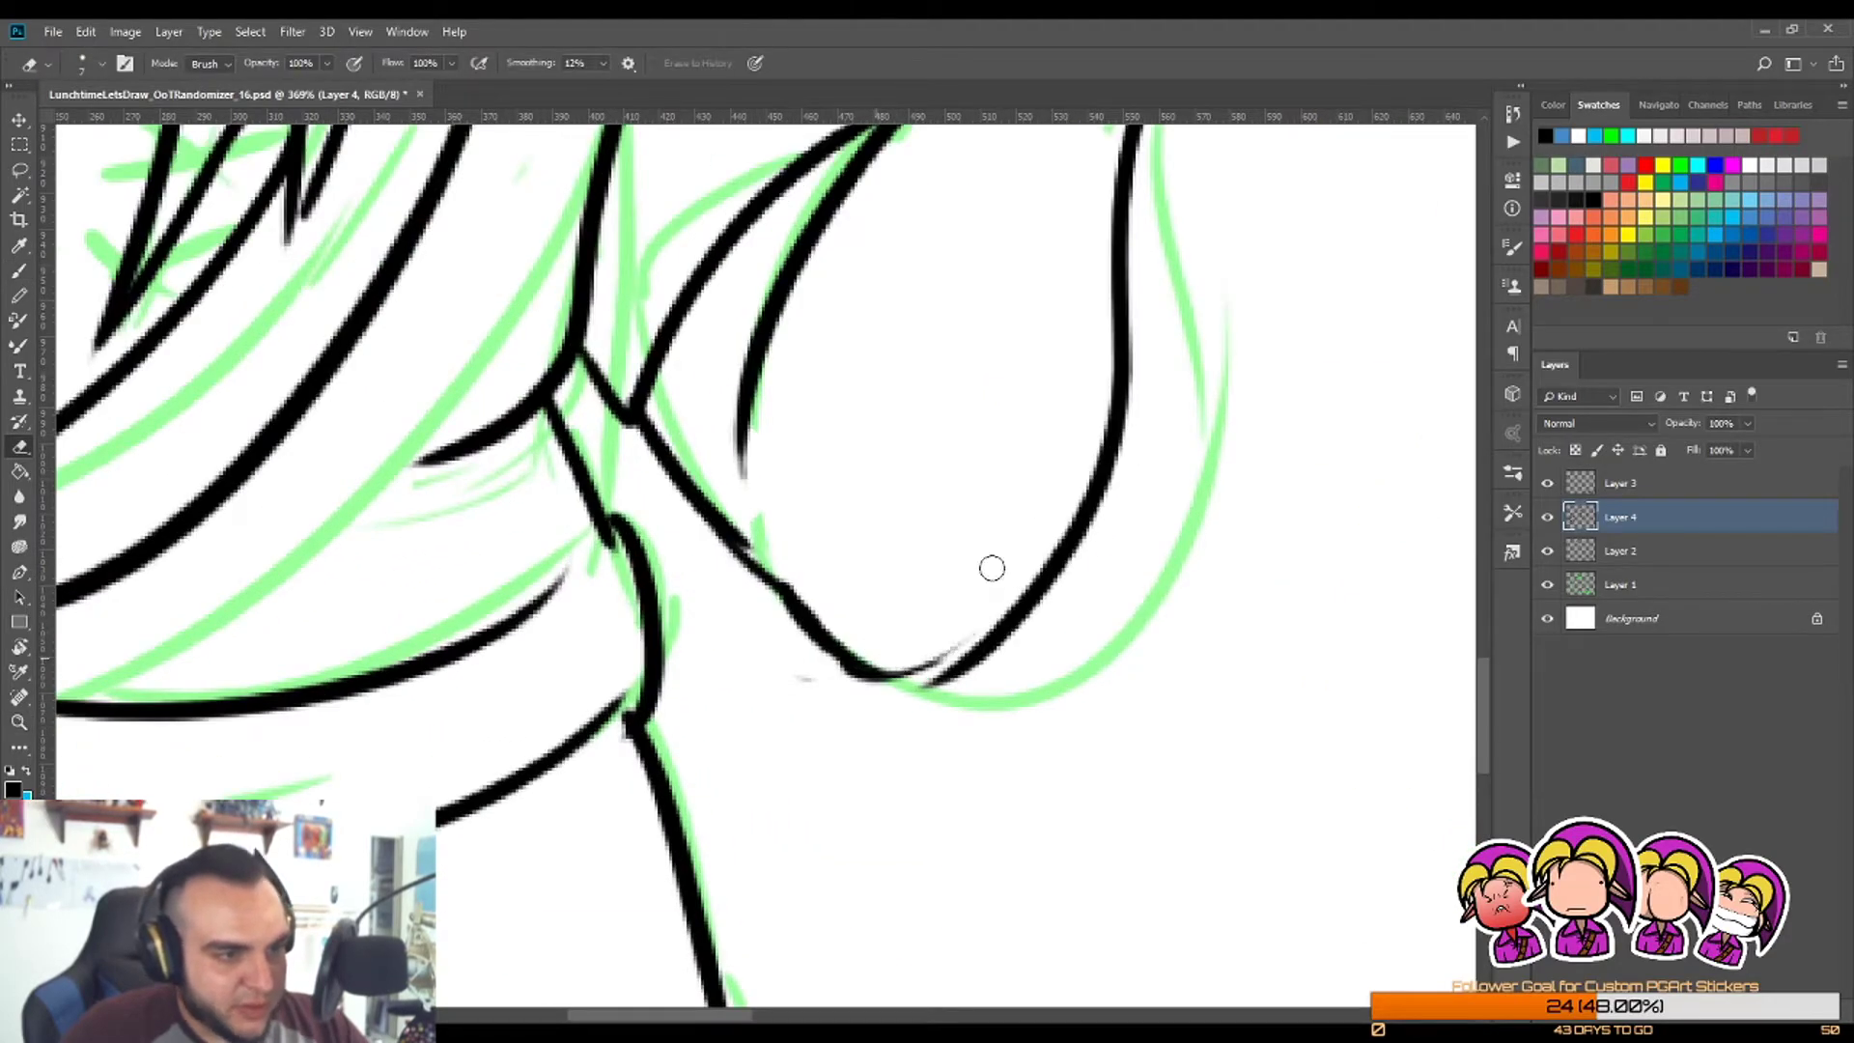
left_click_drag(811, 634, 945, 668)
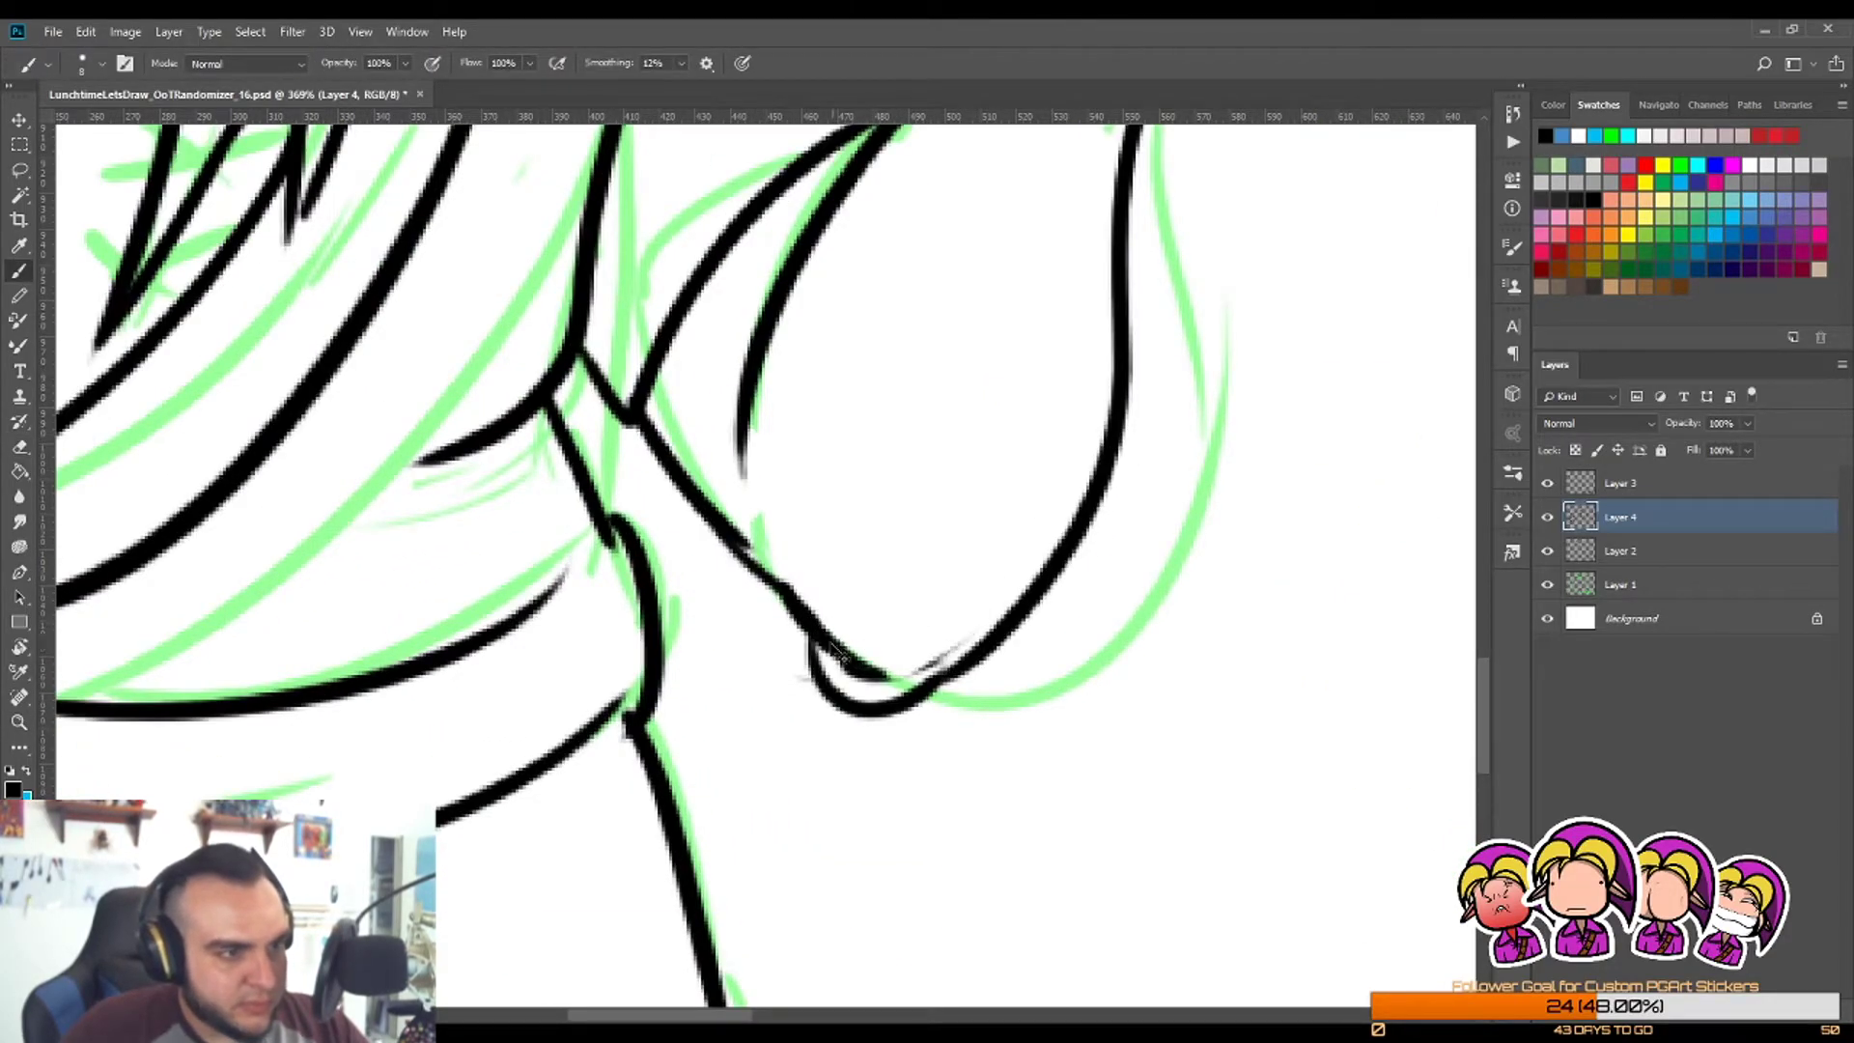
key("ctrl+z")
key("e")
mouse_move(766, 538)
left_mouse_down()
mouse_move(817, 657)
mouse_move(900, 690)
left_mouse_up()
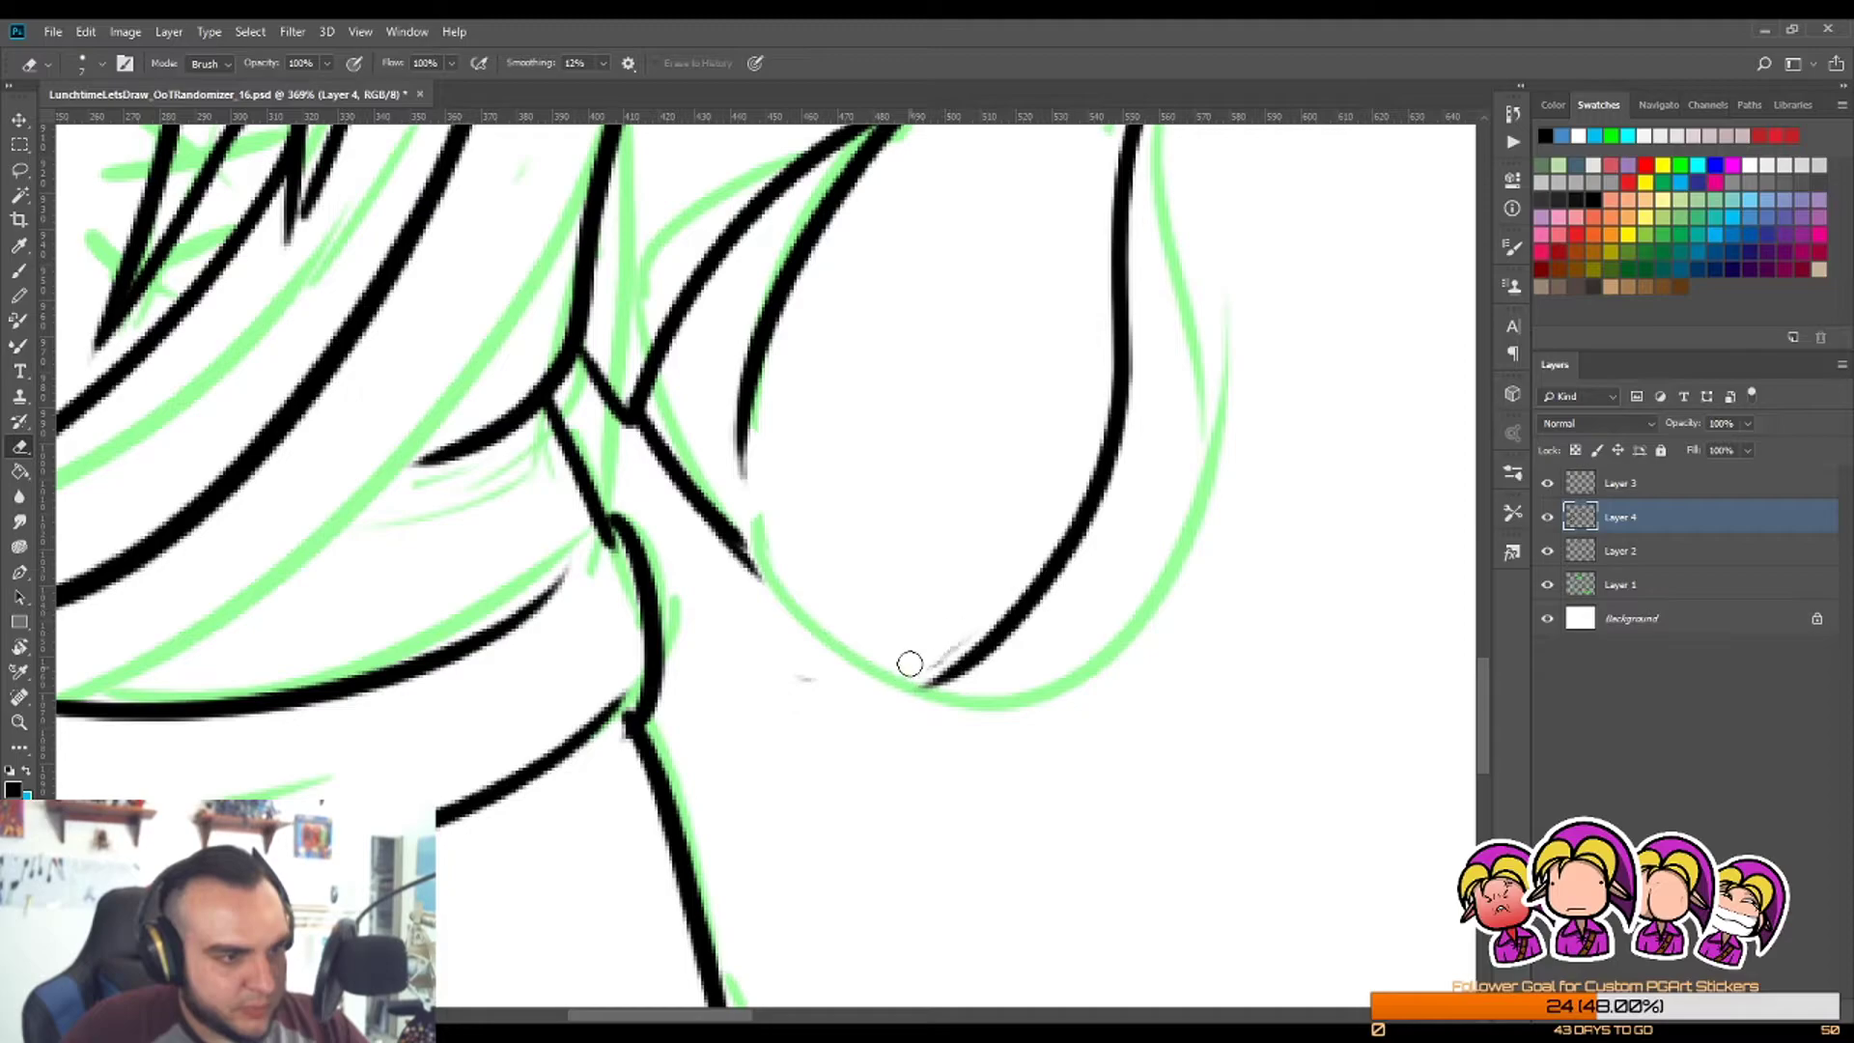
key("b")
mouse_move(747, 552)
left_mouse_down()
mouse_move(843, 688)
mouse_move(987, 645)
left_mouse_up()
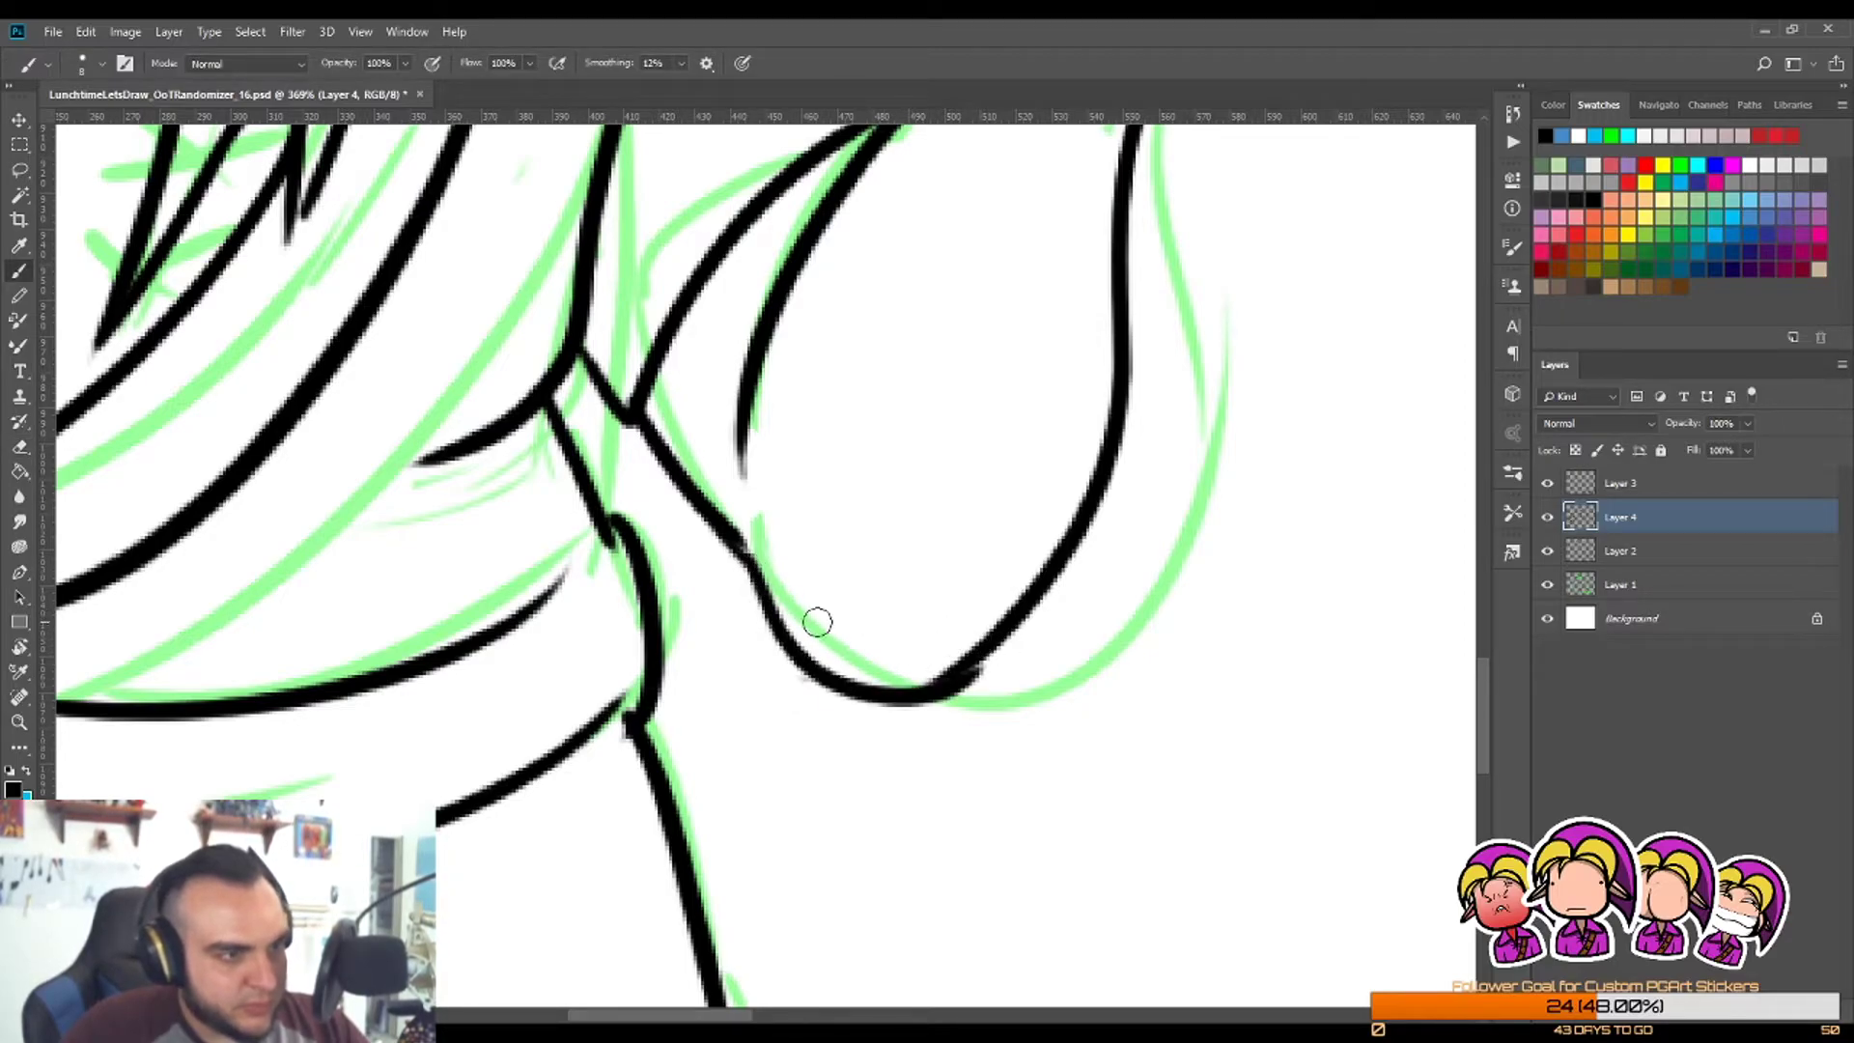
key("ctrl+z")
mouse_move(736, 546)
left_mouse_down()
mouse_move(896, 686)
mouse_move(990, 627)
mouse_move(816, 698)
mouse_move(947, 509)
left_mouse_up()
Step: Trim the top of the forearm's outer line where it meets the curled fingers at the wrist
key("z")
mouse_move(977, 393)
left_mouse_down()
mouse_move(976, 426)
mouse_move(950, 422)
left_mouse_up()
key("e")
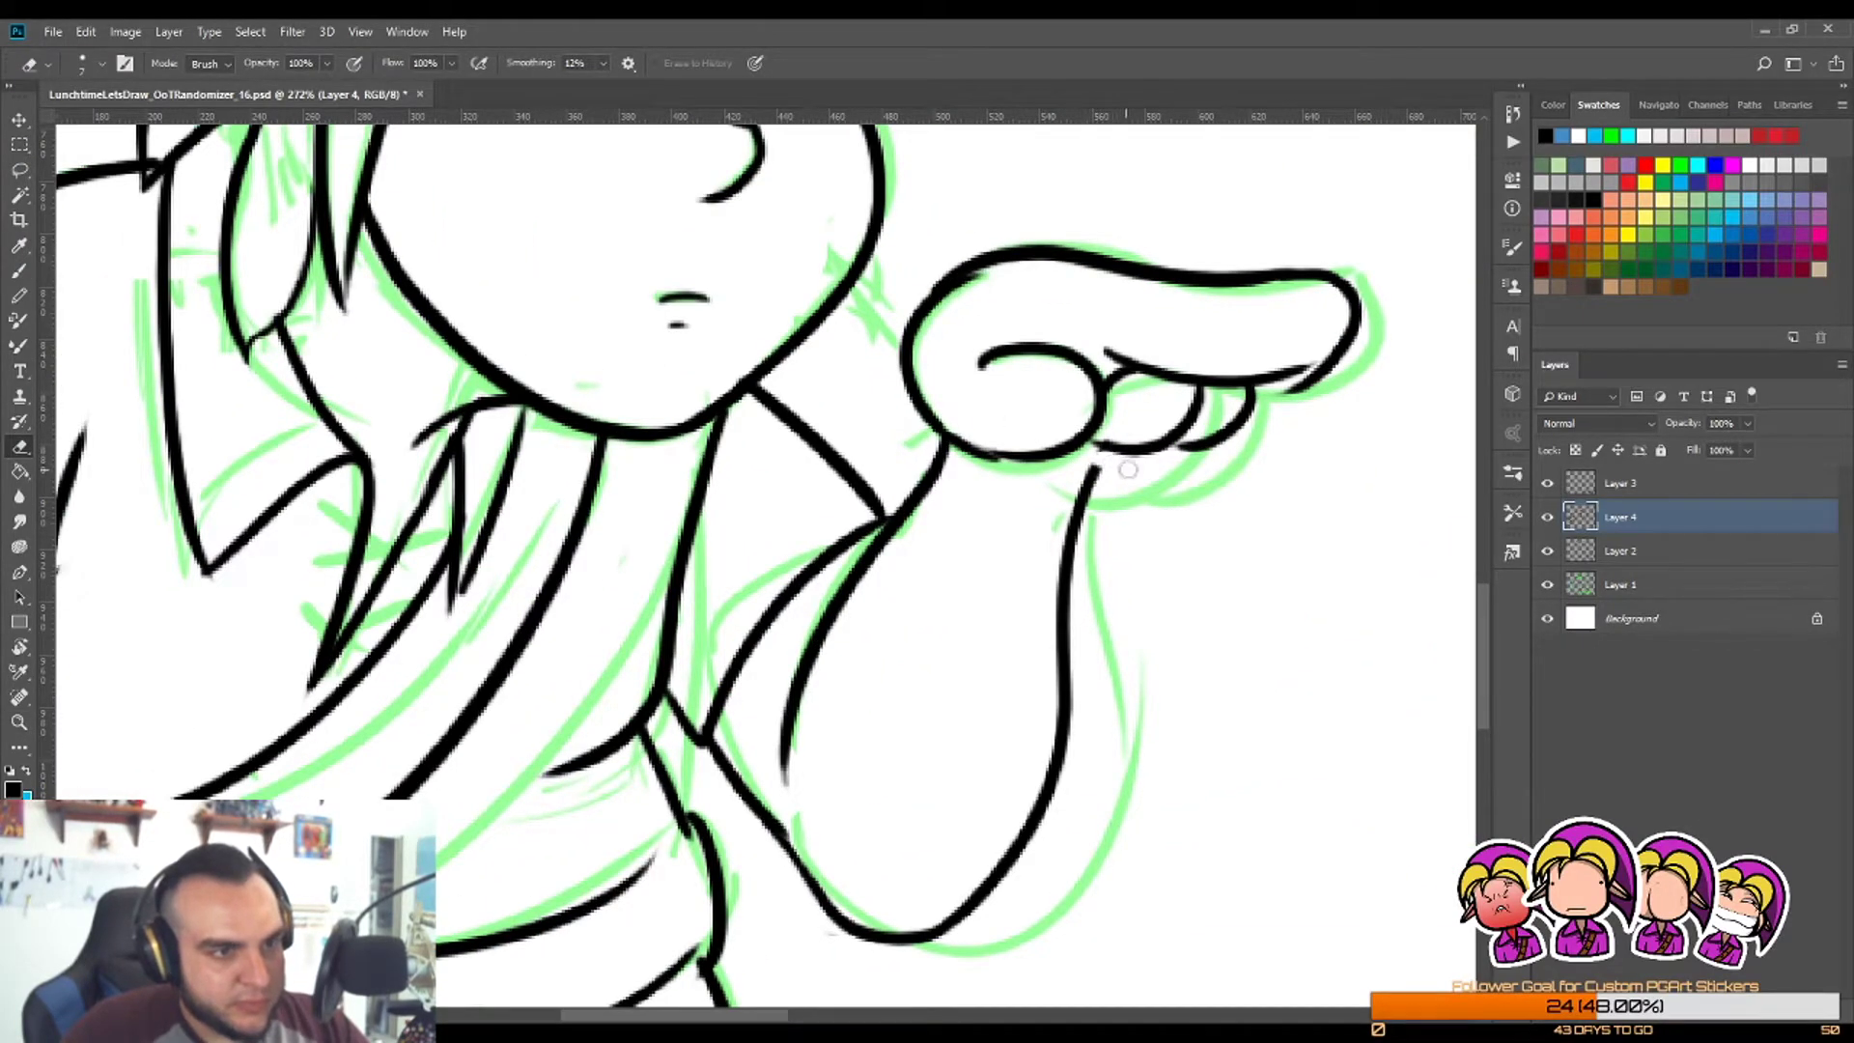
key("b")
mouse_move(1132, 464)
left_mouse_down()
mouse_move(1064, 471)
mouse_move(1151, 459)
mouse_move(1147, 482)
mouse_move(1137, 449)
mouse_move(1101, 437)
mouse_move(1170, 432)
mouse_move(1144, 461)
left_mouse_up()
key("ctrl+z")
key("ctrl+z")
Step: Fill the small gap between the thumb and index finger with black and redraw the first curled finger's lower edge
key("z")
key("e")
key("b")
mouse_move(1062, 317)
left_mouse_down()
mouse_move(1132, 360)
mouse_move(859, 378)
mouse_move(1091, 378)
left_mouse_up()
key("z")
key("b")
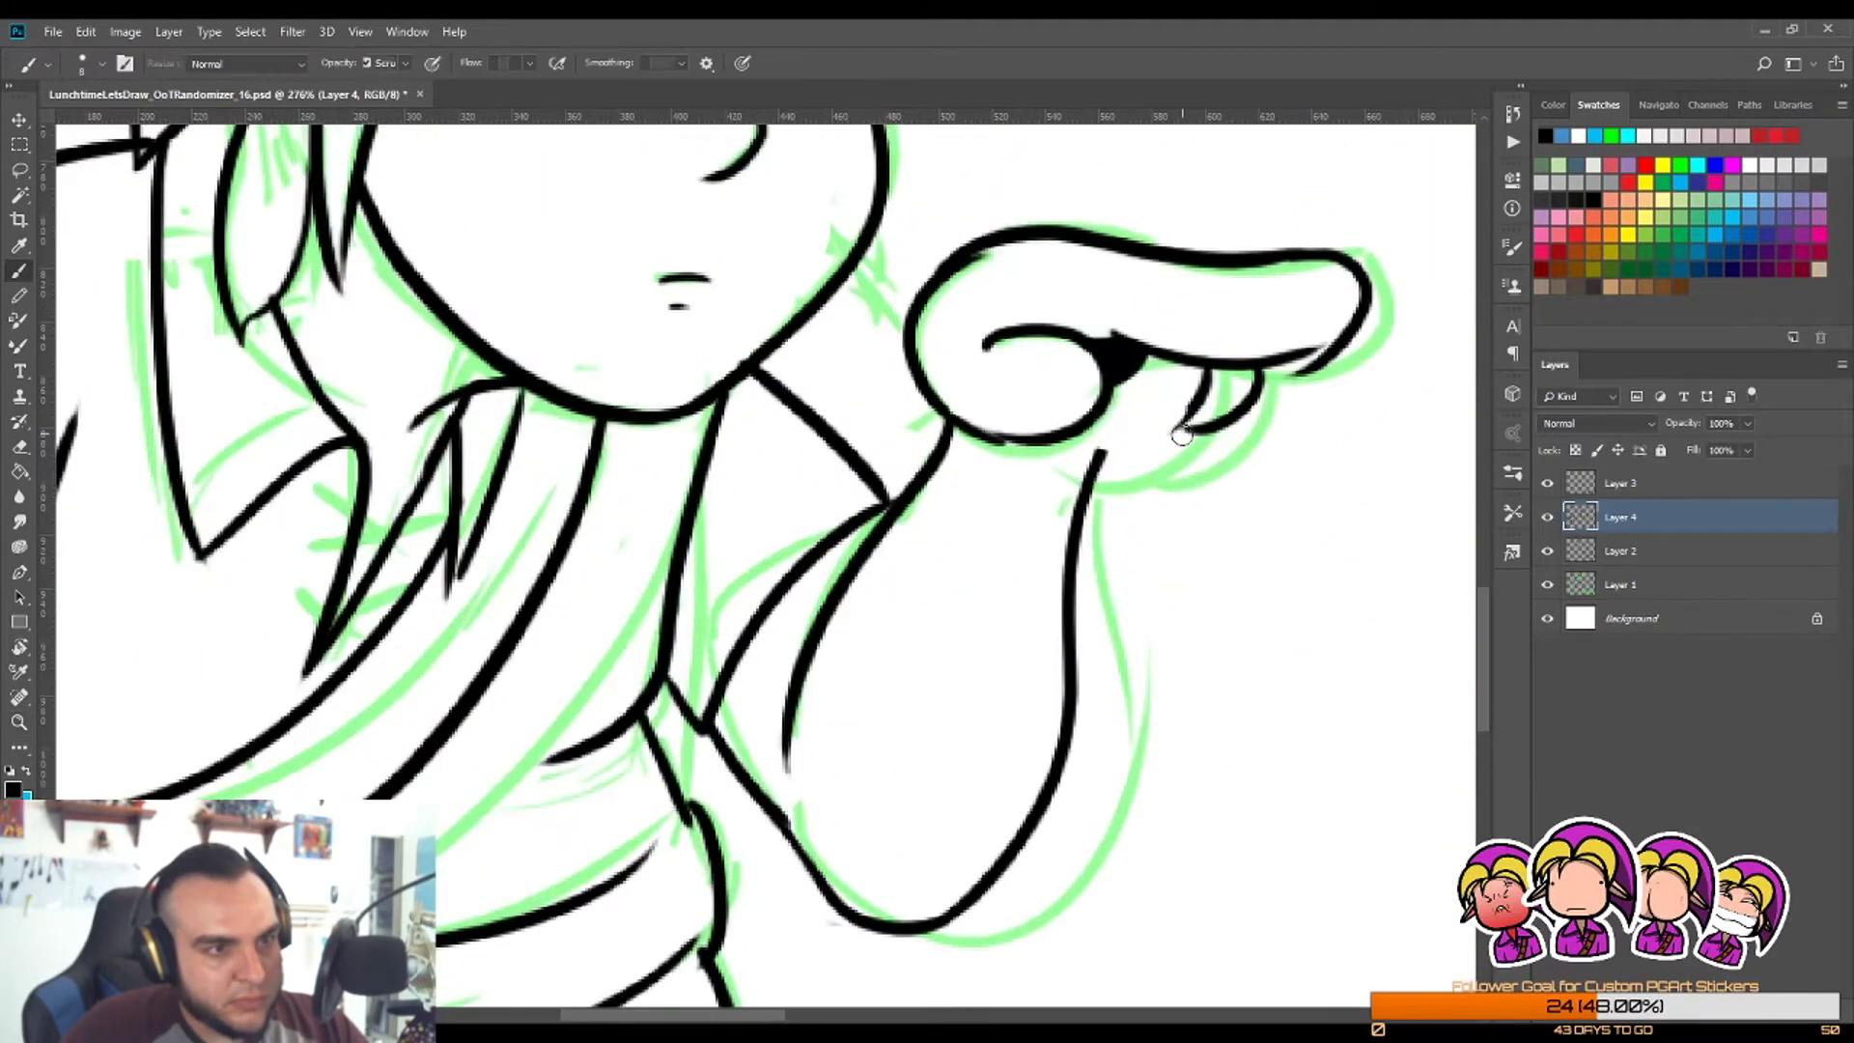
mouse_move(1193, 410)
left_mouse_down()
mouse_move(1077, 423)
mouse_move(1194, 432)
left_mouse_up()
Step: Erase the stray line end under the index fingertip and ink a smooth join around the tip
key("e")
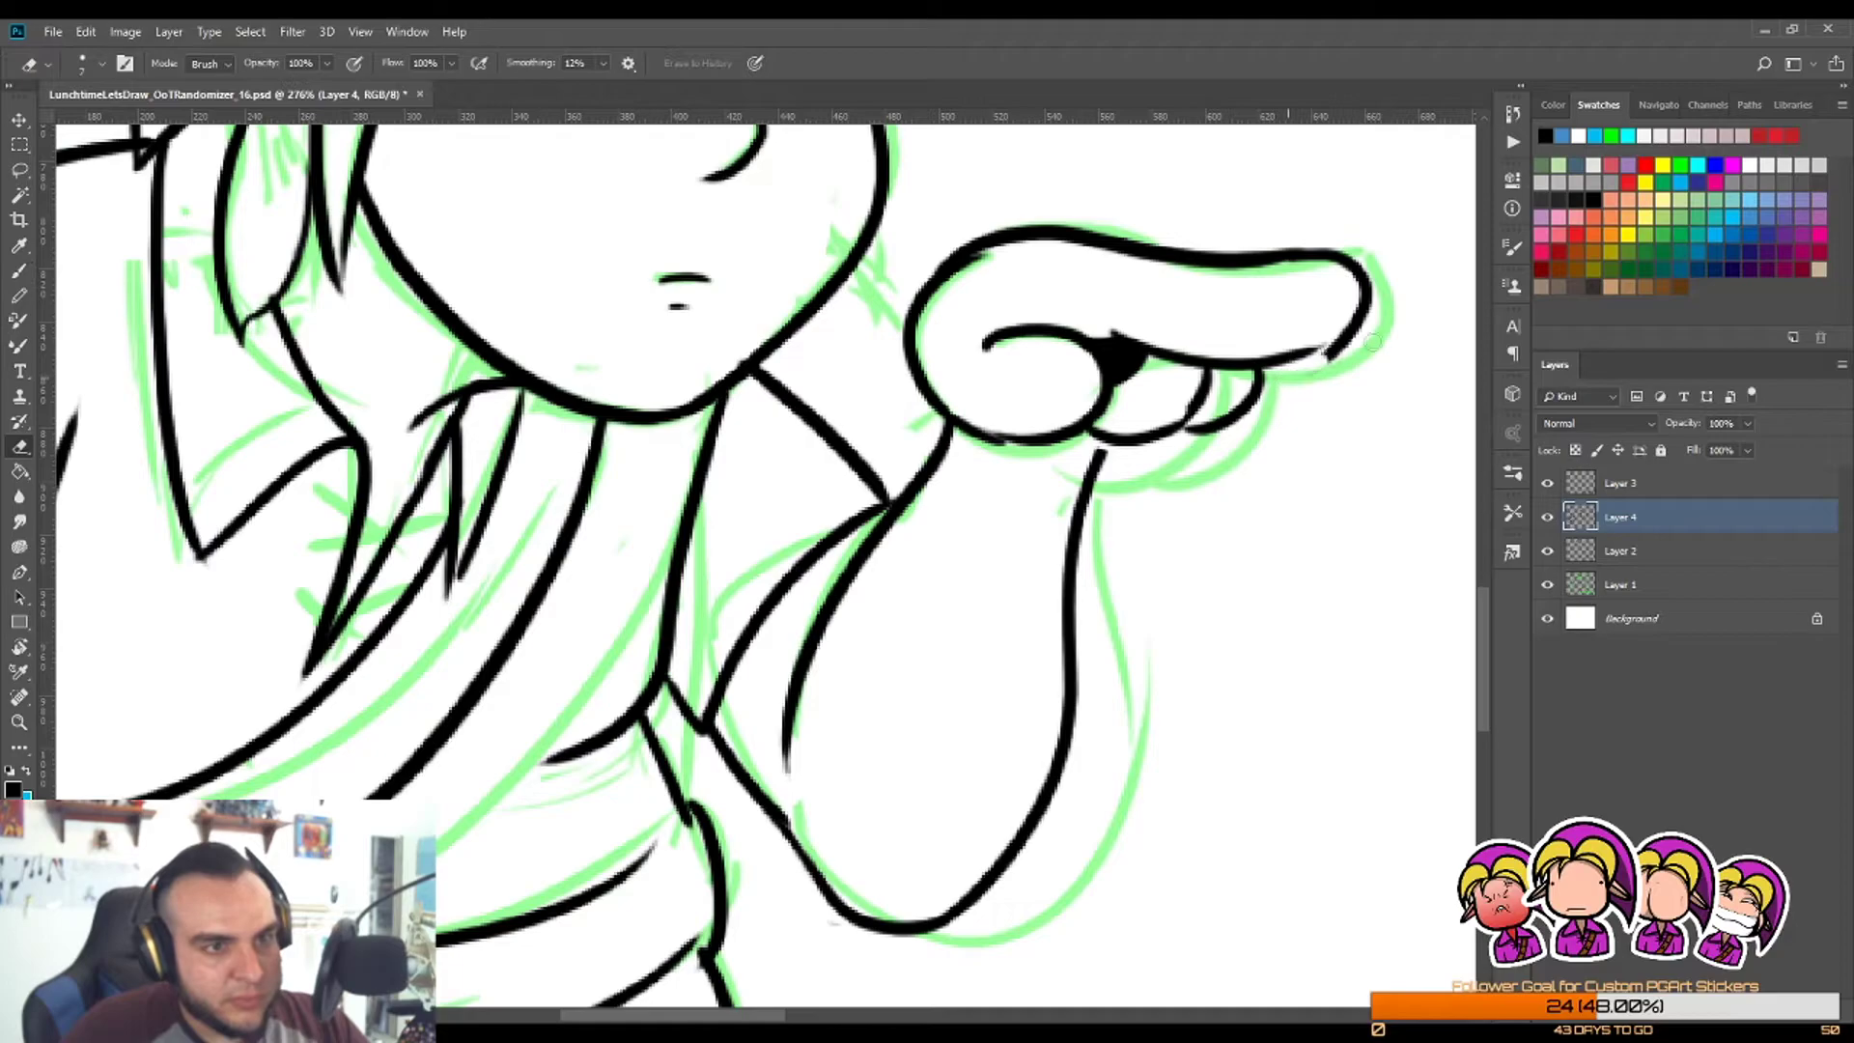
key("b")
left_click_drag(1325, 352, 1357, 324)
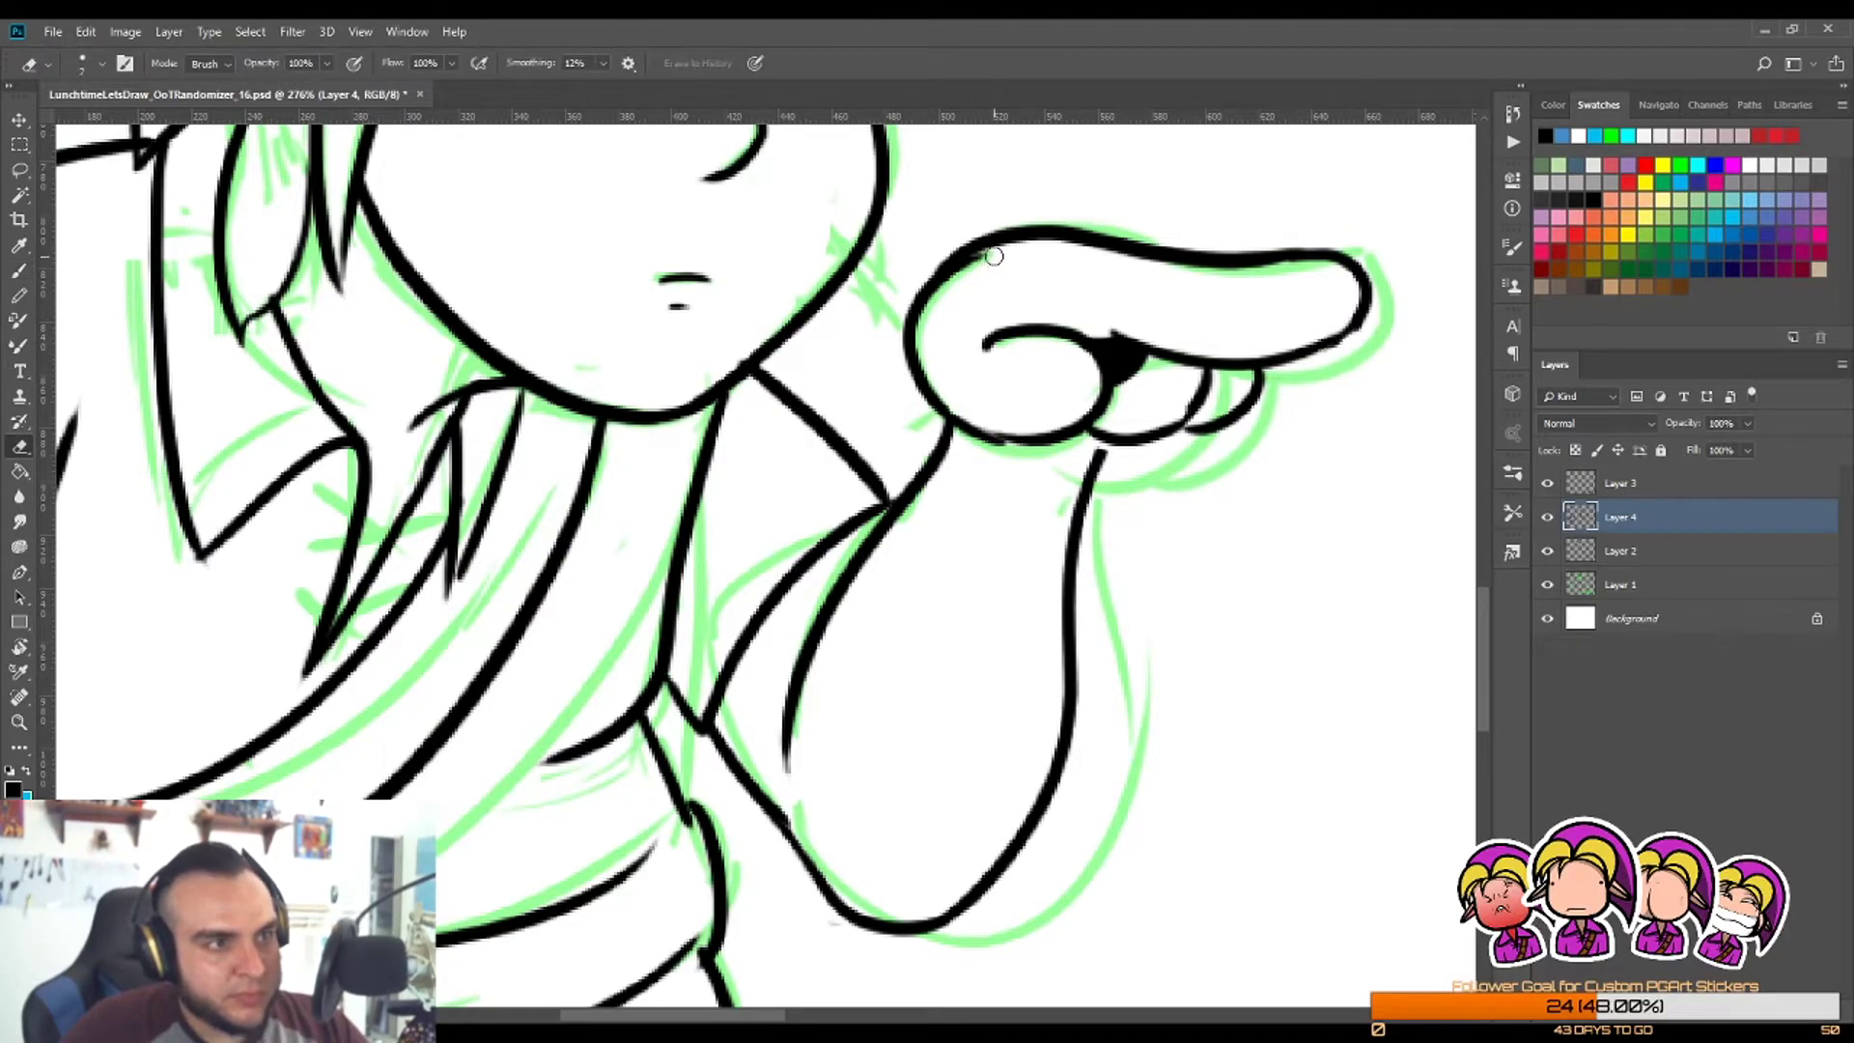
left_click_drag(1126, 353, 1075, 317)
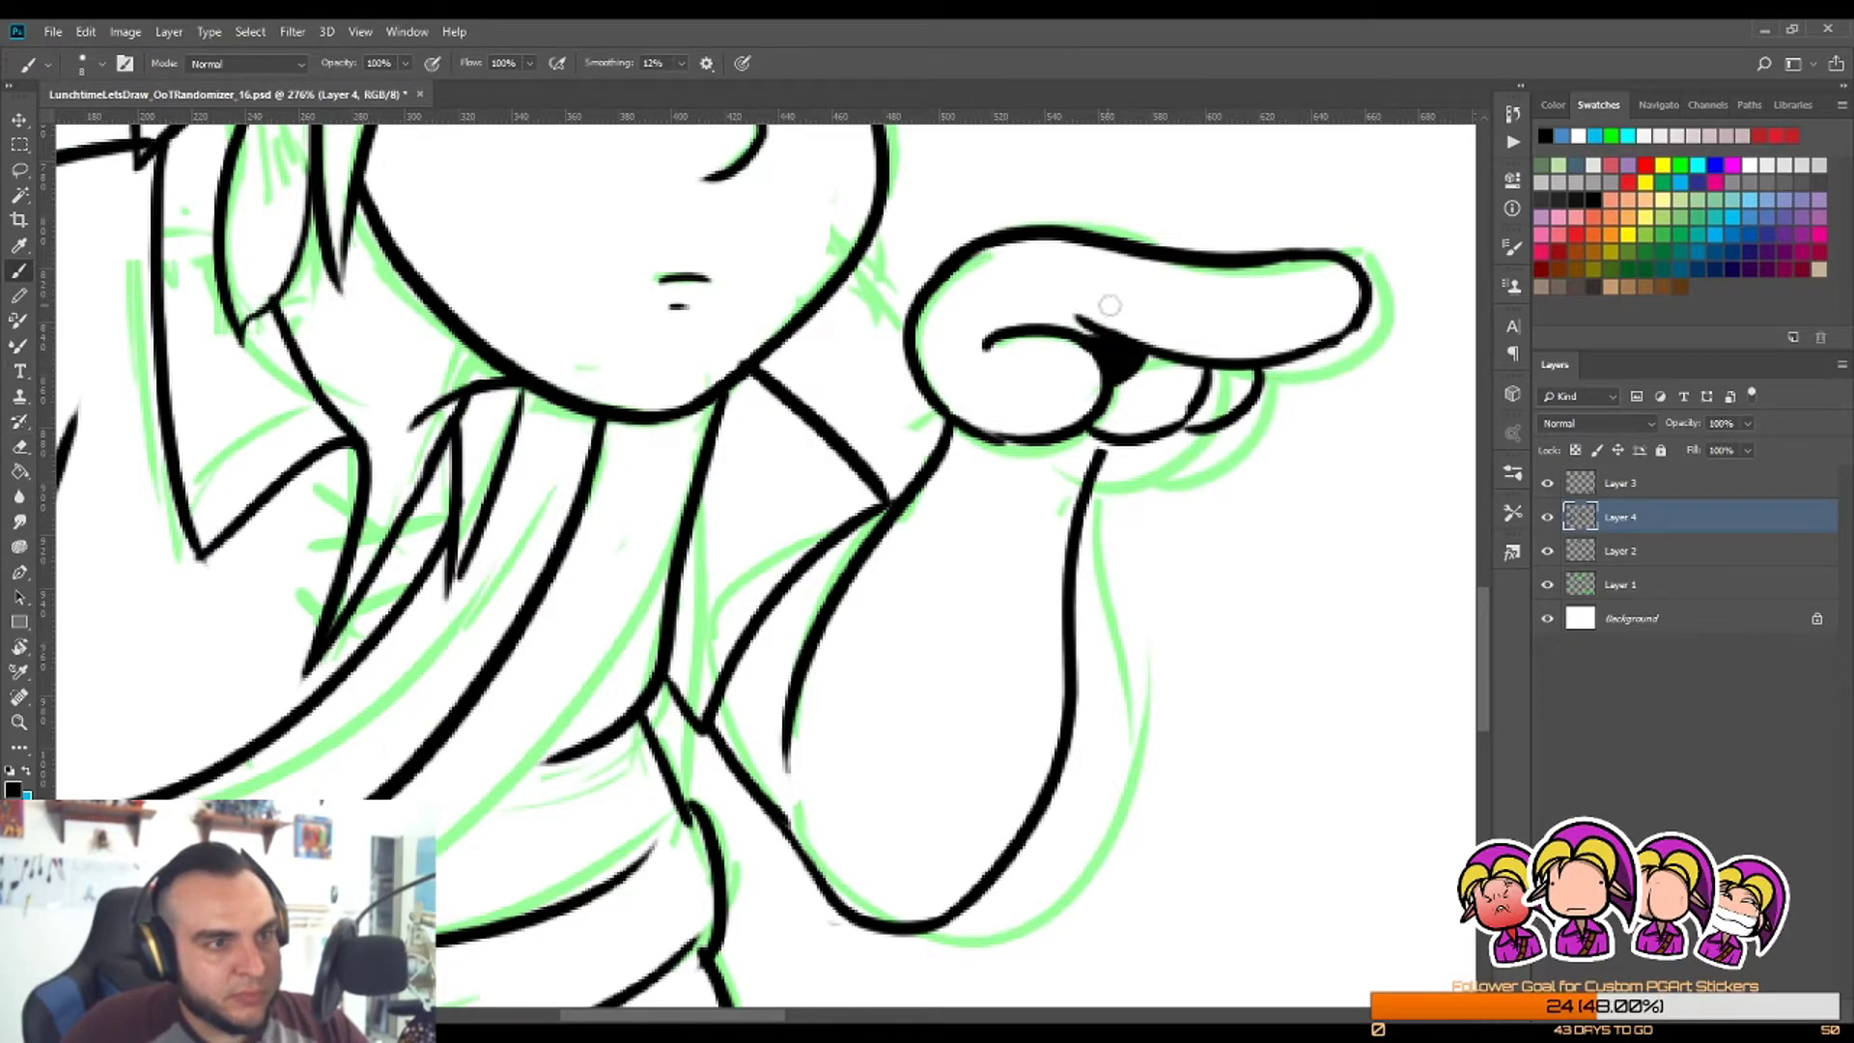
key("ctrl+z")
key("e")
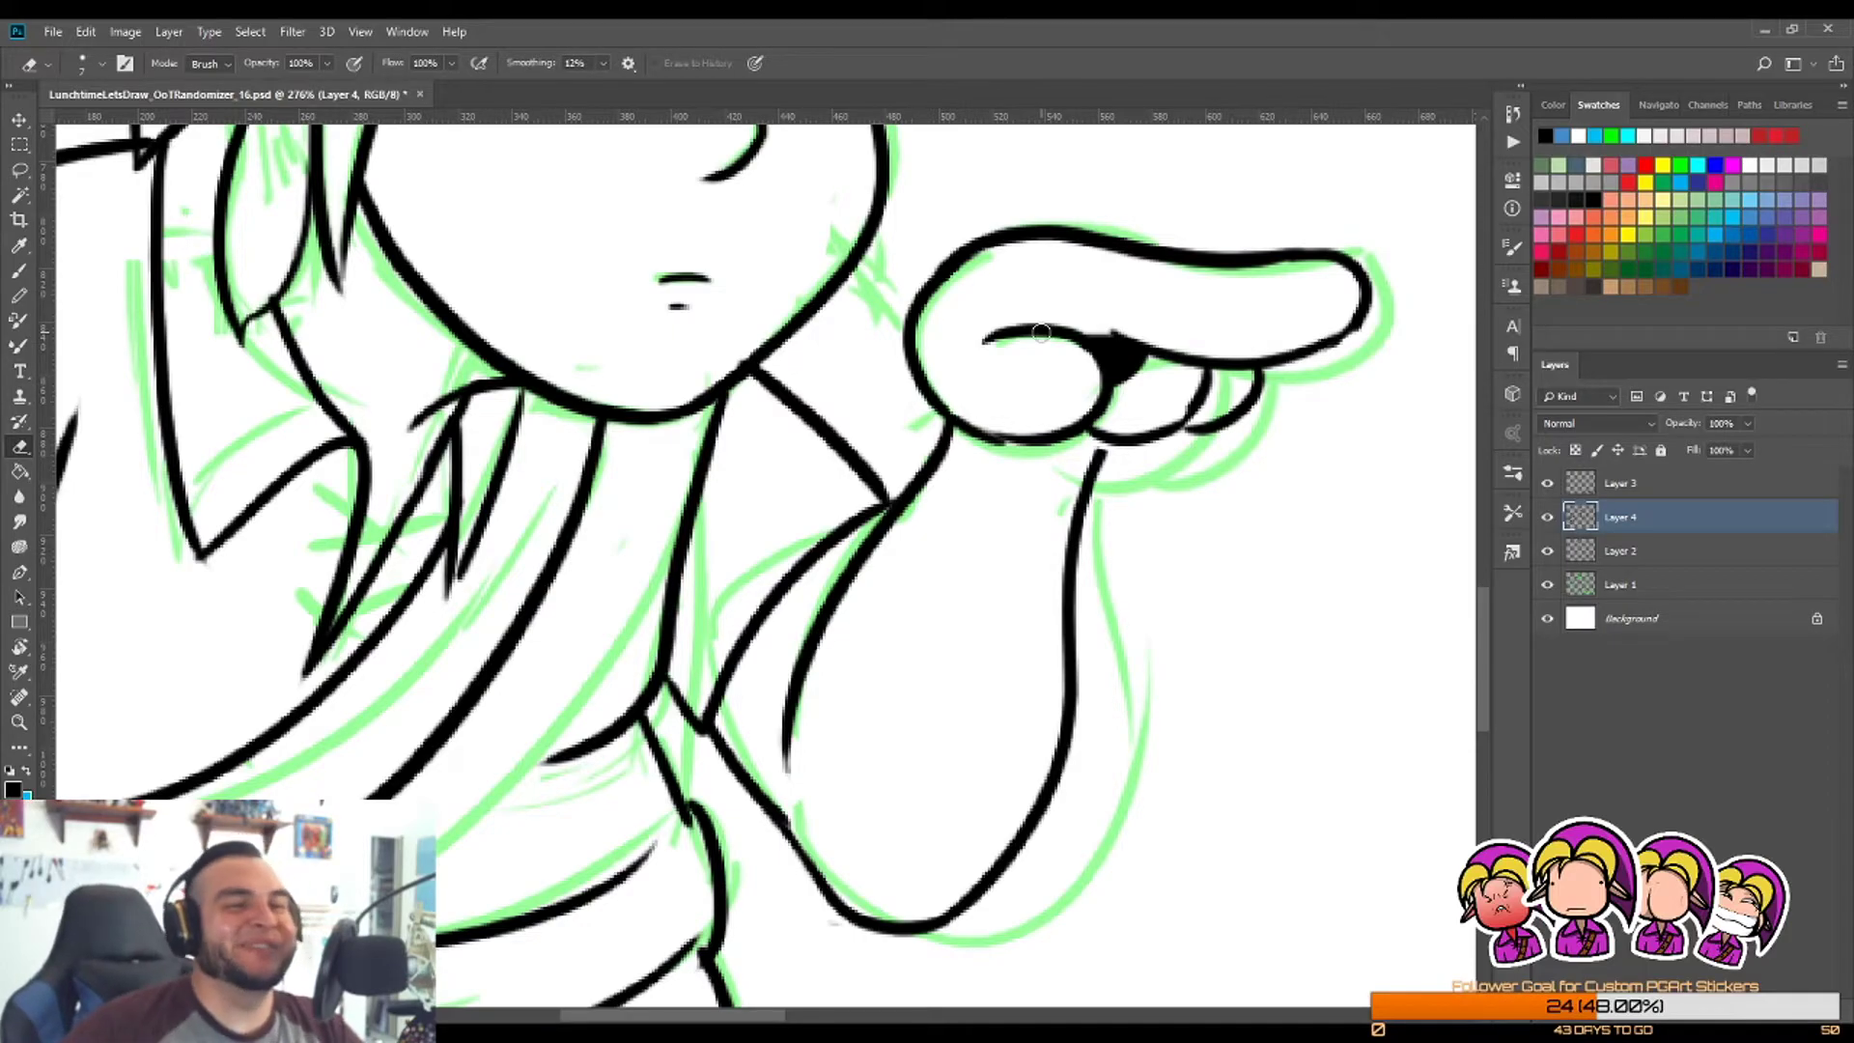
Step: Ink a smoother lower edge on the pointing index finger near its tip
key("b")
scroll(1328, 353, "up", 3)
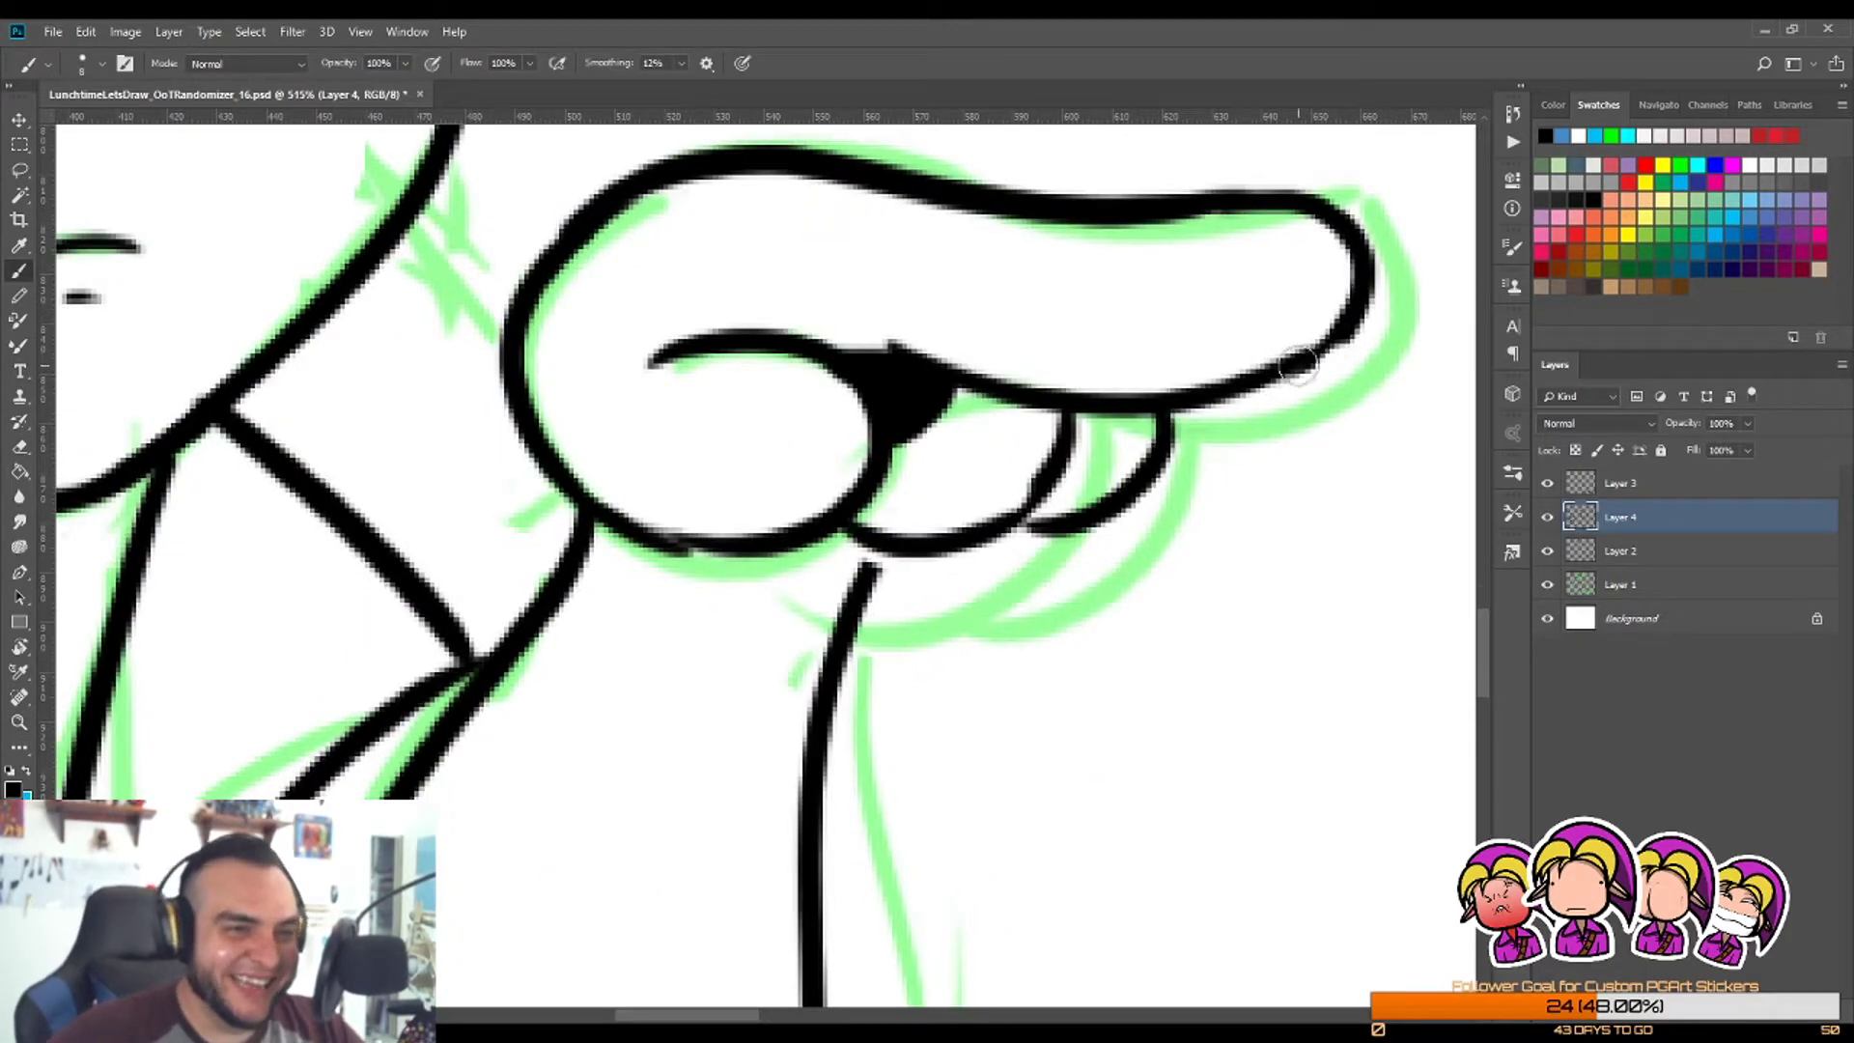
left_click_drag(1302, 357, 1350, 311)
key("z")
left_click_drag(1182, 396, 1150, 438)
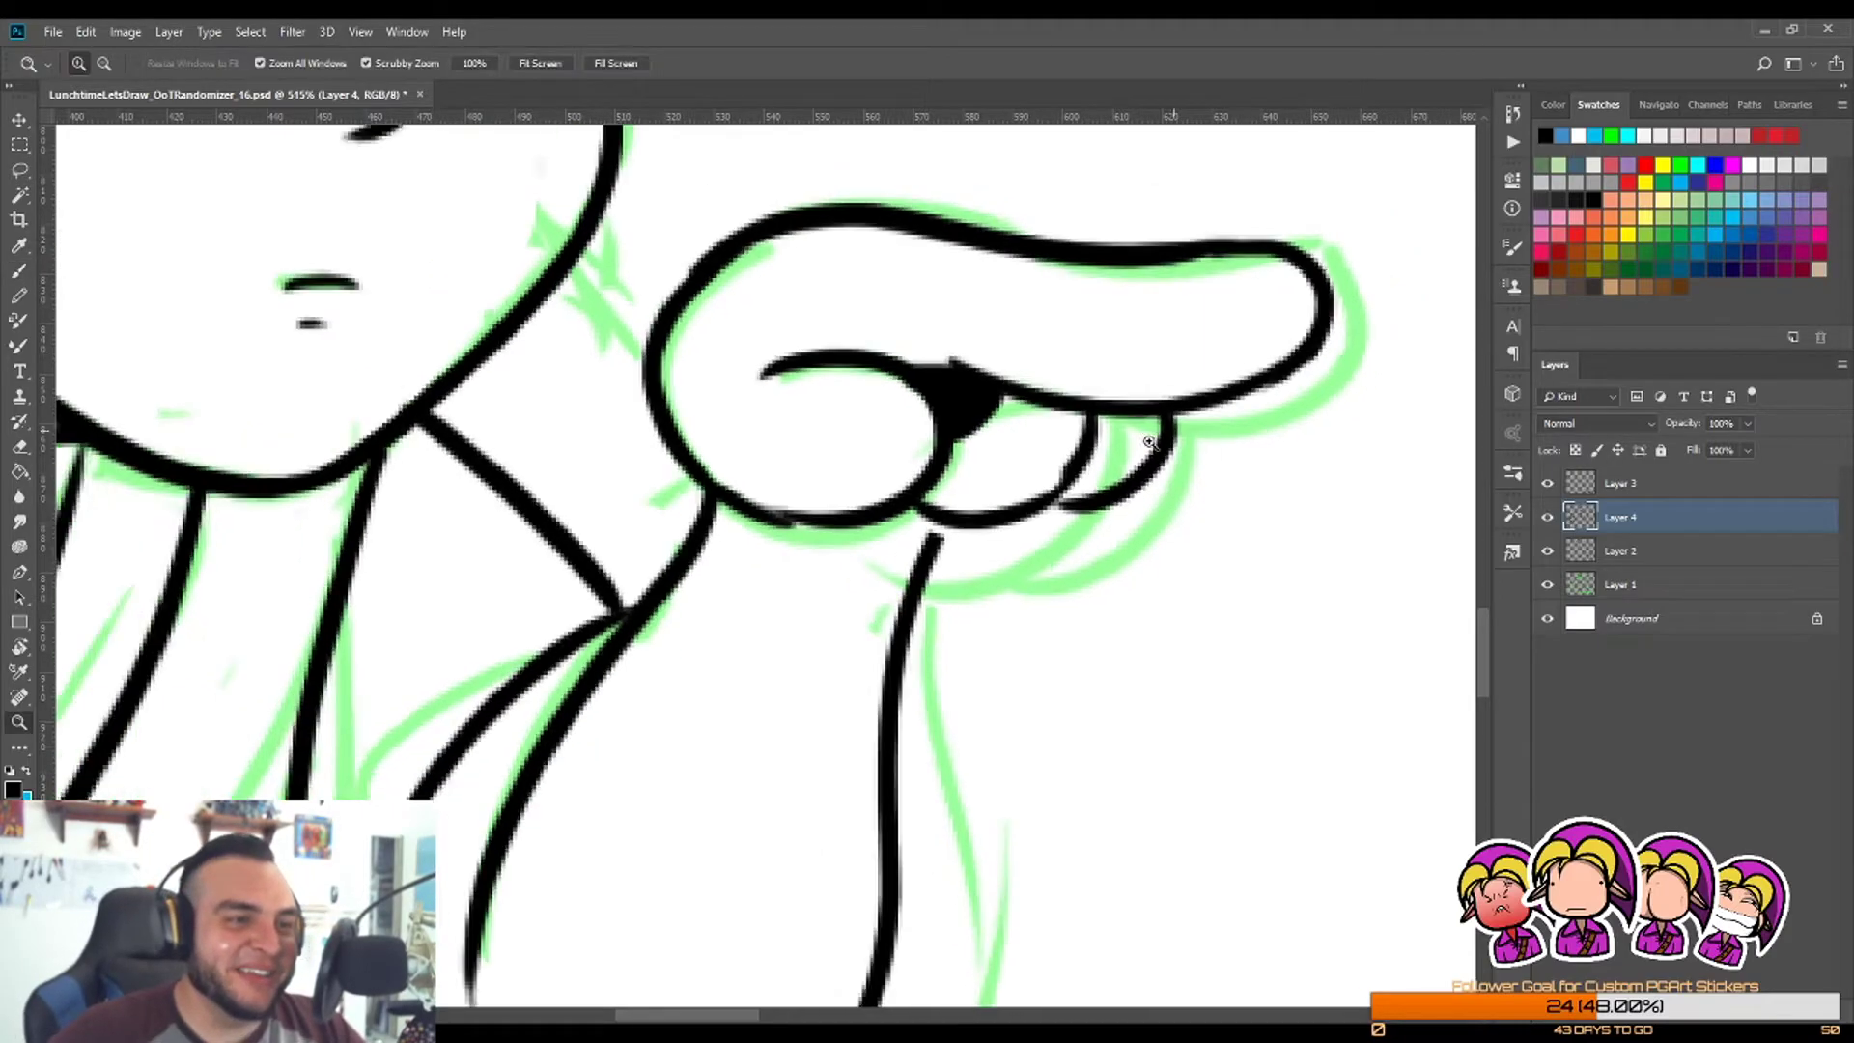
Step: Extend the top of the forearm's outer line to close the gap below the curled fingers
mouse_move(1048, 468)
left_mouse_down()
mouse_move(1092, 484)
mouse_move(1105, 419)
mouse_move(1060, 531)
left_mouse_up()
key("b")
key("z")
key("b")
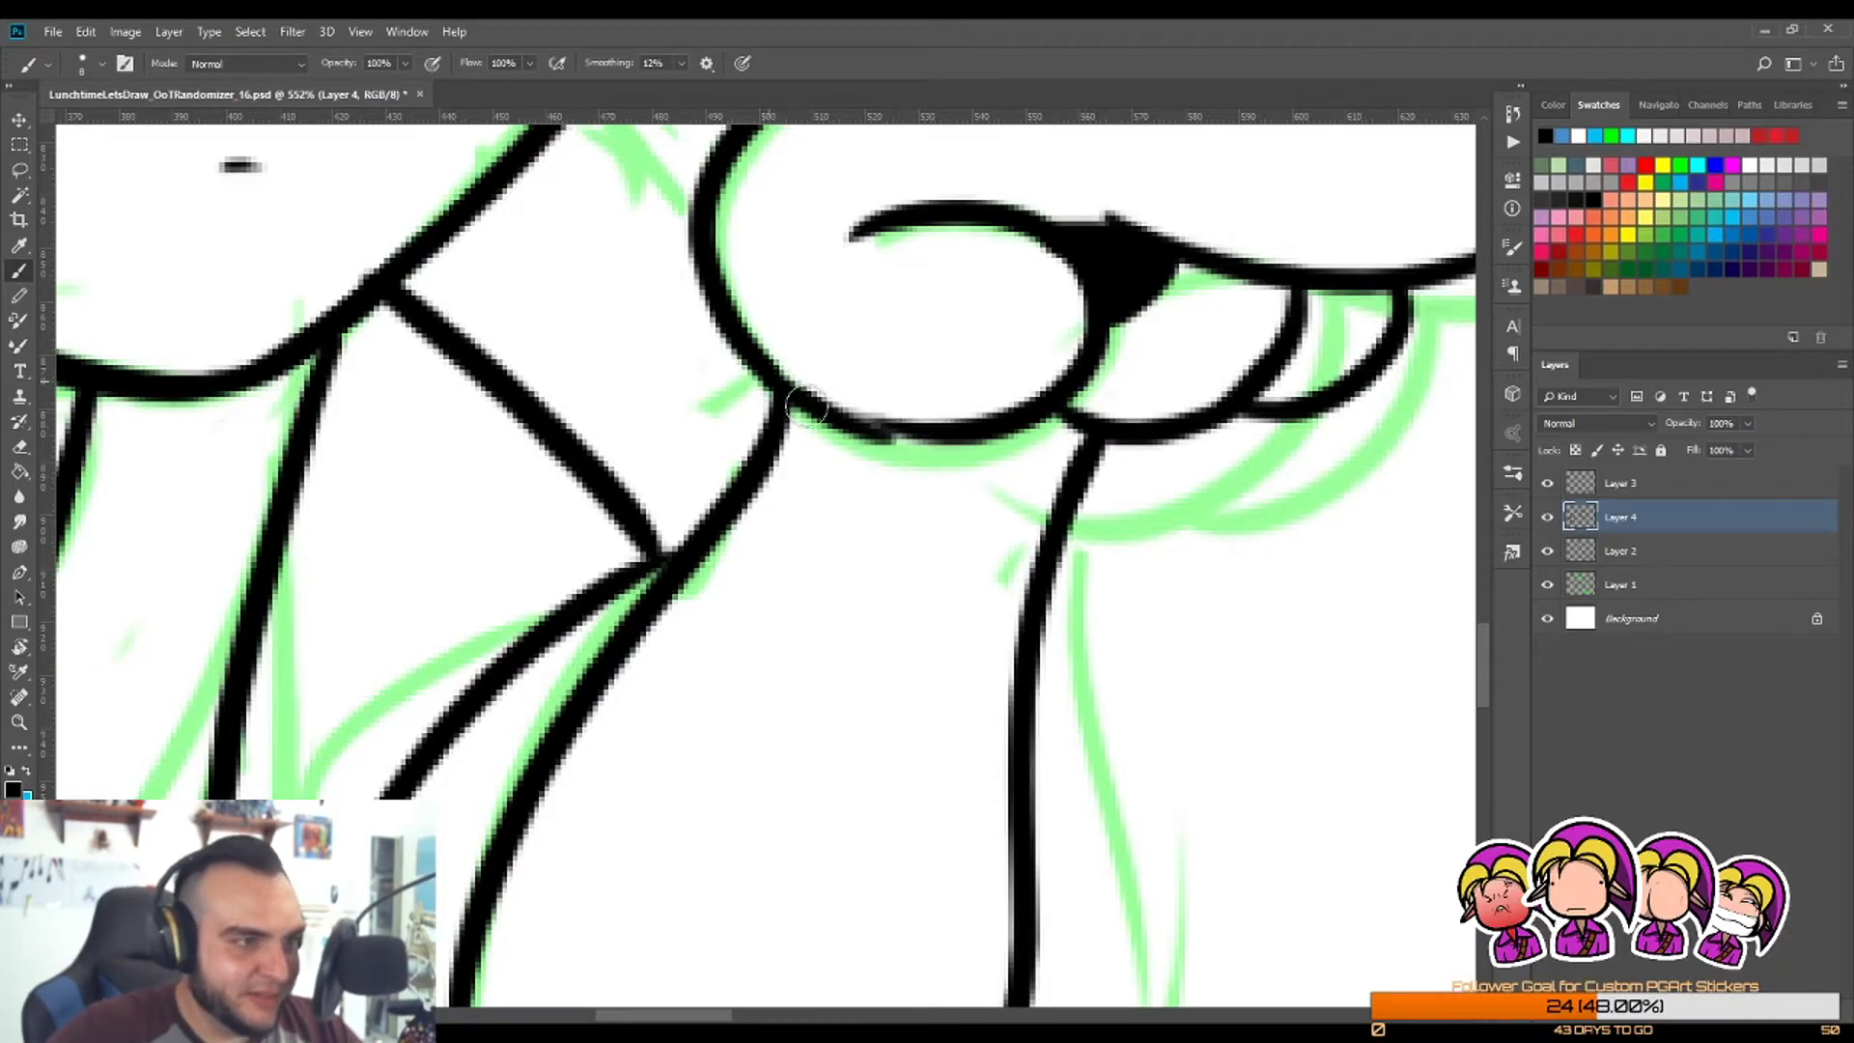
Step: Erase the rough lower edge of the thumb base and re-ink it as a smooth curve from the wrist
key("e")
left_click_drag(809, 432, 967, 452)
key("z")
mouse_move(925, 389)
left_mouse_down()
mouse_move(868, 371)
mouse_move(1021, 386)
left_mouse_up()
key("b")
left_click_drag(795, 398, 947, 431)
key("z")
left_click_drag(961, 361, 893, 357)
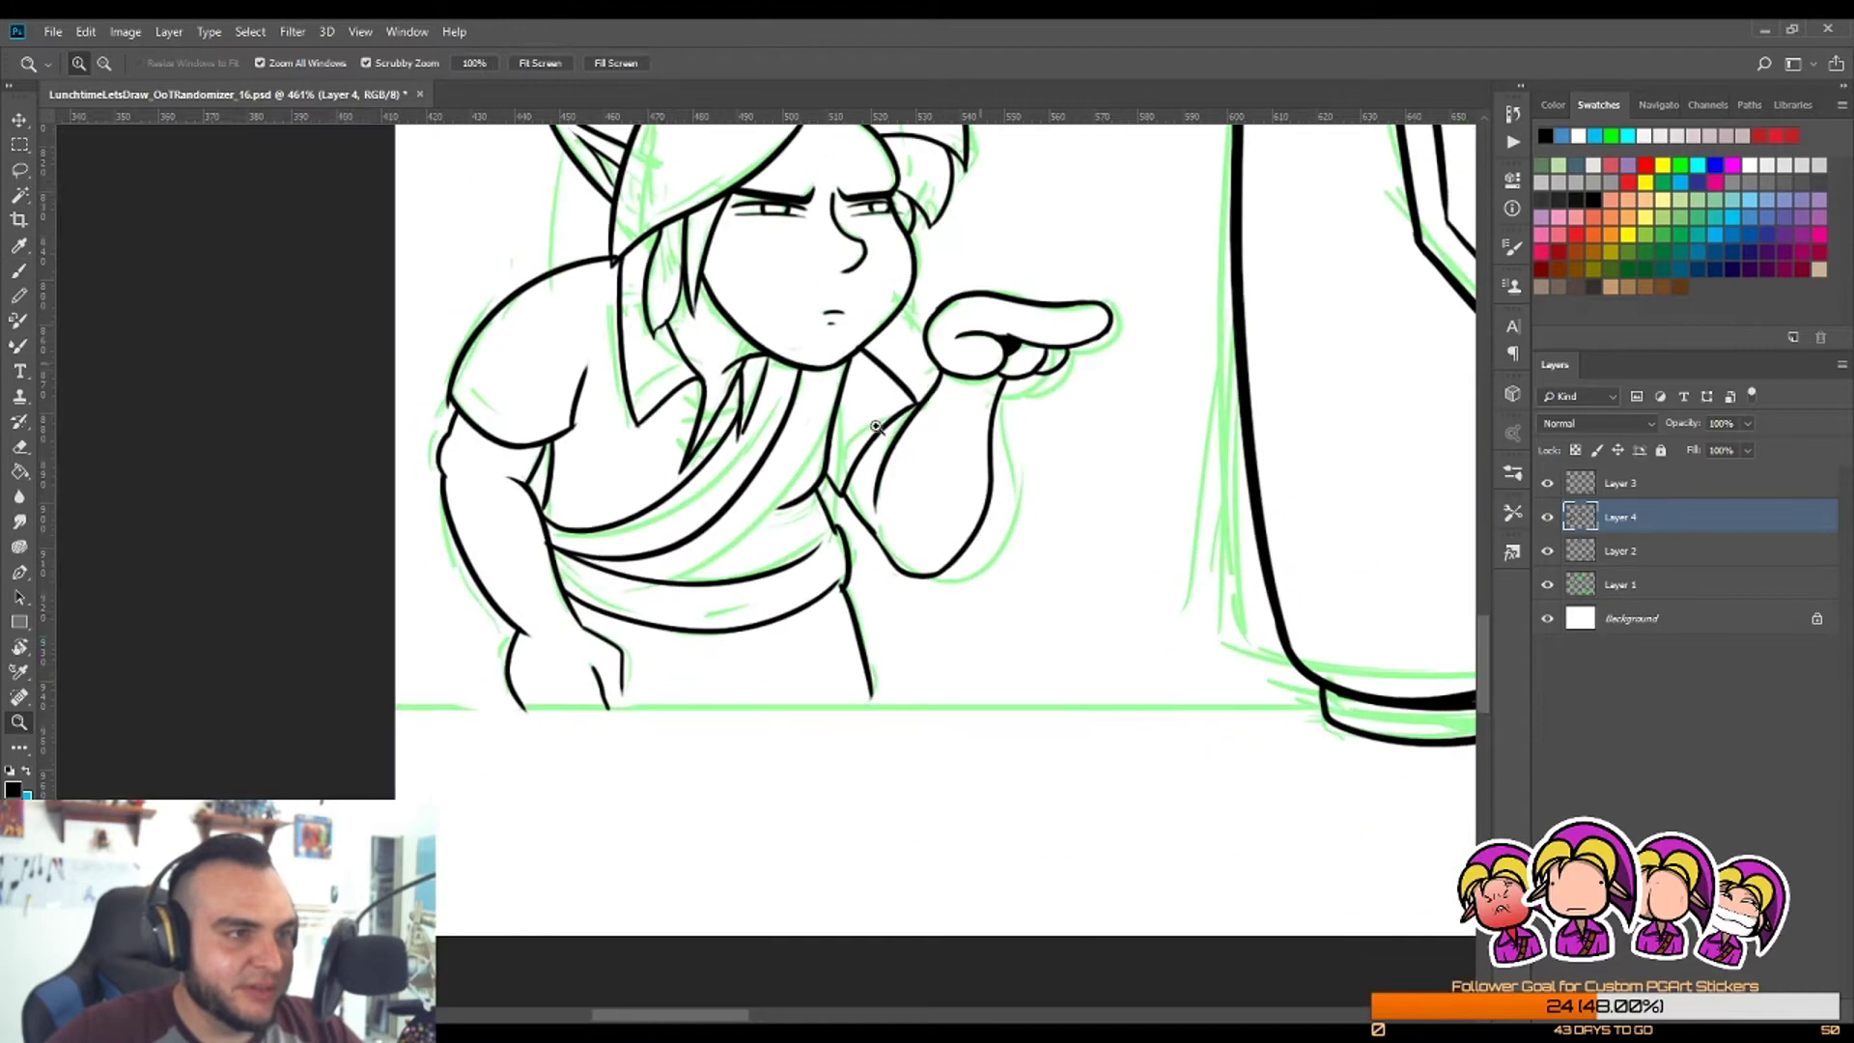
left_click_drag(951, 290, 1055, 266)
key("e")
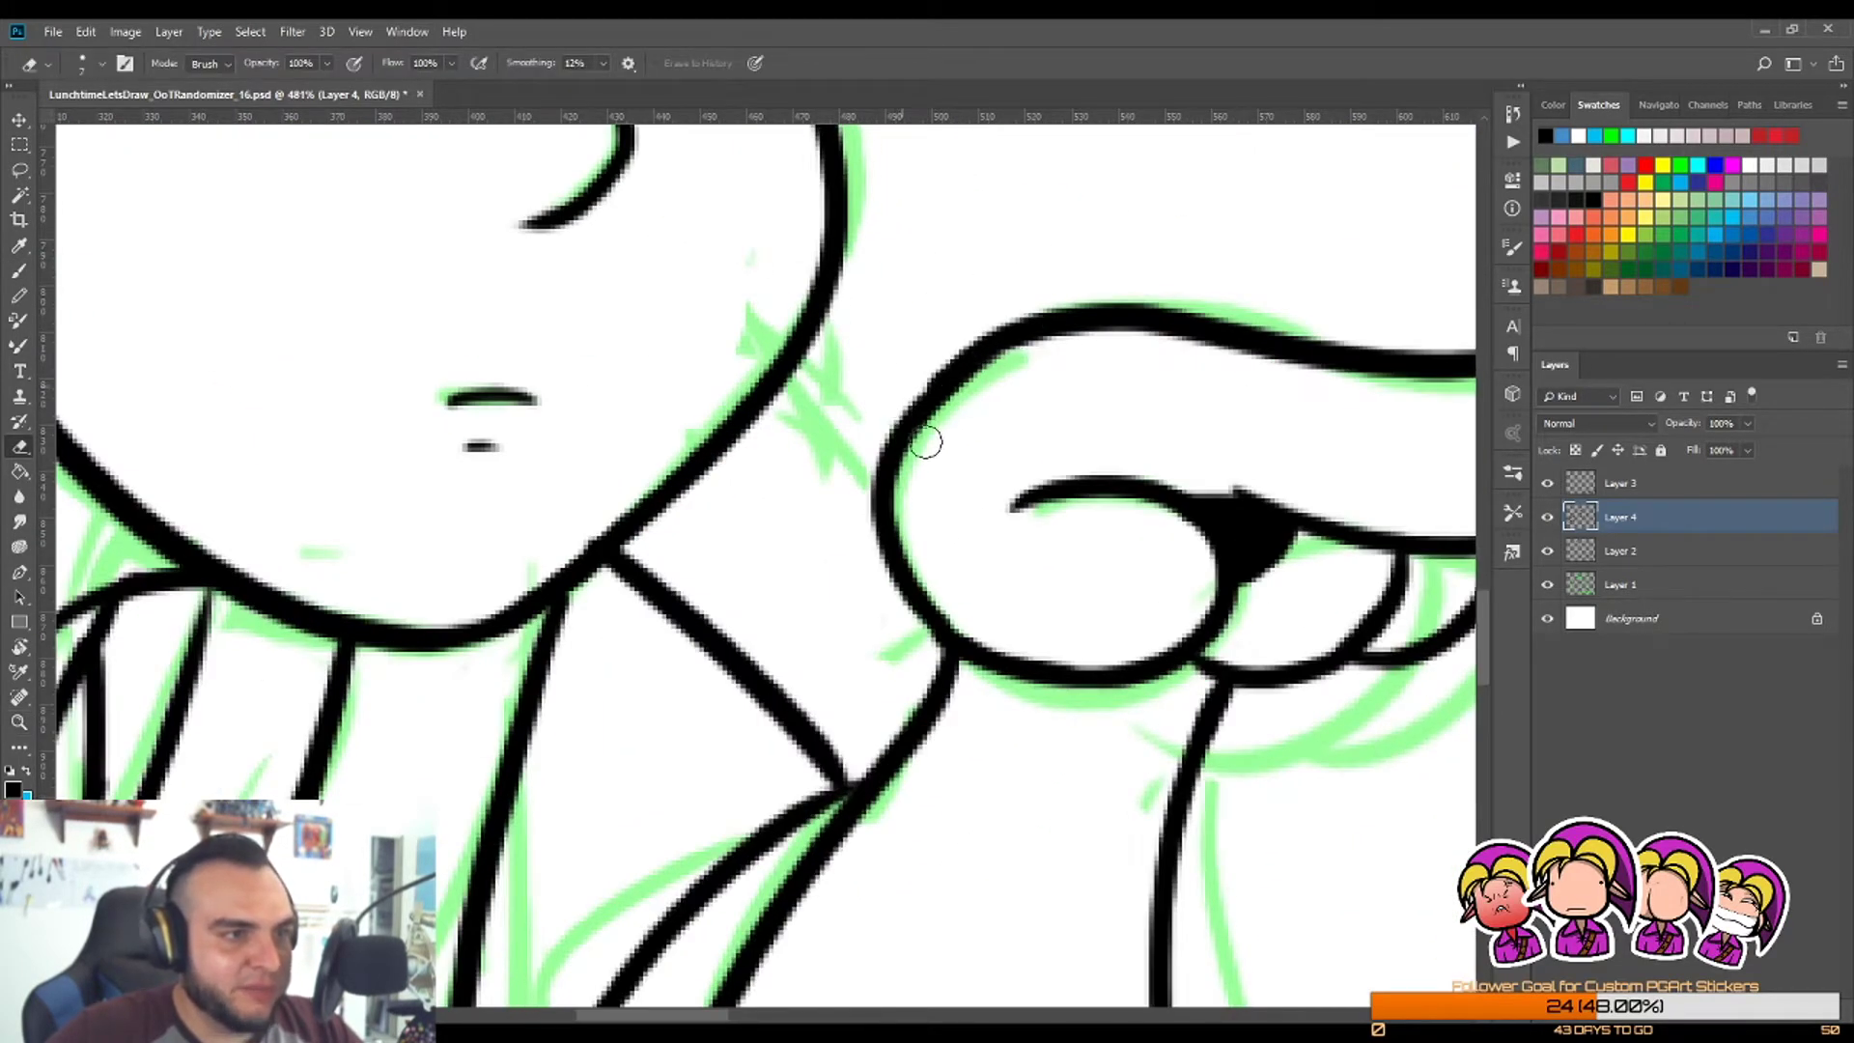
key("z")
mouse_move(1059, 328)
left_mouse_down()
mouse_move(934, 384)
mouse_move(1053, 380)
mouse_move(959, 237)
left_mouse_up()
key("e")
key("z")
Step: Ink the outer curve over the top of the head and the line hanging down behind the pointed ear
left_click_drag(1053, 391, 1012, 316)
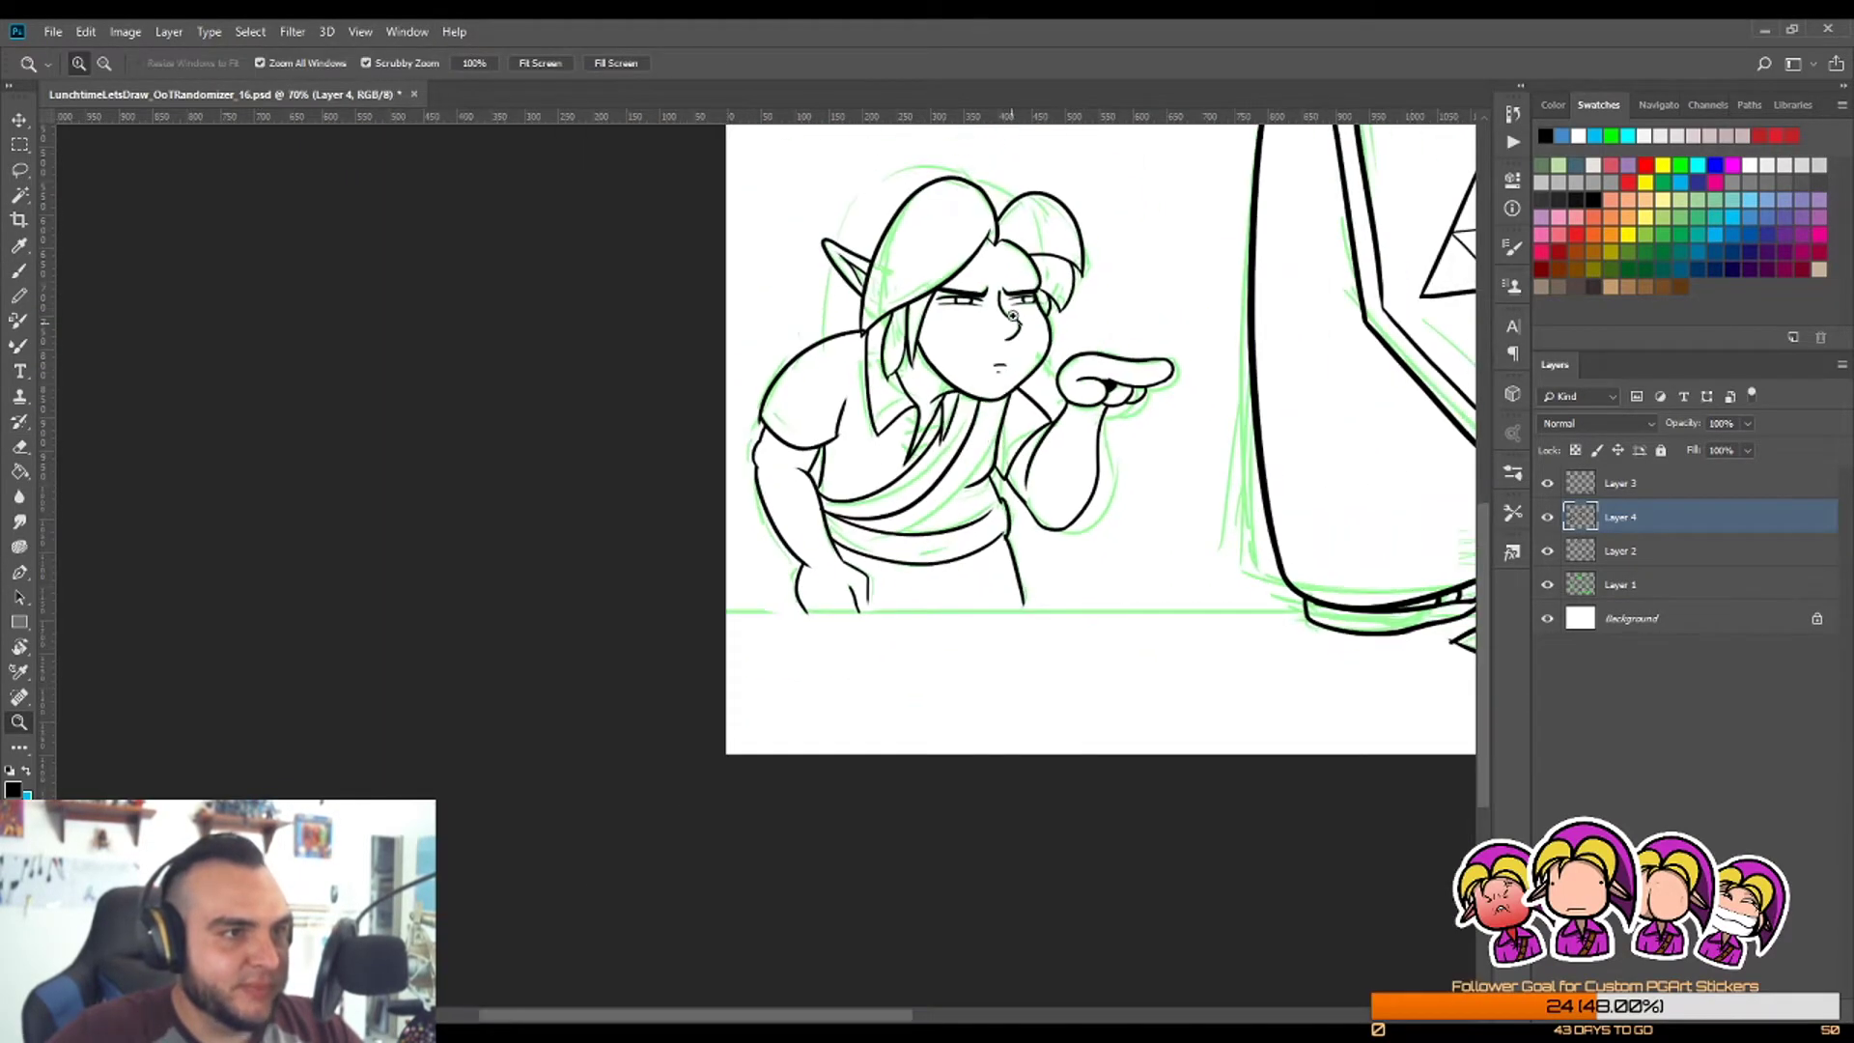
left_click_drag(906, 180, 1212, 232)
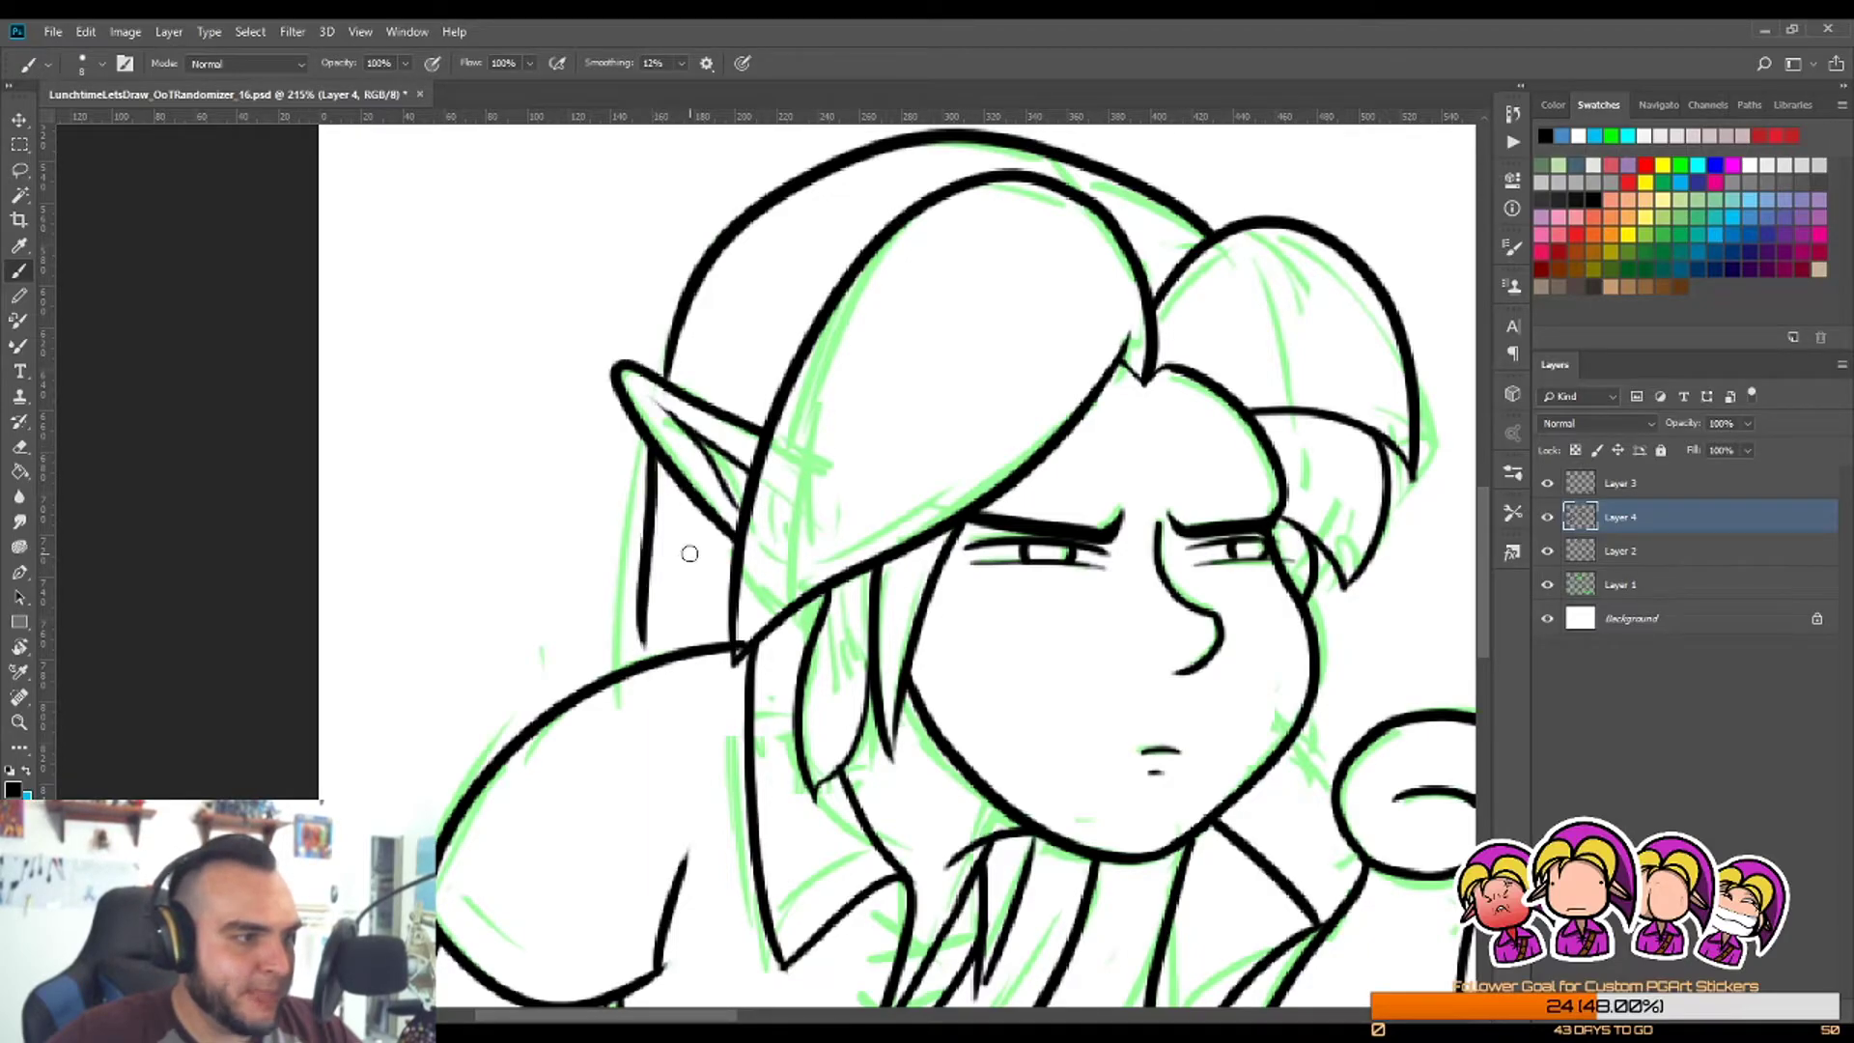
key("z")
mouse_move(687, 560)
left_mouse_down()
mouse_move(623, 580)
mouse_move(677, 586)
left_mouse_up()
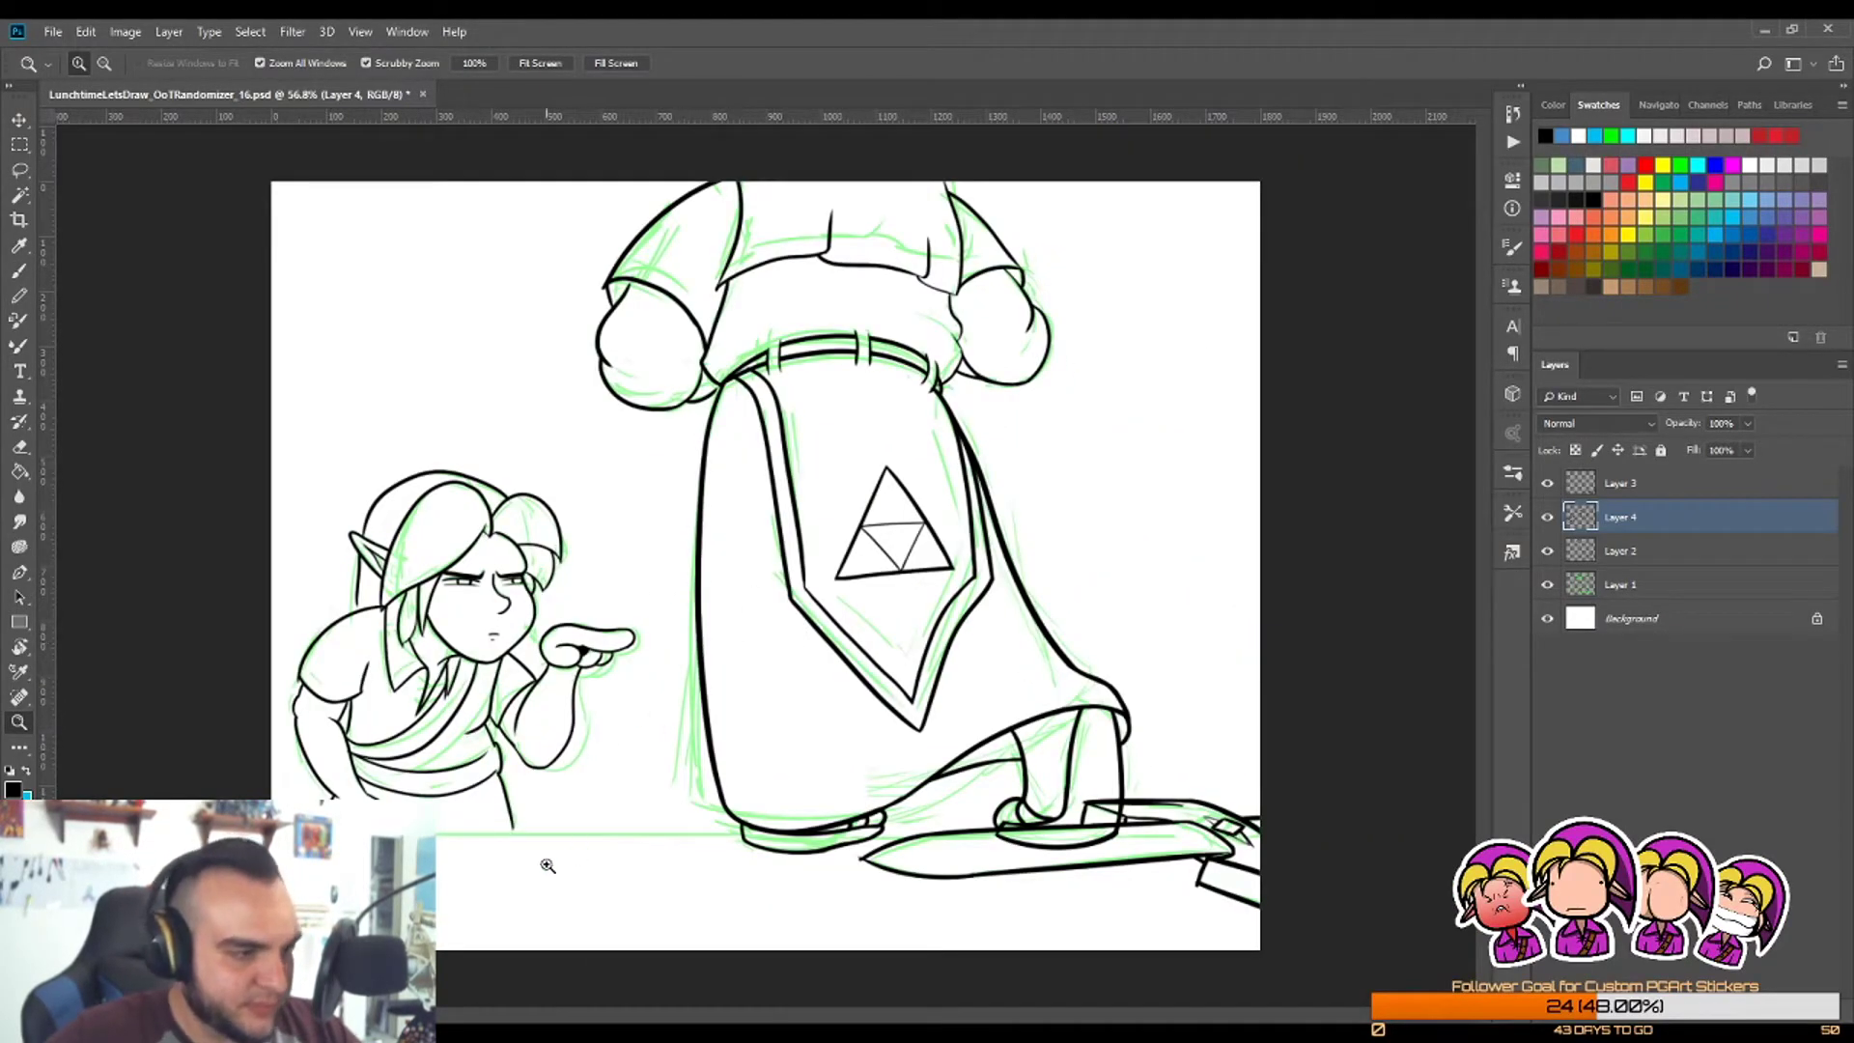
Step: Create a new layer above Layer 4 and ink a straight horizontal ground line across the scene with a size 10 brush
key("b")
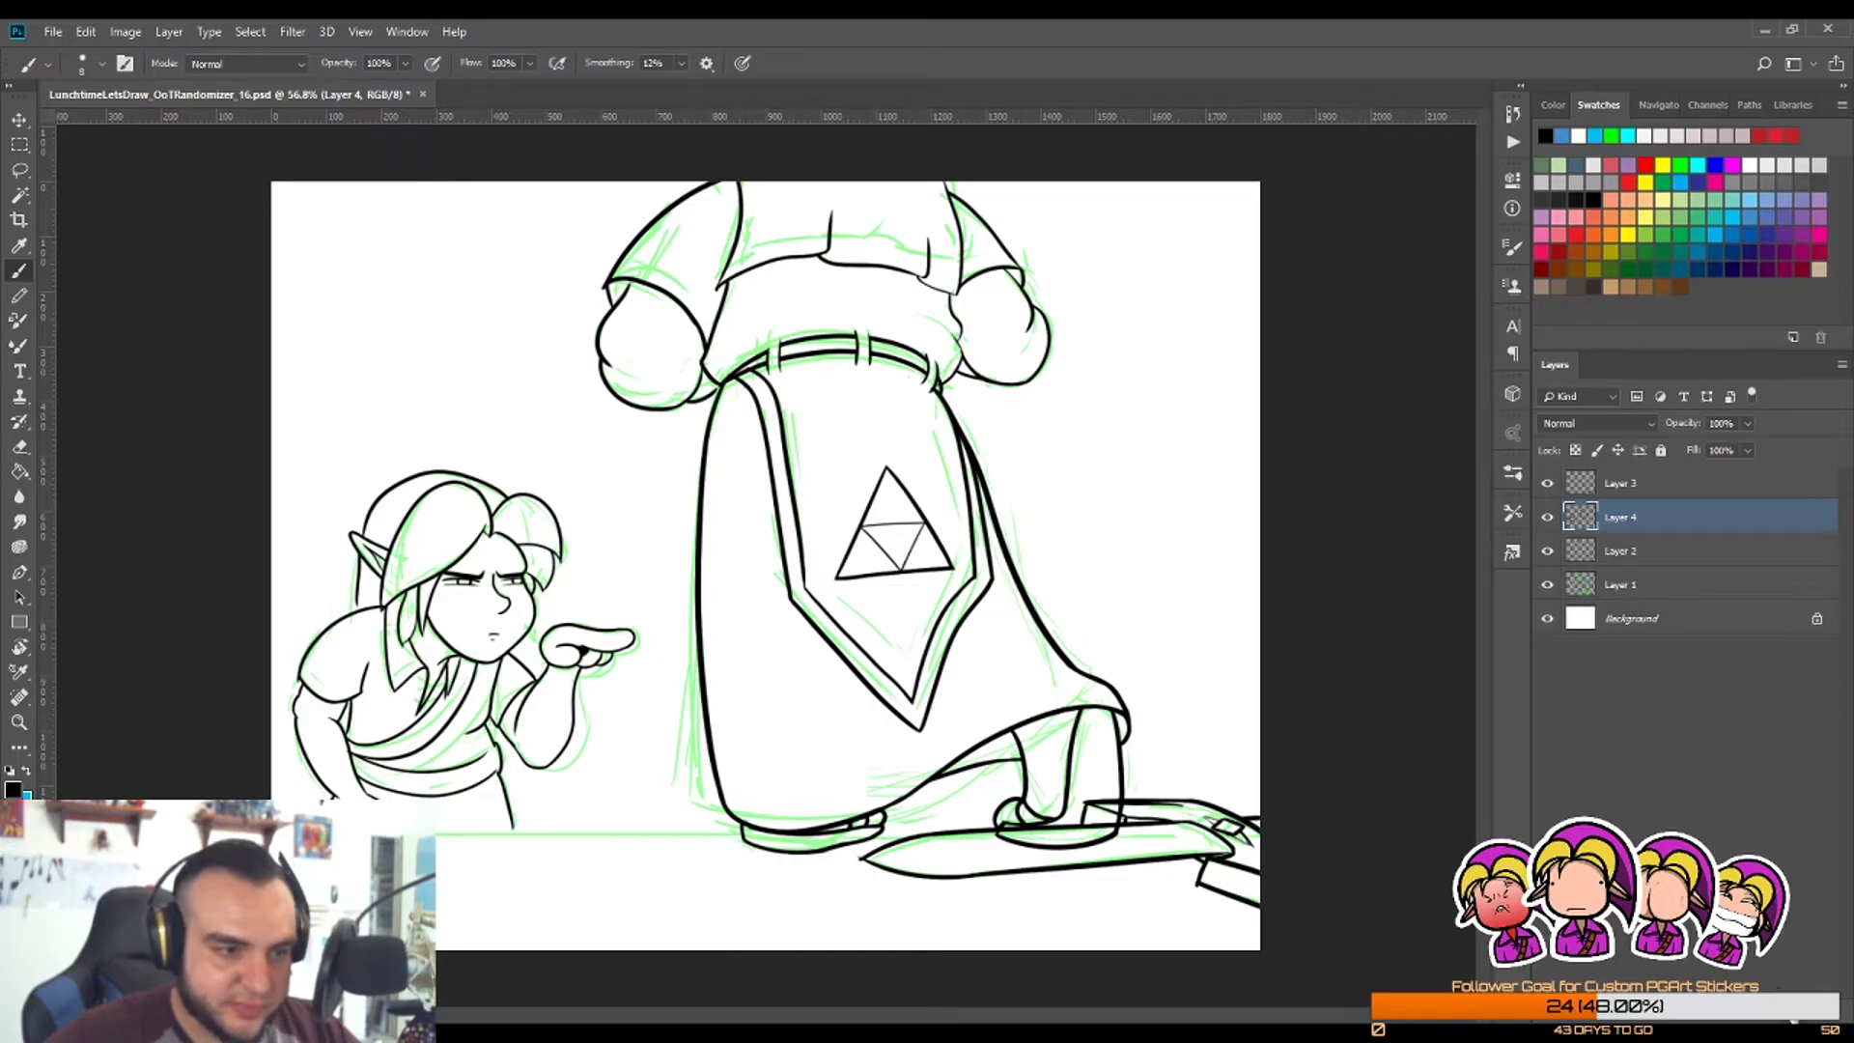
key("ctrl+shift+alt+n")
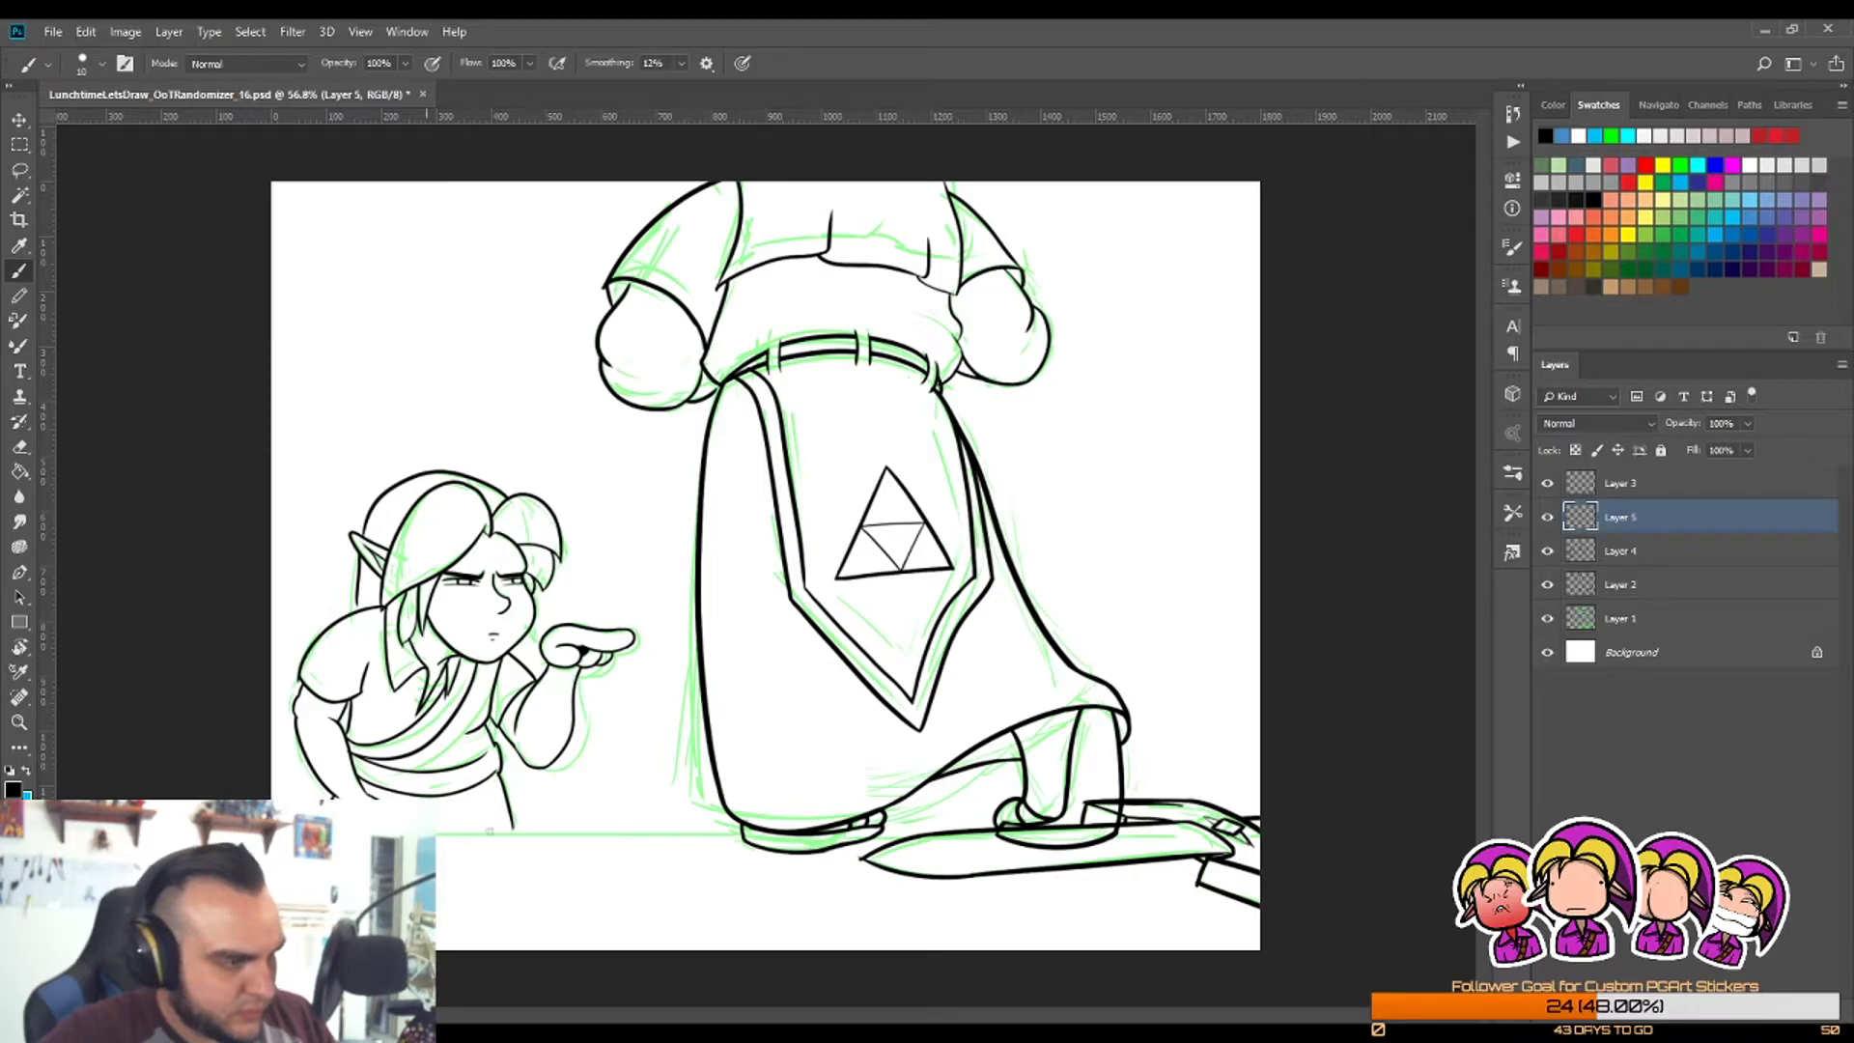
left_click_drag(489, 831, 1275, 832)
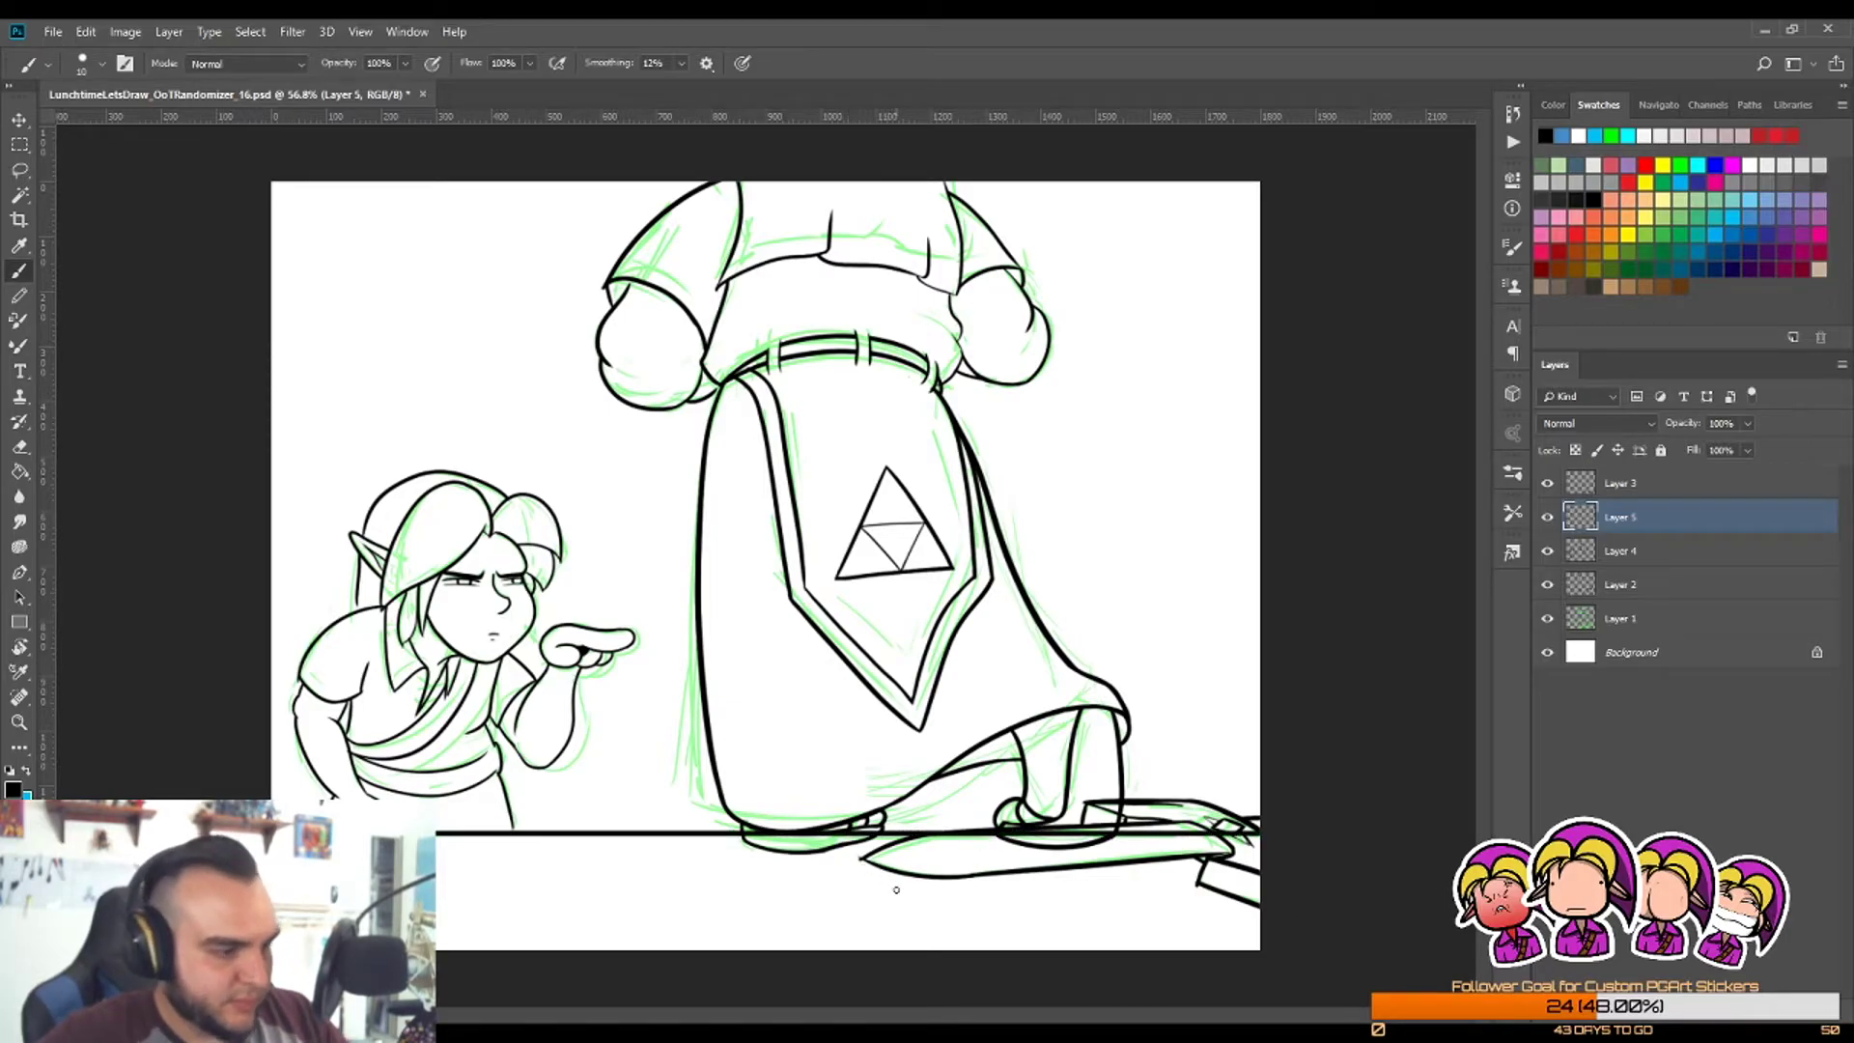
Step: Enlarge the eraser and remove the ground line where it crosses the robed figure's front shoe, rear foot and the sword blade
key("e")
scroll(839, 884, "up", 4)
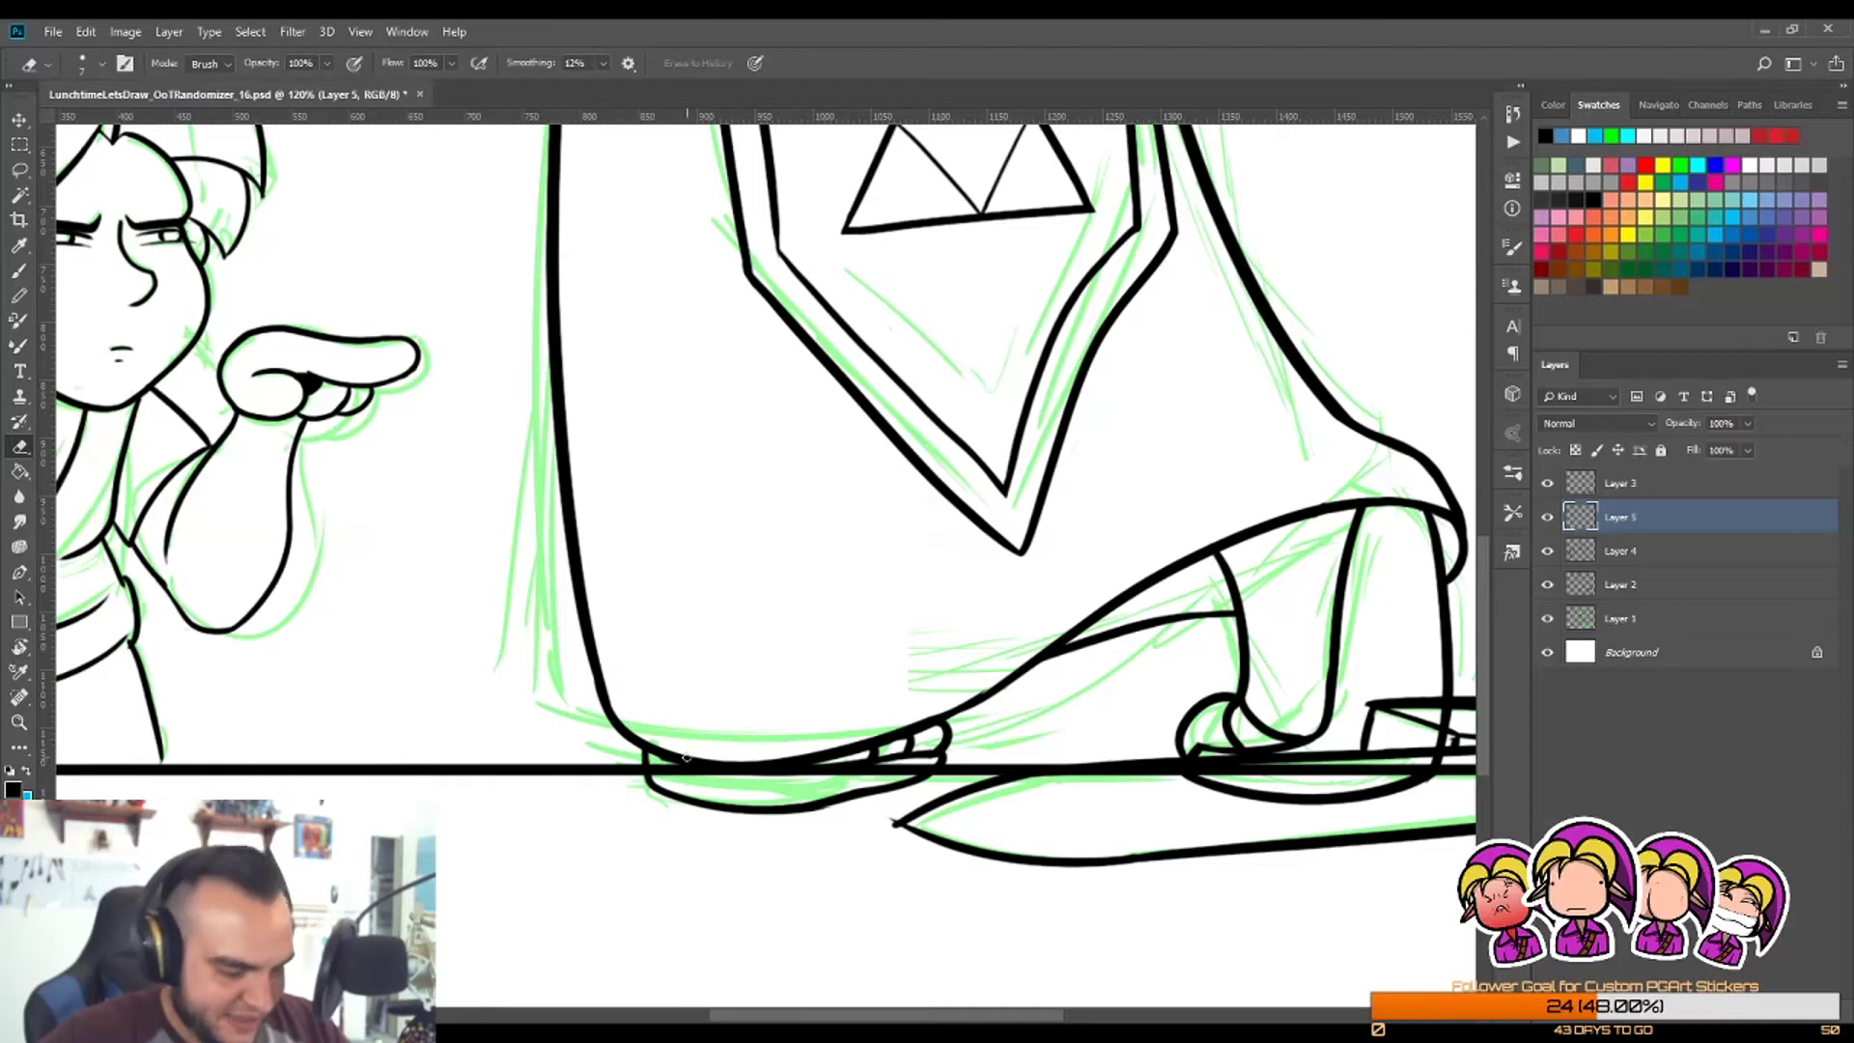
key("bracketright")
key("bracketright")
key("bracketright")
key("bracketright")
key("bracketright")
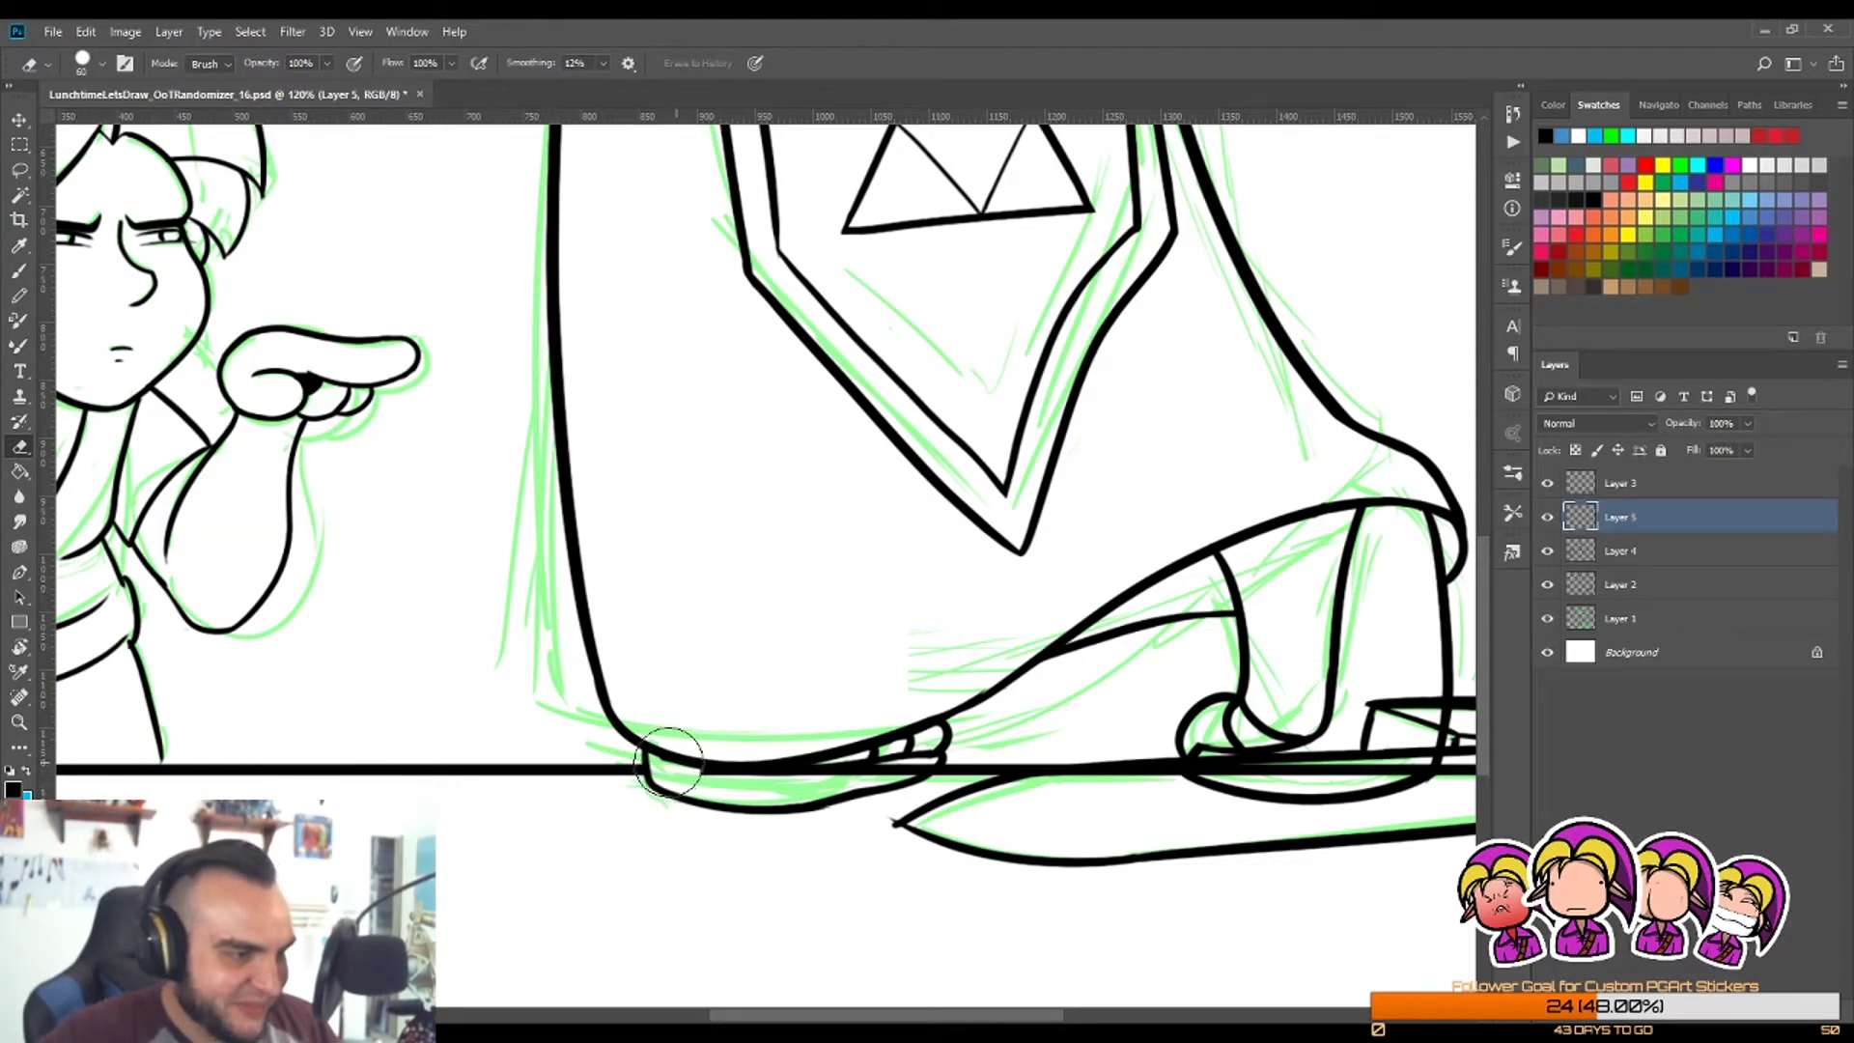
left_click_drag(838, 749, 906, 756)
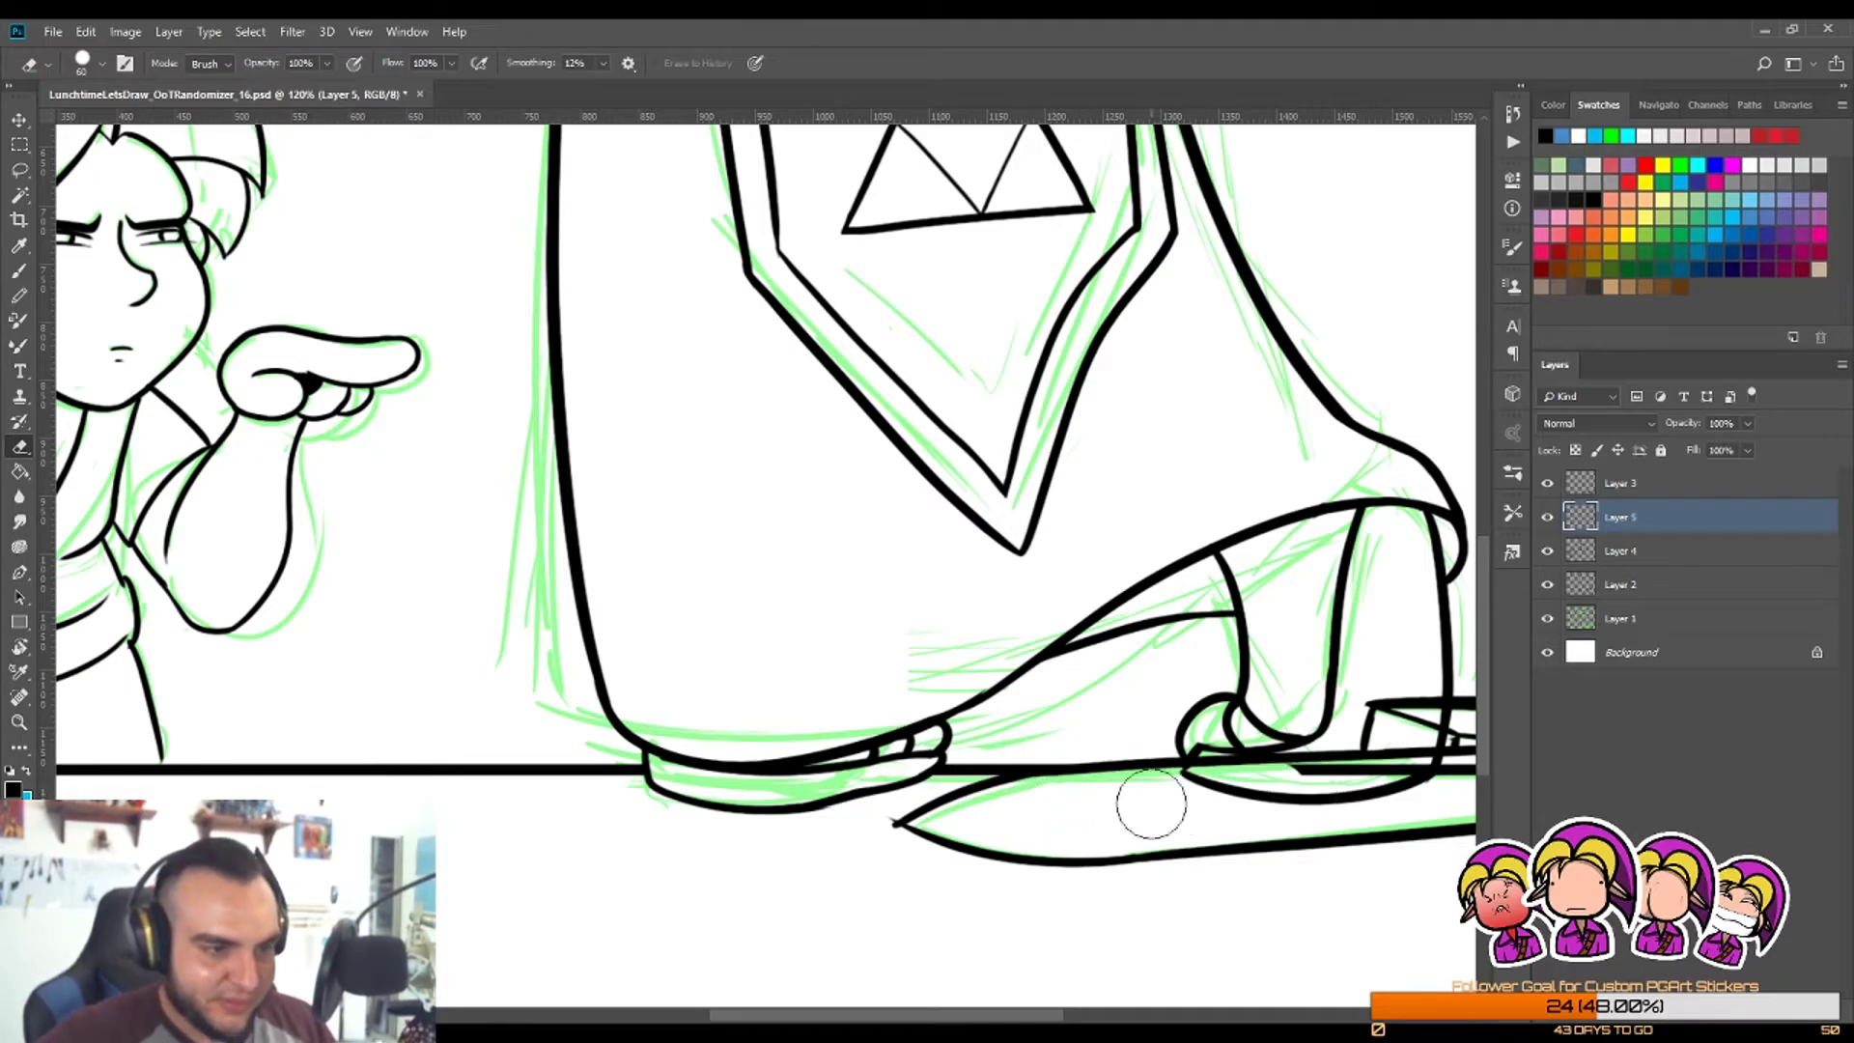
left_click_drag(1325, 773, 1478, 770)
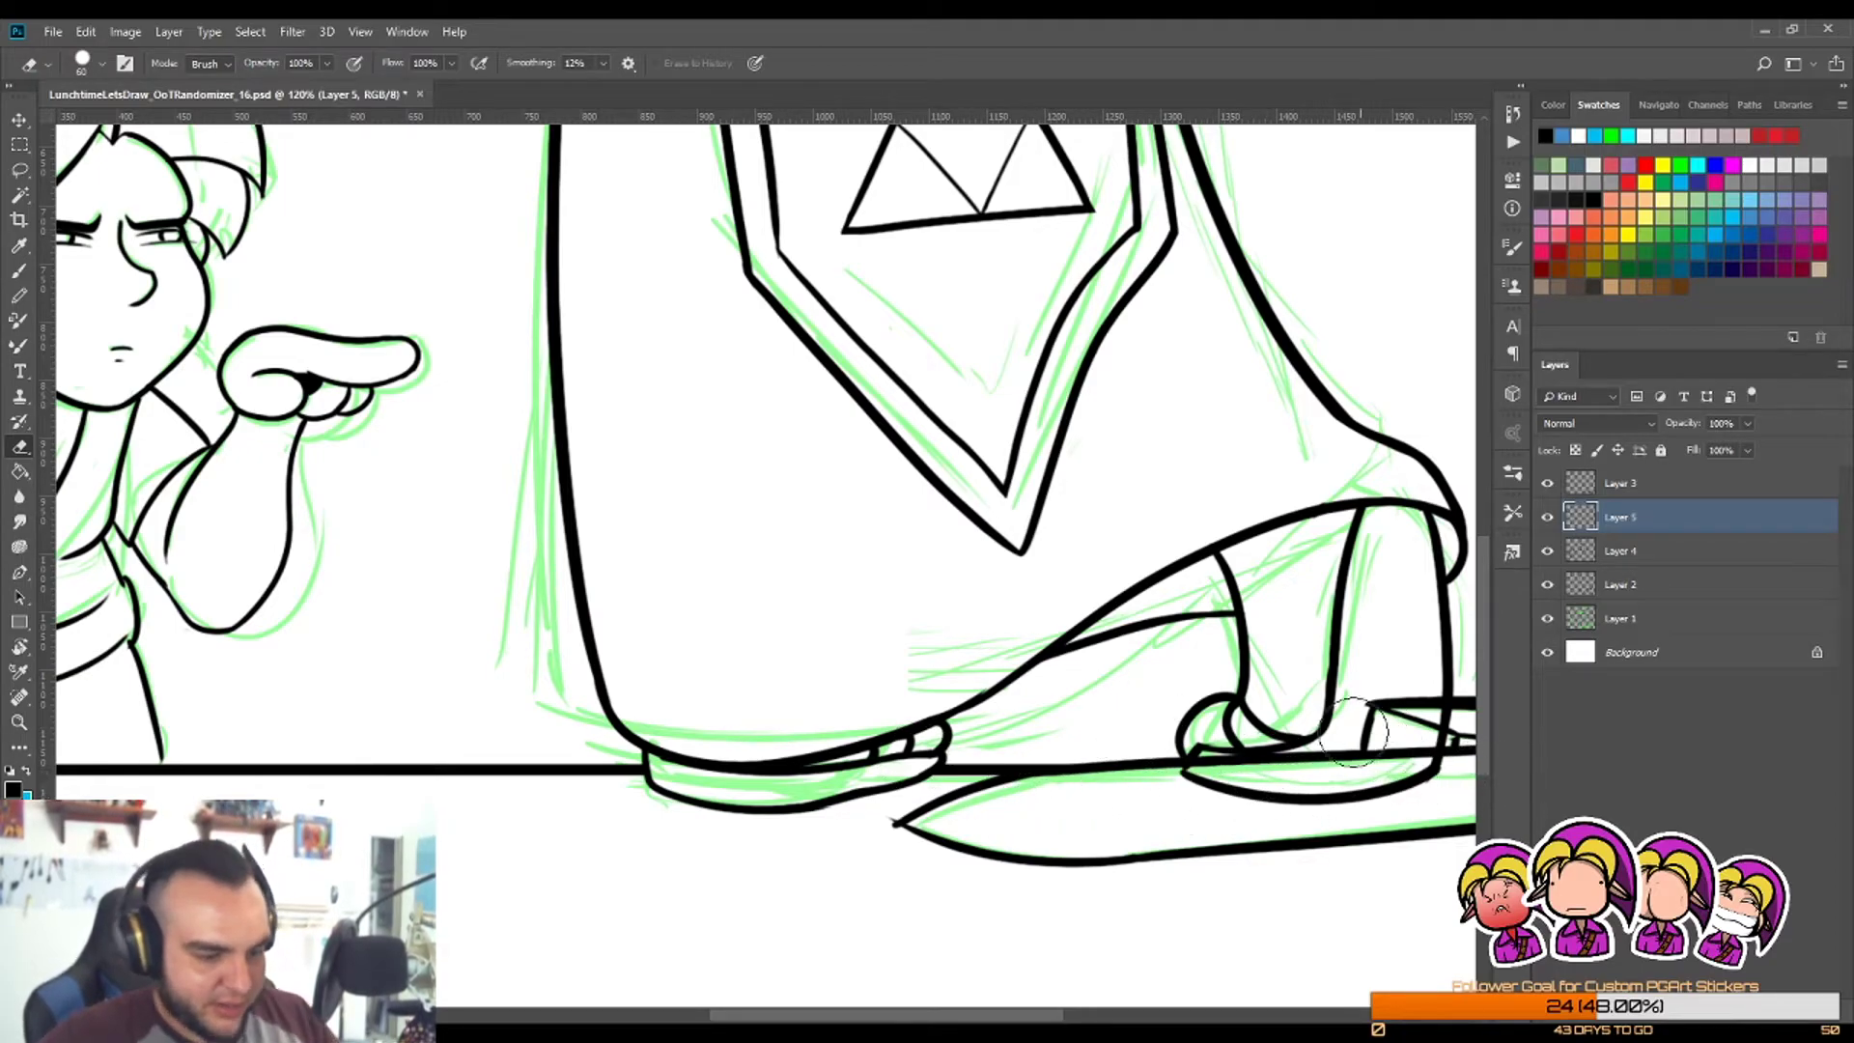
Step: Erase the remaining ground line segments running through the sword near its hilt
key("z")
left_click_drag(1072, 629, 1055, 679)
left_click_drag(1277, 720, 1189, 719)
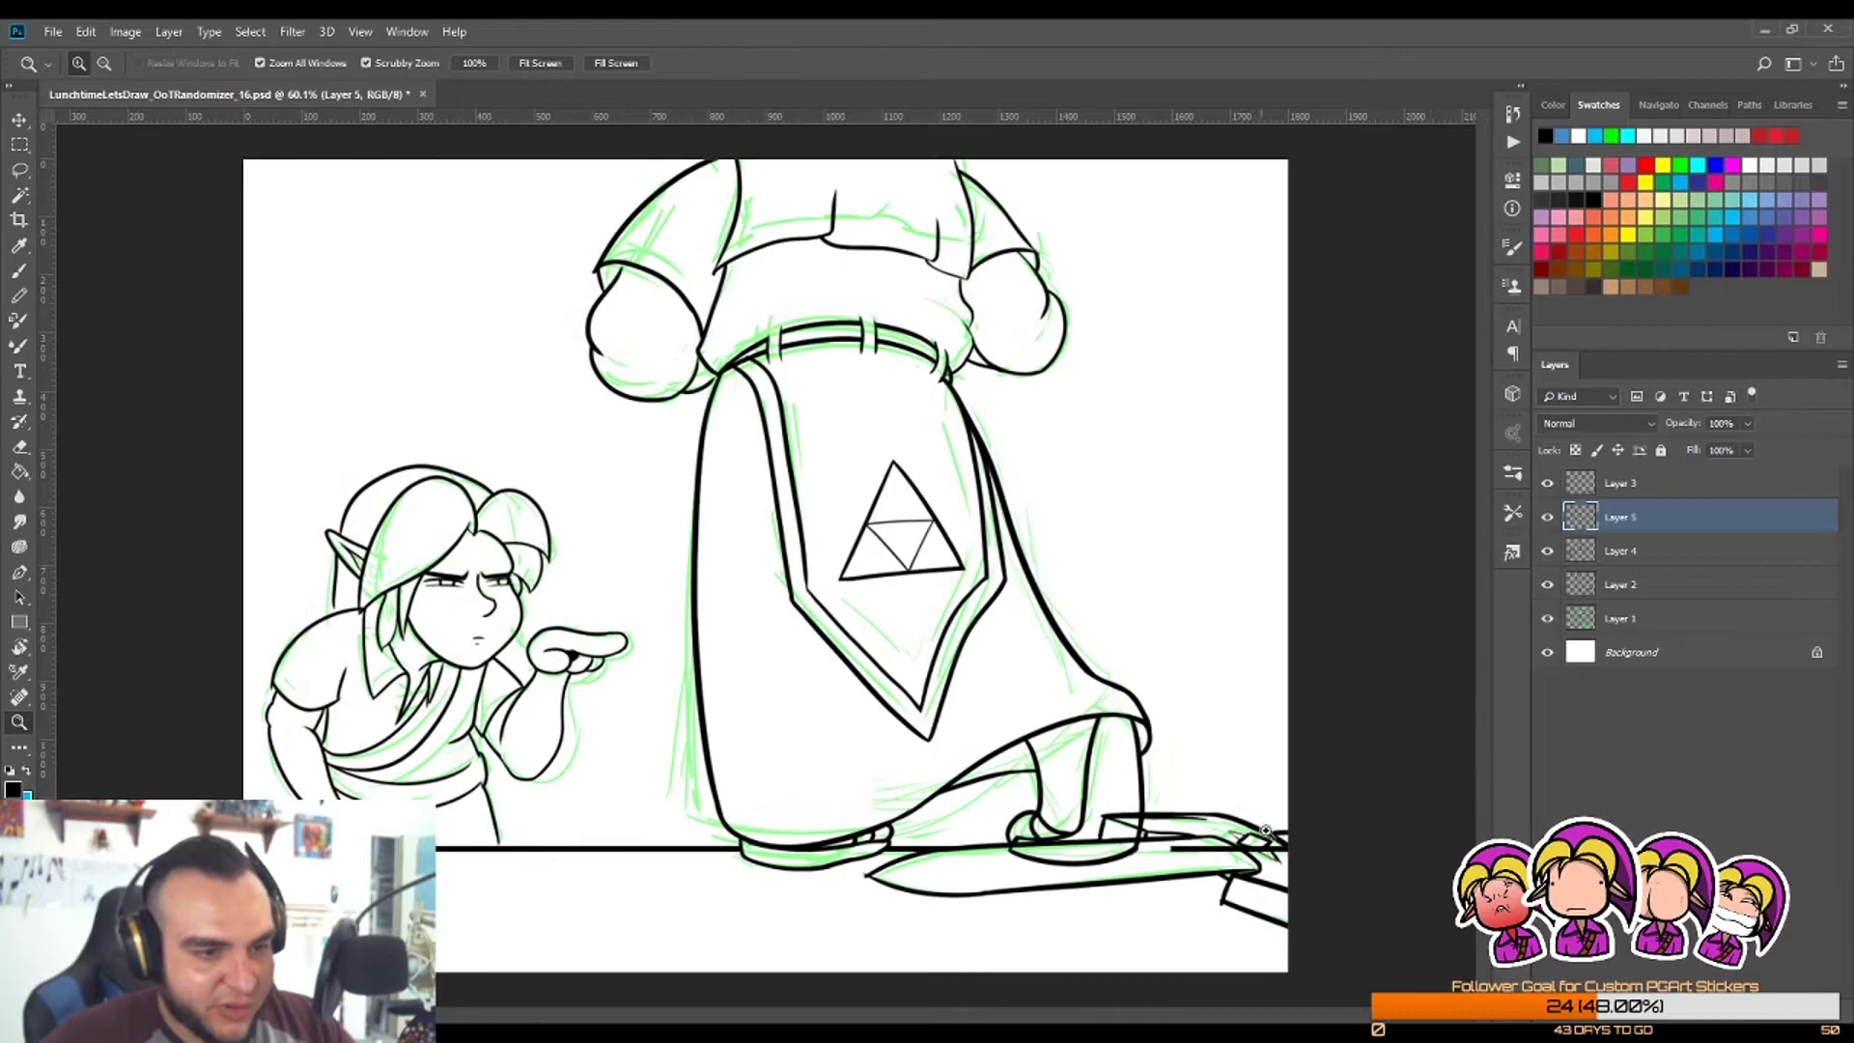
left_click_drag(1149, 869, 1245, 865)
key("e")
left_click_drag(1185, 803, 1449, 808)
Step: Identify the layer holding the robed figure's lines, select Layer 2, and erase the rear foot's outline overlapping the sword blade
left_click(1547, 551)
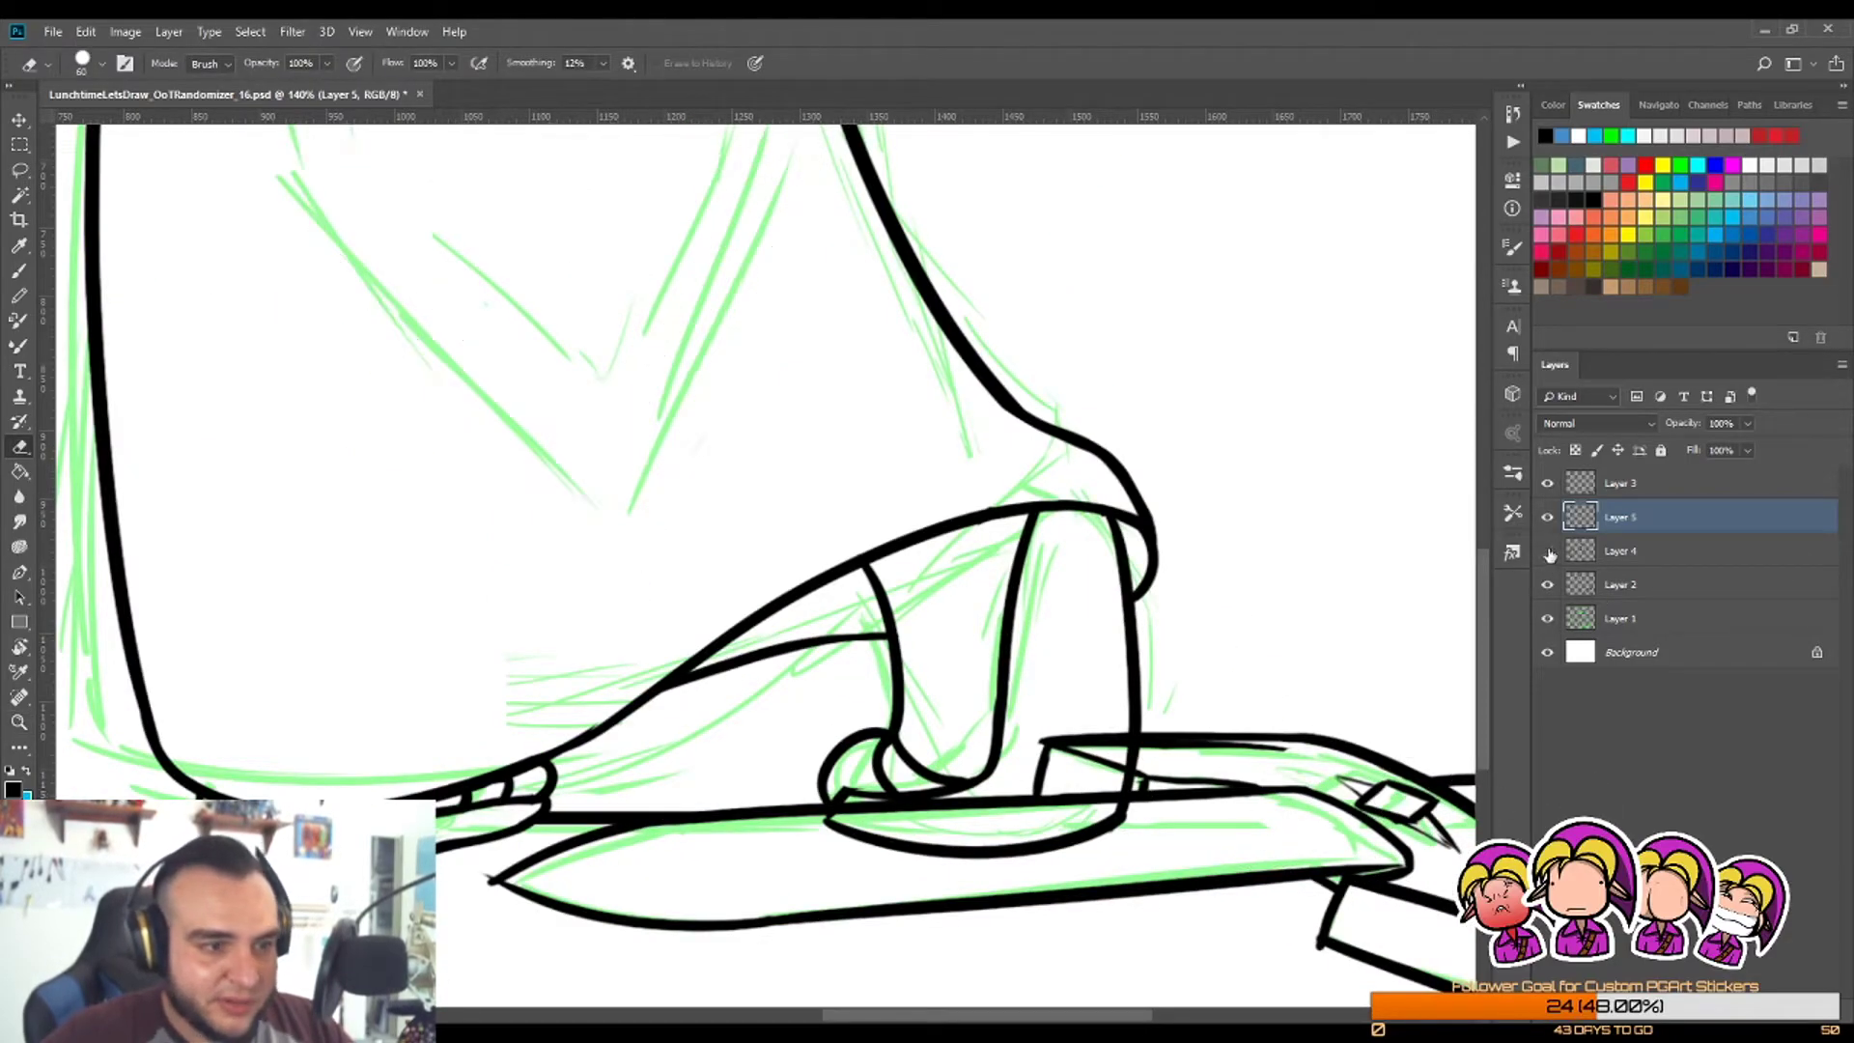
left_click(1547, 551)
left_click(1547, 584)
left_click(1547, 584)
left_click(1612, 584)
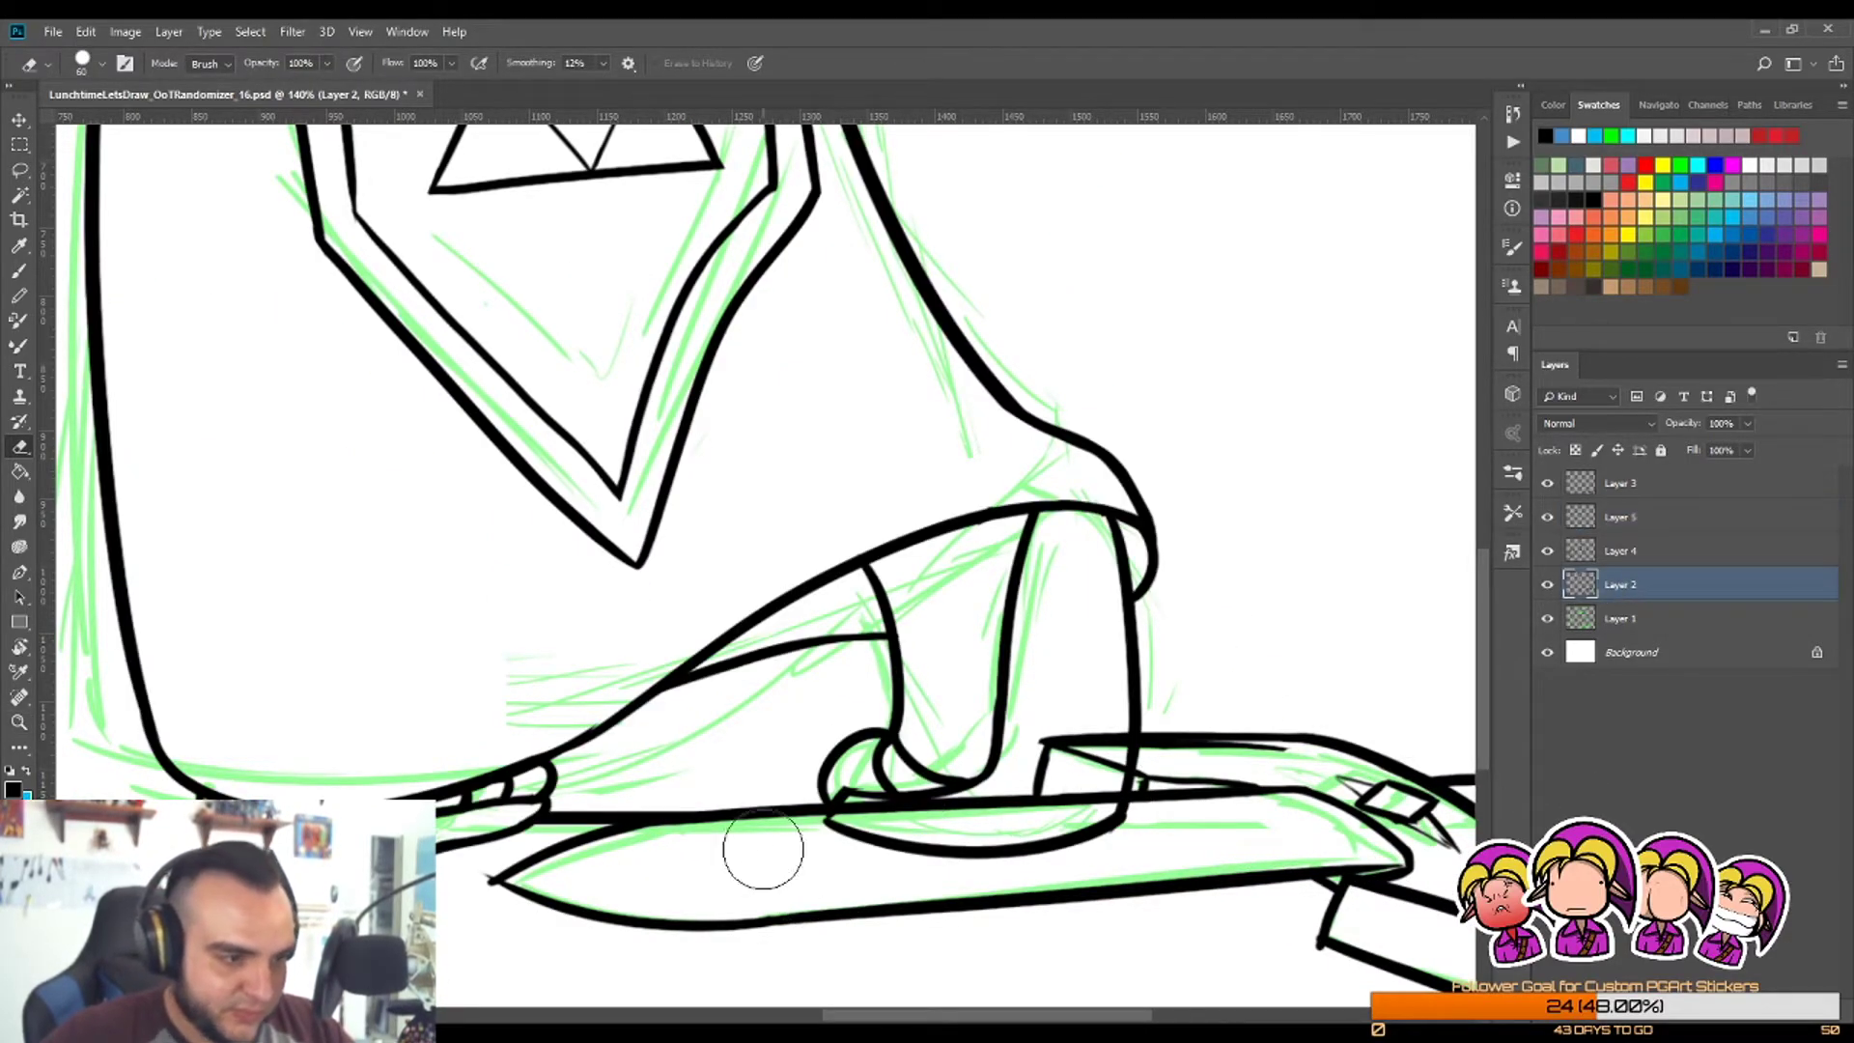
mouse_move(766, 849)
left_mouse_down()
mouse_move(1233, 823)
mouse_move(1131, 770)
mouse_move(1010, 799)
left_mouse_up()
key("z")
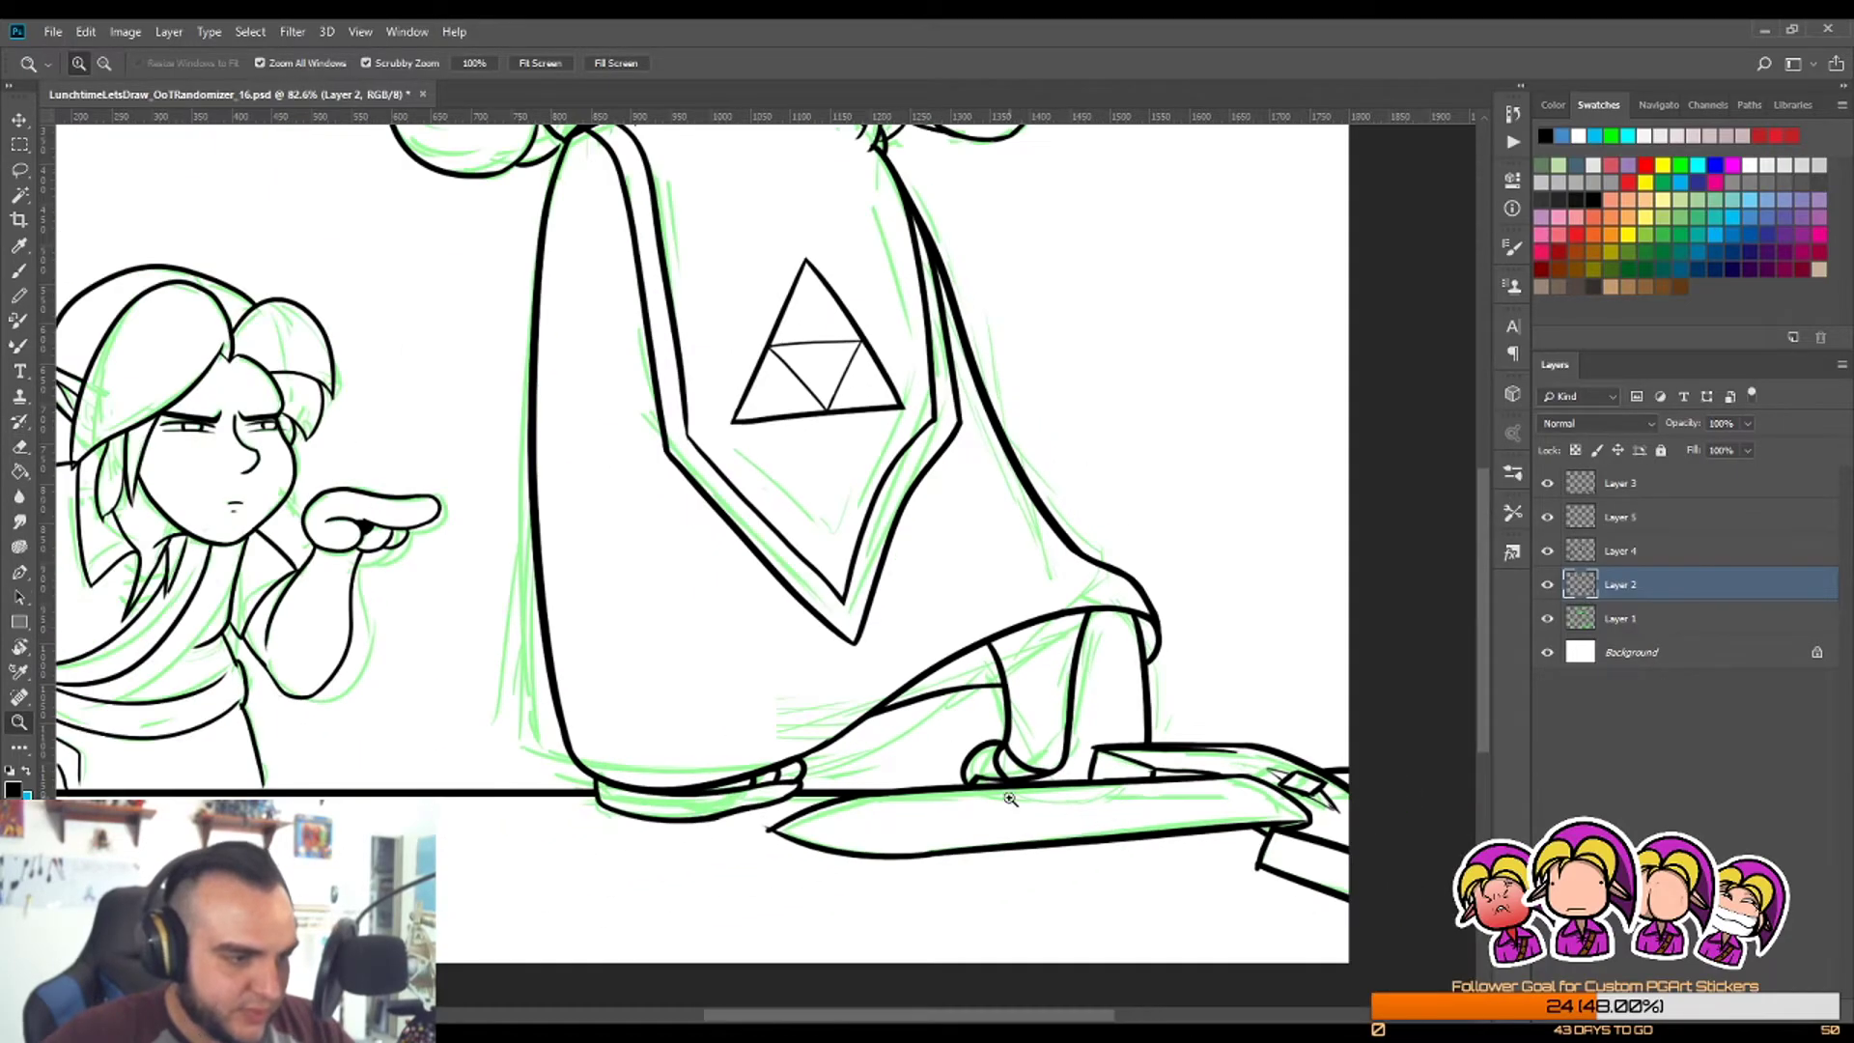
Step: Select Layer 3 and, with a smaller eraser, trim the stray ink at the sword's tip into a clean point
left_click(1547, 551)
left_click(1547, 550)
left_click(1548, 491)
left_click(1548, 490)
left_click(1615, 495)
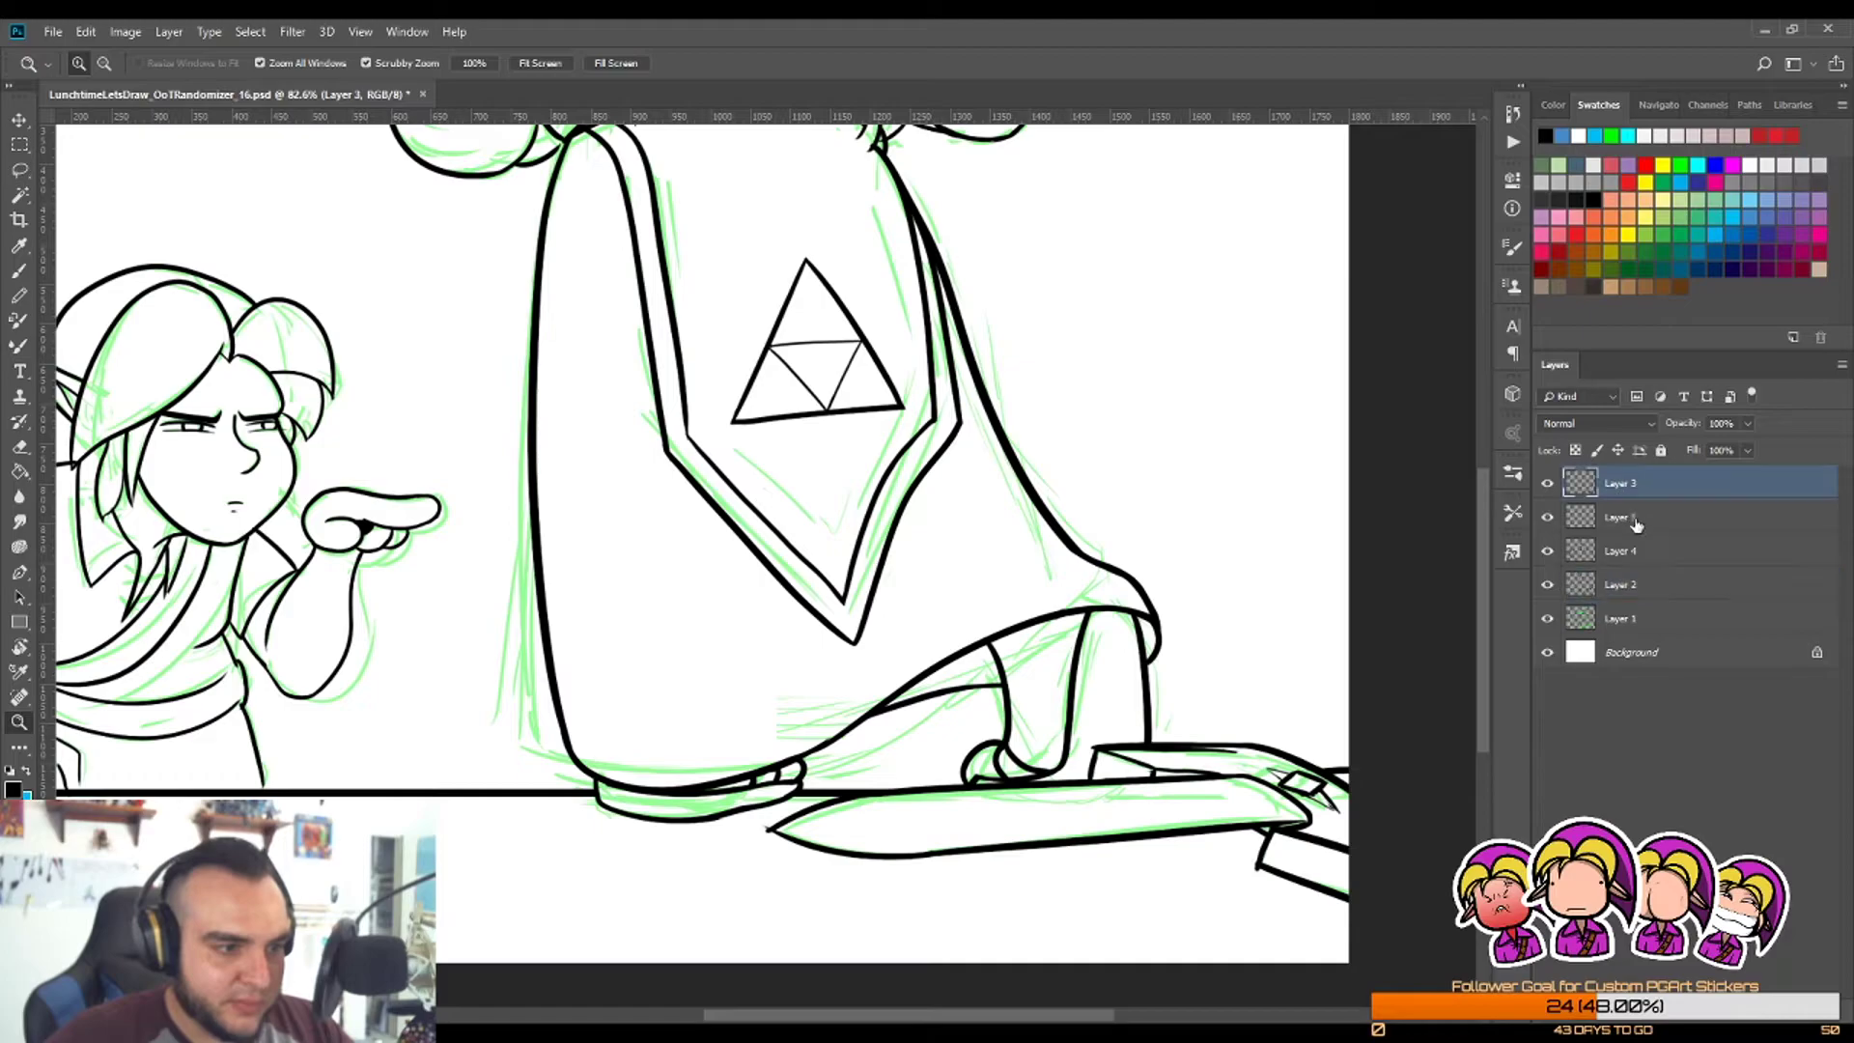
left_click_drag(753, 893, 956, 686)
key("e")
key("bracketleft")
key("bracketleft")
key("bracketleft")
key("bracketleft")
key("bracketleft")
key("bracketleft")
key("bracketleft")
key("bracketleft")
key("bracketleft")
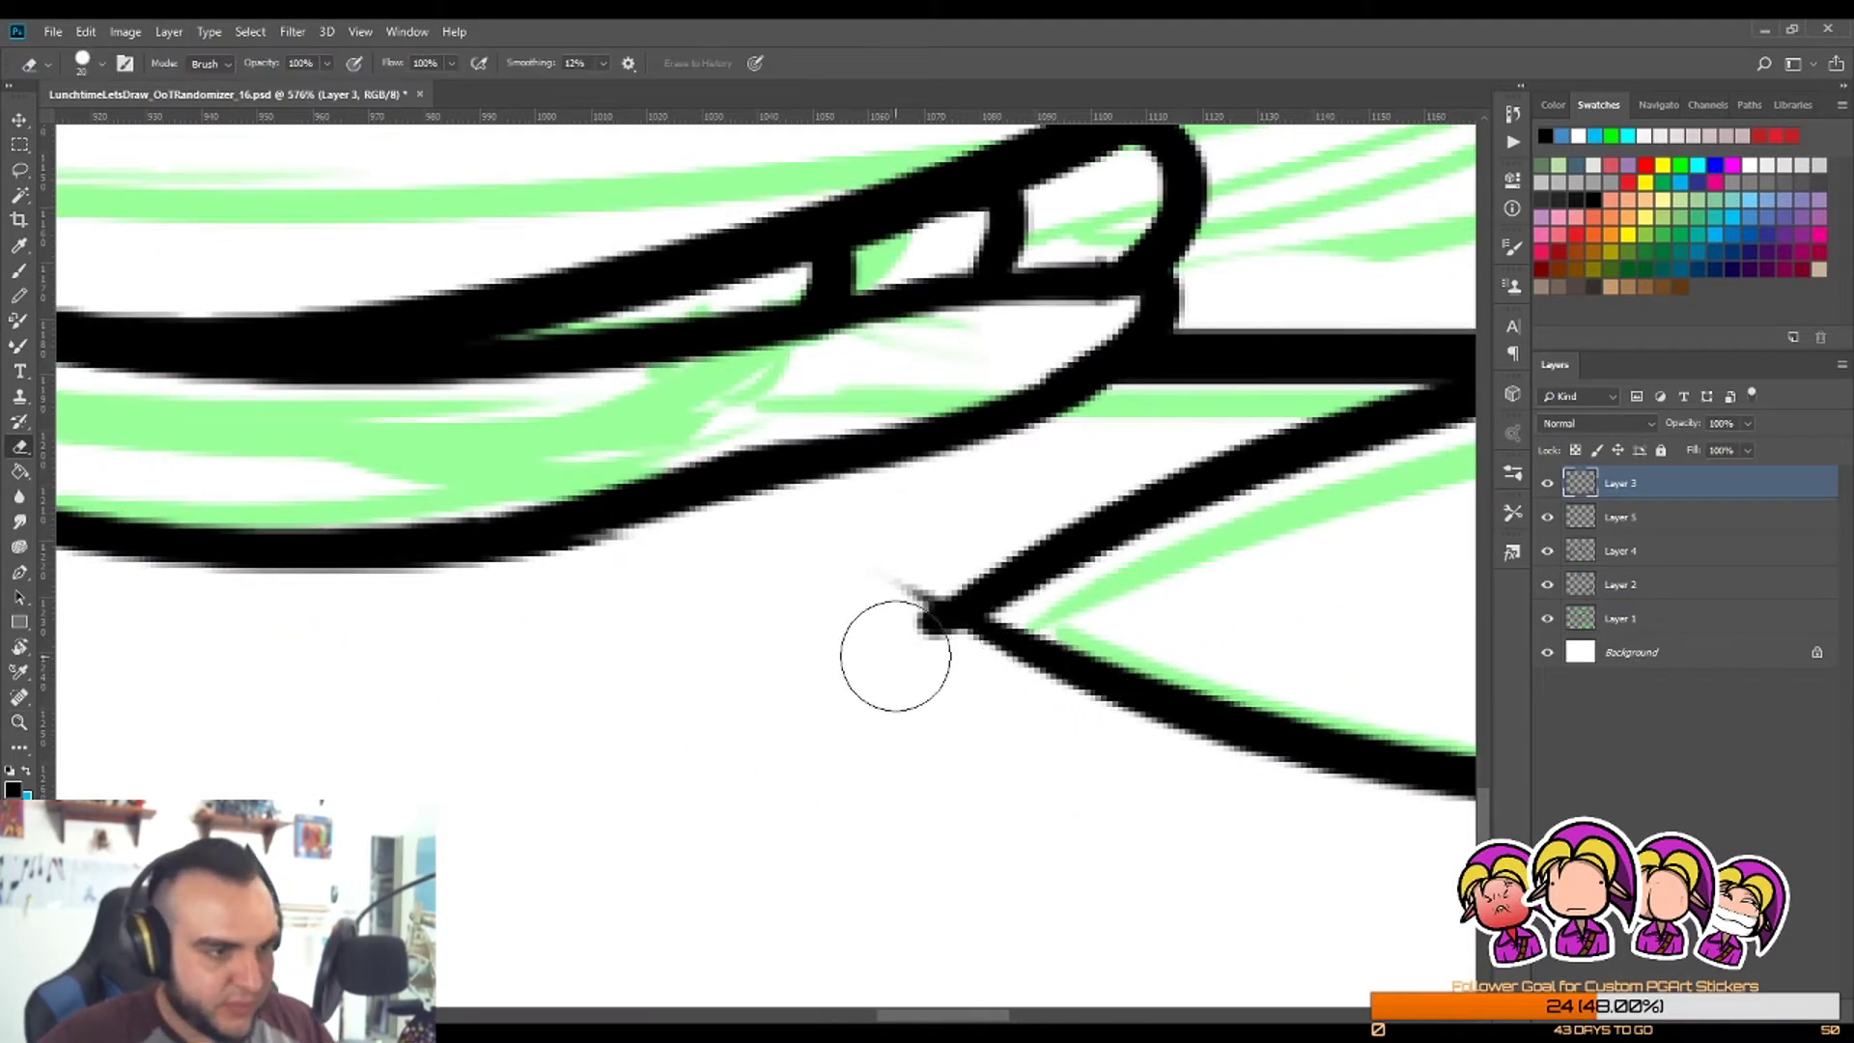
mouse_move(890, 604)
left_mouse_down()
mouse_move(977, 633)
mouse_move(985, 547)
left_mouse_up()
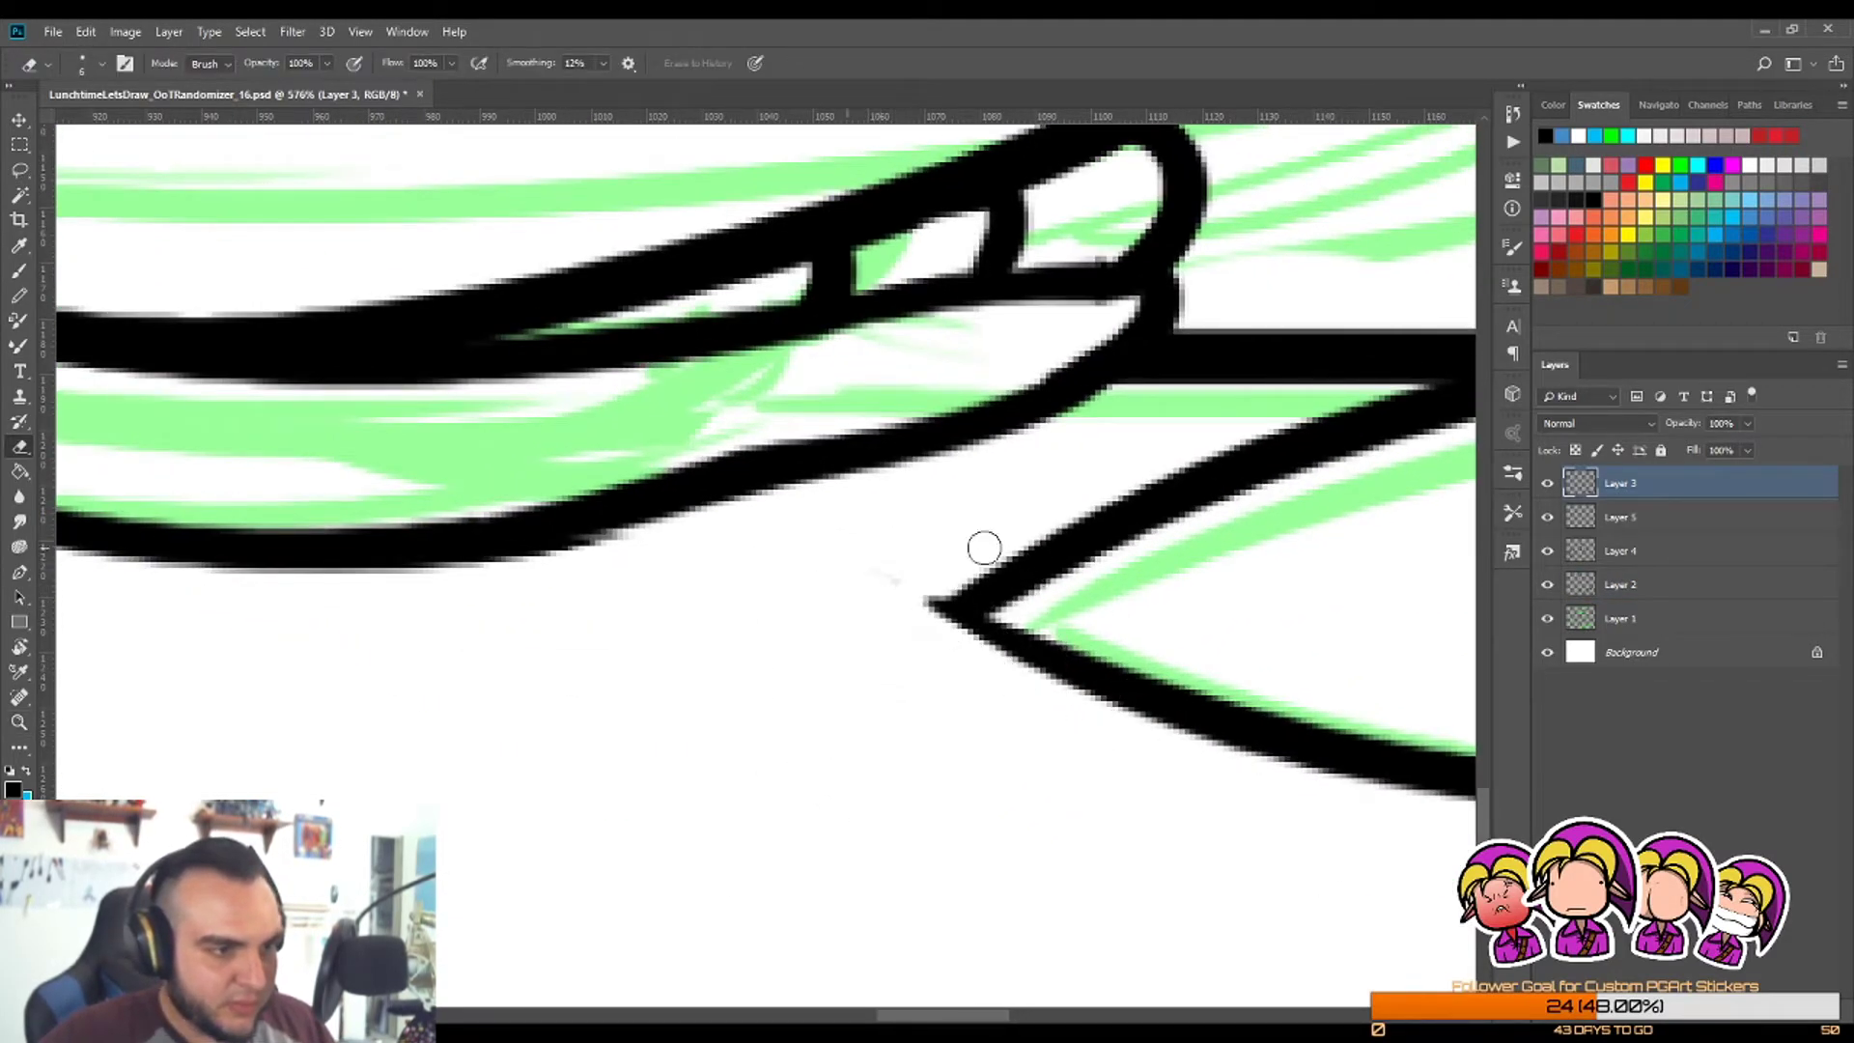
mouse_move(874, 635)
left_mouse_down()
mouse_move(991, 541)
mouse_move(880, 642)
mouse_move(980, 570)
left_mouse_up()
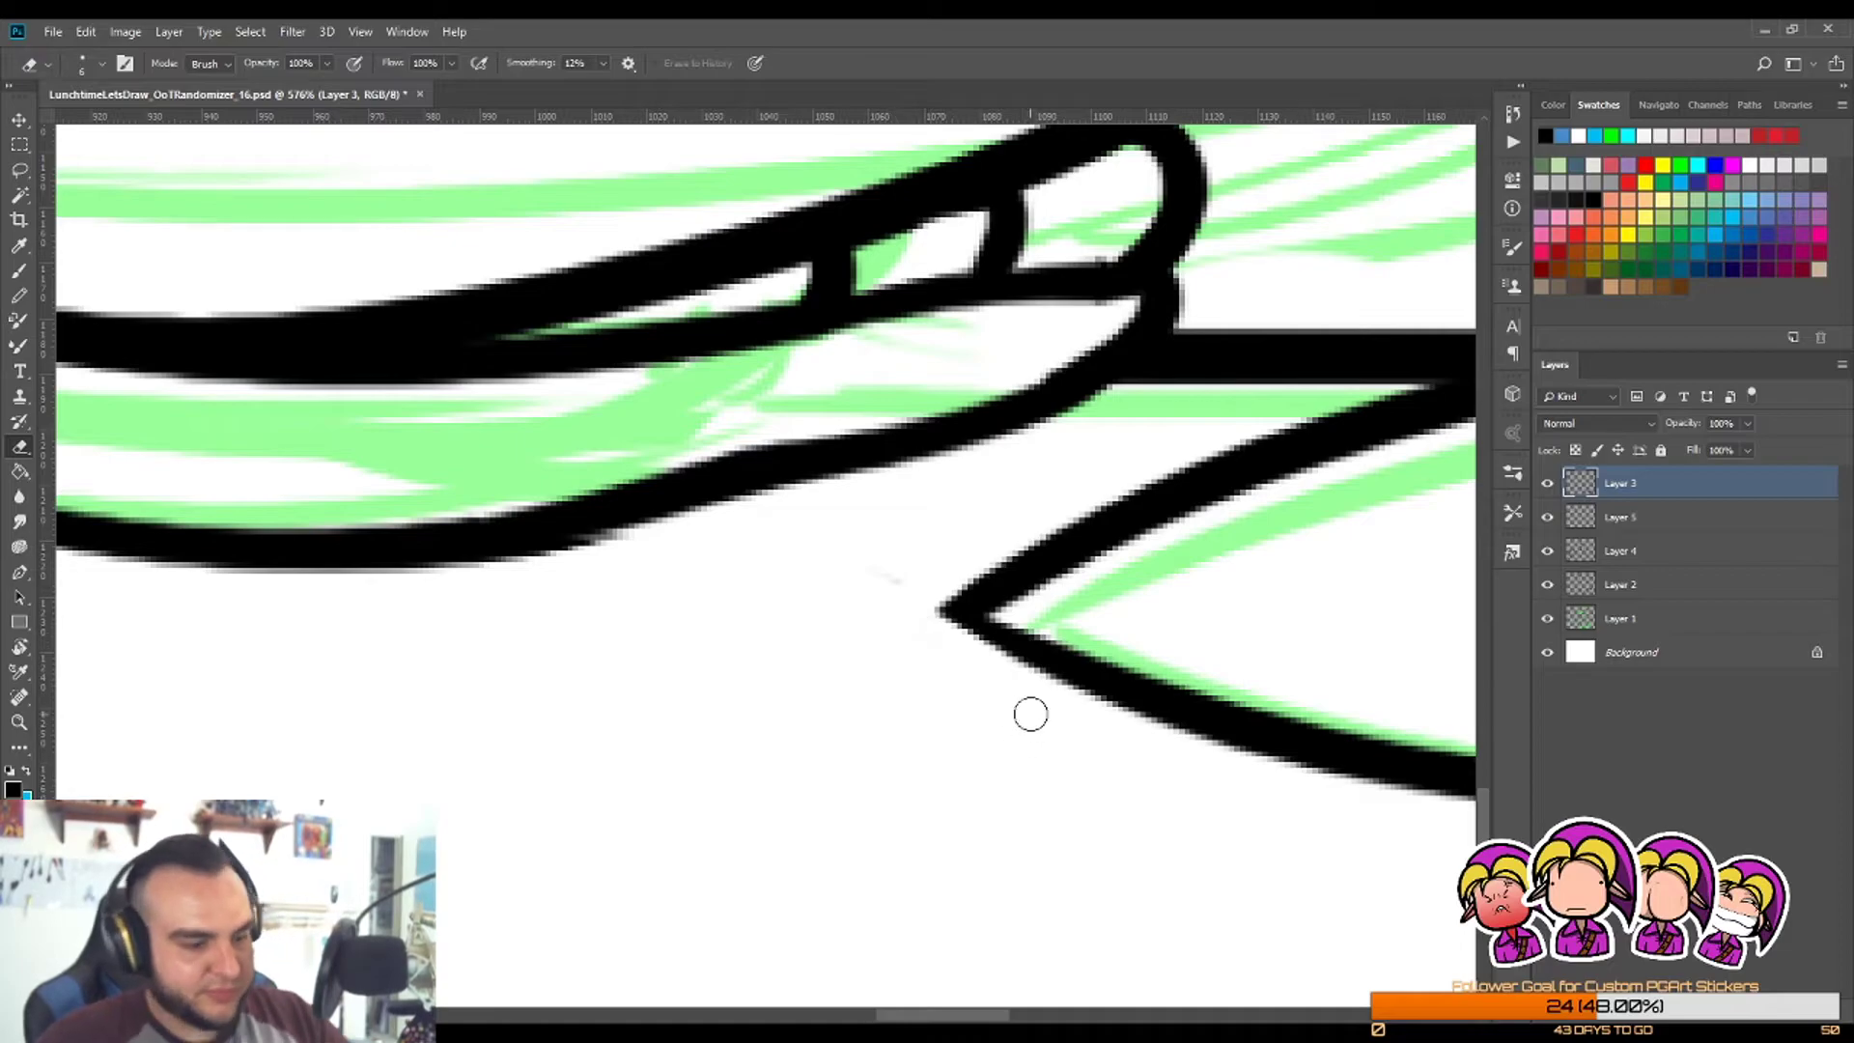
Step: Hide the green sketch on Layer 1 to leave only the black line art
key("z")
left_click_drag(1038, 694, 907, 692)
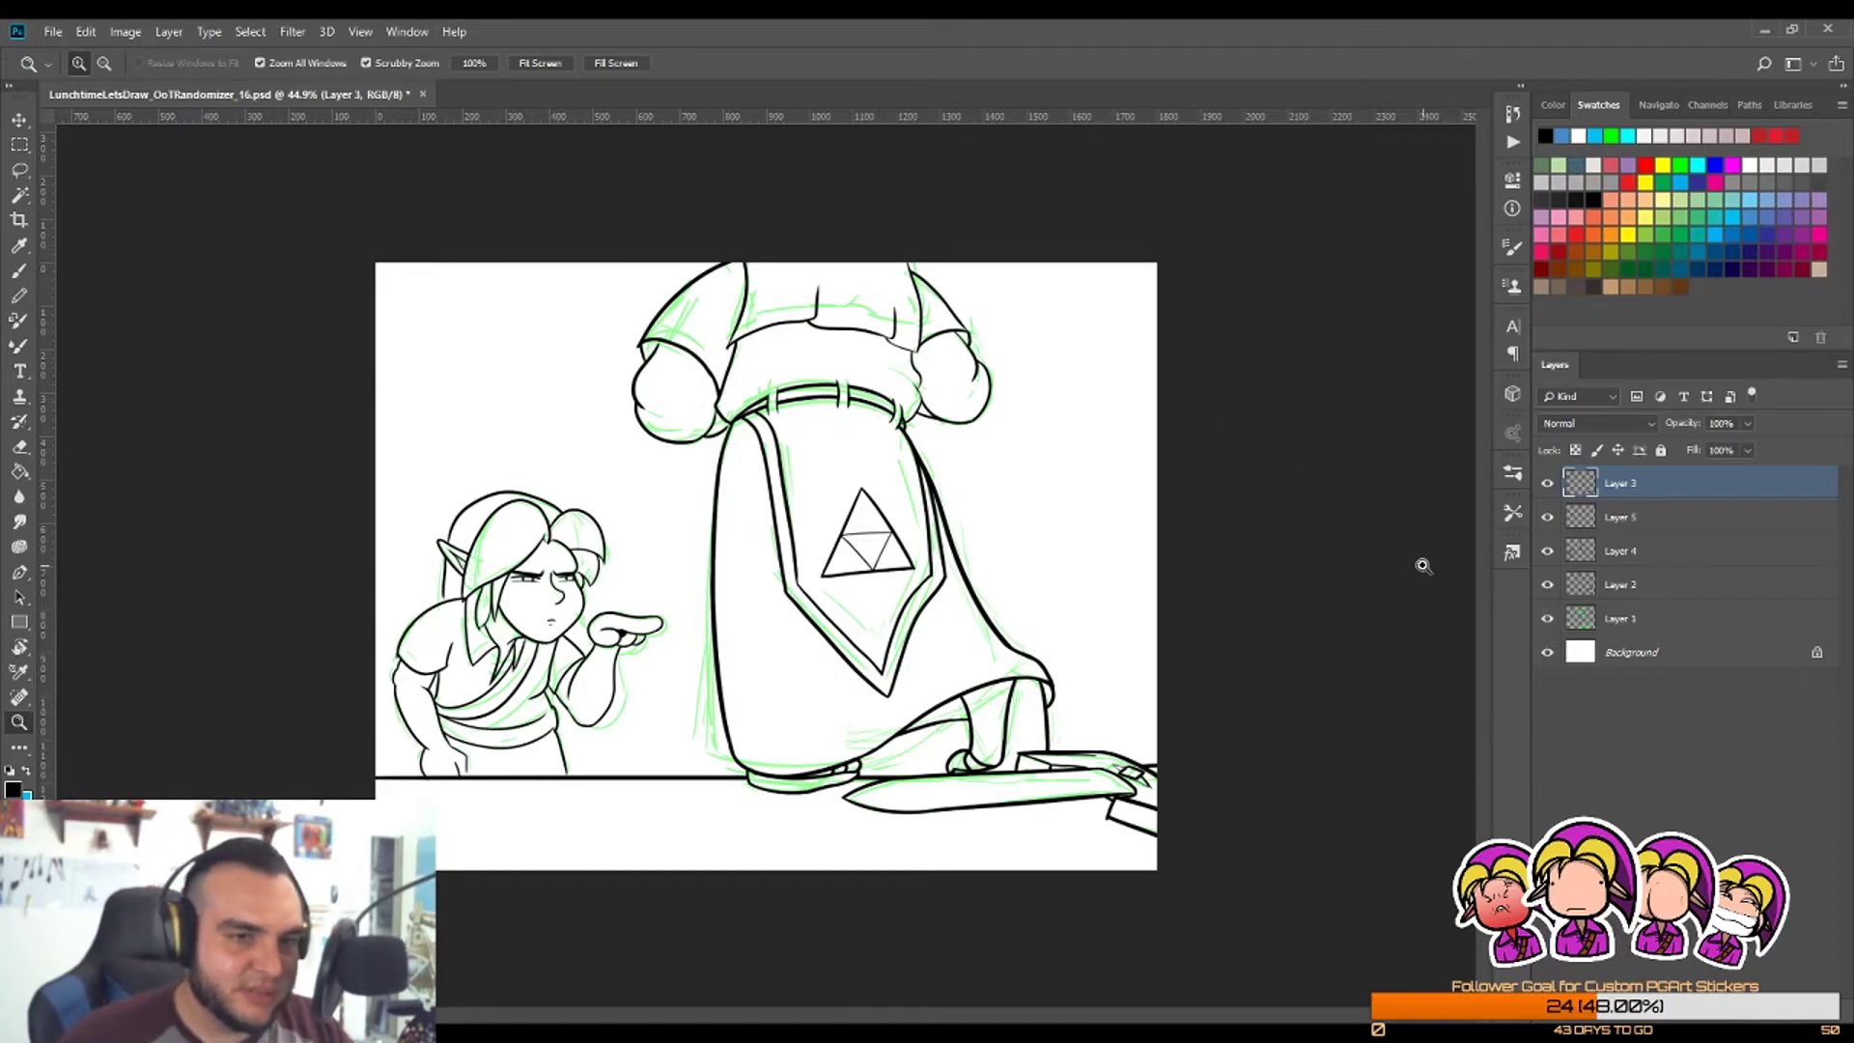
left_click(1551, 619)
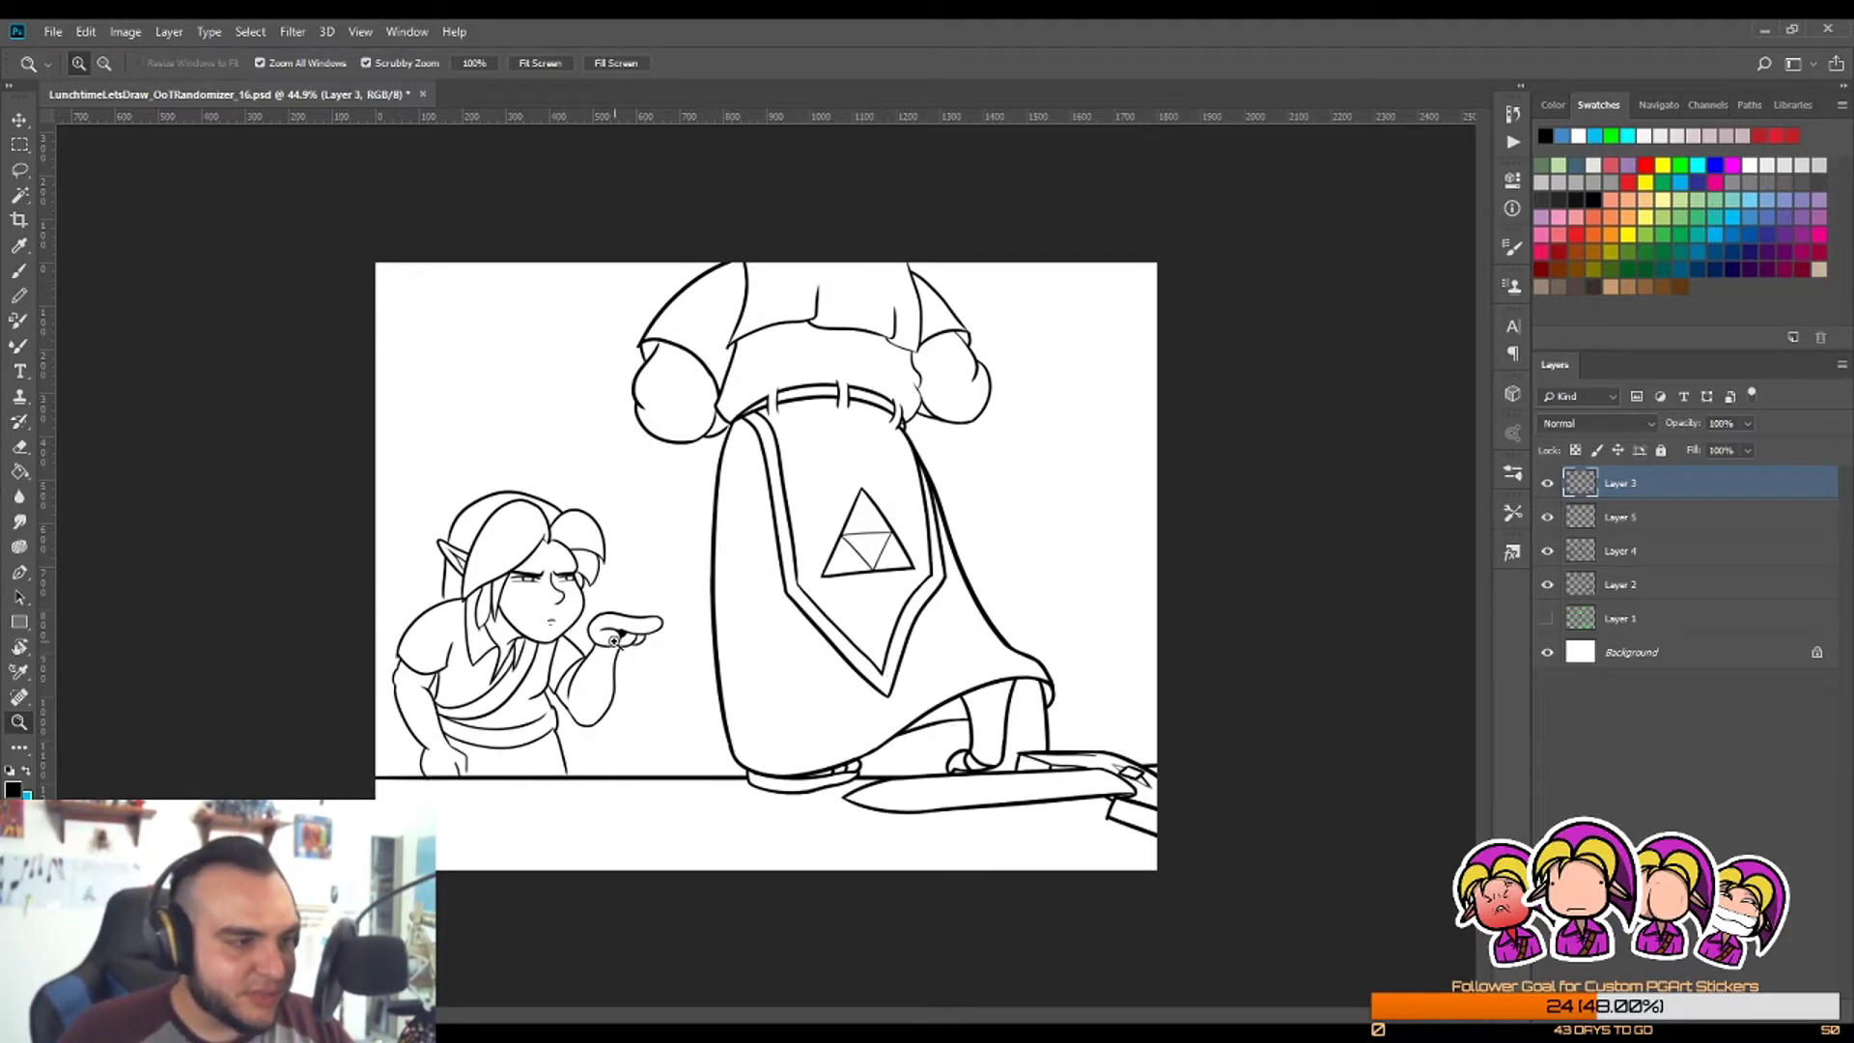
Step: Select Layer 4 and trim the black fill between the thumb and index finger into a smaller, cleaner shape
left_click_drag(614, 639, 864, 609)
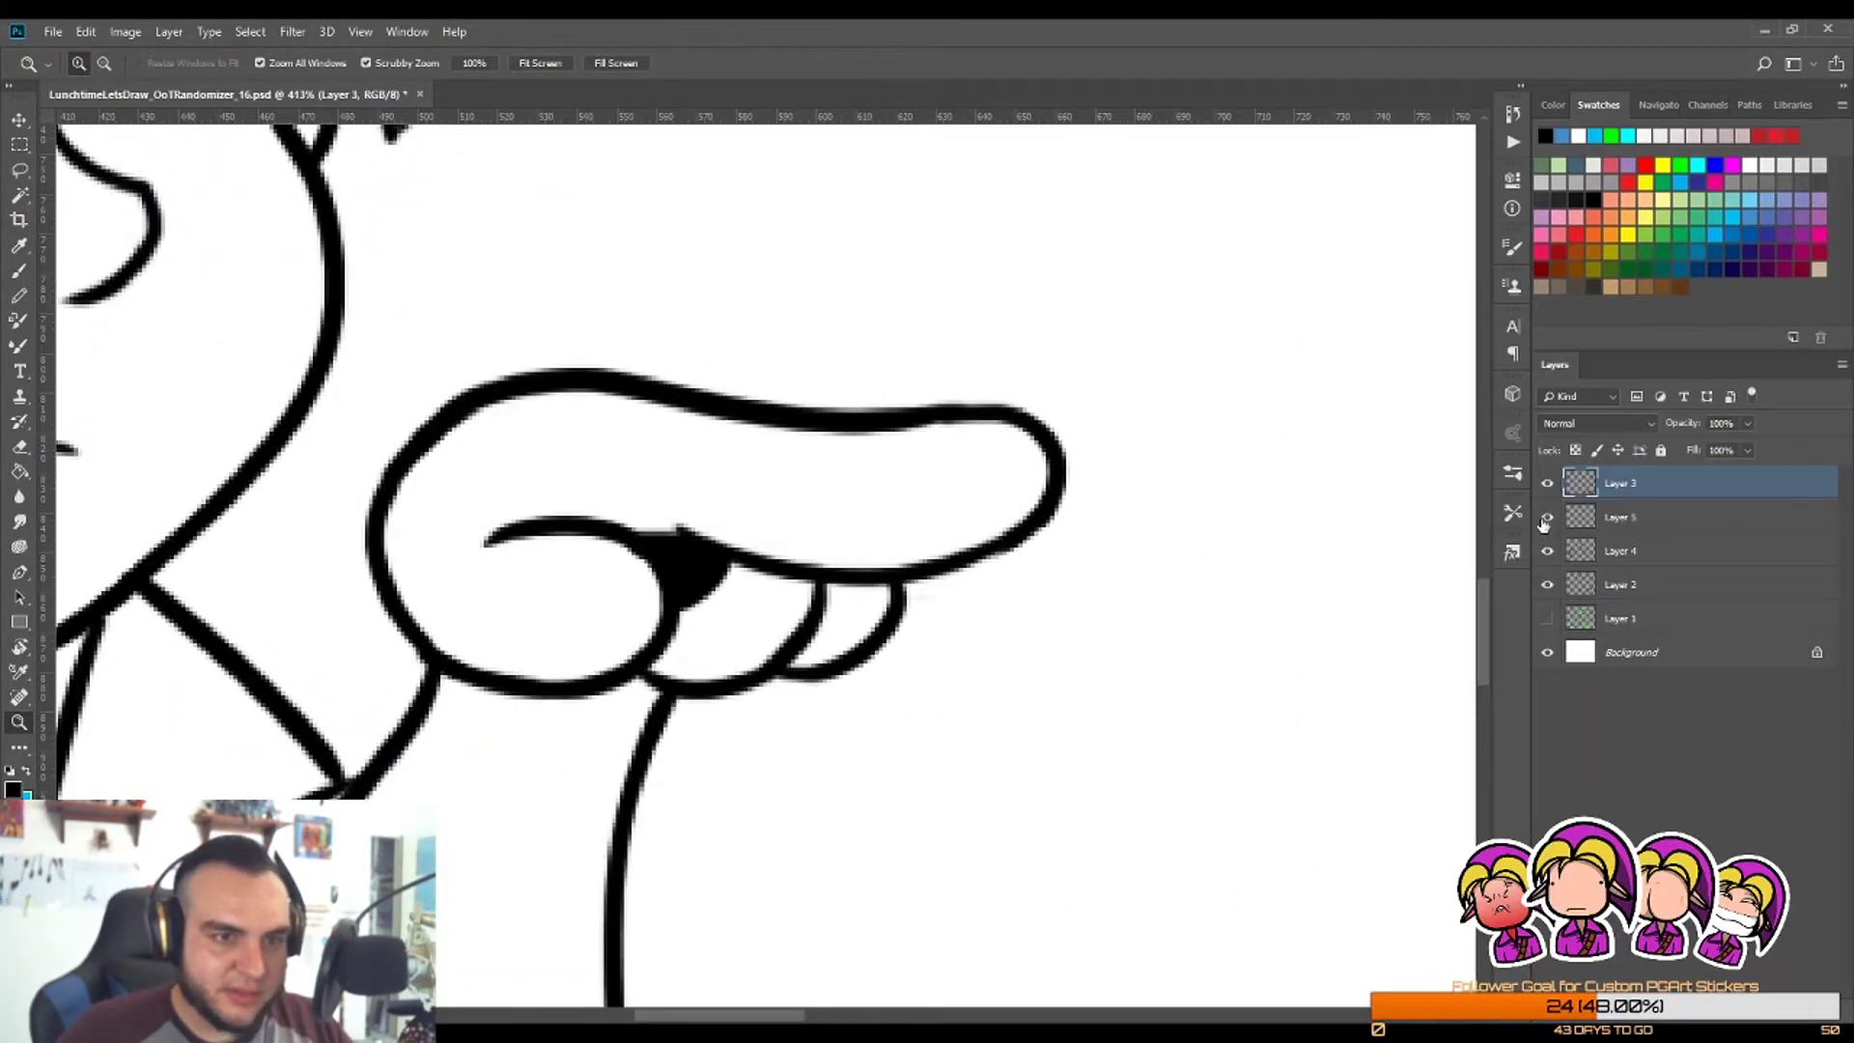
left_click(1548, 550)
left_click(1548, 551)
left_click(1630, 560)
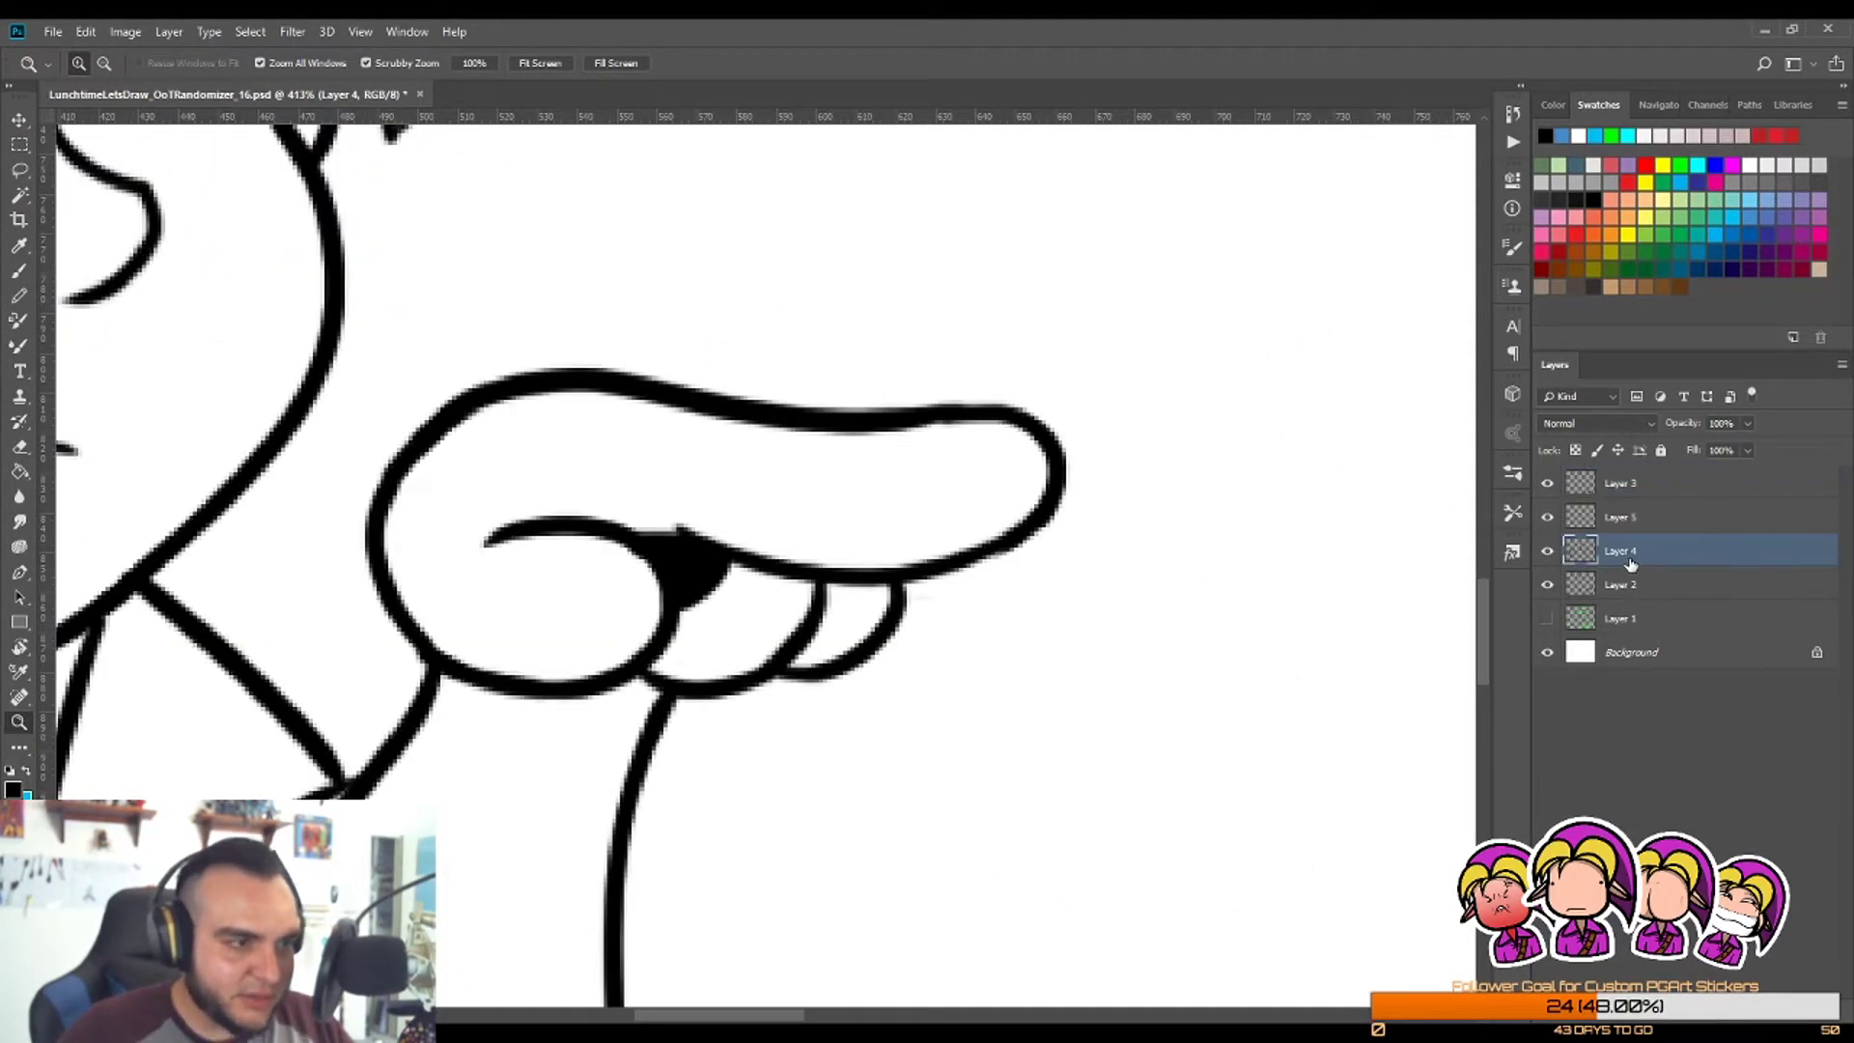
key("e")
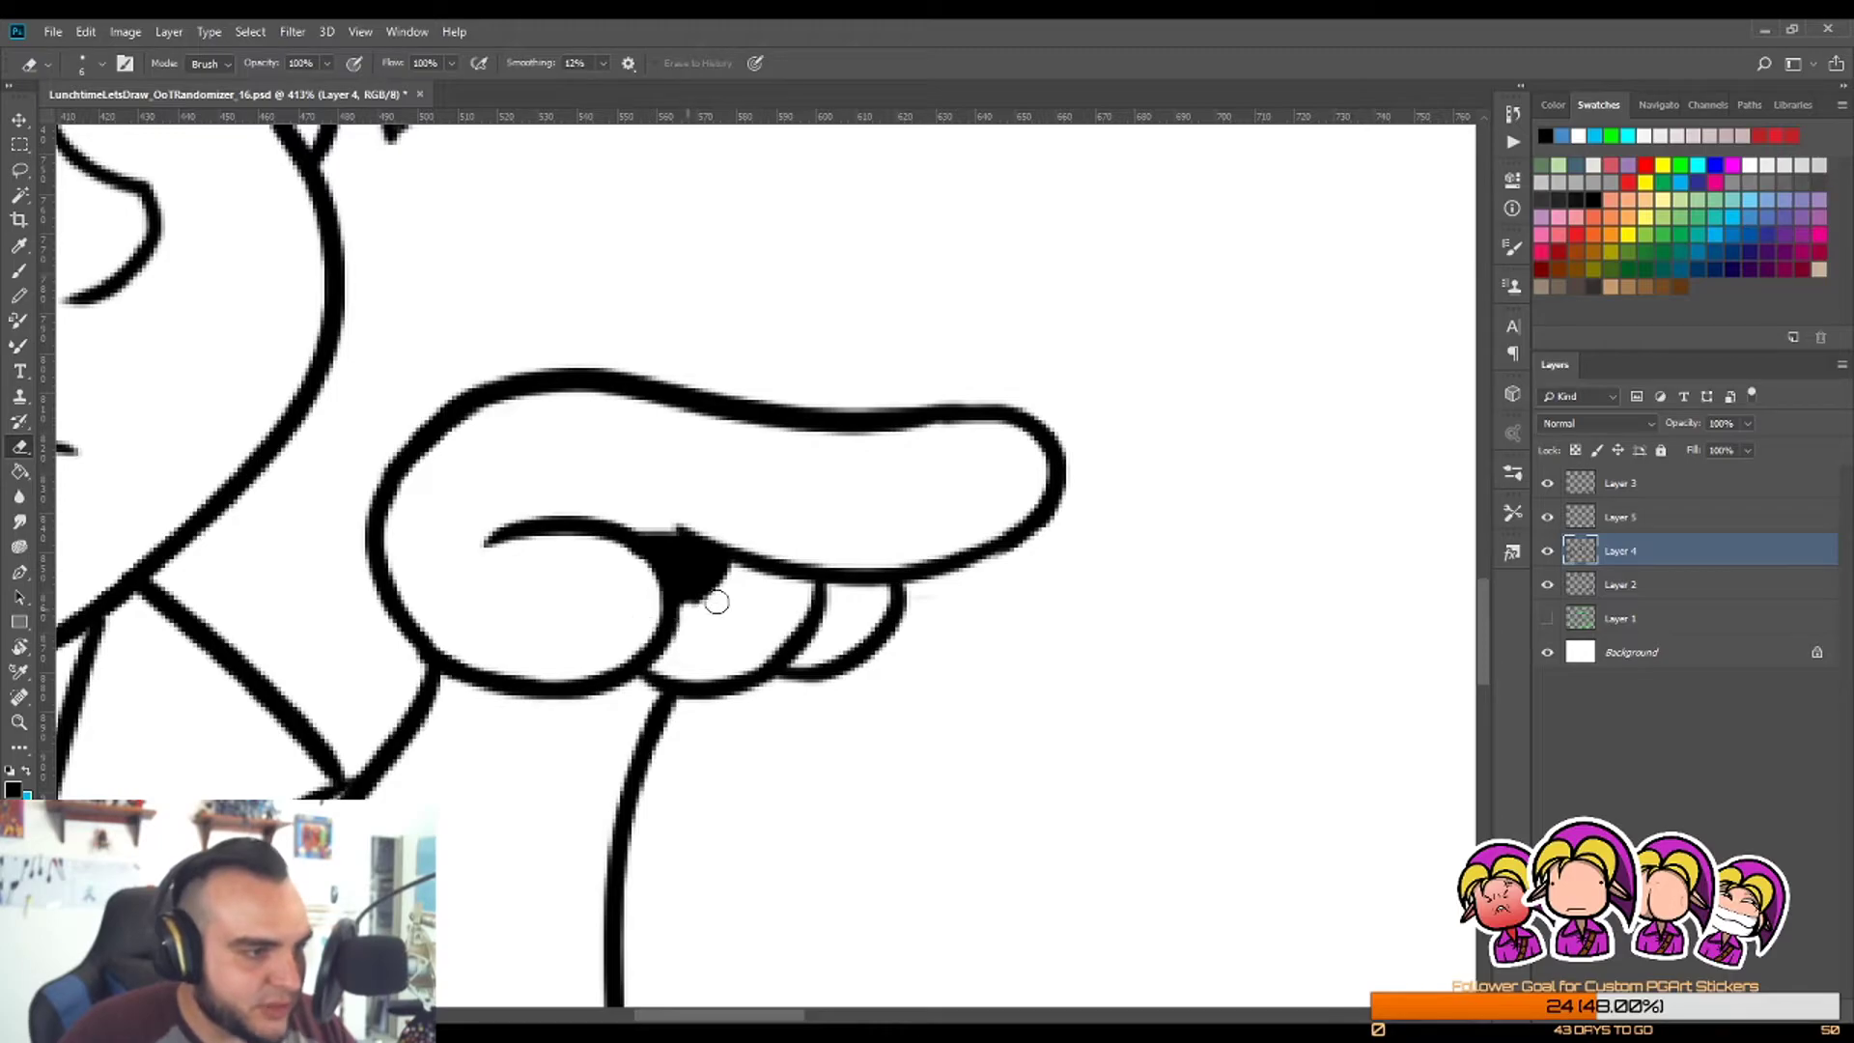
mouse_move(706, 599)
left_mouse_down()
mouse_move(731, 580)
mouse_move(713, 605)
left_mouse_up()
key("ctrl+z")
key("z")
key("e")
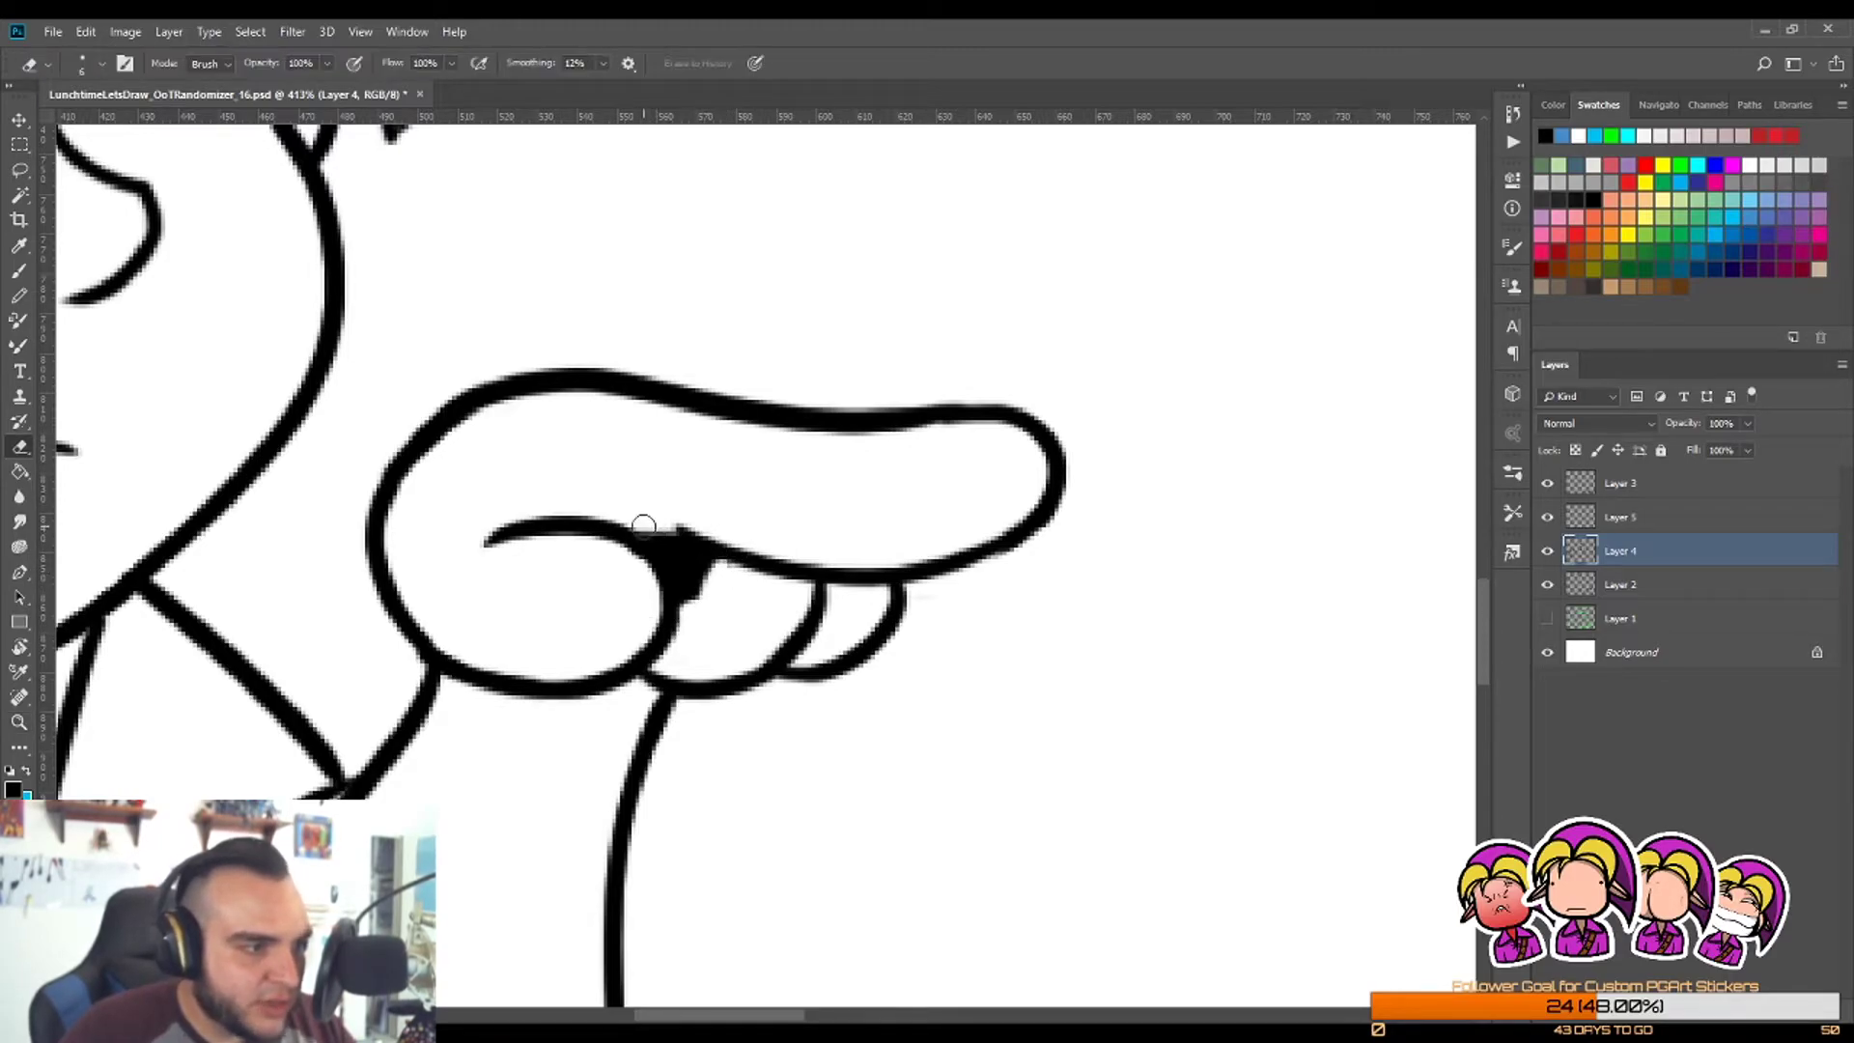
mouse_move(641, 525)
left_mouse_down()
mouse_move(734, 534)
mouse_move(645, 563)
mouse_move(762, 570)
mouse_move(683, 588)
mouse_move(638, 629)
mouse_move(571, 633)
mouse_move(662, 650)
mouse_move(720, 621)
mouse_move(667, 575)
mouse_move(662, 707)
left_mouse_up()
key("z")
key("e")
key("z")
key("e")
key("z")
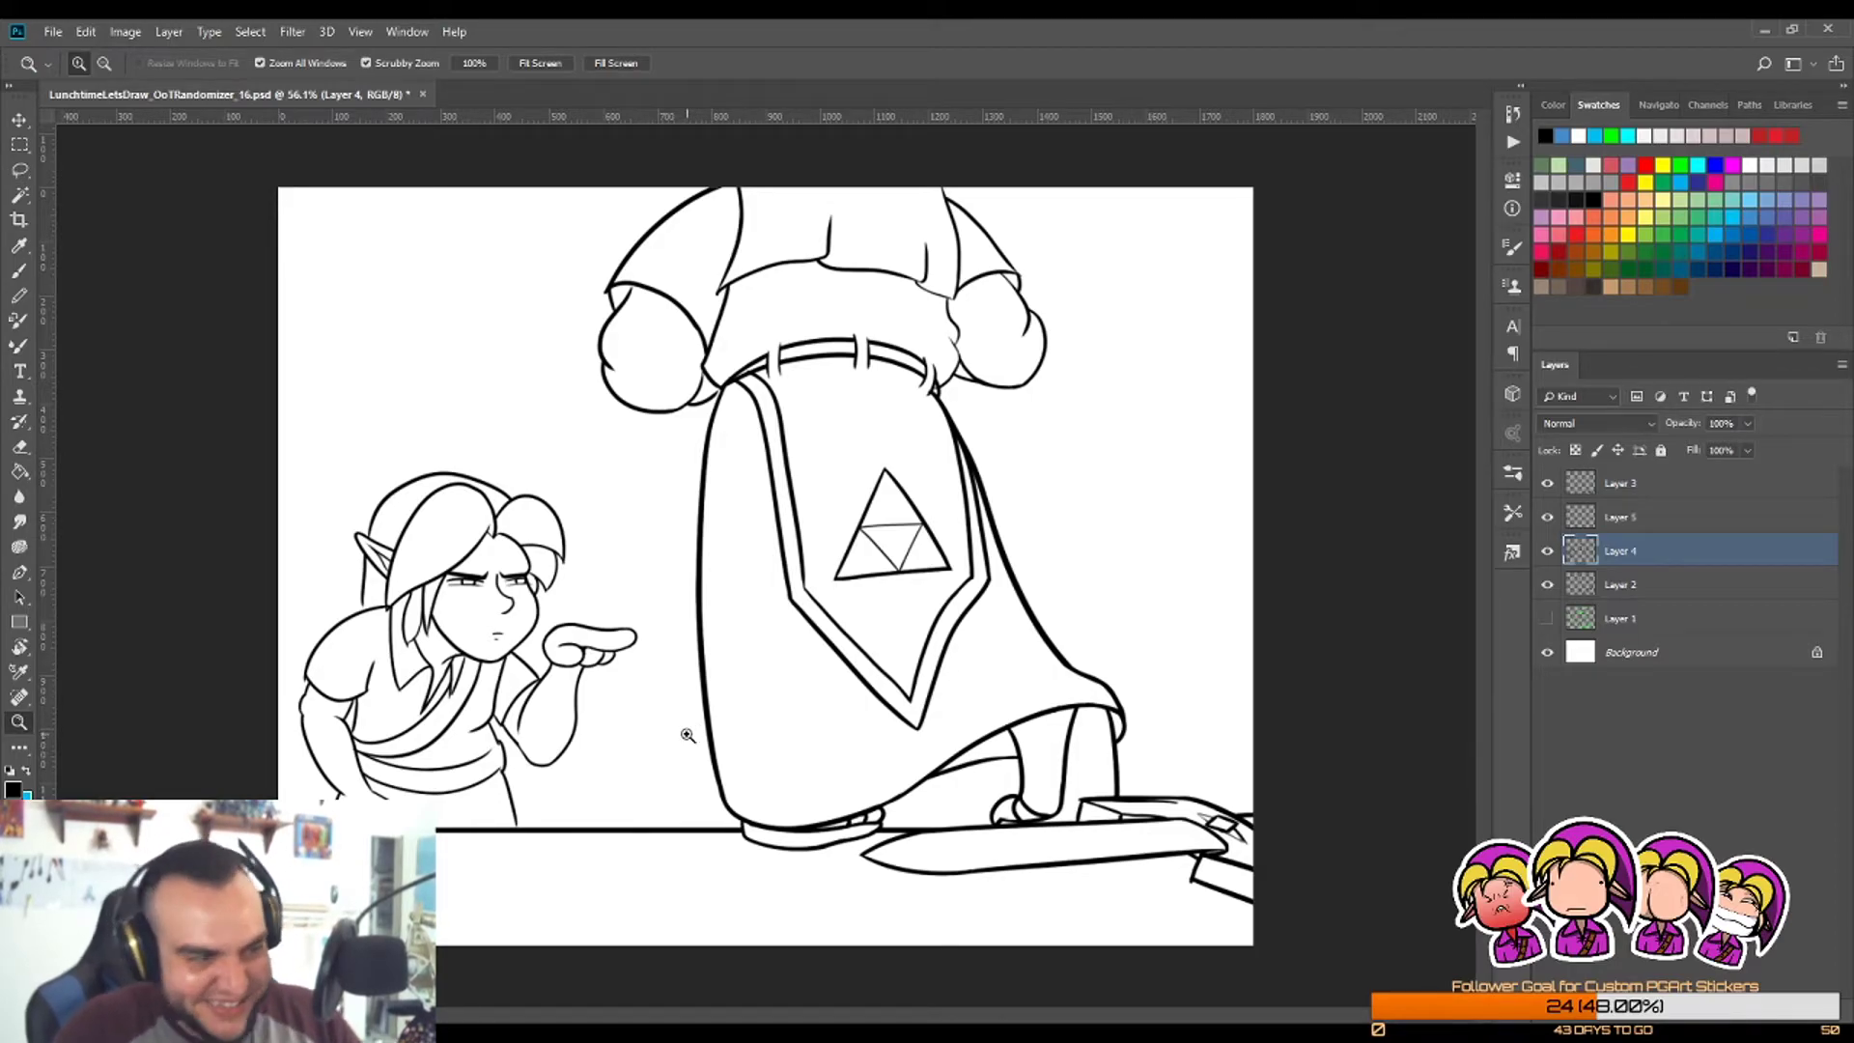
Step: Ink a vertical left edge for a belt buckle across the pointing character's belt
left_click_drag(377, 809, 525, 749)
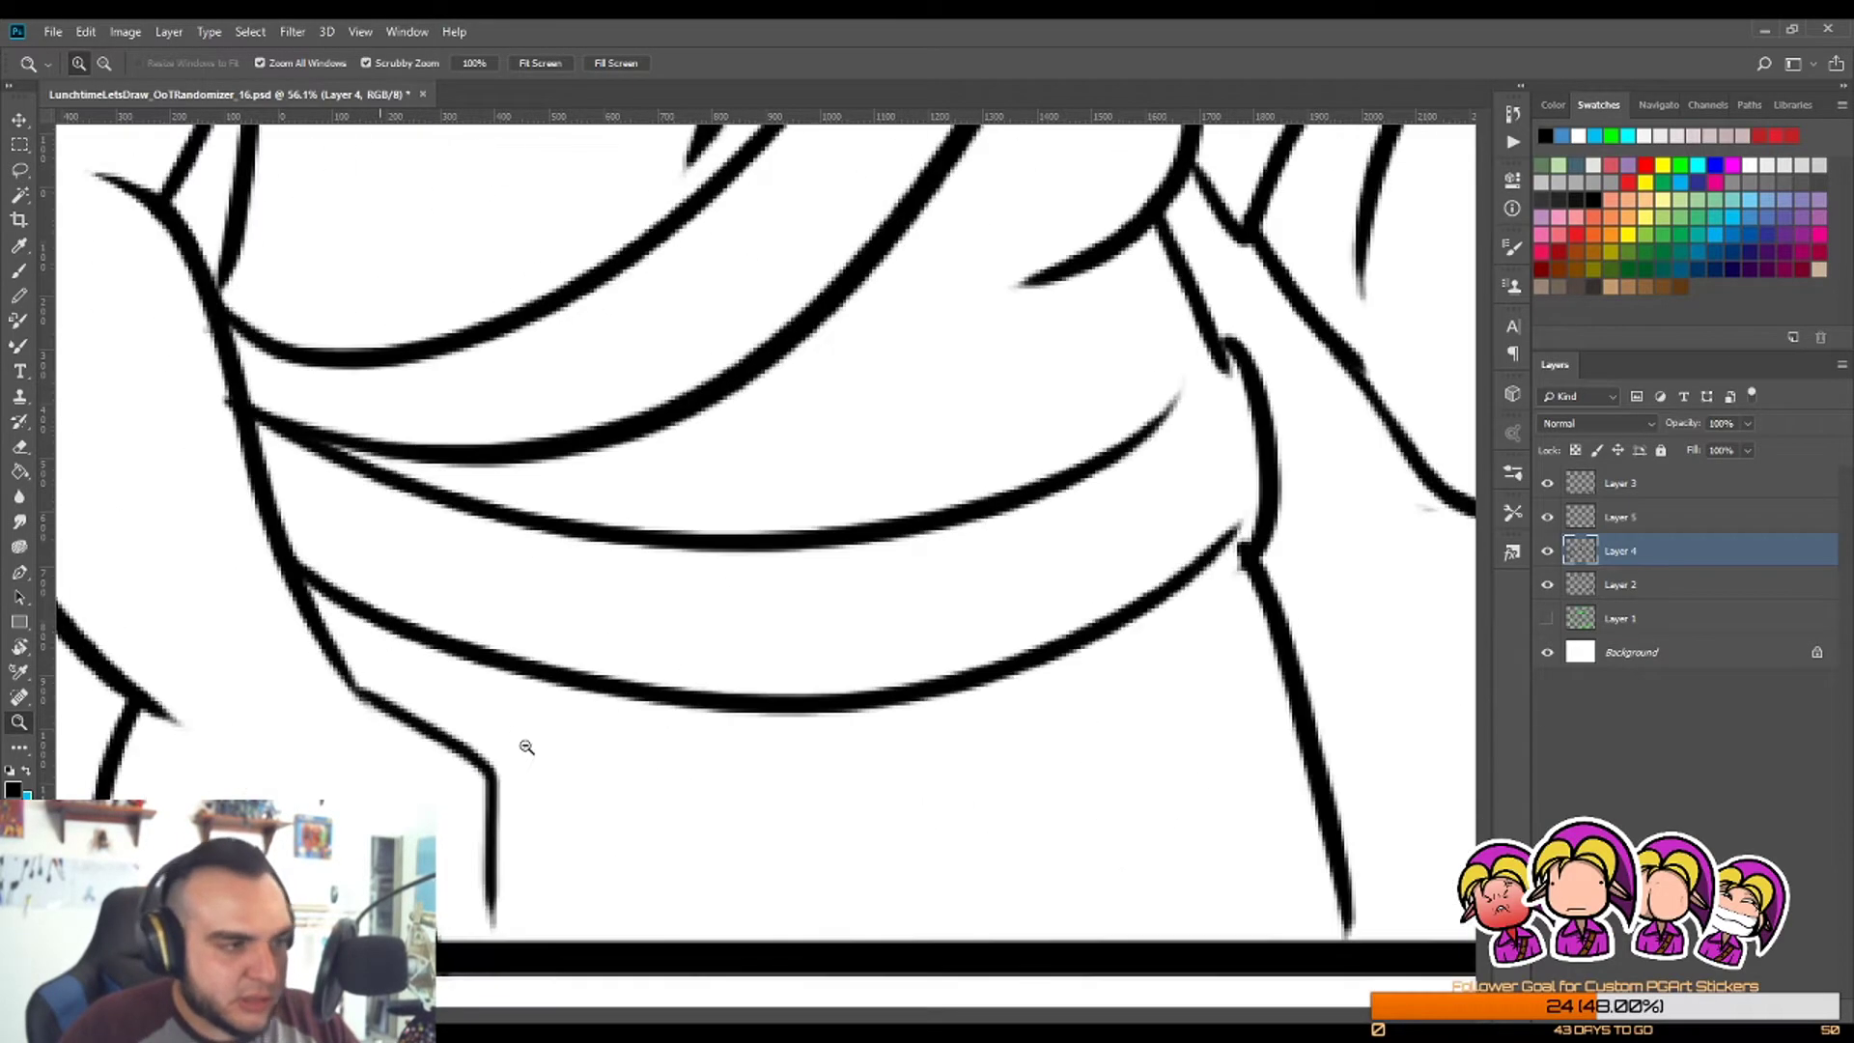
mouse_move(737, 751)
left_mouse_down()
mouse_move(679, 791)
mouse_move(741, 646)
left_mouse_up()
key("b")
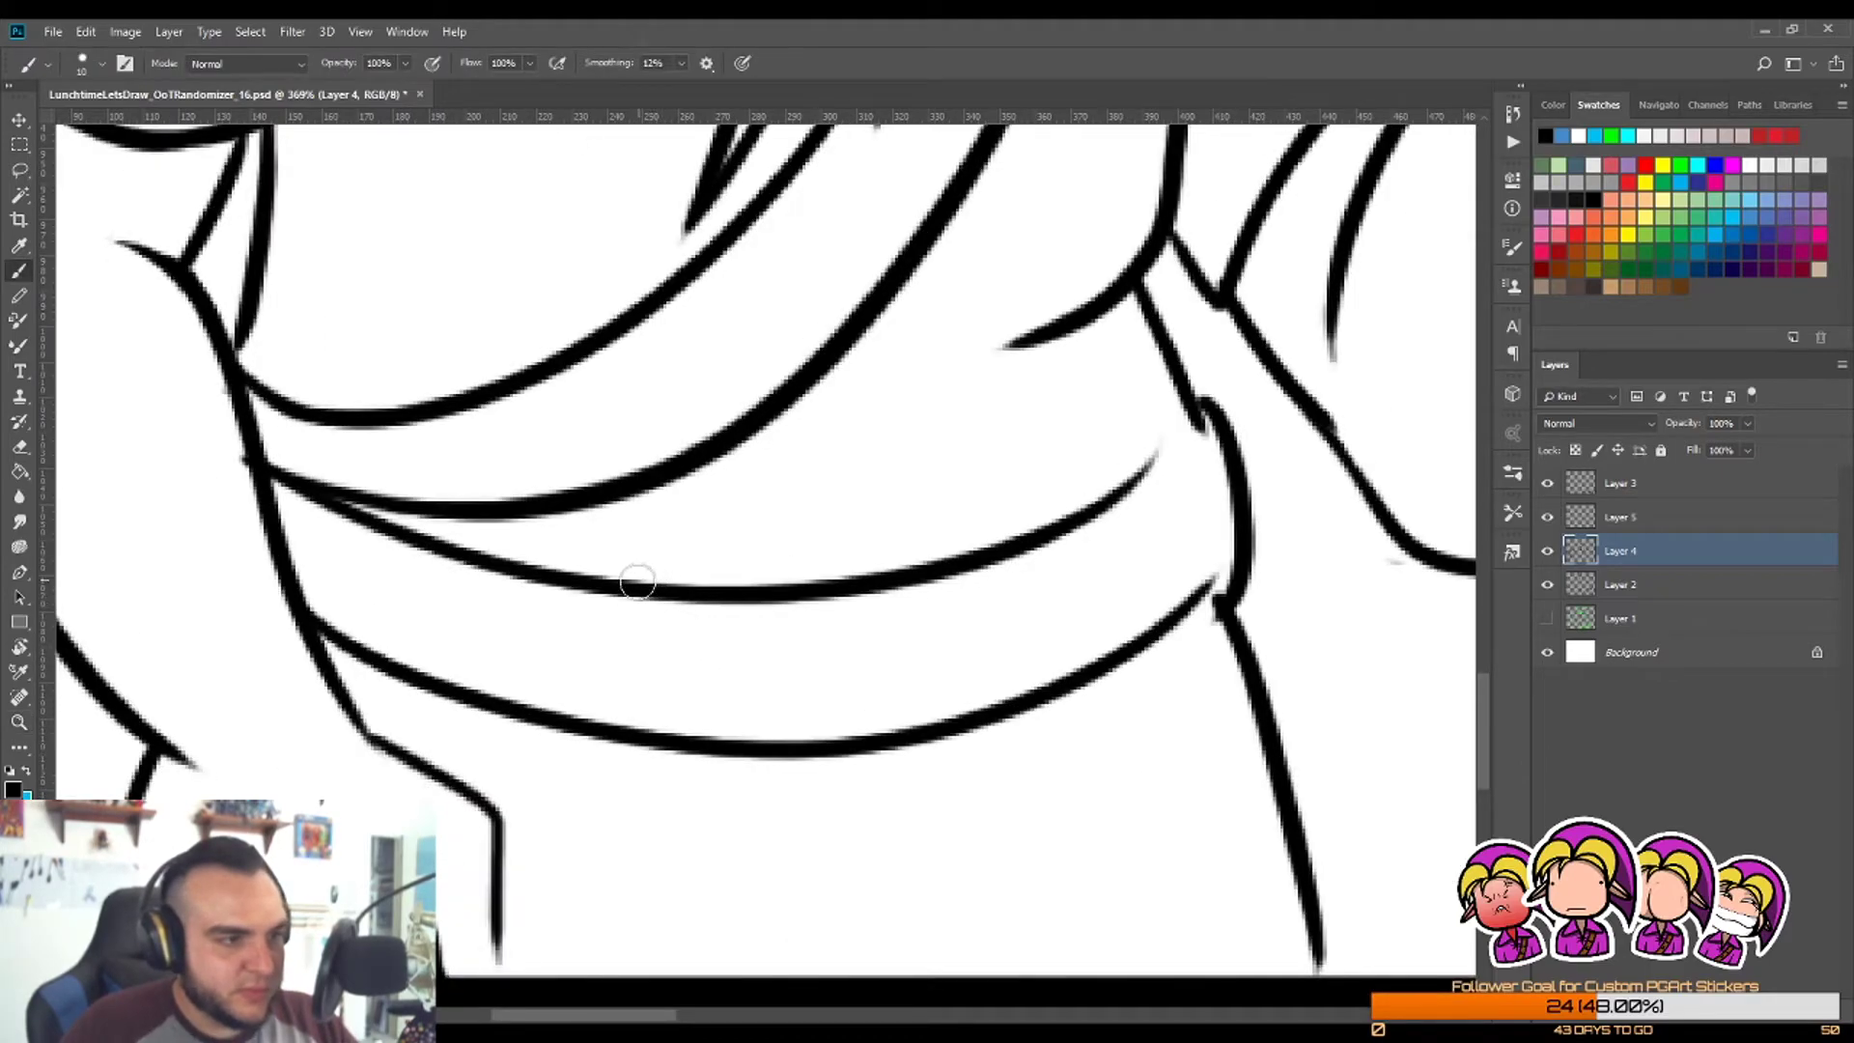
left_click_drag(641, 572, 645, 763)
key("ctrl+z")
mouse_move(642, 597)
left_mouse_down()
mouse_move(635, 743)
mouse_move(951, 552)
left_mouse_up()
key("ctrl+z")
key("ctrl+z")
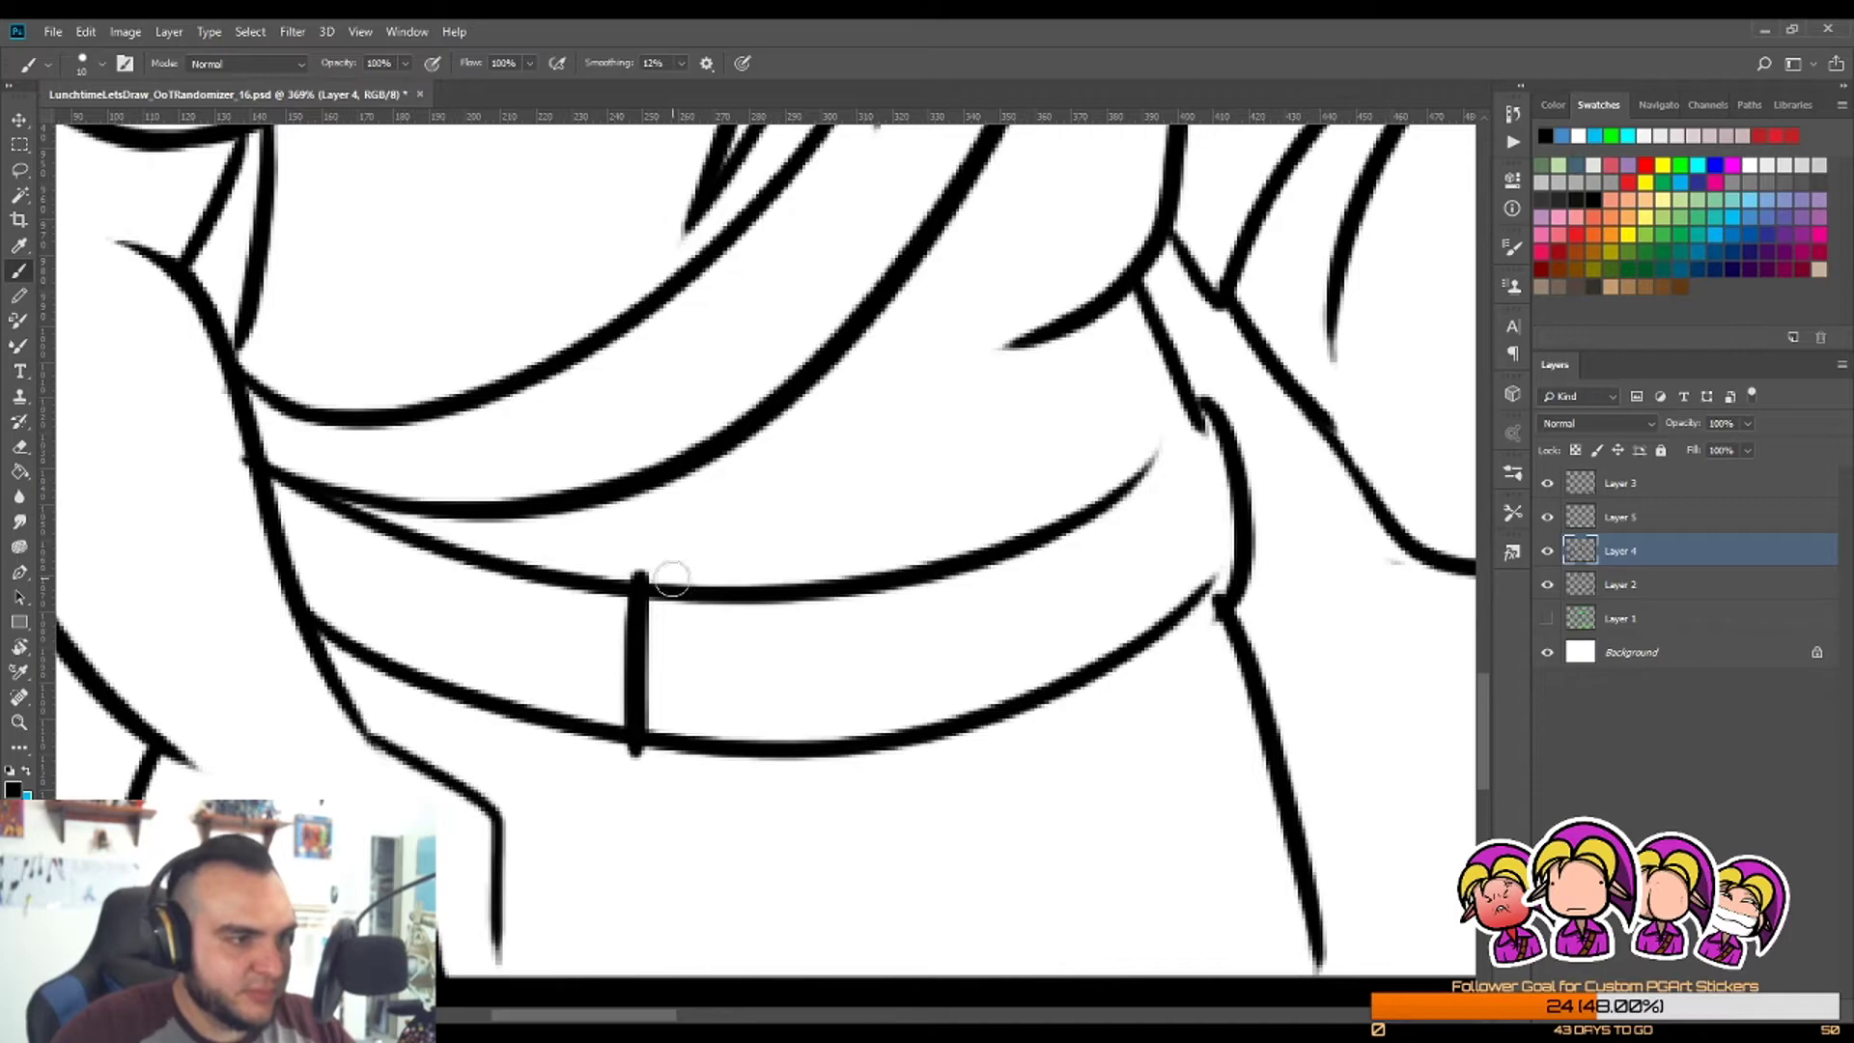
Step: Ink the buckle's top, right and bottom edges to complete its rectangular outline over the belt
left_click_drag(639, 573, 960, 579)
key("ctrl+z")
mouse_move(636, 570)
left_mouse_down()
mouse_move(960, 554)
mouse_move(1004, 771)
left_mouse_up()
key("ctrl+z")
left_click_drag(968, 570, 971, 767)
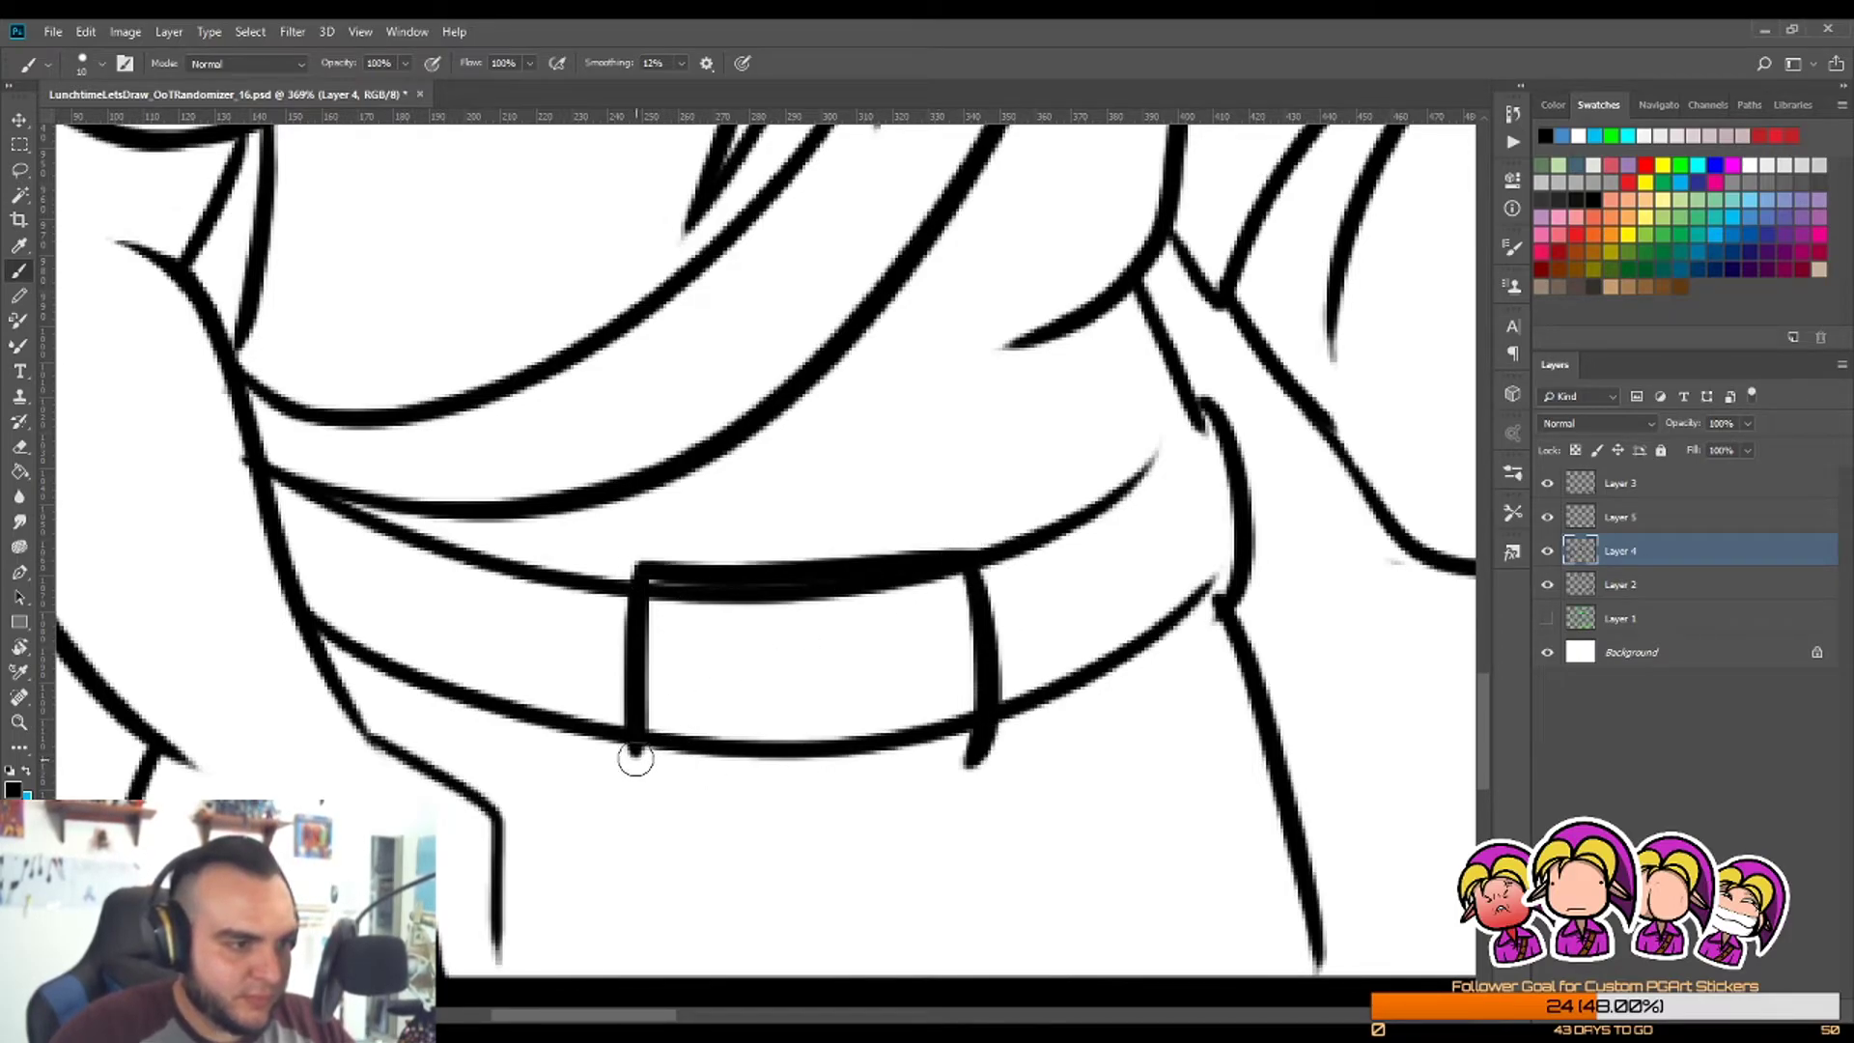
left_click_drag(633, 748, 1019, 747)
Step: Erase the belt lines inside the buckle and the overhanging corner stroke, and thicken the buckle's top edge
key("e")
mouse_move(654, 593)
left_mouse_down()
mouse_move(907, 605)
mouse_move(972, 572)
left_mouse_up()
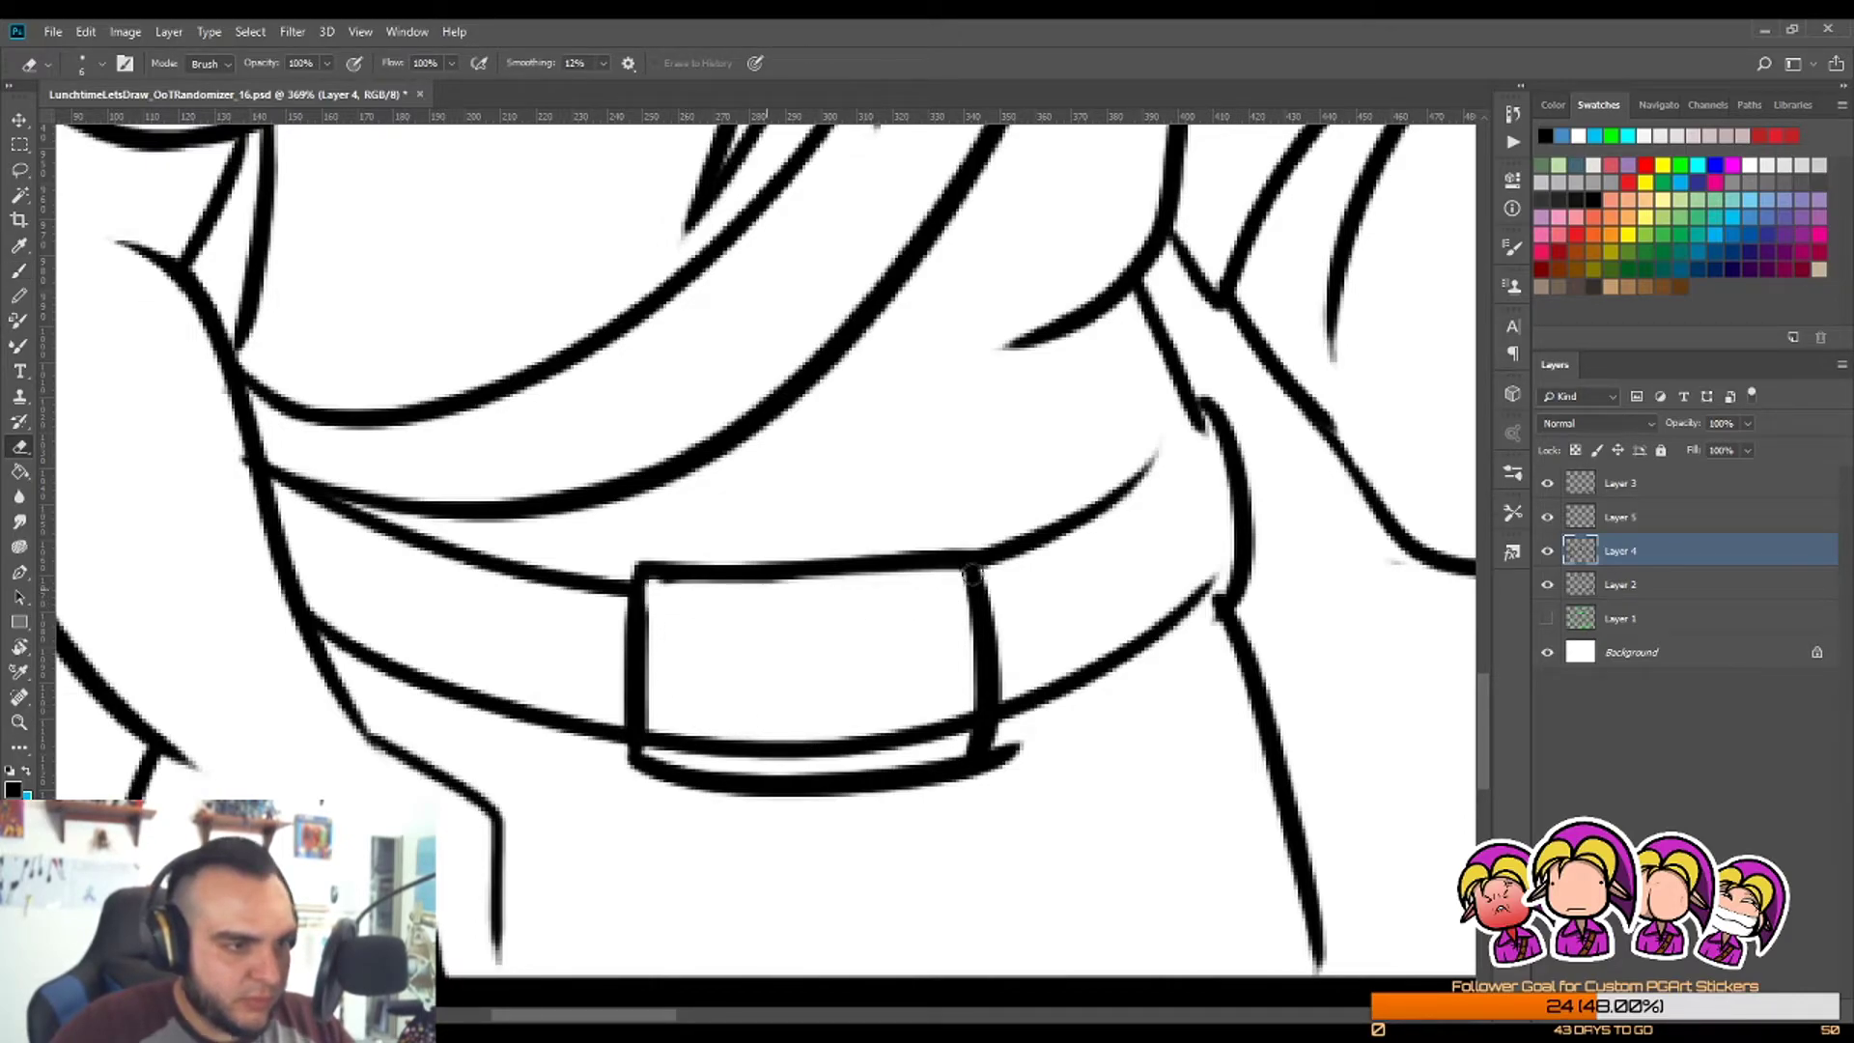
left_click_drag(646, 590, 649, 582)
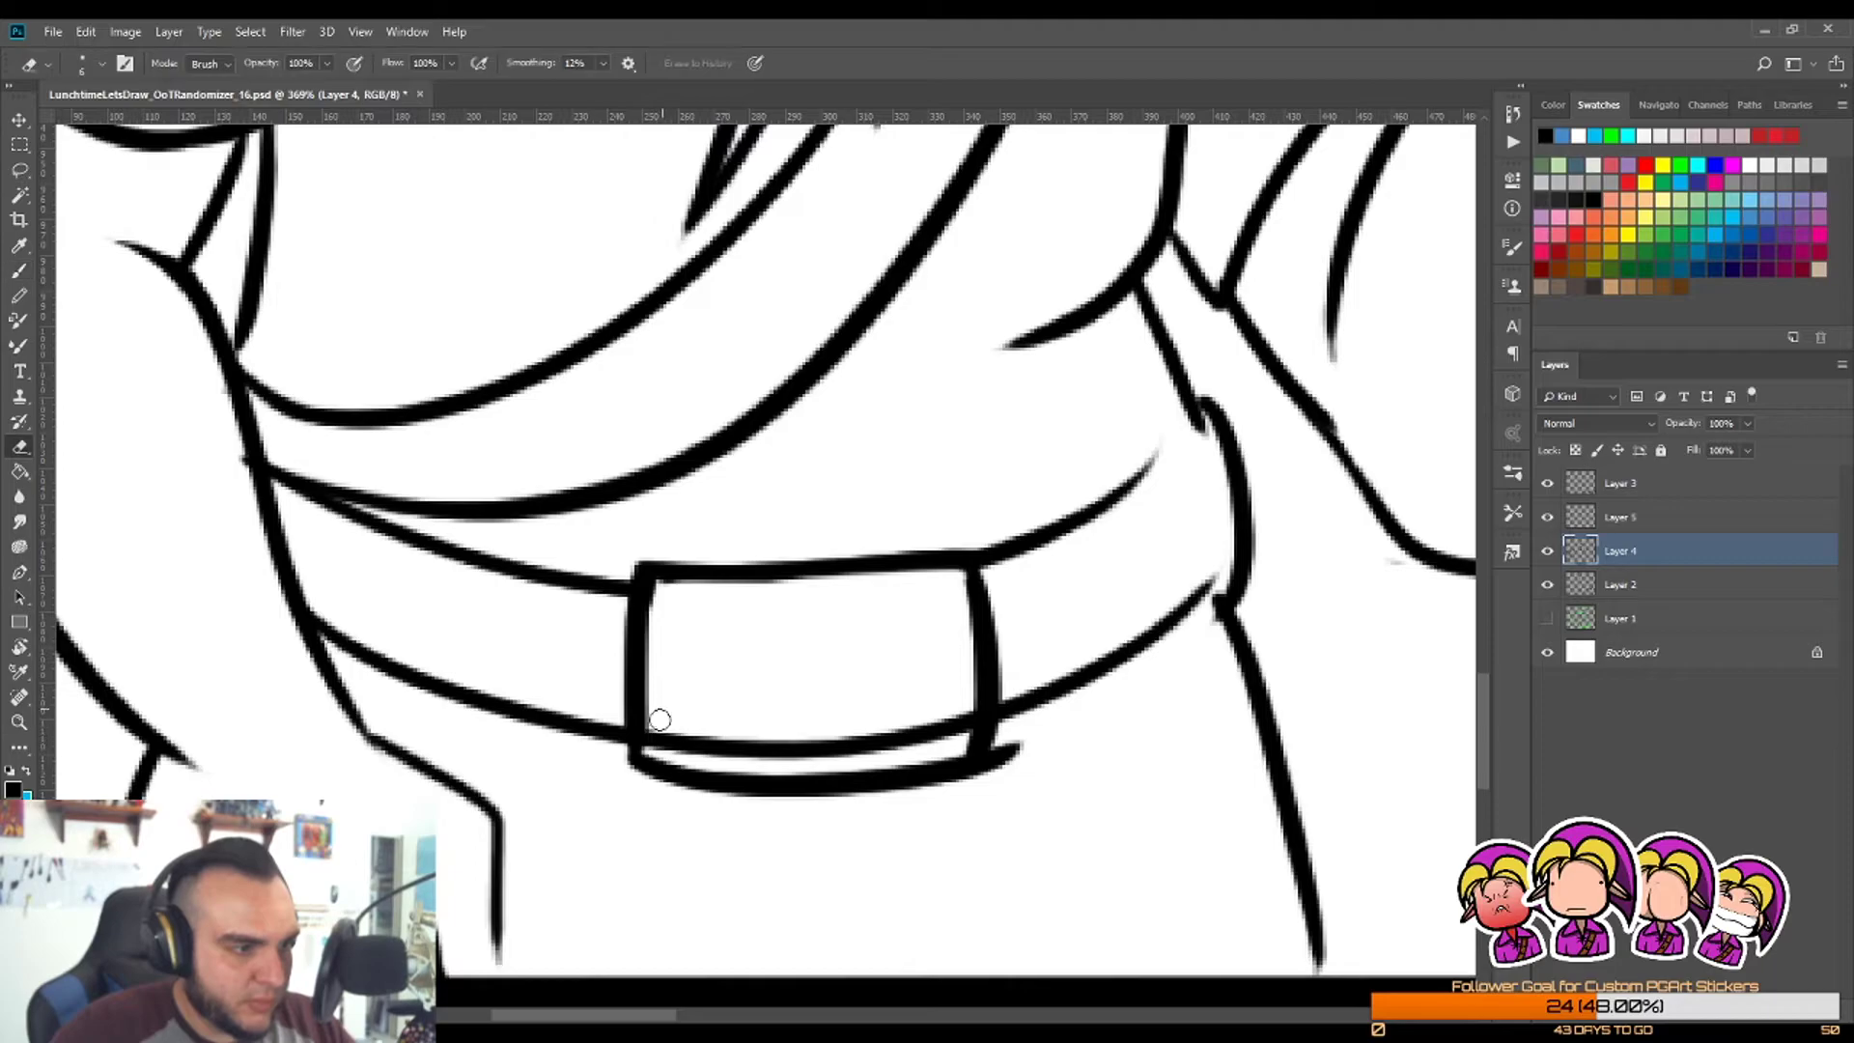
mouse_move(665, 734)
left_mouse_down()
mouse_move(773, 754)
mouse_move(926, 728)
mouse_move(1006, 749)
mouse_move(987, 775)
left_mouse_up()
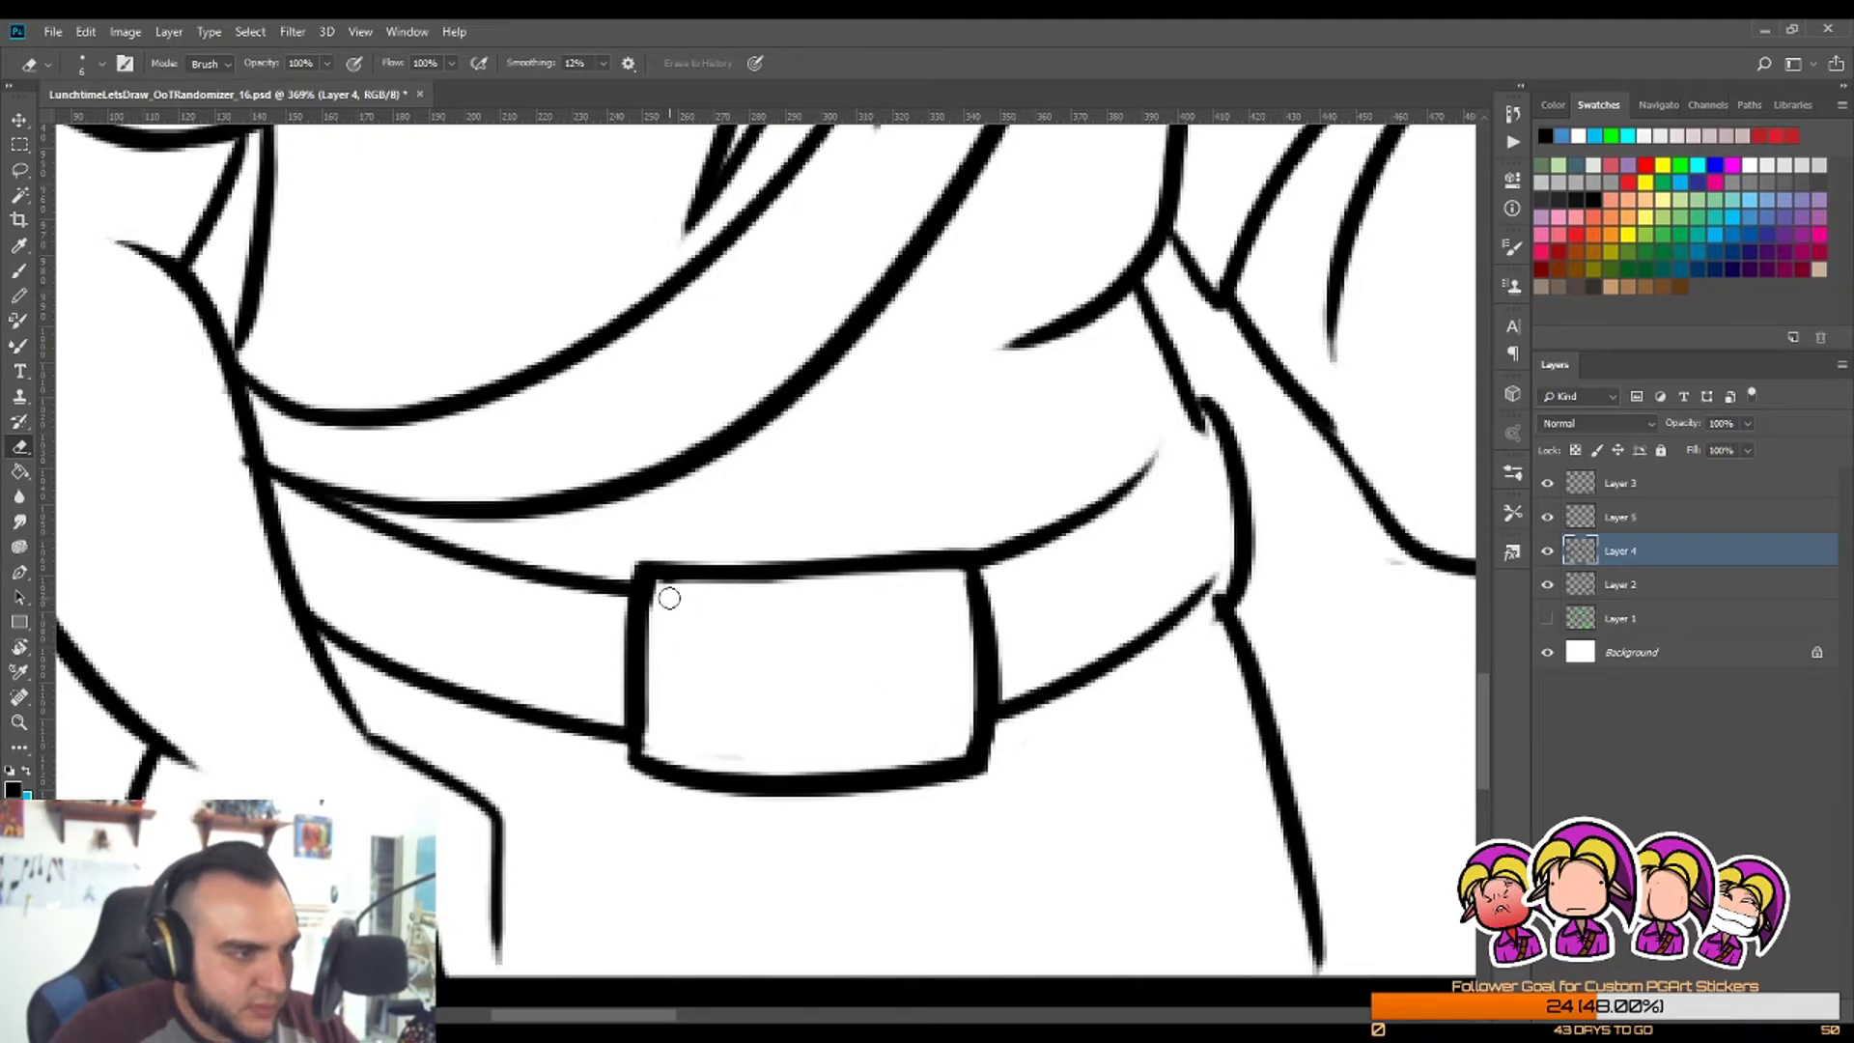
key("b")
left_click_drag(642, 577, 944, 570)
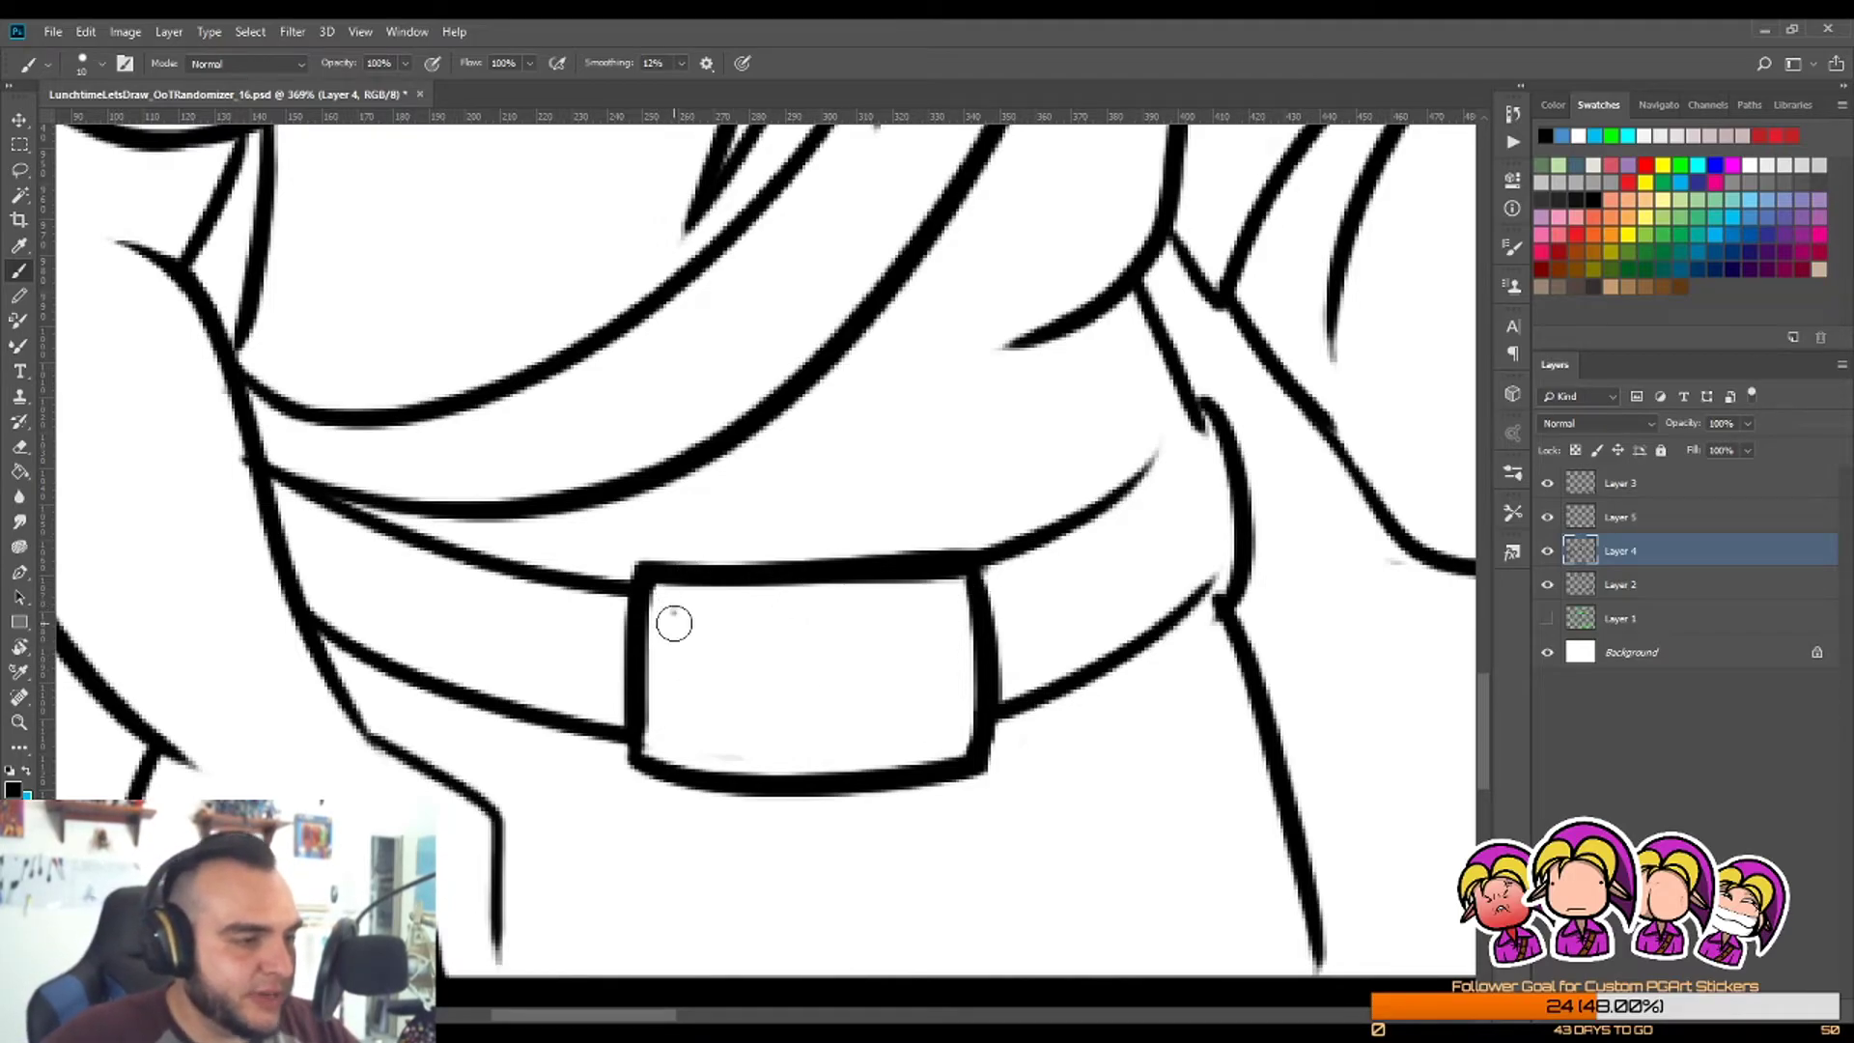
Step: Ink a smaller inner rectangle inside the belt buckle, parallel to its outer frame
left_click_drag(676, 605, 680, 732)
key("ctrl+z")
mouse_move(681, 601)
left_mouse_down()
mouse_move(681, 740)
mouse_move(753, 754)
mouse_move(951, 736)
left_mouse_up()
left_click_drag(688, 604, 941, 603)
key("ctrl+z")
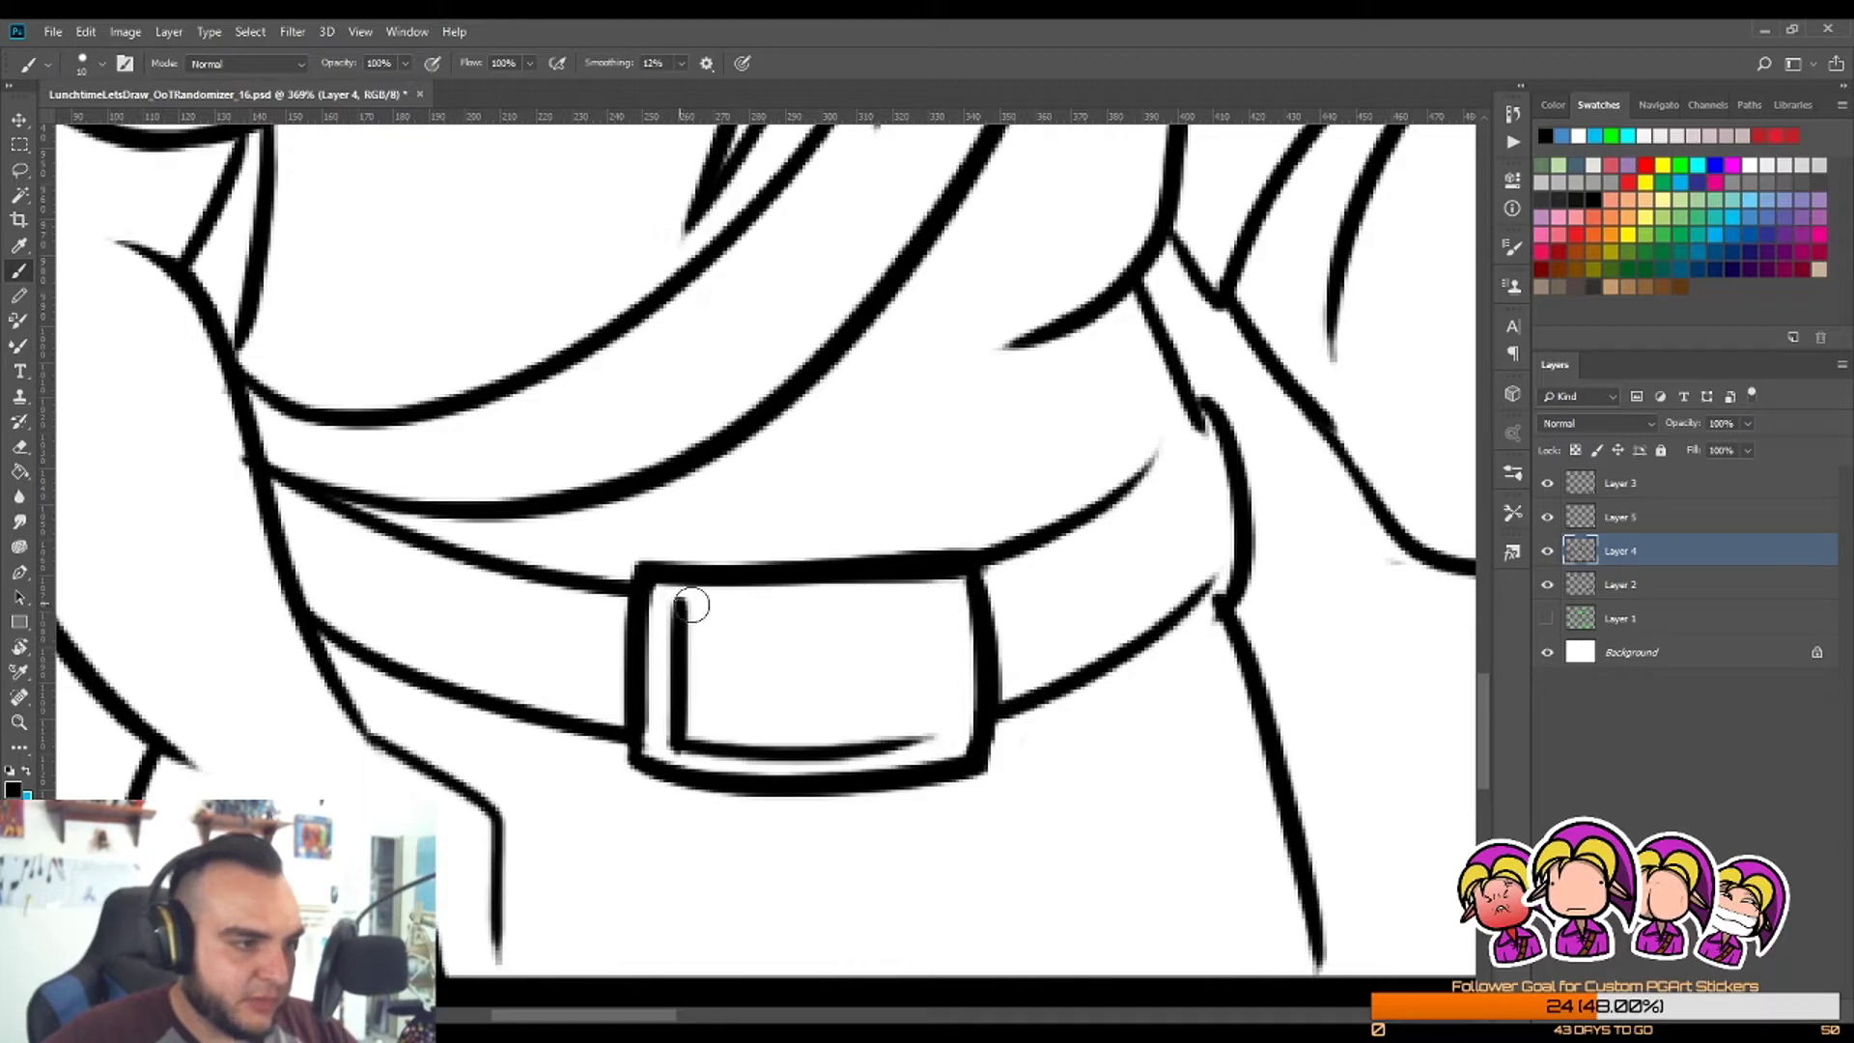
mouse_move(688, 604)
left_mouse_down()
mouse_move(945, 594)
mouse_move(943, 749)
left_mouse_up()
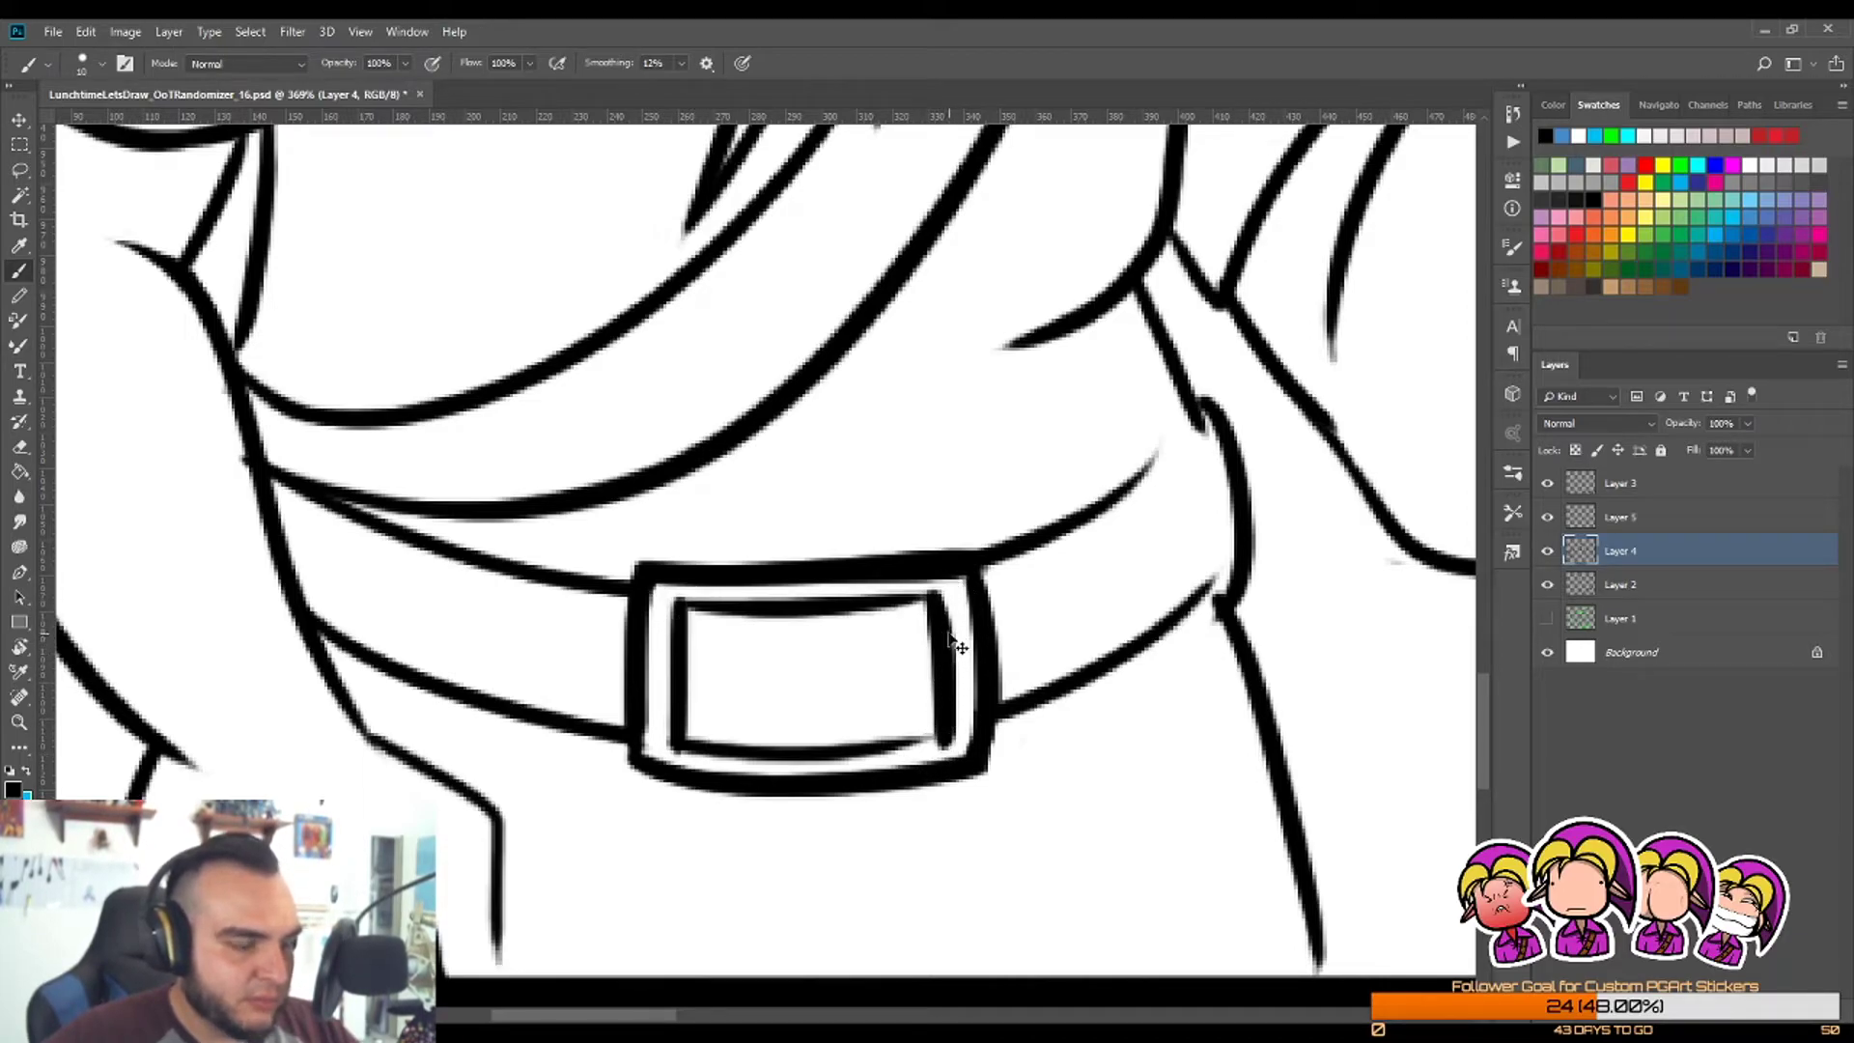
key("ctrl+z")
left_click_drag(934, 595, 935, 745)
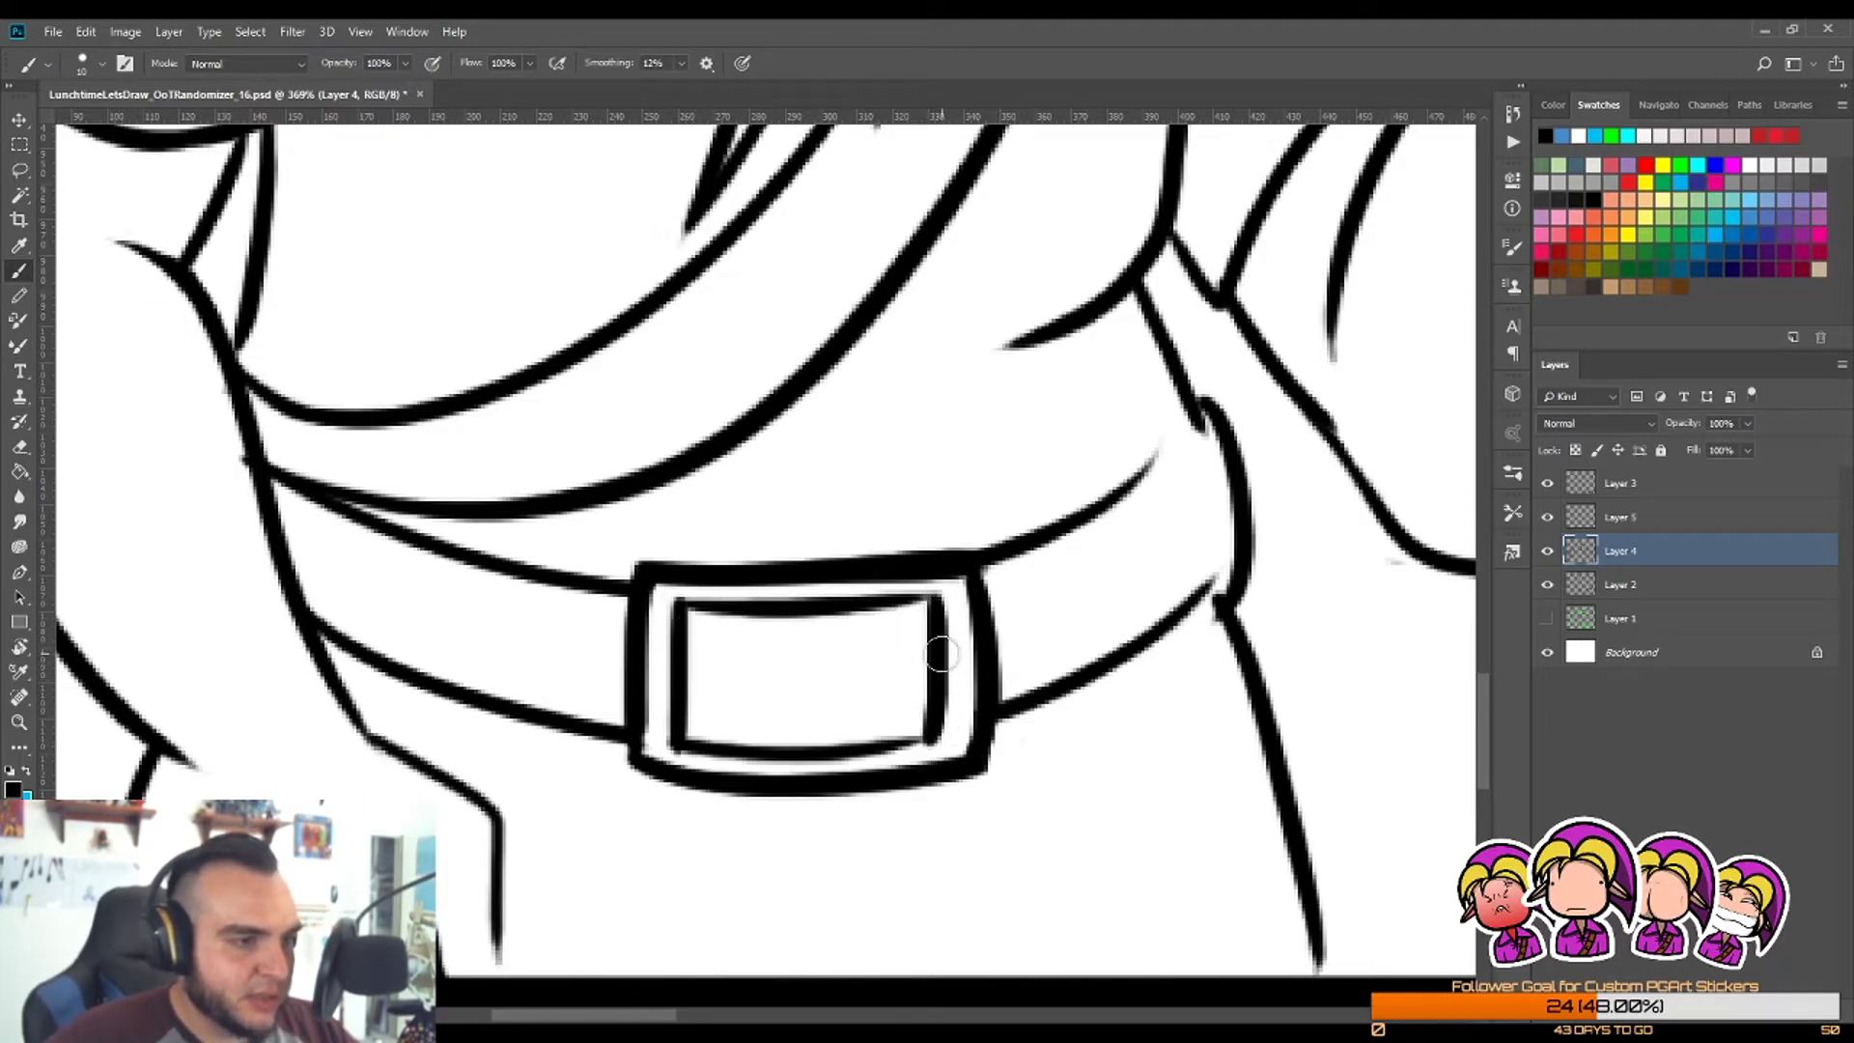
mouse_move(927, 657)
left_mouse_down()
mouse_move(817, 669)
mouse_move(891, 677)
mouse_move(868, 662)
mouse_move(830, 666)
mouse_move(929, 697)
left_mouse_up()
key("ctrl+z")
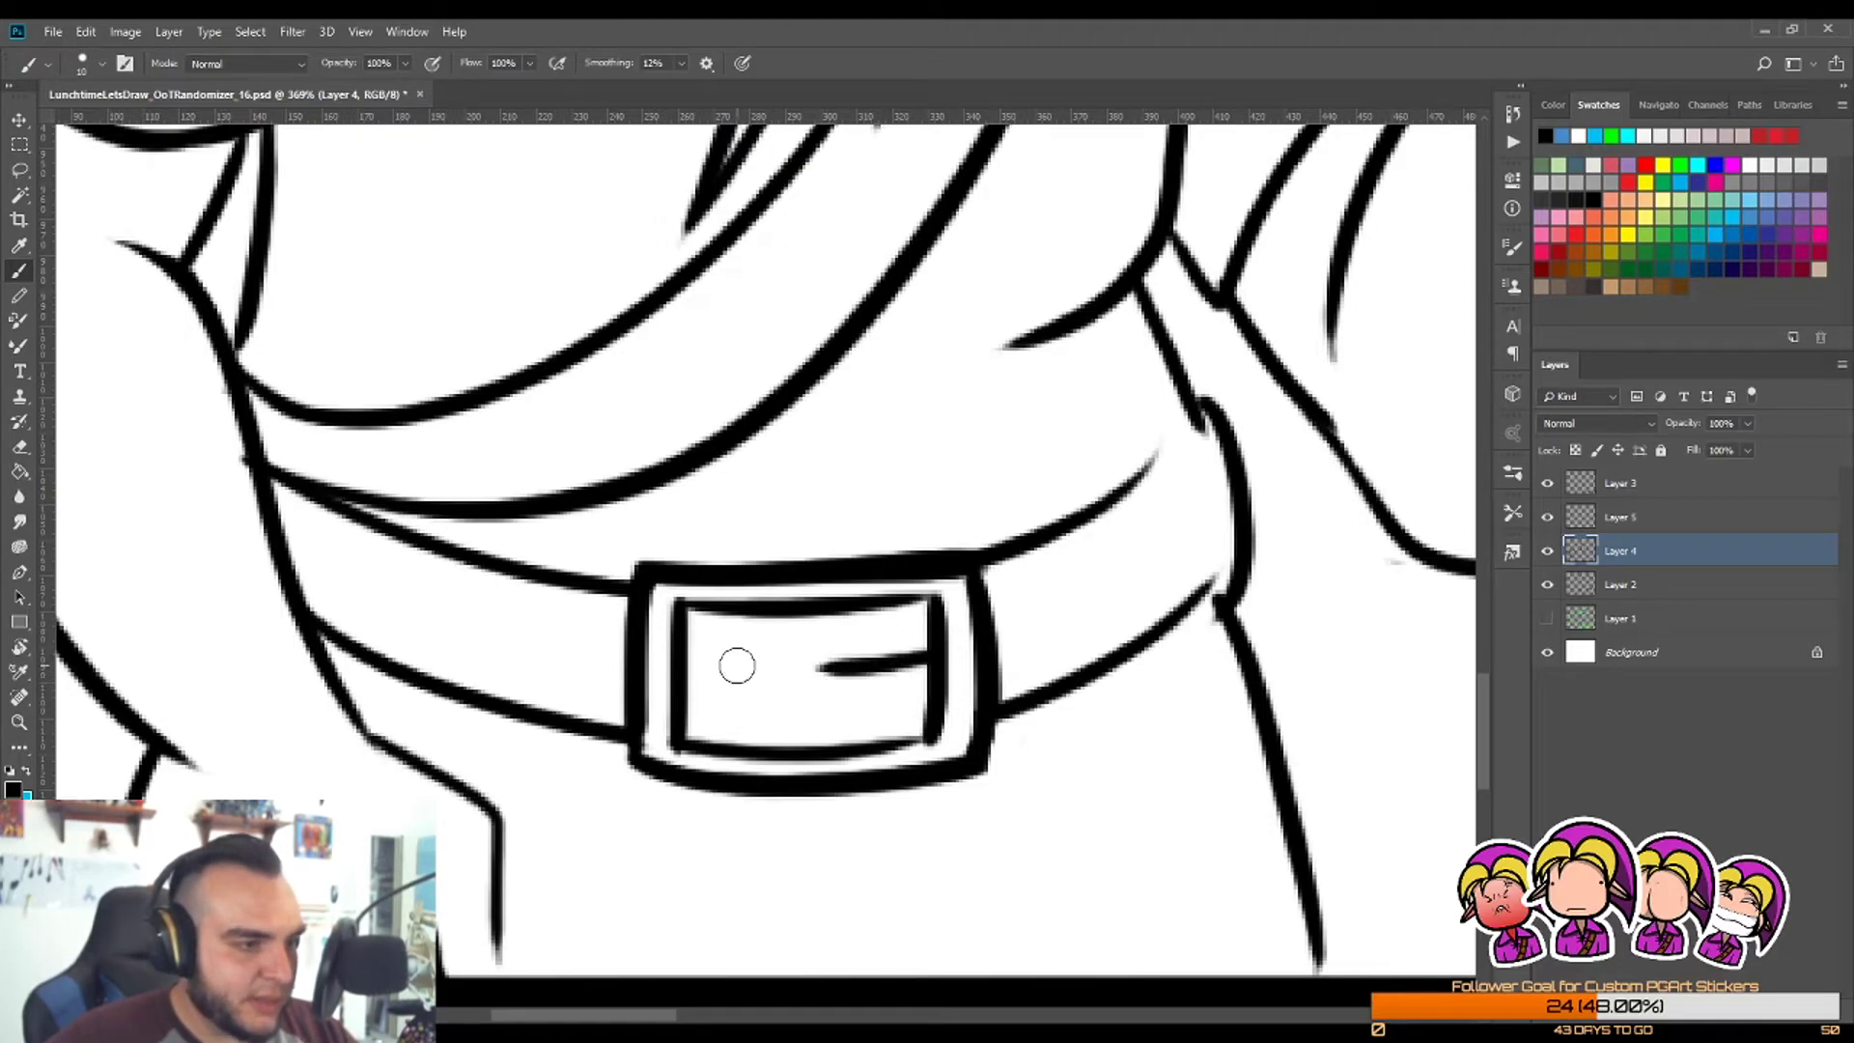
key("ctrl+z")
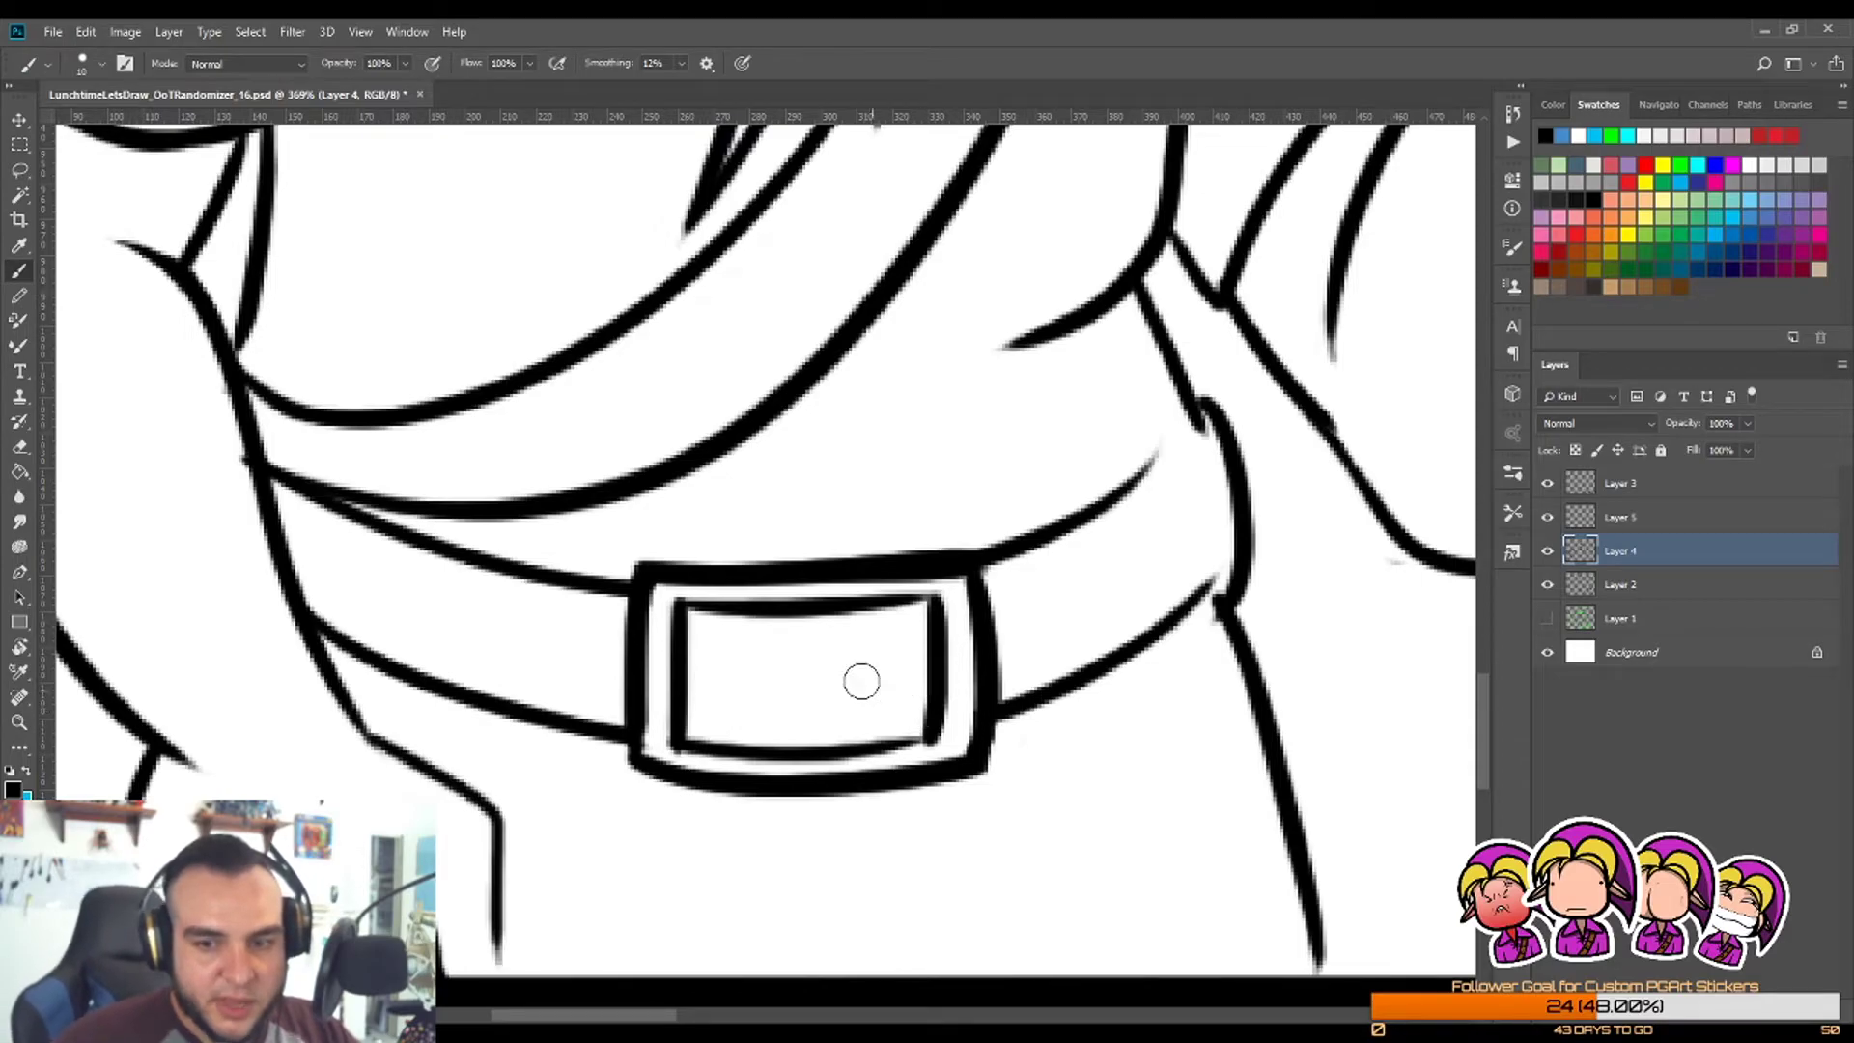
key("z")
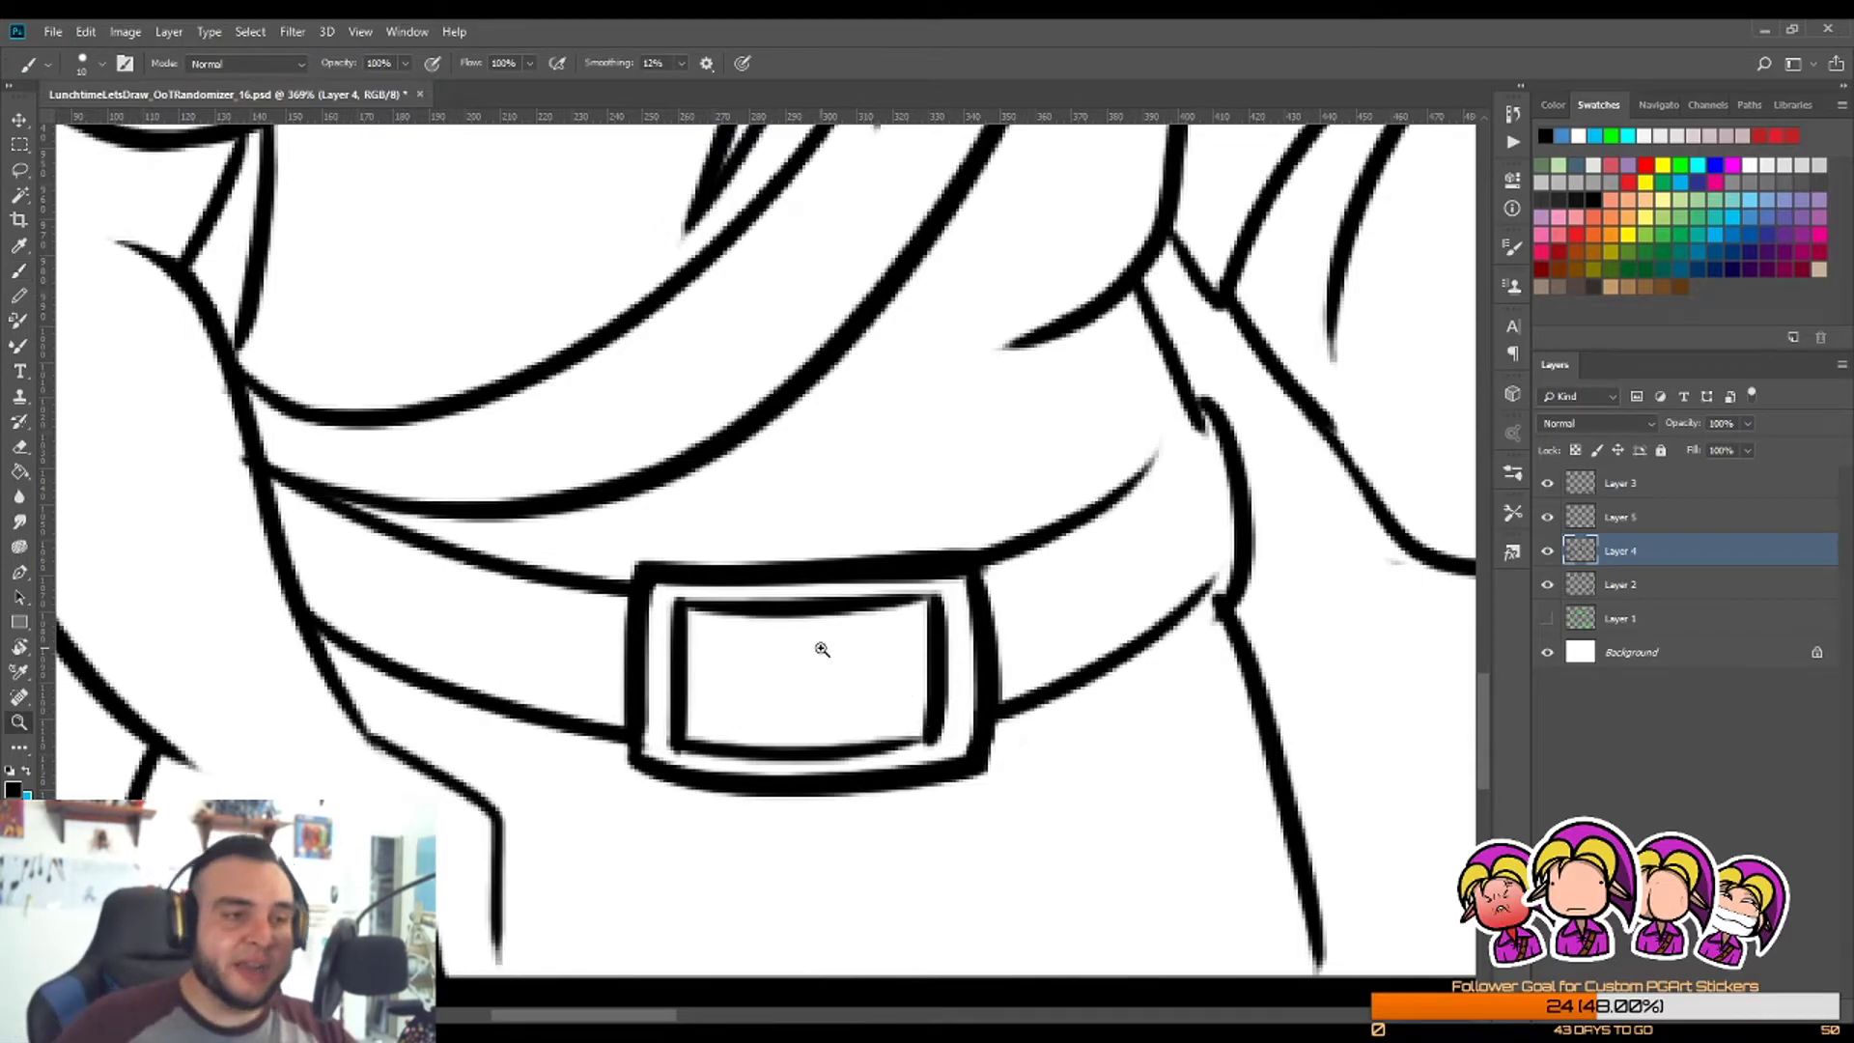
left_click_drag(1144, 574, 989, 667)
left_click_drag(782, 673, 883, 611)
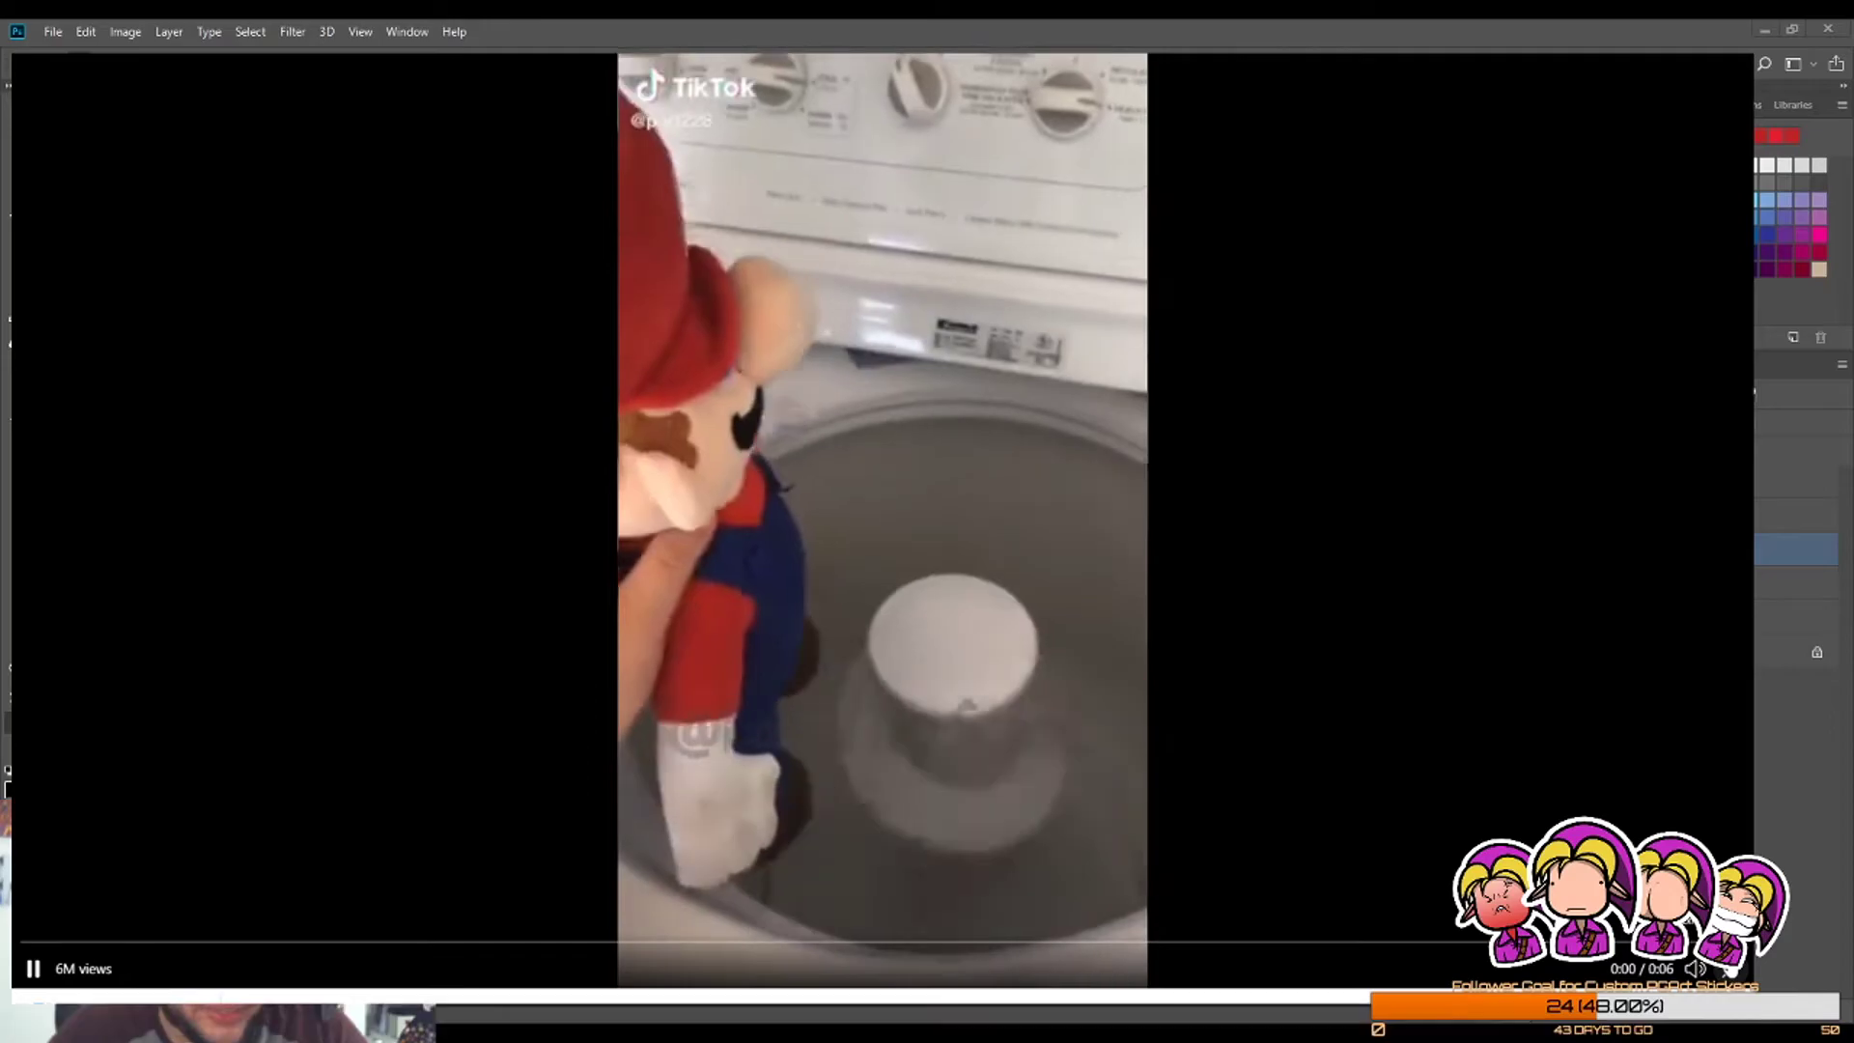
Step: Leave the full-screen video on Twitter, open the quoted tweet's thread, and retweet and like it
key("Escape")
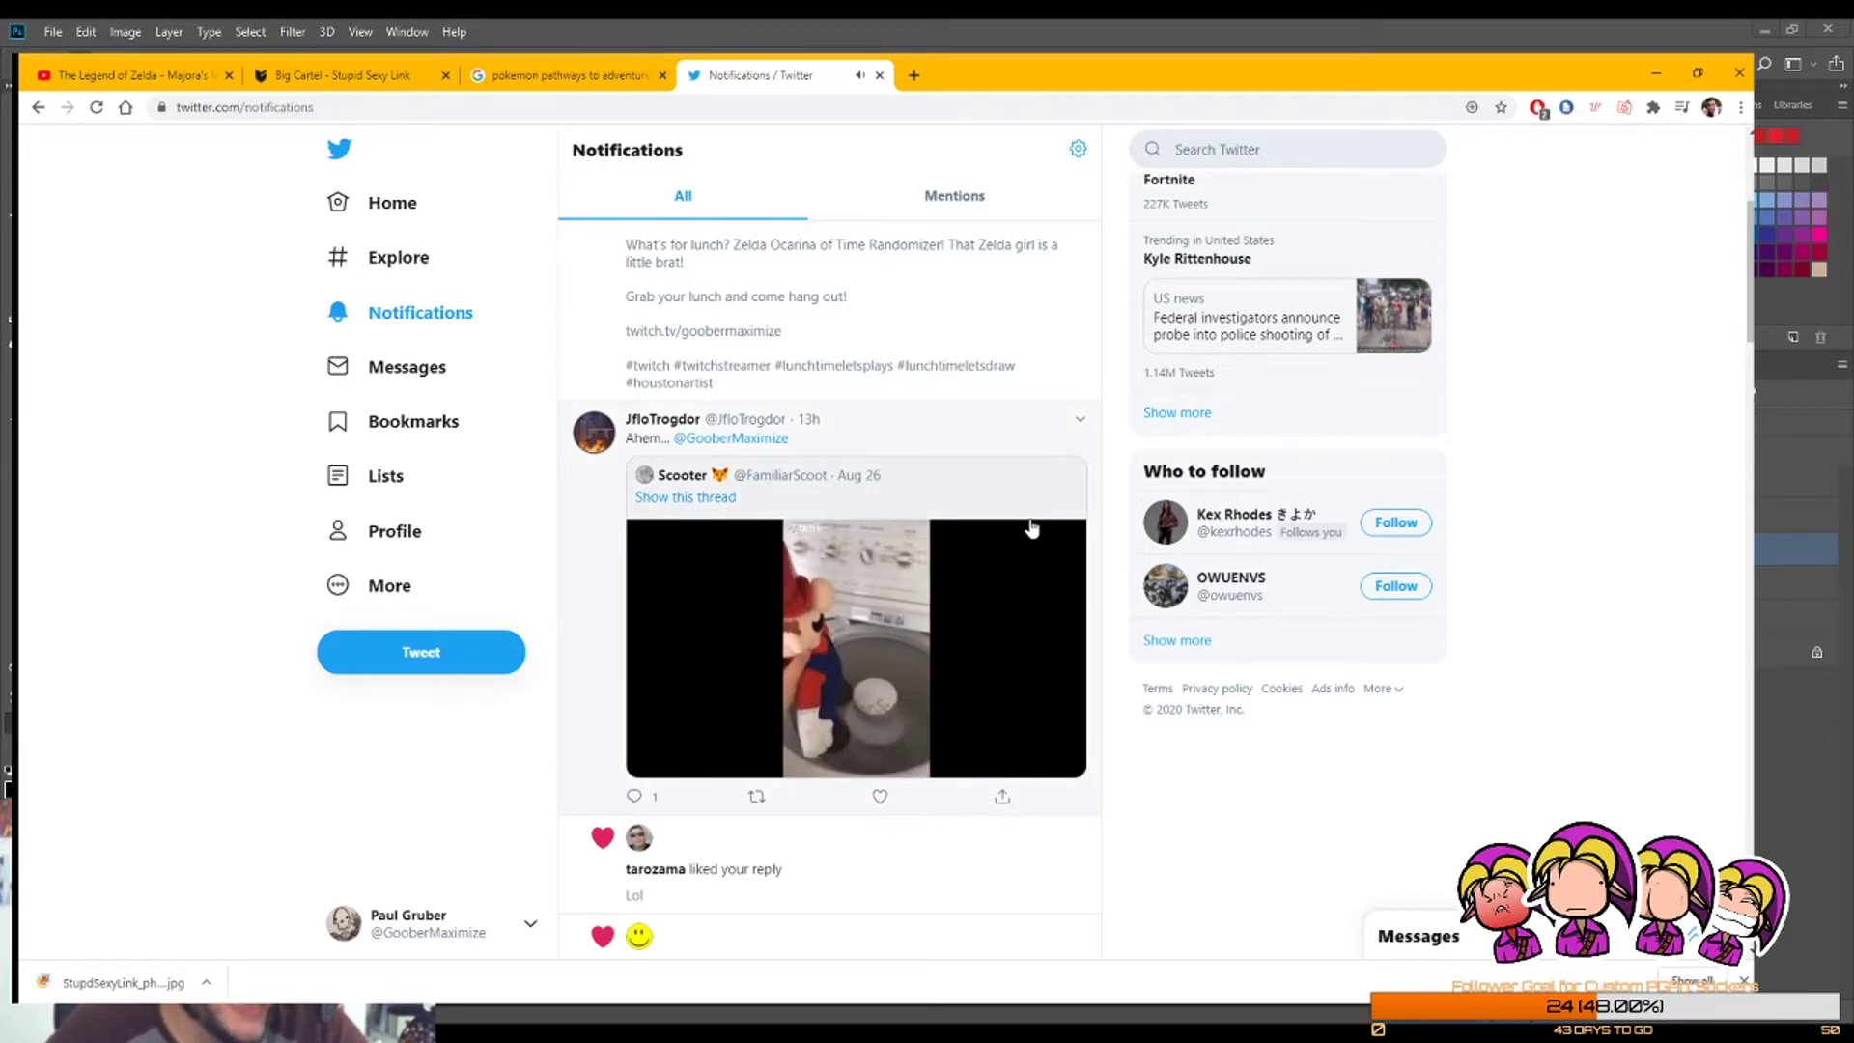
left_click(935, 493)
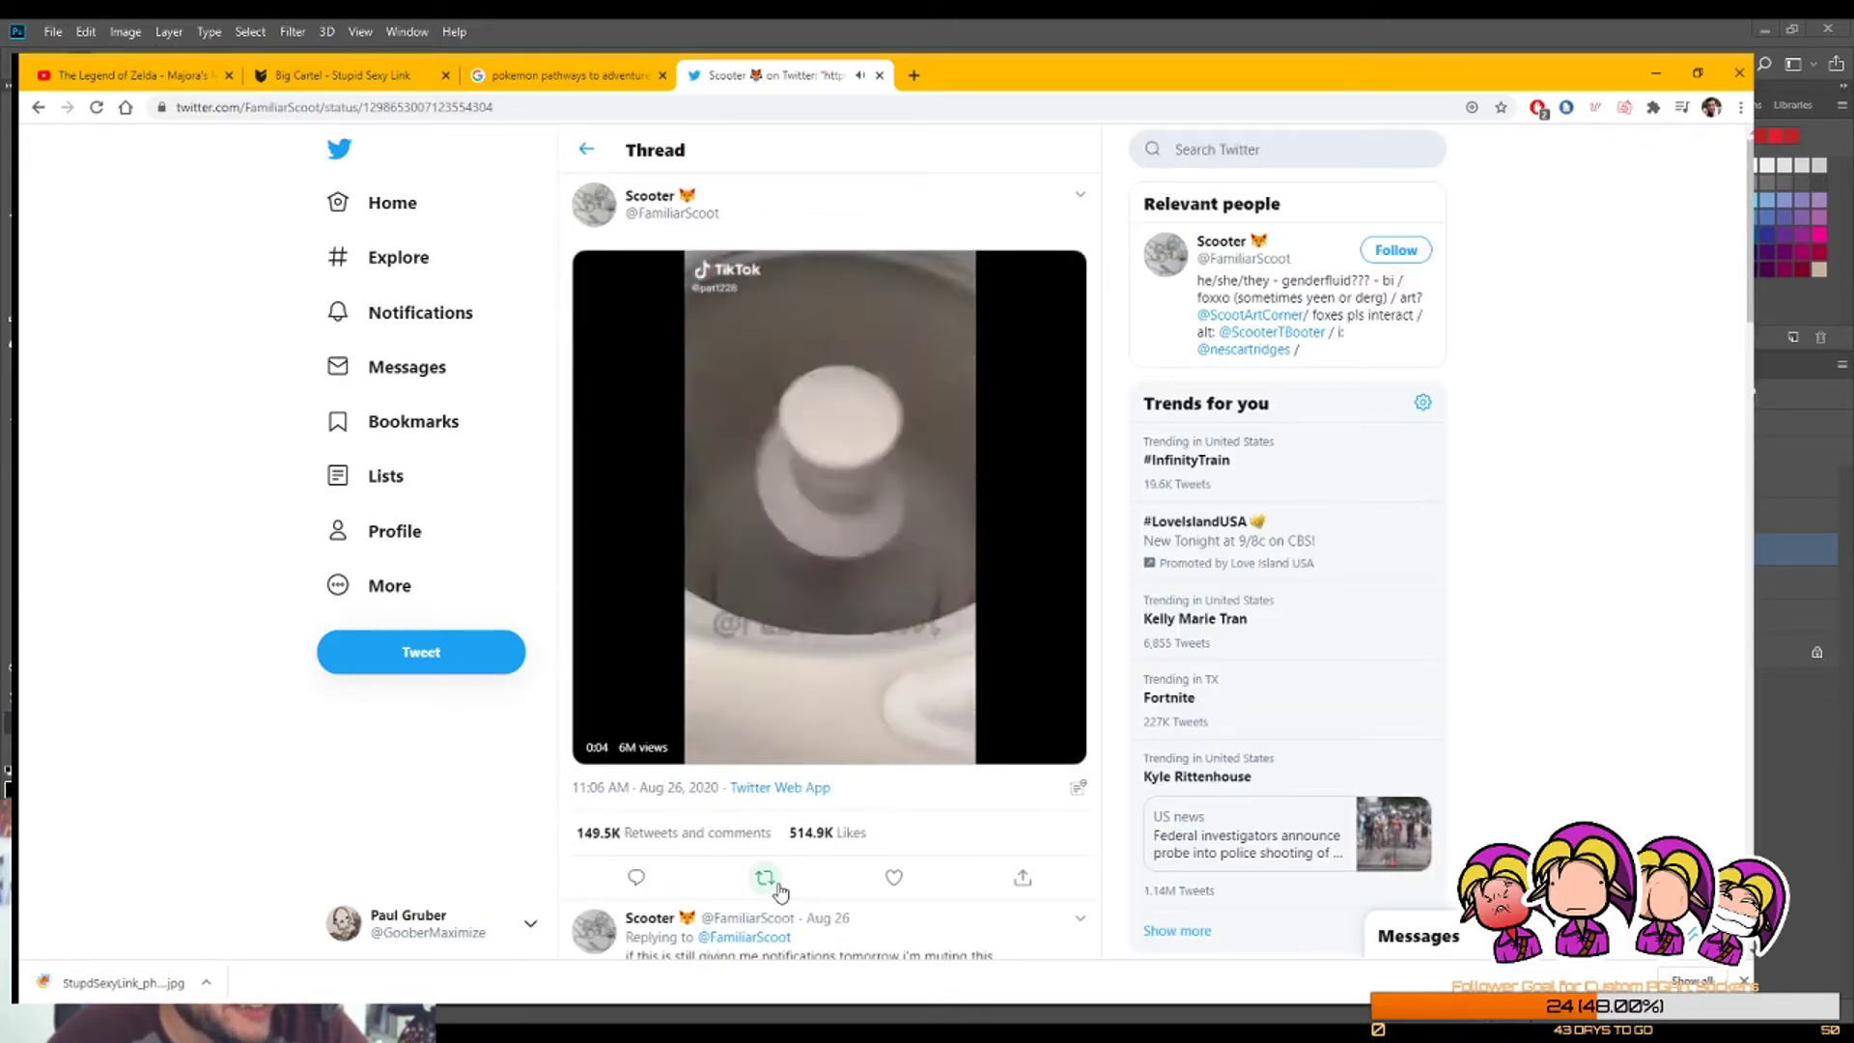
left_click(768, 878)
left_click(635, 878)
left_click(893, 877)
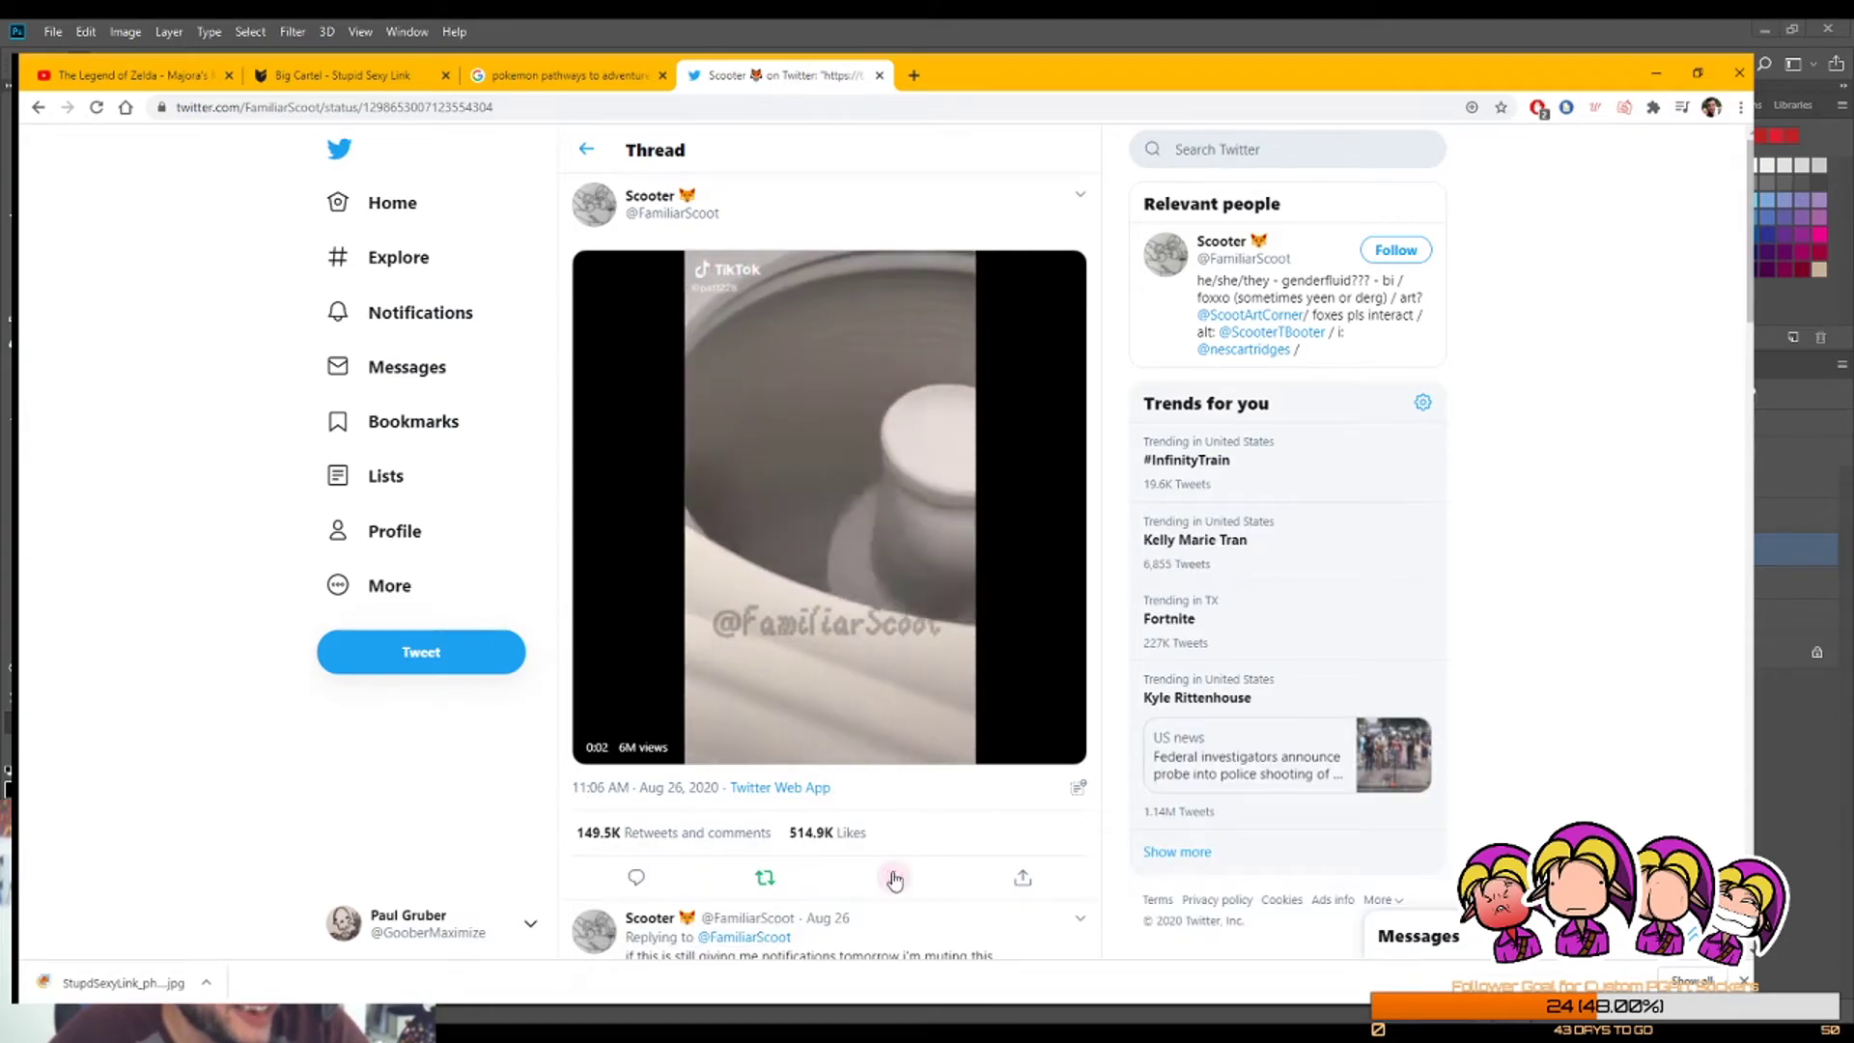
Step: Unmute the tweet's video and look through the replies in its thread
left_click(1029, 745)
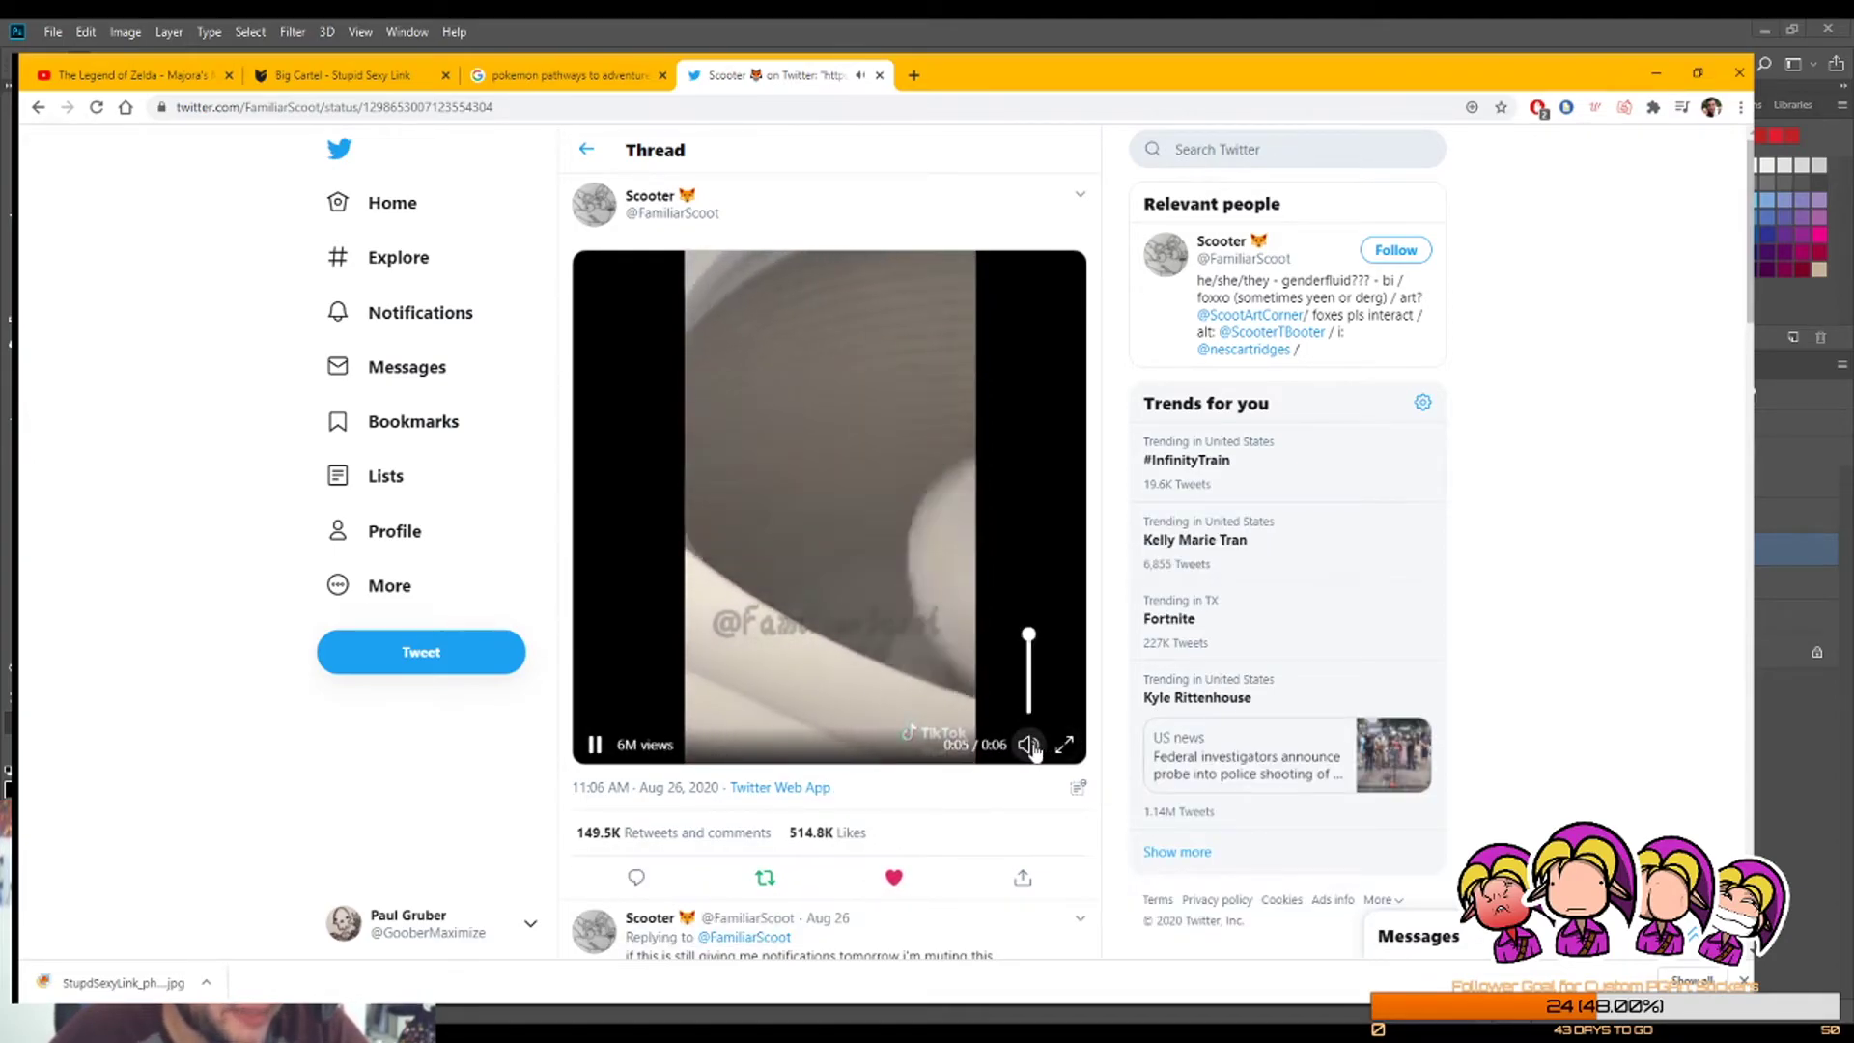
scroll(367, 772, "down", 2)
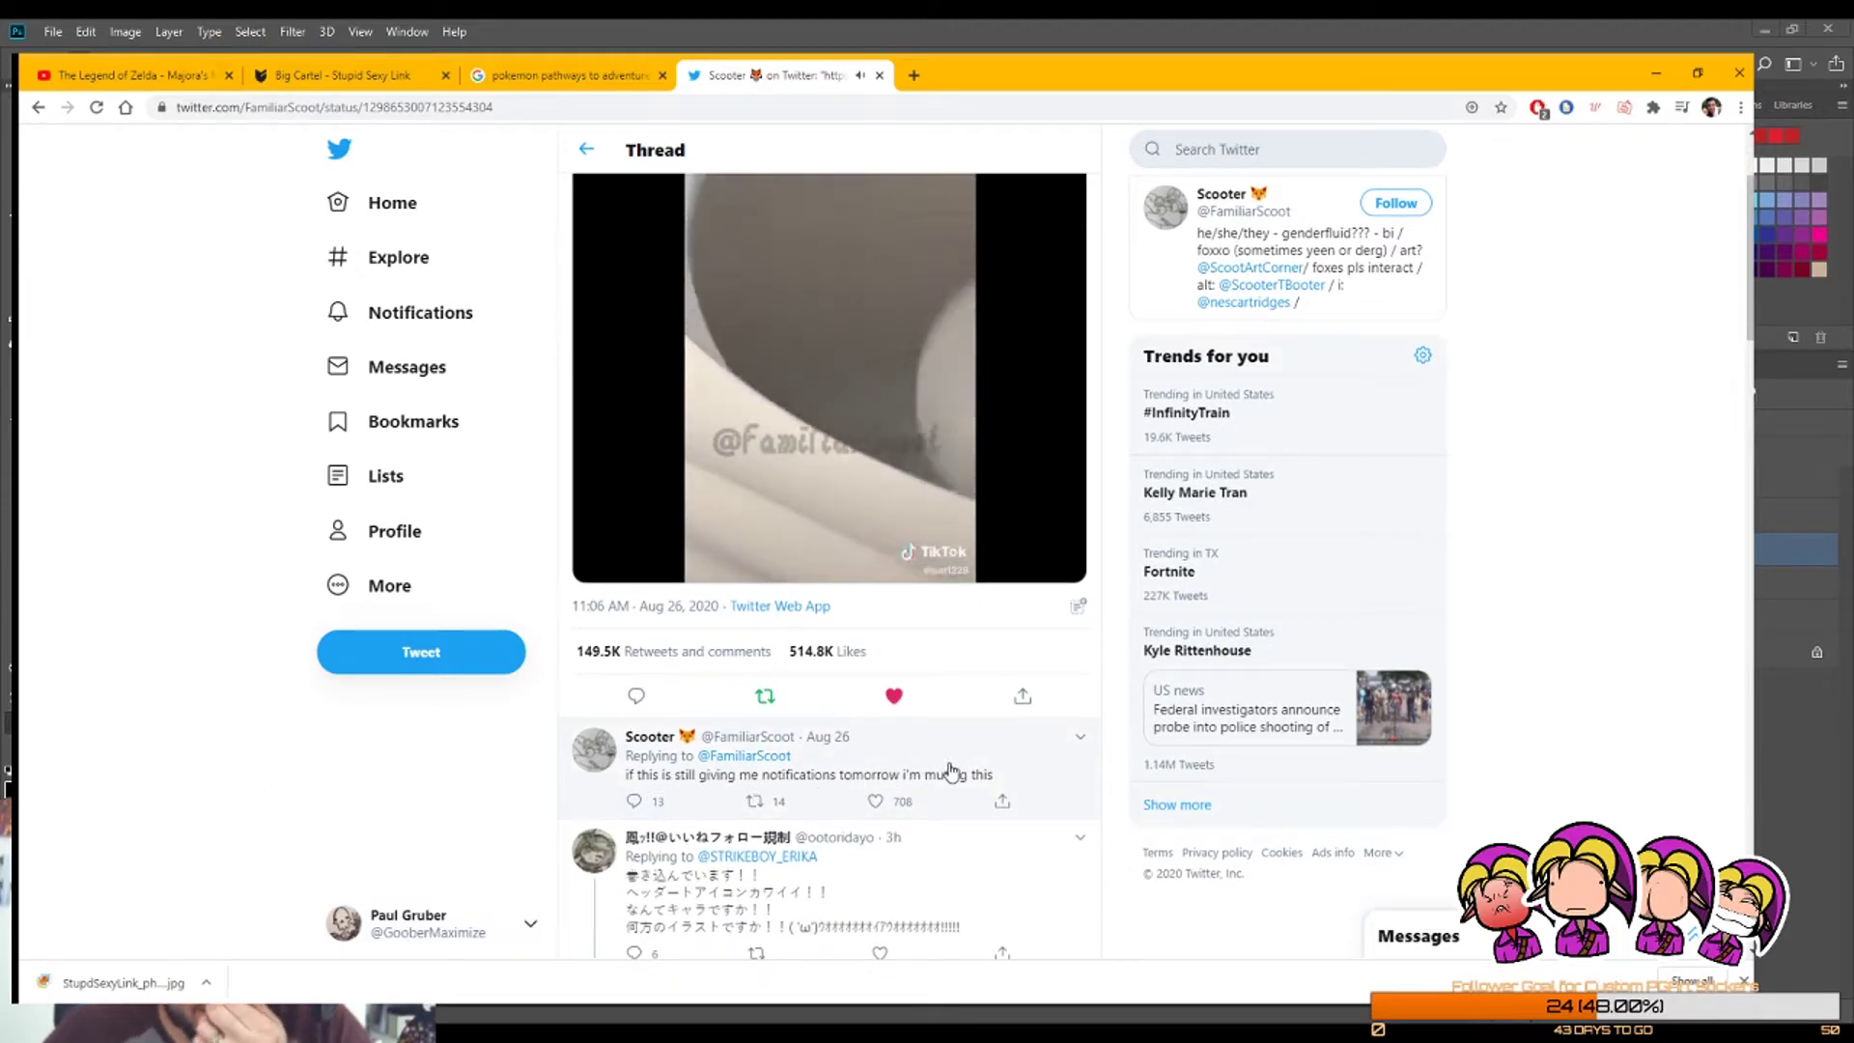
scroll(604, 647, "up", 2)
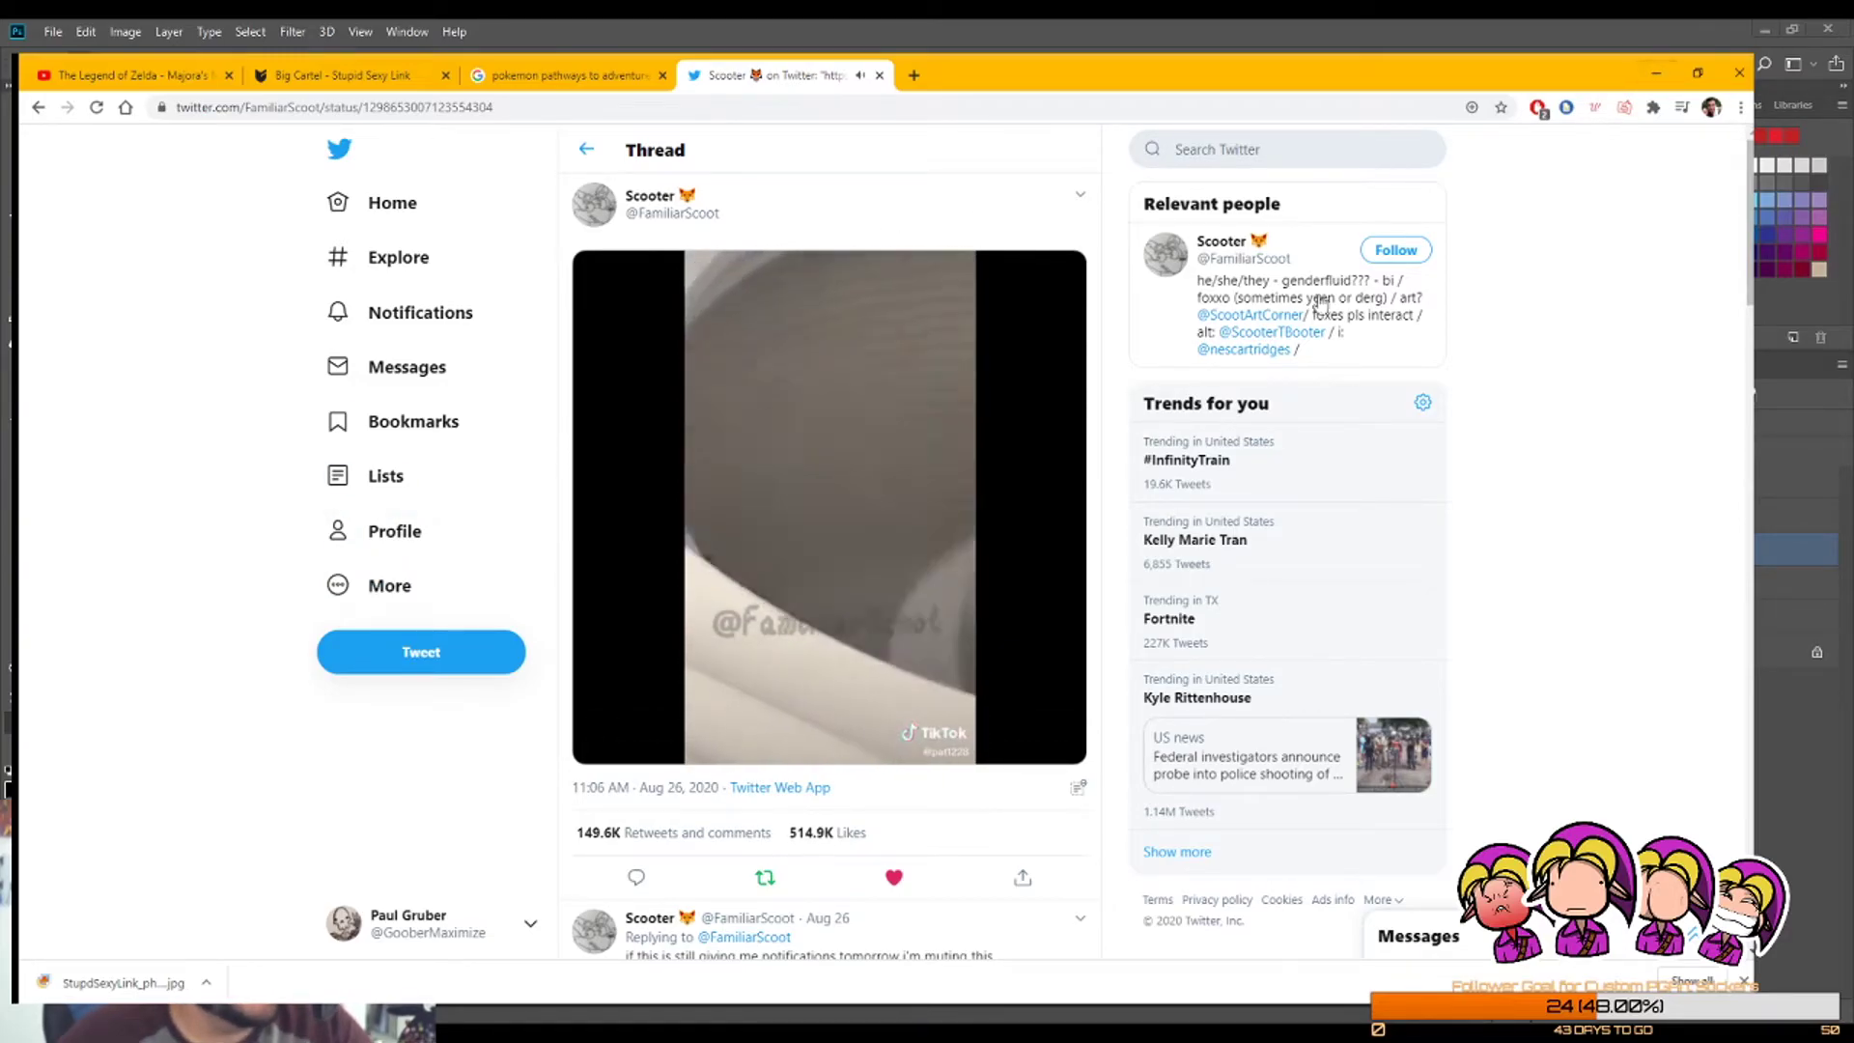
scroll(1197, 340, "down", 12)
scroll(1020, 170, "up", 14)
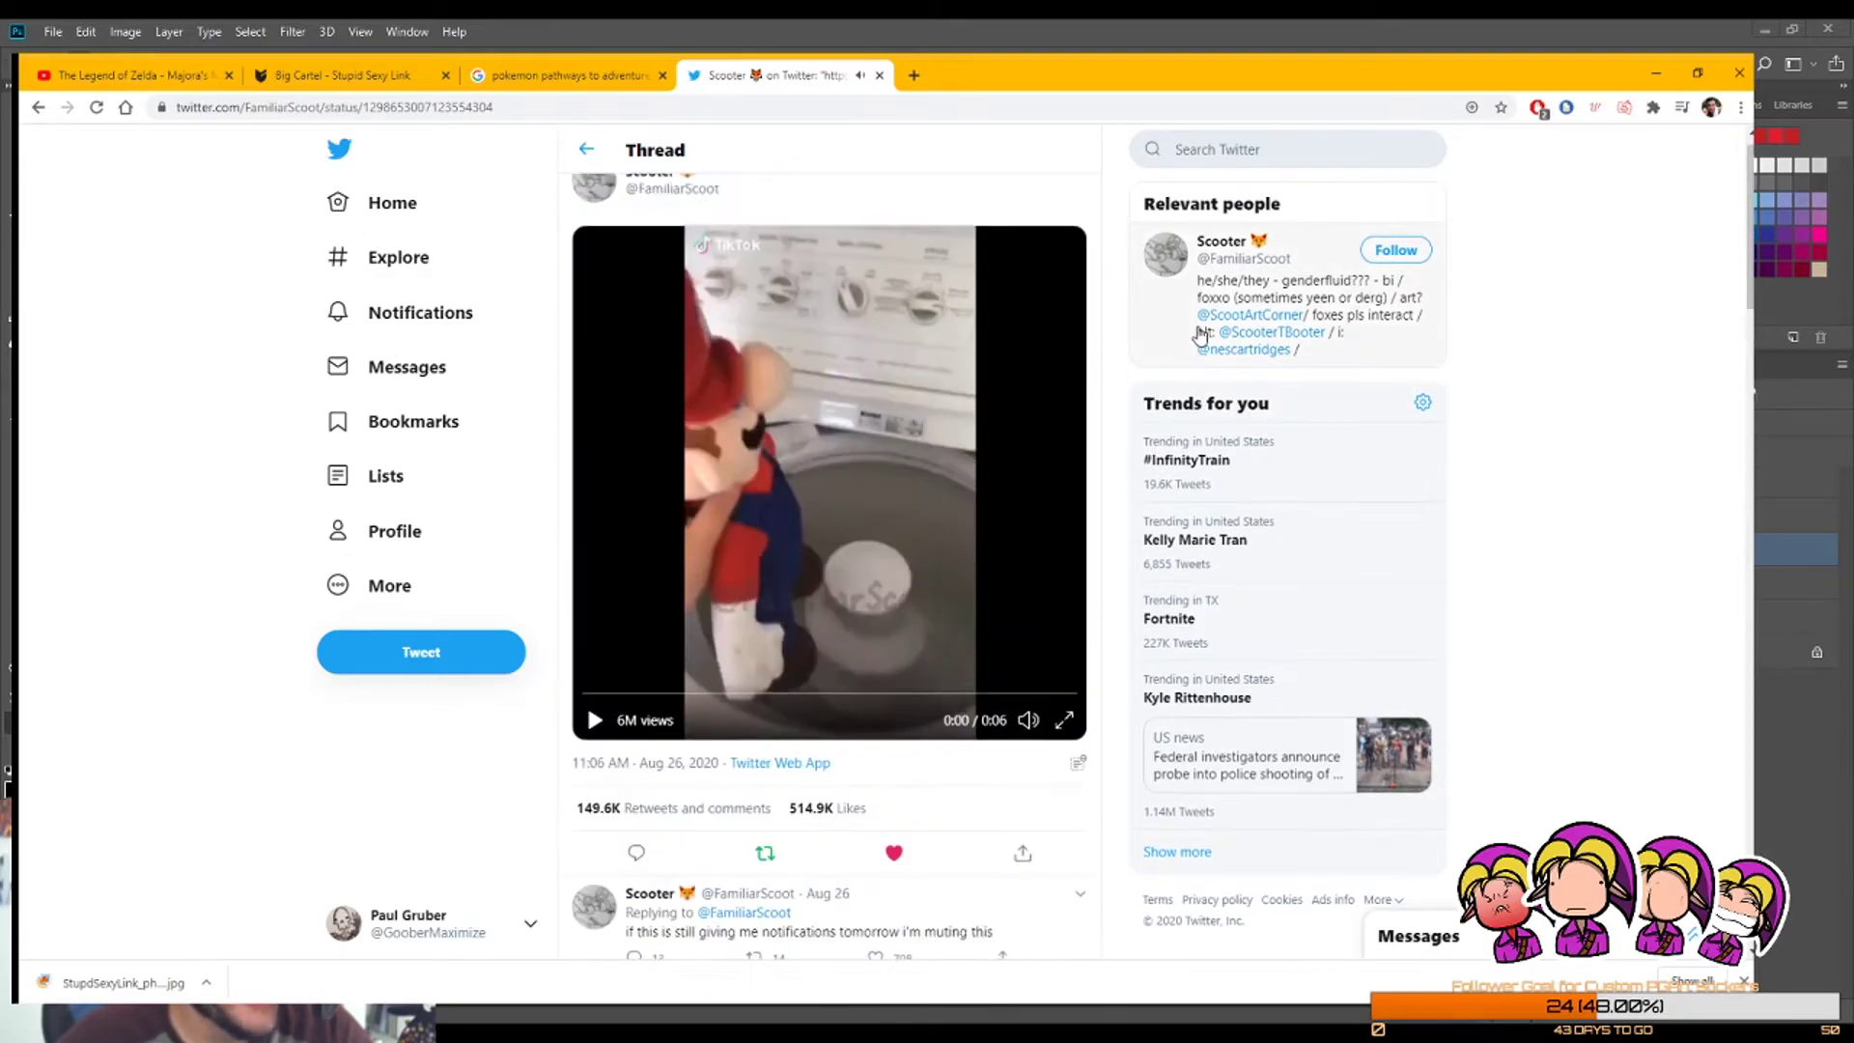
Step: Close the Twitter page, bring up the Majora's Mask soundtrack page, and return to the drawing in Photoshop
left_click(879, 75)
left_click(126, 75)
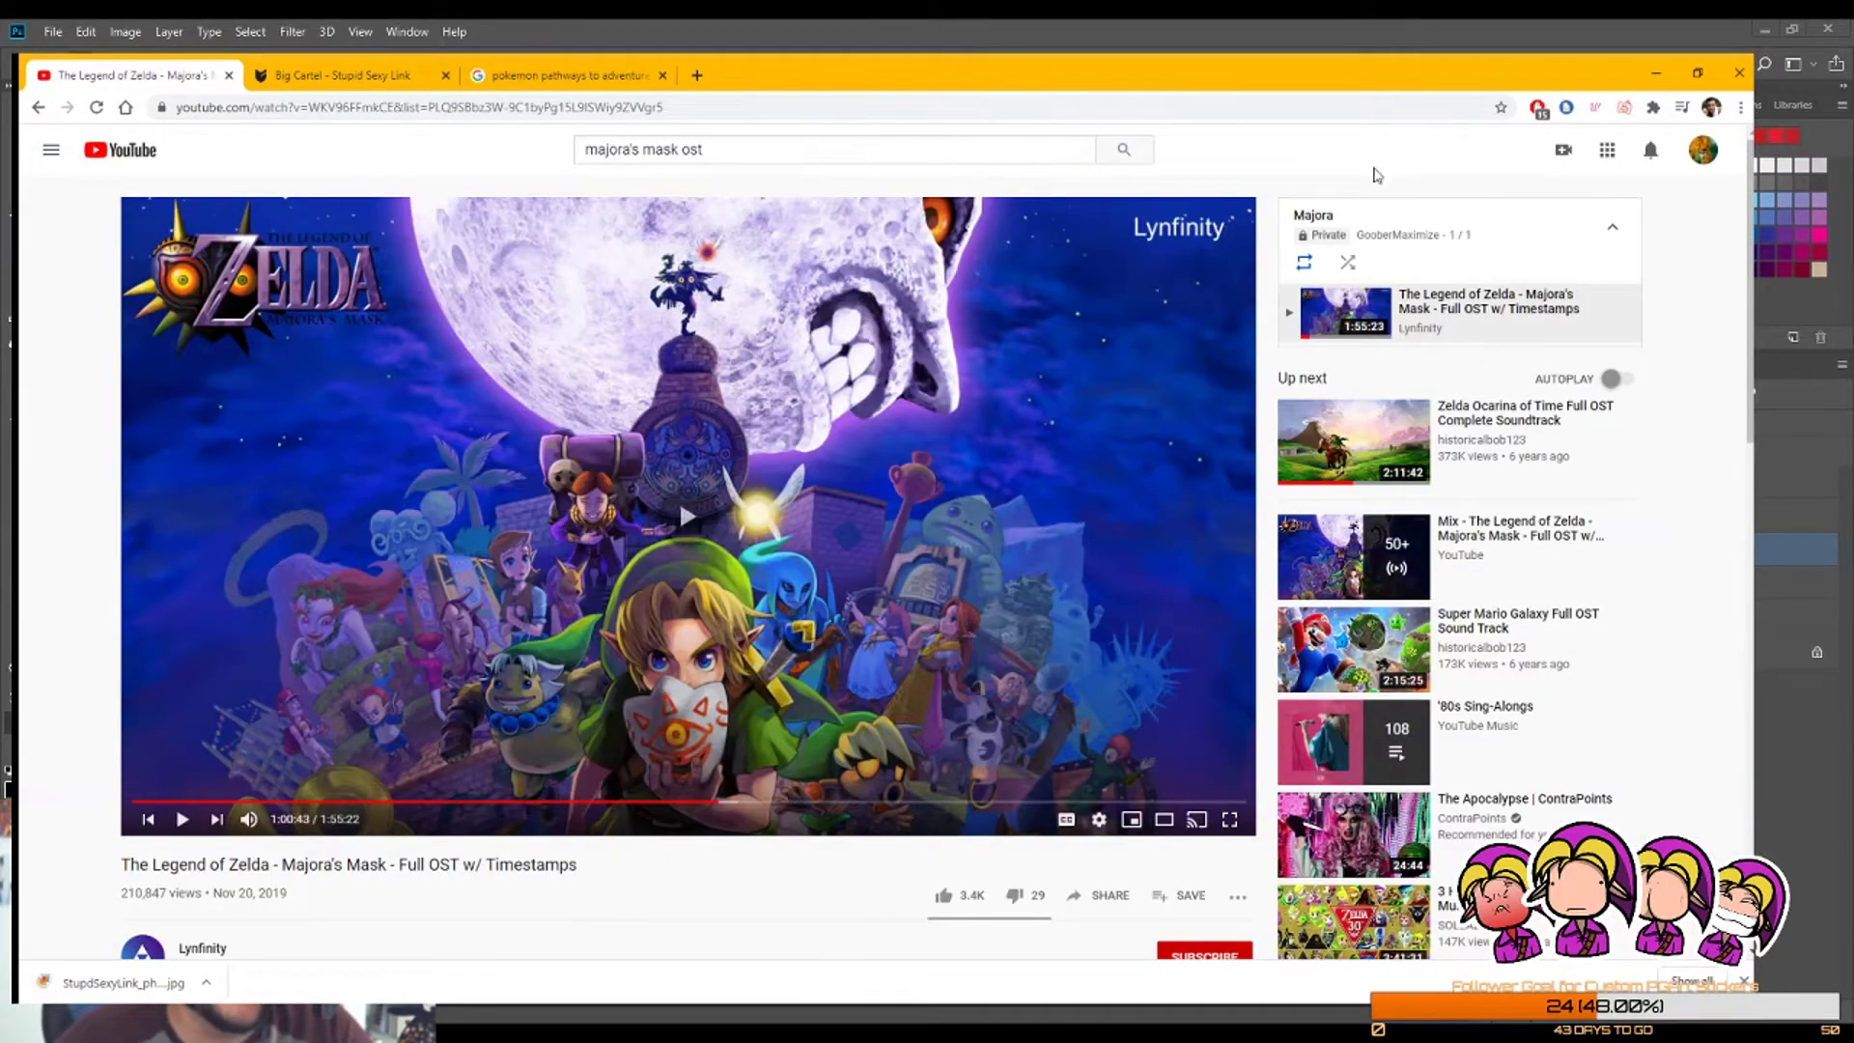
left_click(1655, 72)
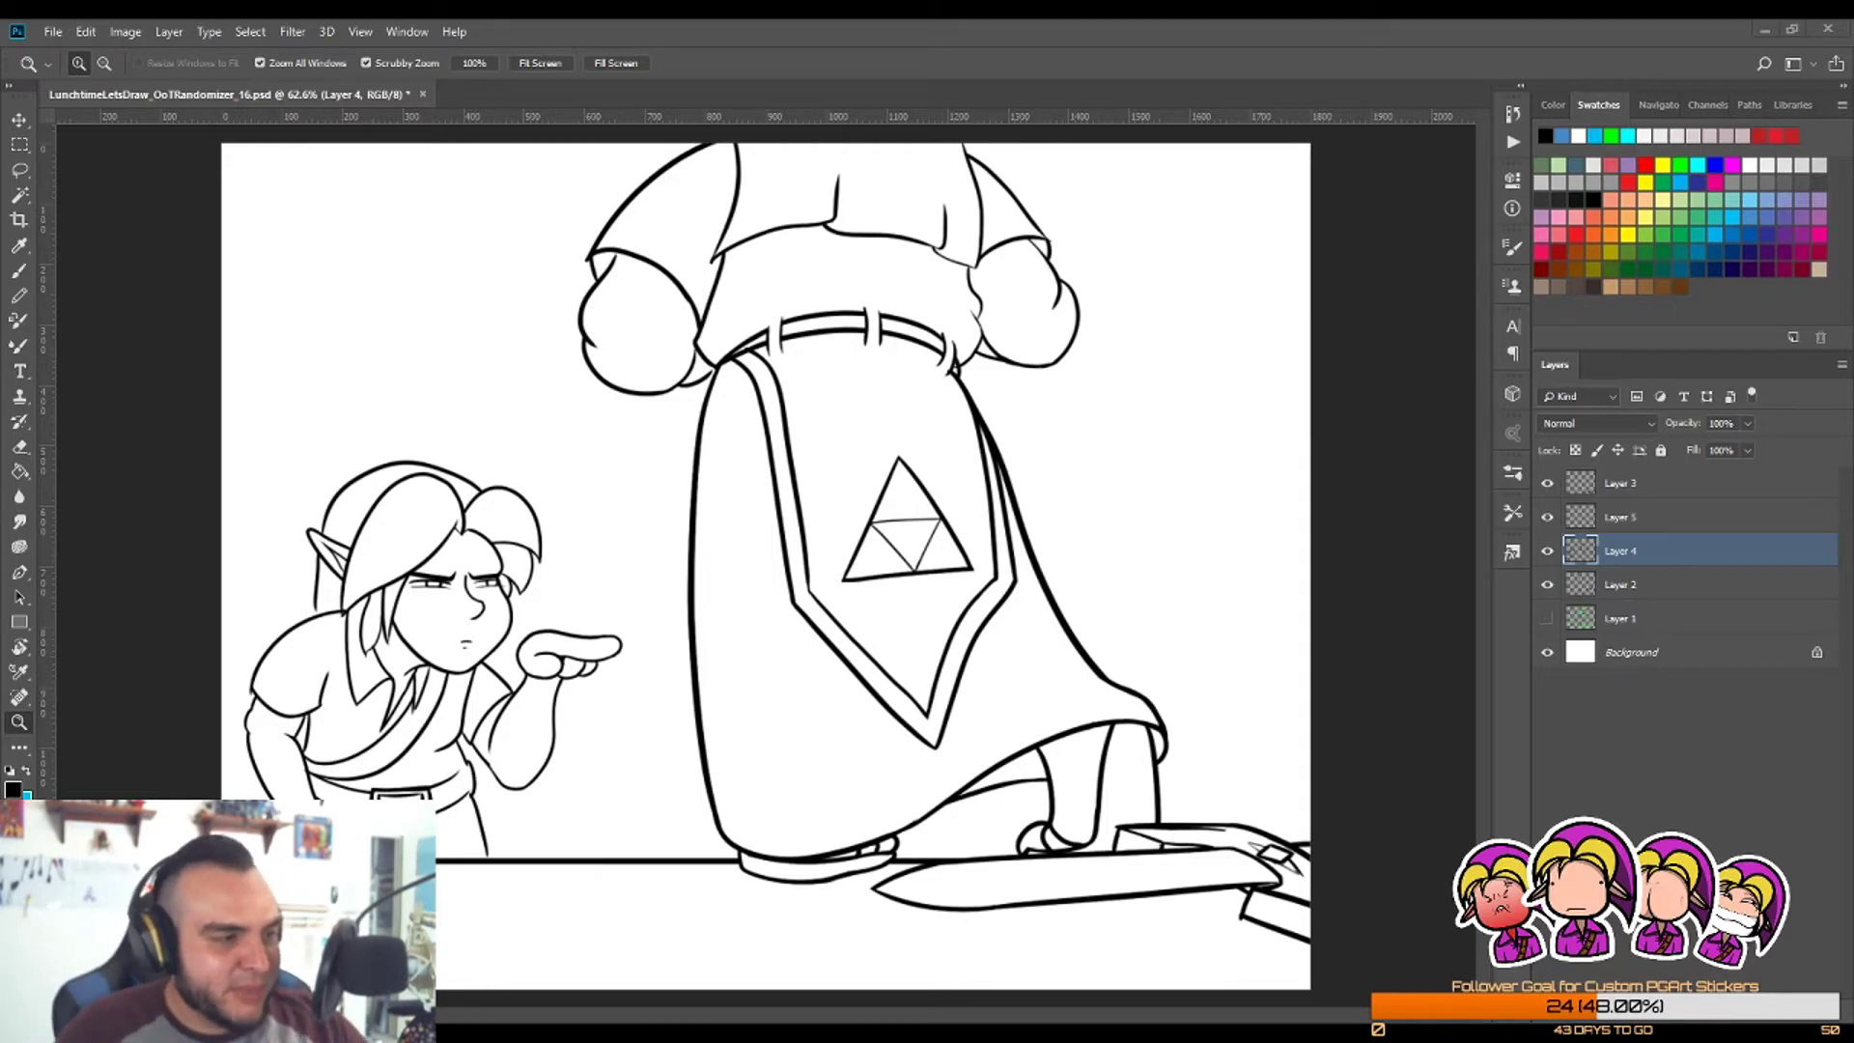
Step: Ink the line behind the pointing character's ear so that it joins the shoulder outline
left_click_drag(349, 596, 374, 594)
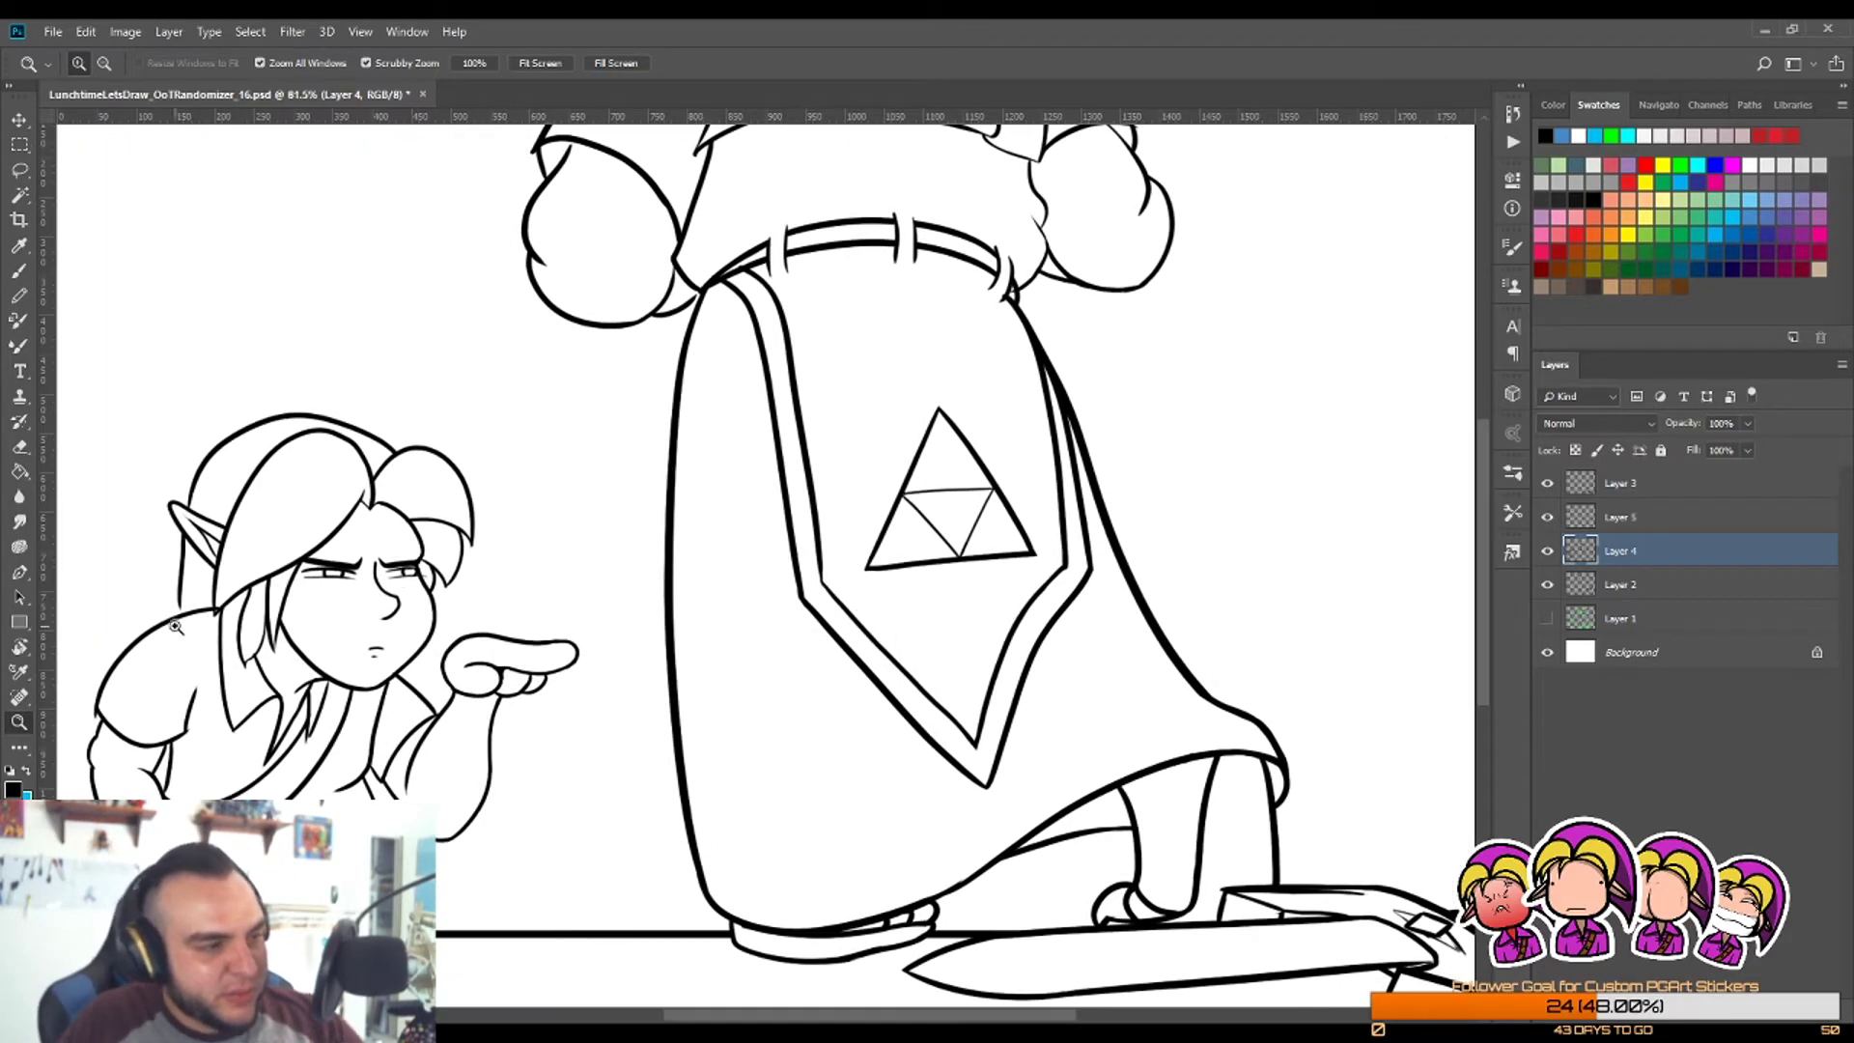
left_click_drag(176, 627, 357, 599)
left_click_drag(534, 594, 437, 593)
key("b")
mouse_move(489, 481)
left_mouse_down()
mouse_move(572, 481)
mouse_move(527, 610)
left_mouse_up()
key("e")
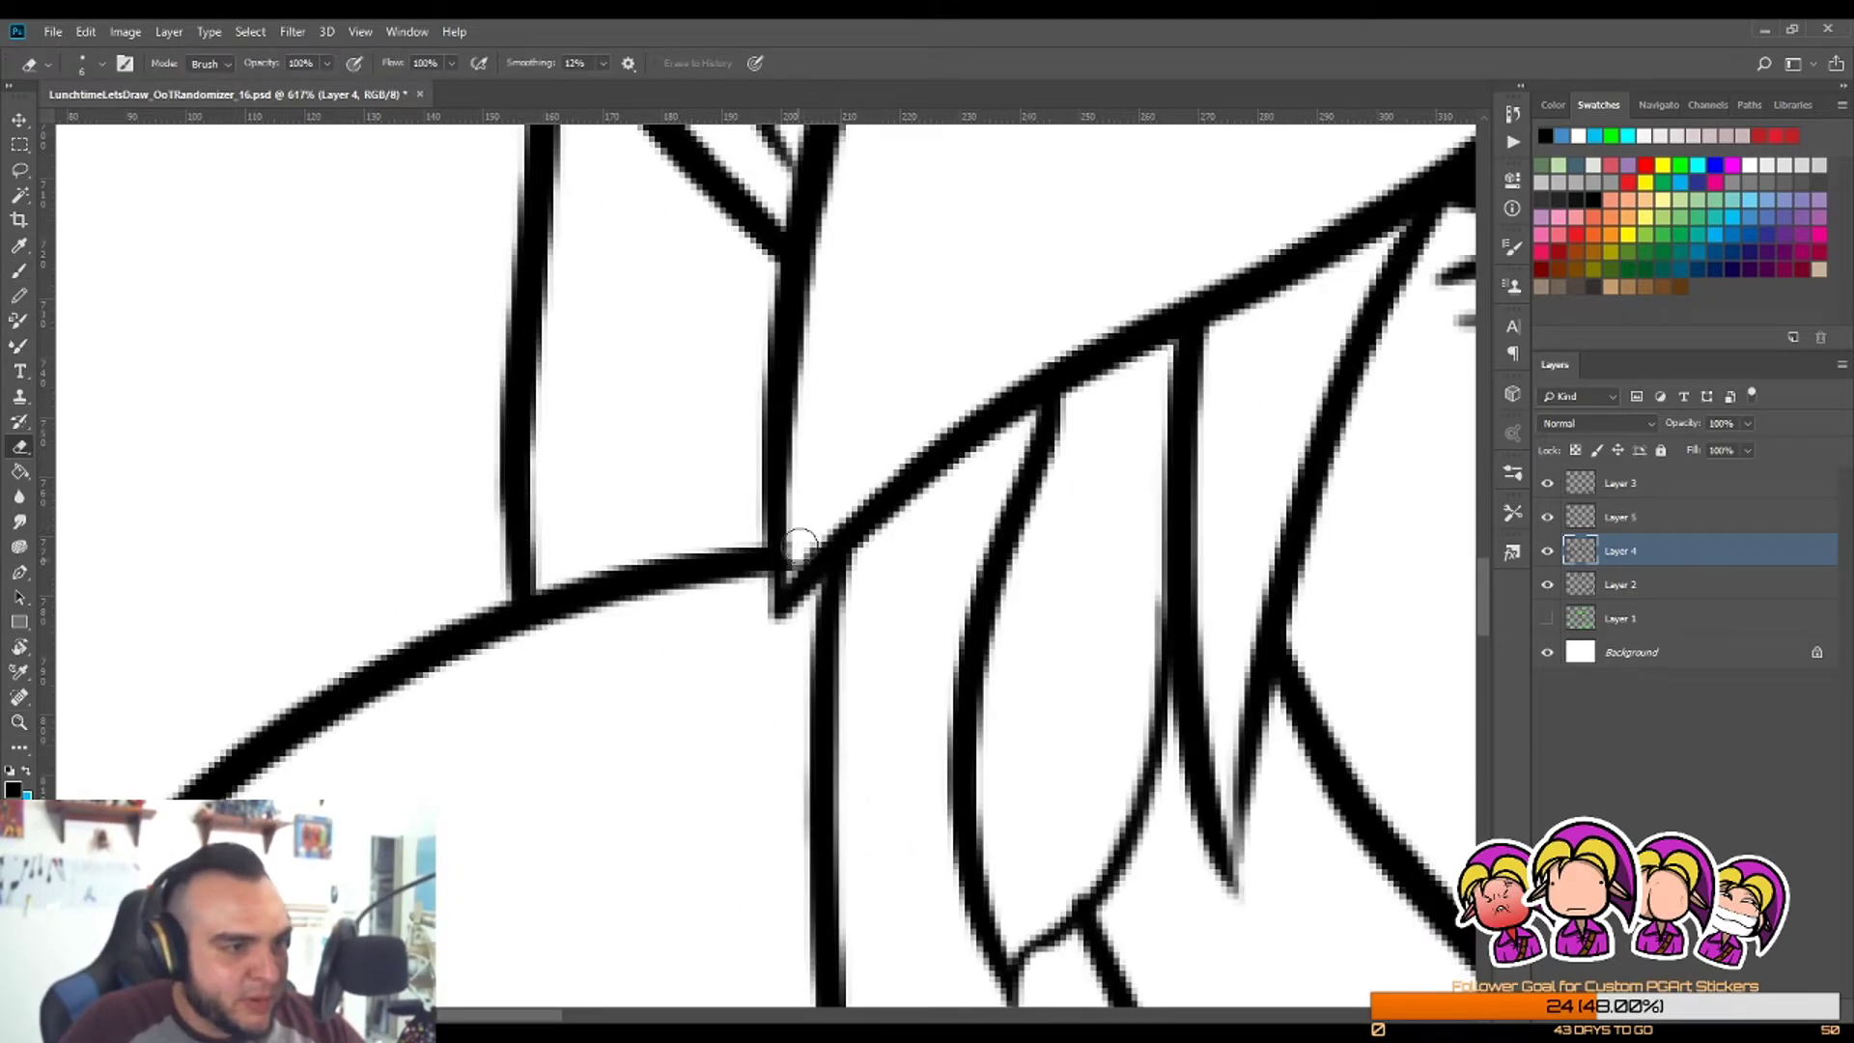
key("z")
left_click_drag(823, 517, 806, 682)
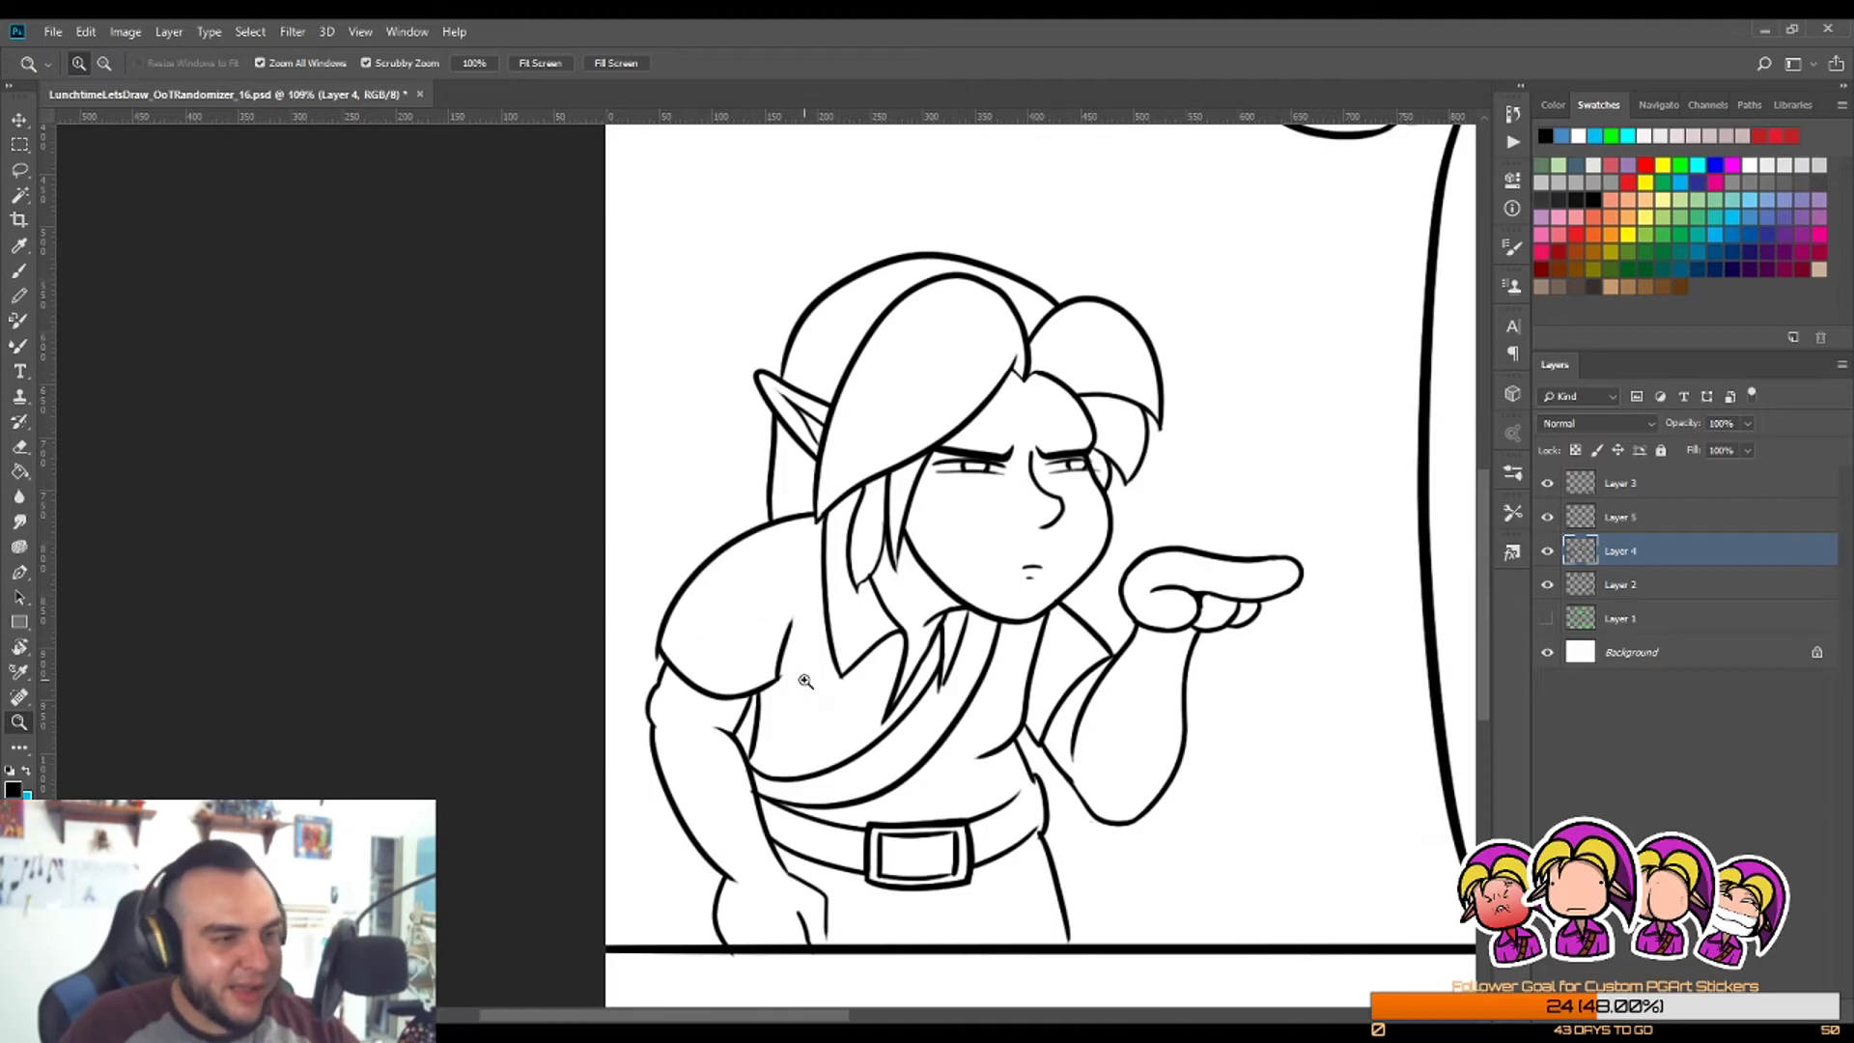
Step: Erase the stray overlap near the short sleeve and upper arm on the pointing character's lowered arm
left_click_drag(653, 676, 772, 676)
key("e")
mouse_move(650, 596)
left_mouse_down()
mouse_move(663, 645)
mouse_move(618, 620)
left_mouse_up()
key("z")
left_click_drag(1102, 729, 1196, 729)
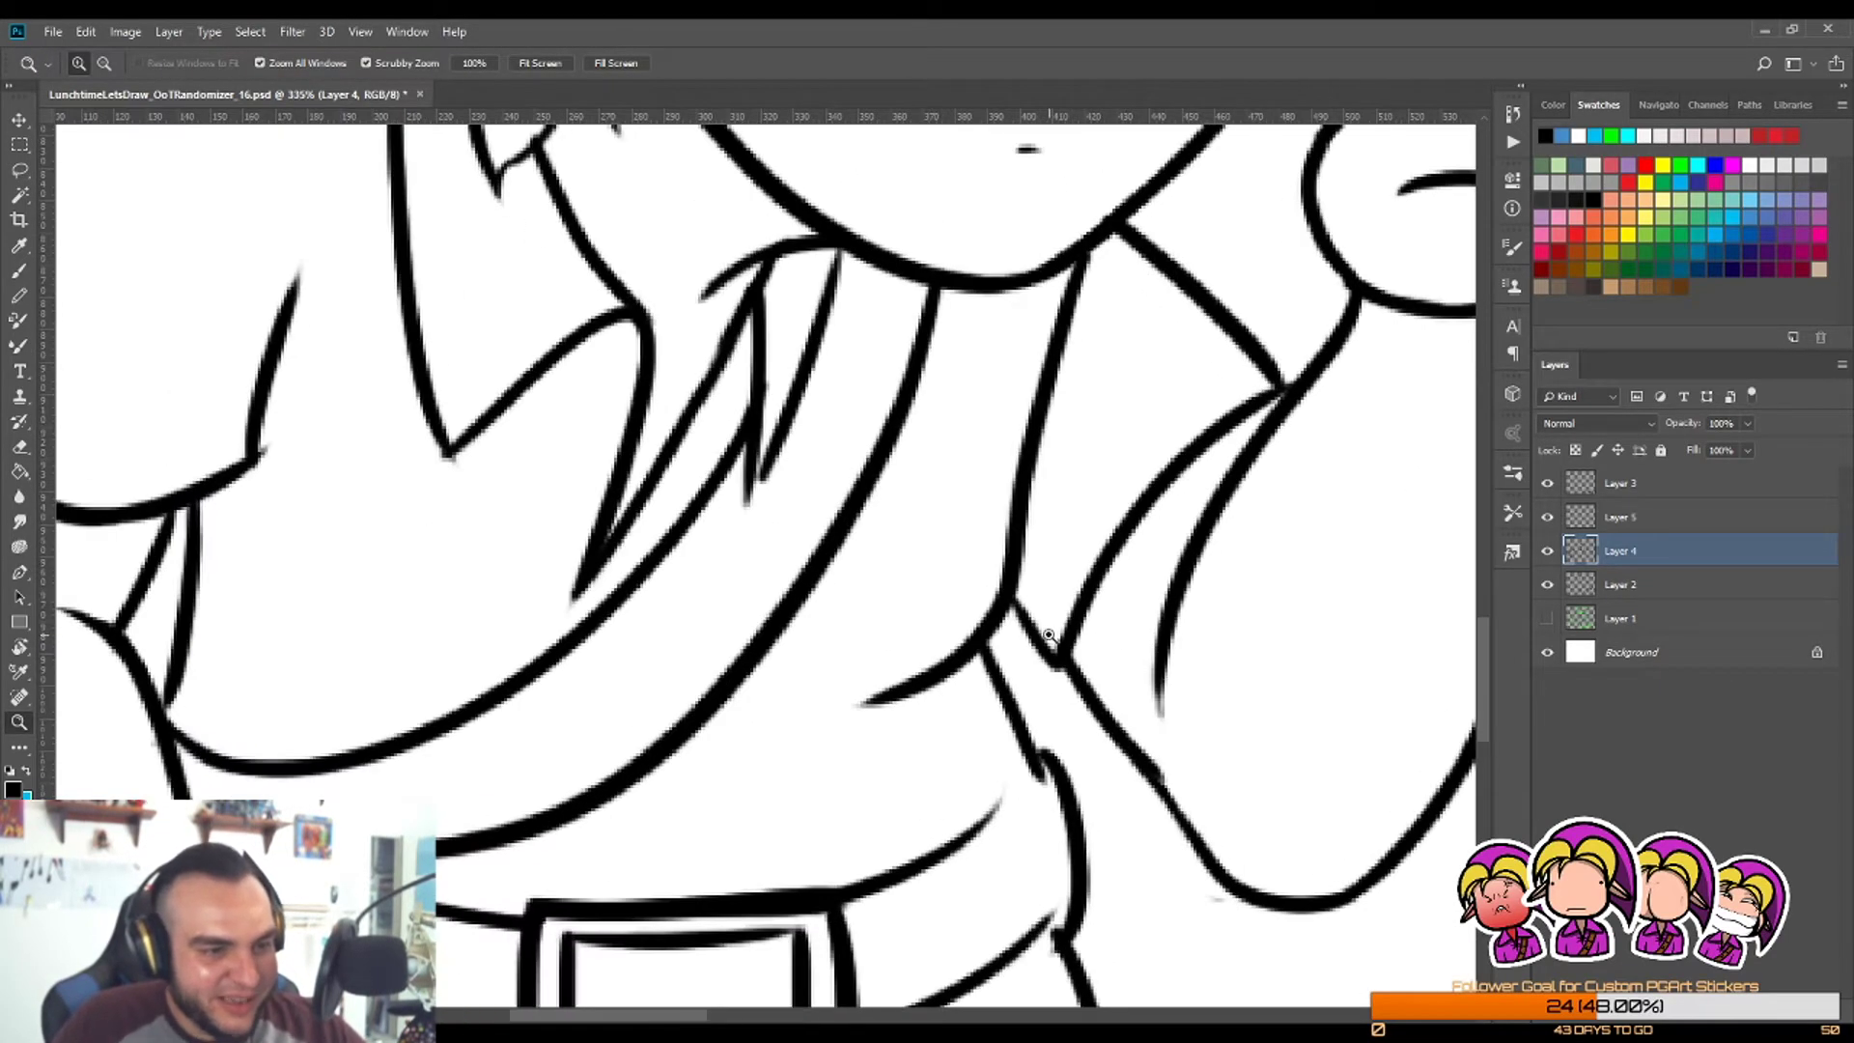
left_click_drag(1045, 634, 1093, 634)
key("b")
left_click_drag(996, 569, 1096, 745)
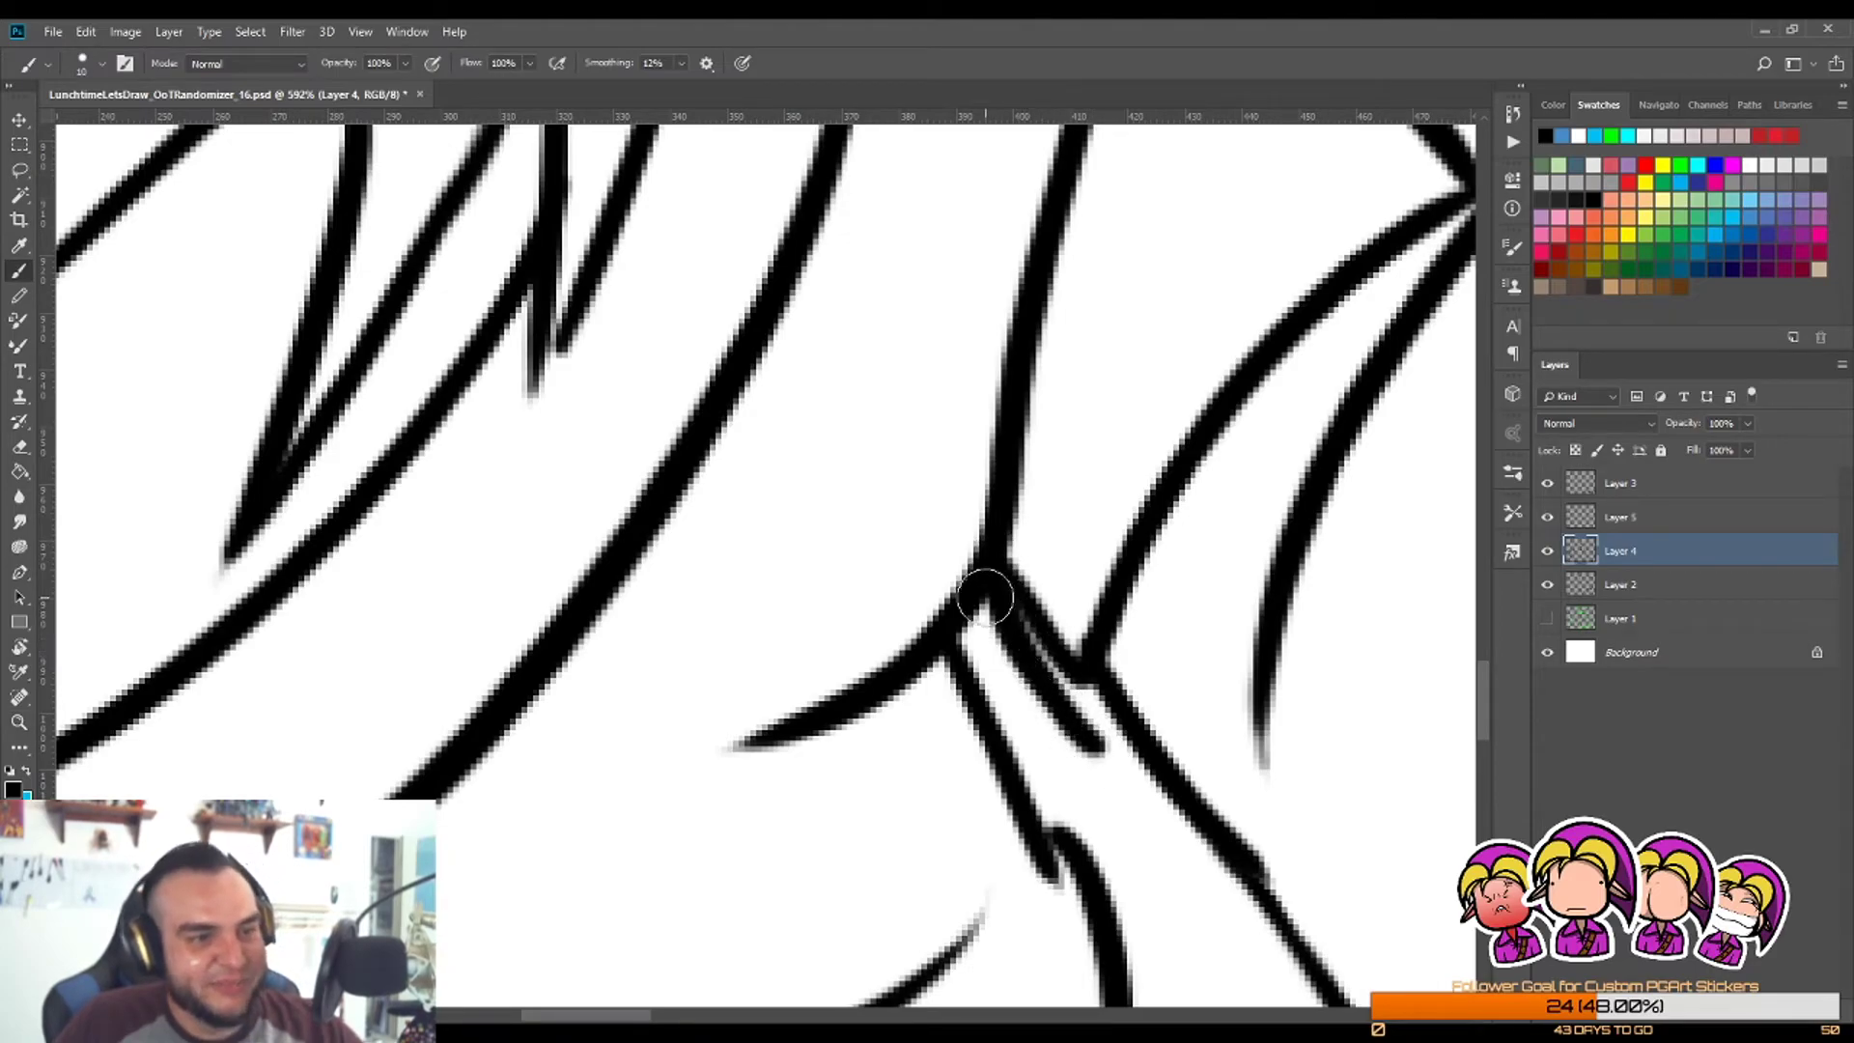
left_click_drag(985, 597, 1101, 765)
key("ctrl+alt+z")
key("ctrl+alt+z")
Step: Clean up the line between torso and raised arm, and thicken the sleeve line where they meet
key("e")
mouse_move(1020, 614)
left_mouse_down()
mouse_move(1025, 564)
mouse_move(1006, 603)
mouse_move(1026, 641)
mouse_move(1072, 588)
mouse_move(1051, 716)
mouse_move(1044, 678)
mouse_move(984, 611)
mouse_move(1137, 759)
left_mouse_up()
key("b")
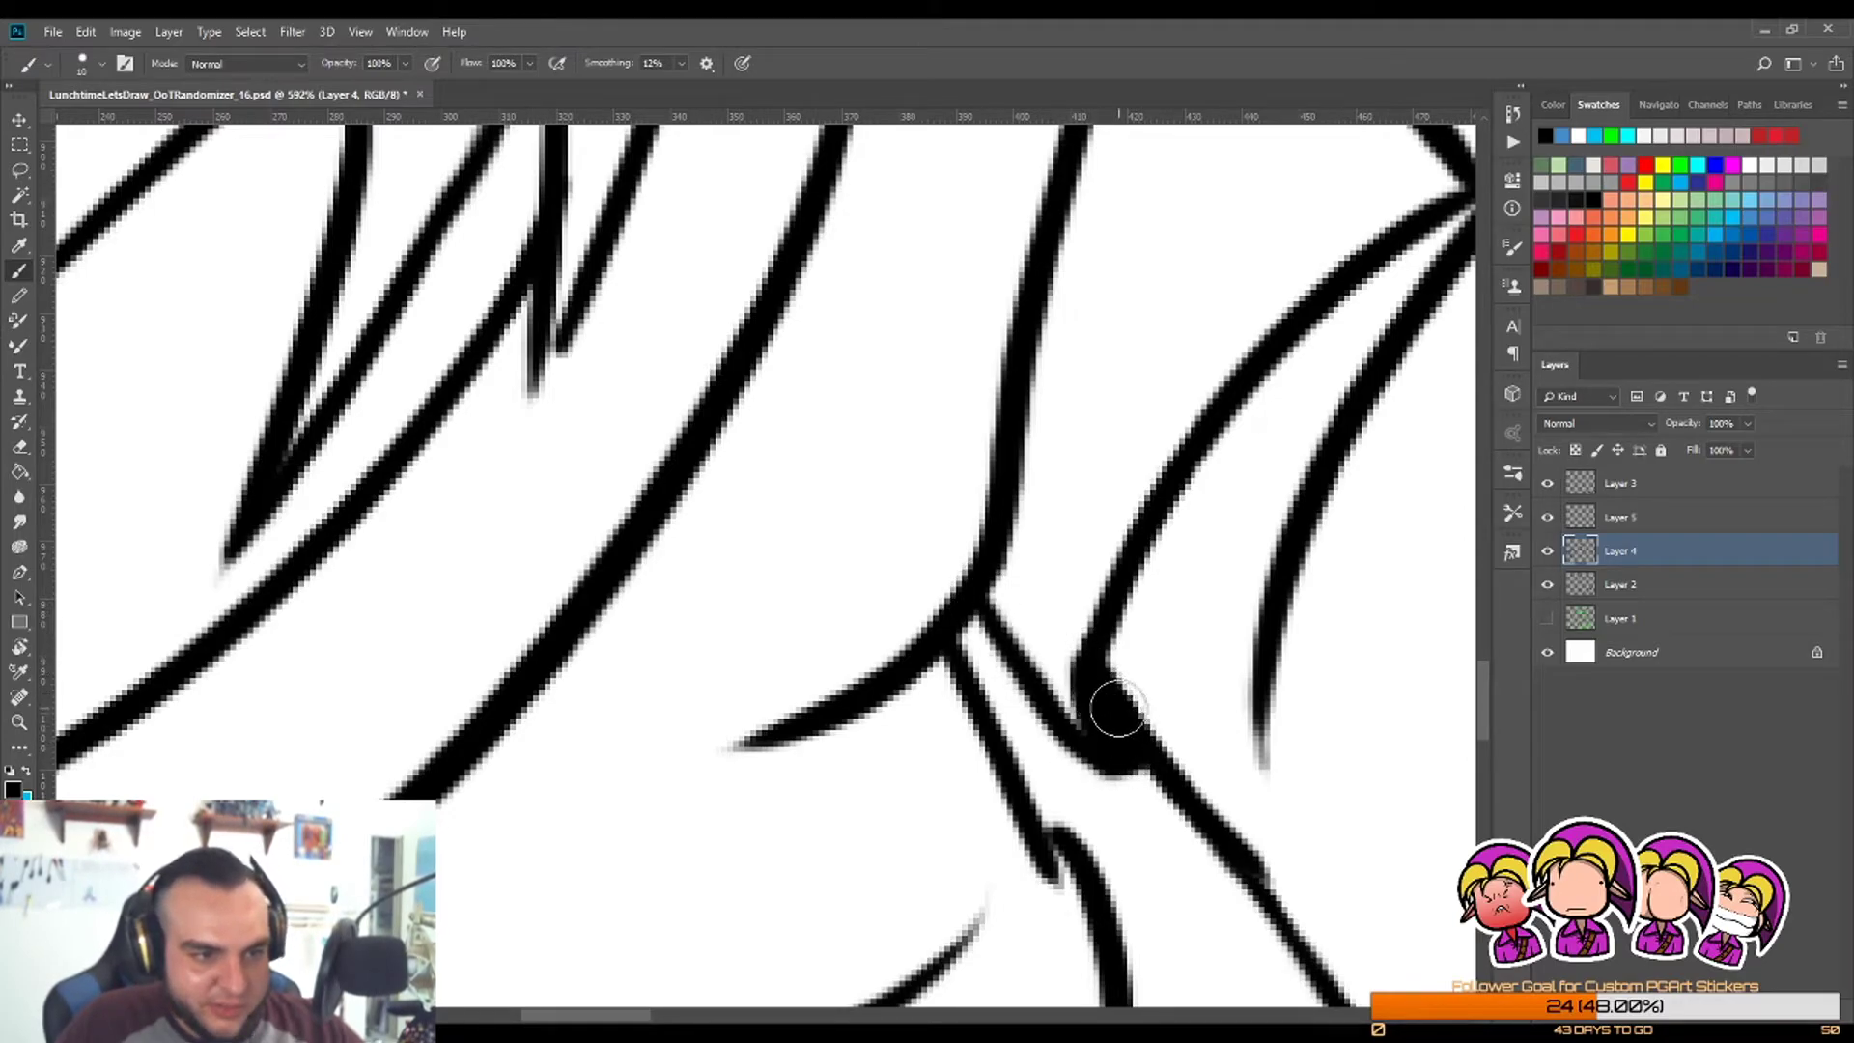
key("z")
key("b")
mouse_move(1127, 572)
left_mouse_down()
mouse_move(1119, 710)
mouse_move(913, 676)
mouse_move(1091, 676)
mouse_move(1109, 739)
left_mouse_up()
key("e")
key("z")
key("b")
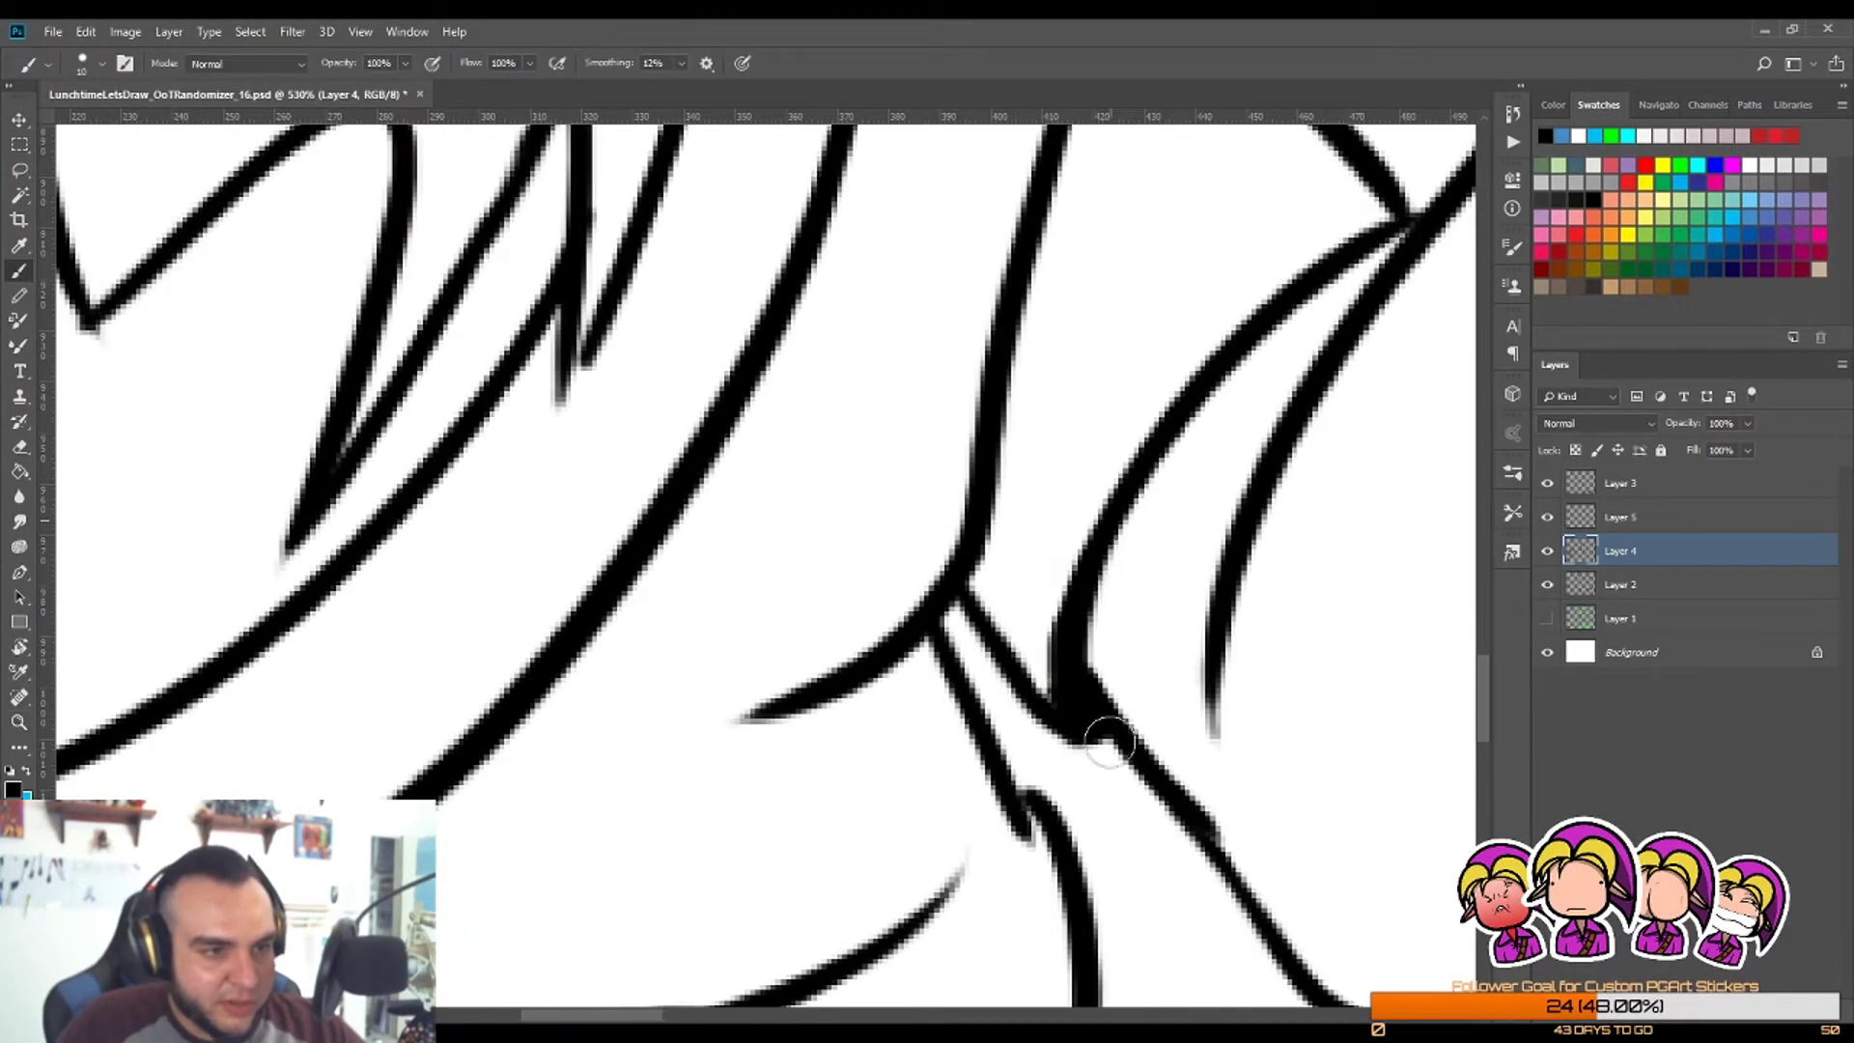
left_click_drag(1141, 667, 1060, 724)
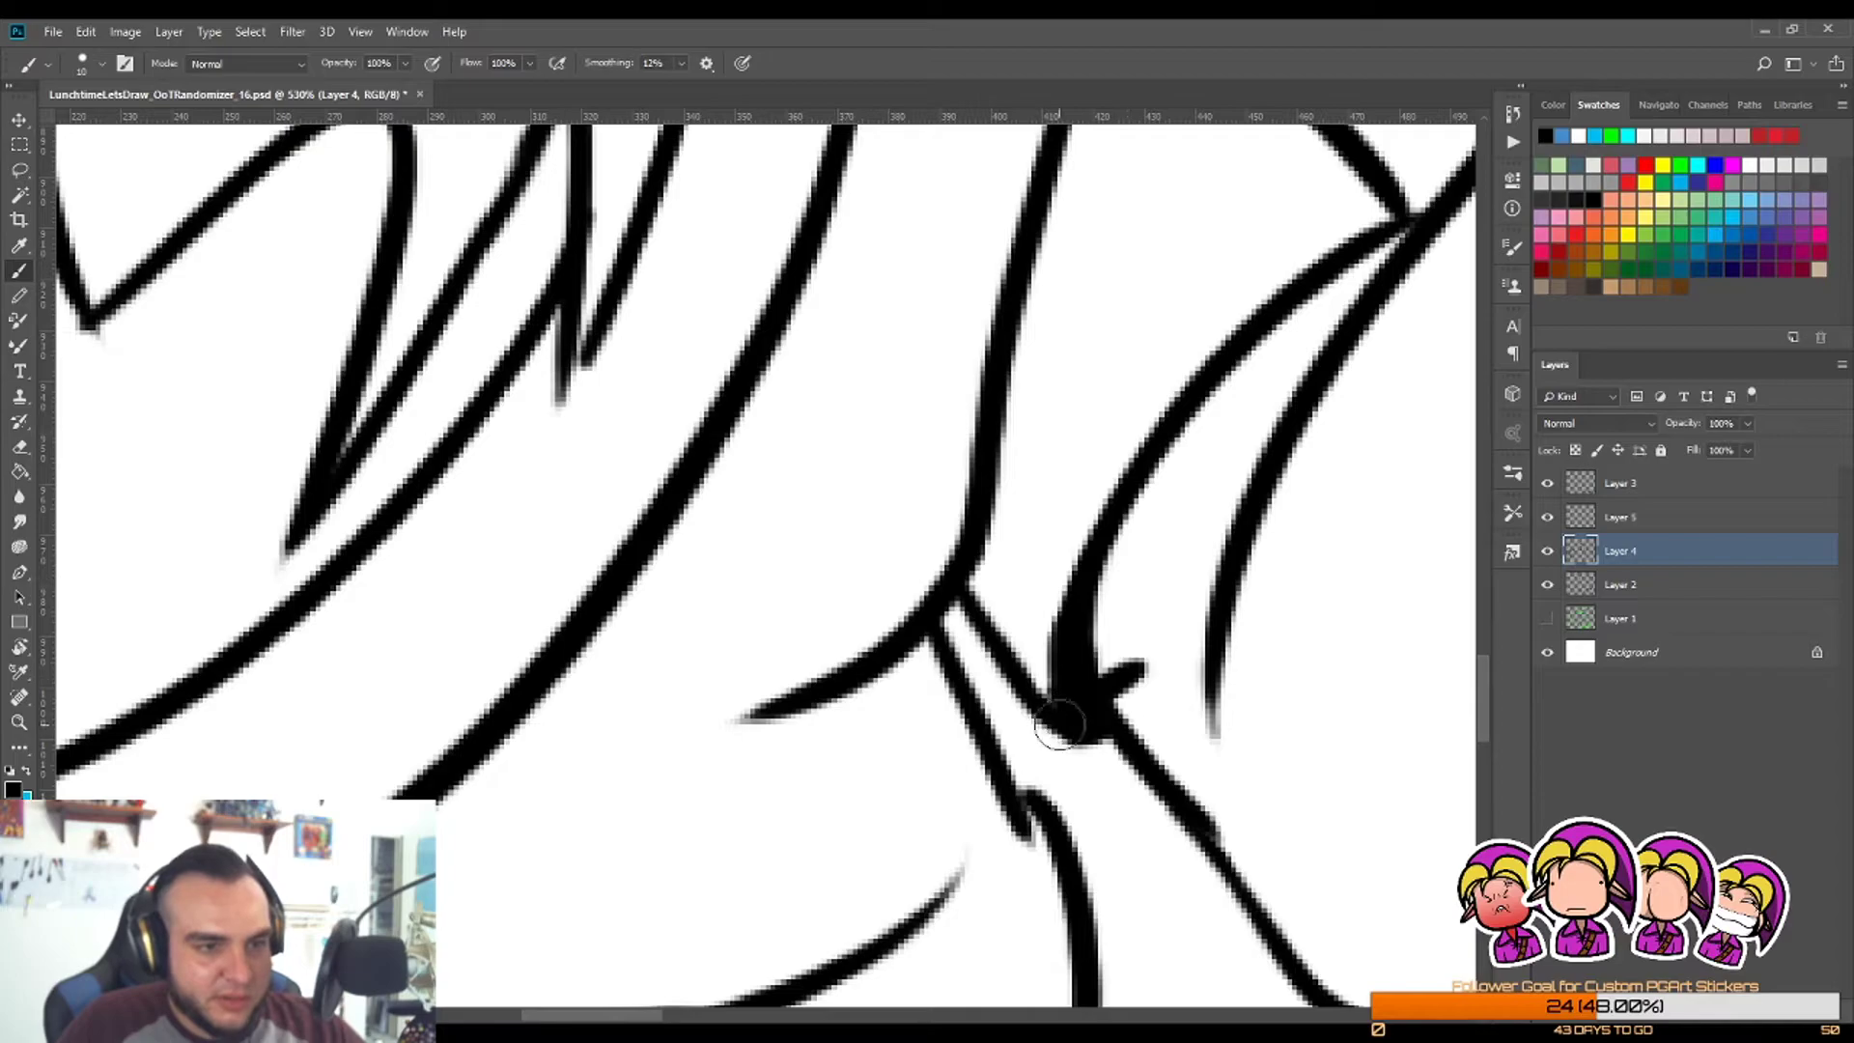
key("ctrl+z")
key("ctrl+z")
key("z")
mouse_move(1187, 773)
left_mouse_down()
mouse_move(1134, 758)
mouse_move(1217, 721)
left_mouse_up()
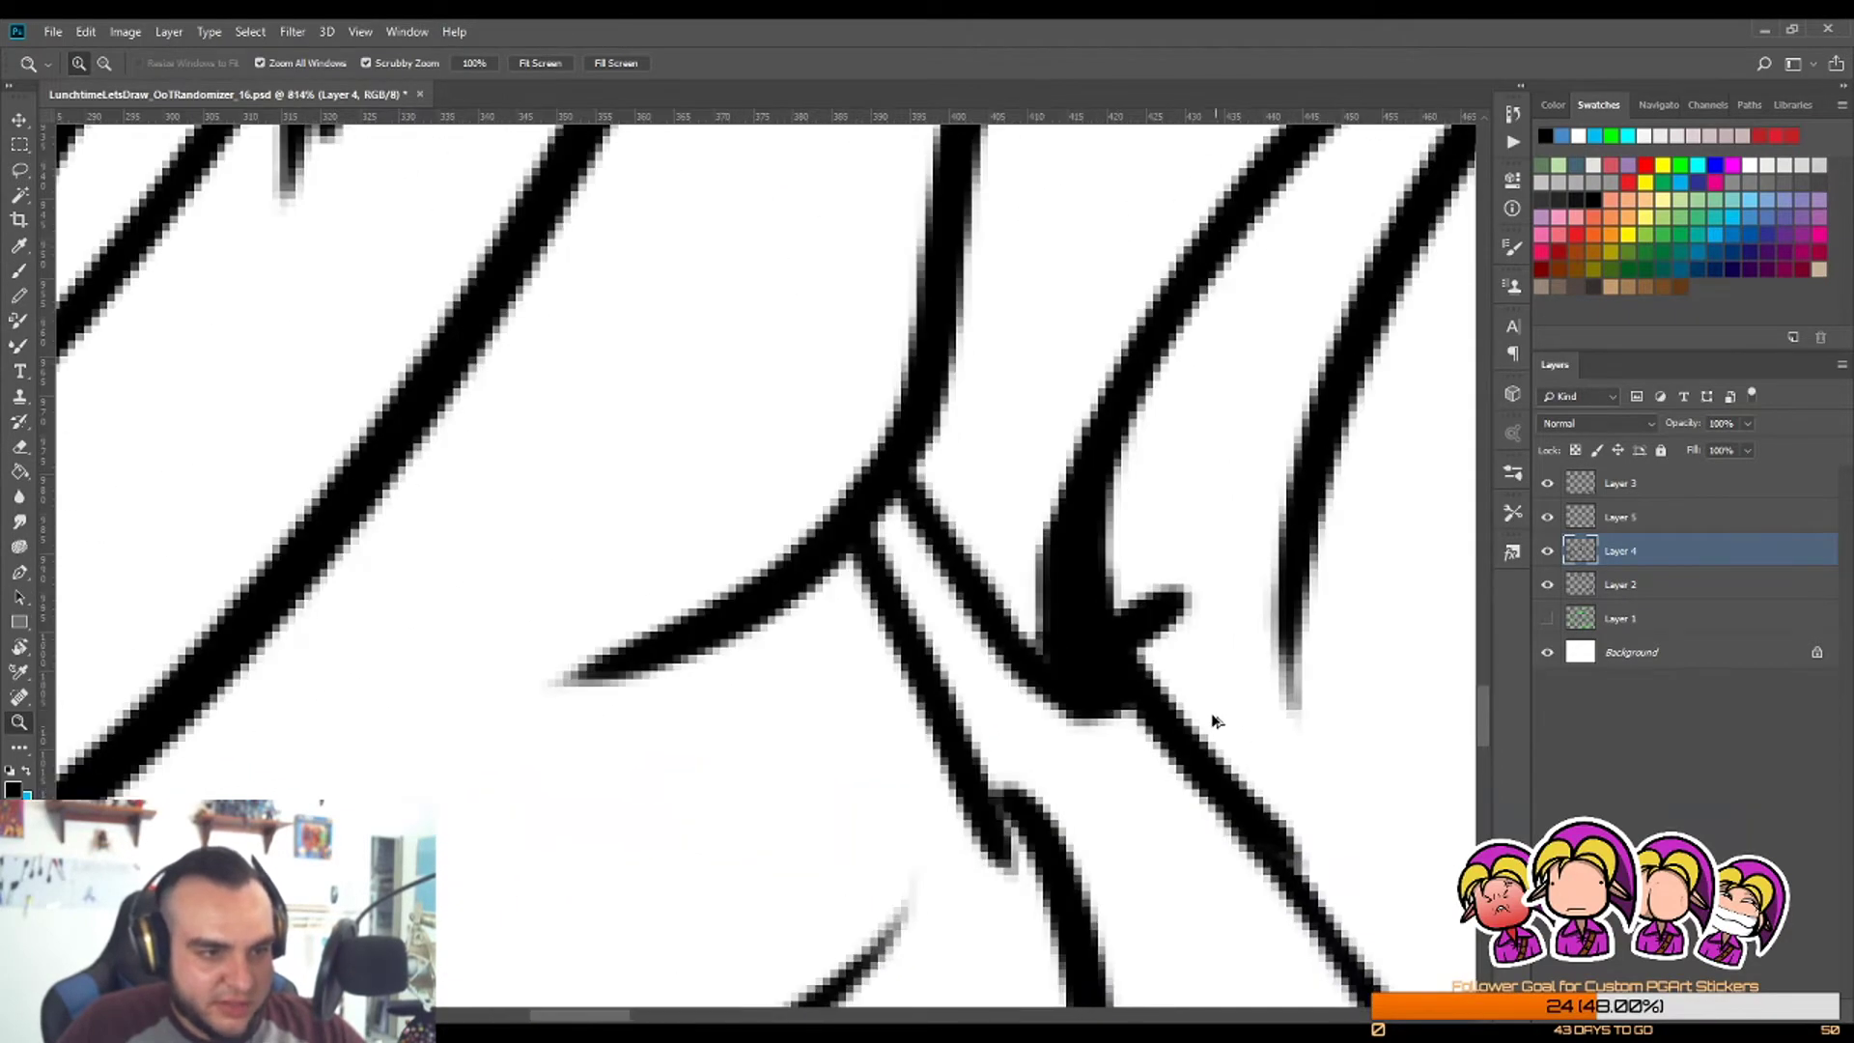
key("ctrl+z")
Step: Build up the junction below the raised arm's sleeve into a solid black shape tapering into the arm line
key("b")
left_click_drag(1089, 693, 1173, 750)
left_click_drag(1087, 695, 1159, 749)
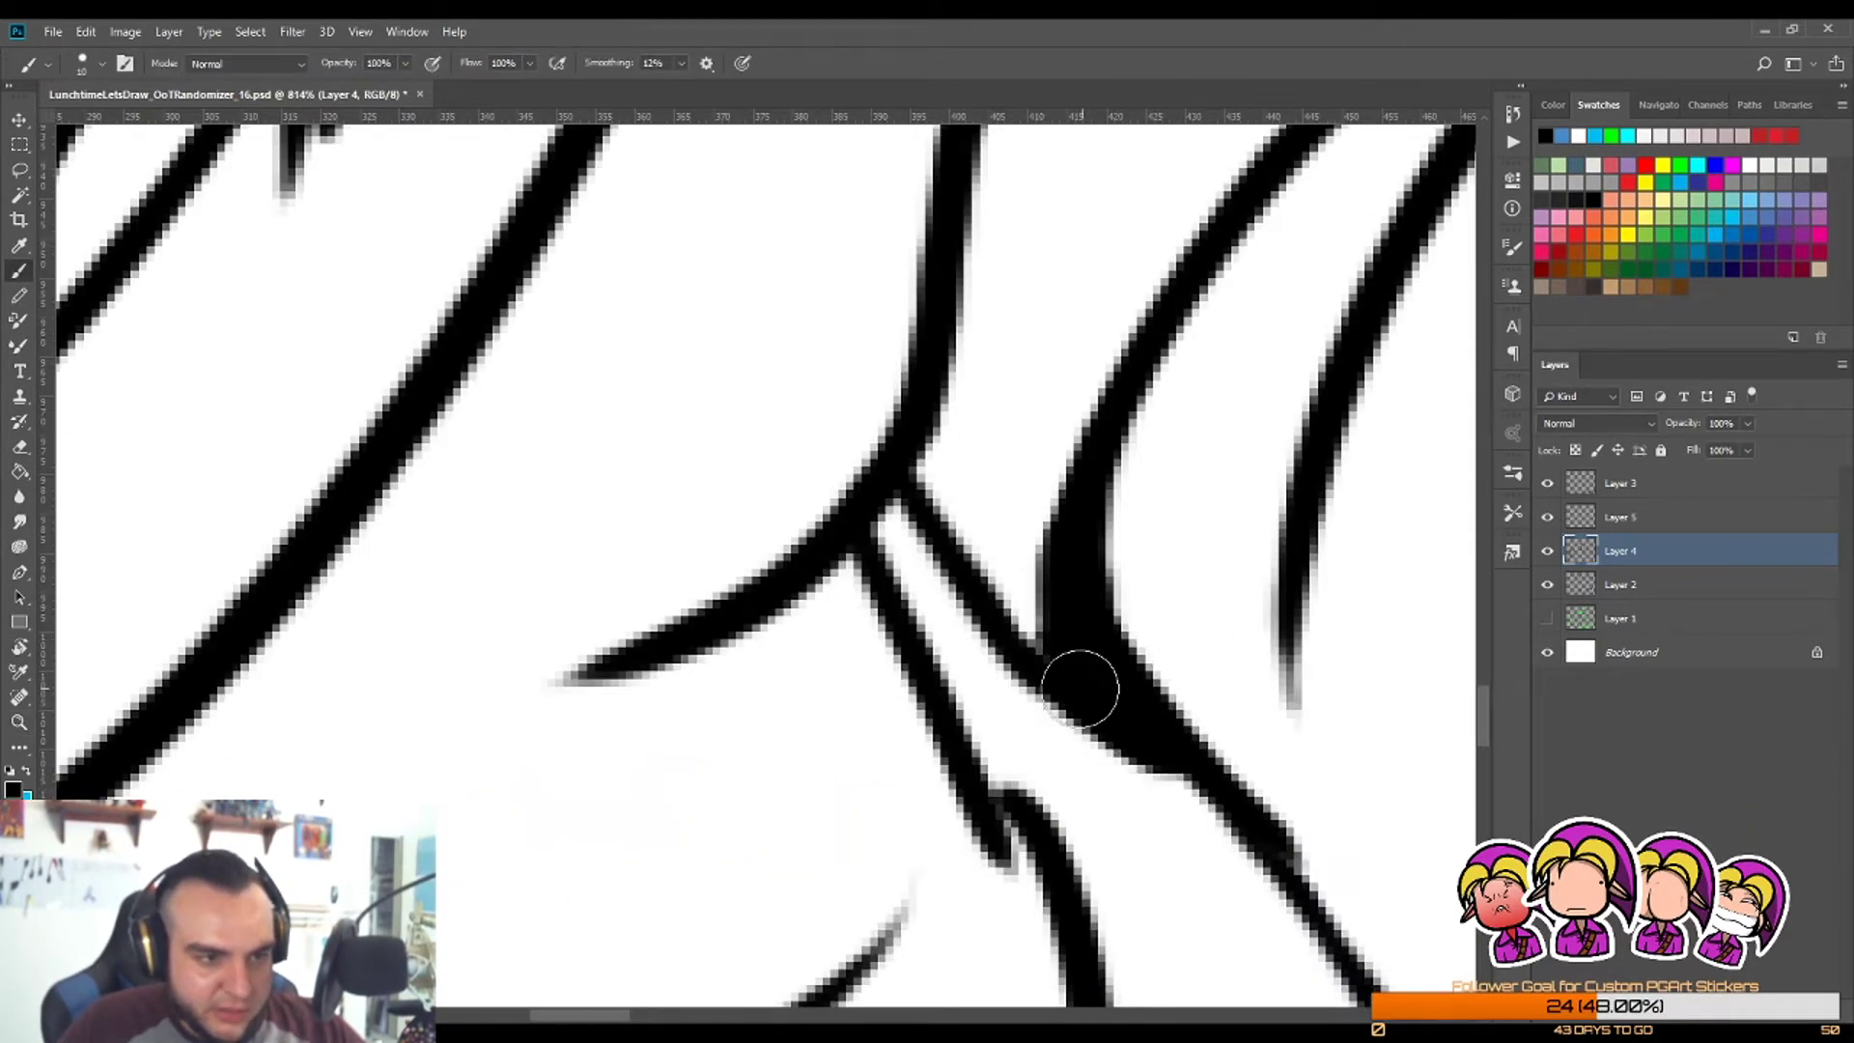
mouse_move(1016, 662)
left_mouse_down()
mouse_move(1207, 788)
mouse_move(1010, 784)
mouse_move(1142, 756)
left_mouse_up()
key("z")
scroll(1141, 756, "down", 1)
key("b")
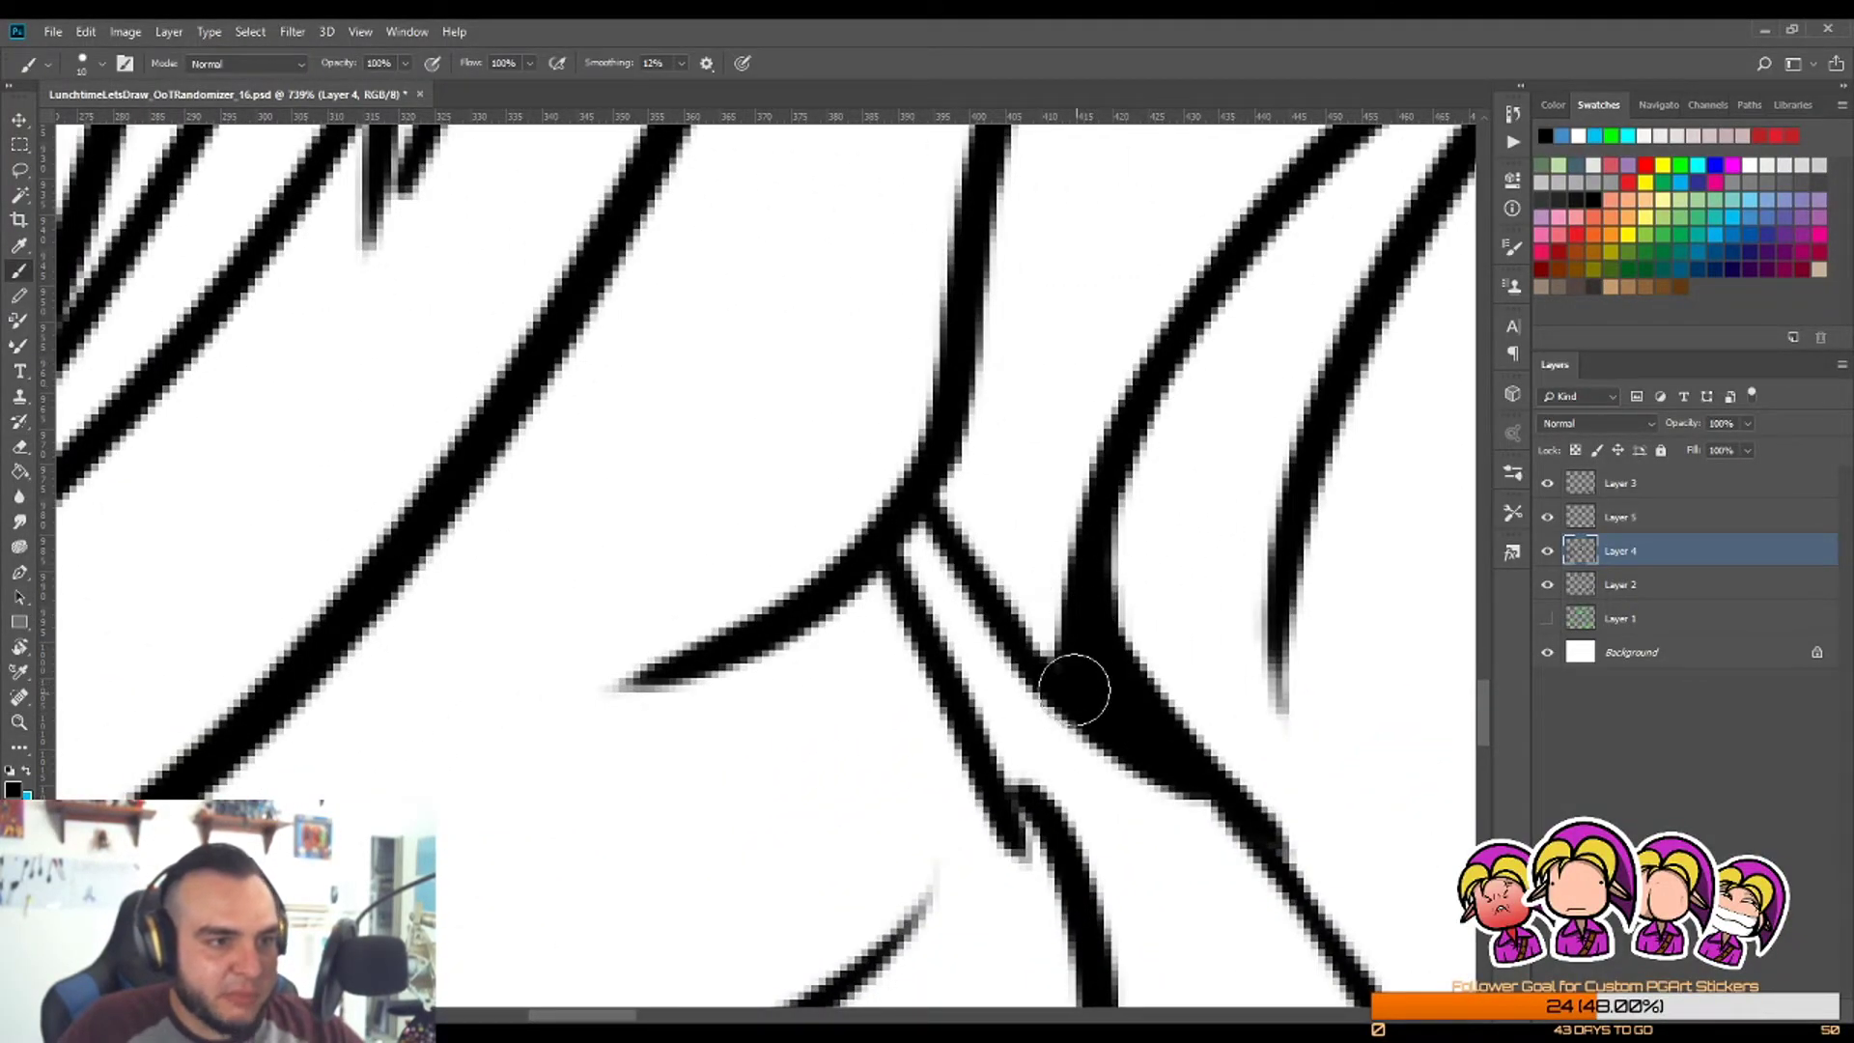
Step: Trim the lower edge of the black sleeve junction and thin the arm line running down toward the elbow
key("z")
scroll(972, 669, "down", 8)
scroll(973, 668, "down", 2)
scroll(973, 669, "up", 8)
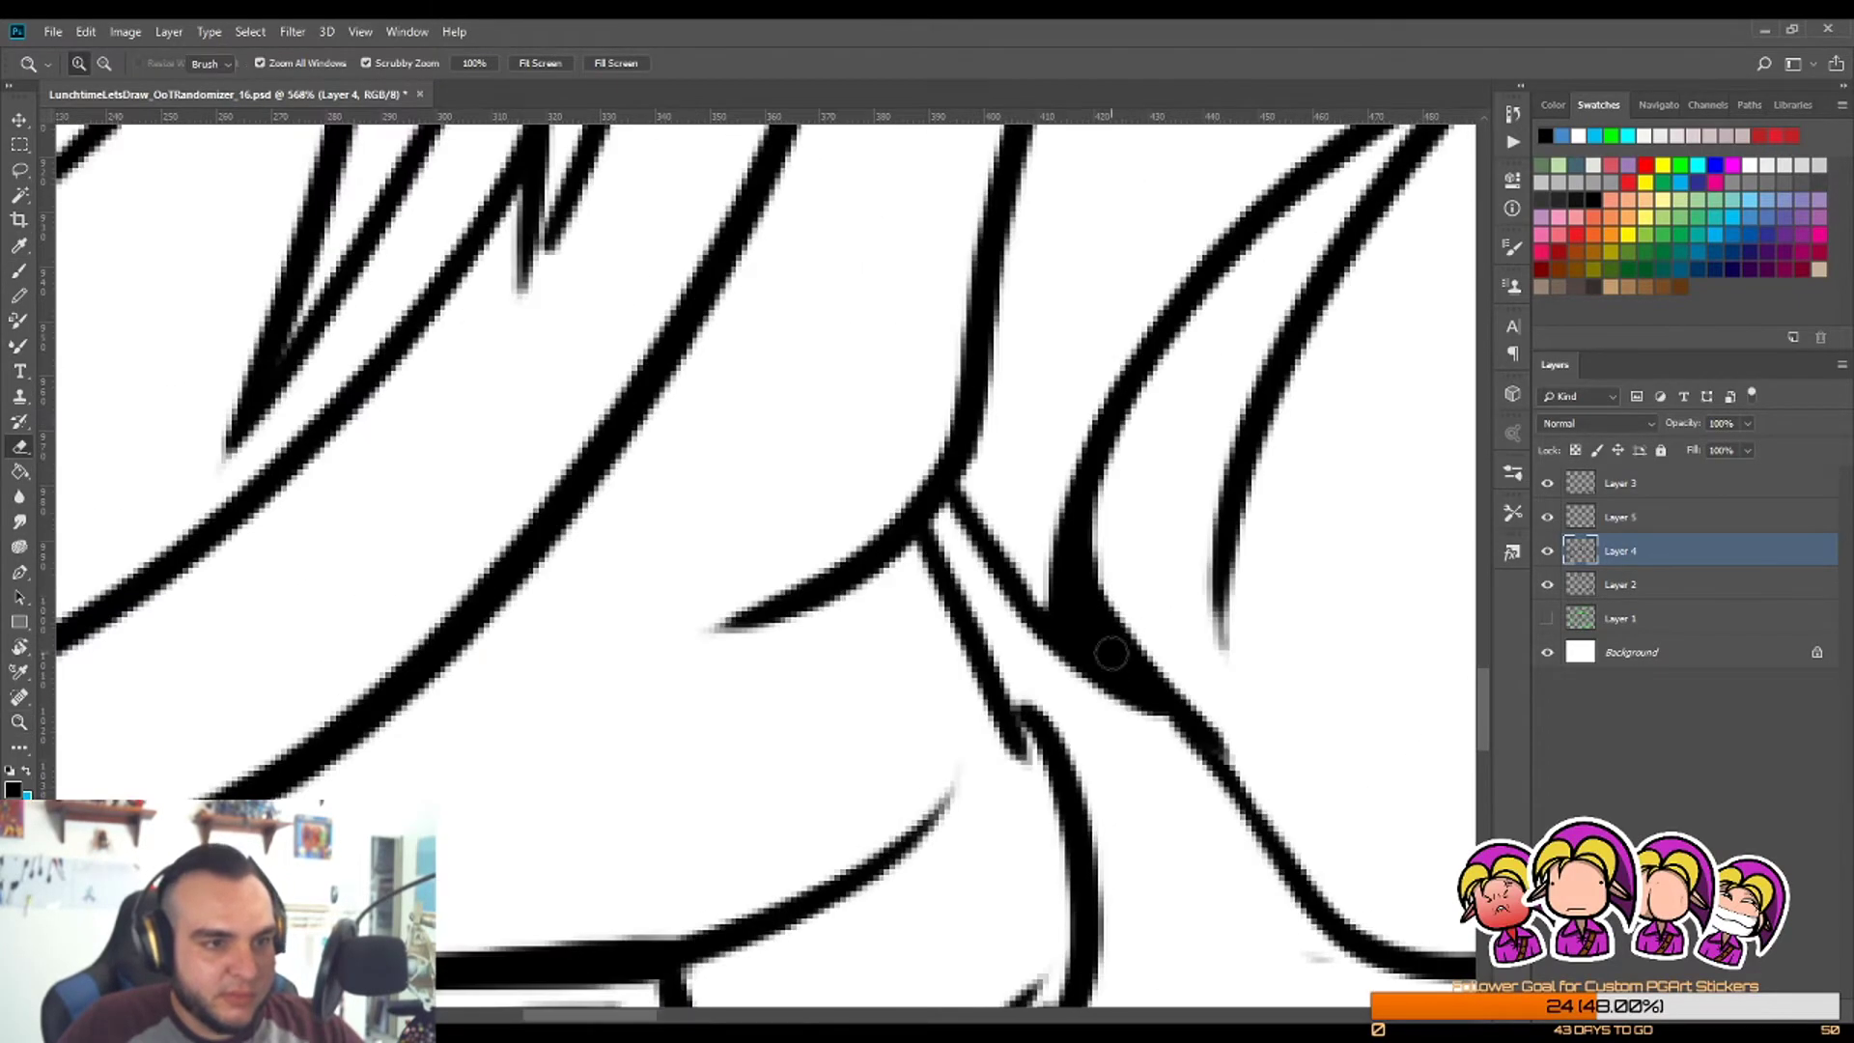
key("e")
left_click_drag(1133, 715, 1026, 646)
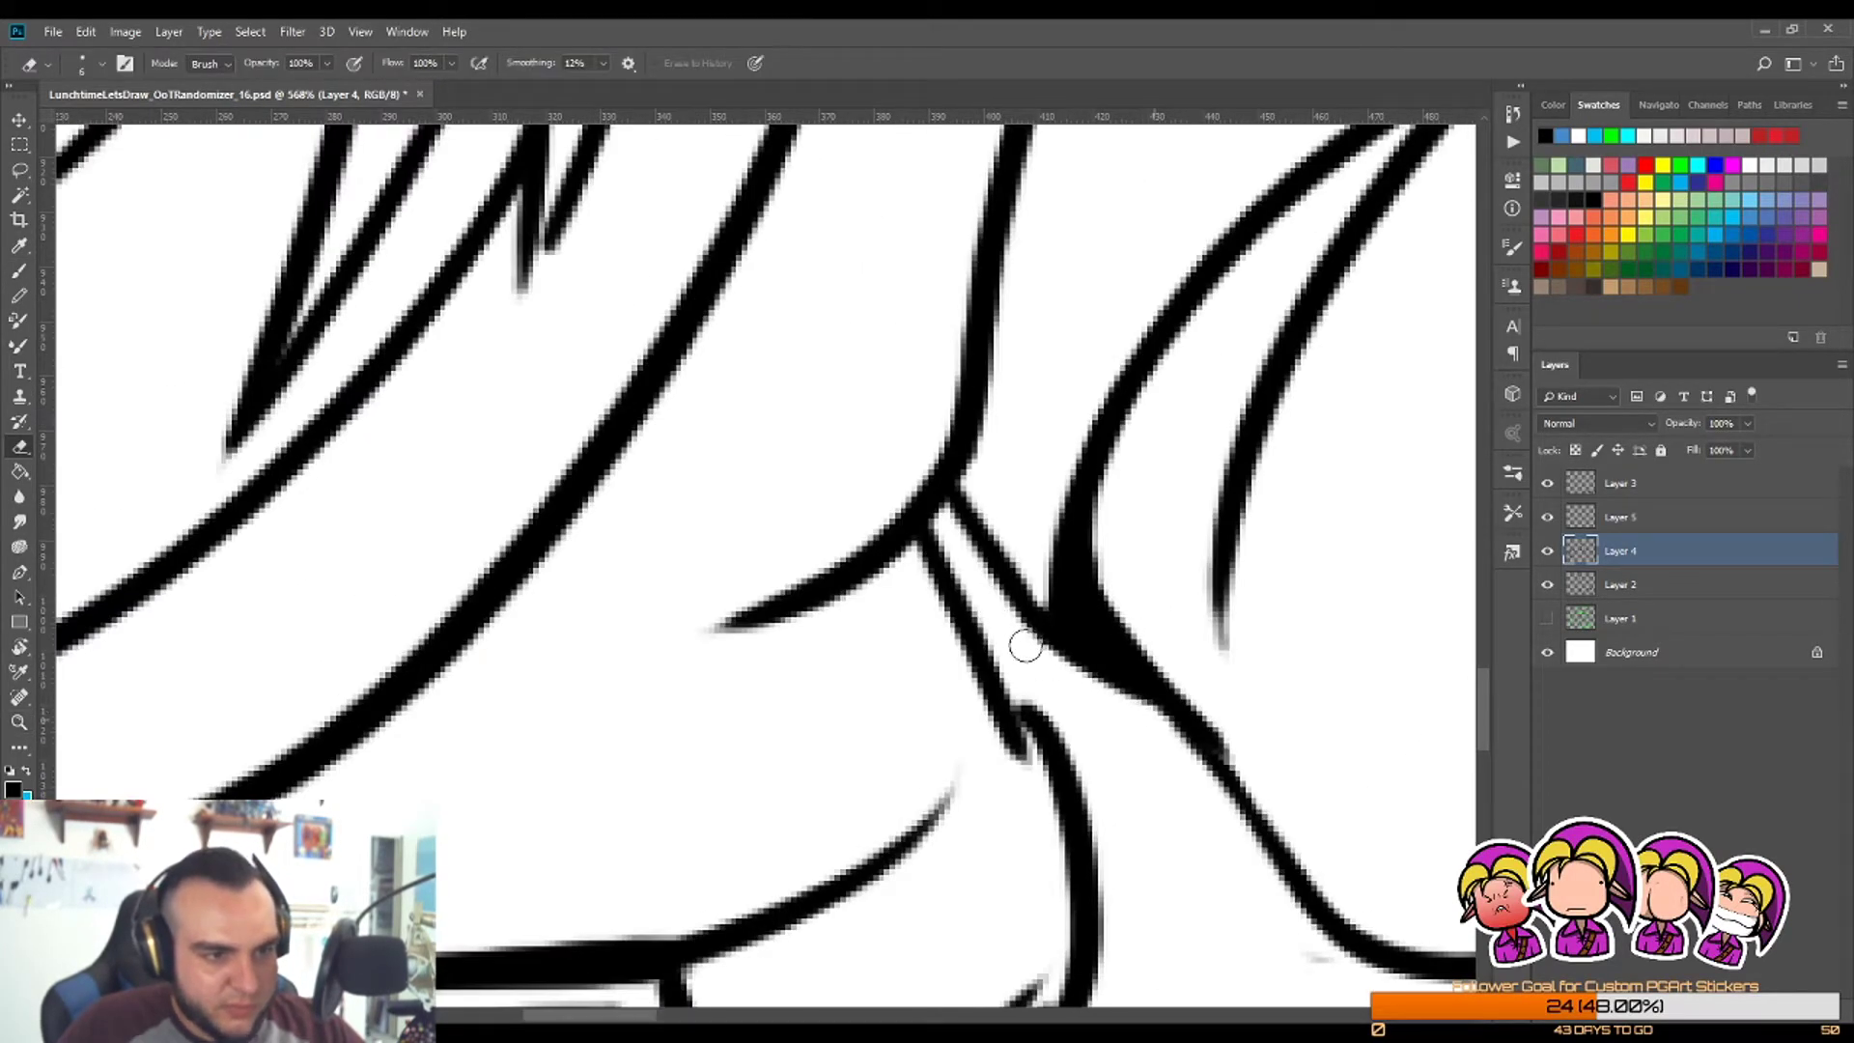
left_click_drag(1125, 606, 1291, 824)
Step: Re-ink the arm line from the sleeve junction down toward the elbow as one smooth stroke
key("b")
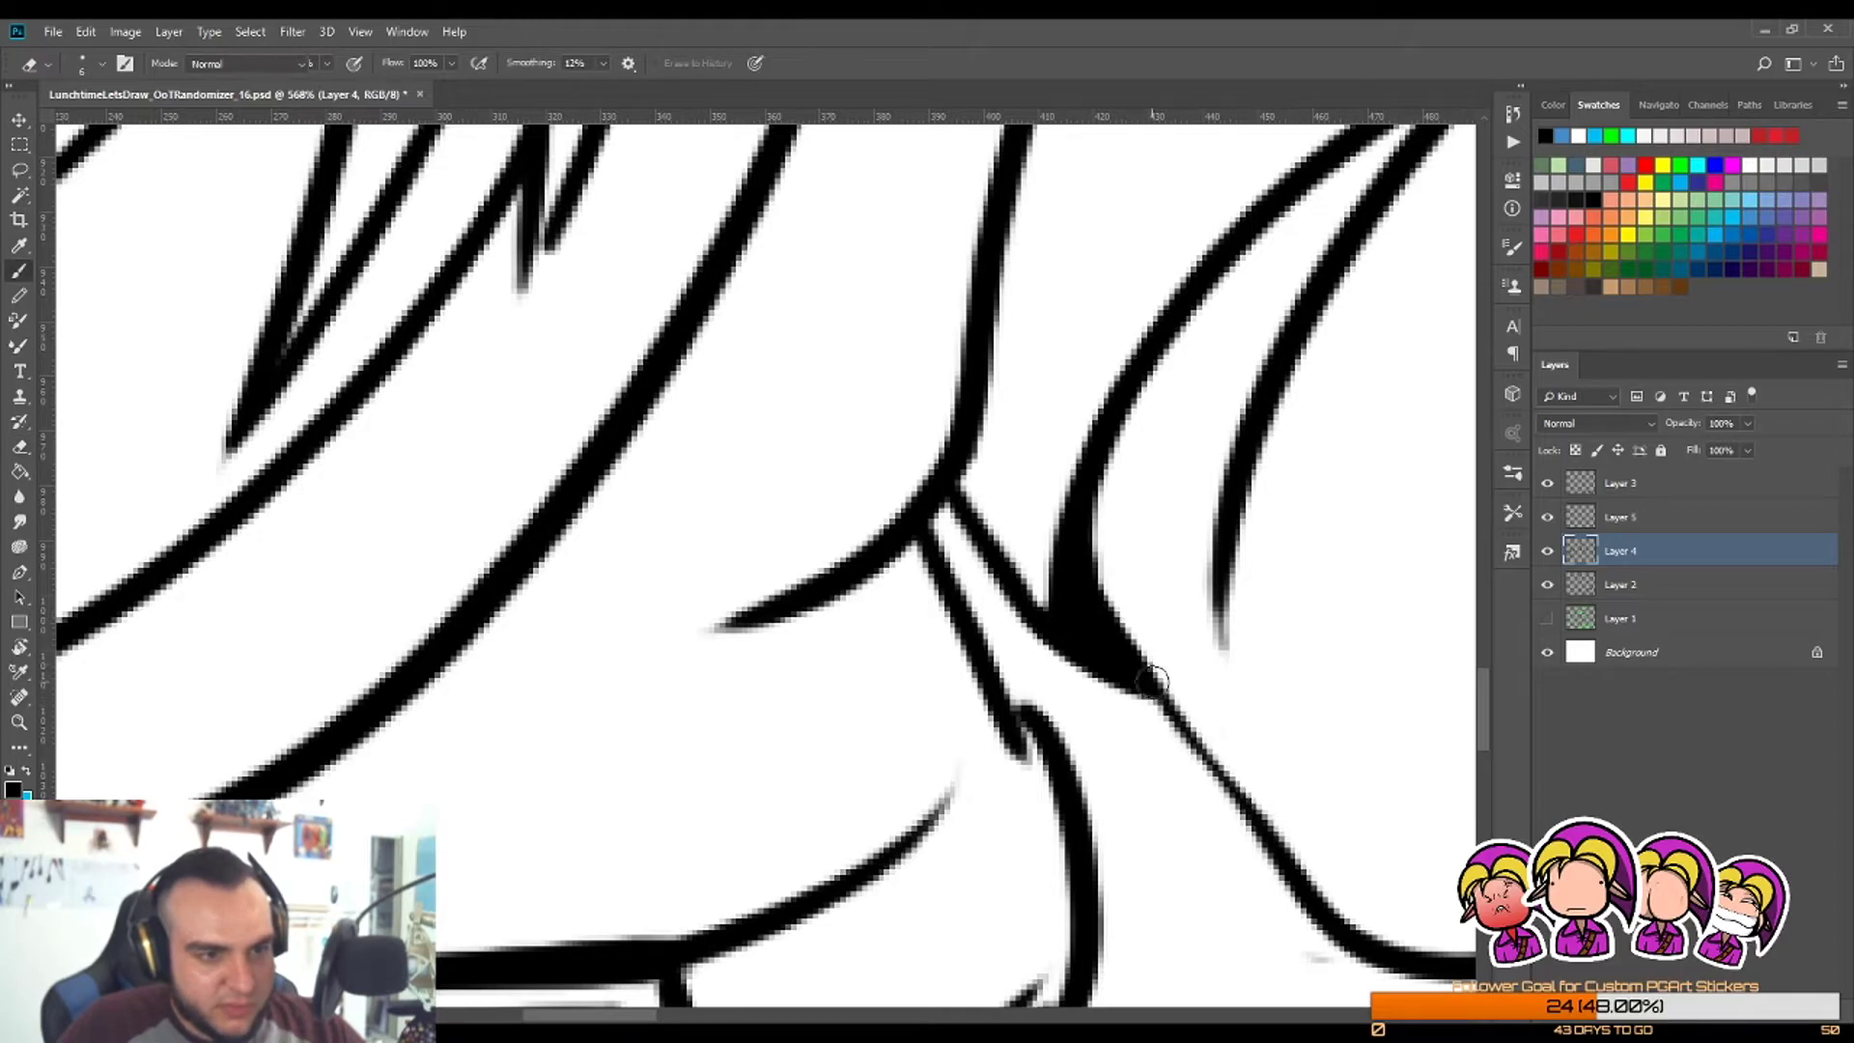
mouse_move(1076, 595)
left_mouse_down()
mouse_move(1222, 781)
mouse_move(1271, 859)
left_mouse_up()
key("z")
left_click_drag(1252, 790, 1187, 717)
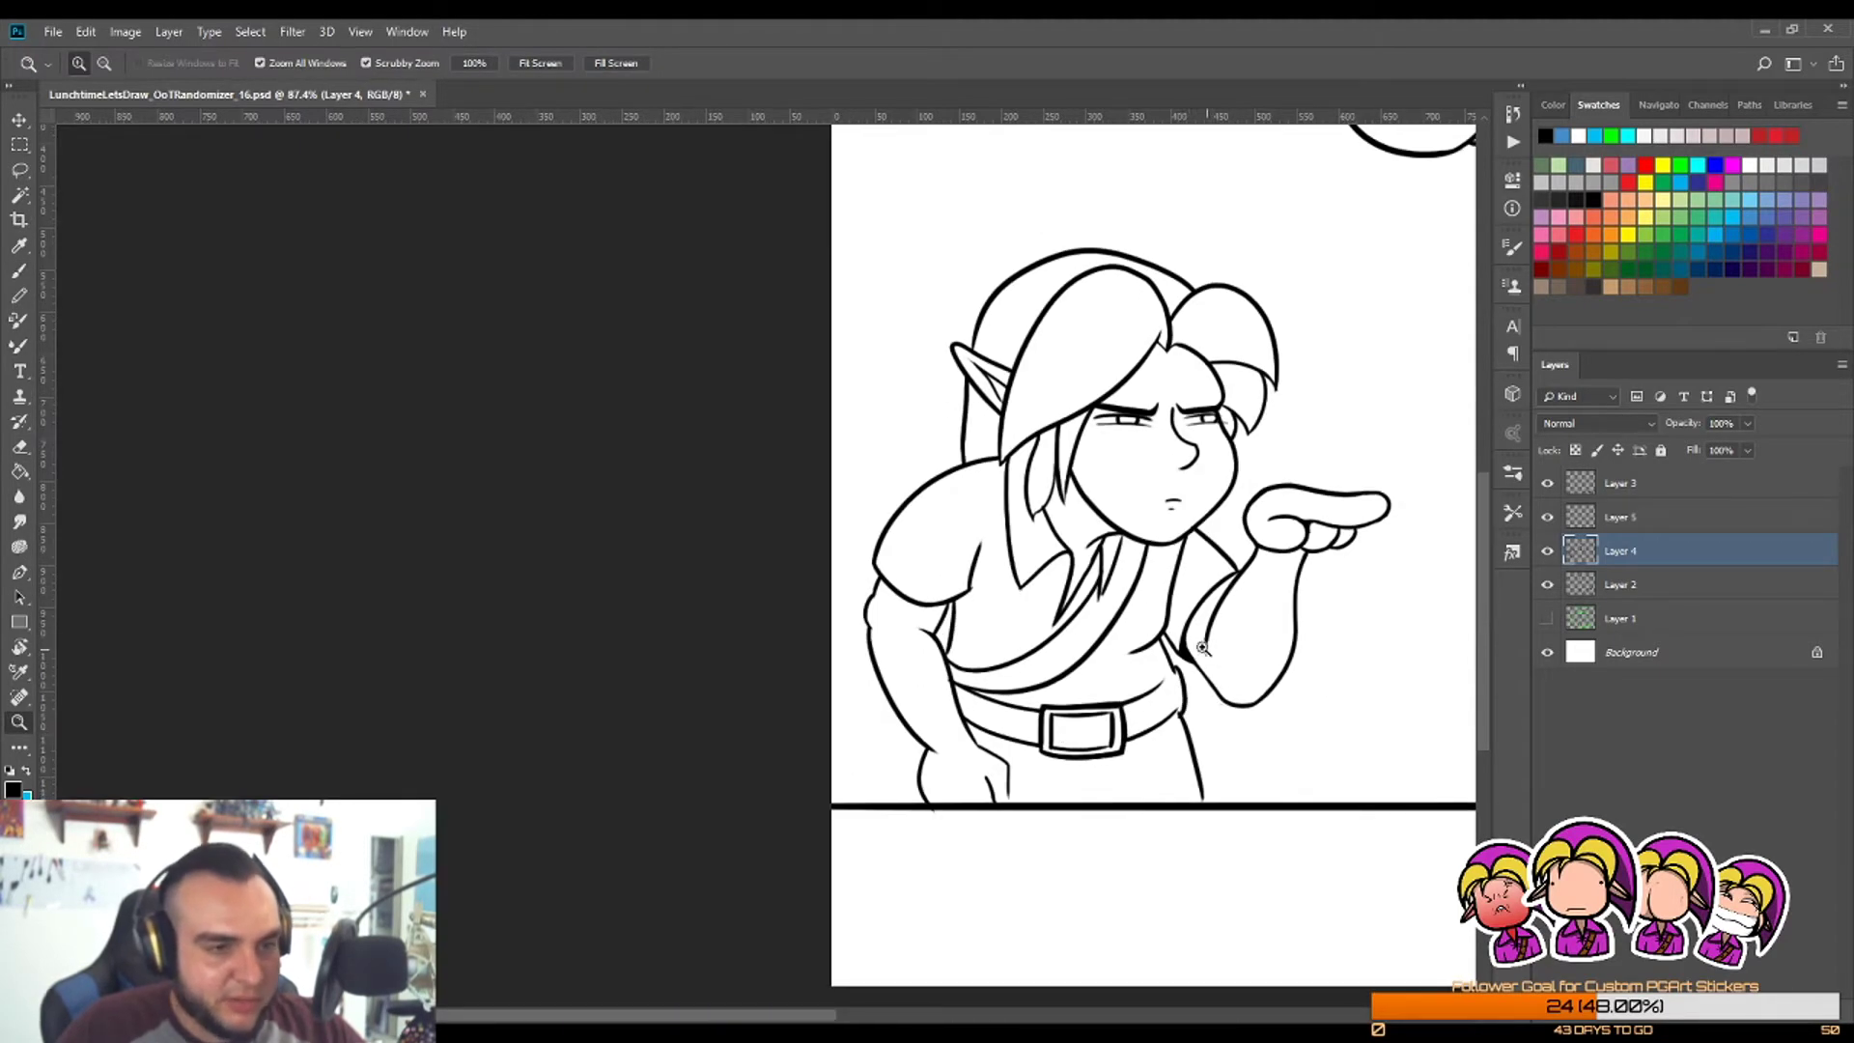
Step: Thin and taper the fold line inside the raised arm's sleeve with the eraser
left_click_drag(1202, 647, 1198, 560)
key("e")
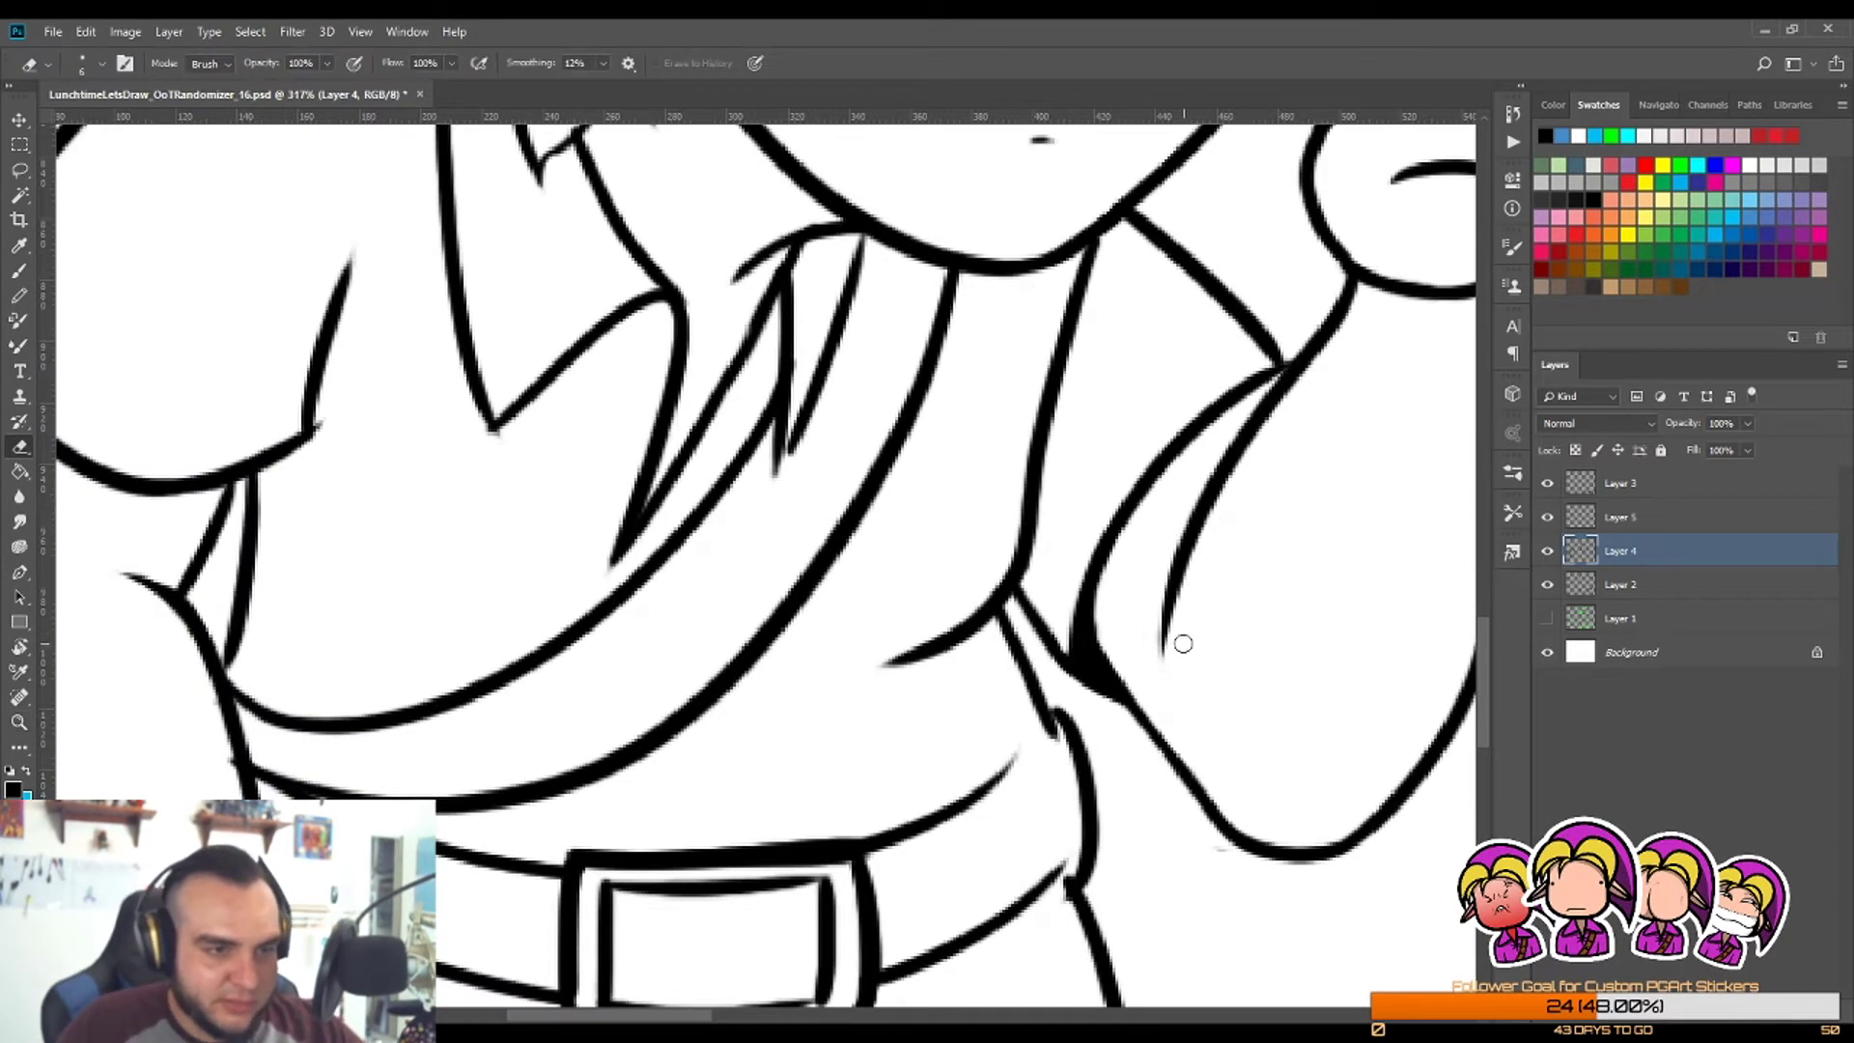
left_click_drag(1239, 481, 1163, 676)
Step: Erase the stray overshoot at the inner corner of the lowered arm's sleeve and taper its fold line
key("z")
mouse_move(1258, 552)
left_mouse_down()
mouse_move(1134, 663)
mouse_move(1170, 598)
left_mouse_up()
left_click_drag(855, 504, 904, 553)
key("e")
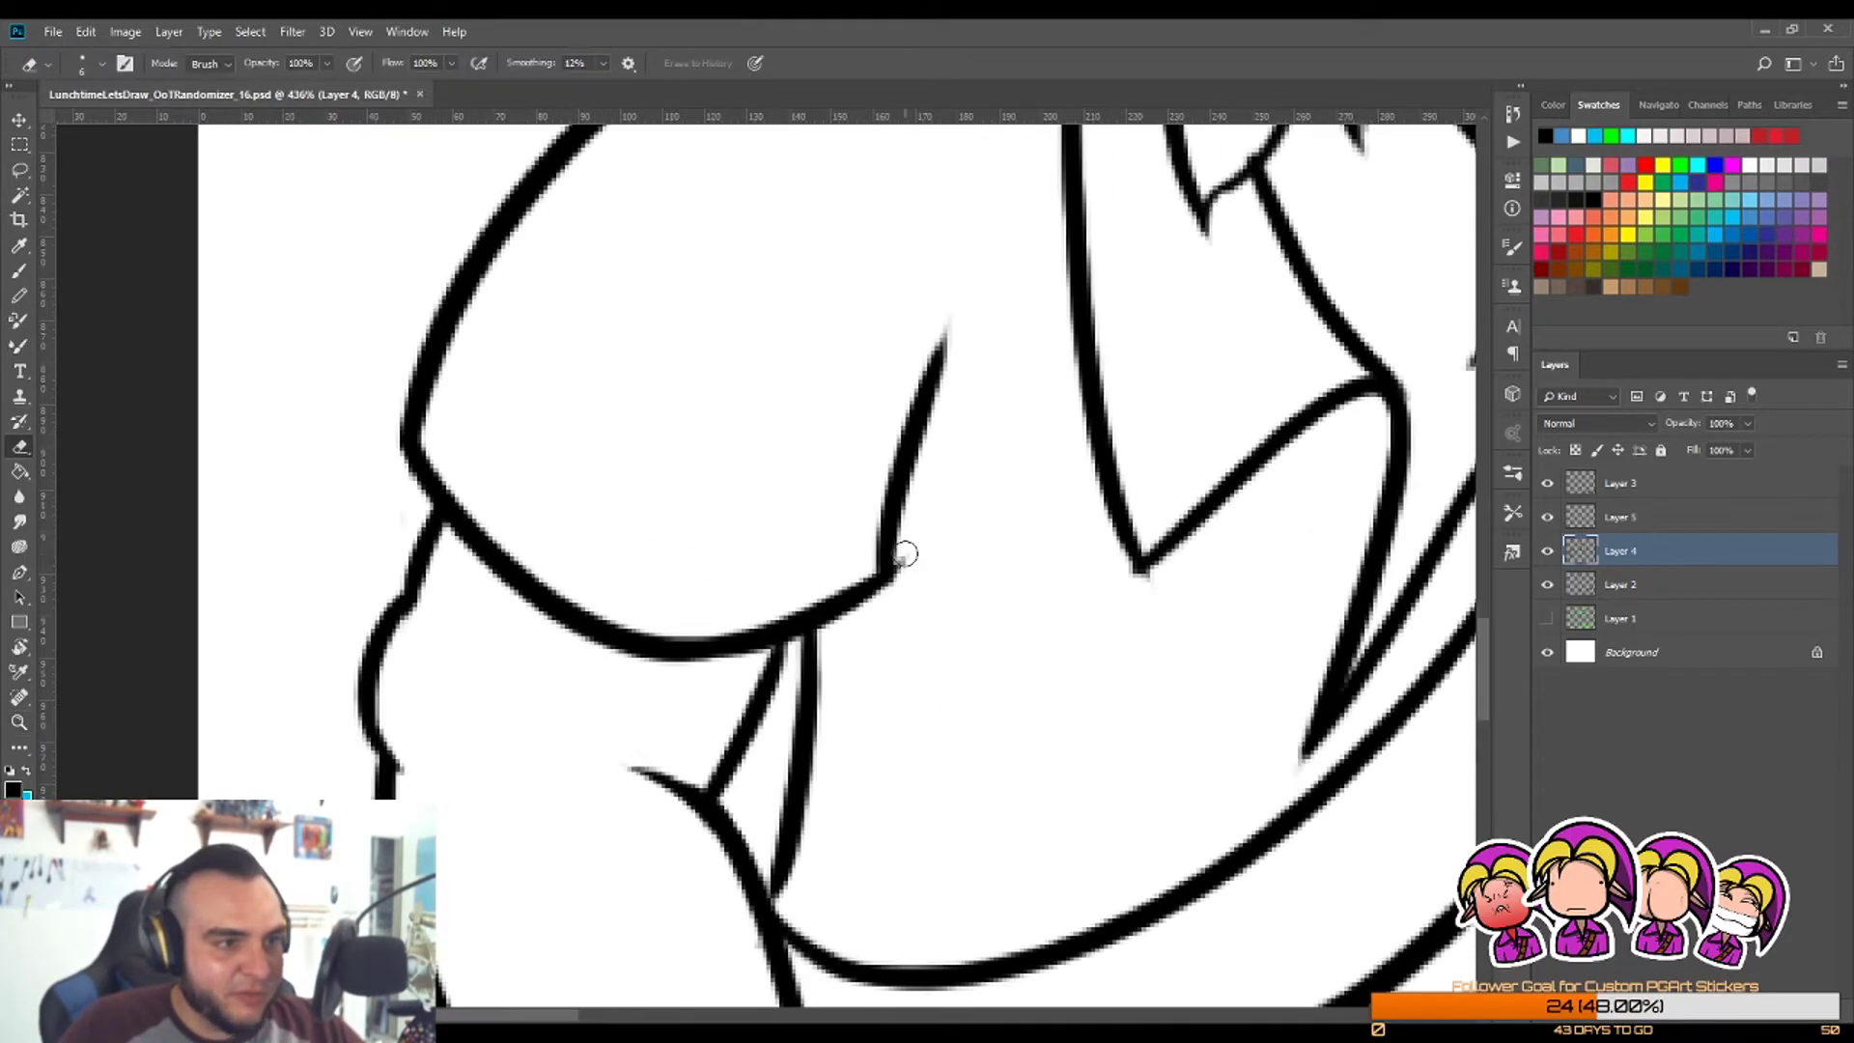
mouse_move(963, 321)
left_mouse_down()
mouse_move(915, 628)
mouse_move(917, 425)
mouse_move(929, 507)
mouse_move(1065, 514)
mouse_move(962, 578)
left_mouse_up()
key("b")
key("e")
key("z")
key("e")
left_click_drag(943, 469, 1009, 579)
Step: Draw a slanted black lace line from the chest across the tunic's collar opening to the opposite collar edge
key("z")
left_click_drag(1018, 589, 821, 639)
left_click_drag(1143, 599, 1197, 593)
key("e")
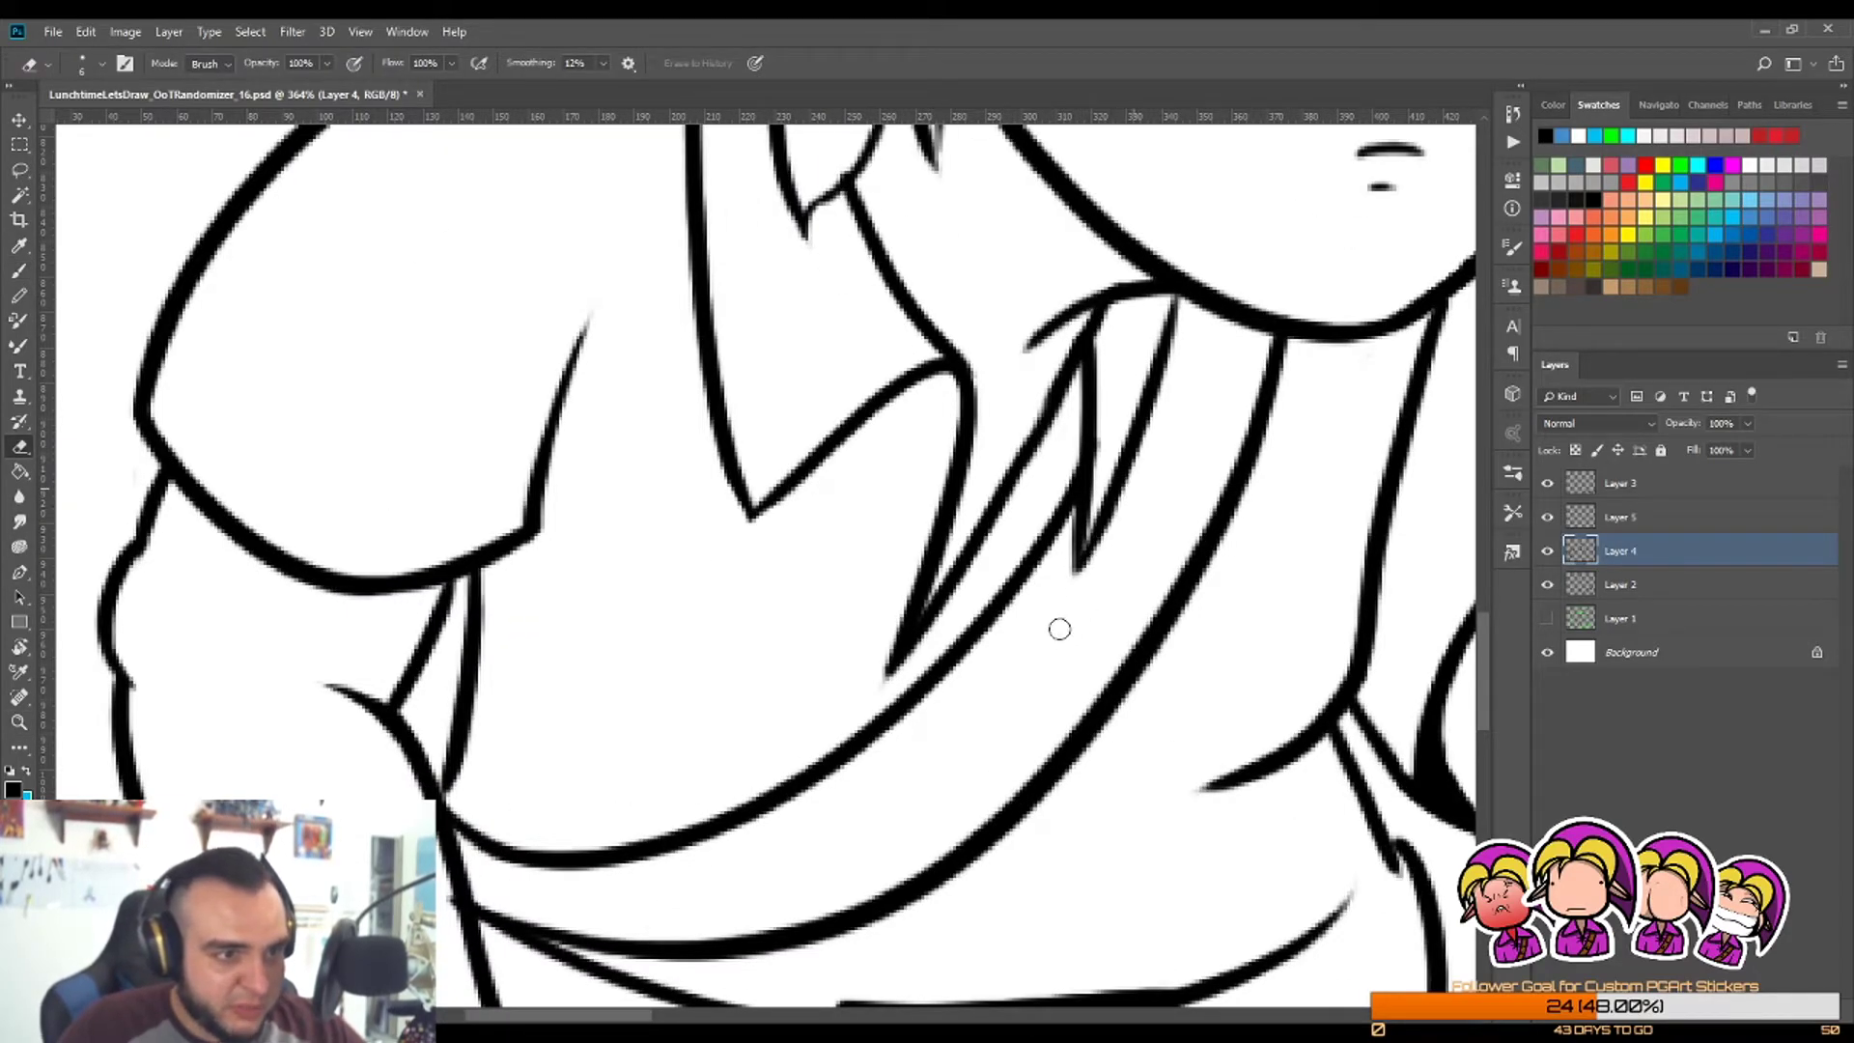
key("z")
left_click_drag(1154, 415, 1140, 421)
key("b")
mouse_move(929, 529)
left_mouse_down()
mouse_move(1107, 514)
mouse_move(1171, 468)
left_mouse_up()
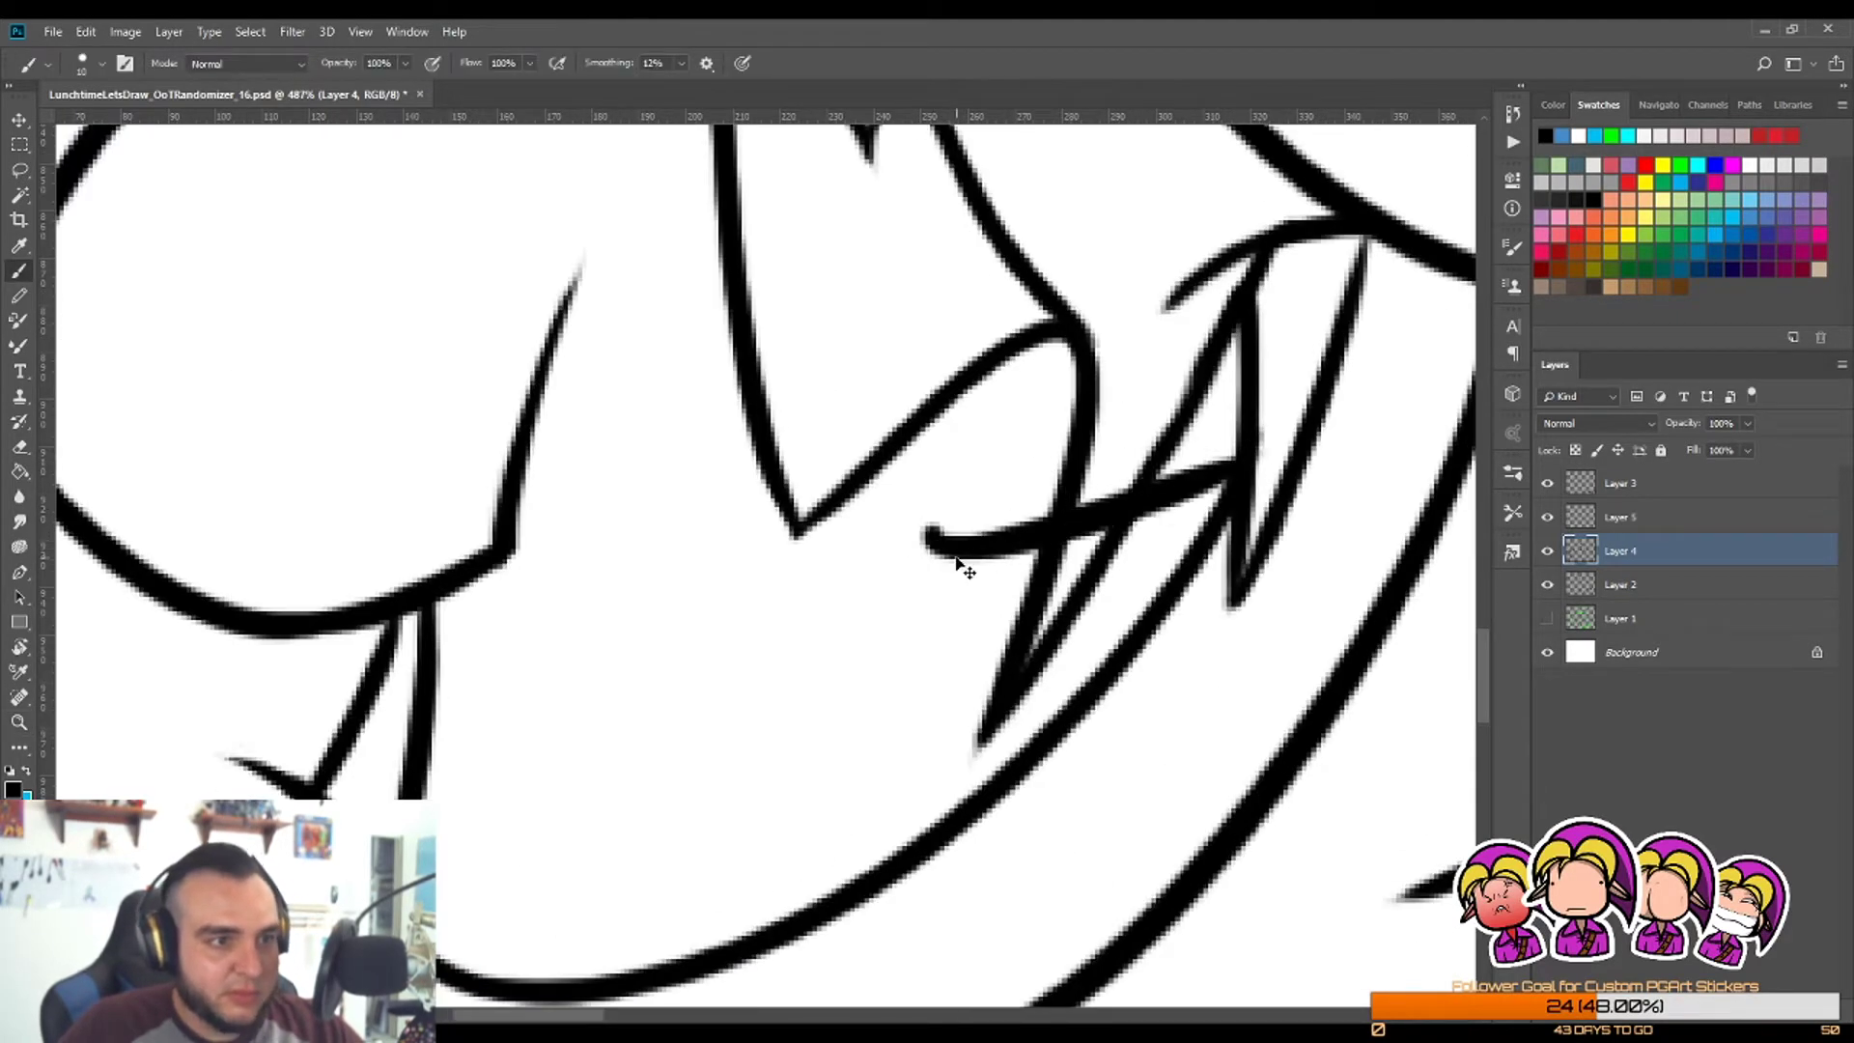
key("ctrl+z")
left_click_drag(962, 558, 1228, 428)
key("ctrl+z")
left_click_drag(900, 568, 1225, 468)
Step: Draw a second lace running down to the chest strap so the two form an X over the collar opening
left_click_drag(986, 418, 1156, 626)
key("ctrl+z")
key("ctrl+z")
left_click_drag(1029, 394, 1164, 633)
key("ctrl+z")
left_click_drag(1016, 391, 1154, 623)
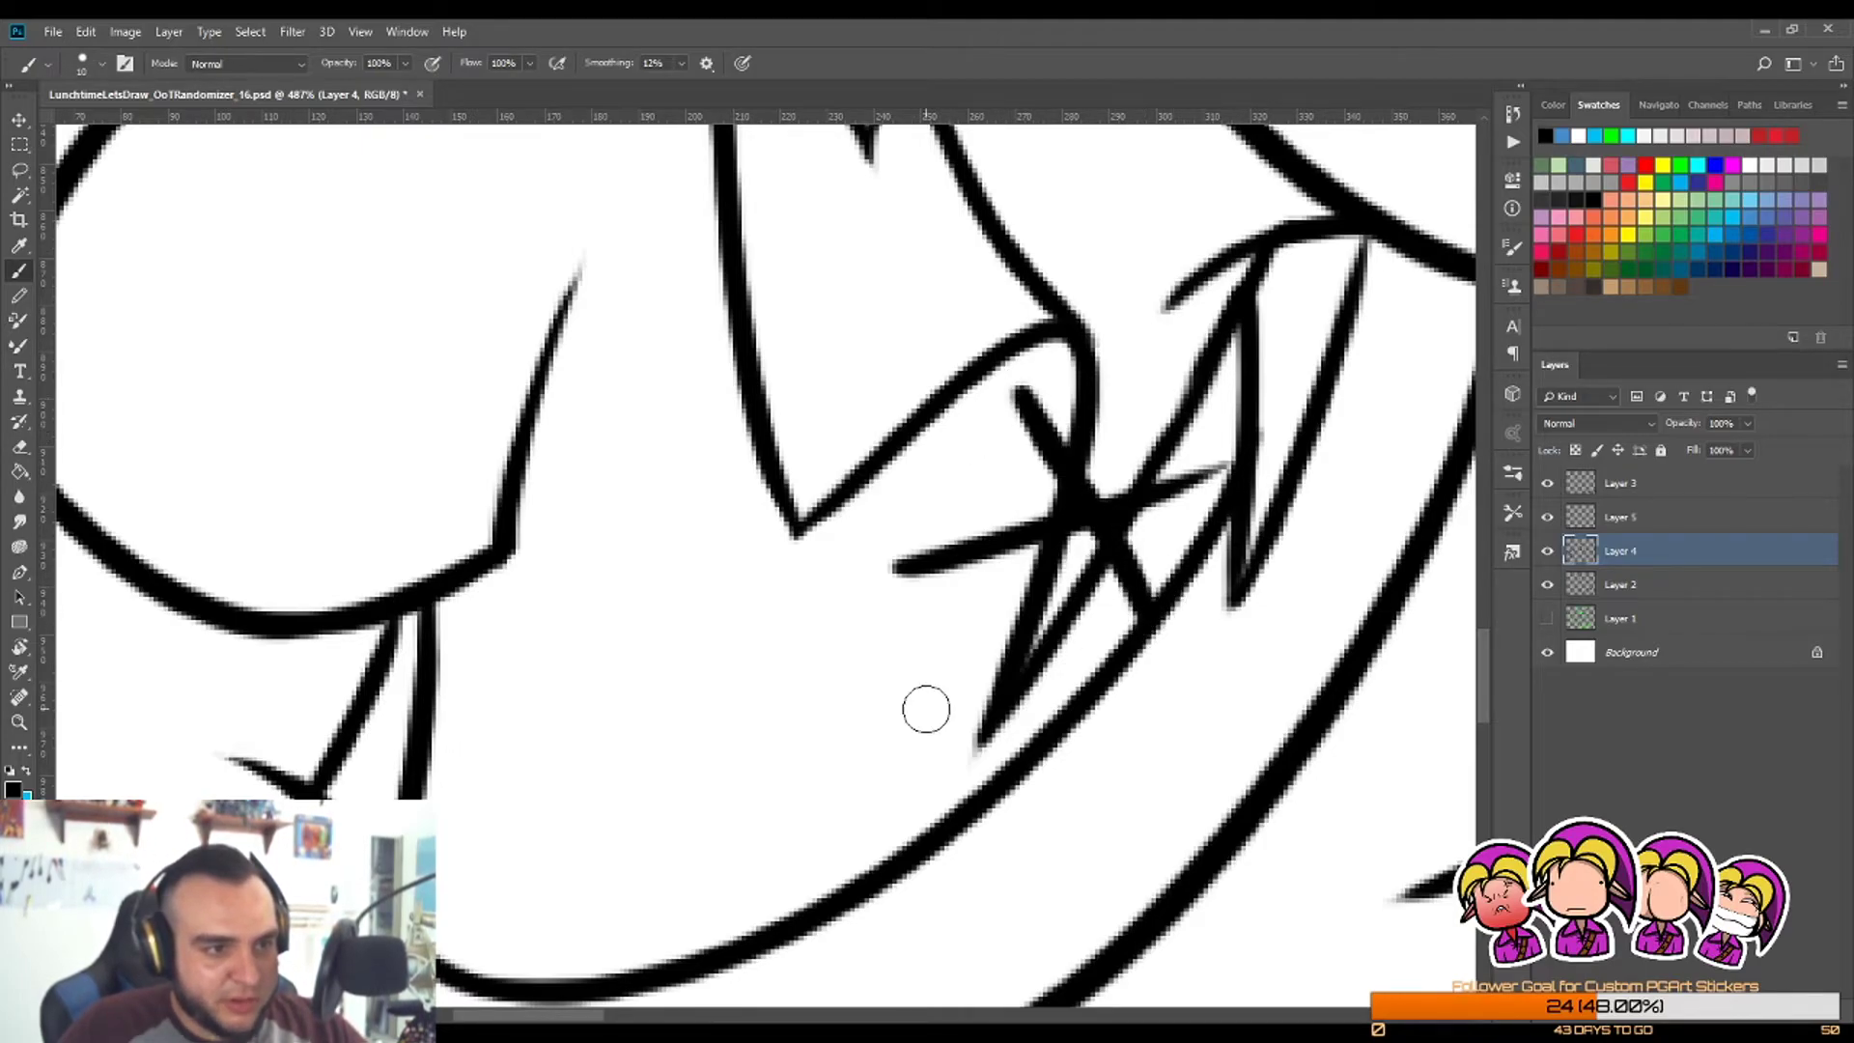
left_click_drag(836, 732, 1089, 703)
left_click_drag(943, 618, 997, 807)
key("e")
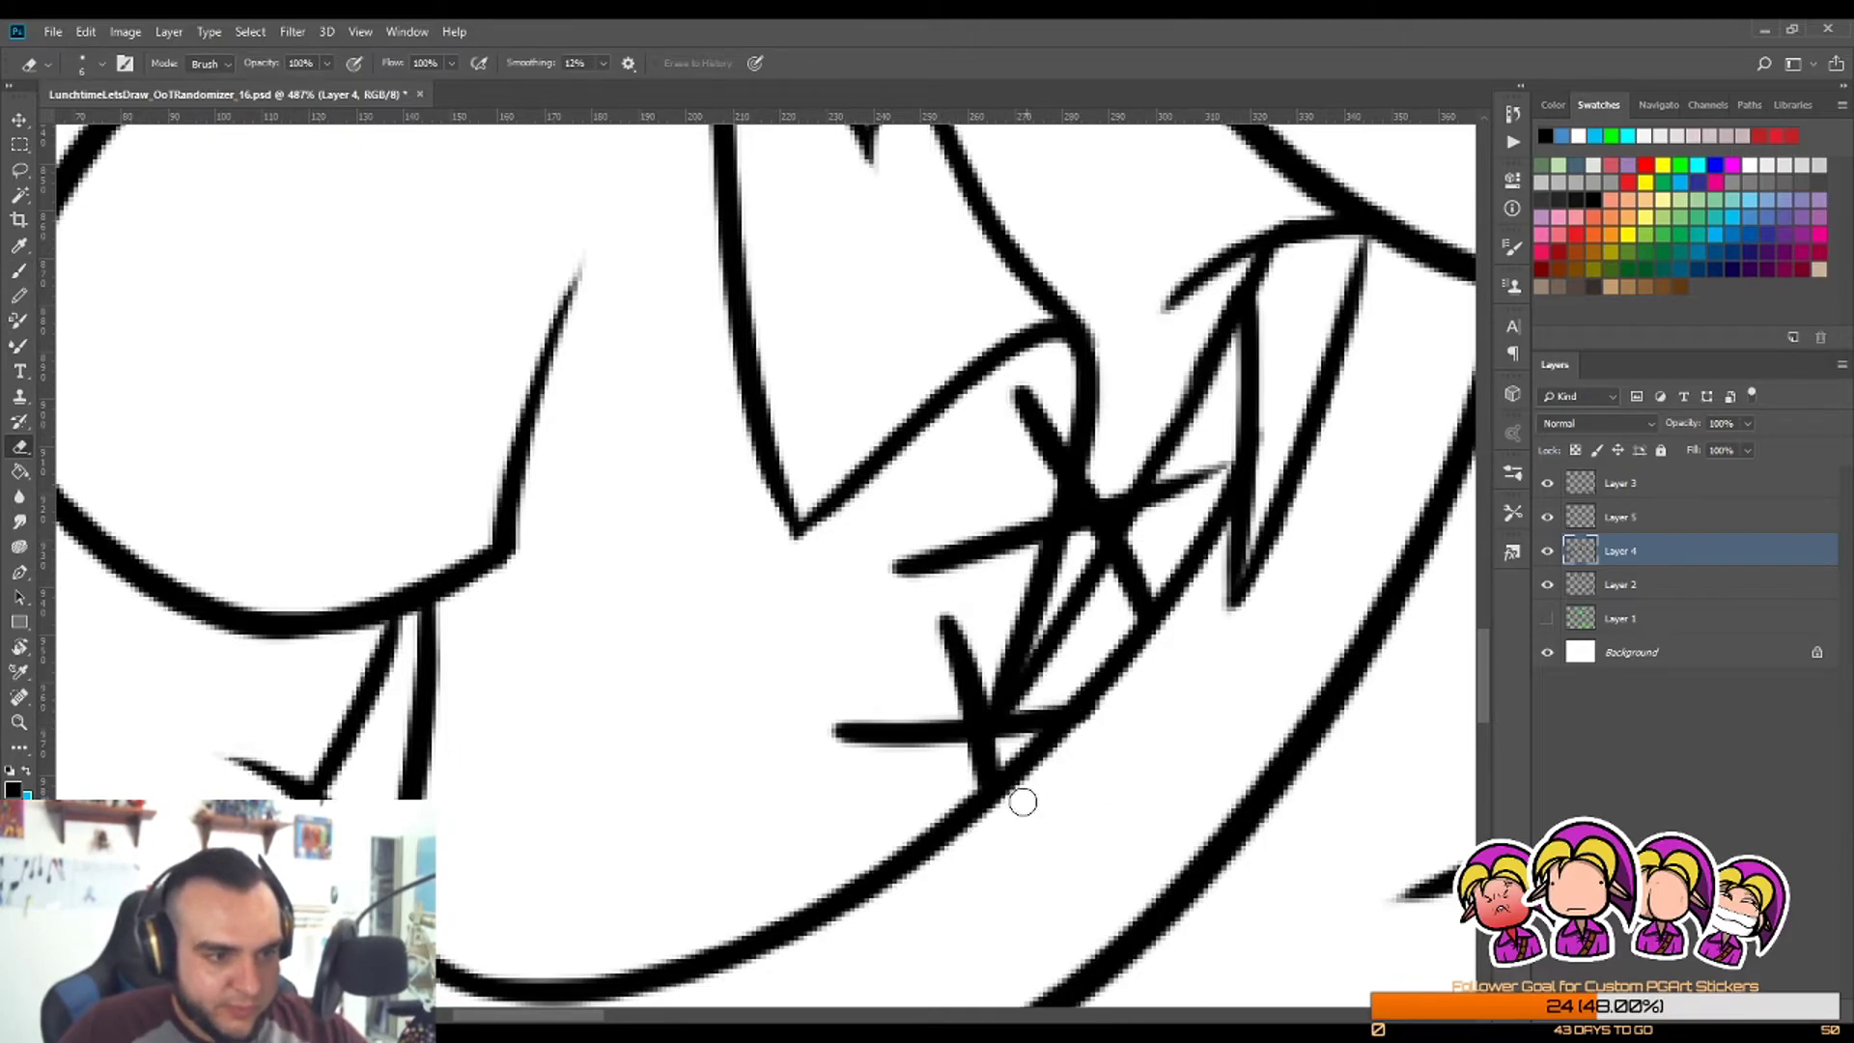
key("b")
key("z")
mouse_move(989, 656)
left_mouse_down()
mouse_move(833, 747)
mouse_move(1027, 649)
left_mouse_up()
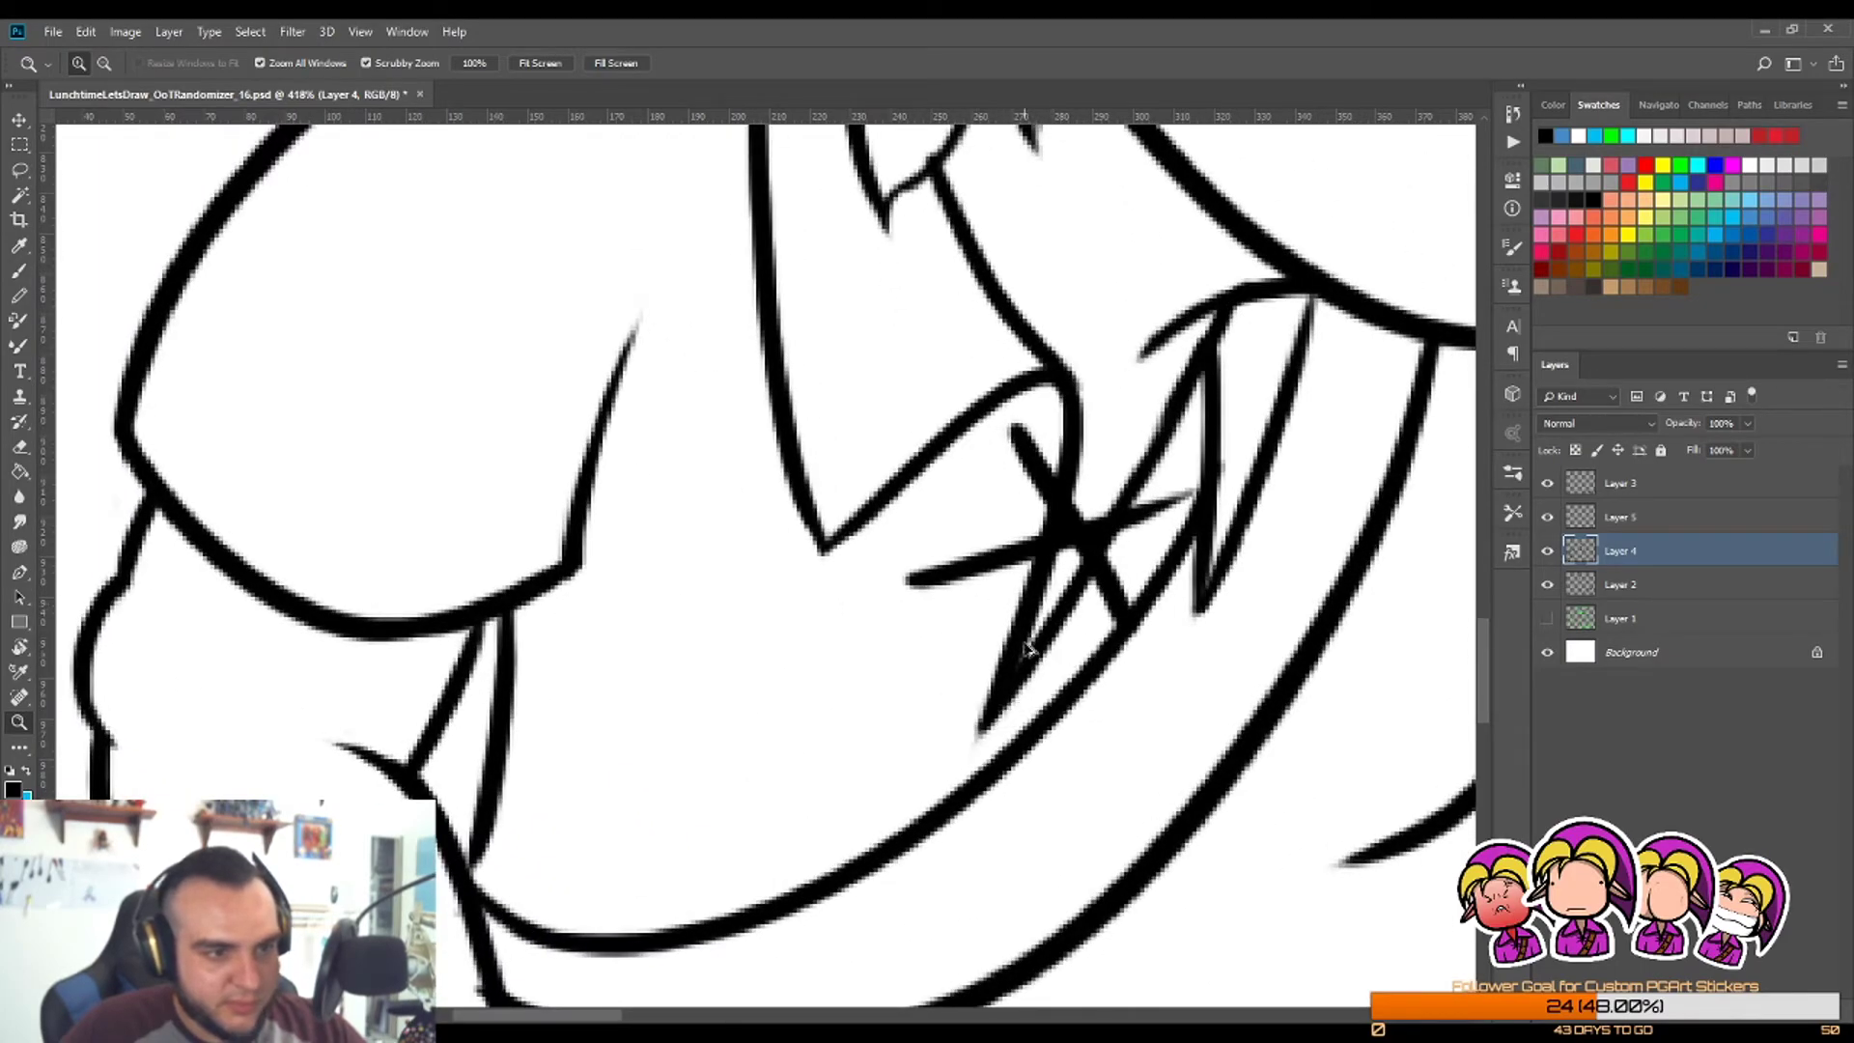
mouse_move(1150, 649)
left_mouse_down()
mouse_move(985, 745)
mouse_move(1150, 676)
left_mouse_up()
key("b")
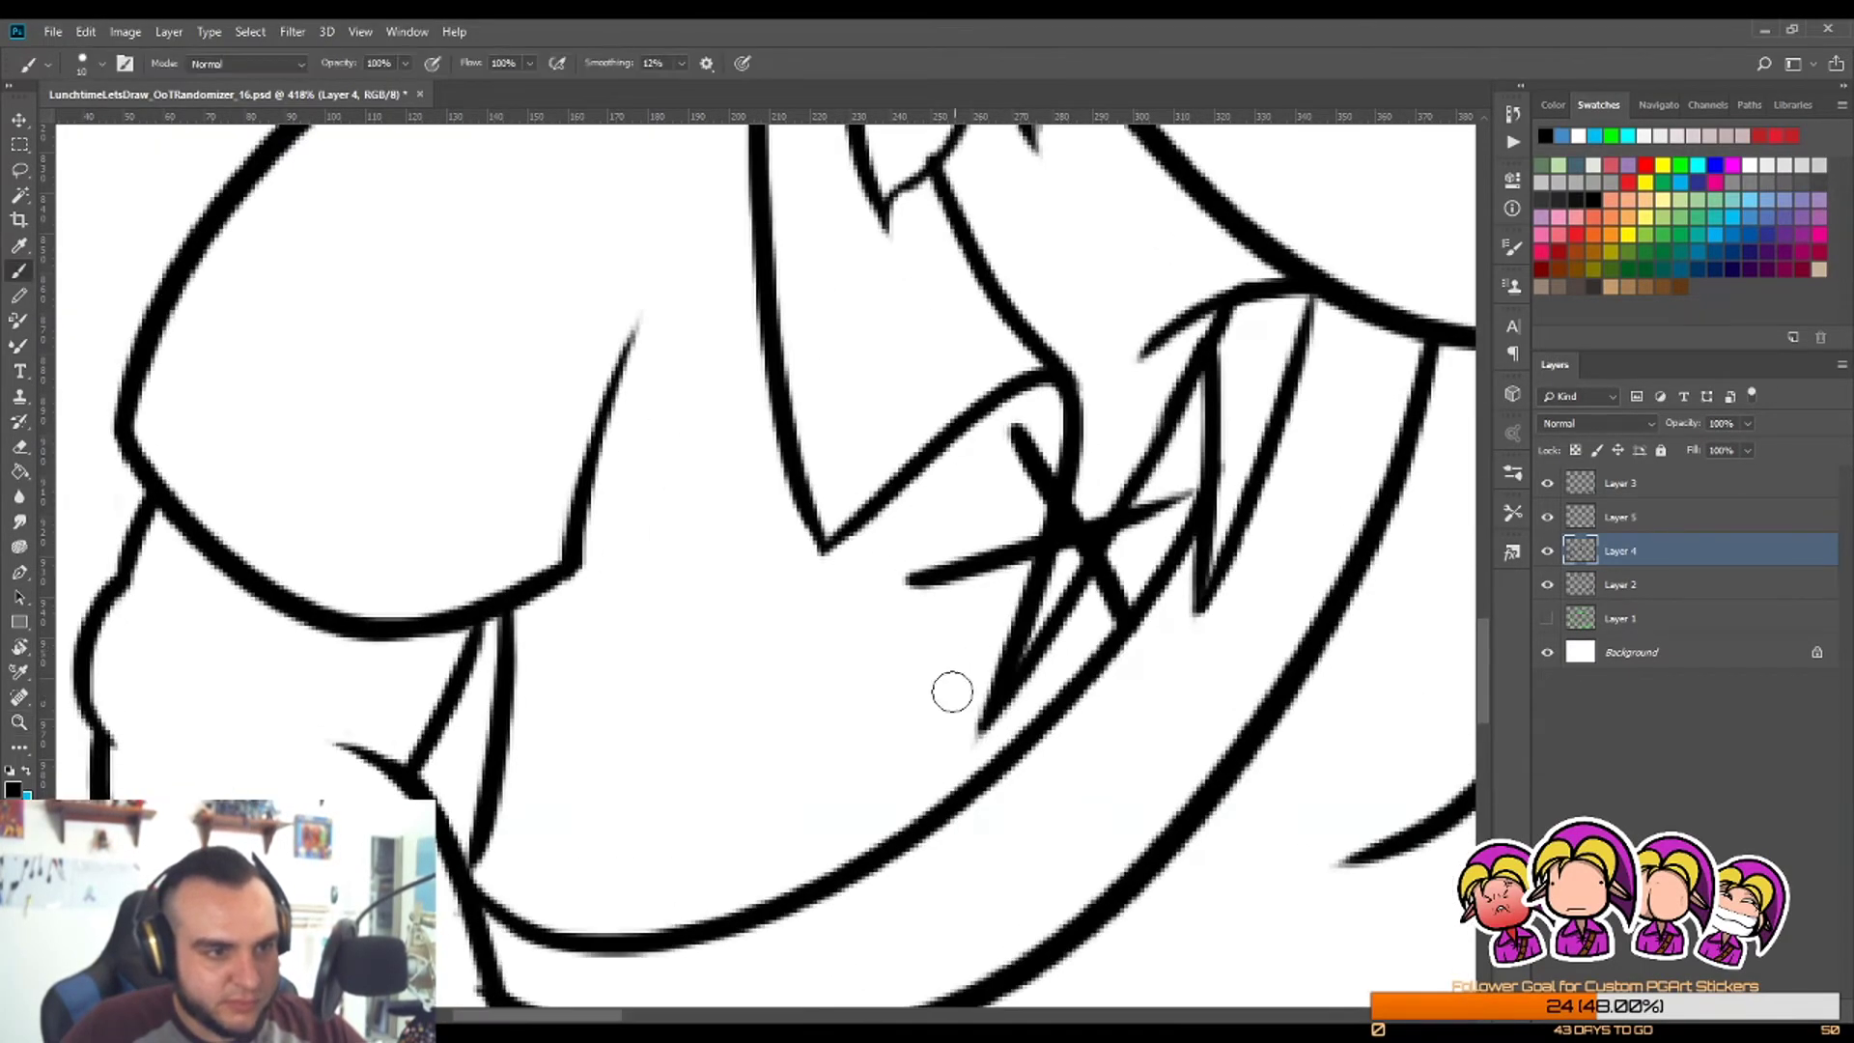
mouse_move(906, 708)
left_mouse_down()
mouse_move(1050, 680)
mouse_move(1107, 646)
mouse_move(960, 715)
mouse_move(1125, 558)
left_mouse_up()
key("ctrl+z")
Step: Add round dots at the outer ends of the crossed laces, extend the slanted lace to the collar edge, and thicken the far collar line
key("z")
key("b")
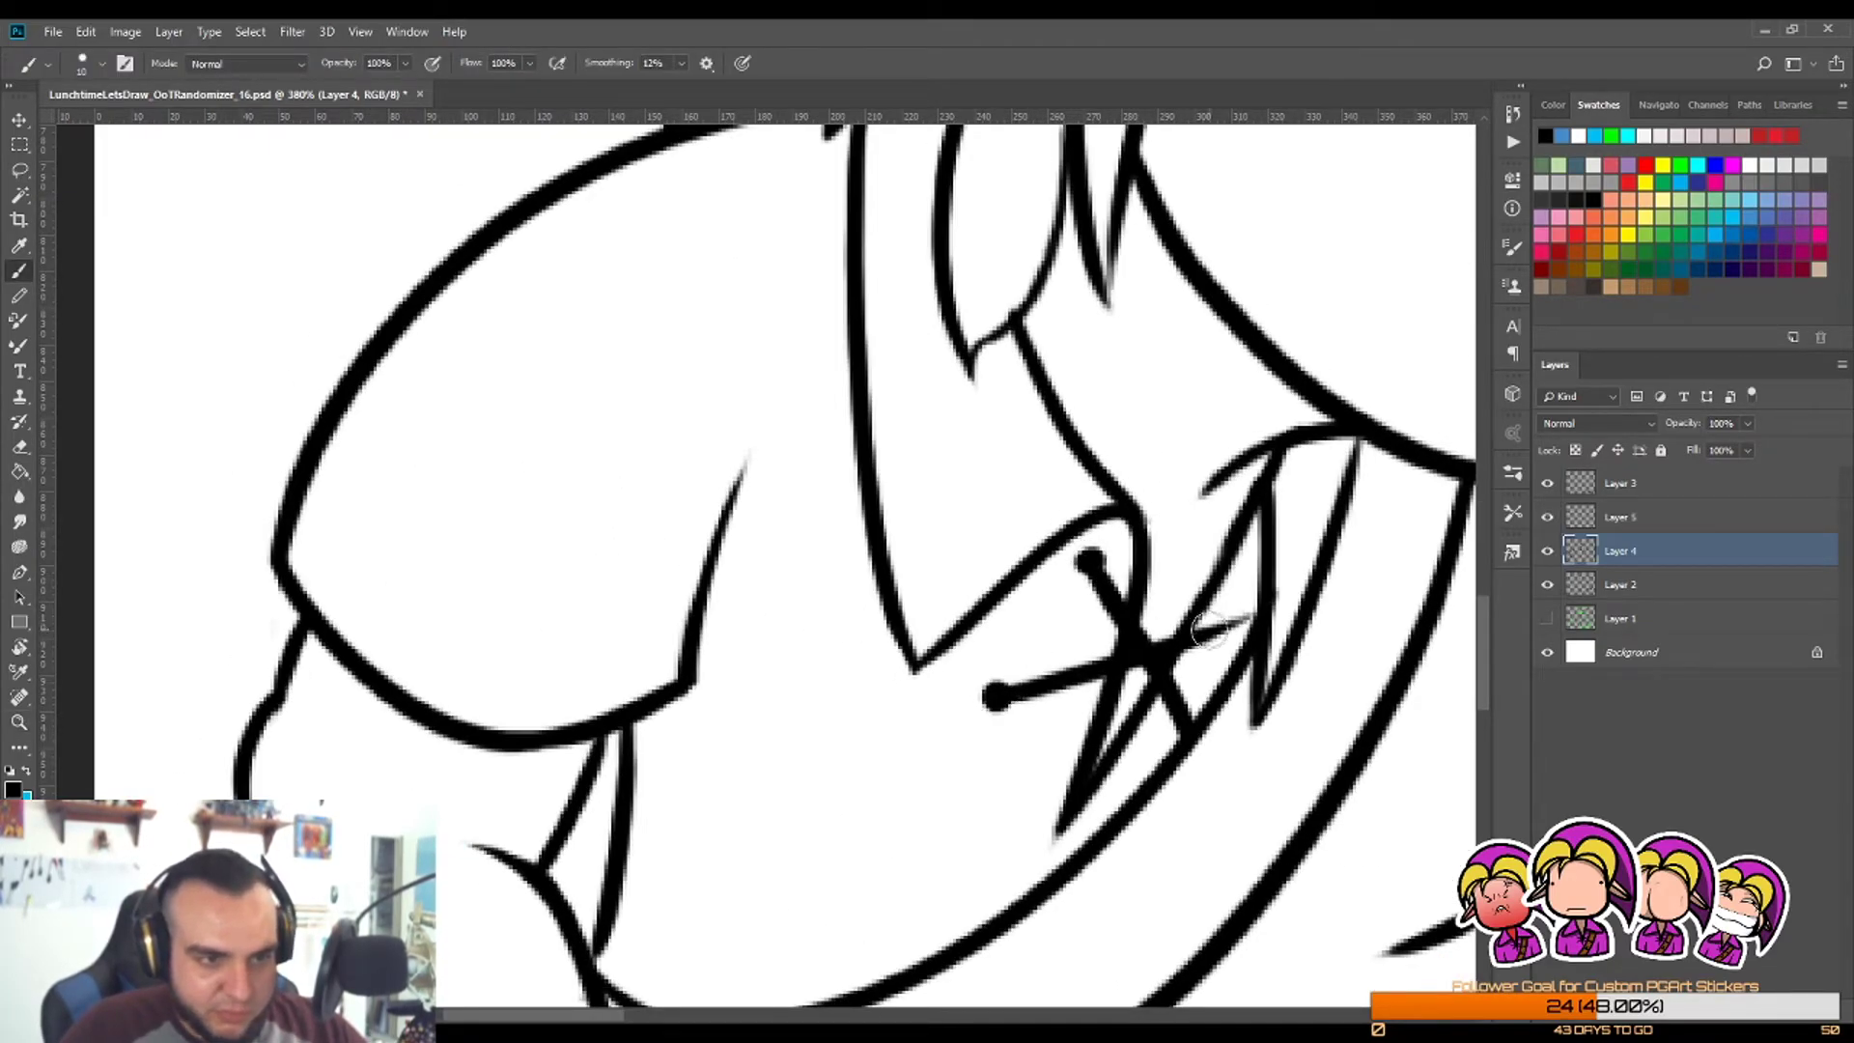
left_click_drag(1207, 631, 1275, 612)
key("e")
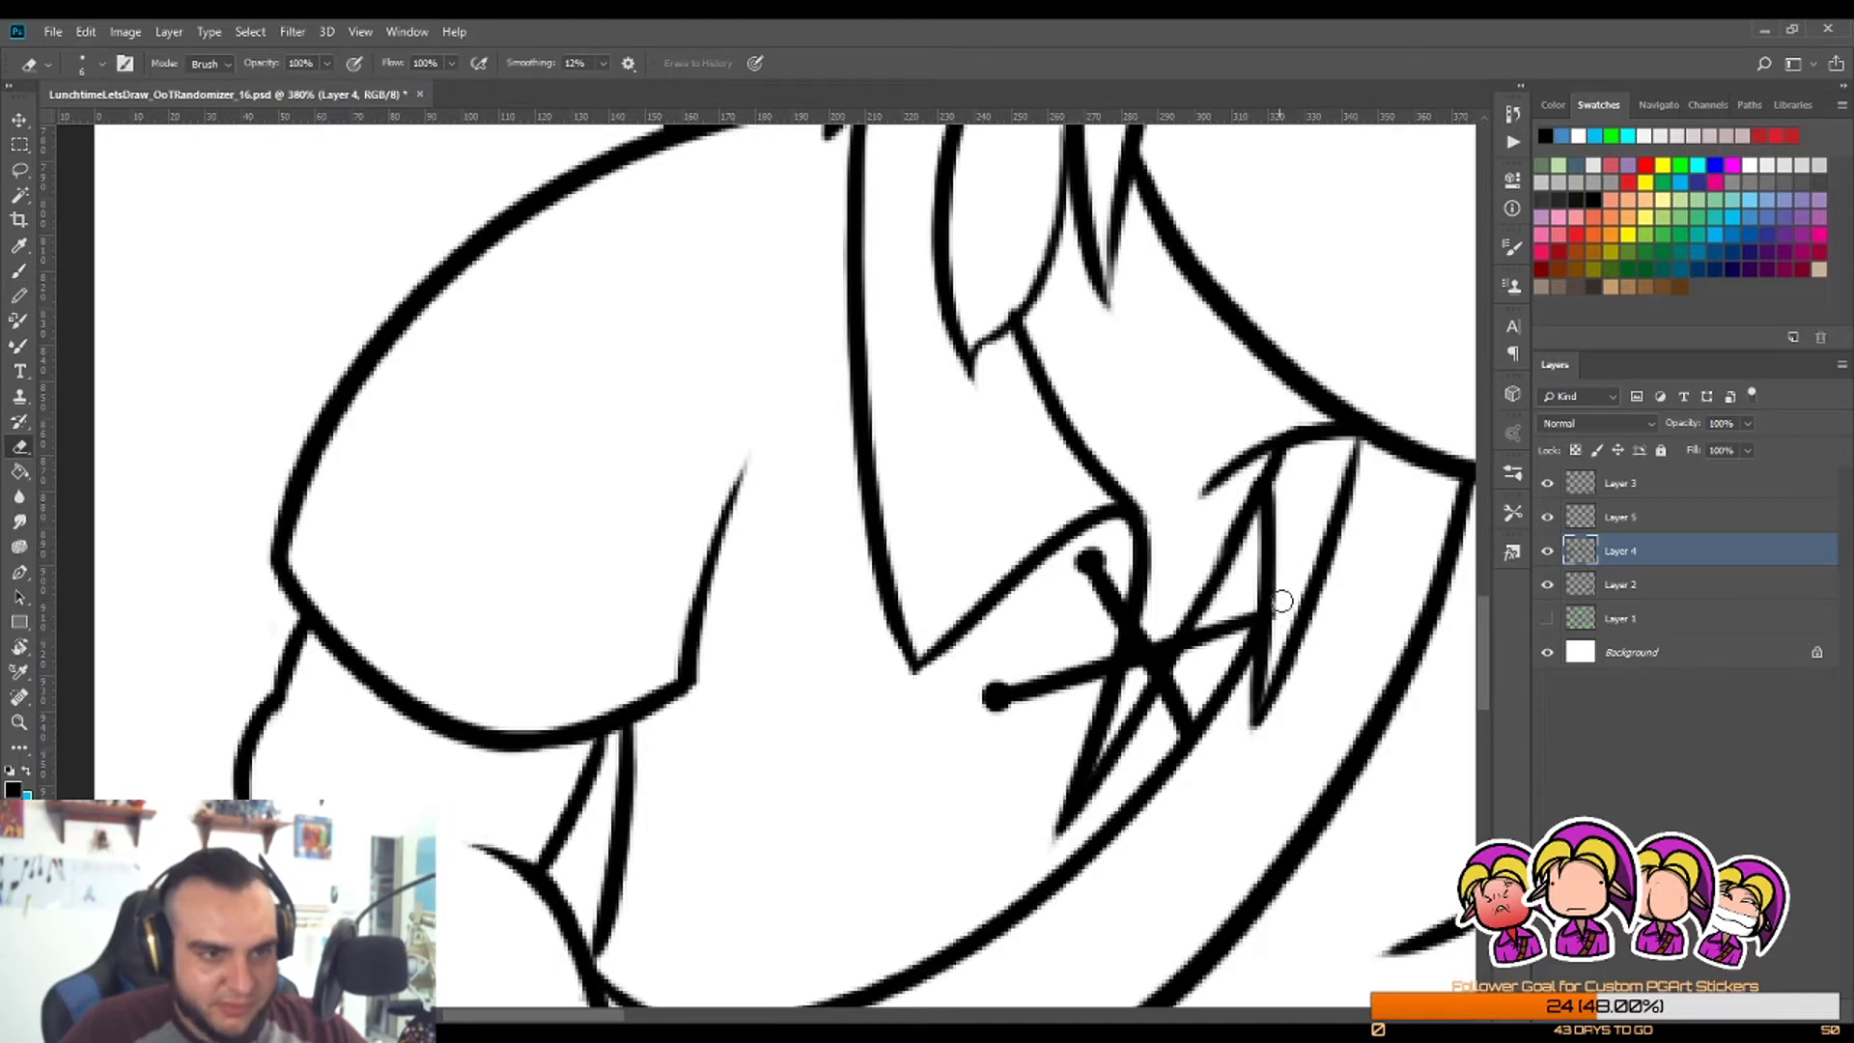
key("b")
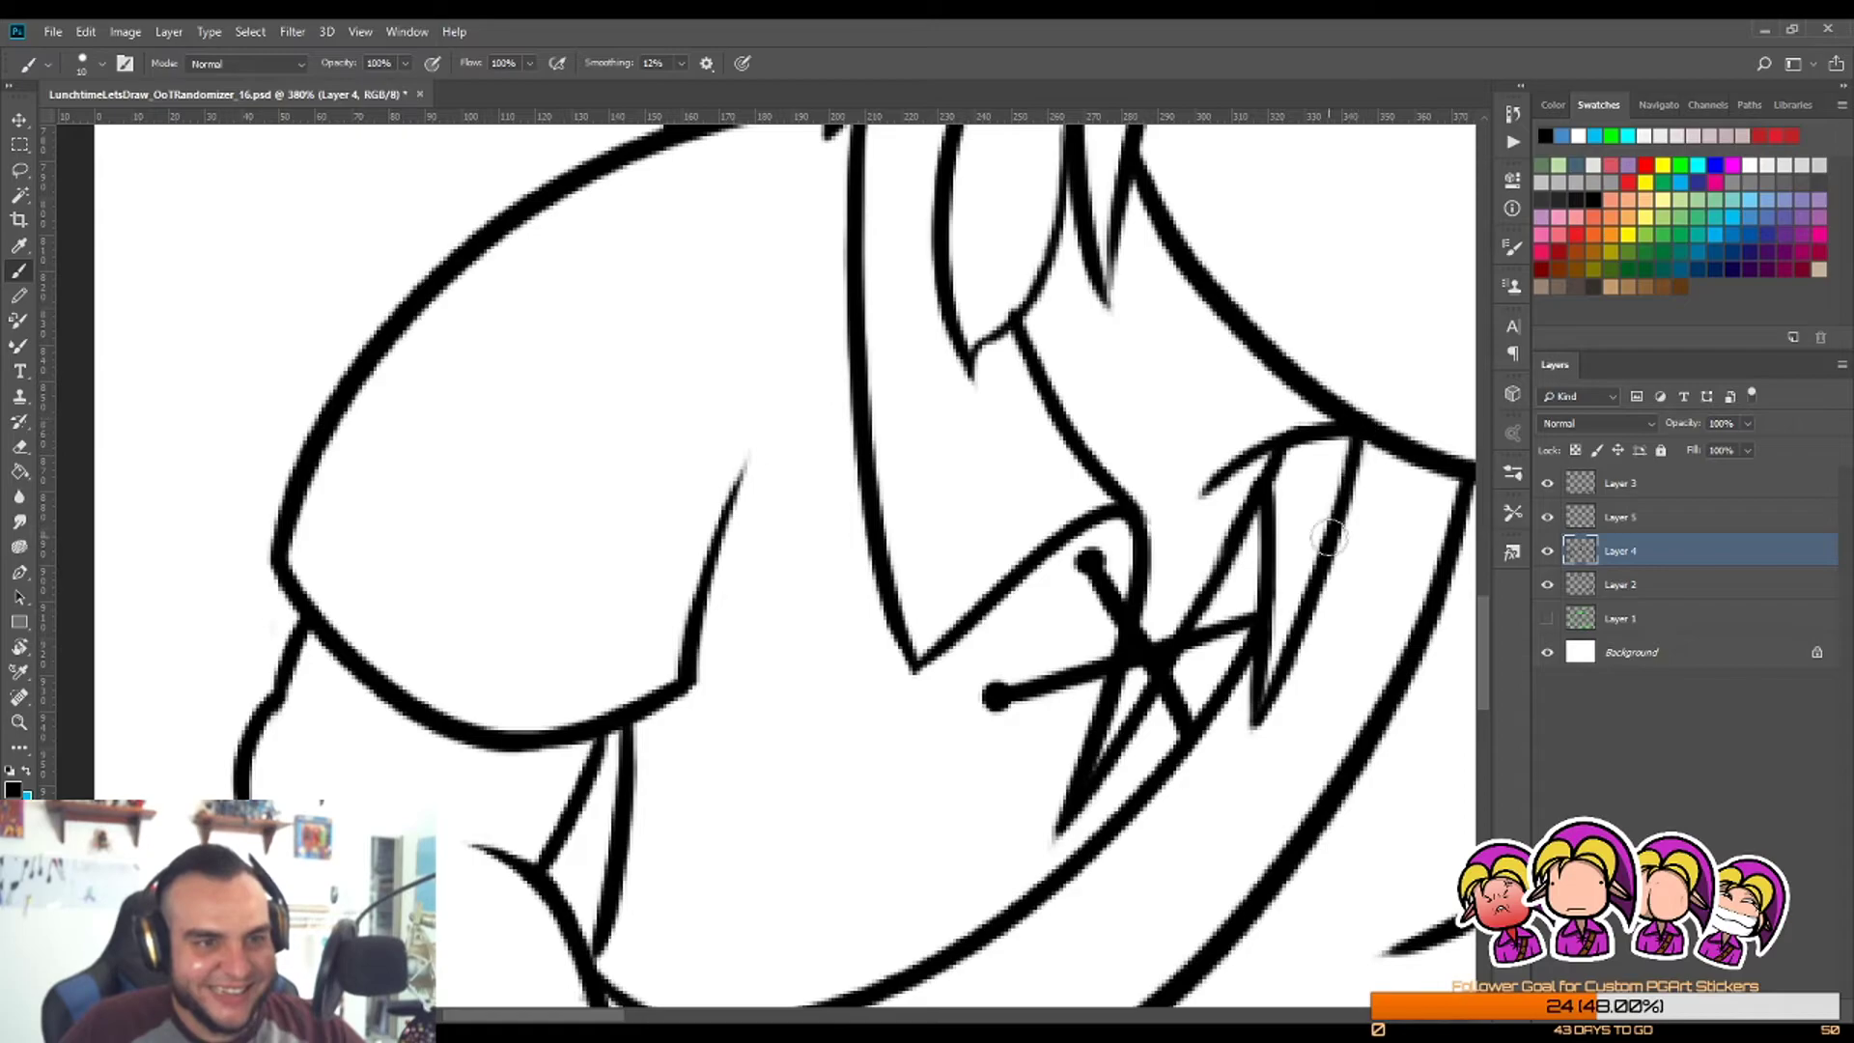
Step: Add a short curved line between the collar and the hair strand beneath the swept hair
key("z")
left_click_drag(1304, 558, 1361, 579)
left_click_drag(1249, 537, 1207, 586)
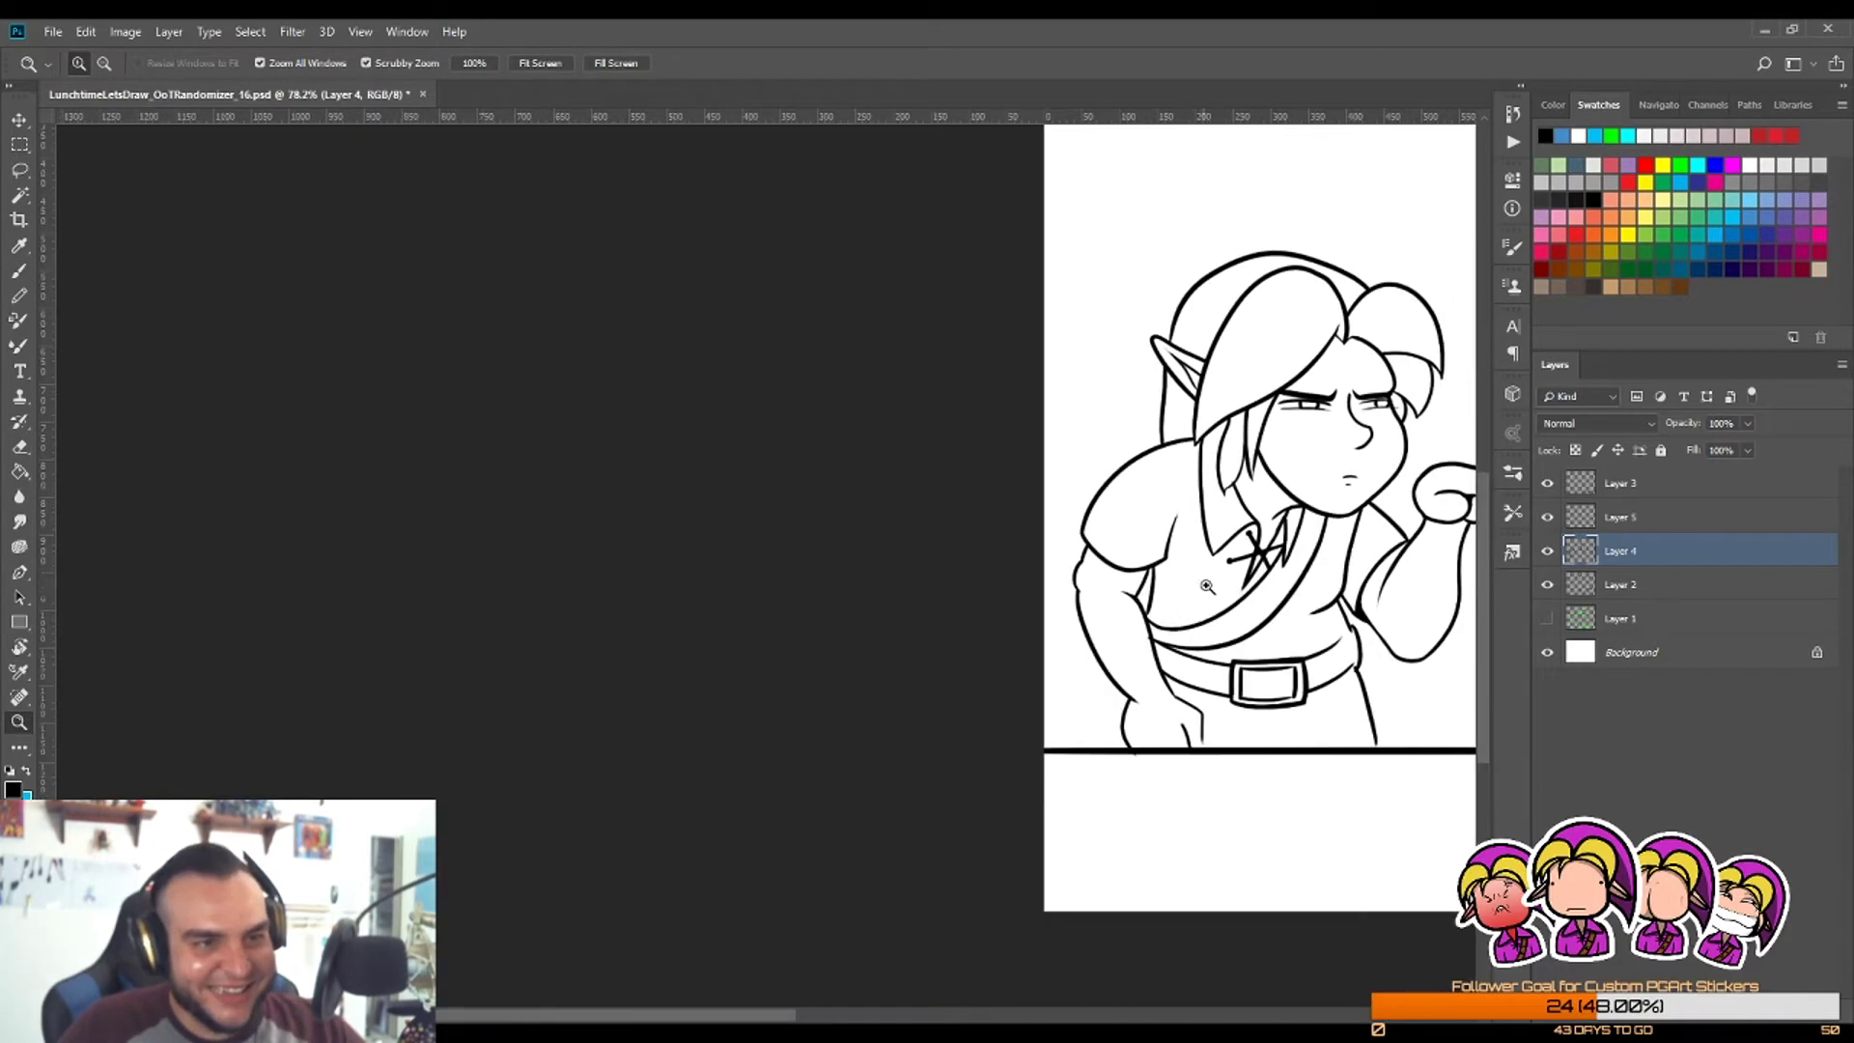
left_click_drag(1280, 437, 1337, 385)
key("b")
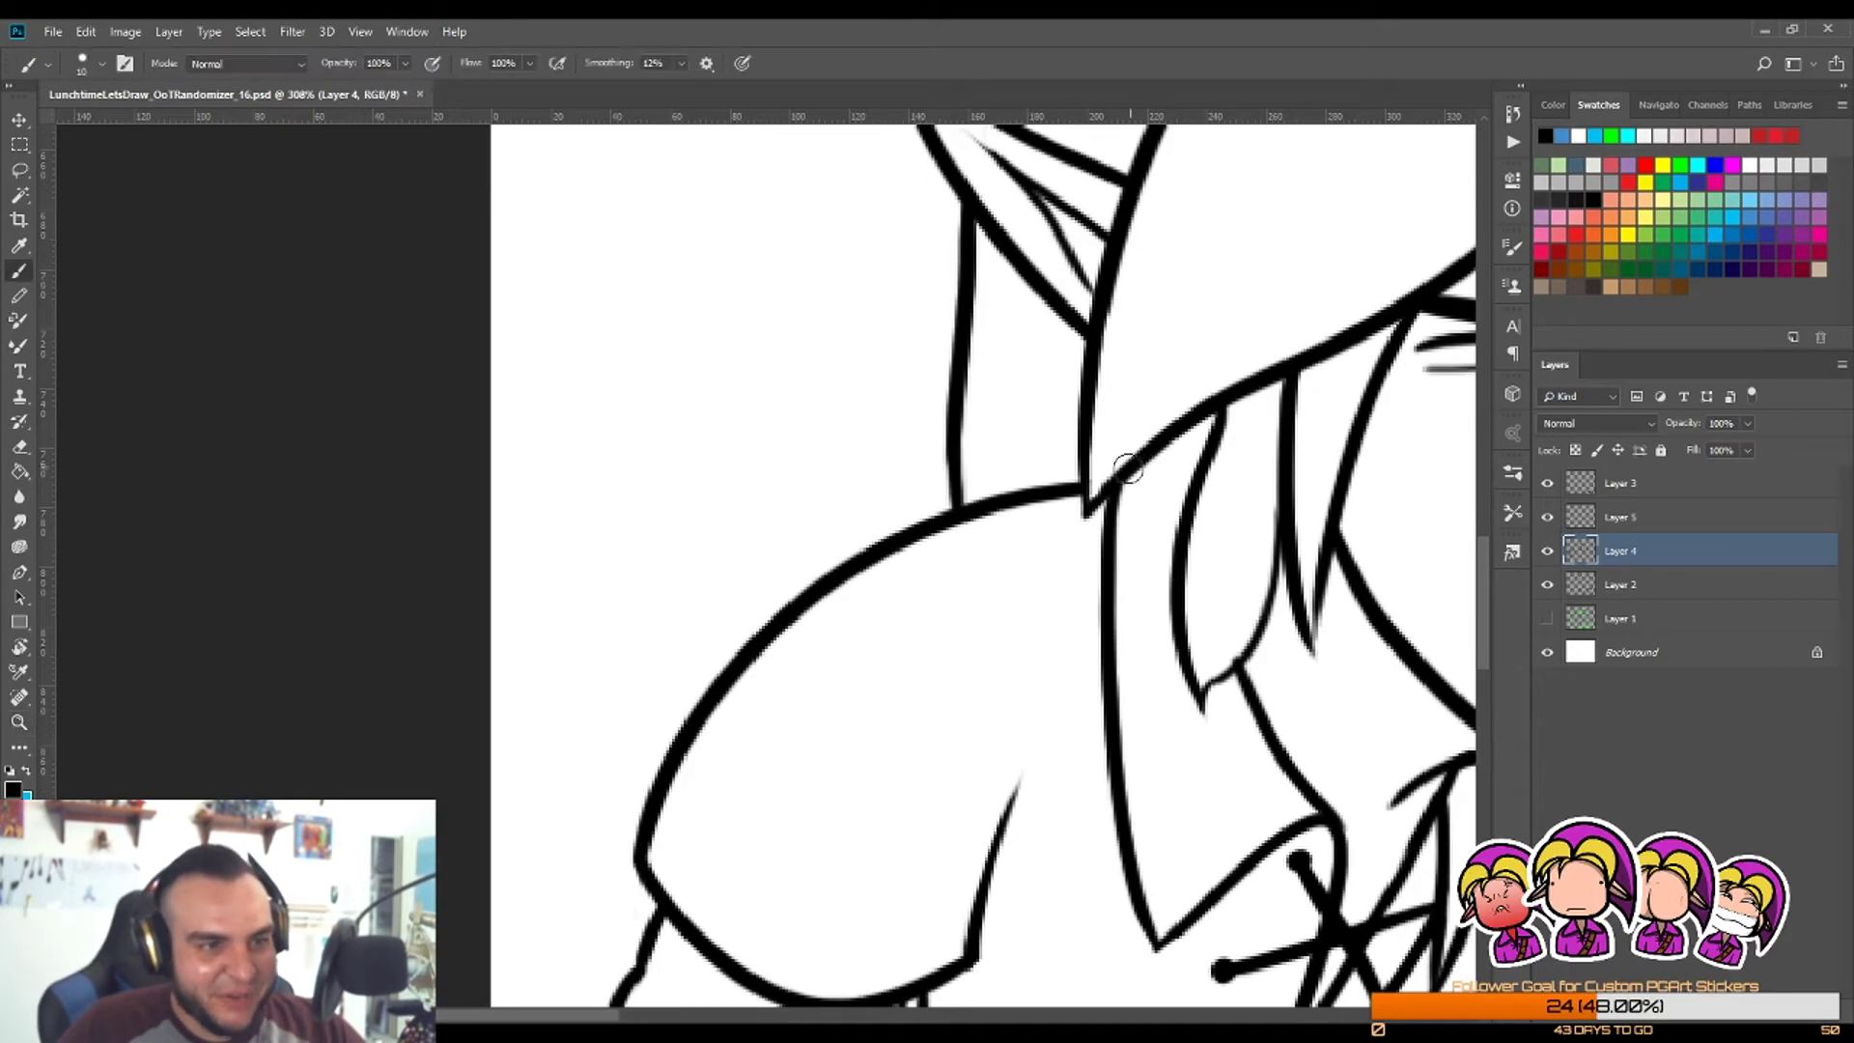
mouse_move(1113, 482)
left_mouse_down()
mouse_move(1180, 448)
mouse_move(1219, 470)
mouse_move(1235, 555)
left_mouse_up()
key("ctrl+z")
key("e")
Step: Ink a short stroke inside the wedge between the pointed ear's inner lines
key("z")
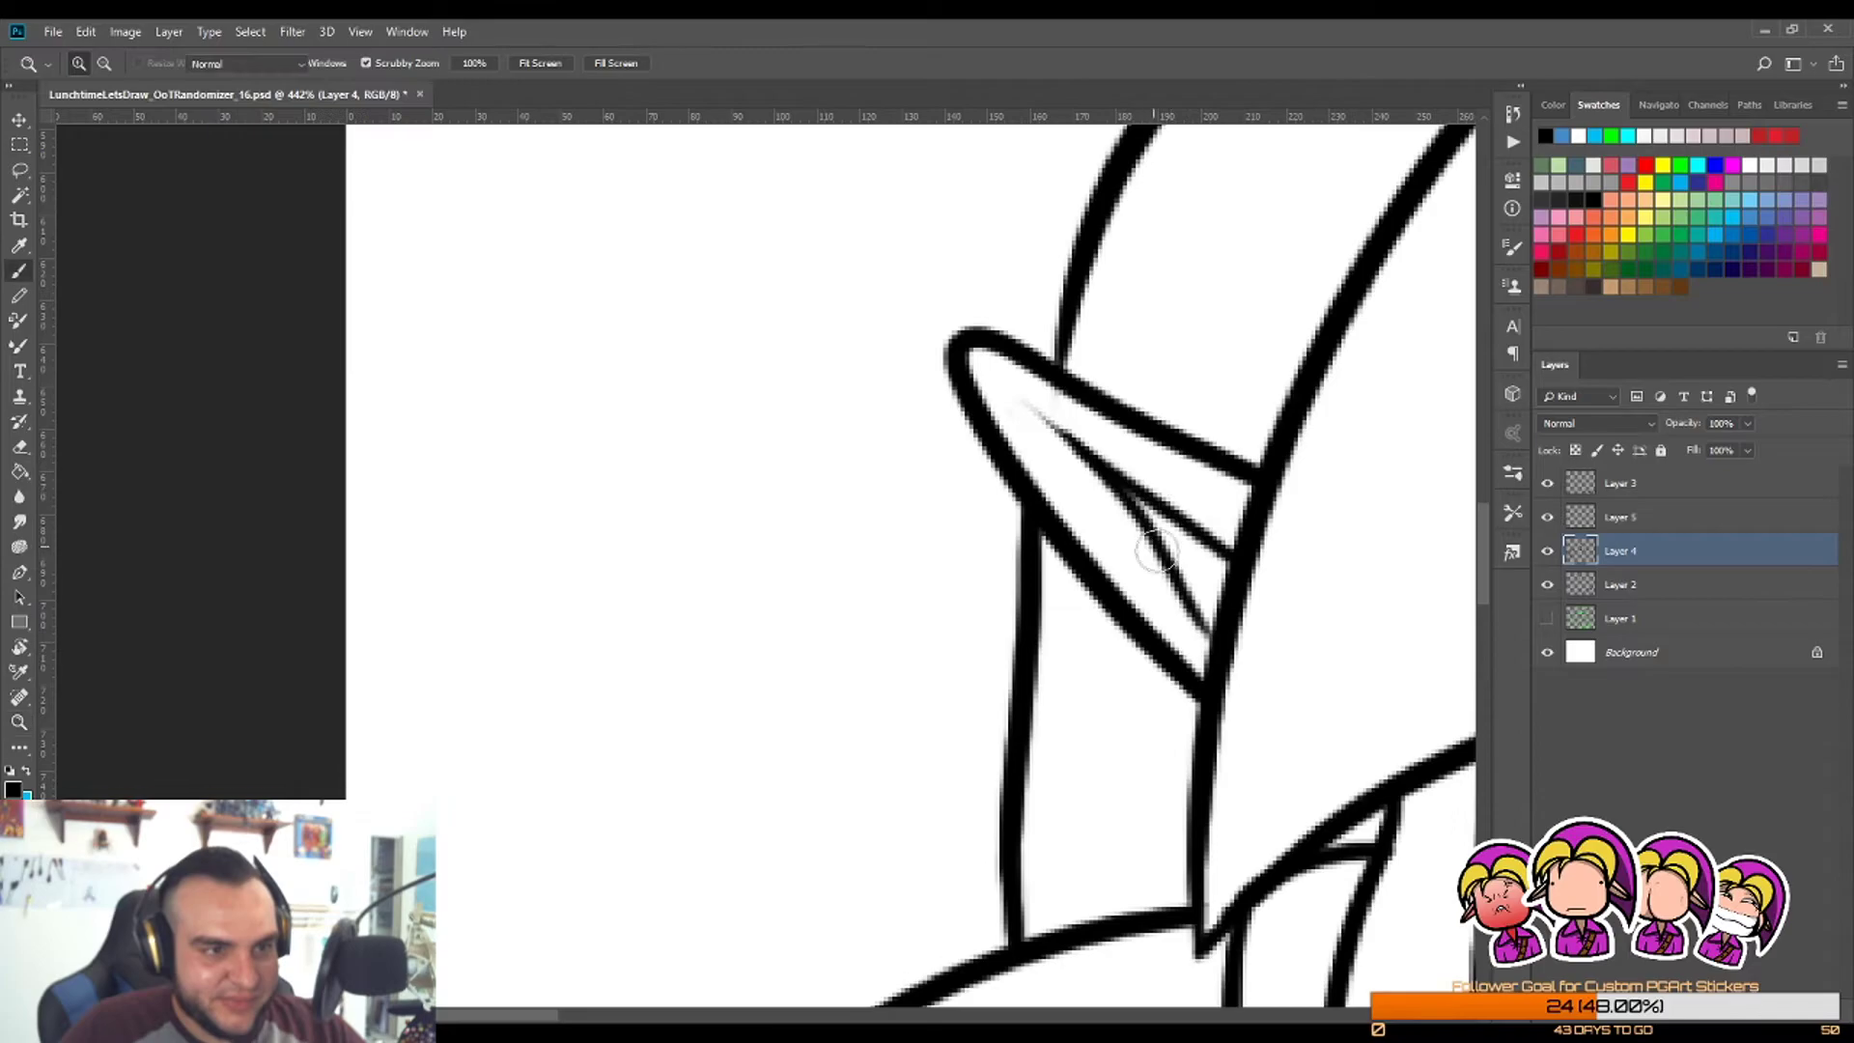
key("b")
mouse_move(1194, 618)
left_mouse_down()
mouse_move(1222, 583)
mouse_move(1207, 562)
mouse_move(1255, 562)
mouse_move(1221, 697)
left_mouse_up()
key("z")
key("ctrl+z")
key("b")
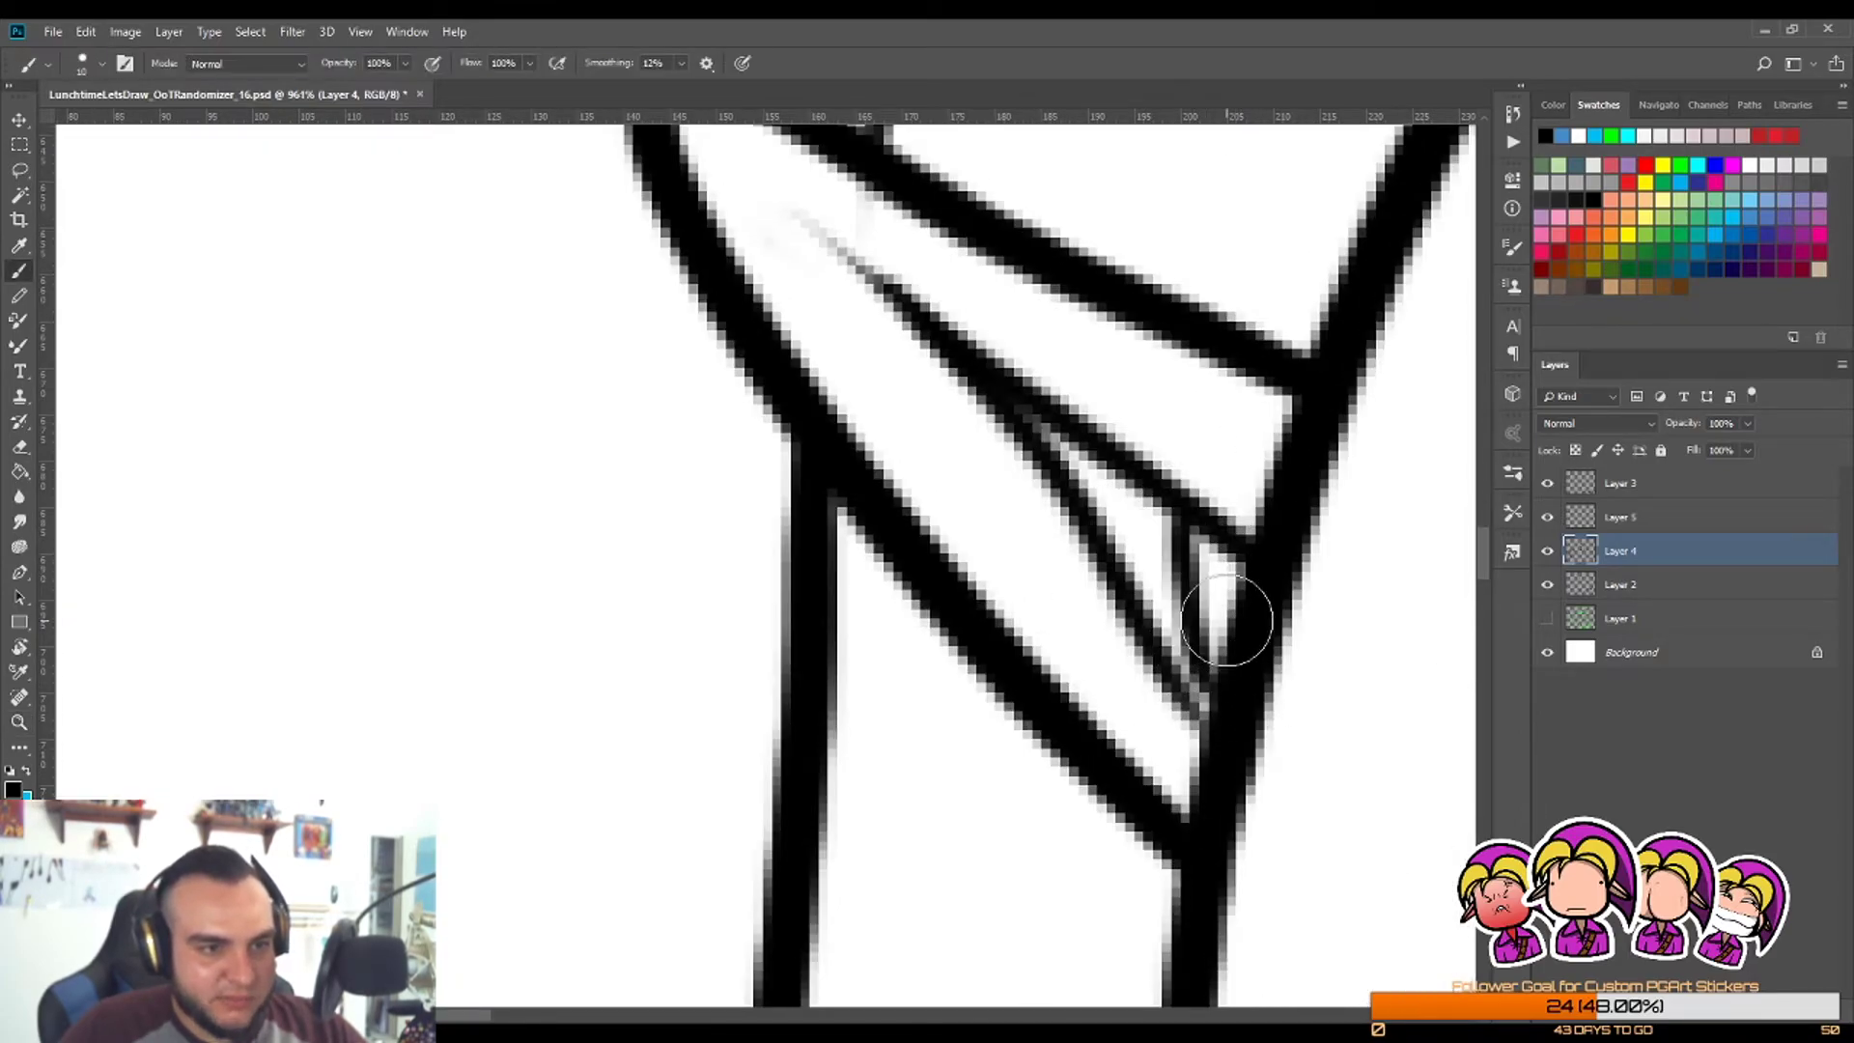
Step: Erase the hand outline's overshoot below the table line and extend the outer finger line down to the table
key("z")
mouse_move(1198, 558)
left_mouse_down()
mouse_move(1075, 628)
mouse_move(1005, 629)
left_mouse_up()
left_click_drag(1215, 927, 1311, 882)
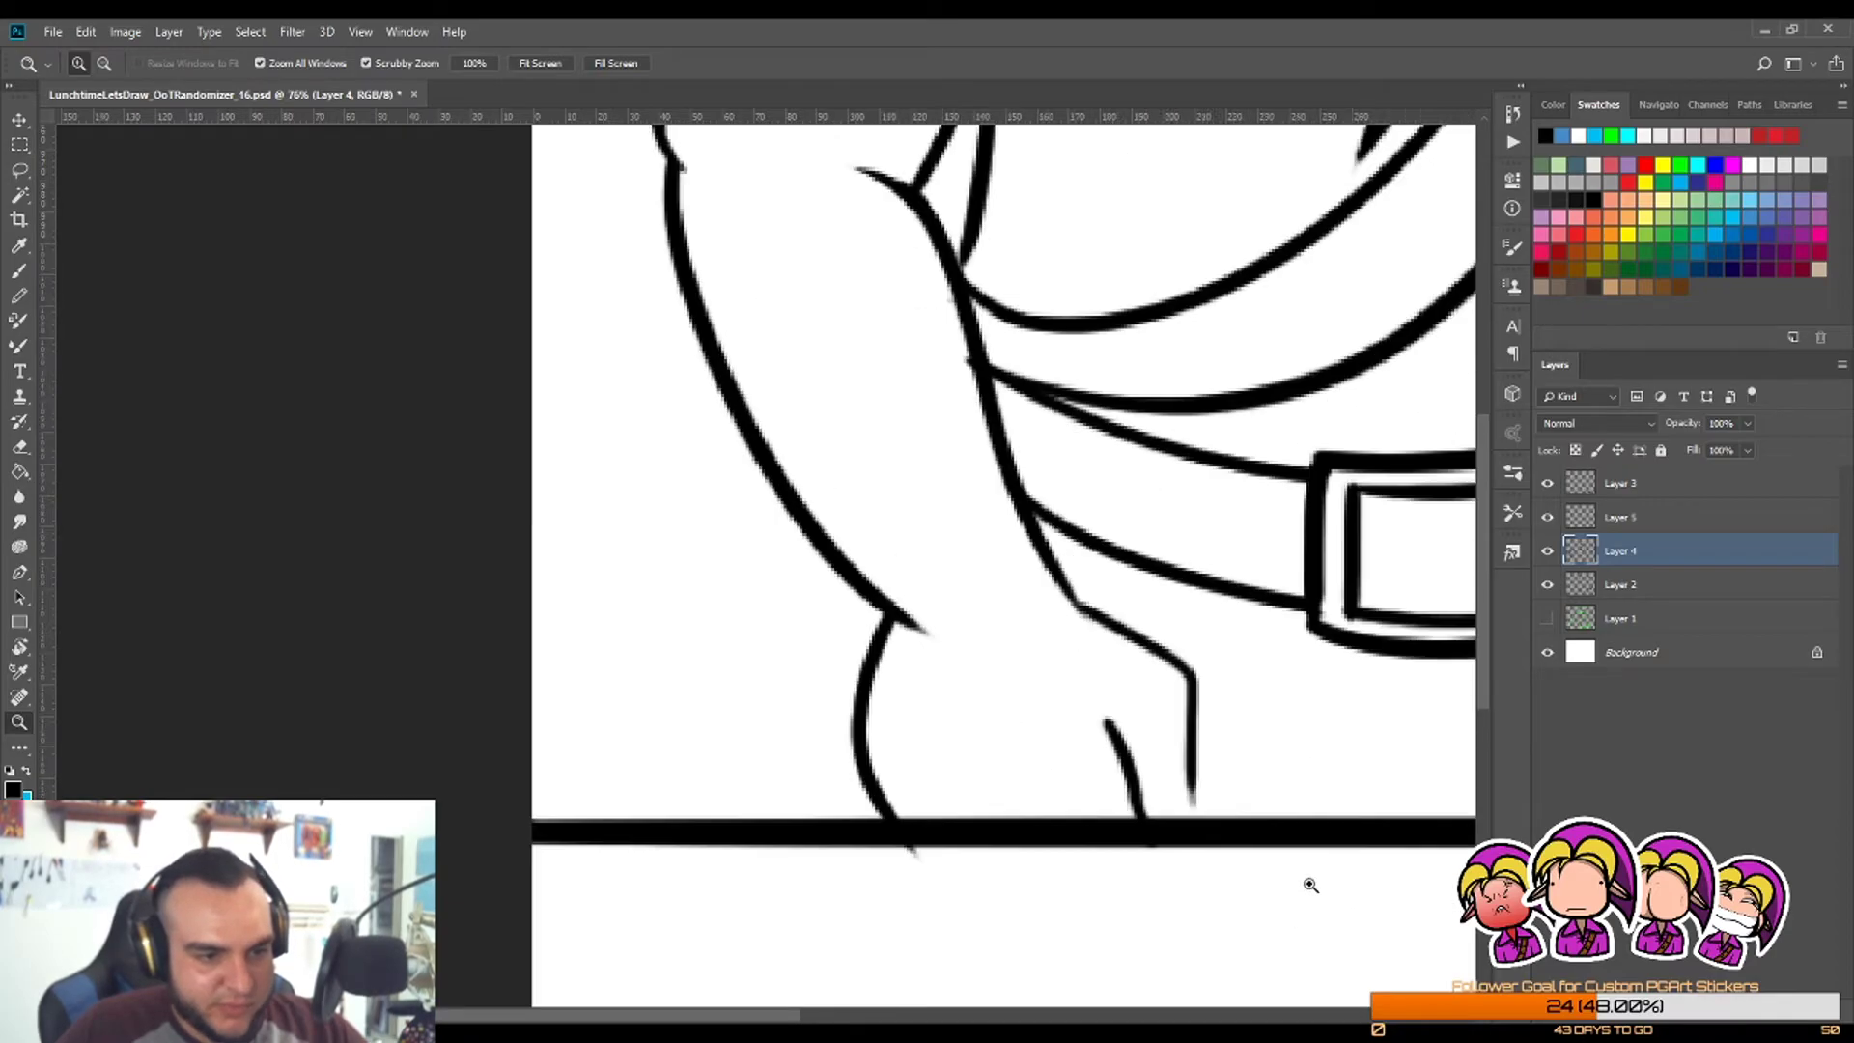
key("e")
mouse_move(890, 864)
left_mouse_down()
mouse_move(1001, 861)
mouse_move(927, 822)
left_mouse_up()
key("z")
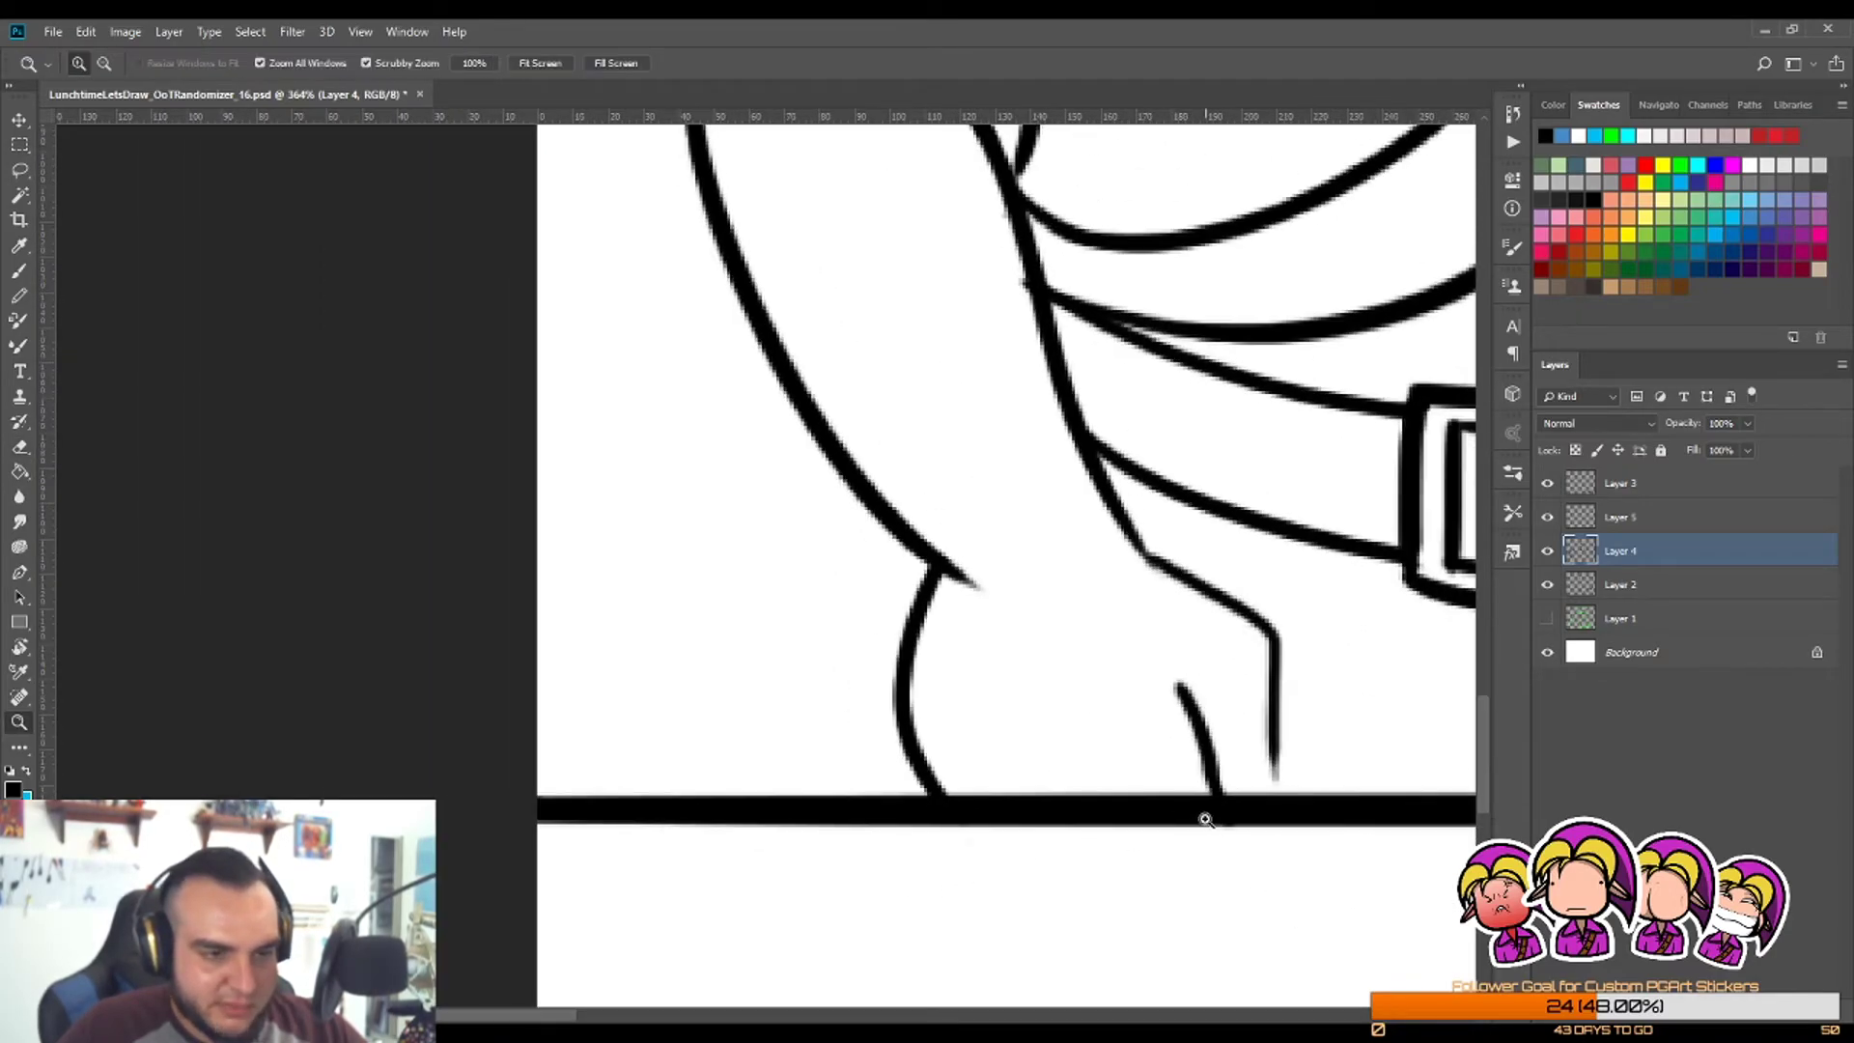
left_click_drag(1204, 819, 1275, 819)
key("b")
mouse_move(1424, 637)
left_mouse_down()
mouse_move(1352, 754)
mouse_move(1300, 713)
mouse_move(1429, 737)
left_mouse_up()
Step: Thin the inner finger line of the hand on the table into a fine tapered stroke
key("z")
left_click_drag(1101, 577, 1152, 578)
key("e")
mouse_move(1174, 655)
left_mouse_down()
mouse_move(1140, 427)
mouse_move(1104, 426)
left_mouse_up()
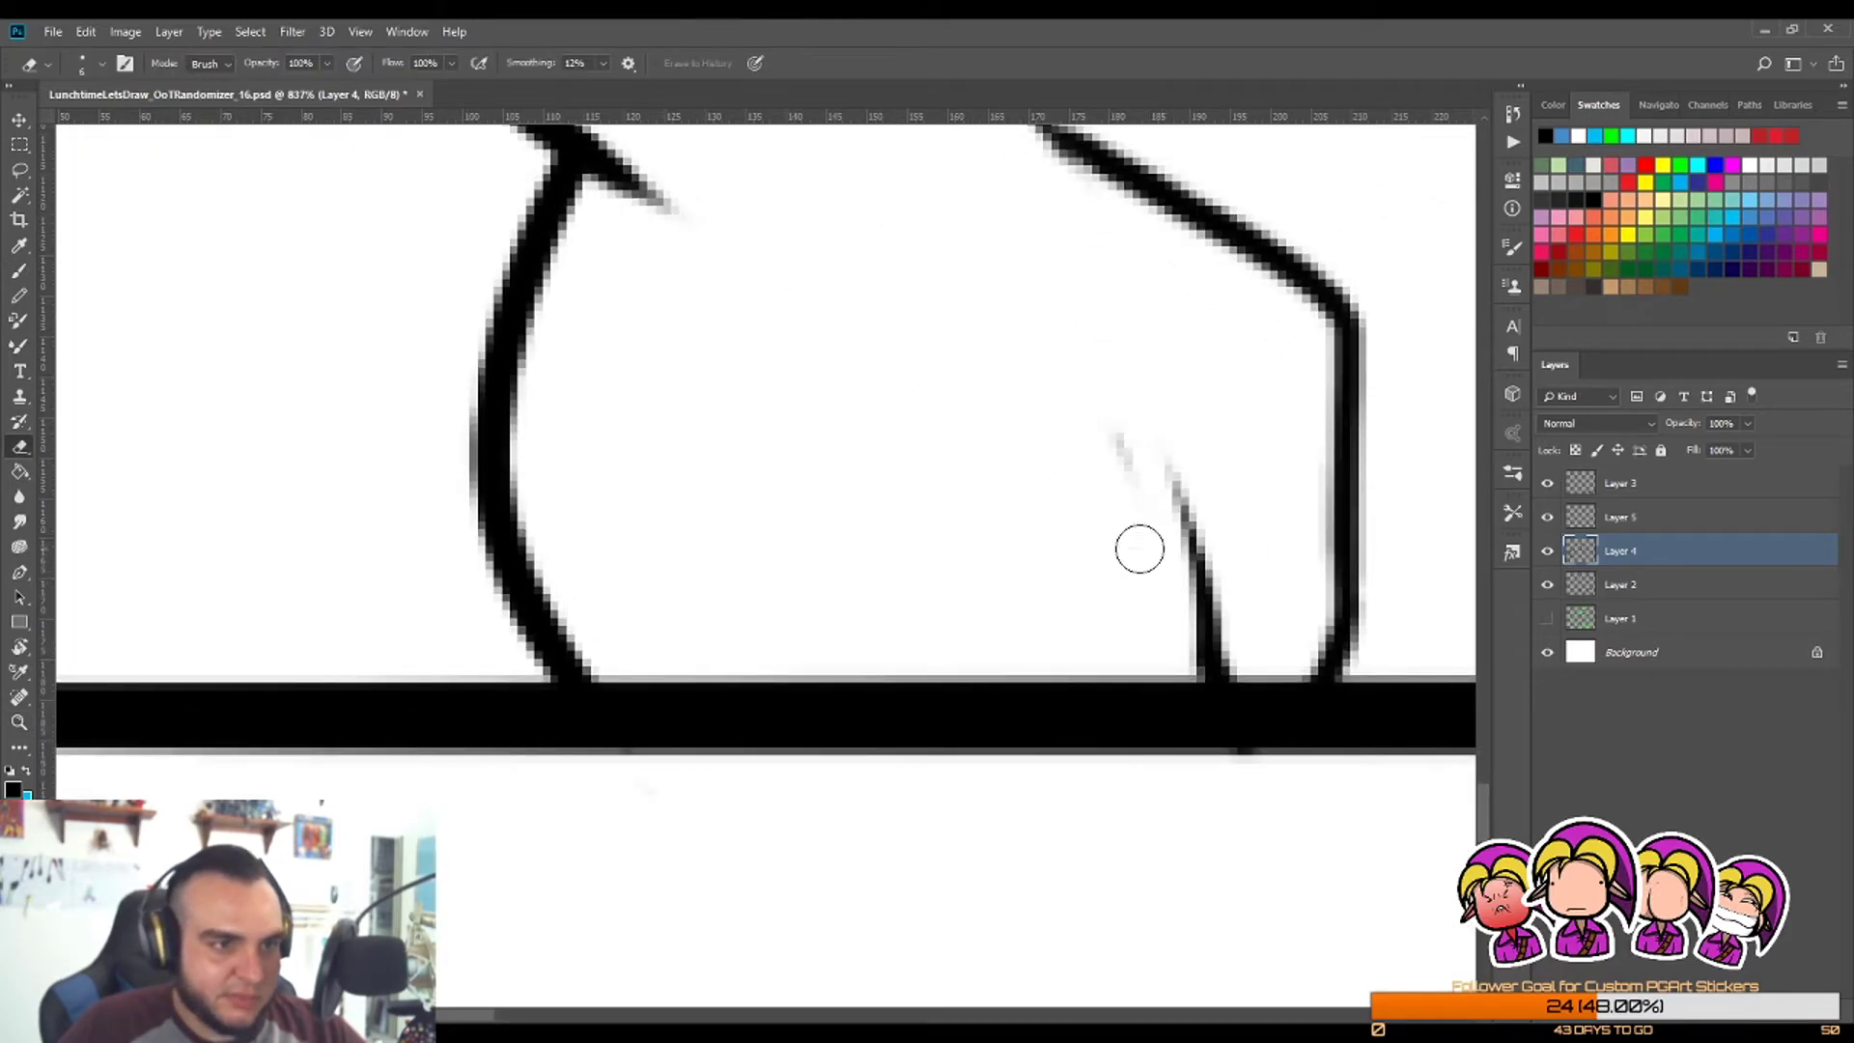
key("ctrl+z")
mouse_move(1176, 648)
left_mouse_down()
mouse_move(1099, 384)
mouse_move(943, 716)
mouse_move(1100, 401)
left_mouse_up()
Step: Draw a curved line across the belt to the right of the buckle as the first edge of a belt loop
key("z")
left_click_drag(1162, 746, 977, 778)
left_click_drag(1251, 663, 1400, 663)
key("b")
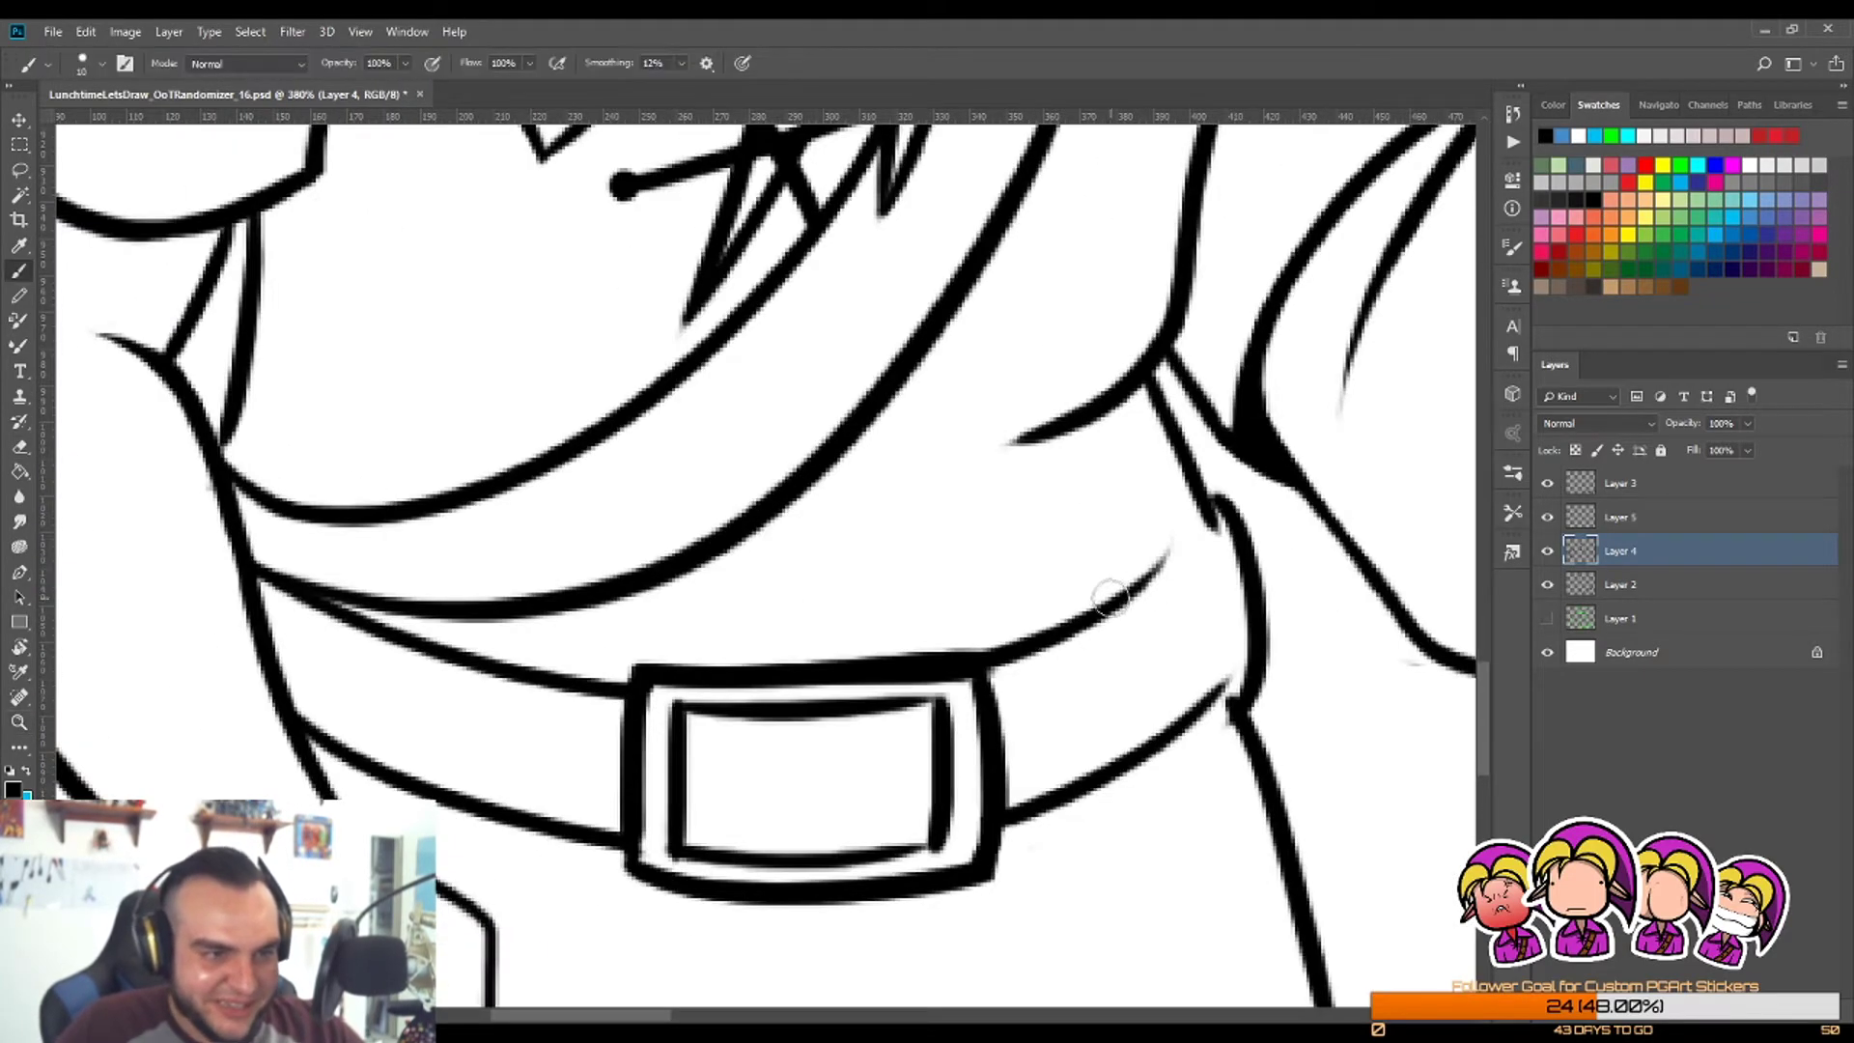
mouse_move(1110, 598)
left_mouse_down()
mouse_move(1151, 673)
mouse_move(1154, 746)
left_mouse_up()
key("ctrl+z")
left_click_drag(1112, 610, 1143, 746)
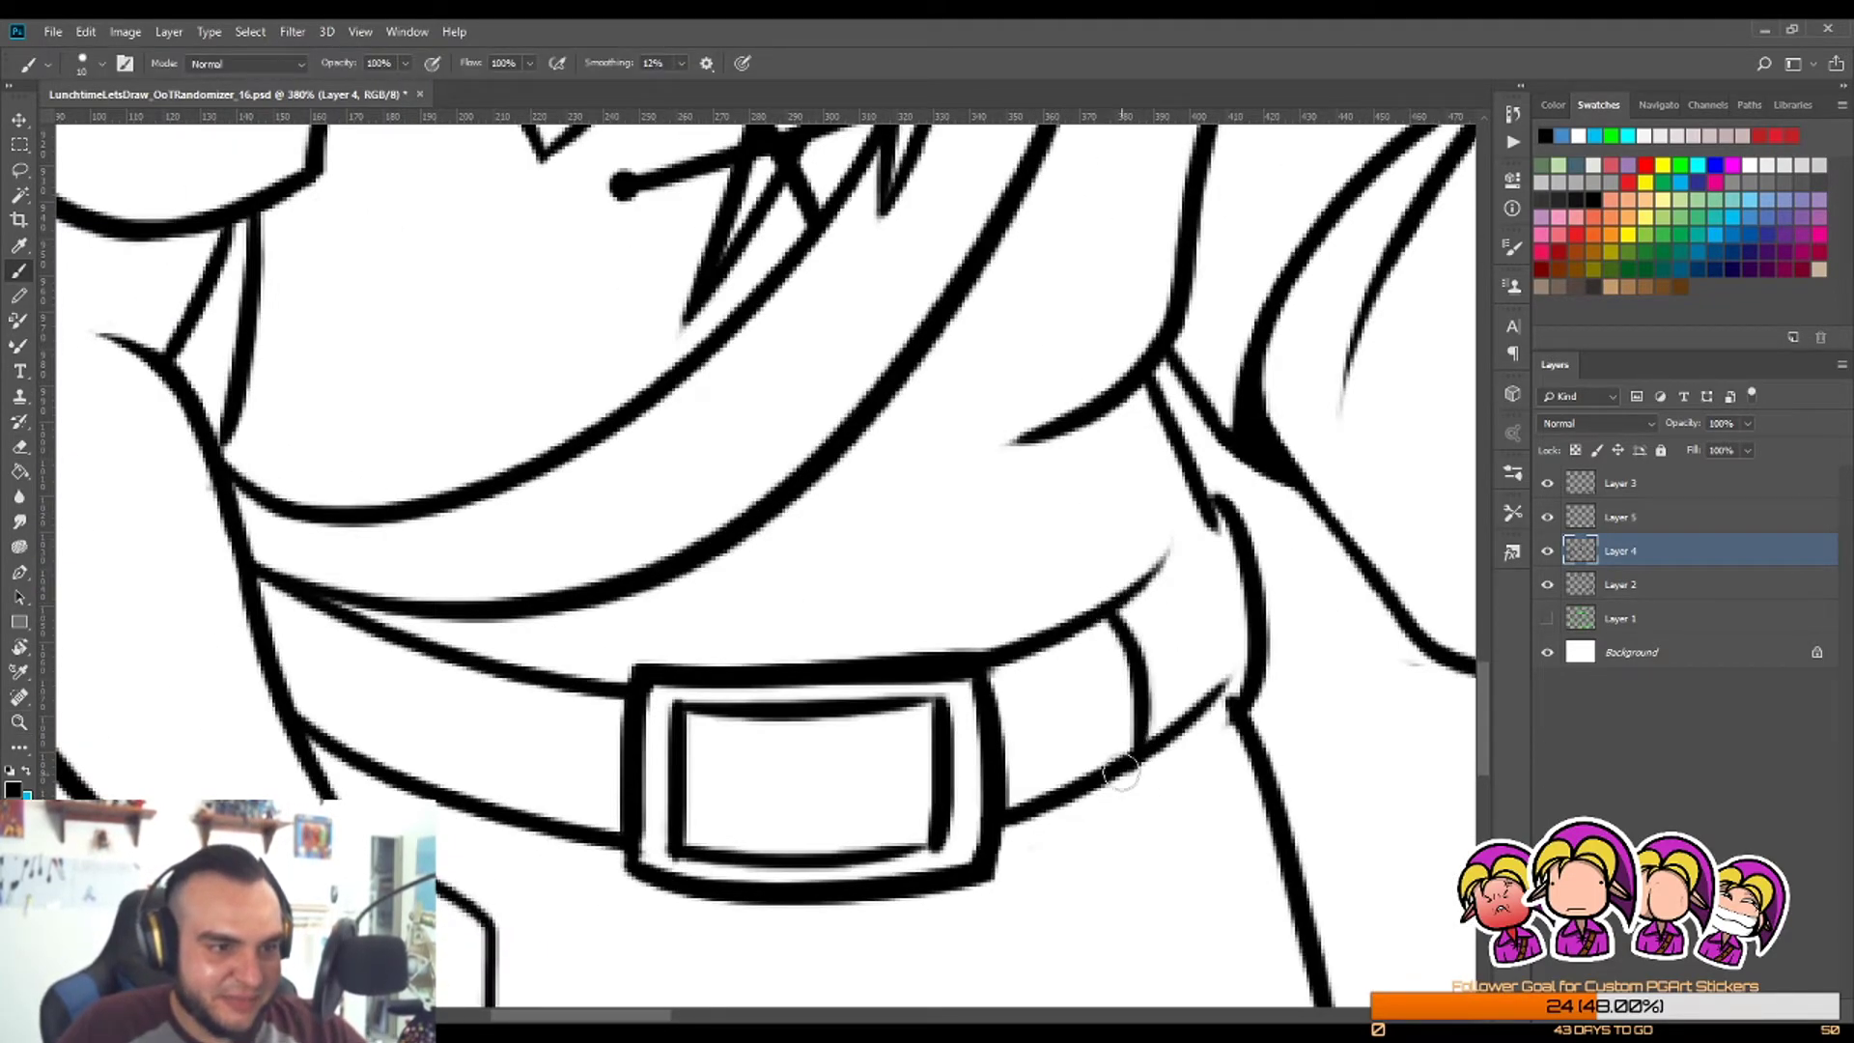
key("ctrl+z")
left_click_drag(1090, 591, 1120, 797)
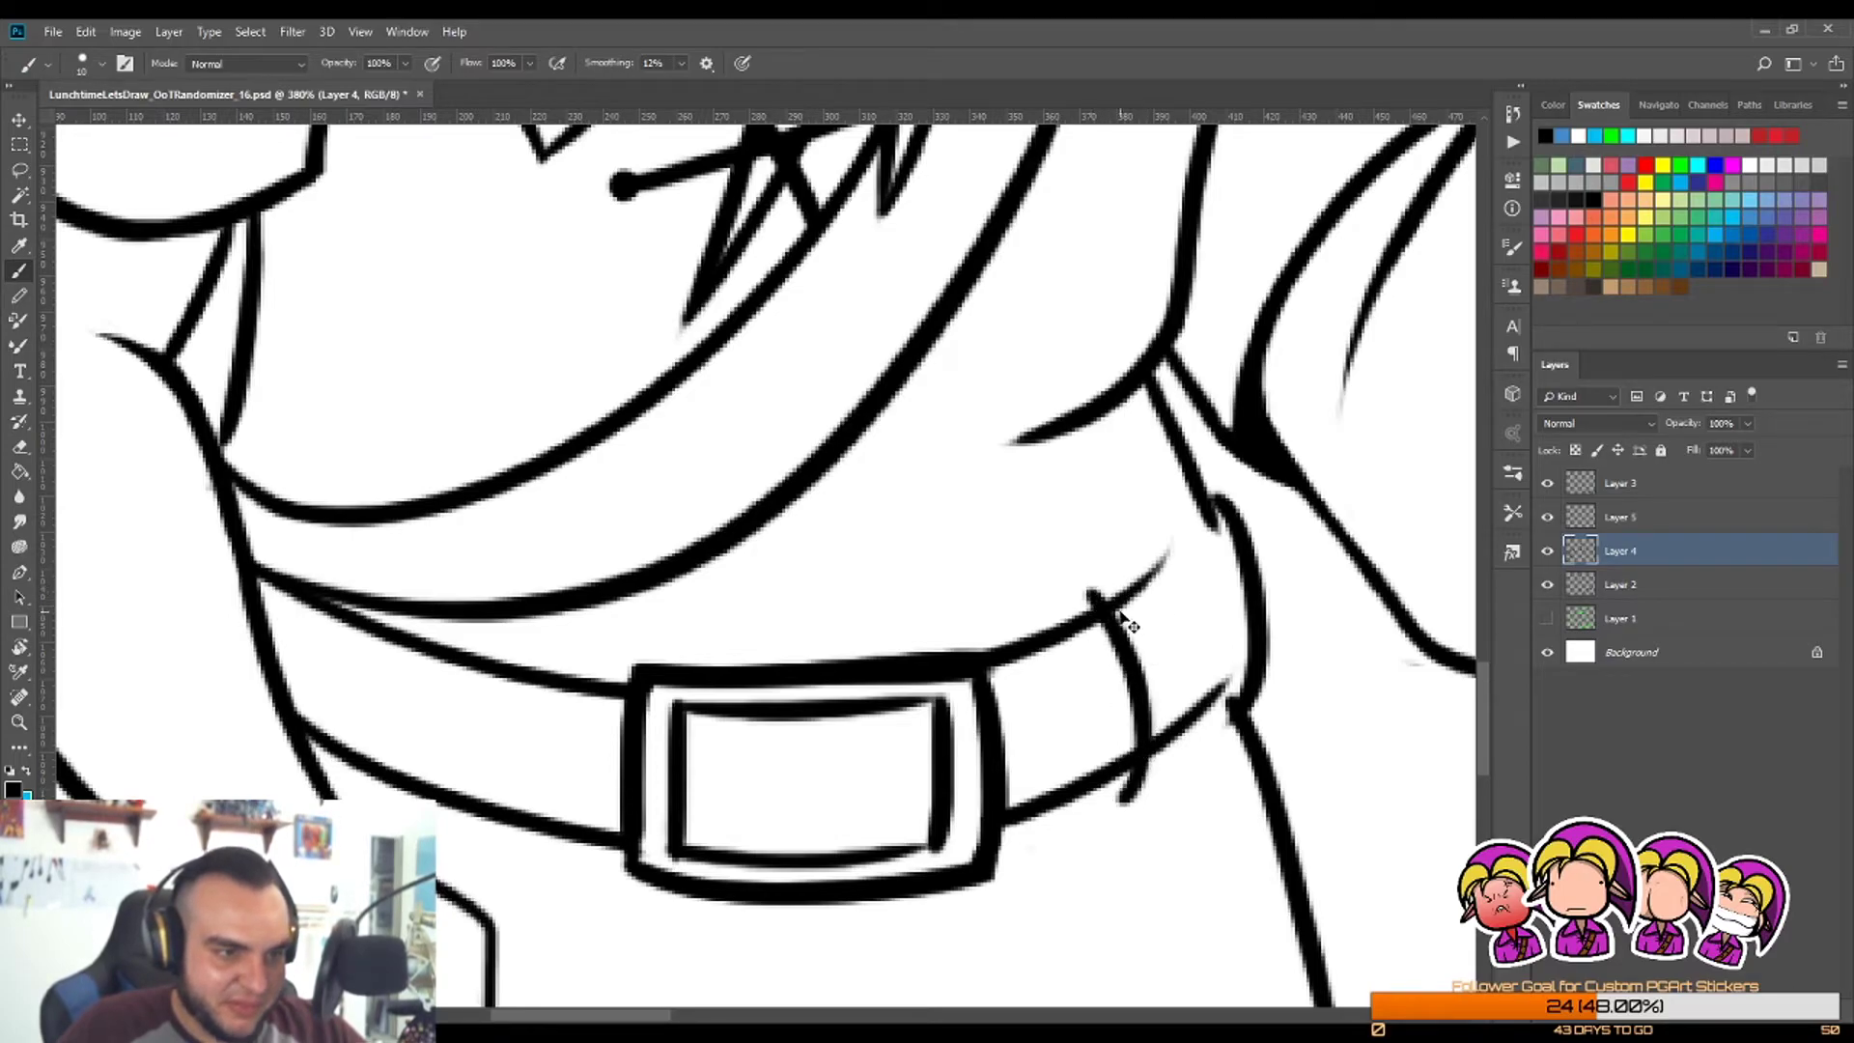
key("ctrl+z")
left_click_drag(1093, 593, 1144, 772)
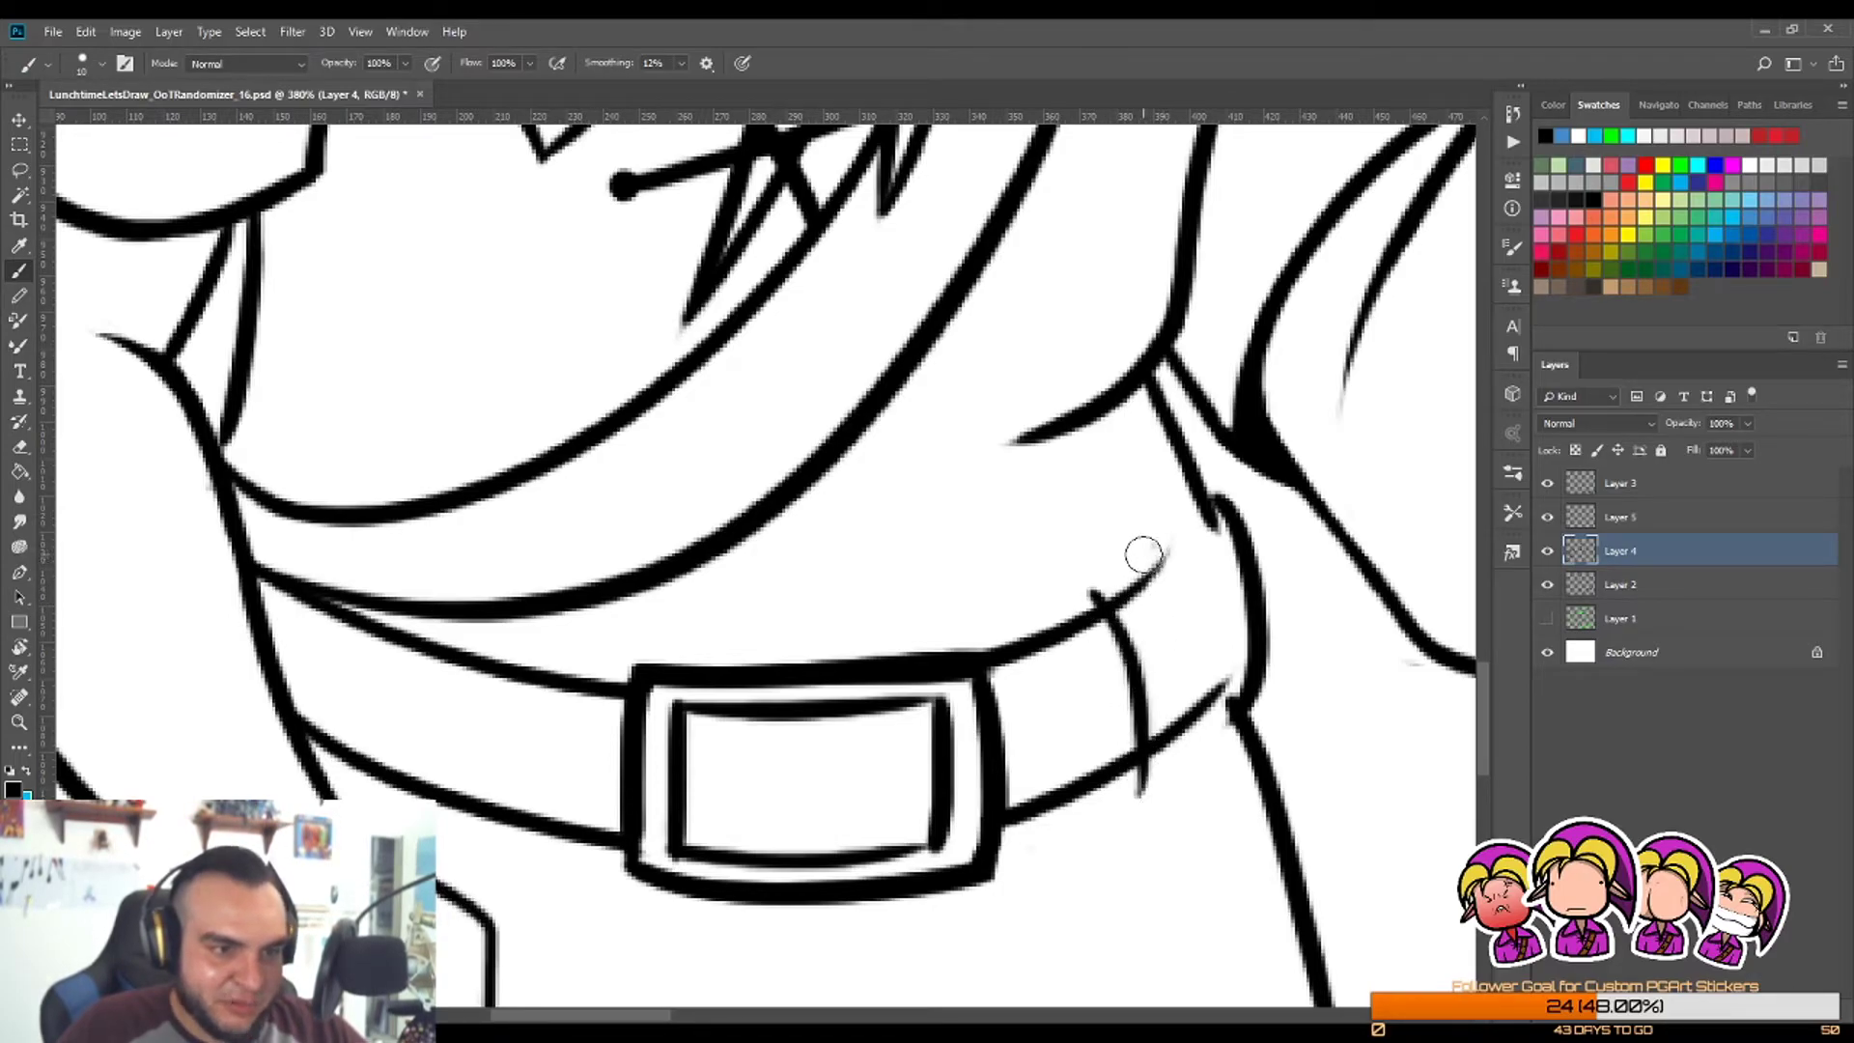
Step: Draw the second curved edge of the right belt loop, parallel to the first and nearer the hip
left_click_drag(1155, 547, 1201, 739)
left_click_drag(1138, 552, 1173, 773)
key("ctrl+z")
left_click_drag(1151, 553, 1176, 766)
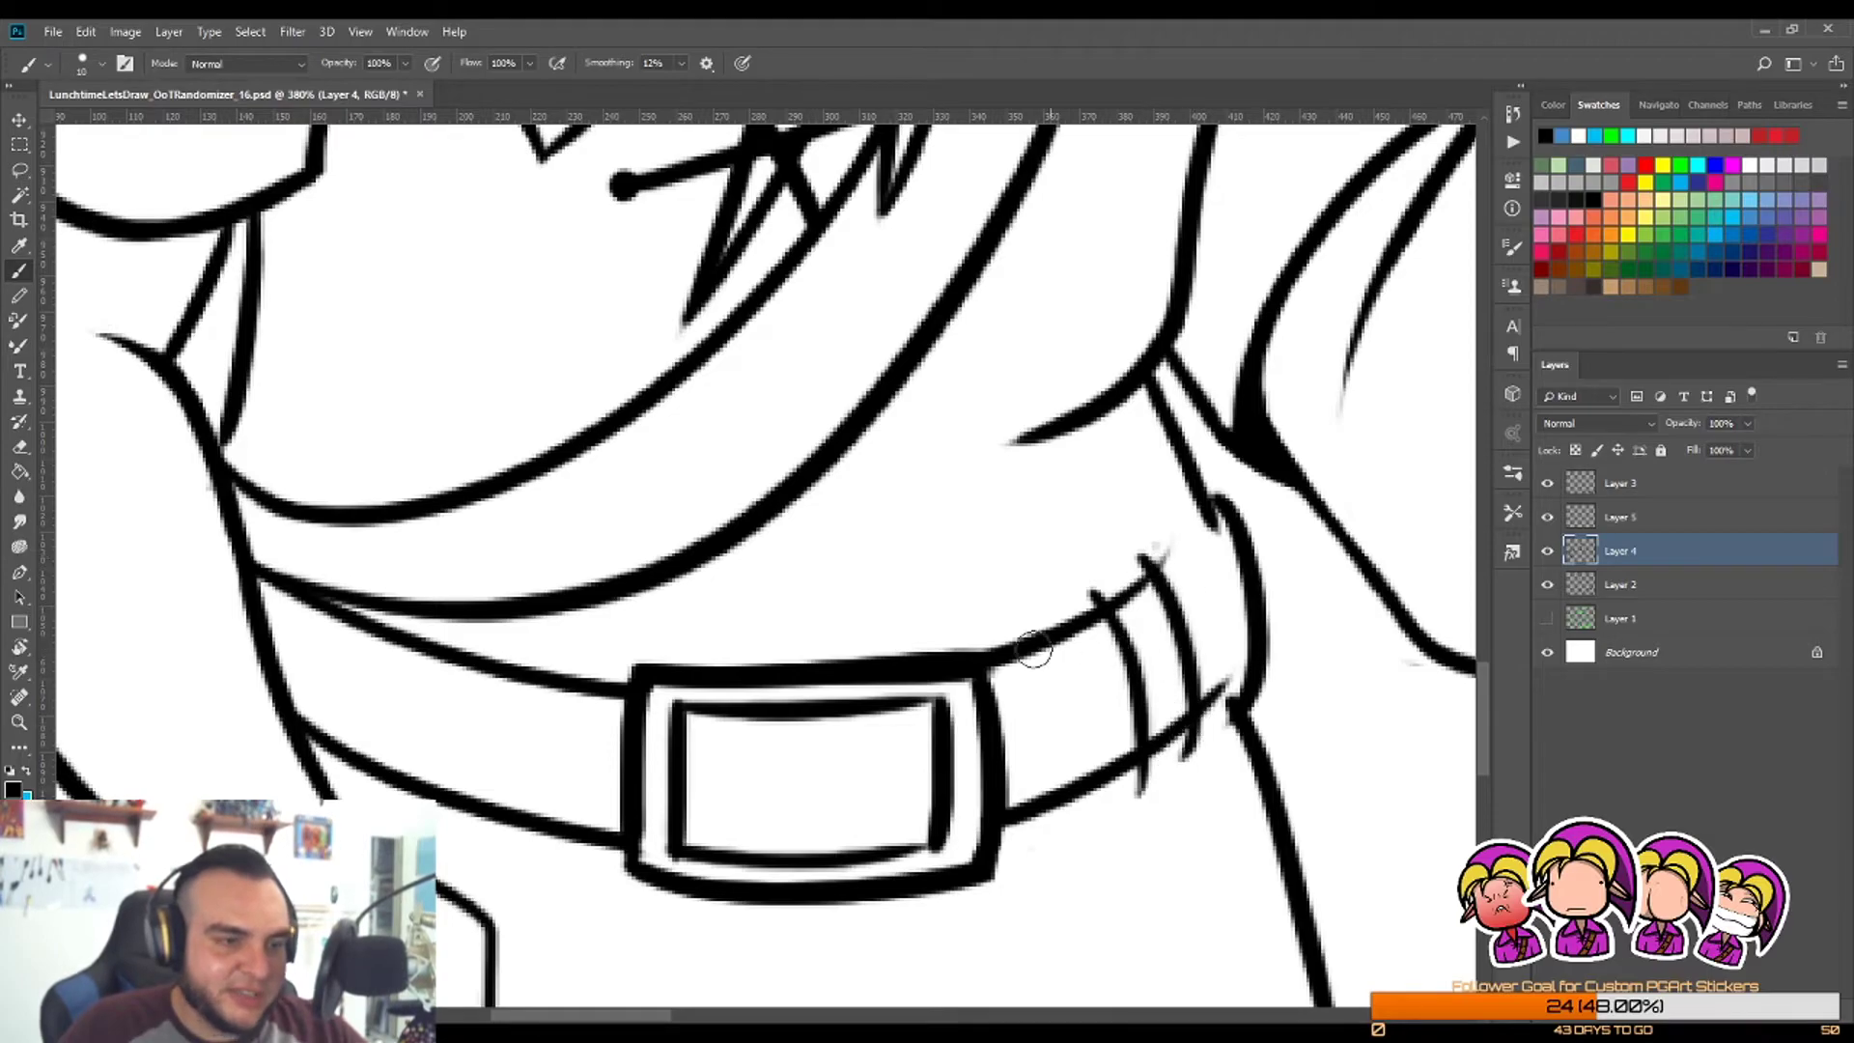
Step: Draw two parallel curved lines across the belt left of the buckle to form a matching belt loop
left_click_drag(510, 639, 471, 768)
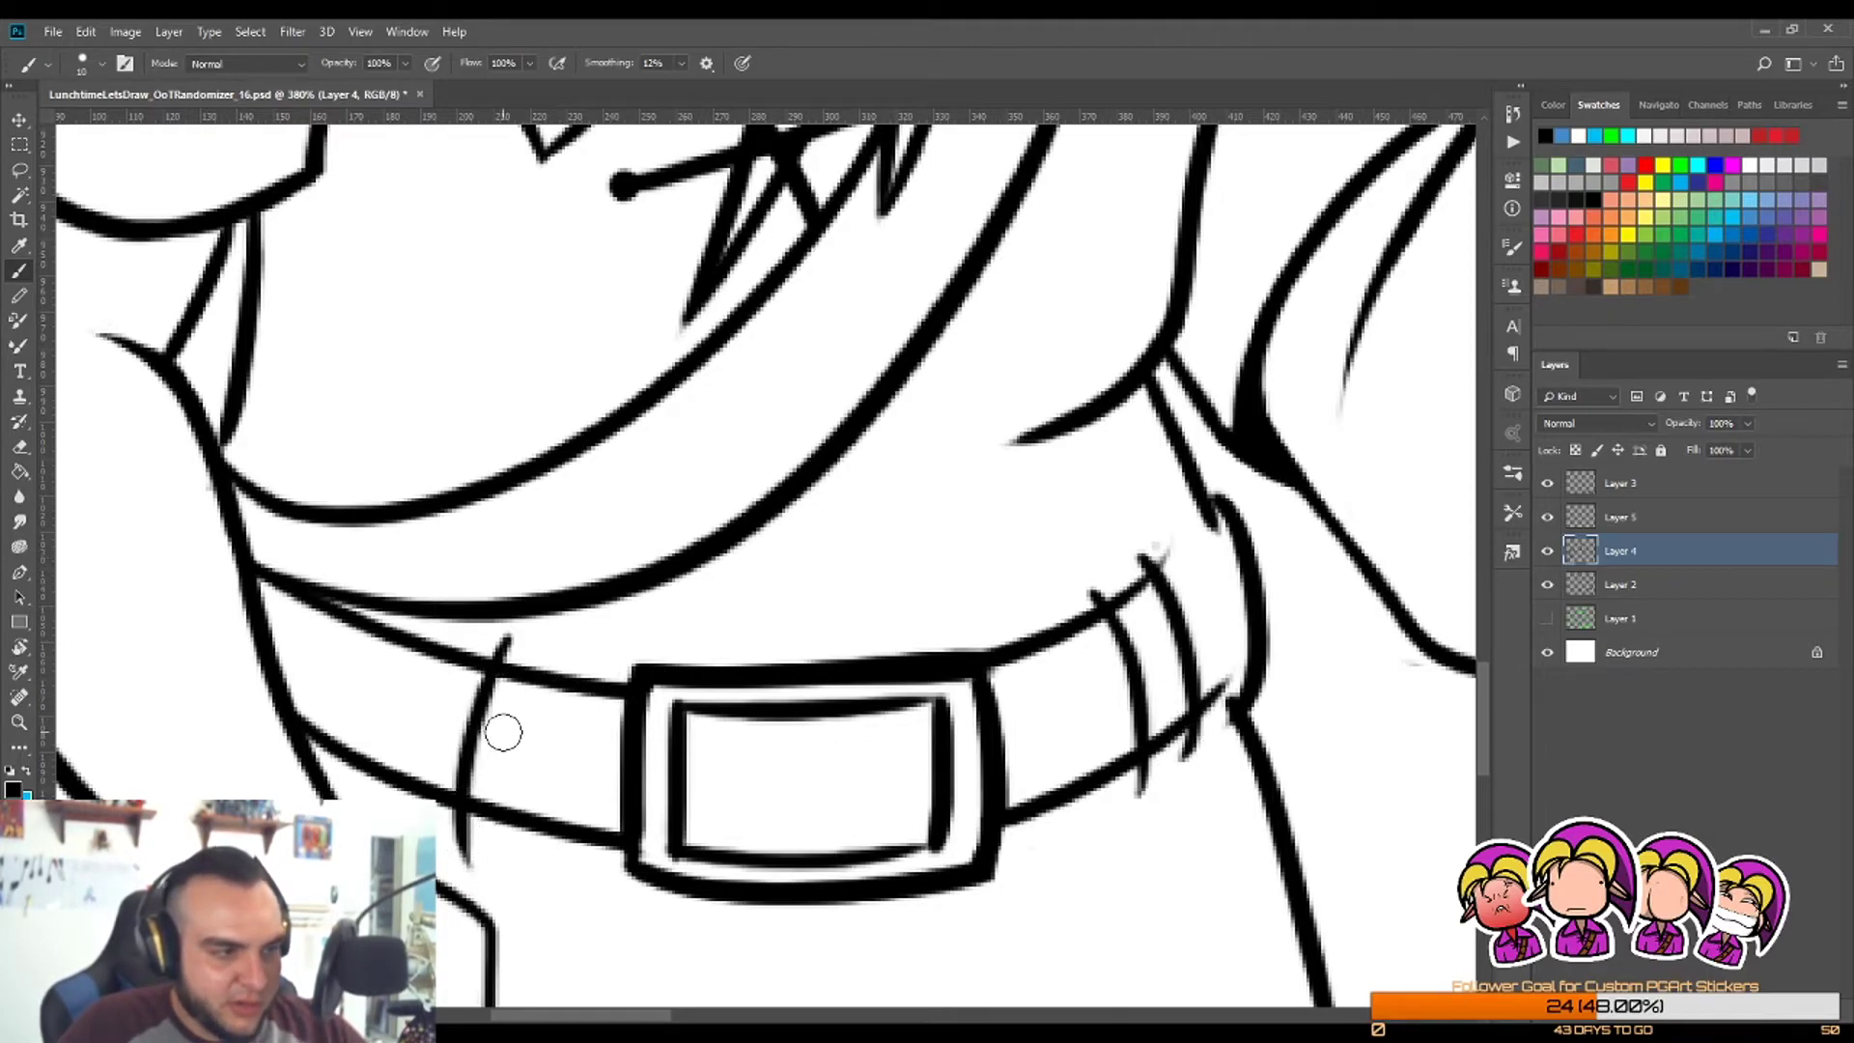
key("ctrl+z")
mouse_move(510, 640)
left_mouse_down()
mouse_move(473, 772)
mouse_move(489, 765)
left_mouse_up()
left_click_drag(446, 623, 406, 797)
Step: Erase the belt's upper and lower edge lines where they pass through the left belt loop
key("e")
scroll(425, 690, "up", 4)
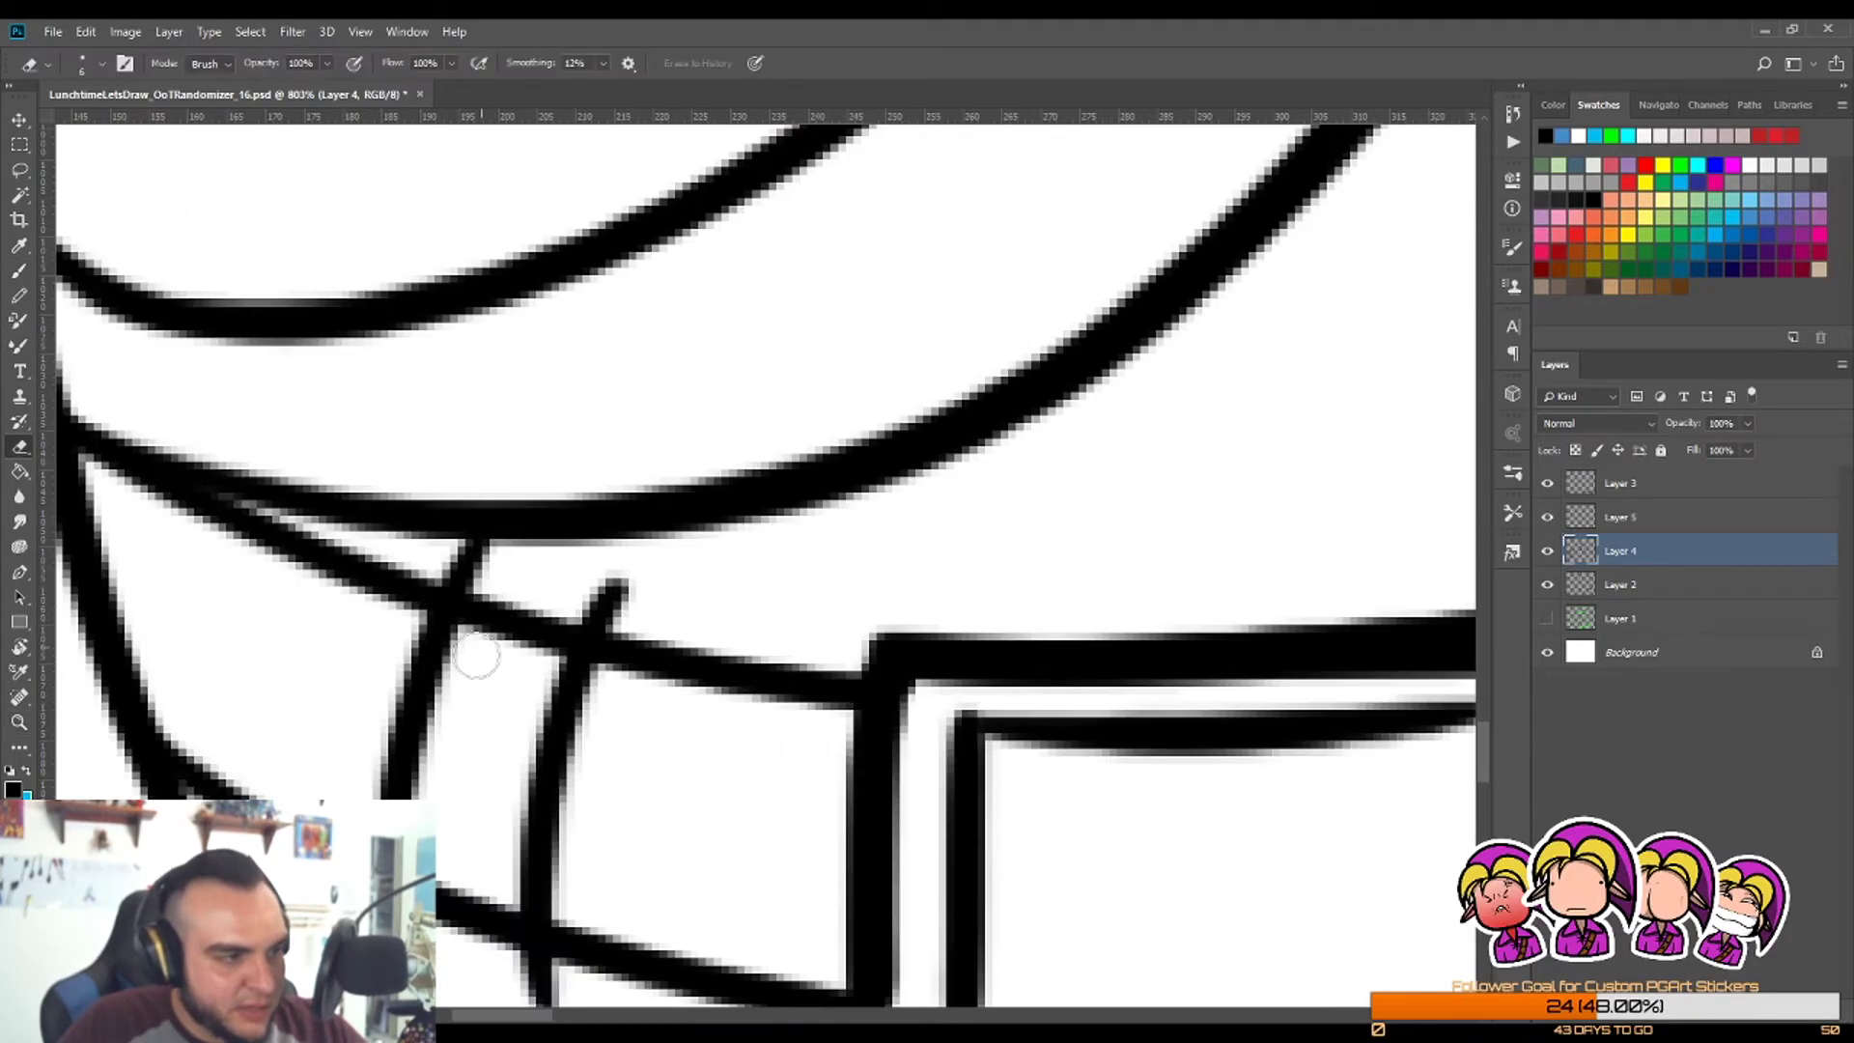
left_click_drag(537, 636, 542, 624)
mouse_move(475, 908)
left_mouse_down()
mouse_move(484, 828)
mouse_move(488, 960)
mouse_move(492, 872)
mouse_move(476, 943)
mouse_move(449, 877)
left_mouse_up()
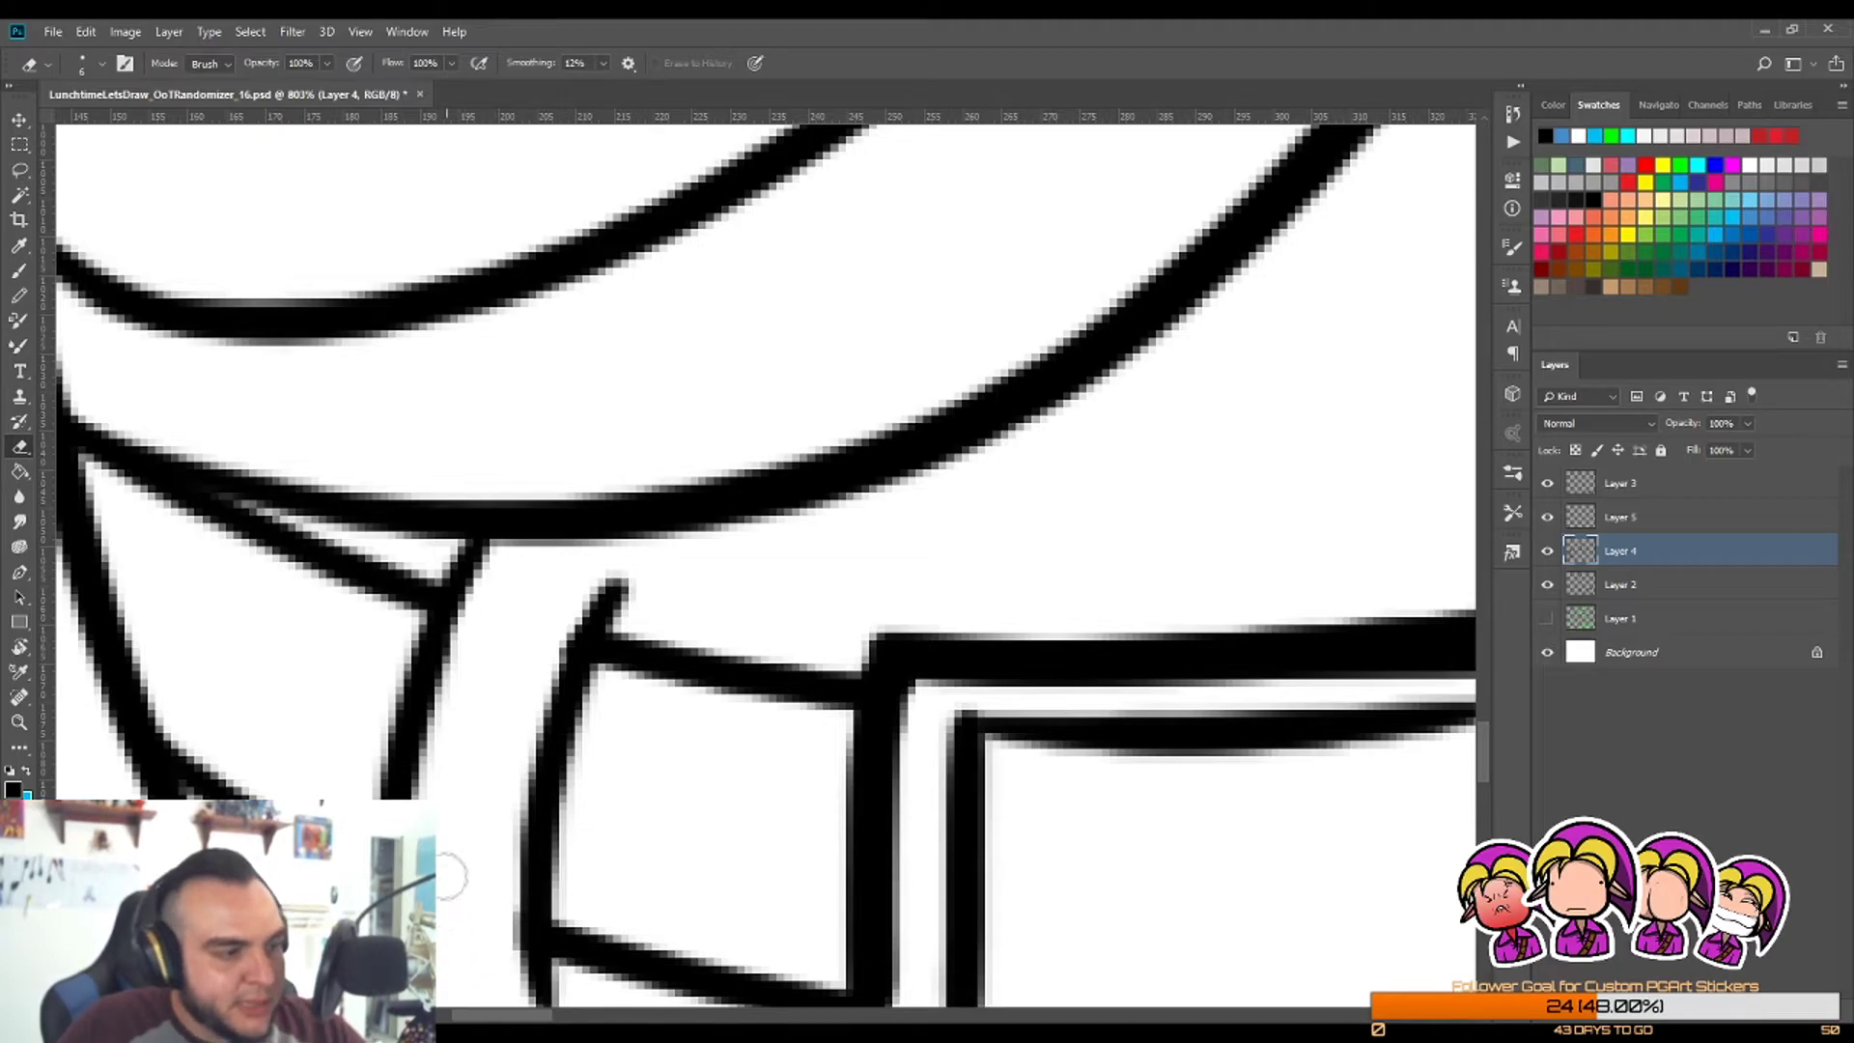
Step: Thin both edge lines of the left belt loop and taper their ends with the eraser
left_click_drag(494, 565, 464, 936)
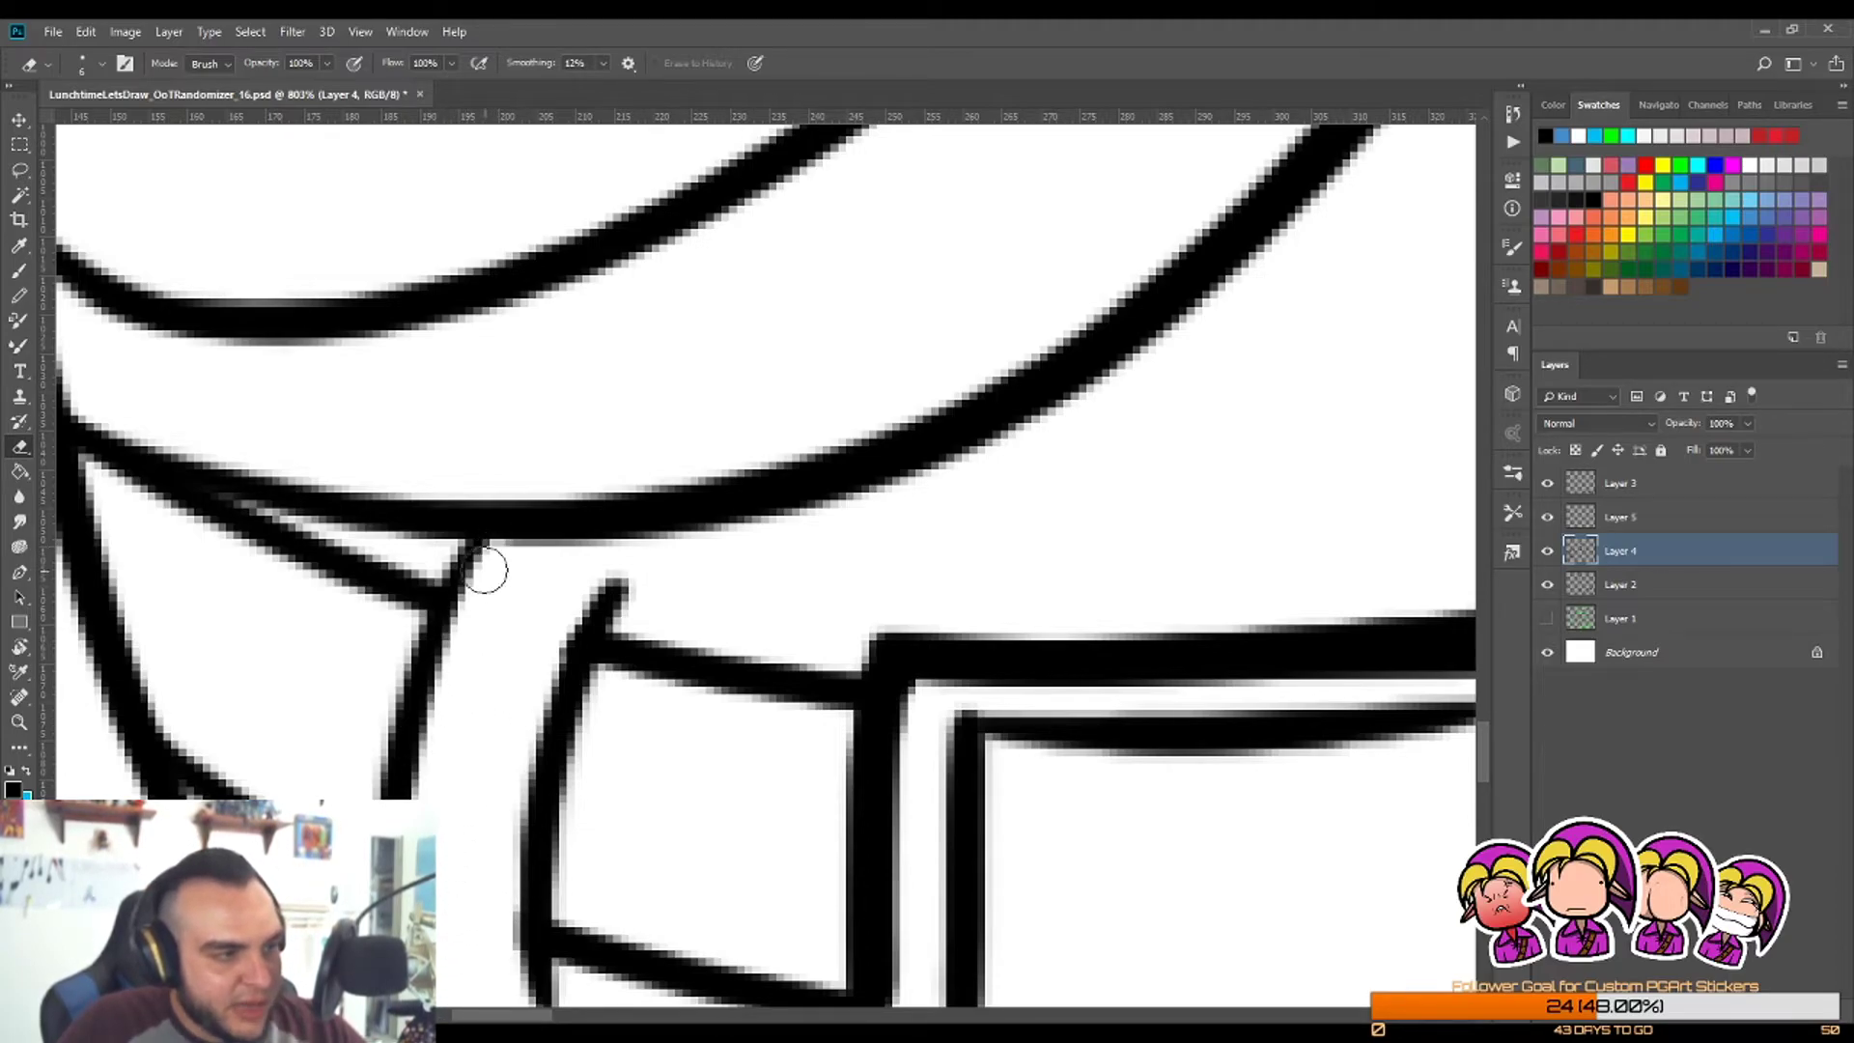
left_click_drag(485, 570, 454, 968)
key("ctrl+space")
mouse_move(512, 699)
left_mouse_down()
mouse_move(461, 754)
mouse_move(541, 772)
left_mouse_up()
left_click_drag(522, 510, 489, 923)
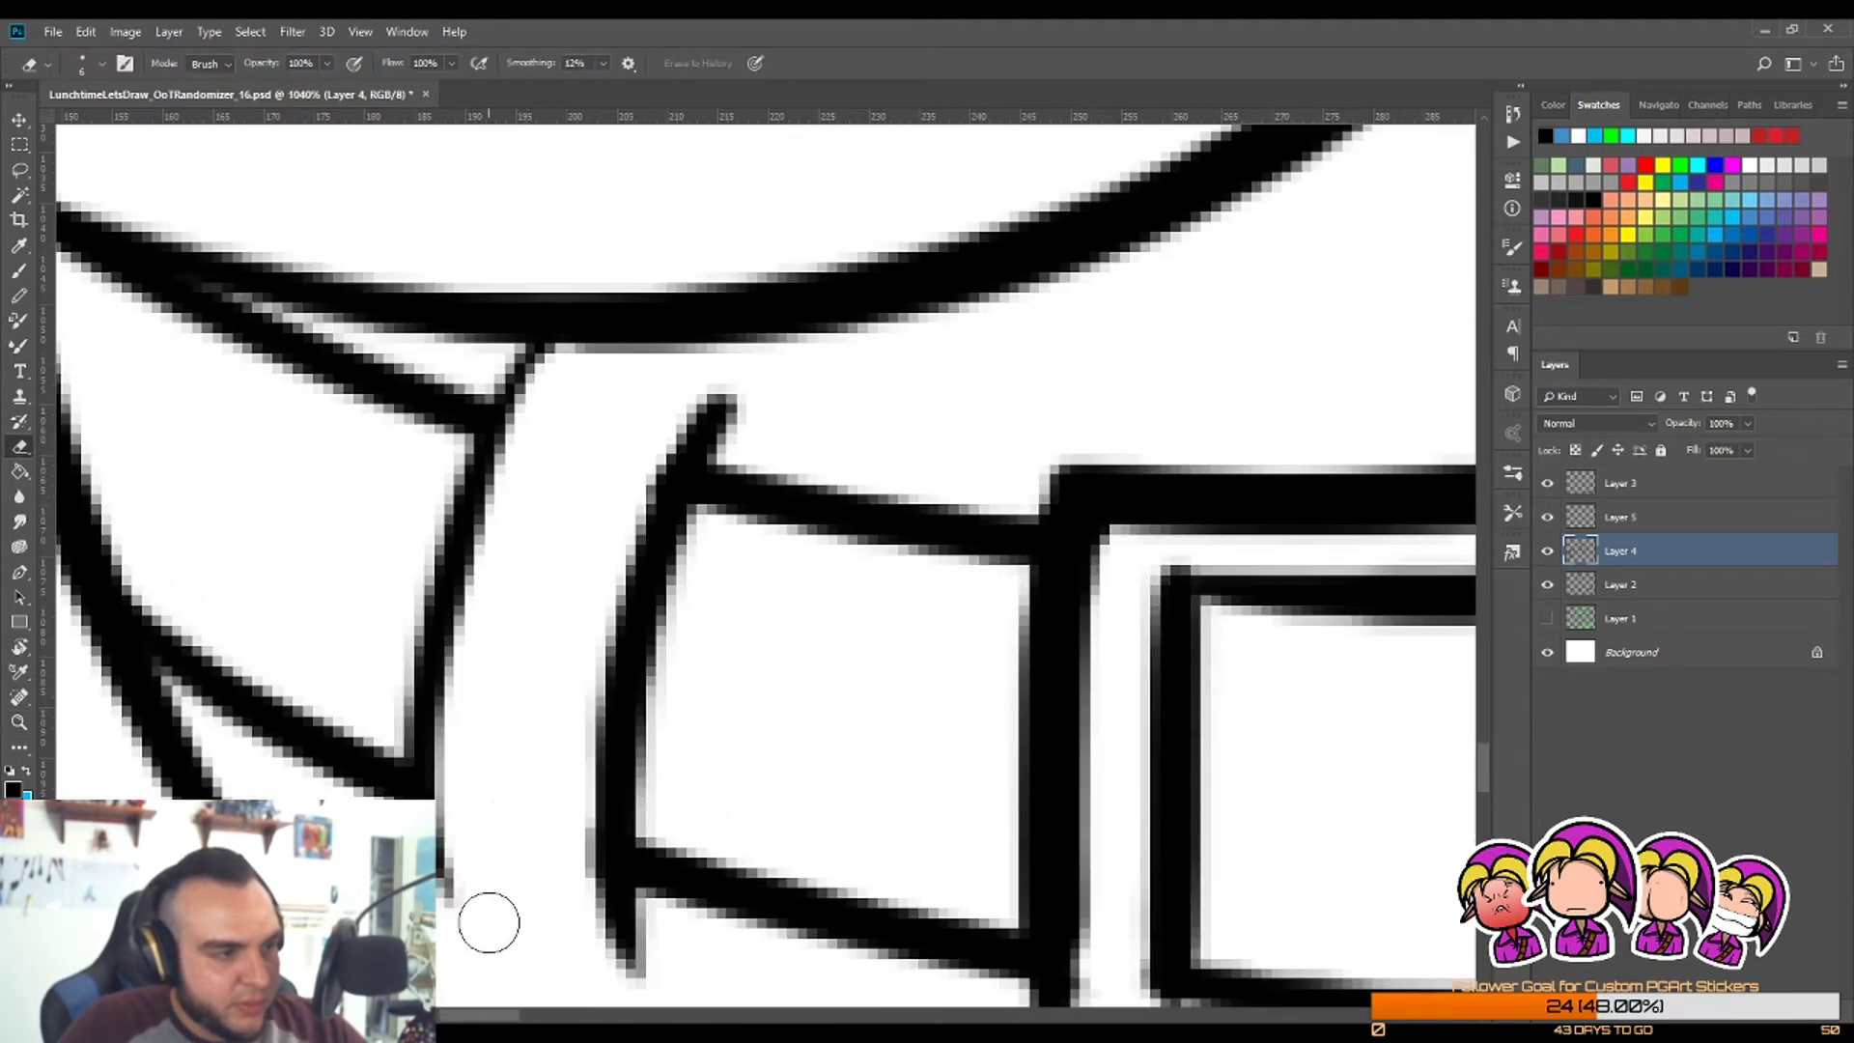
mouse_move(744, 375)
left_mouse_down()
mouse_move(575, 703)
mouse_move(590, 941)
left_mouse_up()
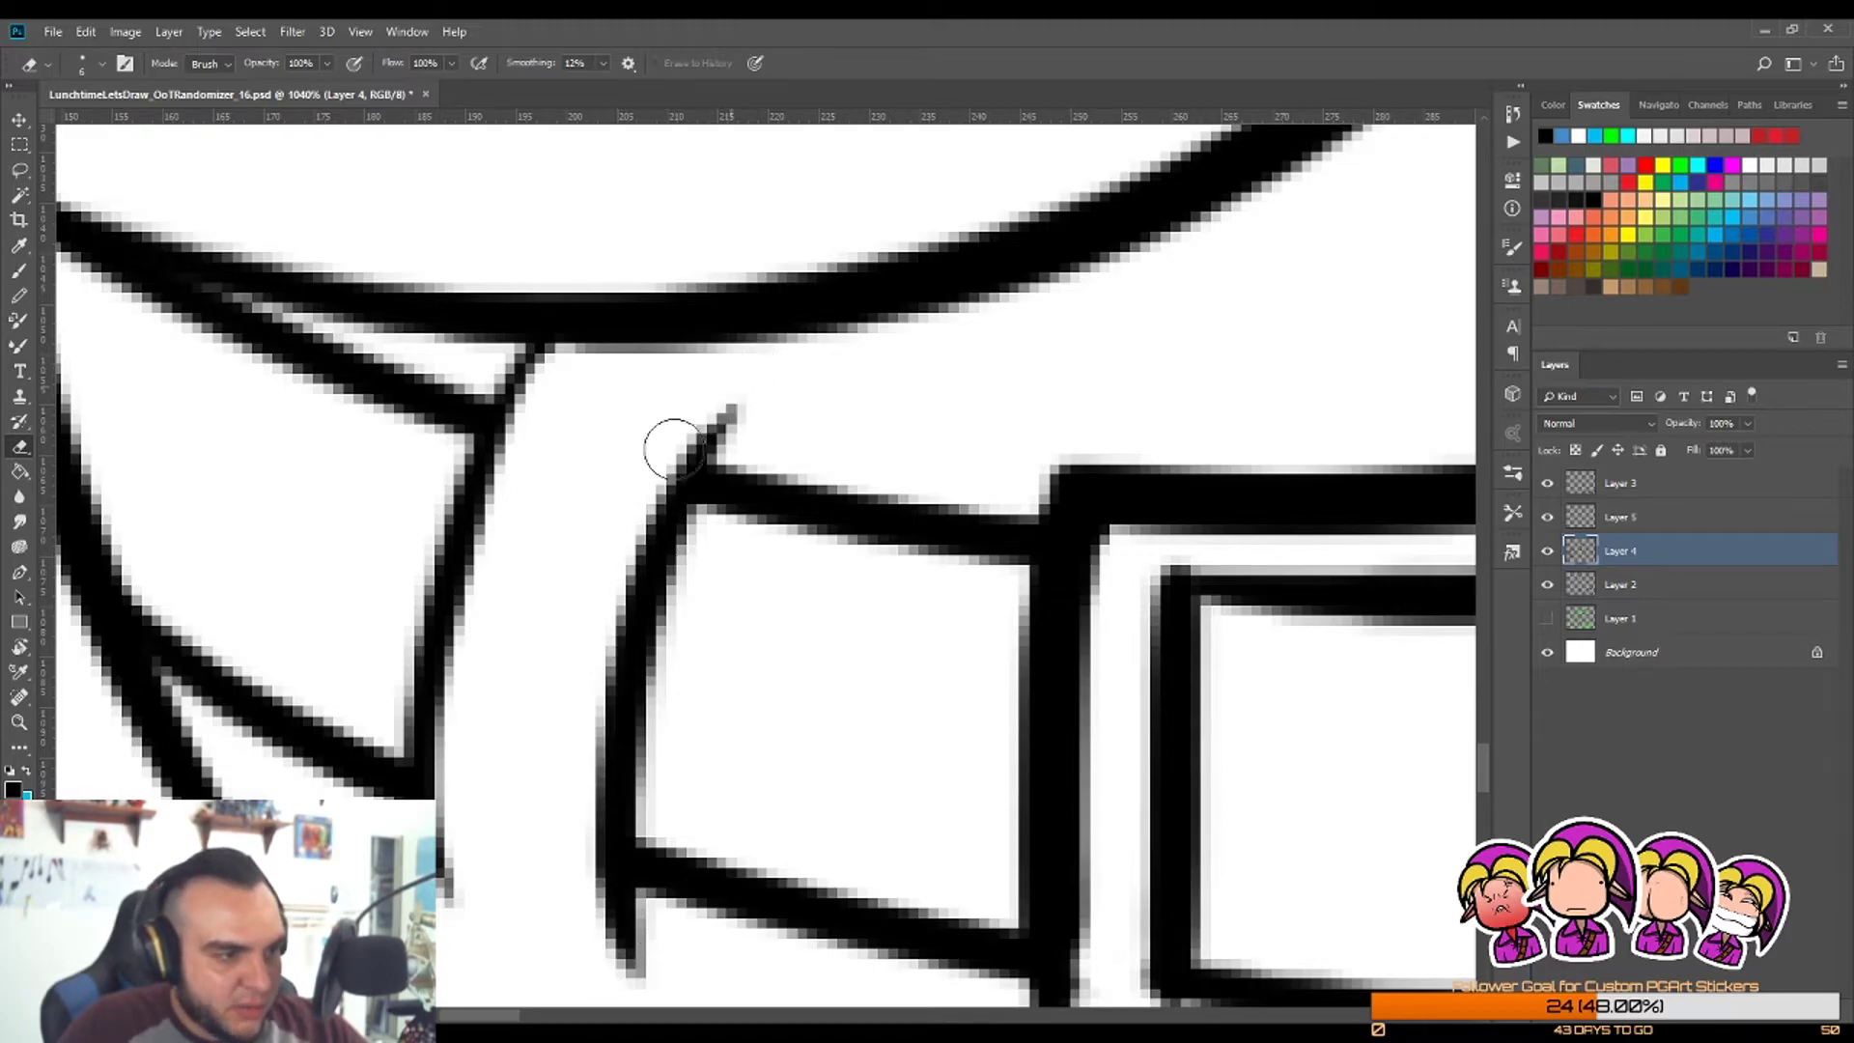
left_click_drag(675, 447, 598, 966)
left_click_drag(580, 848, 608, 956)
Step: Erase the belt's edge lines inside the right belt loop and thin the loop's inner sides
scroll(667, 650, "down", 3)
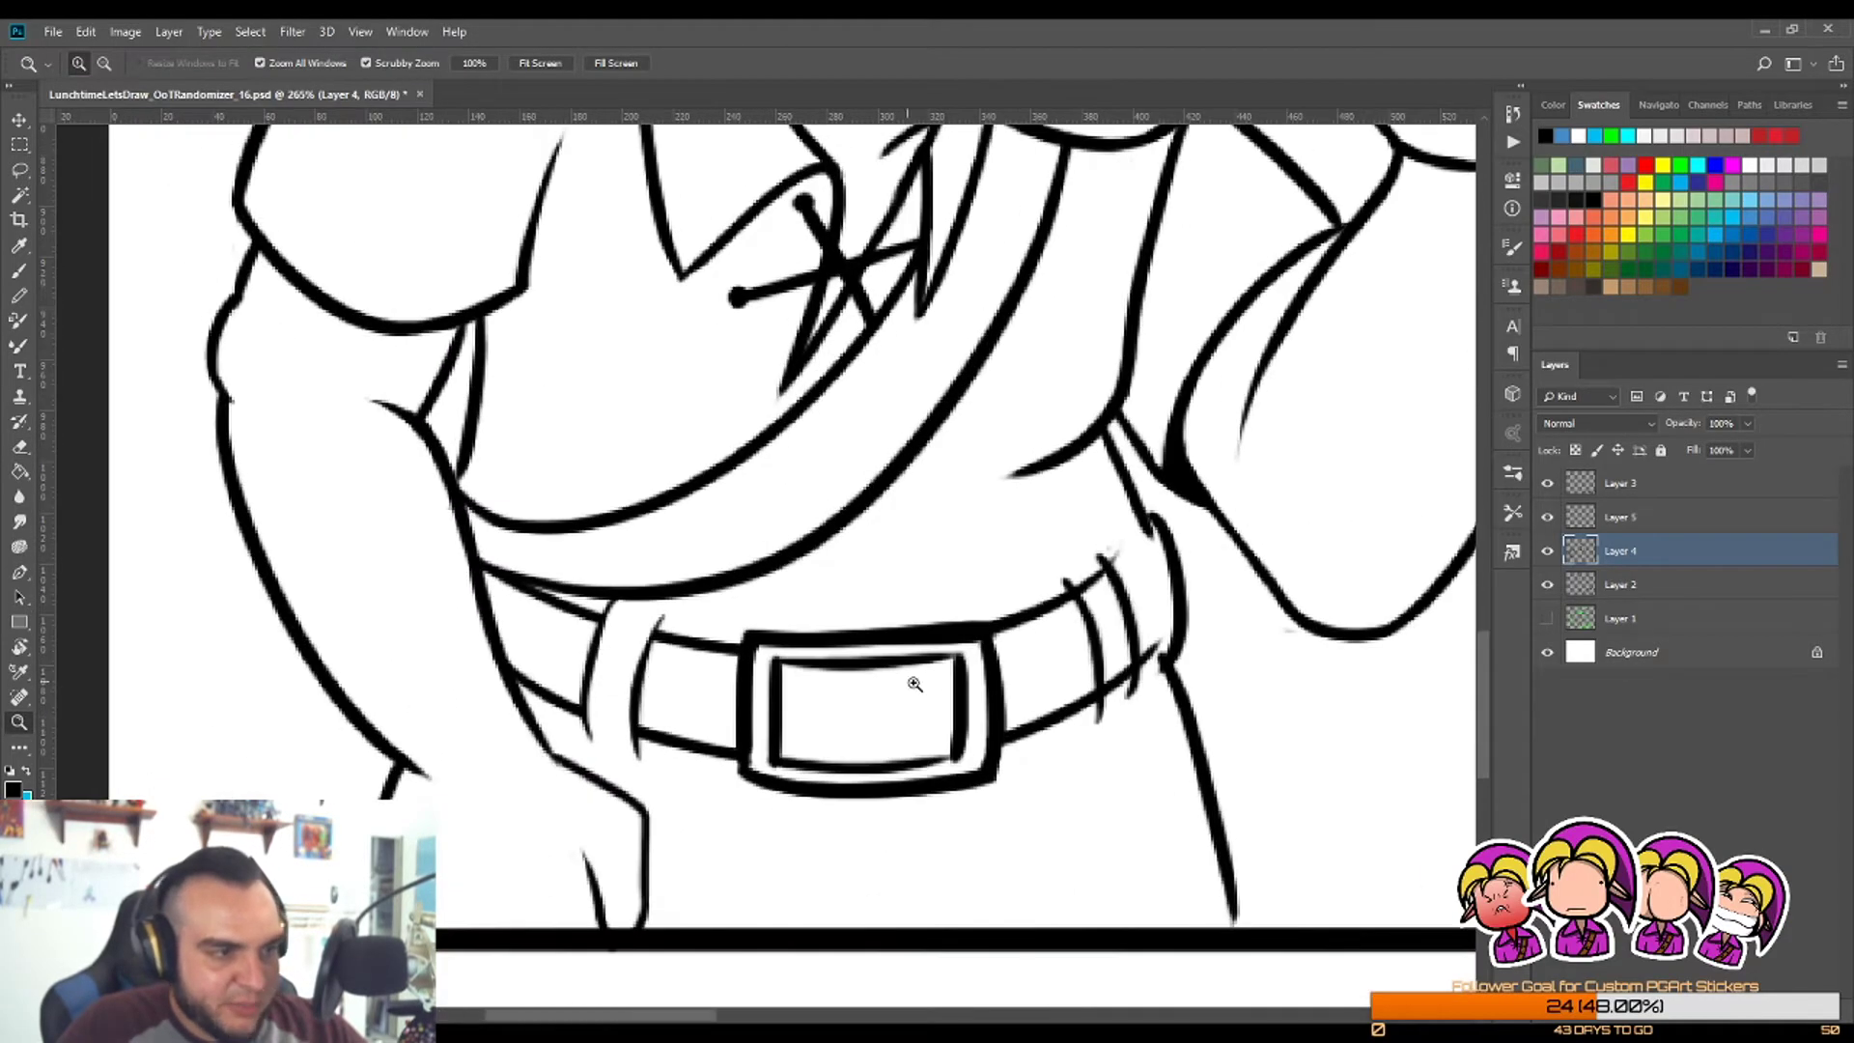
scroll(918, 683, "up", 2)
left_click_drag(1073, 507, 1138, 625)
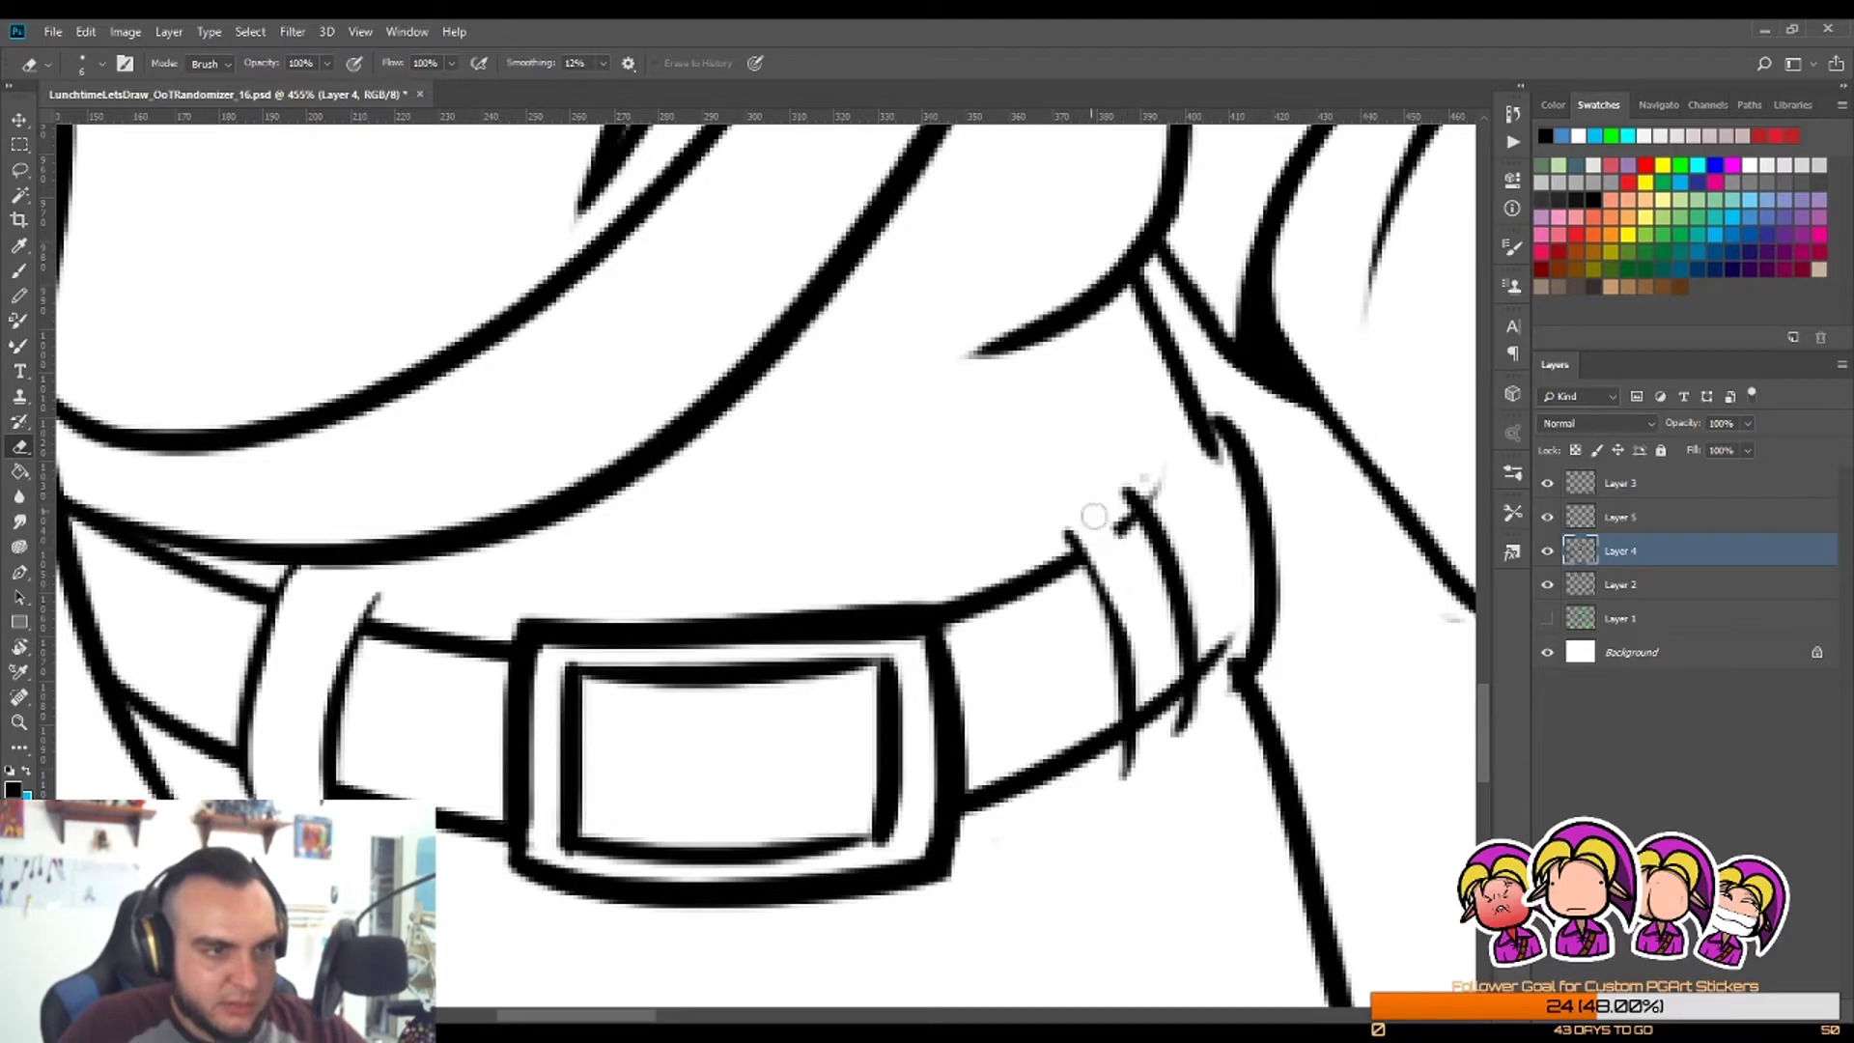
left_click_drag(1128, 532, 1169, 763)
left_click_drag(1119, 510, 1137, 668)
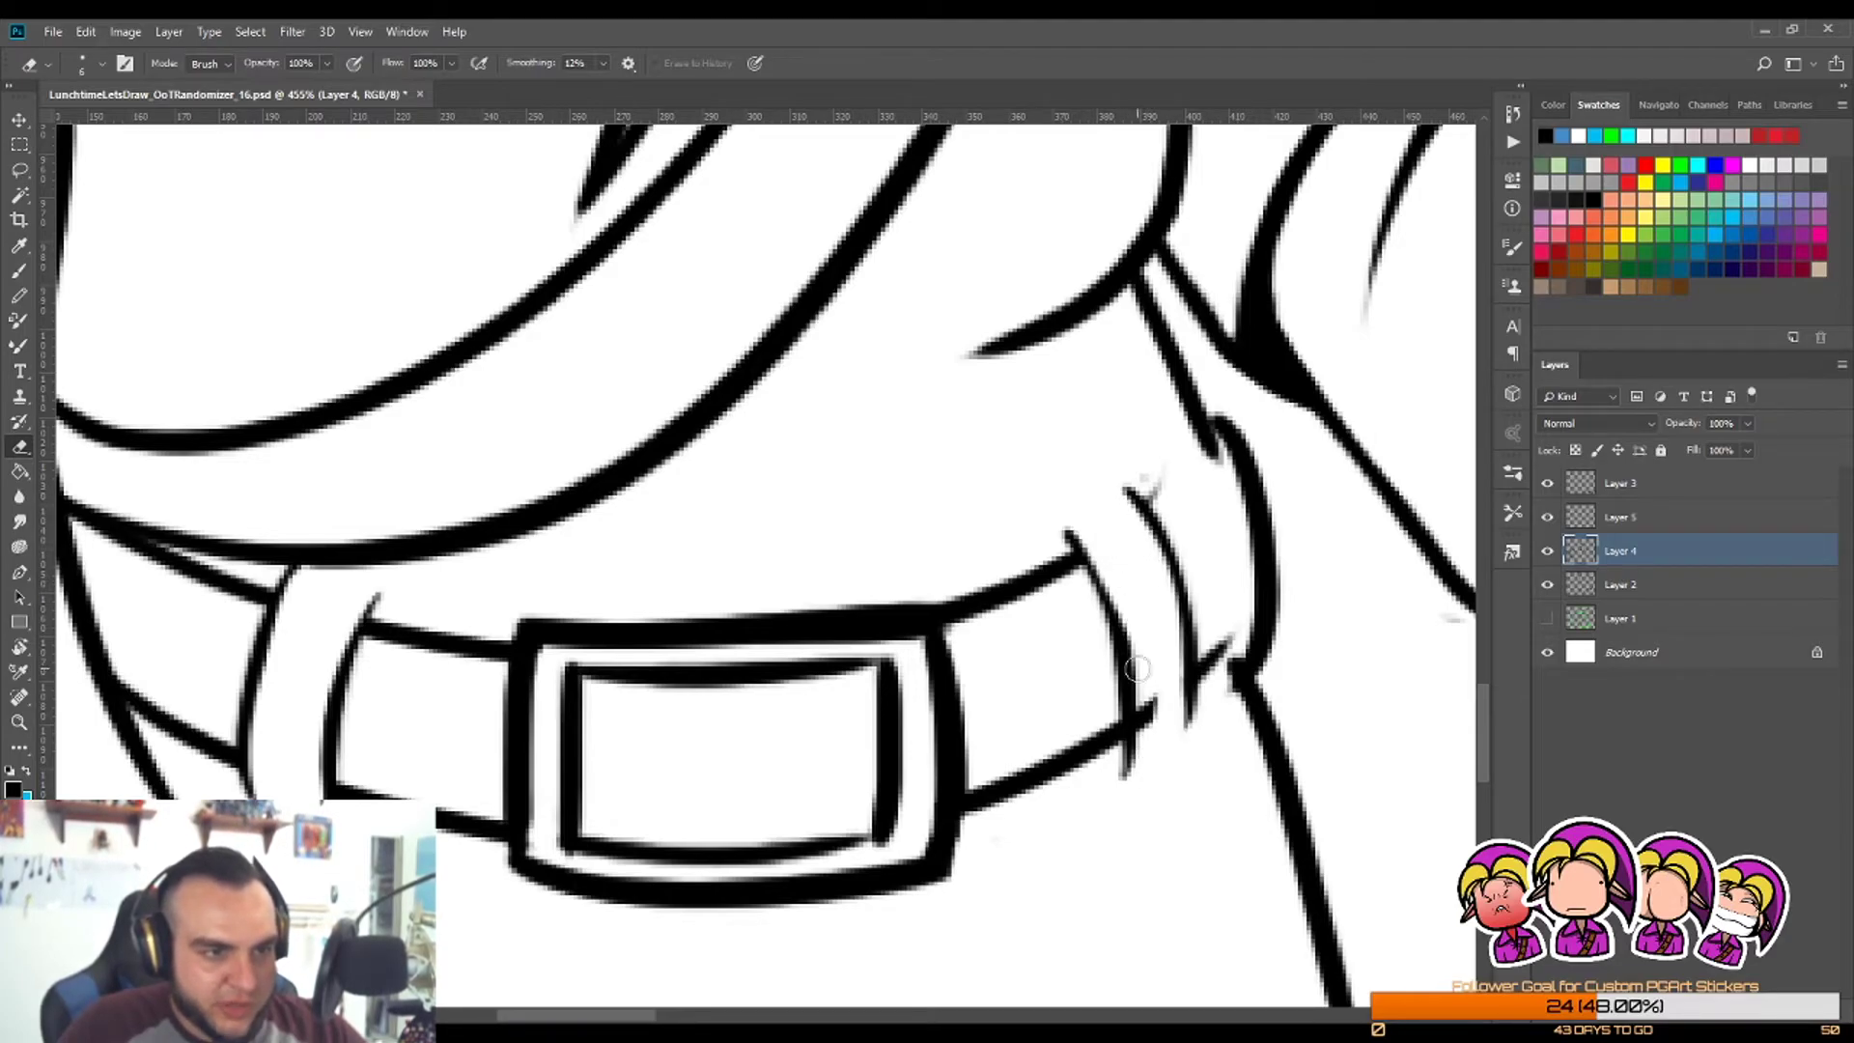
left_click_drag(1147, 734, 1152, 753)
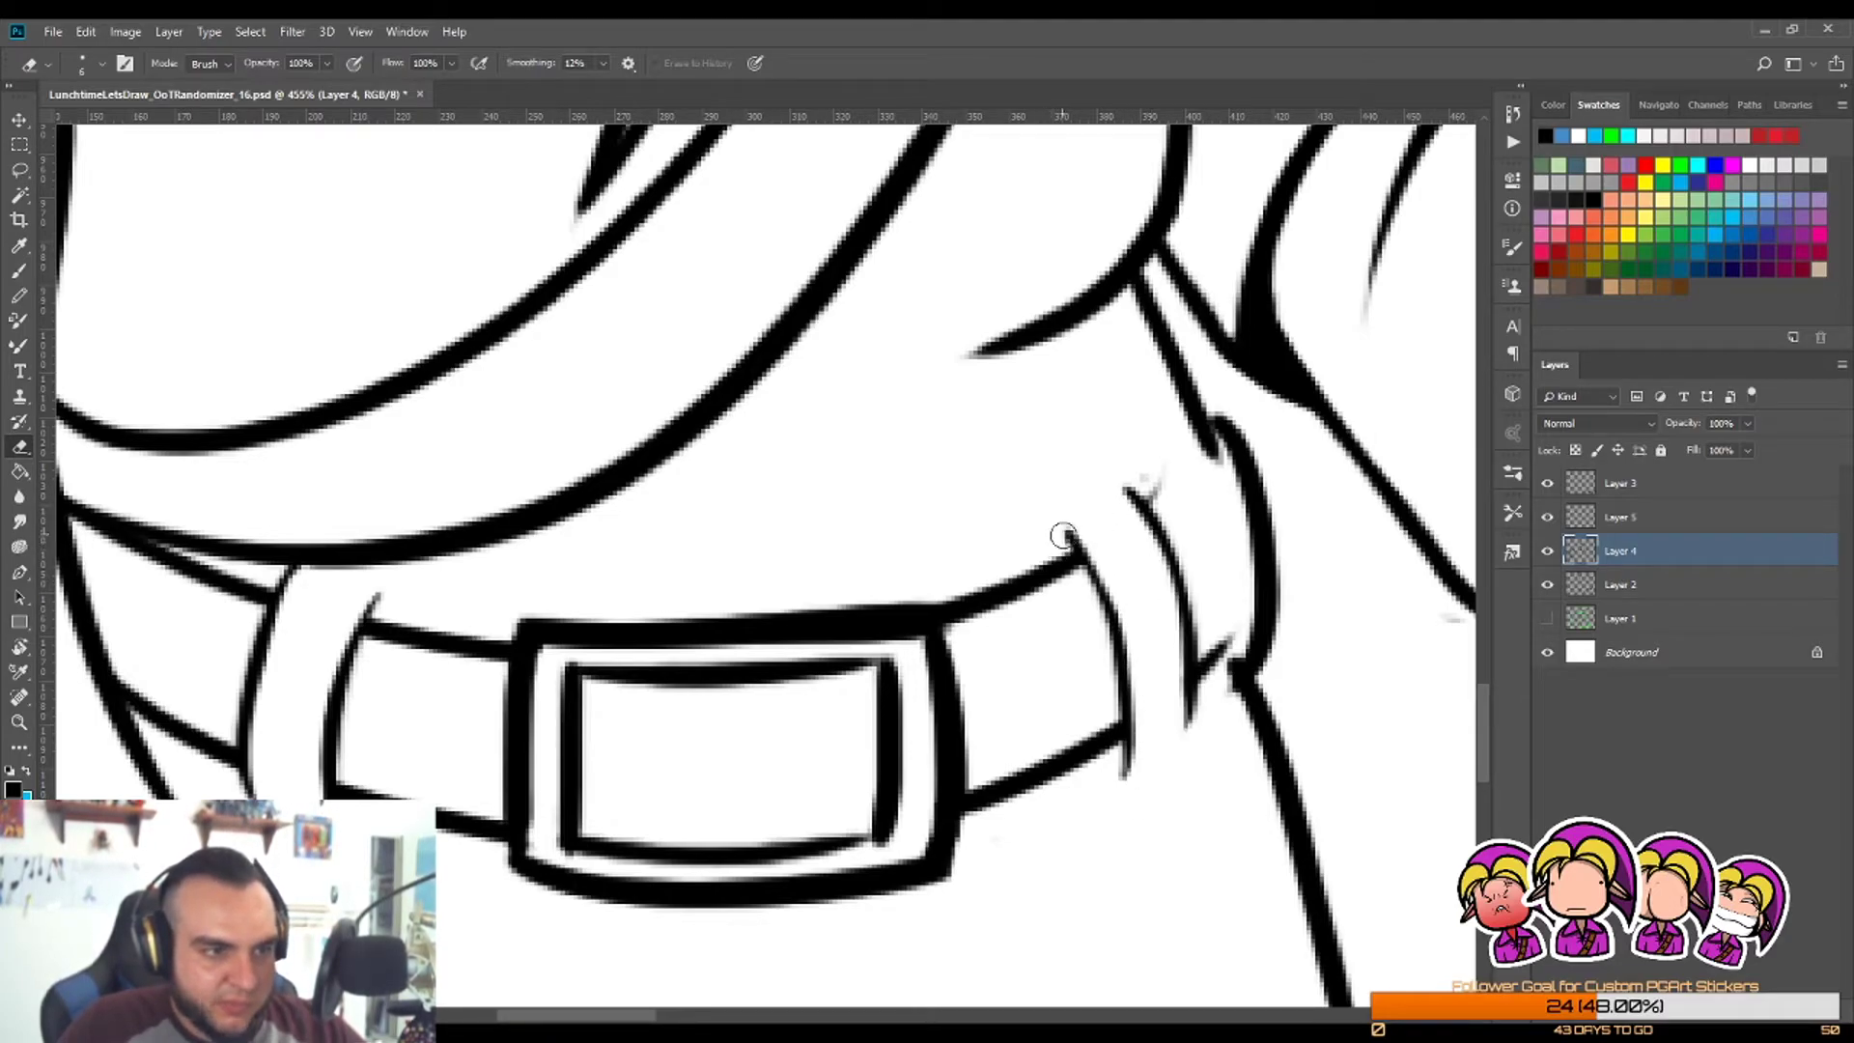
Step: Extend the buckle-side edge of the right belt loop above the belt and thin the line with the eraser
key("b")
left_click_drag(1048, 504, 1127, 651)
key("e")
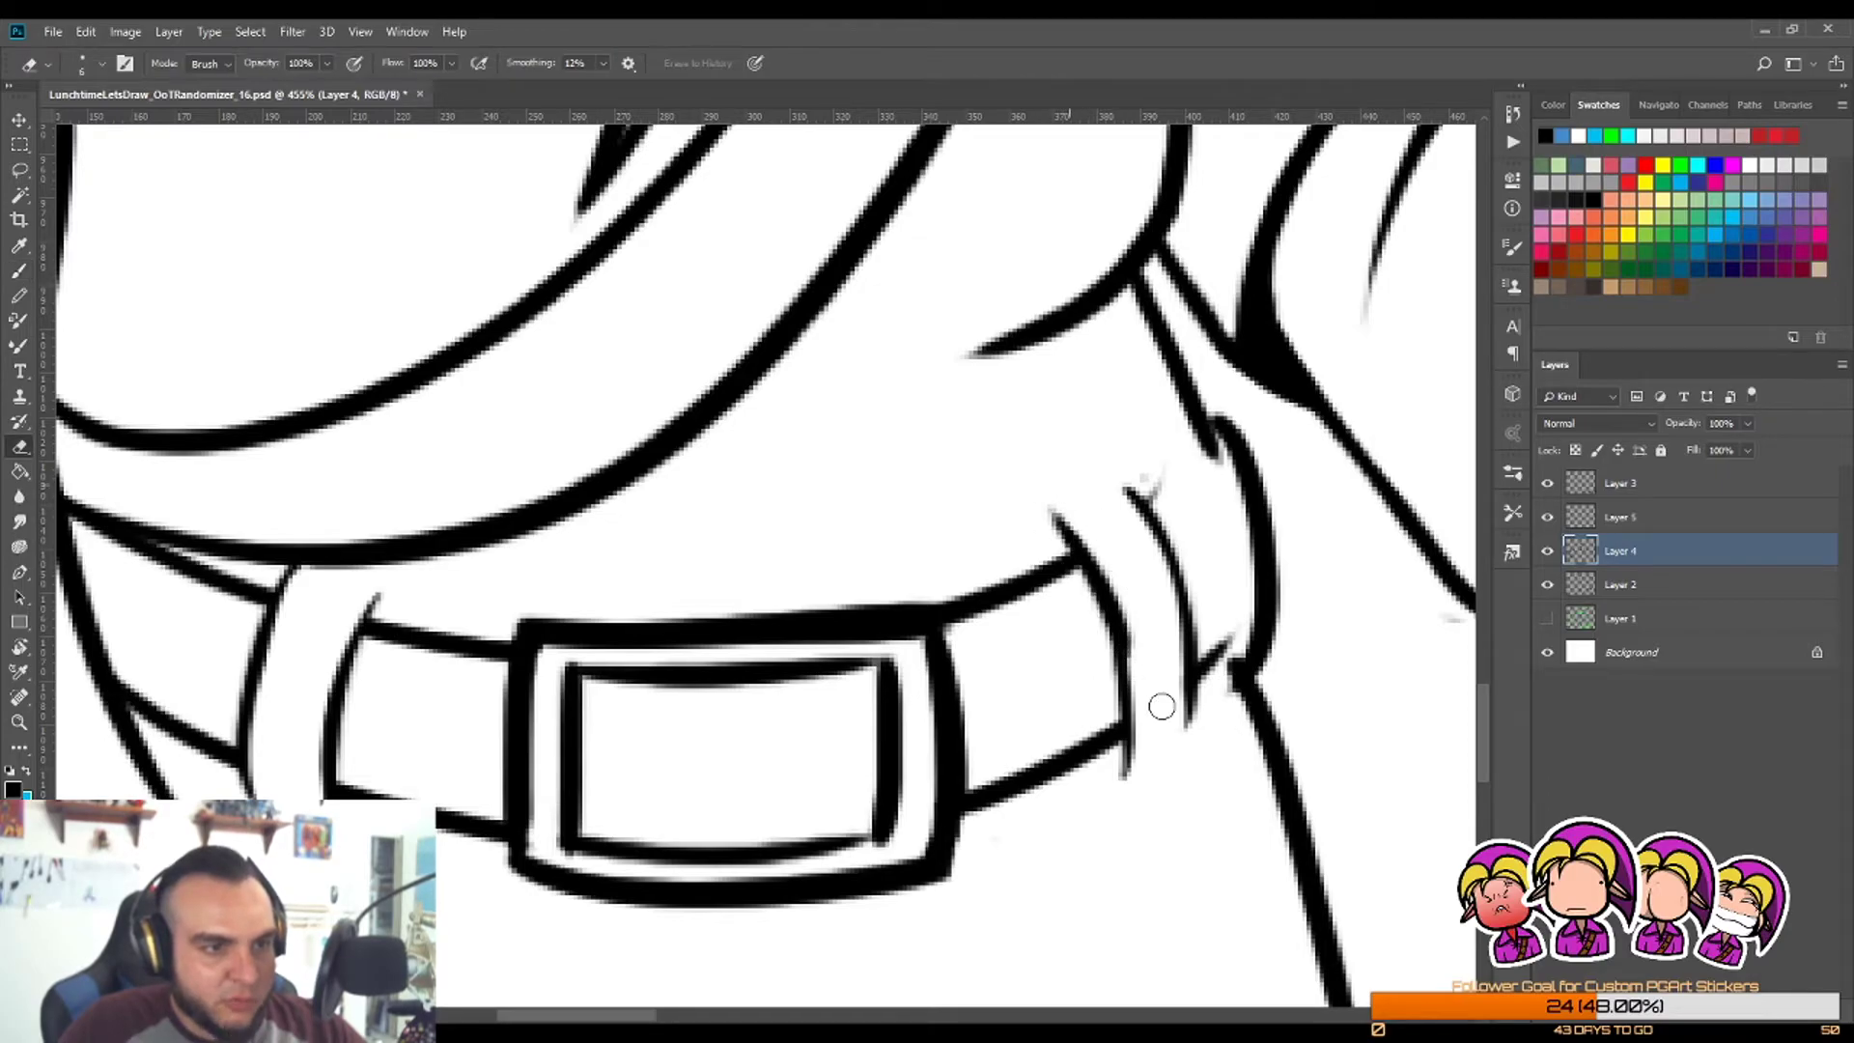
mouse_move(1087, 519)
left_mouse_down()
mouse_move(1141, 674)
mouse_move(1183, 632)
left_mouse_up()
key("ctrl+space")
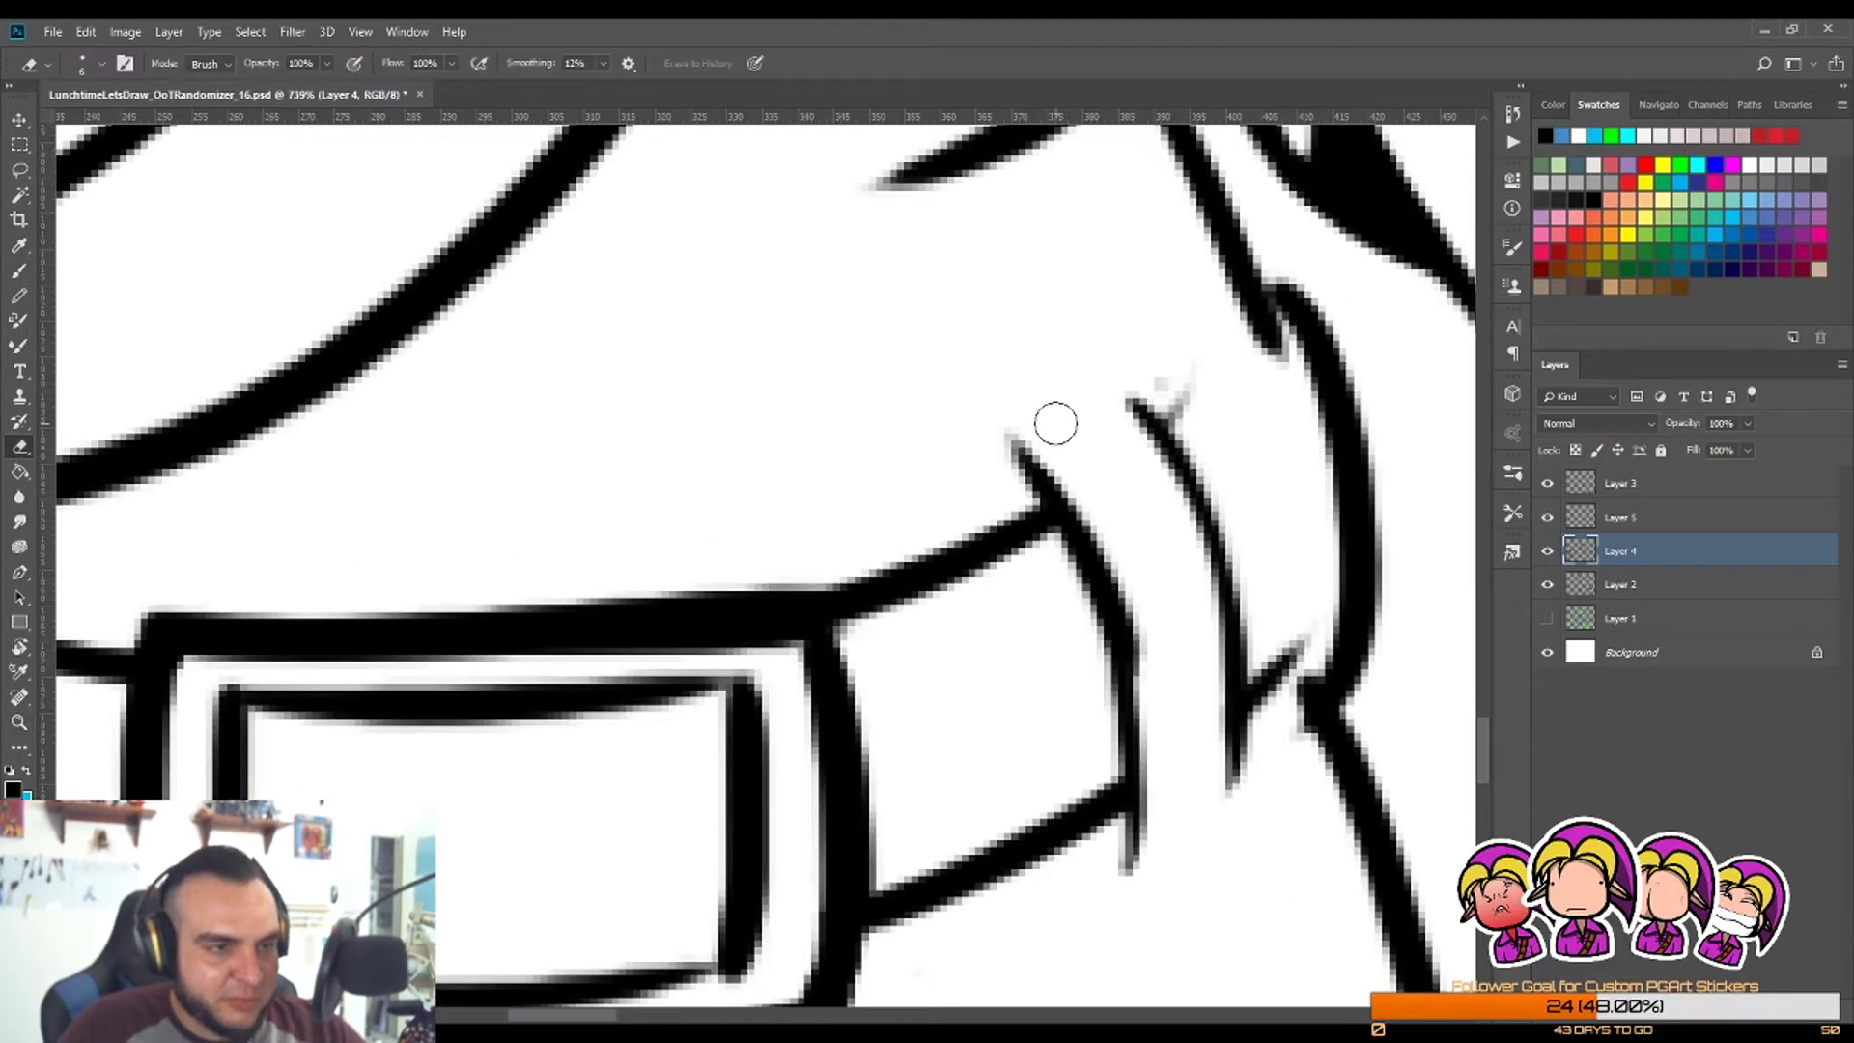
left_click_drag(1120, 557, 1156, 715)
Step: Draw the belt's upper and lower edges between the right belt loop and the hip outline
key("b")
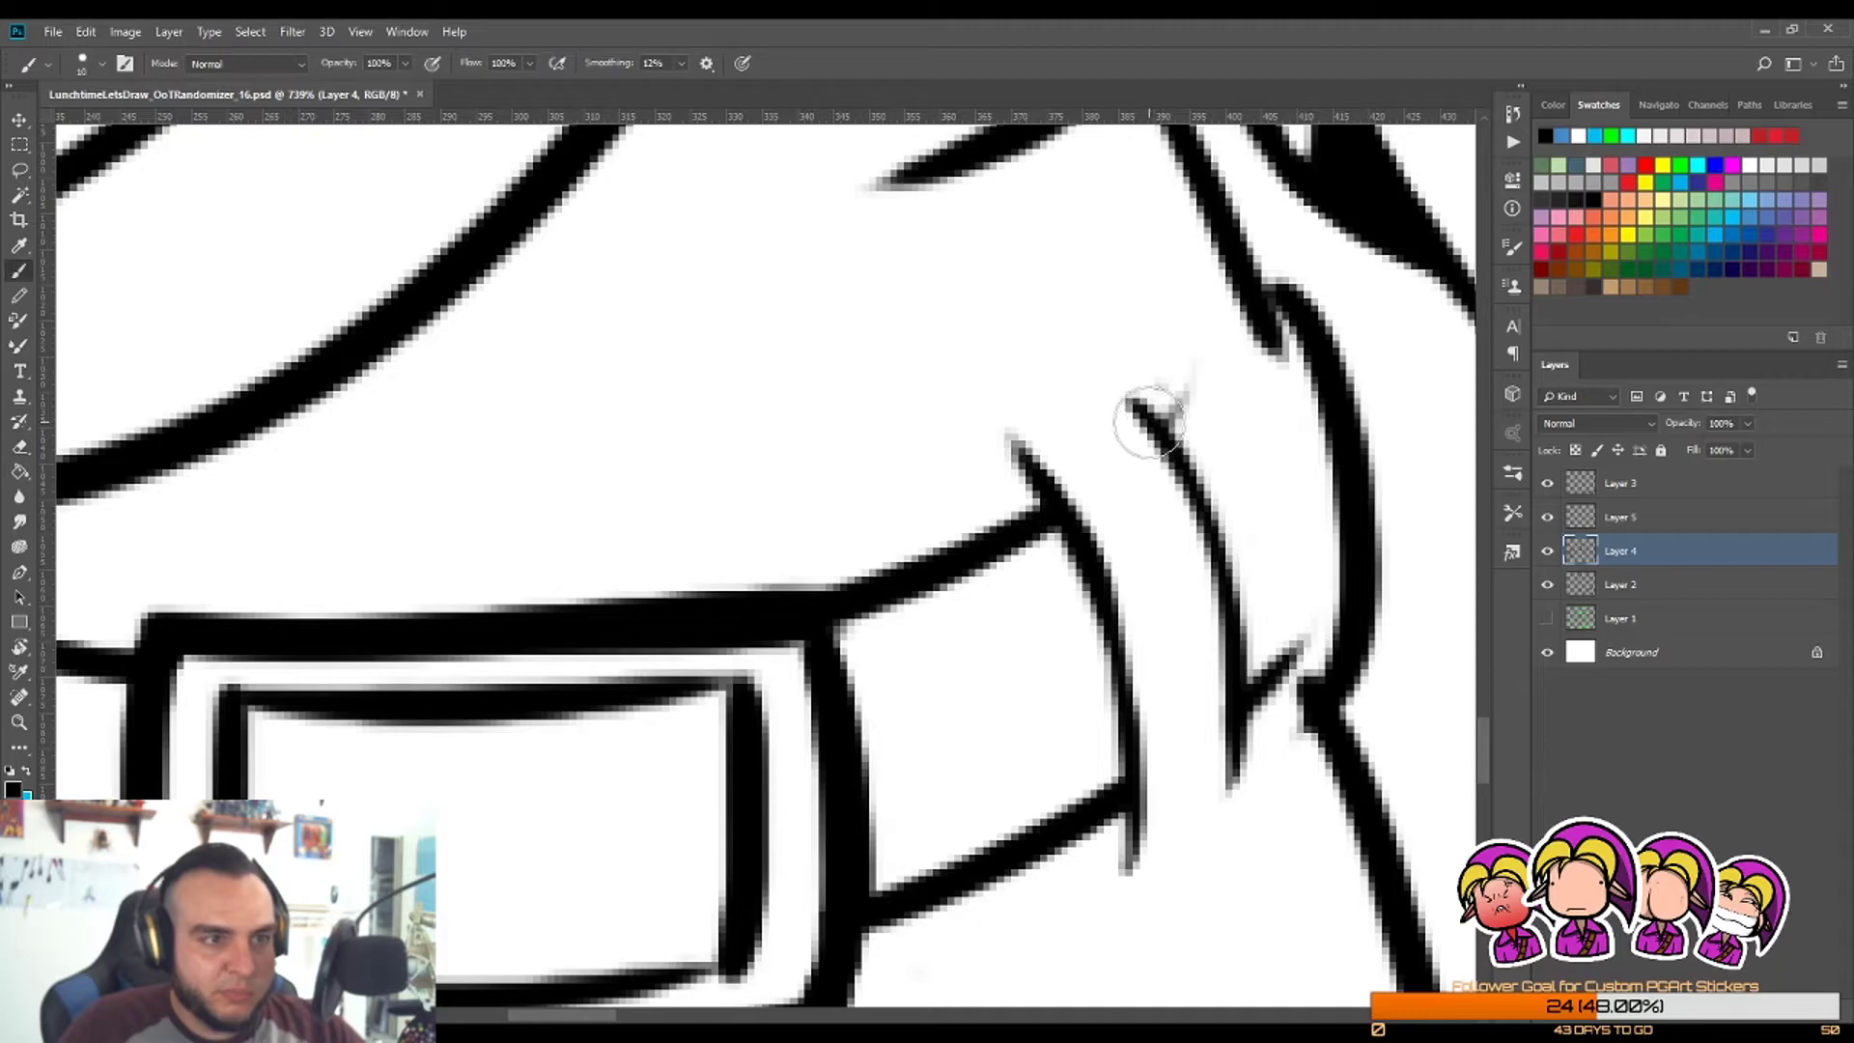
left_click_drag(1144, 411, 1270, 350)
left_click_drag(1249, 694, 1343, 628)
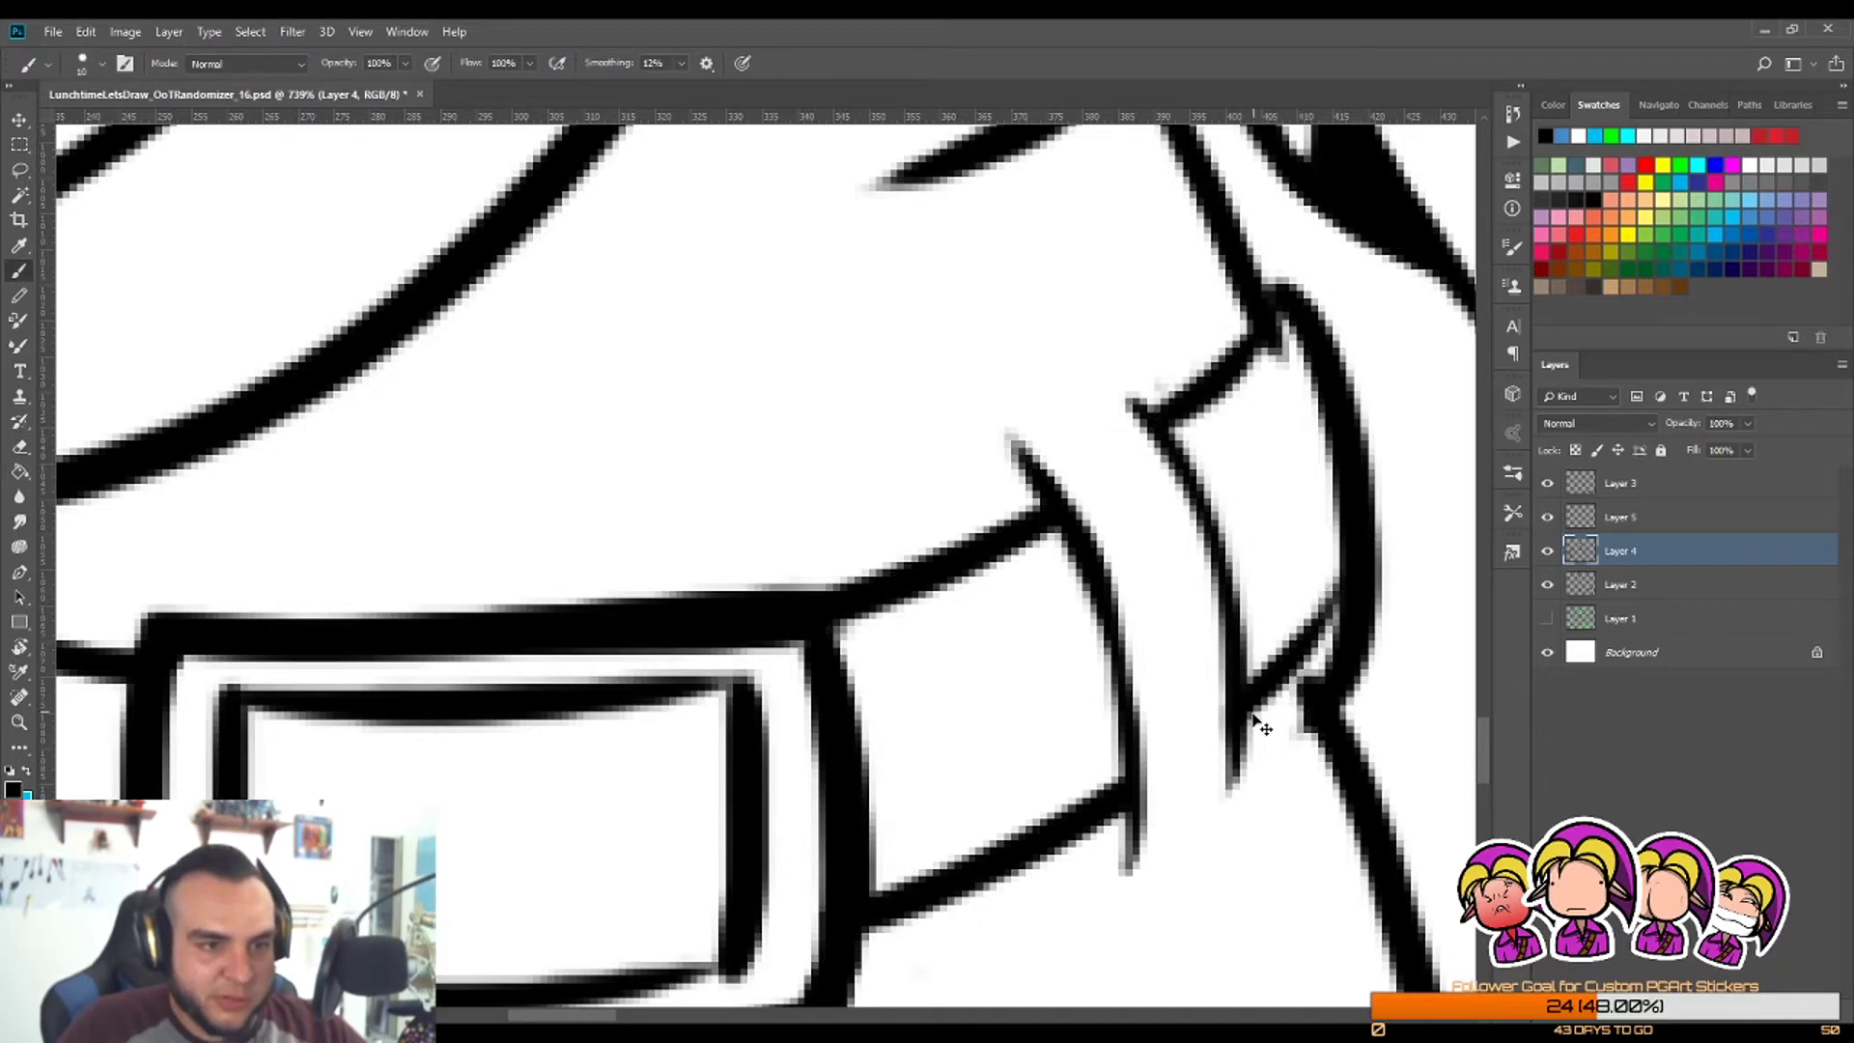
key("ctrl+z")
left_click_drag(1236, 726, 1345, 632)
key("ctrl+z")
left_click_drag(1254, 722, 1303, 641)
Step: Erase the stray line remnants above the belt's lower edge beside the hip
key("e")
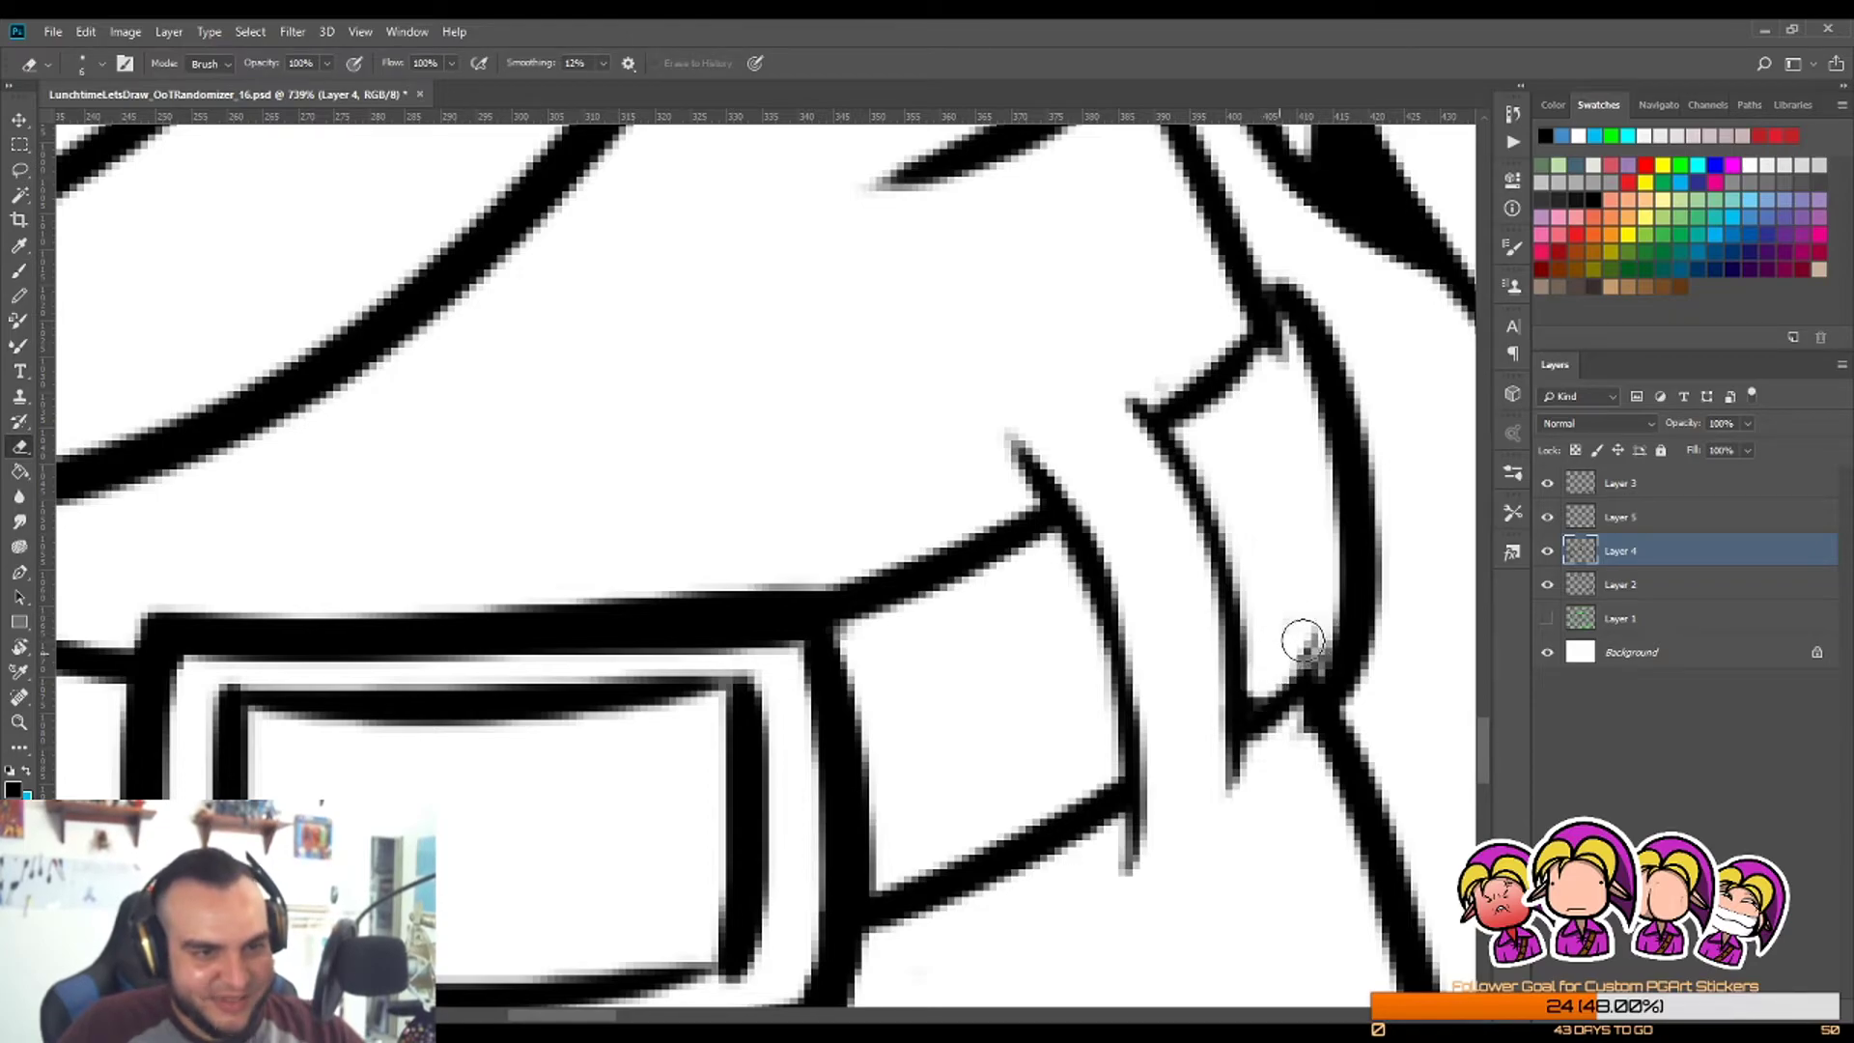
key("b")
key("z")
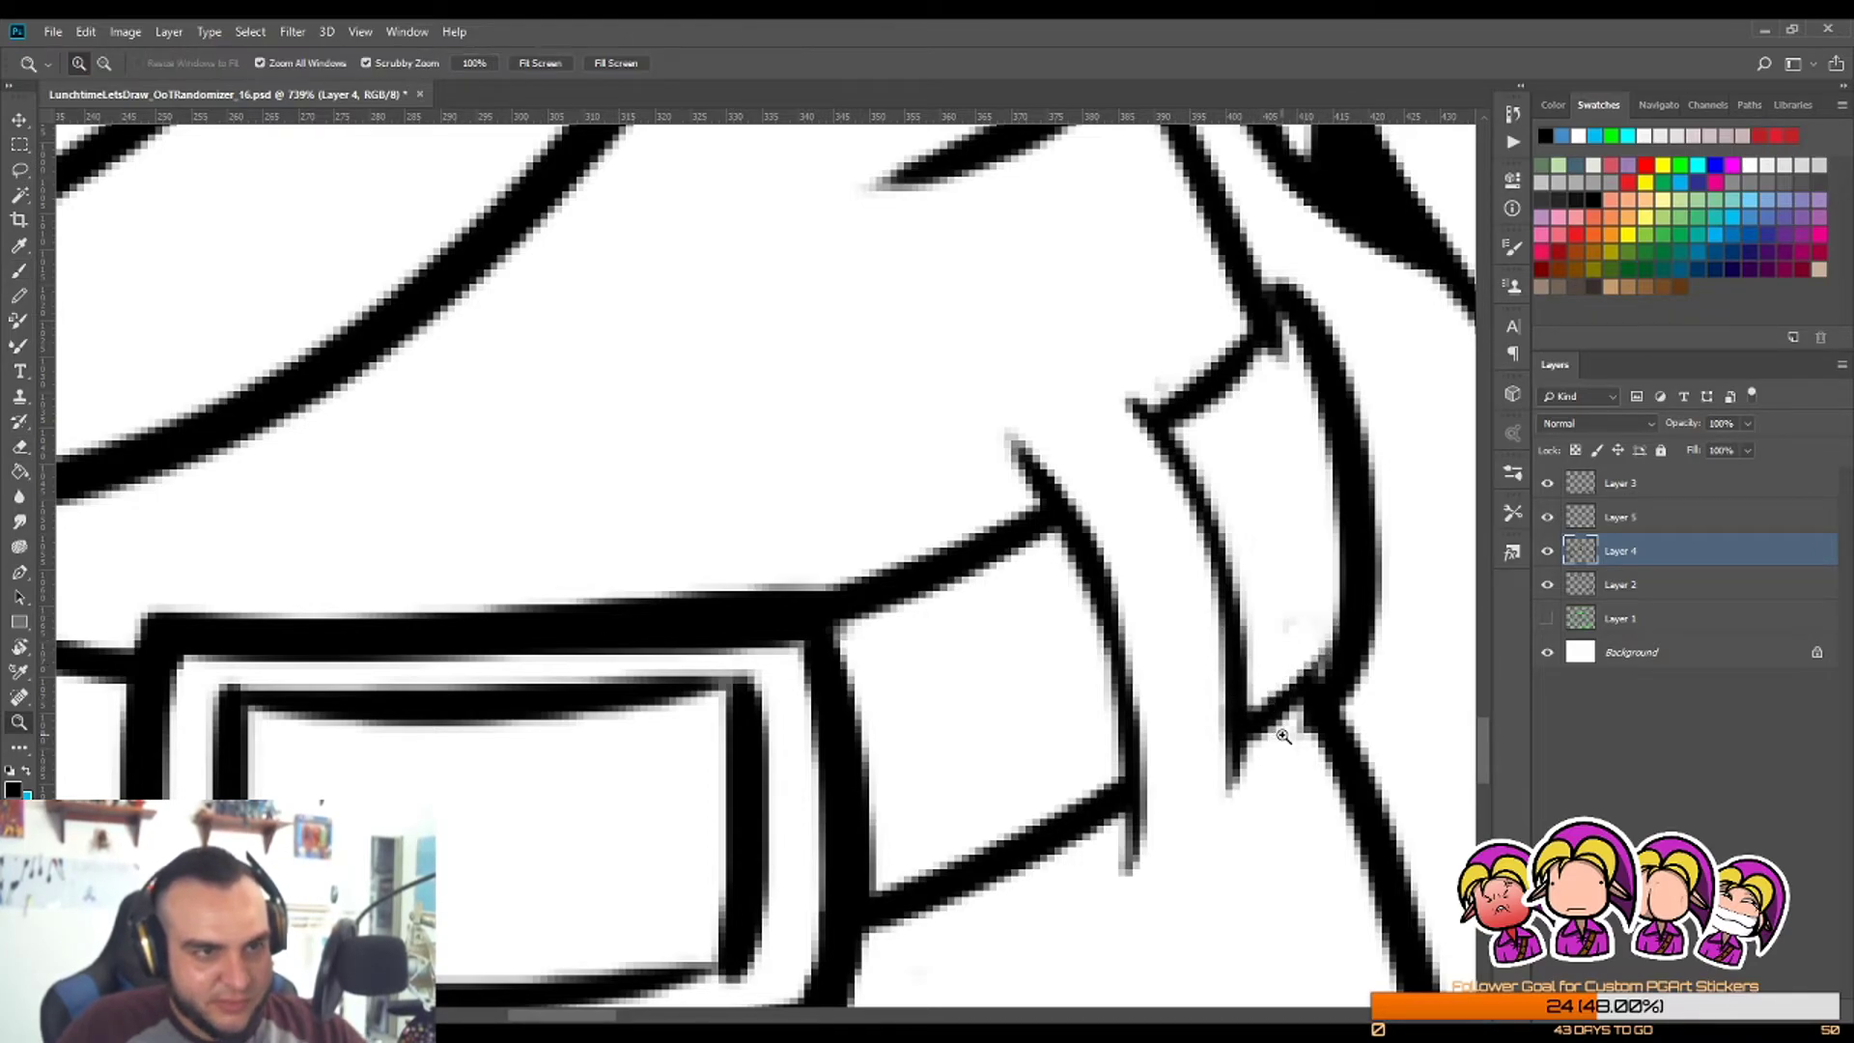
mouse_move(1287, 724)
left_mouse_down()
mouse_move(1316, 551)
mouse_move(1196, 628)
mouse_move(1188, 380)
left_mouse_up()
key("e")
key("b")
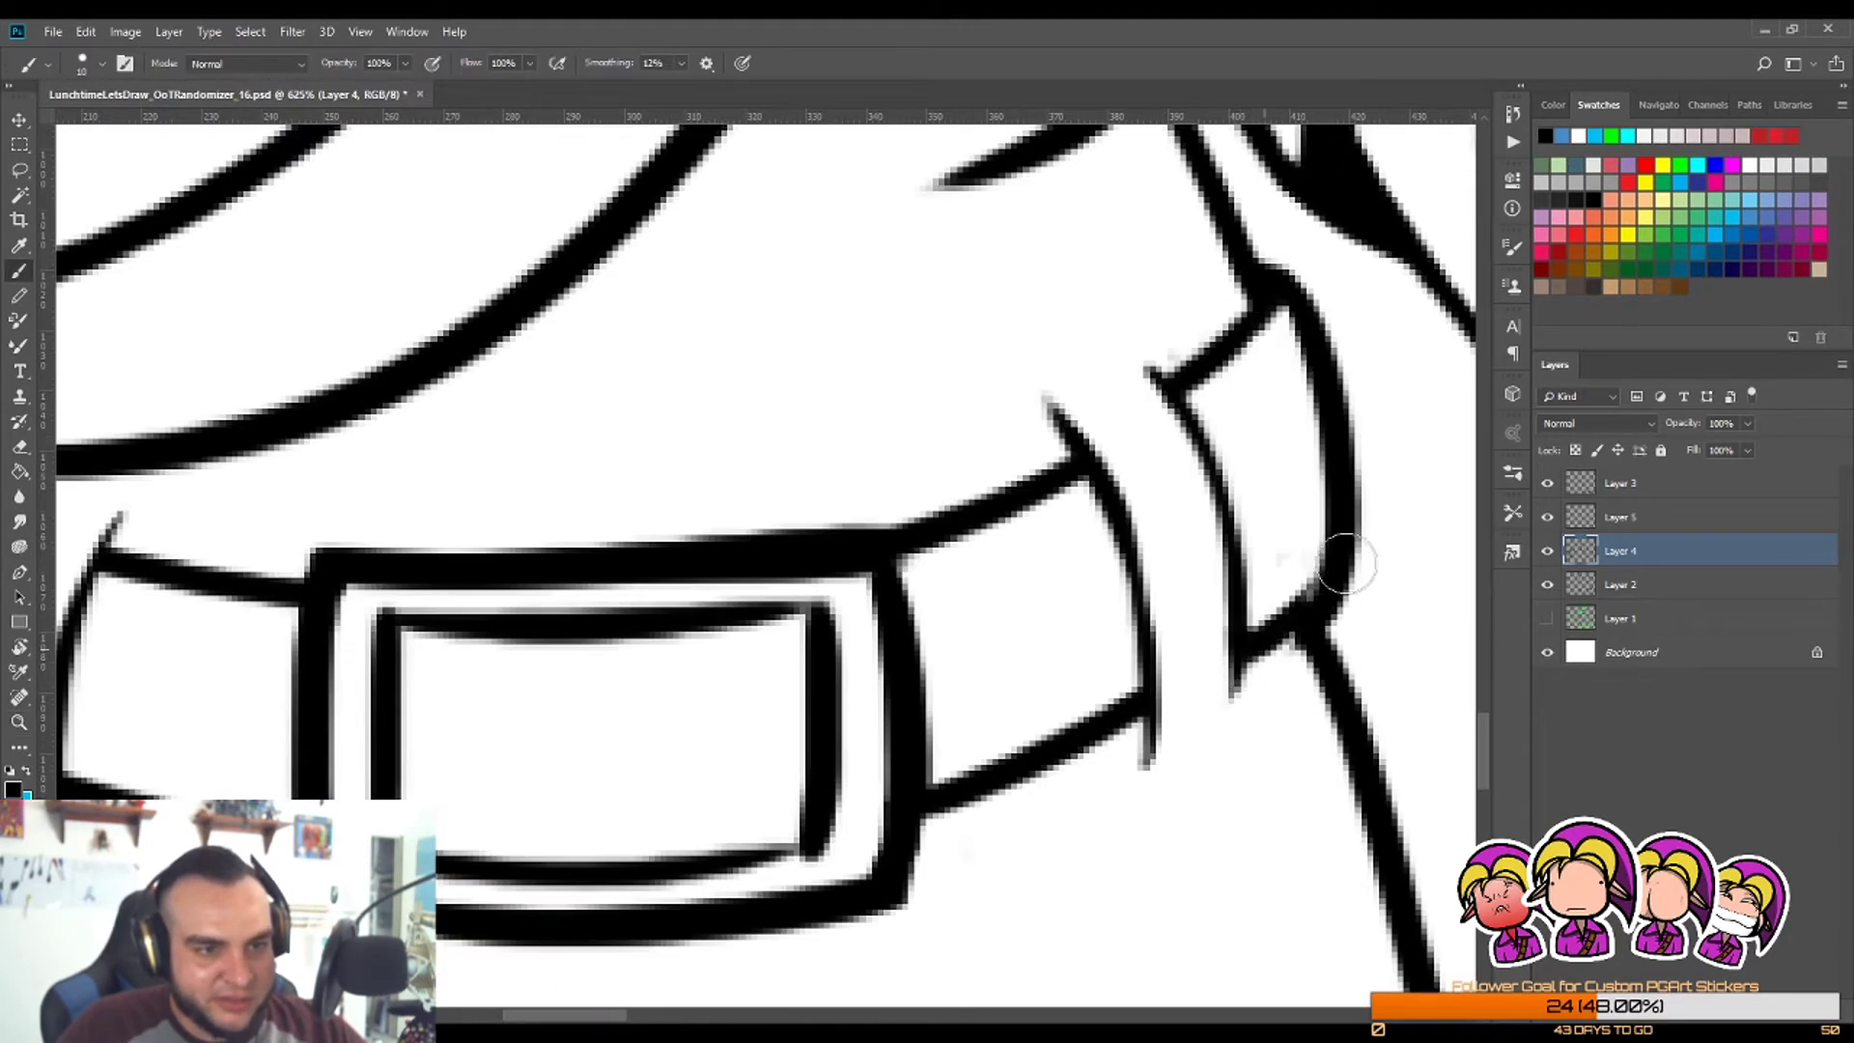
Step: Draw a rounded prong across the right side of the buckle's inner frame and erase the lines inside it
key("z")
left_click_drag(1266, 642, 927, 618)
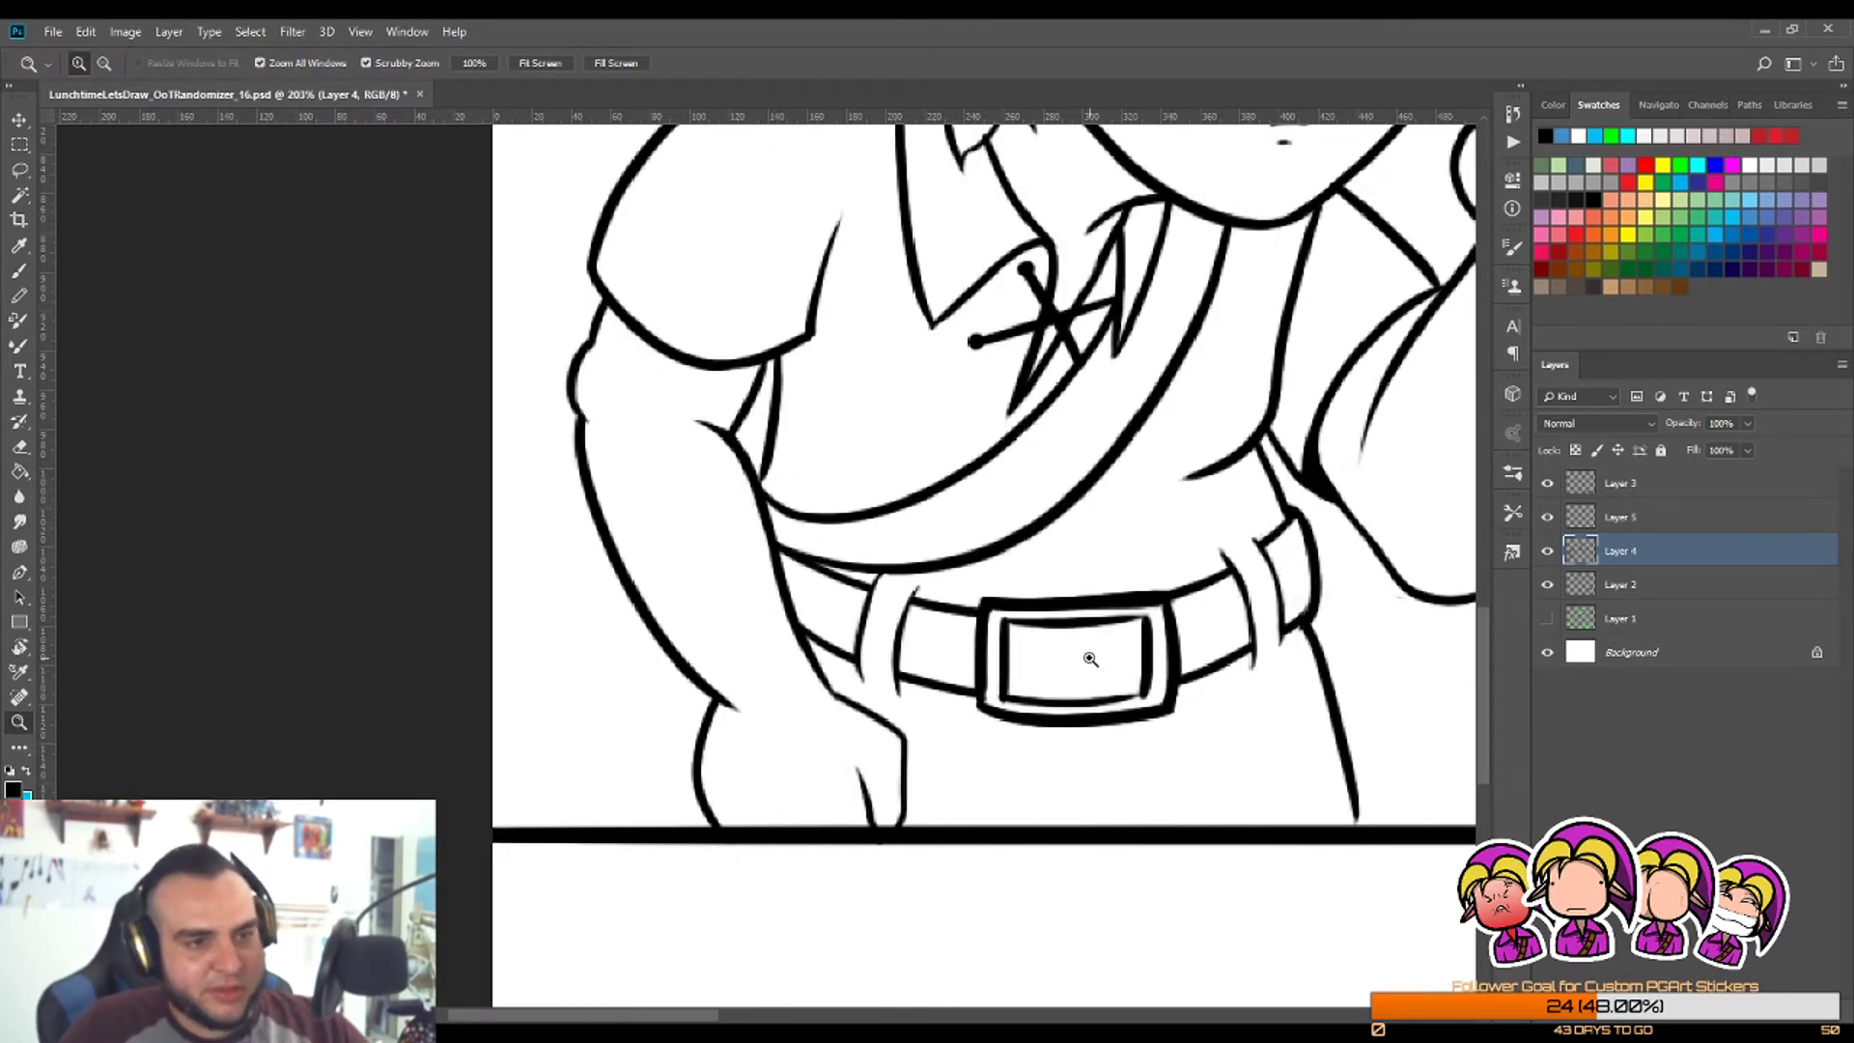
mouse_move(1090, 659)
left_mouse_down()
mouse_move(1035, 621)
mouse_move(1271, 621)
left_mouse_up()
key("b")
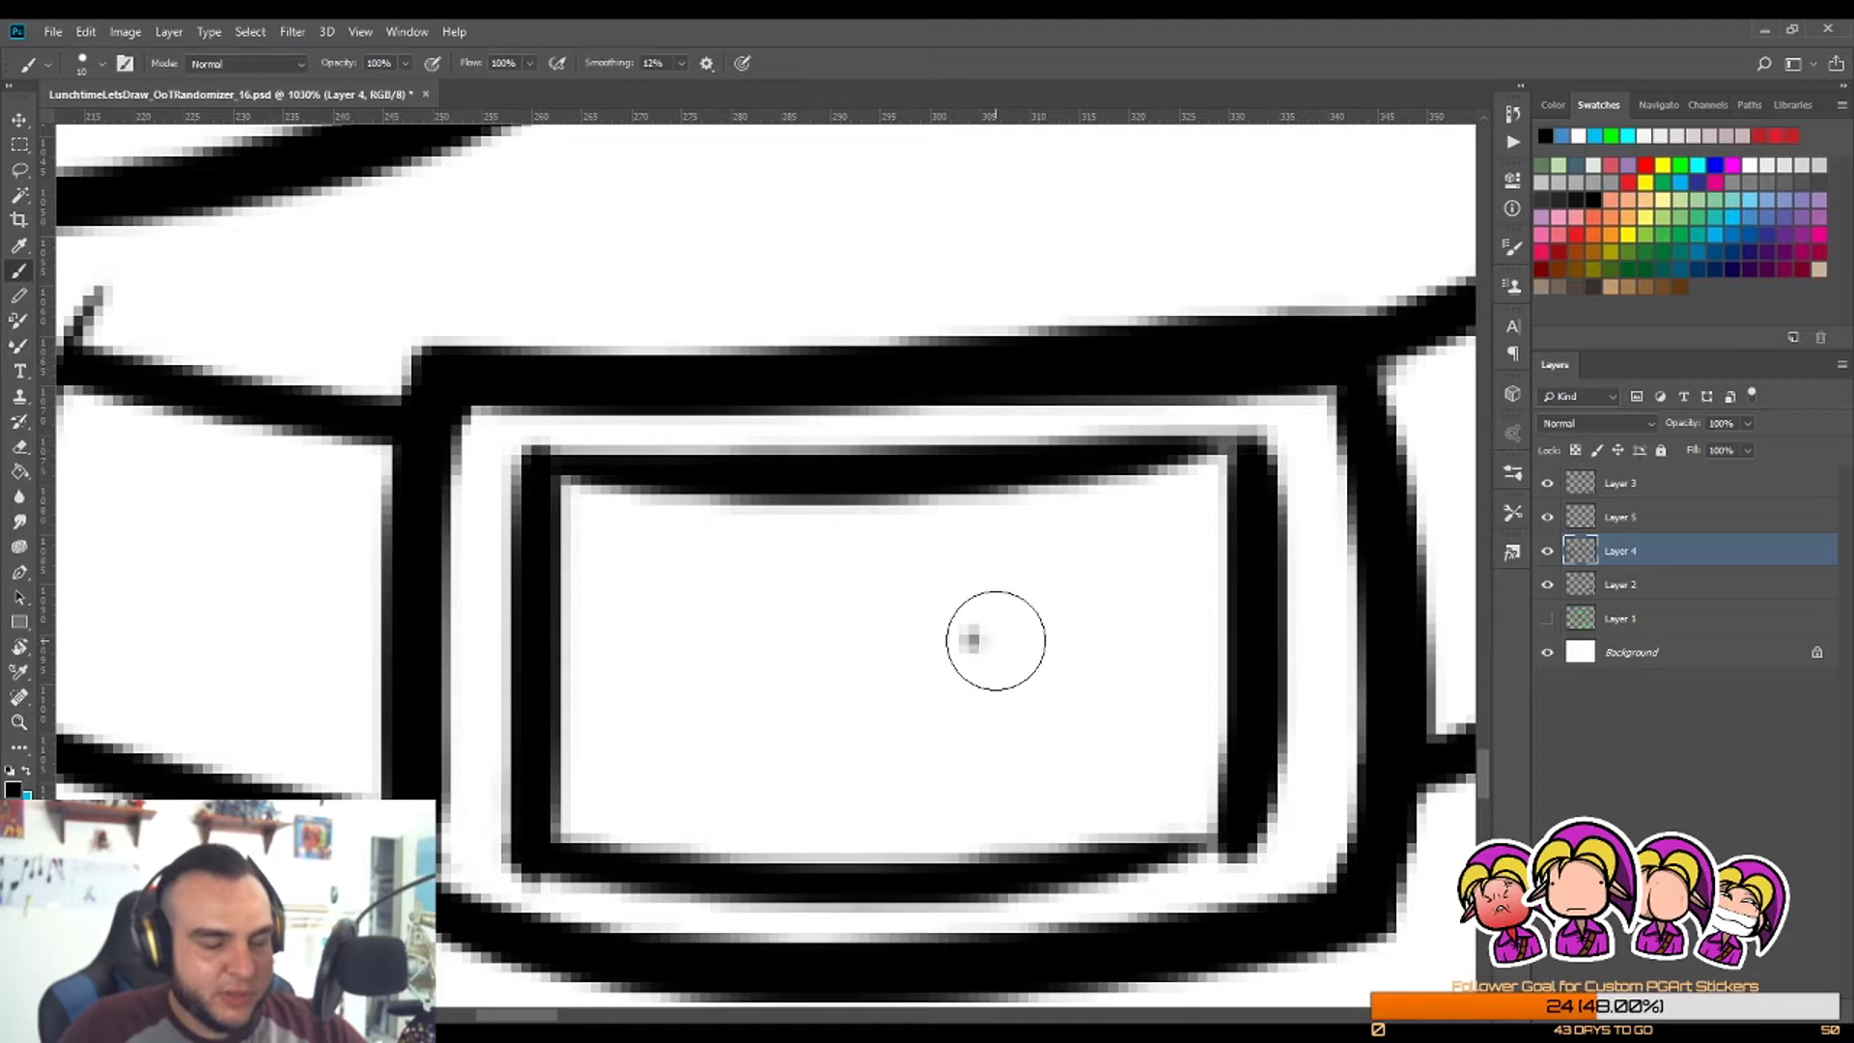
left_click_drag(995, 641, 1214, 610)
key("ctrl+z")
mouse_move(948, 634)
left_mouse_down()
mouse_move(1297, 580)
mouse_move(931, 704)
mouse_move(987, 693)
left_mouse_up()
key("e")
mouse_move(1239, 628)
left_mouse_down()
mouse_move(1262, 621)
mouse_move(1270, 658)
left_mouse_up()
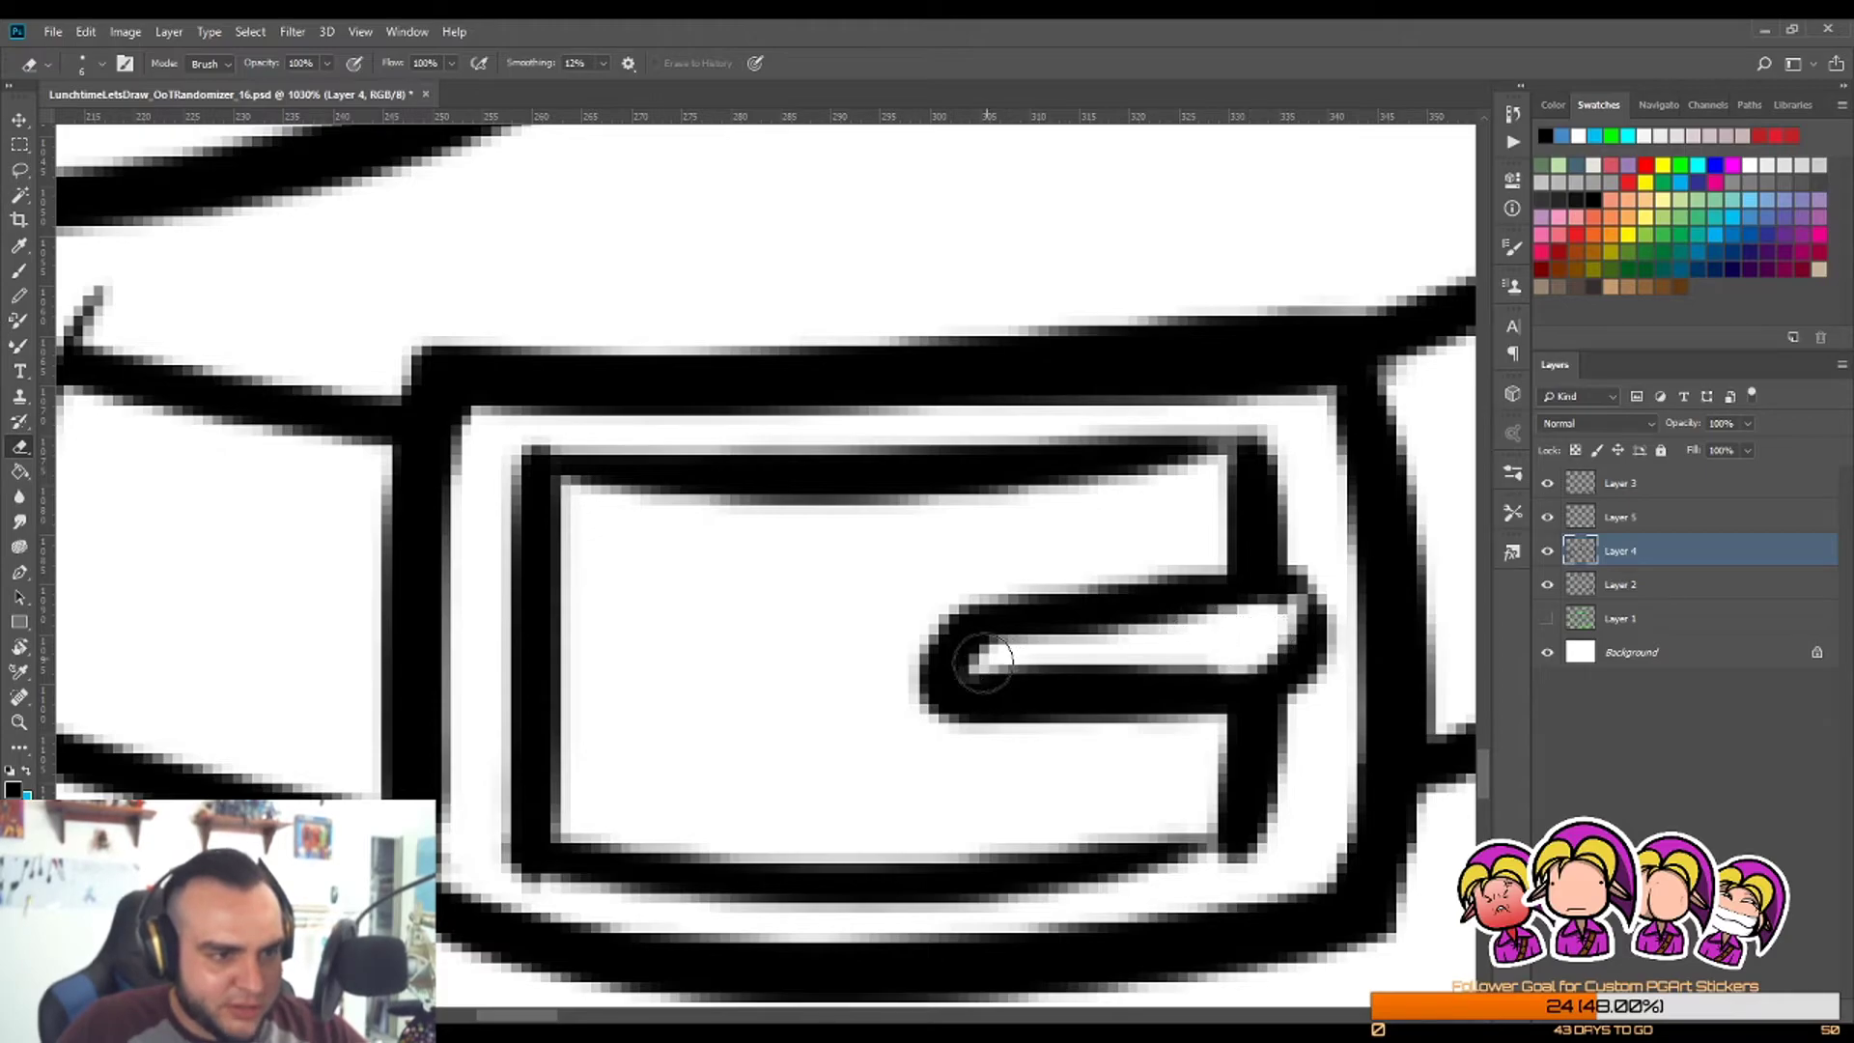
left_click_drag(983, 663, 1250, 641)
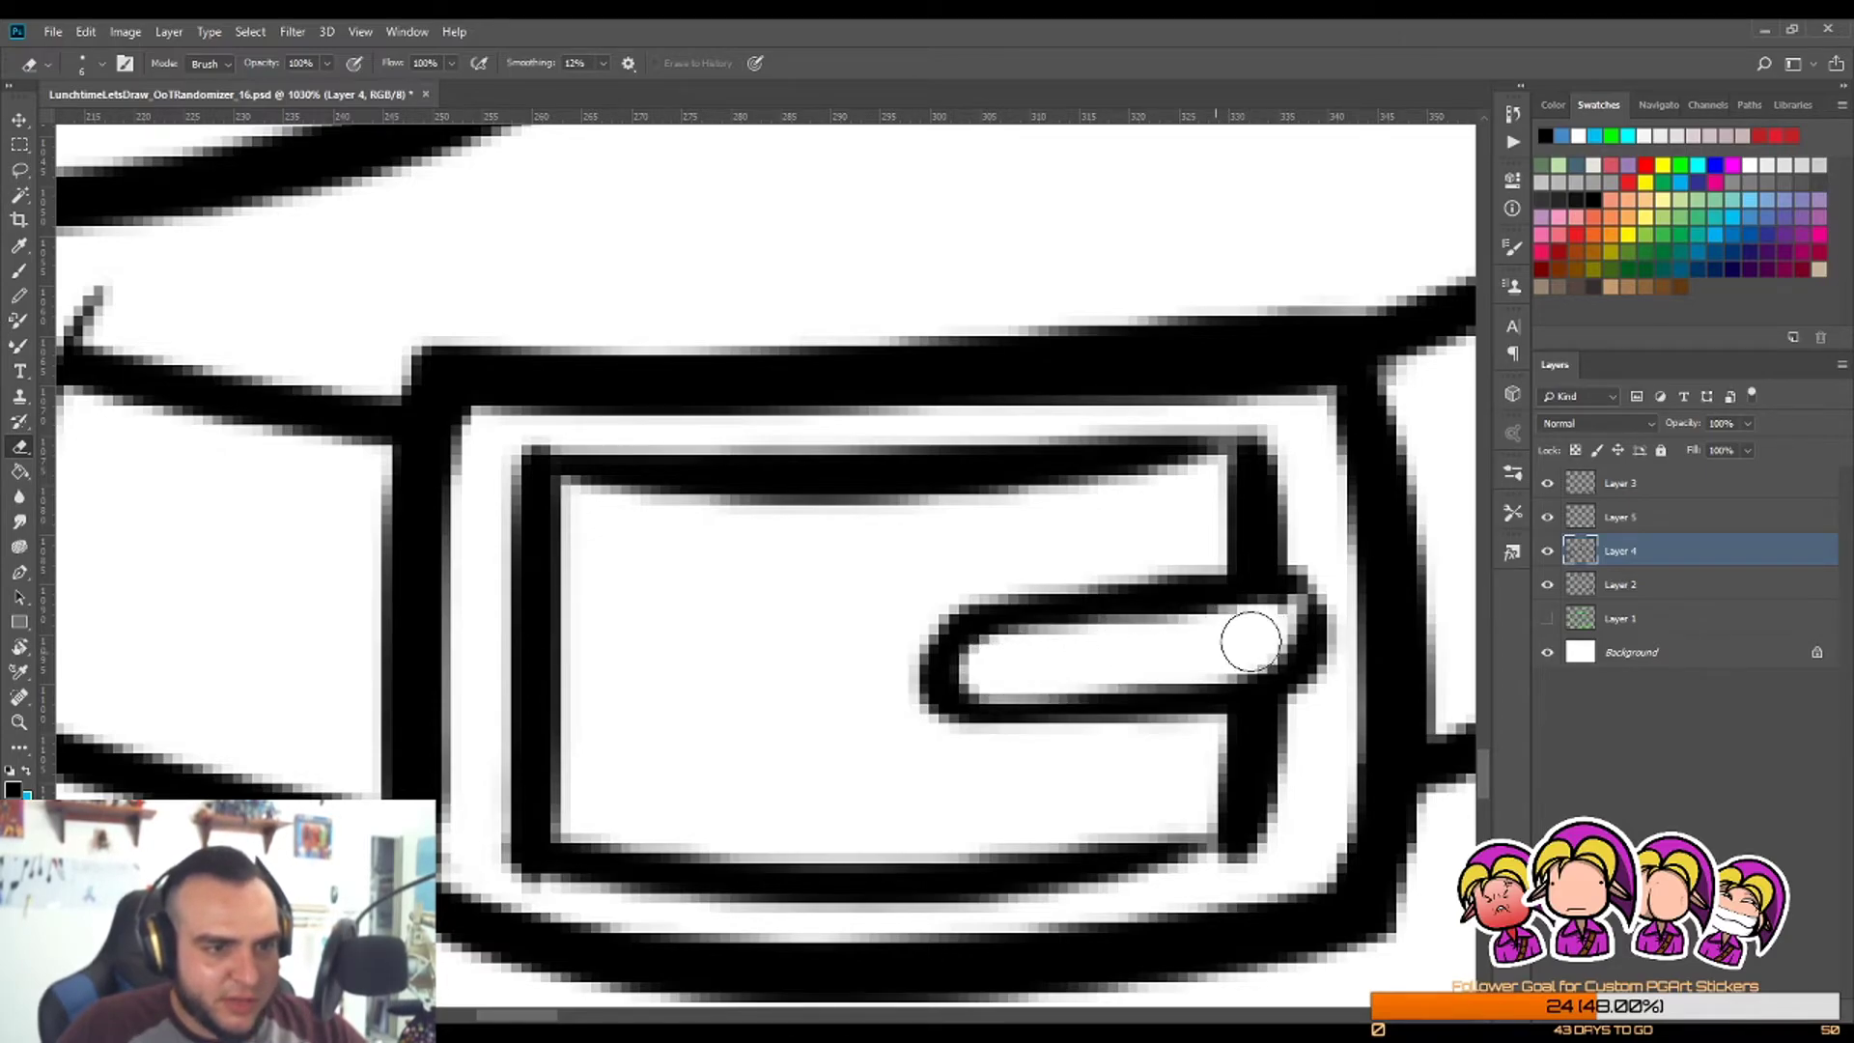
Step: Touch up the buckle prong and paint a solid black belt hole at its rounded tip
key("b")
mouse_move(1277, 577)
left_mouse_down()
mouse_move(1319, 649)
mouse_move(1062, 657)
left_mouse_up()
key("z")
mouse_move(1231, 622)
left_mouse_down()
mouse_move(1242, 596)
mouse_move(1285, 594)
mouse_move(1160, 643)
mouse_move(1198, 699)
left_mouse_up()
key("b")
key("ctrl+z")
mouse_move(1201, 613)
left_mouse_down()
mouse_move(1155, 675)
mouse_move(1198, 703)
left_mouse_up()
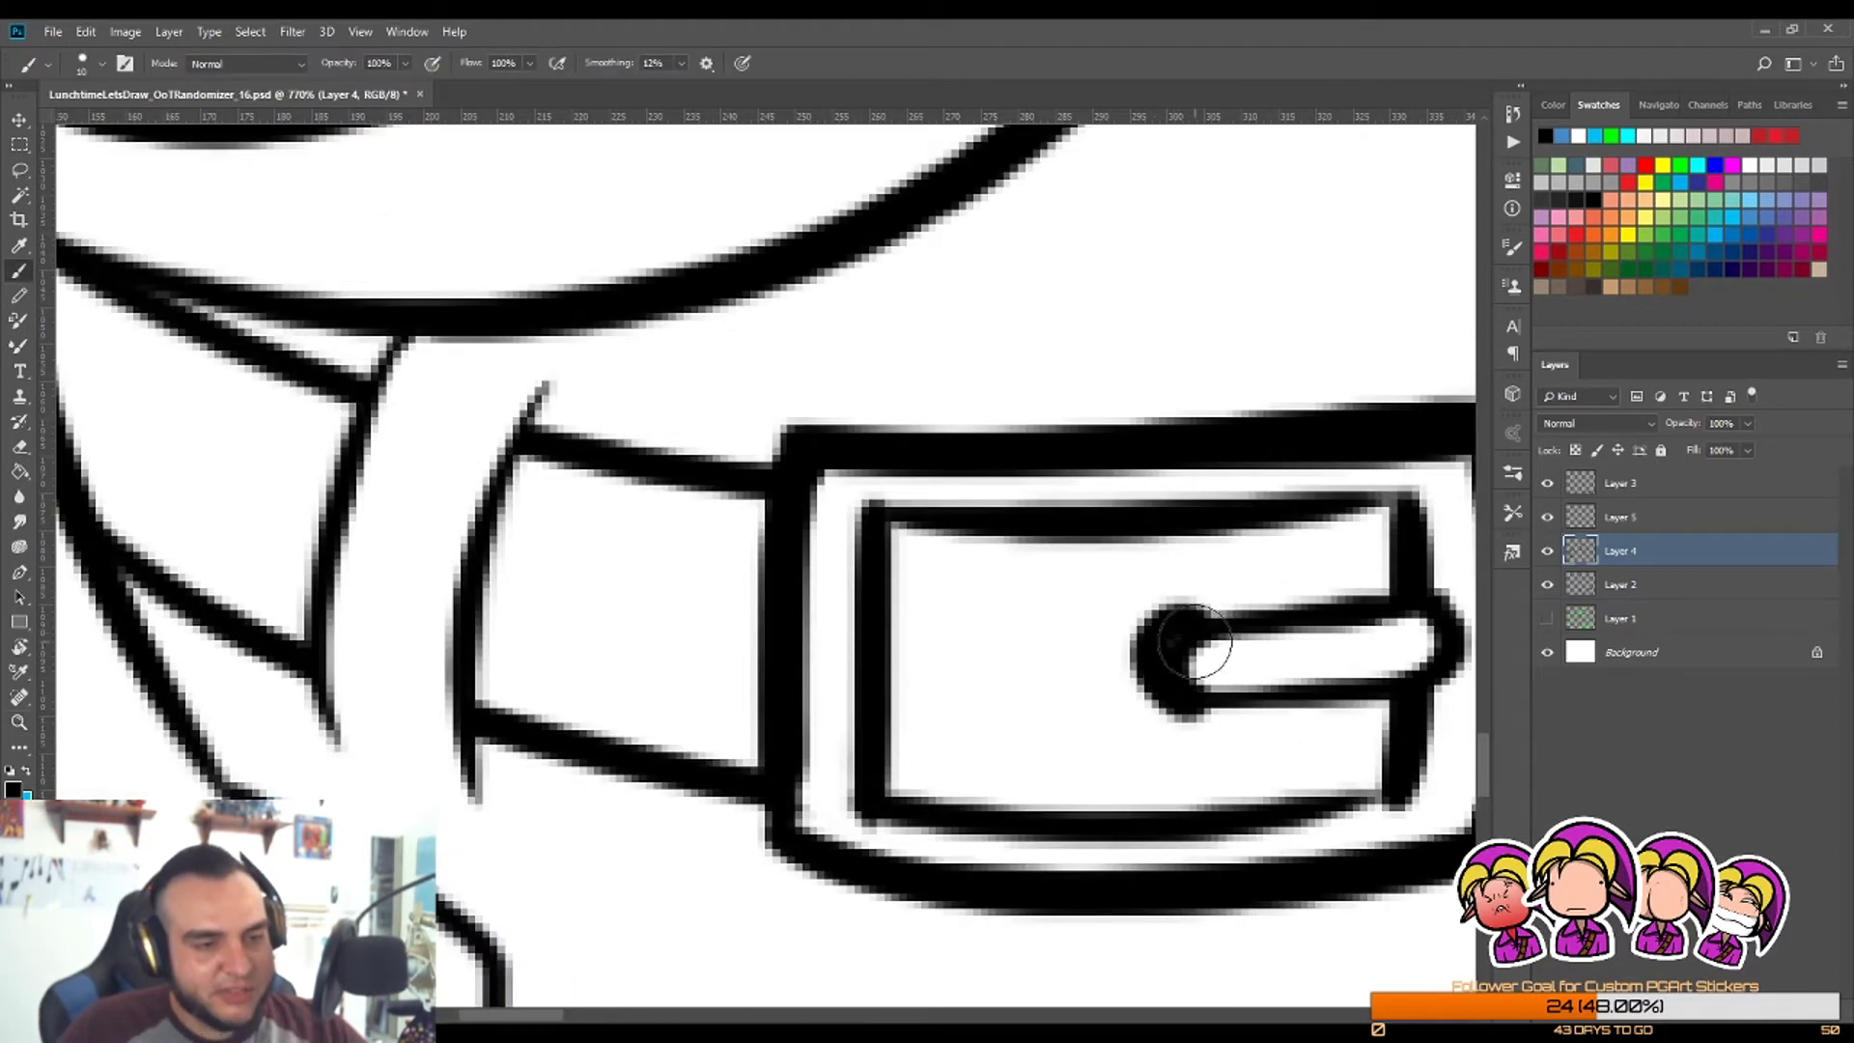
key("ctrl+z")
left_click_drag(1200, 612, 1200, 696)
Step: Draw a curved strap end on the belt between the buckle and the right belt loop, cleaning its edge with the eraser
key("z")
scroll(1226, 599, "down", 5)
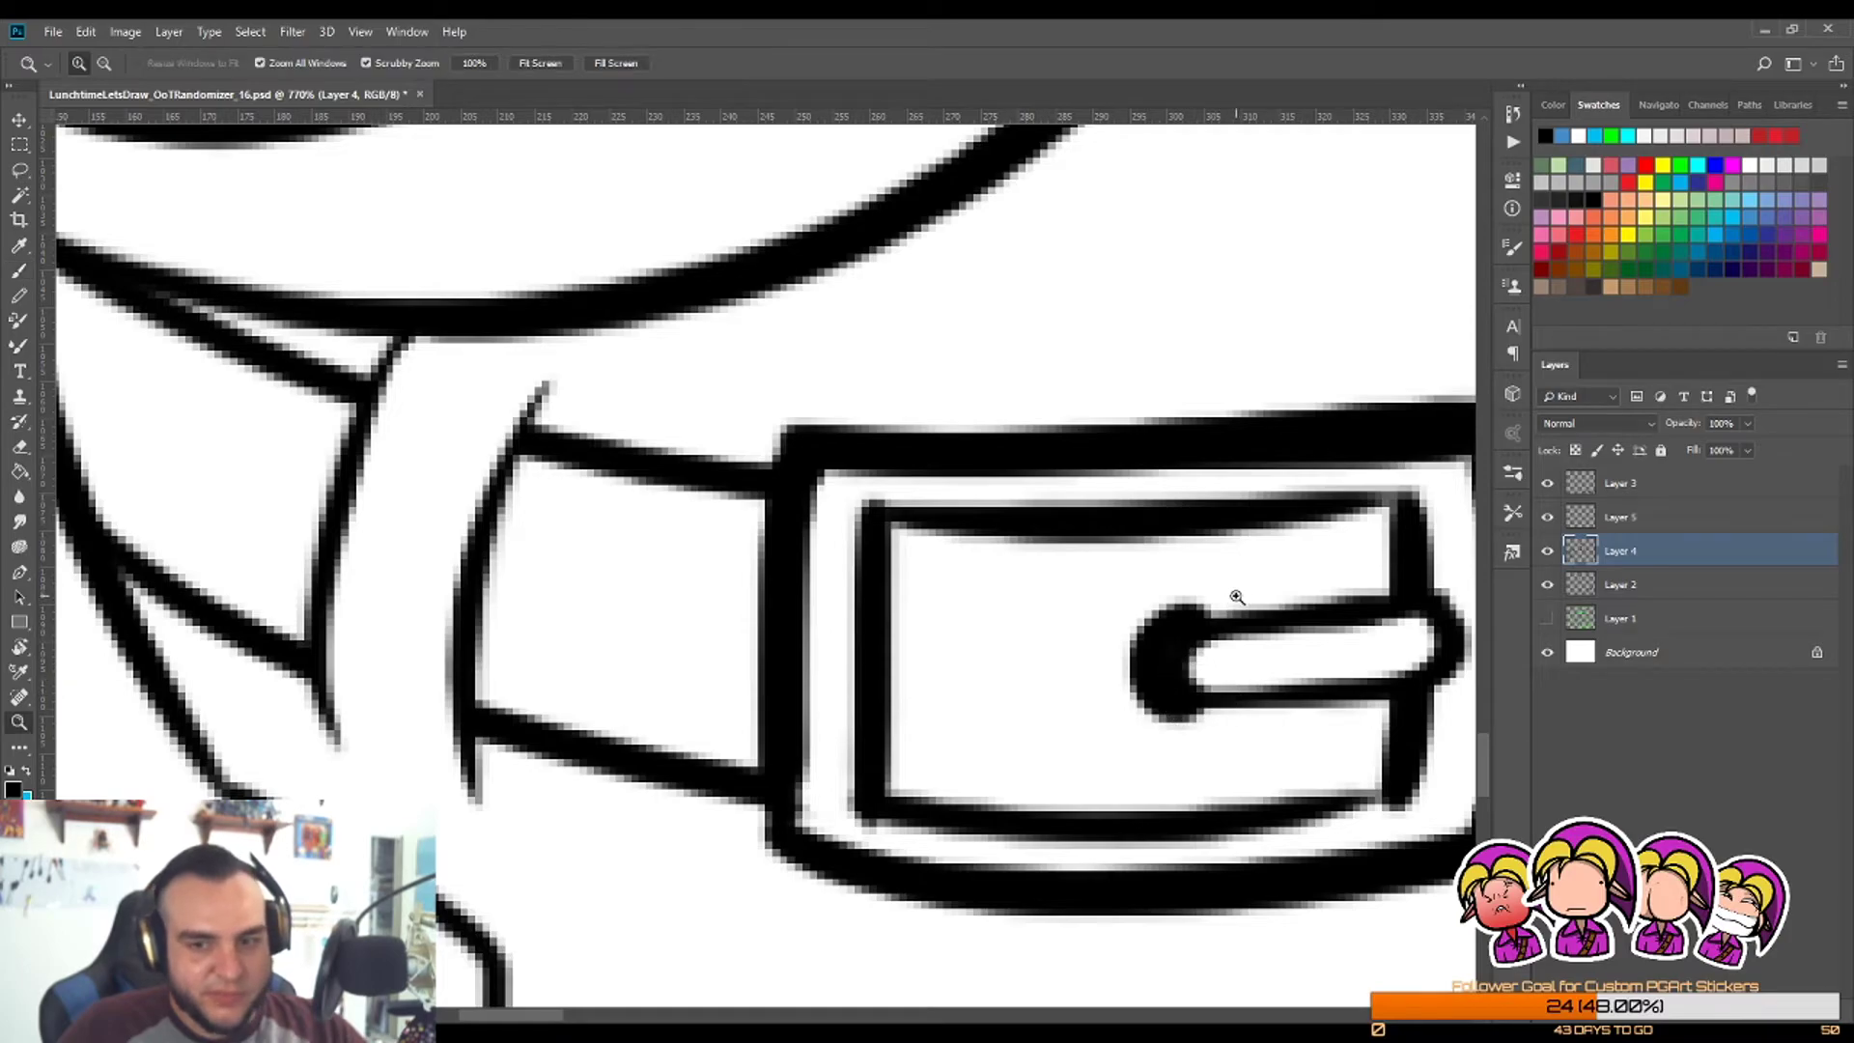
left_click_drag(1410, 547, 1271, 690)
key("b")
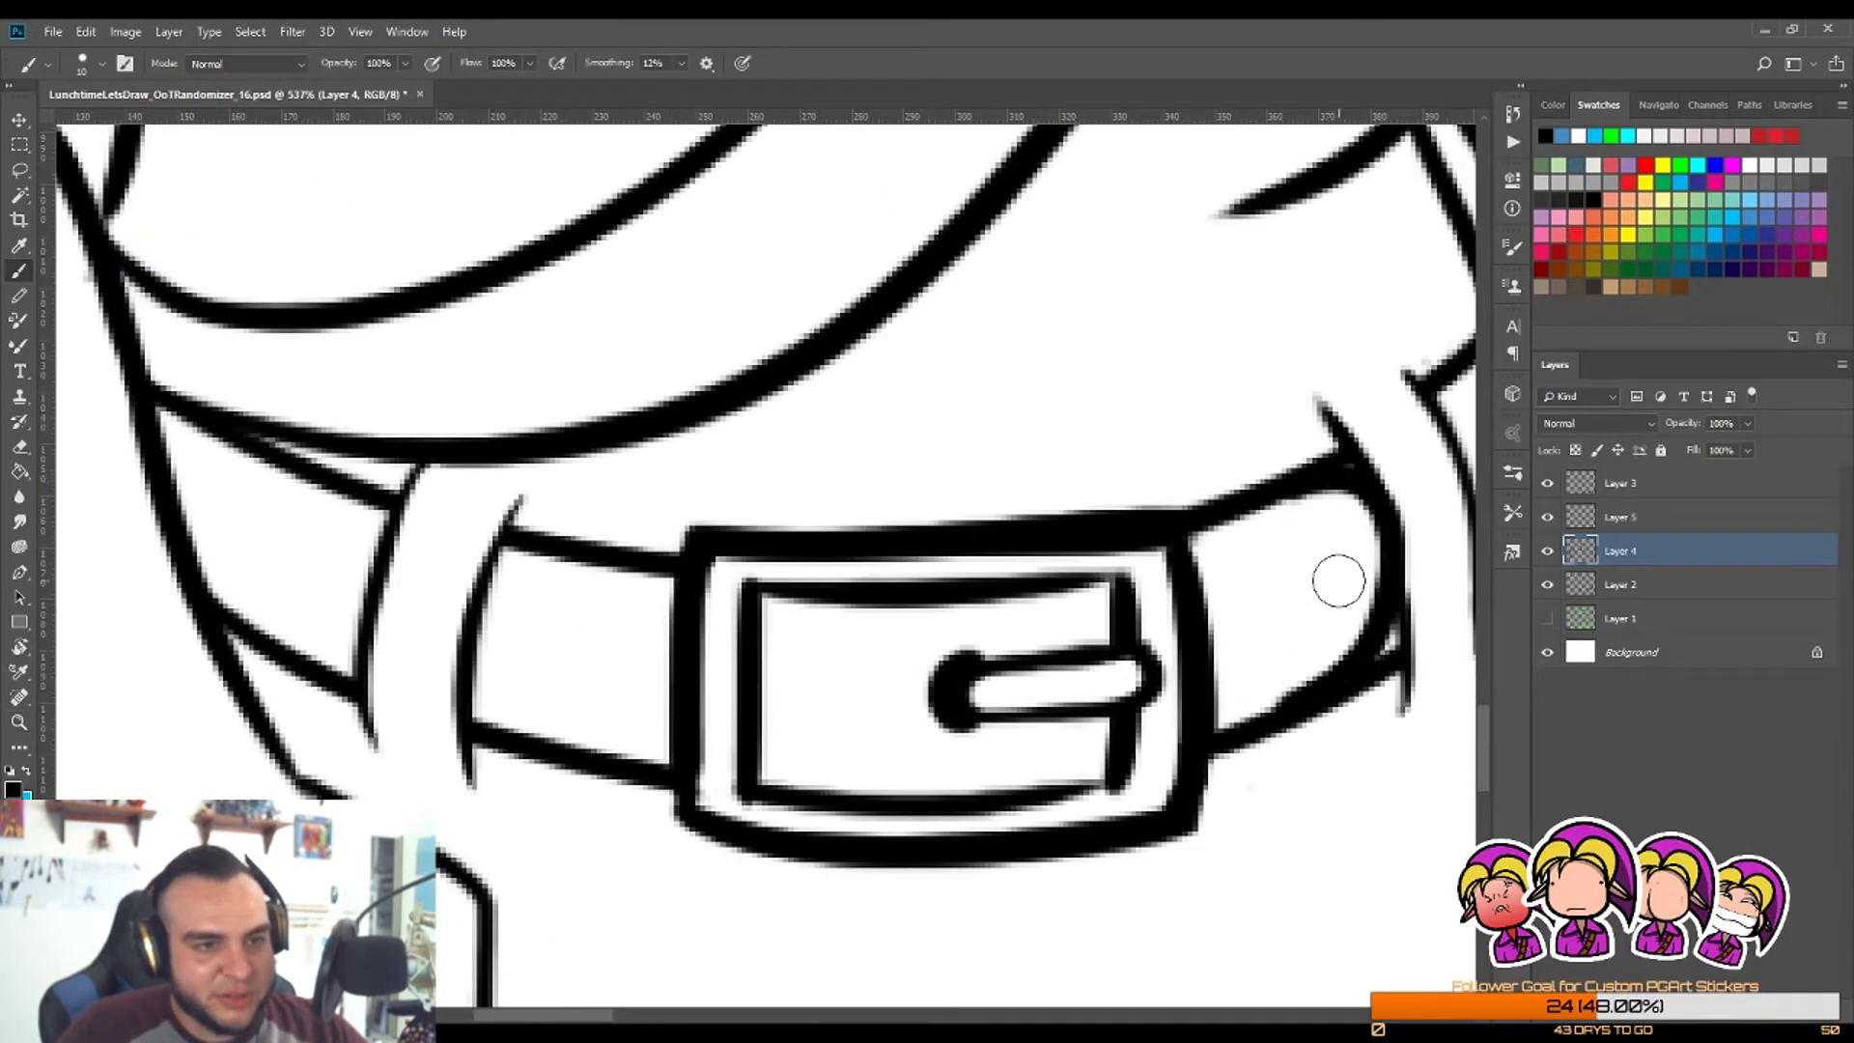
key("ctrl+z")
mouse_move(1271, 493)
left_mouse_down()
mouse_move(1375, 620)
mouse_move(1301, 670)
left_mouse_up()
key("ctrl+z")
mouse_move(1313, 480)
left_mouse_down()
mouse_move(1368, 672)
mouse_move(1265, 750)
mouse_move(1237, 743)
mouse_move(1280, 729)
mouse_move(1260, 715)
mouse_move(1223, 740)
mouse_move(1343, 664)
left_mouse_up()
key("e")
mouse_move(1240, 742)
left_mouse_down()
mouse_move(1345, 663)
mouse_move(1216, 749)
mouse_move(1342, 686)
mouse_move(1088, 654)
left_mouse_up()
Step: Paint two black belt holes left of the buckle, one against its frame and one beside the left belt loop
key("b")
key("z")
key("b")
left_click_drag(893, 668, 889, 669)
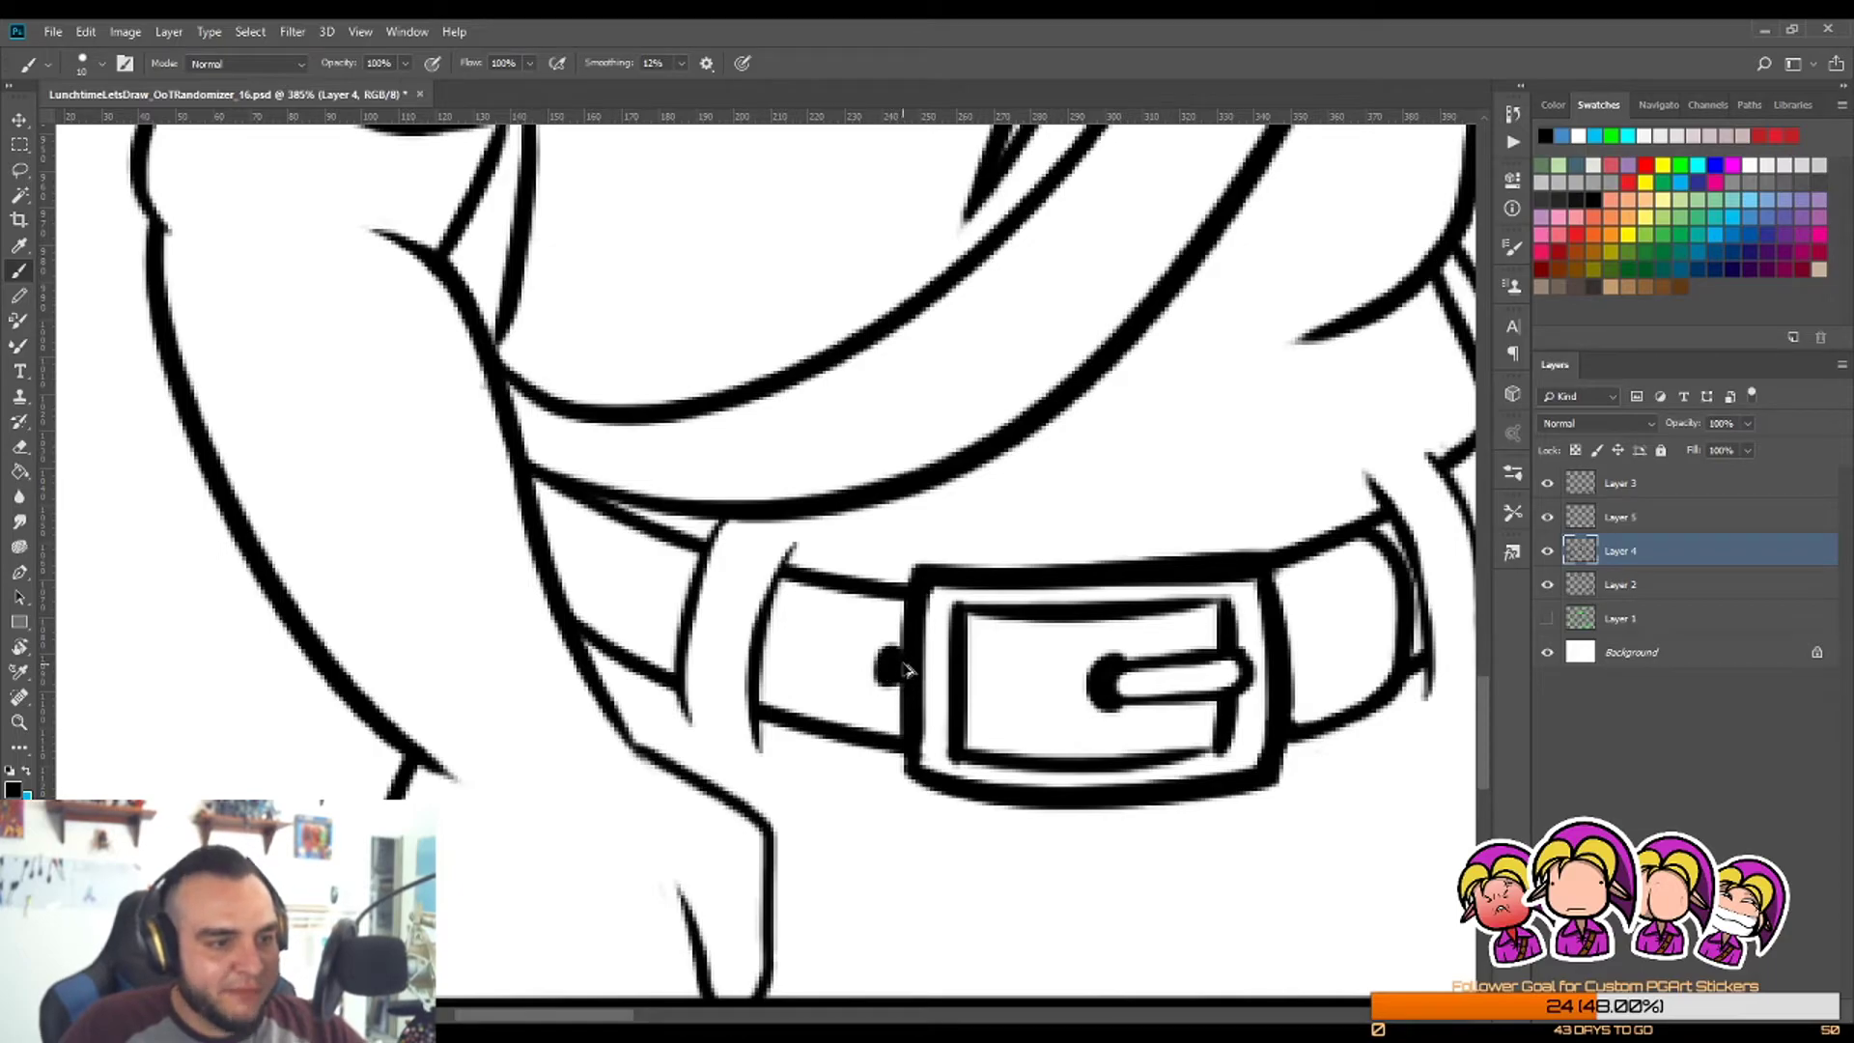
key("ctrl+z")
left_click_drag(894, 680, 897, 677)
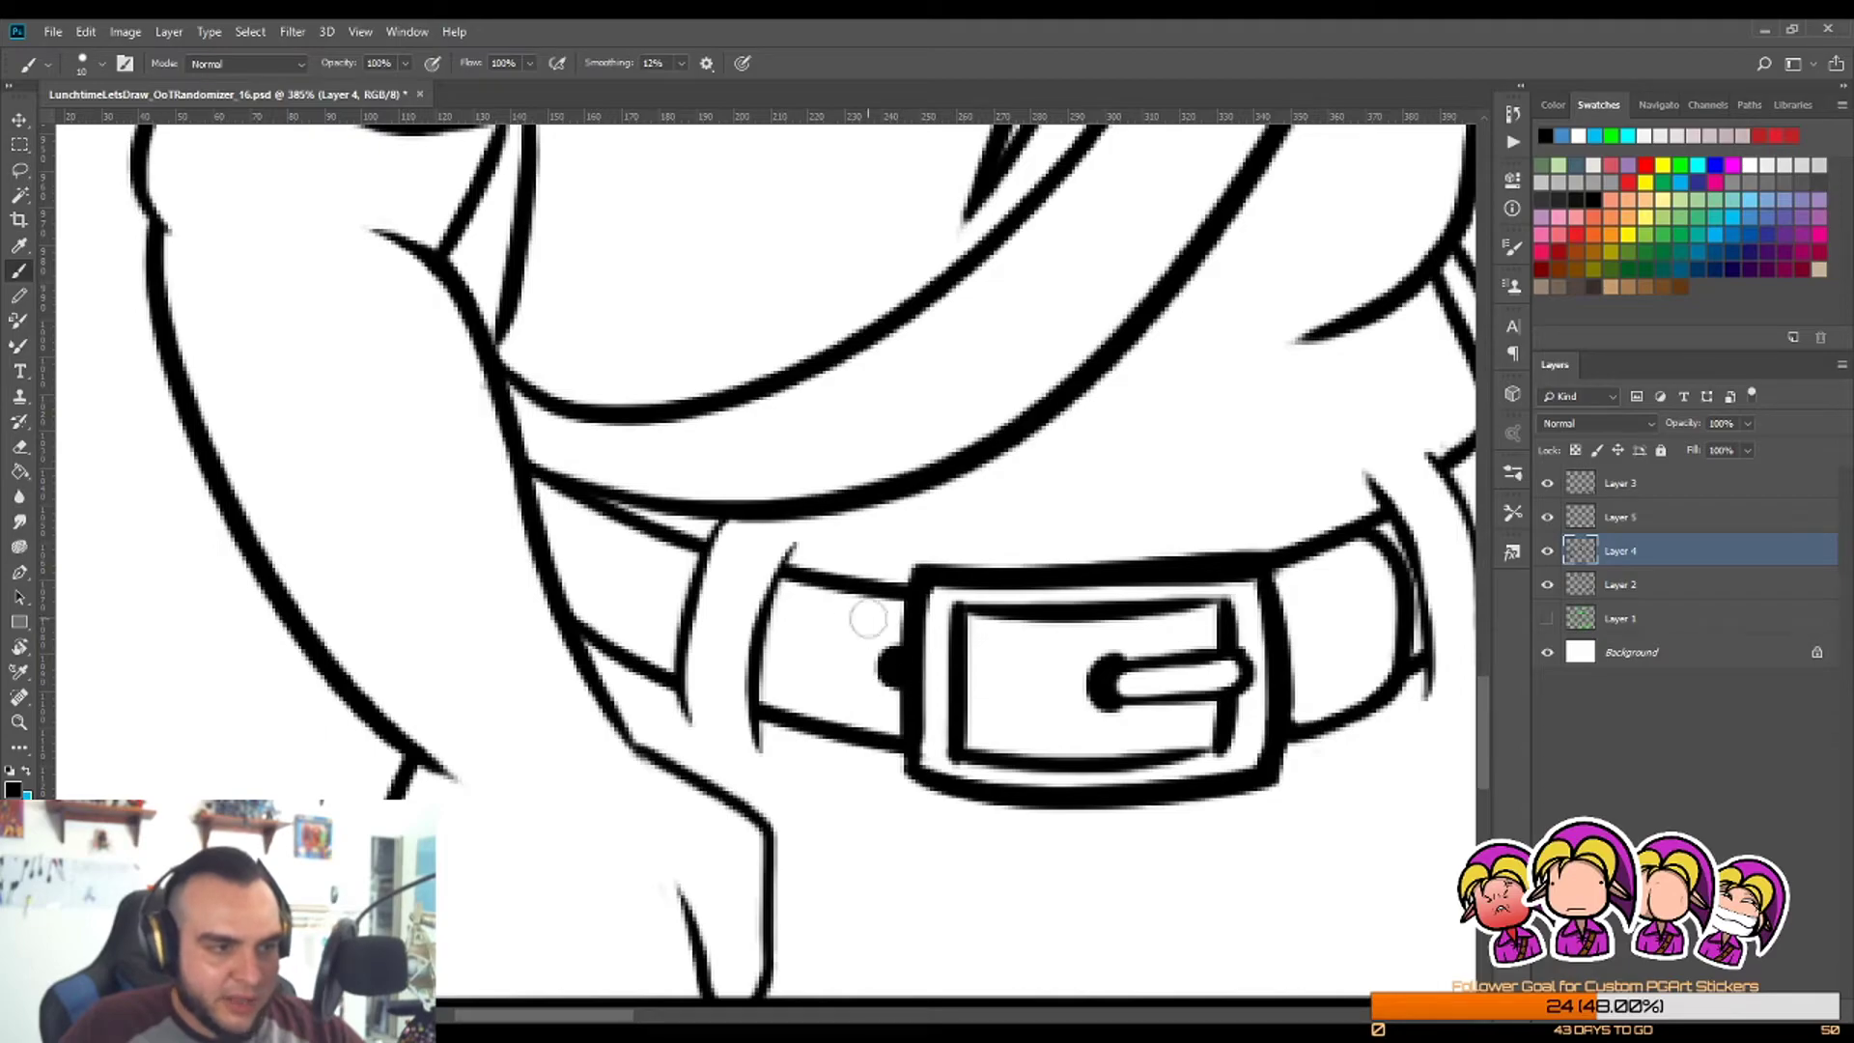
mouse_move(767, 658)
left_mouse_down()
mouse_move(772, 635)
mouse_move(745, 712)
left_mouse_up()
Step: Taper the shirt fold line above the right belt loop with the eraser
key("z")
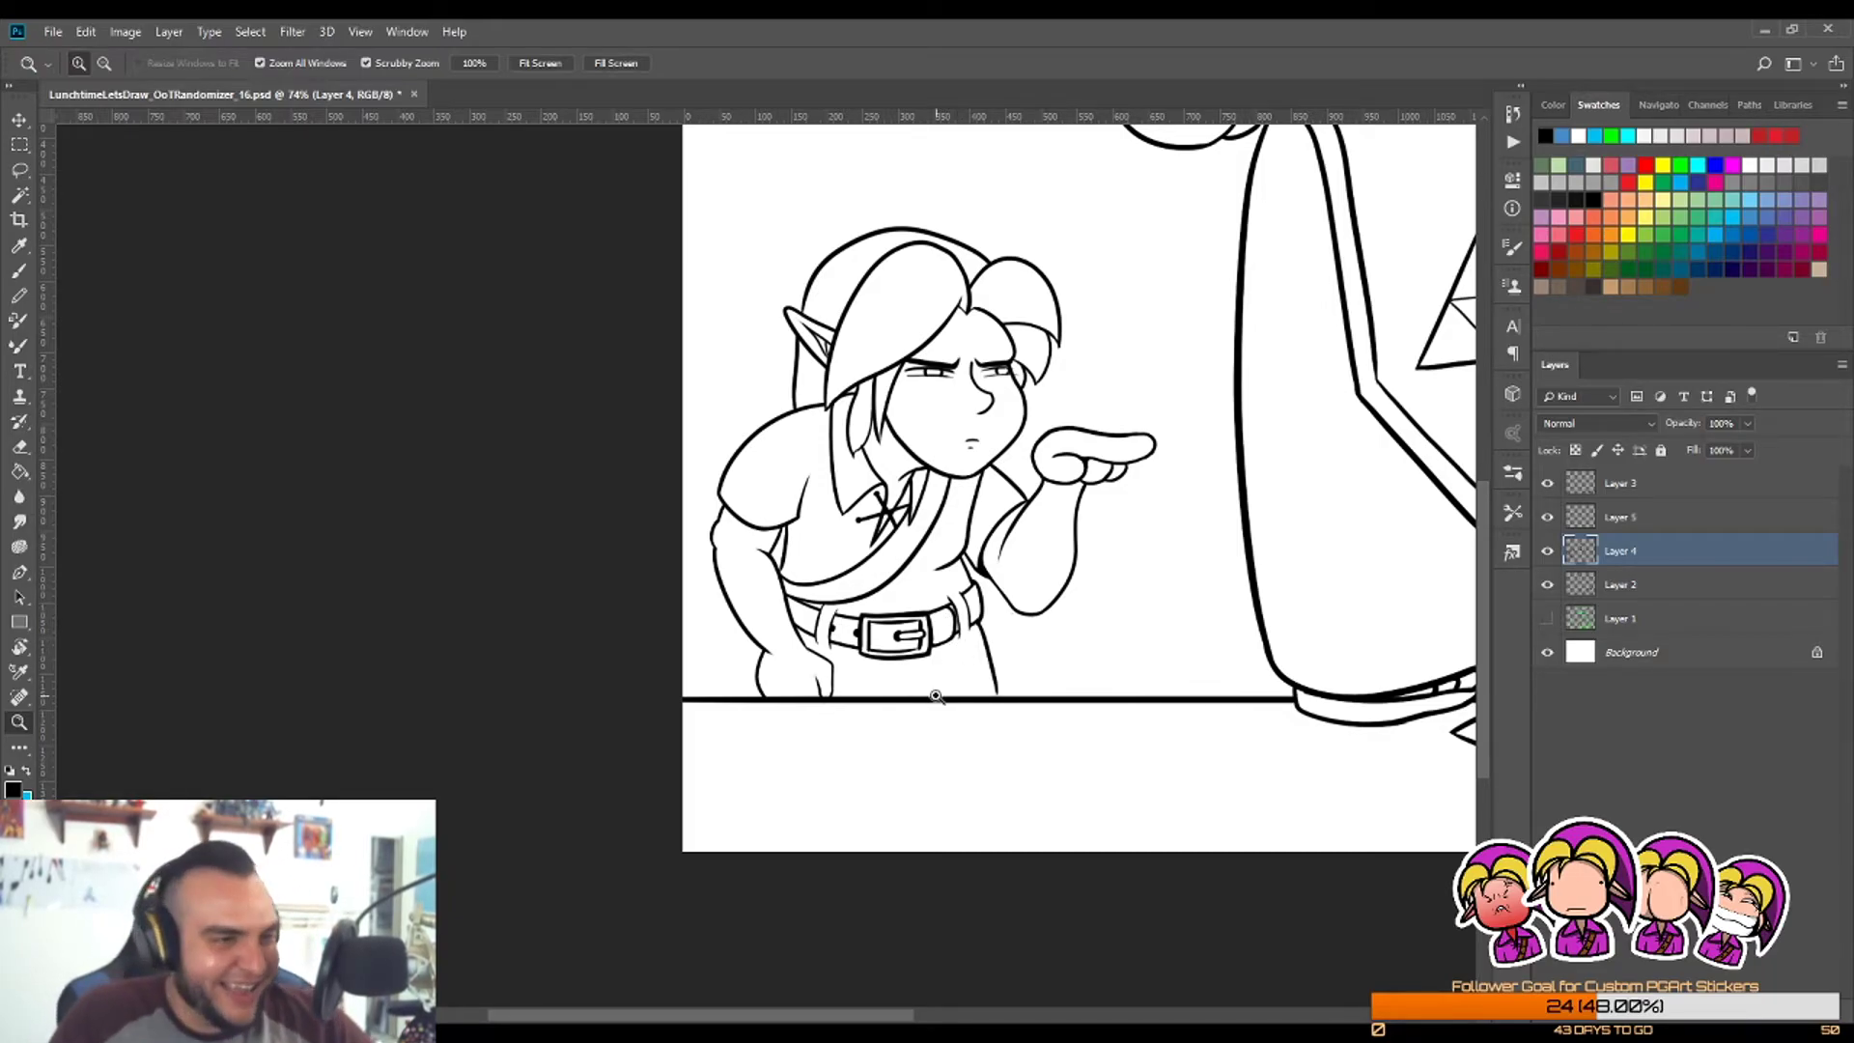
mouse_move(931, 588)
left_mouse_down()
mouse_move(1018, 541)
mouse_move(1060, 483)
left_mouse_up()
key("e")
left_click_drag(1098, 293, 806, 534)
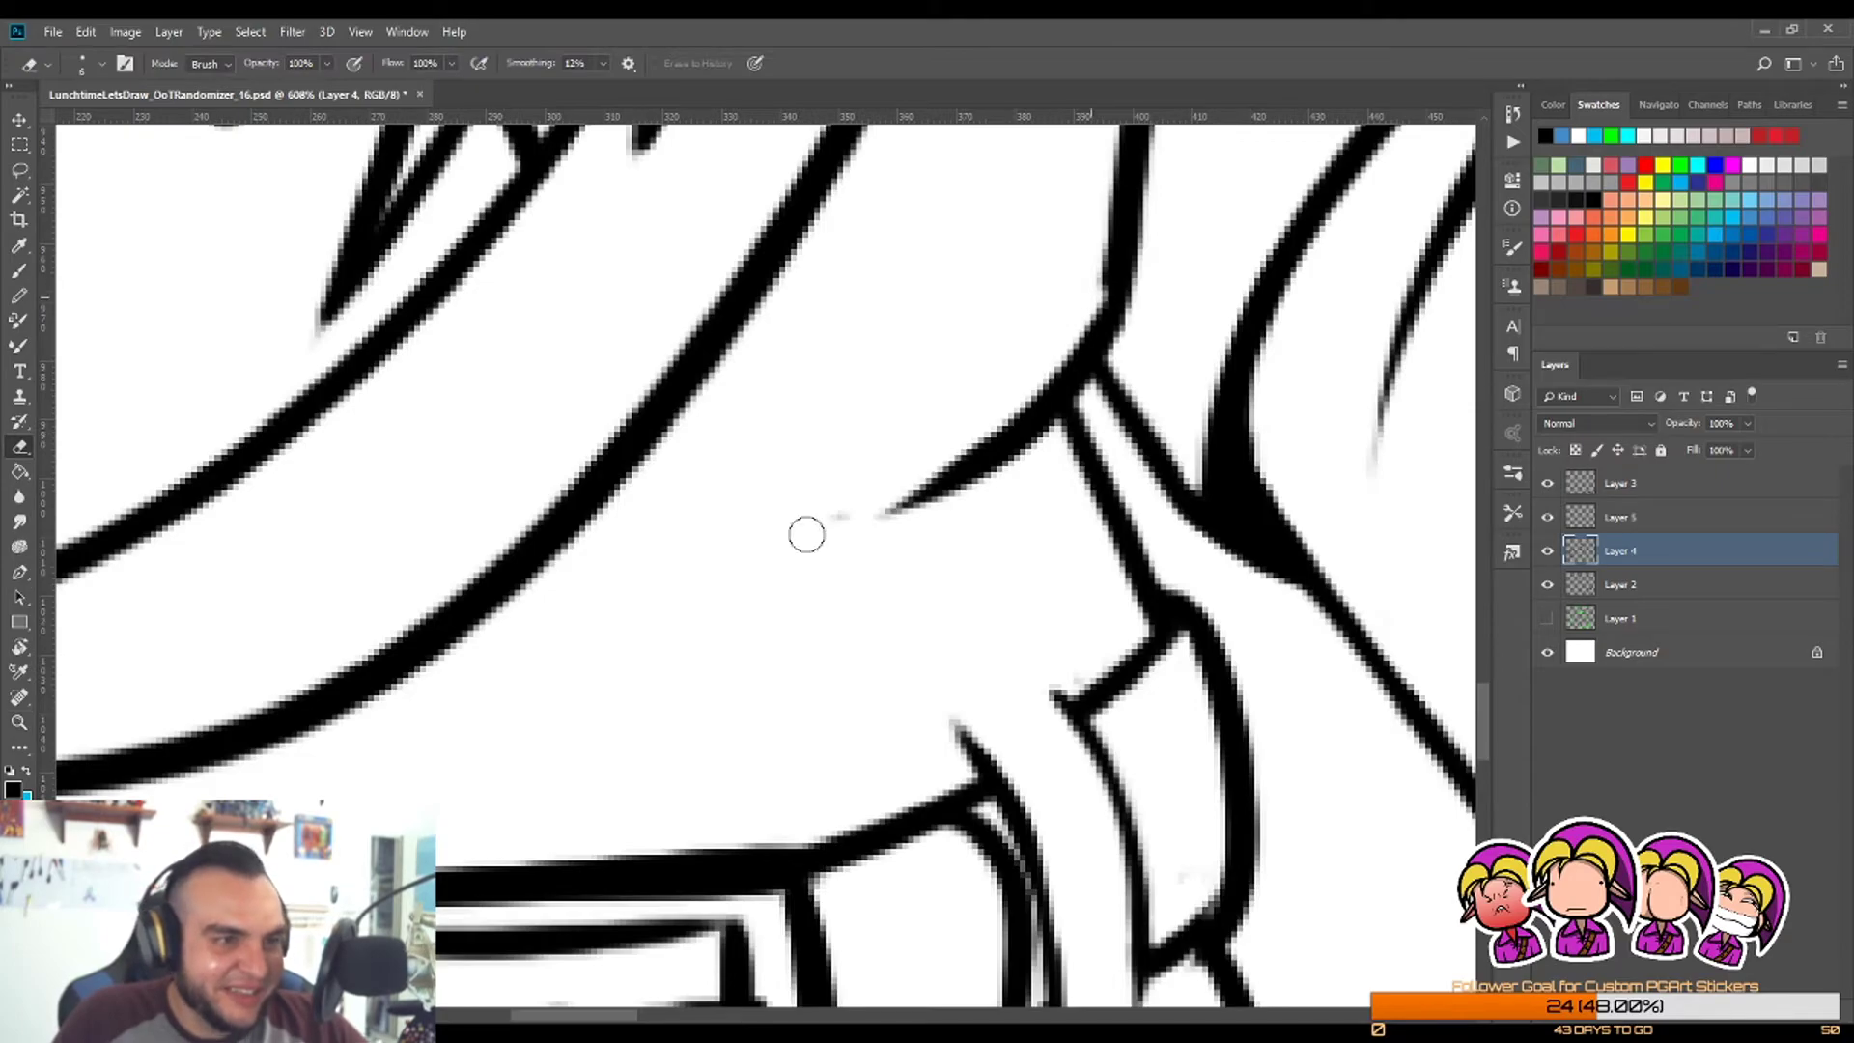
key("ctrl+z")
mouse_move(1076, 311)
left_mouse_down()
mouse_move(990, 422)
mouse_move(842, 504)
left_mouse_up()
key("z")
left_click_drag(1039, 476, 1010, 540)
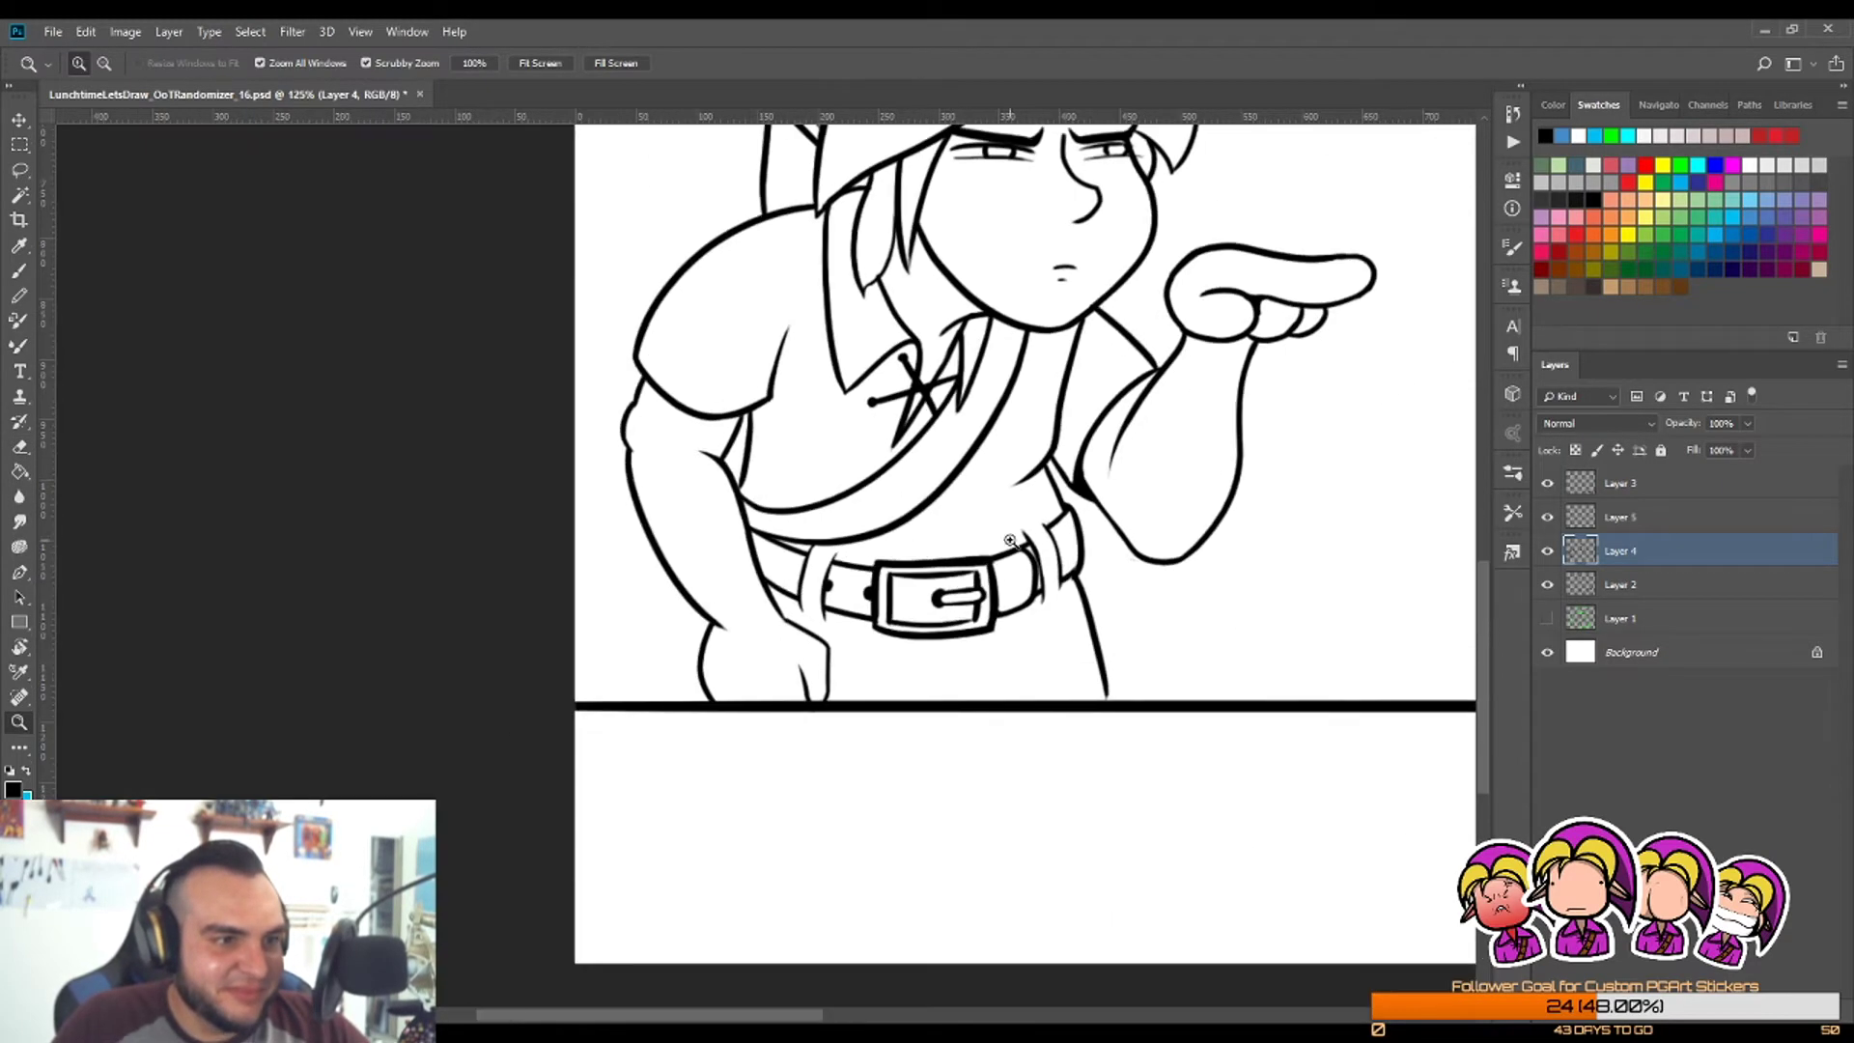
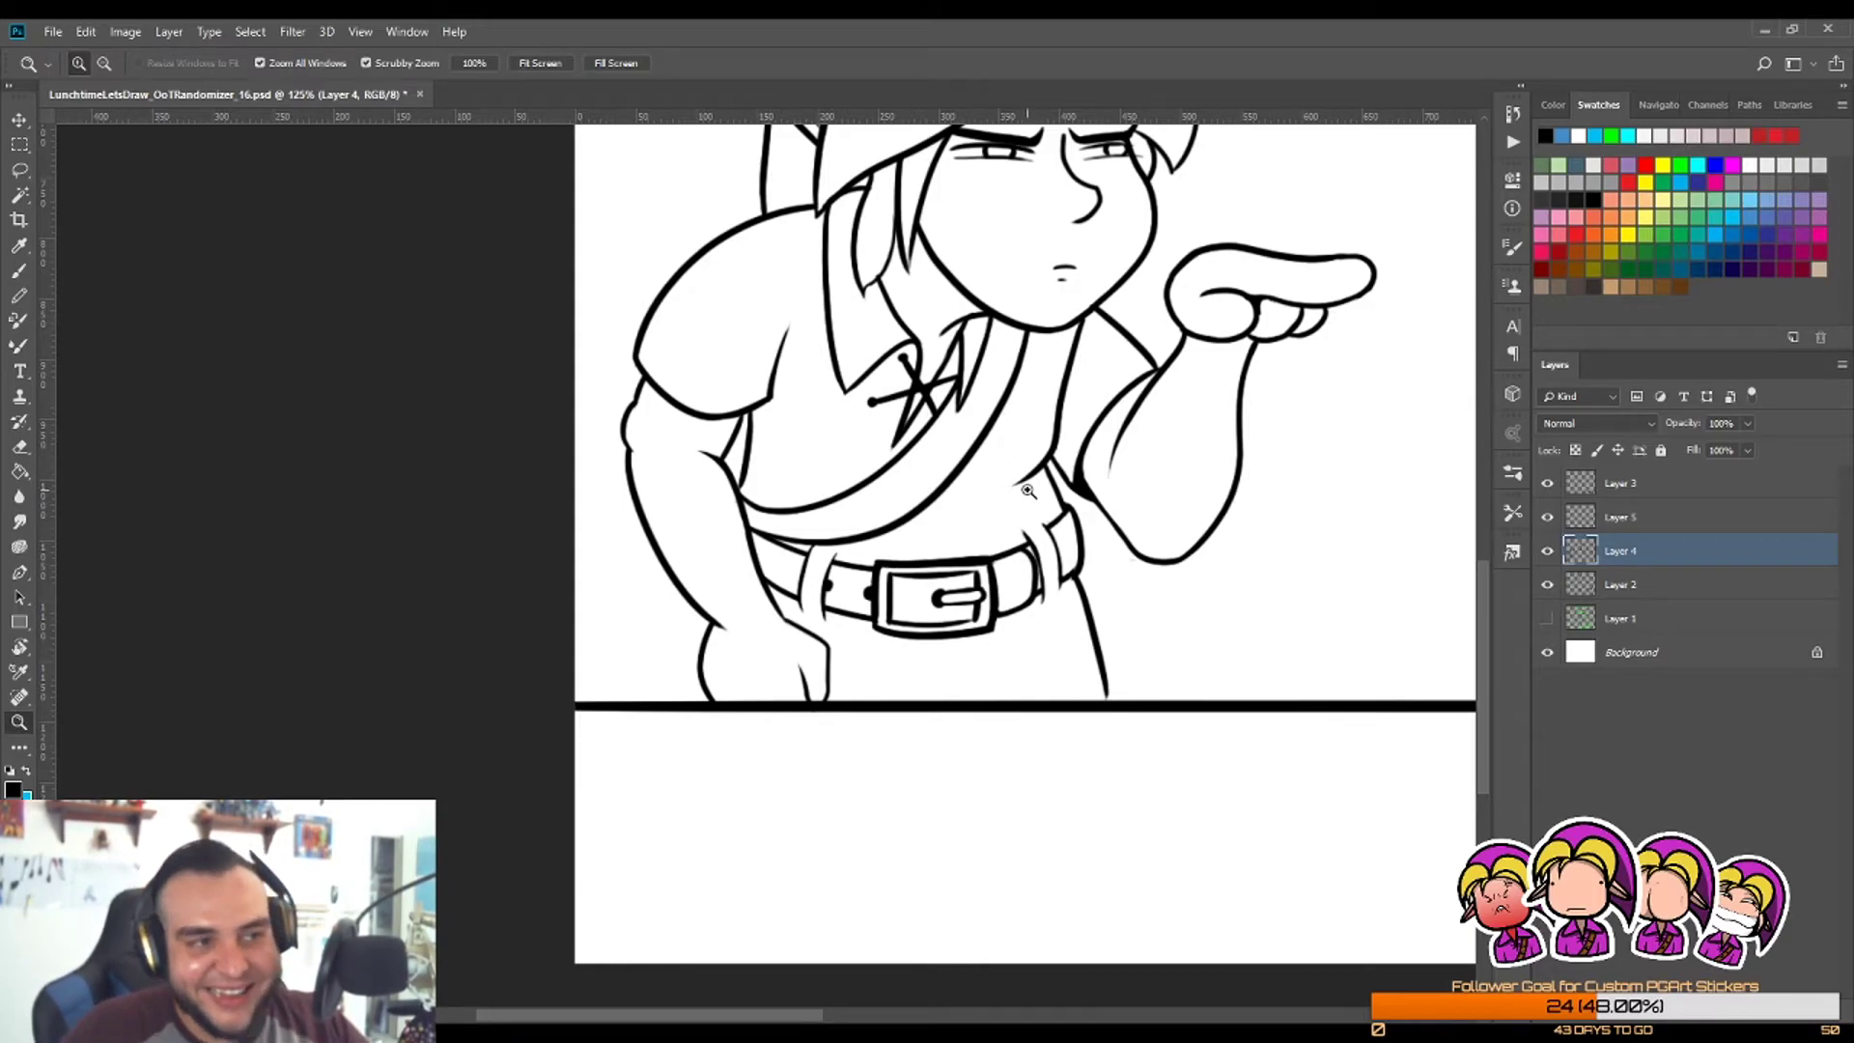
Step: Clean up and redraw the lower tip of the hair lock above the collar as a smooth line
left_click_drag(827, 237, 967, 259)
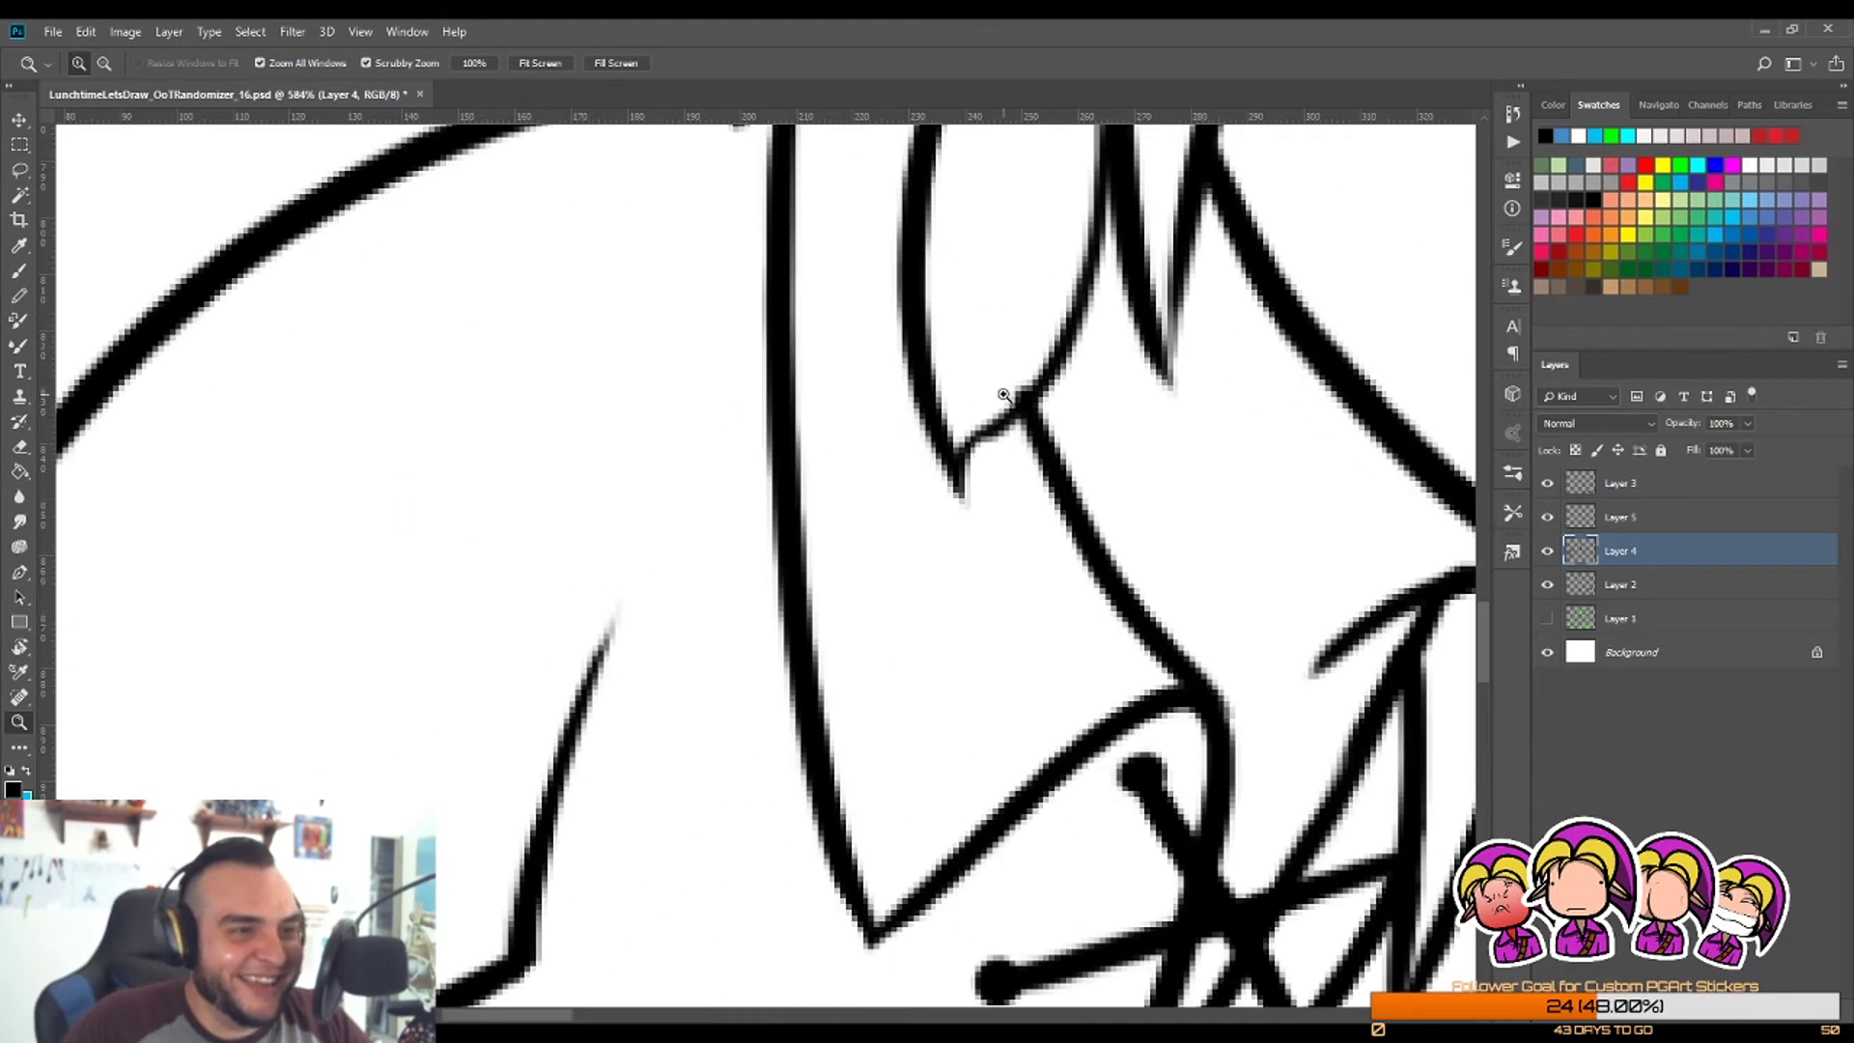
key("e")
mouse_move(1005, 395)
left_mouse_down()
mouse_move(1035, 398)
mouse_move(1035, 370)
left_mouse_up()
scroll(1034, 370, "down", 5)
scroll(934, 473, "up", 3)
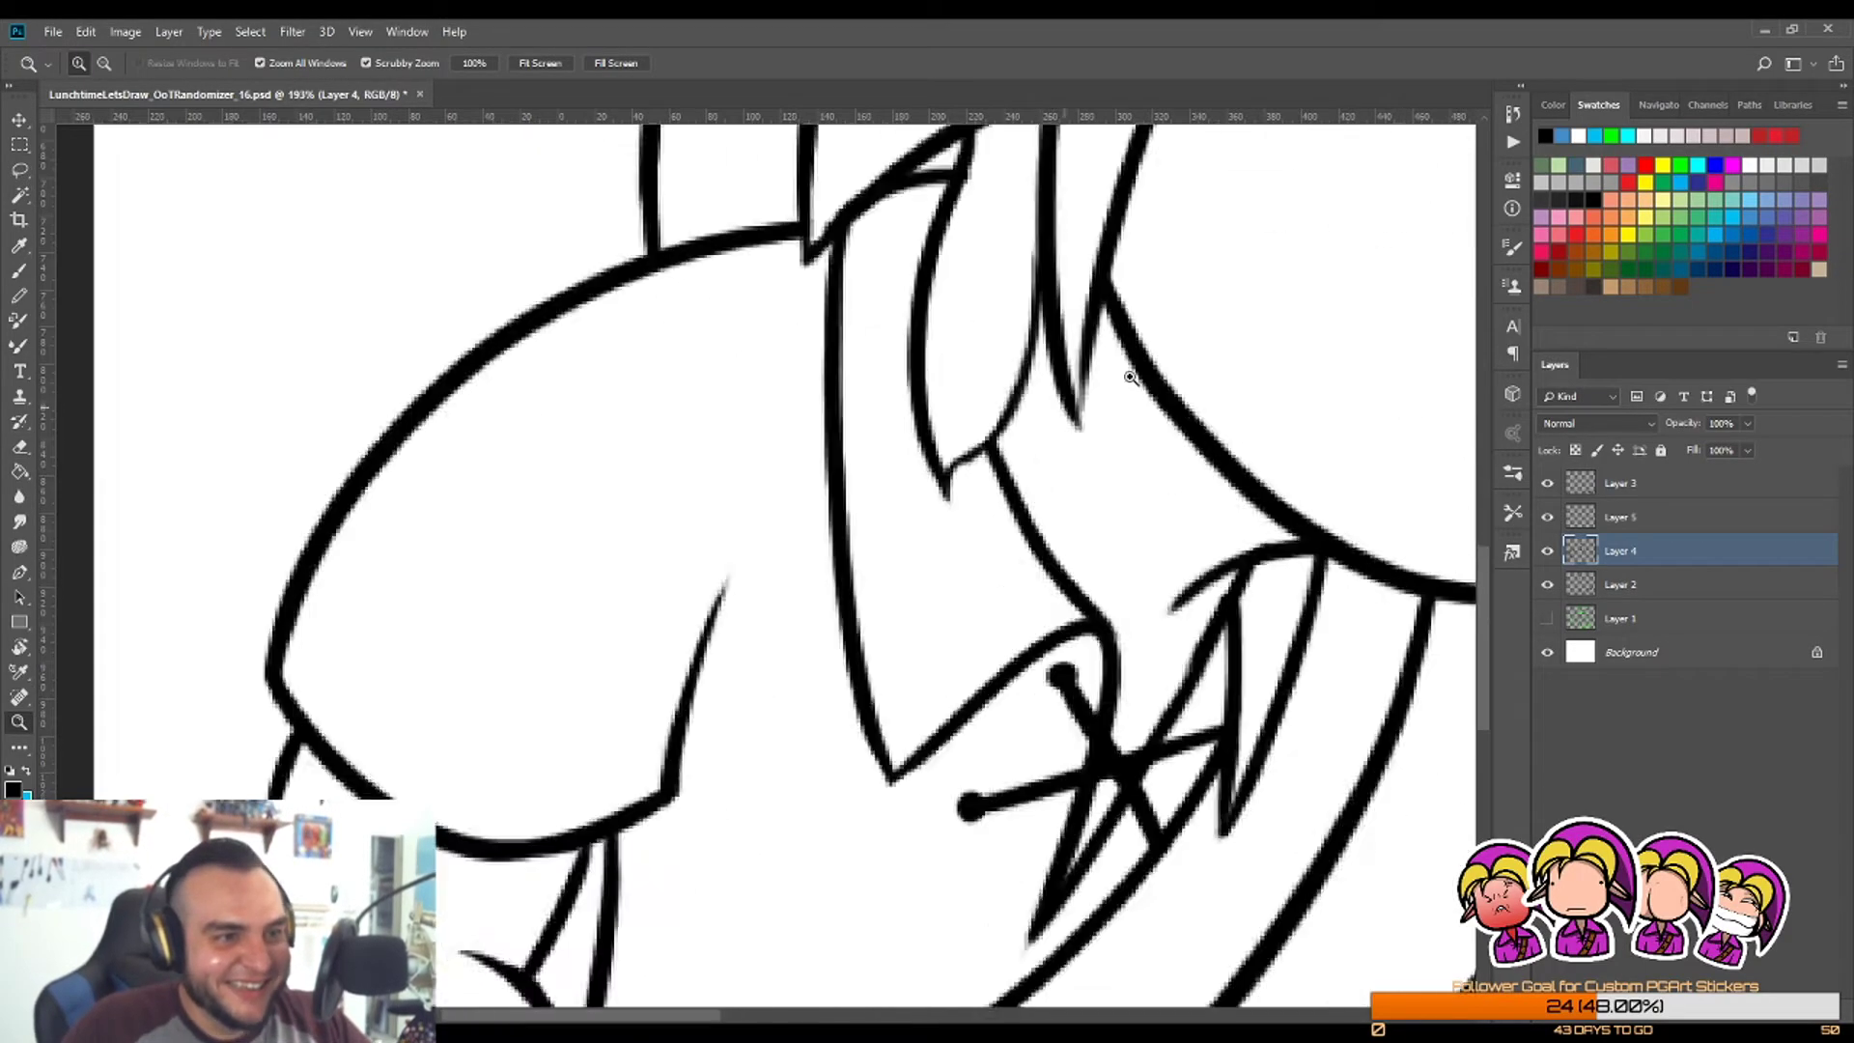
key("b")
left_click_drag(935, 476, 1013, 390)
key("ctrl+z")
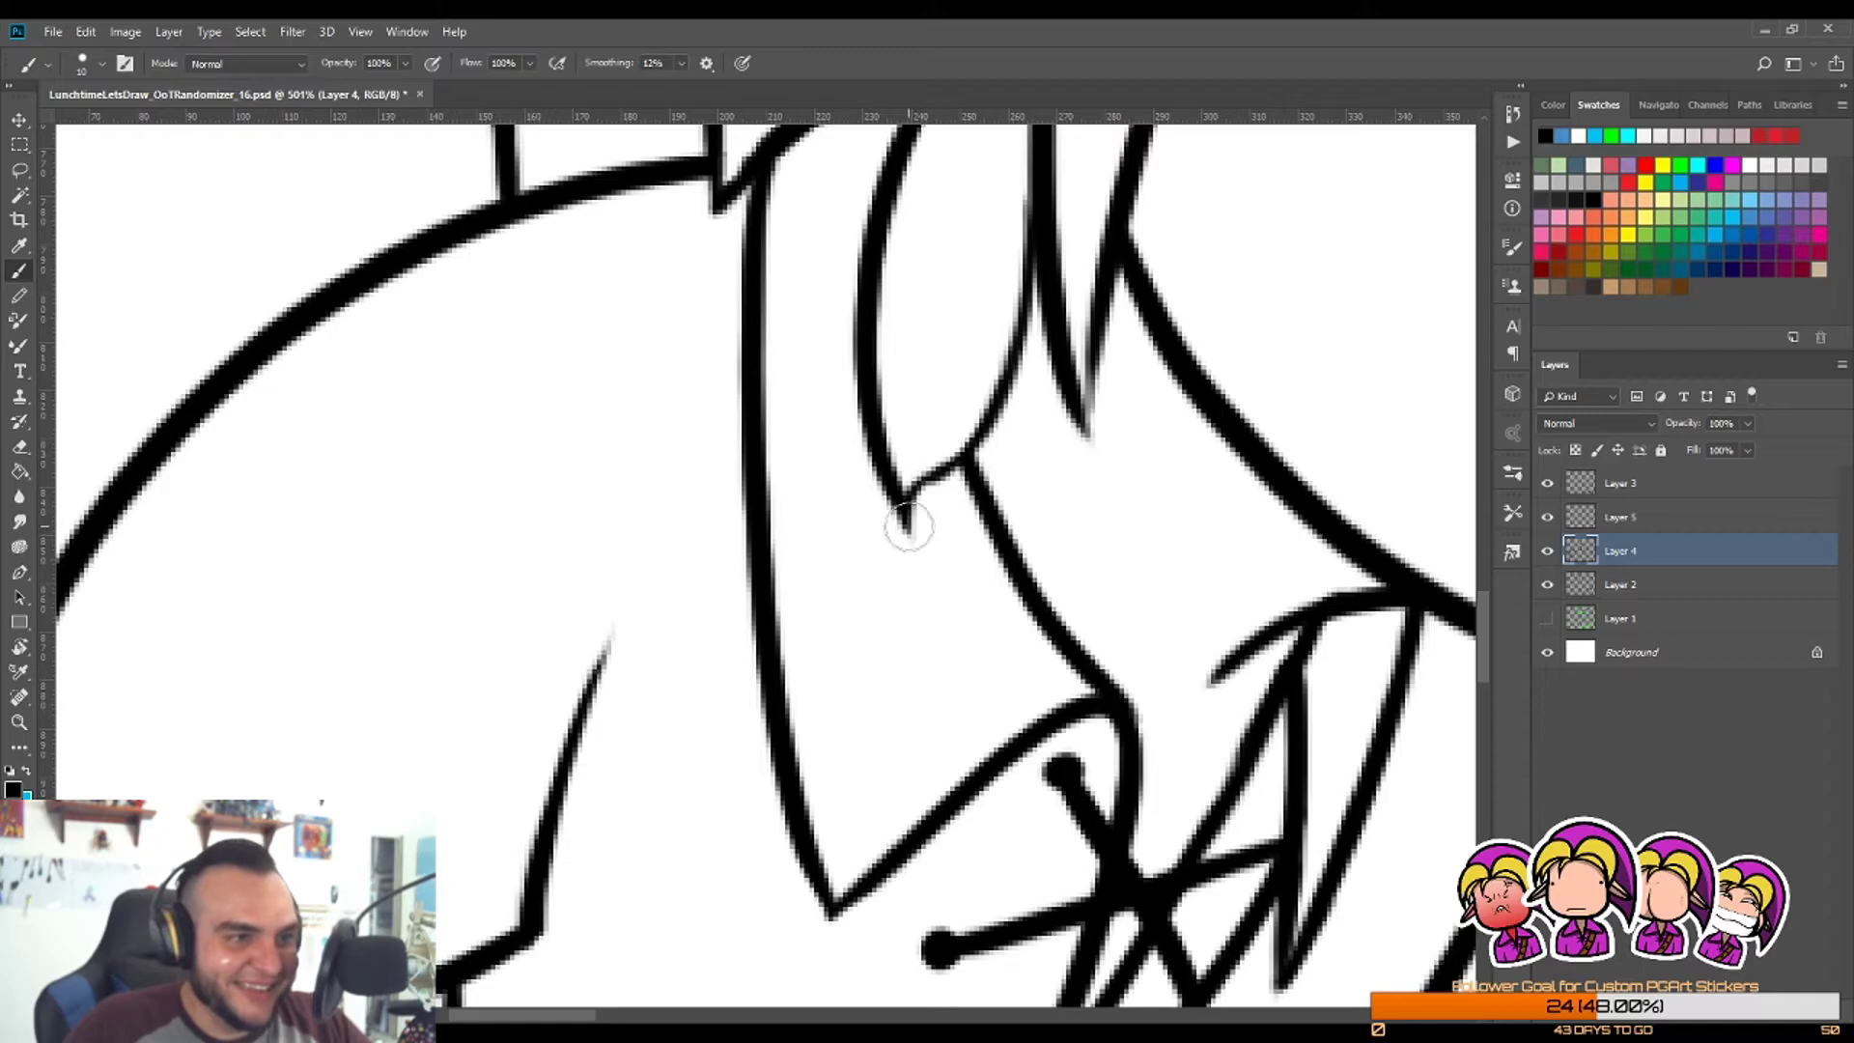
left_click_drag(915, 498, 1018, 359)
Step: Thicken the narrow hair strand's edge beside the jaw and sharpen its pointed tip with the eraser
key("z")
left_click_drag(1027, 458, 911, 458)
left_click_drag(1043, 424, 1159, 424)
key("b")
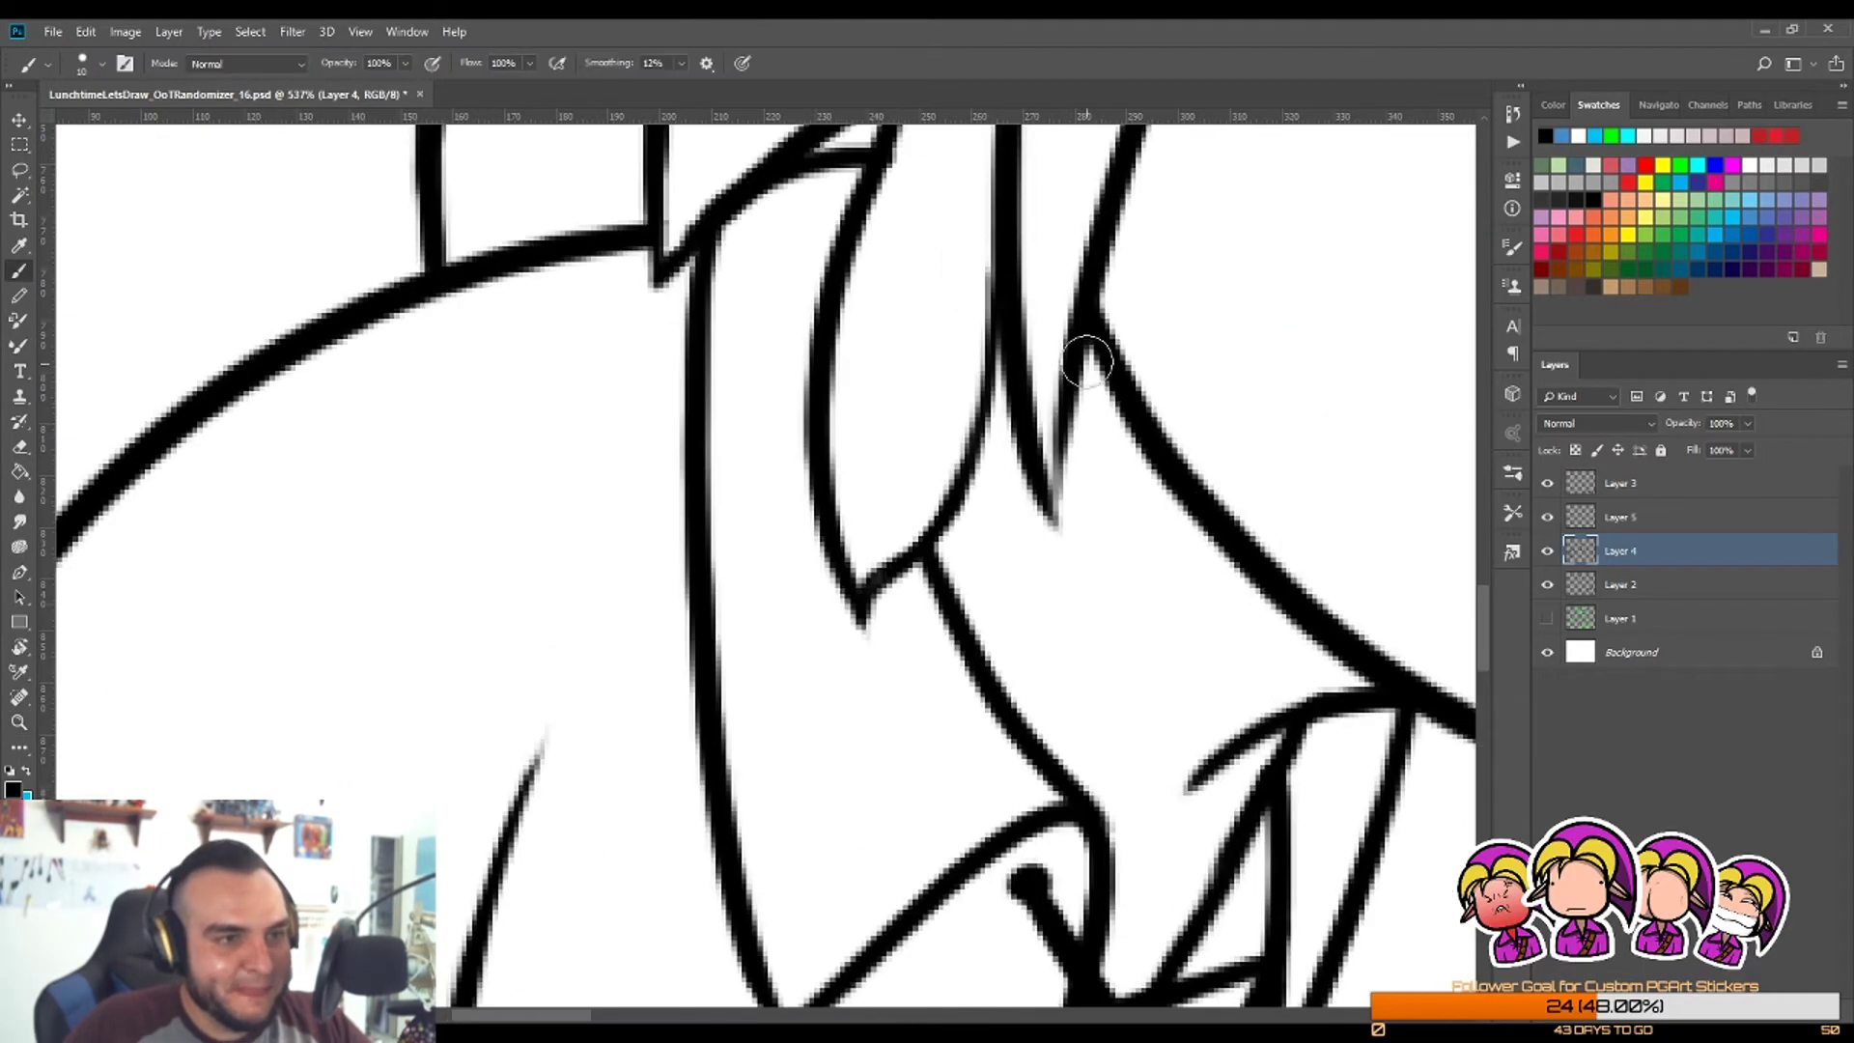
left_click_drag(1091, 329, 1046, 549)
key("e")
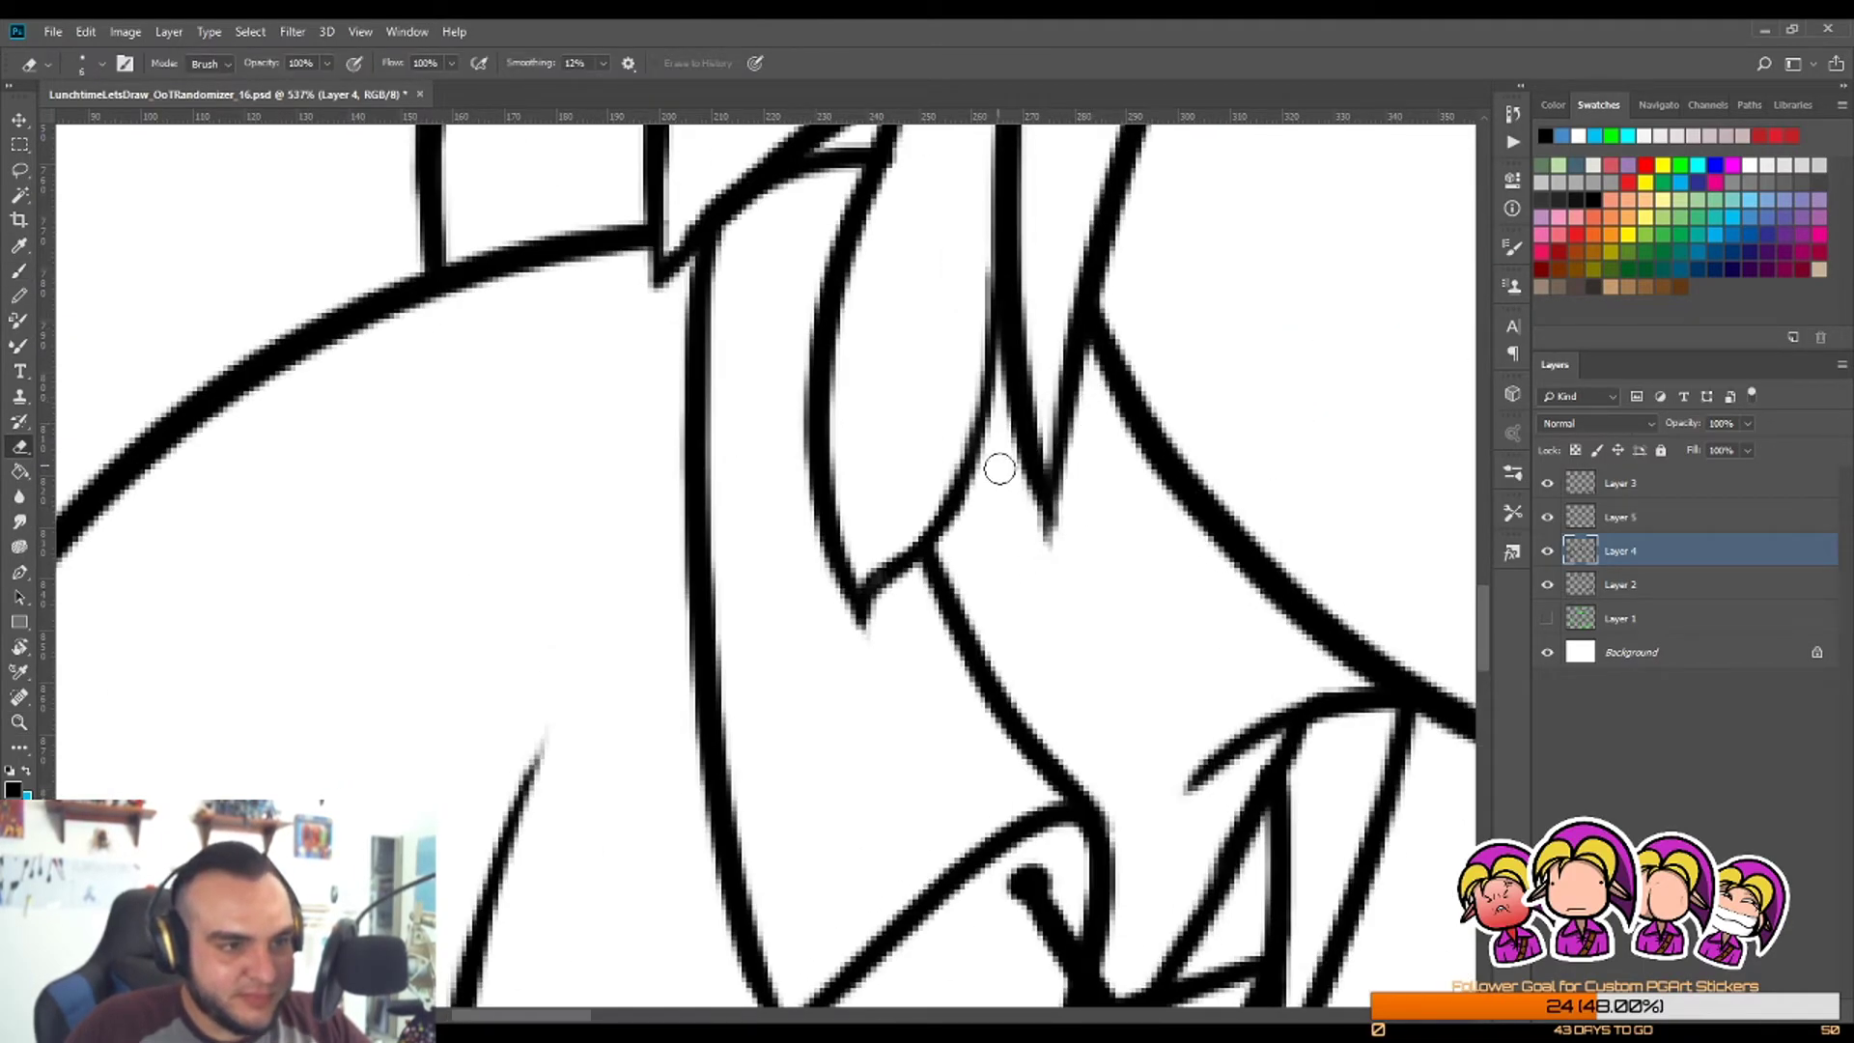
left_click_drag(1001, 469, 1057, 565)
key("z")
scroll(1097, 529, "down", 5)
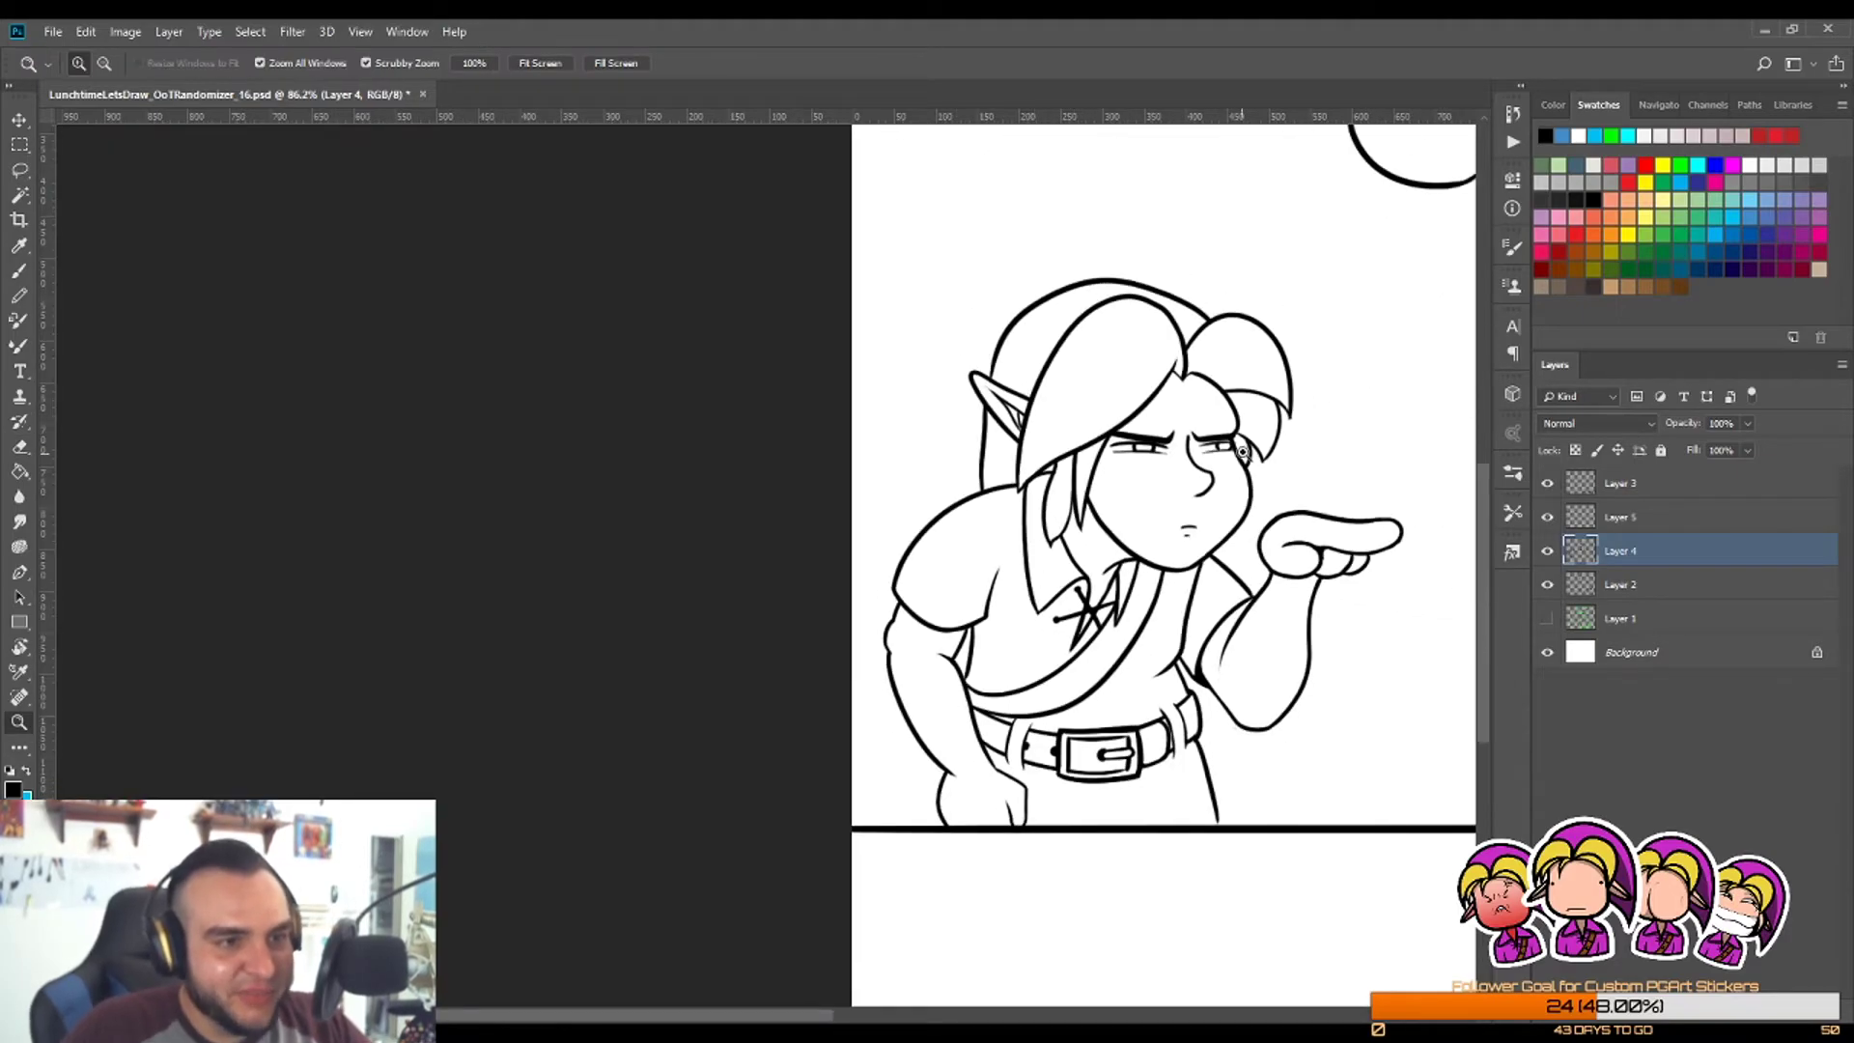
scroll(1299, 429, "up", 3)
scroll(1272, 363, "up", 2)
key("e")
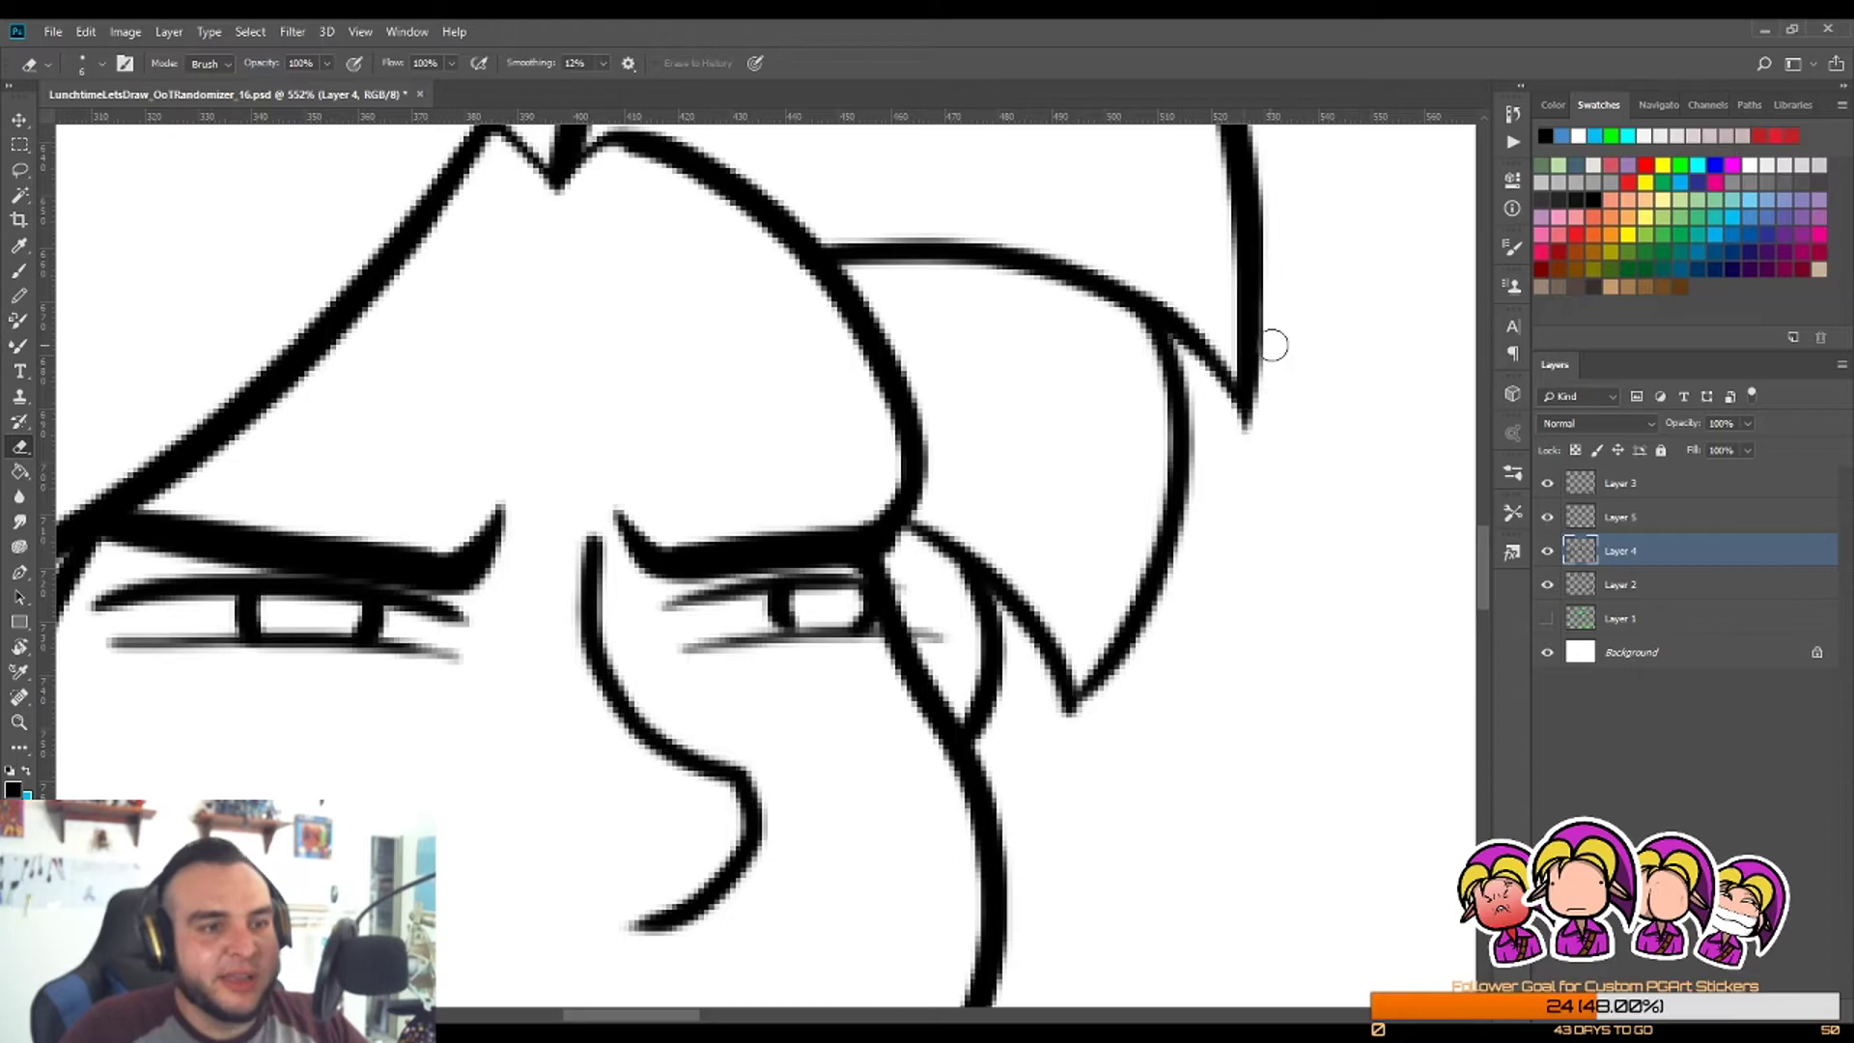
key("z")
scroll(1275, 347, "down", 5)
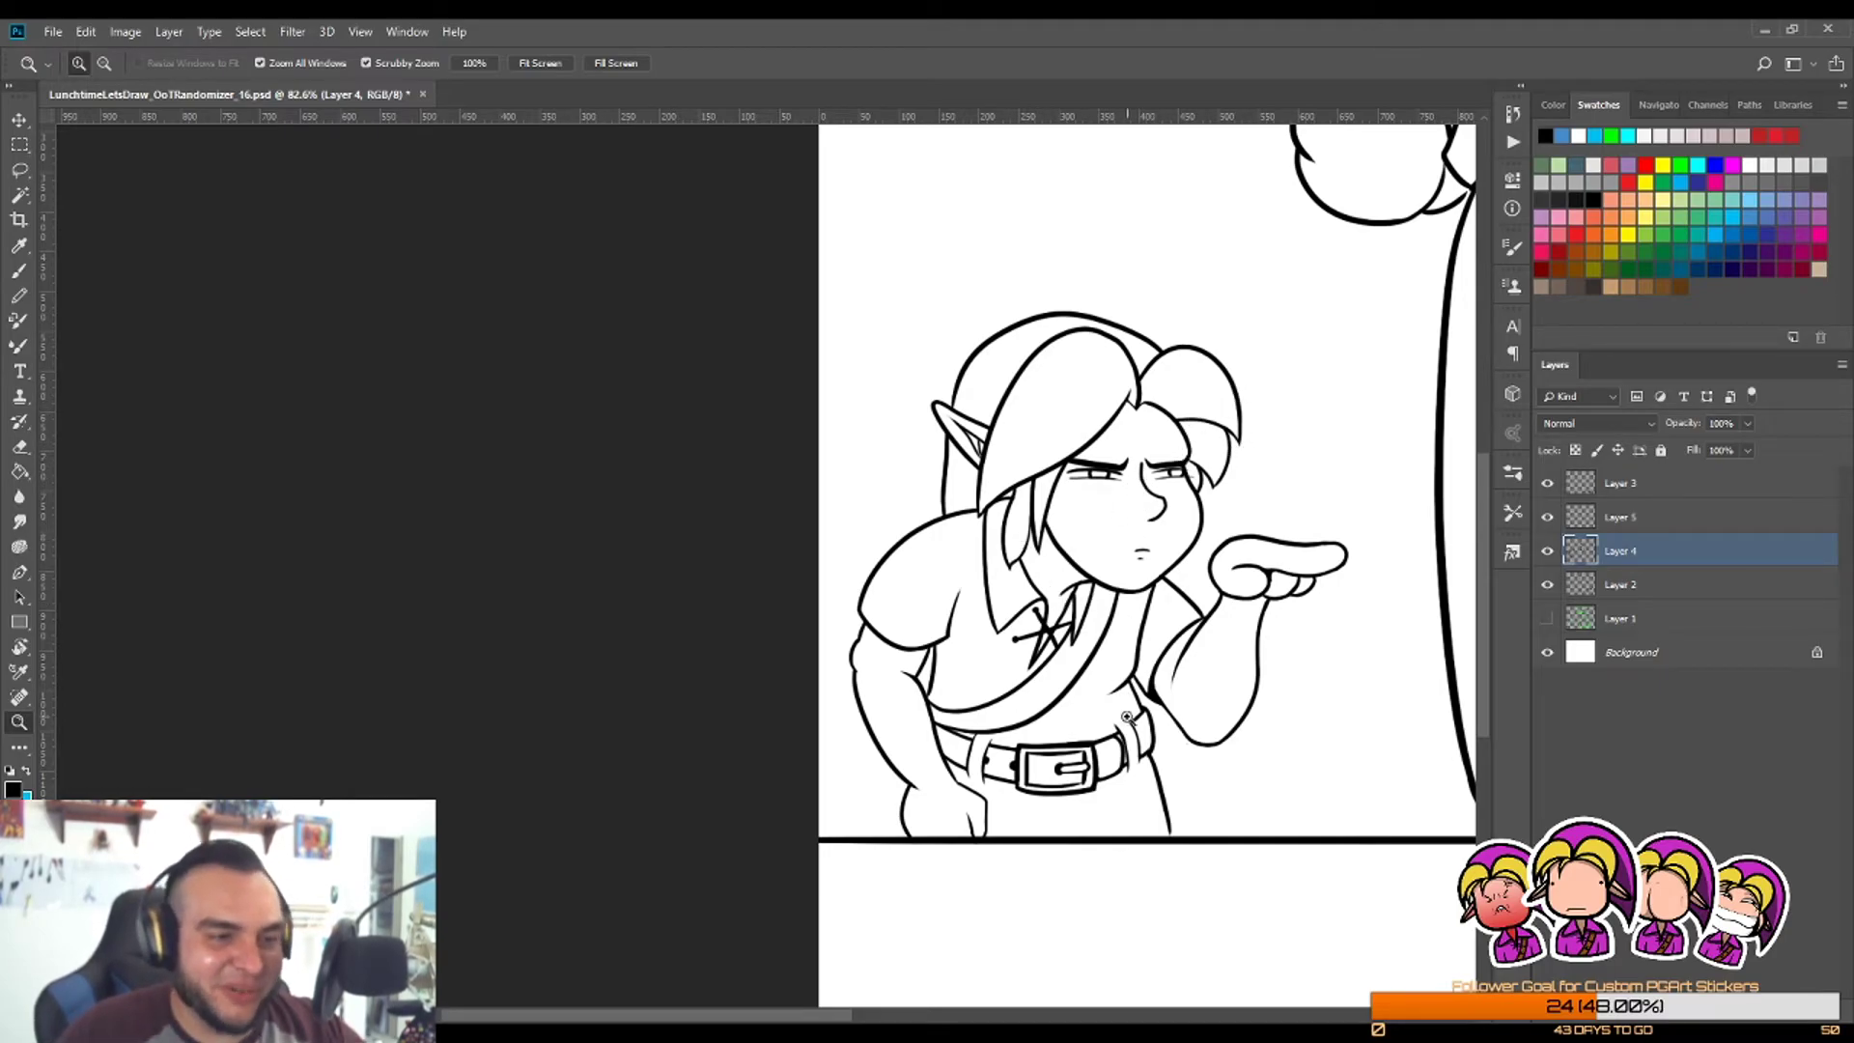
Step: Extend the right leg's outline down to the thick ground line
left_click_drag(1177, 838, 1335, 801)
key("b")
left_click_drag(1123, 683, 1156, 830)
key("ctrl+z")
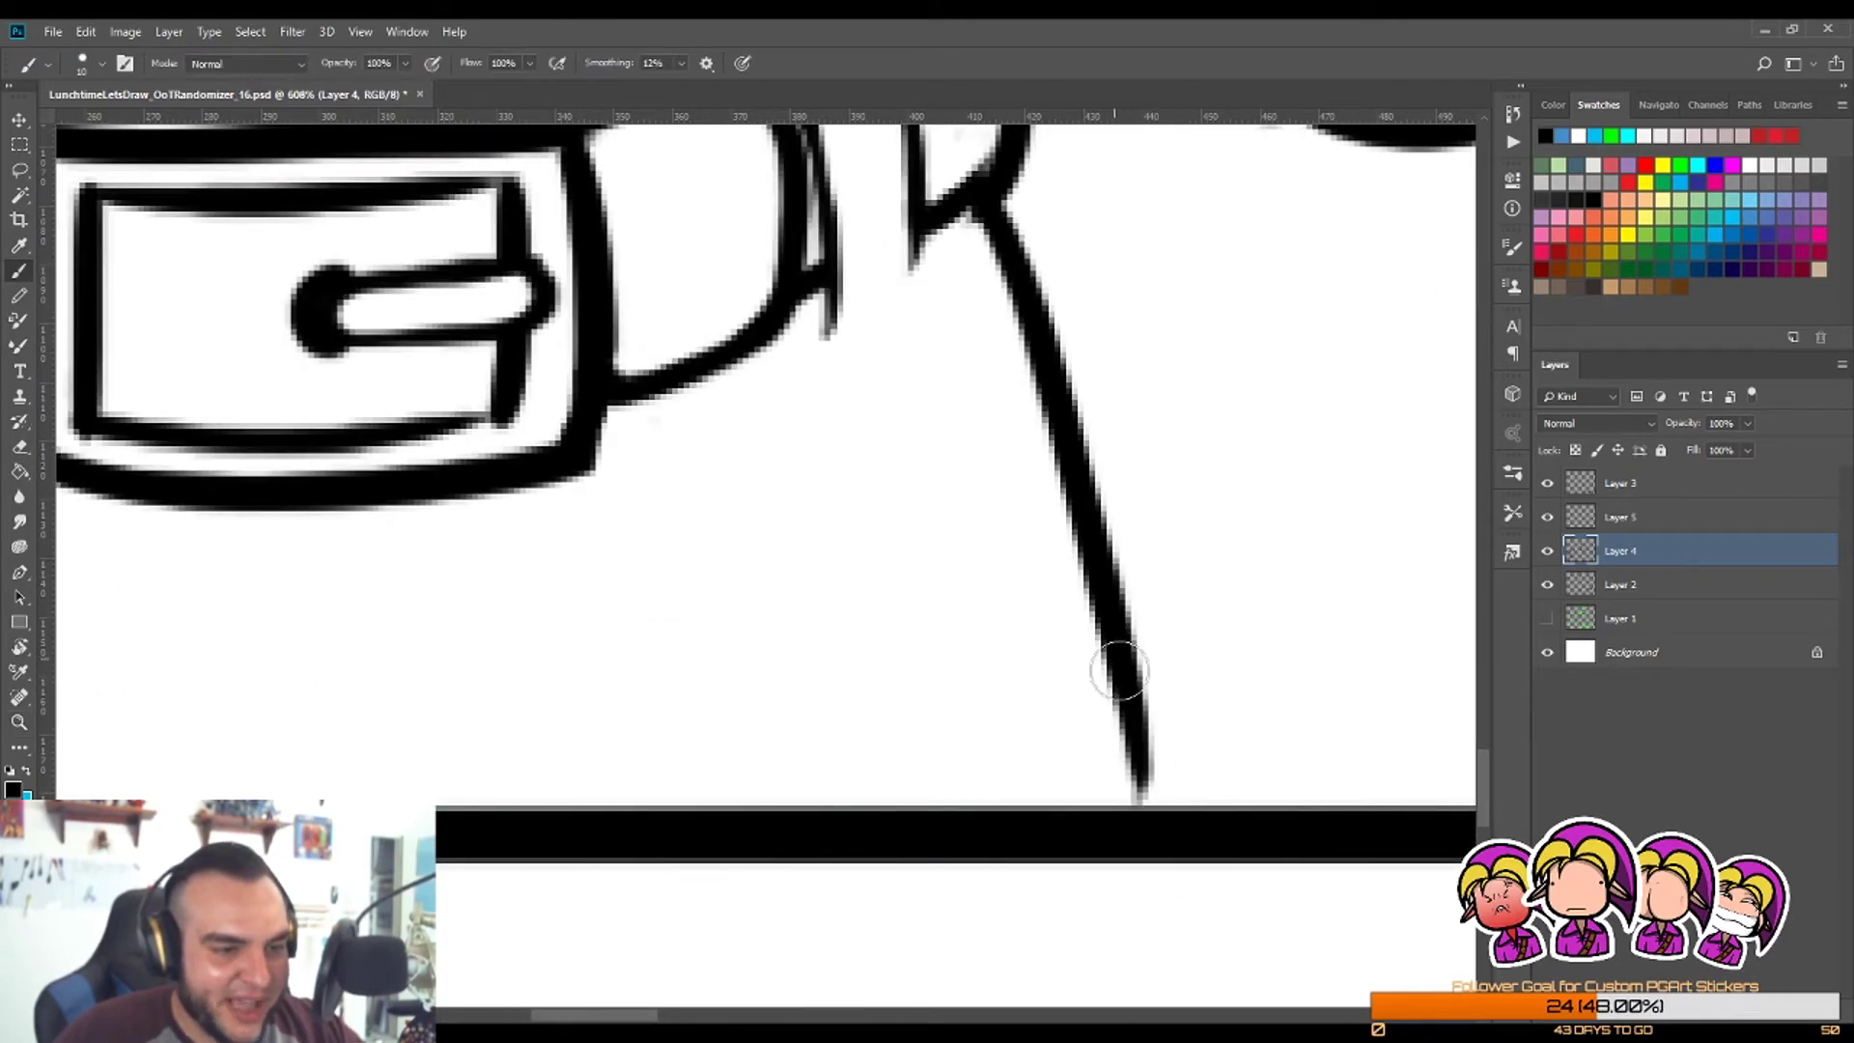
left_click_drag(1114, 670, 1157, 852)
Step: Paint another black belt hole between the forearm and the left belt loop
key("z")
scroll(1157, 821, "down", 4)
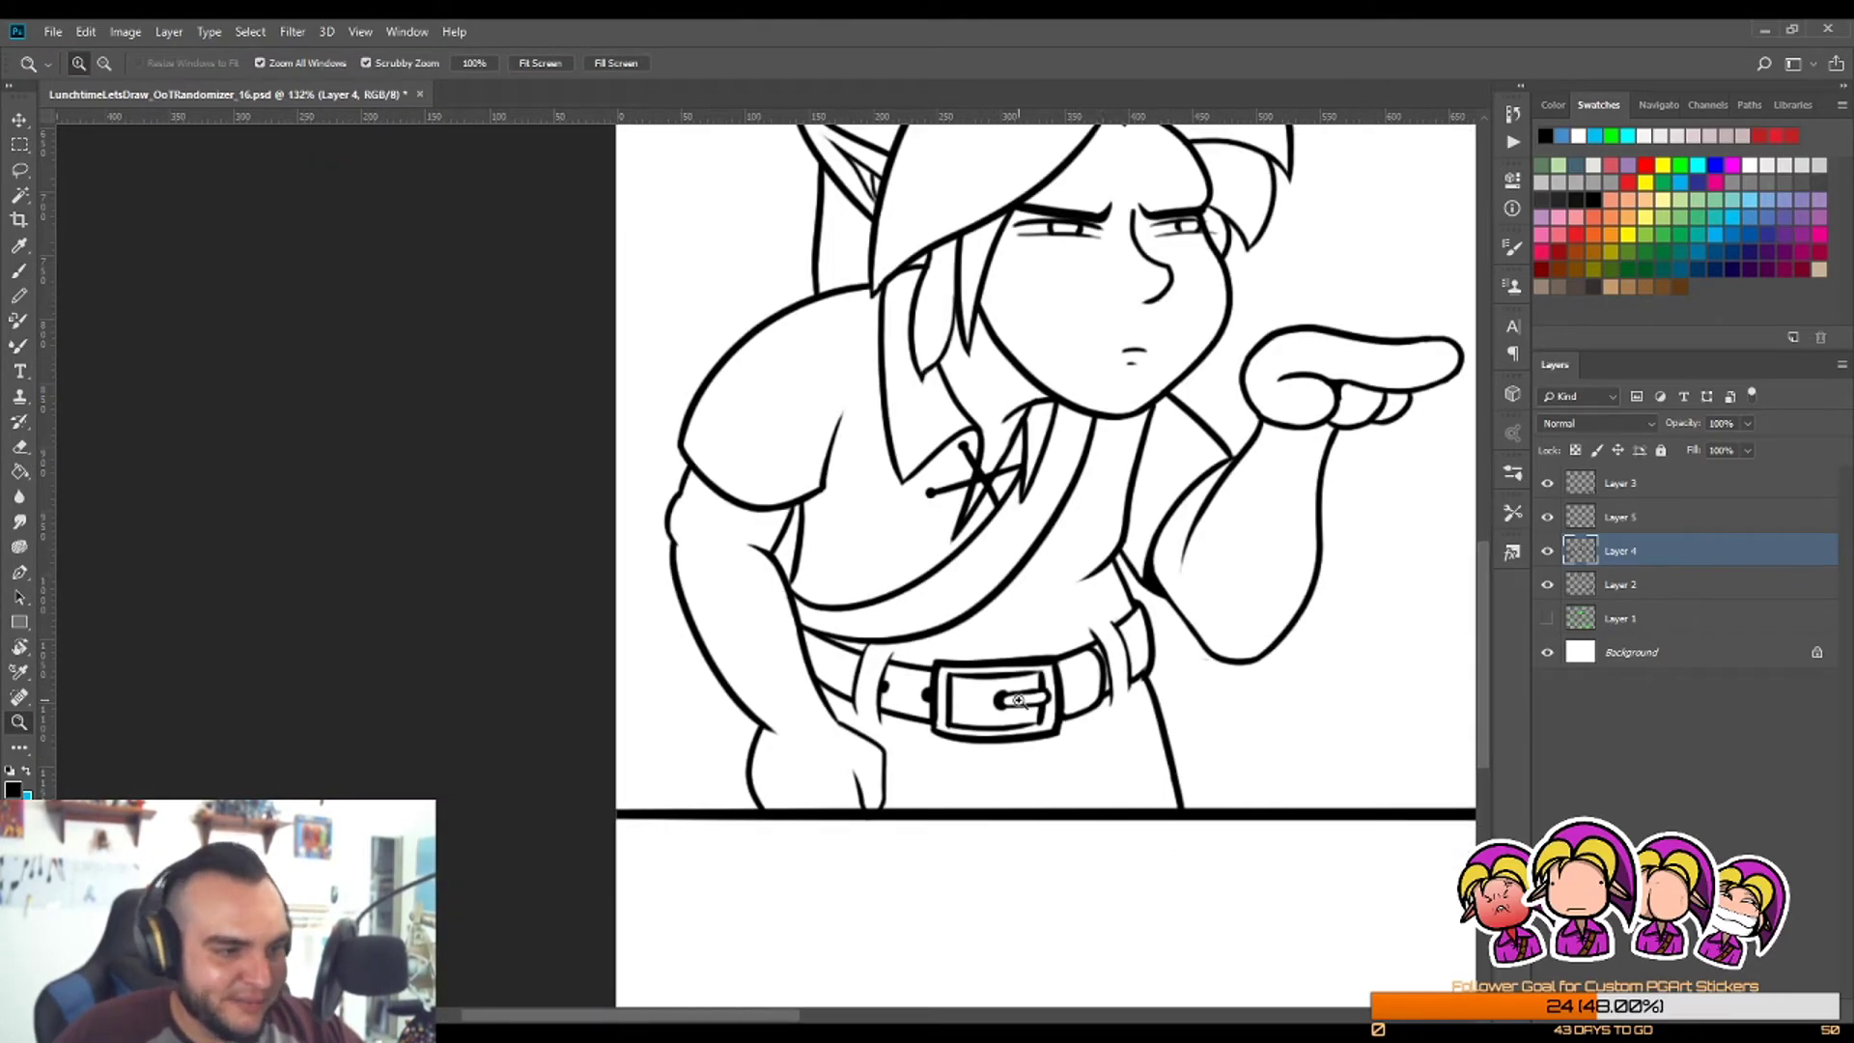
scroll(856, 659, "up", 4)
key("b")
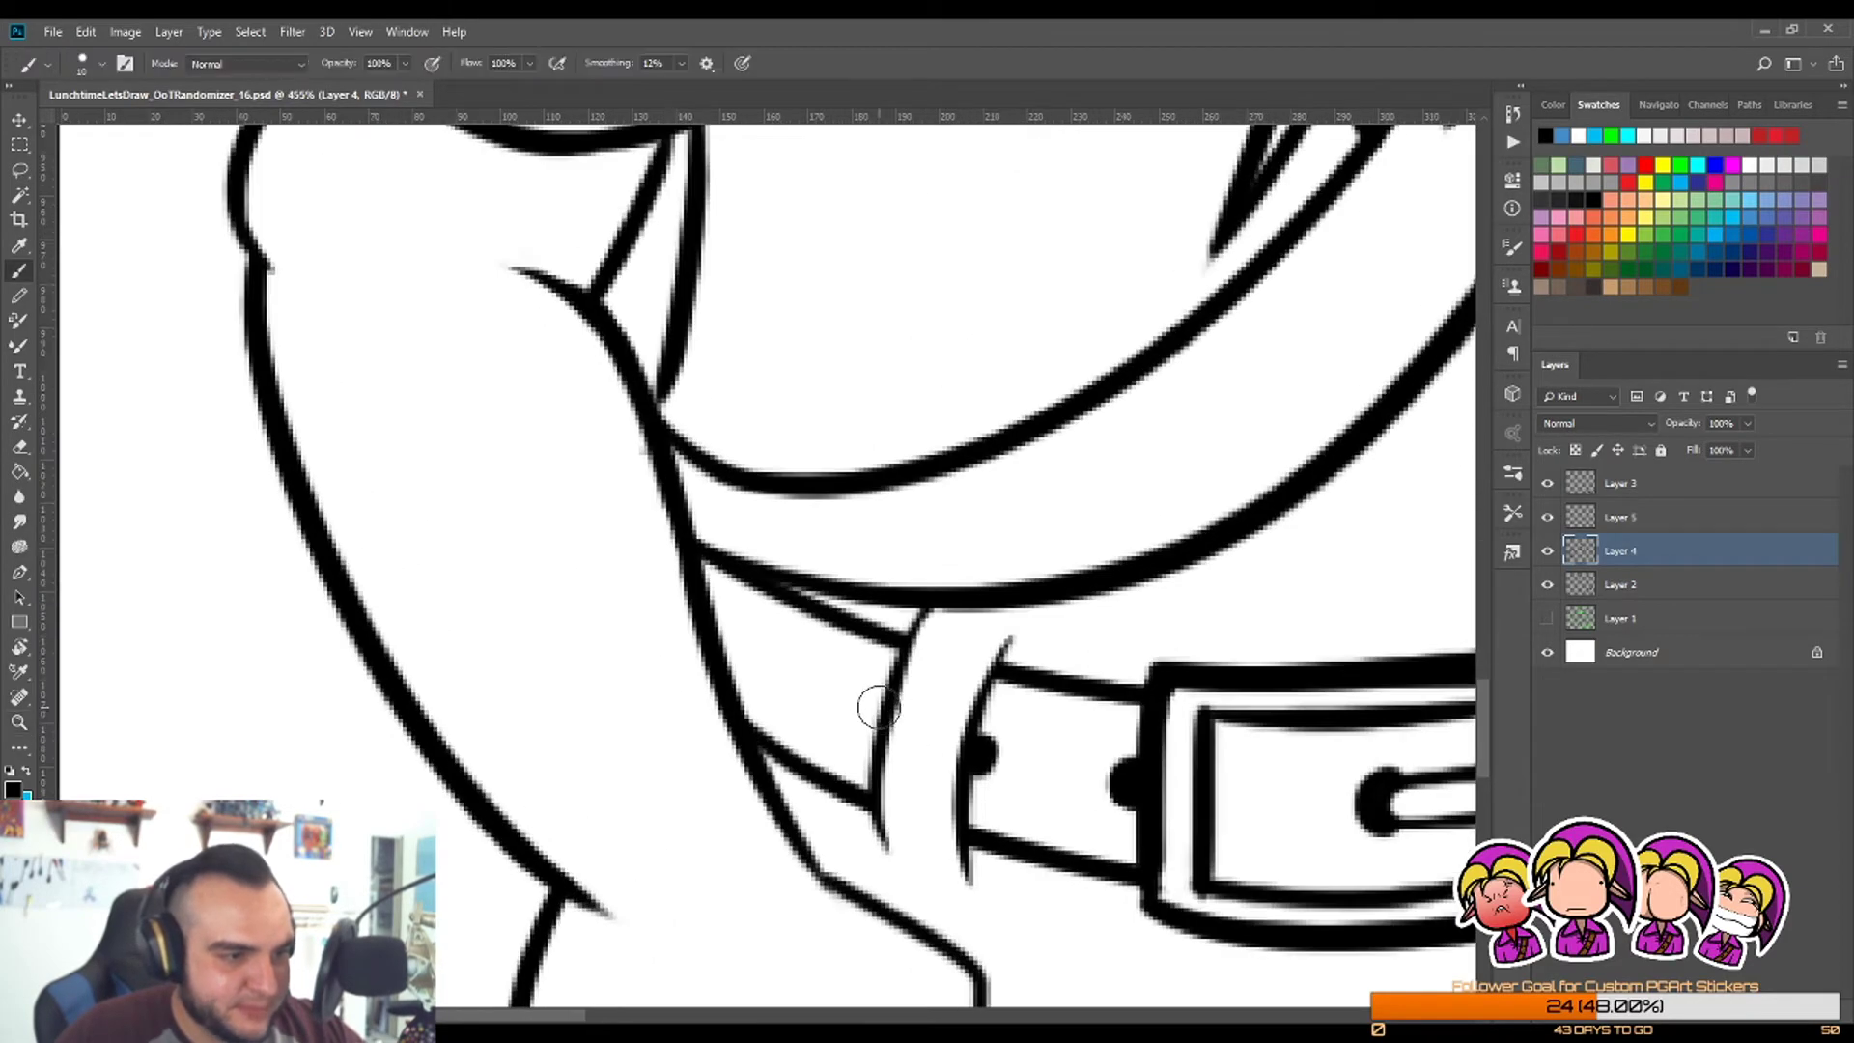
key("z")
scroll(953, 689, "down", 5)
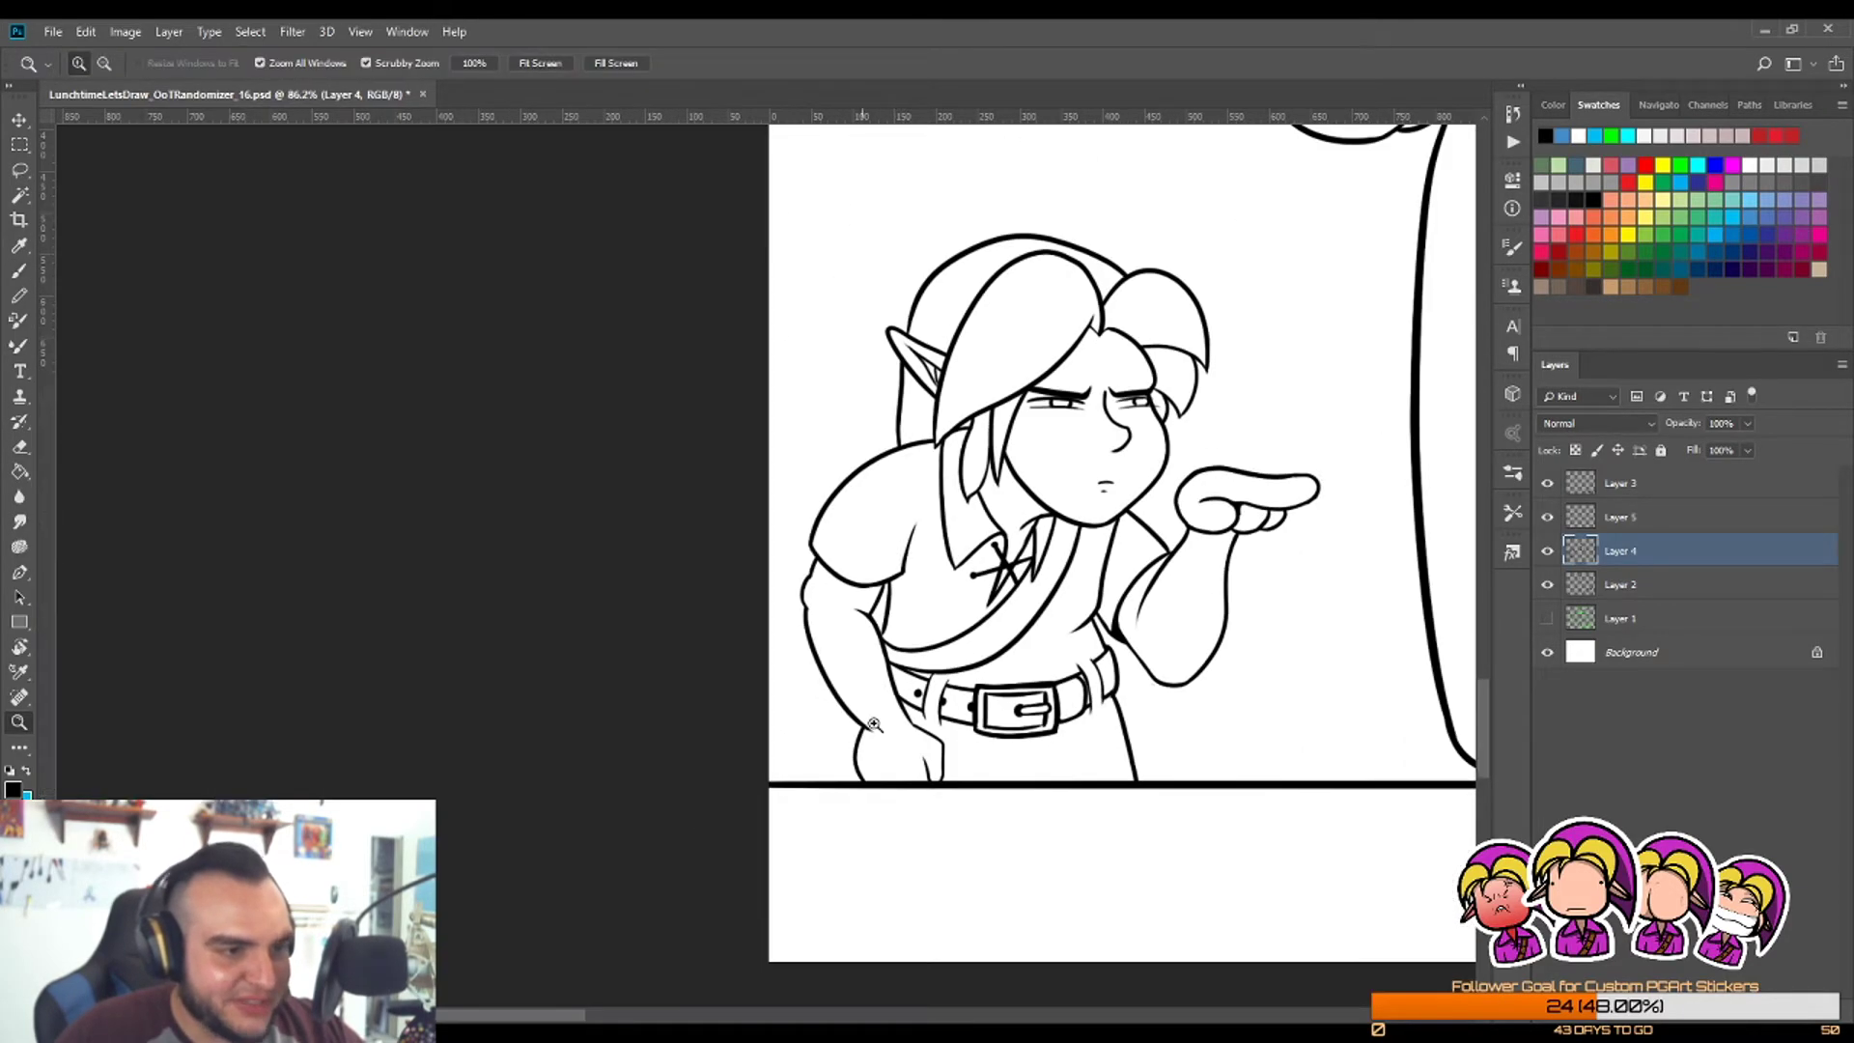
scroll(953, 688, "up", 5)
left_click(956, 644)
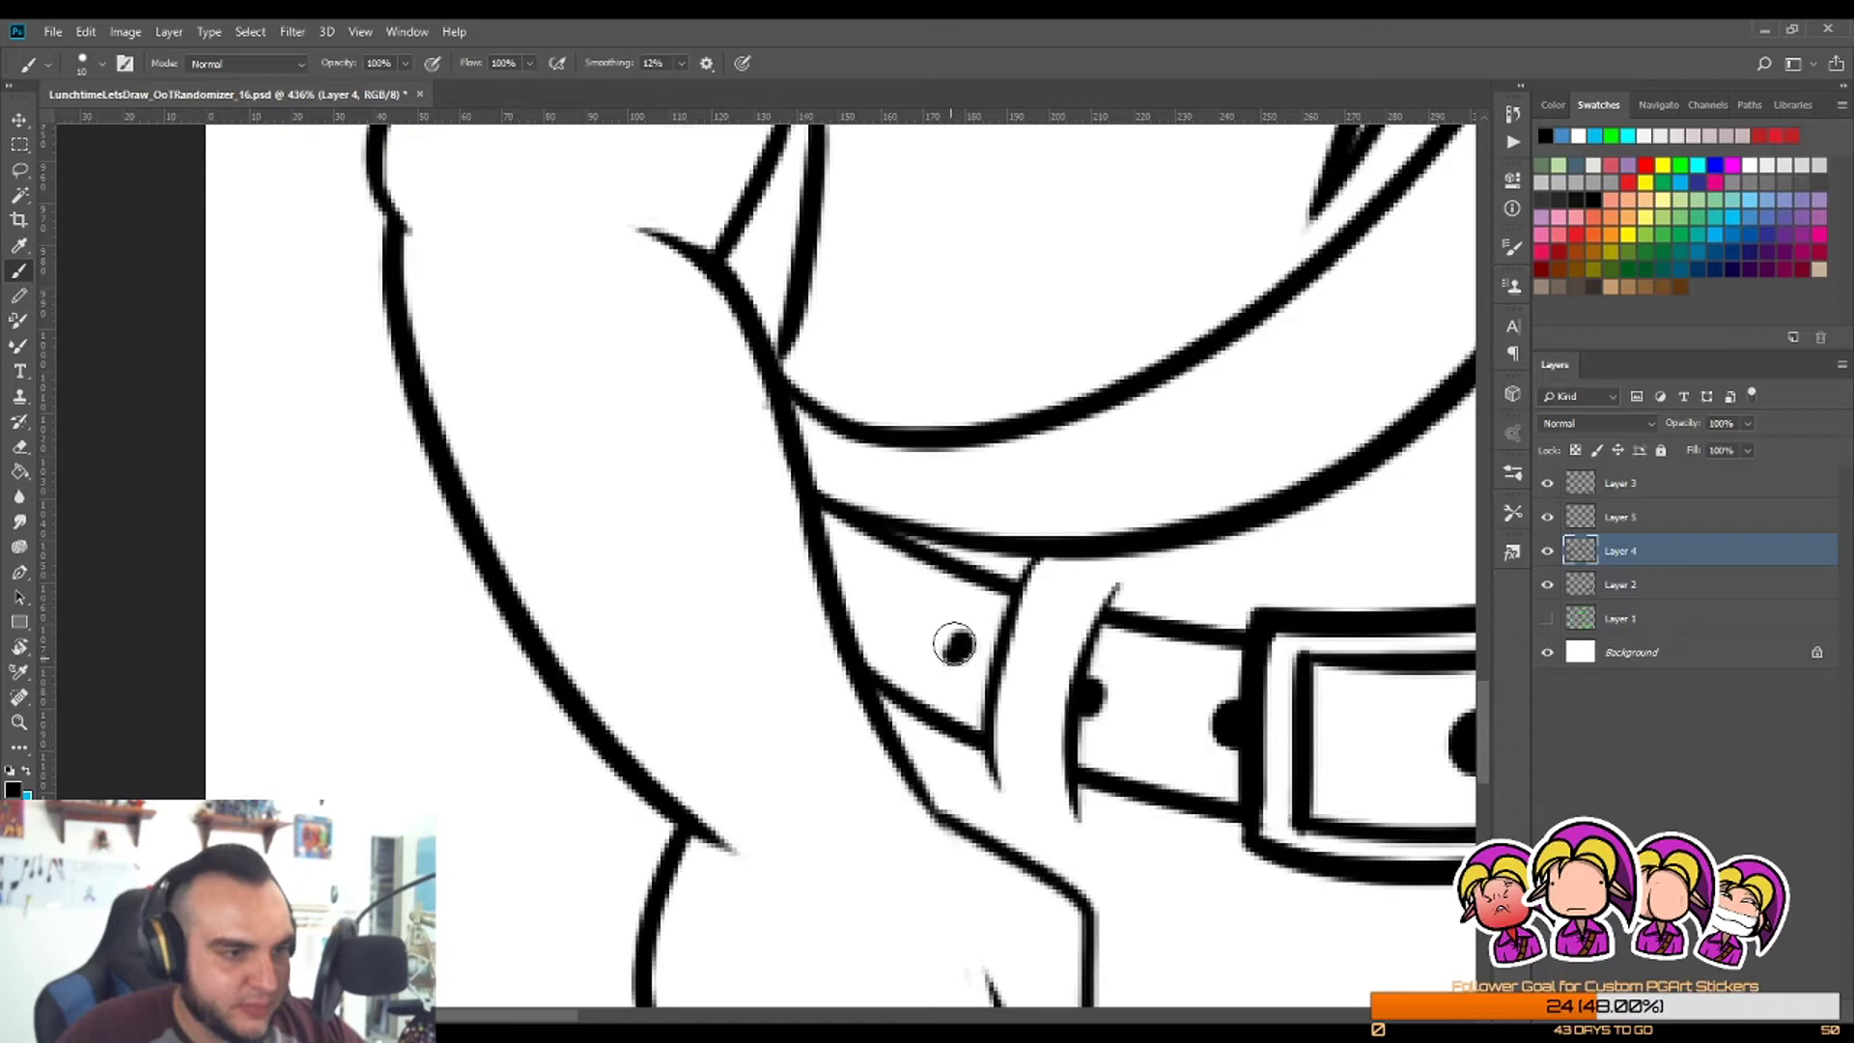
key("z")
left_click_drag(955, 649, 885, 757)
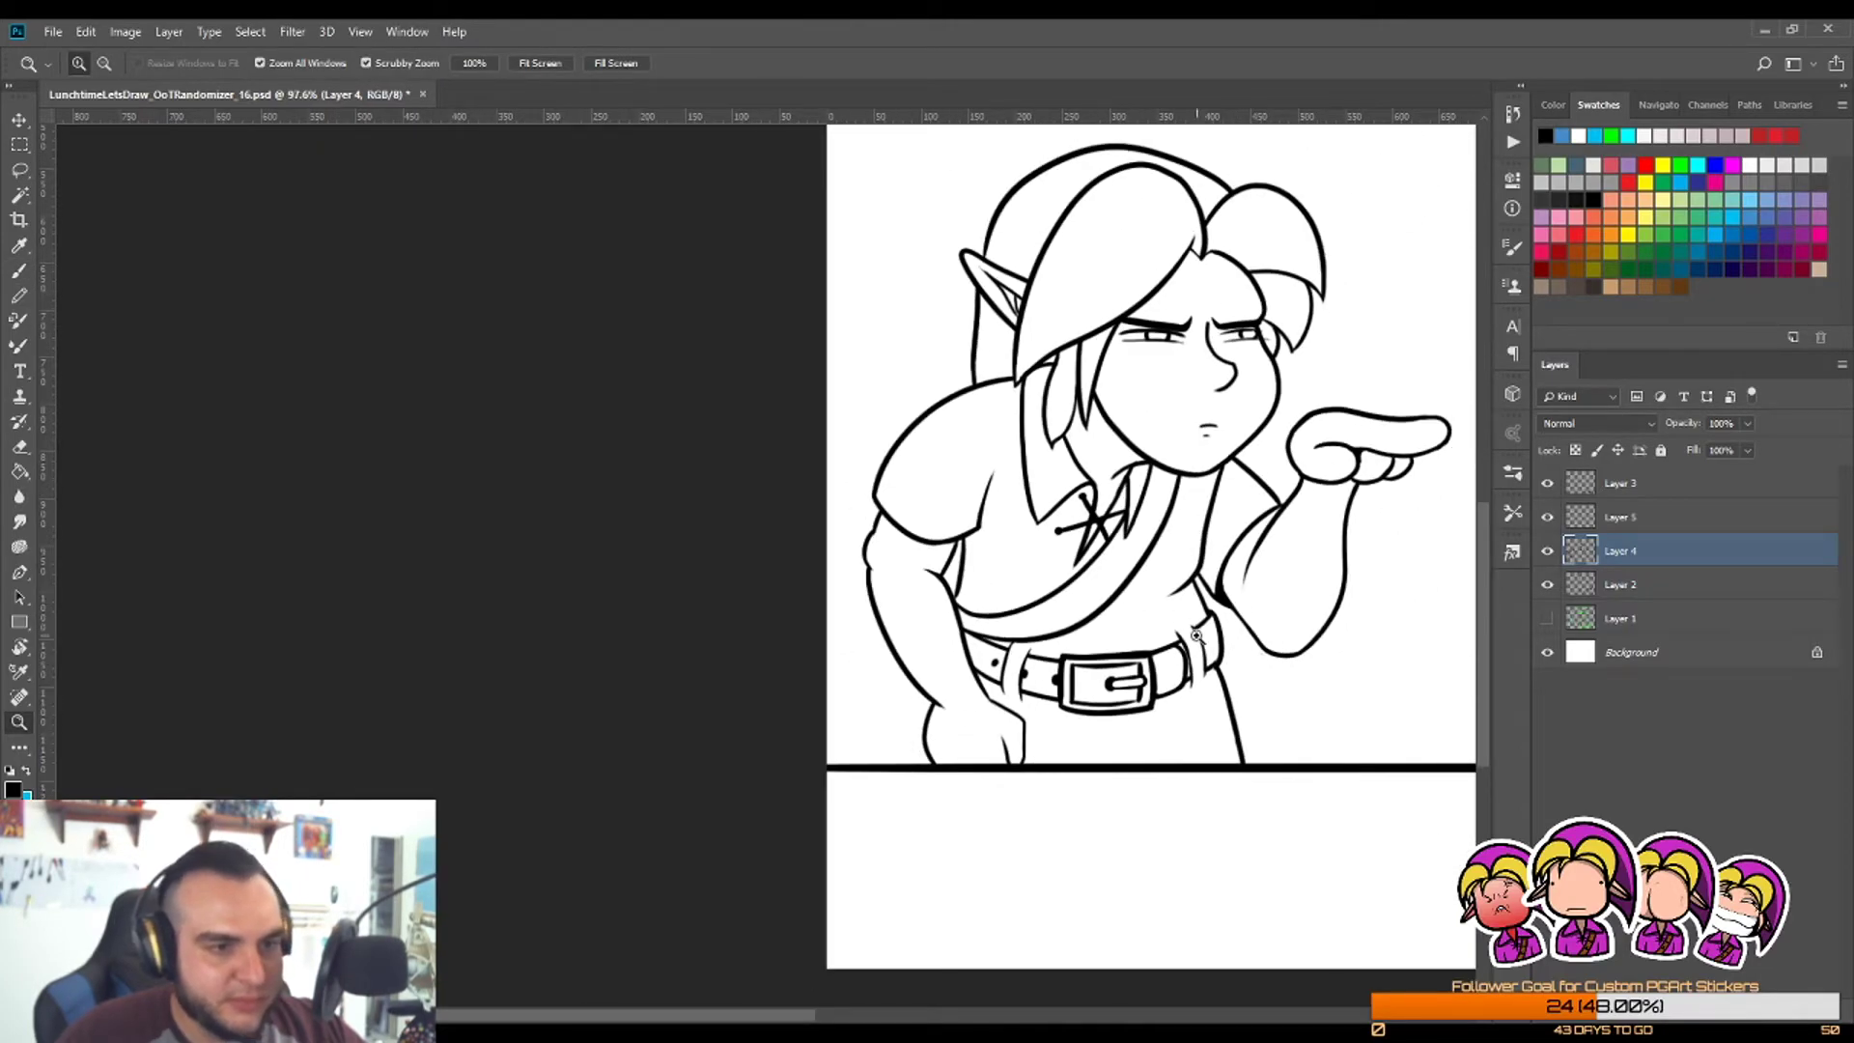
left_click_drag(1157, 642, 1145, 639)
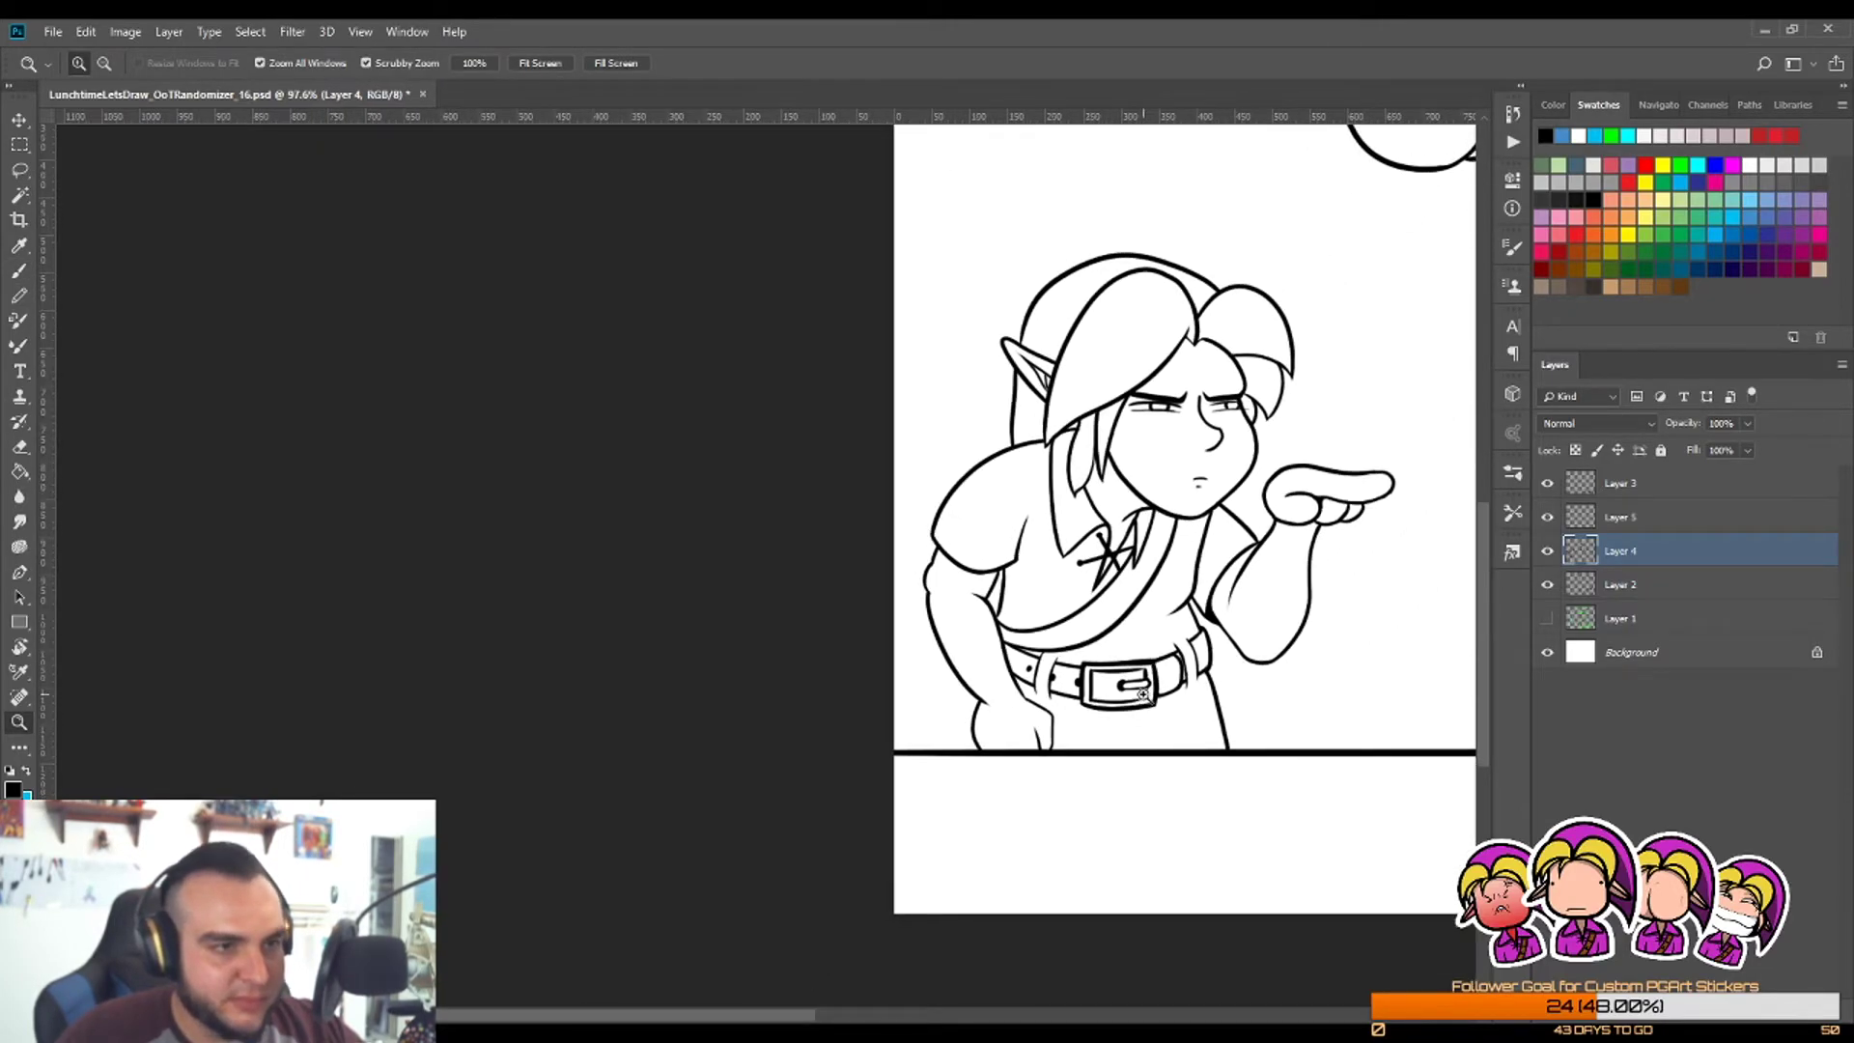
Step: Merge Layer 2, Layer 4, Layer 5 and Layer 3 into a single line-art layer
left_click_drag(1282, 407, 1198, 599)
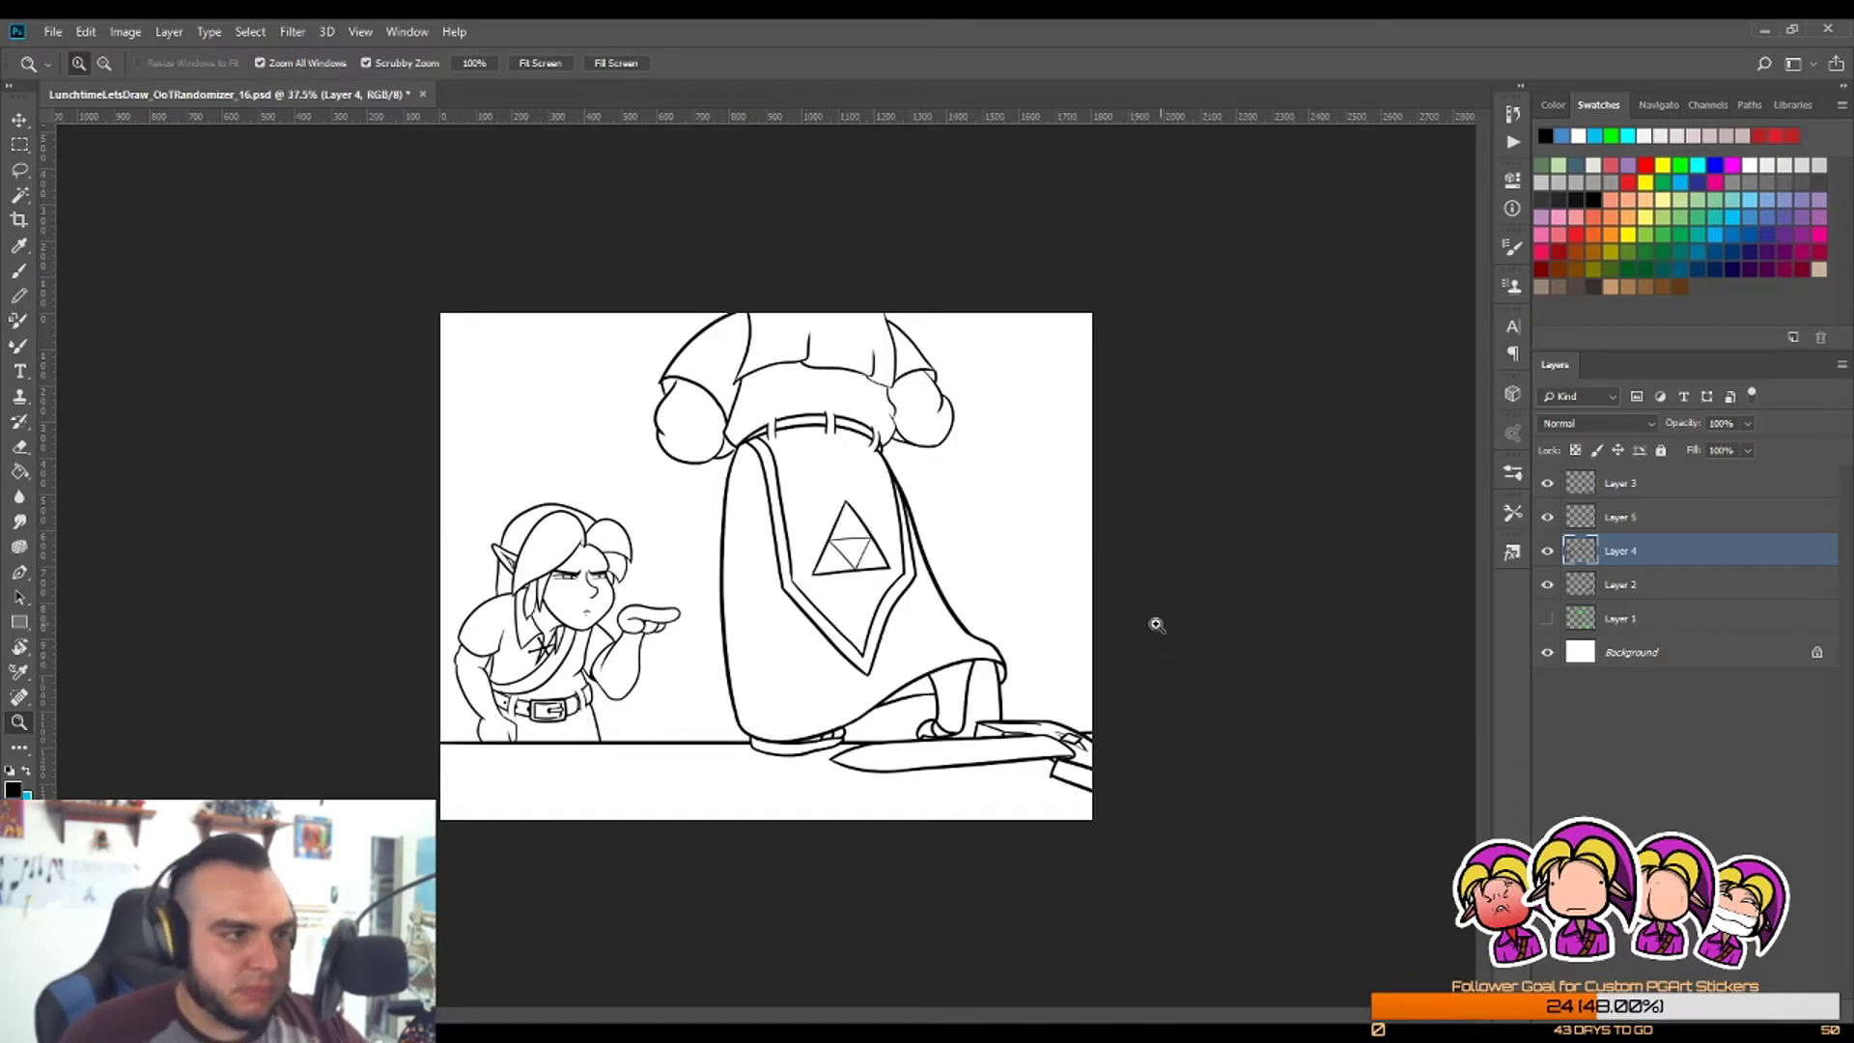
left_click_drag(658, 400, 877, 585)
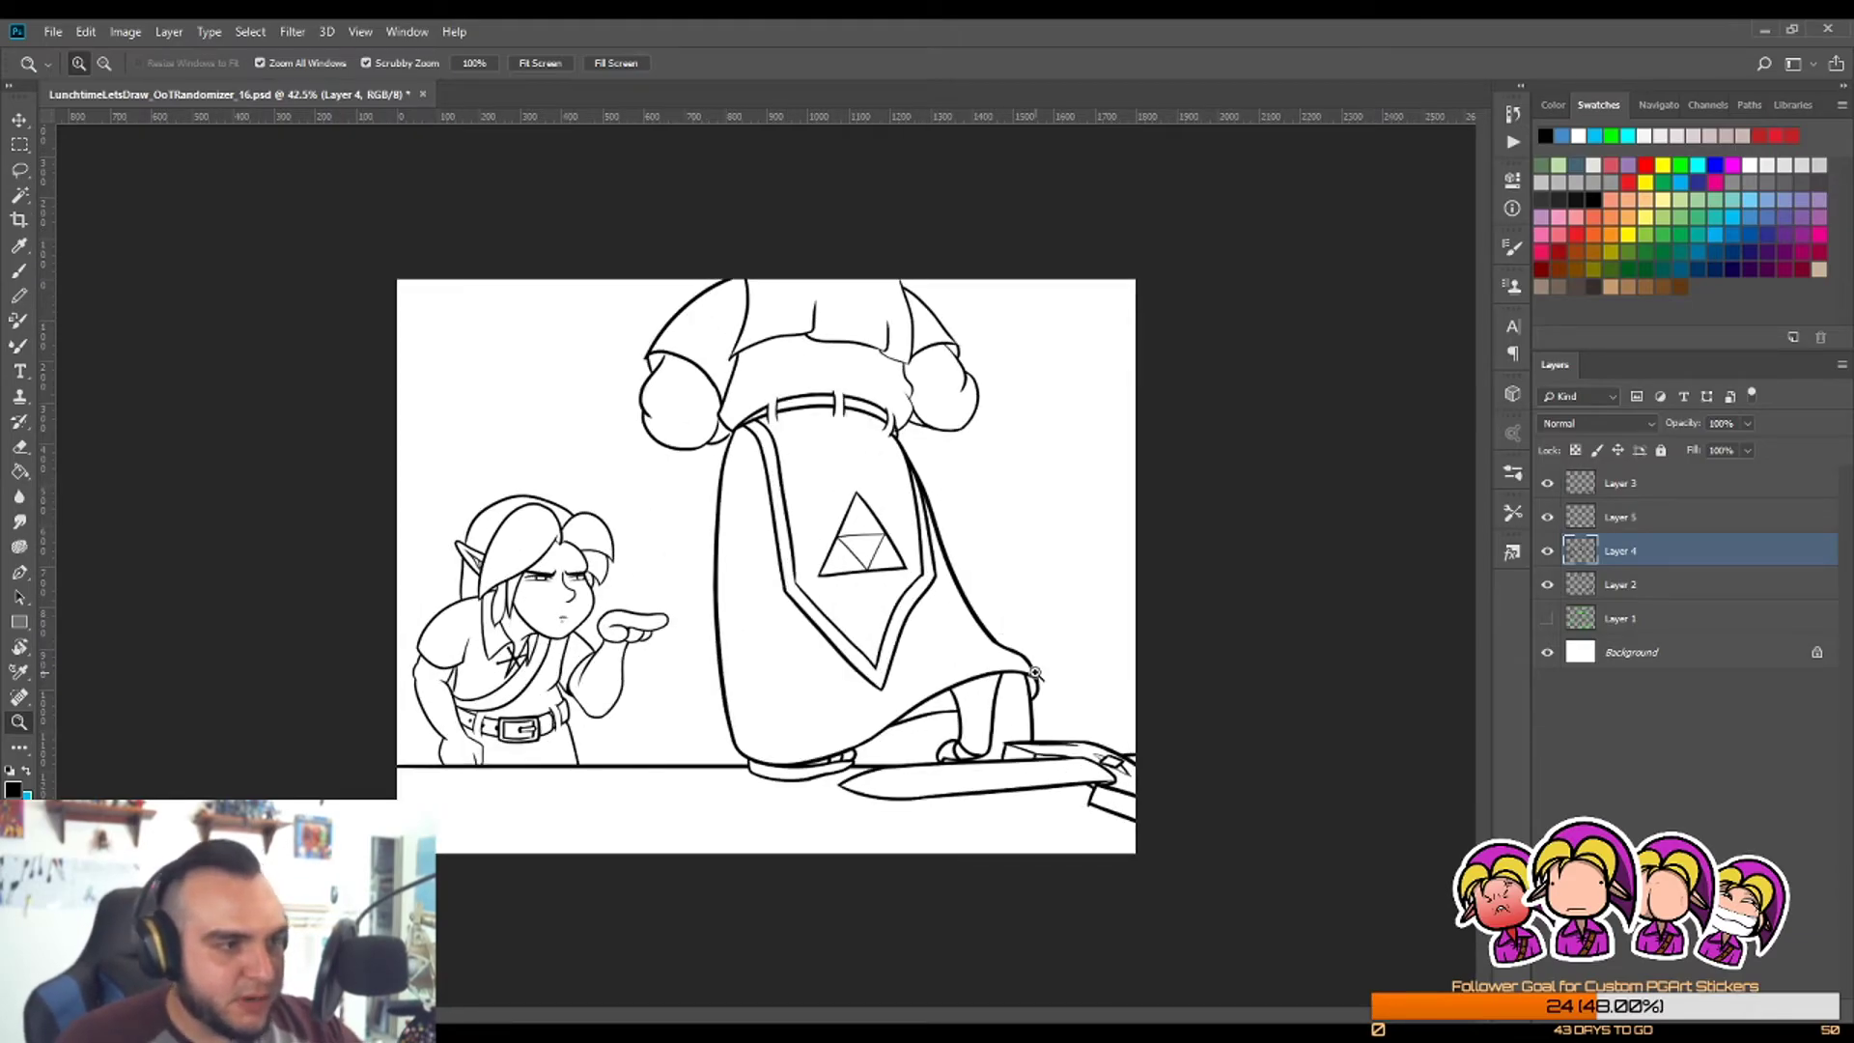
left_click(1636, 585)
left_click(1662, 487, "shift")
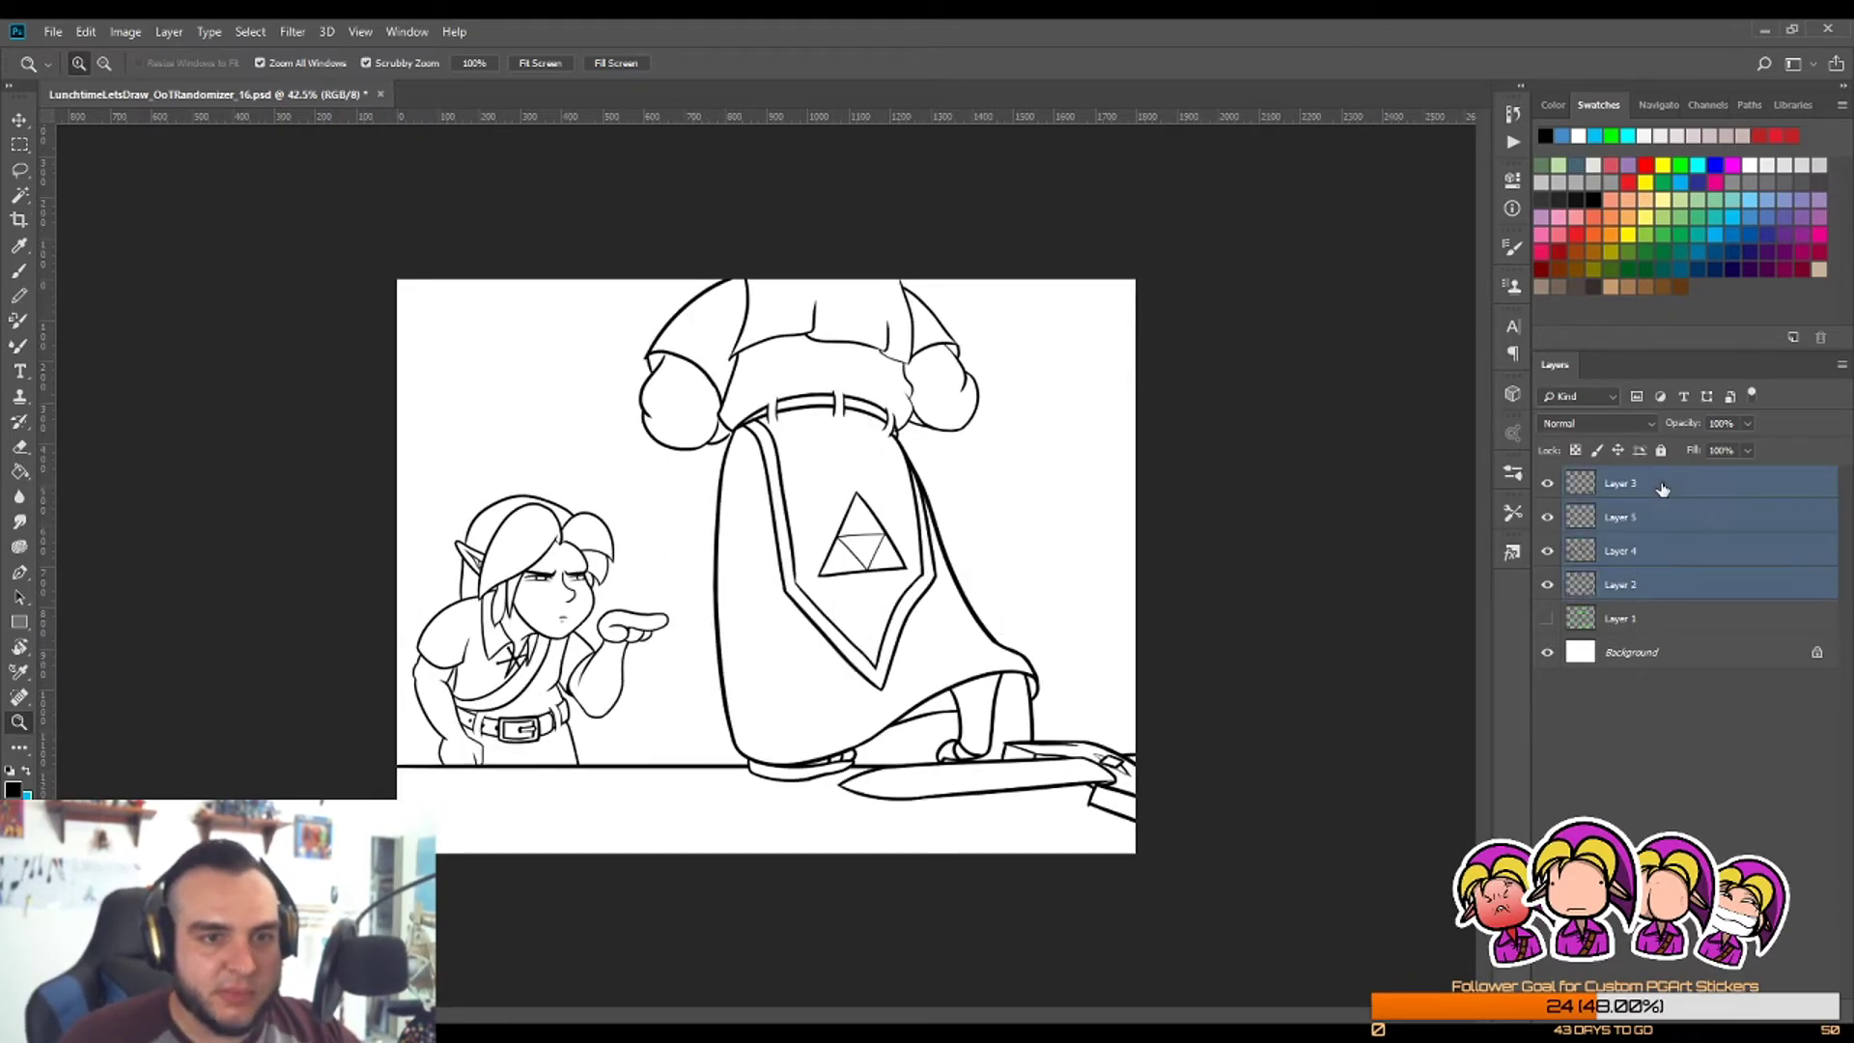
key("ctrl+e")
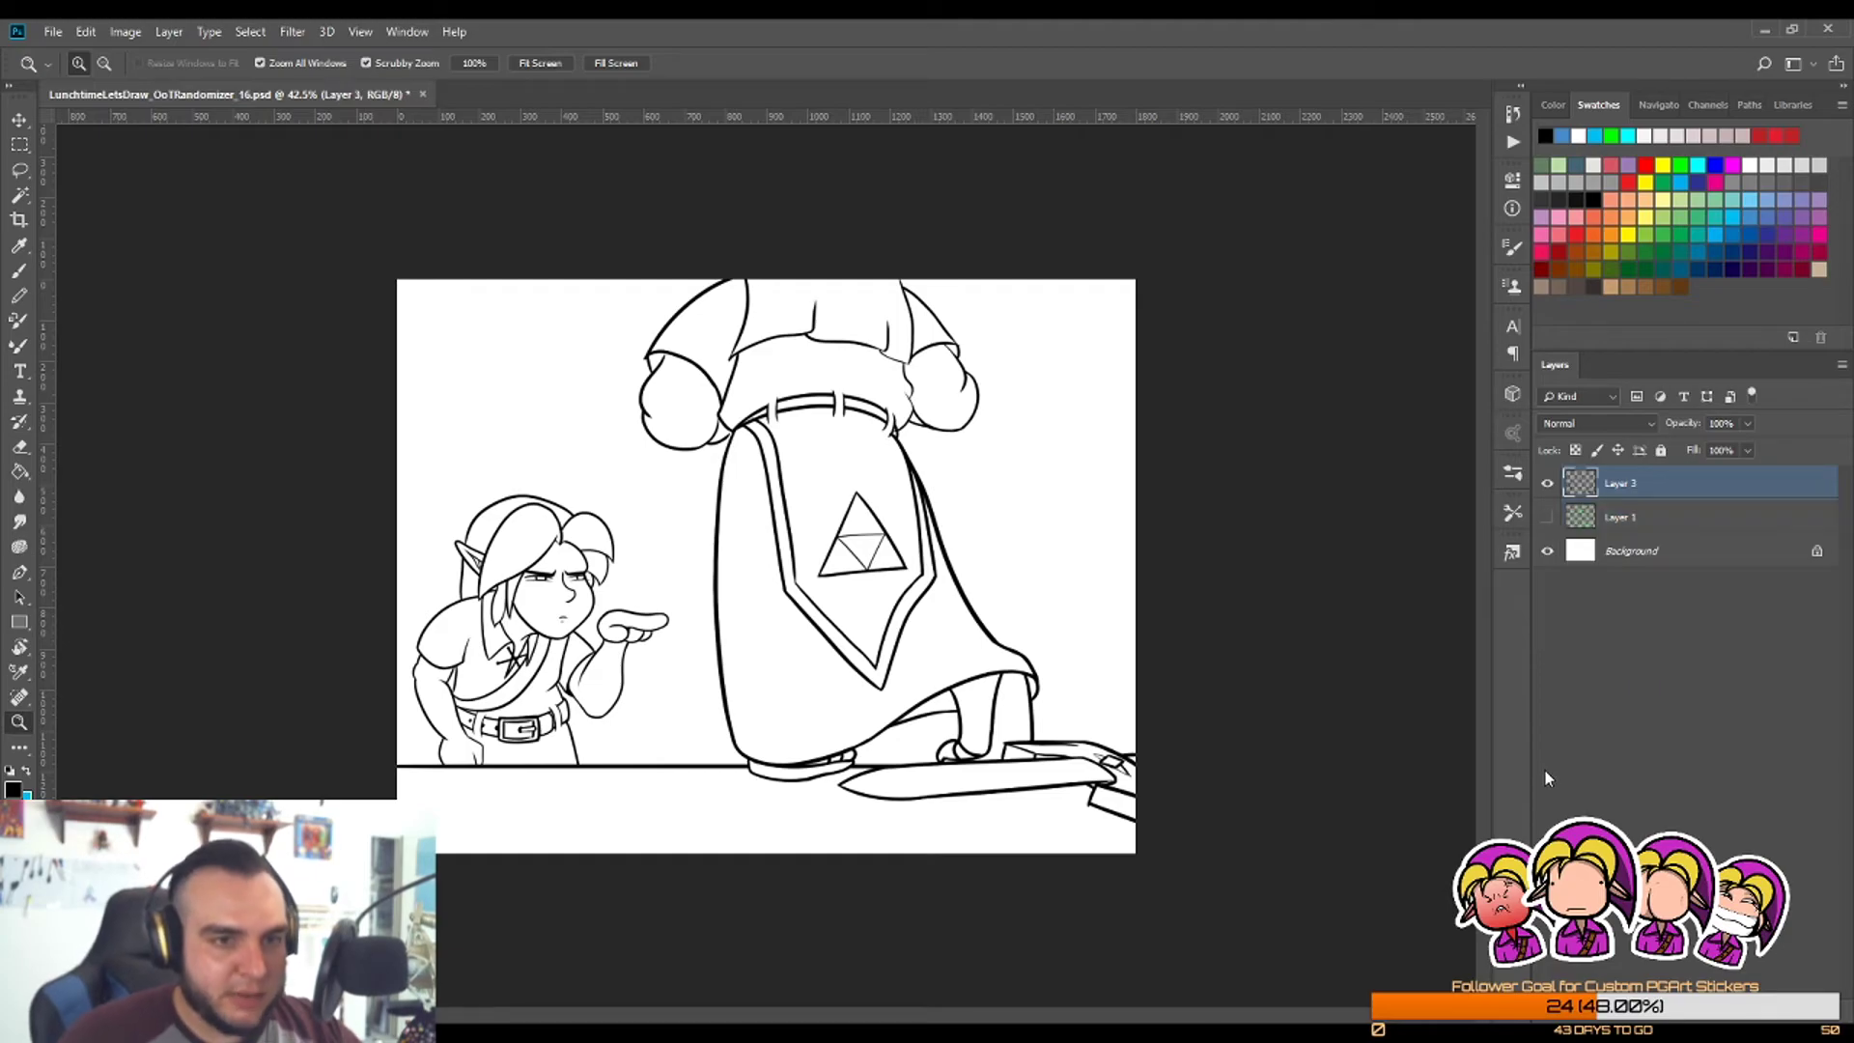
Step: Connect the standing character's left forearm line to the sleeve cuff and fill the small gap inside the cuff with black
left_click_drag(636, 338, 699, 301)
key("e")
mouse_move(692, 440)
left_mouse_down()
mouse_move(714, 440)
mouse_move(673, 395)
left_mouse_up()
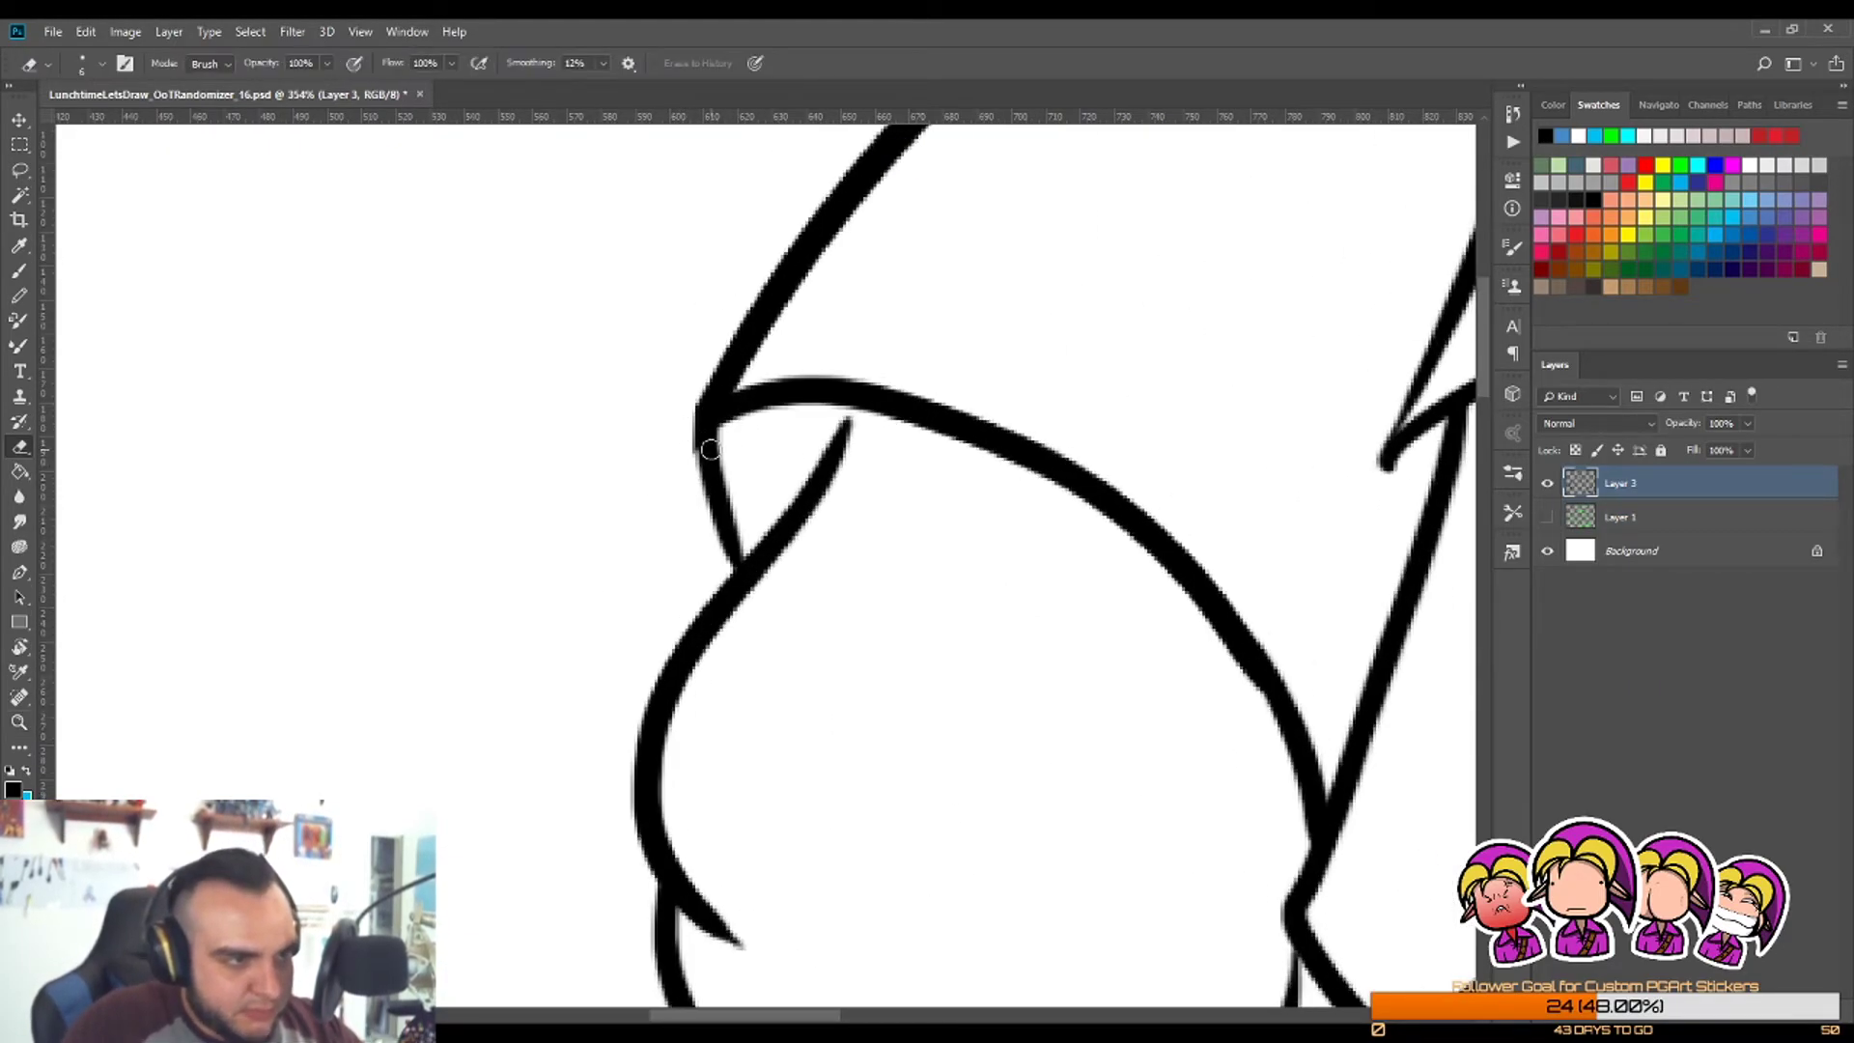
key("b")
left_click_drag(856, 416, 806, 507)
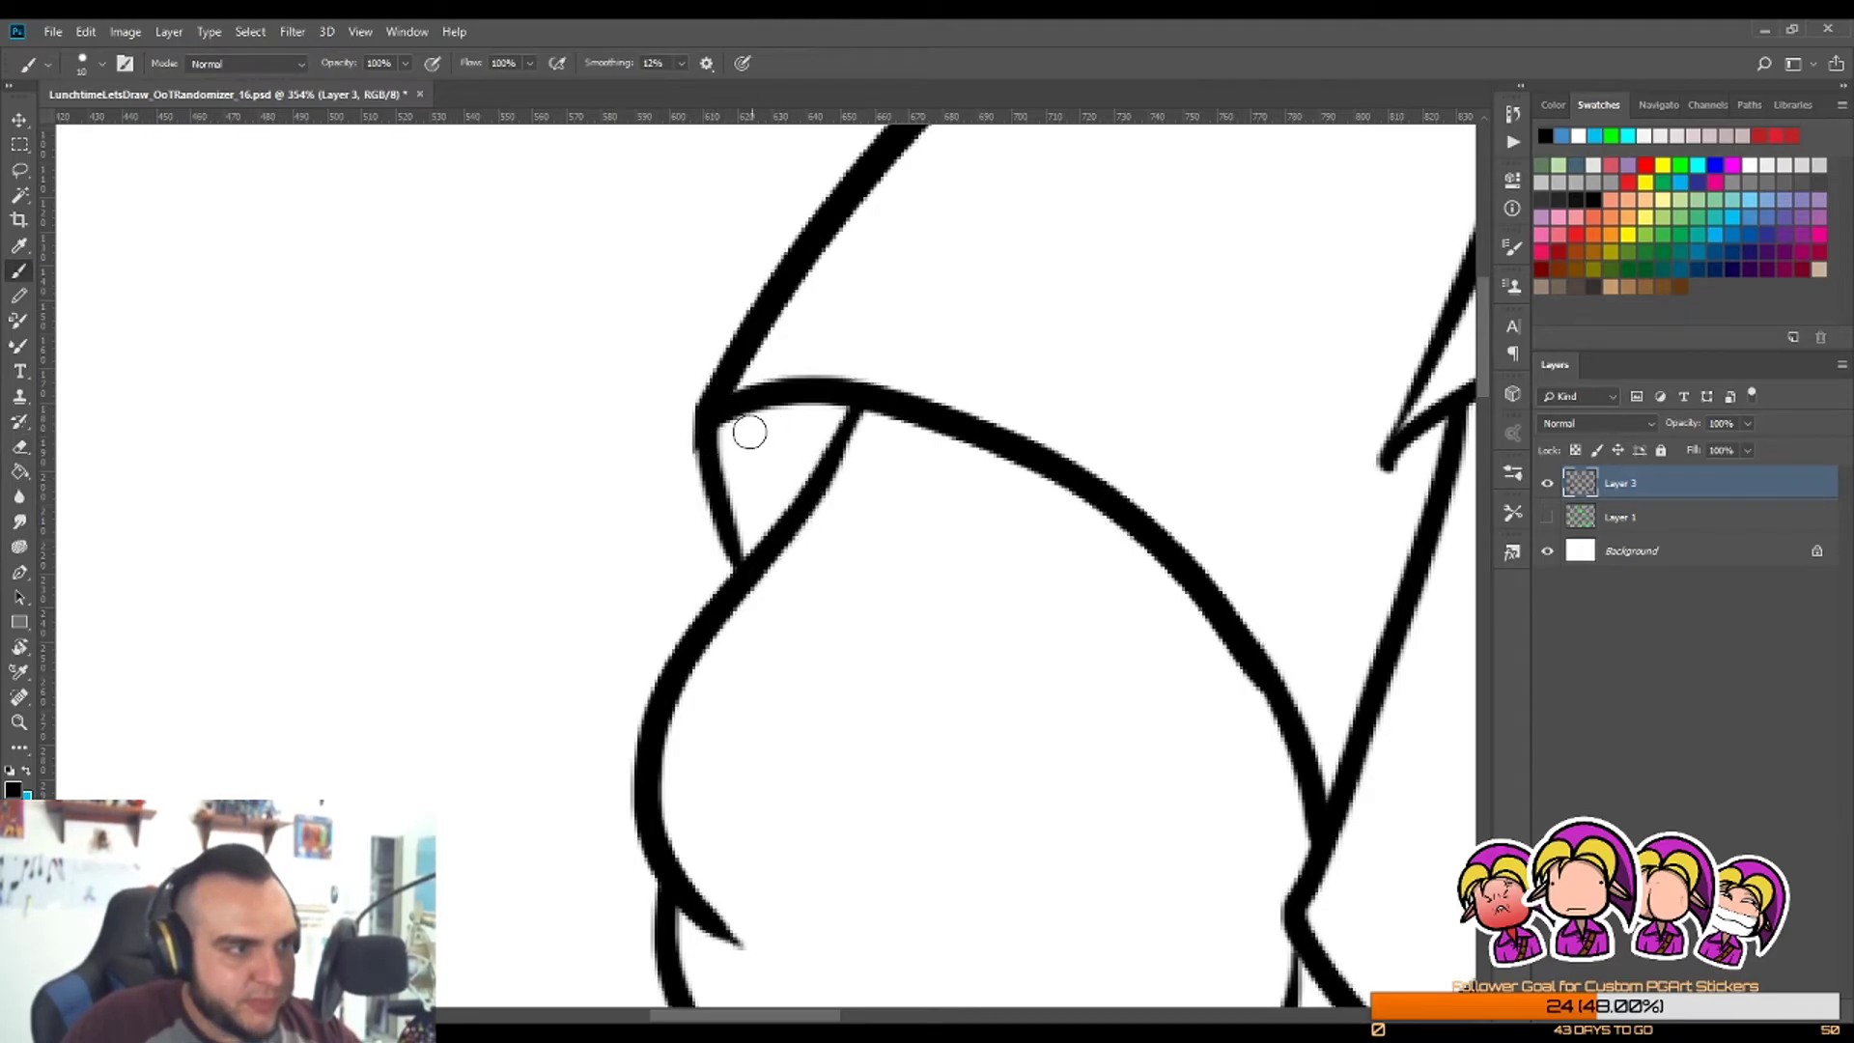
mouse_move(749, 432)
left_mouse_down()
mouse_move(745, 557)
mouse_move(834, 412)
mouse_move(807, 467)
mouse_move(755, 492)
mouse_move(734, 471)
mouse_move(753, 423)
mouse_move(788, 403)
mouse_move(840, 433)
mouse_move(809, 426)
mouse_move(749, 538)
left_mouse_up()
Step: Erase the stray line end at the right sleeve's cuff corner and fill the gap inside that cuff with black
key("z")
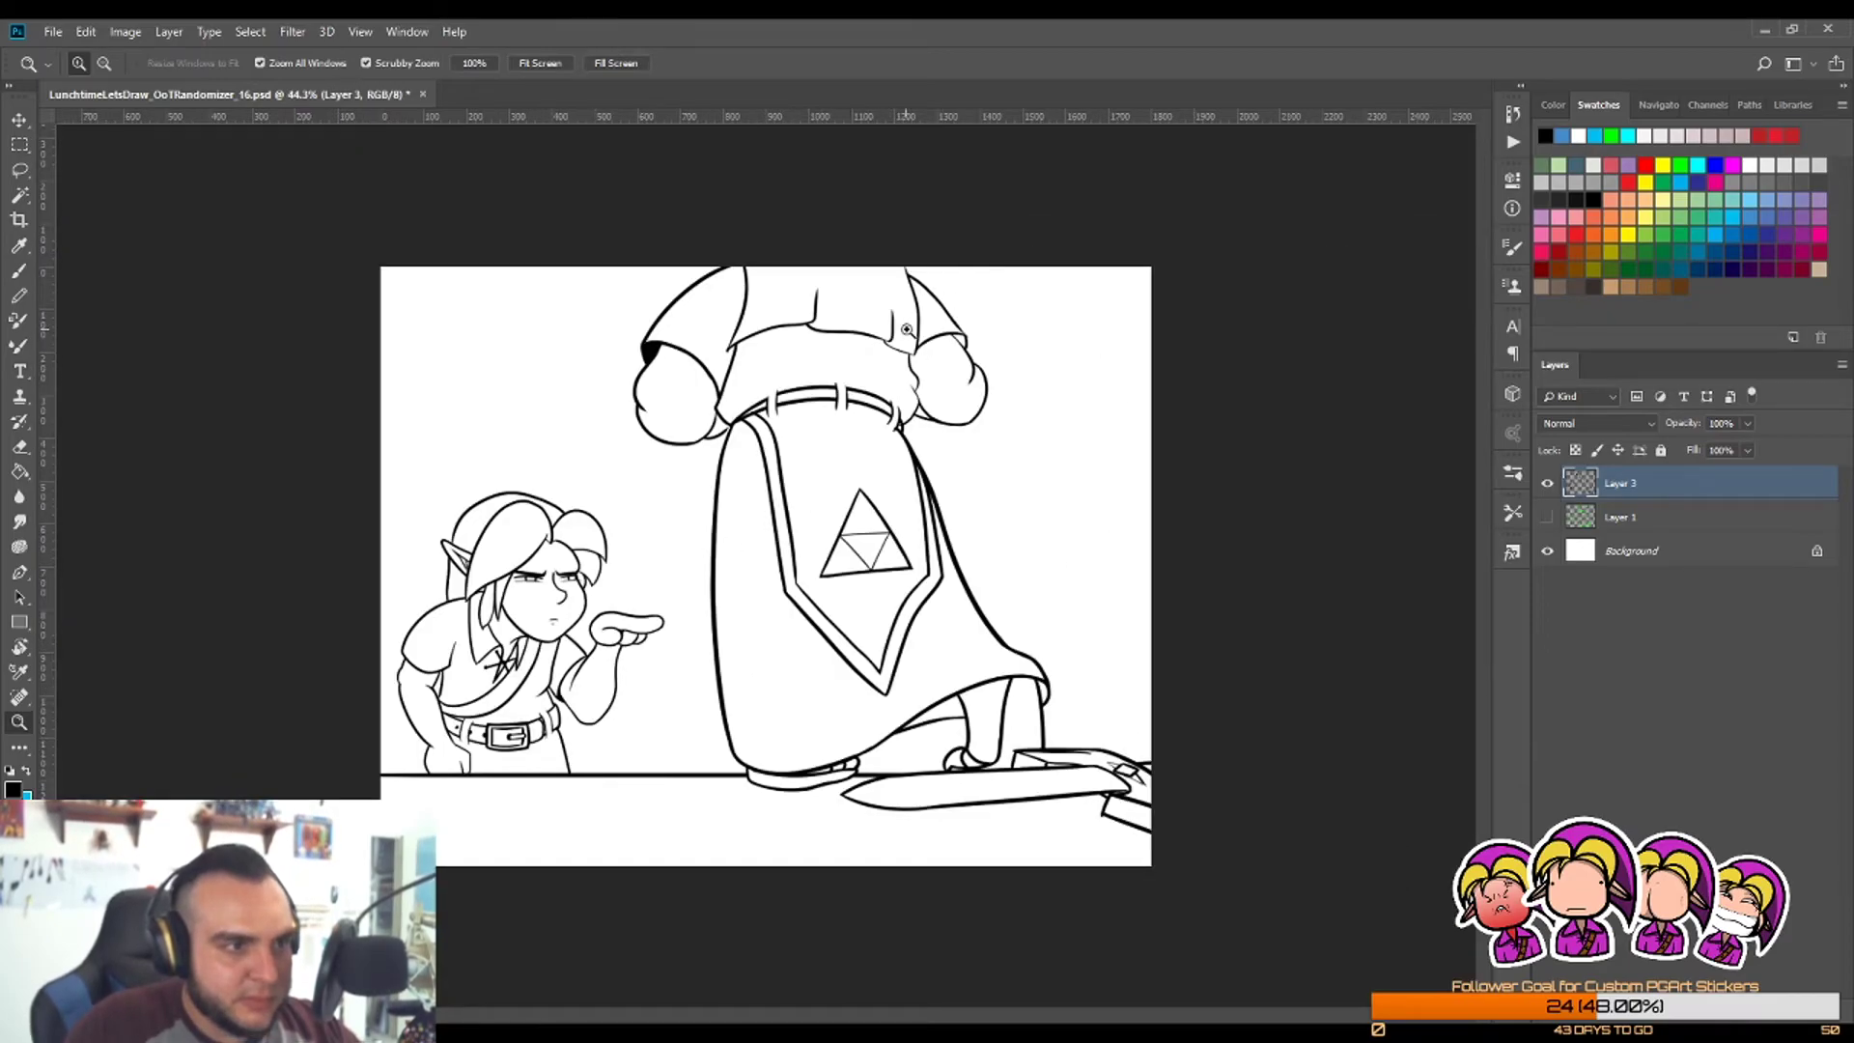
left_click_drag(906, 329, 1048, 348)
left_click(961, 435)
key("e")
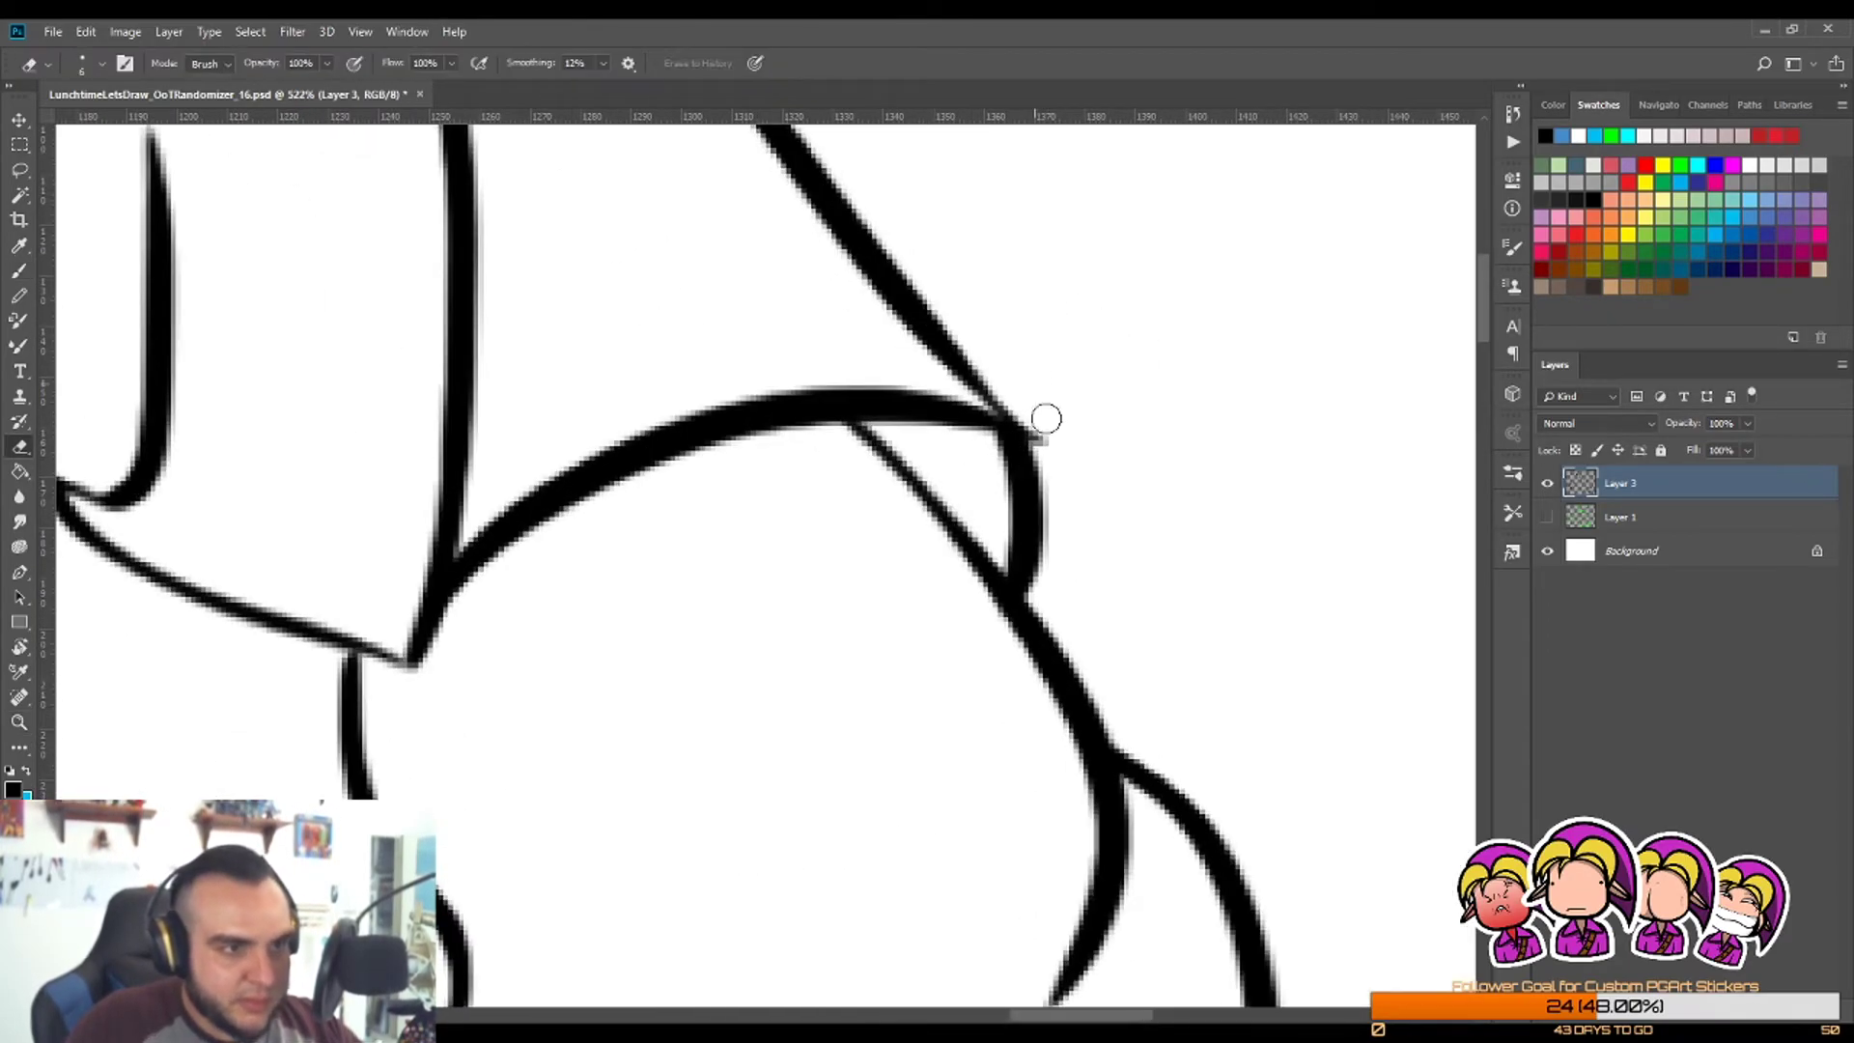
key("b")
mouse_move(869, 406)
left_mouse_down()
mouse_move(962, 442)
mouse_move(1013, 510)
mouse_move(1012, 566)
mouse_move(891, 430)
mouse_move(991, 518)
left_mouse_up()
key("z")
left_click_drag(968, 428, 873, 566)
mouse_move(829, 674)
left_mouse_down()
mouse_move(908, 621)
mouse_move(795, 695)
mouse_move(867, 704)
left_mouse_up()
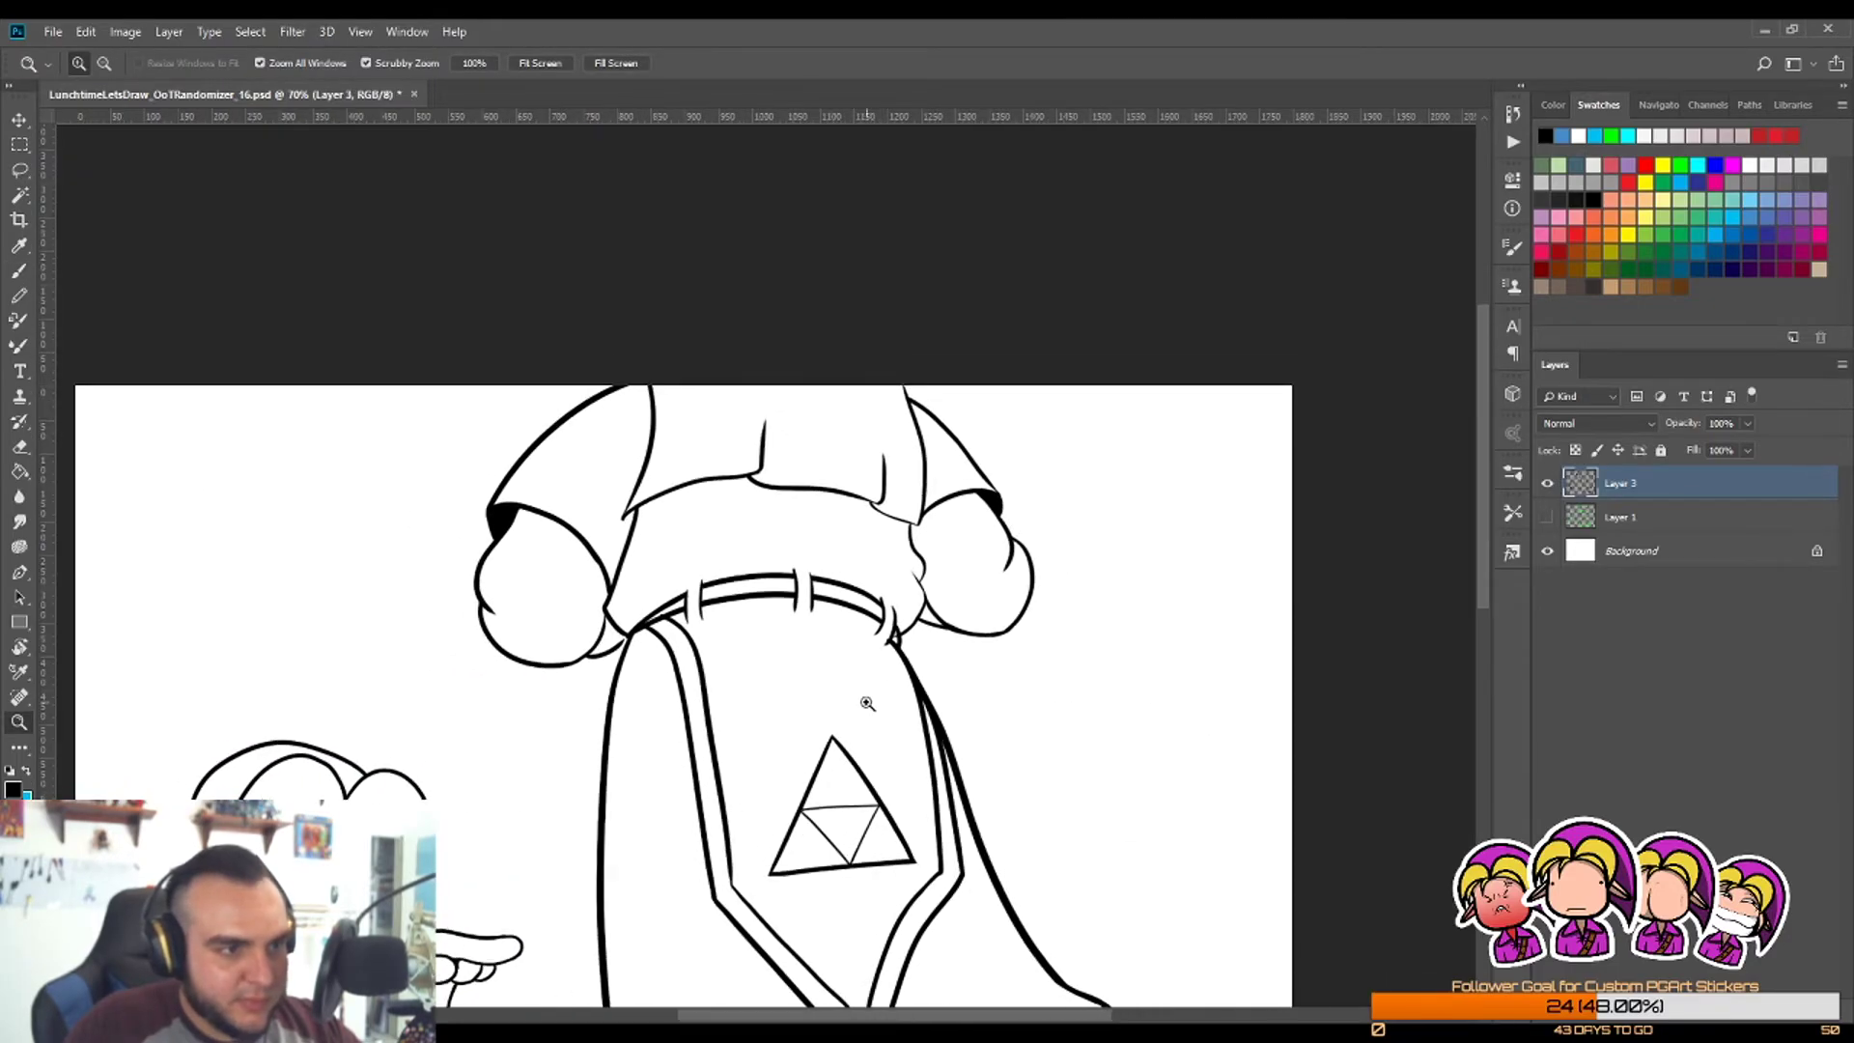
mouse_move(626, 606)
left_mouse_down()
mouse_move(665, 676)
mouse_move(688, 667)
mouse_move(676, 618)
mouse_move(790, 576)
mouse_move(780, 560)
mouse_move(699, 649)
left_mouse_up()
key("b")
key("z")
key("e")
key("z")
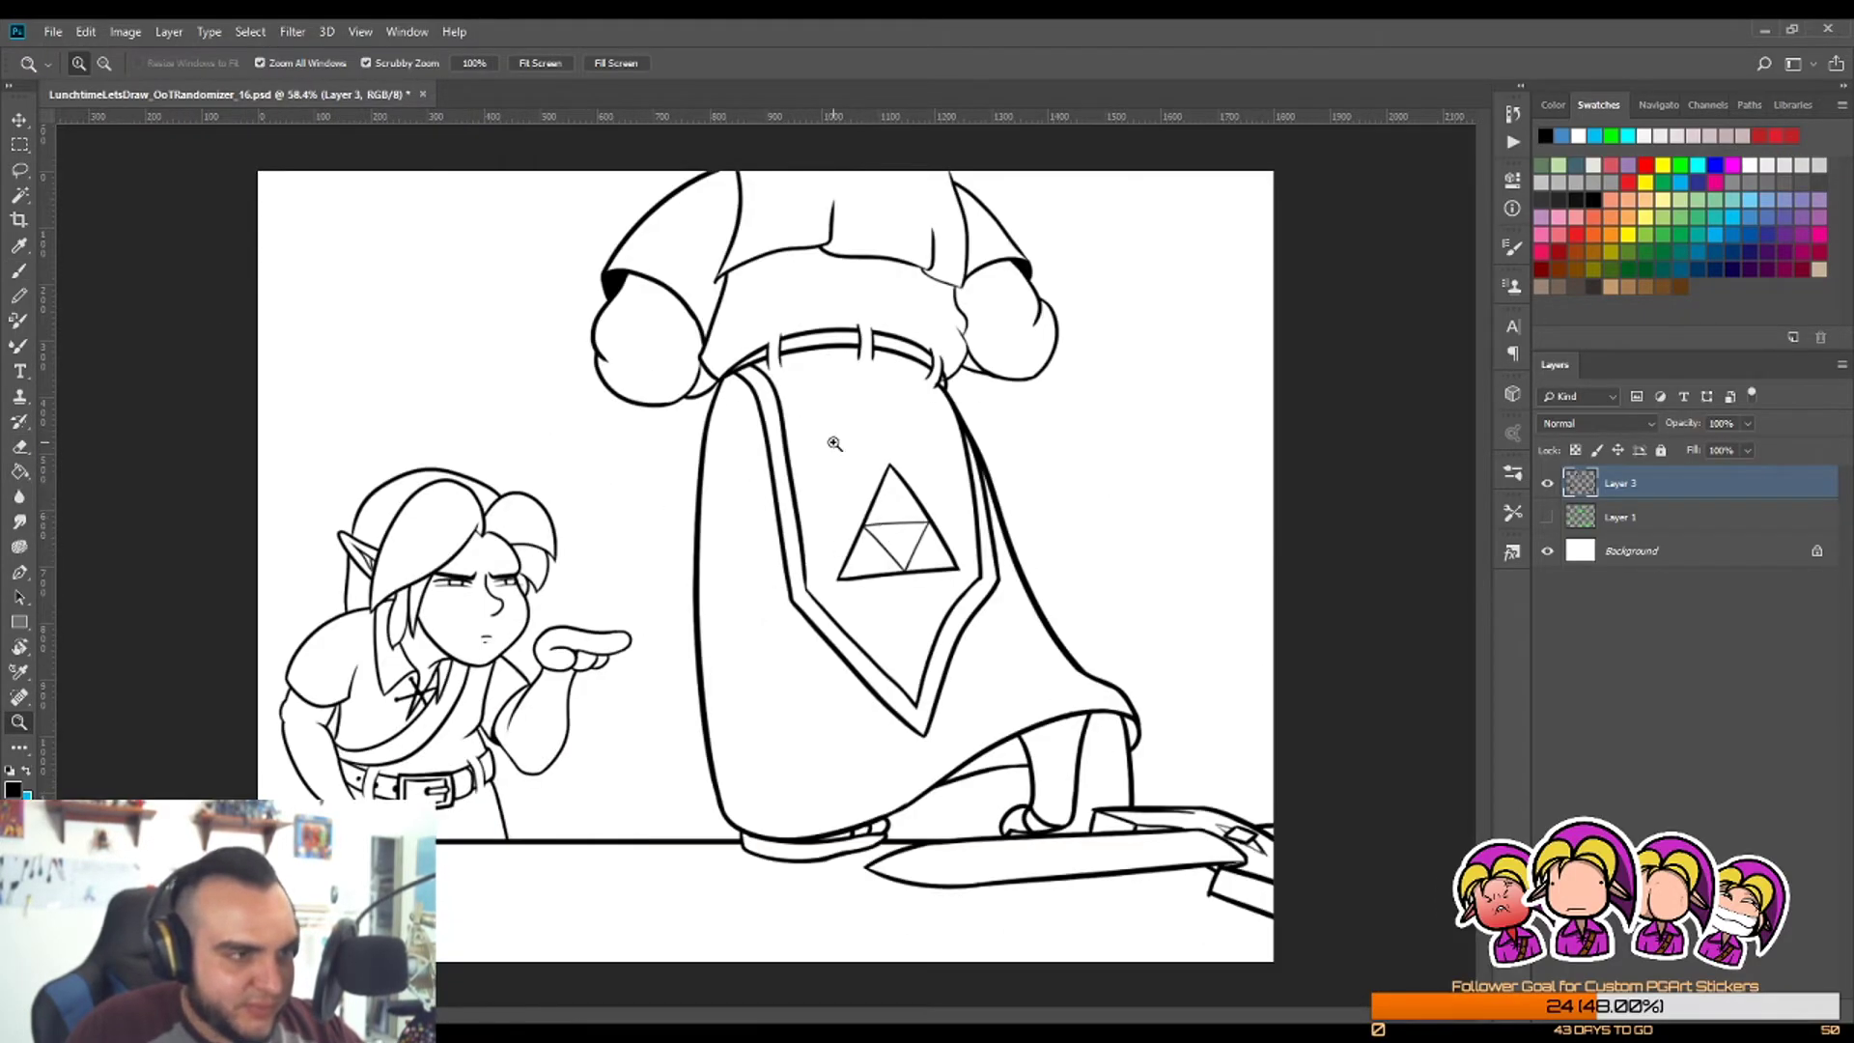
Step: Fill the underside of the robe's raised right corner, behind the leg, with solid black
left_click_drag(1063, 779, 1159, 778)
left_click_drag(1411, 550, 1469, 549)
key("b")
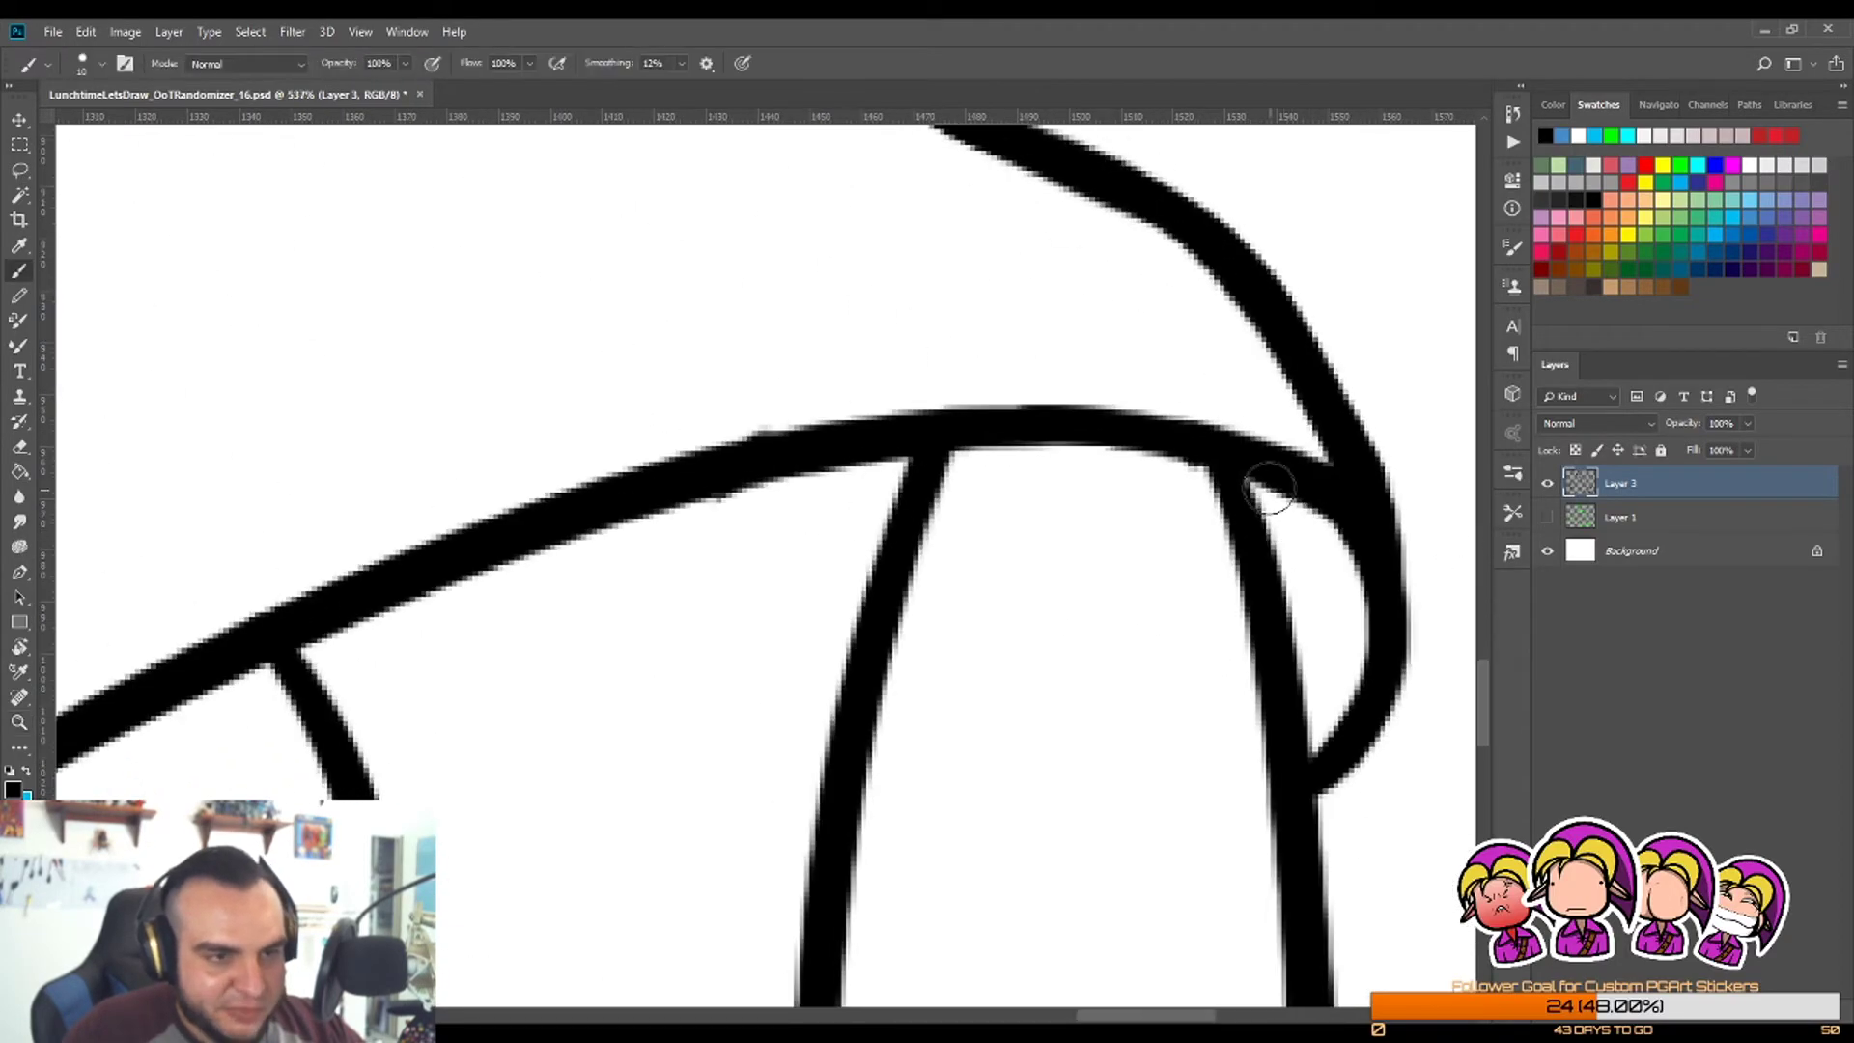
mouse_move(1271, 484)
left_mouse_down()
mouse_move(1366, 663)
mouse_move(1269, 501)
mouse_move(1324, 666)
mouse_move(1228, 575)
left_mouse_up()
key("z")
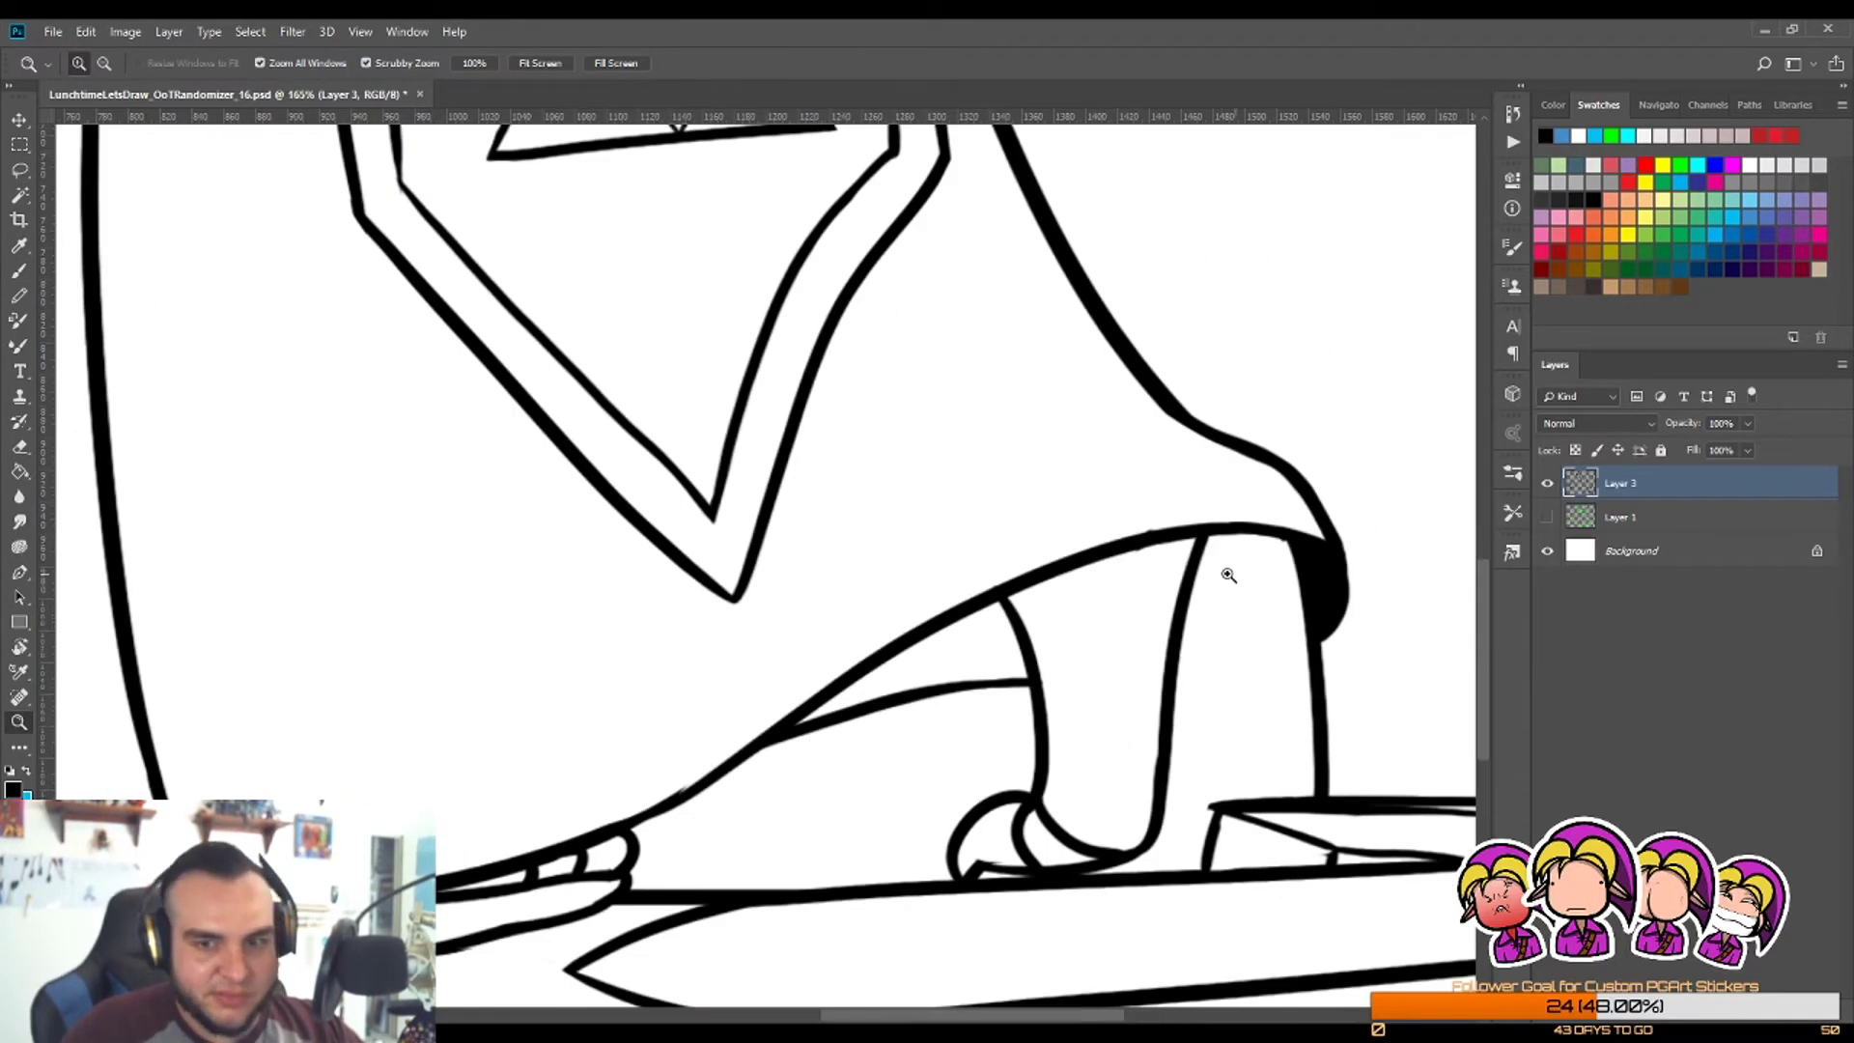
Step: Fill the narrow area between the robe's hem and the curved line behind the leg with black
left_click_drag(672, 796, 726, 796)
left_click_drag(1202, 565, 1139, 612)
left_click_drag(1271, 559, 1341, 558)
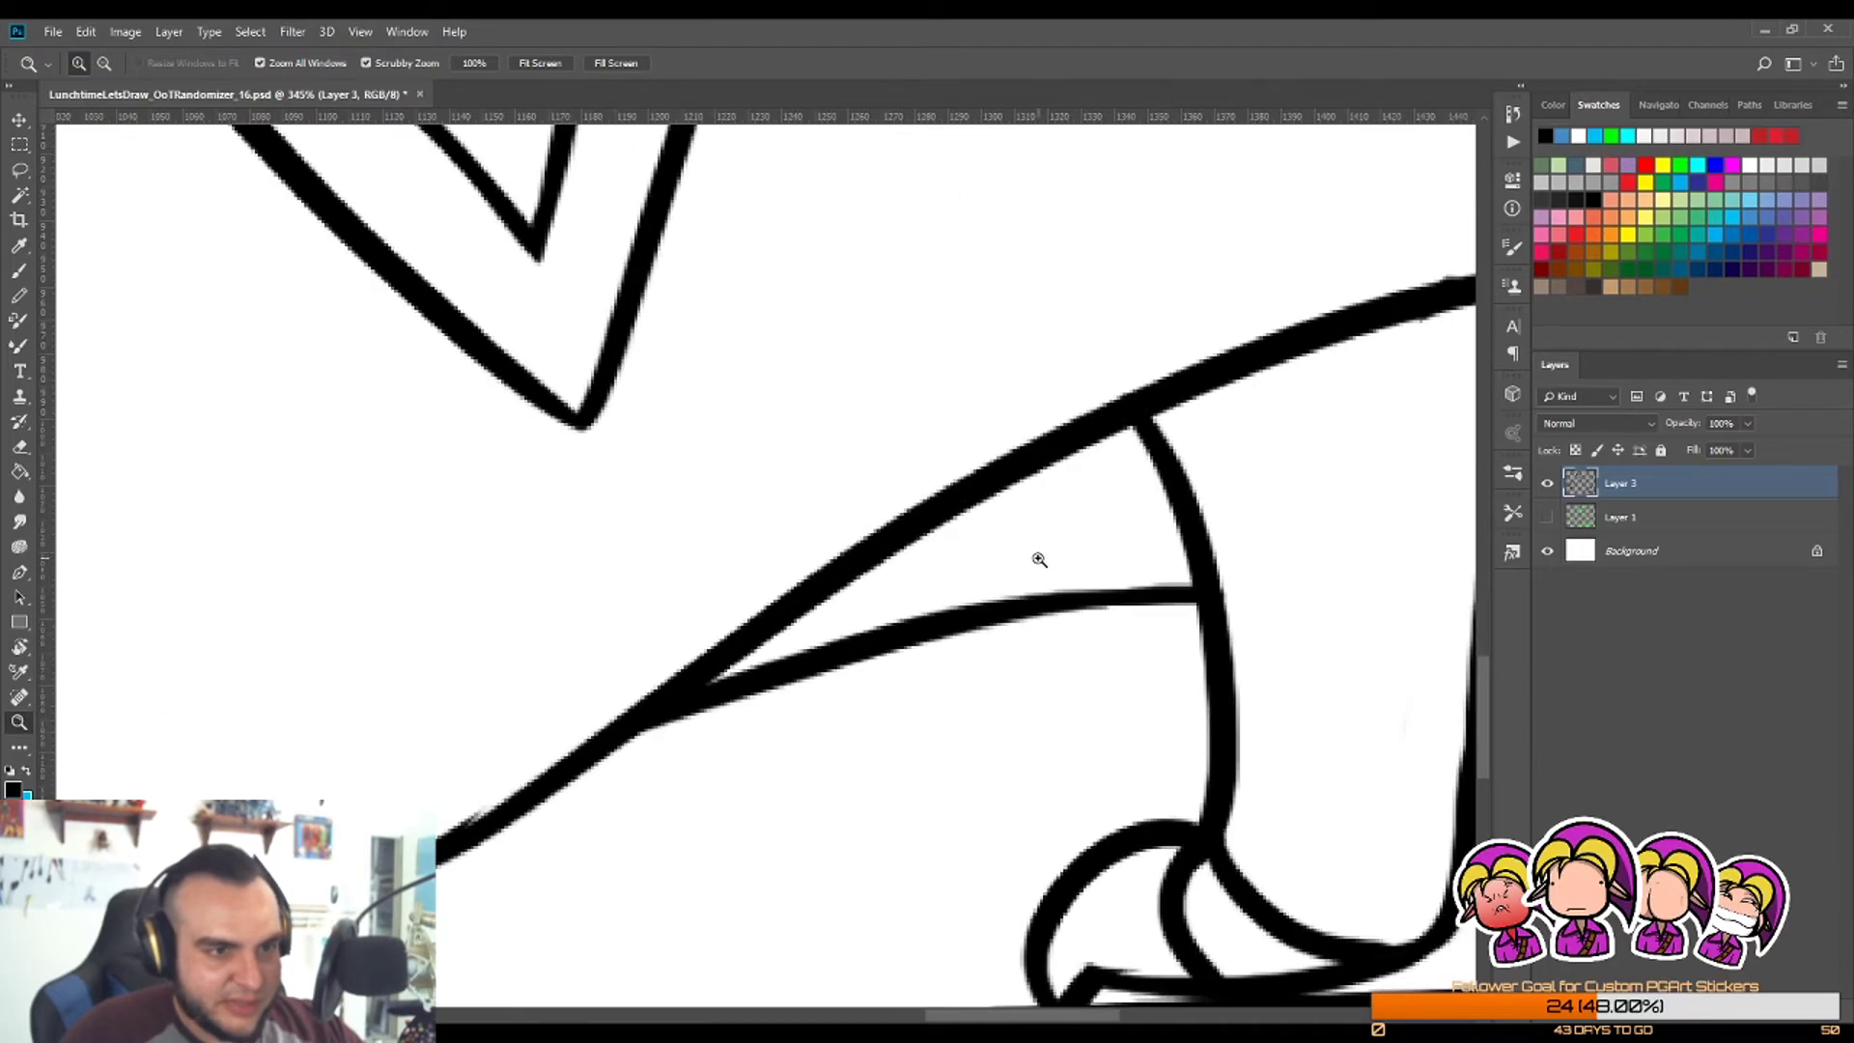
key("b")
mouse_move(707, 687)
left_mouse_down()
mouse_move(1061, 556)
mouse_move(1156, 541)
mouse_move(854, 627)
mouse_move(1107, 575)
mouse_move(1043, 582)
mouse_move(1197, 577)
mouse_move(1119, 428)
mouse_move(1180, 557)
mouse_move(1136, 577)
mouse_move(1161, 573)
mouse_move(1123, 507)
mouse_move(1125, 576)
mouse_move(1064, 487)
mouse_move(1032, 527)
mouse_move(1081, 523)
mouse_move(1113, 473)
mouse_move(912, 573)
mouse_move(1034, 498)
left_mouse_up()
key("z")
left_click_drag(1060, 561, 869, 550)
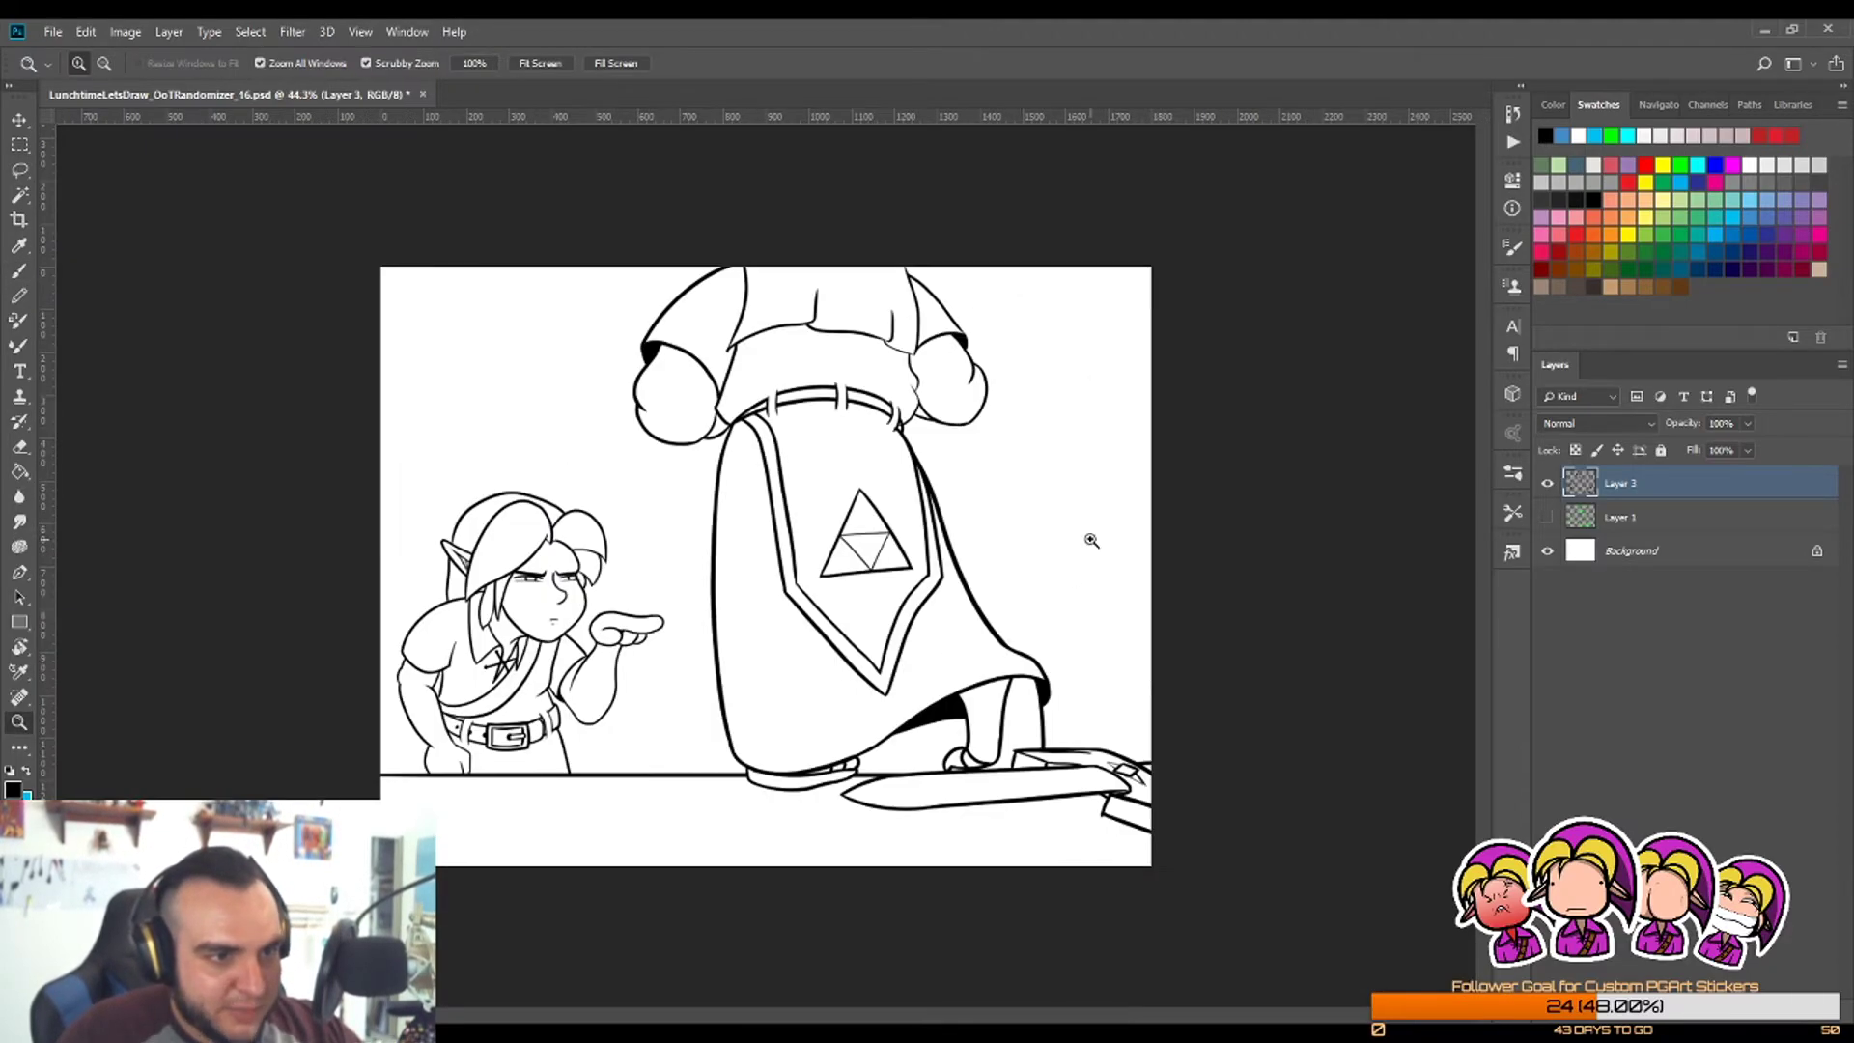
Step: Rotate the canvas and erase the stray double line along the inside of the sword guard's outer edge
mouse_move(1092, 753)
left_mouse_down()
mouse_move(1225, 762)
mouse_move(985, 634)
mouse_move(1099, 573)
mouse_move(980, 310)
mouse_move(922, 270)
left_mouse_up()
key("r")
key("z")
left_click_drag(975, 724, 875, 724)
left_click_drag(959, 430, 1130, 430)
key("e")
left_click_drag(938, 272, 919, 450)
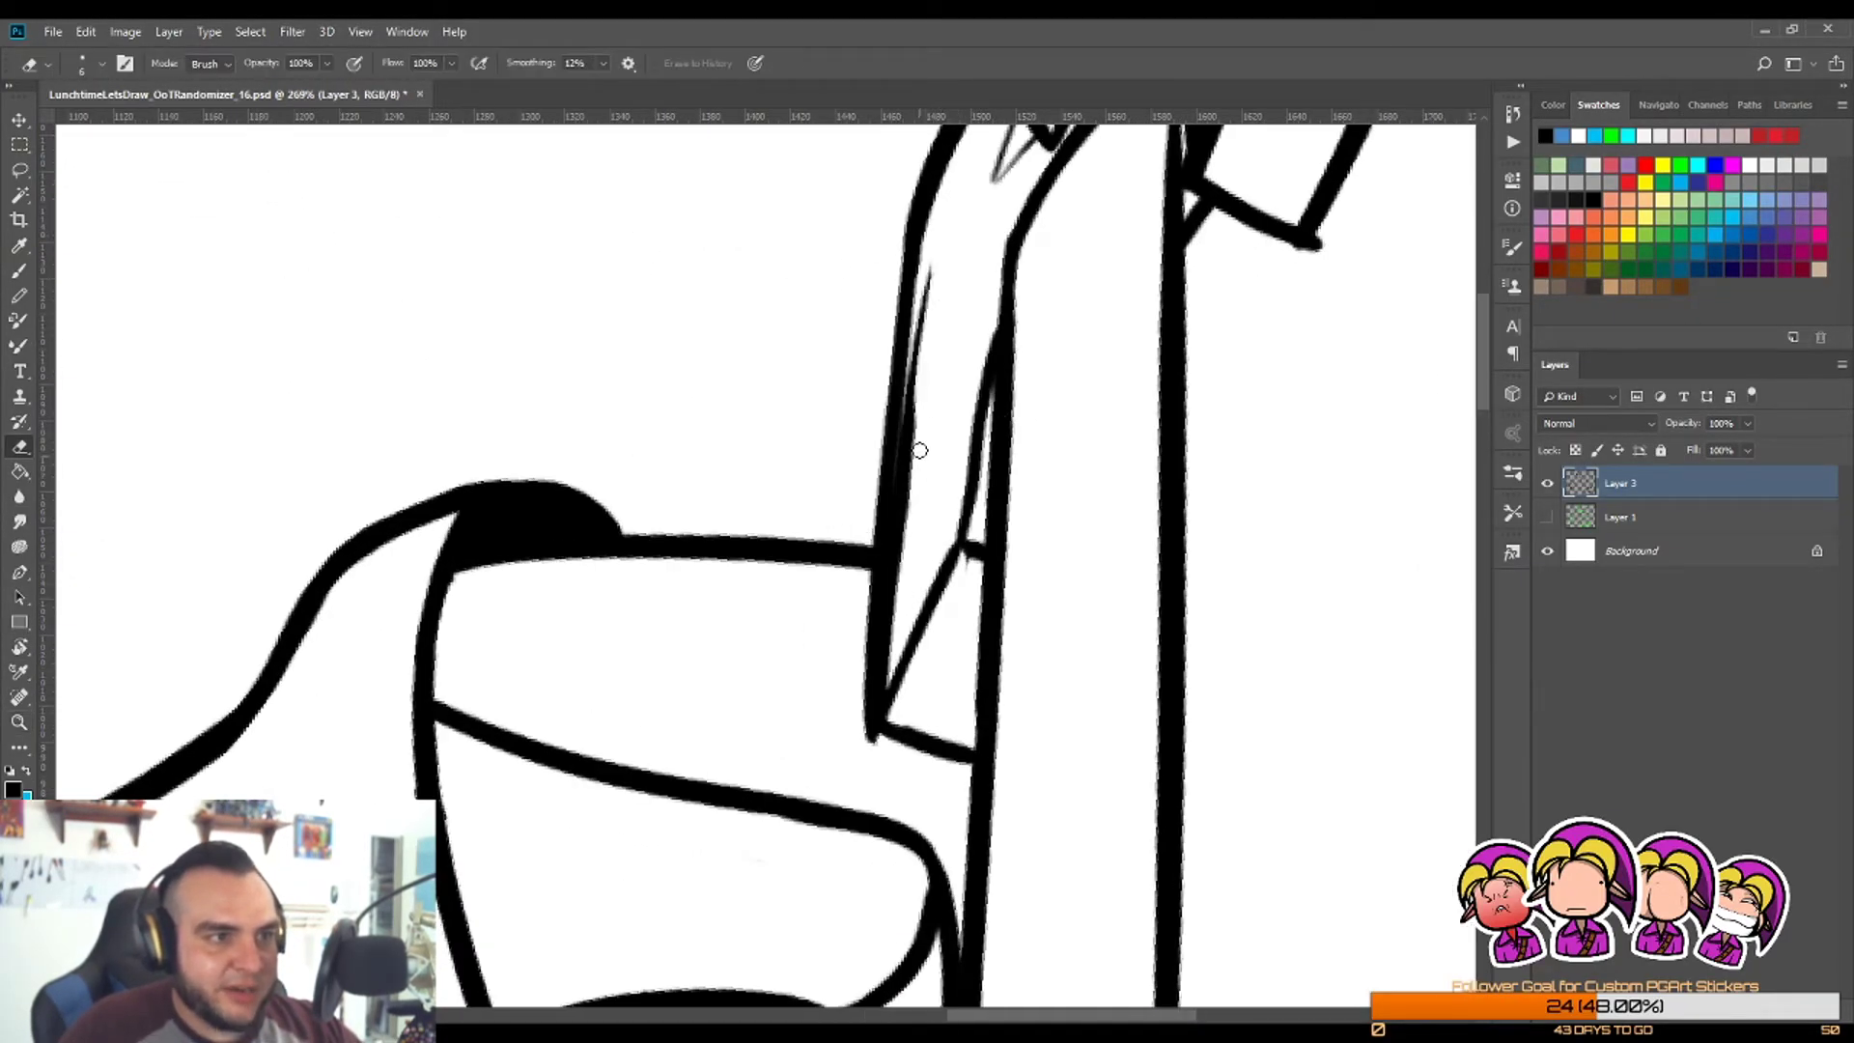
mouse_move(927, 253)
left_mouse_down()
mouse_move(892, 592)
mouse_move(911, 401)
mouse_move(897, 543)
left_mouse_up()
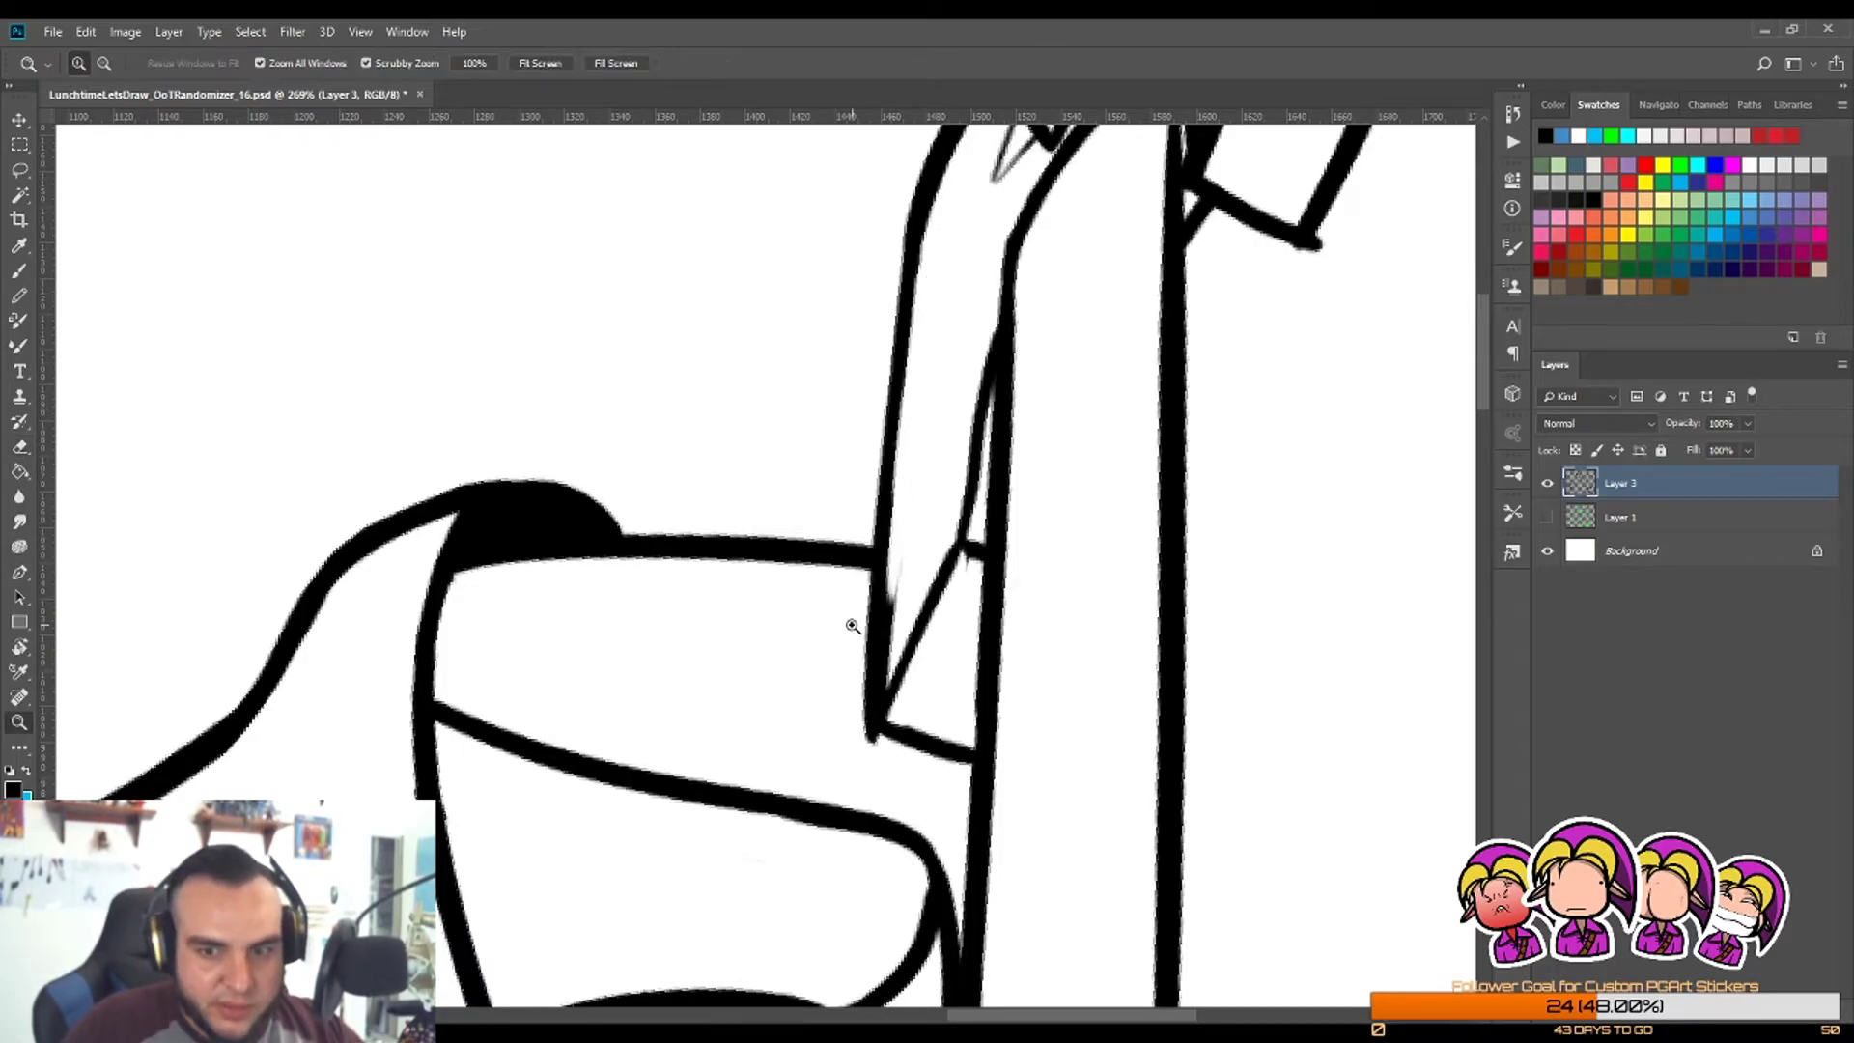
Step: Square off the sword guard's pointed end corner with brush and eraser and smooth its short end edge
scroll(850, 622, "up", 2)
mouse_move(938, 467)
left_mouse_down()
mouse_move(920, 672)
mouse_move(925, 485)
left_mouse_up()
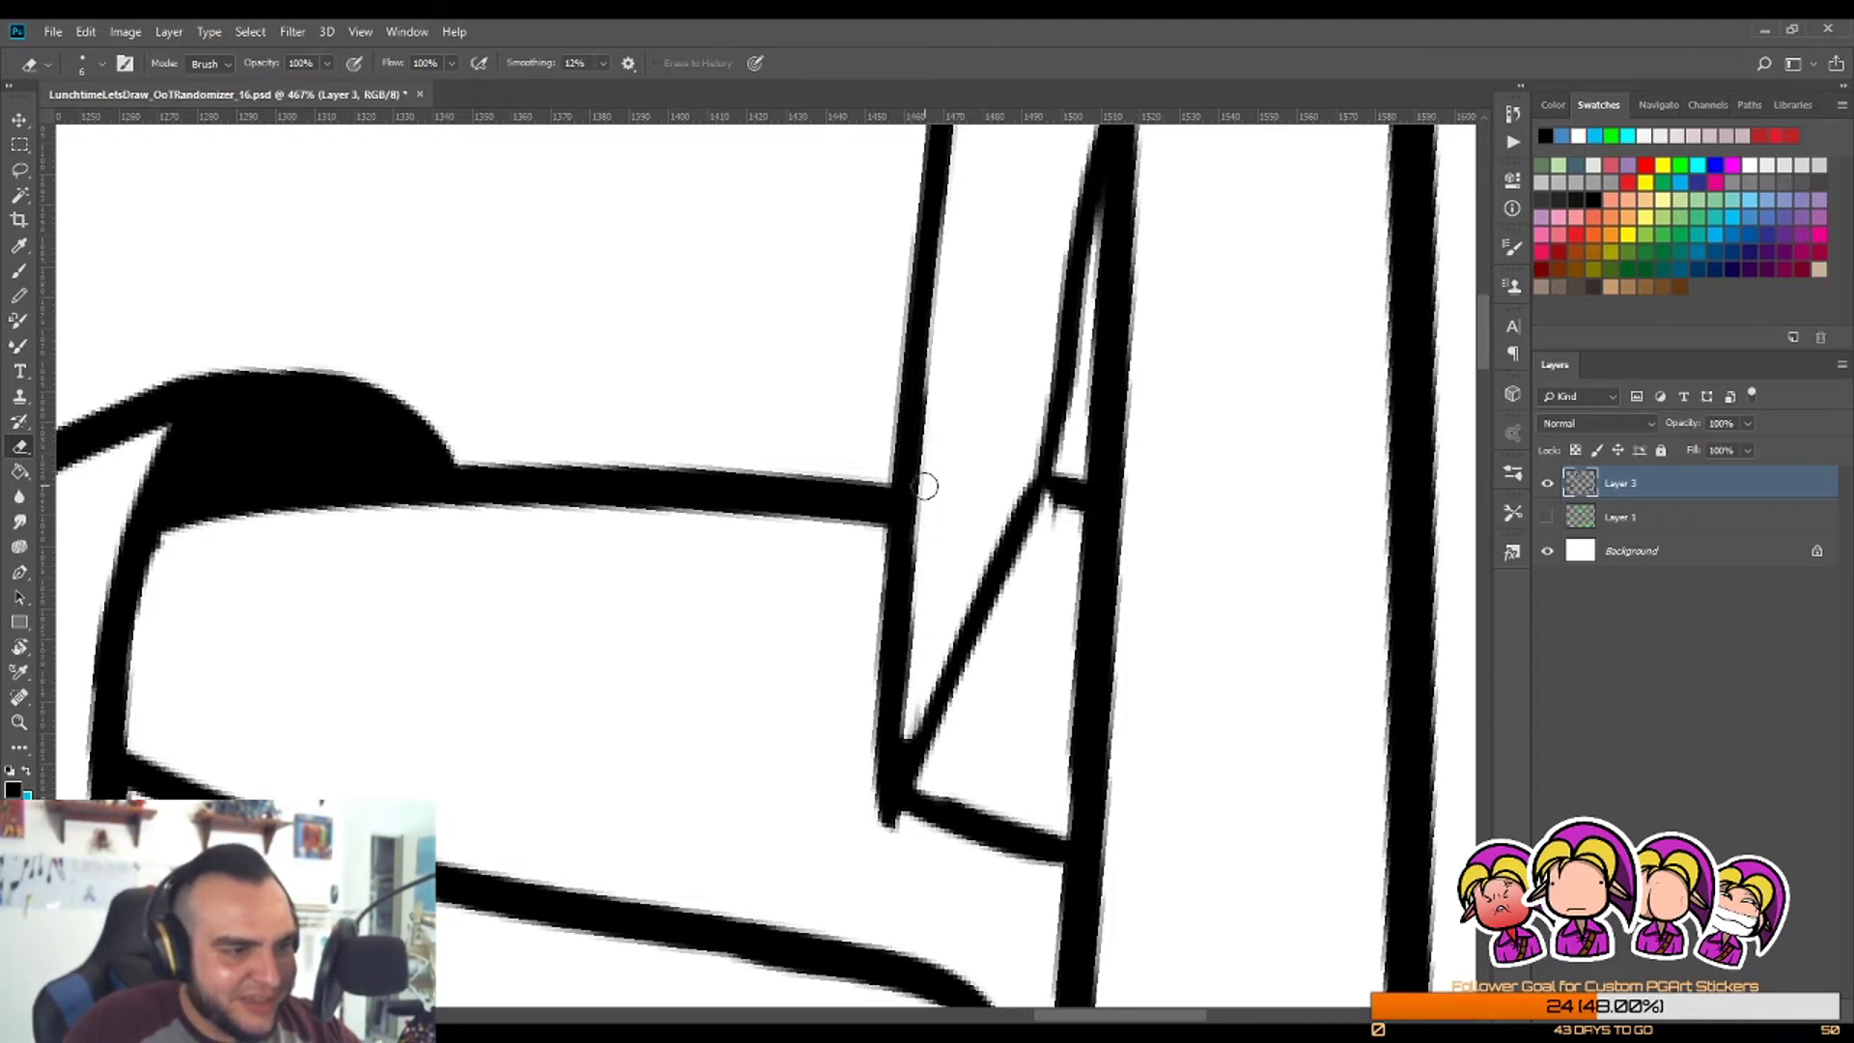
key("b")
mouse_move(904, 752)
left_mouse_down()
mouse_move(918, 721)
mouse_move(887, 739)
mouse_move(890, 831)
mouse_move(850, 792)
left_mouse_up()
key("e")
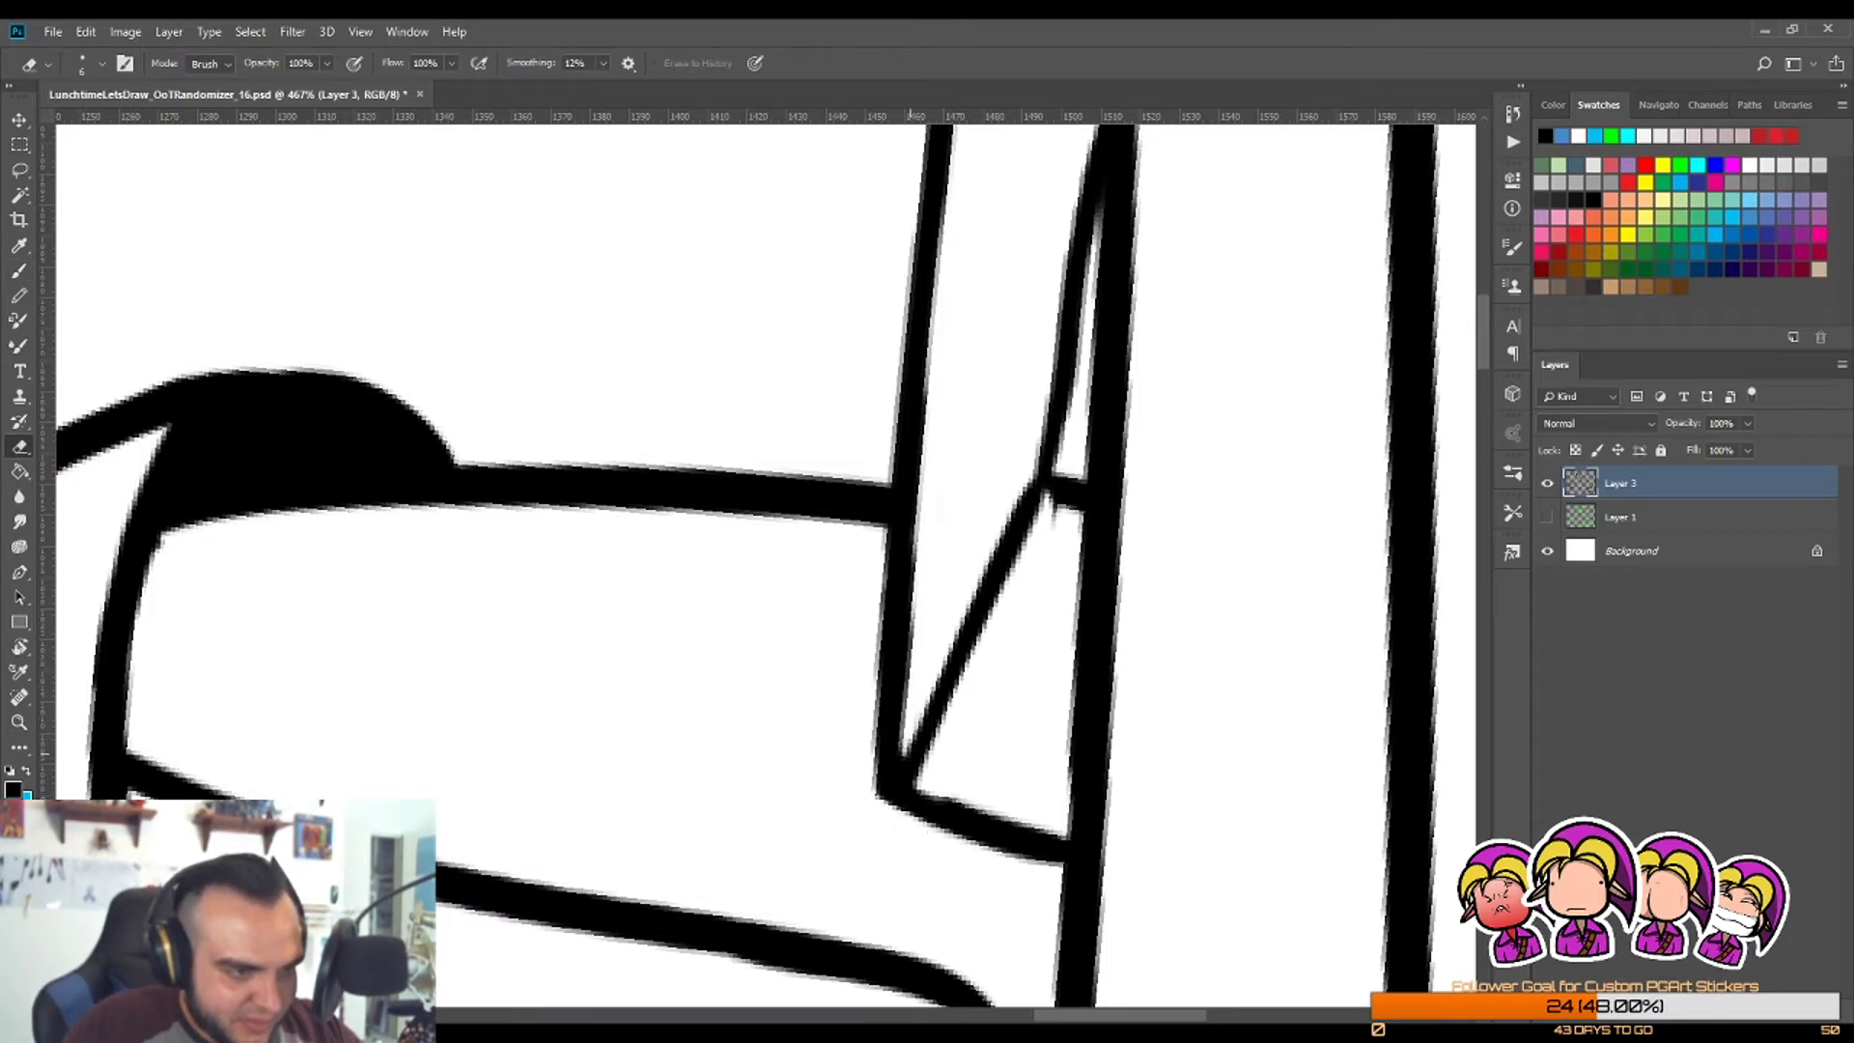
key("b")
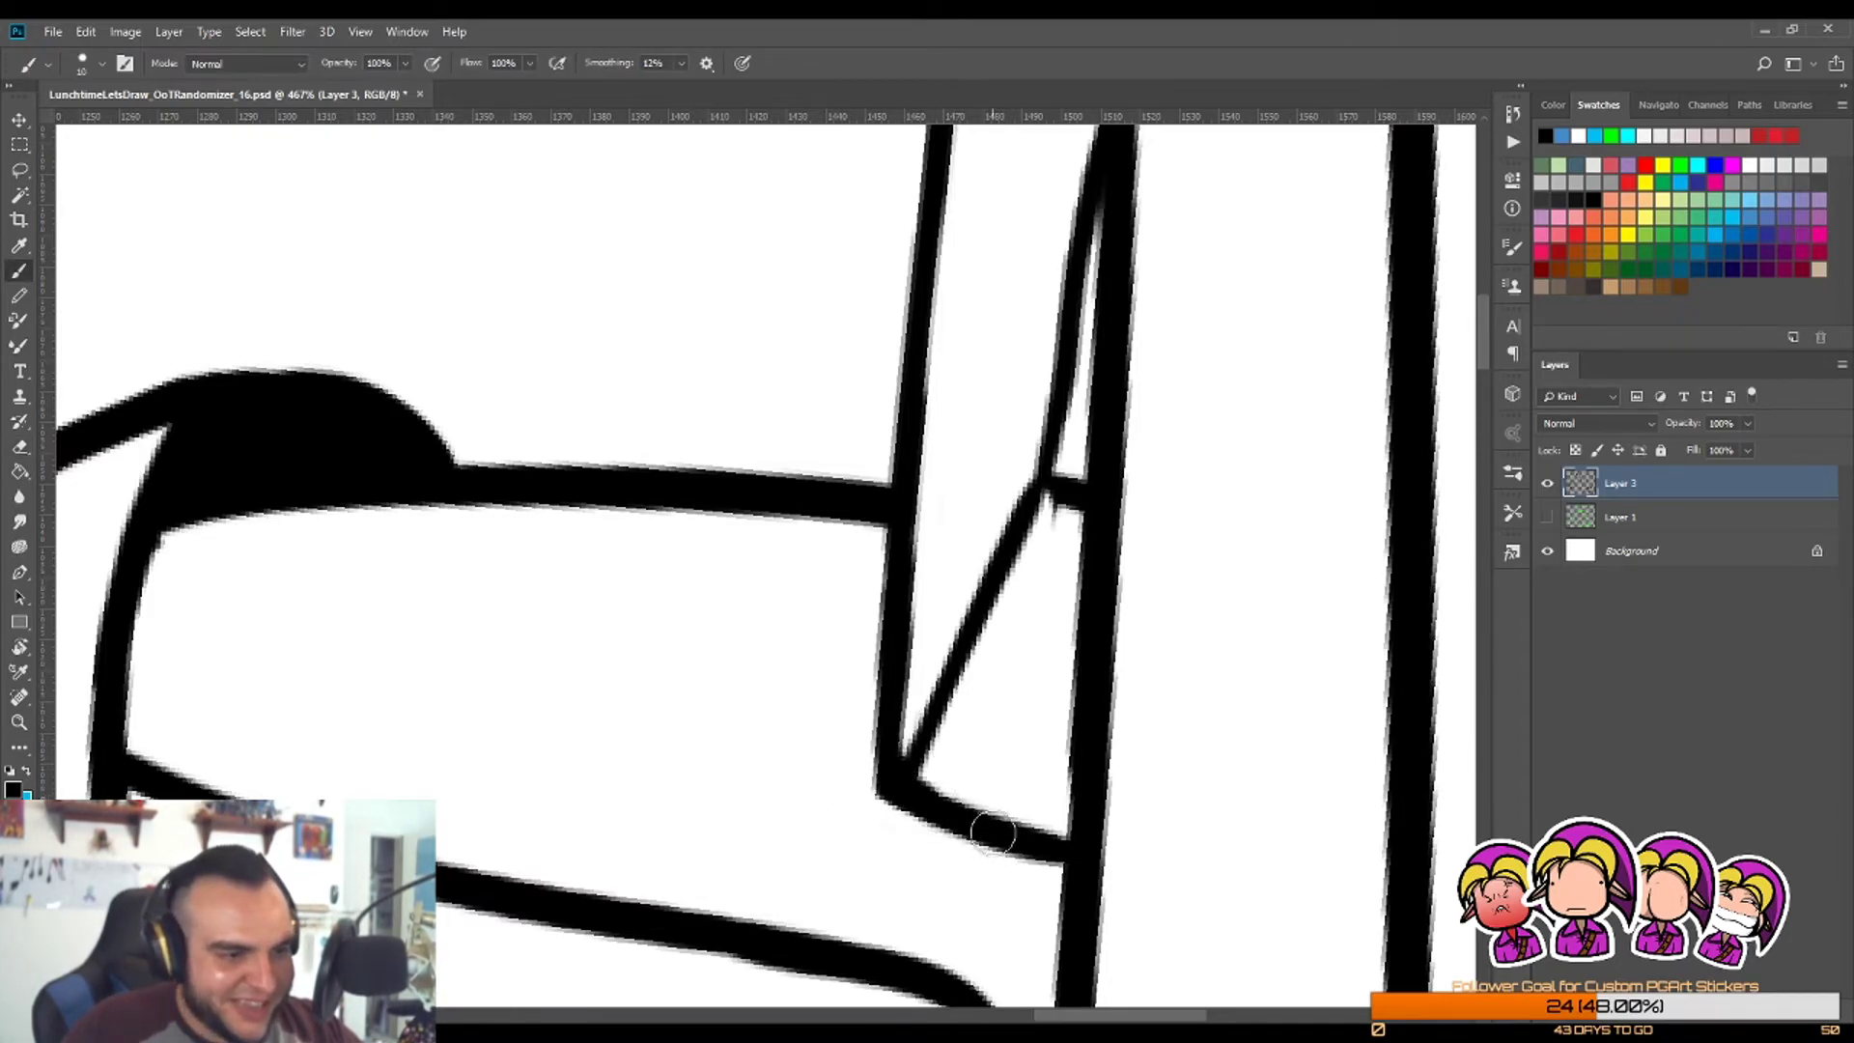
key("e")
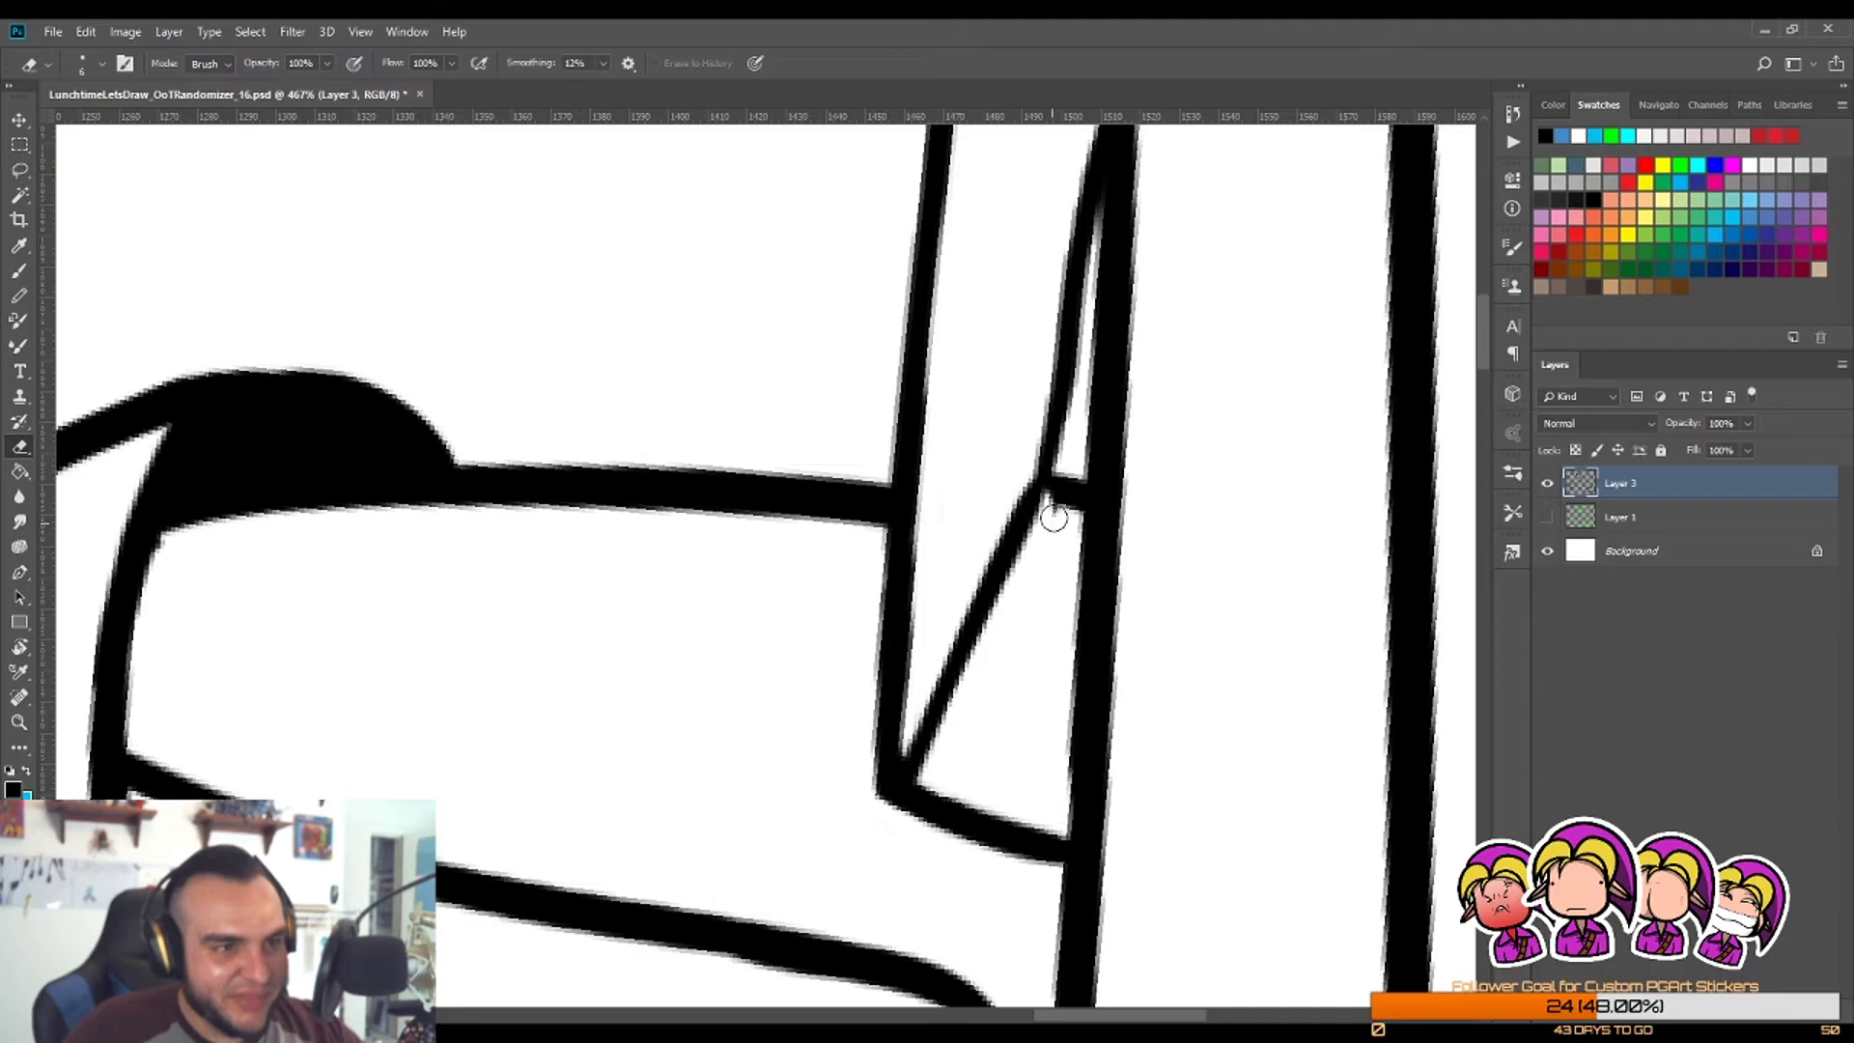
Step: Erase the stray nub at the guard's inner crease and thicken the thin inner line beside the blade
left_click(1054, 515)
key("b")
mouse_move(1041, 490)
left_mouse_down()
mouse_move(1090, 504)
mouse_move(1030, 563)
left_mouse_up()
key("z")
left_click_drag(1101, 478, 1159, 478)
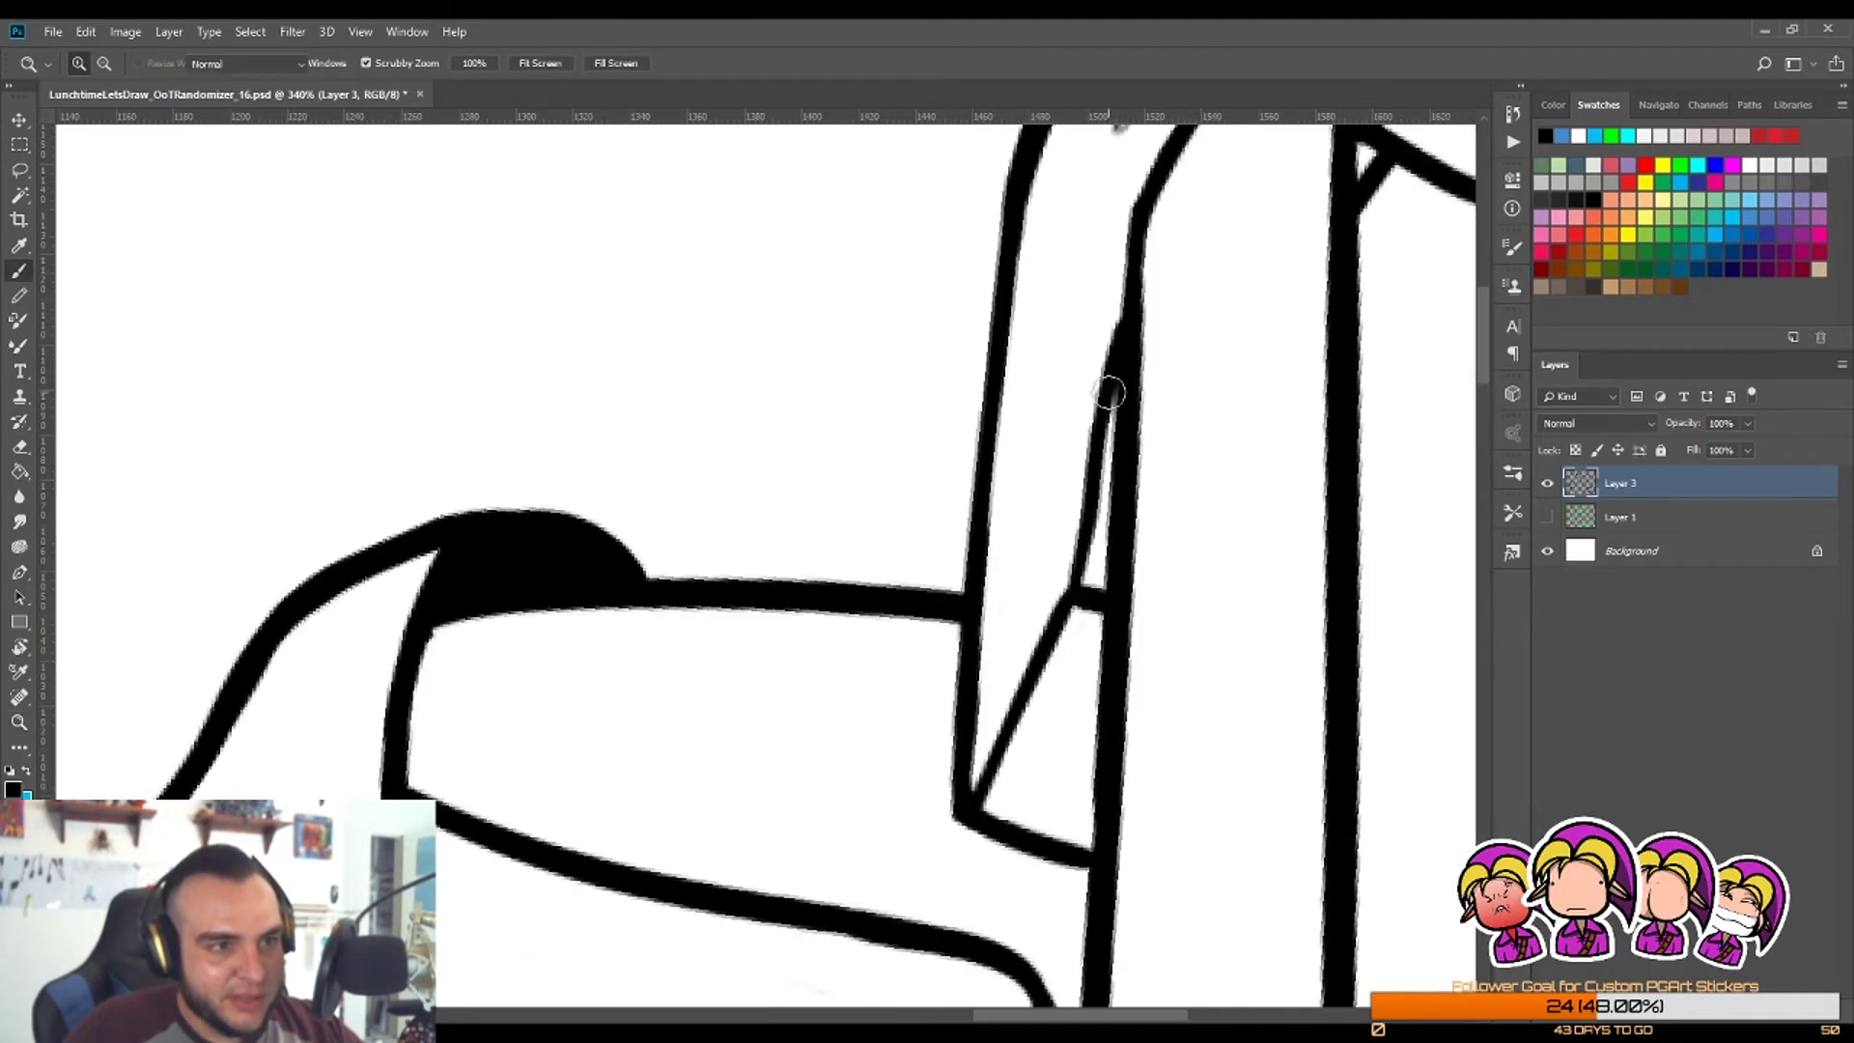
mouse_move(1123, 342)
left_mouse_down()
mouse_move(1079, 581)
mouse_move(1103, 487)
left_mouse_up()
key("z")
left_click_drag(1099, 640, 1019, 640)
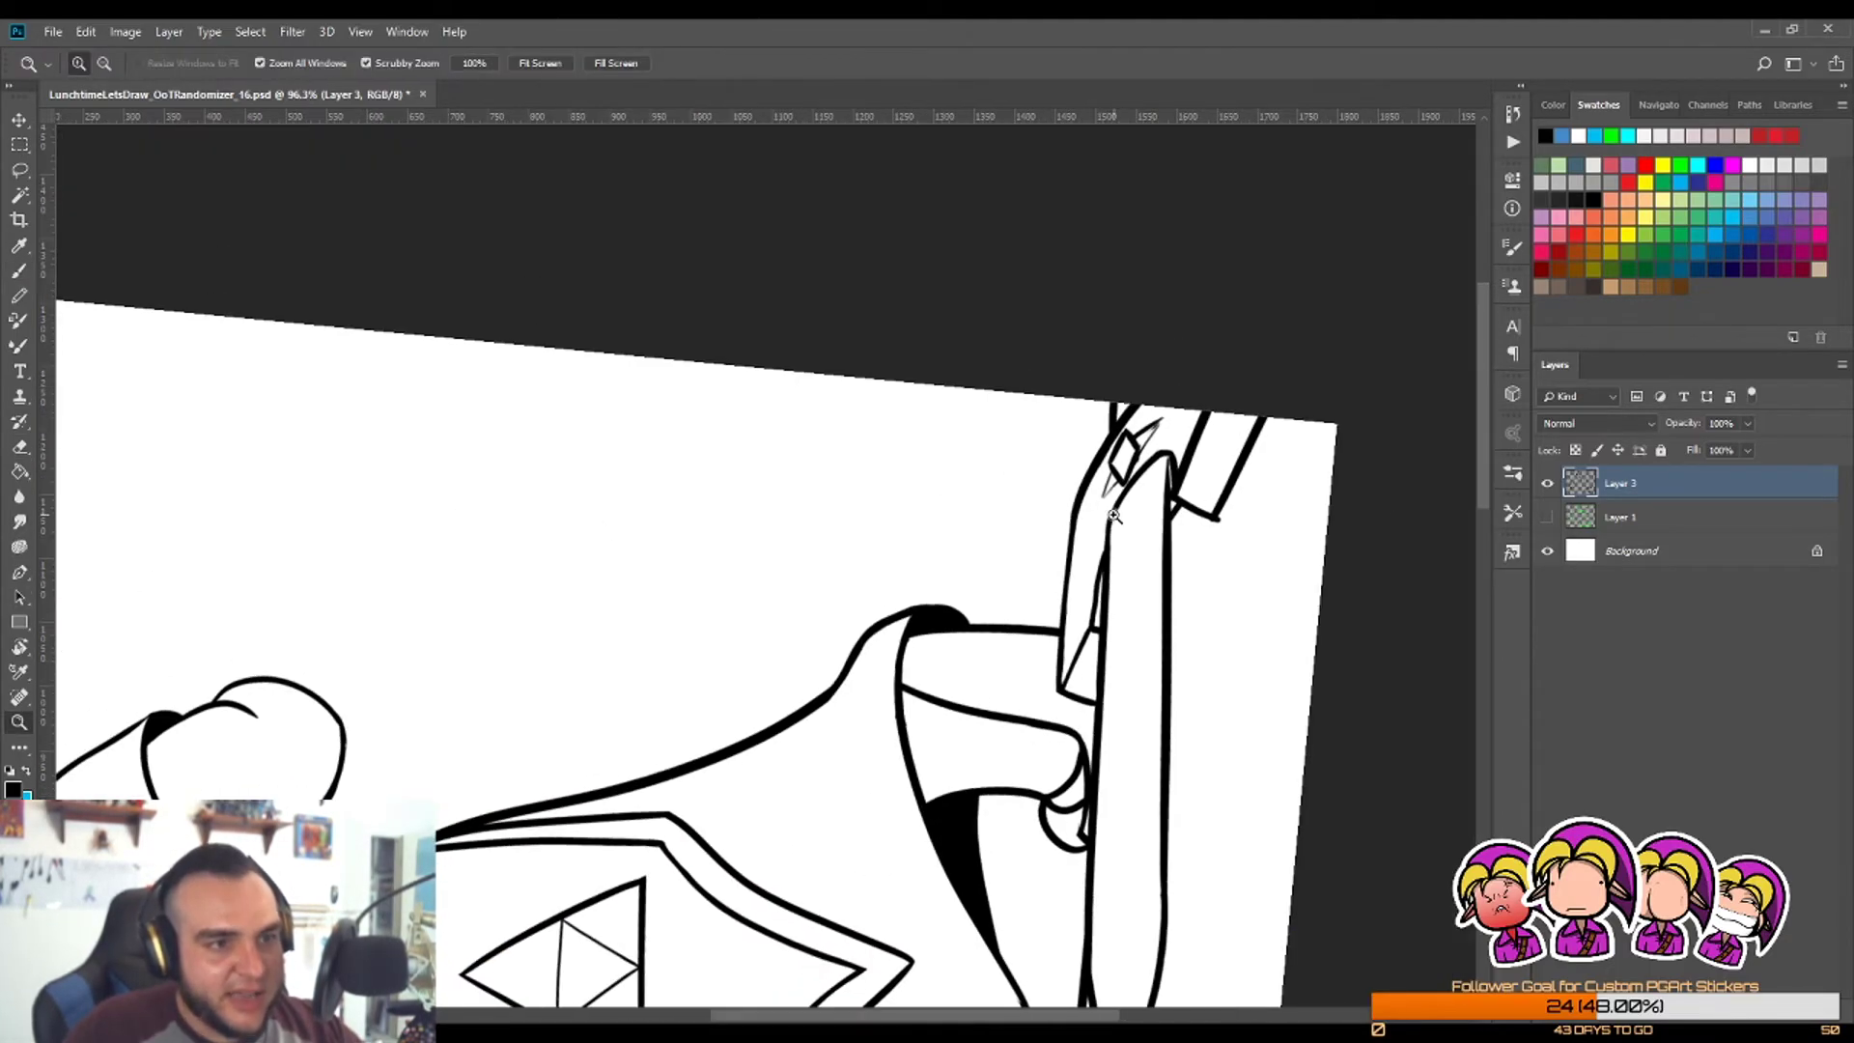
Step: Erase the overshooting line end at the outer corner of the rectangular piece beside the blade's base
left_click_drag(1113, 517, 1259, 501)
key("e")
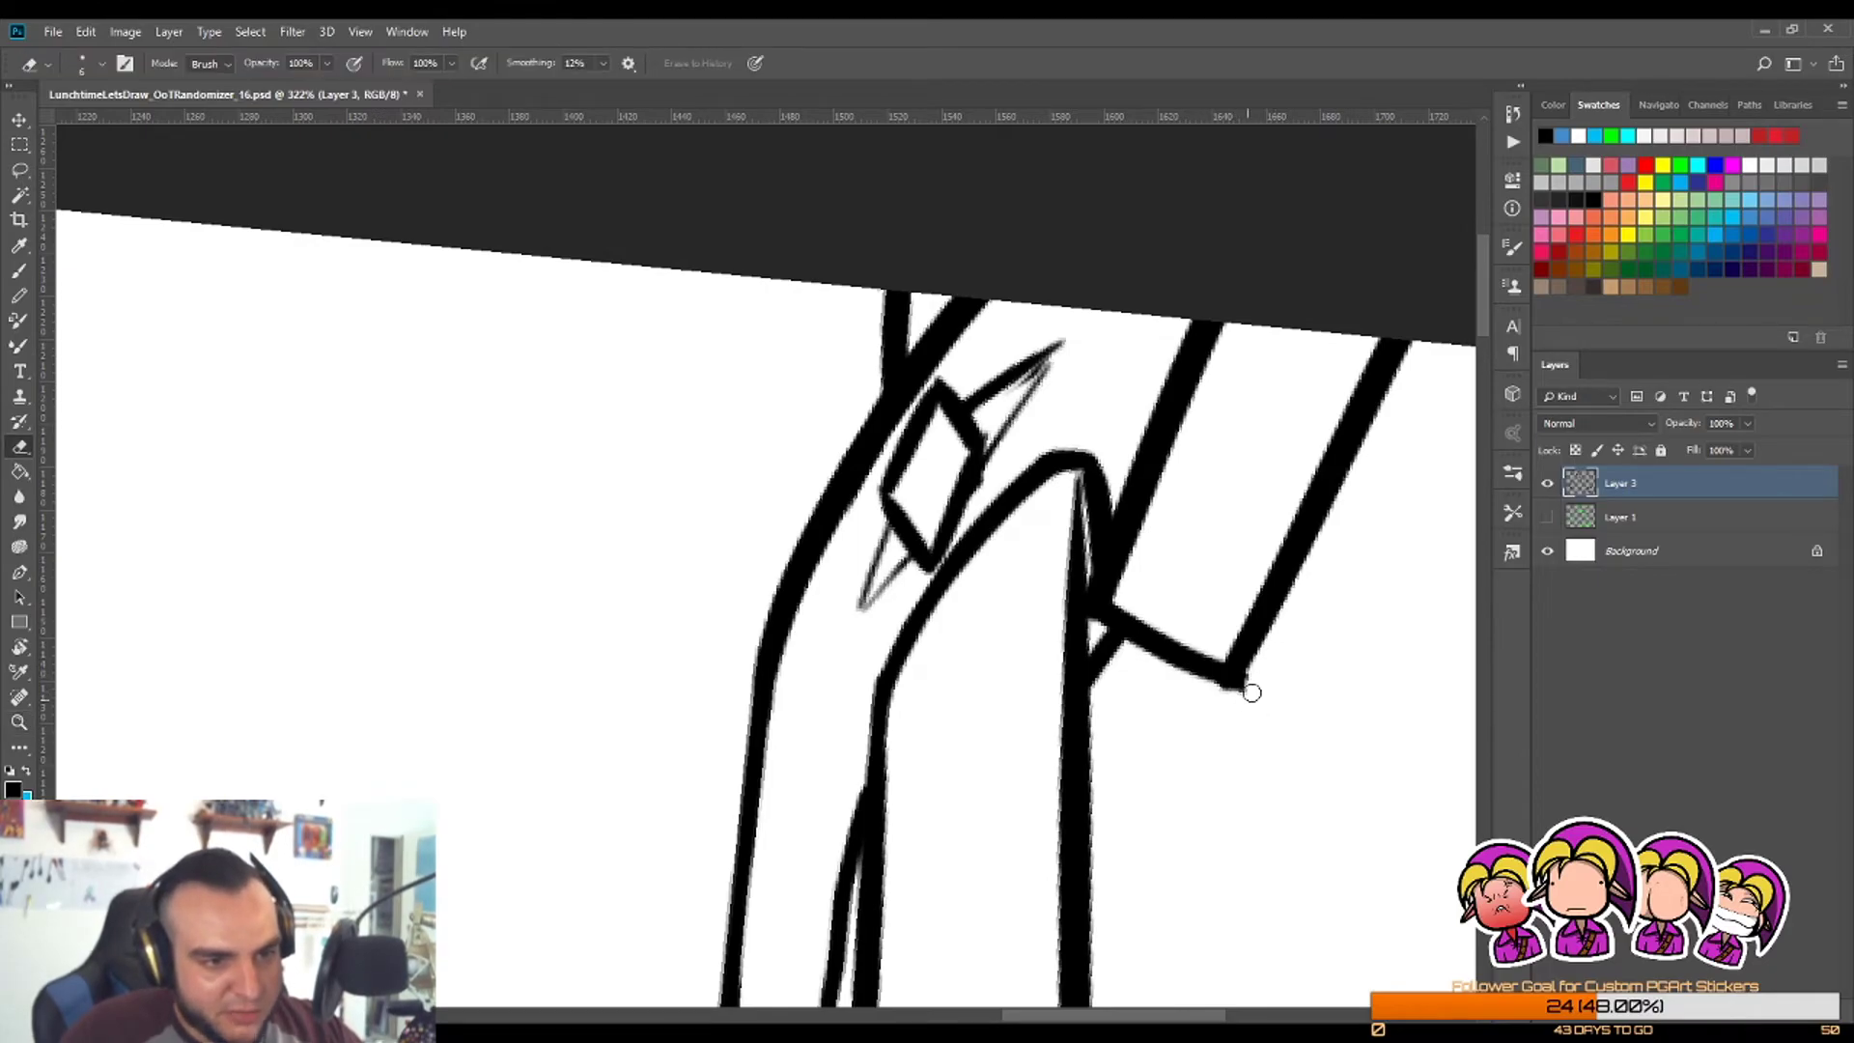
key("z")
Step: Ink the upper spike beside the guard's diamond-shaped gem as a bold, sharply pointed outline
mouse_move(1127, 640)
left_mouse_down()
mouse_move(1114, 571)
mouse_move(1061, 609)
left_mouse_up()
left_click_drag(1064, 514, 1120, 468)
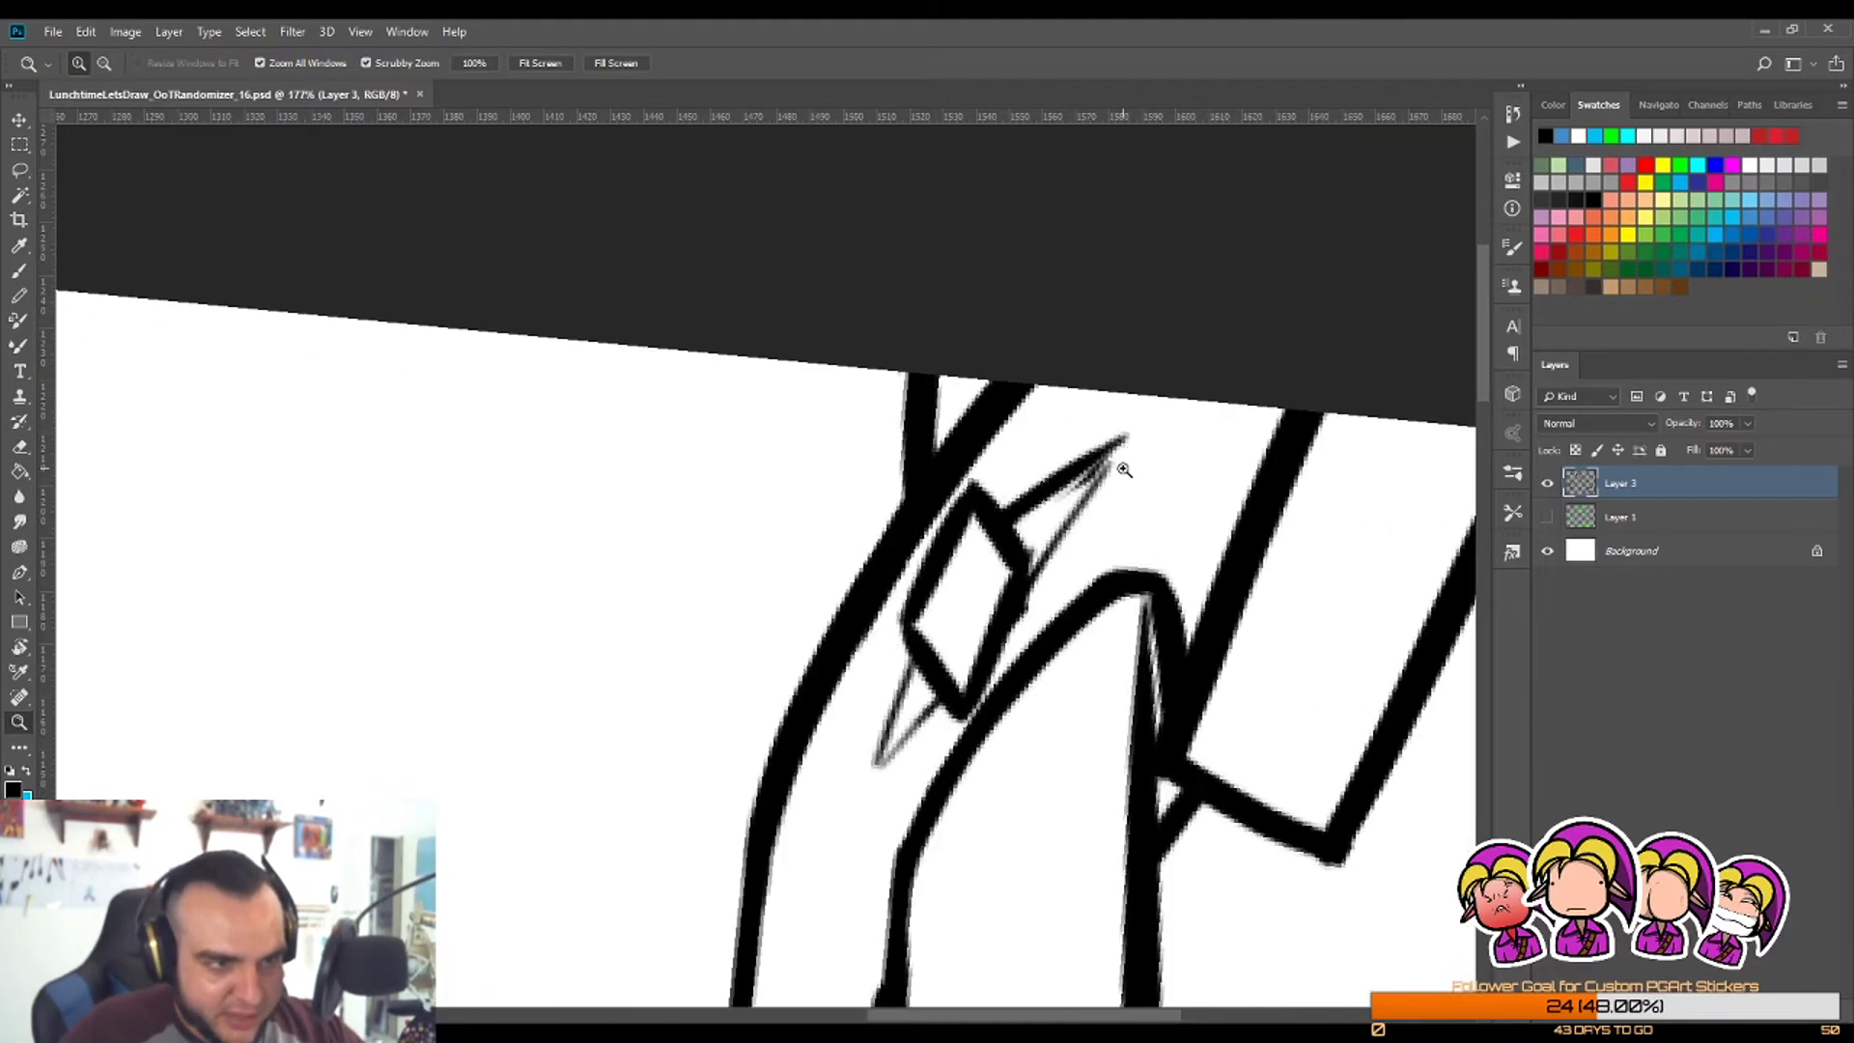
key("b")
left_click_drag(1020, 589, 1079, 487)
left_click_drag(1117, 421, 1123, 417)
key("ctrl+z")
mouse_move(1019, 582)
left_mouse_down()
mouse_move(1146, 408)
mouse_move(1108, 466)
mouse_move(1111, 436)
mouse_move(1154, 415)
left_mouse_up()
key("e")
key("ctrl+z")
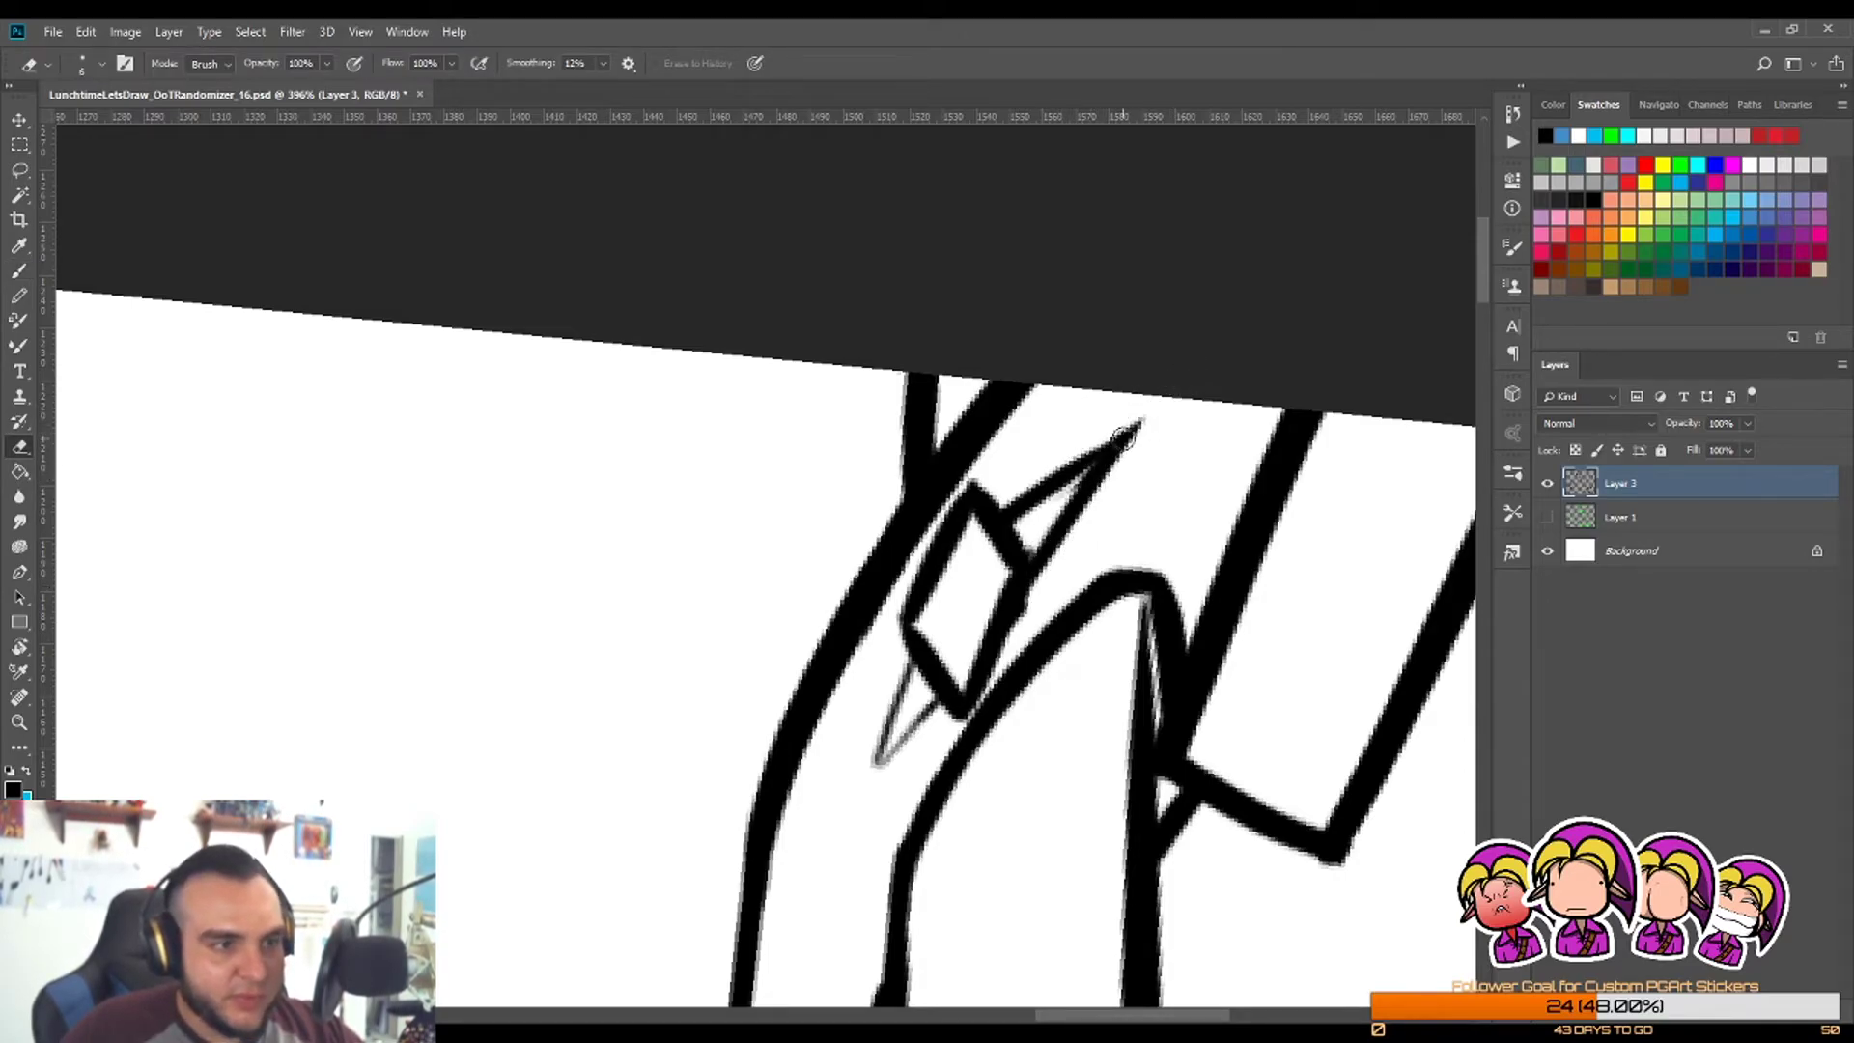
Step: Ink the lower spike beside the diamond-shaped gem and lengthen it to a sharp point
key("b")
left_click_drag(919, 652, 851, 811)
mouse_move(943, 692)
left_mouse_down()
mouse_move(843, 821)
mouse_move(931, 732)
mouse_move(890, 782)
mouse_move(898, 690)
left_mouse_up()
key("e")
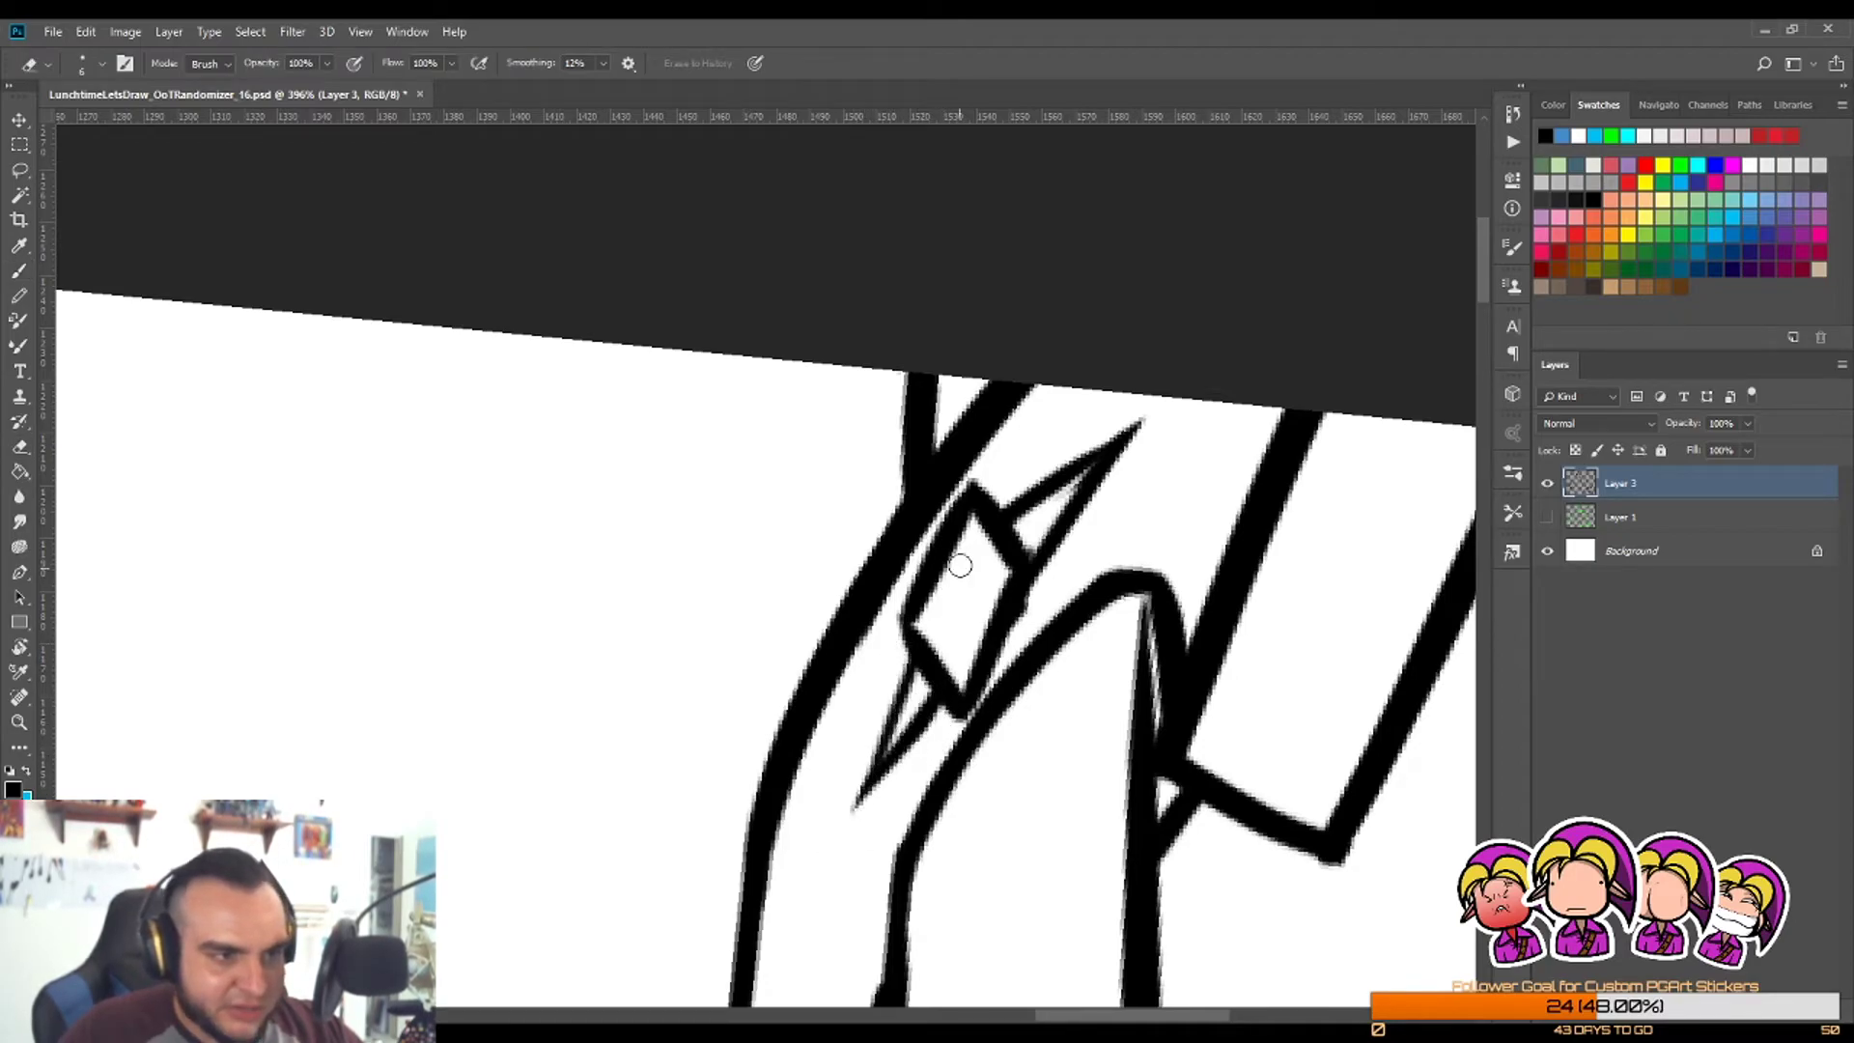
Step: Thin and smooth the diamond-shaped gem's outline by erasing along its inner edges
key("e")
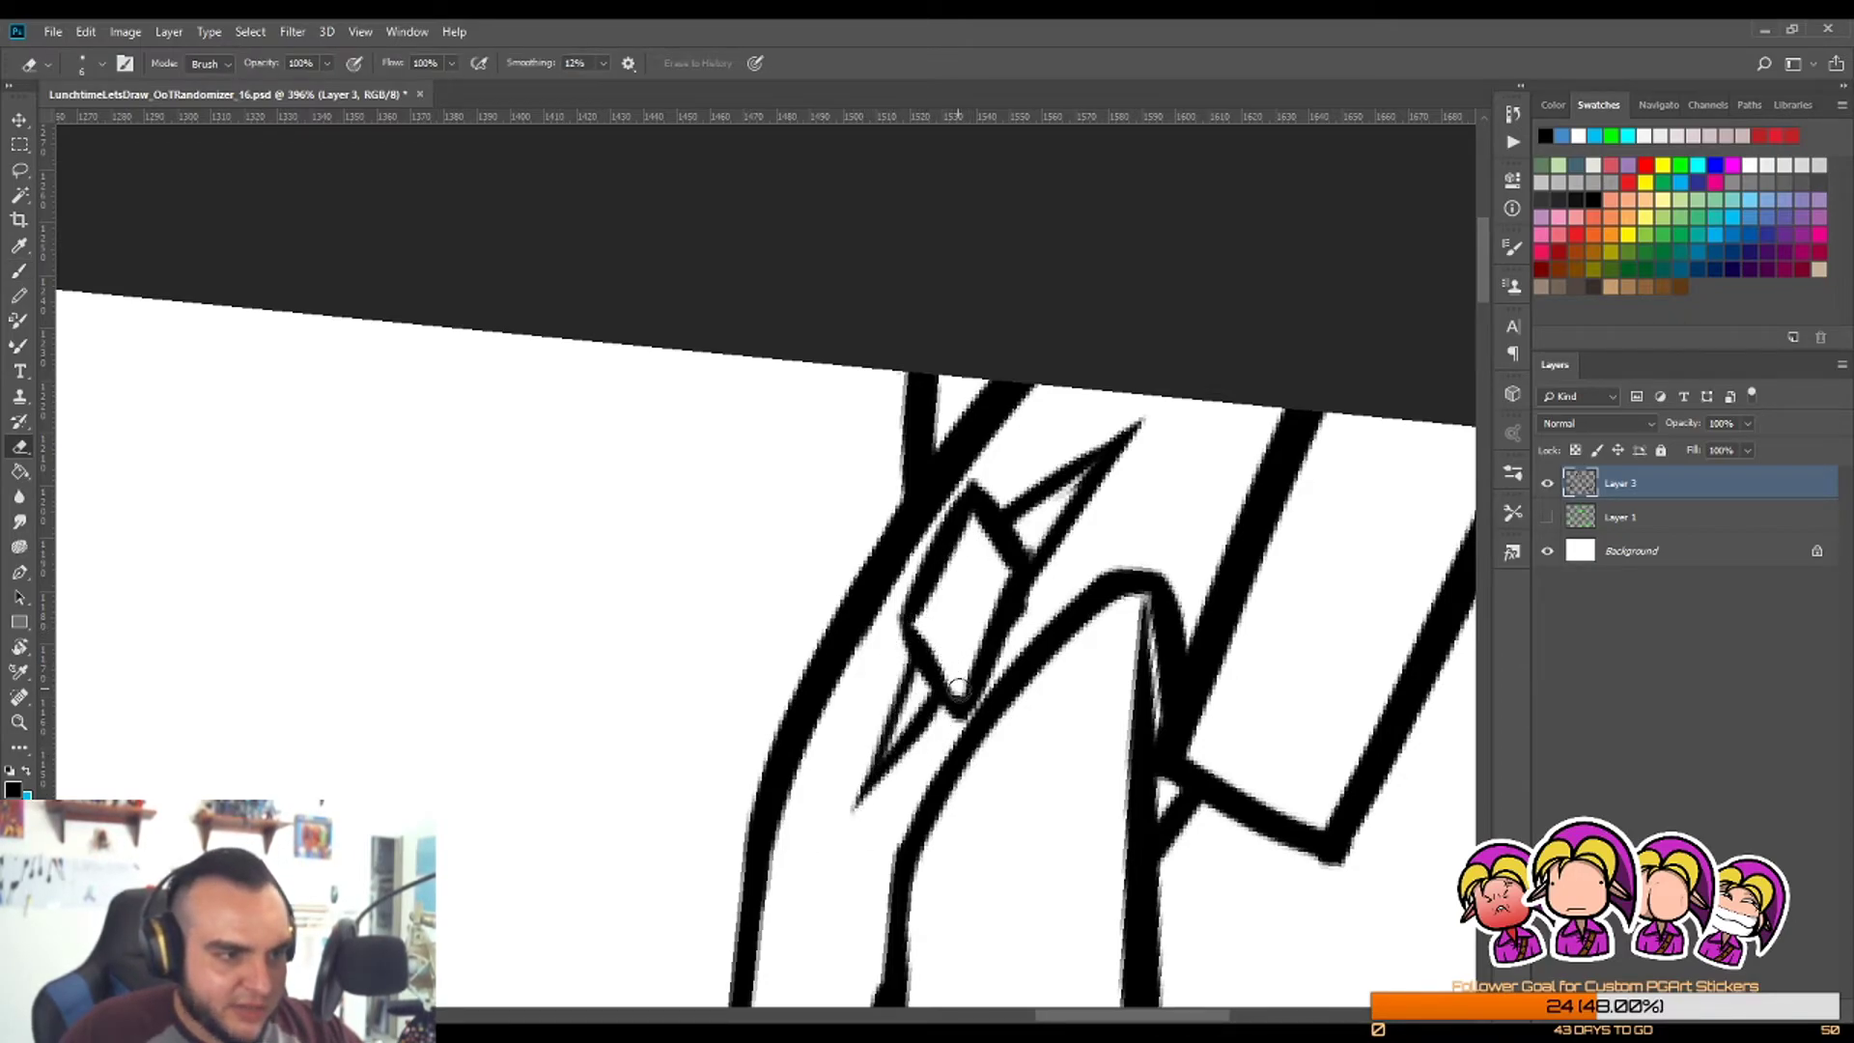
left_click_drag(959, 686, 924, 633)
left_click_drag(971, 518, 995, 552)
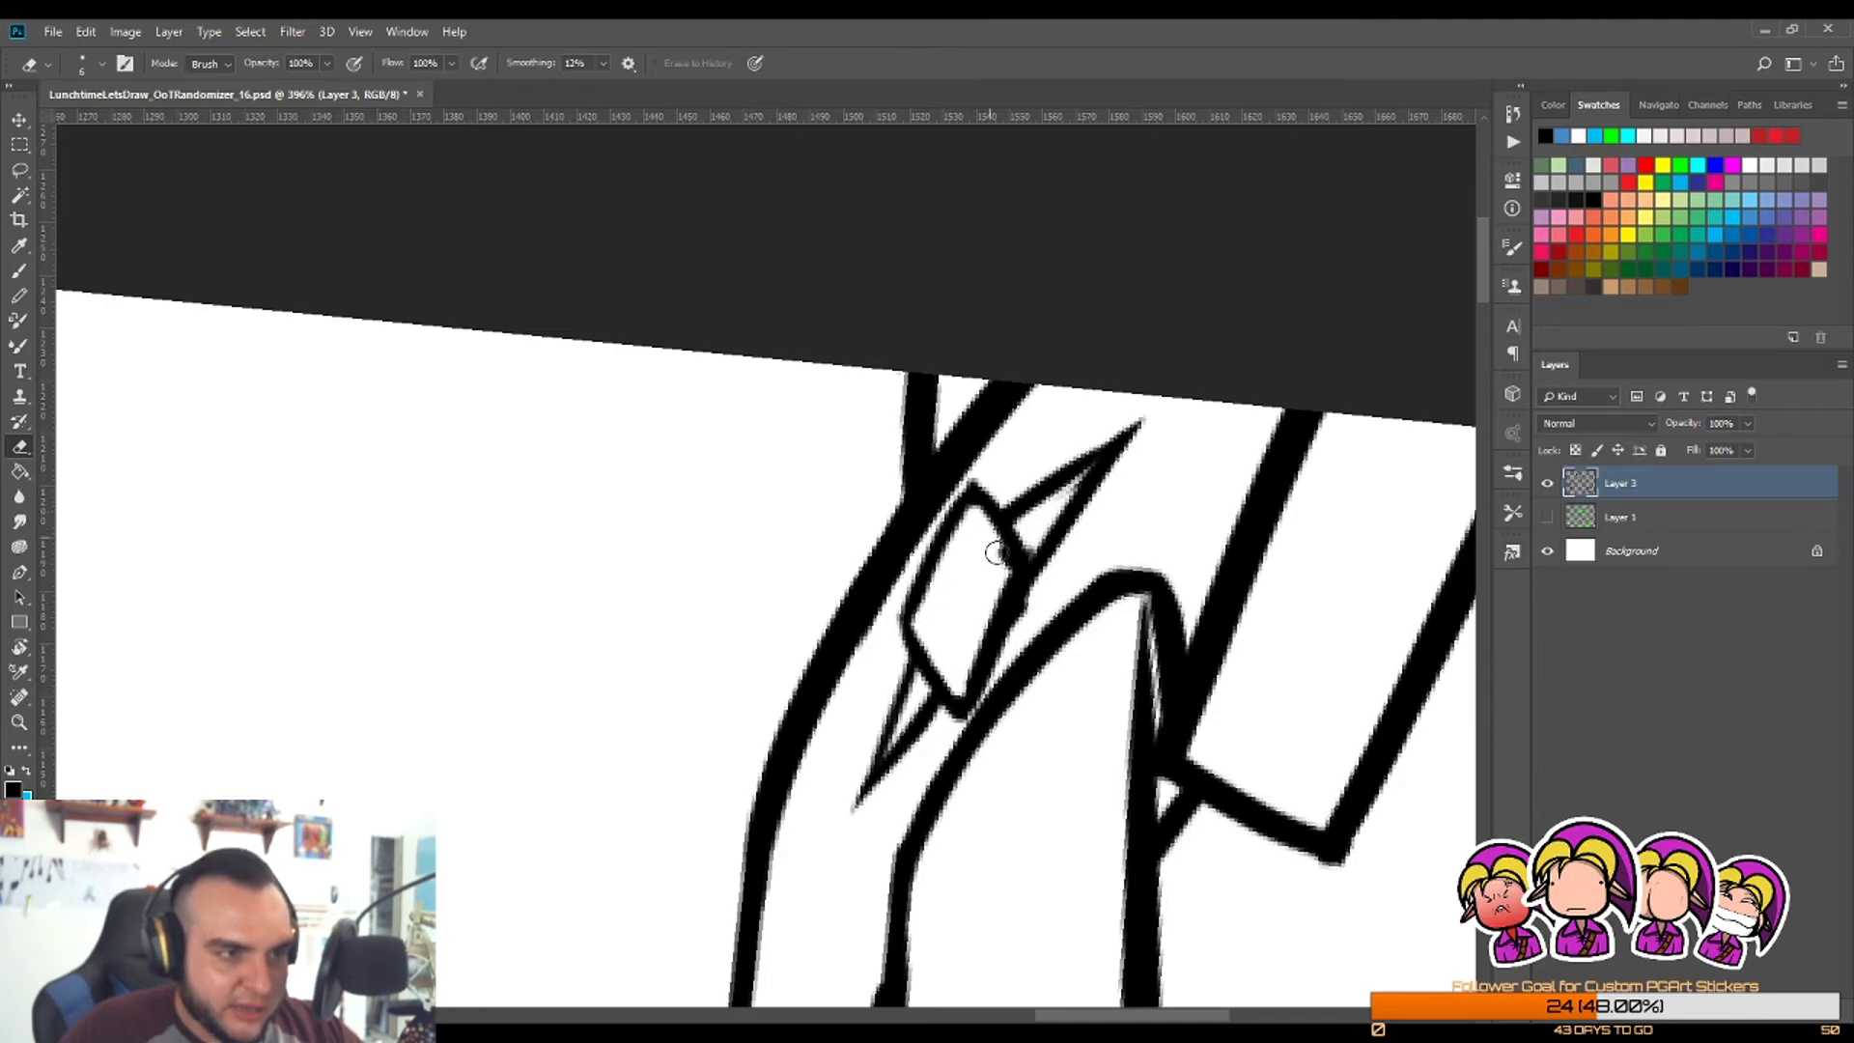
mouse_move(989, 617)
left_mouse_down()
mouse_move(952, 688)
mouse_move(911, 690)
left_mouse_up()
key("b")
key("z")
key("r")
key("z")
left_click_drag(1039, 710, 1136, 710)
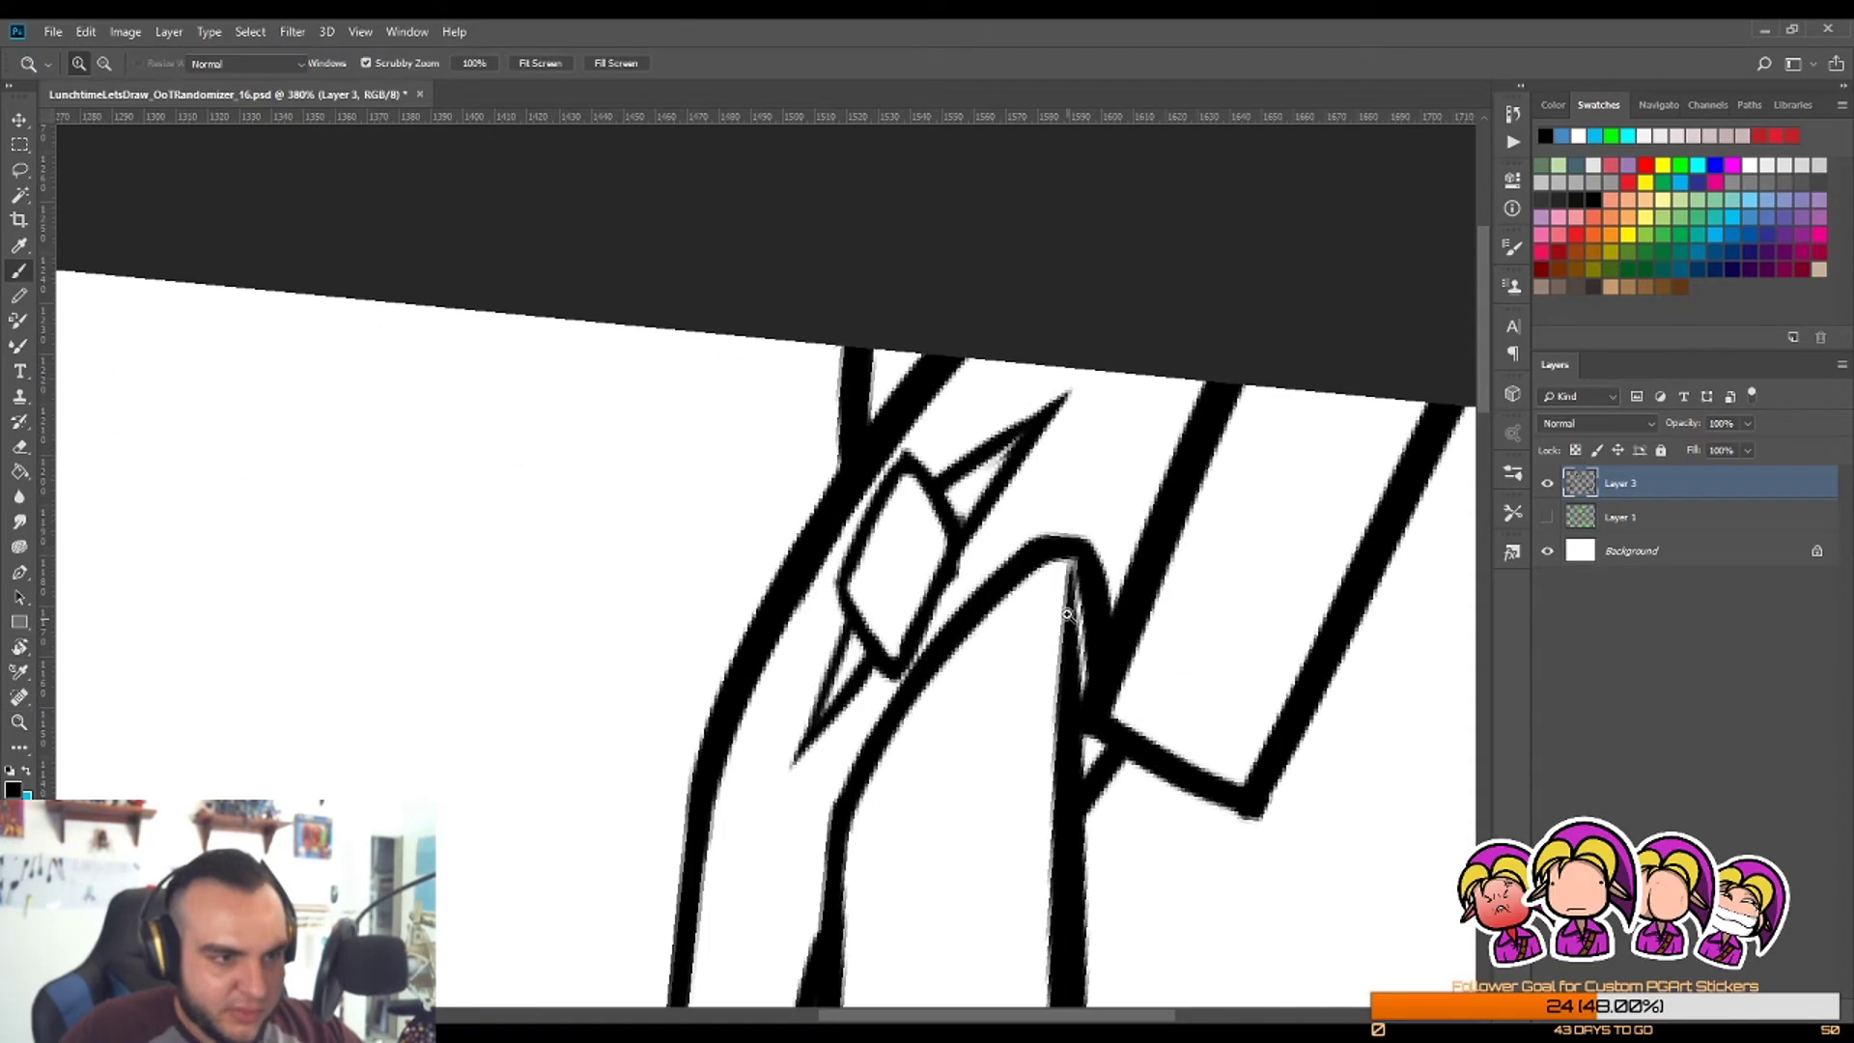
key("b")
key("z")
mouse_move(1078, 618)
left_mouse_down()
mouse_move(1087, 697)
mouse_move(1024, 618)
left_mouse_up()
Step: Rotate the canvas until the blade points up and draw a short tapered ridge line down from the sword's tip
key("r")
mouse_move(1172, 481)
left_mouse_down()
mouse_move(1156, 776)
mouse_move(931, 925)
left_mouse_up()
key("z")
left_click_drag(1076, 732, 979, 732)
key("r")
left_click_drag(1072, 705, 656, 719)
key("z")
key("r")
mouse_move(638, 724)
left_mouse_down()
mouse_move(542, 751)
mouse_move(579, 662)
mouse_move(287, 672)
mouse_move(683, 580)
mouse_move(582, 478)
mouse_move(683, 400)
left_mouse_up()
key("z")
key("b")
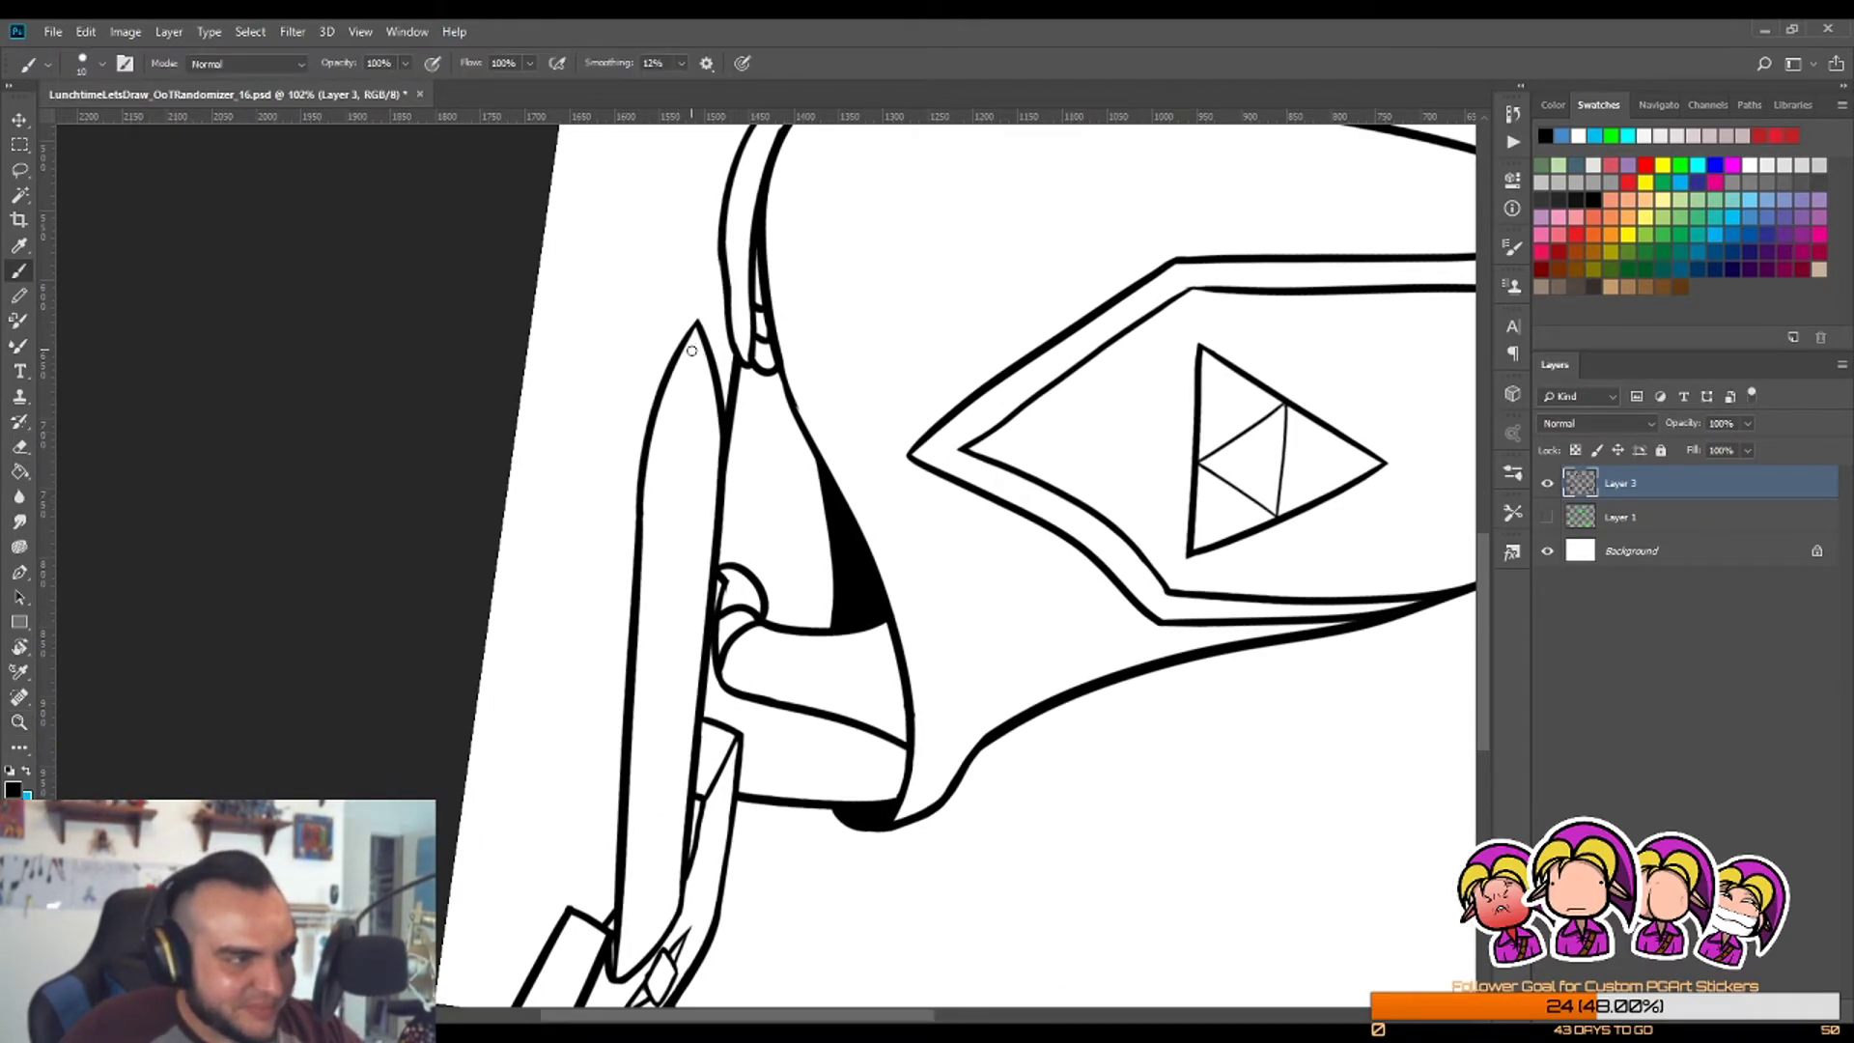
key("ctrl+z")
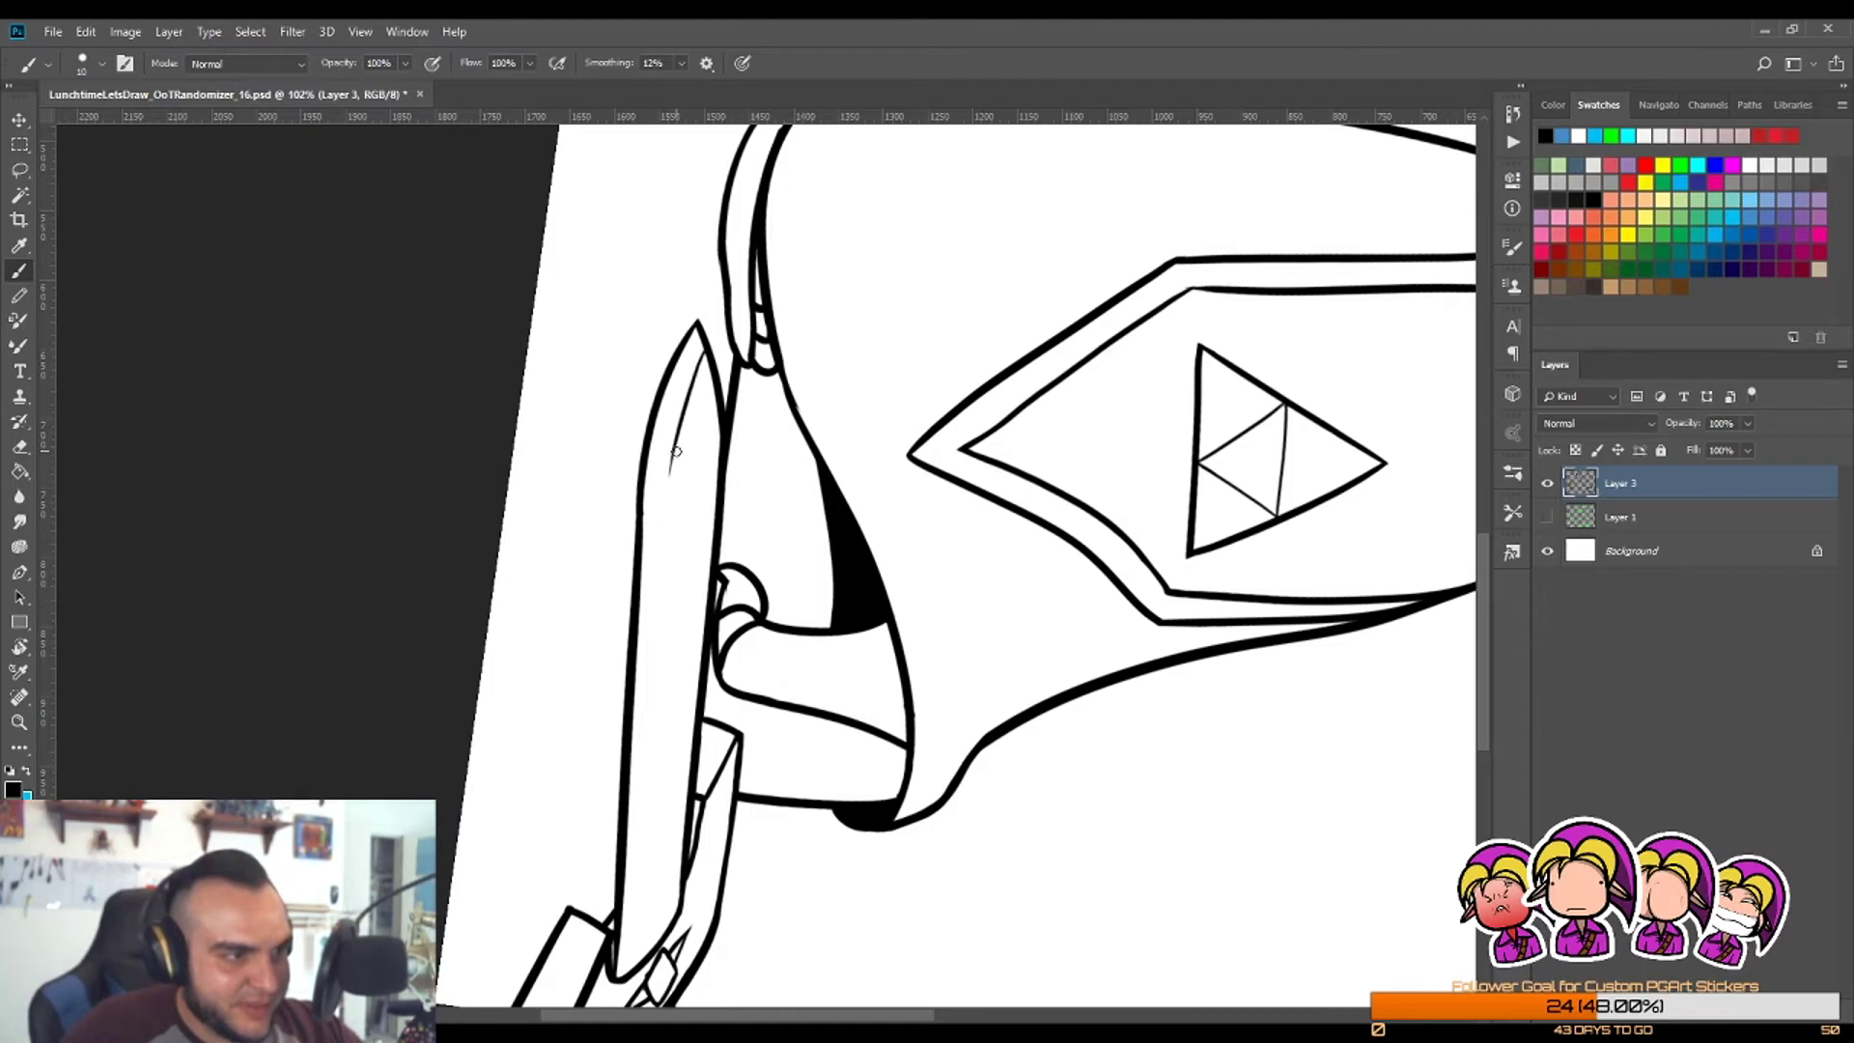
Step: Draw a long thin central ridge line down the sword blade, redoing the stroke until it runs straight
left_click_drag(676, 451, 654, 942)
key("ctrl+z")
left_click_drag(676, 454, 629, 929)
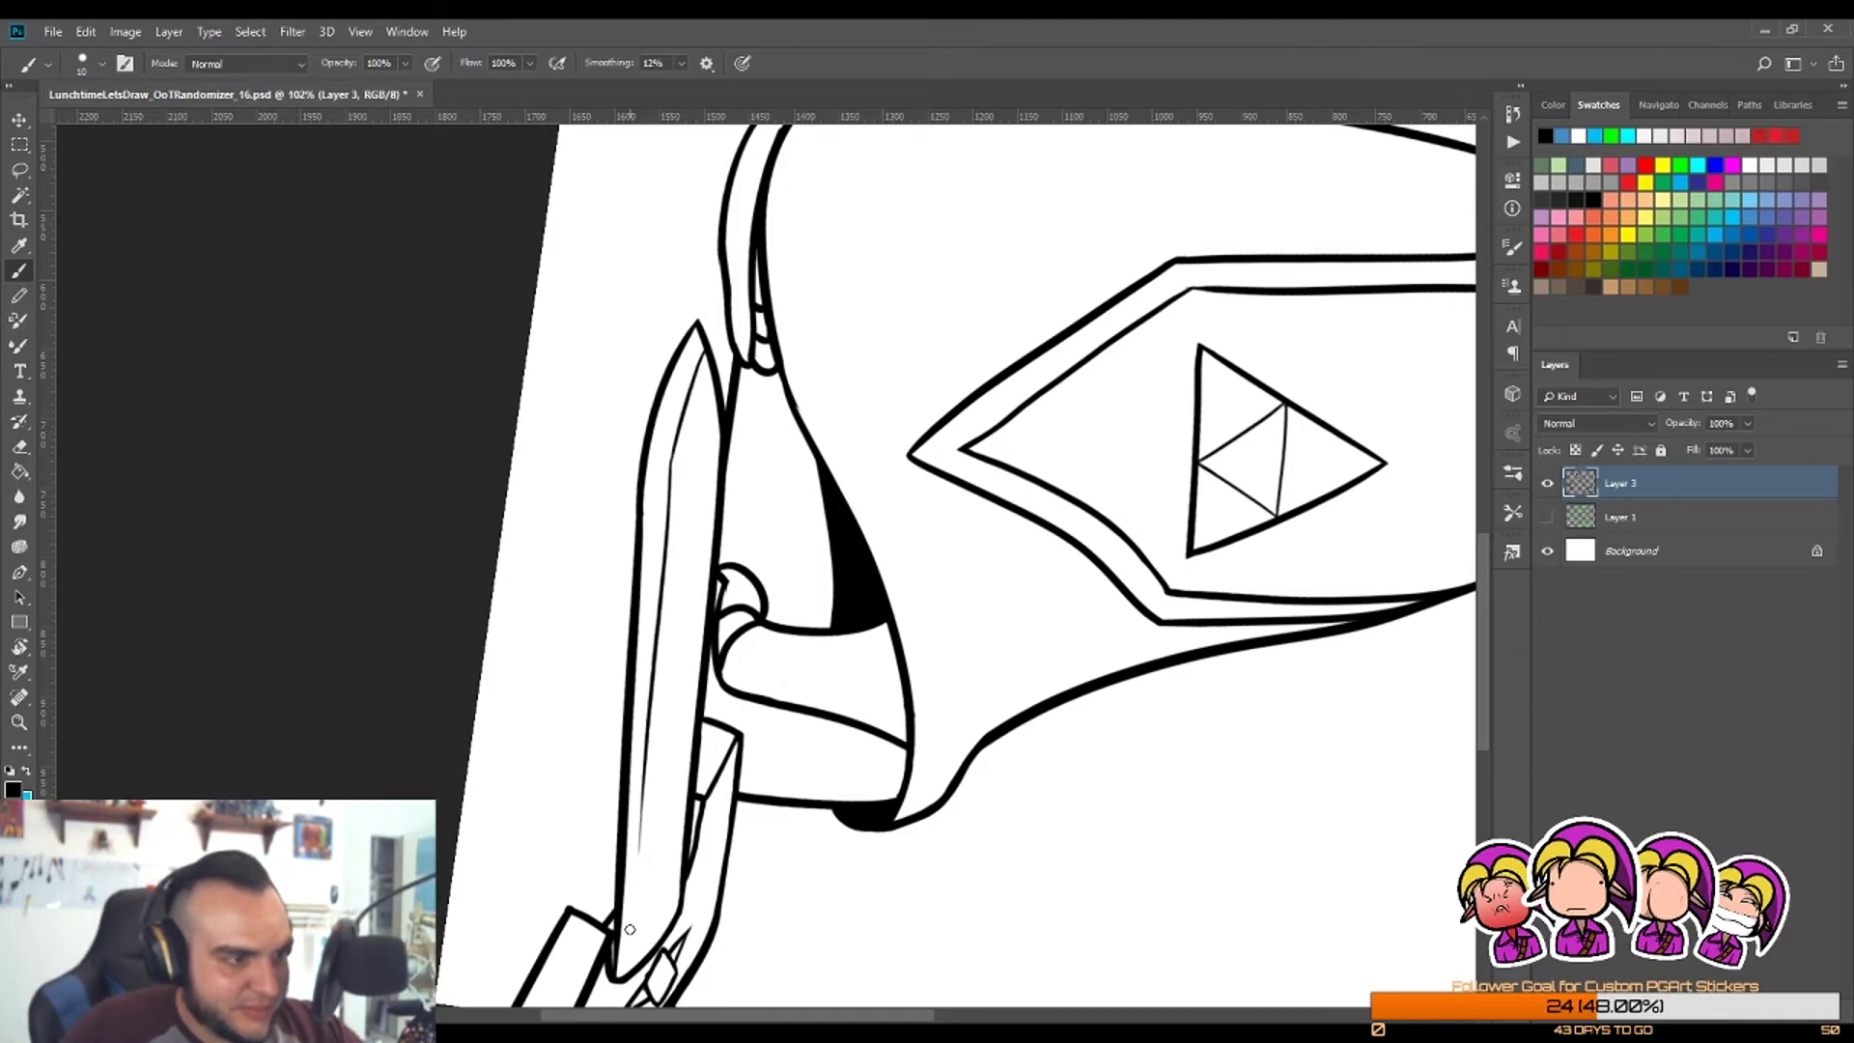
key("ctrl+z")
left_click_drag(673, 454, 636, 884)
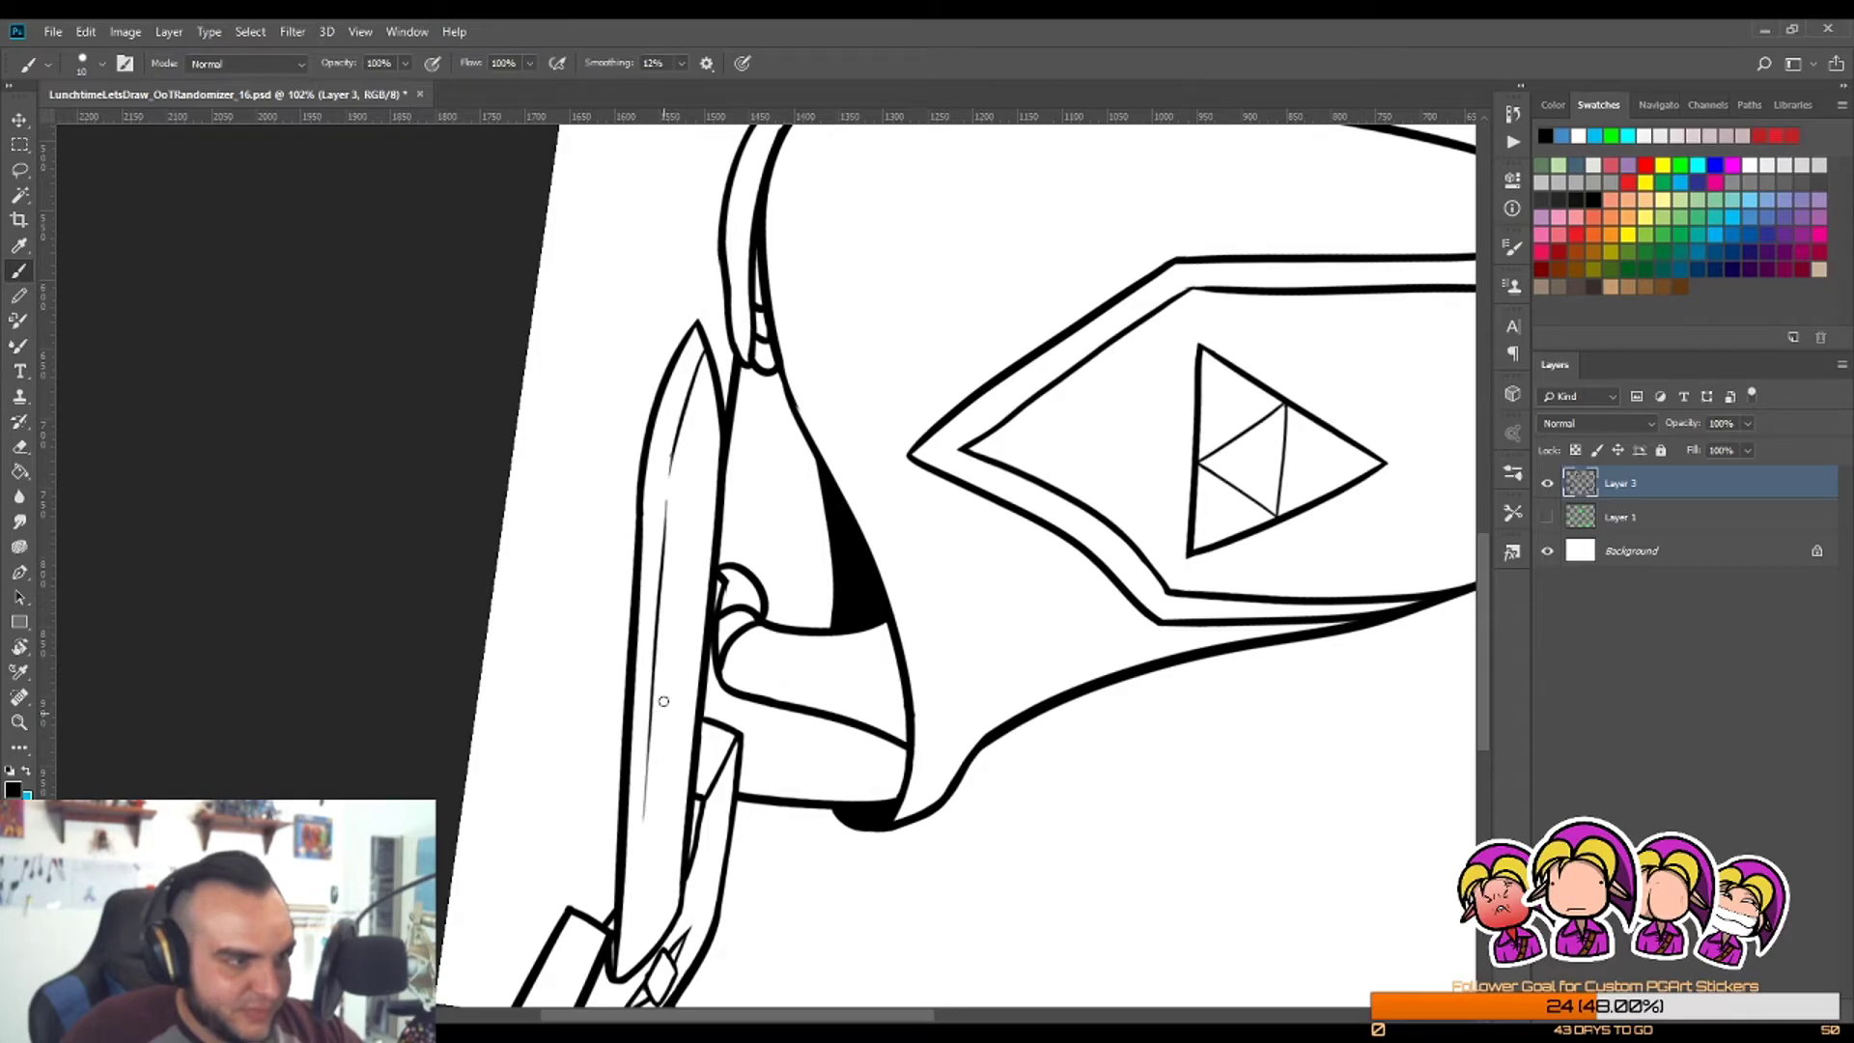
Step: Extend the sword blade's thin central ridge line down toward the guard, redoing the stroke, and taper it with the eraser
scroll(655, 876, "up", 5)
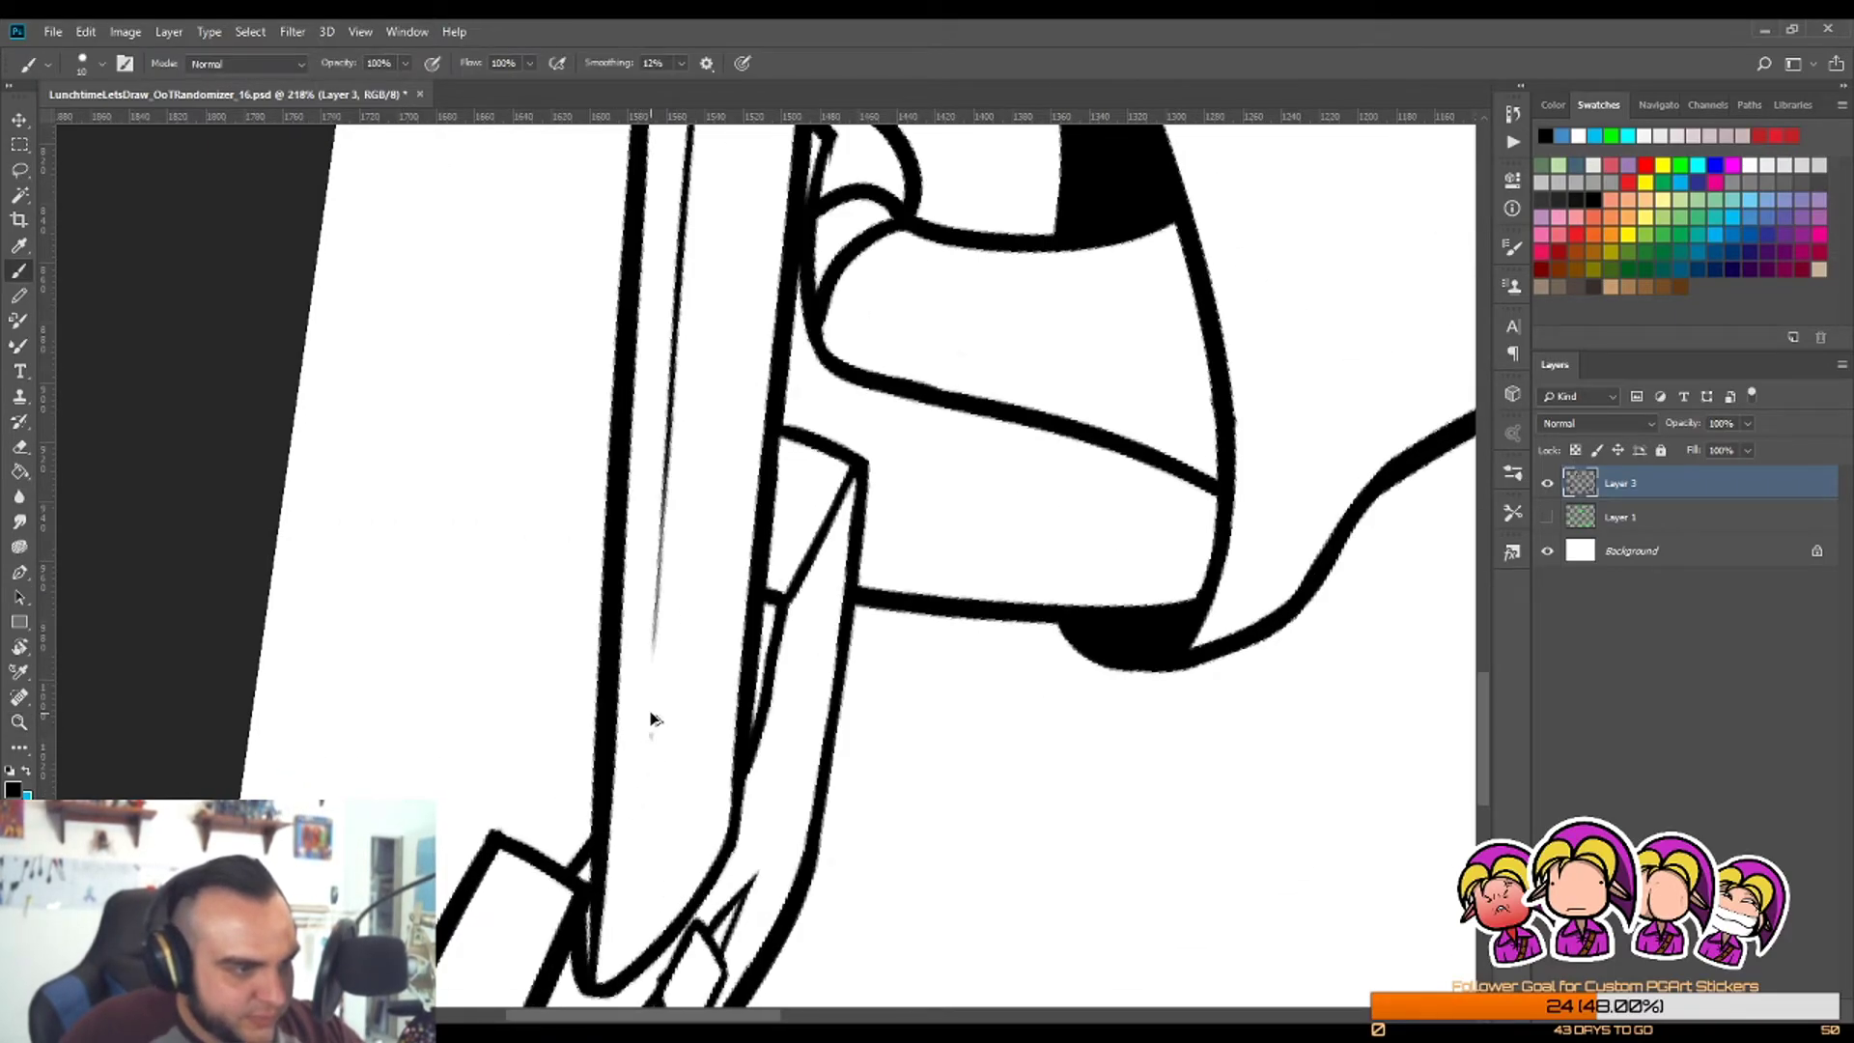
left_click_drag(652, 686, 629, 913)
key("ctrl+z")
left_click_drag(649, 703, 636, 895)
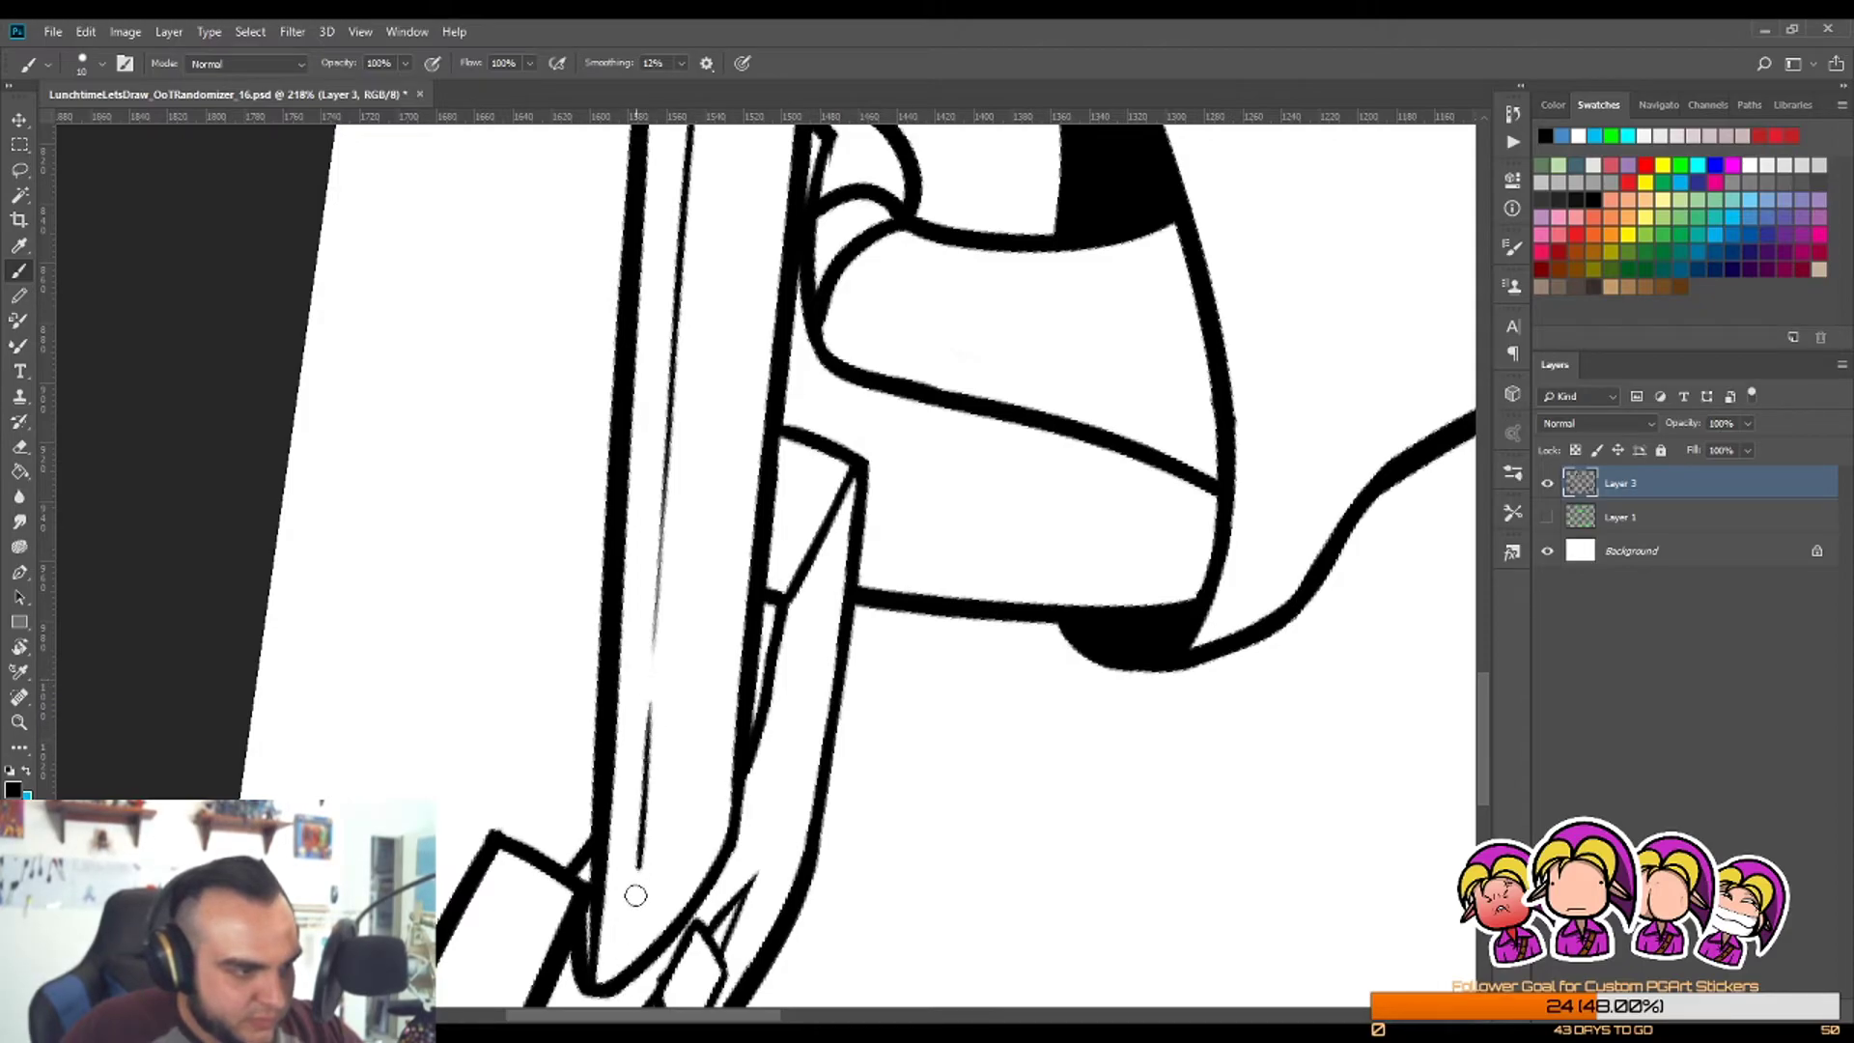
key("e")
left_click_drag(644, 676, 633, 932)
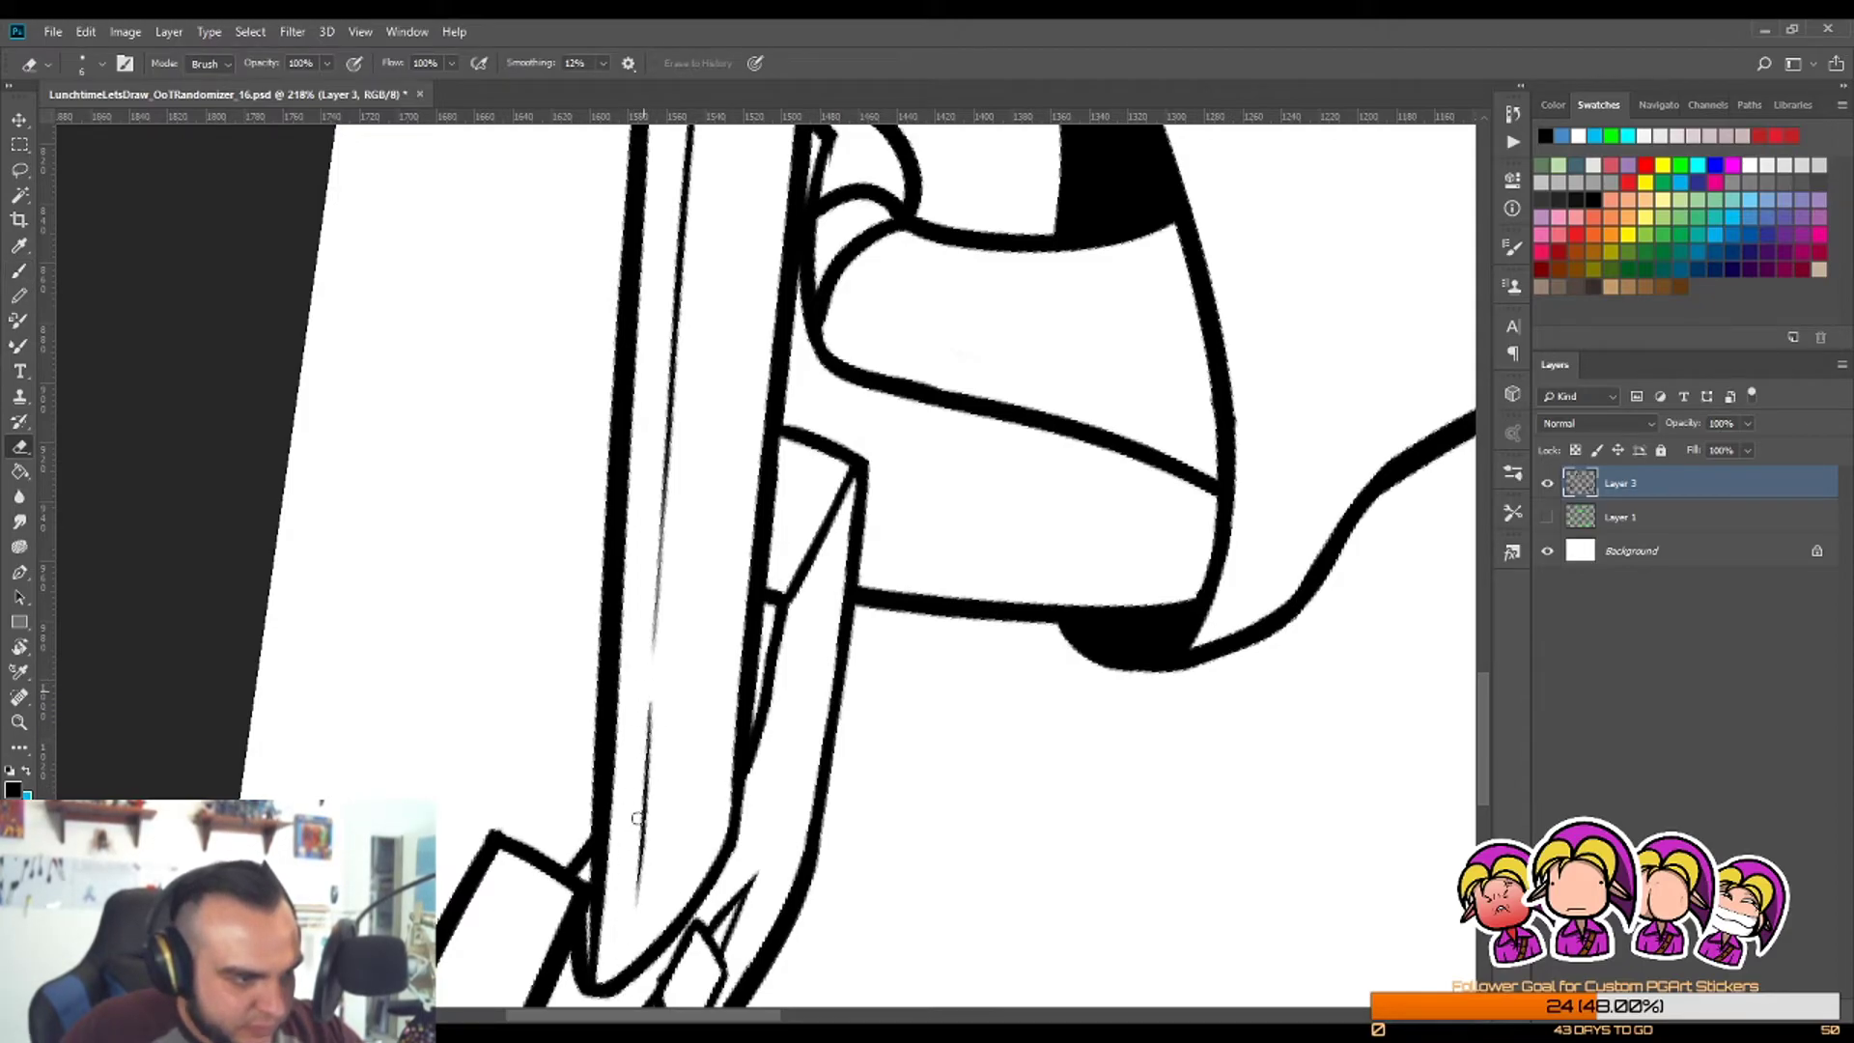
Step: Rotate the canvas back to 0° so the whole scene stands upright
key("z")
left_click_drag(700, 726, 625, 907)
key("r")
left_click_drag(850, 768, 942, 458)
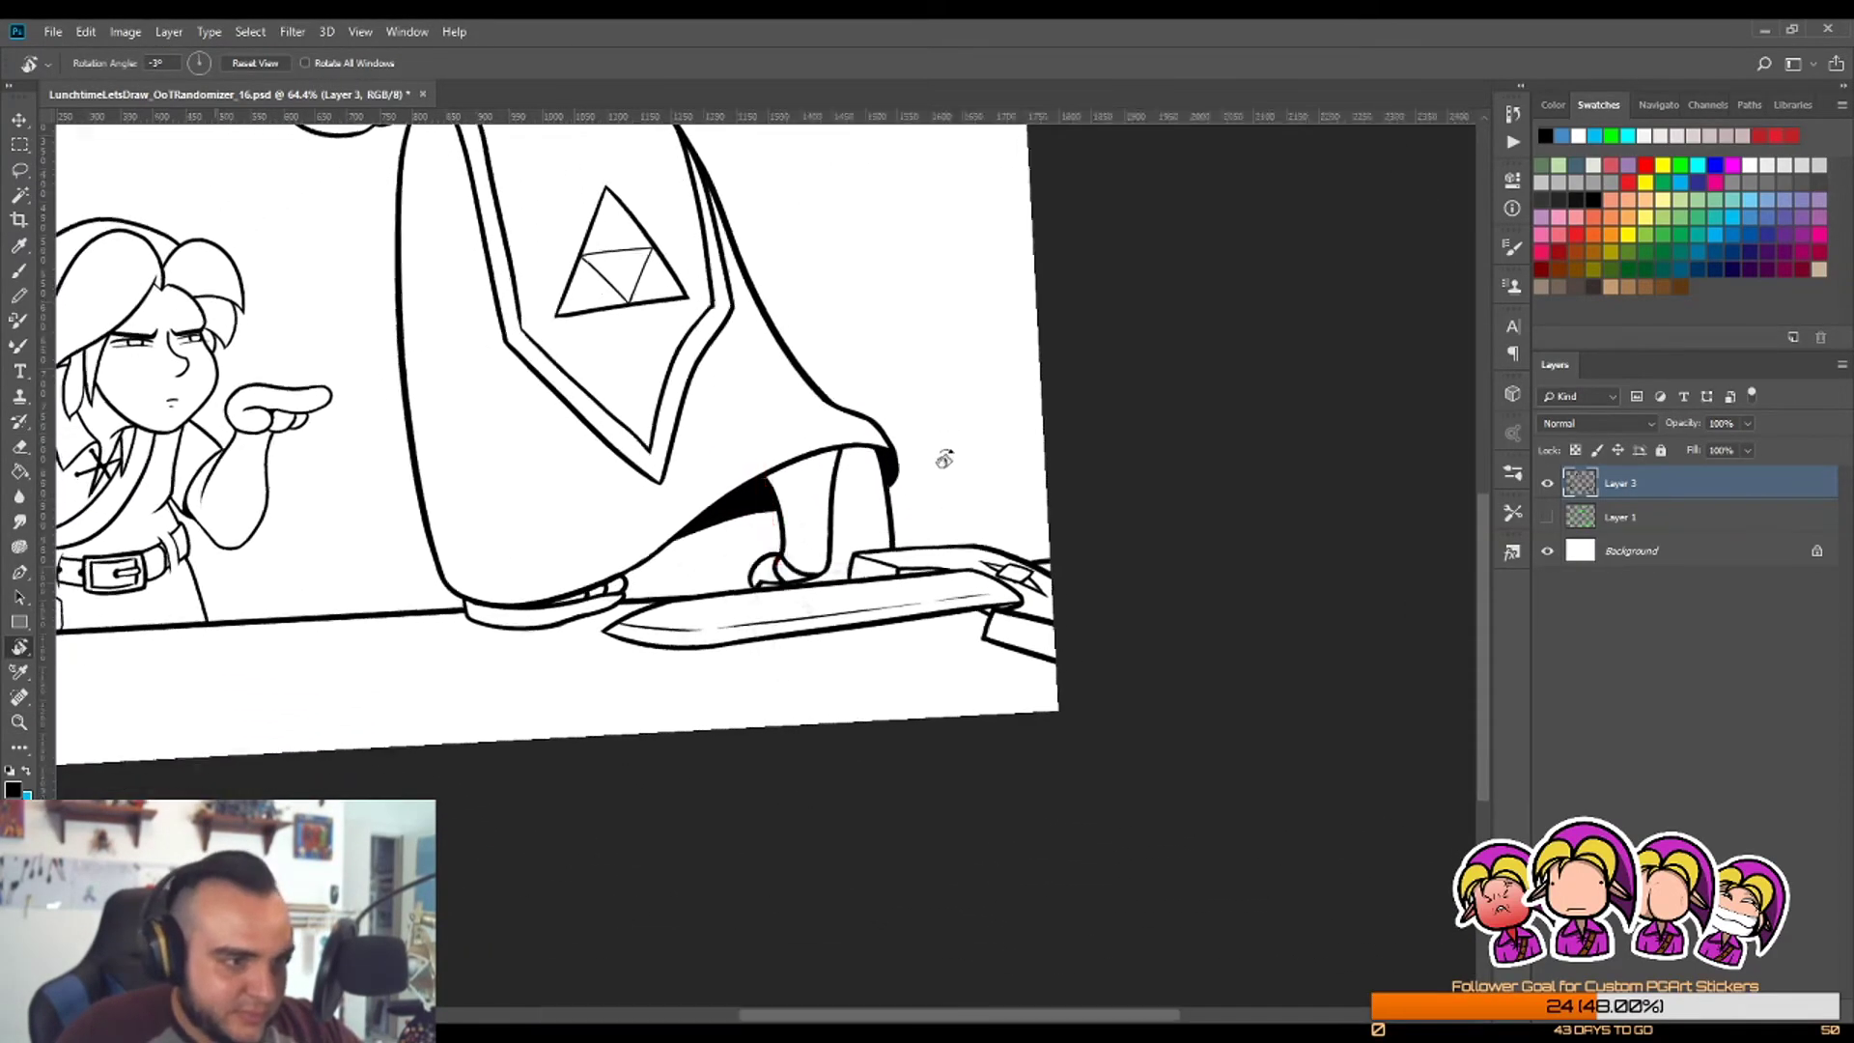
key("z")
left_click_drag(971, 563, 988, 643)
left_click_drag(790, 551, 810, 550)
key("r")
left_click_drag(935, 504, 947, 512)
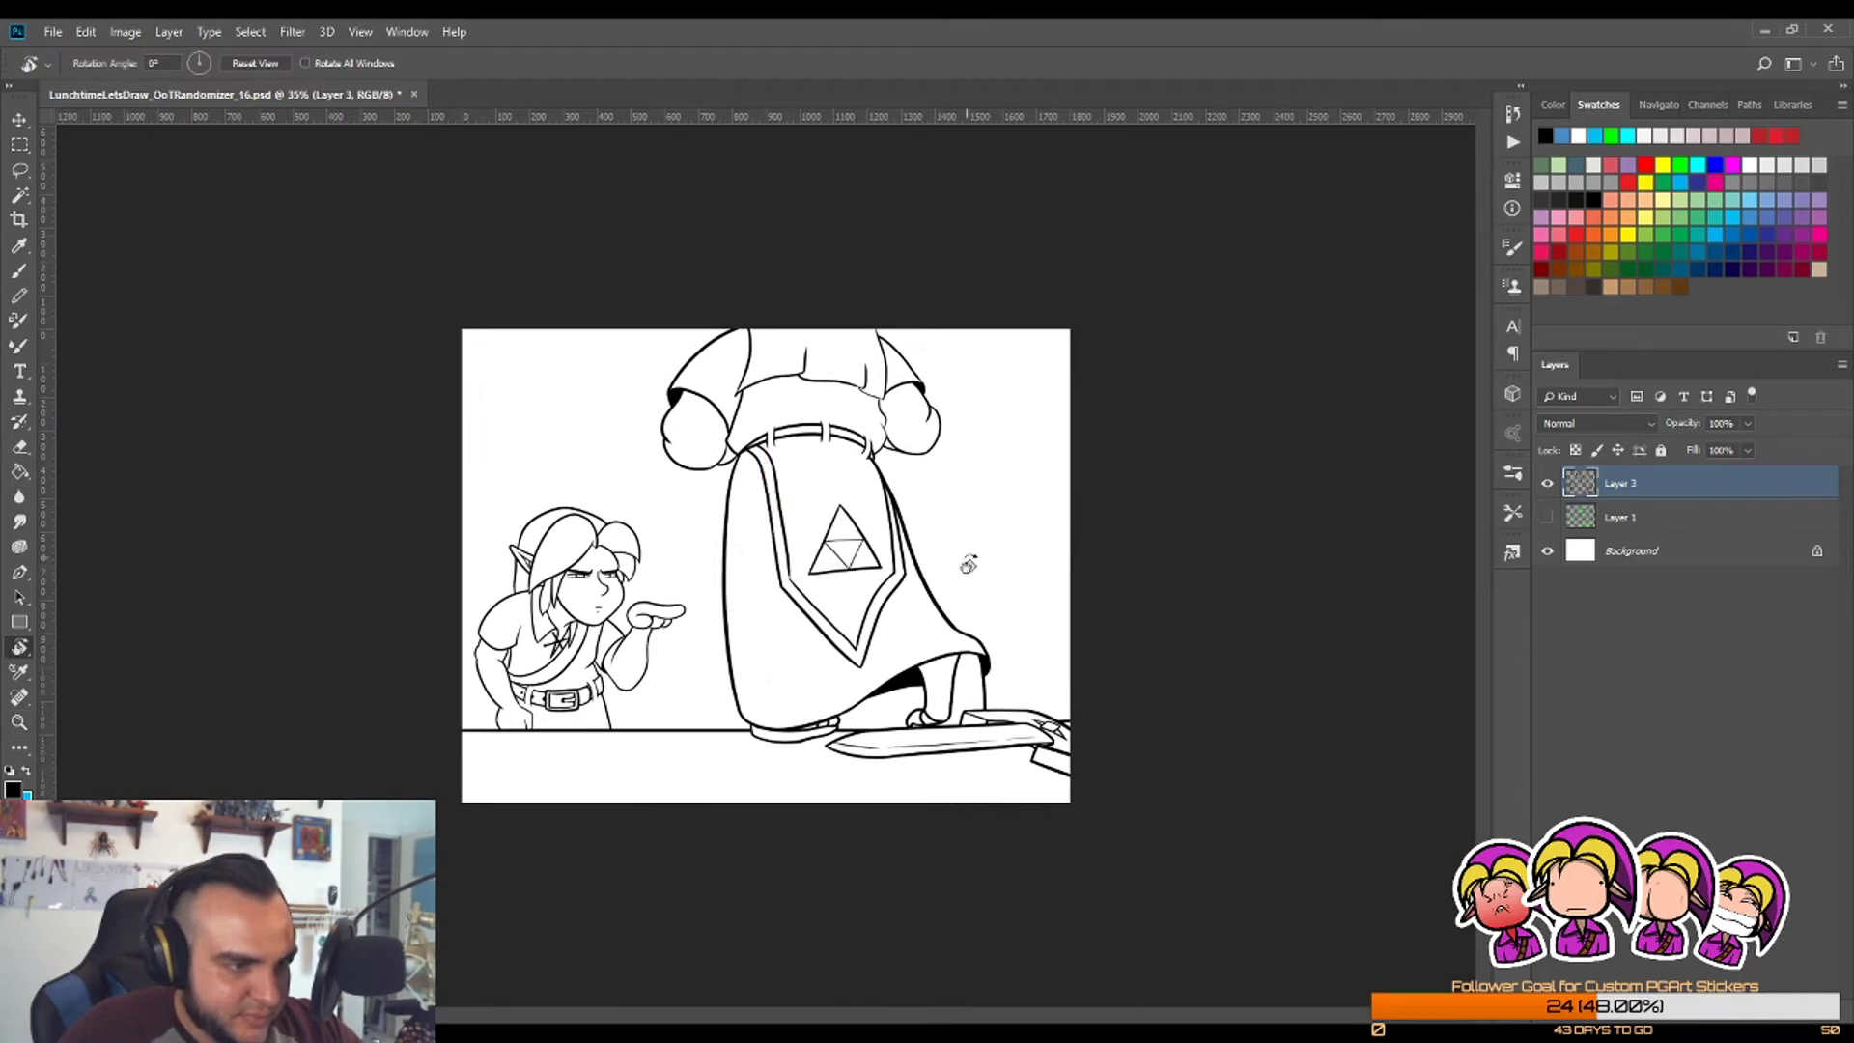
Step: Draw two short curved motion lines in the empty space beside the flared corner of the robe's hem
key("z")
left_click_drag(1014, 674, 1085, 670)
left_click_drag(1289, 649, 1268, 645)
scroll(1268, 645, "up", 1)
key("b")
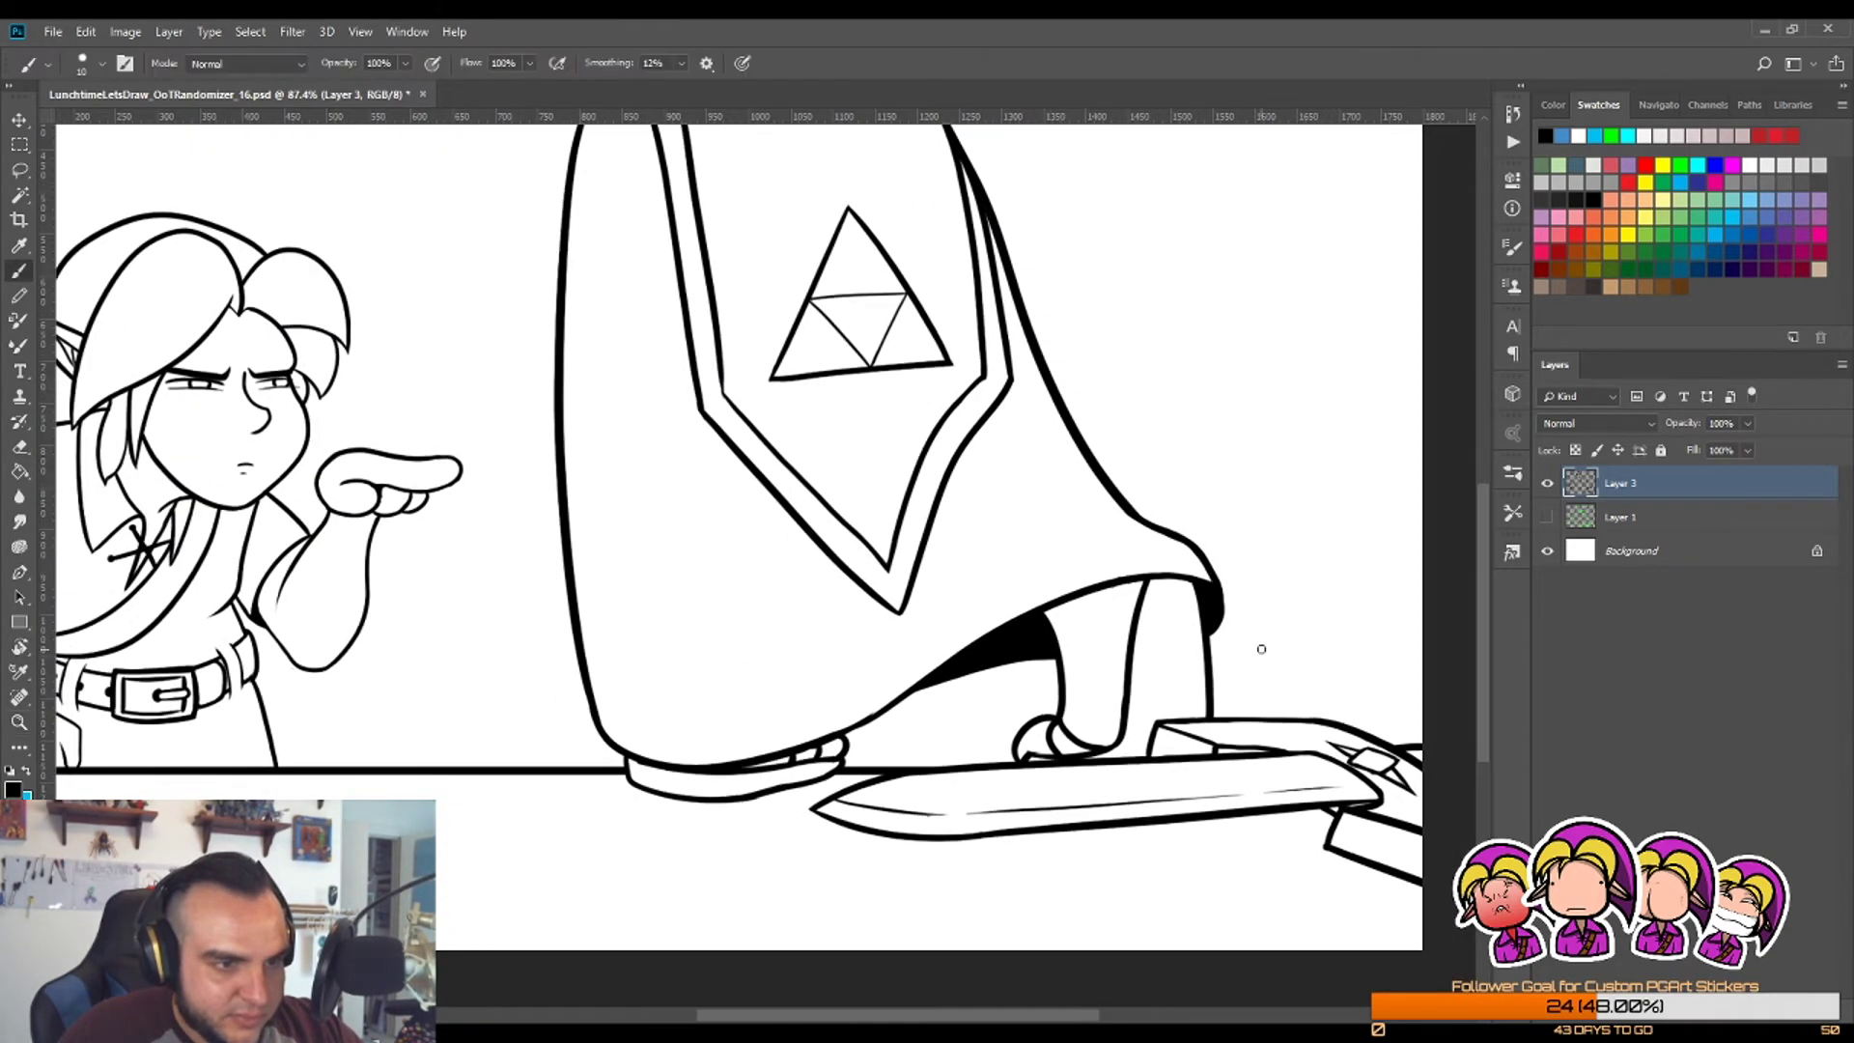
key("z")
scroll(1265, 621, "down", 3)
scroll(1270, 695, "up", 4)
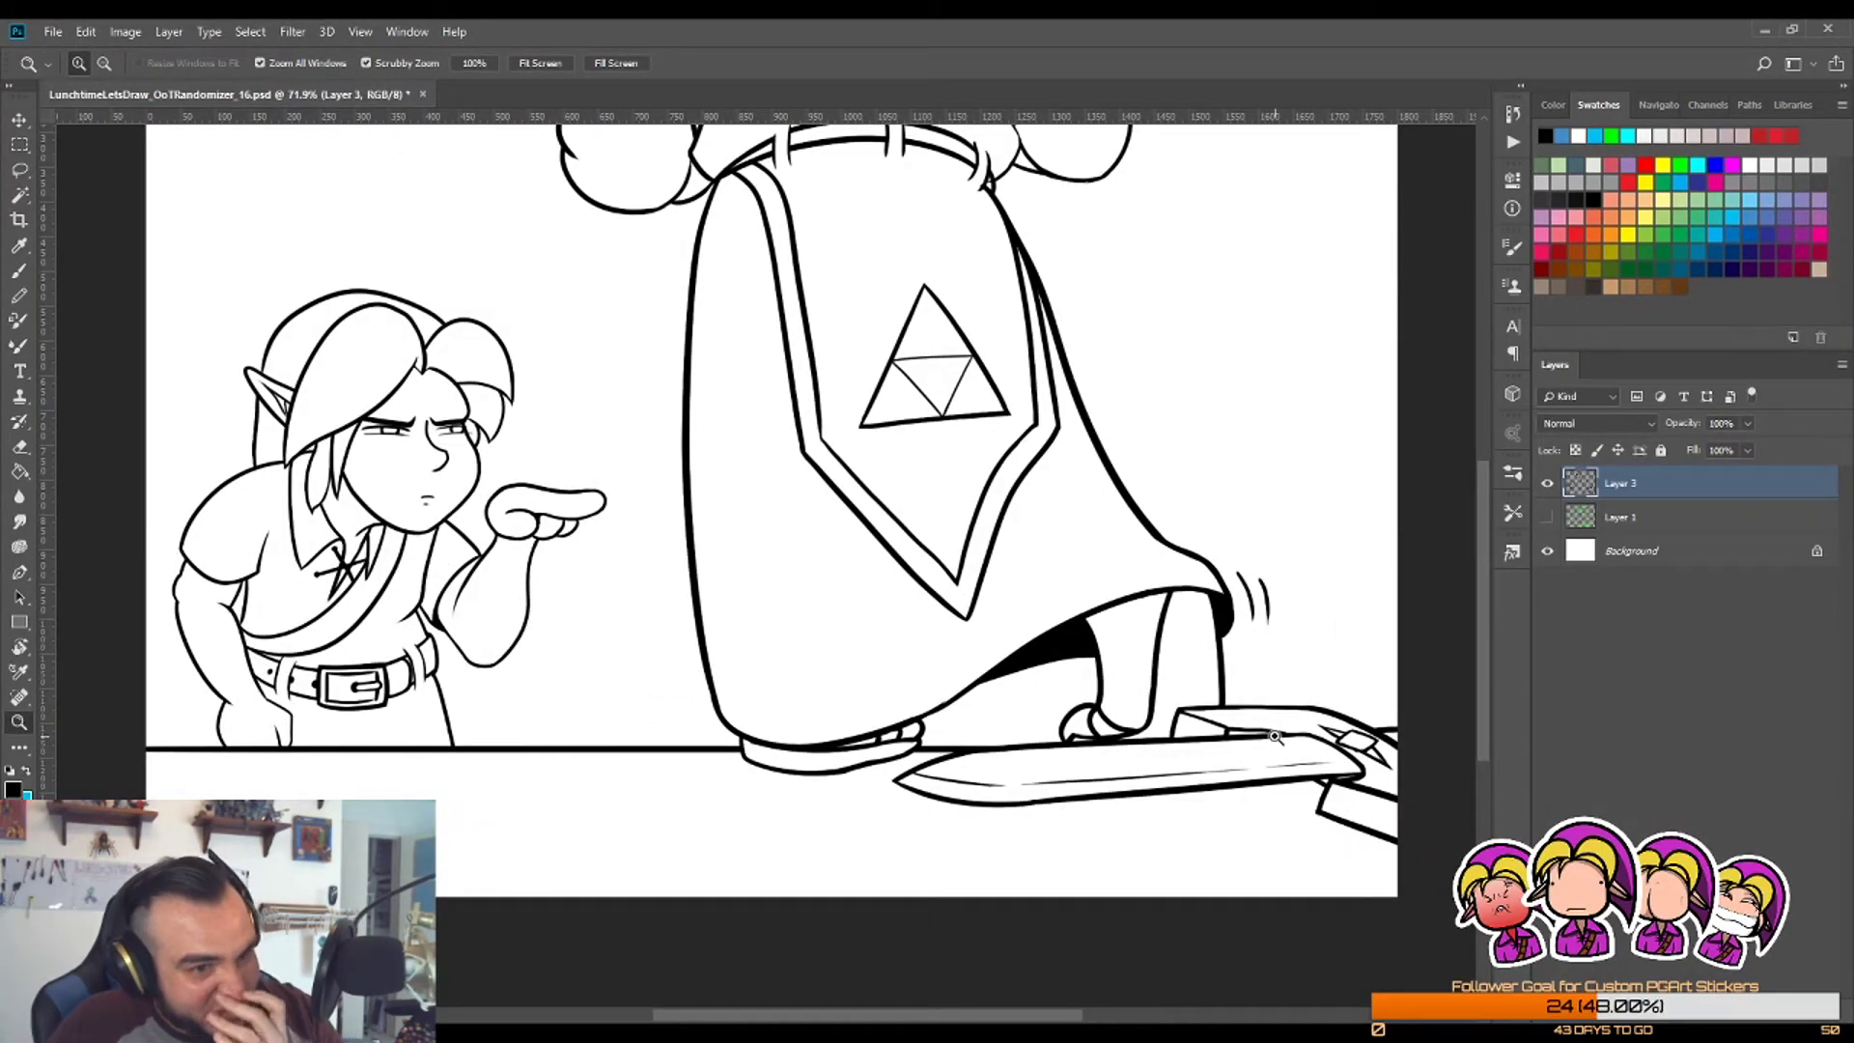
scroll(1263, 675, "down", 2)
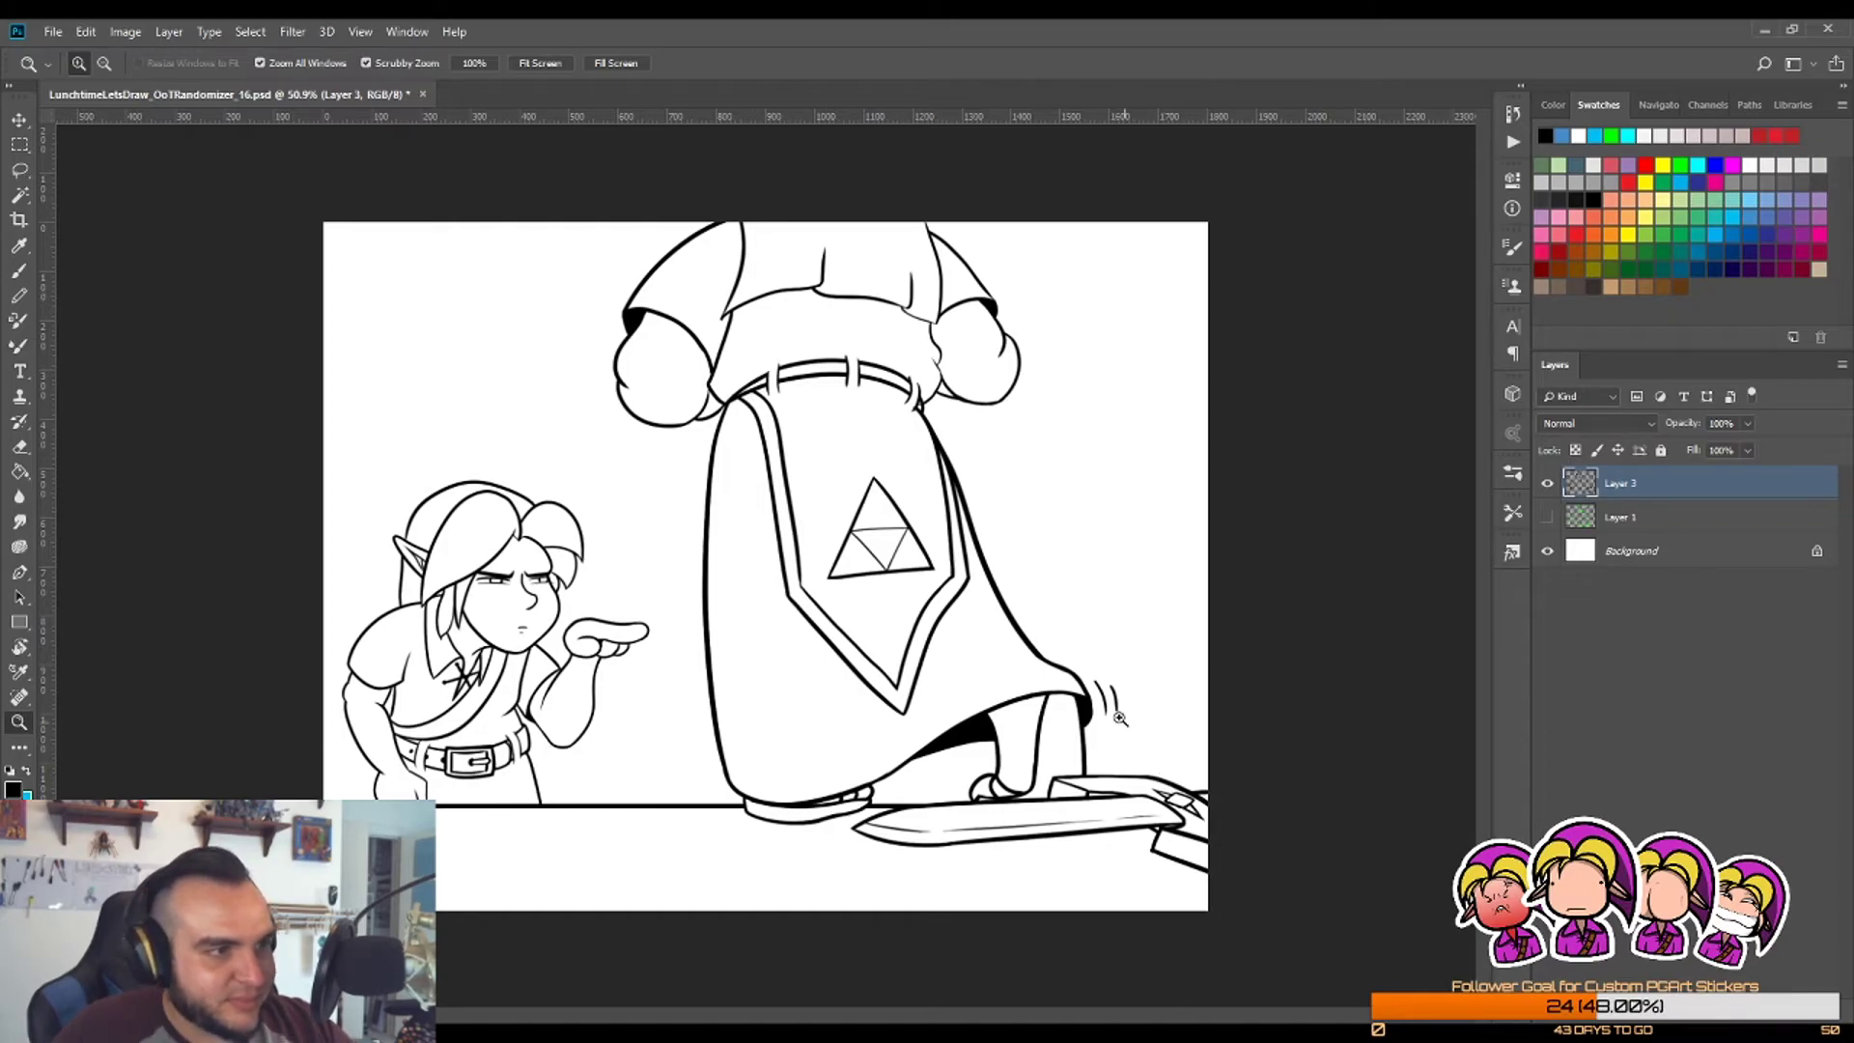
scroll(438, 433, "up", 3)
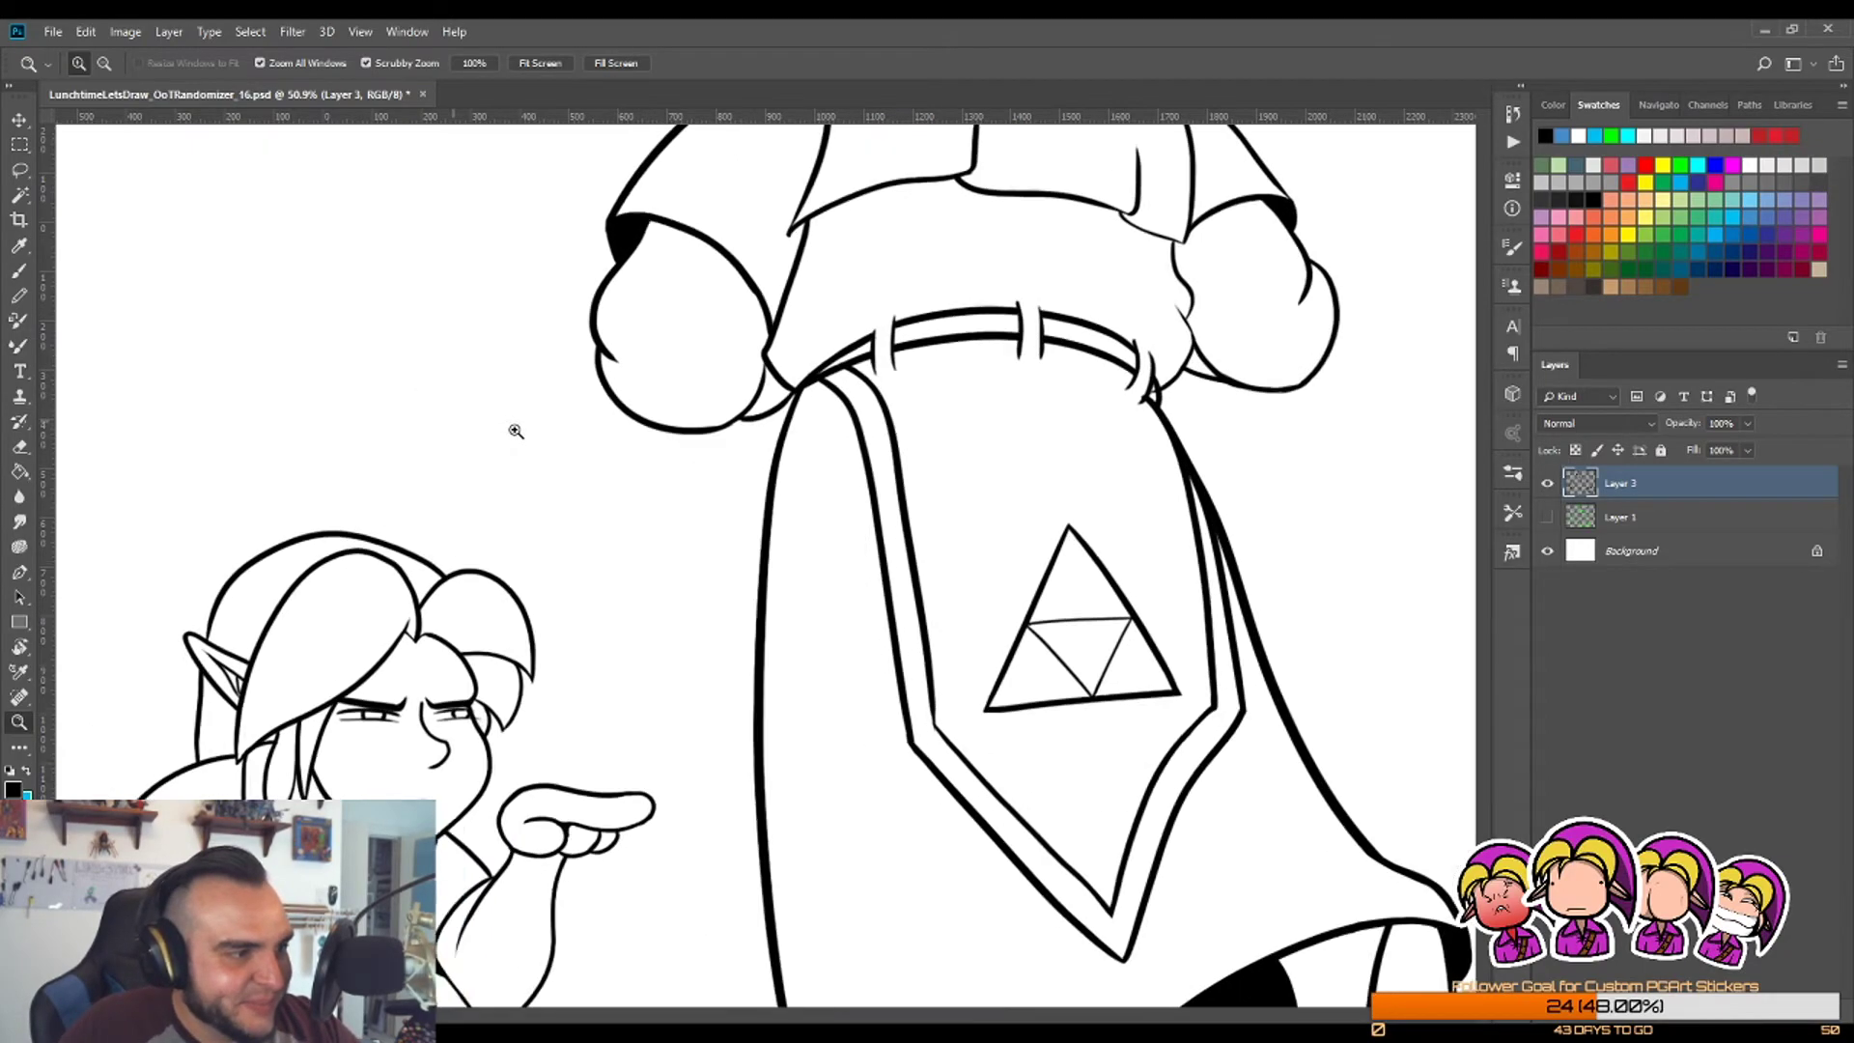
scroll(478, 445, "up", 3)
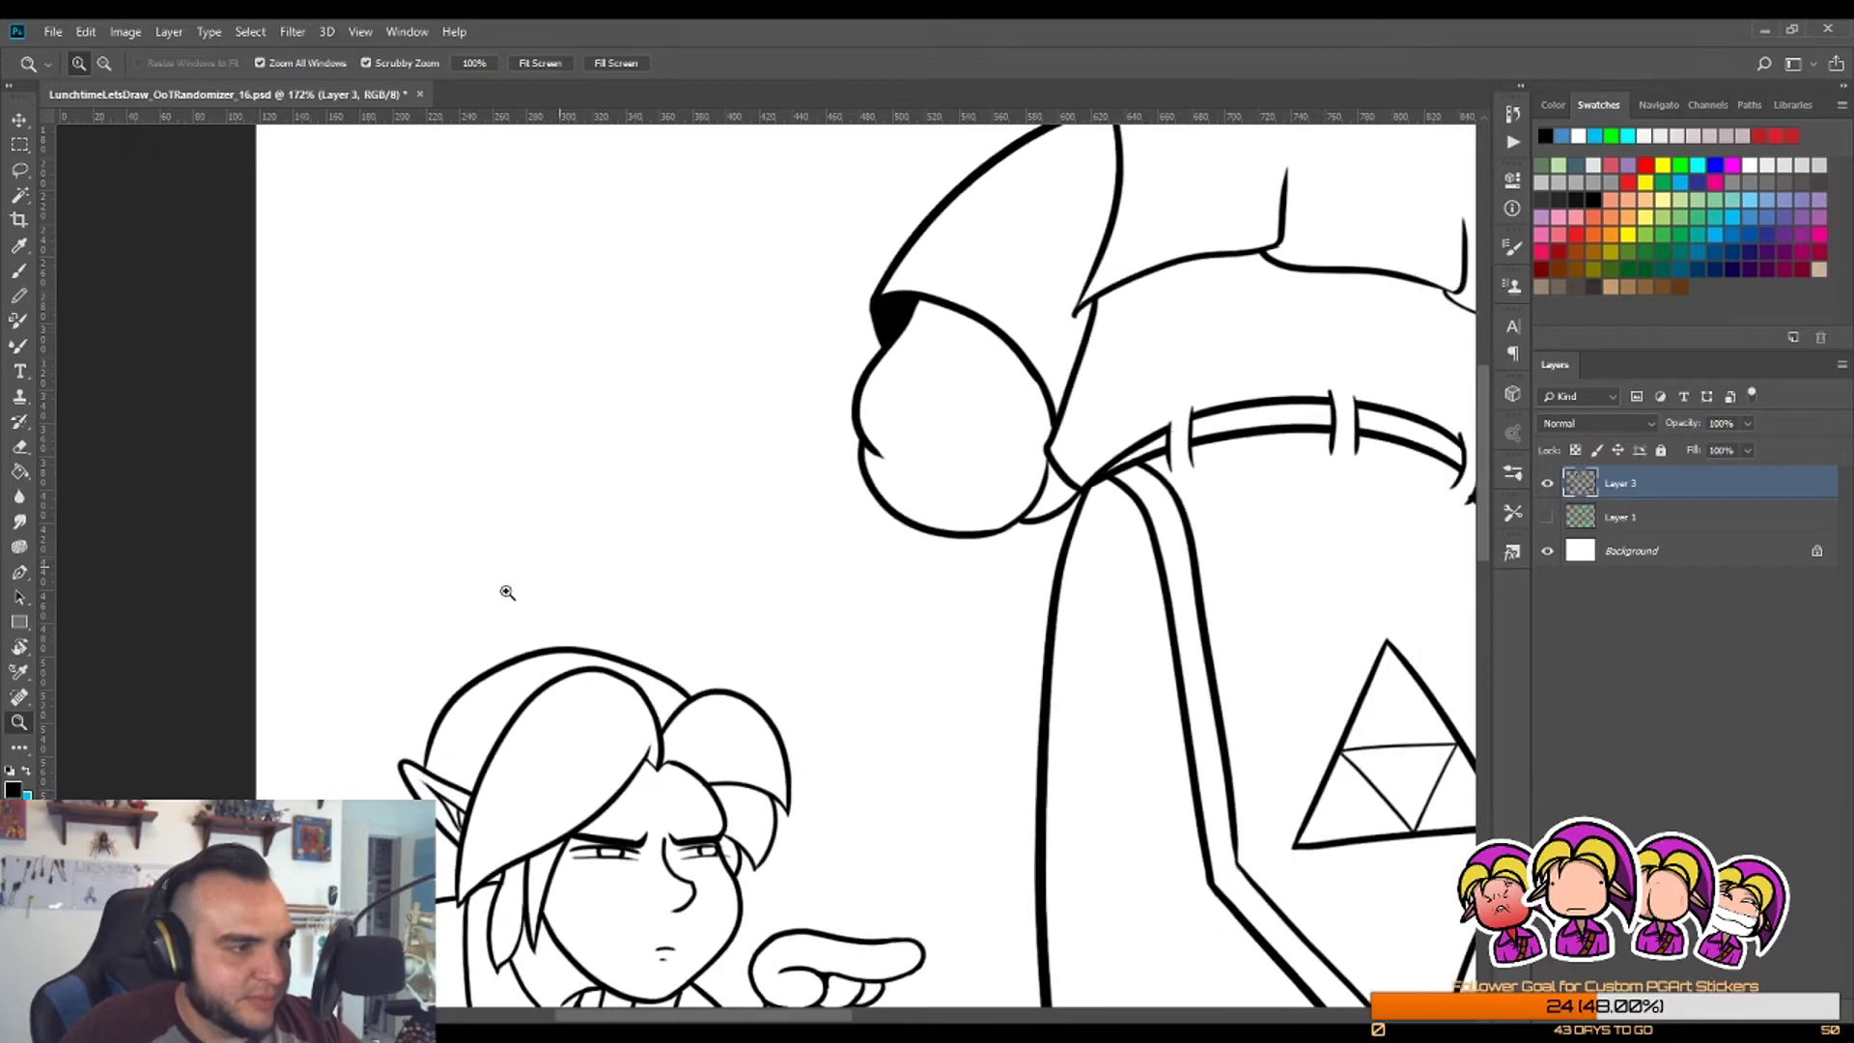
key("b")
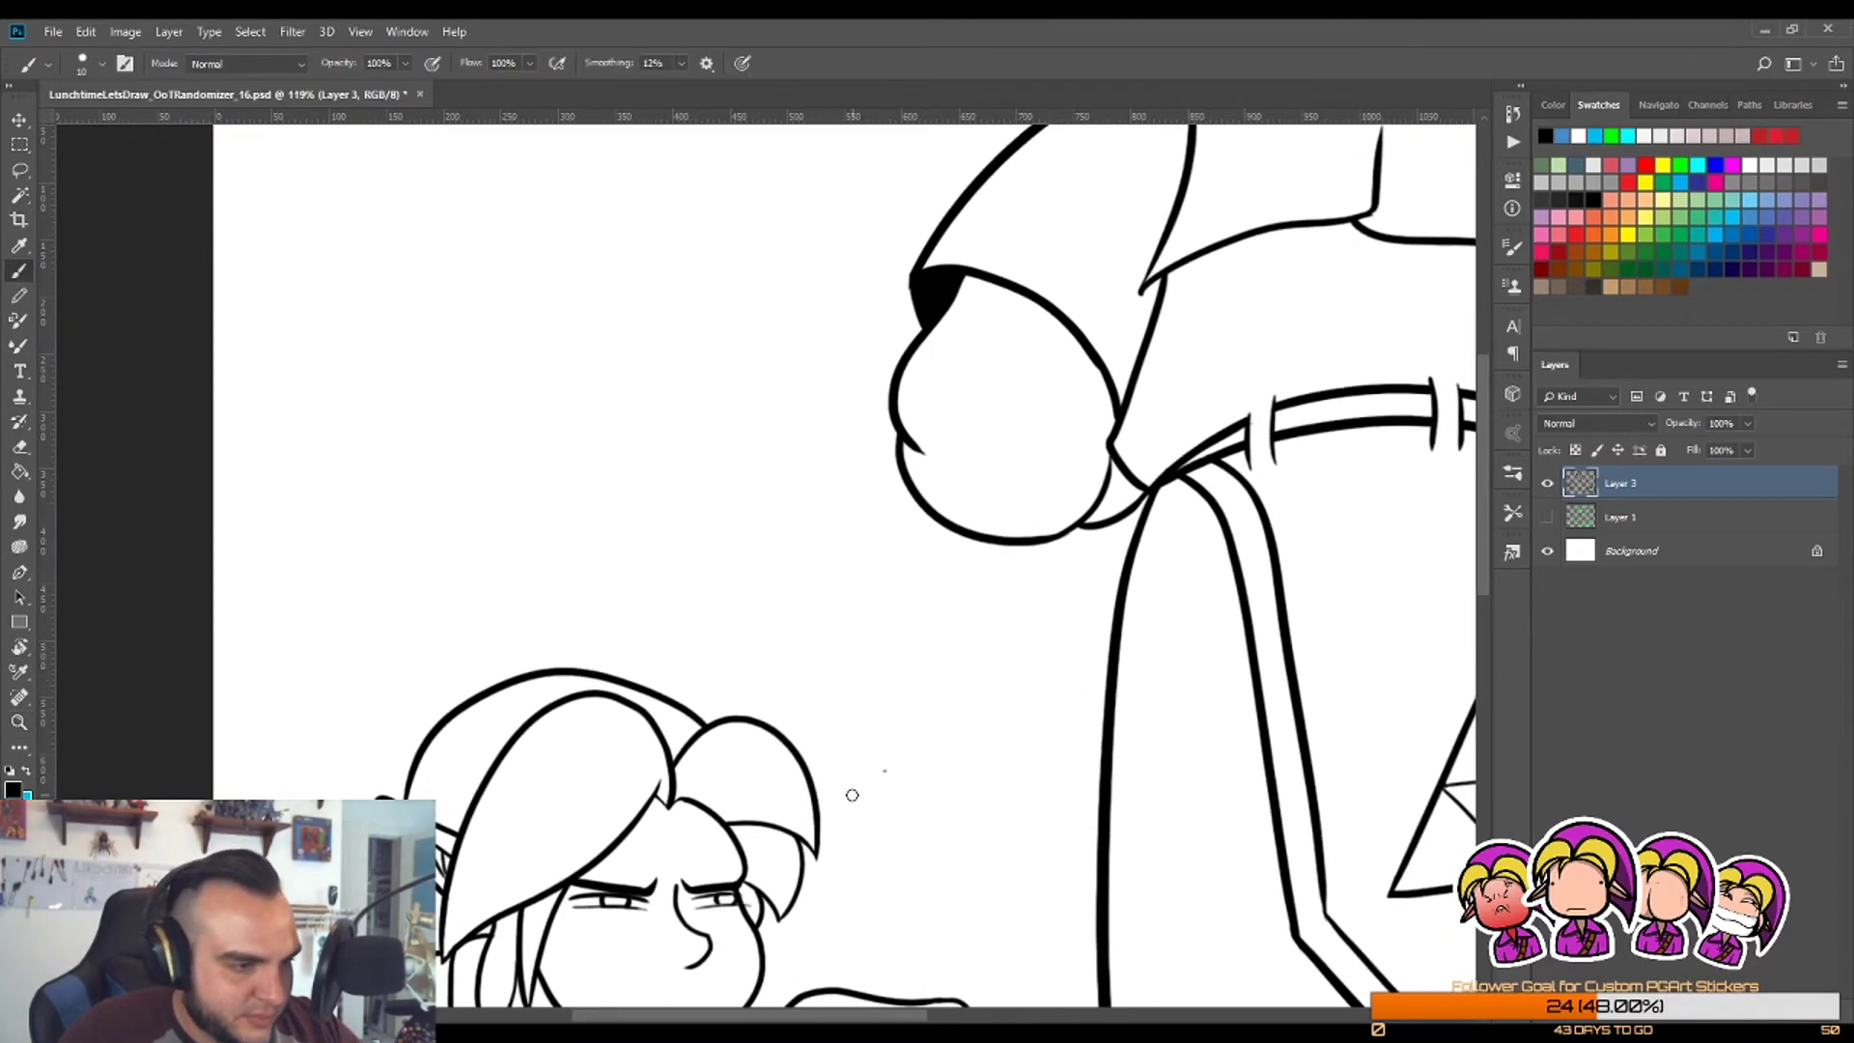
left_click_drag(846, 800, 922, 752)
left_click_drag(865, 829, 914, 807)
key("z")
scroll(907, 773, "down", 5)
scroll(904, 770, "up", 6)
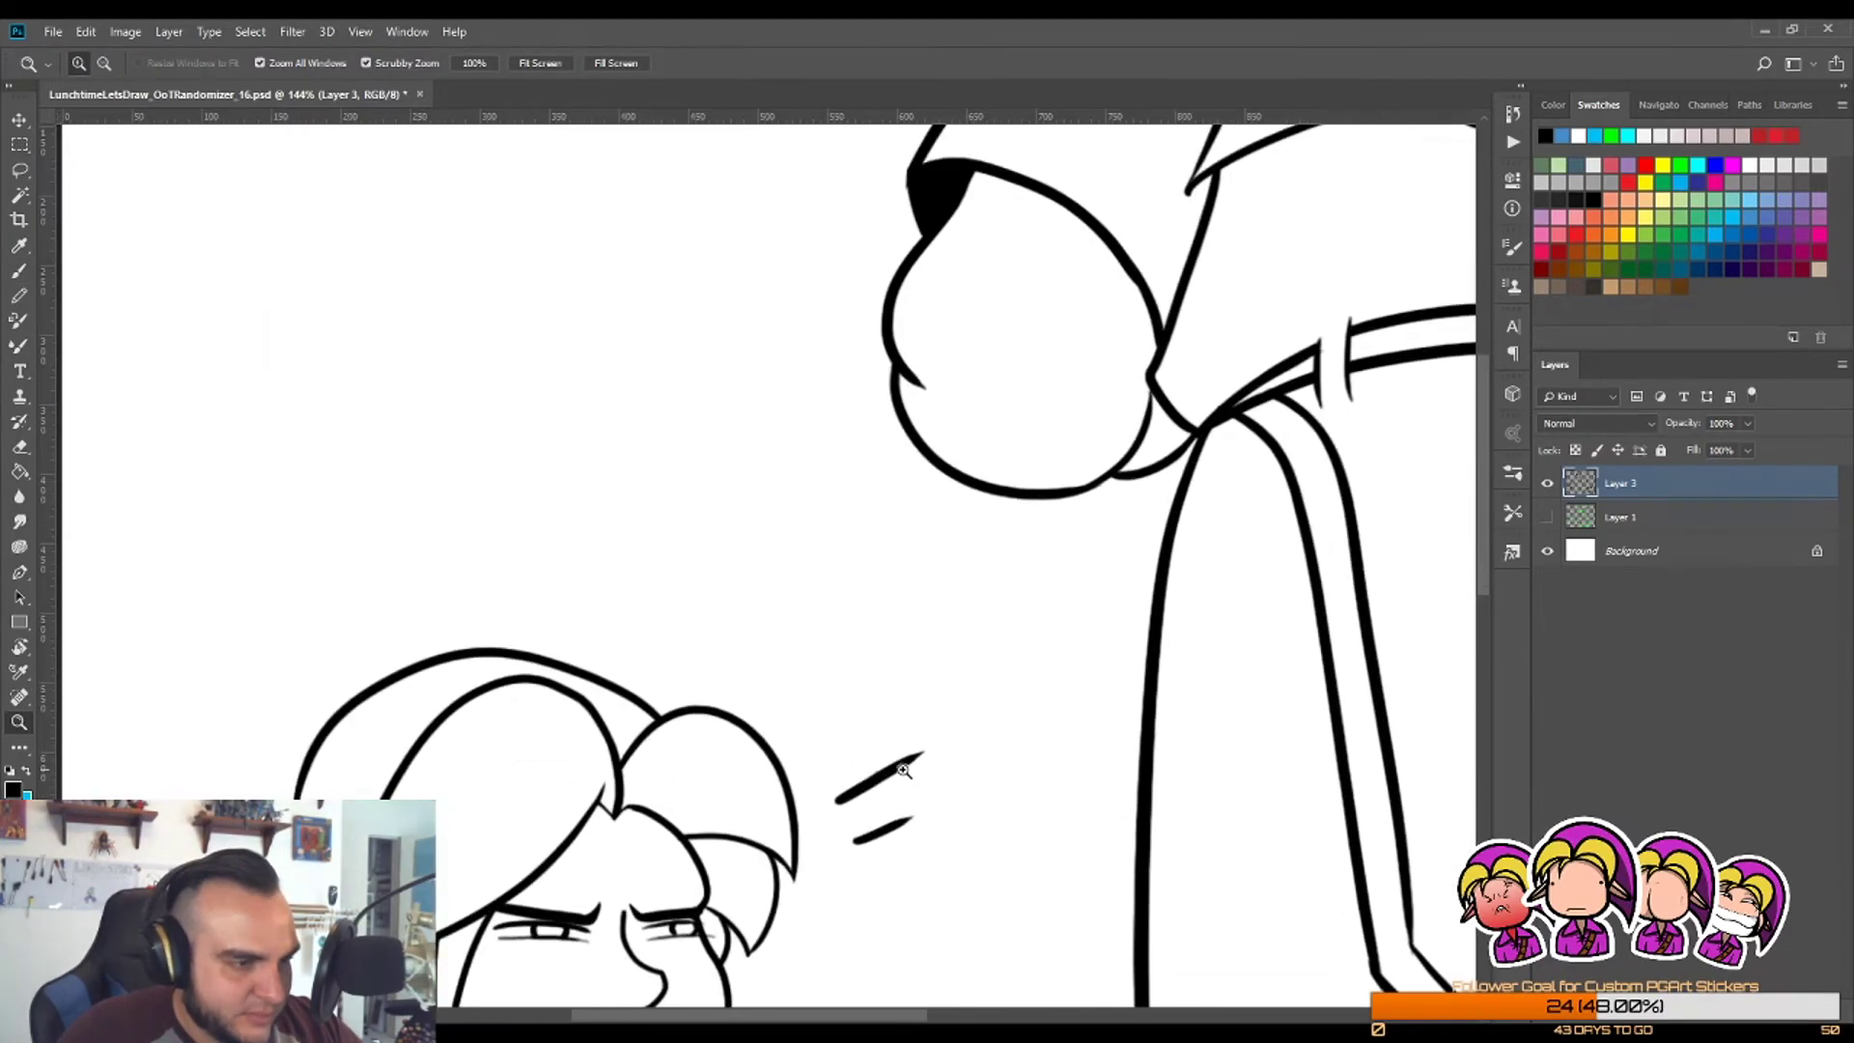
scroll(904, 770, "up", 4)
key("e")
left_click_drag(820, 800, 951, 722)
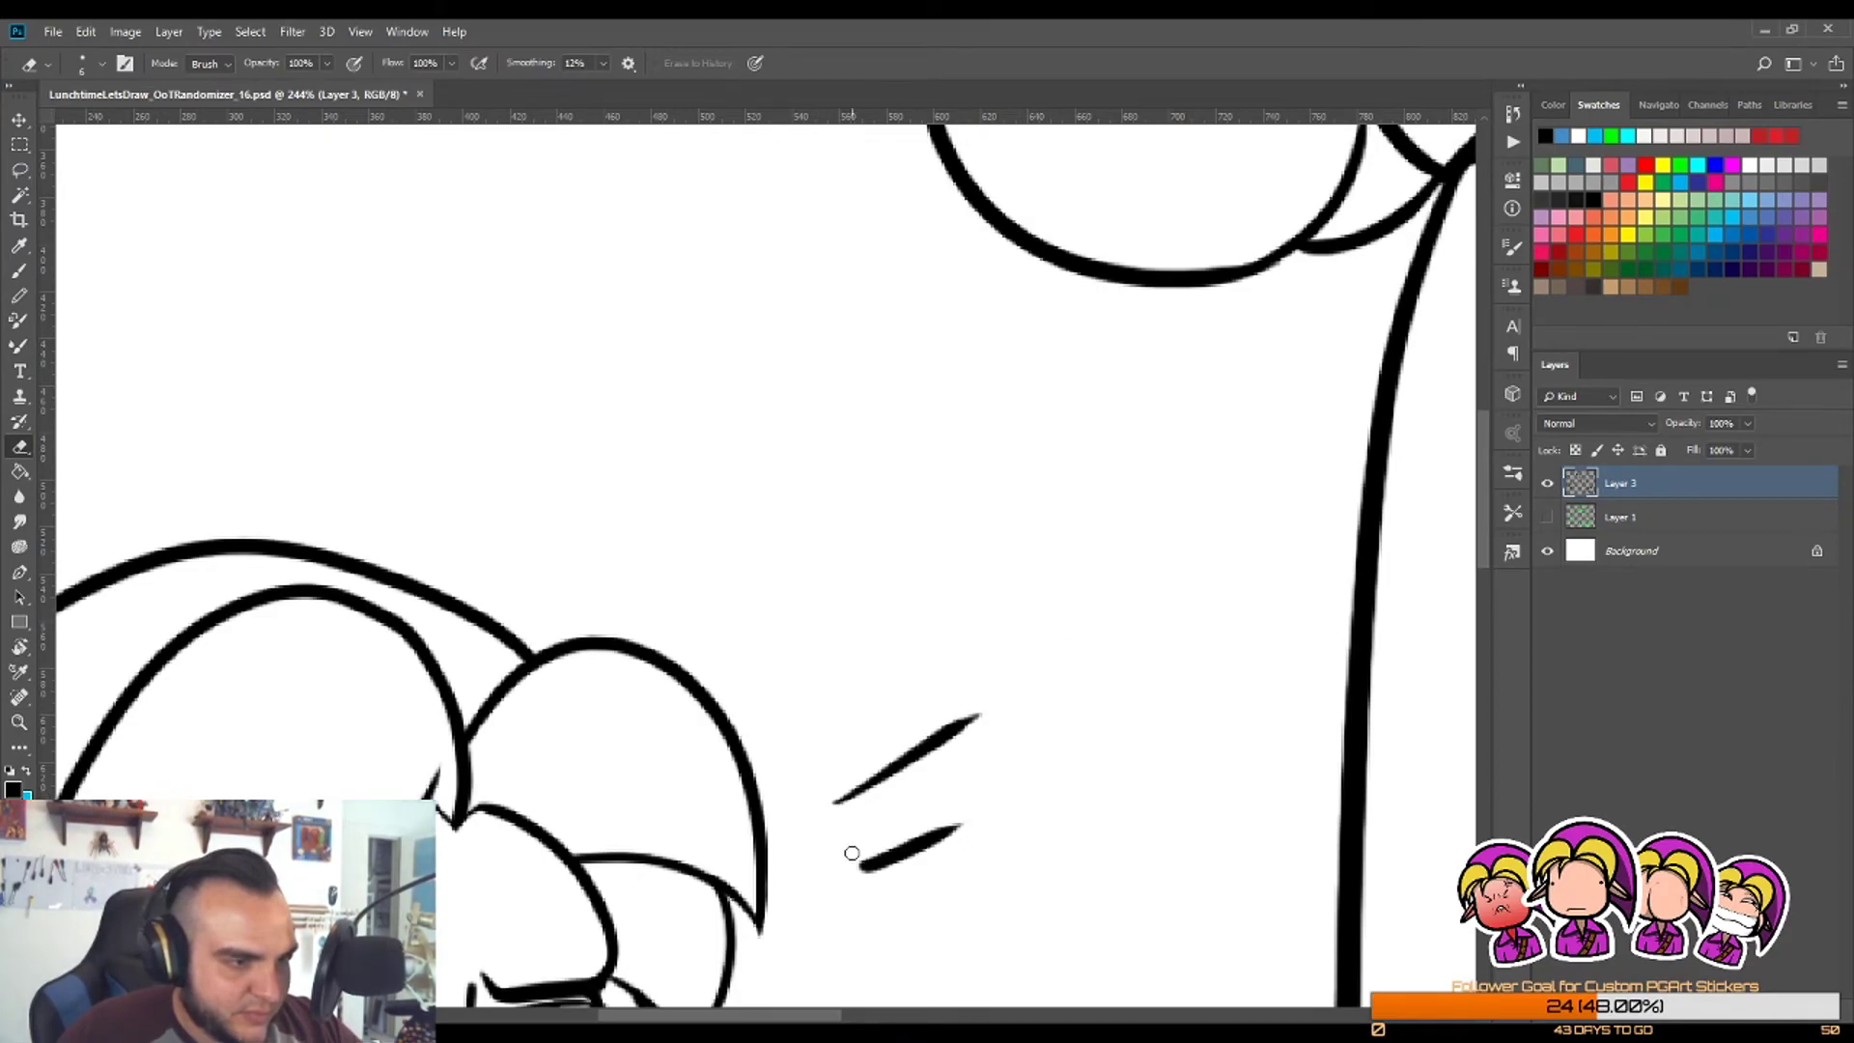
key("bracketright")
key("bracketright")
key("bracketright")
key("bracketright")
key("bracketright")
key("bracketright")
key("bracketright")
key("bracketright")
mouse_move(890, 840)
left_mouse_down()
mouse_move(857, 886)
mouse_move(956, 728)
left_mouse_up()
Step: Paint two thick black emphasis strokes fanning out beside the small character's hair and erase their outer ends to straight edges
key("b")
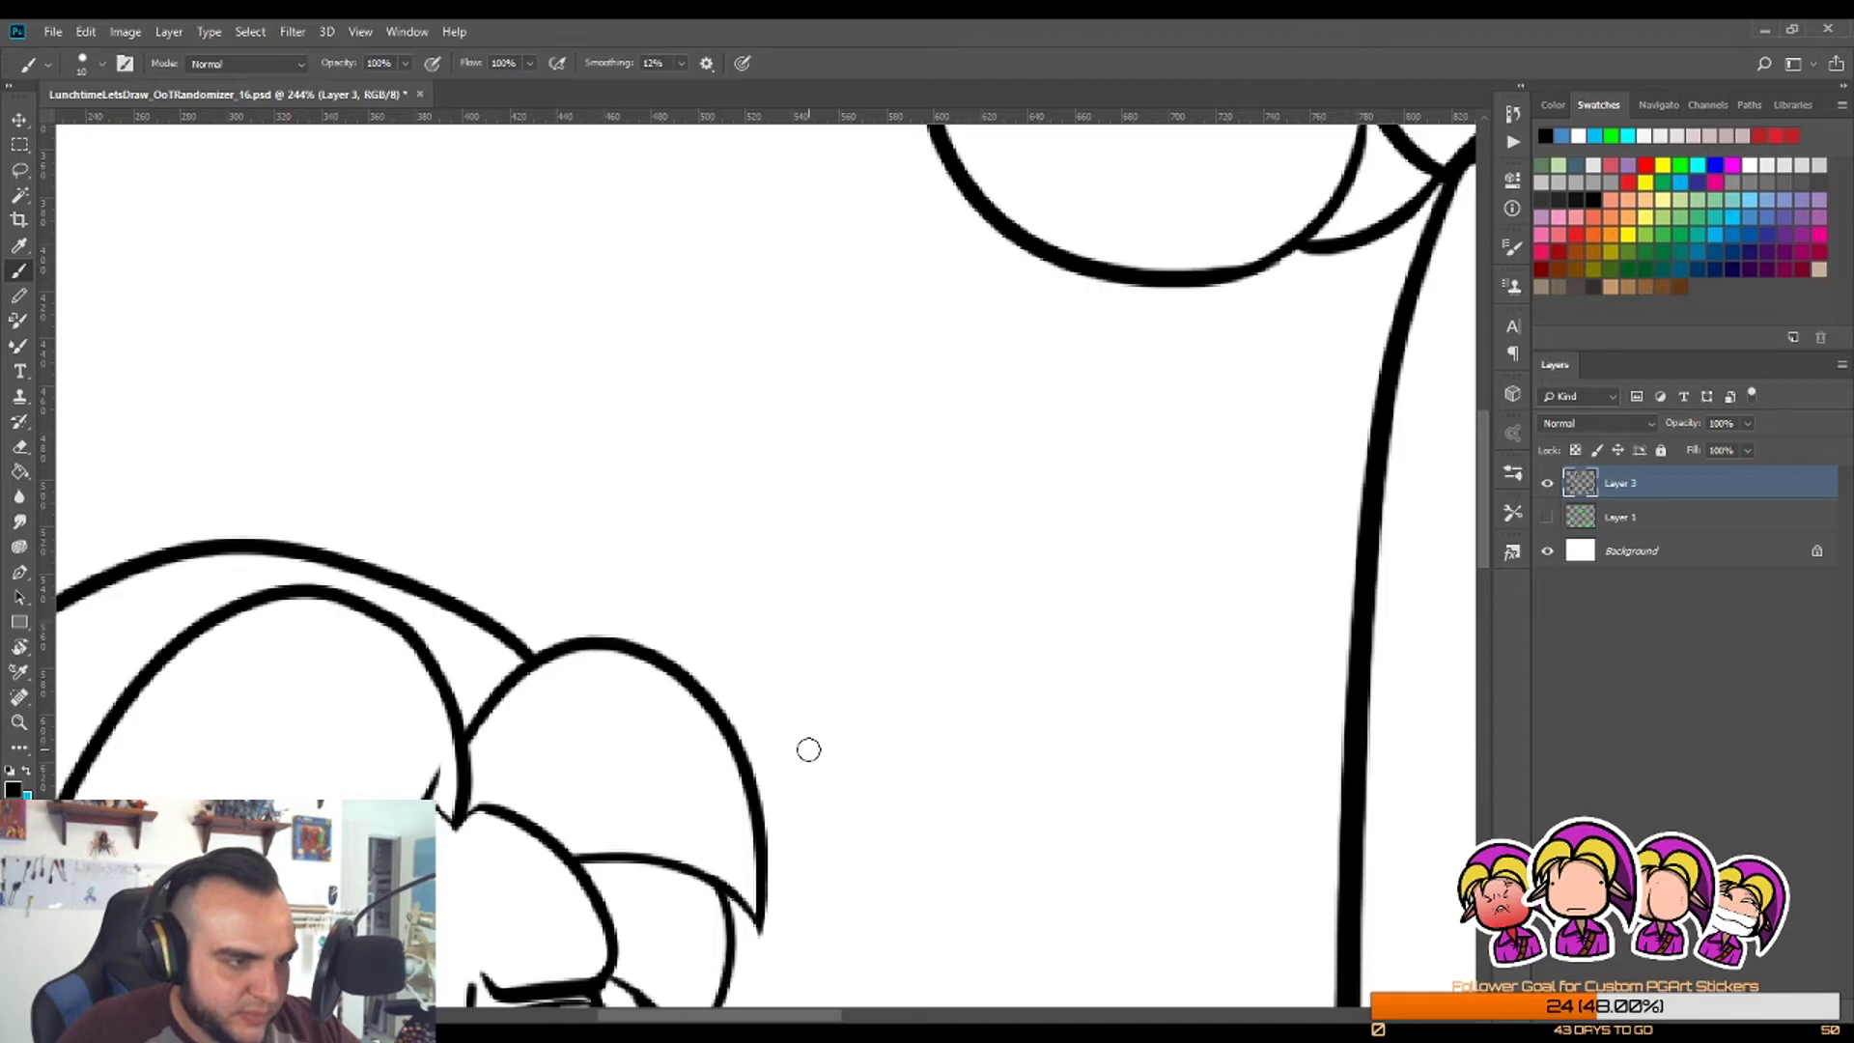
mouse_move(808, 750)
left_mouse_down()
mouse_move(985, 612)
mouse_move(787, 738)
mouse_move(931, 631)
mouse_move(800, 727)
left_mouse_up()
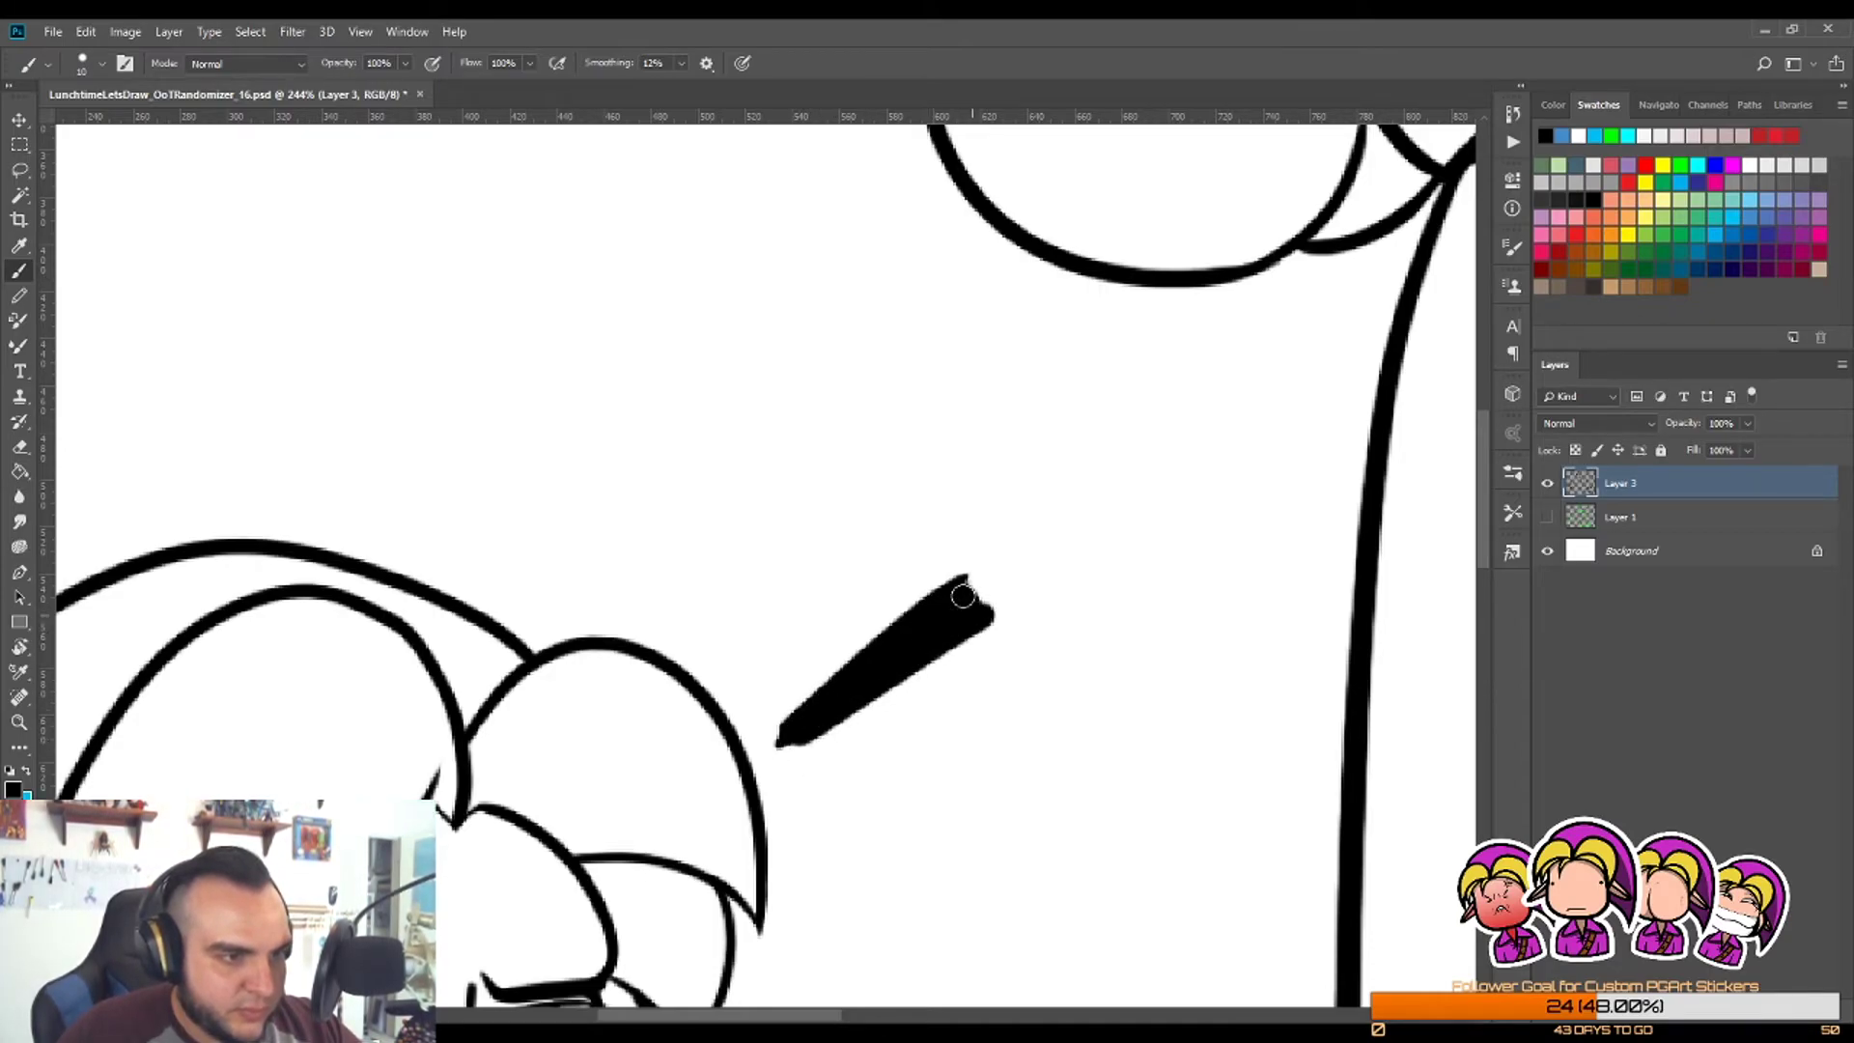
mouse_move(816, 804)
left_mouse_down()
mouse_move(1010, 726)
mouse_move(830, 797)
mouse_move(999, 739)
left_mouse_up()
key("e")
left_click_drag(952, 554, 1035, 861)
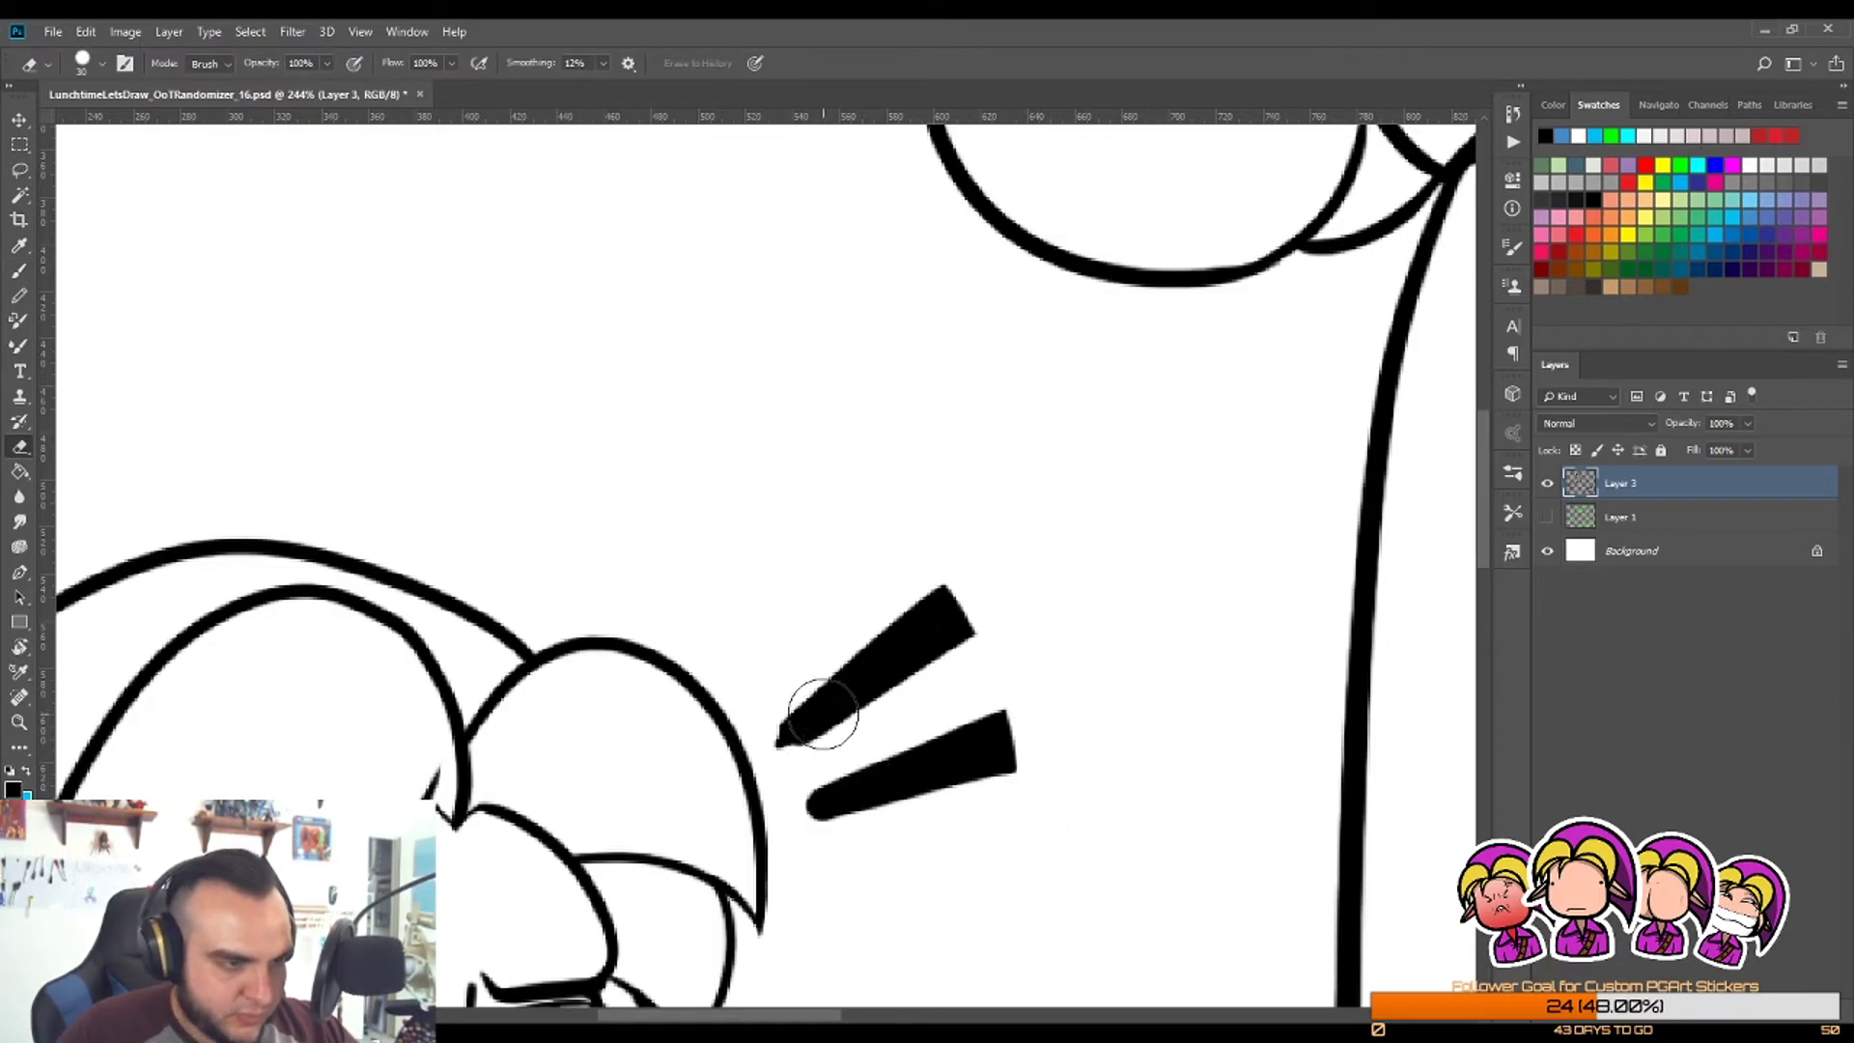
Step: Taper the upper emphasis stroke to a sharp point toward the hair with a 20 px eraser
key("bracketleft")
key("bracketleft")
key("bracketleft")
key("bracketright")
key("bracketright")
key("bracketright")
key("bracketright")
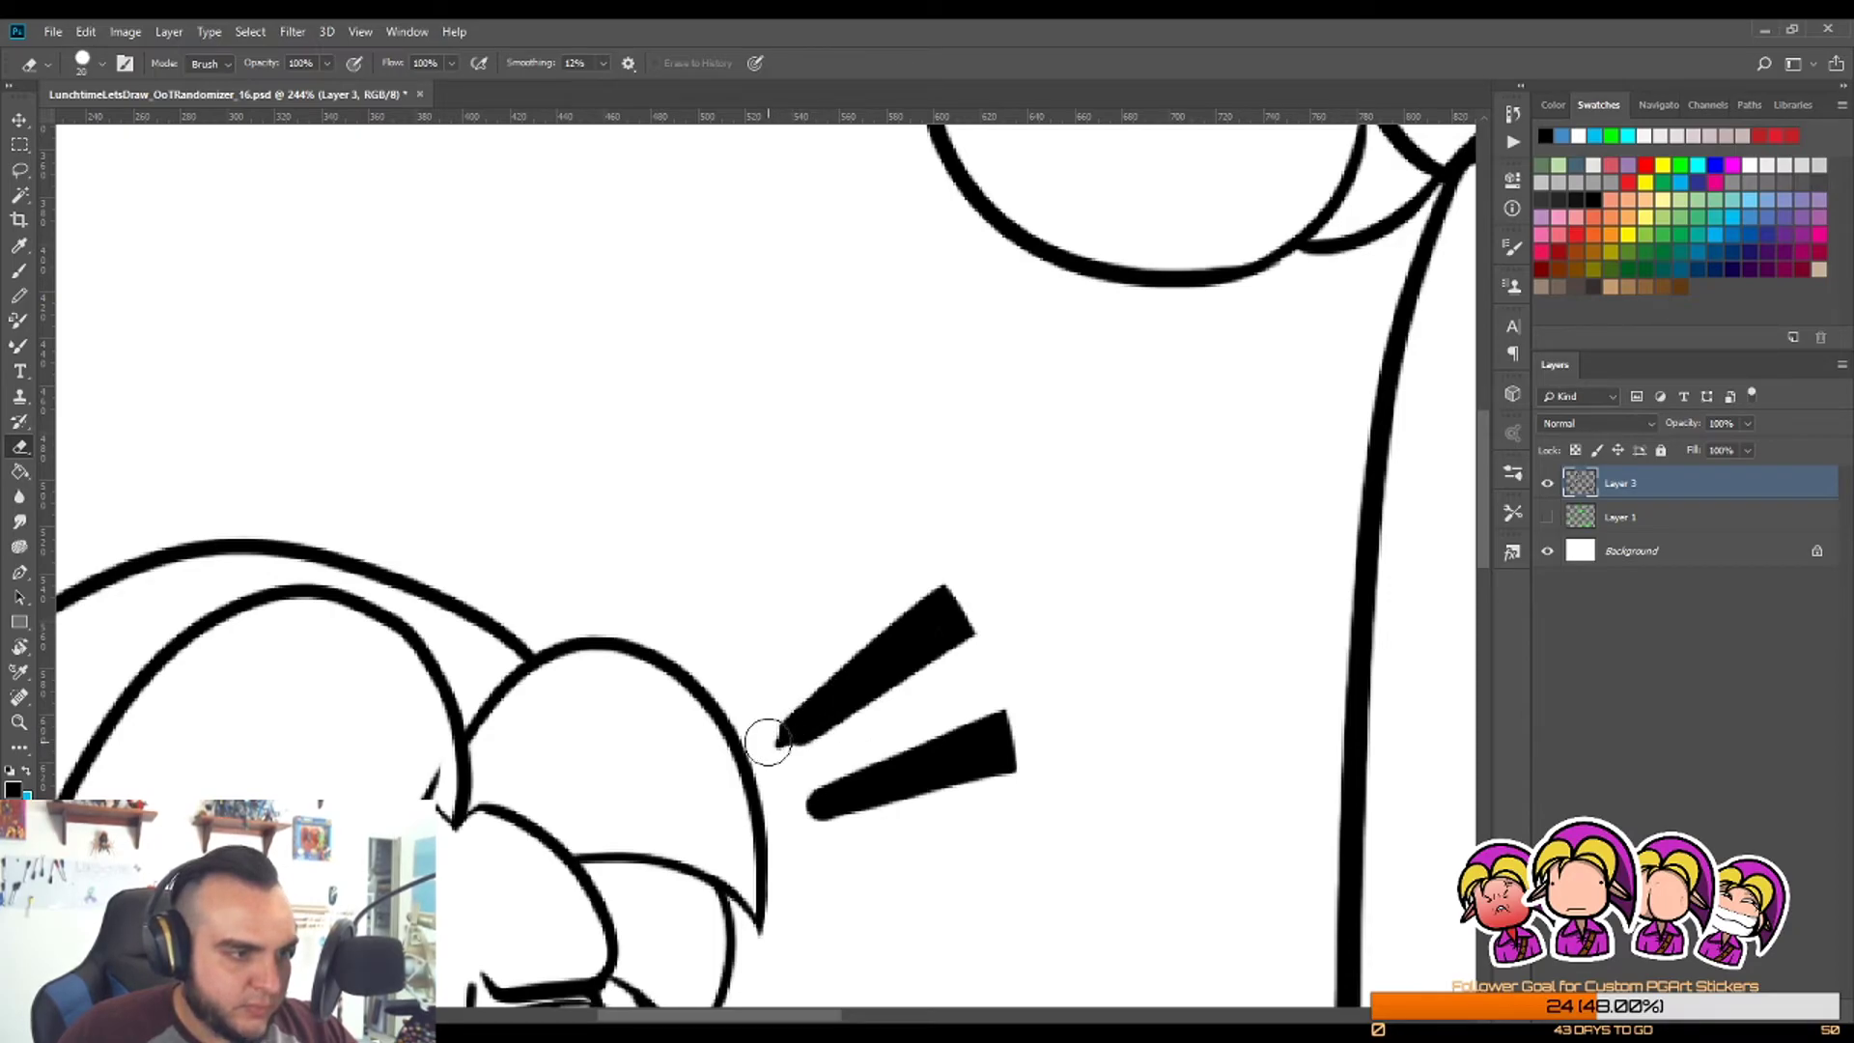
left_click_drag(768, 741, 1070, 488)
key("ctrl+z")
left_click_drag(783, 741, 942, 591)
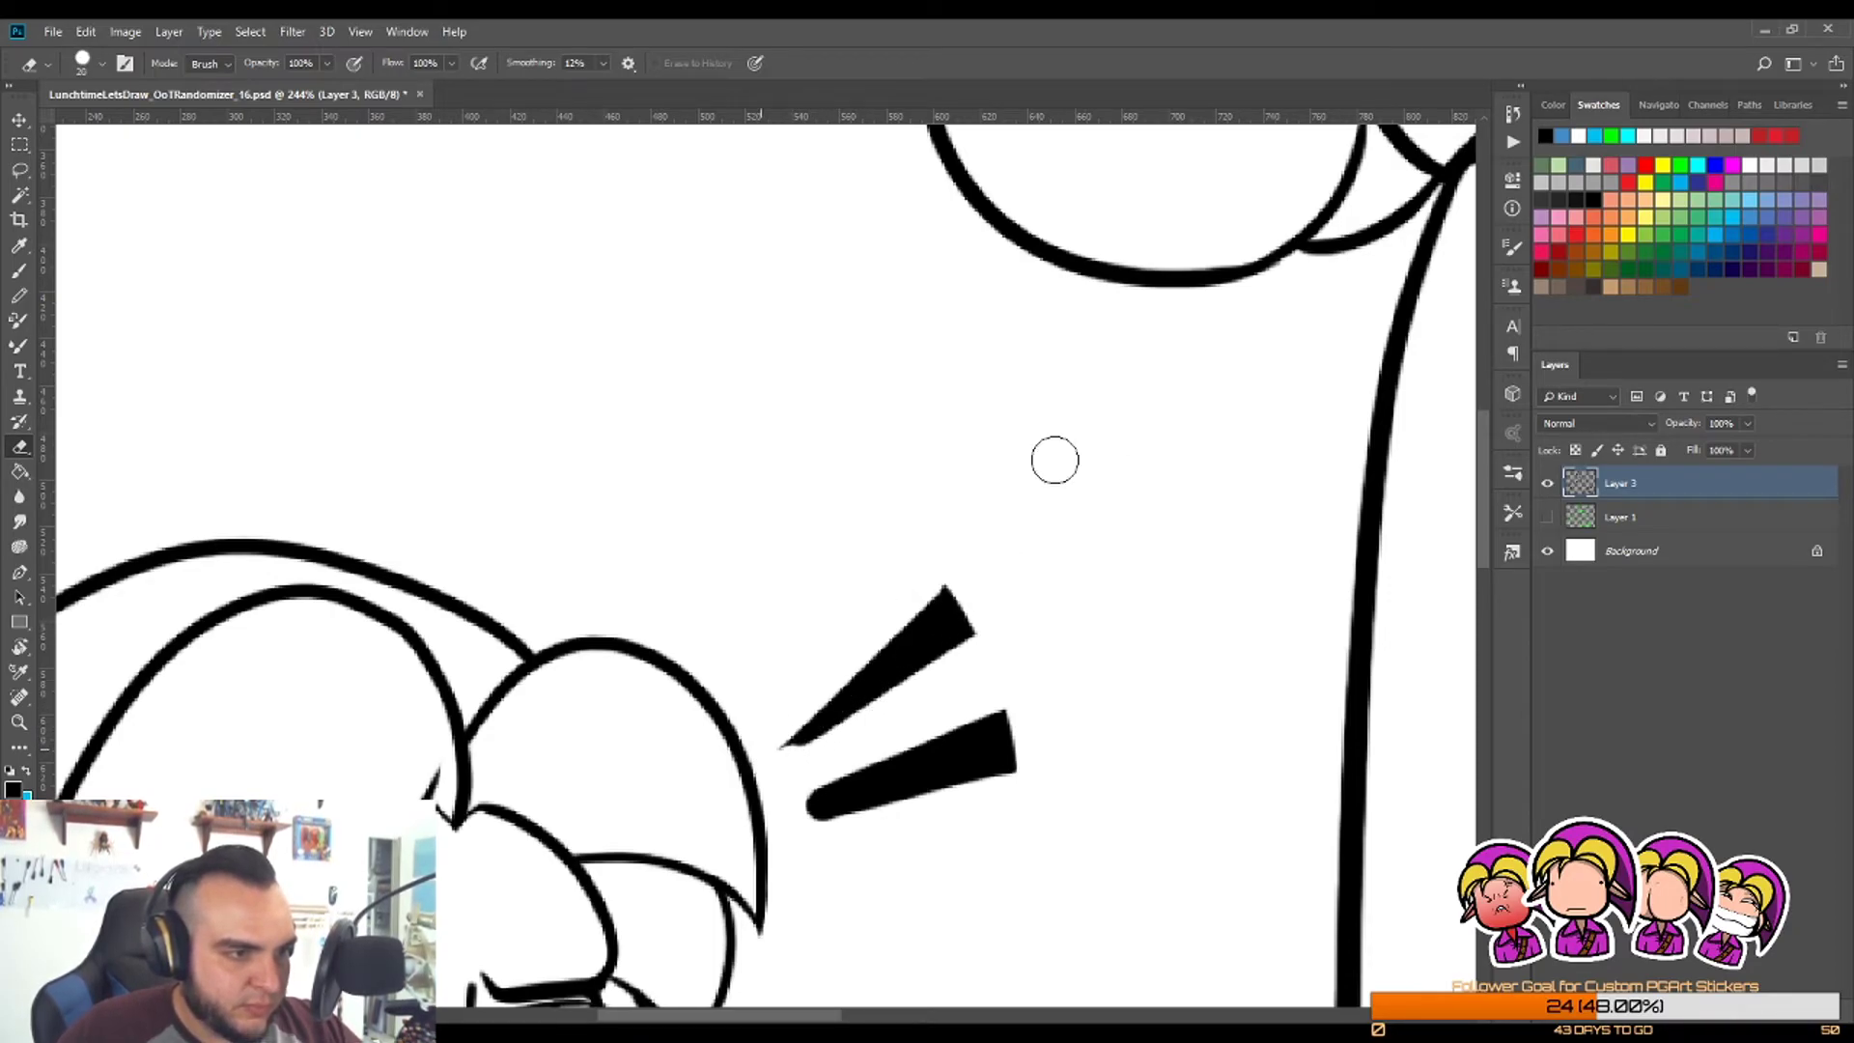
Step: Erase along both sides of the lower emphasis stroke to taper it to a sharp point, redoing the cuts until clean
left_click_drag(807, 793, 1104, 638)
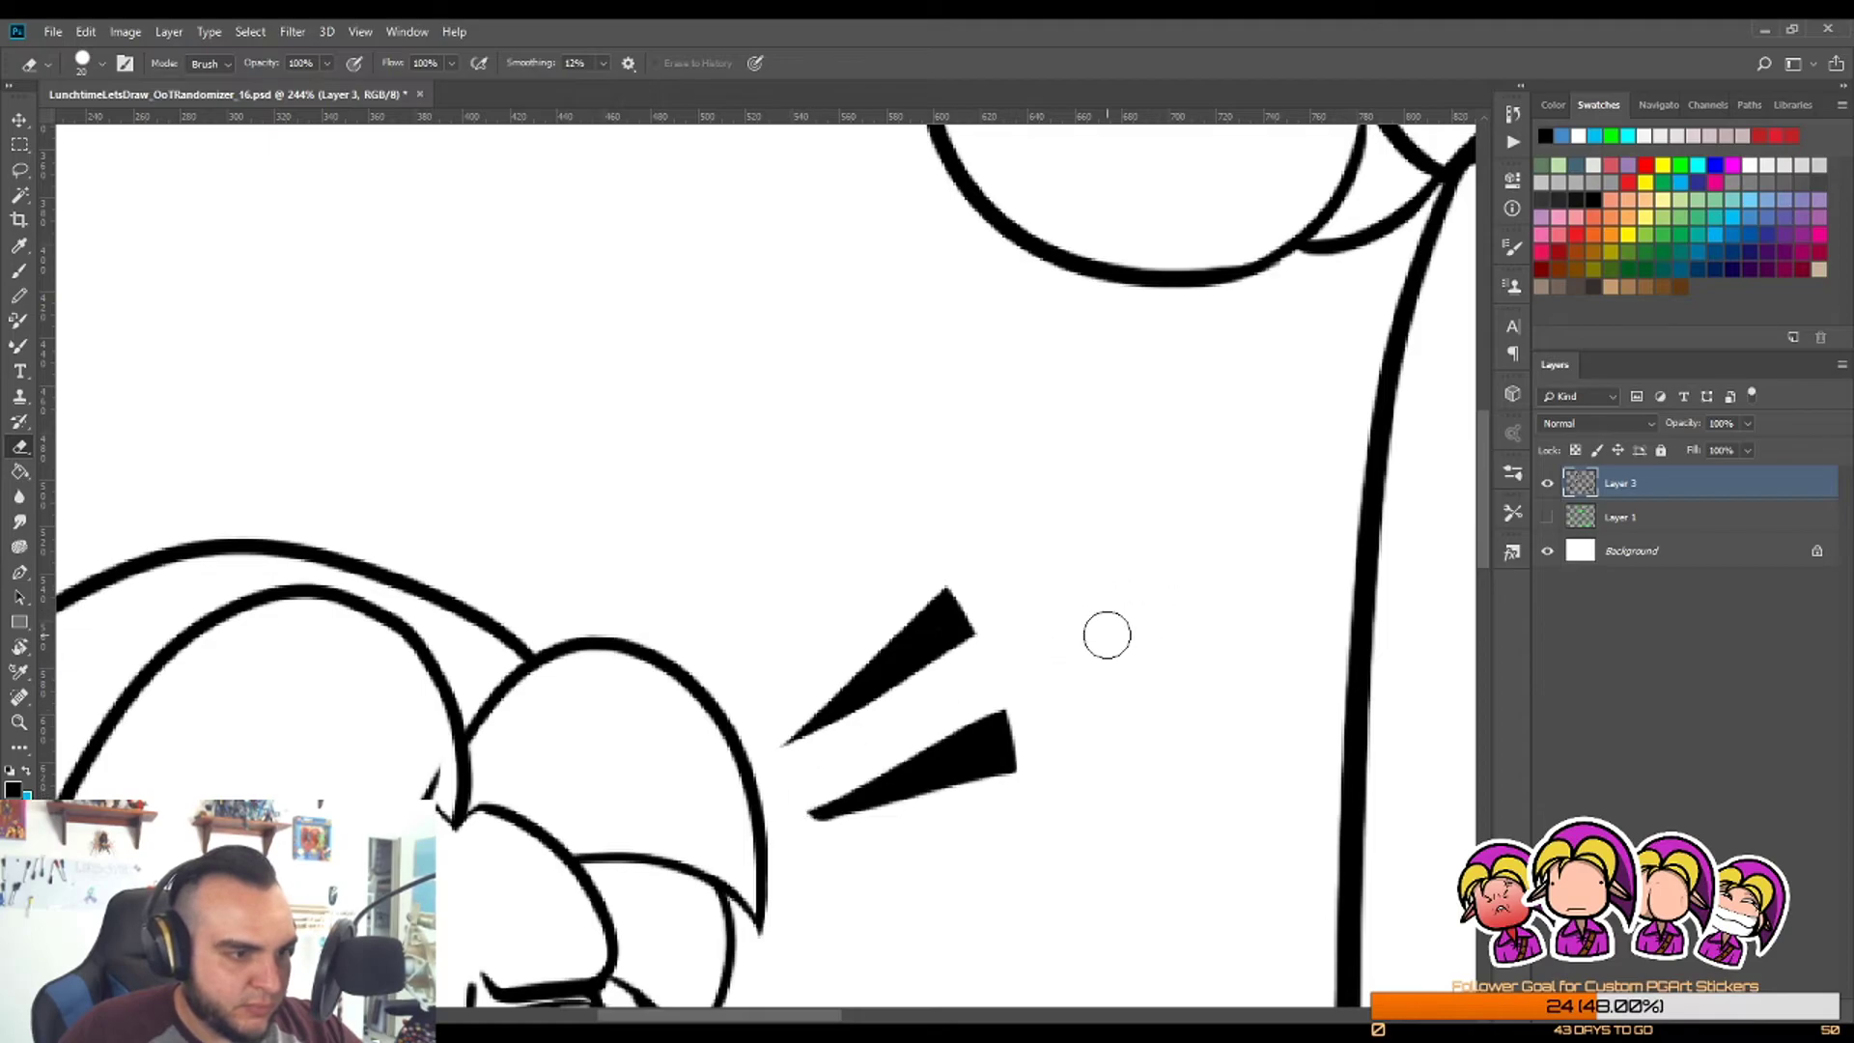
key("ctrl+z")
left_click_drag(804, 793, 1130, 639)
key("ctrl+z")
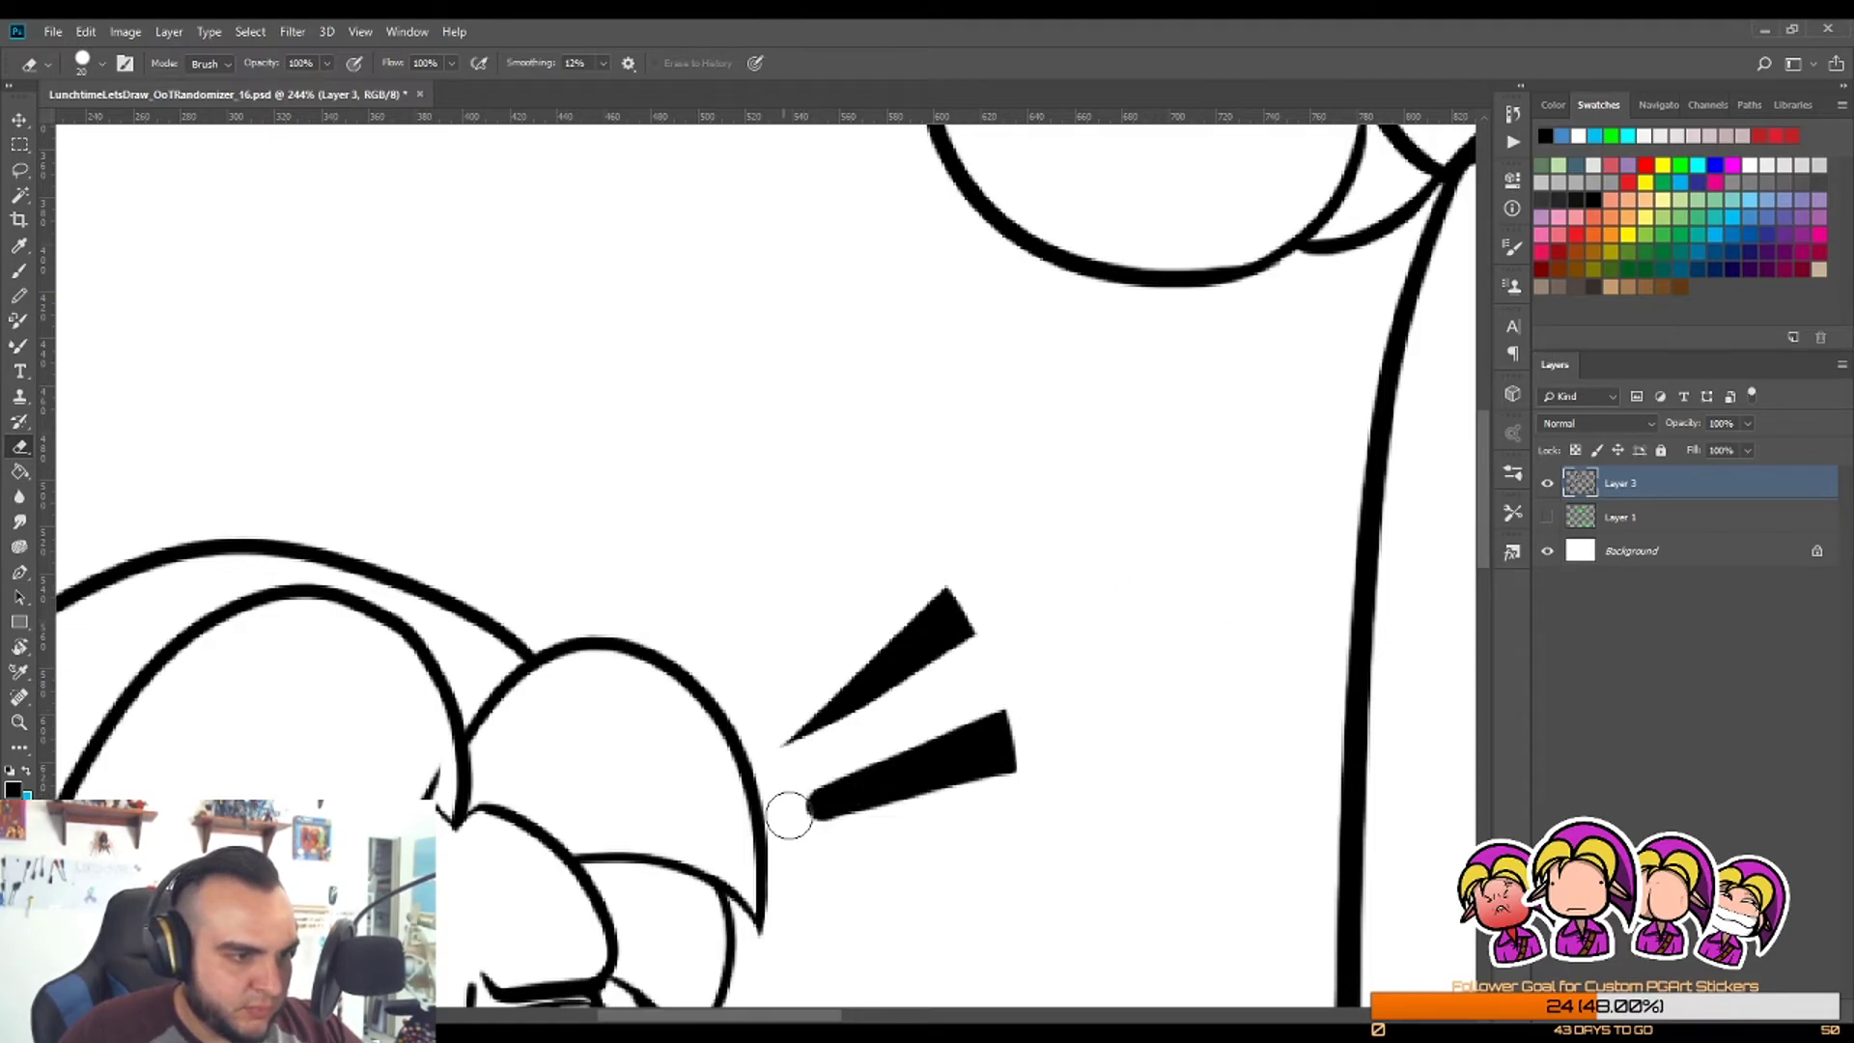
left_click_drag(788, 813, 1191, 615)
left_click_drag(802, 836, 1200, 742)
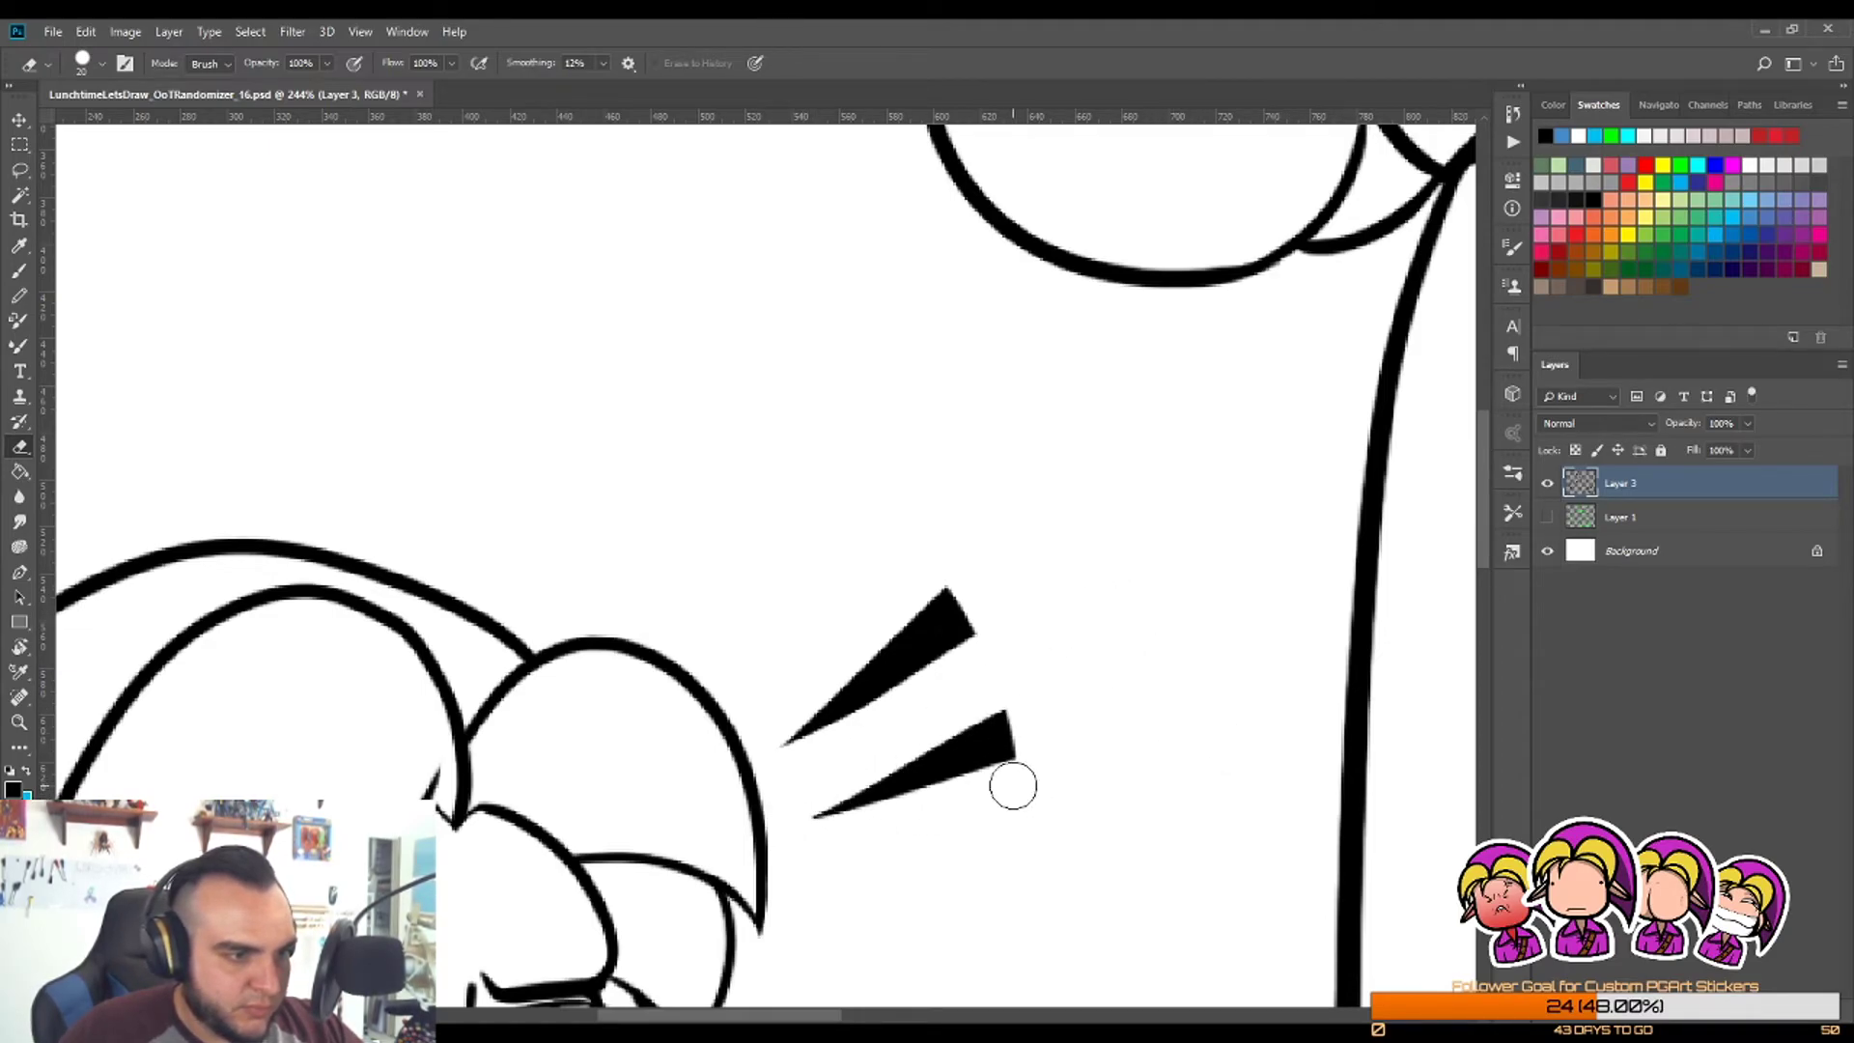
key("z")
left_click_drag(1076, 666, 976, 736)
scroll(726, 457, "up", 3)
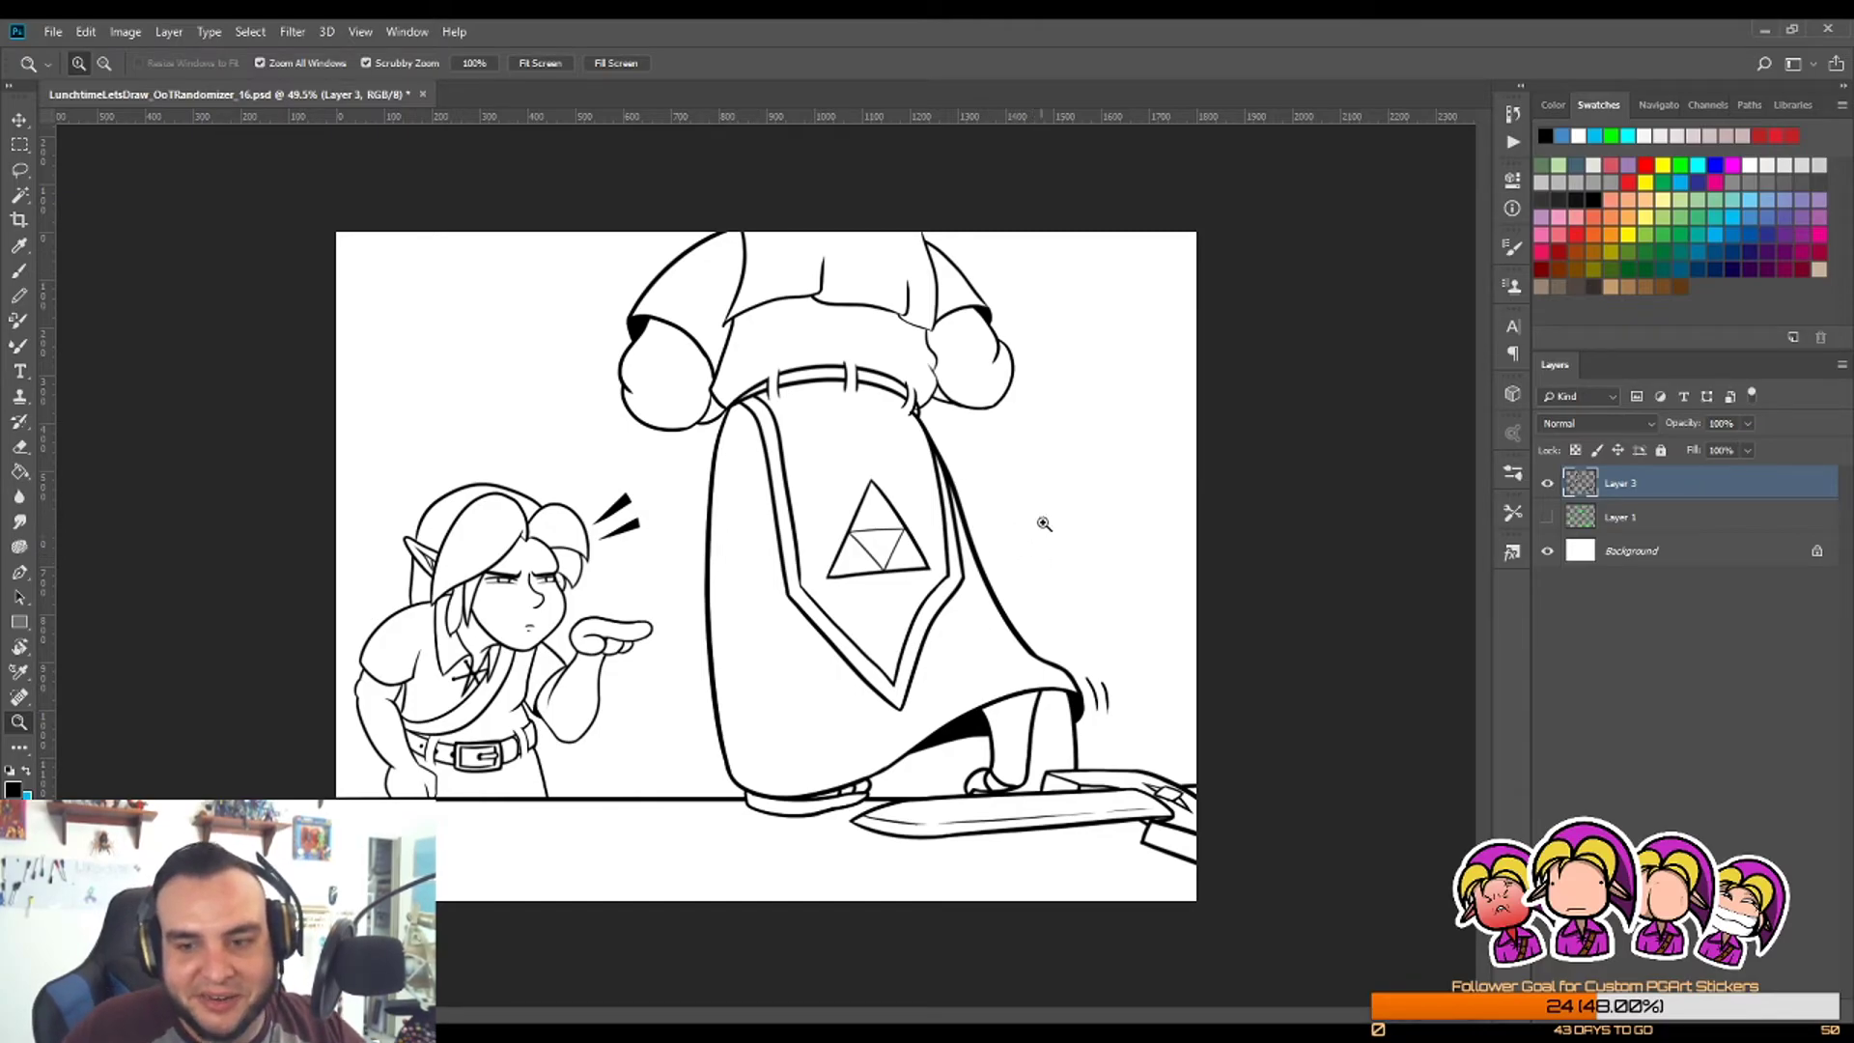
Step: Clean the tiny gap behind the large figure's rightmost belt loop with a smaller eraser and re-ink the loop's edge
left_click_drag(948, 340, 1052, 340)
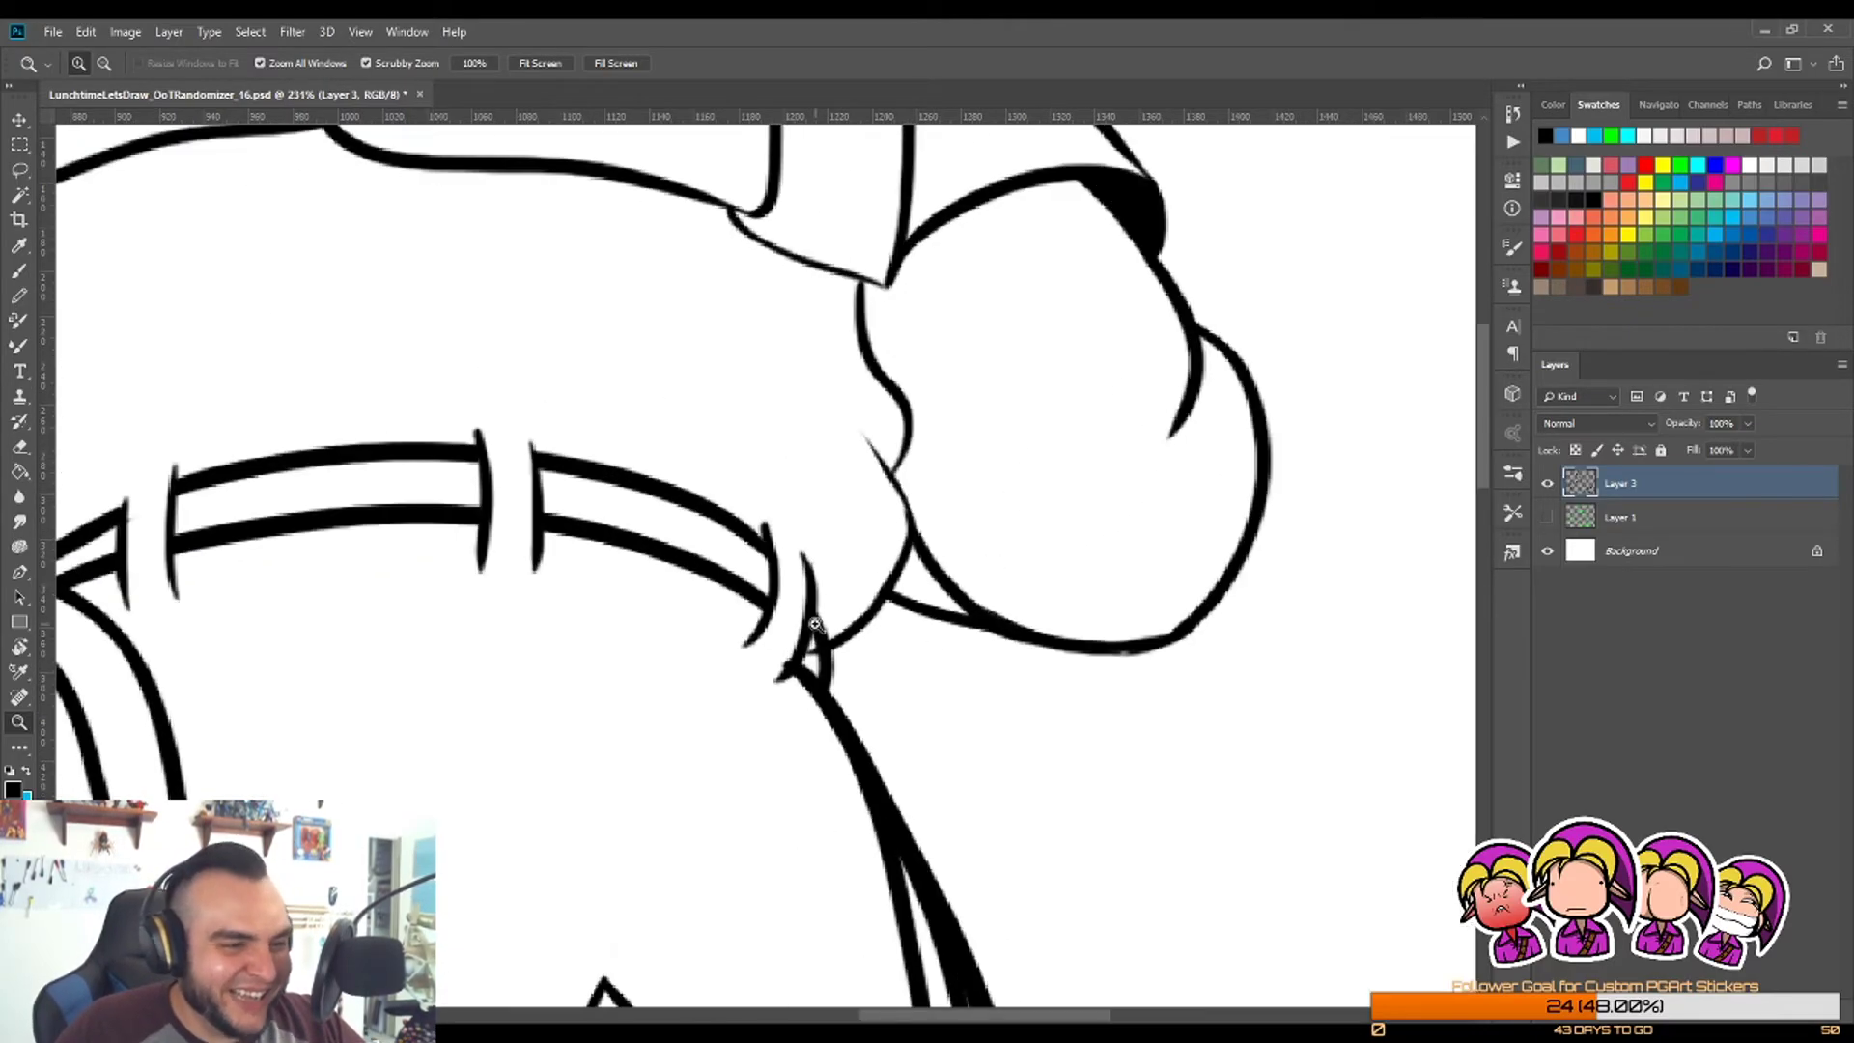
left_click_drag(809, 642, 883, 641)
key("e")
key("[")
key("[")
key("[")
key("[")
key("[")
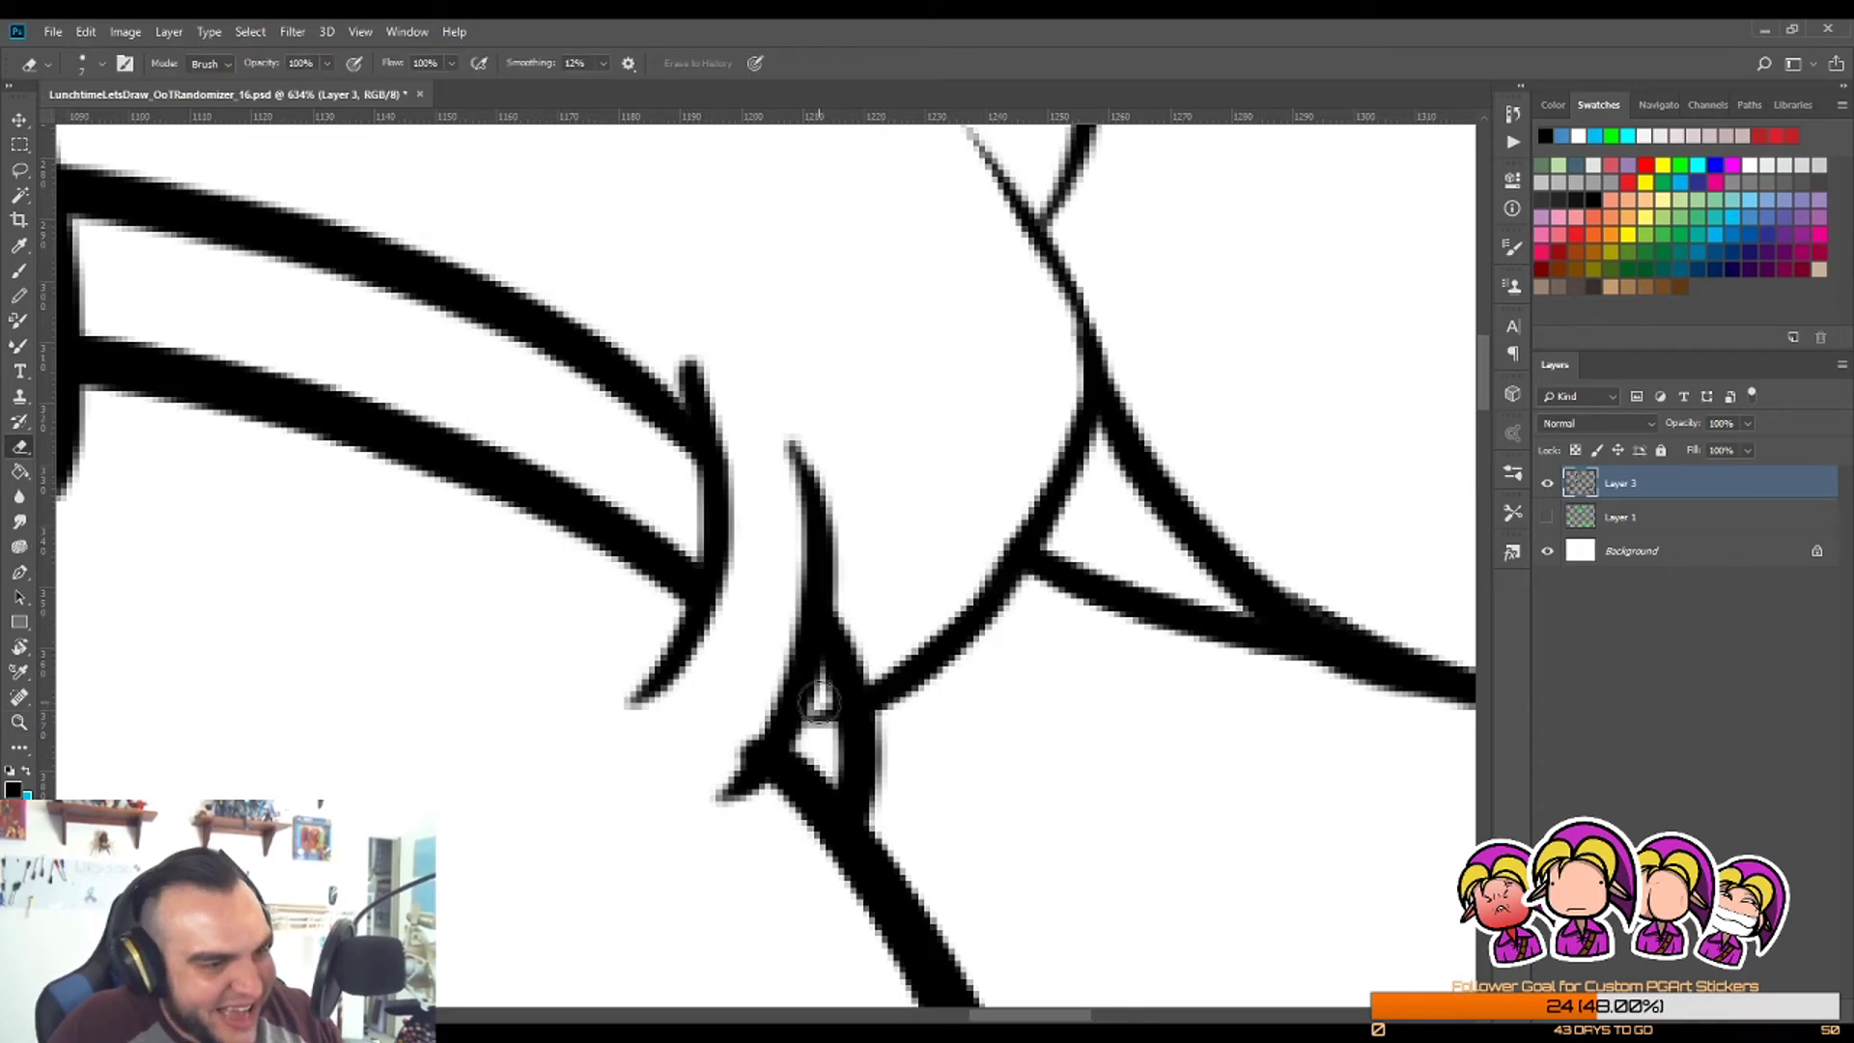
left_click_drag(821, 697, 827, 719)
key("b")
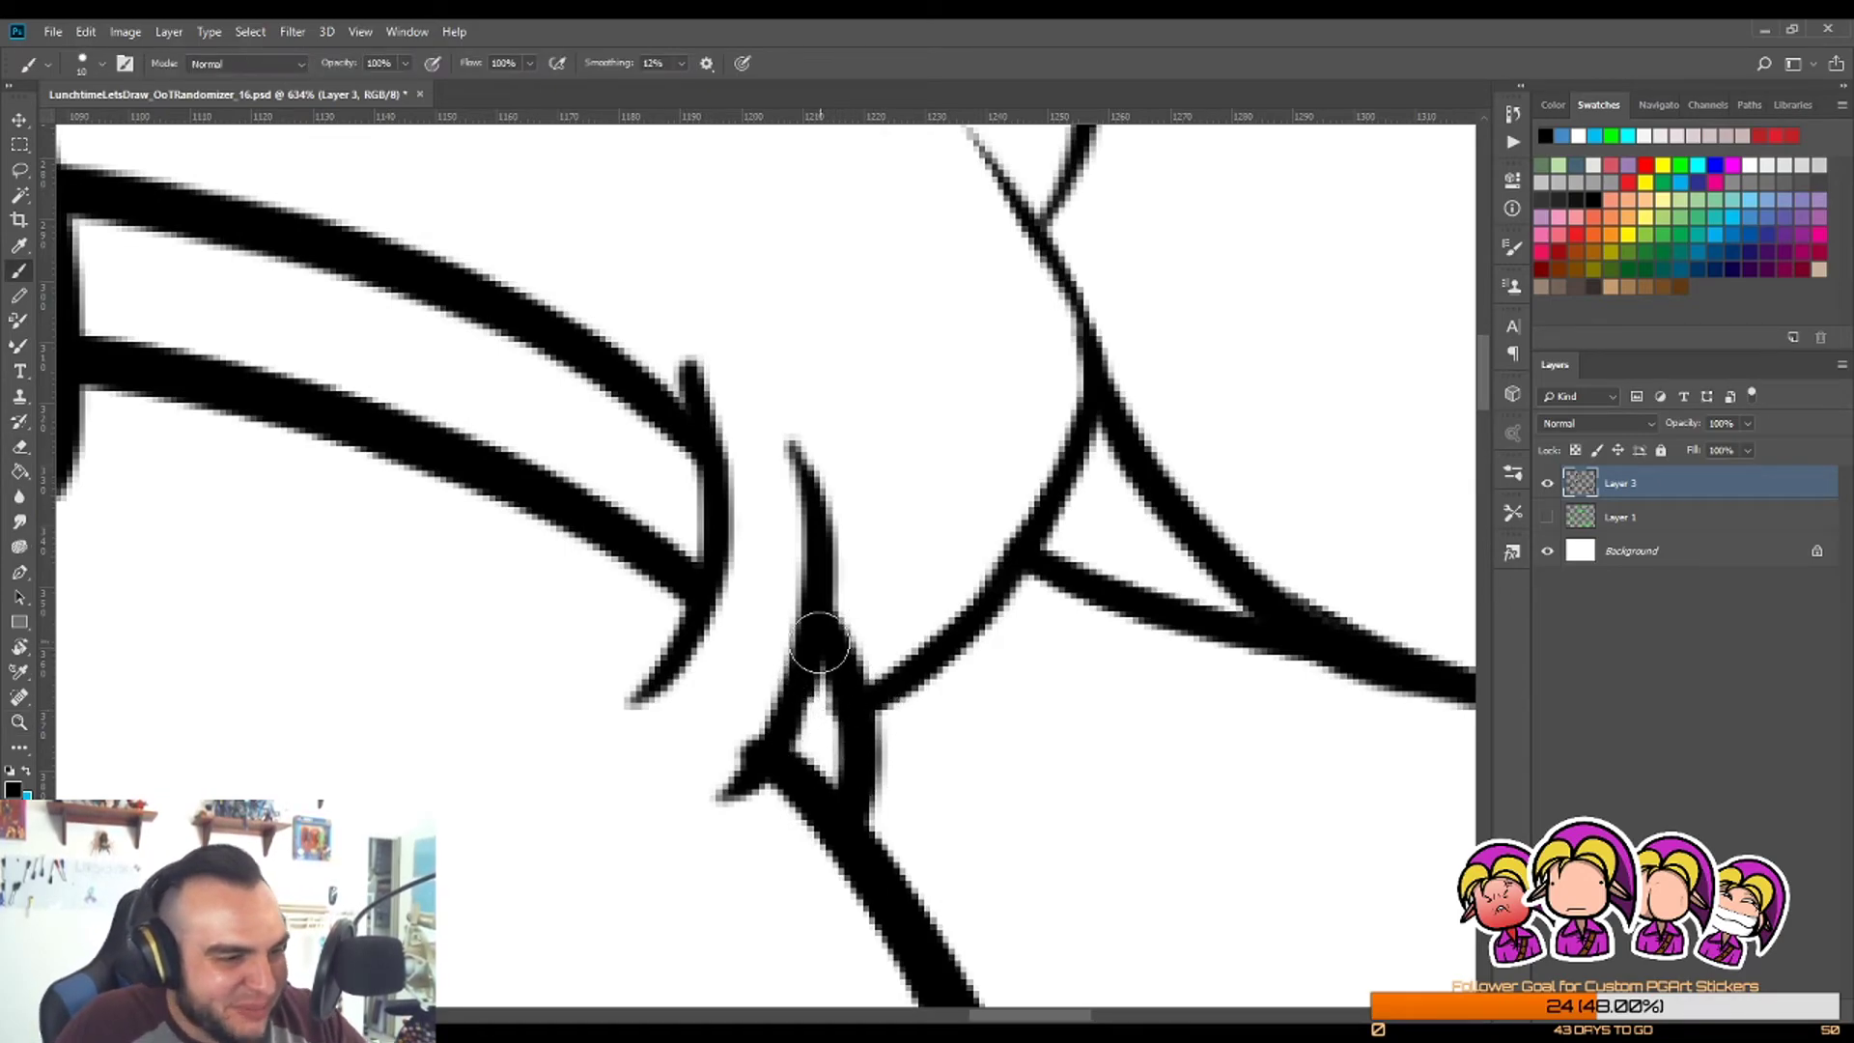
left_click_drag(819, 645, 780, 753)
Step: Thin and taper both side lines of the rightmost belt loop by erasing along their edges
key("e")
left_click_drag(764, 405, 667, 850)
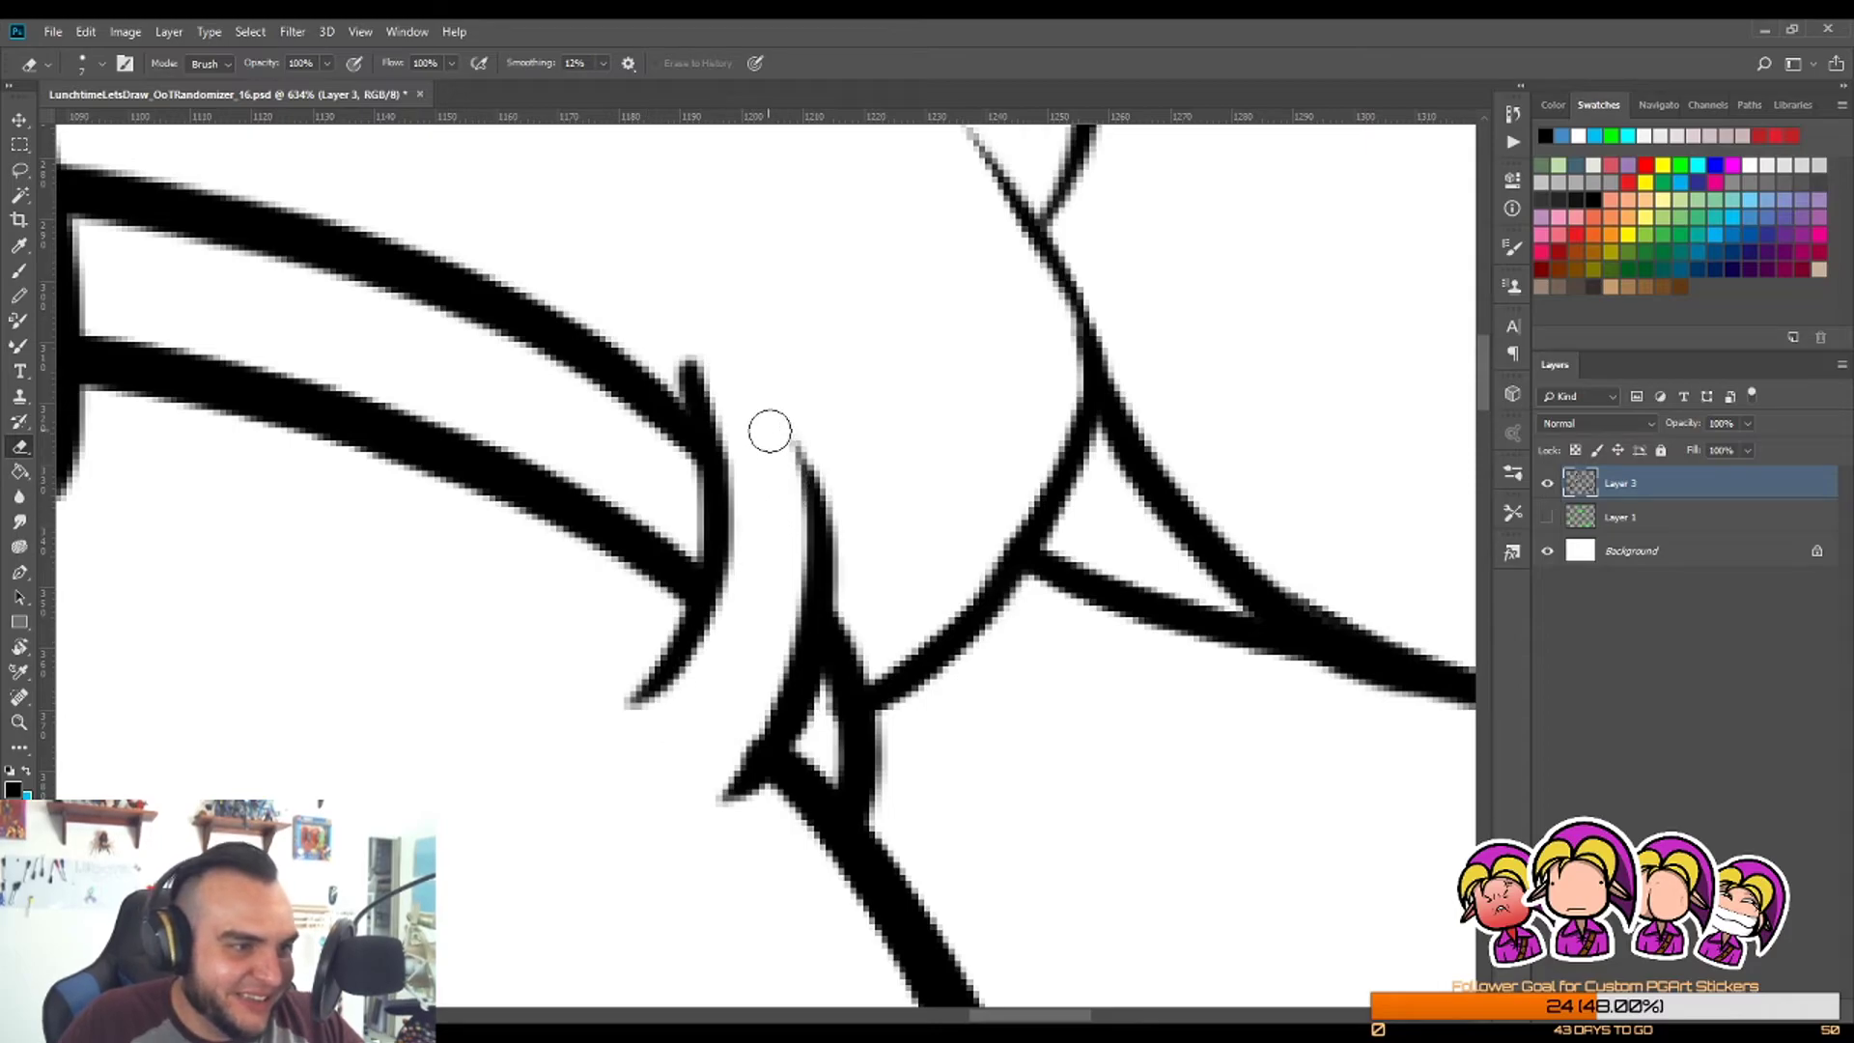
left_click_drag(770, 431, 733, 801)
left_click_drag(732, 535, 550, 782)
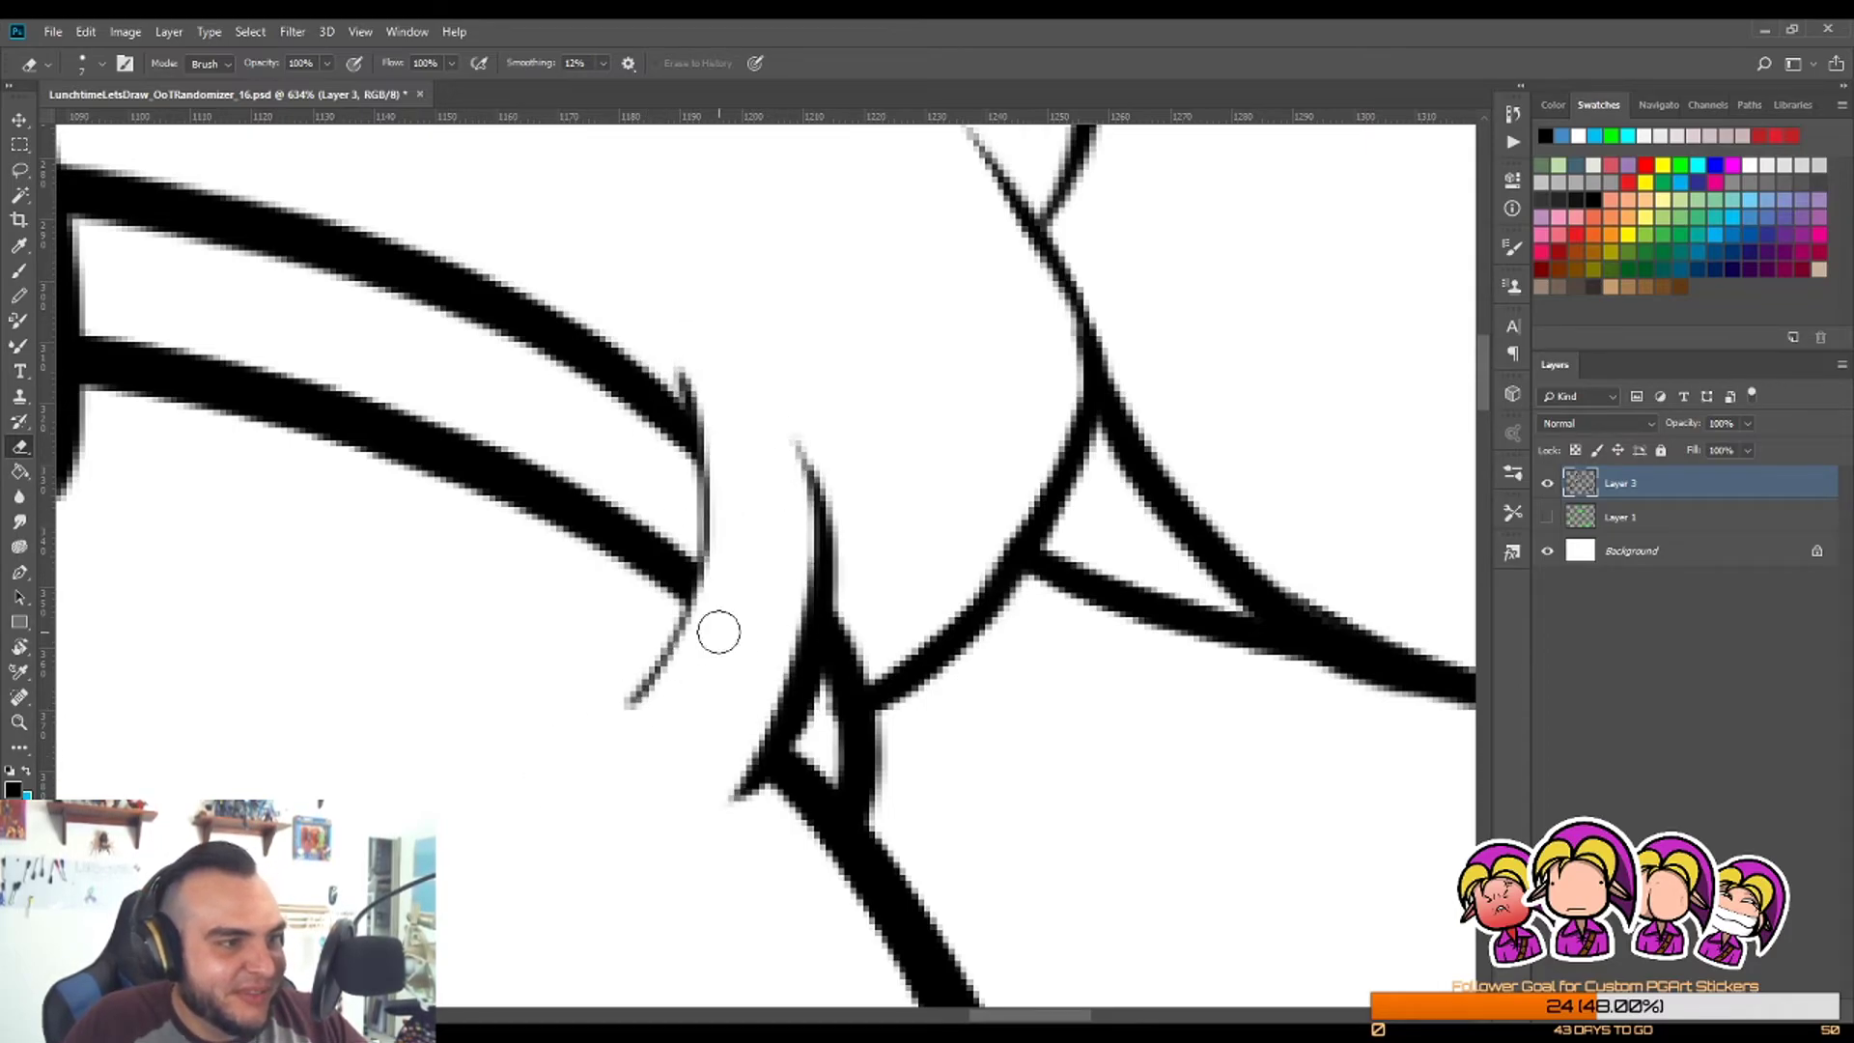
key("ctrl+z")
mouse_move(681, 324)
left_mouse_down()
mouse_move(736, 442)
mouse_move(602, 766)
left_mouse_up()
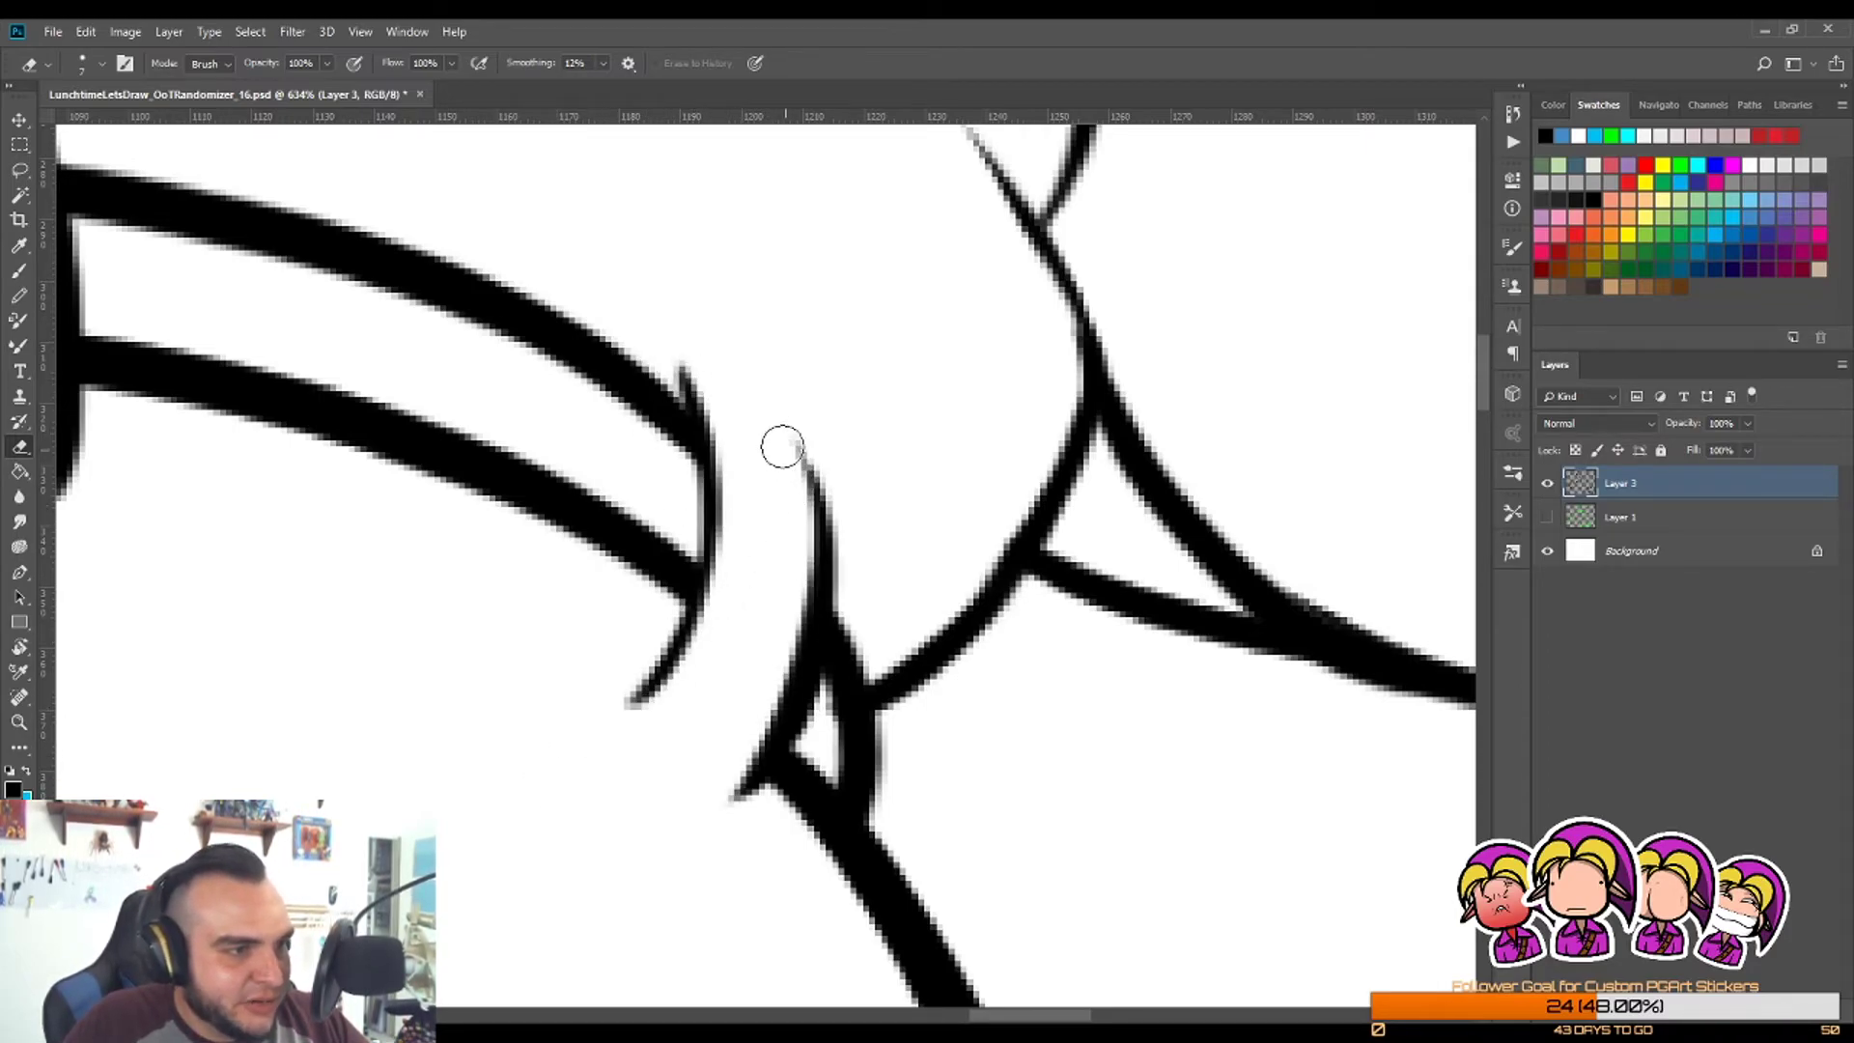
left_click_drag(781, 446, 618, 838)
left_click_drag(782, 470, 645, 847)
key("z")
left_click_drag(841, 634, 749, 704)
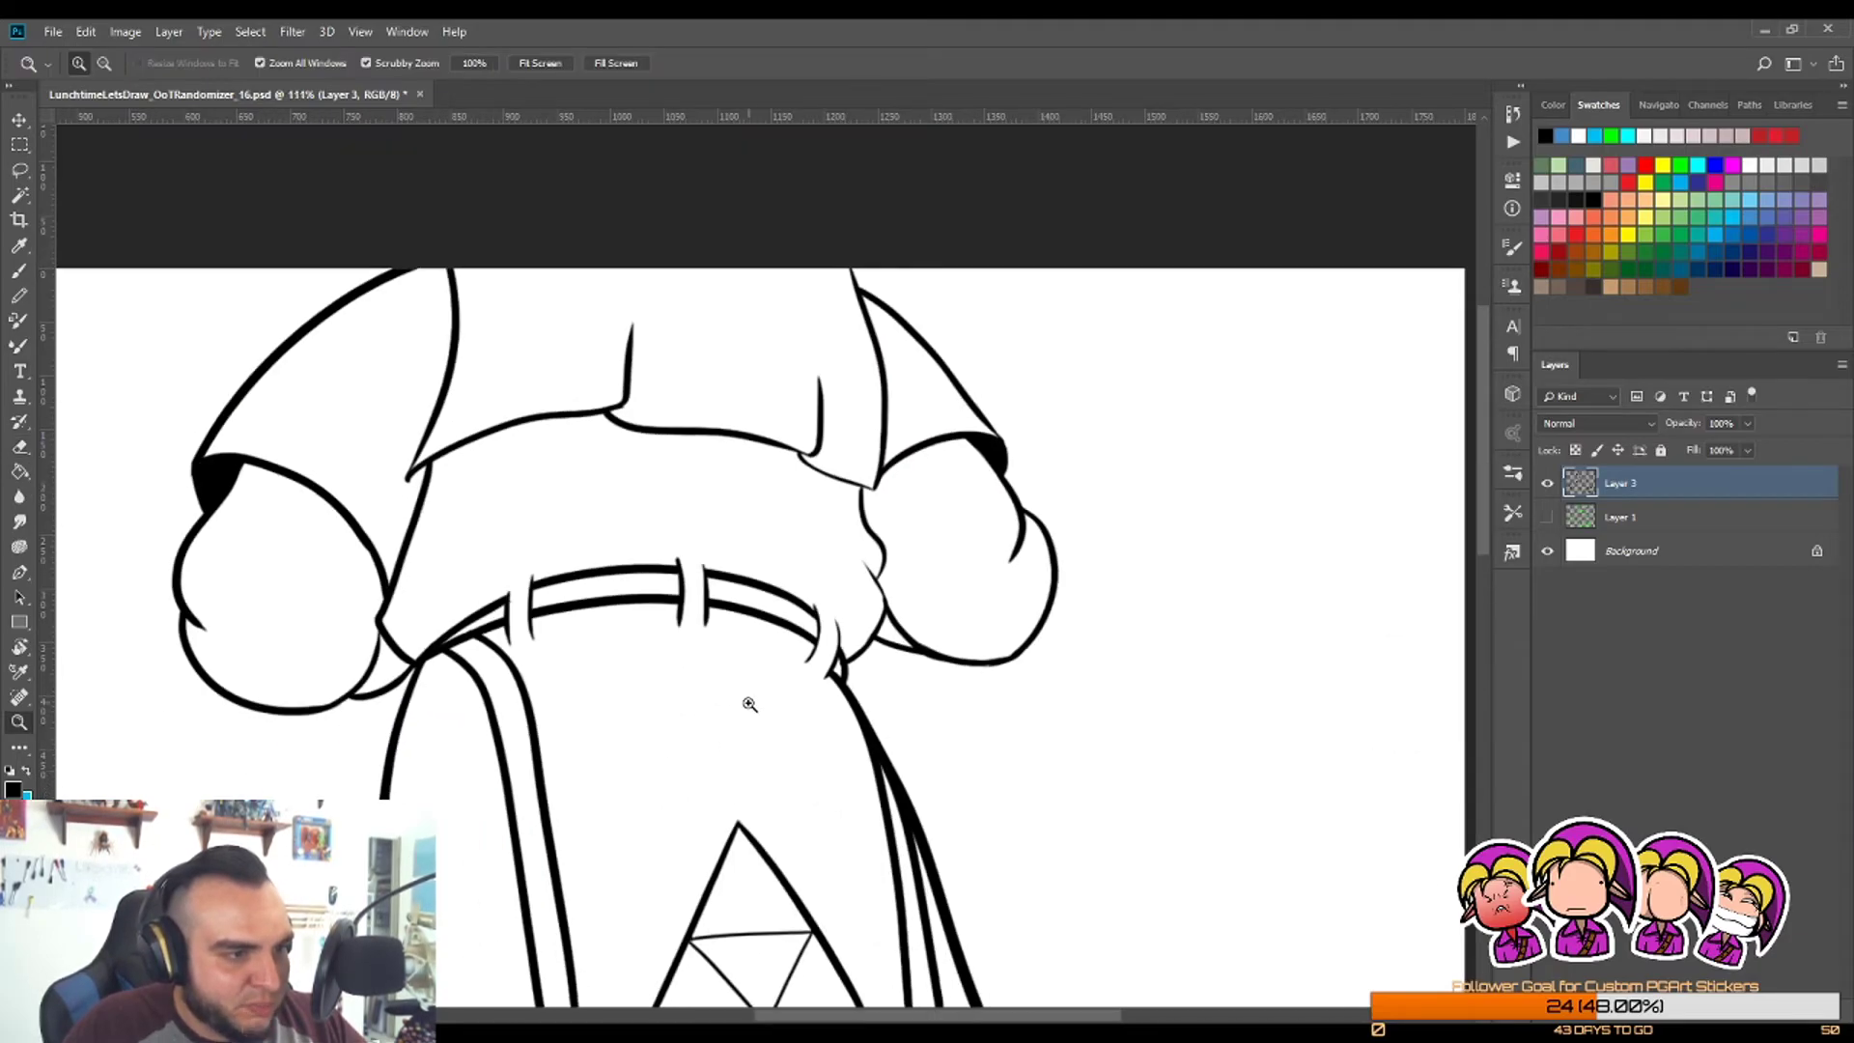
Step: Thin the two side lines of the leftmost belt loop by erasing along their inner edges
mouse_move(490, 600)
left_mouse_down()
mouse_move(582, 597)
mouse_move(580, 676)
mouse_move(588, 605)
left_mouse_up()
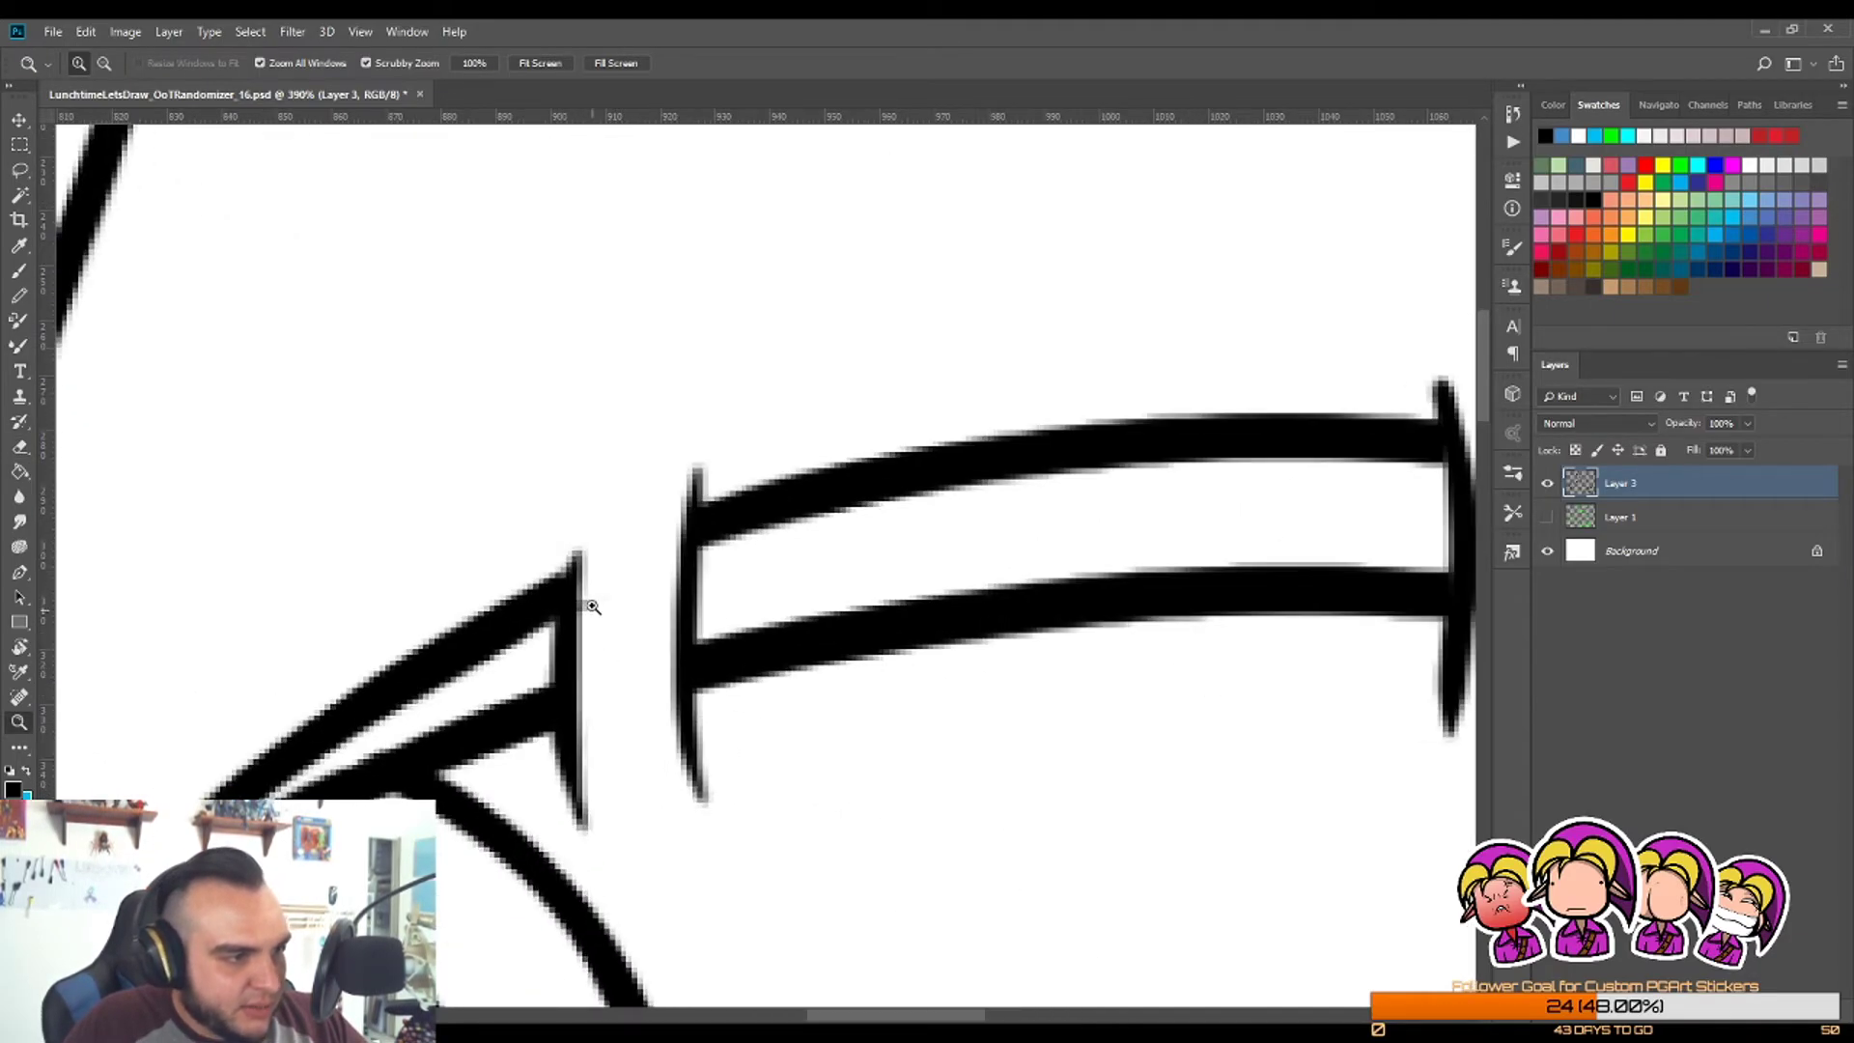
key("e")
left_click_drag(600, 476, 633, 857)
left_click_drag(596, 513, 618, 840)
left_click_drag(696, 363, 719, 894)
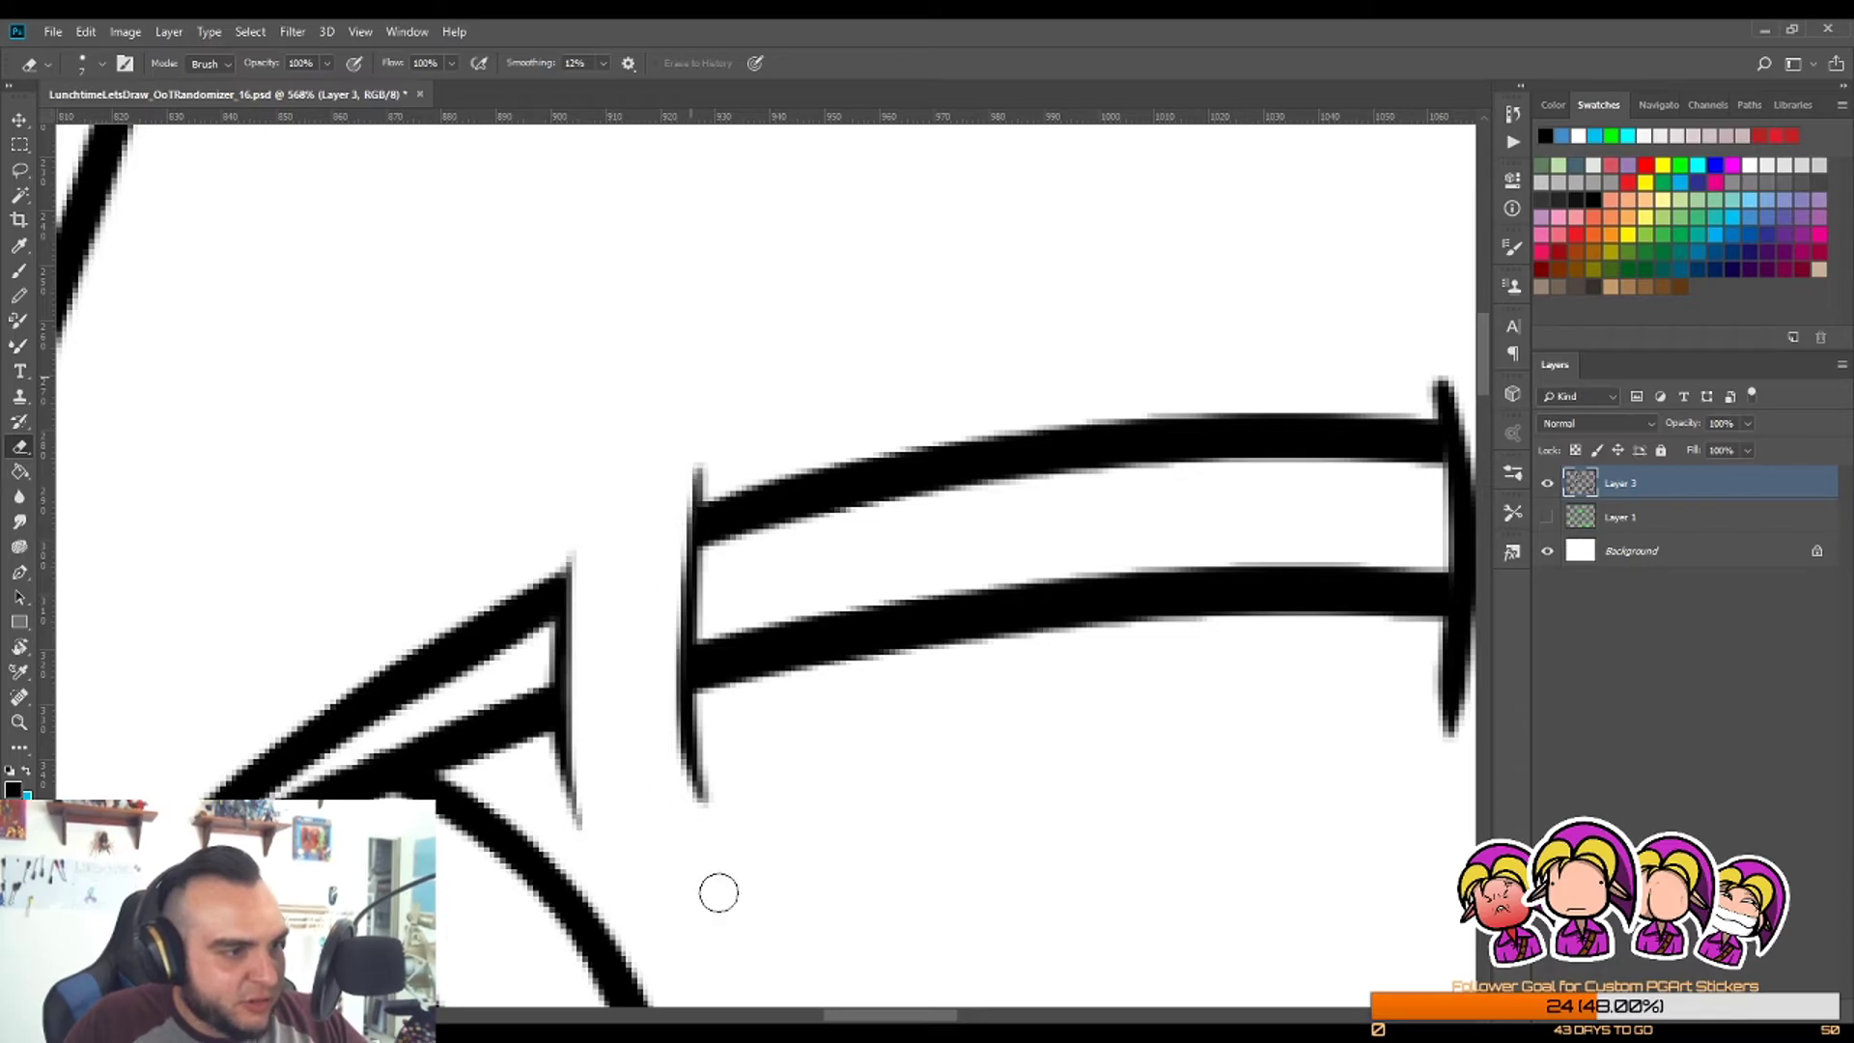
key("z")
left_click_drag(684, 657, 627, 705)
Step: Thin and taper both side lines of the middle belt loop with the eraser, redoing the cut on its left line
left_click_drag(1016, 563, 1056, 563)
key("e")
left_click_drag(1006, 480, 1010, 806)
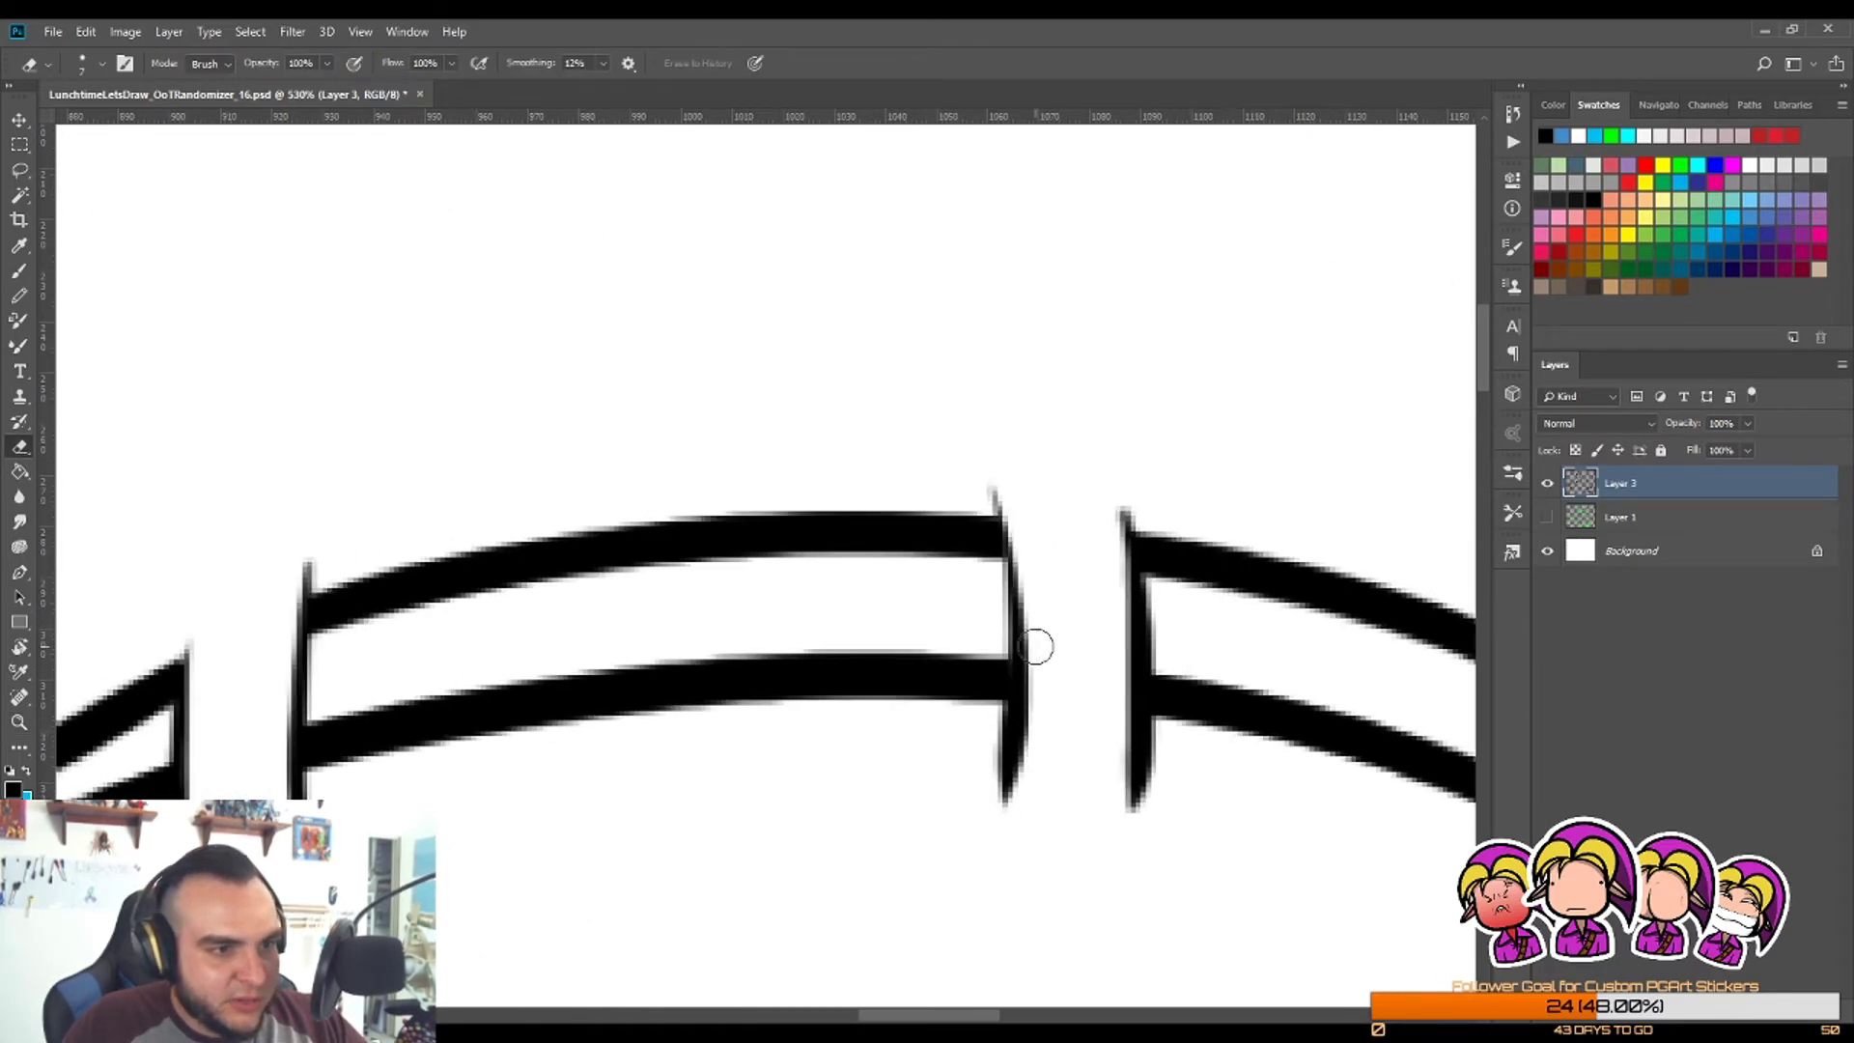
left_click_drag(1124, 507, 1123, 649)
left_click_drag(1039, 494, 1023, 746)
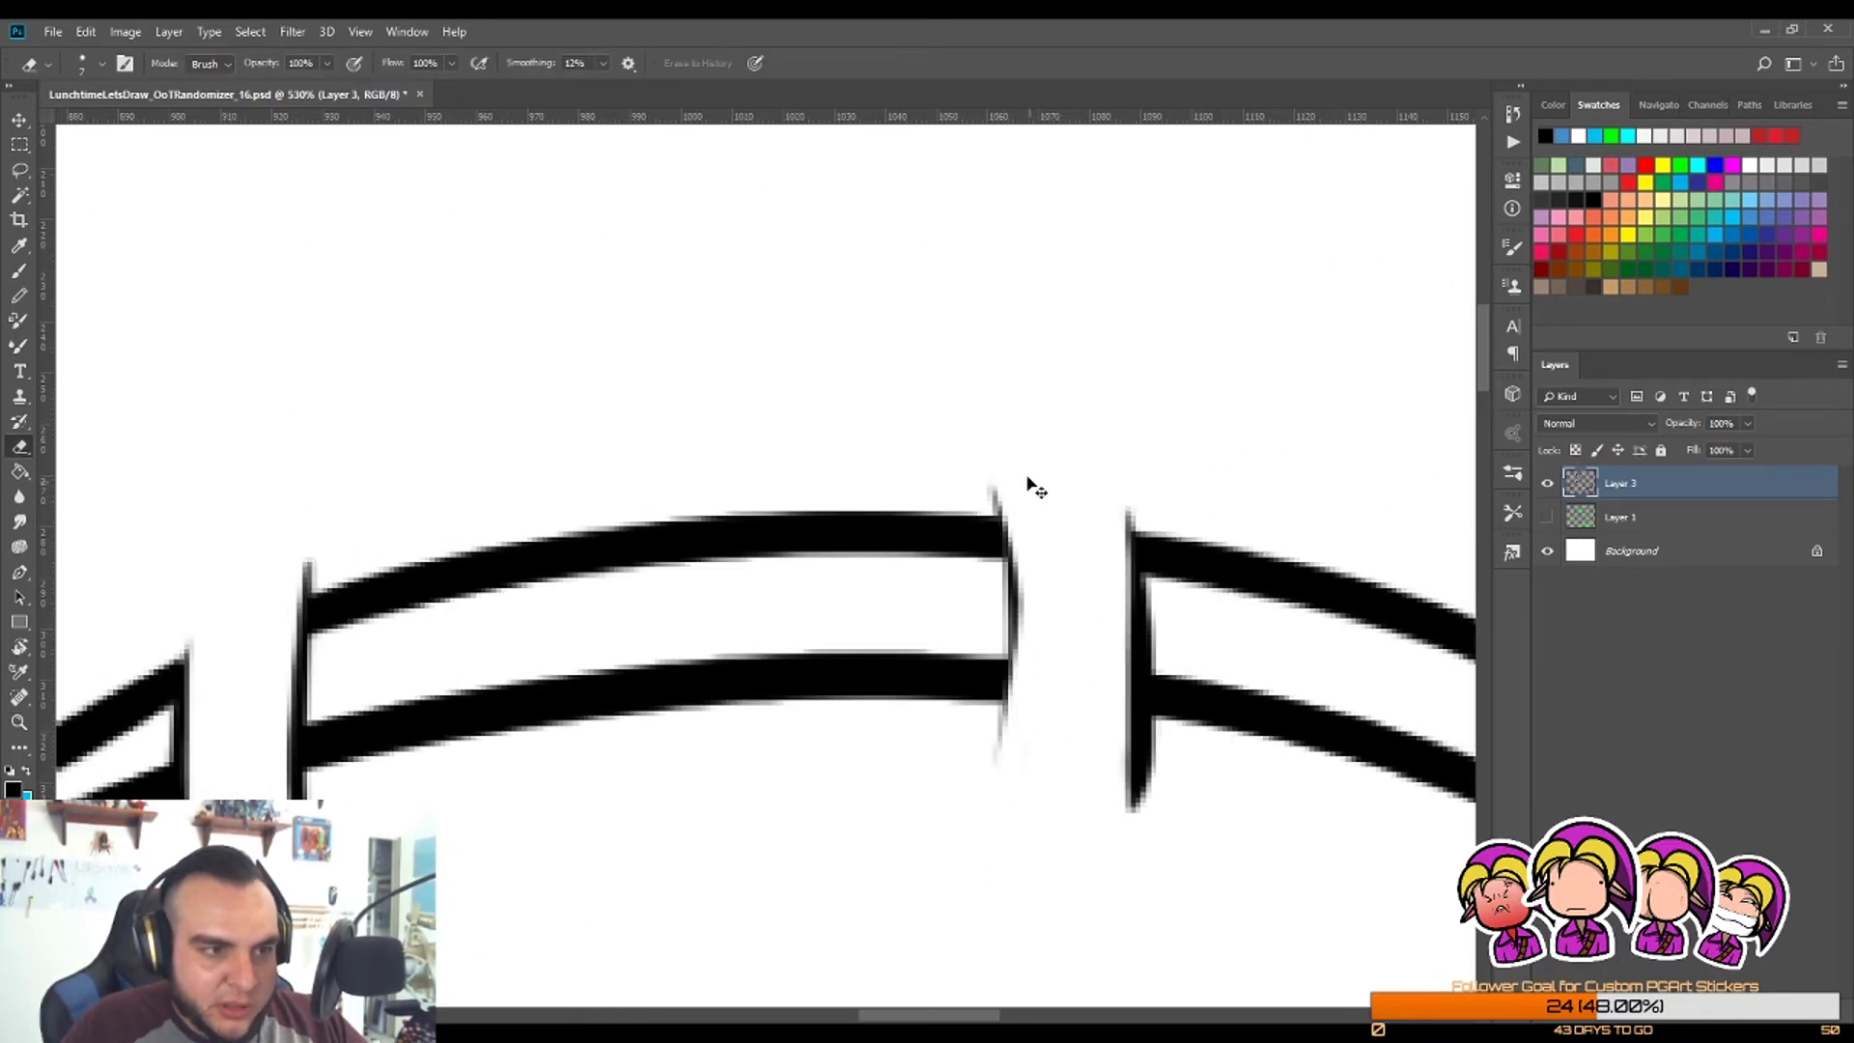
key("ctrl+z")
left_click_drag(1031, 502, 981, 860)
left_click_drag(1103, 497, 1079, 870)
left_click_drag(1021, 478, 987, 791)
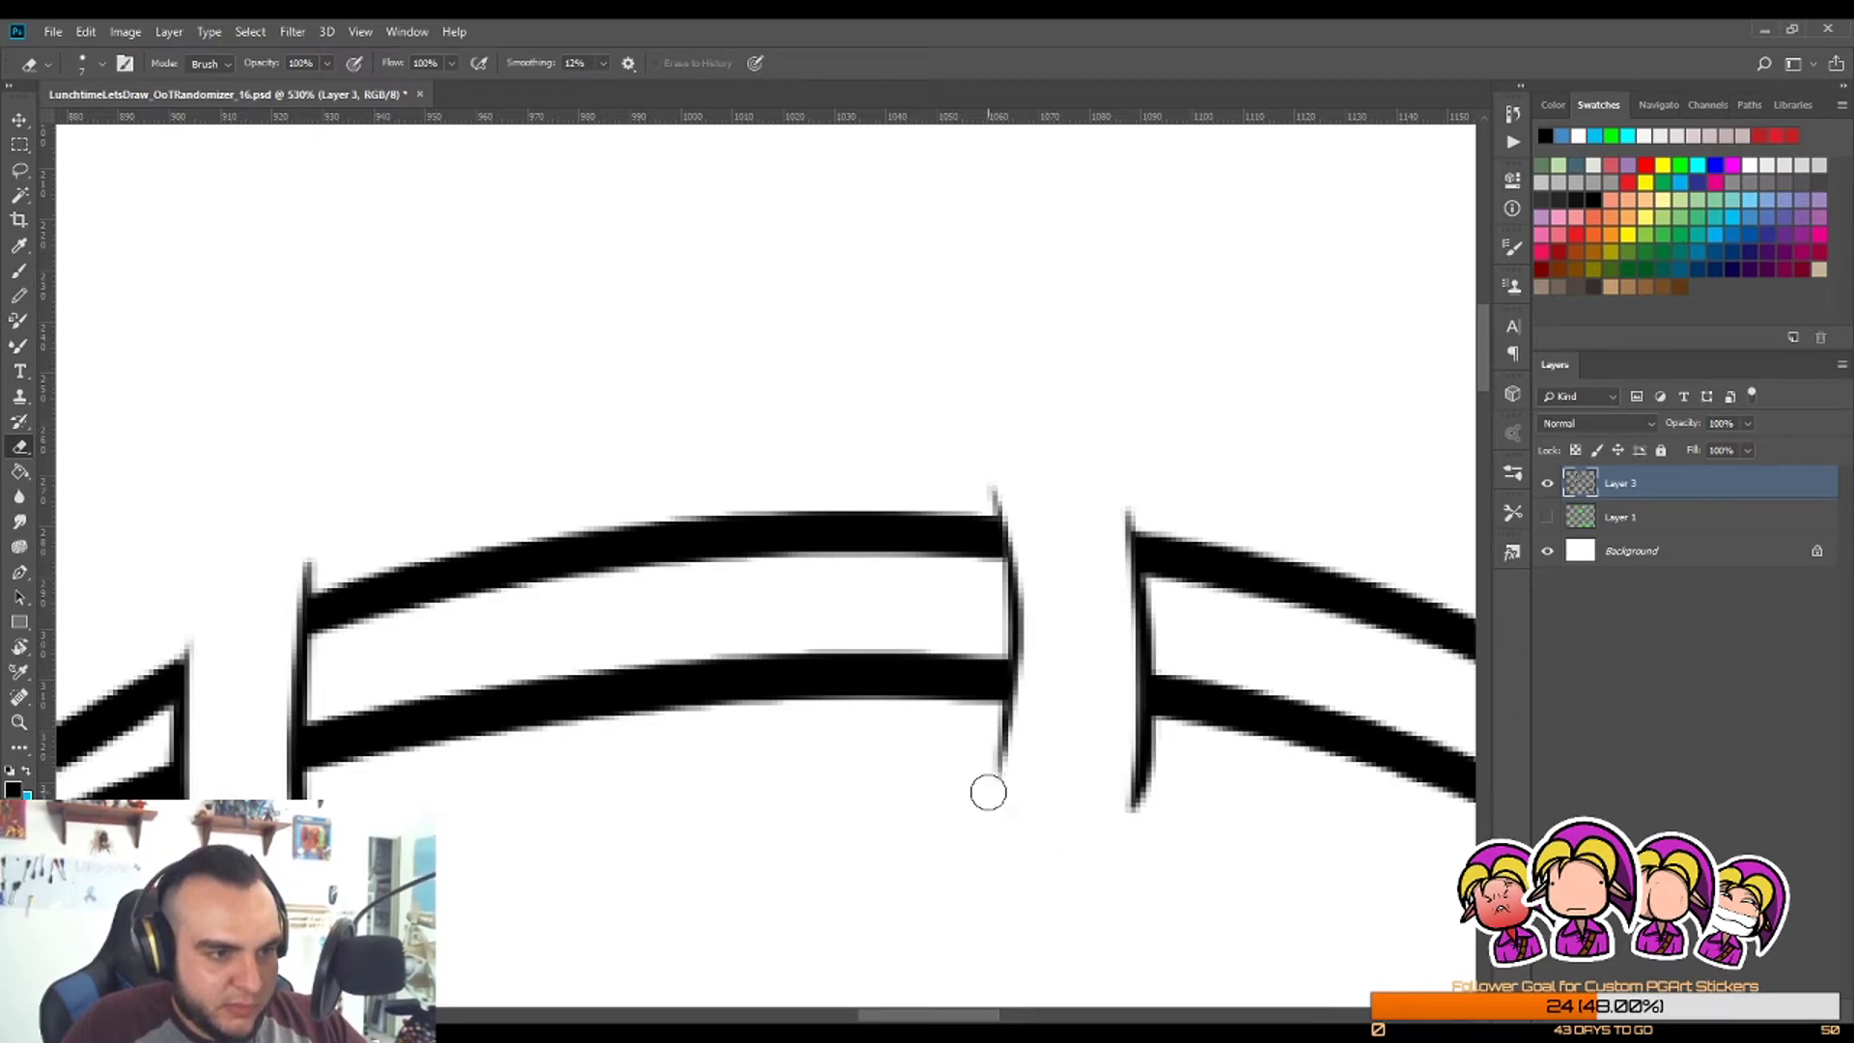
mouse_move(1094, 542)
left_mouse_down()
mouse_move(1132, 680)
mouse_move(1070, 863)
left_mouse_up()
key("z")
left_click_drag(1110, 600, 1060, 697)
left_click_drag(881, 442, 968, 488)
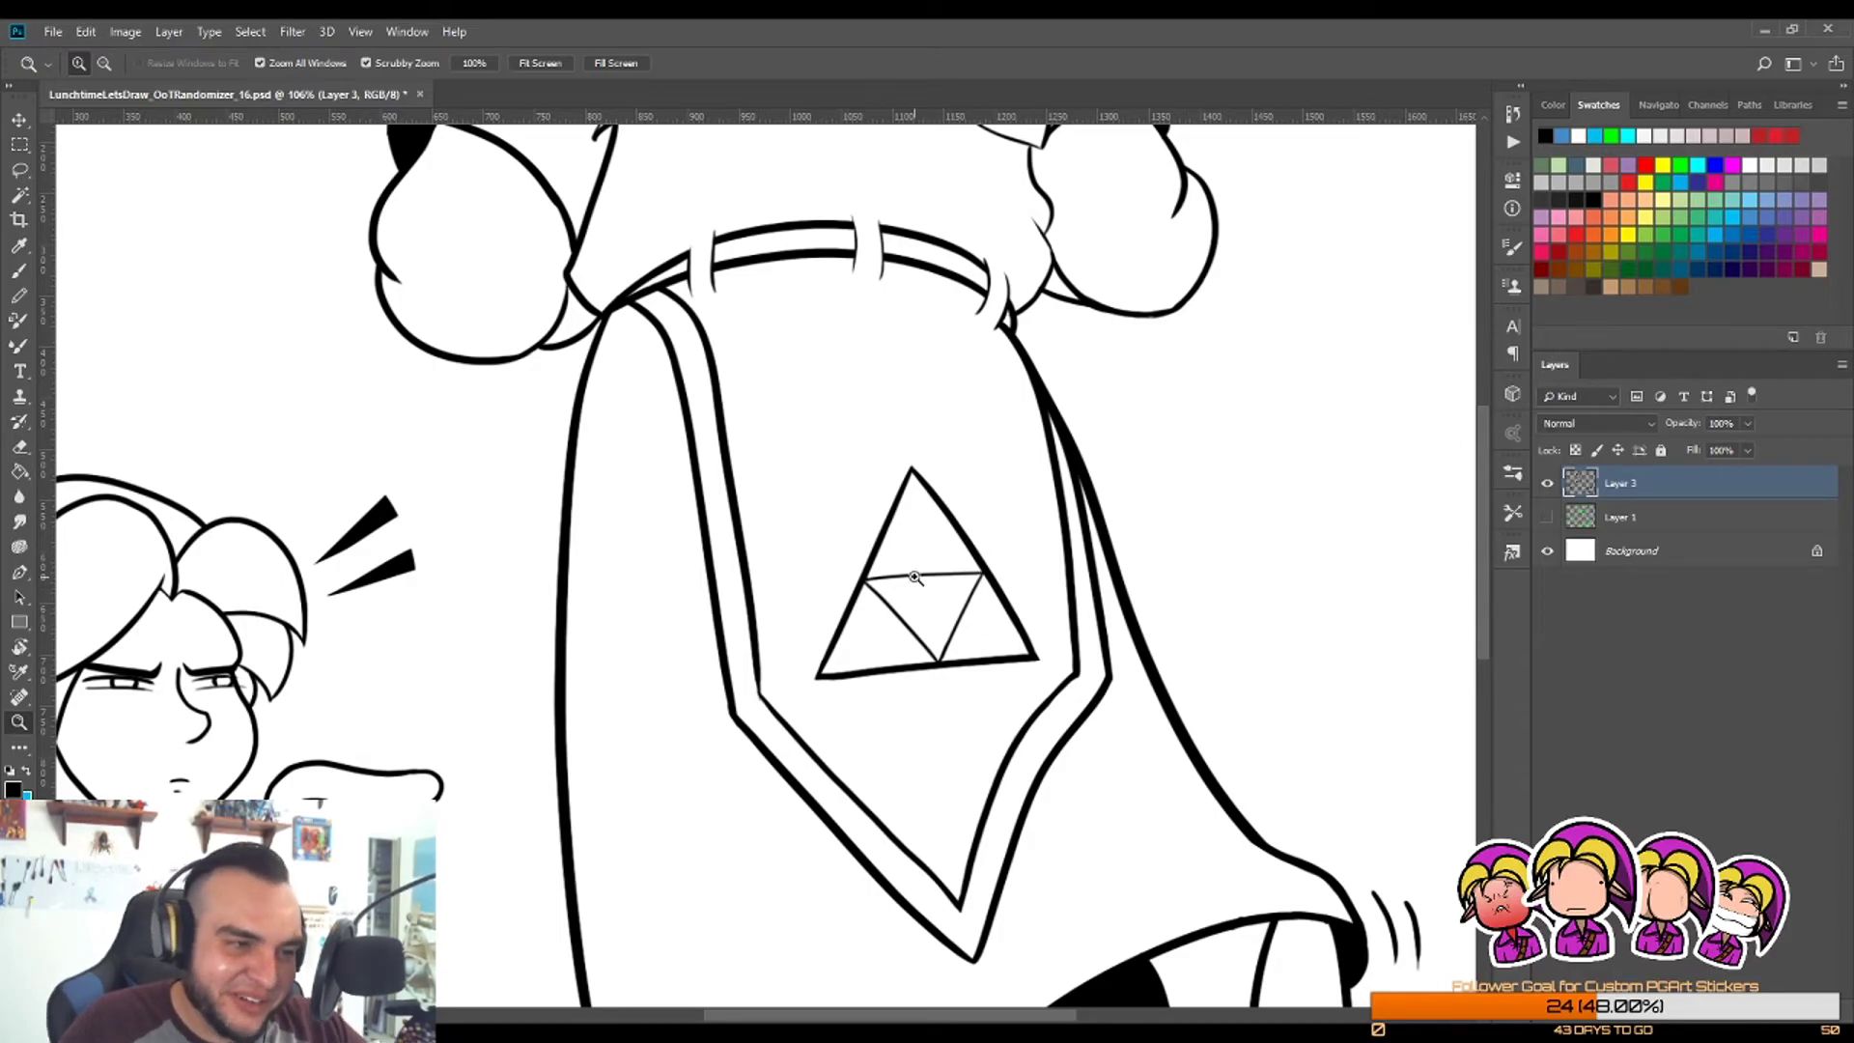
Step: Thin and taper the pointed left corner of the large figure's shirt hem with the eraser, redoing the cut along its lower edge
scroll(1004, 763, "down", 3)
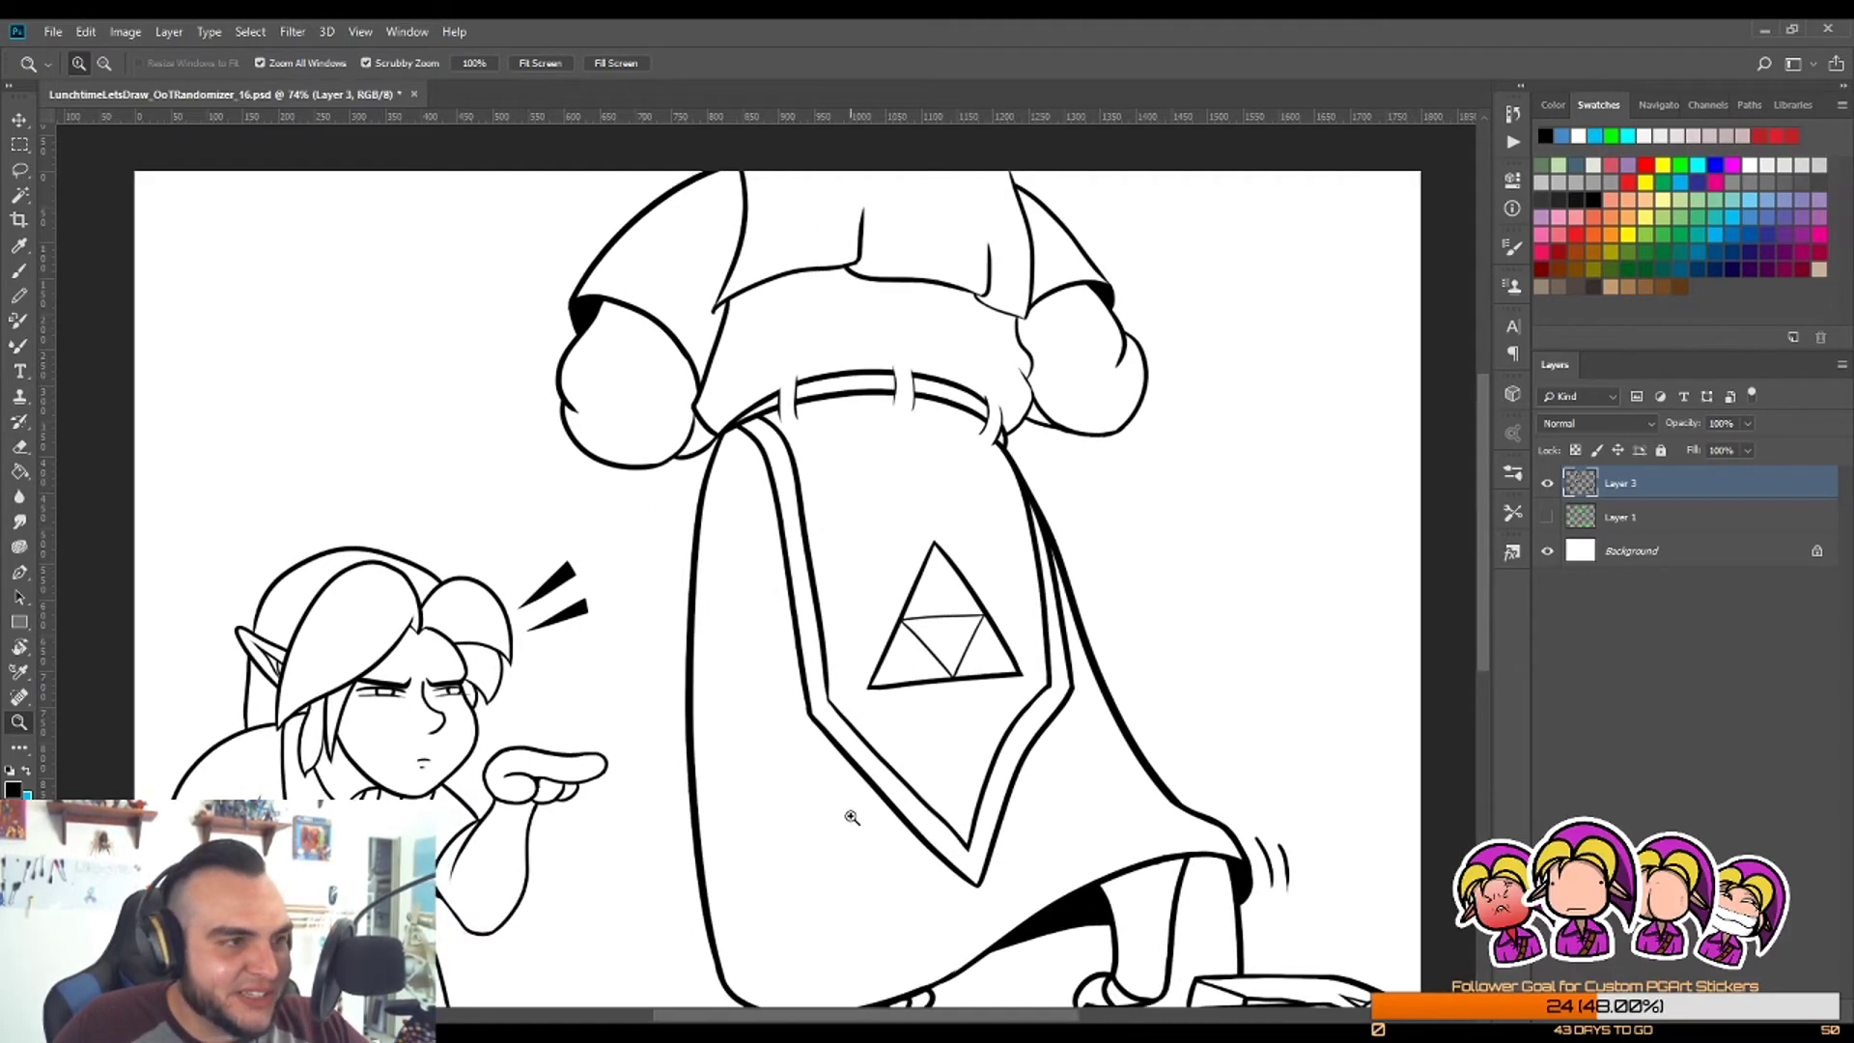
left_click_drag(724, 258, 864, 259)
key("e")
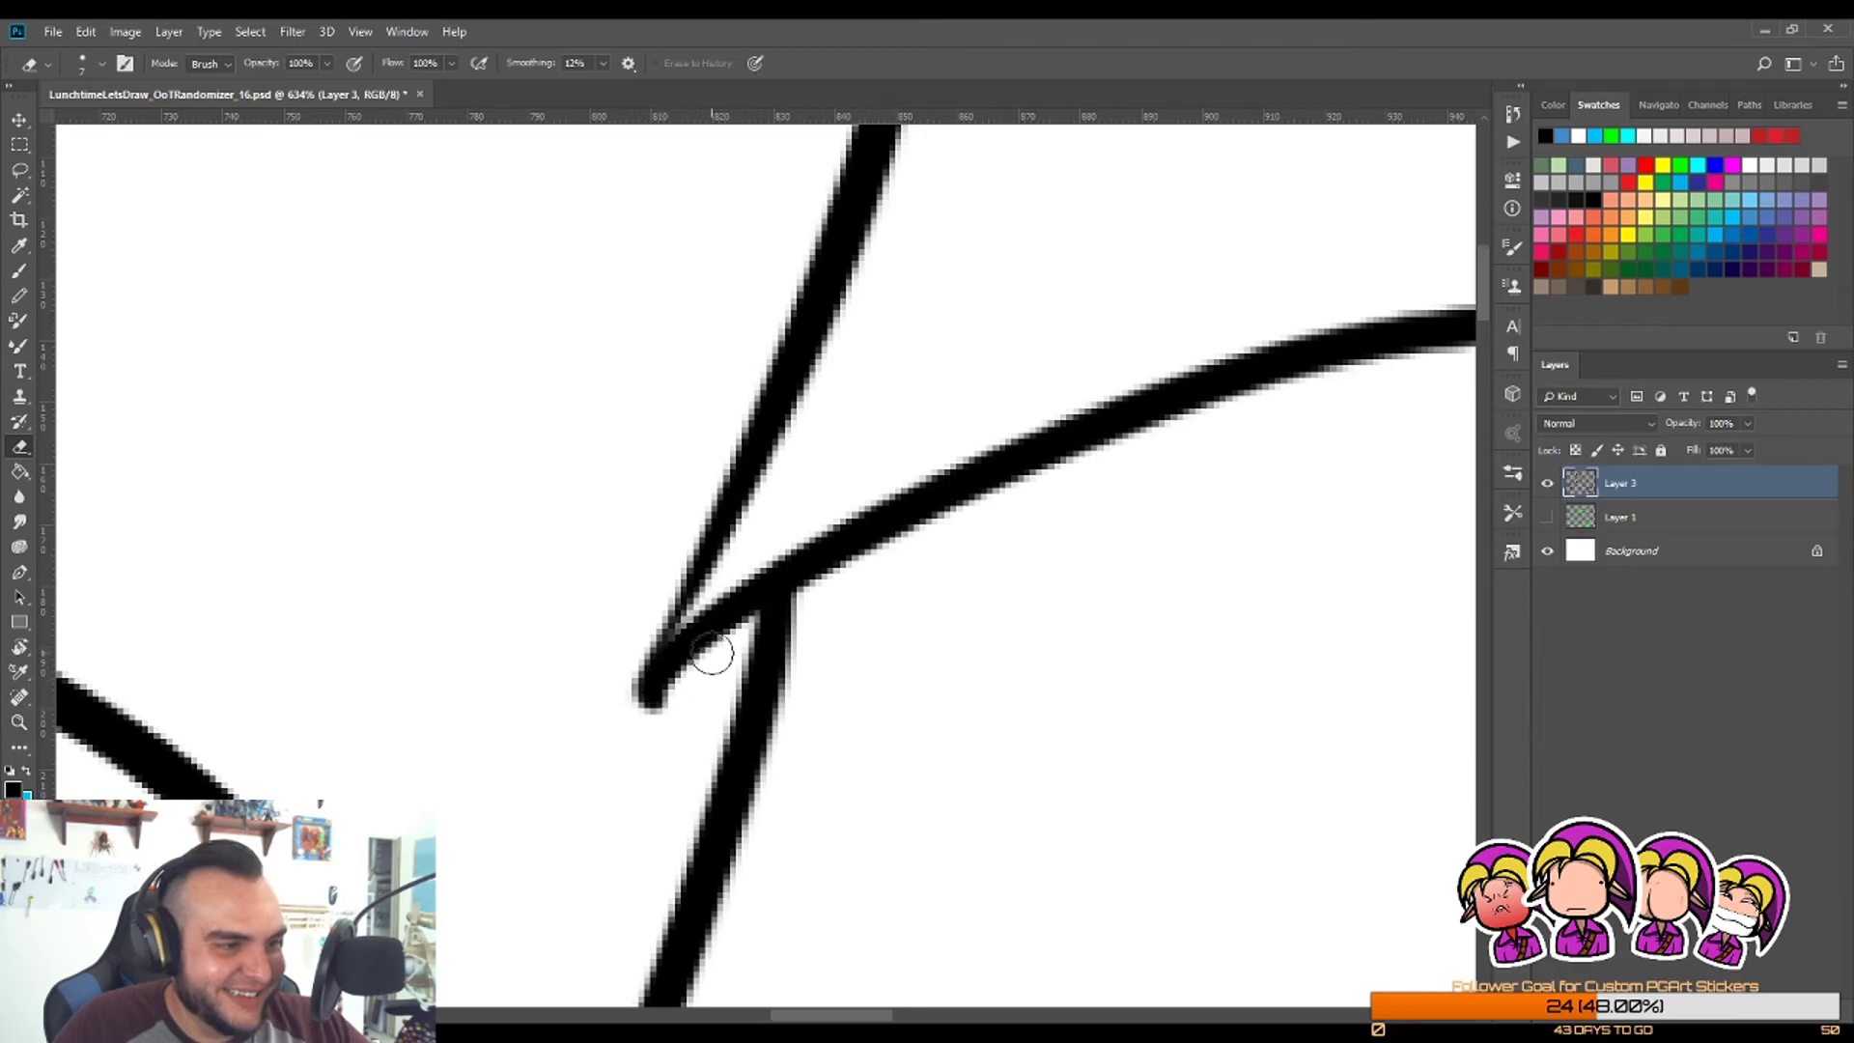
left_click_drag(712, 654, 607, 783)
key("ctrl+z")
key("ctrl+shift+z")
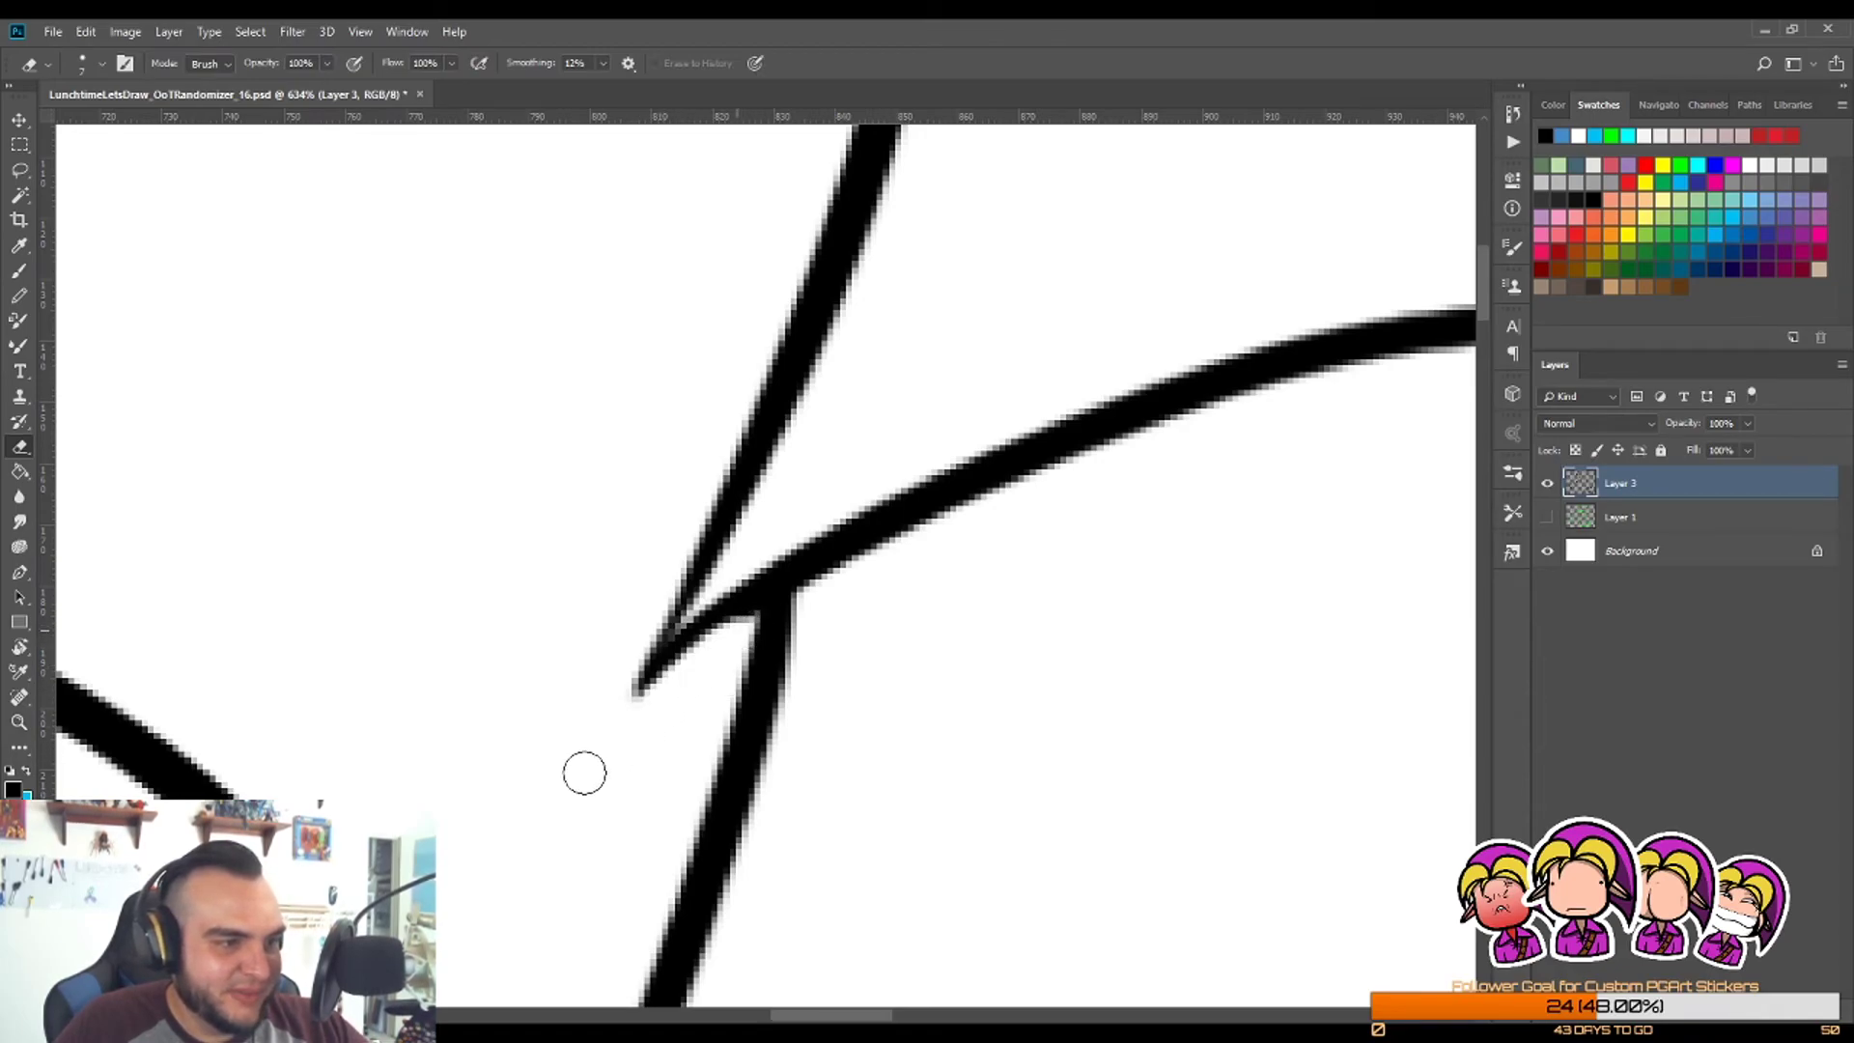
key("z")
key("ctrl+z")
key("e")
mouse_move(745, 633)
left_mouse_down()
mouse_move(634, 712)
mouse_move(683, 695)
mouse_move(570, 803)
left_mouse_up()
key("z")
key("e")
key("z")
Step: Thin the middle fold line rising from the shirt hem by erasing along both its sides and shortening its tip
left_click_drag(885, 595, 997, 609)
key("e")
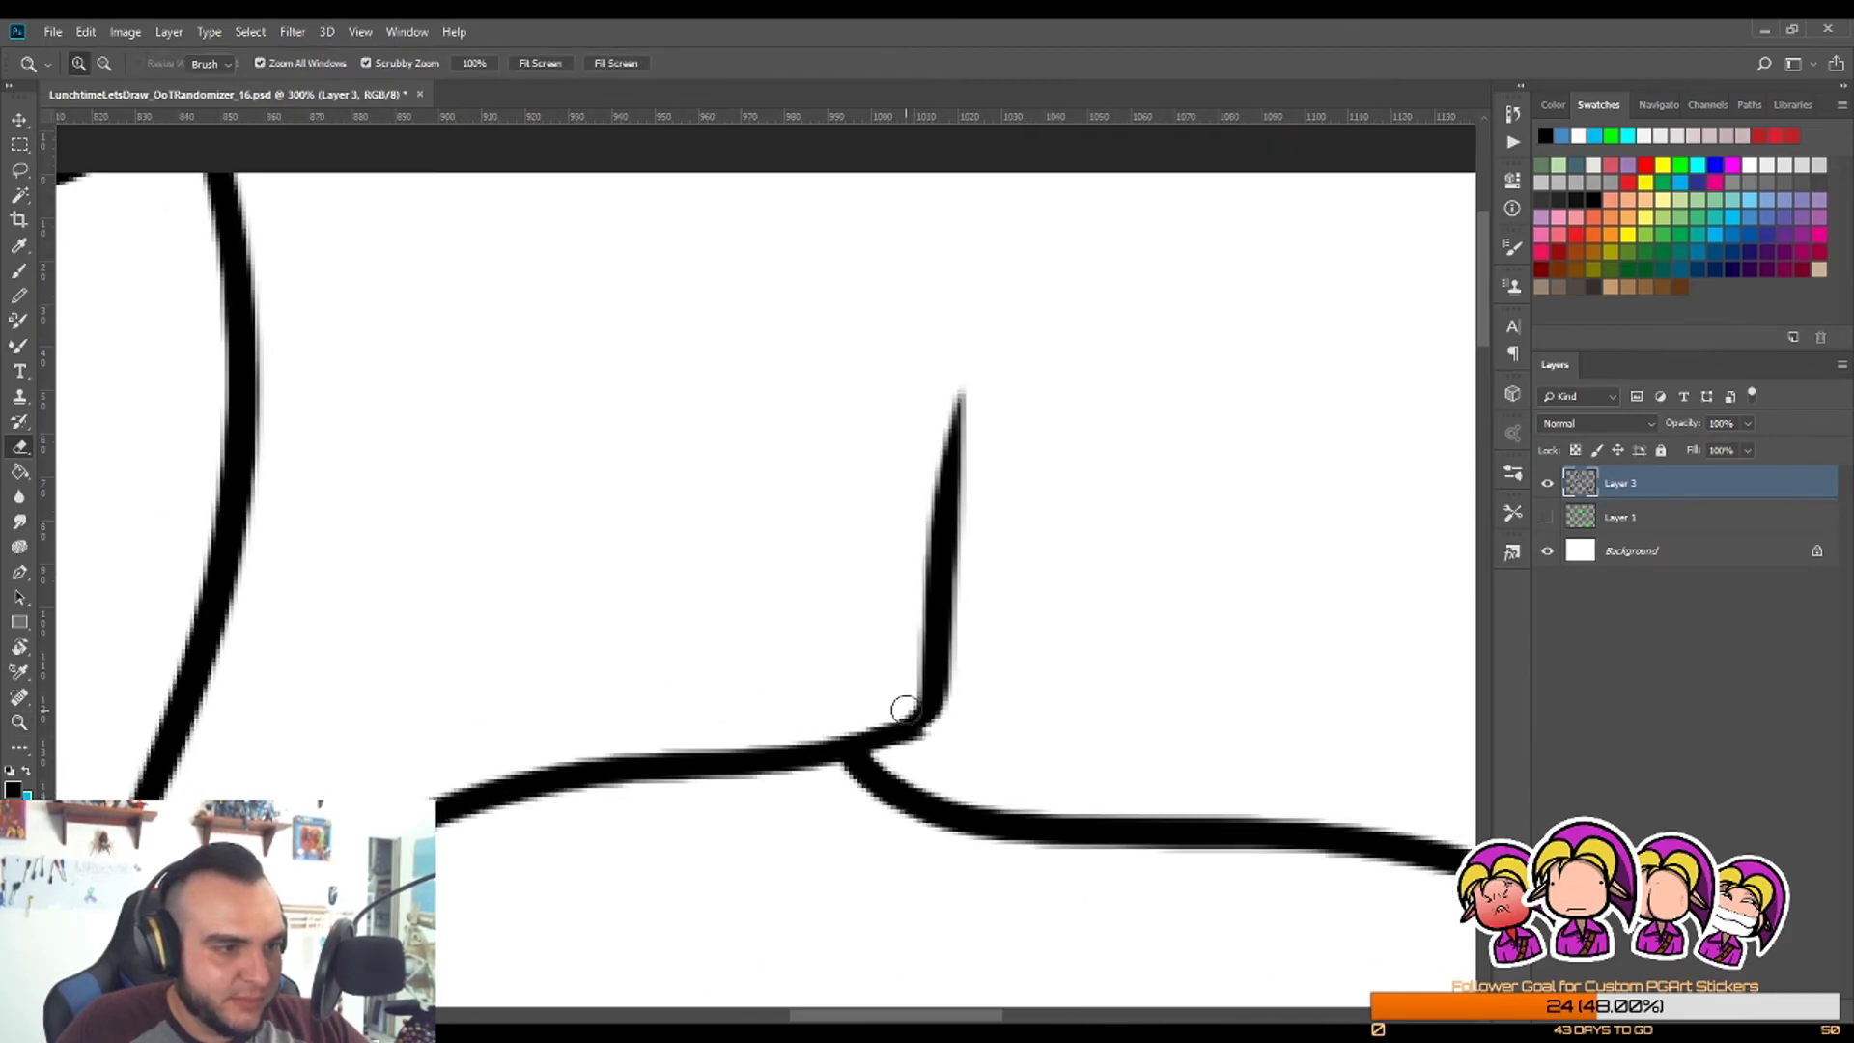
left_click_drag(902, 709, 948, 313)
key("ctrl+z")
left_click_drag(896, 694, 964, 335)
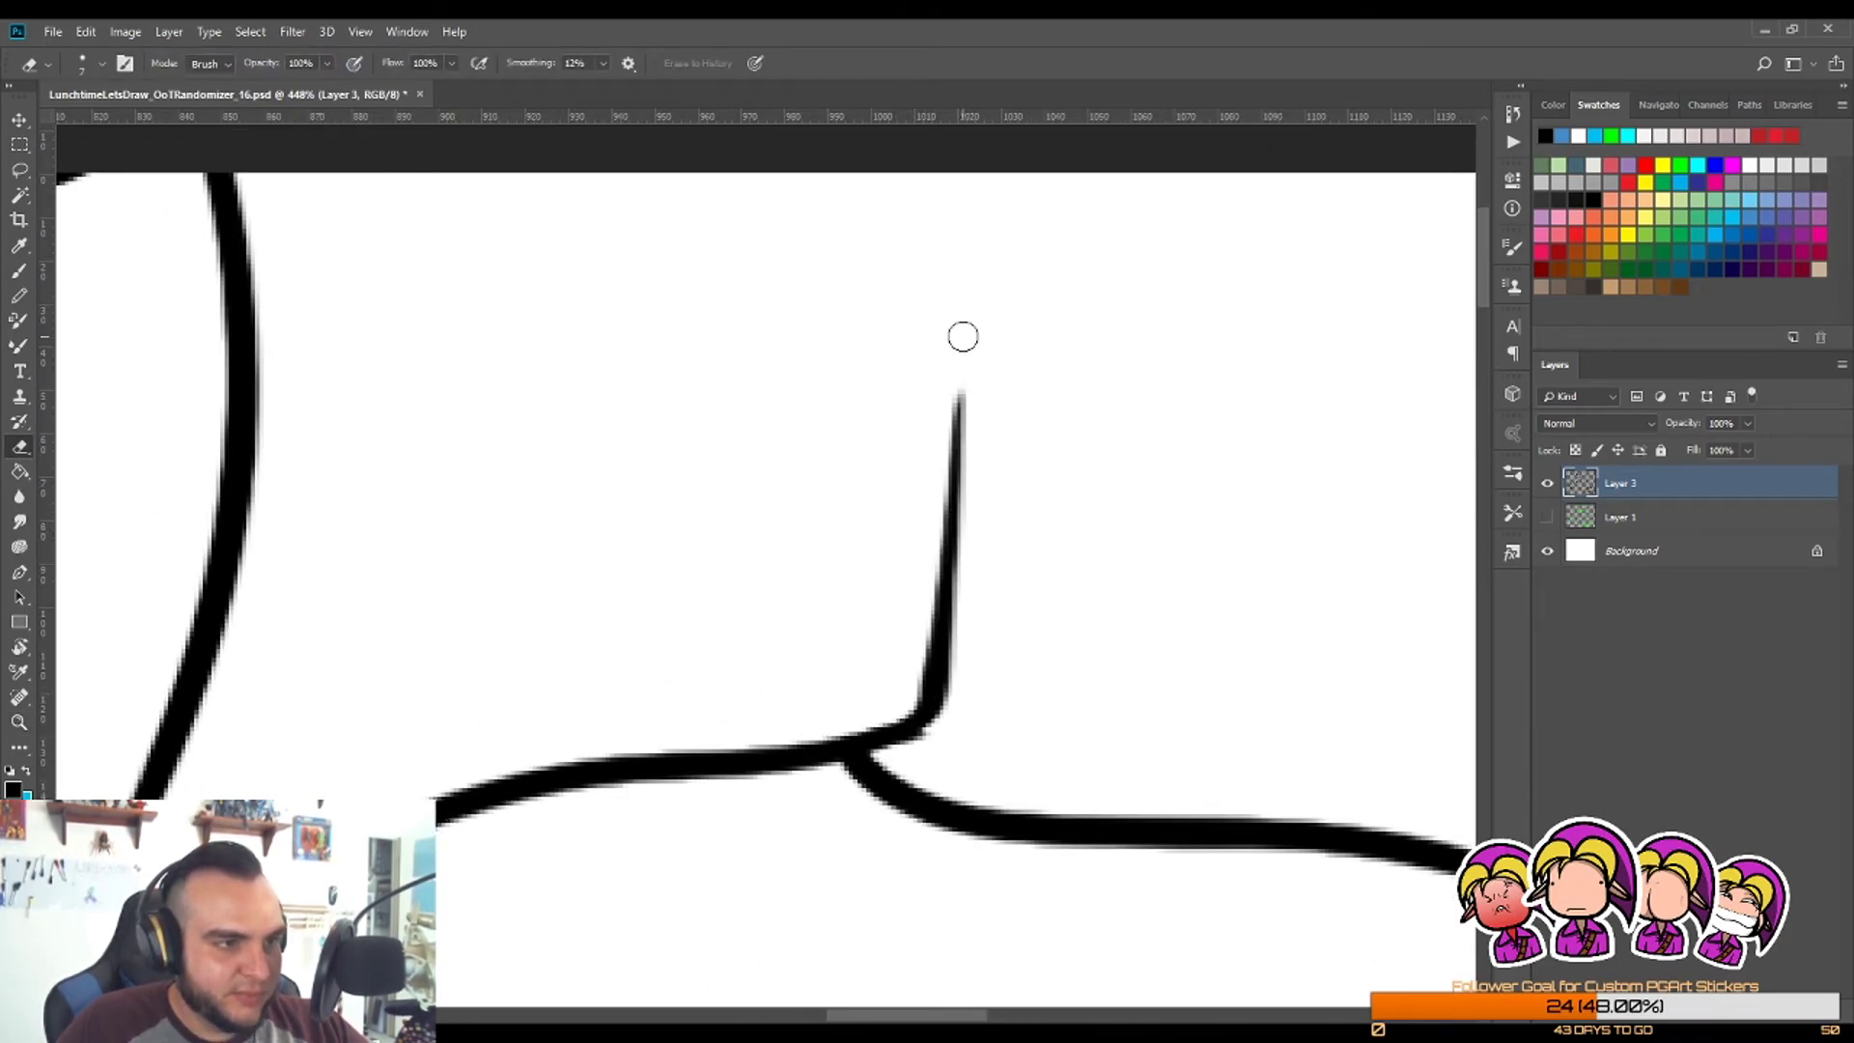
left_click_drag(968, 728, 948, 425)
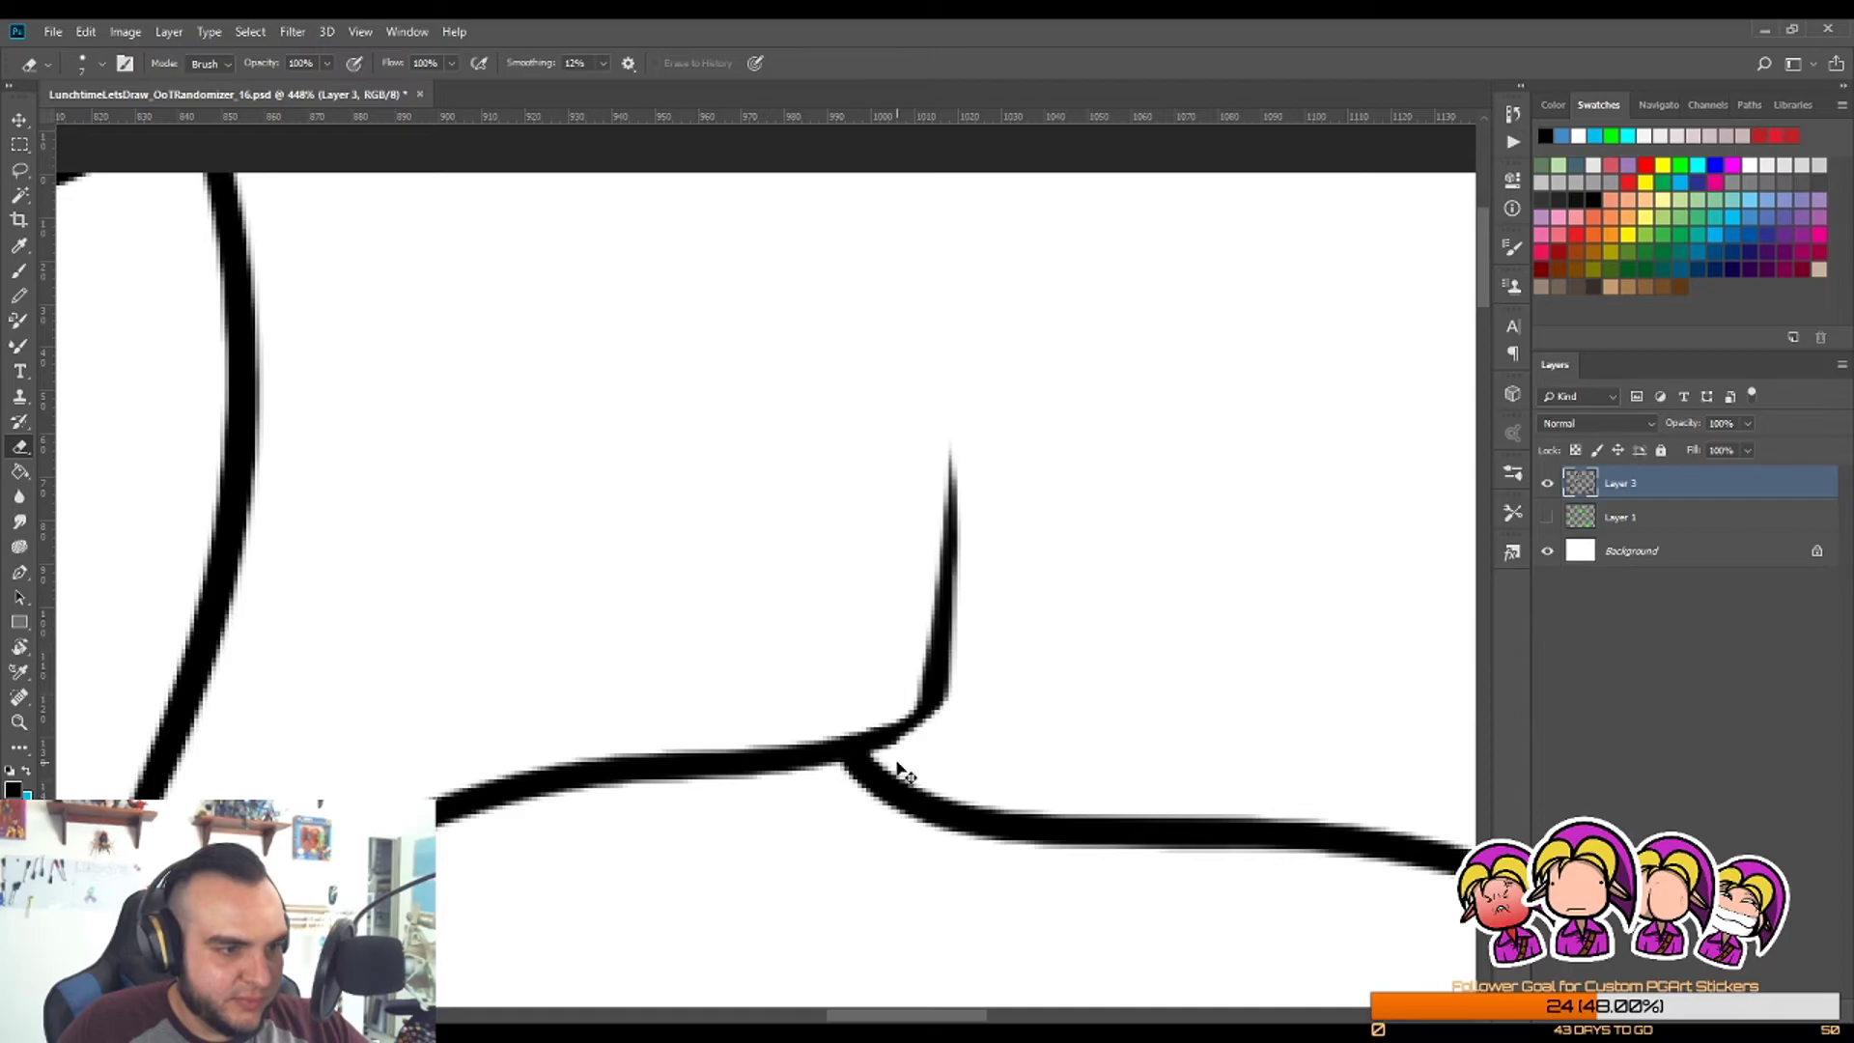
key("z")
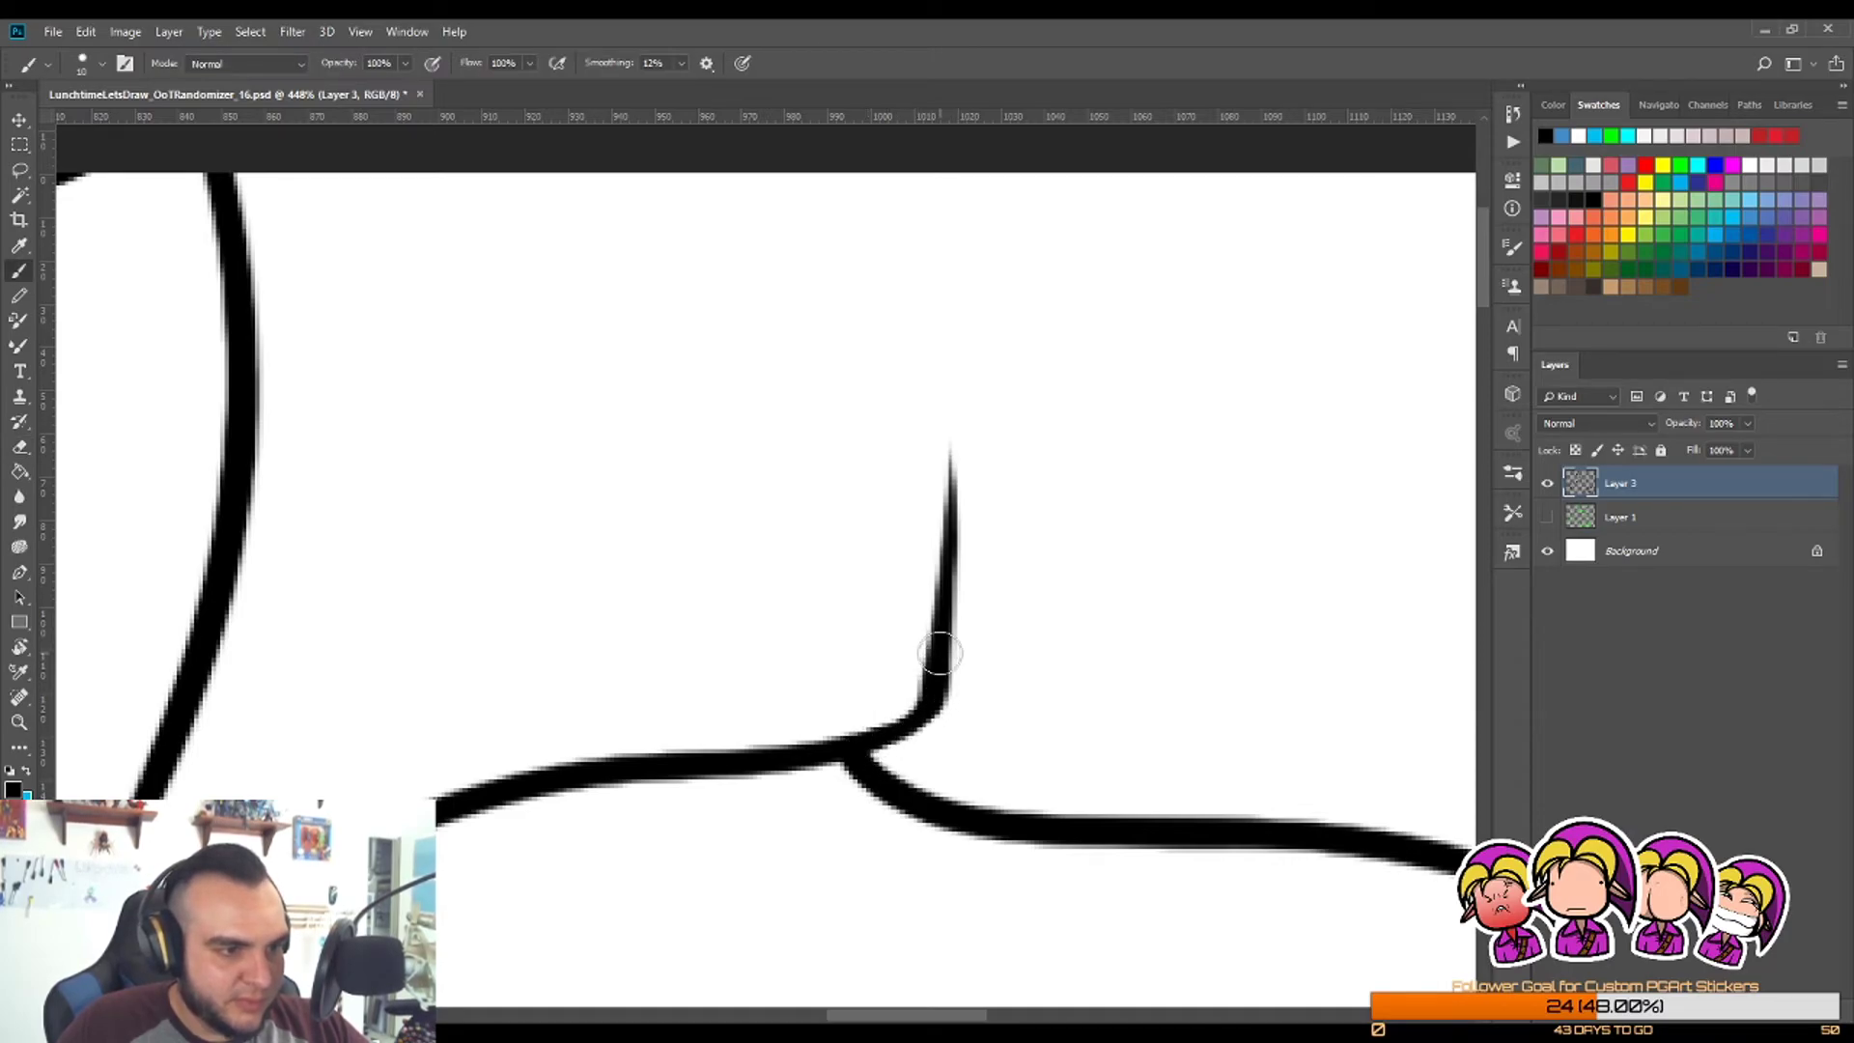
Step: Taper the right fold line above the shirt hem to a fine point by erasing along its left edge
scroll(1039, 707, "down", 6)
scroll(1039, 707, "up", 8)
key("b")
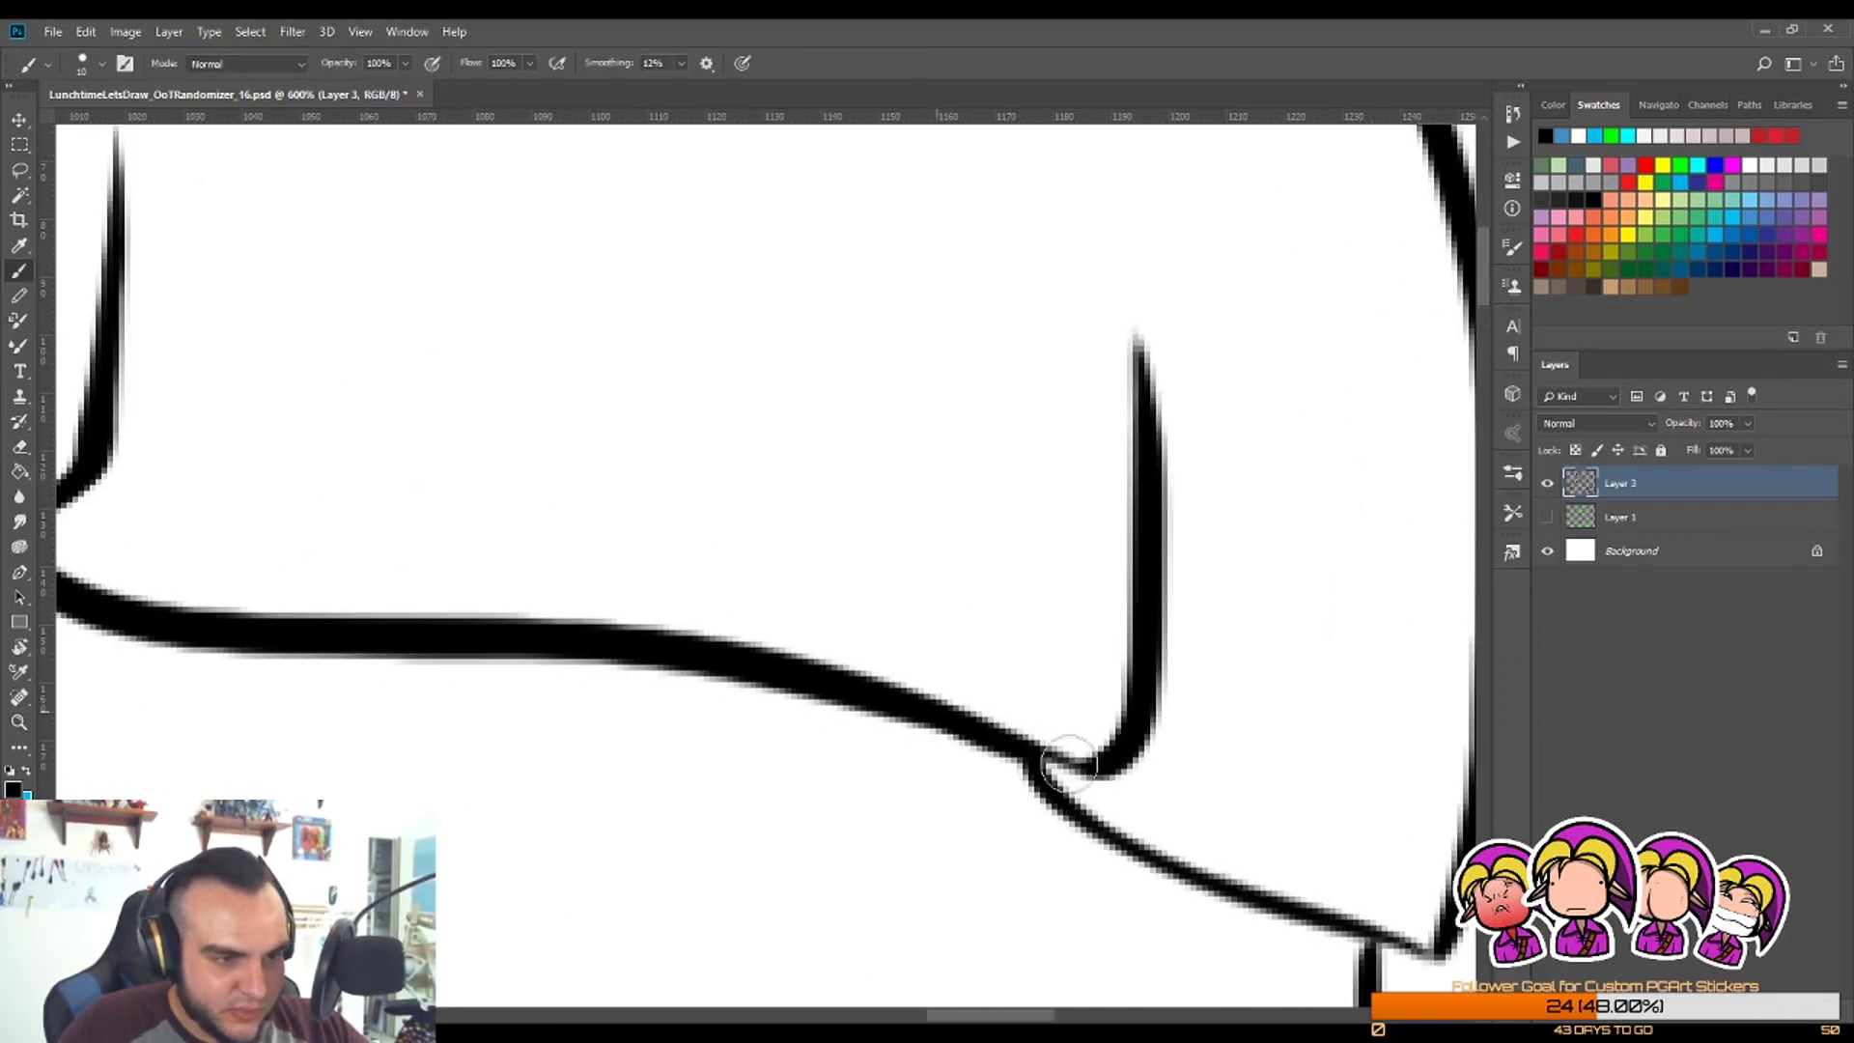
key("z")
mouse_move(1080, 690)
left_mouse_down()
mouse_move(1195, 708)
mouse_move(1129, 330)
left_mouse_up()
key("e")
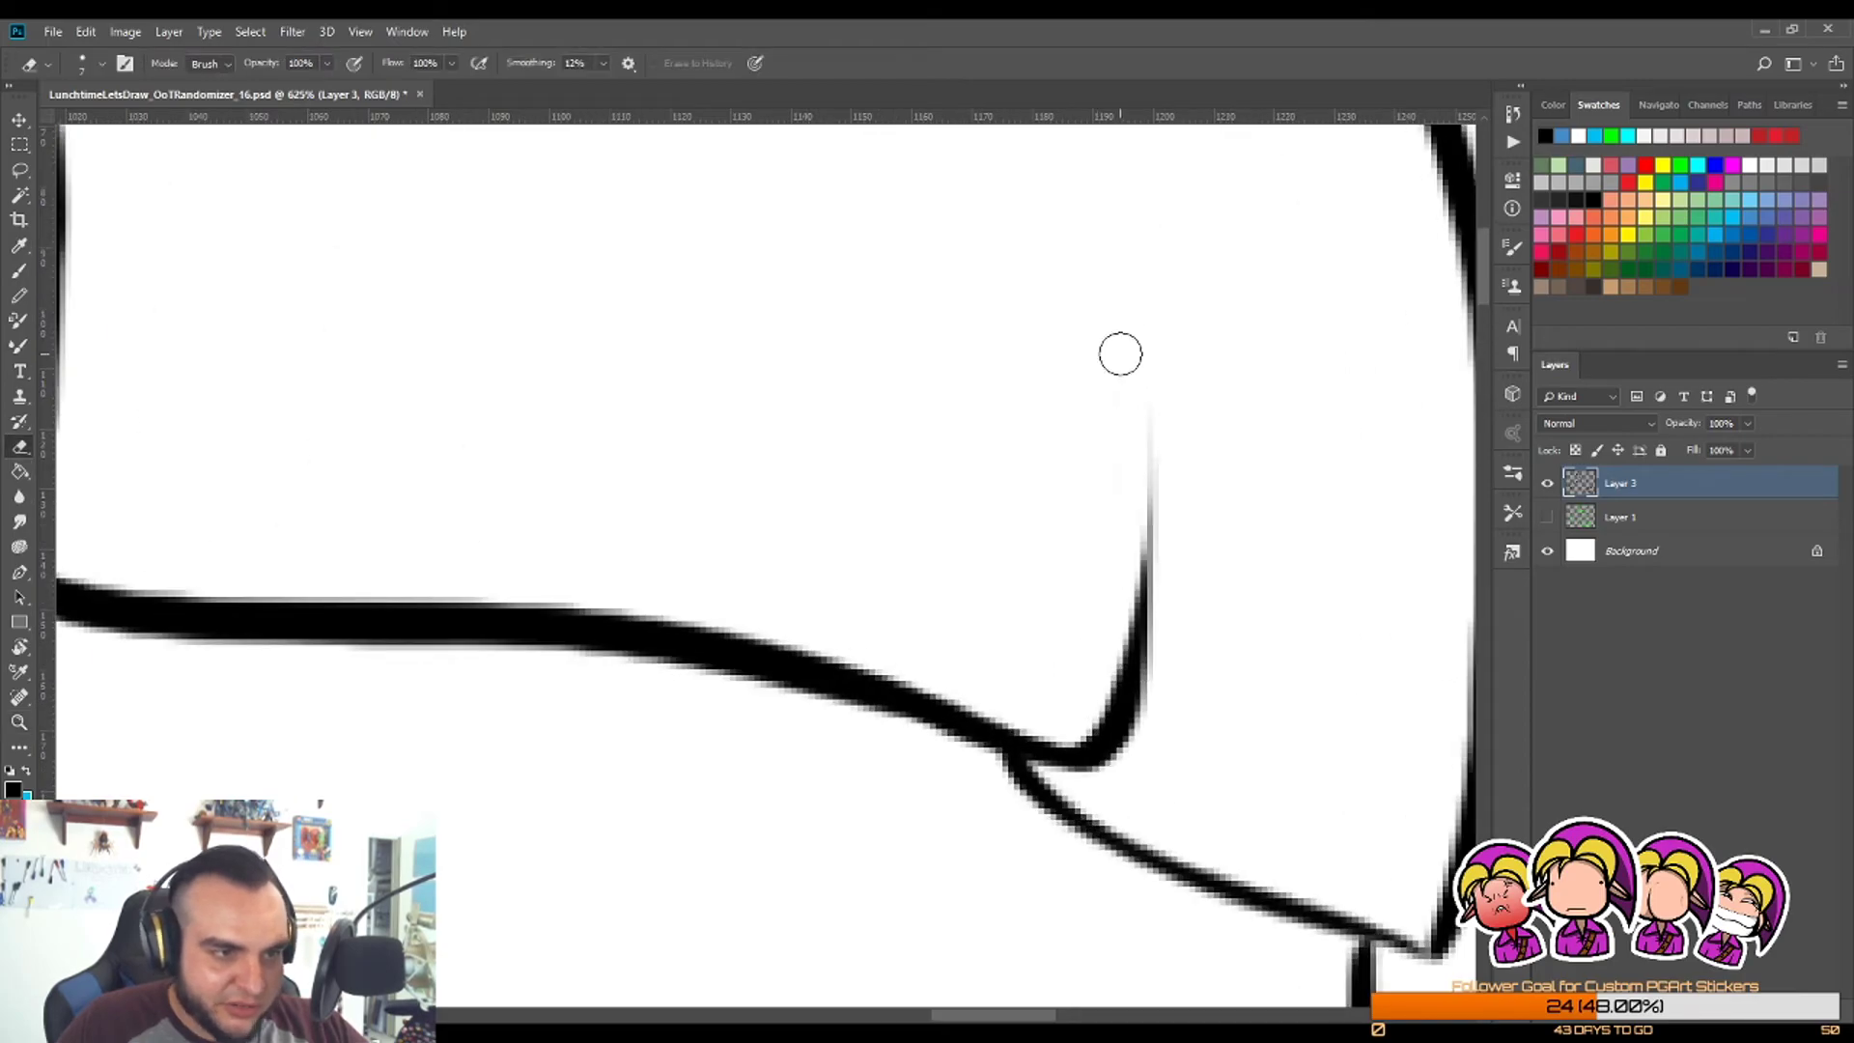
key("ctrl+z")
left_click_drag(1097, 638, 1111, 241)
key("z")
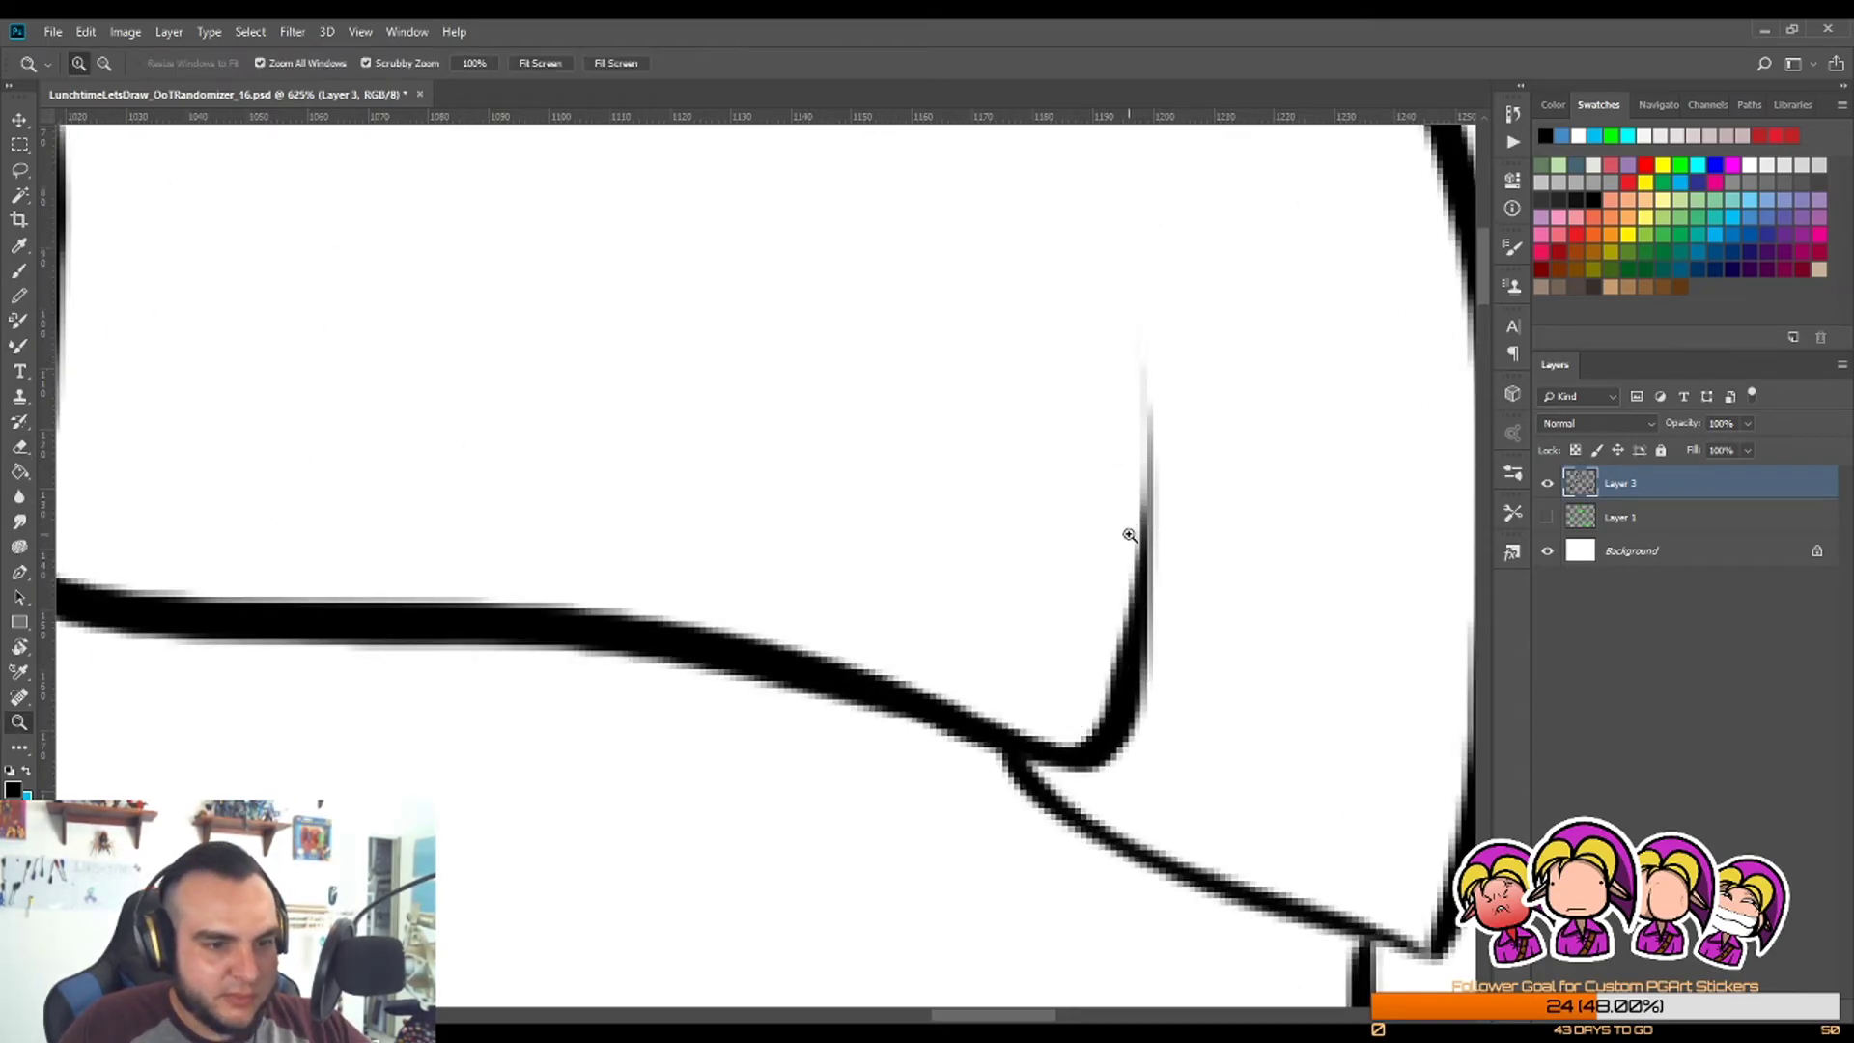
Step: Re-ink the shirt hem's right corner where it meets the sleeve and erase the overshoot to sharpen the point
scroll(1247, 693, "down", 3)
left_click_drag(1246, 694, 1318, 694)
key("b")
left_click_drag(1164, 690, 1266, 744)
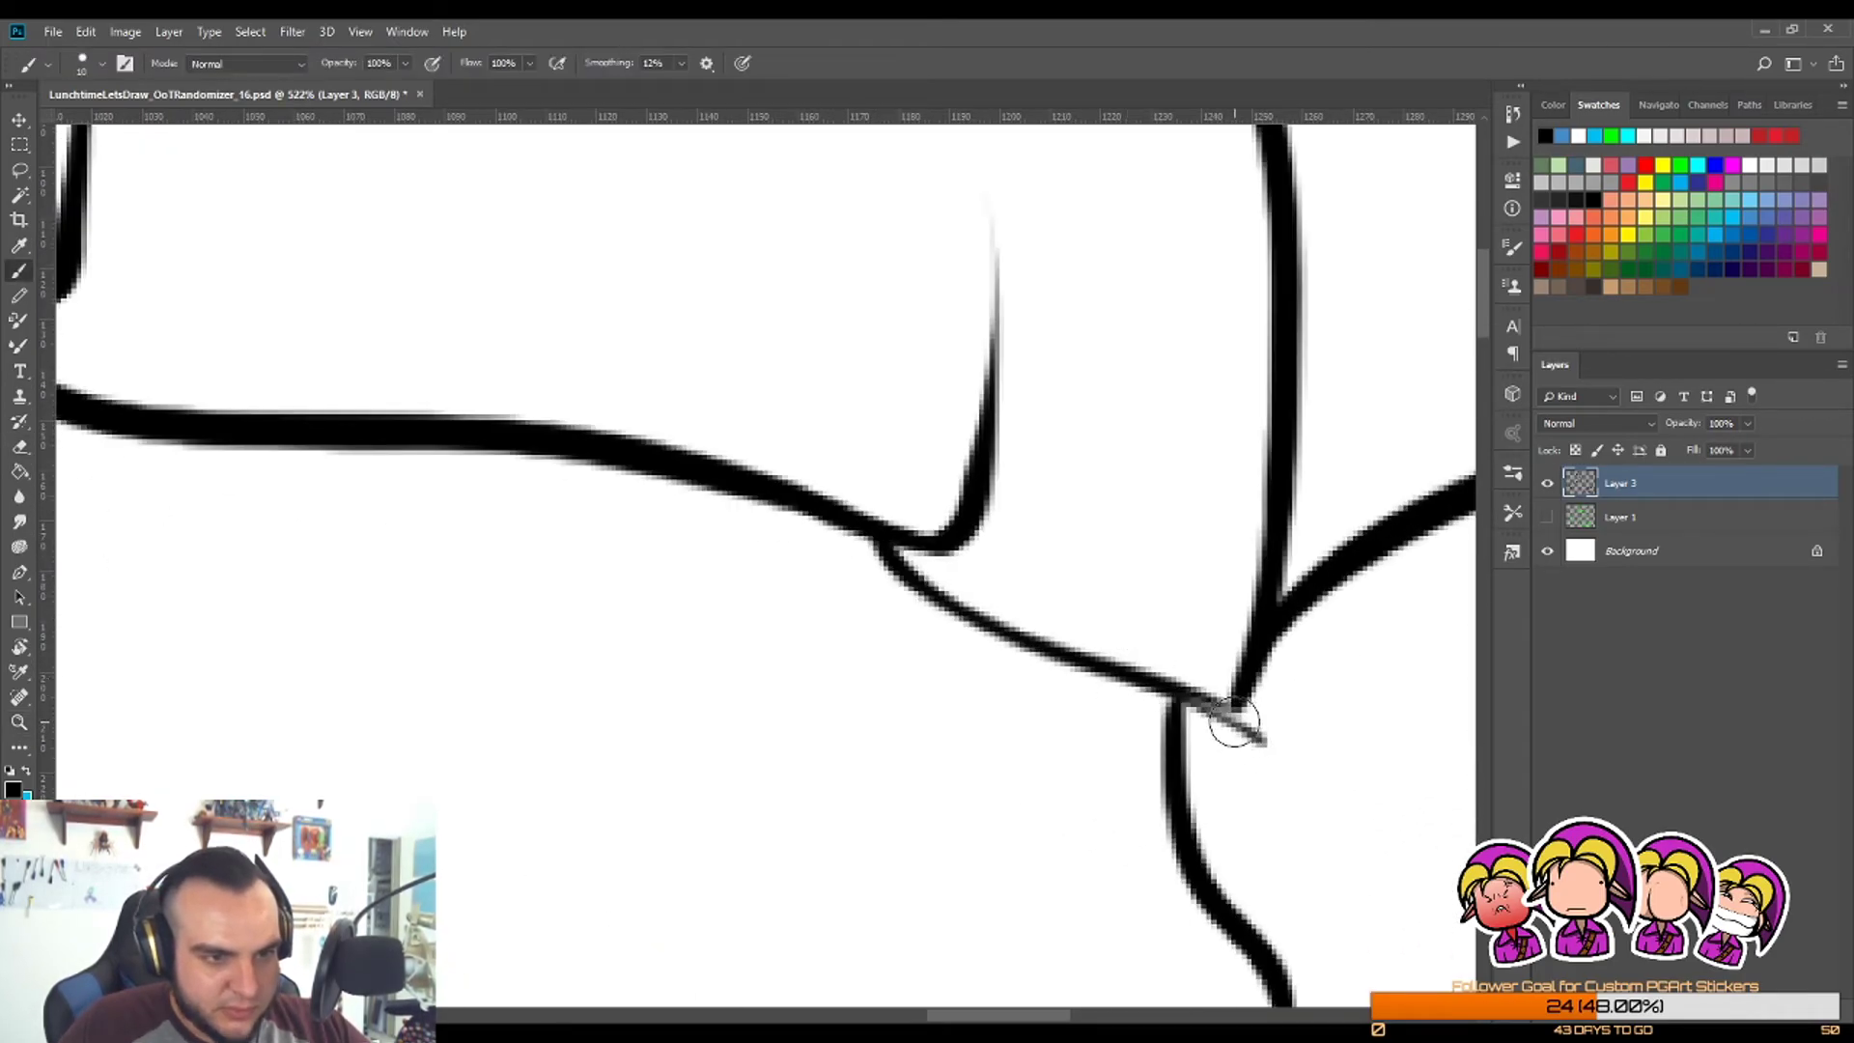
mouse_move(1282, 613)
left_mouse_down()
mouse_move(1205, 708)
mouse_move(1244, 727)
left_mouse_up()
key("e")
left_click(1261, 734)
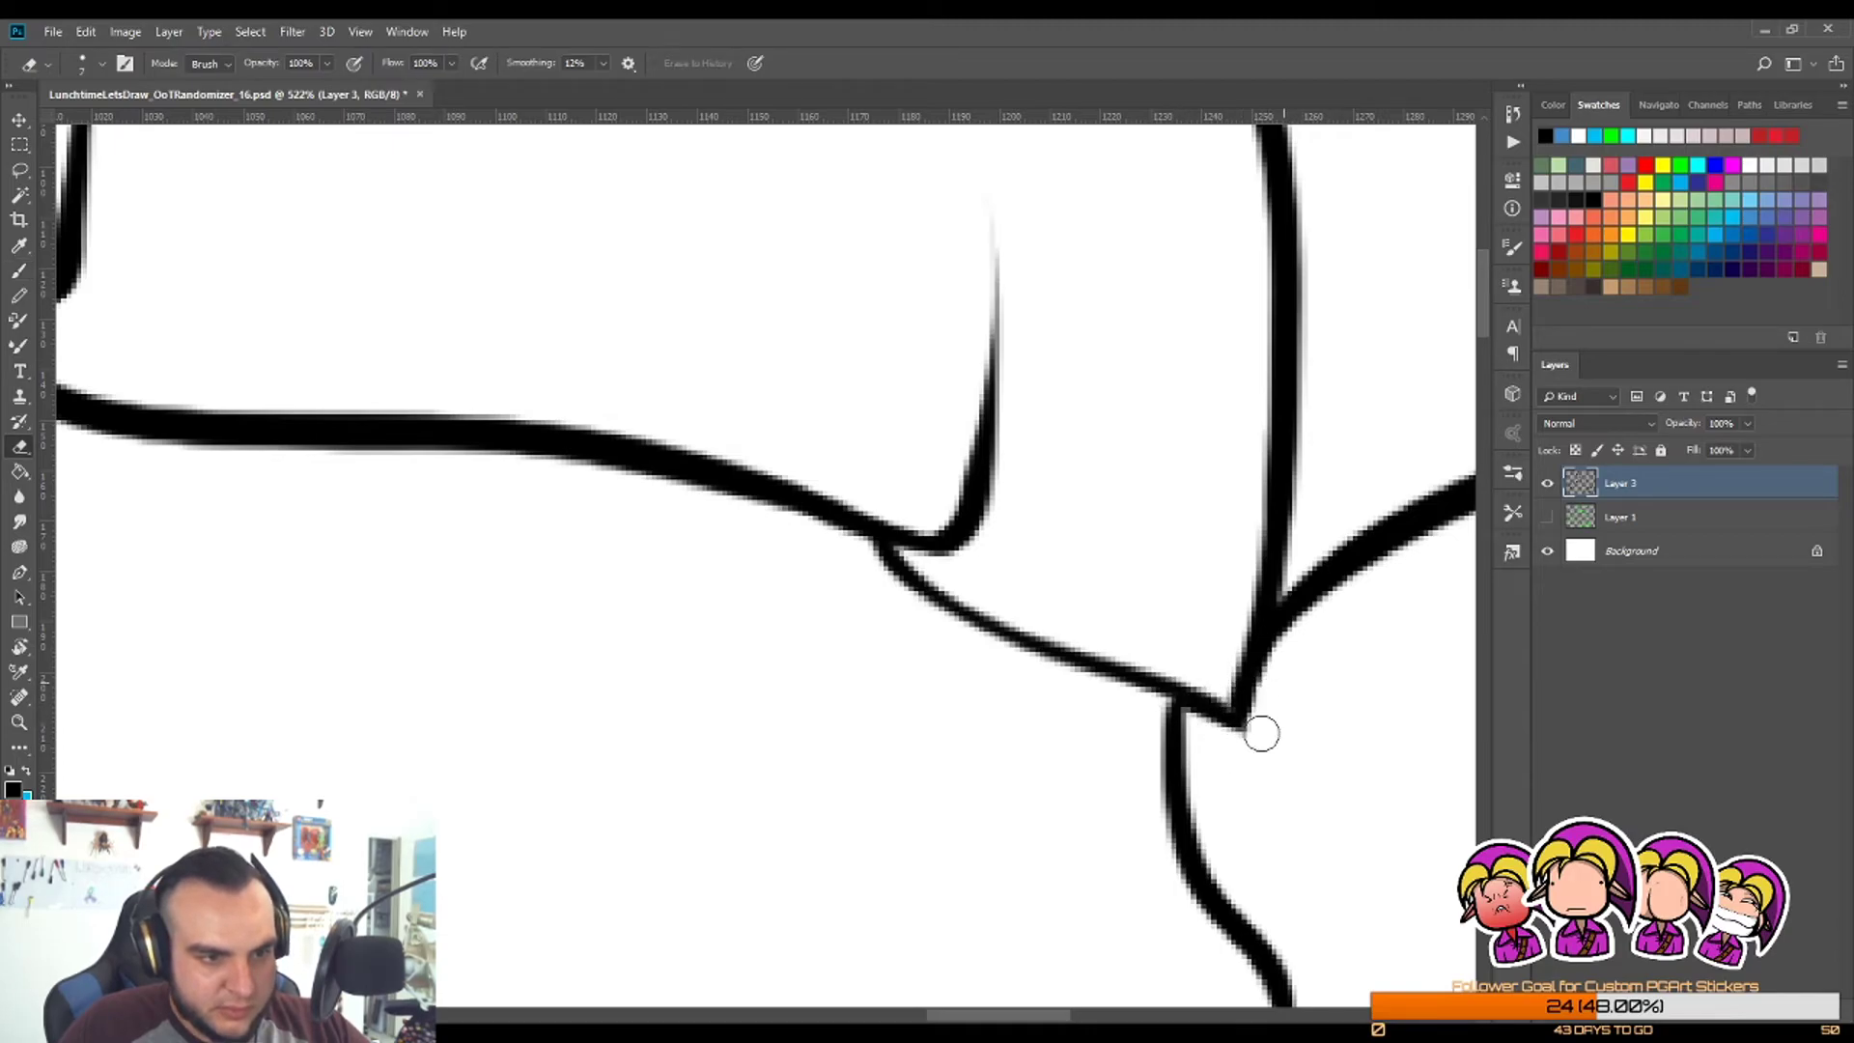
Step: Rework the junction between the shirt hem and the base of the right fold with alternating ink and eraser strokes
key("z")
scroll(1110, 663, "down", 3)
scroll(1139, 662, "up", 4)
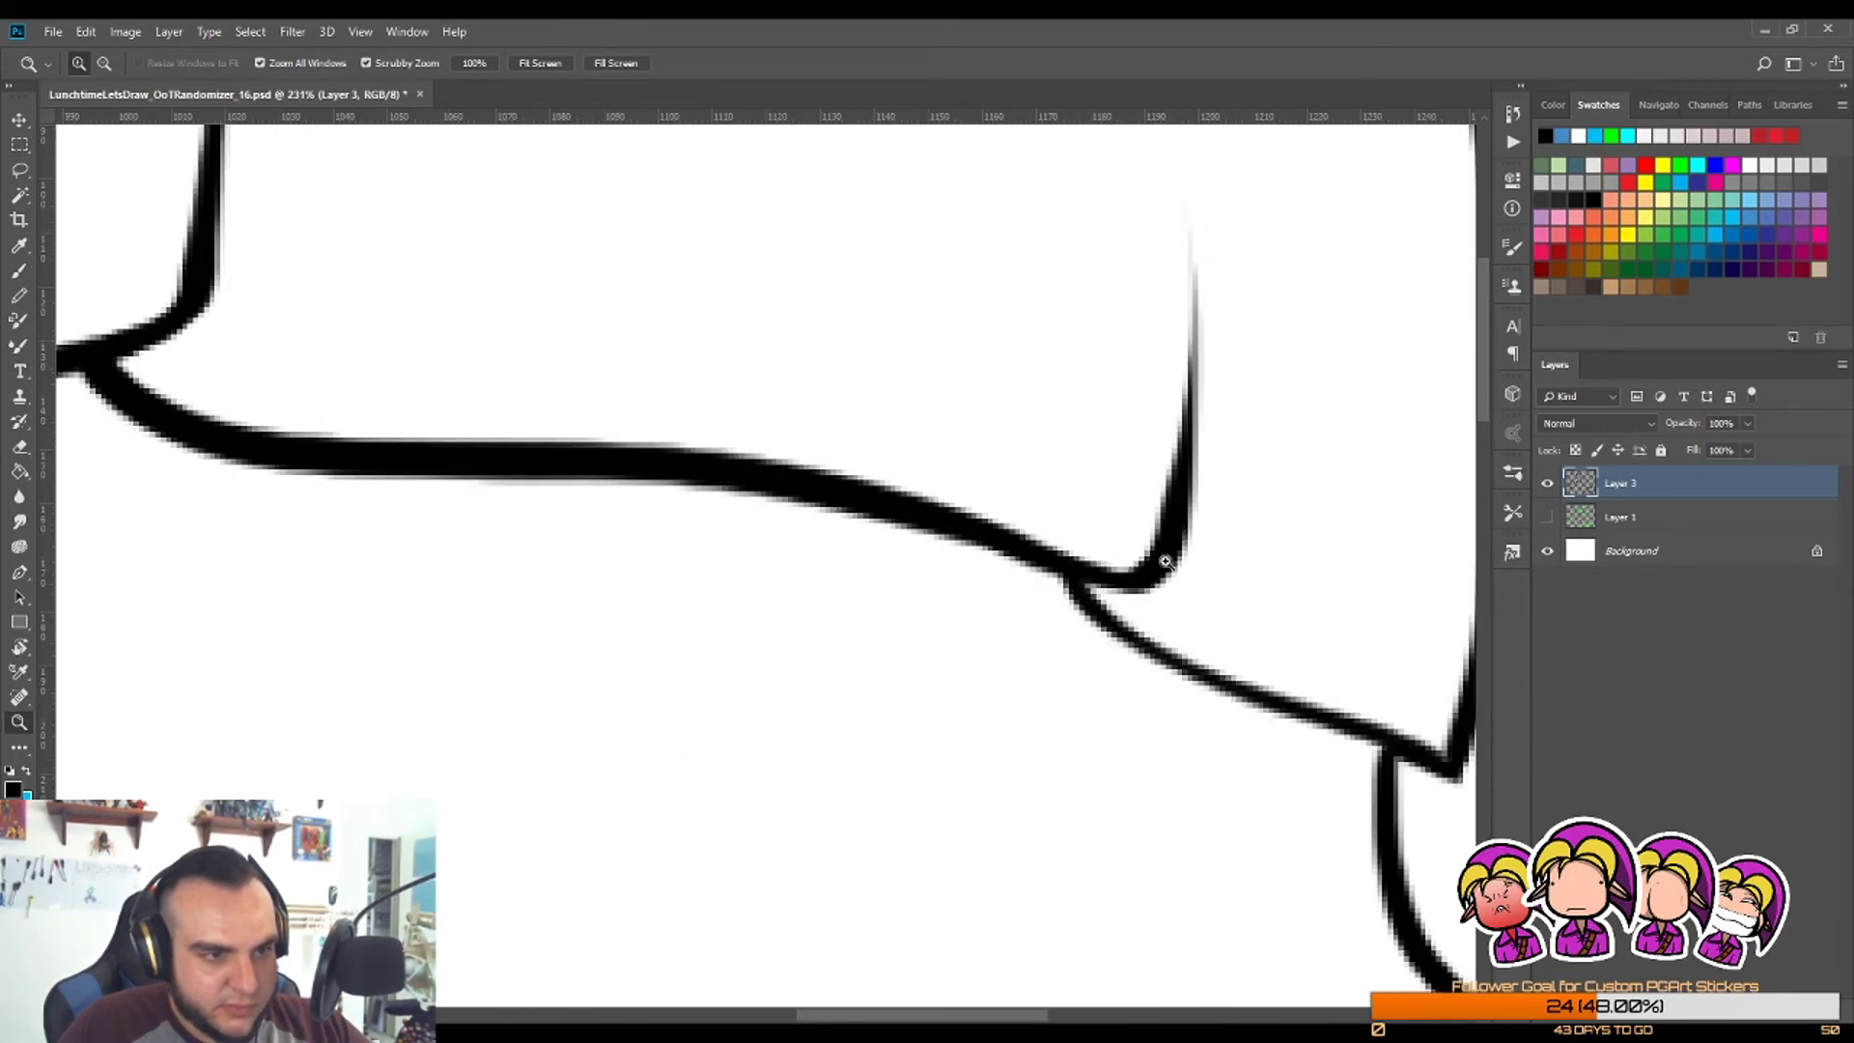
key("b")
left_click_drag(1111, 586, 1135, 638)
key("e")
left_click_drag(1048, 583, 1124, 663)
key("b")
left_click_drag(1123, 586, 1167, 736)
key("ctrl+space")
scroll(1159, 642, "down", 3)
scroll(1101, 647, "up", 4)
key("b")
key("e")
mouse_move(1096, 683)
left_mouse_down()
mouse_move(1155, 724)
mouse_move(1091, 690)
mouse_move(1110, 766)
mouse_move(1005, 811)
left_mouse_up()
key("z")
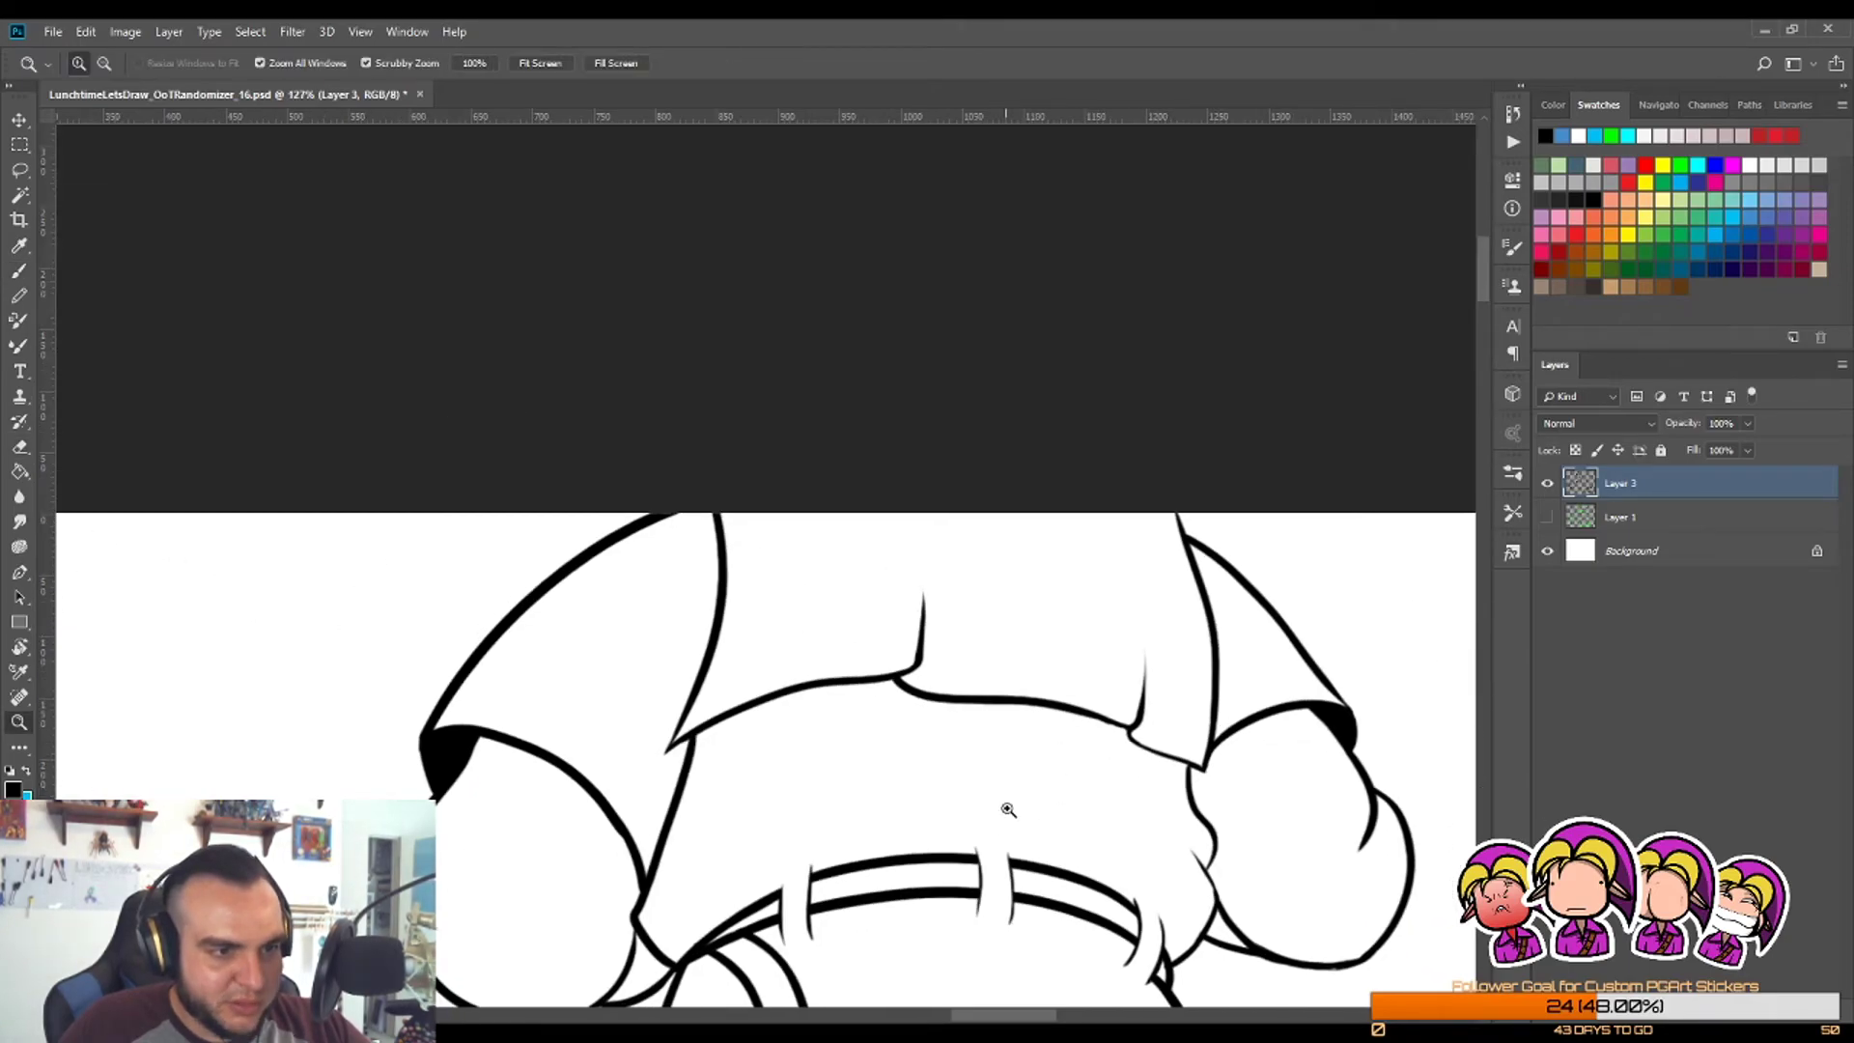
Step: Erase the middle fold line above the shirt hem and redraw it as a thinner curve rising from the hem
scroll(928, 661, "up", 3)
key("e")
mouse_move(990, 719)
left_mouse_down()
mouse_move(1025, 465)
mouse_move(985, 662)
left_mouse_up()
mouse_move(911, 749)
left_mouse_down()
mouse_move(968, 739)
mouse_move(925, 763)
mouse_move(939, 727)
mouse_move(952, 768)
mouse_move(992, 783)
left_mouse_up()
key("b")
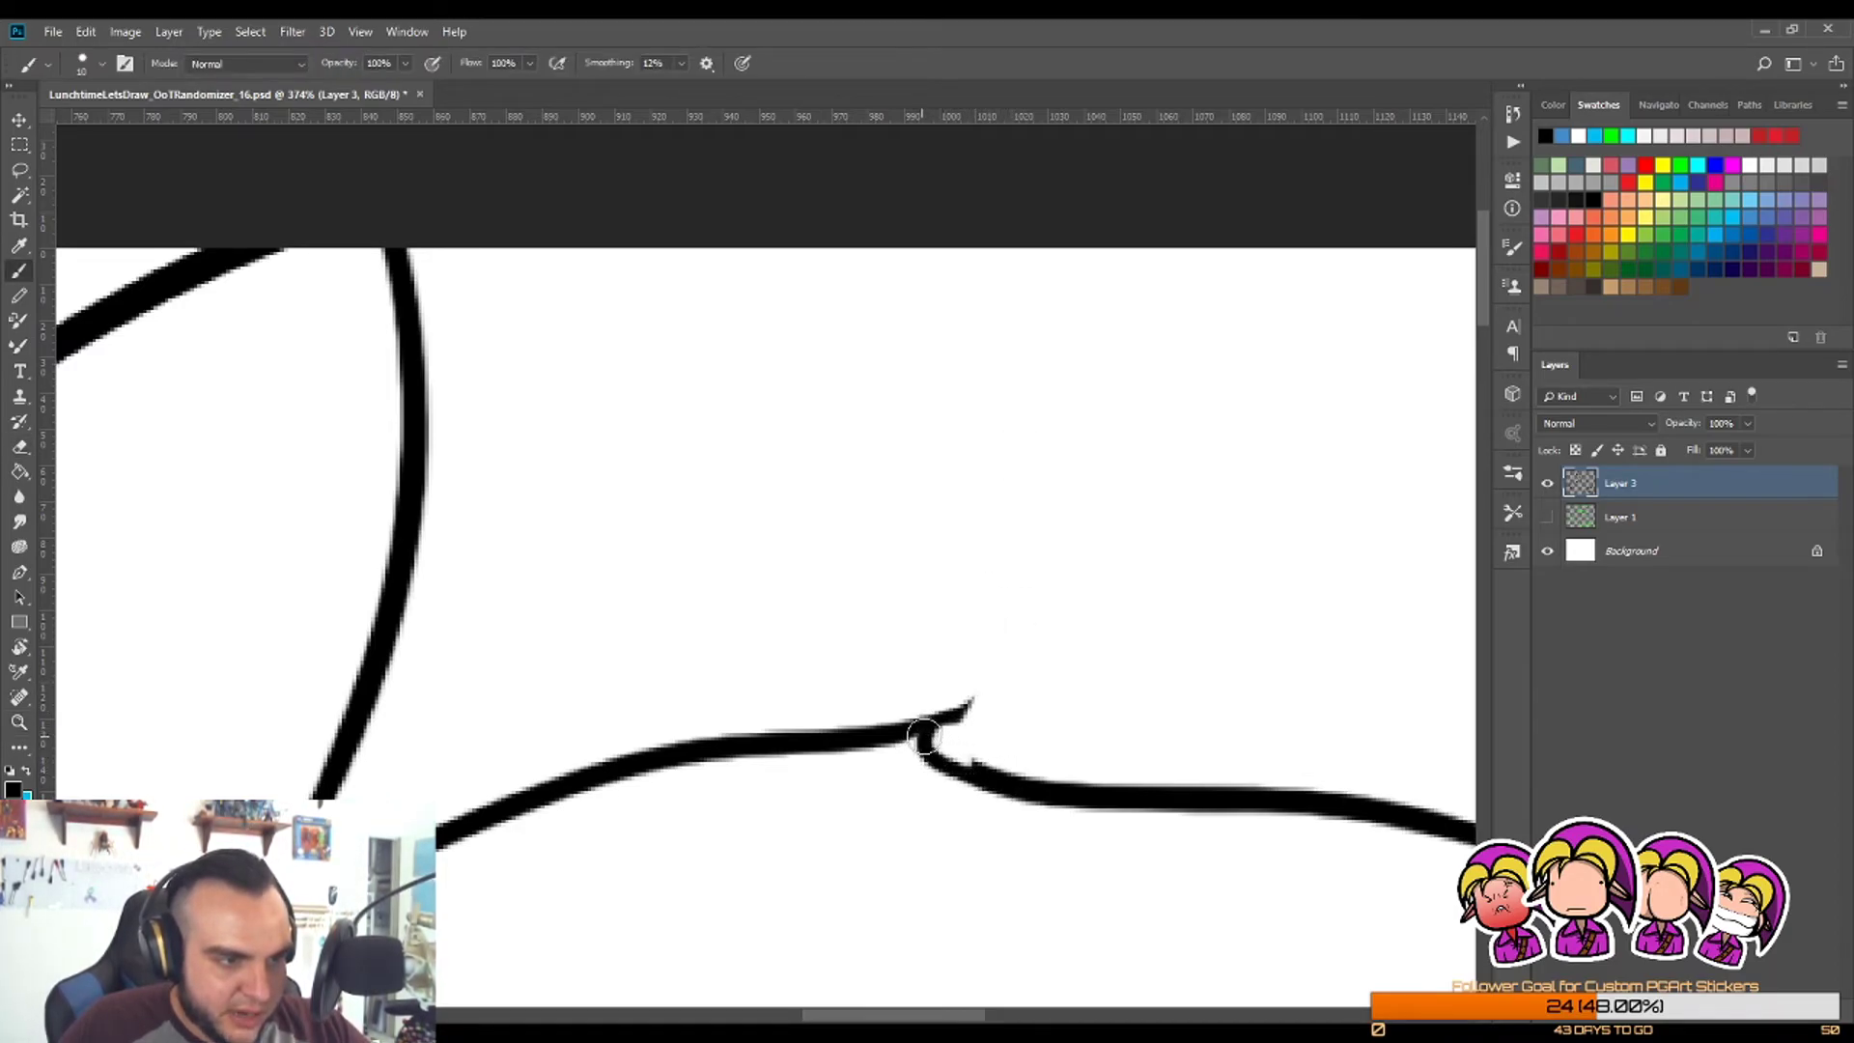
mouse_move(935, 728)
left_mouse_down()
mouse_move(984, 623)
mouse_move(980, 579)
mouse_move(947, 724)
mouse_move(930, 725)
mouse_move(981, 648)
mouse_move(1001, 491)
mouse_move(992, 718)
mouse_move(971, 724)
mouse_move(978, 360)
mouse_move(977, 507)
left_mouse_up()
key("e")
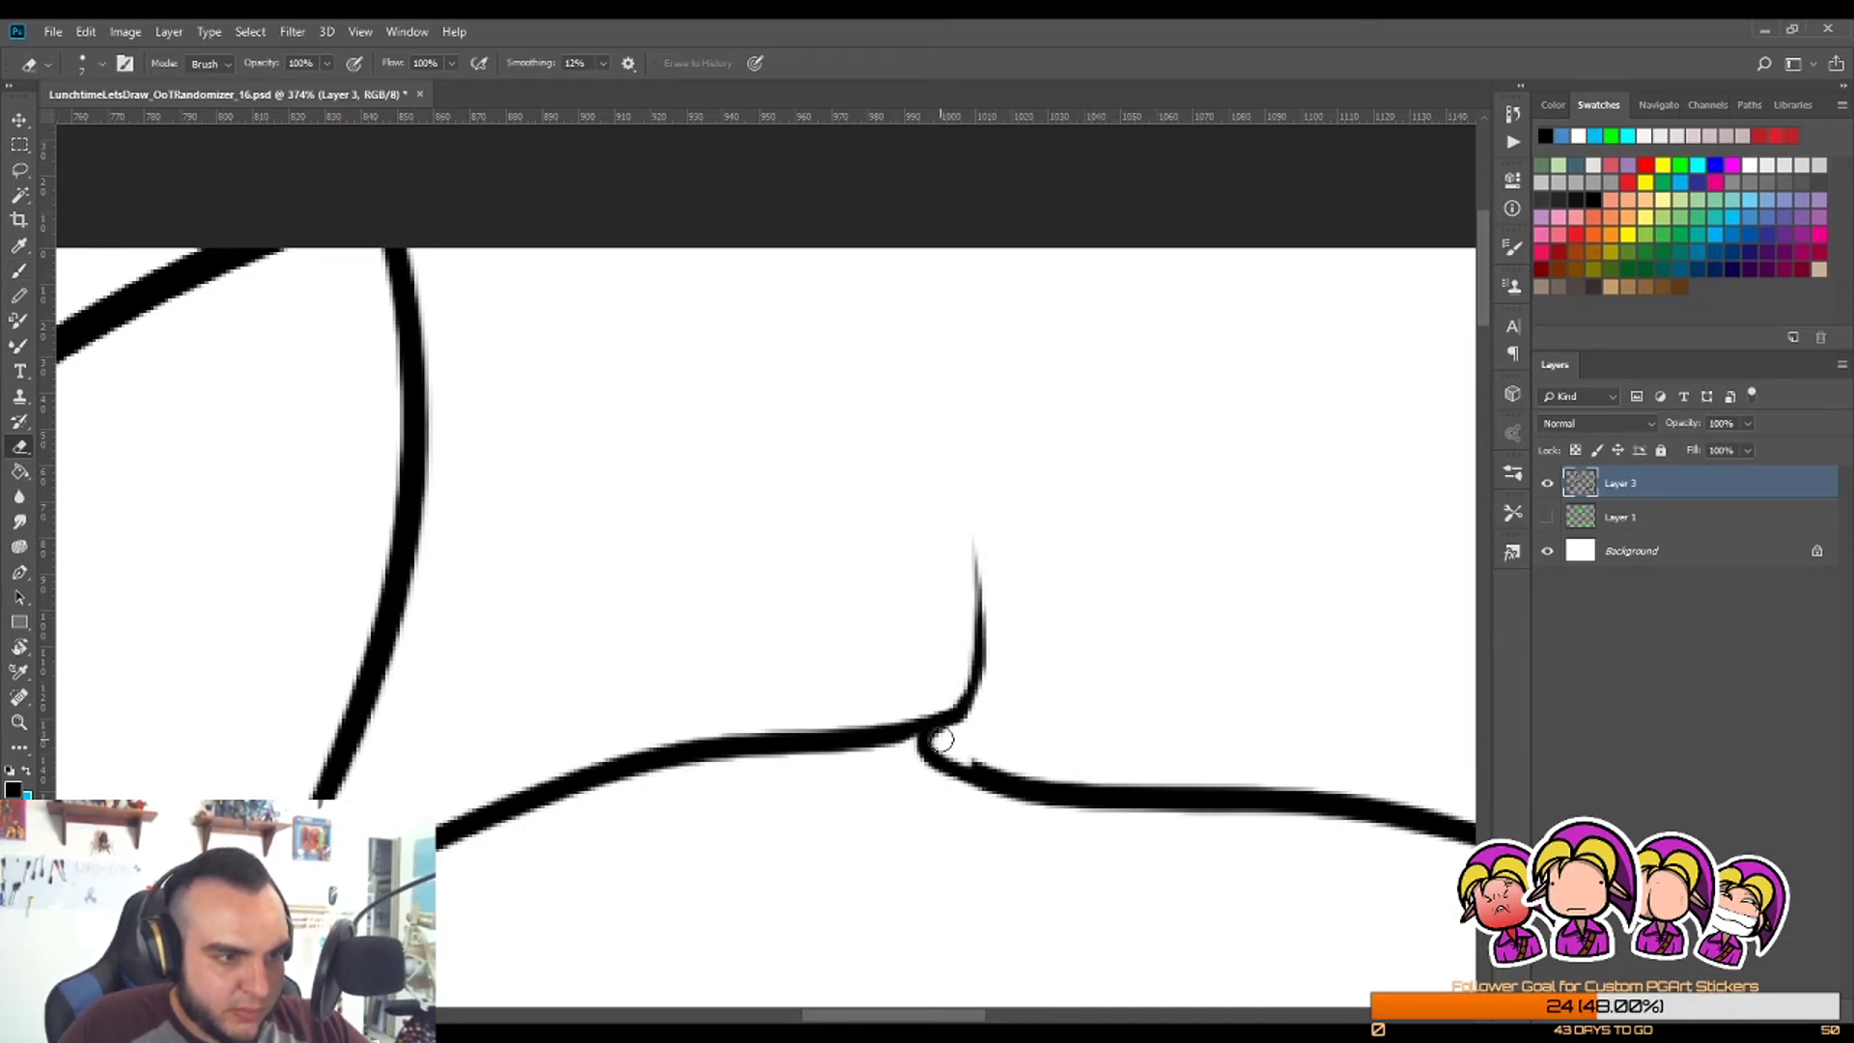
Step: Clean the hem junction below the middle fold, re-ink the fold line and fade its upper tip with the eraser
left_click_drag(942, 741, 998, 784)
key("b")
mouse_move(923, 734)
left_mouse_down()
mouse_move(982, 769)
mouse_move(927, 738)
mouse_move(987, 775)
mouse_move(929, 743)
mouse_move(978, 662)
mouse_move(926, 740)
mouse_move(976, 678)
mouse_move(970, 530)
left_mouse_up()
key("e")
left_click_drag(949, 692, 965, 440)
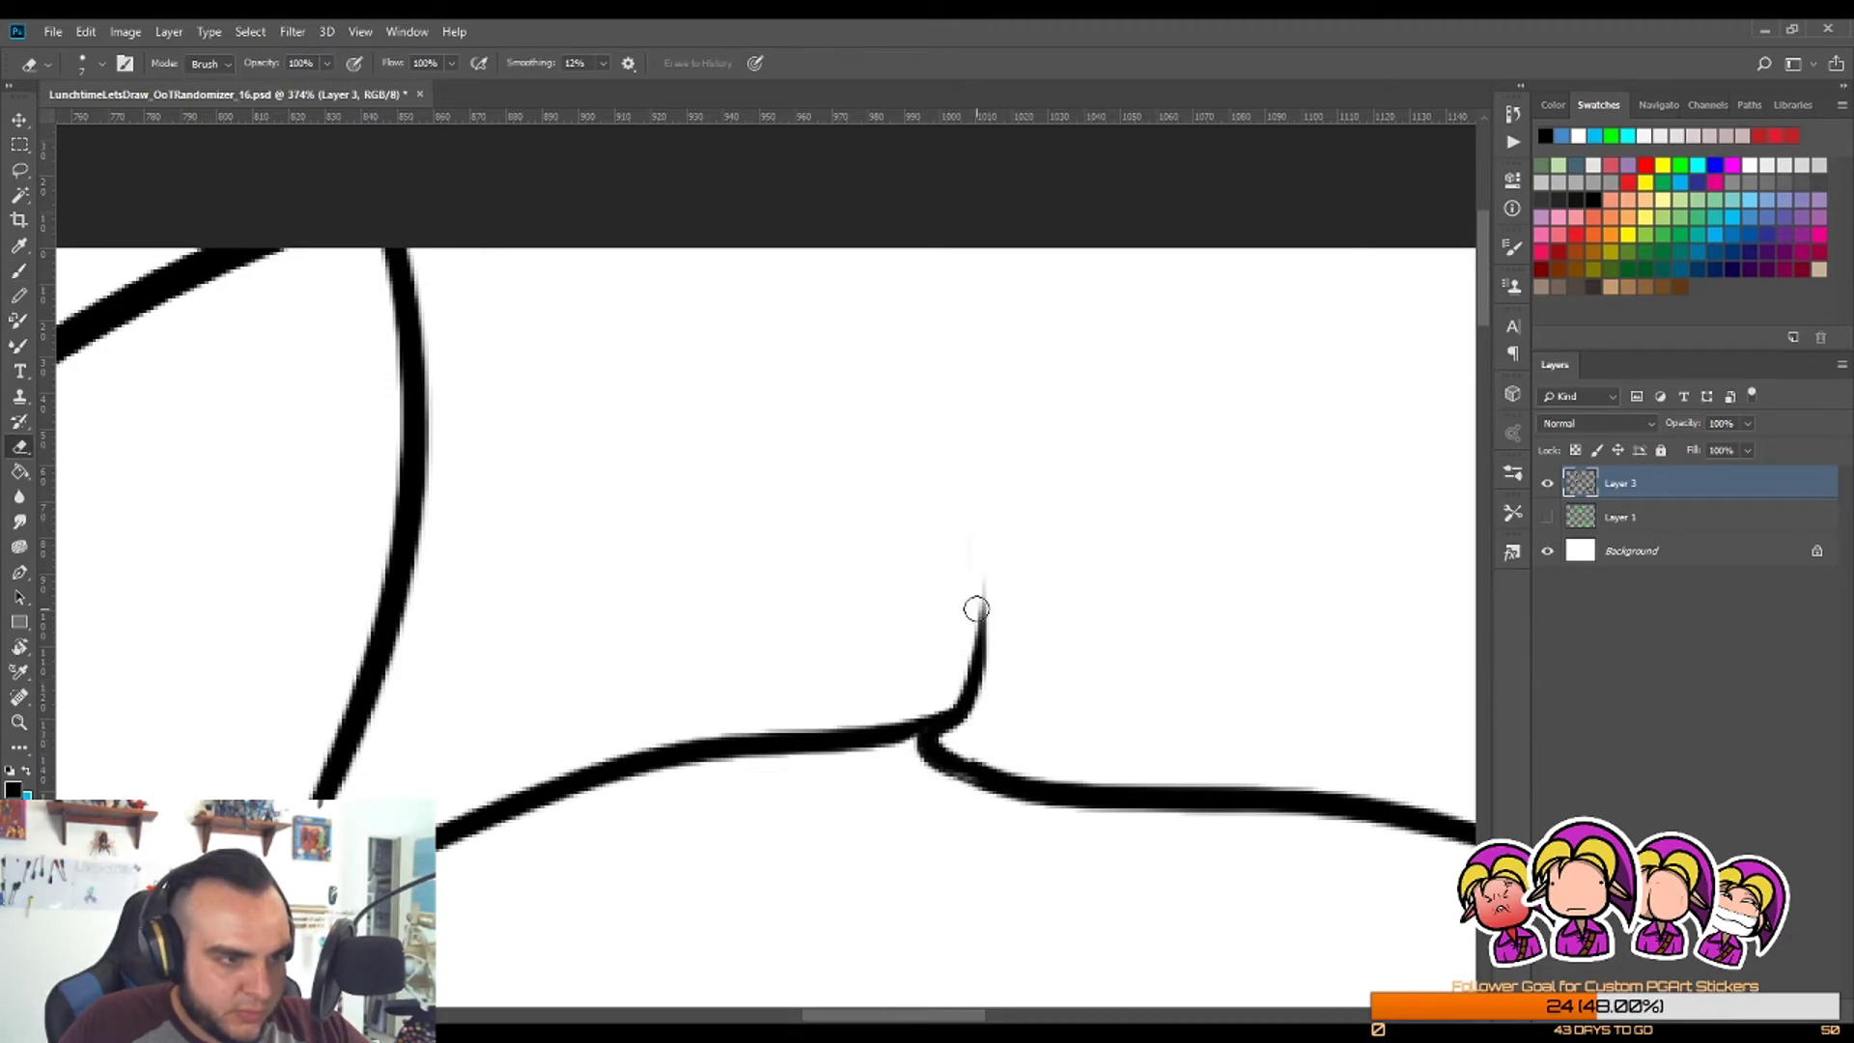
Step: View the whole drawing and save the document
key("z")
mouse_move(993, 575)
left_mouse_down()
mouse_move(865, 683)
mouse_move(902, 670)
left_mouse_up()
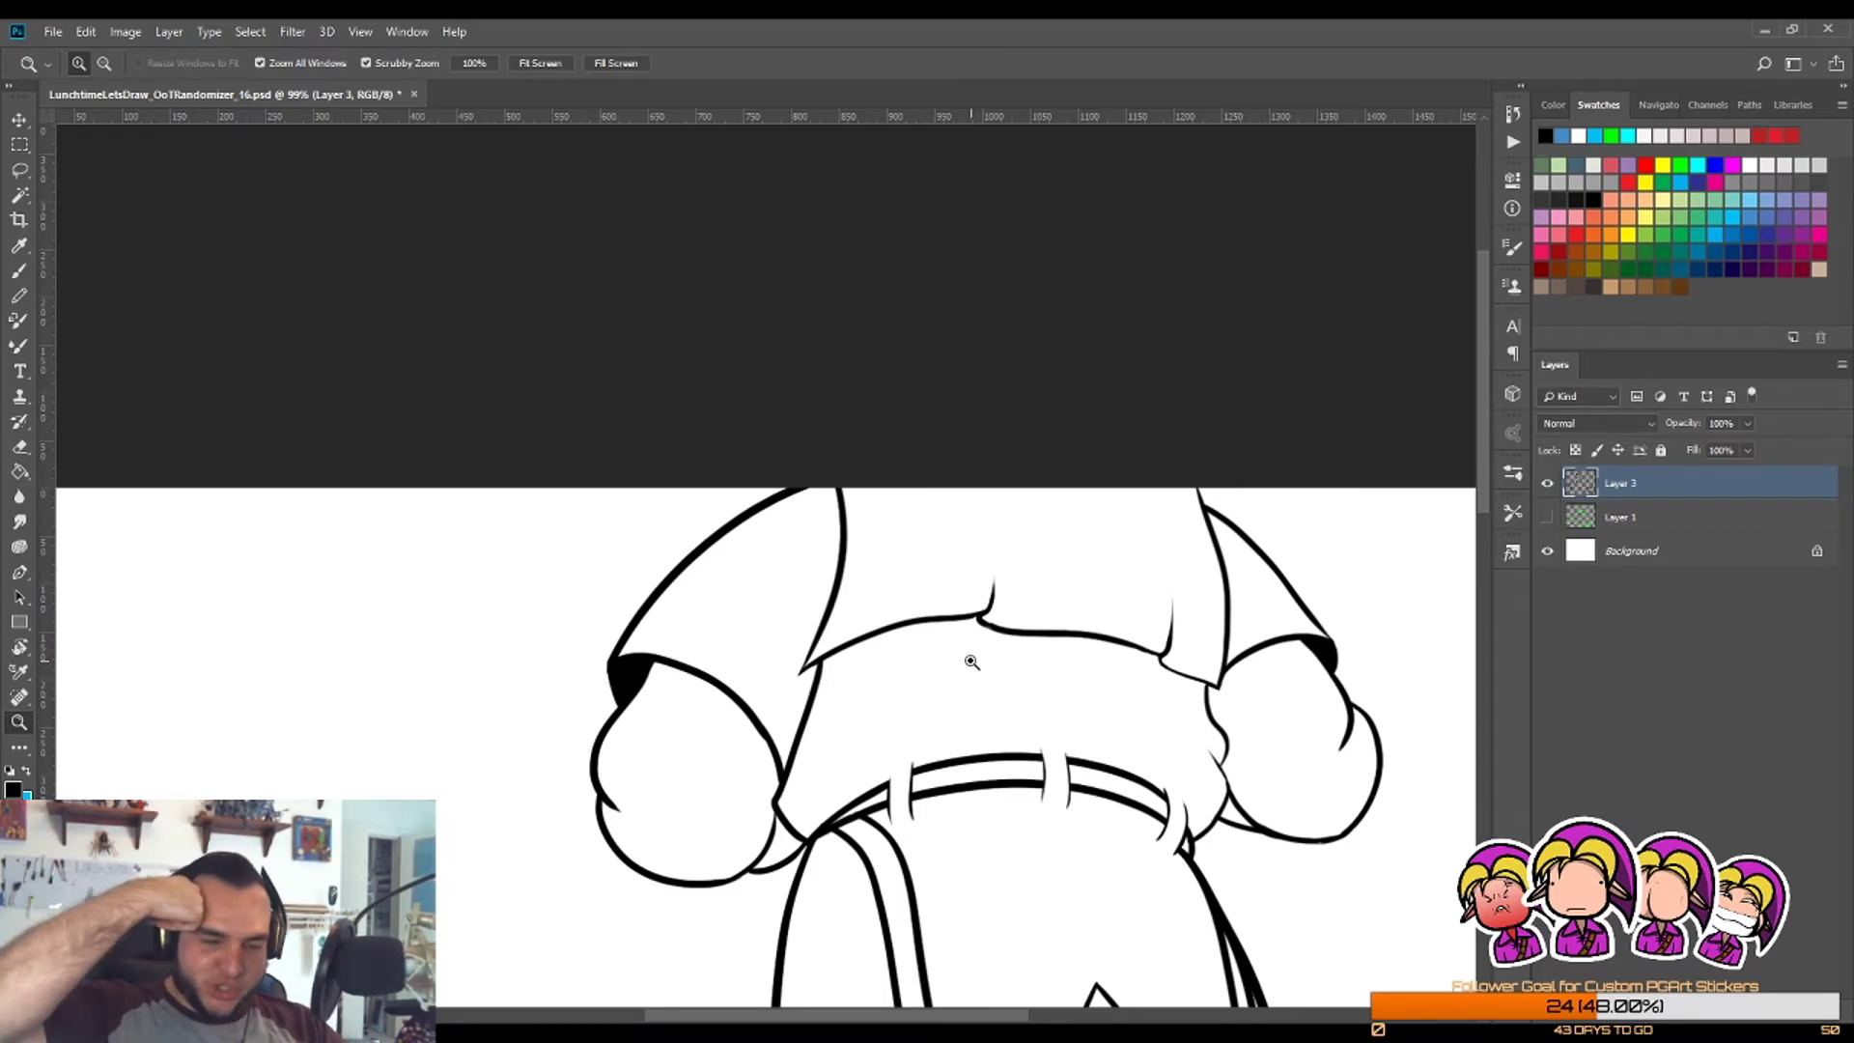
left_click_drag(902, 579, 853, 596)
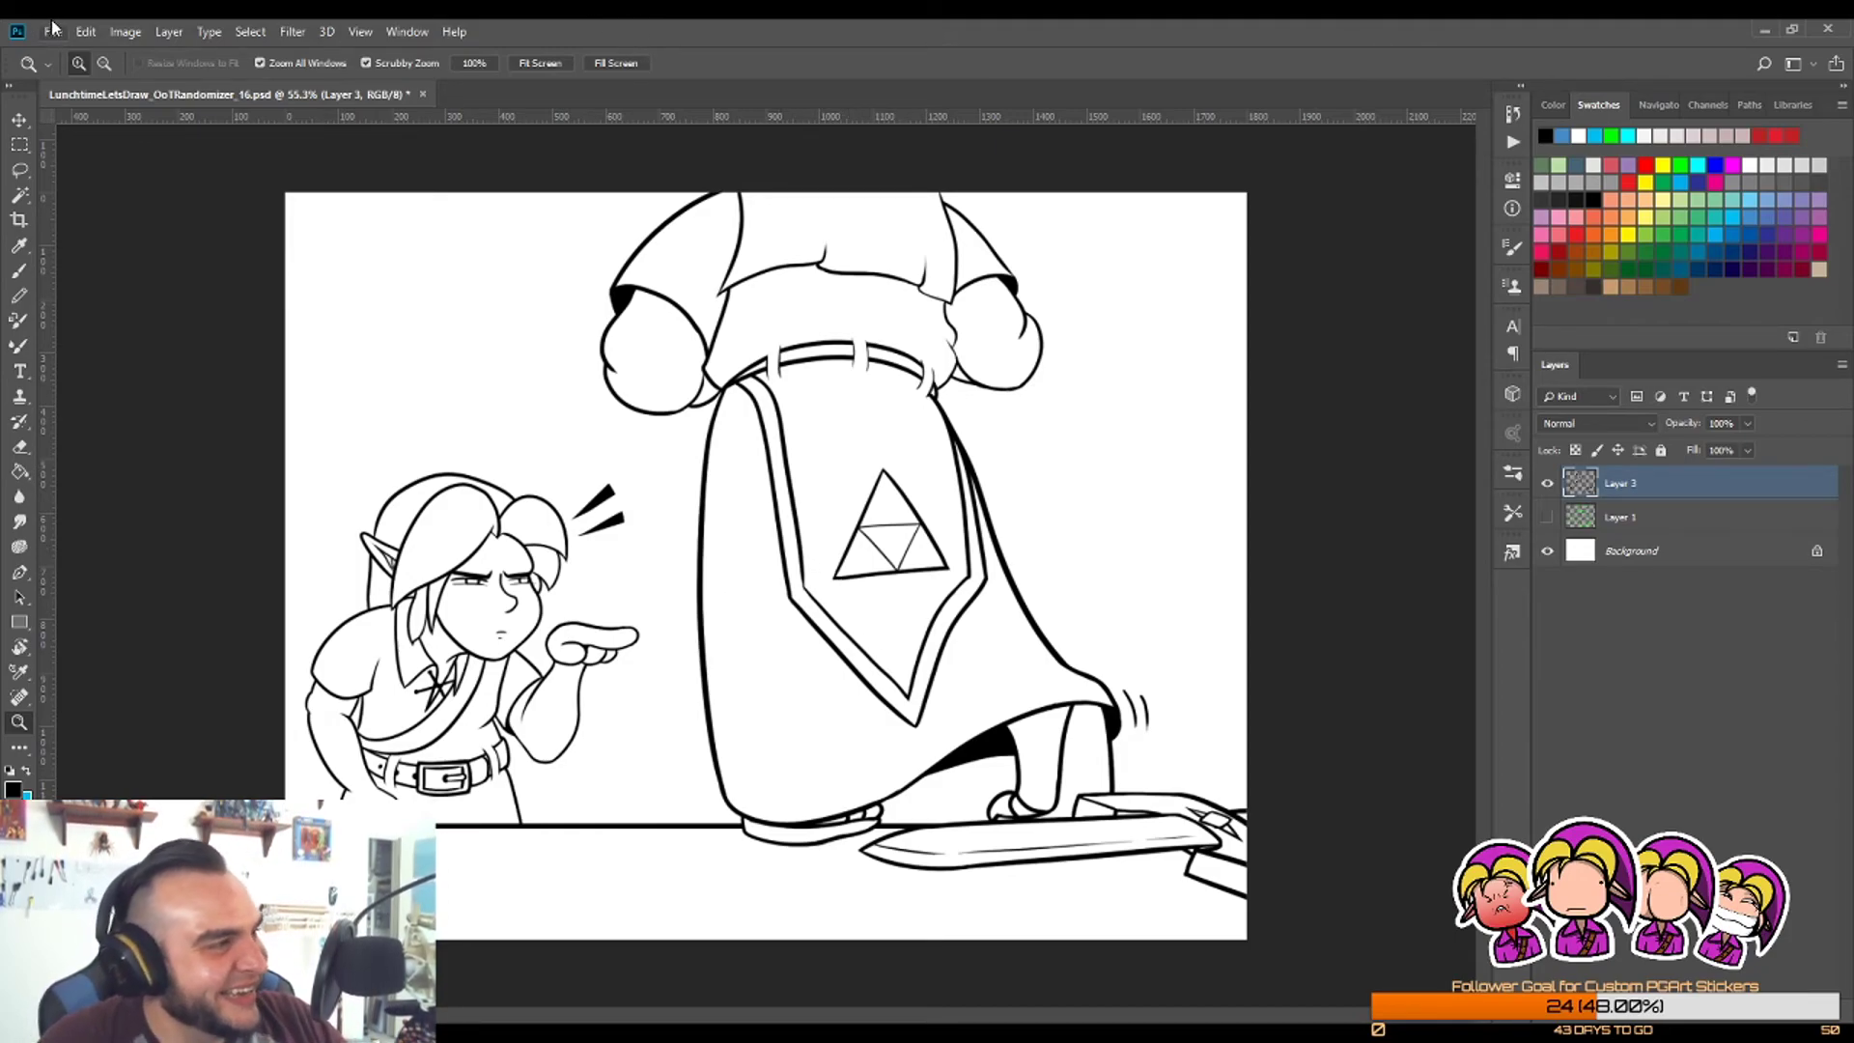
key("ctrl+s")
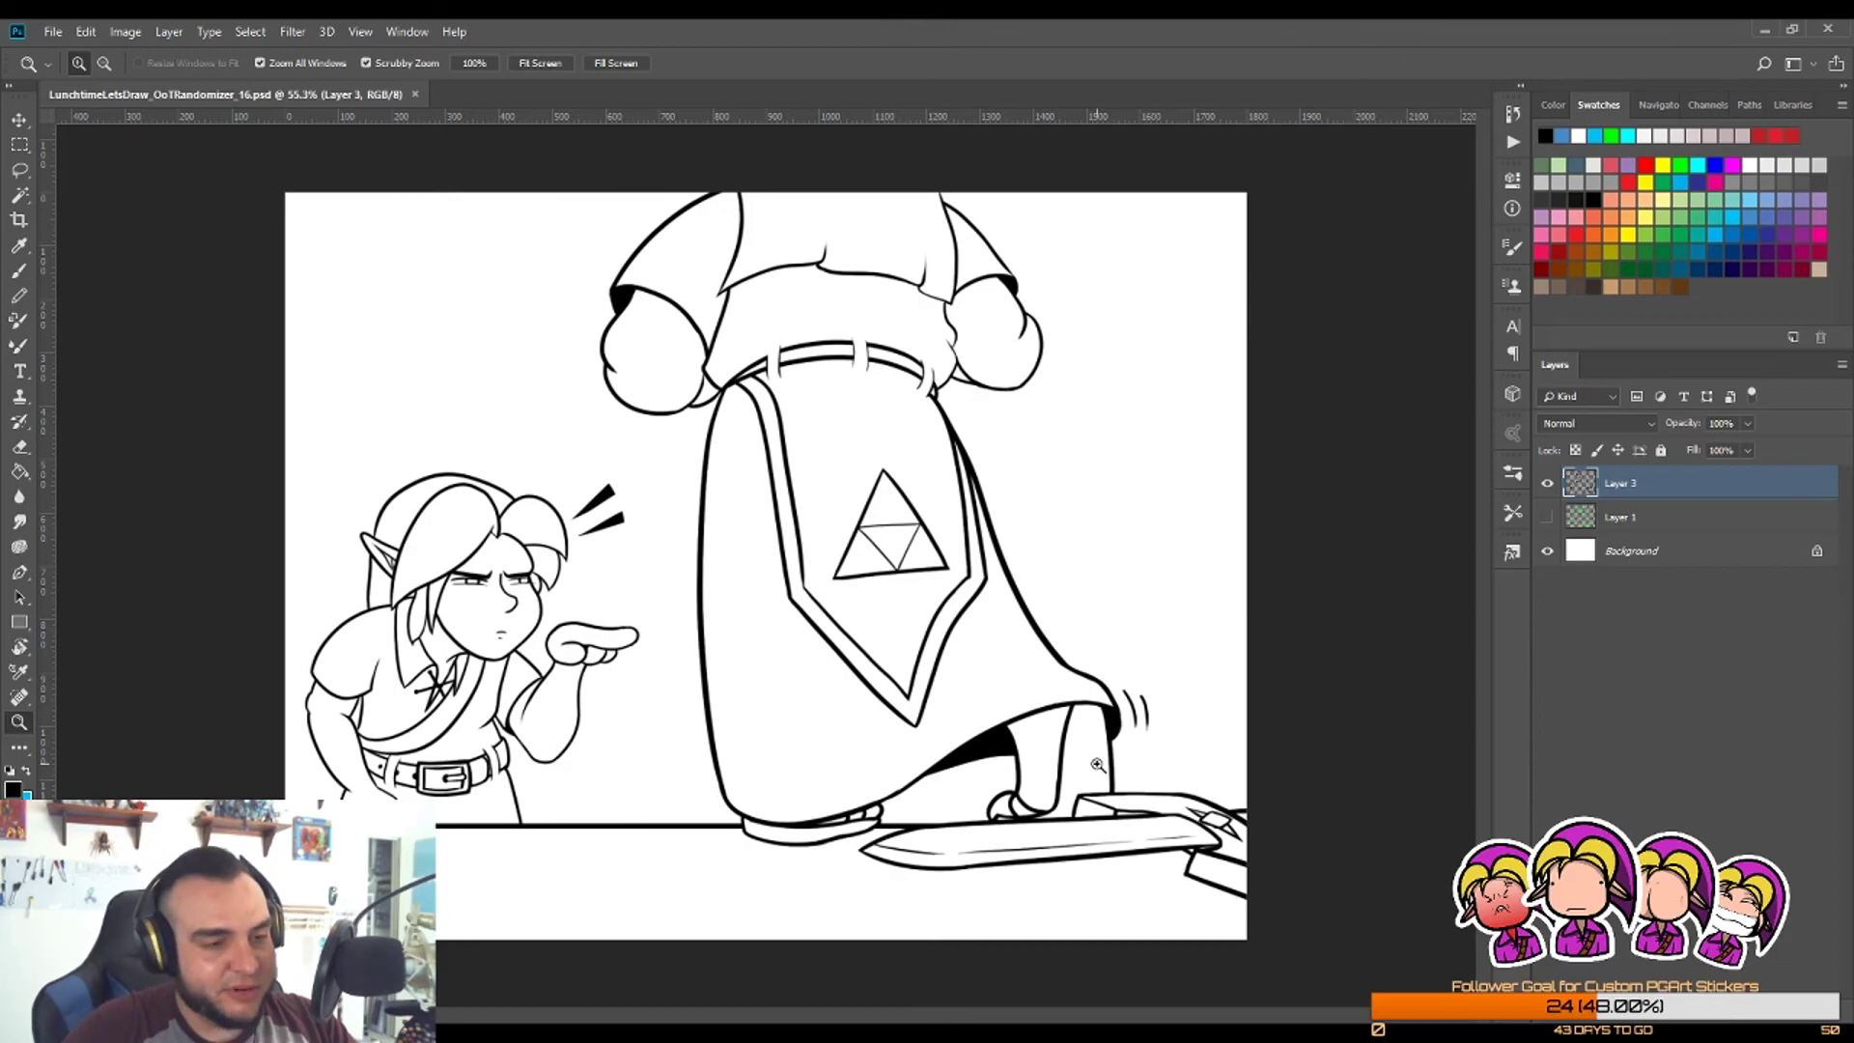
Step: Sign the artwork with the artist's handwritten initials in the empty space beside the cape, above the motion lines
left_click_drag(1222, 797, 1368, 722)
left_click_drag(1314, 773, 1246, 869)
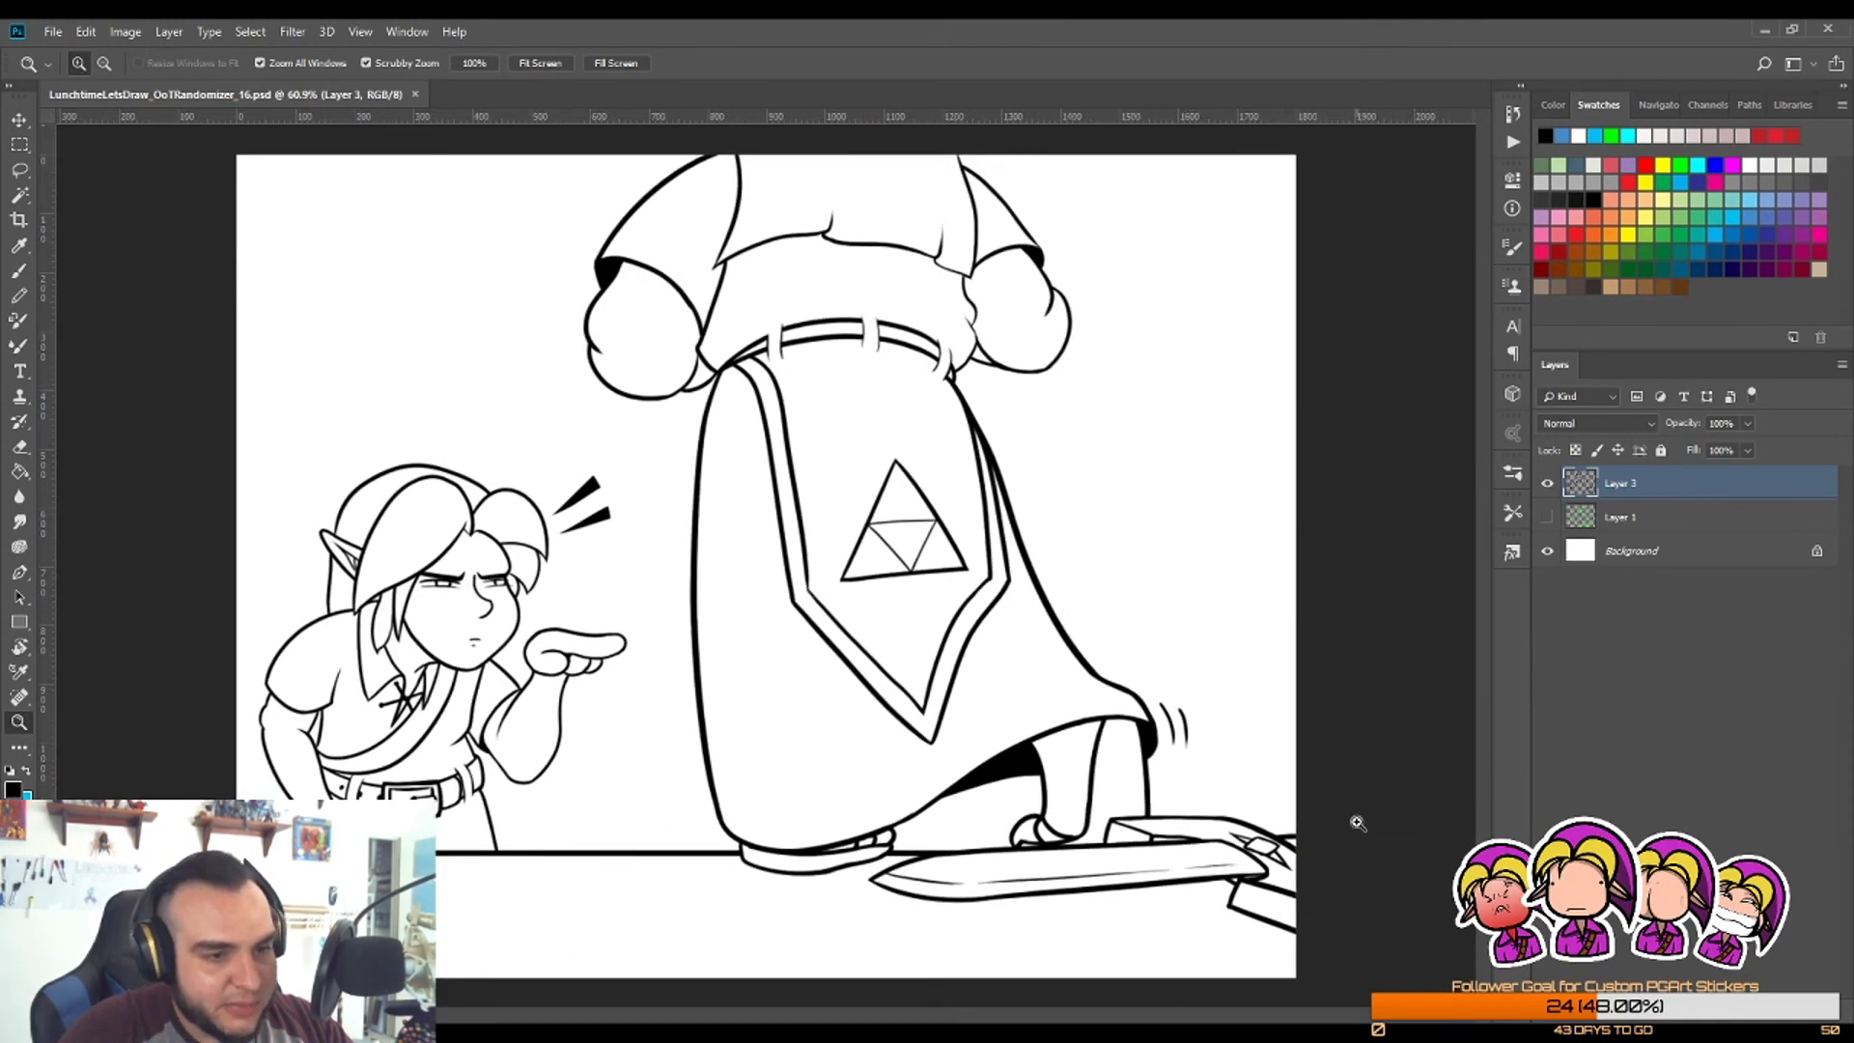
left_click_drag(1381, 772, 1420, 736)
left_click_drag(1430, 499, 1468, 498)
key("b")
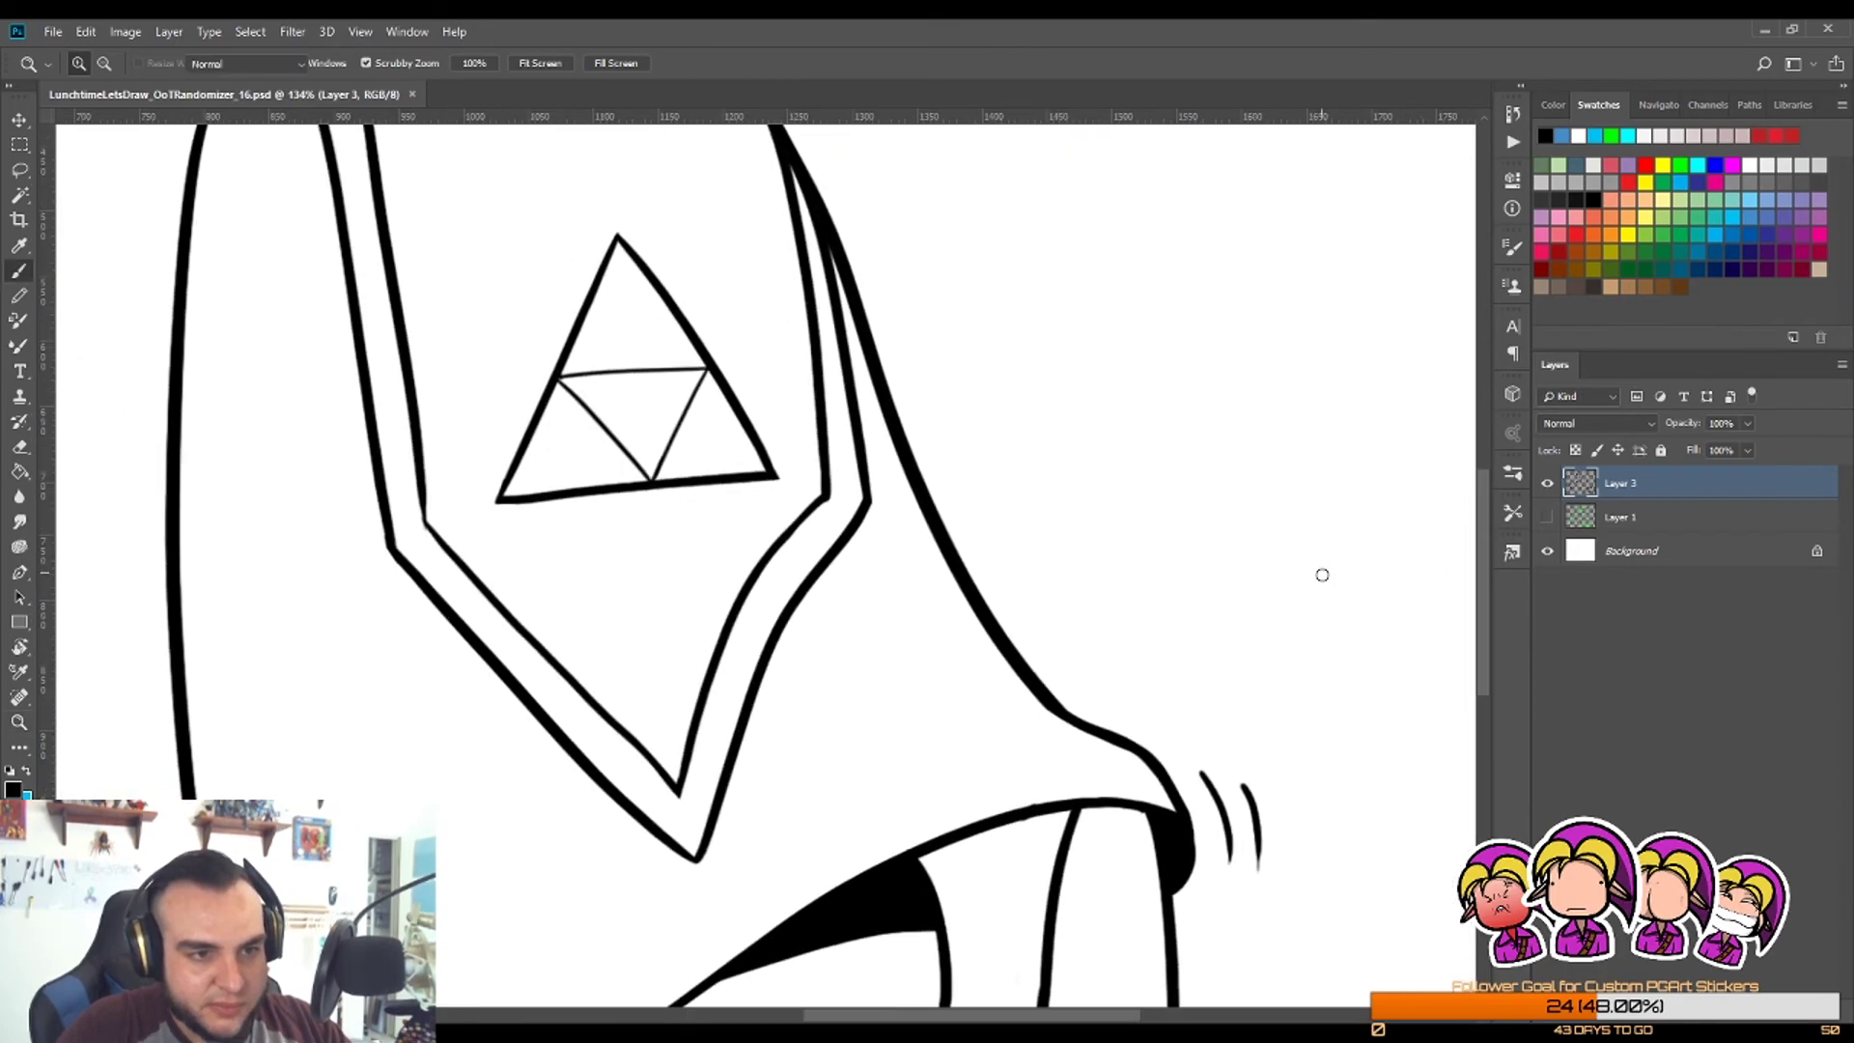
left_click_drag(1263, 500, 1239, 581)
mouse_move(1255, 541)
left_mouse_down()
mouse_move(1304, 487)
mouse_move(1255, 558)
left_mouse_up()
mouse_move(1345, 478)
left_mouse_down()
mouse_move(1365, 565)
mouse_move(1294, 579)
left_mouse_up()
Step: Handwrite the year 2020 beneath the signature
key("z")
left_click_drag(1406, 488, 1453, 516)
key("b")
mouse_move(1296, 639)
left_mouse_down()
mouse_move(1351, 643)
mouse_move(1339, 680)
left_mouse_up()
left_click_drag(1354, 640, 1407, 680)
mouse_move(1427, 645)
left_mouse_down()
mouse_move(1412, 653)
mouse_move(1427, 645)
mouse_move(1386, 542)
left_mouse_up()
Step: Handwrite "Lunchtime" in black above the signature, redoing the last letters
key("z")
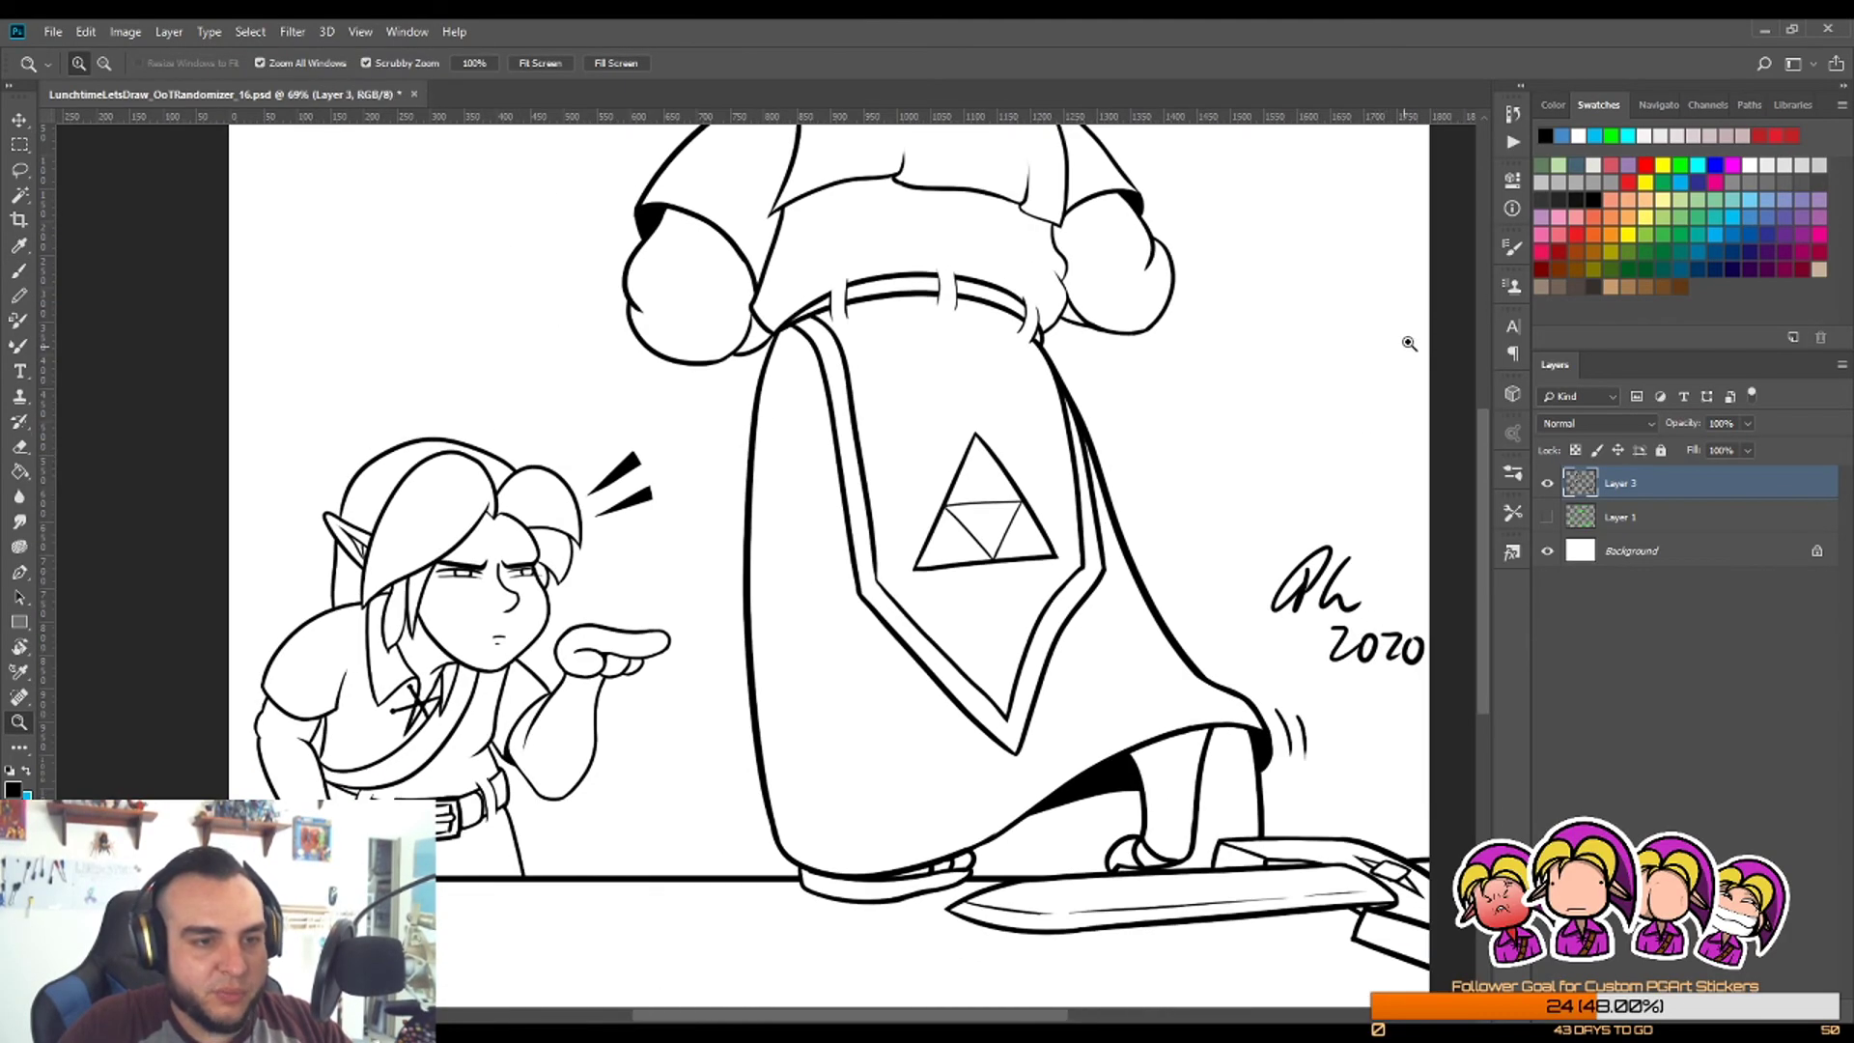
left_click_drag(1409, 345, 1433, 345)
left_click_drag(1265, 442, 1304, 442)
key("b")
mouse_move(1052, 418)
left_mouse_down()
mouse_move(1094, 505)
mouse_move(1147, 468)
left_mouse_up()
left_click_drag(1155, 500, 1244, 488)
mouse_move(1262, 393)
left_mouse_down()
mouse_move(1253, 482)
mouse_move(1296, 488)
mouse_move(1335, 427)
mouse_move(1340, 479)
mouse_move(1458, 462)
left_mouse_up()
key("ctrl+z")
left_click(1350, 477)
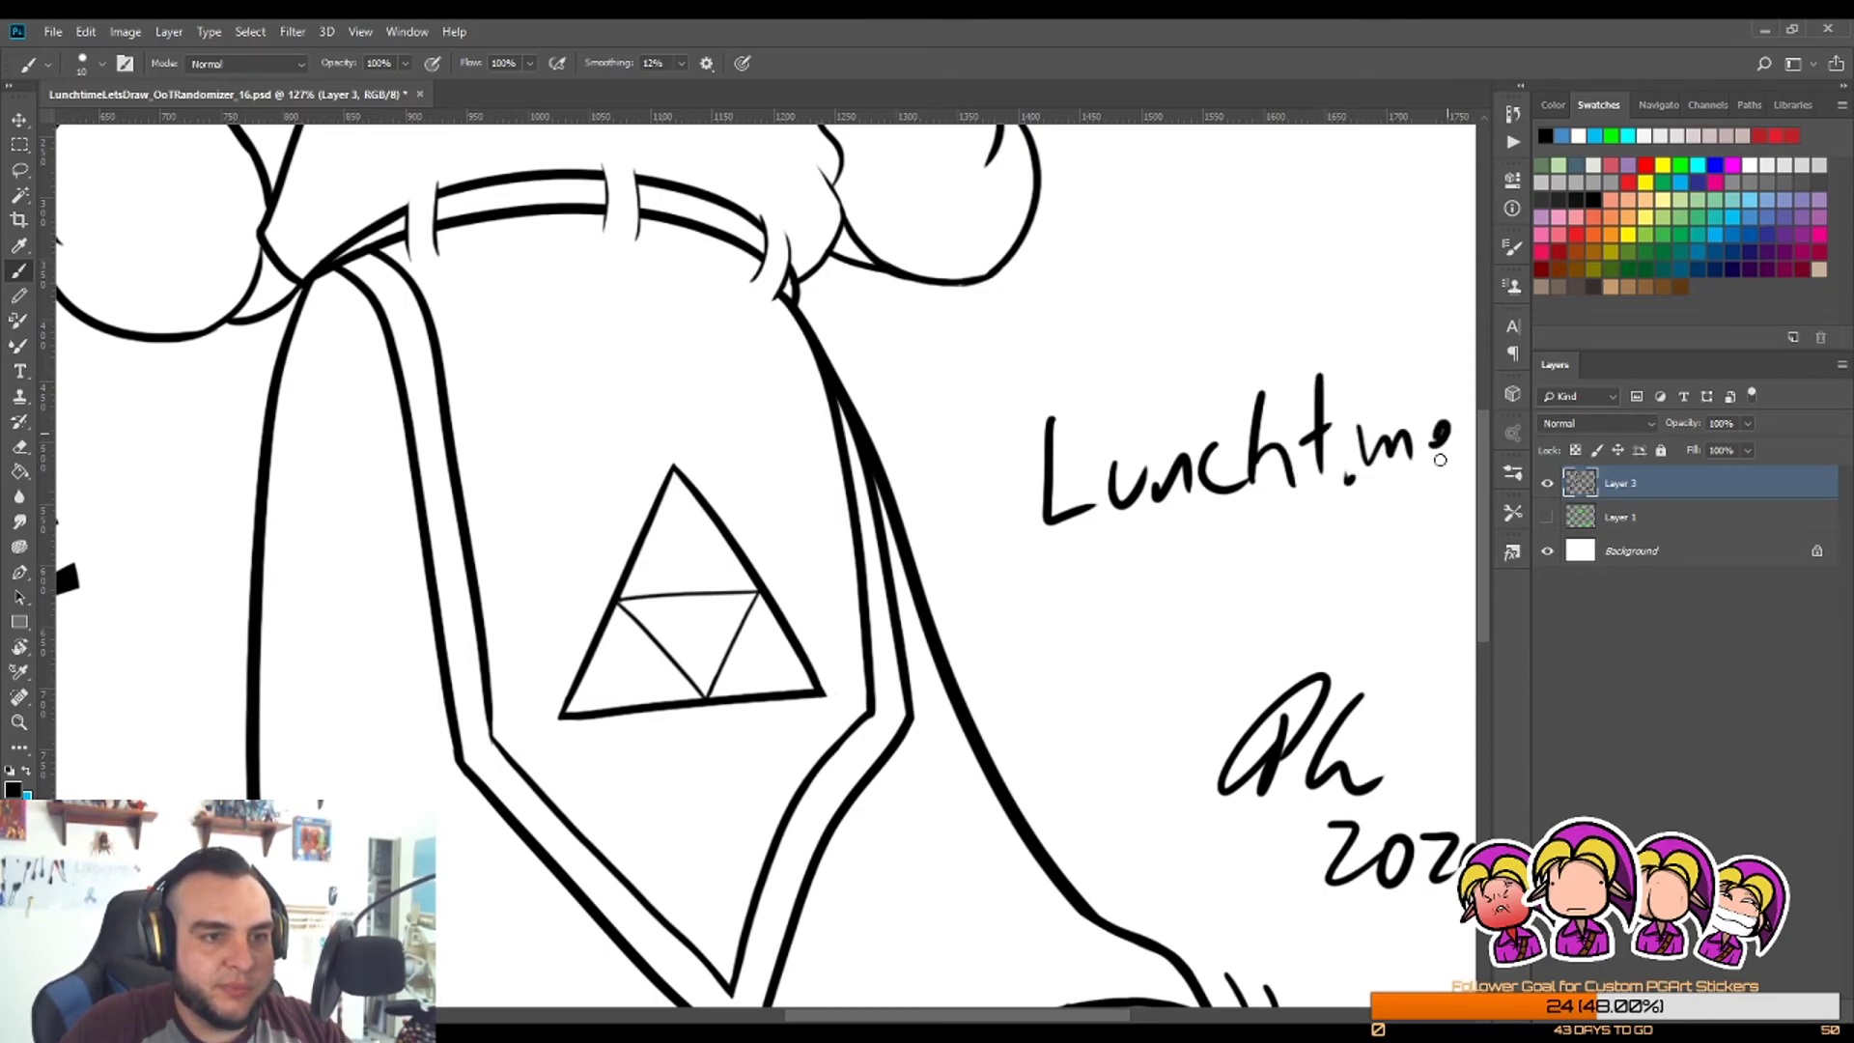
left_click_drag(1345, 432, 1350, 479)
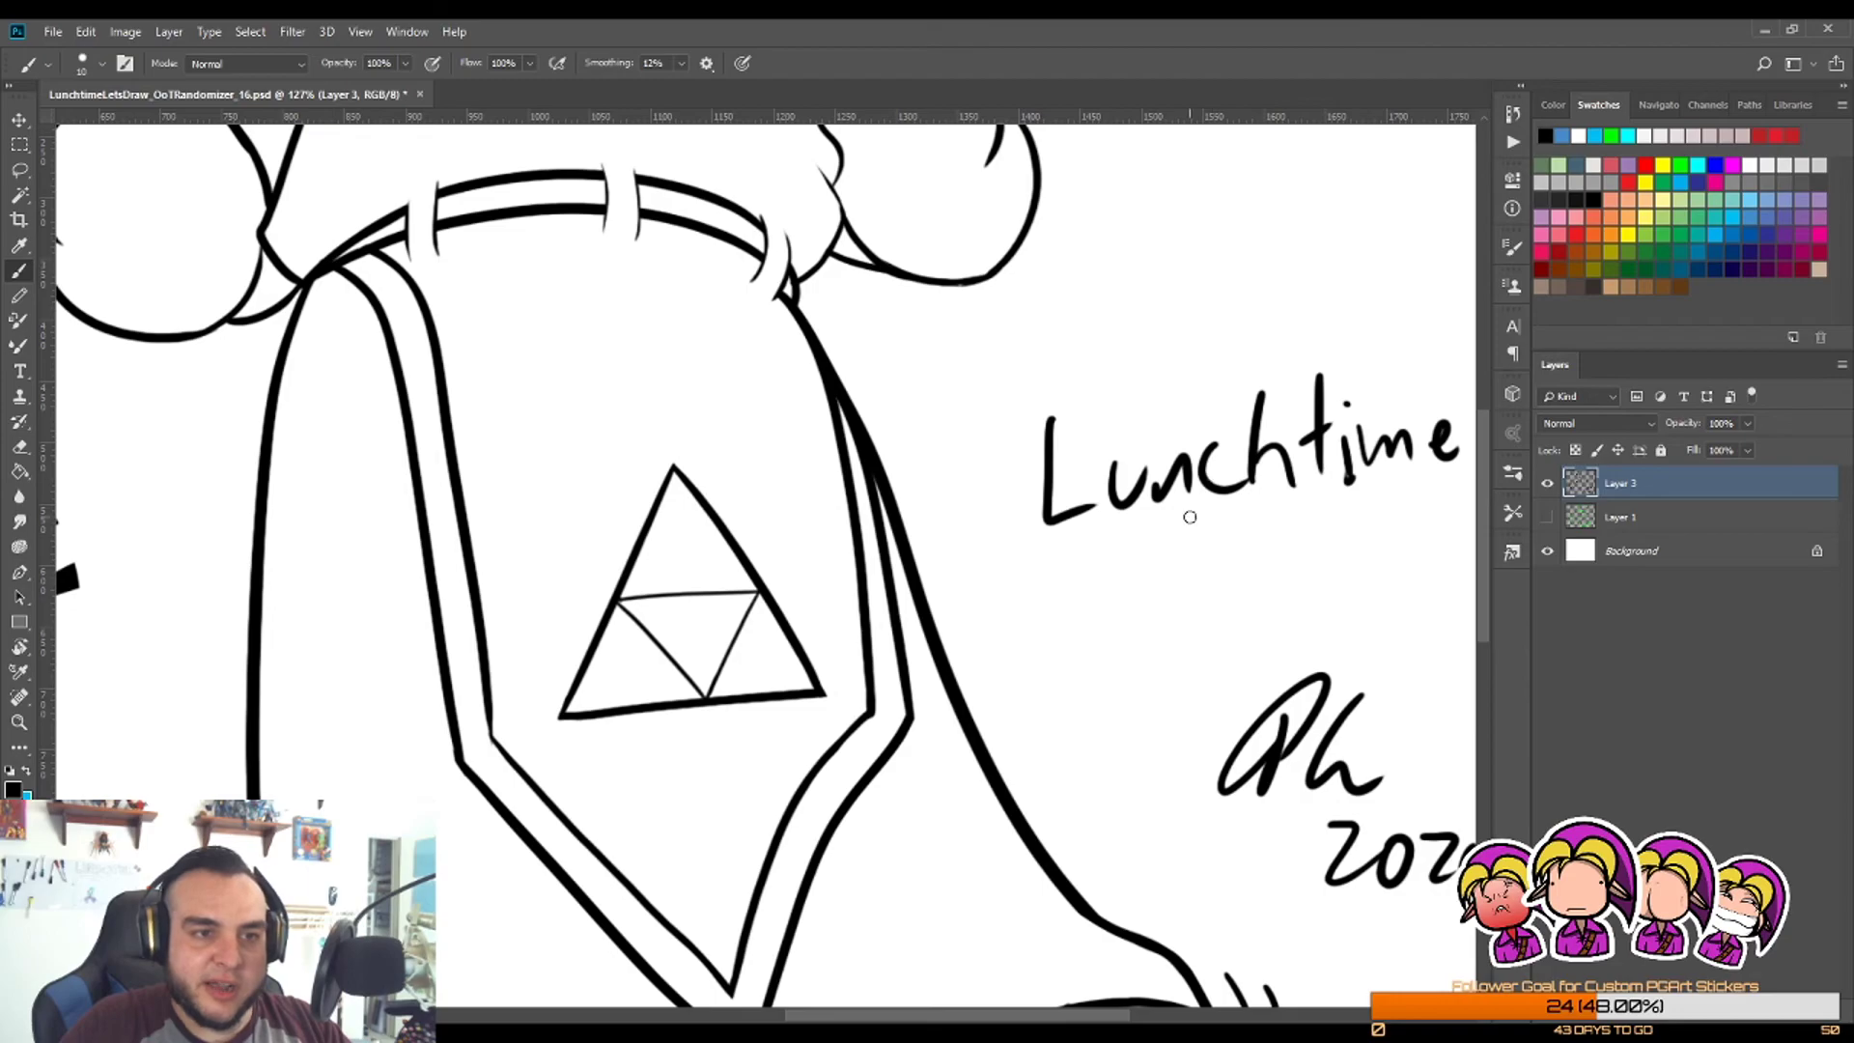
Step: Handwrite "Let's Draw" on a second line beneath "Lunchtime"
mouse_move(1006, 552)
left_mouse_down()
mouse_move(1002, 639)
mouse_move(1063, 635)
left_mouse_up()
mouse_move(1072, 608)
left_mouse_down()
mouse_move(1116, 627)
mouse_move(1161, 578)
left_mouse_up()
mouse_move(1137, 529)
left_mouse_down()
mouse_move(1140, 628)
mouse_move(1173, 627)
left_mouse_up()
mouse_move(1188, 526)
left_mouse_down()
mouse_move(1184, 550)
mouse_move(1280, 603)
left_mouse_up()
left_click_drag(1260, 514, 1277, 594)
mouse_move(1344, 550)
left_mouse_down()
mouse_move(1376, 549)
mouse_move(1414, 585)
mouse_move(1464, 544)
mouse_move(1369, 575)
left_mouse_up()
Step: Add a tall exclamation mark at the end of the handwritten "Let's Draw" and view the whole drawing
key("z")
key("b")
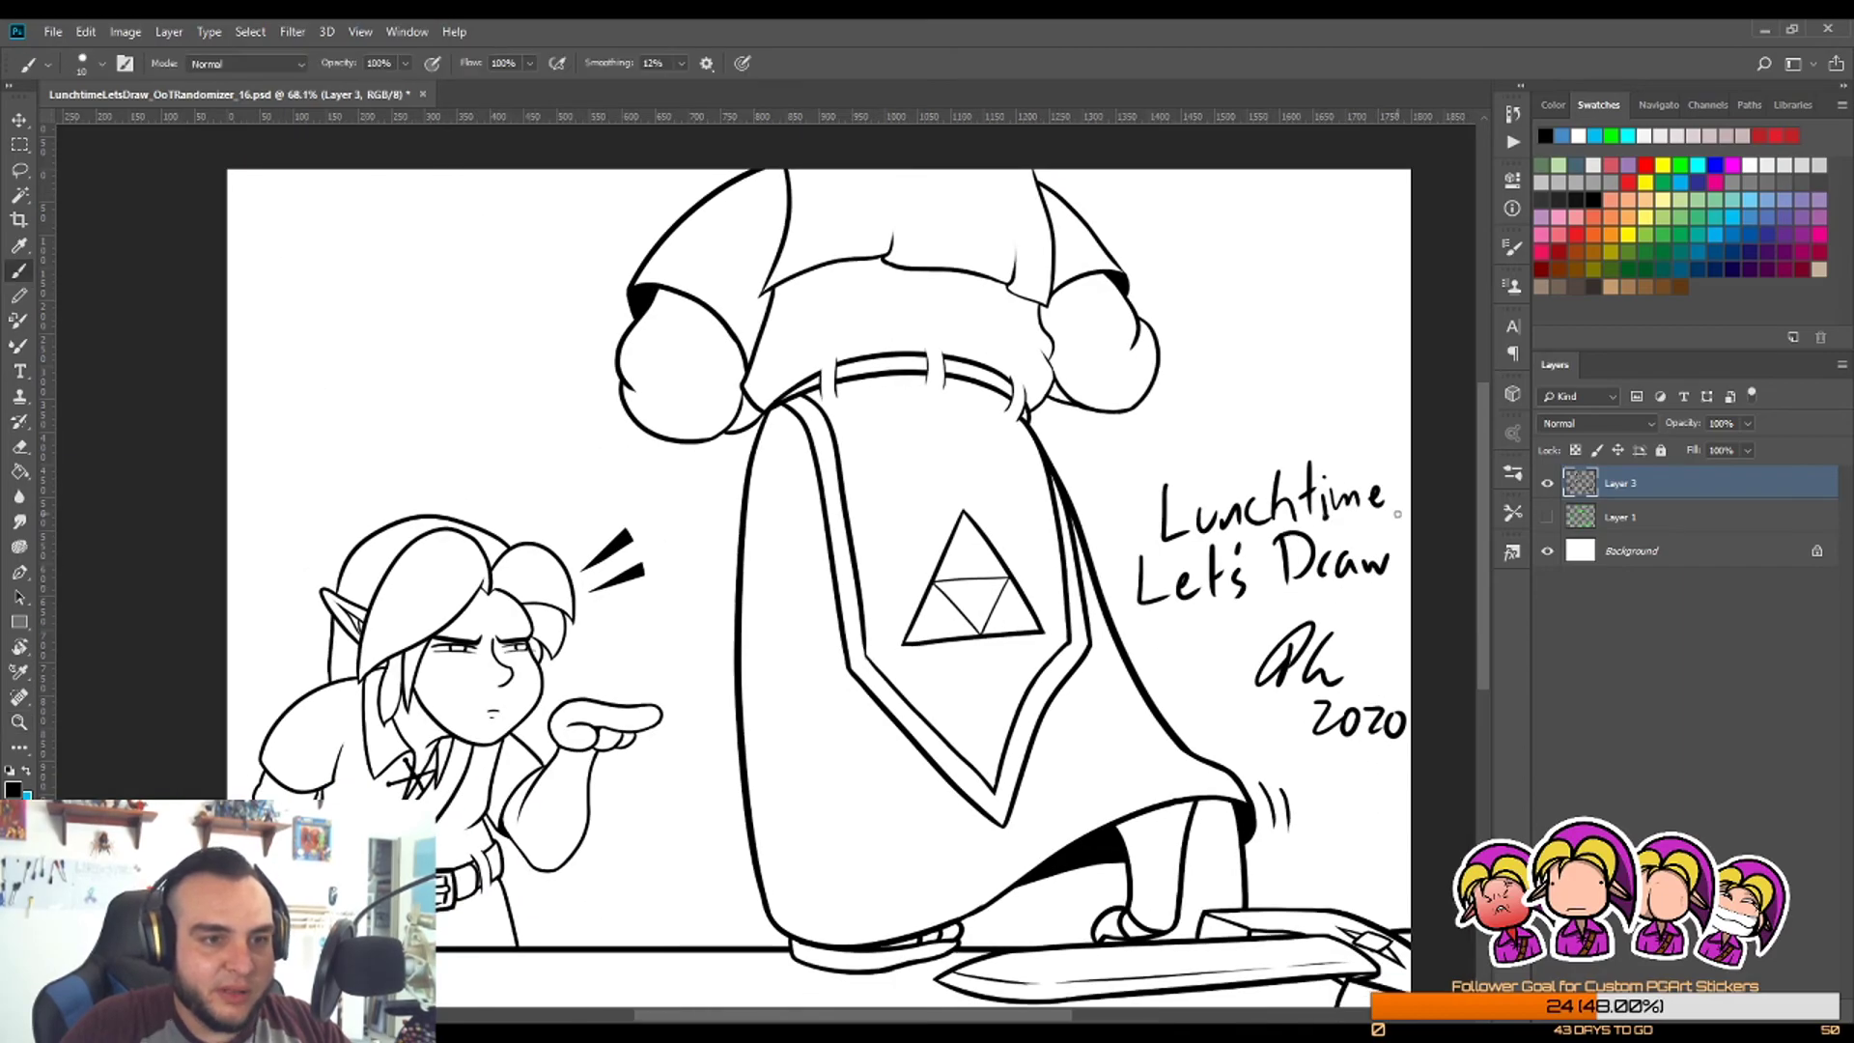
left_click_drag(1402, 502, 1396, 565)
left_click(1403, 588)
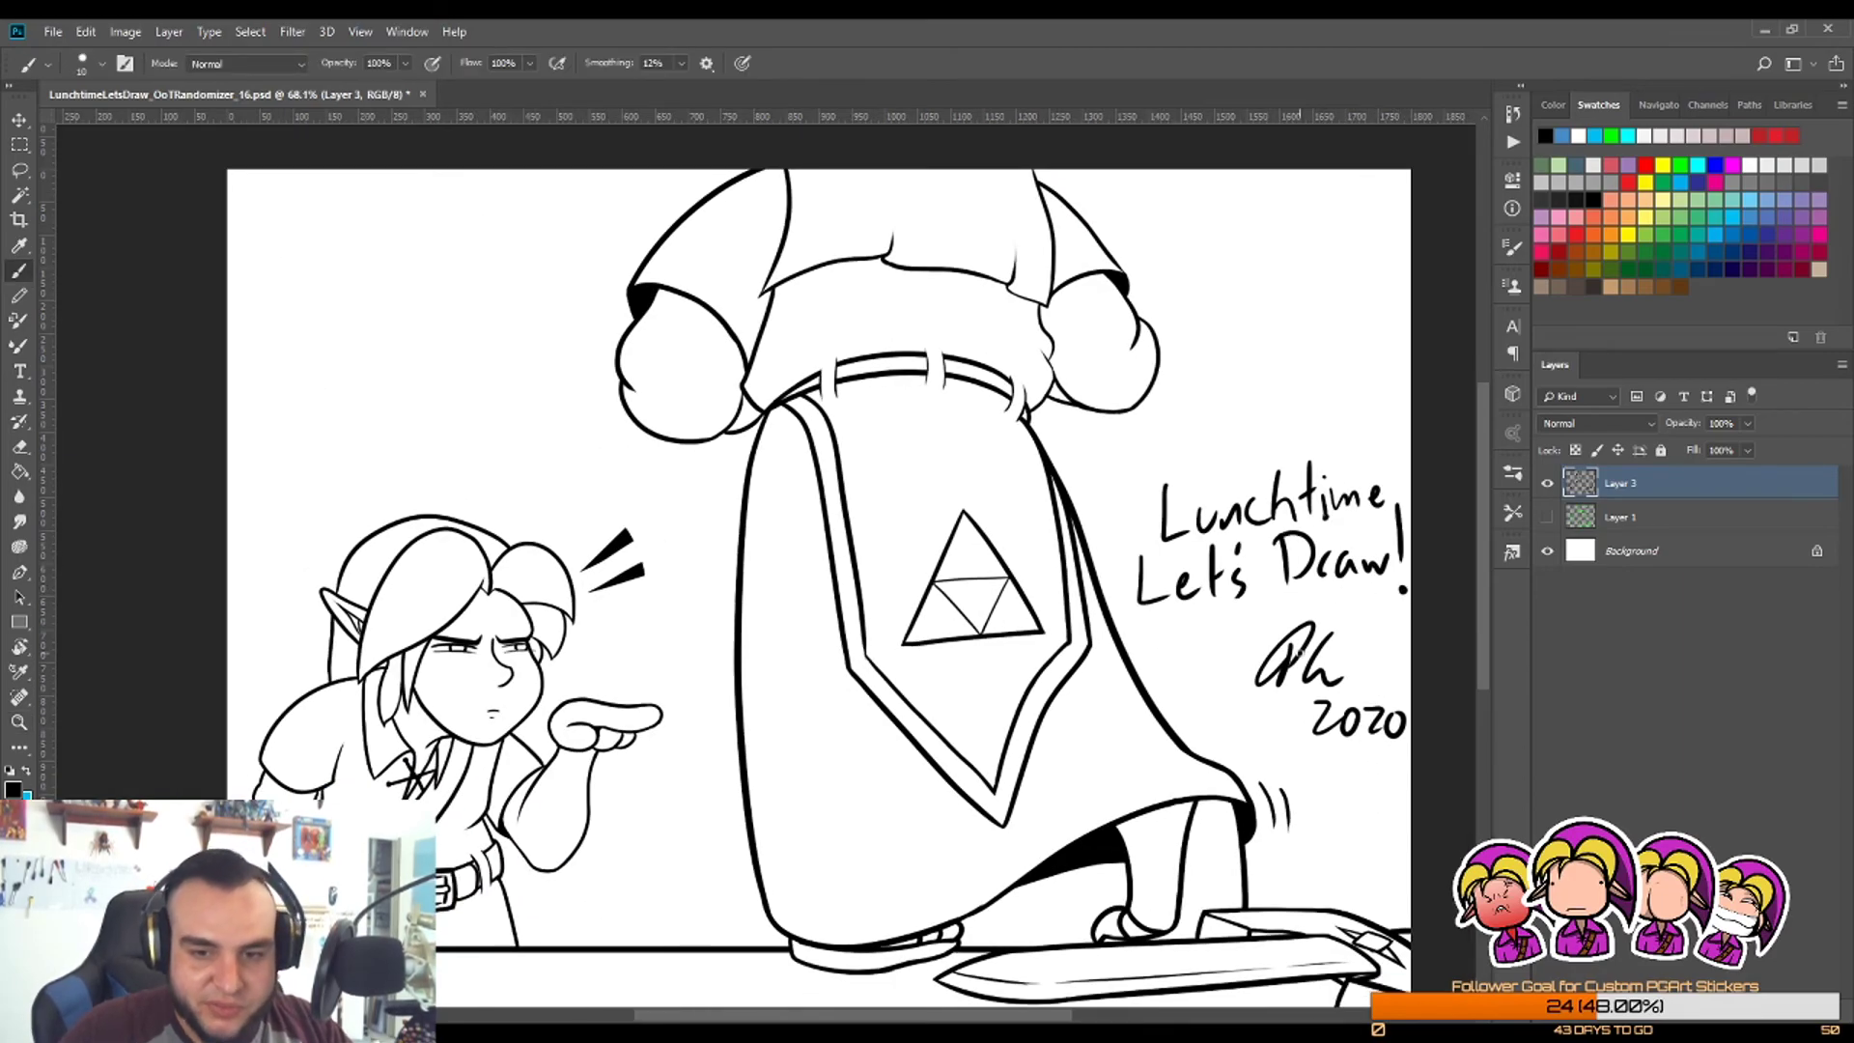
key("z")
left_click_drag(904, 692, 895, 732)
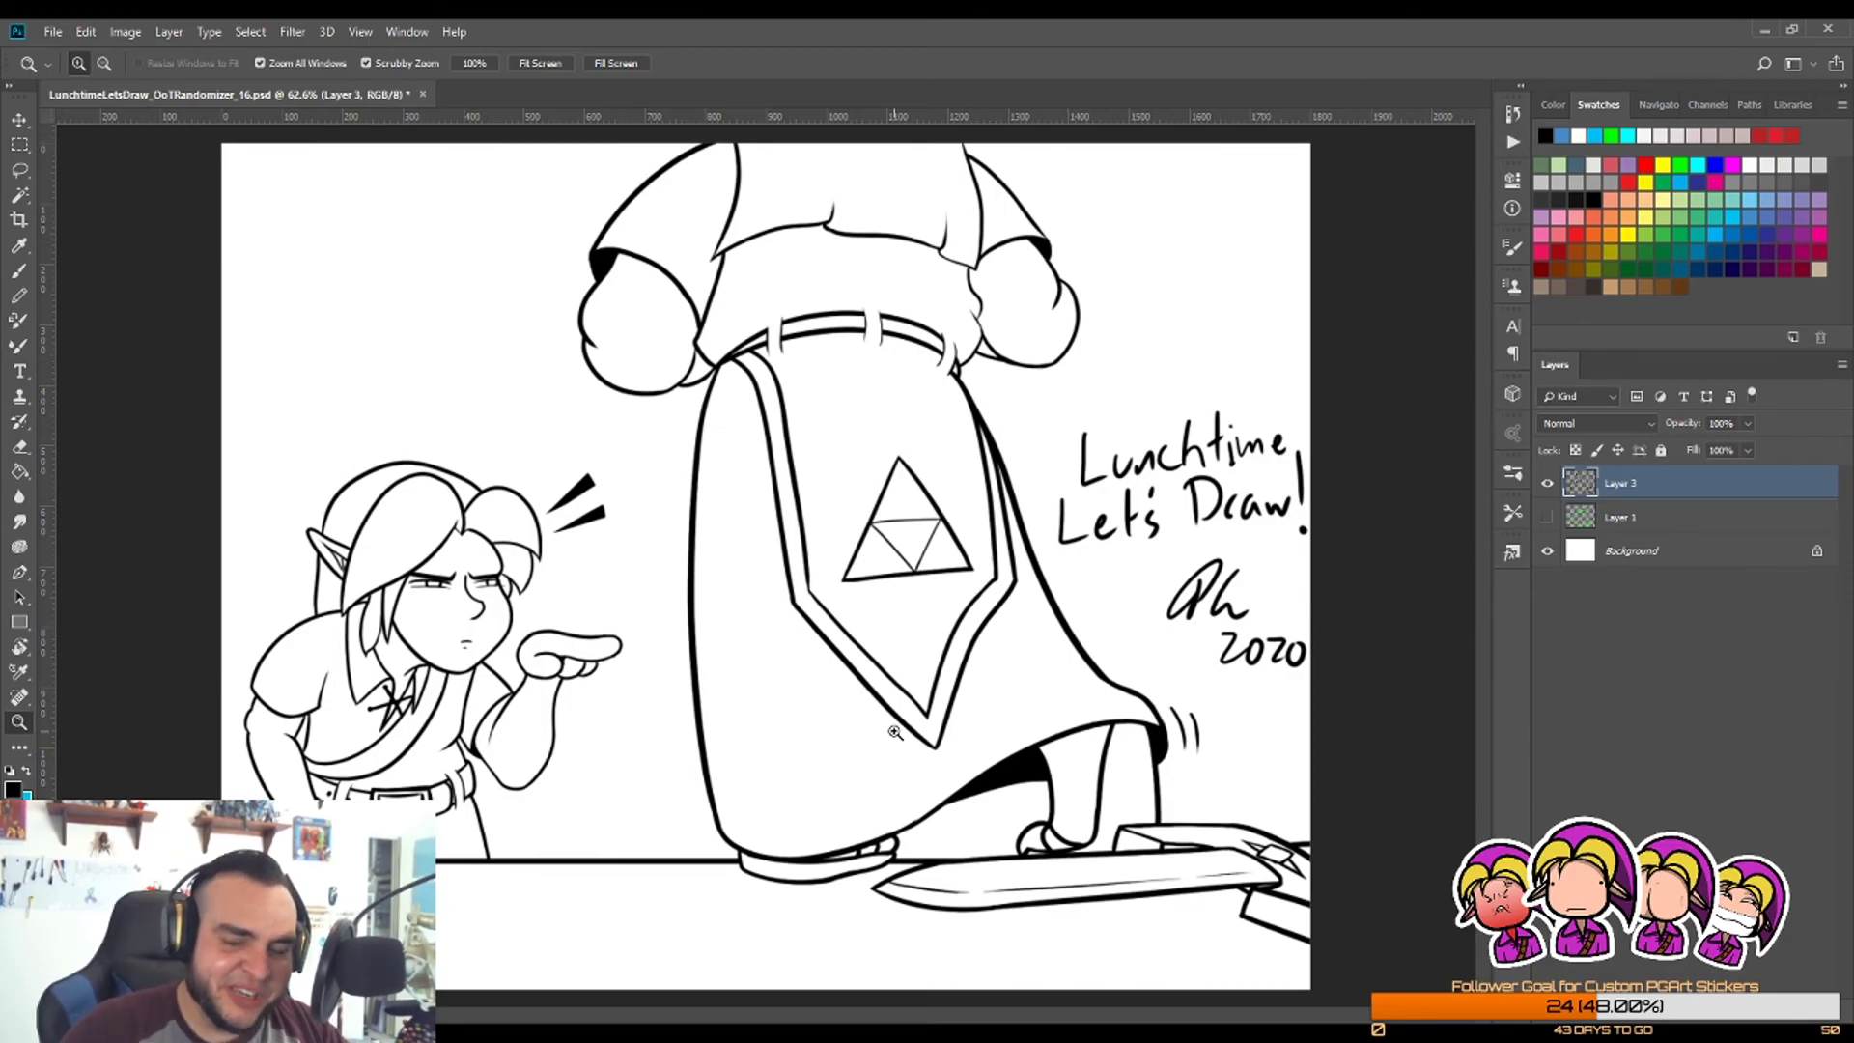